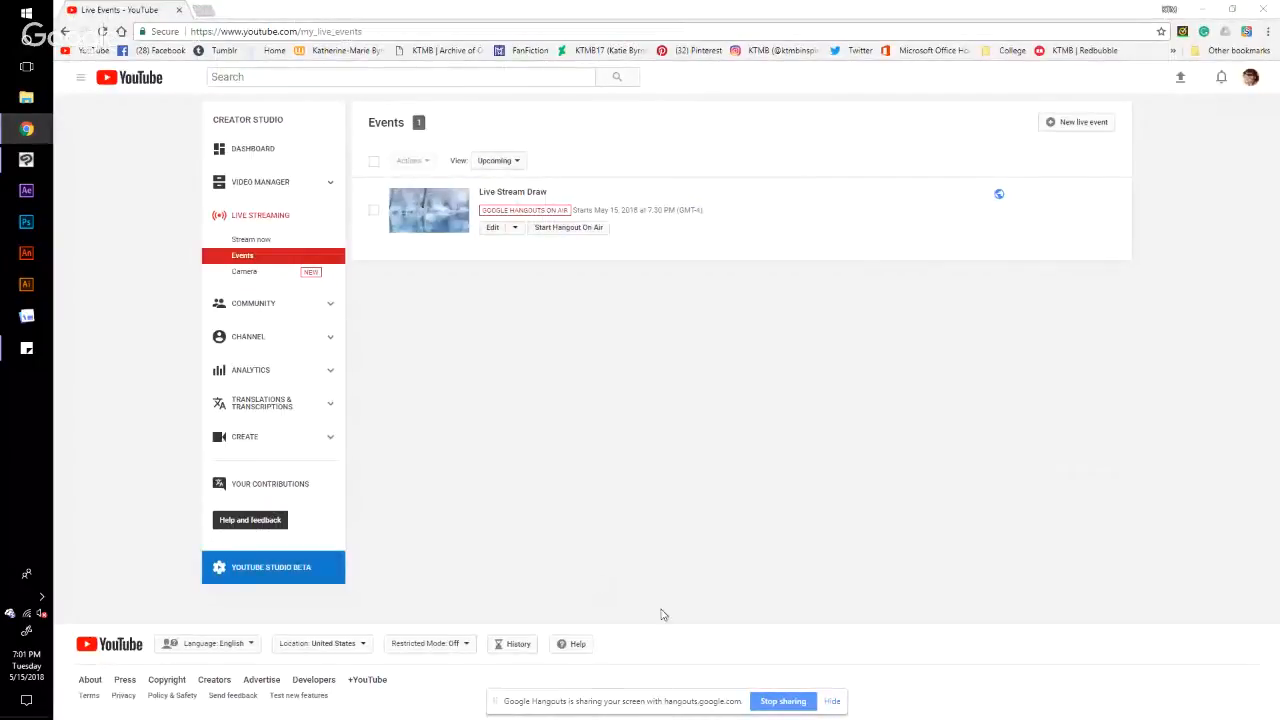
Step: Open Tumblr in a new browser tab and start a text post titled "Offically on Air...I think"
{"action": "left_click", "coordinate": [203, 10]}
{"action": "left_click", "coordinate": [216, 50]}
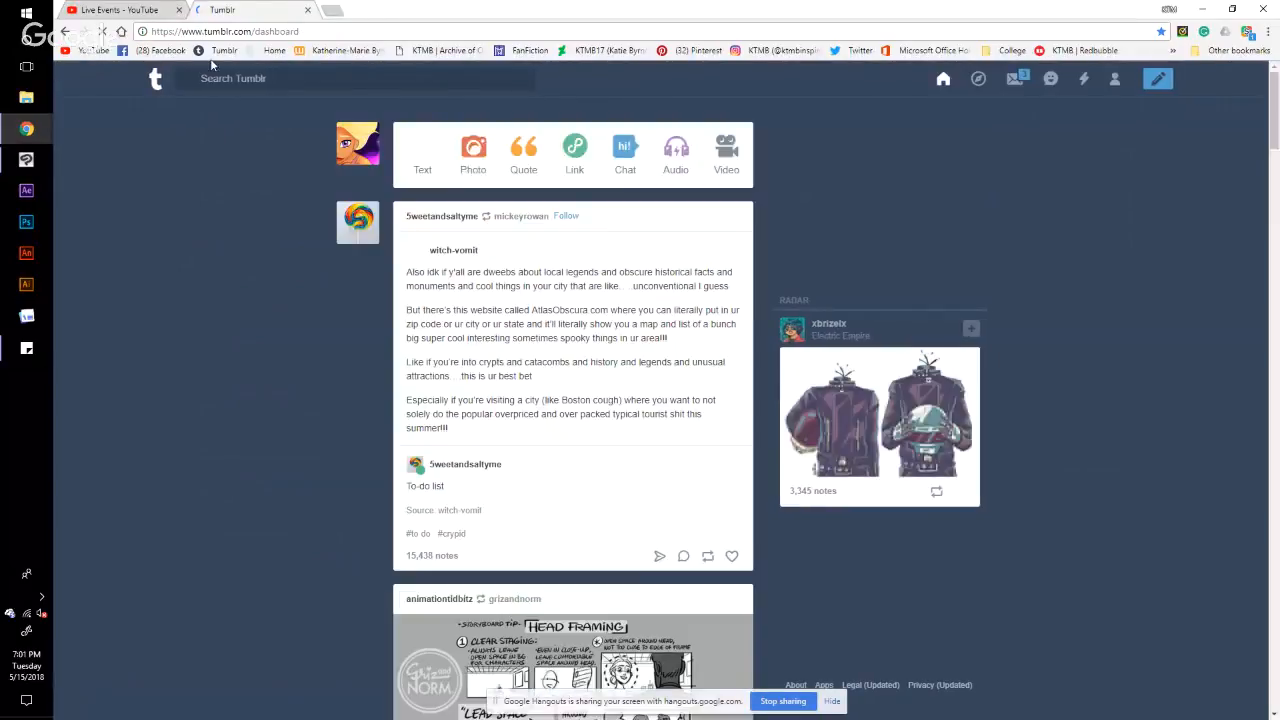
{"action": "left_click", "coordinate": [423, 150]}
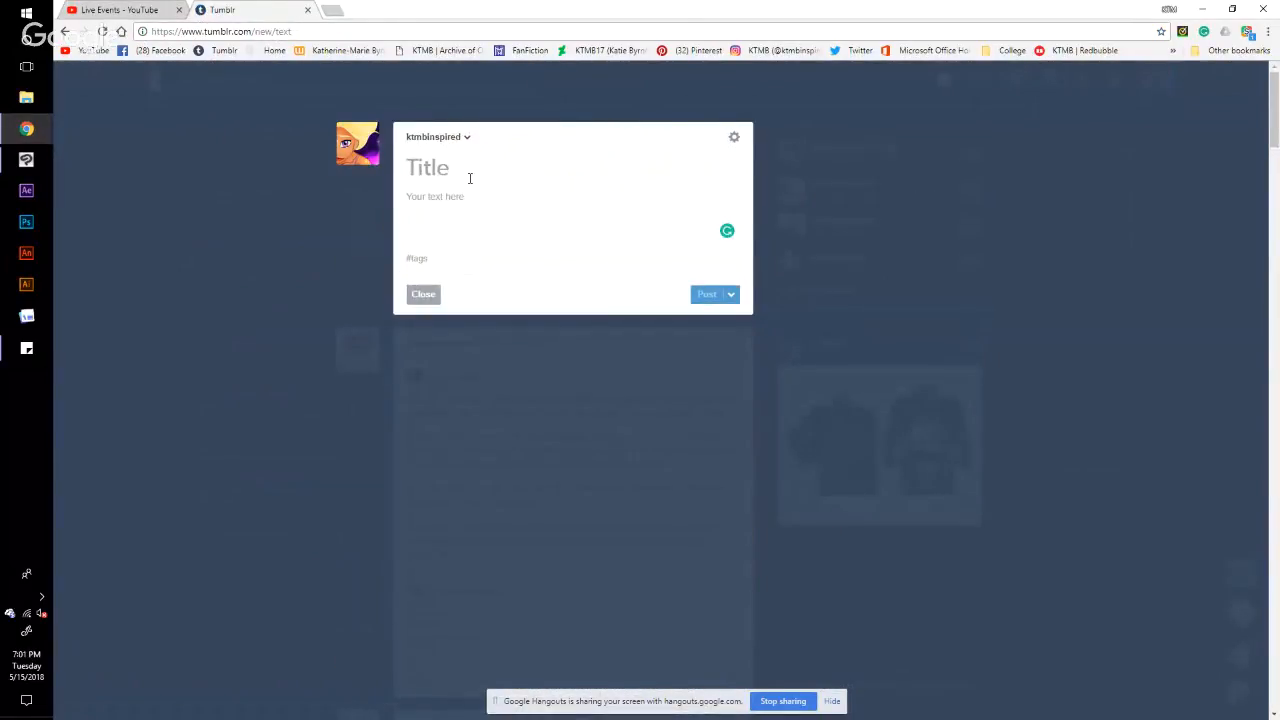
{"action": "type", "text": "O"}
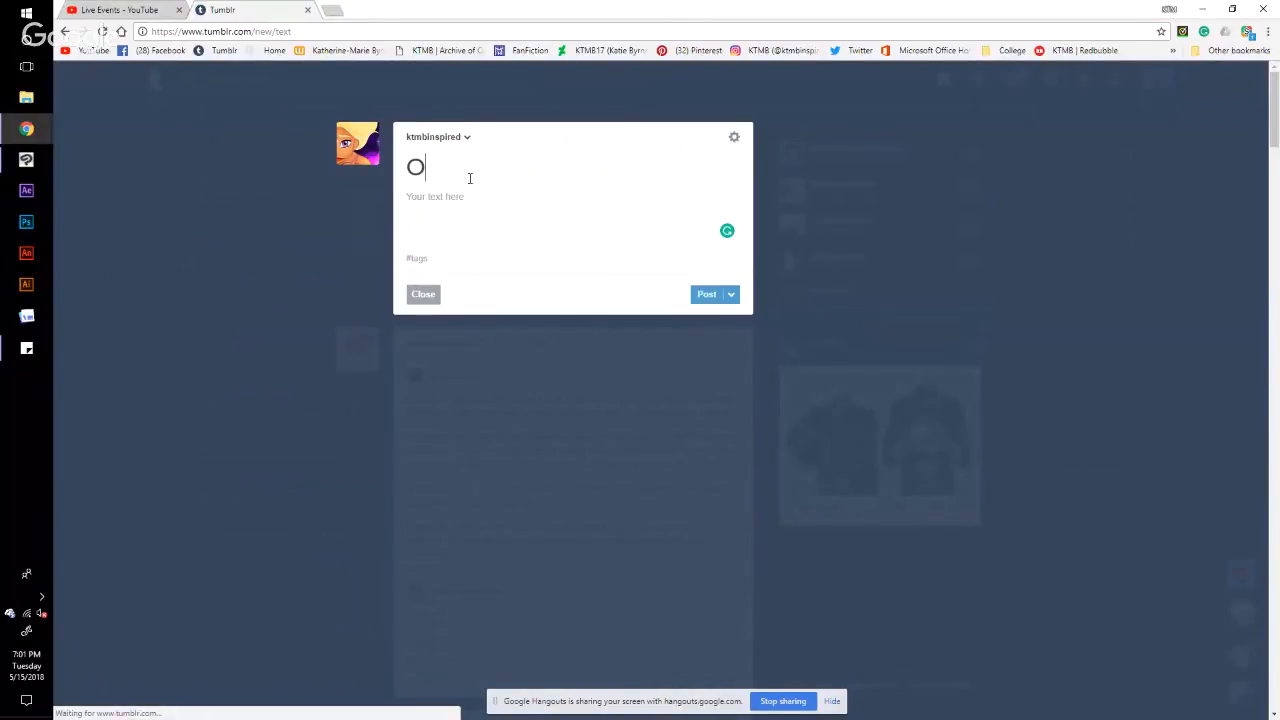
{"action": "type", "text": "ffically on "}
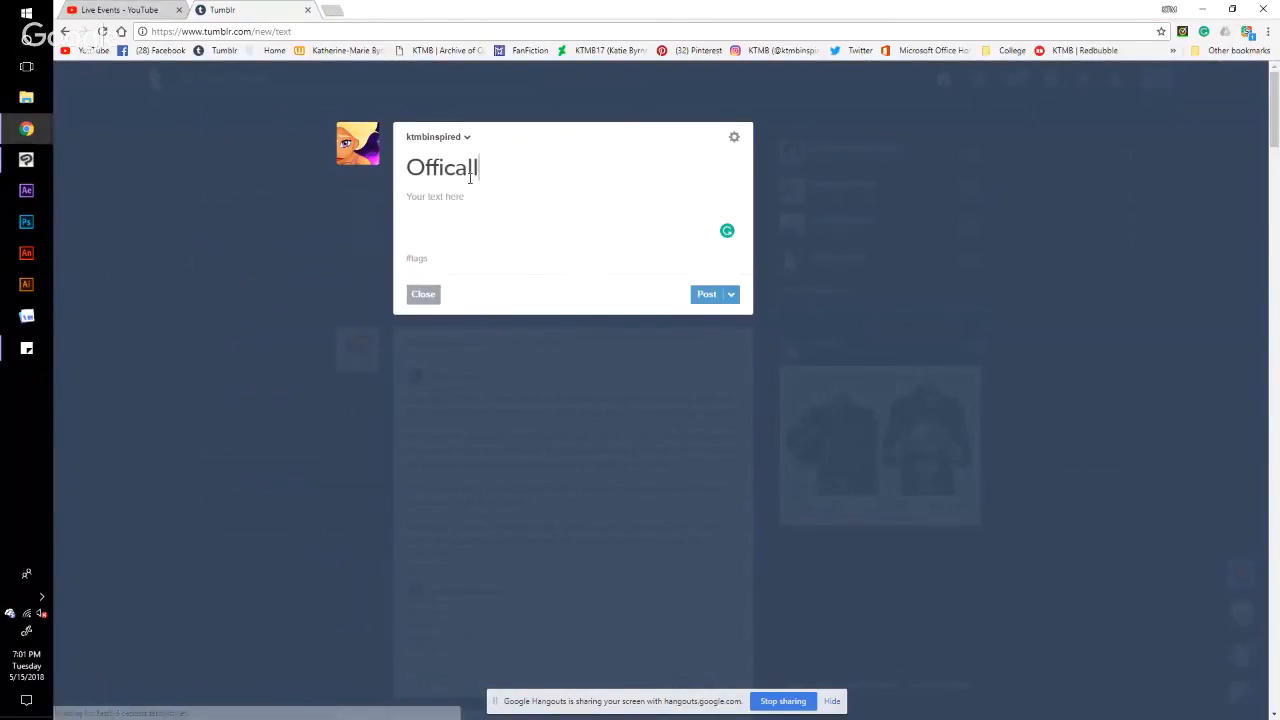
{"action": "type", "text": "Air.."}
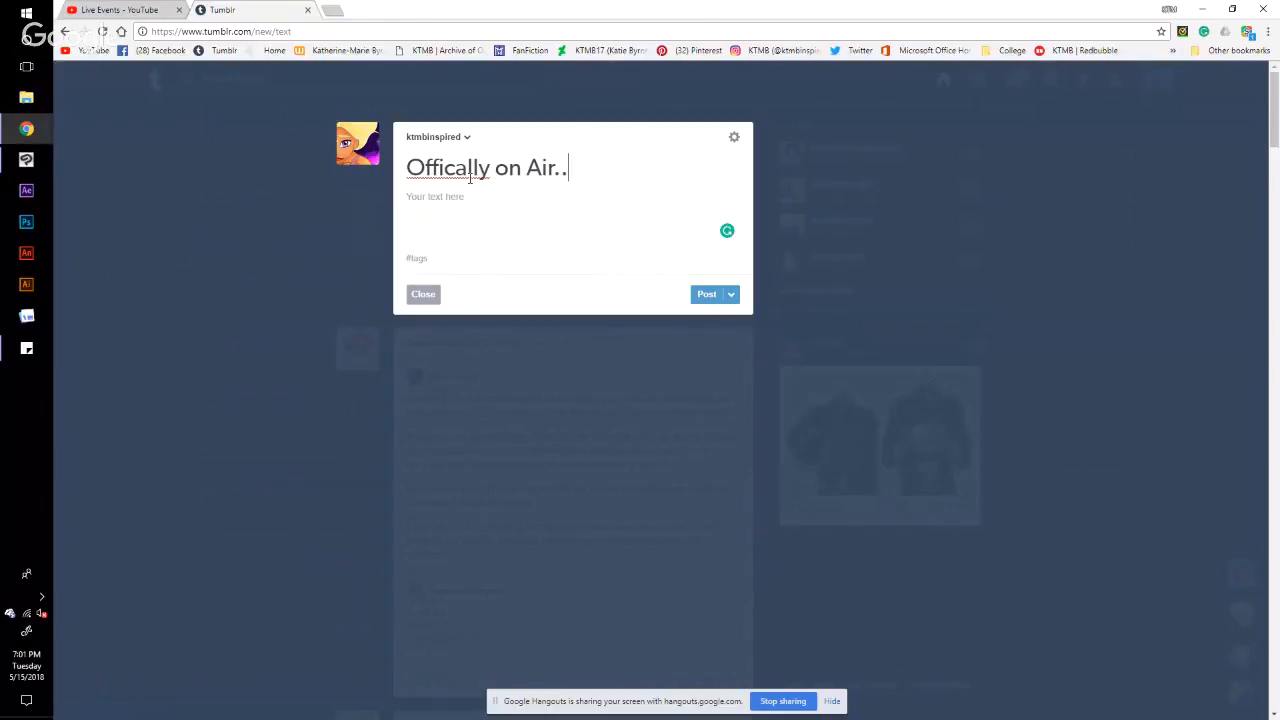
{"action": "type", "text": ".I think"}
Step: Correct the misspelled first word of the post title to "Officially"
{"action": "left_click", "coordinate": [146, 12]}
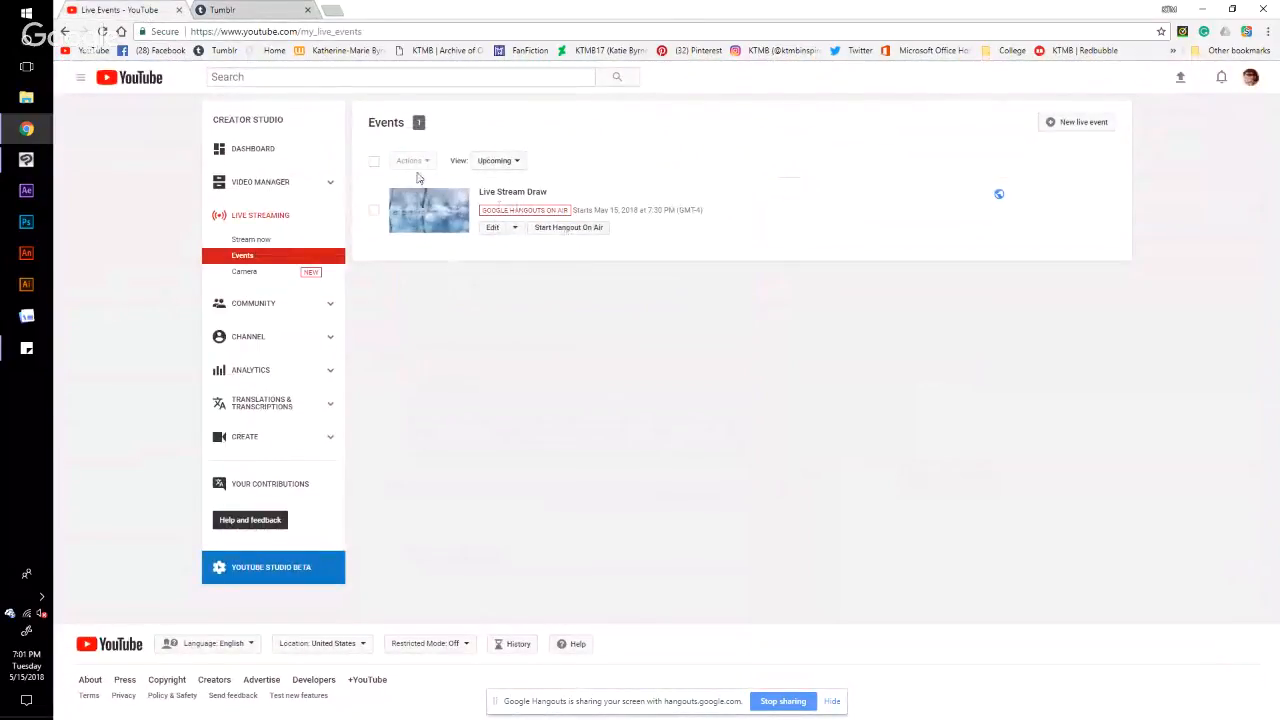
{"action": "left_click", "coordinate": [250, 12]}
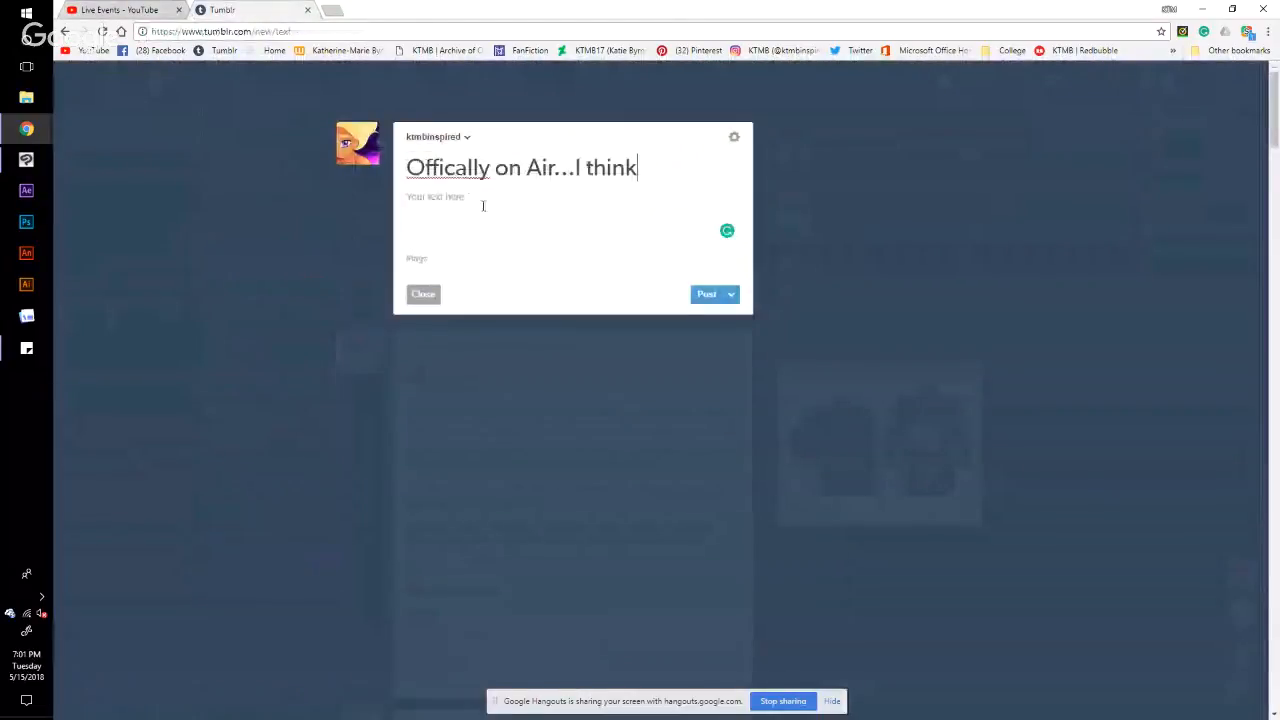
{"action": "right_click", "coordinate": [452, 168]}
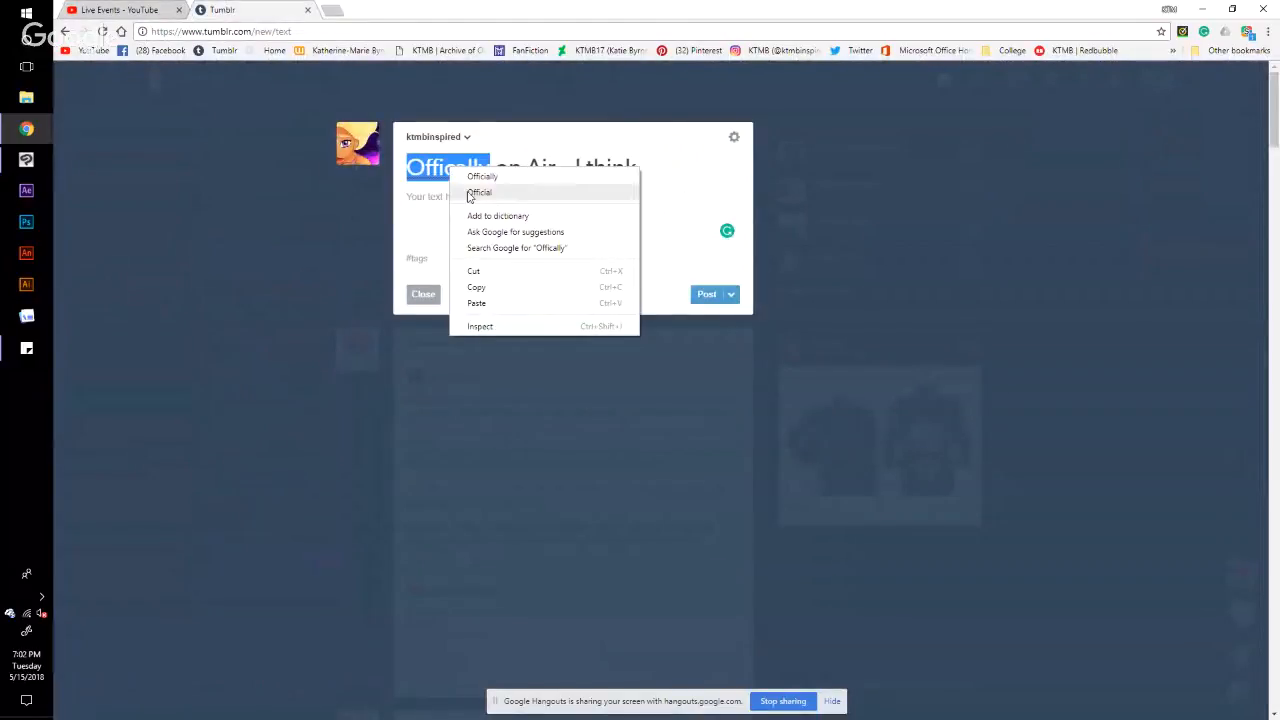
{"action": "left_click", "coordinate": [480, 176]}
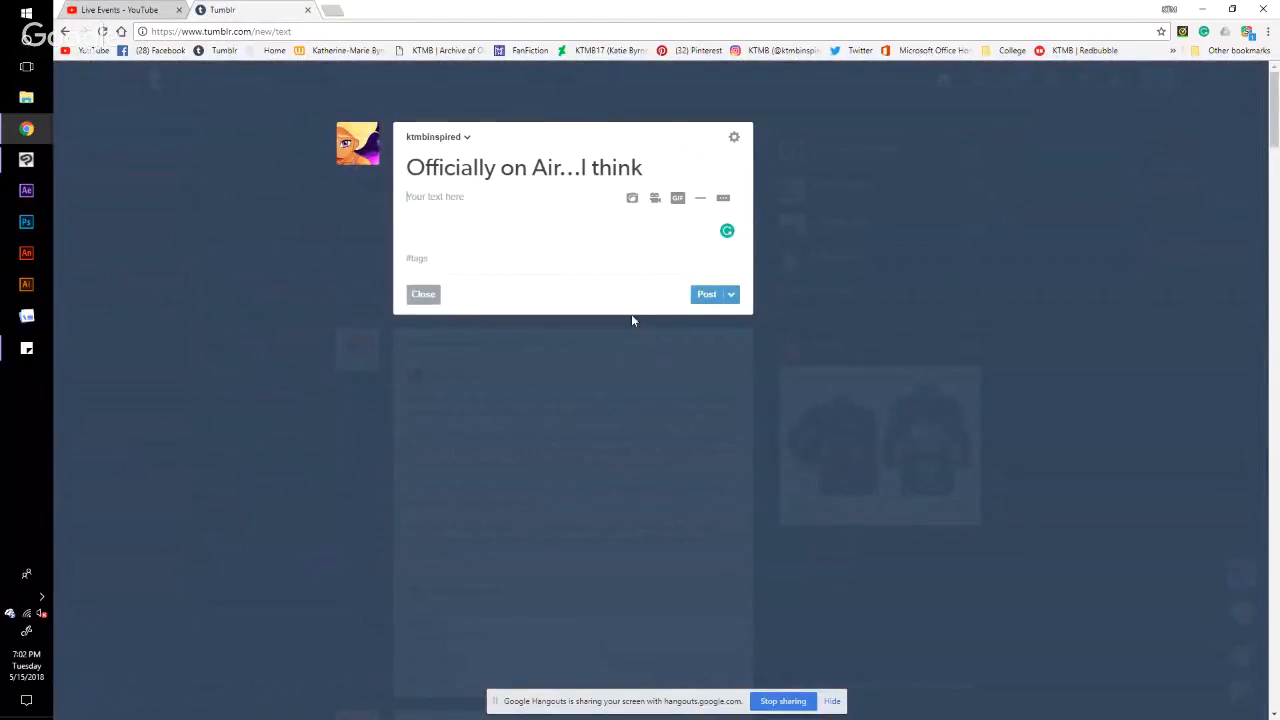
Step: Set the post's blog to frostandfairytales, publish it, and close the Tumblr tab
{"action": "left_click", "coordinate": [455, 142]}
{"action": "left_click", "coordinate": [468, 207]}
{"action": "left_click", "coordinate": [445, 141]}
{"action": "left_click", "coordinate": [460, 170]}
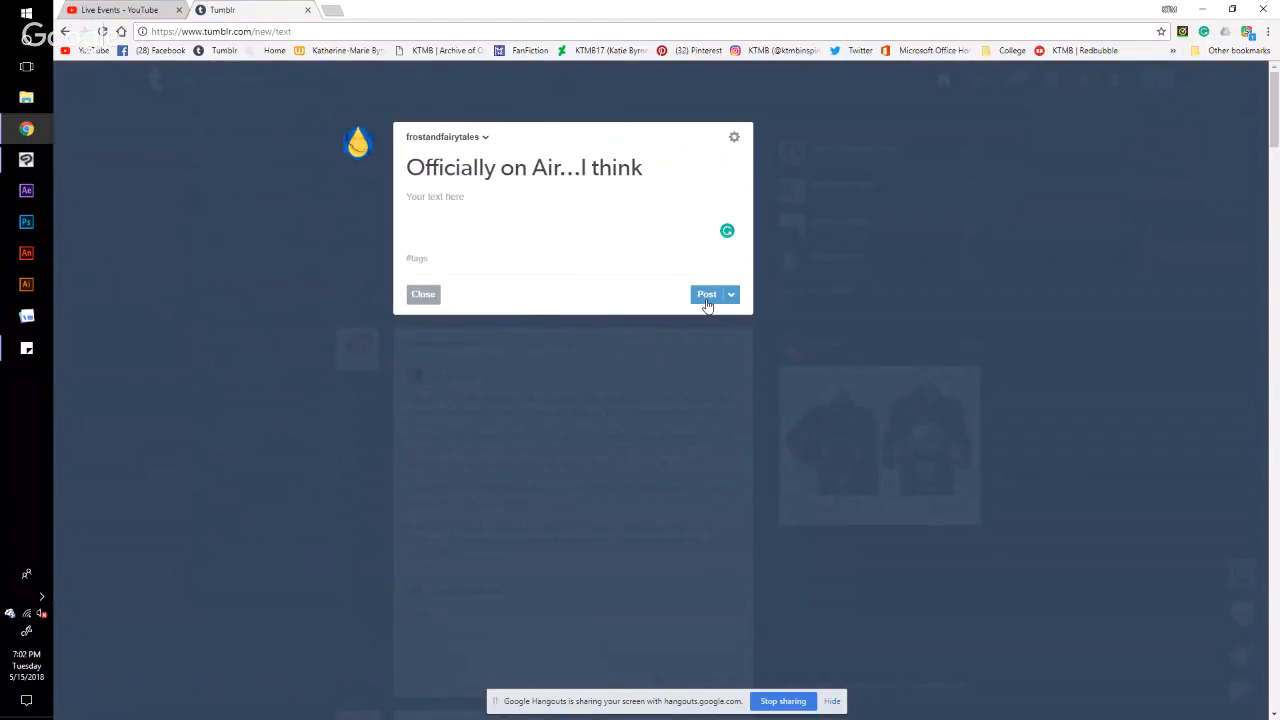
{"action": "left_click", "coordinate": [705, 296]}
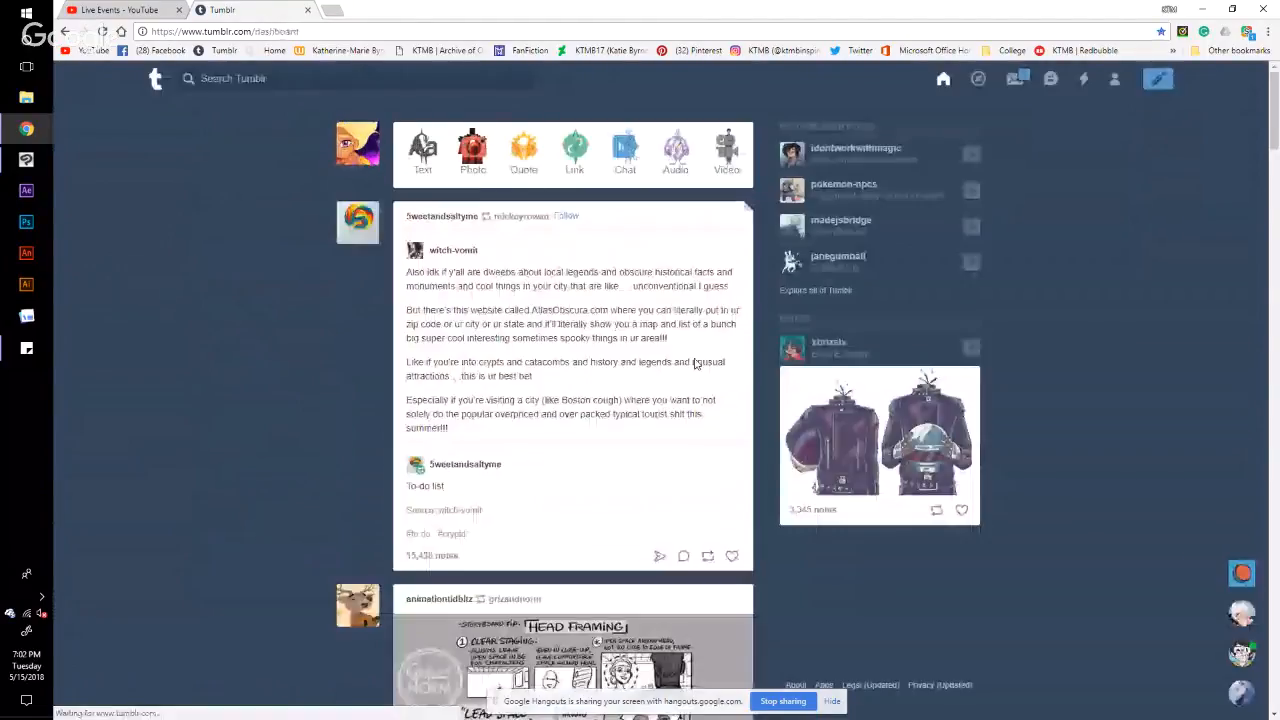
{"action": "left_click", "coordinate": [307, 9]}
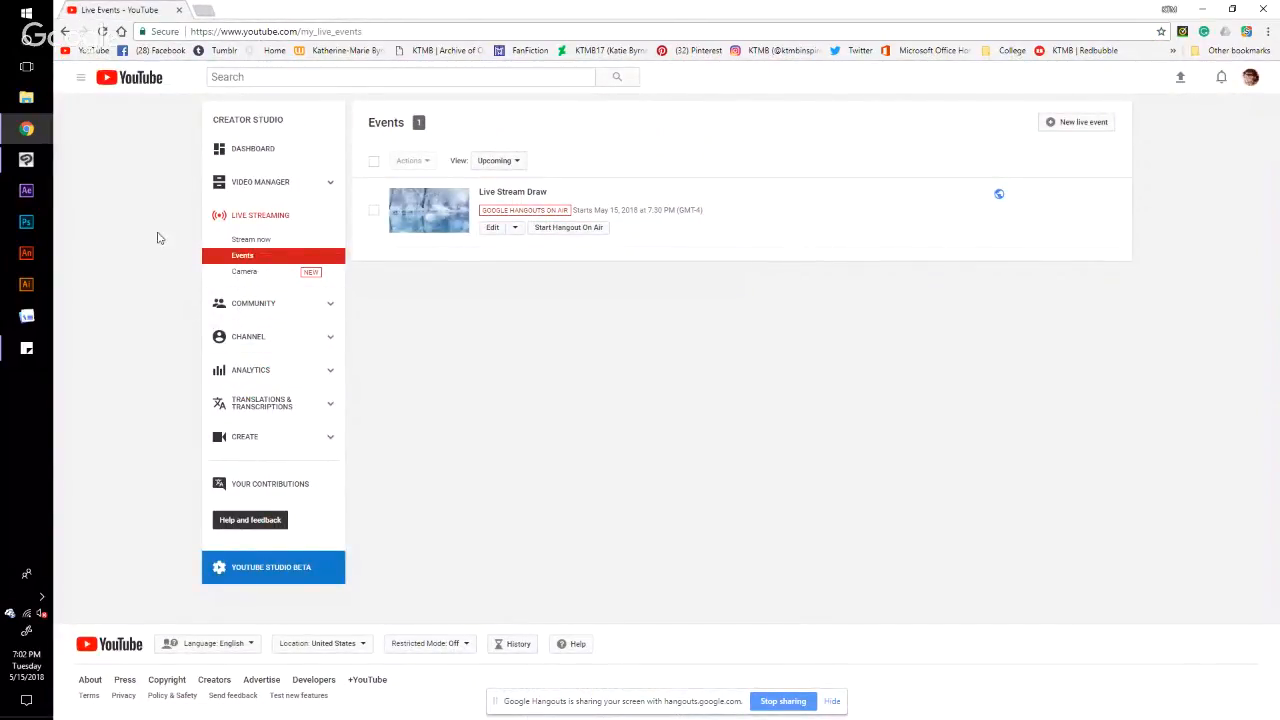
Step: Switch to the Google Hangouts window and present the shared screen to everyone
{"action": "mouse_move", "coordinate": [36, 127]}
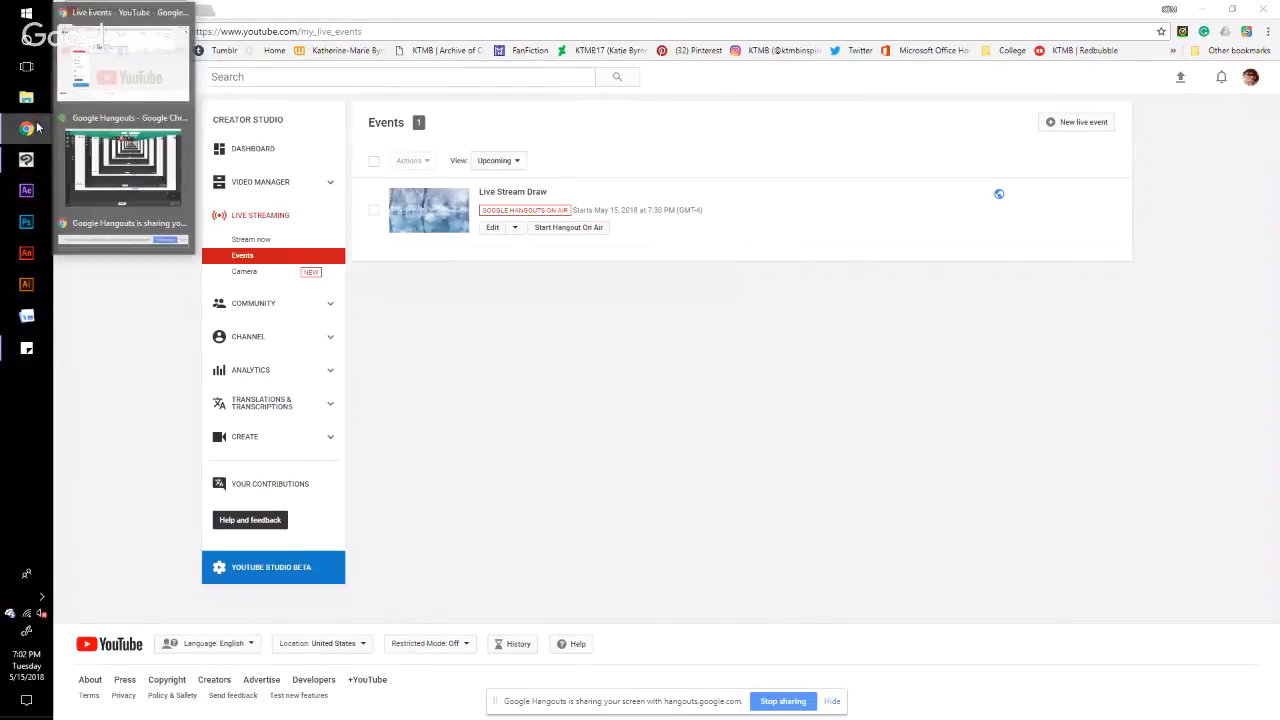
{"action": "left_click", "coordinate": [125, 165]}
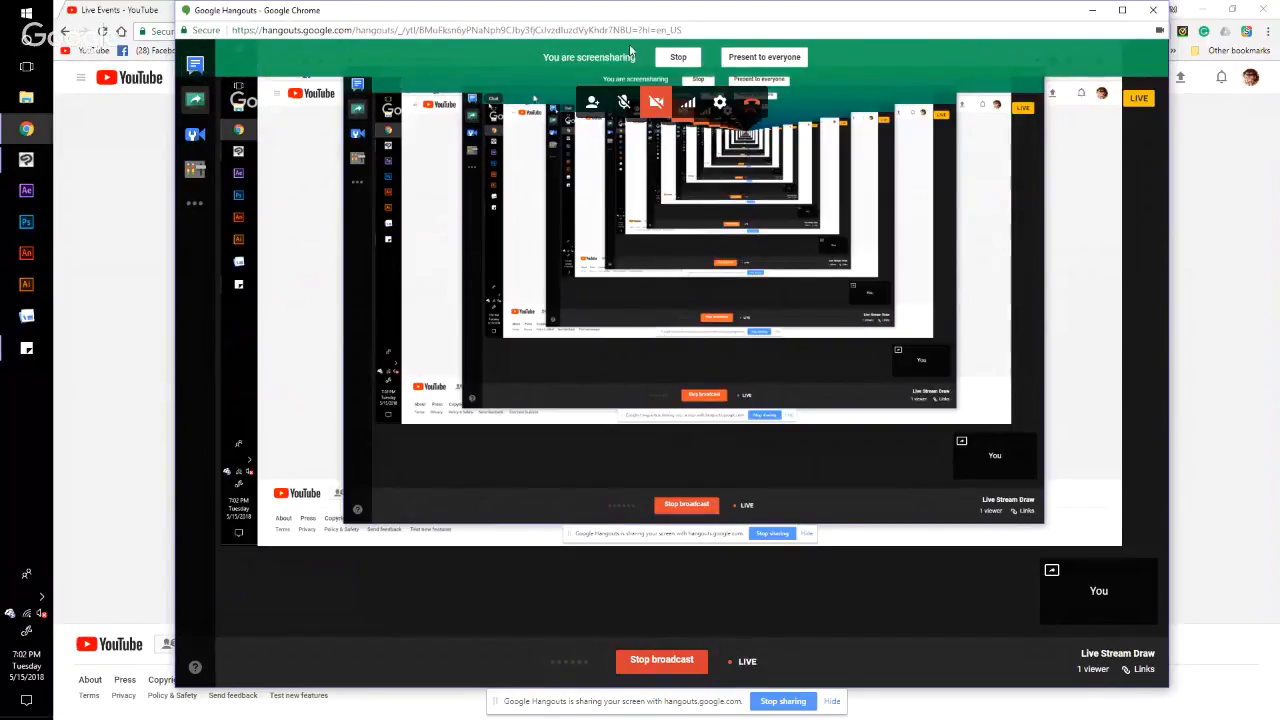
{"action": "left_click", "coordinate": [760, 64]}
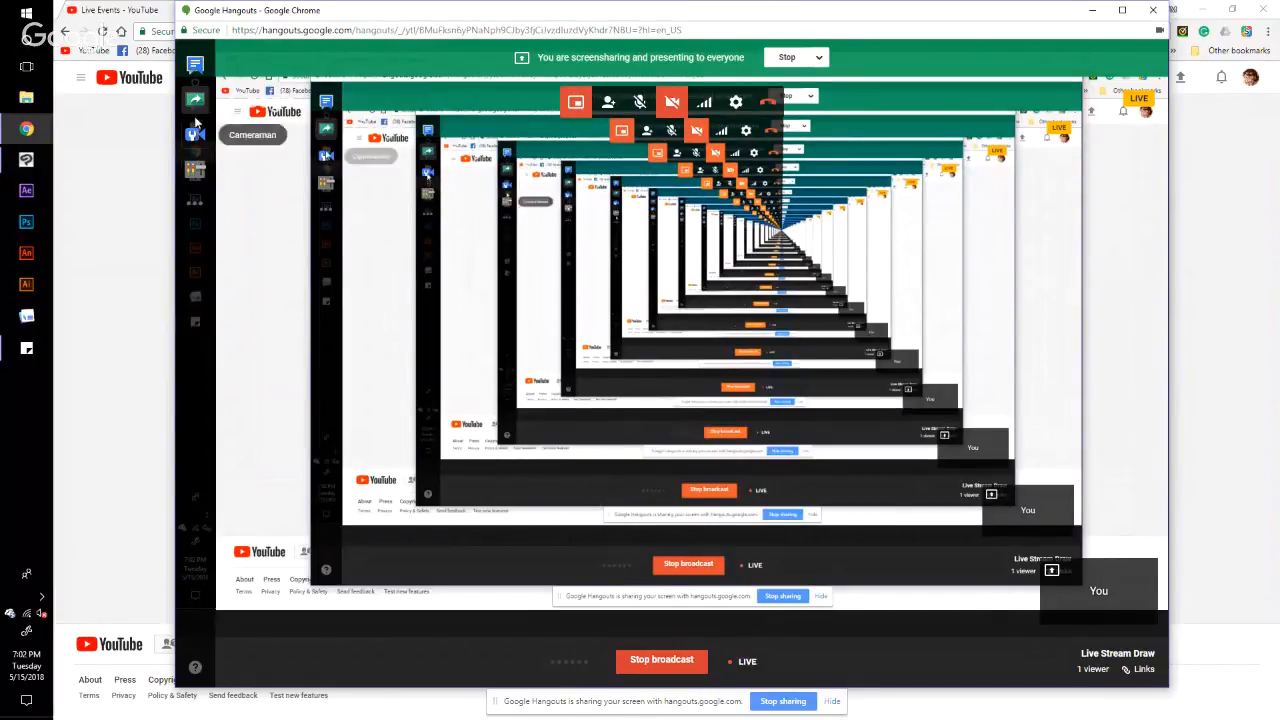
Step: Send "Hello" in the Hangouts group chat and return to the YouTube events page
{"action": "left_click", "coordinate": [196, 65]}
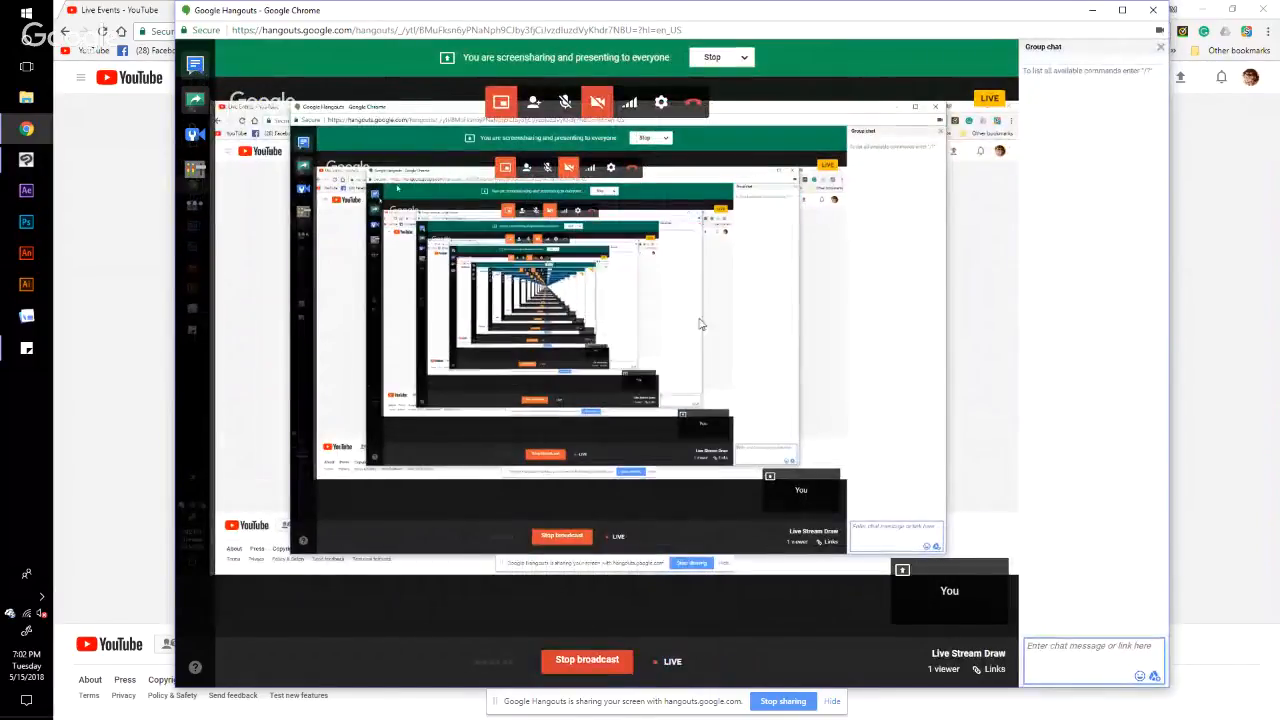
{"action": "left_click", "coordinate": [1082, 660]}
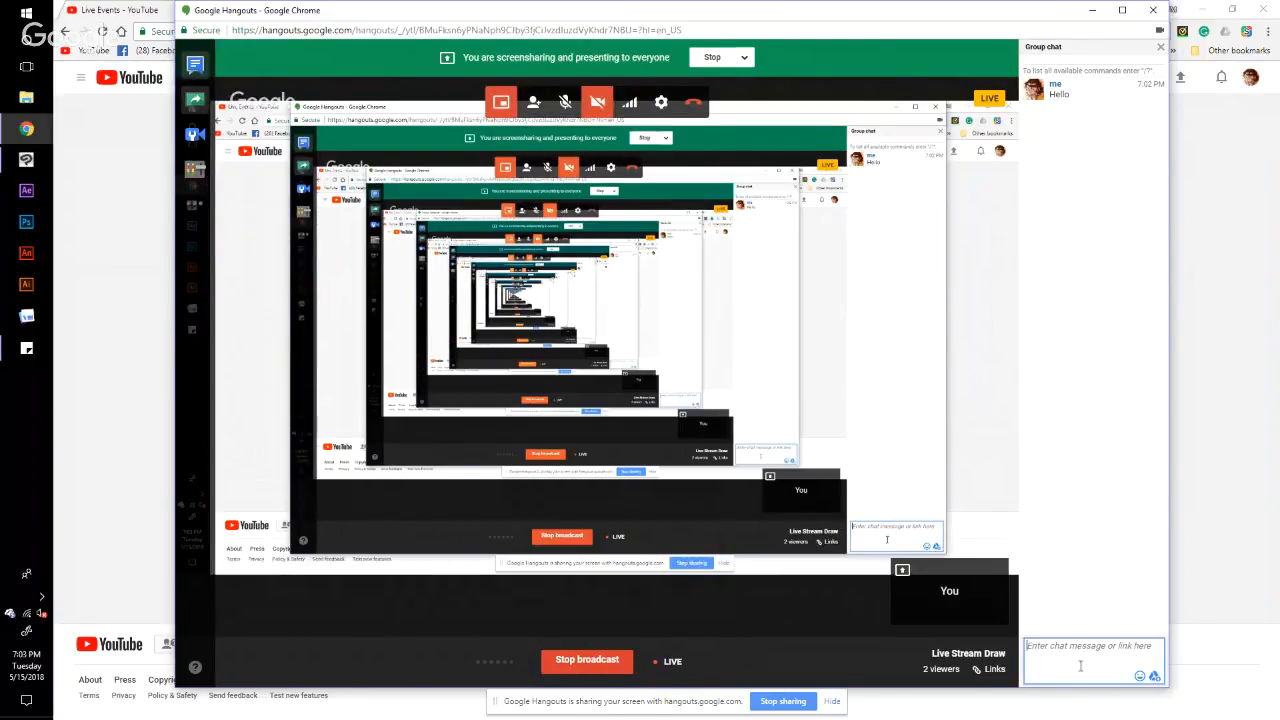
{"action": "mouse_move", "coordinate": [912, 578]}
{"action": "left_click", "coordinate": [997, 570]}
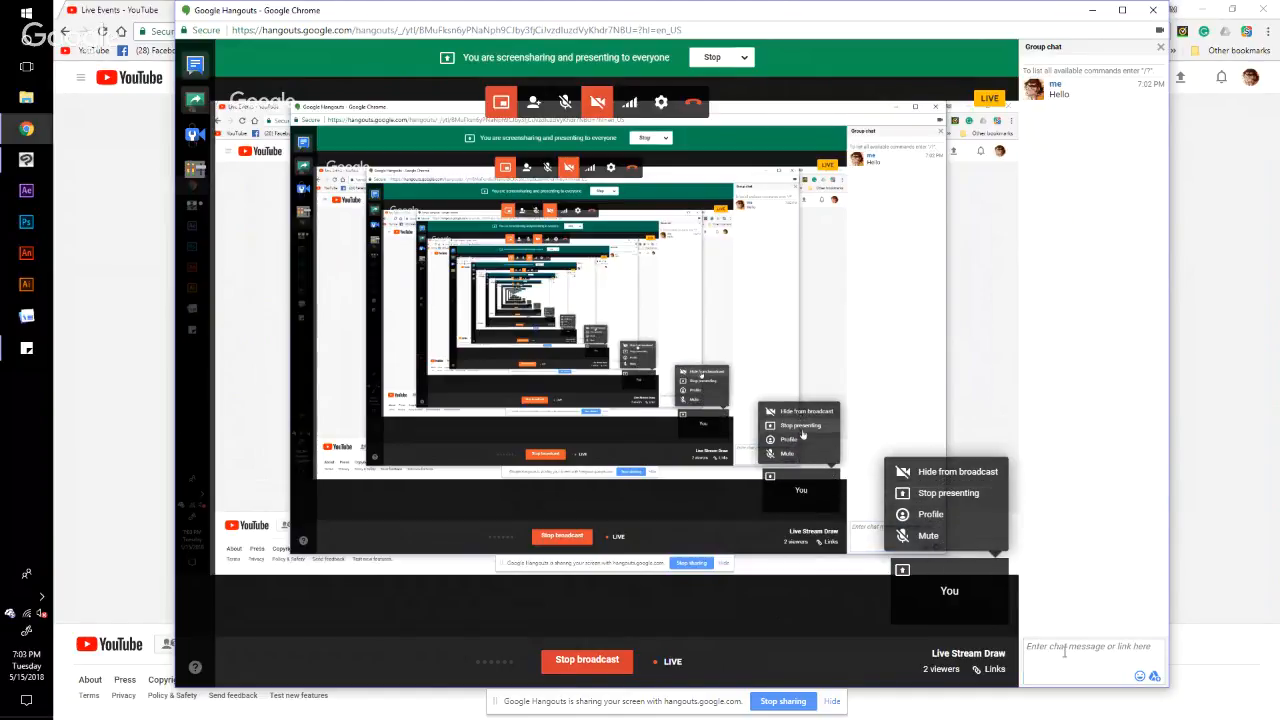
{"action": "left_click", "coordinate": [1183, 18]}
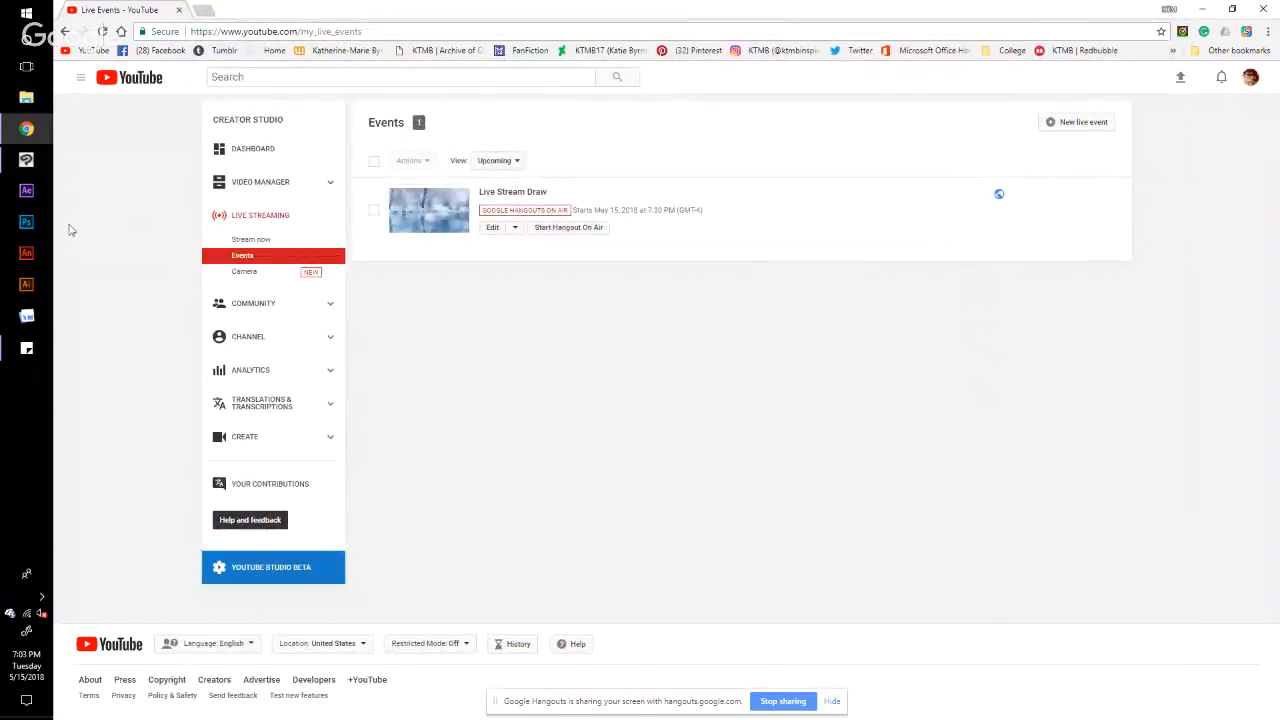
Step: Launch Discord and post "I think I am offically on the air" in the fairytales channel of the Frost and Fairytales server
{"action": "left_click", "coordinate": [26, 13]}
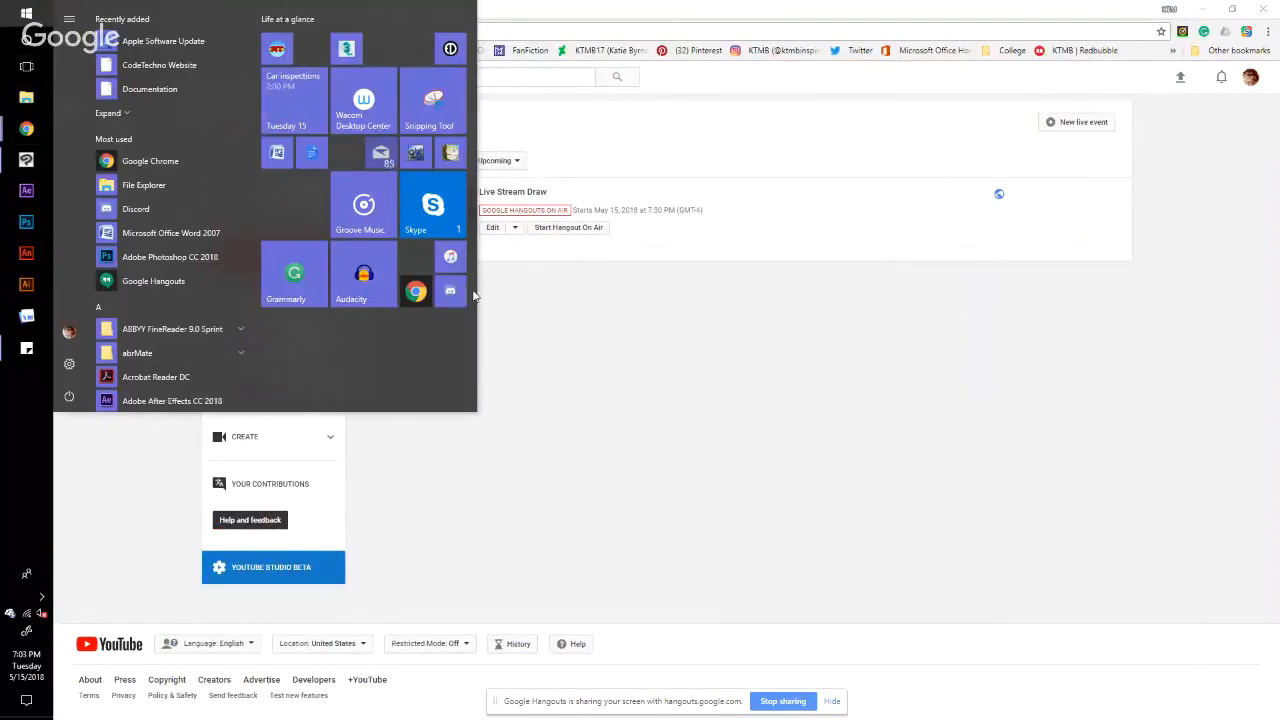
{"action": "left_click", "coordinate": [450, 290]}
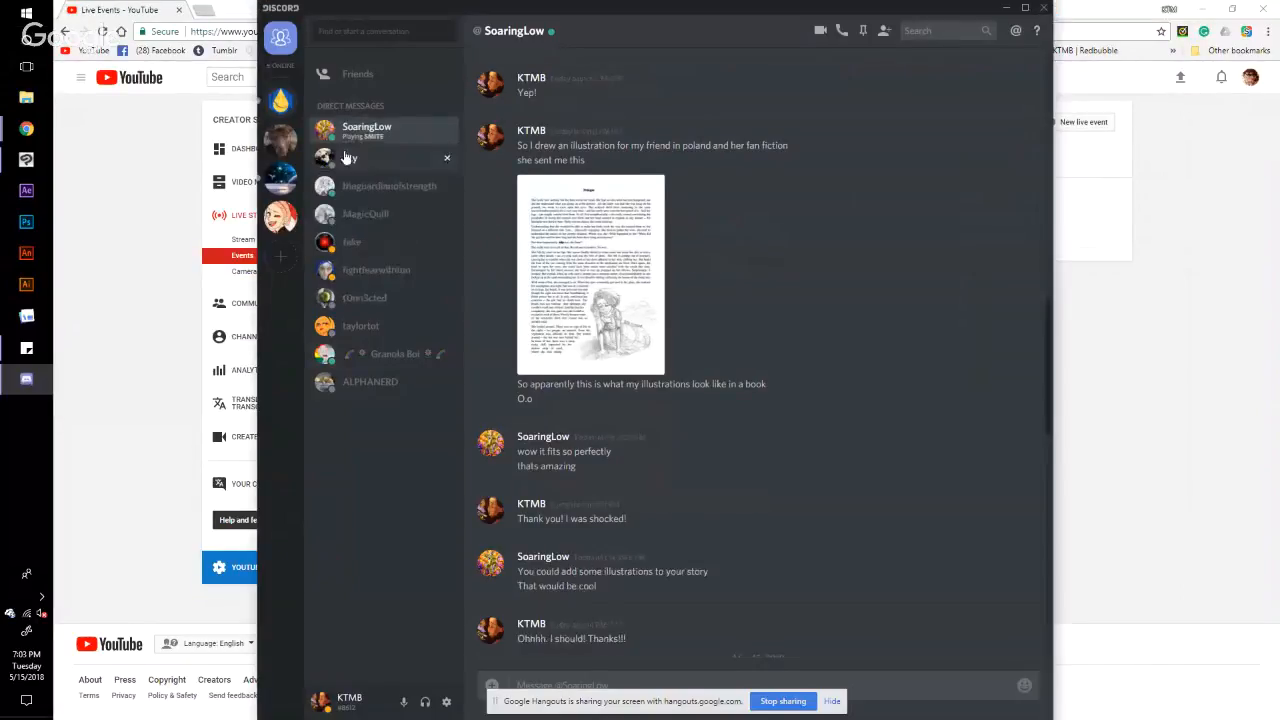
{"action": "left_click", "coordinate": [281, 138]}
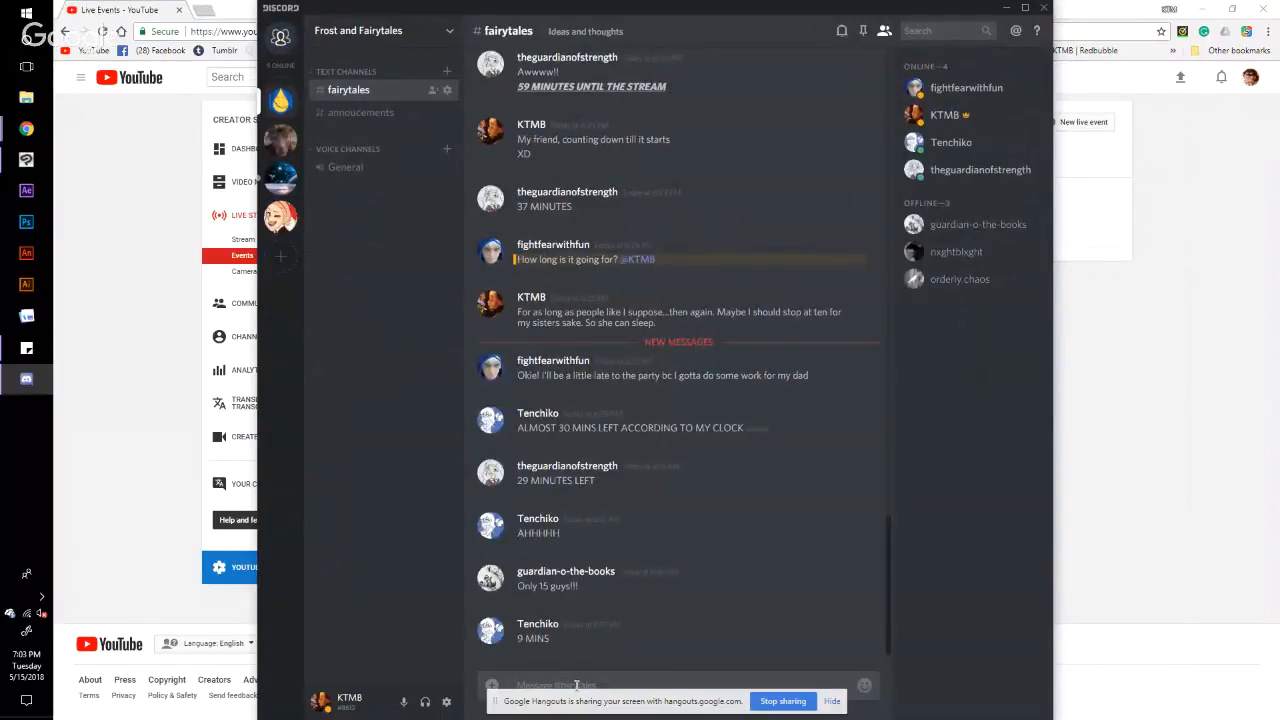
{"action": "type", "text": "I think I am offically on the air"}
{"action": "key", "text": "Return"}
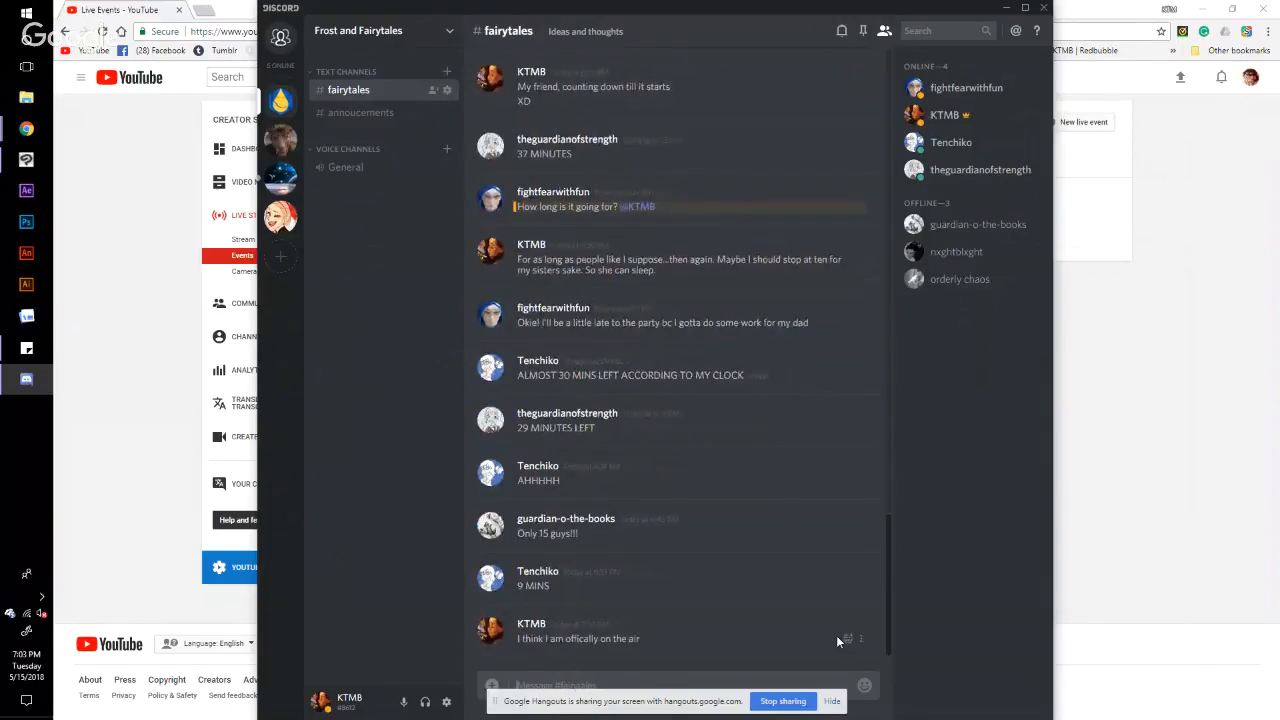
Step: Hide the screen-sharing notice and check the replies in the Discord fairytales channel, leaving Discord minimized
{"action": "left_click", "coordinate": [830, 702]}
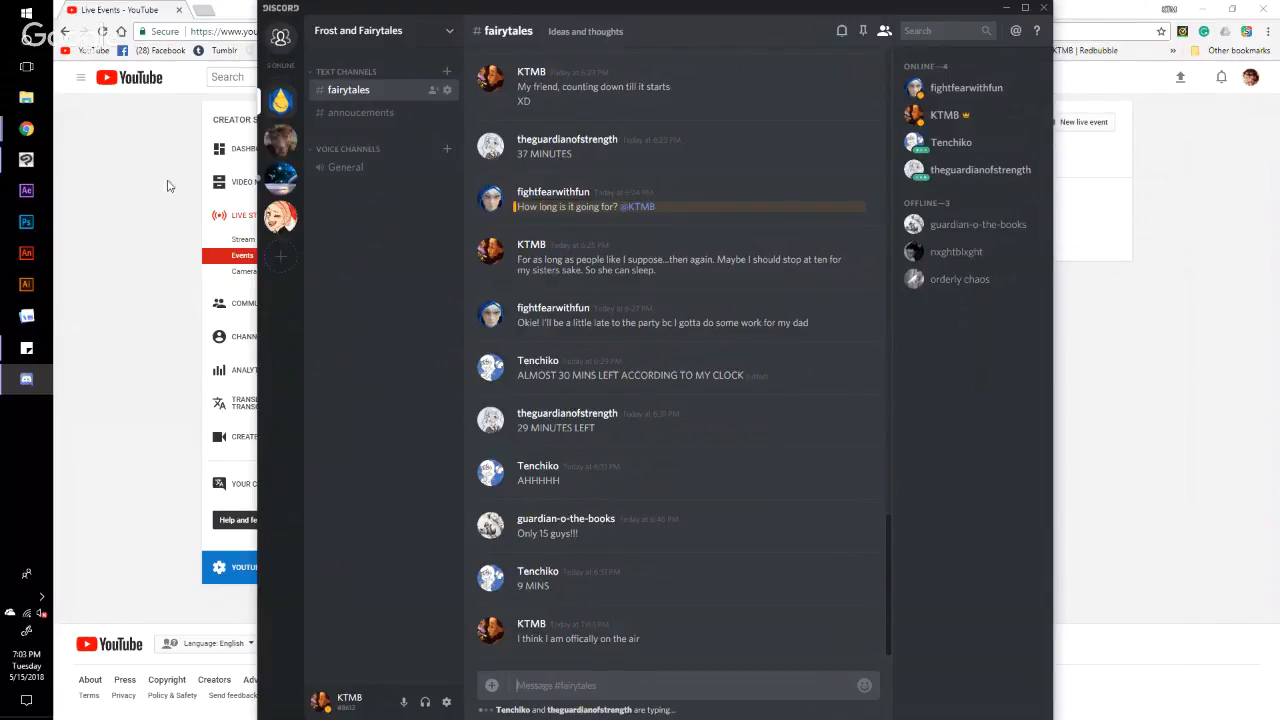
{"action": "left_click", "coordinate": [147, 236]}
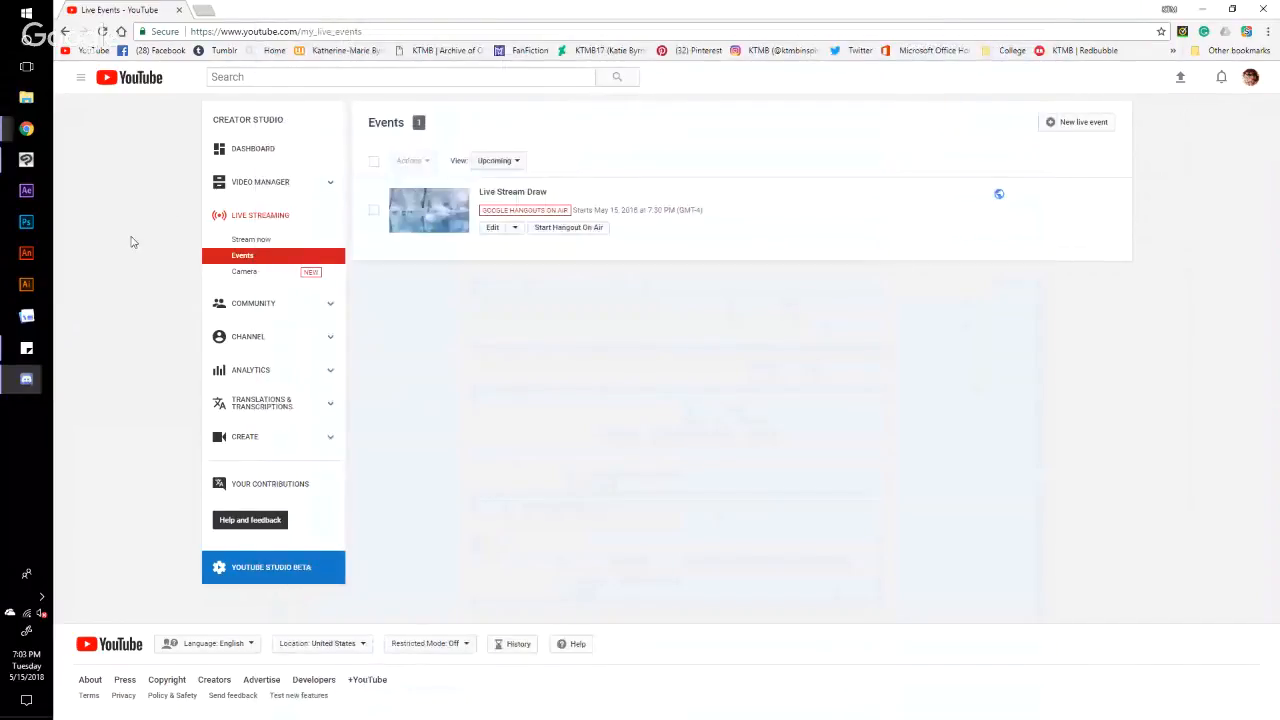
{"action": "left_click", "coordinate": [32, 384]}
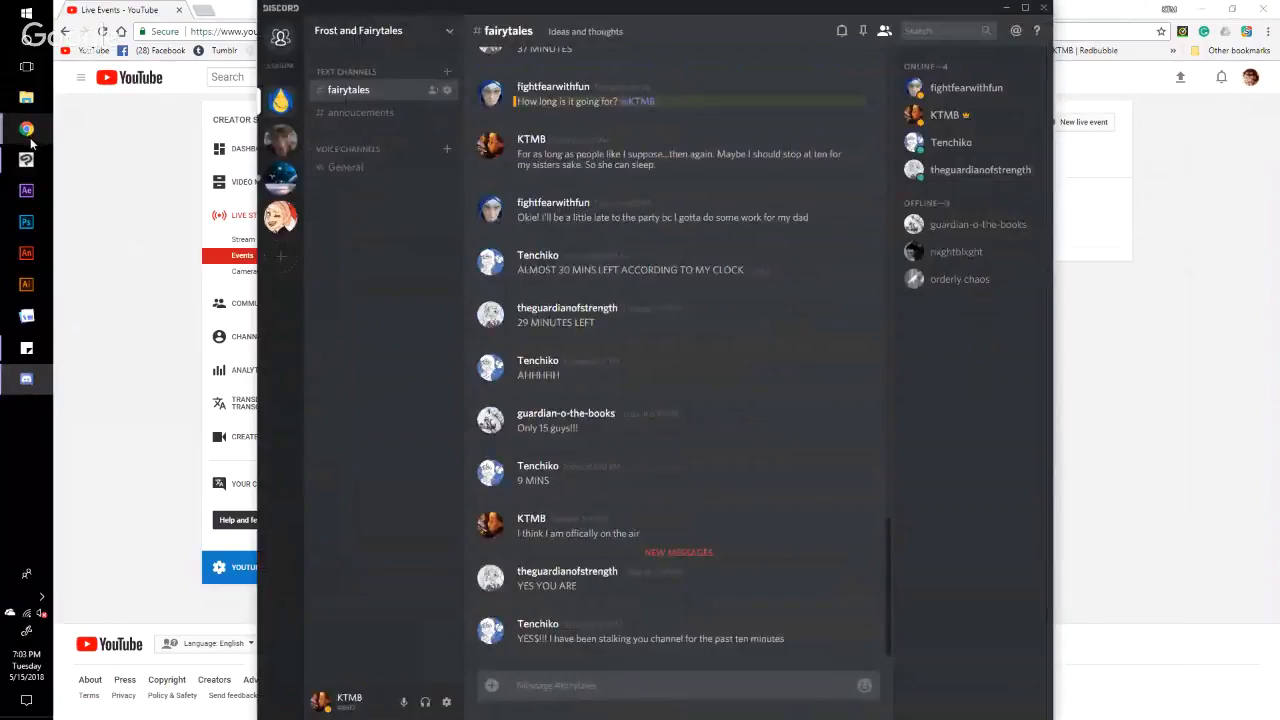
{"action": "mouse_move", "coordinate": [33, 142]}
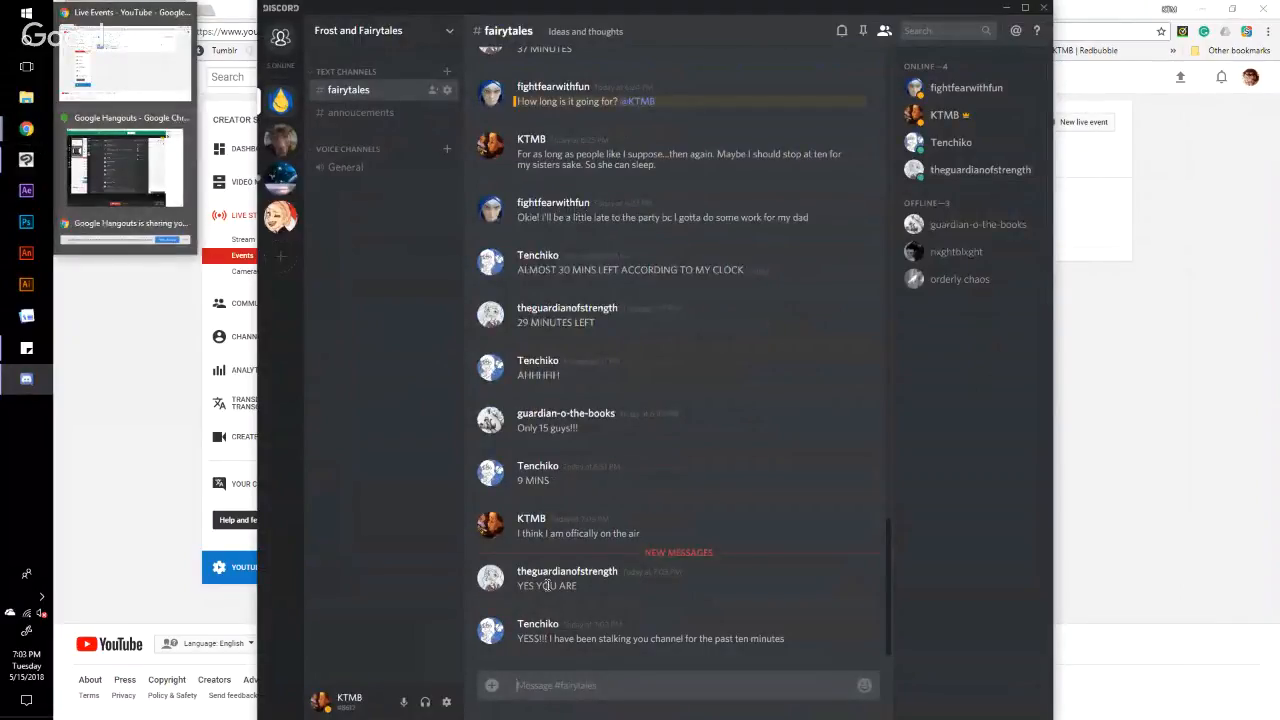
{"action": "left_click", "coordinate": [1006, 8]}
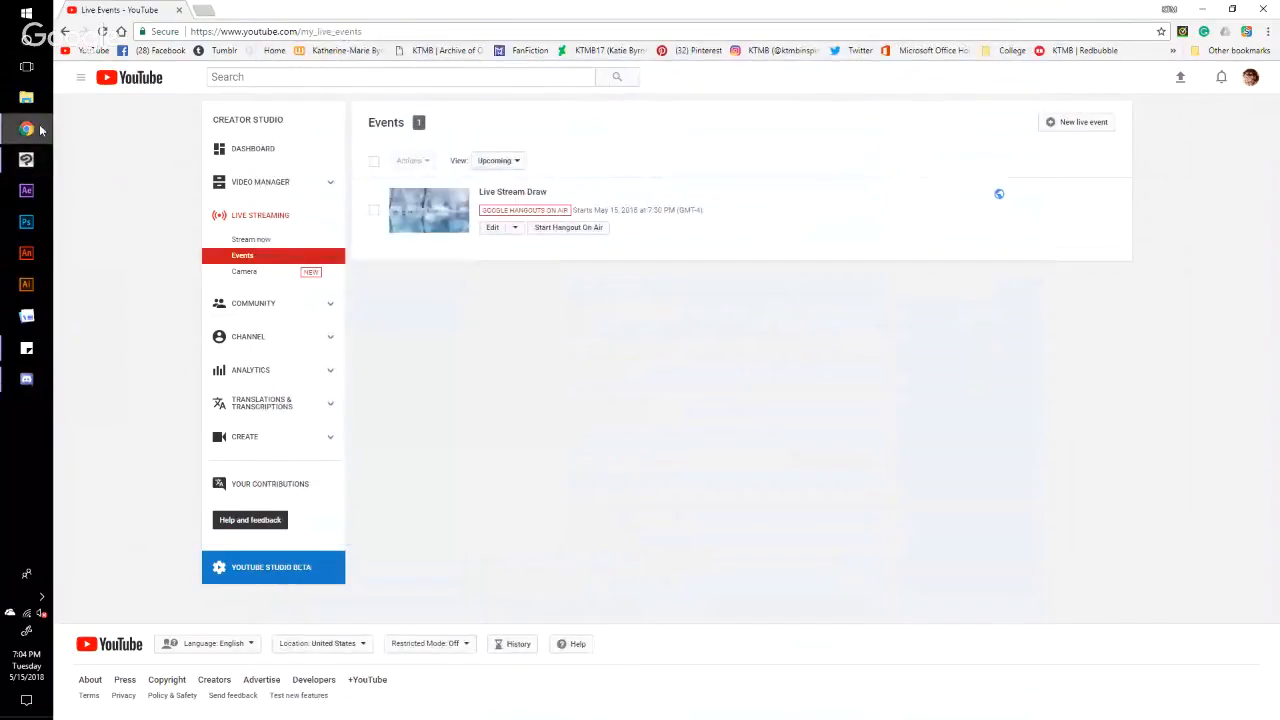
Step: Check the live broadcast in the Google Hangouts window and minimize it again
{"action": "mouse_move", "coordinate": [50, 138]}
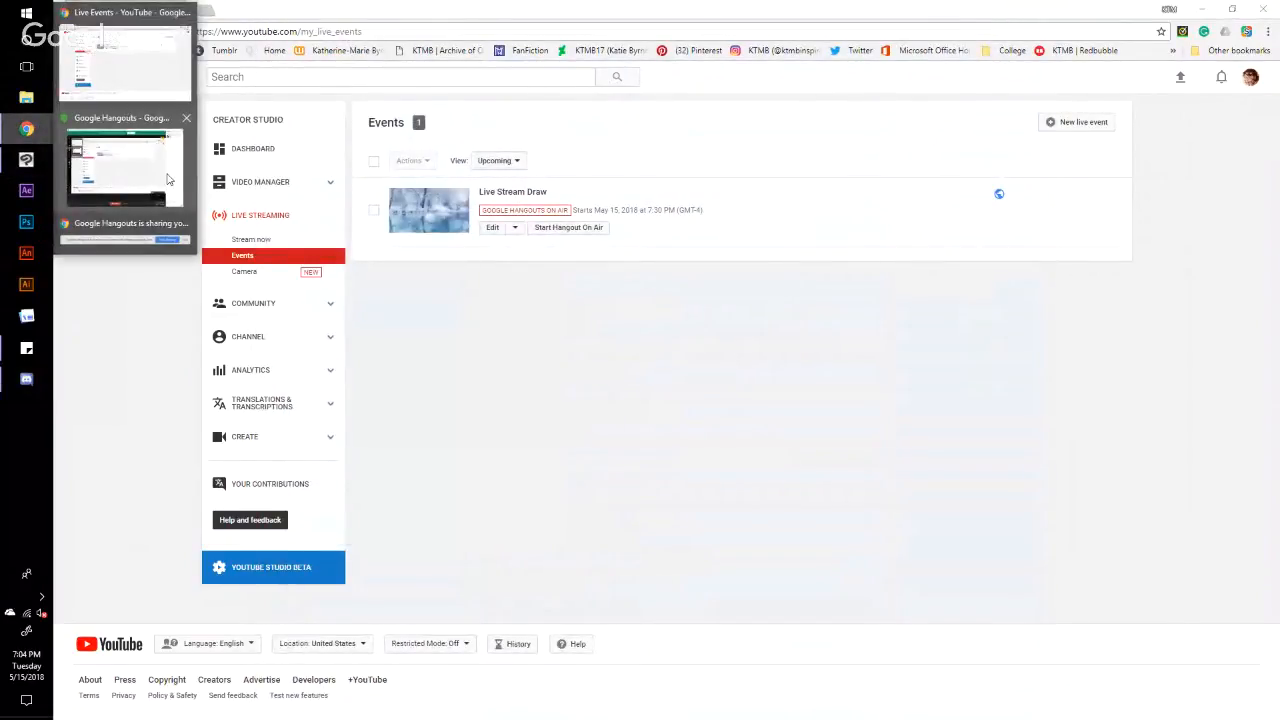
{"action": "mouse_move", "coordinate": [166, 184]}
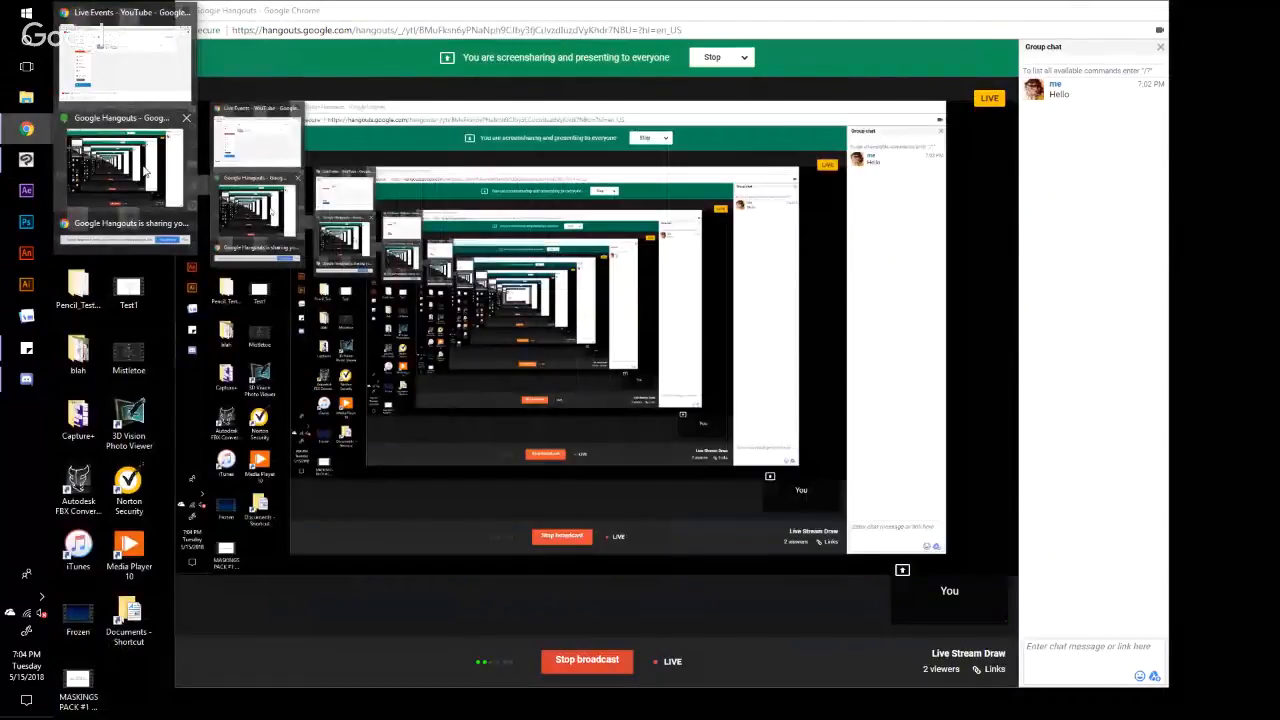
{"action": "mouse_move", "coordinate": [106, 72]}
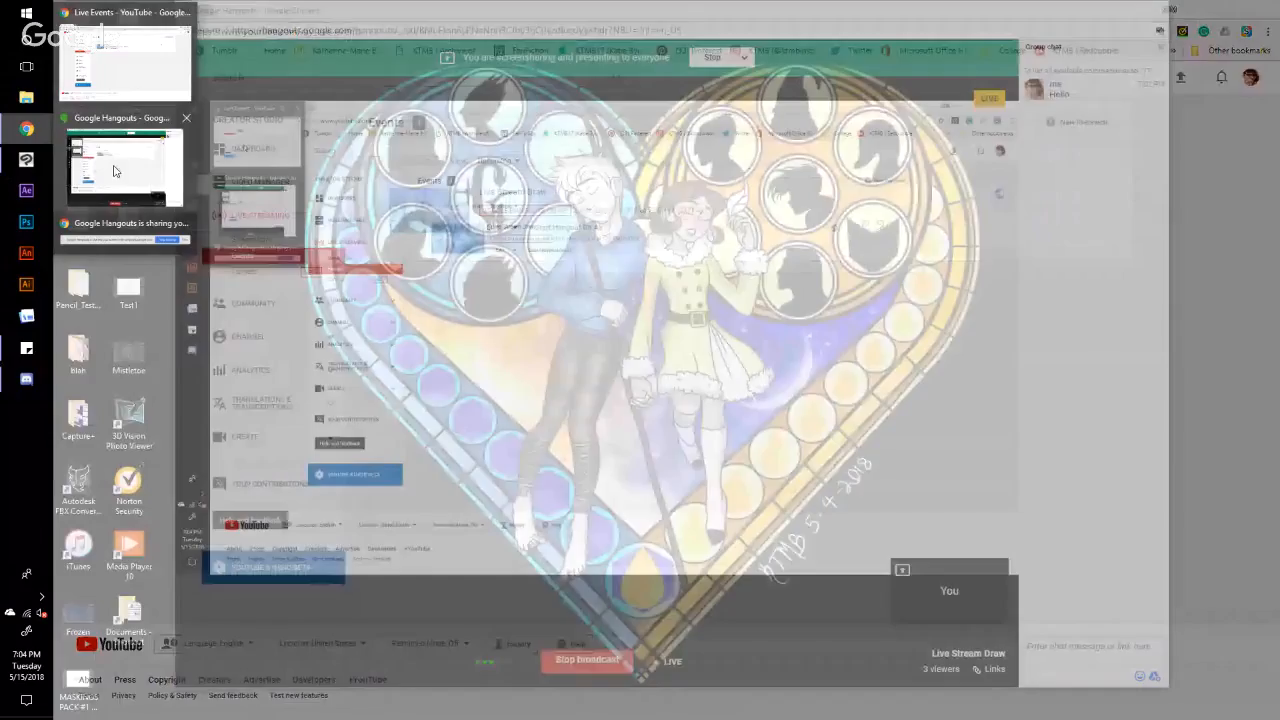
{"action": "left_click", "coordinate": [114, 171]}
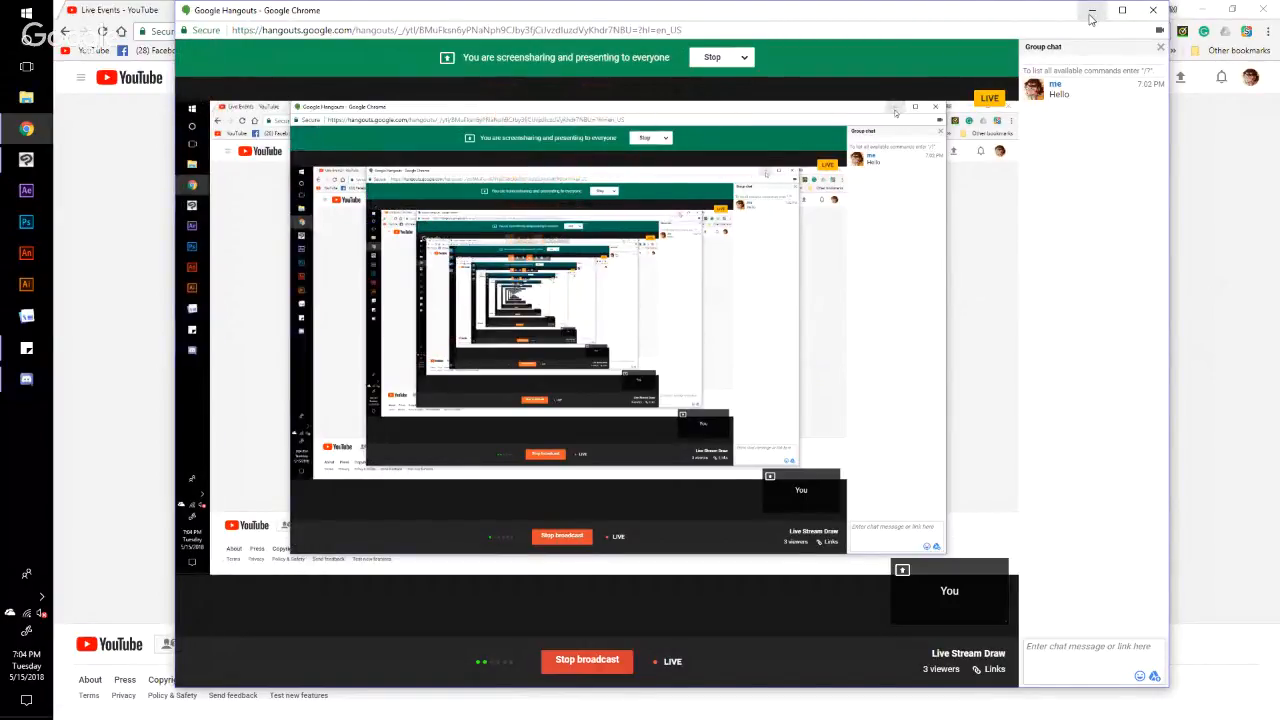
{"action": "left_click", "coordinate": [1091, 12]}
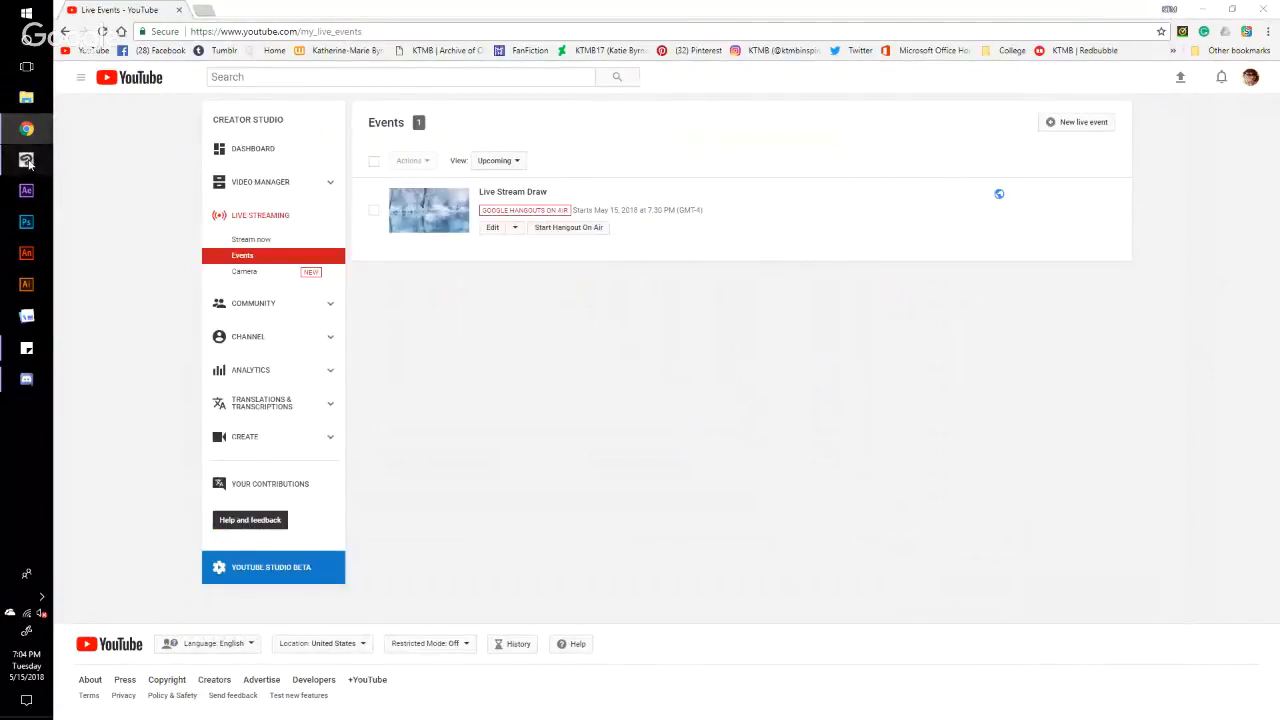
Step: Switch to Clip Studio Paint and bring up the Rapunzel reference image in the Sub View
{"action": "left_click", "coordinate": [27, 160]}
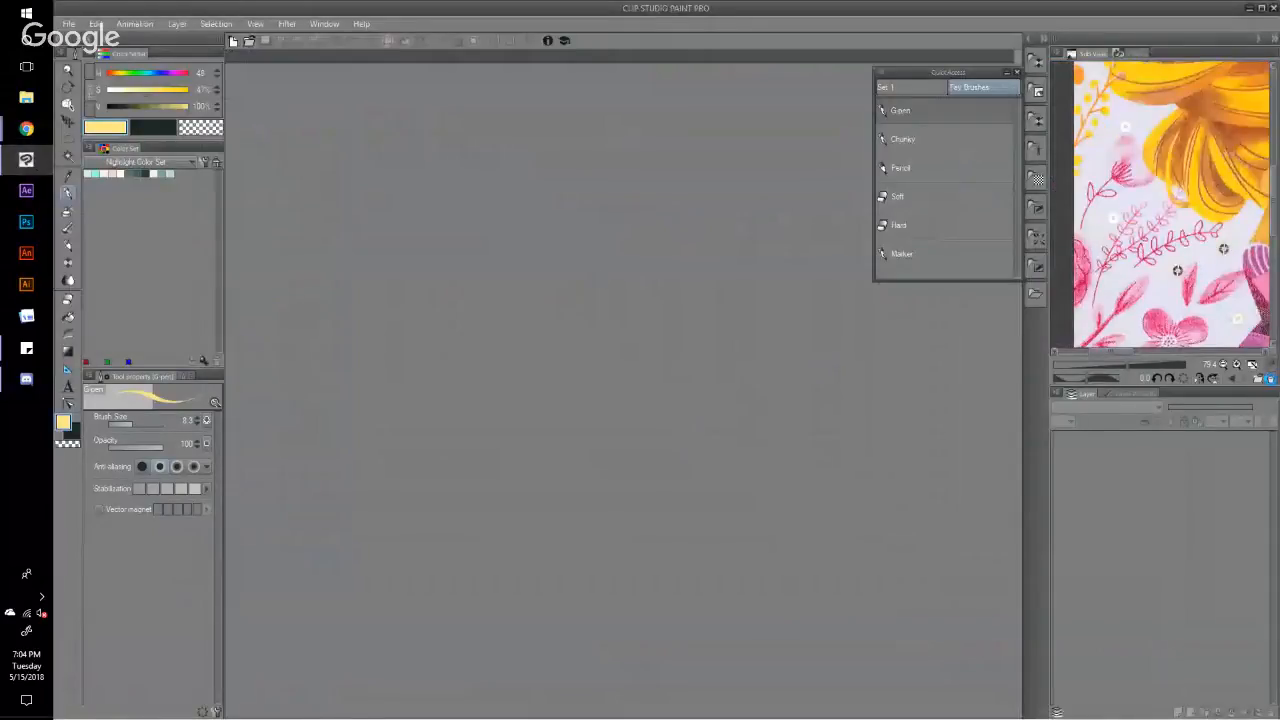
{"action": "left_click", "coordinate": [1271, 379]}
{"action": "left_click", "coordinate": [1271, 379]}
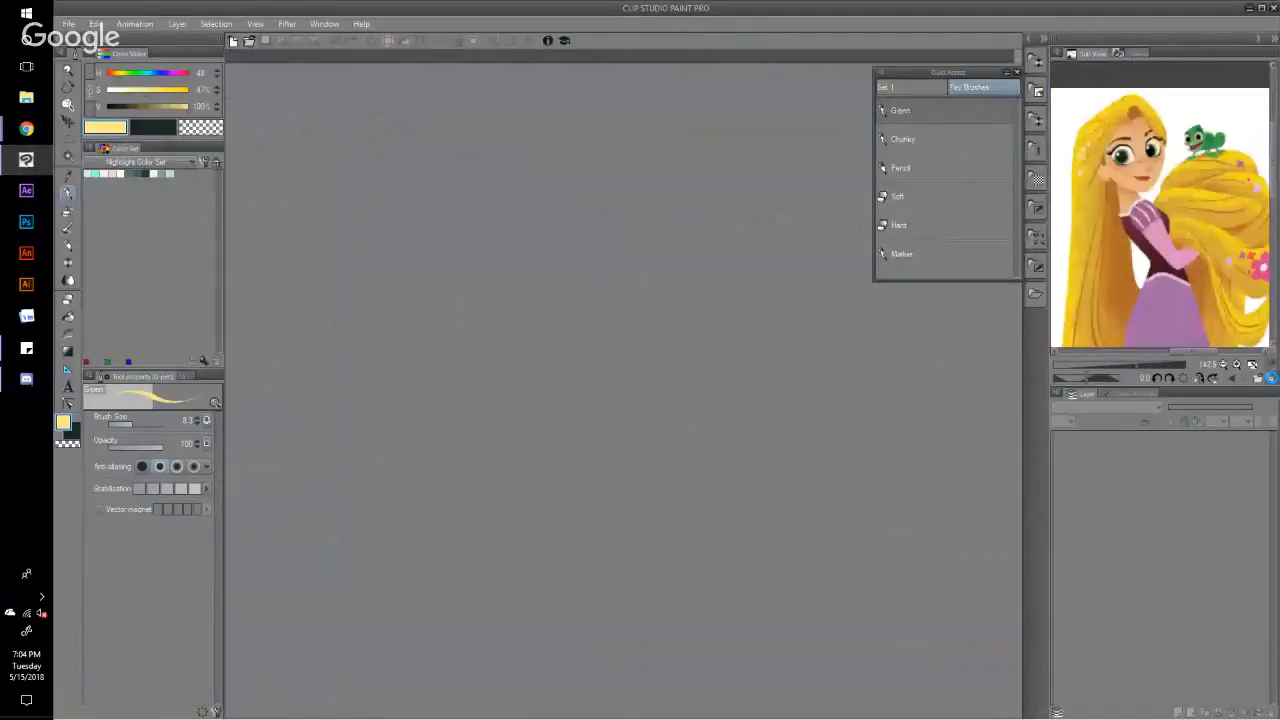
Step: Clear the Rapunzel reference image from the Sub View
{"action": "left_click", "coordinate": [1271, 378]}
{"action": "left_click", "coordinate": [1271, 381]}
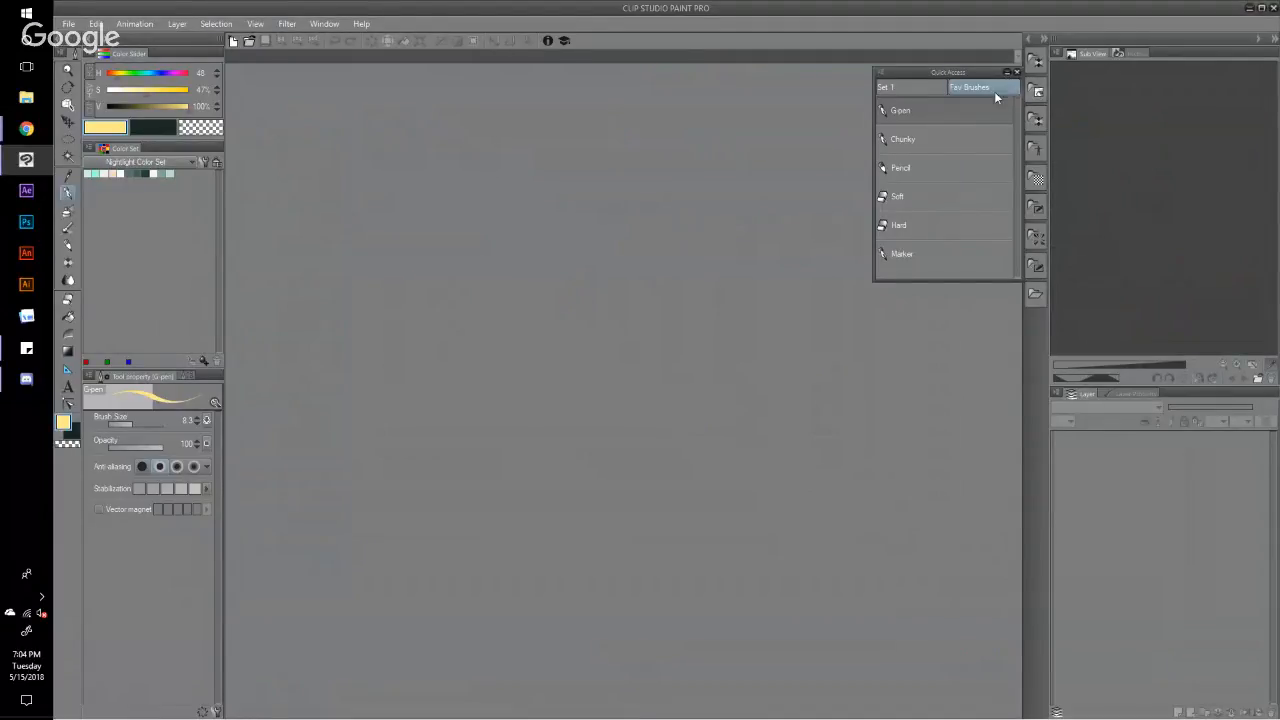
{"action": "left_click", "coordinate": [28, 132]}
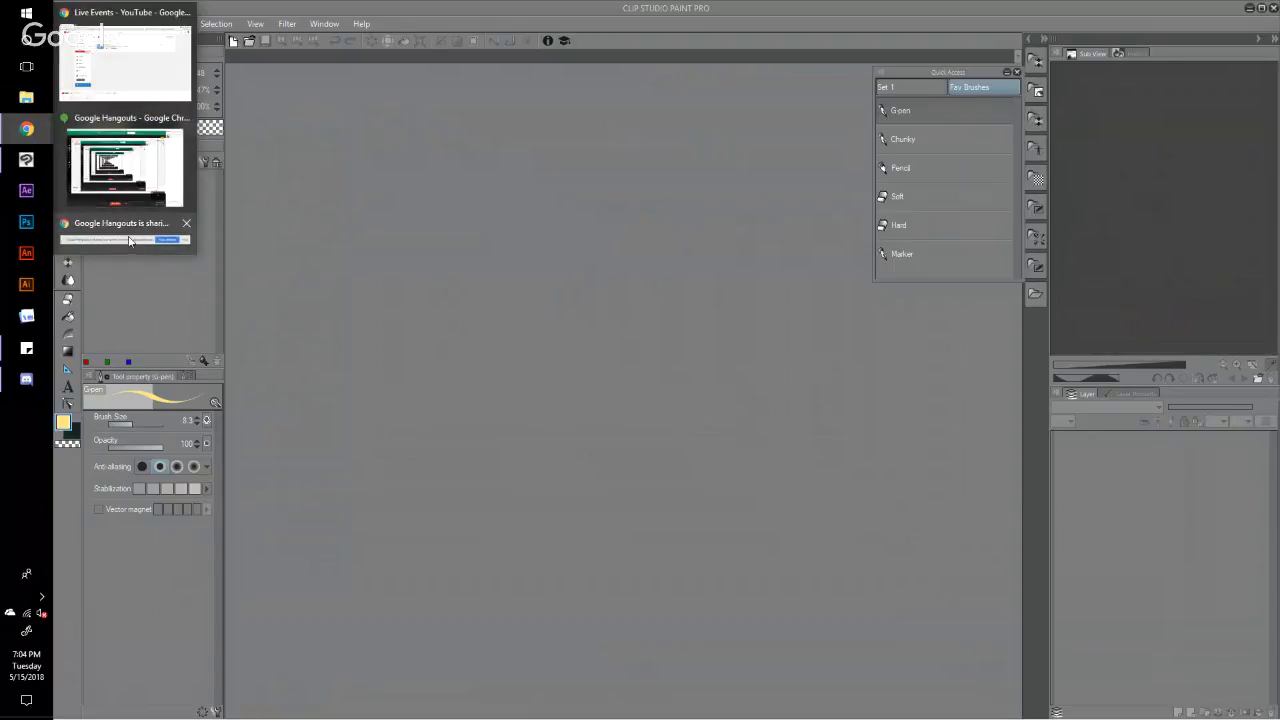
{"action": "mouse_move", "coordinate": [115, 162]}
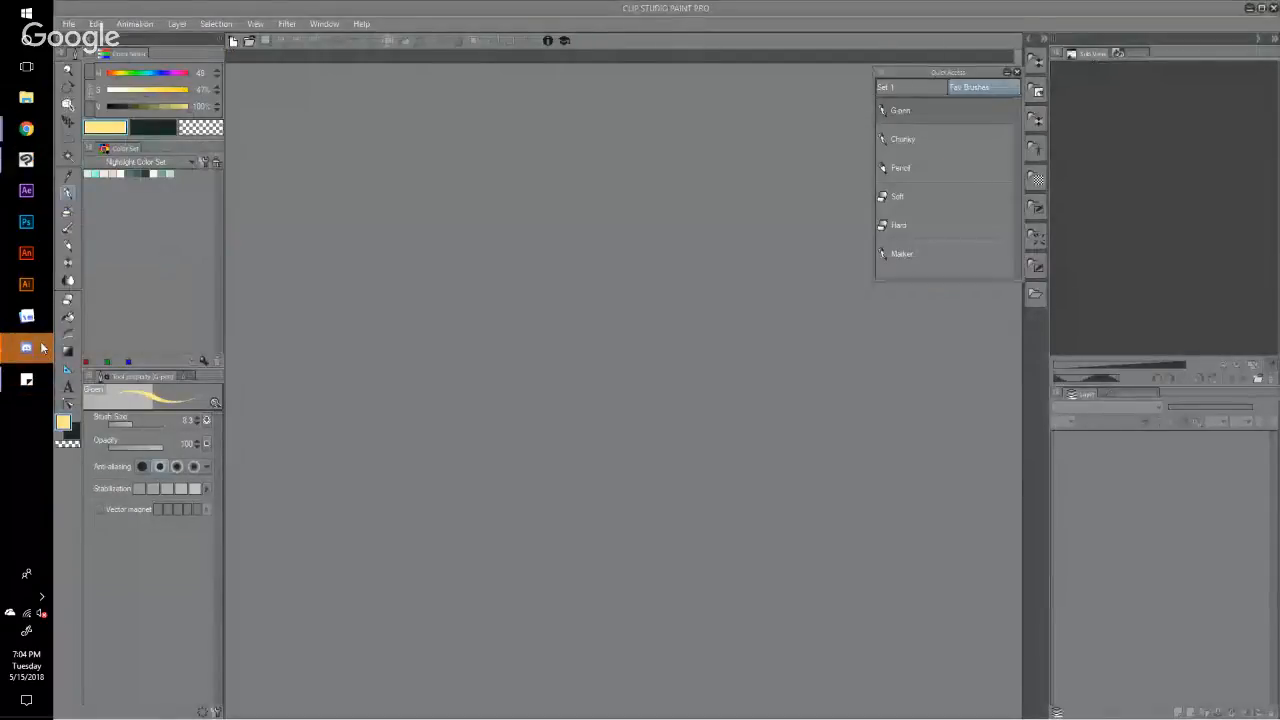
Step: Switch to Discord, post "Awesome!" and "Can you all hear me?" in the fairytales channel, and minimize Discord
{"action": "left_click", "coordinate": [28, 347]}
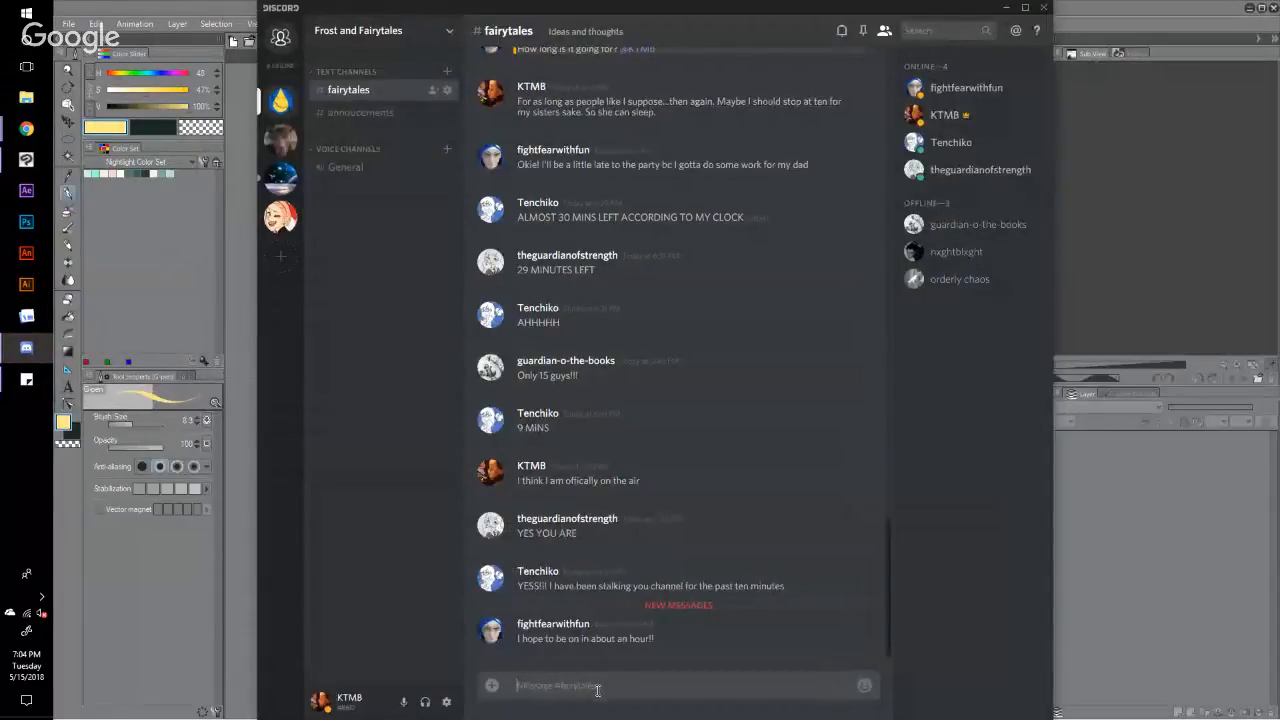
{"action": "type", "text": "Ae"}
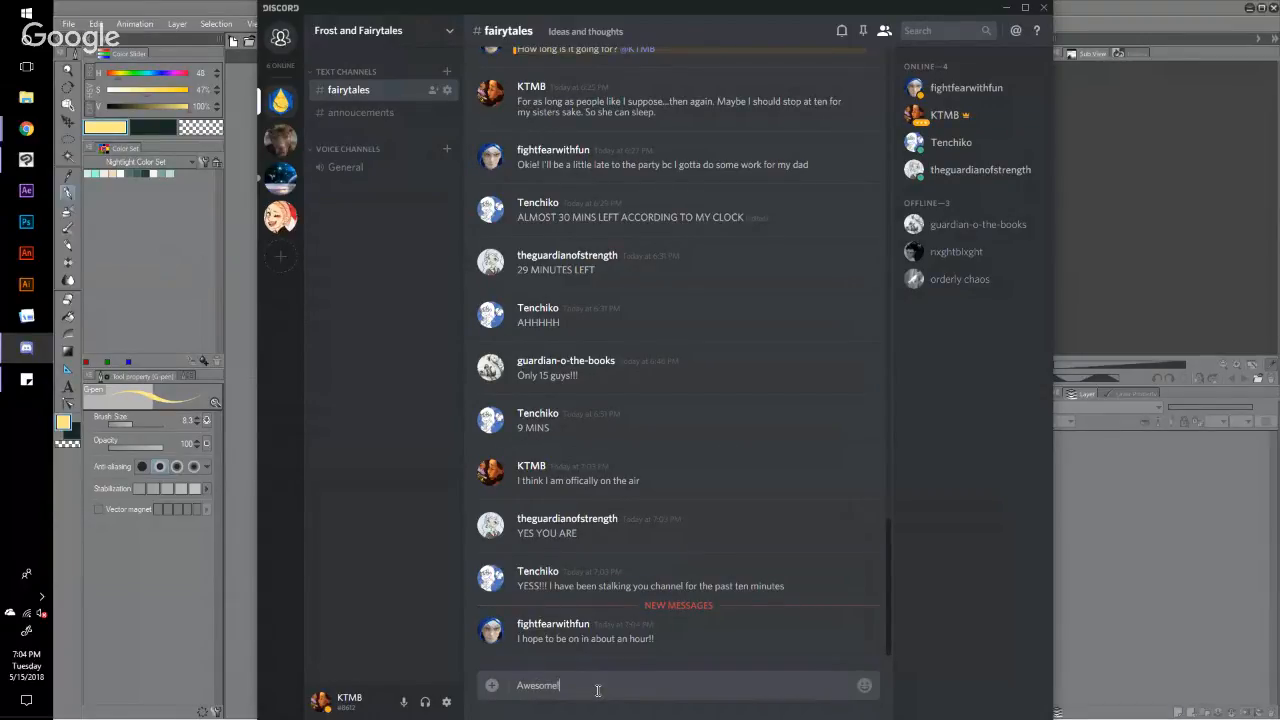
{"action": "key", "text": "Return"}
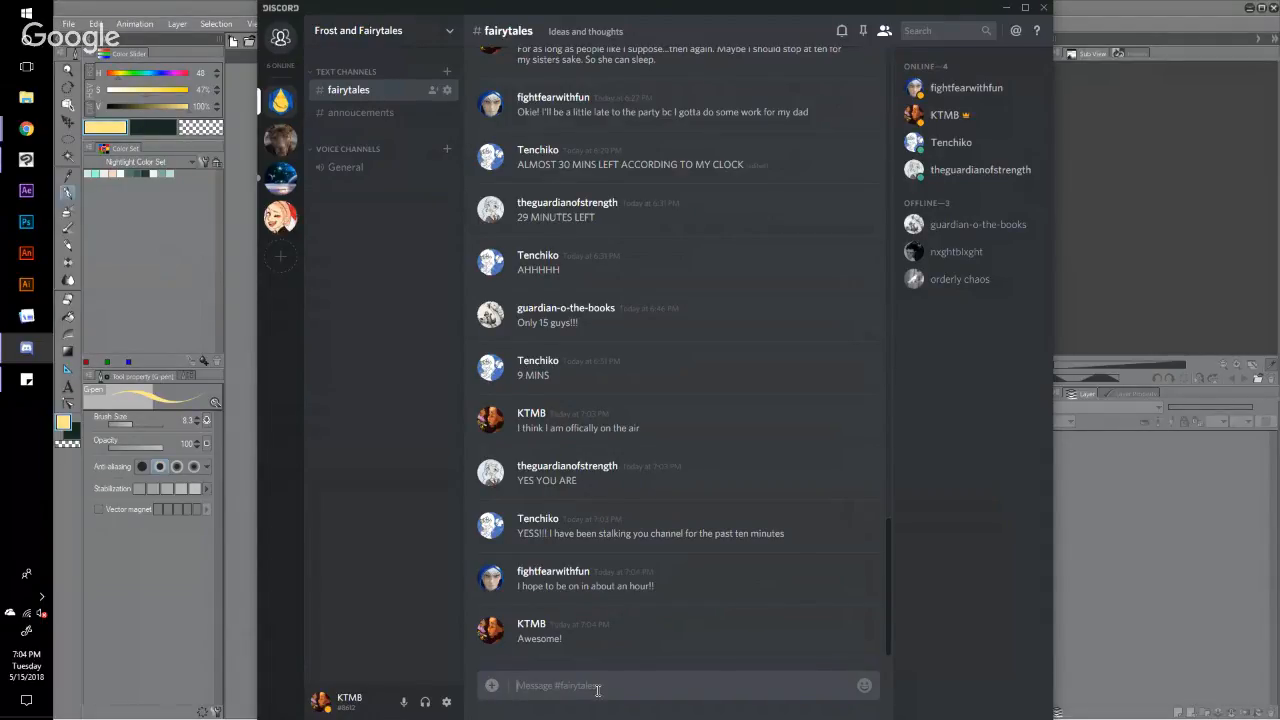
{"action": "type", "text": "Can you all hear me?"}
{"action": "key", "text": "Return"}
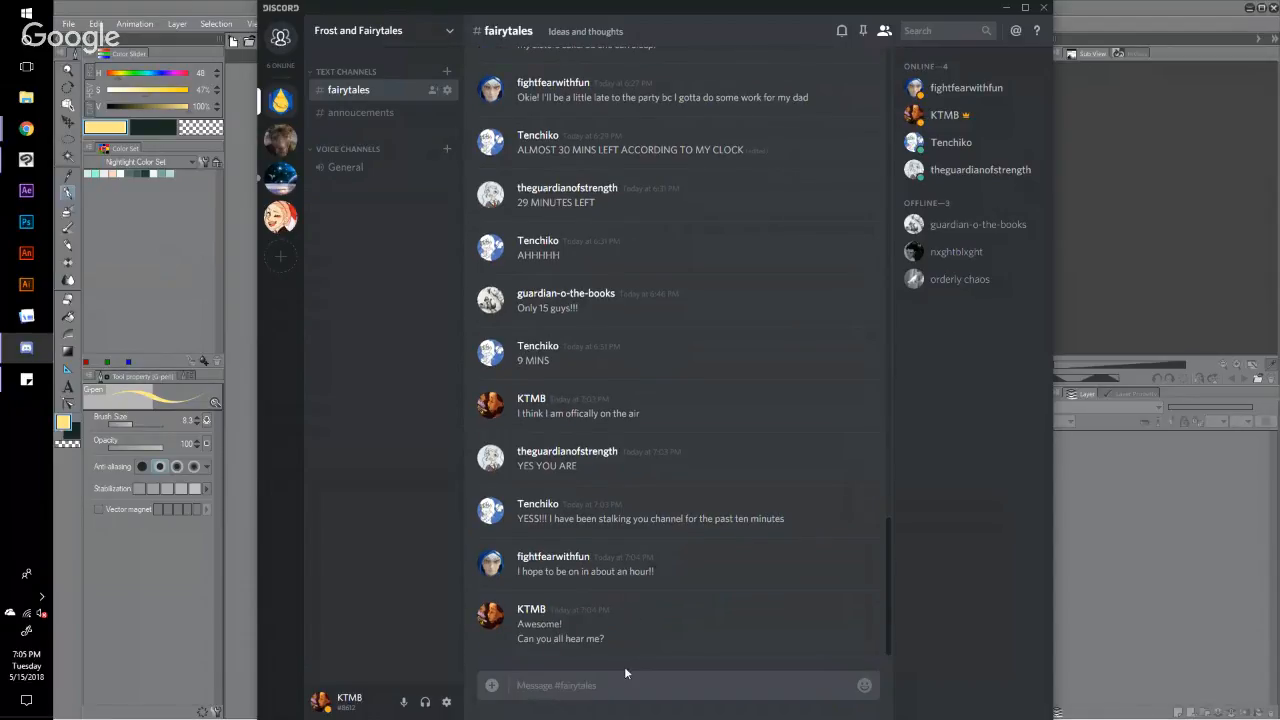
{"action": "left_click", "coordinate": [27, 348]}
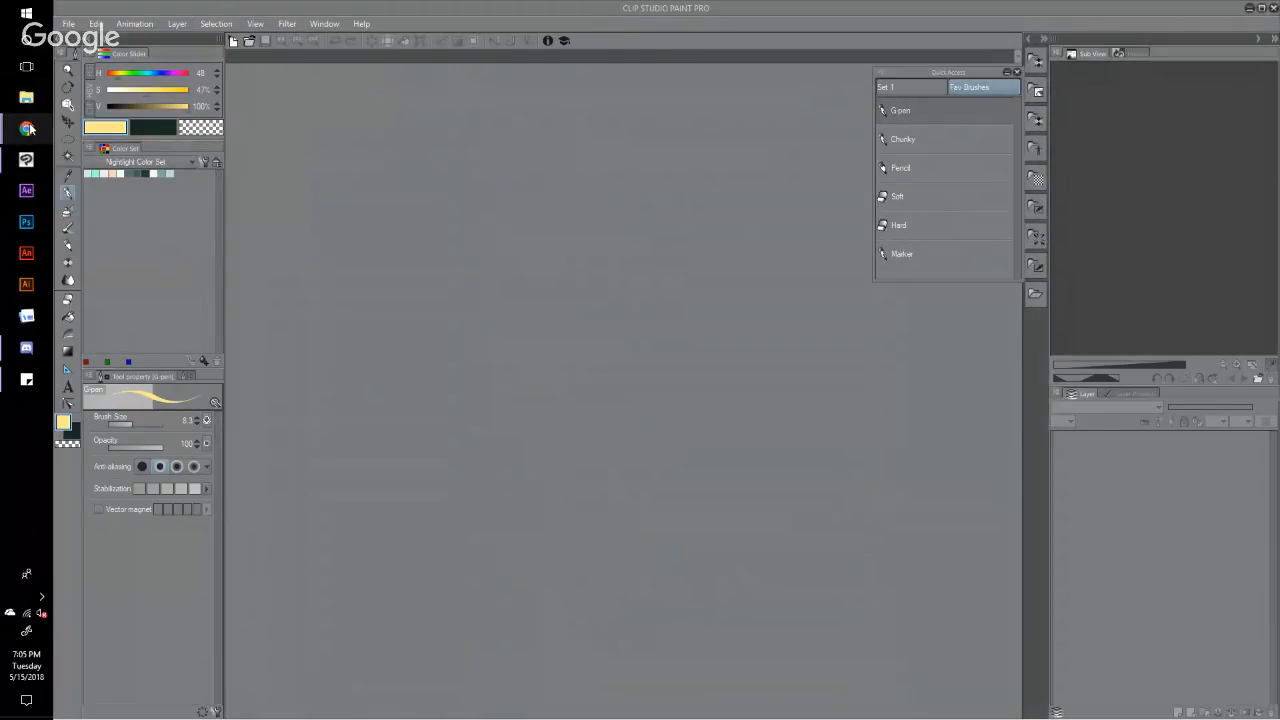
Step: Switch to Chrome and load the Tumblr dashboard in a new tab, checking Discord for replies meanwhile
{"action": "mouse_move", "coordinate": [30, 130]}
{"action": "left_click", "coordinate": [120, 60]}
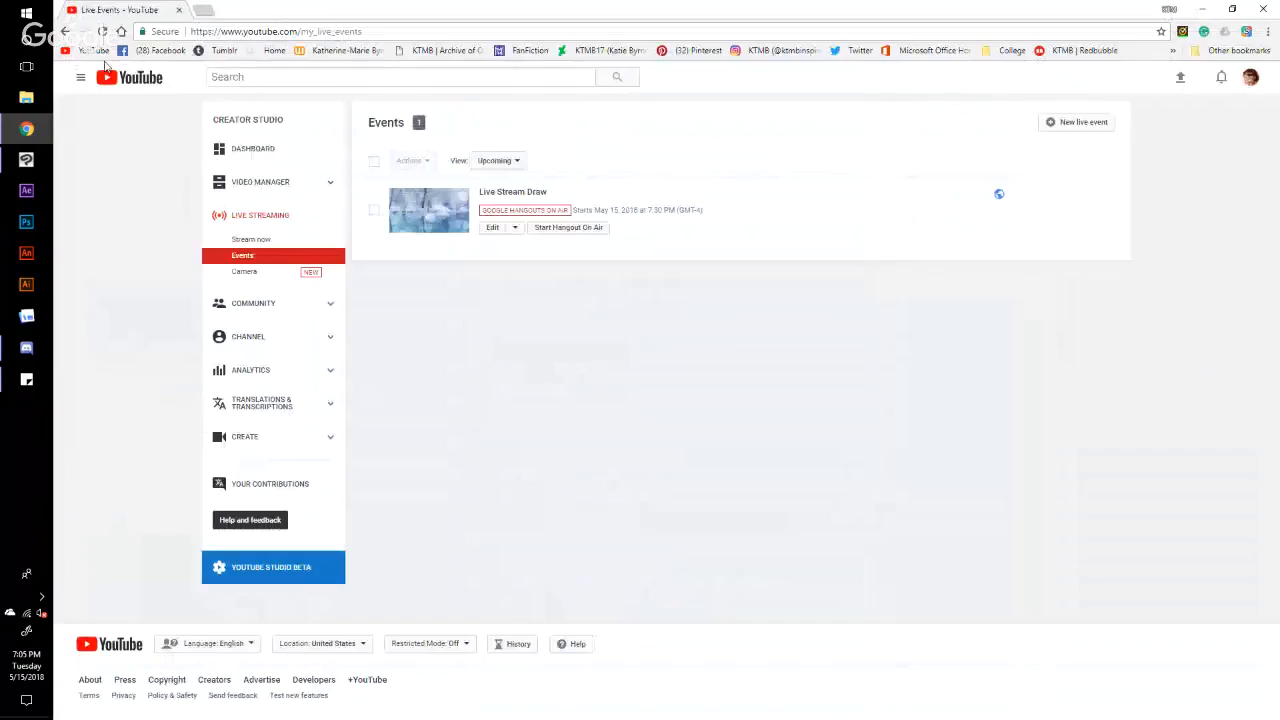
{"action": "left_click", "coordinate": [205, 12]}
{"action": "left_click", "coordinate": [224, 50]}
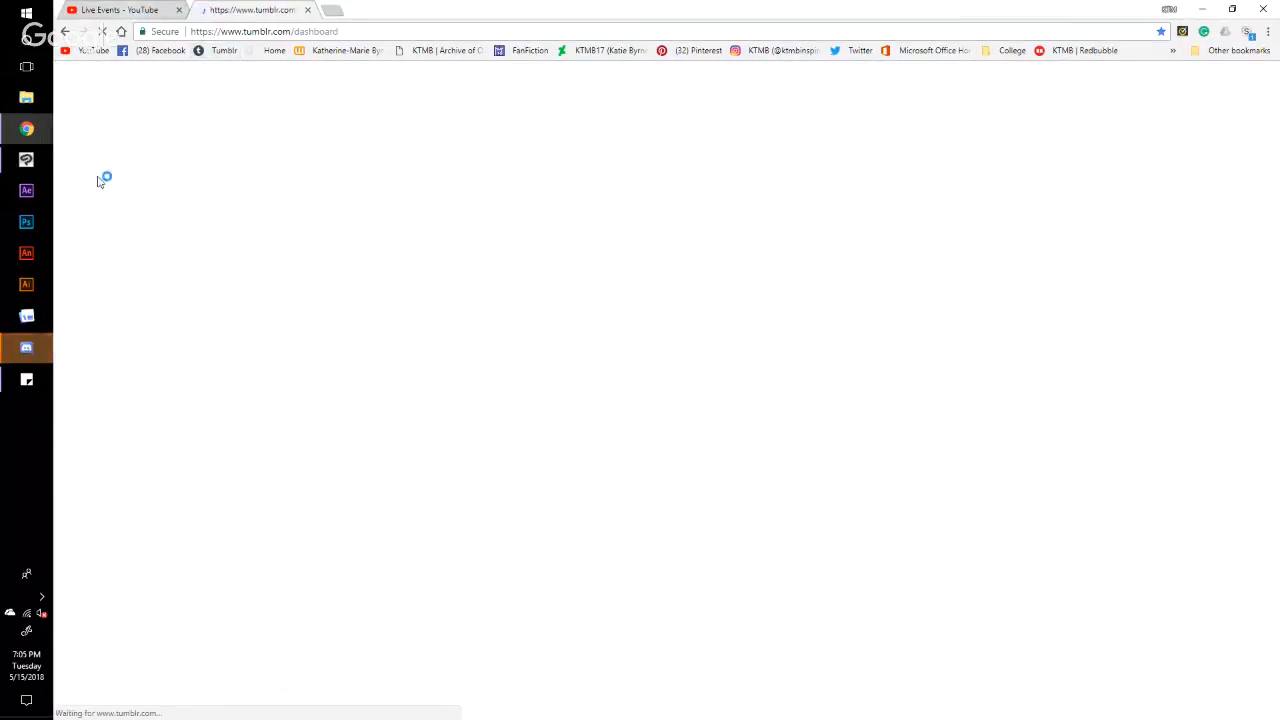
{"action": "left_click", "coordinate": [37, 357]}
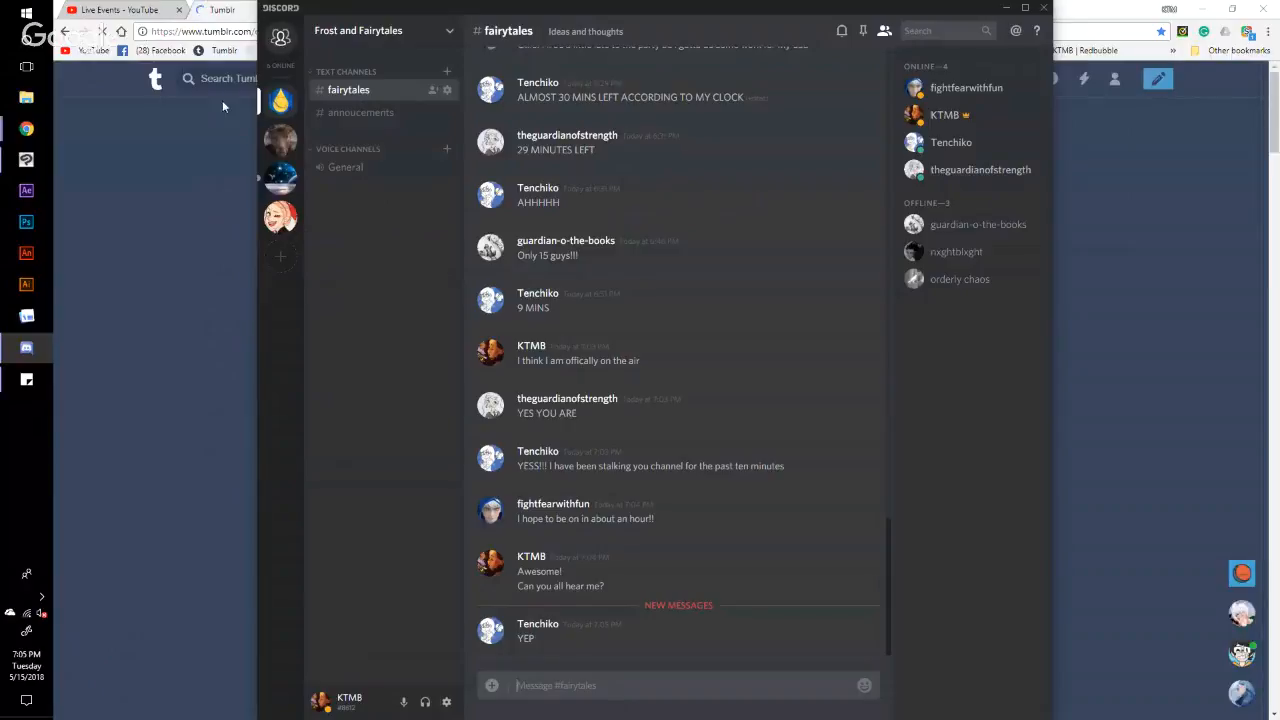
{"action": "left_click", "coordinate": [231, 12]}
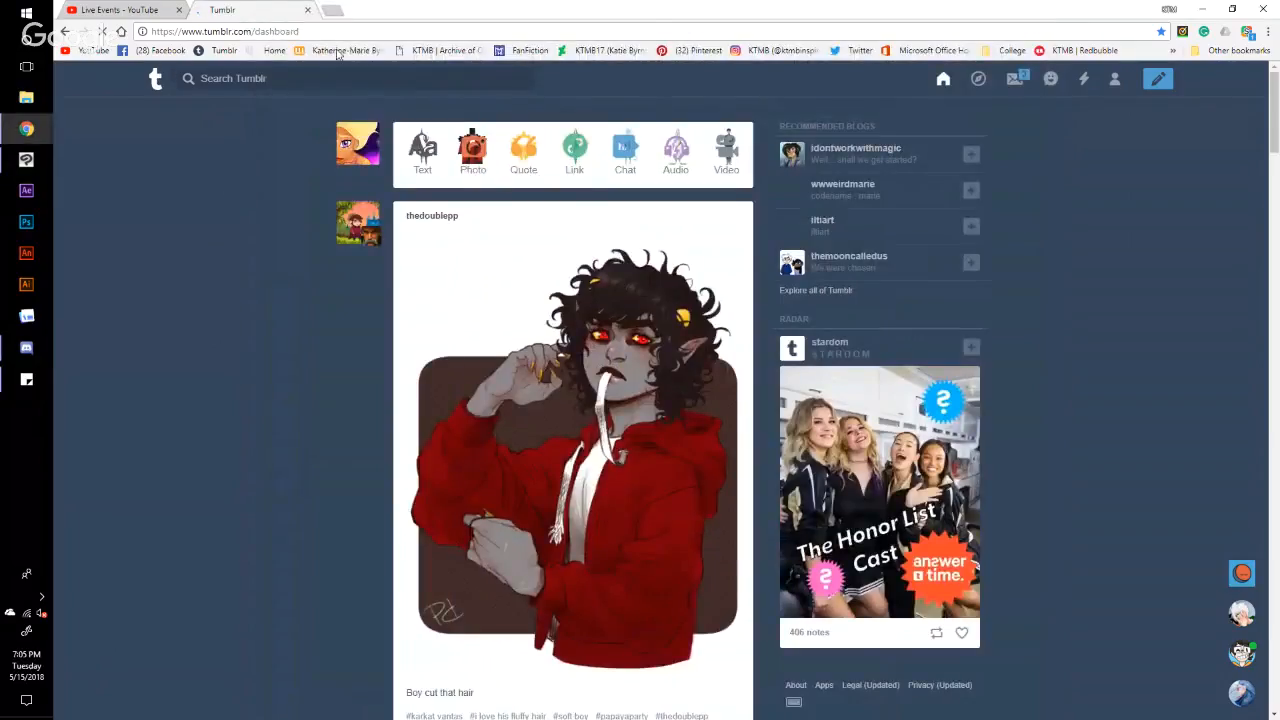
Step: Open Google Hangouts in another new browser tab from the full list of Google apps
{"action": "left_click", "coordinate": [333, 10]}
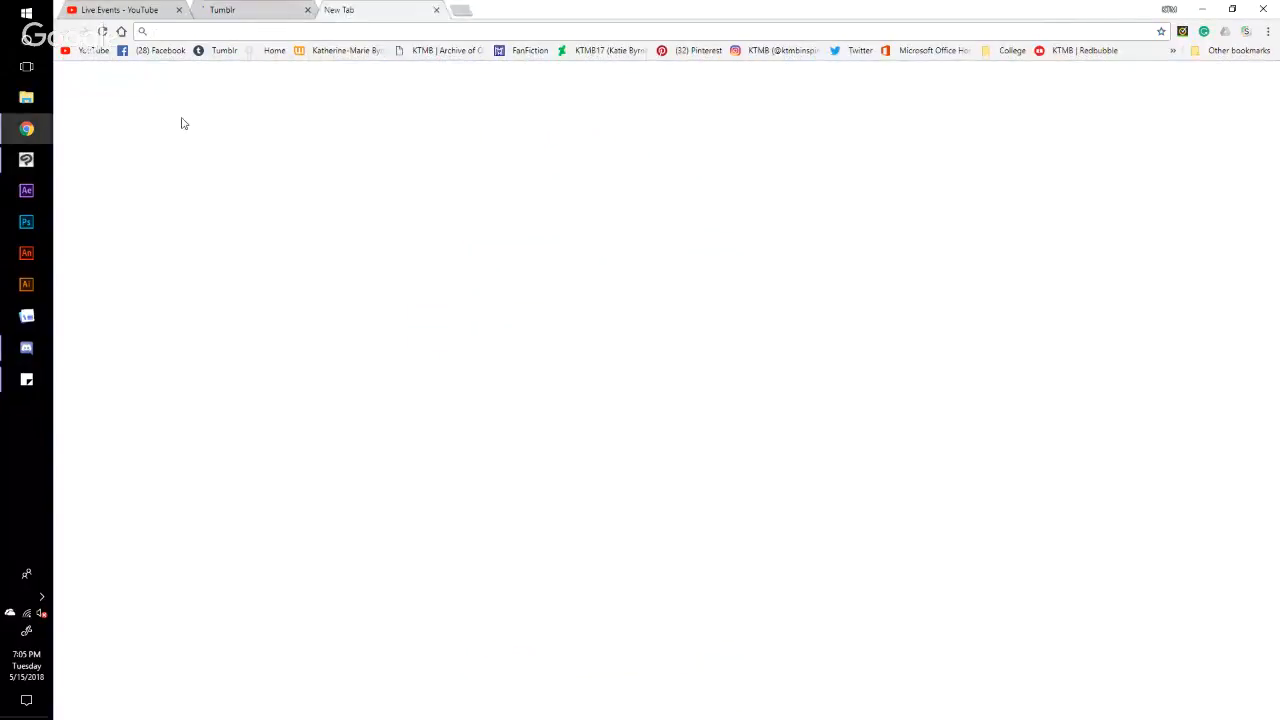
{"action": "left_click", "coordinate": [1173, 50]}
{"action": "left_click", "coordinate": [1229, 331]}
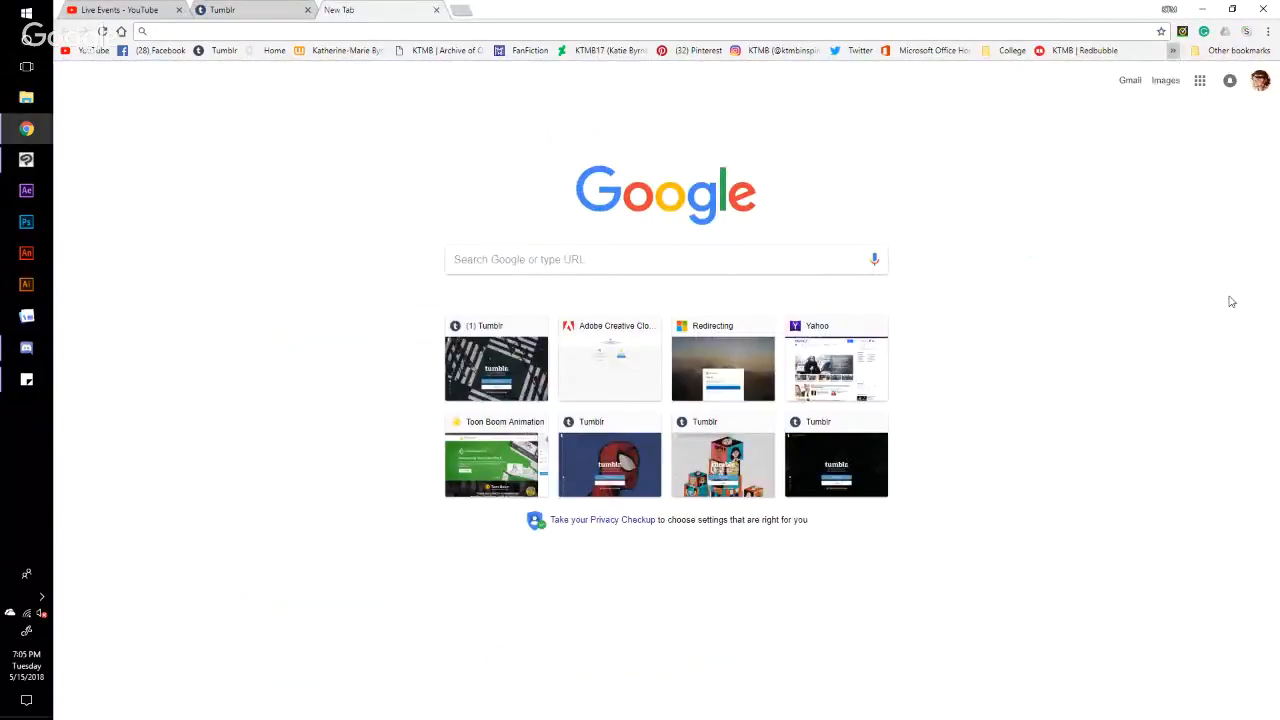
{"action": "left_click", "coordinate": [1203, 95]}
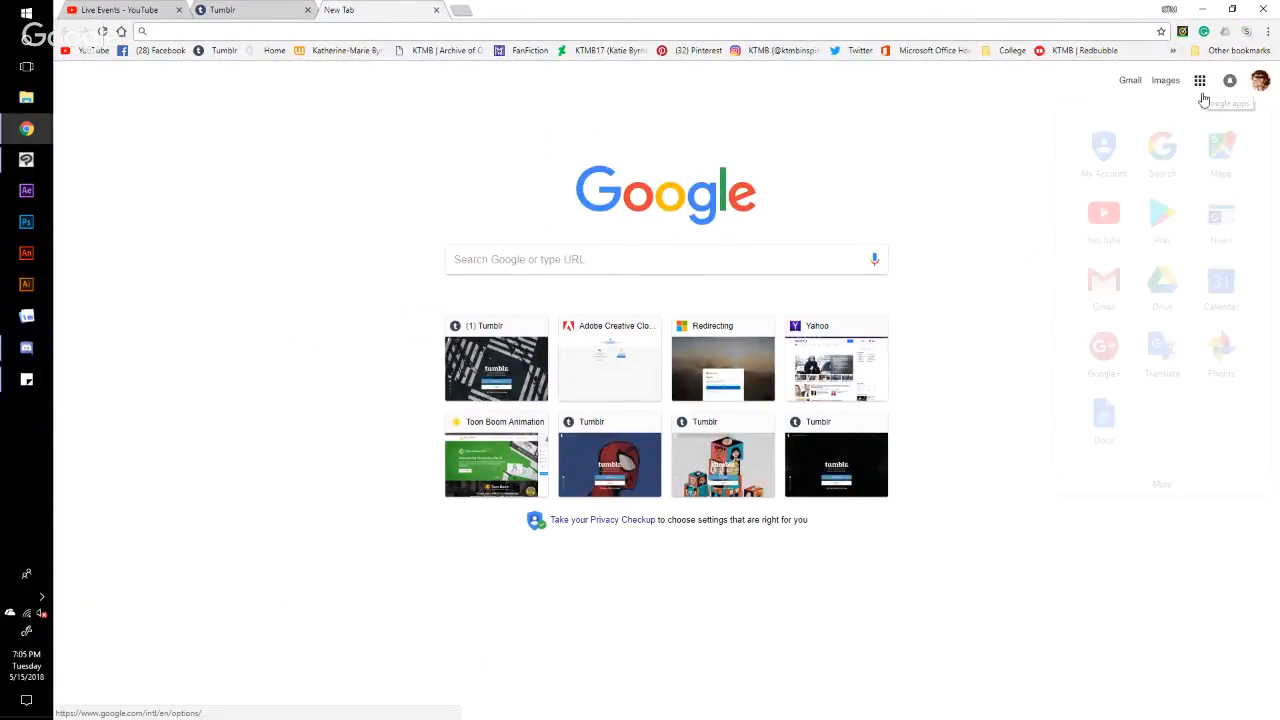
{"action": "left_click", "coordinate": [1160, 484]}
{"action": "left_click", "coordinate": [1112, 368]}
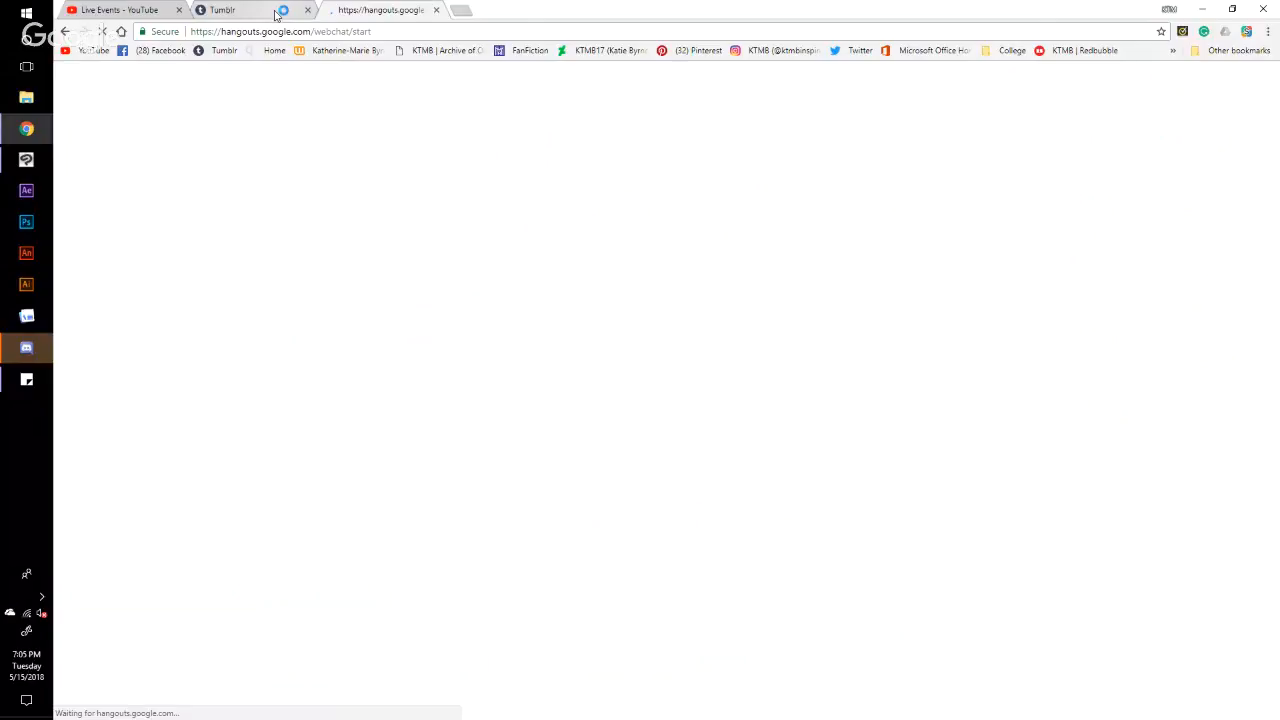
Step: Check the latest replies in the Discord fairytales channel and return to the Tumblr tab
{"action": "left_click", "coordinate": [275, 14]}
{"action": "left_click", "coordinate": [26, 347]}
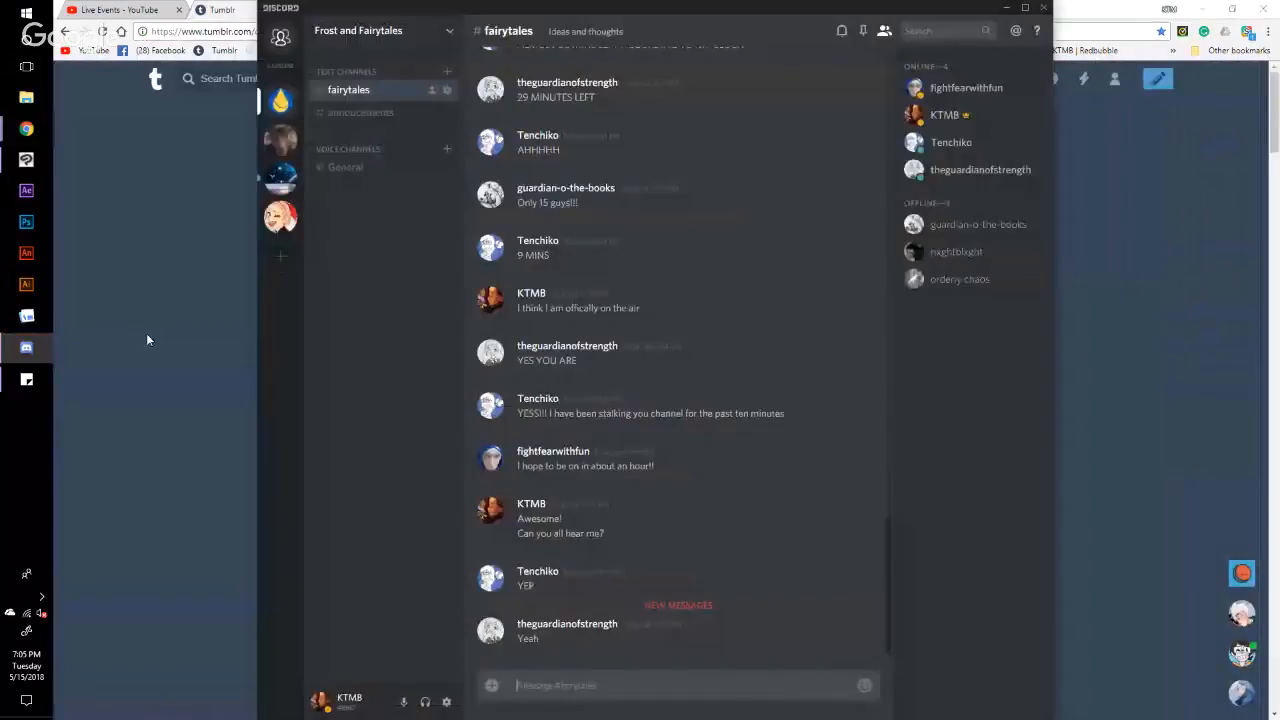
{"action": "left_click", "coordinate": [146, 333]}
Step: Read the Tumblr inbox messages and review the drawing requests posted on the frostandfairytales blog
{"action": "left_click", "coordinate": [1022, 86]}
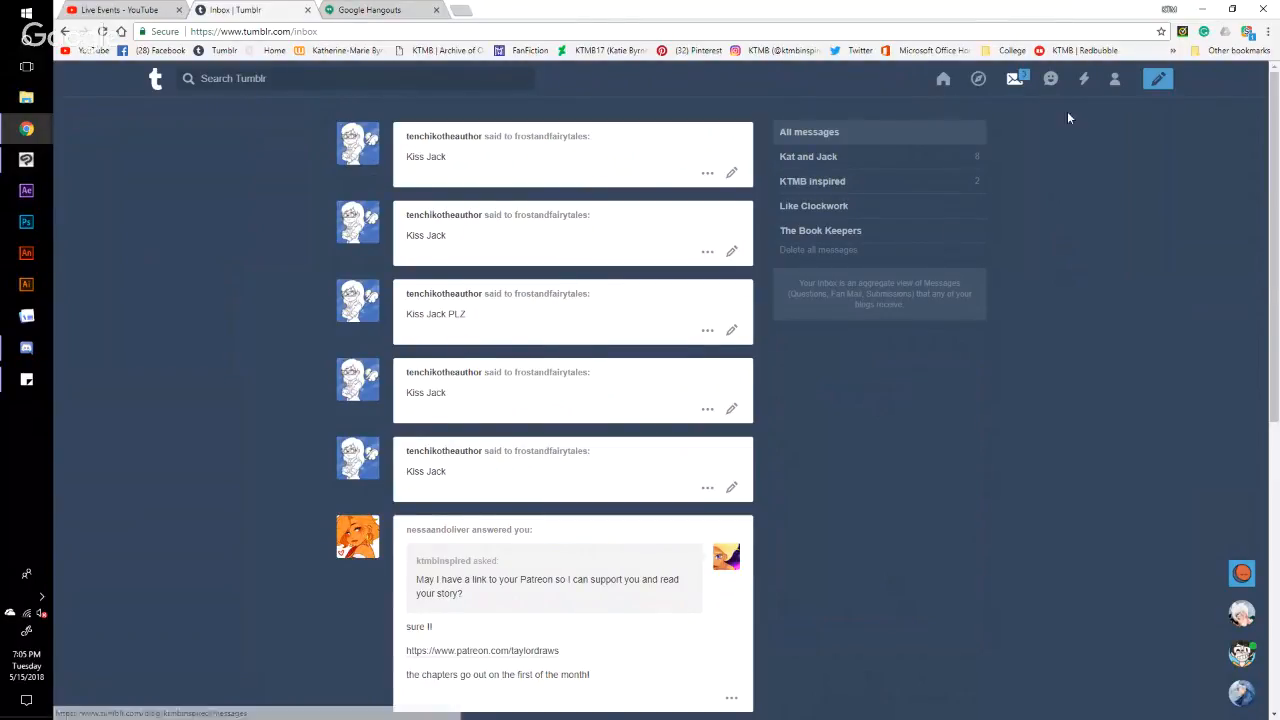
{"action": "left_click", "coordinate": [1116, 84]}
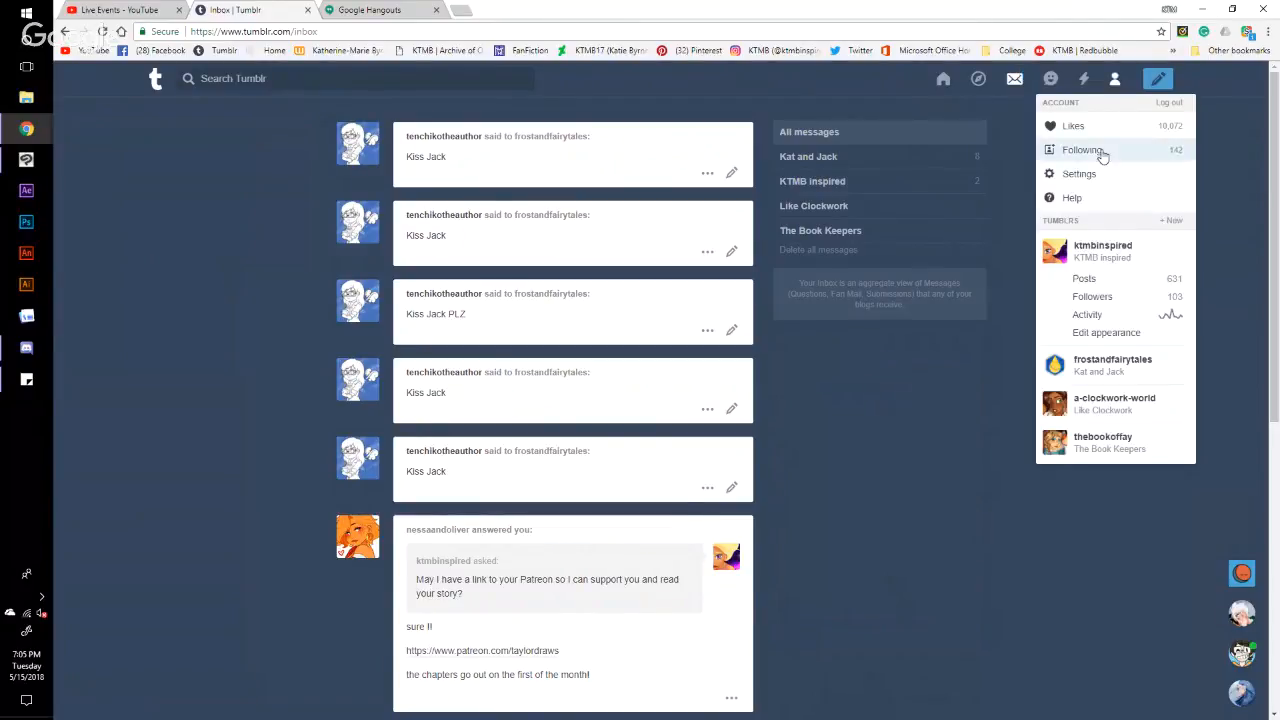
{"action": "left_click", "coordinate": [1084, 380]}
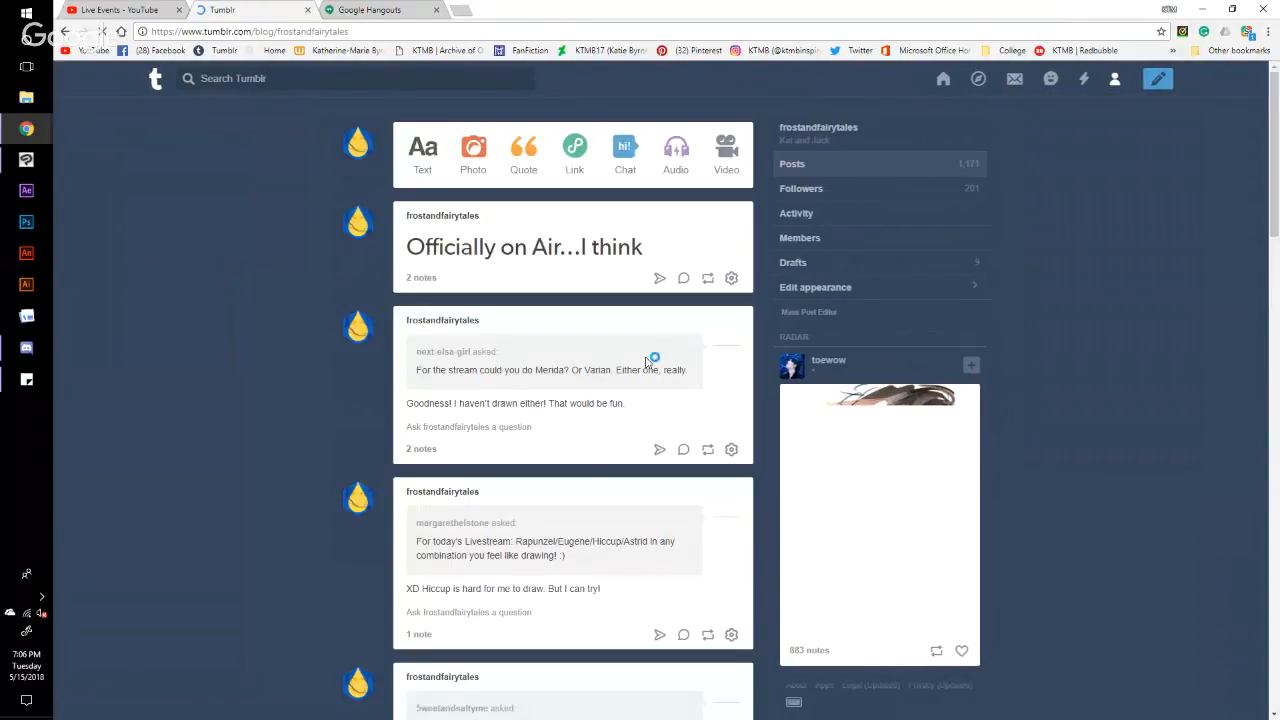
{"action": "left_click_drag", "start_coordinate": [1276, 162], "coordinate": [1276, 208]}
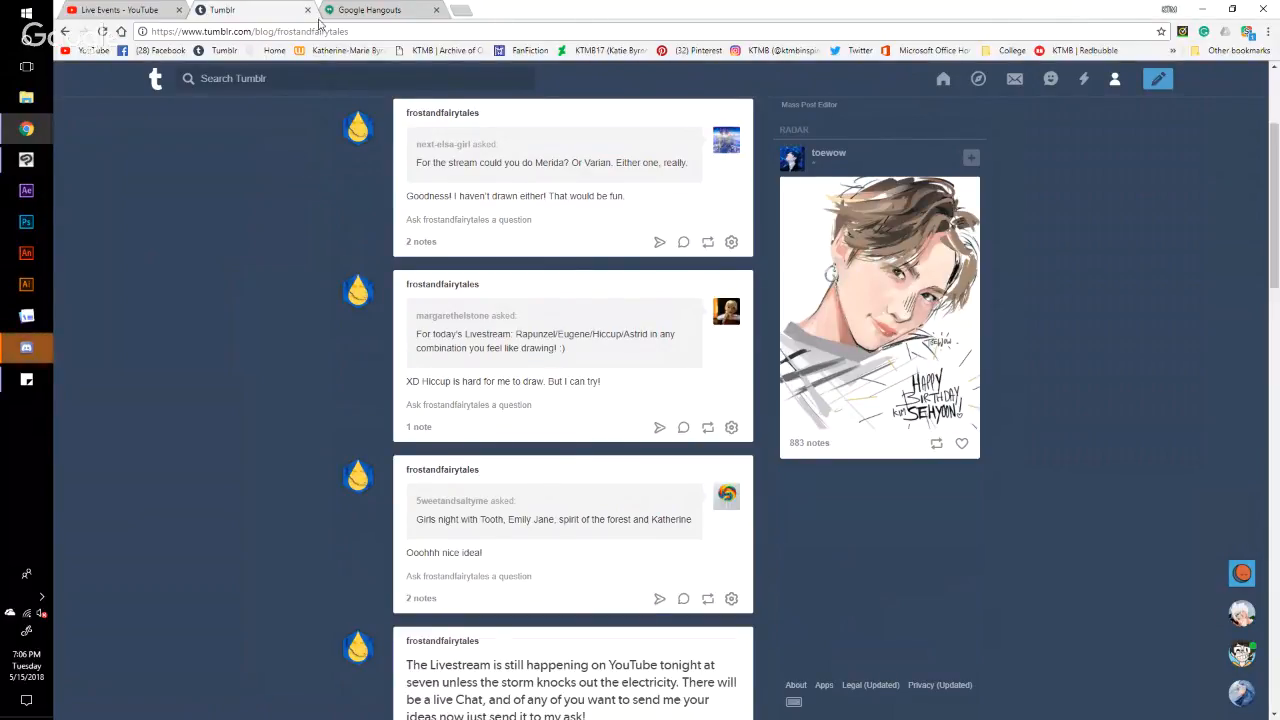
Step: Reply "Kk" in the Discord fairytales channel and return to the Tumblr tab in Chrome
{"action": "left_click", "coordinate": [45, 352]}
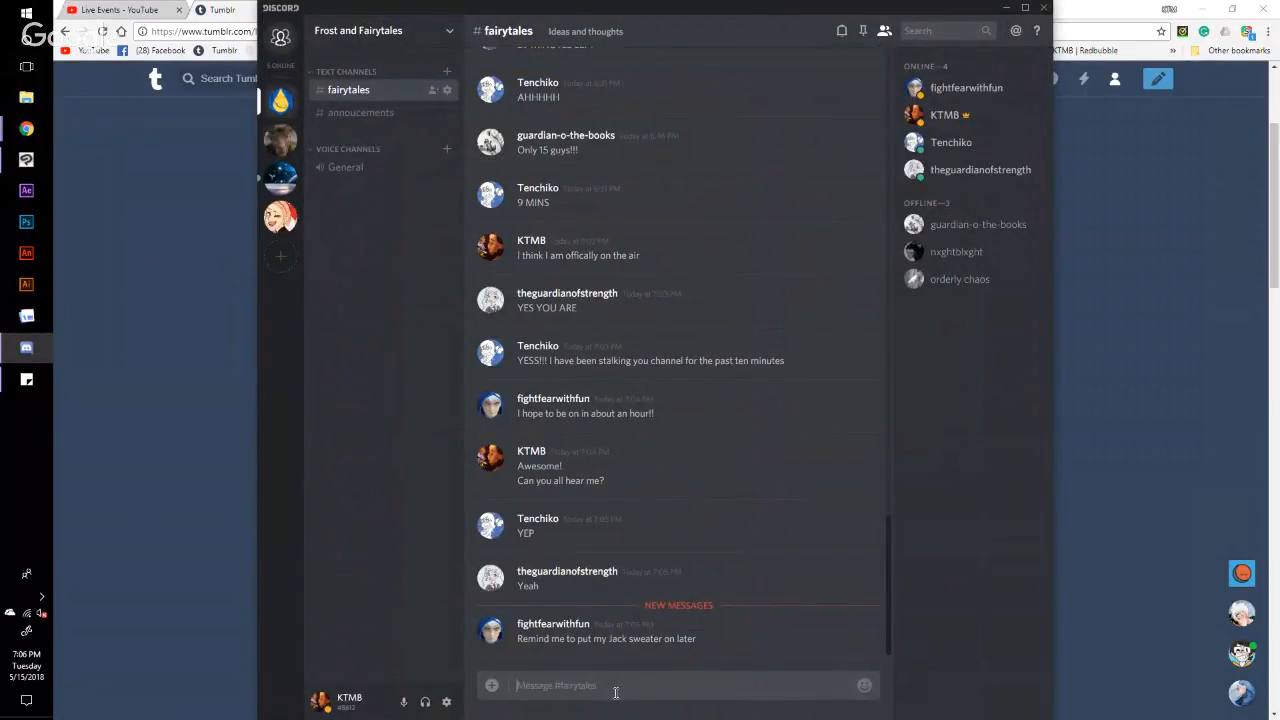
{"action": "type", "text": "Kk"}
{"action": "key", "text": "shift+Return"}
{"action": "key", "text": "Return"}
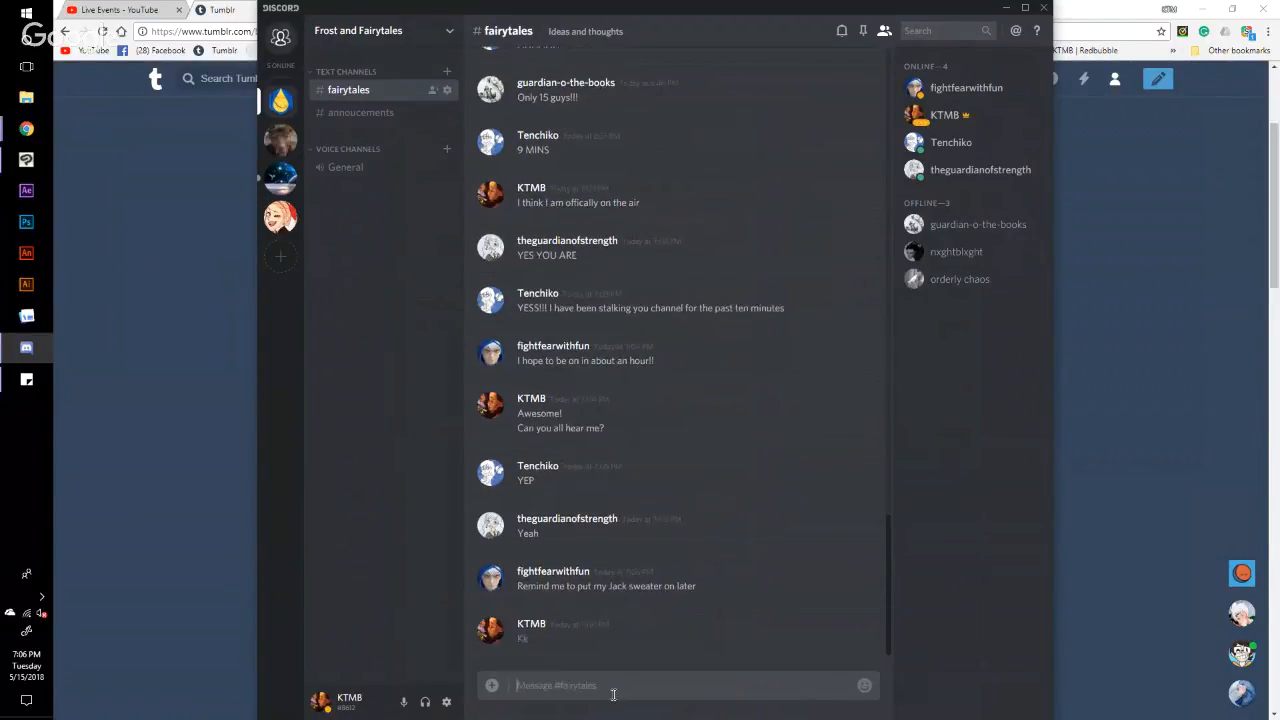
{"action": "left_click", "coordinate": [229, 13]}
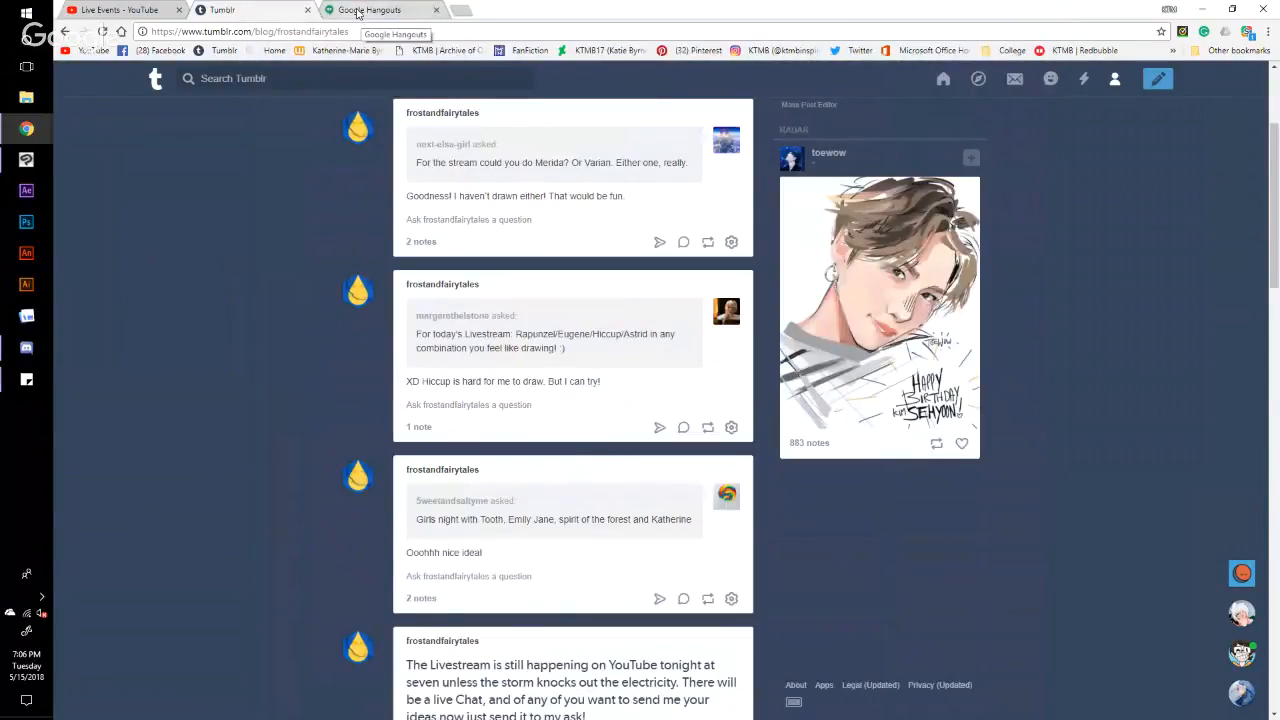
Step: Check the live broadcast and group chat in the Hangouts presentation window, leaving that window minimized
{"action": "mouse_move", "coordinate": [27, 130]}
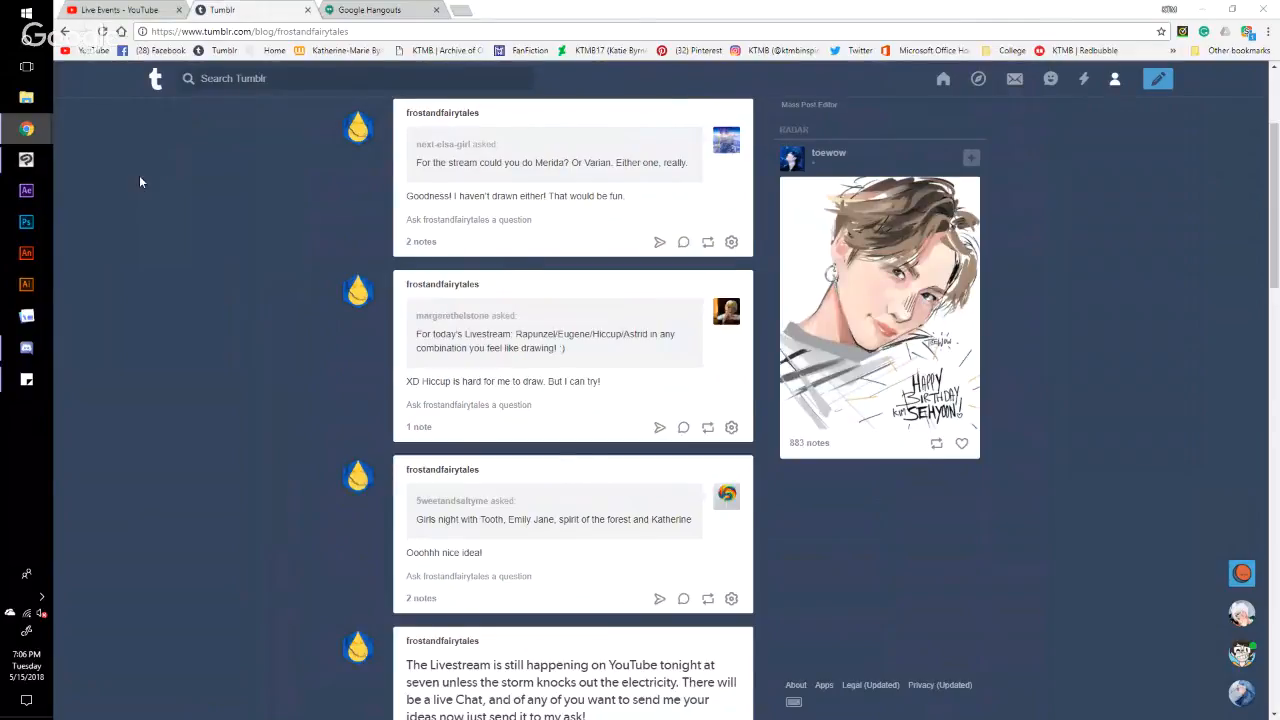
{"action": "key", "text": "alt+Tab"}
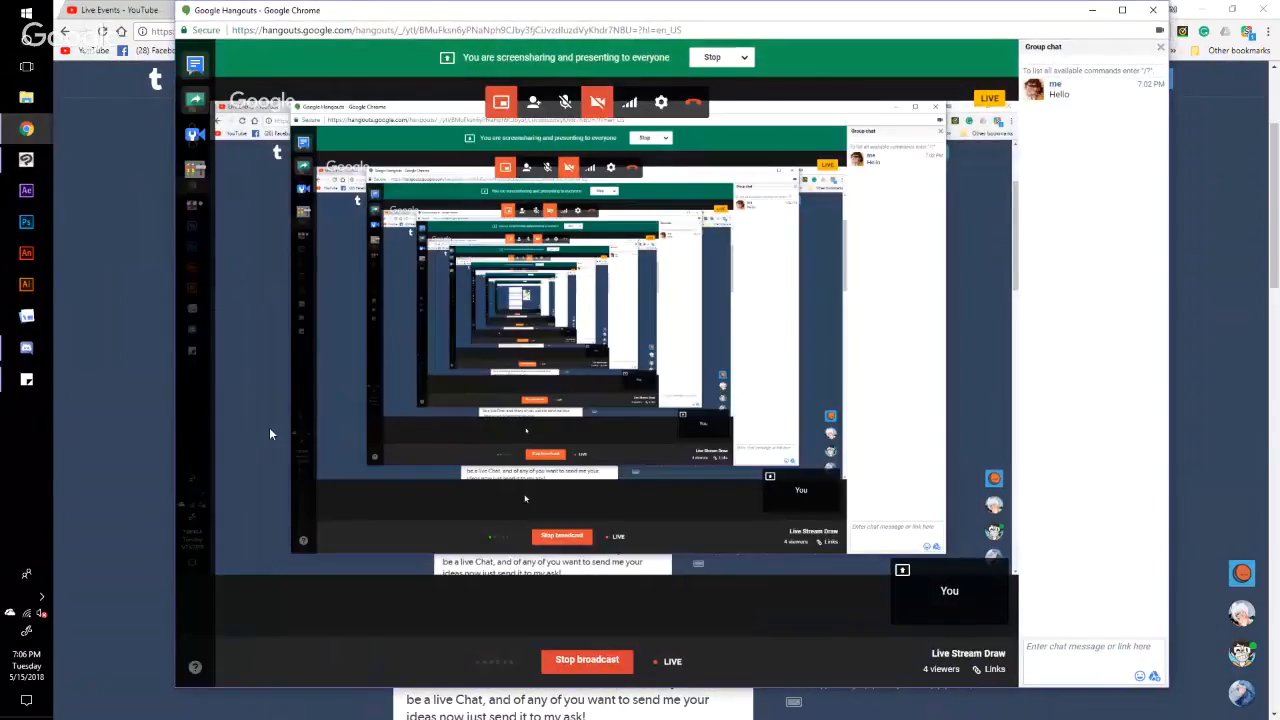
{"action": "left_click", "coordinate": [1090, 12]}
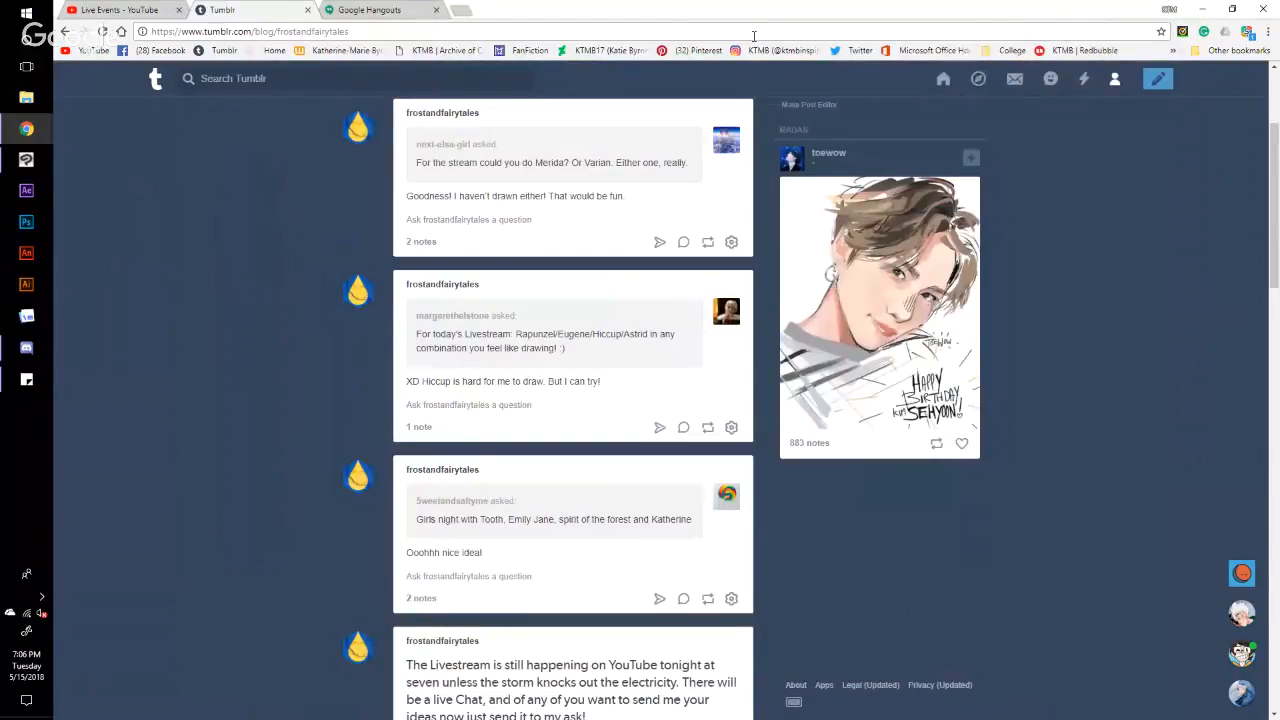
Step: Send "I'm on!" to the contact in the most recent Google Hangouts chat and minimize the chat window
{"action": "key", "text": "ctrl+Tab"}
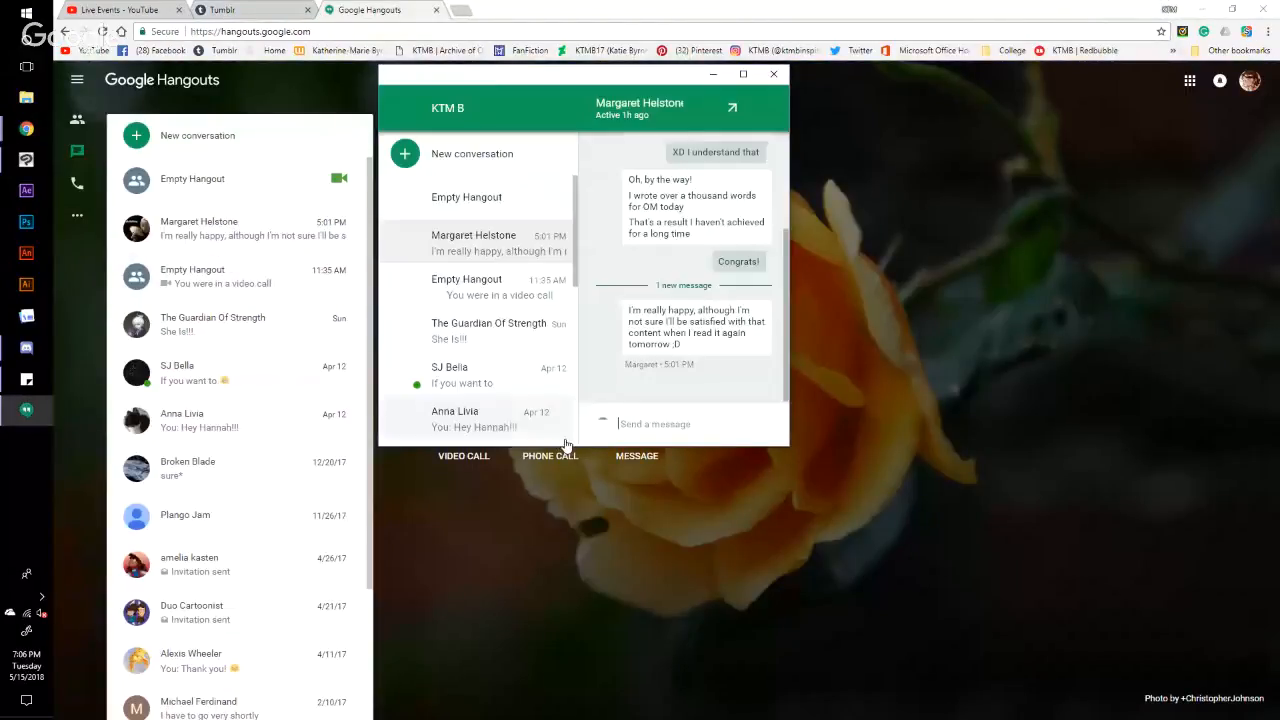
{"action": "type", "text": "I"}
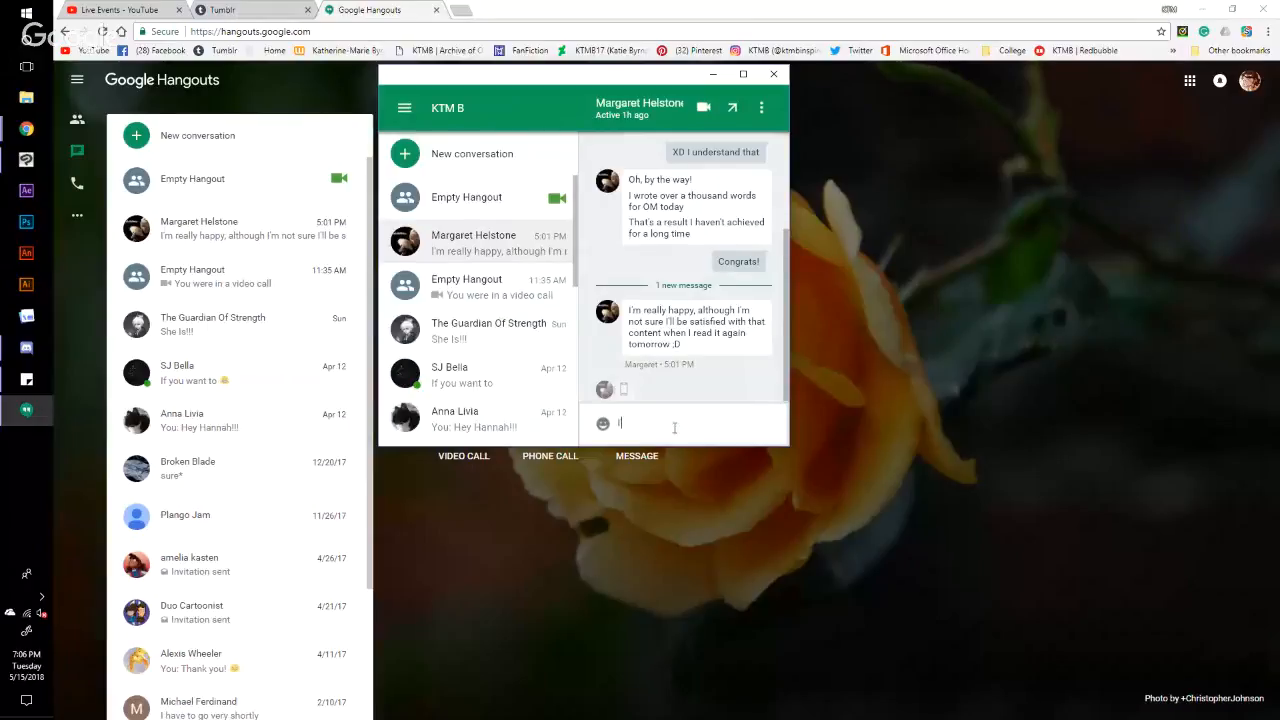
{"action": "type", "text": "'m on!"}
{"action": "key", "text": "Return"}
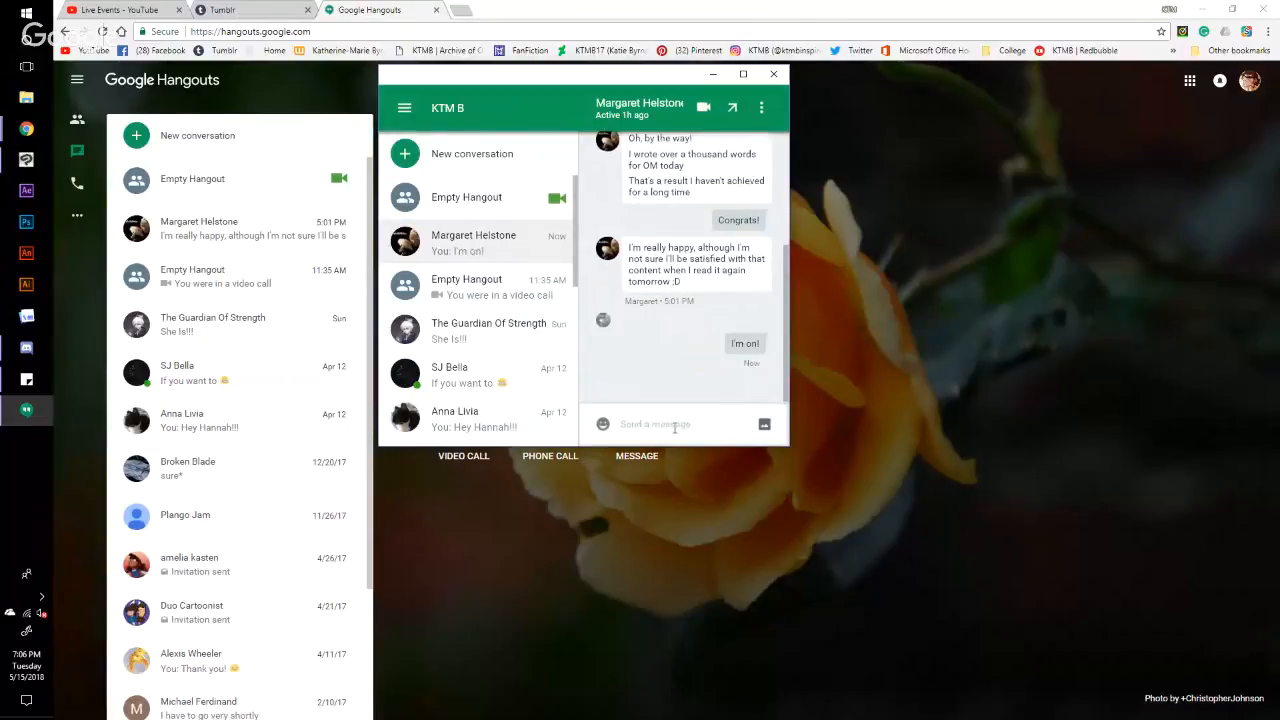
{"action": "left_click", "coordinate": [714, 76]}
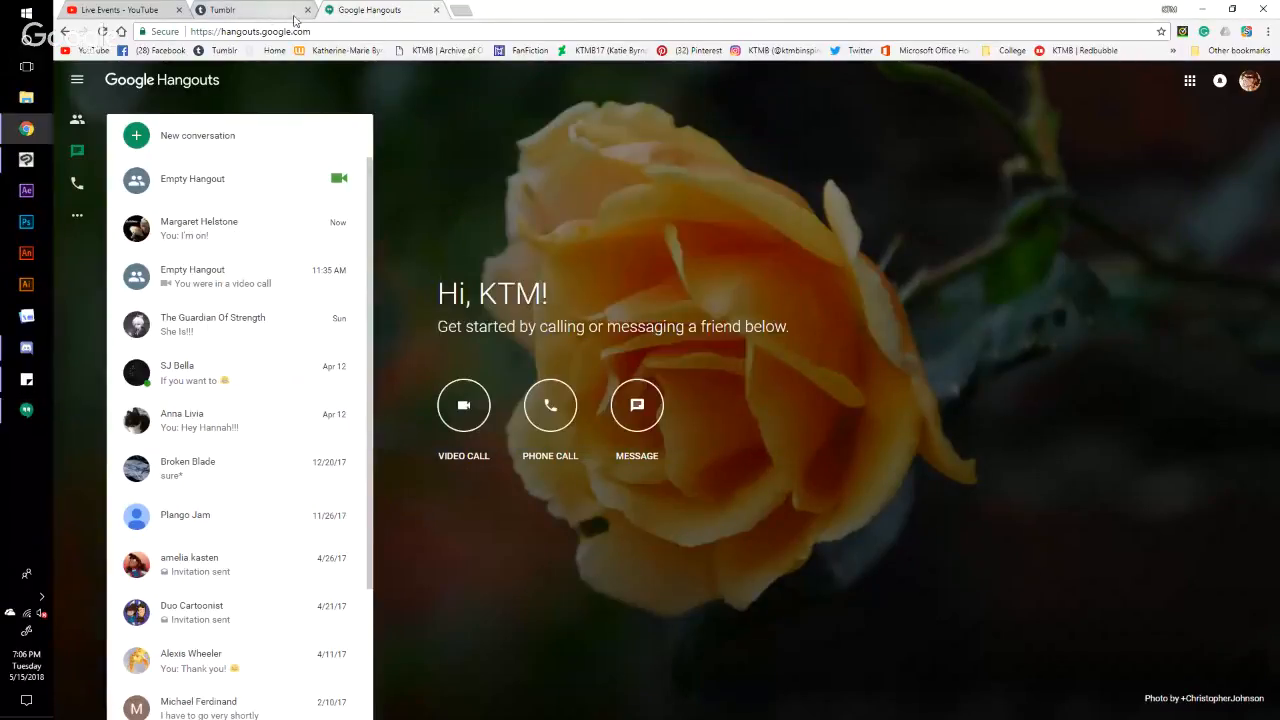
Step: Close the Tumblr tab and switch back to Clip Studio Paint after a check of the live broadcast window
{"action": "left_click", "coordinate": [307, 11]}
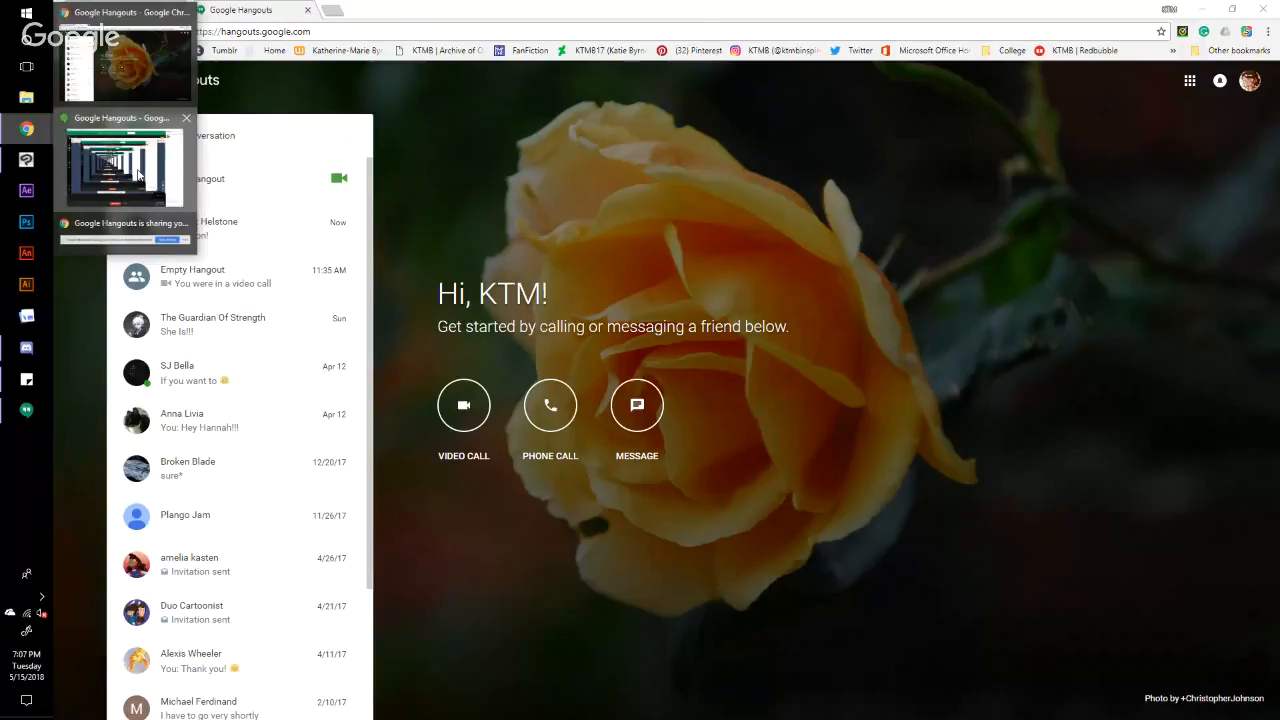
{"action": "left_click", "coordinate": [138, 175]}
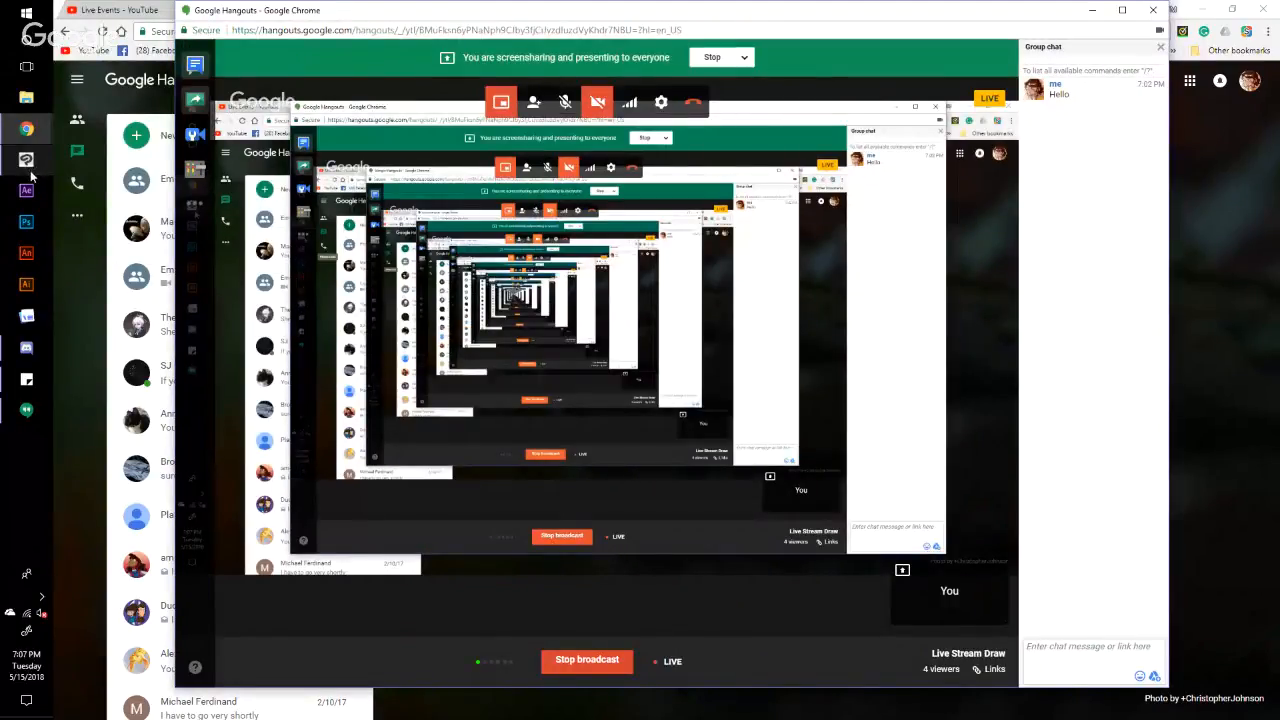
{"action": "mouse_move", "coordinate": [31, 172]}
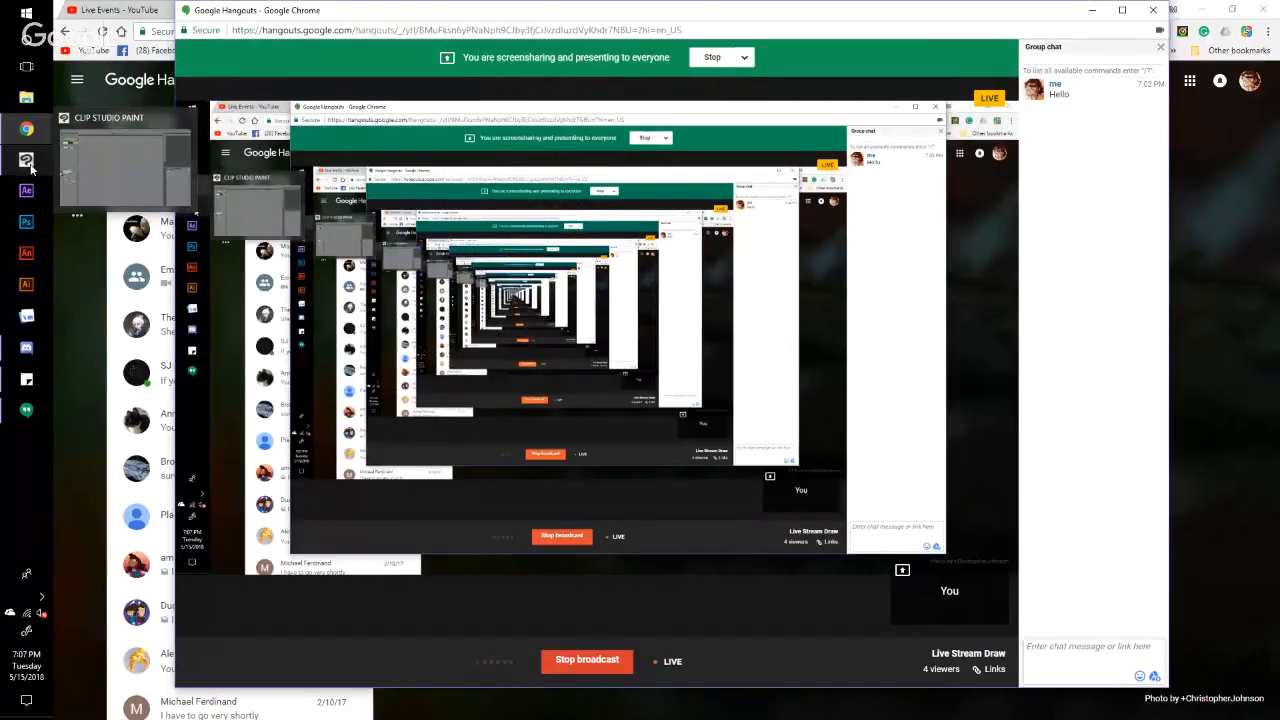
{"action": "left_click", "coordinate": [31, 166]}
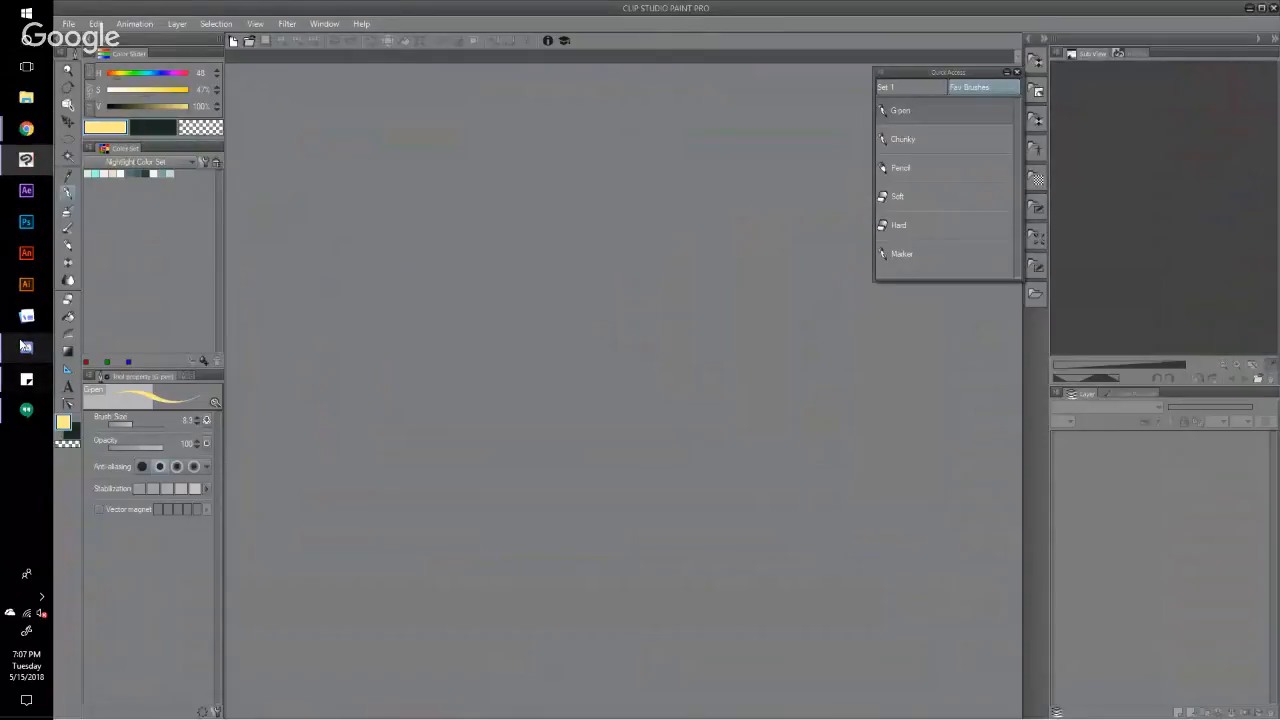
Step: Check the Discord fairytales channel for new messages and the Hangouts live broadcast window, and return to Clip Studio Paint
{"action": "left_click", "coordinate": [24, 318]}
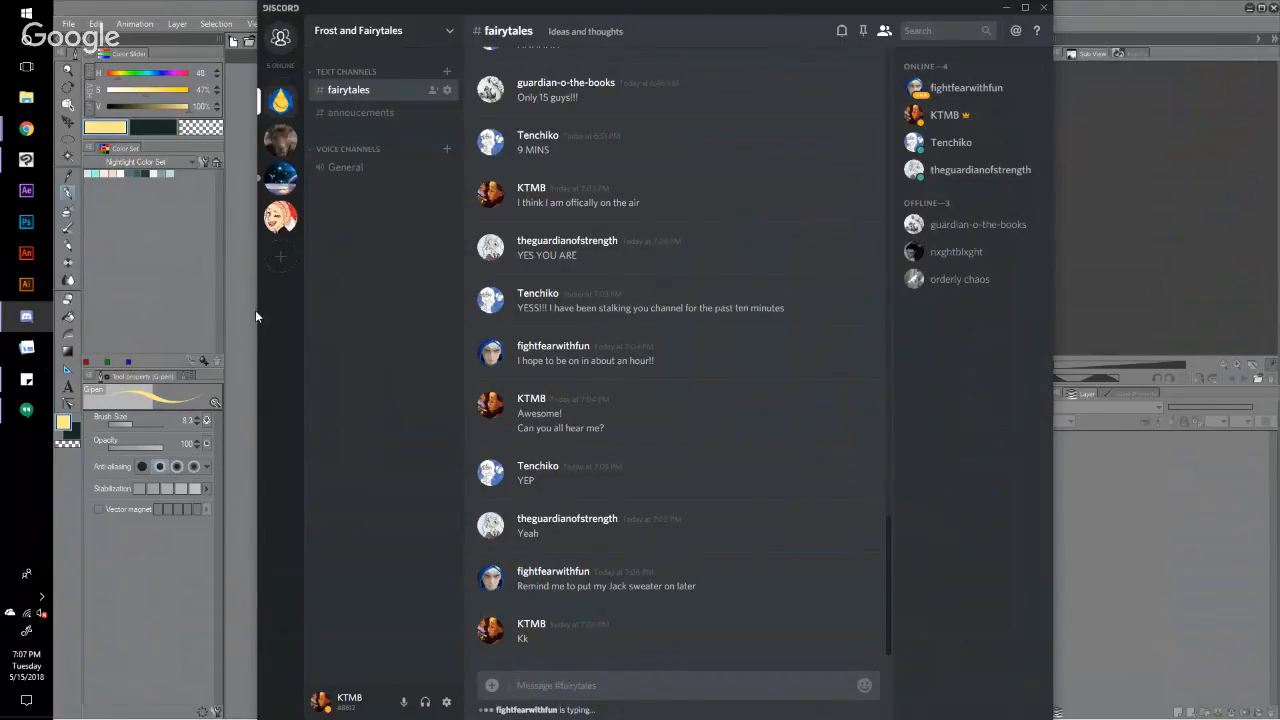
{"action": "left_click", "coordinate": [26, 316]}
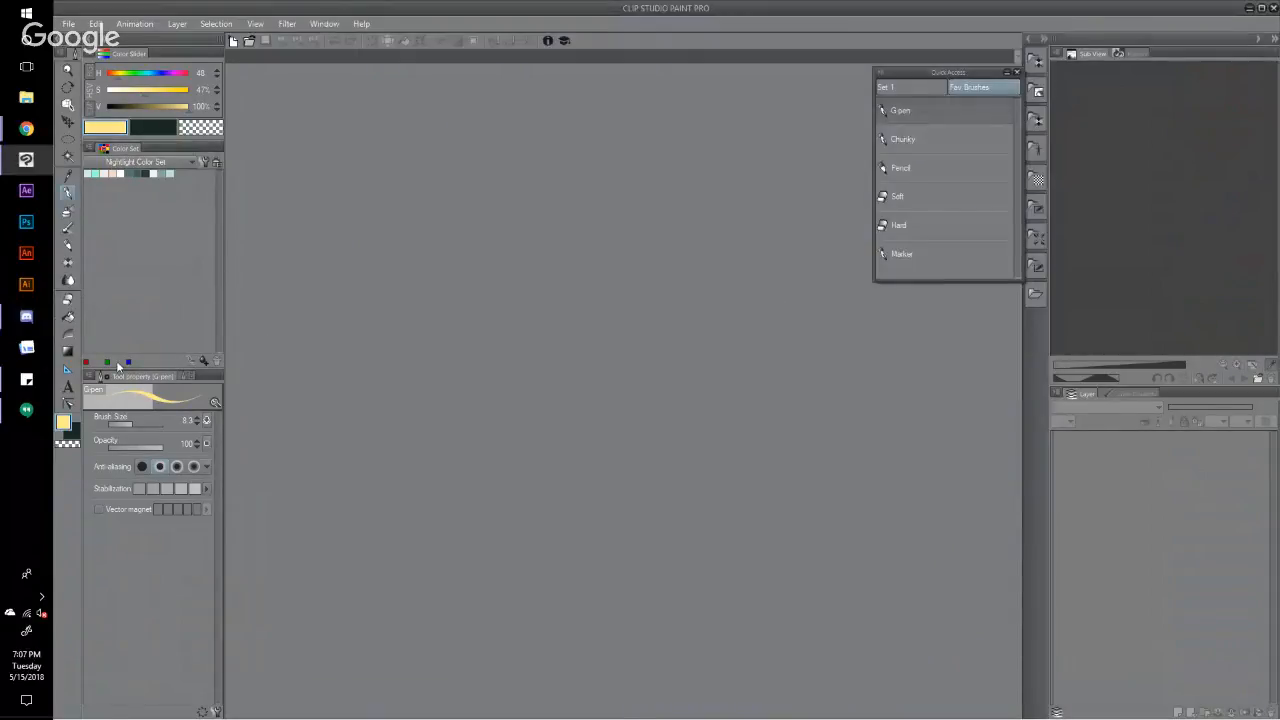
{"action": "left_click", "coordinate": [26, 316]}
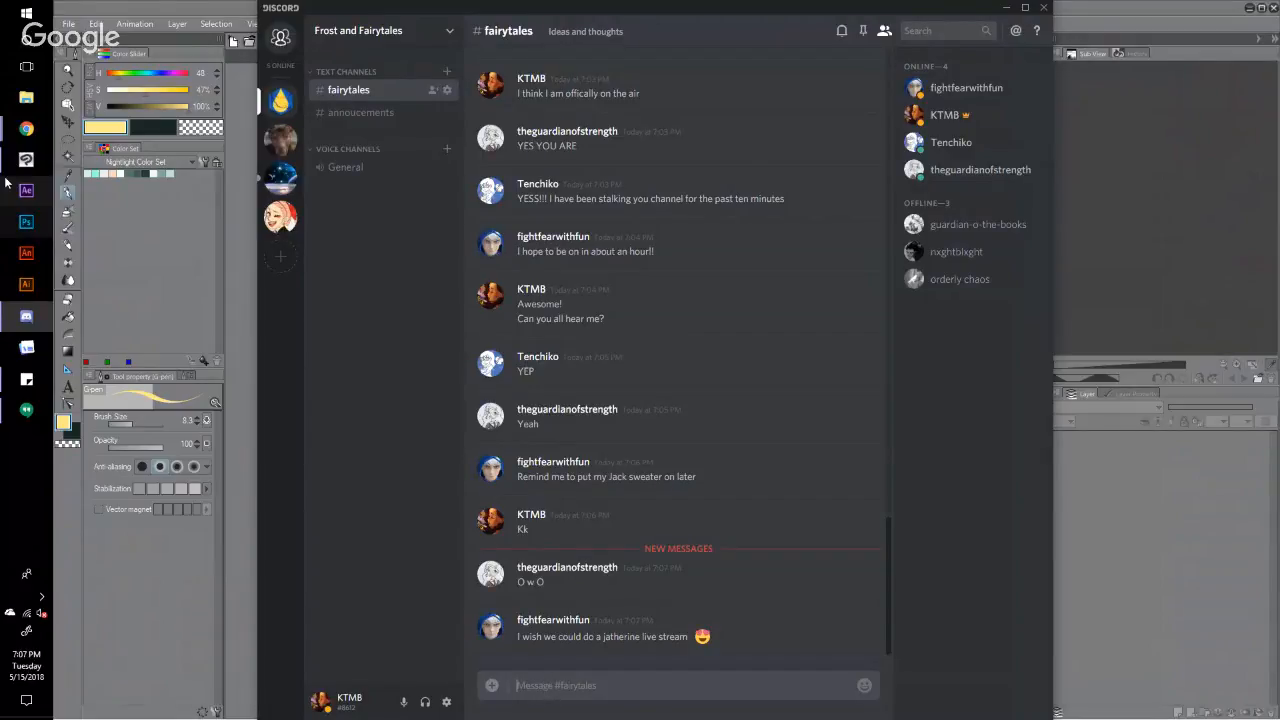
{"action": "mouse_move", "coordinate": [26, 128]}
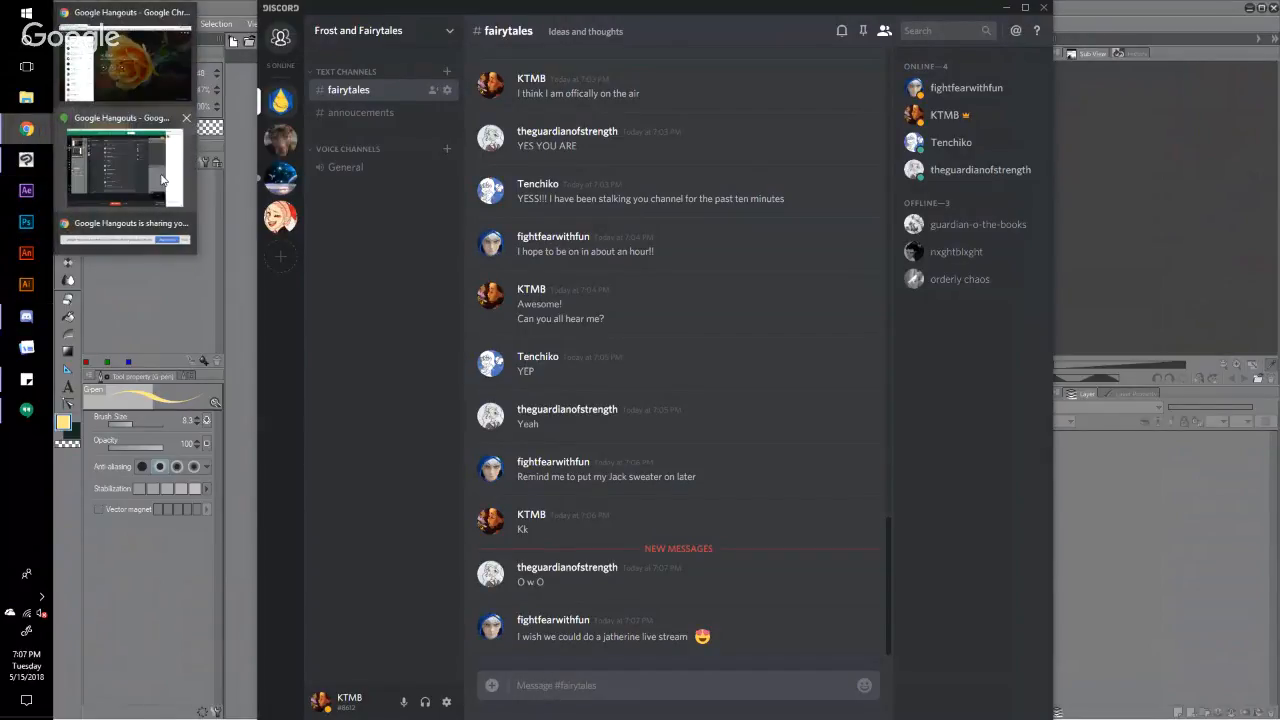
{"action": "mouse_move", "coordinate": [160, 178]}
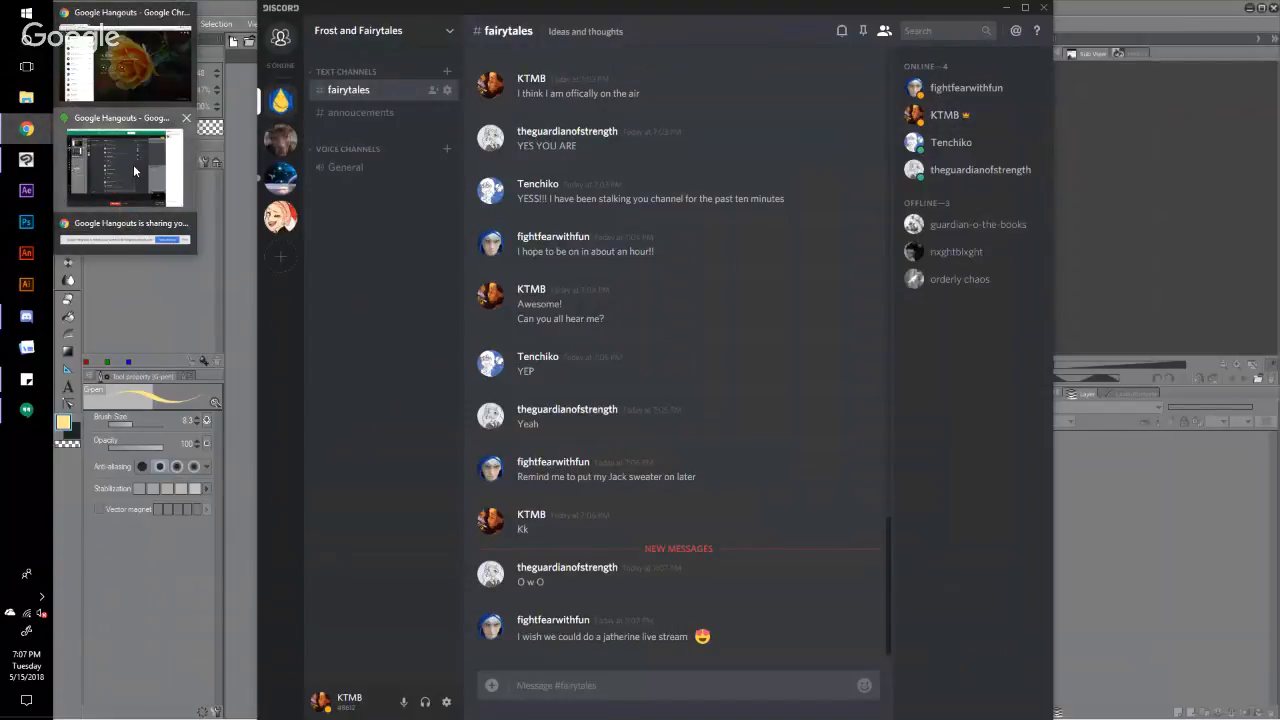
{"action": "left_click", "coordinate": [133, 164]}
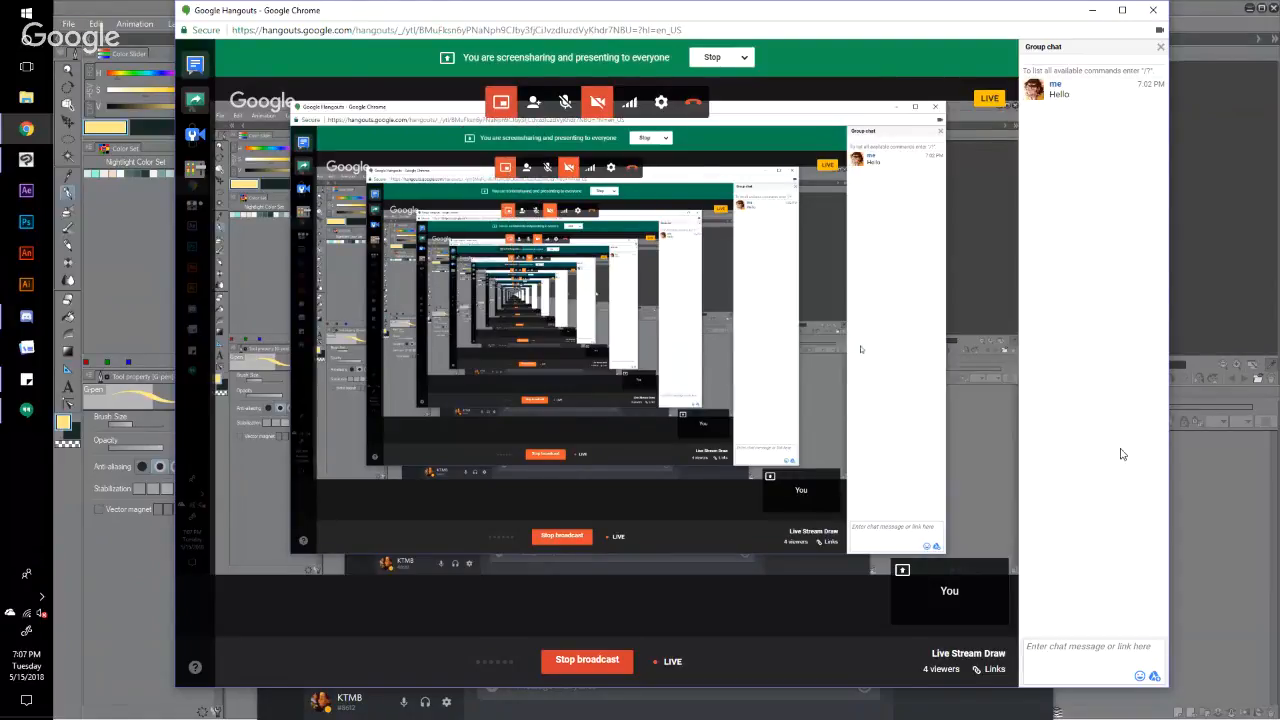
{"action": "left_click", "coordinate": [1217, 563]}
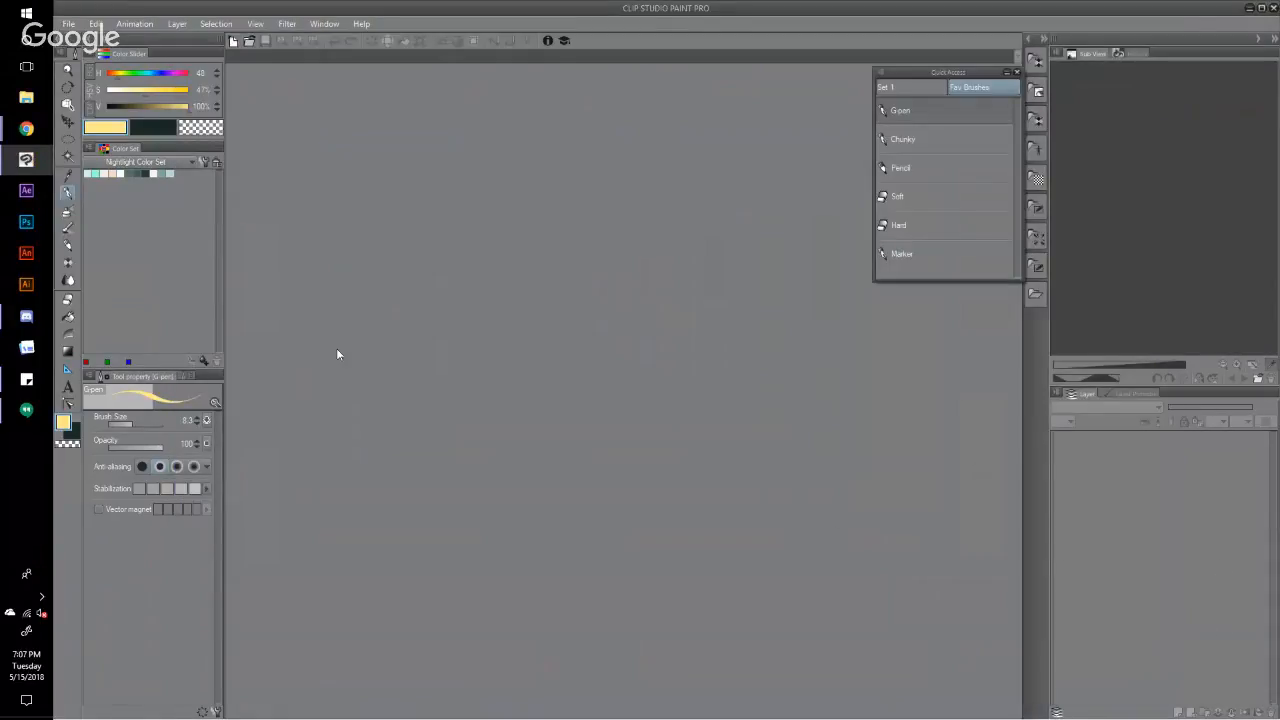
Step: Move Hangouts one place up in the taskbar and send "XD" in the Discord fairytales channel
{"action": "left_click_drag", "start_coordinate": [27, 410], "coordinate": [33, 377]}
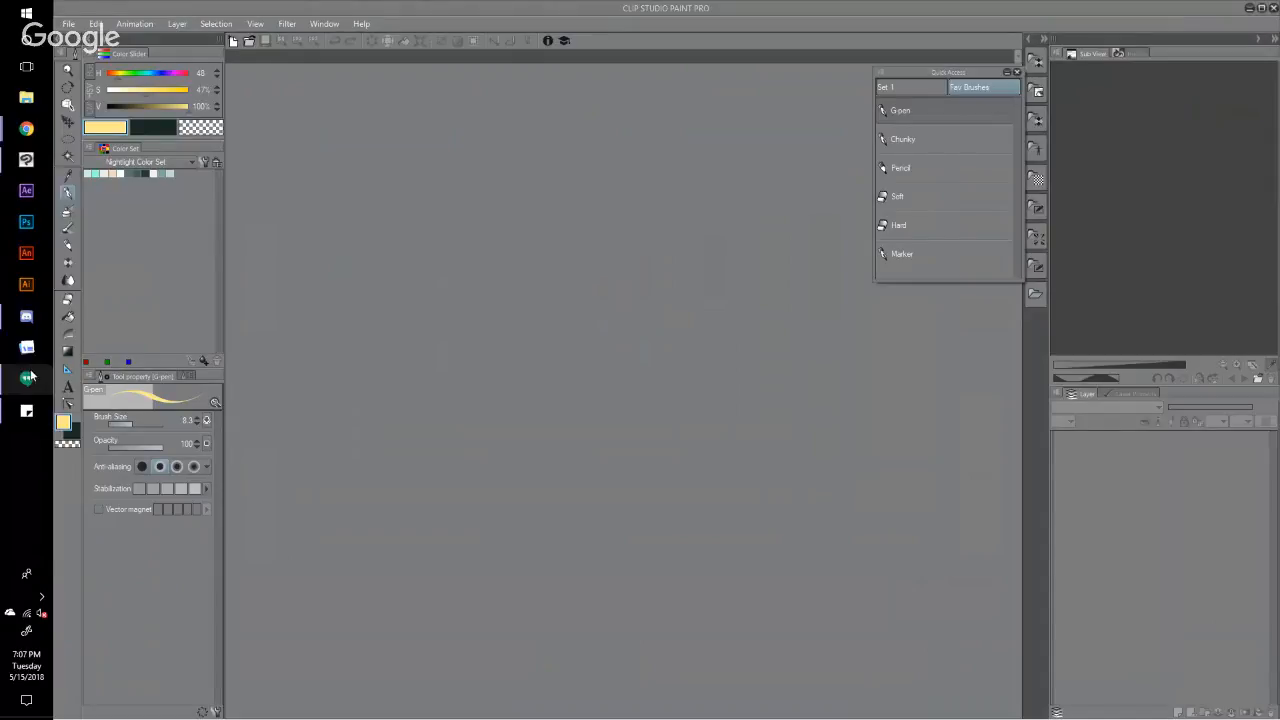
{"action": "left_click", "coordinate": [27, 316]}
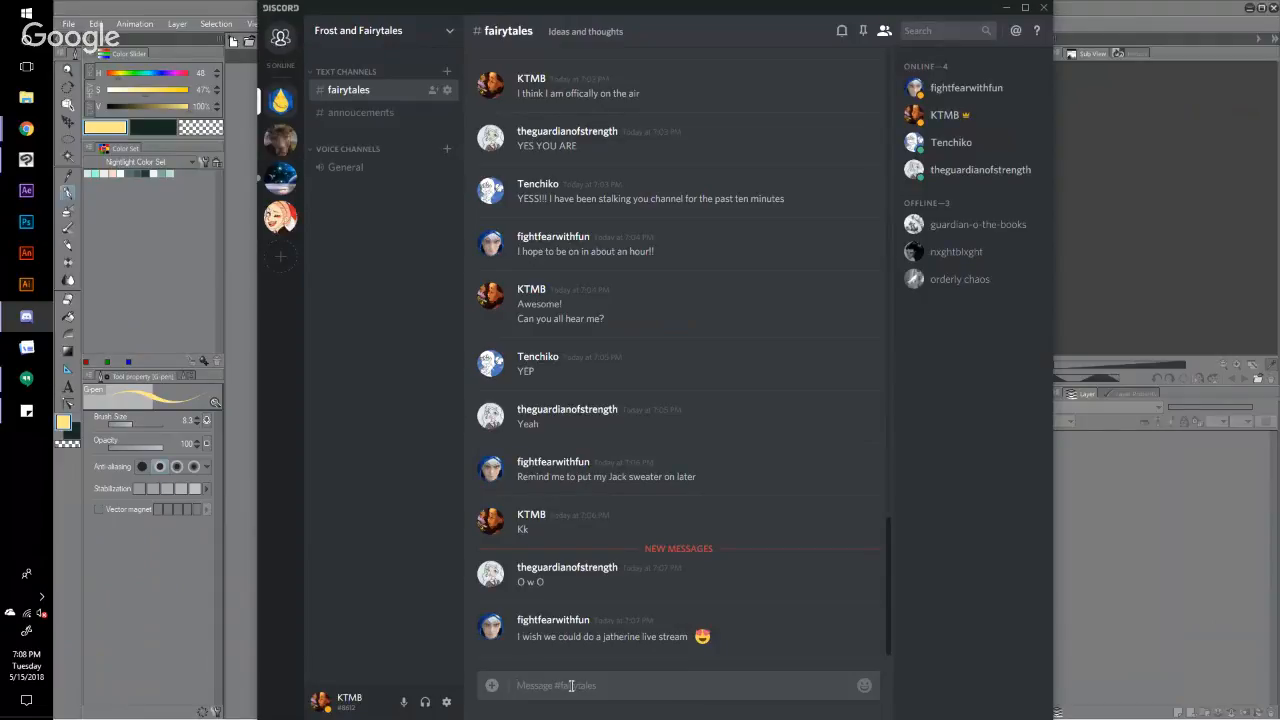
{"action": "type", "text": "XD"}
{"action": "key", "text": "Return"}
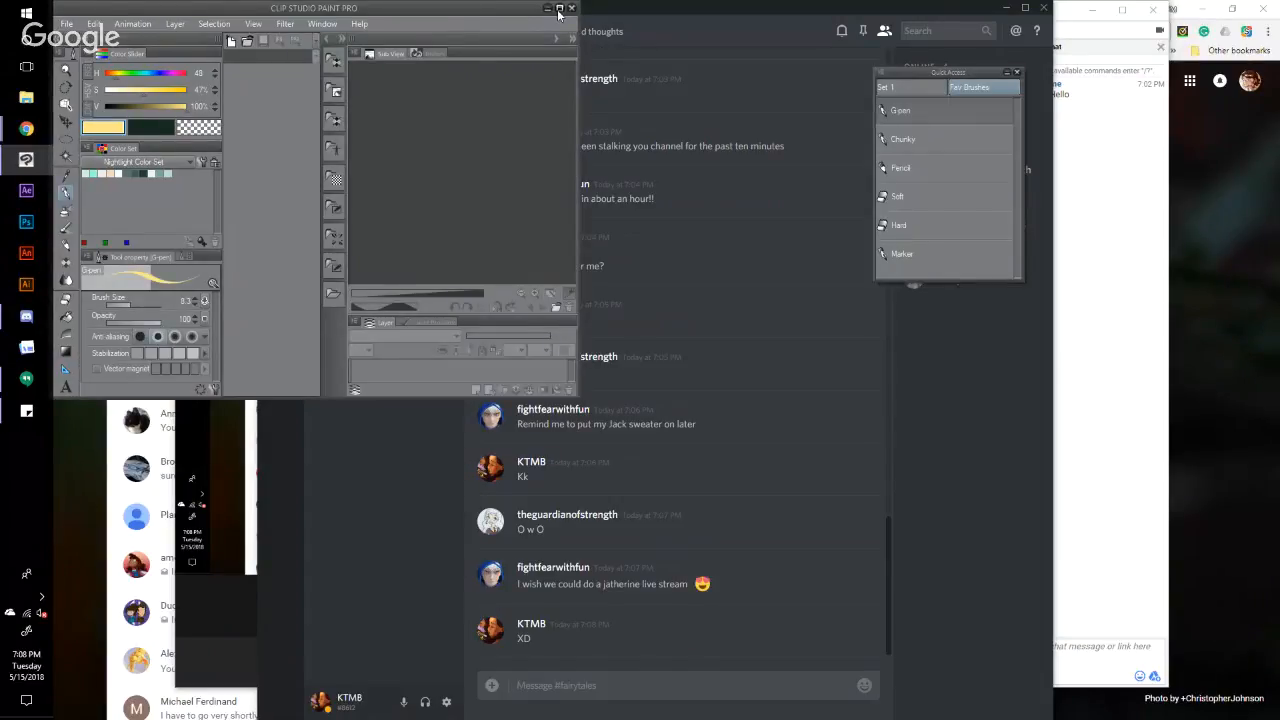
Step: Restore the Clip Studio Paint window and resize it to full screen height and about two thirds of the screen width
{"action": "left_click", "coordinate": [559, 9]}
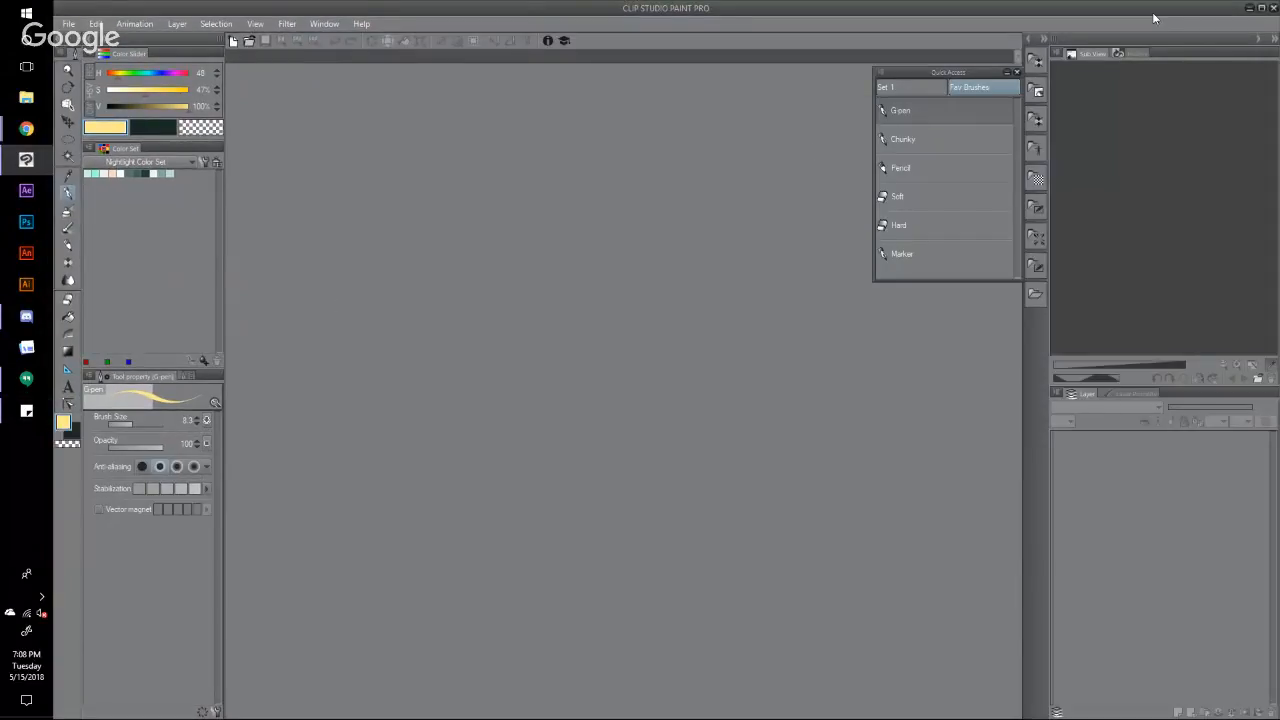
{"action": "left_click", "coordinate": [1262, 8]}
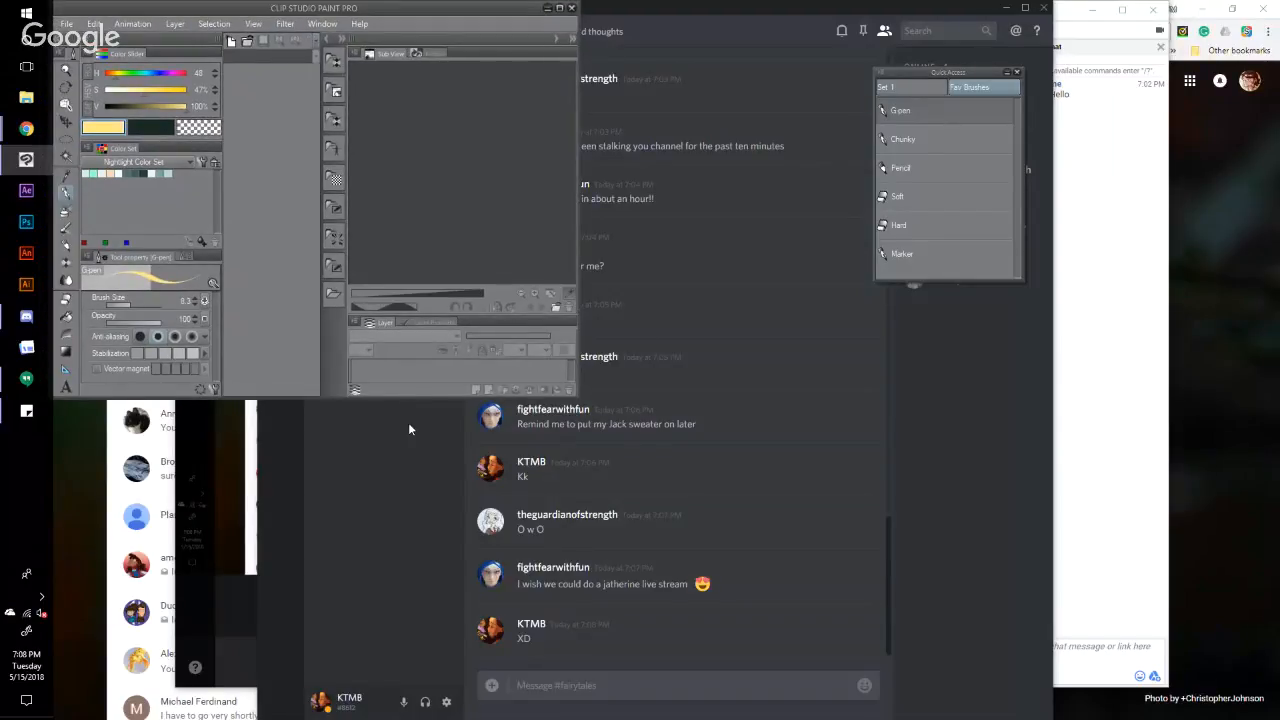
{"action": "left_click_drag", "start_coordinate": [411, 399], "coordinate": [409, 717]}
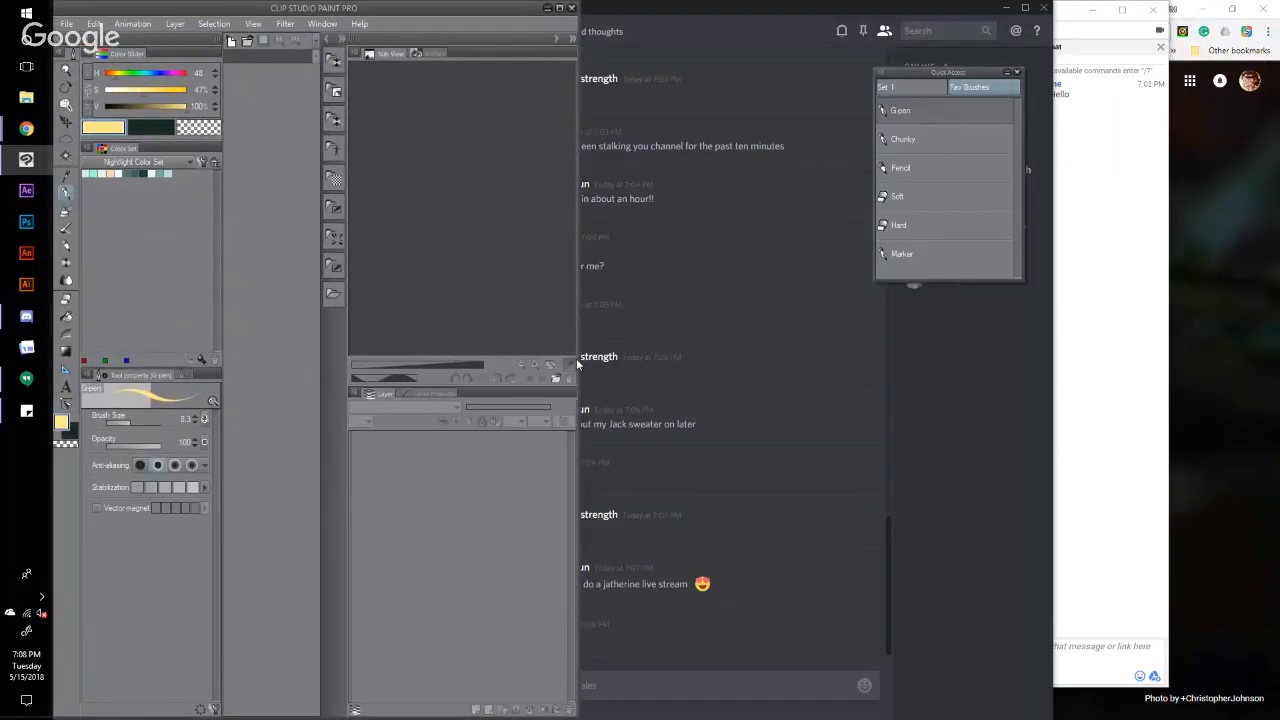
{"action": "left_click_drag", "start_coordinate": [577, 365], "coordinate": [854, 390]}
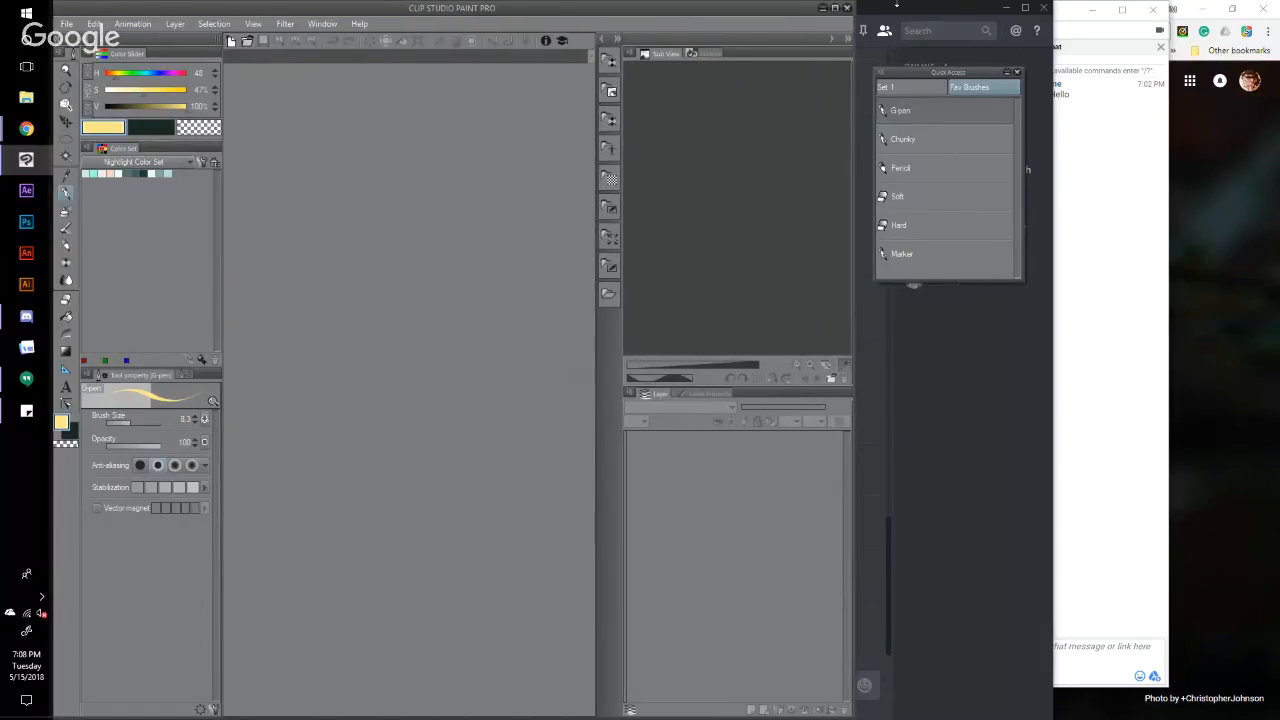
Step: Move and narrow the Discord window so its chat shows beside Clip Studio Paint, and place the Quick Access palette over the canvas area
{"action": "left_click", "coordinate": [896, 5]}
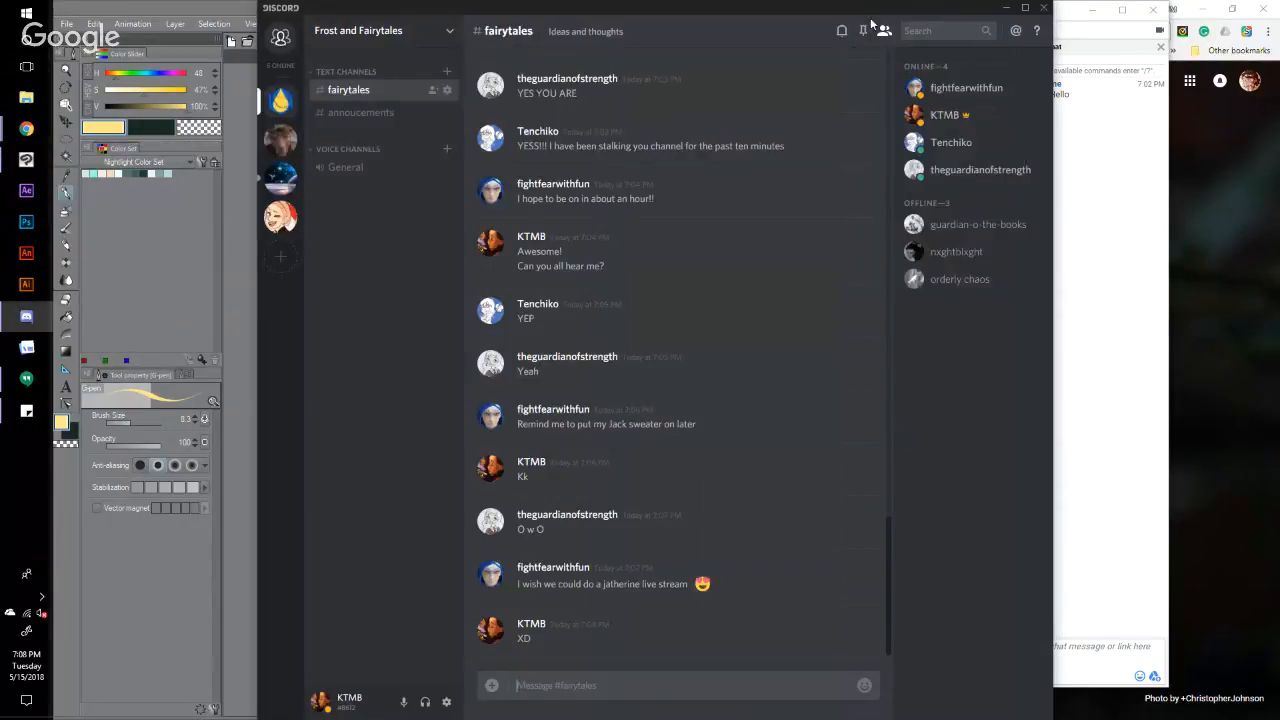
{"action": "left_click_drag", "start_coordinate": [906, 9], "coordinate": [1136, 29]}
{"action": "left_click", "coordinate": [485, 304]}
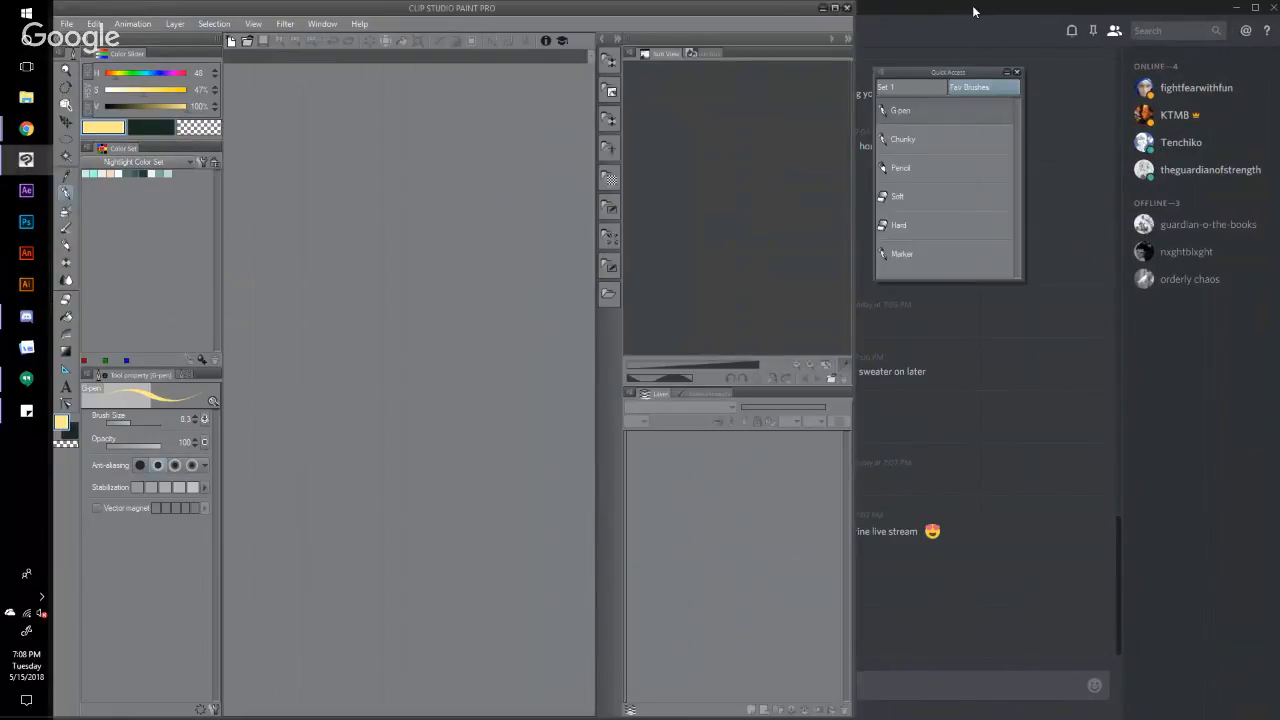
{"action": "left_click", "coordinate": [972, 6]}
{"action": "left_click_drag", "start_coordinate": [489, 347], "coordinate": [732, 352]}
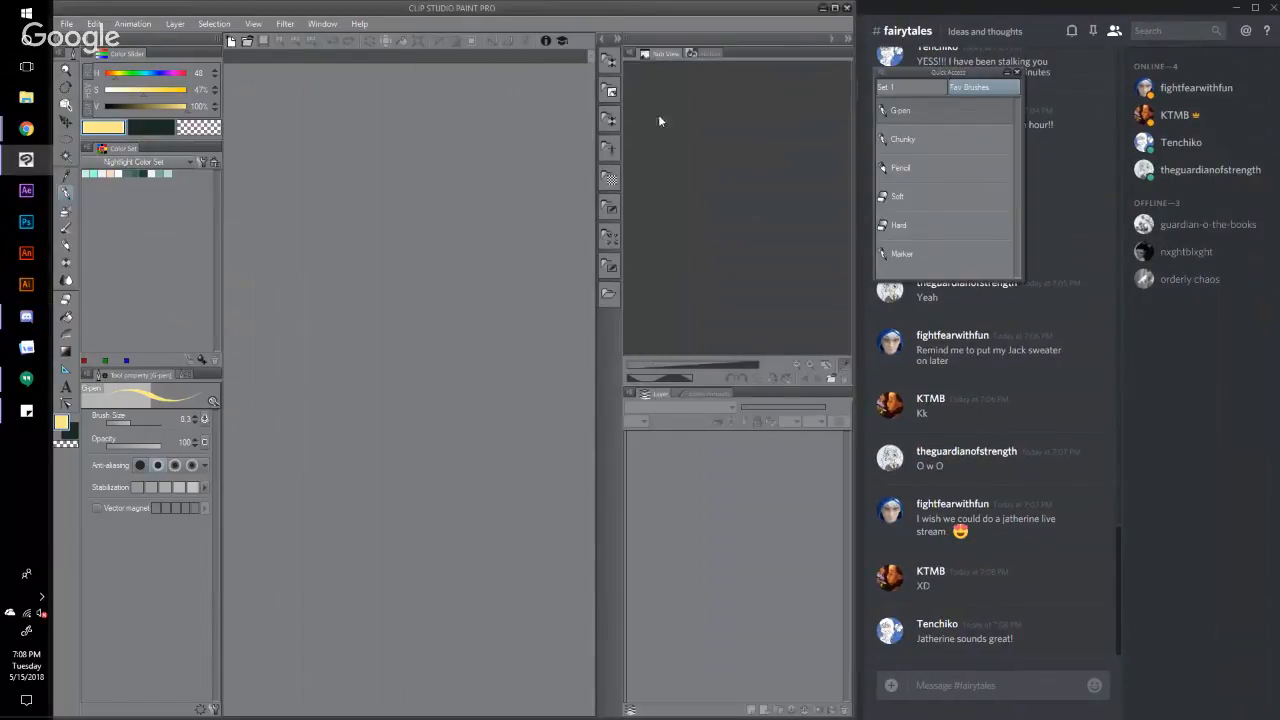
{"action": "left_click", "coordinate": [657, 118]}
{"action": "left_click_drag", "start_coordinate": [952, 78], "coordinate": [479, 140]}
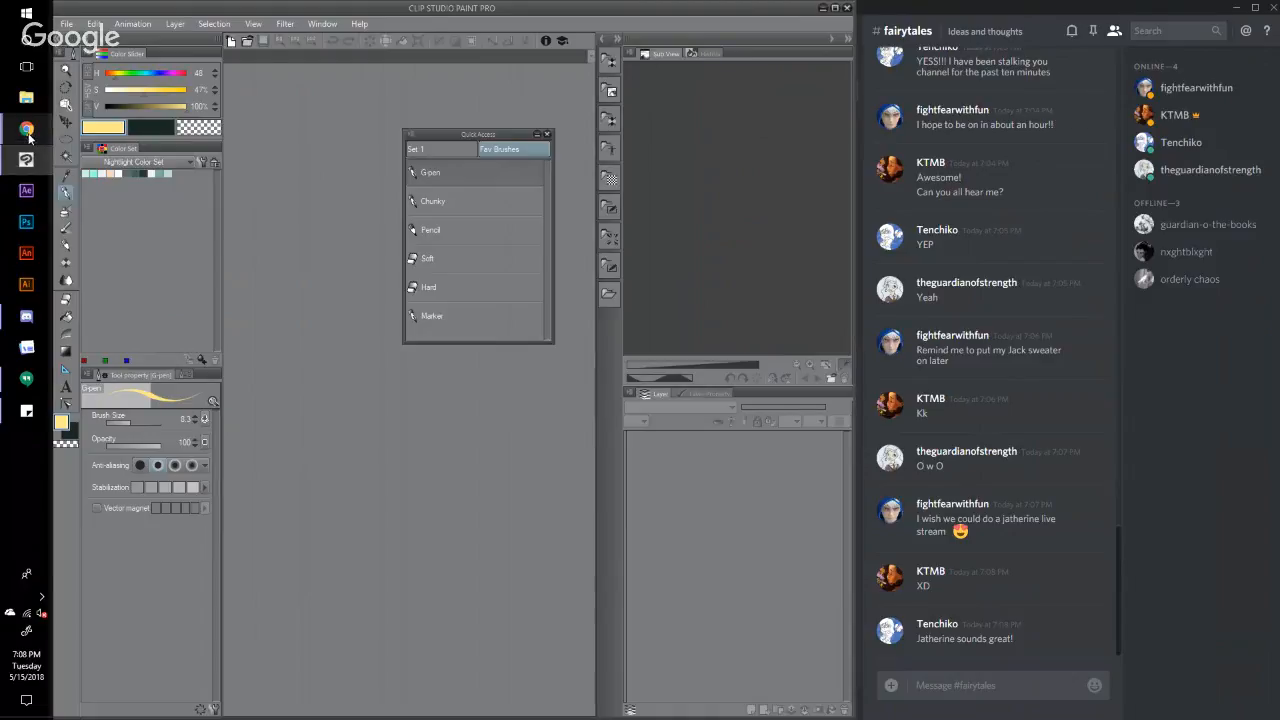
Step: Open the YouTube live events page in Chrome and check the Hangouts live broadcast window before returning to that page
{"action": "mouse_move", "coordinate": [26, 131]}
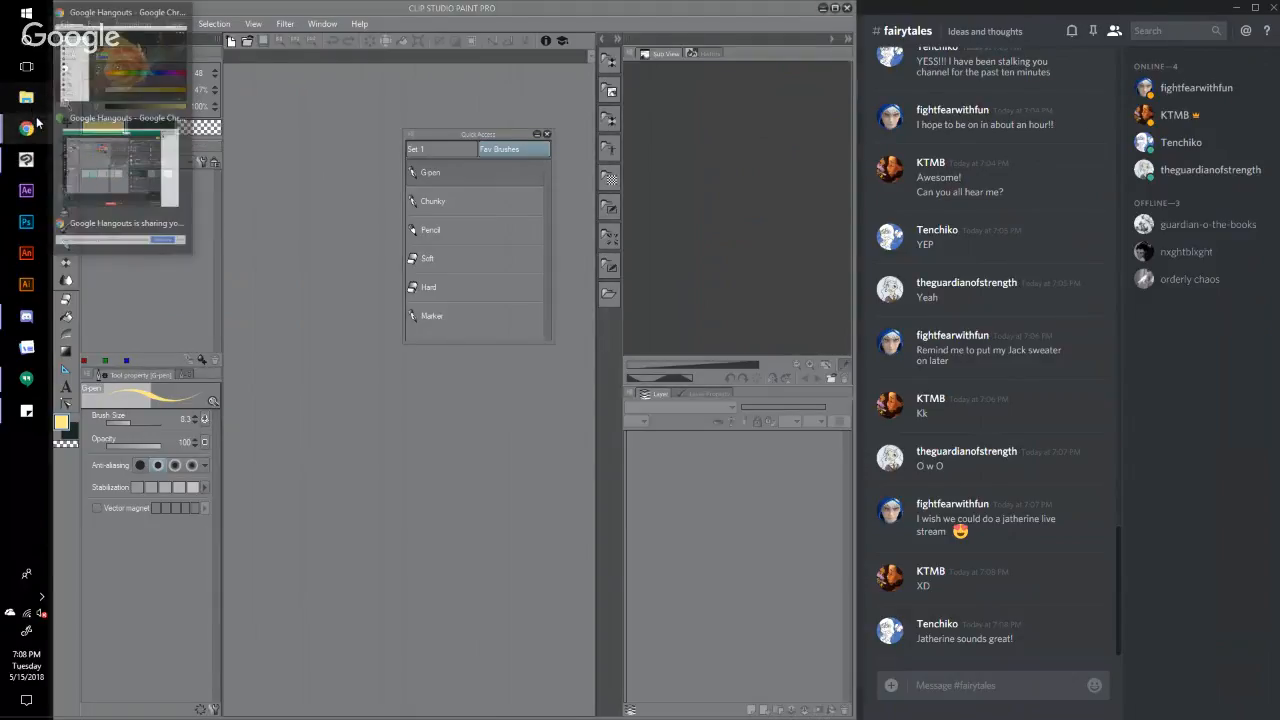
{"action": "left_click", "coordinate": [133, 72]}
{"action": "left_click", "coordinate": [307, 10]}
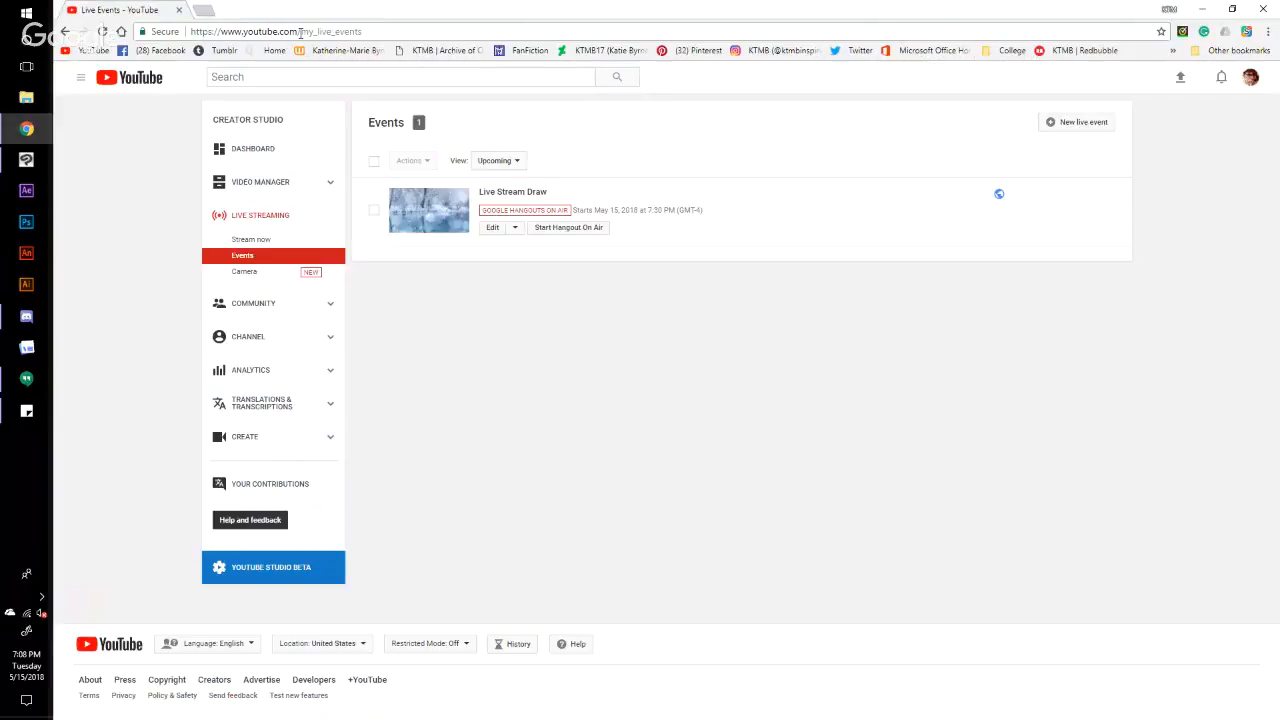
{"action": "mouse_move", "coordinate": [47, 127]}
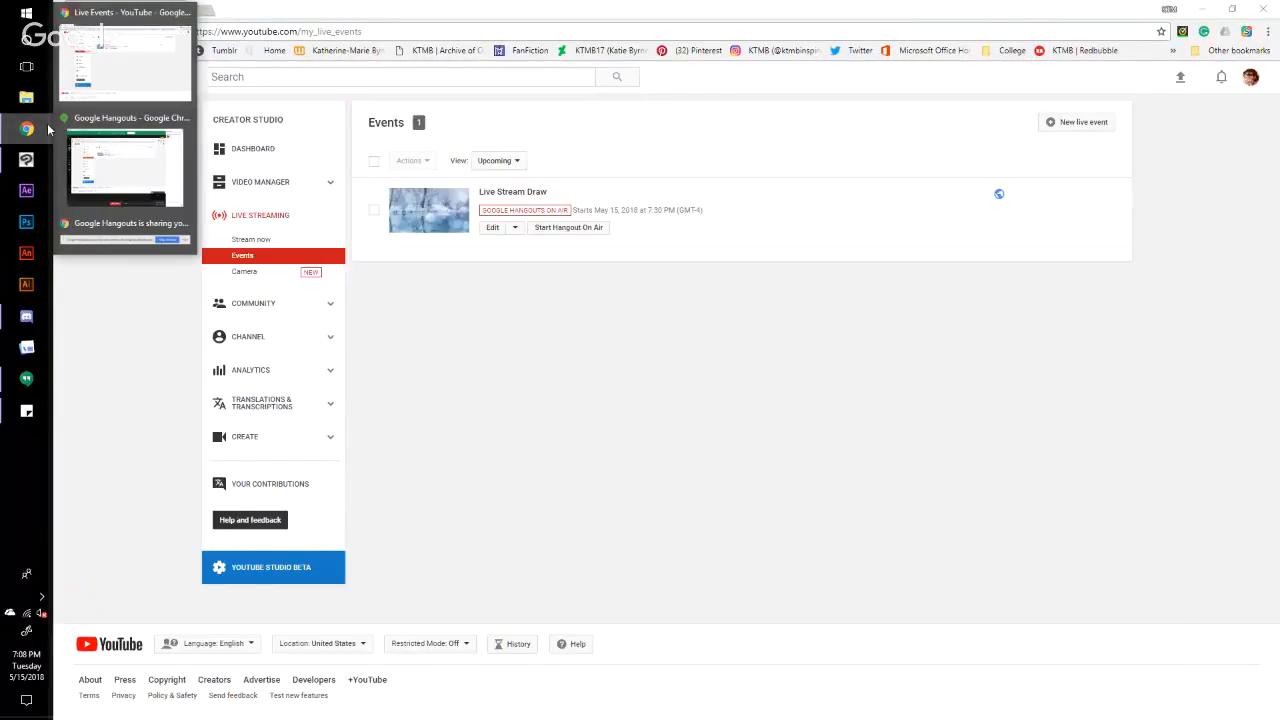
{"action": "left_click", "coordinate": [127, 175]}
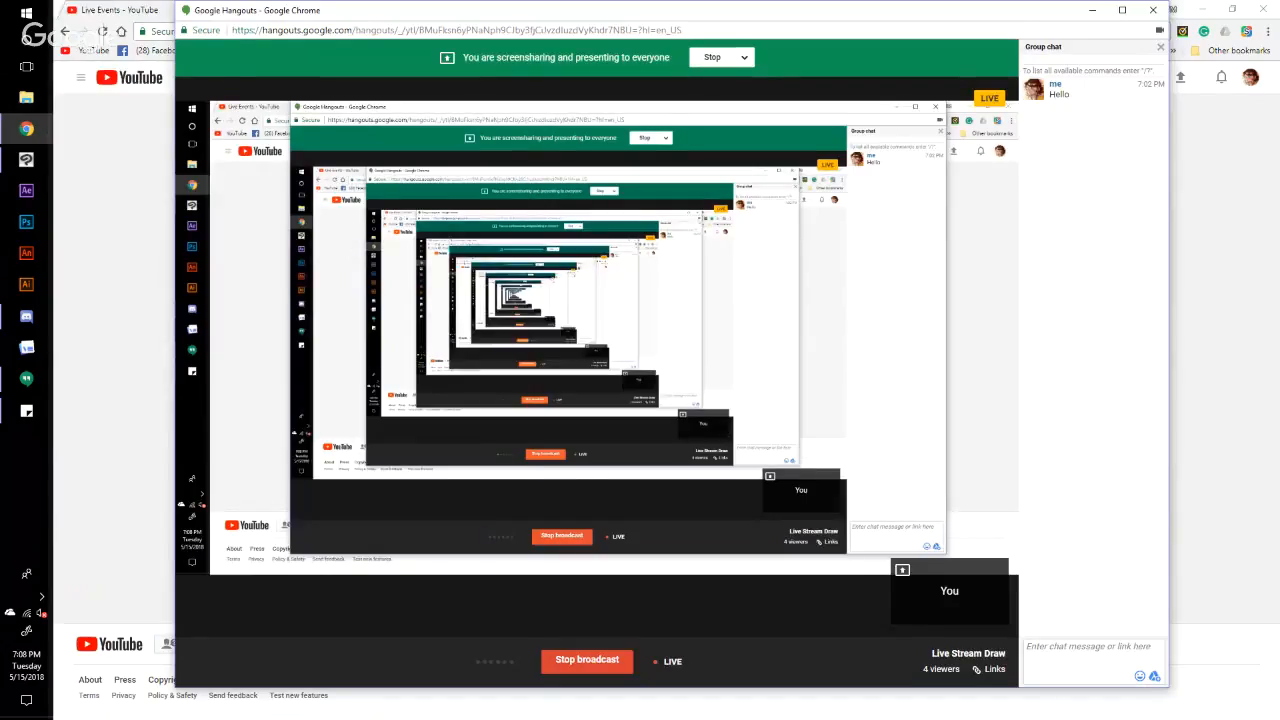
{"action": "left_click", "coordinate": [133, 30]}
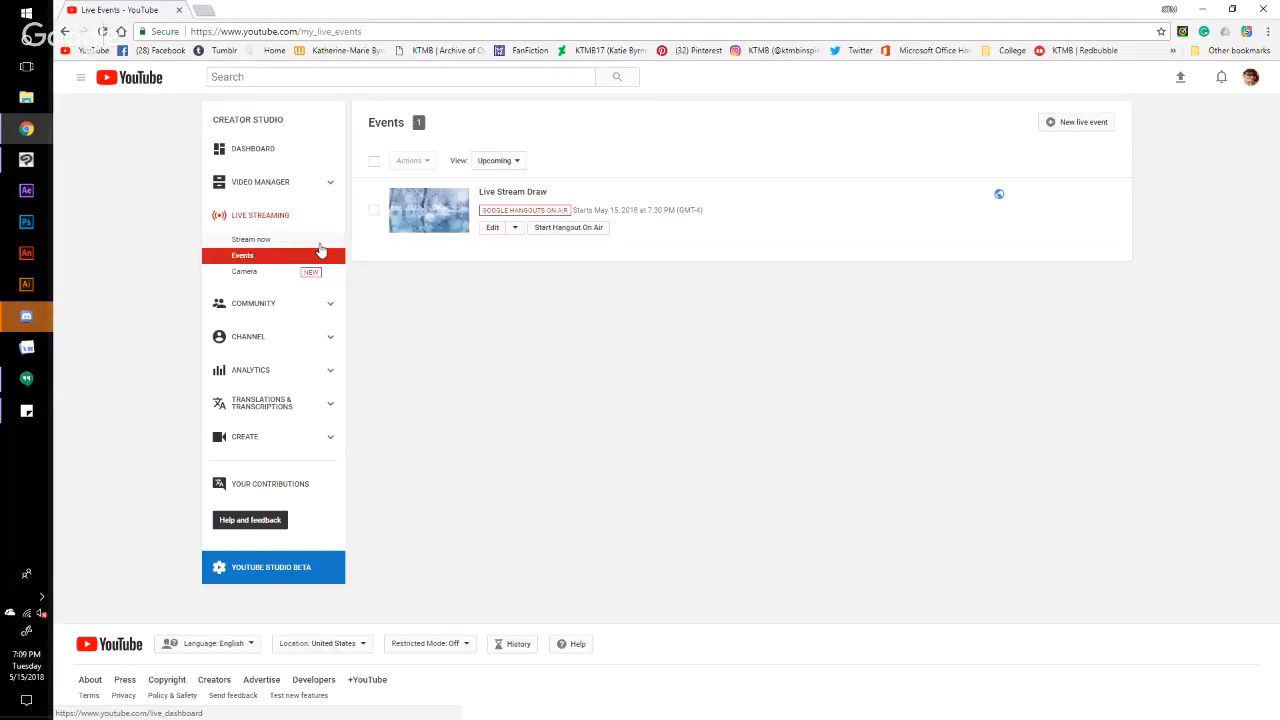
Step: Read the new replies in the Discord fairytales channel and return to the YouTube live events page
{"action": "left_click", "coordinate": [27, 317]}
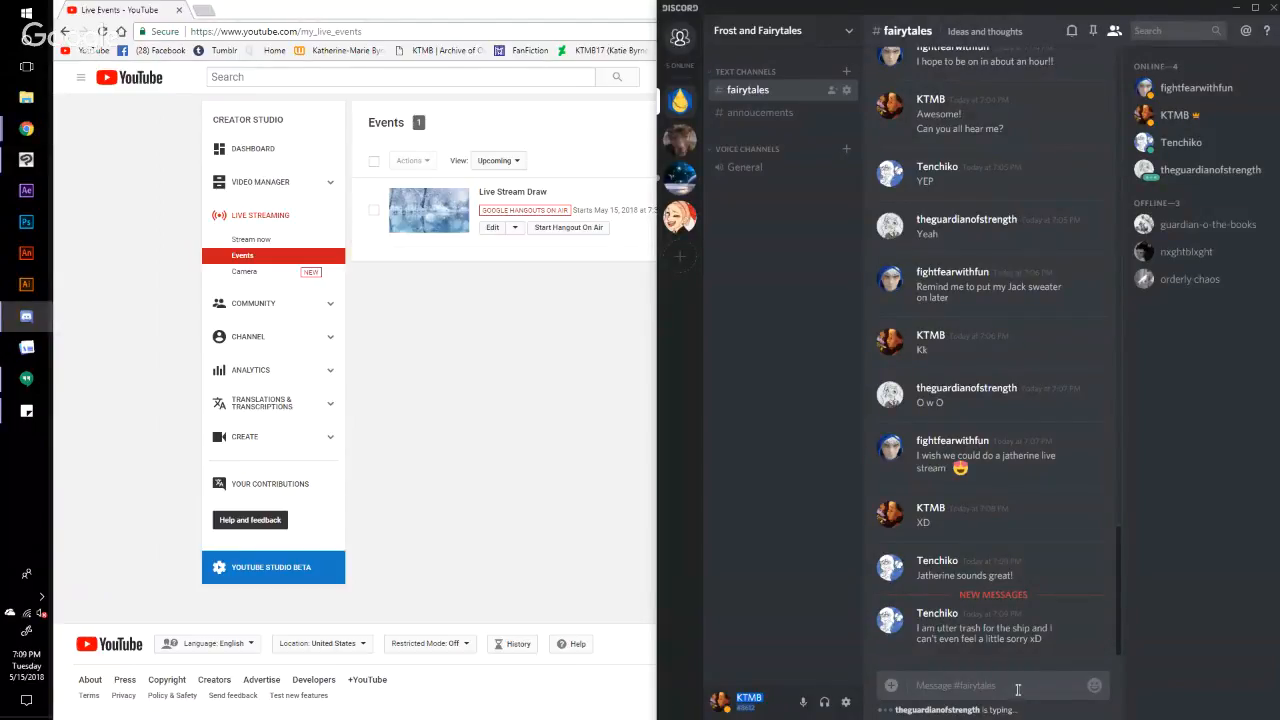
{"action": "left_click", "coordinate": [1017, 686]}
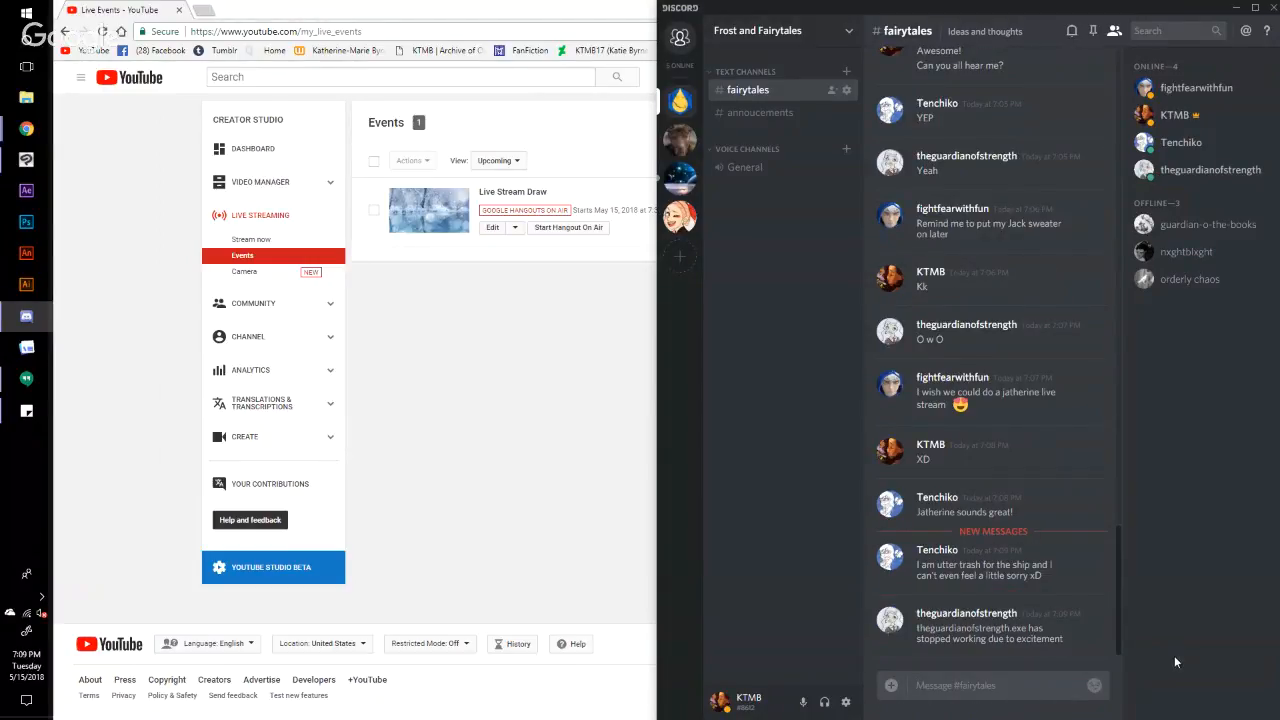
{"action": "left_click", "coordinate": [26, 316]}
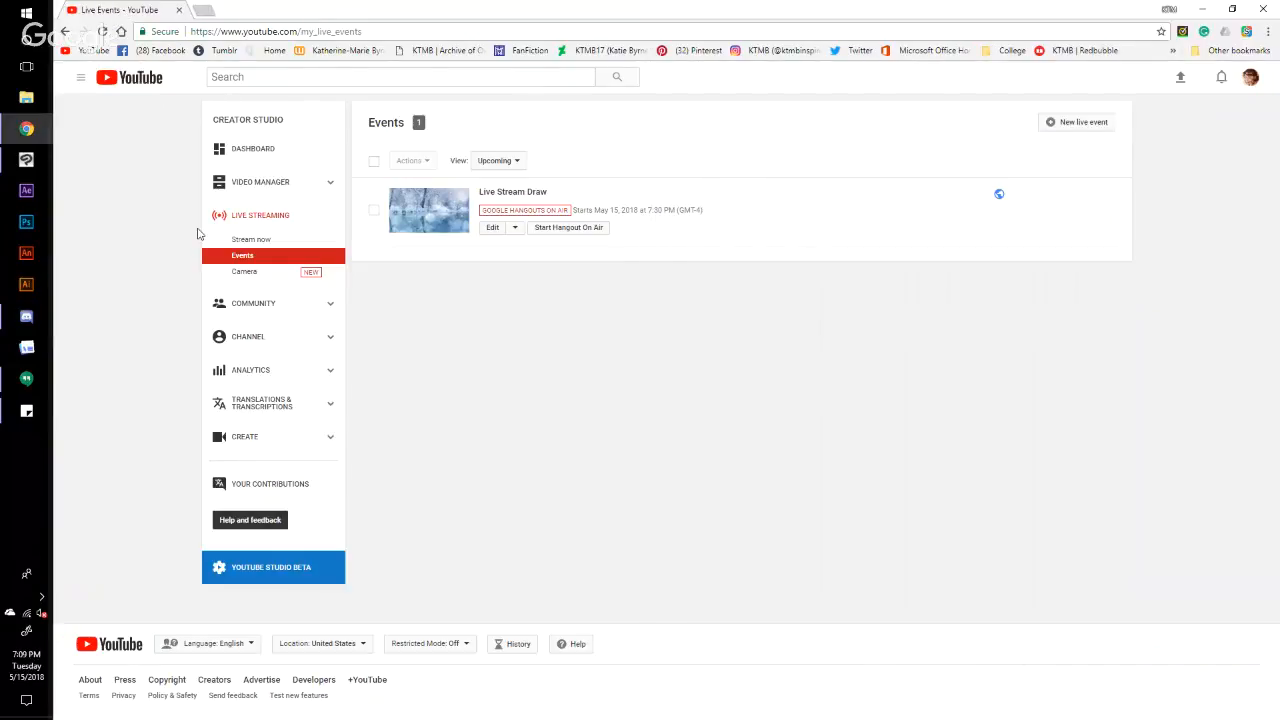
Step: Switch to Clip Studio Paint, narrow its window slightly, move Discord above Illustrator in the taskbar, and show the Discord chat alongside
{"action": "left_click", "coordinate": [26, 159]}
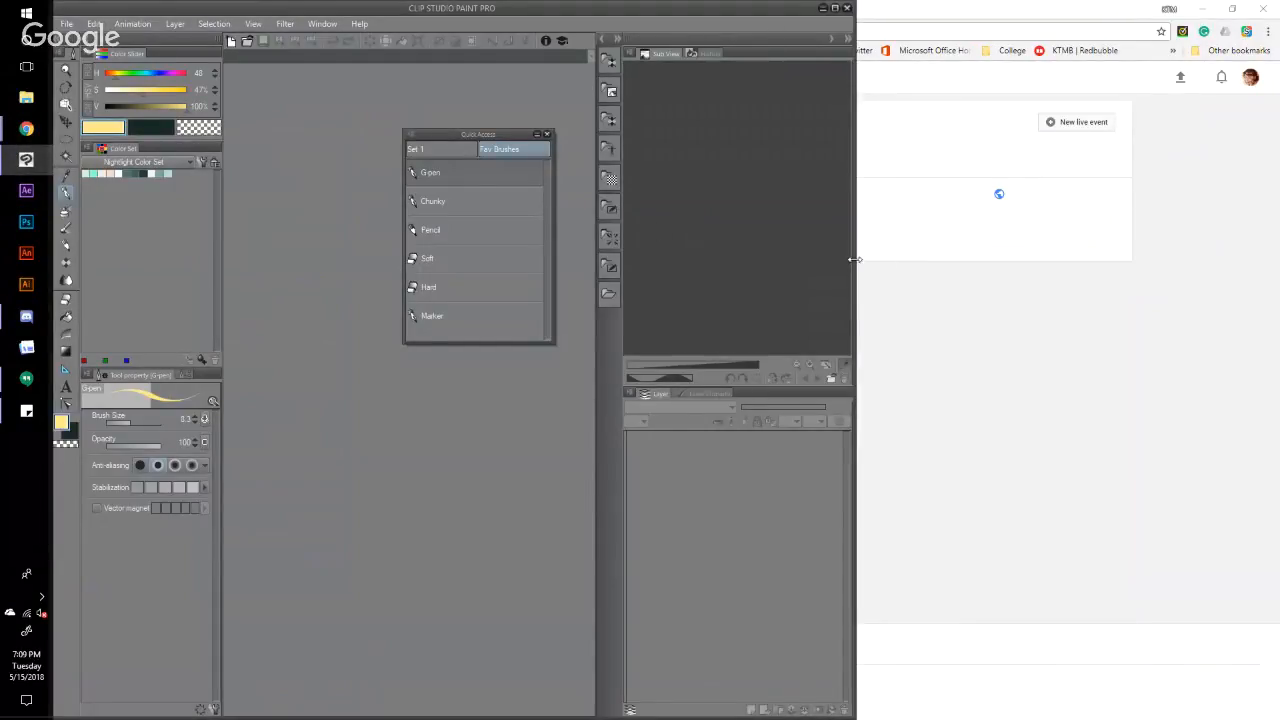
{"action": "mouse_move", "coordinate": [855, 262]}
{"action": "left_mouse_down"}
{"action": "mouse_move", "coordinate": [912, 264]}
{"action": "mouse_move", "coordinate": [851, 263]}
{"action": "left_mouse_up"}
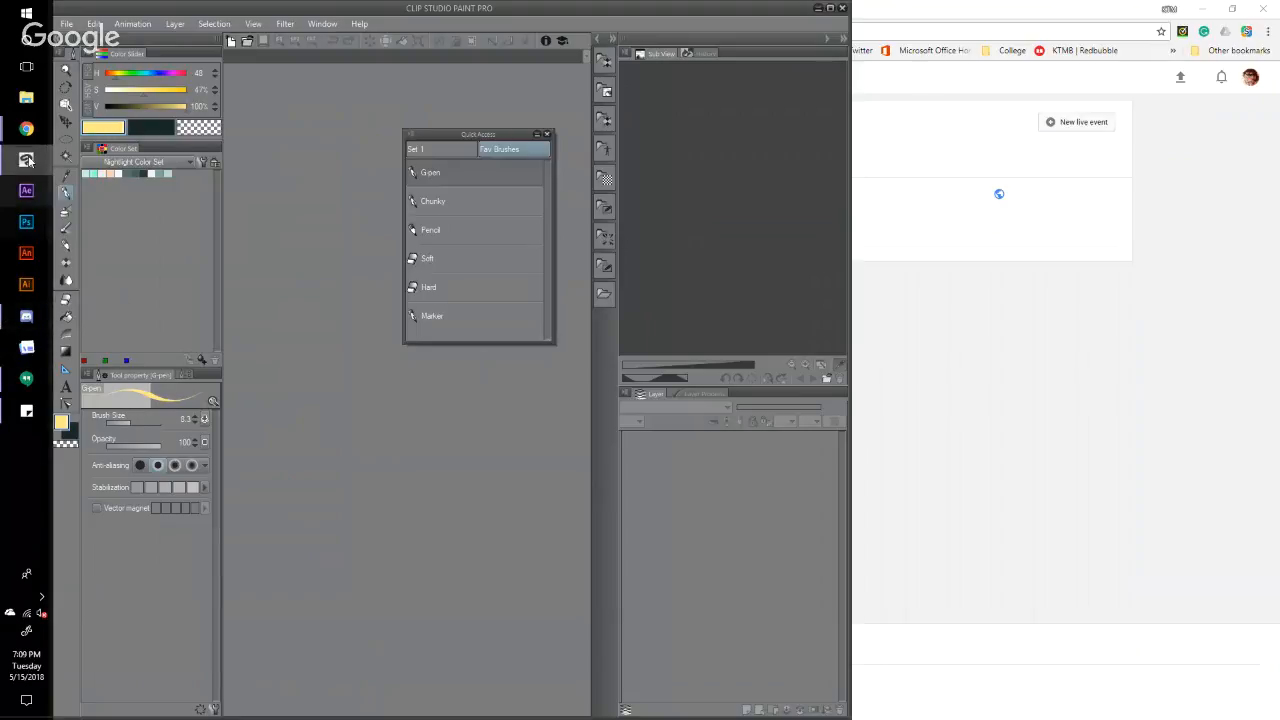
{"action": "left_click_drag", "start_coordinate": [27, 316], "coordinate": [42, 296]}
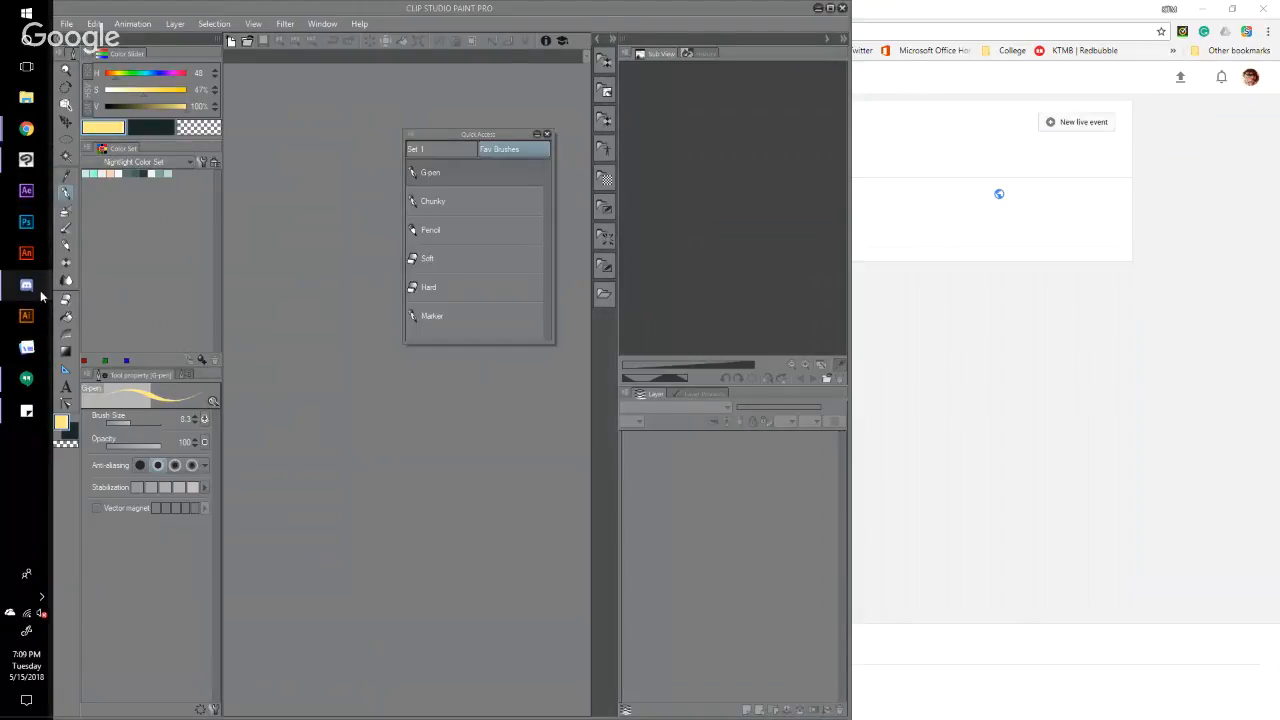
{"action": "left_click", "coordinate": [40, 292]}
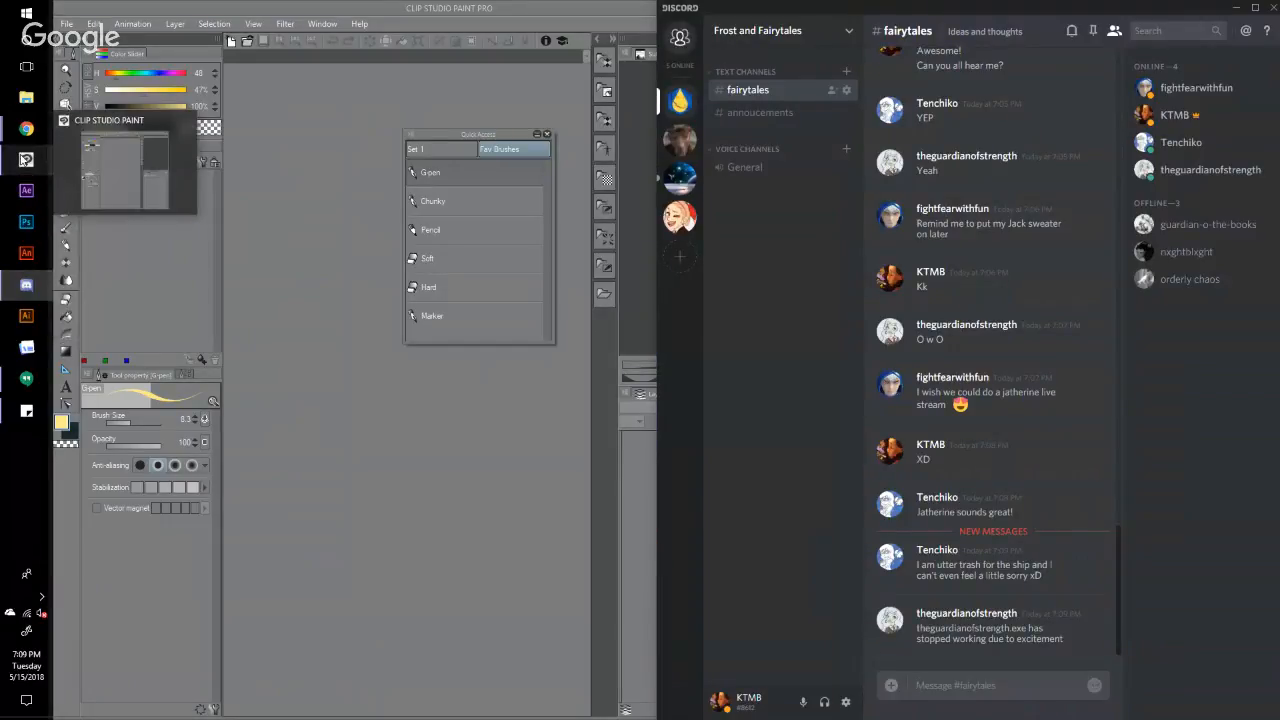
{"action": "left_click", "coordinate": [27, 159]}
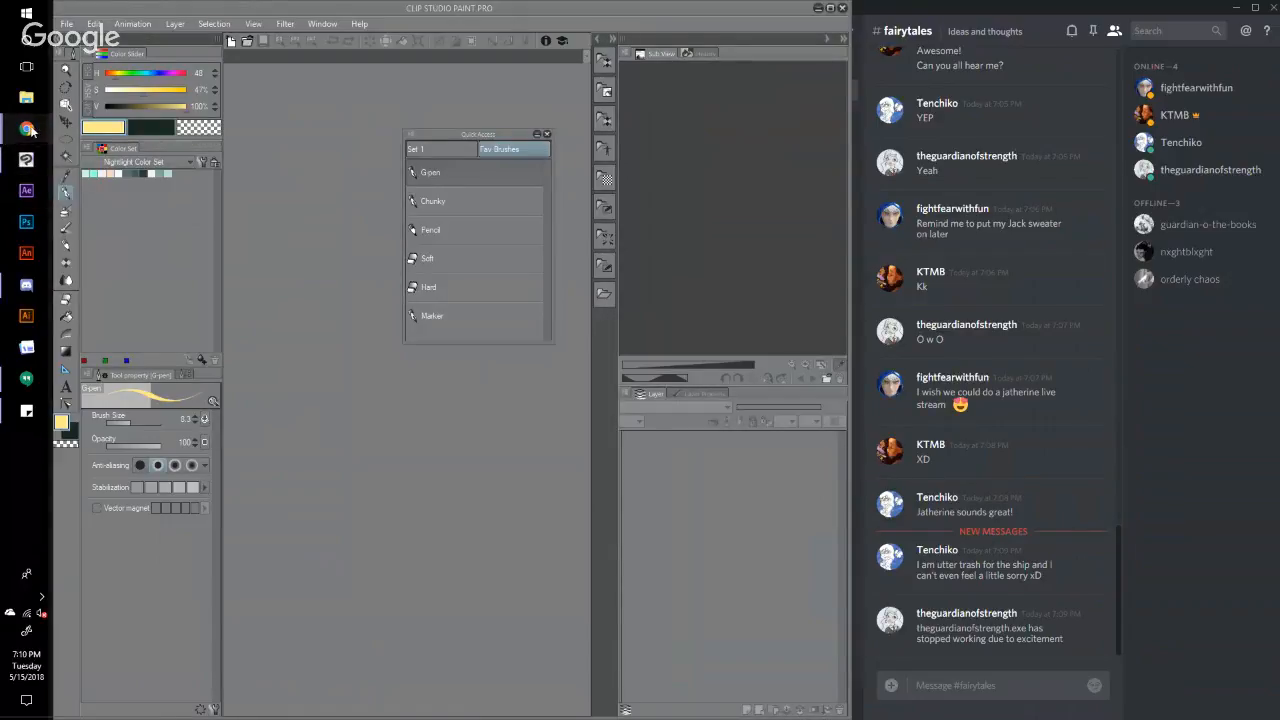
Step: Check the live broadcast and group chat in the Hangouts presentation window
{"action": "mouse_move", "coordinate": [29, 130]}
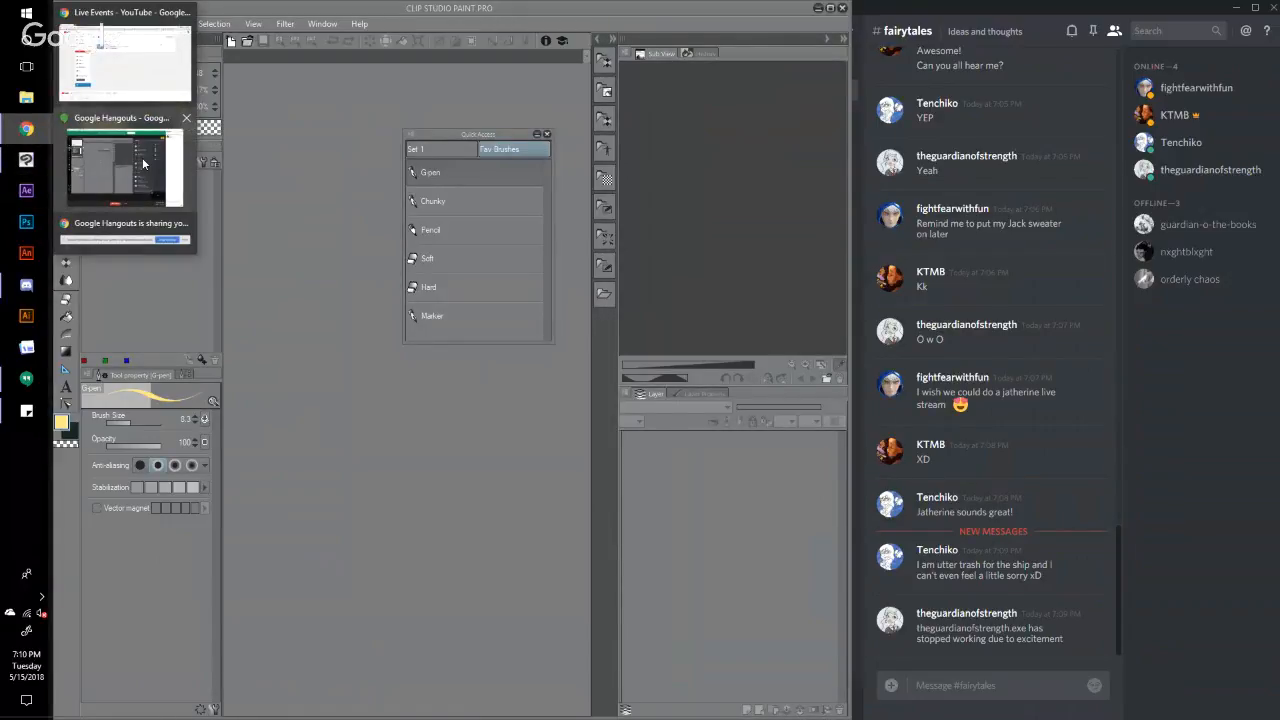
{"action": "mouse_move", "coordinate": [143, 165]}
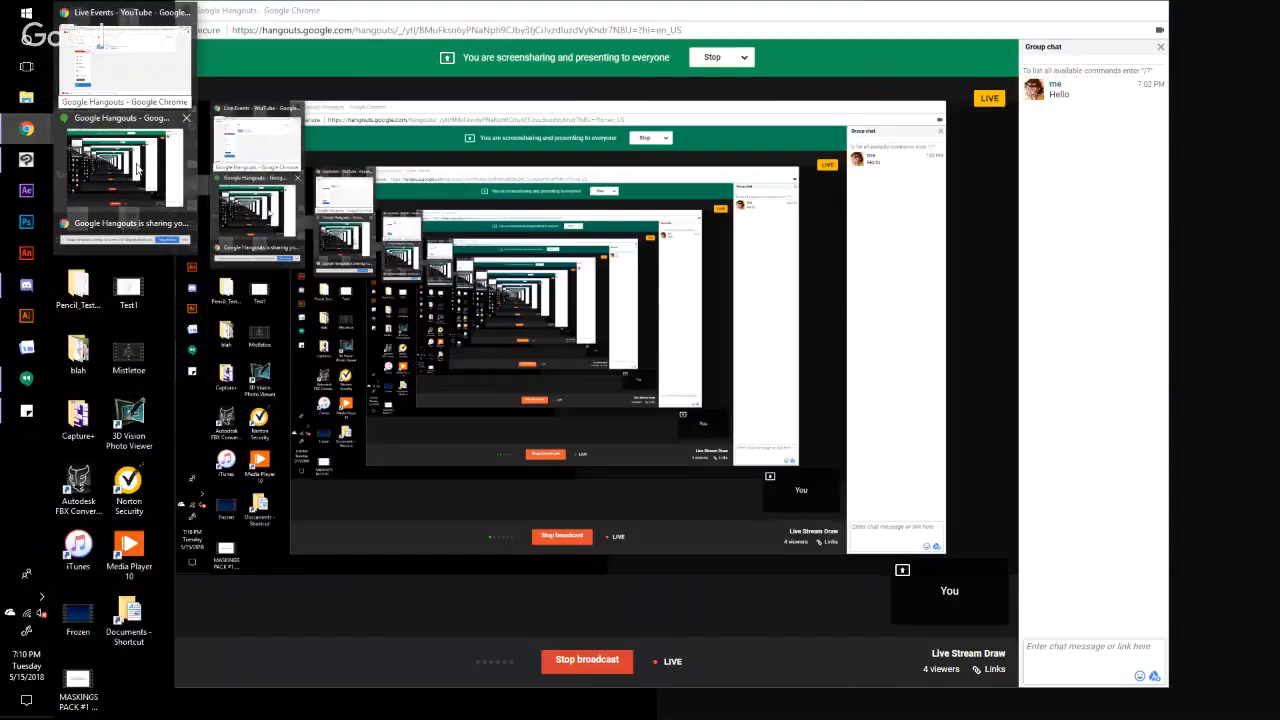
{"action": "left_click", "coordinate": [138, 170]}
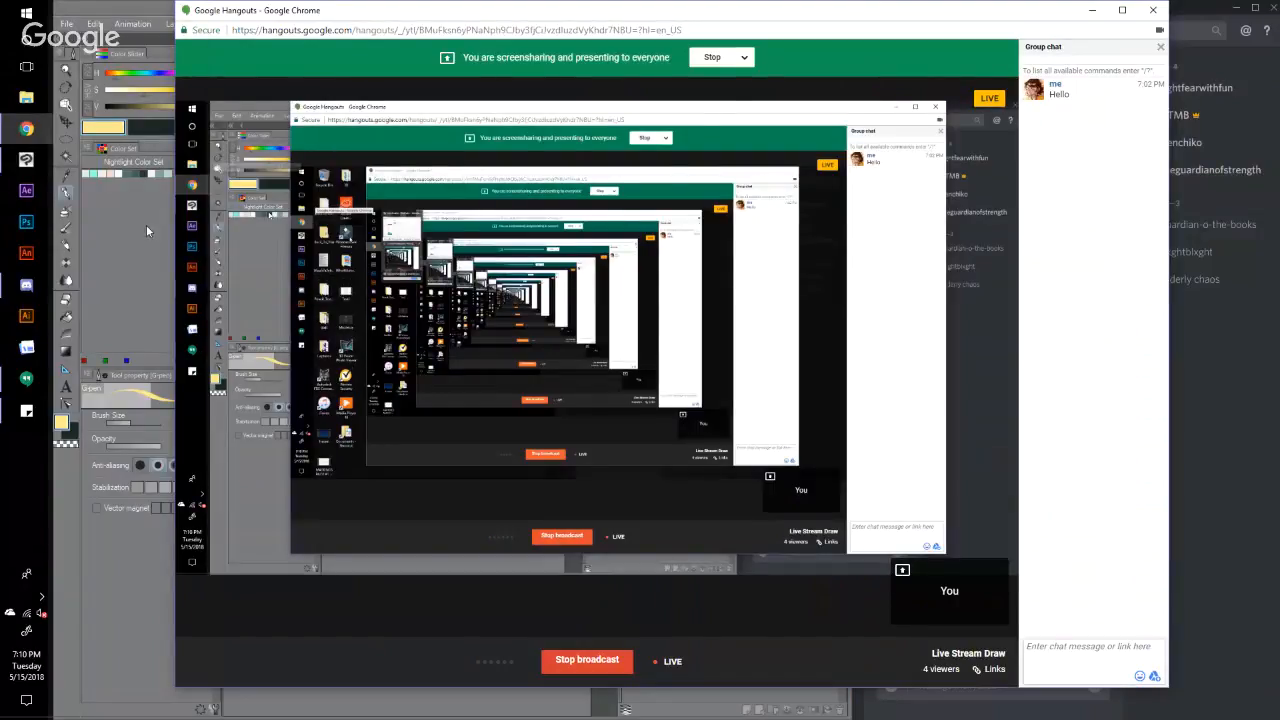
{"action": "left_click", "coordinate": [996, 573]}
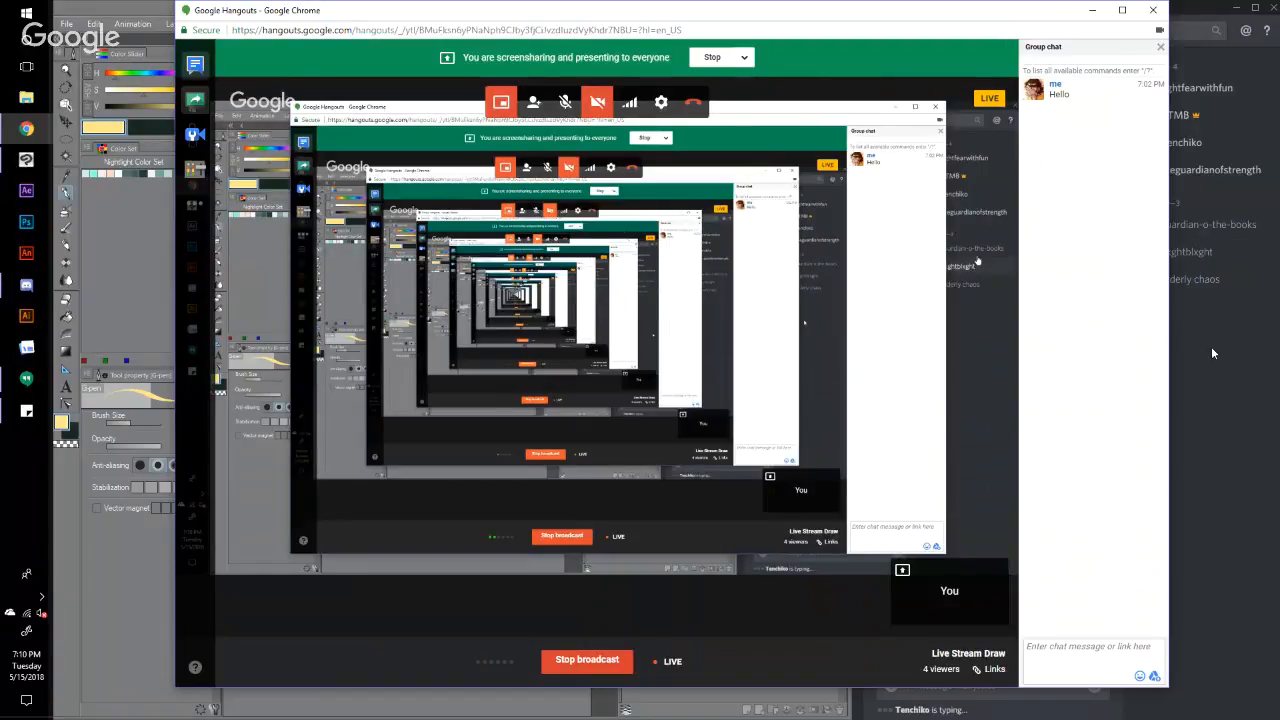
Step: Leave the Hangouts window for Clip Studio Paint, widen its window slightly, and move Discord above Animate in the taskbar
{"action": "left_click", "coordinate": [1196, 13]}
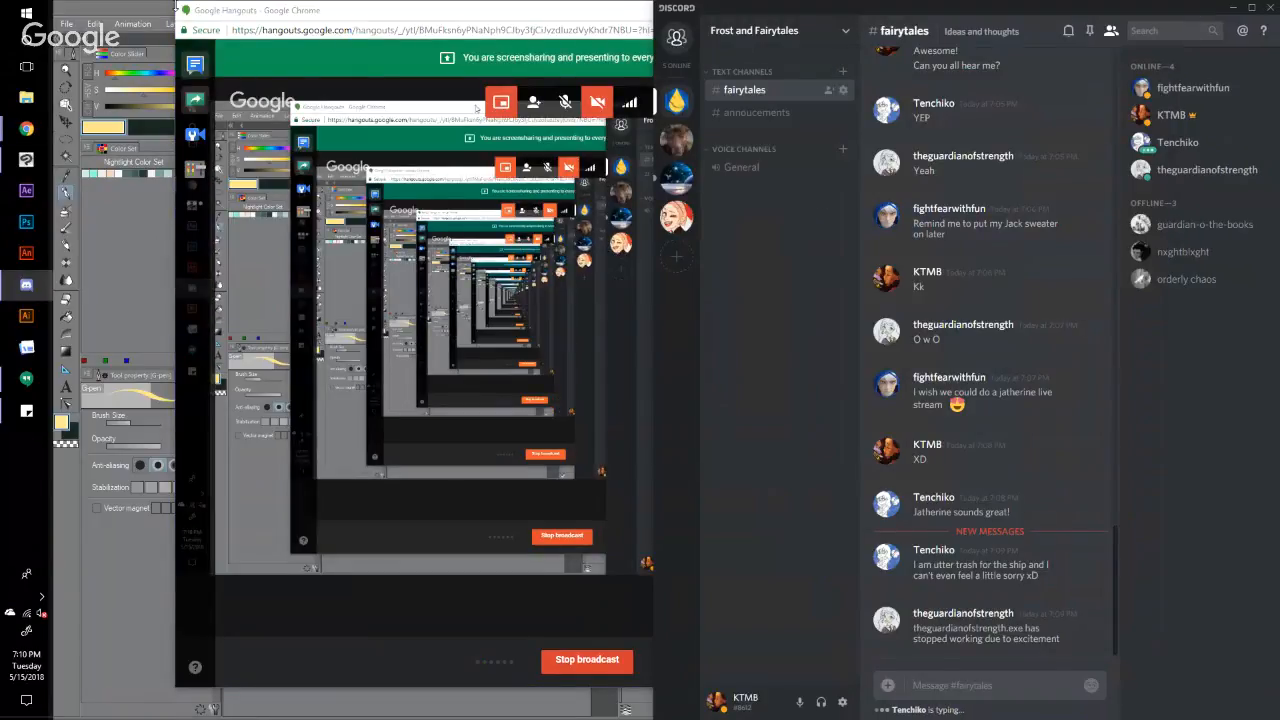
{"action": "left_click", "coordinate": [26, 160]}
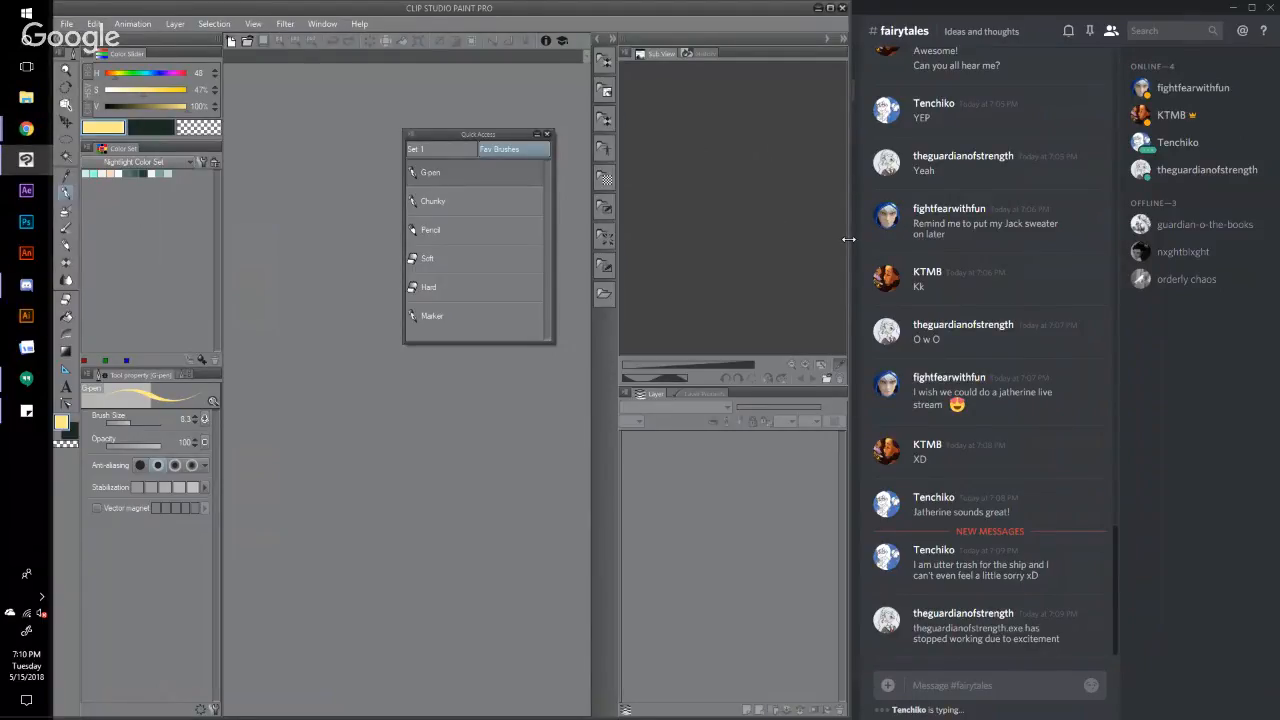
{"action": "left_click_drag", "start_coordinate": [849, 238], "coordinate": [864, 270]}
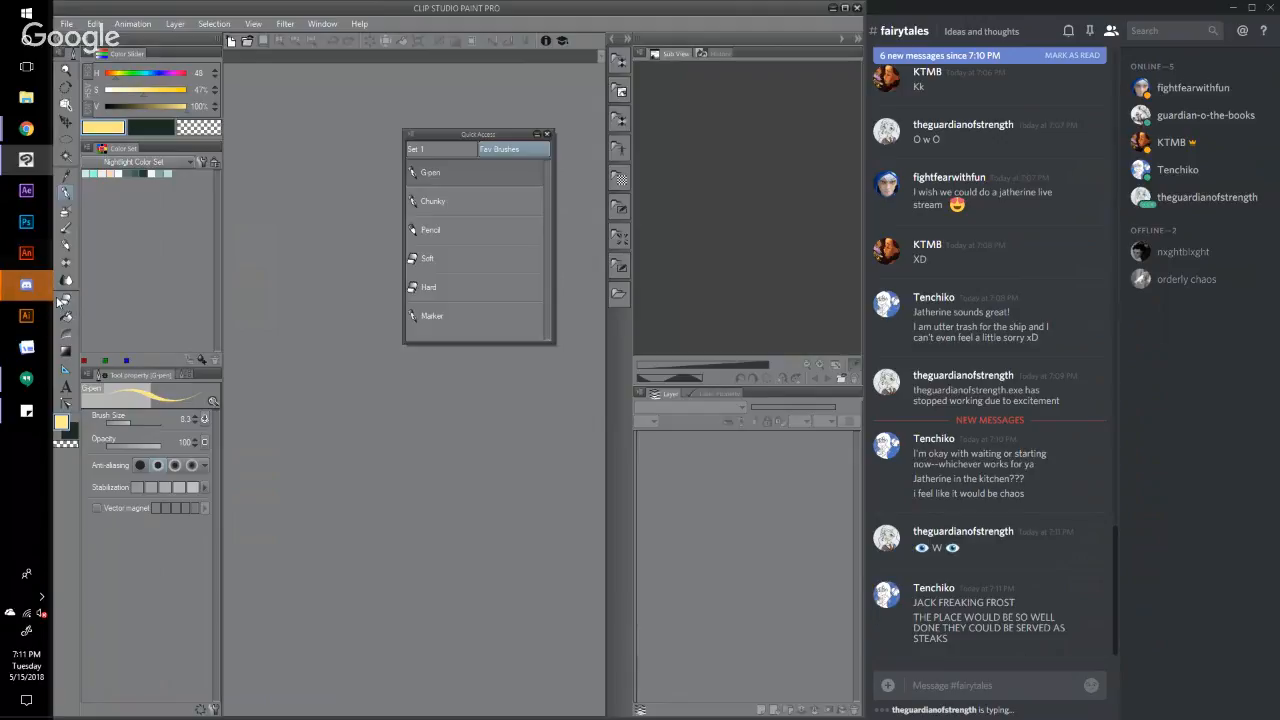
{"action": "mouse_move", "coordinate": [33, 292]}
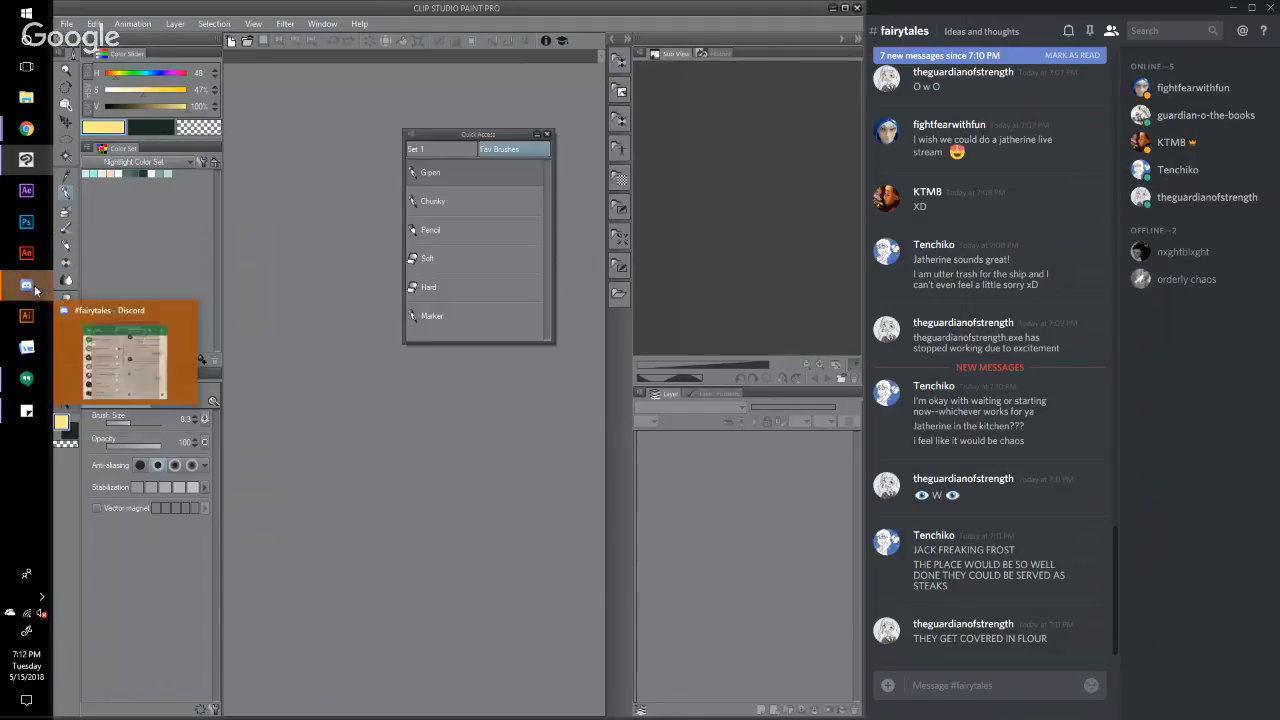
{"action": "left_click_drag", "start_coordinate": [27, 287], "coordinate": [57, 236]}
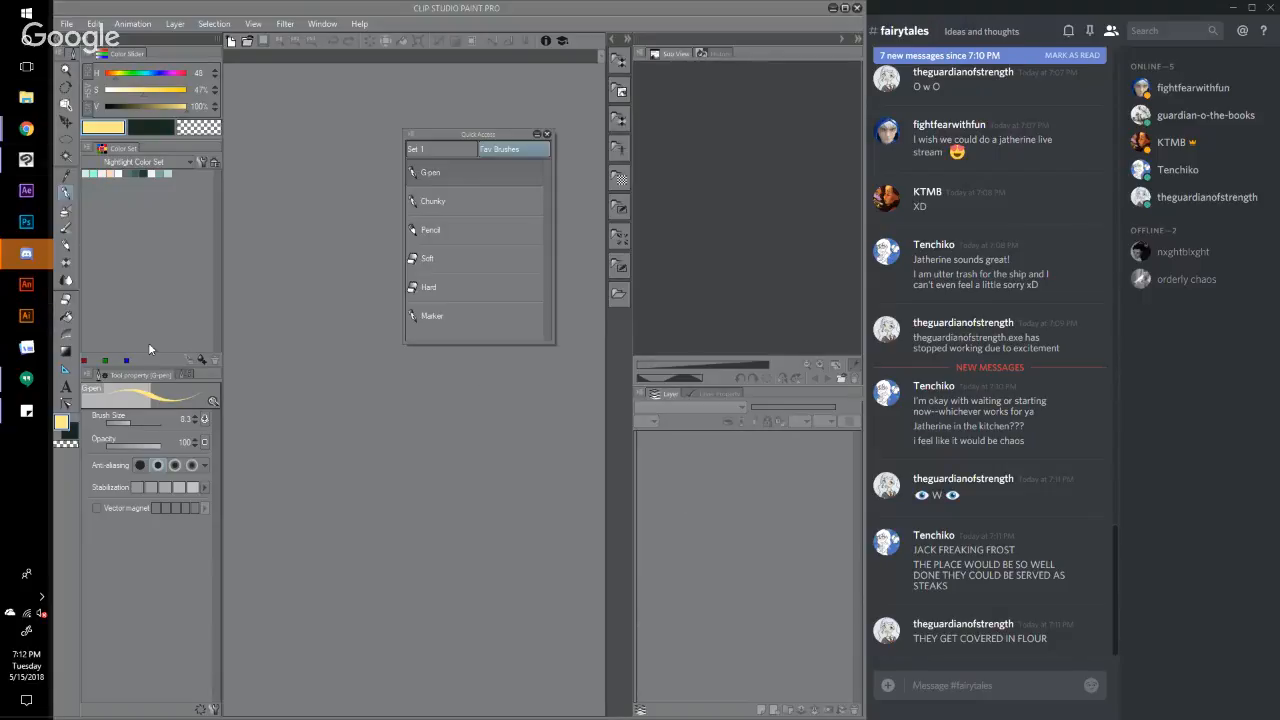
Step: Generate an invite link for the Frost and Fairytales server in Discord and copy it
{"action": "left_click", "coordinate": [1035, 12]}
{"action": "left_click", "coordinate": [840, 31]}
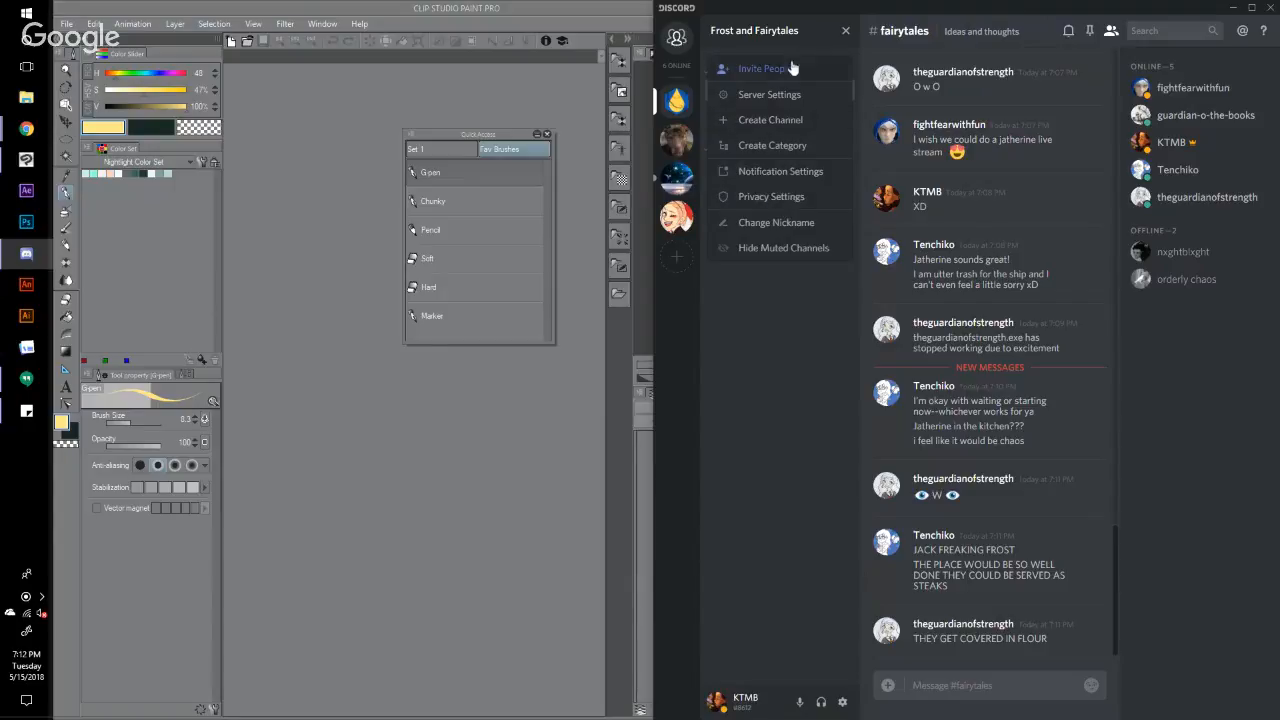
{"action": "left_click", "coordinate": [795, 360]}
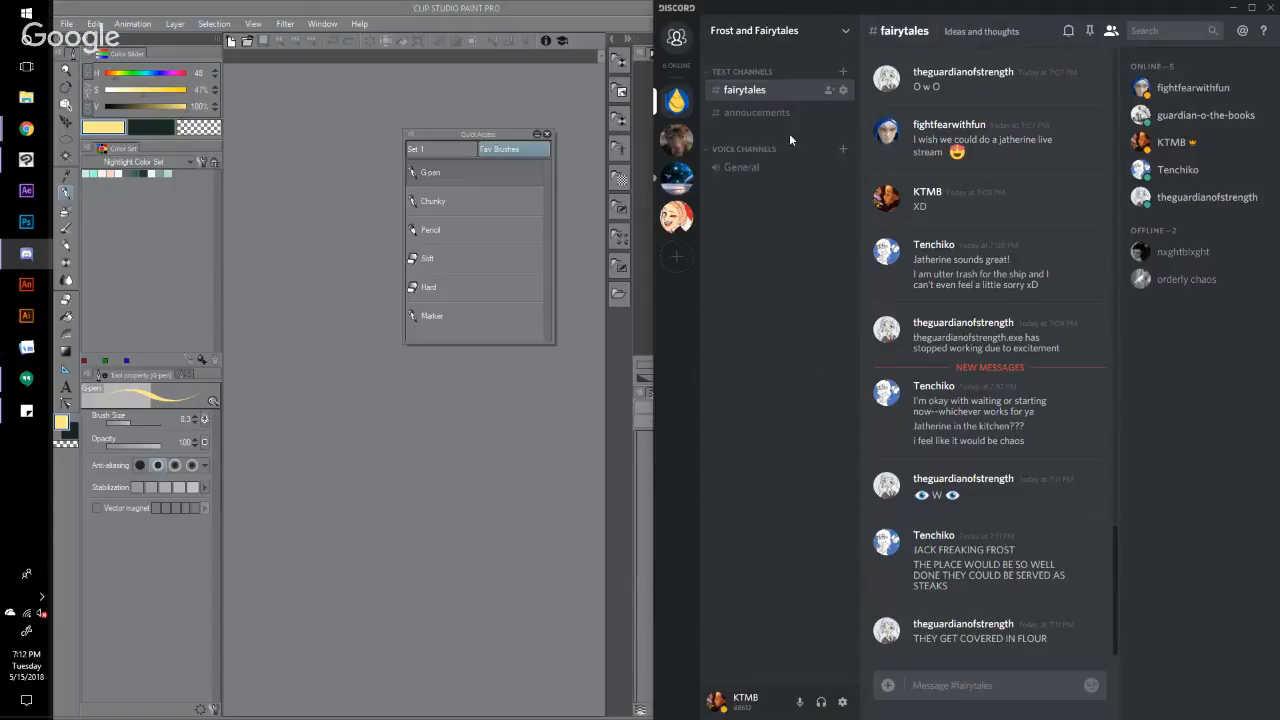
{"action": "left_click", "coordinate": [843, 31]}
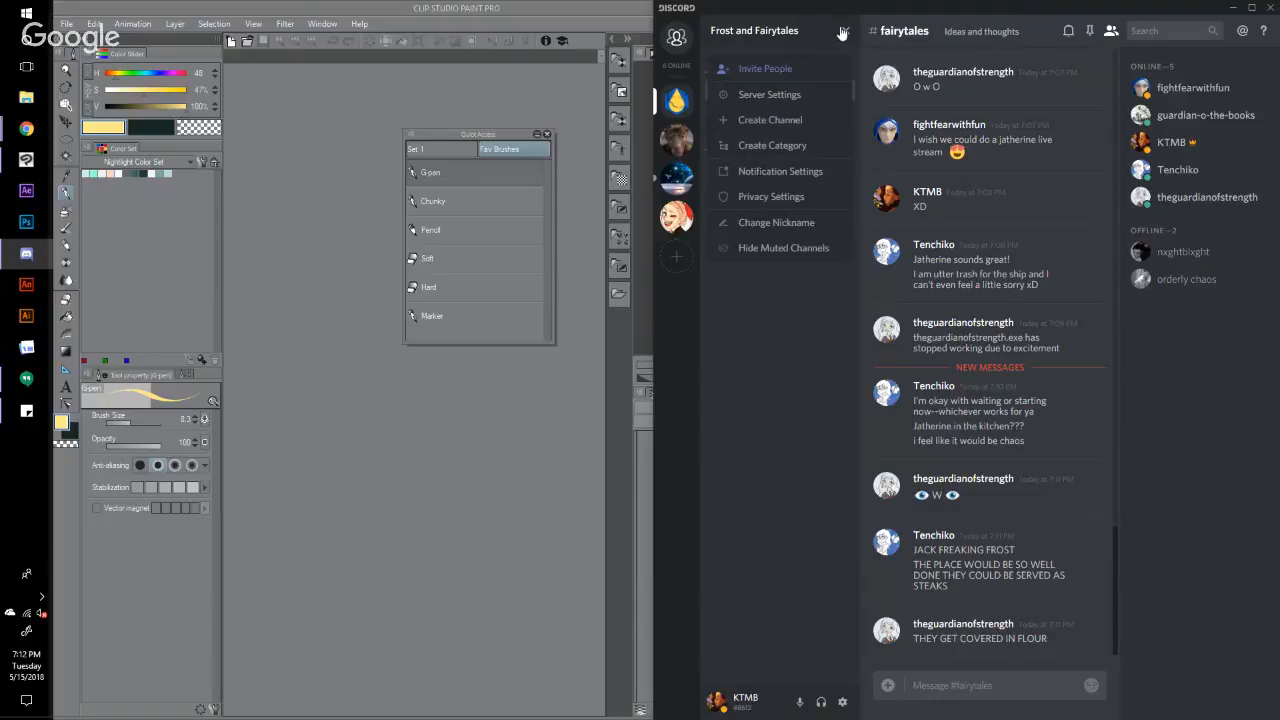
{"action": "left_click", "coordinate": [802, 72]}
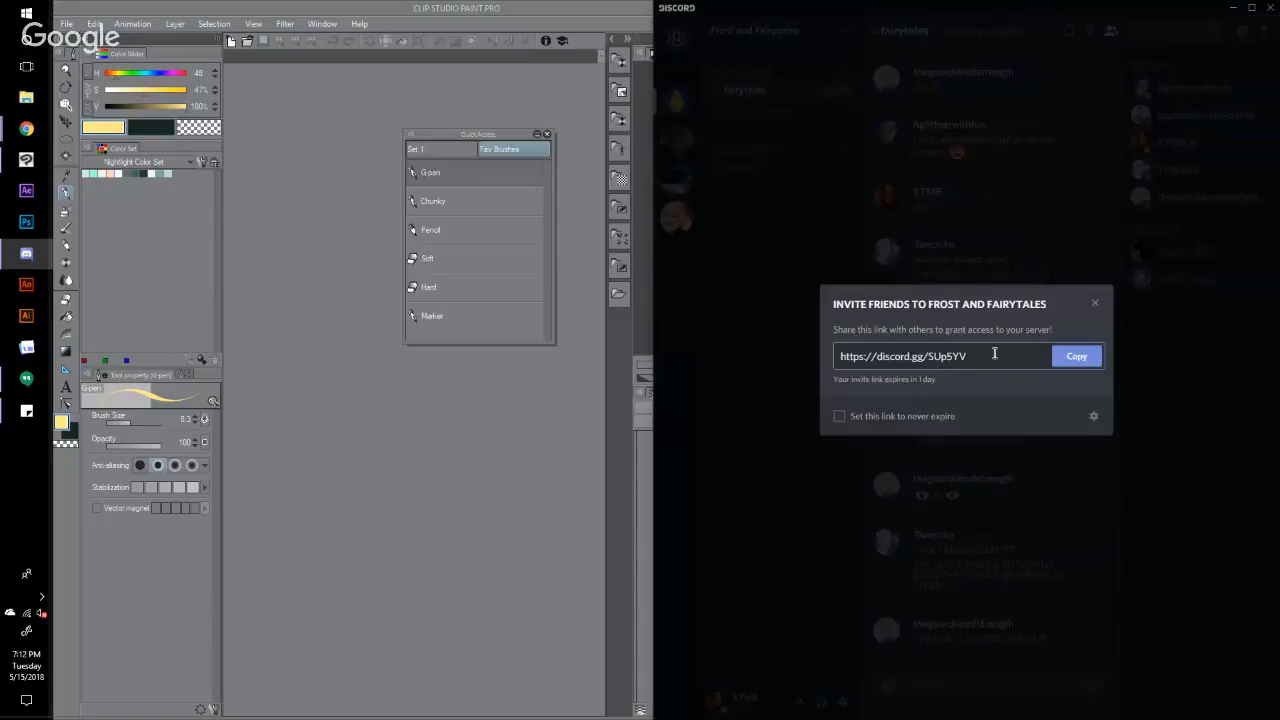
{"action": "left_click", "coordinate": [880, 360]}
{"action": "right_click", "coordinate": [880, 362]}
{"action": "left_click", "coordinate": [908, 405]}
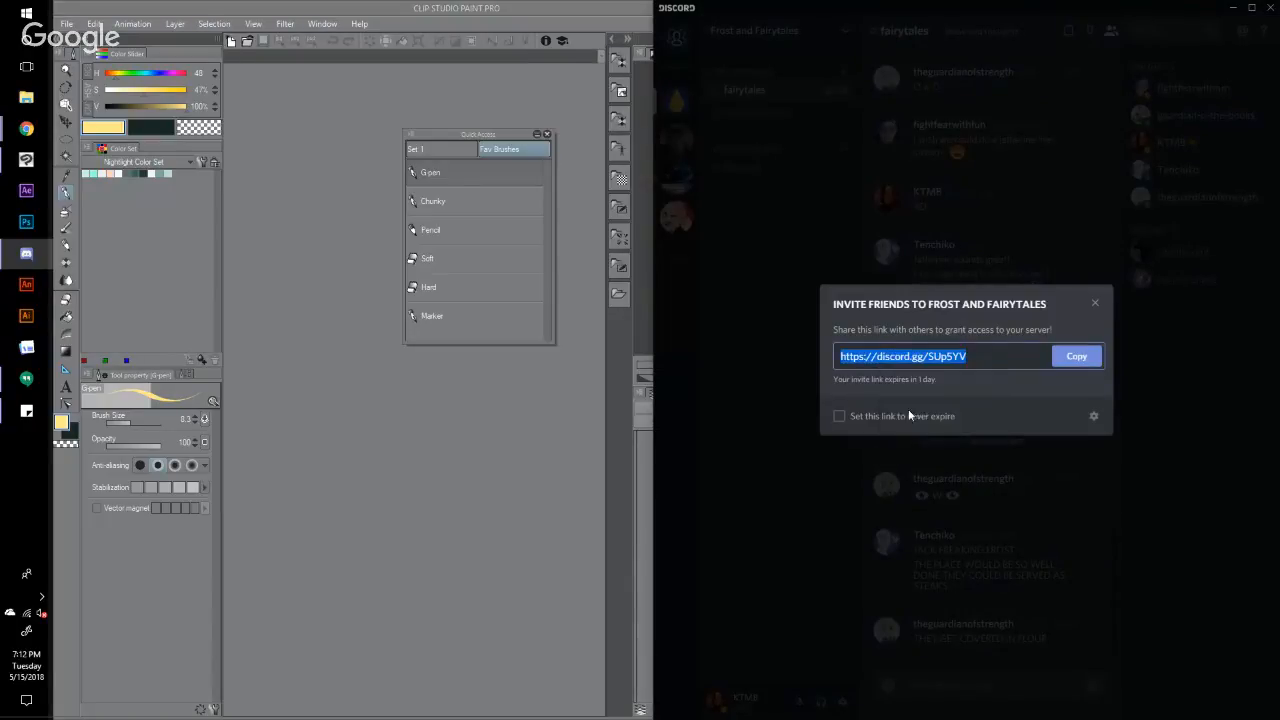
{"action": "left_click", "coordinate": [1087, 356]}
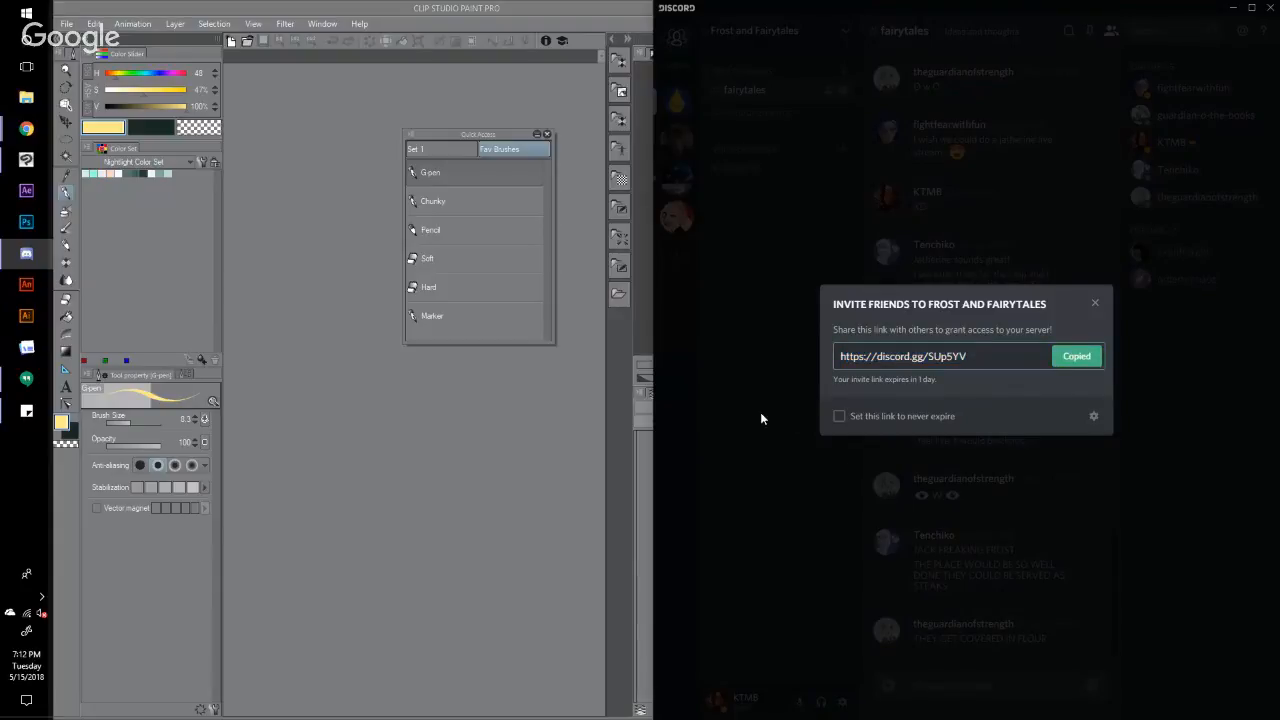
{"action": "left_click", "coordinate": [740, 388]}
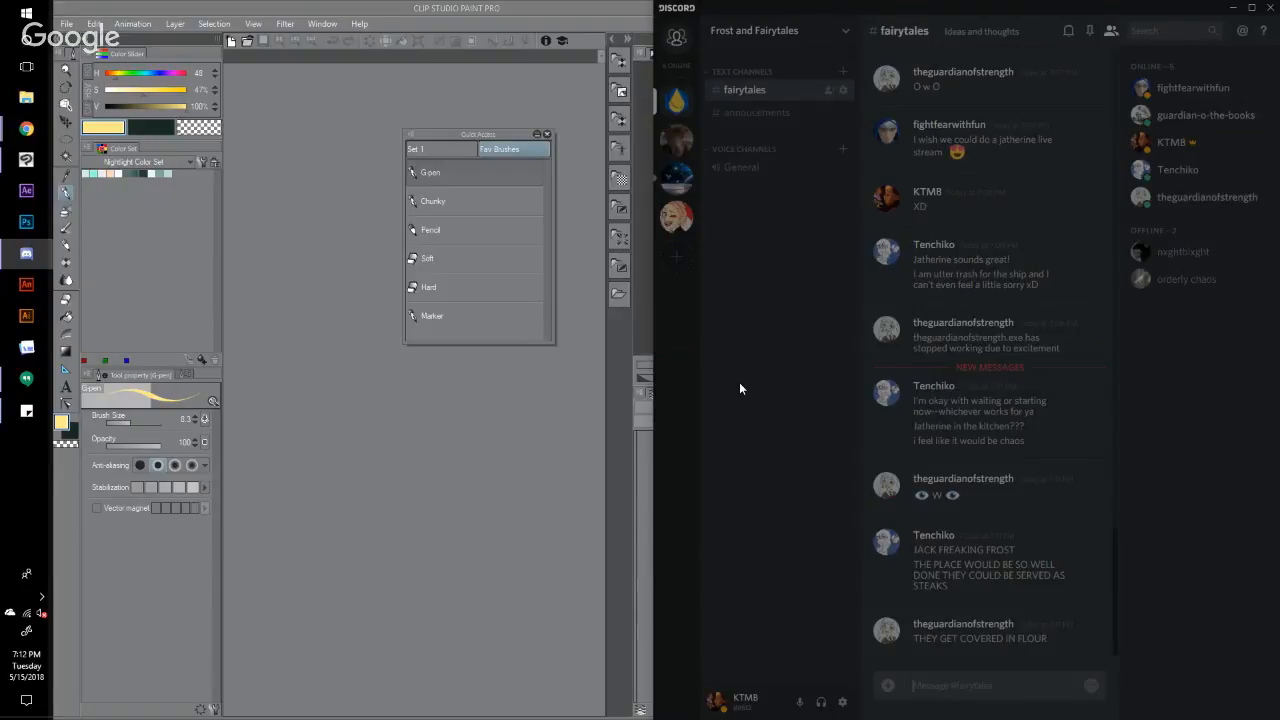
Step: Open Skype, send the copied Discord invite link to the contact who asked how to join, and minimize Skype
{"action": "left_click", "coordinate": [30, 11]}
{"action": "left_click", "coordinate": [440, 290]}
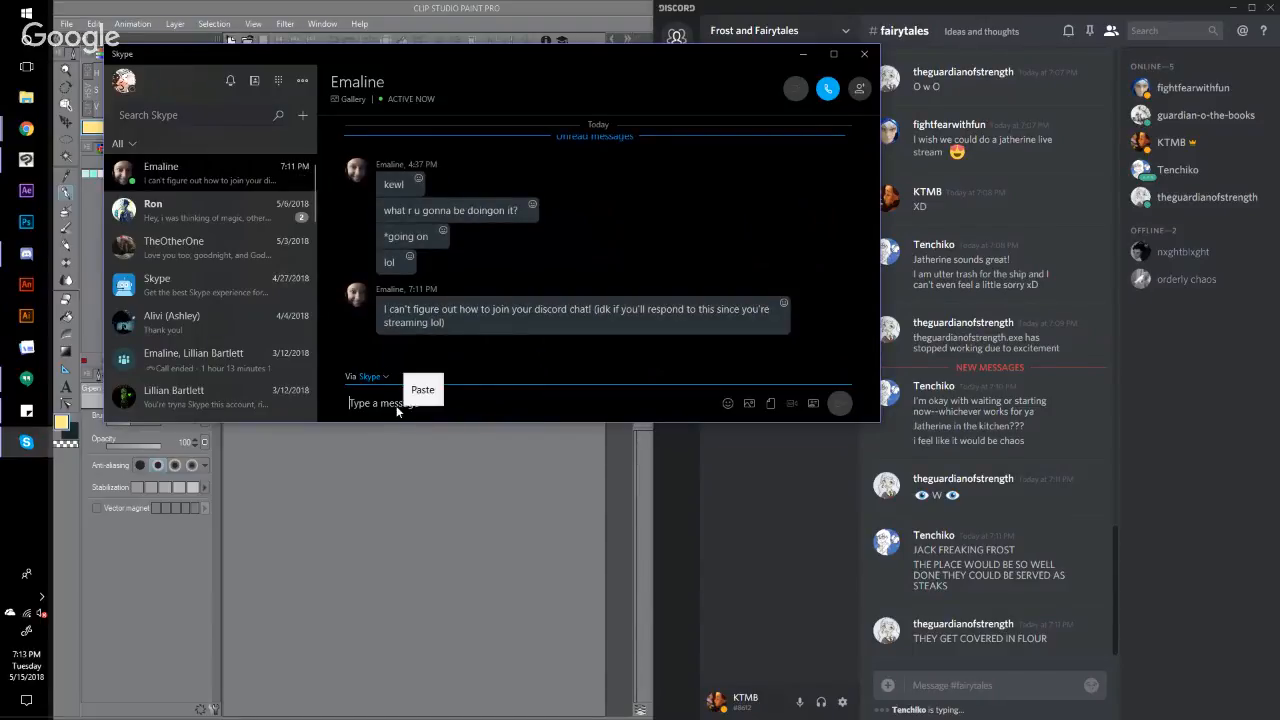
{"action": "left_click", "coordinate": [422, 390]}
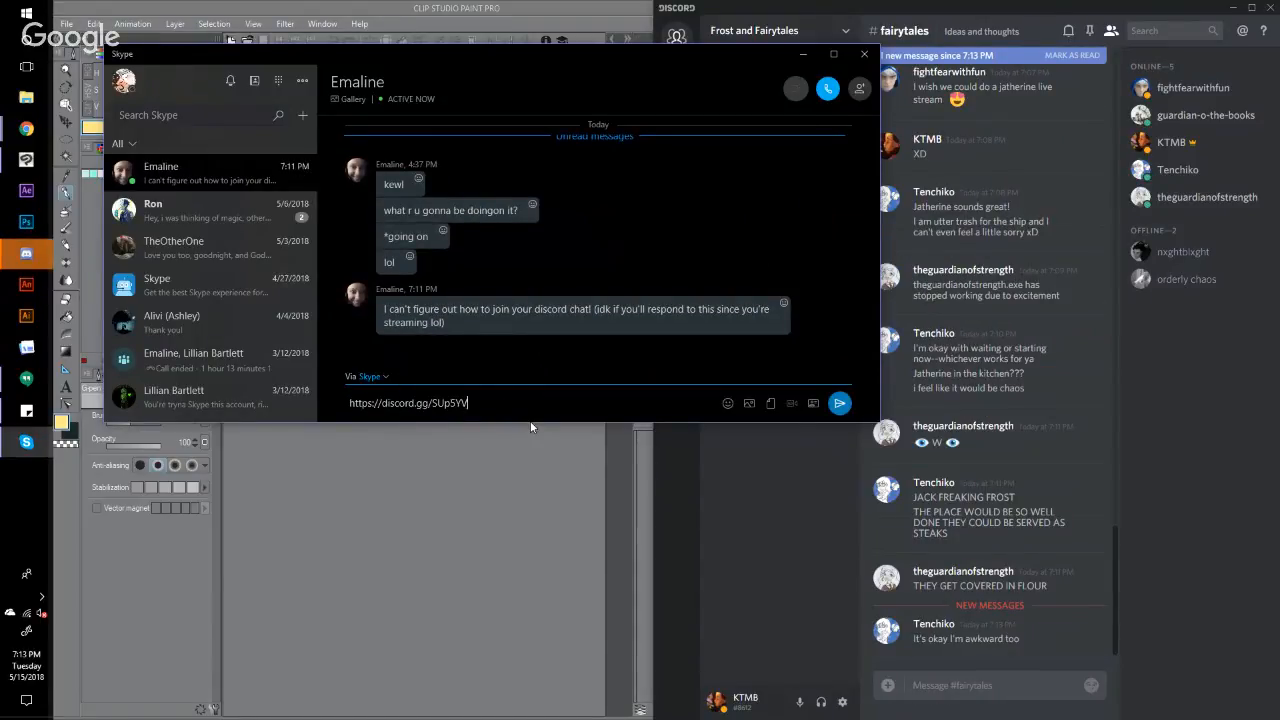
{"action": "key", "text": "Return"}
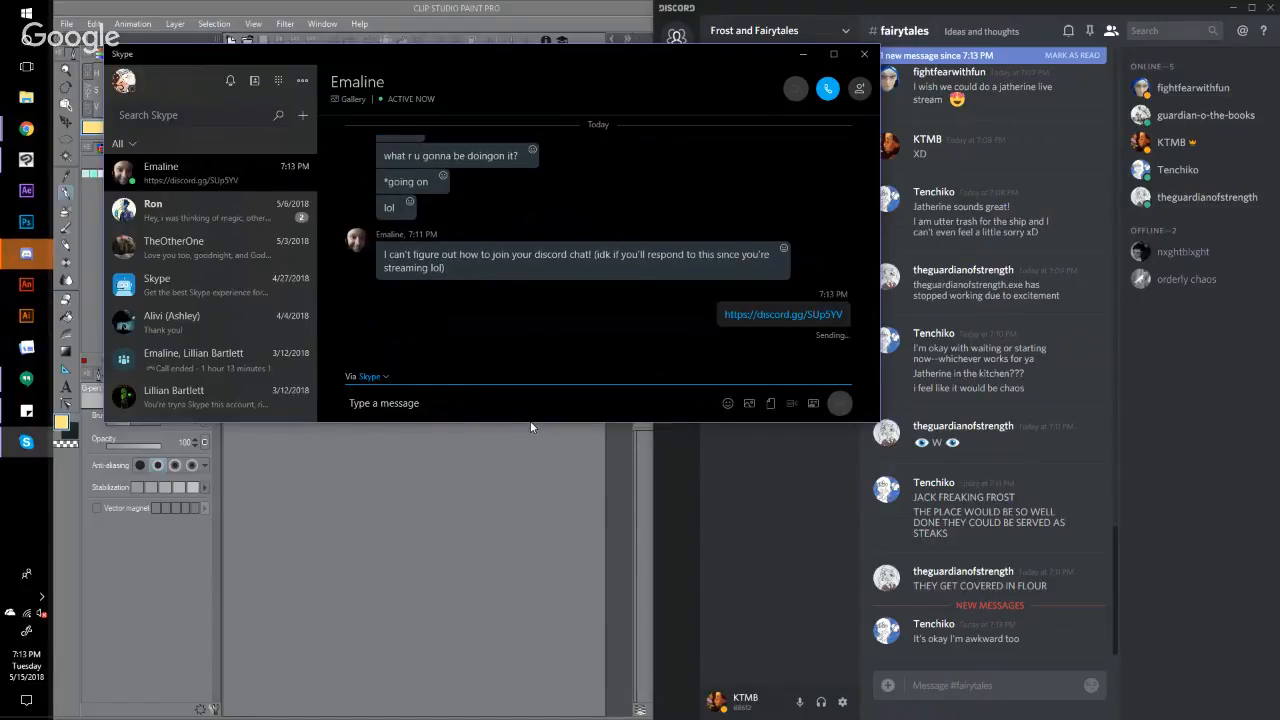
{"action": "left_click", "coordinate": [818, 8]}
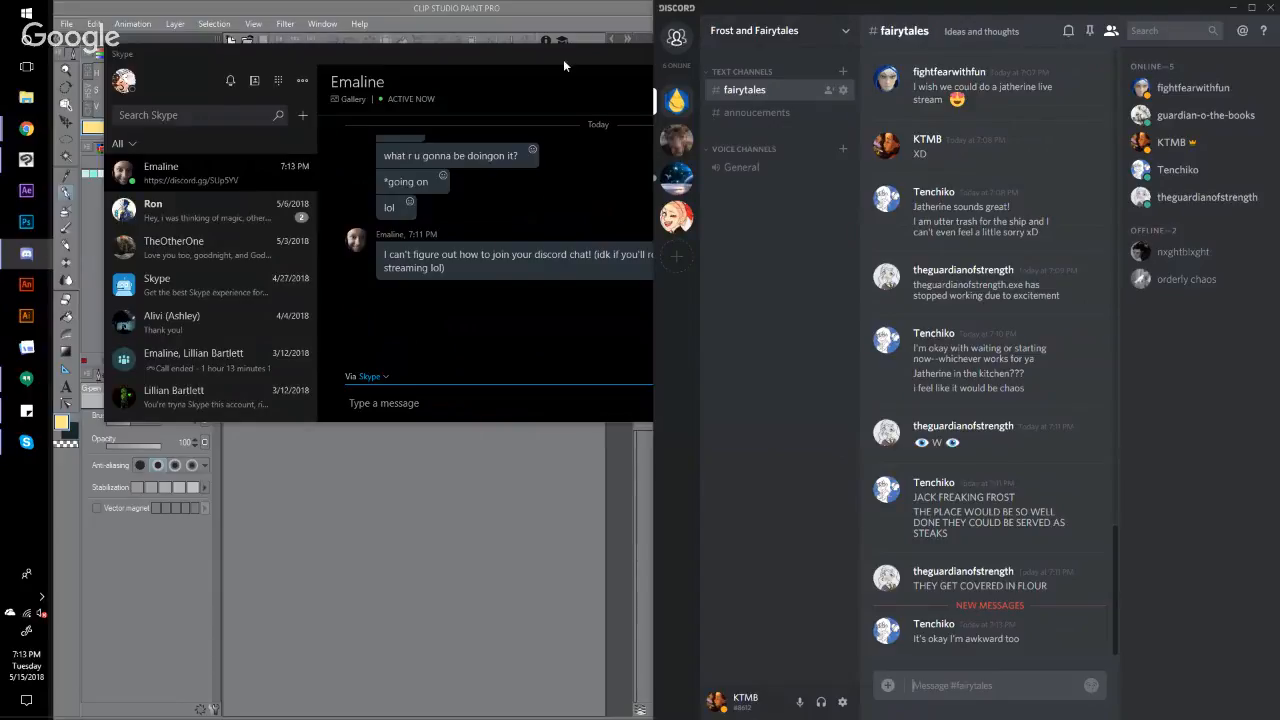
{"action": "left_click", "coordinate": [588, 56]}
{"action": "left_click", "coordinate": [812, 46]}
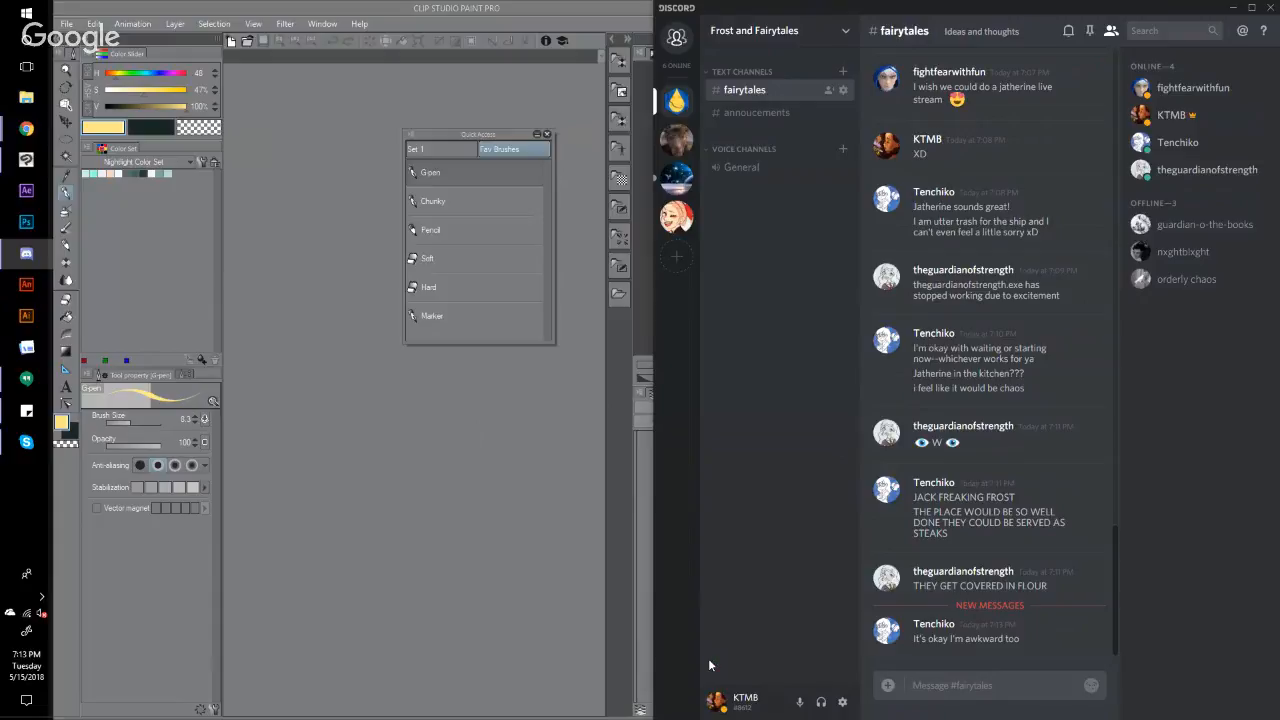
Step: Check the live broadcast in the Hangouts window and return to Clip Studio Paint beside the Discord chat
{"action": "mouse_move", "coordinate": [26, 128]}
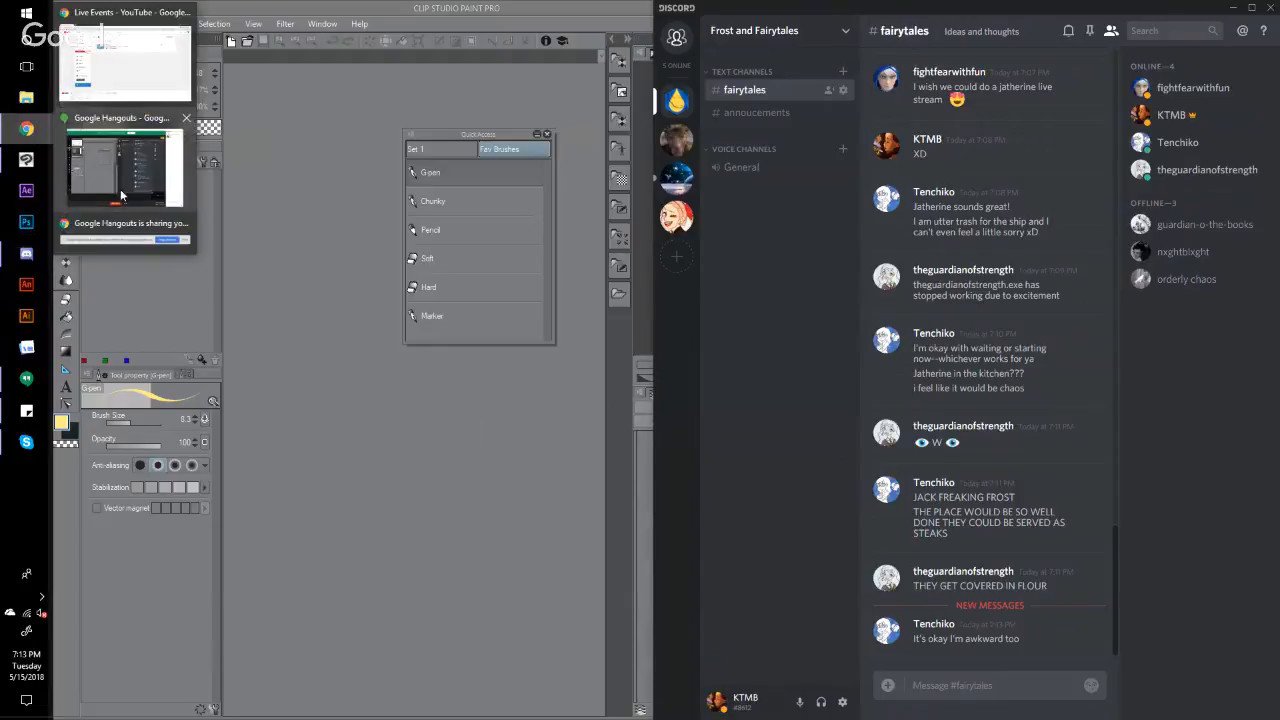
{"action": "left_click", "coordinate": [394, 13]}
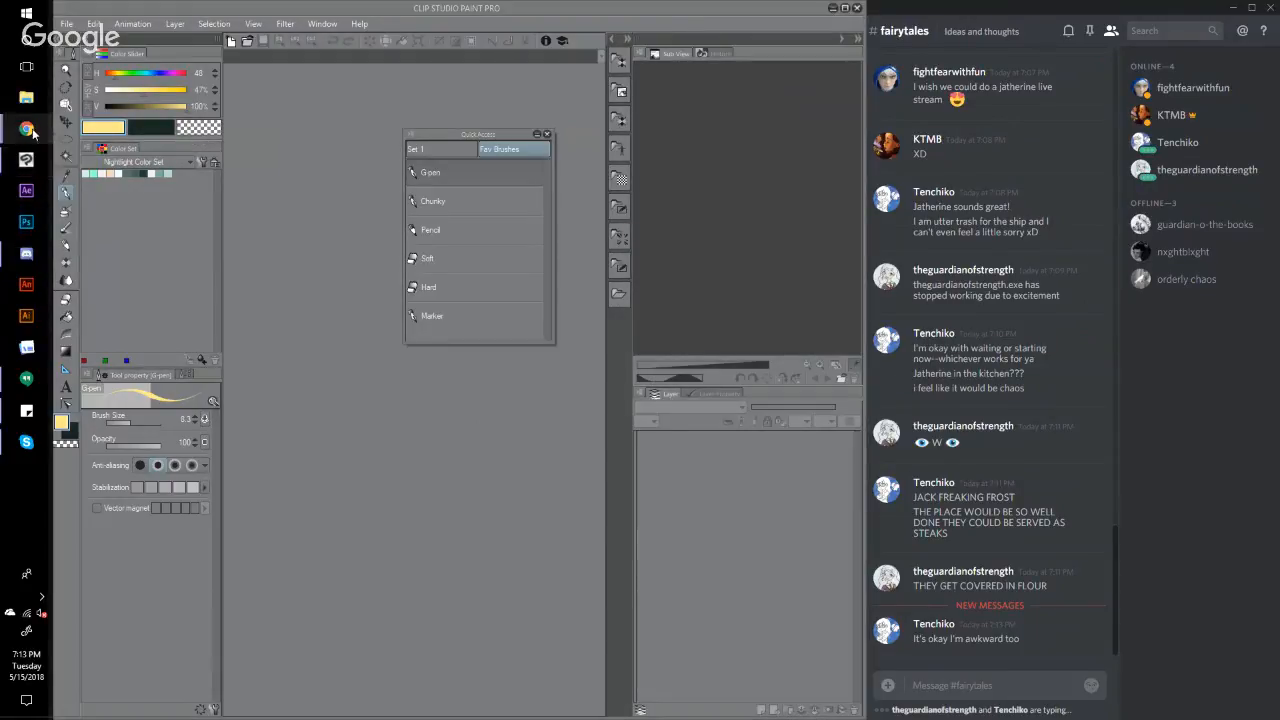
{"action": "mouse_move", "coordinate": [28, 129]}
{"action": "left_click", "coordinate": [121, 185]}
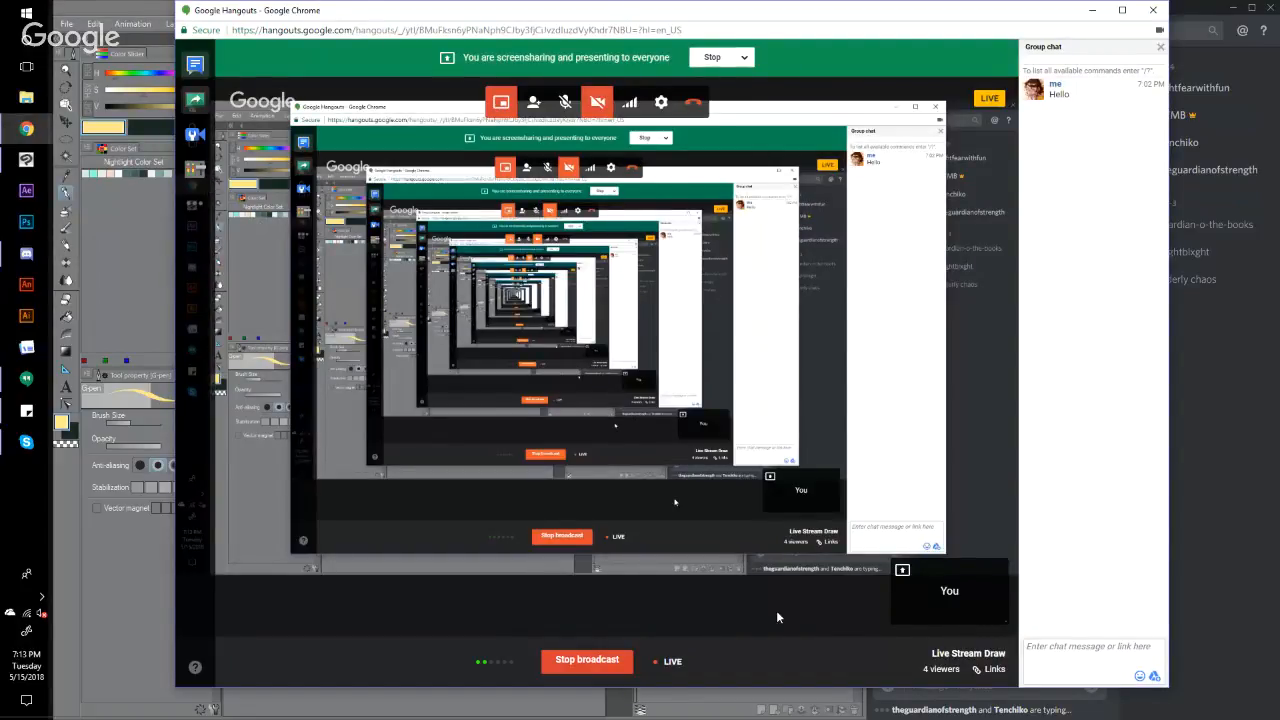
{"action": "left_click", "coordinate": [1192, 7]}
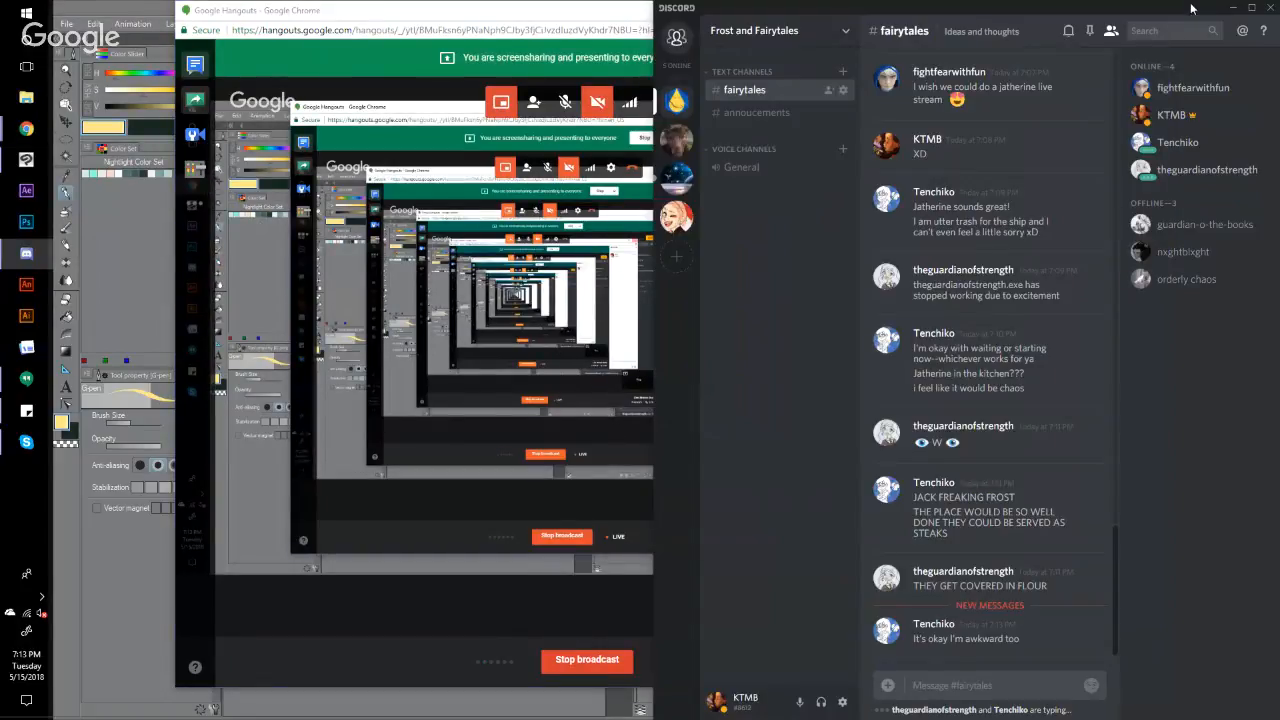
{"action": "left_click", "coordinate": [27, 160]}
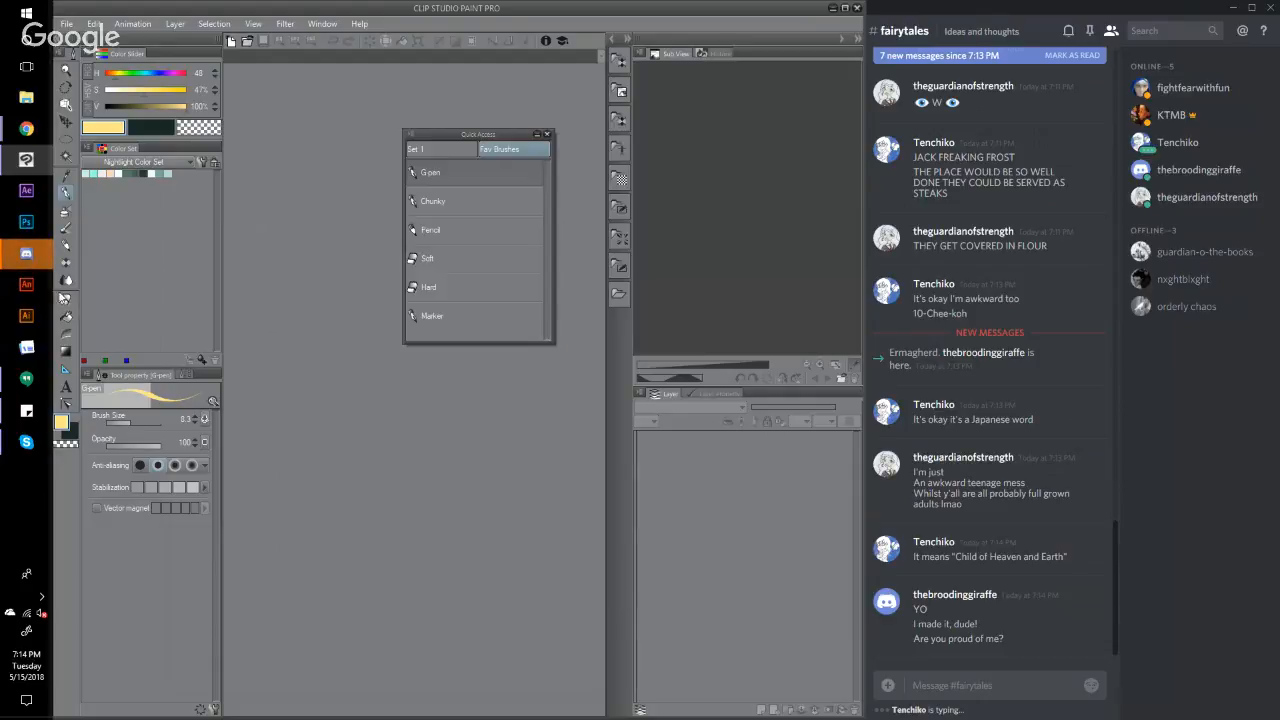
Step: Move Discord above Photoshop in the taskbar, close Skype, and return to Clip Studio Paint
{"action": "left_click_drag", "start_coordinate": [27, 253], "coordinate": [27, 221]}
{"action": "left_click", "coordinate": [1034, 65]}
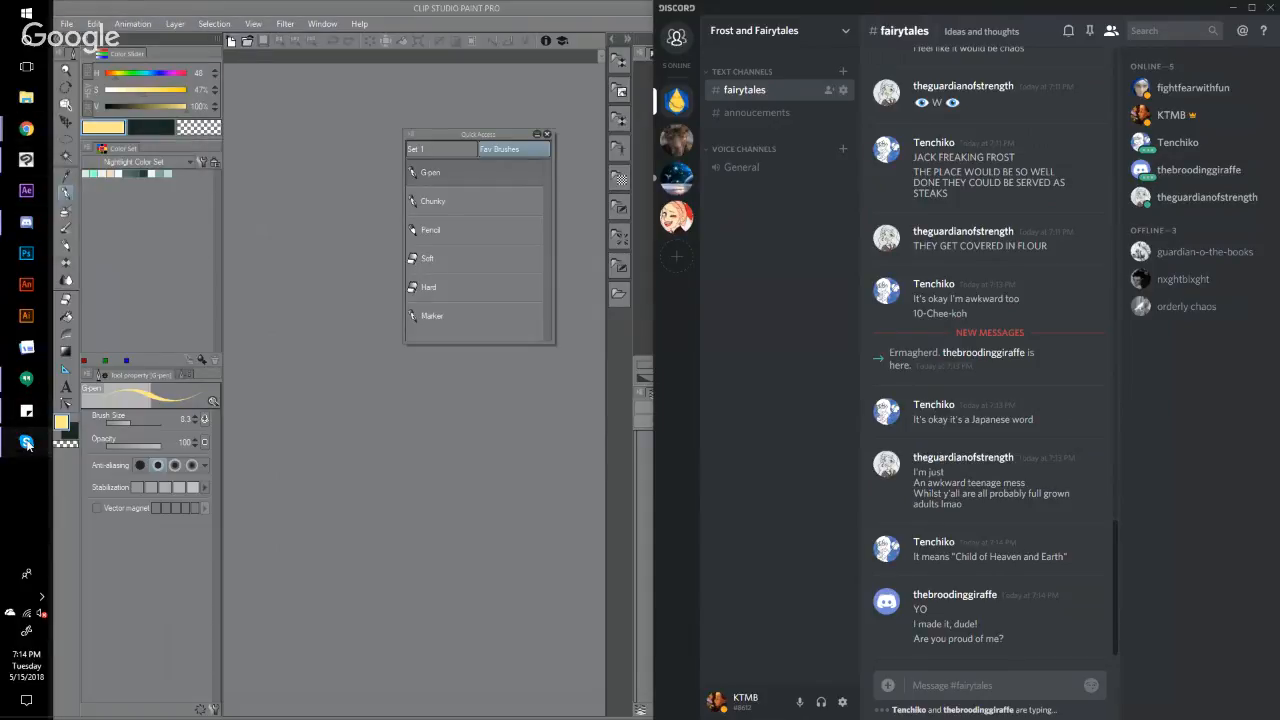
{"action": "left_click", "coordinate": [27, 443]}
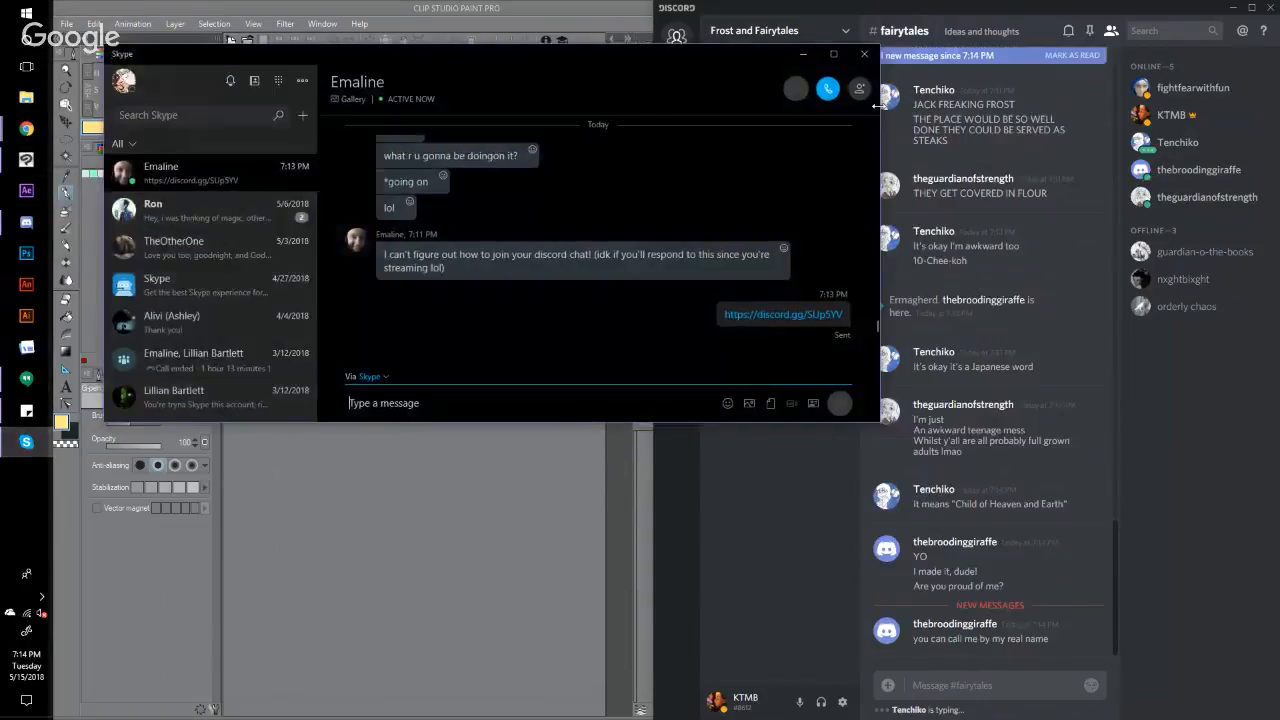
{"action": "key", "text": "alt+F4"}
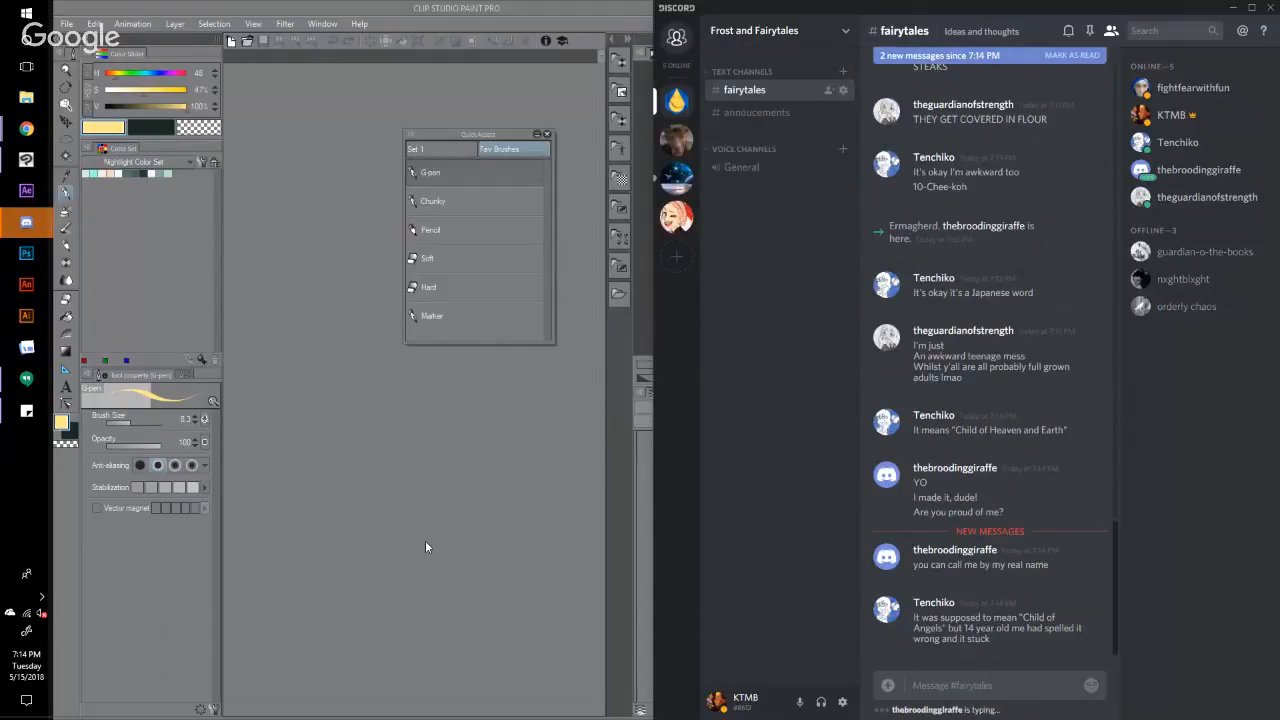
{"action": "left_click", "coordinate": [427, 551]}
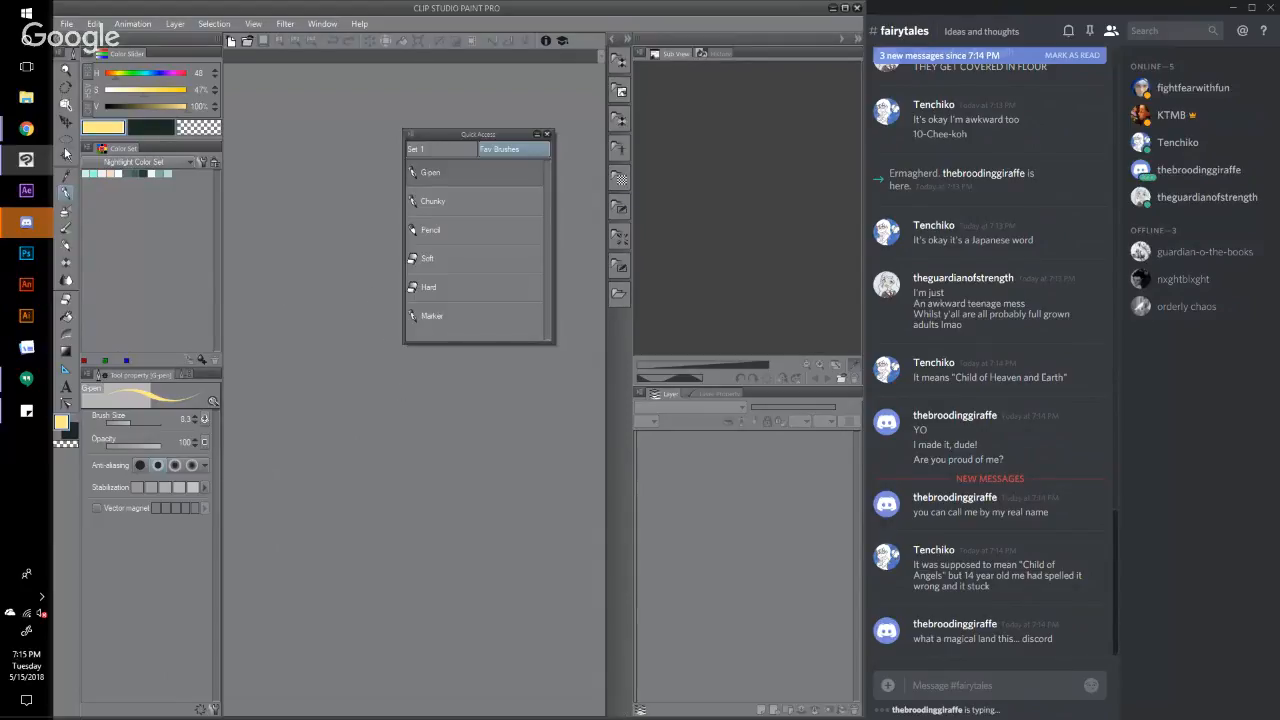
Step: Switch to Chrome, open Tumblr in a new tab, and start a new text post
{"action": "mouse_move", "coordinate": [27, 133]}
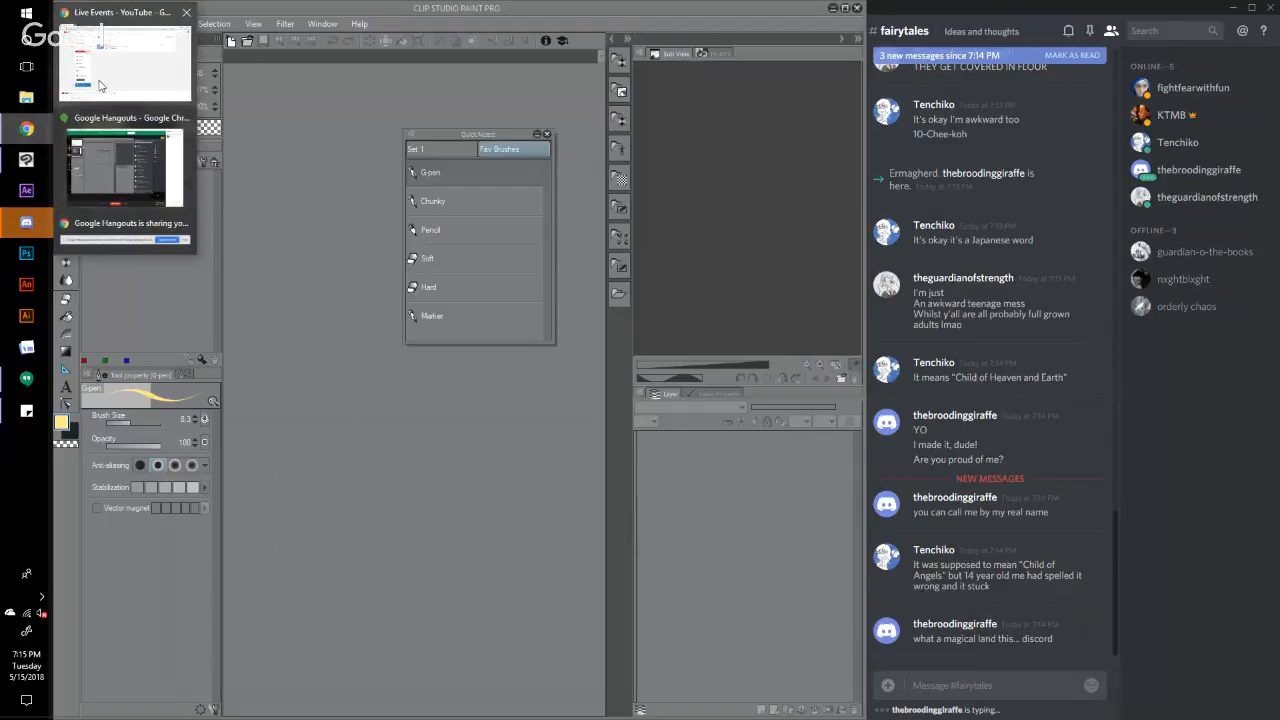
{"action": "left_click", "coordinate": [127, 63]}
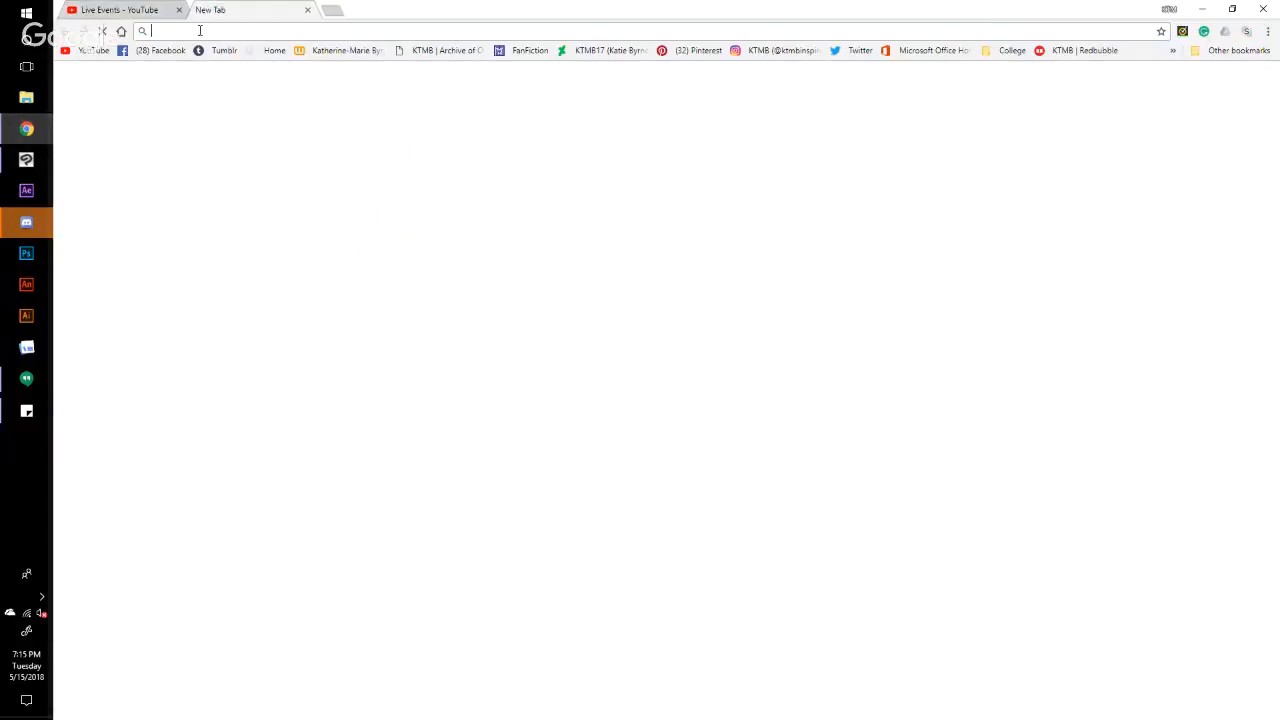
{"action": "left_click", "coordinate": [224, 50]}
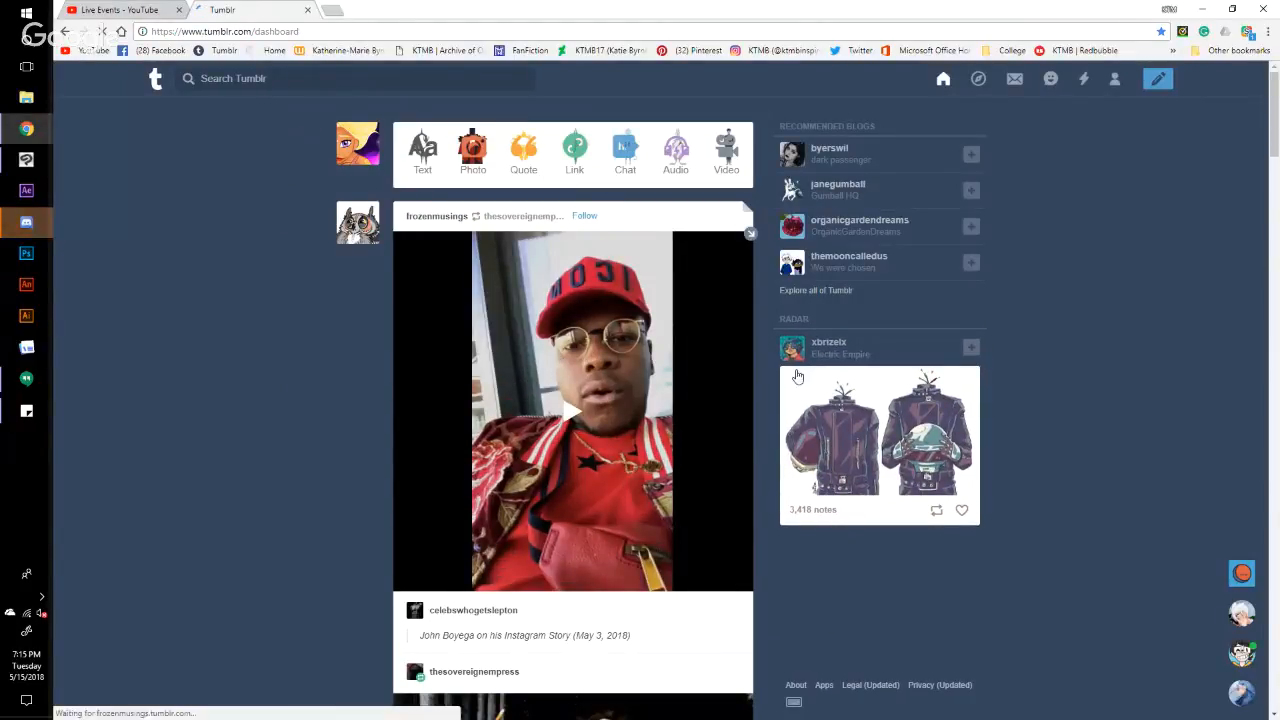
{"action": "left_click", "coordinate": [1156, 88]}
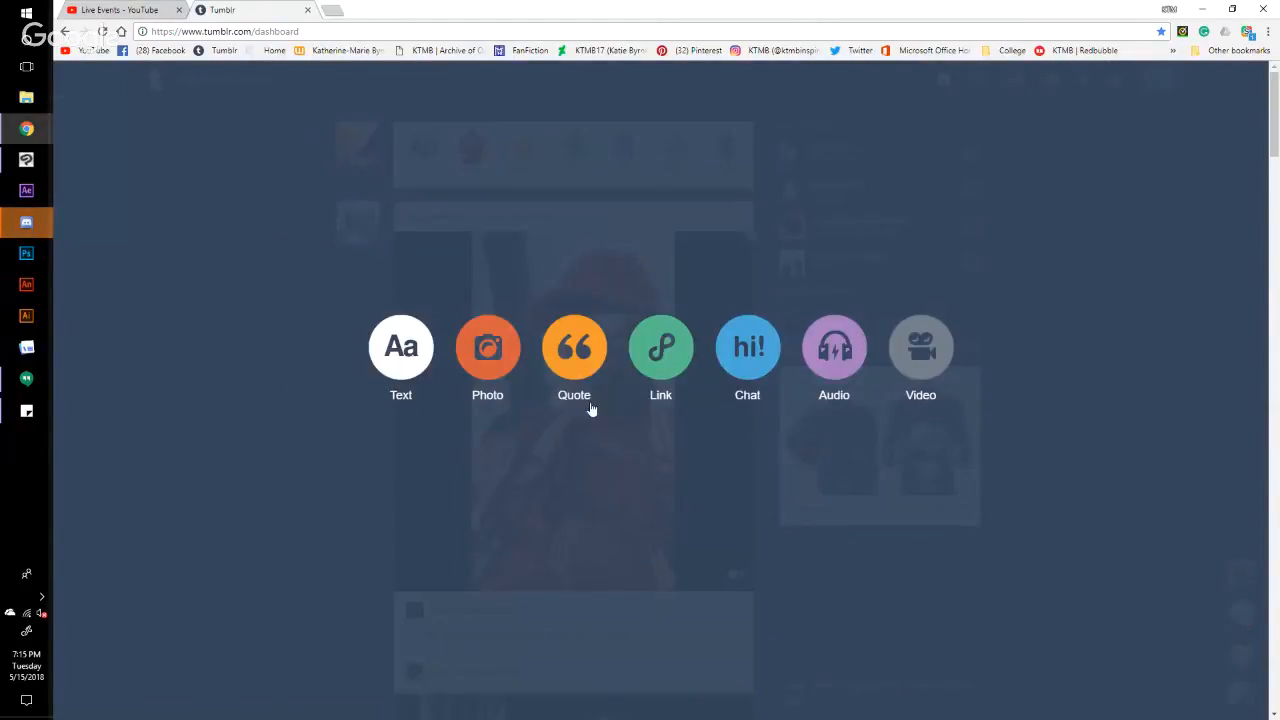
{"action": "left_click", "coordinate": [410, 352]}
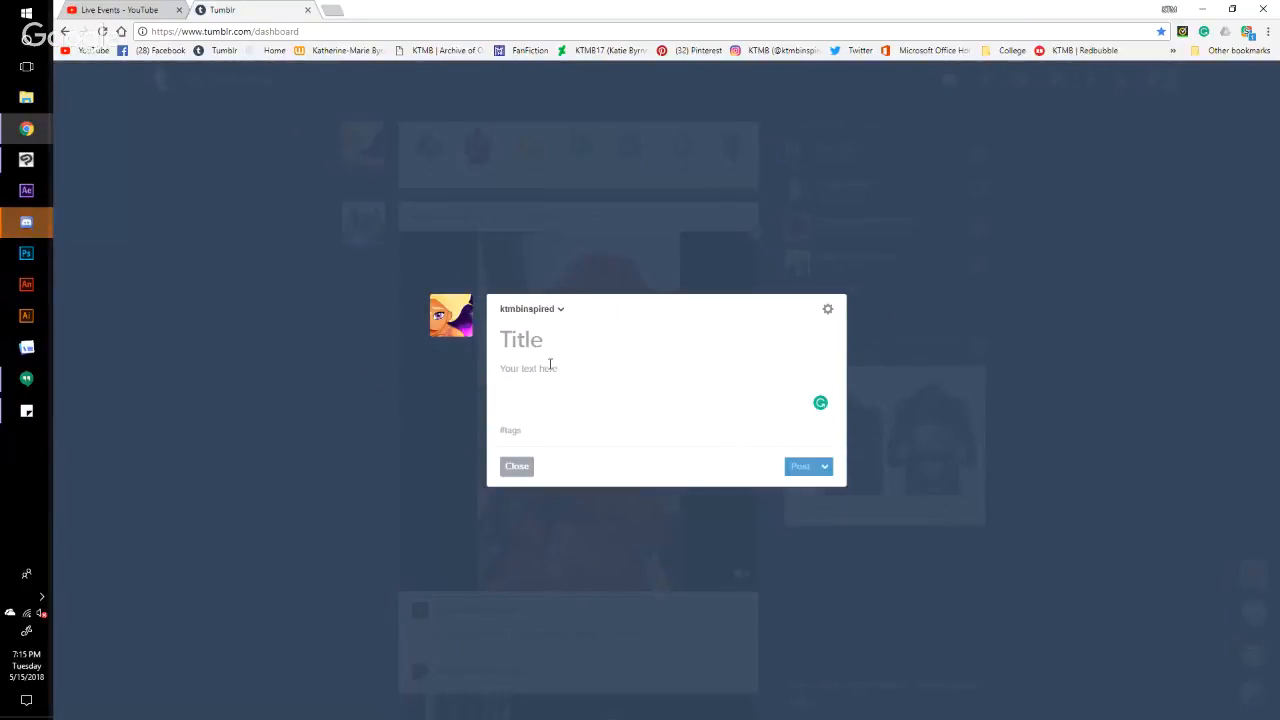
Step: Paste the Discord invite link into the post body and choose frostandfairytales as the posting blog
{"action": "left_click", "coordinate": [528, 370]}
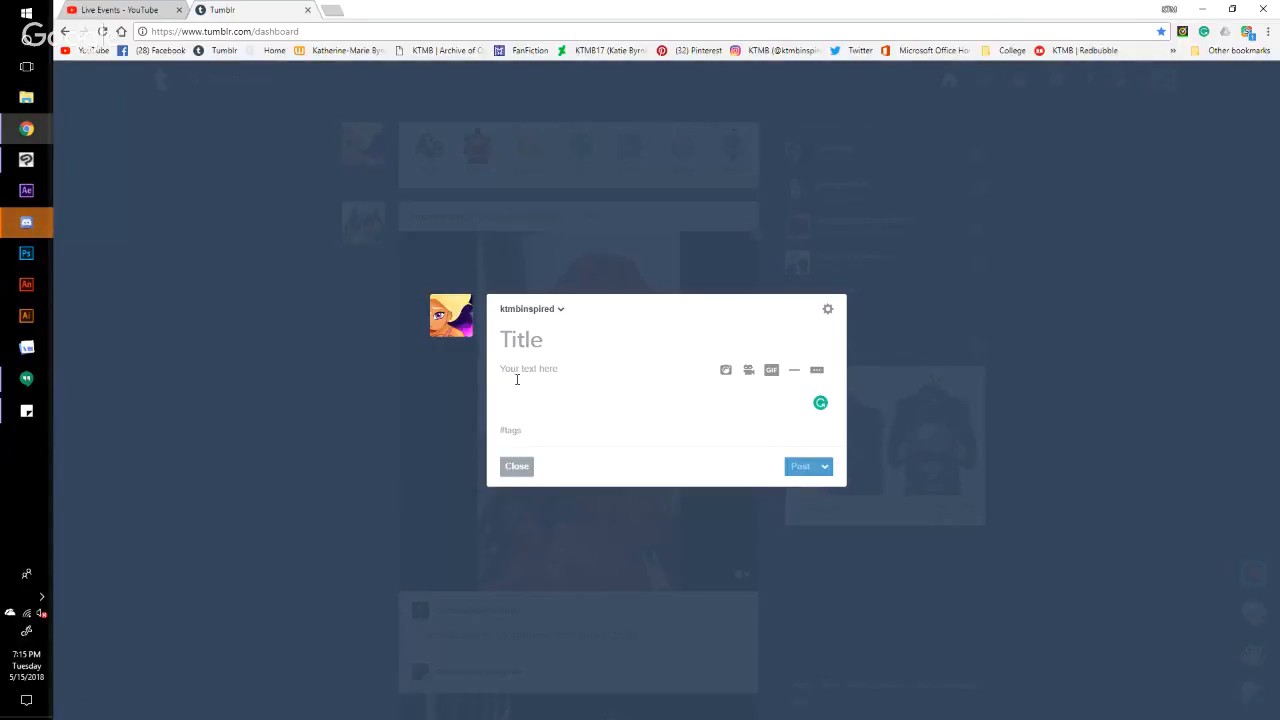
{"action": "right_click", "coordinate": [517, 372]}
{"action": "left_click", "coordinate": [571, 448]}
{"action": "left_click", "coordinate": [551, 310]}
{"action": "left_click", "coordinate": [537, 342]}
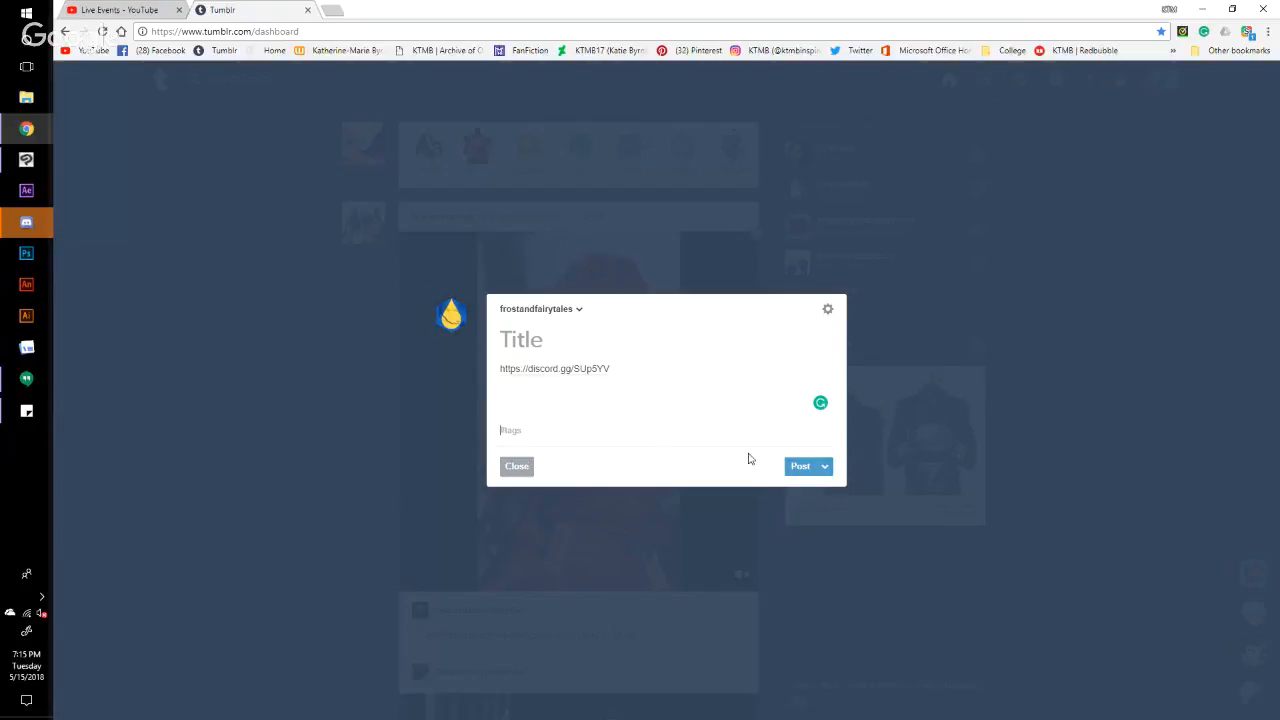
Step: Add the line "Yo chat why I live stream." below the Discord invite link in the post body
{"action": "left_click", "coordinate": [610, 384]}
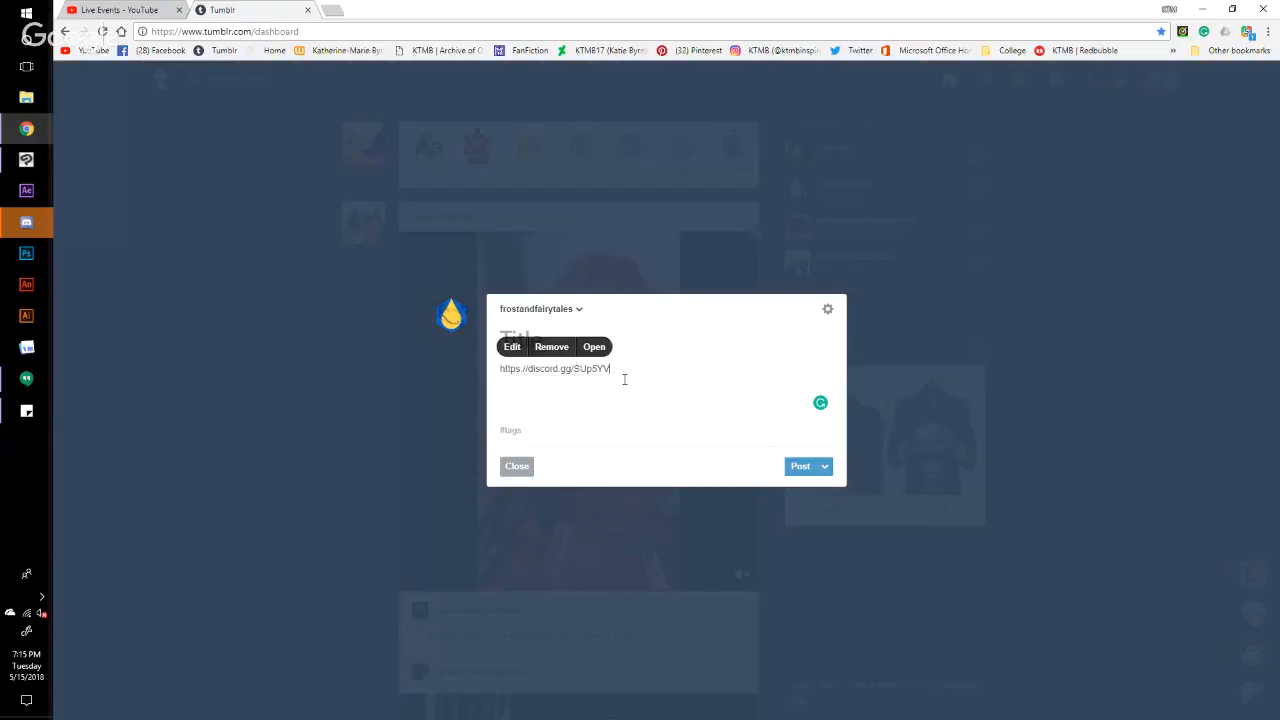
{"action": "key", "text": "Return"}
{"action": "type", "text": "Yo"}
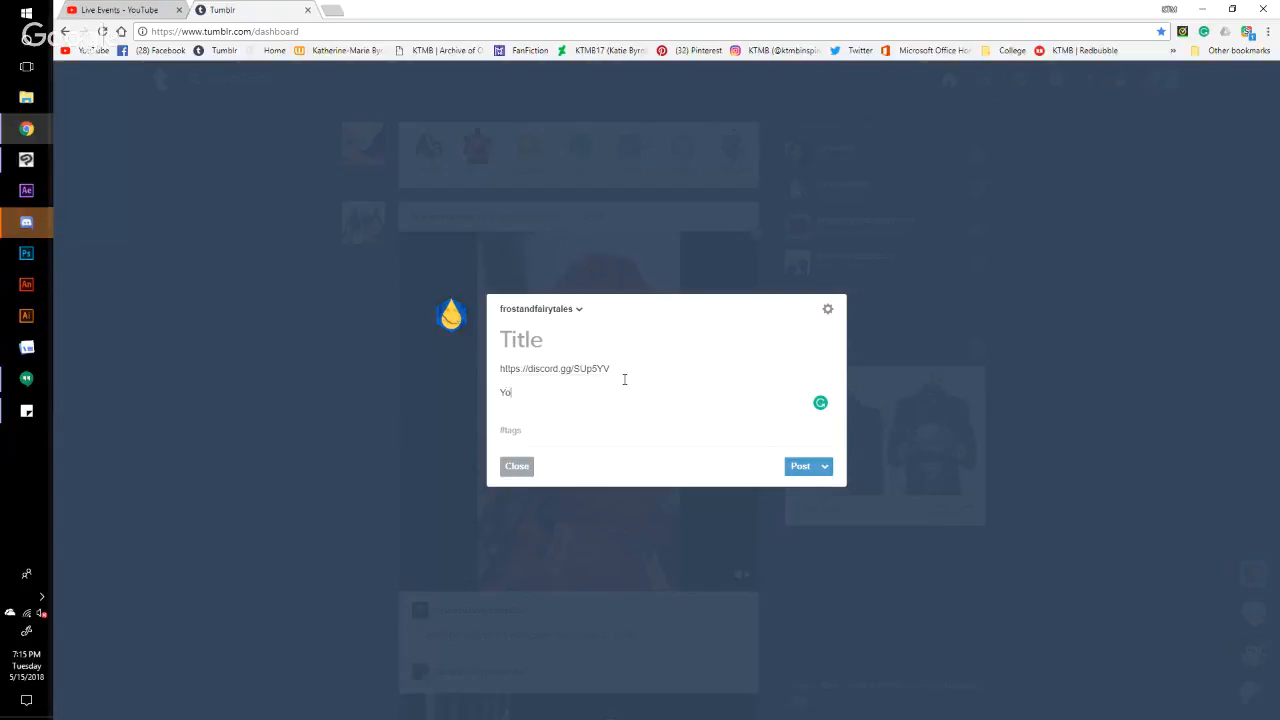
{"action": "type", "text": " chat whyu"}
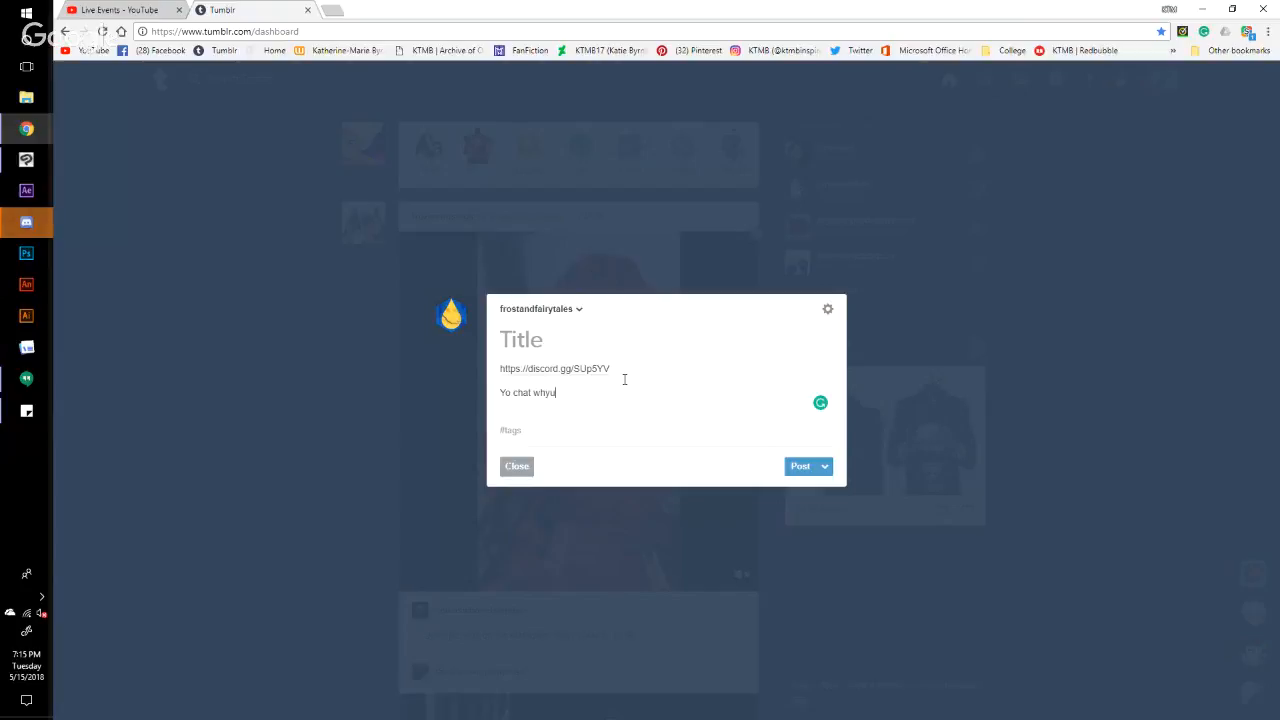
{"action": "key", "text": "BackSpace"}
{"action": "type", "text": "I l"}
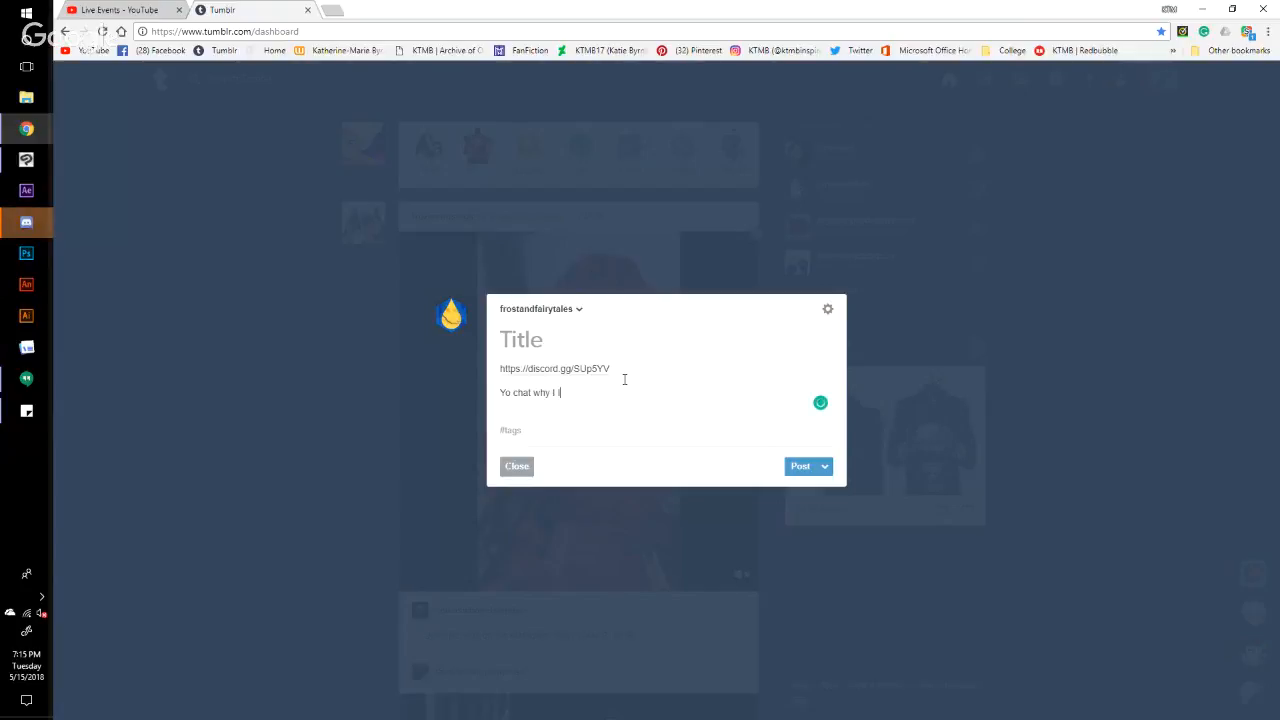
{"action": "type", "text": "ive stream"}
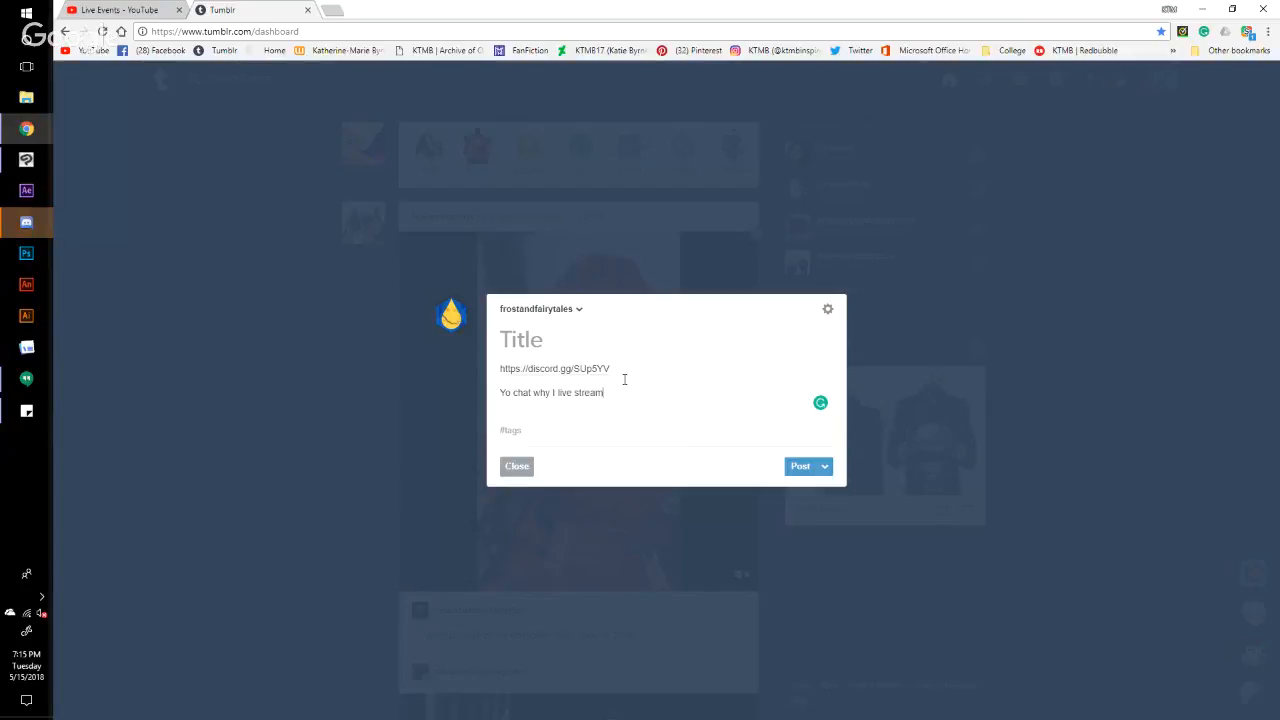
{"action": "type", "text": "."}
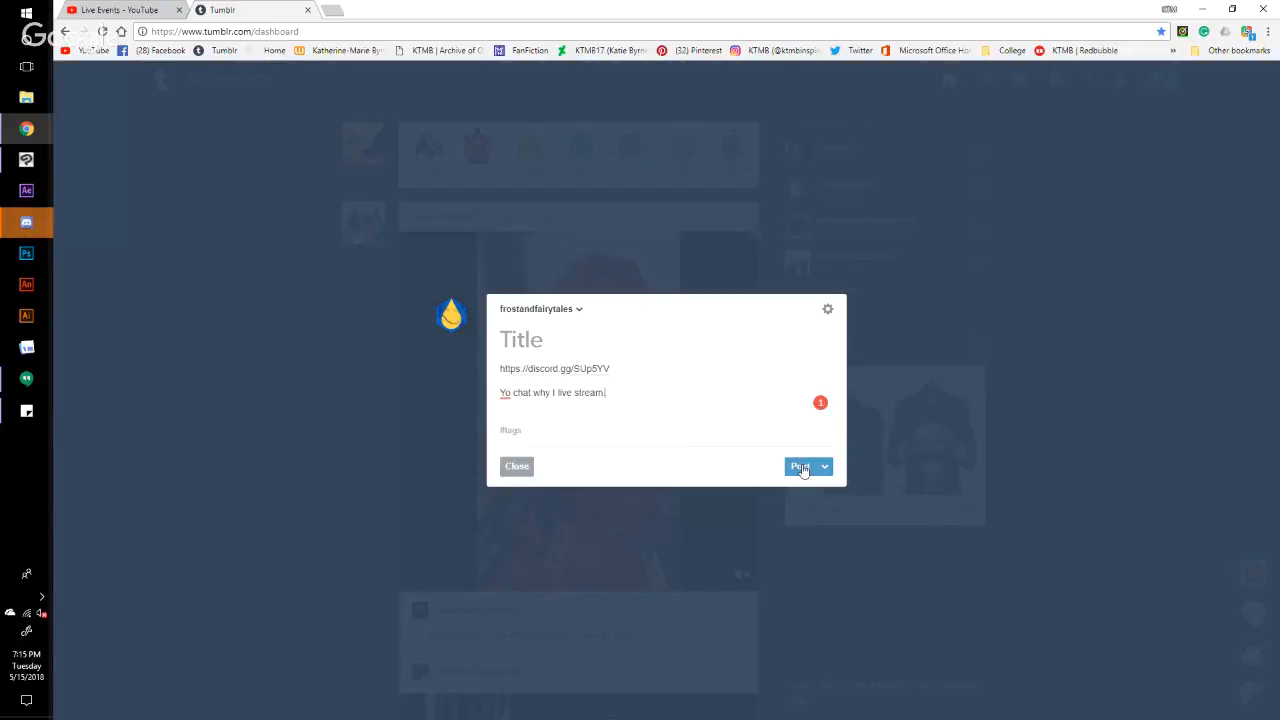
Step: Change the word "Yo" to "To" and publish the post
{"action": "mouse_move", "coordinate": [508, 391]}
{"action": "double_click", "coordinate": [505, 393]}
{"action": "type", "text": "To"}
{"action": "left_click", "coordinate": [798, 472]}
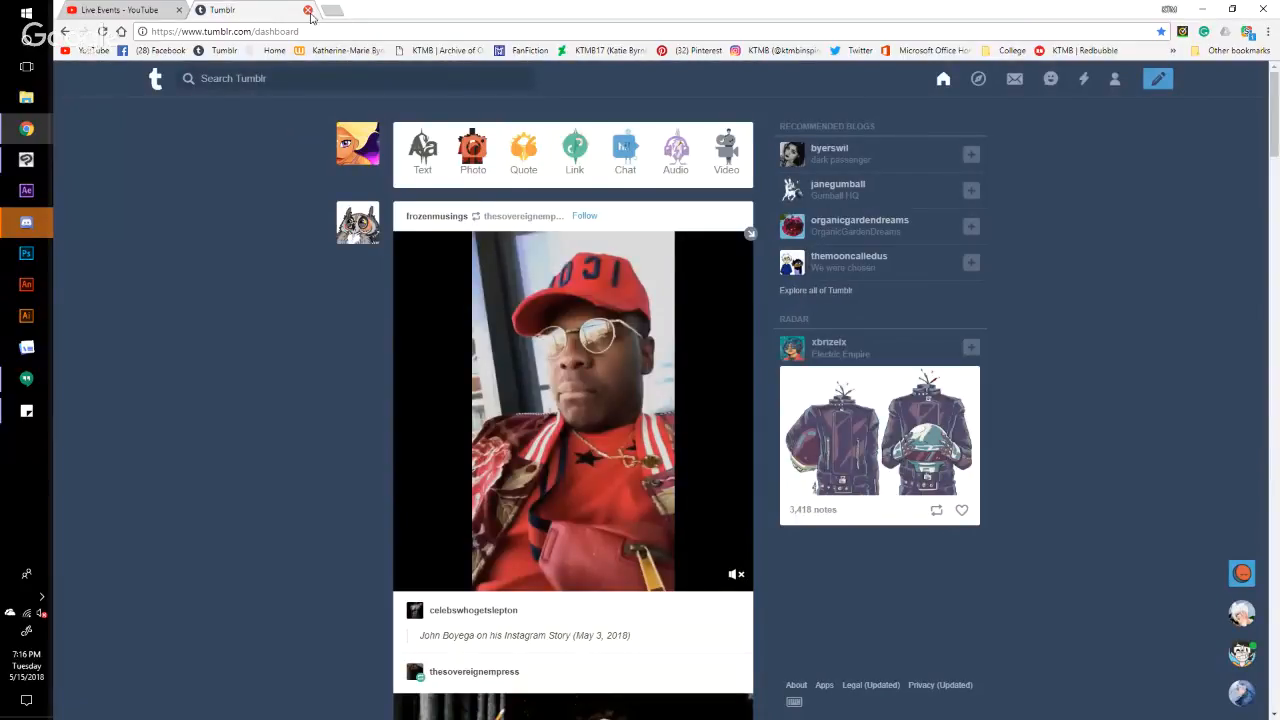
Step: Close the Tumblr tab and bring Discord and Clip Studio Paint back side by side
{"action": "left_click", "coordinate": [308, 10]}
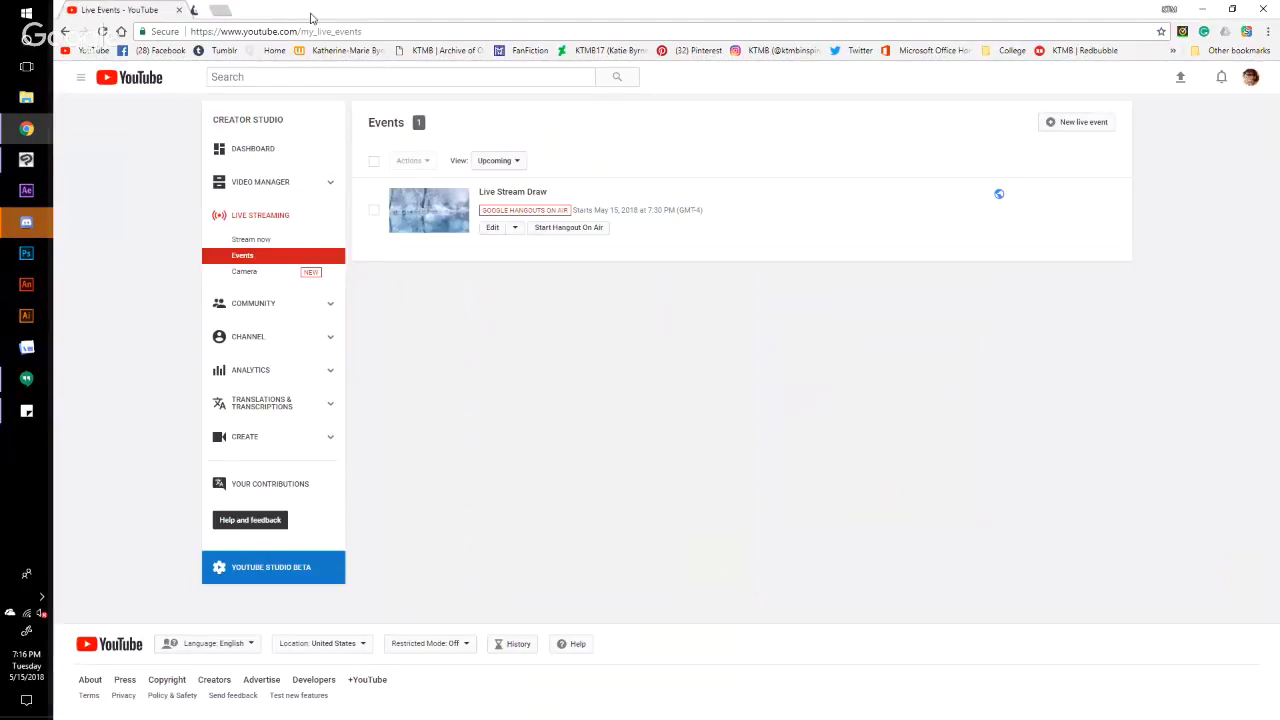
{"action": "left_click", "coordinate": [41, 227]}
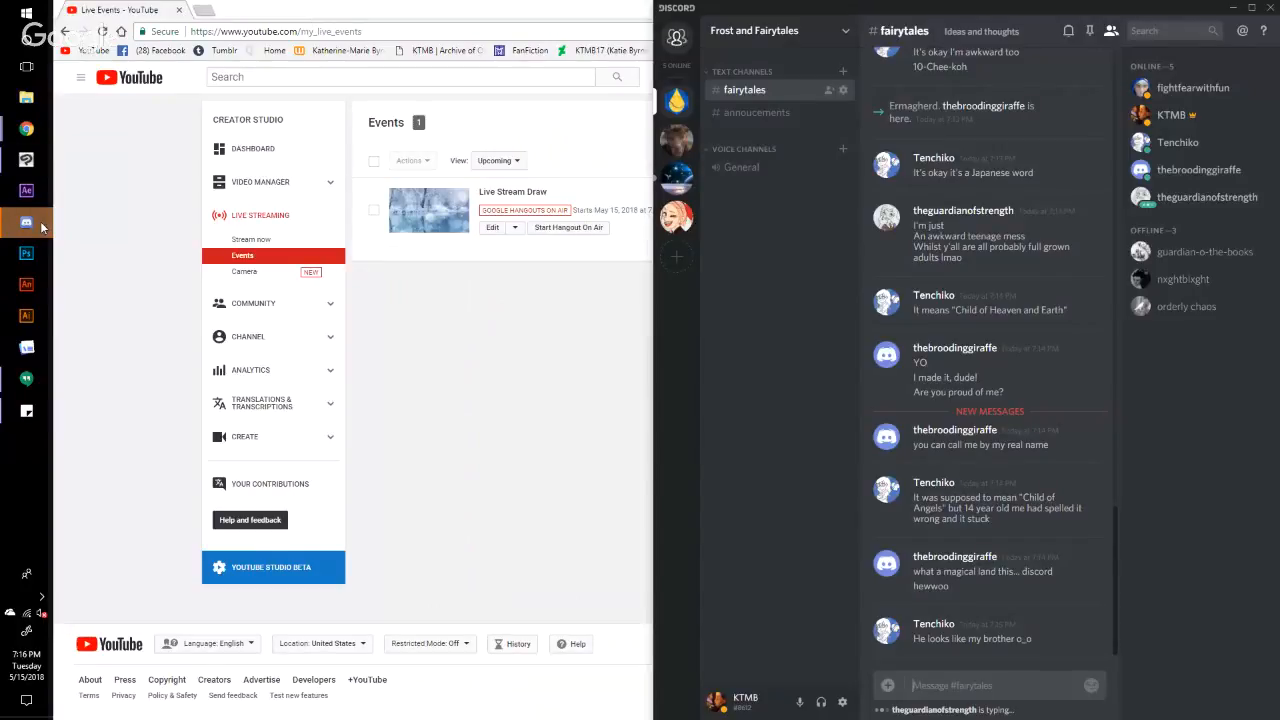
{"action": "left_click", "coordinate": [27, 161]}
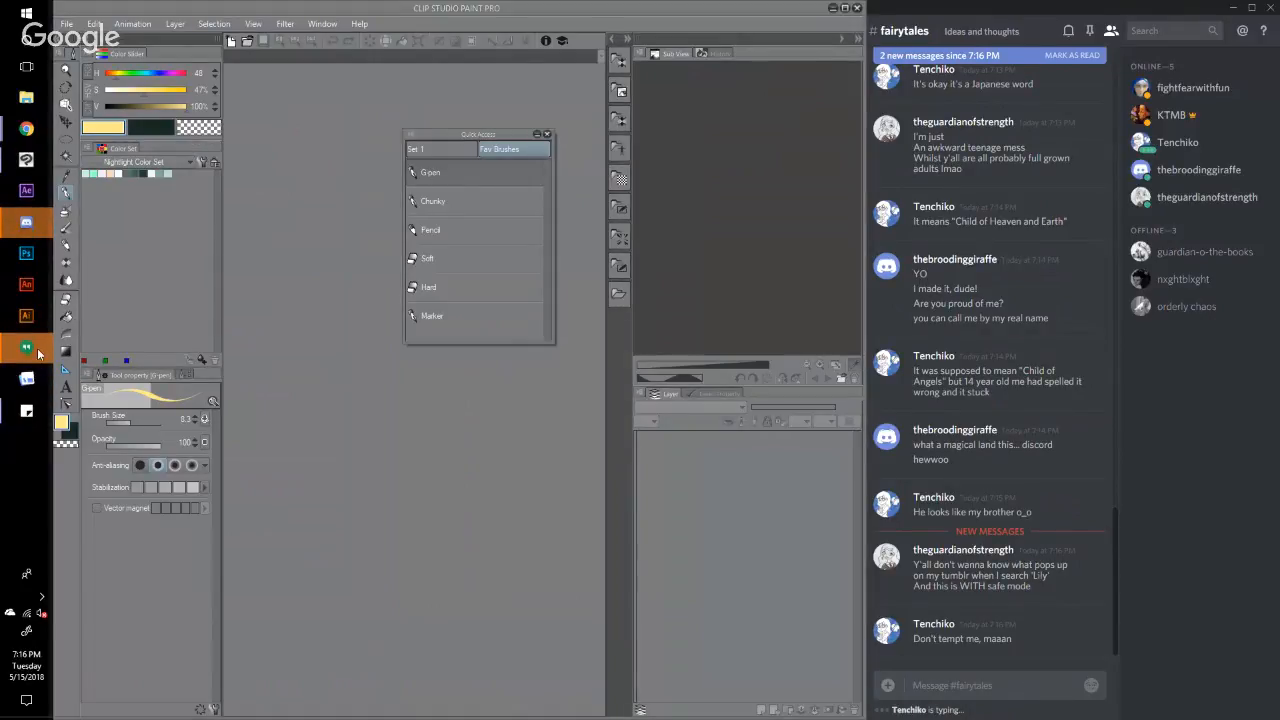
Step: Check the Empty Hangout conversation with the ongoing video call in Hangouts and close the window
{"action": "left_click", "coordinate": [110, 355]}
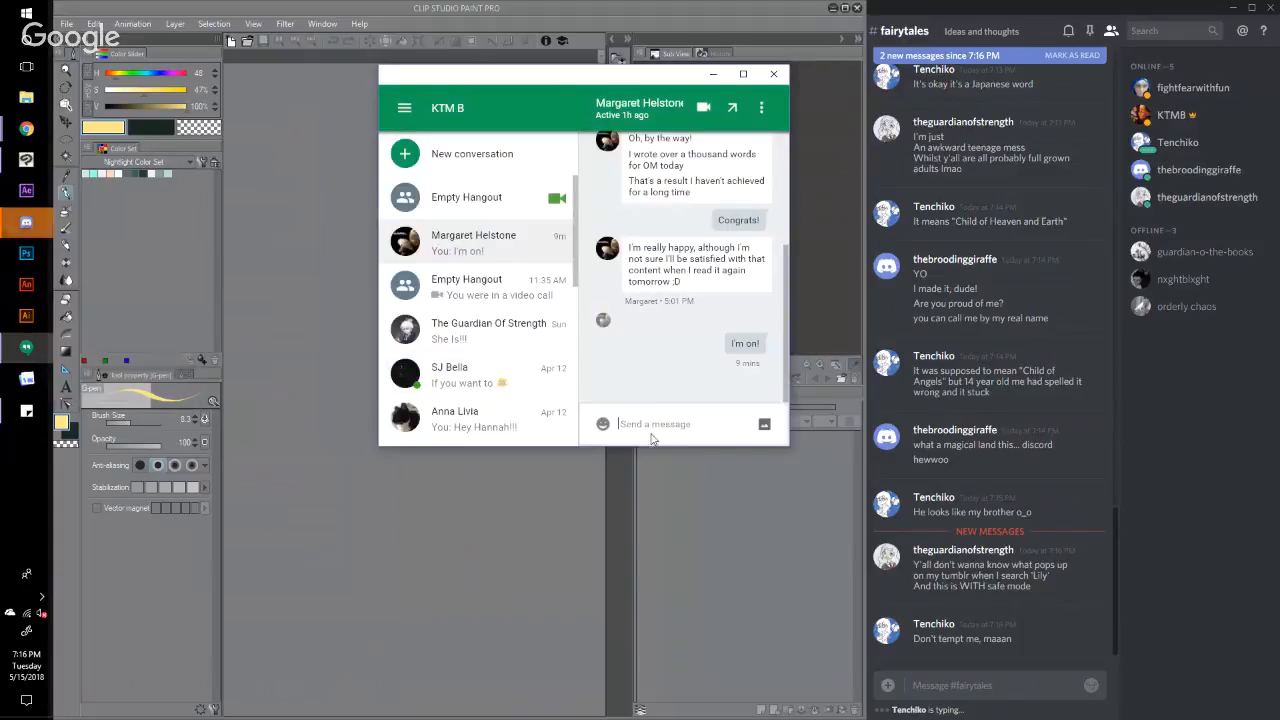
{"action": "left_click", "coordinate": [470, 200]}
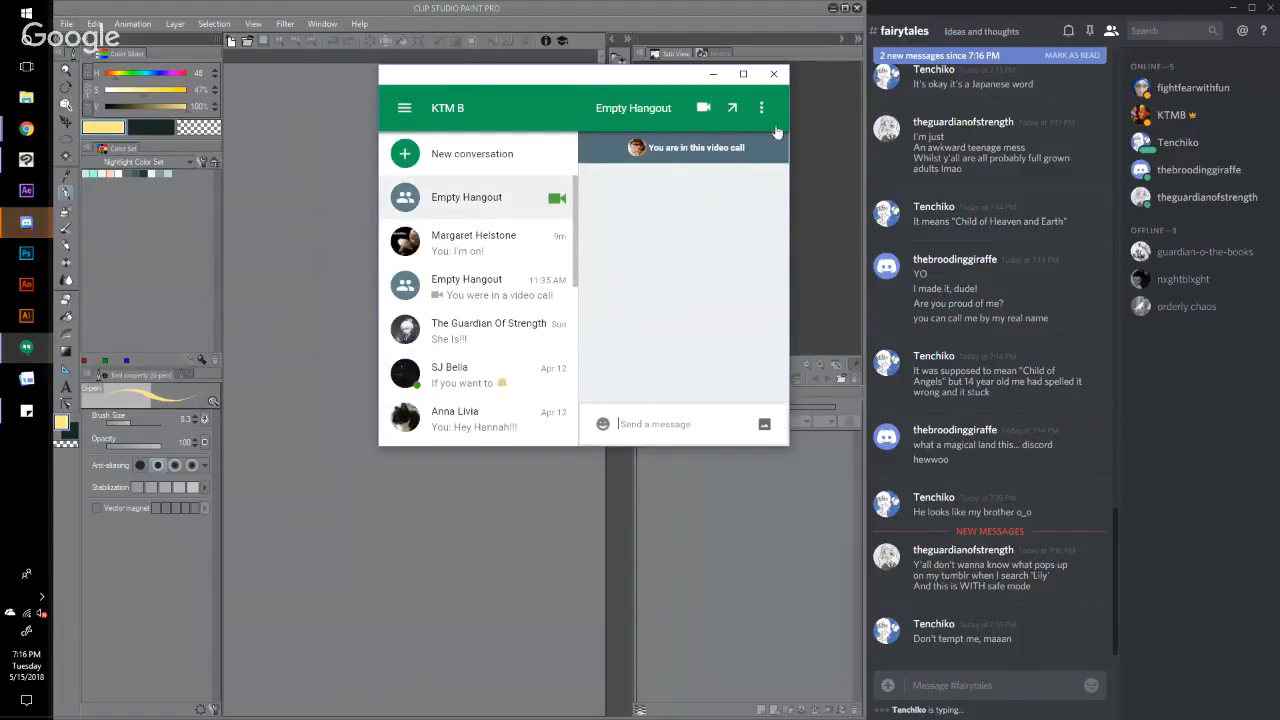
{"action": "left_click", "coordinate": [774, 74]}
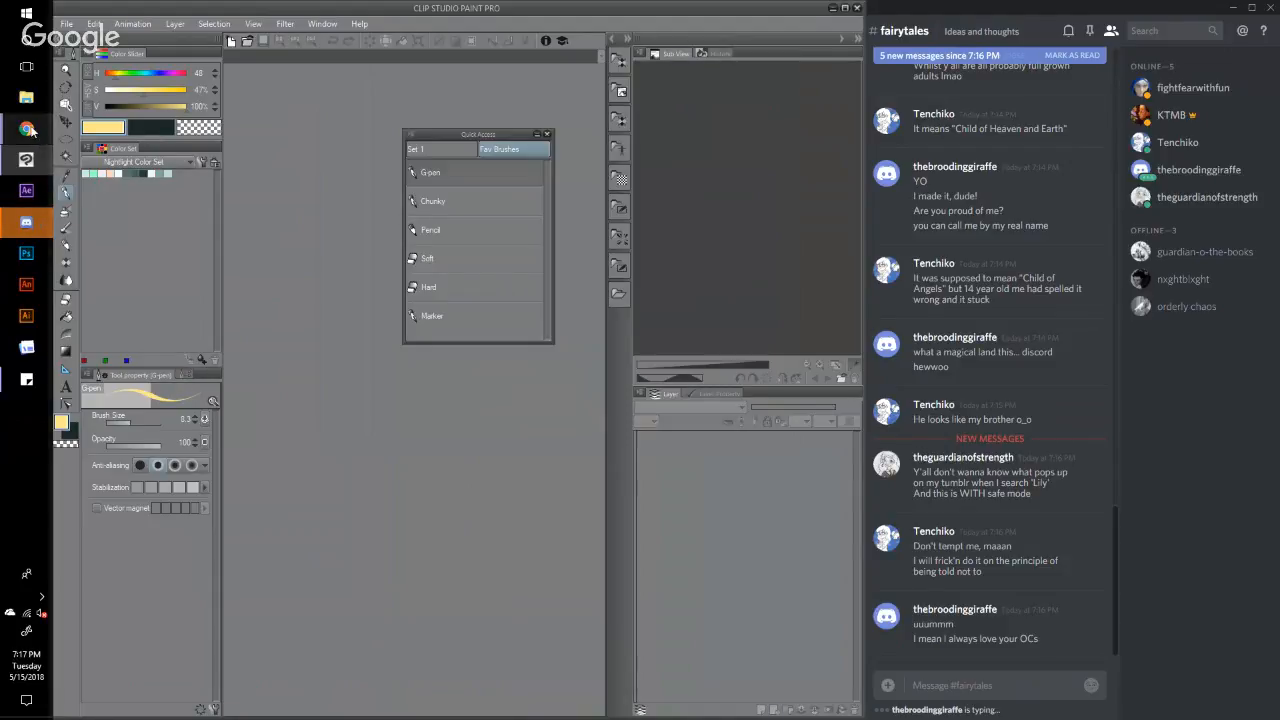
Step: Switch to Chrome, open Tumblr in a new tab, look through the account's blog list, and close that tab
{"action": "mouse_move", "coordinate": [27, 131]}
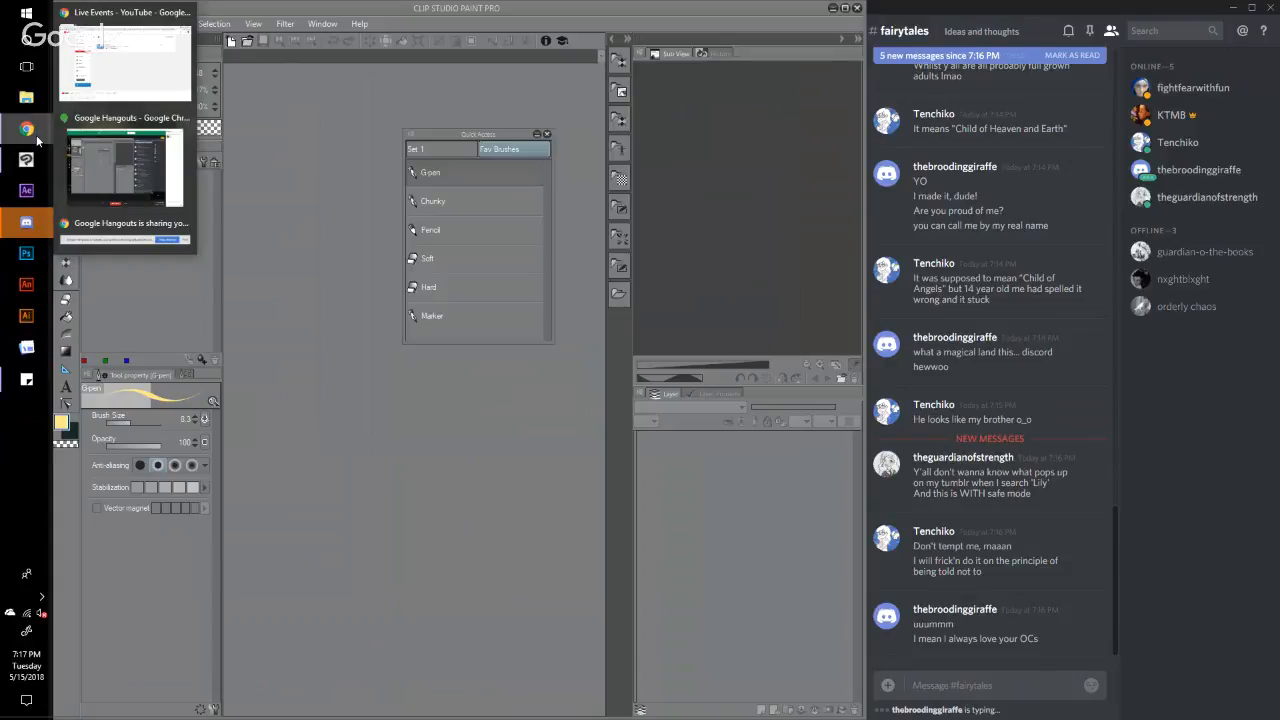
{"action": "left_click", "coordinate": [121, 53]}
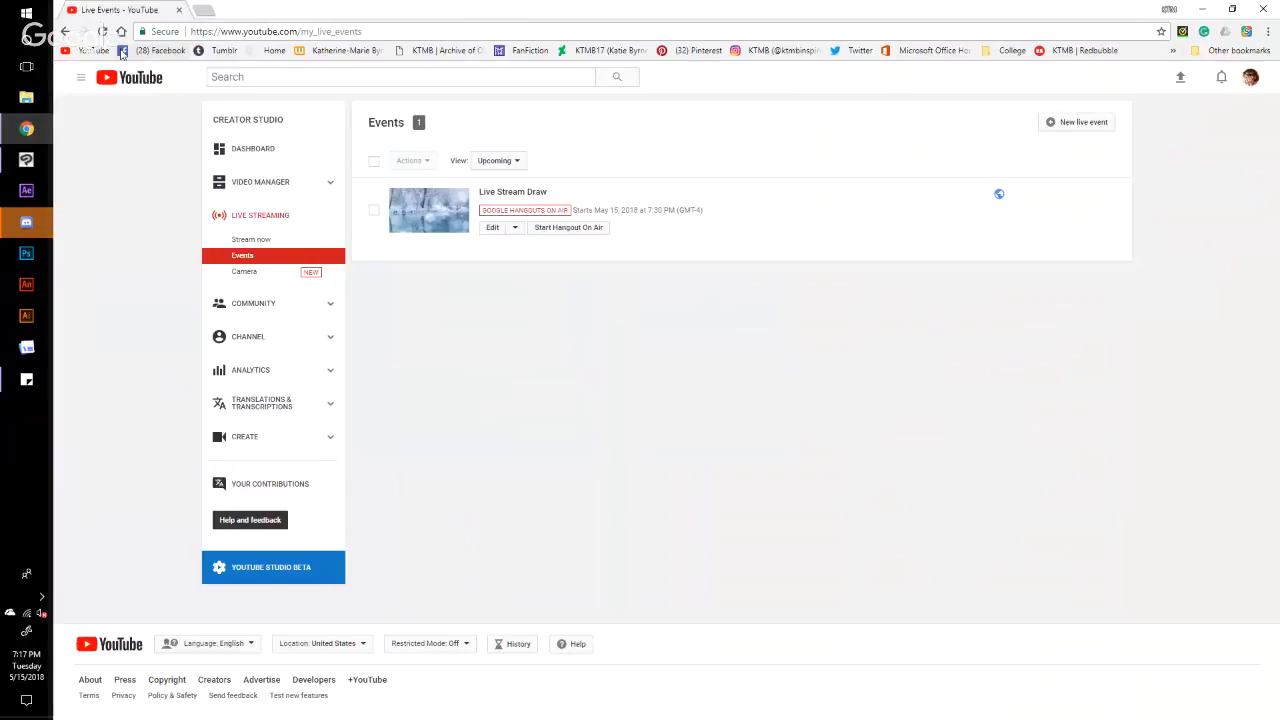
{"action": "left_click", "coordinate": [203, 10]}
{"action": "left_click", "coordinate": [220, 50]}
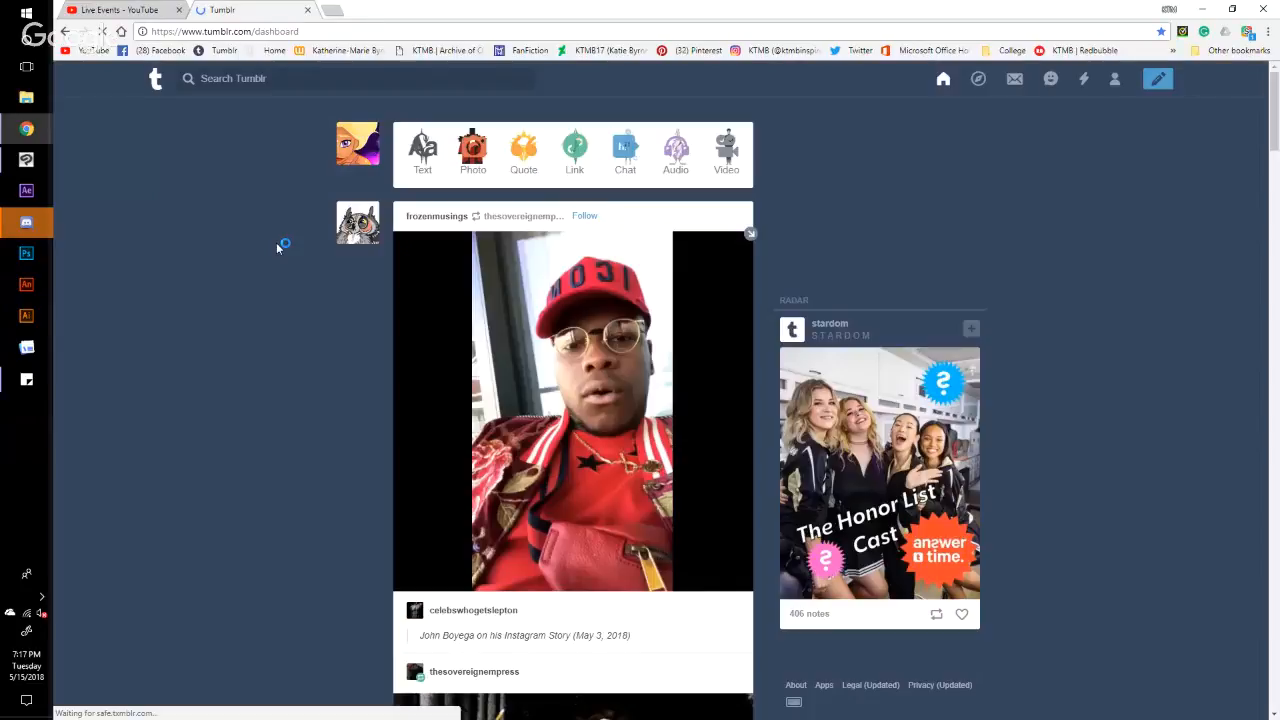
{"action": "left_click", "coordinate": [1115, 80]}
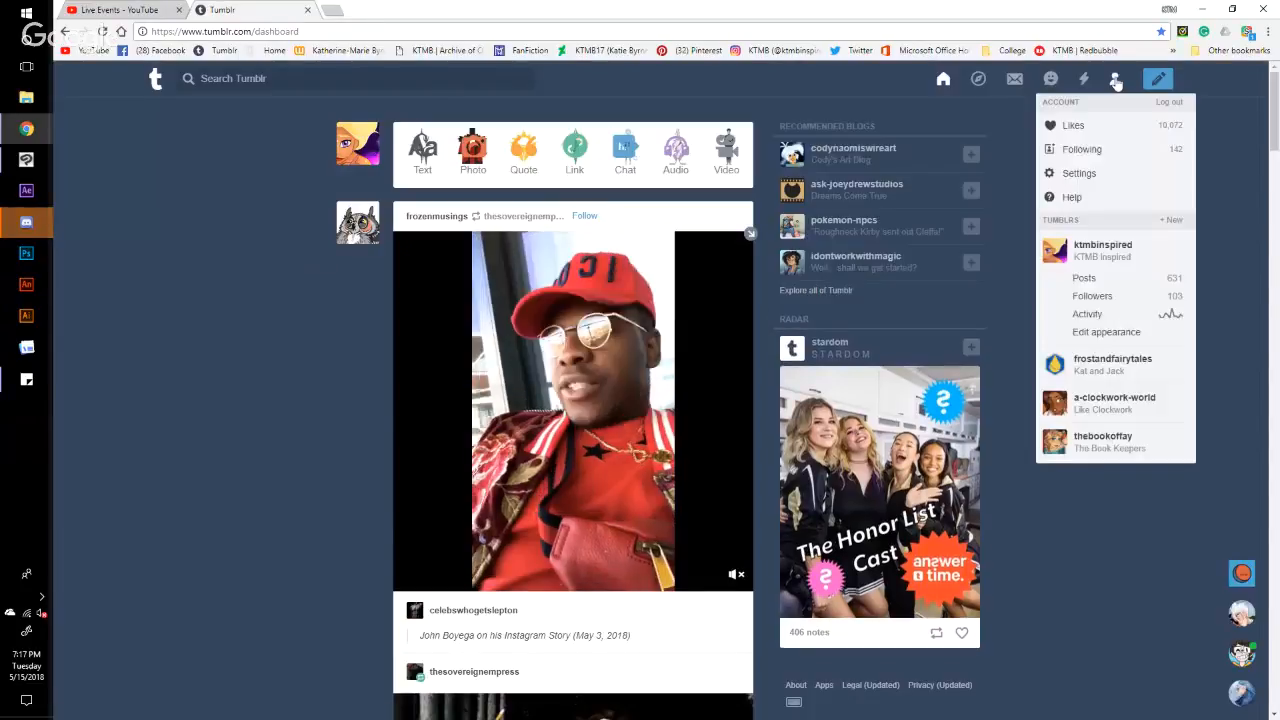
{"action": "left_click", "coordinate": [1116, 82]}
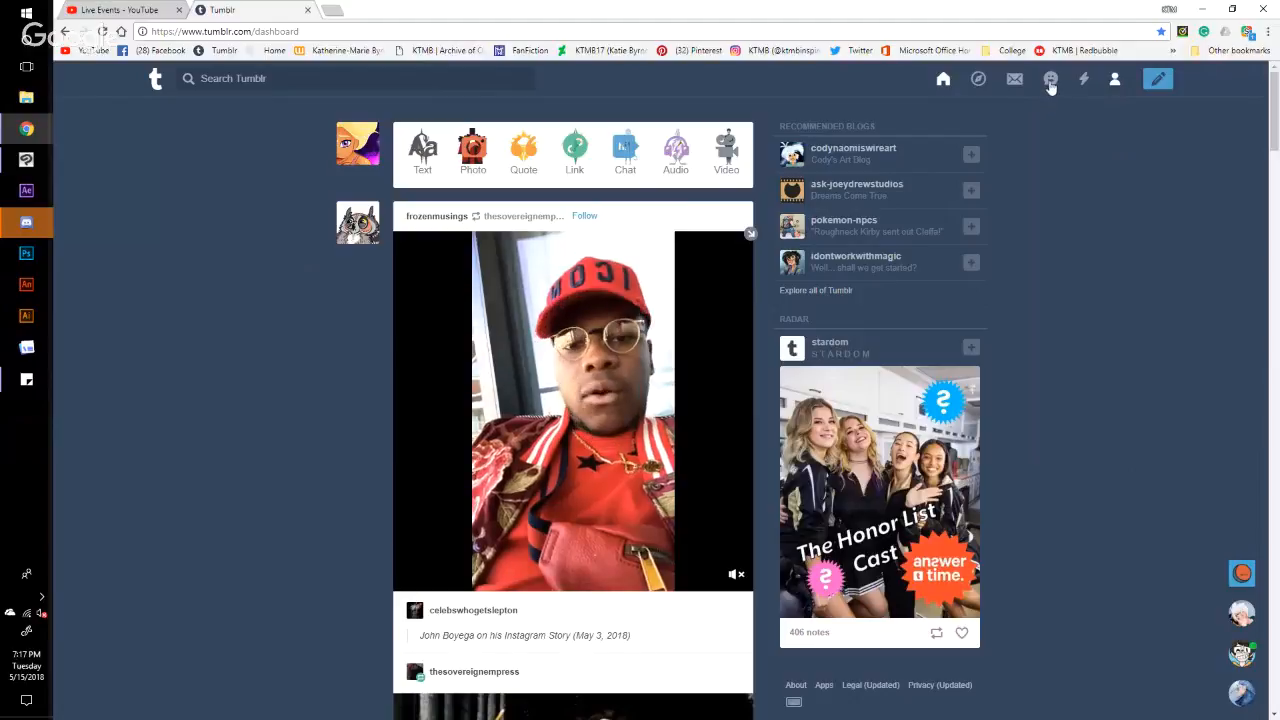
{"action": "left_click", "coordinate": [1114, 82]}
{"action": "left_click", "coordinate": [1114, 84]}
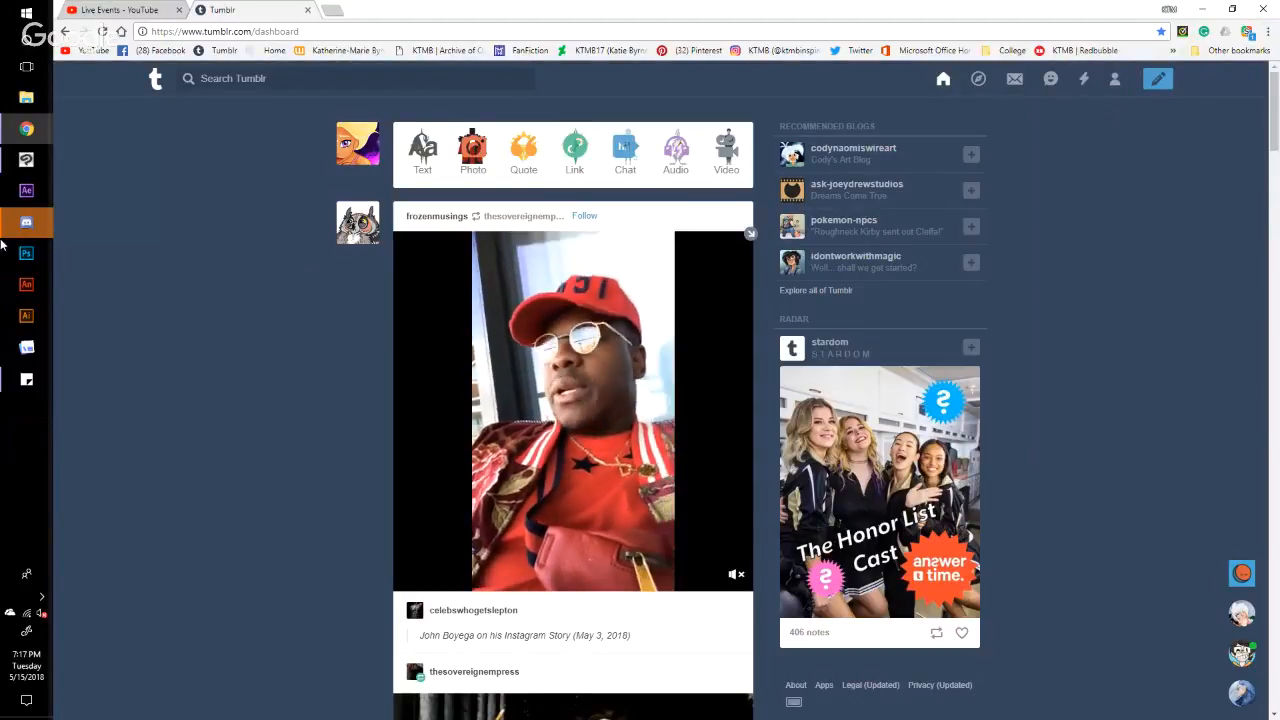
{"action": "middle_click", "coordinate": [223, 12]}
Step: Return to Clip Studio Paint with the Discord chat beside it
{"action": "left_click", "coordinate": [32, 222]}
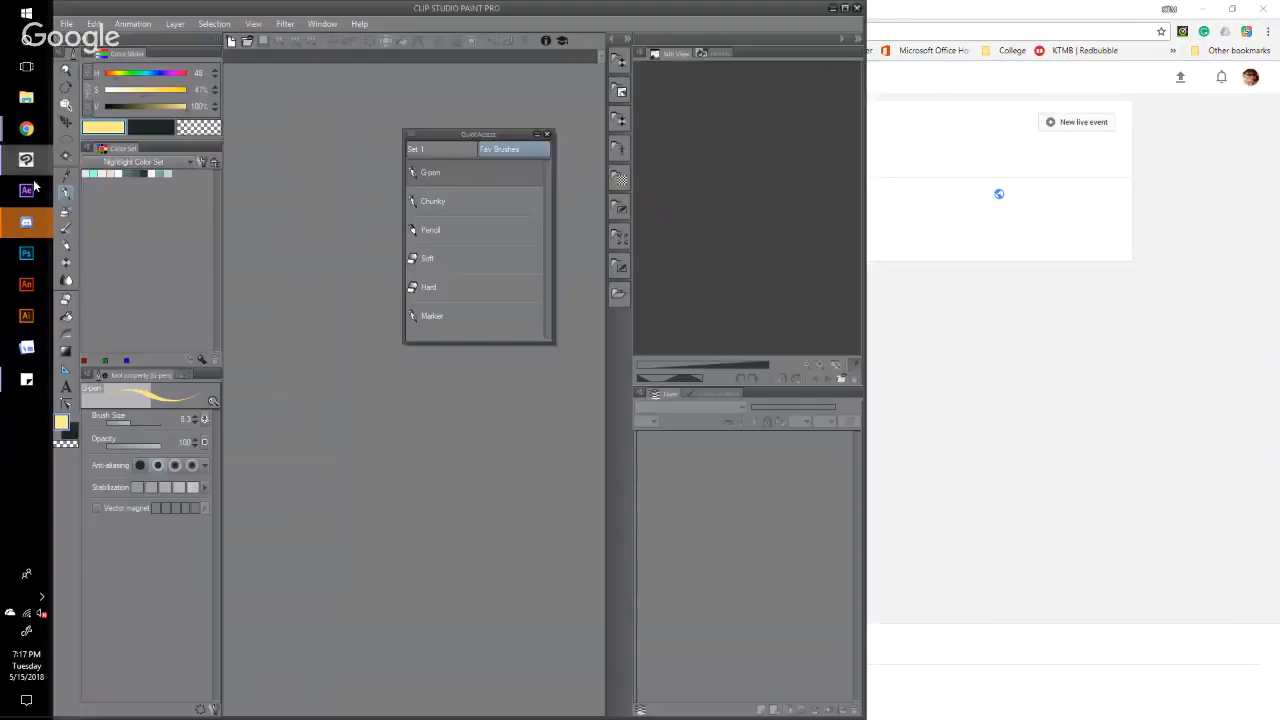
{"action": "left_click", "coordinate": [35, 224]}
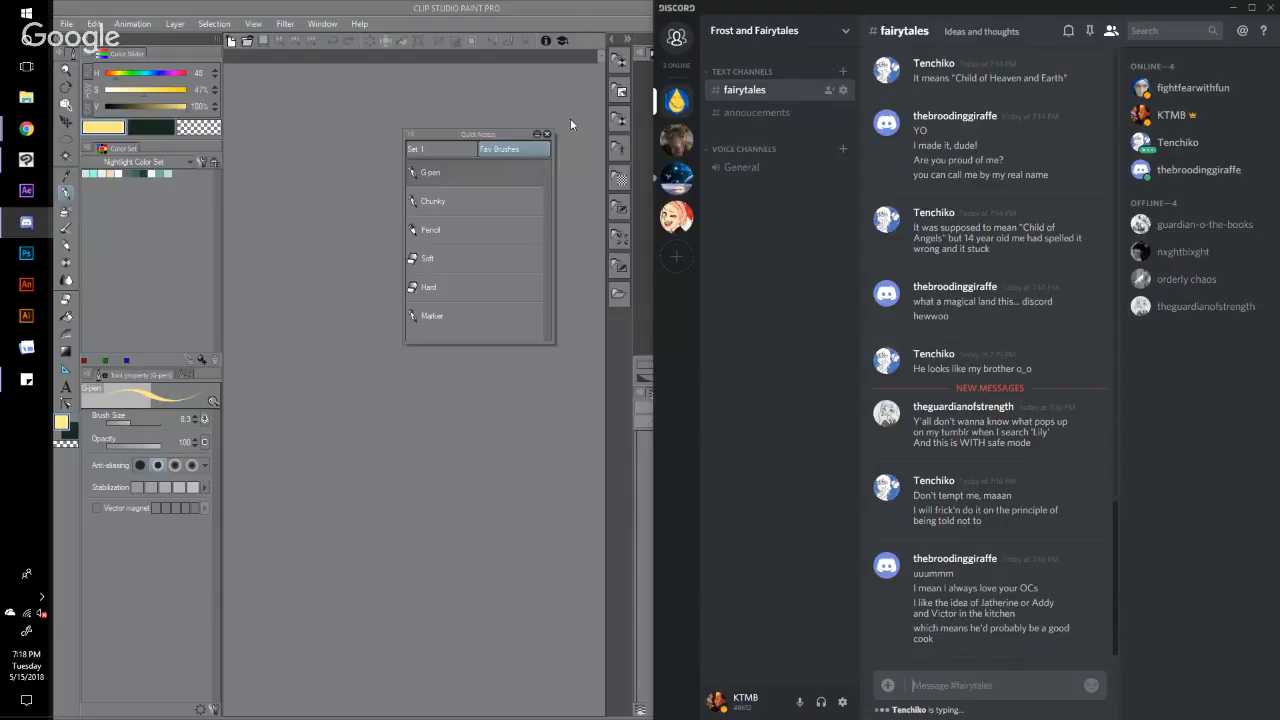
{"action": "left_click", "coordinate": [576, 8]}
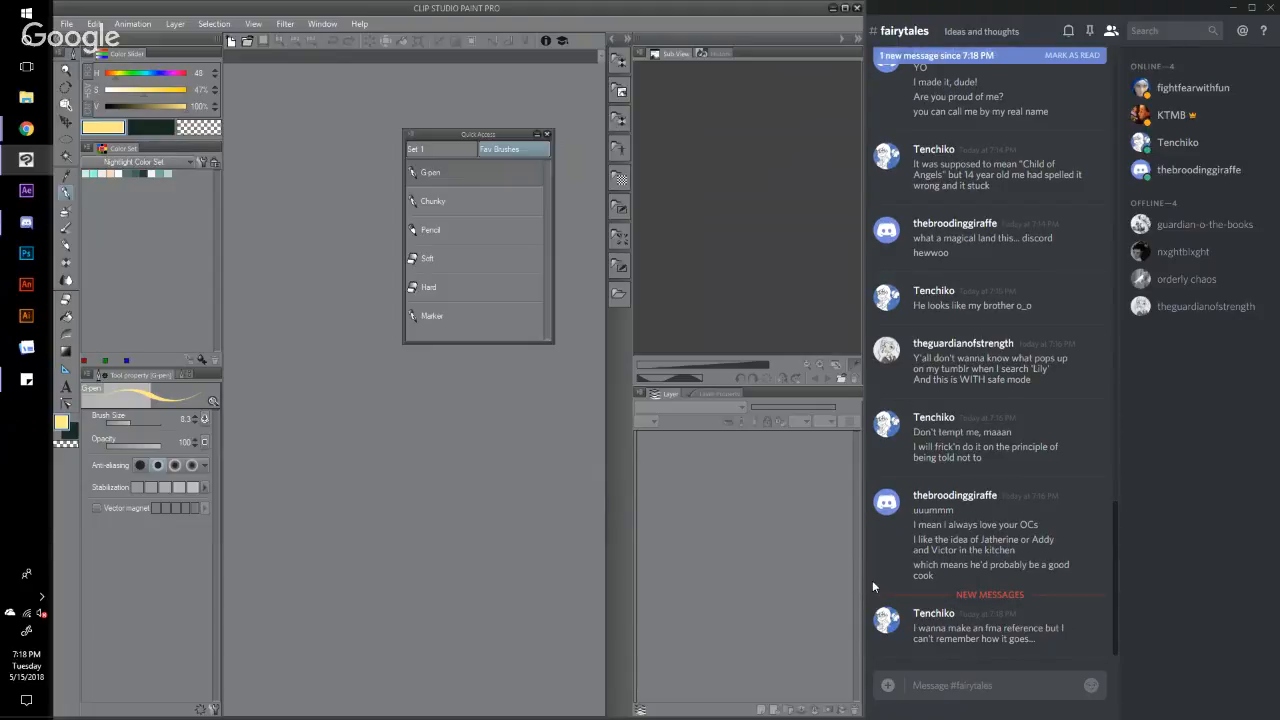
Step: Narrow the Sub View and Layer palette column to widen the canvas area, and select the Pencil brush
{"action": "left_click_drag", "start_coordinate": [632, 520], "coordinate": [706, 520]}
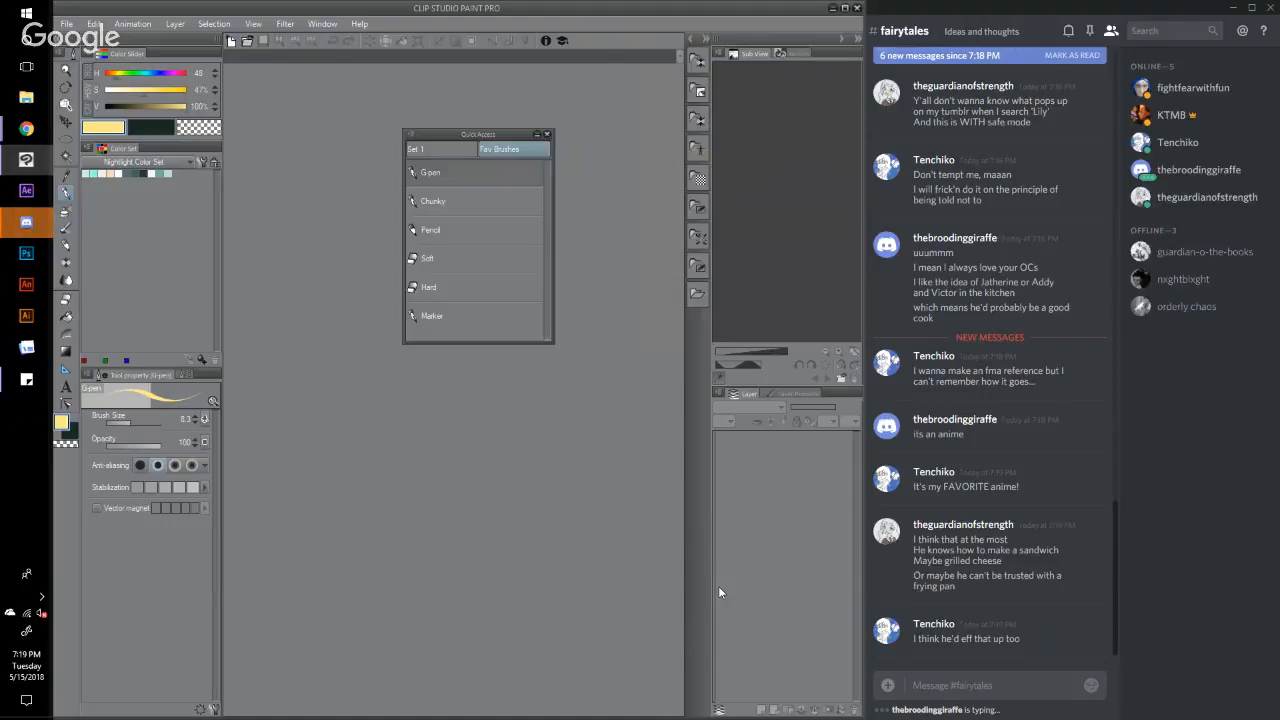
{"action": "left_click", "coordinate": [474, 230]}
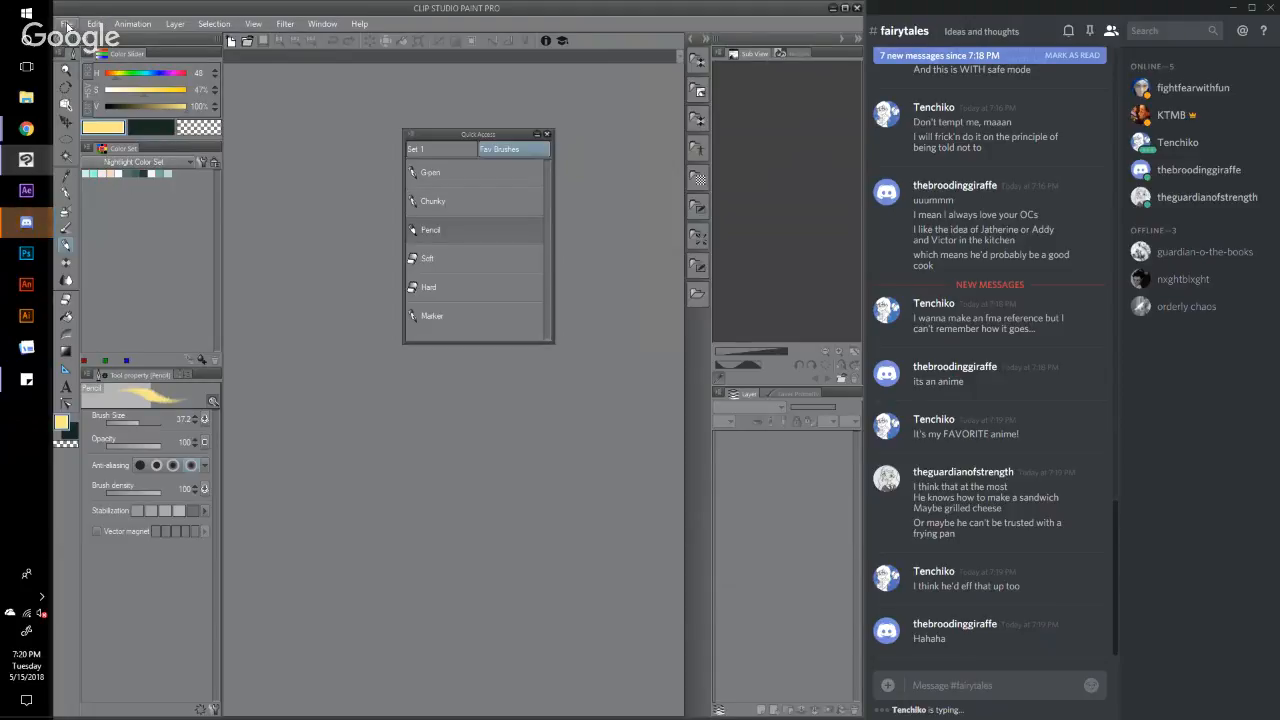
Step: Open the comictest image from the Art > Katherine > SKETCH folder
{"action": "left_click", "coordinate": [66, 23]}
{"action": "left_click", "coordinate": [96, 74]}
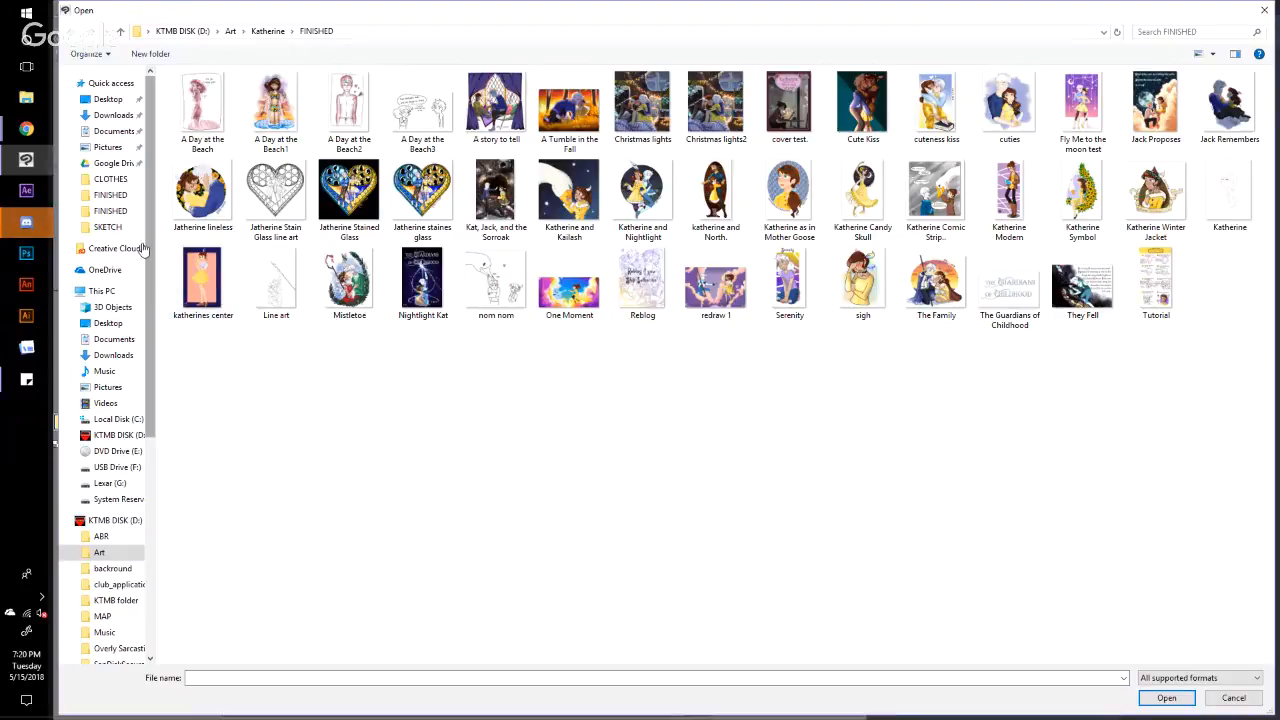
{"action": "left_click", "coordinate": [71, 552]}
{"action": "left_click", "coordinate": [78, 499]}
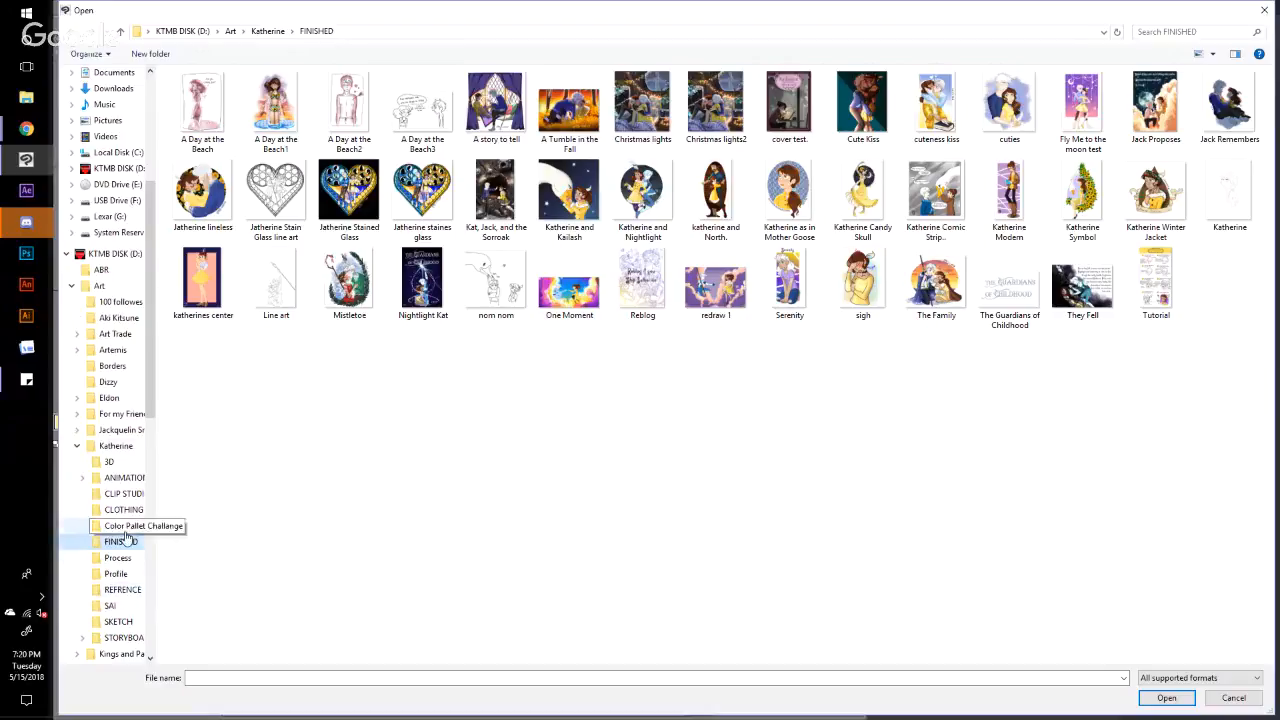
{"action": "left_click", "coordinate": [135, 624]}
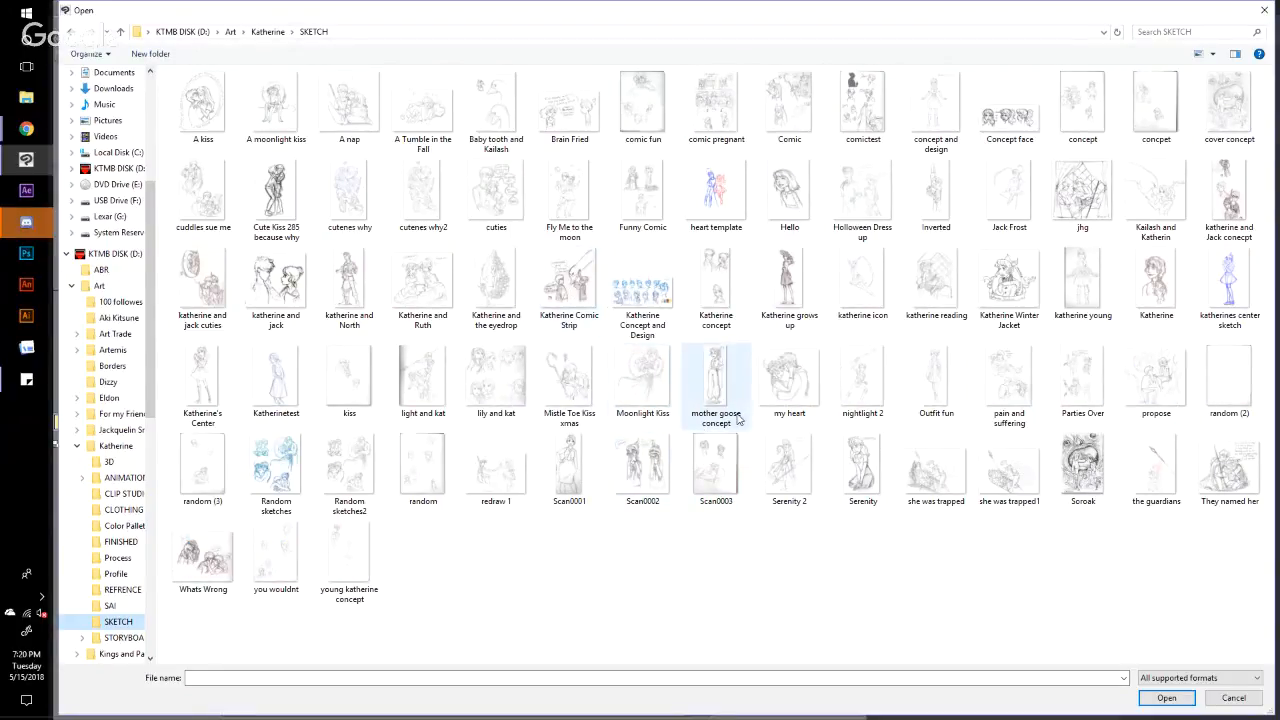
{"action": "double_click", "coordinate": [864, 113]}
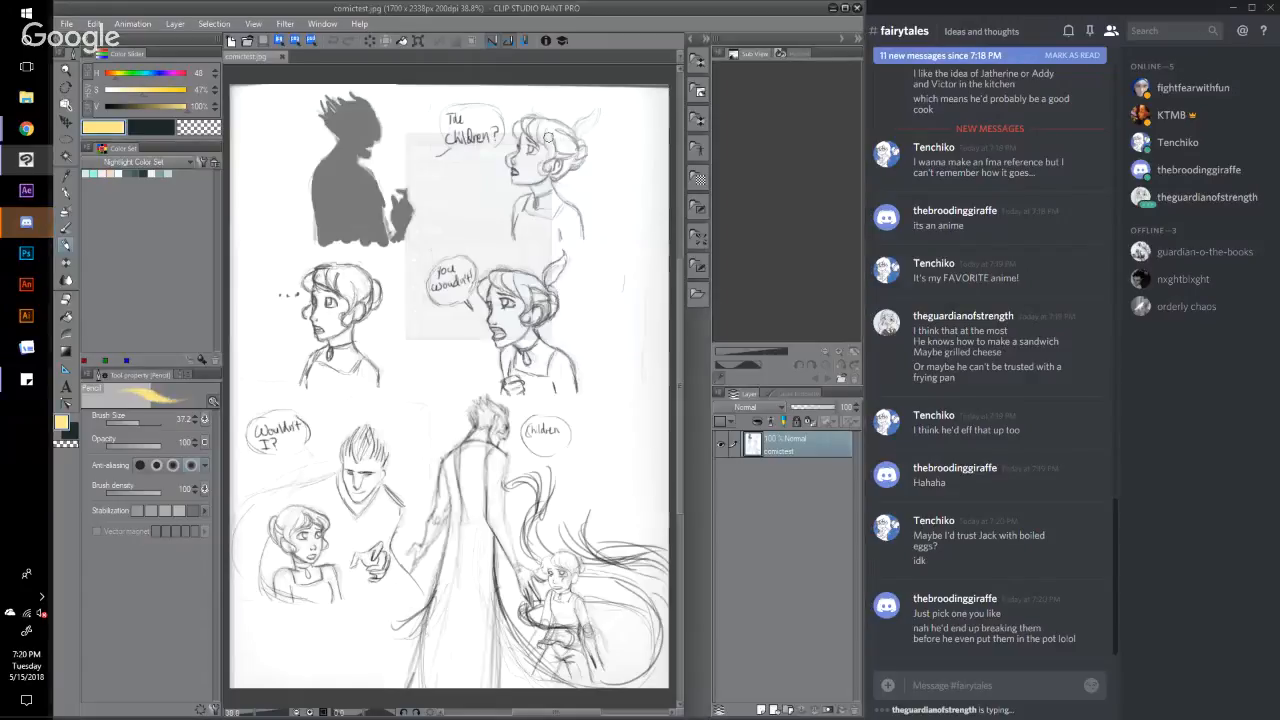
Step: Look over the comictest sketch page and close it
{"action": "scroll", "coordinate": [680, 430], "scroll_direction": "down", "scroll_amount": 1}
{"action": "scroll", "coordinate": [682, 414], "scroll_direction": "up", "scroll_amount": 2}
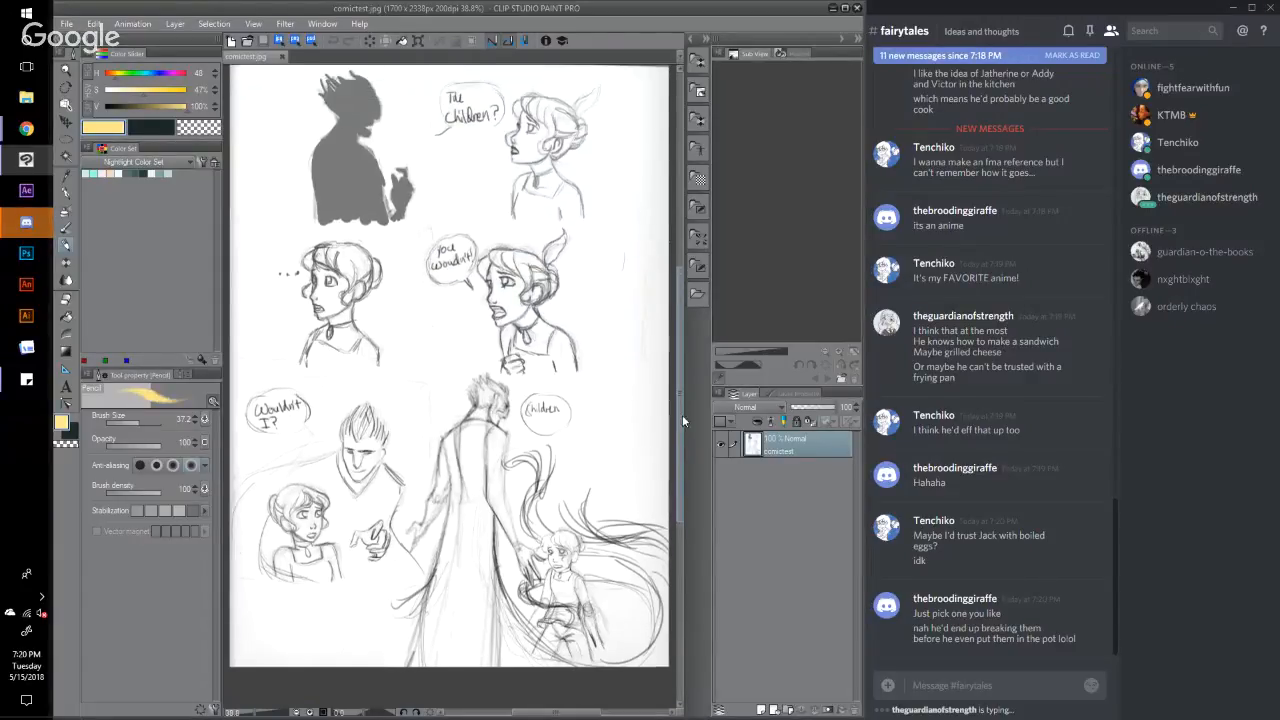
{"action": "scroll", "coordinate": [684, 408], "scroll_direction": "down", "scroll_amount": 1}
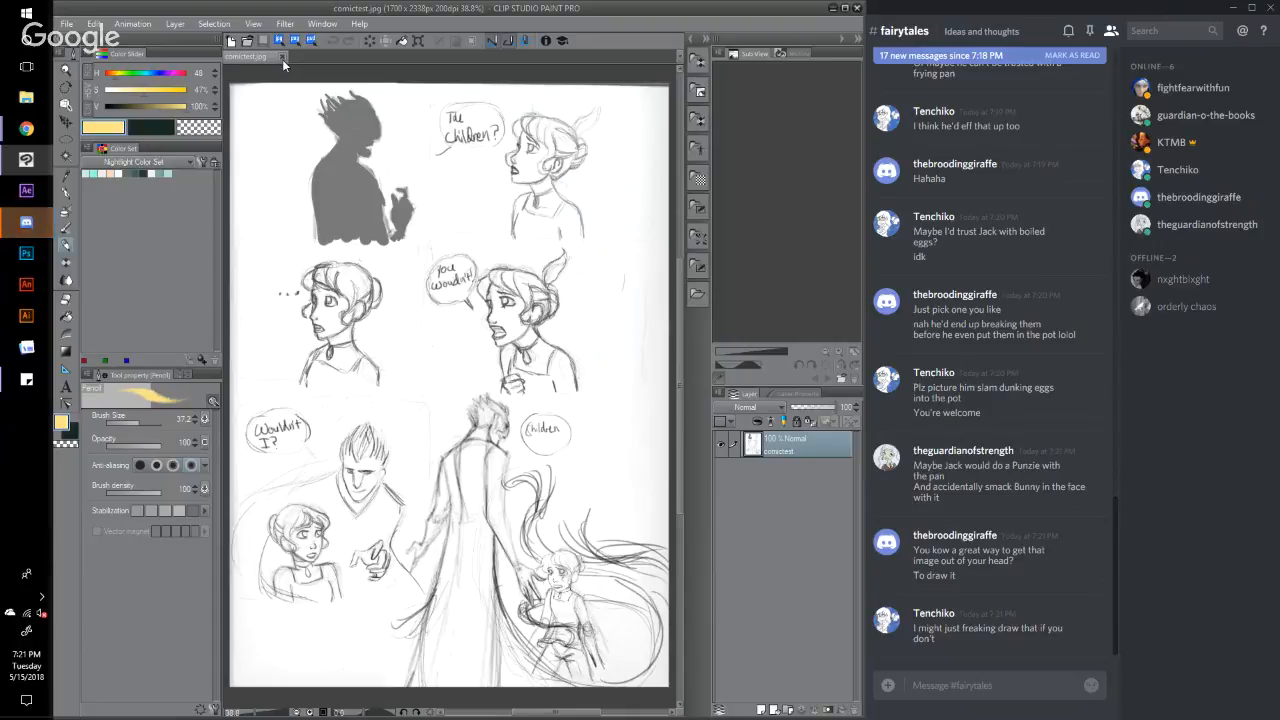
{"action": "left_click", "coordinate": [282, 57]}
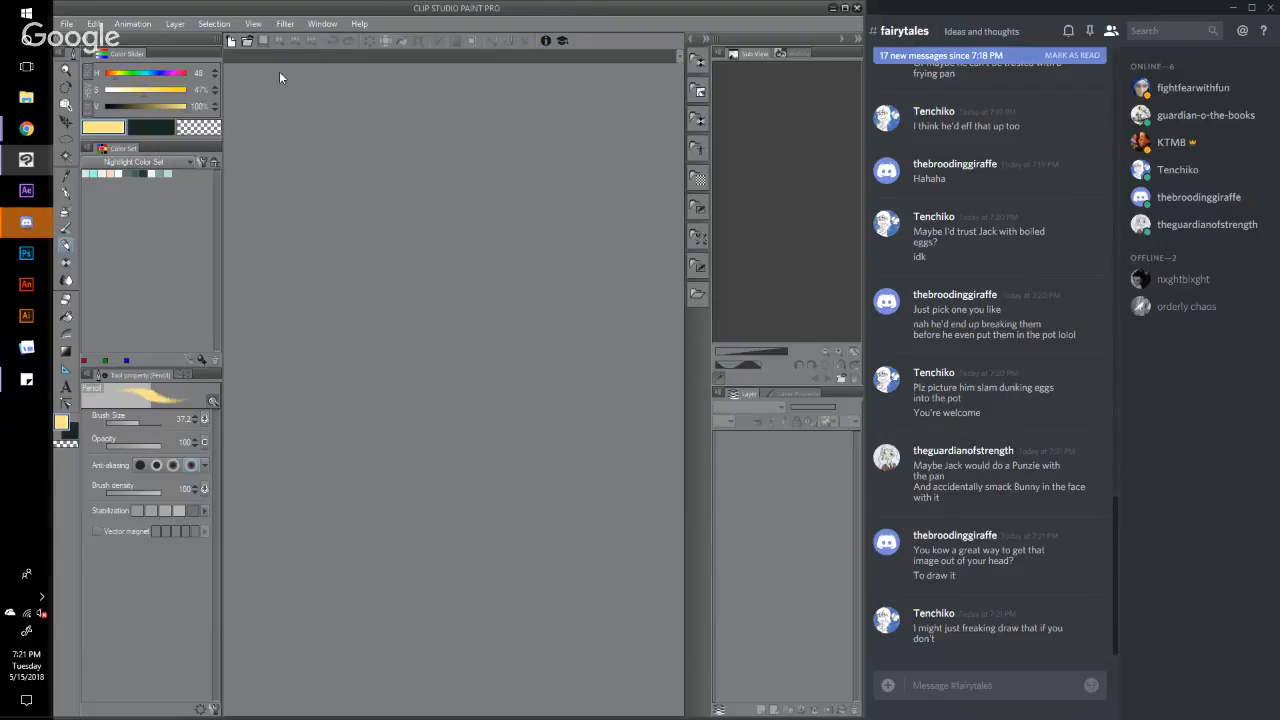
{"action": "left_click", "coordinate": [66, 23]}
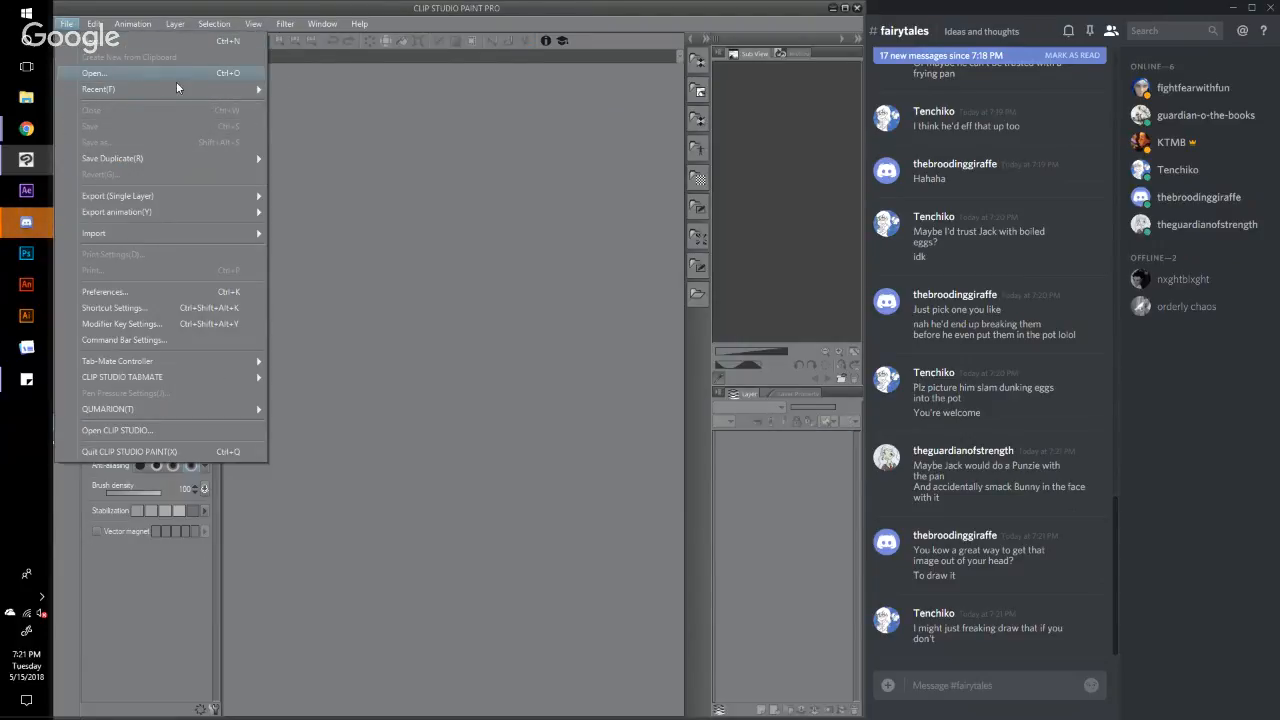
{"action": "left_click", "coordinate": [176, 79]}
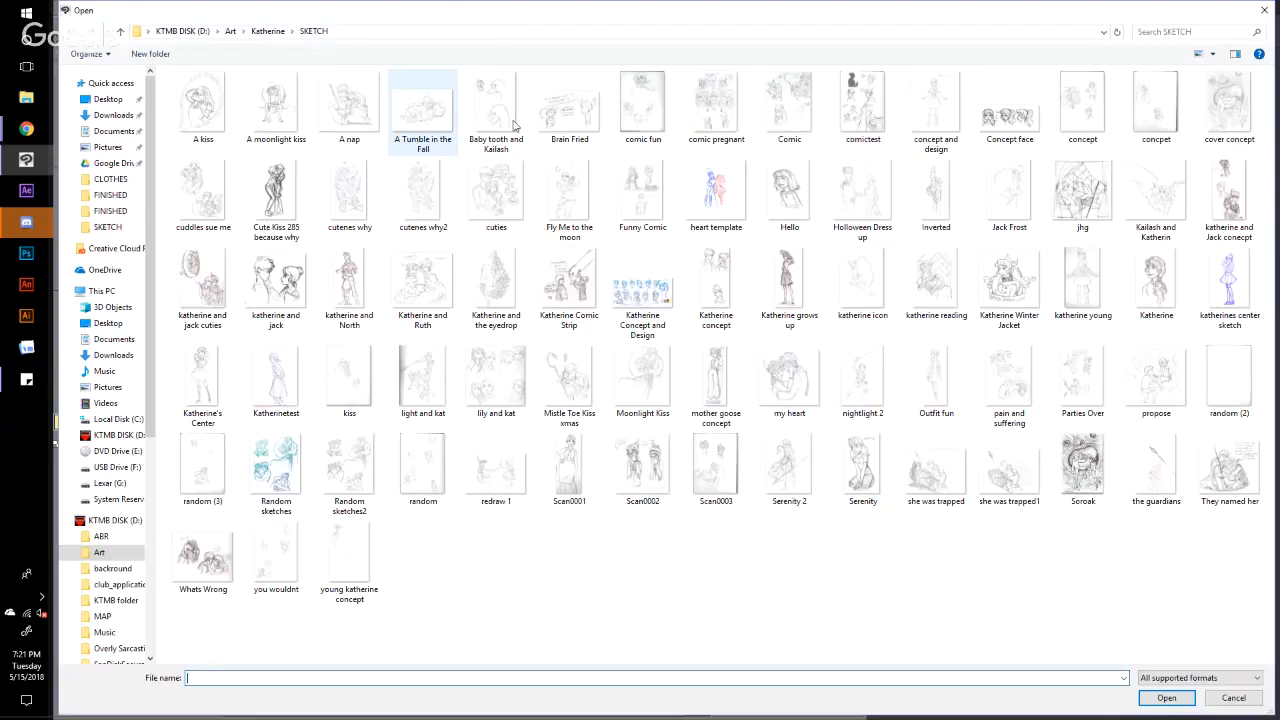
{"action": "left_click", "coordinate": [1264, 10]}
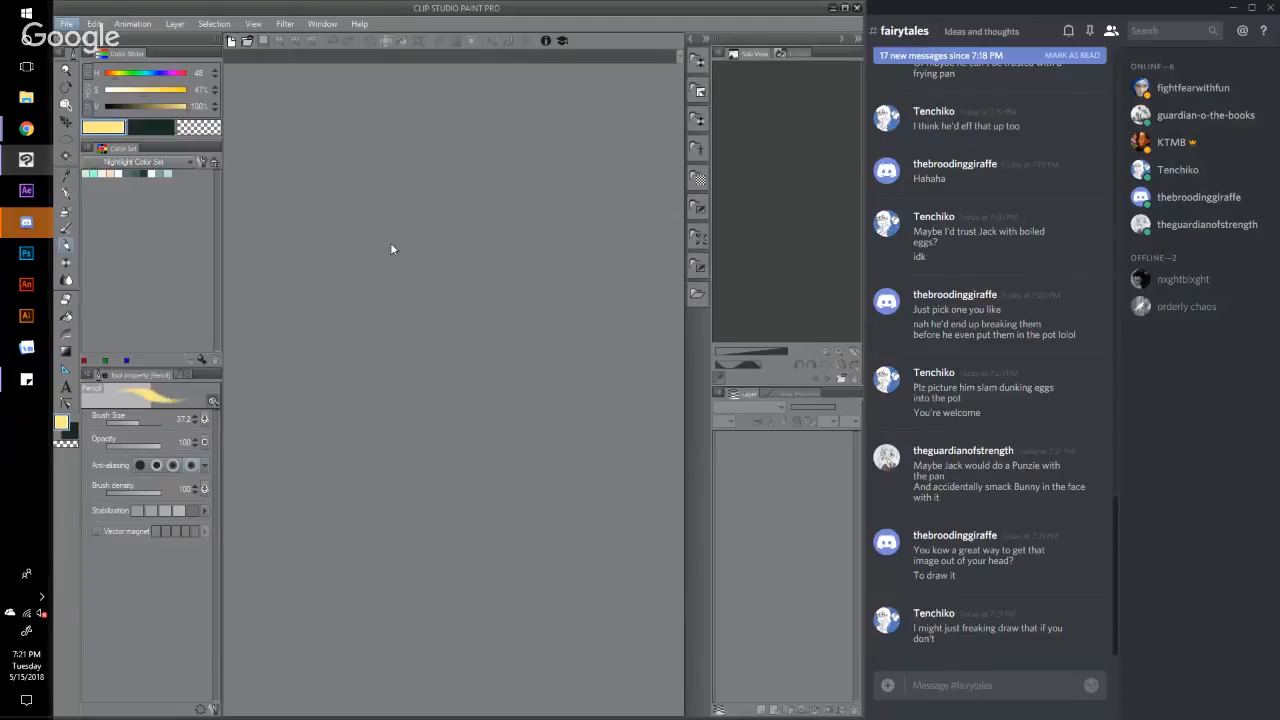
Step: Create a new illustration canvas with a width of 2000 px, a height of 2800 px and a resolution of 300
{"action": "key", "text": "ctrl+n"}
{"action": "mouse_move", "coordinate": [196, 302]}
{"action": "left_mouse_down"}
{"action": "mouse_move", "coordinate": [151, 300]}
{"action": "mouse_move", "coordinate": [166, 282]}
{"action": "left_mouse_up"}
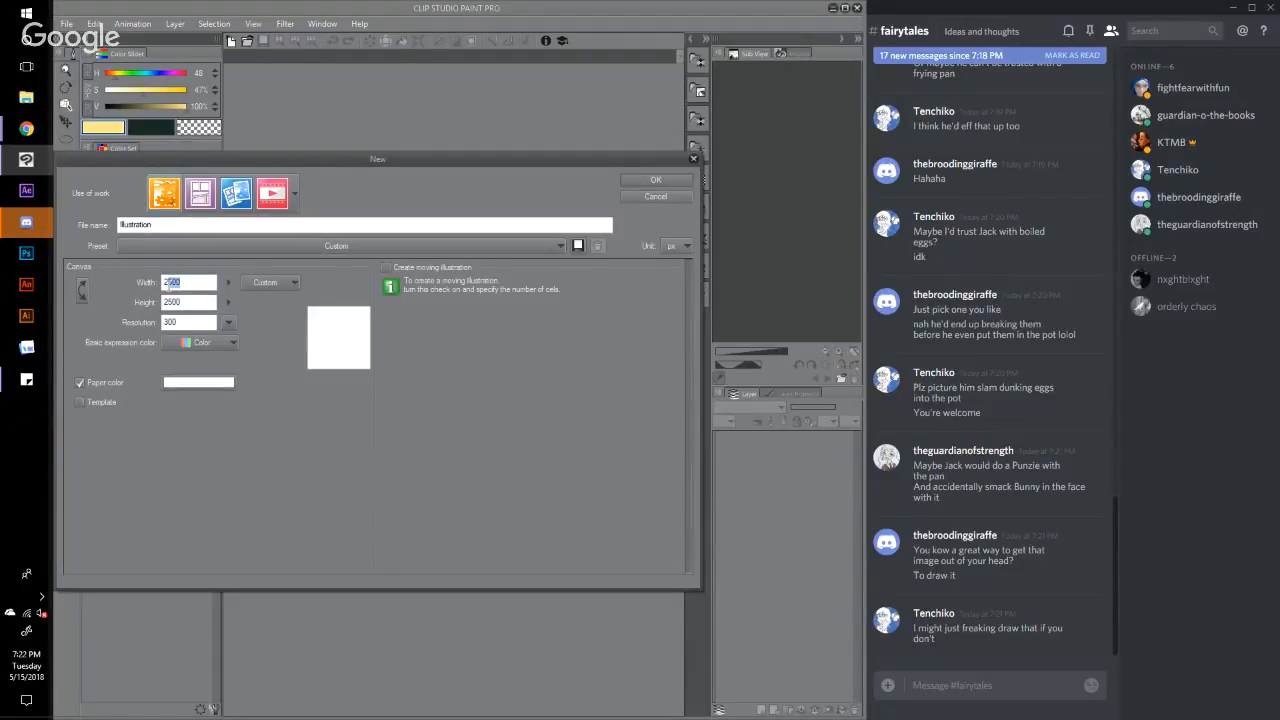
{"action": "type", "text": "2000"}
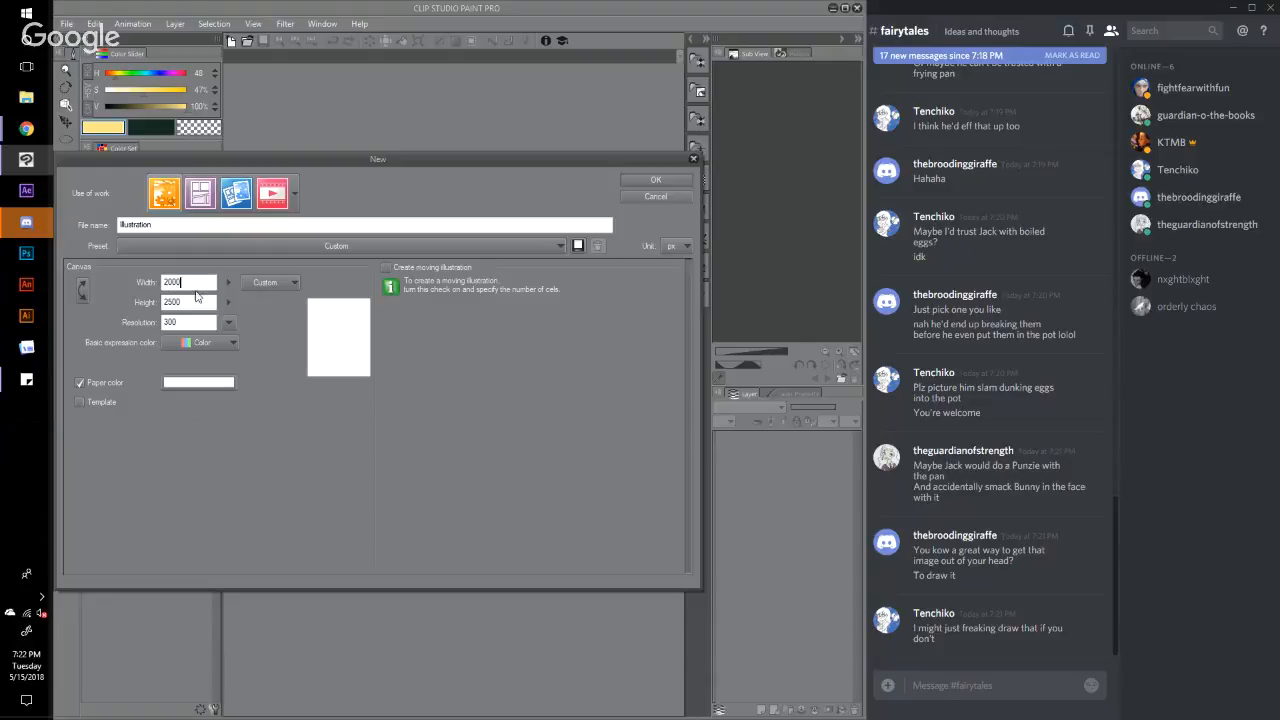
{"action": "double_click", "coordinate": [172, 302]}
{"action": "type", "text": "2800"}
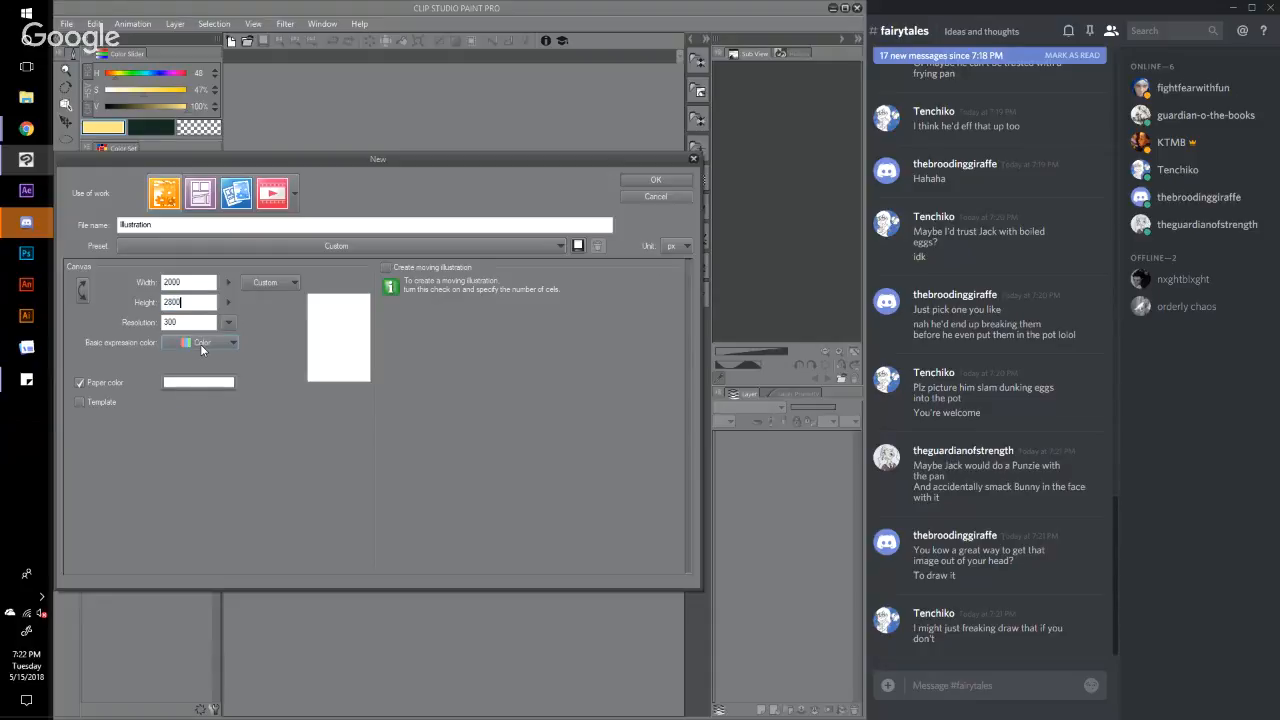
{"action": "left_click", "coordinate": [665, 178]}
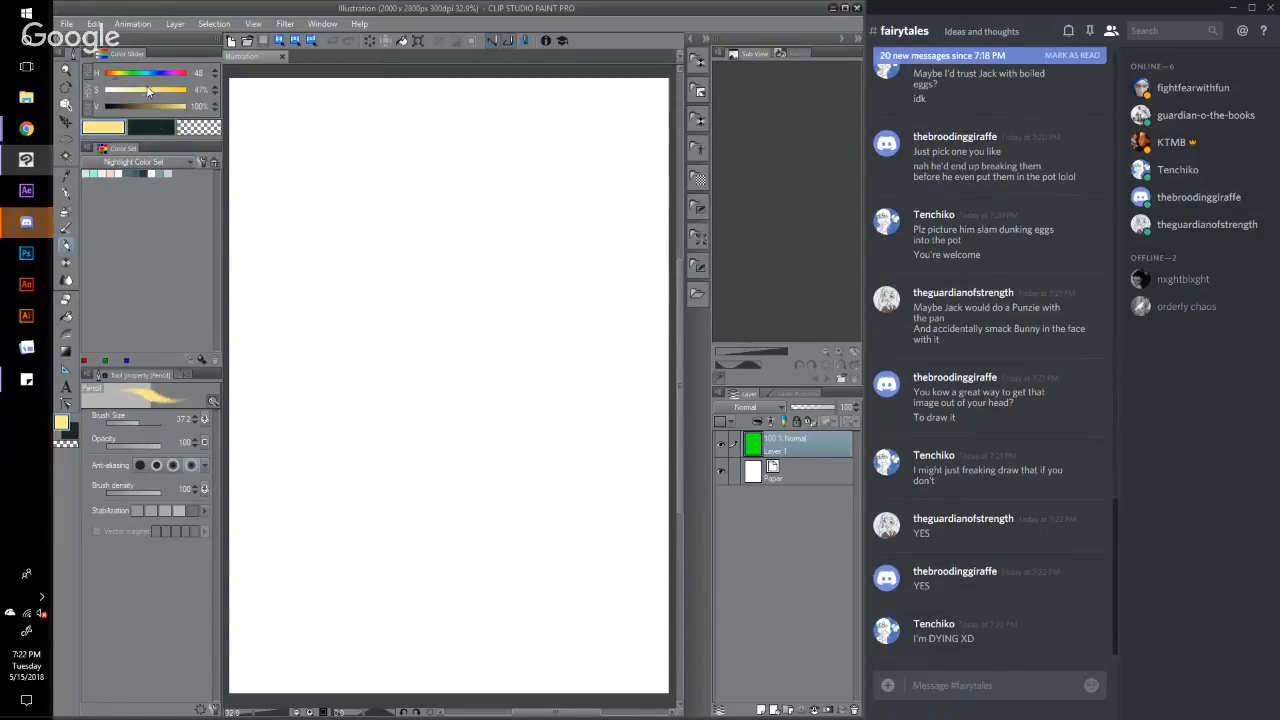
Step: Set the drawing colour to pure red with hue 360 and saturation 100%
{"action": "left_click_drag", "start_coordinate": [150, 90], "coordinate": [187, 90]}
{"action": "left_click", "coordinate": [186, 73]}
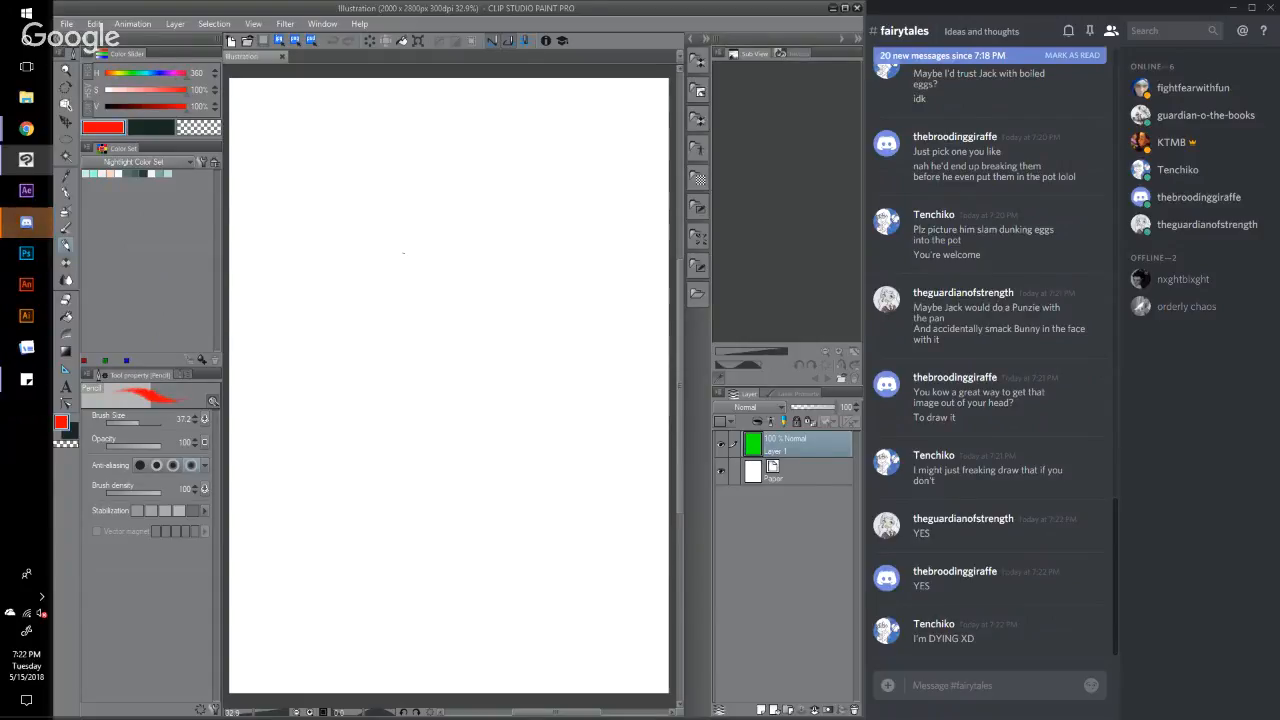
Step: Try sketching a comic panel layout in red, with two slant-edged panels across the page top and lines for another panel below
{"action": "left_click", "coordinate": [435, 97]}
{"action": "left_click_drag", "start_coordinate": [450, 98], "coordinate": [390, 304]}
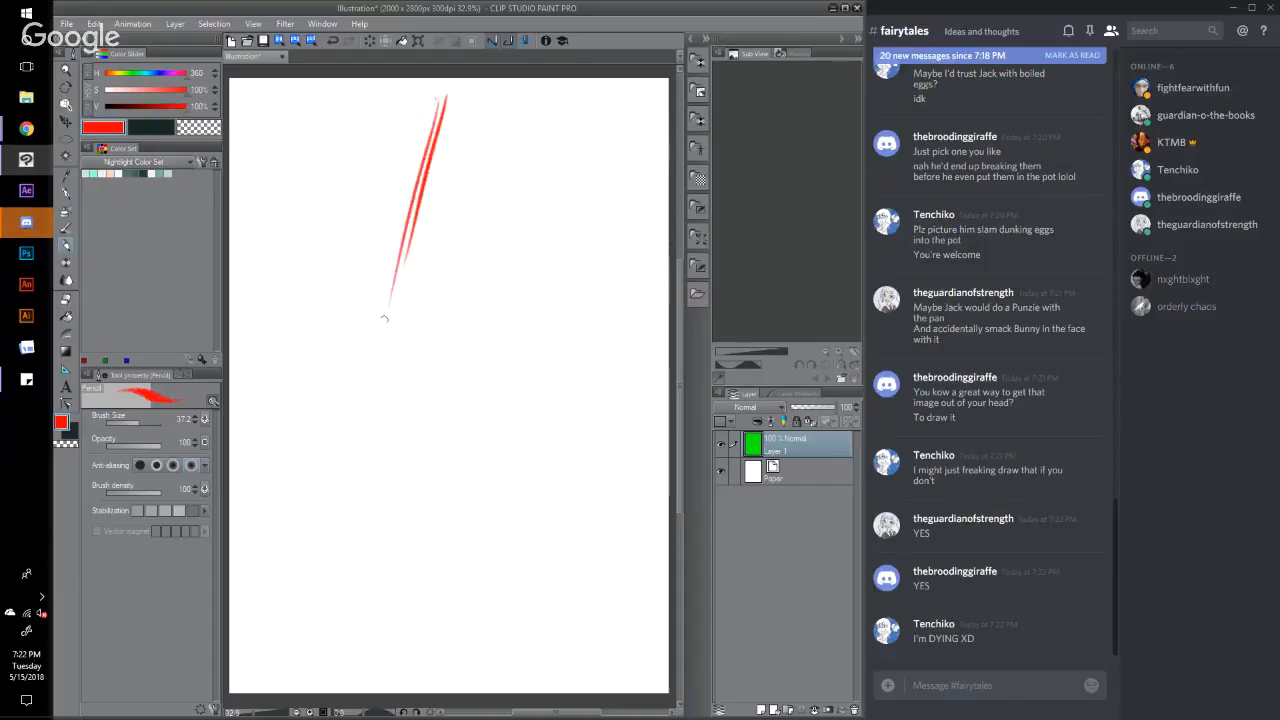
{"action": "left_click_drag", "start_coordinate": [421, 178], "coordinate": [392, 264]}
{"action": "left_click_drag", "start_coordinate": [258, 290], "coordinate": [405, 291]}
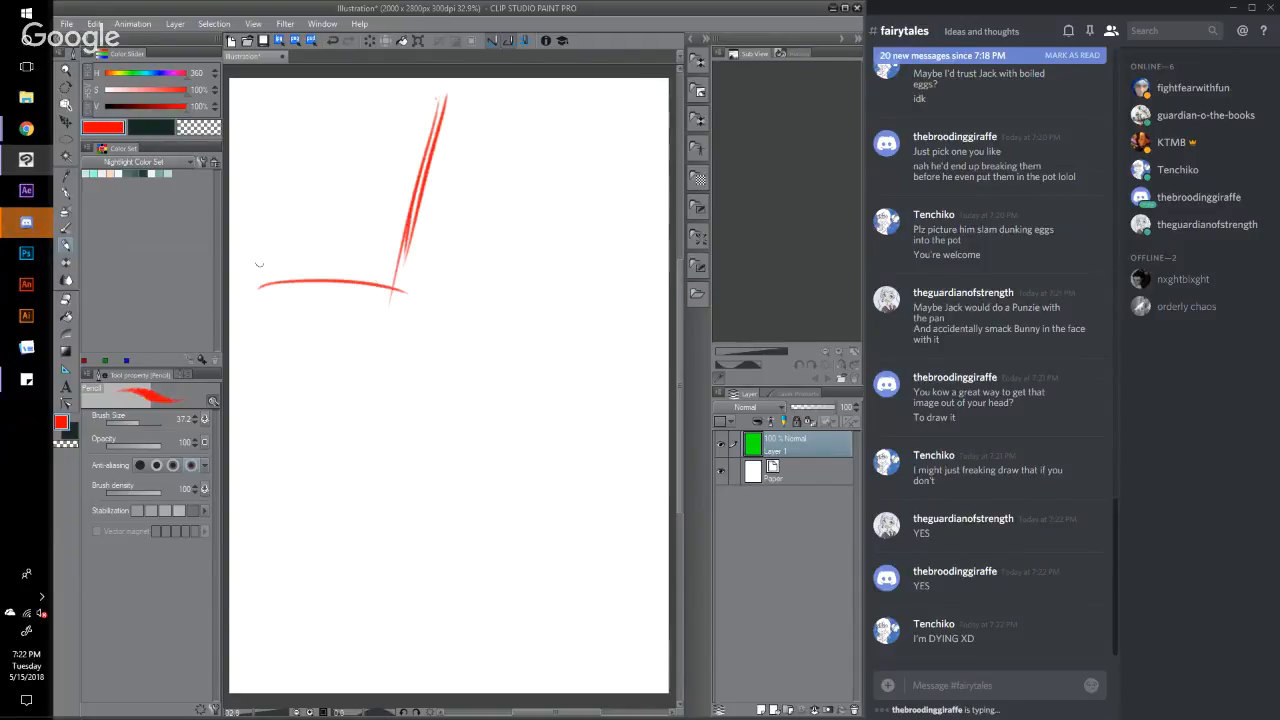
{"action": "mouse_move", "coordinate": [260, 86]}
{"action": "left_mouse_down"}
{"action": "mouse_move", "coordinate": [264, 290]}
{"action": "mouse_move", "coordinate": [356, 90]}
{"action": "mouse_move", "coordinate": [412, 90]}
{"action": "left_mouse_up"}
{"action": "mouse_move", "coordinate": [498, 86]}
{"action": "left_mouse_down"}
{"action": "mouse_move", "coordinate": [424, 330]}
{"action": "mouse_move", "coordinate": [446, 286]}
{"action": "mouse_move", "coordinate": [620, 284]}
{"action": "left_mouse_up"}
{"action": "left_click_drag", "start_coordinate": [636, 88], "coordinate": [641, 240]}
{"action": "left_click_drag", "start_coordinate": [506, 96], "coordinate": [604, 86]}
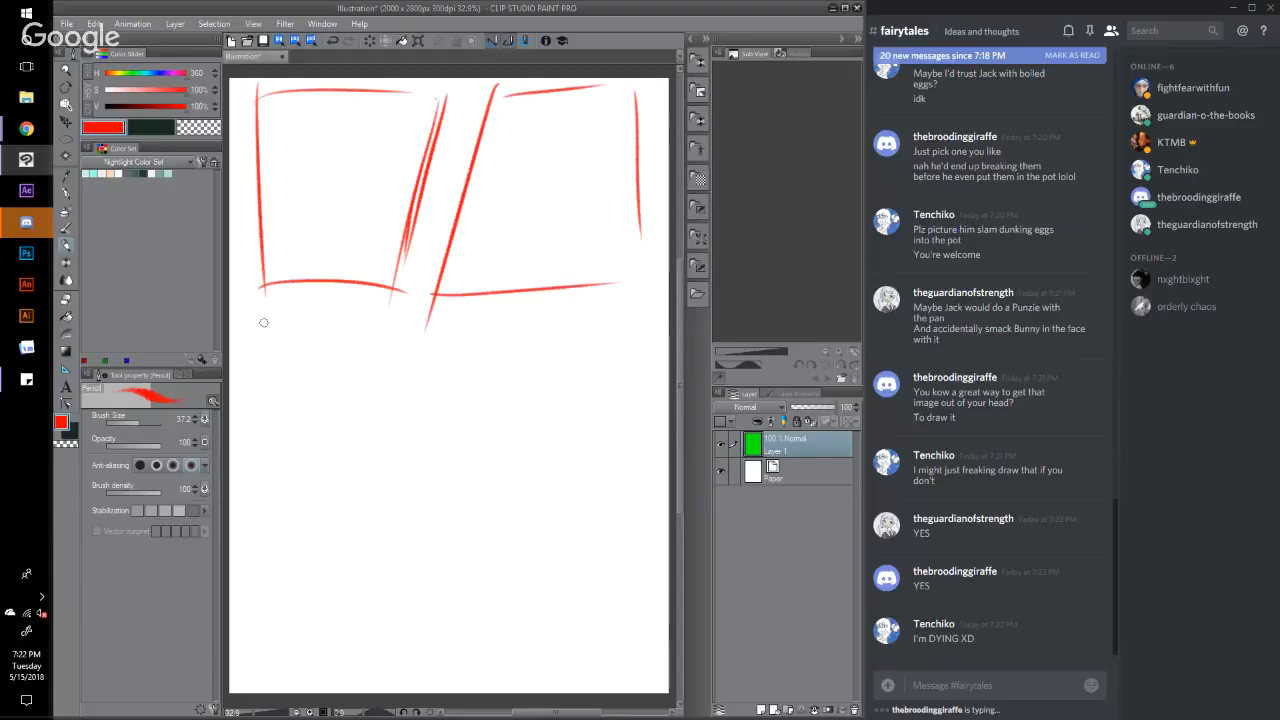
{"action": "mouse_move", "coordinate": [268, 320]}
{"action": "left_mouse_down"}
{"action": "mouse_move", "coordinate": [404, 333]}
{"action": "mouse_move", "coordinate": [401, 574]}
{"action": "left_mouse_up"}
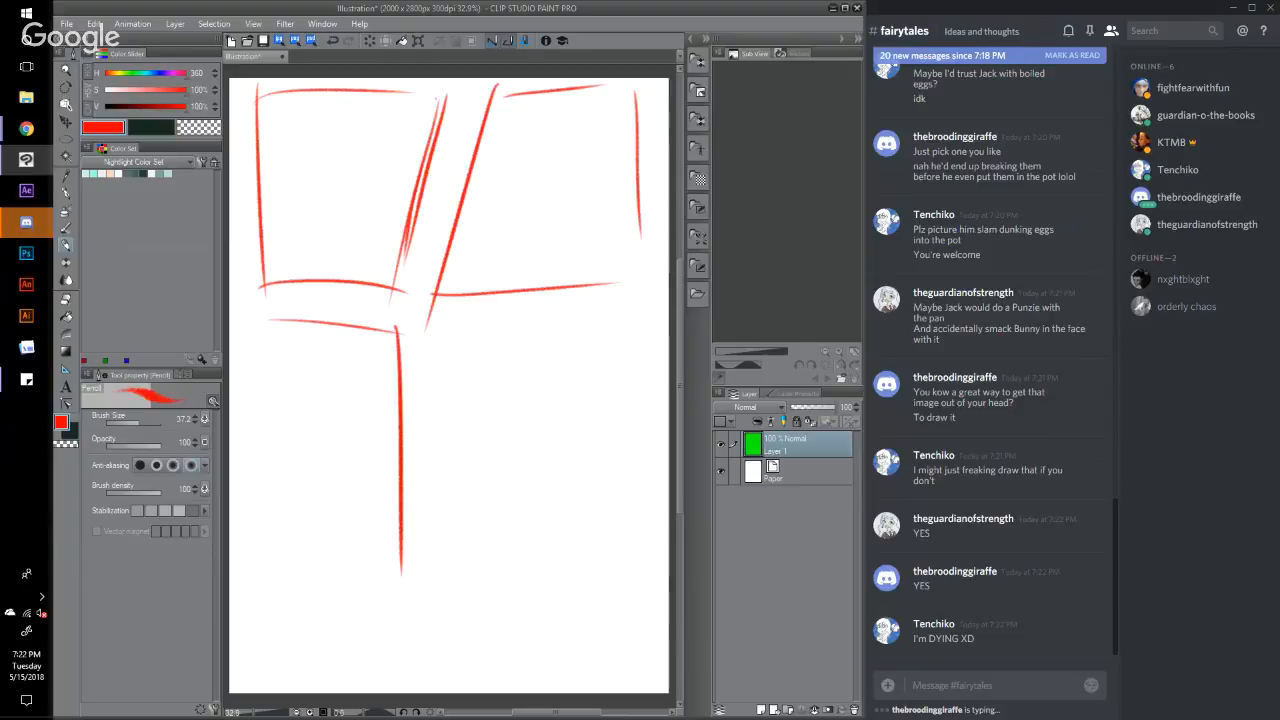
Step: Undo the panel layout strokes and a short trial stroke to clear the page
{"action": "key", "text": "ctrl+z"}
{"action": "key", "text": "ctrl+z"}
{"action": "key", "text": "ctrl+z"}
{"action": "key", "text": "ctrl+z"}
{"action": "key", "text": "ctrl+z"}
{"action": "key", "text": "ctrl+z"}
{"action": "key", "text": "ctrl+z"}
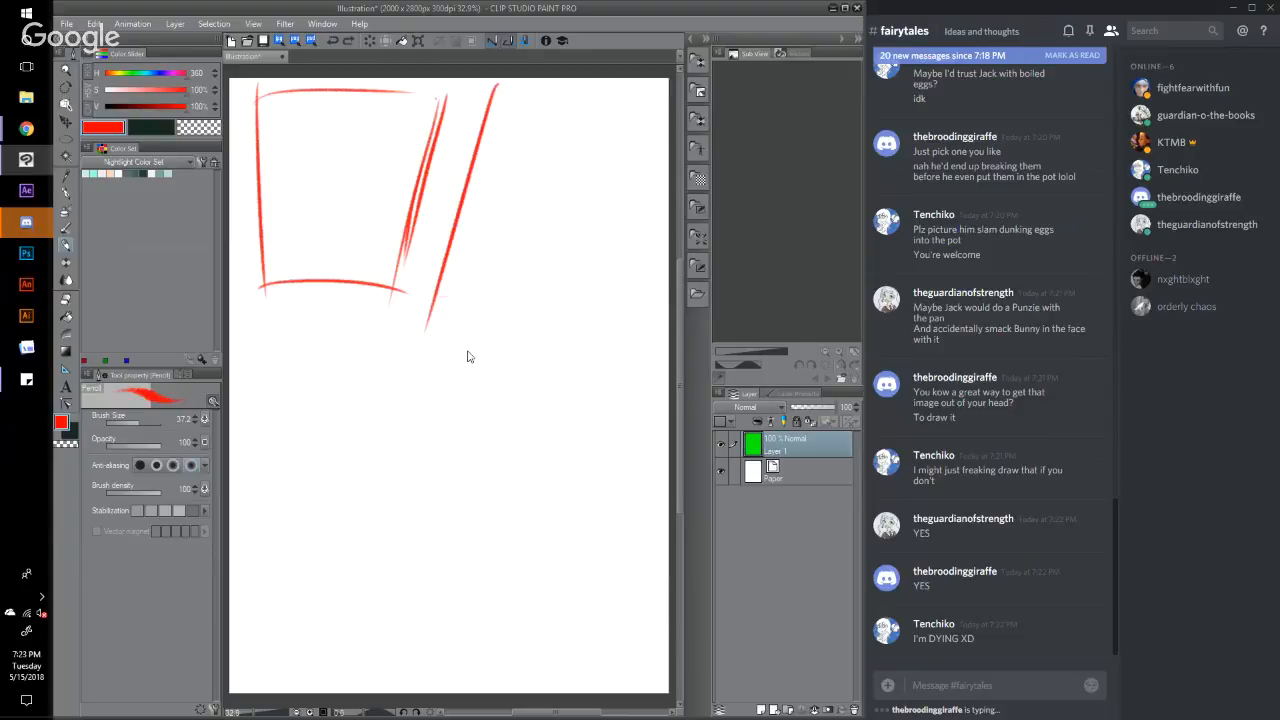
{"action": "key", "text": "ctrl+z"}
{"action": "key", "text": "ctrl+z"}
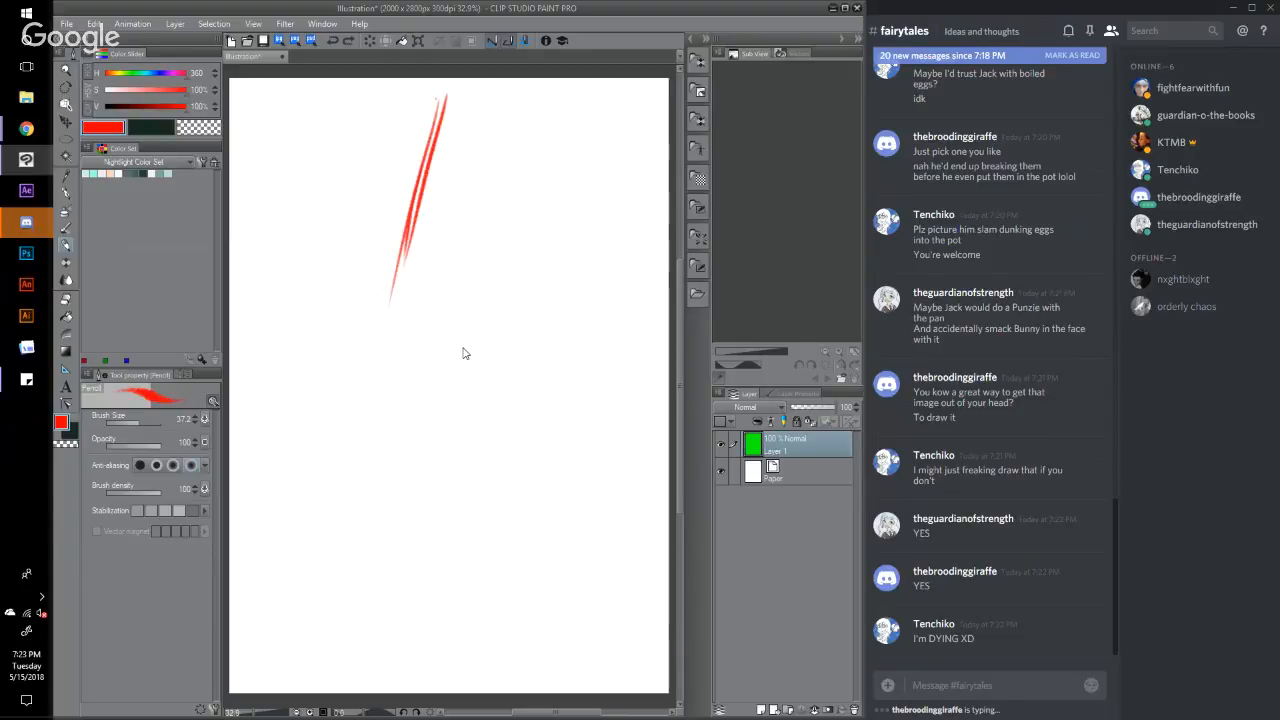
{"action": "key", "text": "ctrl+z"}
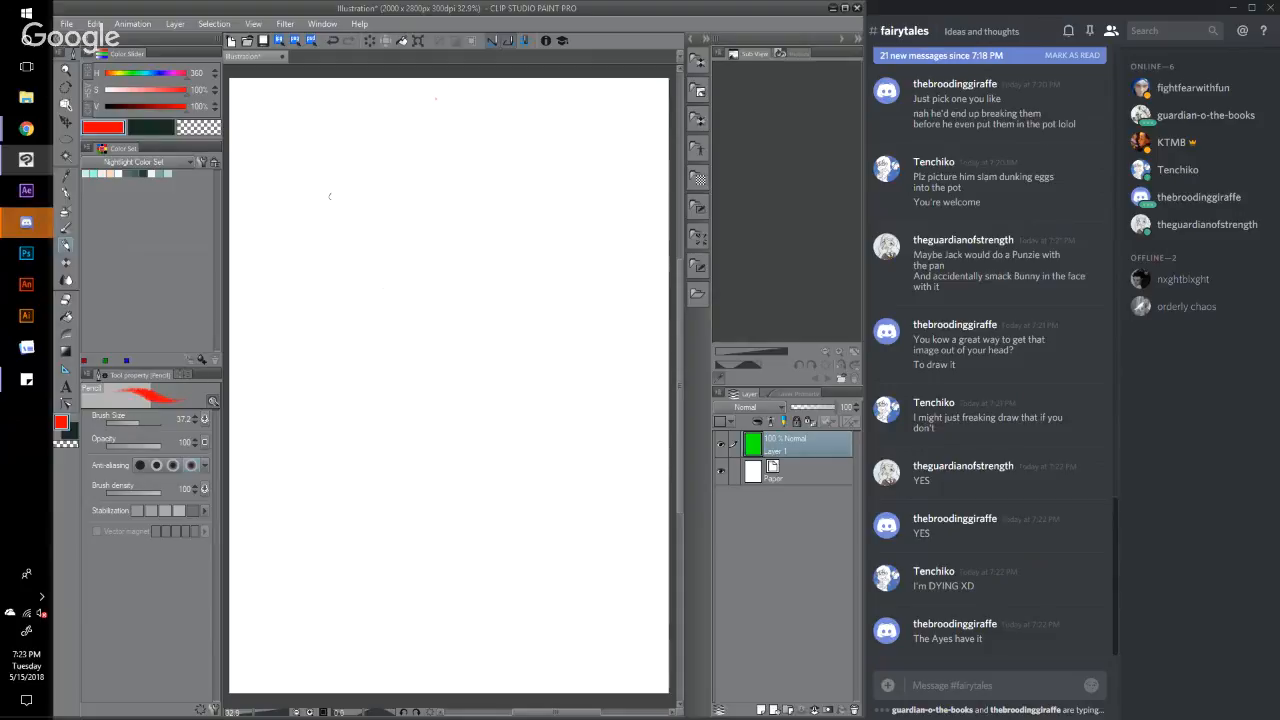
{"action": "mouse_move", "coordinate": [341, 140]}
{"action": "left_mouse_down"}
{"action": "mouse_move", "coordinate": [323, 157]}
{"action": "mouse_move", "coordinate": [336, 172]}
{"action": "mouse_move", "coordinate": [355, 130]}
{"action": "mouse_move", "coordinate": [345, 178]}
{"action": "left_mouse_up"}
{"action": "key", "text": "ctrl+z"}
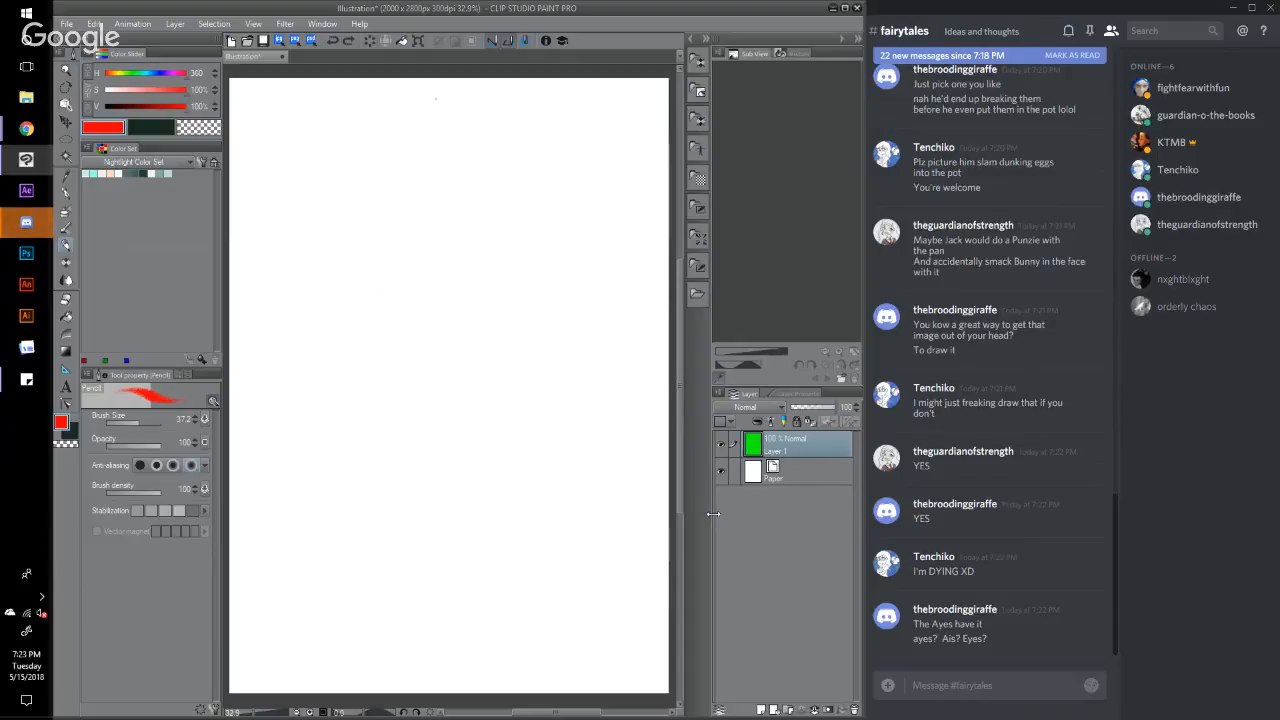
Step: Narrow the Sub View and Layer palette column to widen the canvas area, and undo a trial curve near the page top
{"action": "left_click_drag", "start_coordinate": [711, 515], "coordinate": [745, 515]}
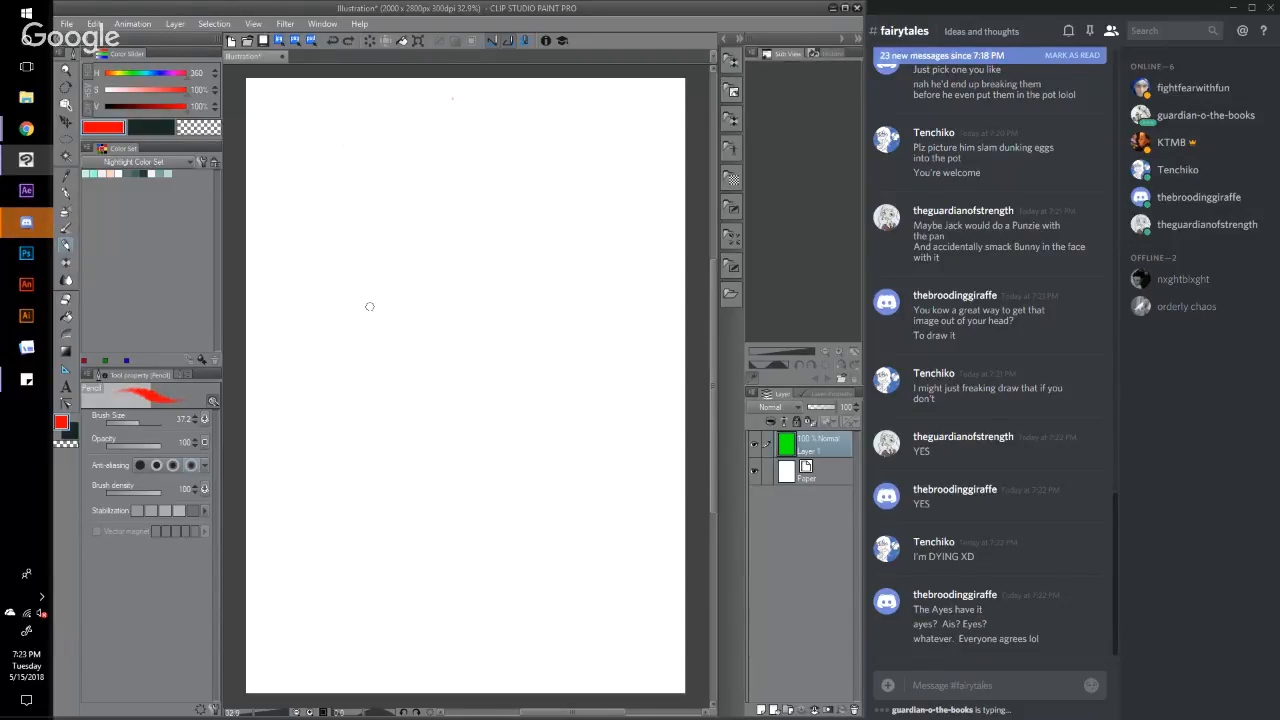
{"action": "left_click_drag", "start_coordinate": [433, 121], "coordinate": [456, 97]}
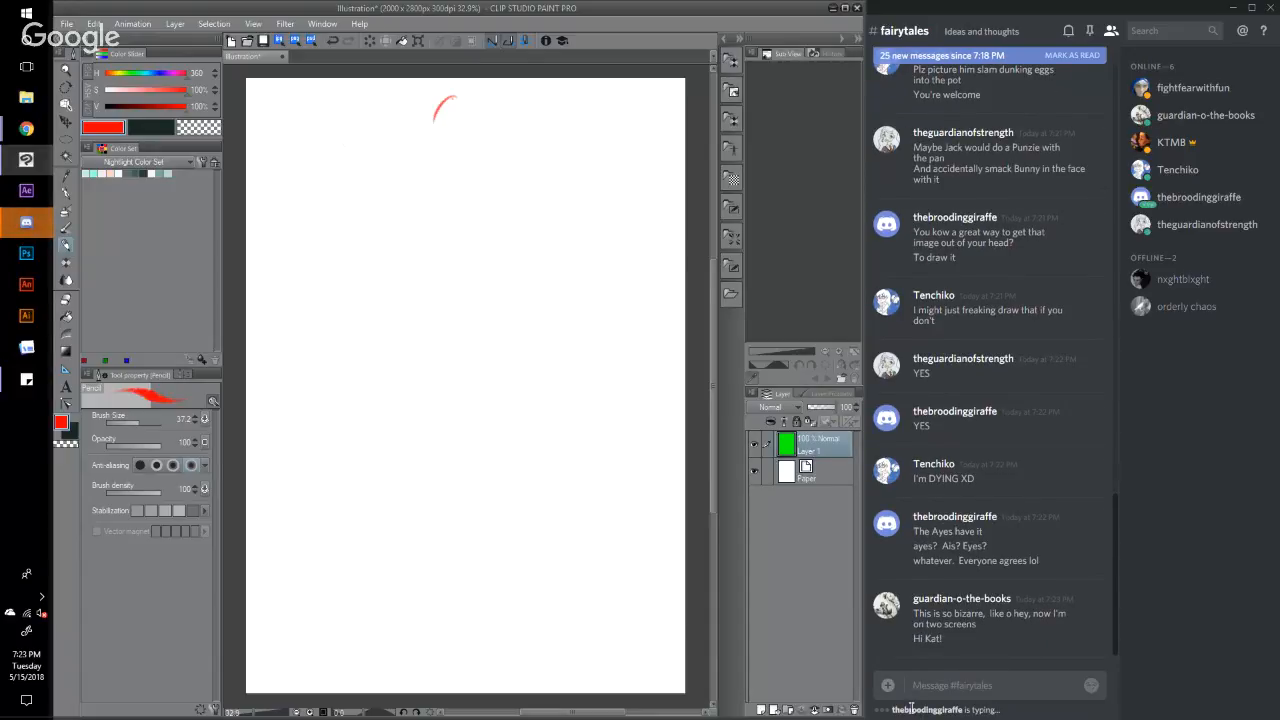
{"action": "key", "text": "ctrl+z"}
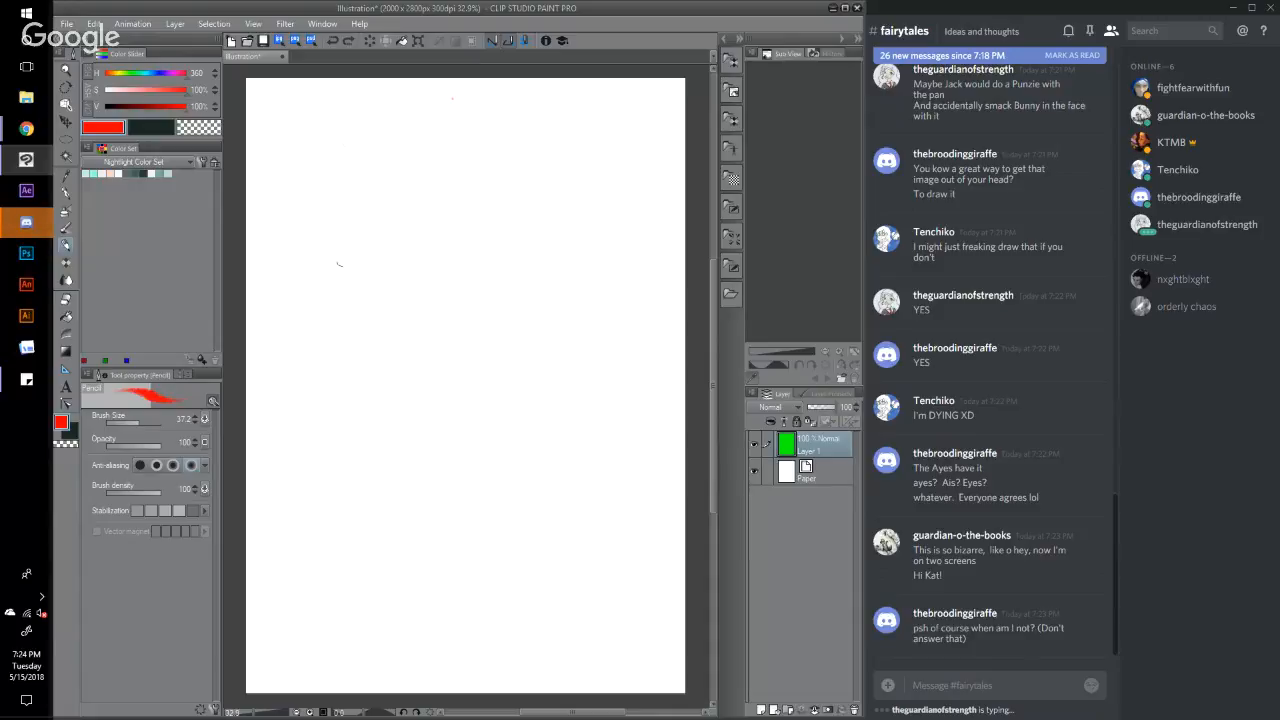
Step: Sketch a head circle in the page's upper-left area and a second head with jaw and neck line near the bottom centre
{"action": "mouse_move", "coordinate": [318, 156]}
{"action": "left_mouse_down"}
{"action": "mouse_move", "coordinate": [312, 118]}
{"action": "mouse_move", "coordinate": [338, 113]}
{"action": "mouse_move", "coordinate": [340, 158]}
{"action": "mouse_move", "coordinate": [325, 106]}
{"action": "mouse_move", "coordinate": [338, 168]}
{"action": "mouse_move", "coordinate": [332, 114]}
{"action": "mouse_move", "coordinate": [352, 160]}
{"action": "mouse_move", "coordinate": [318, 151]}
{"action": "left_mouse_up"}
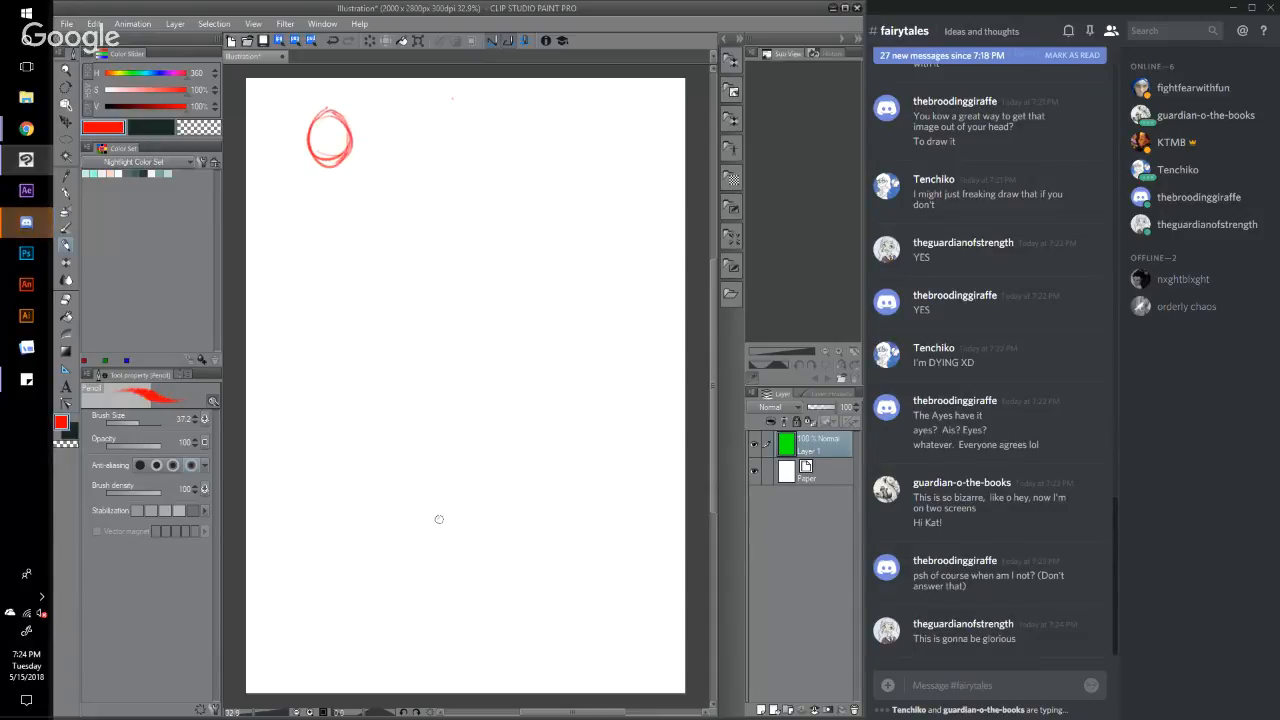
{"action": "mouse_move", "coordinate": [445, 490]}
{"action": "left_mouse_down"}
{"action": "mouse_move", "coordinate": [453, 531]}
{"action": "mouse_move", "coordinate": [455, 483]}
{"action": "mouse_move", "coordinate": [467, 480]}
{"action": "mouse_move", "coordinate": [433, 486]}
{"action": "mouse_move", "coordinate": [468, 524]}
{"action": "mouse_move", "coordinate": [458, 477]}
{"action": "mouse_move", "coordinate": [479, 501]}
{"action": "mouse_move", "coordinate": [436, 482]}
{"action": "mouse_move", "coordinate": [455, 523]}
{"action": "mouse_move", "coordinate": [435, 547]}
{"action": "mouse_move", "coordinate": [472, 550]}
{"action": "left_mouse_up"}
{"action": "left_click_drag", "start_coordinate": [455, 540], "coordinate": [449, 614]}
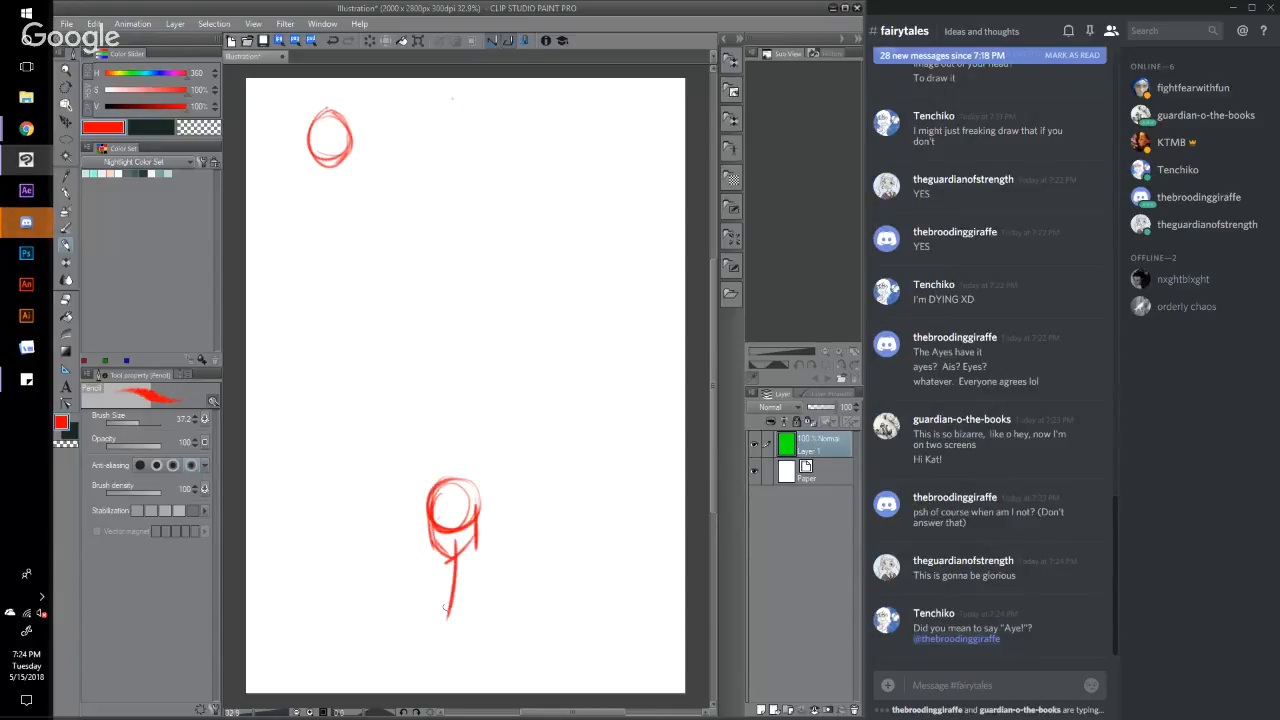
Step: Sketch the lower figure's spine, shoulder curve and both arms, and add a horizontal line across the lower part of its head
{"action": "left_click_drag", "start_coordinate": [452, 556], "coordinate": [458, 676]}
{"action": "mouse_move", "coordinate": [403, 575]}
{"action": "left_mouse_down"}
{"action": "mouse_move", "coordinate": [520, 592]}
{"action": "mouse_move", "coordinate": [506, 640]}
{"action": "left_mouse_up"}
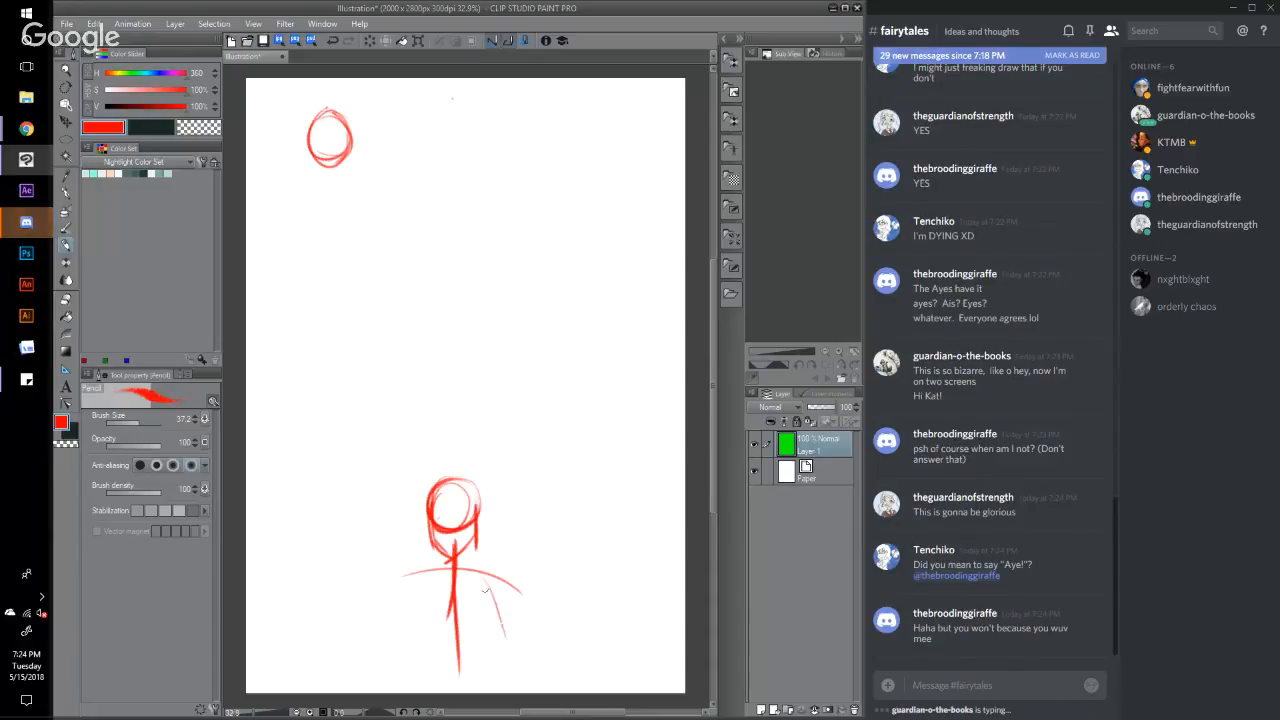
{"action": "left_click_drag", "start_coordinate": [486, 586], "coordinate": [520, 652]}
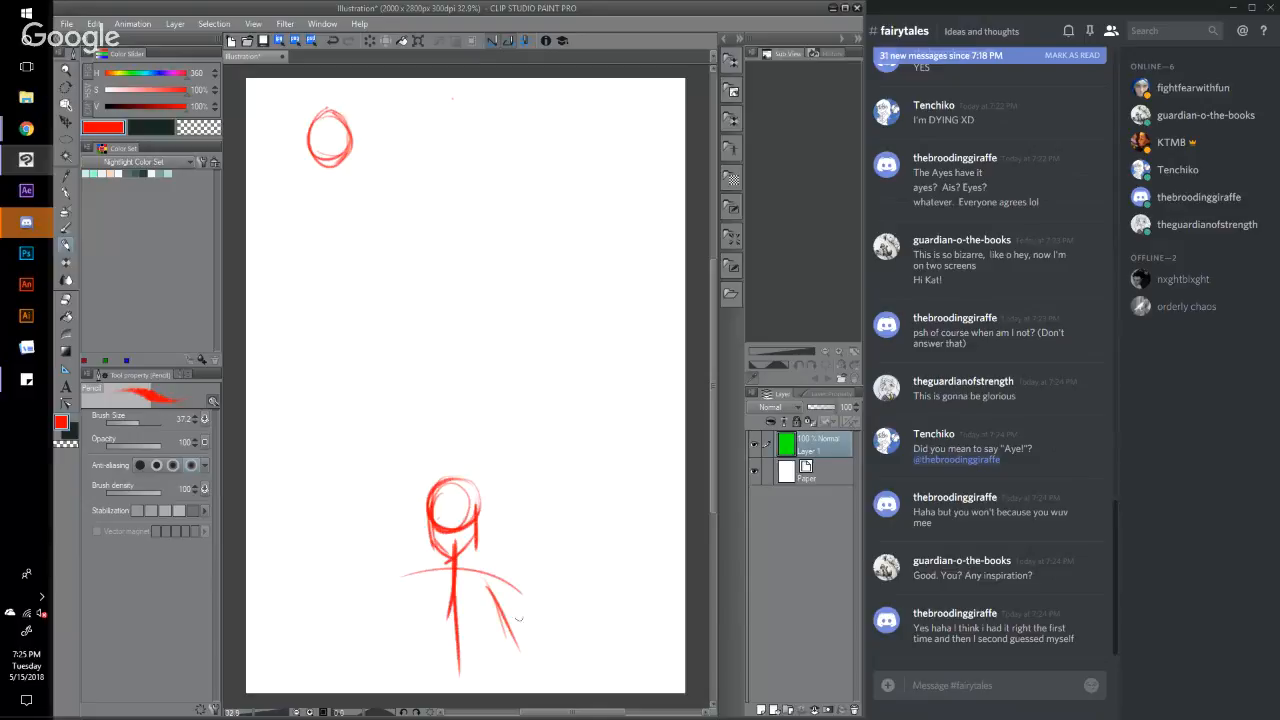
{"action": "left_click_drag", "start_coordinate": [490, 582], "coordinate": [500, 664]}
{"action": "left_click_drag", "start_coordinate": [500, 614], "coordinate": [503, 638]}
{"action": "mouse_move", "coordinate": [434, 579]}
{"action": "left_mouse_down"}
{"action": "mouse_move", "coordinate": [418, 666]}
{"action": "mouse_move", "coordinate": [406, 648]}
{"action": "left_mouse_up"}
{"action": "left_click_drag", "start_coordinate": [424, 522], "coordinate": [498, 520]}
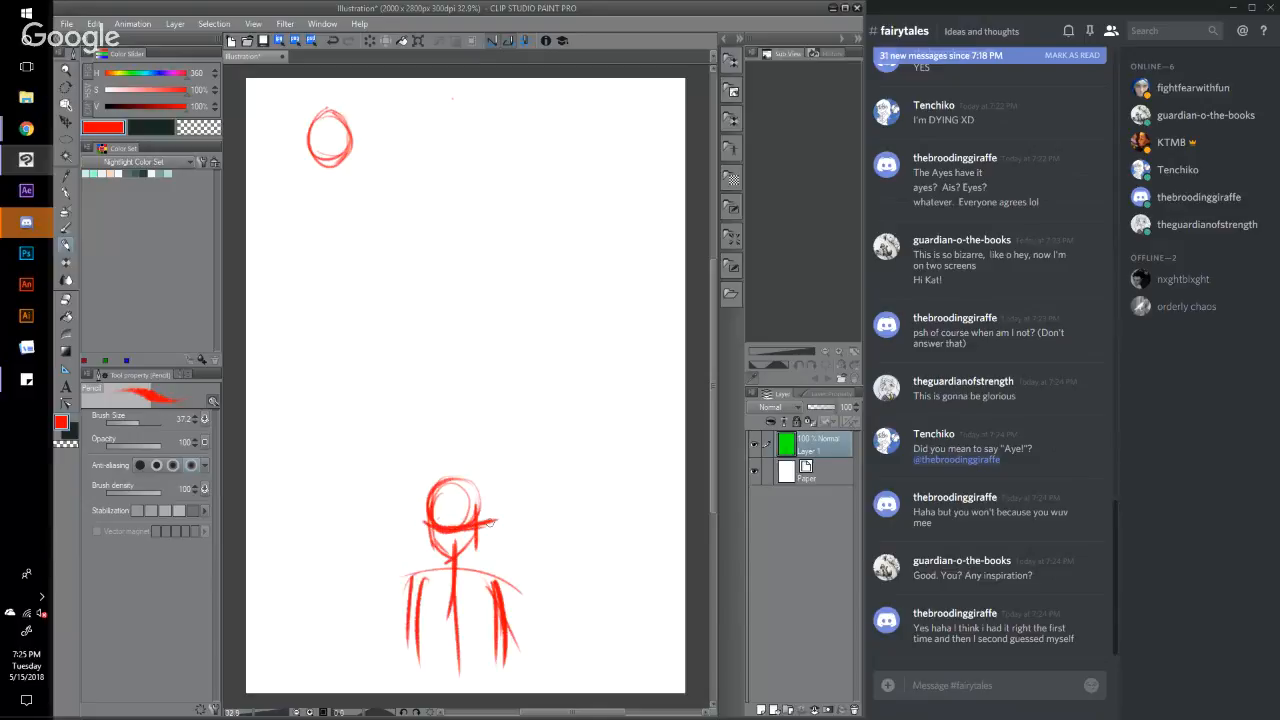
Step: Thicken the upper-left head circle and add its jaw, with a small circle and a bent arm line beneath it
{"action": "mouse_move", "coordinate": [332, 106]}
{"action": "left_mouse_down"}
{"action": "mouse_move", "coordinate": [312, 162]}
{"action": "mouse_move", "coordinate": [304, 136]}
{"action": "left_mouse_up"}
{"action": "mouse_move", "coordinate": [318, 118]}
{"action": "left_mouse_down"}
{"action": "mouse_move", "coordinate": [306, 150]}
{"action": "mouse_move", "coordinate": [350, 164]}
{"action": "left_mouse_up"}
{"action": "left_click_drag", "start_coordinate": [340, 112], "coordinate": [354, 160]}
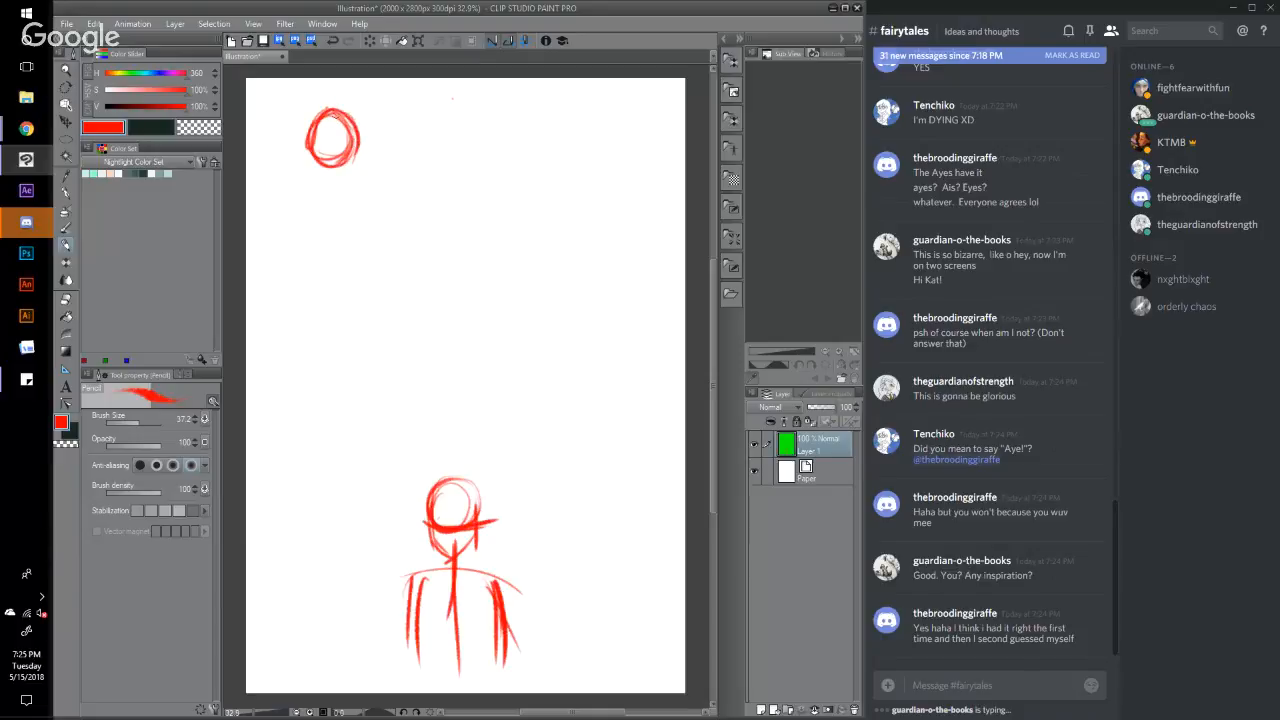
{"action": "mouse_move", "coordinate": [346, 116]}
{"action": "left_mouse_down"}
{"action": "mouse_move", "coordinate": [346, 186]}
{"action": "mouse_move", "coordinate": [326, 178]}
{"action": "mouse_move", "coordinate": [342, 194]}
{"action": "mouse_move", "coordinate": [354, 170]}
{"action": "mouse_move", "coordinate": [354, 186]}
{"action": "mouse_move", "coordinate": [306, 196]}
{"action": "mouse_move", "coordinate": [340, 278]}
{"action": "mouse_move", "coordinate": [382, 240]}
{"action": "left_mouse_up"}
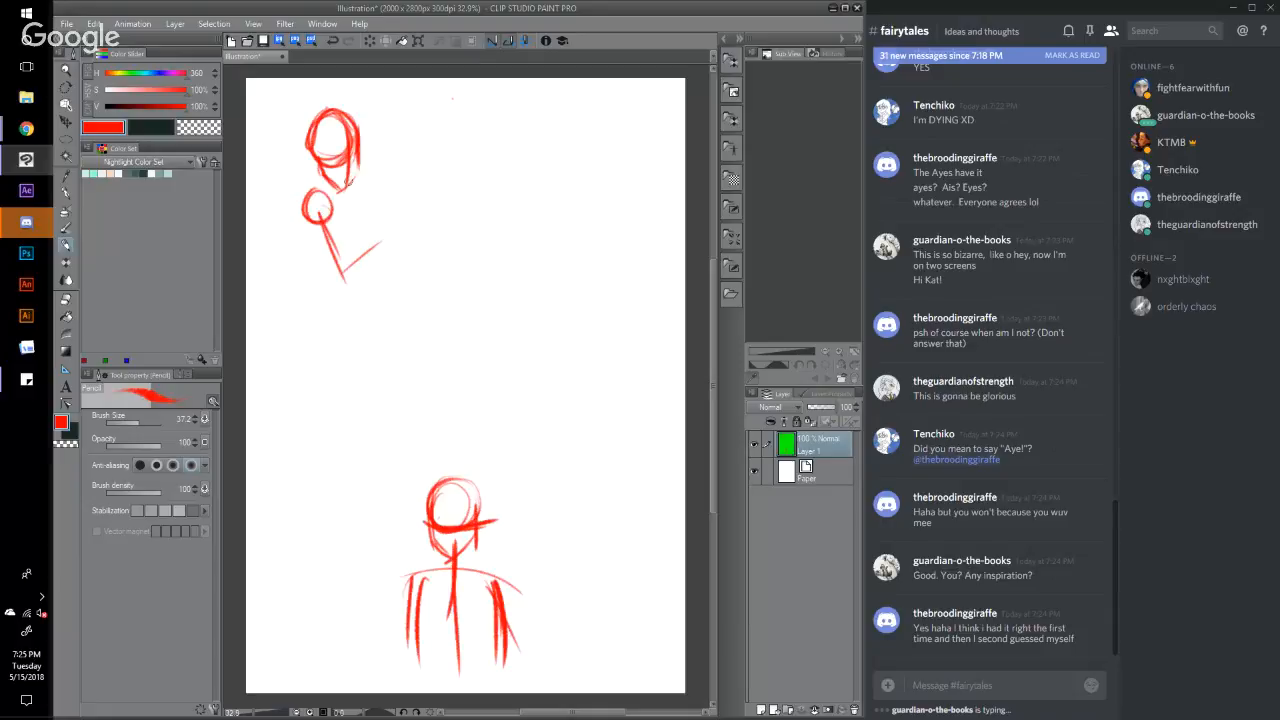
Step: Sketch an arm reaching from the upper-left figure to a hand, then an arc leading to an egg above a pot at the page's right
{"action": "mouse_move", "coordinate": [366, 192]}
{"action": "left_mouse_down"}
{"action": "mouse_move", "coordinate": [424, 142]}
{"action": "mouse_move", "coordinate": [492, 116]}
{"action": "mouse_move", "coordinate": [470, 135]}
{"action": "mouse_move", "coordinate": [610, 160]}
{"action": "mouse_move", "coordinate": [624, 196]}
{"action": "mouse_move", "coordinate": [665, 208]}
{"action": "mouse_move", "coordinate": [668, 262]}
{"action": "mouse_move", "coordinate": [590, 286]}
{"action": "left_mouse_up"}
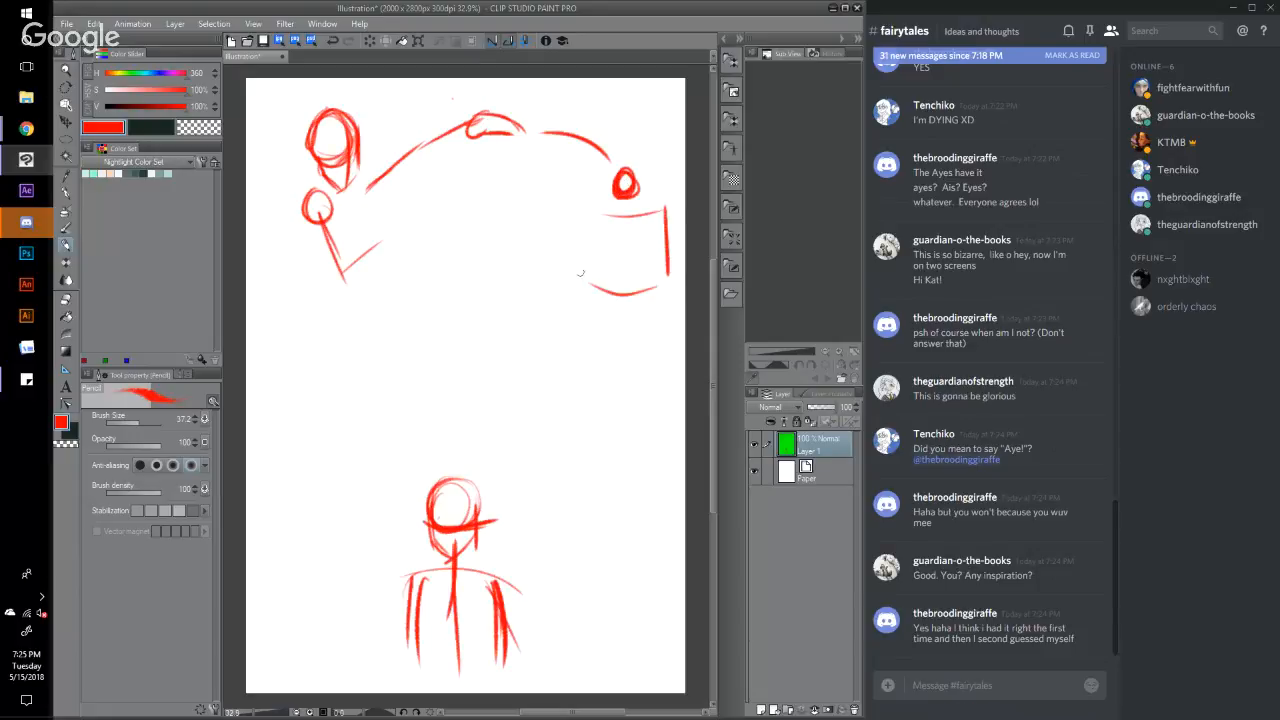
{"action": "left_click_drag", "start_coordinate": [590, 210], "coordinate": [594, 292]}
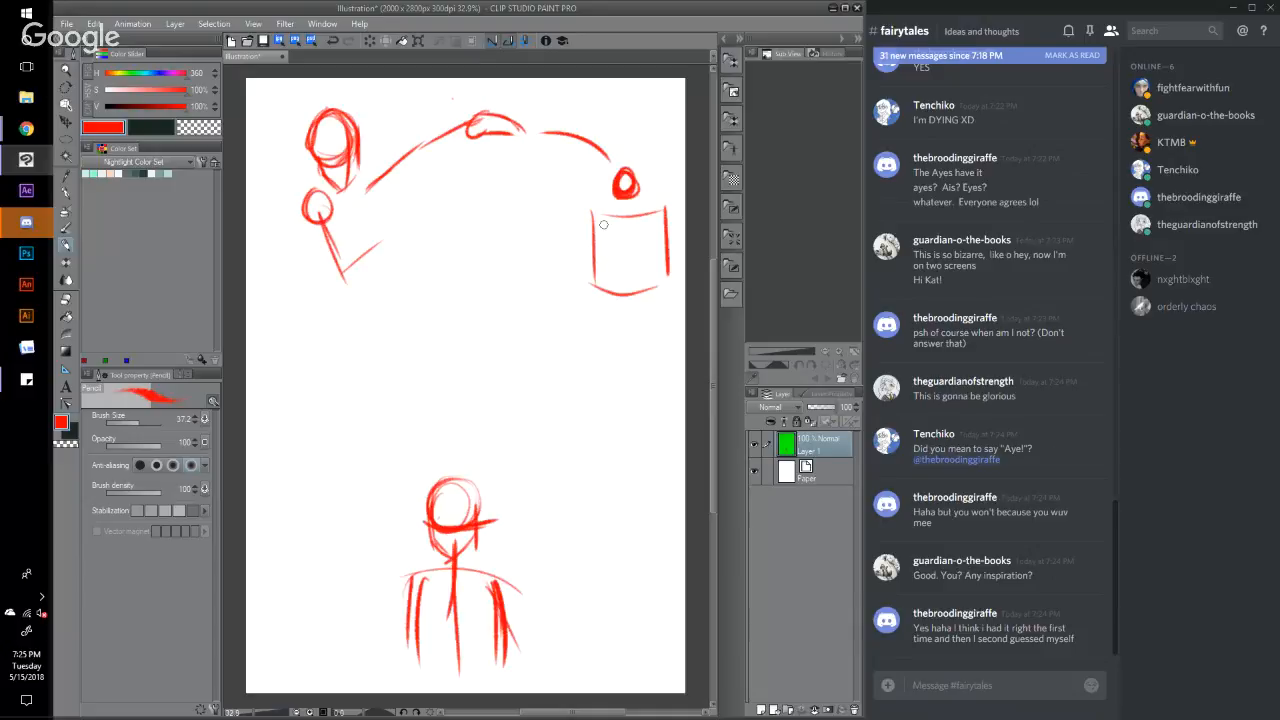
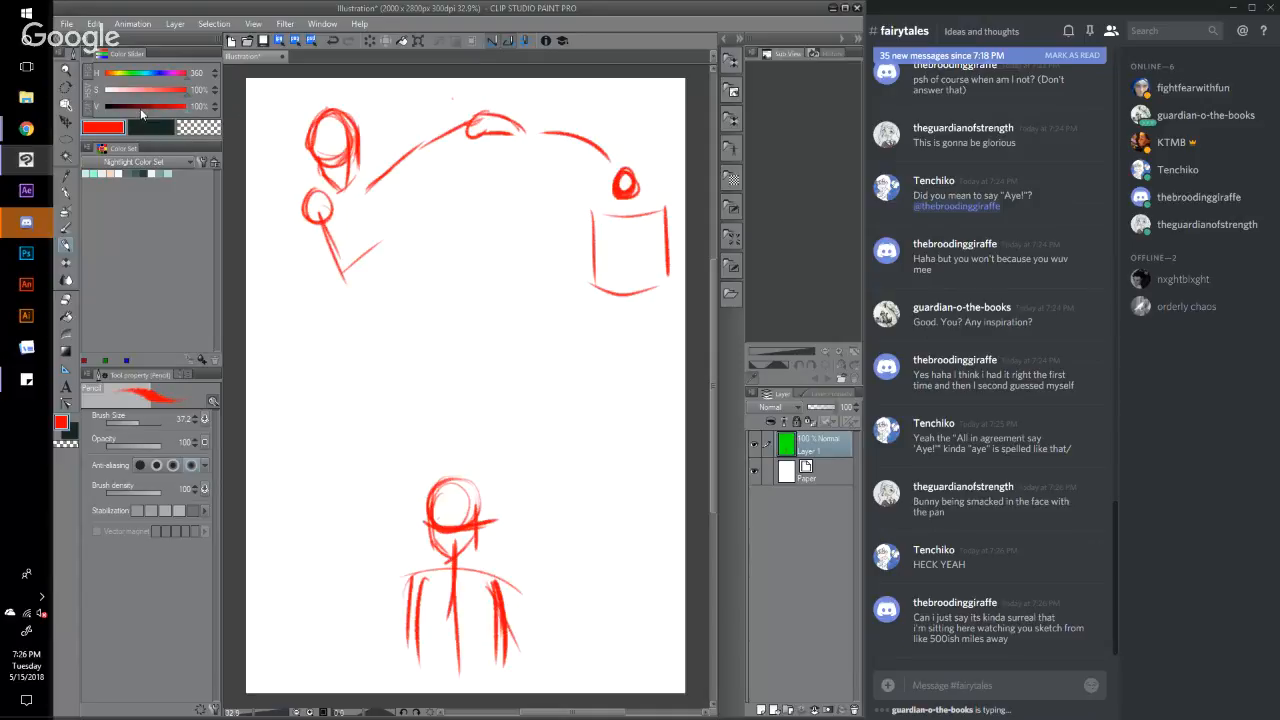
Step: Save the sketch as "comic funny loll" in Clip Studio format in the CLIP STUDIO art folder, and close it
{"action": "left_click", "coordinate": [66, 23]}
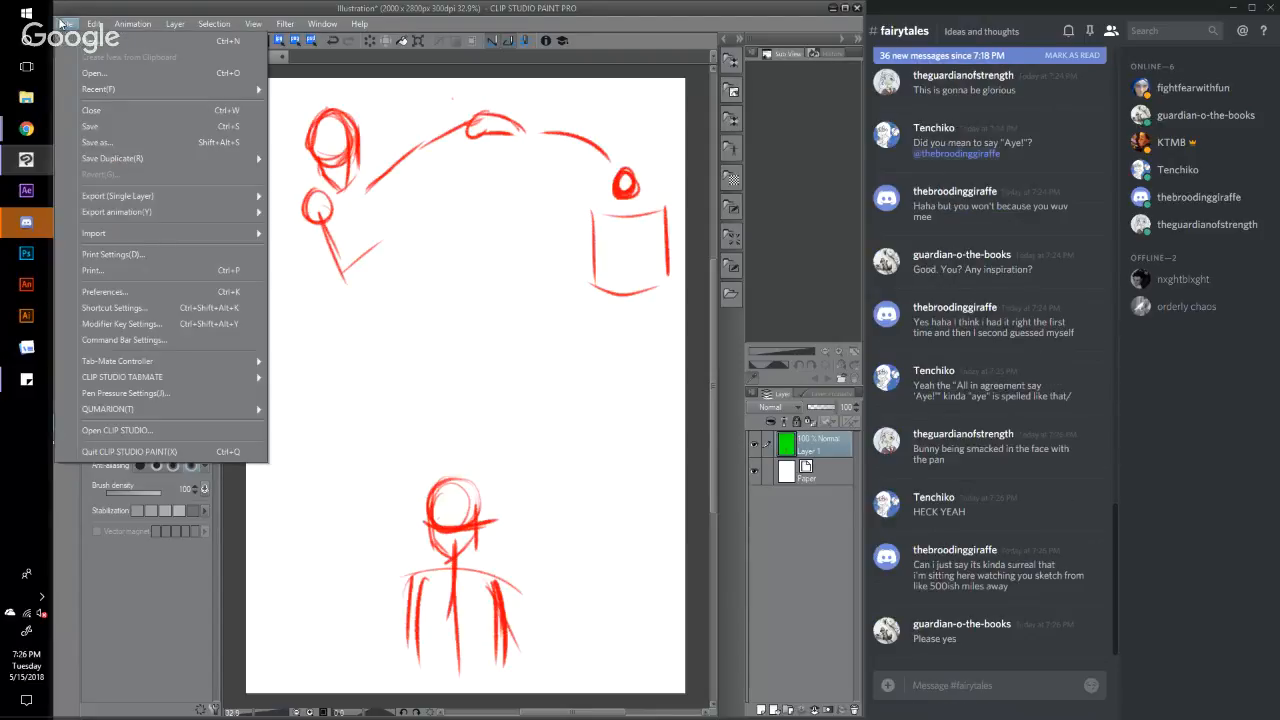
{"action": "left_click", "coordinate": [100, 127]}
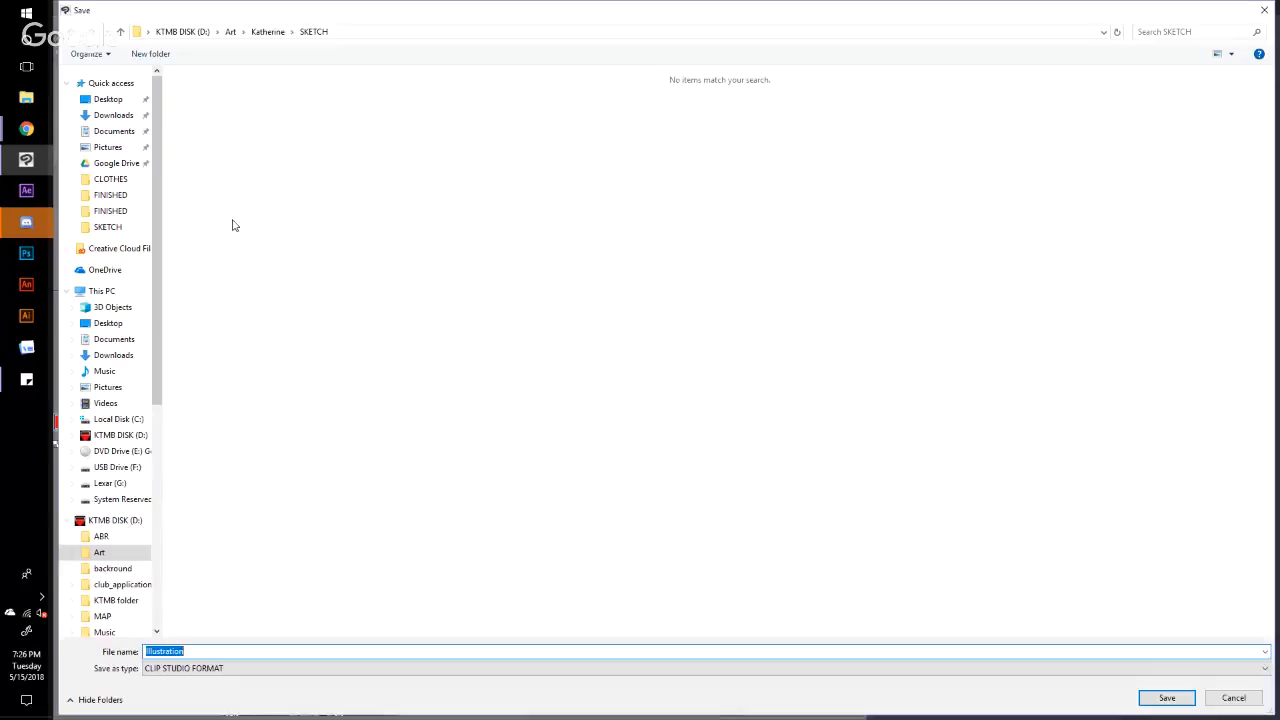
{"action": "left_click", "coordinate": [265, 33]}
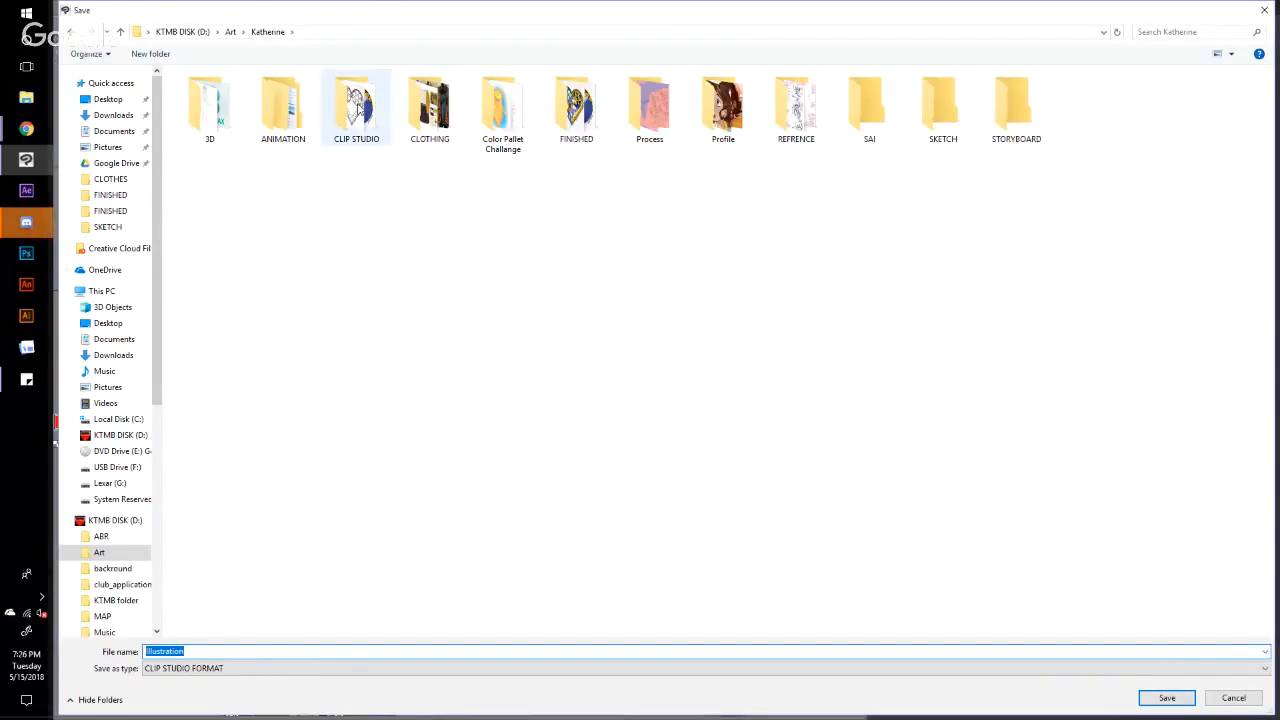
{"action": "double_click", "coordinate": [356, 105]}
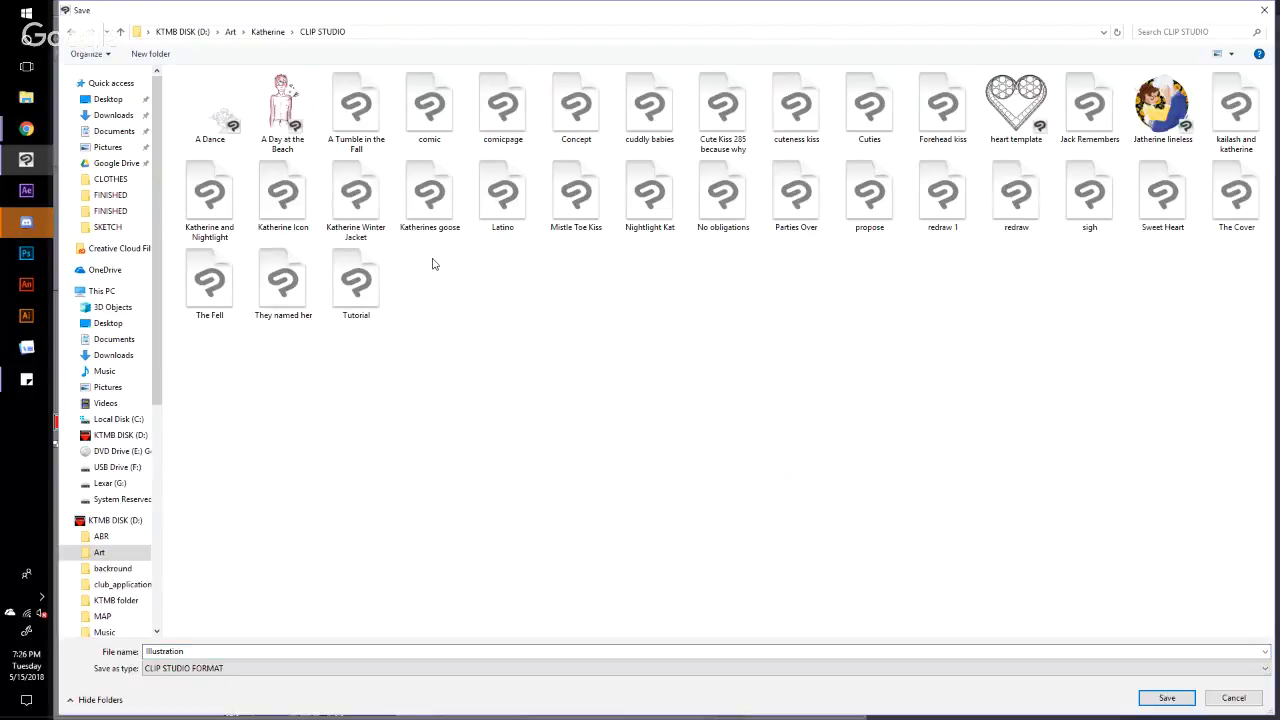
{"action": "left_click", "coordinate": [200, 651]}
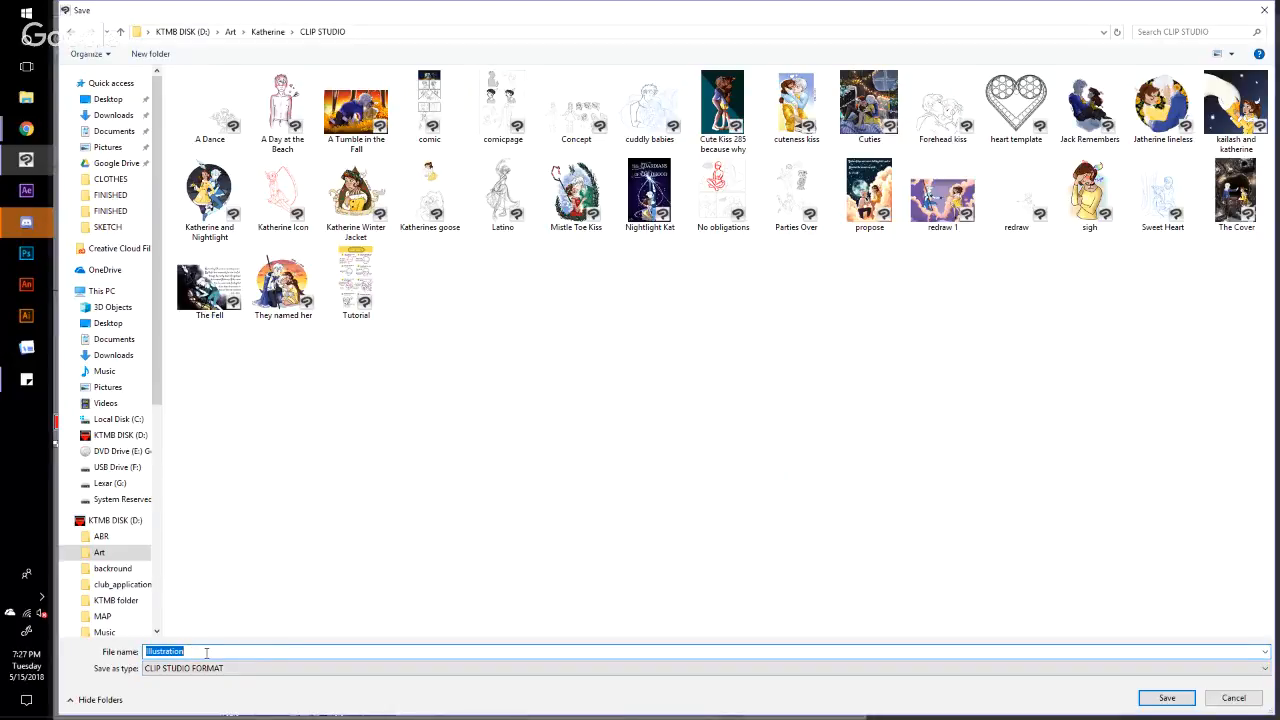
{"action": "type", "text": "comic funny loll"}
{"action": "left_click", "coordinate": [1167, 698]}
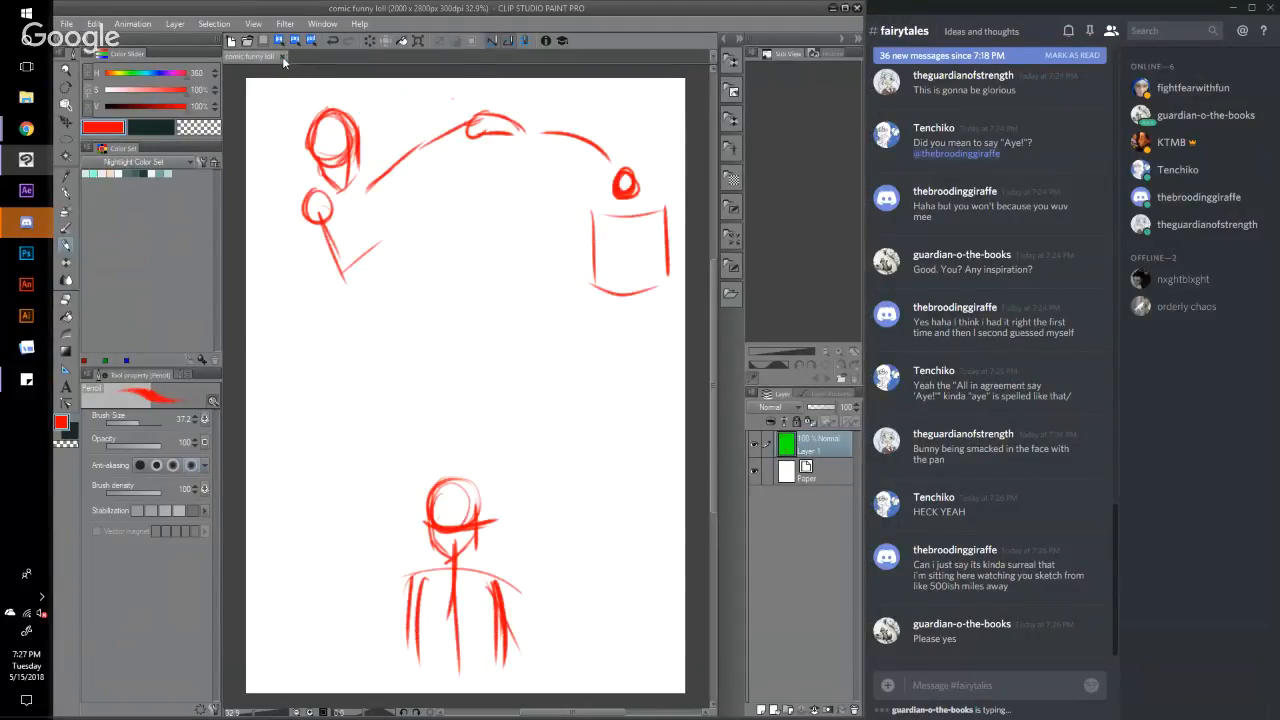
{"action": "left_click", "coordinate": [283, 57]}
Step: Open the drawing "Forehead kiss" from the CLIP STUDIO art folder
{"action": "left_click", "coordinate": [66, 23]}
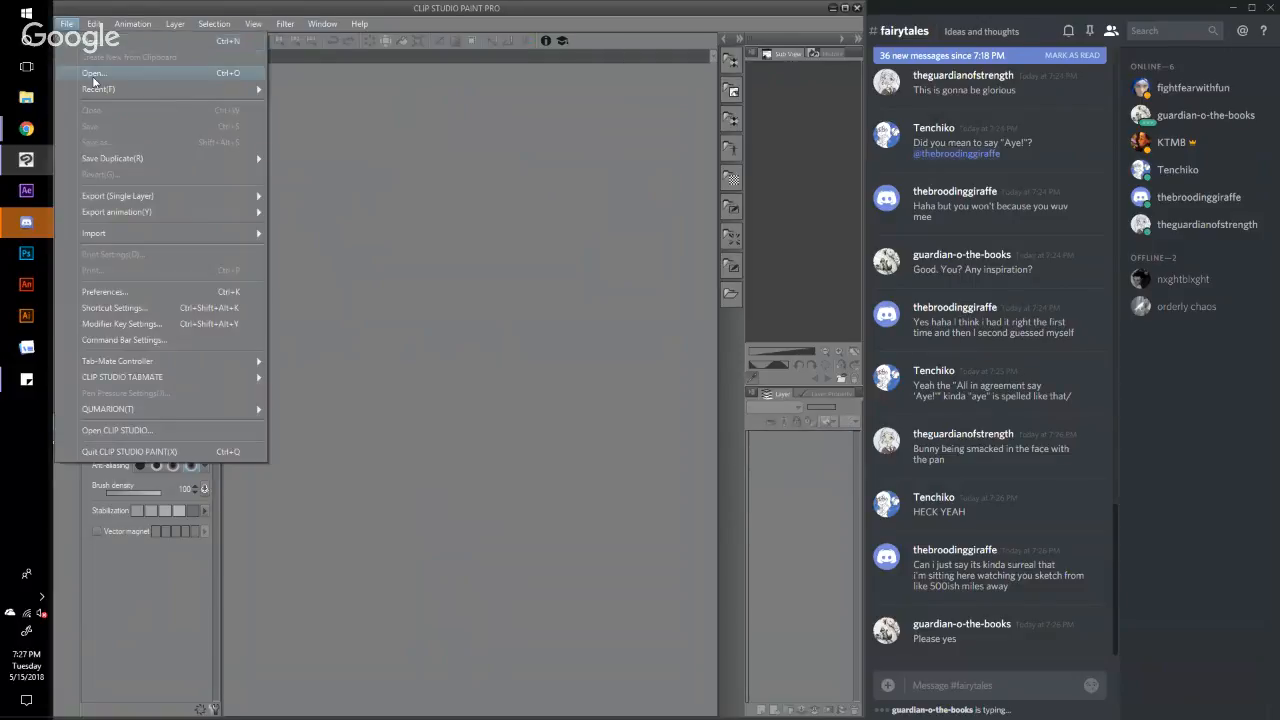
{"action": "left_click", "coordinate": [93, 75]}
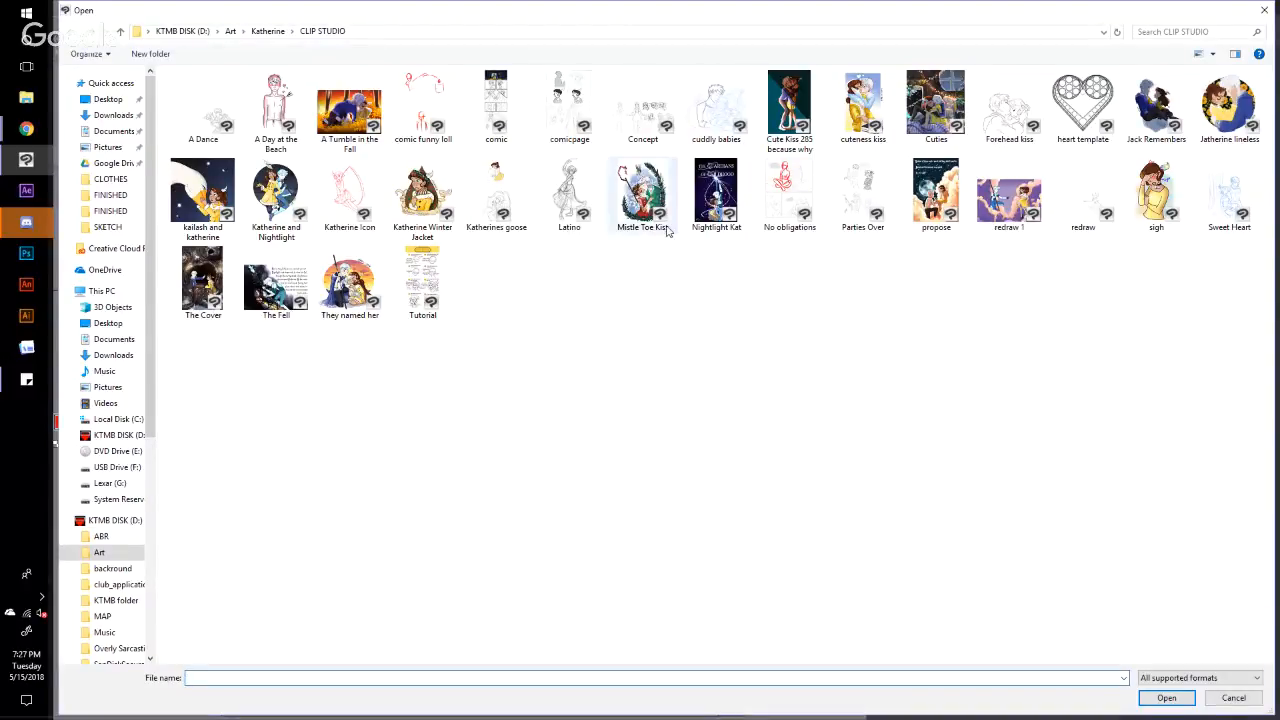
{"action": "left_click", "coordinate": [694, 144]}
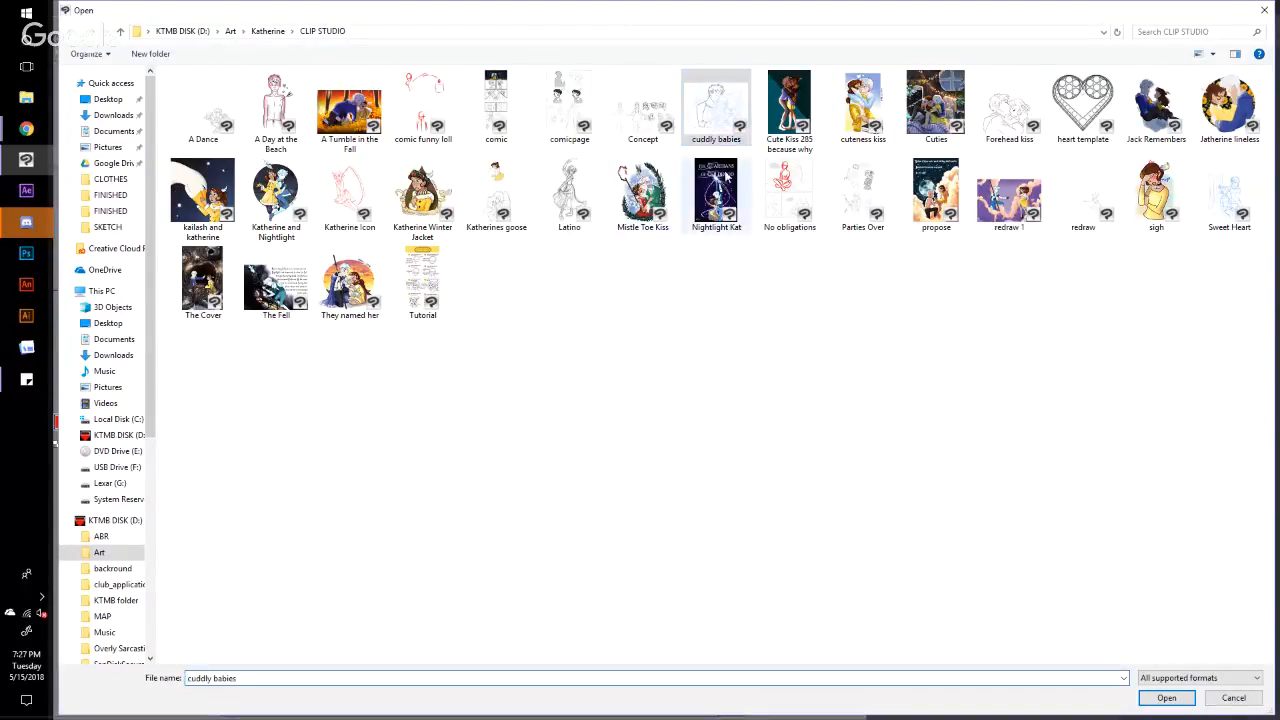
{"action": "left_click", "coordinate": [1000, 118]}
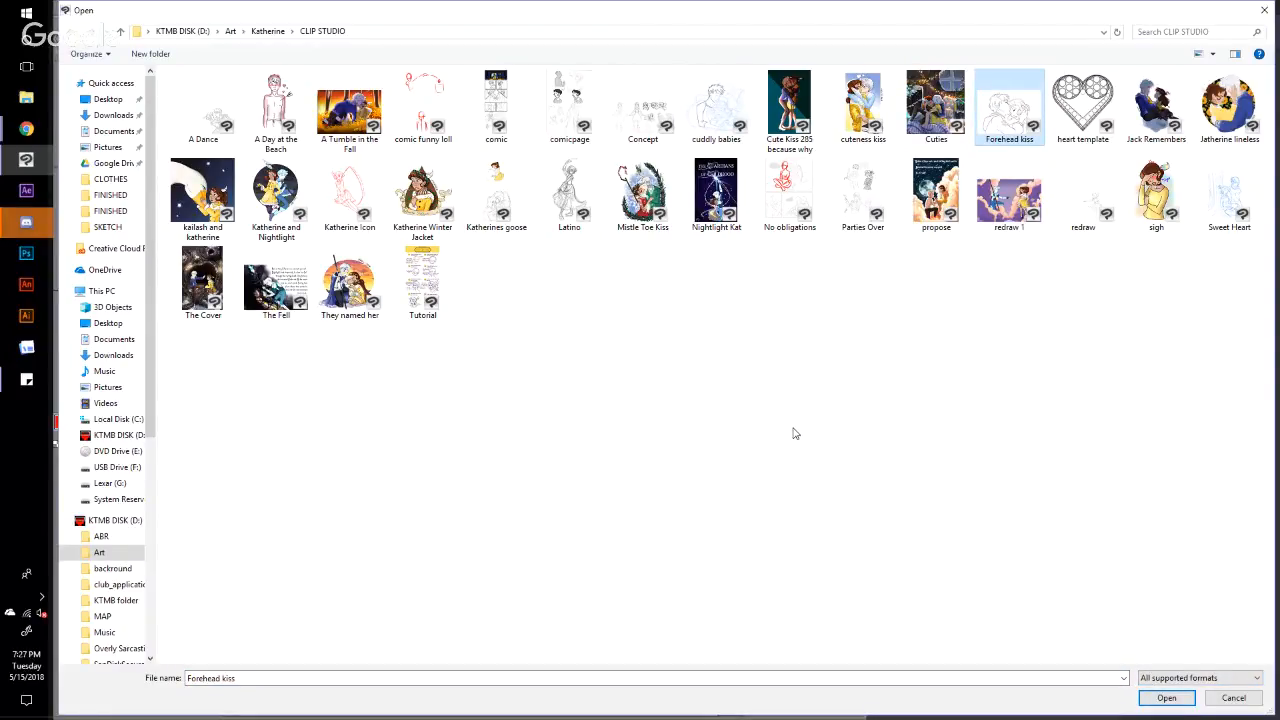
{"action": "left_click", "coordinate": [27, 190]}
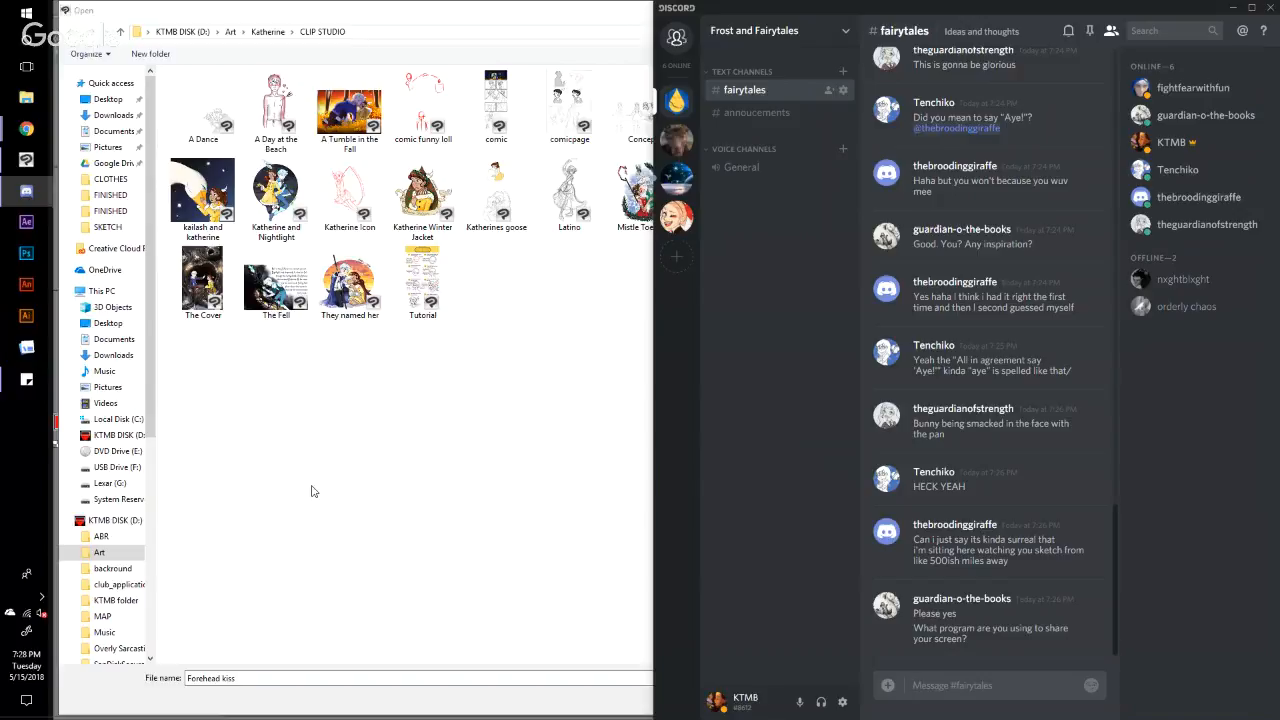
{"action": "left_click", "coordinate": [560, 382]}
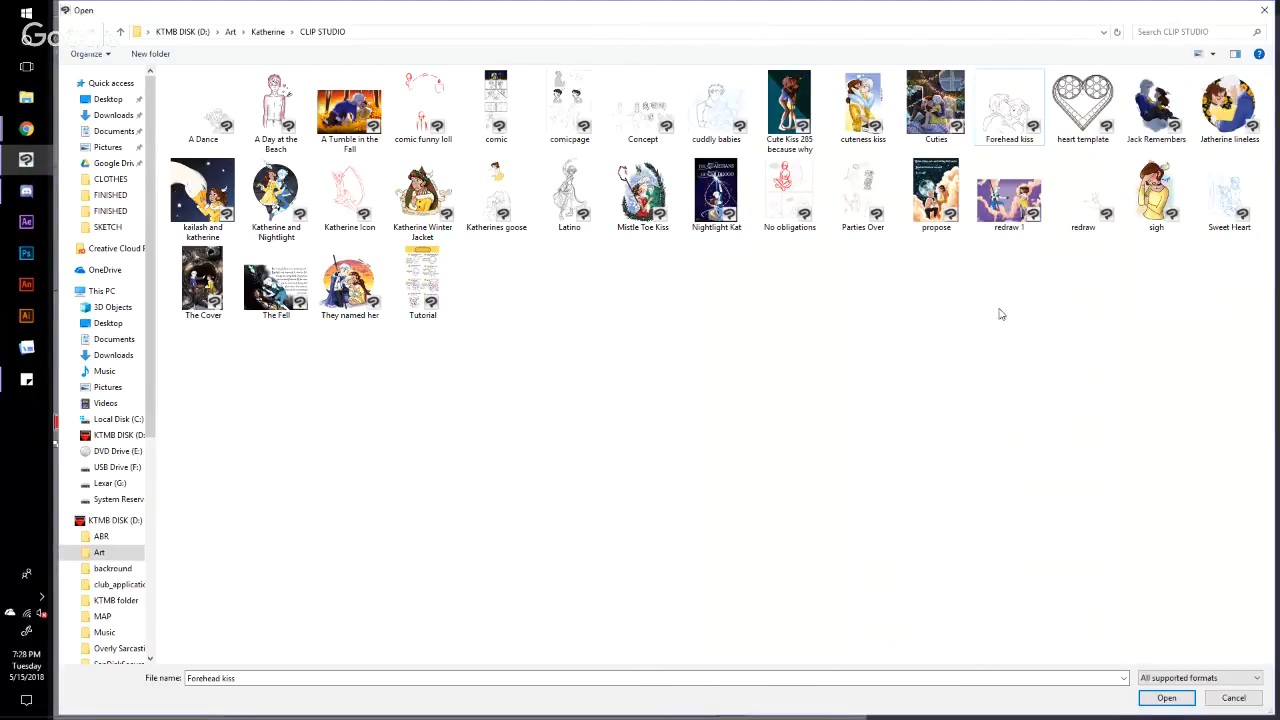
{"action": "left_click", "coordinate": [998, 112]}
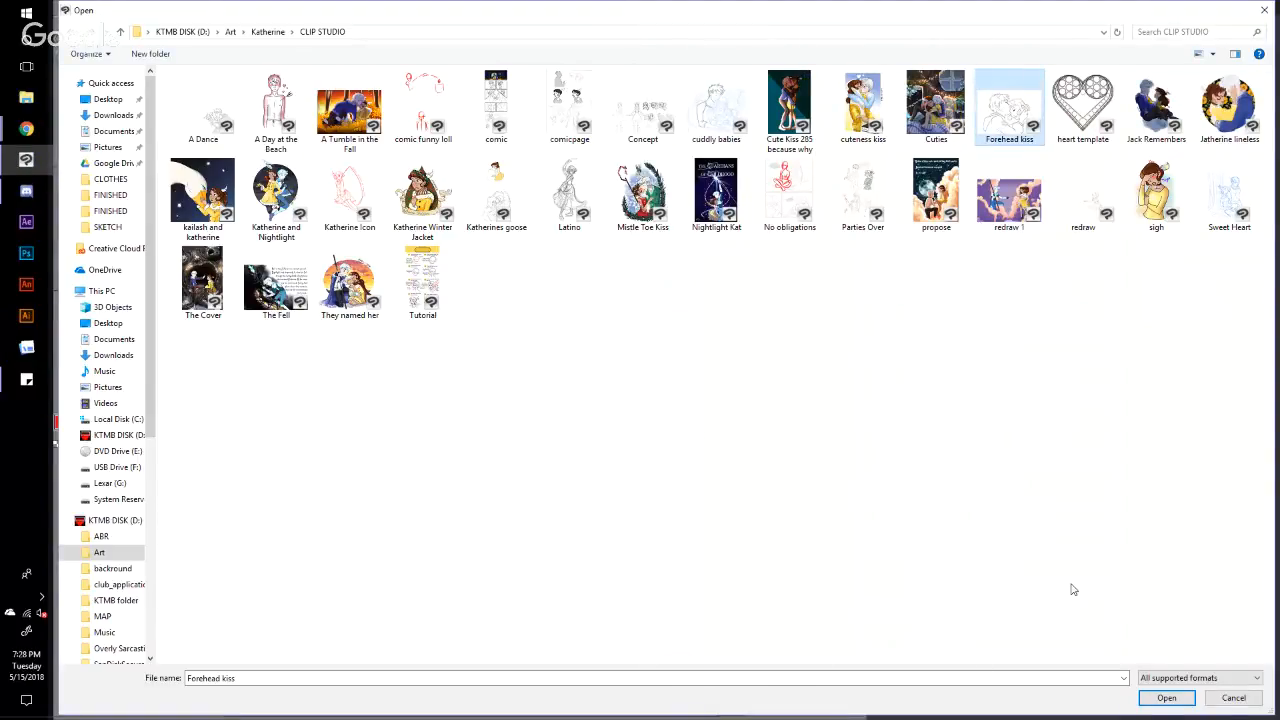
{"action": "left_click", "coordinate": [1164, 699]}
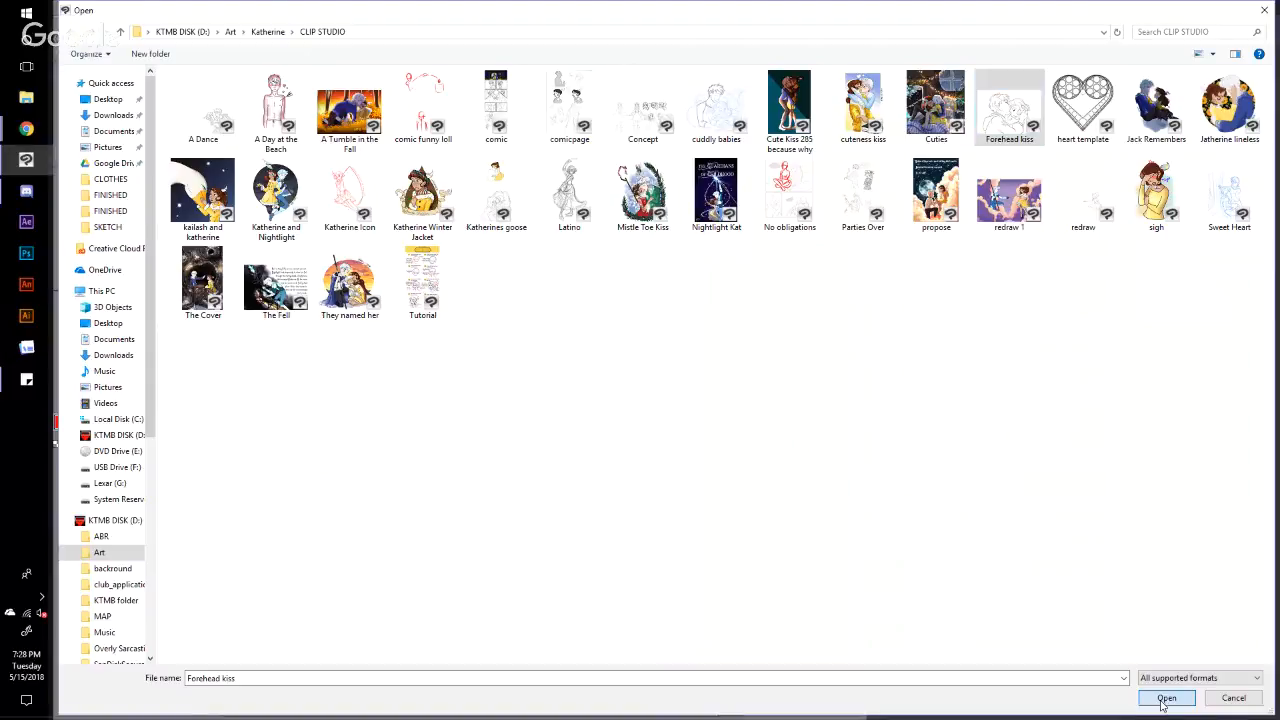
{"action": "left_click", "coordinate": [1165, 698]}
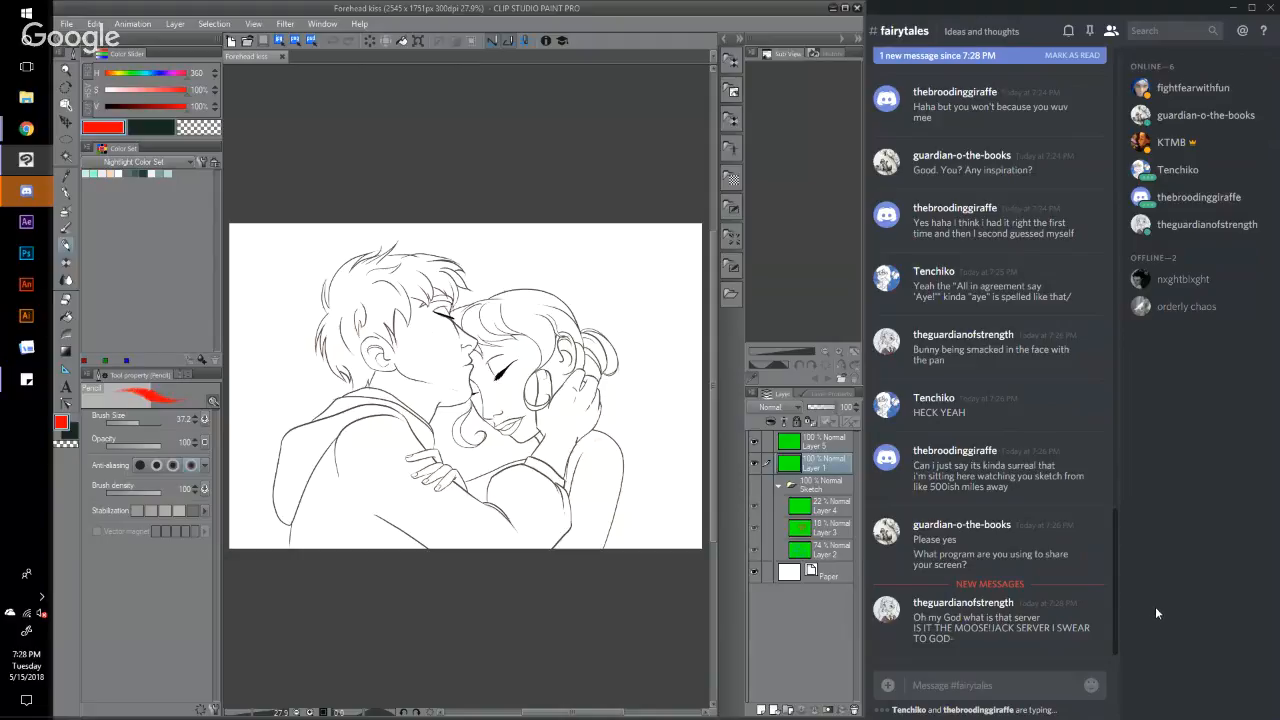
Step: Switch to Discord, view the general channel of the Hell (TM) server, and return to the Frost and Fairytales server
{"action": "left_click", "coordinate": [1171, 436]}
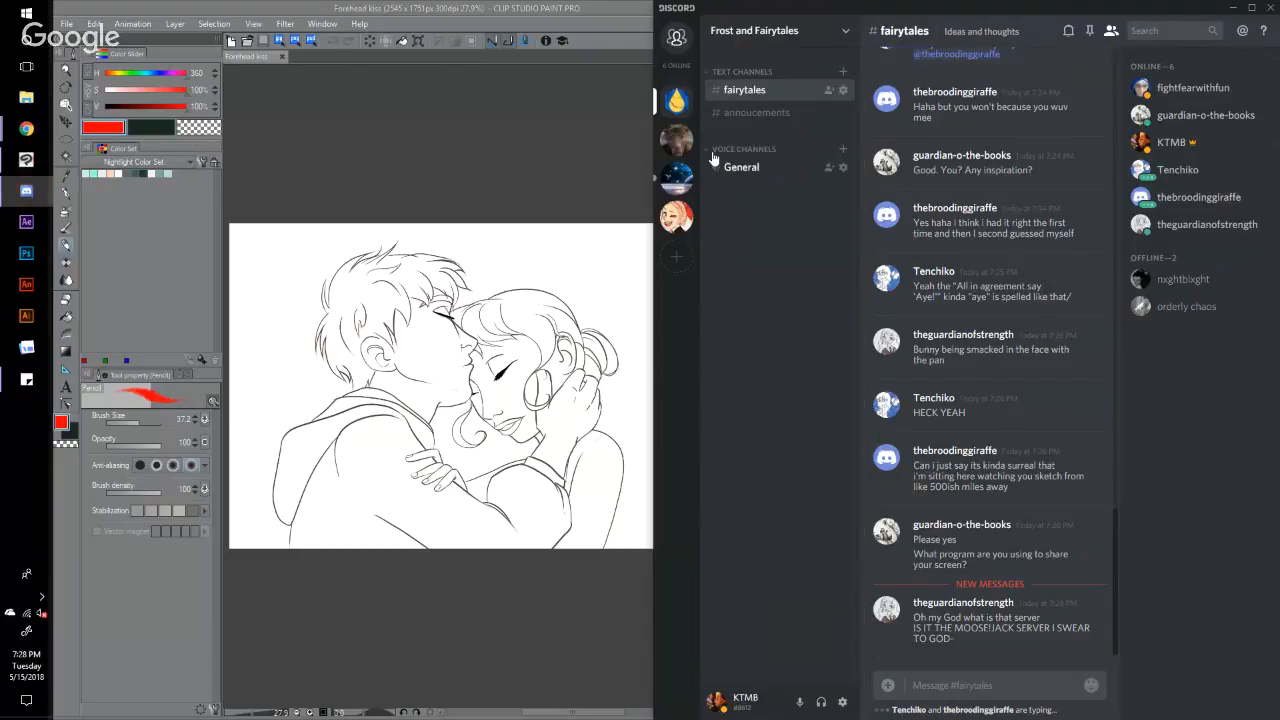
{"action": "left_click", "coordinate": [676, 138]}
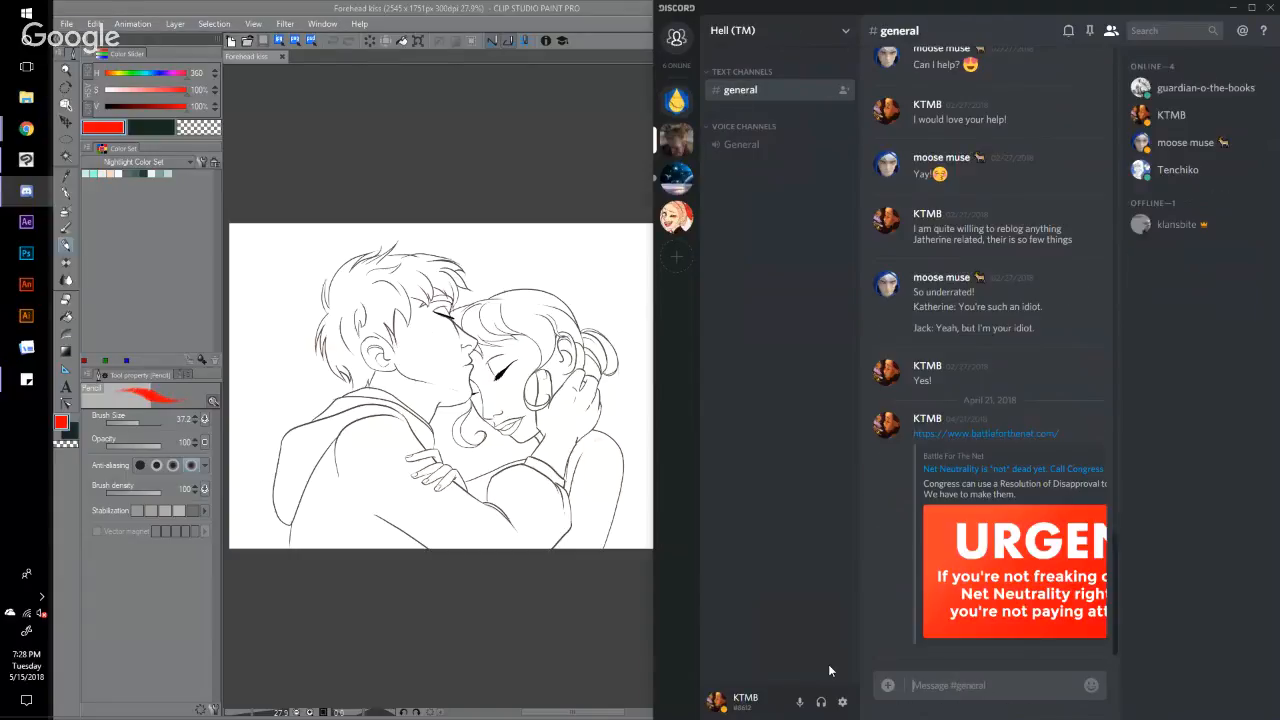
{"action": "left_click", "coordinate": [676, 100]}
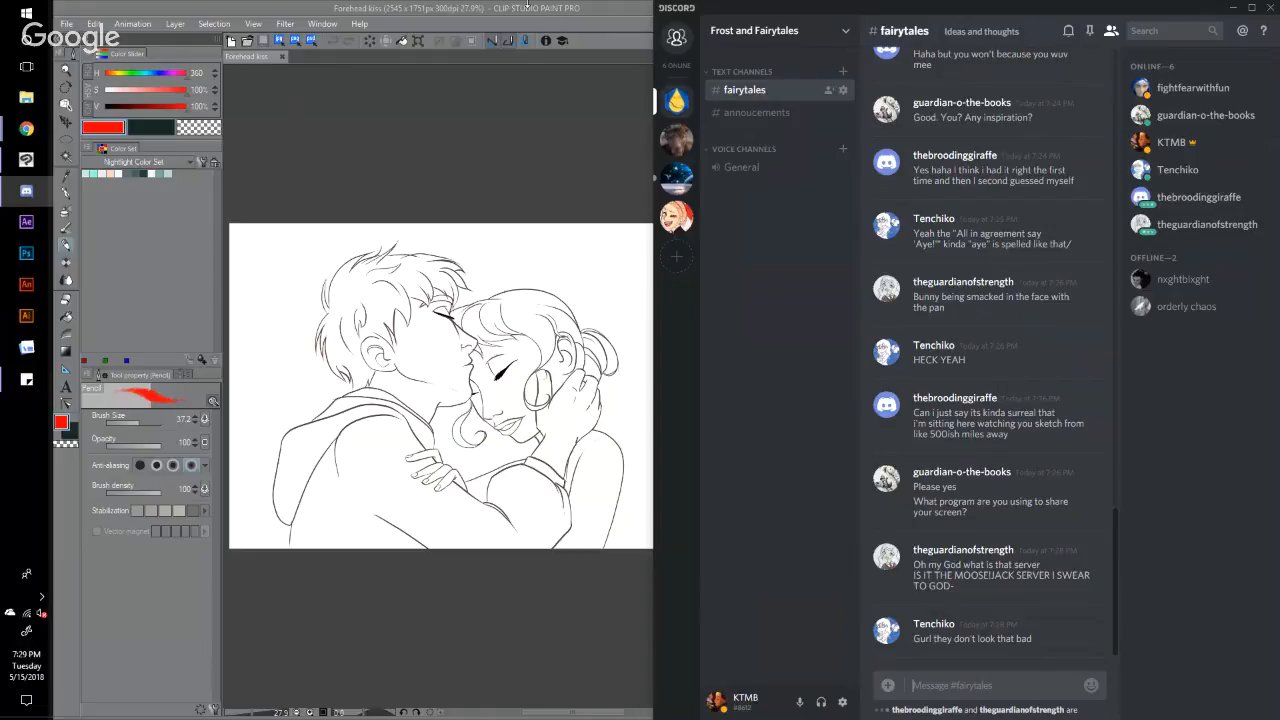
Step: Bring the Clip Studio Paint window back in front beside the Discord chat and stretch it down to full screen height
{"action": "left_click", "coordinate": [528, 7]}
{"action": "double_click", "coordinate": [532, 7]}
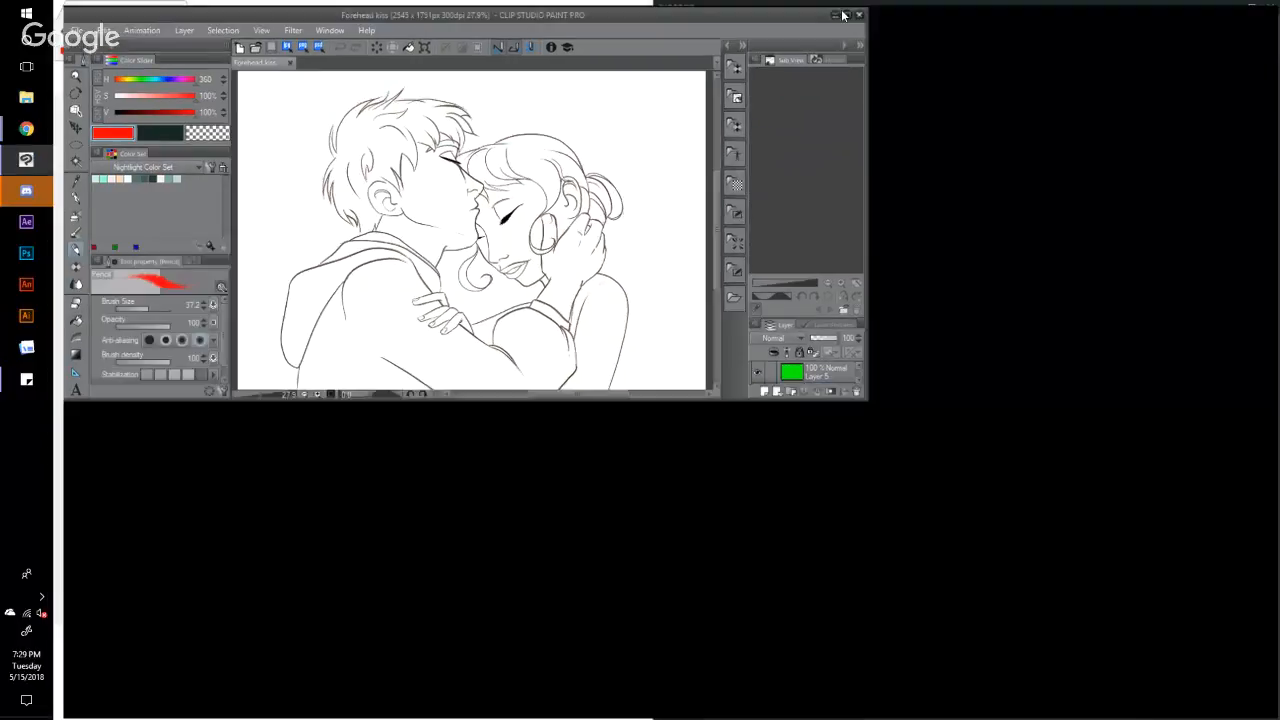
{"action": "left_click", "coordinate": [1263, 9]}
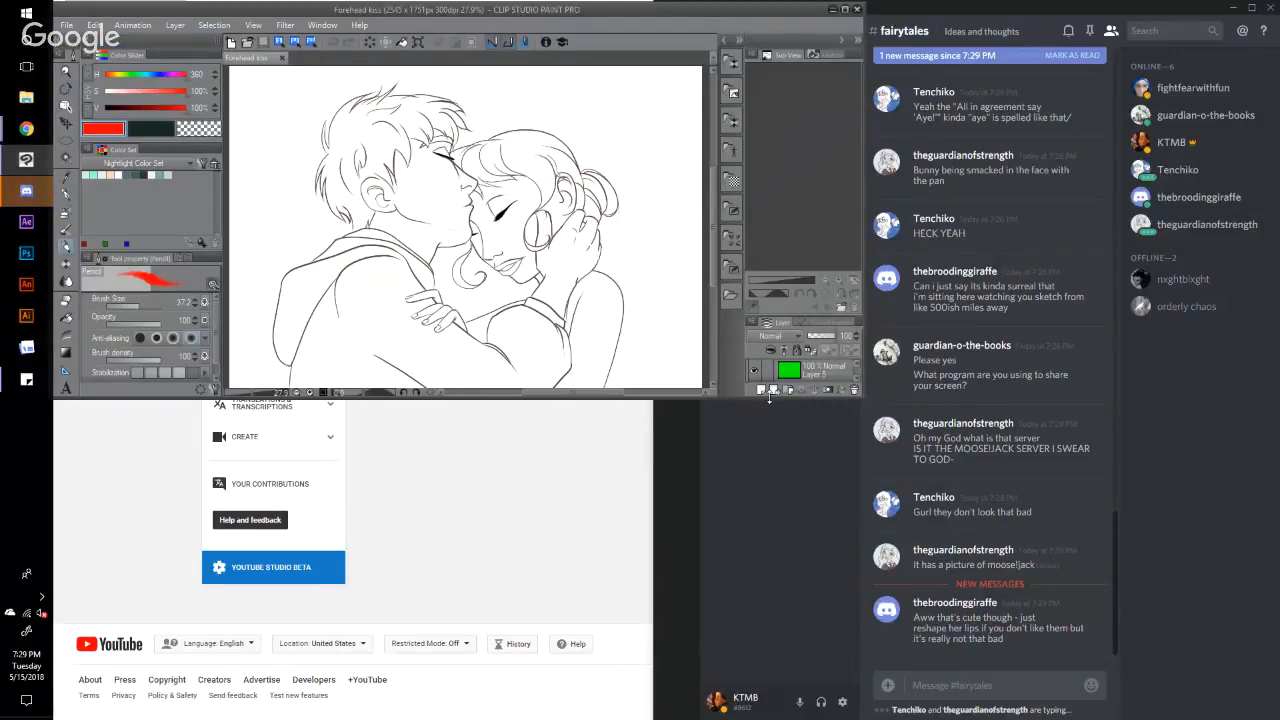
{"action": "left_click_drag", "start_coordinate": [770, 397], "coordinate": [770, 716]}
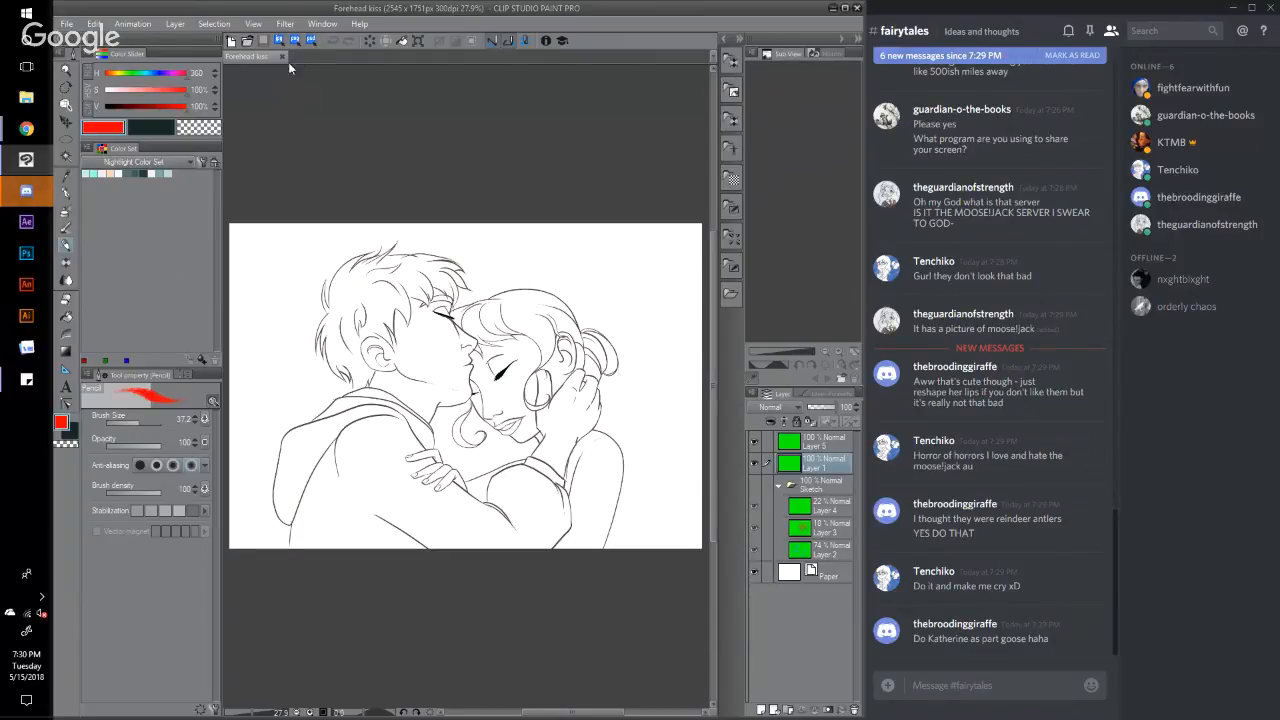
Step: Close the Forehead kiss drawing and create a new 2000 x 2800 px illustration at 300 dpi
{"action": "left_click", "coordinate": [281, 56]}
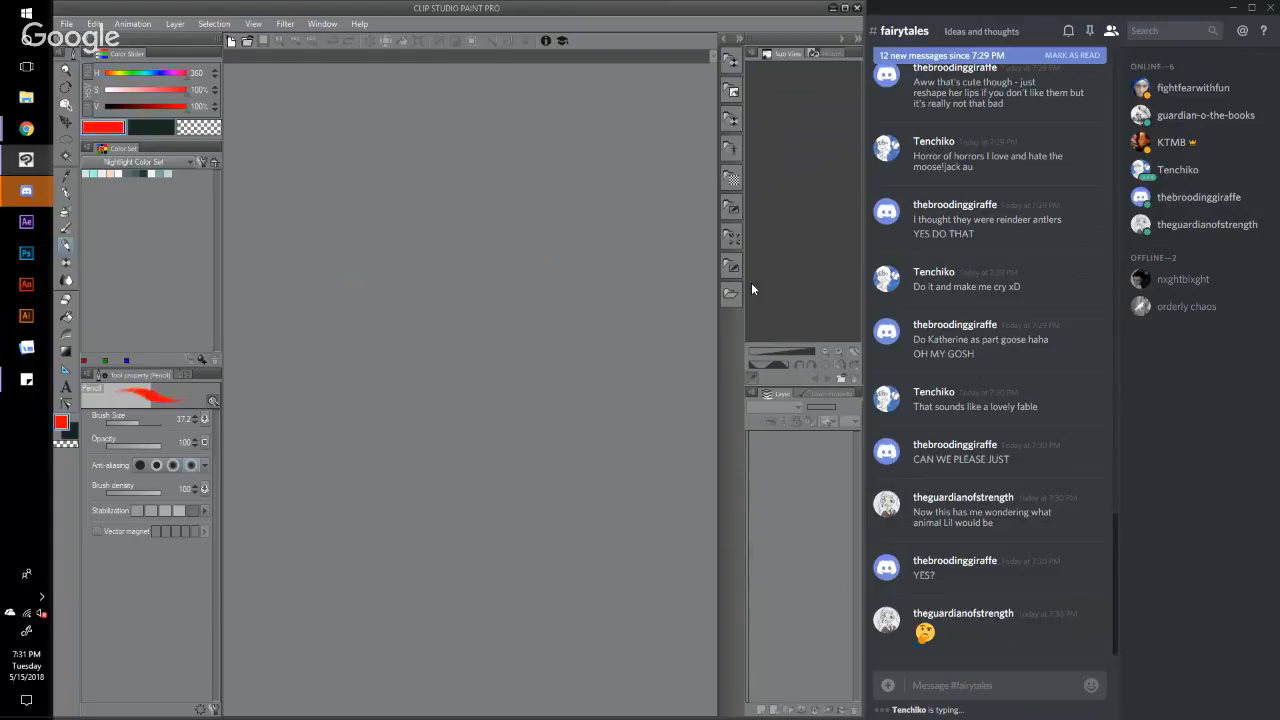
{"action": "left_click", "coordinate": [68, 24]}
{"action": "left_click", "coordinate": [124, 43]}
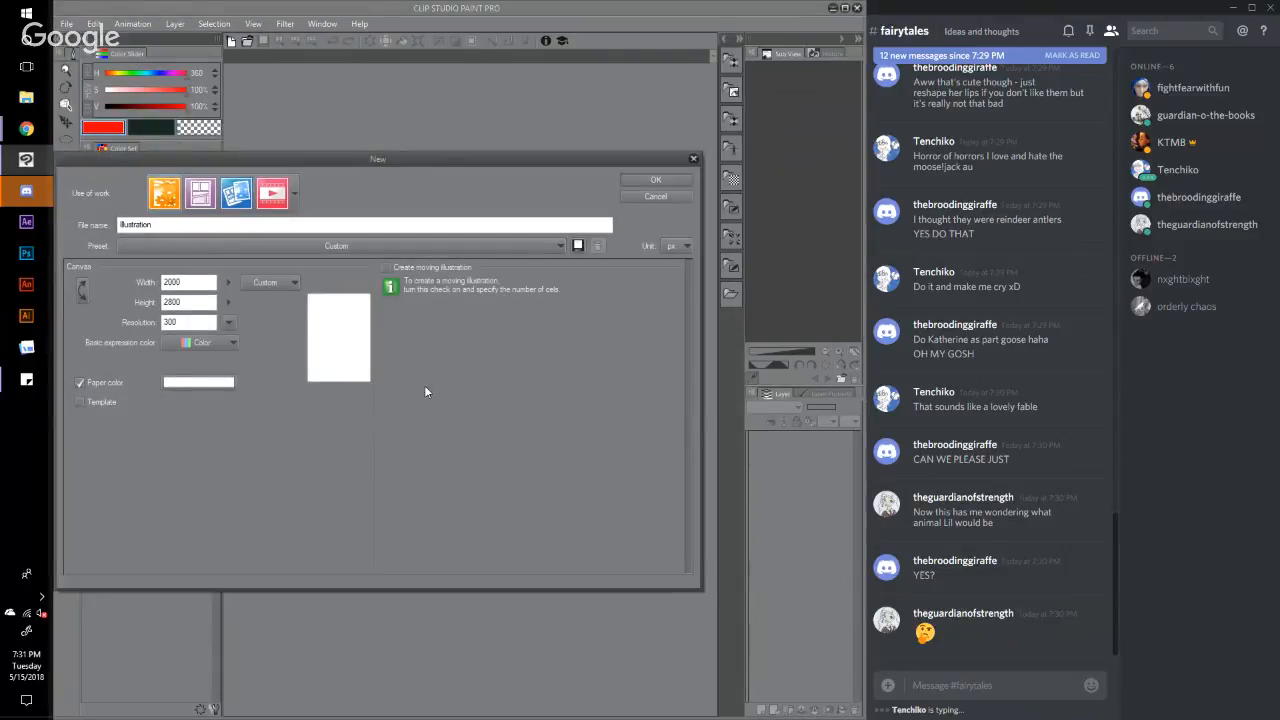
{"action": "left_click", "coordinate": [657, 178]}
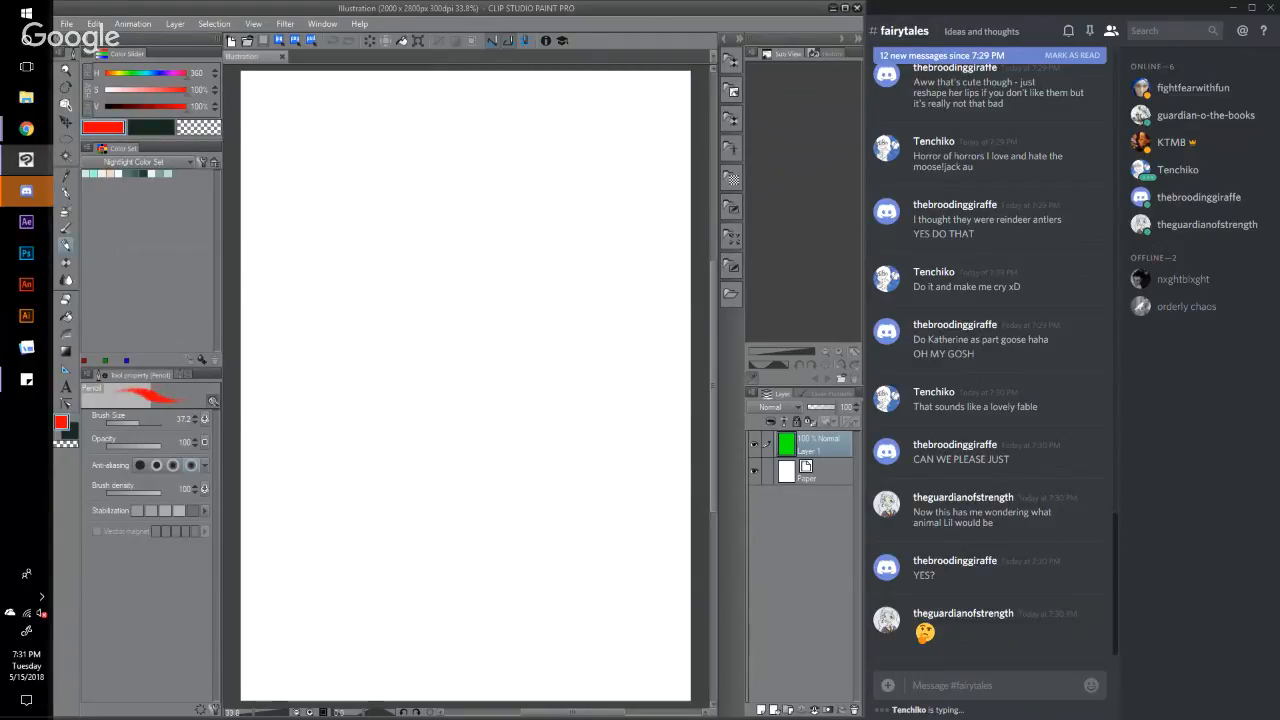
{"action": "mouse_move", "coordinate": [458, 166]}
{"action": "left_mouse_down"}
{"action": "mouse_move", "coordinate": [464, 147]}
{"action": "mouse_move", "coordinate": [488, 152]}
{"action": "mouse_move", "coordinate": [470, 145]}
{"action": "mouse_move", "coordinate": [490, 176]}
{"action": "left_mouse_up"}
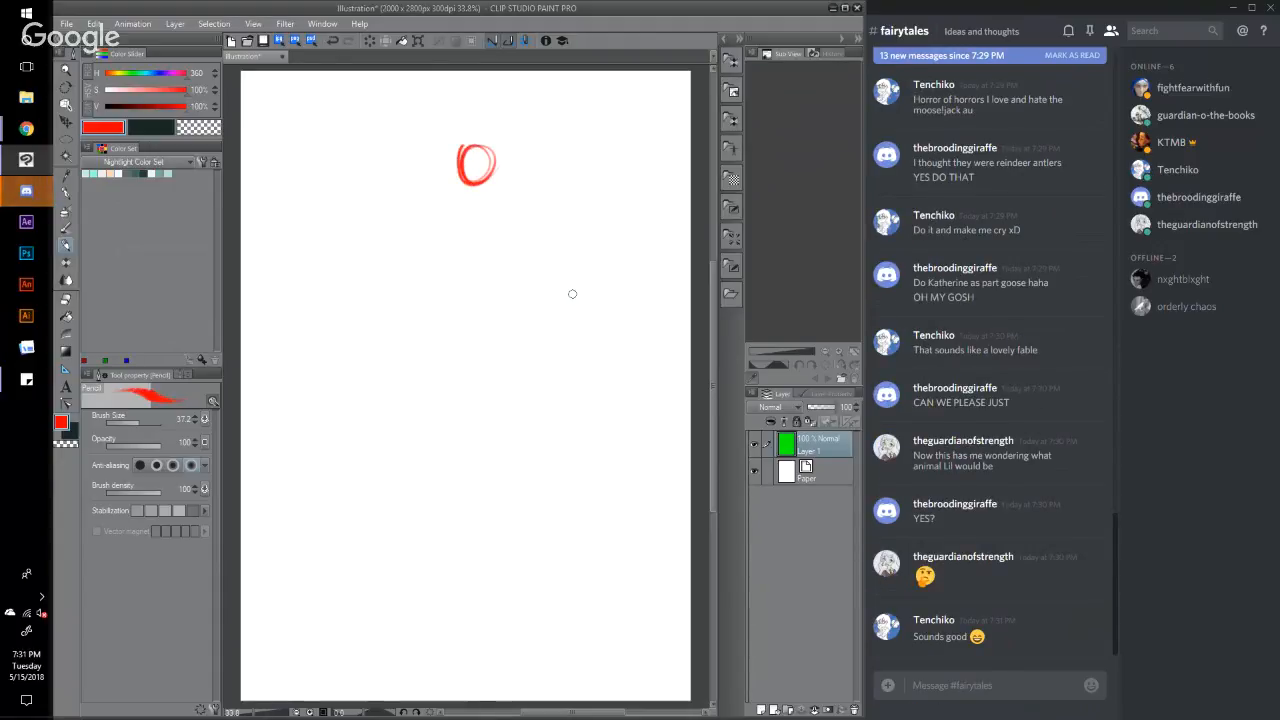
{"action": "key", "text": "ctrl+z"}
{"action": "key", "text": "ctrl+z"}
{"action": "key", "text": "ctrl+z"}
{"action": "key", "text": "ctrl+z"}
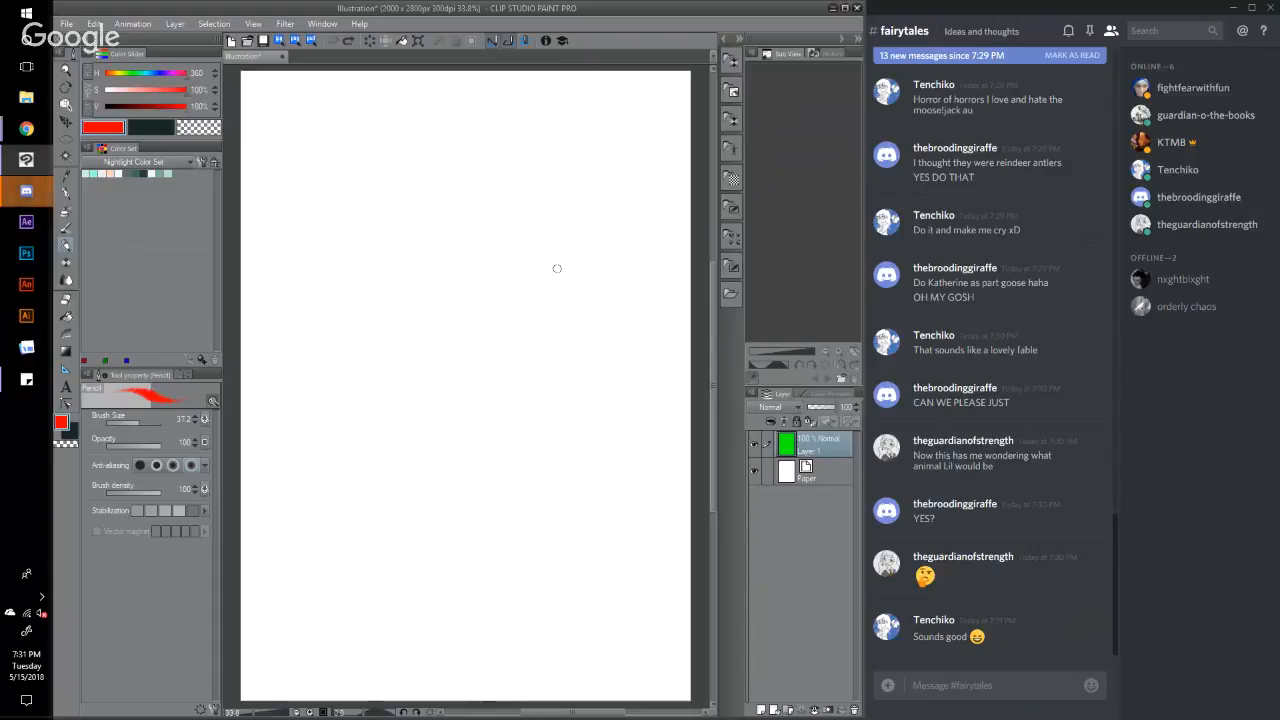
Step: Sketch a head with jaw, face guideline and a small circle beneath the chin, and move the layer toward the page's upper left
{"action": "left_click_drag", "start_coordinate": [540, 270], "coordinate": [534, 292]}
{"action": "left_click_drag", "start_coordinate": [541, 237], "coordinate": [532, 263]}
{"action": "left_click_drag", "start_coordinate": [542, 208], "coordinate": [521, 232]}
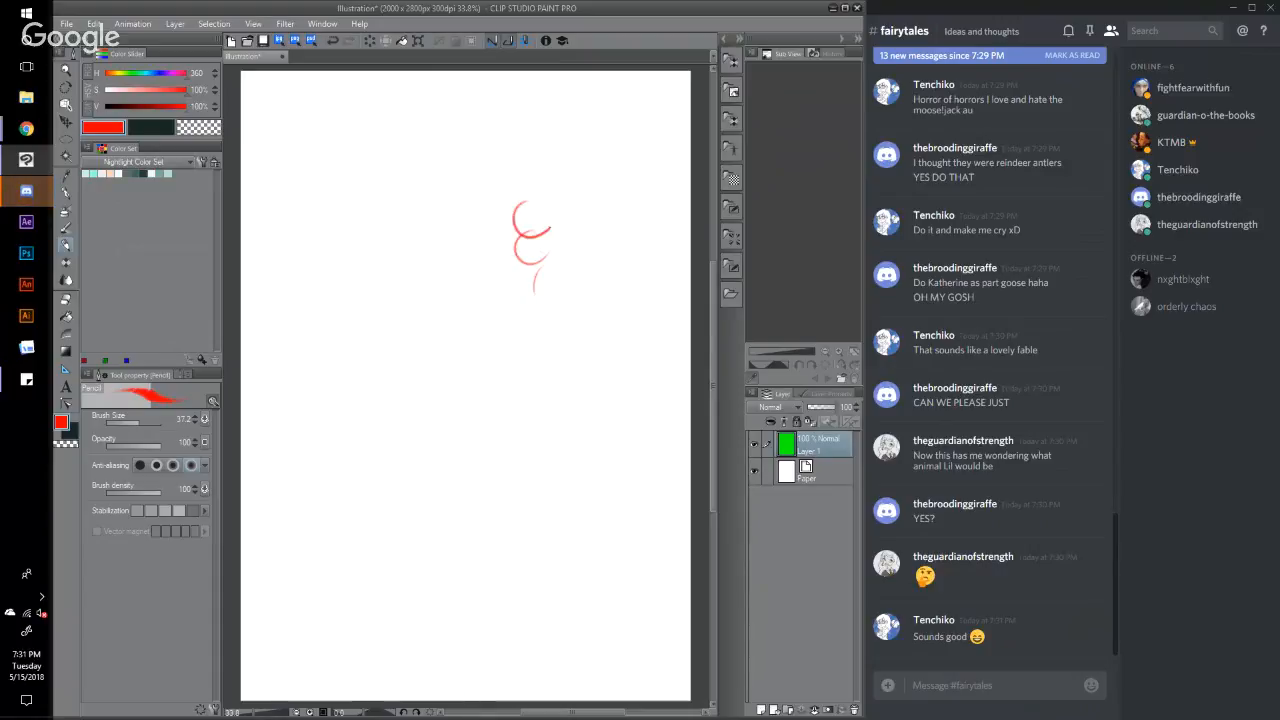
{"action": "mouse_move", "coordinate": [530, 178]}
{"action": "left_mouse_down"}
{"action": "mouse_move", "coordinate": [556, 232]}
{"action": "mouse_move", "coordinate": [510, 240]}
{"action": "mouse_move", "coordinate": [532, 265]}
{"action": "left_mouse_up"}
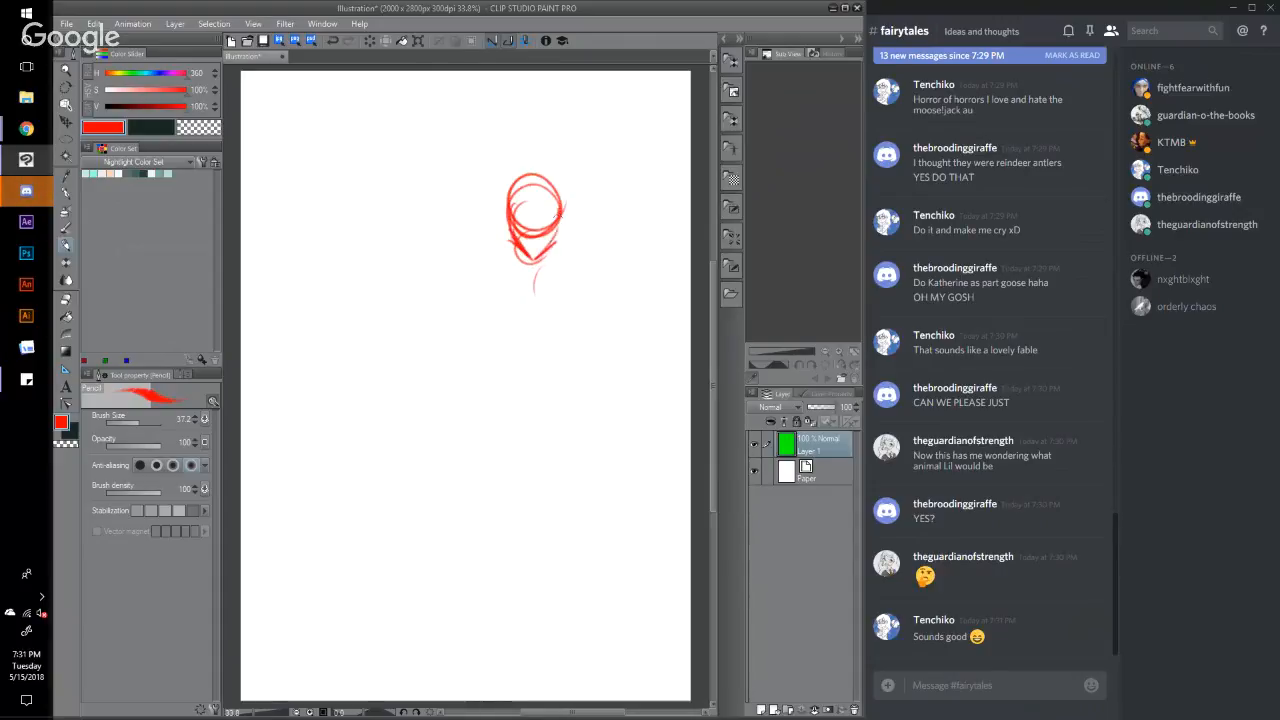
{"action": "left_click_drag", "start_coordinate": [560, 214], "coordinate": [552, 246]}
{"action": "left_click_drag", "start_coordinate": [524, 174], "coordinate": [534, 280]}
{"action": "mouse_move", "coordinate": [567, 217]}
{"action": "left_mouse_down"}
{"action": "mouse_move", "coordinate": [558, 259]}
{"action": "mouse_move", "coordinate": [515, 284]}
{"action": "mouse_move", "coordinate": [538, 298]}
{"action": "mouse_move", "coordinate": [550, 272]}
{"action": "left_mouse_up"}
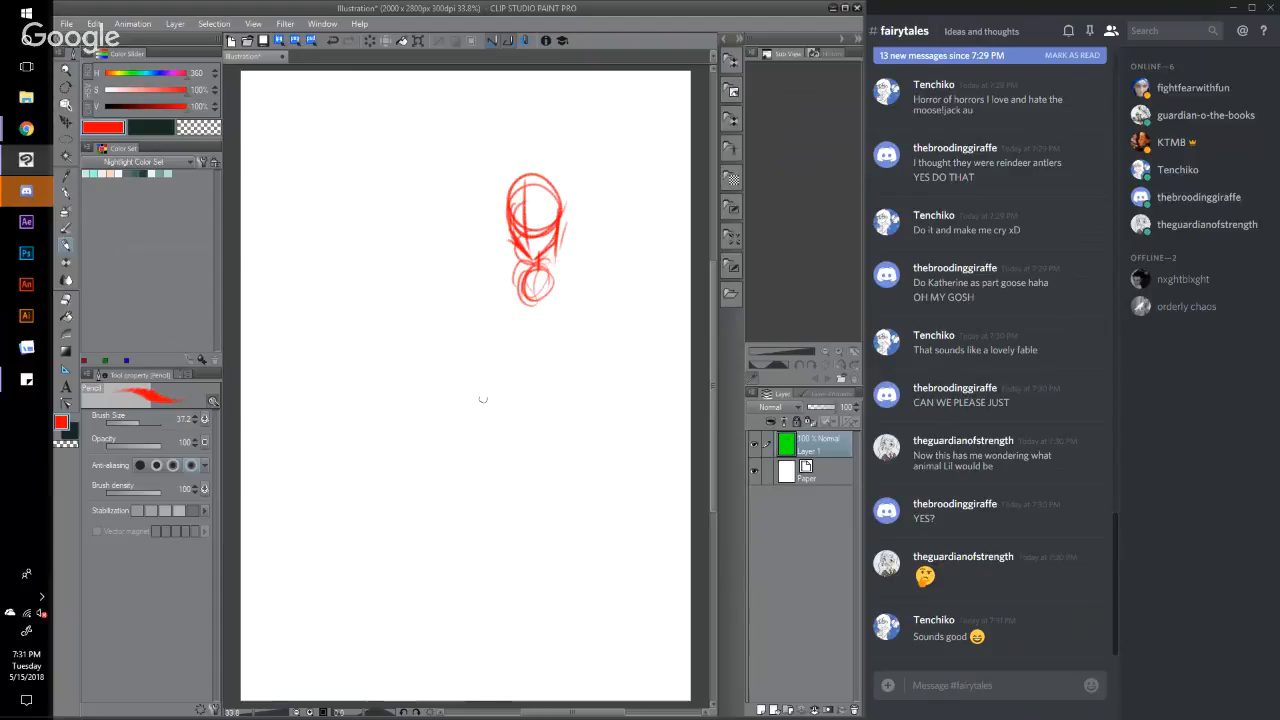
{"action": "left_click", "coordinate": [66, 121]}
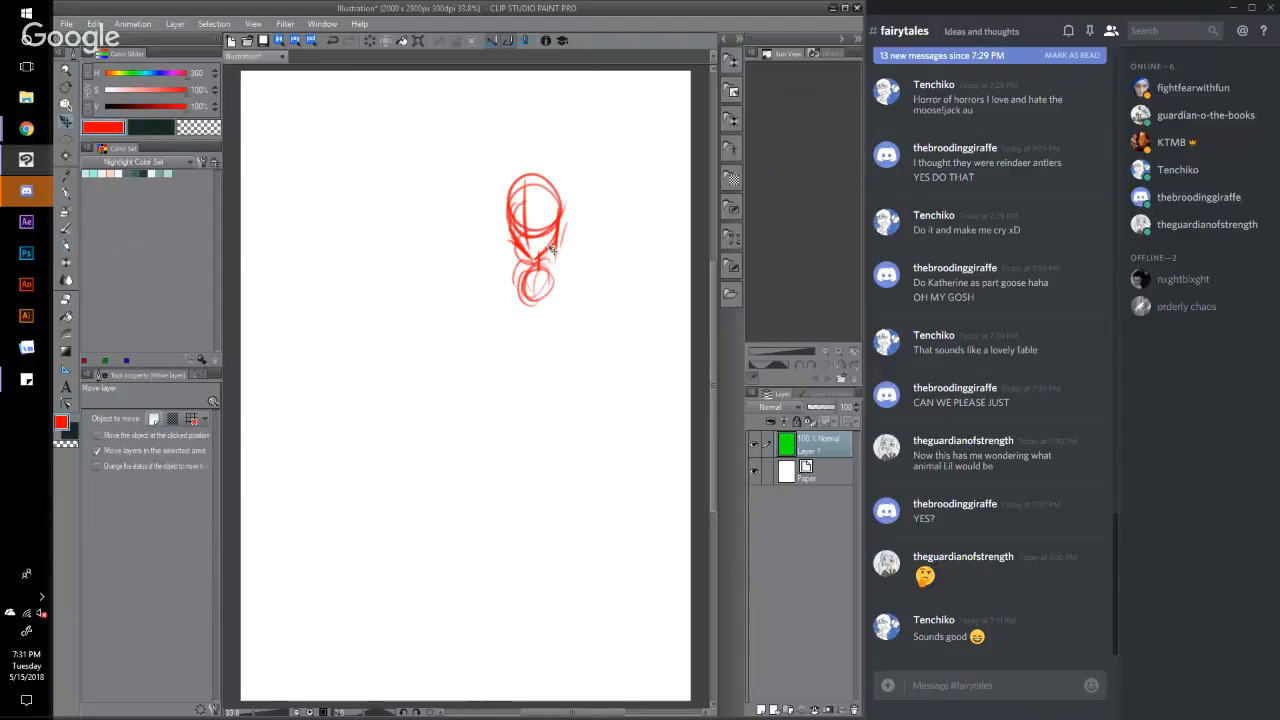
{"action": "mouse_move", "coordinate": [553, 249]}
{"action": "left_mouse_down"}
{"action": "mouse_move", "coordinate": [406, 226]}
{"action": "mouse_move", "coordinate": [420, 242]}
{"action": "left_mouse_up"}
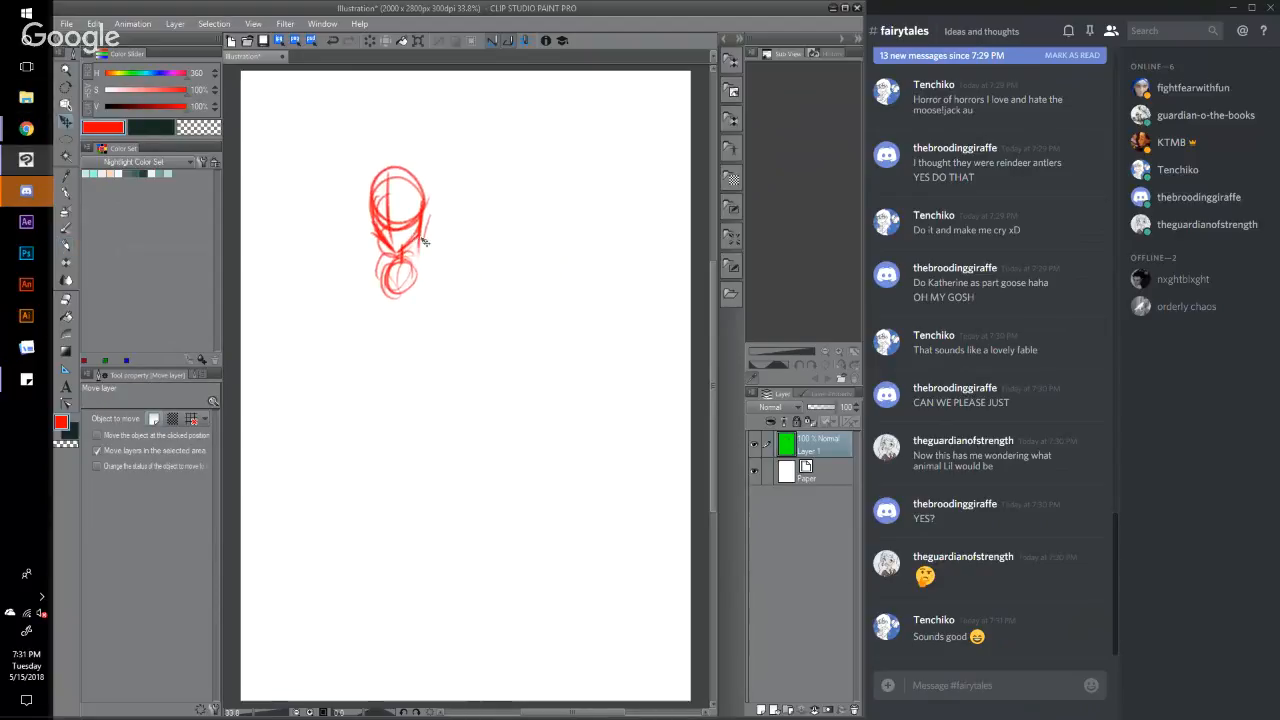
Step: Sketch the figure's neck line, shoulder curve and upper back lines with the Pencil, starting beside the circle under the chin
{"action": "left_click", "coordinate": [66, 246]}
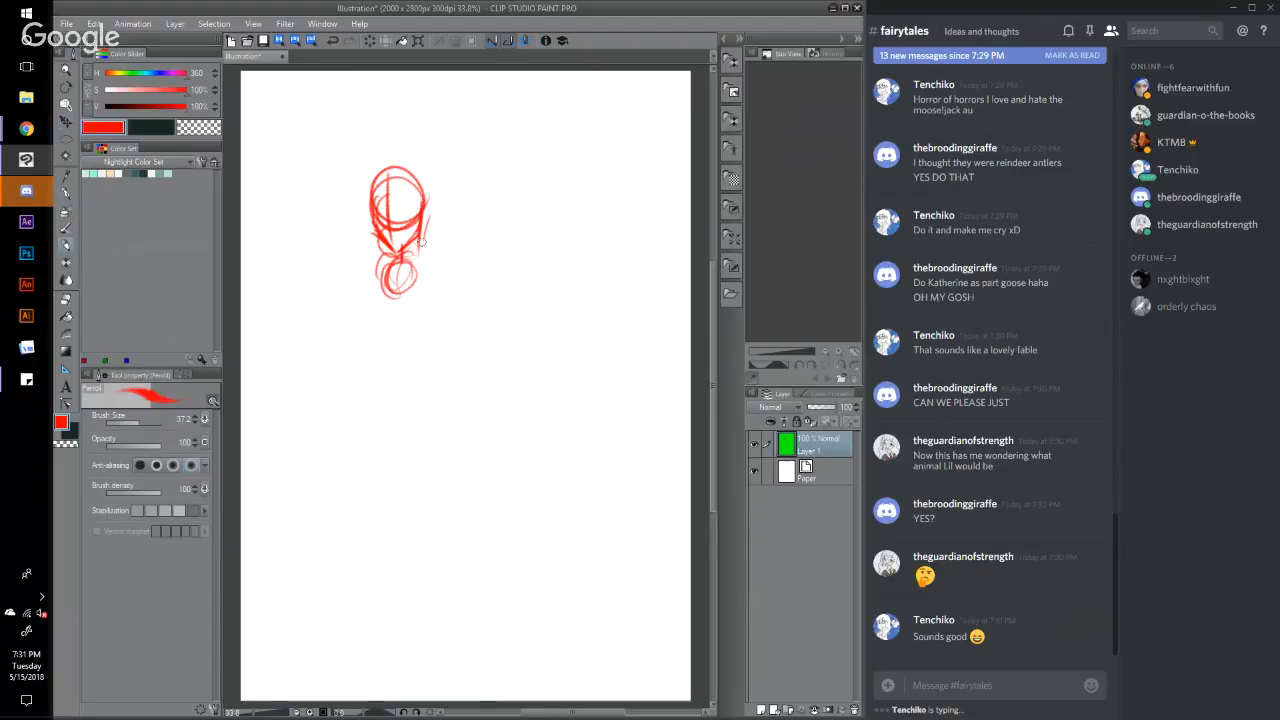
{"action": "left_click_drag", "start_coordinate": [430, 259], "coordinate": [415, 276]}
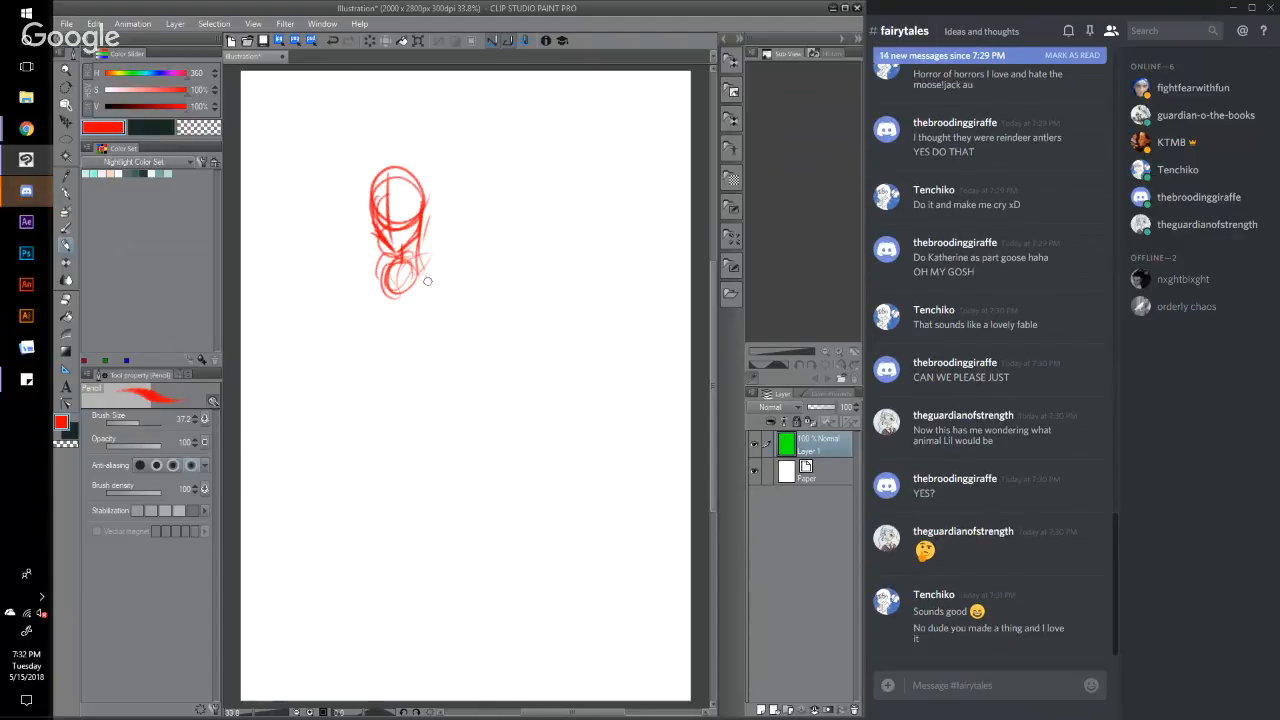
{"action": "mouse_move", "coordinate": [403, 270]}
{"action": "left_mouse_down"}
{"action": "mouse_move", "coordinate": [452, 314]}
{"action": "mouse_move", "coordinate": [409, 252]}
{"action": "mouse_move", "coordinate": [457, 335]}
{"action": "left_mouse_up"}
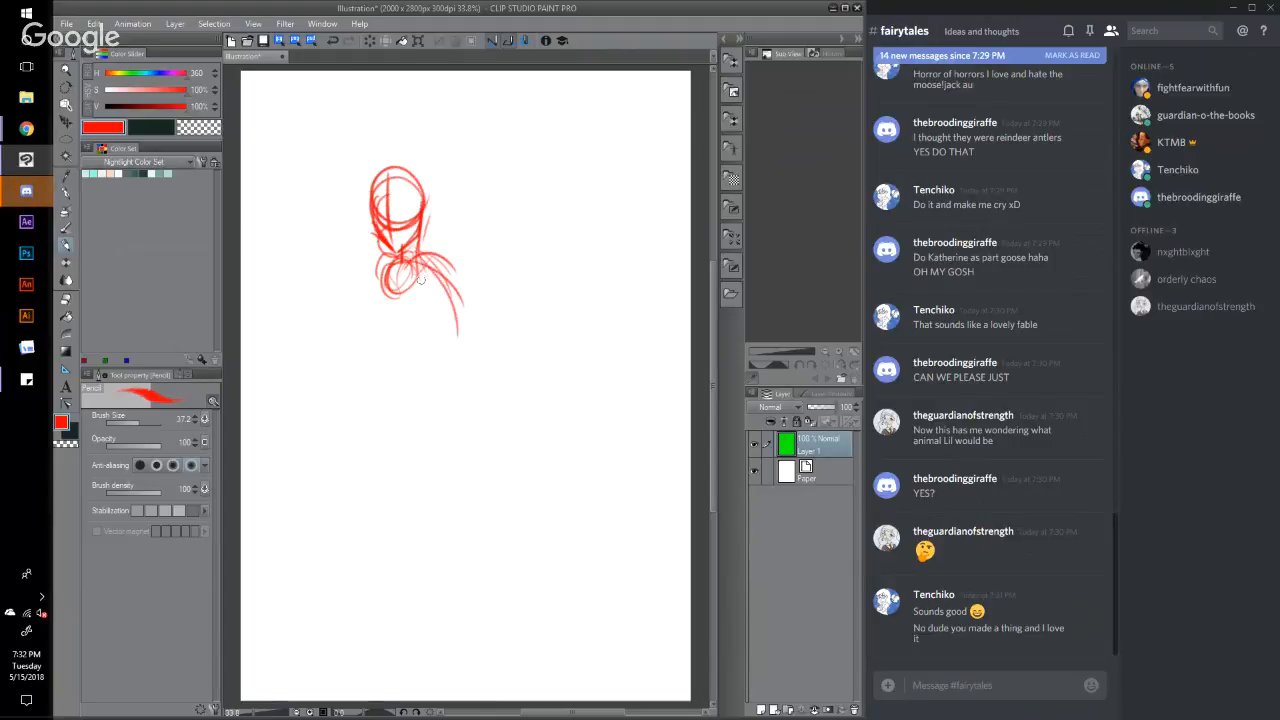
{"action": "mouse_move", "coordinate": [424, 240]}
{"action": "left_mouse_down"}
{"action": "mouse_move", "coordinate": [444, 276]}
{"action": "mouse_move", "coordinate": [437, 332]}
{"action": "left_mouse_up"}
{"action": "left_click_drag", "start_coordinate": [435, 272], "coordinate": [424, 355]}
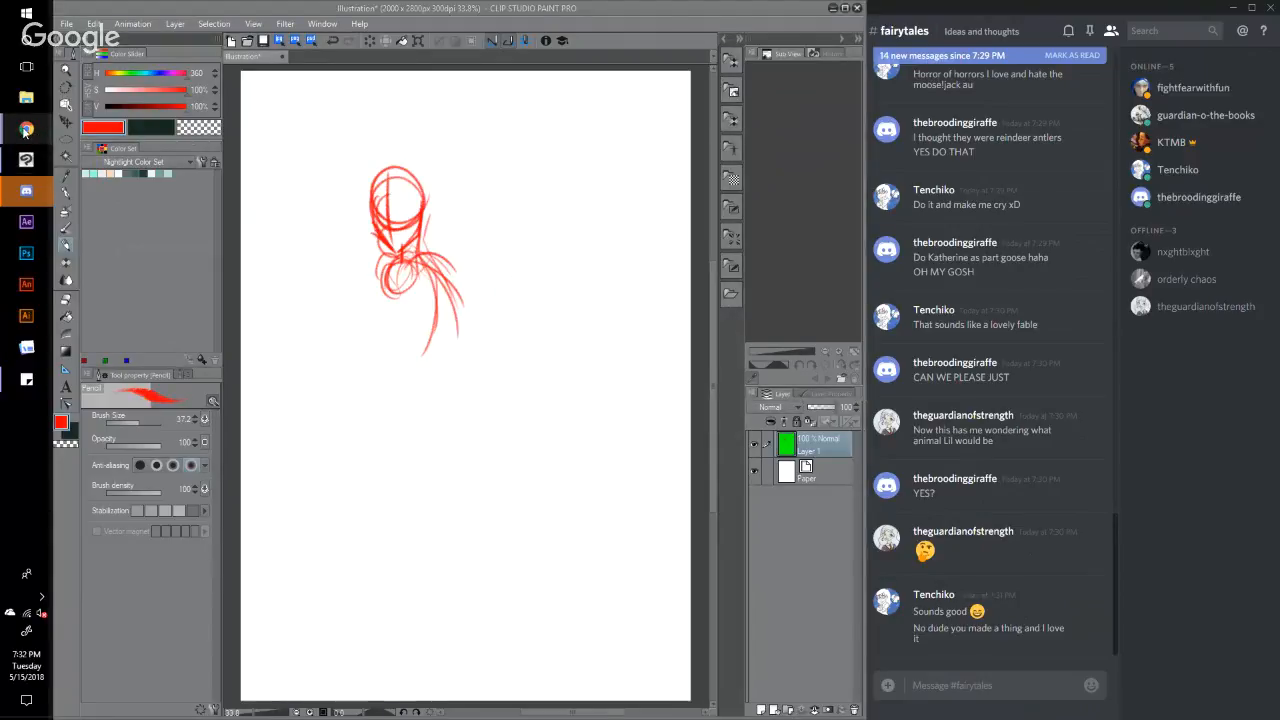
Step: Check the live broadcast in the Google Hangouts window and return to the drawing in Clip Studio Paint
{"action": "mouse_move", "coordinate": [27, 134]}
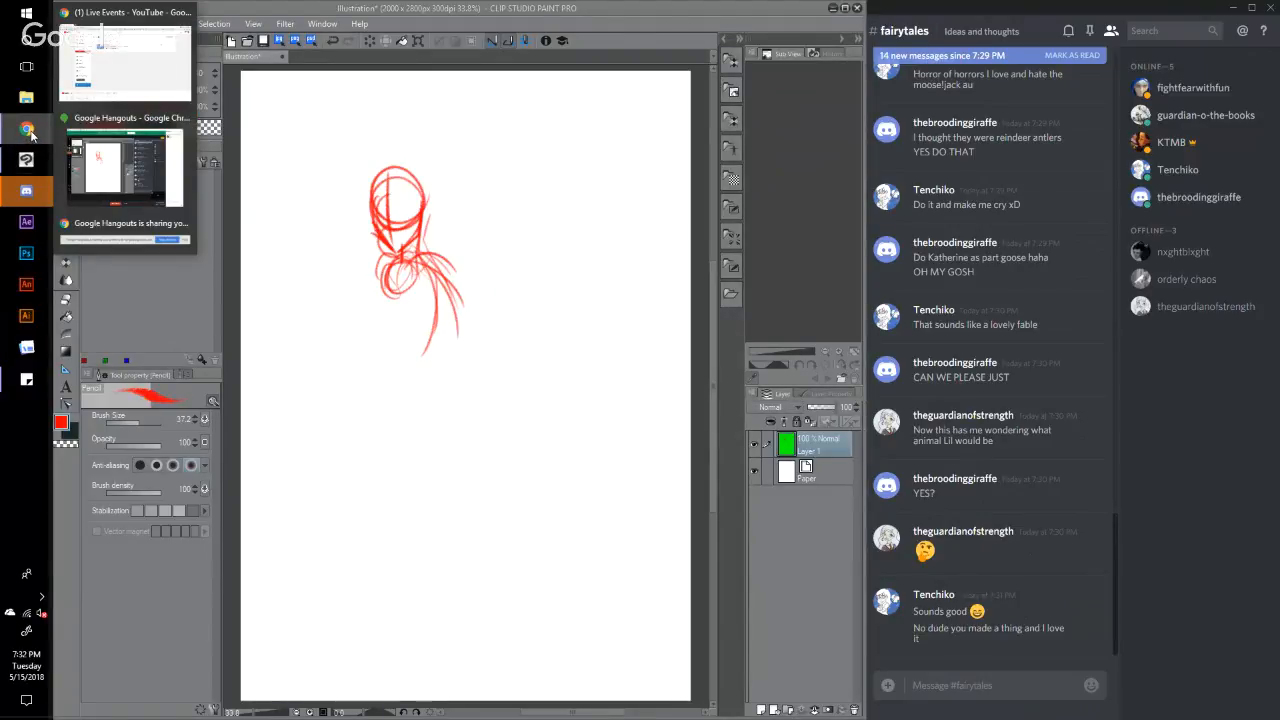
{"action": "left_click", "coordinate": [130, 176]}
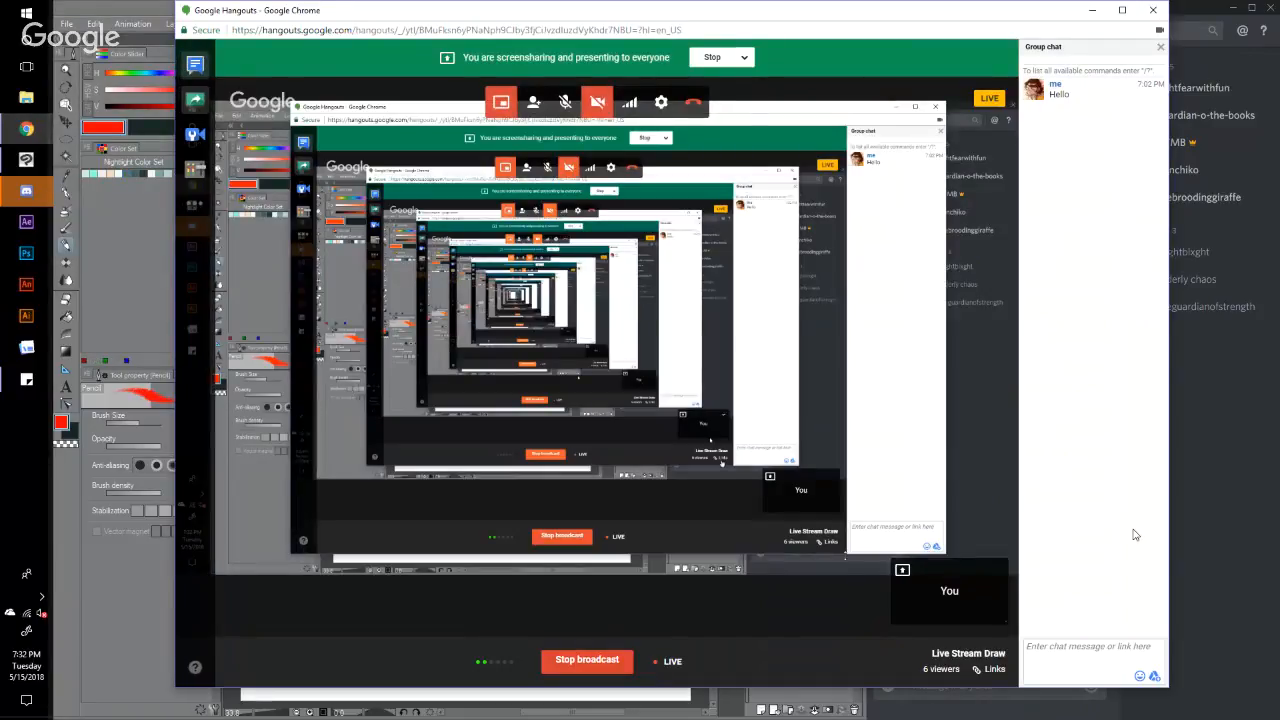
{"action": "left_click", "coordinate": [1178, 5]}
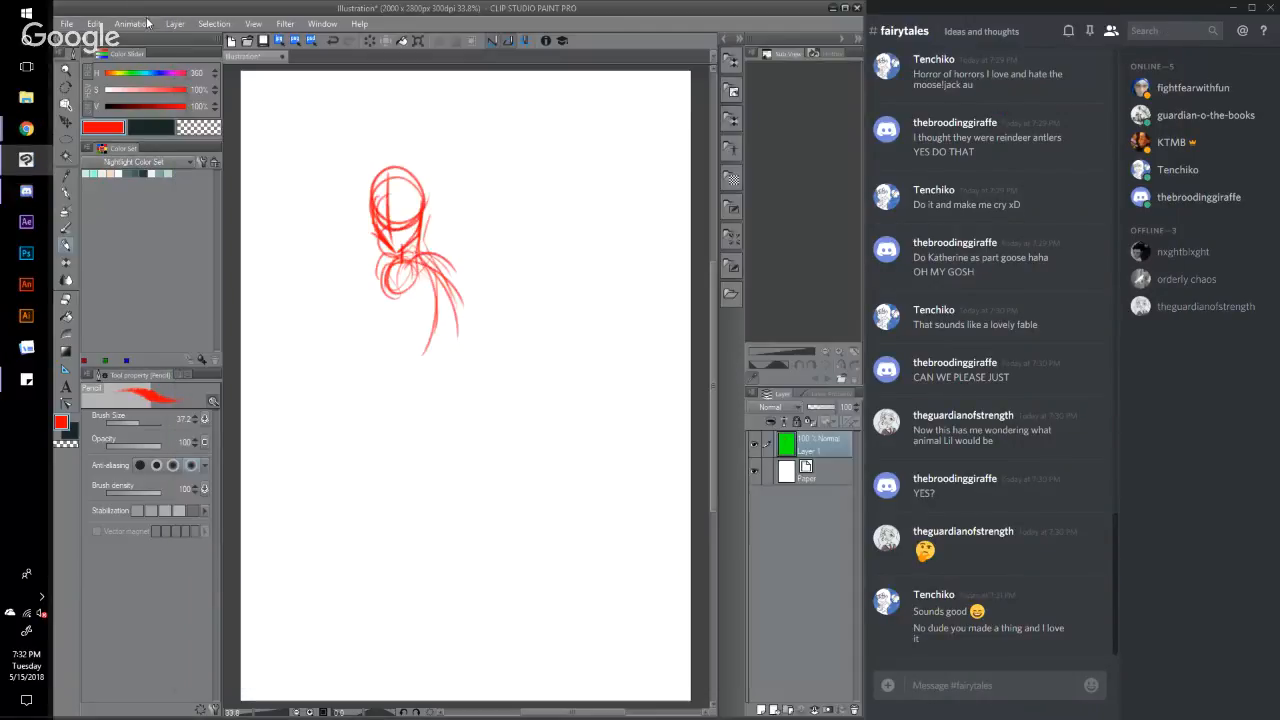
Step: Sketch the torso's inner curve down to the waist, a long back line, and the skirt's front edge below
{"action": "left_click", "coordinate": [27, 159]}
{"action": "left_click_drag", "start_coordinate": [436, 268], "coordinate": [418, 338]}
{"action": "left_click_drag", "start_coordinate": [432, 290], "coordinate": [405, 371]}
{"action": "mouse_move", "coordinate": [424, 266]}
{"action": "left_mouse_down"}
{"action": "mouse_move", "coordinate": [398, 404]}
{"action": "mouse_move", "coordinate": [406, 516]}
{"action": "mouse_move", "coordinate": [460, 600]}
{"action": "mouse_move", "coordinate": [514, 446]}
{"action": "left_mouse_up"}
{"action": "left_click_drag", "start_coordinate": [457, 319], "coordinate": [526, 512]}
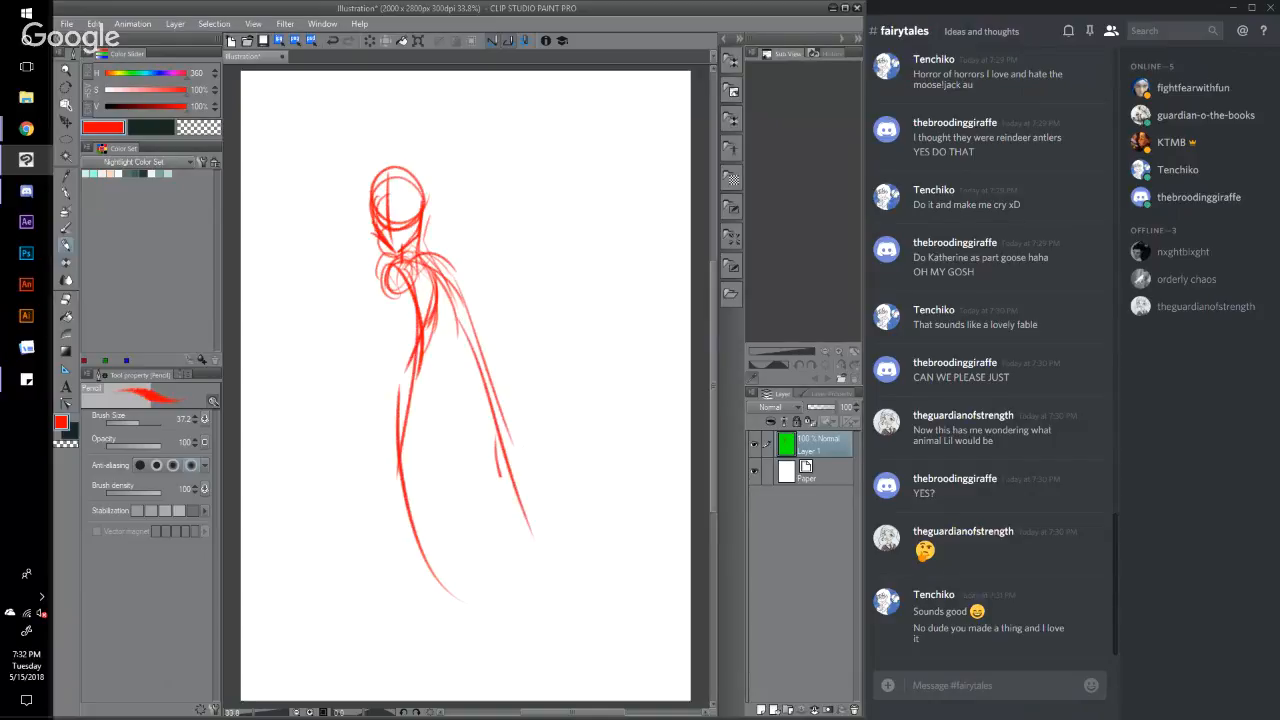
Step: Extend the skirt's back into a trailing sweep with a curved hem, and add a short arm ending in a small circle
{"action": "left_click_drag", "start_coordinate": [496, 436], "coordinate": [625, 618]}
{"action": "left_click_drag", "start_coordinate": [398, 546], "coordinate": [446, 646]}
{"action": "mouse_move", "coordinate": [400, 450]}
{"action": "left_mouse_down"}
{"action": "mouse_move", "coordinate": [404, 572]}
{"action": "mouse_move", "coordinate": [547, 621]}
{"action": "mouse_move", "coordinate": [594, 620]}
{"action": "left_mouse_up"}
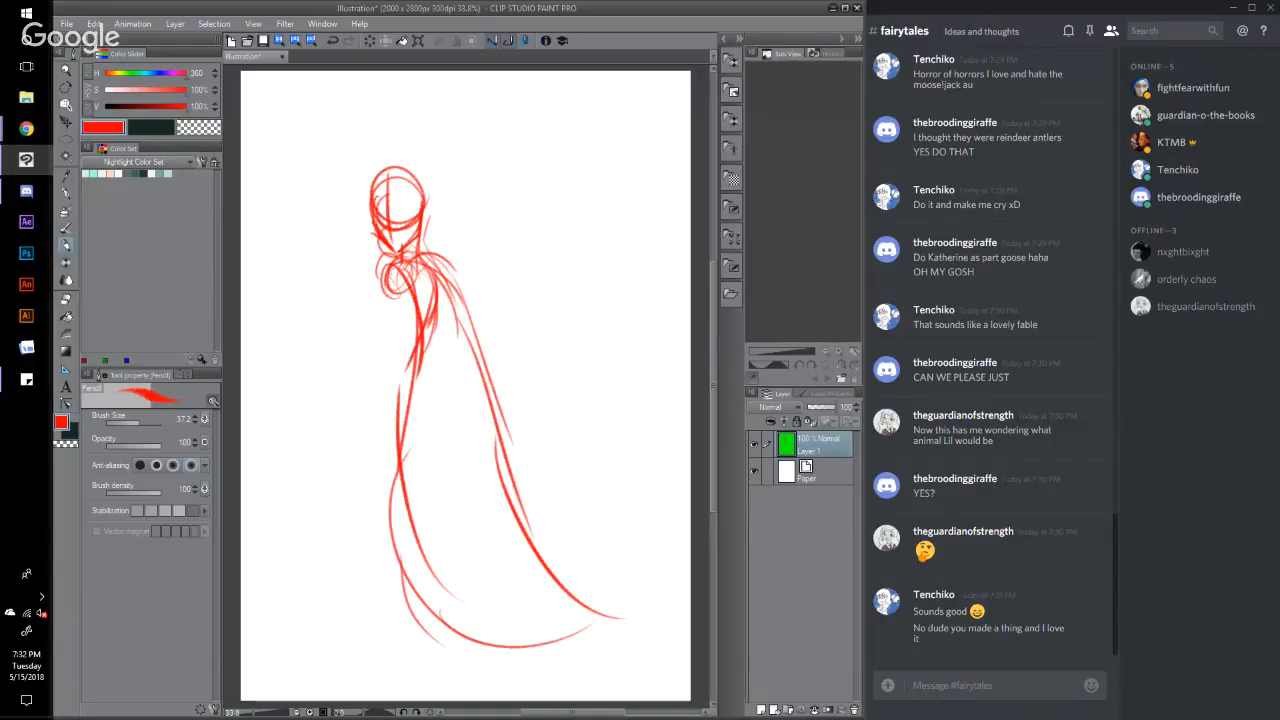
{"action": "mouse_move", "coordinate": [402, 276]}
{"action": "left_mouse_down"}
{"action": "mouse_move", "coordinate": [386, 367]}
{"action": "mouse_move", "coordinate": [378, 335]}
{"action": "mouse_move", "coordinate": [390, 325]}
{"action": "left_mouse_up"}
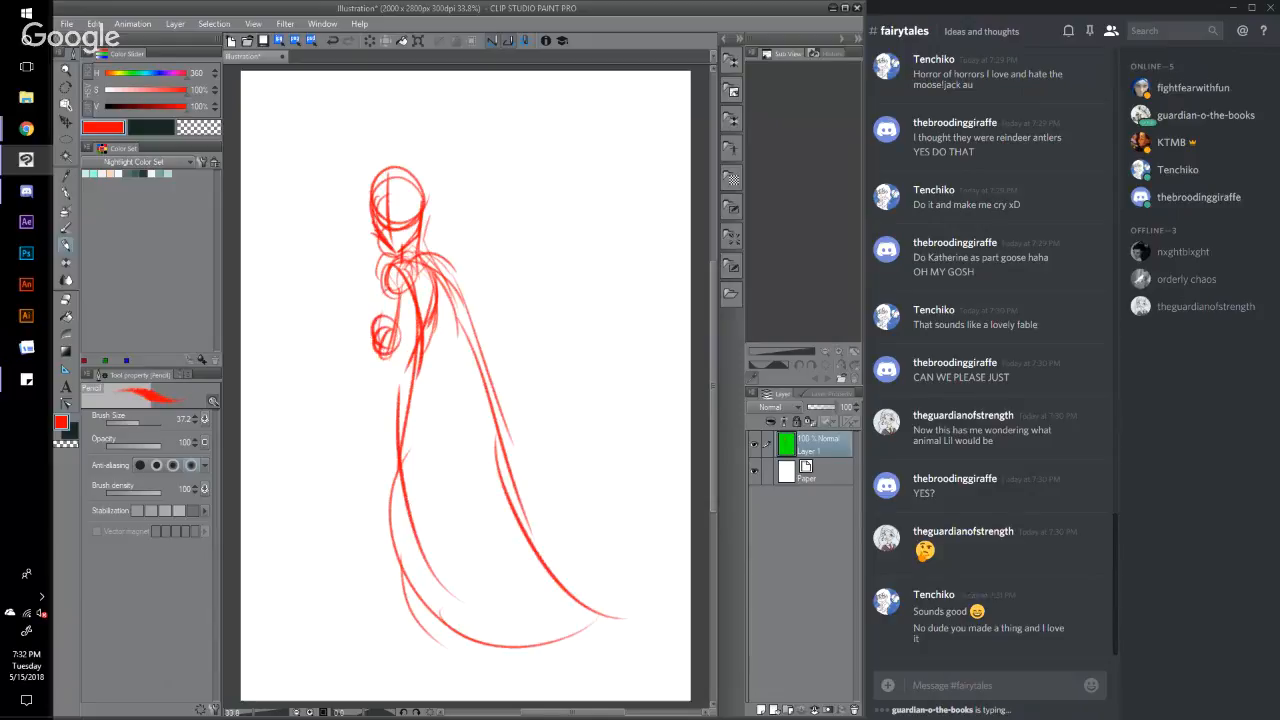
Step: Outline the red figure's bent arm, reinforce the torso and back lines, and add a long fold line down the cloak
{"action": "mouse_move", "coordinate": [385, 263]}
{"action": "left_mouse_down"}
{"action": "mouse_move", "coordinate": [370, 327]}
{"action": "mouse_move", "coordinate": [416, 352]}
{"action": "left_mouse_up"}
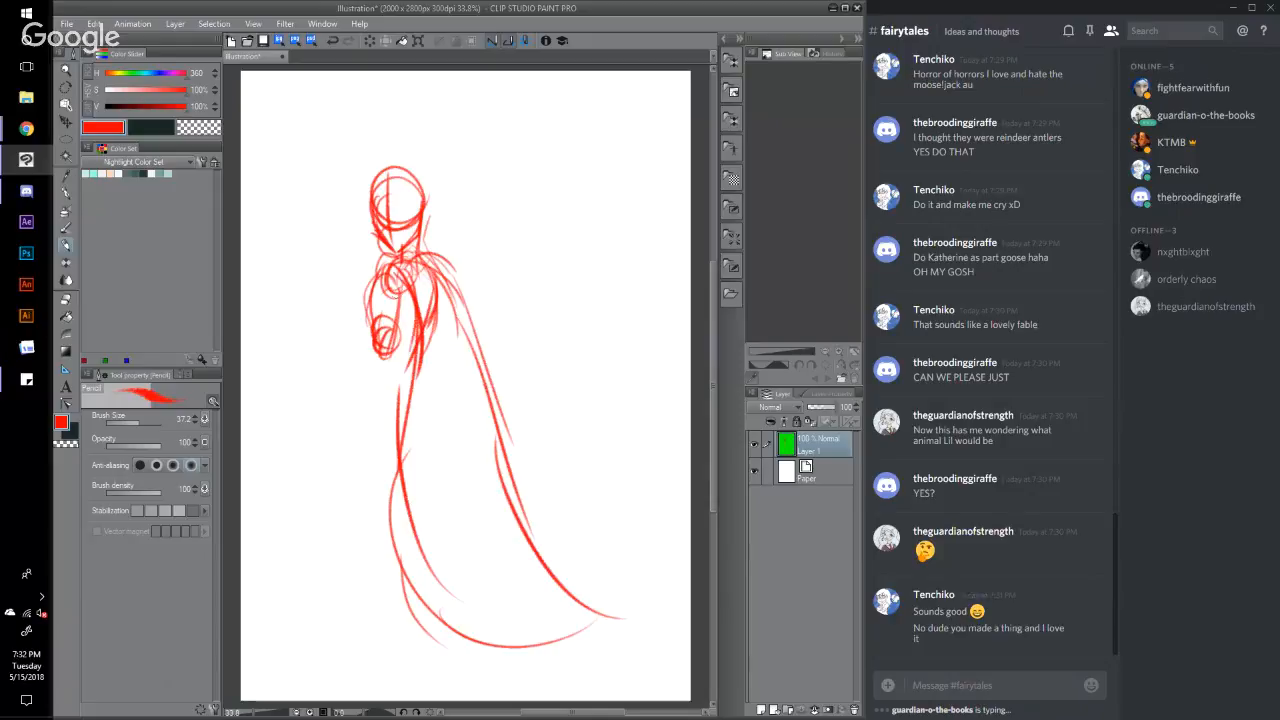
{"action": "left_click_drag", "start_coordinate": [415, 282], "coordinate": [394, 462]}
{"action": "left_click_drag", "start_coordinate": [444, 268], "coordinate": [496, 492]}
{"action": "left_click_drag", "start_coordinate": [484, 420], "coordinate": [474, 576]}
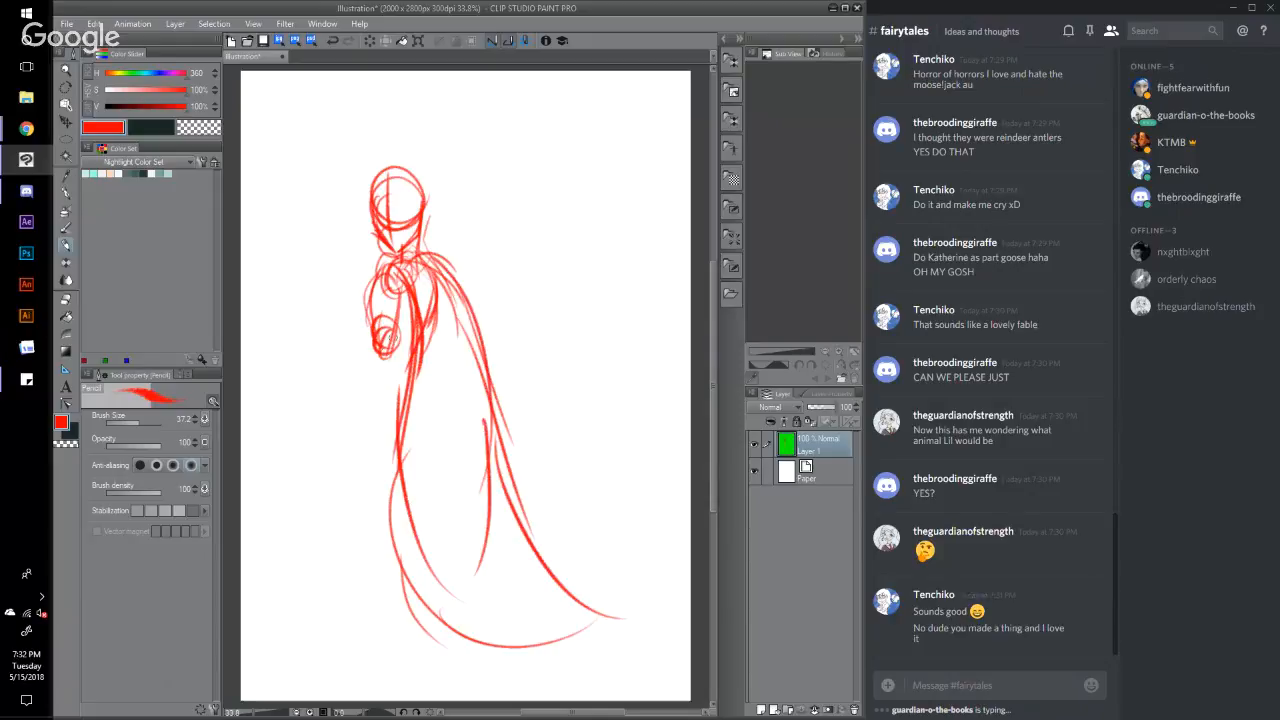
Step: Sketch the gown's flared front with sweeping lines from the waist to the ground, and close it with a wide curved hem
{"action": "left_click_drag", "start_coordinate": [405, 336], "coordinate": [388, 418]}
{"action": "left_click_drag", "start_coordinate": [386, 420], "coordinate": [354, 496]}
{"action": "left_click_drag", "start_coordinate": [346, 444], "coordinate": [294, 496]}
{"action": "left_click_drag", "start_coordinate": [362, 434], "coordinate": [330, 468]}
{"action": "left_click_drag", "start_coordinate": [398, 418], "coordinate": [276, 634]}
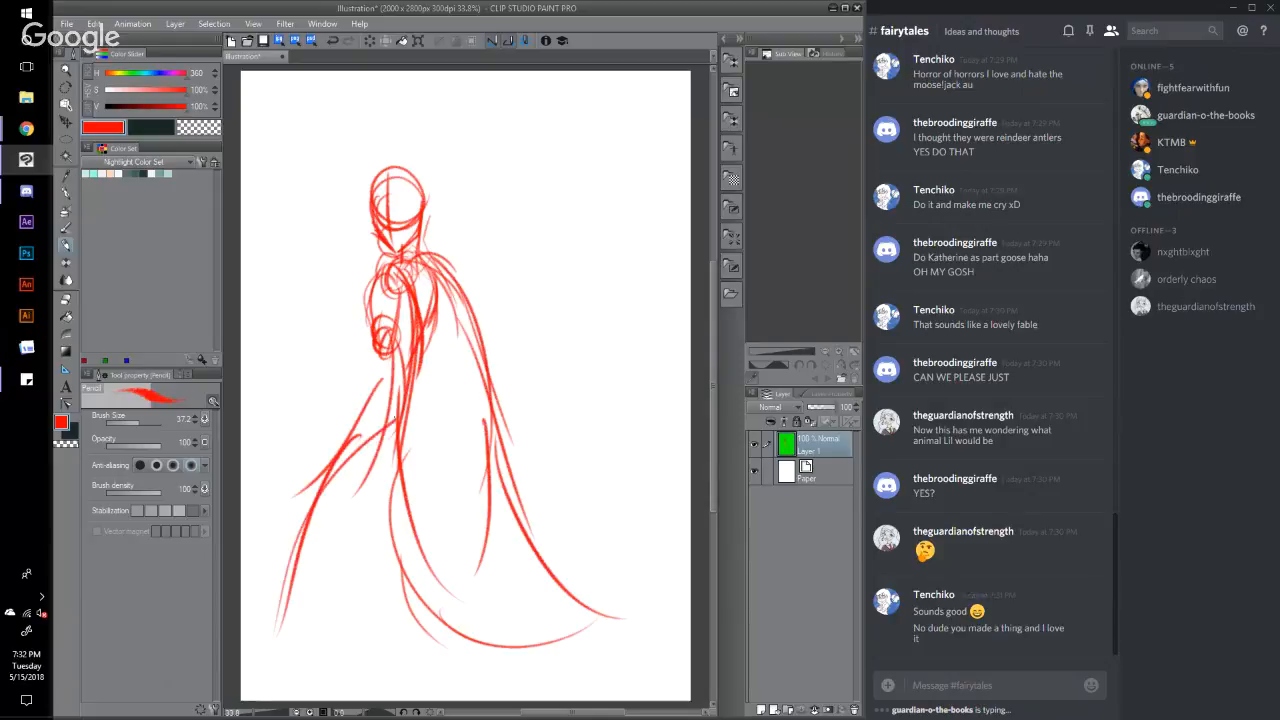
{"action": "left_click_drag", "start_coordinate": [392, 344], "coordinate": [340, 424]}
{"action": "left_click_drag", "start_coordinate": [402, 410], "coordinate": [302, 598]}
{"action": "left_click_drag", "start_coordinate": [408, 278], "coordinate": [388, 398]}
{"action": "left_click_drag", "start_coordinate": [384, 410], "coordinate": [328, 498]}
{"action": "left_click_drag", "start_coordinate": [398, 450], "coordinate": [282, 646]}
{"action": "left_click_drag", "start_coordinate": [398, 648], "coordinate": [454, 652]}
{"action": "left_click_drag", "start_coordinate": [314, 626], "coordinate": [566, 598]}
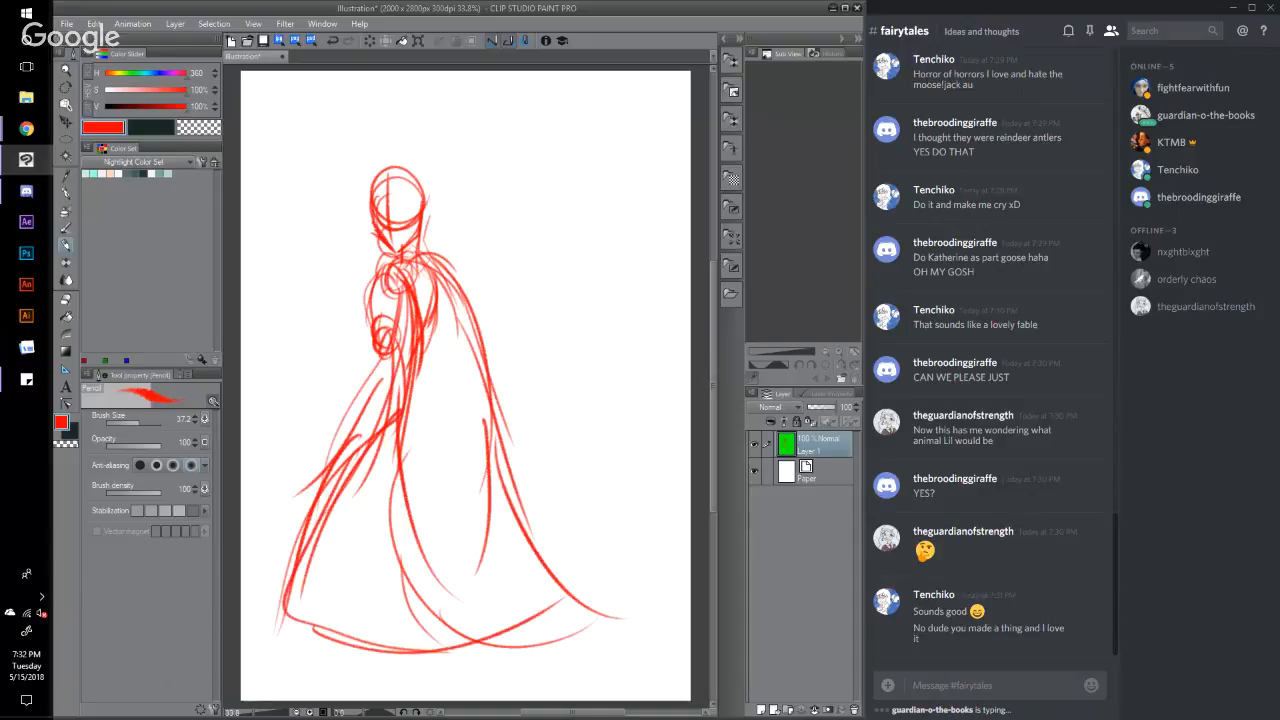
Step: Add a round hair bun and a curved face guideline to the red head, and thicken the cloak's long back edge
{"action": "left_click_drag", "start_coordinate": [418, 234], "coordinate": [457, 298]}
{"action": "left_click_drag", "start_coordinate": [425, 181], "coordinate": [420, 238]}
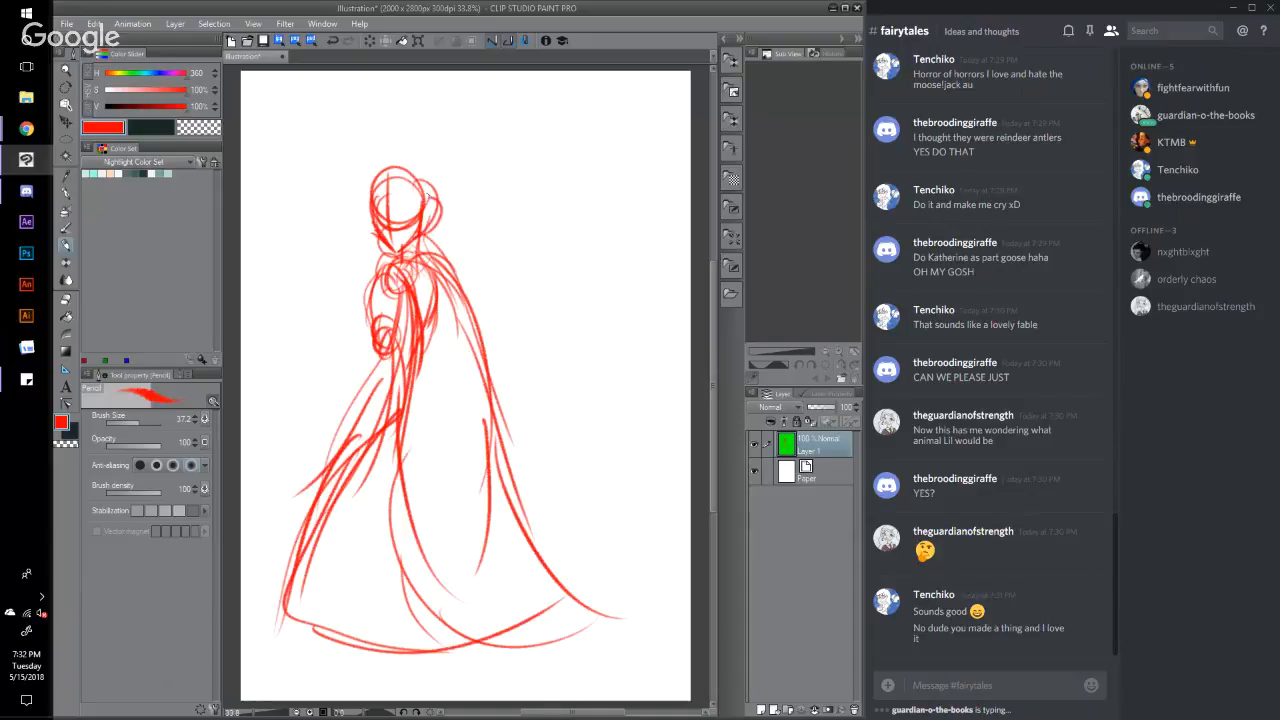
{"action": "mouse_move", "coordinate": [384, 178]}
{"action": "left_mouse_down"}
{"action": "mouse_move", "coordinate": [388, 240]}
{"action": "mouse_move", "coordinate": [436, 246]}
{"action": "left_mouse_up"}
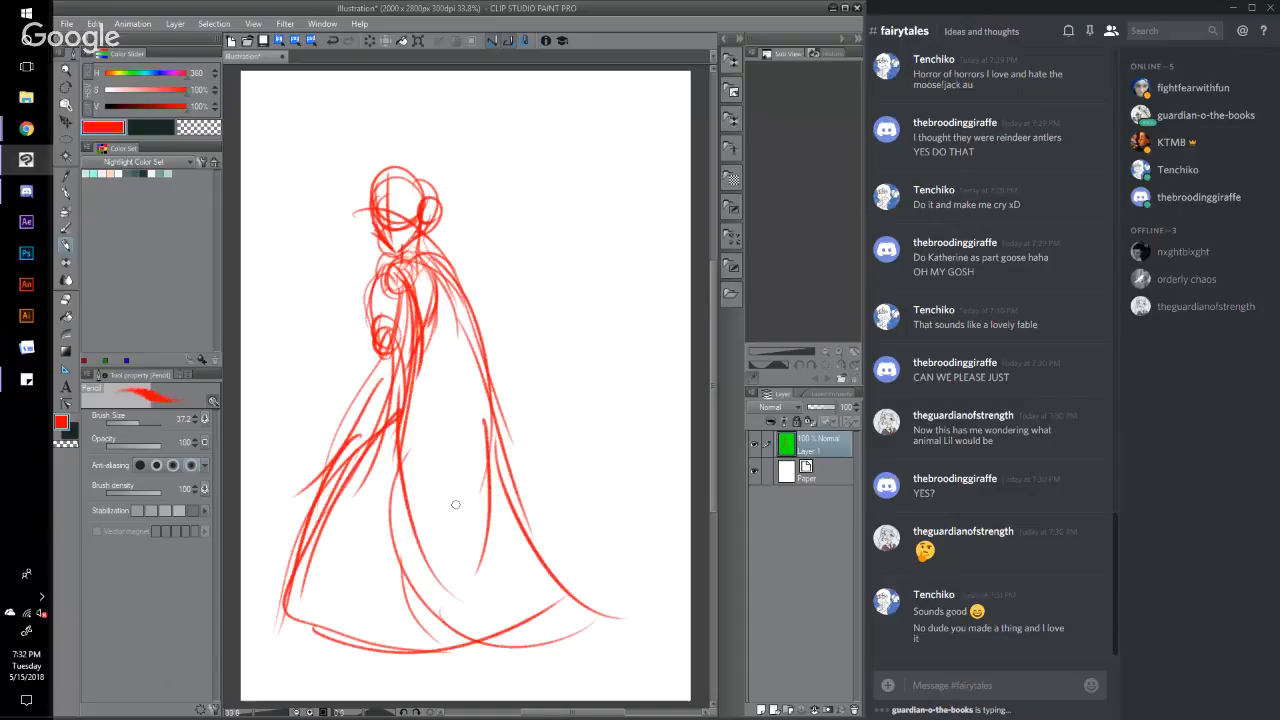
{"action": "left_click_drag", "start_coordinate": [442, 272], "coordinate": [518, 474]}
{"action": "mouse_move", "coordinate": [478, 332]}
{"action": "left_mouse_down"}
{"action": "mouse_move", "coordinate": [572, 568]}
{"action": "mouse_move", "coordinate": [606, 594]}
{"action": "left_mouse_up"}
Step: Add a new layer and set the secondary colour to blue with hue 225, saturation 100% and value 100%
{"action": "left_click", "coordinate": [763, 710]}
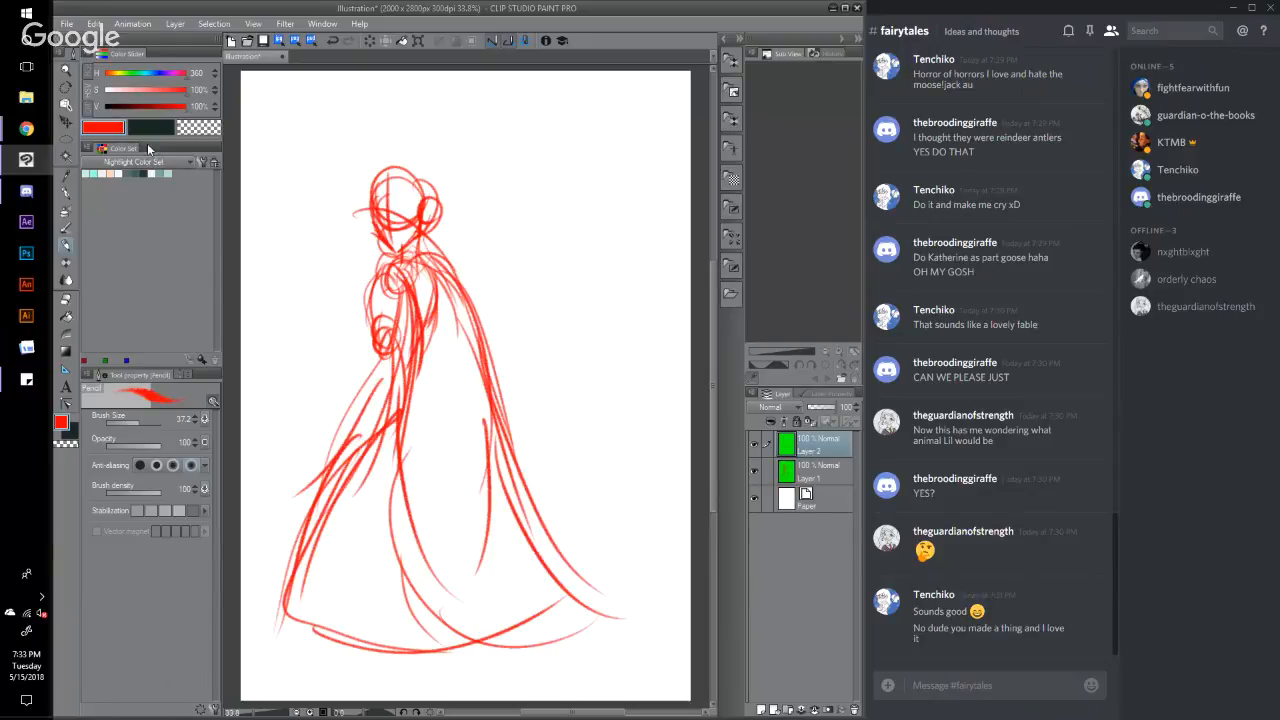
{"action": "left_click", "coordinate": [151, 127]}
{"action": "left_click_drag", "start_coordinate": [182, 106], "coordinate": [204, 106]}
{"action": "left_click_drag", "start_coordinate": [180, 91], "coordinate": [228, 91]}
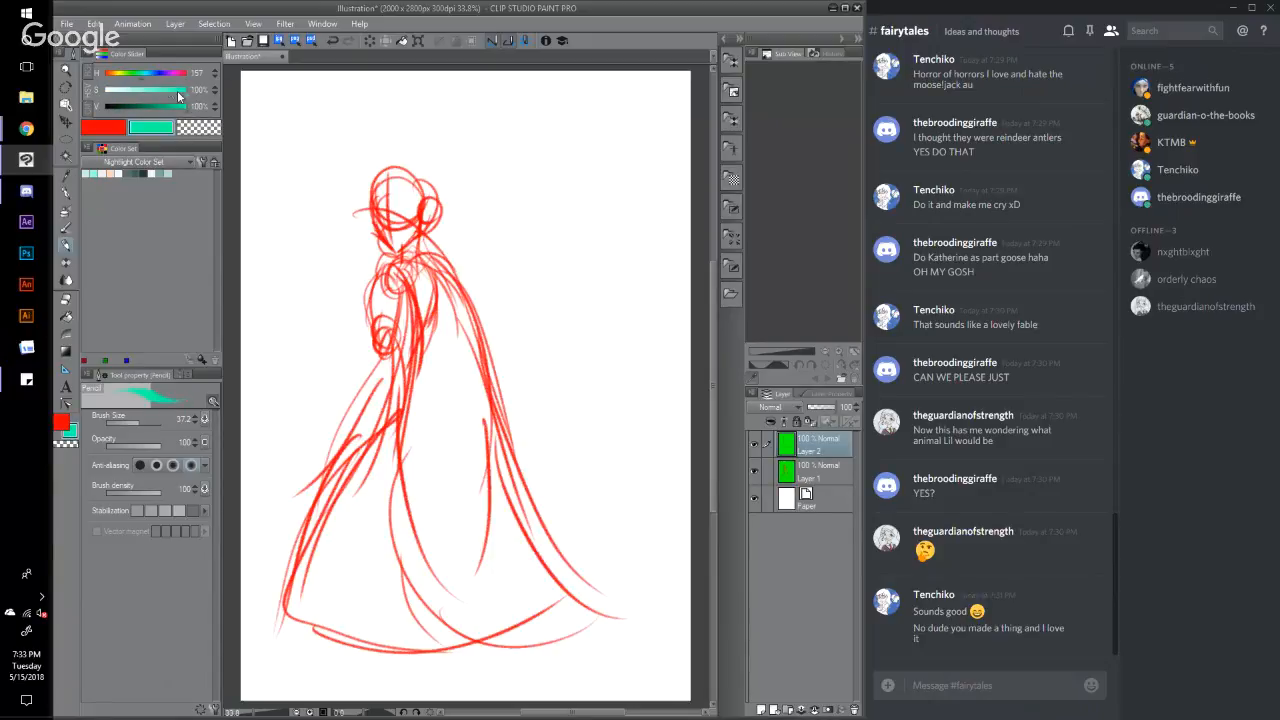
{"action": "left_click_drag", "start_coordinate": [147, 75], "coordinate": [156, 77]}
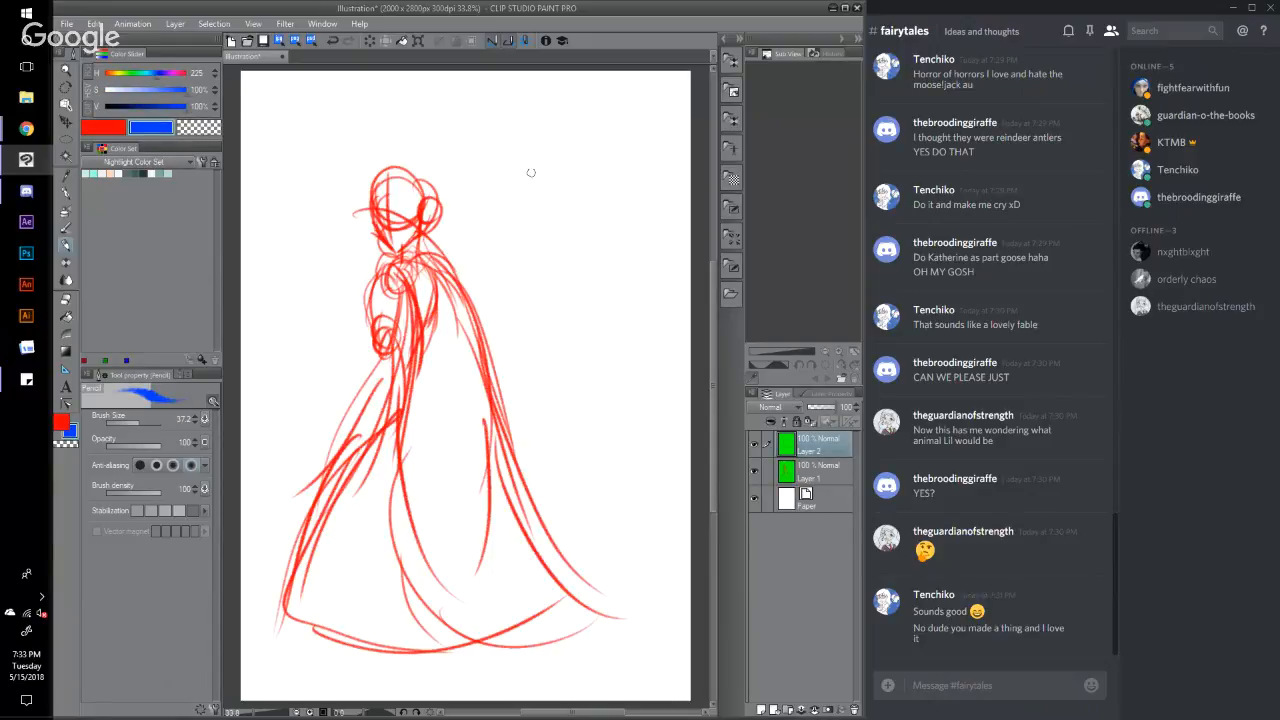
Step: Sketch a second figure's head in blue behind the red one, with jaw, face guidelines, hair, neck line and a shoulder circle
{"action": "mouse_move", "coordinate": [503, 123]}
{"action": "left_mouse_down"}
{"action": "mouse_move", "coordinate": [494, 160]}
{"action": "mouse_move", "coordinate": [526, 148]}
{"action": "mouse_move", "coordinate": [504, 150]}
{"action": "mouse_move", "coordinate": [534, 178]}
{"action": "mouse_move", "coordinate": [512, 142]}
{"action": "mouse_move", "coordinate": [490, 172]}
{"action": "mouse_move", "coordinate": [542, 133]}
{"action": "mouse_move", "coordinate": [500, 160]}
{"action": "mouse_move", "coordinate": [520, 118]}
{"action": "mouse_move", "coordinate": [532, 184]}
{"action": "mouse_move", "coordinate": [542, 148]}
{"action": "mouse_move", "coordinate": [482, 188]}
{"action": "mouse_move", "coordinate": [510, 202]}
{"action": "mouse_move", "coordinate": [528, 182]}
{"action": "left_mouse_up"}
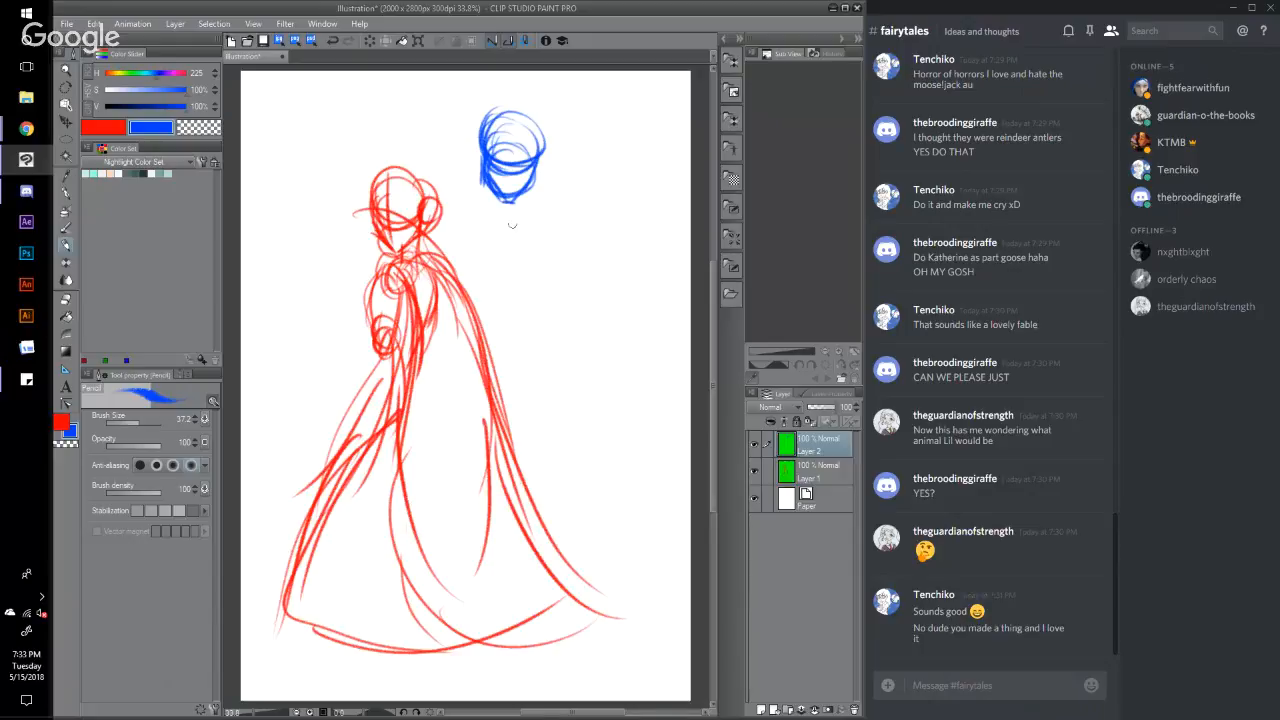
{"action": "mouse_move", "coordinate": [478, 150]}
{"action": "left_mouse_down"}
{"action": "mouse_move", "coordinate": [486, 192]}
{"action": "mouse_move", "coordinate": [464, 238]}
{"action": "mouse_move", "coordinate": [482, 212]}
{"action": "mouse_move", "coordinate": [470, 246]}
{"action": "mouse_move", "coordinate": [494, 228]}
{"action": "mouse_move", "coordinate": [540, 236]}
{"action": "left_mouse_up"}
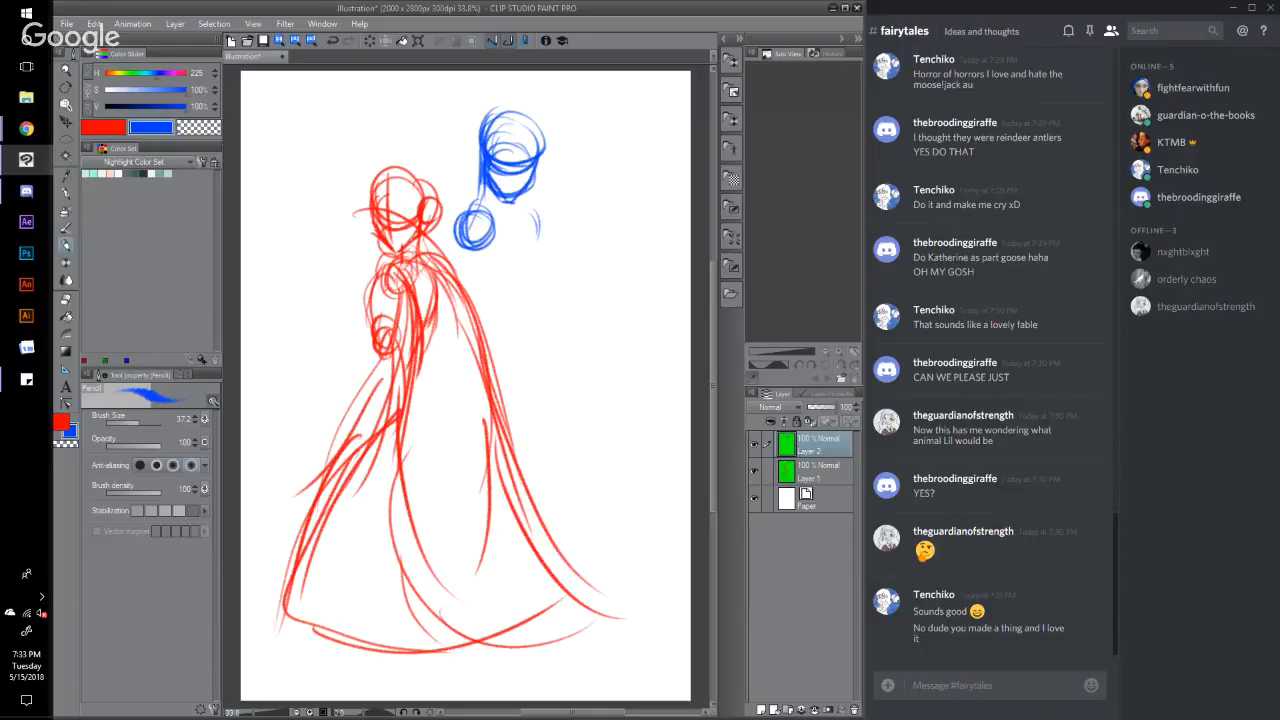
{"action": "left_click_drag", "start_coordinate": [532, 140], "coordinate": [497, 212]}
{"action": "mouse_move", "coordinate": [509, 150]}
{"action": "left_mouse_down"}
{"action": "mouse_move", "coordinate": [490, 162]}
{"action": "mouse_move", "coordinate": [528, 165]}
{"action": "mouse_move", "coordinate": [546, 188]}
{"action": "left_mouse_up"}
{"action": "mouse_move", "coordinate": [513, 134]}
{"action": "left_mouse_down"}
{"action": "mouse_move", "coordinate": [527, 158]}
{"action": "mouse_move", "coordinate": [556, 166]}
{"action": "mouse_move", "coordinate": [544, 104]}
{"action": "left_mouse_up"}
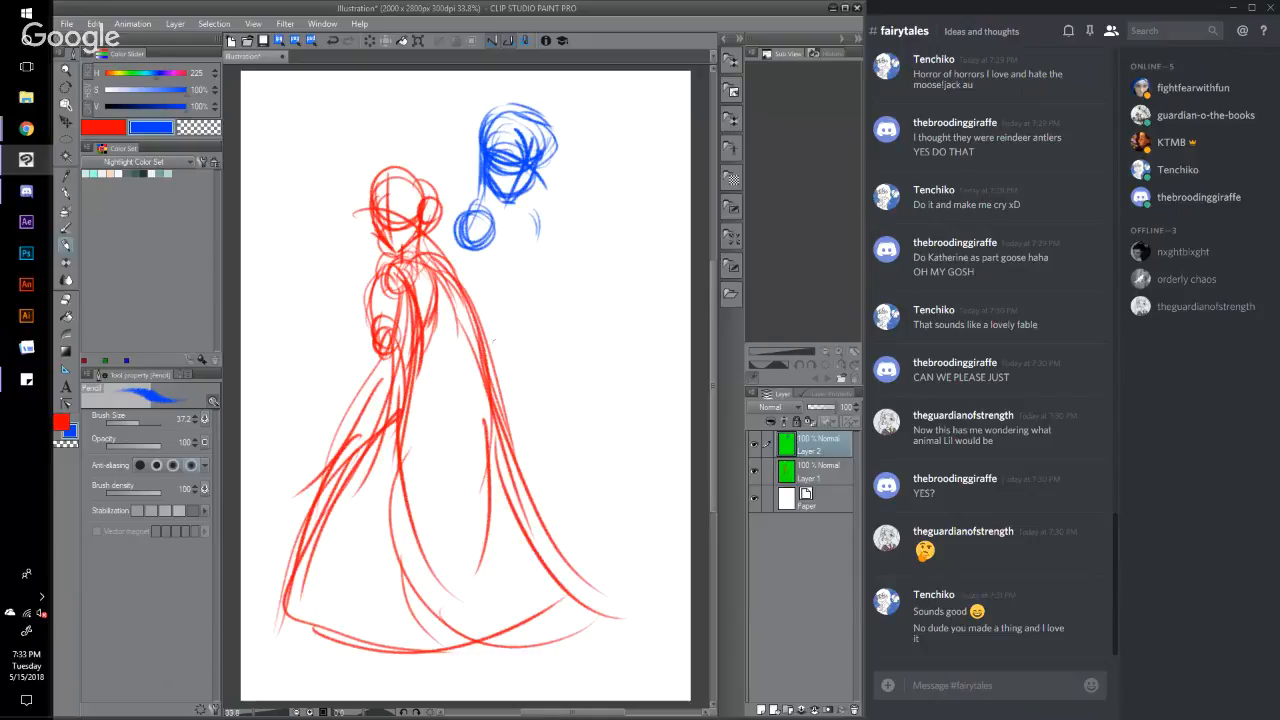
Step: Sketch the blue figure's near arm from the shoulder through an elbow circle to the forearm, and mark the opposite shoulder's curve
{"action": "left_click_drag", "start_coordinate": [469, 226], "coordinate": [466, 318]}
{"action": "left_click_drag", "start_coordinate": [468, 240], "coordinate": [467, 304]}
{"action": "mouse_move", "coordinate": [460, 262]}
{"action": "left_mouse_down"}
{"action": "mouse_move", "coordinate": [462, 294]}
{"action": "mouse_move", "coordinate": [489, 322]}
{"action": "mouse_move", "coordinate": [480, 376]}
{"action": "left_mouse_up"}
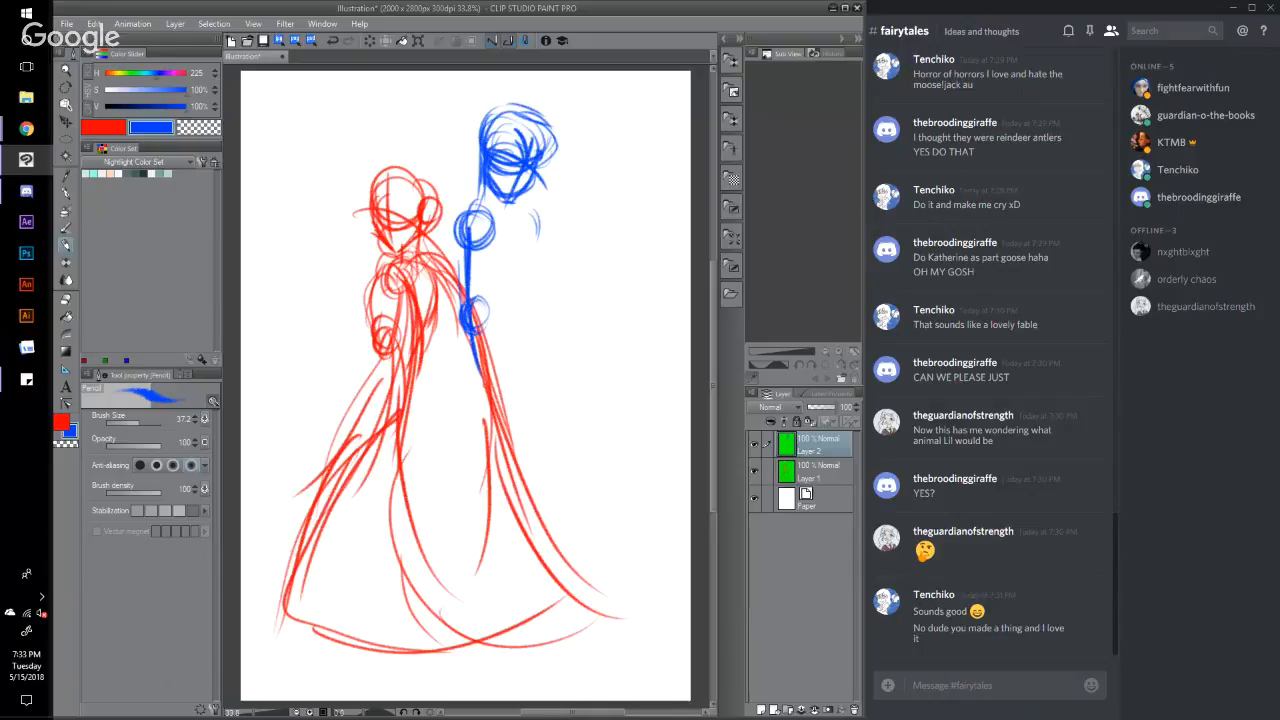
{"action": "left_click_drag", "start_coordinate": [468, 322], "coordinate": [500, 390]}
{"action": "left_click_drag", "start_coordinate": [485, 330], "coordinate": [496, 392]}
{"action": "left_click_drag", "start_coordinate": [533, 204], "coordinate": [540, 238]}
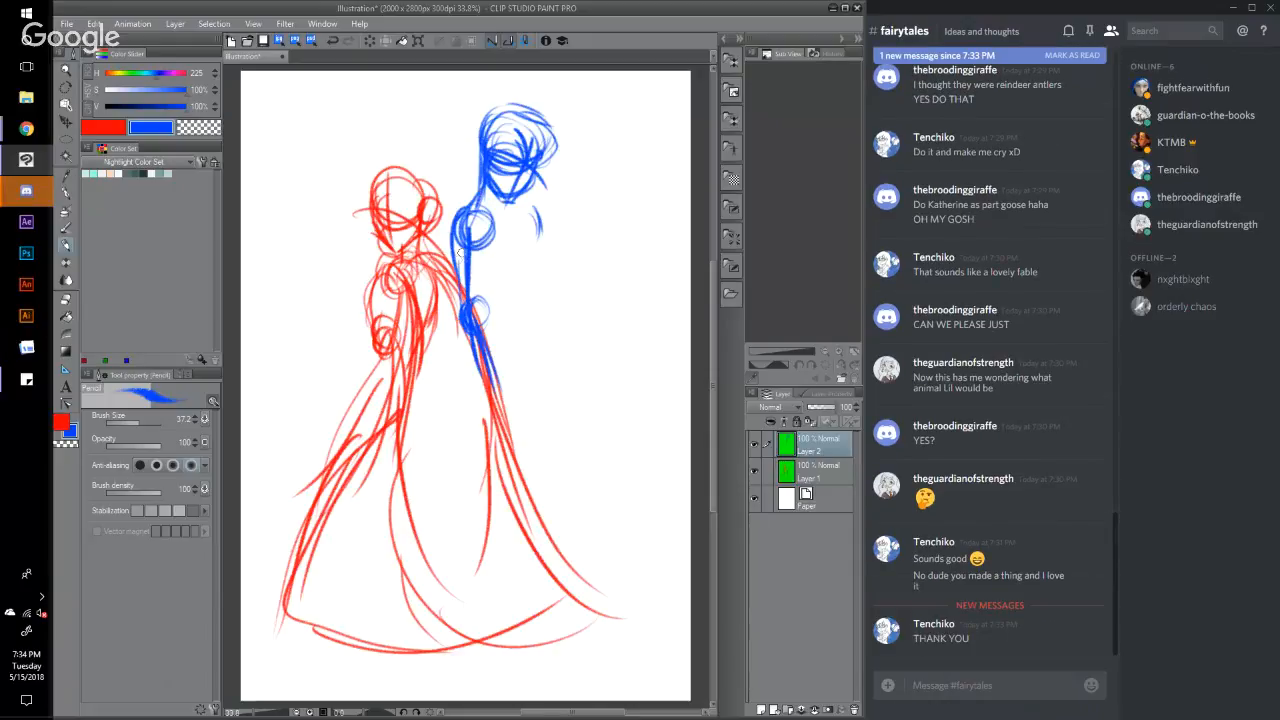
{"action": "mouse_move", "coordinate": [464, 222]}
{"action": "left_mouse_down"}
{"action": "mouse_move", "coordinate": [459, 310]}
{"action": "mouse_move", "coordinate": [492, 275]}
{"action": "mouse_move", "coordinate": [485, 318]}
{"action": "left_mouse_up"}
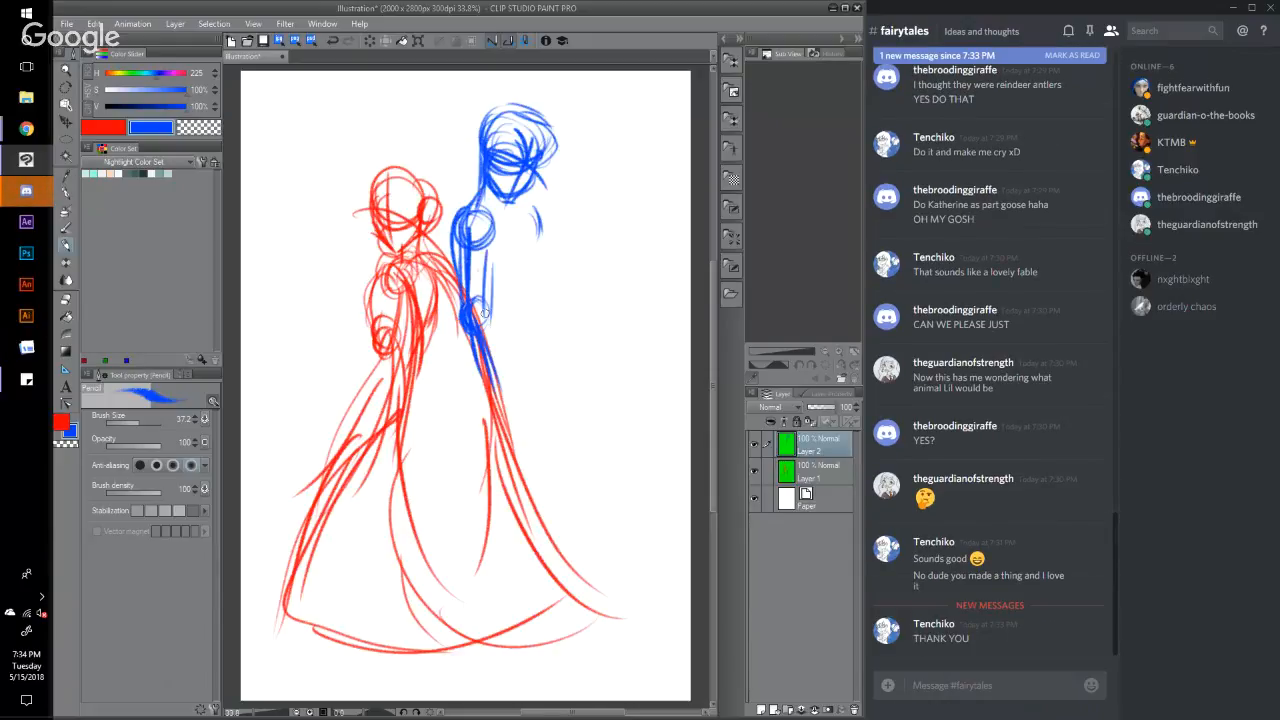
{"action": "left_click_drag", "start_coordinate": [490, 268], "coordinate": [479, 317]}
{"action": "left_click_drag", "start_coordinate": [526, 206], "coordinate": [540, 248]}
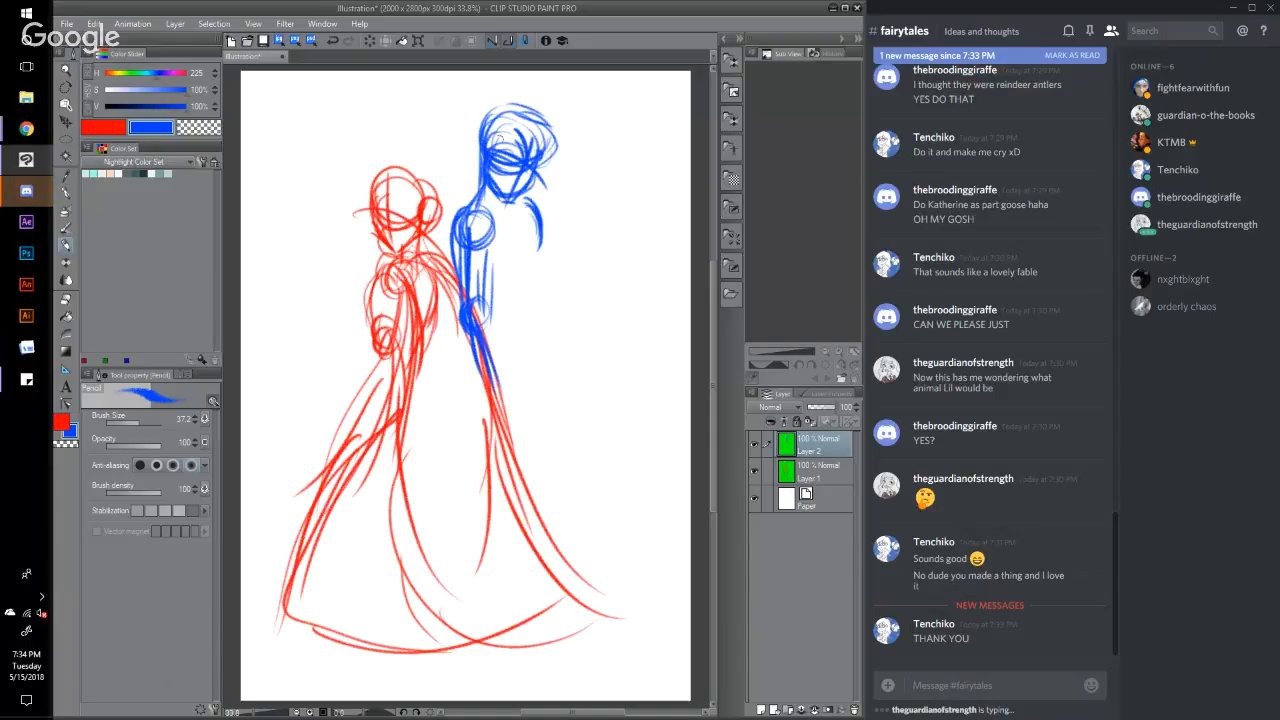
Step: Draw branching antlers and pointed ears spreading out from both sides of the blue head
{"action": "mouse_move", "coordinate": [512, 142]}
{"action": "left_mouse_down"}
{"action": "mouse_move", "coordinate": [460, 96]}
{"action": "mouse_move", "coordinate": [474, 130]}
{"action": "mouse_move", "coordinate": [465, 111]}
{"action": "mouse_move", "coordinate": [562, 148]}
{"action": "left_mouse_up"}
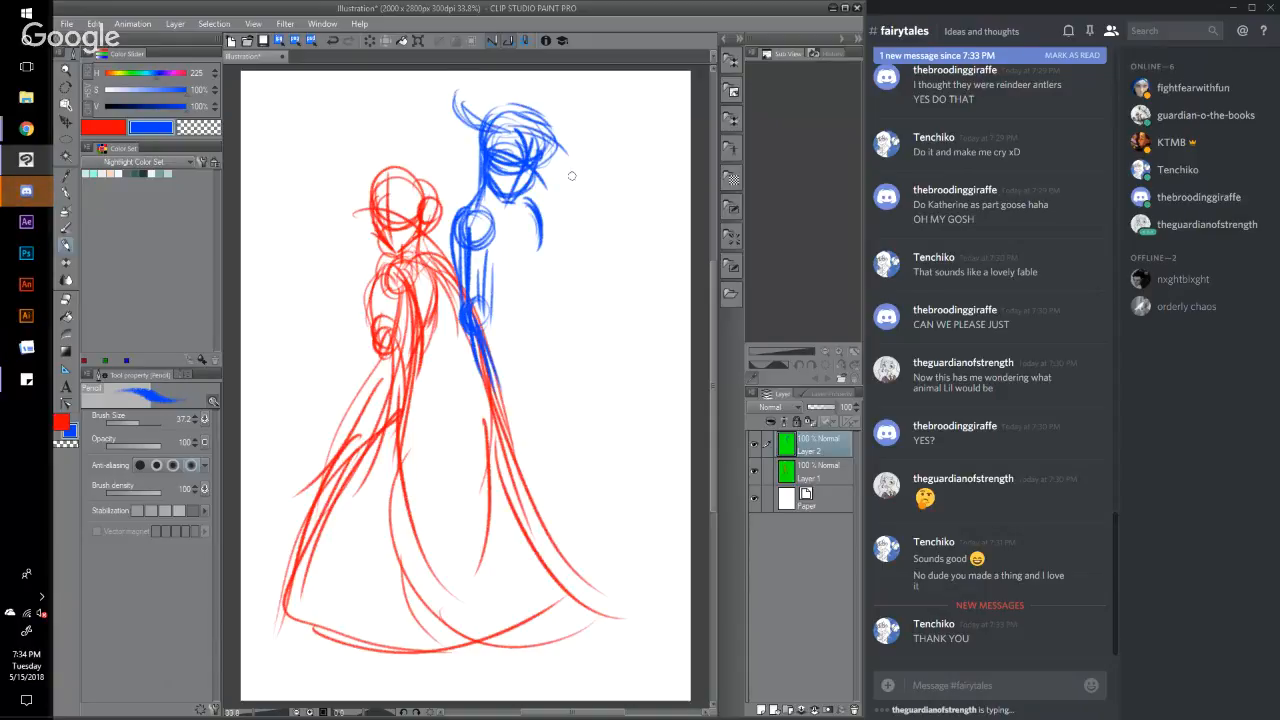
{"action": "mouse_move", "coordinate": [478, 134]}
{"action": "left_mouse_down"}
{"action": "mouse_move", "coordinate": [442, 112]}
{"action": "mouse_move", "coordinate": [470, 128]}
{"action": "left_mouse_up"}
{"action": "mouse_move", "coordinate": [416, 92]}
{"action": "left_mouse_down"}
{"action": "mouse_move", "coordinate": [446, 116]}
{"action": "mouse_move", "coordinate": [414, 122]}
{"action": "mouse_move", "coordinate": [446, 124]}
{"action": "left_mouse_up"}
{"action": "mouse_move", "coordinate": [534, 132]}
{"action": "left_mouse_down"}
{"action": "mouse_move", "coordinate": [566, 150]}
{"action": "mouse_move", "coordinate": [598, 122]}
{"action": "left_mouse_up"}
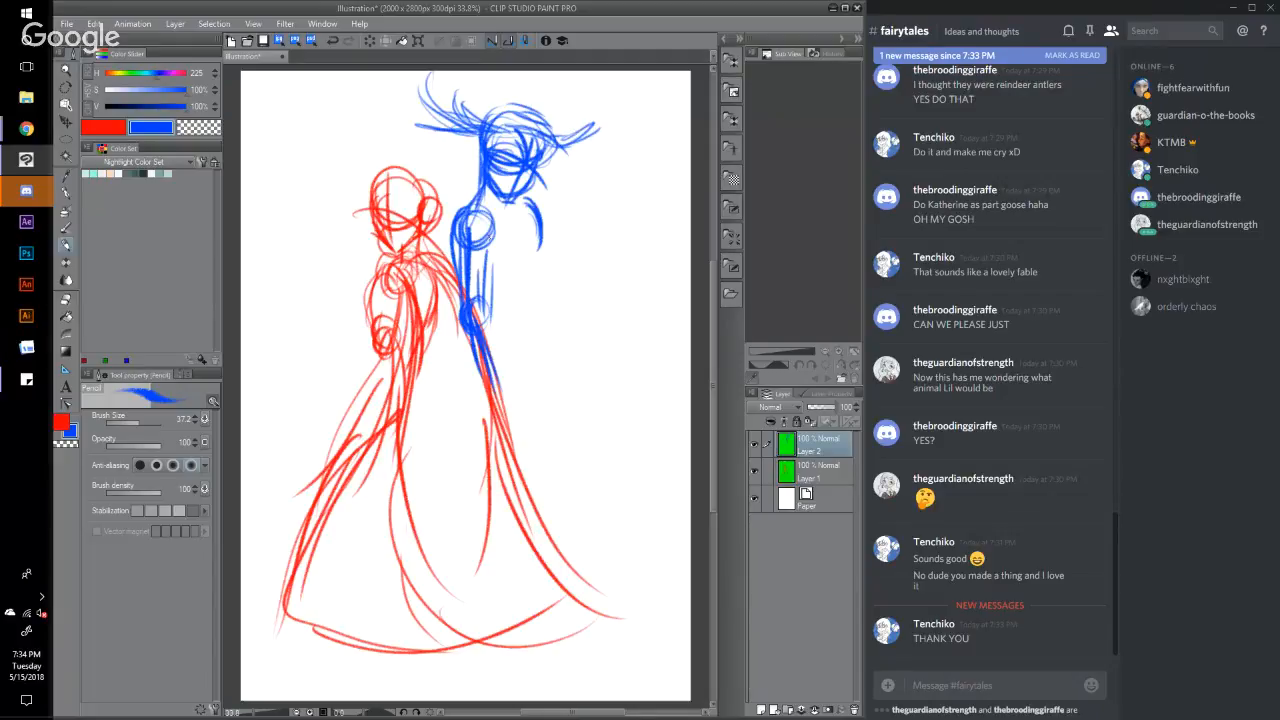
Step: Sketch the blue figure's shoulders and chest curve, the torso's far side, and the waistline at the hips
{"action": "mouse_move", "coordinate": [508, 180]}
{"action": "left_mouse_down"}
{"action": "mouse_move", "coordinate": [444, 224]}
{"action": "mouse_move", "coordinate": [524, 238]}
{"action": "mouse_move", "coordinate": [526, 226]}
{"action": "mouse_move", "coordinate": [558, 288]}
{"action": "left_mouse_up"}
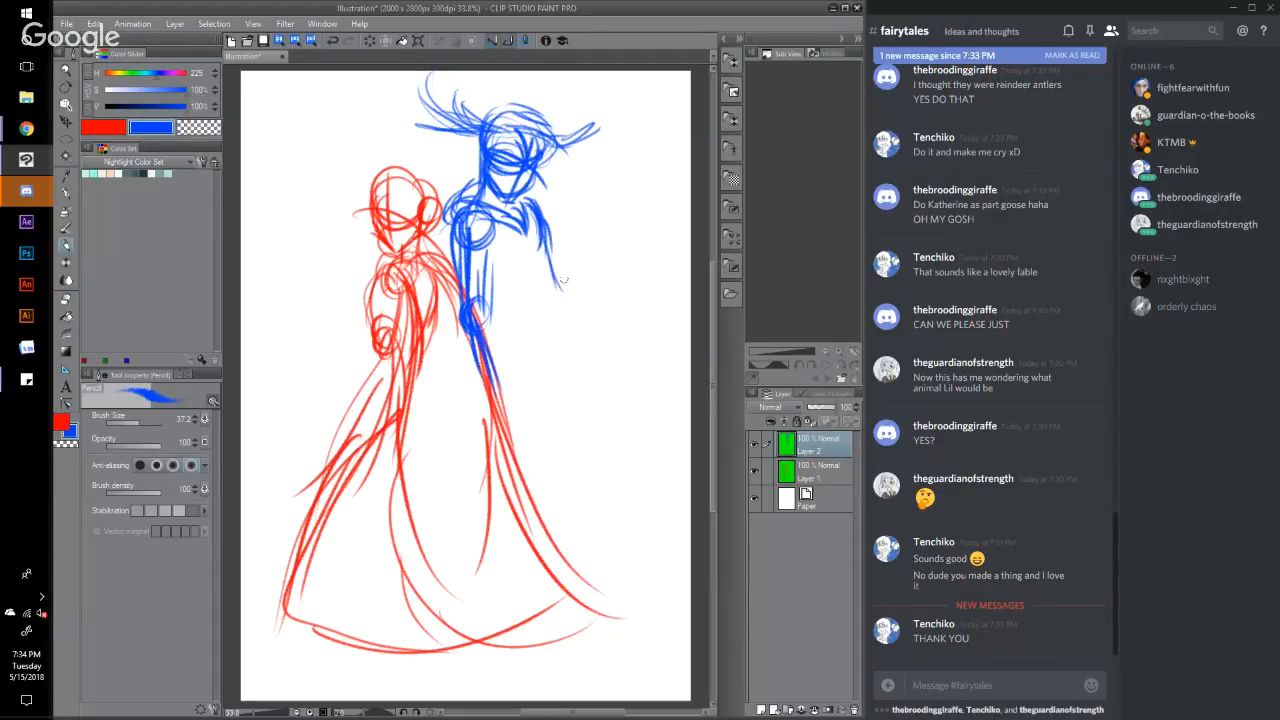
{"action": "mouse_move", "coordinate": [542, 232]}
{"action": "left_mouse_down"}
{"action": "mouse_move", "coordinate": [554, 268]}
{"action": "mouse_move", "coordinate": [466, 292]}
{"action": "left_mouse_up"}
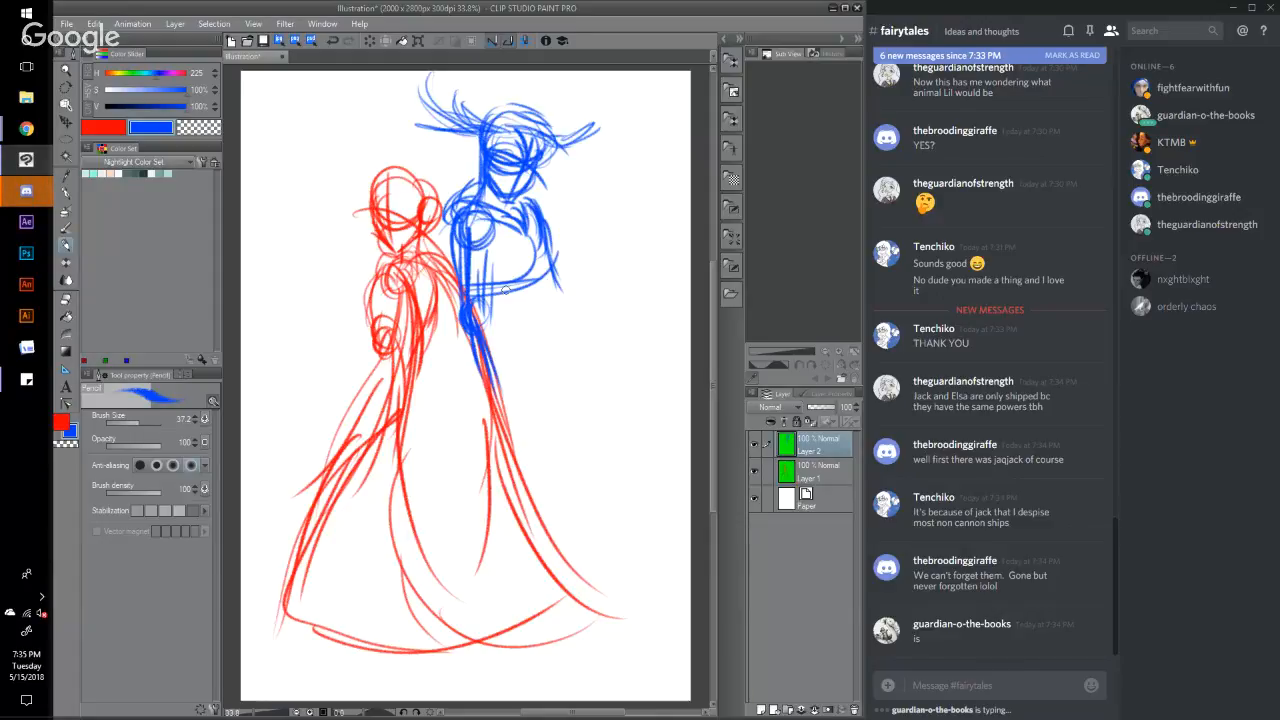
{"action": "mouse_move", "coordinate": [548, 246]}
{"action": "left_mouse_down"}
{"action": "mouse_move", "coordinate": [534, 324]}
{"action": "mouse_move", "coordinate": [535, 296]}
{"action": "left_mouse_up"}
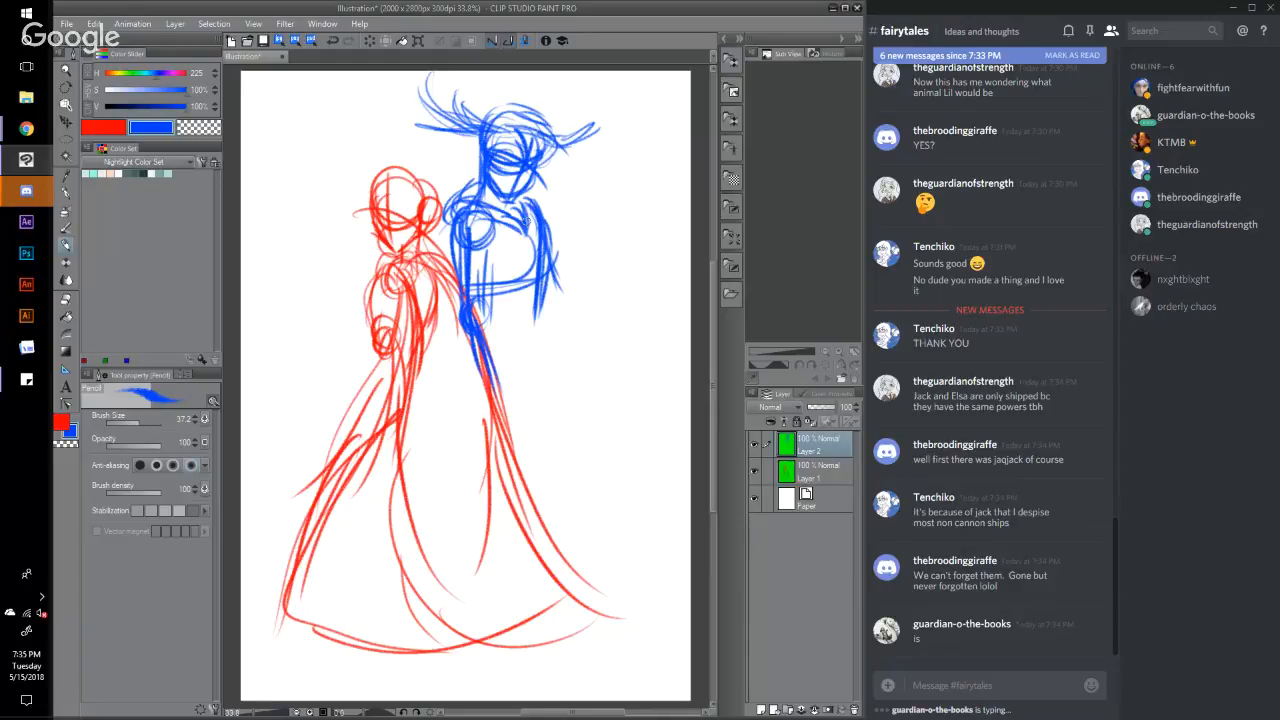
{"action": "left_click_drag", "start_coordinate": [537, 295], "coordinate": [547, 355]}
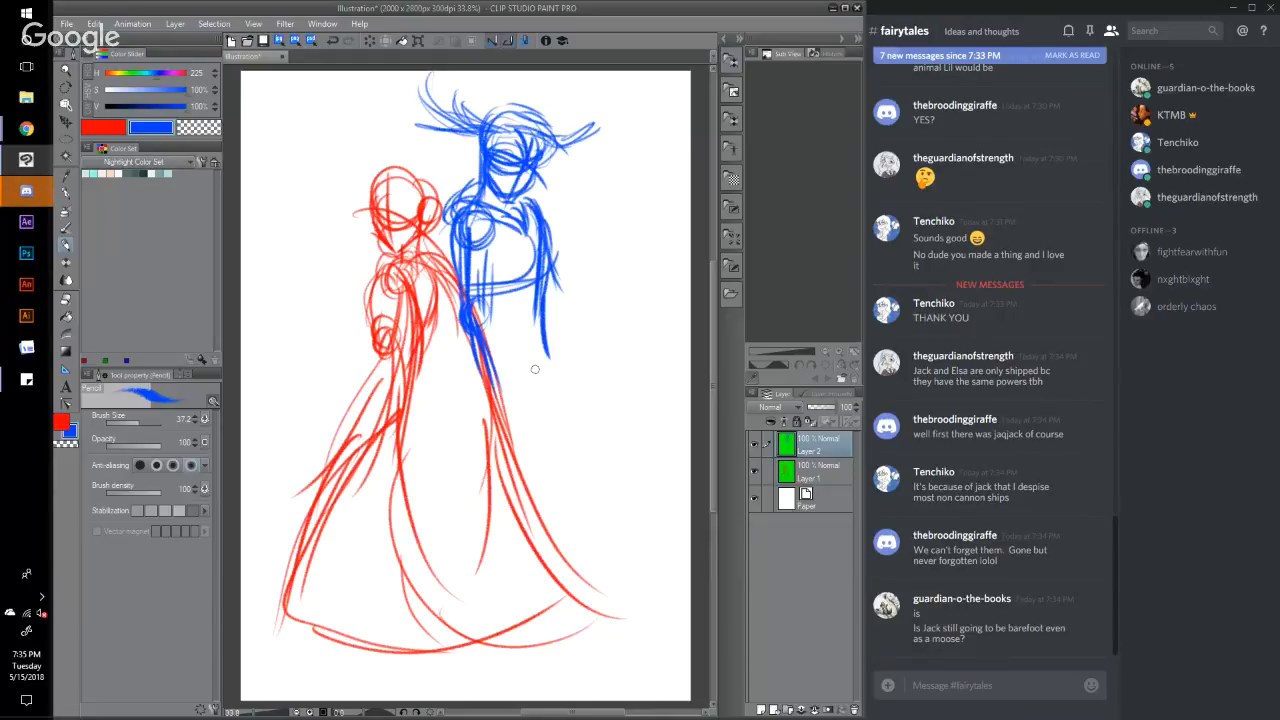
{"action": "mouse_move", "coordinate": [548, 294]}
{"action": "left_mouse_down"}
{"action": "mouse_move", "coordinate": [549, 326]}
{"action": "mouse_move", "coordinate": [490, 348]}
{"action": "mouse_move", "coordinate": [544, 341]}
{"action": "mouse_move", "coordinate": [532, 340]}
{"action": "left_mouse_up"}
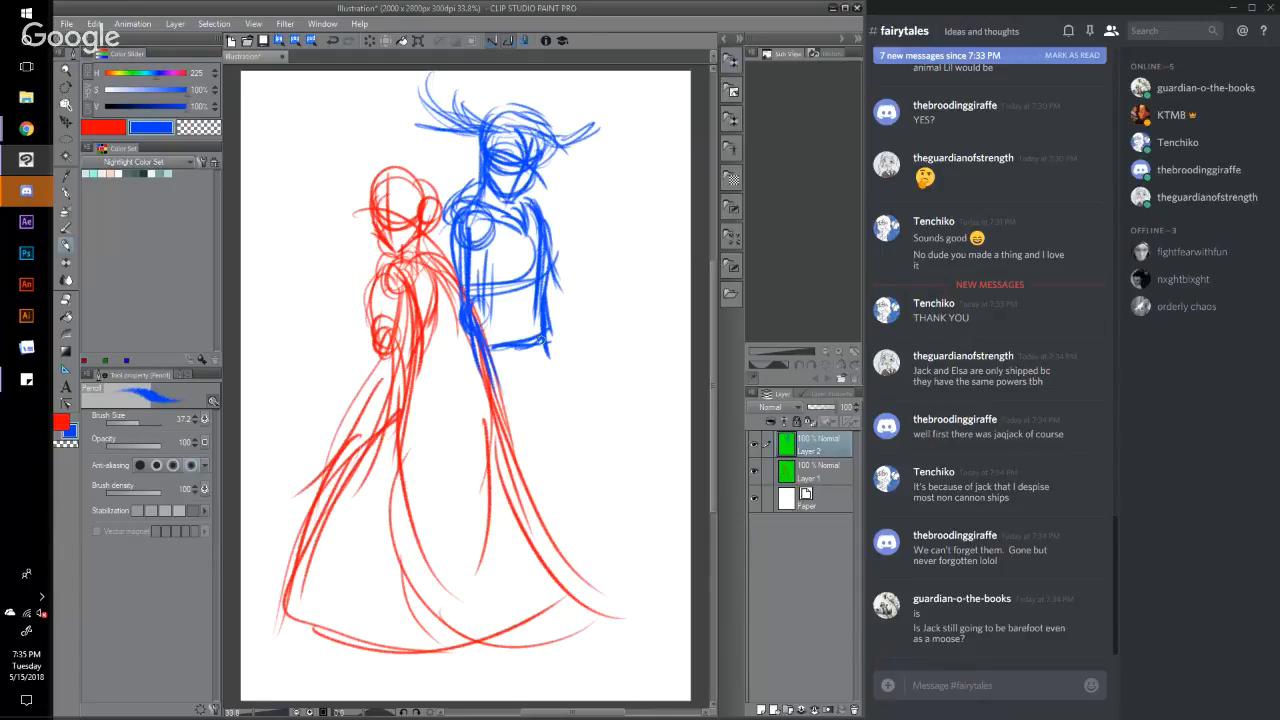
Step: Extend the blue figure's outer hip line downward, and add inner torso lines, a band across the waist and upper sleeve lines
{"action": "mouse_move", "coordinate": [549, 334]}
{"action": "left_mouse_down"}
{"action": "mouse_move", "coordinate": [549, 448]}
{"action": "mouse_move", "coordinate": [548, 412]}
{"action": "left_mouse_up"}
{"action": "left_click_drag", "start_coordinate": [526, 236], "coordinate": [530, 320]}
{"action": "mouse_move", "coordinate": [526, 312]}
{"action": "left_mouse_down"}
{"action": "mouse_move", "coordinate": [454, 310]}
{"action": "mouse_move", "coordinate": [516, 314]}
{"action": "left_mouse_up"}
{"action": "left_click_drag", "start_coordinate": [434, 287], "coordinate": [530, 301]}
{"action": "mouse_move", "coordinate": [458, 222]}
{"action": "left_mouse_down"}
{"action": "mouse_move", "coordinate": [430, 302]}
{"action": "mouse_move", "coordinate": [514, 304]}
{"action": "mouse_move", "coordinate": [526, 292]}
{"action": "left_mouse_up"}
{"action": "left_click_drag", "start_coordinate": [532, 246], "coordinate": [560, 316]}
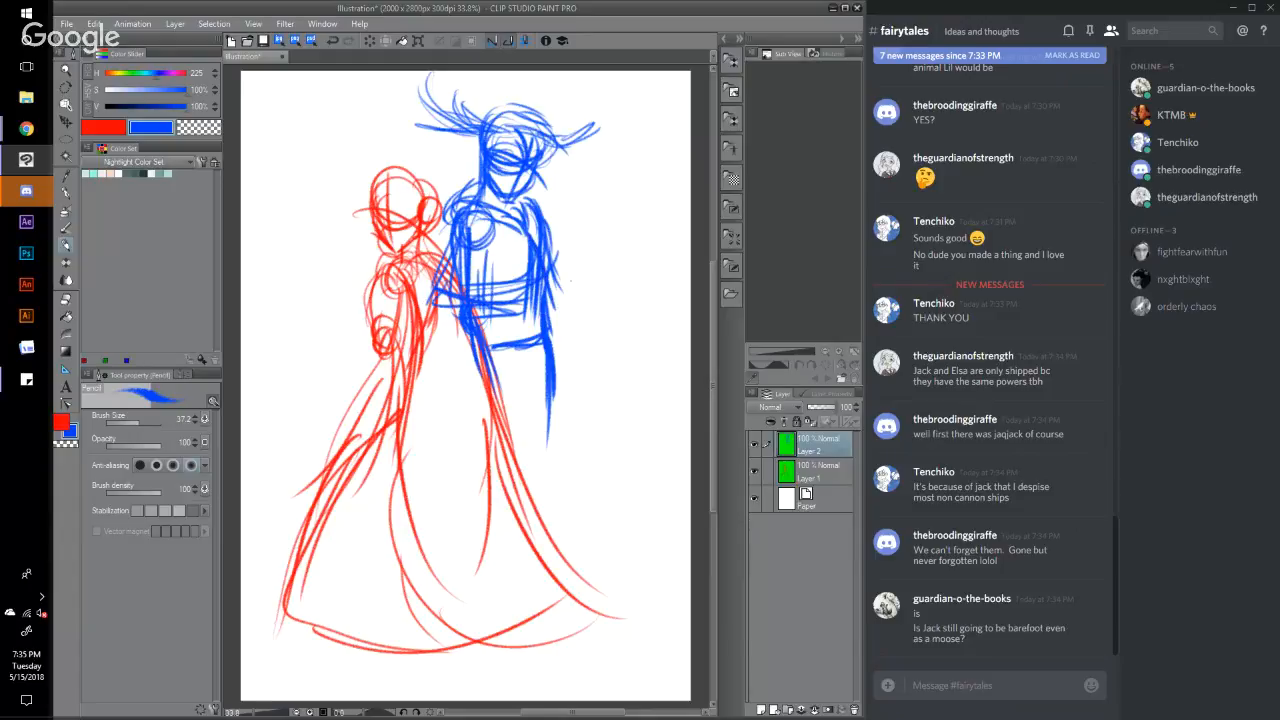
Step: Sketch the blue figure's far upper arm as a flared sleeve from the shoulder to a short cuff edge at elbow height
{"action": "left_click_drag", "start_coordinate": [536, 198], "coordinate": [570, 278]}
{"action": "left_click_drag", "start_coordinate": [540, 220], "coordinate": [580, 318]}
{"action": "left_click_drag", "start_coordinate": [557, 264], "coordinate": [574, 300]}
{"action": "left_click_drag", "start_coordinate": [550, 305], "coordinate": [577, 301]}
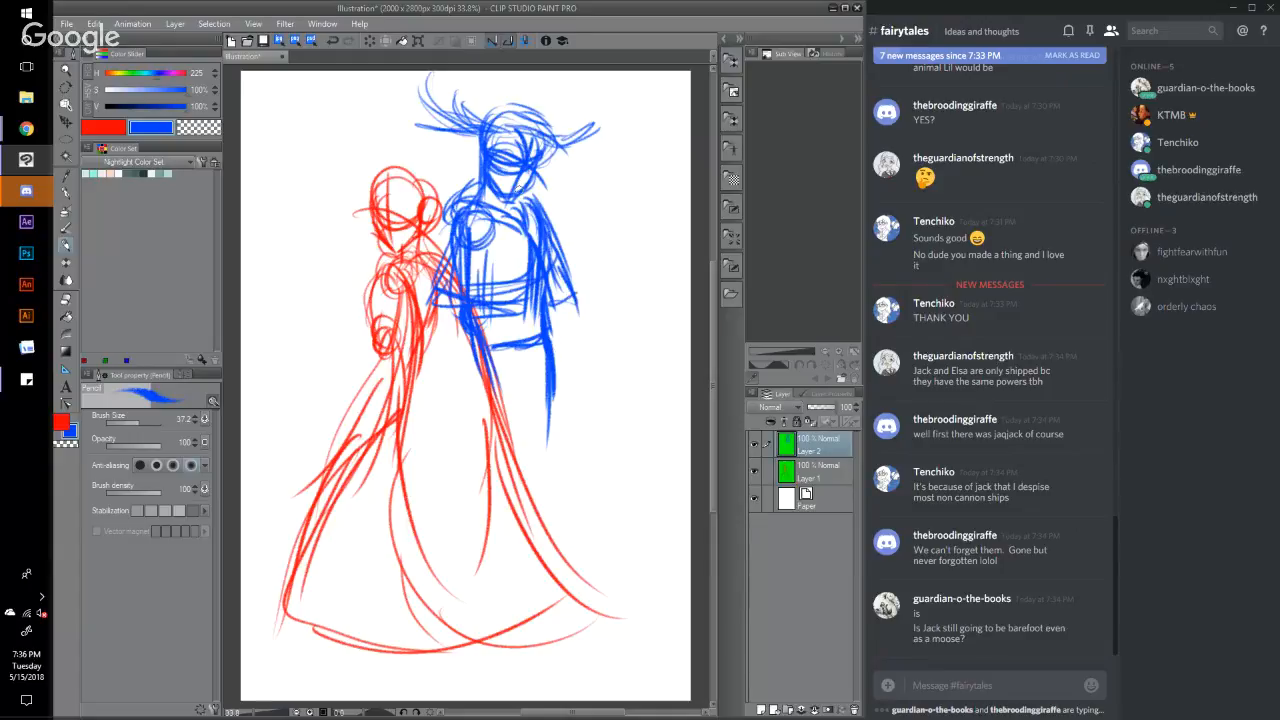
Step: Sketch the blue figure's near forearm below the sleeve and the thigh lines of the near leg down to the knee
{"action": "left_click_drag", "start_coordinate": [452, 312], "coordinate": [452, 396]}
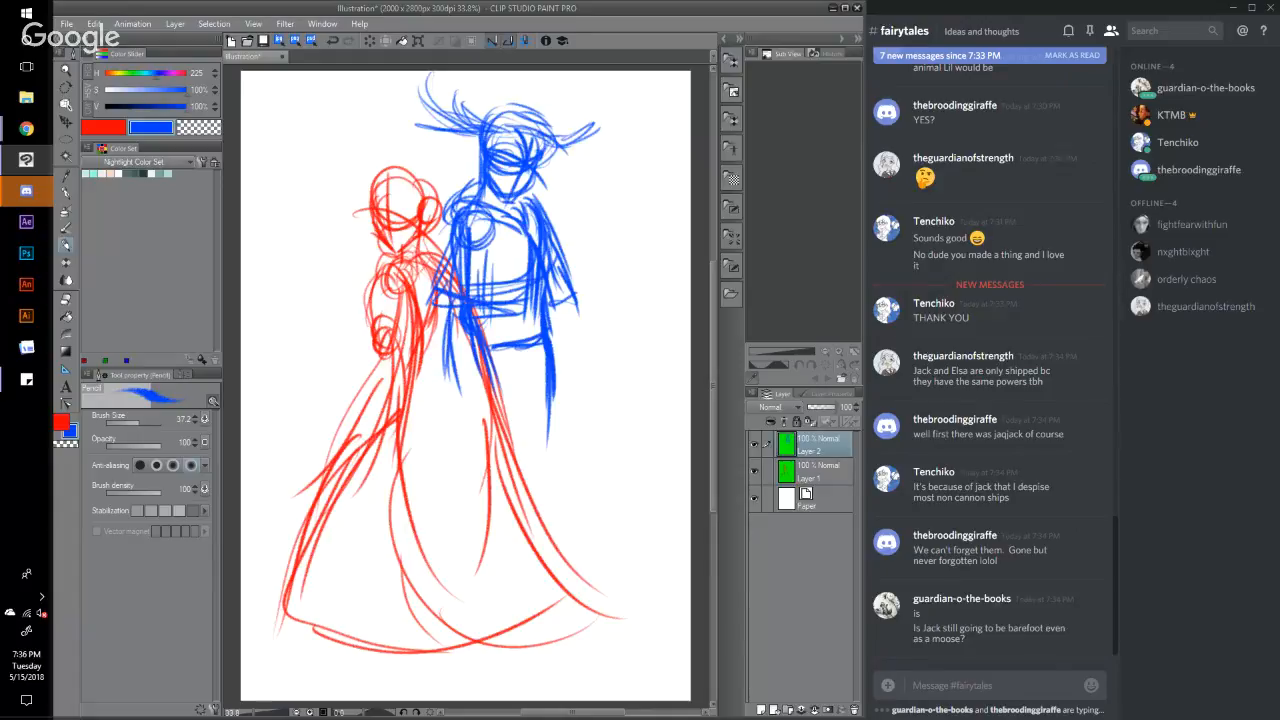
{"action": "left_click_drag", "start_coordinate": [466, 338], "coordinate": [478, 404]}
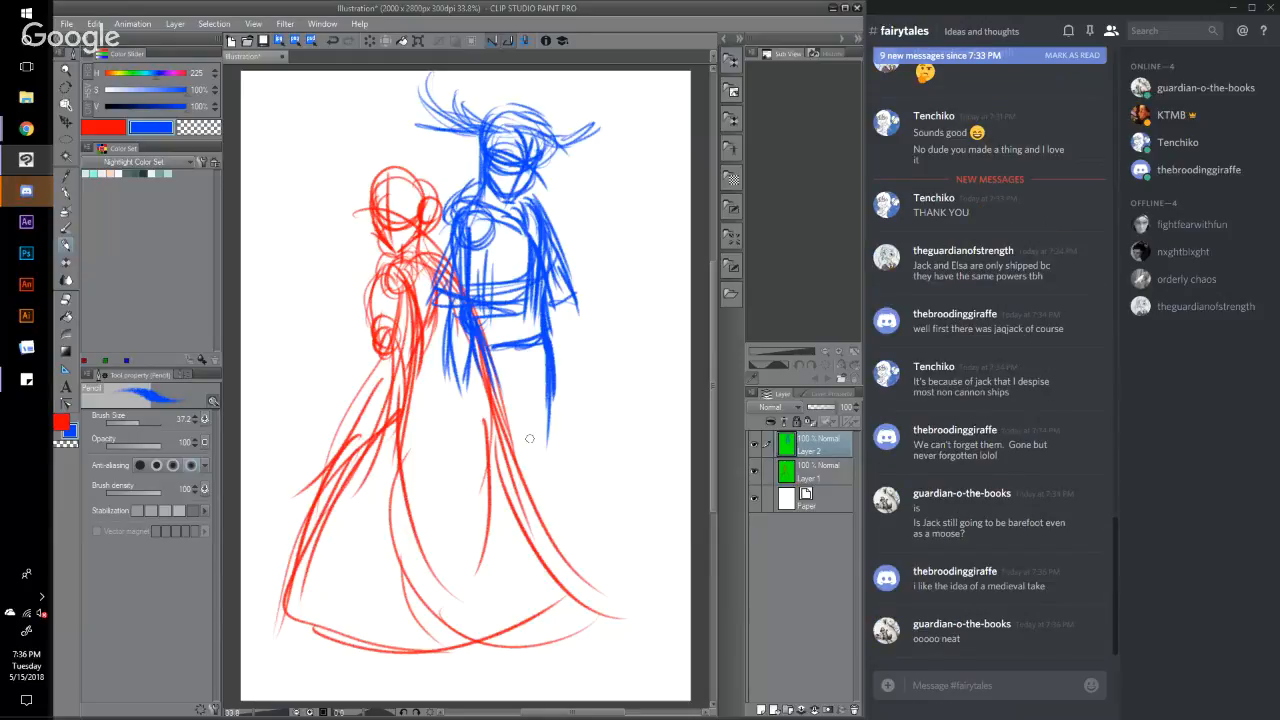
{"action": "left_click_drag", "start_coordinate": [522, 392], "coordinate": [520, 462]}
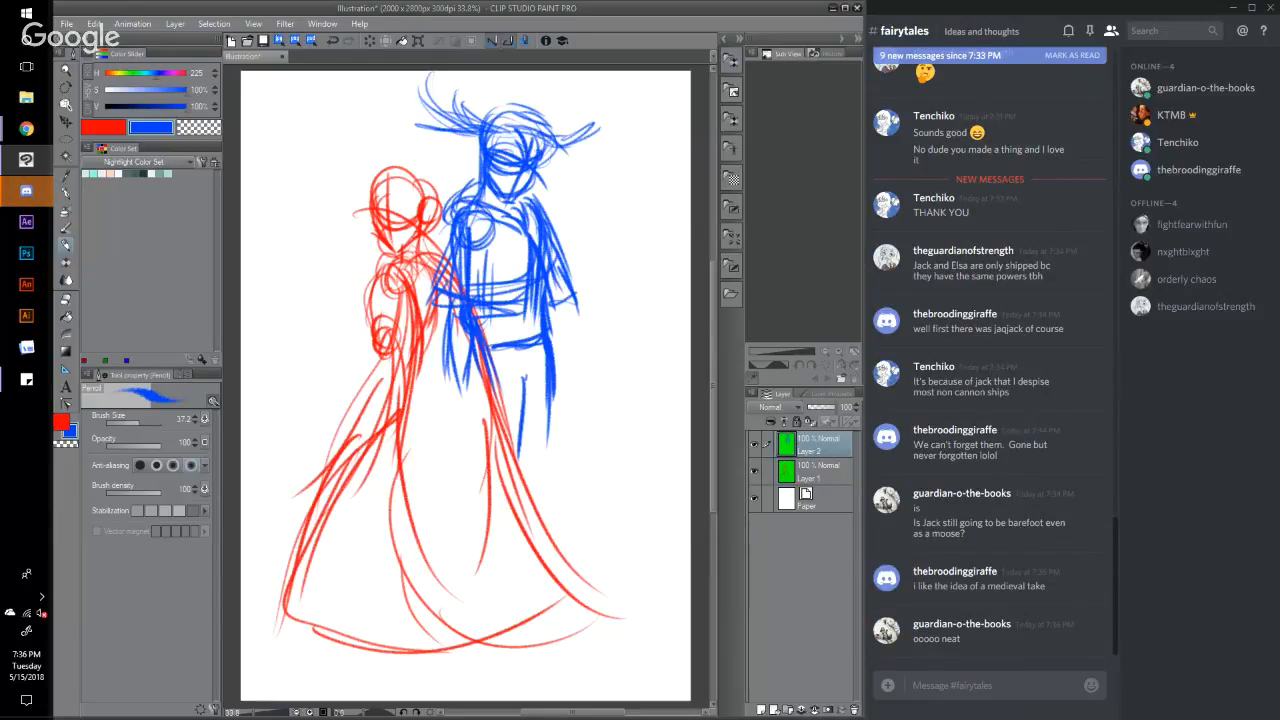
{"action": "left_click_drag", "start_coordinate": [520, 360], "coordinate": [508, 500]}
{"action": "left_click_drag", "start_coordinate": [476, 350], "coordinate": [478, 472]}
{"action": "left_click_drag", "start_coordinate": [476, 410], "coordinate": [500, 492]}
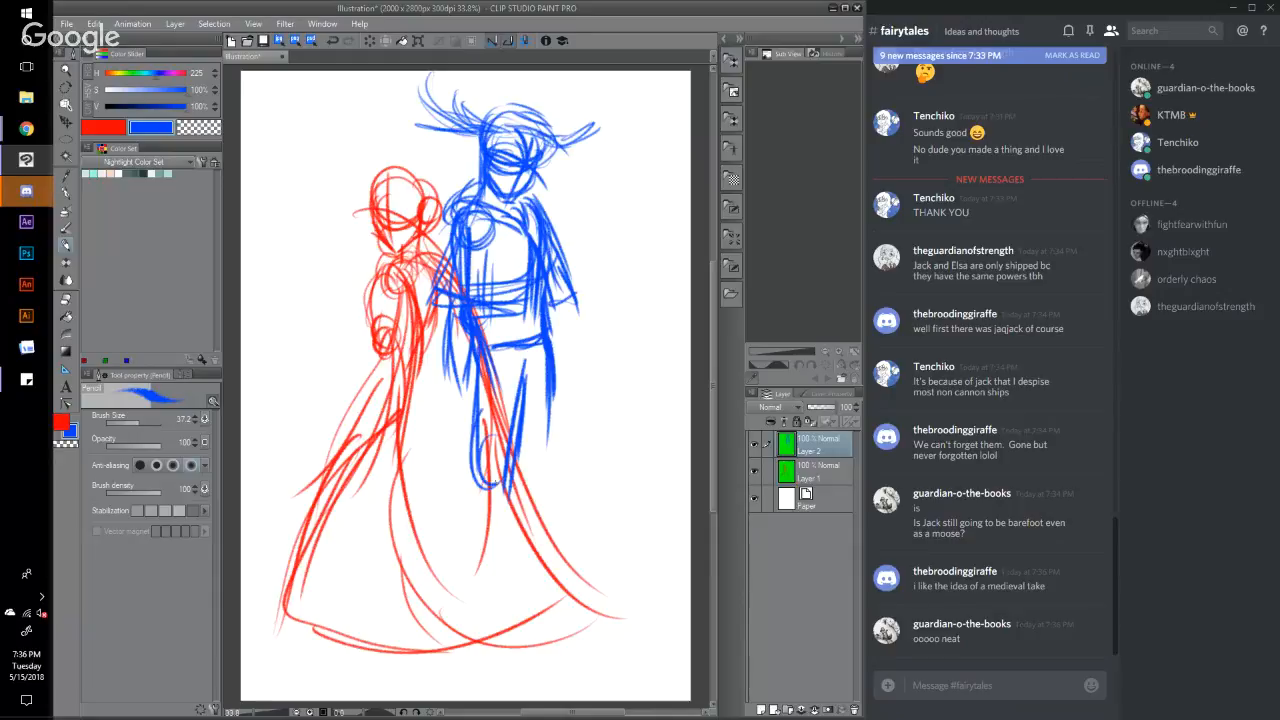
Step: Strengthen the blue figure's outer thigh, circle both knees, and start the near lower leg lines
{"action": "mouse_move", "coordinate": [548, 350]}
{"action": "left_mouse_down"}
{"action": "mouse_move", "coordinate": [558, 450]}
{"action": "mouse_move", "coordinate": [560, 424]}
{"action": "left_mouse_up"}
{"action": "left_click_drag", "start_coordinate": [558, 376], "coordinate": [562, 476]}
{"action": "mouse_move", "coordinate": [532, 432]}
{"action": "left_mouse_down"}
{"action": "mouse_move", "coordinate": [568, 482]}
{"action": "mouse_move", "coordinate": [514, 468]}
{"action": "left_mouse_up"}
{"action": "left_click_drag", "start_coordinate": [472, 490], "coordinate": [500, 540]}
{"action": "left_click_drag", "start_coordinate": [520, 450], "coordinate": [514, 605]}
{"action": "left_click_drag", "start_coordinate": [486, 462], "coordinate": [470, 568]}
{"action": "left_click_drag", "start_coordinate": [482, 456], "coordinate": [460, 585]}
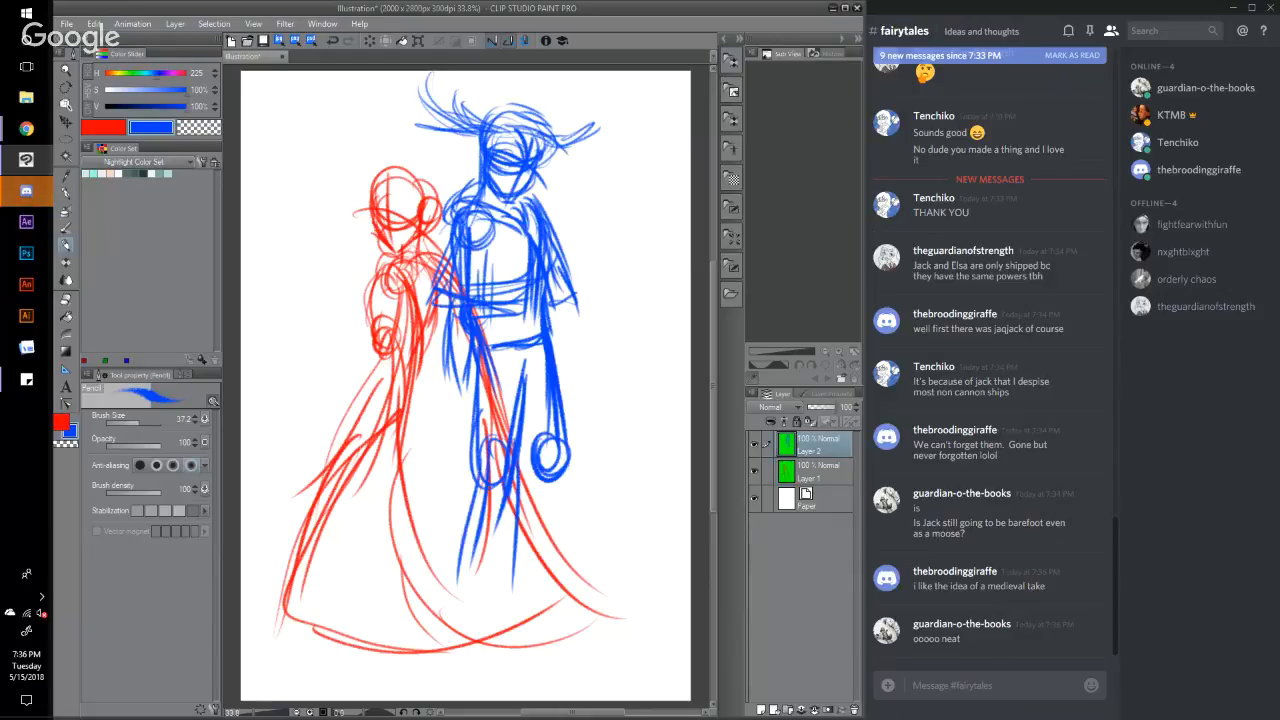
Step: Sketch both of the blue figure's calves down to the ankles and add the far foot pointing outward
{"action": "left_click_drag", "start_coordinate": [462, 516], "coordinate": [482, 614]}
{"action": "left_click_drag", "start_coordinate": [513, 438], "coordinate": [484, 628]}
{"action": "mouse_move", "coordinate": [528, 448]}
{"action": "left_mouse_down"}
{"action": "mouse_move", "coordinate": [538, 539]}
{"action": "mouse_move", "coordinate": [588, 604]}
{"action": "left_mouse_up"}
{"action": "mouse_move", "coordinate": [568, 412]}
{"action": "left_mouse_down"}
{"action": "mouse_move", "coordinate": [587, 584]}
{"action": "mouse_move", "coordinate": [650, 616]}
{"action": "left_mouse_up"}
{"action": "left_click_drag", "start_coordinate": [592, 586], "coordinate": [646, 612]}
Step: Draw the blue figure's near foot as a pointed wedge, and reinforce the far foot's heel and sole
{"action": "left_click_drag", "start_coordinate": [472, 612], "coordinate": [484, 630]}
{"action": "left_click_drag", "start_coordinate": [496, 618], "coordinate": [480, 654]}
{"action": "mouse_move", "coordinate": [492, 620]}
{"action": "left_mouse_down"}
{"action": "mouse_move", "coordinate": [480, 657]}
{"action": "mouse_move", "coordinate": [532, 648]}
{"action": "left_mouse_up"}
{"action": "mouse_move", "coordinate": [504, 604]}
{"action": "left_mouse_down"}
{"action": "mouse_move", "coordinate": [490, 624]}
{"action": "mouse_move", "coordinate": [540, 656]}
{"action": "left_mouse_up"}
{"action": "left_click_drag", "start_coordinate": [518, 502], "coordinate": [502, 622]}
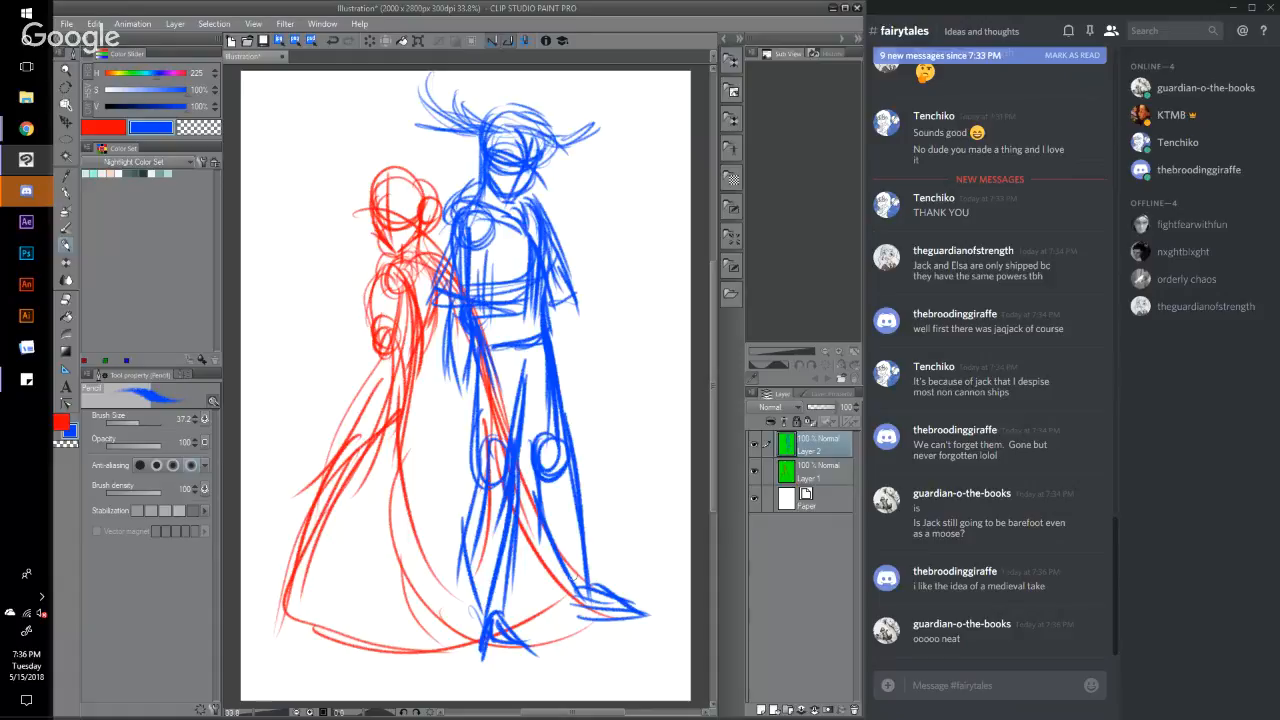
{"action": "mouse_move", "coordinate": [568, 552]}
{"action": "left_mouse_down"}
{"action": "mouse_move", "coordinate": [578, 626]}
{"action": "mouse_move", "coordinate": [636, 630]}
{"action": "left_mouse_up"}
{"action": "mouse_move", "coordinate": [592, 578]}
{"action": "left_mouse_down"}
{"action": "mouse_move", "coordinate": [646, 622]}
{"action": "mouse_move", "coordinate": [632, 620]}
{"action": "left_mouse_up"}
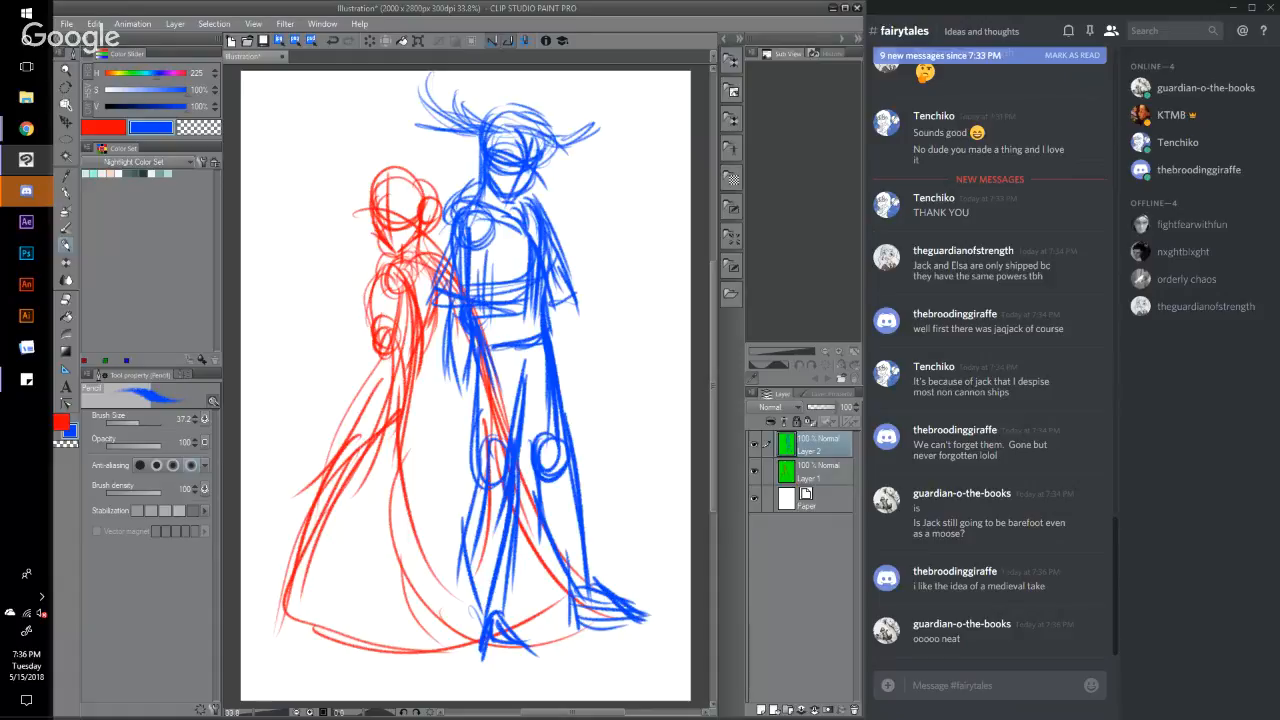
Step: Thicken the blue figure's near forearm and hand, and sketch the far forearm hanging below the sleeve
{"action": "left_click_drag", "start_coordinate": [462, 374], "coordinate": [460, 402]}
{"action": "left_click_drag", "start_coordinate": [466, 332], "coordinate": [452, 418]}
{"action": "left_click_drag", "start_coordinate": [452, 364], "coordinate": [448, 430]}
{"action": "left_click_drag", "start_coordinate": [446, 338], "coordinate": [450, 418]}
{"action": "left_click_drag", "start_coordinate": [574, 302], "coordinate": [562, 384]}
{"action": "mouse_move", "coordinate": [562, 332]}
{"action": "left_mouse_down"}
{"action": "mouse_move", "coordinate": [548, 340]}
{"action": "mouse_move", "coordinate": [566, 402]}
{"action": "left_mouse_up"}
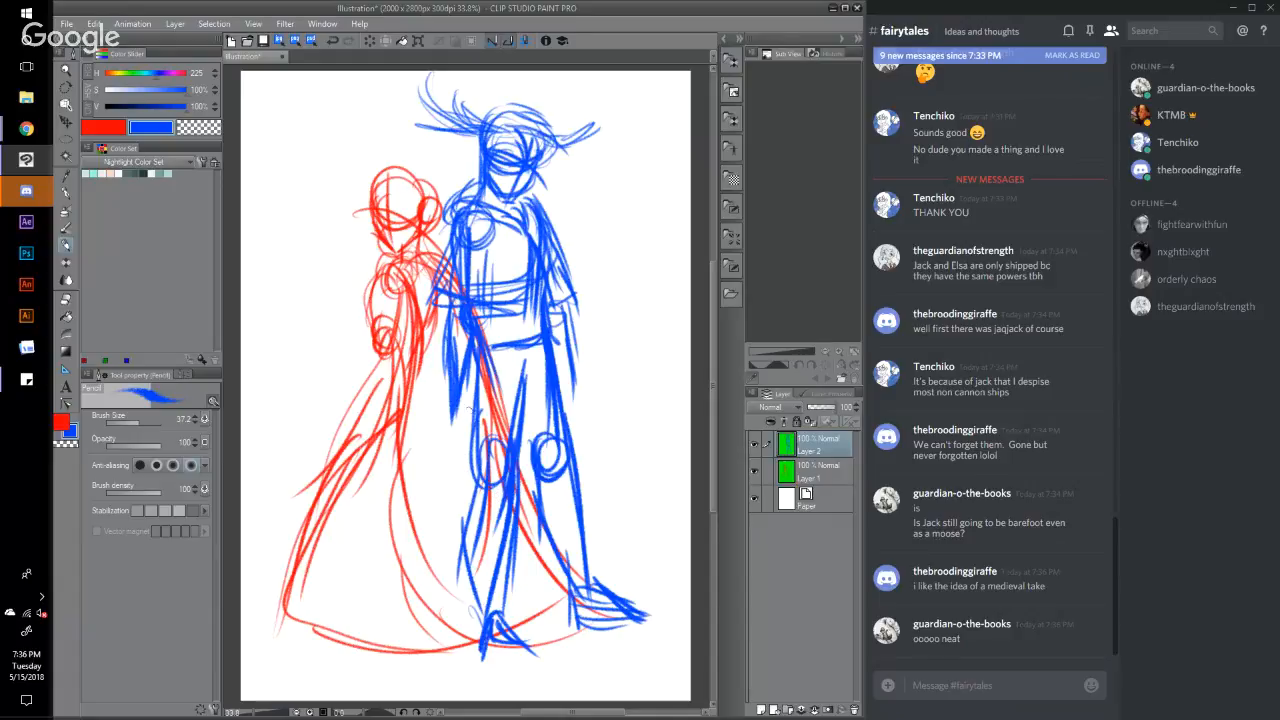
Step: Draw a long diagonal weapon from the blue figure's near hand, crossing both figures from the canvas edge to beyond the far leg
{"action": "mouse_move", "coordinate": [472, 408]}
{"action": "left_mouse_down"}
{"action": "mouse_move", "coordinate": [459, 422]}
{"action": "mouse_move", "coordinate": [429, 411]}
{"action": "left_mouse_up"}
{"action": "left_click_drag", "start_coordinate": [362, 378], "coordinate": [612, 535]}
{"action": "left_click_drag", "start_coordinate": [452, 400], "coordinate": [241, 238]}
{"action": "left_click_drag", "start_coordinate": [241, 234], "coordinate": [432, 402]}
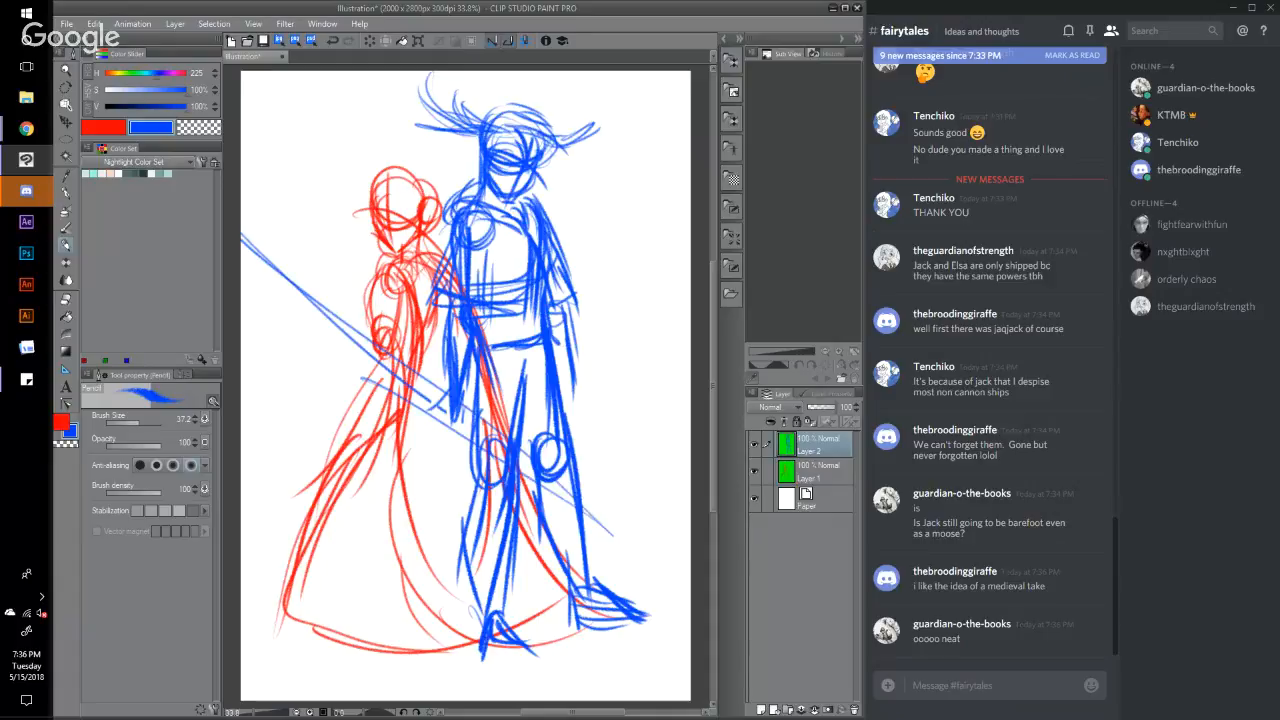
{"action": "left_click_drag", "start_coordinate": [580, 490], "coordinate": [648, 533]}
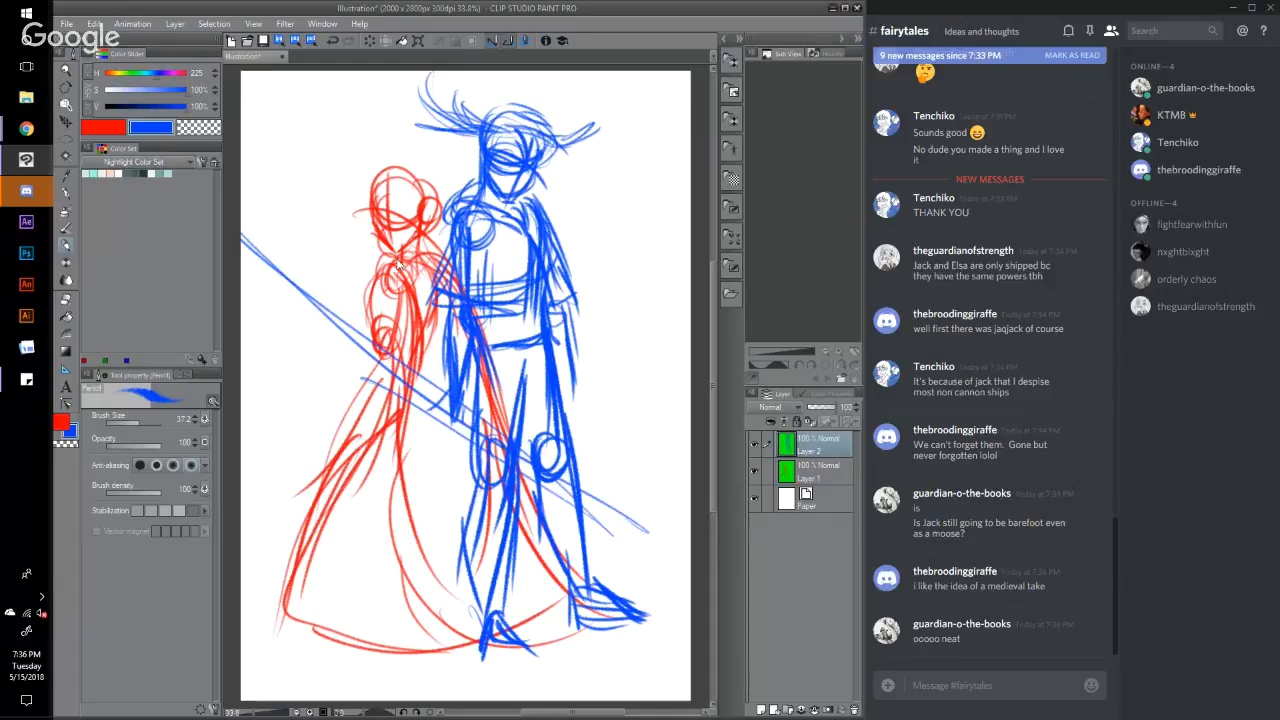
Step: Undo the shallow diagonal weapon strokes and redraw the shaft steeper, from the canvas's upper edge across both figures to beyond the blue figure's thigh
{"action": "key", "text": "ctrl+z"}
{"action": "key", "text": "ctrl+z"}
{"action": "key", "text": "ctrl+z"}
{"action": "key", "text": "ctrl+z"}
{"action": "key", "text": "ctrl+z"}
{"action": "left_click_drag", "start_coordinate": [656, 466], "coordinate": [272, 72]}
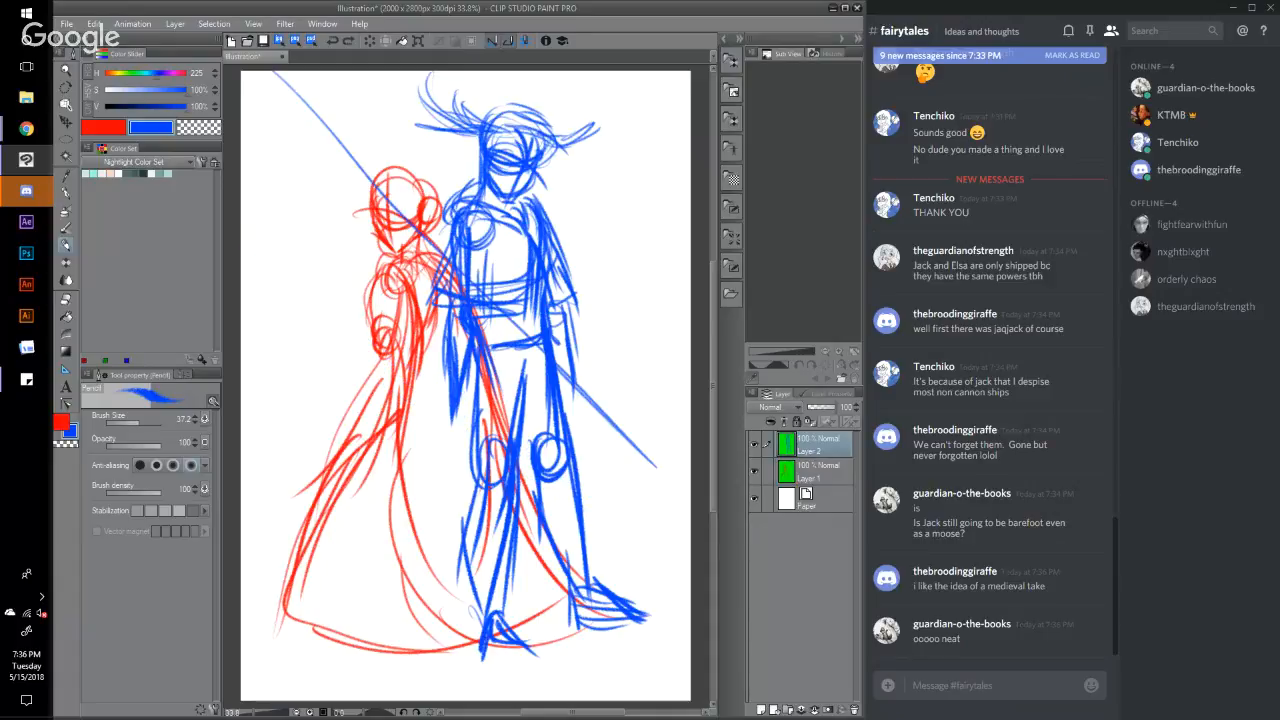
{"action": "left_click_drag", "start_coordinate": [502, 318], "coordinate": [676, 480]}
{"action": "left_click_drag", "start_coordinate": [578, 386], "coordinate": [688, 488]}
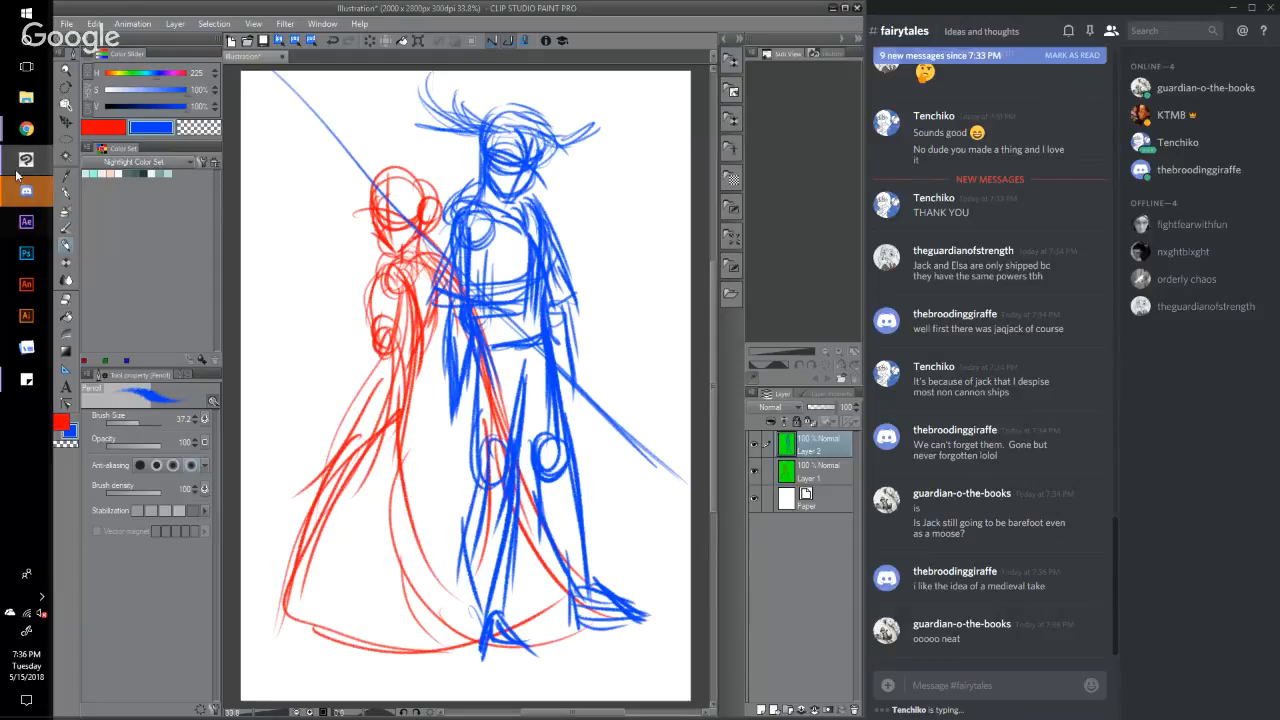
Step: Check the live broadcast in the Google Hangouts window, and return to the drawing in Clip Studio Paint
{"action": "mouse_move", "coordinate": [28, 130]}
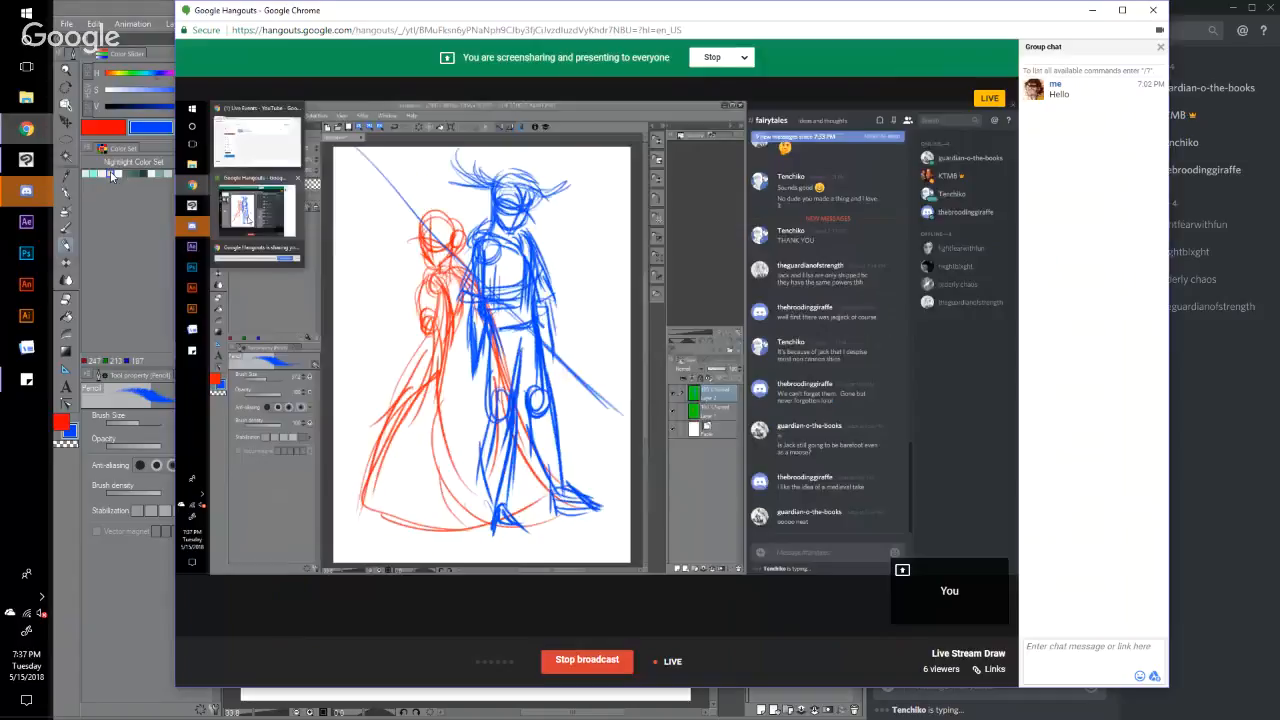
{"action": "left_click", "coordinate": [112, 180]}
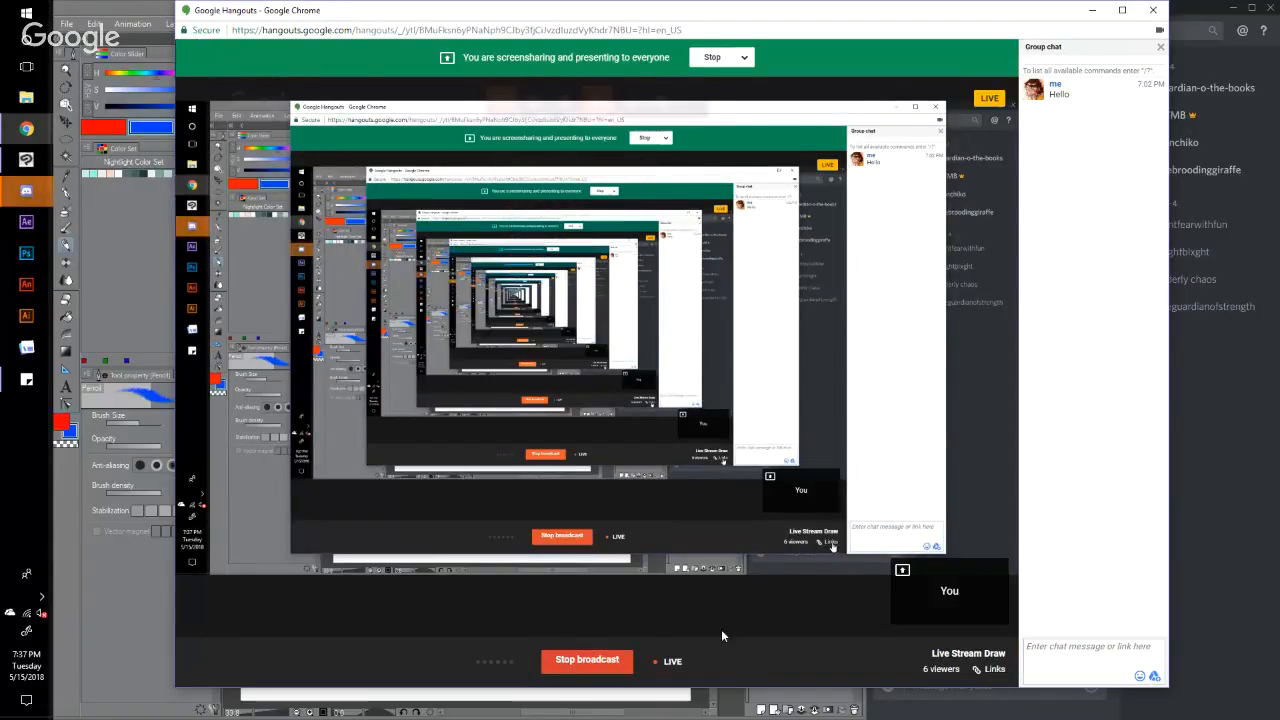
{"action": "double_click", "coordinate": [199, 134]}
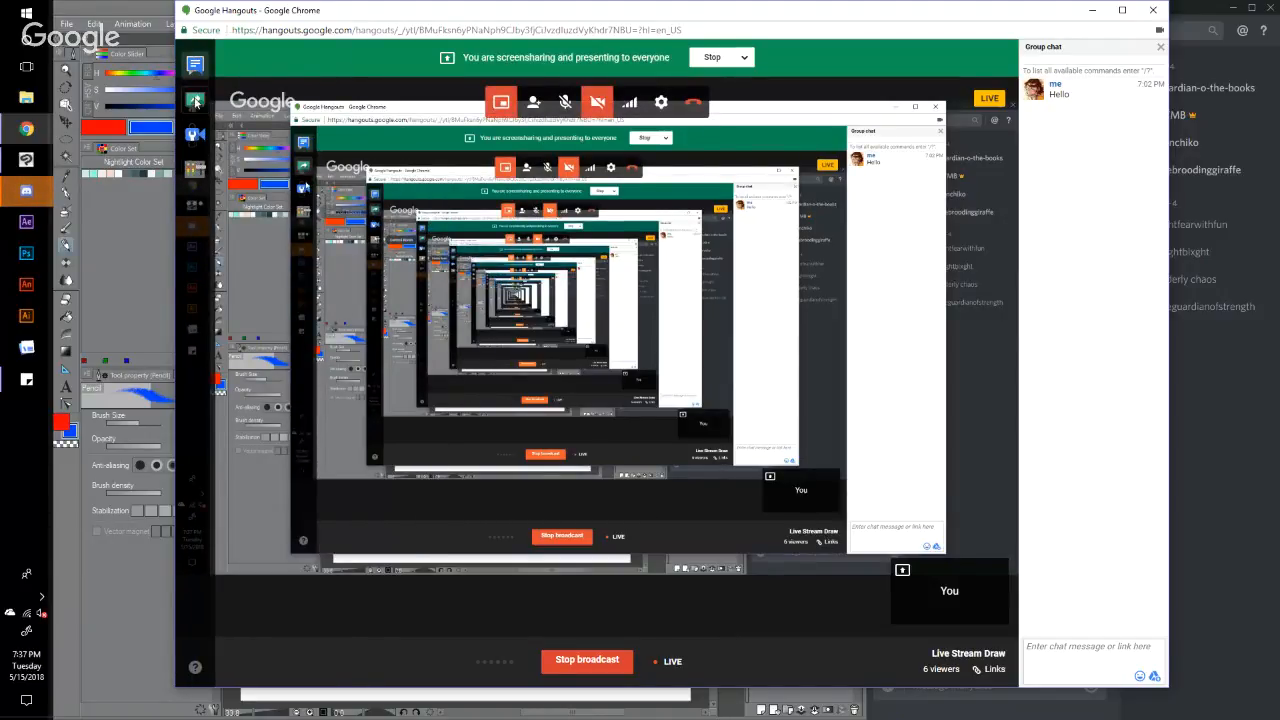
{"action": "left_click", "coordinate": [143, 5]}
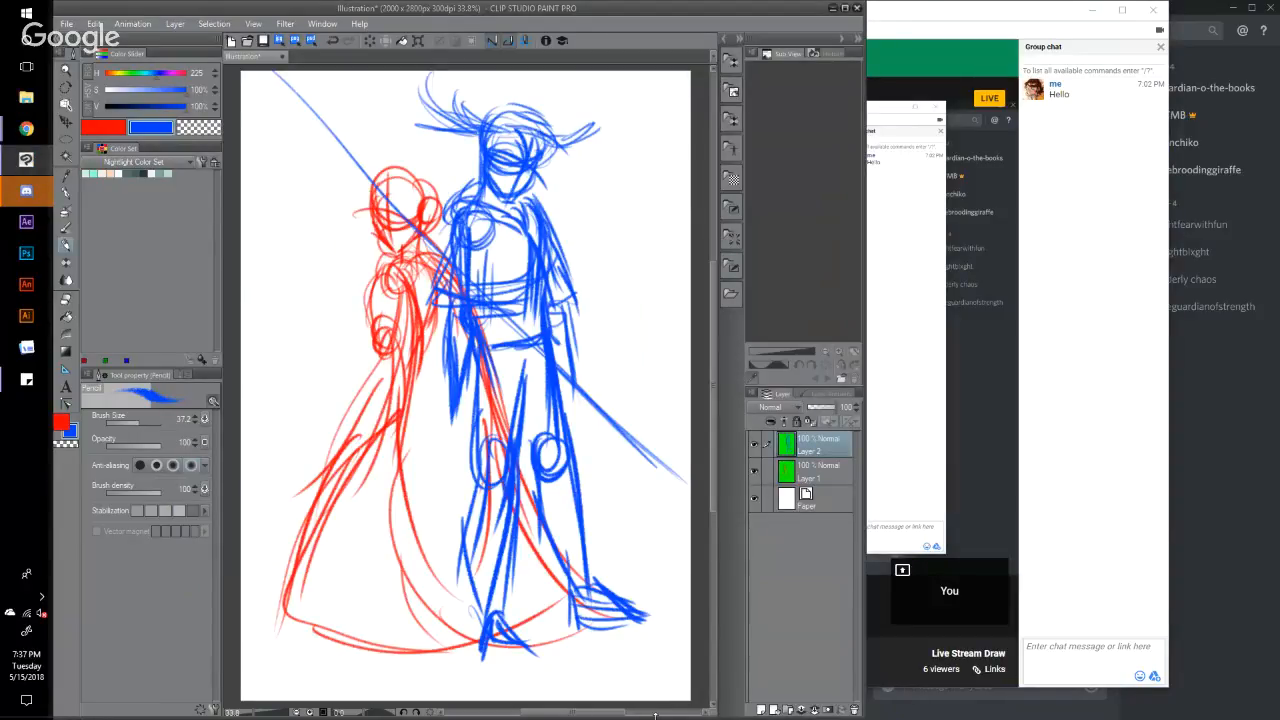
Step: Bring Discord back beside the drawing, and restore the Clip Studio Paint window to full screen height
{"action": "left_click", "coordinate": [1223, 67]}
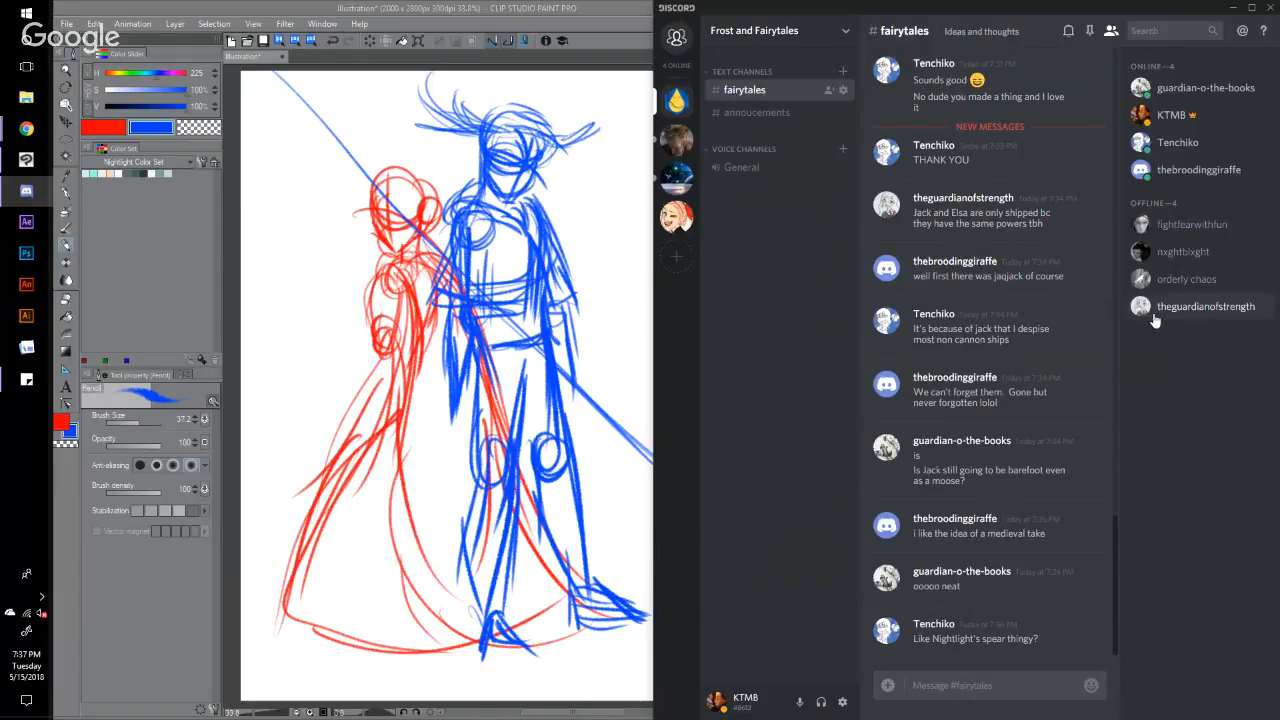
{"action": "double_click", "coordinate": [590, 5]}
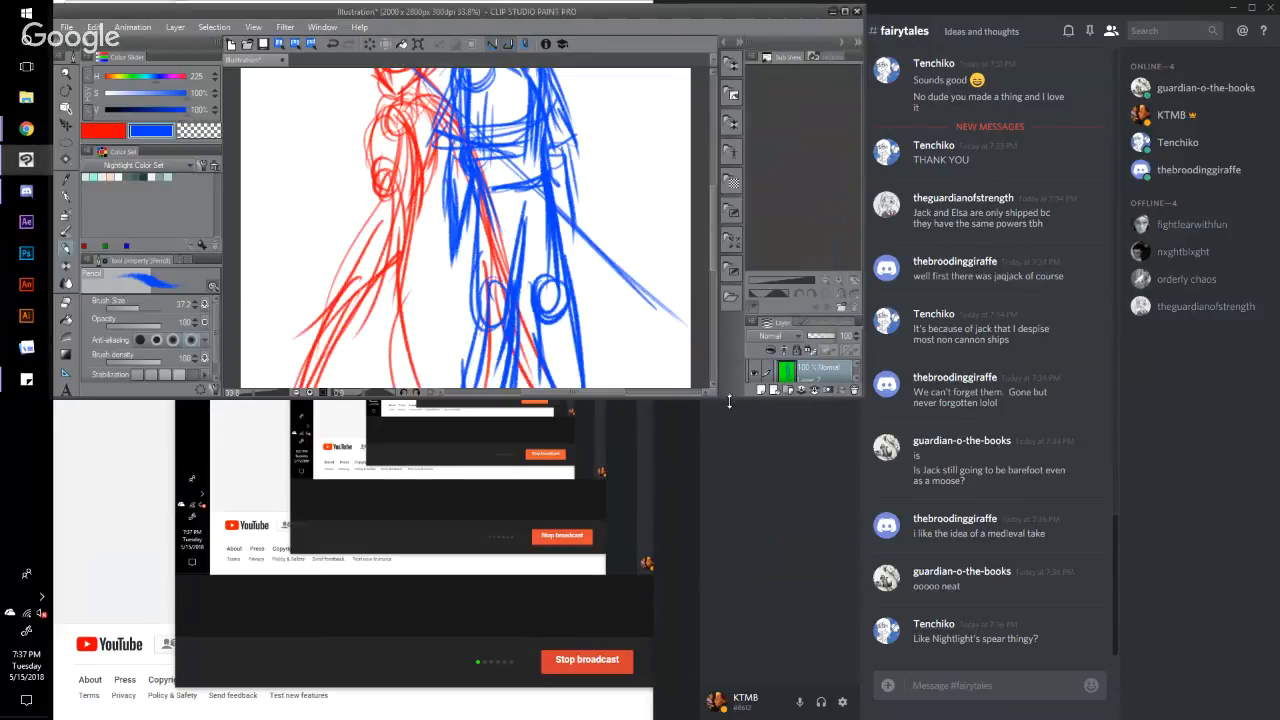
{"action": "left_click_drag", "start_coordinate": [729, 401], "coordinate": [743, 716]}
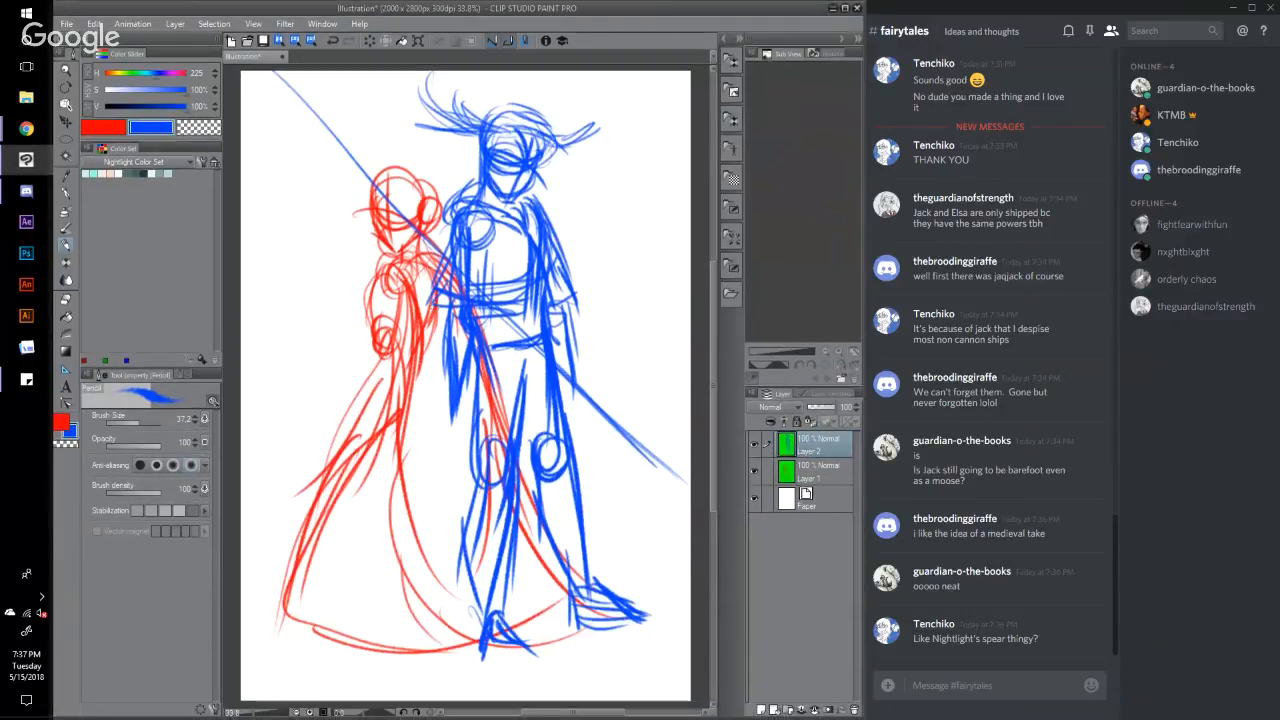
Step: Fade Layer 2 to 33% and Layer 1 to 40% opacity, and hide Layer 2
{"action": "left_click", "coordinate": [820, 470]}
{"action": "left_click_drag", "start_coordinate": [838, 408], "coordinate": [815, 409]}
{"action": "left_click", "coordinate": [815, 470]}
{"action": "left_click", "coordinate": [754, 442]}
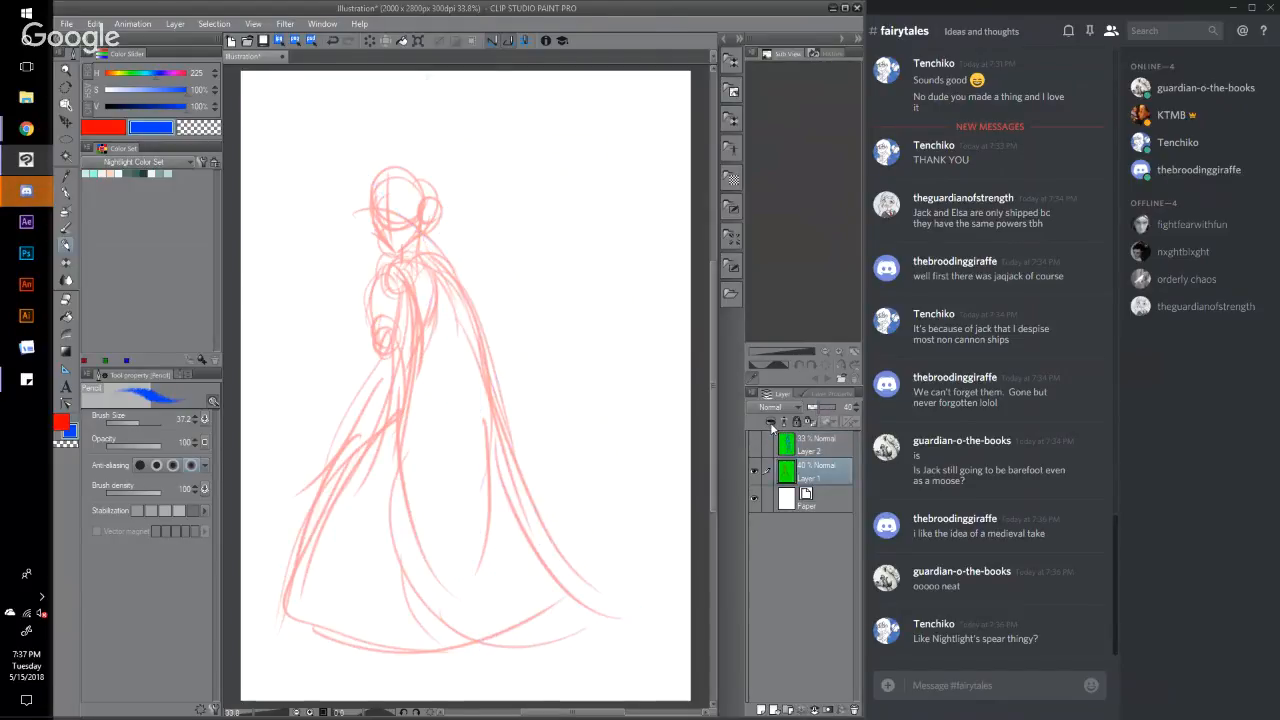
Step: Add a new raster layer directly above the faded red sketch on Layer 1
{"action": "left_click", "coordinate": [760, 711]}
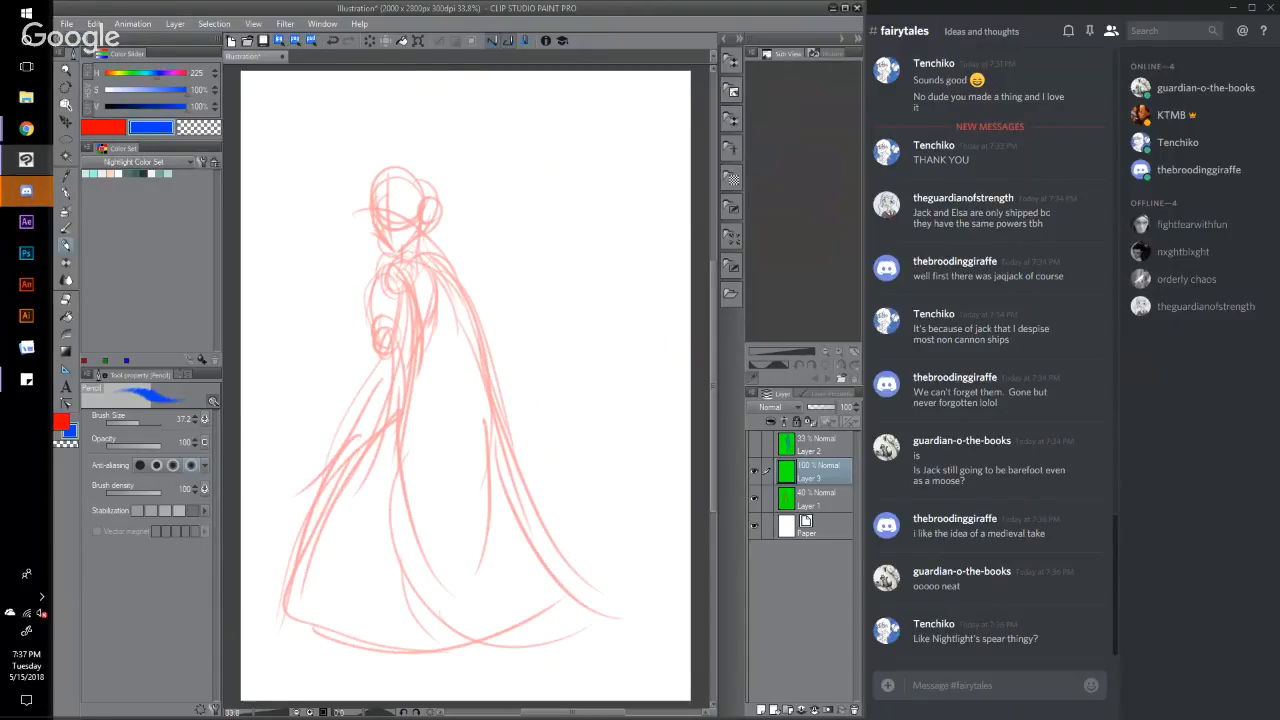
{"action": "left_click_drag", "start_coordinate": [558, 712], "coordinate": [731, 541]}
{"action": "left_click_drag", "start_coordinate": [731, 633], "coordinate": [731, 718]}
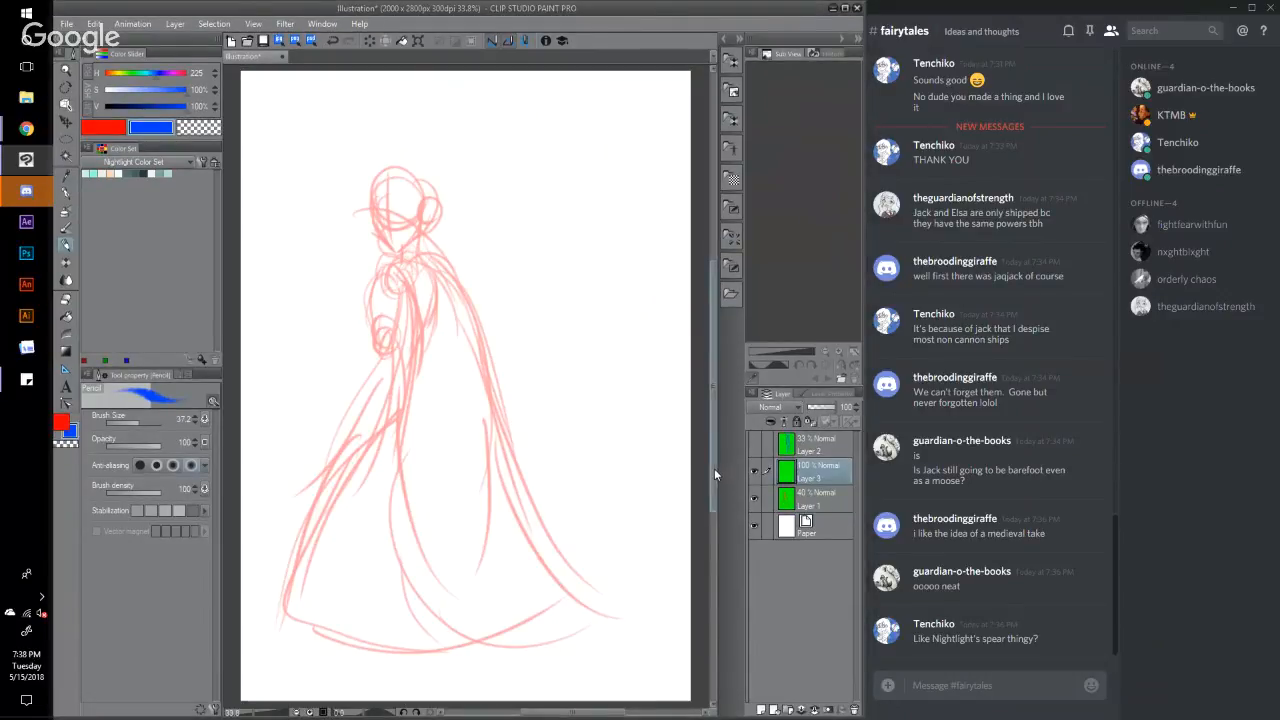
{"action": "left_click_drag", "start_coordinate": [714, 468], "coordinate": [713, 466]}
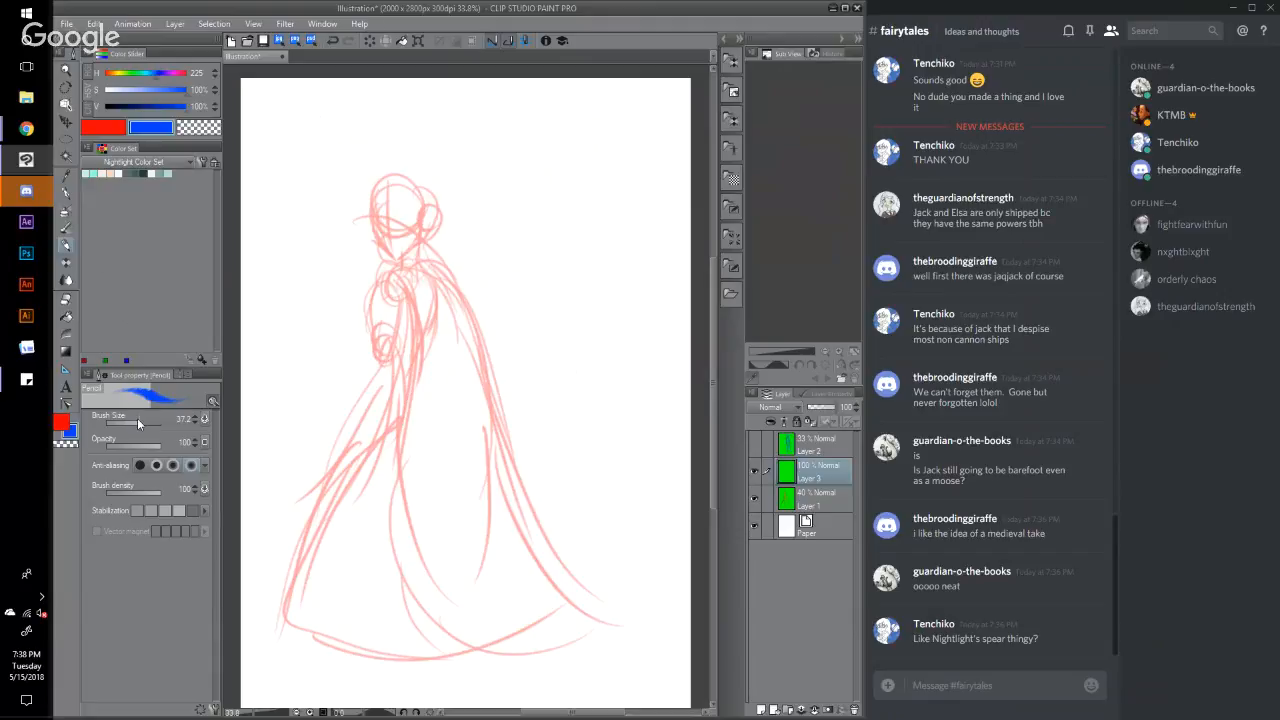
Step: Outline the red figure's cheeks and pointed chin on the new layer with the red pencil at size 21.5
{"action": "left_click_drag", "start_coordinate": [137, 418], "coordinate": [140, 428]}
{"action": "left_click_drag", "start_coordinate": [137, 428], "coordinate": [134, 427]}
{"action": "left_click", "coordinate": [104, 128]}
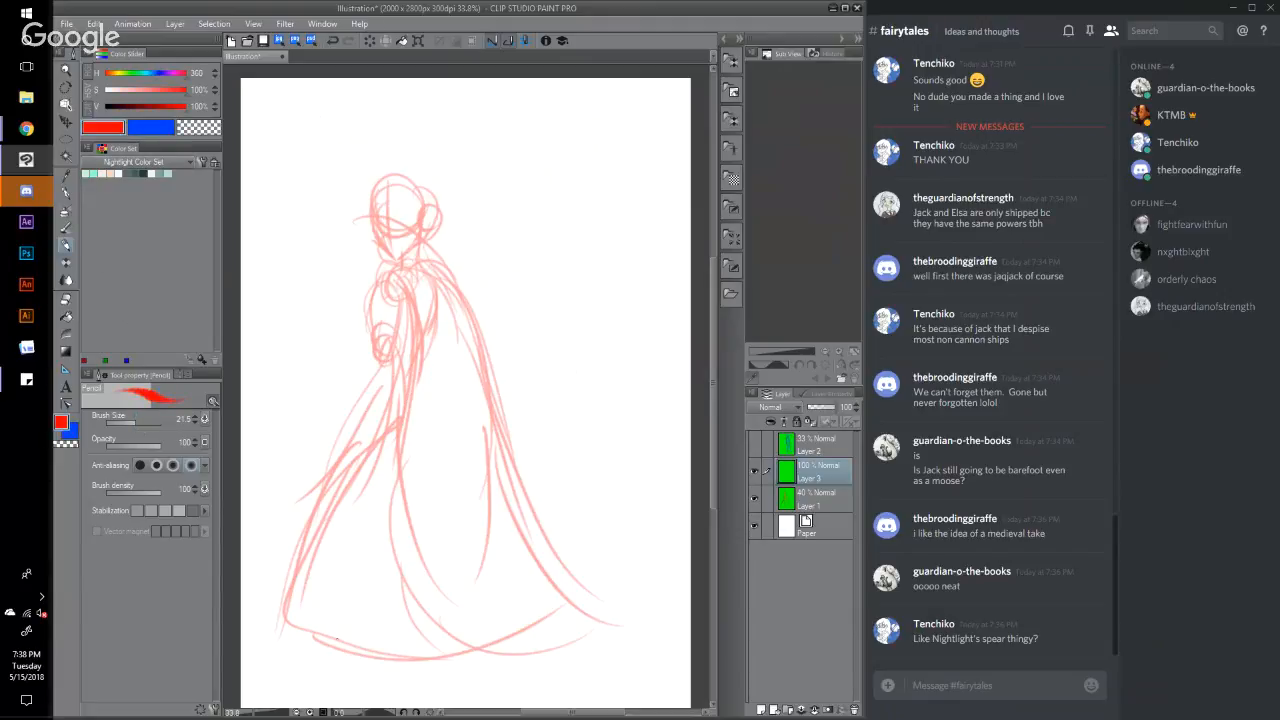
{"action": "left_click", "coordinate": [254, 715]}
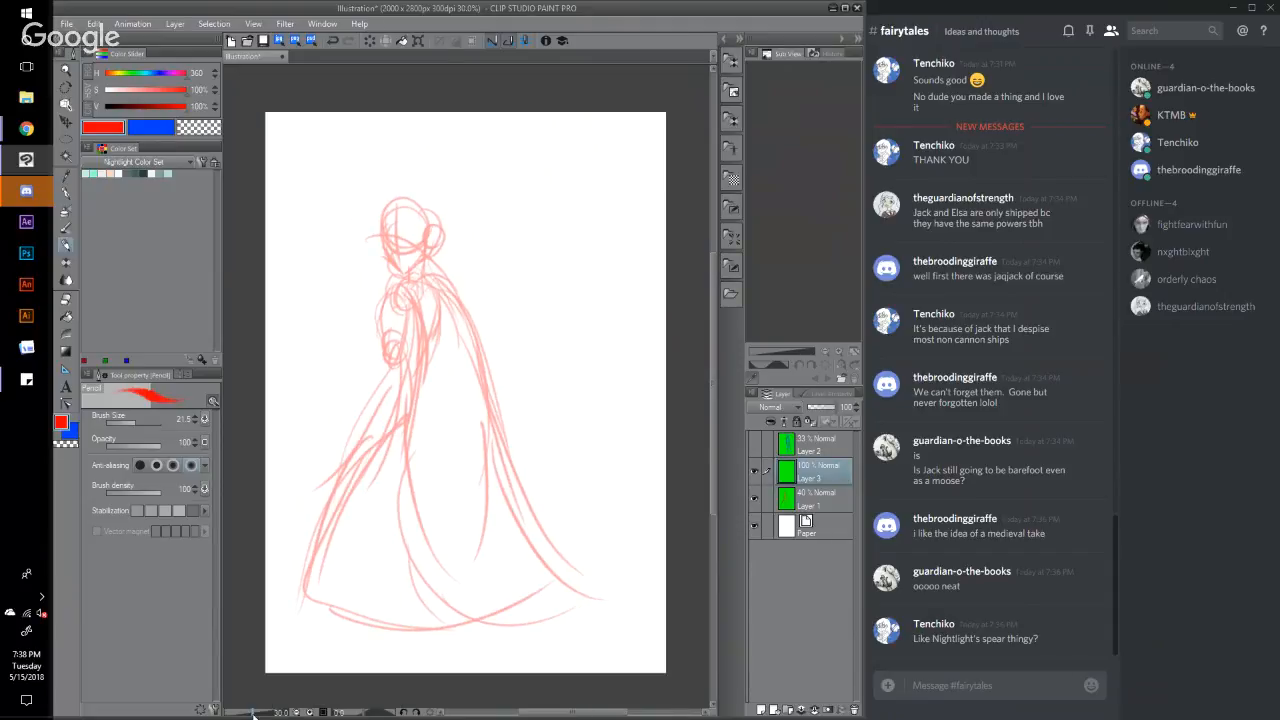
{"action": "left_click_drag", "start_coordinate": [254, 715], "coordinate": [256, 715]}
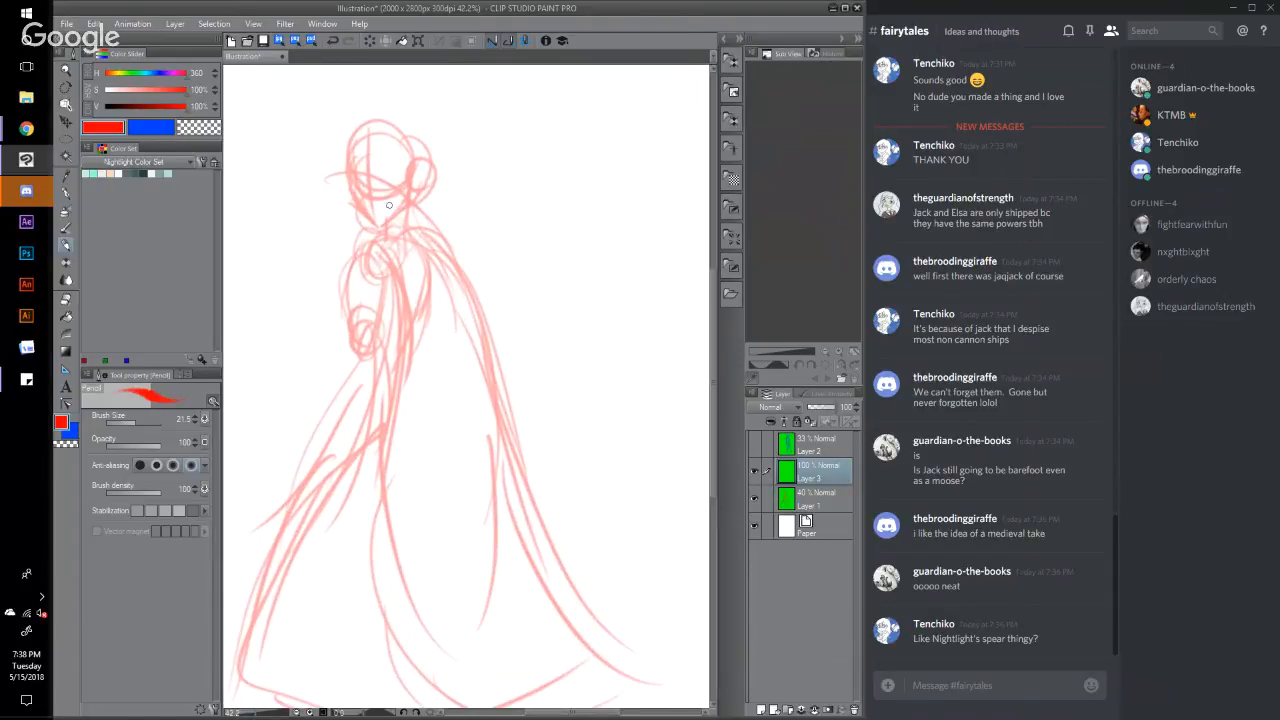
{"action": "mouse_move", "coordinate": [349, 187]}
{"action": "left_mouse_down"}
{"action": "mouse_move", "coordinate": [345, 165]}
{"action": "mouse_move", "coordinate": [352, 200]}
{"action": "mouse_move", "coordinate": [378, 226]}
{"action": "mouse_move", "coordinate": [408, 192]}
{"action": "left_mouse_up"}
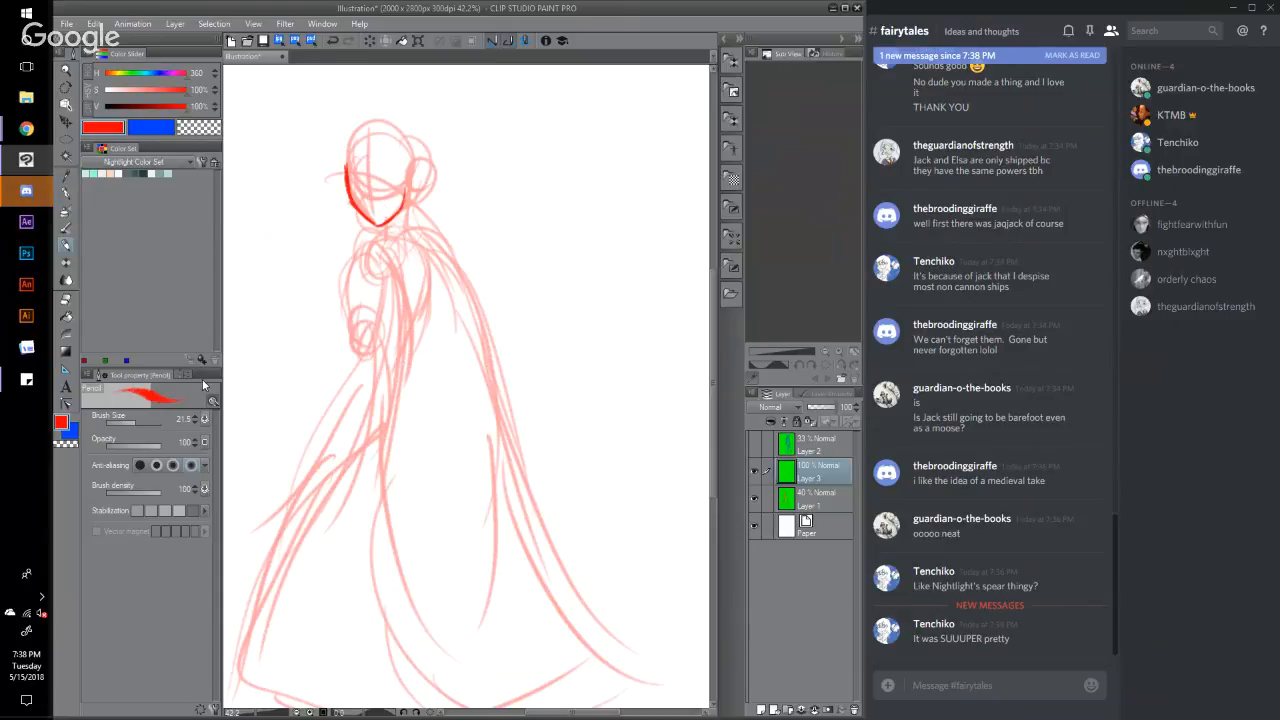
Step: With the pencil at size 13.3, draw the eye guideline and sketch curly locks framing both sides of the red figure's face
{"action": "left_click", "coordinate": [130, 427]}
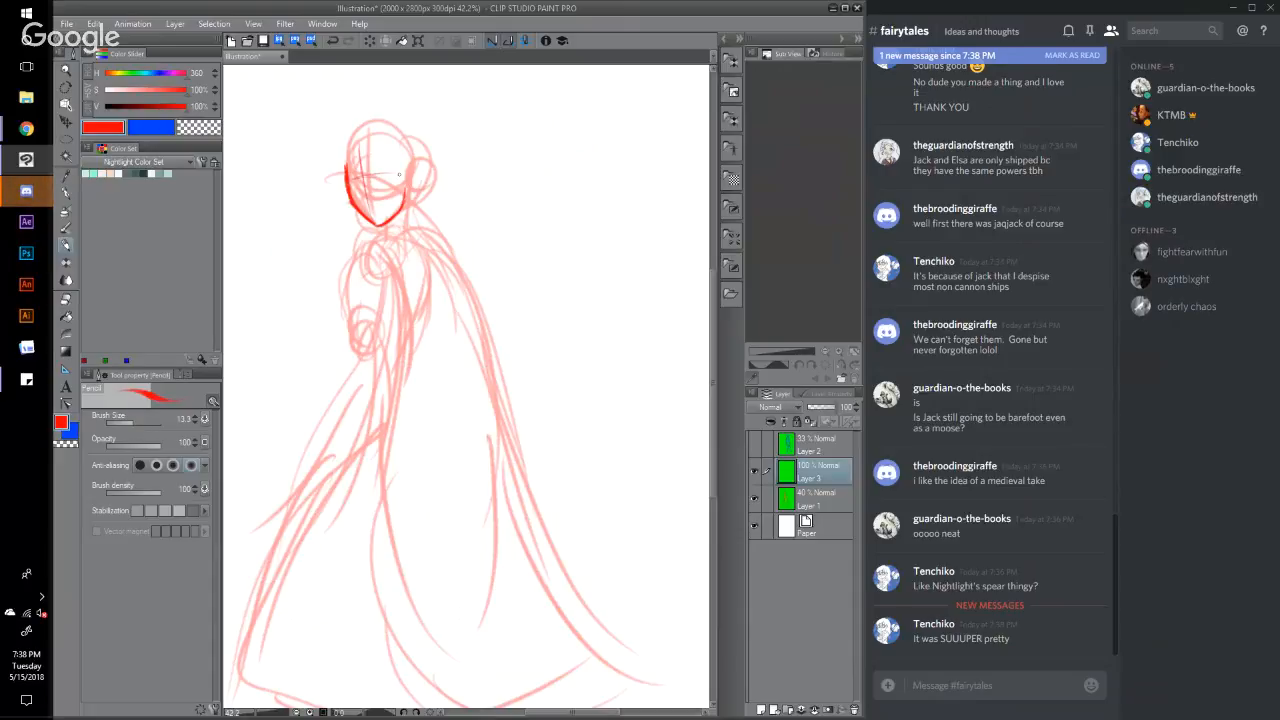
{"action": "left_click_drag", "start_coordinate": [354, 176], "coordinate": [402, 178]}
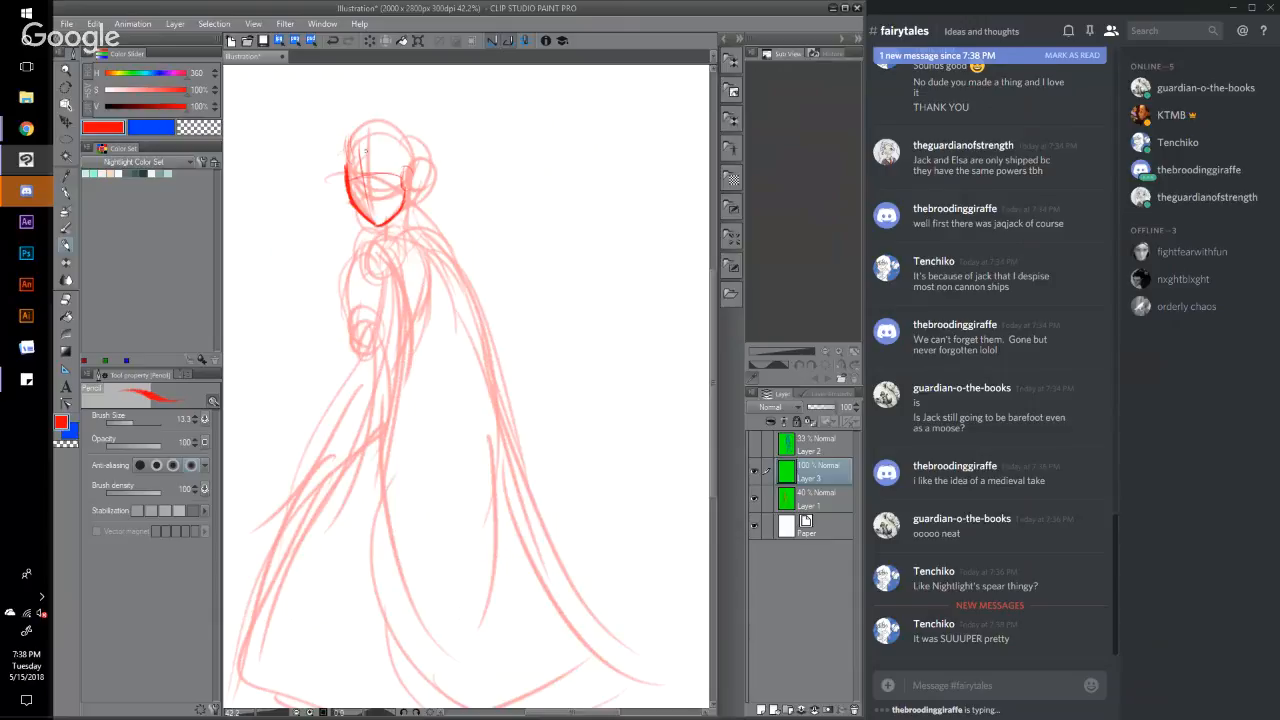
{"action": "mouse_move", "coordinate": [376, 132]}
{"action": "left_mouse_down"}
{"action": "mouse_move", "coordinate": [345, 130]}
{"action": "mouse_move", "coordinate": [350, 164]}
{"action": "mouse_move", "coordinate": [373, 161]}
{"action": "mouse_move", "coordinate": [404, 190]}
{"action": "left_mouse_up"}
{"action": "left_click_drag", "start_coordinate": [346, 146], "coordinate": [330, 166]}
{"action": "left_click_drag", "start_coordinate": [332, 154], "coordinate": [336, 210]}
{"action": "mouse_move", "coordinate": [396, 180]}
{"action": "left_mouse_down"}
{"action": "mouse_move", "coordinate": [398, 210]}
{"action": "mouse_move", "coordinate": [404, 200]}
{"action": "left_mouse_up"}
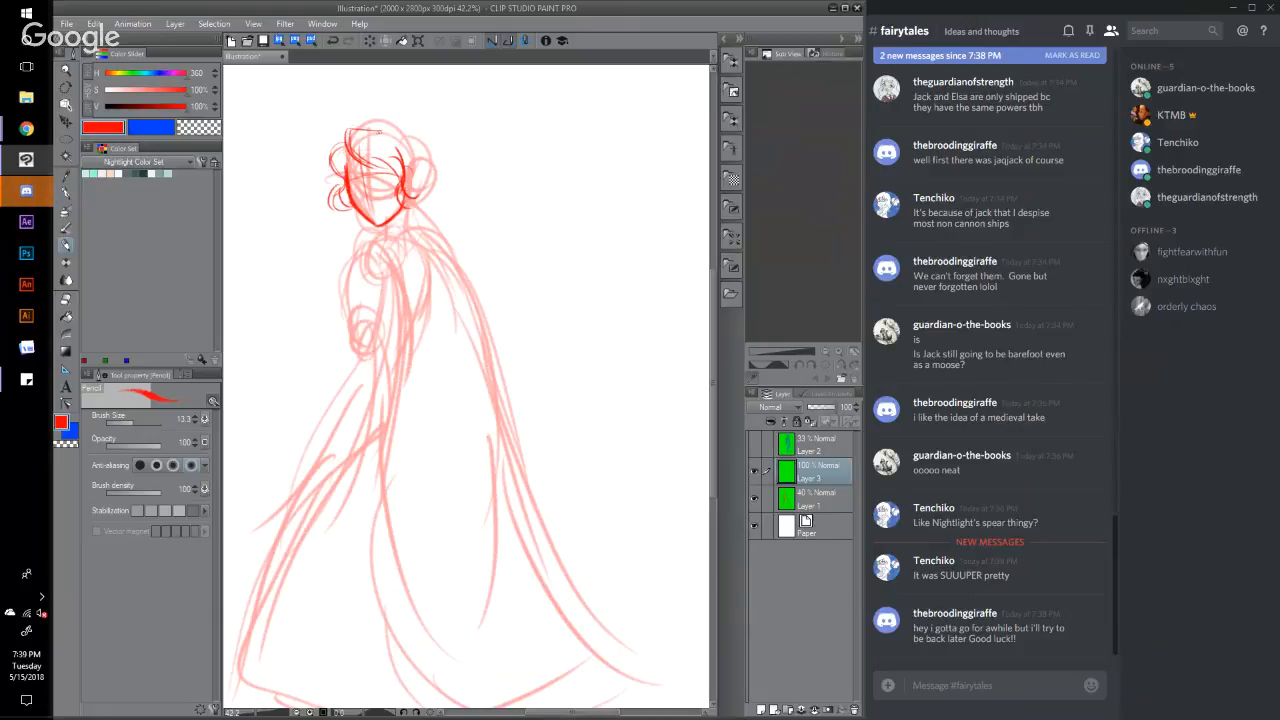
Step: Complete the hair over the crown and behind the ear, and sketch the neck, the facial features and a fringe
{"action": "left_click_drag", "start_coordinate": [378, 131], "coordinate": [422, 163]}
{"action": "mouse_move", "coordinate": [430, 182]}
{"action": "left_mouse_down"}
{"action": "mouse_move", "coordinate": [448, 189]}
{"action": "mouse_move", "coordinate": [436, 192]}
{"action": "left_mouse_up"}
{"action": "mouse_move", "coordinate": [428, 183]}
{"action": "left_mouse_down"}
{"action": "mouse_move", "coordinate": [413, 210]}
{"action": "mouse_move", "coordinate": [412, 193]}
{"action": "mouse_move", "coordinate": [381, 239]}
{"action": "left_mouse_up"}
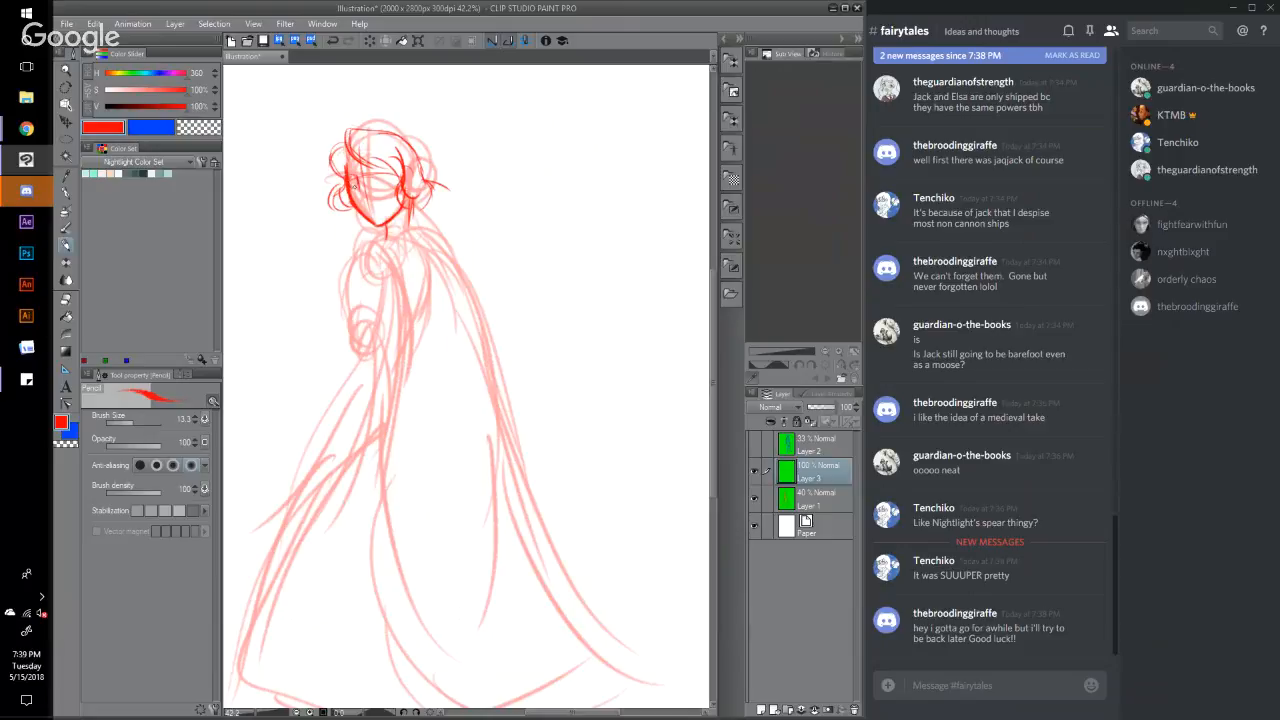
{"action": "mouse_move", "coordinate": [376, 190]}
{"action": "left_mouse_down"}
{"action": "mouse_move", "coordinate": [372, 176]}
{"action": "mouse_move", "coordinate": [390, 171]}
{"action": "mouse_move", "coordinate": [370, 203]}
{"action": "mouse_move", "coordinate": [381, 207]}
{"action": "left_mouse_up"}
{"action": "left_click_drag", "start_coordinate": [432, 186], "coordinate": [421, 209]}
{"action": "mouse_move", "coordinate": [366, 131]}
{"action": "left_mouse_down"}
{"action": "mouse_move", "coordinate": [435, 136]}
{"action": "mouse_move", "coordinate": [377, 171]}
{"action": "left_mouse_up"}
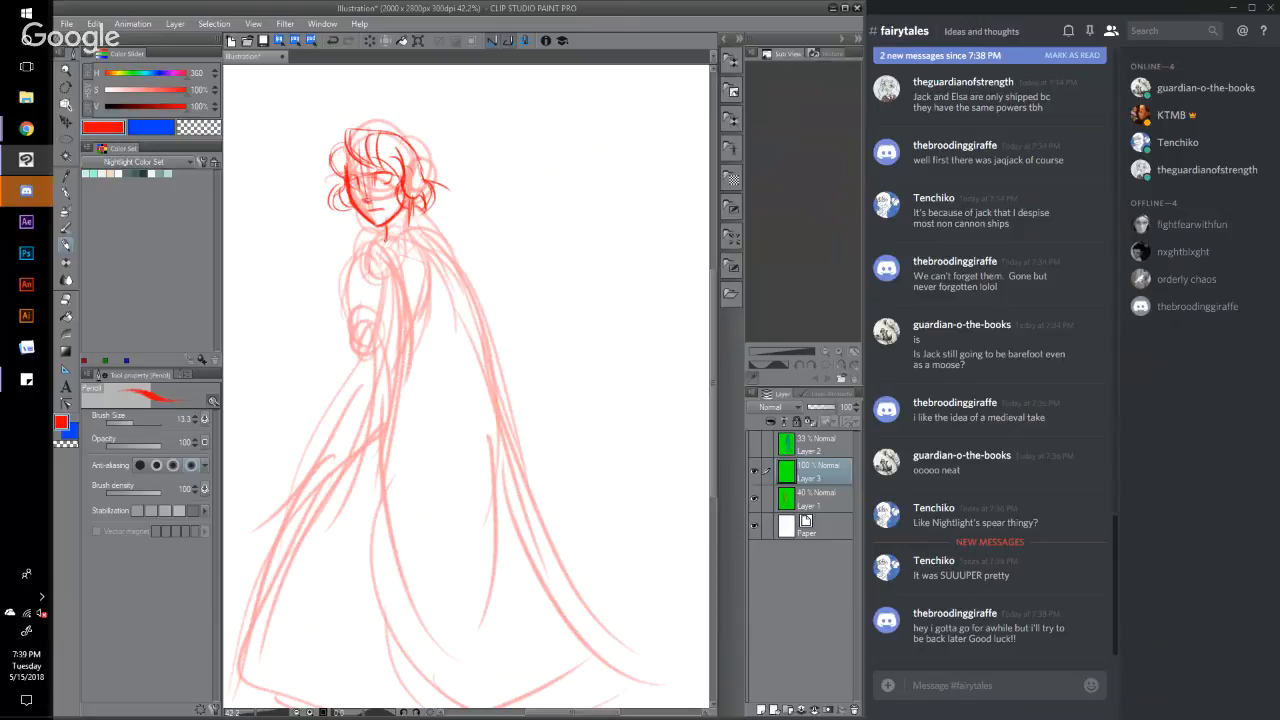
Step: Sketch the red figure's neckline, upper body and arm down to a pointed elbow, and touch up the mouth and side hair
{"action": "mouse_move", "coordinate": [368, 256]}
{"action": "left_mouse_down"}
{"action": "mouse_move", "coordinate": [396, 244]}
{"action": "mouse_move", "coordinate": [382, 247]}
{"action": "left_mouse_up"}
{"action": "mouse_move", "coordinate": [386, 244]}
{"action": "left_mouse_down"}
{"action": "mouse_move", "coordinate": [365, 323]}
{"action": "mouse_move", "coordinate": [389, 320]}
{"action": "mouse_move", "coordinate": [378, 343]}
{"action": "left_mouse_up"}
{"action": "mouse_move", "coordinate": [395, 293]}
{"action": "left_mouse_down"}
{"action": "mouse_move", "coordinate": [385, 328]}
{"action": "mouse_move", "coordinate": [360, 305]}
{"action": "left_mouse_up"}
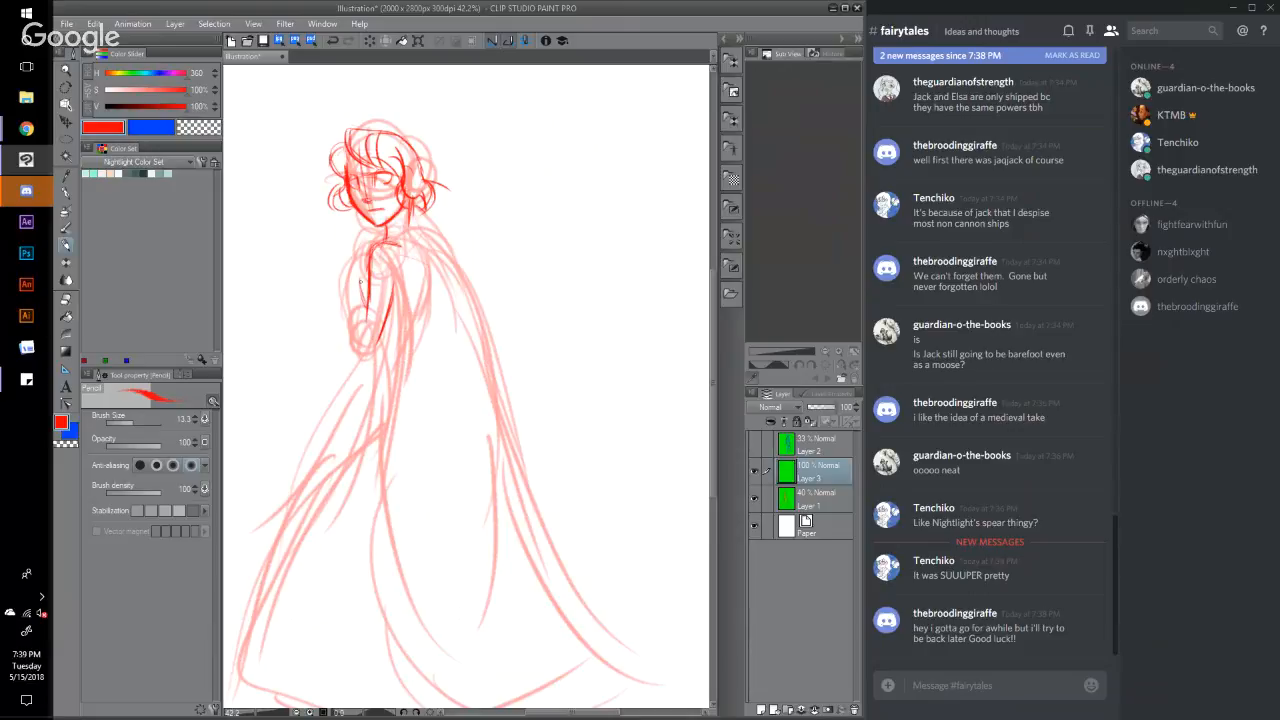
{"action": "mouse_move", "coordinate": [351, 259]}
{"action": "left_mouse_down"}
{"action": "mouse_move", "coordinate": [342, 297]}
{"action": "mouse_move", "coordinate": [348, 268]}
{"action": "mouse_move", "coordinate": [370, 341]}
{"action": "mouse_move", "coordinate": [350, 323]}
{"action": "mouse_move", "coordinate": [372, 350]}
{"action": "left_mouse_up"}
{"action": "left_click_drag", "start_coordinate": [369, 213], "coordinate": [381, 214]}
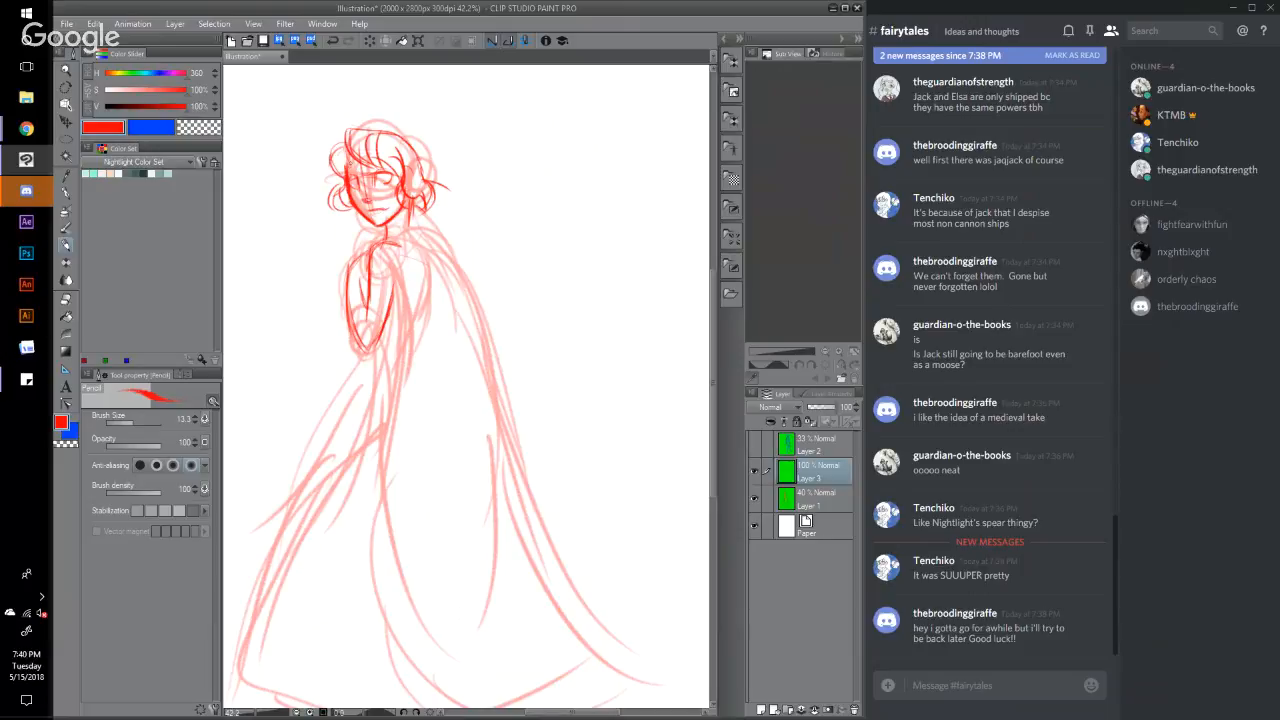
{"action": "left_click_drag", "start_coordinate": [352, 165], "coordinate": [347, 183]}
Step: Draw the cape's collar draped over the red figure's back shoulder, with a fold falling from the neck
{"action": "mouse_move", "coordinate": [392, 250]}
{"action": "left_mouse_down"}
{"action": "mouse_move", "coordinate": [460, 224]}
{"action": "mouse_move", "coordinate": [470, 284]}
{"action": "left_mouse_up"}
{"action": "mouse_move", "coordinate": [406, 255]}
{"action": "left_mouse_down"}
{"action": "mouse_move", "coordinate": [452, 296]}
{"action": "mouse_move", "coordinate": [472, 284]}
{"action": "left_mouse_up"}
{"action": "left_click_drag", "start_coordinate": [380, 249], "coordinate": [404, 346]}
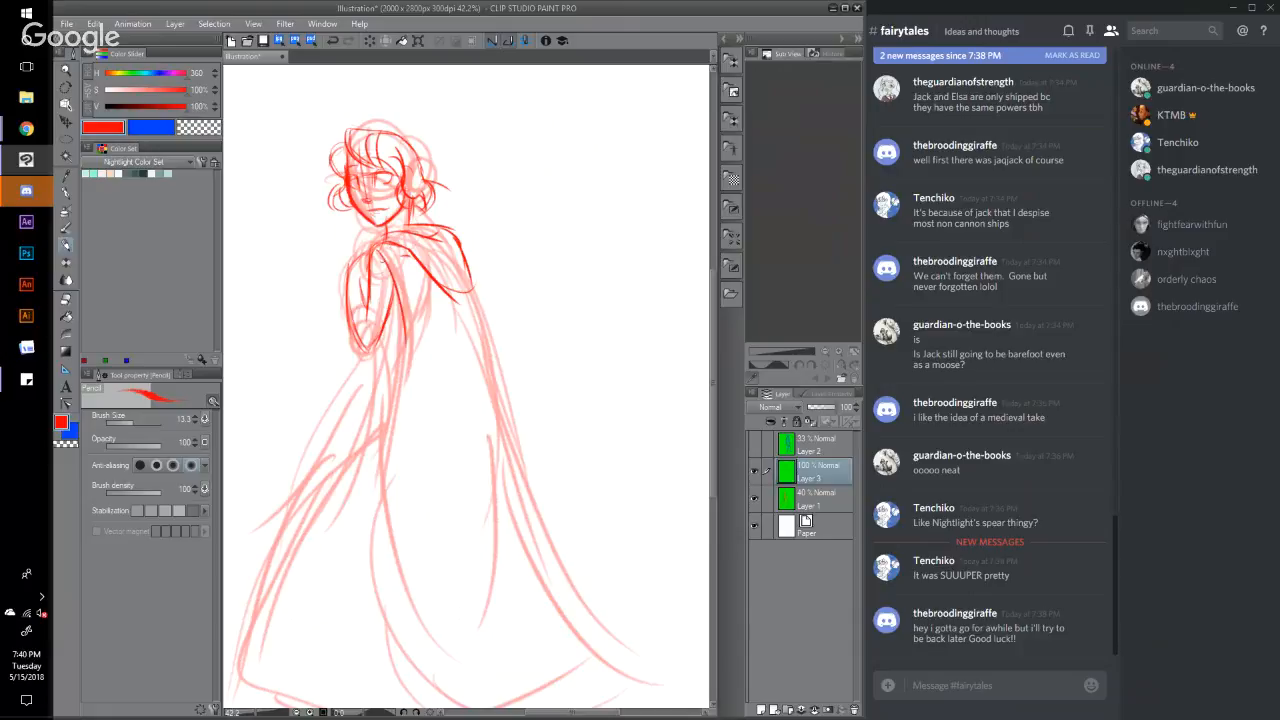
Step: Draw the cape's front edge running from the chest past the waist and down the middle of the skirt
{"action": "left_click_drag", "start_coordinate": [394, 282], "coordinate": [402, 376]}
{"action": "left_click_drag", "start_coordinate": [402, 314], "coordinate": [390, 416]}
{"action": "left_click_drag", "start_coordinate": [394, 372], "coordinate": [372, 558]}
{"action": "left_click_drag", "start_coordinate": [382, 454], "coordinate": [358, 632]}
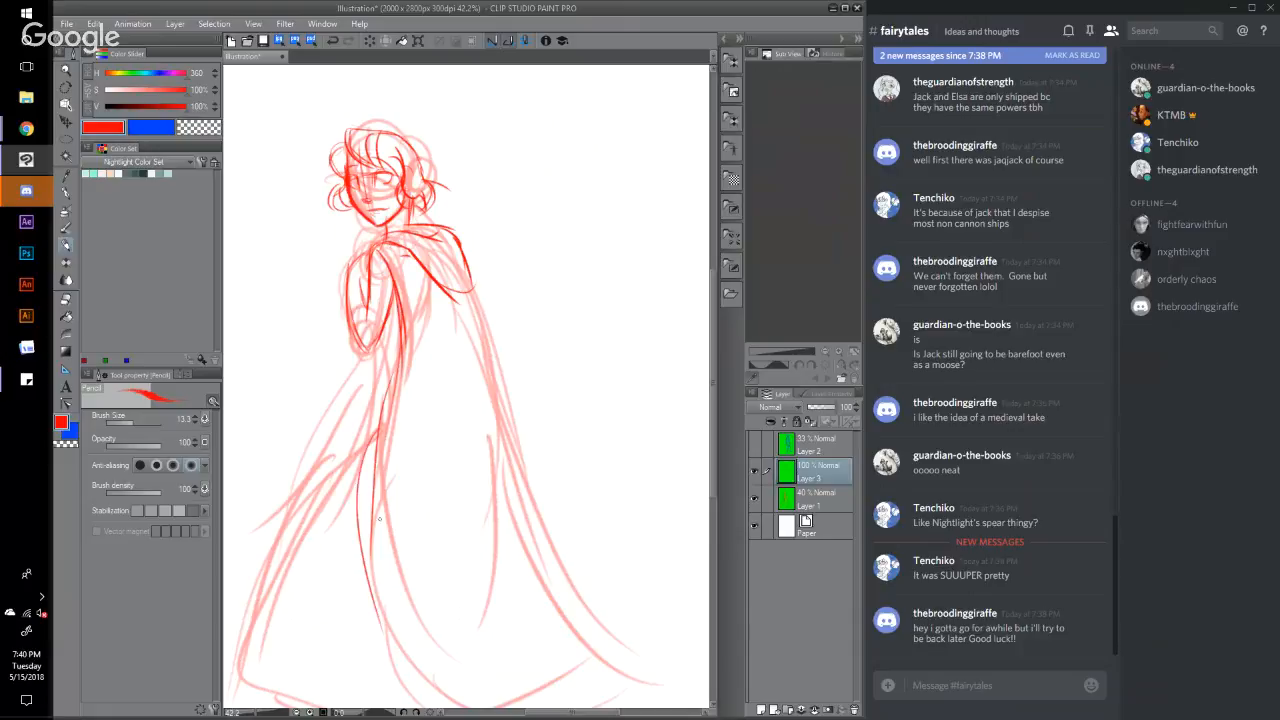
{"action": "left_click_drag", "start_coordinate": [378, 494], "coordinate": [370, 556]}
{"action": "left_click_drag", "start_coordinate": [386, 526], "coordinate": [374, 648]}
Step: Draw the cape's long back edge sweeping from the shoulder to a trailing hem, and extend the front edge downward
{"action": "left_click_drag", "start_coordinate": [468, 286], "coordinate": [582, 566]}
{"action": "left_click_drag", "start_coordinate": [484, 340], "coordinate": [596, 604]}
{"action": "mouse_move", "coordinate": [532, 488]}
{"action": "left_mouse_down"}
{"action": "mouse_move", "coordinate": [644, 638]}
{"action": "mouse_move", "coordinate": [692, 656]}
{"action": "left_mouse_up"}
{"action": "mouse_move", "coordinate": [367, 546]}
{"action": "left_mouse_down"}
{"action": "mouse_move", "coordinate": [369, 612]}
{"action": "mouse_move", "coordinate": [393, 680]}
{"action": "left_mouse_up"}
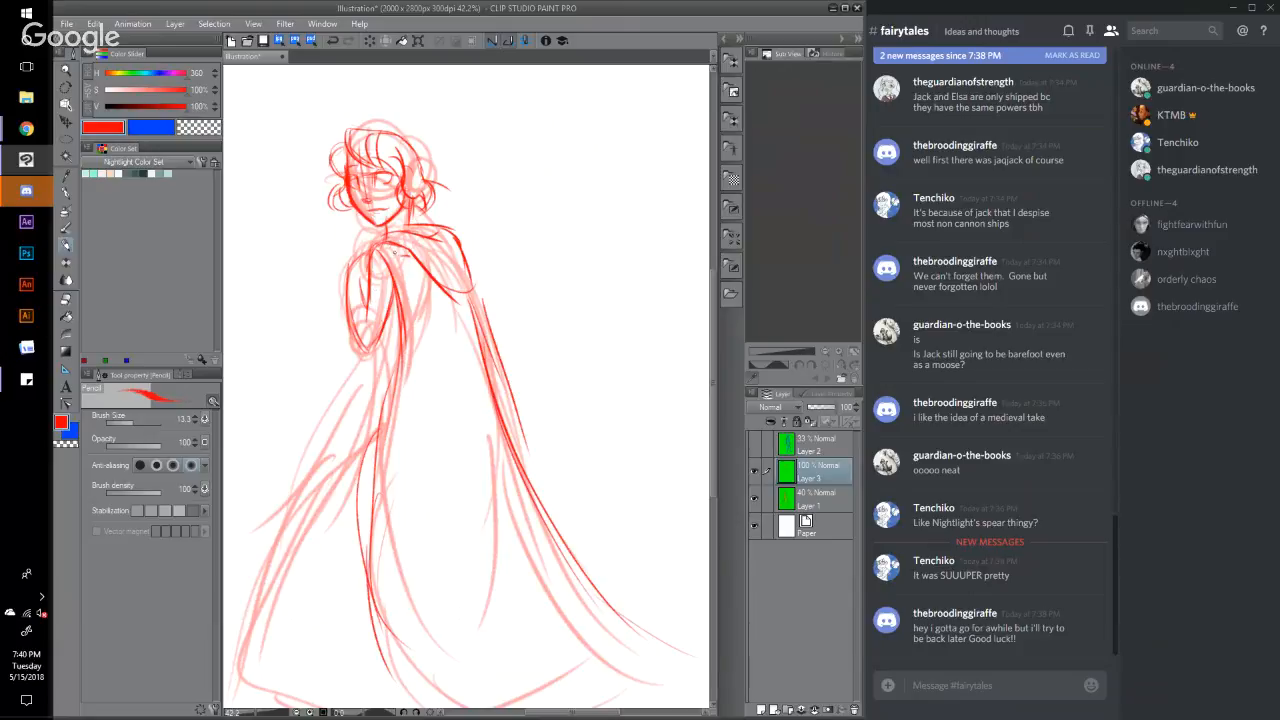
Step: Add folds beneath the cape's collar, curved drape lines across the back, and a narrow pointed fold at the hip
{"action": "mouse_move", "coordinate": [395, 253]}
{"action": "left_mouse_down"}
{"action": "mouse_move", "coordinate": [414, 300]}
{"action": "mouse_move", "coordinate": [410, 238]}
{"action": "left_mouse_up"}
{"action": "mouse_move", "coordinate": [421, 256]}
{"action": "left_mouse_down"}
{"action": "mouse_move", "coordinate": [402, 362]}
{"action": "mouse_move", "coordinate": [436, 366]}
{"action": "mouse_move", "coordinate": [470, 398]}
{"action": "left_mouse_up"}
{"action": "left_click_drag", "start_coordinate": [468, 320], "coordinate": [448, 408]}
{"action": "left_click_drag", "start_coordinate": [438, 376], "coordinate": [370, 468]}
{"action": "left_click_drag", "start_coordinate": [390, 370], "coordinate": [358, 470]}
{"action": "left_click_drag", "start_coordinate": [390, 430], "coordinate": [362, 480]}
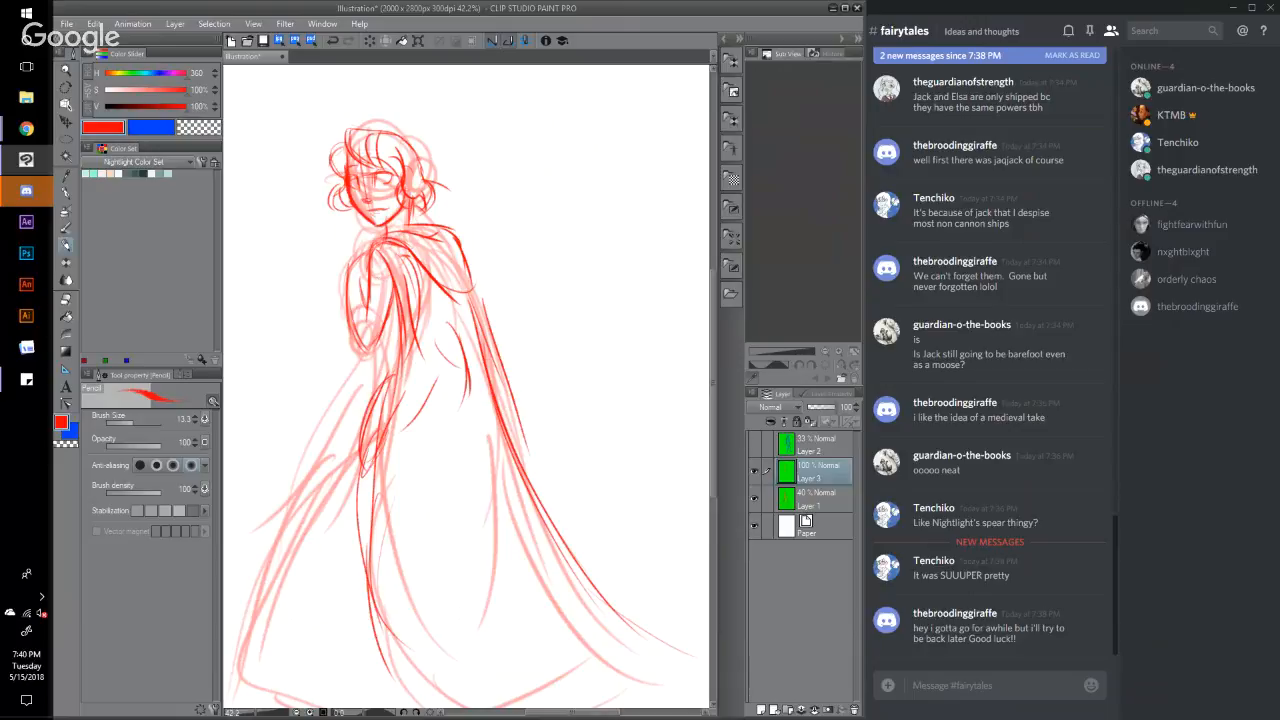
Step: Try a long, nearly straight front skirt edge running from the elbow down to the hem
{"action": "mouse_move", "coordinate": [368, 248]}
{"action": "left_mouse_down"}
{"action": "mouse_move", "coordinate": [369, 326]}
{"action": "mouse_move", "coordinate": [316, 488]}
{"action": "left_mouse_up"}
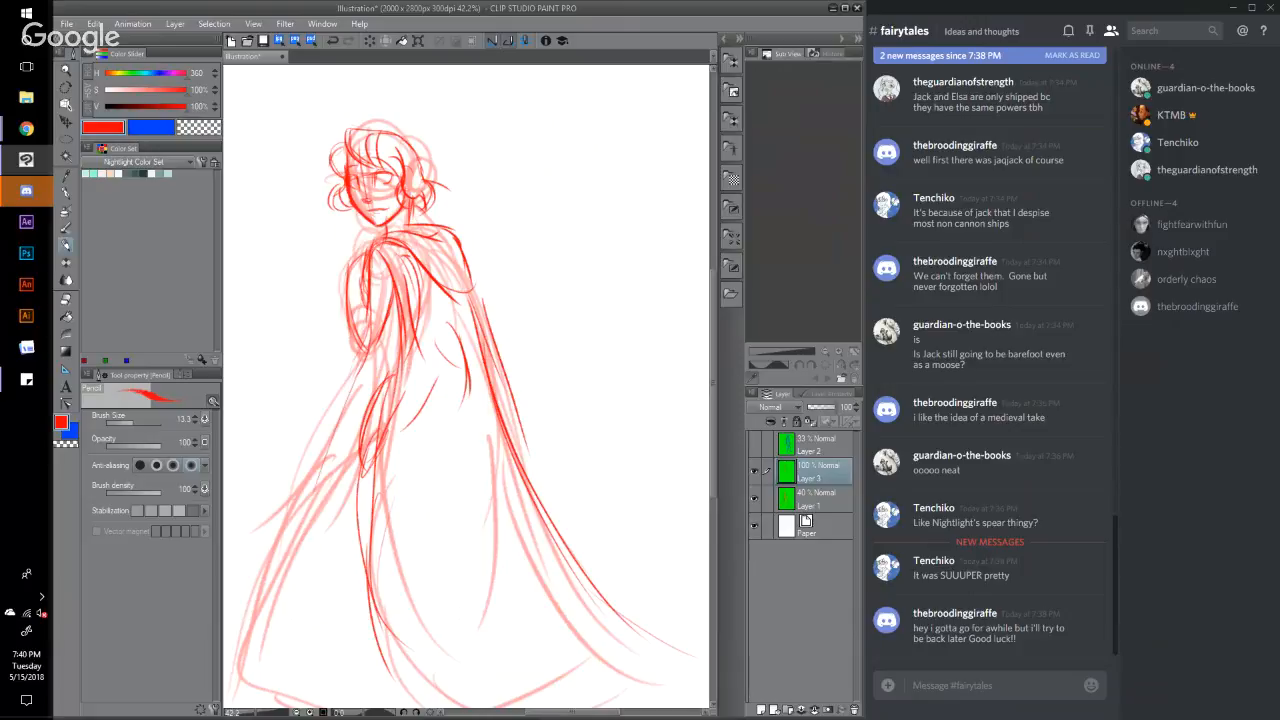
{"action": "left_click_drag", "start_coordinate": [358, 364], "coordinate": [294, 574]}
{"action": "left_click_drag", "start_coordinate": [345, 410], "coordinate": [288, 582]}
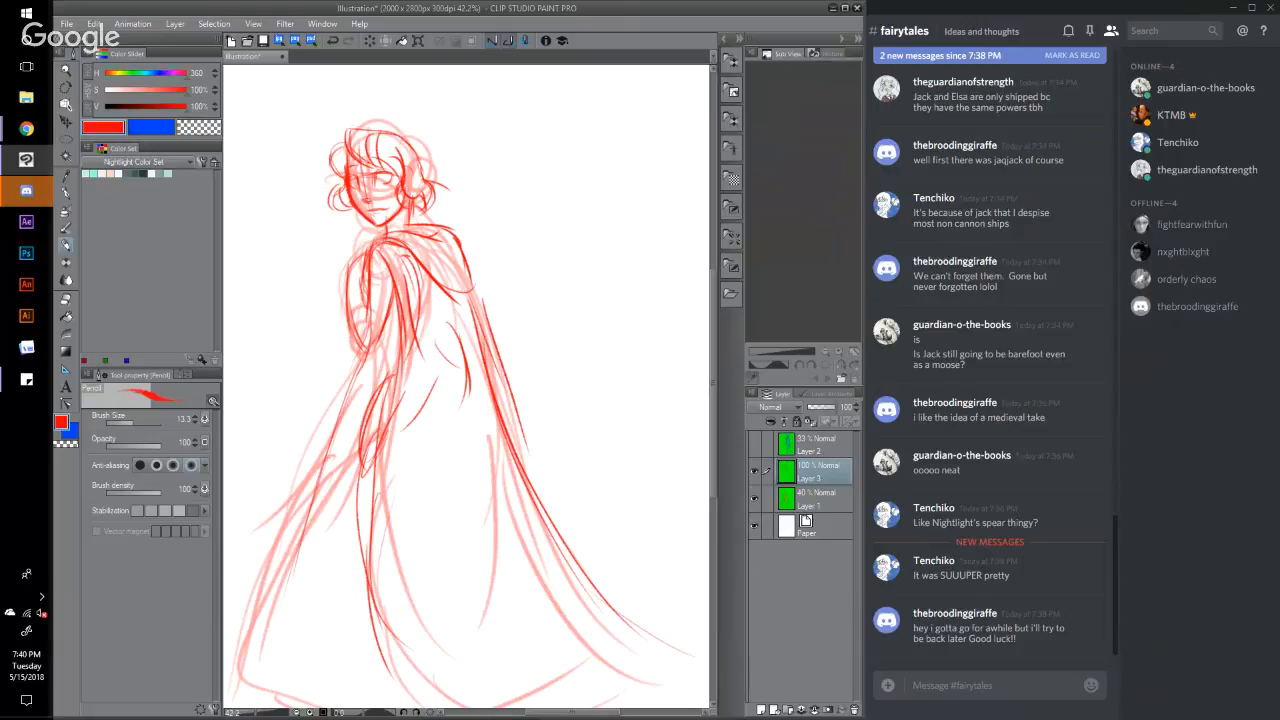
{"action": "left_click_drag", "start_coordinate": [366, 360], "coordinate": [300, 554]}
{"action": "left_click_drag", "start_coordinate": [330, 436], "coordinate": [270, 660]}
{"action": "left_click_drag", "start_coordinate": [310, 502], "coordinate": [264, 704]}
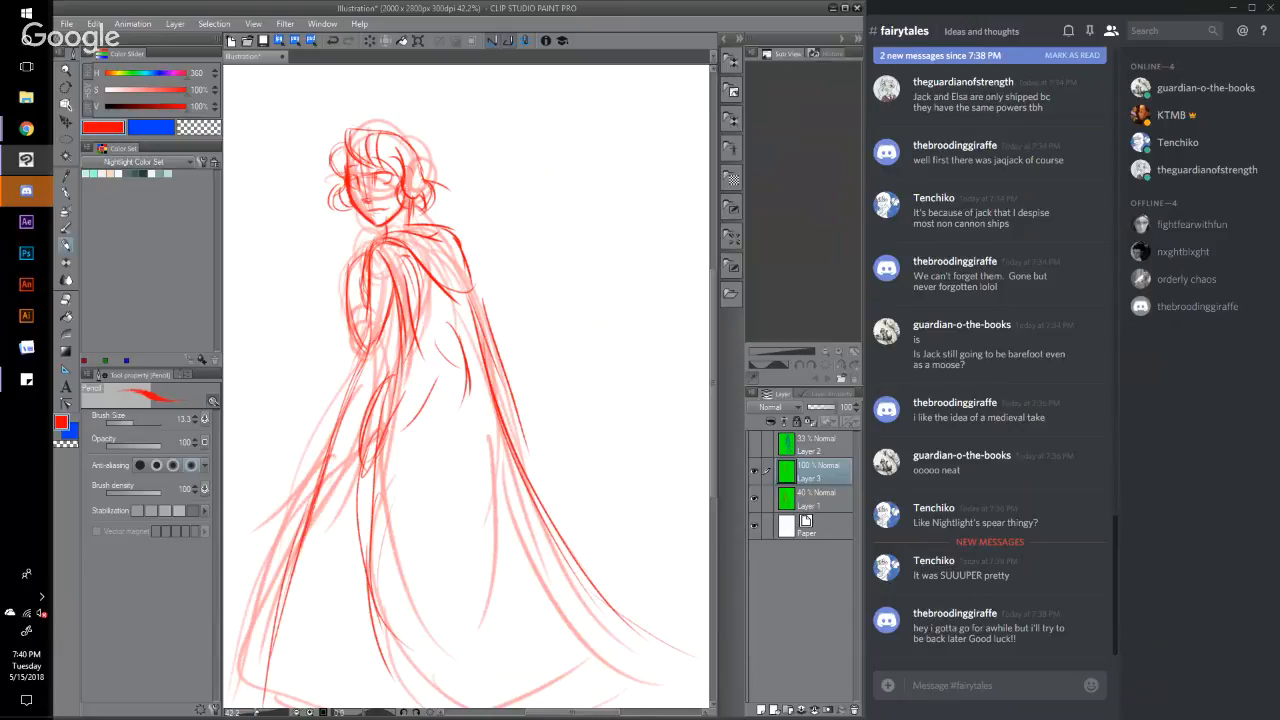
Step: Erase the long front skirt edge between the hem and the elbow with the soft eraser
{"action": "scroll", "coordinate": [465, 386], "scroll_direction": "down", "scroll_amount": 2}
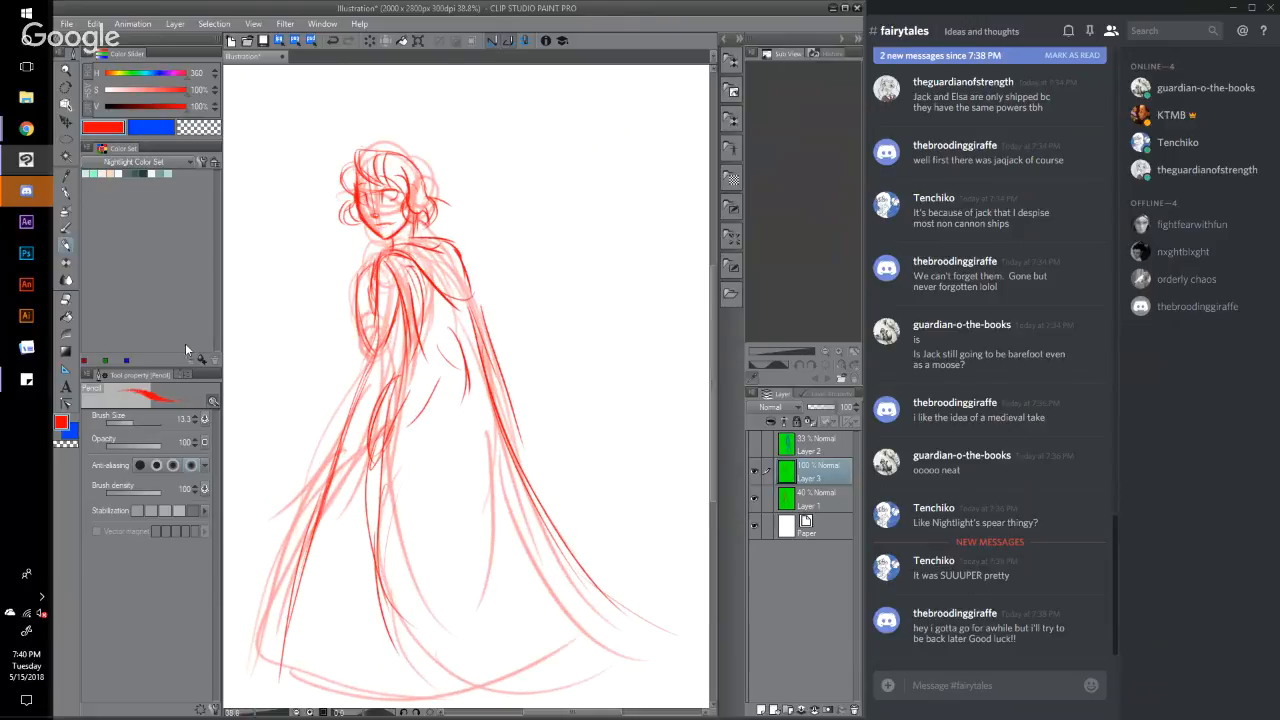
{"action": "key", "text": "e"}
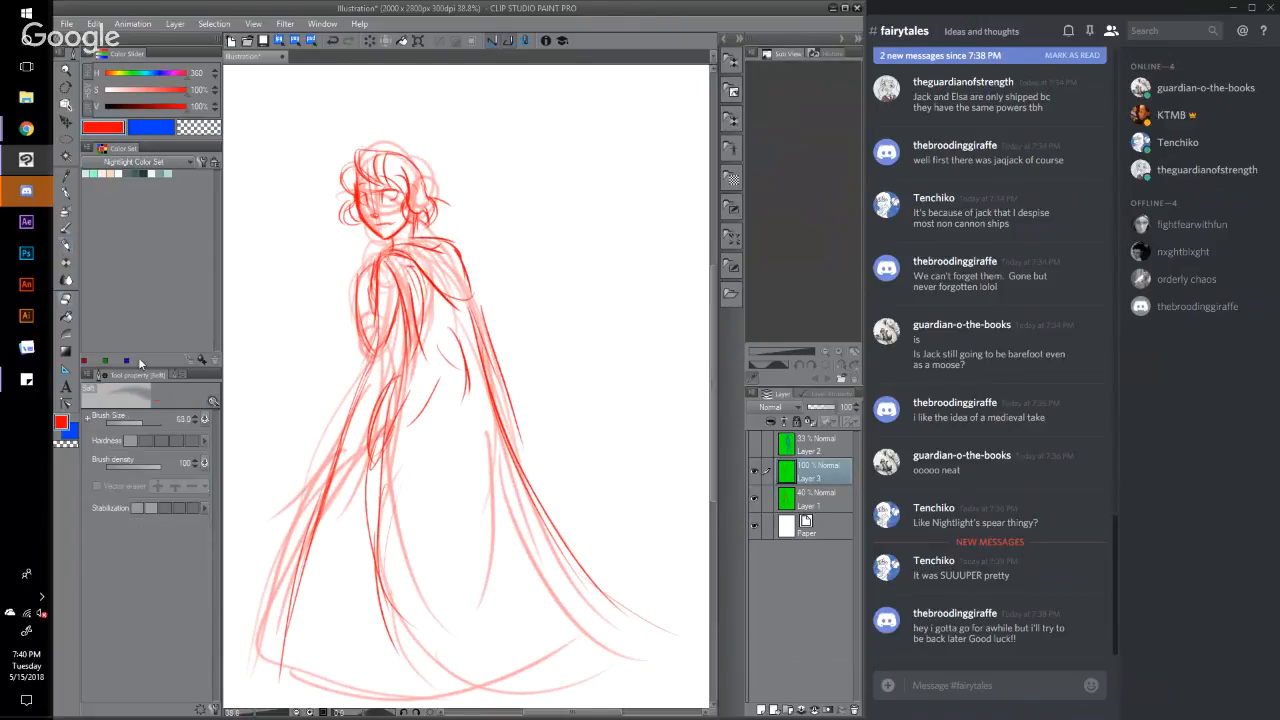
{"action": "left_click_drag", "start_coordinate": [290, 665], "coordinate": [300, 530]}
{"action": "left_click_drag", "start_coordinate": [298, 620], "coordinate": [308, 515]}
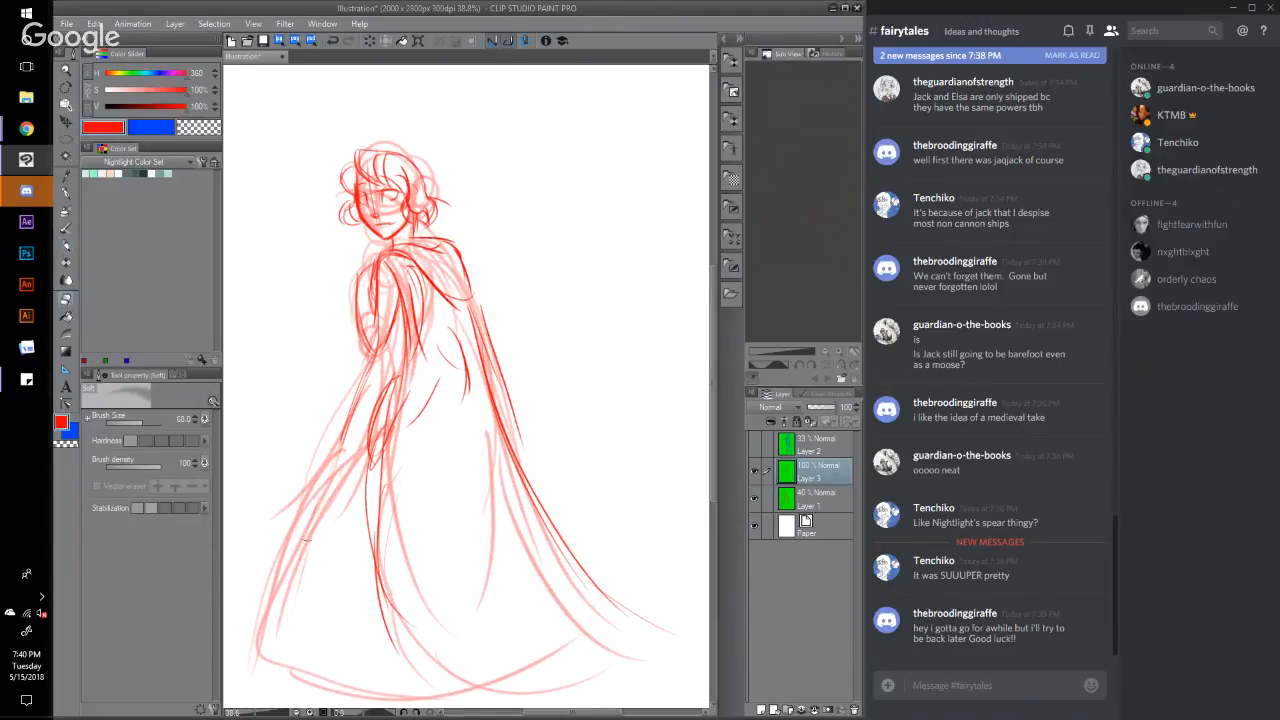
{"action": "mouse_move", "coordinate": [342, 450]}
{"action": "left_mouse_down"}
{"action": "mouse_move", "coordinate": [362, 370]}
{"action": "mouse_move", "coordinate": [378, 362]}
{"action": "left_mouse_up"}
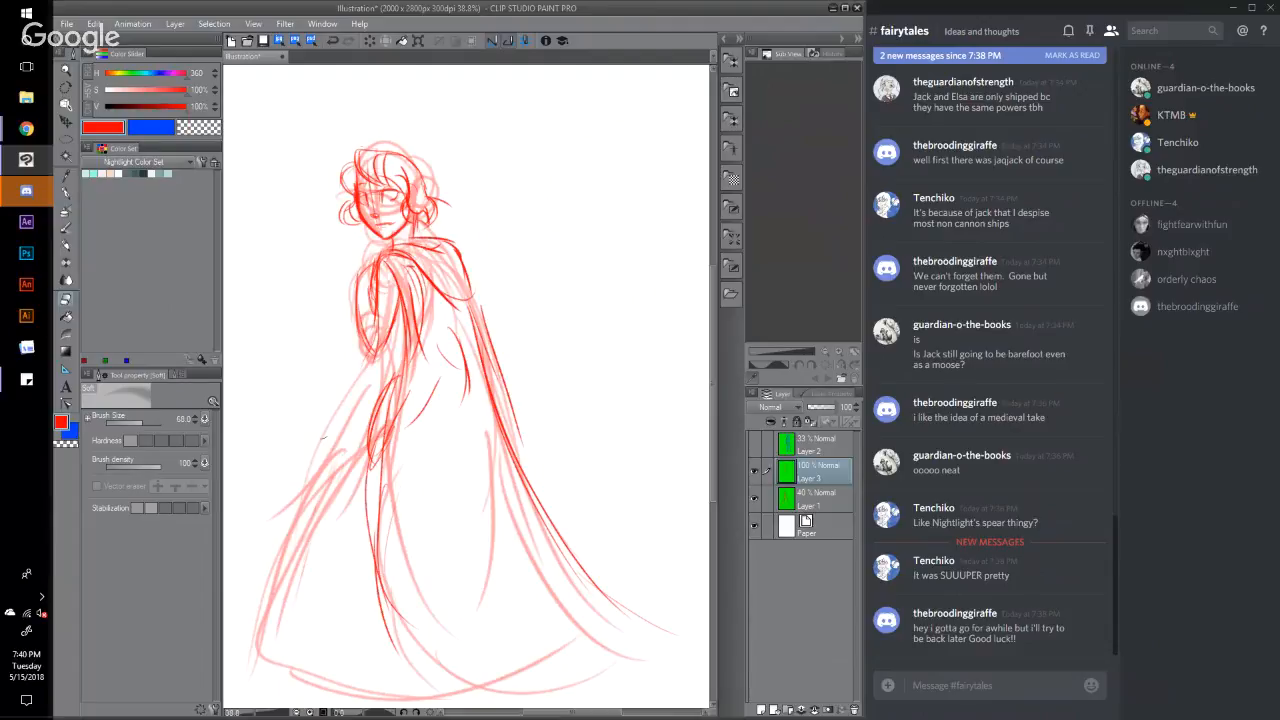
Step: Darken the figure's inner arm line with the Pencil, and start the skirt's front edge below the elbow at brush size 21.5
{"action": "left_click", "coordinate": [66, 247]}
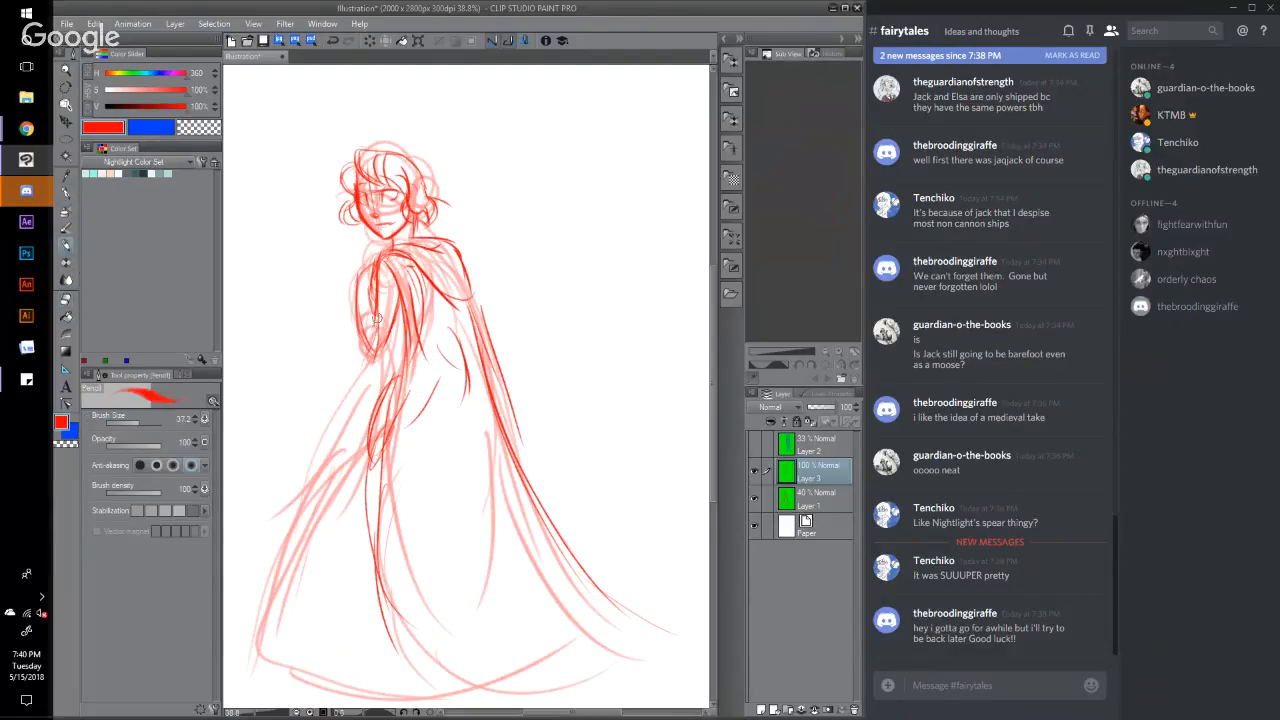
{"action": "mouse_move", "coordinate": [380, 282]}
{"action": "left_mouse_down"}
{"action": "mouse_move", "coordinate": [370, 318]}
{"action": "mouse_move", "coordinate": [384, 334]}
{"action": "left_mouse_up"}
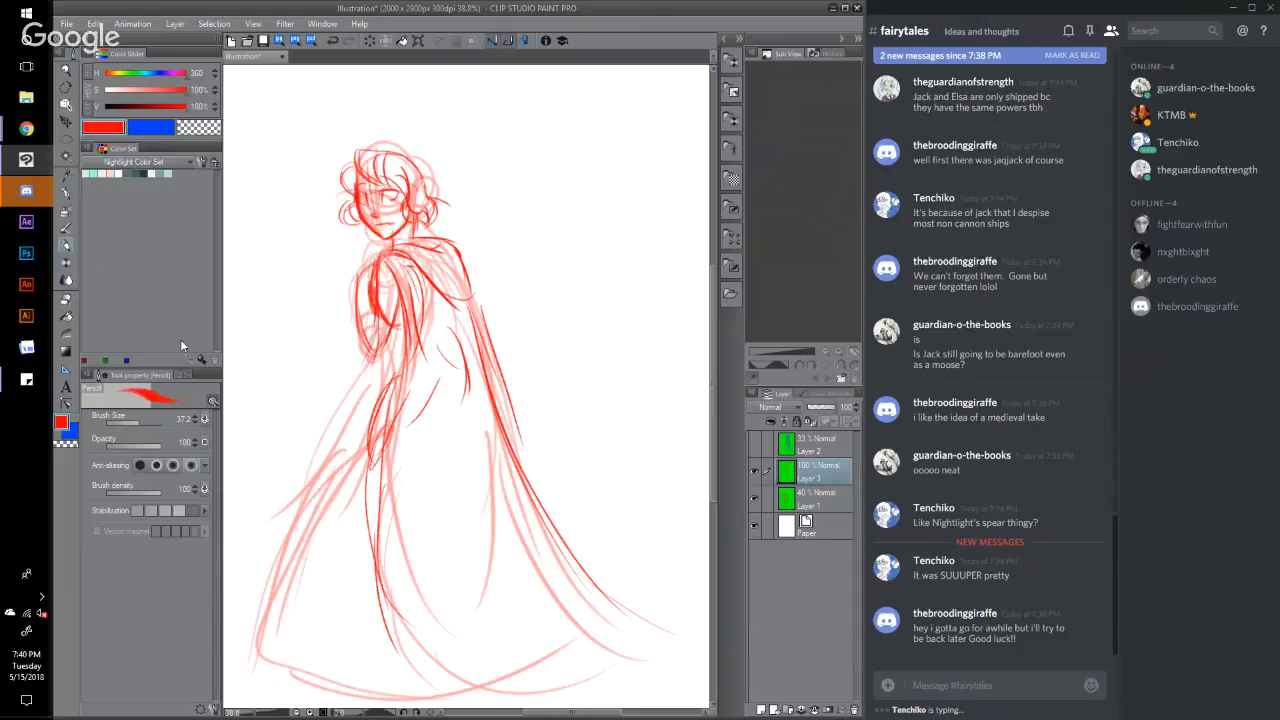
{"action": "left_click", "coordinate": [136, 421]}
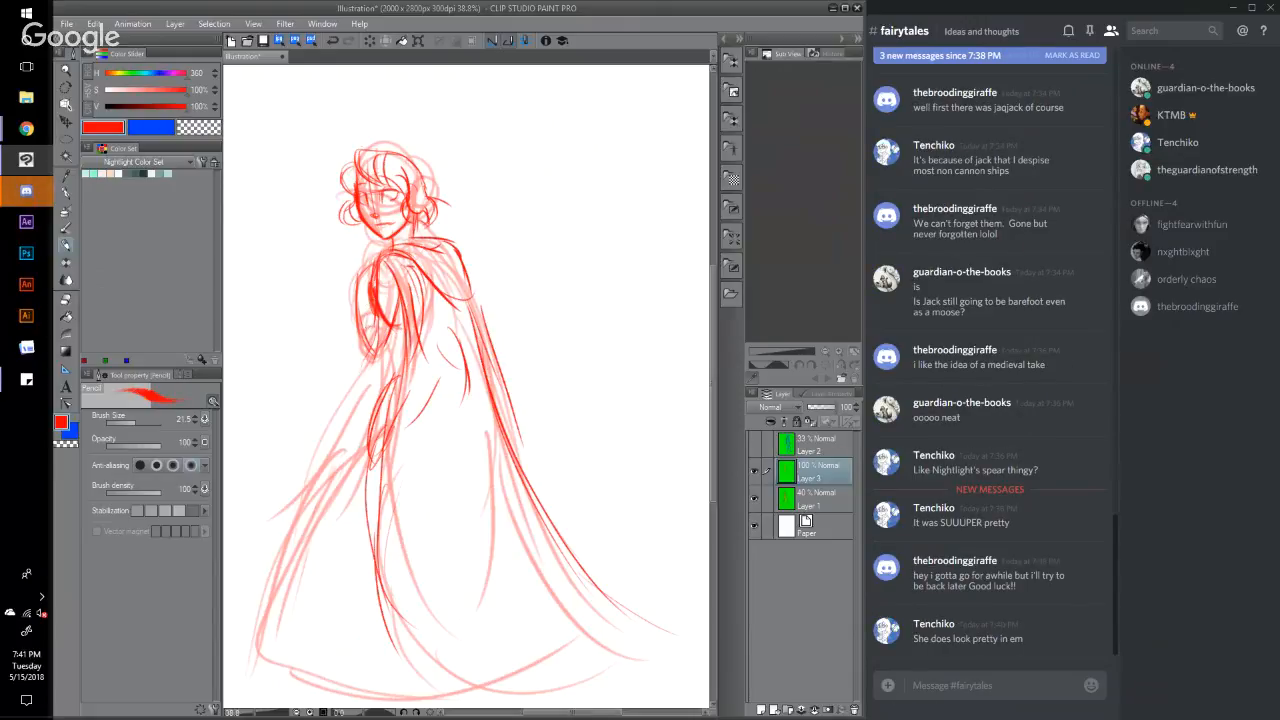
{"action": "mouse_move", "coordinate": [374, 318]}
{"action": "left_mouse_down"}
{"action": "mouse_move", "coordinate": [376, 360]}
{"action": "mouse_move", "coordinate": [400, 364]}
{"action": "mouse_move", "coordinate": [352, 406]}
{"action": "left_mouse_up"}
{"action": "left_click_drag", "start_coordinate": [374, 357], "coordinate": [346, 434]}
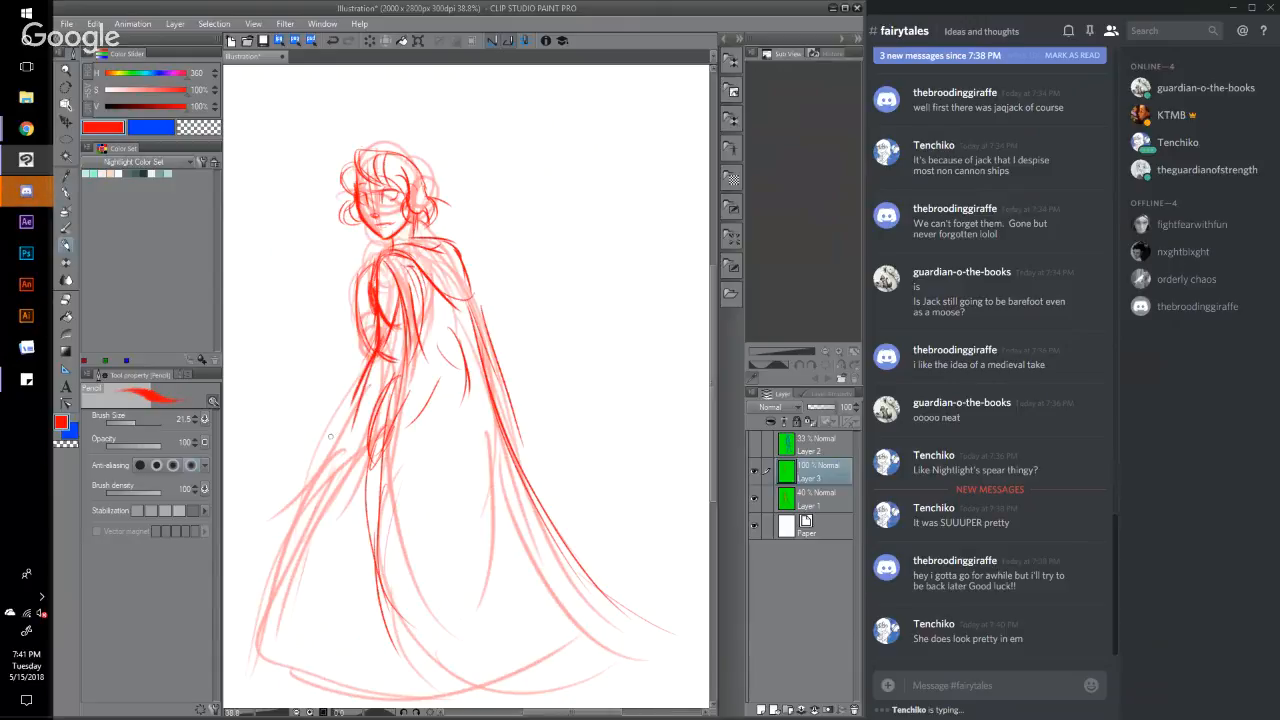
Step: Build up the skirt's long front edge with overlapping strokes from below the elbow down to the front hem corner
{"action": "left_click_drag", "start_coordinate": [362, 370], "coordinate": [324, 512]}
{"action": "left_click_drag", "start_coordinate": [338, 438], "coordinate": [306, 562]}
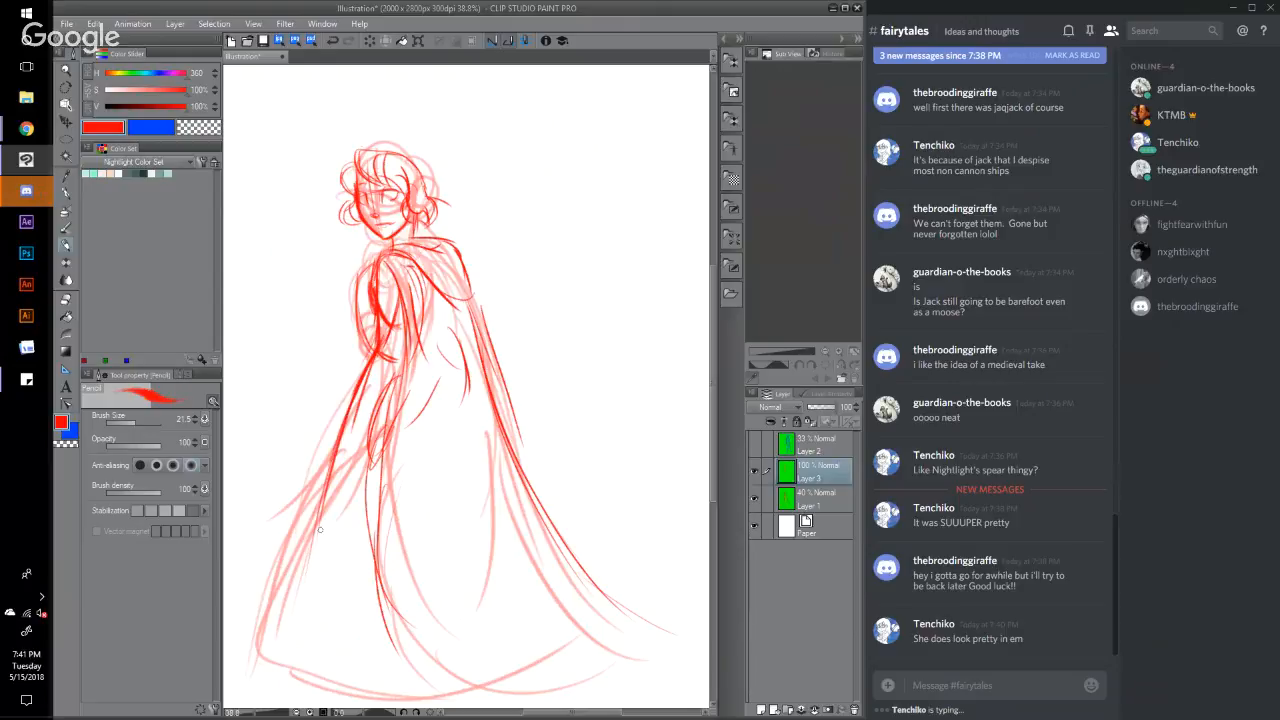
{"action": "left_click_drag", "start_coordinate": [366, 388], "coordinate": [298, 560]}
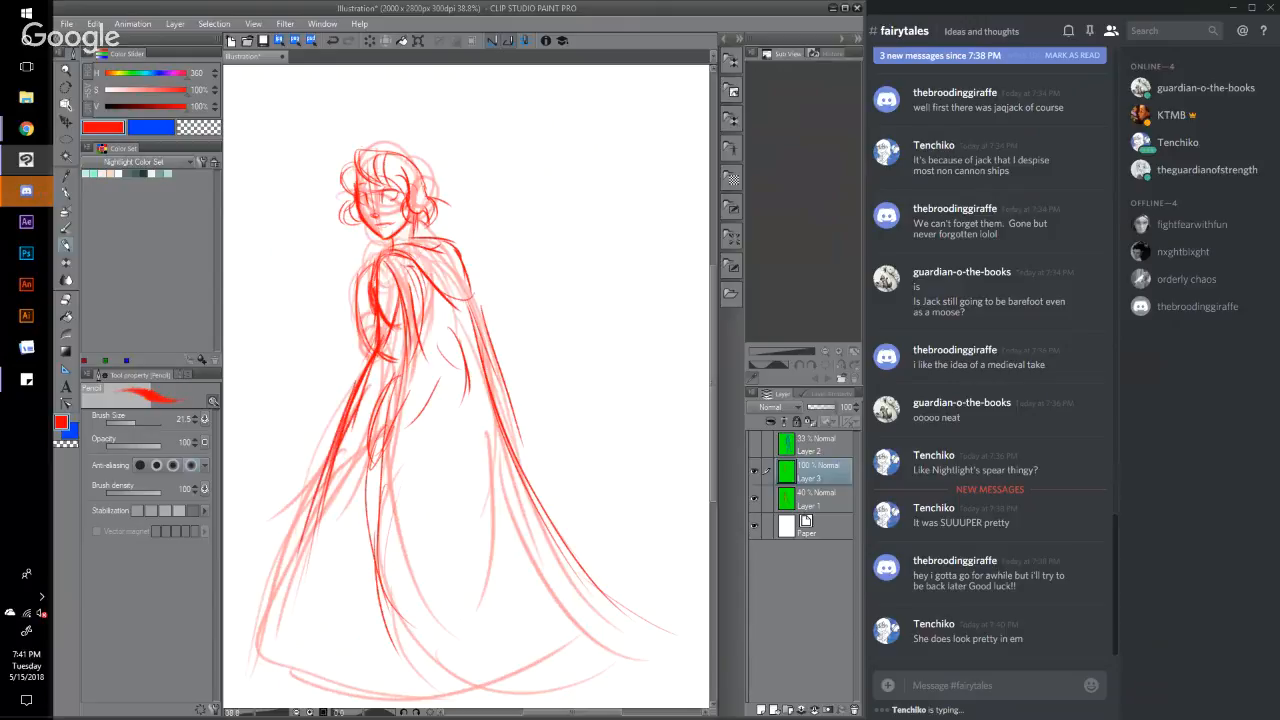
{"action": "left_click_drag", "start_coordinate": [344, 412], "coordinate": [274, 586]}
{"action": "left_click_drag", "start_coordinate": [334, 434], "coordinate": [268, 616]}
{"action": "left_click_drag", "start_coordinate": [326, 456], "coordinate": [260, 642]}
{"action": "left_click_drag", "start_coordinate": [284, 566], "coordinate": [256, 638]}
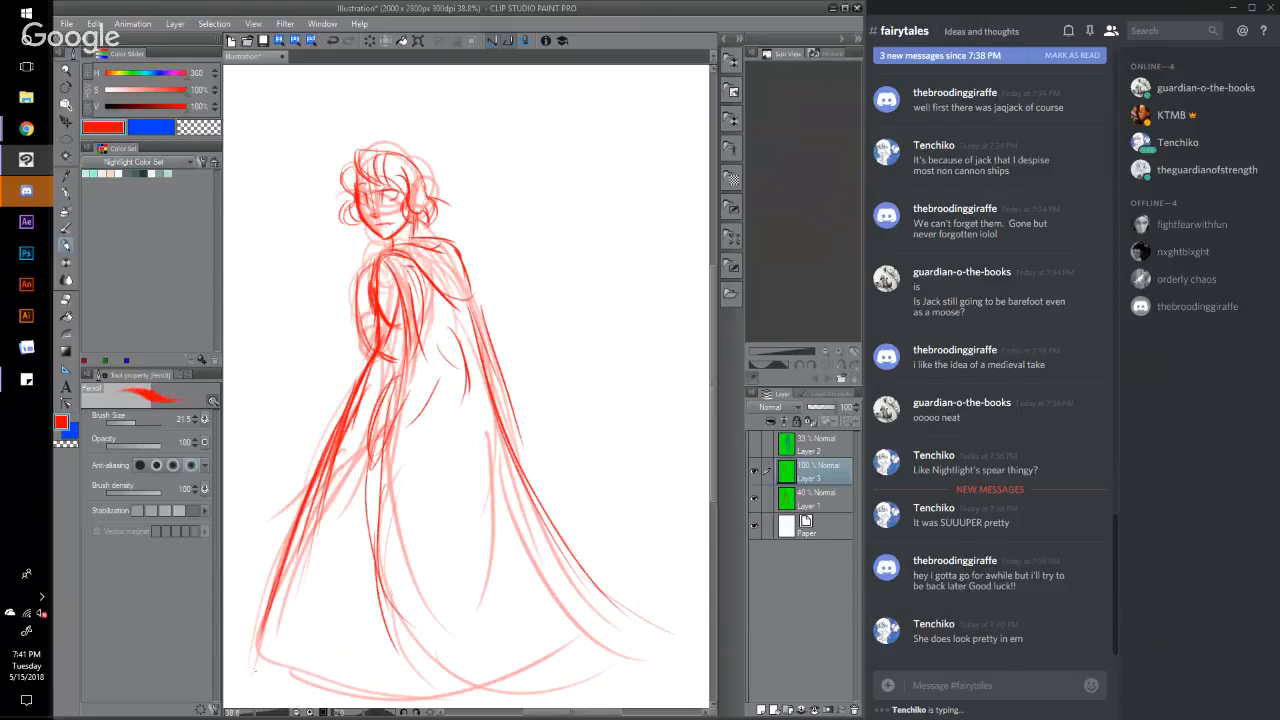
Step: Round the front hem corner, add a short upright fold there, and trace the front part of the bottom hem
{"action": "left_click_drag", "start_coordinate": [258, 643], "coordinate": [282, 668]}
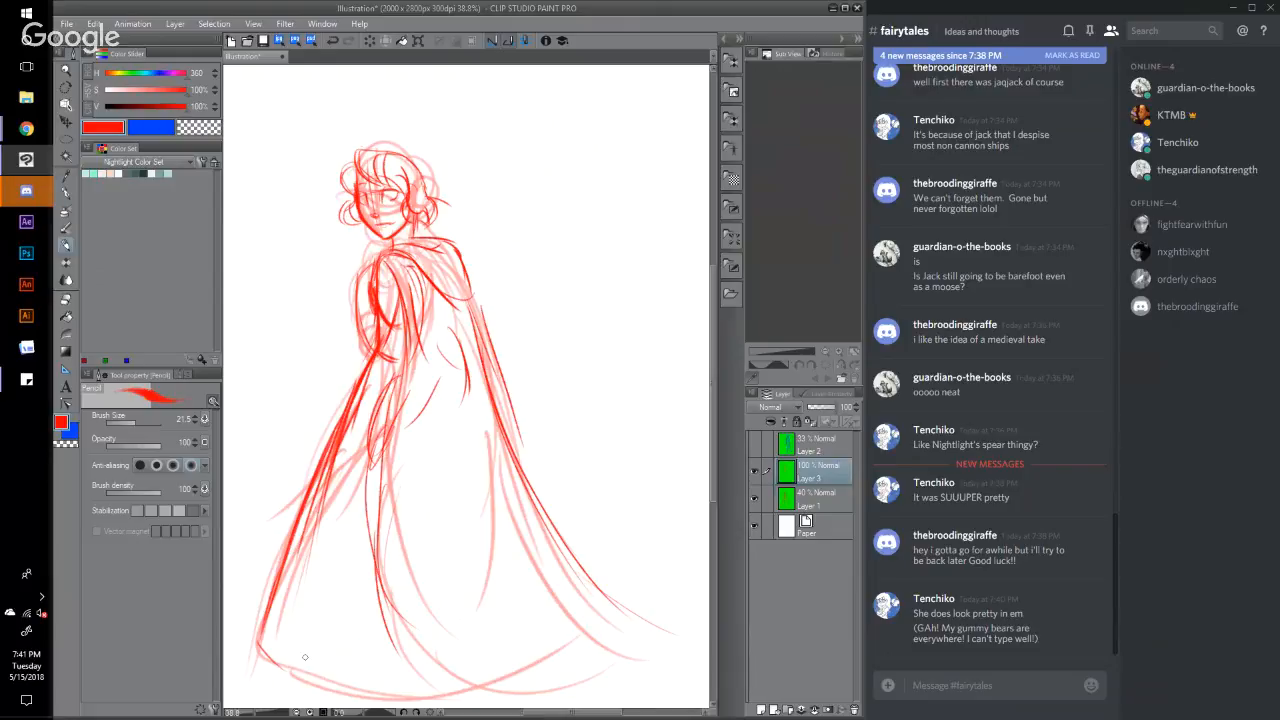
{"action": "left_click_drag", "start_coordinate": [286, 670], "coordinate": [298, 624]}
{"action": "left_click_drag", "start_coordinate": [290, 670], "coordinate": [378, 693]}
Step: Reinforce the cape's inner edge from the chest past the hip and add fold lines curving toward the hem
{"action": "left_click_drag", "start_coordinate": [402, 302], "coordinate": [369, 498]}
{"action": "mouse_move", "coordinate": [396, 360]}
{"action": "left_mouse_down"}
{"action": "mouse_move", "coordinate": [380, 404]}
{"action": "mouse_move", "coordinate": [372, 592]}
{"action": "left_mouse_up"}
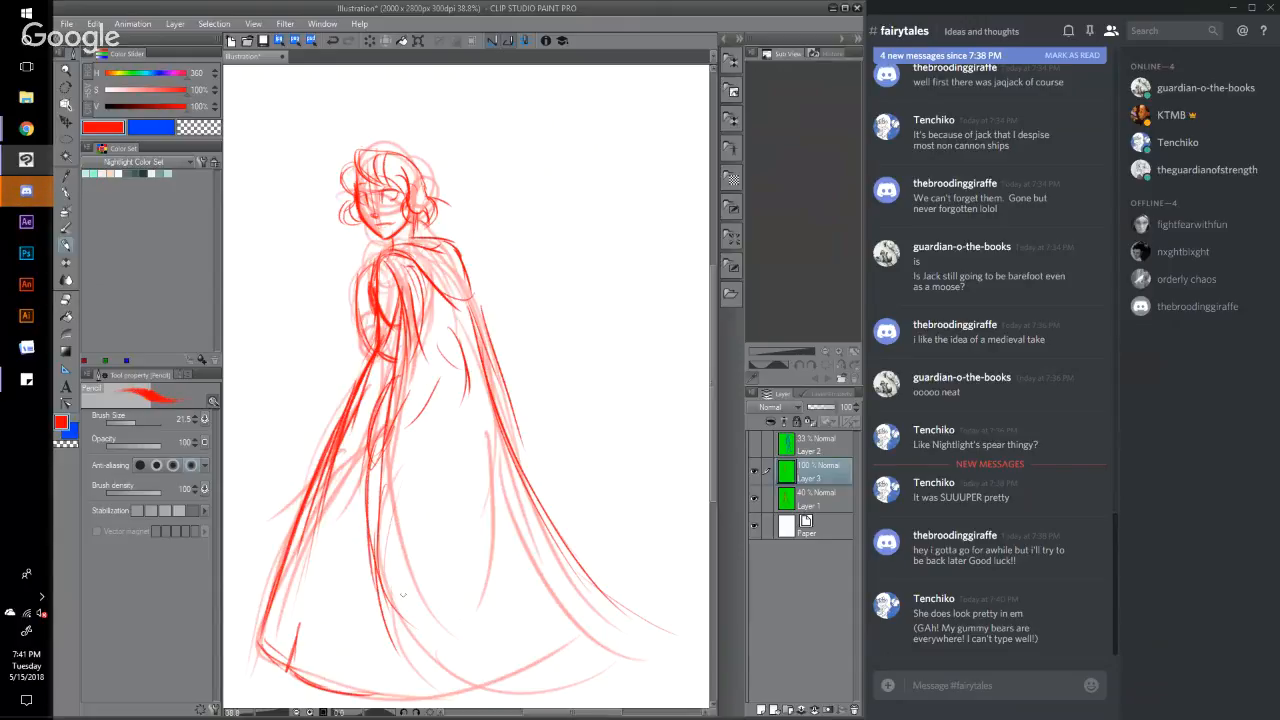
{"action": "left_click_drag", "start_coordinate": [386, 534], "coordinate": [404, 626]}
{"action": "left_click_drag", "start_coordinate": [406, 568], "coordinate": [424, 640]}
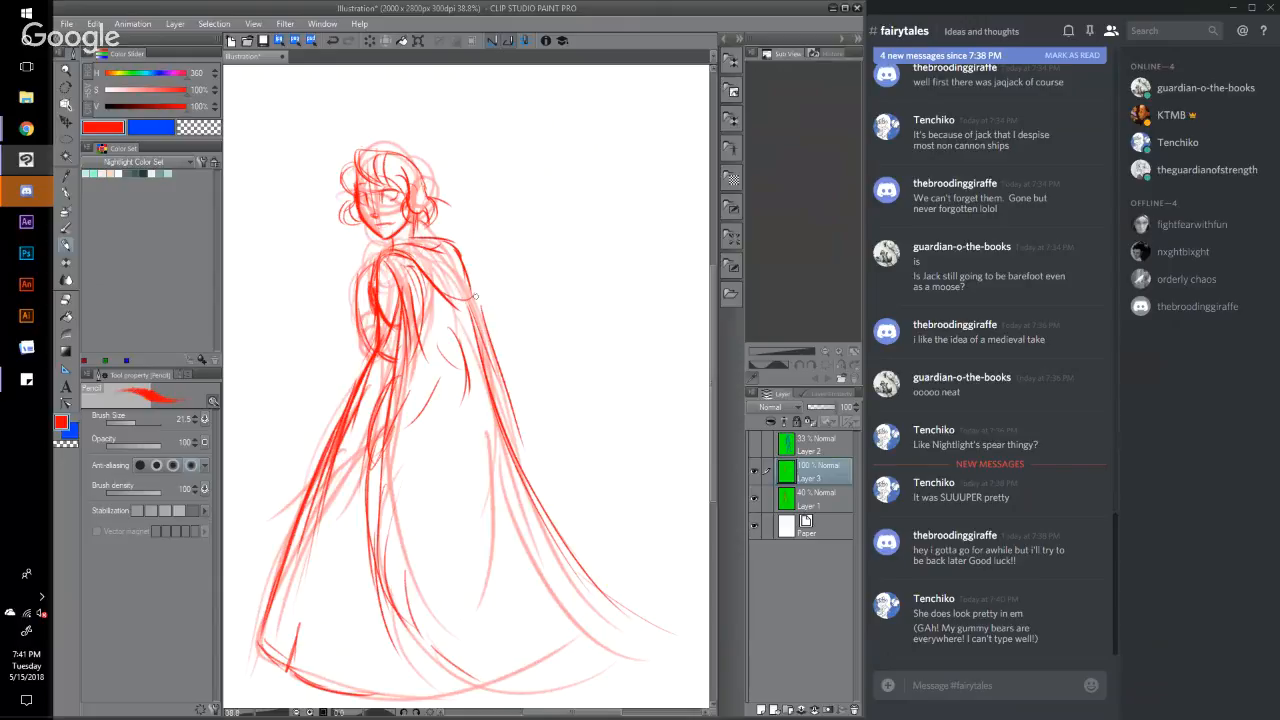
Step: Darken the cape's back edge from the shoulder down and flare its end outward into a longer train
{"action": "mouse_move", "coordinate": [475, 297]}
{"action": "left_mouse_down"}
{"action": "mouse_move", "coordinate": [520, 452]}
{"action": "mouse_move", "coordinate": [608, 602]}
{"action": "left_mouse_up"}
{"action": "left_click_drag", "start_coordinate": [522, 490], "coordinate": [626, 608]}
{"action": "left_click_drag", "start_coordinate": [578, 558], "coordinate": [684, 607]}
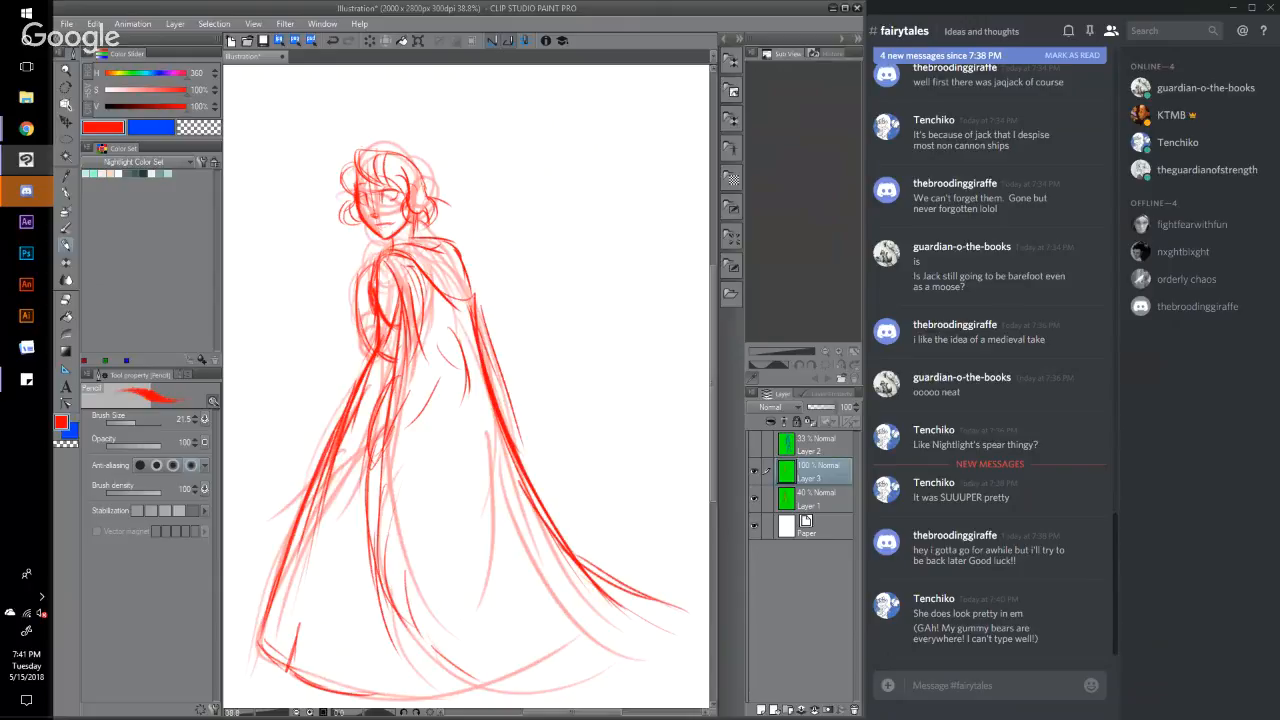
Step: Sketch pointed folds and ragged, wavy hem lines along the bottom of the cape and its train
{"action": "mouse_move", "coordinate": [404, 556]}
{"action": "left_mouse_down"}
{"action": "mouse_move", "coordinate": [408, 650]}
{"action": "mouse_move", "coordinate": [430, 676]}
{"action": "left_mouse_up"}
{"action": "left_click_drag", "start_coordinate": [434, 610], "coordinate": [424, 676]}
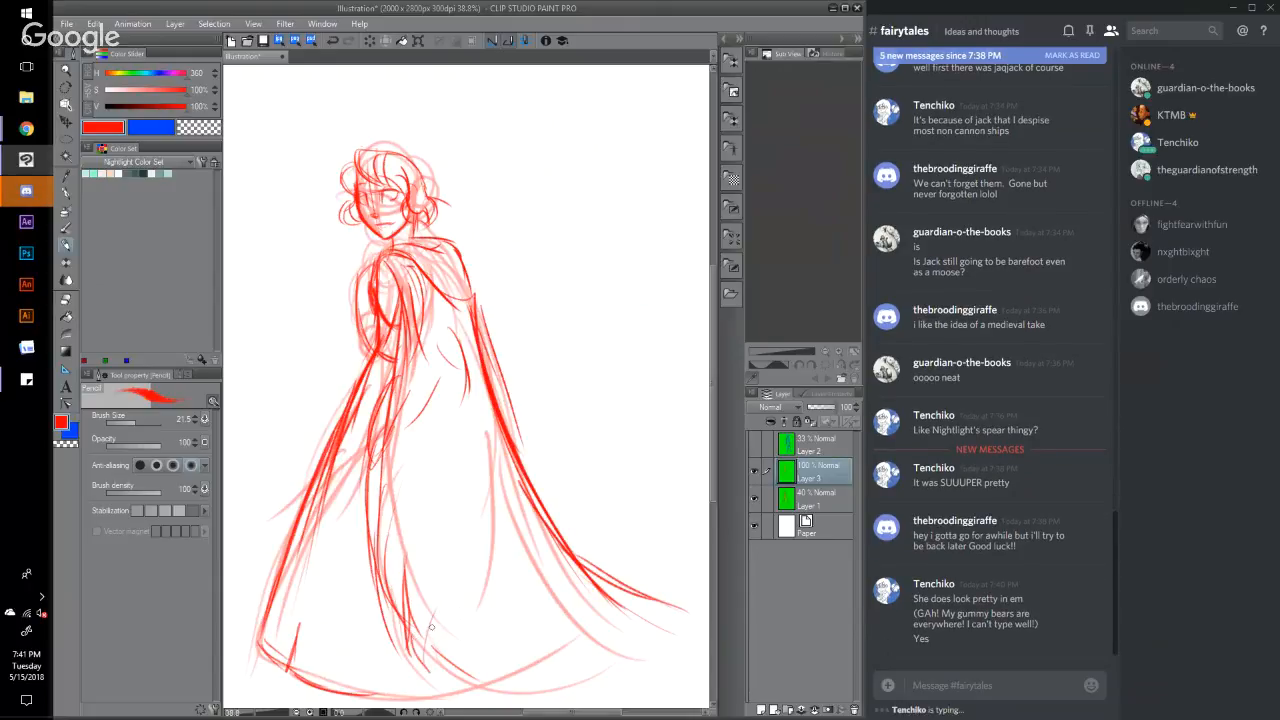
{"action": "left_click_drag", "start_coordinate": [429, 600], "coordinate": [455, 679]}
{"action": "mouse_move", "coordinate": [434, 634]}
{"action": "left_mouse_down"}
{"action": "mouse_move", "coordinate": [462, 705]}
{"action": "mouse_move", "coordinate": [469, 686]}
{"action": "mouse_move", "coordinate": [514, 708]}
{"action": "mouse_move", "coordinate": [576, 706]}
{"action": "mouse_move", "coordinate": [622, 662]}
{"action": "mouse_move", "coordinate": [652, 703]}
{"action": "left_mouse_up"}
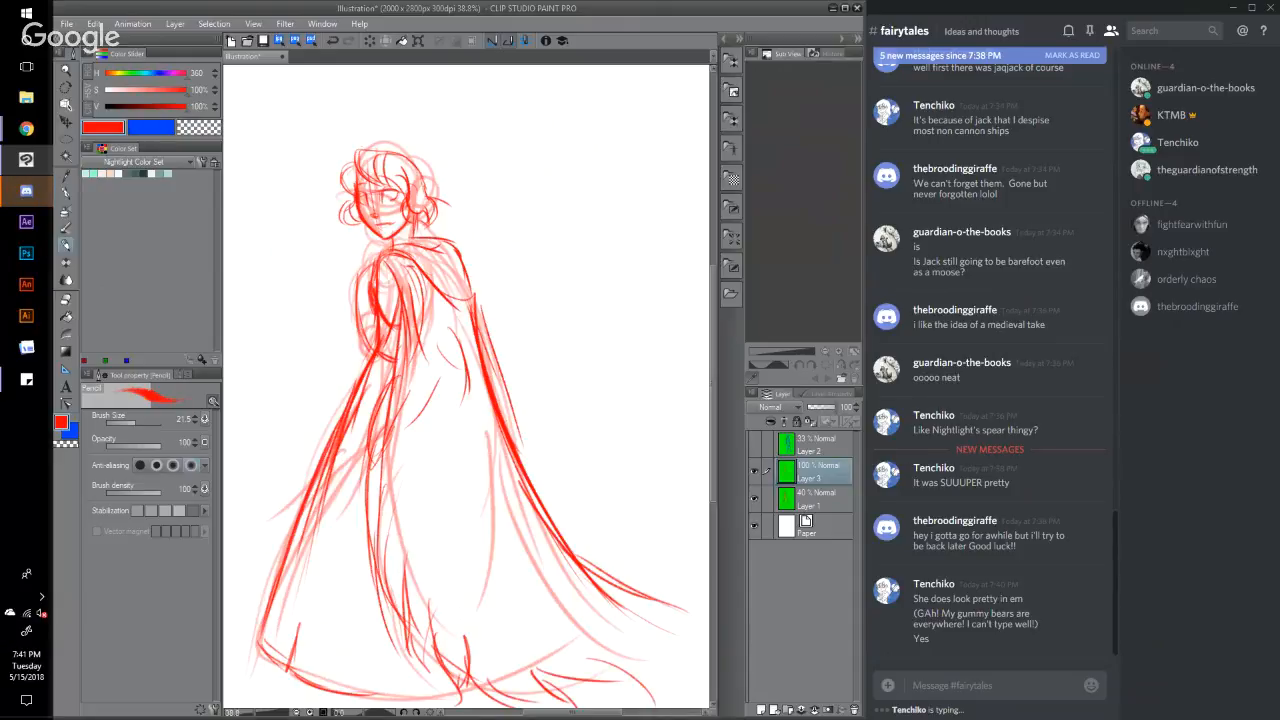
{"action": "mouse_move", "coordinate": [552, 688]}
{"action": "left_mouse_down"}
{"action": "mouse_move", "coordinate": [628, 681]}
{"action": "mouse_move", "coordinate": [667, 661]}
{"action": "mouse_move", "coordinate": [679, 670]}
{"action": "left_mouse_up"}
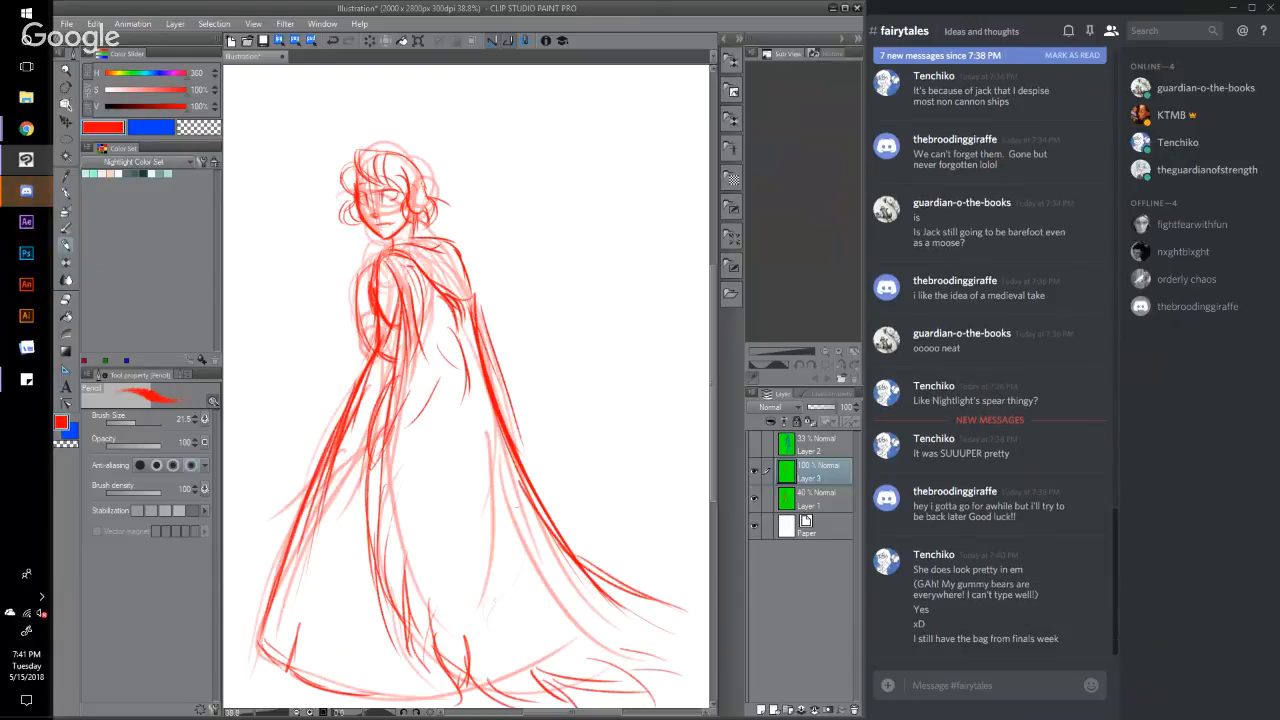
Step: Rough in a circle near the cape's back edge, with light crossing drape lines over the middle of the skirt
{"action": "mouse_move", "coordinate": [524, 540]}
{"action": "left_mouse_down"}
{"action": "mouse_move", "coordinate": [480, 462]}
{"action": "mouse_move", "coordinate": [503, 453]}
{"action": "mouse_move", "coordinate": [488, 441]}
{"action": "mouse_move", "coordinate": [489, 472]}
{"action": "mouse_move", "coordinate": [490, 445]}
{"action": "mouse_move", "coordinate": [480, 456]}
{"action": "mouse_move", "coordinate": [511, 456]}
{"action": "mouse_move", "coordinate": [497, 477]}
{"action": "mouse_move", "coordinate": [397, 520]}
{"action": "left_mouse_up"}
{"action": "mouse_move", "coordinate": [446, 480]}
{"action": "left_mouse_down"}
{"action": "mouse_move", "coordinate": [397, 519]}
{"action": "mouse_move", "coordinate": [380, 500]}
{"action": "mouse_move", "coordinate": [441, 485]}
{"action": "left_mouse_up"}
{"action": "mouse_move", "coordinate": [418, 420]}
{"action": "left_mouse_down"}
{"action": "mouse_move", "coordinate": [404, 458]}
{"action": "mouse_move", "coordinate": [434, 500]}
{"action": "mouse_move", "coordinate": [416, 486]}
{"action": "left_mouse_up"}
{"action": "left_click_drag", "start_coordinate": [389, 486], "coordinate": [445, 523]}
{"action": "mouse_move", "coordinate": [406, 517]}
{"action": "left_mouse_down"}
{"action": "mouse_move", "coordinate": [473, 512]}
{"action": "mouse_move", "coordinate": [467, 590]}
{"action": "left_mouse_up"}
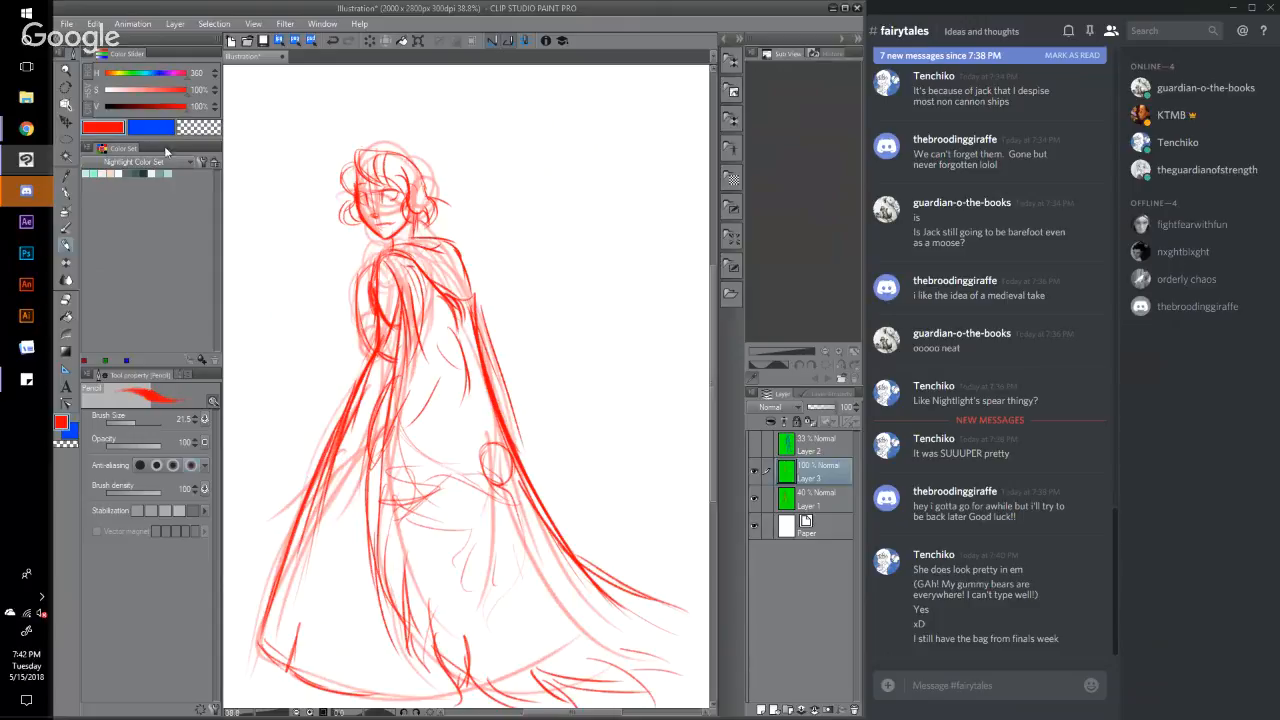
Step: Switch to the YouTube window in Chrome and open Pinterest in a new browser tab
{"action": "mouse_move", "coordinate": [27, 130]}
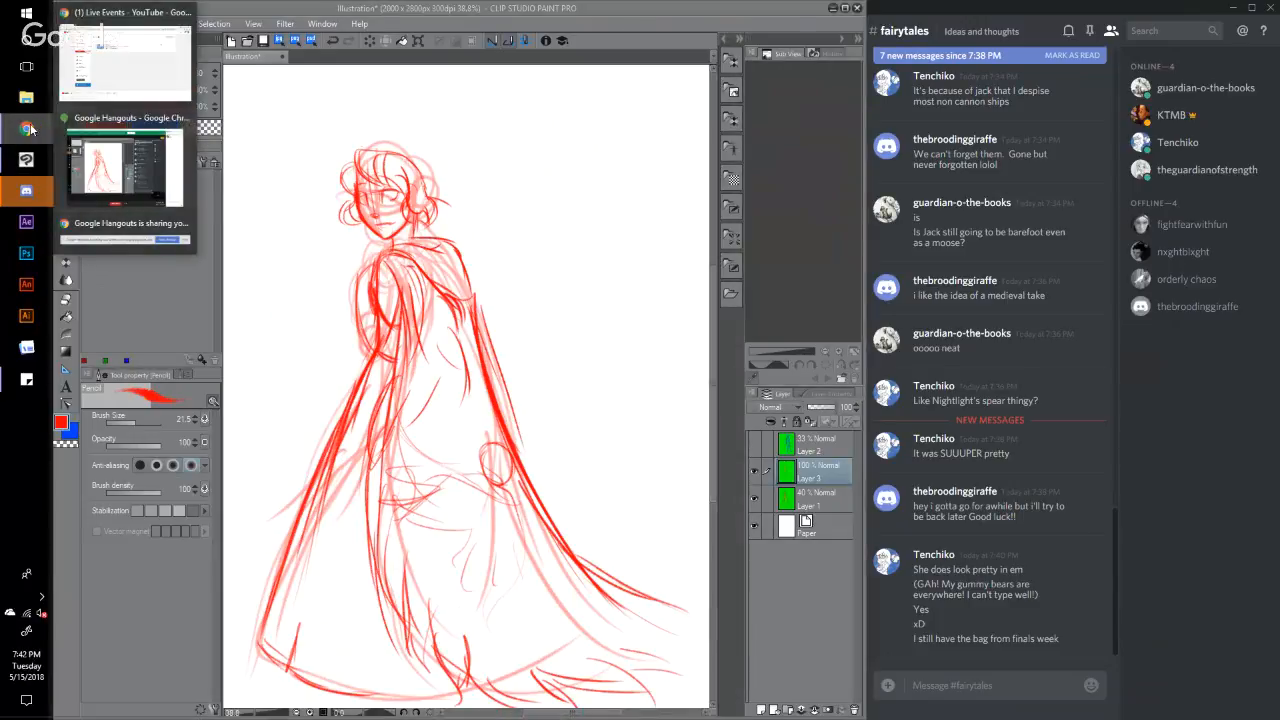
{"action": "left_click", "coordinate": [93, 55]}
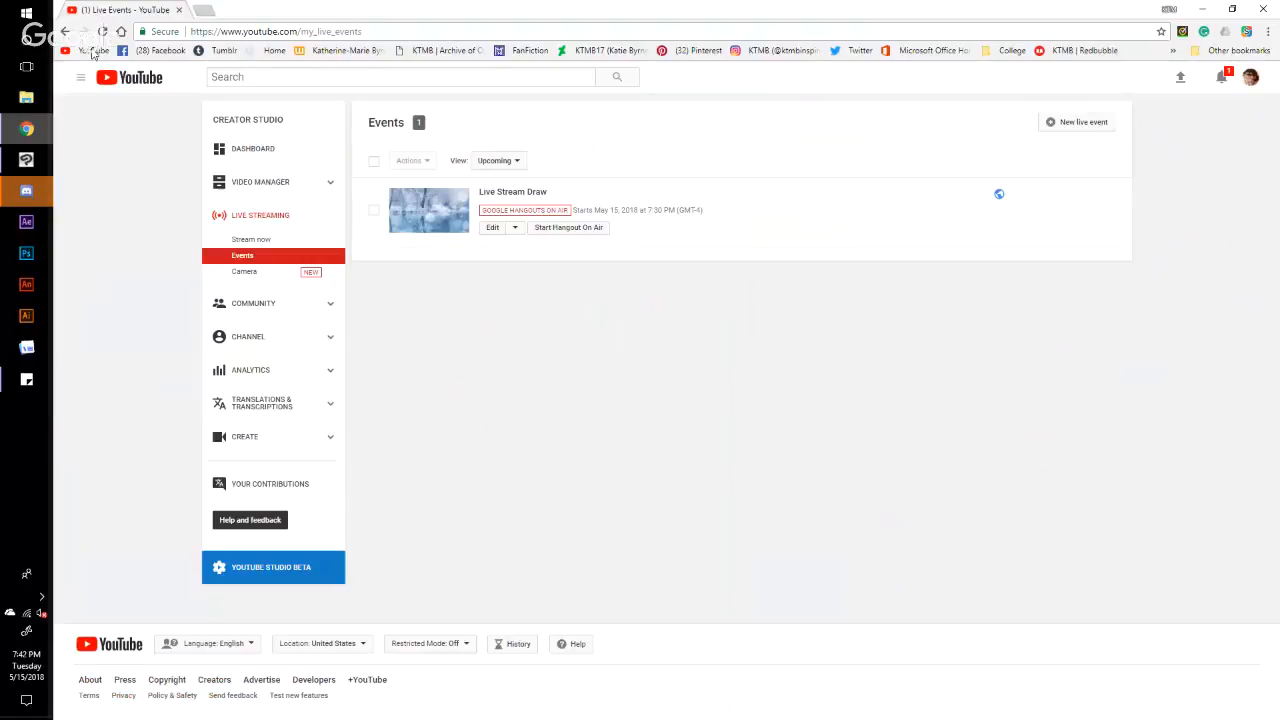
{"action": "left_click", "coordinate": [203, 10]}
{"action": "left_click", "coordinate": [692, 50]}
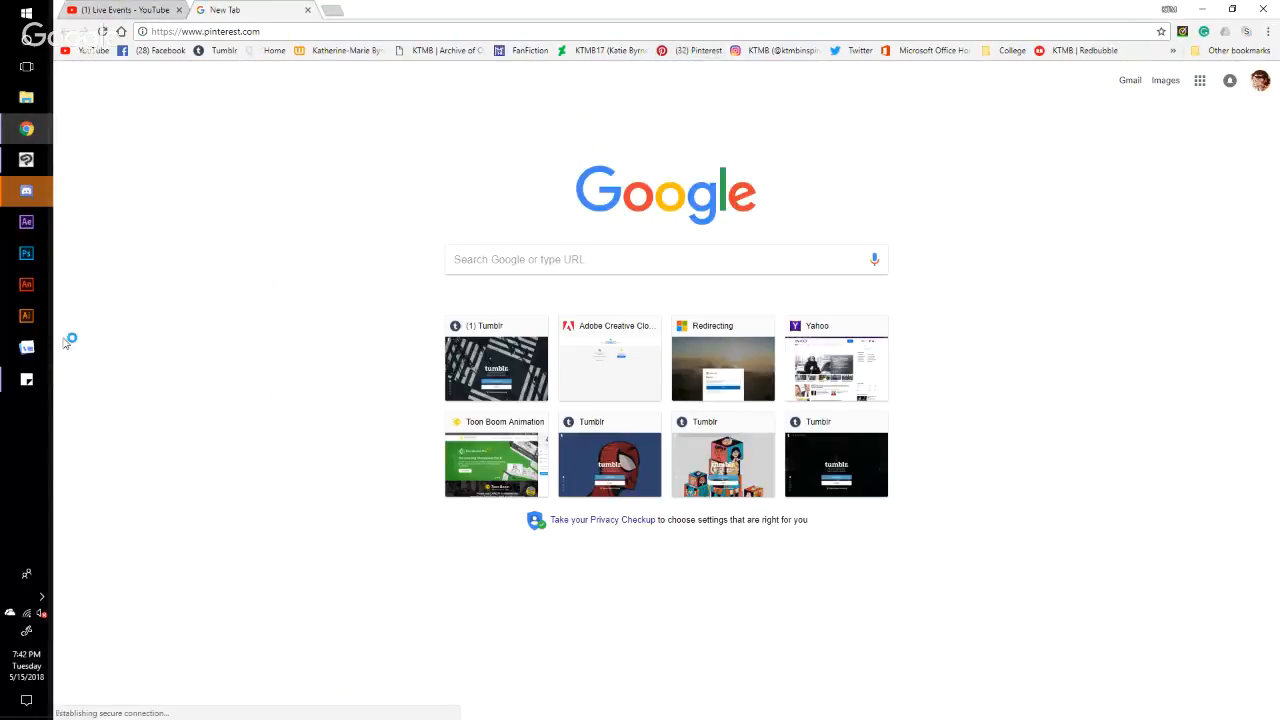
Step: Restore the Pinterest browser window to a smaller size and place it over the canvas, leaving the Discord chat uncovered
{"action": "left_click", "coordinate": [1234, 9]}
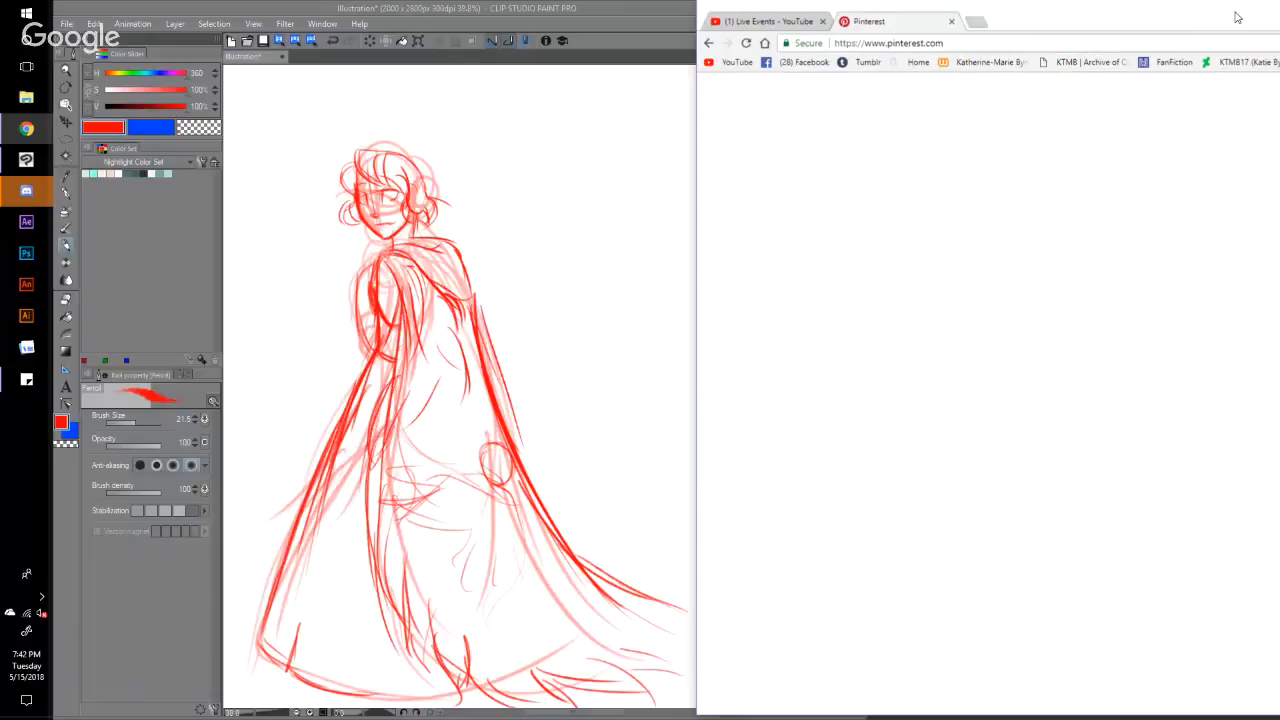
{"action": "left_click_drag", "start_coordinate": [1237, 17], "coordinate": [437, 2]}
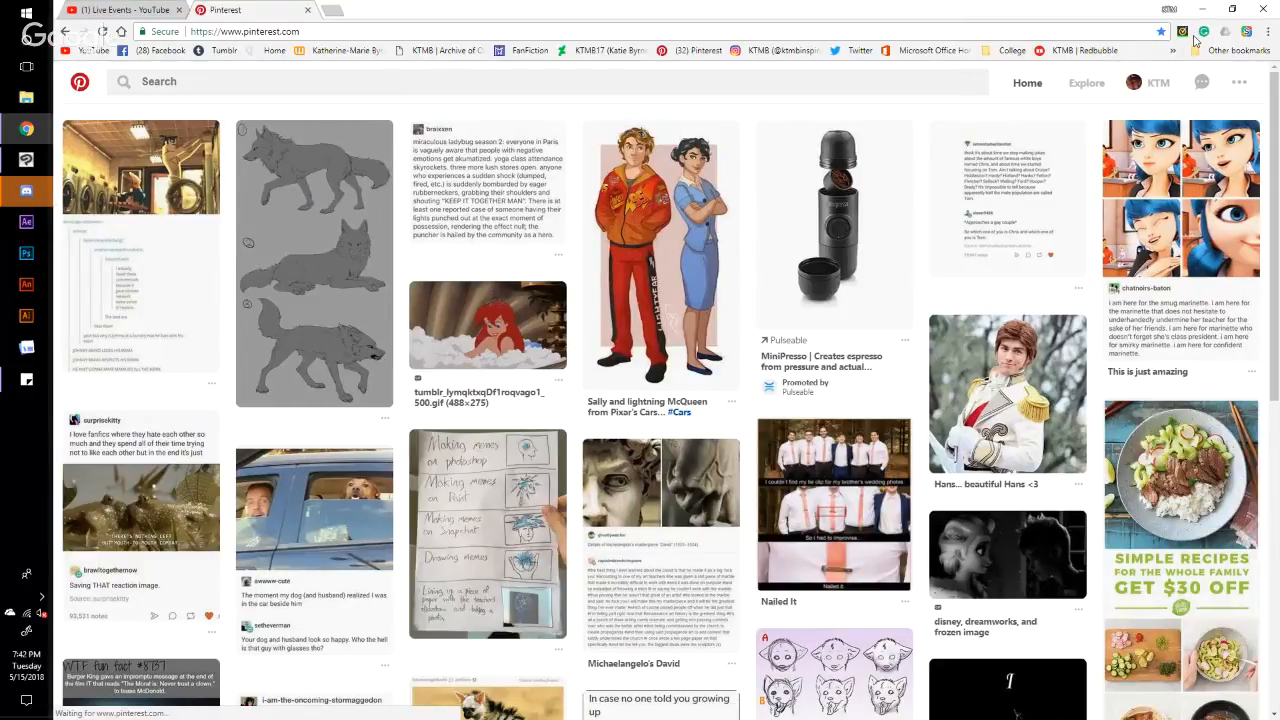
{"action": "left_click_drag", "start_coordinate": [900, 10], "coordinate": [786, 30]}
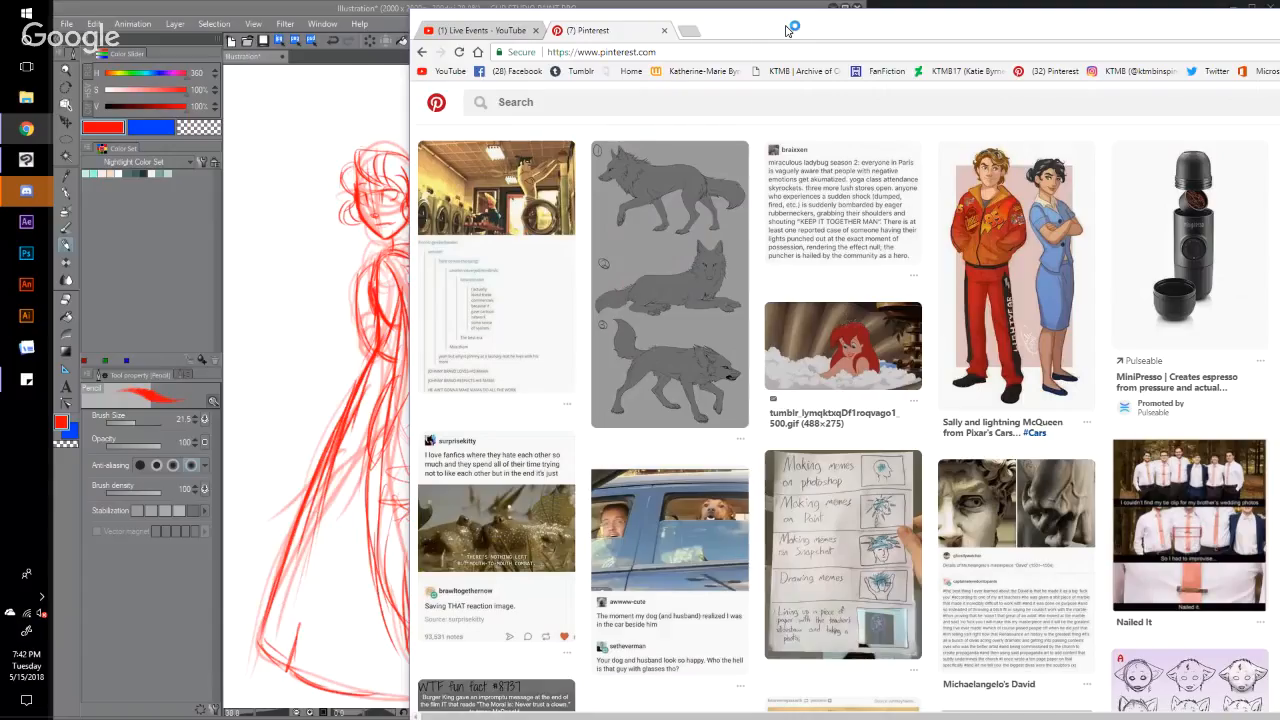
{"action": "left_click_drag", "start_coordinate": [786, 30], "coordinate": [826, 40]}
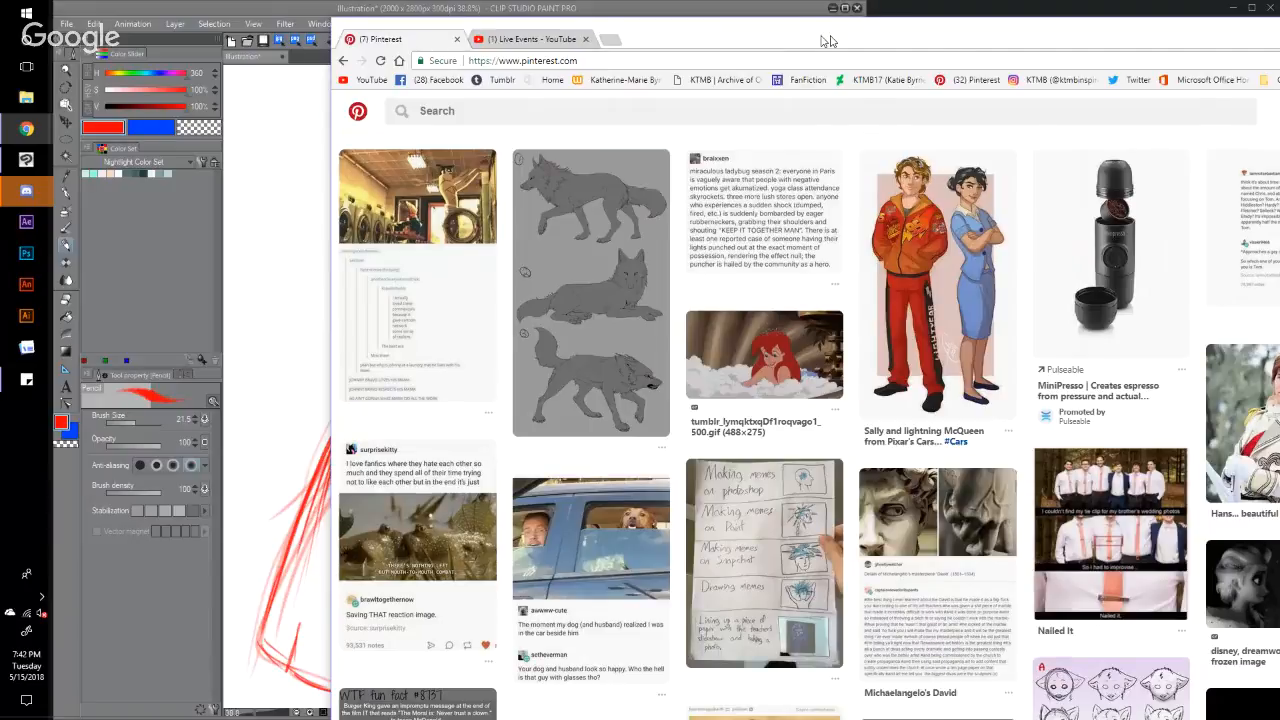
{"action": "key", "text": "super+Right"}
{"action": "left_click_drag", "start_coordinate": [733, 324], "coordinate": [741, 323]}
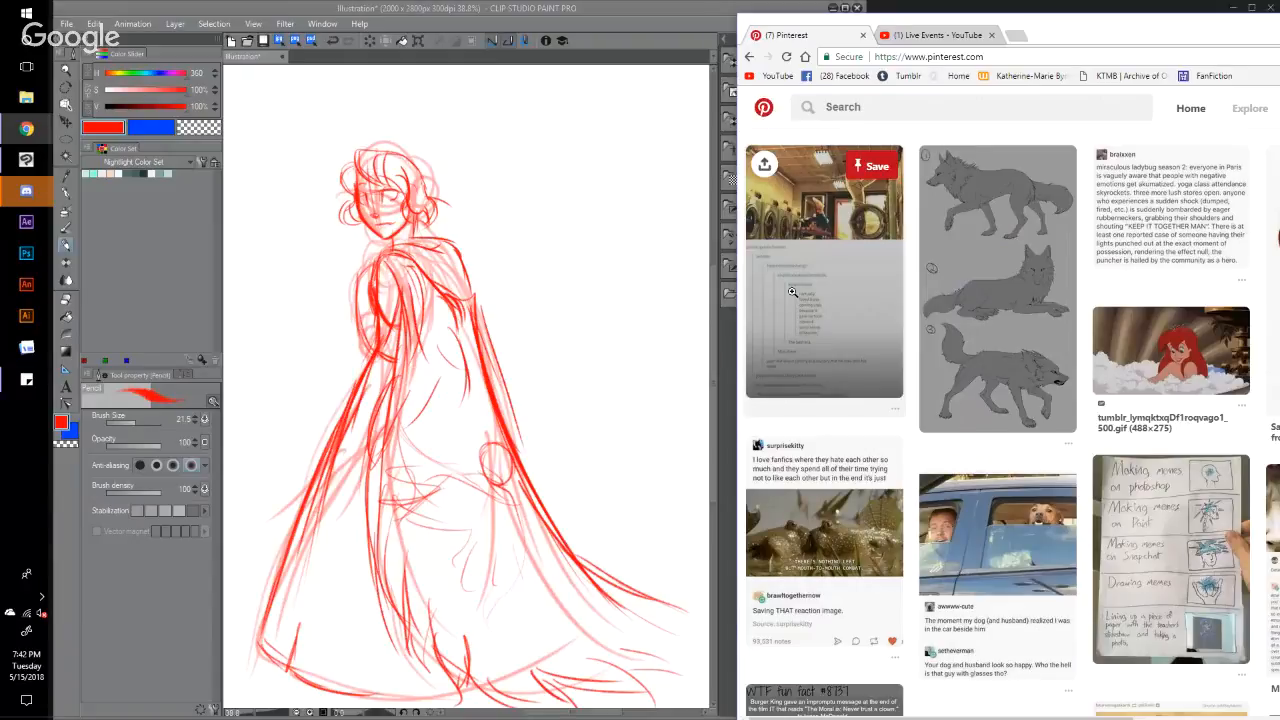
{"action": "left_click_drag", "start_coordinate": [1000, 12], "coordinate": [492, 26]}
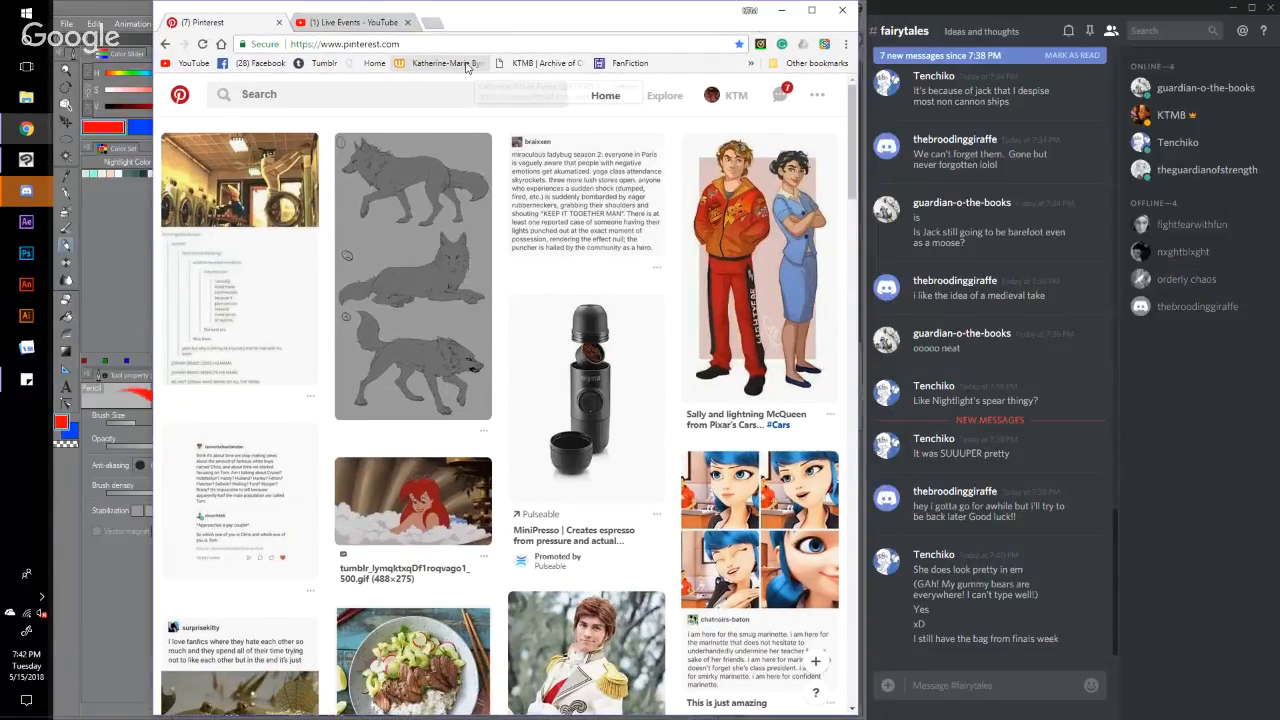
Step: Enter "mediavel clothing" as the Pinterest search
{"action": "left_click", "coordinate": [385, 98]}
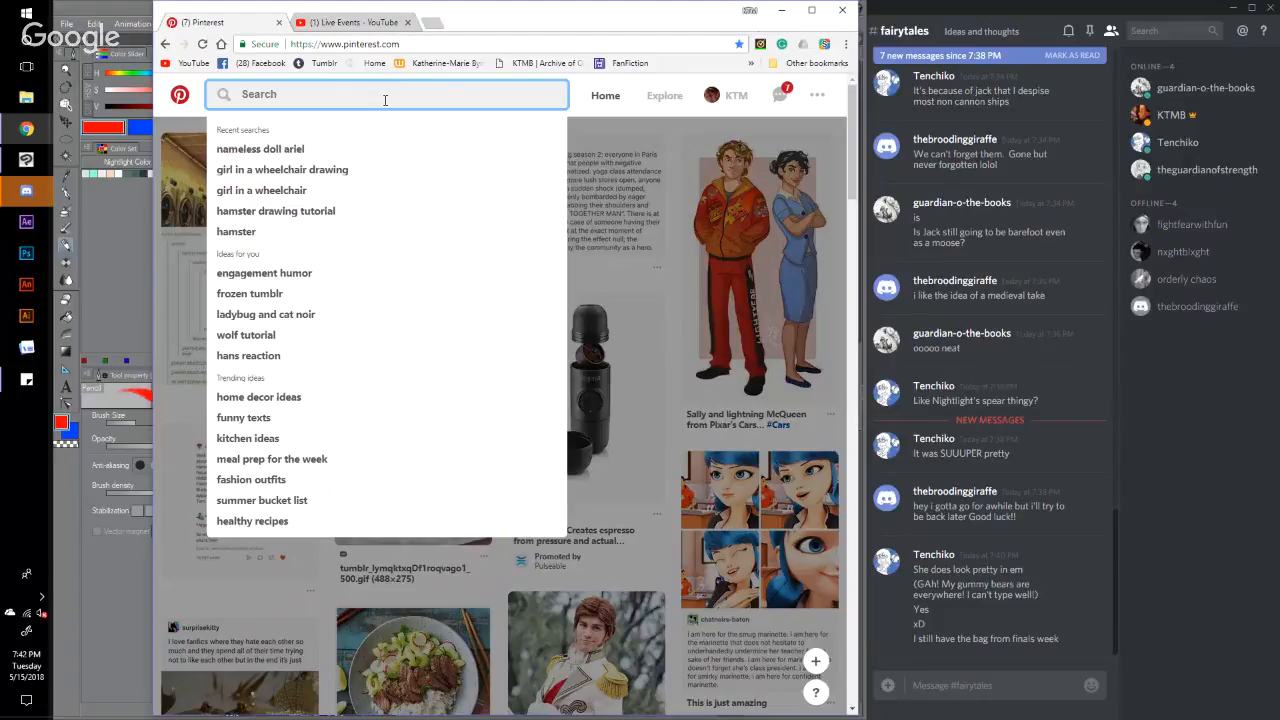
{"action": "type", "text": "mediavel"}
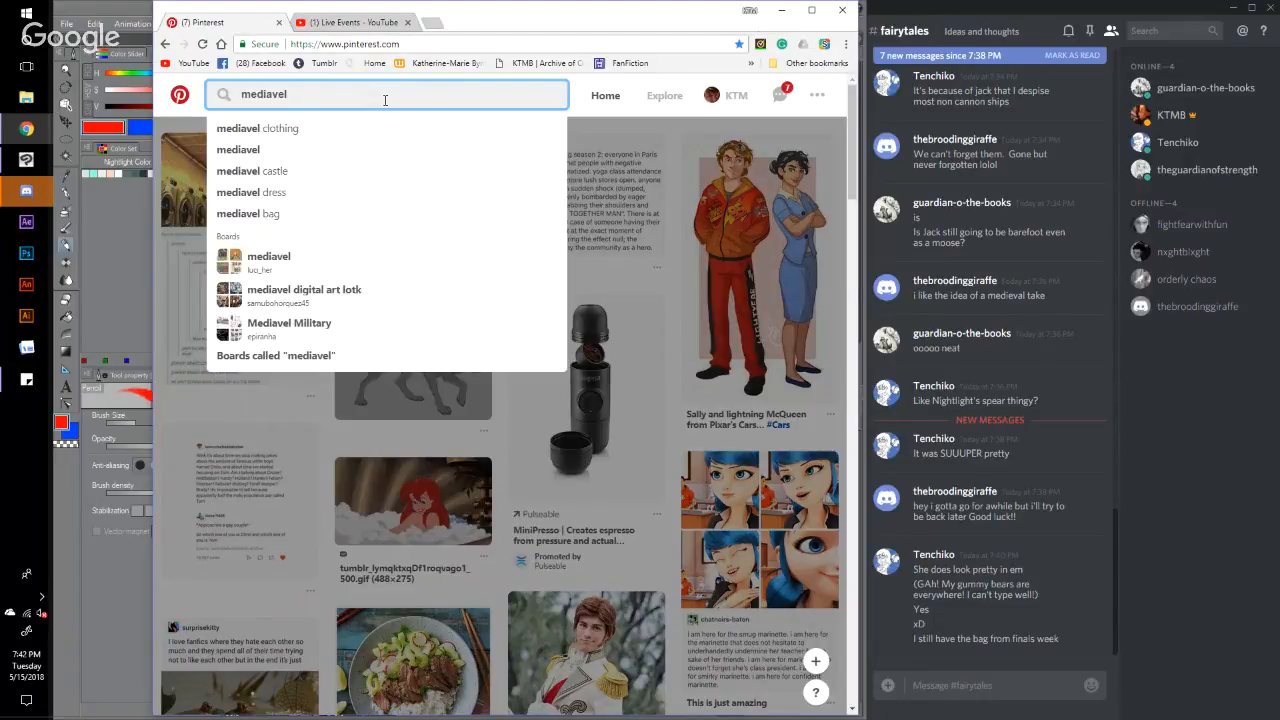
{"action": "type", "text": " clothing"}
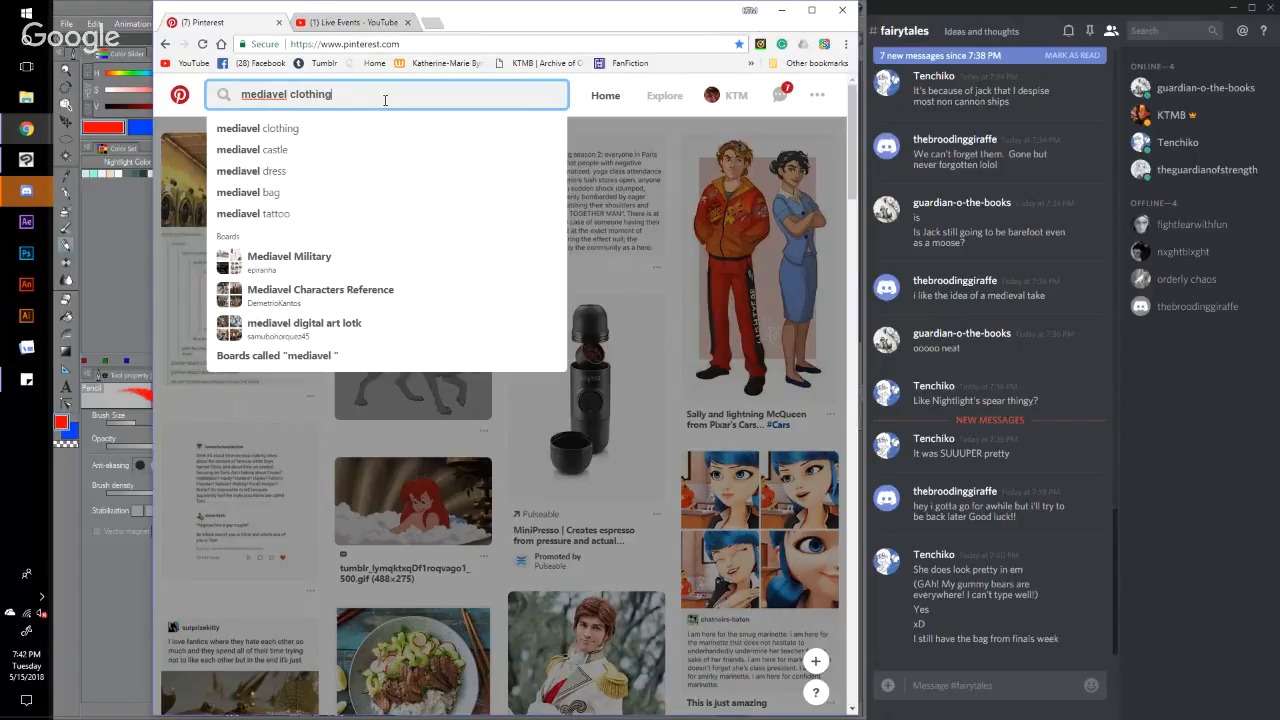
Step: Search Pinterest for "mediavel clothing" and browse the resulting pins for costume references
{"action": "key", "text": "Return"}
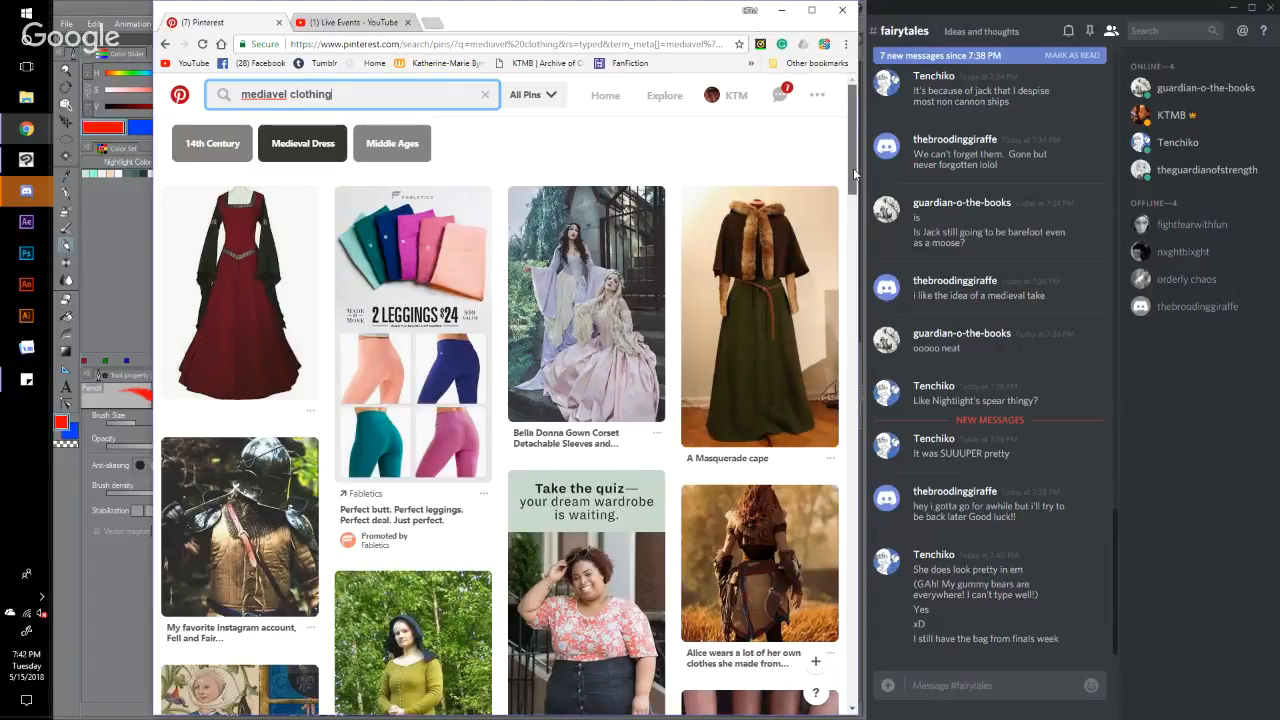
{"action": "left_click_drag", "start_coordinate": [854, 170], "coordinate": [865, 339]}
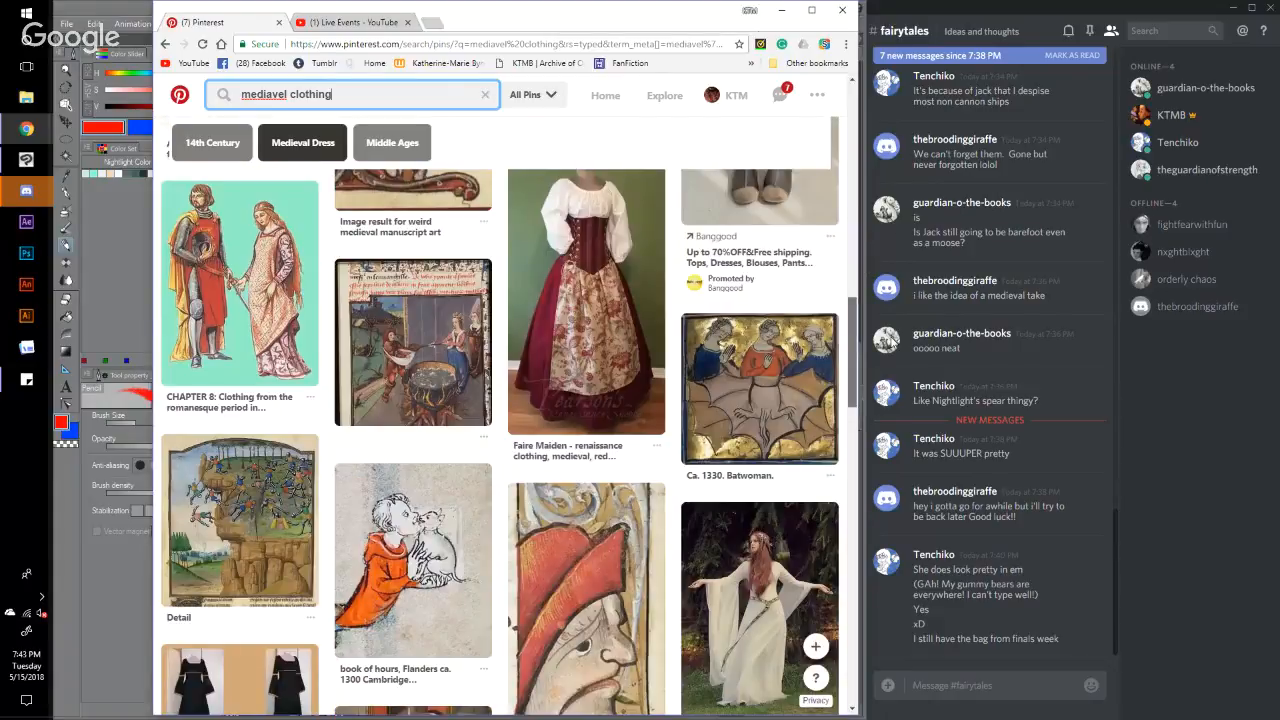
Step: Open the DRESSES board from the account's own Pinterest profile
{"action": "left_click", "coordinate": [730, 95]}
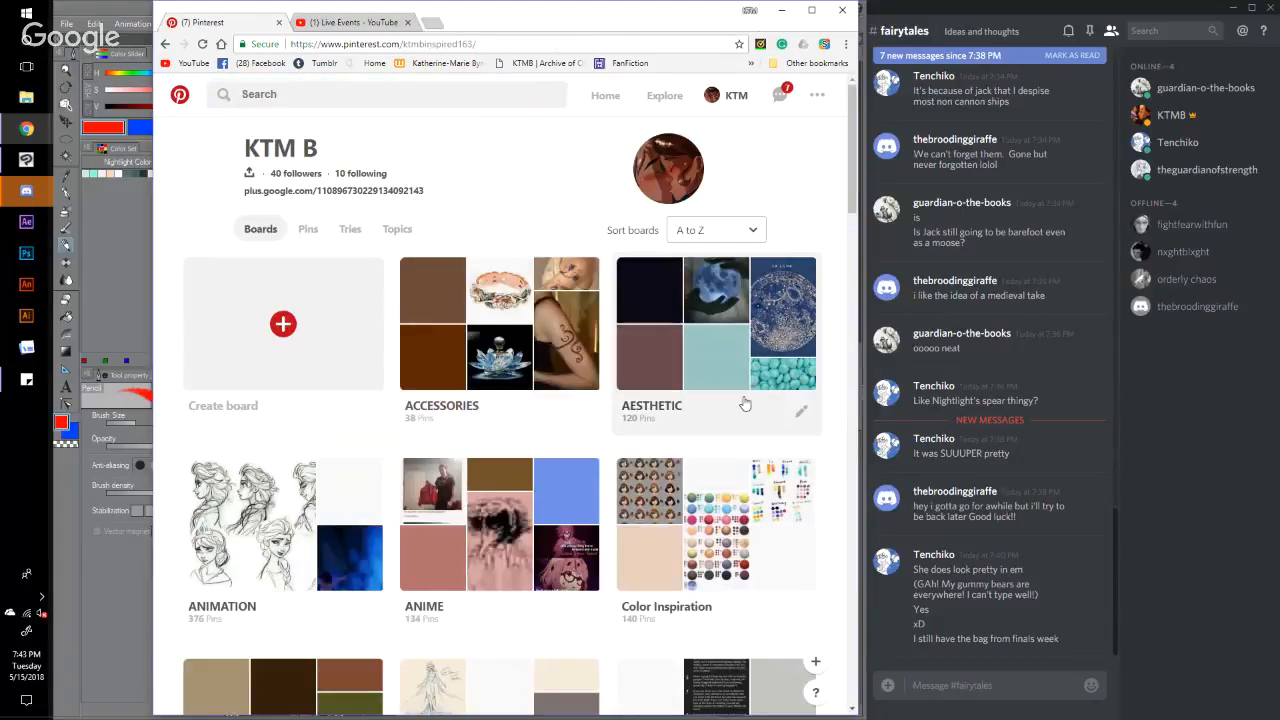
{"action": "left_click_drag", "start_coordinate": [852, 200], "coordinate": [855, 288]}
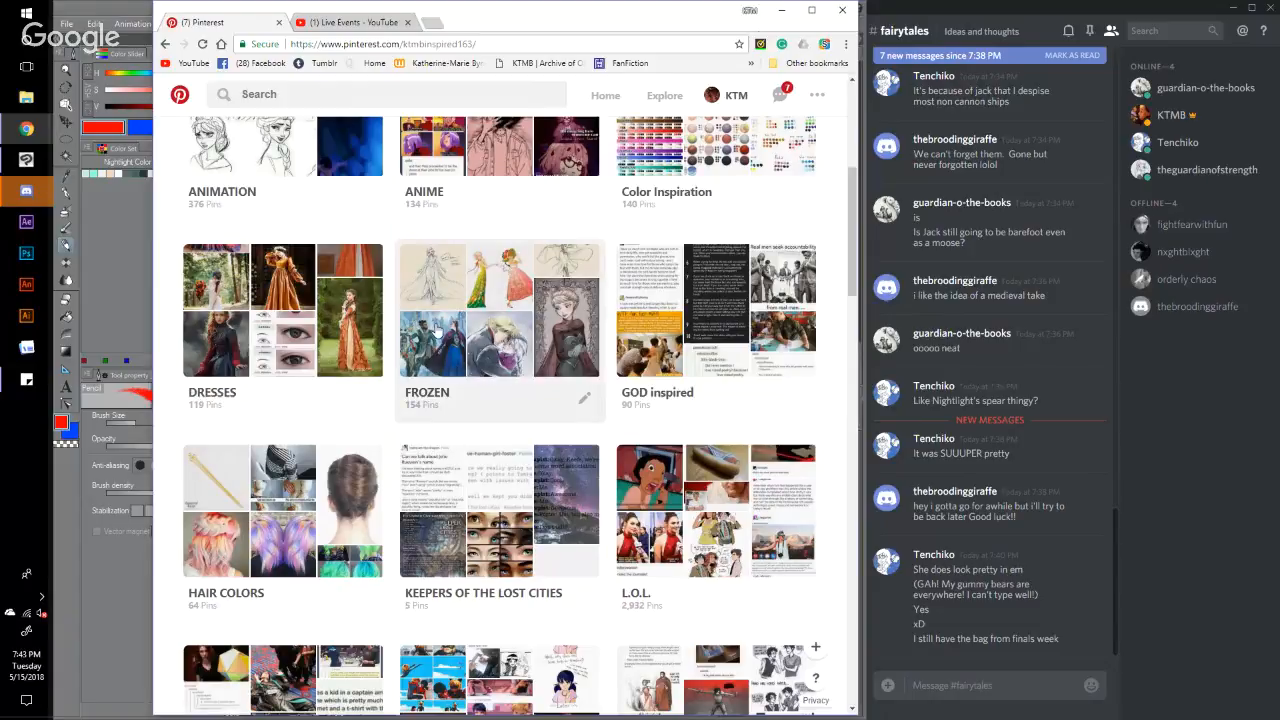
{"action": "left_click", "coordinate": [245, 344]}
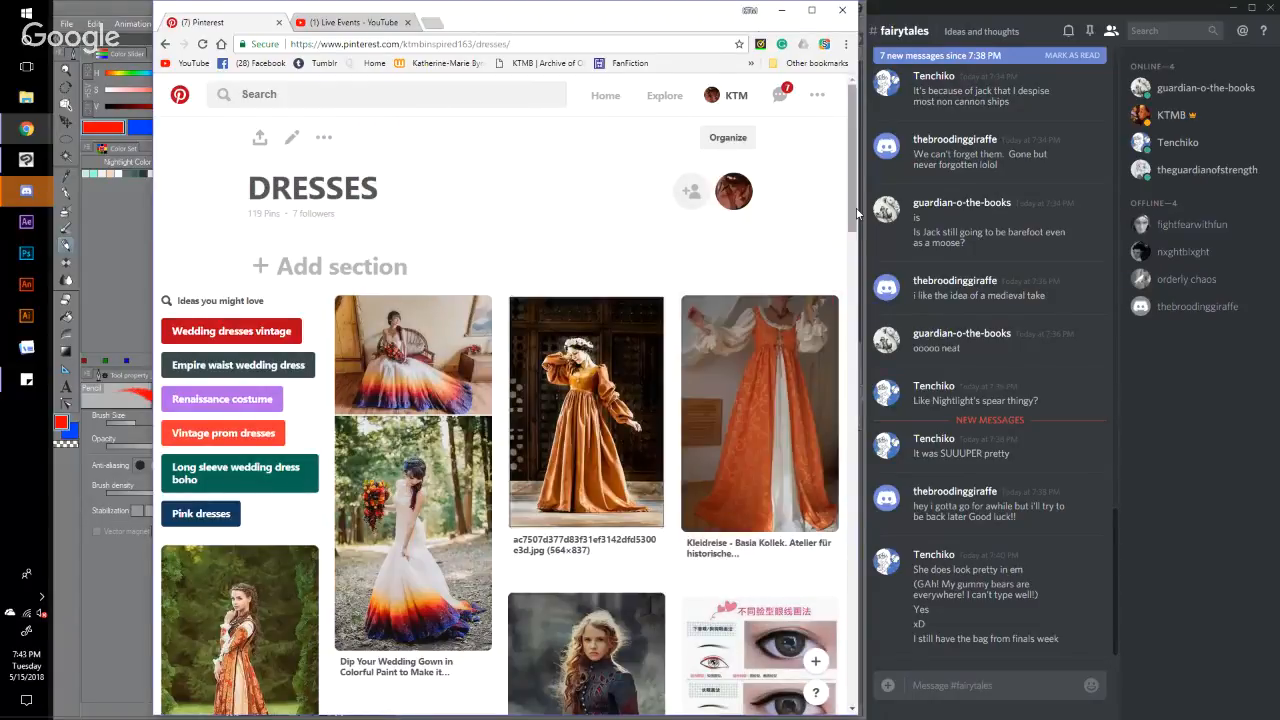
Step: View the dip-dyed wedding gown pin on the DRESSES board and return to the board
{"action": "left_click_drag", "start_coordinate": [856, 212], "coordinate": [853, 232]}
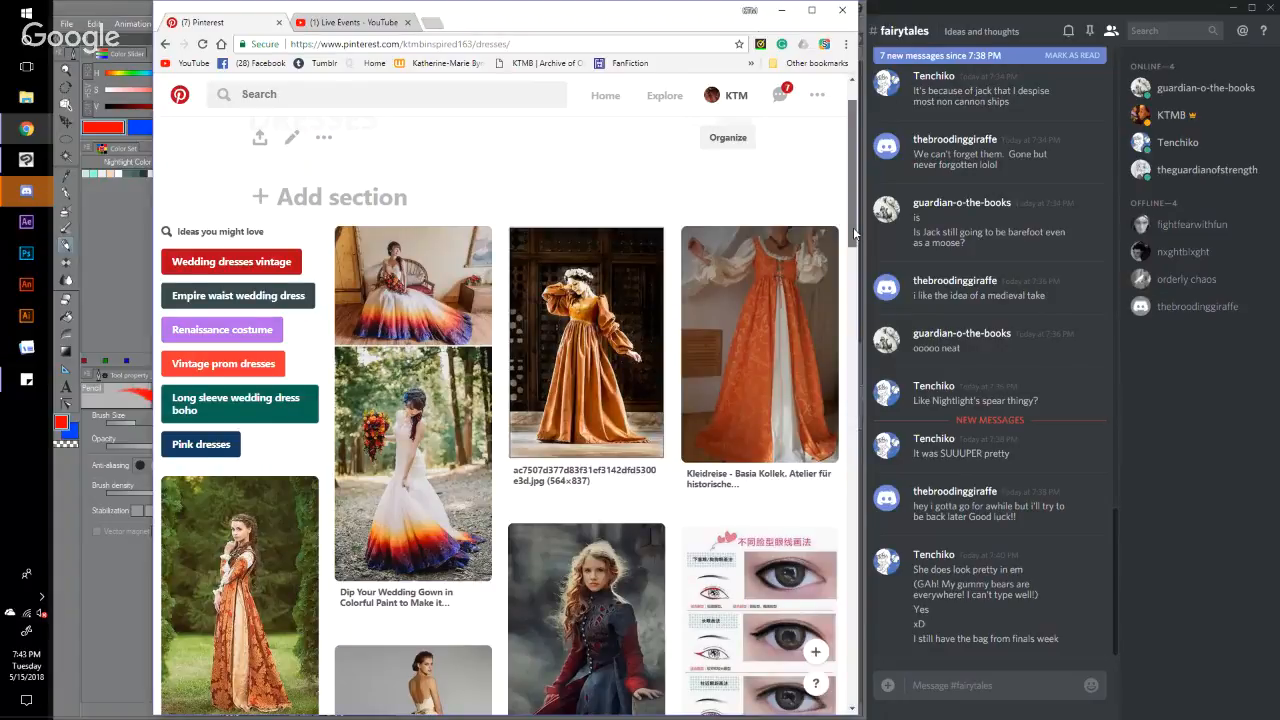
{"action": "left_click", "coordinate": [434, 405]}
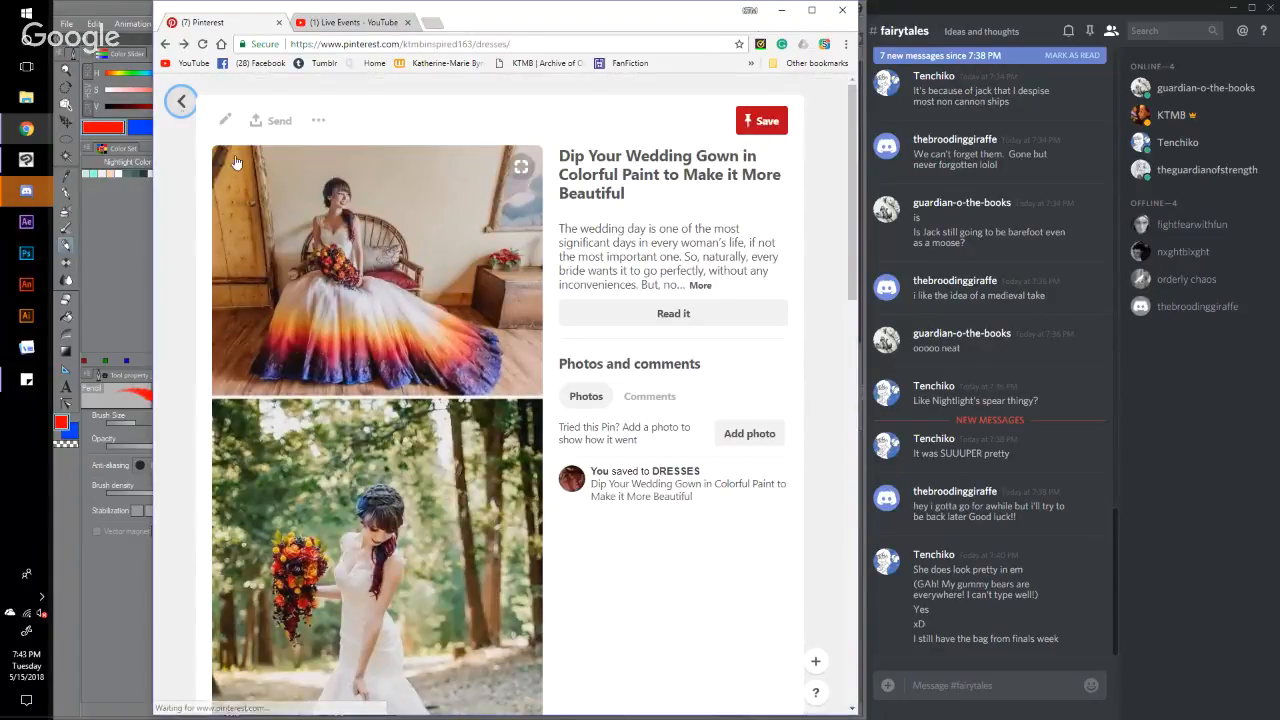
{"action": "left_click", "coordinate": [835, 225]}
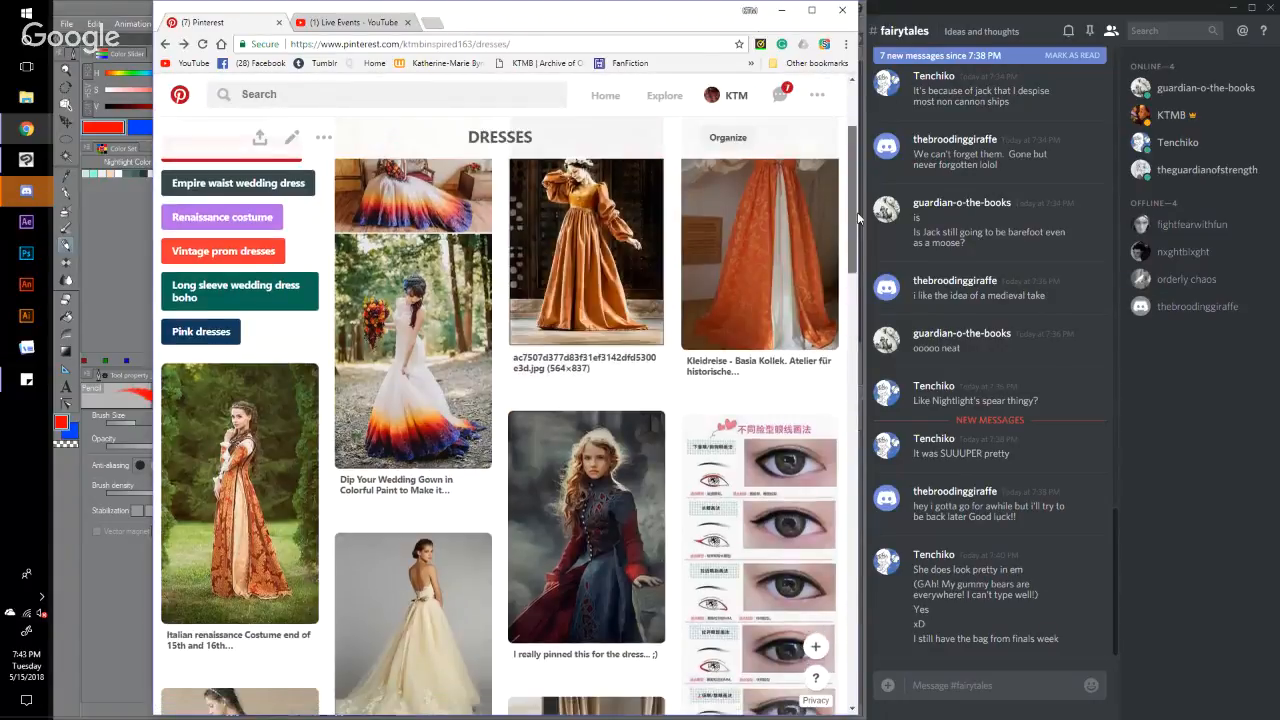
Step: Examine the puff-sleeved orange gown pin and the Kleidreise historical gown pin, returning to the DRESSES board after each
{"action": "left_click_drag", "start_coordinate": [853, 218], "coordinate": [853, 197]}
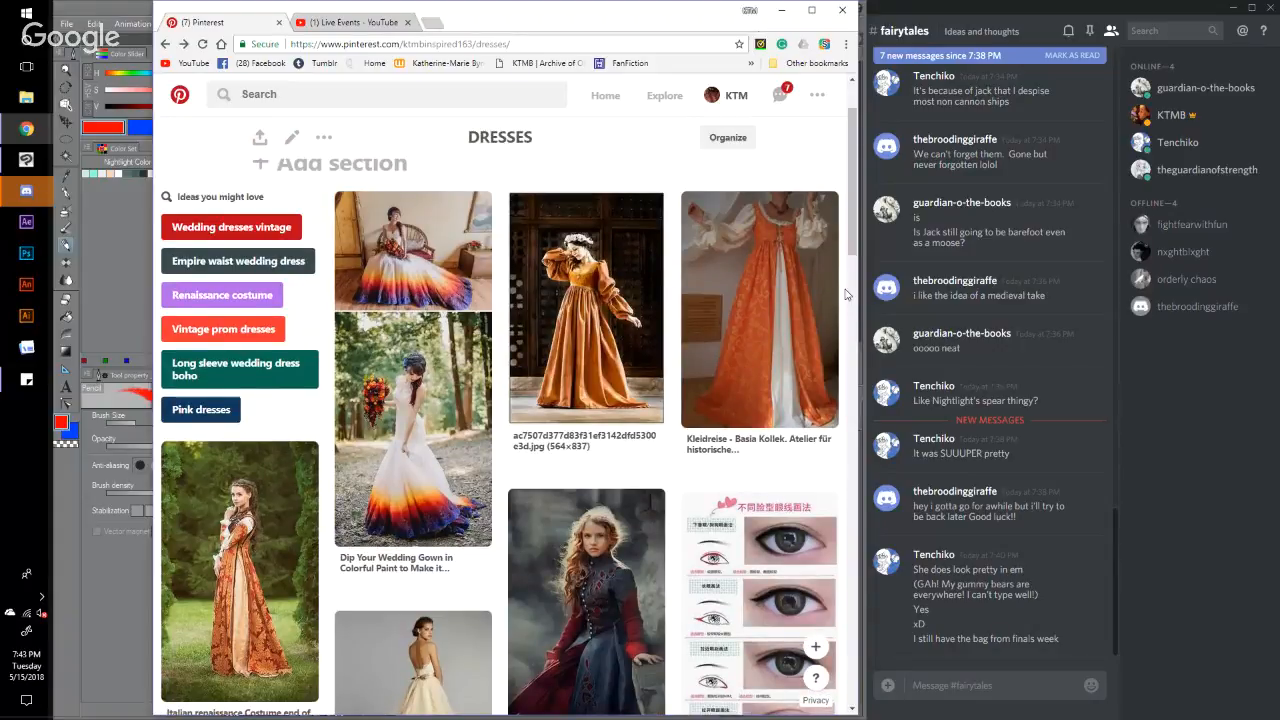
{"action": "scroll", "coordinate": [855, 210], "scroll_direction": "down", "scroll_amount": 1}
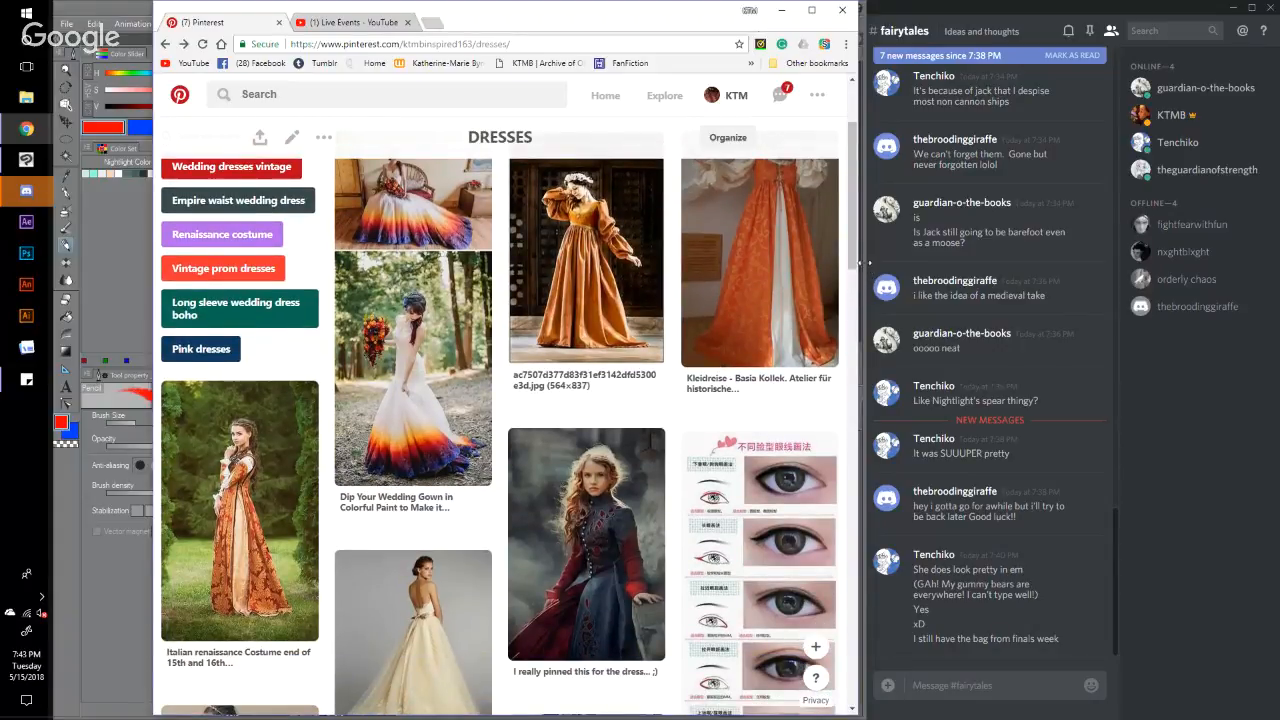
{"action": "left_click_drag", "start_coordinate": [852, 263], "coordinate": [851, 205]}
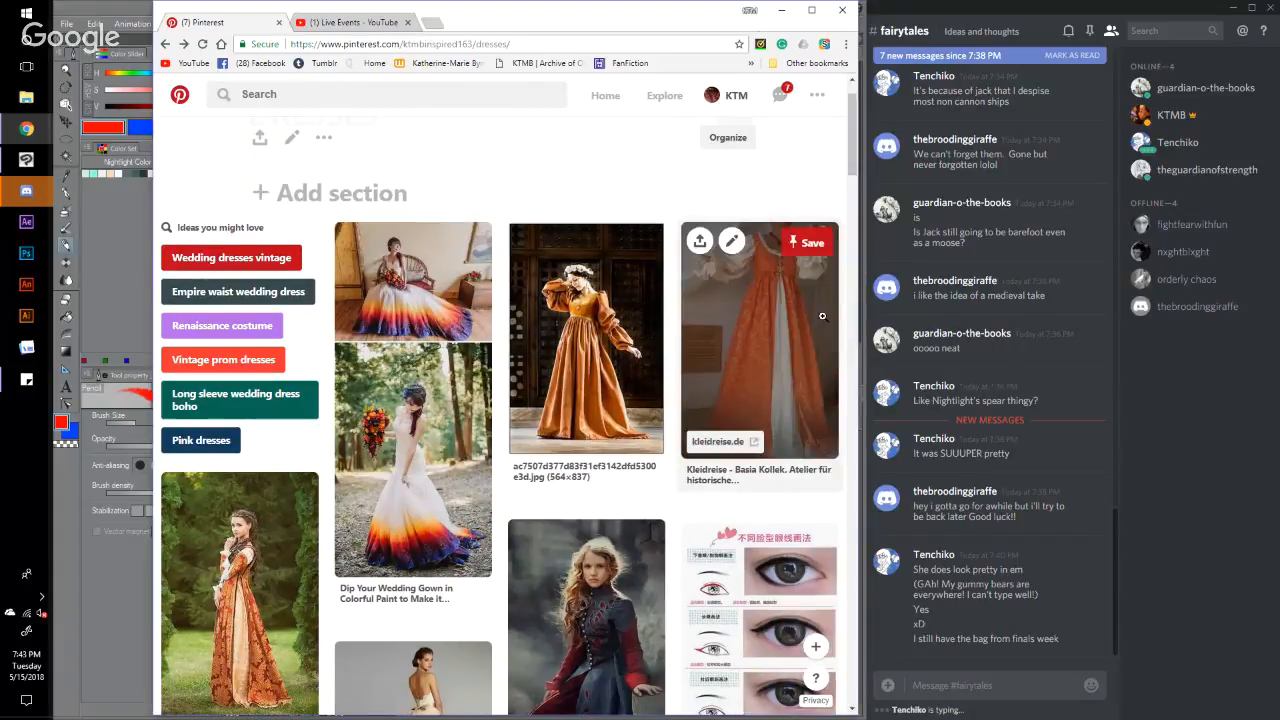
{"action": "left_click", "coordinate": [600, 350]}
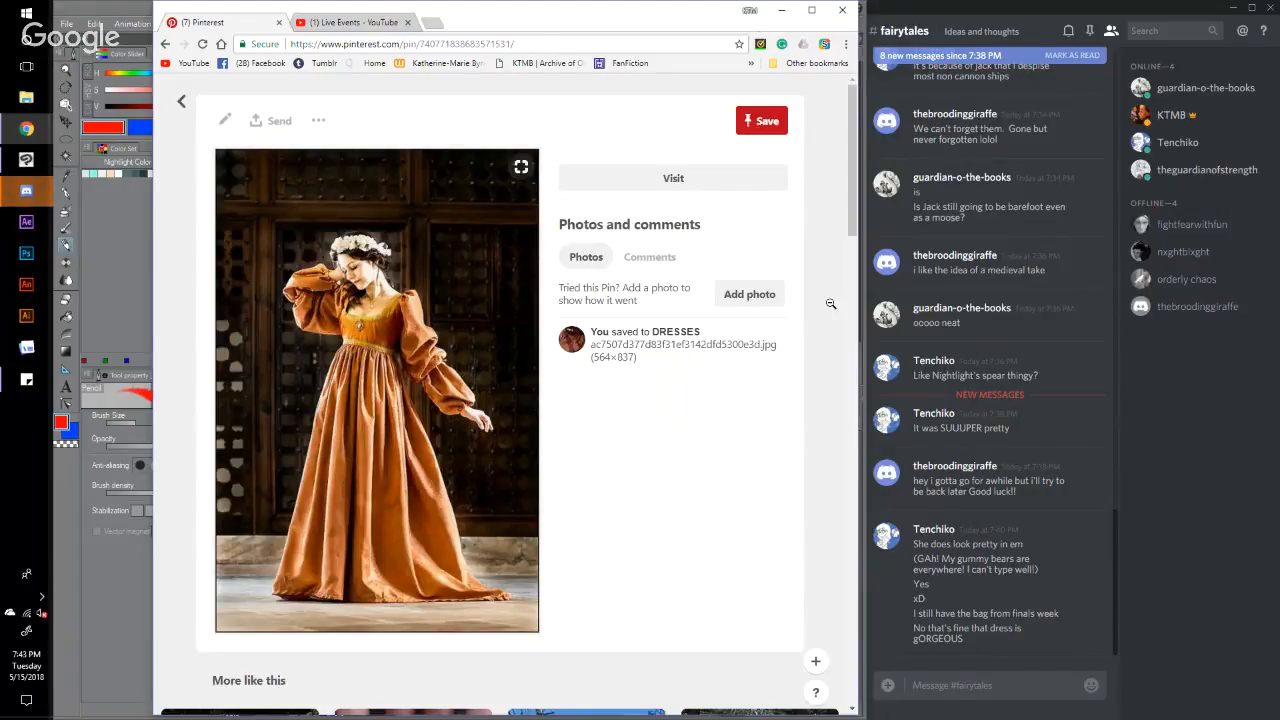
{"action": "left_click", "coordinate": [830, 303]}
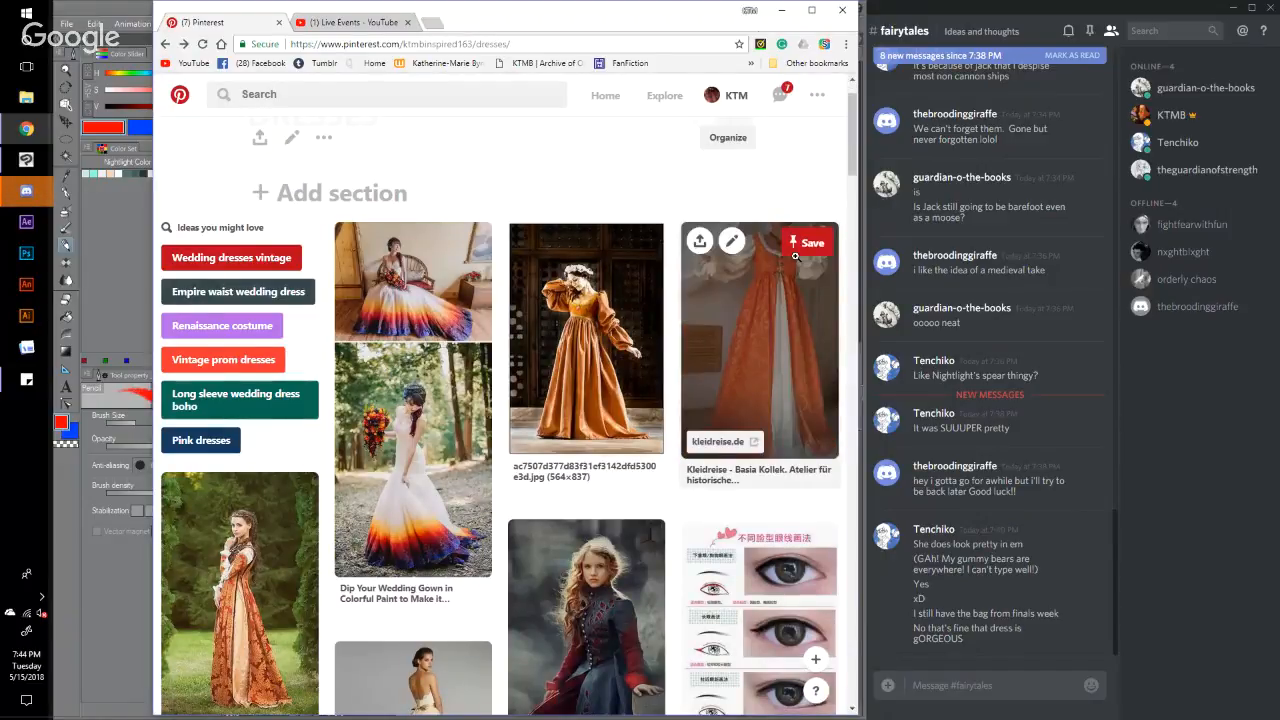
{"action": "left_click", "coordinate": [787, 268]}
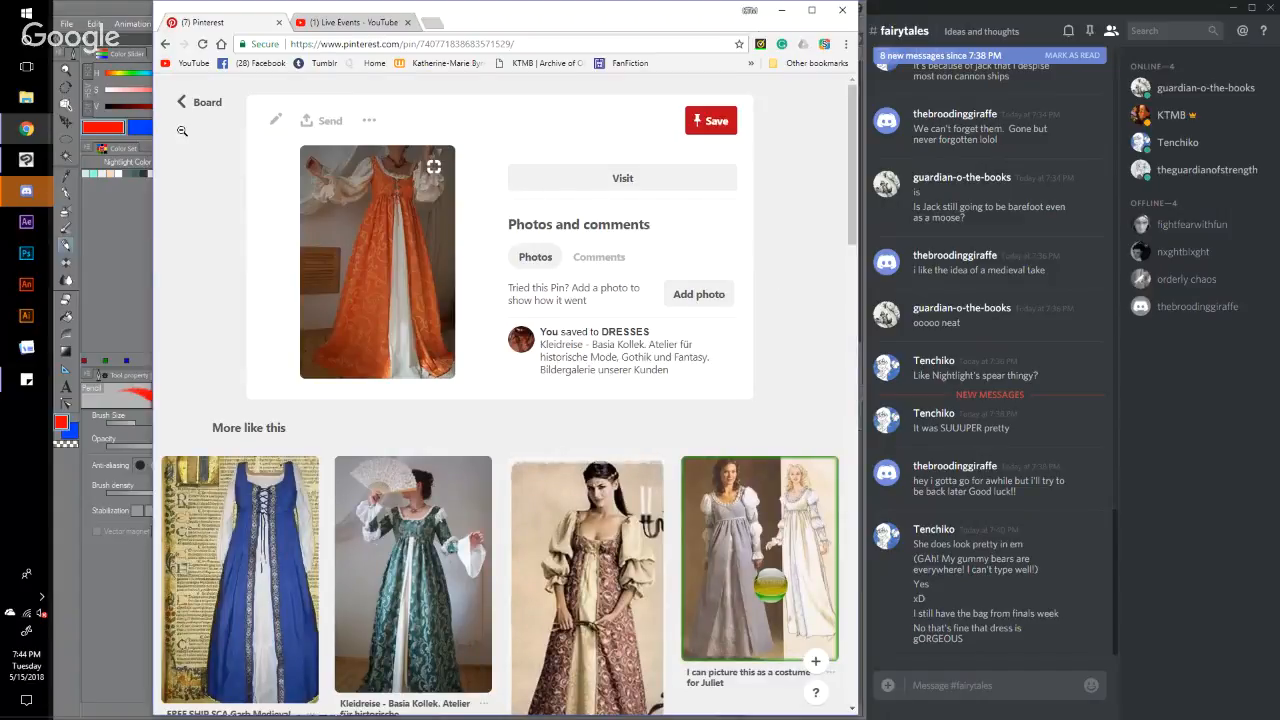
{"action": "left_click", "coordinate": [199, 102]}
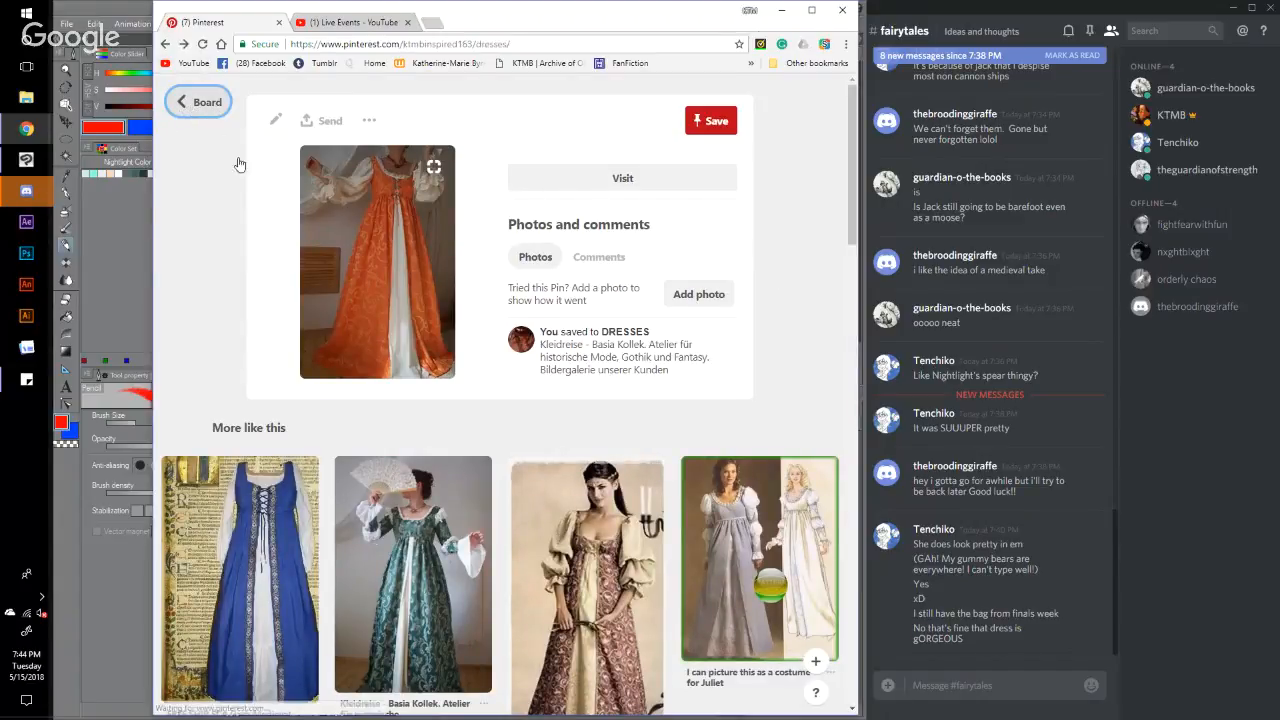
Step: Examine the Italian renaissance costume pin and its similar pins, and return to the DRESSES board
{"action": "scroll", "coordinate": [848, 185], "scroll_direction": "down", "scroll_amount": 1}
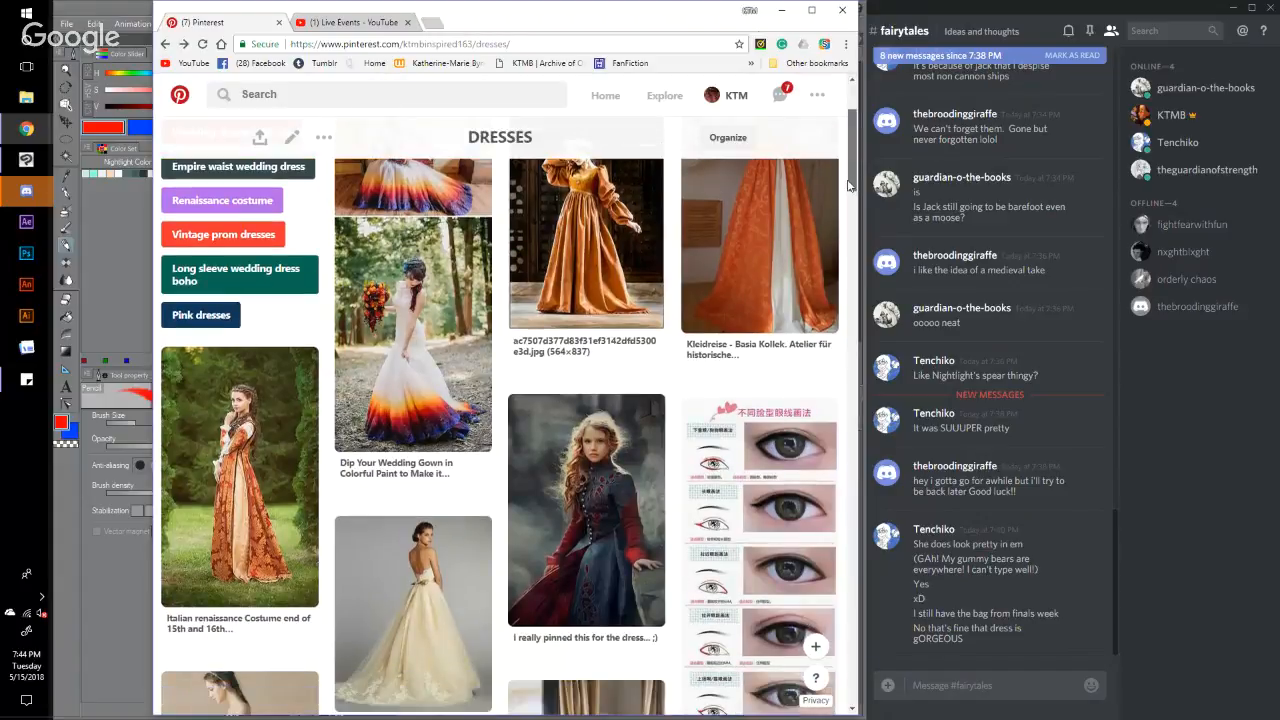
{"action": "scroll", "coordinate": [850, 195], "scroll_direction": "down", "scroll_amount": 2}
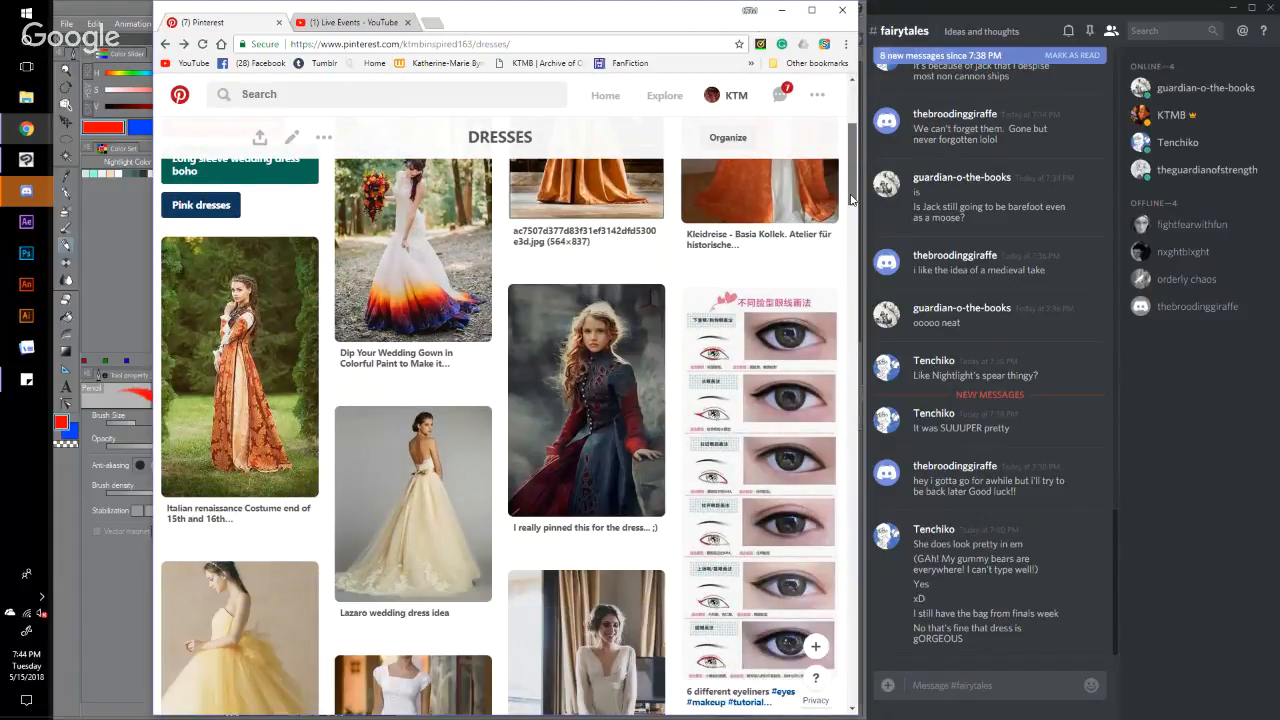
{"action": "scroll", "coordinate": [850, 199], "scroll_direction": "down", "scroll_amount": 1}
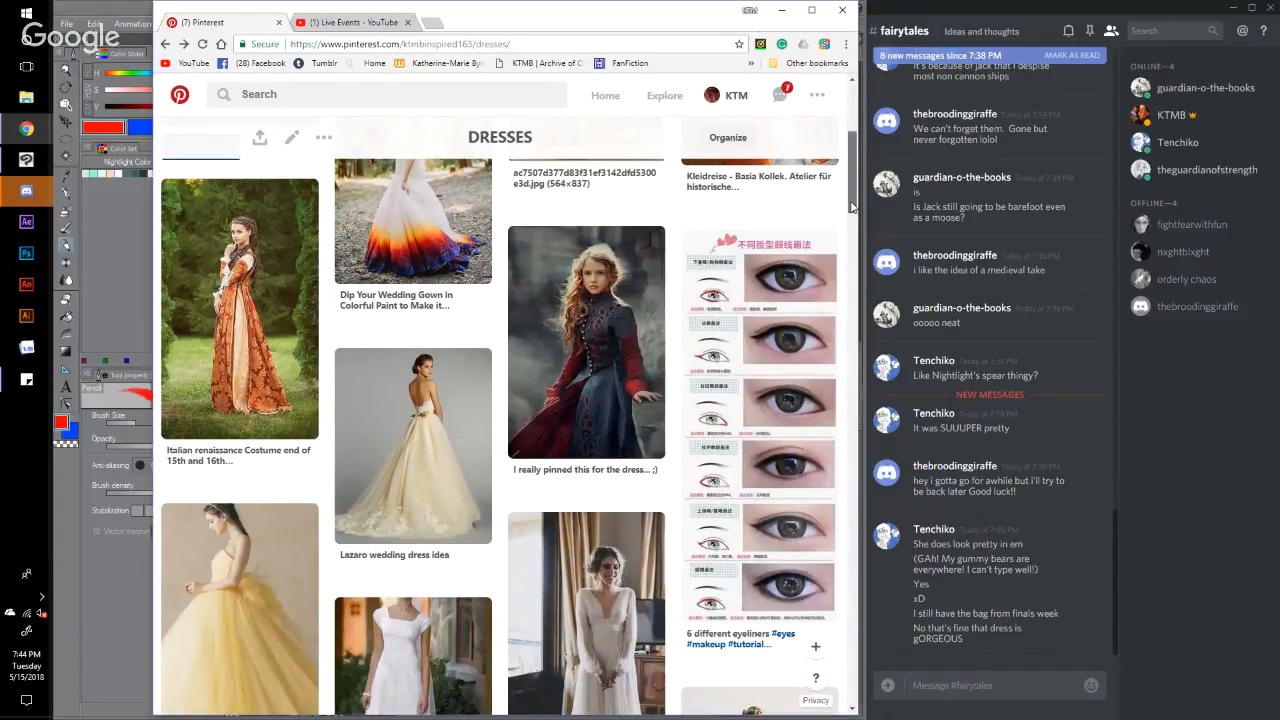
{"action": "left_click", "coordinate": [240, 310]}
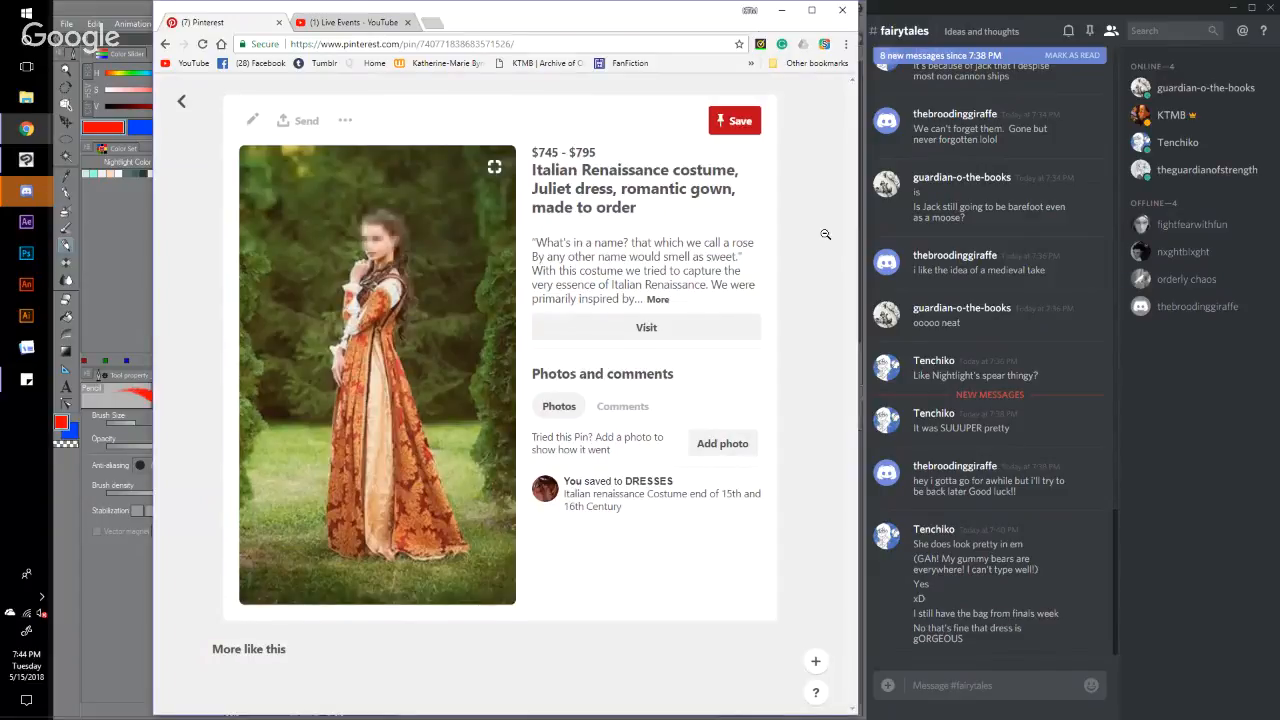
{"action": "scroll", "coordinate": [825, 234], "scroll_direction": "down", "scroll_amount": 7}
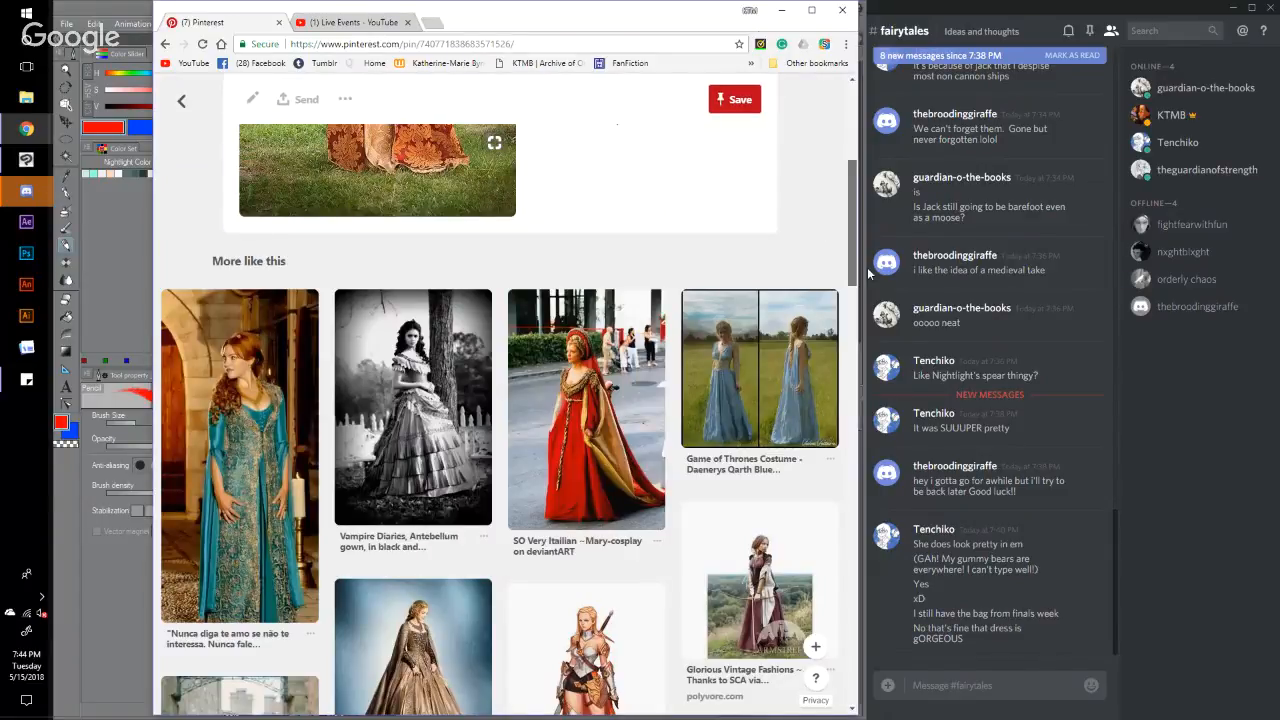
{"action": "scroll", "coordinate": [868, 276], "scroll_direction": "down", "scroll_amount": 1}
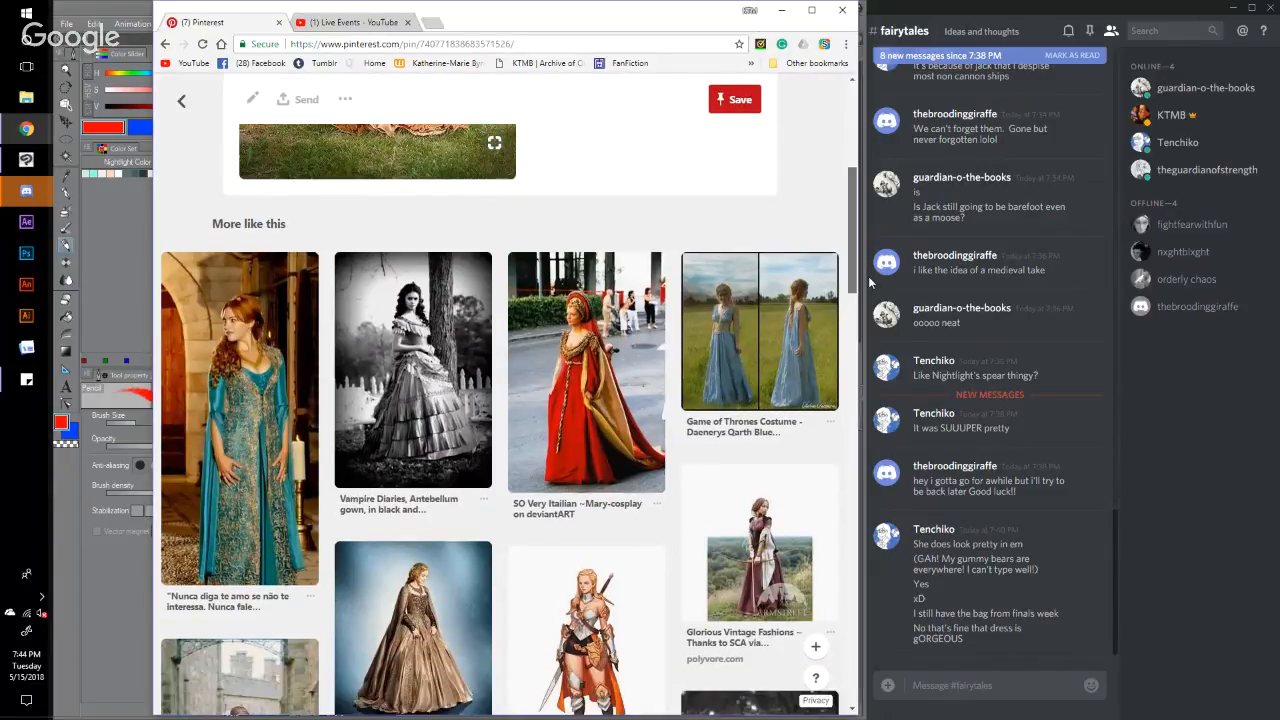
{"action": "scroll", "coordinate": [868, 276], "scroll_direction": "down", "scroll_amount": 3}
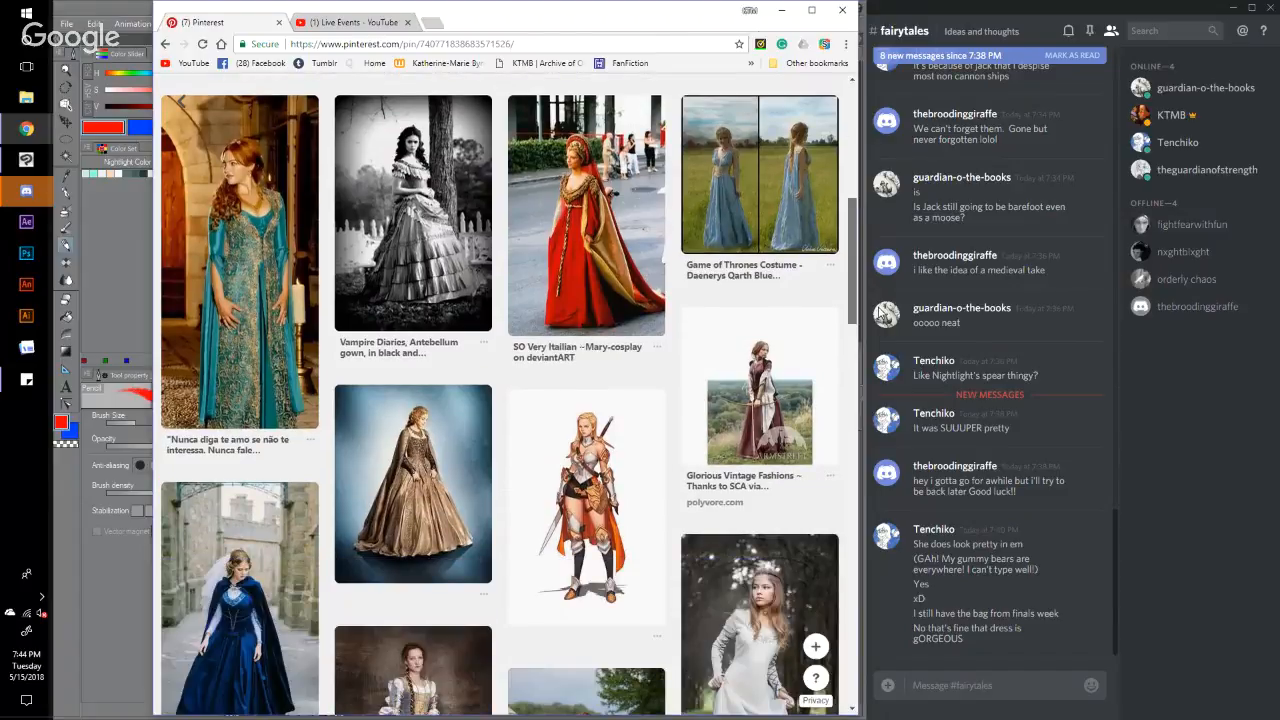
{"action": "key", "text": "alt+Left"}
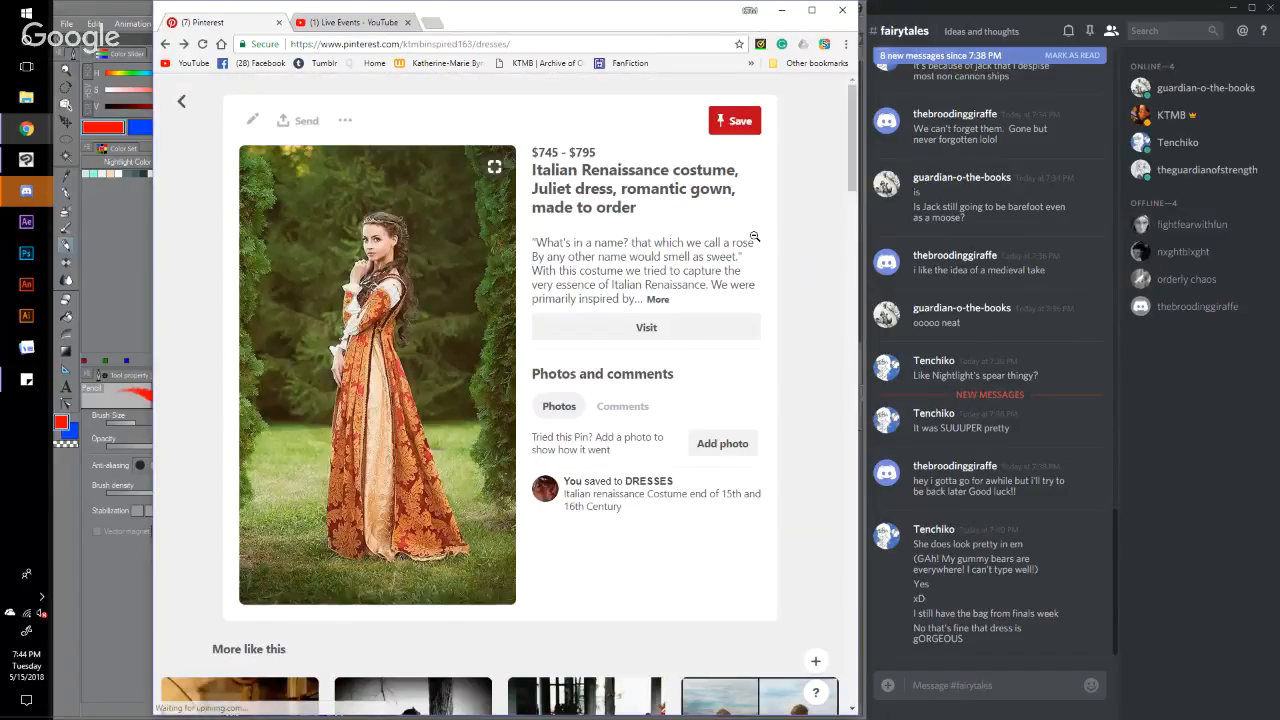
{"action": "left_click", "coordinate": [828, 272]}
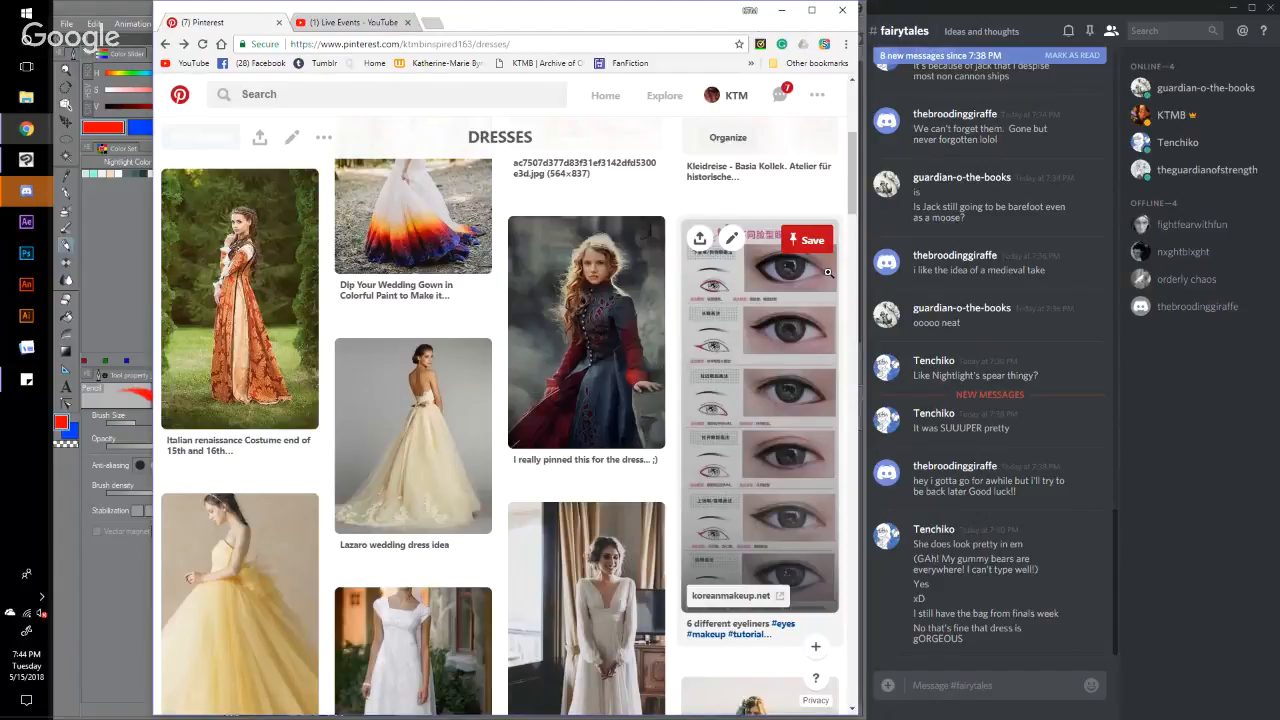
Step: Reopen the puff-sleeved orange gown pin to study the dress, and leave the browser window
{"action": "scroll", "coordinate": [856, 175], "scroll_direction": "up", "scroll_amount": 2}
{"action": "scroll", "coordinate": [856, 175], "scroll_direction": "up", "scroll_amount": 2}
{"action": "left_click", "coordinate": [585, 340]}
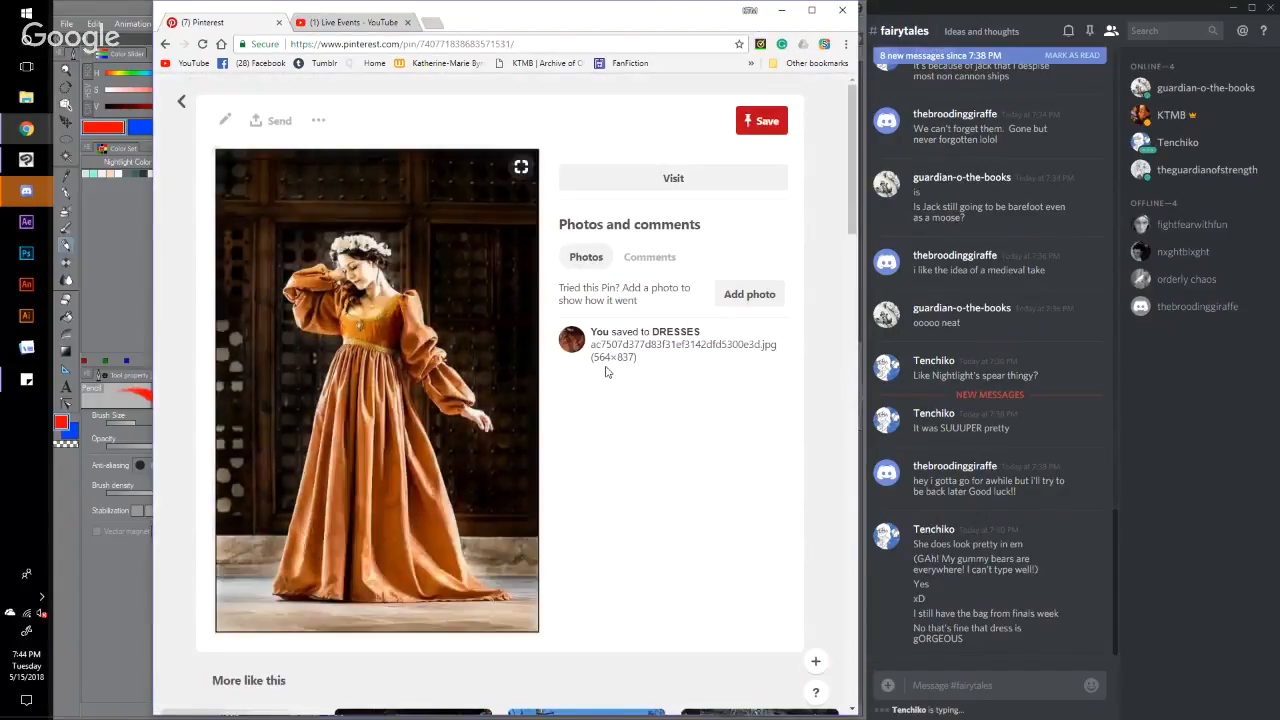
{"action": "left_click_drag", "start_coordinate": [851, 210], "coordinate": [844, 10]}
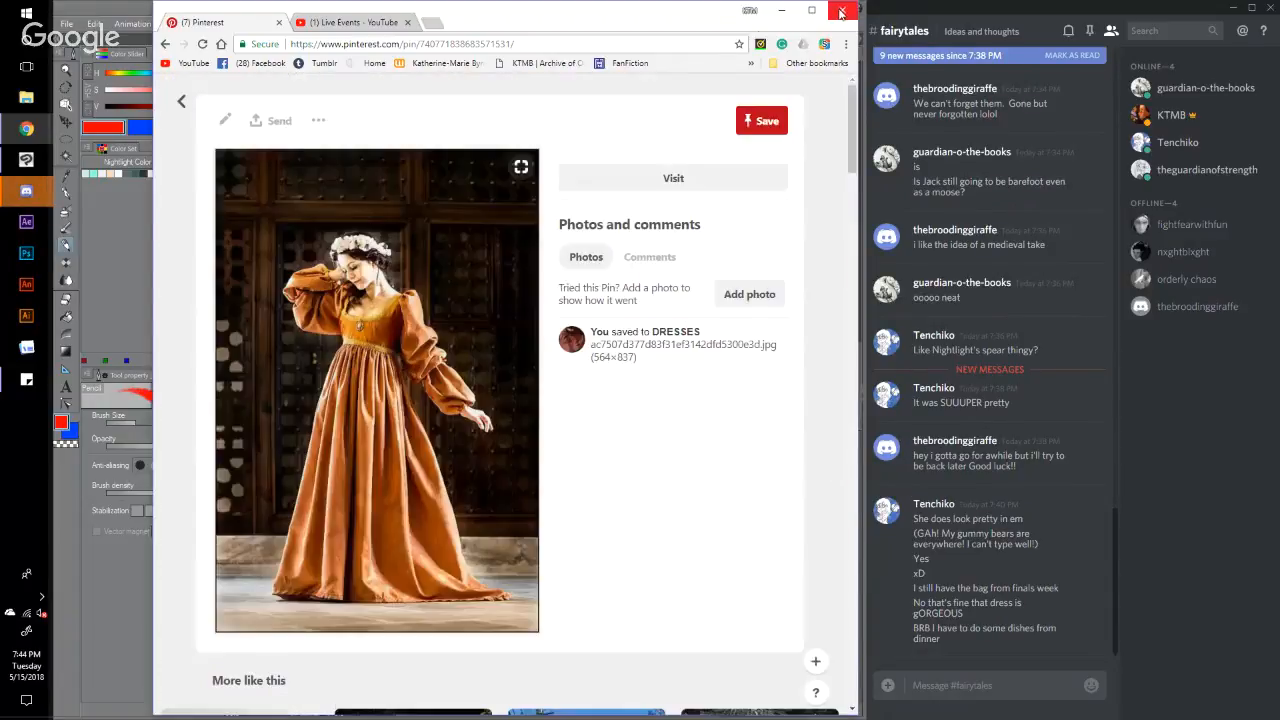
Step: Switch to Clip Studio Paint and sketch long red fold lines down the cloak from the shoulder to the hem on Layer 3
{"action": "left_click", "coordinate": [26, 157]}
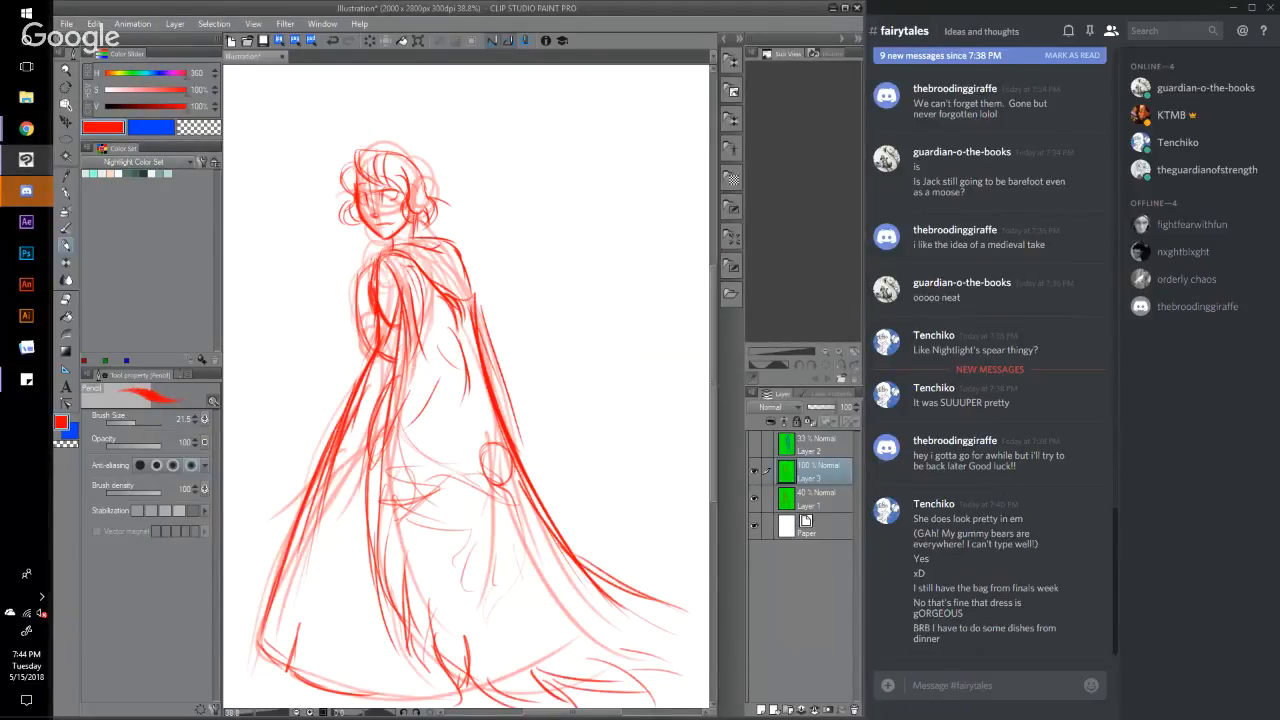
{"action": "mouse_move", "coordinate": [377, 257]}
{"action": "left_mouse_down"}
{"action": "mouse_move", "coordinate": [369, 290]}
{"action": "mouse_move", "coordinate": [397, 324]}
{"action": "mouse_move", "coordinate": [346, 411]}
{"action": "left_mouse_up"}
{"action": "left_click_drag", "start_coordinate": [375, 321], "coordinate": [301, 587]}
{"action": "left_click_drag", "start_coordinate": [363, 347], "coordinate": [277, 601]}
{"action": "left_click_drag", "start_coordinate": [337, 415], "coordinate": [284, 648]}
{"action": "left_click_drag", "start_coordinate": [350, 372], "coordinate": [278, 630]}
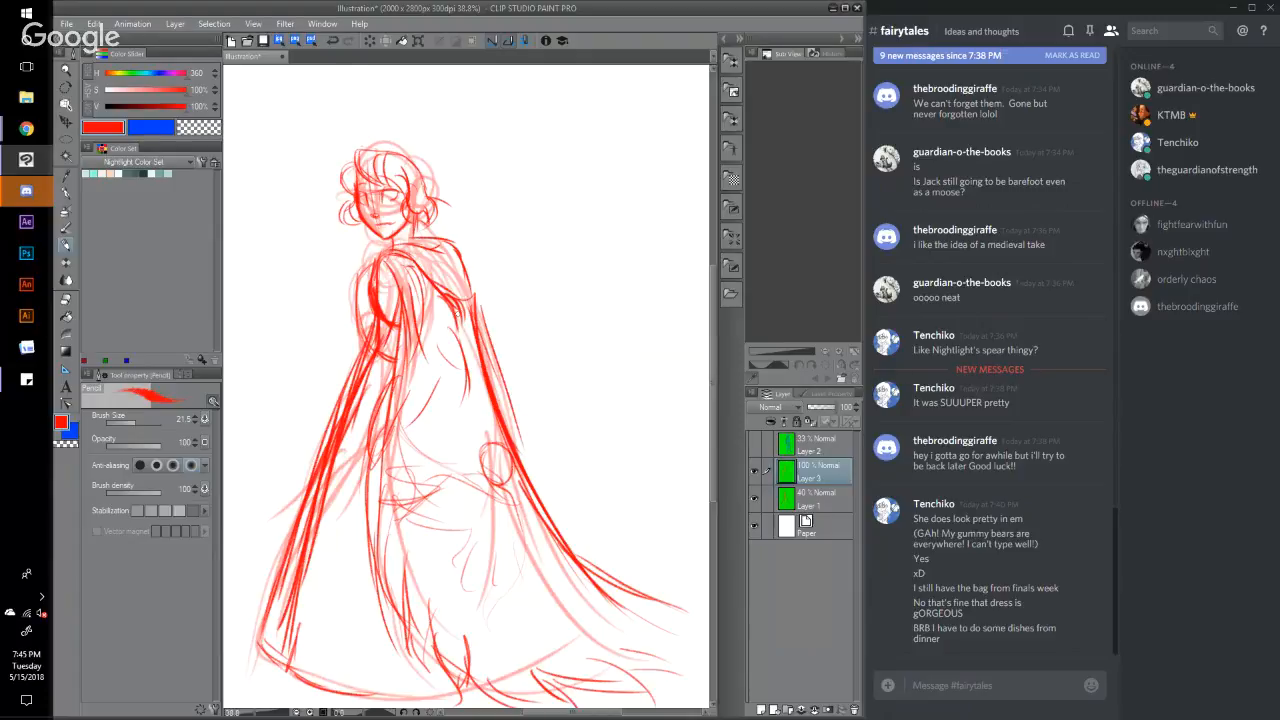
Step: Sketch the sleeve and forearm reaching across the waist, with short hanging fabric folds below it
{"action": "left_click_drag", "start_coordinate": [452, 456], "coordinate": [506, 494]}
{"action": "mouse_move", "coordinate": [462, 430]}
{"action": "left_mouse_down"}
{"action": "mouse_move", "coordinate": [452, 474]}
{"action": "mouse_move", "coordinate": [462, 456]}
{"action": "left_mouse_up"}
{"action": "mouse_move", "coordinate": [470, 452]}
{"action": "left_mouse_down"}
{"action": "mouse_move", "coordinate": [472, 426]}
{"action": "mouse_move", "coordinate": [398, 418]}
{"action": "mouse_move", "coordinate": [392, 438]}
{"action": "left_mouse_up"}
{"action": "mouse_move", "coordinate": [402, 440]}
{"action": "left_mouse_down"}
{"action": "mouse_move", "coordinate": [452, 472]}
{"action": "mouse_move", "coordinate": [400, 502]}
{"action": "left_mouse_up"}
{"action": "mouse_move", "coordinate": [386, 496]}
{"action": "left_mouse_down"}
{"action": "mouse_move", "coordinate": [452, 490]}
{"action": "mouse_move", "coordinate": [478, 576]}
{"action": "left_mouse_up"}
{"action": "left_click_drag", "start_coordinate": [482, 520], "coordinate": [494, 574]}
{"action": "left_click_drag", "start_coordinate": [506, 524], "coordinate": [530, 570]}
{"action": "left_click_drag", "start_coordinate": [540, 562], "coordinate": [516, 592]}
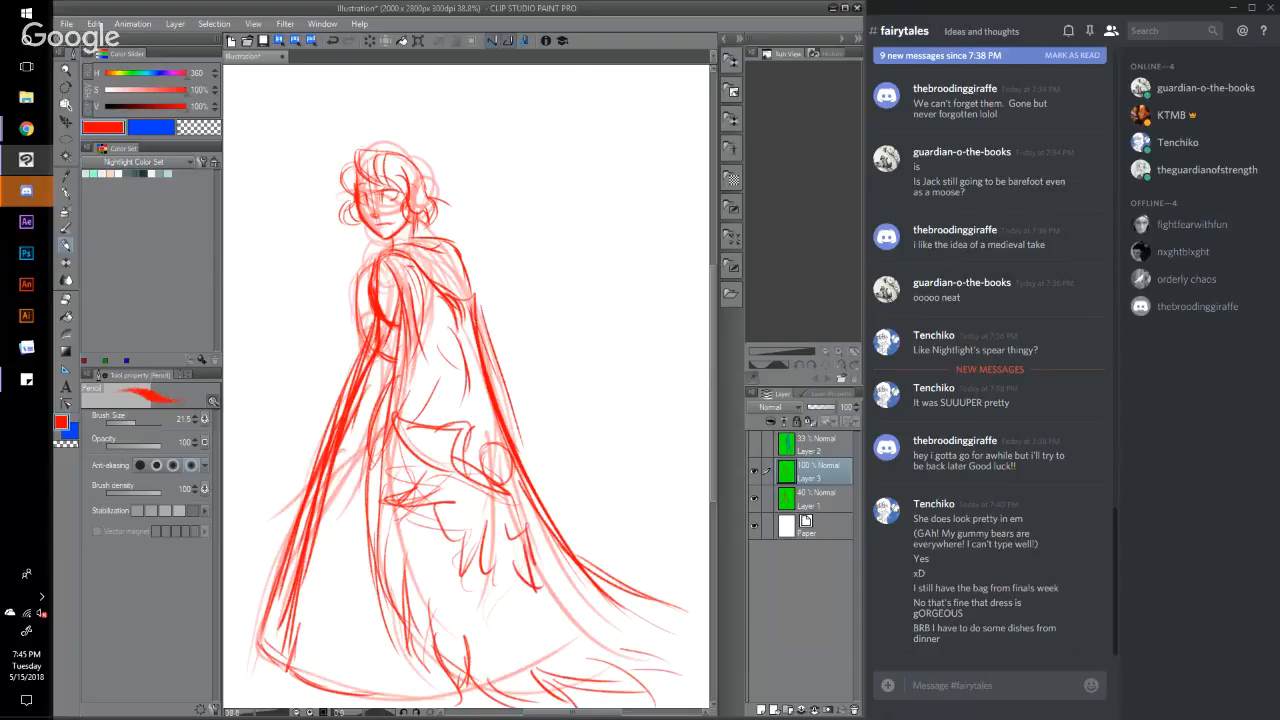
Step: Sketch gathered, flowing fabric folds below the hand along the cloak's trailing edge
{"action": "left_click_drag", "start_coordinate": [520, 530], "coordinate": [522, 544]}
{"action": "mouse_move", "coordinate": [528, 546]}
{"action": "left_mouse_down"}
{"action": "mouse_move", "coordinate": [518, 606]}
{"action": "mouse_move", "coordinate": [489, 636]}
{"action": "left_mouse_up"}
{"action": "mouse_move", "coordinate": [526, 568]}
{"action": "left_mouse_down"}
{"action": "mouse_move", "coordinate": [492, 636]}
{"action": "mouse_move", "coordinate": [507, 636]}
{"action": "left_mouse_up"}
{"action": "mouse_move", "coordinate": [520, 550]}
{"action": "left_mouse_down"}
{"action": "mouse_move", "coordinate": [566, 626]}
{"action": "mouse_move", "coordinate": [584, 641]}
{"action": "mouse_move", "coordinate": [620, 636]}
{"action": "left_mouse_up"}
{"action": "left_click_drag", "start_coordinate": [514, 508], "coordinate": [522, 548]}
{"action": "left_click_drag", "start_coordinate": [528, 552], "coordinate": [596, 614]}
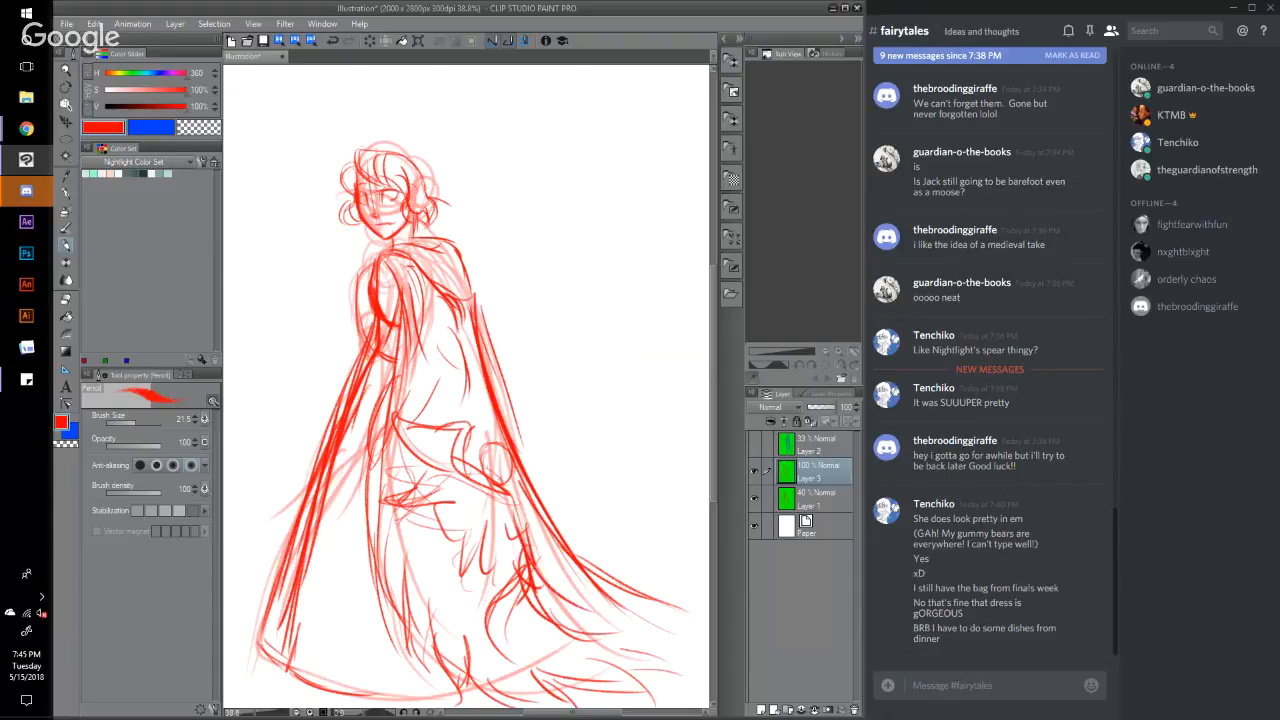
Step: Sketch the closed hand and cuff over the rough circle at the end of the forearm
{"action": "left_click_drag", "start_coordinate": [494, 444], "coordinate": [480, 476]}
{"action": "mouse_move", "coordinate": [486, 436]}
{"action": "left_mouse_down"}
{"action": "mouse_move", "coordinate": [496, 414]}
{"action": "mouse_move", "coordinate": [478, 444]}
{"action": "left_mouse_up"}
{"action": "mouse_move", "coordinate": [490, 426]}
{"action": "left_mouse_down"}
{"action": "mouse_move", "coordinate": [498, 414]}
{"action": "mouse_move", "coordinate": [482, 450]}
{"action": "left_mouse_up"}
{"action": "mouse_move", "coordinate": [494, 442]}
{"action": "left_mouse_down"}
{"action": "mouse_move", "coordinate": [508, 454]}
{"action": "mouse_move", "coordinate": [474, 448]}
{"action": "mouse_move", "coordinate": [478, 460]}
{"action": "left_mouse_up"}
{"action": "left_click_drag", "start_coordinate": [486, 436], "coordinate": [476, 470]}
{"action": "mouse_move", "coordinate": [478, 456]}
{"action": "left_mouse_down"}
{"action": "mouse_move", "coordinate": [504, 482]}
{"action": "mouse_move", "coordinate": [480, 494]}
{"action": "left_mouse_up"}
{"action": "left_click_drag", "start_coordinate": [500, 476], "coordinate": [454, 490]}
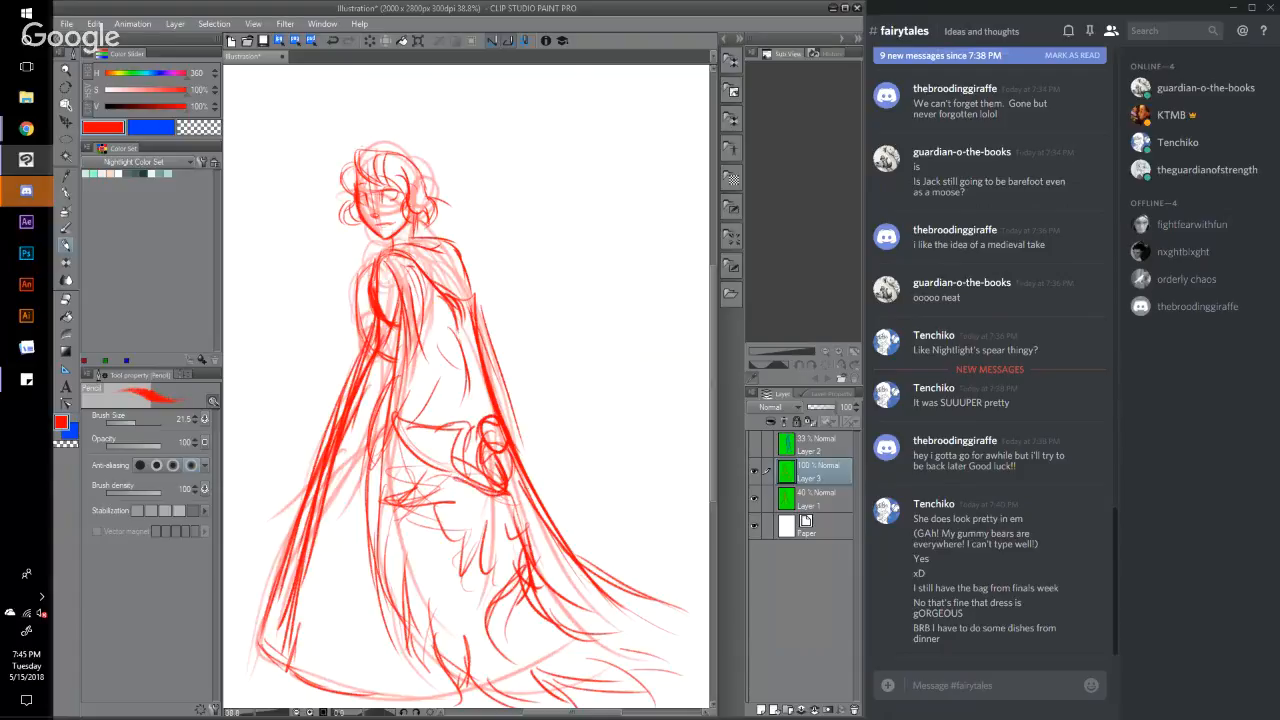
Step: Reinforce the cloak's outer edge and darken the hood's folded outline behind the neck
{"action": "left_click_drag", "start_coordinate": [540, 470], "coordinate": [533, 505]}
{"action": "mouse_move", "coordinate": [446, 237]}
{"action": "left_mouse_down"}
{"action": "mouse_move", "coordinate": [443, 252]}
{"action": "mouse_move", "coordinate": [454, 240]}
{"action": "mouse_move", "coordinate": [465, 249]}
{"action": "mouse_move", "coordinate": [476, 306]}
{"action": "mouse_move", "coordinate": [390, 242]}
{"action": "mouse_move", "coordinate": [473, 257]}
{"action": "mouse_move", "coordinate": [470, 306]}
{"action": "mouse_move", "coordinate": [446, 307]}
{"action": "mouse_move", "coordinate": [461, 297]}
{"action": "left_mouse_up"}
{"action": "left_click_drag", "start_coordinate": [458, 246], "coordinate": [439, 260]}
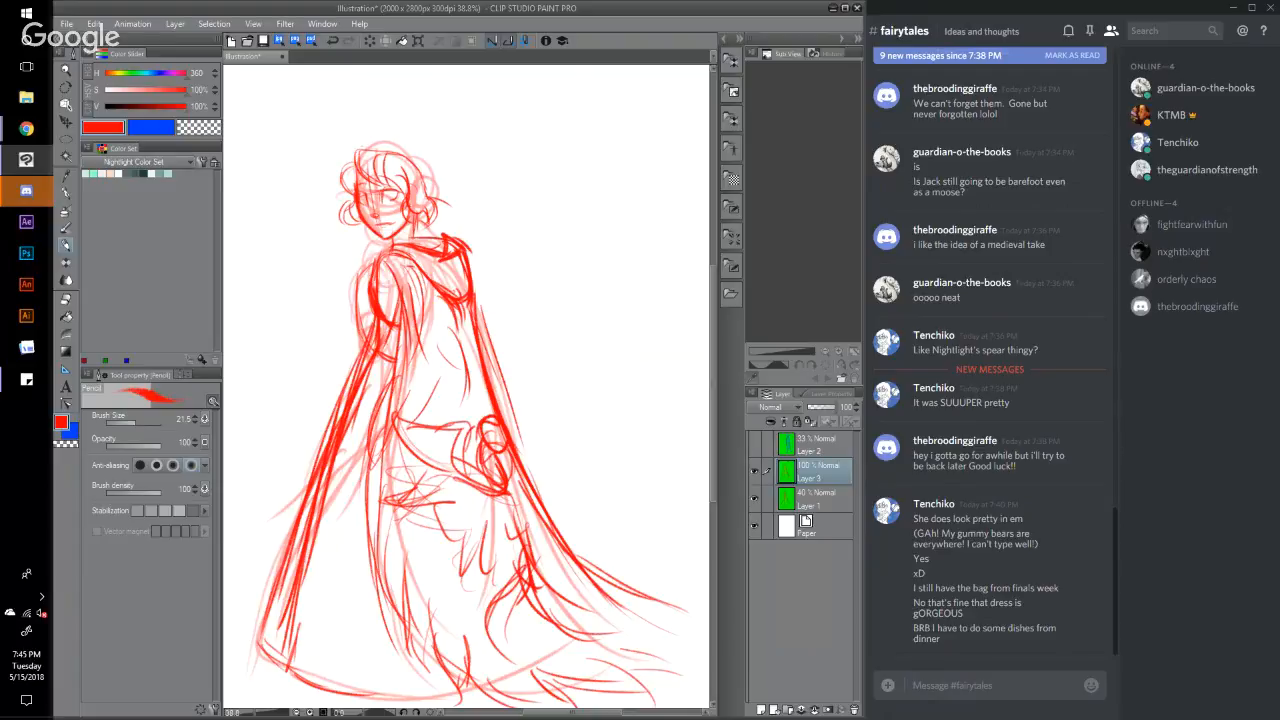
Step: Sketch the far shoulder's outline, the eye detail and a band across the forehead into the hair
{"action": "left_click_drag", "start_coordinate": [372, 262], "coordinate": [354, 320]}
{"action": "left_click_drag", "start_coordinate": [364, 194], "coordinate": [364, 206]}
{"action": "mouse_move", "coordinate": [349, 177]}
{"action": "left_mouse_down"}
{"action": "mouse_move", "coordinate": [422, 177]}
{"action": "mouse_move", "coordinate": [415, 153]}
{"action": "mouse_move", "coordinate": [430, 207]}
{"action": "left_mouse_up"}
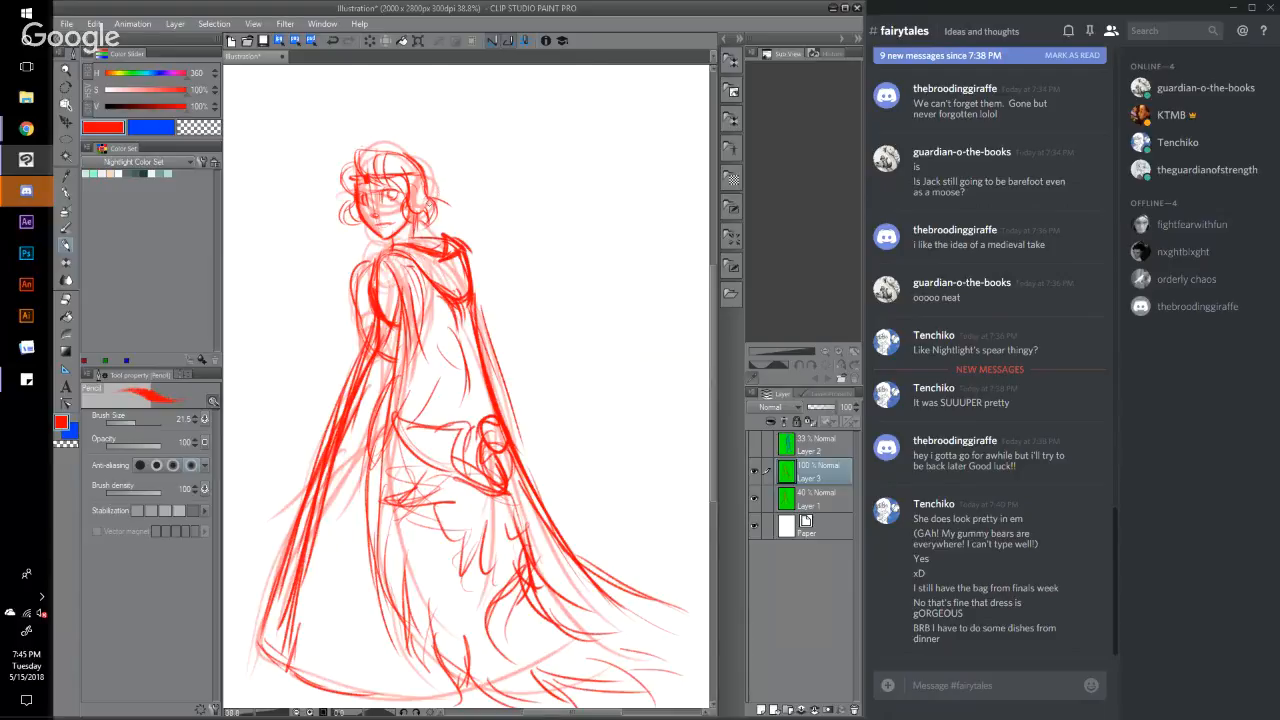
{"action": "mouse_move", "coordinate": [439, 205]}
{"action": "left_mouse_down"}
{"action": "mouse_move", "coordinate": [431, 222]}
{"action": "mouse_move", "coordinate": [430, 208]}
{"action": "left_mouse_up"}
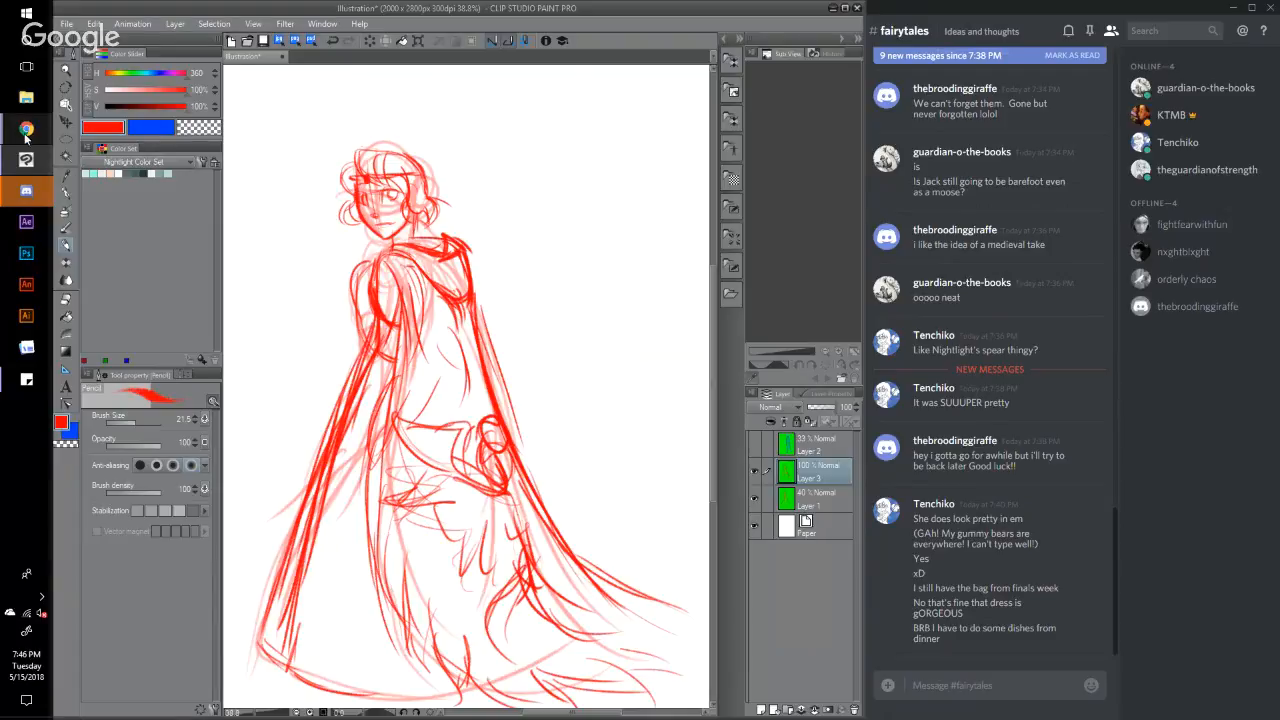
Step: Switch to the Google Hangouts broadcast window and send "This isn't working" in its group chat
{"action": "mouse_move", "coordinate": [26, 128]}
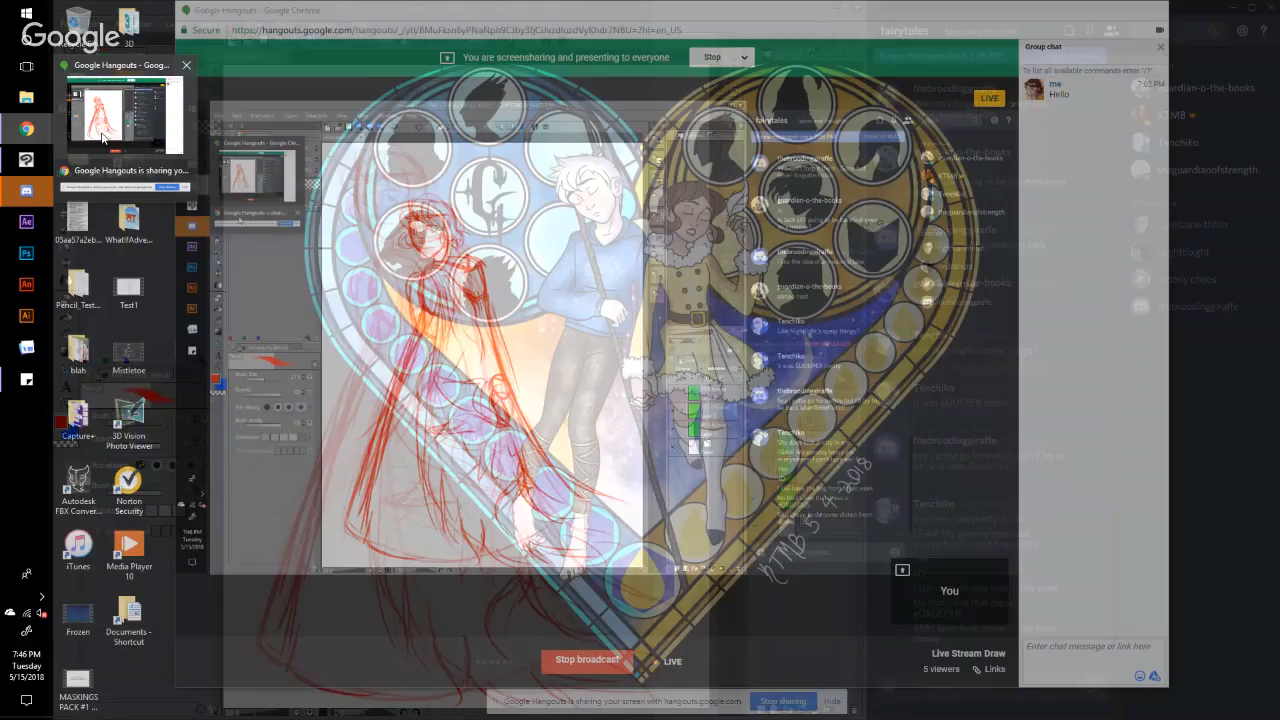
{"action": "left_click", "coordinate": [103, 137]}
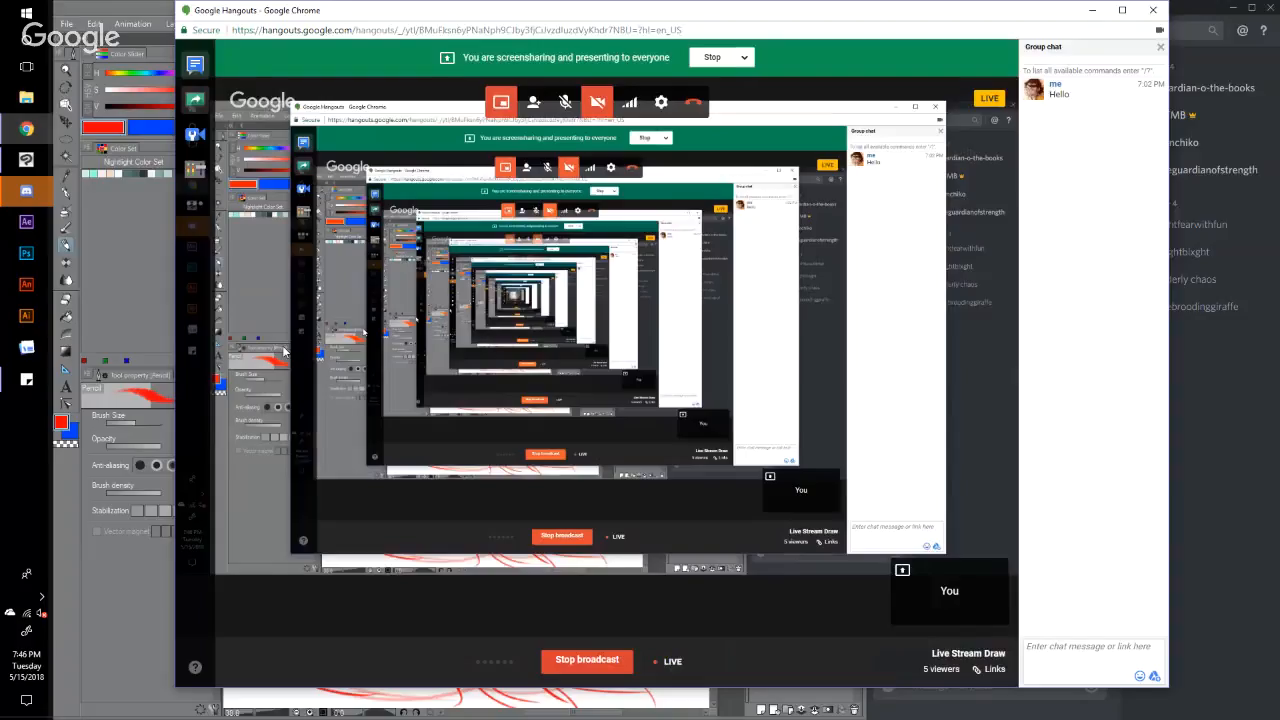
{"action": "left_click", "coordinate": [1037, 644]}
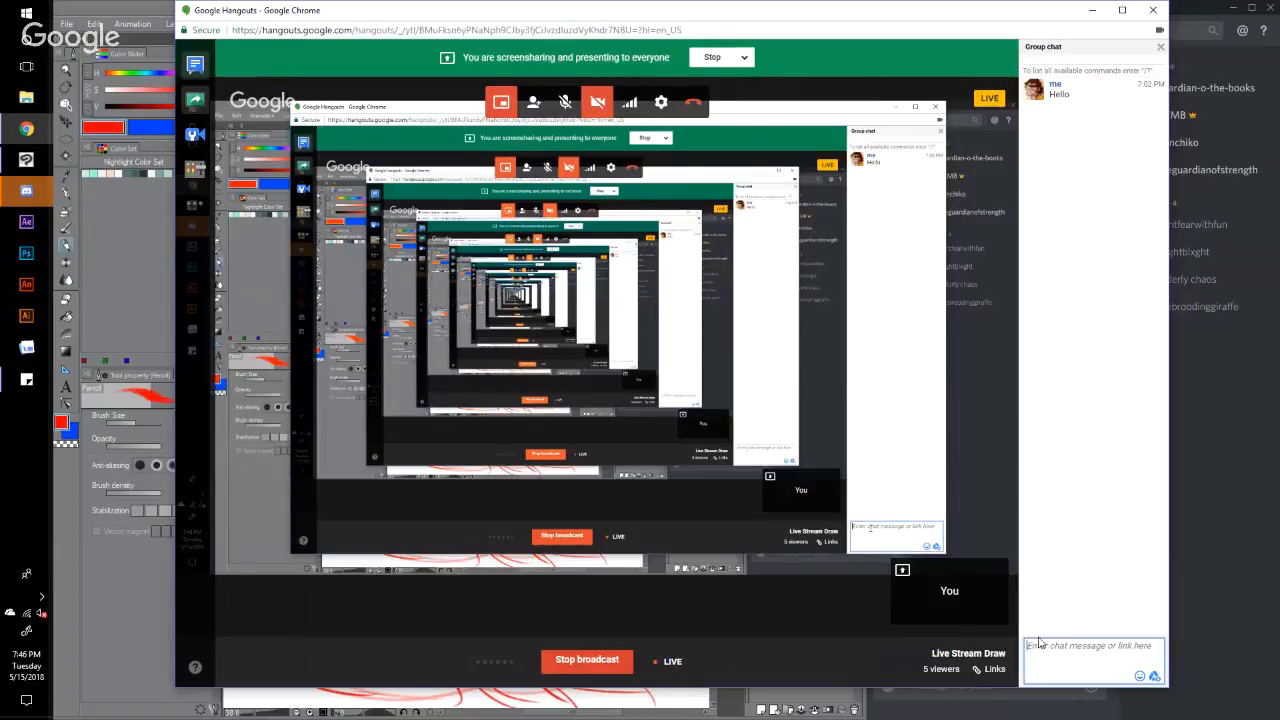
{"action": "type", "text": "Thanks"}
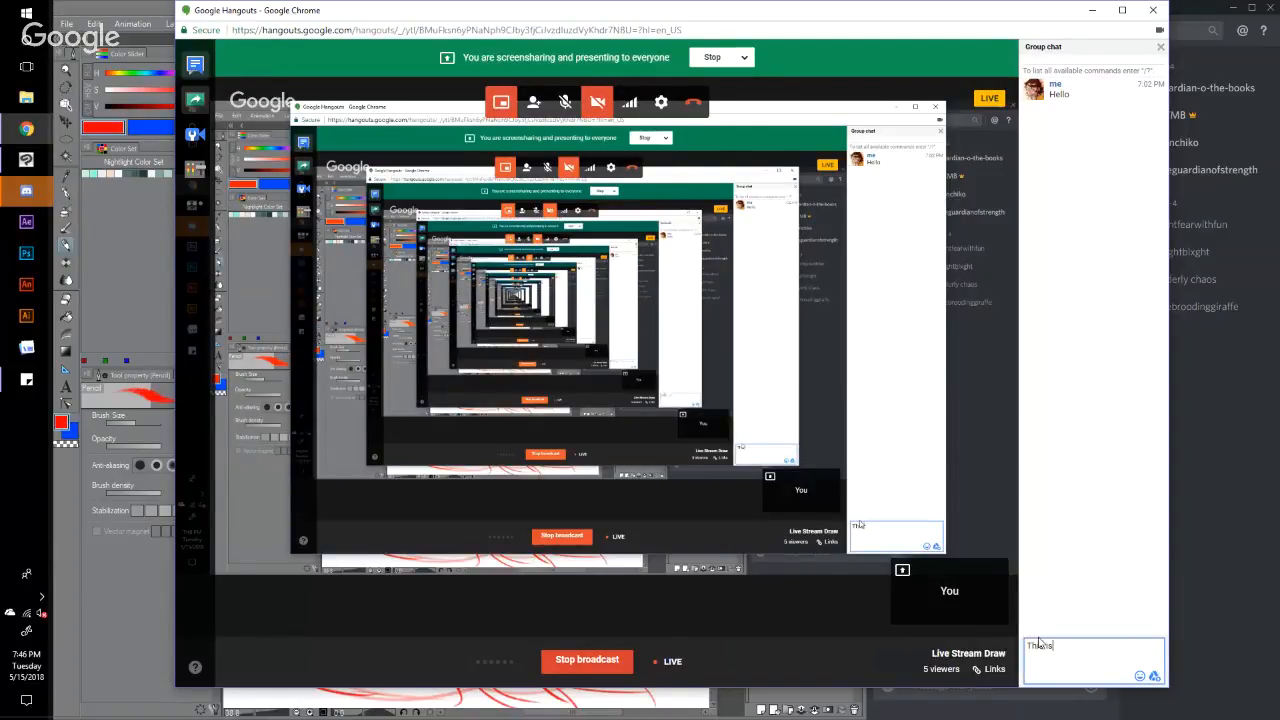
{"action": "type", "text": "'t ewpo"}
{"action": "key", "text": "BackSpace"}
{"action": "key", "text": "BackSpace"}
{"action": "key", "text": "BackSpace"}
{"action": "type", "text": "wo"}
{"action": "key", "text": "BackSpace"}
{"action": "type", "text": "p"}
{"action": "key", "text": "BackSpace"}
{"action": "type", "text": "orking"}
{"action": "key", "text": "Return"}
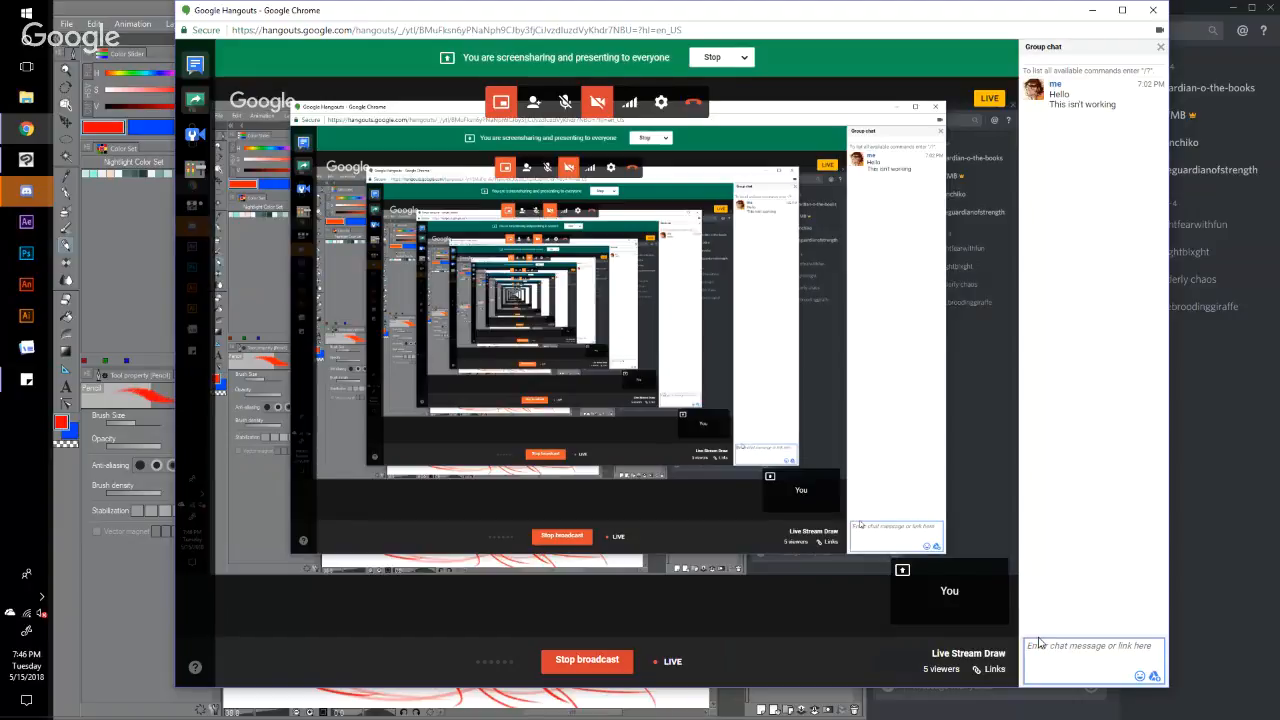
Step: Return to Clip Studio Paint and extend its shortened window down to the full screen height
{"action": "left_click", "coordinate": [1190, 10]}
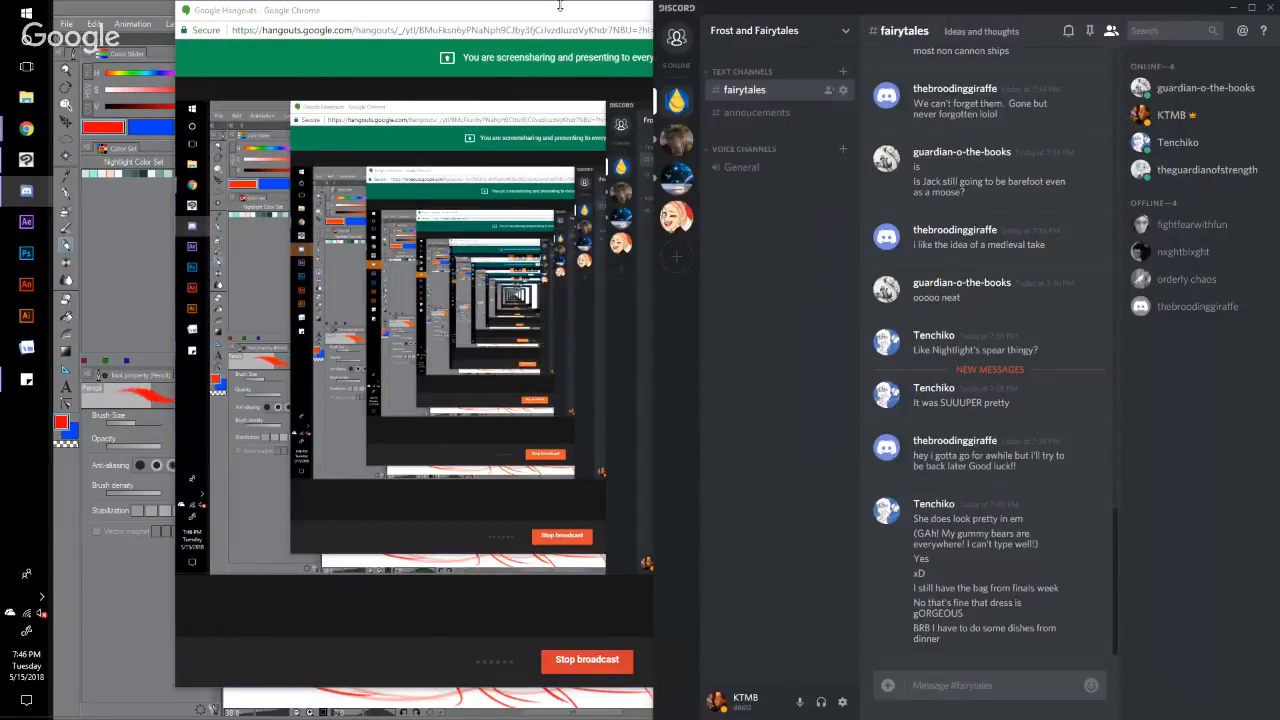
{"action": "key", "text": "alt+Tab"}
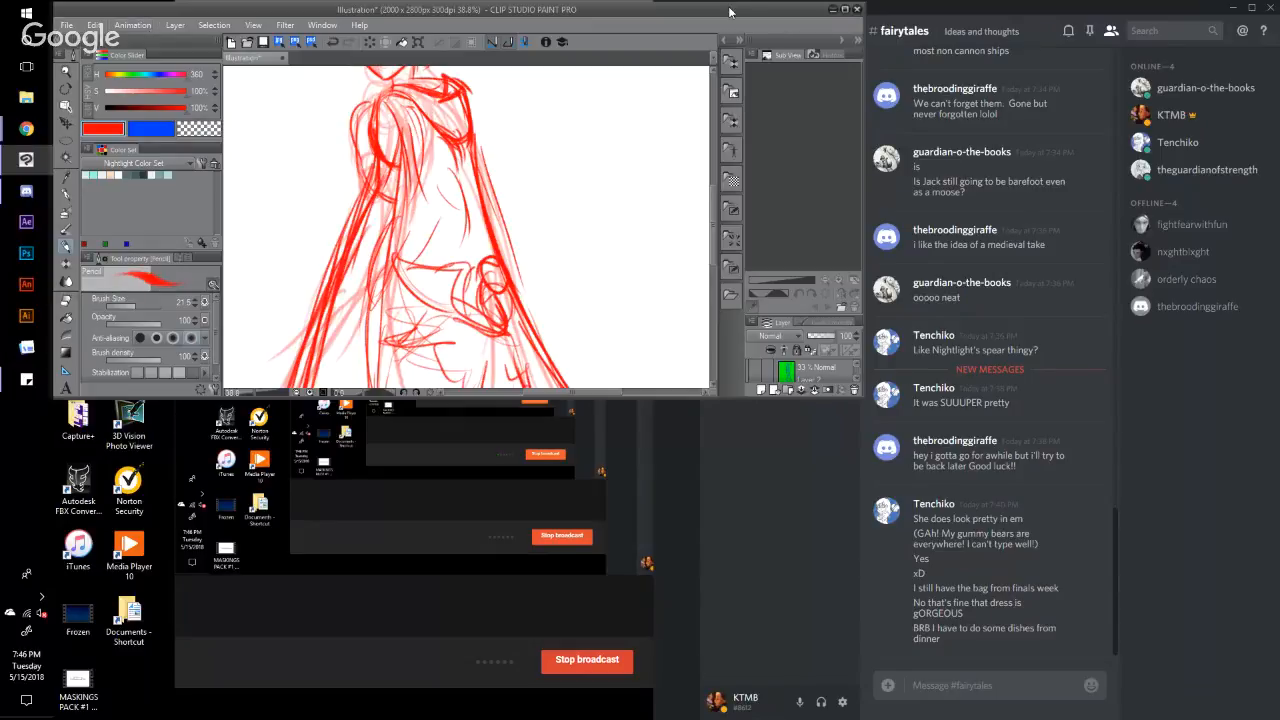
{"action": "left_click_drag", "start_coordinate": [668, 397], "coordinate": [675, 717]}
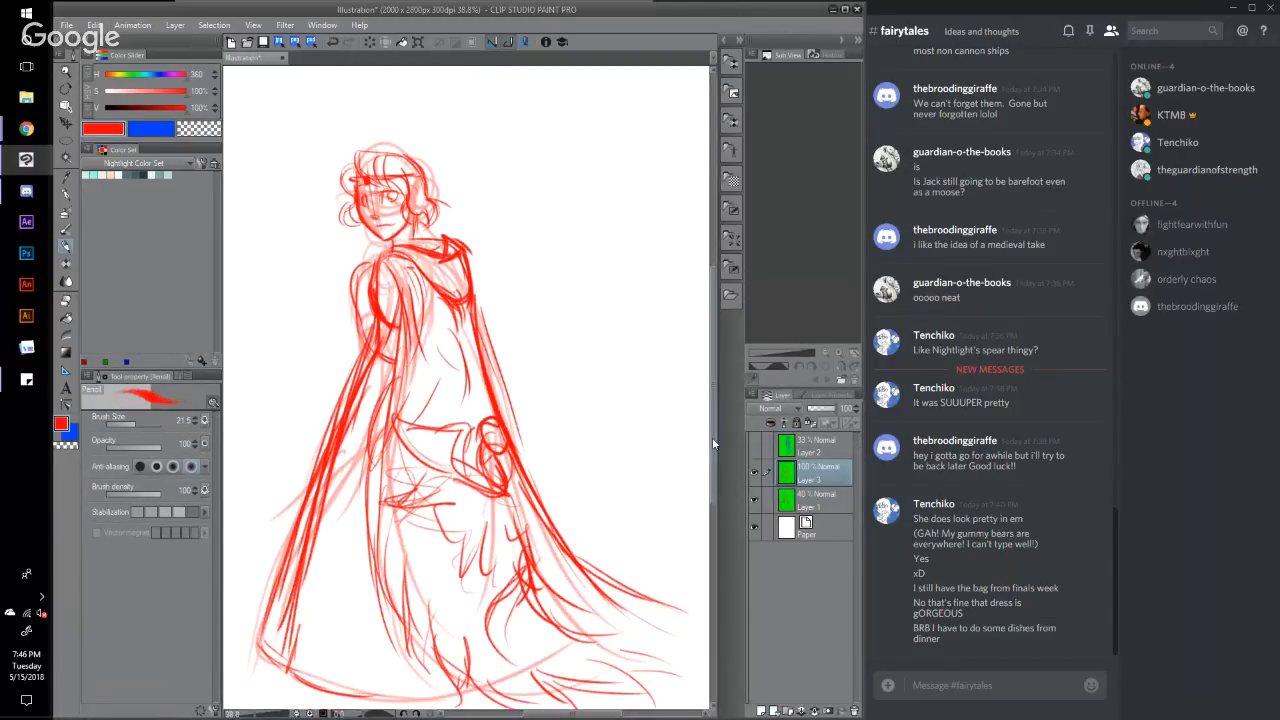
{"action": "mouse_move", "coordinate": [712, 437]}
{"action": "left_mouse_down"}
{"action": "mouse_move", "coordinate": [714, 393]}
{"action": "mouse_move", "coordinate": [713, 452]}
{"action": "left_mouse_up"}
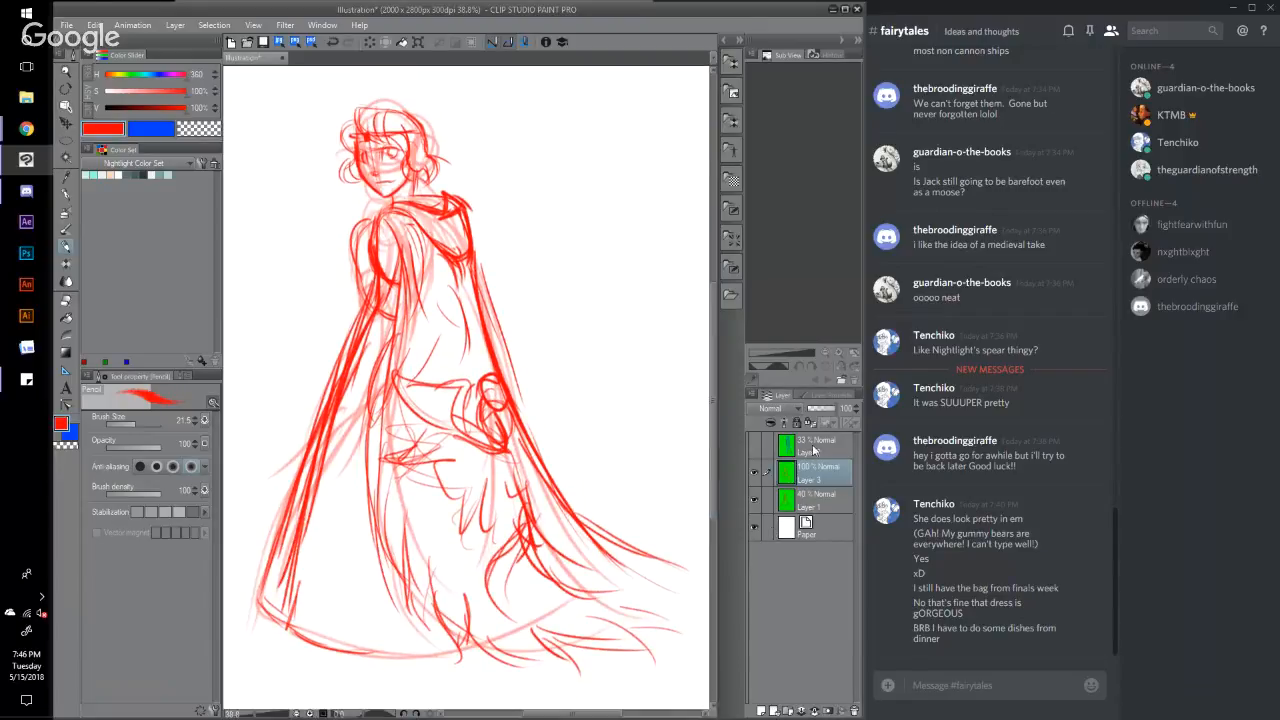
Step: Make Layer 2's blue figure sketch visible together with the red sketches on Layer 1 and Layer 3
{"action": "left_click", "coordinate": [808, 447]}
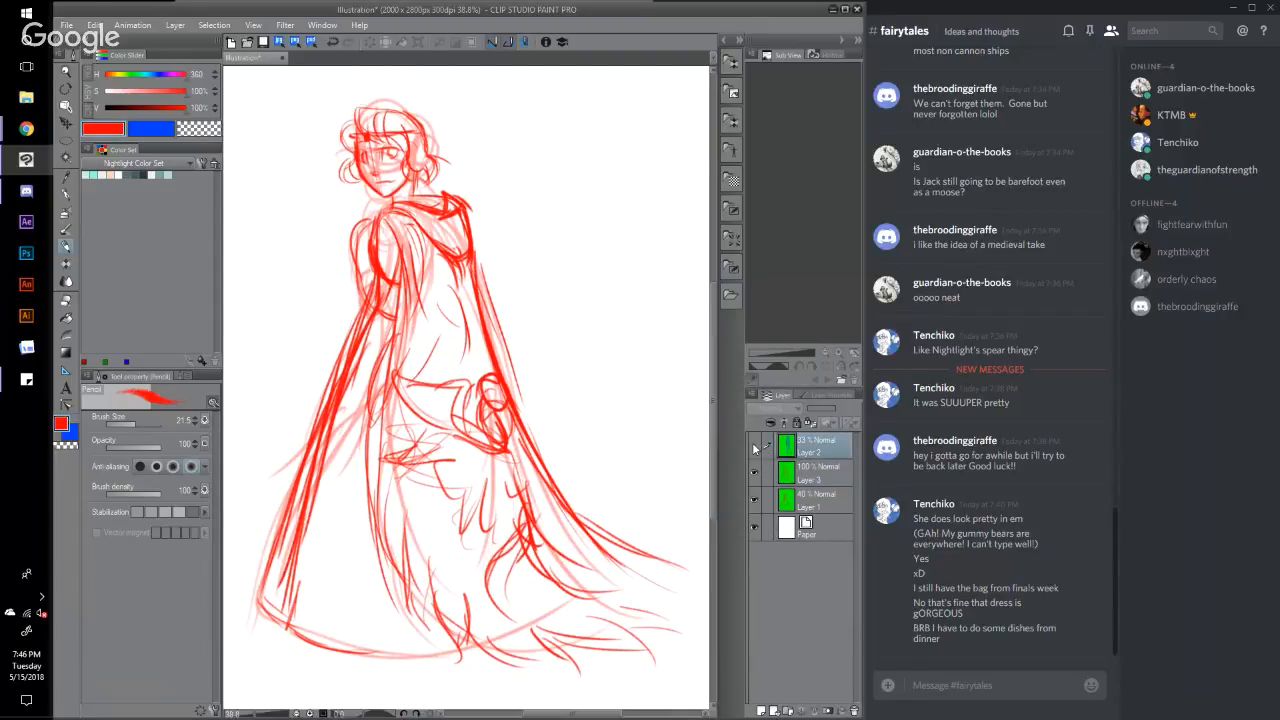
{"action": "left_click", "coordinate": [755, 449]}
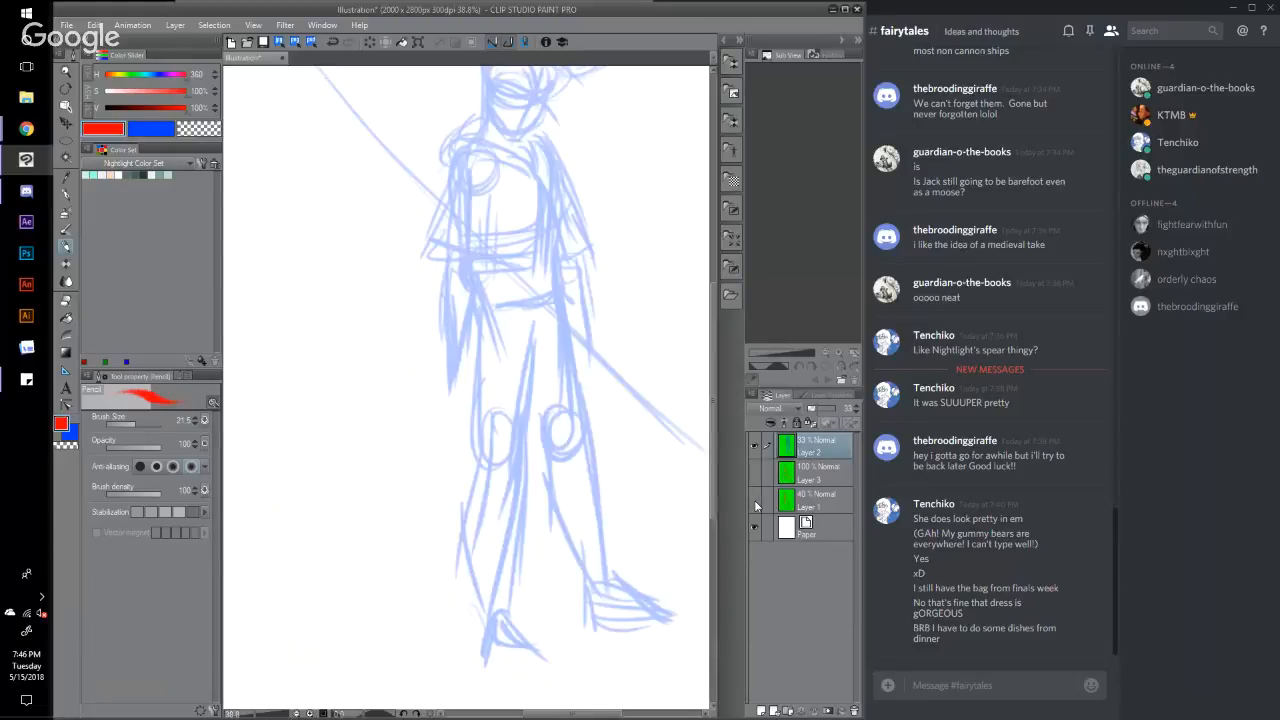
{"action": "left_click", "coordinate": [757, 499]}
{"action": "left_click", "coordinate": [755, 471]}
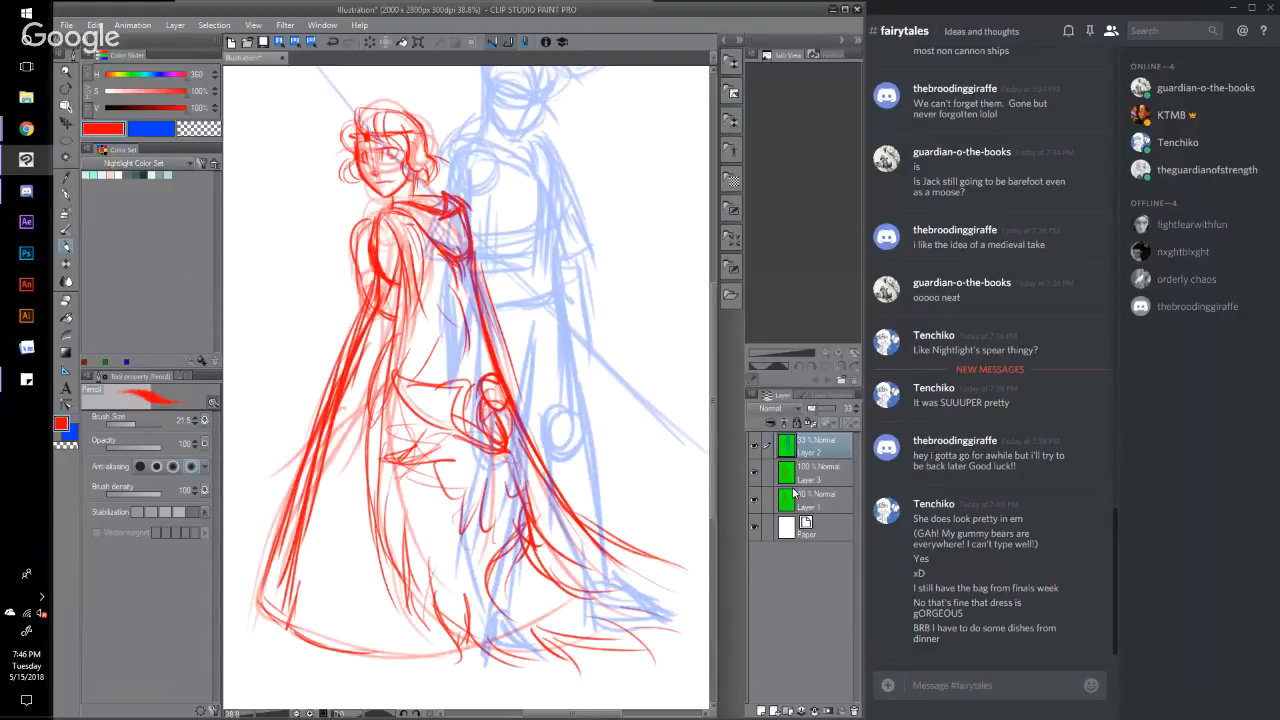
Step: Merge Layer 3 into Layer 1 and lower the merged red sketch's opacity to 42%
{"action": "left_click", "coordinate": [805, 476]}
{"action": "left_click", "coordinate": [812, 709]}
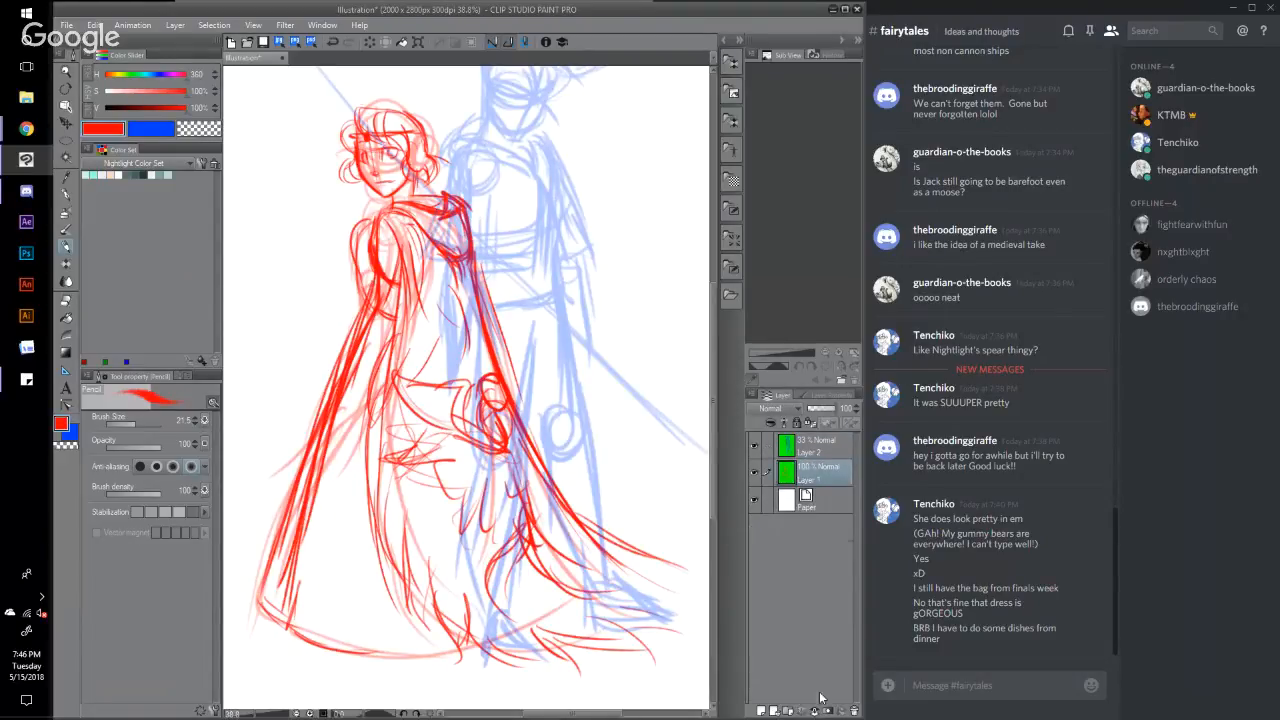
{"action": "left_click_drag", "start_coordinate": [836, 410], "coordinate": [822, 414]}
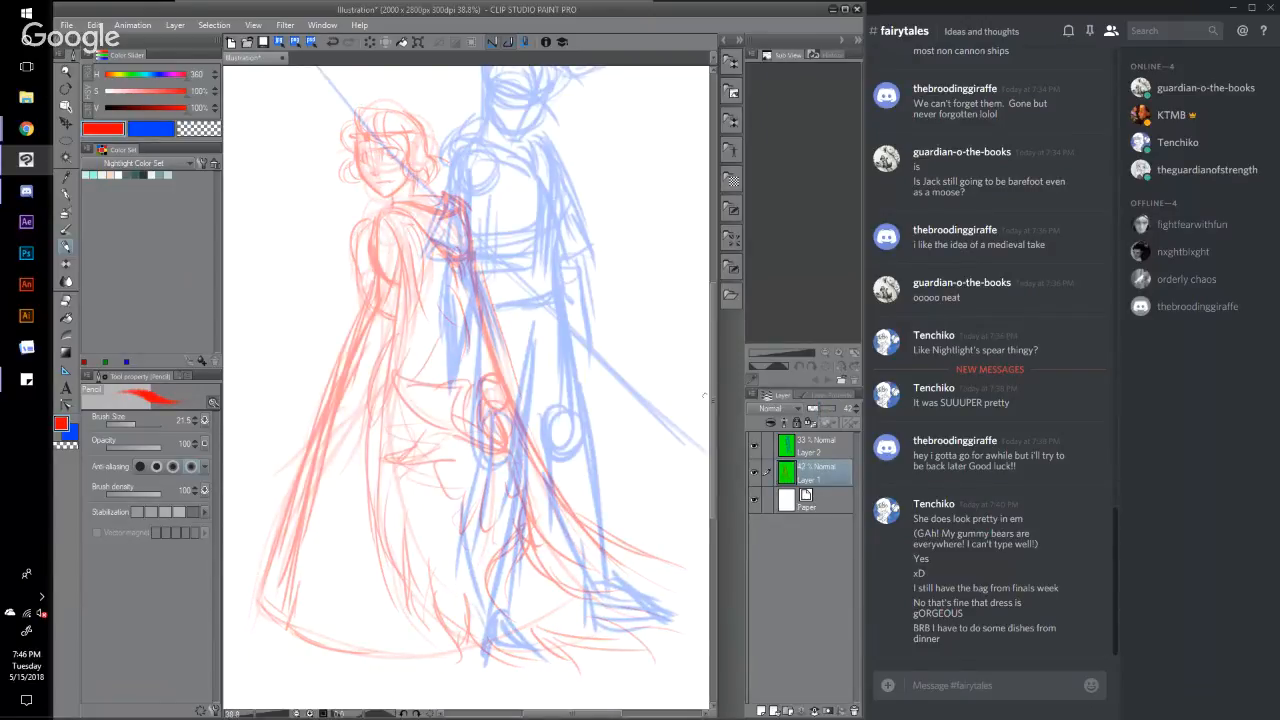
Step: Switch the drawing colour to blue and add a new layer above Layer 2
{"action": "mouse_move", "coordinate": [714, 396]}
{"action": "left_mouse_down"}
{"action": "mouse_move", "coordinate": [722, 341]}
{"action": "mouse_move", "coordinate": [730, 365]}
{"action": "left_mouse_up"}
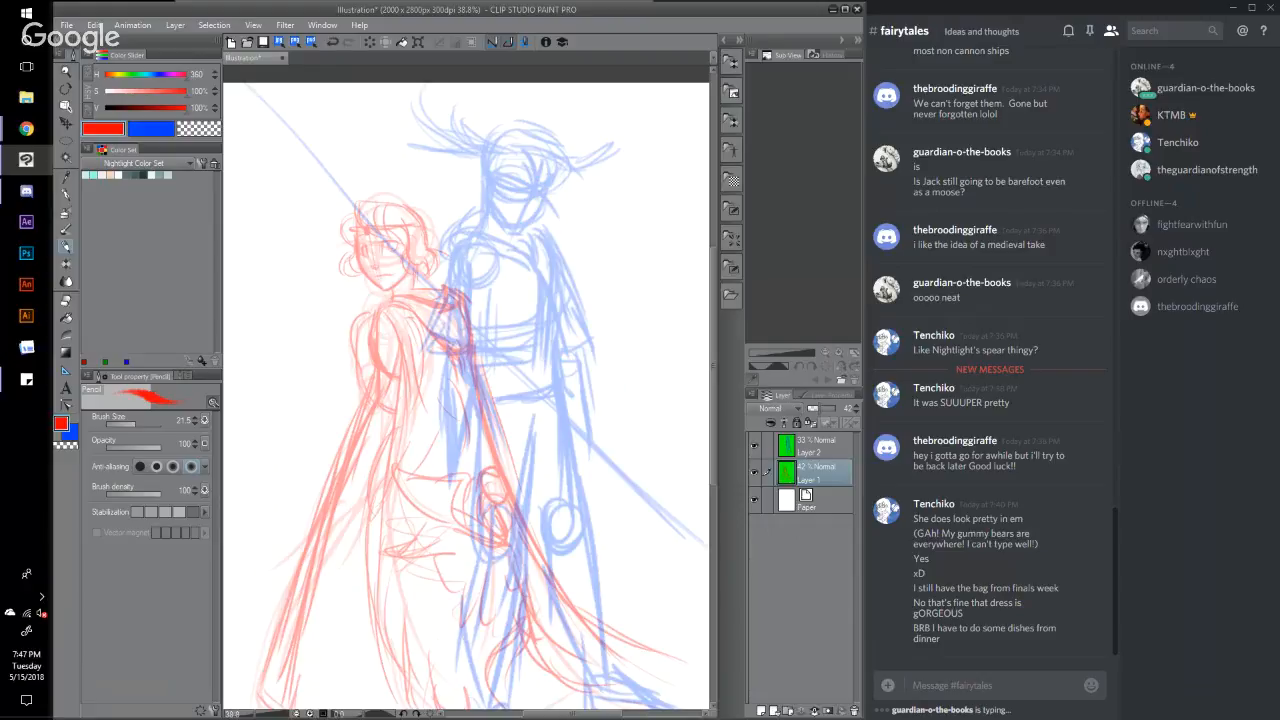
{"action": "left_click", "coordinate": [161, 130]}
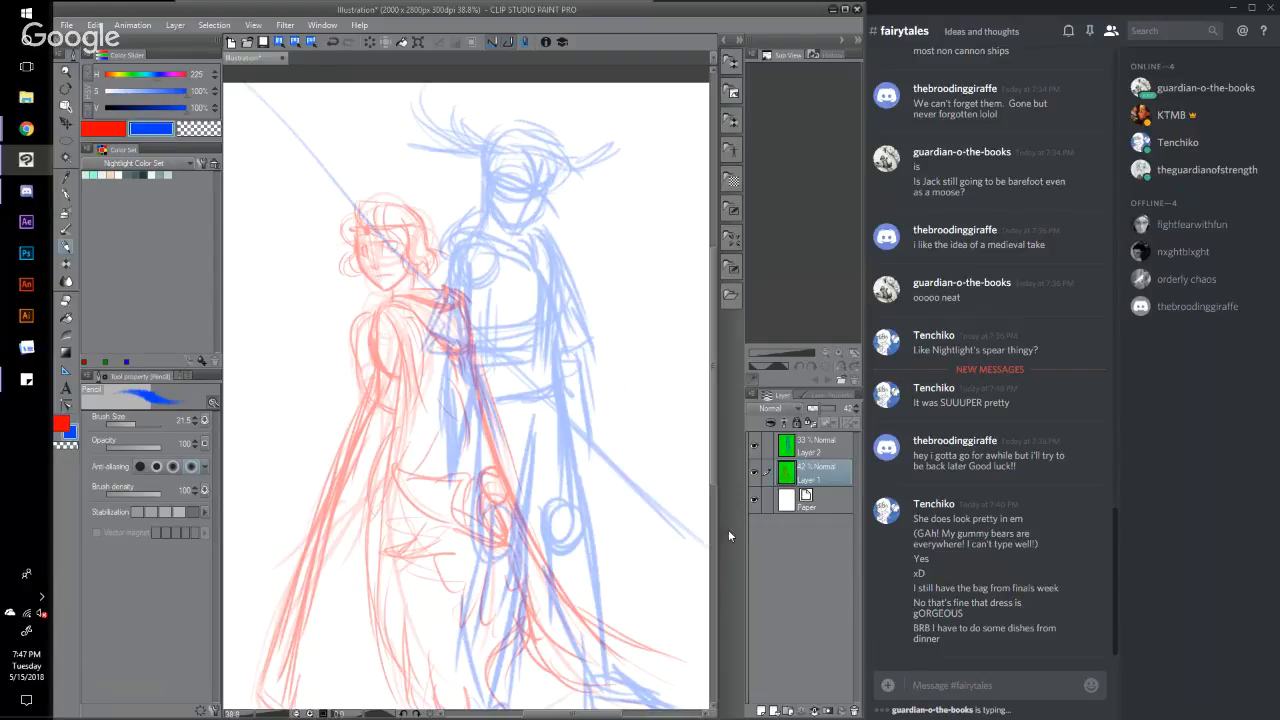
{"action": "left_click", "coordinate": [815, 446]}
{"action": "left_click", "coordinate": [760, 711]}
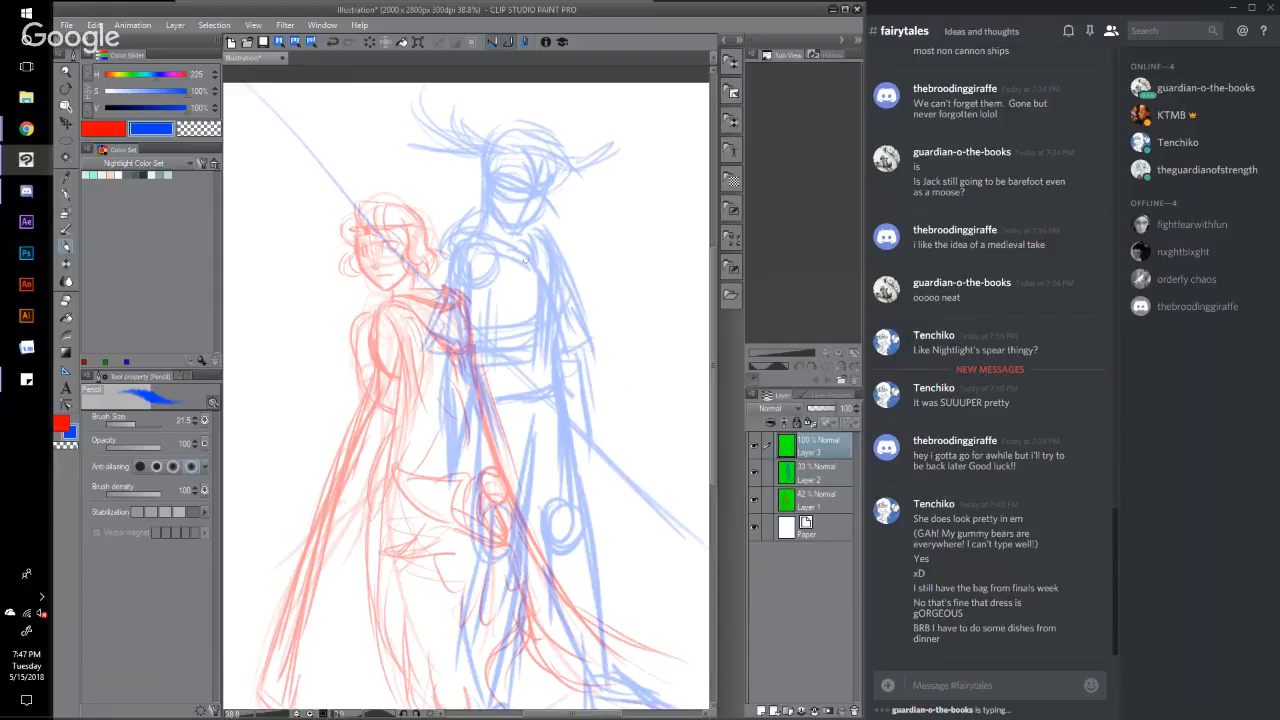
Step: Sketch the antlered figure's cape front line and both sides of the jaw in blue
{"action": "left_click_drag", "start_coordinate": [529, 258], "coordinate": [531, 354]}
{"action": "left_click_drag", "start_coordinate": [550, 185], "coordinate": [523, 228]}
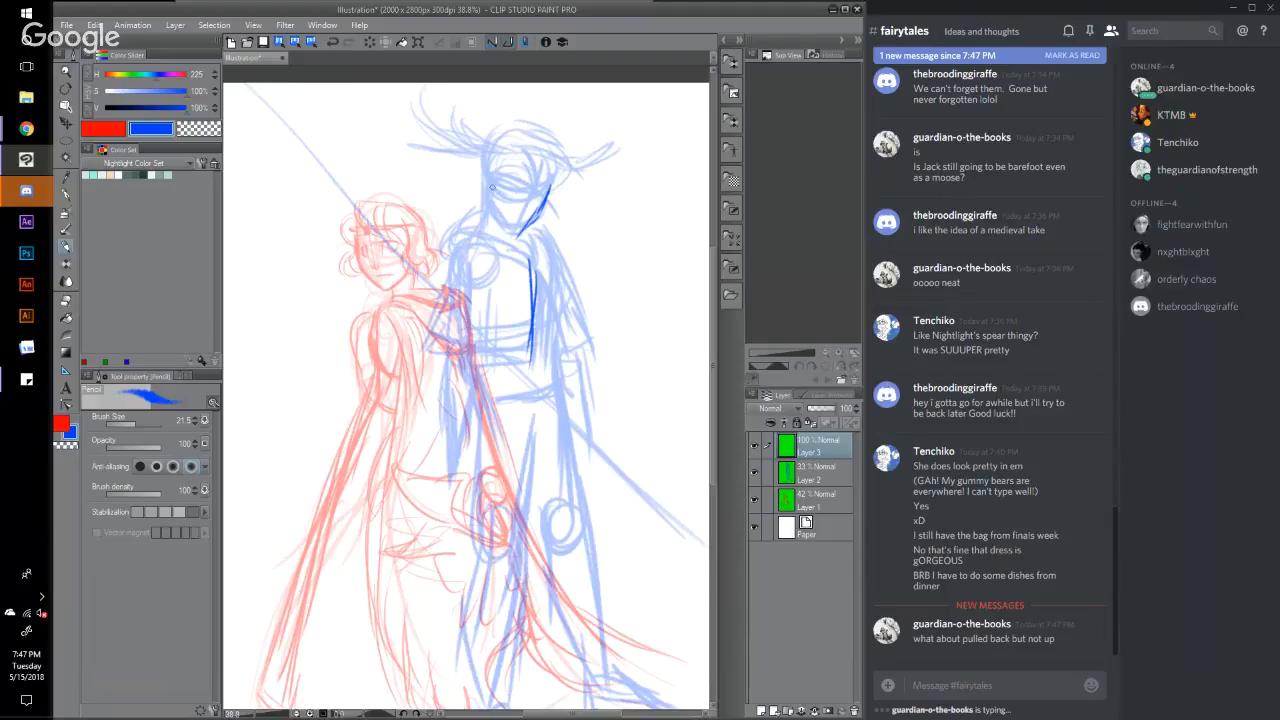
{"action": "mouse_move", "coordinate": [489, 185]}
{"action": "left_mouse_down"}
{"action": "mouse_move", "coordinate": [504, 228]}
{"action": "mouse_move", "coordinate": [526, 238]}
{"action": "left_mouse_up"}
Step: Check the group chat in the Google Hangouts broadcast window and return to Clip Studio Paint
{"action": "mouse_move", "coordinate": [36, 129]}
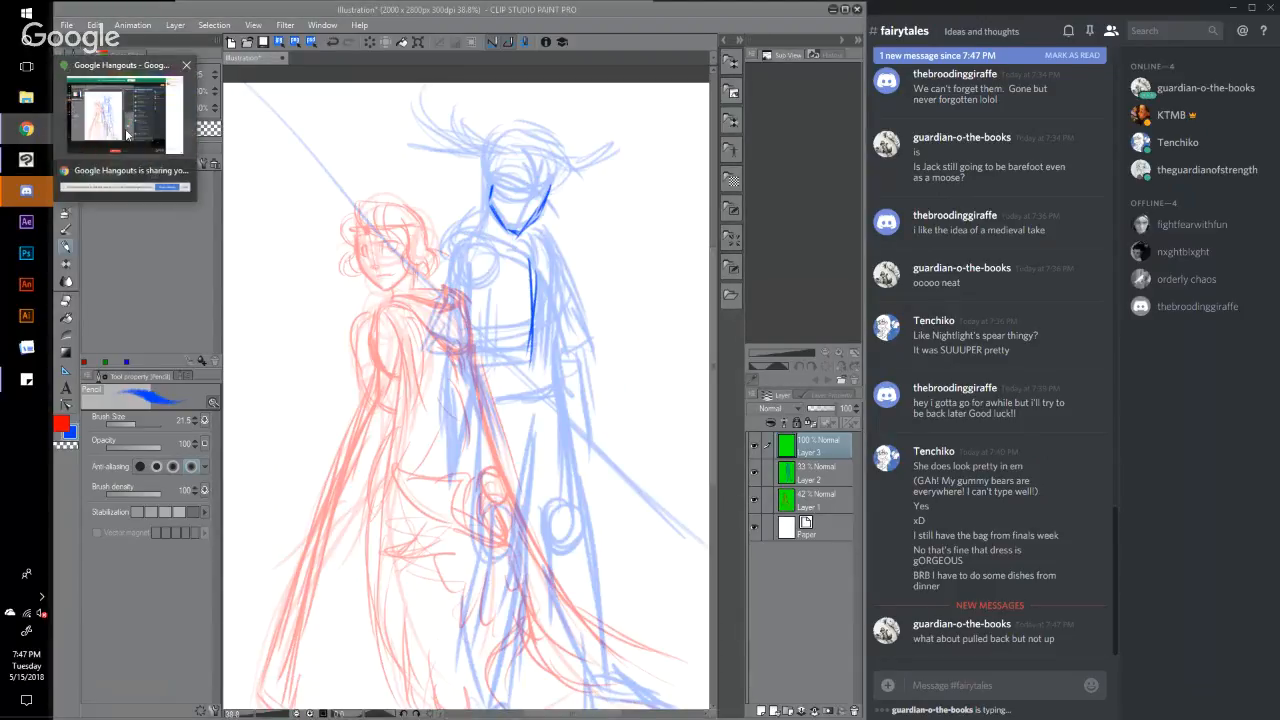
{"action": "mouse_move", "coordinate": [128, 133]}
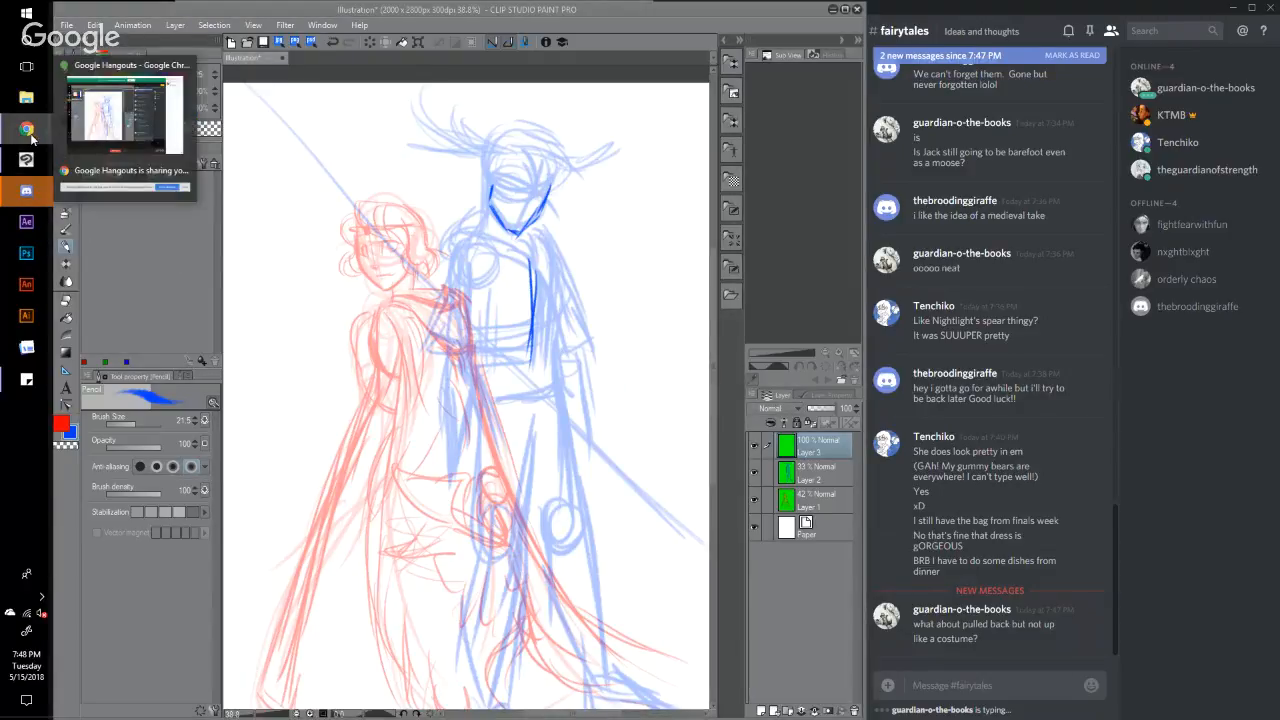
{"action": "left_click", "coordinate": [130, 120]}
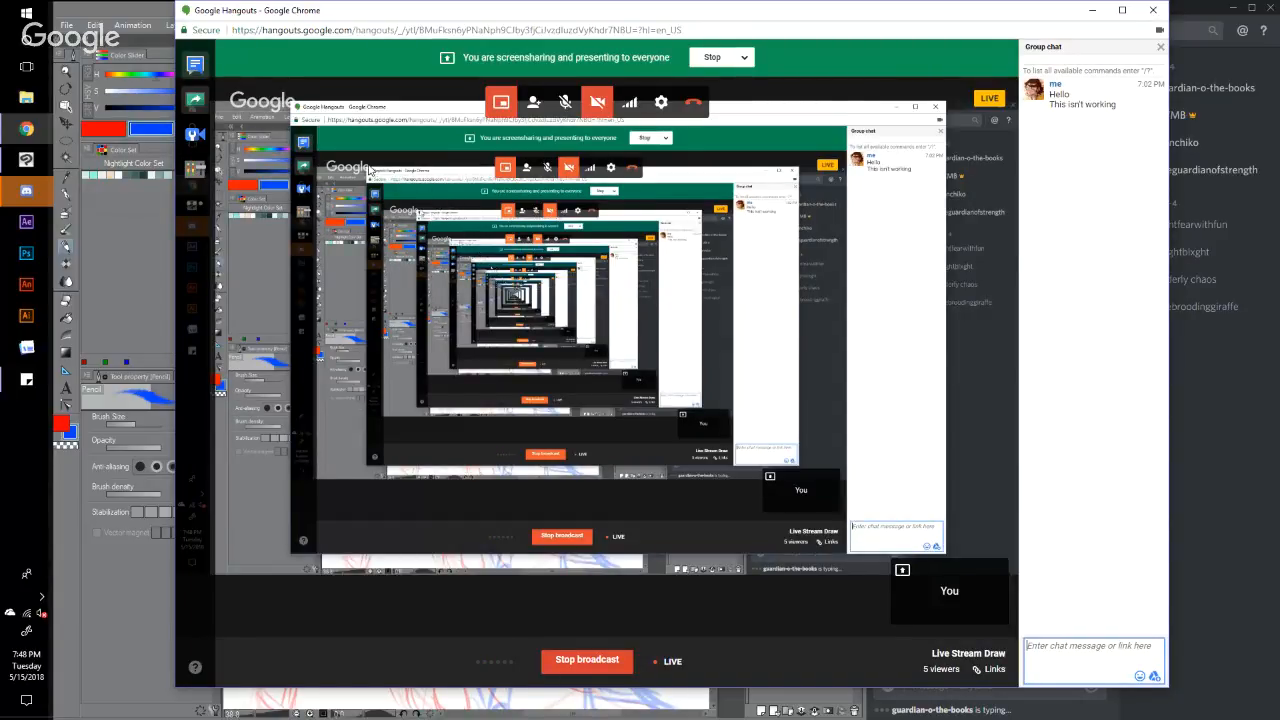
{"action": "left_click", "coordinate": [147, 5]}
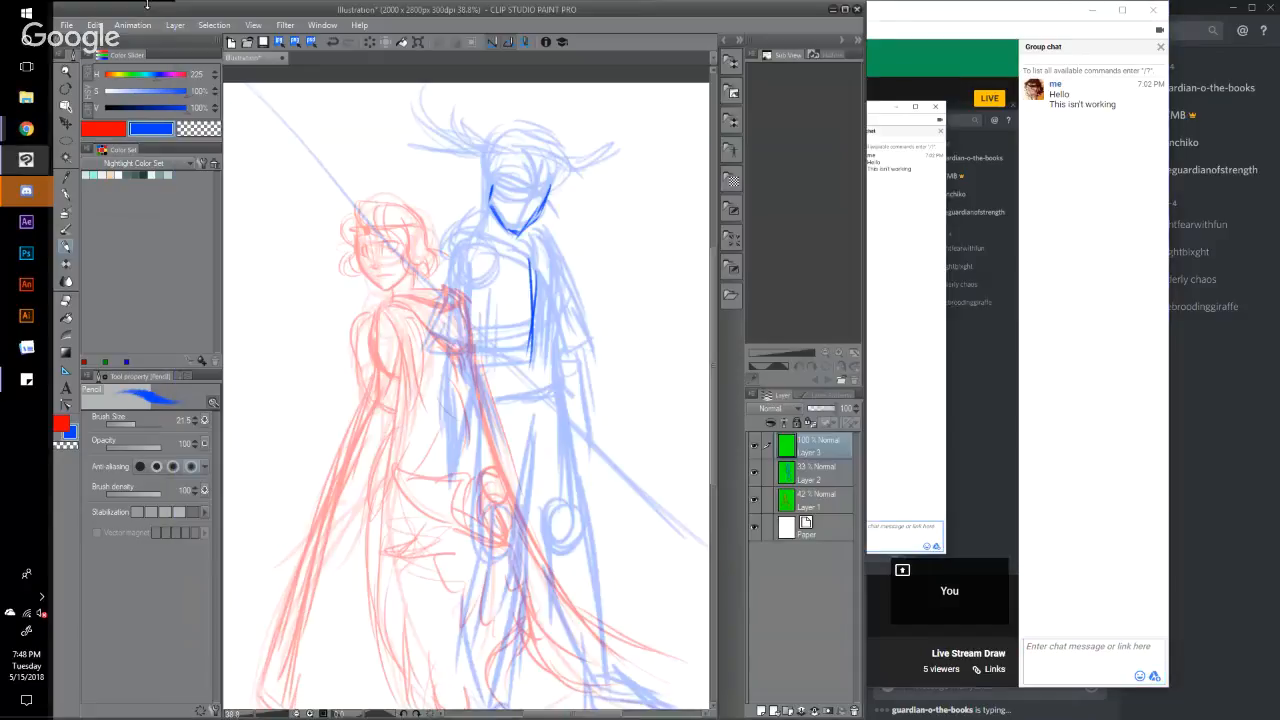
{"action": "left_click", "coordinate": [1200, 18]}
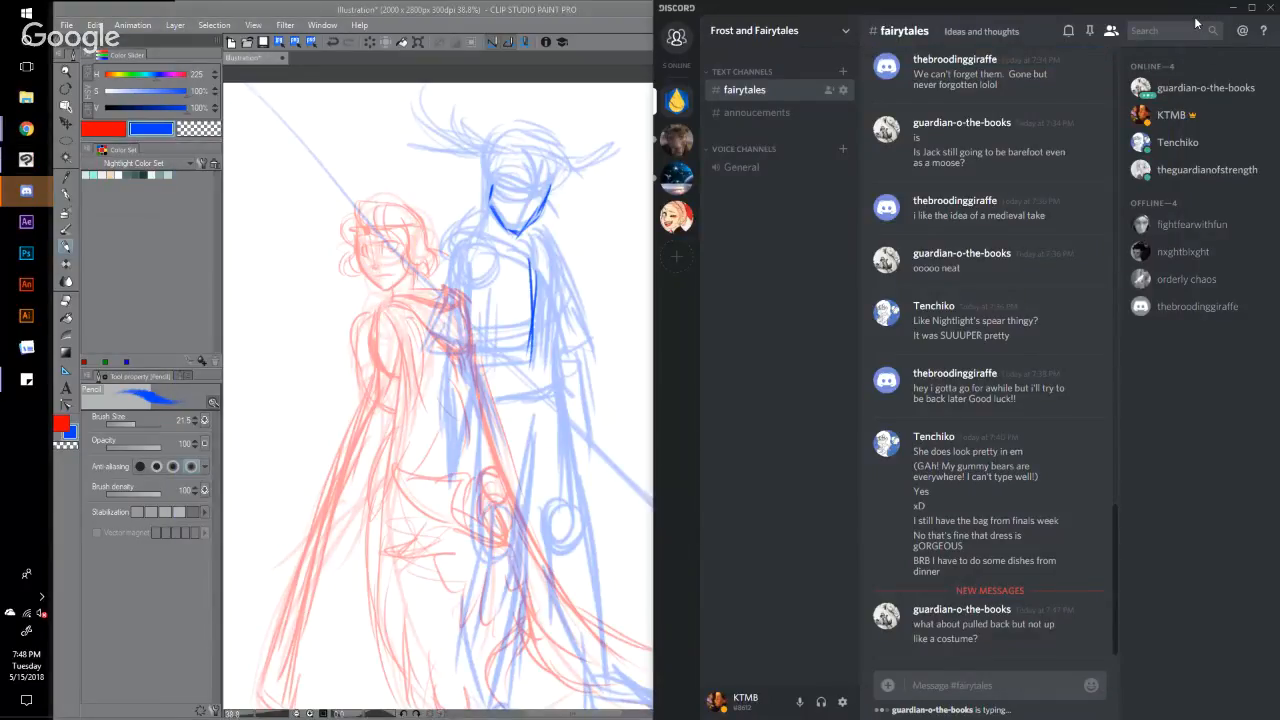
{"action": "key", "text": "alt+Tab"}
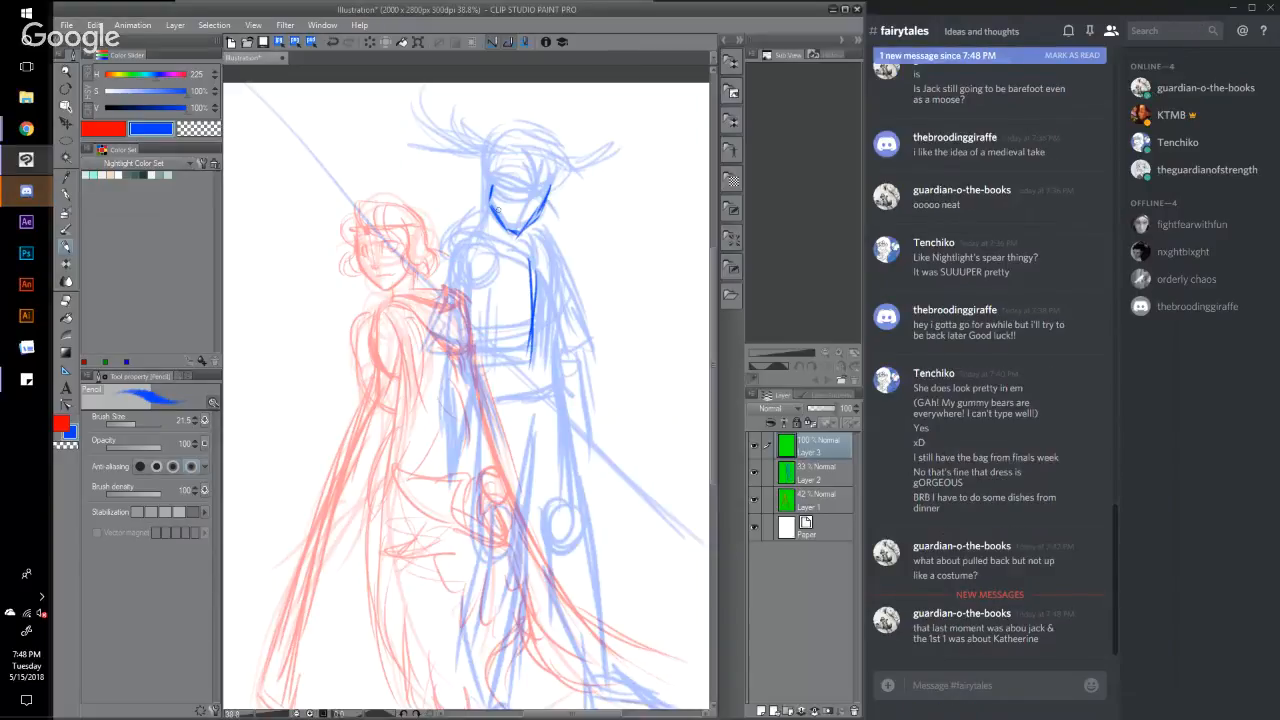
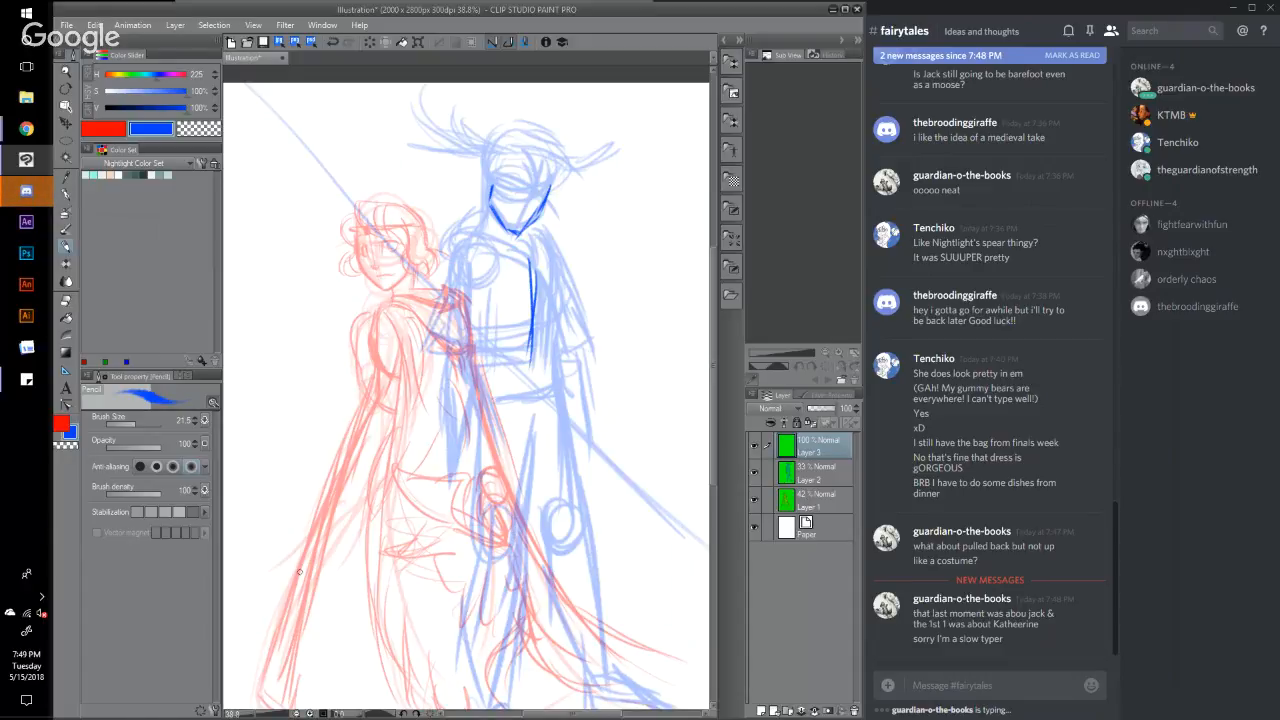
Step: Sketch the short cape's collar, front edges and outer side over the antlered figure's shoulders
{"action": "mouse_move", "coordinate": [484, 256]}
{"action": "left_mouse_down"}
{"action": "mouse_move", "coordinate": [532, 268]}
{"action": "mouse_move", "coordinate": [552, 242]}
{"action": "mouse_move", "coordinate": [585, 336]}
{"action": "left_mouse_up"}
{"action": "mouse_move", "coordinate": [558, 258]}
{"action": "left_mouse_down"}
{"action": "mouse_move", "coordinate": [578, 312]}
{"action": "mouse_move", "coordinate": [538, 322]}
{"action": "mouse_move", "coordinate": [548, 354]}
{"action": "left_mouse_up"}
{"action": "mouse_move", "coordinate": [546, 284]}
{"action": "left_mouse_down"}
{"action": "mouse_move", "coordinate": [556, 338]}
{"action": "mouse_move", "coordinate": [572, 350]}
{"action": "mouse_move", "coordinate": [540, 356]}
{"action": "mouse_move", "coordinate": [522, 378]}
{"action": "left_mouse_up"}
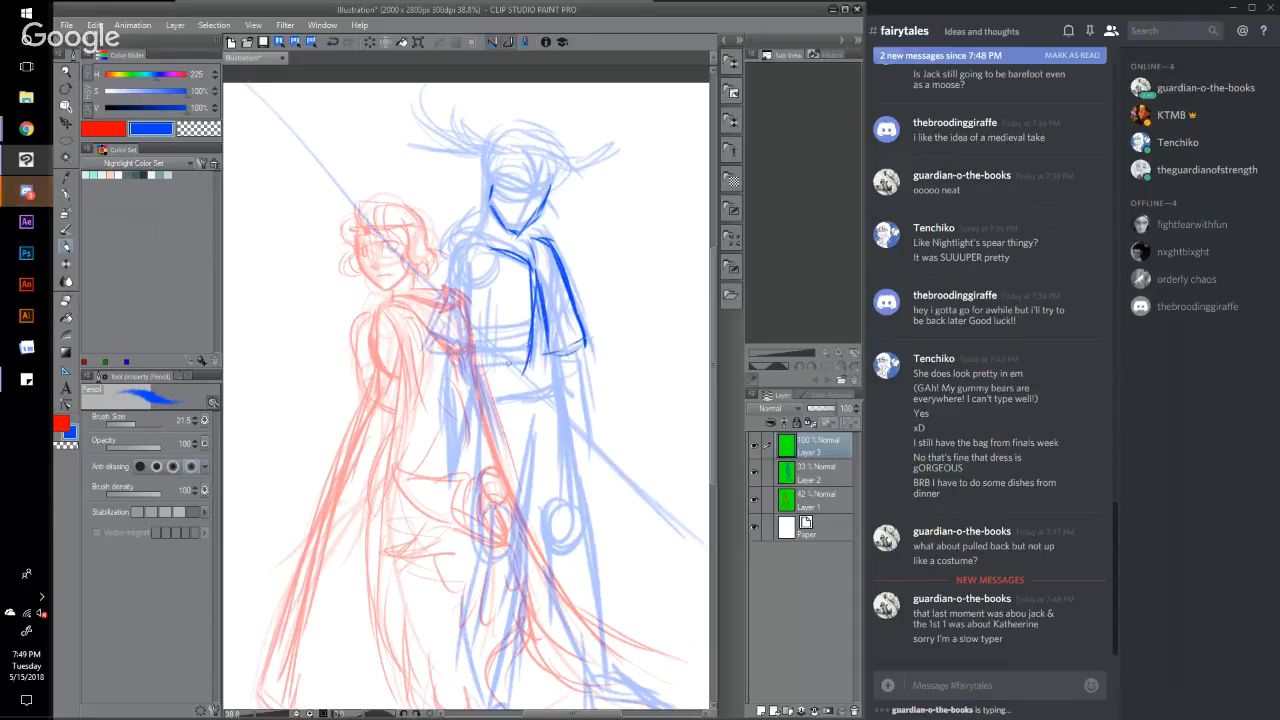
{"action": "left_click_drag", "start_coordinate": [464, 246], "coordinate": [516, 262]}
Step: Sketch the upper face outline and hair detail, and trace the branching antlers on both sides of the head
{"action": "mouse_move", "coordinate": [492, 174]}
{"action": "left_mouse_down"}
{"action": "mouse_move", "coordinate": [498, 230]}
{"action": "mouse_move", "coordinate": [524, 173]}
{"action": "mouse_move", "coordinate": [533, 195]}
{"action": "mouse_move", "coordinate": [557, 189]}
{"action": "mouse_move", "coordinate": [550, 236]}
{"action": "mouse_move", "coordinate": [530, 256]}
{"action": "mouse_move", "coordinate": [524, 196]}
{"action": "mouse_move", "coordinate": [546, 188]}
{"action": "left_mouse_up"}
{"action": "mouse_move", "coordinate": [515, 147]}
{"action": "left_mouse_down"}
{"action": "mouse_move", "coordinate": [392, 156]}
{"action": "mouse_move", "coordinate": [454, 152]}
{"action": "left_mouse_up"}
{"action": "mouse_move", "coordinate": [456, 136]}
{"action": "left_mouse_down"}
{"action": "mouse_move", "coordinate": [430, 144]}
{"action": "mouse_move", "coordinate": [400, 96]}
{"action": "left_mouse_up"}
{"action": "mouse_move", "coordinate": [452, 146]}
{"action": "left_mouse_down"}
{"action": "mouse_move", "coordinate": [412, 114]}
{"action": "mouse_move", "coordinate": [420, 86]}
{"action": "left_mouse_up"}
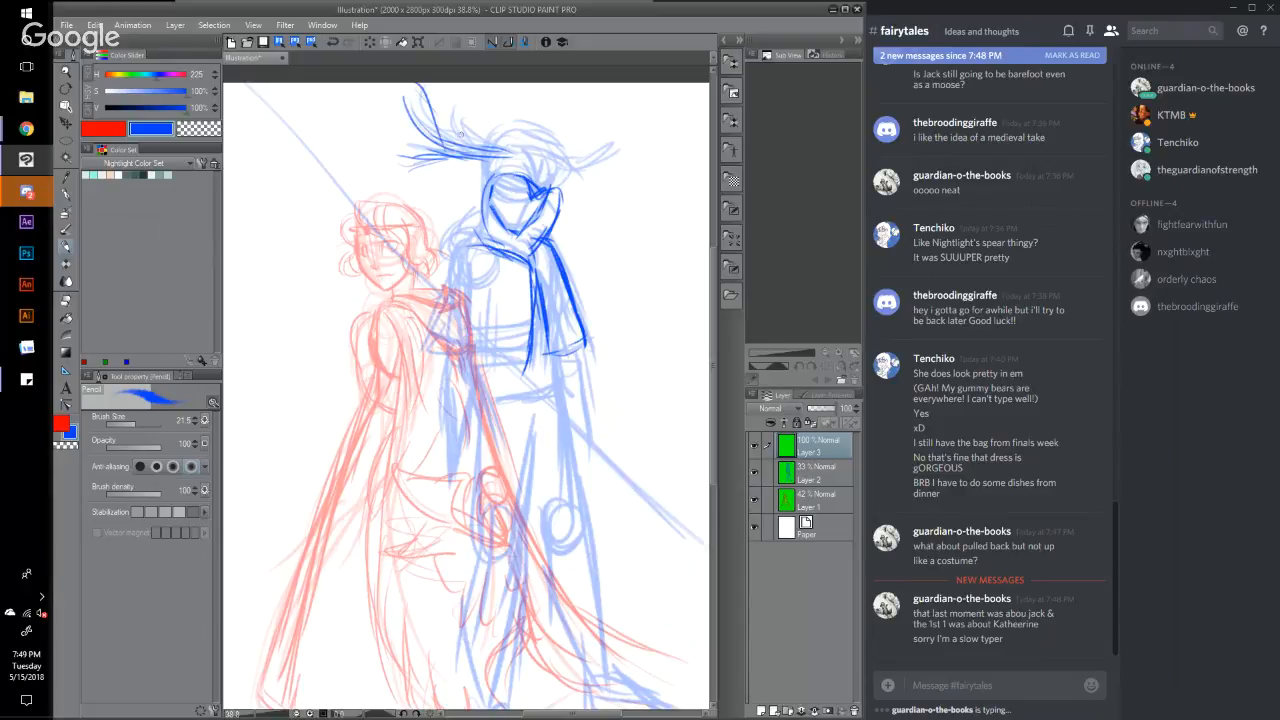
{"action": "mouse_move", "coordinate": [484, 146]}
{"action": "left_mouse_down"}
{"action": "mouse_move", "coordinate": [462, 118]}
{"action": "mouse_move", "coordinate": [466, 98]}
{"action": "left_mouse_up"}
{"action": "mouse_move", "coordinate": [556, 166]}
{"action": "left_mouse_down"}
{"action": "mouse_move", "coordinate": [614, 162]}
{"action": "mouse_move", "coordinate": [628, 144]}
{"action": "left_mouse_up"}
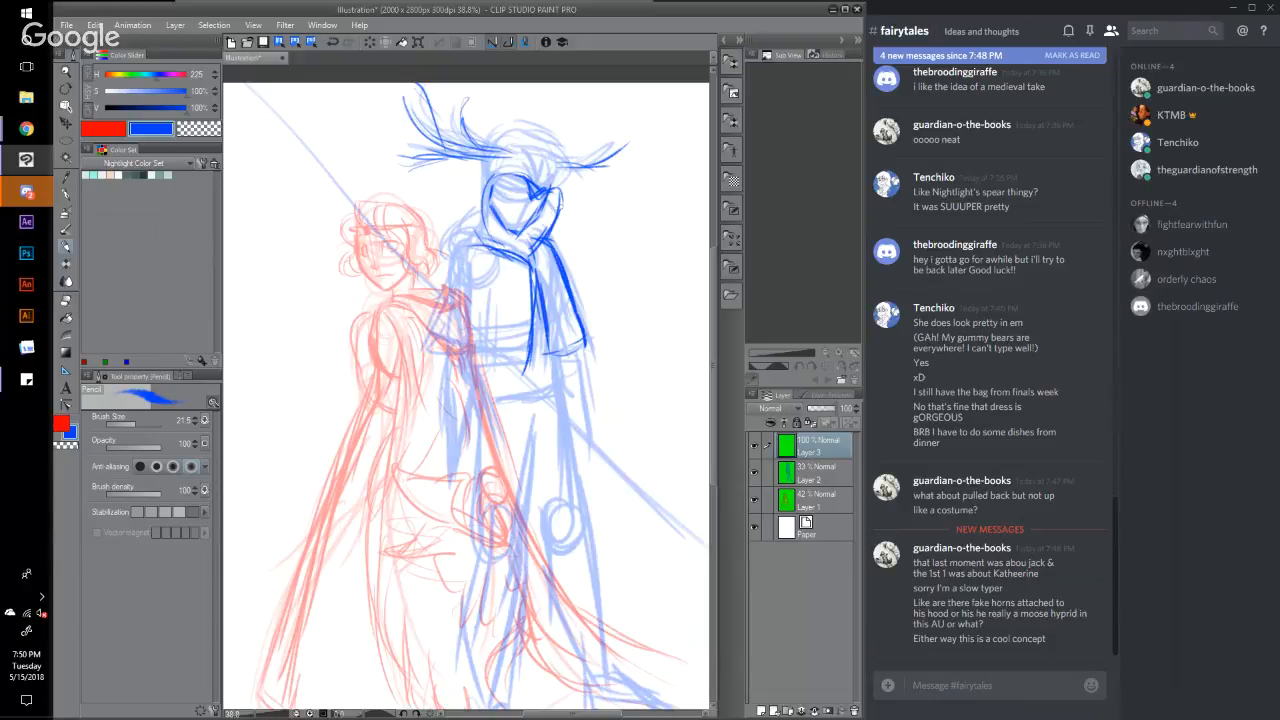
Step: Outline the hood around the head and complete the cape's near shoulder edge and lower hem
{"action": "mouse_move", "coordinate": [560, 164]}
{"action": "left_mouse_down"}
{"action": "mouse_move", "coordinate": [568, 222]}
{"action": "mouse_move", "coordinate": [568, 174]}
{"action": "mouse_move", "coordinate": [558, 186]}
{"action": "mouse_move", "coordinate": [550, 166]}
{"action": "left_mouse_up"}
{"action": "left_click_drag", "start_coordinate": [558, 158], "coordinate": [570, 194]}
{"action": "left_click_drag", "start_coordinate": [522, 146], "coordinate": [568, 144]}
{"action": "mouse_move", "coordinate": [506, 142]}
{"action": "left_mouse_down"}
{"action": "mouse_move", "coordinate": [544, 130]}
{"action": "mouse_move", "coordinate": [556, 140]}
{"action": "mouse_move", "coordinate": [508, 130]}
{"action": "left_mouse_up"}
{"action": "mouse_move", "coordinate": [478, 142]}
{"action": "left_mouse_down"}
{"action": "mouse_move", "coordinate": [465, 162]}
{"action": "mouse_move", "coordinate": [470, 216]}
{"action": "mouse_move", "coordinate": [524, 142]}
{"action": "mouse_move", "coordinate": [470, 210]}
{"action": "mouse_move", "coordinate": [462, 246]}
{"action": "mouse_move", "coordinate": [474, 246]}
{"action": "mouse_move", "coordinate": [460, 234]}
{"action": "mouse_move", "coordinate": [438, 270]}
{"action": "mouse_move", "coordinate": [446, 250]}
{"action": "left_mouse_up"}
{"action": "mouse_move", "coordinate": [444, 256]}
{"action": "left_mouse_down"}
{"action": "mouse_move", "coordinate": [441, 274]}
{"action": "mouse_move", "coordinate": [450, 248]}
{"action": "left_mouse_up"}
{"action": "mouse_move", "coordinate": [450, 250]}
{"action": "left_mouse_down"}
{"action": "mouse_move", "coordinate": [420, 348]}
{"action": "mouse_move", "coordinate": [528, 356]}
{"action": "left_mouse_up"}
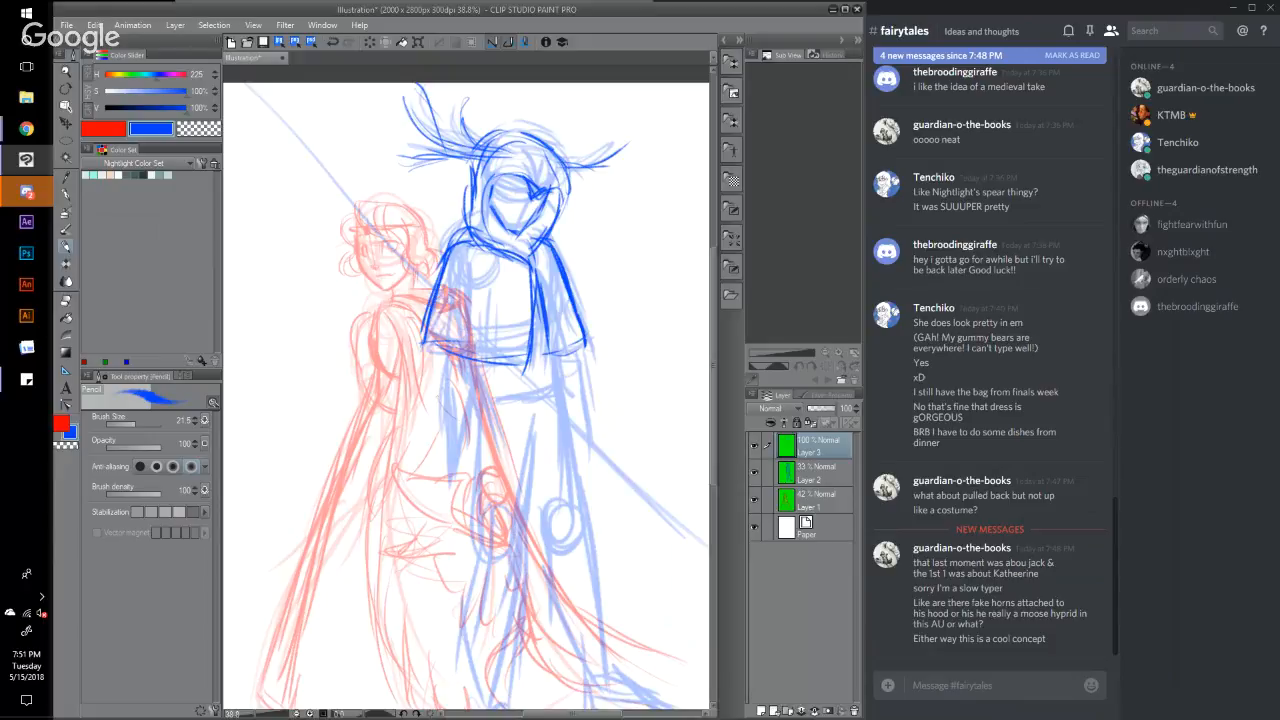
Step: Sketch both hanging sleeves with pointed ends below the short cape's hem
{"action": "left_click_drag", "start_coordinate": [487, 357], "coordinate": [480, 447]}
{"action": "mouse_move", "coordinate": [492, 356]}
{"action": "left_mouse_down"}
{"action": "mouse_move", "coordinate": [478, 422]}
{"action": "mouse_move", "coordinate": [448, 417]}
{"action": "mouse_move", "coordinate": [434, 468]}
{"action": "left_mouse_up"}
{"action": "left_click_drag", "start_coordinate": [446, 424], "coordinate": [440, 472]}
{"action": "mouse_move", "coordinate": [446, 350]}
{"action": "left_mouse_down"}
{"action": "mouse_move", "coordinate": [428, 474]}
{"action": "mouse_move", "coordinate": [432, 448]}
{"action": "left_mouse_up"}
{"action": "mouse_move", "coordinate": [558, 356]}
{"action": "left_mouse_down"}
{"action": "mouse_move", "coordinate": [605, 396]}
{"action": "mouse_move", "coordinate": [604, 426]}
{"action": "left_mouse_up"}
{"action": "mouse_move", "coordinate": [604, 412]}
{"action": "left_mouse_down"}
{"action": "mouse_move", "coordinate": [615, 427]}
{"action": "mouse_move", "coordinate": [596, 435]}
{"action": "left_mouse_up"}
{"action": "left_click_drag", "start_coordinate": [480, 398], "coordinate": [476, 436]}
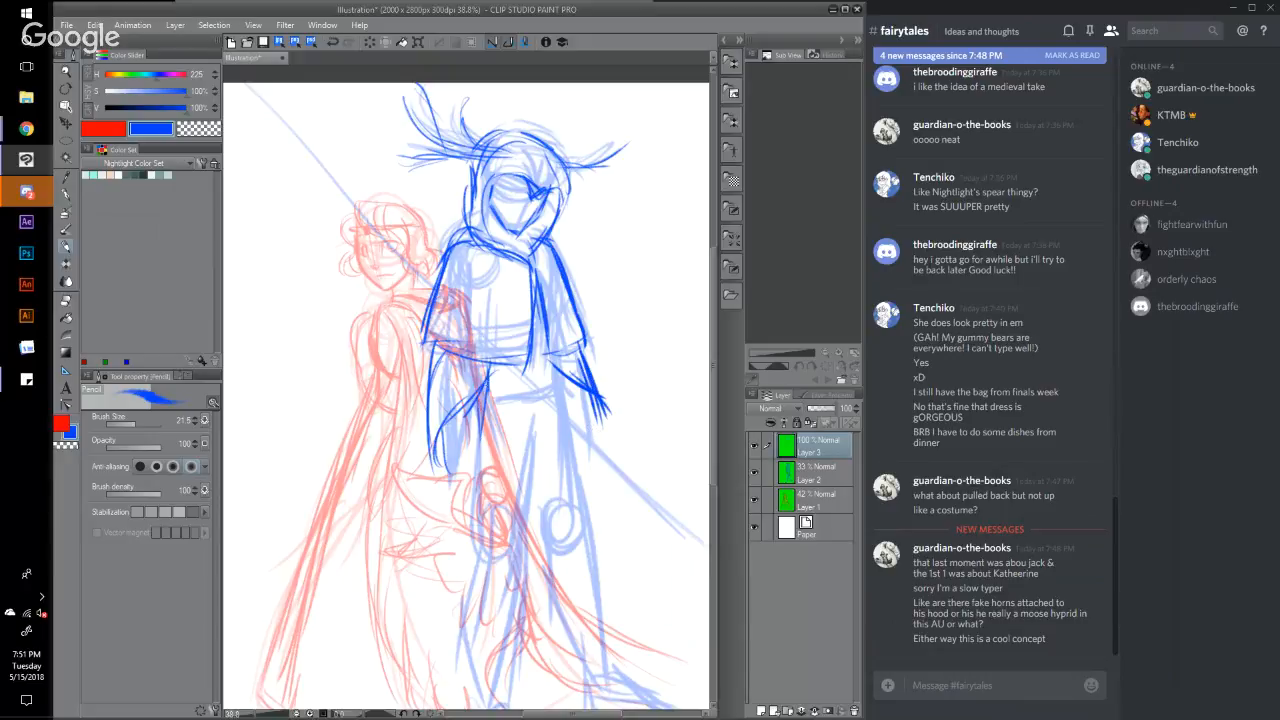
Step: Darken the eye area and the line inside the cape, and extend the sleeve edges below the hem
{"action": "mouse_move", "coordinate": [548, 284]}
{"action": "left_mouse_down"}
{"action": "mouse_move", "coordinate": [548, 402]}
{"action": "mouse_move", "coordinate": [556, 374]}
{"action": "left_mouse_up"}
{"action": "mouse_move", "coordinate": [508, 190]}
{"action": "left_mouse_down"}
{"action": "mouse_move", "coordinate": [534, 214]}
{"action": "mouse_move", "coordinate": [548, 206]}
{"action": "mouse_move", "coordinate": [514, 192]}
{"action": "left_mouse_up"}
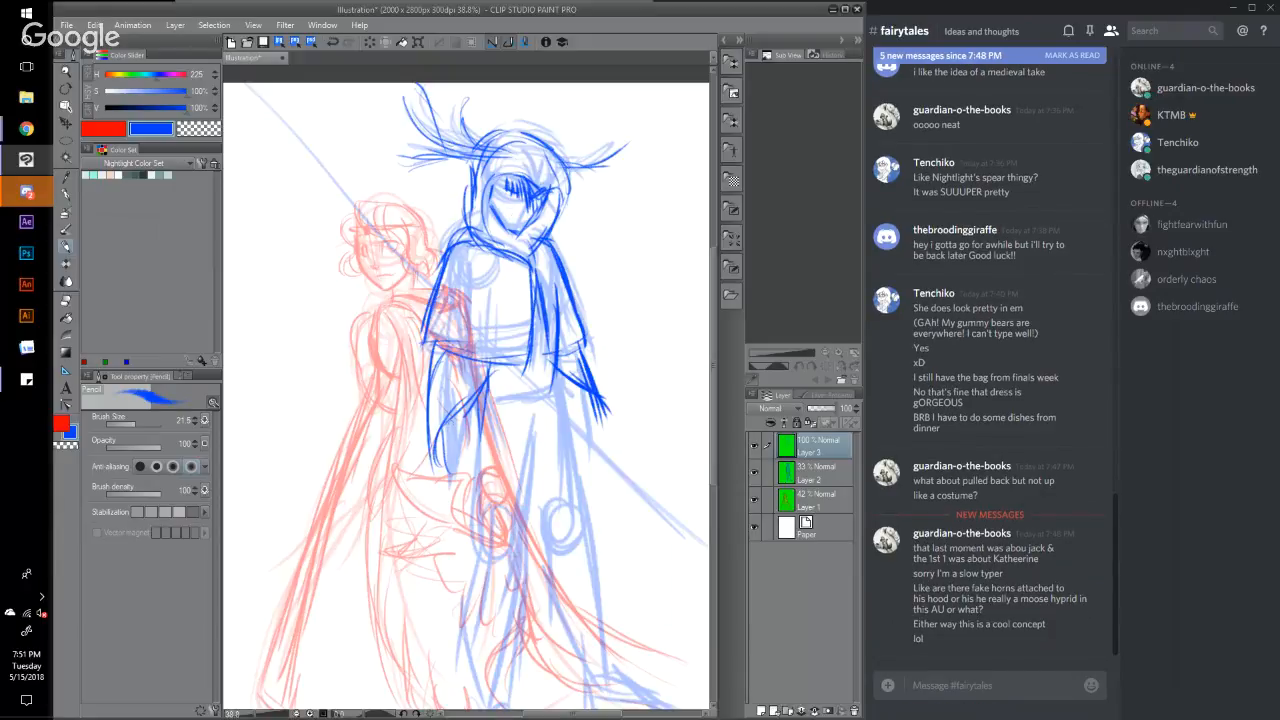
{"action": "mouse_move", "coordinate": [496, 364]}
{"action": "left_mouse_down"}
{"action": "mouse_move", "coordinate": [430, 465]}
{"action": "mouse_move", "coordinate": [446, 415]}
{"action": "left_mouse_up"}
{"action": "left_click_drag", "start_coordinate": [570, 373], "coordinate": [596, 436]}
{"action": "left_click_drag", "start_coordinate": [594, 400], "coordinate": [614, 462]}
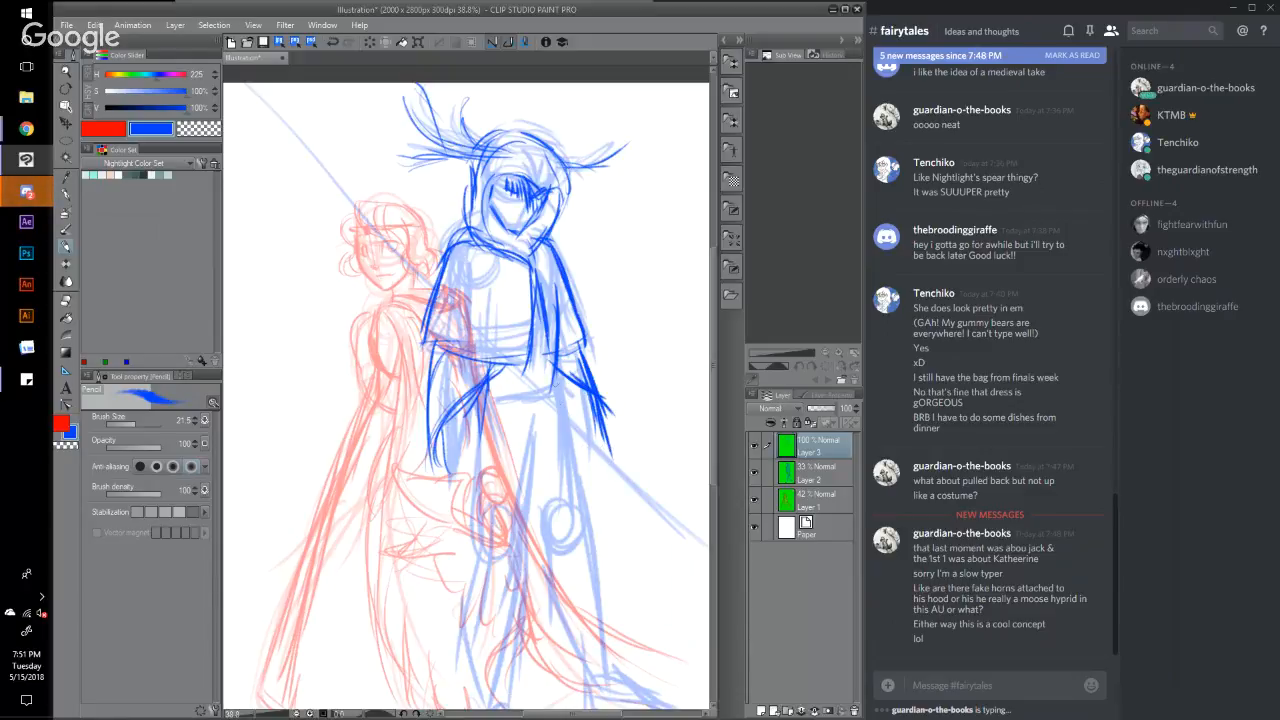
Step: Sketch a curved fold across the cape's chest down to its hem and the hand below the near sleeve
{"action": "mouse_move", "coordinate": [527, 266]}
{"action": "left_mouse_down"}
{"action": "mouse_move", "coordinate": [503, 377]}
{"action": "mouse_move", "coordinate": [492, 370]}
{"action": "mouse_move", "coordinate": [505, 346]}
{"action": "mouse_move", "coordinate": [494, 345]}
{"action": "left_mouse_up"}
{"action": "mouse_move", "coordinate": [490, 354]}
{"action": "left_mouse_down"}
{"action": "mouse_move", "coordinate": [407, 340]}
{"action": "mouse_move", "coordinate": [495, 356]}
{"action": "left_mouse_up"}
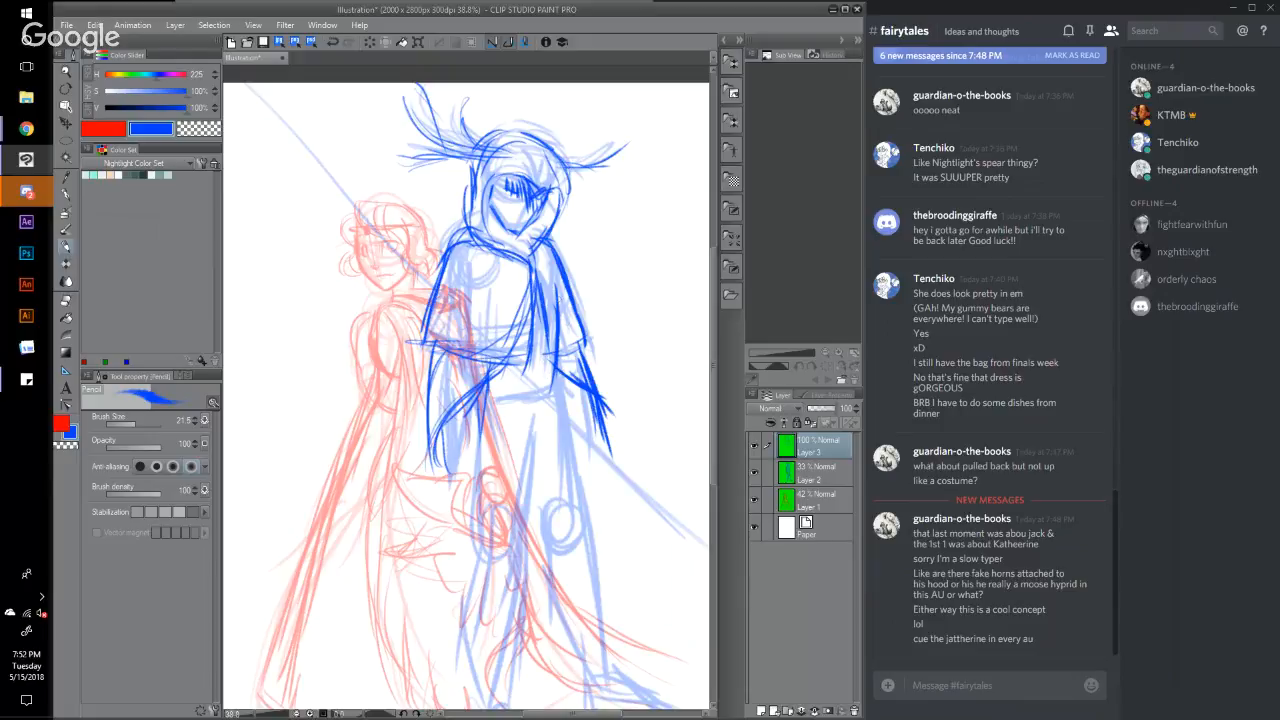
{"action": "mouse_move", "coordinate": [477, 403]}
{"action": "left_mouse_down"}
{"action": "mouse_move", "coordinate": [460, 470]}
{"action": "mouse_move", "coordinate": [465, 451]}
{"action": "mouse_move", "coordinate": [440, 466]}
{"action": "mouse_move", "coordinate": [446, 486]}
{"action": "mouse_move", "coordinate": [456, 452]}
{"action": "mouse_move", "coordinate": [460, 495]}
{"action": "left_mouse_up"}
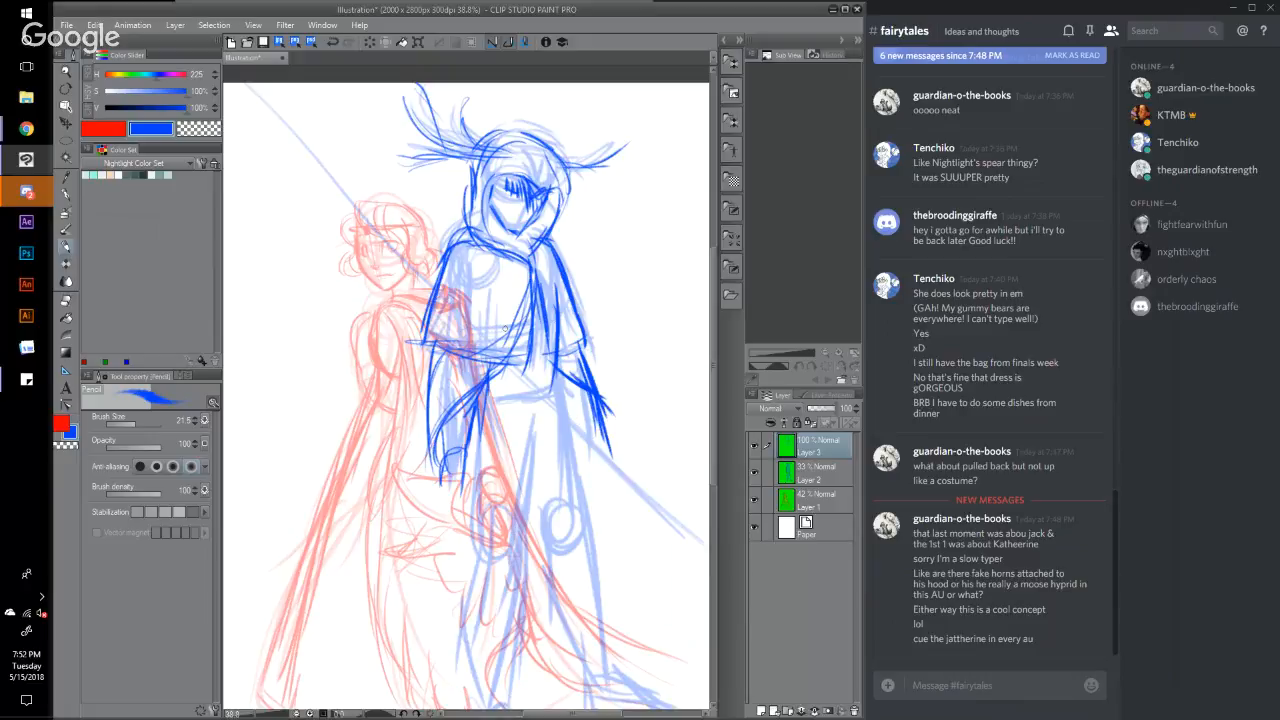
Step: Refine the face and neck lines inside the hood and add a small clasp at the cape's collar
{"action": "left_click_drag", "start_coordinate": [518, 234], "coordinate": [521, 250]}
{"action": "left_click_drag", "start_coordinate": [490, 207], "coordinate": [493, 231]}
{"action": "mouse_move", "coordinate": [489, 187]}
{"action": "left_mouse_down"}
{"action": "mouse_move", "coordinate": [489, 207]}
{"action": "mouse_move", "coordinate": [484, 197]}
{"action": "mouse_move", "coordinate": [521, 176]}
{"action": "mouse_move", "coordinate": [536, 200]}
{"action": "left_mouse_up"}
{"action": "mouse_move", "coordinate": [472, 168]}
{"action": "left_mouse_down"}
{"action": "mouse_move", "coordinate": [466, 228]}
{"action": "mouse_move", "coordinate": [513, 270]}
{"action": "mouse_move", "coordinate": [551, 252]}
{"action": "mouse_move", "coordinate": [562, 272]}
{"action": "mouse_move", "coordinate": [531, 270]}
{"action": "left_mouse_up"}
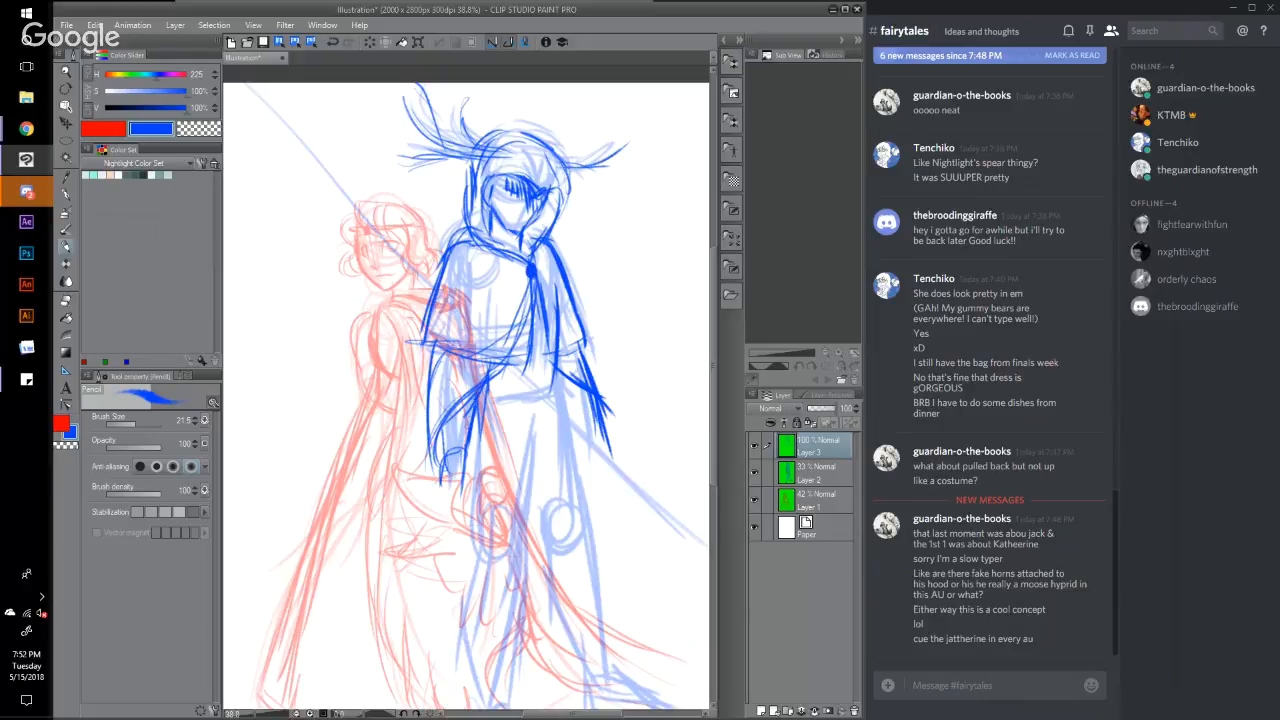
Step: Finish the hand below the near sleeve and draw a long line from the cape's clasp down the blue figure's far leg
{"action": "mouse_move", "coordinate": [474, 402]}
{"action": "left_mouse_down"}
{"action": "mouse_move", "coordinate": [466, 466]}
{"action": "mouse_move", "coordinate": [434, 494]}
{"action": "mouse_move", "coordinate": [470, 496]}
{"action": "left_mouse_up"}
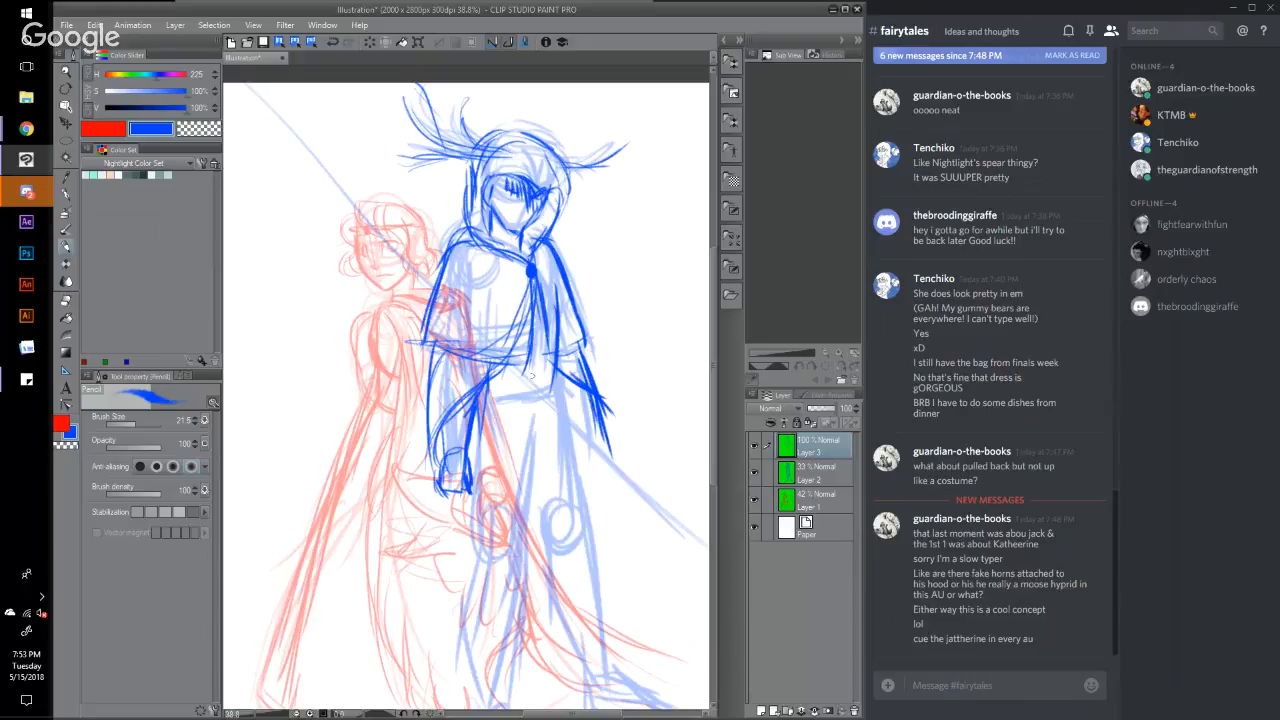
{"action": "left_click_drag", "start_coordinate": [560, 292], "coordinate": [552, 380]}
{"action": "left_click_drag", "start_coordinate": [556, 258], "coordinate": [550, 360]}
{"action": "left_click_drag", "start_coordinate": [554, 302], "coordinate": [552, 376]}
{"action": "left_click_drag", "start_coordinate": [555, 324], "coordinate": [556, 364]}
{"action": "left_click_drag", "start_coordinate": [553, 366], "coordinate": [566, 520]}
{"action": "left_click_drag", "start_coordinate": [556, 400], "coordinate": [554, 464]}
{"action": "left_click_drag", "start_coordinate": [558, 460], "coordinate": [564, 526]}
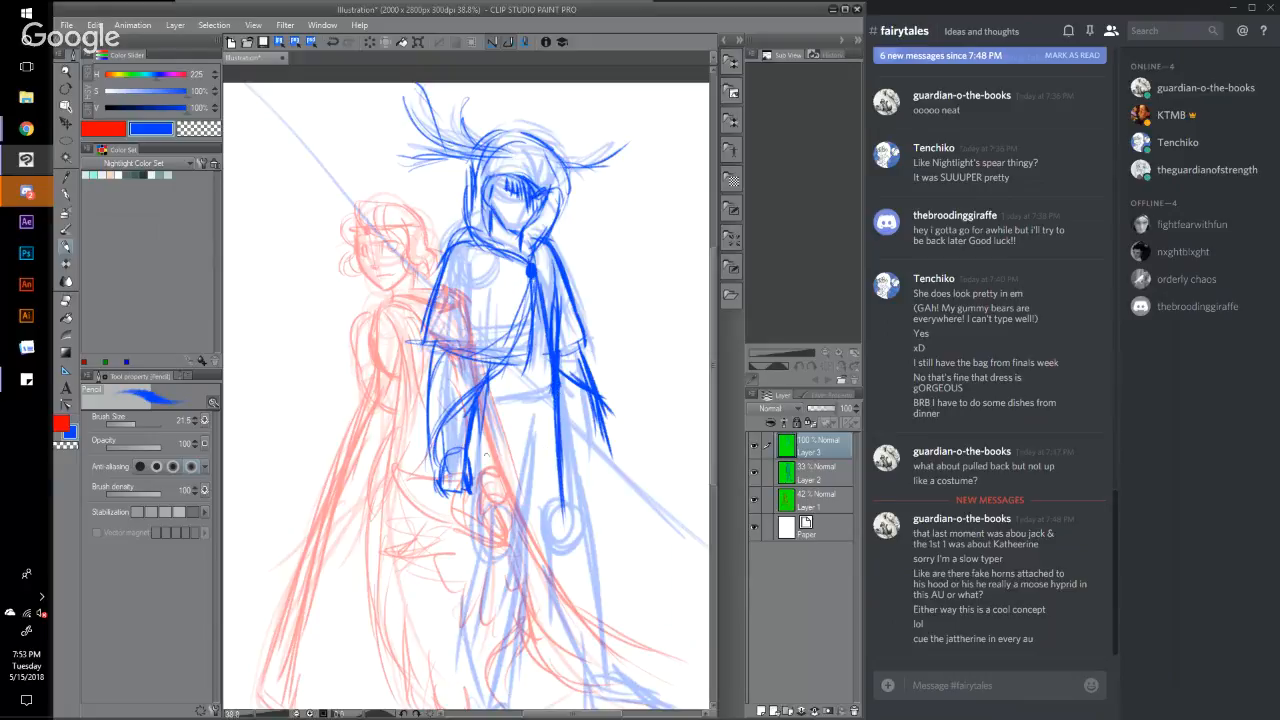
Step: Sketch the blue figure's waistline, the inner leg line below it and the outer edge of the near leg
{"action": "mouse_move", "coordinate": [502, 402]}
{"action": "left_mouse_down"}
{"action": "mouse_move", "coordinate": [550, 396]}
{"action": "mouse_move", "coordinate": [514, 486]}
{"action": "left_mouse_up"}
{"action": "left_click_drag", "start_coordinate": [525, 436], "coordinate": [496, 558]}
{"action": "left_click_drag", "start_coordinate": [466, 446], "coordinate": [458, 550]}
{"action": "left_click_drag", "start_coordinate": [470, 498], "coordinate": [448, 634]}
{"action": "left_click_drag", "start_coordinate": [458, 536], "coordinate": [450, 672]}
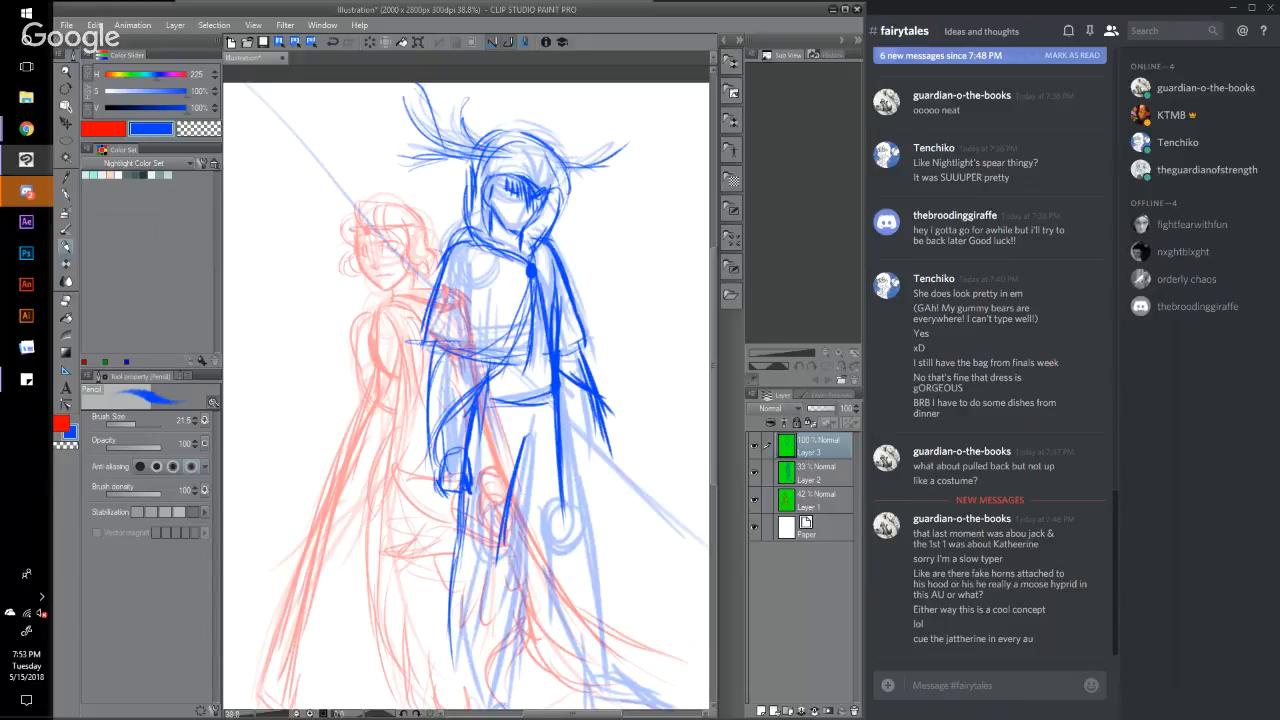
Step: Extend and darken both edges of the near leg from the thigh down to the ankle
{"action": "left_click_drag", "start_coordinate": [510, 508], "coordinate": [502, 562]}
{"action": "left_click_drag", "start_coordinate": [503, 534], "coordinate": [490, 628]}
{"action": "left_click_drag", "start_coordinate": [502, 506], "coordinate": [486, 610]}
{"action": "left_click_drag", "start_coordinate": [502, 506], "coordinate": [483, 664]}
{"action": "left_click_drag", "start_coordinate": [489, 600], "coordinate": [481, 672]}
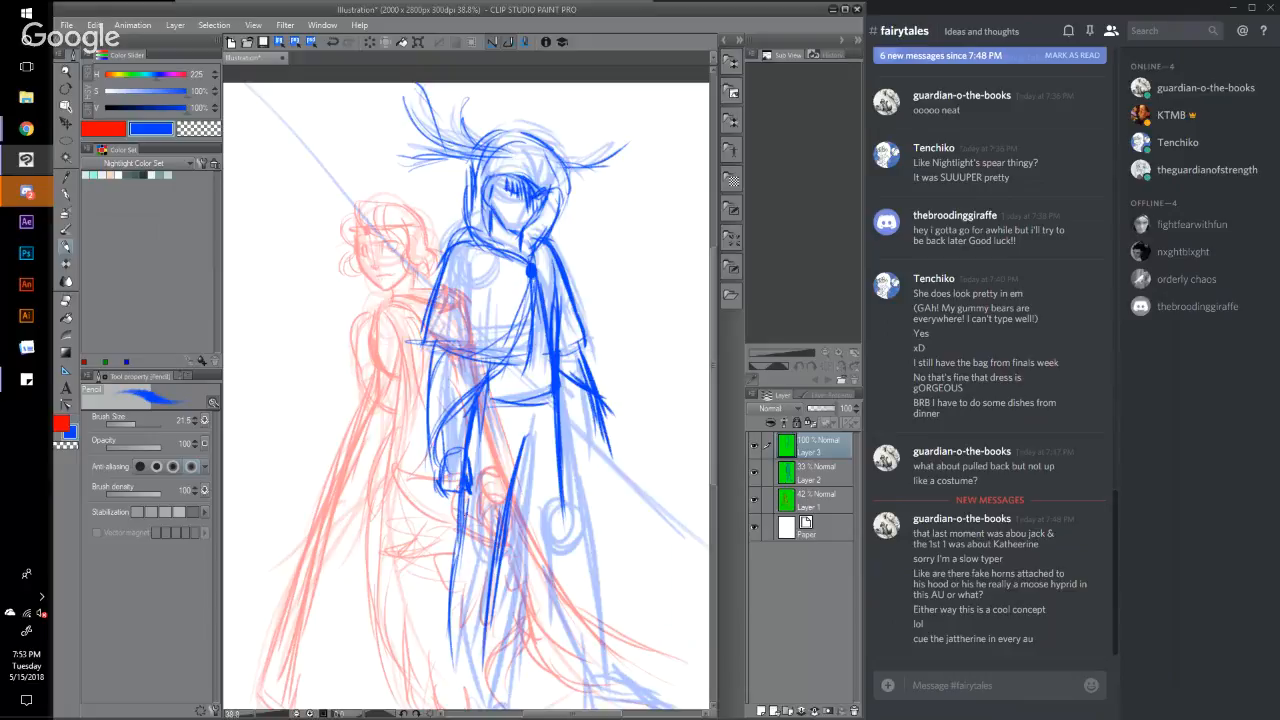
{"action": "left_click_drag", "start_coordinate": [470, 500], "coordinate": [452, 576]}
{"action": "left_click_drag", "start_coordinate": [460, 528], "coordinate": [440, 618]}
{"action": "left_click_drag", "start_coordinate": [453, 576], "coordinate": [450, 665]}
{"action": "left_click_drag", "start_coordinate": [452, 618], "coordinate": [450, 710]}
Step: Draw the inner and outer edges of the blue figure's far leg down toward the ankle
{"action": "mouse_move", "coordinate": [560, 455]}
{"action": "left_mouse_down"}
{"action": "mouse_move", "coordinate": [557, 555]}
{"action": "mouse_move", "coordinate": [587, 665]}
{"action": "left_mouse_up"}
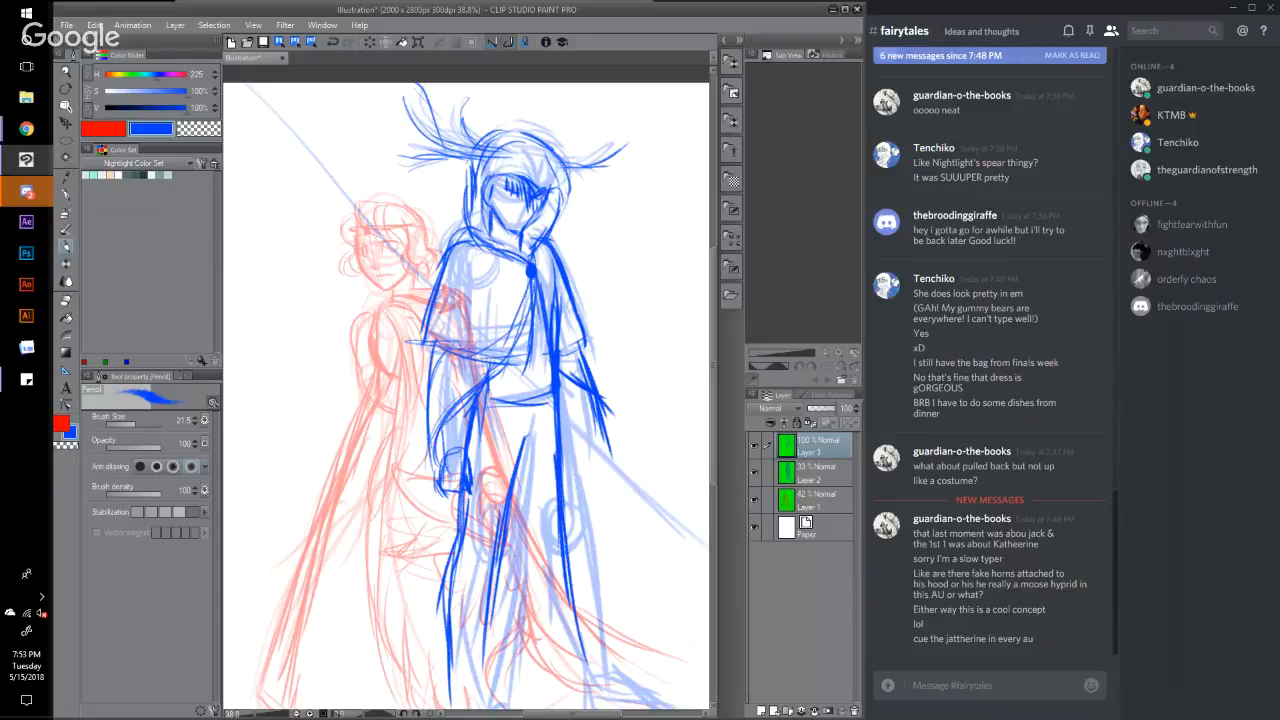
{"action": "left_click_drag", "start_coordinate": [515, 476], "coordinate": [532, 576]}
{"action": "mouse_move", "coordinate": [528, 530]}
{"action": "left_mouse_down"}
{"action": "mouse_move", "coordinate": [527, 626]}
{"action": "mouse_move", "coordinate": [546, 656]}
{"action": "left_mouse_up"}
{"action": "left_click_drag", "start_coordinate": [536, 604], "coordinate": [554, 666]}
{"action": "left_click_drag", "start_coordinate": [566, 538], "coordinate": [576, 670]}
{"action": "left_click_drag", "start_coordinate": [561, 560], "coordinate": [576, 702]}
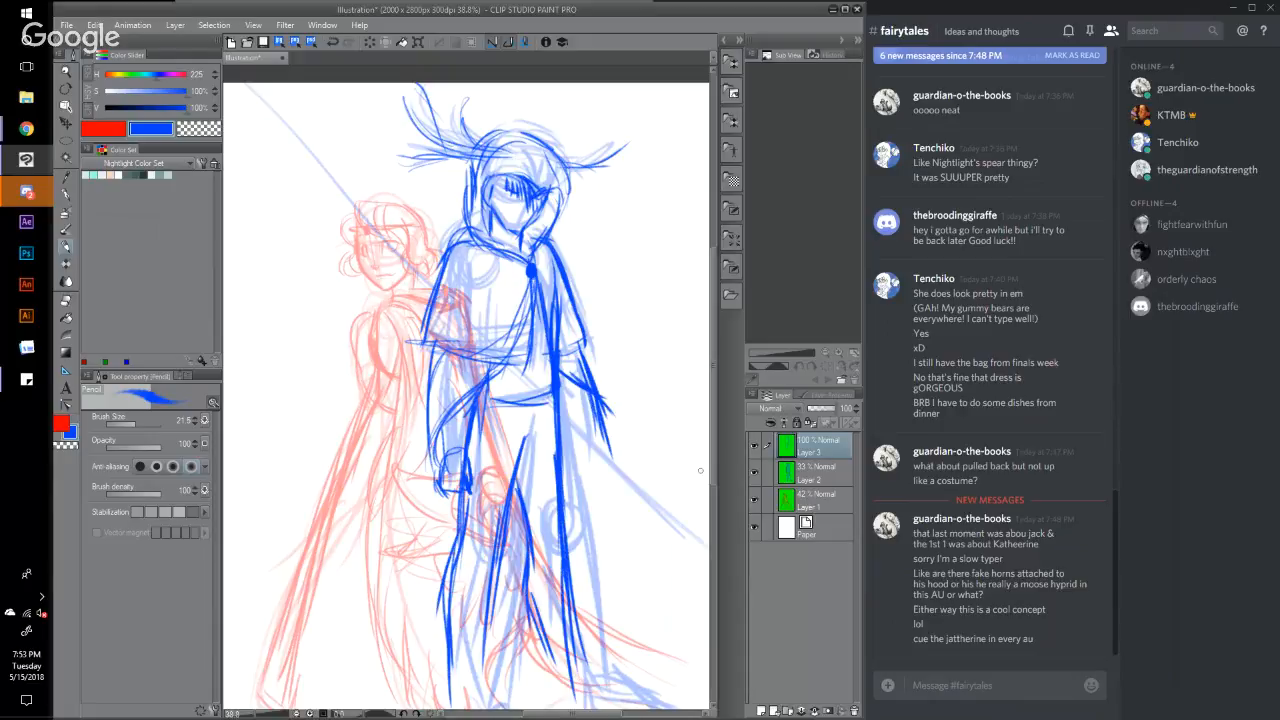
Step: Close both lower legs of the blue figure and sketch the two pointed shoes over the faint foot guides
{"action": "left_click_drag", "start_coordinate": [715, 463], "coordinate": [715, 513]}
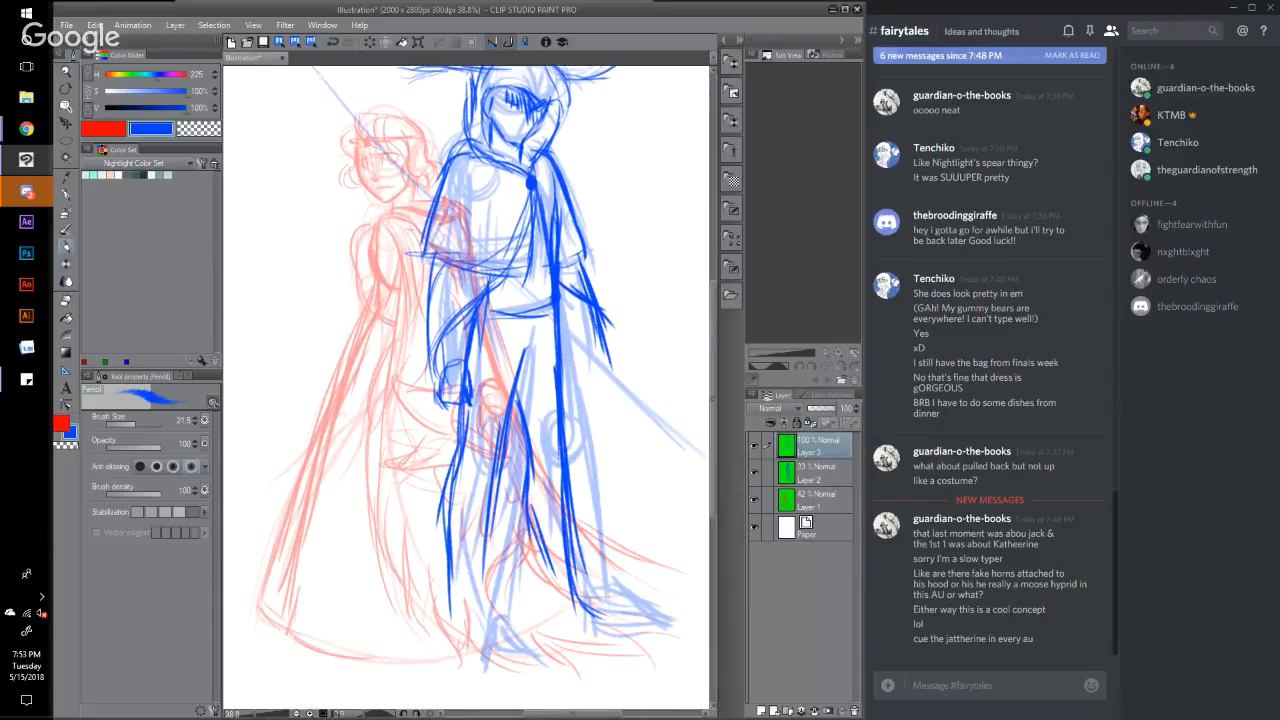
{"action": "left_click_drag", "start_coordinate": [526, 526], "coordinate": [542, 578]}
{"action": "left_click_drag", "start_coordinate": [538, 554], "coordinate": [548, 630]}
{"action": "mouse_move", "coordinate": [544, 612]}
{"action": "left_mouse_down"}
{"action": "mouse_move", "coordinate": [604, 638]}
{"action": "mouse_move", "coordinate": [632, 628]}
{"action": "mouse_move", "coordinate": [632, 610]}
{"action": "left_mouse_up"}
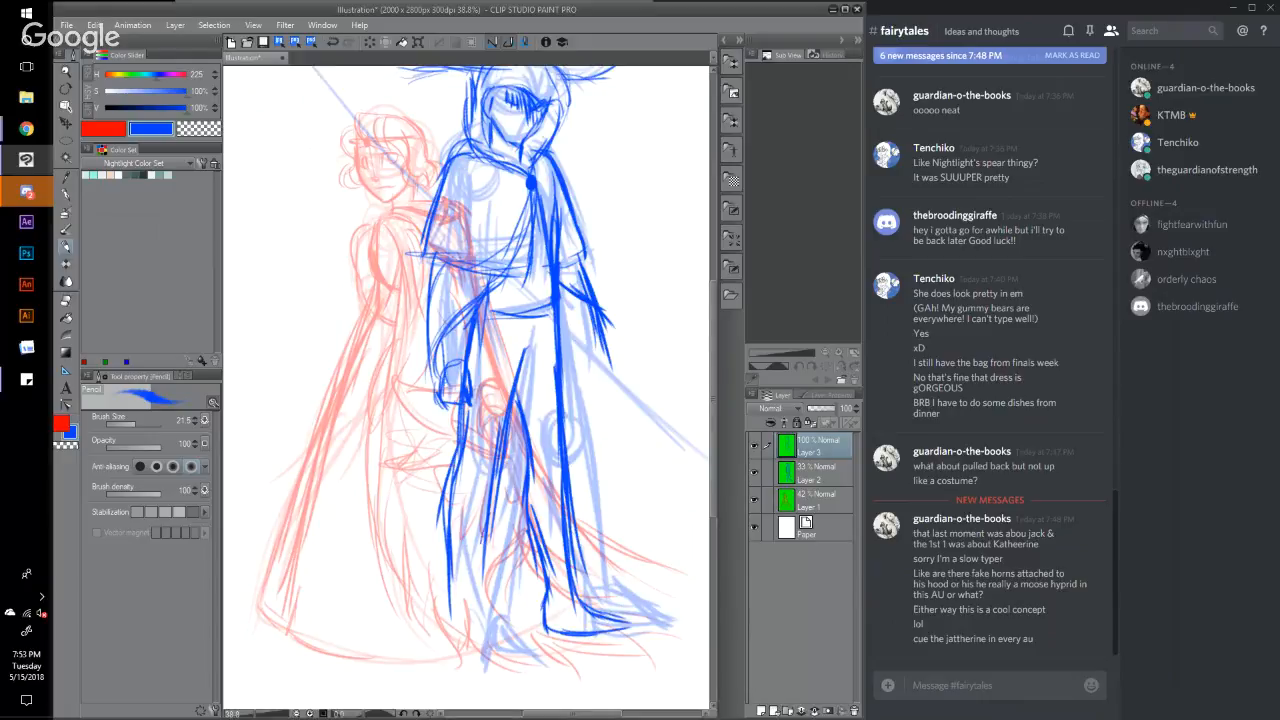
{"action": "left_click_drag", "start_coordinate": [490, 482], "coordinate": [480, 580]}
{"action": "left_click_drag", "start_coordinate": [486, 514], "coordinate": [478, 618]}
{"action": "mouse_move", "coordinate": [486, 564]}
{"action": "left_mouse_down"}
{"action": "mouse_move", "coordinate": [474, 618]}
{"action": "mouse_move", "coordinate": [522, 649]}
{"action": "left_mouse_up"}
{"action": "mouse_move", "coordinate": [450, 608]}
{"action": "left_mouse_down"}
{"action": "mouse_move", "coordinate": [480, 657]}
{"action": "mouse_move", "coordinate": [526, 662]}
{"action": "mouse_move", "coordinate": [538, 646]}
{"action": "mouse_move", "coordinate": [530, 658]}
{"action": "left_mouse_up"}
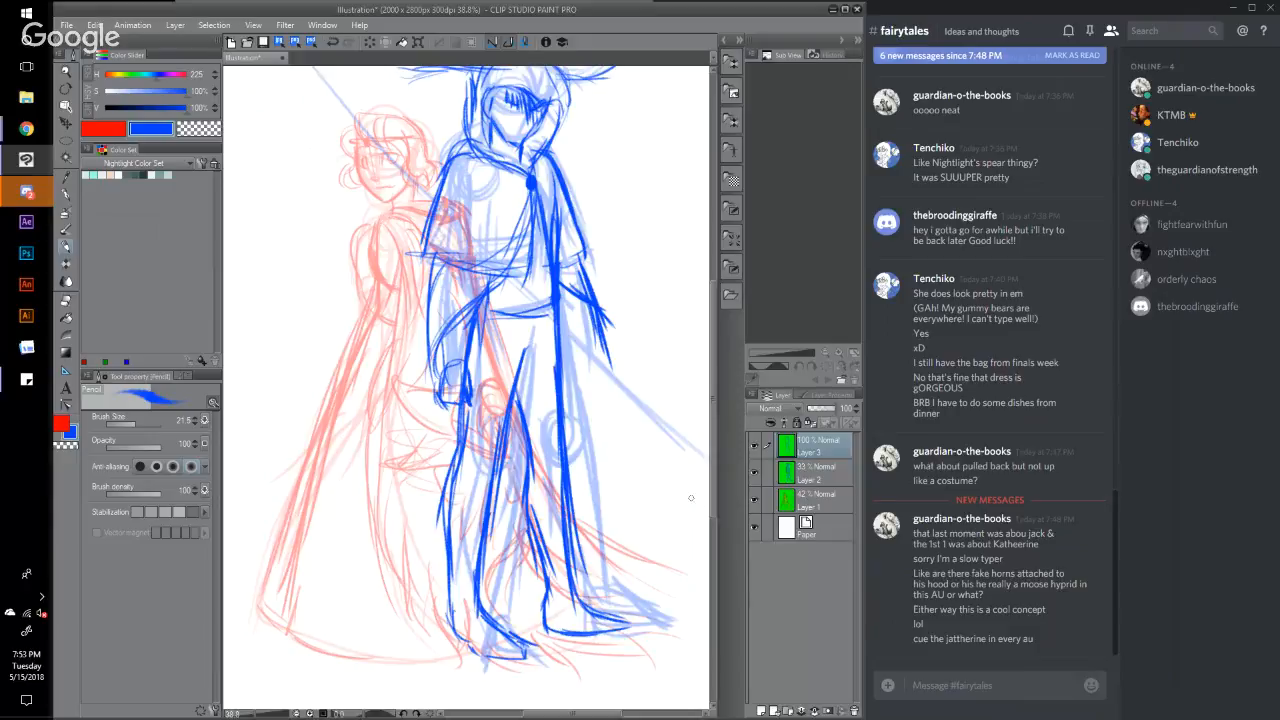
Step: Sketch the long cloak edge hanging behind the near arm from the cape's hem to below the knee
{"action": "left_click_drag", "start_coordinate": [712, 482], "coordinate": [714, 433]}
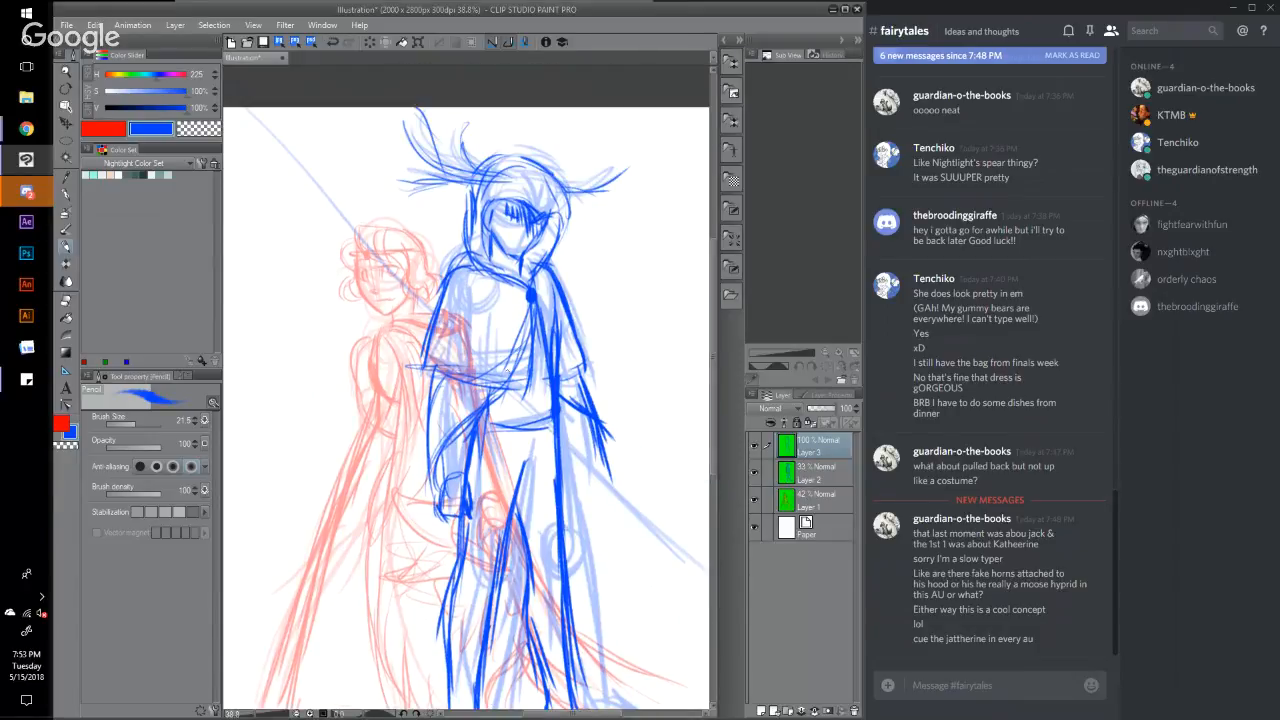
{"action": "mouse_move", "coordinate": [498, 384]}
{"action": "left_mouse_down"}
{"action": "mouse_move", "coordinate": [426, 478]}
{"action": "mouse_move", "coordinate": [418, 536]}
{"action": "left_mouse_up"}
{"action": "left_click_drag", "start_coordinate": [422, 370], "coordinate": [408, 622]}
{"action": "left_click_drag", "start_coordinate": [420, 528], "coordinate": [409, 640]}
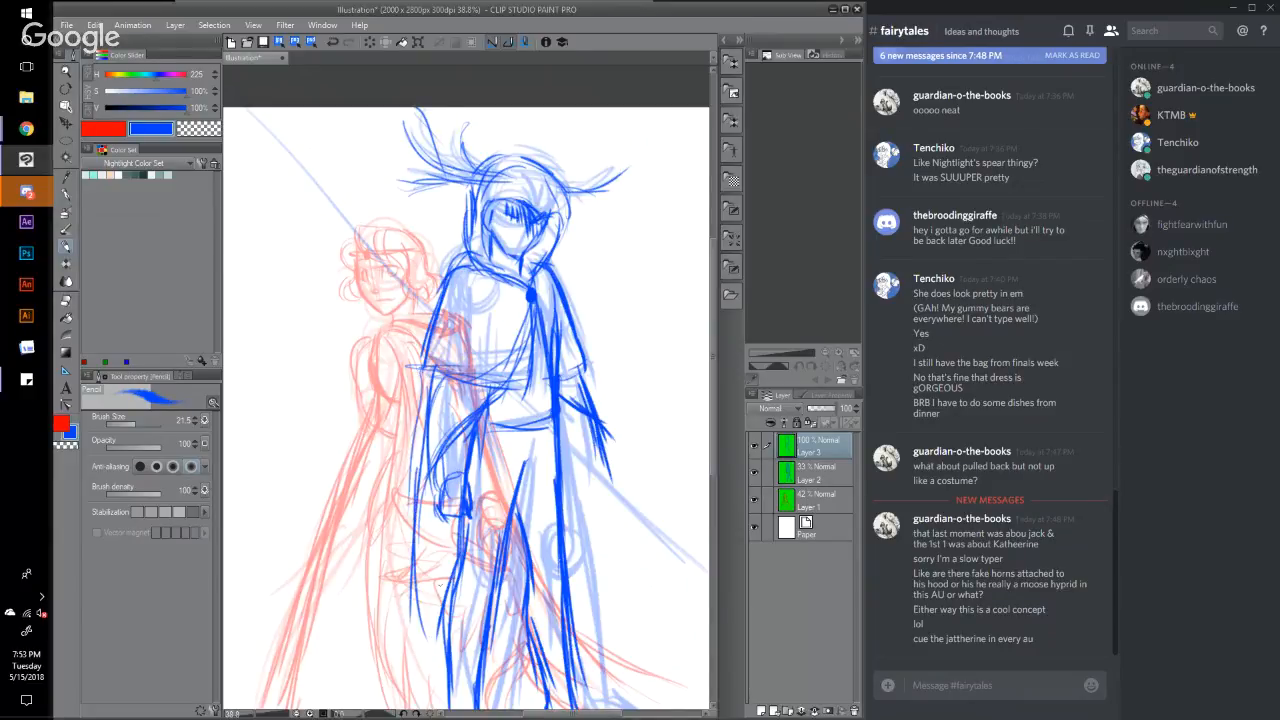
{"action": "left_click_drag", "start_coordinate": [444, 554], "coordinate": [418, 662]}
Step: Draw the cloak billowing out behind the far arm to a rounded point and add short folds on the near side
{"action": "left_click_drag", "start_coordinate": [576, 368], "coordinate": [648, 466]}
{"action": "left_click_drag", "start_coordinate": [608, 424], "coordinate": [695, 502]}
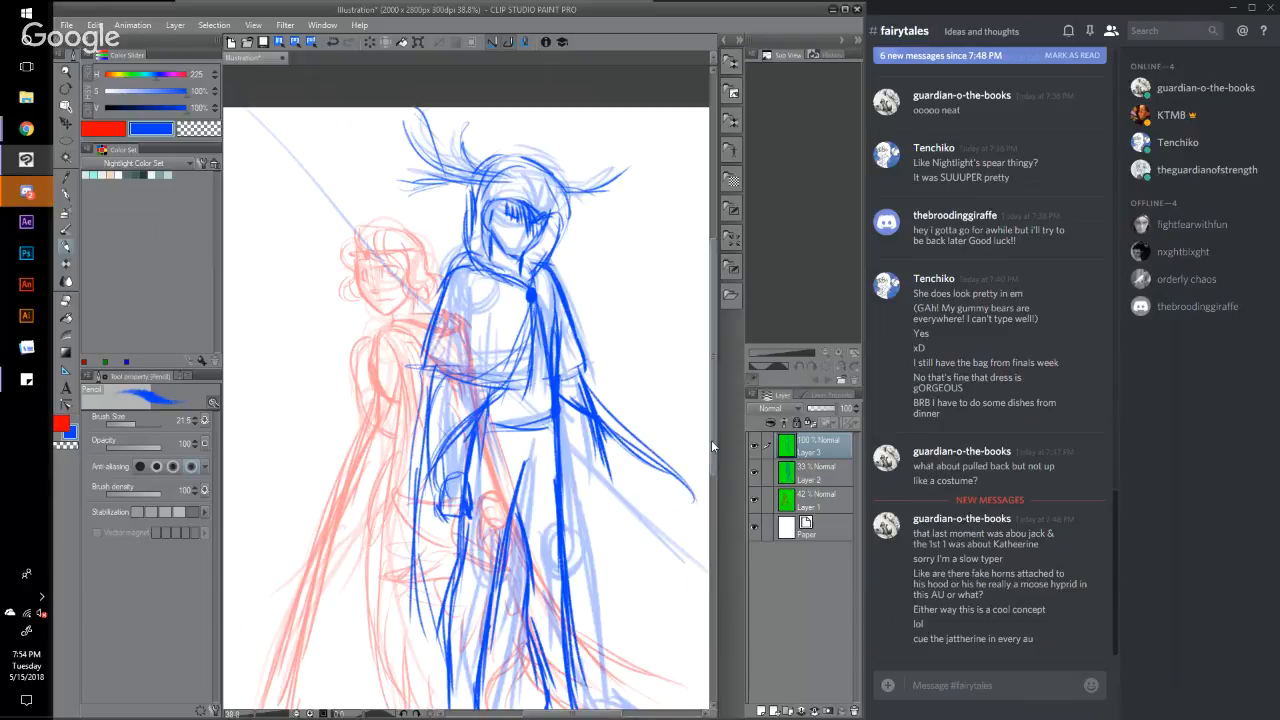
{"action": "left_click_drag", "start_coordinate": [711, 440], "coordinate": [716, 506]}
{"action": "left_click_drag", "start_coordinate": [700, 400], "coordinate": [593, 548]}
{"action": "left_click_drag", "start_coordinate": [432, 474], "coordinate": [407, 568]}
{"action": "left_click_drag", "start_coordinate": [430, 436], "coordinate": [424, 456]}
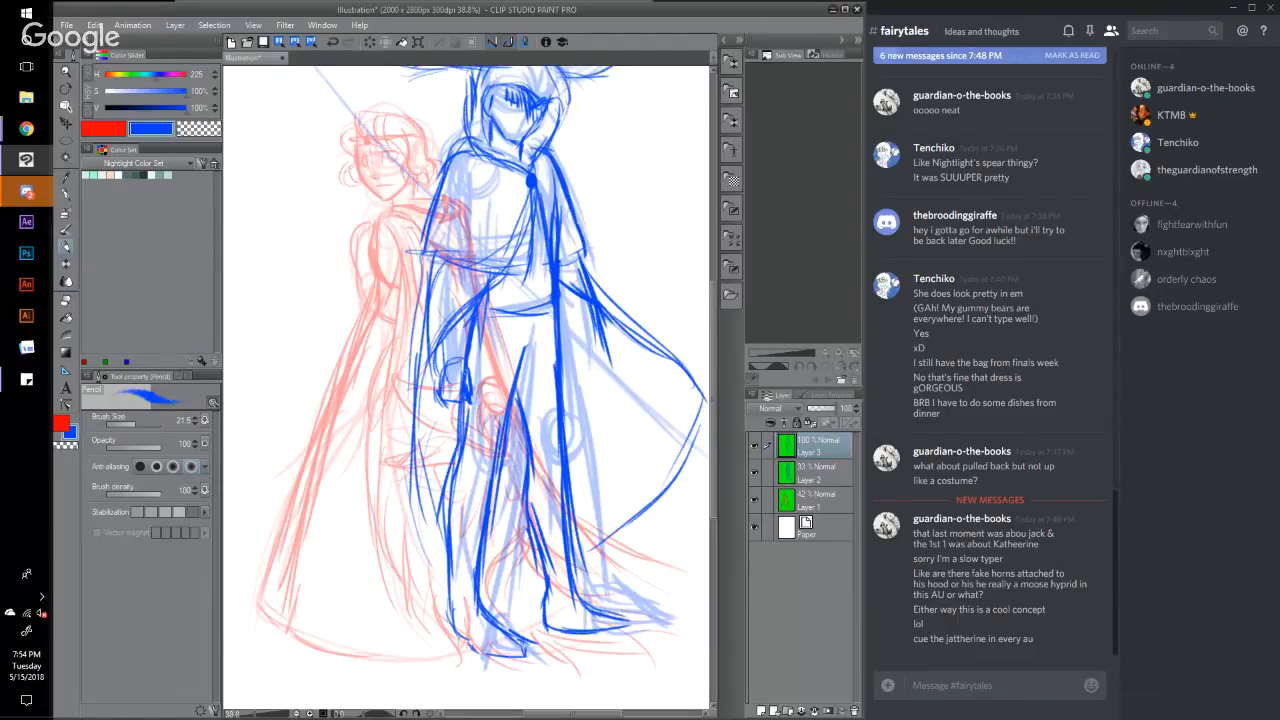
{"action": "left_click_drag", "start_coordinate": [470, 368], "coordinate": [463, 379]}
{"action": "left_click_drag", "start_coordinate": [690, 373], "coordinate": [706, 400]}
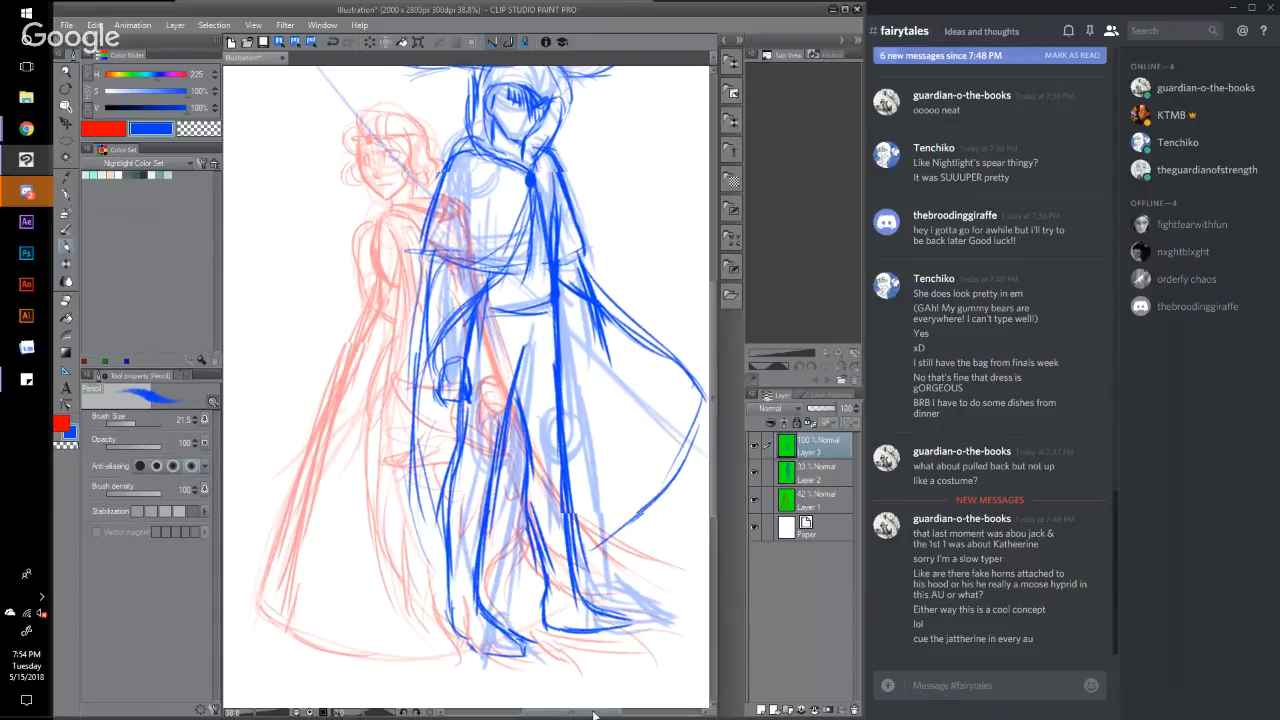
Step: Add fold lines radiating from the clasp across the chest of the short cape
{"action": "left_click_drag", "start_coordinate": [593, 714], "coordinate": [620, 716]}
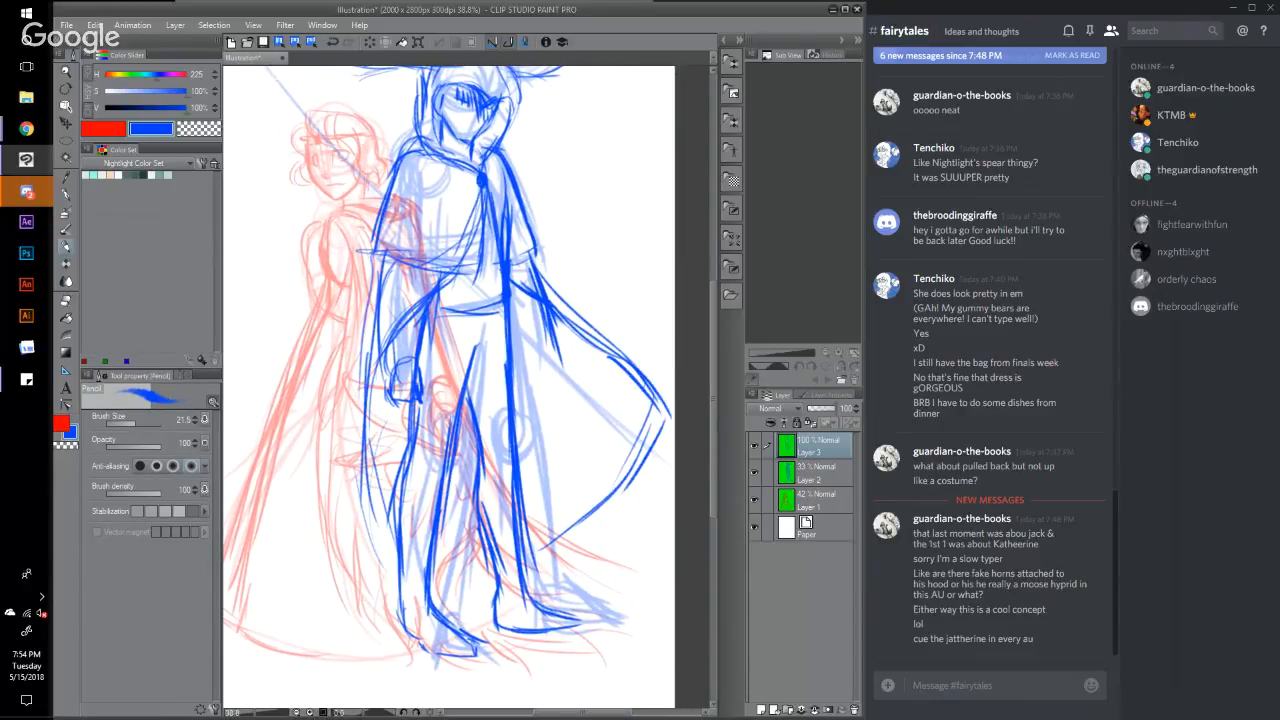
{"action": "left_click_drag", "start_coordinate": [478, 182], "coordinate": [444, 232]}
{"action": "left_click_drag", "start_coordinate": [478, 178], "coordinate": [410, 193]}
{"action": "left_click_drag", "start_coordinate": [446, 153], "coordinate": [420, 167]}
{"action": "mouse_move", "coordinate": [460, 89]}
{"action": "left_mouse_down"}
{"action": "mouse_move", "coordinate": [486, 106]}
{"action": "mouse_move", "coordinate": [427, 136]}
{"action": "mouse_move", "coordinate": [434, 157]}
{"action": "left_mouse_up"}
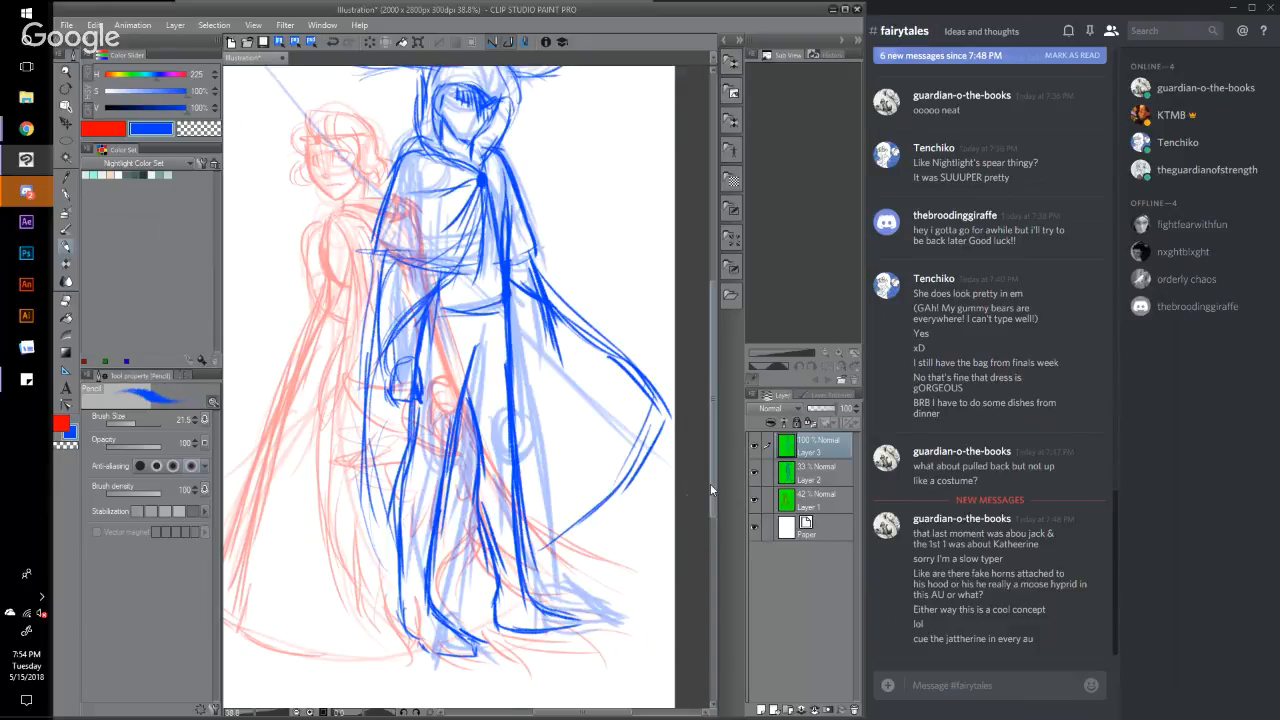
Step: Darken the belt line at the blue figure's waist and add more folds to the tunic and cape
{"action": "left_click_drag", "start_coordinate": [710, 483], "coordinate": [711, 489]}
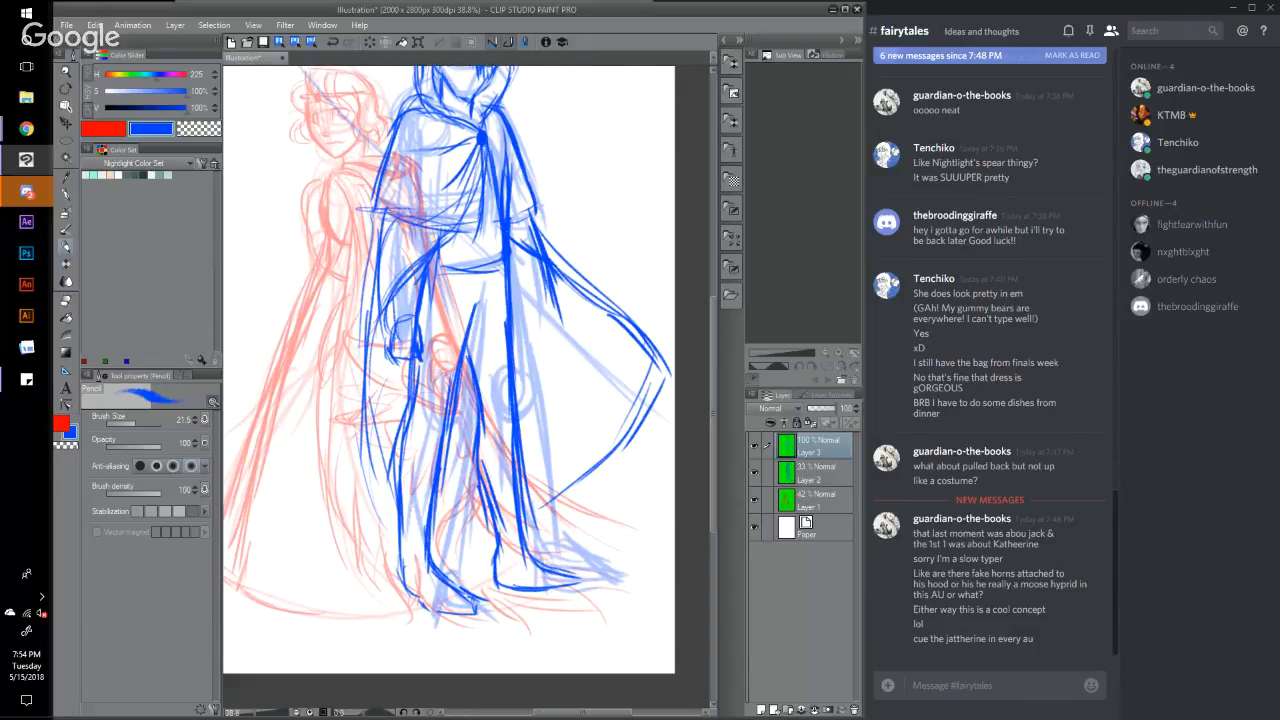
{"action": "mouse_move", "coordinate": [507, 240]}
{"action": "left_mouse_down"}
{"action": "mouse_move", "coordinate": [499, 261]}
{"action": "mouse_move", "coordinate": [466, 266]}
{"action": "mouse_move", "coordinate": [495, 264]}
{"action": "mouse_move", "coordinate": [452, 269]}
{"action": "mouse_move", "coordinate": [503, 262]}
{"action": "left_mouse_up"}
{"action": "left_click_drag", "start_coordinate": [438, 264], "coordinate": [496, 266]}
{"action": "mouse_move", "coordinate": [475, 221]}
{"action": "left_mouse_down"}
{"action": "mouse_move", "coordinate": [459, 262]}
{"action": "mouse_move", "coordinate": [461, 221]}
{"action": "mouse_move", "coordinate": [491, 207]}
{"action": "left_mouse_up"}
{"action": "mouse_move", "coordinate": [509, 132]}
{"action": "left_mouse_down"}
{"action": "mouse_move", "coordinate": [505, 188]}
{"action": "mouse_move", "coordinate": [481, 167]}
{"action": "mouse_move", "coordinate": [453, 192]}
{"action": "left_mouse_up"}
{"action": "mouse_move", "coordinate": [439, 141]}
{"action": "left_mouse_down"}
{"action": "mouse_move", "coordinate": [436, 183]}
{"action": "mouse_move", "coordinate": [467, 192]}
{"action": "mouse_move", "coordinate": [440, 193]}
{"action": "mouse_move", "coordinate": [434, 227]}
{"action": "left_mouse_up"}
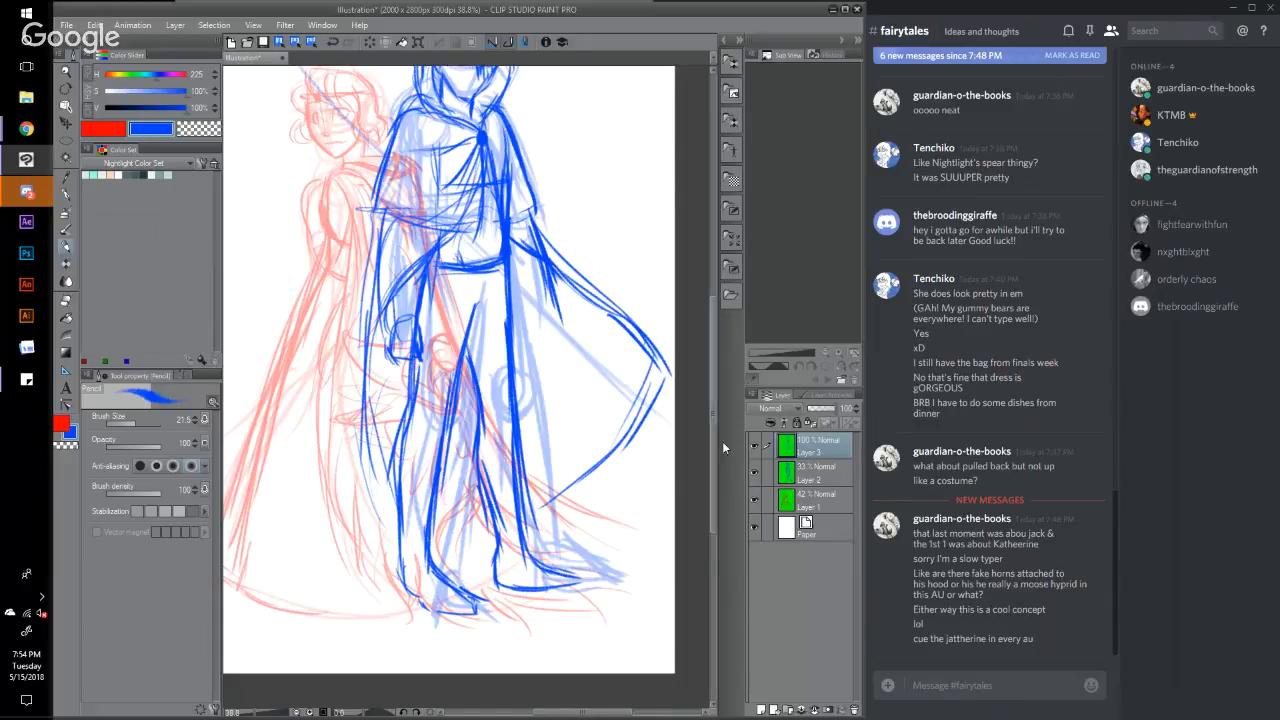
Step: Merge the top sketch layer into Layer 2, lower its opacity to 53% and add a new layer above it
{"action": "left_click", "coordinate": [826, 710]}
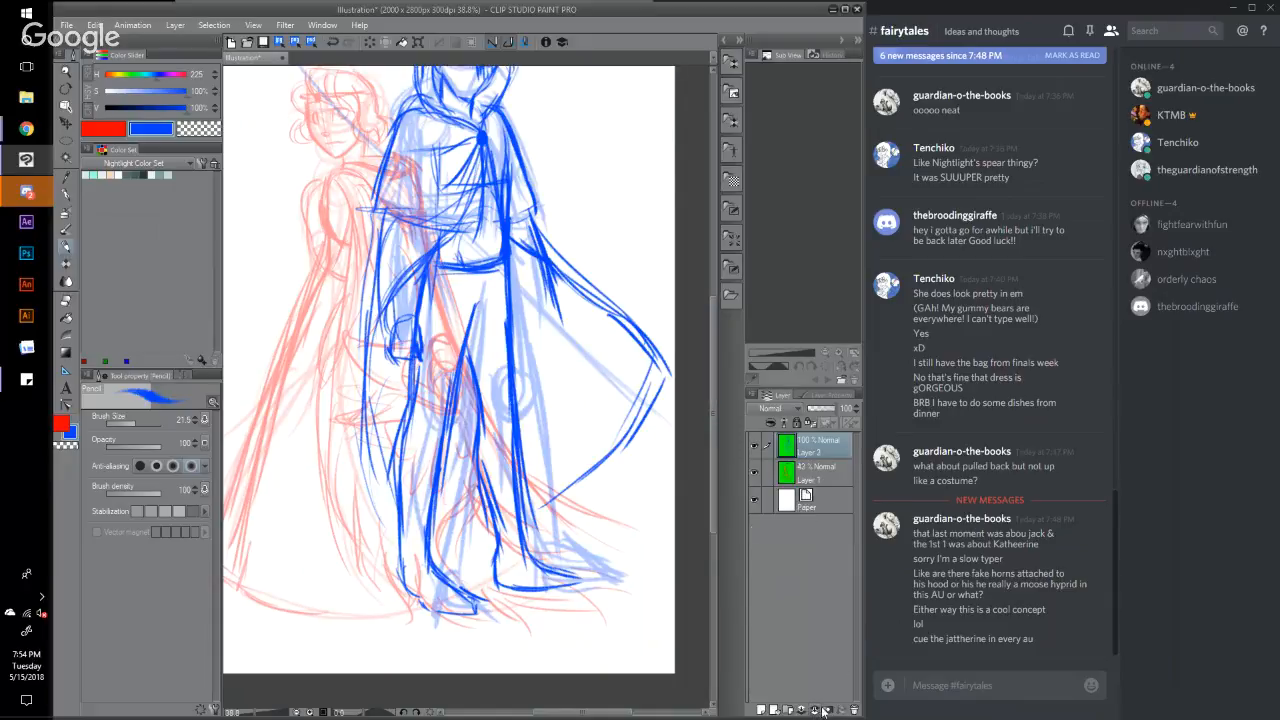
{"action": "left_click_drag", "start_coordinate": [834, 410], "coordinate": [815, 410]}
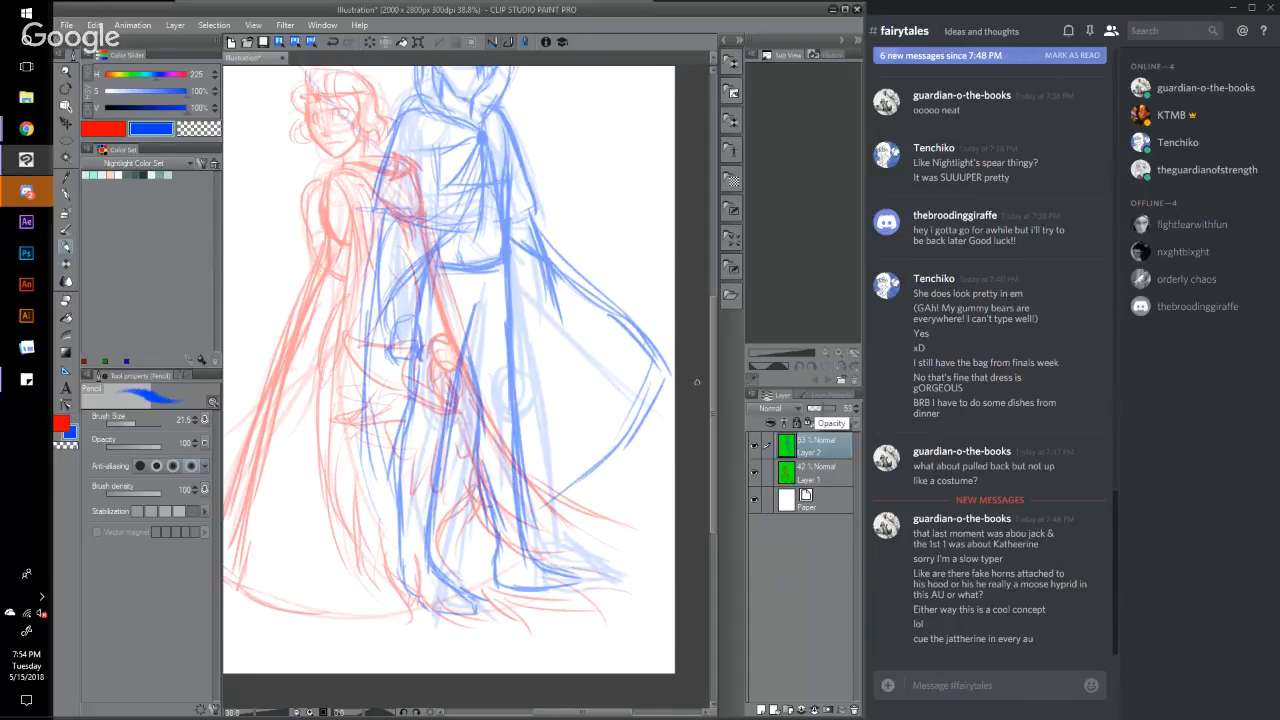
{"action": "scroll", "coordinate": [712, 388], "scroll_direction": "up", "scroll_amount": 4}
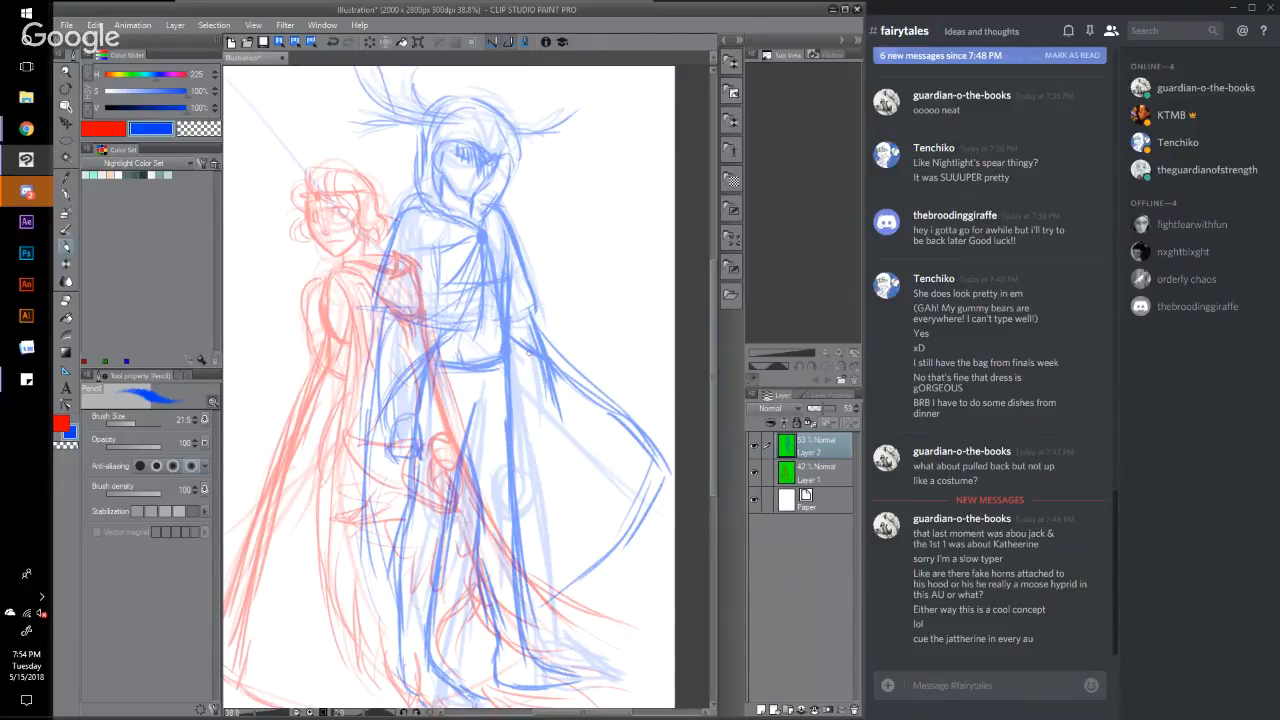
{"action": "left_click_drag", "start_coordinate": [482, 152], "coordinate": [488, 161]}
{"action": "left_click", "coordinate": [761, 709]}
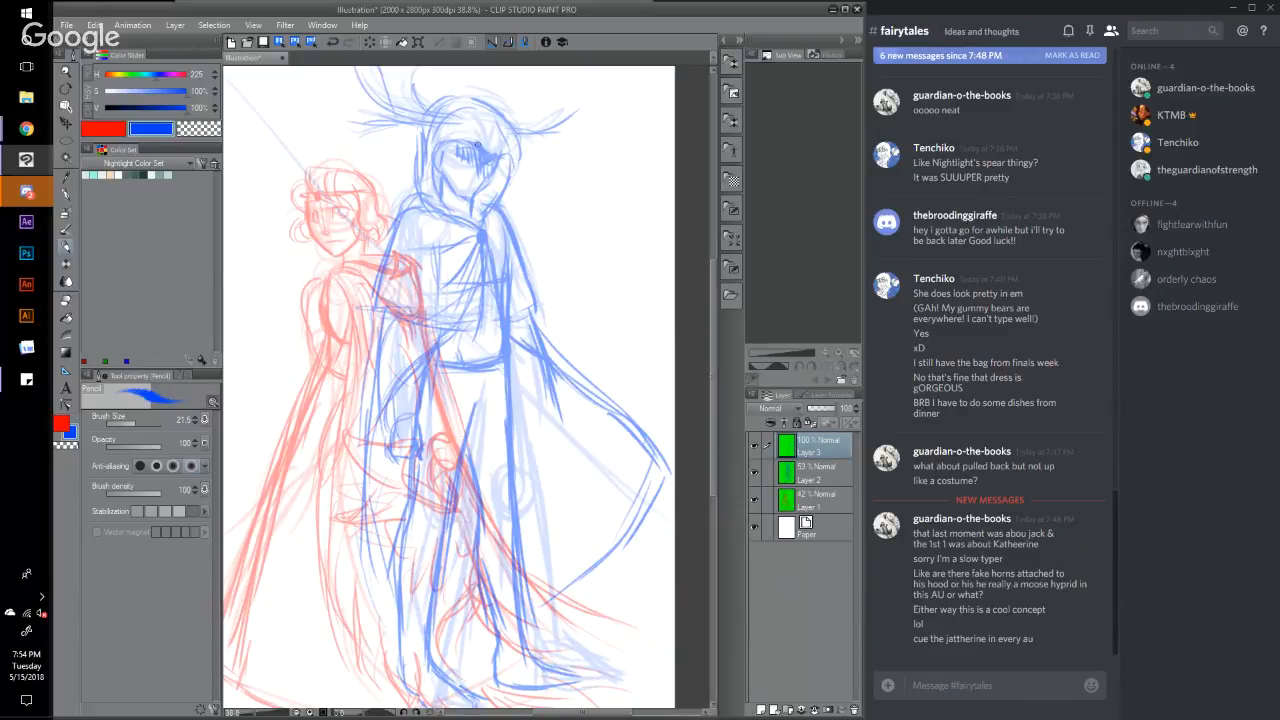
{"action": "mouse_move", "coordinate": [490, 160]}
{"action": "left_mouse_down"}
{"action": "mouse_move", "coordinate": [506, 155]}
{"action": "mouse_move", "coordinate": [505, 127]}
{"action": "mouse_move", "coordinate": [514, 159]}
{"action": "left_mouse_up"}
{"action": "left_click", "coordinate": [332, 42]}
{"action": "left_click", "coordinate": [332, 42]}
{"action": "left_click", "coordinate": [332, 42]}
{"action": "left_click", "coordinate": [332, 42]}
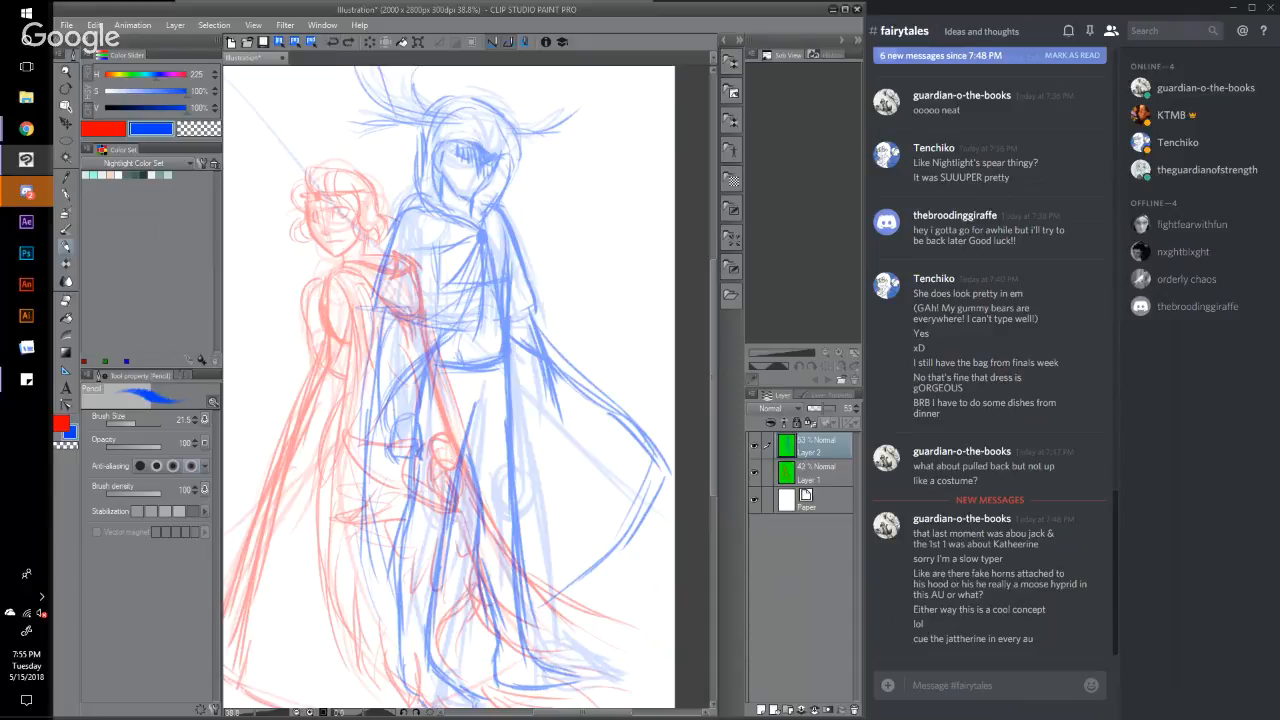
{"action": "left_click", "coordinate": [347, 42]}
{"action": "left_click", "coordinate": [347, 42]}
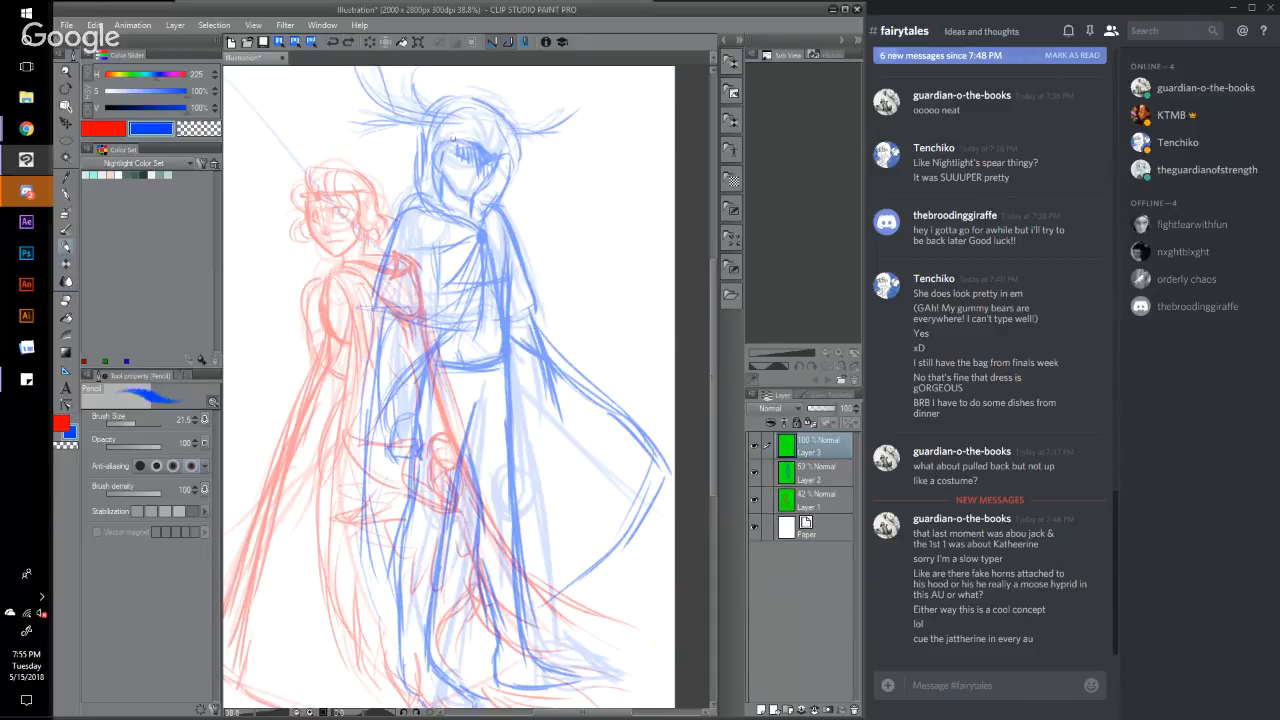
Step: Redraw the hood's outer outline and face opening on the new layer, continuing onto the near shoulder
{"action": "left_click_drag", "start_coordinate": [453, 139], "coordinate": [498, 160]}
{"action": "mouse_move", "coordinate": [512, 154]}
{"action": "left_mouse_down"}
{"action": "mouse_move", "coordinate": [486, 104]}
{"action": "mouse_move", "coordinate": [455, 101]}
{"action": "mouse_move", "coordinate": [408, 187]}
{"action": "mouse_move", "coordinate": [426, 215]}
{"action": "left_mouse_up"}
{"action": "mouse_move", "coordinate": [478, 134]}
{"action": "left_mouse_down"}
{"action": "mouse_move", "coordinate": [446, 144]}
{"action": "mouse_move", "coordinate": [432, 182]}
{"action": "mouse_move", "coordinate": [436, 206]}
{"action": "mouse_move", "coordinate": [476, 230]}
{"action": "left_mouse_up"}
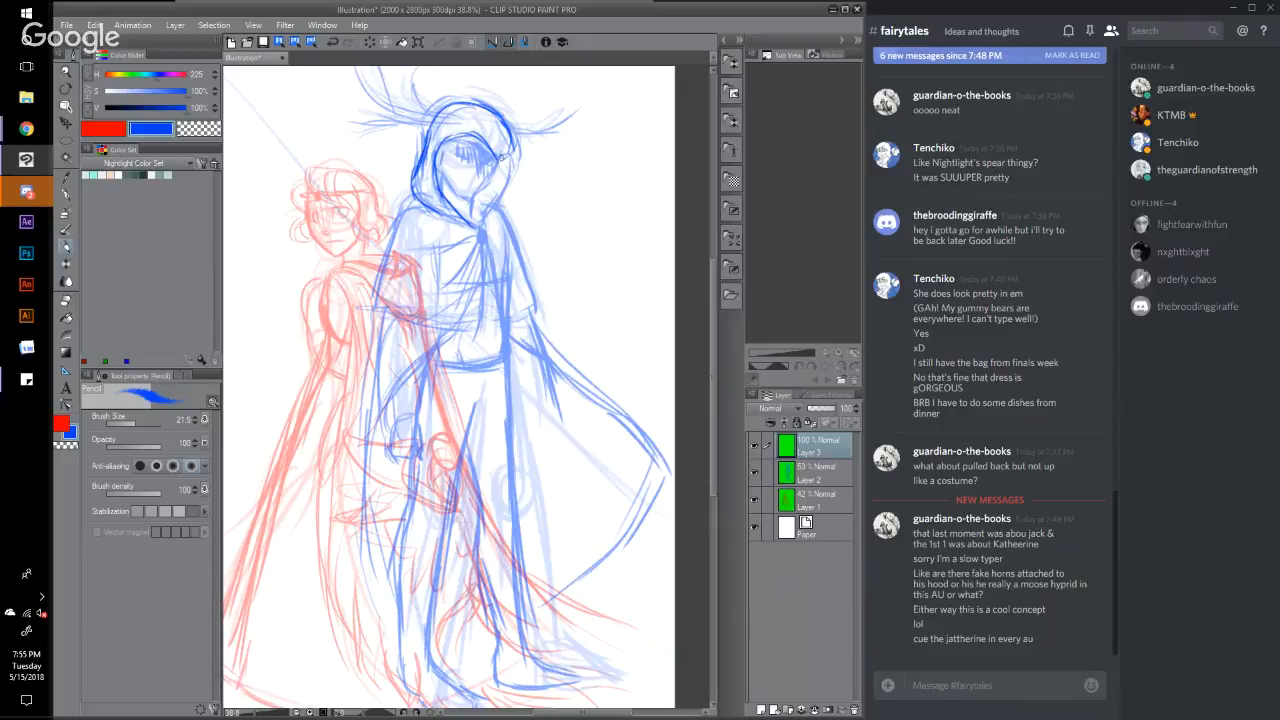
{"action": "mouse_move", "coordinate": [516, 148]}
{"action": "left_mouse_down"}
{"action": "mouse_move", "coordinate": [494, 218]}
{"action": "mouse_move", "coordinate": [392, 224]}
{"action": "mouse_move", "coordinate": [384, 268]}
{"action": "left_mouse_up"}
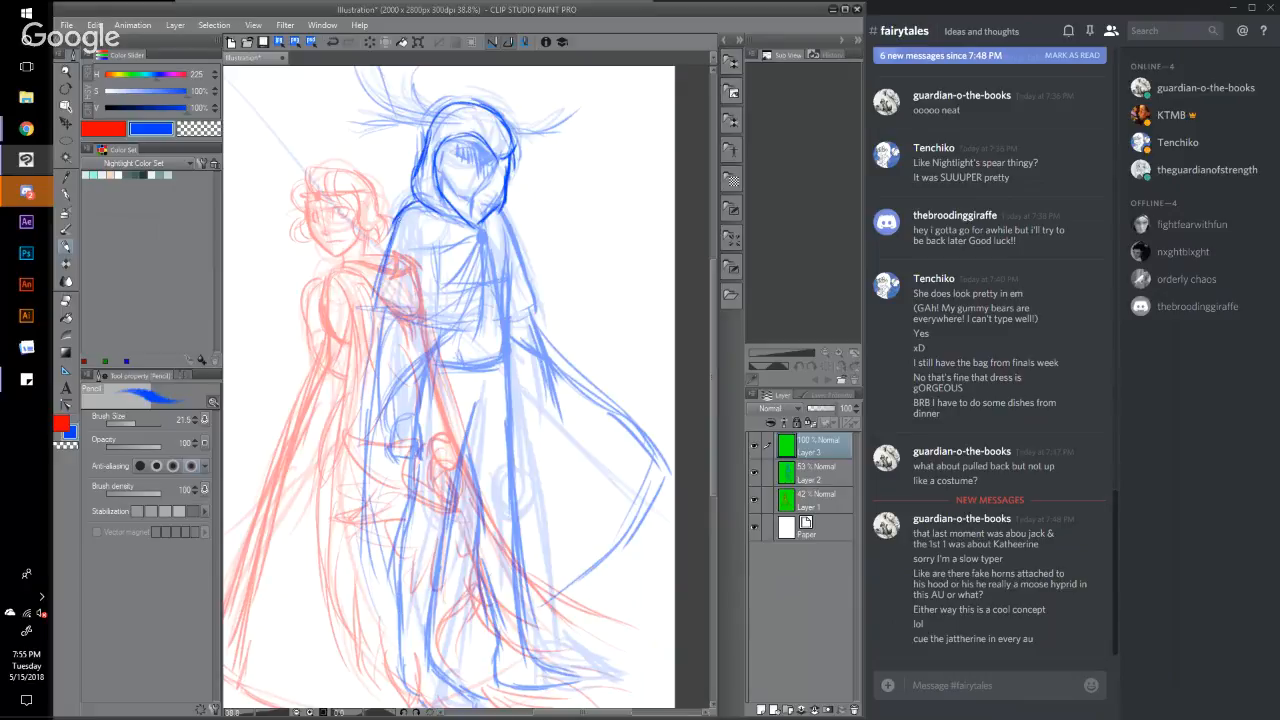
Step: Redraw the short cape's near edge, its curved hem and the front edge below the clasp
{"action": "left_click_drag", "start_coordinate": [402, 208], "coordinate": [382, 266]}
{"action": "mouse_move", "coordinate": [386, 240]}
{"action": "left_mouse_down"}
{"action": "mouse_move", "coordinate": [370, 294]}
{"action": "mouse_move", "coordinate": [464, 330]}
{"action": "left_mouse_up"}
{"action": "left_click_drag", "start_coordinate": [477, 238], "coordinate": [465, 317]}
{"action": "mouse_move", "coordinate": [436, 164]}
{"action": "left_mouse_down"}
{"action": "mouse_move", "coordinate": [452, 168]}
{"action": "mouse_move", "coordinate": [440, 176]}
{"action": "left_mouse_up"}
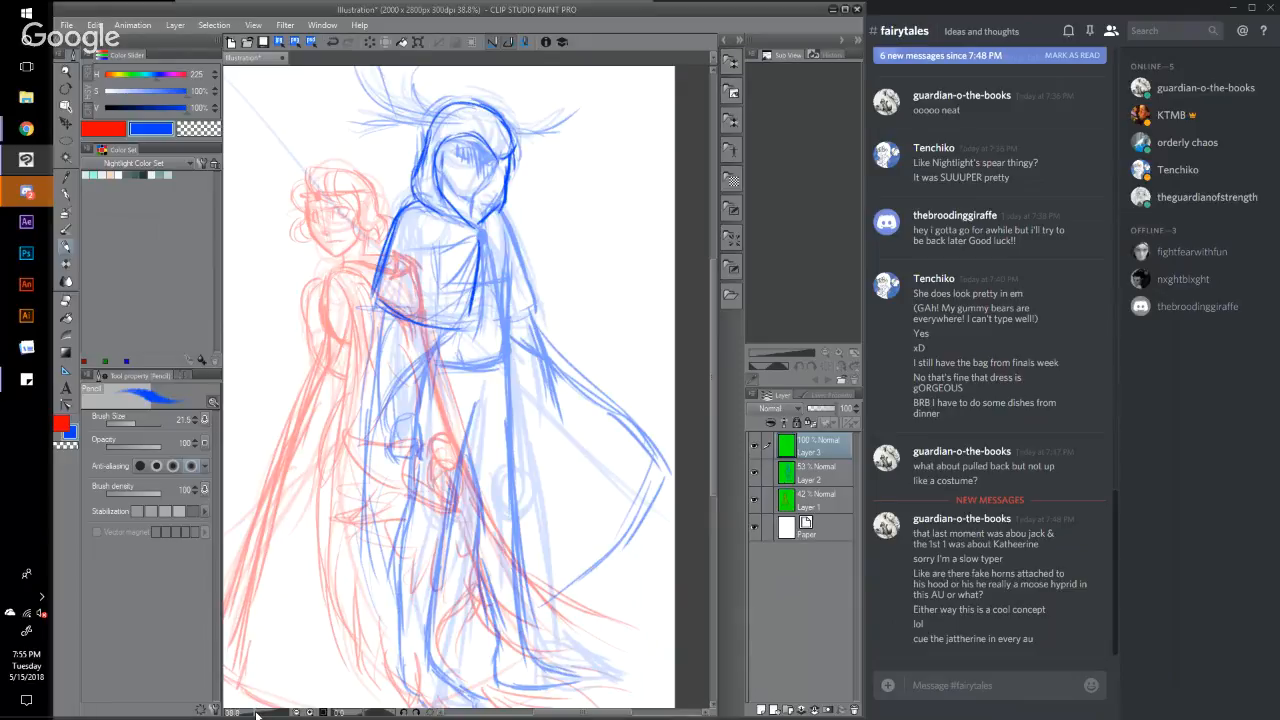
Step: Undo the last stroke, set the pencil's brush size to 5.1 and outline the face and chin inside the hood
{"action": "left_click_drag", "start_coordinate": [256, 713], "coordinate": [271, 714]}
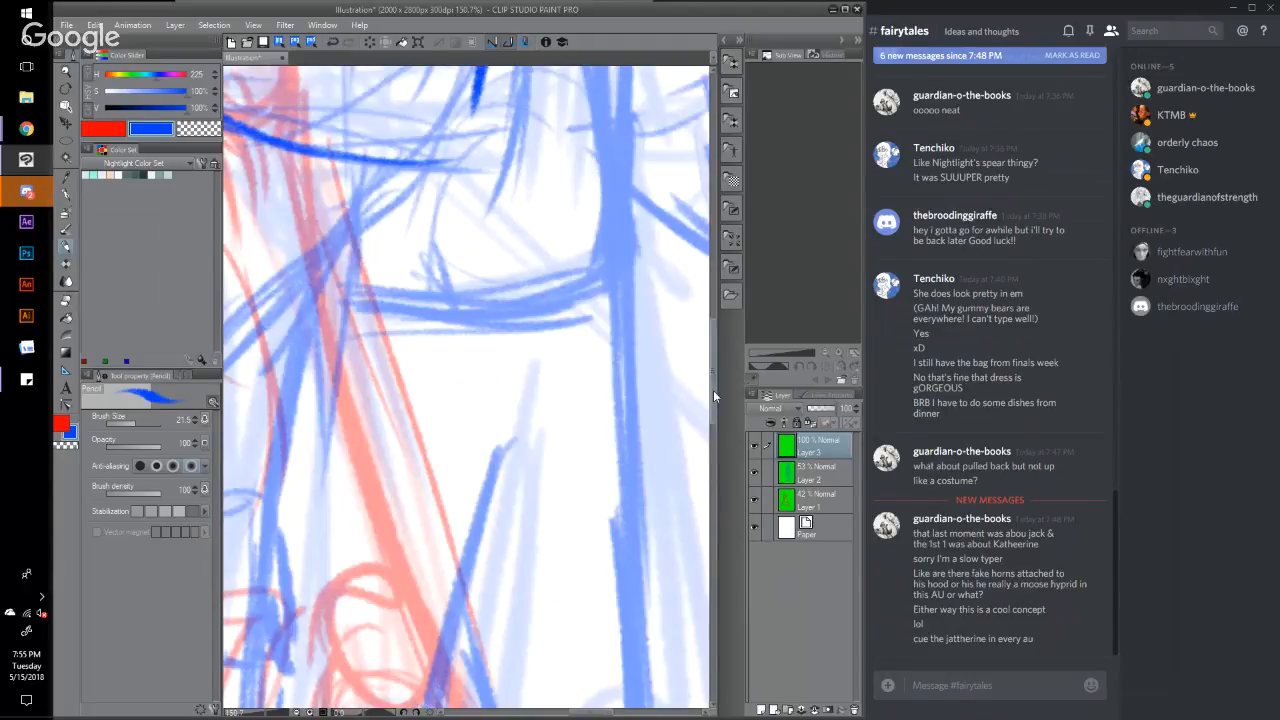
{"action": "left_click_drag", "start_coordinate": [713, 390], "coordinate": [730, 272]}
{"action": "key", "text": "ctrl+z"}
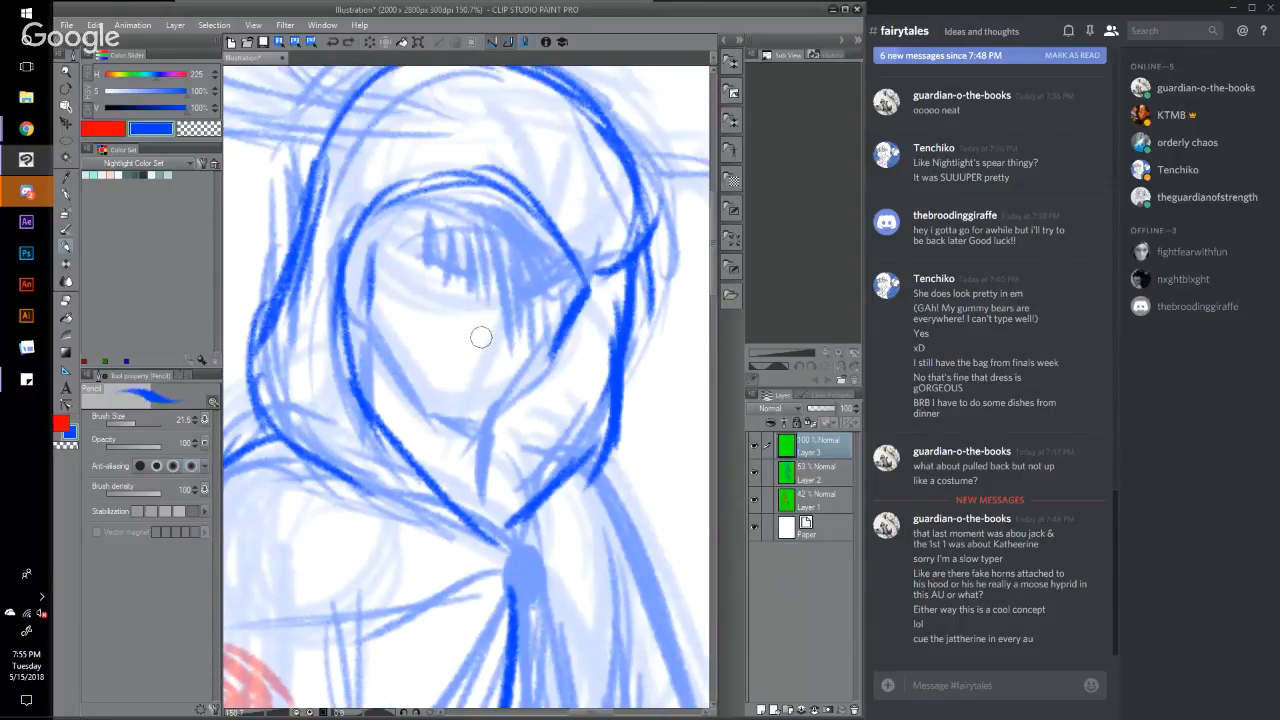
{"action": "left_click_drag", "start_coordinate": [137, 430], "coordinate": [128, 431]}
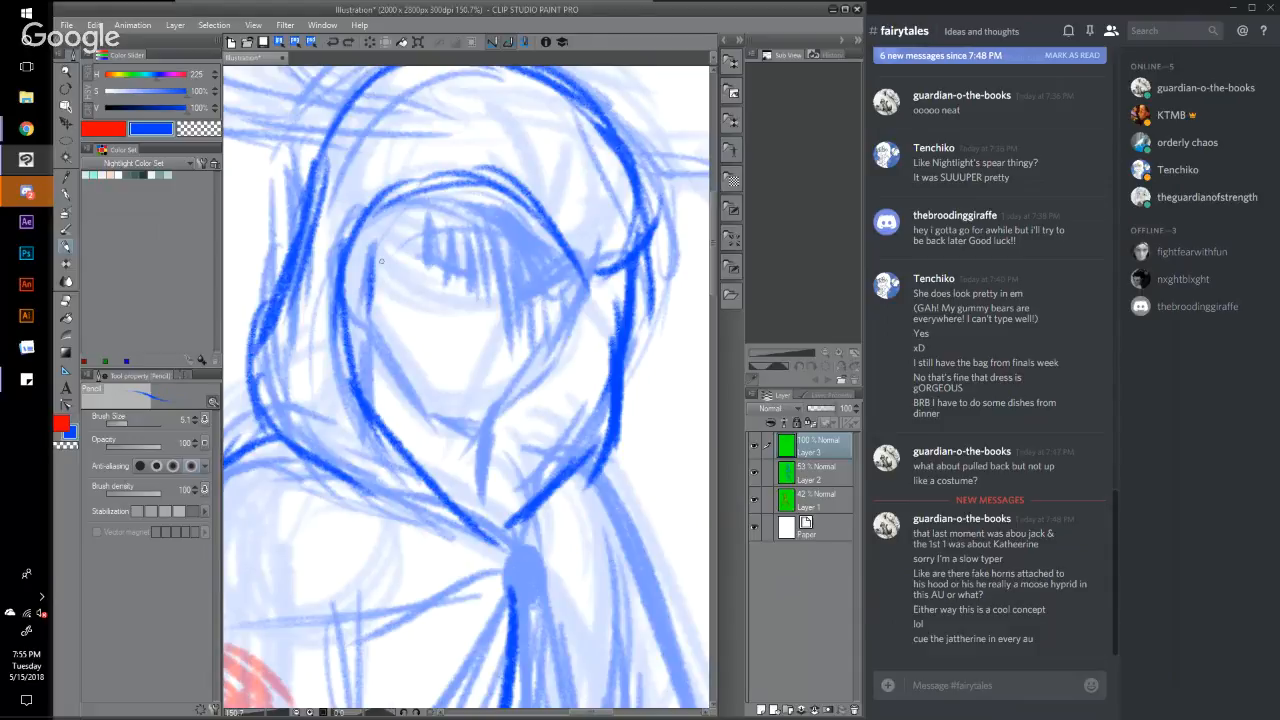
{"action": "mouse_move", "coordinate": [373, 252]}
{"action": "left_mouse_down"}
{"action": "mouse_move", "coordinate": [373, 326]}
{"action": "mouse_move", "coordinate": [416, 398]}
{"action": "left_mouse_up"}
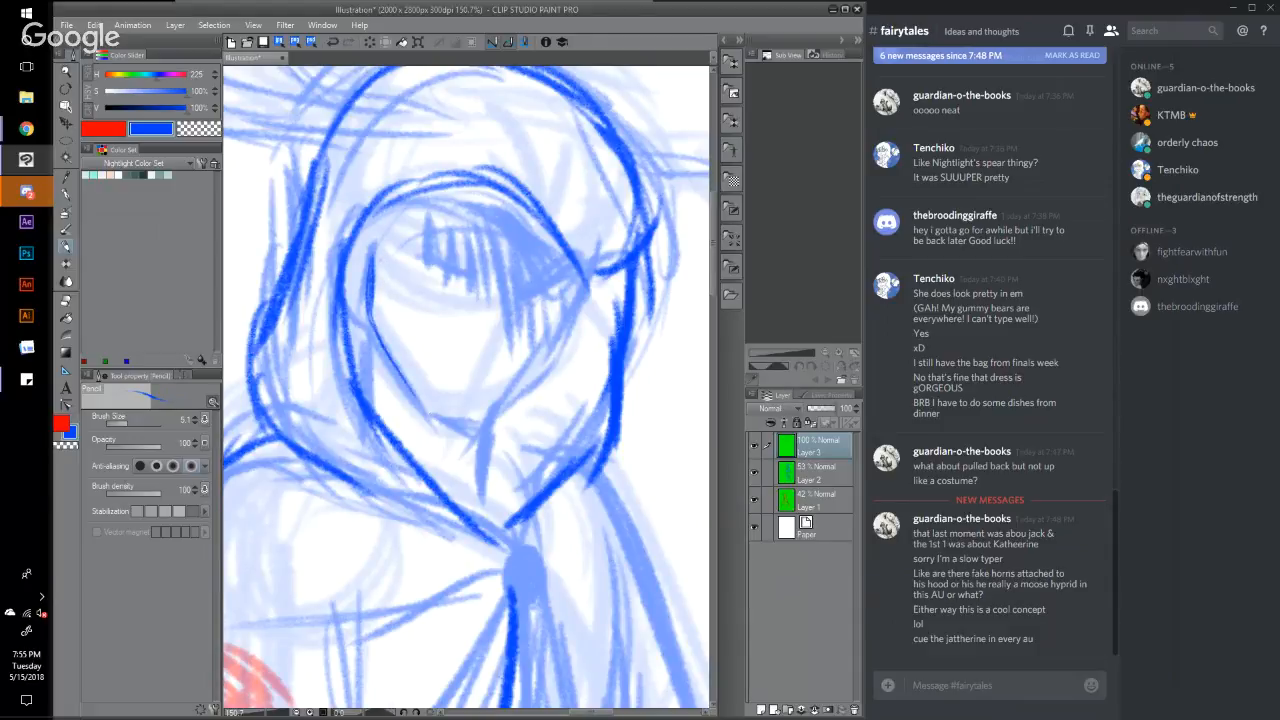
{"action": "mouse_move", "coordinate": [383, 350]}
{"action": "left_mouse_down"}
{"action": "mouse_move", "coordinate": [430, 414]}
{"action": "mouse_move", "coordinate": [477, 424]}
{"action": "mouse_move", "coordinate": [562, 358]}
{"action": "mouse_move", "coordinate": [584, 300]}
{"action": "left_mouse_up"}
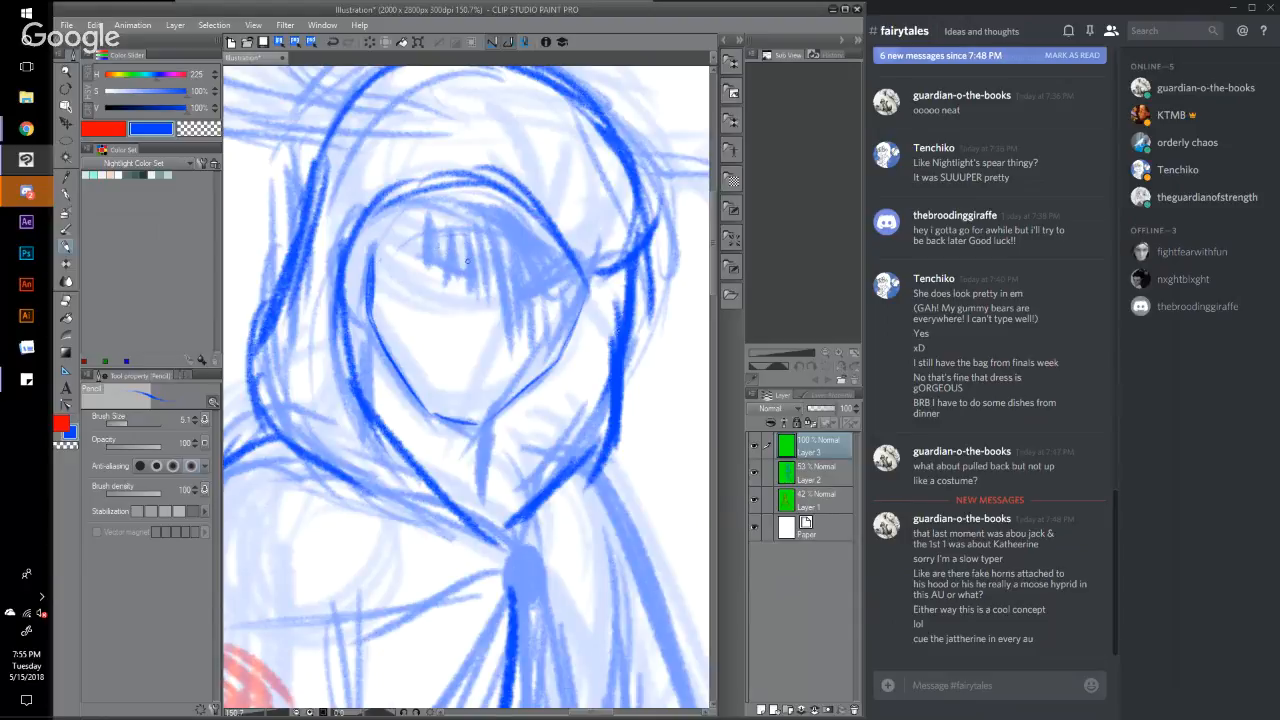
Step: Draw the blue figure's eyes, eyelids, nose, mouth and near eyebrow inside the hood
{"action": "mouse_move", "coordinate": [432, 242]}
{"action": "left_mouse_down"}
{"action": "mouse_move", "coordinate": [478, 247]}
{"action": "mouse_move", "coordinate": [476, 278]}
{"action": "mouse_move", "coordinate": [452, 270]}
{"action": "mouse_move", "coordinate": [476, 279]}
{"action": "left_mouse_up"}
{"action": "mouse_move", "coordinate": [435, 242]}
{"action": "left_mouse_down"}
{"action": "mouse_move", "coordinate": [479, 249]}
{"action": "mouse_move", "coordinate": [479, 274]}
{"action": "mouse_move", "coordinate": [538, 297]}
{"action": "mouse_move", "coordinate": [566, 280]}
{"action": "mouse_move", "coordinate": [576, 302]}
{"action": "left_mouse_up"}
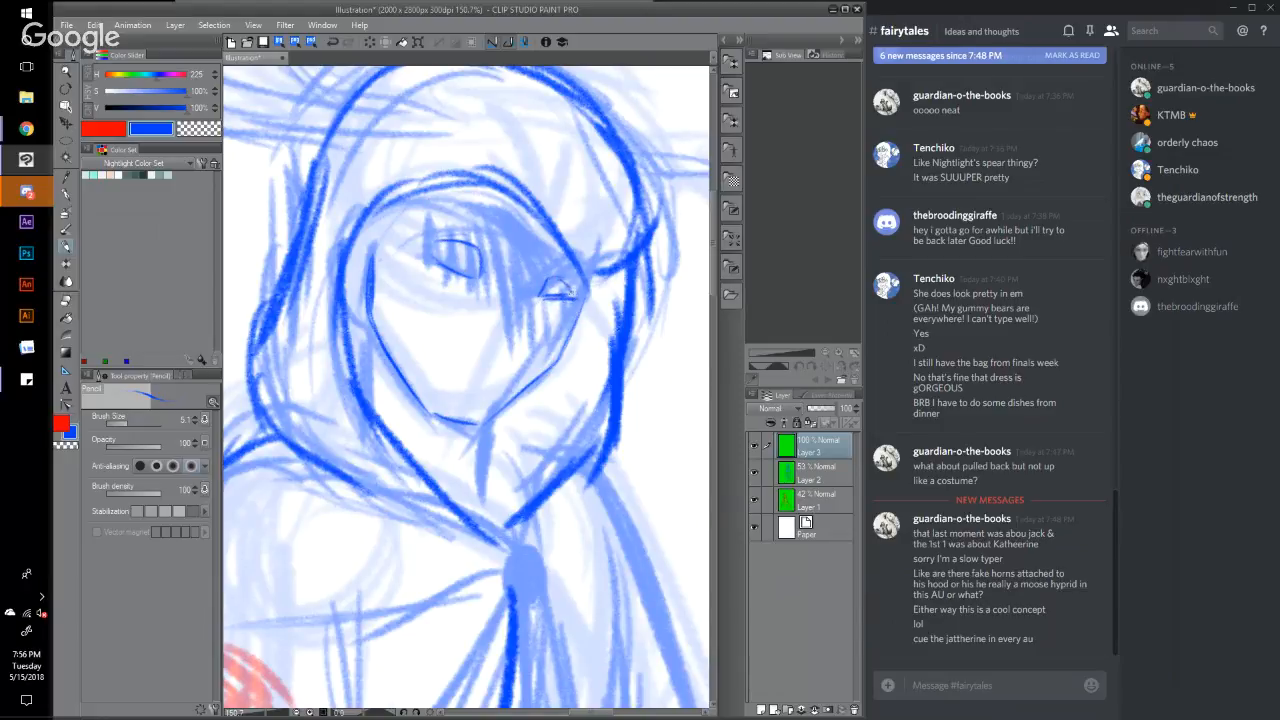
{"action": "mouse_move", "coordinate": [468, 373]}
{"action": "left_mouse_down"}
{"action": "mouse_move", "coordinate": [495, 379]}
{"action": "mouse_move", "coordinate": [443, 369]}
{"action": "left_mouse_up"}
{"action": "left_click_drag", "start_coordinate": [483, 348], "coordinate": [520, 348]}
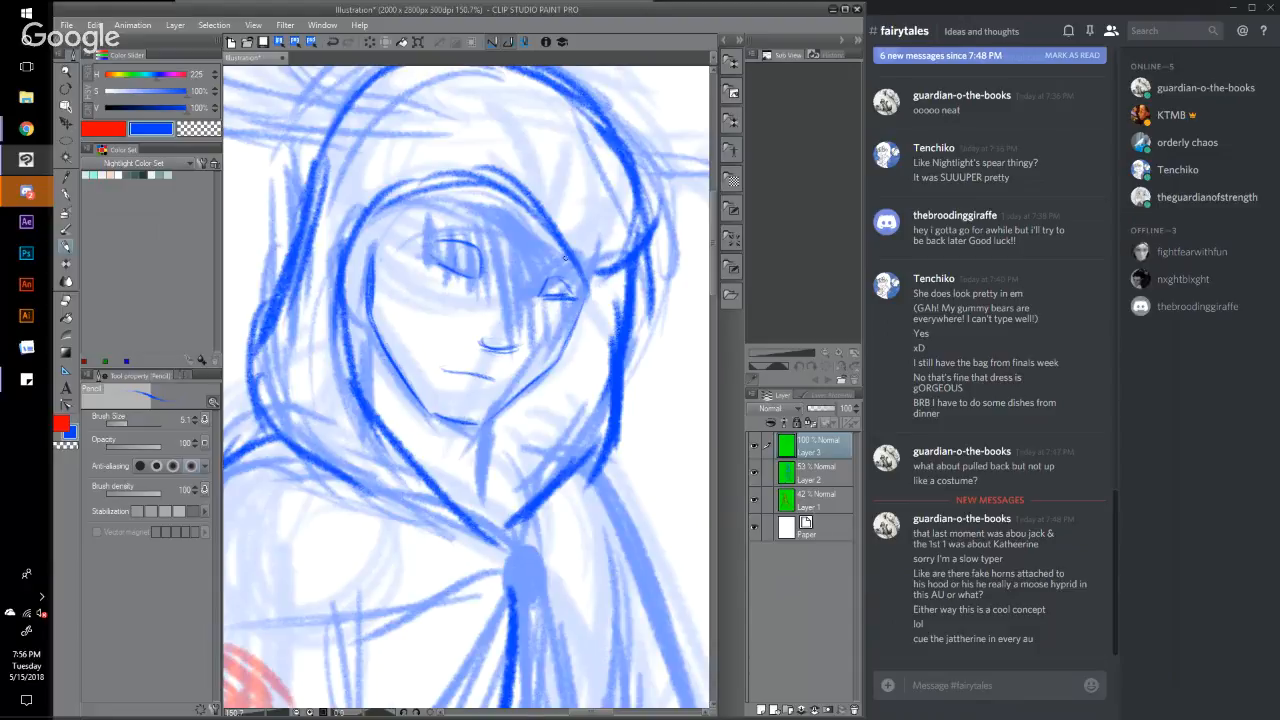
{"action": "mouse_move", "coordinate": [543, 284]}
{"action": "left_mouse_down"}
{"action": "mouse_move", "coordinate": [549, 272]}
{"action": "mouse_move", "coordinate": [578, 286]}
{"action": "left_mouse_up"}
{"action": "mouse_move", "coordinate": [430, 236]}
{"action": "left_mouse_down"}
{"action": "mouse_move", "coordinate": [523, 226]}
{"action": "mouse_move", "coordinate": [490, 234]}
{"action": "left_mouse_up"}
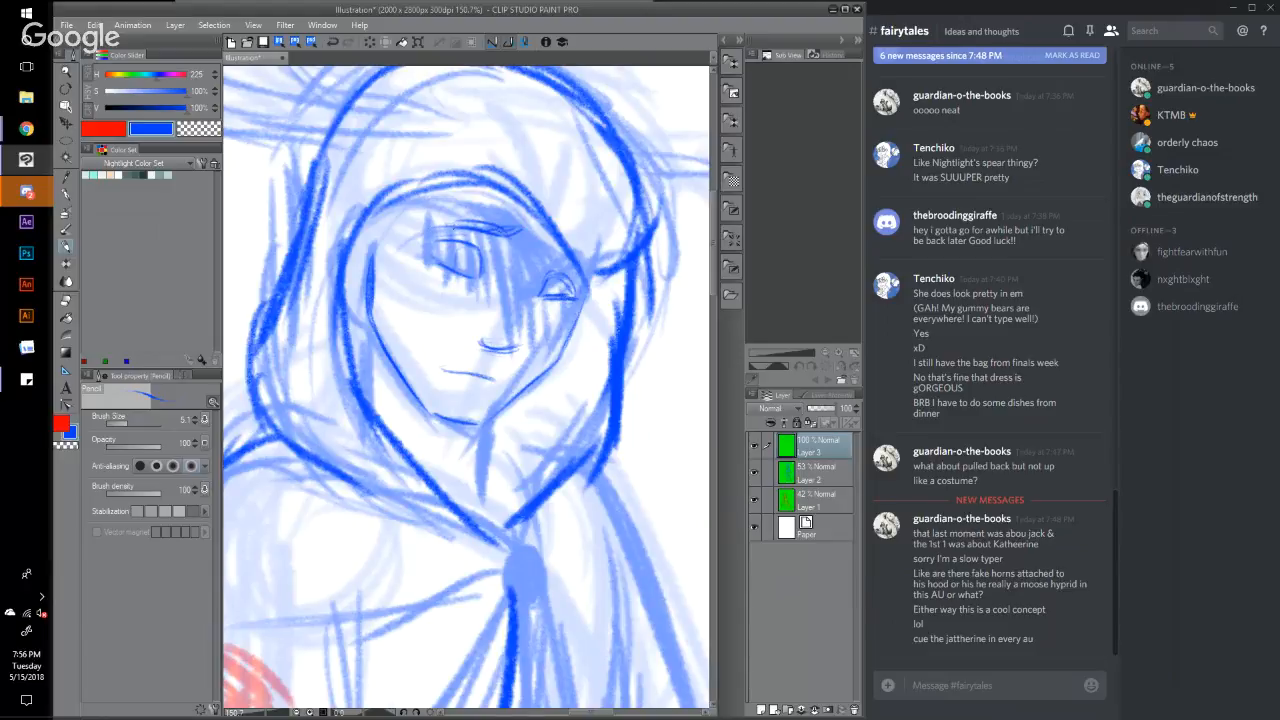
Step: Add the ear, touch up the edge of the hood's face opening and draw the neck lines below the chin
{"action": "mouse_move", "coordinate": [346, 282]}
{"action": "left_mouse_down"}
{"action": "mouse_move", "coordinate": [364, 290]}
{"action": "mouse_move", "coordinate": [356, 298]}
{"action": "left_mouse_up"}
{"action": "left_click_drag", "start_coordinate": [527, 210], "coordinate": [537, 200]}
{"action": "mouse_move", "coordinate": [580, 277]}
{"action": "left_mouse_down"}
{"action": "mouse_move", "coordinate": [585, 290]}
{"action": "mouse_move", "coordinate": [635, 250]}
{"action": "left_mouse_up"}
{"action": "mouse_move", "coordinate": [486, 436]}
{"action": "left_mouse_down"}
{"action": "mouse_move", "coordinate": [491, 493]}
{"action": "mouse_move", "coordinate": [524, 482]}
{"action": "left_mouse_up"}
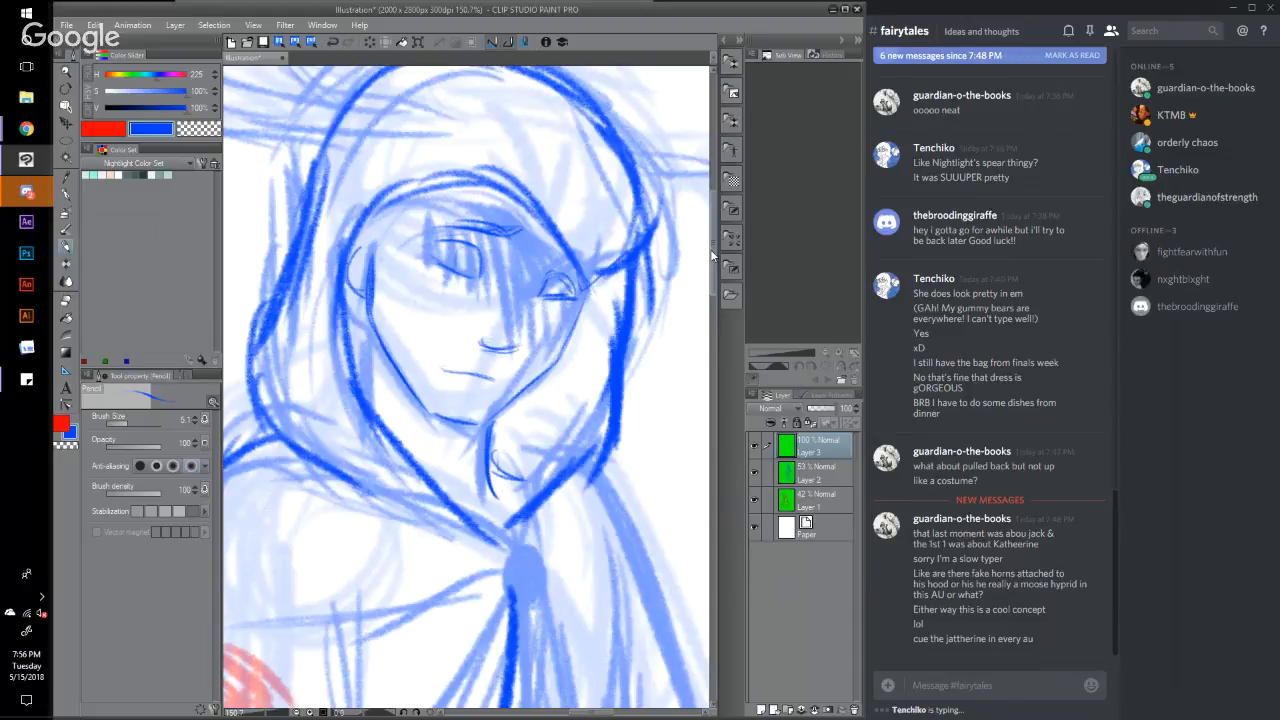
Step: Lower Layer 2's opacity to 33%, return to Layer 3 and reinforce the neck line below the chin
{"action": "left_click_drag", "start_coordinate": [713, 257], "coordinate": [713, 269]}
{"action": "left_click", "coordinate": [820, 478]}
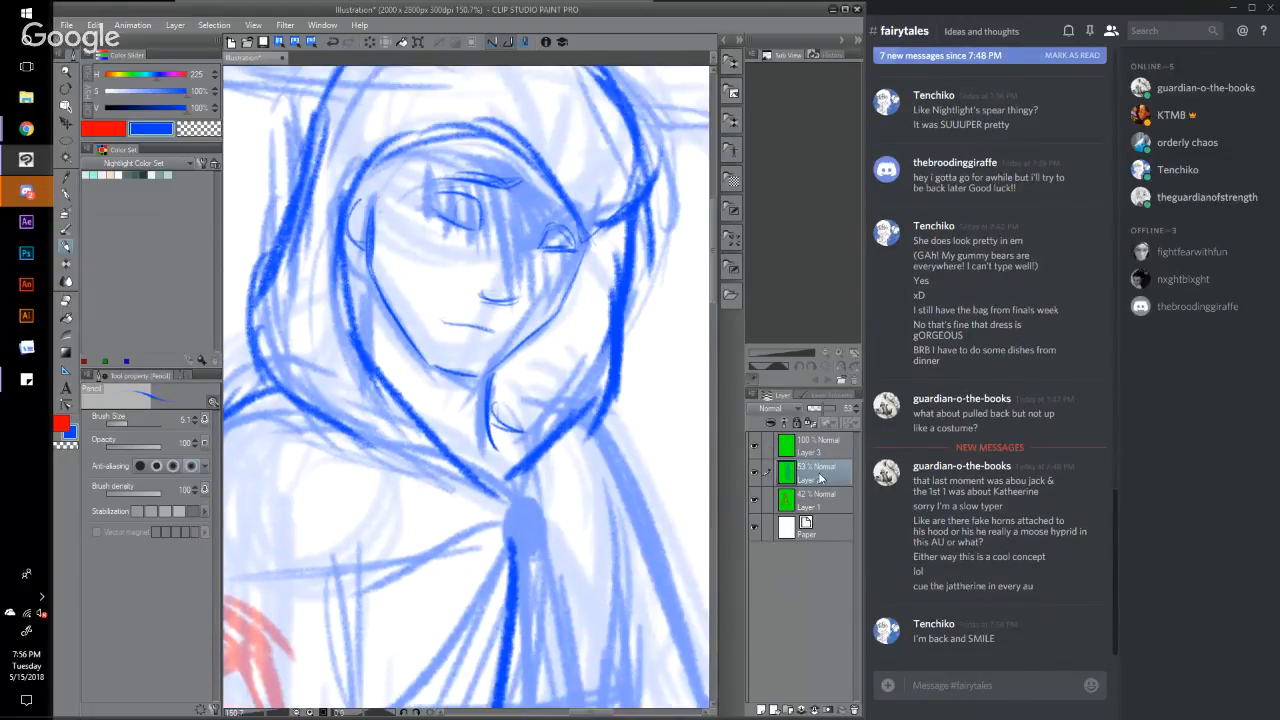
{"action": "left_click_drag", "start_coordinate": [831, 419], "coordinate": [817, 411]}
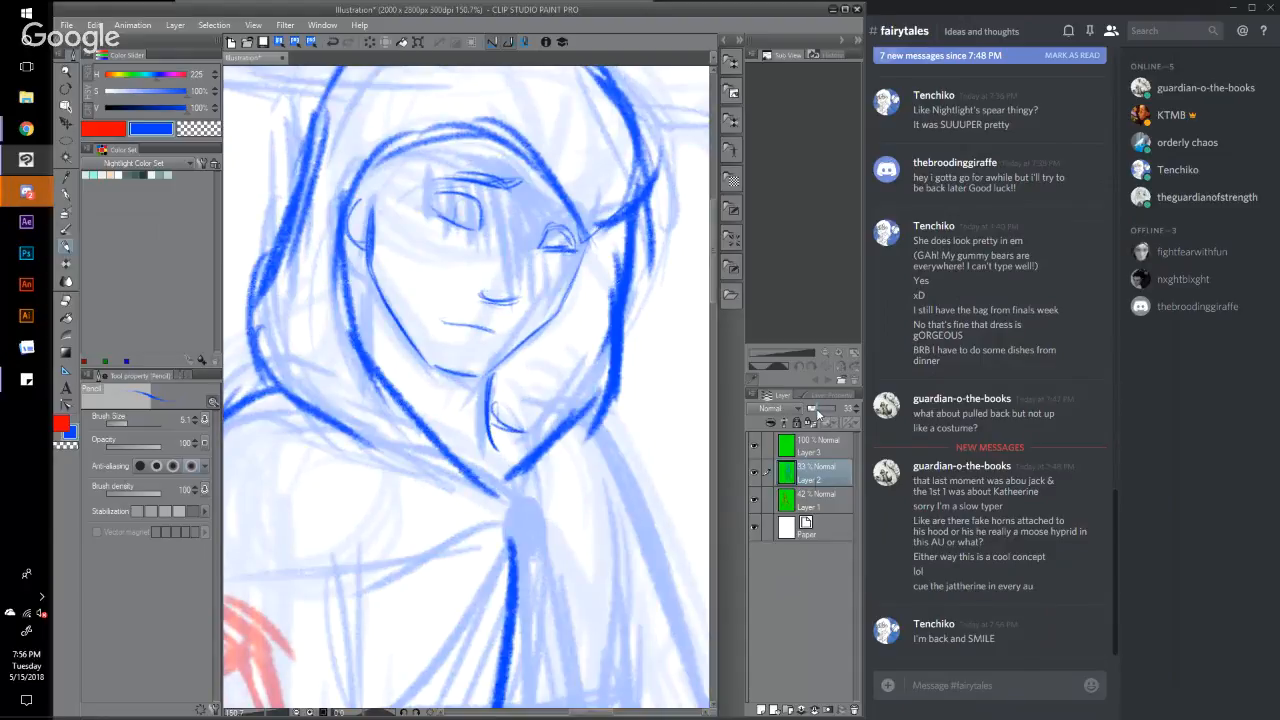
{"action": "left_click", "coordinate": [811, 447]}
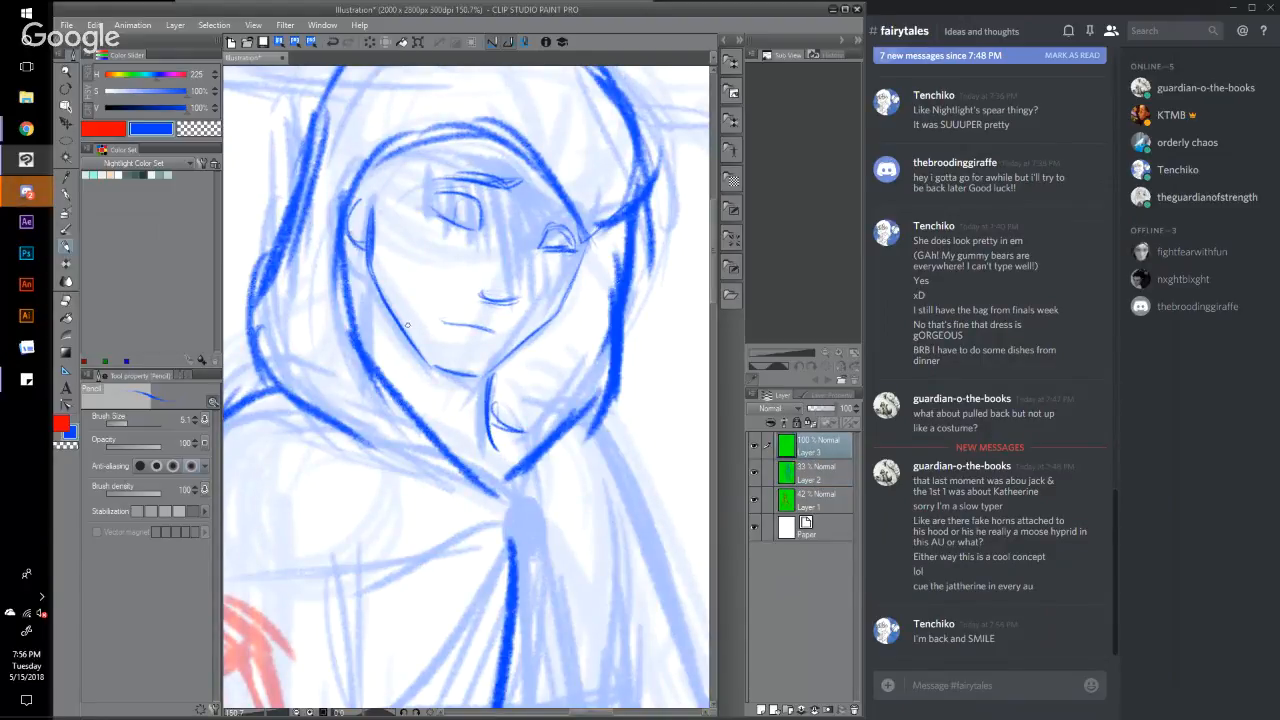
{"action": "left_click_drag", "start_coordinate": [493, 412], "coordinate": [489, 452]}
Step: Set the pencil's brush size to 9.3 and outline the antler's first upright prong rising from the hood
{"action": "scroll", "coordinate": [712, 291], "scroll_direction": "up", "scroll_amount": 2}
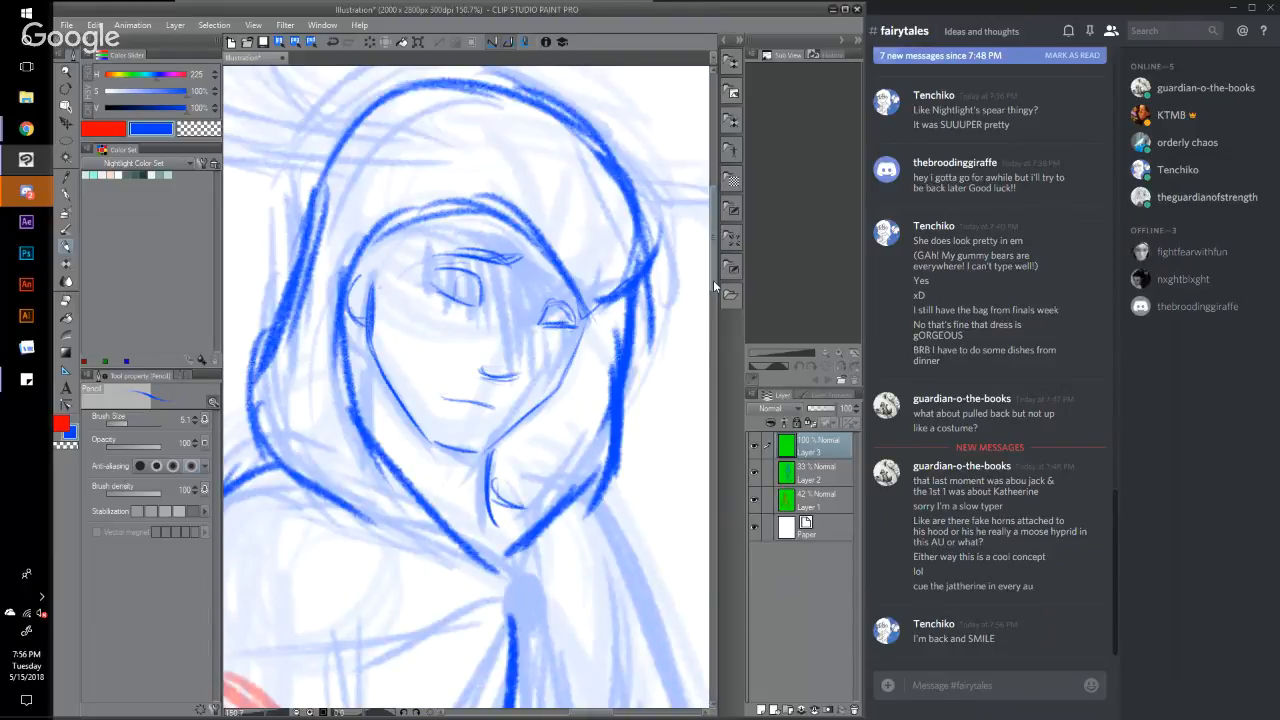
{"action": "scroll", "coordinate": [713, 280], "scroll_direction": "up", "scroll_amount": 4}
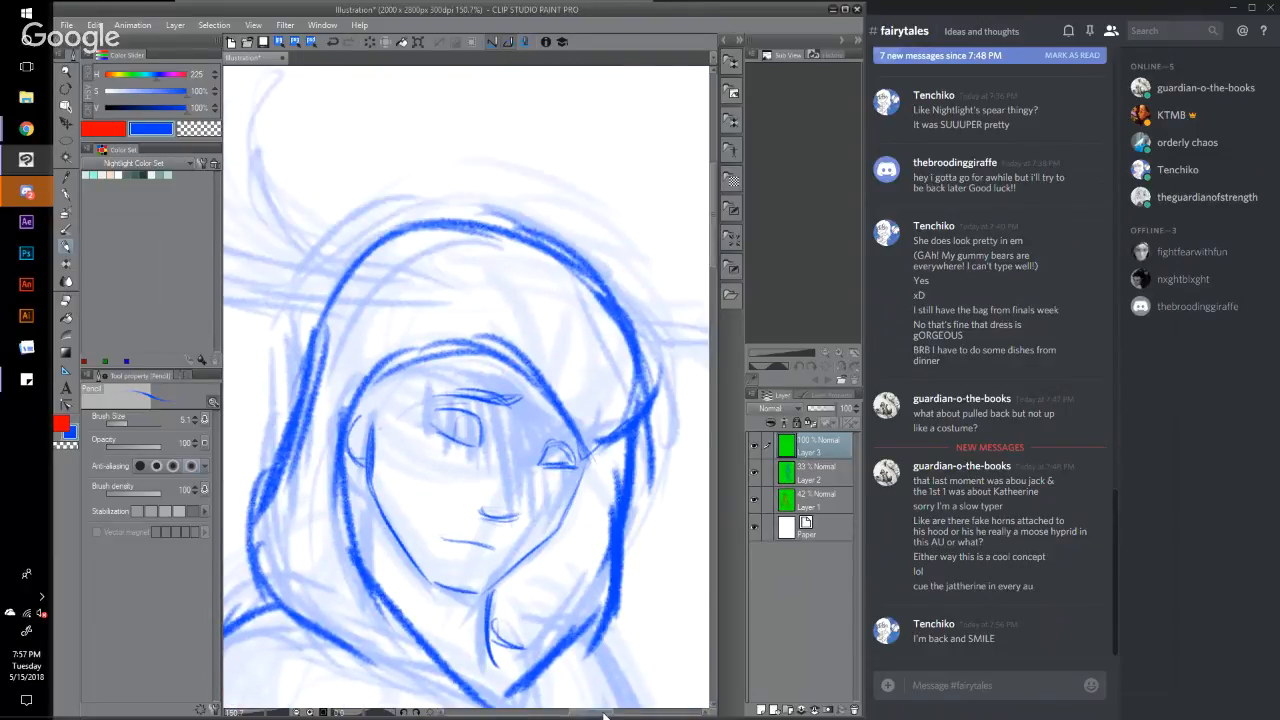
{"action": "scroll", "coordinate": [603, 714], "scroll_direction": "left", "scroll_amount": 4}
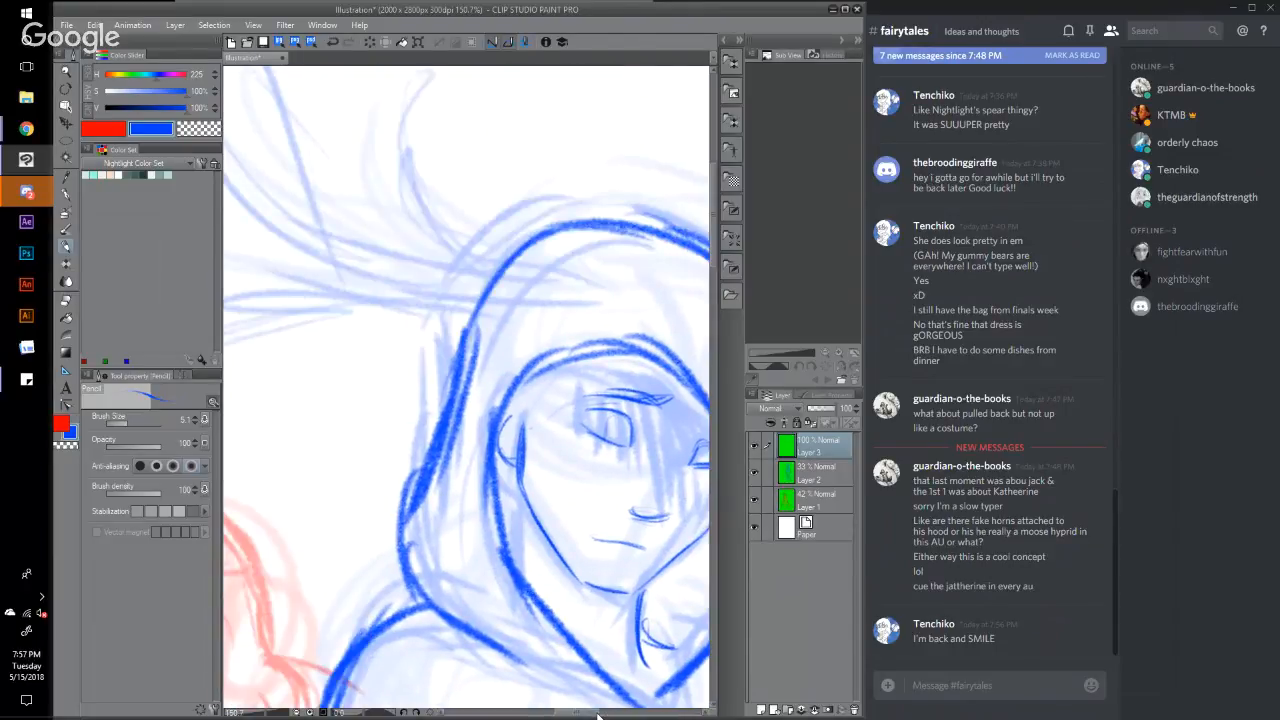
{"action": "scroll", "coordinate": [605, 714], "scroll_direction": "right", "scroll_amount": 1}
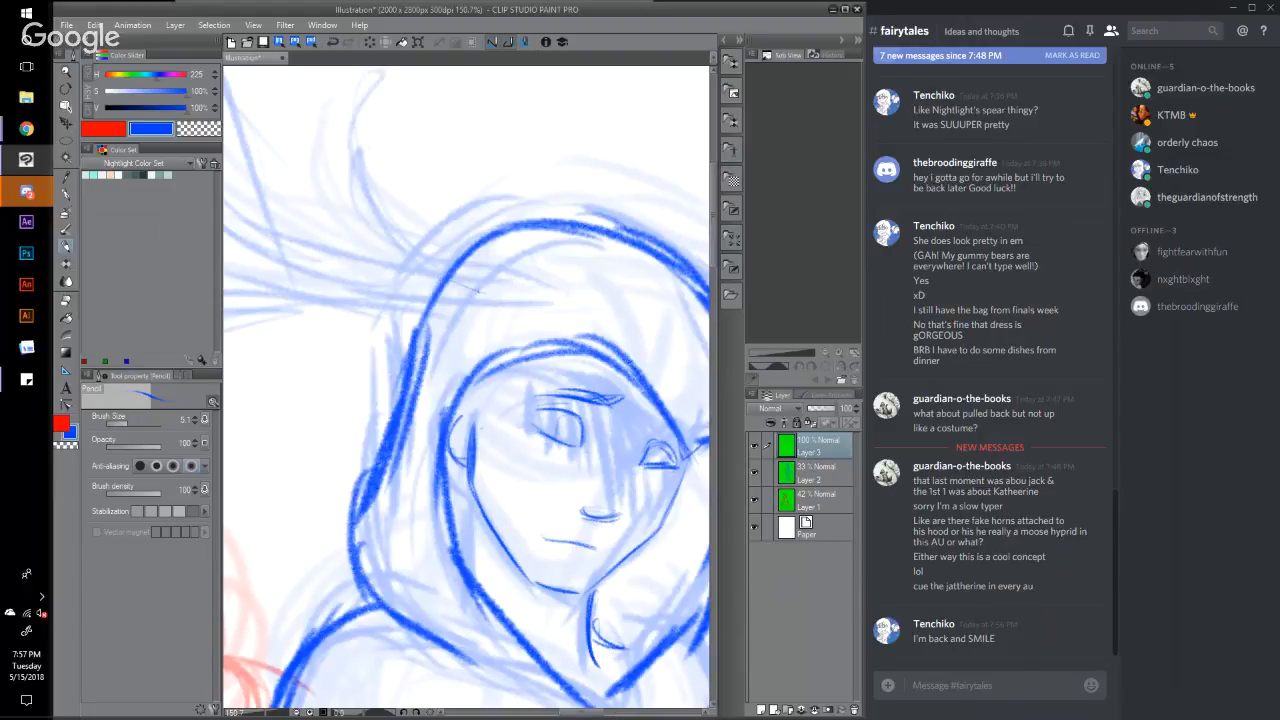
{"action": "left_click_drag", "start_coordinate": [481, 290], "coordinate": [391, 220]}
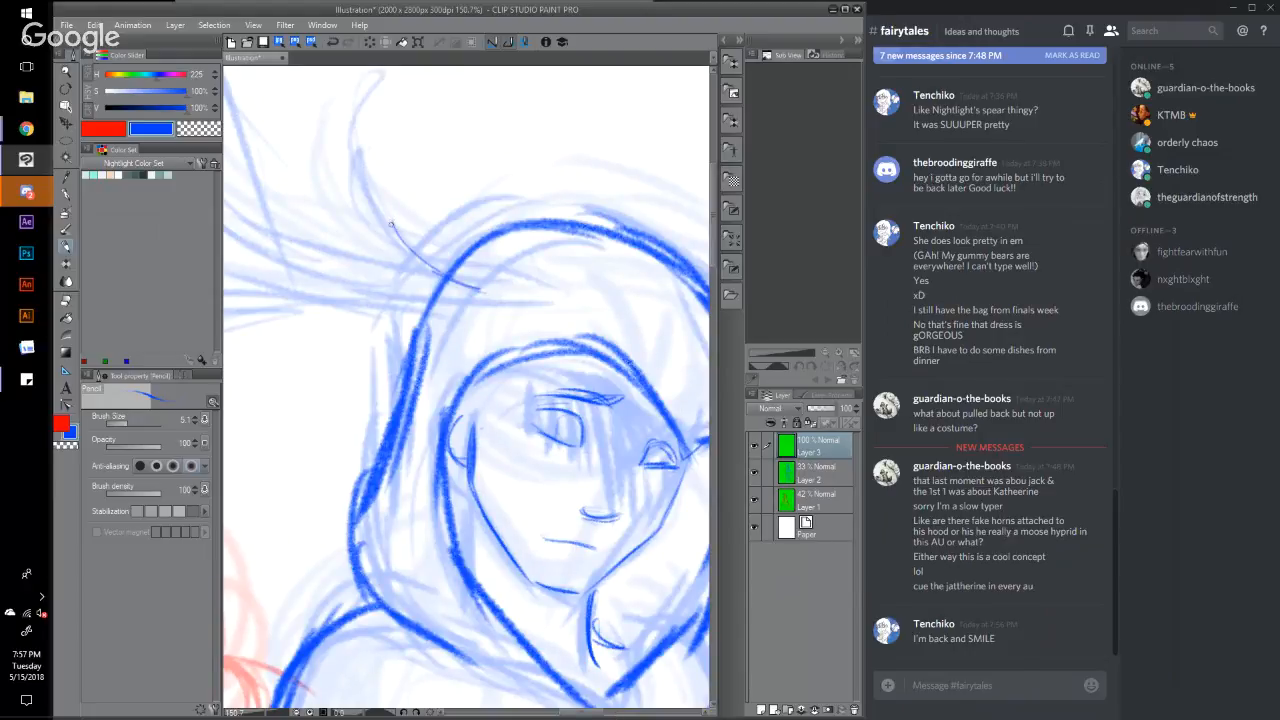
{"action": "left_click", "coordinate": [128, 421]}
{"action": "mouse_move", "coordinate": [478, 291]}
{"action": "left_mouse_down"}
{"action": "mouse_move", "coordinate": [429, 268]}
{"action": "mouse_move", "coordinate": [390, 219]}
{"action": "mouse_move", "coordinate": [395, 229]}
{"action": "mouse_move", "coordinate": [403, 236]}
{"action": "mouse_move", "coordinate": [392, 166]}
{"action": "left_mouse_up"}
{"action": "left_click_drag", "start_coordinate": [401, 238], "coordinate": [397, 88]}
{"action": "mouse_move", "coordinate": [401, 146]}
{"action": "left_mouse_down"}
{"action": "mouse_move", "coordinate": [384, 80]}
{"action": "mouse_move", "coordinate": [365, 157]}
{"action": "left_mouse_up"}
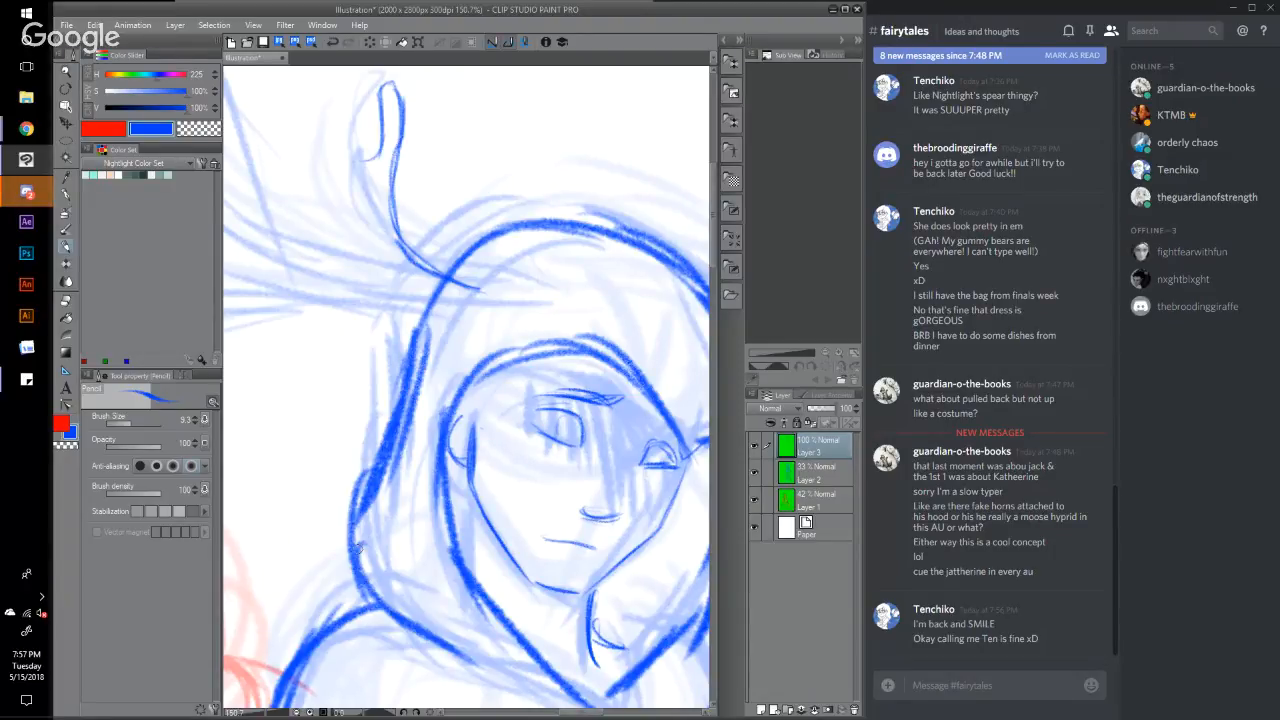
Step: Continue the antler's outline outward from the first prong, adding the next branches toward its outer tip
{"action": "left_click_drag", "start_coordinate": [280, 713], "coordinate": [265, 713]}
{"action": "left_click_drag", "start_coordinate": [395, 205], "coordinate": [256, 146]}
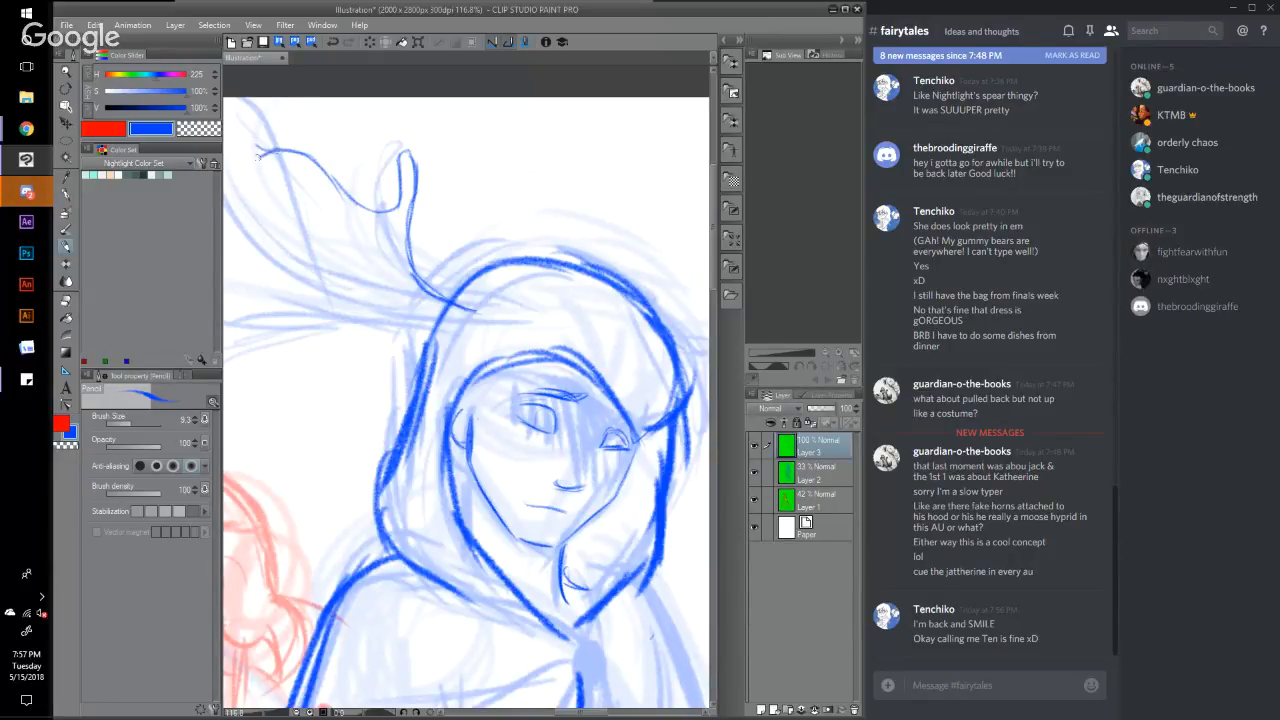
{"action": "left_click_drag", "start_coordinate": [257, 155], "coordinate": [312, 198]}
{"action": "left_click_drag", "start_coordinate": [593, 714], "coordinate": [579, 714]}
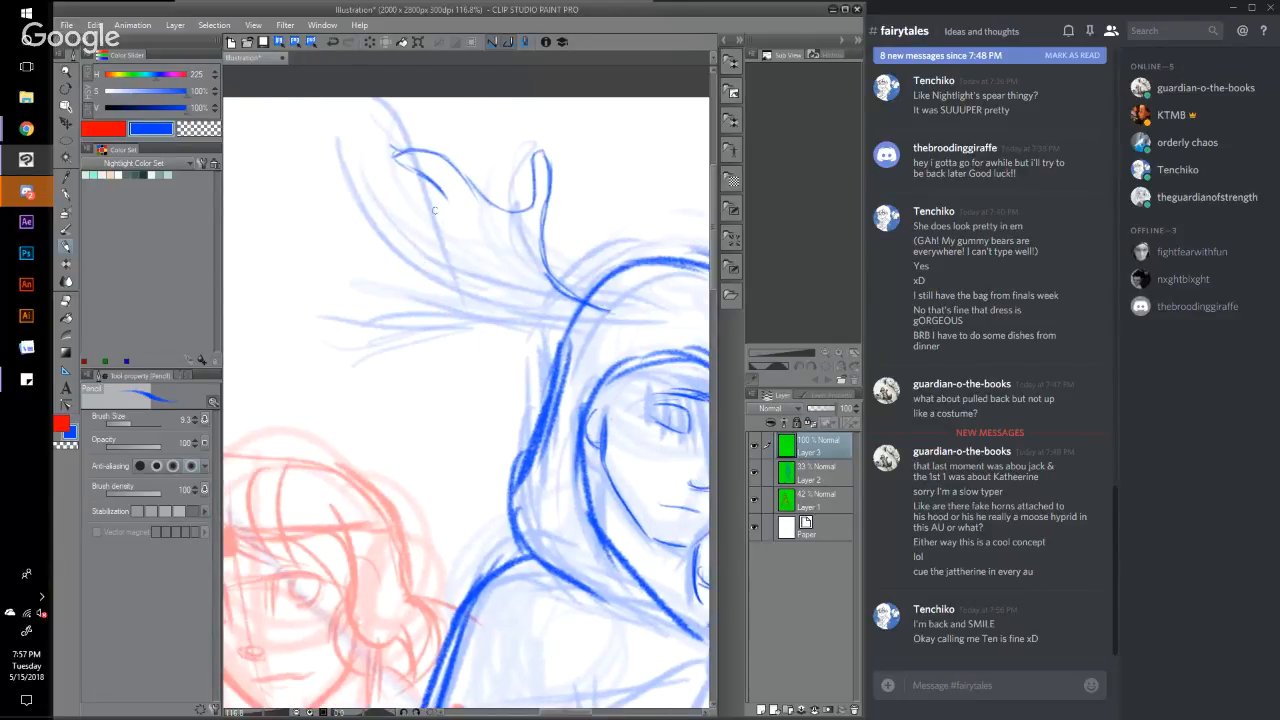
{"action": "left_click_drag", "start_coordinate": [430, 181], "coordinate": [455, 206]}
{"action": "mouse_move", "coordinate": [447, 207]}
{"action": "left_mouse_down"}
{"action": "mouse_move", "coordinate": [368, 194]}
{"action": "mouse_move", "coordinate": [342, 142]}
{"action": "mouse_move", "coordinate": [302, 132]}
{"action": "mouse_move", "coordinate": [332, 195]}
{"action": "mouse_move", "coordinate": [236, 219]}
{"action": "left_mouse_up"}
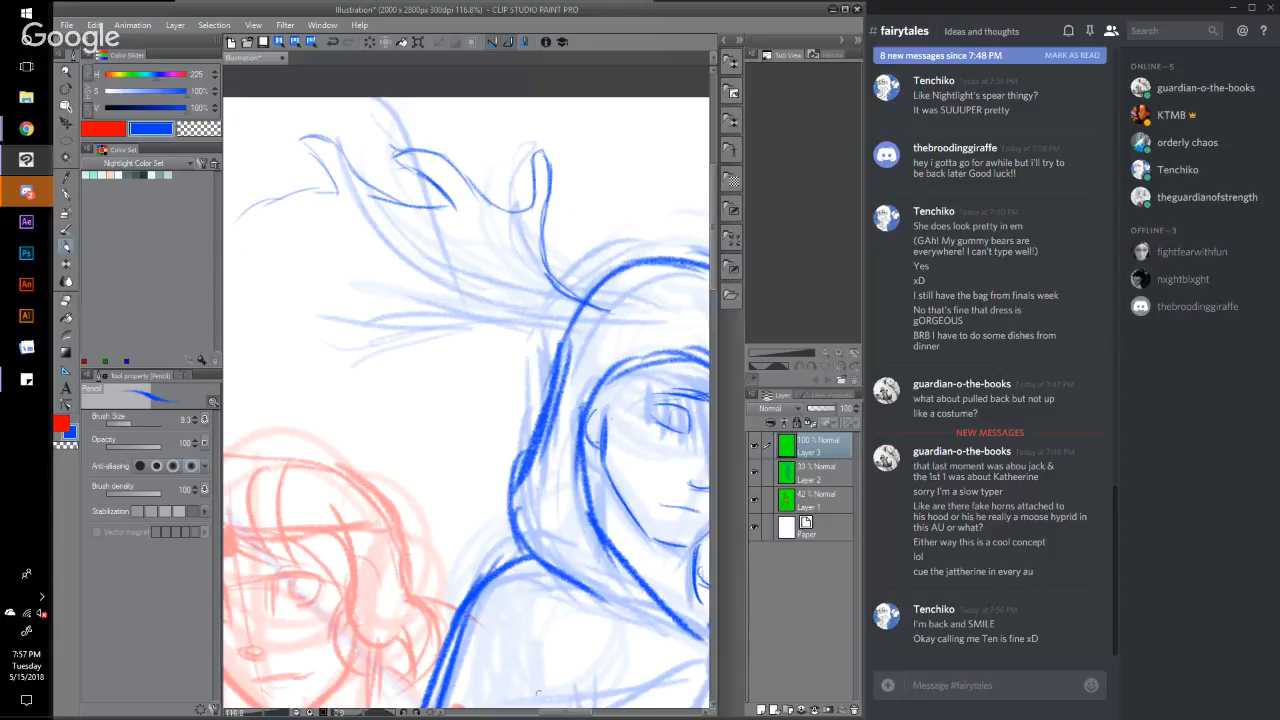
Step: Draw the oval clasp below the hood and the cape's second front edge line hanging from it
{"action": "left_click_drag", "start_coordinate": [574, 714], "coordinate": [593, 715]}
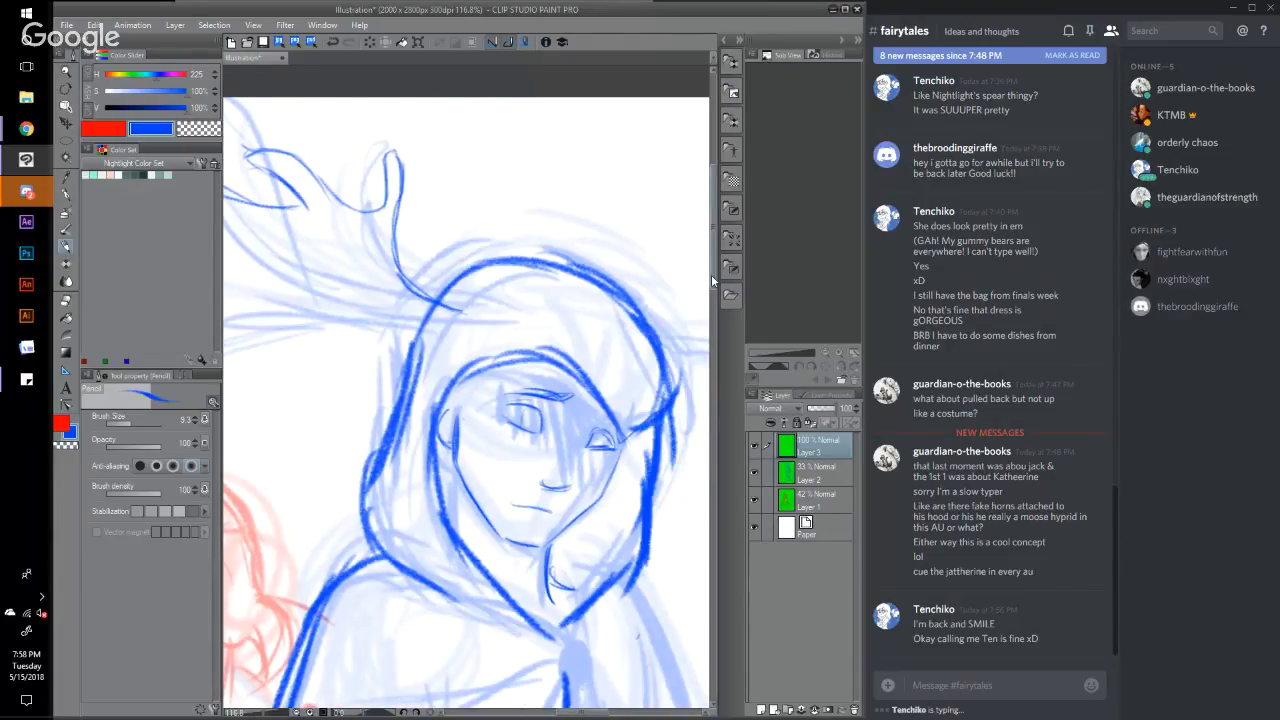
{"action": "left_click_drag", "start_coordinate": [711, 274], "coordinate": [723, 371]}
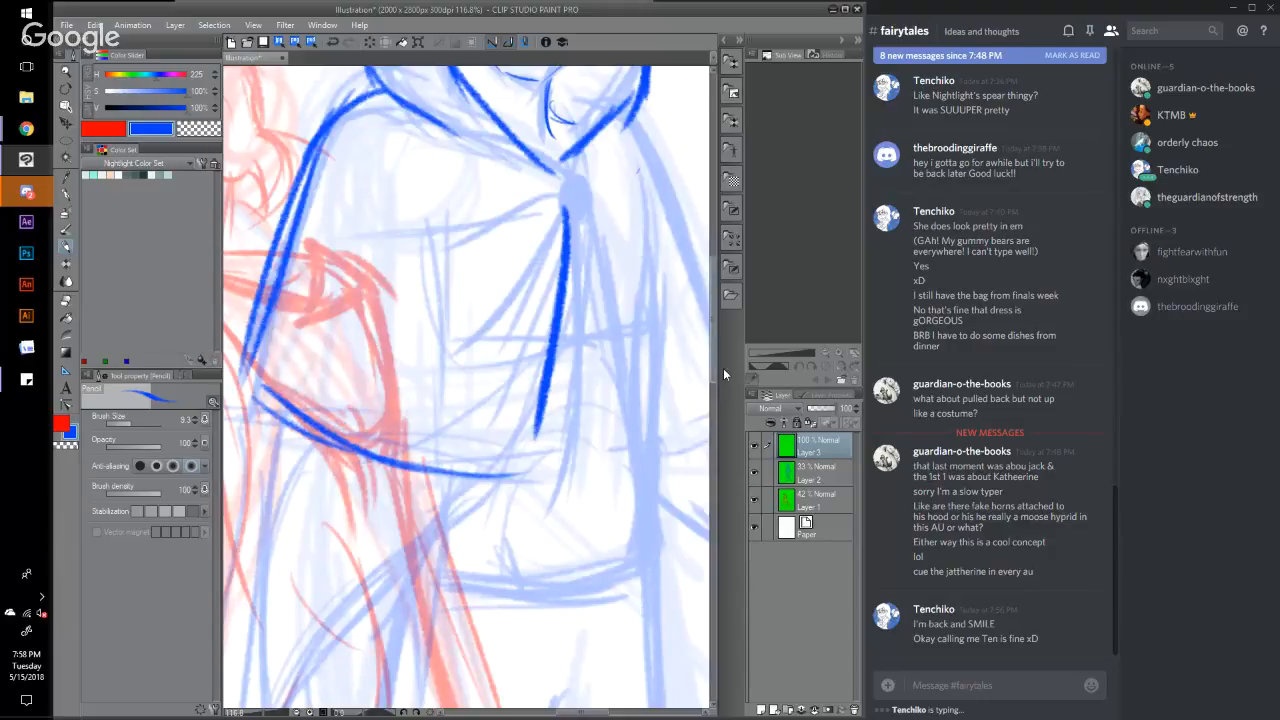
{"action": "left_click_drag", "start_coordinate": [563, 168], "coordinate": [560, 172]}
{"action": "left_click_drag", "start_coordinate": [572, 240], "coordinate": [570, 336]}
{"action": "mouse_move", "coordinate": [570, 214]}
{"action": "left_mouse_down"}
{"action": "mouse_move", "coordinate": [595, 450]}
{"action": "mouse_move", "coordinate": [683, 439]}
{"action": "left_mouse_up"}
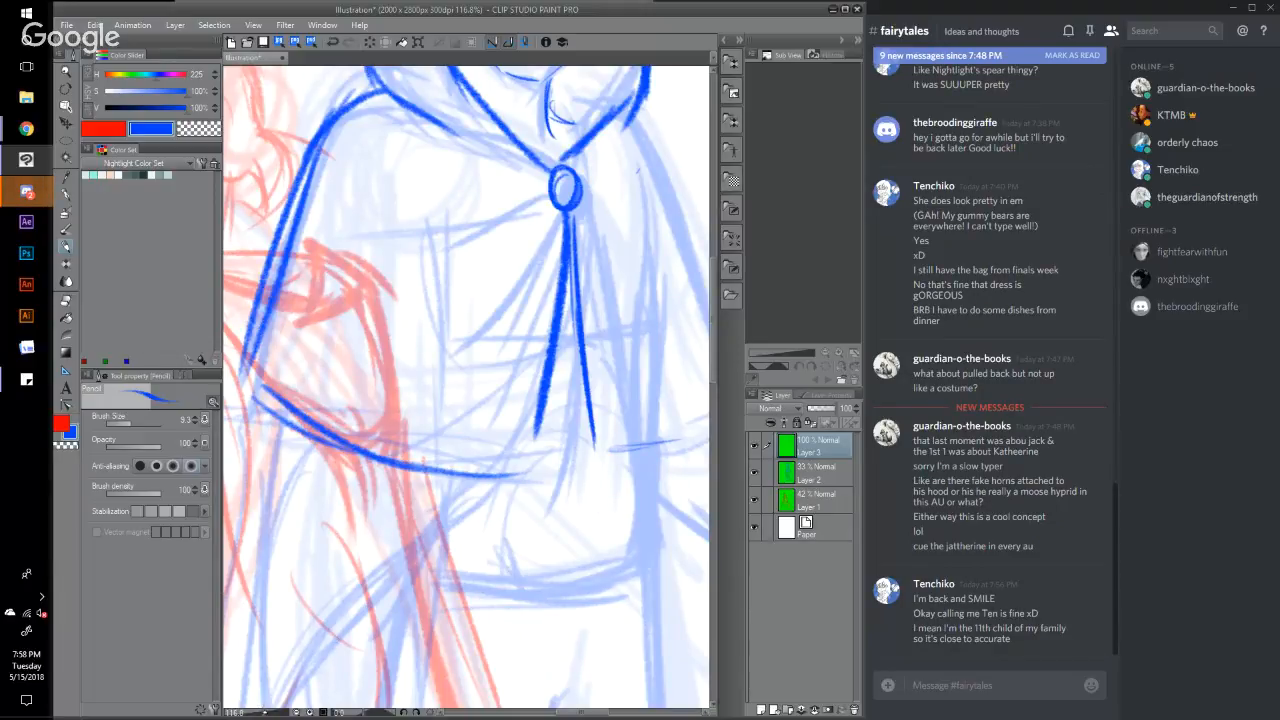
Step: Enlarge the canvas height to 3112 px, keeping the width at 2000 px, to gain room above the antlers
{"action": "left_click", "coordinate": [264, 713]}
{"action": "left_click_drag", "start_coordinate": [264, 713], "coordinate": [243, 713]}
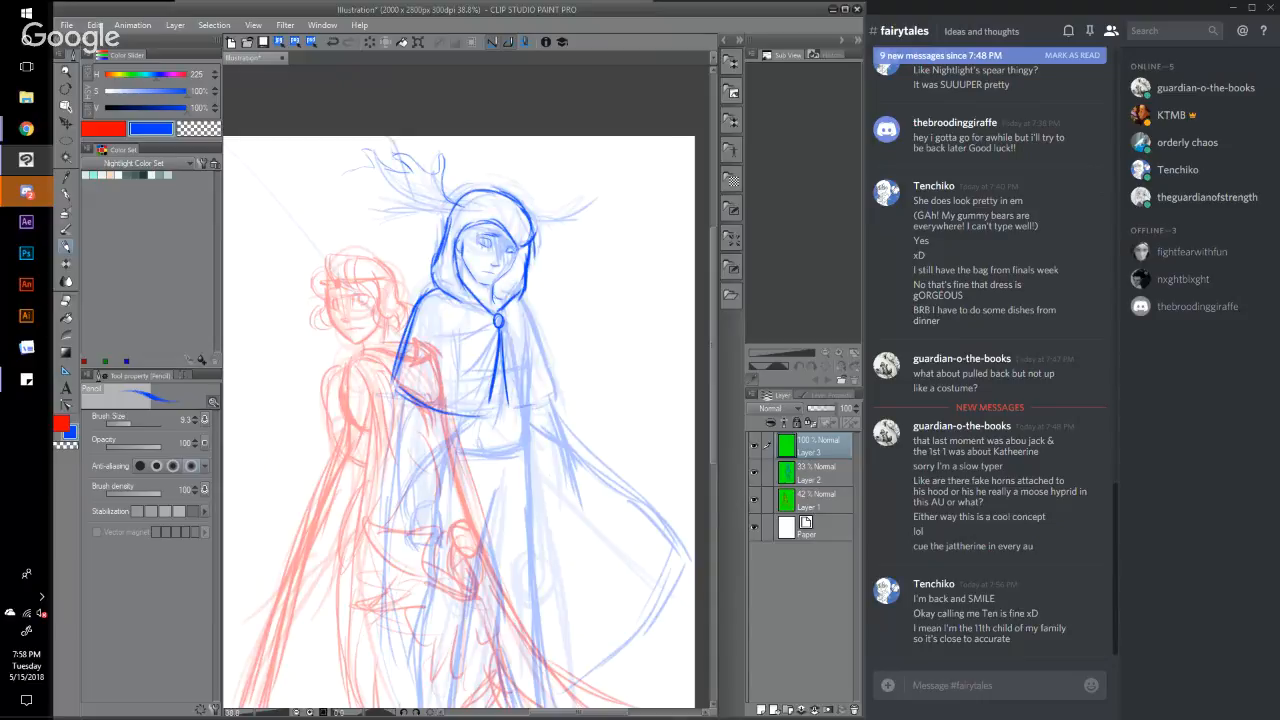
{"action": "left_click", "coordinate": [94, 25]}
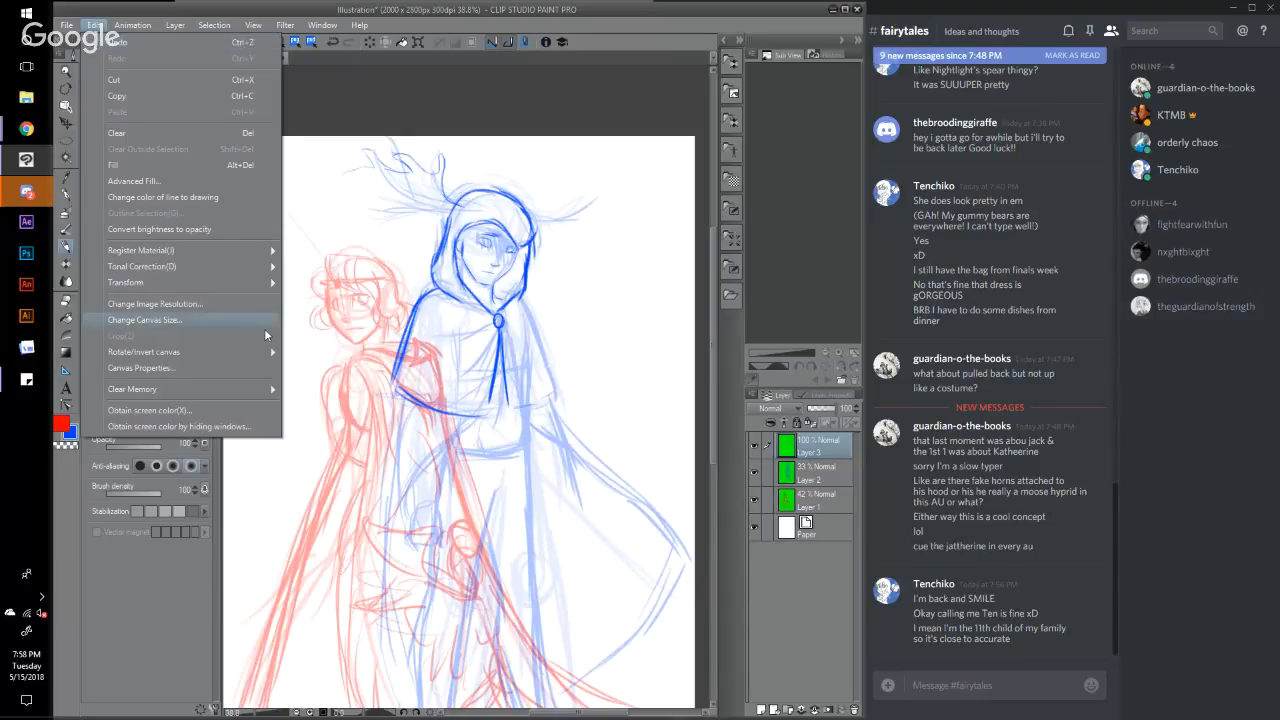
{"action": "left_click", "coordinate": [210, 320]}
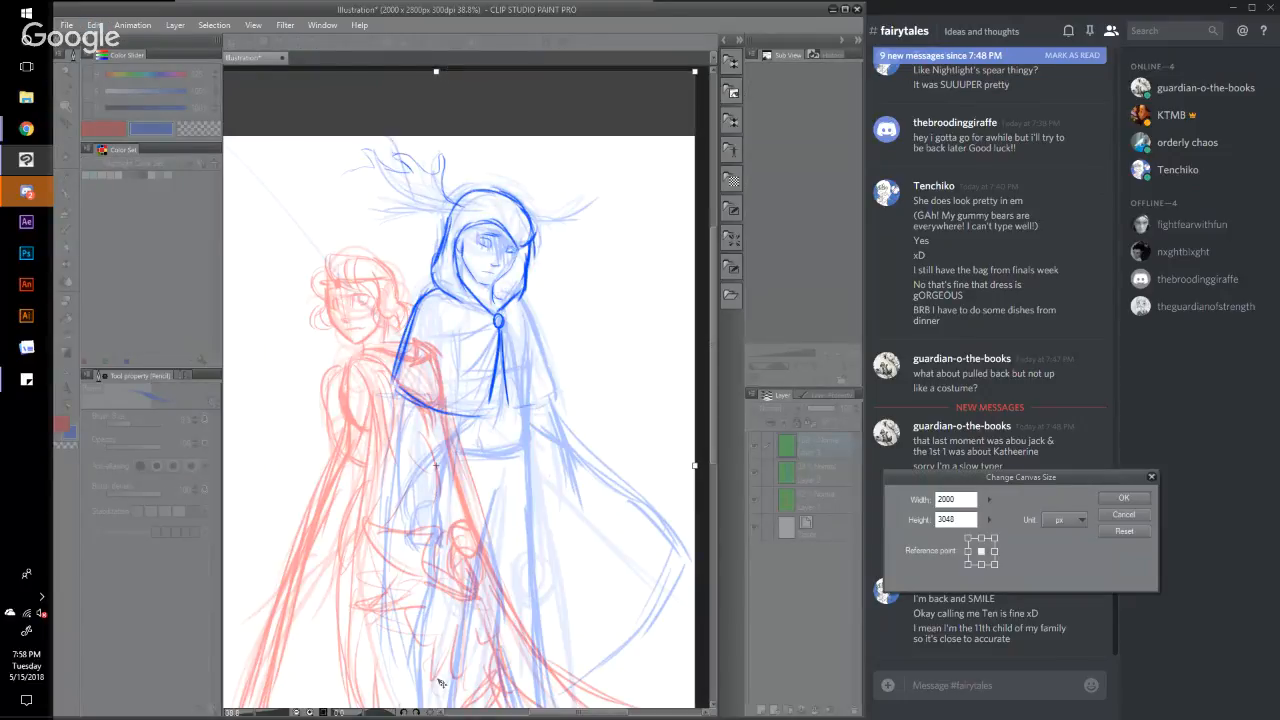
{"action": "left_click_drag", "start_coordinate": [570, 714], "coordinate": [561, 714]}
{"action": "left_click_drag", "start_coordinate": [481, 72], "coordinate": [489, 57]}
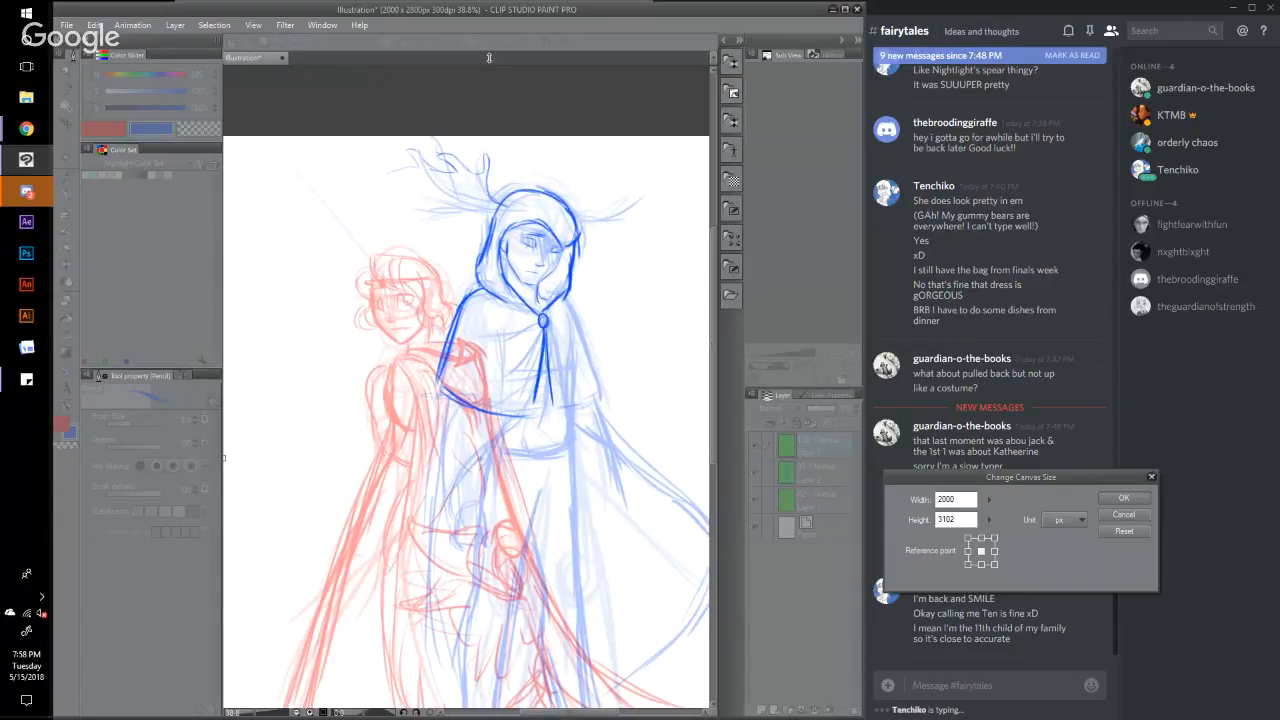
{"action": "left_click", "coordinate": [1128, 497]}
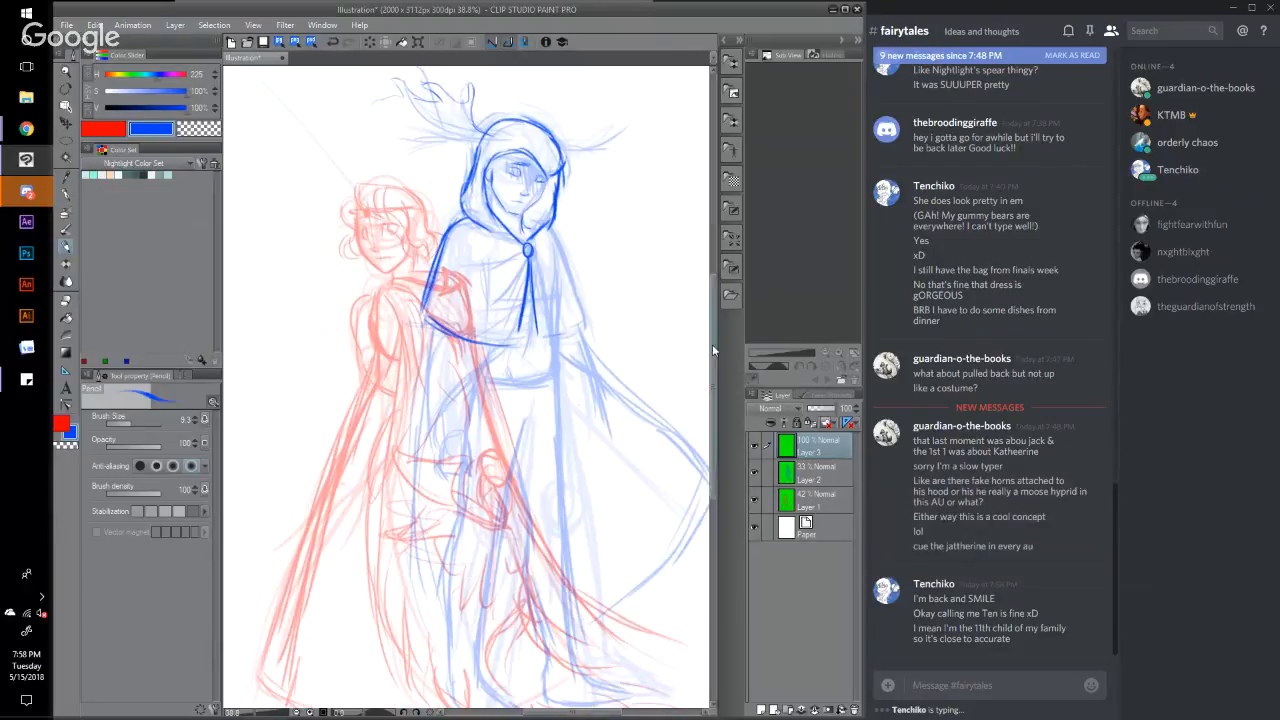
Step: Set the pencil's brush size to 24.2 and redraw the antler with bold prongs and a broad palmate outline
{"action": "left_click_drag", "start_coordinate": [712, 345], "coordinate": [714, 296]}
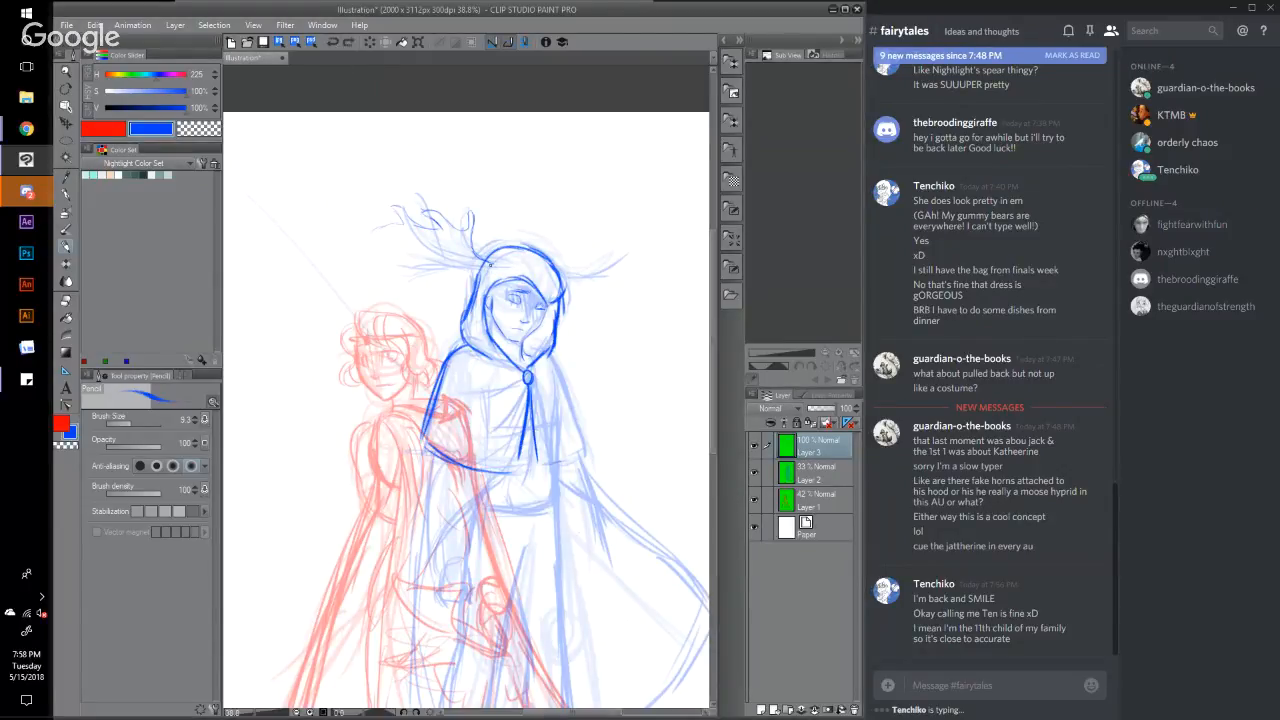
{"action": "left_click_drag", "start_coordinate": [472, 228], "coordinate": [456, 193]}
{"action": "left_click", "coordinate": [134, 424]}
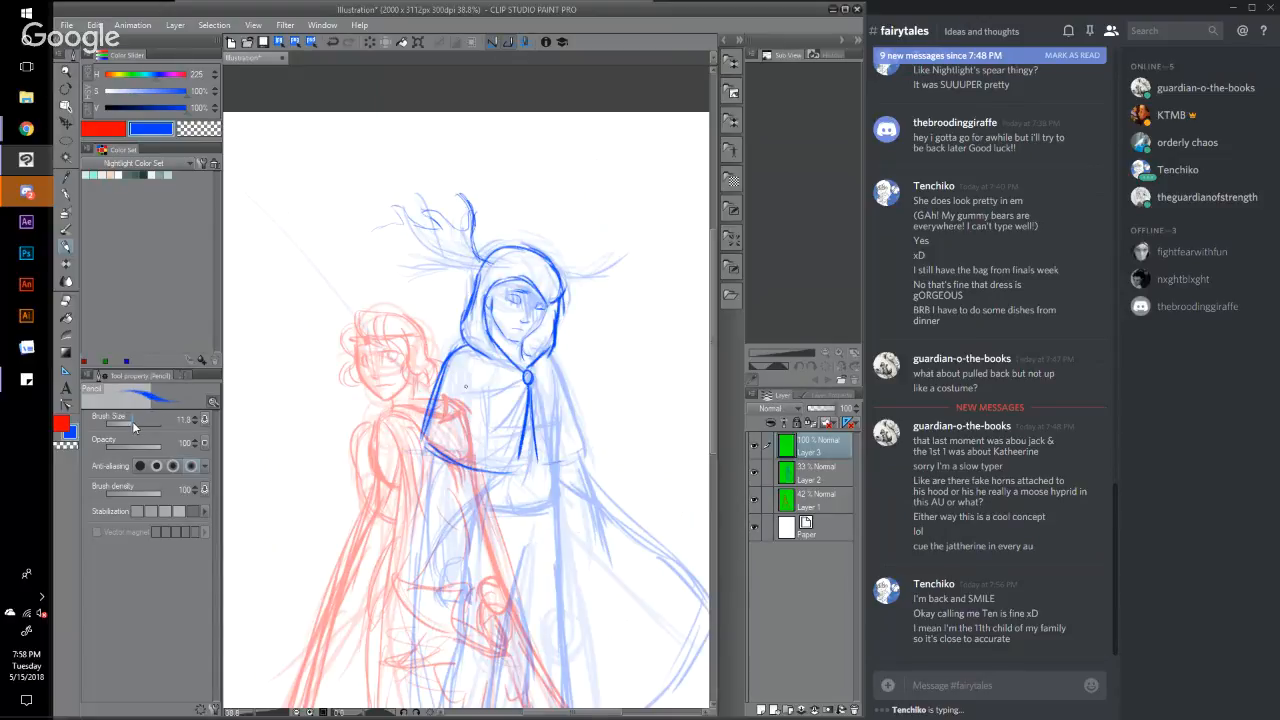
{"action": "left_click_drag", "start_coordinate": [134, 424], "coordinate": [146, 418]}
{"action": "mouse_move", "coordinate": [484, 262]}
{"action": "left_mouse_down"}
{"action": "mouse_move", "coordinate": [462, 196]}
{"action": "mouse_move", "coordinate": [454, 211]}
{"action": "mouse_move", "coordinate": [411, 187]}
{"action": "left_mouse_up"}
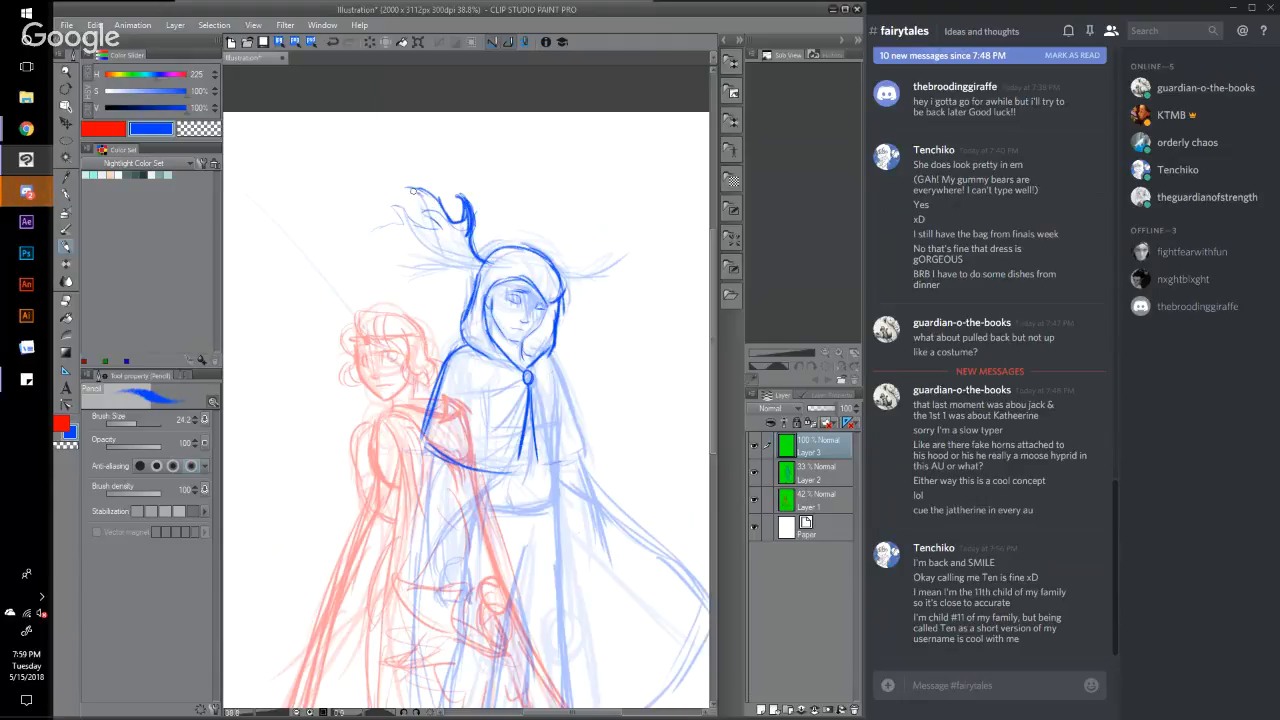
{"action": "mouse_move", "coordinate": [401, 187]}
{"action": "left_mouse_down"}
{"action": "mouse_move", "coordinate": [433, 214]}
{"action": "mouse_move", "coordinate": [399, 197]}
{"action": "mouse_move", "coordinate": [351, 227]}
{"action": "mouse_move", "coordinate": [462, 272]}
{"action": "mouse_move", "coordinate": [492, 263]}
{"action": "left_mouse_up"}
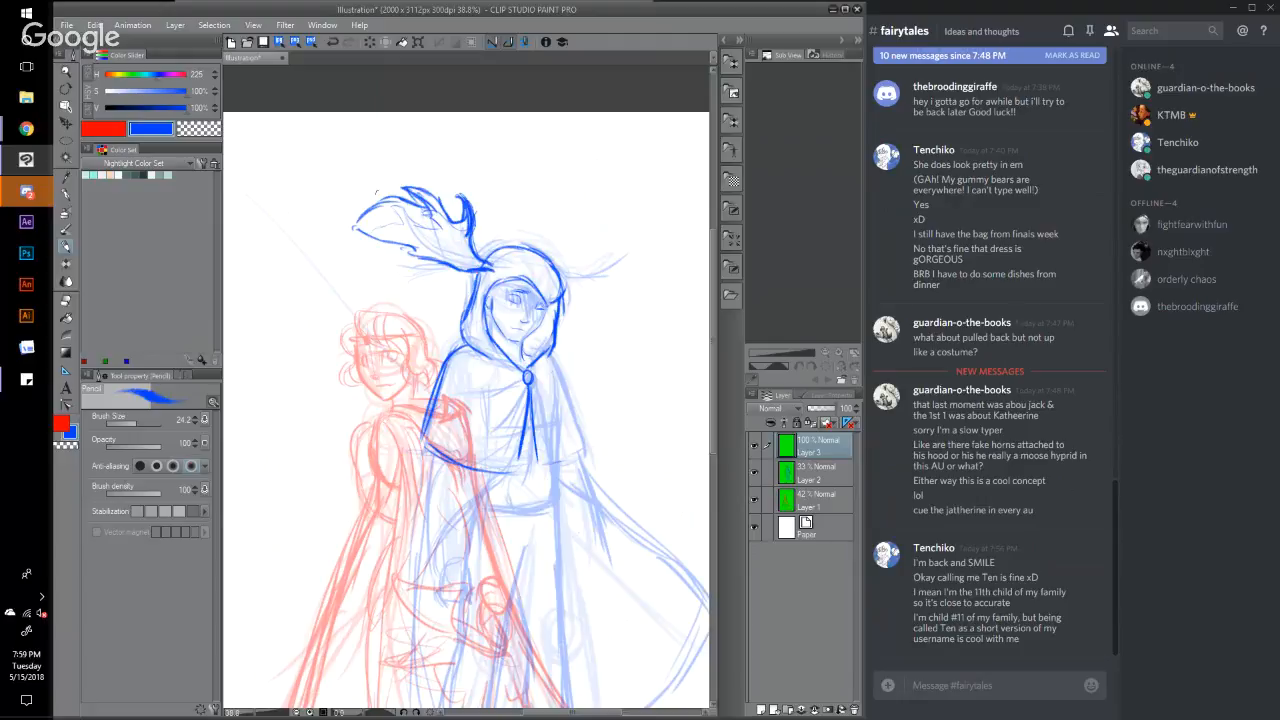
{"action": "mouse_move", "coordinate": [376, 190]}
{"action": "left_mouse_down"}
{"action": "mouse_move", "coordinate": [392, 196]}
{"action": "mouse_move", "coordinate": [349, 222]}
{"action": "left_mouse_up"}
Step: Lasso the finished antler on Layer 3 and paste a copy of it onto a new layer
{"action": "left_click", "coordinate": [68, 141]}
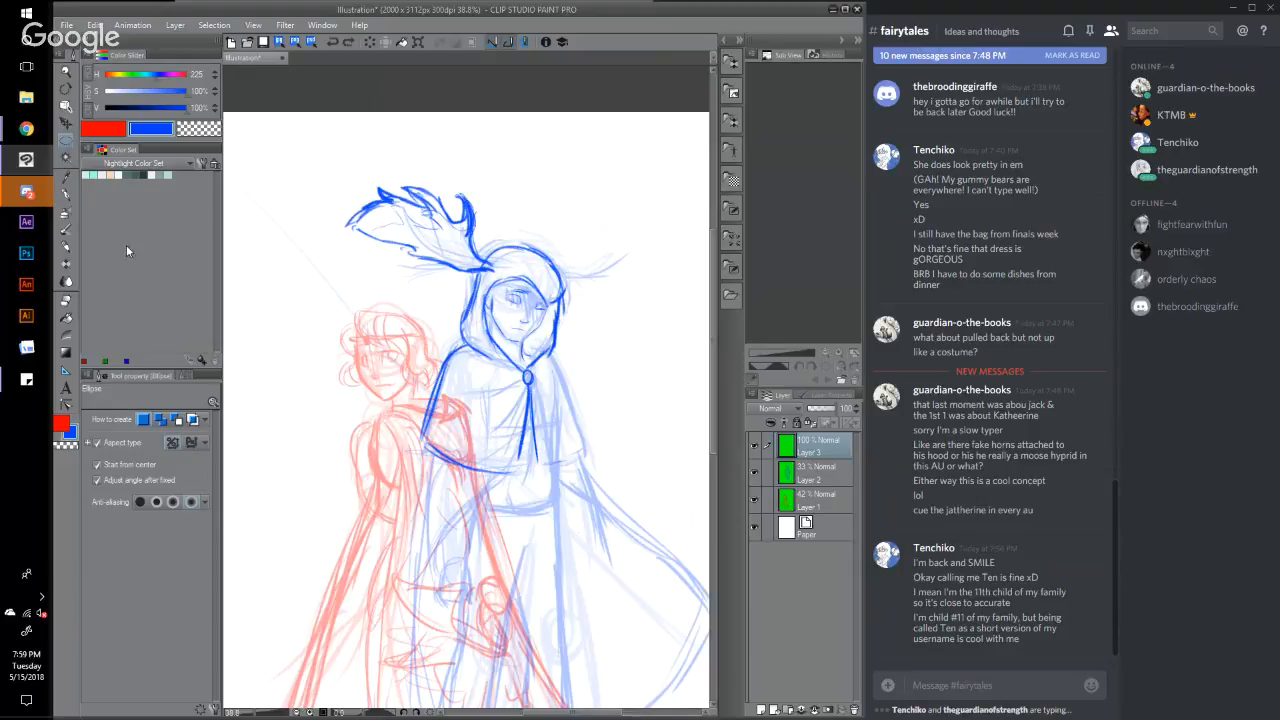
{"action": "left_click", "coordinate": [188, 377]}
{"action": "left_click", "coordinate": [137, 466]}
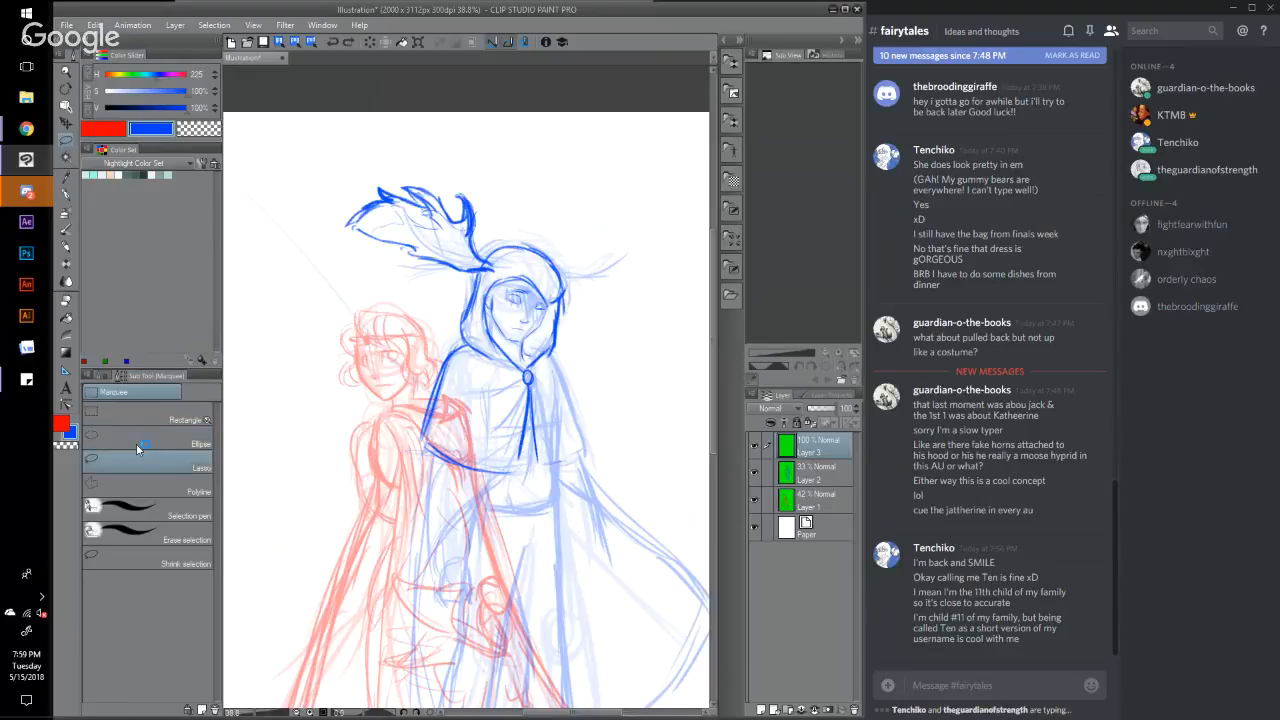
{"action": "mouse_move", "coordinate": [331, 143]}
{"action": "left_mouse_down"}
{"action": "mouse_move", "coordinate": [334, 248]}
{"action": "mouse_move", "coordinate": [455, 285]}
{"action": "mouse_move", "coordinate": [503, 258]}
{"action": "mouse_move", "coordinate": [470, 150]}
{"action": "mouse_move", "coordinate": [325, 150]}
{"action": "left_mouse_up"}
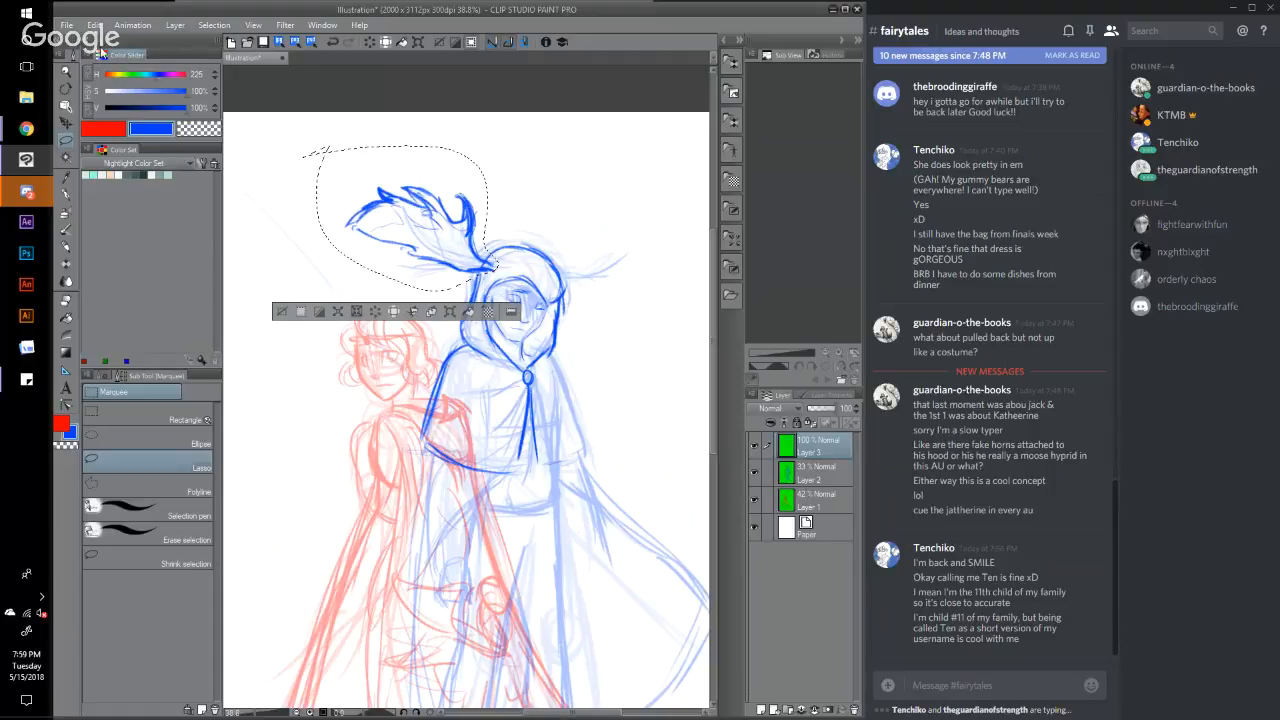
{"action": "left_click", "coordinate": [94, 25]}
{"action": "left_click", "coordinate": [95, 26]}
{"action": "left_click", "coordinate": [95, 26]}
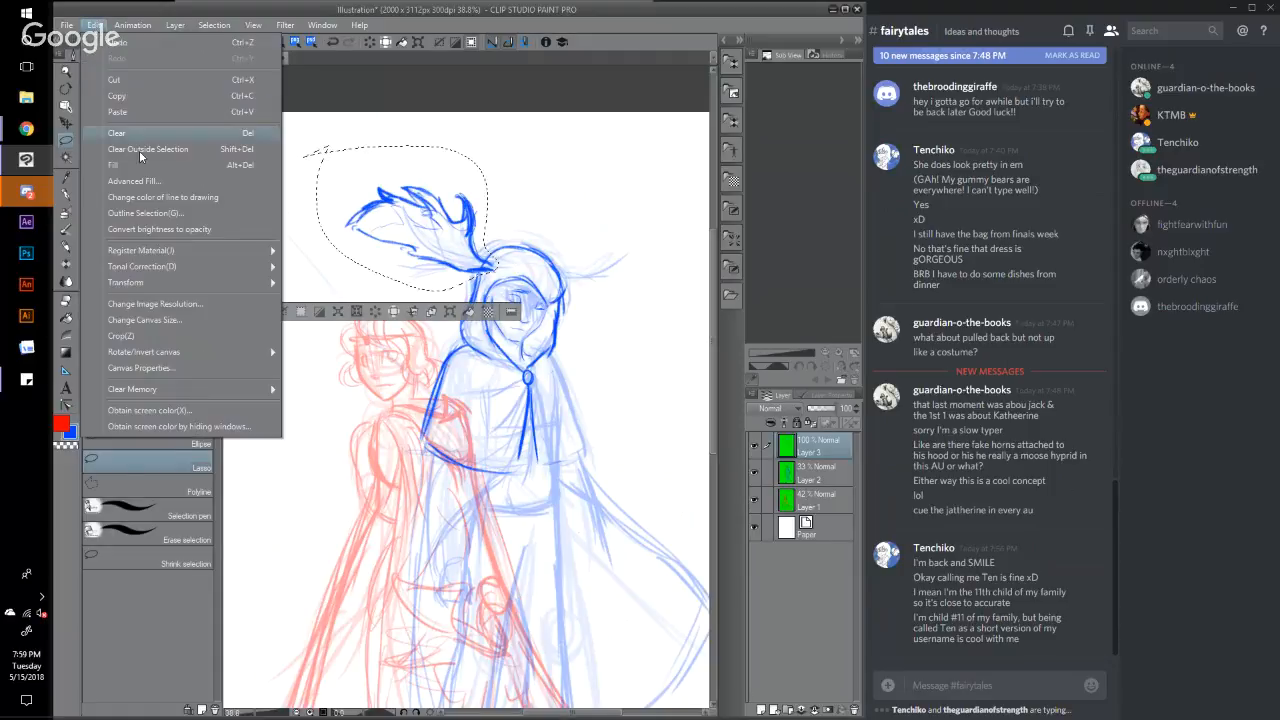
{"action": "left_click", "coordinate": [134, 112]}
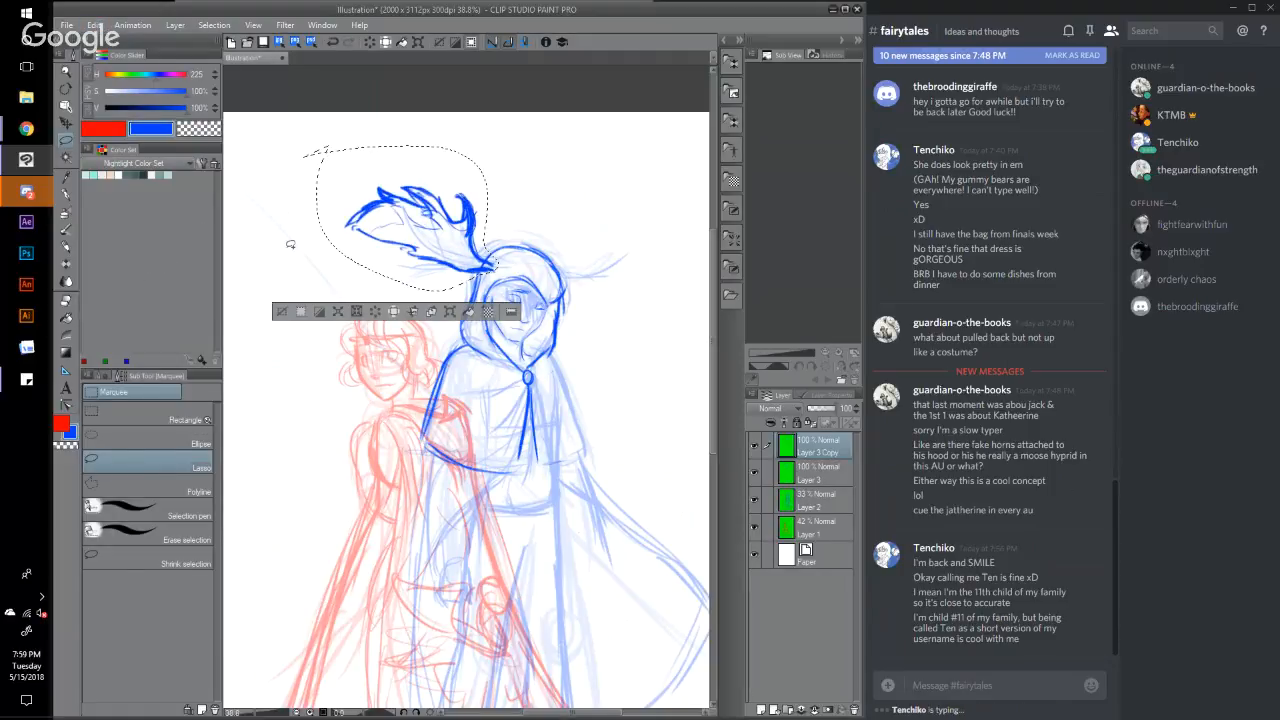
Step: Deselect, then flip the copied antler horizontally and place it on the opposite side of the hood
{"action": "left_click", "coordinate": [214, 26]}
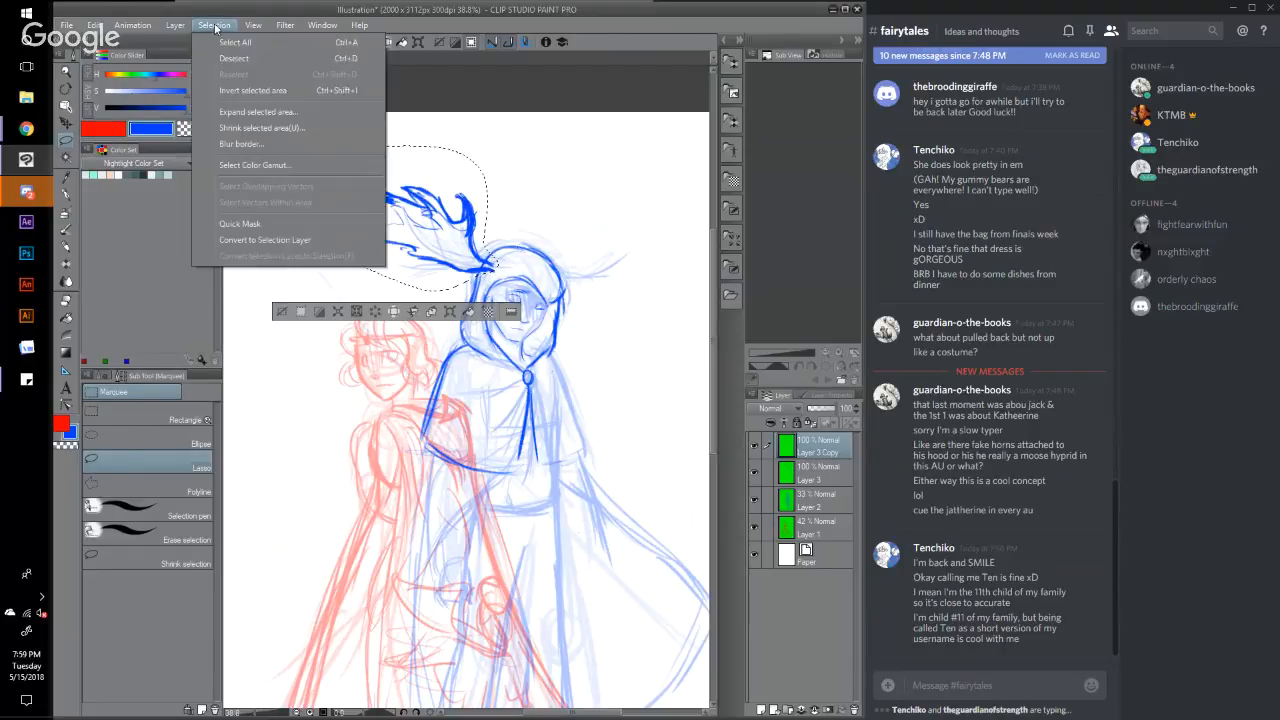
{"action": "left_click", "coordinate": [234, 58]}
{"action": "left_click", "coordinate": [96, 26]}
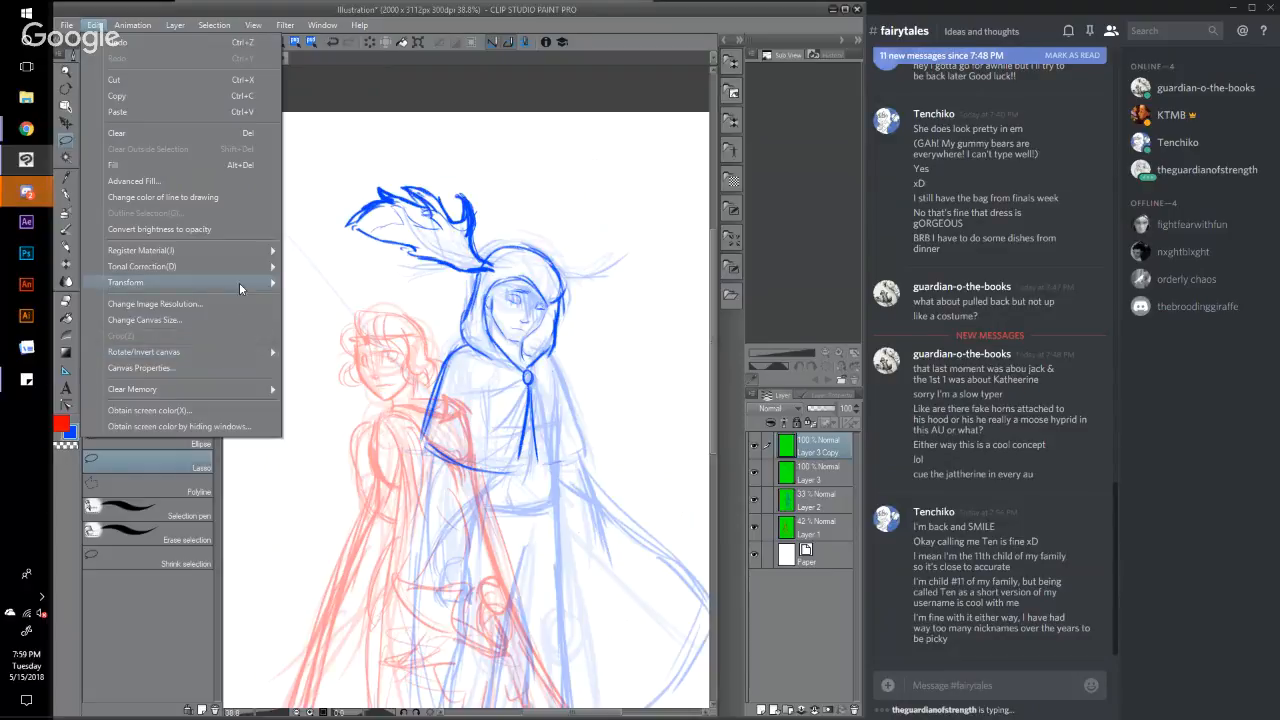
{"action": "mouse_move", "coordinate": [248, 286]}
{"action": "left_click", "coordinate": [351, 322]}
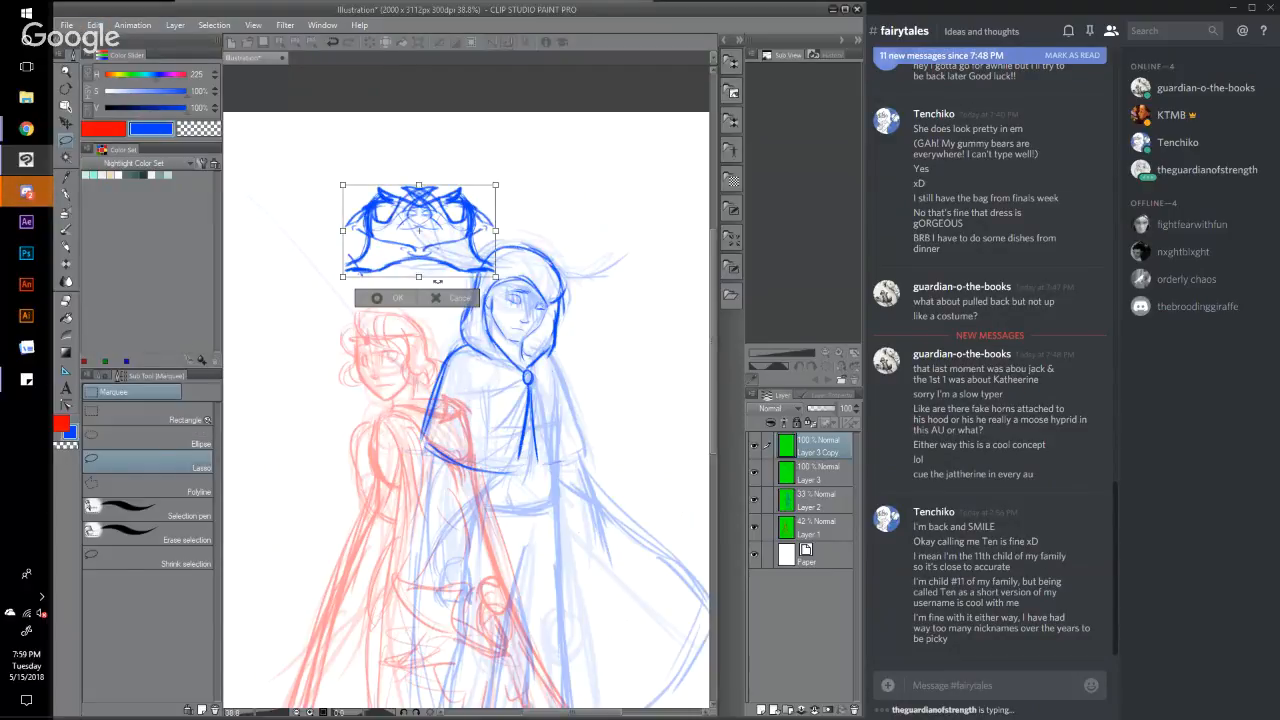
{"action": "left_click_drag", "start_coordinate": [453, 246], "coordinate": [671, 251]}
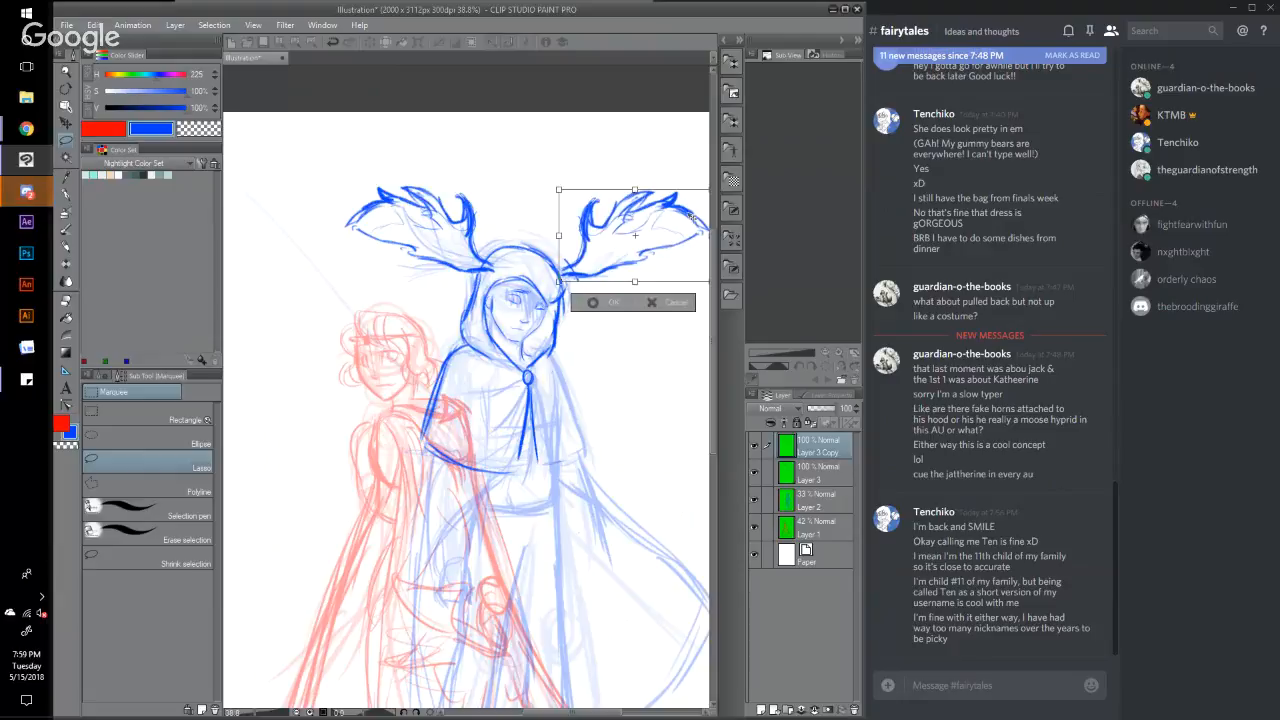
{"action": "left_click", "coordinate": [614, 305]}
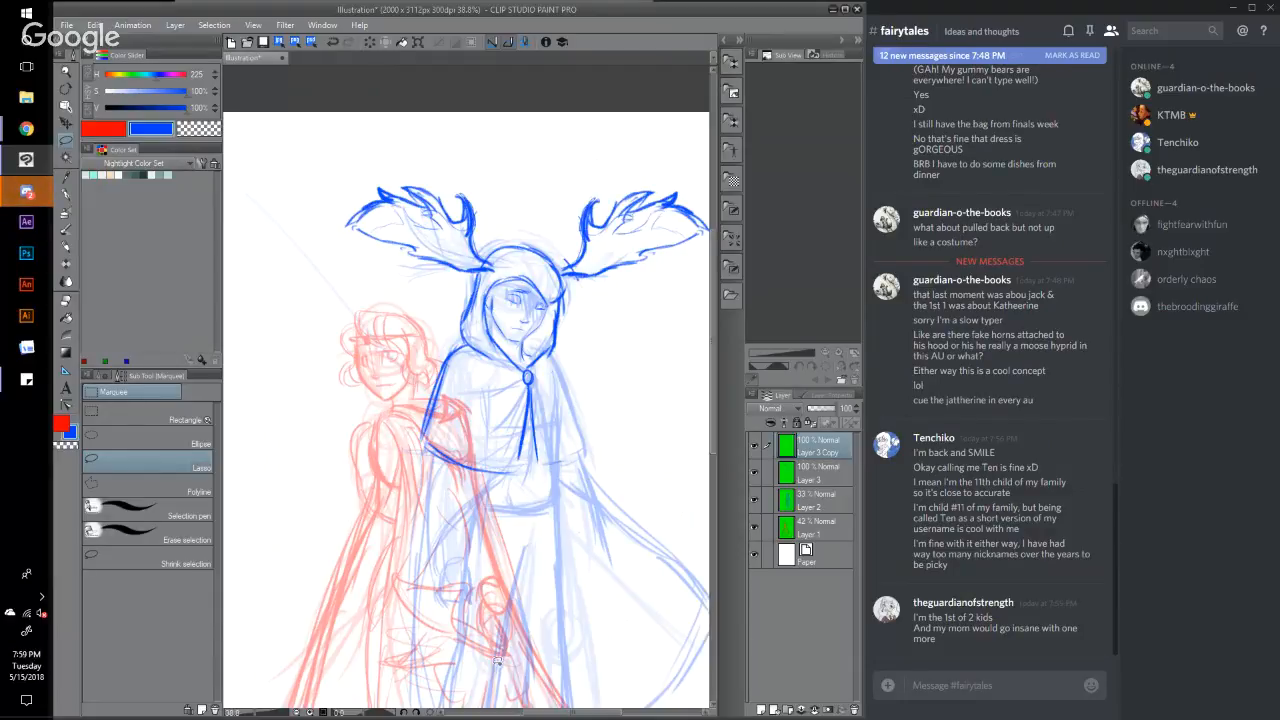
Step: Move the mirrored antler's layer inward so its base meets the hood
{"action": "left_click_drag", "start_coordinate": [580, 715], "coordinate": [605, 714]}
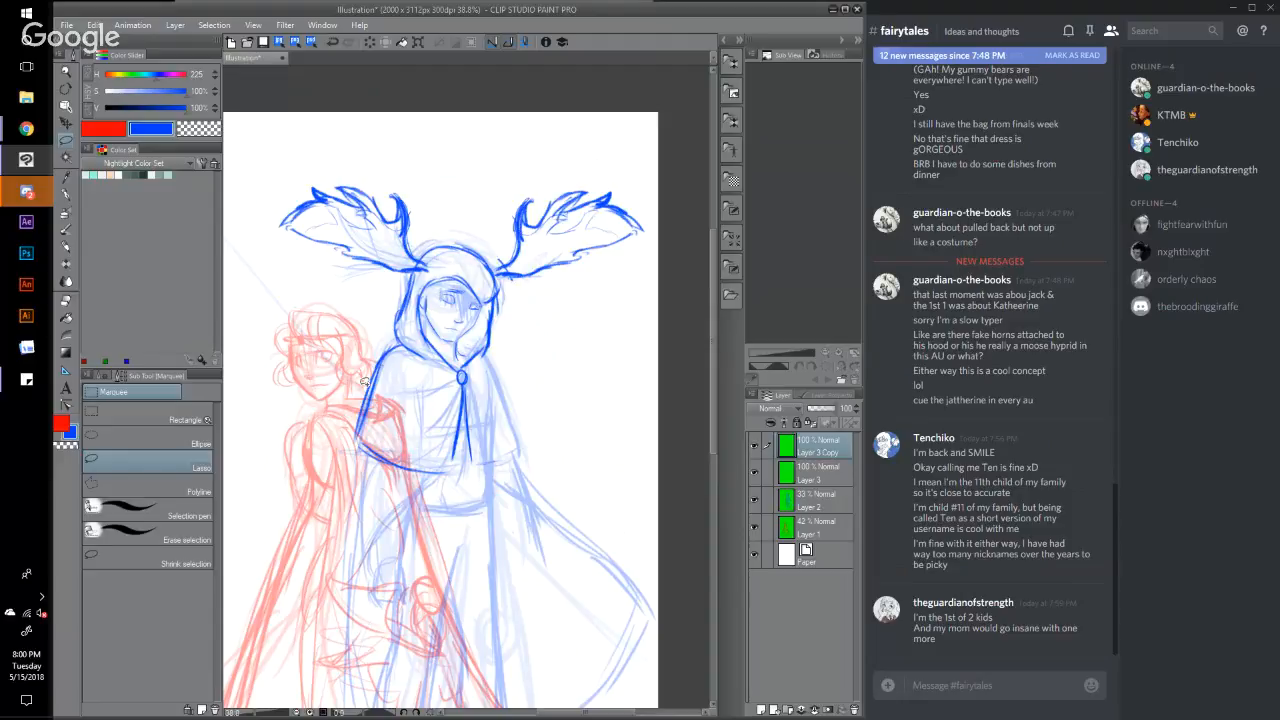
{"action": "left_click", "coordinate": [69, 123]}
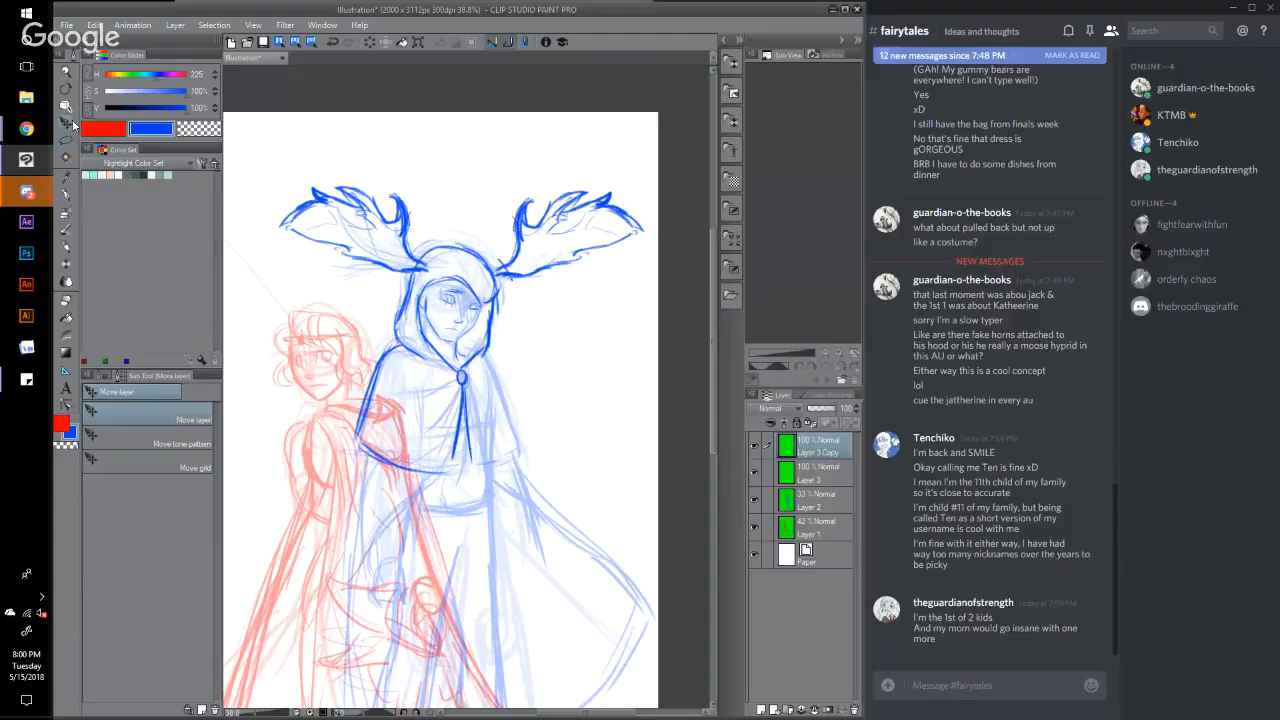
{"action": "mouse_move", "coordinate": [518, 265]}
{"action": "left_mouse_down"}
{"action": "mouse_move", "coordinate": [499, 265]}
{"action": "mouse_move", "coordinate": [561, 260]}
{"action": "left_mouse_up"}
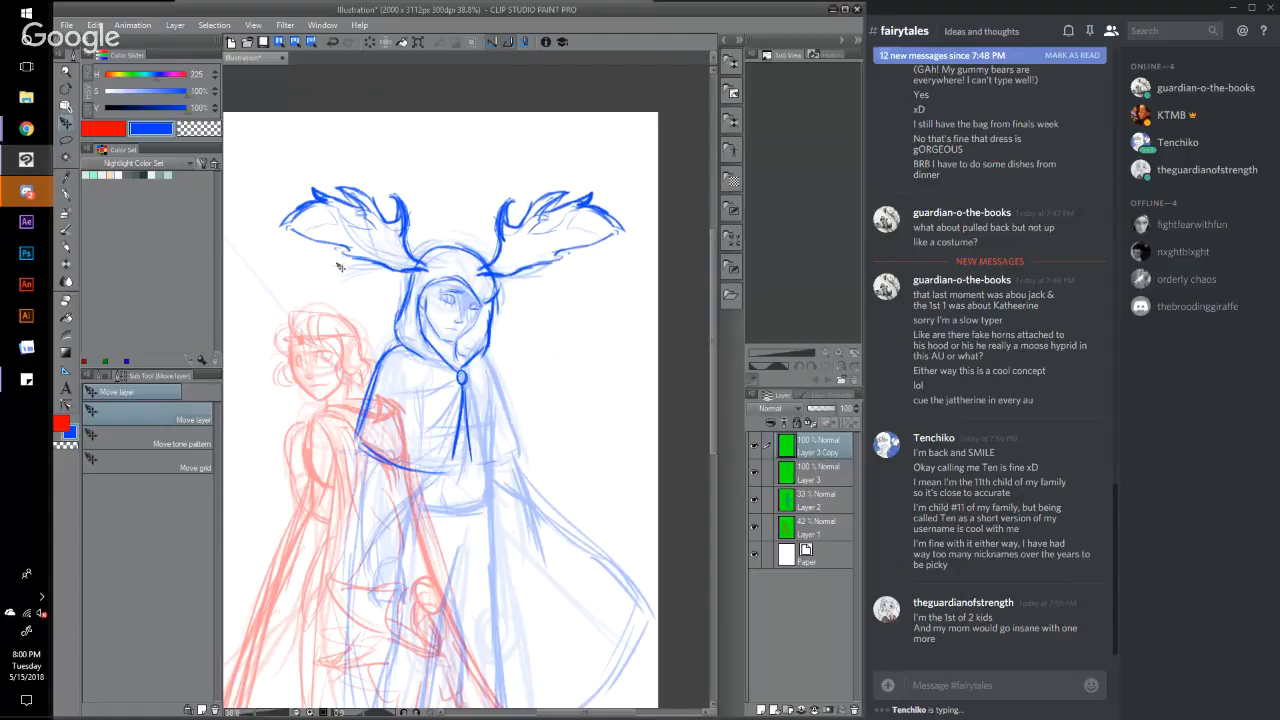
{"action": "key", "text": "ctrl+t"}
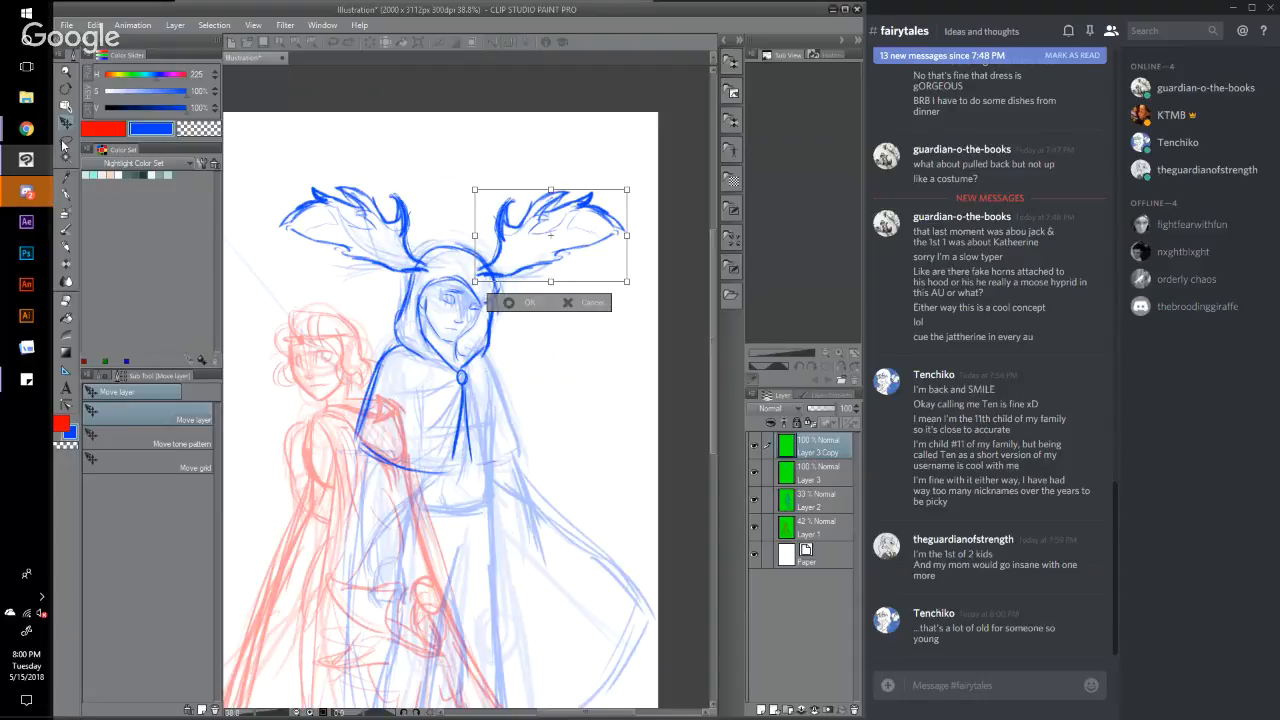
{"action": "left_click", "coordinate": [65, 147]}
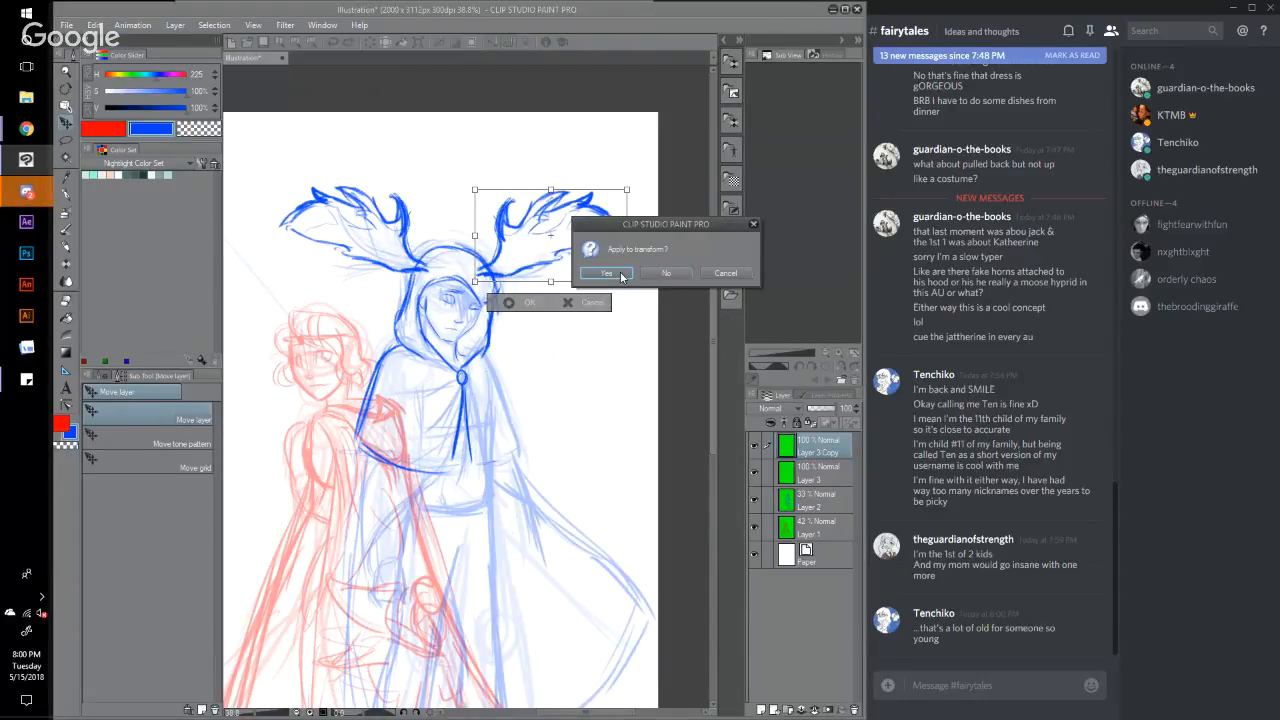
{"action": "left_click", "coordinate": [610, 274]}
Step: Free-transform the mirrored antler by pulling its outer corners inward to foreshorten it, and erase its base where it overlaps the hood
{"action": "left_click", "coordinate": [94, 25]}
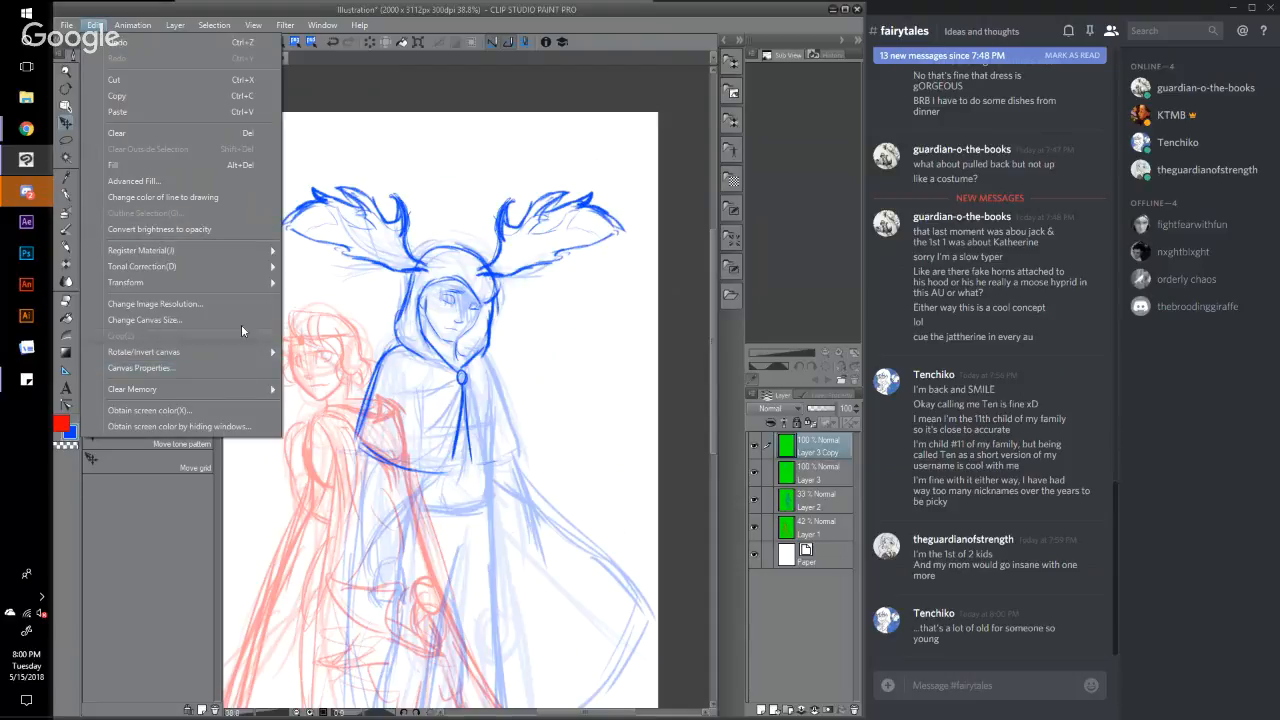
{"action": "mouse_move", "coordinate": [251, 278]}
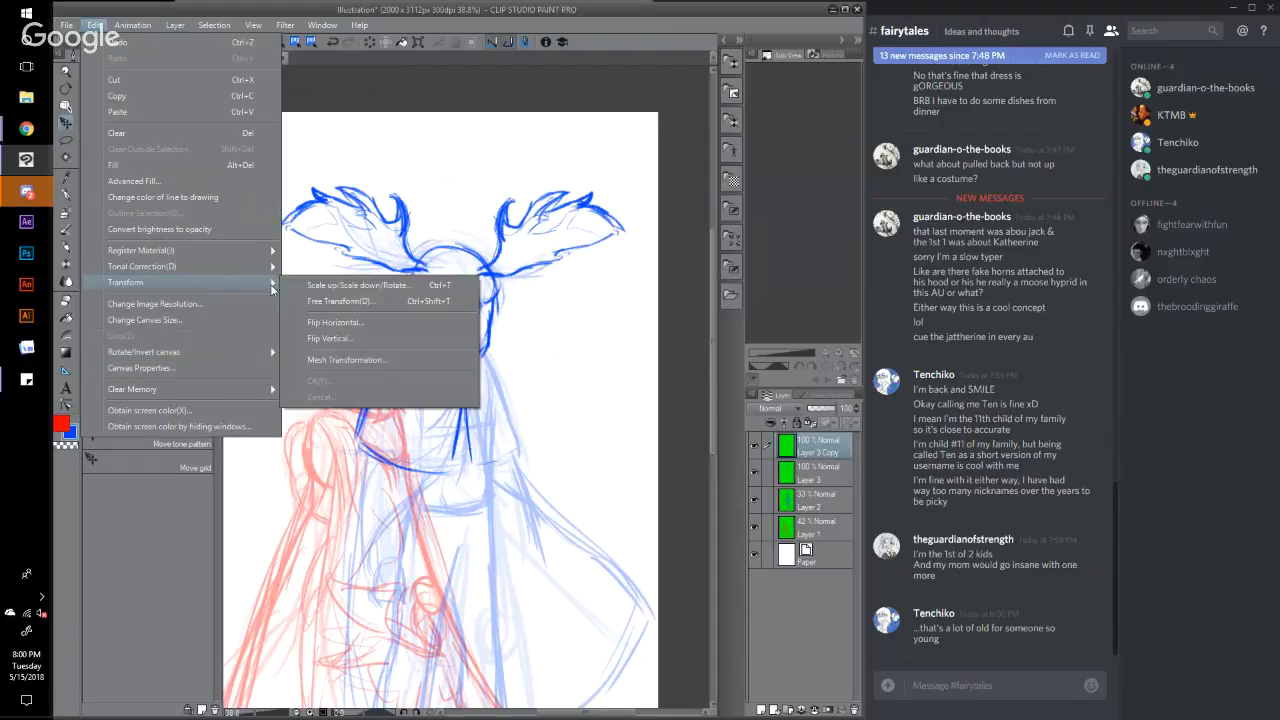
{"action": "left_click", "coordinate": [328, 301]}
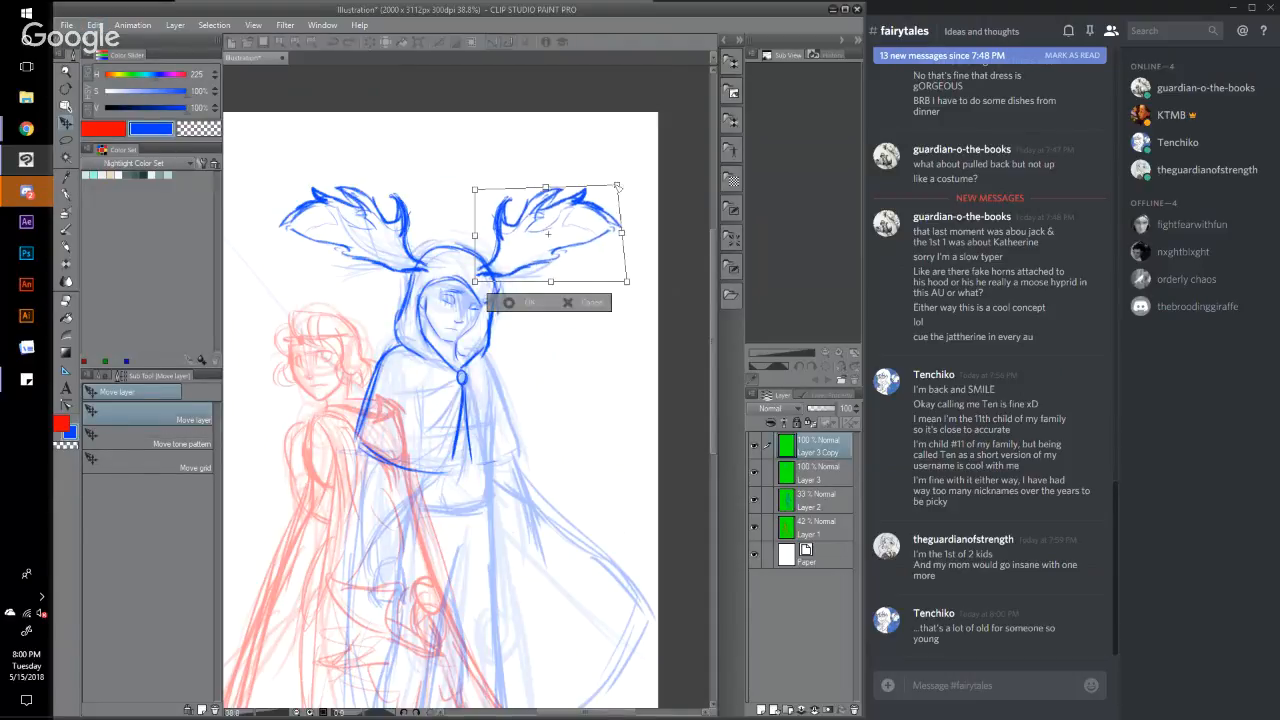
{"action": "left_click_drag", "start_coordinate": [613, 186], "coordinate": [612, 188]}
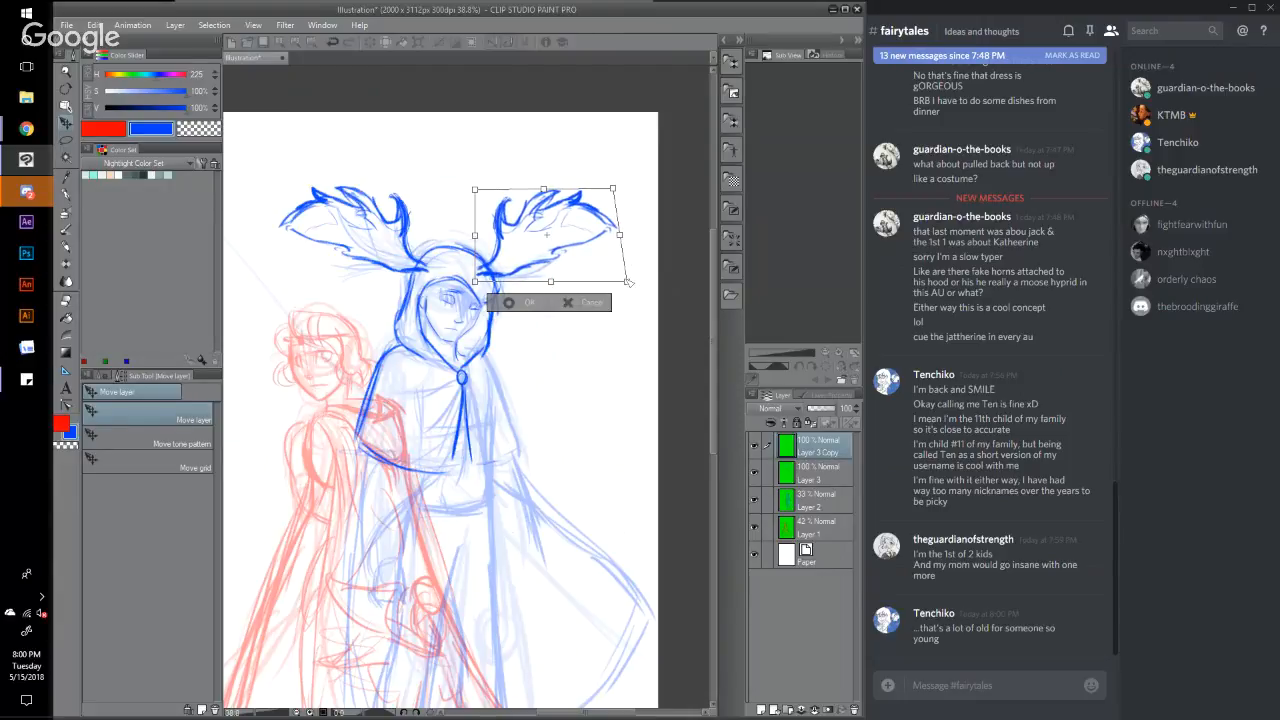
{"action": "left_click_drag", "start_coordinate": [628, 282], "coordinate": [611, 276]}
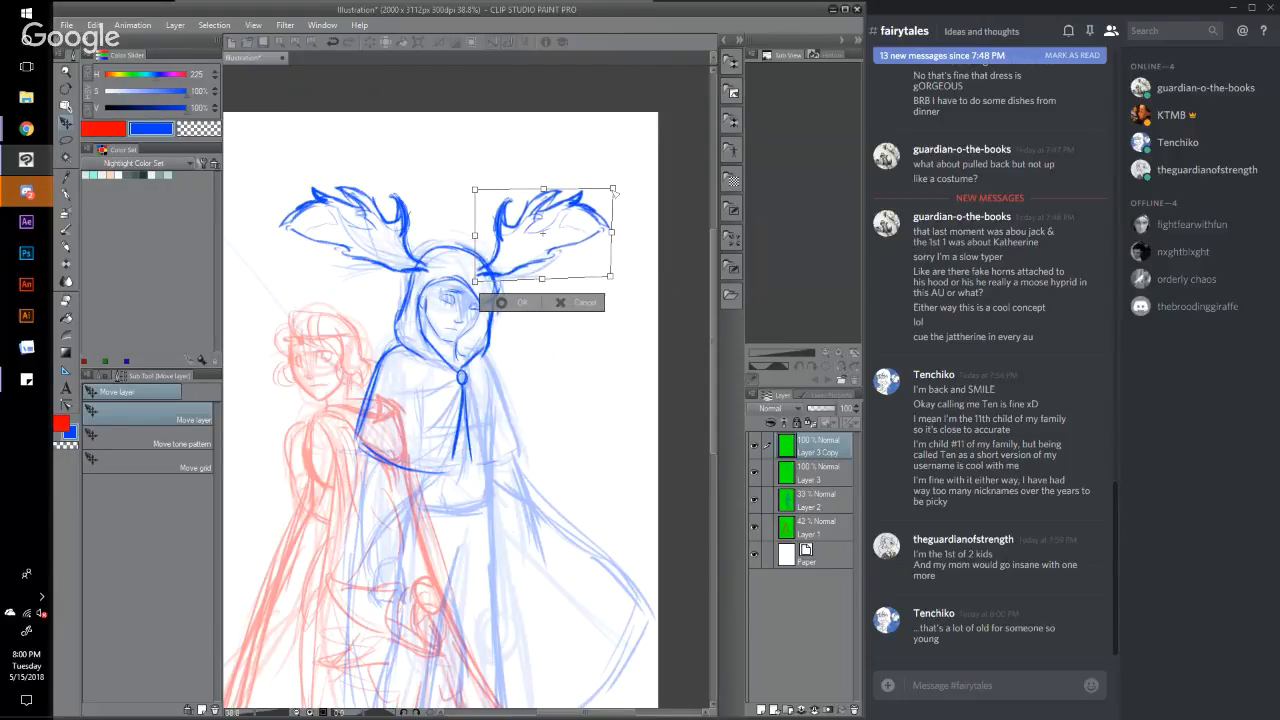
{"action": "left_click_drag", "start_coordinate": [613, 188], "coordinate": [598, 195]}
{"action": "left_click_drag", "start_coordinate": [611, 276], "coordinate": [596, 265]}
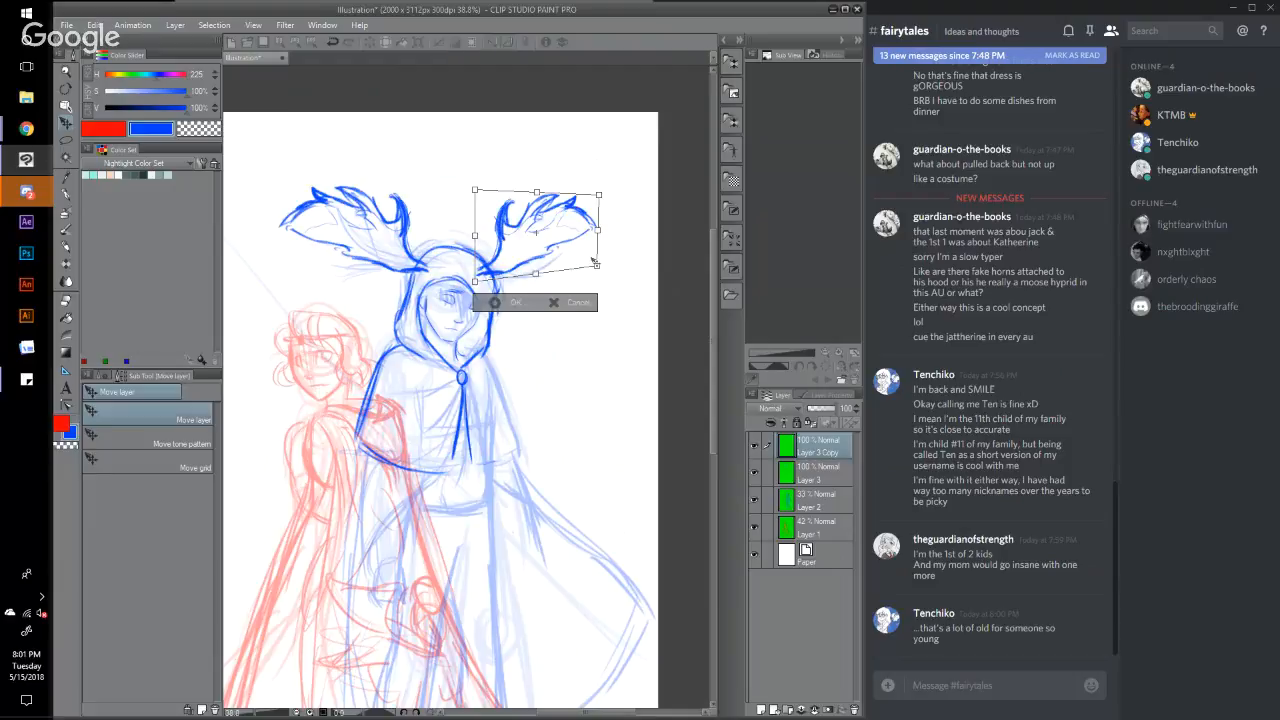
{"action": "left_click", "coordinate": [518, 303]}
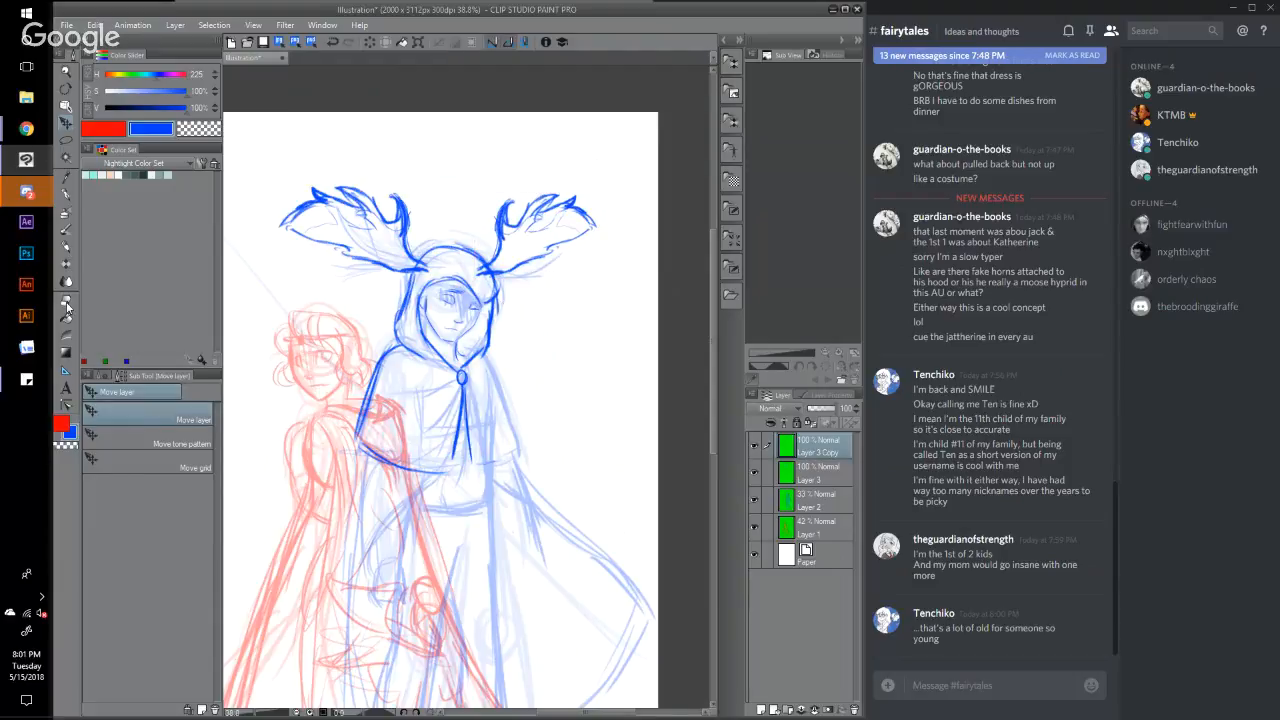
{"action": "left_click", "coordinate": [66, 302]}
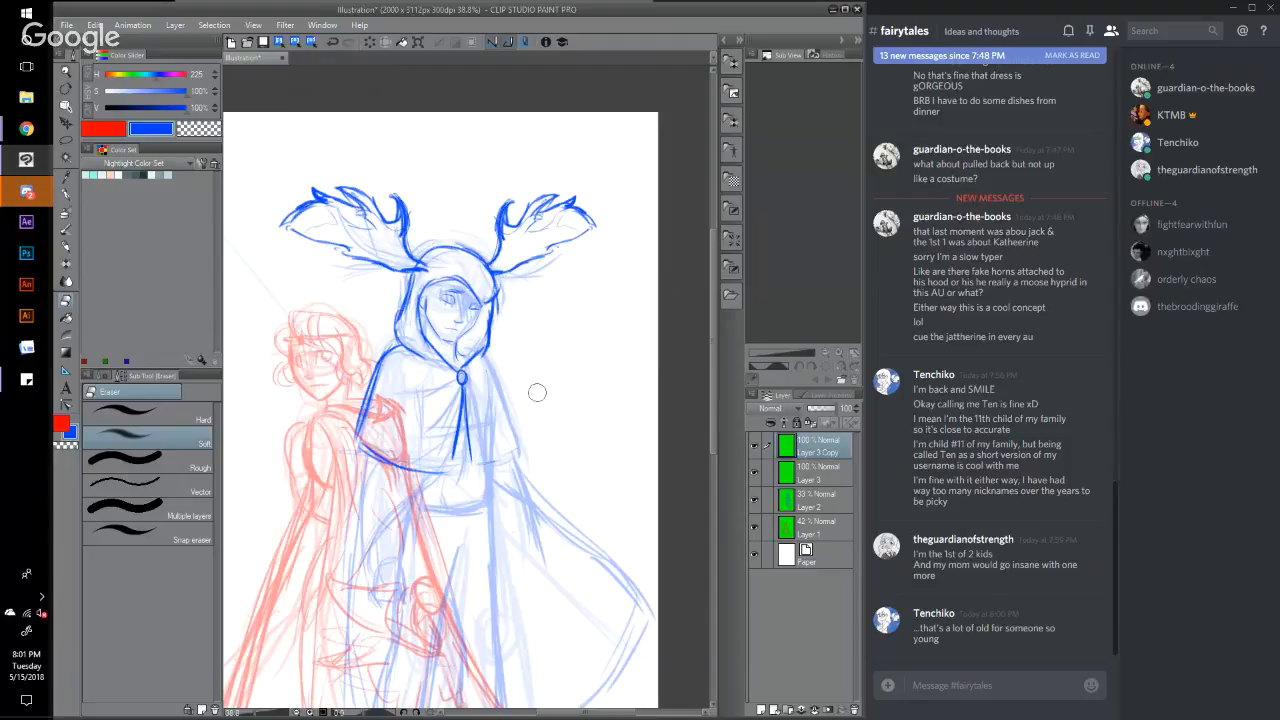
Step: Set the pencil's brush size to 15 and draw the blue cape's far side and the cloak's flaring outer edge below it
{"action": "left_click", "coordinate": [66, 245]}
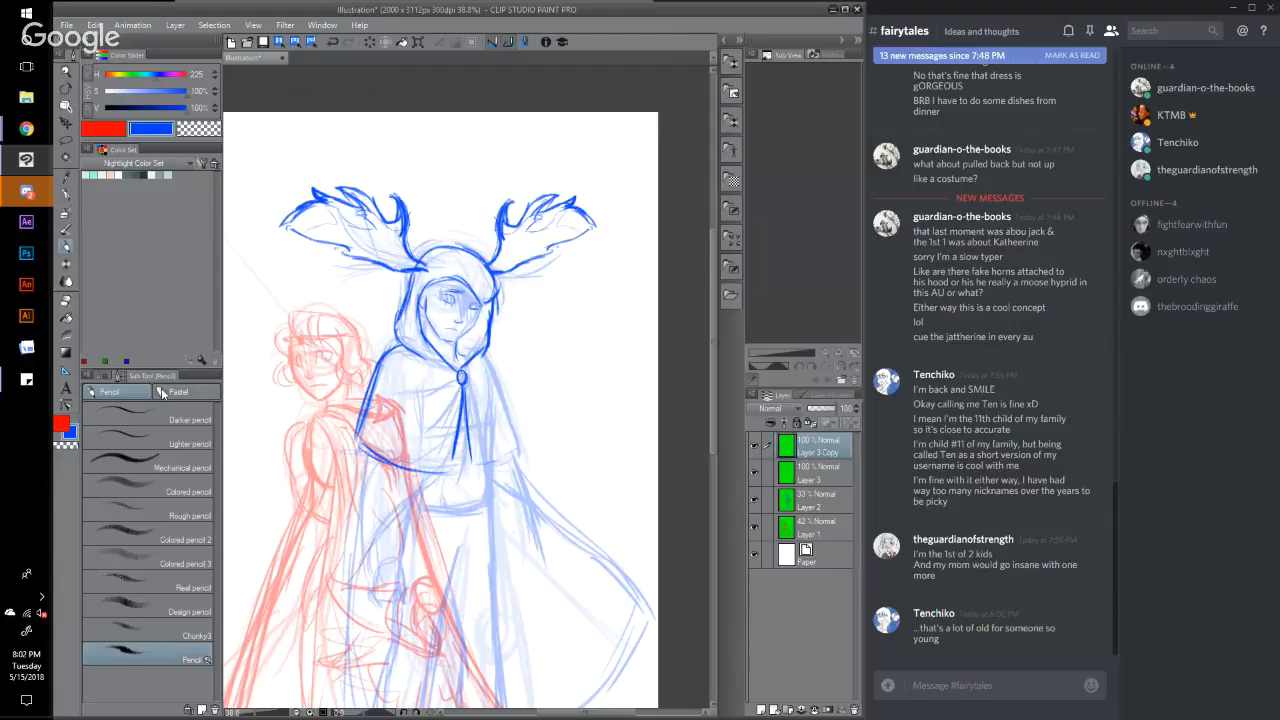
{"action": "left_click", "coordinate": [104, 376]}
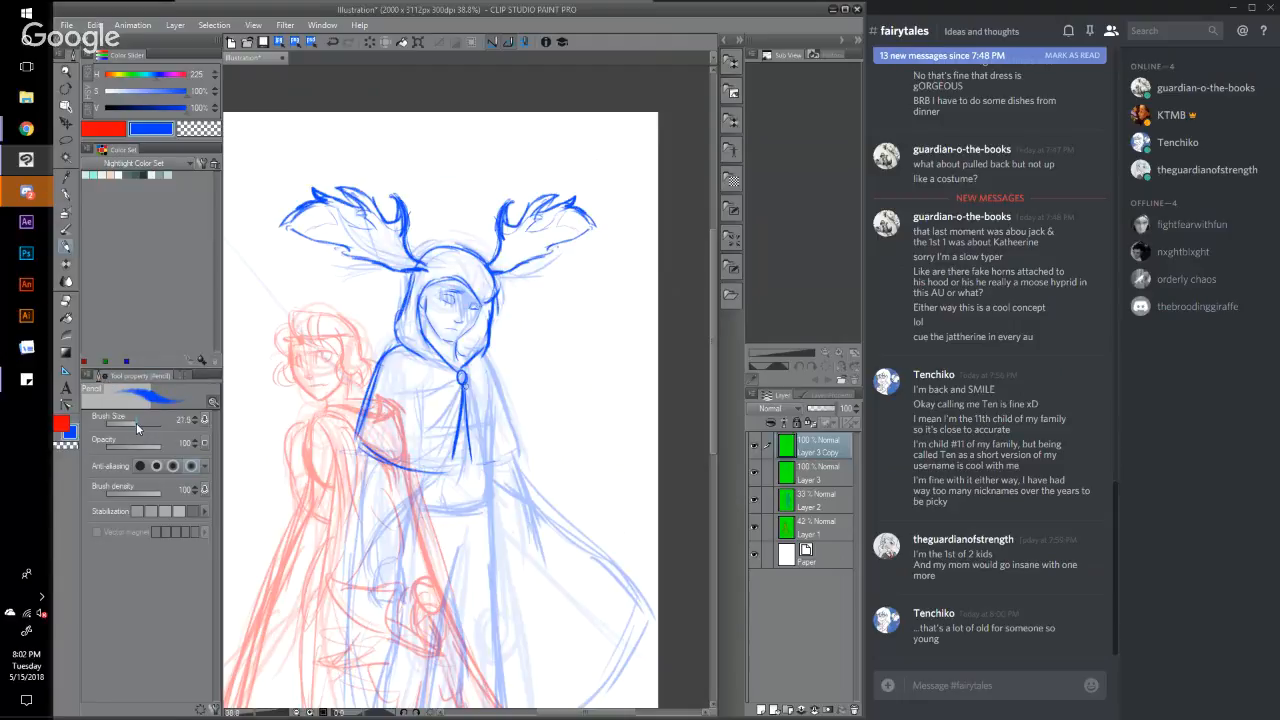
{"action": "left_click_drag", "start_coordinate": [141, 424], "coordinate": [136, 427]}
{"action": "mouse_move", "coordinate": [480, 352]}
{"action": "left_mouse_down"}
{"action": "mouse_move", "coordinate": [514, 438]}
{"action": "mouse_move", "coordinate": [474, 448]}
{"action": "mouse_move", "coordinate": [472, 466]}
{"action": "left_mouse_up"}
{"action": "mouse_move", "coordinate": [468, 422]}
{"action": "left_mouse_down"}
{"action": "mouse_move", "coordinate": [482, 466]}
{"action": "mouse_move", "coordinate": [506, 450]}
{"action": "mouse_move", "coordinate": [526, 458]}
{"action": "mouse_move", "coordinate": [600, 546]}
{"action": "left_mouse_up"}
{"action": "left_click_drag", "start_coordinate": [530, 482], "coordinate": [648, 606]}
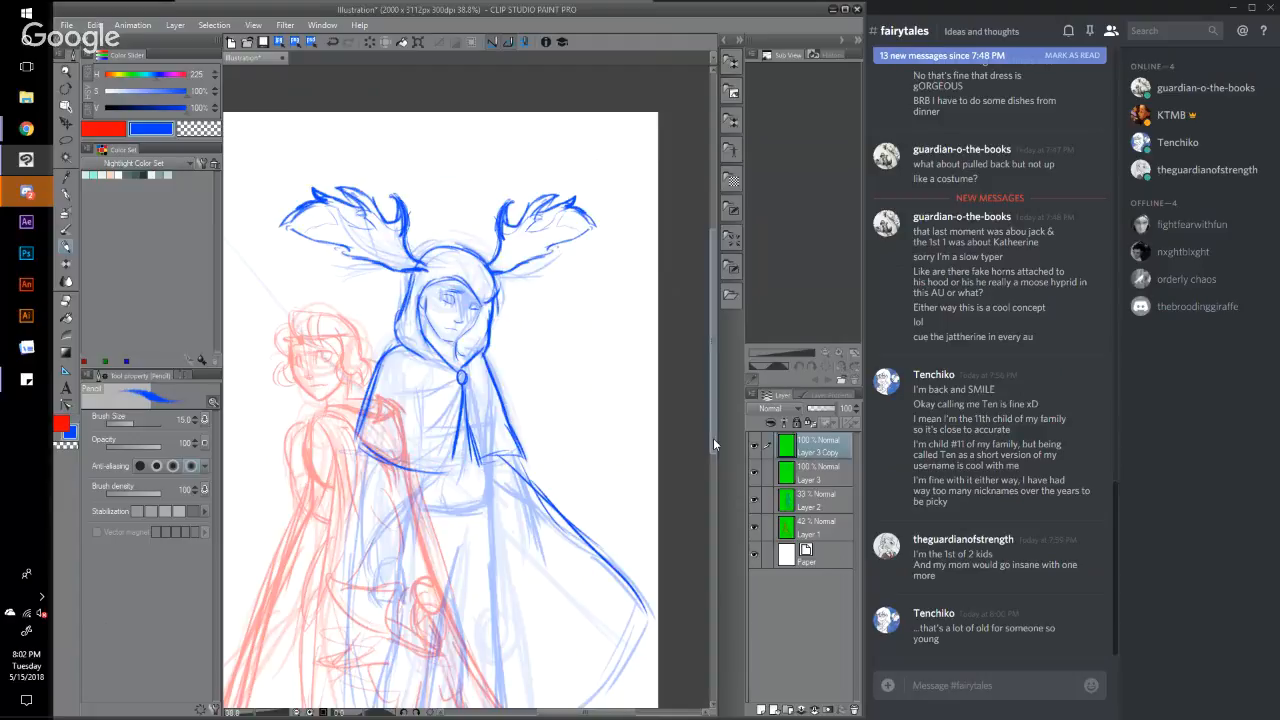
Step: Draw the blue cloak's long hanging edge and the fold lines sweeping down from the waist beside the red figure
{"action": "left_click_drag", "start_coordinate": [713, 438], "coordinate": [713, 490]}
{"action": "mouse_move", "coordinate": [388, 377]}
{"action": "left_mouse_down"}
{"action": "mouse_move", "coordinate": [444, 394]}
{"action": "mouse_move", "coordinate": [416, 368]}
{"action": "mouse_move", "coordinate": [356, 462]}
{"action": "mouse_move", "coordinate": [373, 421]}
{"action": "mouse_move", "coordinate": [345, 535]}
{"action": "left_mouse_up"}
{"action": "left_click_drag", "start_coordinate": [371, 328], "coordinate": [340, 536]}
{"action": "left_click_drag", "start_coordinate": [355, 380], "coordinate": [346, 606]}
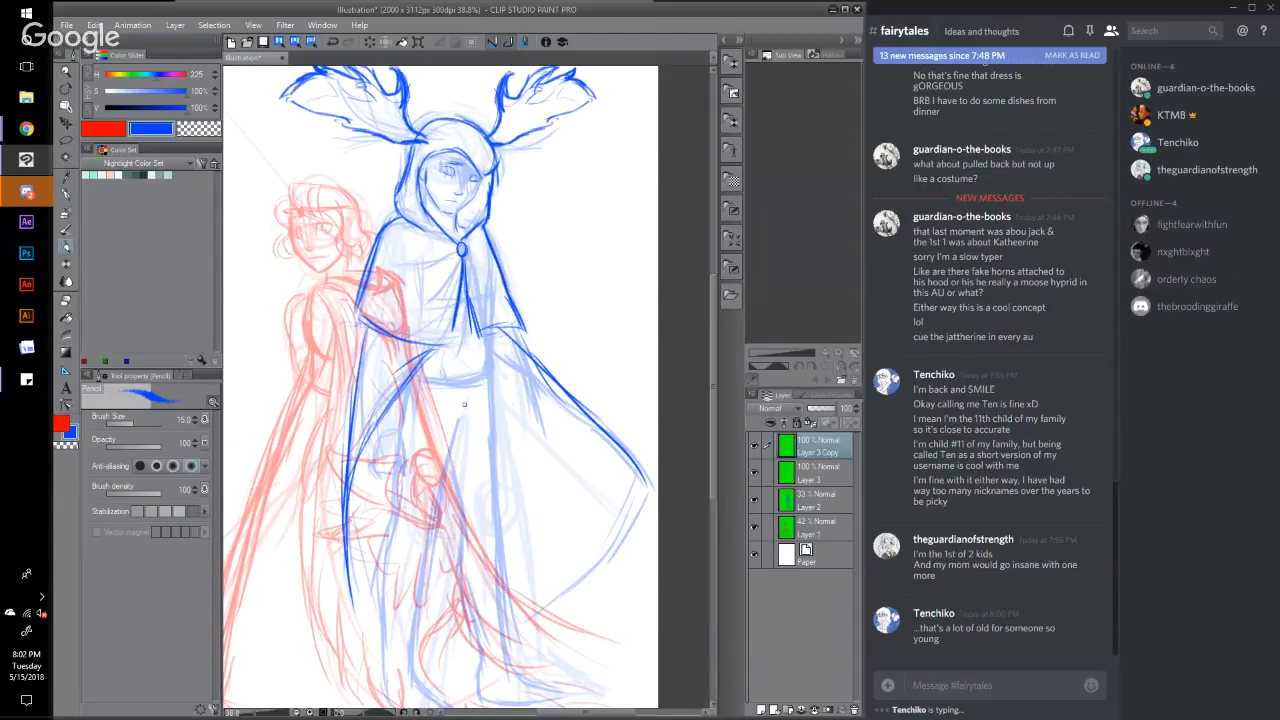
Step: Draw the inner and outer contours of the blue figure's leg nearest the red figure, from hip to ankle
{"action": "left_click_drag", "start_coordinate": [464, 405], "coordinate": [443, 476]}
{"action": "left_click_drag", "start_coordinate": [464, 410], "coordinate": [441, 481]}
{"action": "left_click_drag", "start_coordinate": [448, 432], "coordinate": [415, 628]}
{"action": "left_click_drag", "start_coordinate": [424, 546], "coordinate": [411, 646]}
{"action": "left_click_drag", "start_coordinate": [424, 592], "coordinate": [407, 672]}
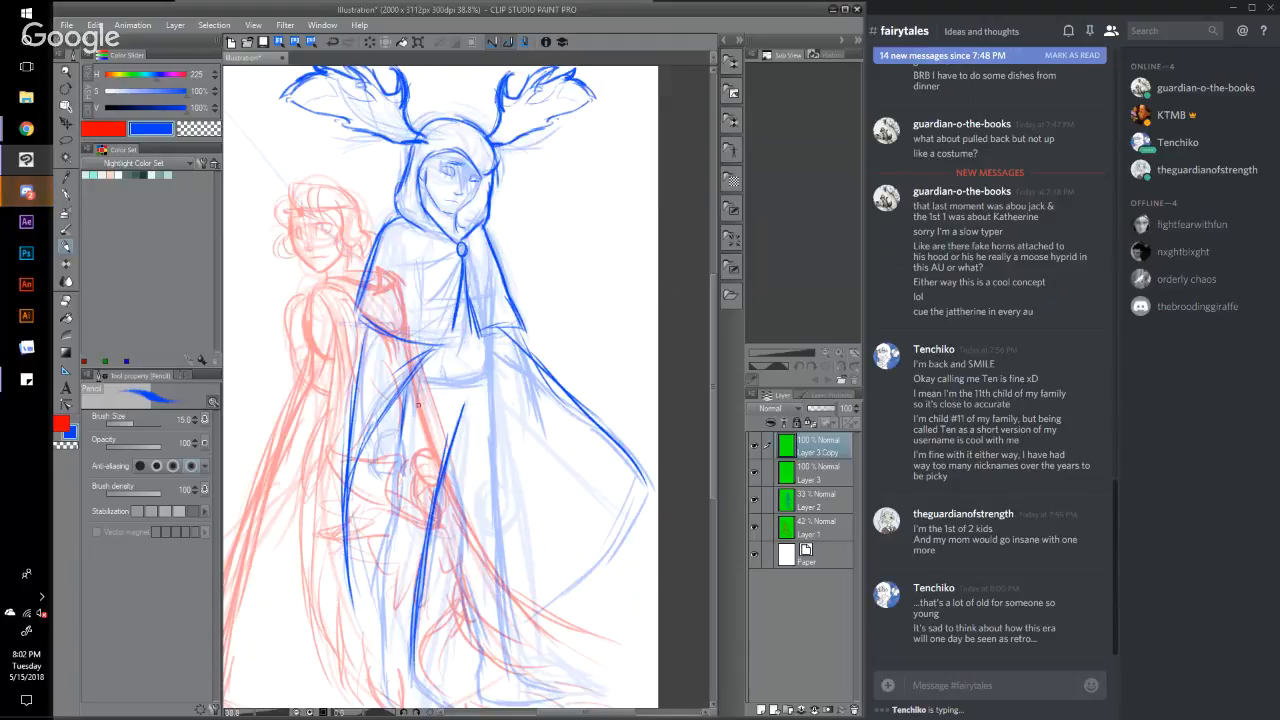
{"action": "left_click_drag", "start_coordinate": [407, 395], "coordinate": [394, 511]}
{"action": "left_click_drag", "start_coordinate": [404, 435], "coordinate": [378, 560]}
{"action": "left_click_drag", "start_coordinate": [392, 506], "coordinate": [379, 600]}
{"action": "left_click_drag", "start_coordinate": [378, 556], "coordinate": [390, 690]}
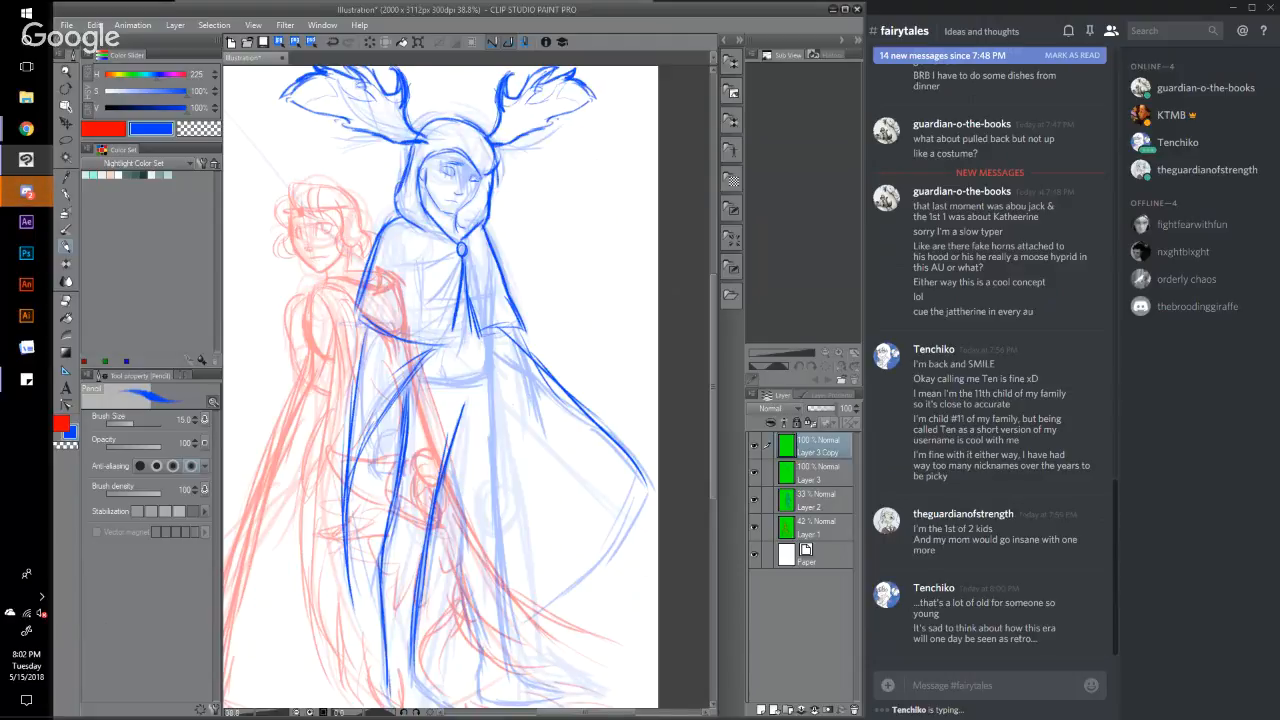
Step: Draw the outer and inner contours of the blue figure's other leg down to the ankle
{"action": "left_click_drag", "start_coordinate": [485, 376], "coordinate": [491, 474]}
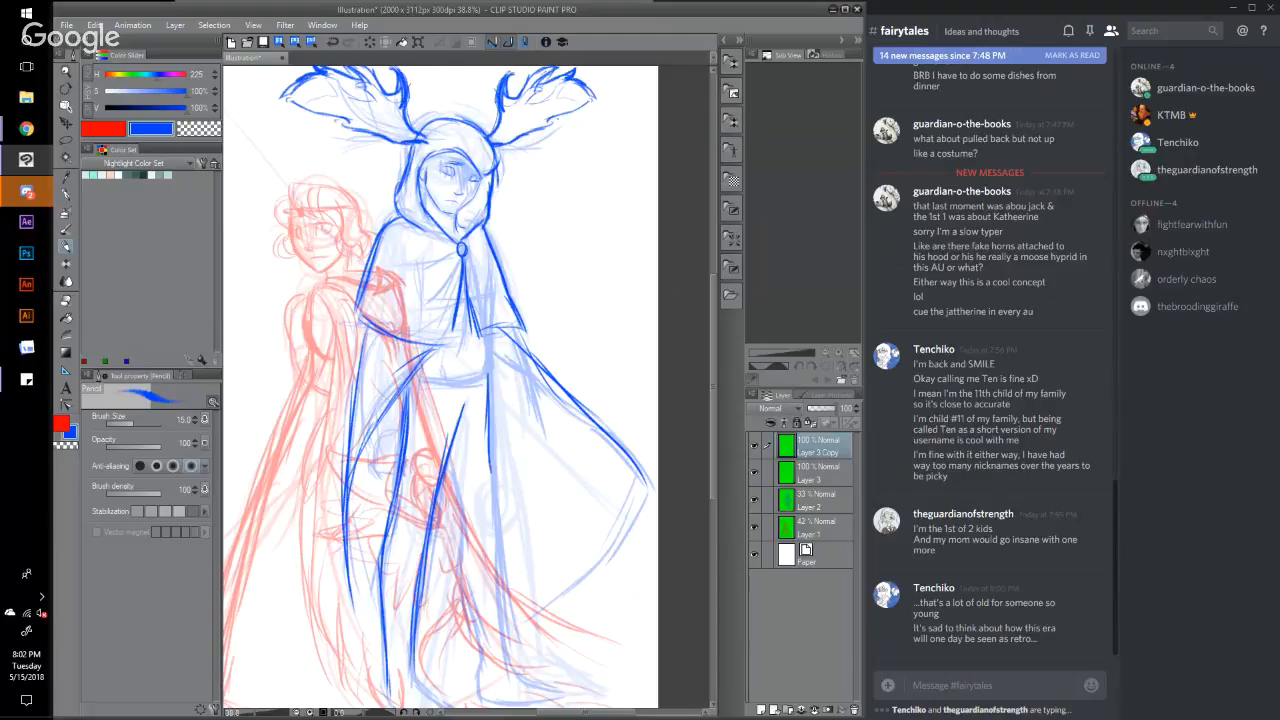
{"action": "left_click_drag", "start_coordinate": [489, 406], "coordinate": [500, 592]}
{"action": "left_click_drag", "start_coordinate": [494, 520], "coordinate": [504, 620]}
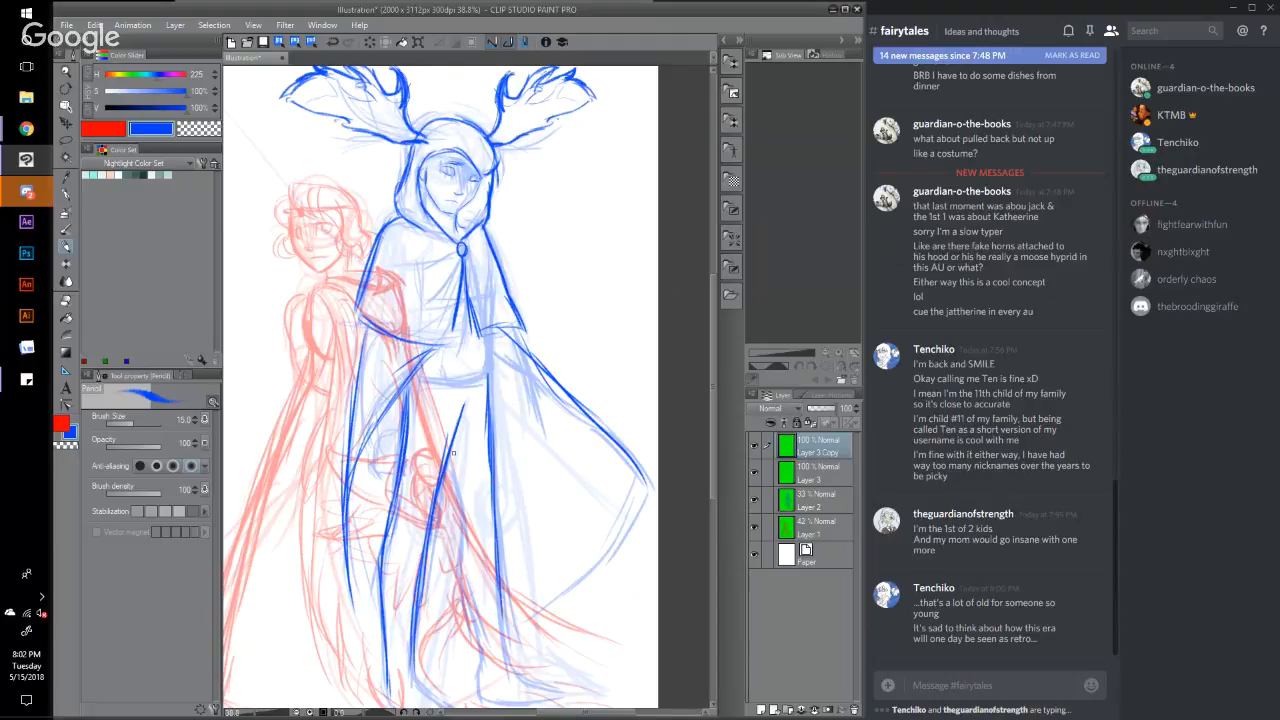
{"action": "left_click_drag", "start_coordinate": [453, 453], "coordinate": [470, 610]}
{"action": "left_click_drag", "start_coordinate": [460, 564], "coordinate": [483, 673]}
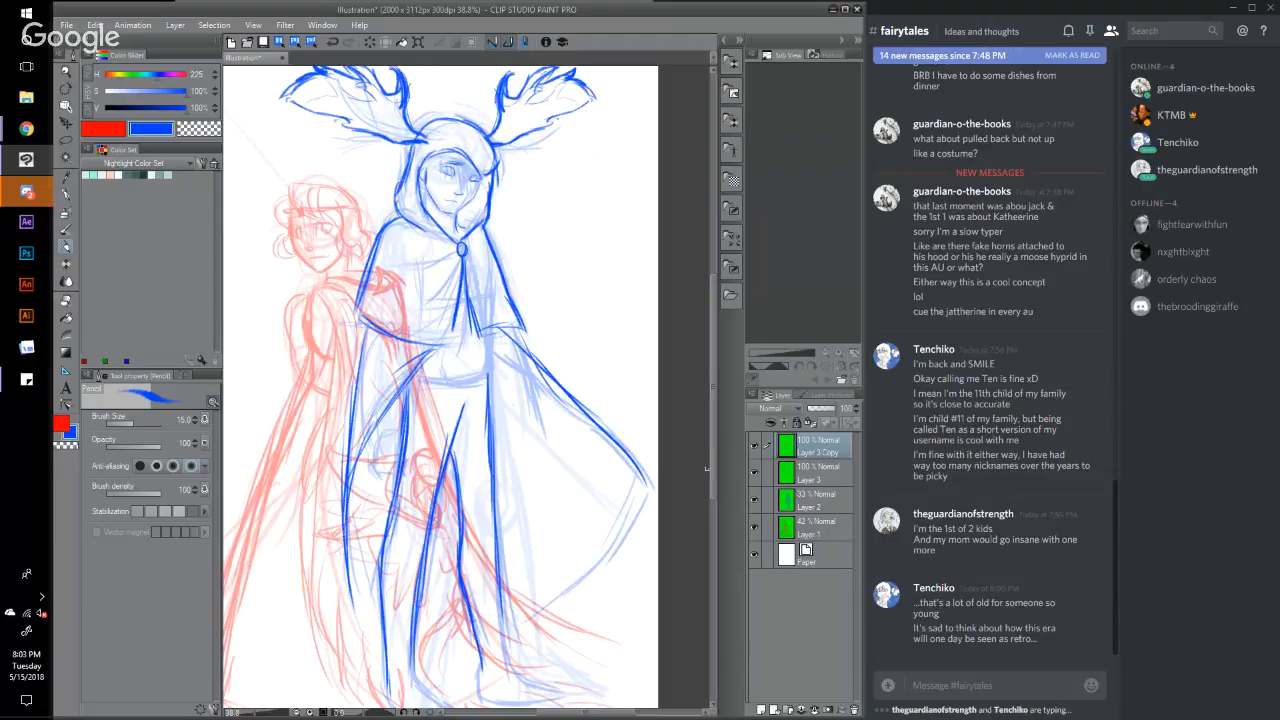
Step: Draw the band across the blue figure's hips and the torso's side line below the cape
{"action": "scroll", "coordinate": [714, 473], "scroll_direction": "down", "scroll_amount": 1}
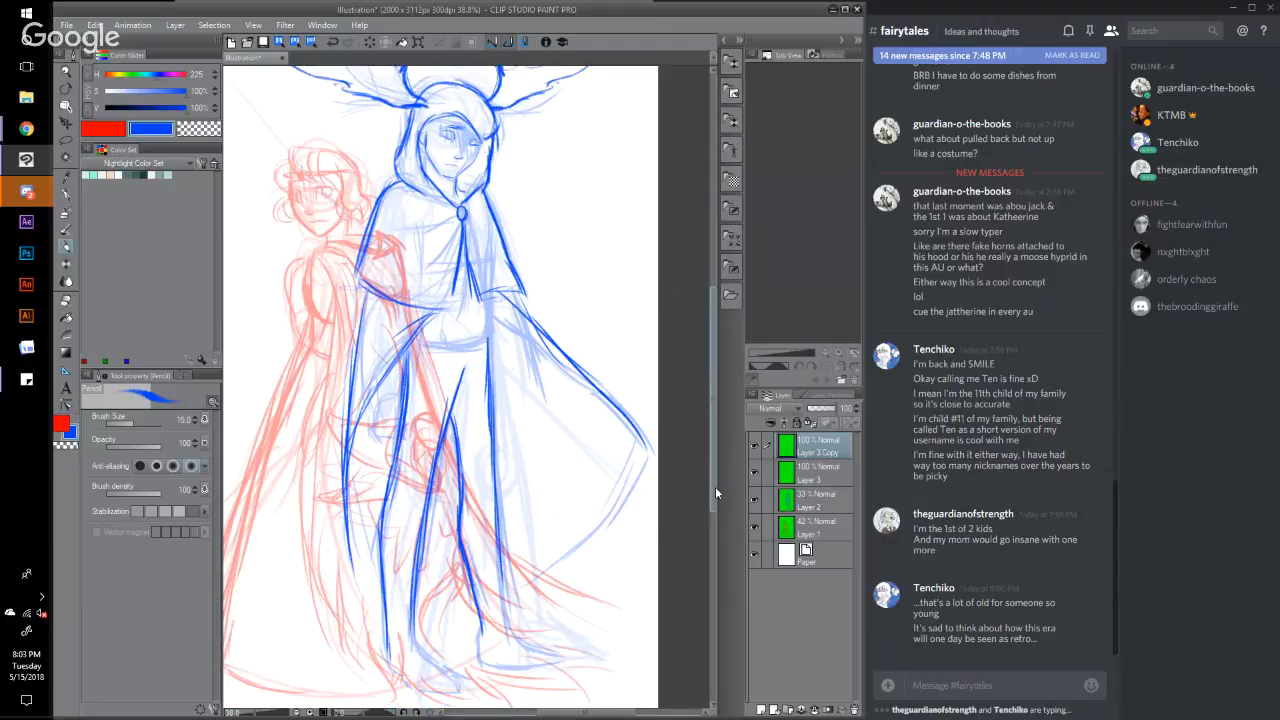
{"action": "scroll", "coordinate": [715, 486], "scroll_direction": "down", "scroll_amount": 3}
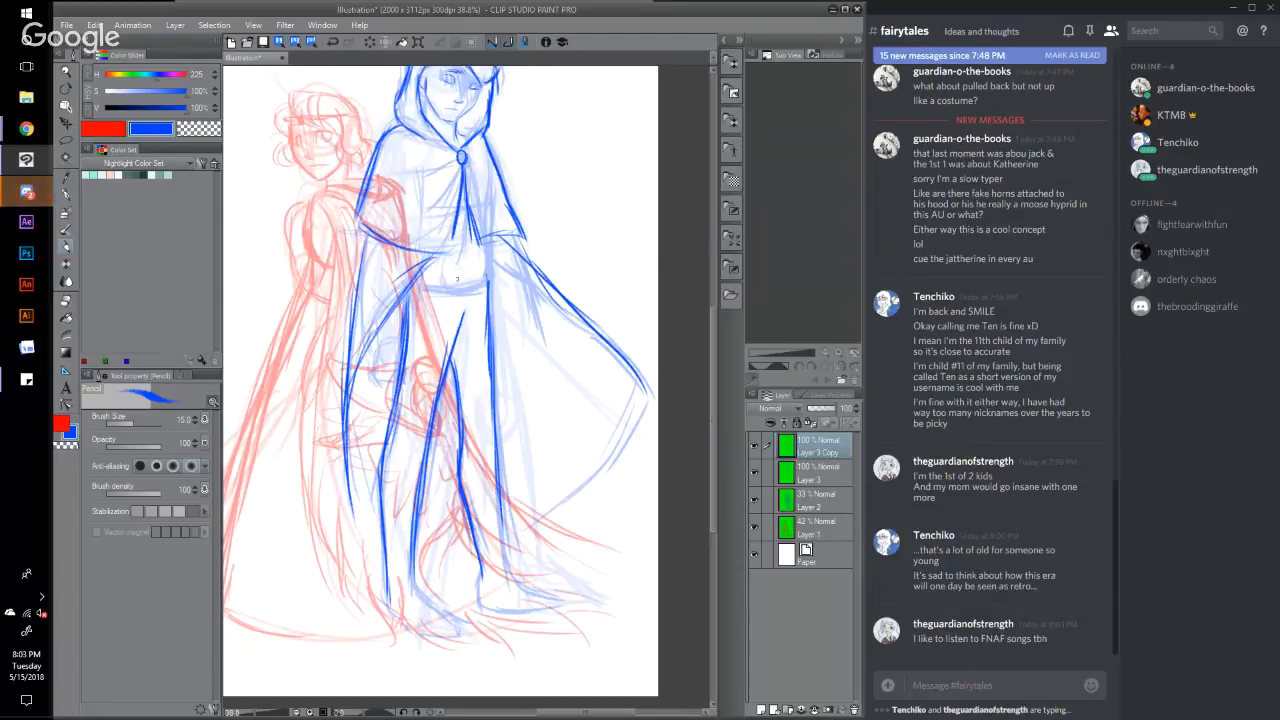
{"action": "mouse_move", "coordinate": [422, 279]}
{"action": "left_mouse_down"}
{"action": "mouse_move", "coordinate": [474, 289]}
{"action": "mouse_move", "coordinate": [419, 282]}
{"action": "mouse_move", "coordinate": [406, 330]}
{"action": "left_mouse_up"}
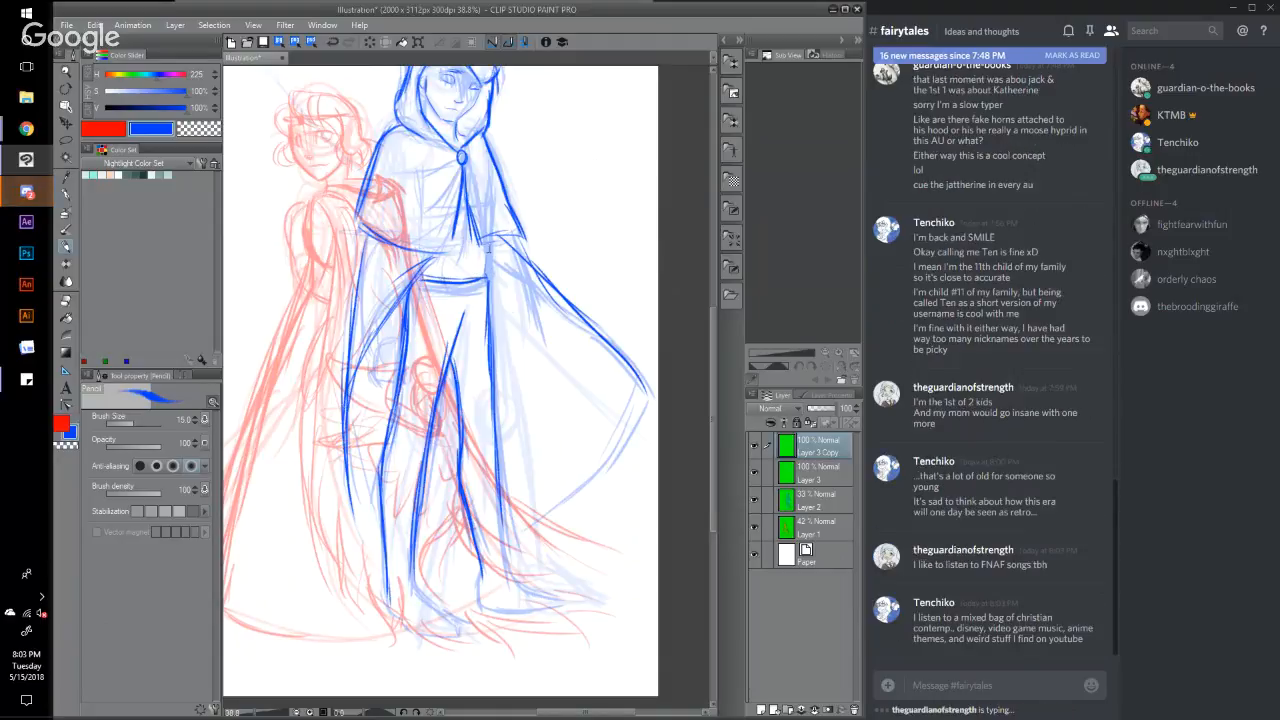
{"action": "left_click_drag", "start_coordinate": [488, 244], "coordinate": [488, 288]}
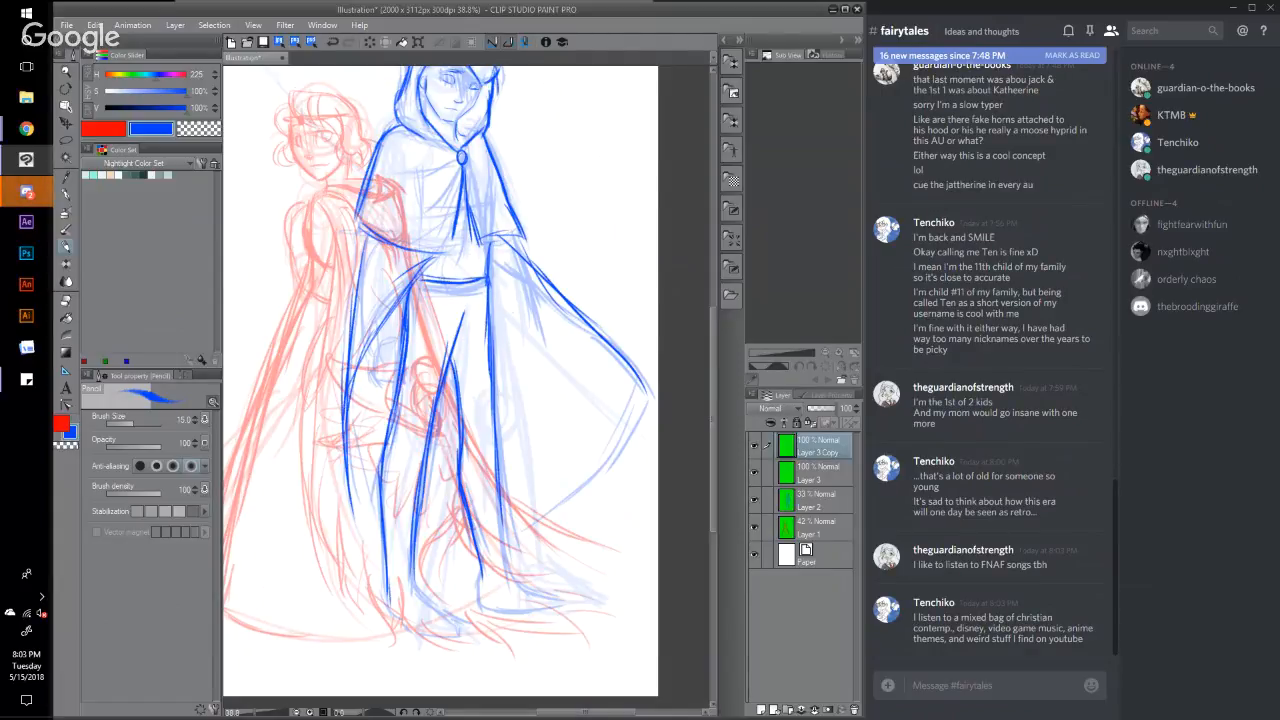
{"action": "key", "text": "ctrl+z"}
{"action": "left_click", "coordinate": [344, 47]}
Step: Extend the blue figure's outer leg line into a long pointed foot and outline the foot of the other leg
{"action": "left_click_drag", "start_coordinate": [500, 516], "coordinate": [504, 540]}
{"action": "mouse_move", "coordinate": [498, 492]}
{"action": "left_mouse_down"}
{"action": "mouse_move", "coordinate": [509, 582]}
{"action": "mouse_move", "coordinate": [540, 596]}
{"action": "mouse_move", "coordinate": [482, 590]}
{"action": "mouse_move", "coordinate": [480, 606]}
{"action": "mouse_move", "coordinate": [557, 601]}
{"action": "left_mouse_up"}
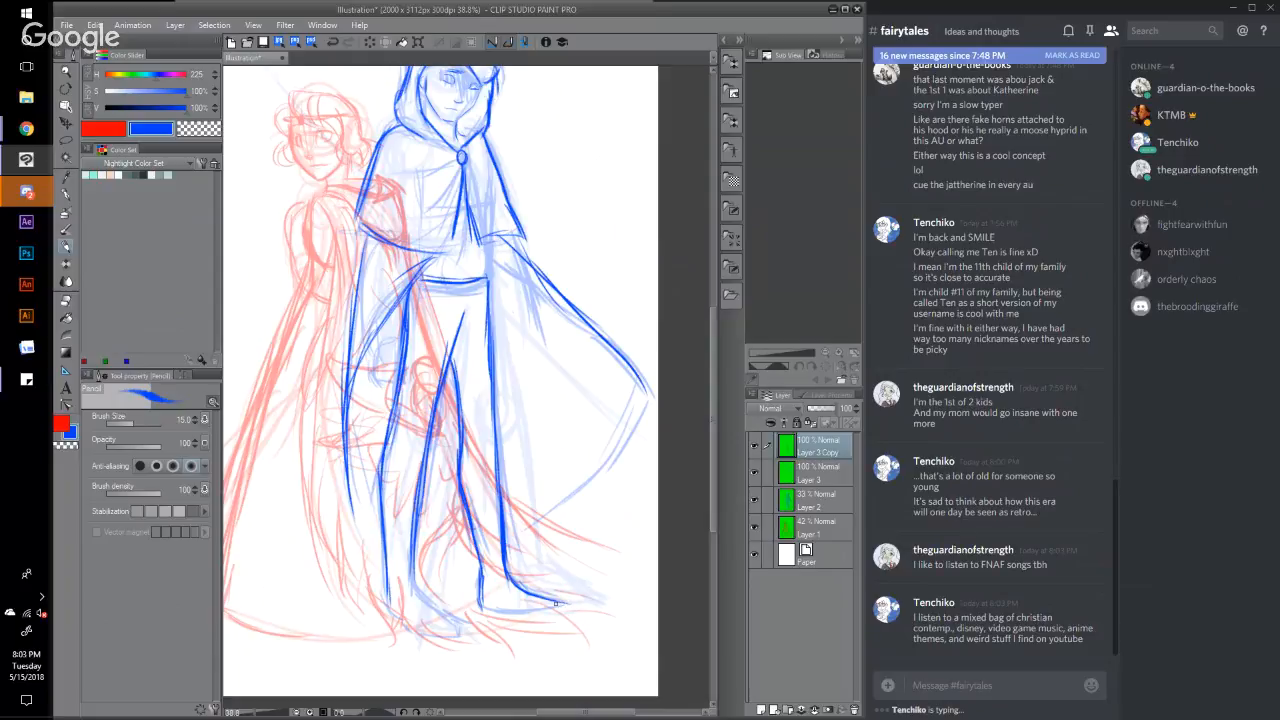
{"action": "left_click_drag", "start_coordinate": [556, 603], "coordinate": [570, 605]}
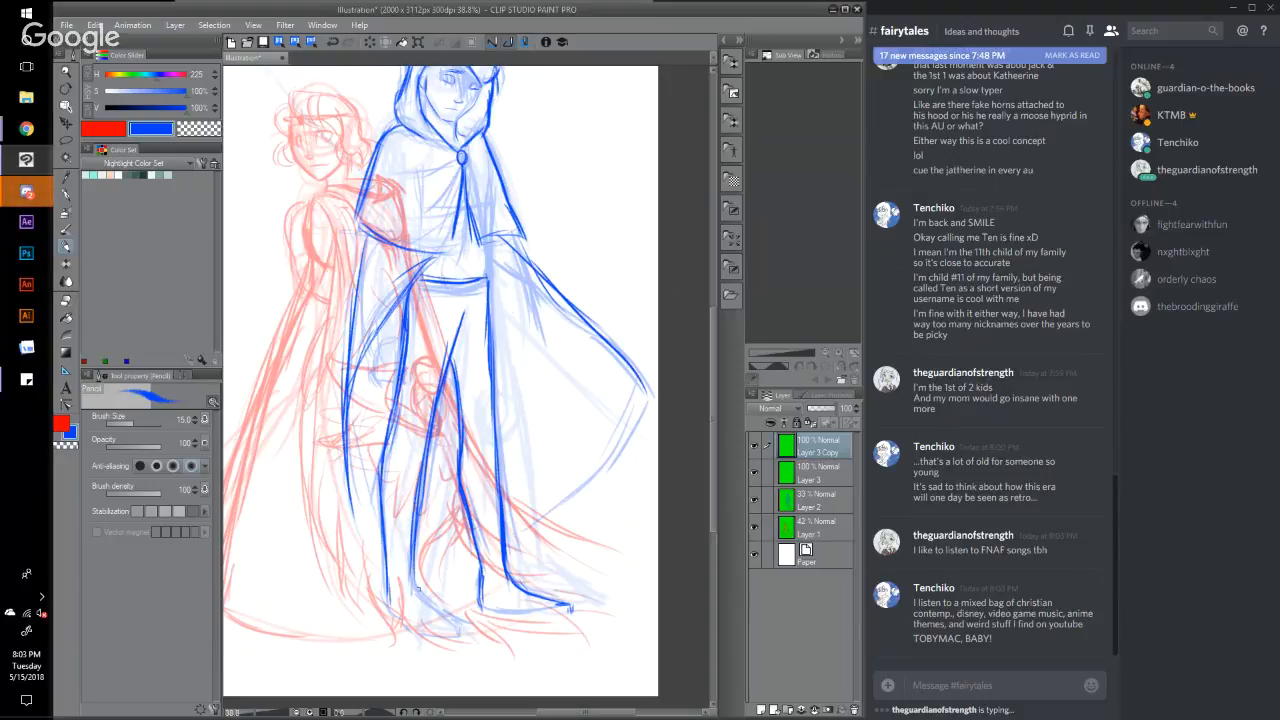
{"action": "mouse_move", "coordinate": [410, 566]}
{"action": "left_mouse_down"}
{"action": "mouse_move", "coordinate": [415, 595]}
{"action": "mouse_move", "coordinate": [444, 612]}
{"action": "mouse_move", "coordinate": [384, 606]}
{"action": "mouse_move", "coordinate": [404, 627]}
{"action": "left_mouse_up"}
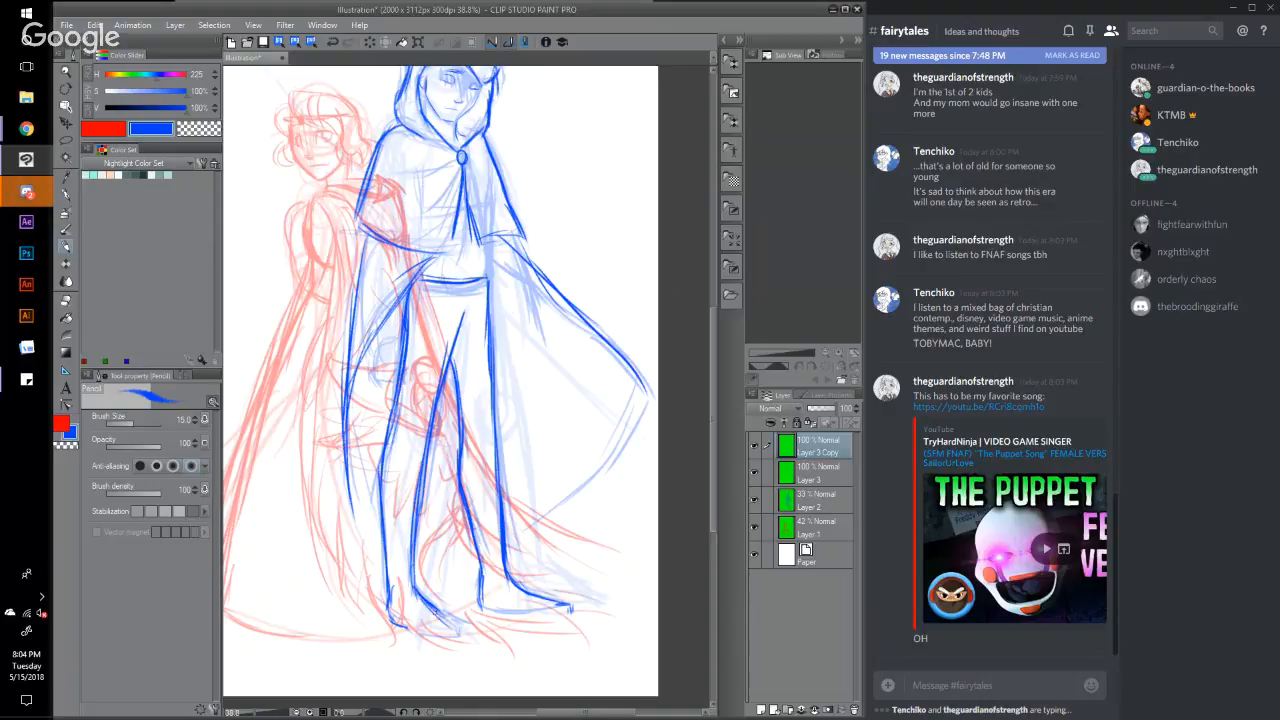
{"action": "mouse_move", "coordinate": [432, 608]}
{"action": "left_mouse_down"}
{"action": "mouse_move", "coordinate": [466, 627]}
{"action": "mouse_move", "coordinate": [460, 636]}
{"action": "left_mouse_up"}
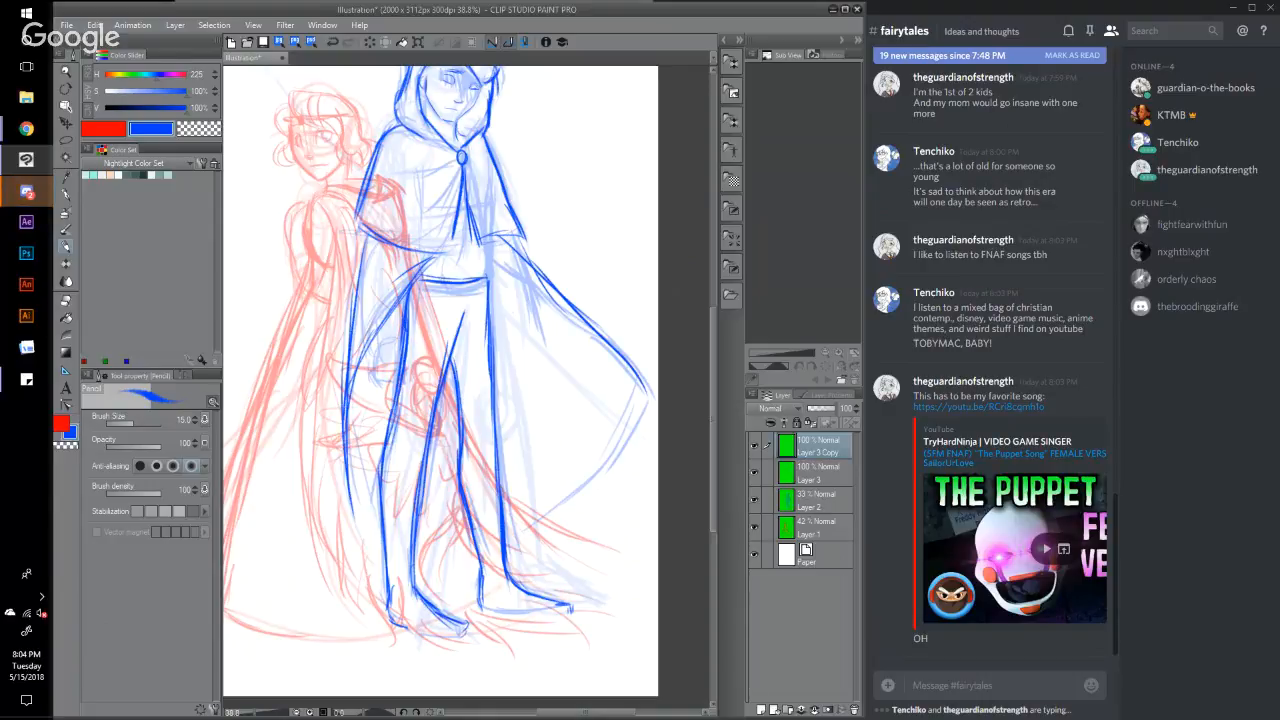
Step: Draw crossed lacing on both of the blue figure's lower legs and the torso's side lines beneath the cape
{"action": "mouse_move", "coordinate": [390, 471]}
{"action": "left_mouse_down"}
{"action": "mouse_move", "coordinate": [426, 457]}
{"action": "mouse_move", "coordinate": [410, 492]}
{"action": "mouse_move", "coordinate": [384, 502]}
{"action": "mouse_move", "coordinate": [413, 530]}
{"action": "mouse_move", "coordinate": [387, 544]}
{"action": "mouse_move", "coordinate": [417, 553]}
{"action": "mouse_move", "coordinate": [388, 560]}
{"action": "left_mouse_up"}
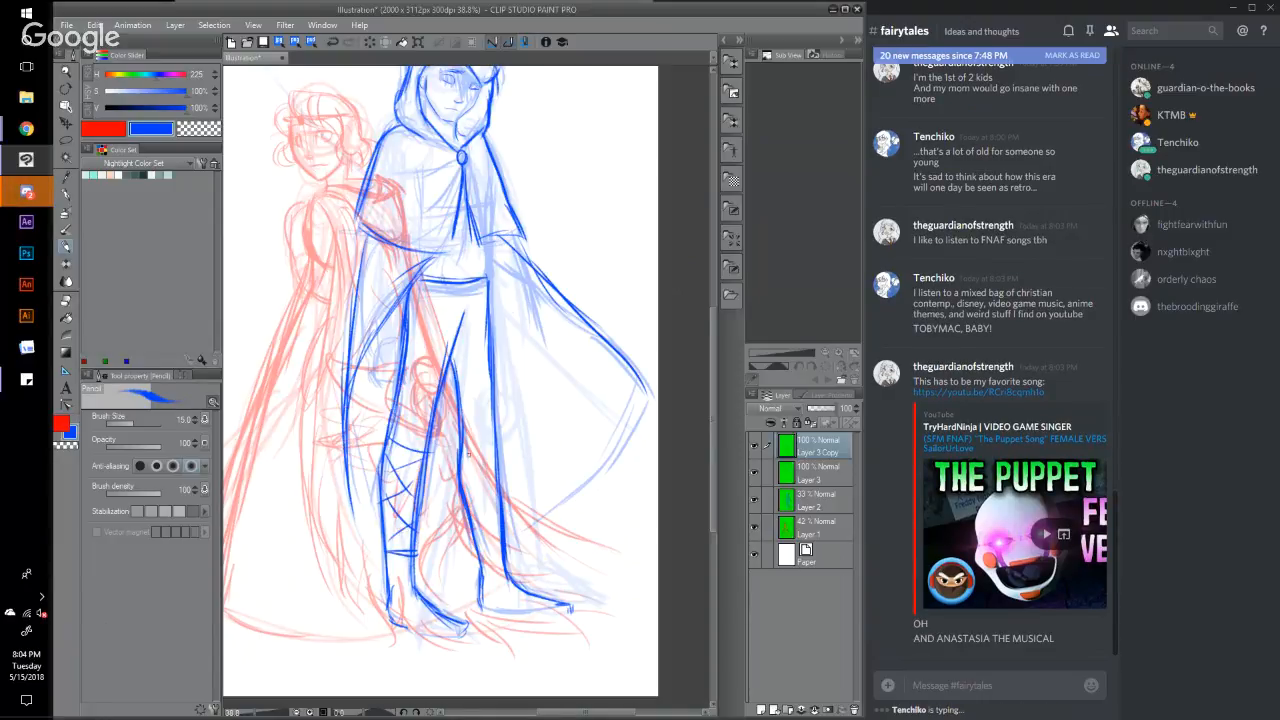
{"action": "mouse_move", "coordinate": [466, 463]}
{"action": "left_mouse_down"}
{"action": "mouse_move", "coordinate": [494, 455]}
{"action": "mouse_move", "coordinate": [460, 490]}
{"action": "mouse_move", "coordinate": [497, 506]}
{"action": "mouse_move", "coordinate": [478, 525]}
{"action": "mouse_move", "coordinate": [498, 527]}
{"action": "mouse_move", "coordinate": [481, 543]}
{"action": "mouse_move", "coordinate": [500, 552]}
{"action": "left_mouse_up"}
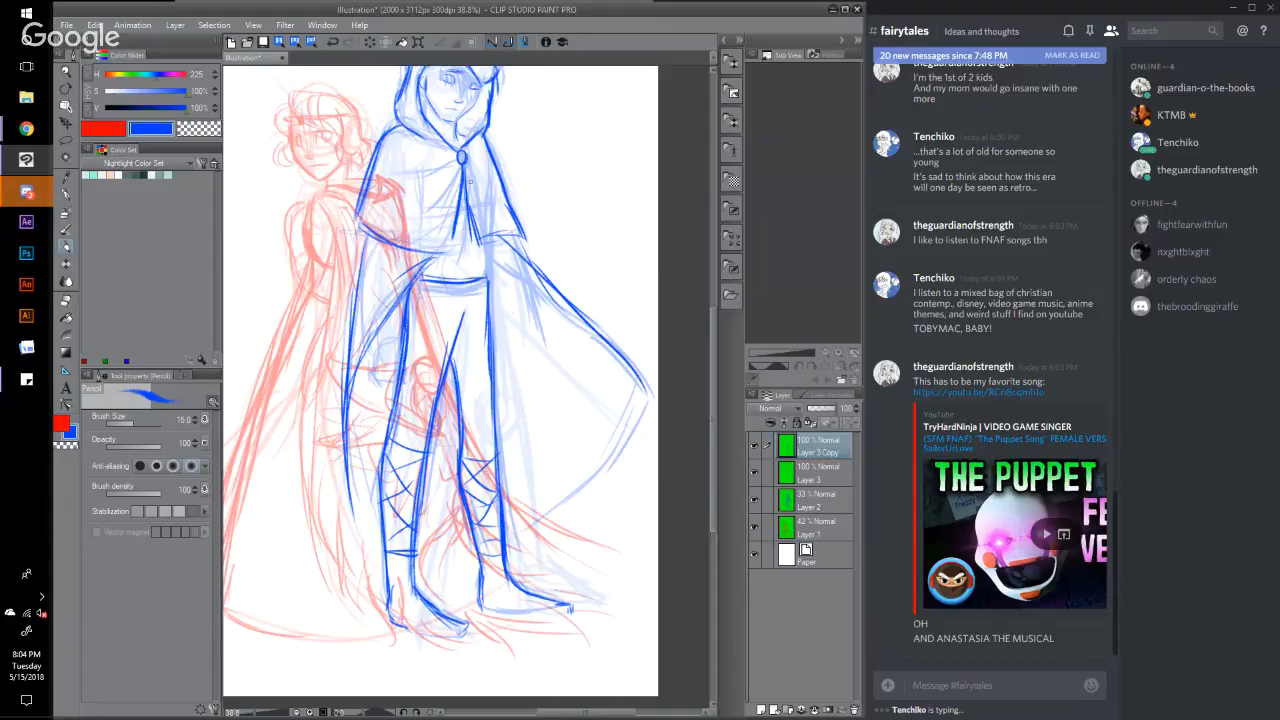
{"action": "left_click_drag", "start_coordinate": [486, 166], "coordinate": [489, 288]}
{"action": "left_click_drag", "start_coordinate": [490, 192], "coordinate": [490, 234]}
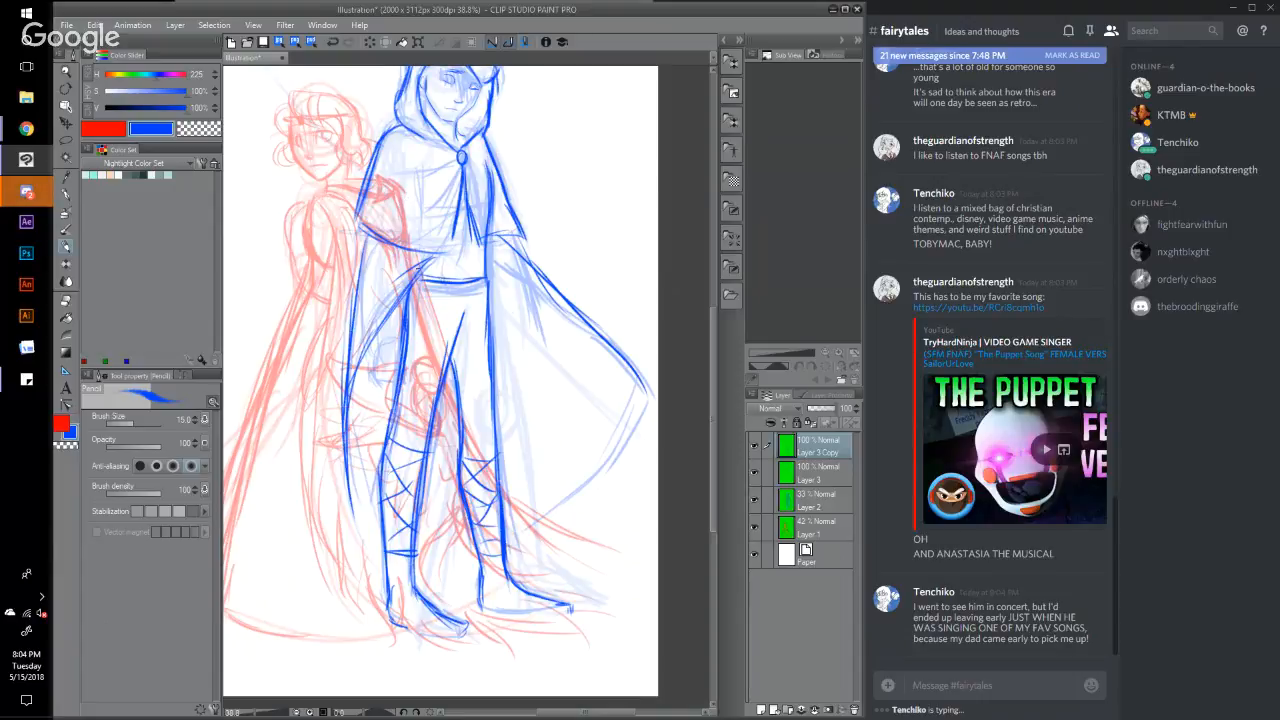
{"action": "mouse_move", "coordinate": [412, 198]}
{"action": "left_mouse_down"}
{"action": "mouse_move", "coordinate": [410, 276]}
{"action": "mouse_move", "coordinate": [409, 236]}
{"action": "left_mouse_up"}
{"action": "left_click_drag", "start_coordinate": [410, 232], "coordinate": [411, 250]}
Step: Draw the inner fold lines of the blue cloak from the cape's edge outward and the hanging edge beside the hip
{"action": "left_click_drag", "start_coordinate": [486, 235], "coordinate": [577, 327]}
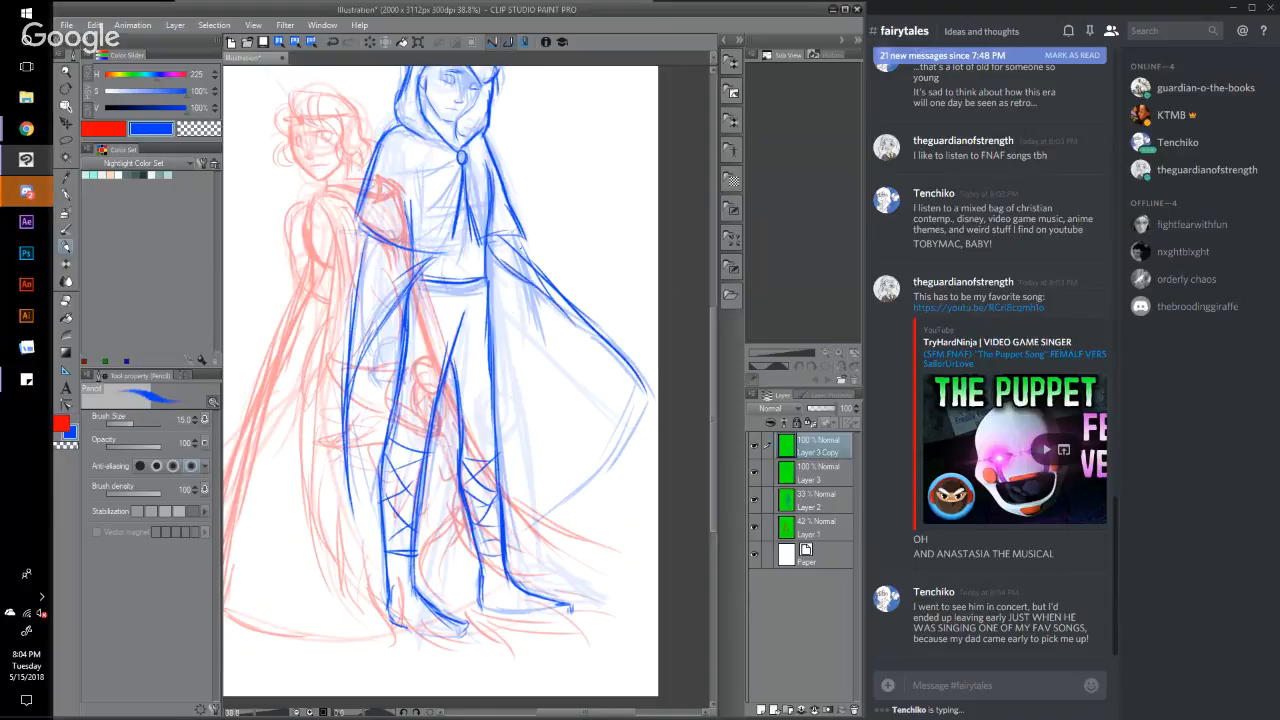
{"action": "mouse_move", "coordinate": [514, 236]}
{"action": "left_mouse_down"}
{"action": "mouse_move", "coordinate": [568, 300]}
{"action": "mouse_move", "coordinate": [550, 280]}
{"action": "left_mouse_up"}
{"action": "left_click_drag", "start_coordinate": [582, 320], "coordinate": [600, 342]}
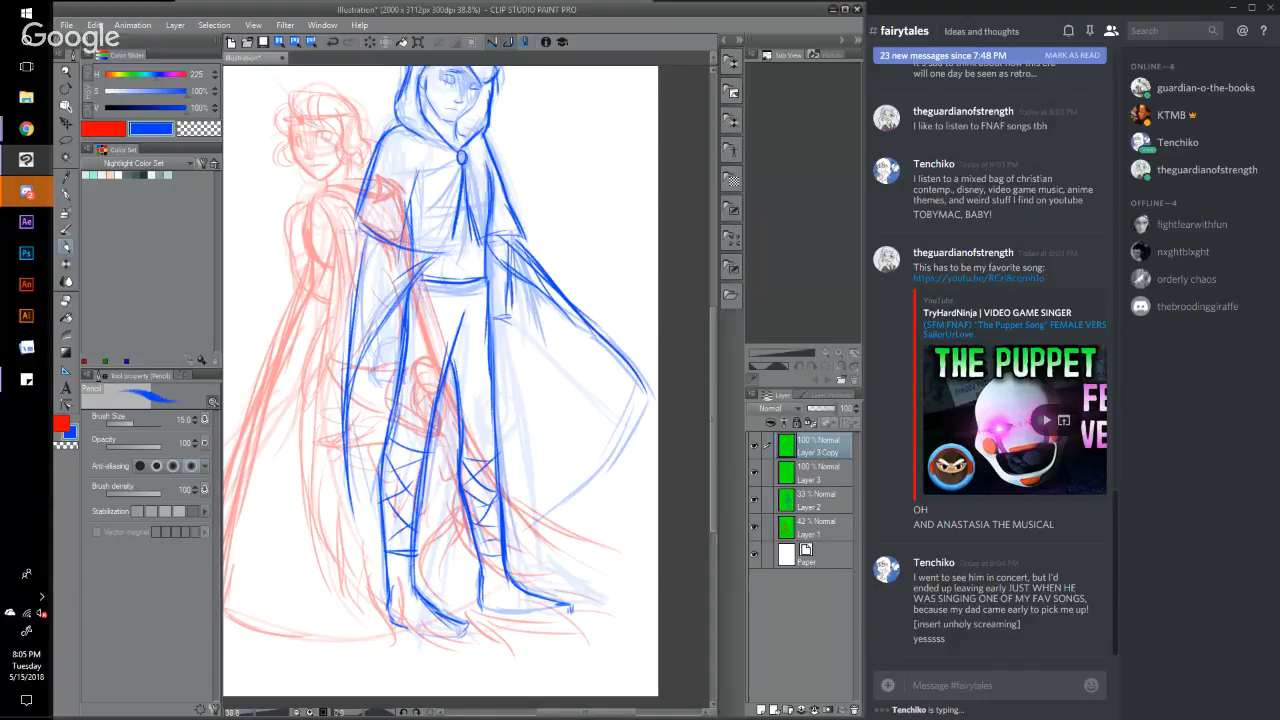
{"action": "left_click_drag", "start_coordinate": [508, 272], "coordinate": [506, 330]}
Step: Outline the sole of the blue figure's foot nearest the red figure and touch up the eye inside the hood
{"action": "mouse_move", "coordinate": [404, 628]}
{"action": "left_mouse_down"}
{"action": "mouse_move", "coordinate": [444, 648]}
{"action": "mouse_move", "coordinate": [464, 640]}
{"action": "left_mouse_up"}
{"action": "left_click_drag", "start_coordinate": [438, 620], "coordinate": [464, 610]}
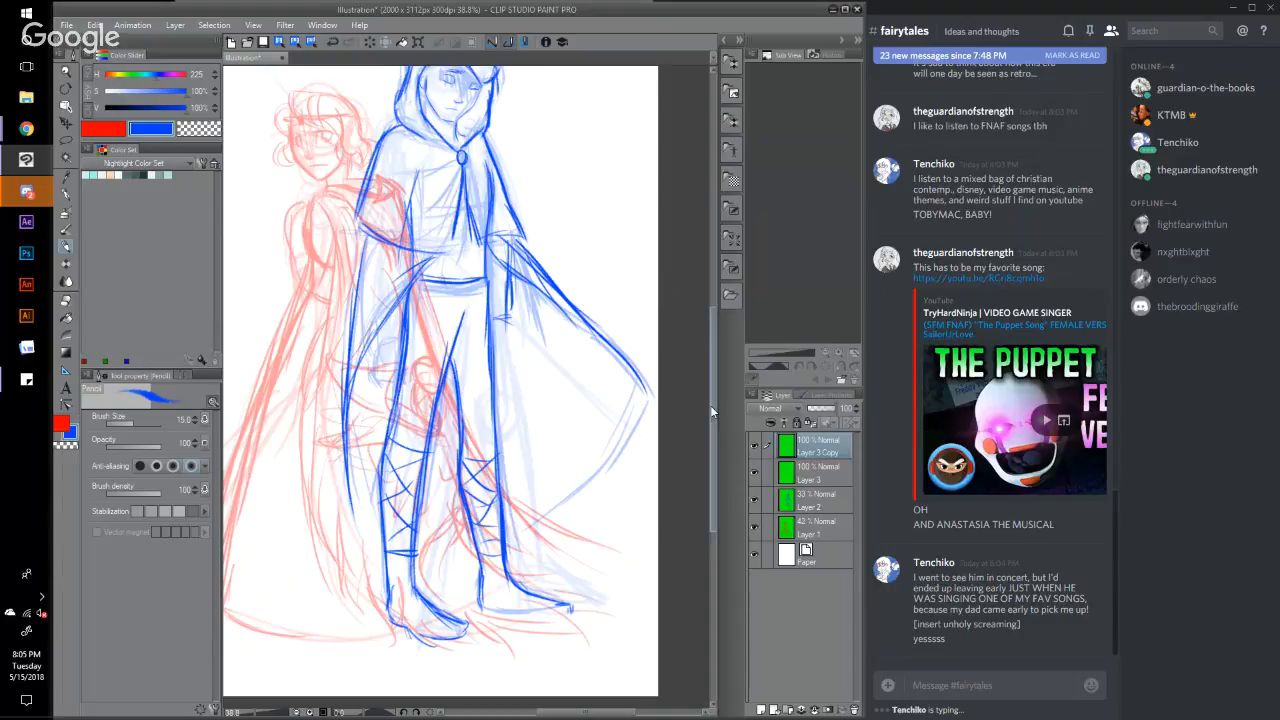
{"action": "scroll", "coordinate": [710, 405], "scroll_direction": "up", "scroll_amount": 3}
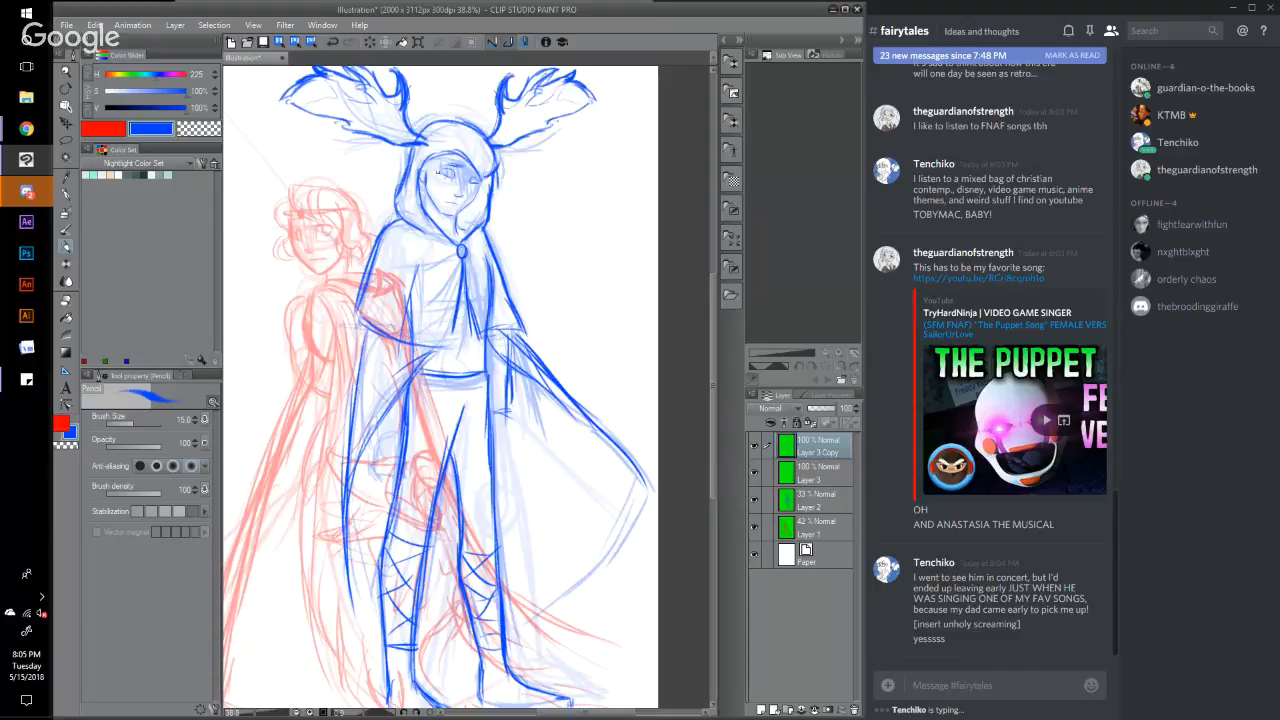
{"action": "left_click_drag", "start_coordinate": [462, 176], "coordinate": [480, 180]}
Step: Merge Layer 3 Copy and Layer 3 down into Layer 2 and set the merged layer's opacity to 33%
{"action": "left_click", "coordinate": [820, 710]}
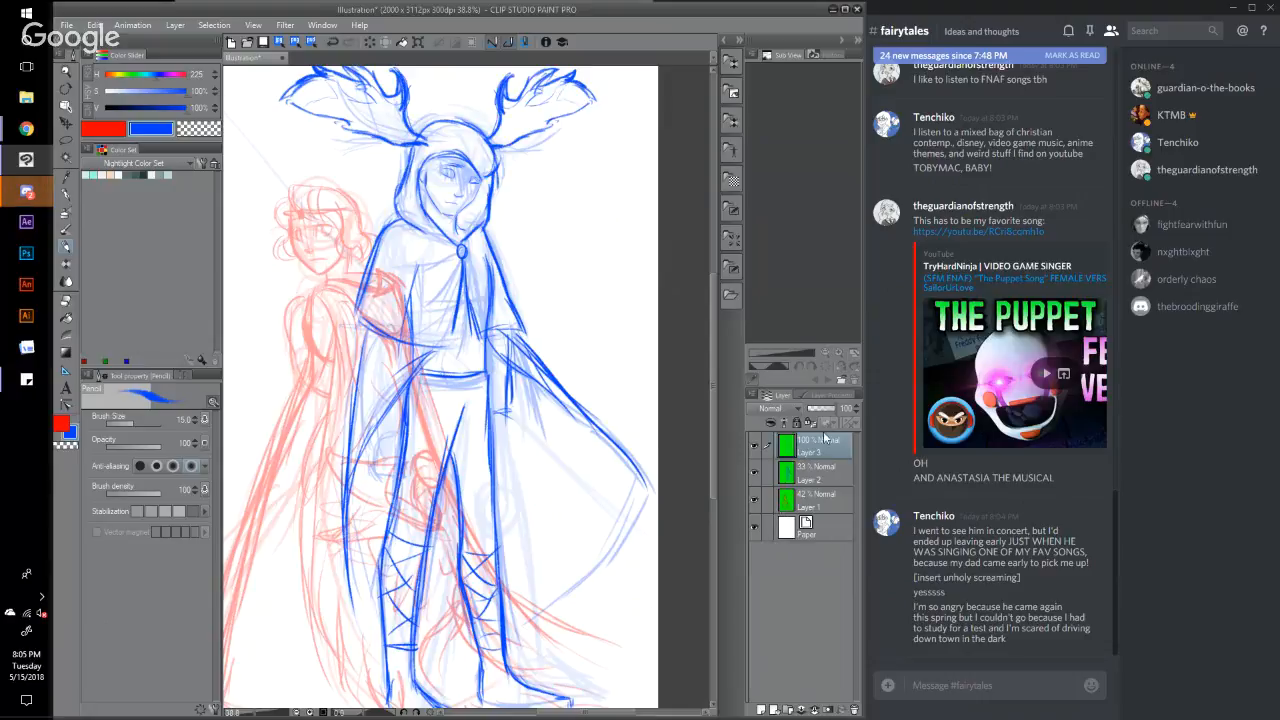
{"action": "left_click", "coordinate": [814, 709]}
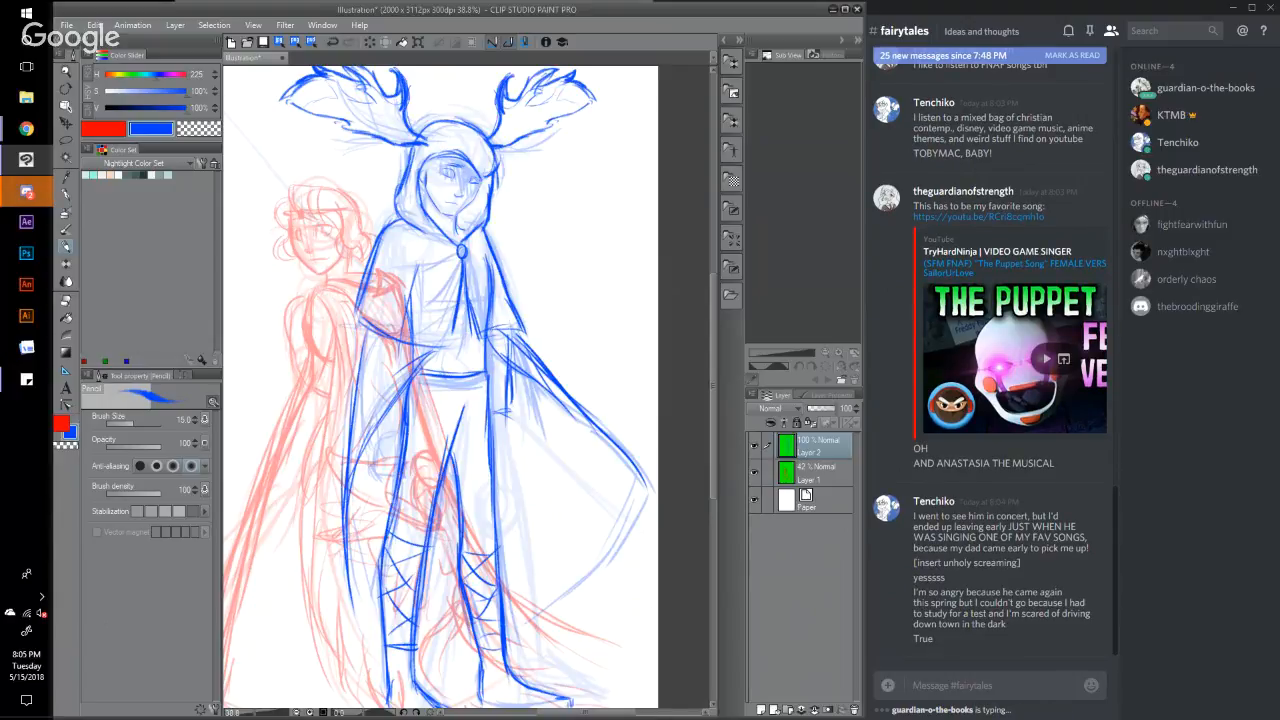
{"action": "left_click", "coordinate": [826, 415]}
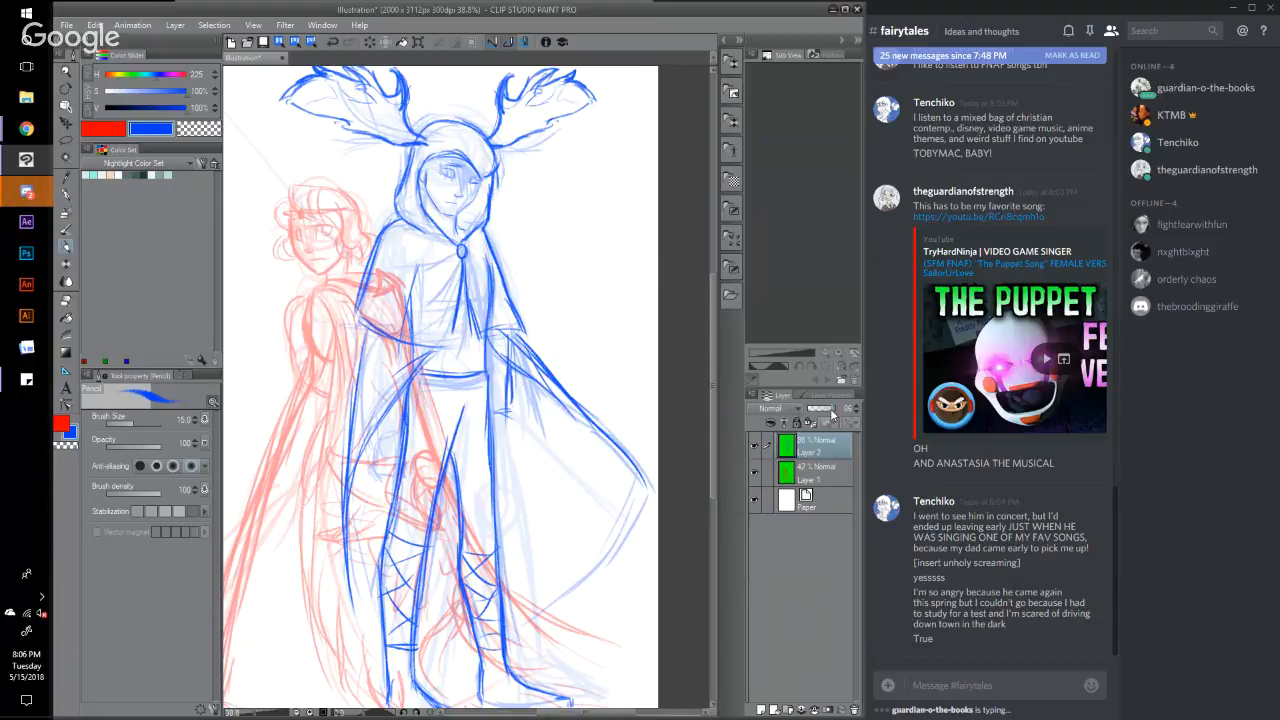
{"action": "left_click_drag", "start_coordinate": [832, 415], "coordinate": [812, 409]}
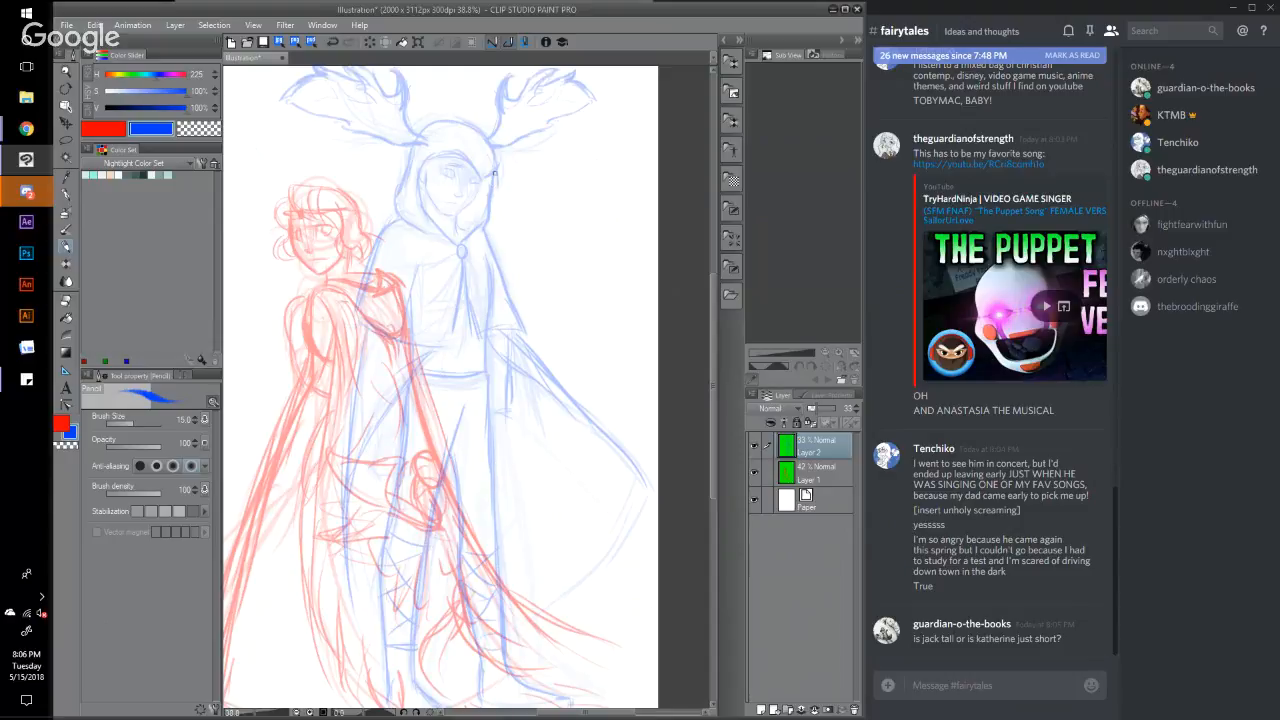
Step: Try redrawing the blue figure's hood opening and torso sides on a new layer, and discard that layer
{"action": "left_click", "coordinate": [761, 709]}
{"action": "mouse_move", "coordinate": [489, 180]}
{"action": "left_mouse_down"}
{"action": "mouse_move", "coordinate": [485, 220]}
{"action": "mouse_move", "coordinate": [461, 250]}
{"action": "left_mouse_up"}
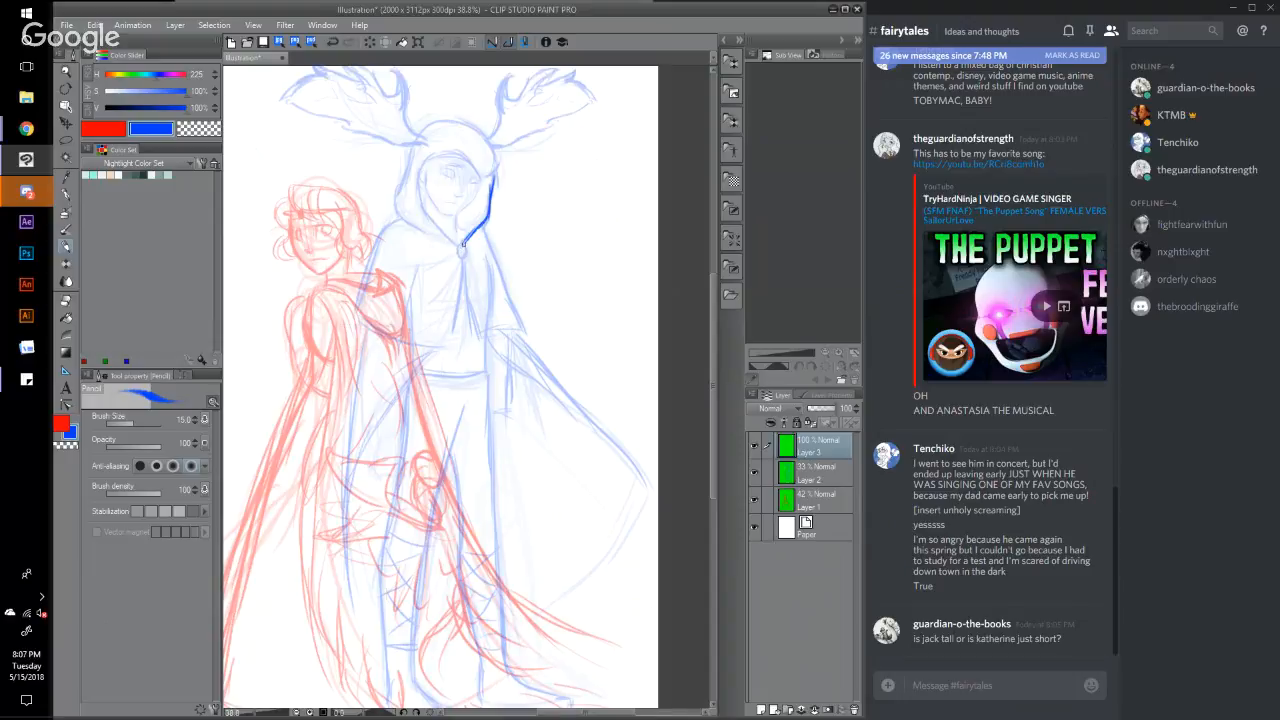
{"action": "mouse_move", "coordinate": [463, 243]}
{"action": "left_mouse_down"}
{"action": "mouse_move", "coordinate": [427, 220]}
{"action": "mouse_move", "coordinate": [421, 184]}
{"action": "mouse_move", "coordinate": [416, 204]}
{"action": "mouse_move", "coordinate": [462, 160]}
{"action": "mouse_move", "coordinate": [476, 178]}
{"action": "mouse_move", "coordinate": [495, 170]}
{"action": "mouse_move", "coordinate": [482, 182]}
{"action": "left_mouse_up"}
{"action": "left_click_drag", "start_coordinate": [485, 242], "coordinate": [487, 304]}
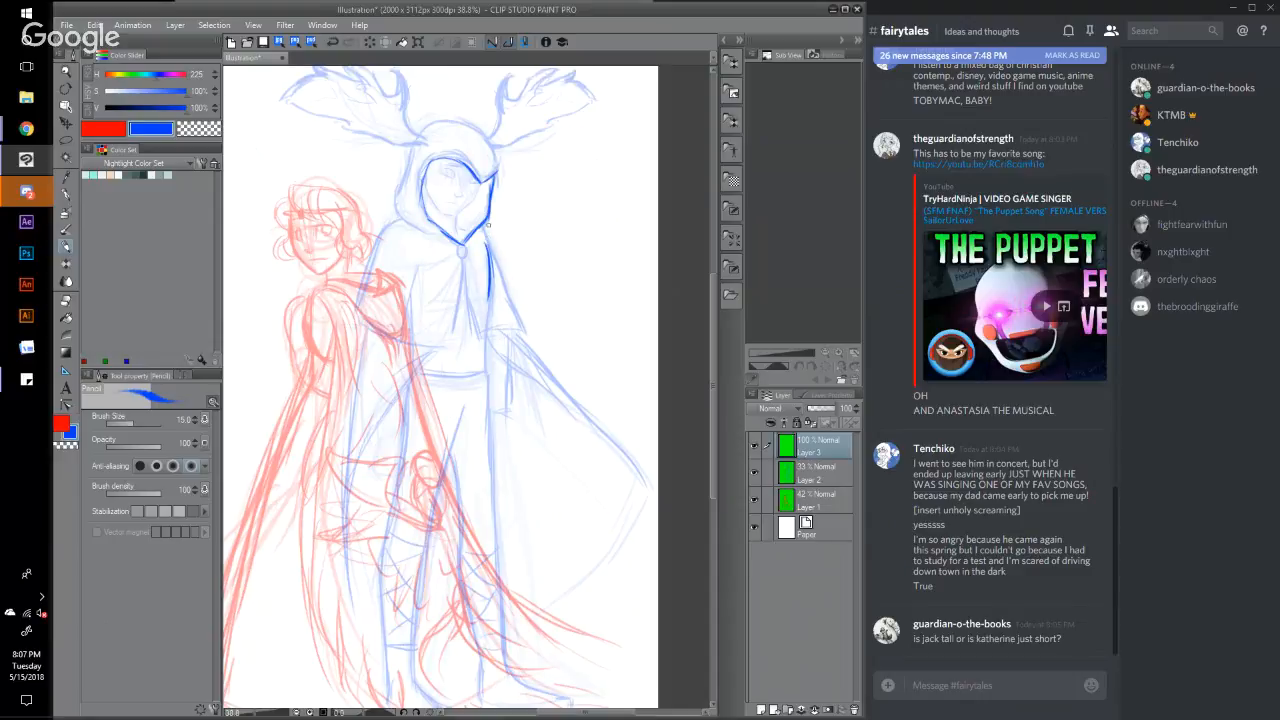
{"action": "mouse_move", "coordinate": [489, 224]}
{"action": "left_mouse_down"}
{"action": "mouse_move", "coordinate": [502, 286]}
{"action": "mouse_move", "coordinate": [486, 346]}
{"action": "left_mouse_up"}
{"action": "left_click_drag", "start_coordinate": [489, 300], "coordinate": [482, 364]}
{"action": "left_click_drag", "start_coordinate": [404, 297], "coordinate": [414, 364]}
{"action": "left_click_drag", "start_coordinate": [403, 284], "coordinate": [412, 361]}
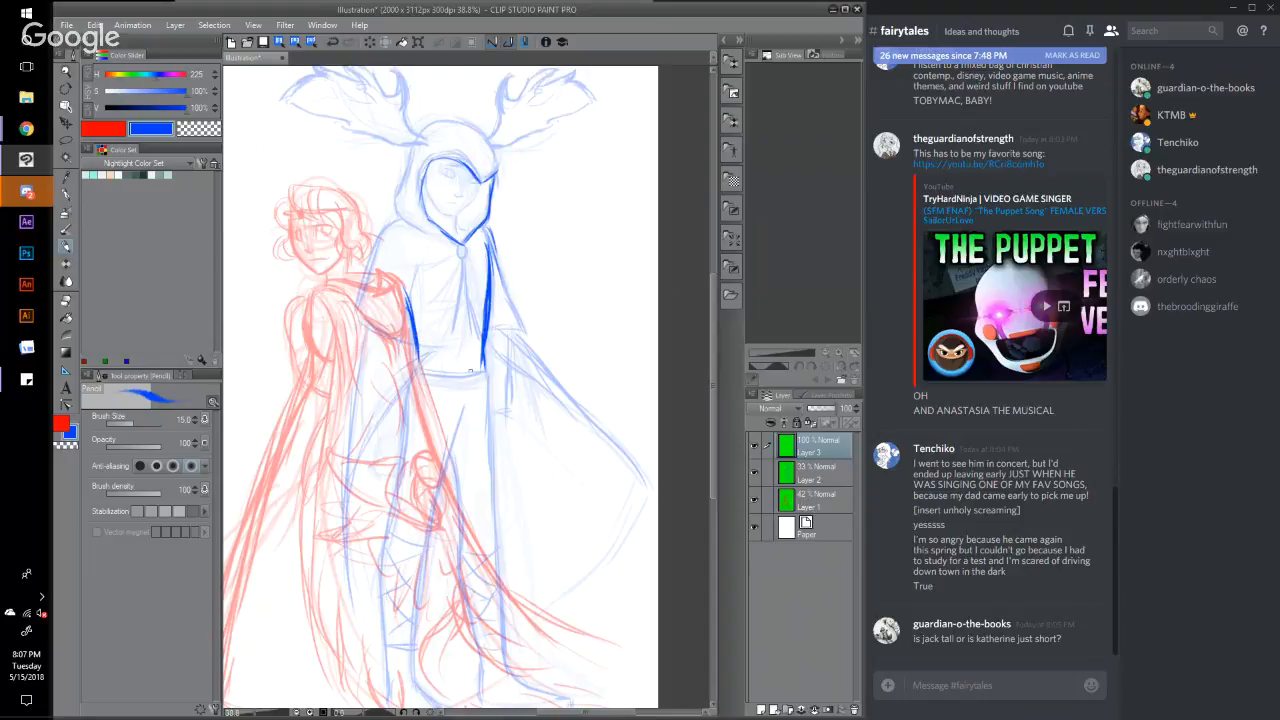
{"action": "left_click", "coordinate": [854, 709]}
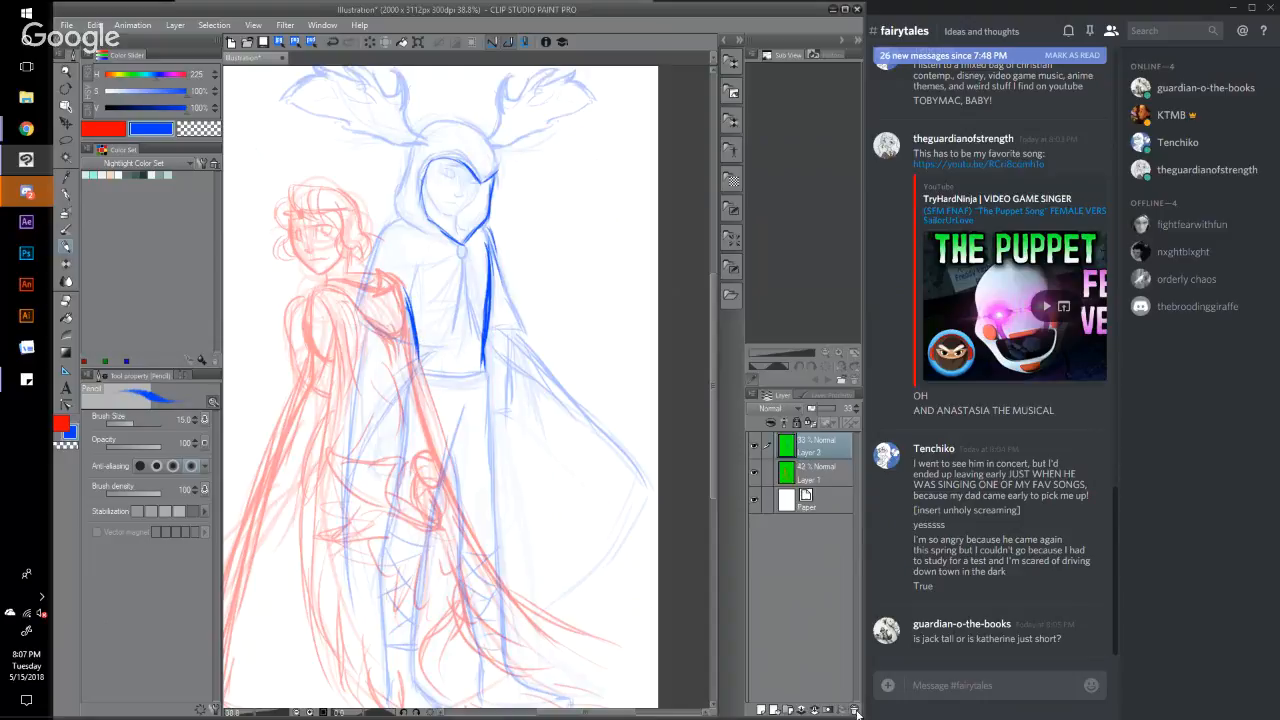
Step: Try a torso outline for the blue figure on a new layer, with side lines, a chest cross and a bottom edge
{"action": "left_click", "coordinate": [762, 709]}
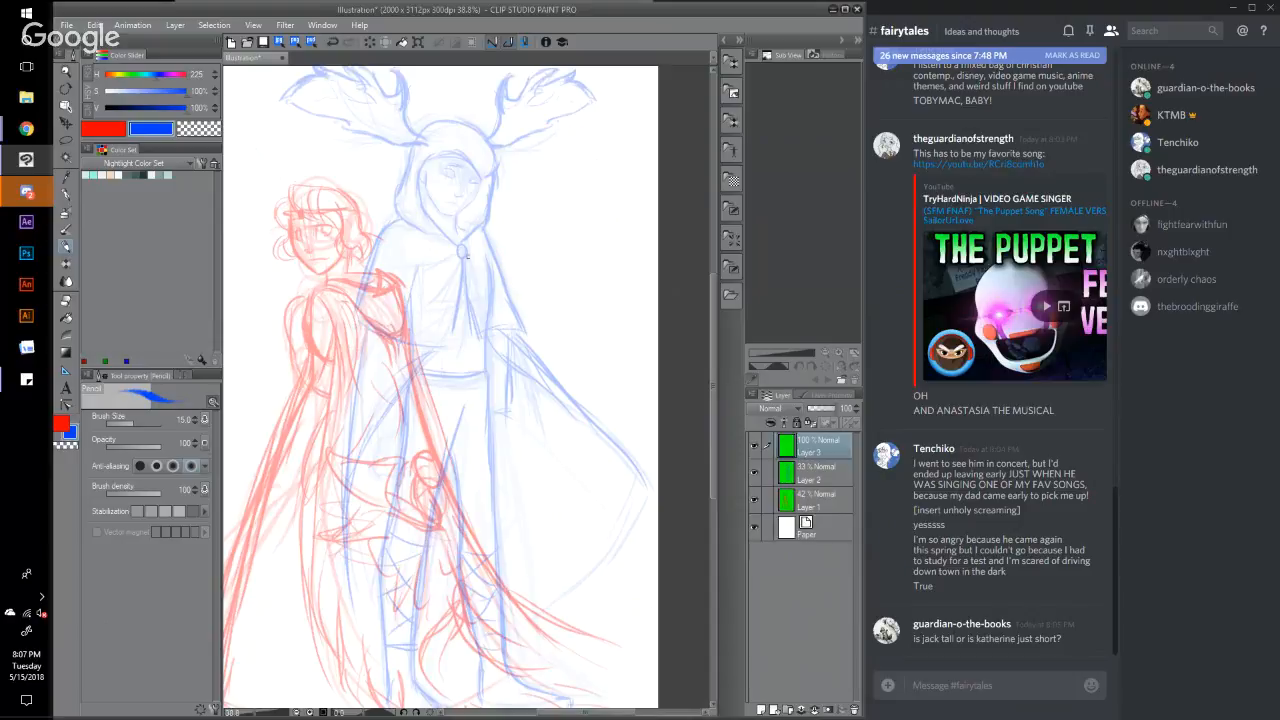
{"action": "left_click_drag", "start_coordinate": [486, 234], "coordinate": [489, 316]}
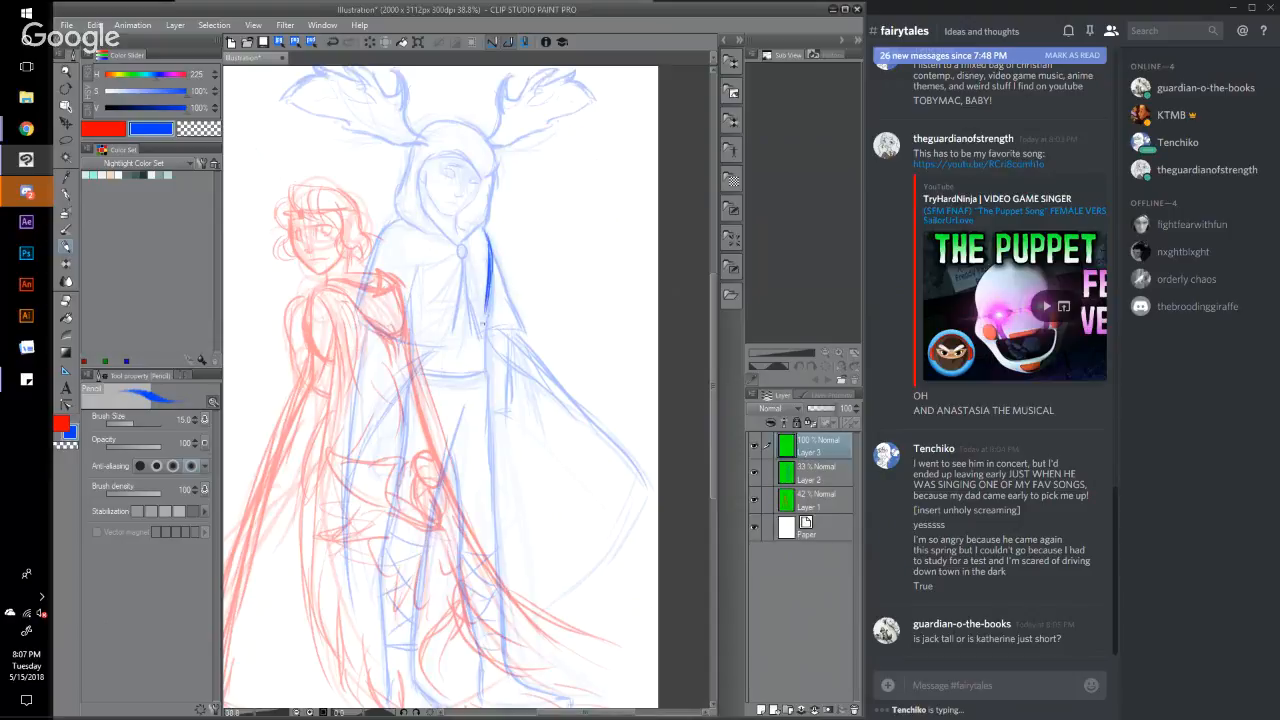
{"action": "left_click_drag", "start_coordinate": [485, 260], "coordinate": [488, 342]}
{"action": "left_click_drag", "start_coordinate": [397, 285], "coordinate": [411, 346]}
{"action": "mouse_move", "coordinate": [460, 268]}
{"action": "left_mouse_down"}
{"action": "mouse_move", "coordinate": [461, 300]}
{"action": "mouse_move", "coordinate": [487, 295]}
{"action": "mouse_move", "coordinate": [486, 368]}
{"action": "left_mouse_up"}
{"action": "left_click_drag", "start_coordinate": [488, 308], "coordinate": [481, 375]}
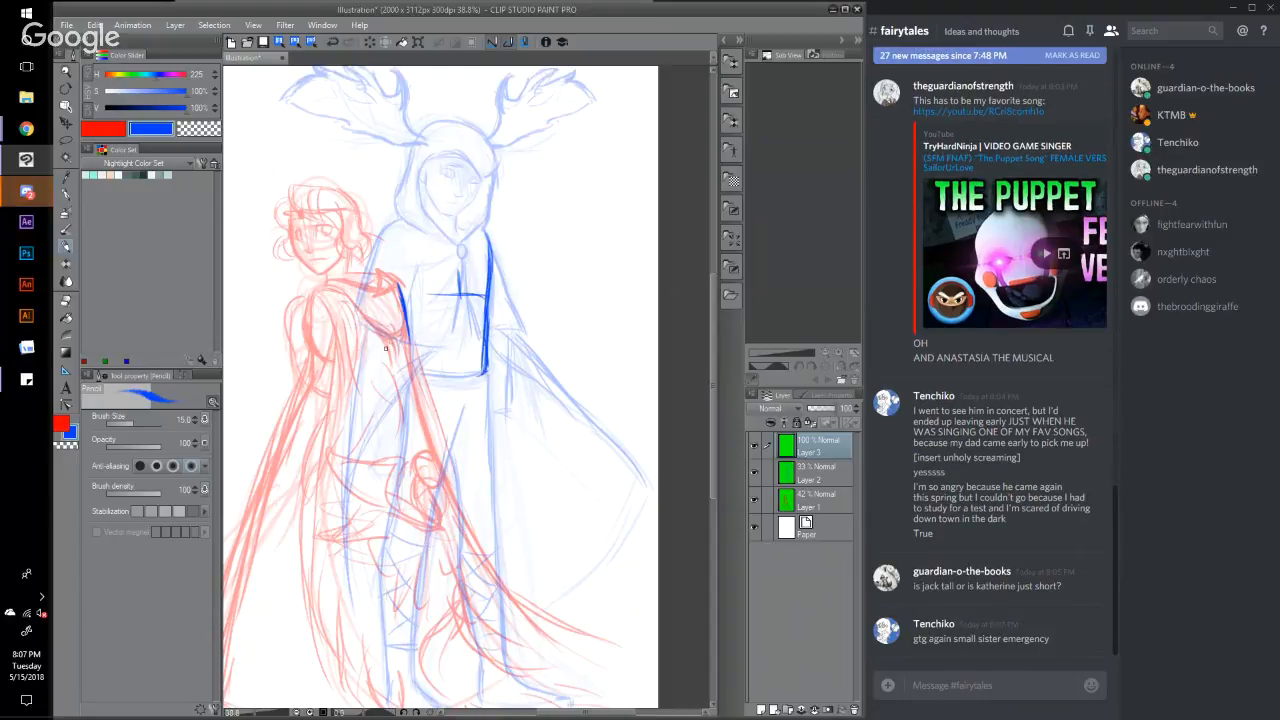
Step: Try outlining the blue figure's leg nearest the red figure, inside and out, from hip to ankle
{"action": "mouse_move", "coordinate": [406, 318]}
{"action": "left_mouse_down"}
{"action": "mouse_move", "coordinate": [414, 369]}
{"action": "mouse_move", "coordinate": [476, 371]}
{"action": "mouse_move", "coordinate": [427, 369]}
{"action": "mouse_move", "coordinate": [407, 389]}
{"action": "mouse_move", "coordinate": [408, 464]}
{"action": "left_mouse_up"}
{"action": "left_click_drag", "start_coordinate": [406, 390], "coordinate": [400, 488]}
{"action": "left_click_drag", "start_coordinate": [400, 476], "coordinate": [396, 500]}
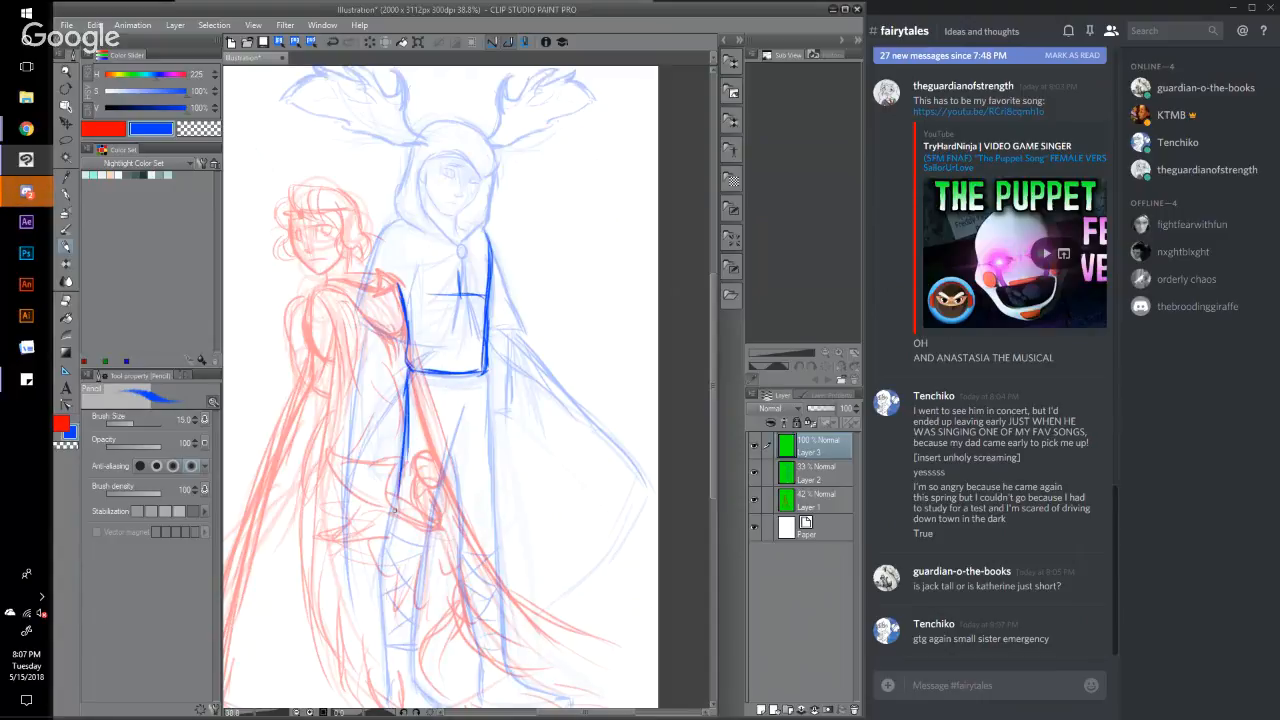
{"action": "left_click_drag", "start_coordinate": [462, 410], "coordinate": [430, 532]}
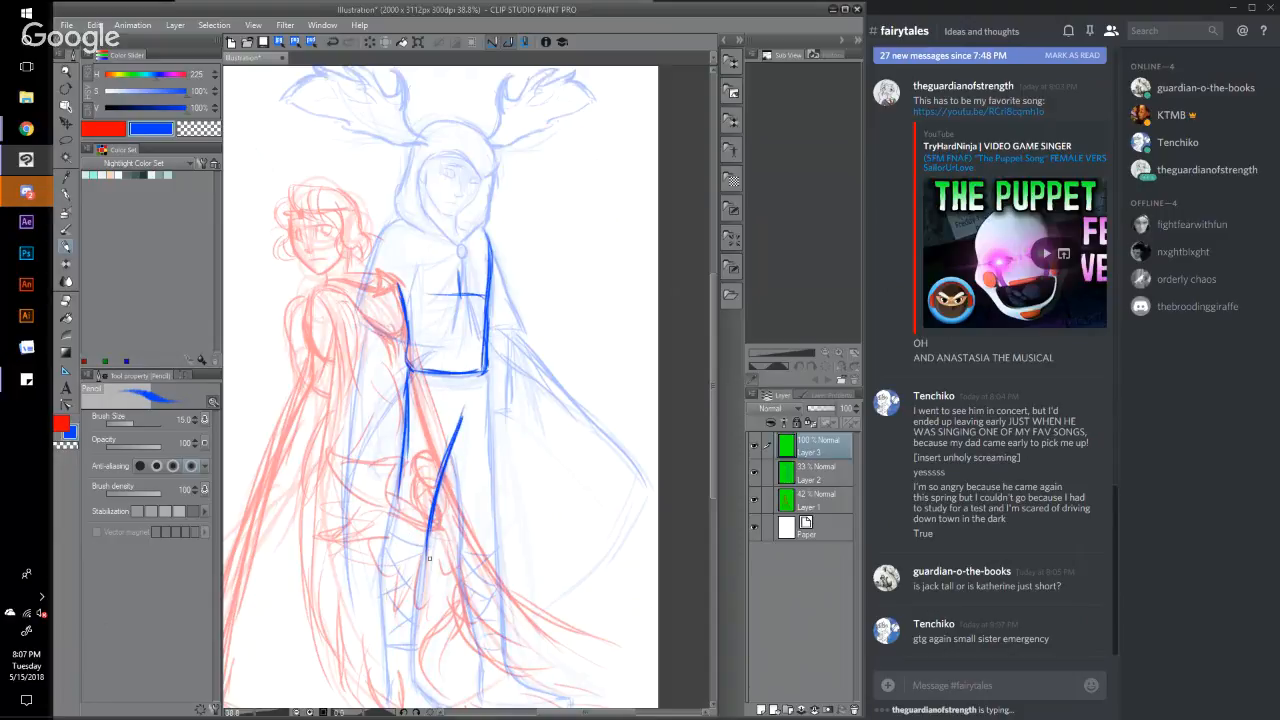
{"action": "left_click_drag", "start_coordinate": [430, 530], "coordinate": [410, 692]}
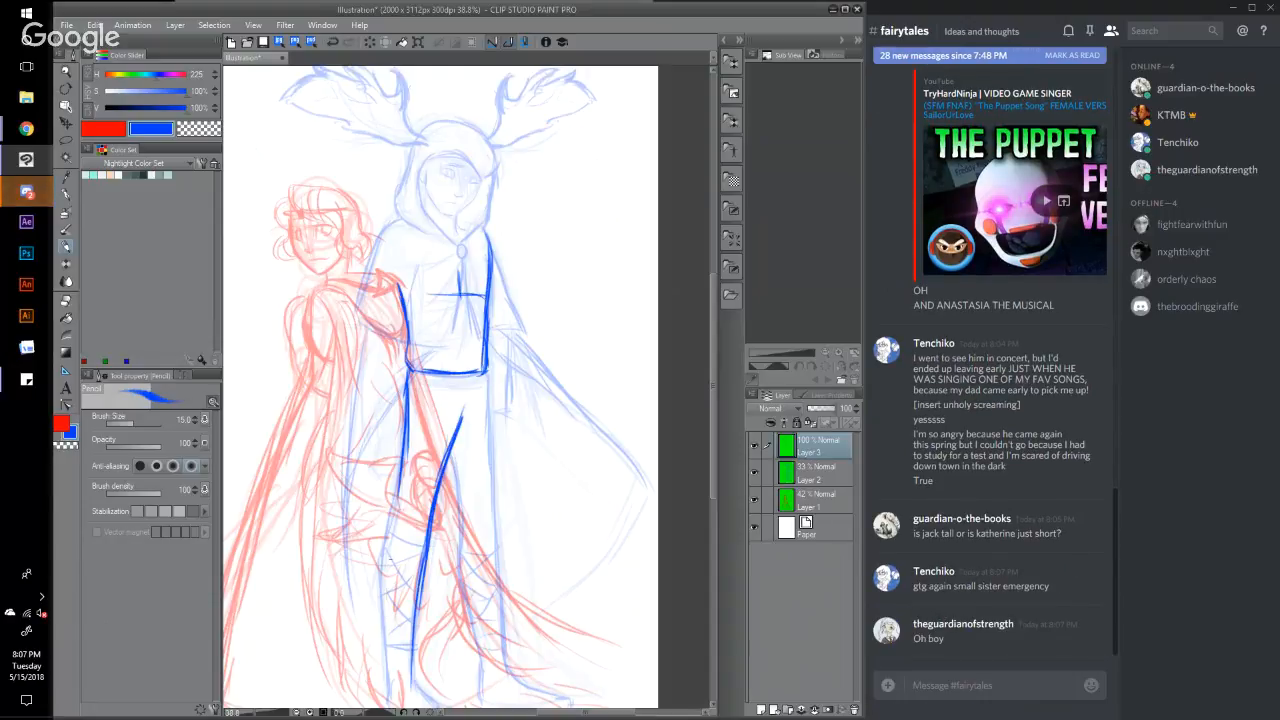
{"action": "mouse_move", "coordinate": [388, 534]}
{"action": "left_mouse_down"}
{"action": "mouse_move", "coordinate": [398, 478]}
{"action": "mouse_move", "coordinate": [382, 632]}
{"action": "left_mouse_up"}
{"action": "left_click_drag", "start_coordinate": [380, 564], "coordinate": [384, 690]}
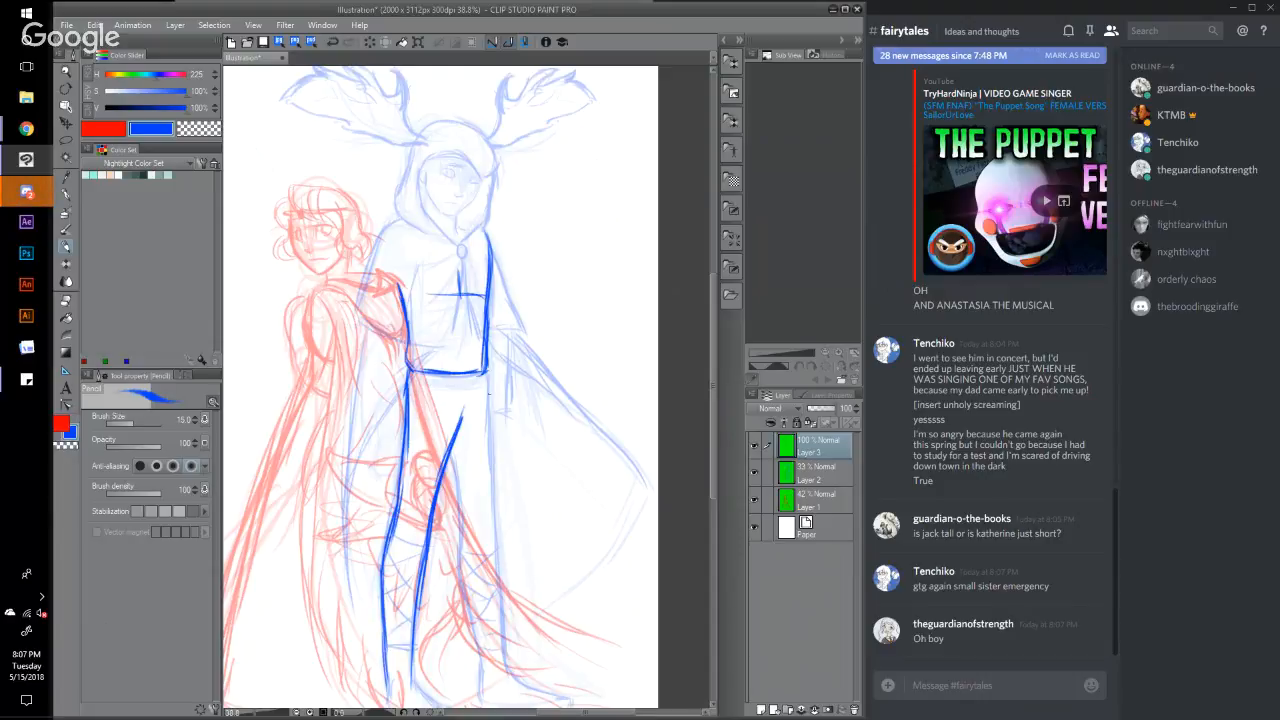
Step: Try outlining the blue figure's other leg from the hip past the knee, and discard the body-outline layer
{"action": "left_click_drag", "start_coordinate": [484, 370], "coordinate": [486, 472]}
{"action": "left_click_drag", "start_coordinate": [486, 424], "coordinate": [490, 522]}
{"action": "left_click_drag", "start_coordinate": [488, 468], "coordinate": [499, 608]}
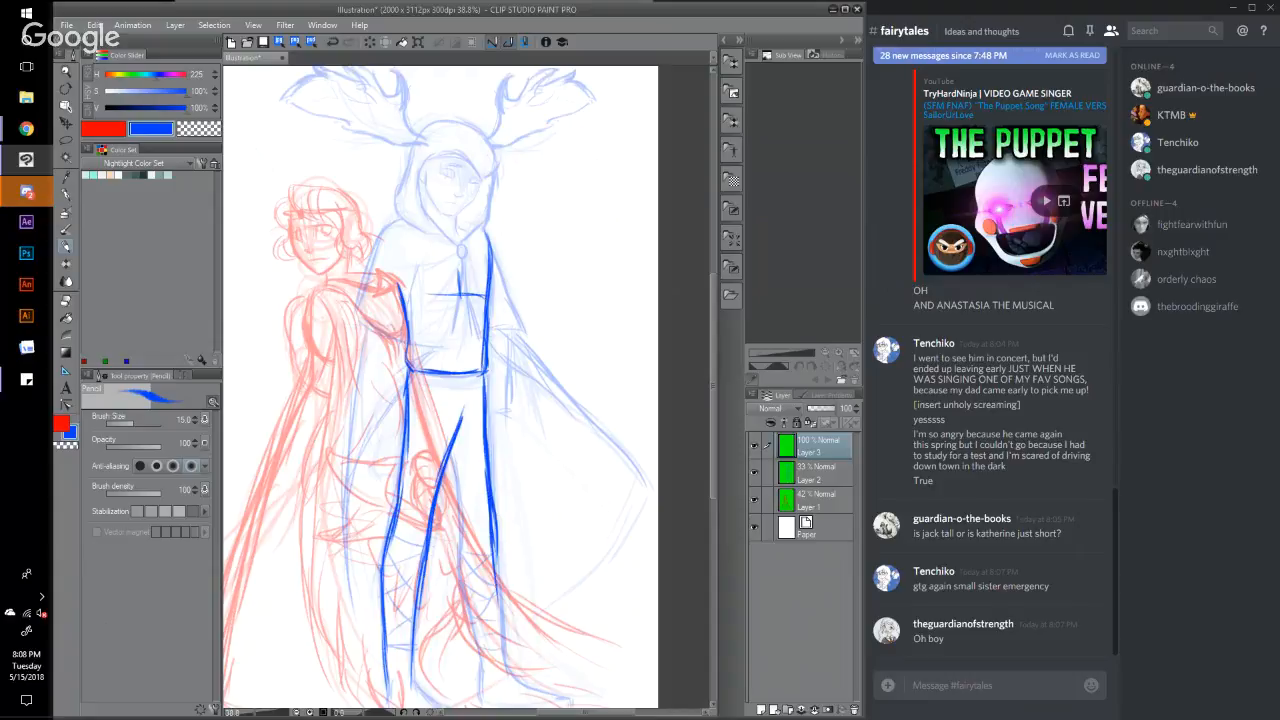
{"action": "left_click_drag", "start_coordinate": [489, 520], "coordinate": [491, 612]}
{"action": "left_click_drag", "start_coordinate": [457, 456], "coordinate": [449, 534]}
{"action": "left_click_drag", "start_coordinate": [495, 502], "coordinate": [500, 600]}
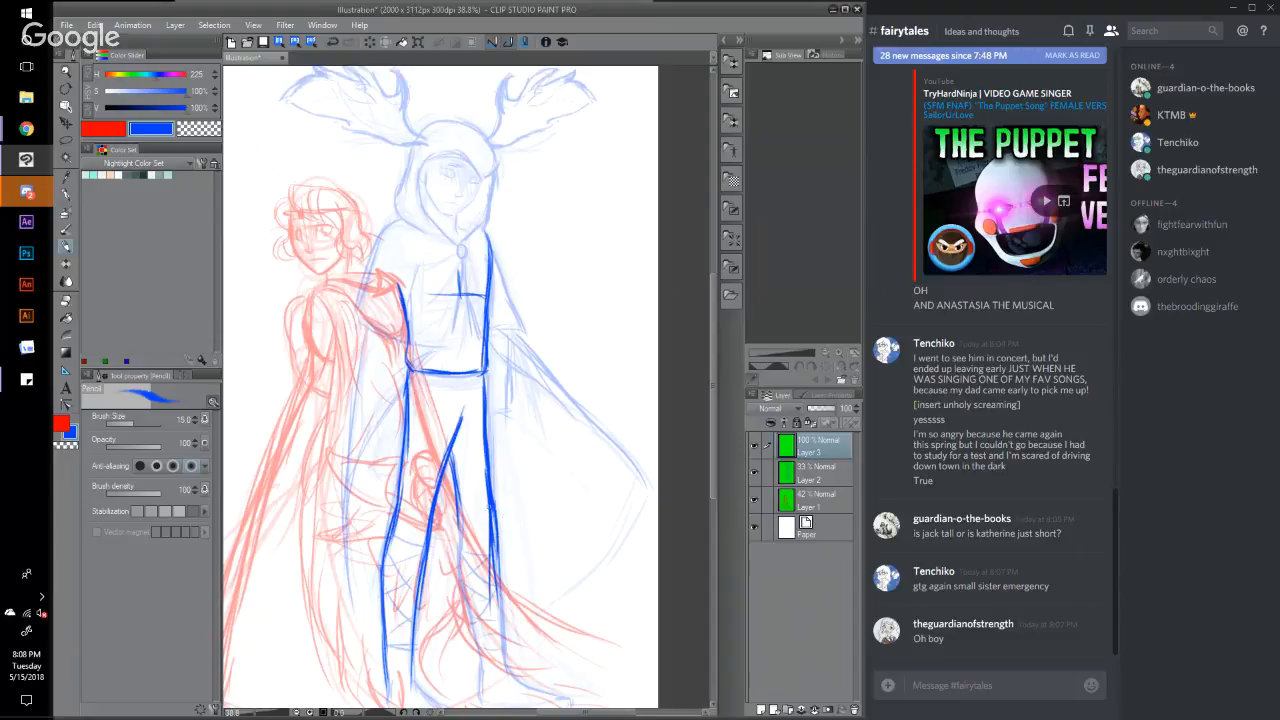
{"action": "left_click_drag", "start_coordinate": [494, 528], "coordinate": [506, 632]}
{"action": "left_click_drag", "start_coordinate": [497, 552], "coordinate": [504, 648]}
{"action": "left_click_drag", "start_coordinate": [459, 490], "coordinate": [460, 550]}
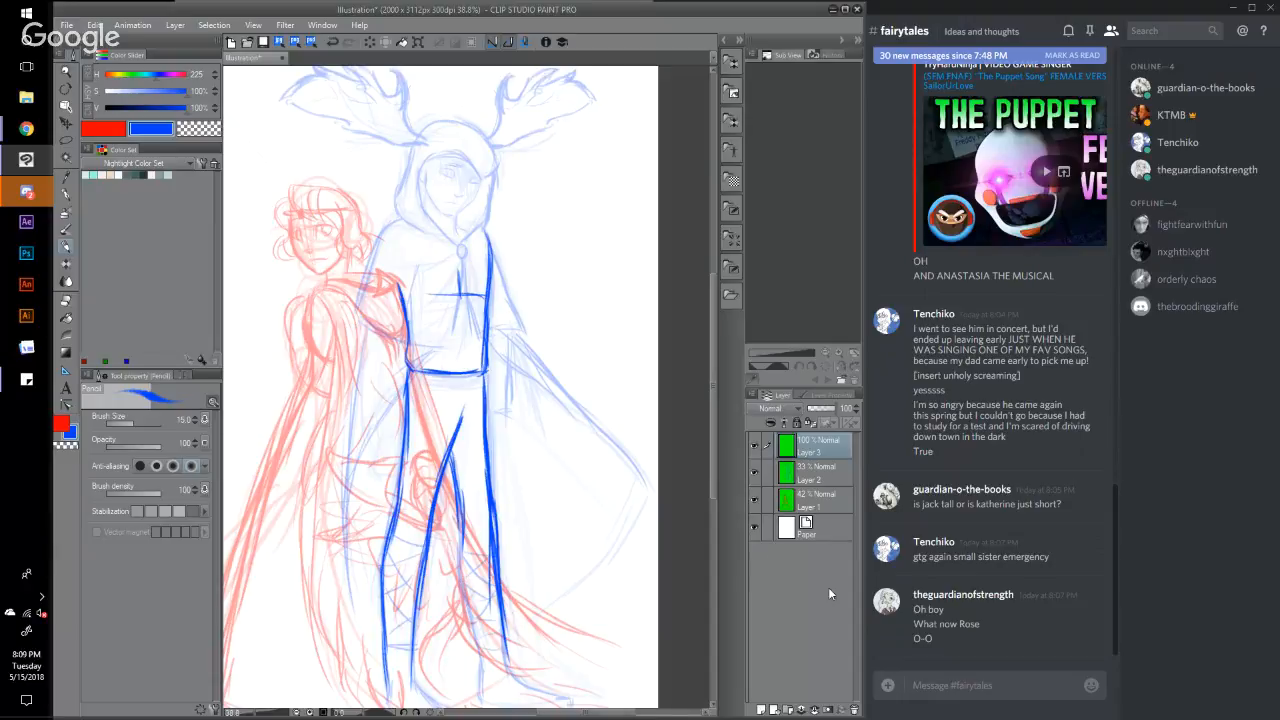
{"action": "left_click", "coordinate": [855, 708]}
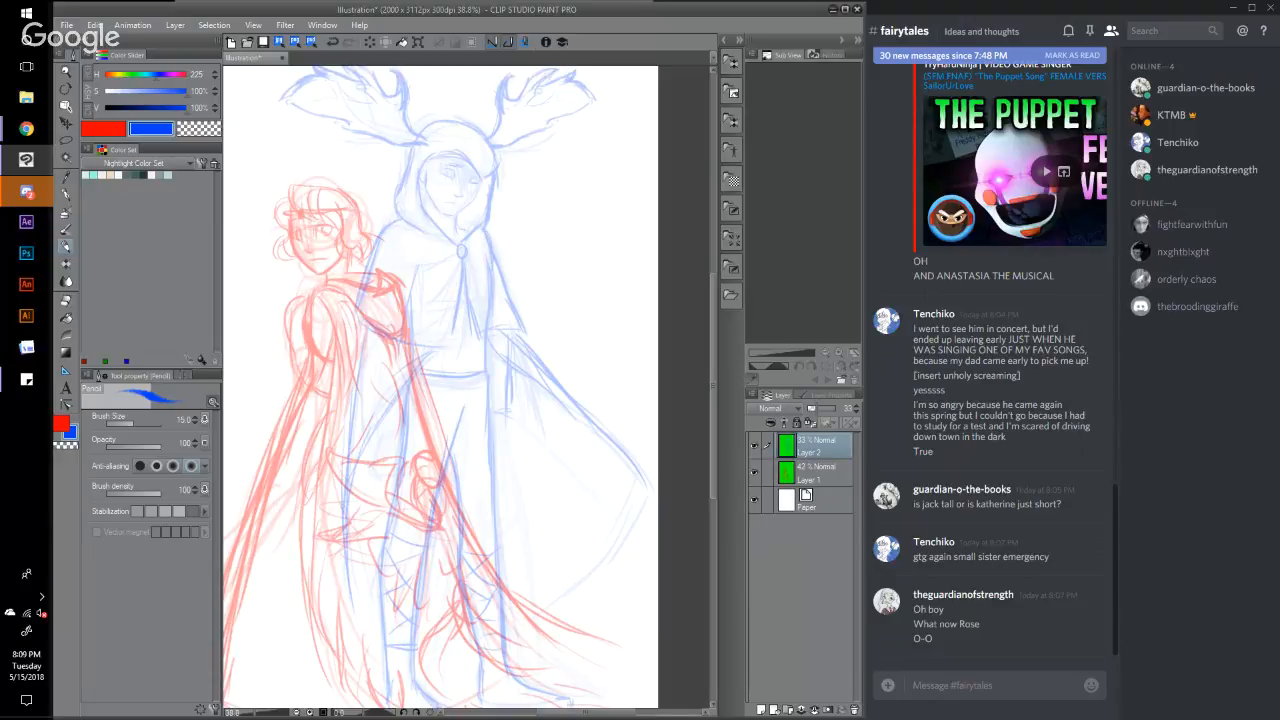
Step: Try another body construction on a new layer with torso sides, a shoulder oval, a waist line and the outer thigh
{"action": "left_click", "coordinate": [760, 709]}
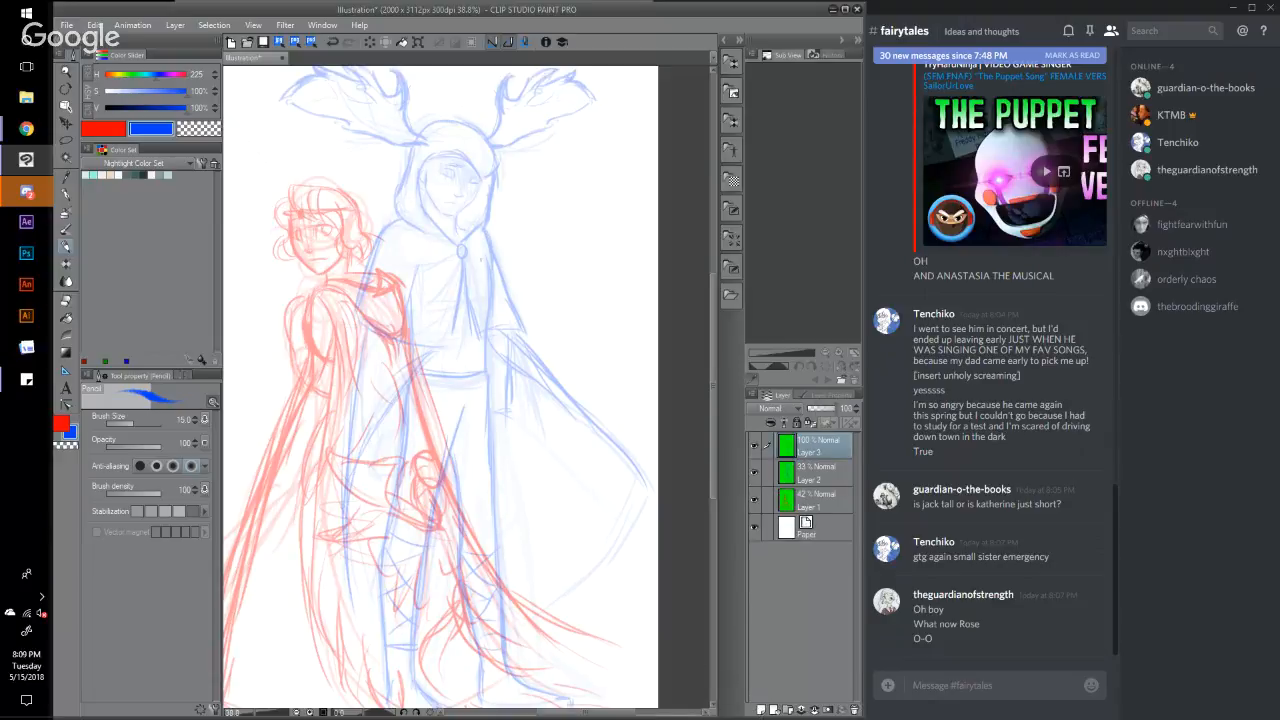
{"action": "left_click_drag", "start_coordinate": [489, 233], "coordinate": [486, 334]}
{"action": "left_click_drag", "start_coordinate": [493, 268], "coordinate": [484, 346]}
{"action": "left_click_drag", "start_coordinate": [400, 282], "coordinate": [410, 352]}
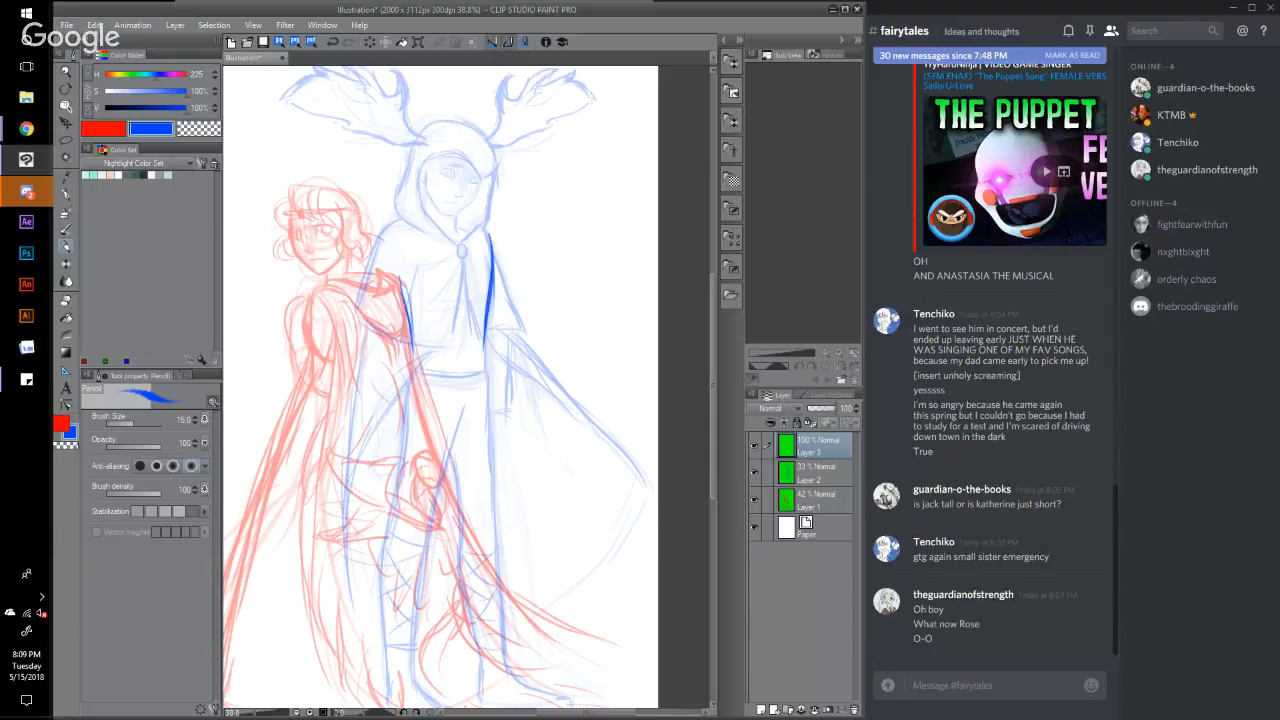
{"action": "mouse_move", "coordinate": [390, 237]}
{"action": "left_mouse_down"}
{"action": "mouse_move", "coordinate": [407, 248]}
{"action": "mouse_move", "coordinate": [392, 228]}
{"action": "left_mouse_up"}
{"action": "mouse_move", "coordinate": [488, 318]}
{"action": "left_mouse_down"}
{"action": "mouse_move", "coordinate": [481, 372]}
{"action": "mouse_move", "coordinate": [420, 356]}
{"action": "mouse_move", "coordinate": [474, 358]}
{"action": "mouse_move", "coordinate": [407, 398]}
{"action": "mouse_move", "coordinate": [409, 440]}
{"action": "left_mouse_up"}
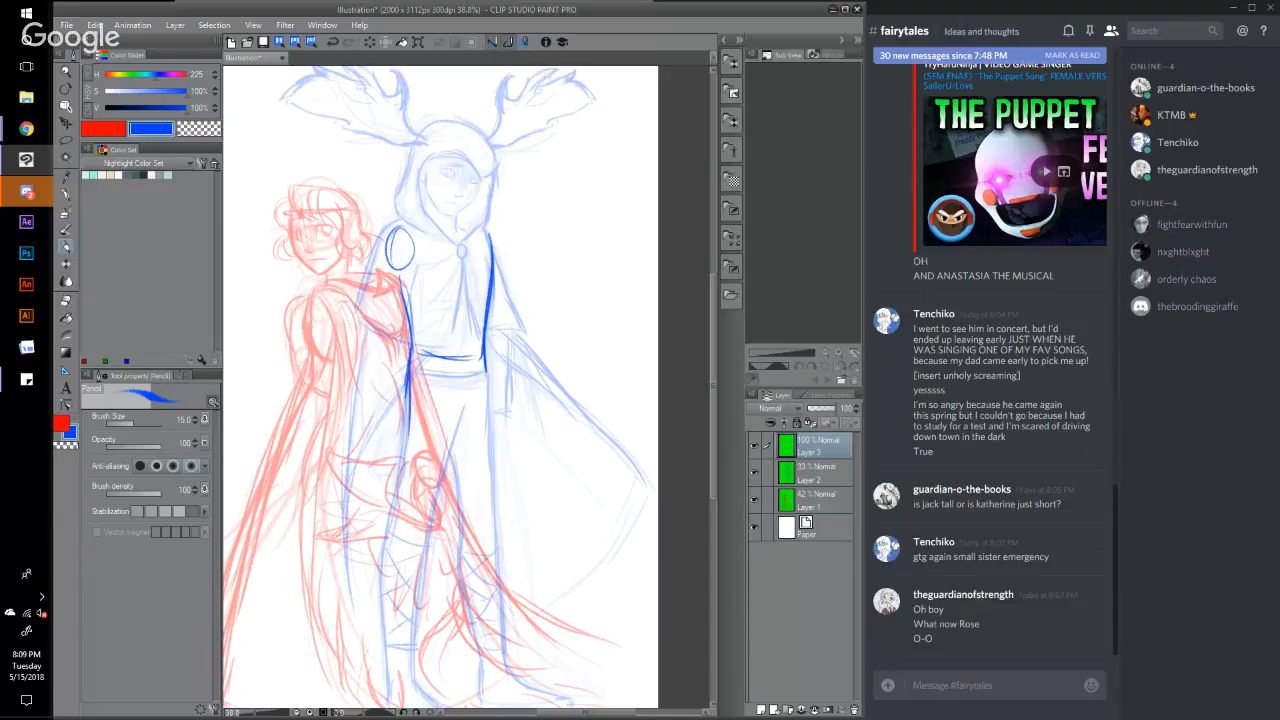
{"action": "left_click_drag", "start_coordinate": [408, 380], "coordinate": [399, 505]}
Step: Compare the sketch with and without the new construction layer, undo merging it into Layer 2 and discard it
{"action": "left_click", "coordinate": [753, 447]}
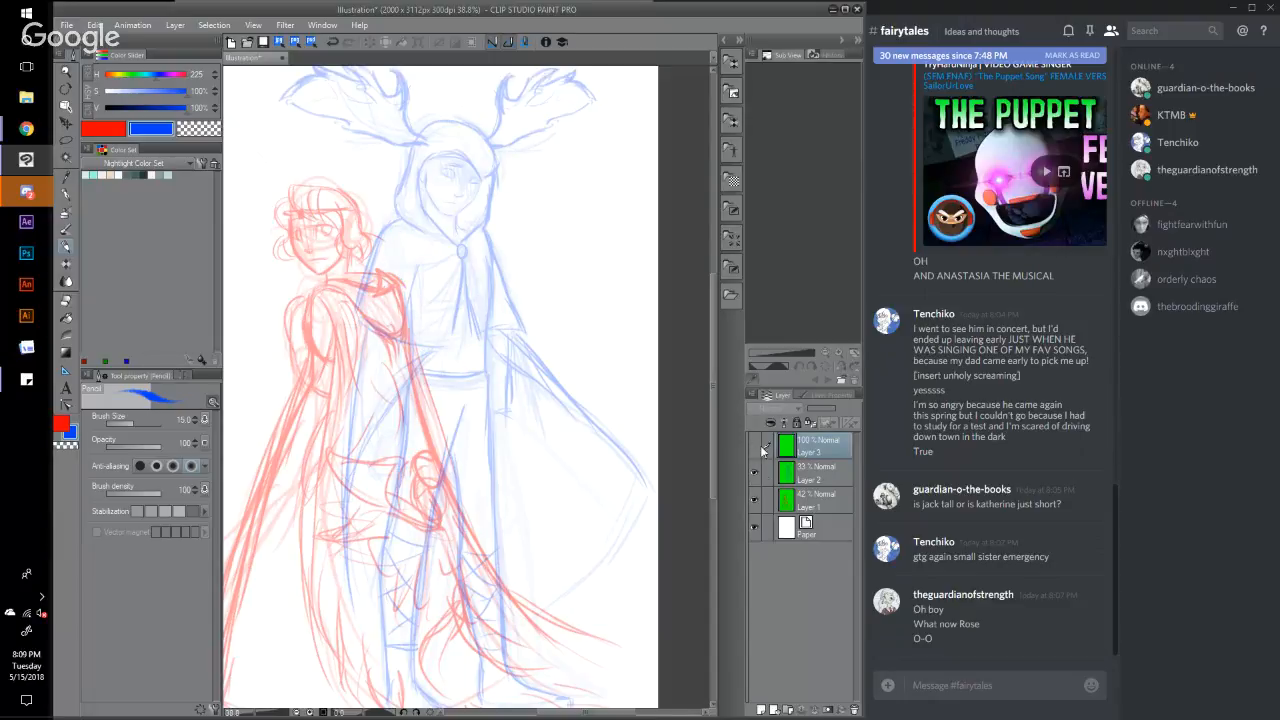
{"action": "left_click", "coordinate": [755, 447]}
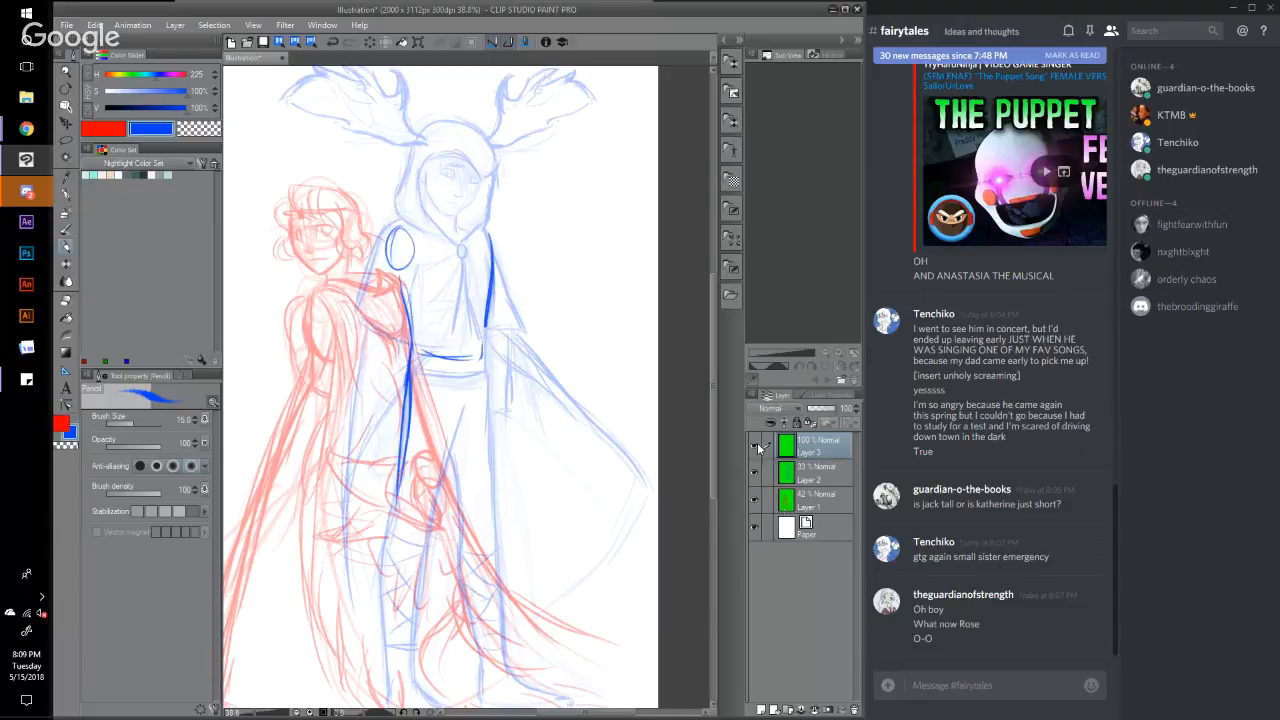
{"action": "left_click", "coordinate": [815, 710]}
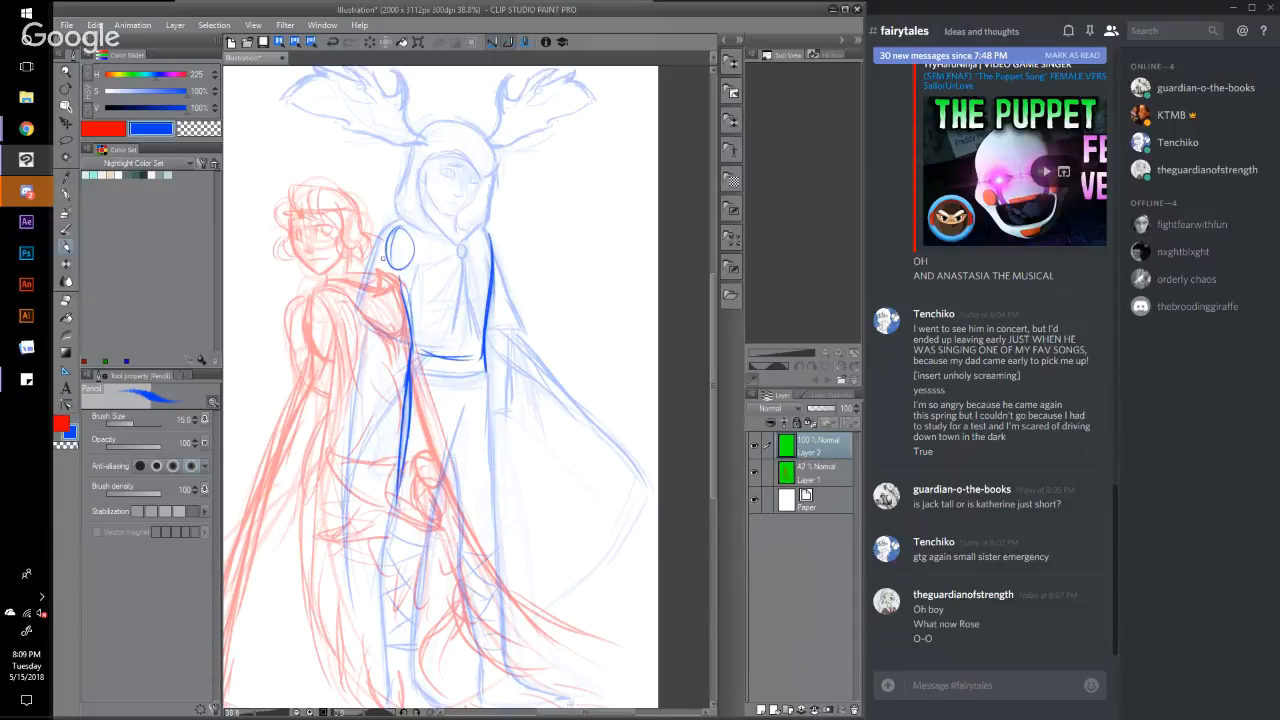
{"action": "key", "text": "ctrl+z"}
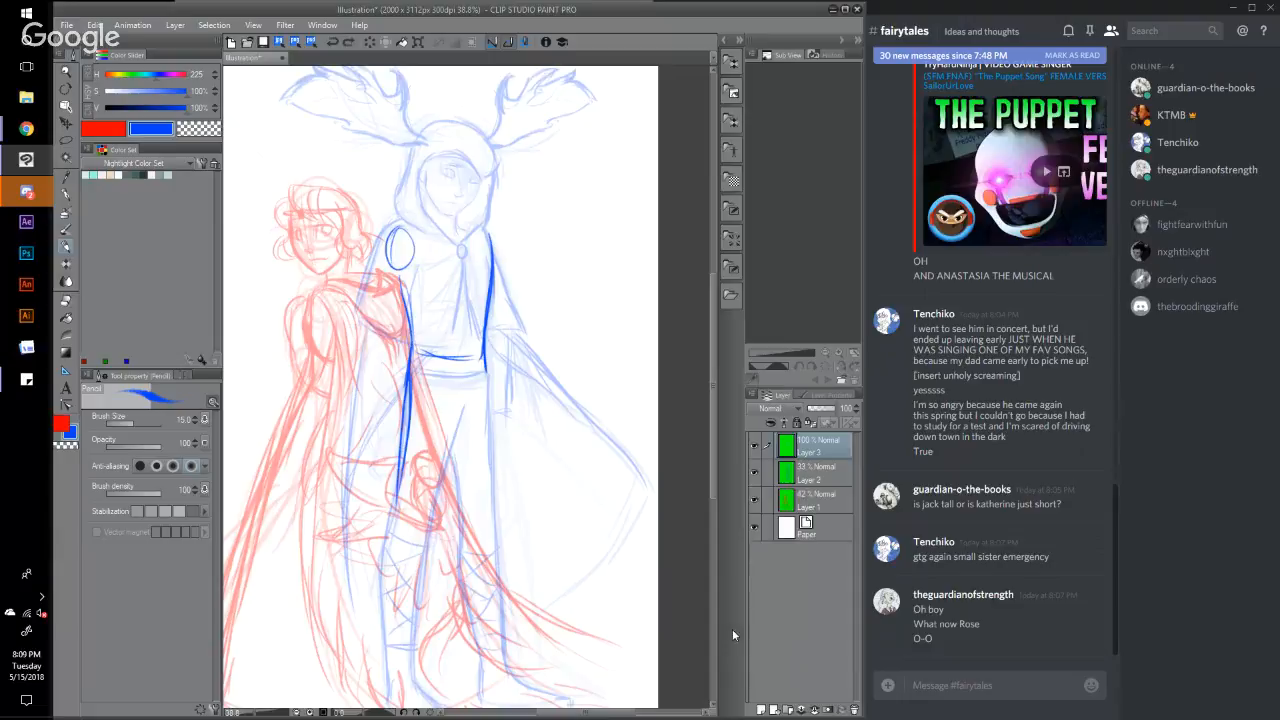
{"action": "left_click", "coordinate": [853, 710]}
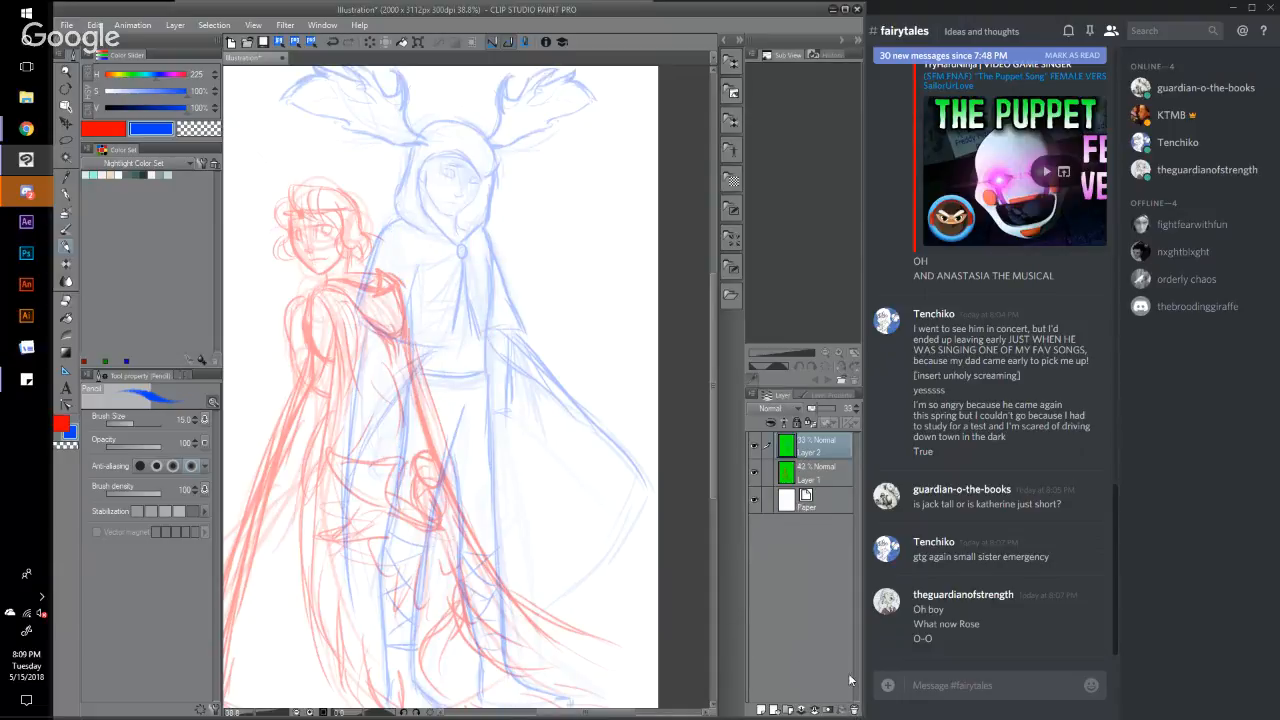
Step: Hide Layer 2, which holds the blue figure's sketch
{"action": "left_click", "coordinate": [755, 446]}
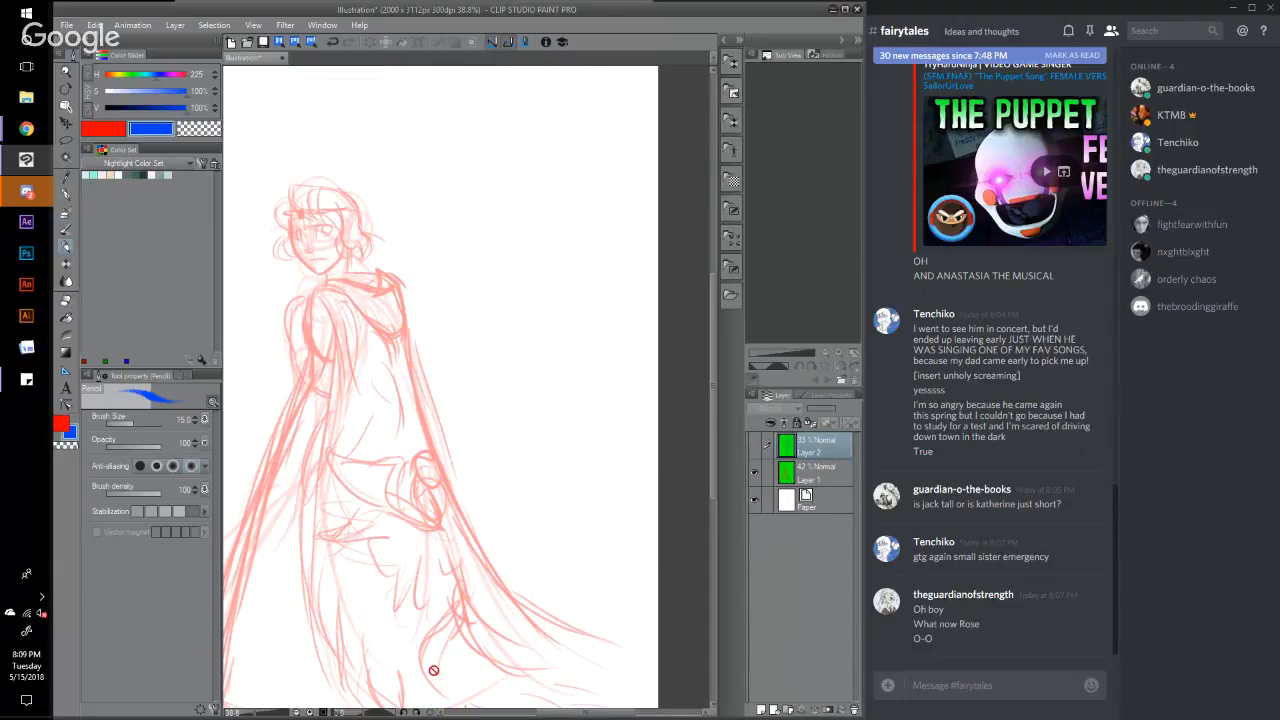
Step: Create a new layer between Layer 2 and Layer 1 and switch the drawing color to red
{"action": "left_click", "coordinate": [761, 709]}
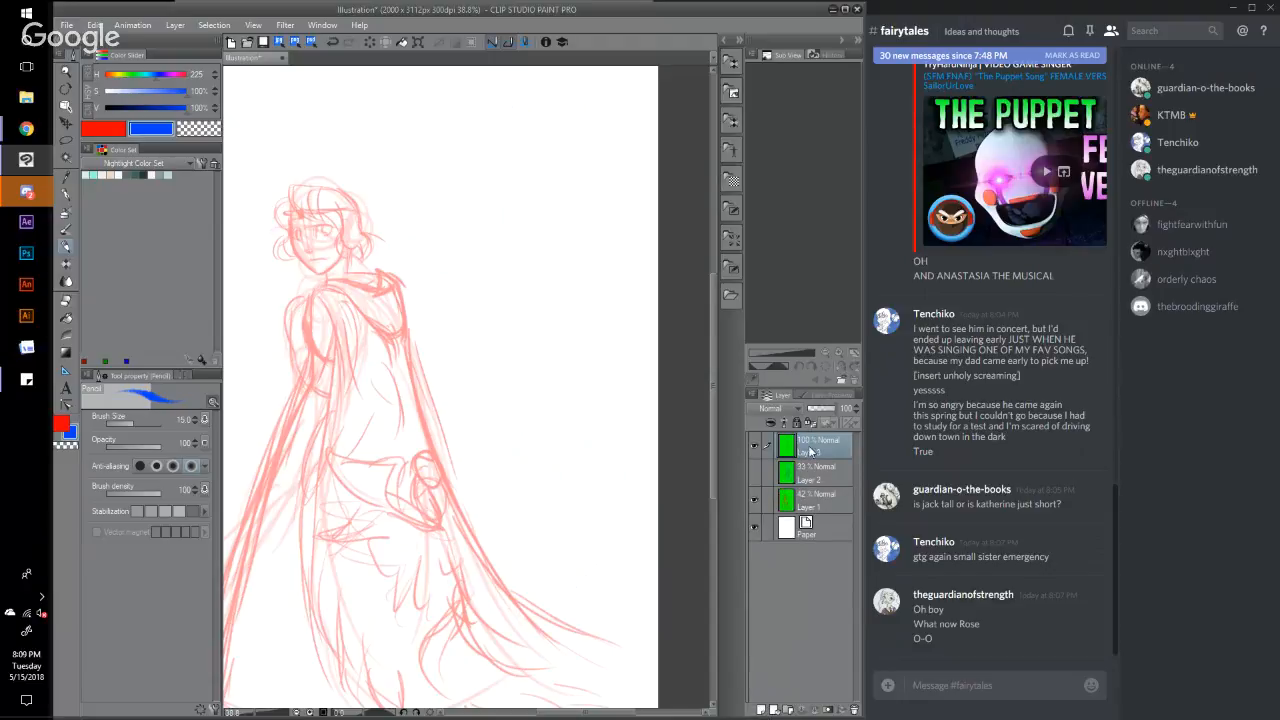
{"action": "left_click_drag", "start_coordinate": [815, 445], "coordinate": [815, 478]}
{"action": "left_click", "coordinate": [112, 130]}
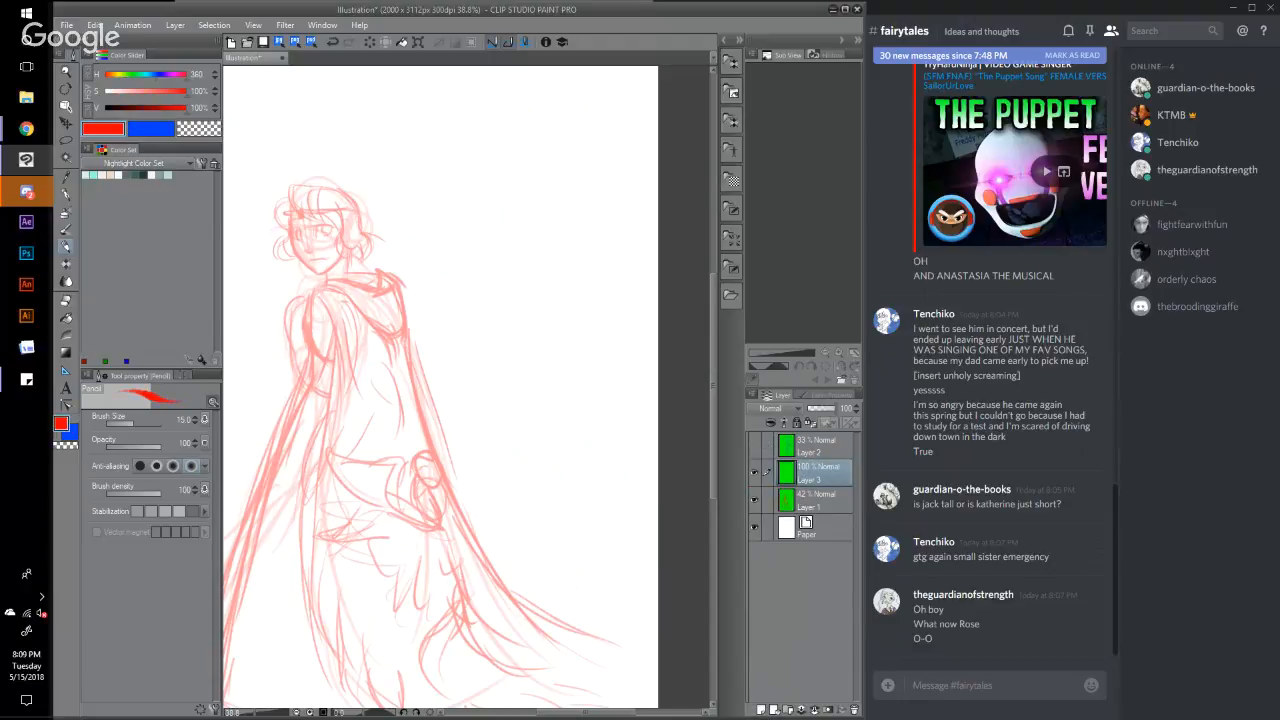
Step: Redraw the red figure's swept fringe over the faint sketch, including the long lock curling down beside the cheek
{"action": "left_click", "coordinate": [258, 712]}
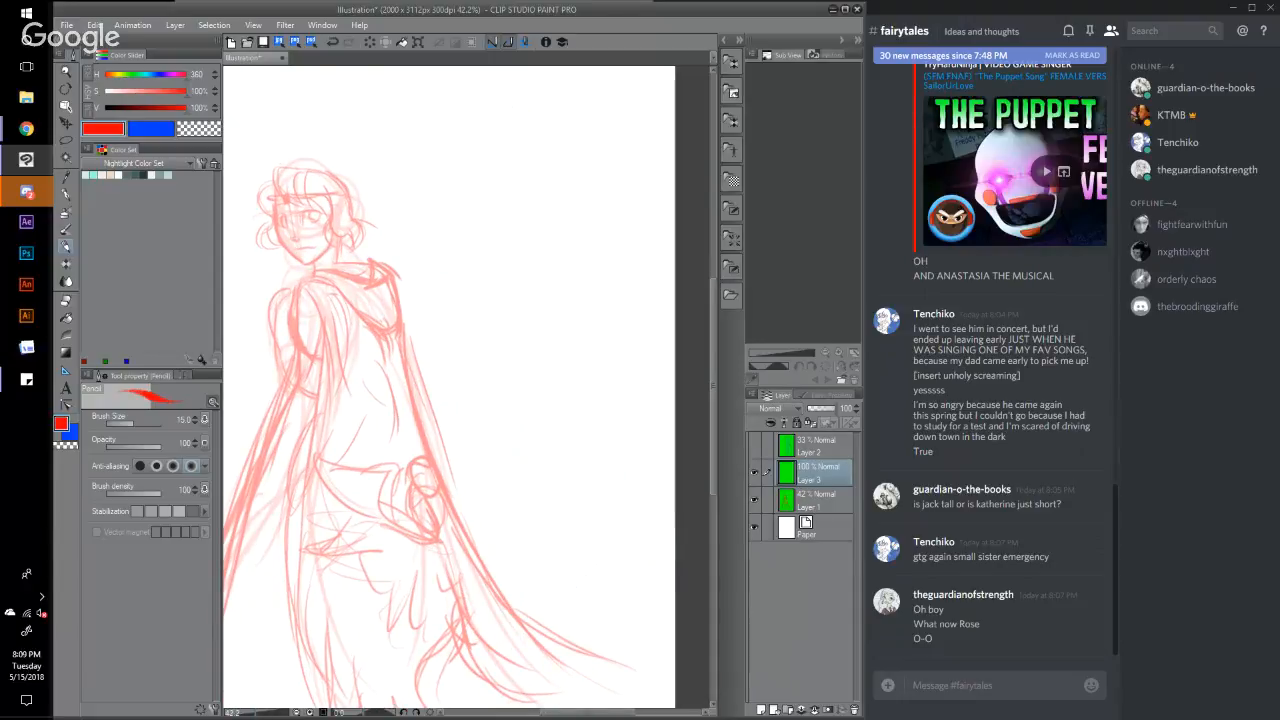
{"action": "mouse_move", "coordinate": [621, 712]}
{"action": "left_mouse_down"}
{"action": "mouse_move", "coordinate": [591, 714]}
{"action": "mouse_move", "coordinate": [603, 714]}
{"action": "left_mouse_up"}
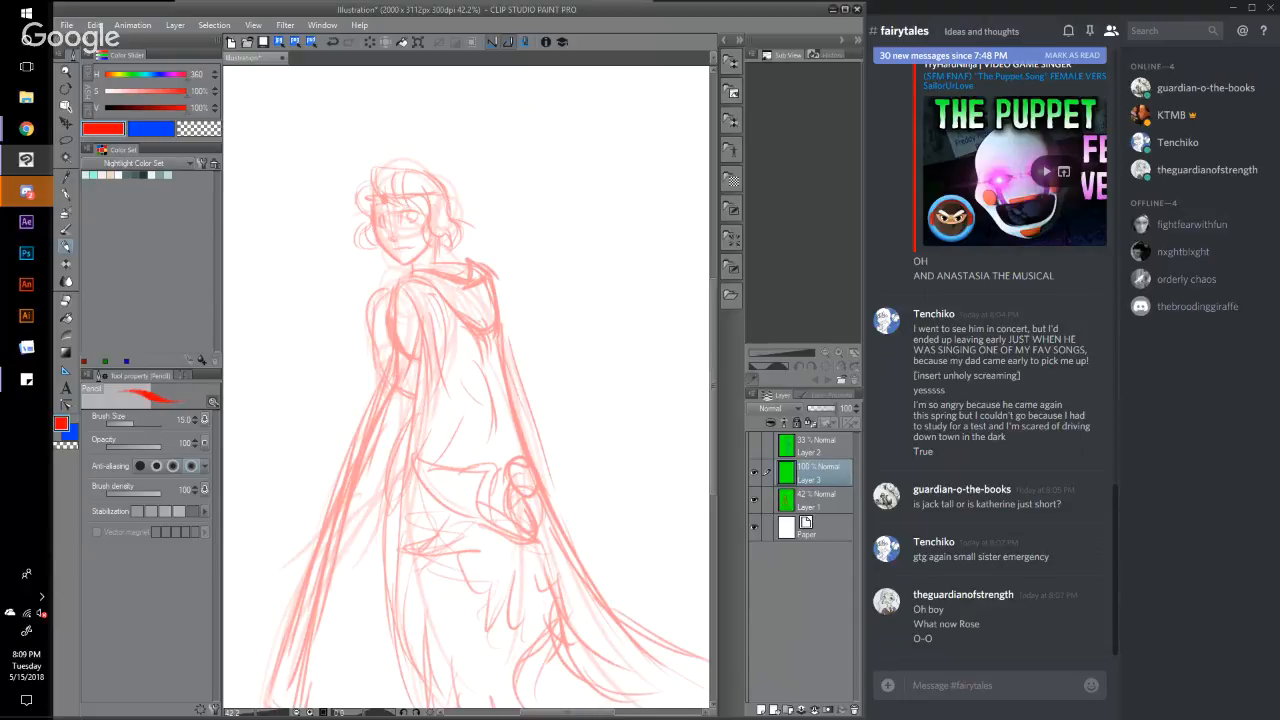
{"action": "left_click", "coordinate": [257, 713]}
{"action": "left_click_drag", "start_coordinate": [259, 713], "coordinate": [262, 713]}
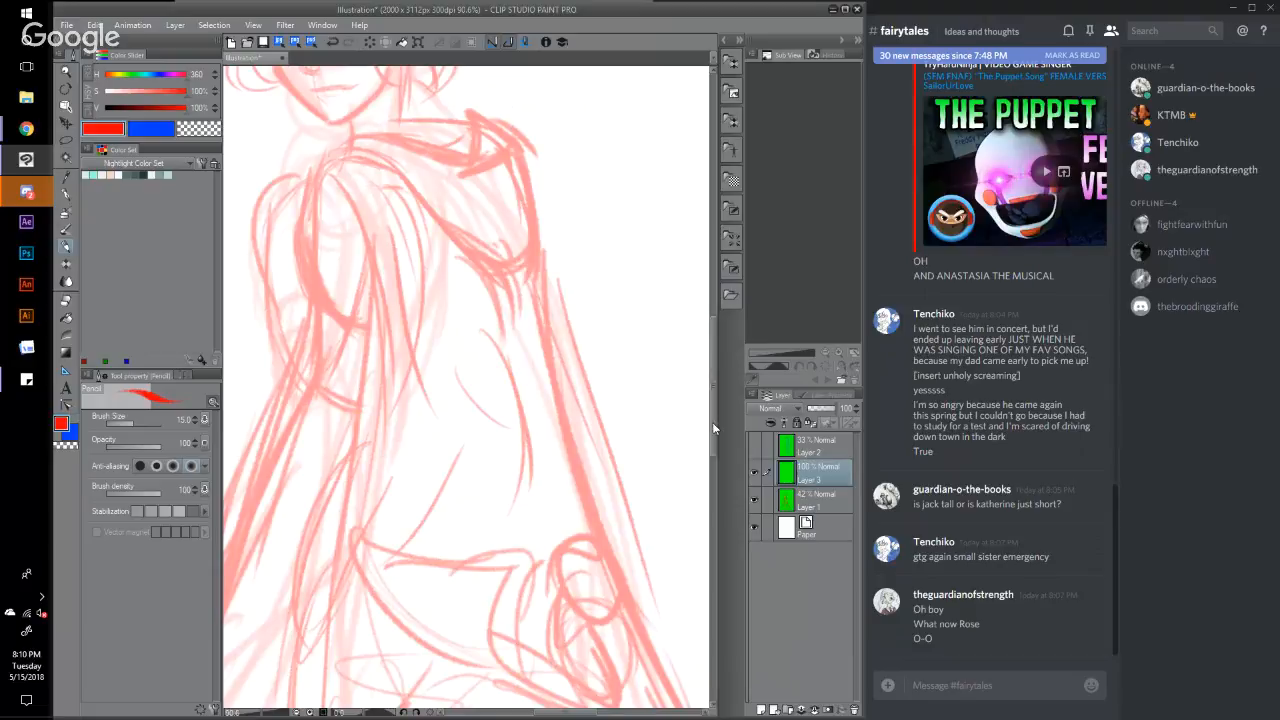
{"action": "left_click_drag", "start_coordinate": [712, 422], "coordinate": [712, 358]}
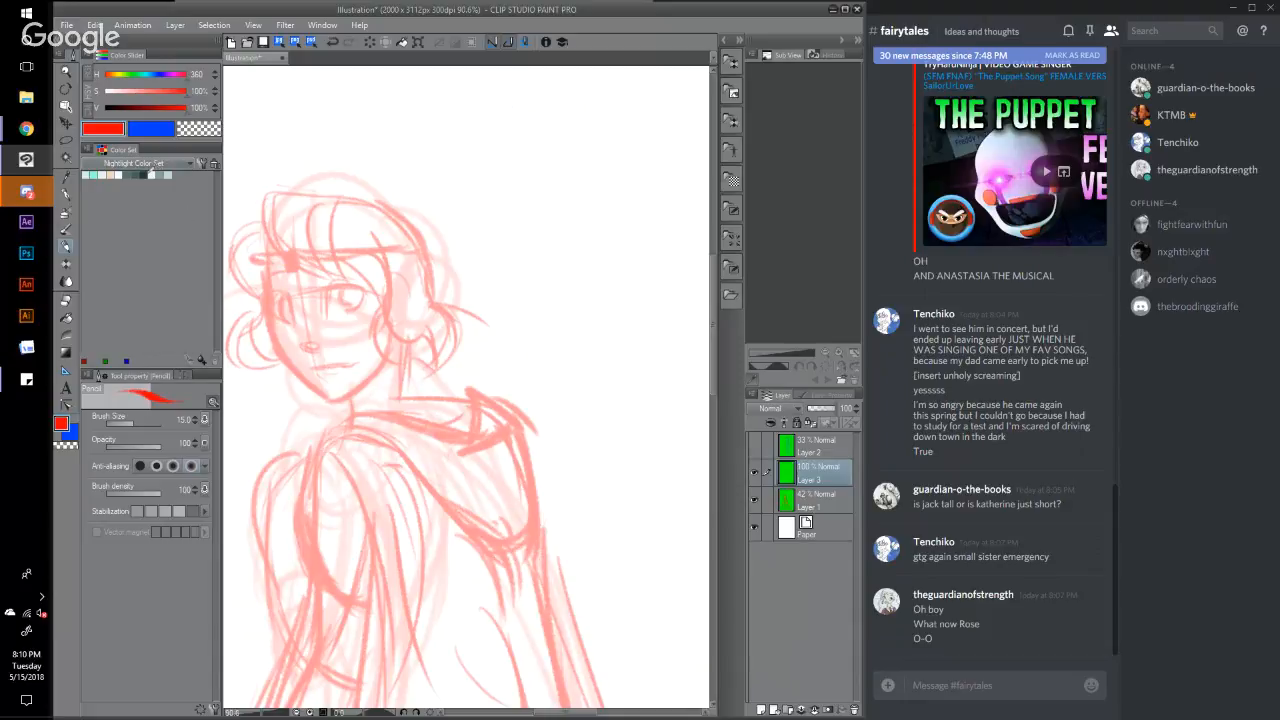
{"action": "mouse_move", "coordinate": [312, 196]}
{"action": "left_mouse_down"}
{"action": "mouse_move", "coordinate": [271, 194]}
{"action": "mouse_move", "coordinate": [290, 265]}
{"action": "left_mouse_up"}
{"action": "left_click_drag", "start_coordinate": [272, 214], "coordinate": [296, 272]}
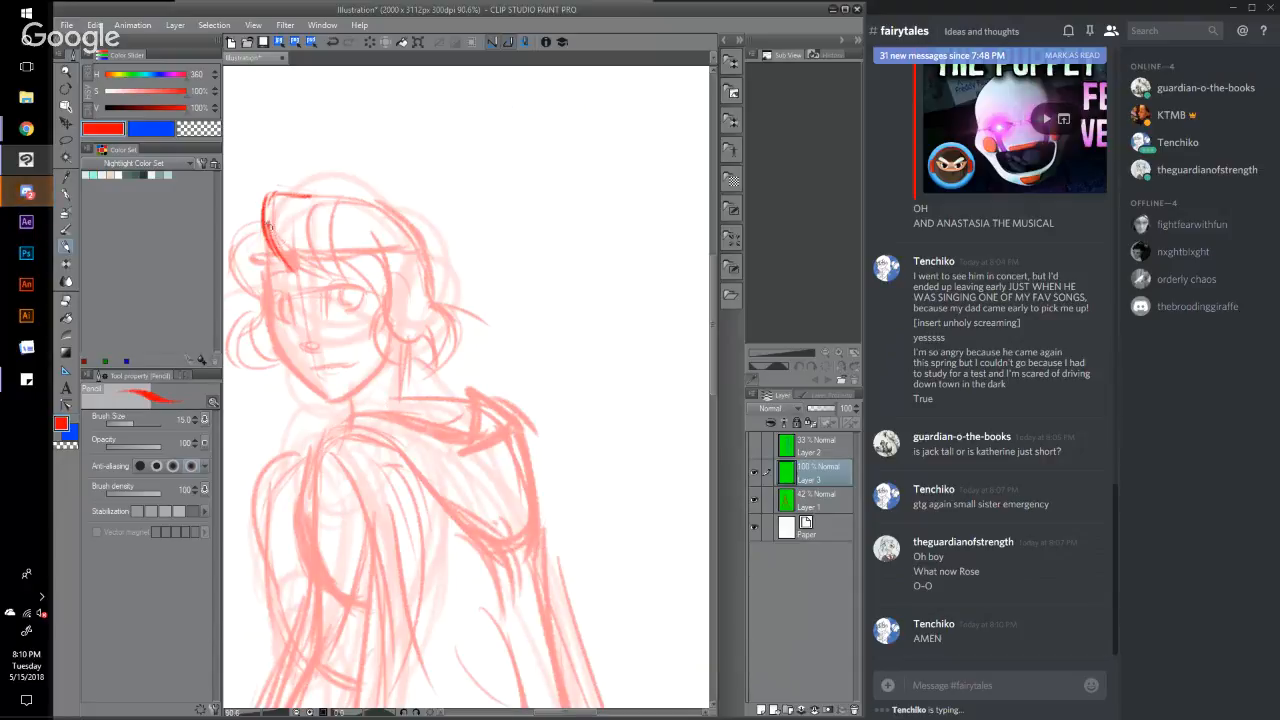
{"action": "mouse_move", "coordinate": [268, 225]}
{"action": "left_mouse_down"}
{"action": "mouse_move", "coordinate": [304, 265]}
{"action": "mouse_move", "coordinate": [356, 288]}
{"action": "left_mouse_up"}
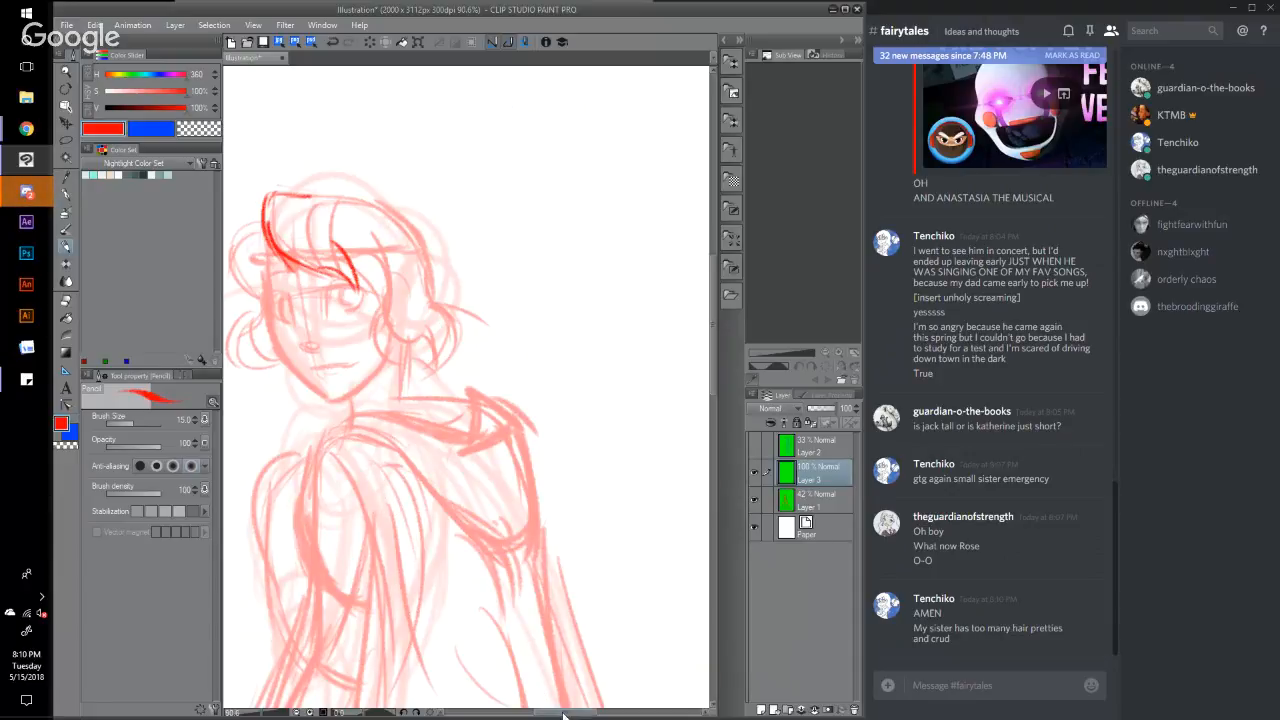
{"action": "left_click_drag", "start_coordinate": [563, 716], "coordinate": [513, 673]}
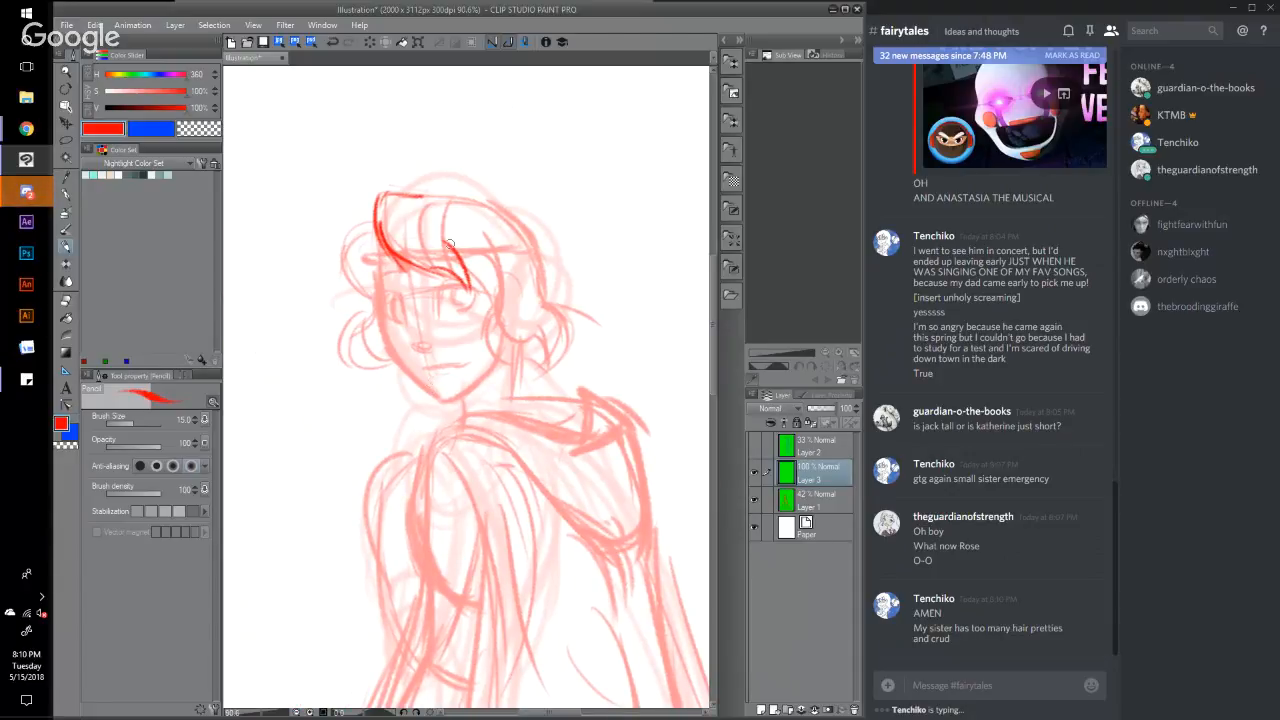
{"action": "left_click_drag", "start_coordinate": [468, 272], "coordinate": [486, 321]}
{"action": "mouse_move", "coordinate": [482, 238]}
{"action": "left_mouse_down"}
{"action": "mouse_move", "coordinate": [483, 329]}
{"action": "mouse_move", "coordinate": [499, 360]}
{"action": "mouse_move", "coordinate": [489, 340]}
{"action": "mouse_move", "coordinate": [516, 340]}
{"action": "mouse_move", "coordinate": [496, 342]}
{"action": "mouse_move", "coordinate": [518, 322]}
{"action": "mouse_move", "coordinate": [524, 346]}
{"action": "mouse_move", "coordinate": [478, 360]}
{"action": "left_mouse_up"}
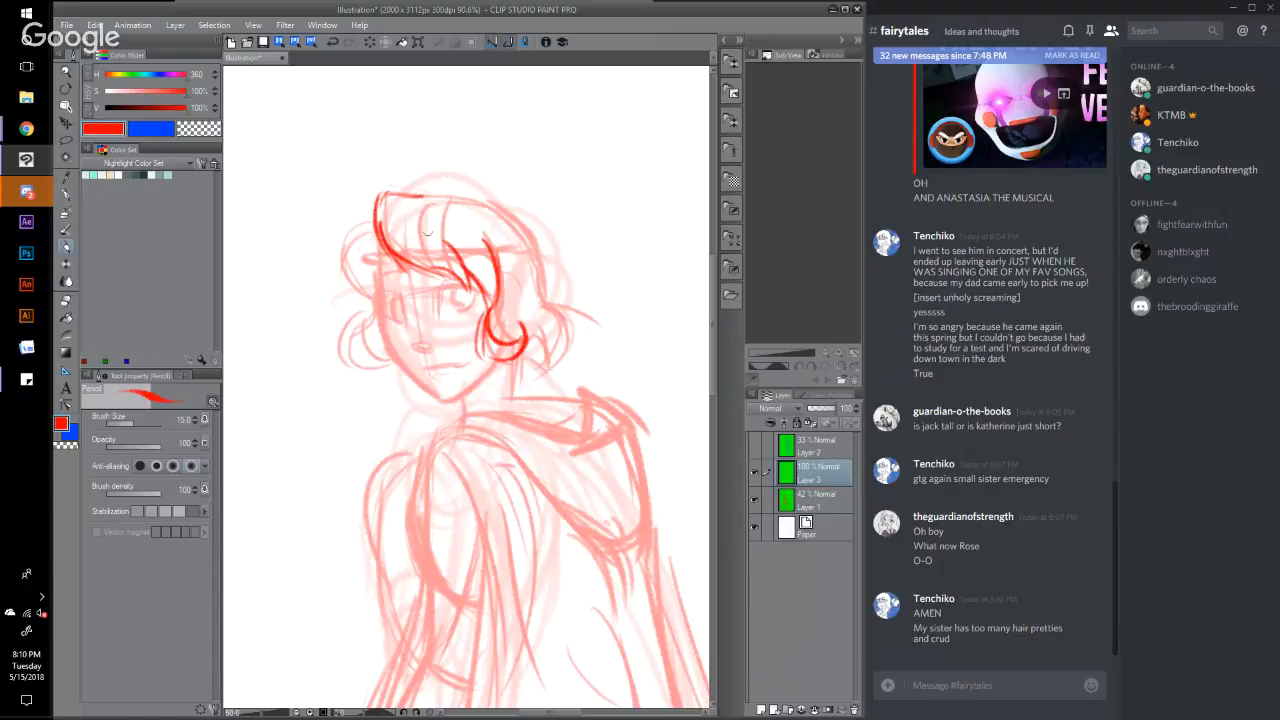
Step: Draw the small curls beside the red figure's forehead and mark both ends of the headband
{"action": "mouse_move", "coordinate": [372, 215]}
{"action": "left_mouse_down"}
{"action": "mouse_move", "coordinate": [356, 220]}
{"action": "mouse_move", "coordinate": [367, 258]}
{"action": "left_mouse_up"}
{"action": "mouse_move", "coordinate": [372, 214]}
{"action": "left_mouse_down"}
{"action": "mouse_move", "coordinate": [356, 222]}
{"action": "mouse_move", "coordinate": [354, 300]}
{"action": "left_mouse_up"}
{"action": "mouse_move", "coordinate": [386, 197]}
{"action": "left_mouse_down"}
{"action": "mouse_move", "coordinate": [378, 232]}
{"action": "mouse_move", "coordinate": [406, 280]}
{"action": "mouse_move", "coordinate": [388, 286]}
{"action": "left_mouse_up"}
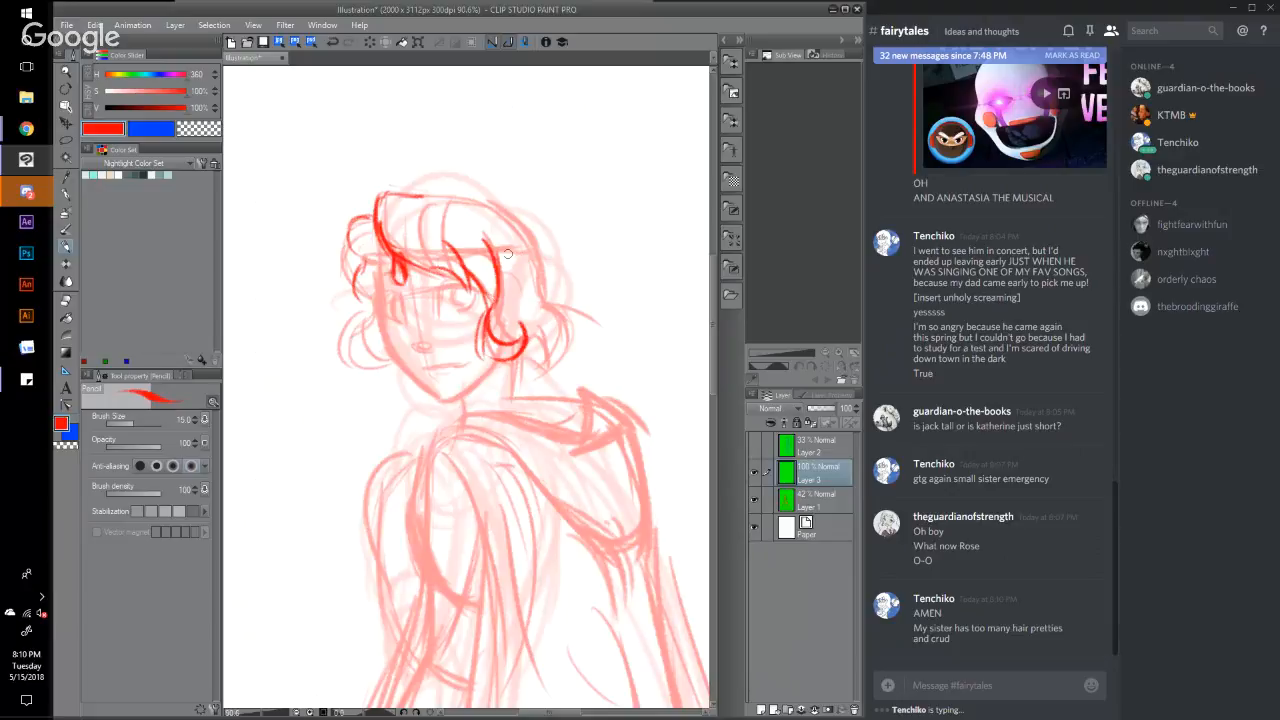
{"action": "left_click_drag", "start_coordinate": [506, 252], "coordinate": [540, 248]}
{"action": "left_click_drag", "start_coordinate": [380, 254], "coordinate": [390, 265]}
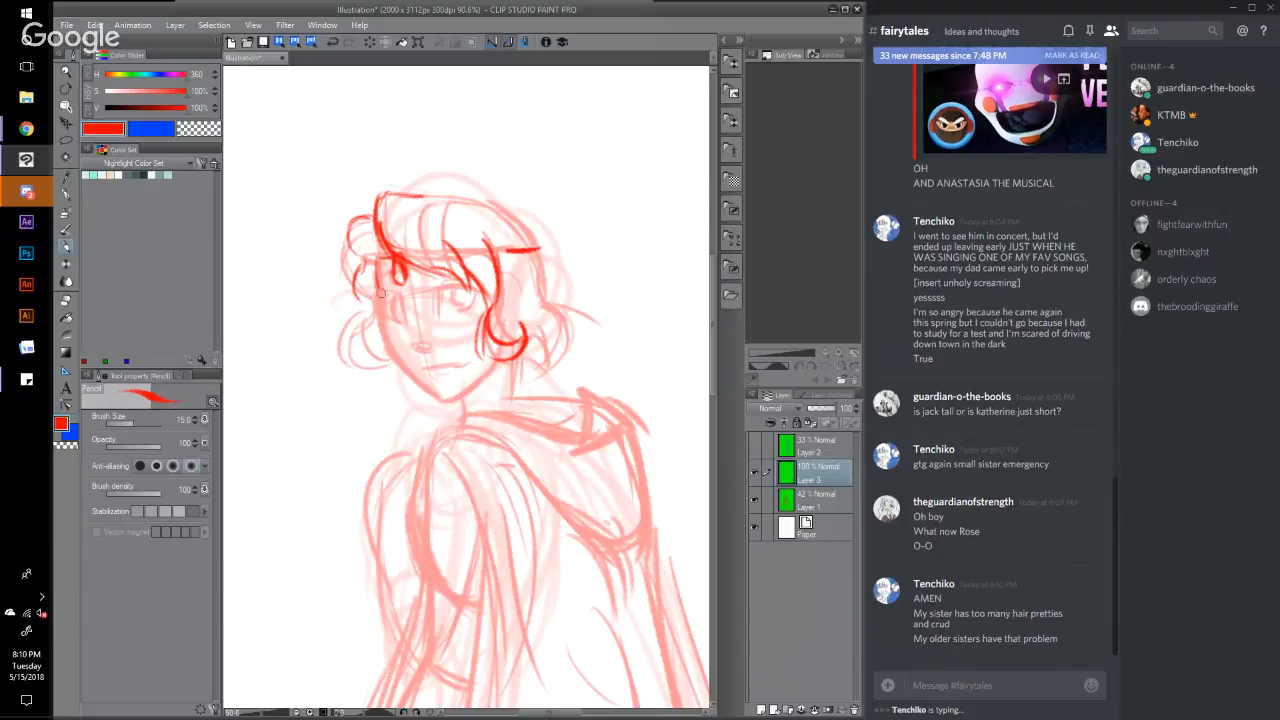
Step: Outline the red figure's face down to the chin and the headband and curly hair framing it on both sides
{"action": "mouse_move", "coordinate": [378, 291]}
{"action": "left_mouse_down"}
{"action": "mouse_move", "coordinate": [390, 350]}
{"action": "mouse_move", "coordinate": [437, 398]}
{"action": "mouse_move", "coordinate": [453, 392]}
{"action": "mouse_move", "coordinate": [400, 363]}
{"action": "mouse_move", "coordinate": [441, 399]}
{"action": "mouse_move", "coordinate": [499, 351]}
{"action": "left_mouse_up"}
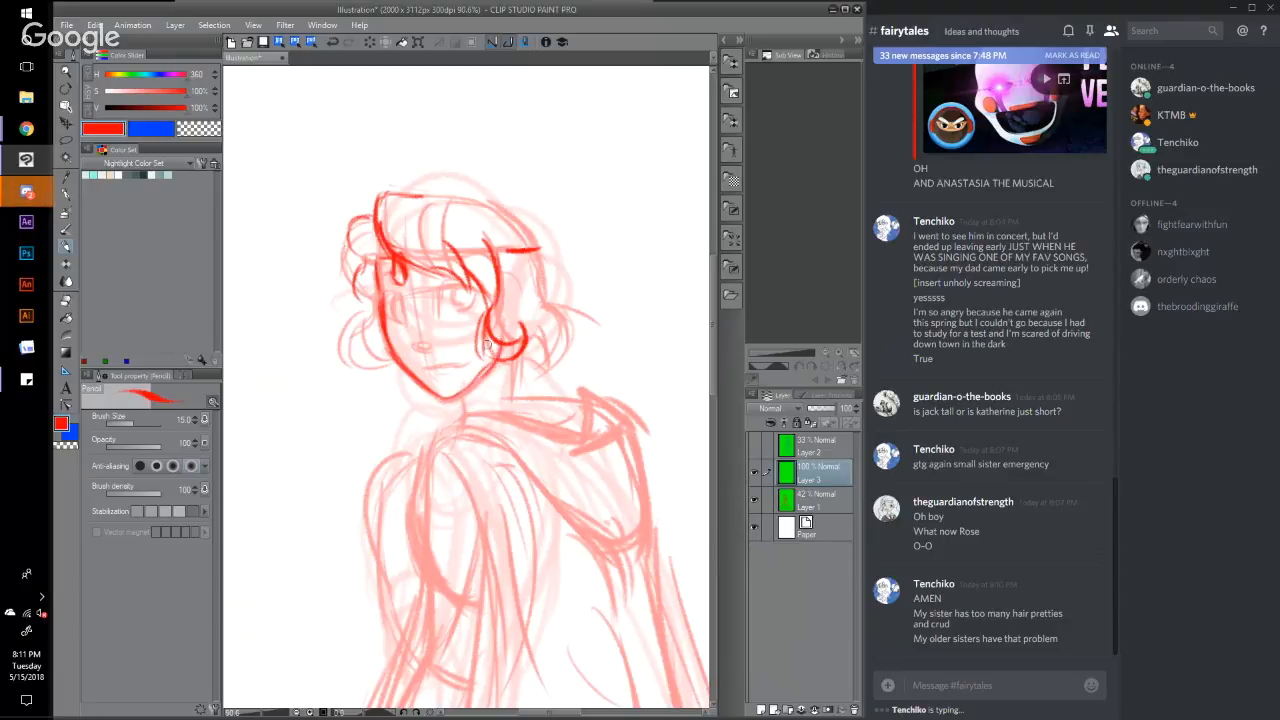
{"action": "mouse_move", "coordinate": [354, 272]}
{"action": "left_mouse_down"}
{"action": "mouse_move", "coordinate": [360, 318]}
{"action": "mouse_move", "coordinate": [340, 350]}
{"action": "mouse_move", "coordinate": [372, 338]}
{"action": "mouse_move", "coordinate": [382, 366]}
{"action": "mouse_move", "coordinate": [388, 348]}
{"action": "mouse_move", "coordinate": [370, 364]}
{"action": "mouse_move", "coordinate": [380, 342]}
{"action": "mouse_move", "coordinate": [384, 366]}
{"action": "mouse_move", "coordinate": [390, 354]}
{"action": "left_mouse_up"}
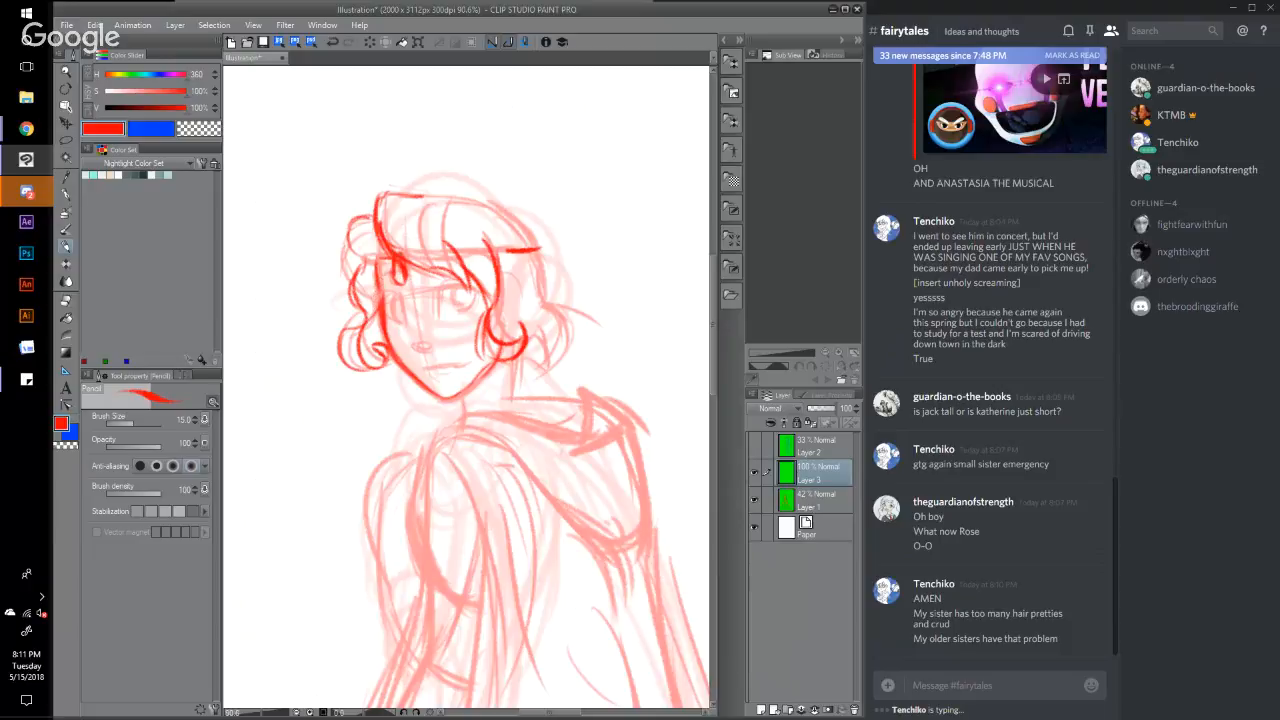
{"action": "left_click_drag", "start_coordinate": [366, 258], "coordinate": [390, 256]}
{"action": "left_click_drag", "start_coordinate": [496, 252], "coordinate": [538, 245]}
{"action": "mouse_move", "coordinate": [425, 194]}
{"action": "left_mouse_down"}
{"action": "mouse_move", "coordinate": [518, 212]}
{"action": "mouse_move", "coordinate": [548, 290]}
{"action": "mouse_move", "coordinate": [540, 320]}
{"action": "mouse_move", "coordinate": [578, 348]}
{"action": "mouse_move", "coordinate": [556, 360]}
{"action": "left_mouse_up"}
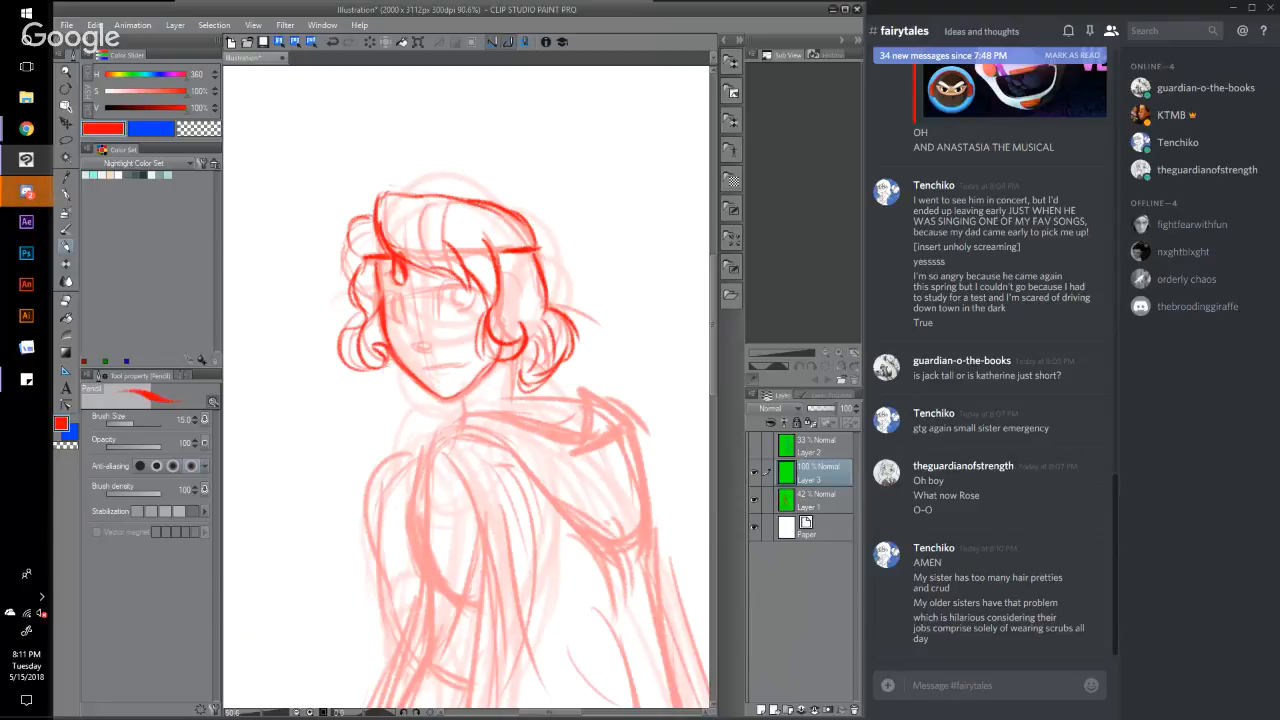
Step: Draw the red figure's eyes with irises, the nose and the mouth over the sketched face
{"action": "mouse_move", "coordinate": [404, 312]}
{"action": "left_mouse_down"}
{"action": "mouse_move", "coordinate": [438, 315]}
{"action": "mouse_move", "coordinate": [451, 289]}
{"action": "mouse_move", "coordinate": [465, 292]}
{"action": "mouse_move", "coordinate": [442, 295]}
{"action": "mouse_move", "coordinate": [473, 291]}
{"action": "mouse_move", "coordinate": [455, 322]}
{"action": "left_mouse_up"}
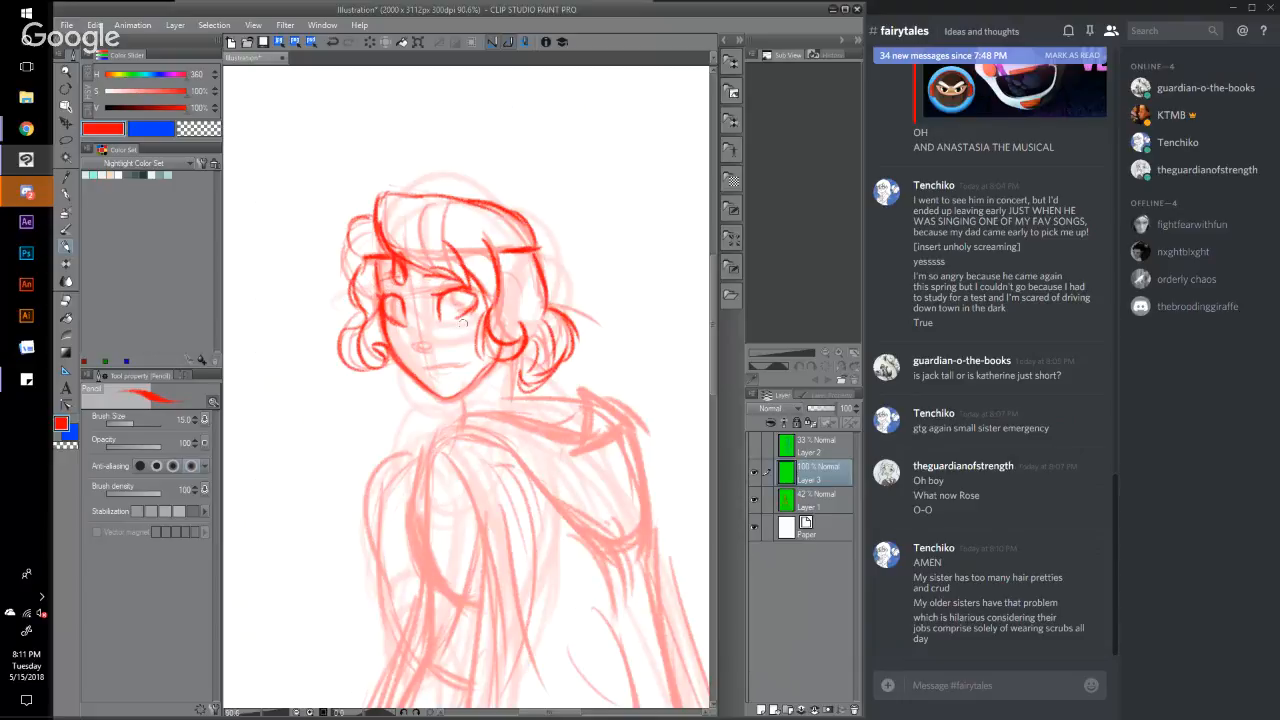
{"action": "mouse_move", "coordinate": [411, 345]}
{"action": "left_mouse_down"}
{"action": "mouse_move", "coordinate": [424, 351]}
{"action": "mouse_move", "coordinate": [410, 337]}
{"action": "left_mouse_up"}
{"action": "left_click_drag", "start_coordinate": [420, 369], "coordinate": [470, 364]}
{"action": "mouse_move", "coordinate": [411, 334]}
{"action": "left_mouse_down"}
{"action": "mouse_move", "coordinate": [414, 346]}
{"action": "mouse_move", "coordinate": [438, 343]}
{"action": "left_mouse_up"}
{"action": "left_click_drag", "start_coordinate": [399, 283], "coordinate": [400, 324]}
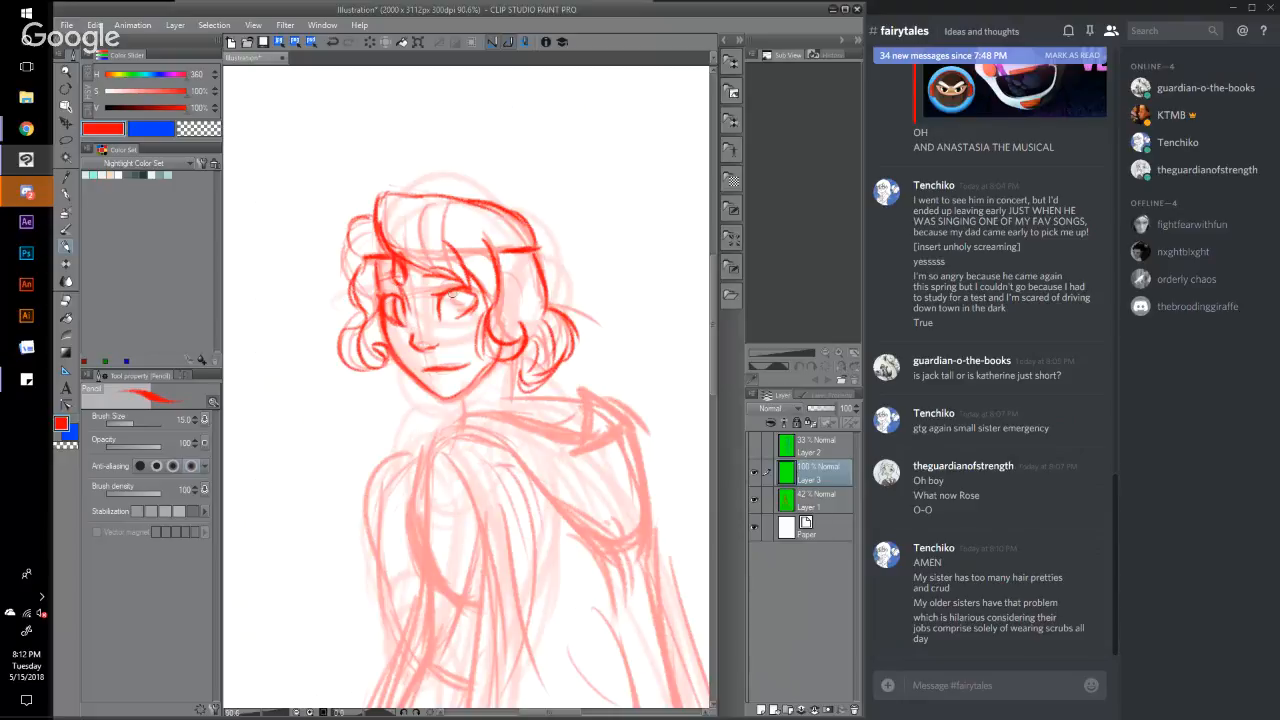
{"action": "left_click_drag", "start_coordinate": [452, 291], "coordinate": [462, 314]}
Step: Refine the red figure's neck and the folded hood resting on the shoulders
{"action": "left_click_drag", "start_coordinate": [513, 359], "coordinate": [526, 420]}
{"action": "mouse_move", "coordinate": [458, 412]}
{"action": "left_mouse_down"}
{"action": "mouse_move", "coordinate": [521, 409]}
{"action": "mouse_move", "coordinate": [557, 444]}
{"action": "mouse_move", "coordinate": [561, 427]}
{"action": "mouse_move", "coordinate": [614, 426]}
{"action": "left_mouse_up"}
{"action": "mouse_move", "coordinate": [512, 398]}
{"action": "left_mouse_down"}
{"action": "mouse_move", "coordinate": [582, 406]}
{"action": "mouse_move", "coordinate": [614, 428]}
{"action": "left_mouse_up"}
{"action": "mouse_move", "coordinate": [458, 414]}
{"action": "left_mouse_down"}
{"action": "mouse_move", "coordinate": [437, 440]}
{"action": "mouse_move", "coordinate": [439, 427]}
{"action": "mouse_move", "coordinate": [476, 426]}
{"action": "mouse_move", "coordinate": [566, 514]}
{"action": "left_mouse_up"}
{"action": "mouse_move", "coordinate": [604, 397]}
{"action": "left_mouse_down"}
{"action": "mouse_move", "coordinate": [597, 431]}
{"action": "mouse_move", "coordinate": [604, 408]}
{"action": "mouse_move", "coordinate": [633, 416]}
{"action": "mouse_move", "coordinate": [640, 436]}
{"action": "mouse_move", "coordinate": [642, 528]}
{"action": "mouse_move", "coordinate": [584, 538]}
{"action": "mouse_move", "coordinate": [546, 488]}
{"action": "left_mouse_up"}
Step: Draw the cloak's edges and folds falling from the red figure's shoulder on either side of the upper arm
{"action": "mouse_move", "coordinate": [447, 434]}
{"action": "left_mouse_down"}
{"action": "mouse_move", "coordinate": [436, 464]}
{"action": "mouse_move", "coordinate": [430, 450]}
{"action": "mouse_move", "coordinate": [490, 515]}
{"action": "mouse_move", "coordinate": [500, 600]}
{"action": "left_mouse_up"}
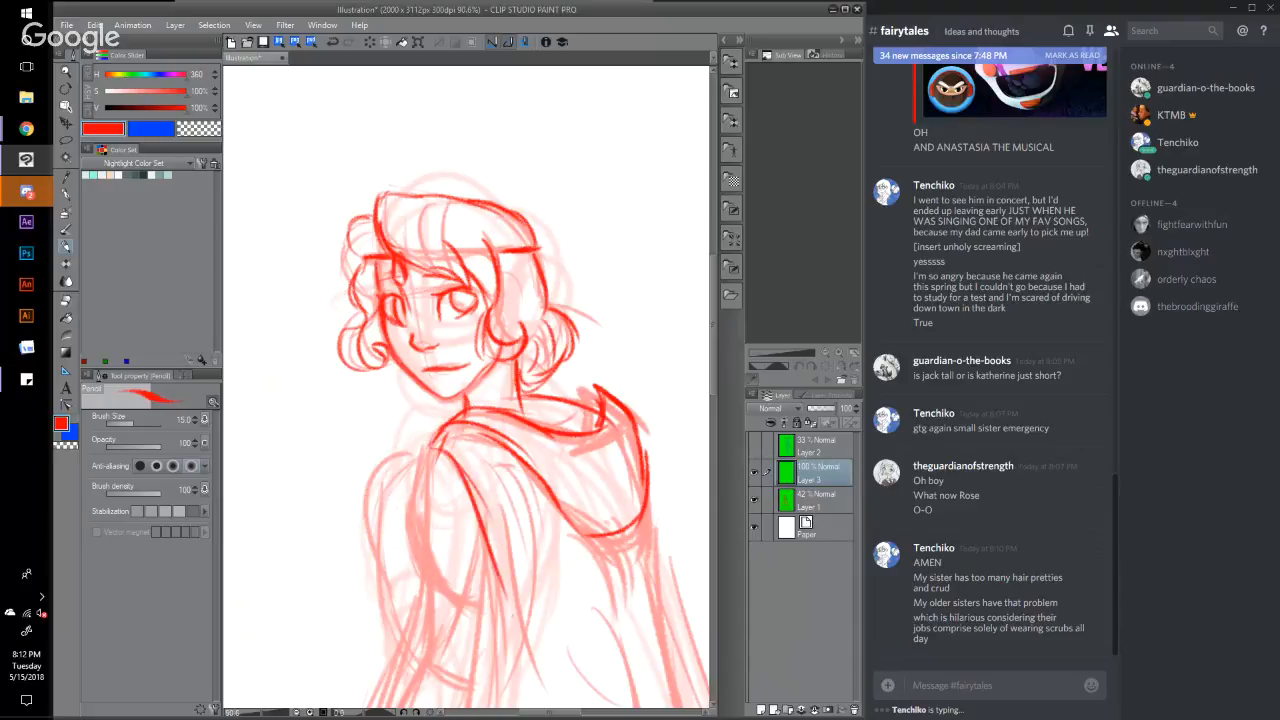
{"action": "left_click_drag", "start_coordinate": [486, 538], "coordinate": [493, 616]}
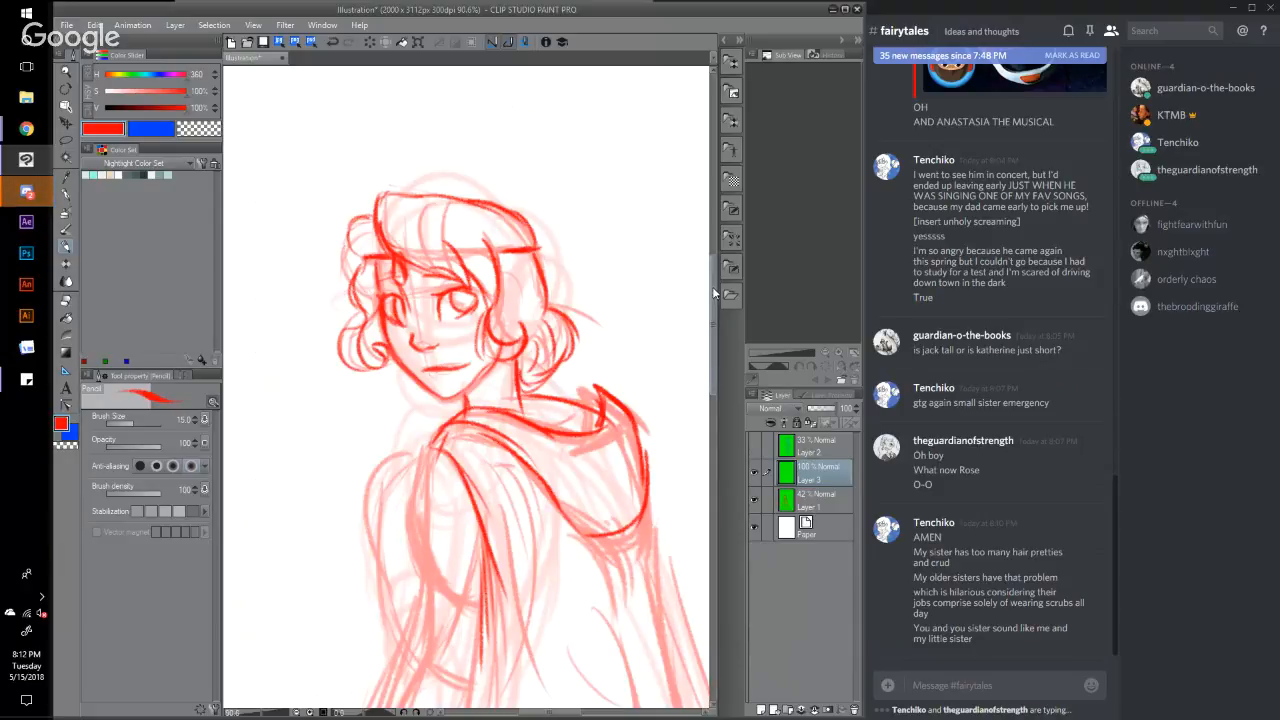
{"action": "left_click_drag", "start_coordinate": [713, 291], "coordinate": [718, 334]}
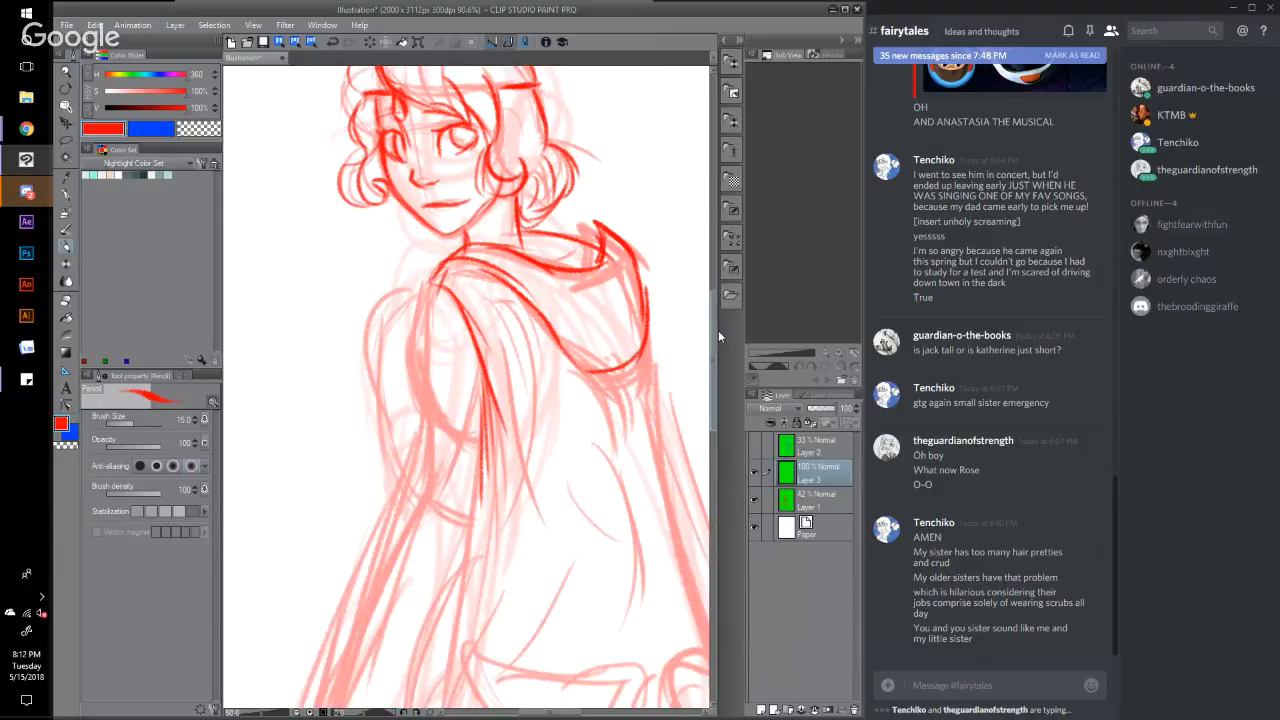
{"action": "scroll", "coordinate": [410, 255], "scroll_direction": "down", "scroll_amount": 3}
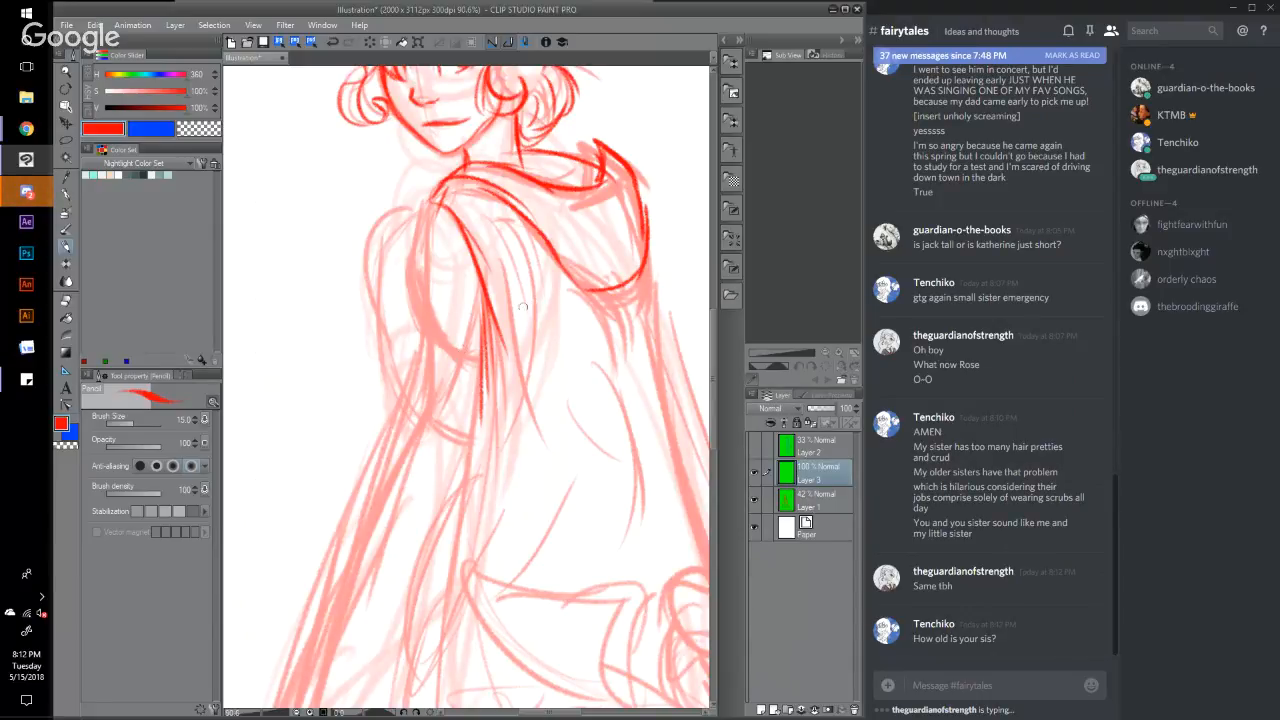
{"action": "left_click_drag", "start_coordinate": [482, 294], "coordinate": [456, 420]}
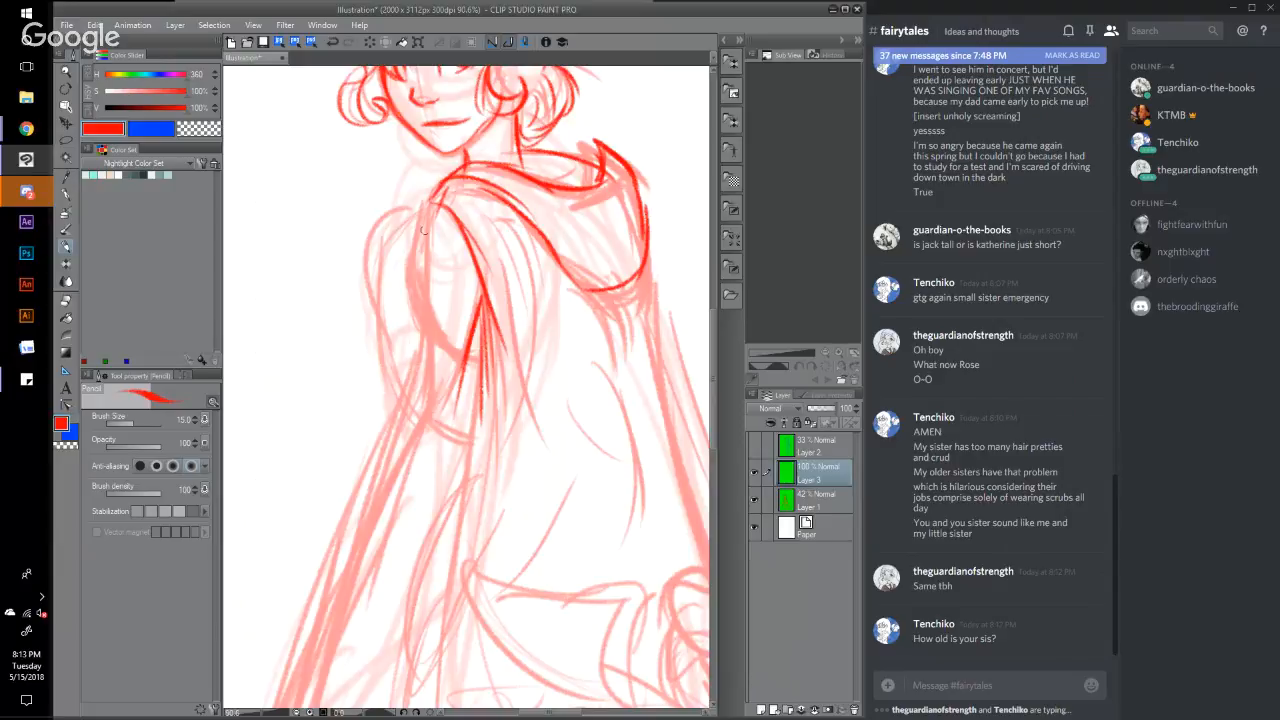
{"action": "left_click_drag", "start_coordinate": [438, 196], "coordinate": [414, 312]}
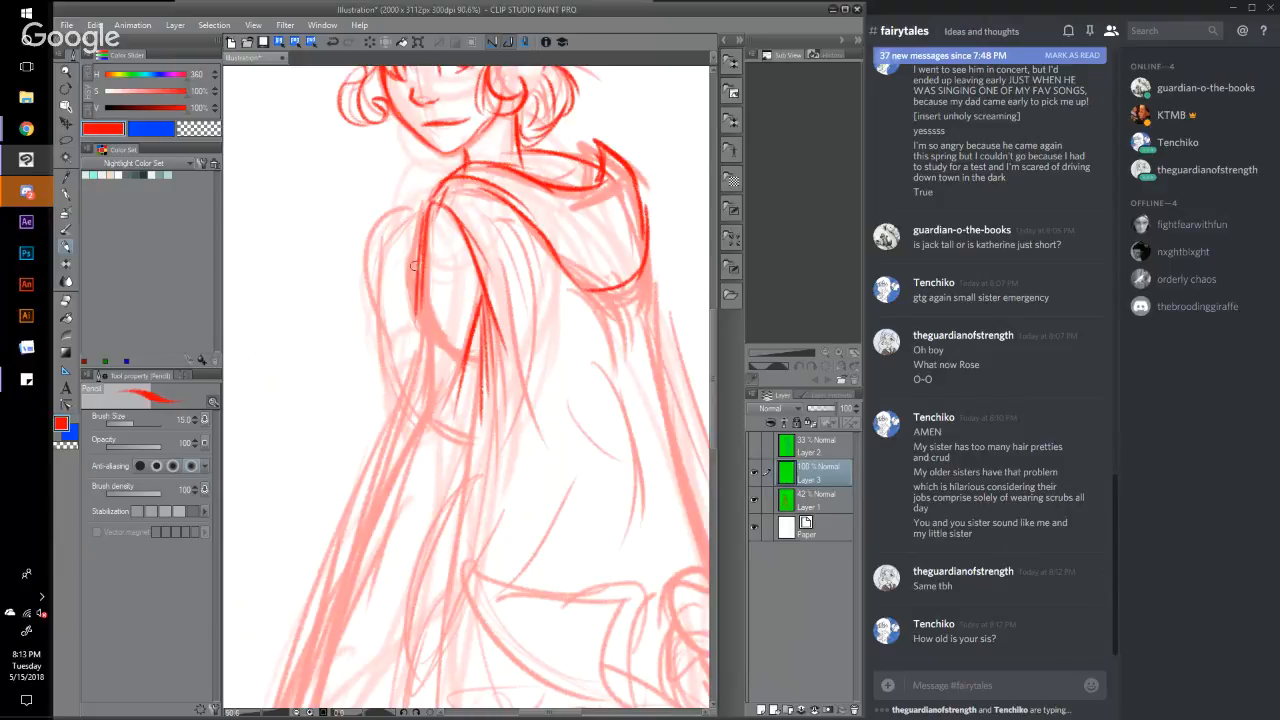
Step: Outline the rounded outer side of the cloak around the red figure's shoulder, curving in toward the elbow
{"action": "mouse_move", "coordinate": [422, 210]}
{"action": "left_mouse_down"}
{"action": "mouse_move", "coordinate": [388, 234]}
{"action": "mouse_move", "coordinate": [420, 214]}
{"action": "mouse_move", "coordinate": [383, 246]}
{"action": "mouse_move", "coordinate": [380, 320]}
{"action": "left_mouse_up"}
{"action": "left_click_drag", "start_coordinate": [384, 248], "coordinate": [386, 354]}
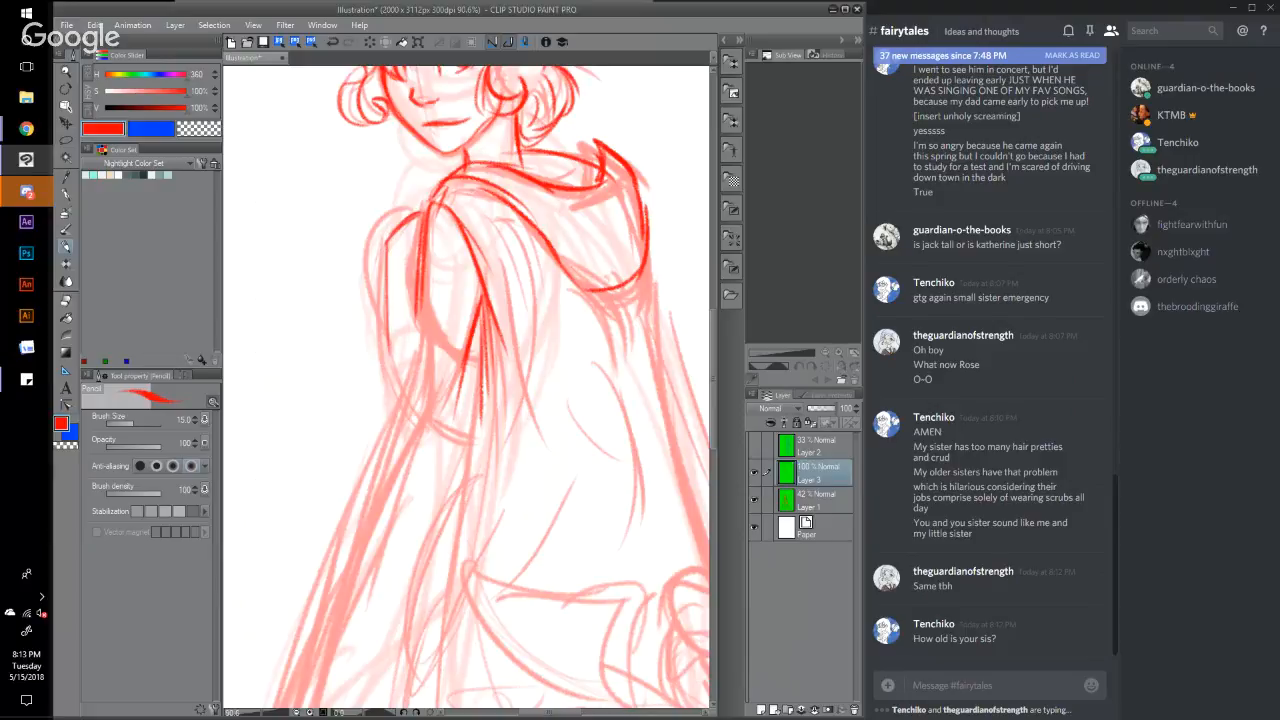
{"action": "left_click_drag", "start_coordinate": [384, 292], "coordinate": [391, 372]}
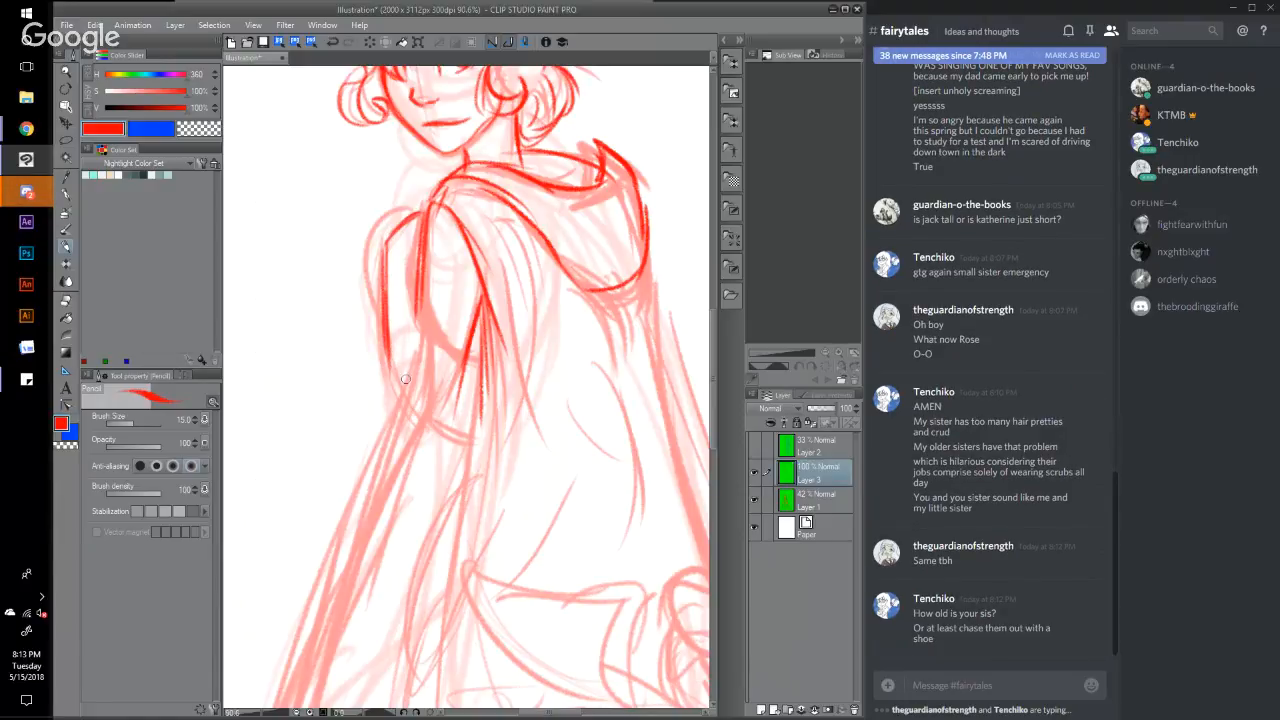
{"action": "left_click_drag", "start_coordinate": [390, 365], "coordinate": [424, 419]}
{"action": "left_click_drag", "start_coordinate": [408, 292], "coordinate": [416, 350]}
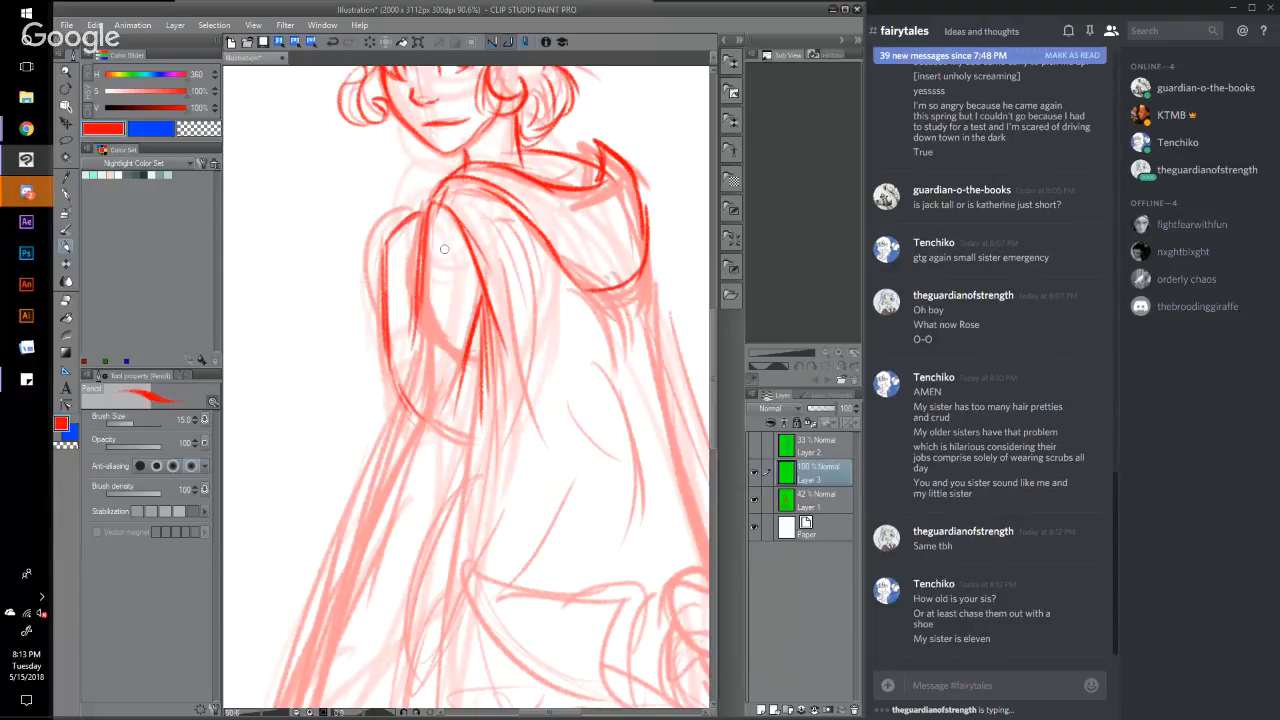
Step: Draw the red figure's sleeve with its band and folds, and extend the arm line down to the elbow
{"action": "mouse_move", "coordinate": [434, 212]}
{"action": "left_mouse_down"}
{"action": "mouse_move", "coordinate": [404, 276]}
{"action": "mouse_move", "coordinate": [412, 308]}
{"action": "left_mouse_up"}
{"action": "mouse_move", "coordinate": [420, 250]}
{"action": "left_mouse_down"}
{"action": "mouse_move", "coordinate": [416, 308]}
{"action": "mouse_move", "coordinate": [466, 350]}
{"action": "left_mouse_up"}
{"action": "left_click_drag", "start_coordinate": [470, 296], "coordinate": [460, 320]}
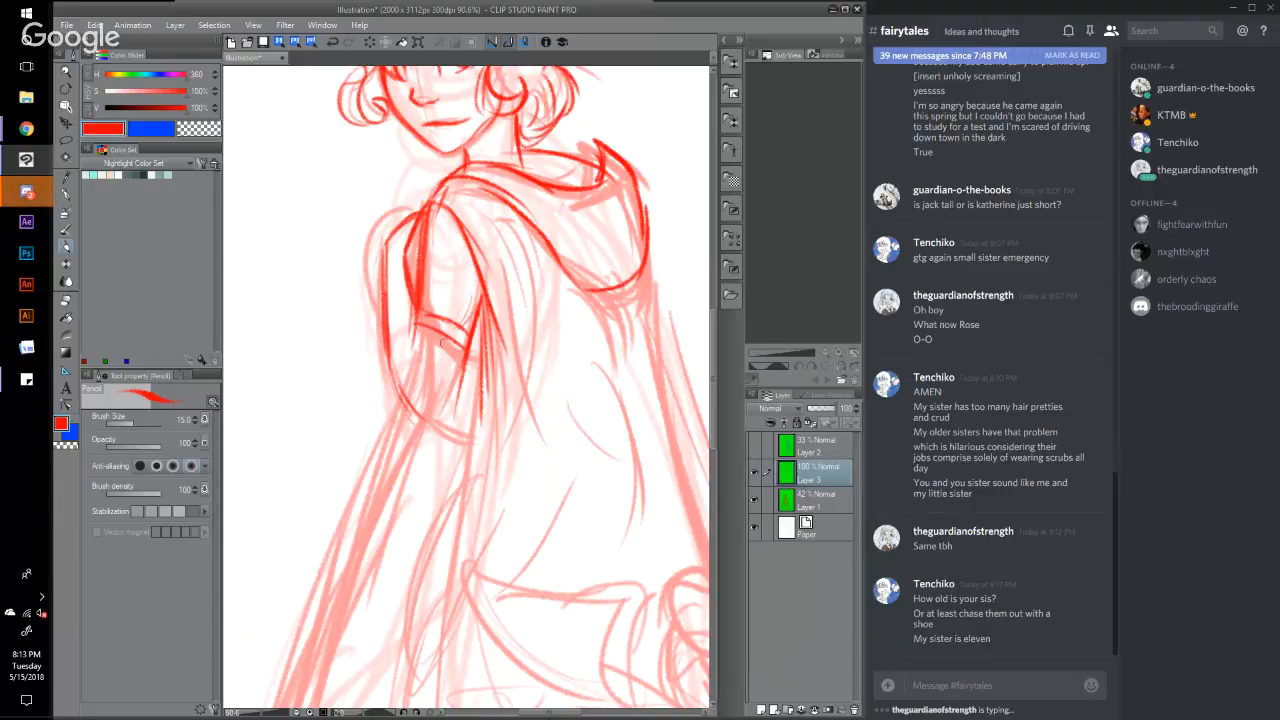
{"action": "left_click_drag", "start_coordinate": [446, 270], "coordinate": [436, 316]}
{"action": "left_click_drag", "start_coordinate": [444, 238], "coordinate": [430, 266]}
{"action": "left_click_drag", "start_coordinate": [440, 210], "coordinate": [426, 286]}
{"action": "left_click_drag", "start_coordinate": [436, 284], "coordinate": [426, 318]}
{"action": "left_click_drag", "start_coordinate": [458, 234], "coordinate": [442, 282]}
{"action": "left_click_drag", "start_coordinate": [472, 354], "coordinate": [437, 434]}
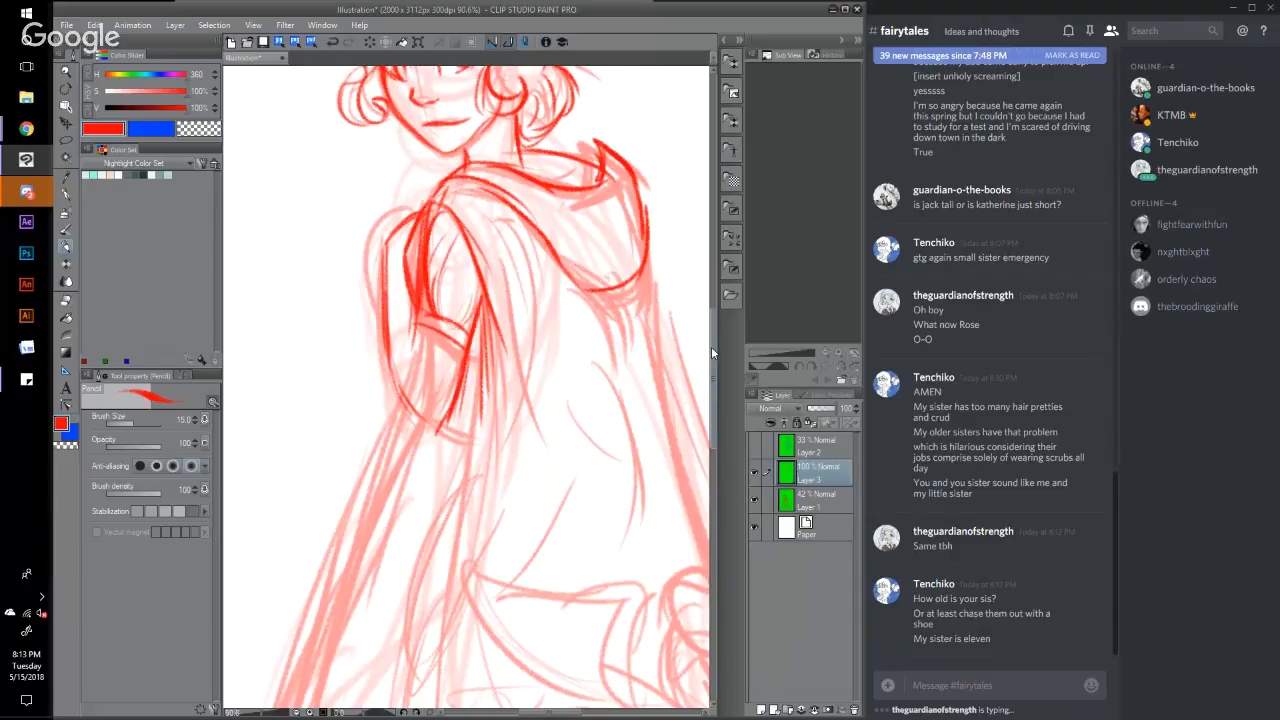
Step: Add curved strand lines through the top of the red figure's hair down to the fringe
{"action": "left_click_drag", "start_coordinate": [711, 346], "coordinate": [725, 298]}
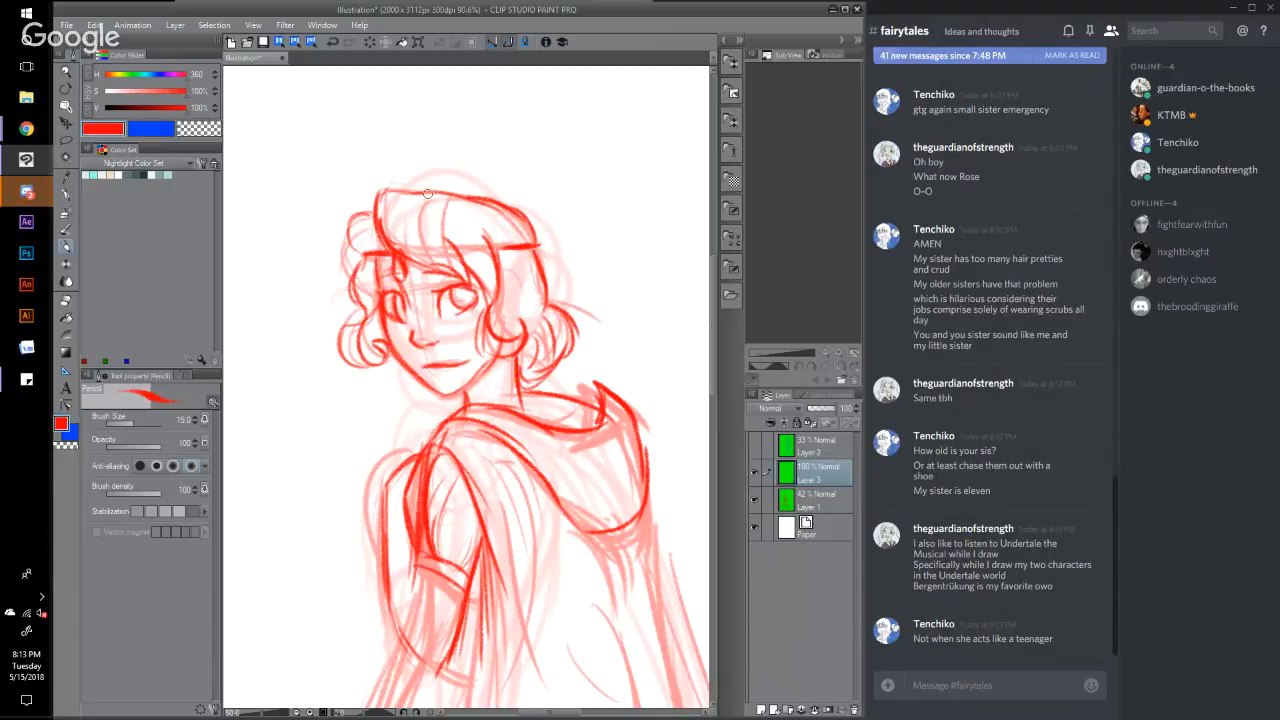
{"action": "mouse_move", "coordinate": [431, 191]}
{"action": "left_mouse_down"}
{"action": "mouse_move", "coordinate": [429, 258]}
{"action": "mouse_move", "coordinate": [442, 271]}
{"action": "left_mouse_up"}
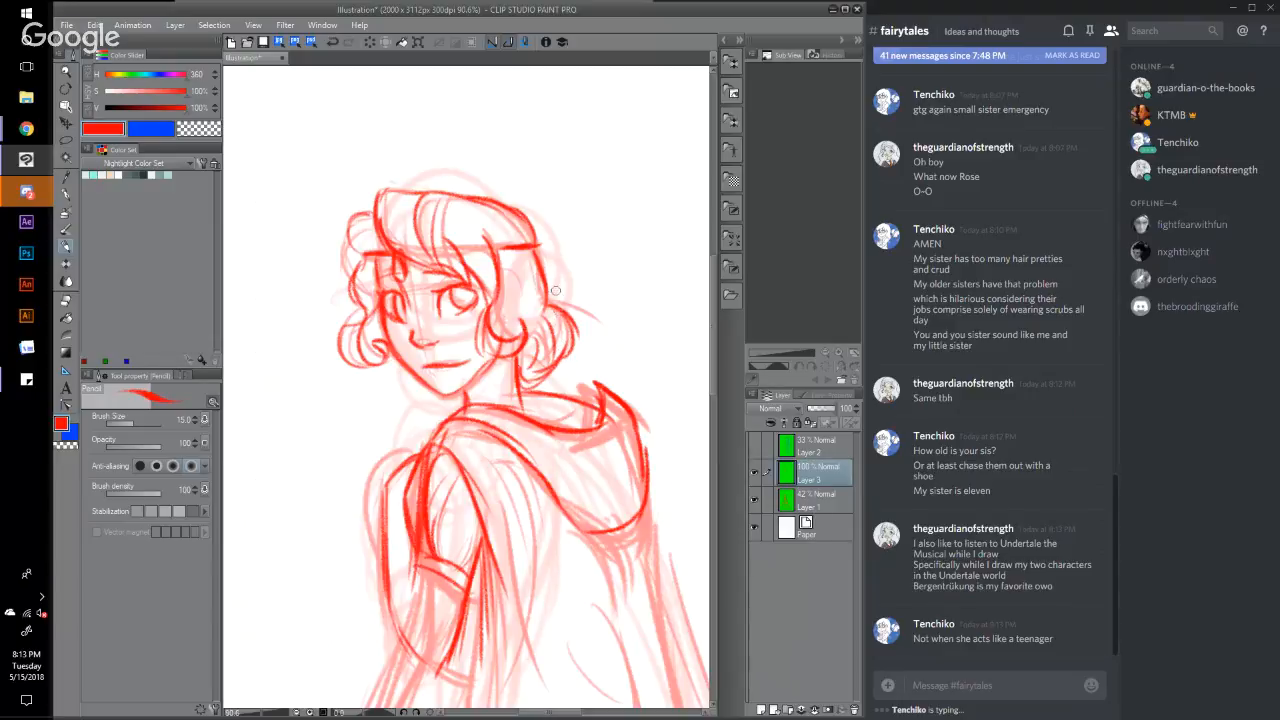
{"action": "key", "text": "ctrl+z"}
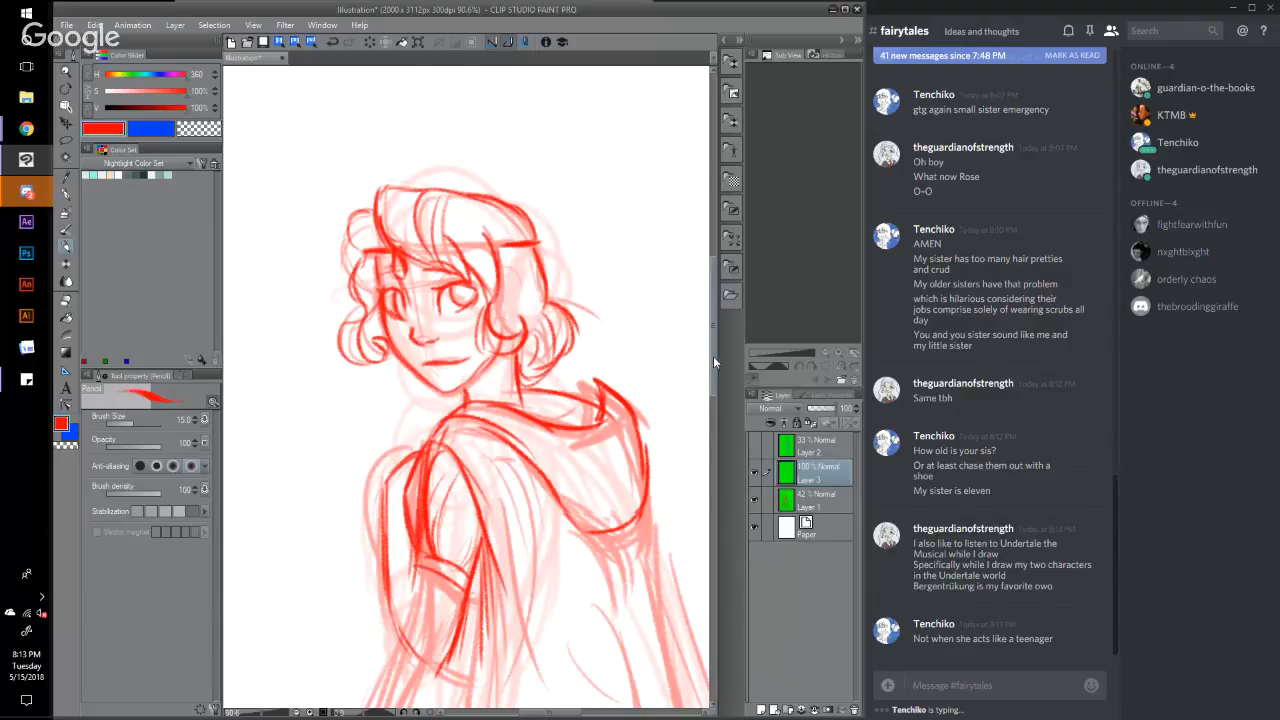
Step: Draw the long lines hanging below the red figure's elbow and the cloak's outer edge trailing down from the hood
{"action": "scroll", "coordinate": [713, 356], "scroll_direction": "up", "scroll_amount": 2}
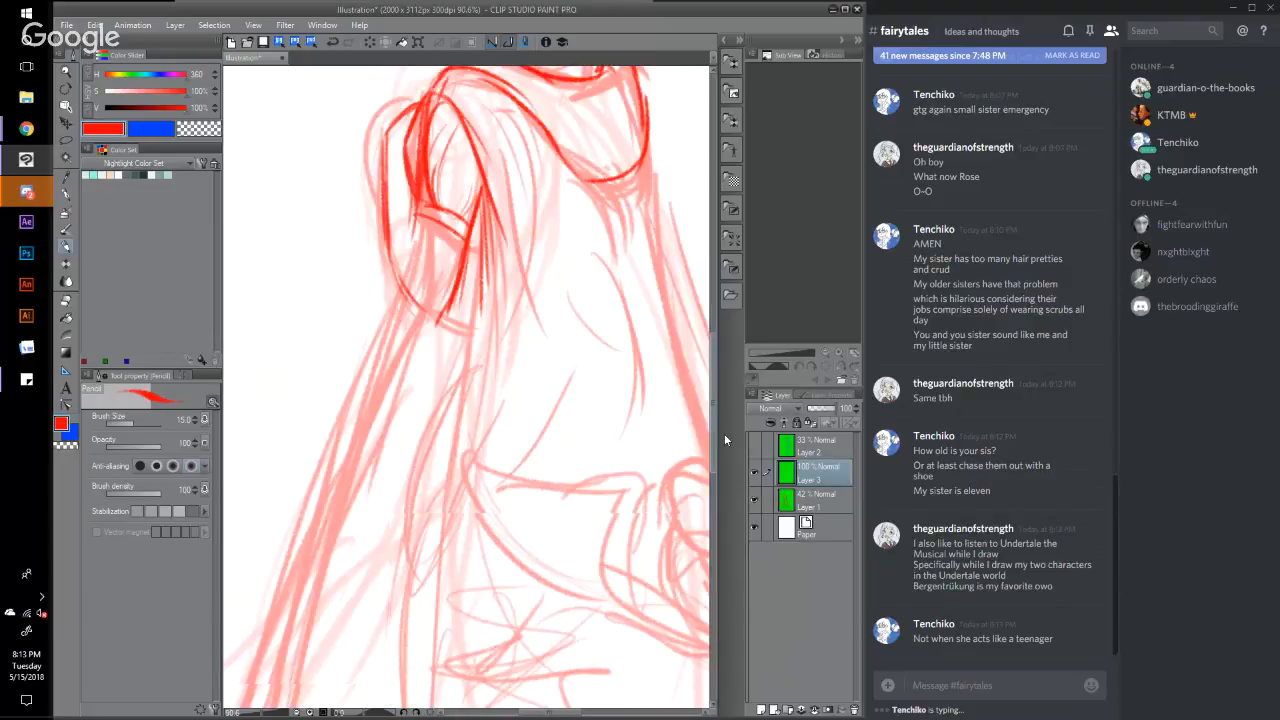
{"action": "scroll", "coordinate": [724, 433], "scroll_direction": "down", "scroll_amount": 2}
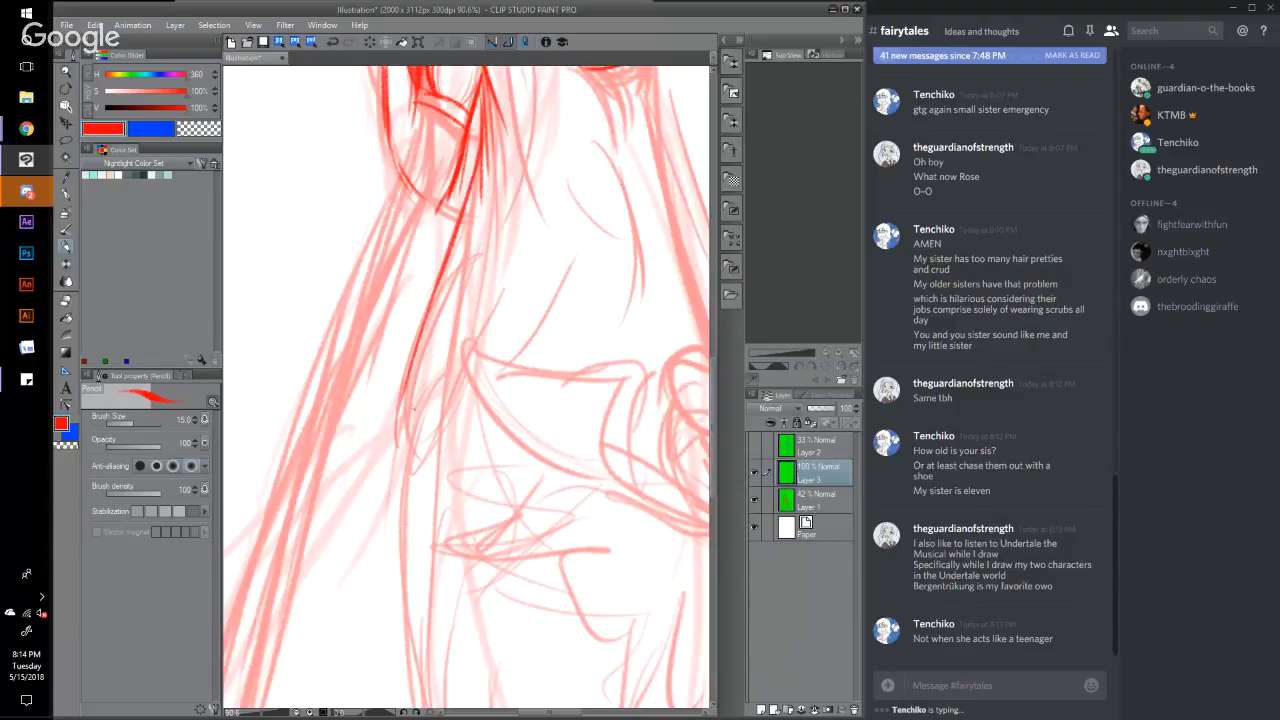
{"action": "left_click_drag", "start_coordinate": [448, 363], "coordinate": [362, 674]}
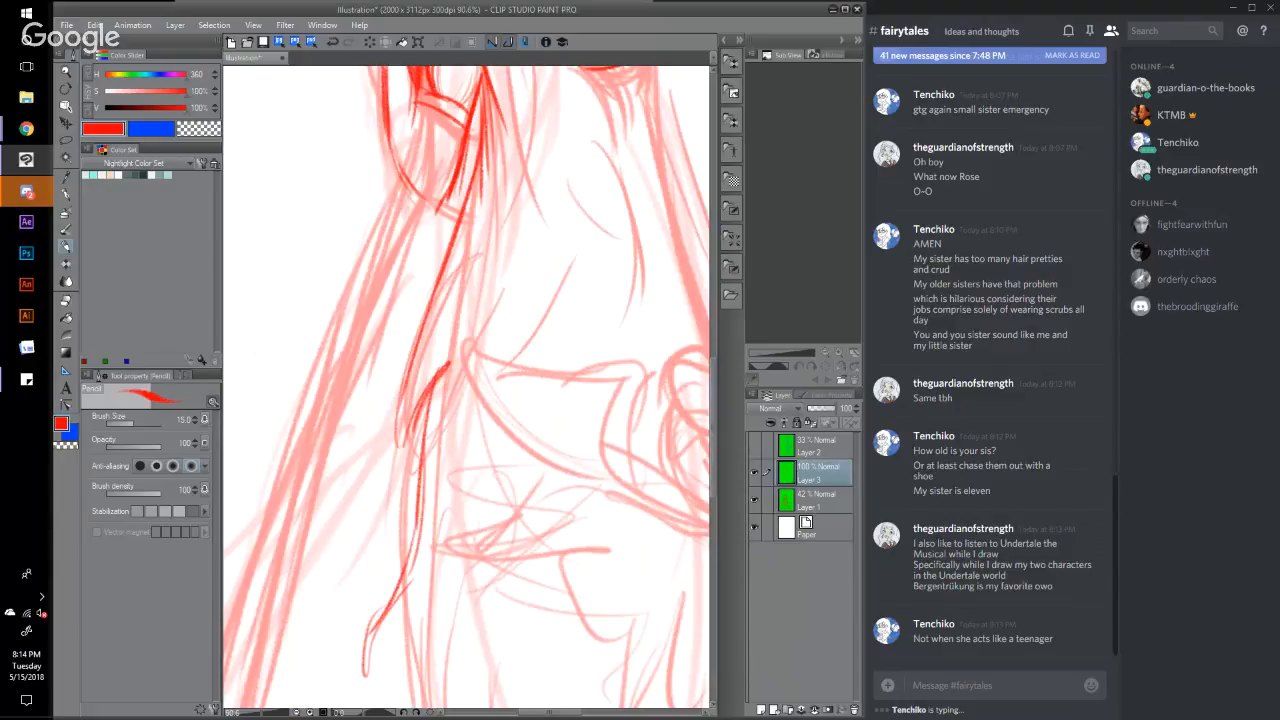
{"action": "left_click_drag", "start_coordinate": [259, 713], "coordinate": [248, 713]}
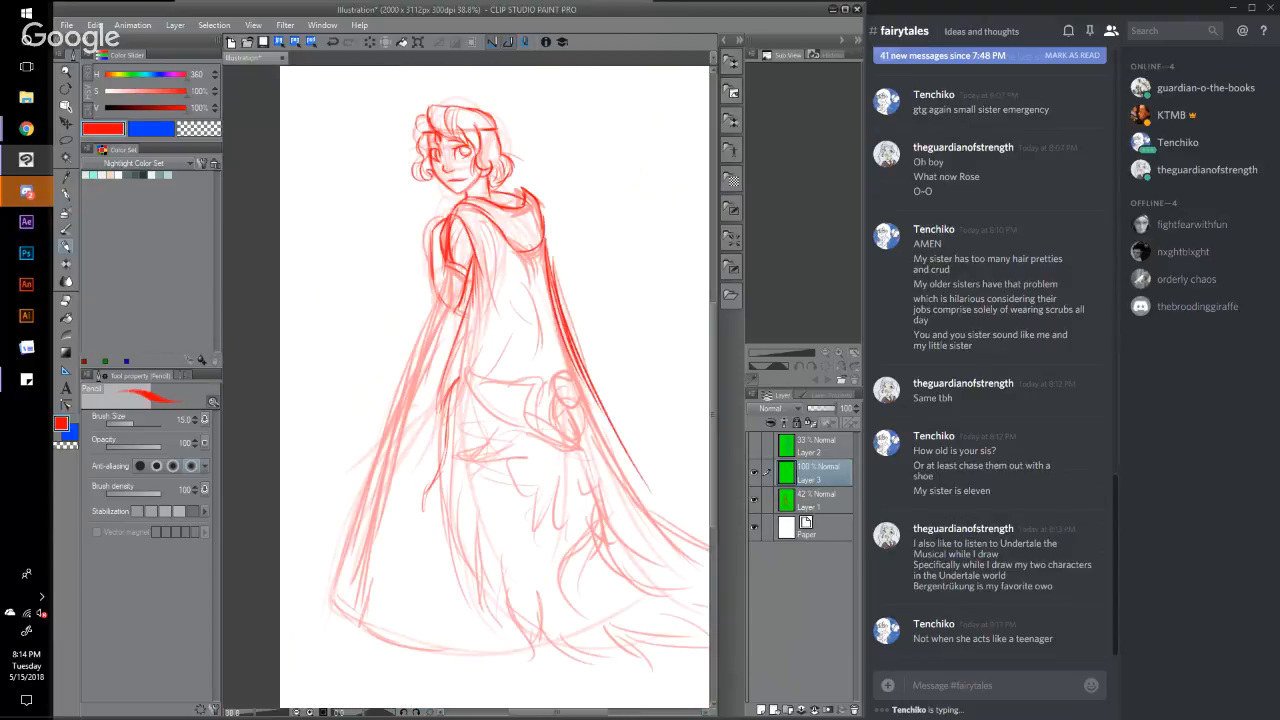
Step: Draw the cloak's wavy inner edge down to the hem, short shoulder and elbow strokes, and the curved fold of the train behind
{"action": "mouse_move", "coordinate": [424, 500]}
{"action": "left_mouse_down"}
{"action": "mouse_move", "coordinate": [453, 464]}
{"action": "mouse_move", "coordinate": [437, 528]}
{"action": "mouse_move", "coordinate": [490, 614]}
{"action": "left_mouse_up"}
{"action": "mouse_move", "coordinate": [486, 558]}
{"action": "left_mouse_down"}
{"action": "mouse_move", "coordinate": [498, 604]}
{"action": "mouse_move", "coordinate": [552, 650]}
{"action": "mouse_move", "coordinate": [552, 636]}
{"action": "left_mouse_up"}
{"action": "left_click_drag", "start_coordinate": [548, 604], "coordinate": [550, 648]}
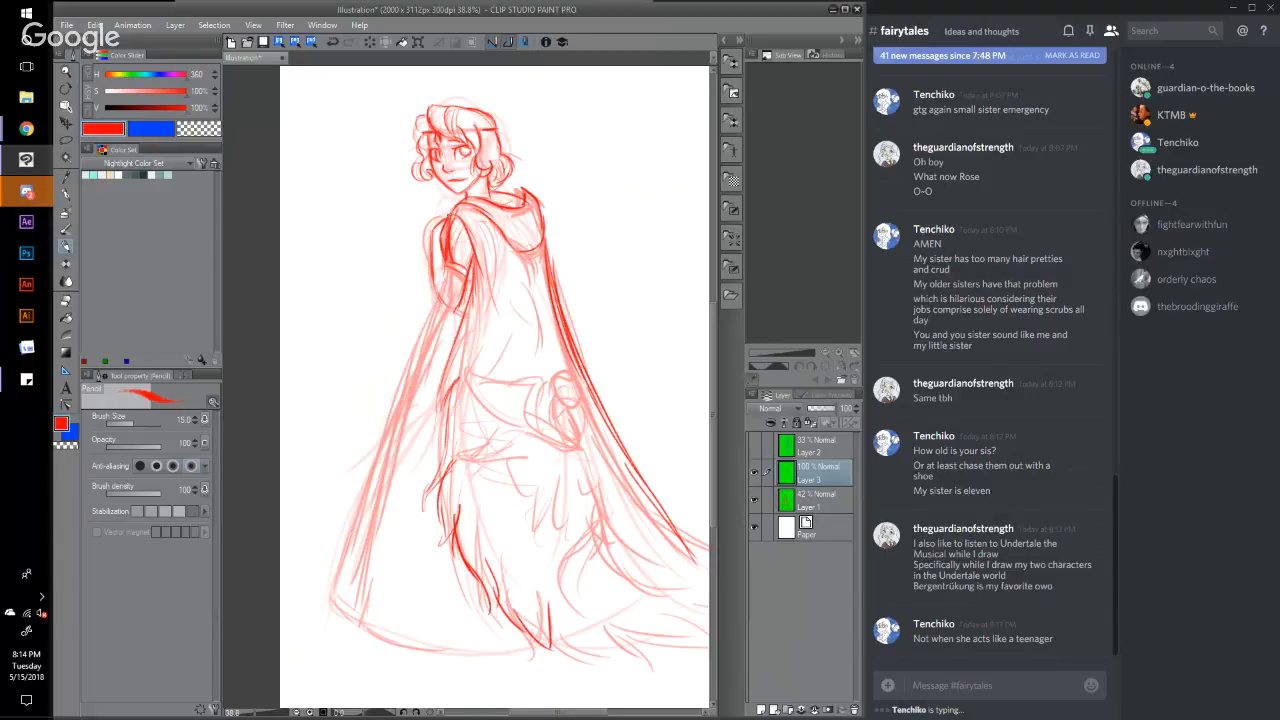
{"action": "left_click_drag", "start_coordinate": [453, 213], "coordinate": [439, 223]}
{"action": "left_click_drag", "start_coordinate": [448, 302], "coordinate": [412, 376]}
{"action": "mouse_move", "coordinate": [592, 456]}
{"action": "left_mouse_down"}
{"action": "mouse_move", "coordinate": [619, 564]}
{"action": "mouse_move", "coordinate": [694, 584]}
{"action": "left_mouse_up"}
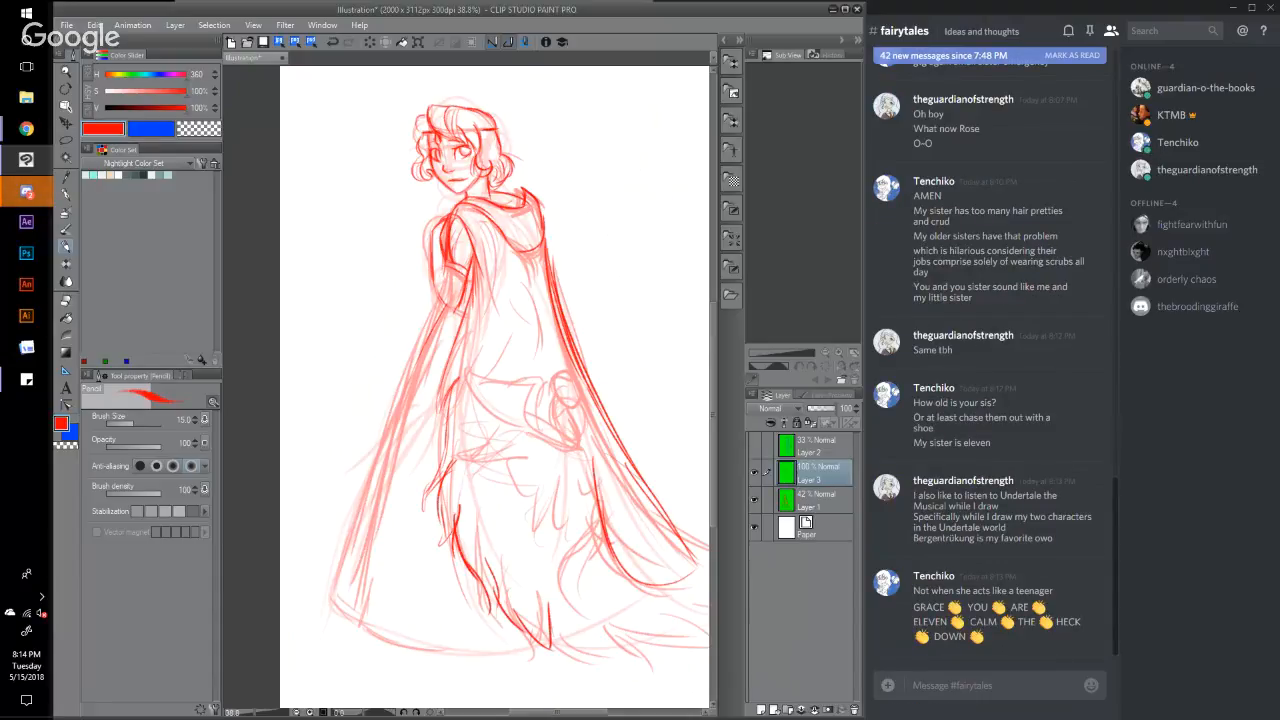
Step: Draw the long outer edge and fold lines of the cloak's front side from the elbow down to the hem corner
{"action": "left_click_drag", "start_coordinate": [434, 320], "coordinate": [394, 408]}
{"action": "left_click_drag", "start_coordinate": [418, 360], "coordinate": [360, 546]}
{"action": "left_click_drag", "start_coordinate": [422, 354], "coordinate": [374, 520]}
{"action": "left_click_drag", "start_coordinate": [414, 392], "coordinate": [392, 448]}
{"action": "left_click_drag", "start_coordinate": [372, 532], "coordinate": [360, 564]}
{"action": "left_click_drag", "start_coordinate": [396, 436], "coordinate": [346, 588]}
{"action": "mouse_move", "coordinate": [388, 454]}
{"action": "left_mouse_down"}
{"action": "mouse_move", "coordinate": [338, 598]}
{"action": "mouse_move", "coordinate": [354, 614]}
{"action": "left_mouse_up"}
{"action": "left_click_drag", "start_coordinate": [366, 562], "coordinate": [360, 598]}
Step: Draw the curved hem across the cloak's bottom and reinforce the long fold lines running down from the elbow
{"action": "mouse_move", "coordinate": [374, 542]}
{"action": "left_mouse_down"}
{"action": "mouse_move", "coordinate": [356, 604]}
{"action": "mouse_move", "coordinate": [486, 658]}
{"action": "mouse_move", "coordinate": [550, 664]}
{"action": "left_mouse_up"}
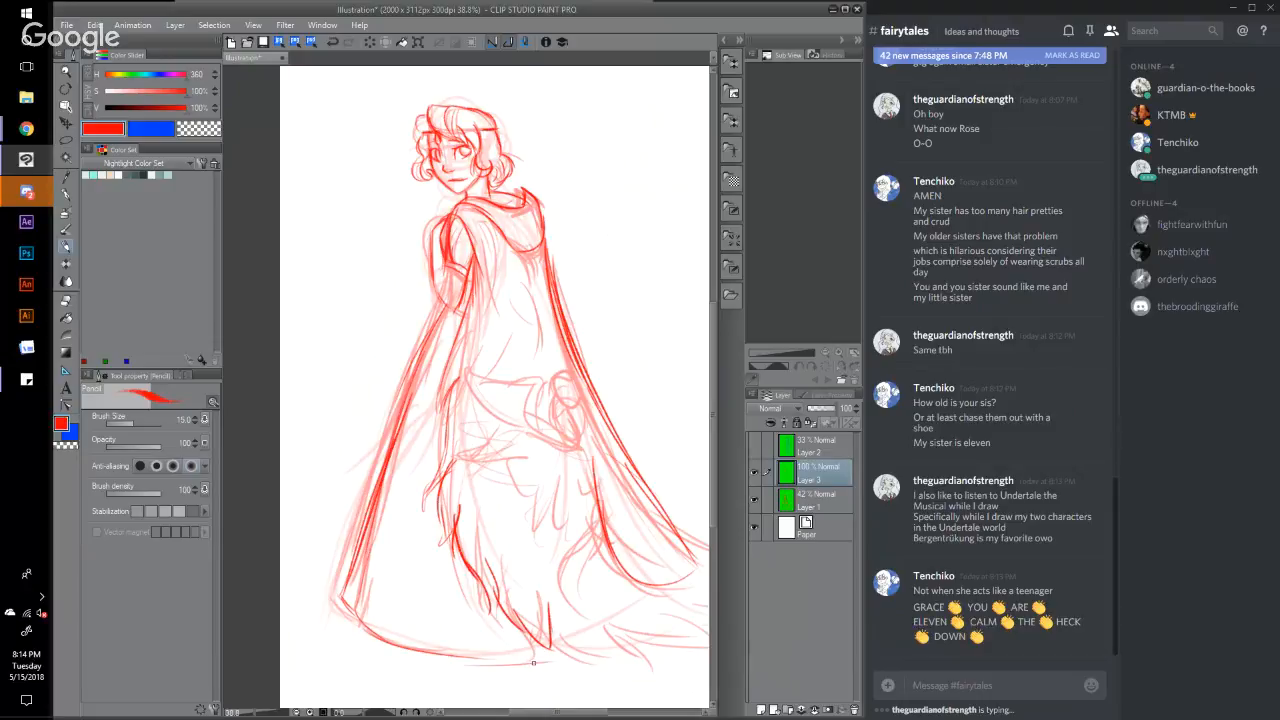
{"action": "left_click_drag", "start_coordinate": [498, 658], "coordinate": [556, 649]}
{"action": "left_click_drag", "start_coordinate": [453, 652], "coordinate": [540, 649]}
{"action": "mouse_move", "coordinate": [454, 312]}
{"action": "left_mouse_down"}
{"action": "mouse_move", "coordinate": [414, 480]}
{"action": "mouse_move", "coordinate": [380, 552]}
{"action": "left_mouse_up"}
{"action": "left_click_drag", "start_coordinate": [440, 332], "coordinate": [392, 482]}
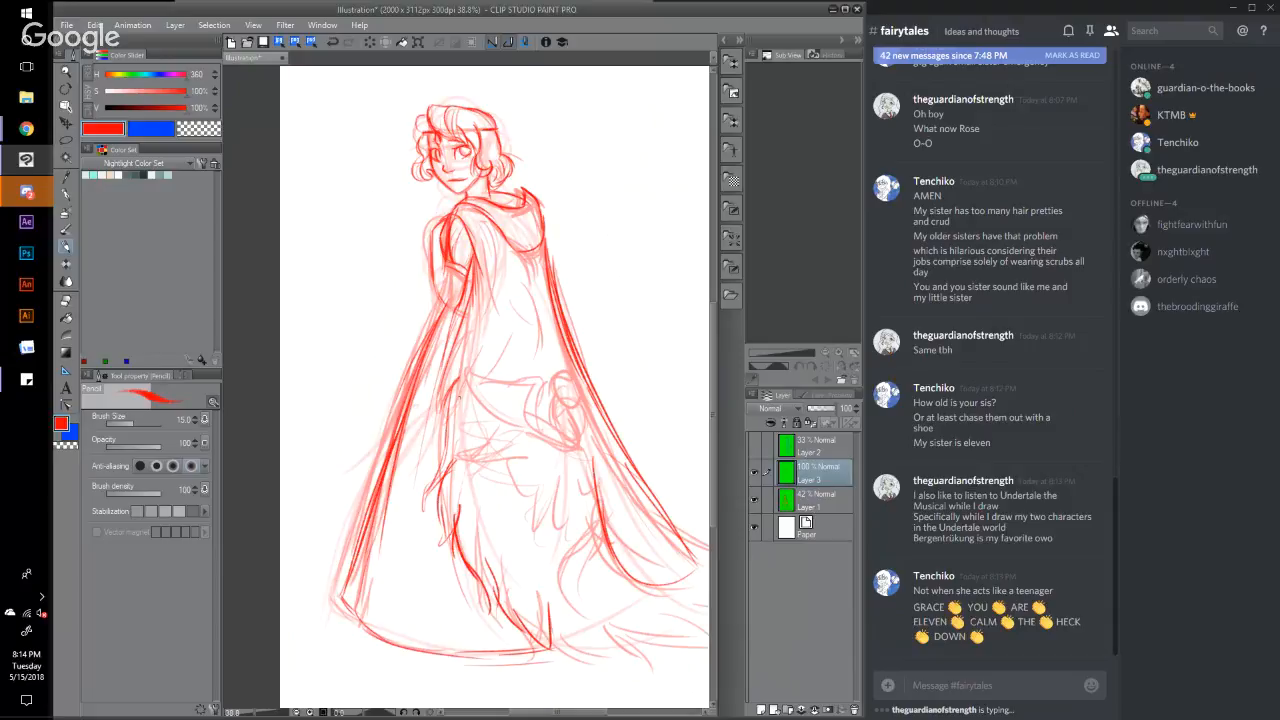
Step: Merge Layer 3 down into Layer 1, set the merged layer's opacity to 44 %, and add a new raster layer above it
{"action": "left_click", "coordinate": [814, 709]}
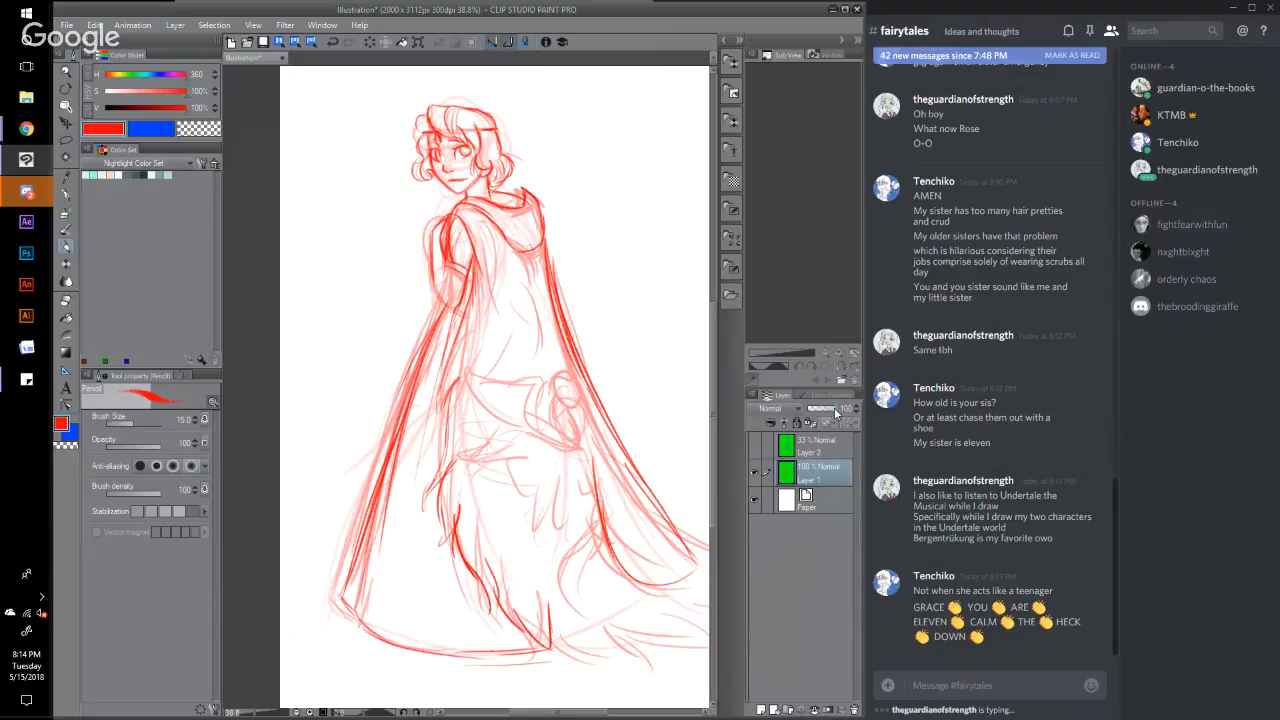
{"action": "left_click_drag", "start_coordinate": [836, 418], "coordinate": [819, 414]}
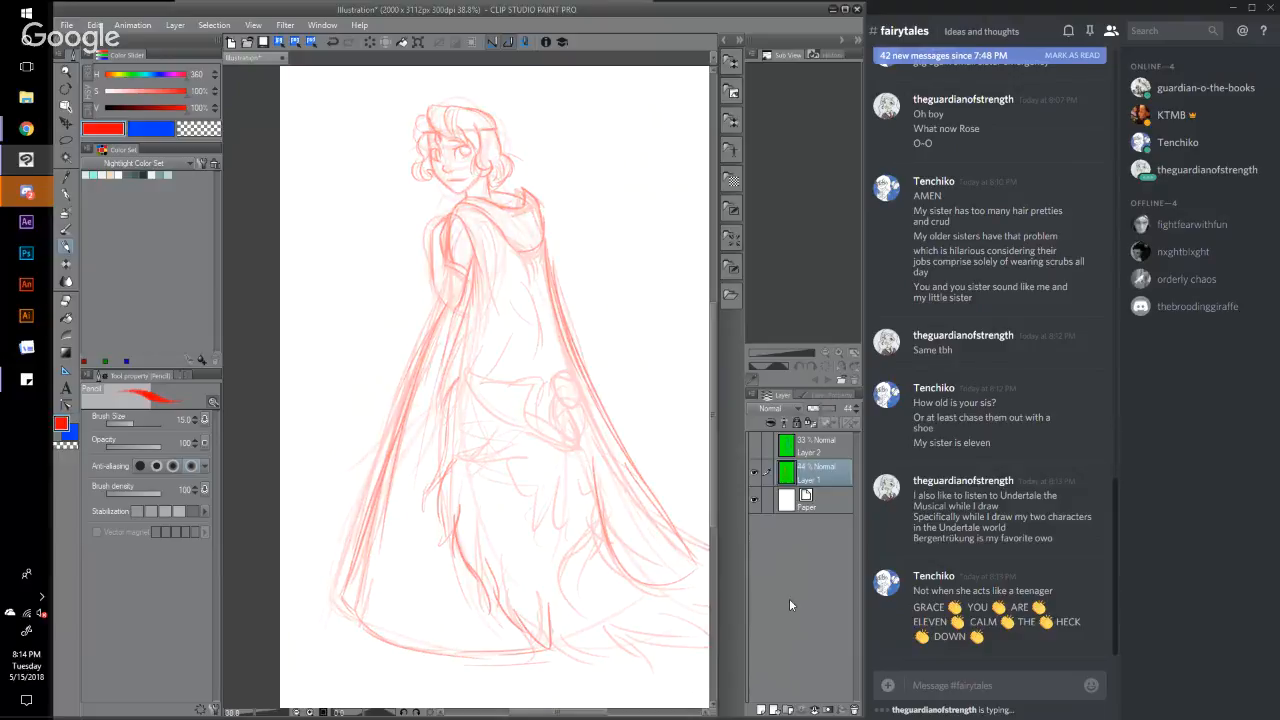
{"action": "left_click", "coordinate": [763, 710]}
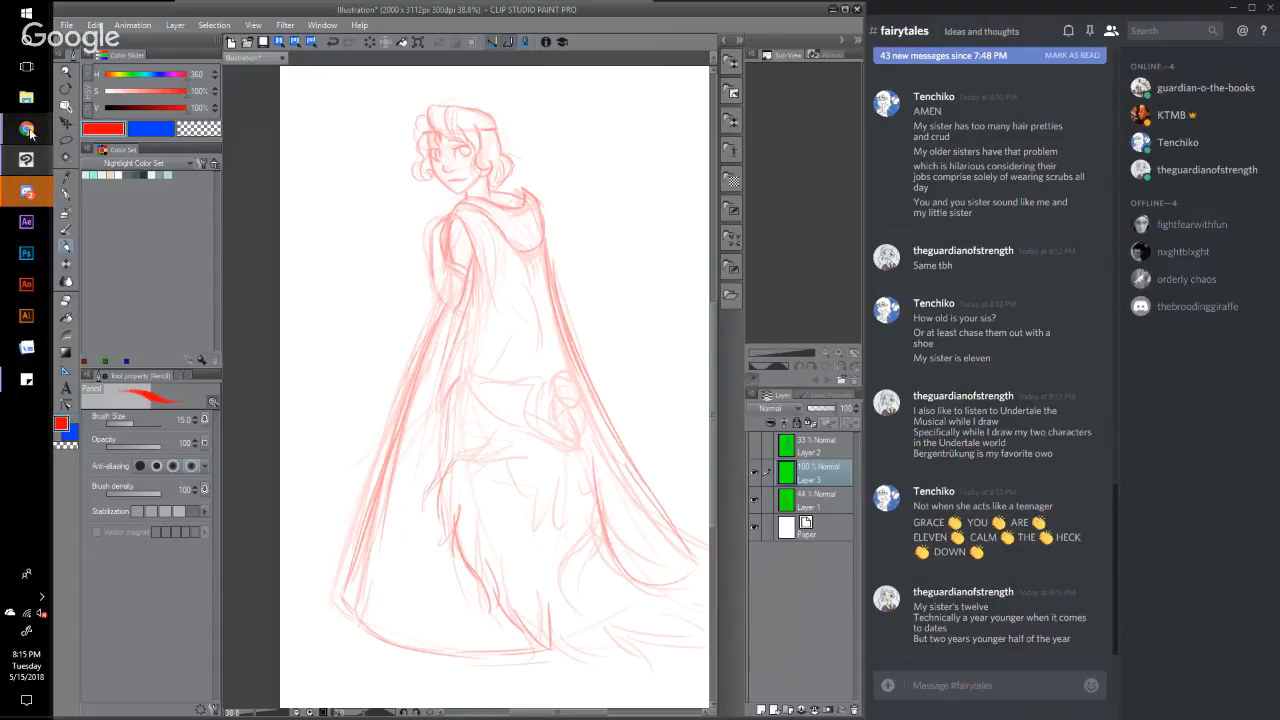
Step: Switch to the Google Hangouts window to check the live broadcast, and minimize it again
{"action": "mouse_move", "coordinate": [40, 131]}
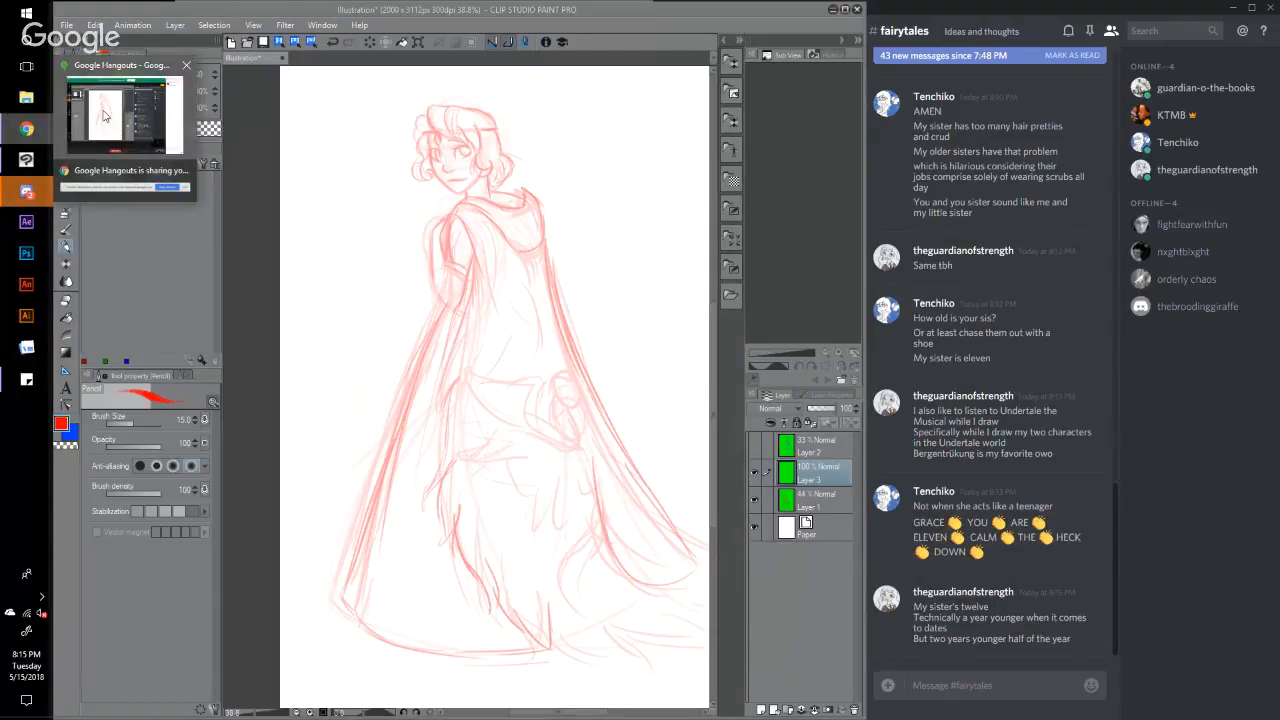
{"action": "left_click", "coordinate": [104, 116]}
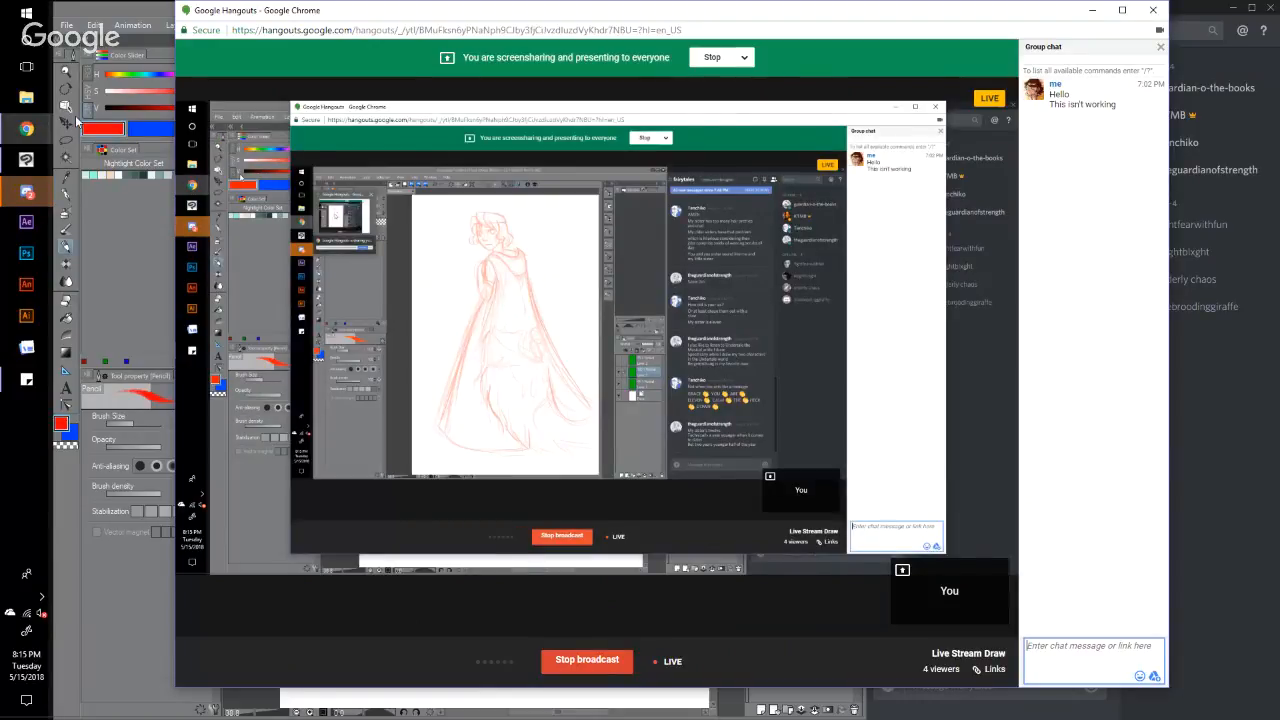
{"action": "mouse_move", "coordinate": [110, 183]}
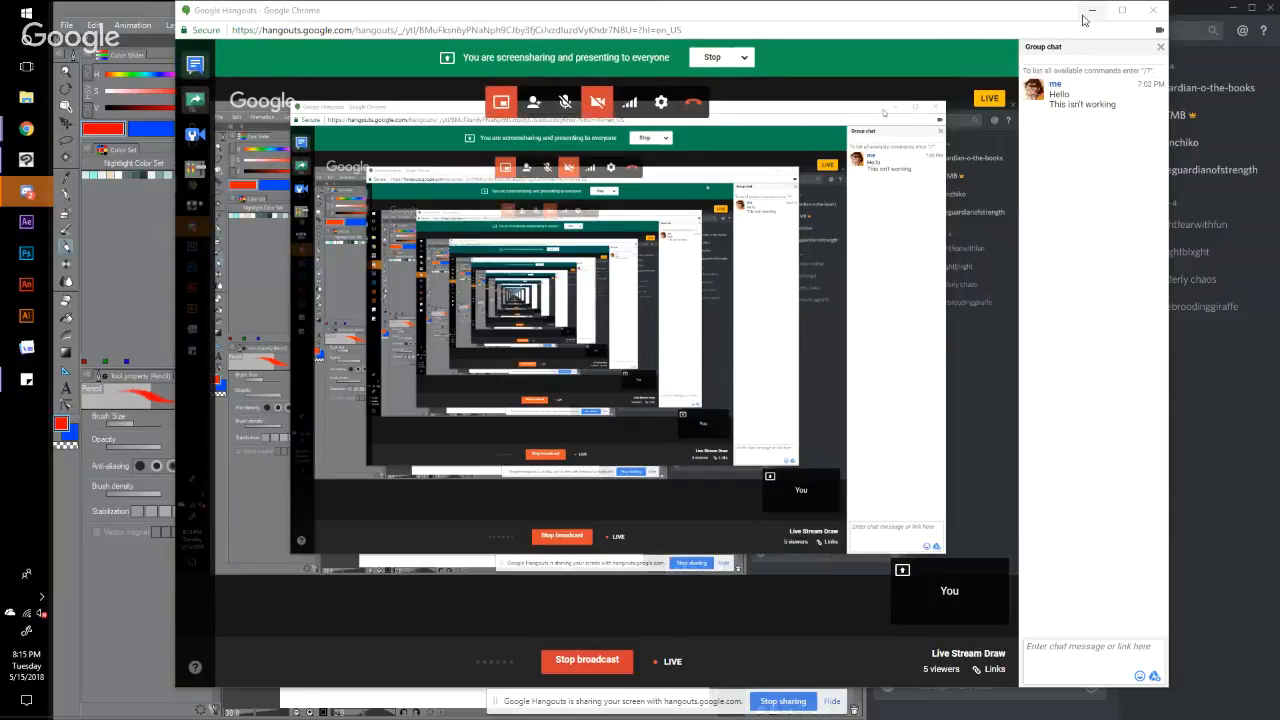
{"action": "left_click", "coordinate": [1091, 11]}
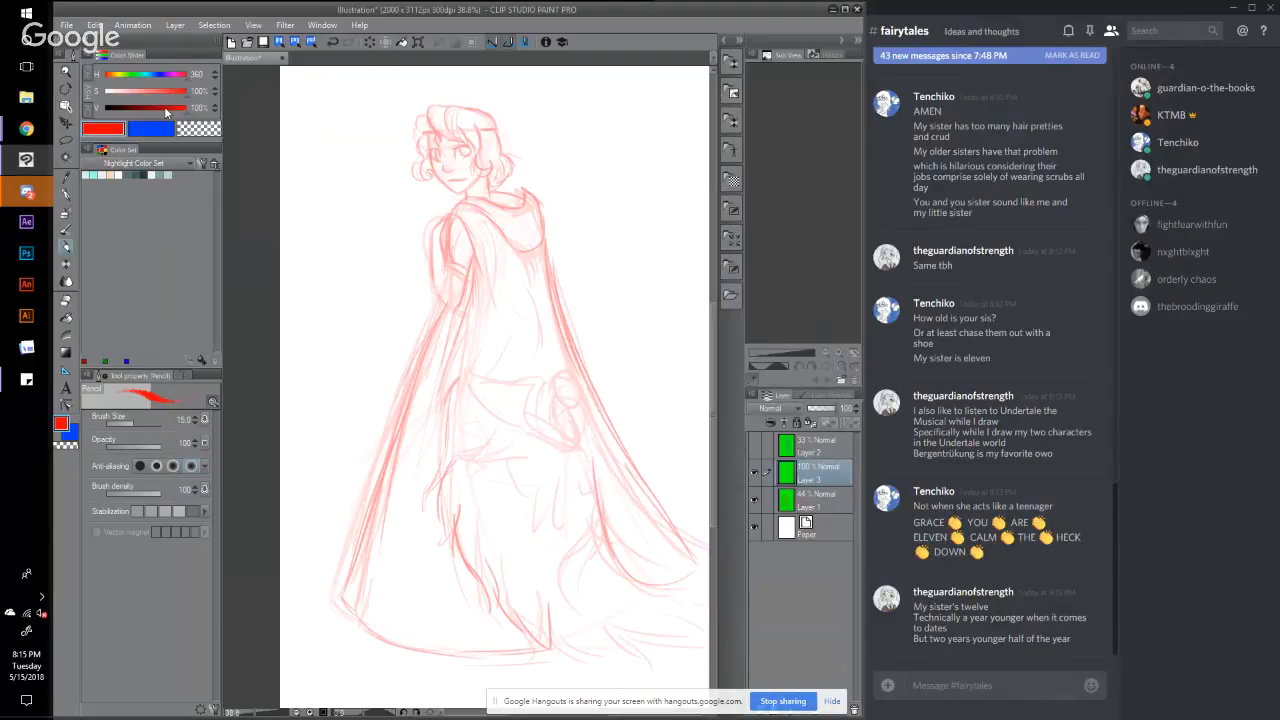
Step: Reopen the recently closed Pinterest page in Chrome, save the orange dress photo to REFRENCE IMAGES > Clothing, and close the browser window
{"action": "right_click", "coordinate": [26, 128]}
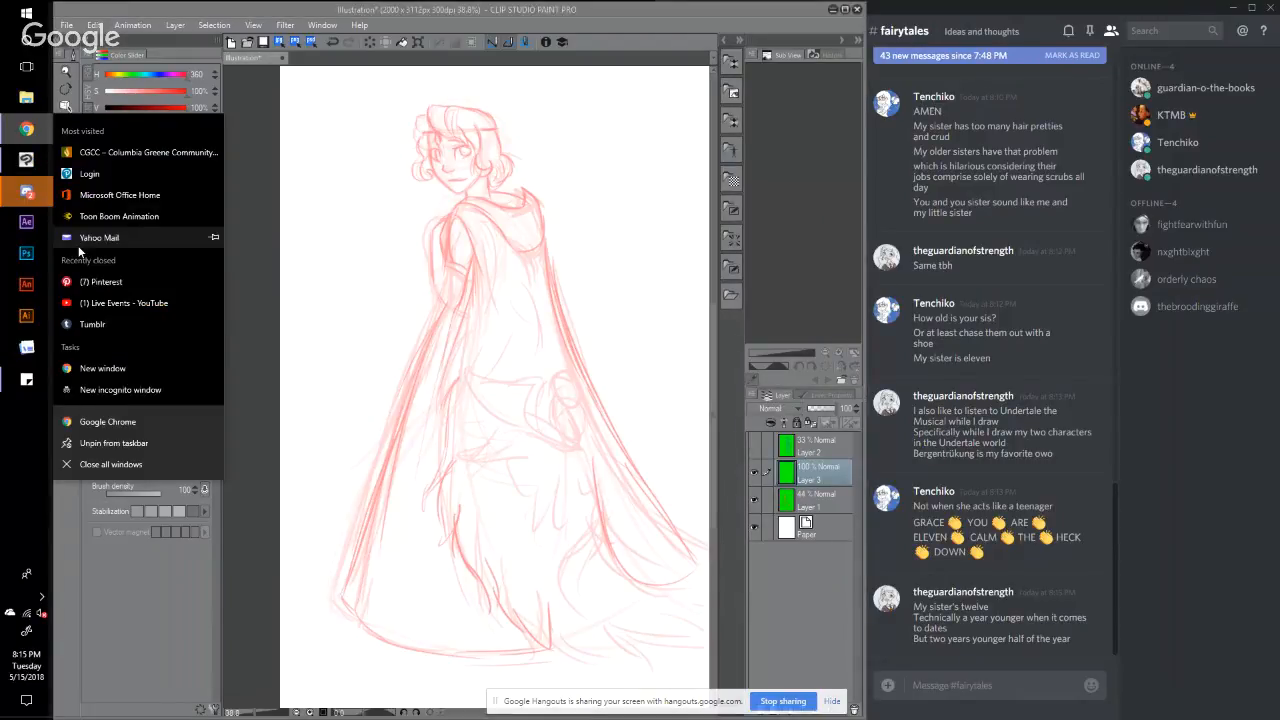
{"action": "left_click", "coordinate": [110, 284]}
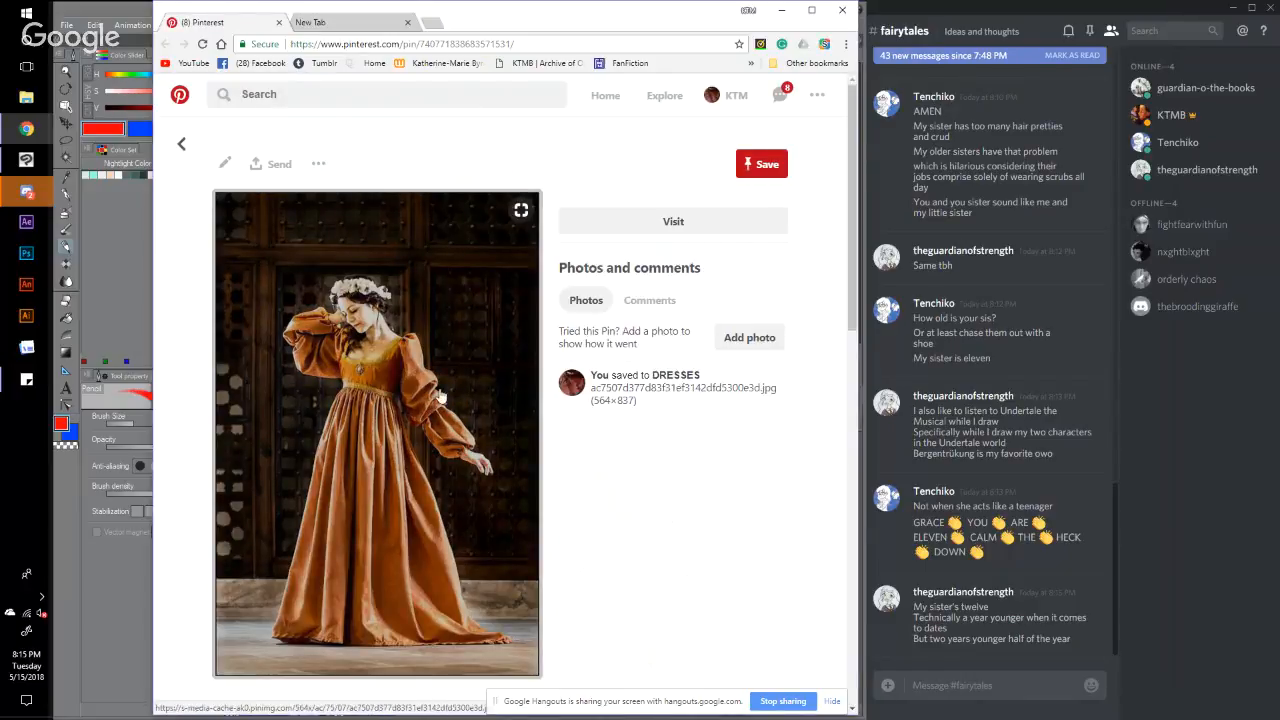
{"action": "right_click", "coordinate": [438, 397]}
{"action": "left_click", "coordinate": [486, 514]}
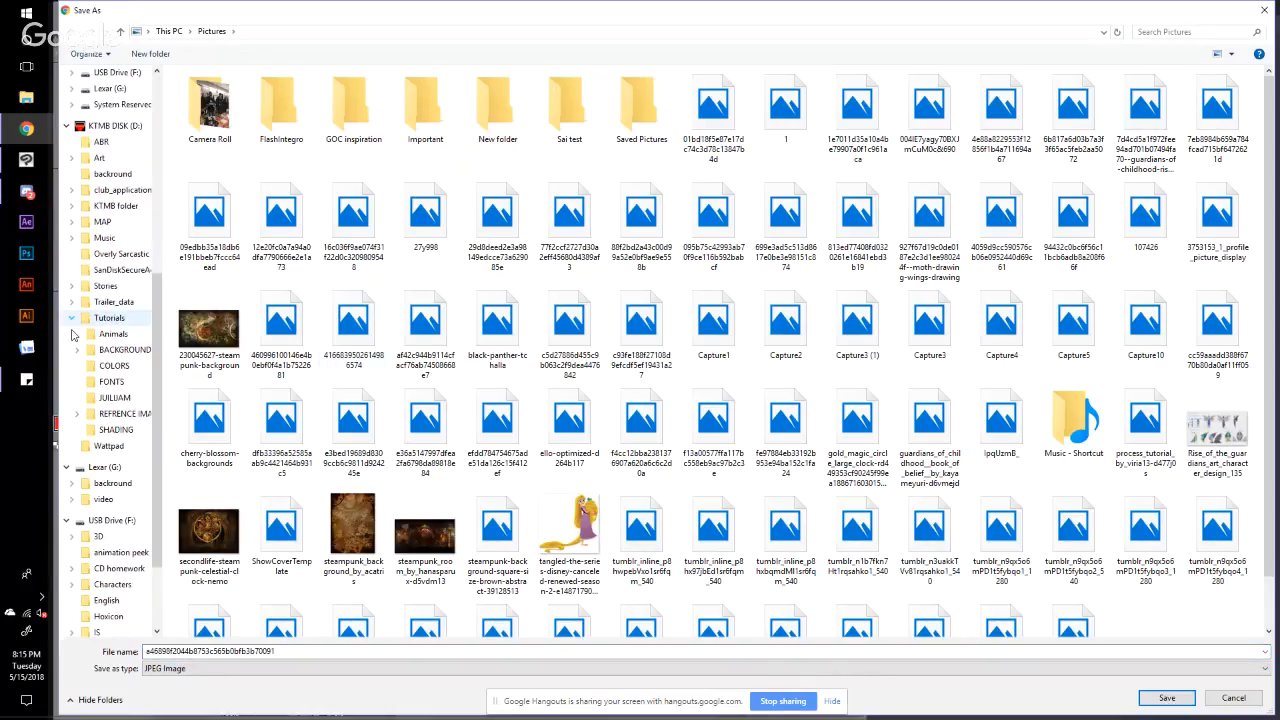
{"action": "left_click", "coordinate": [77, 413]}
{"action": "left_click", "coordinate": [119, 413]}
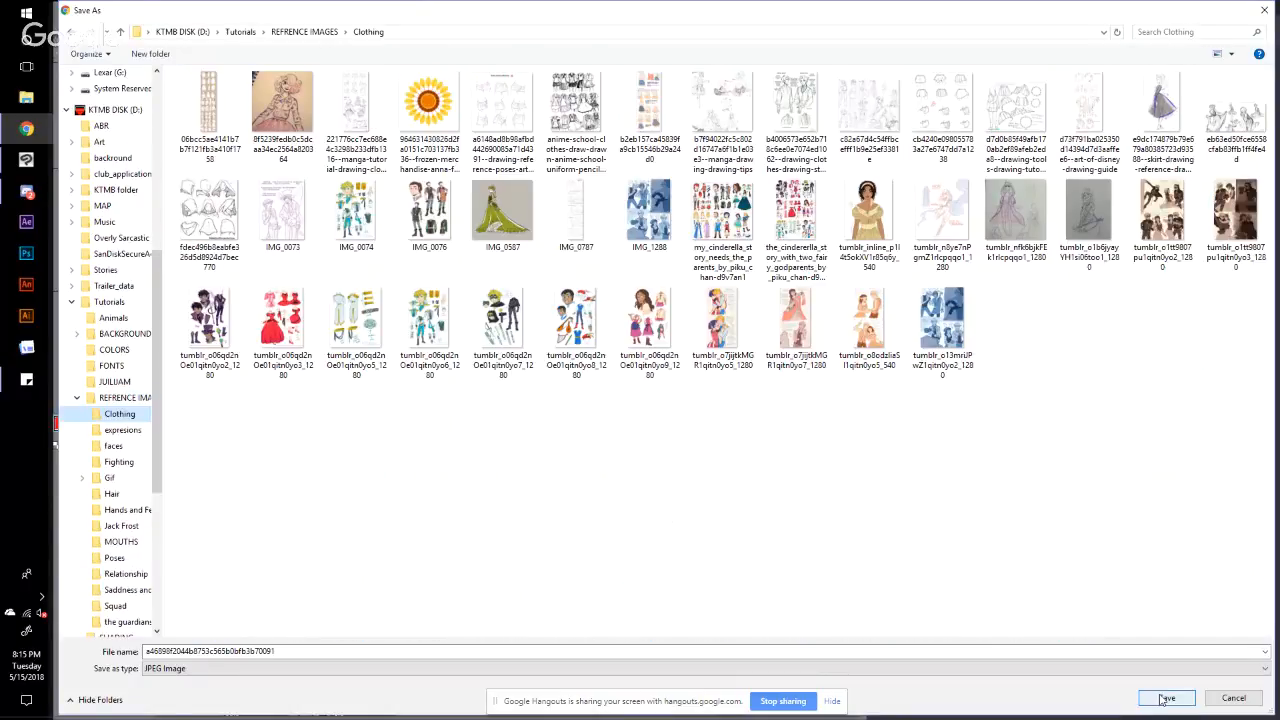
{"action": "left_click", "coordinate": [1165, 698]}
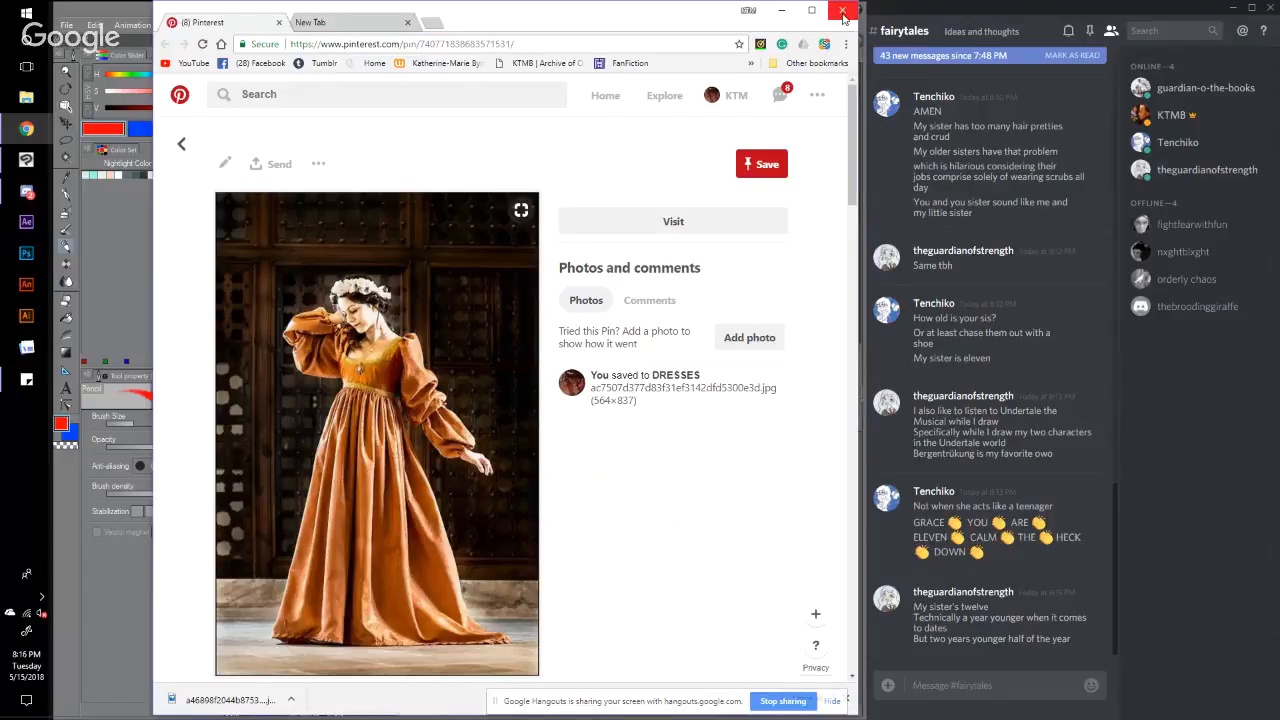
{"action": "left_click", "coordinate": [843, 12]}
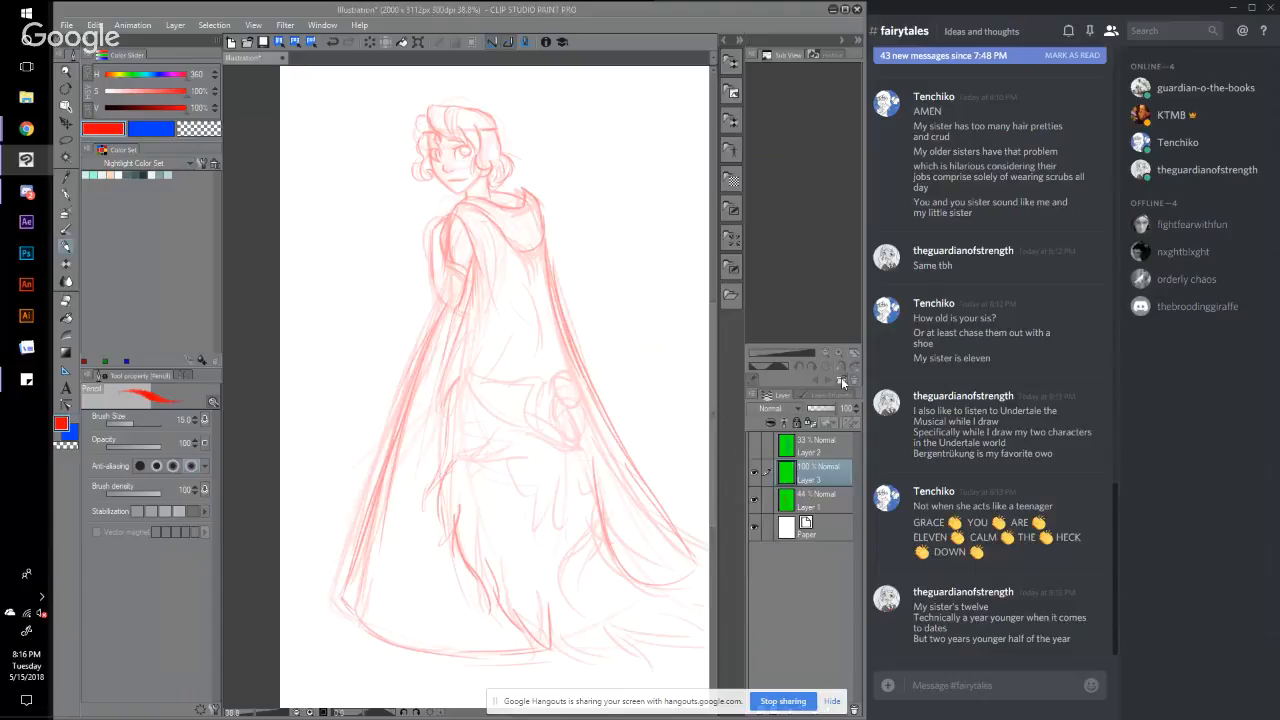
Step: Load the orange dress photo from Tutorials > REFRENCE IMAGES > Clothing into the Sub View as a reference
{"action": "key", "text": "ctrl+o"}
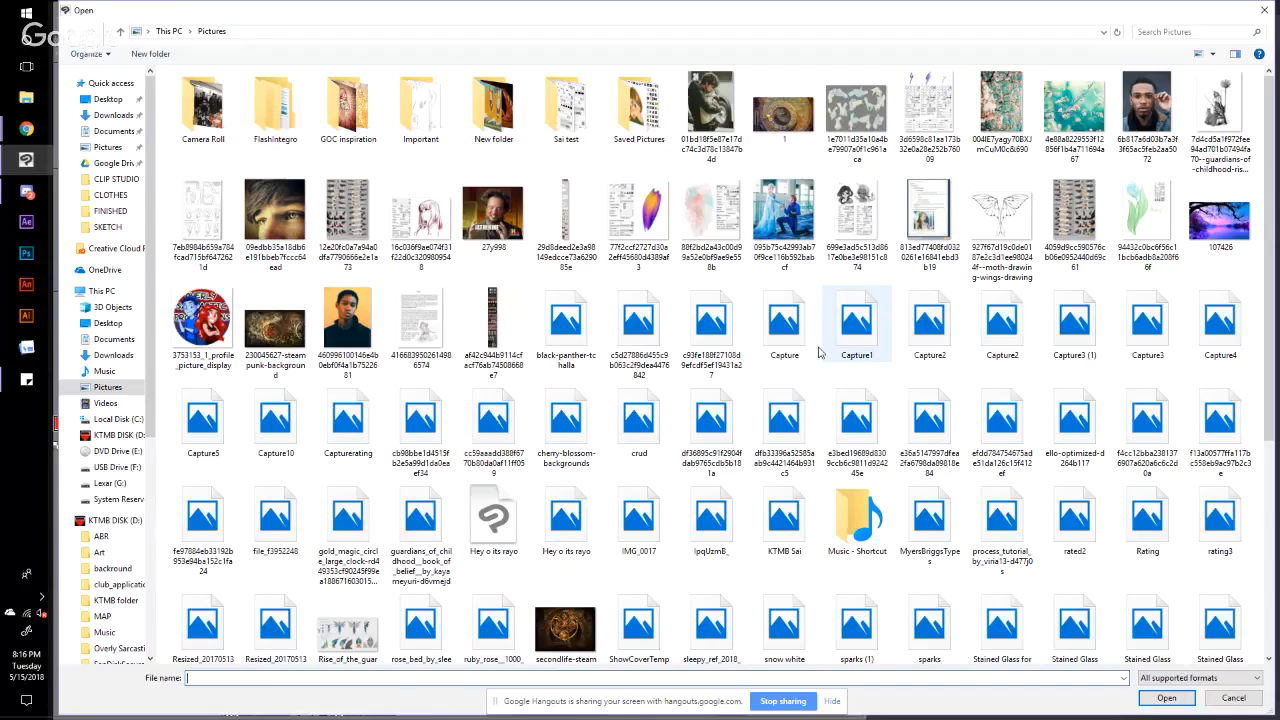
{"action": "scroll", "coordinate": [140, 415], "scroll_direction": "down", "scroll_amount": 7}
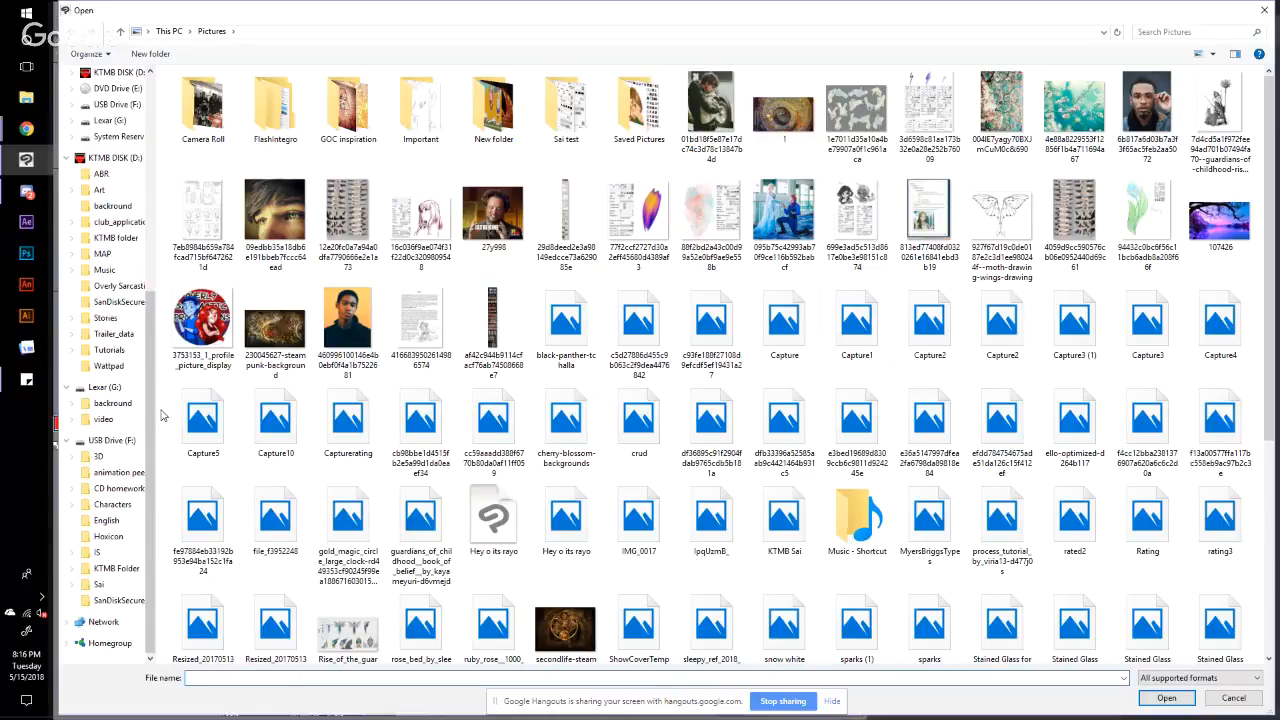
{"action": "left_click", "coordinate": [72, 350]}
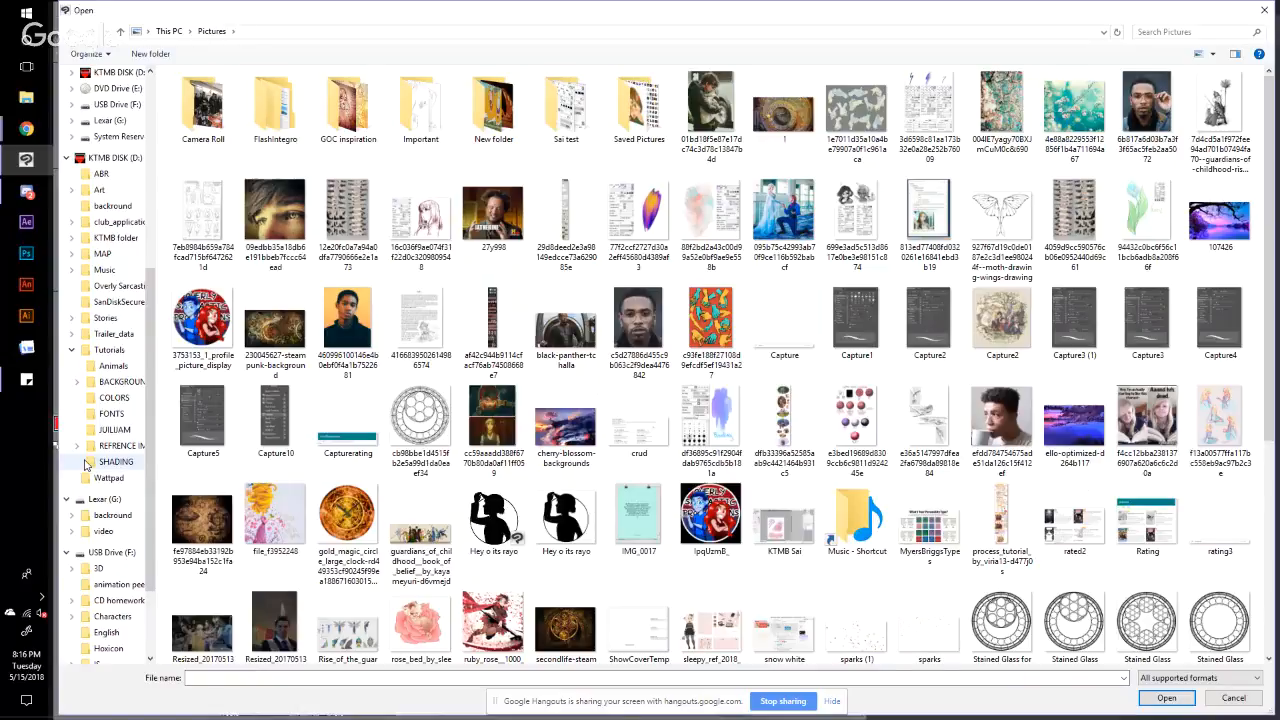
{"action": "left_click", "coordinate": [77, 445]}
{"action": "left_click", "coordinate": [87, 463]}
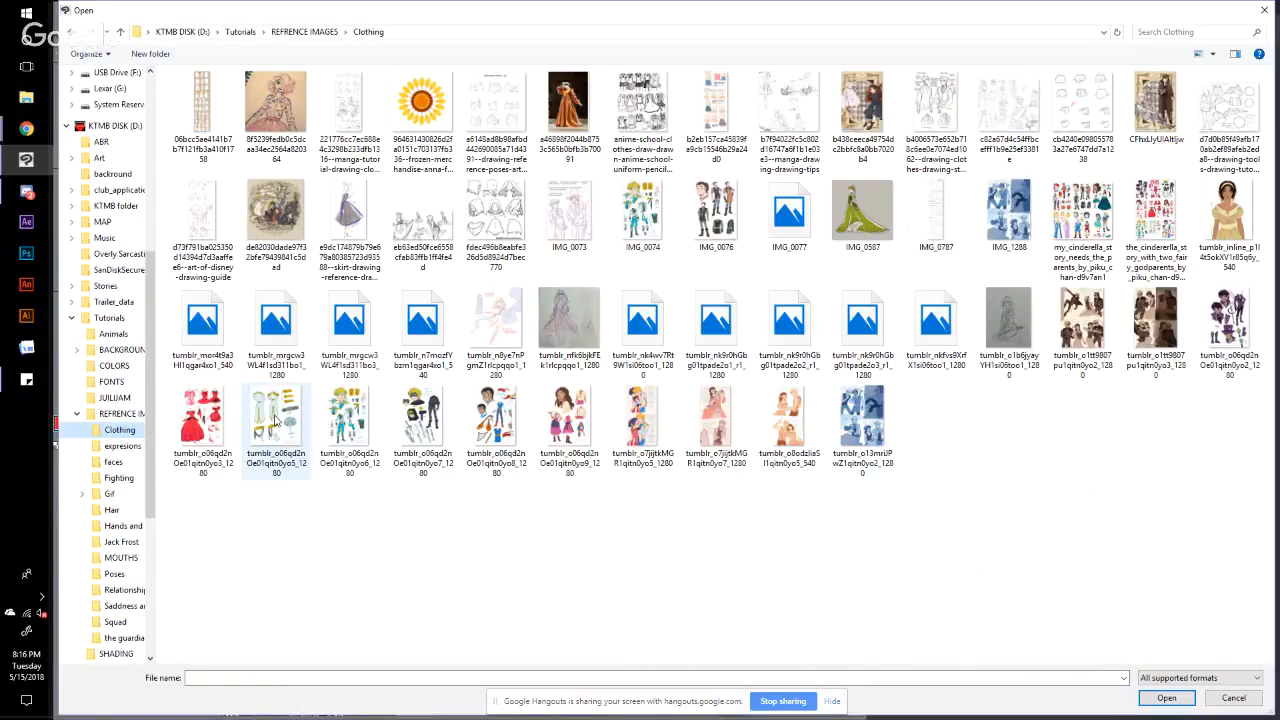
{"action": "key", "text": "Escape"}
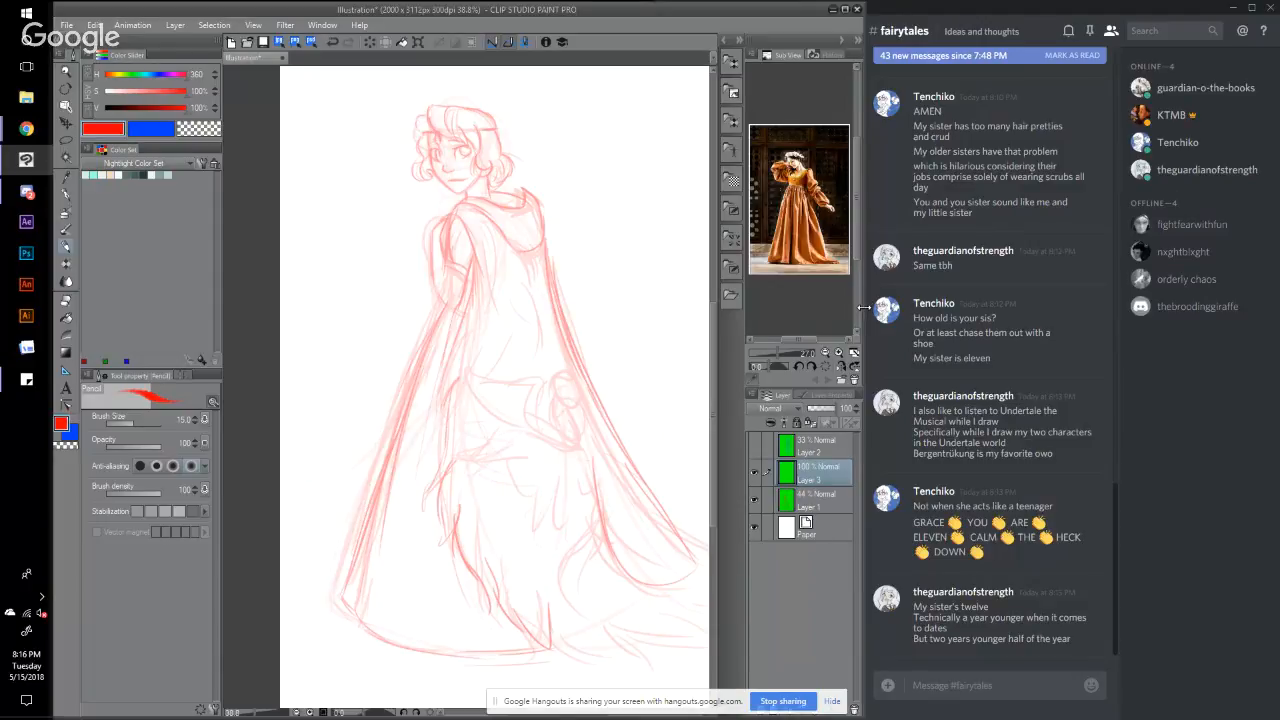
Step: Widen the program window and the side palettes, and zoom the Sub View dress reference to 85.1
{"action": "left_click_drag", "start_coordinate": [865, 303], "coordinate": [1033, 325]}
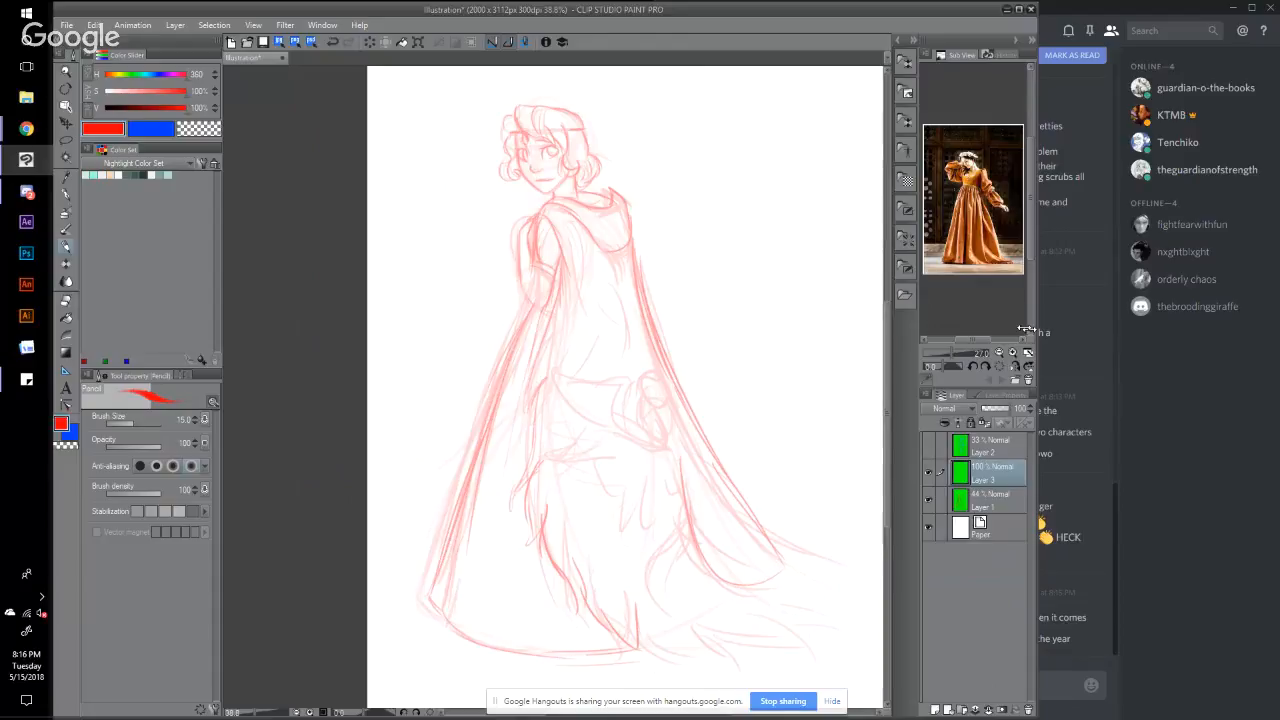
{"action": "left_click_drag", "start_coordinate": [887, 345], "coordinate": [819, 366]}
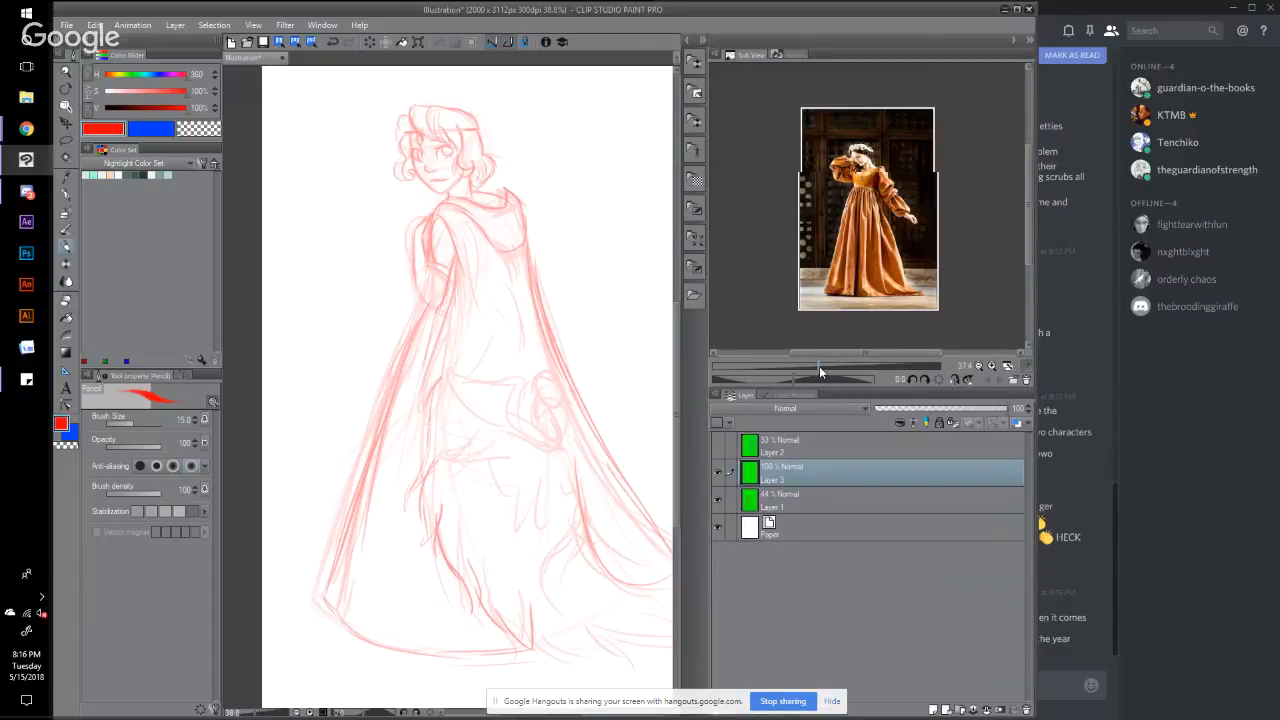
{"action": "left_click_drag", "start_coordinate": [819, 366], "coordinate": [841, 375]}
Step: Set the drawing colour back to pure red, and narrow the window and side palettes to fit beside the chat
{"action": "left_click", "coordinate": [852, 118]}
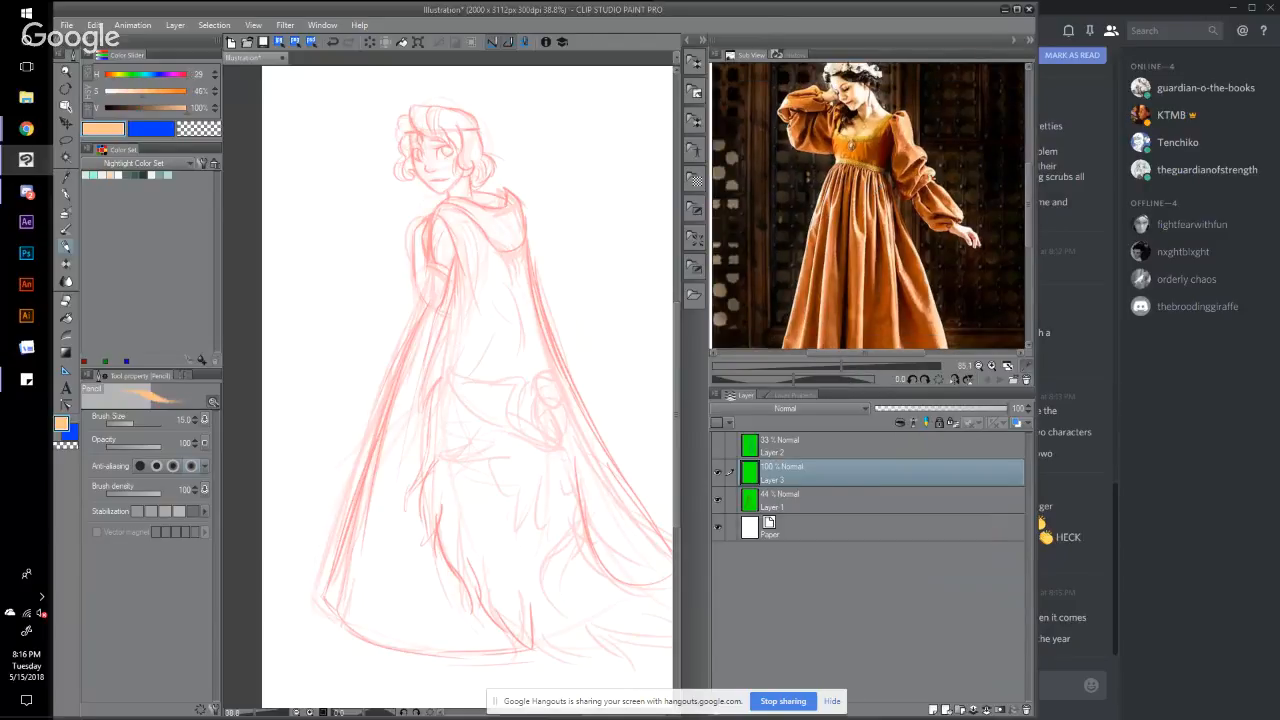
{"action": "left_click_drag", "start_coordinate": [150, 74], "coordinate": [236, 94]}
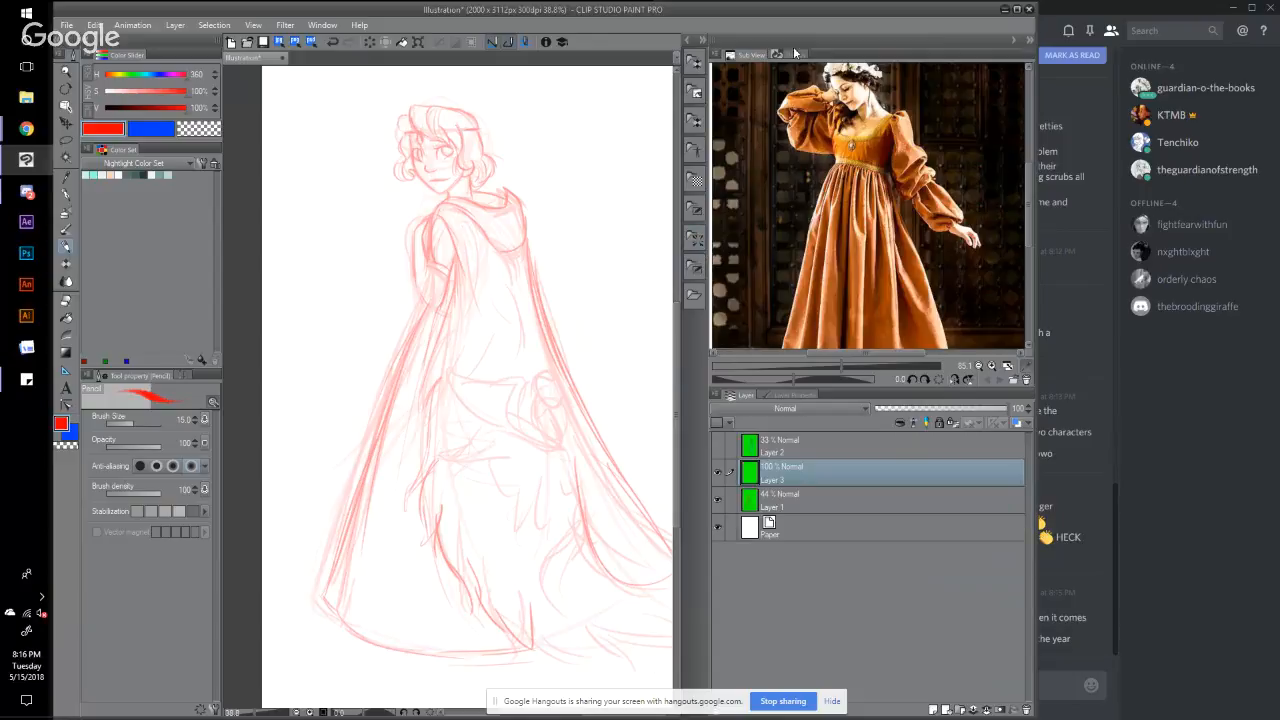
{"action": "left_click_drag", "start_coordinate": [1031, 204], "coordinate": [858, 262]}
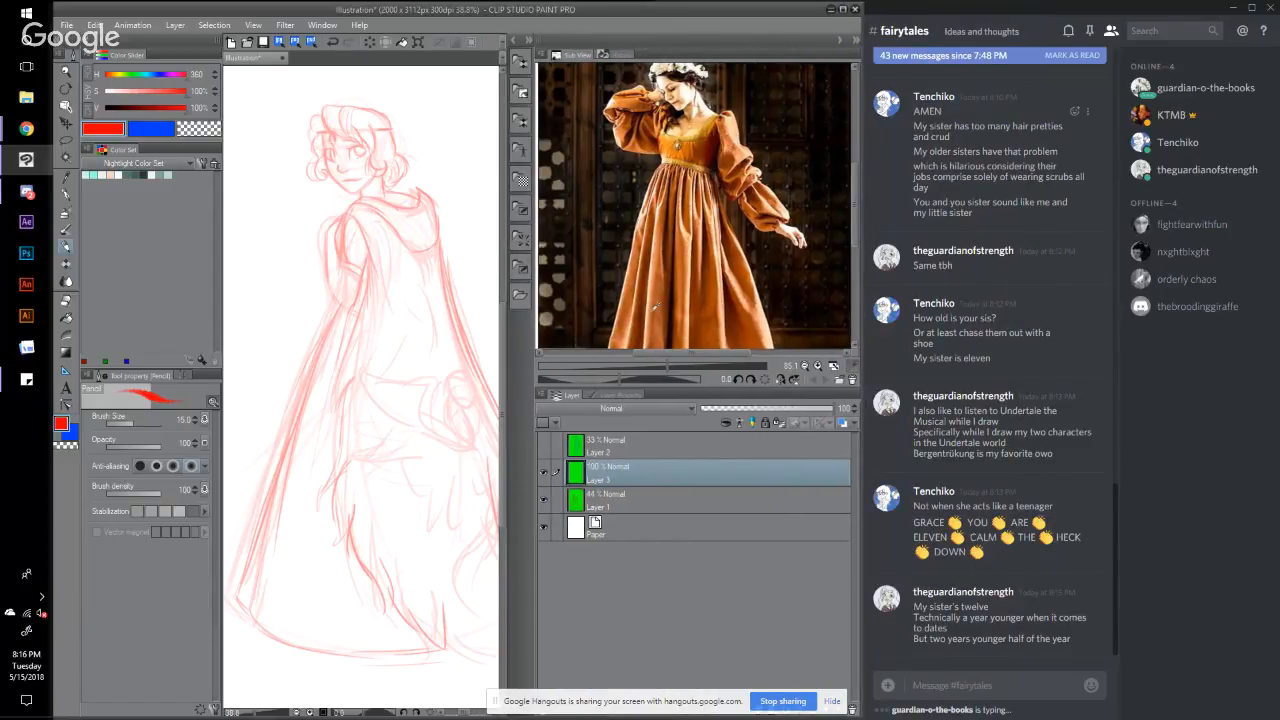
{"action": "left_click_drag", "start_coordinate": [508, 425], "coordinate": [642, 425]}
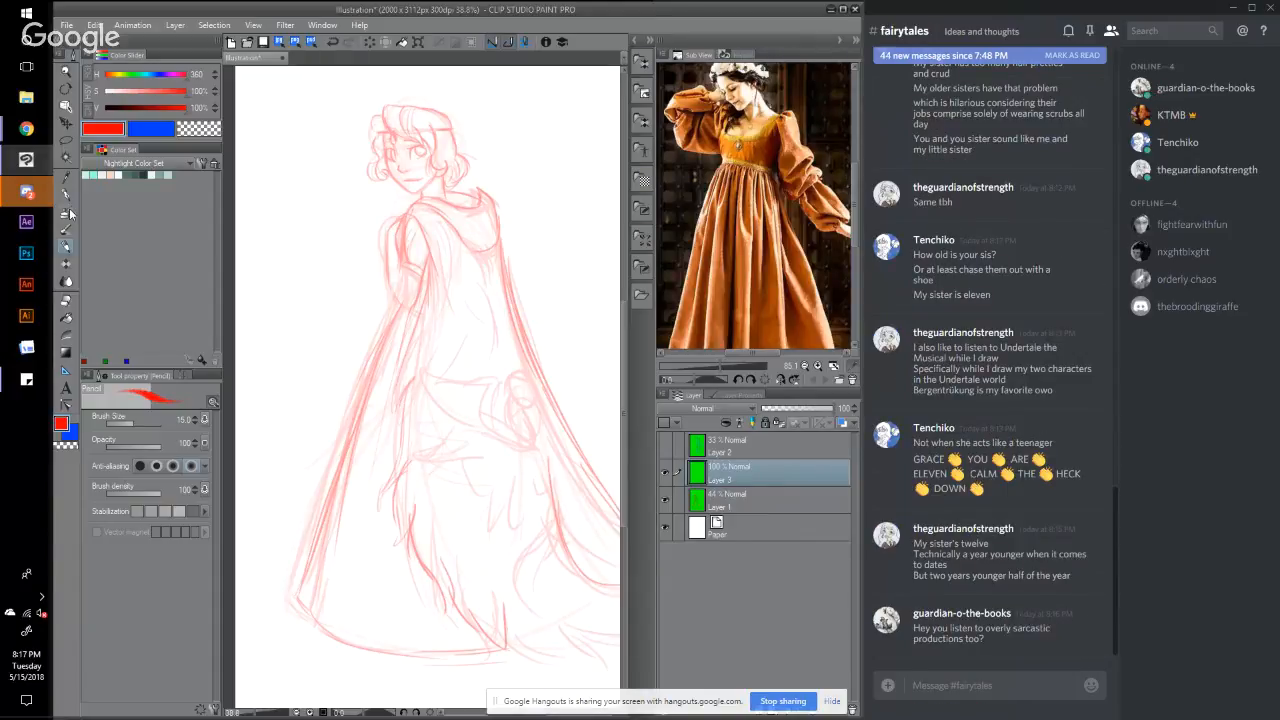
Step: Set the pencil's brush size to 37.2 and draw the cloak's front edge in bold jagged strokes from the shoulder down to the hem
{"action": "left_click", "coordinate": [138, 424]}
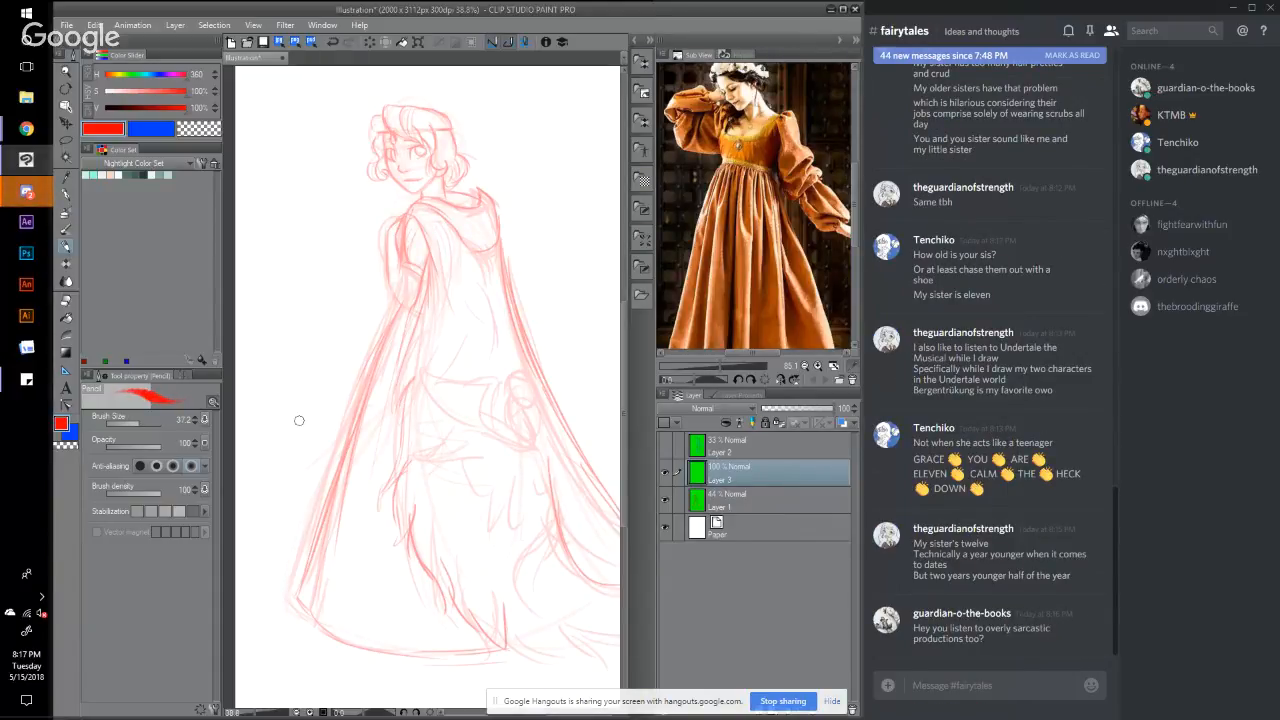
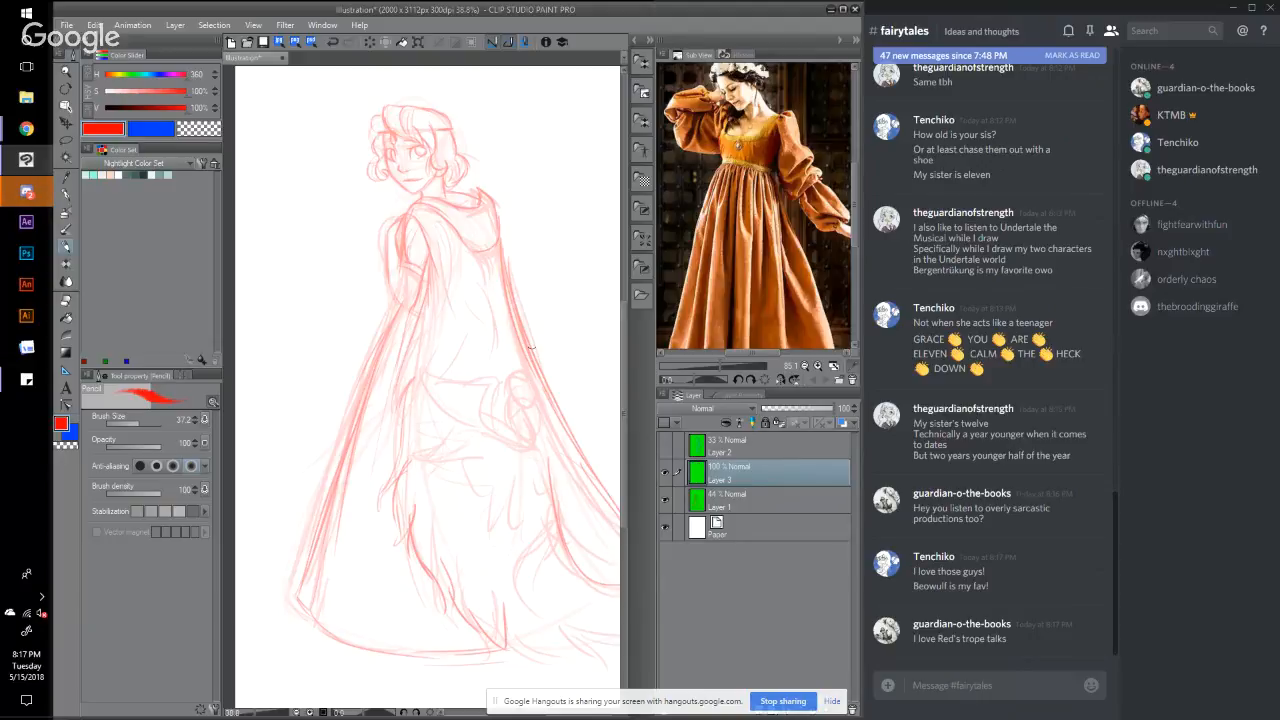
{"action": "mouse_move", "coordinate": [415, 218]}
{"action": "left_mouse_down"}
{"action": "mouse_move", "coordinate": [425, 319]}
{"action": "mouse_move", "coordinate": [435, 265]}
{"action": "mouse_move", "coordinate": [403, 367]}
{"action": "left_mouse_up"}
{"action": "left_click_drag", "start_coordinate": [427, 305], "coordinate": [391, 436]}
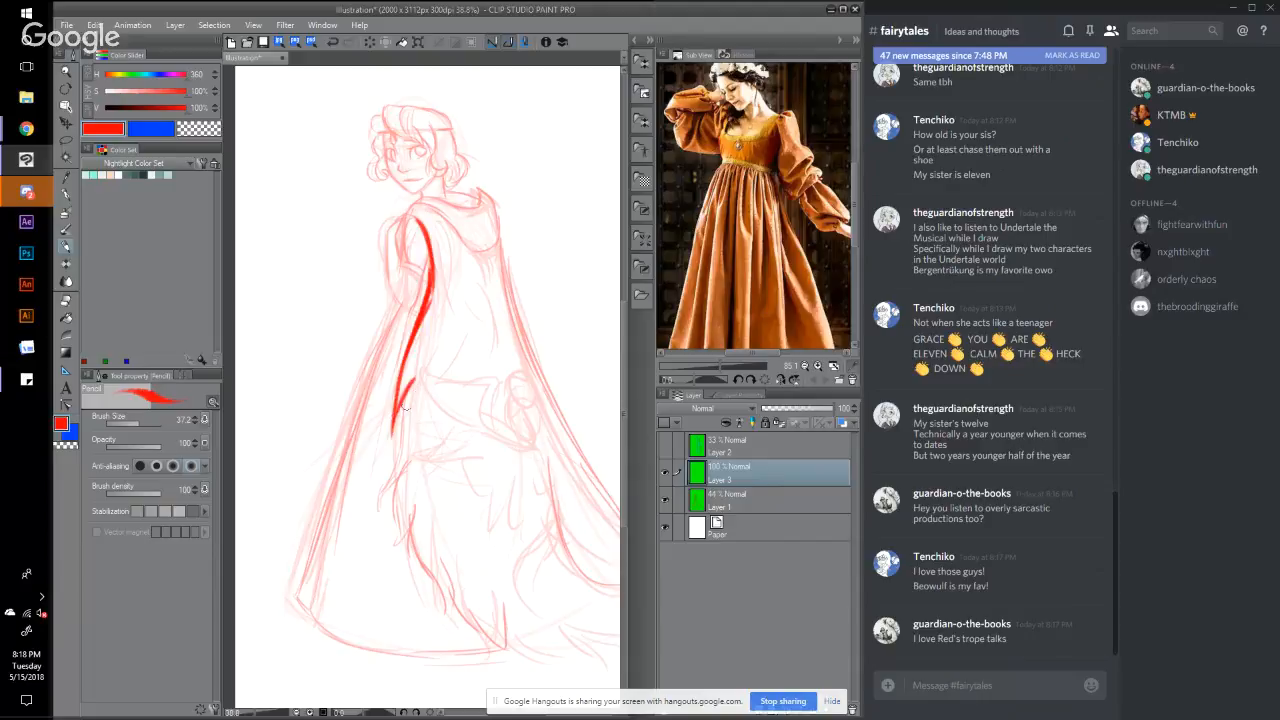
{"action": "left_click_drag", "start_coordinate": [412, 377], "coordinate": [389, 494]}
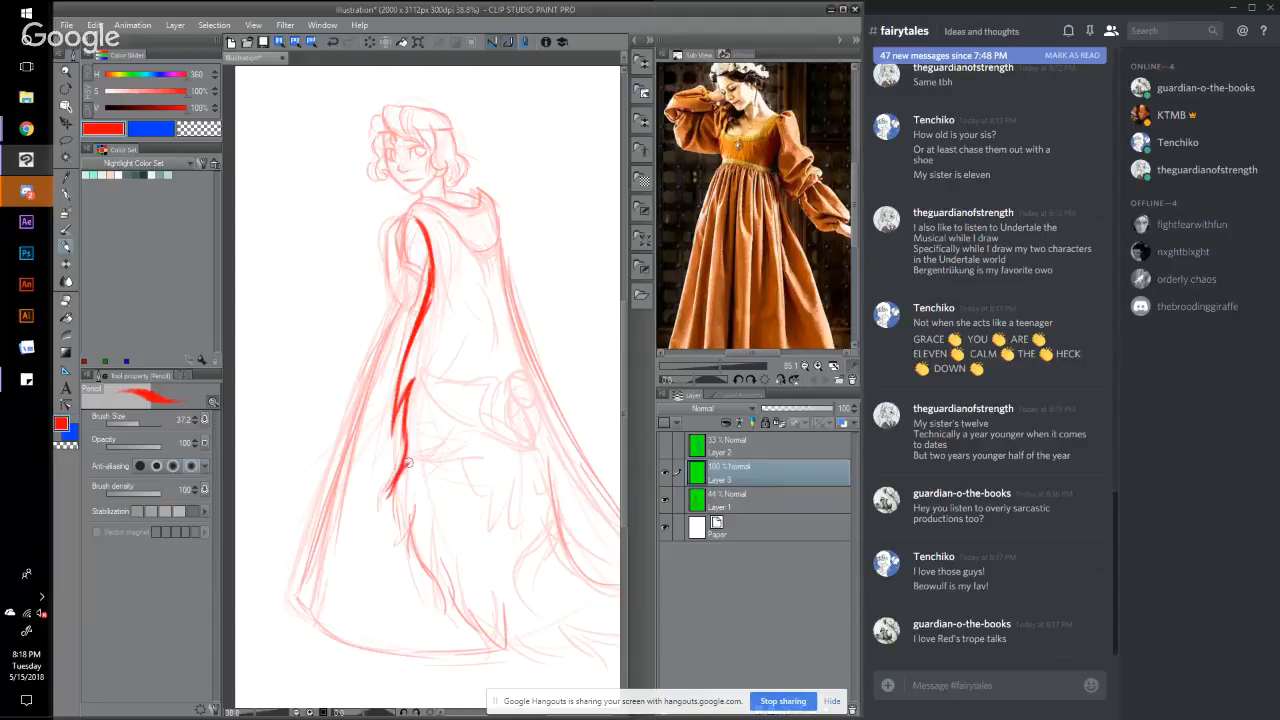
{"action": "left_click_drag", "start_coordinate": [412, 452], "coordinate": [395, 557]}
{"action": "mouse_move", "coordinate": [410, 505]}
{"action": "left_mouse_down"}
{"action": "mouse_move", "coordinate": [397, 556]}
{"action": "mouse_move", "coordinate": [456, 621]}
{"action": "left_mouse_up"}
{"action": "left_click_drag", "start_coordinate": [442, 566], "coordinate": [453, 622]}
{"action": "left_click_drag", "start_coordinate": [454, 594], "coordinate": [508, 651]}
Step: Draw the hood's neckline and the cloak's upper folds from the shoulder down the back in bold red strokes
{"action": "mouse_move", "coordinate": [490, 200]}
{"action": "left_mouse_down"}
{"action": "mouse_move", "coordinate": [456, 208]}
{"action": "mouse_move", "coordinate": [418, 193]}
{"action": "mouse_move", "coordinate": [415, 204]}
{"action": "mouse_move", "coordinate": [477, 255]}
{"action": "mouse_move", "coordinate": [494, 210]}
{"action": "mouse_move", "coordinate": [476, 189]}
{"action": "mouse_move", "coordinate": [447, 191]}
{"action": "mouse_move", "coordinate": [444, 176]}
{"action": "left_mouse_up"}
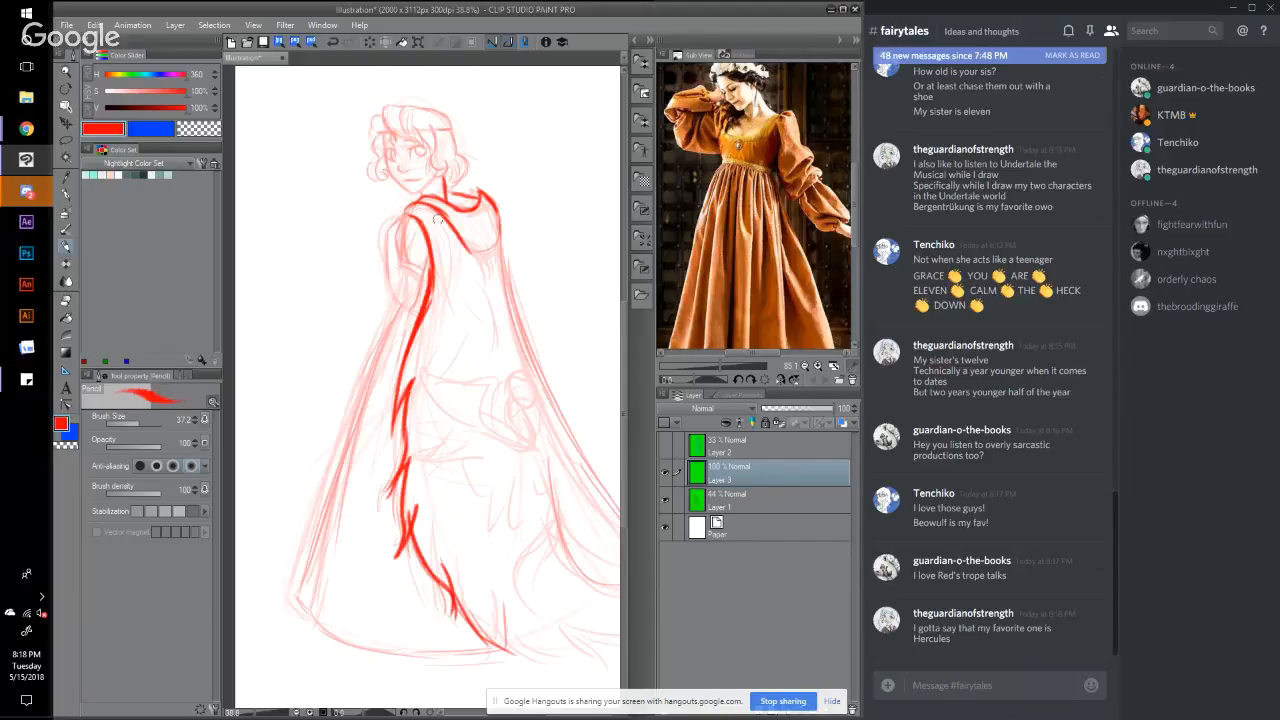
{"action": "left_click_drag", "start_coordinate": [406, 208], "coordinate": [476, 286]}
{"action": "mouse_move", "coordinate": [438, 240]}
{"action": "left_mouse_down"}
{"action": "mouse_move", "coordinate": [527, 347]}
{"action": "mouse_move", "coordinate": [513, 338]}
{"action": "mouse_move", "coordinate": [466, 378]}
{"action": "mouse_move", "coordinate": [471, 350]}
{"action": "mouse_move", "coordinate": [458, 372]}
{"action": "mouse_move", "coordinate": [464, 403]}
{"action": "mouse_move", "coordinate": [492, 407]}
{"action": "mouse_move", "coordinate": [459, 367]}
{"action": "left_mouse_up"}
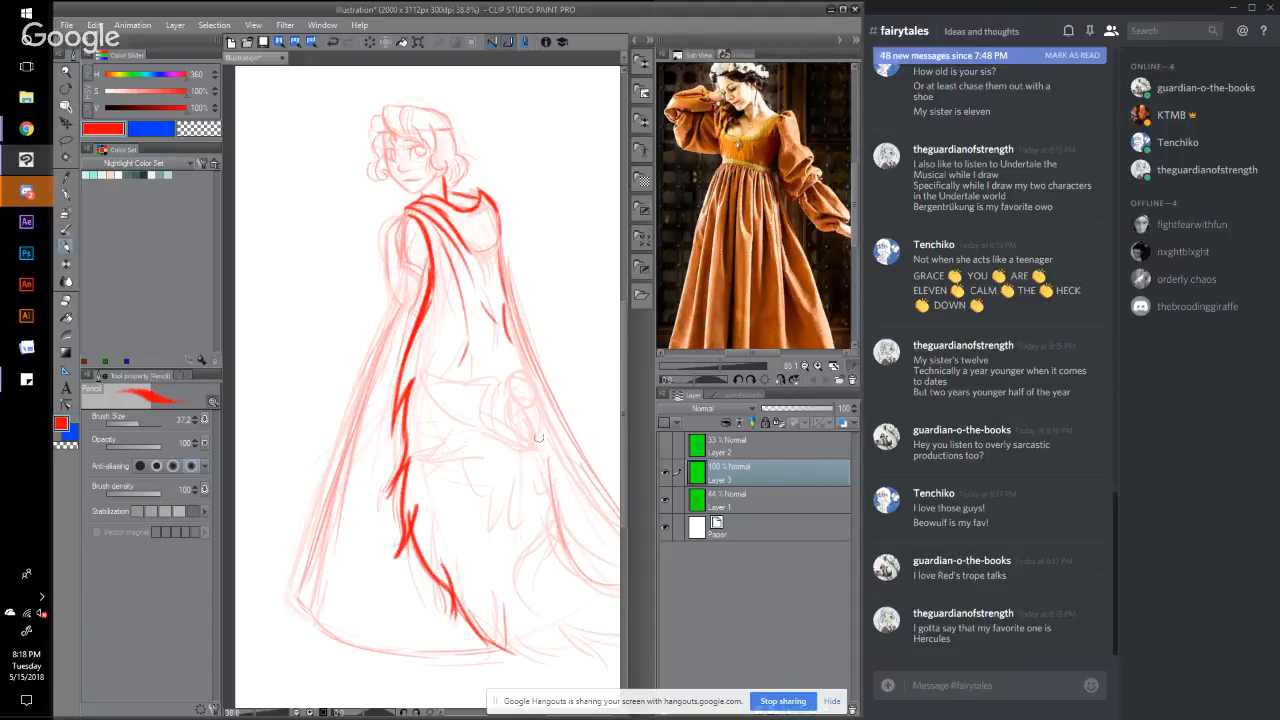
Step: Draw the teardrop shape at the cloak's far side and the jagged, wing-like drape extending from it across the cloak's middle
{"action": "mouse_move", "coordinate": [540, 436]}
{"action": "left_mouse_down"}
{"action": "mouse_move", "coordinate": [543, 494]}
{"action": "mouse_move", "coordinate": [561, 506]}
{"action": "left_mouse_up"}
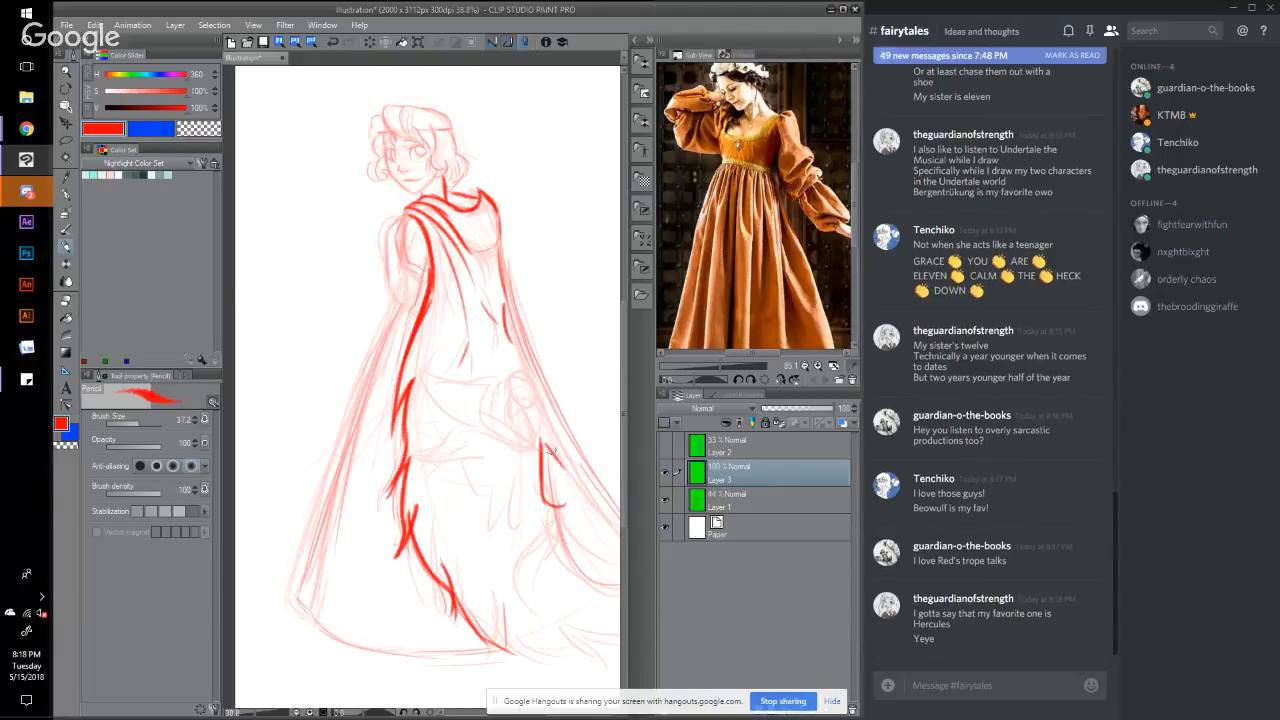
{"action": "mouse_move", "coordinate": [540, 438]}
{"action": "left_mouse_down"}
{"action": "mouse_move", "coordinate": [580, 469]}
{"action": "mouse_move", "coordinate": [544, 442]}
{"action": "mouse_move", "coordinate": [573, 470]}
{"action": "mouse_move", "coordinate": [556, 506]}
{"action": "left_mouse_up"}
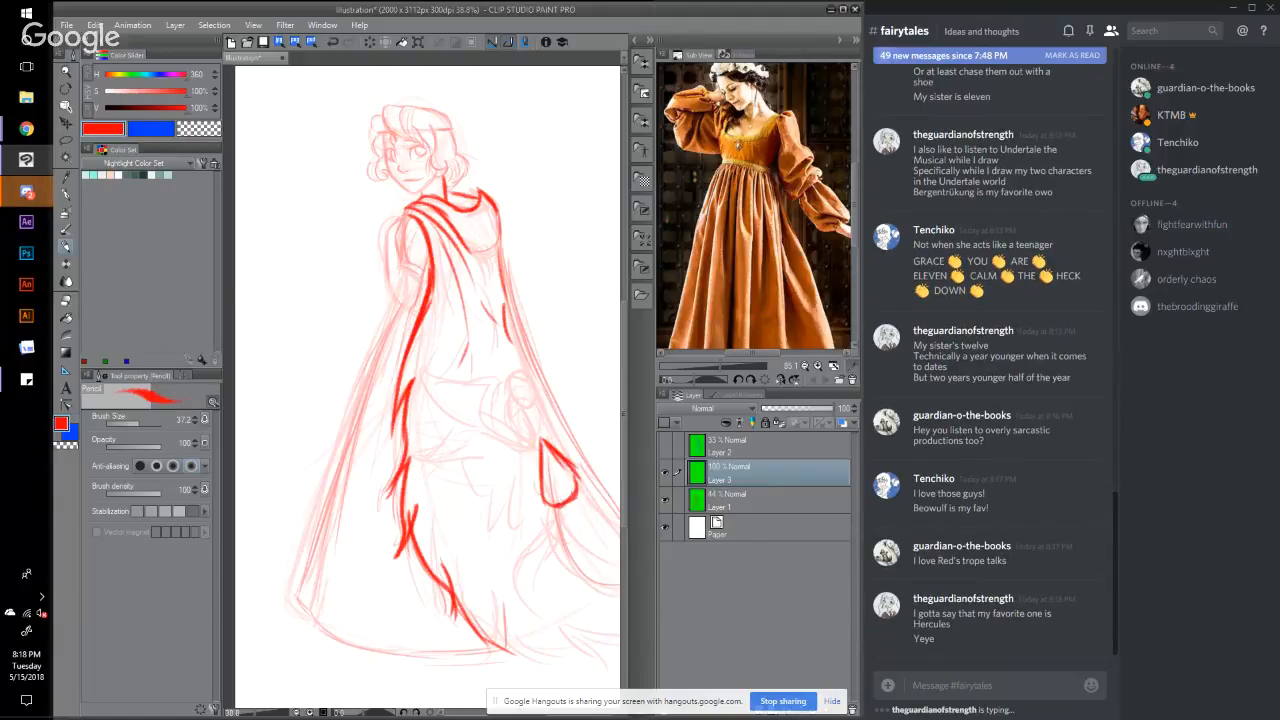
{"action": "mouse_move", "coordinate": [546, 456]}
{"action": "left_mouse_down"}
{"action": "mouse_move", "coordinate": [507, 437]}
{"action": "mouse_move", "coordinate": [512, 392]}
{"action": "mouse_move", "coordinate": [423, 354]}
{"action": "left_mouse_up"}
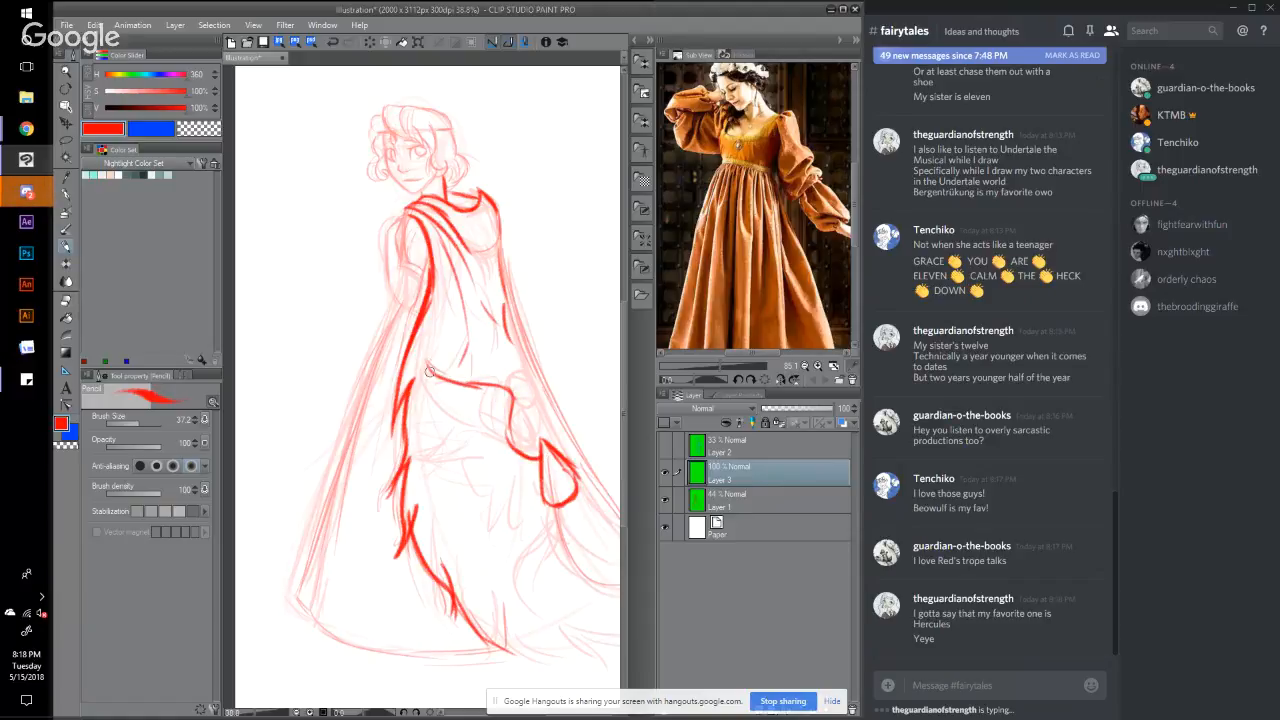
{"action": "mouse_move", "coordinate": [428, 407]}
{"action": "left_mouse_down"}
{"action": "mouse_move", "coordinate": [440, 436]}
{"action": "mouse_move", "coordinate": [458, 440]}
{"action": "mouse_move", "coordinate": [443, 450]}
{"action": "mouse_move", "coordinate": [472, 471]}
{"action": "mouse_move", "coordinate": [529, 484]}
{"action": "mouse_move", "coordinate": [545, 413]}
{"action": "left_mouse_up"}
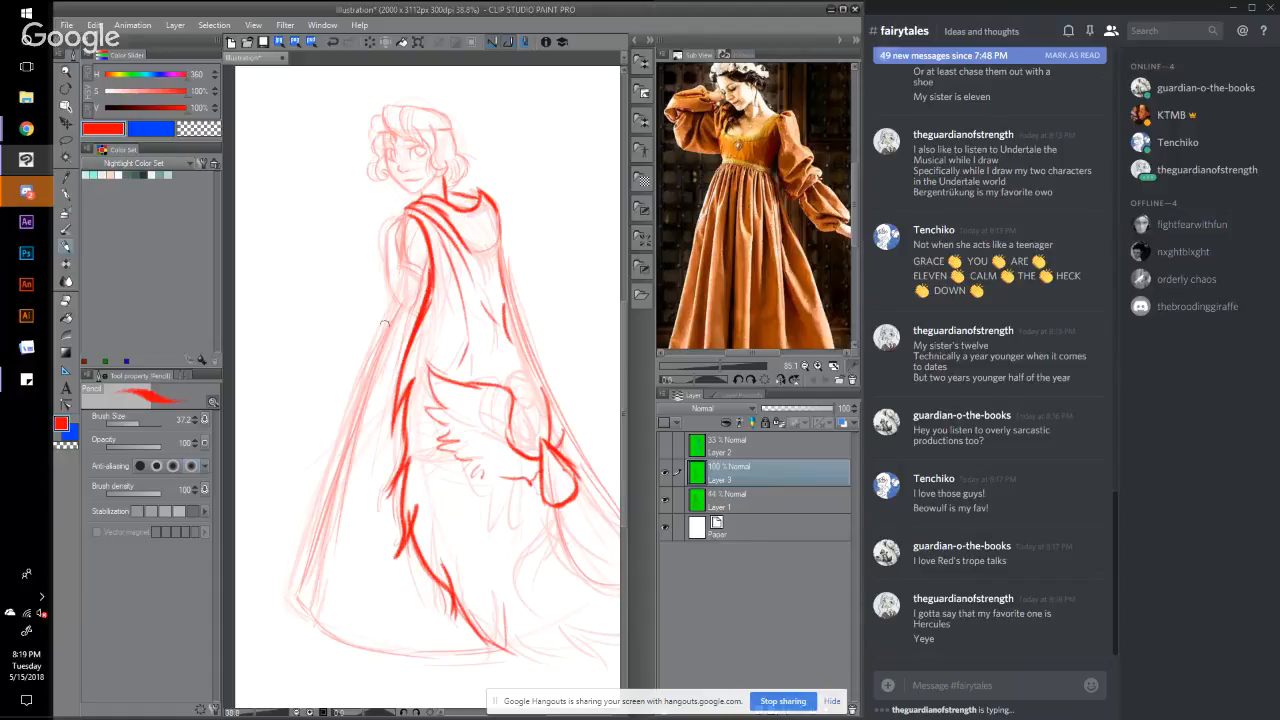
Step: Draw the cloak's two long outer edges and the puffed sleeve with its inner folds at the near shoulder
{"action": "left_click_drag", "start_coordinate": [400, 312], "coordinate": [311, 522]}
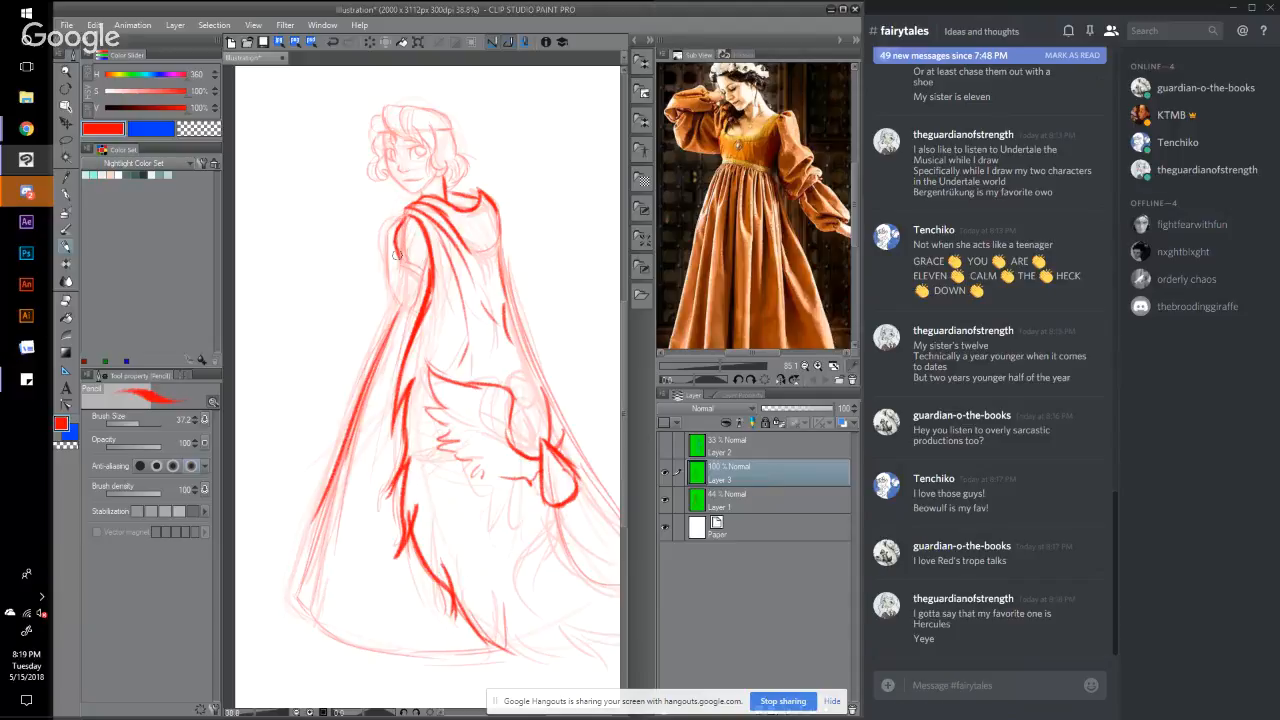
{"action": "left_click_drag", "start_coordinate": [397, 252], "coordinate": [392, 278]}
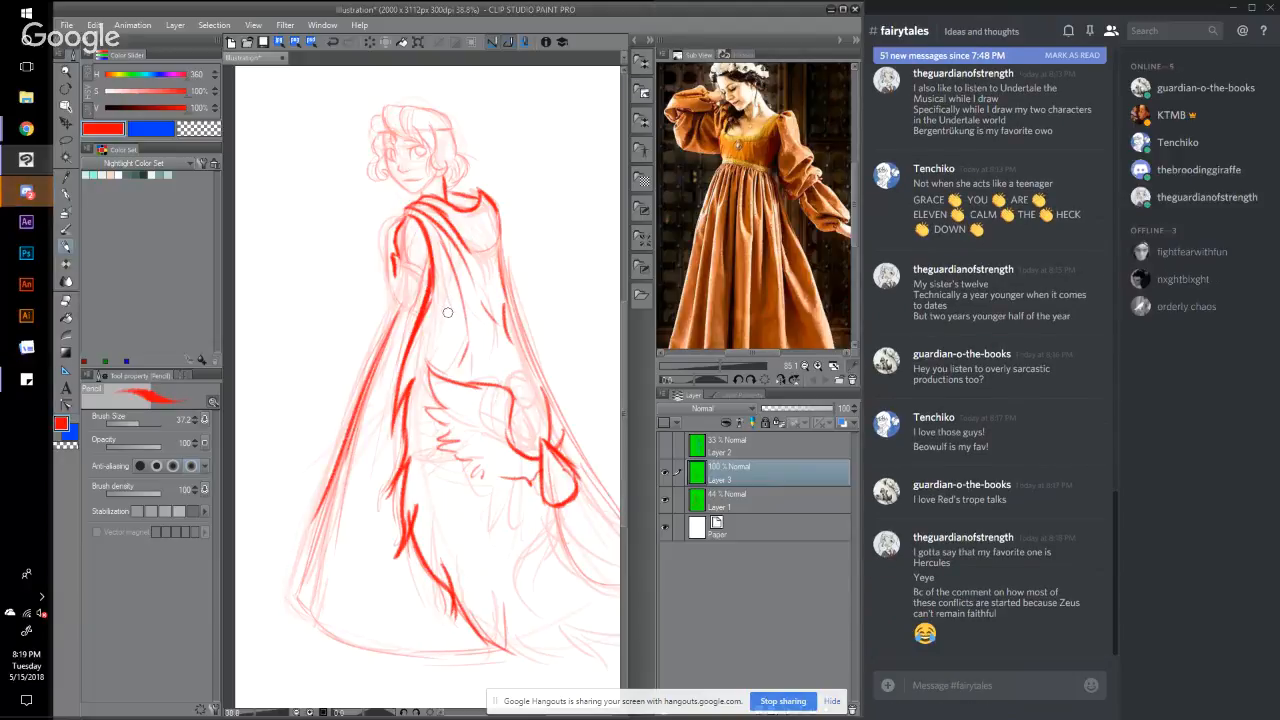
{"action": "left_click_drag", "start_coordinate": [427, 266], "coordinate": [412, 312]}
{"action": "left_click_drag", "start_coordinate": [390, 270], "coordinate": [416, 310]}
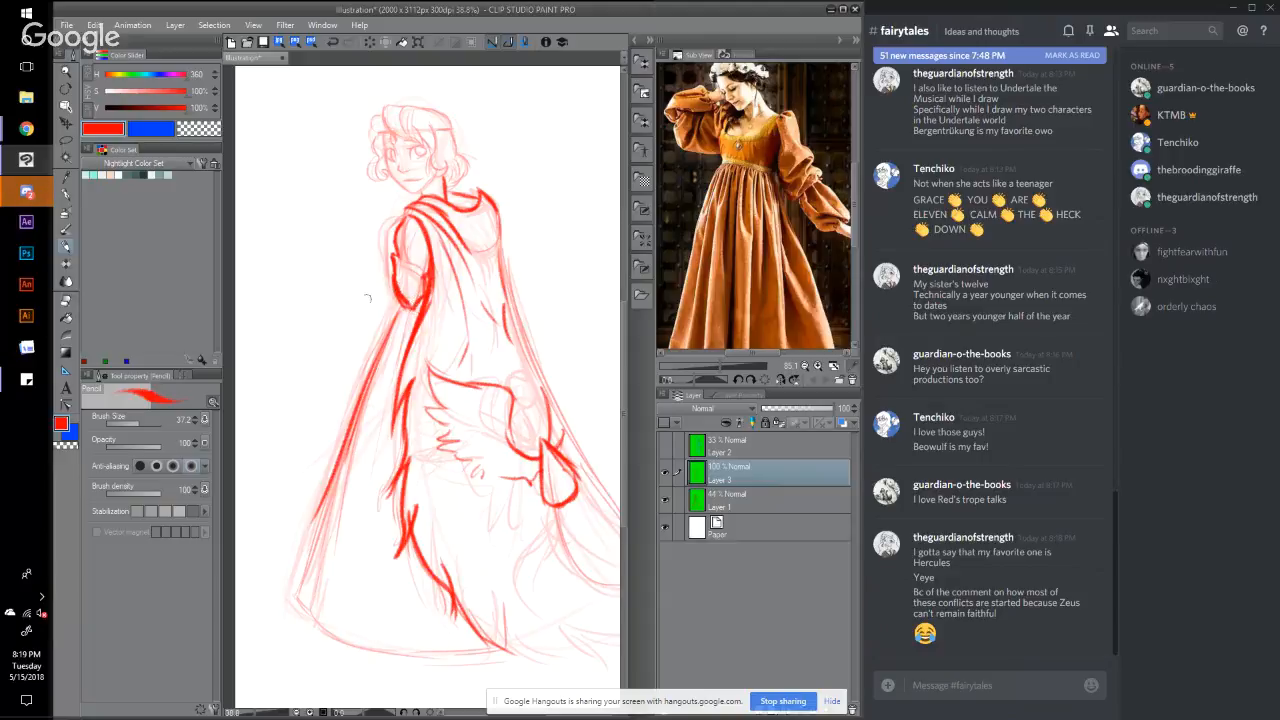
{"action": "mouse_move", "coordinate": [386, 258]}
{"action": "left_mouse_down"}
{"action": "mouse_move", "coordinate": [405, 292]}
{"action": "mouse_move", "coordinate": [416, 266]}
{"action": "left_mouse_up"}
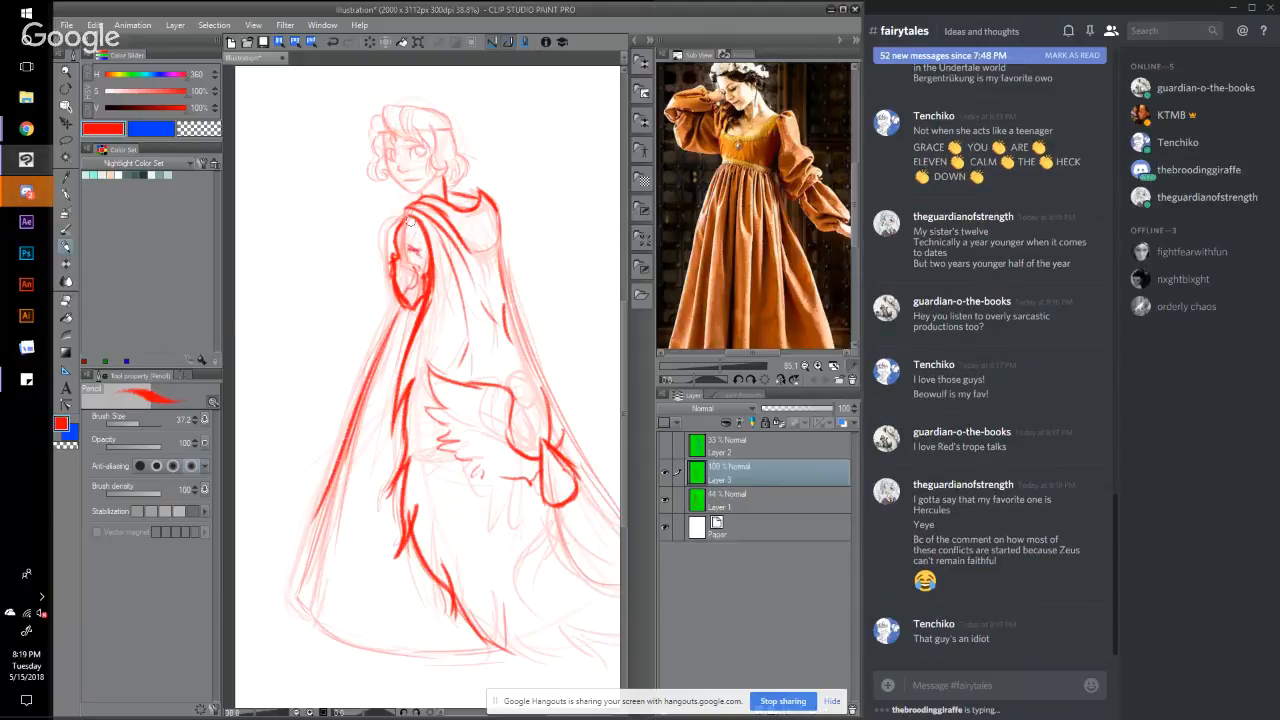
{"action": "left_click_drag", "start_coordinate": [412, 217], "coordinate": [409, 259]}
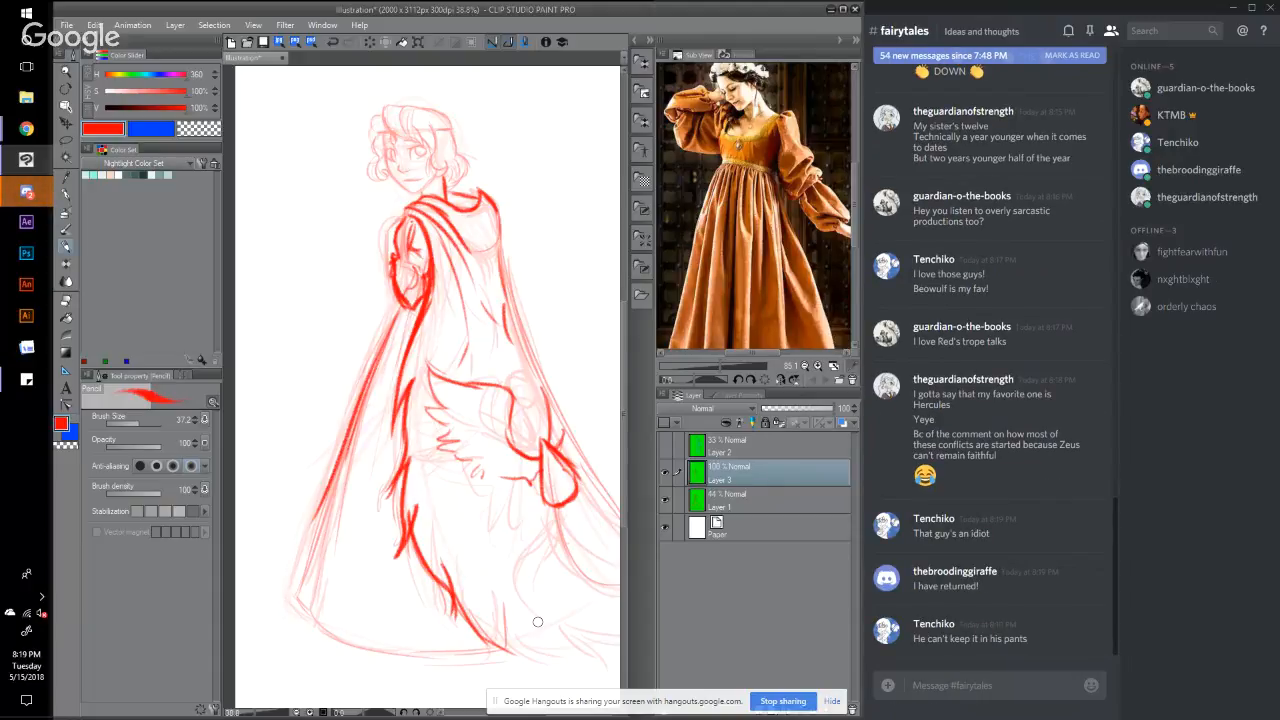
{"action": "mouse_move", "coordinate": [502, 243]}
{"action": "left_mouse_down"}
{"action": "mouse_move", "coordinate": [519, 325]}
{"action": "mouse_move", "coordinate": [552, 383]}
{"action": "left_mouse_up"}
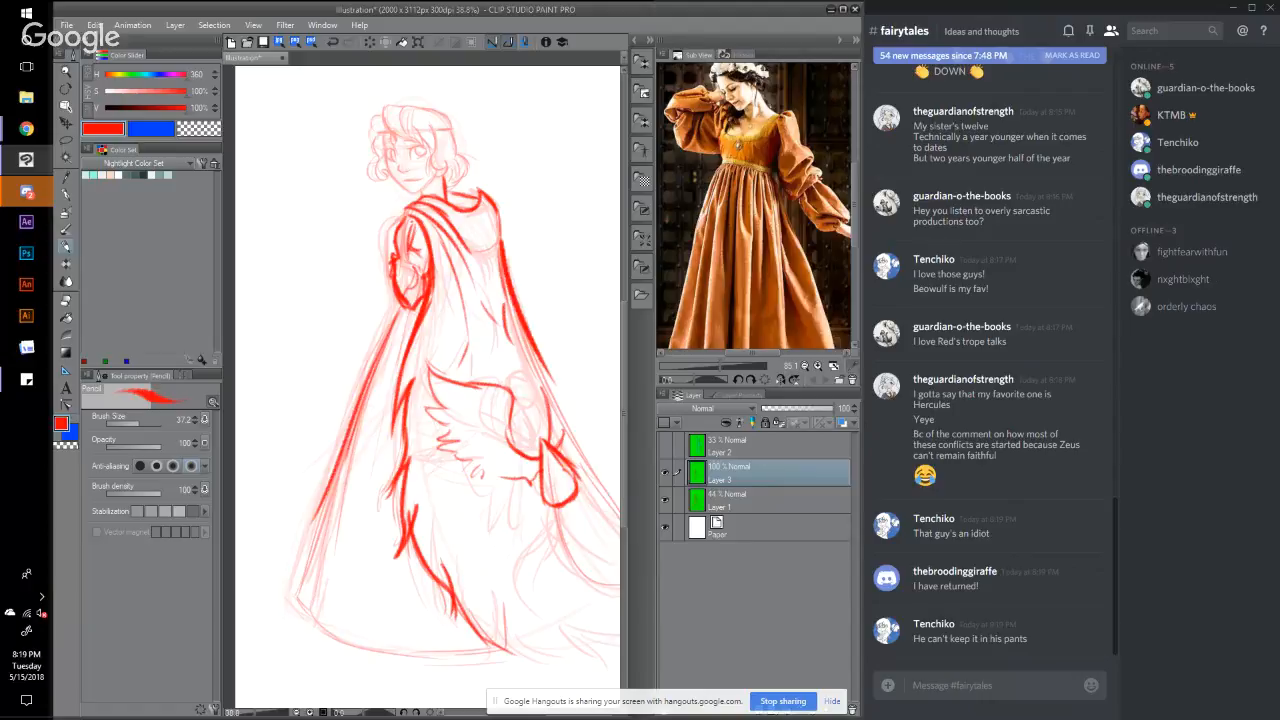
Step: Merge Layer 3 down into Layer 1 and lower the merged sketch layer's opacity to 55
{"action": "left_click", "coordinate": [831, 702]}
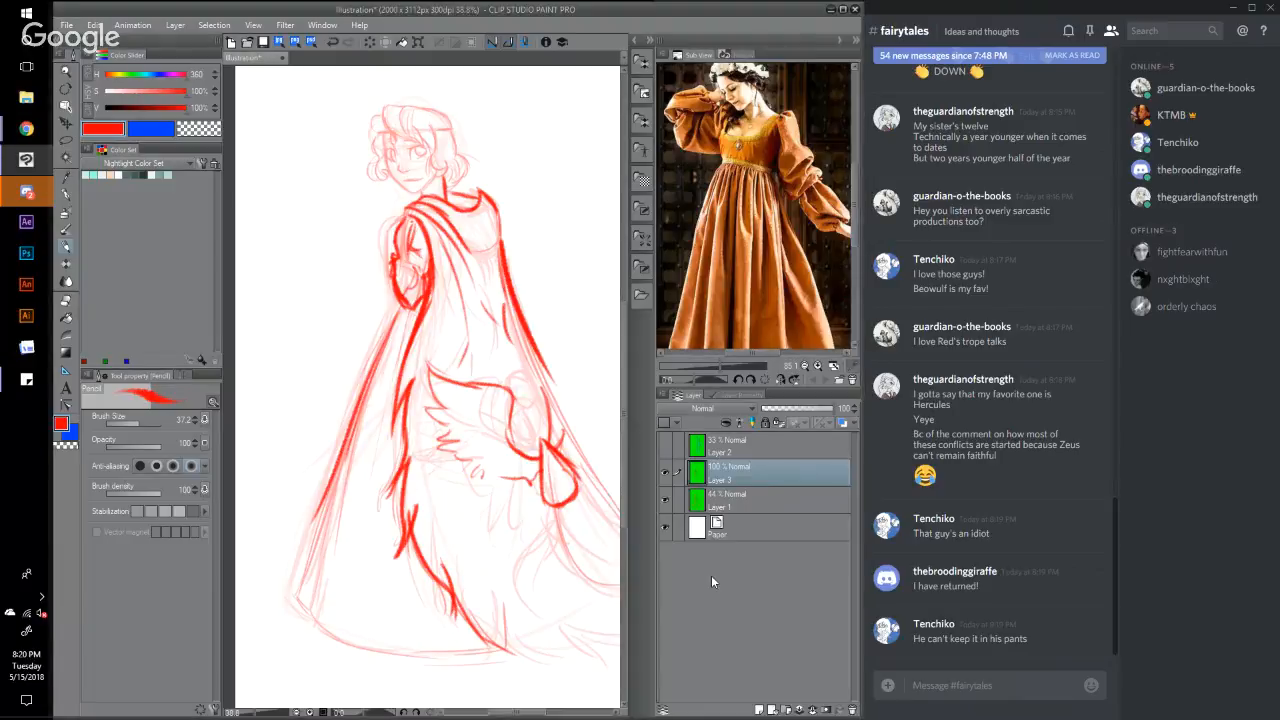
{"action": "left_click", "coordinate": [812, 709]}
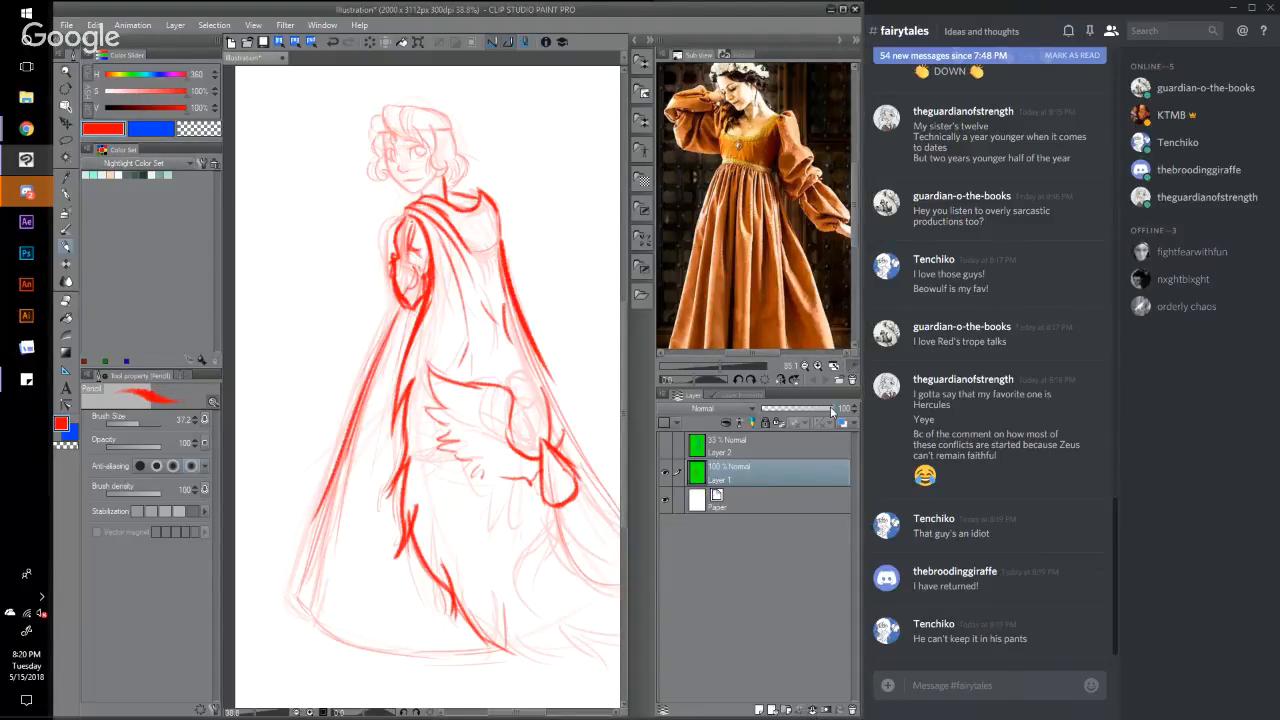
{"action": "left_click_drag", "start_coordinate": [831, 410], "coordinate": [795, 410]}
Step: Switch to the Katherine Color Set and lasso the top of the figure's hair, the fringe and the lock beside the cheek
{"action": "left_click", "coordinate": [135, 162]}
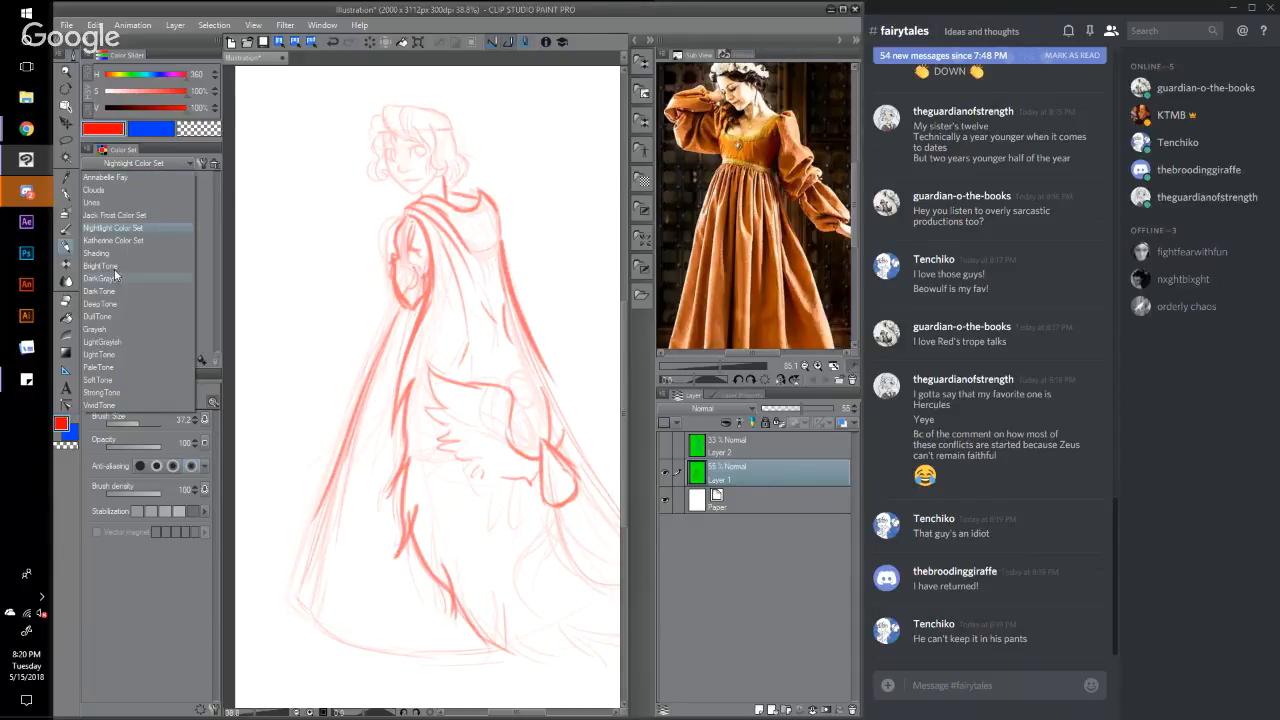
{"action": "left_click", "coordinate": [115, 241]}
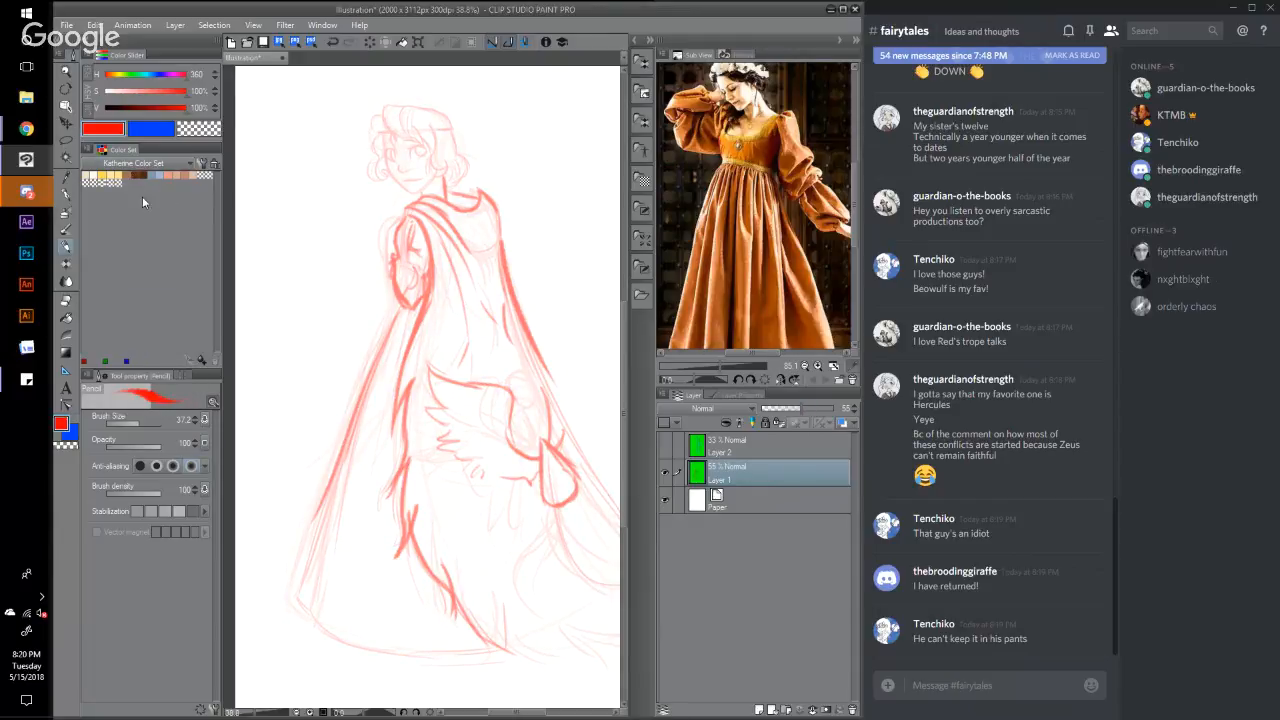
{"action": "left_click", "coordinate": [66, 139]}
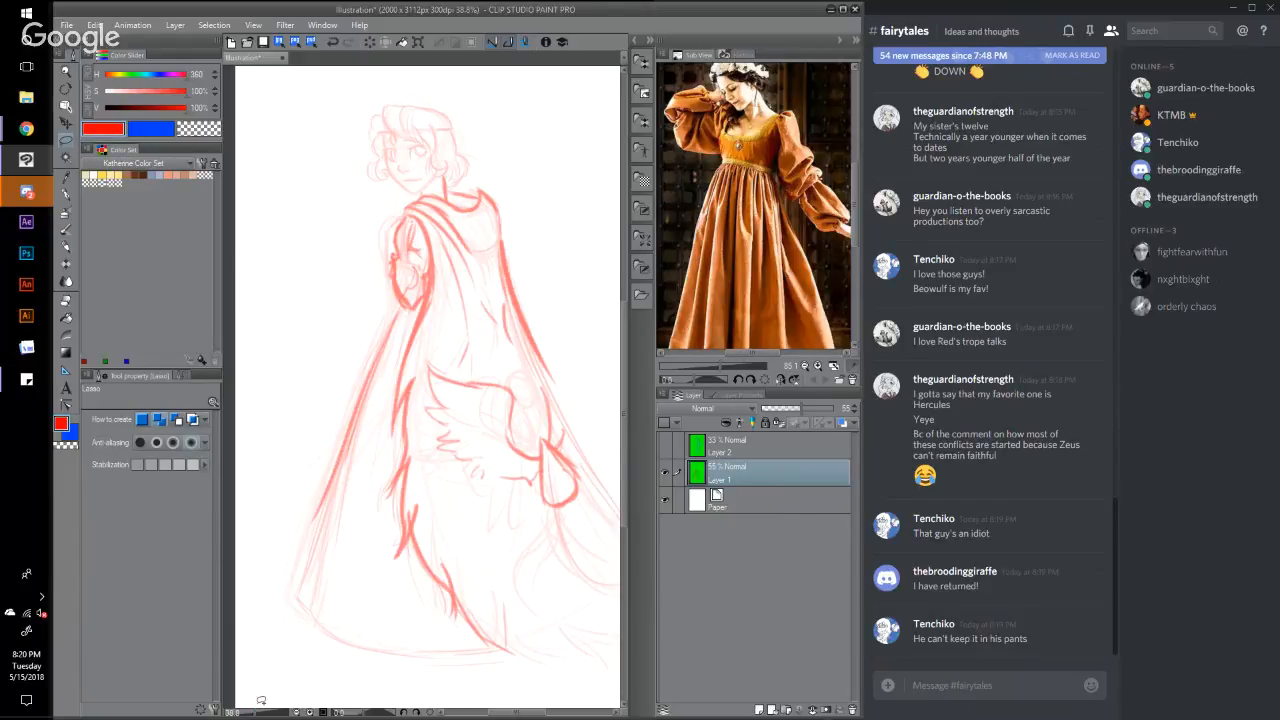
{"action": "left_click_drag", "start_coordinate": [258, 714], "coordinate": [259, 714]}
{"action": "left_click_drag", "start_coordinate": [615, 413], "coordinate": [627, 326]}
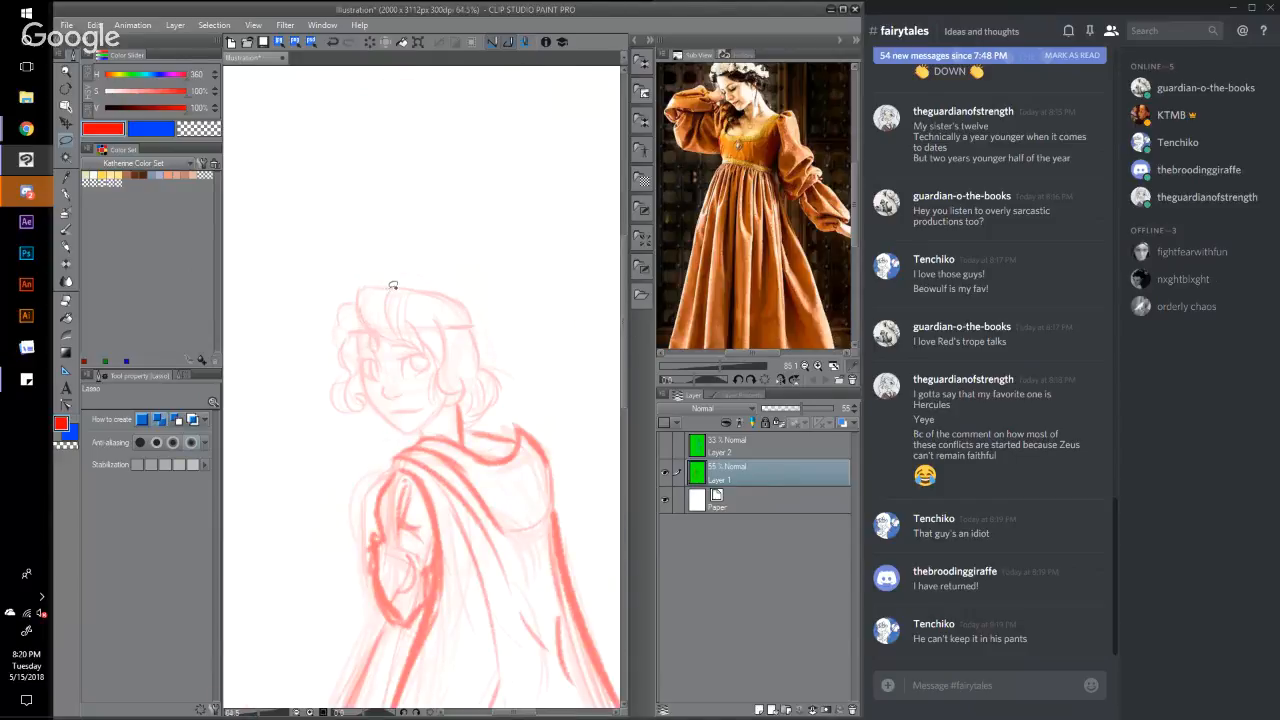
{"action": "mouse_move", "coordinate": [393, 286]}
{"action": "left_mouse_down"}
{"action": "mouse_move", "coordinate": [360, 290]}
{"action": "mouse_move", "coordinate": [378, 334]}
{"action": "mouse_move", "coordinate": [413, 346]}
{"action": "left_mouse_up"}
{"action": "mouse_move", "coordinate": [415, 347]}
{"action": "left_mouse_down"}
{"action": "mouse_move", "coordinate": [411, 288]}
{"action": "mouse_move", "coordinate": [466, 298]}
{"action": "mouse_move", "coordinate": [474, 314]}
{"action": "mouse_move", "coordinate": [472, 325]}
{"action": "mouse_move", "coordinate": [392, 301]}
{"action": "left_mouse_up"}
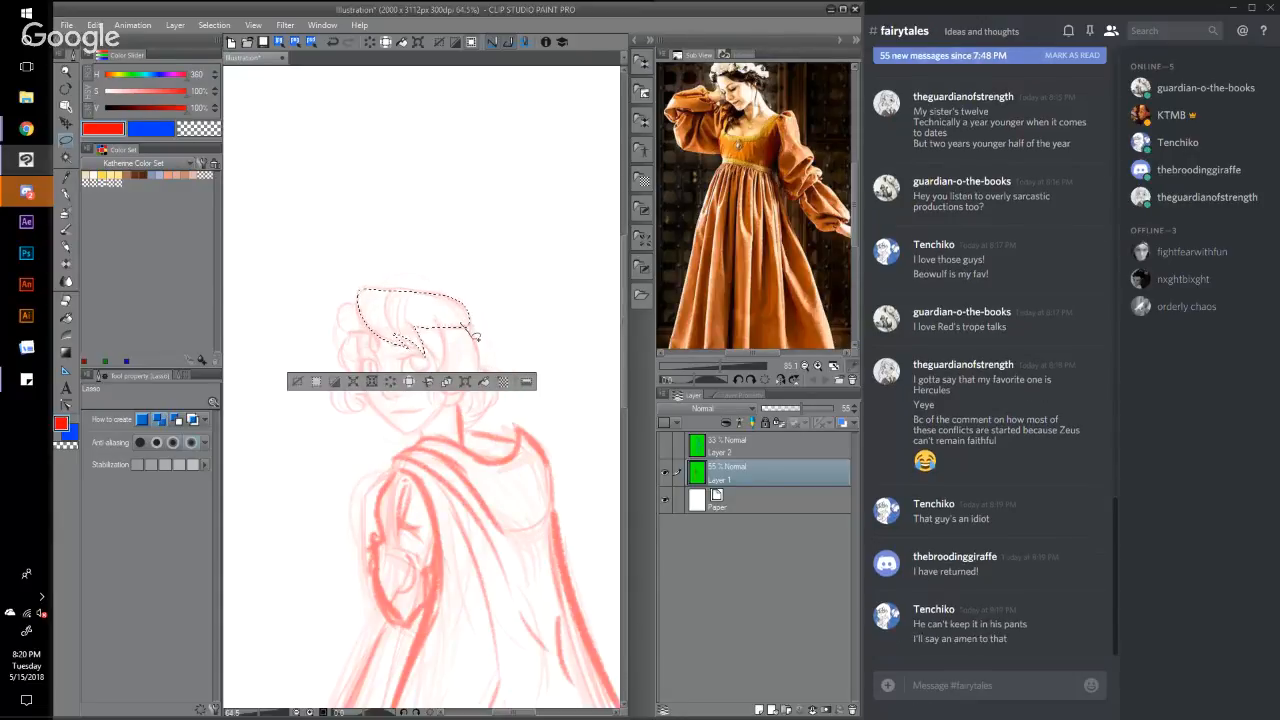
{"action": "mouse_move", "coordinate": [465, 324]}
{"action": "left_mouse_down"}
{"action": "mouse_move", "coordinate": [481, 362]}
{"action": "mouse_move", "coordinate": [462, 392]}
{"action": "left_mouse_up"}
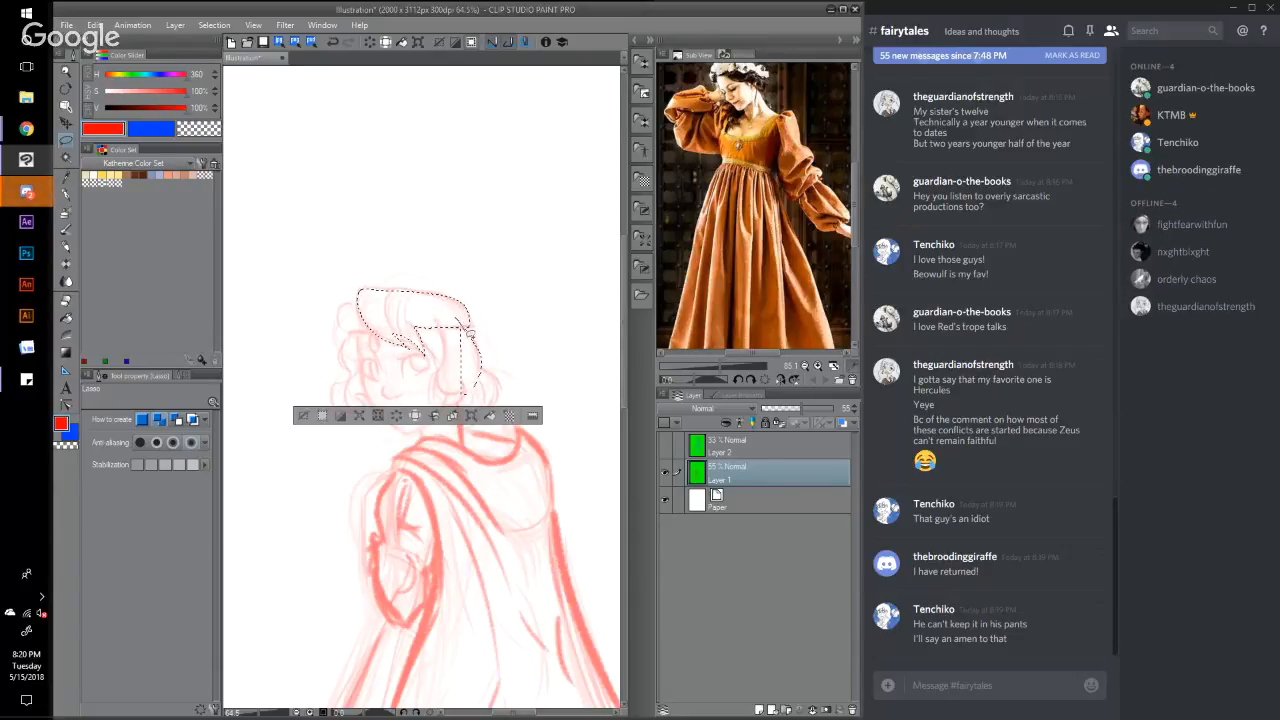
{"action": "mouse_move", "coordinate": [470, 333]}
{"action": "left_mouse_down"}
{"action": "mouse_move", "coordinate": [466, 389]}
{"action": "mouse_move", "coordinate": [462, 364]}
{"action": "left_mouse_up"}
{"action": "left_click_drag", "start_coordinate": [436, 308], "coordinate": [440, 312]}
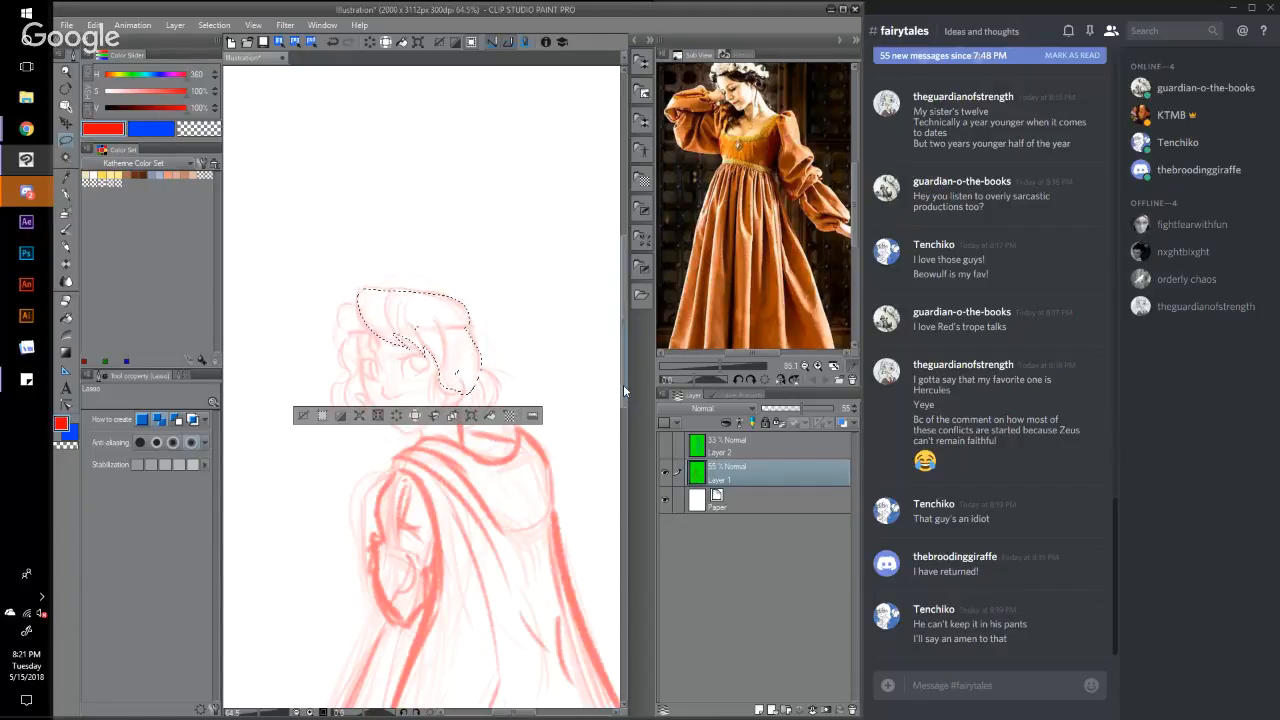
Step: Extend the lasso selection over the curls on both sides of the face down to the neck, redoing the inaccurate curl outlines
{"action": "left_click_drag", "start_coordinate": [623, 384], "coordinate": [624, 402]}
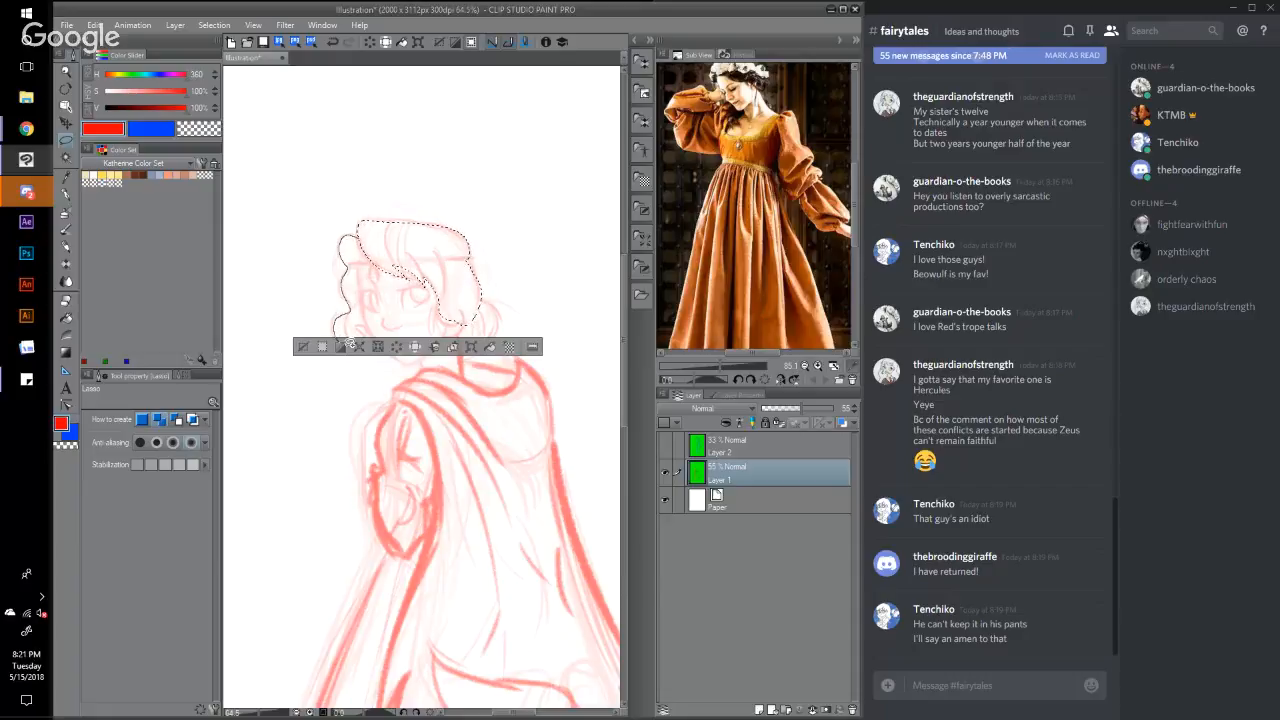
{"action": "left_click_drag", "start_coordinate": [361, 322], "coordinate": [356, 330]}
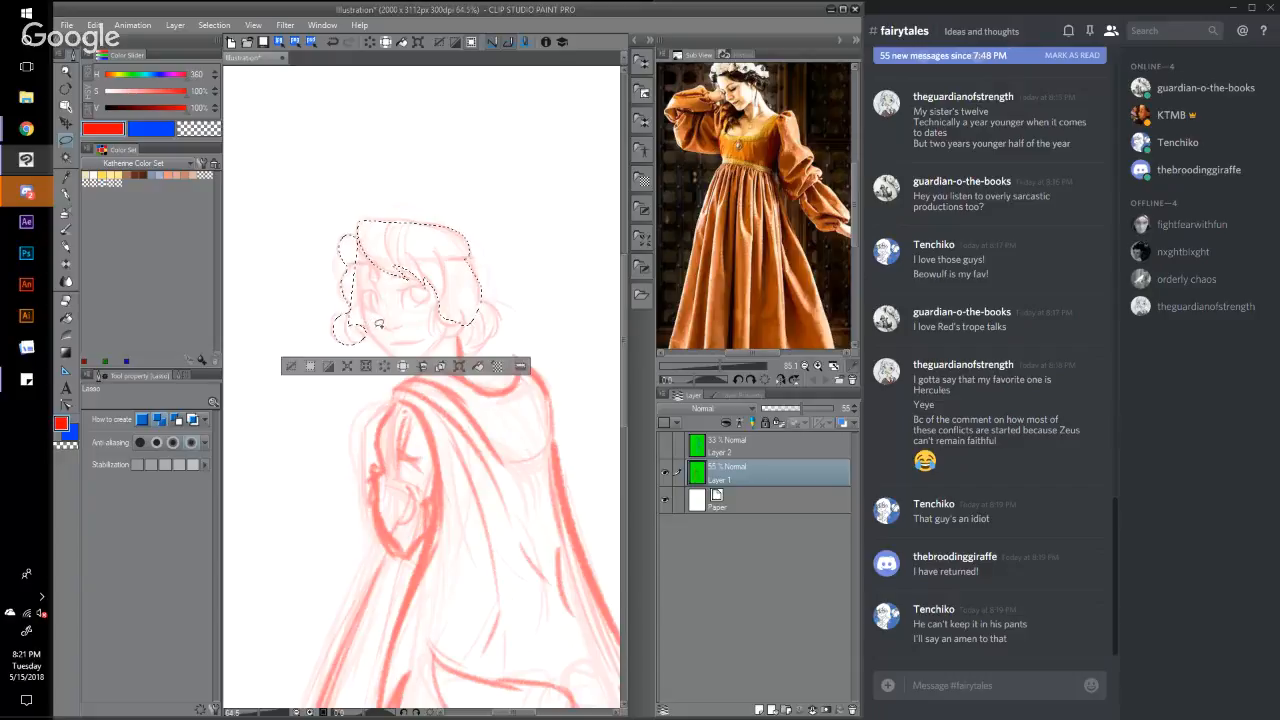
{"action": "key", "text": "ctrl+z"}
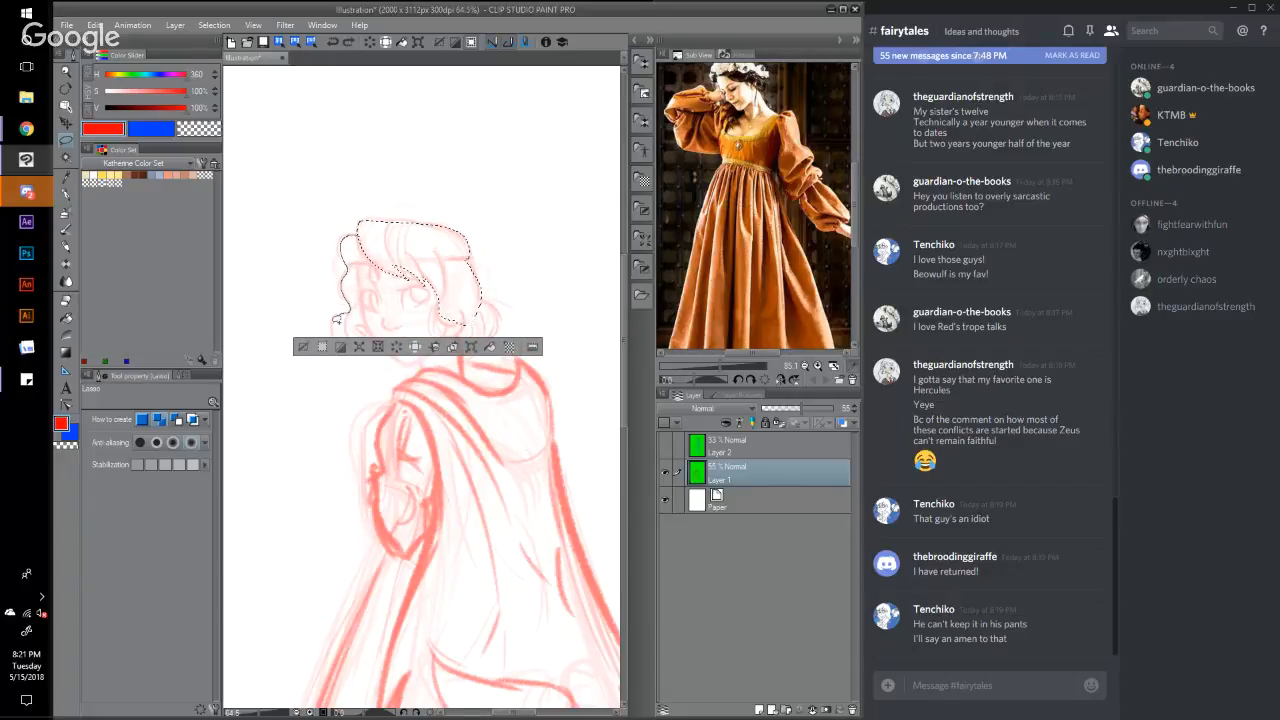
{"action": "mouse_move", "coordinate": [336, 320]}
{"action": "left_mouse_down"}
{"action": "mouse_move", "coordinate": [337, 340]}
{"action": "mouse_move", "coordinate": [368, 334]}
{"action": "left_mouse_up"}
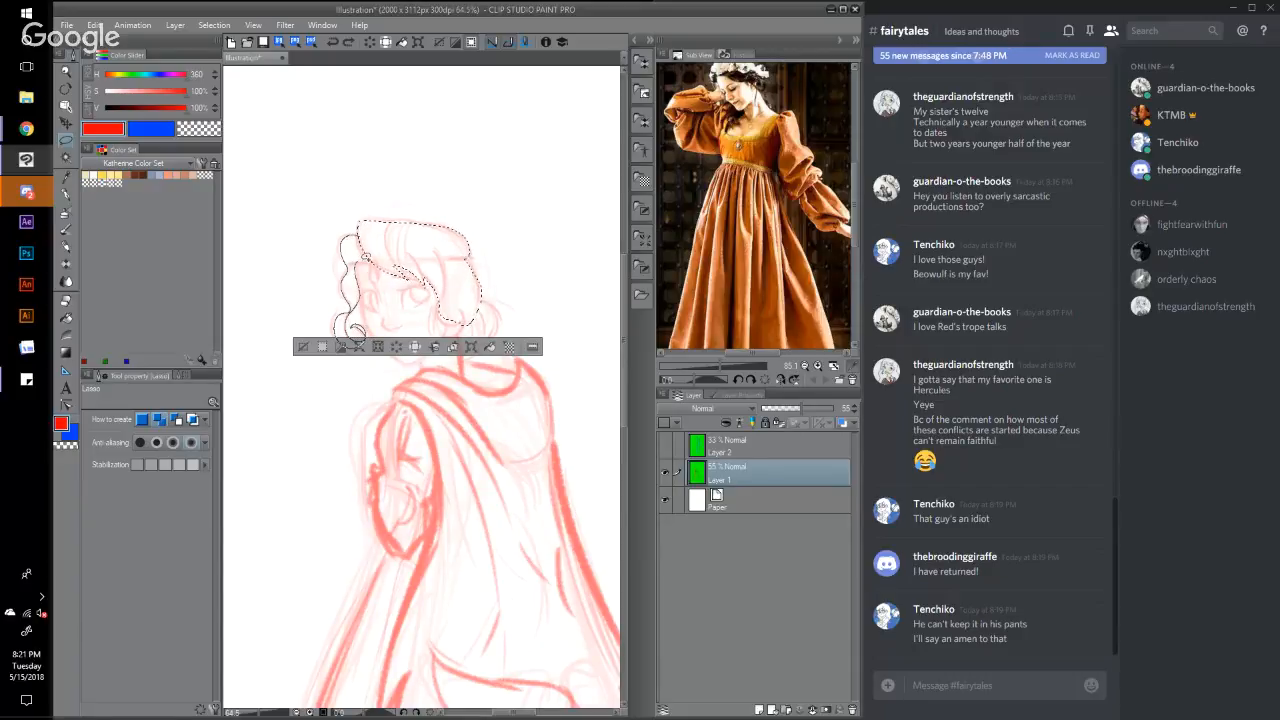
{"action": "left_click_drag", "start_coordinate": [356, 332], "coordinate": [422, 300]}
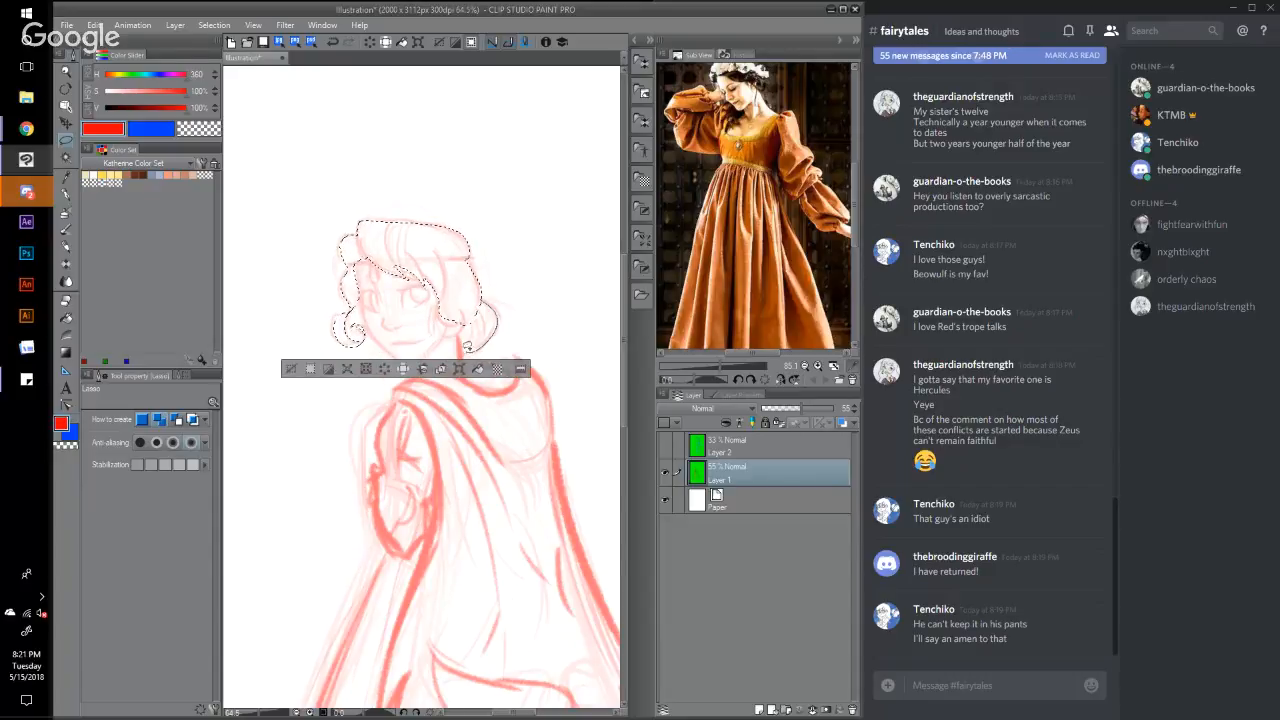
{"action": "left_click_drag", "start_coordinate": [467, 347], "coordinate": [480, 317]}
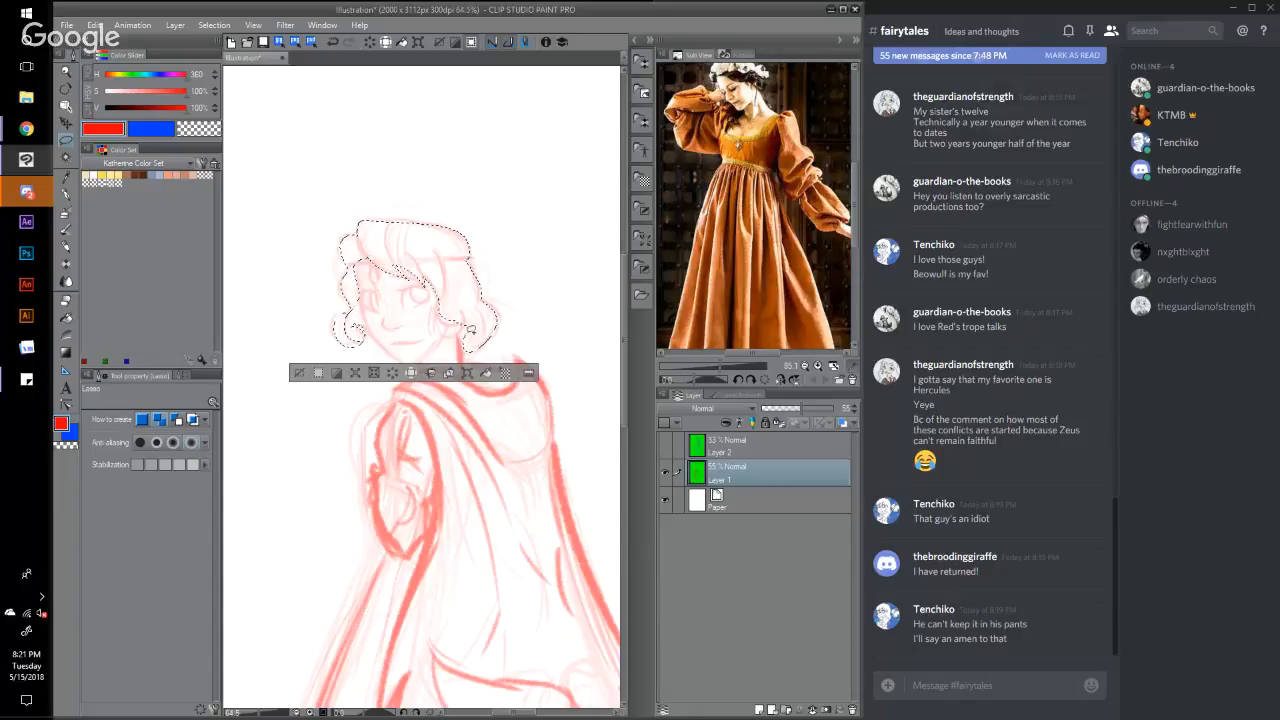
{"action": "left_click_drag", "start_coordinate": [466, 350], "coordinate": [494, 363]}
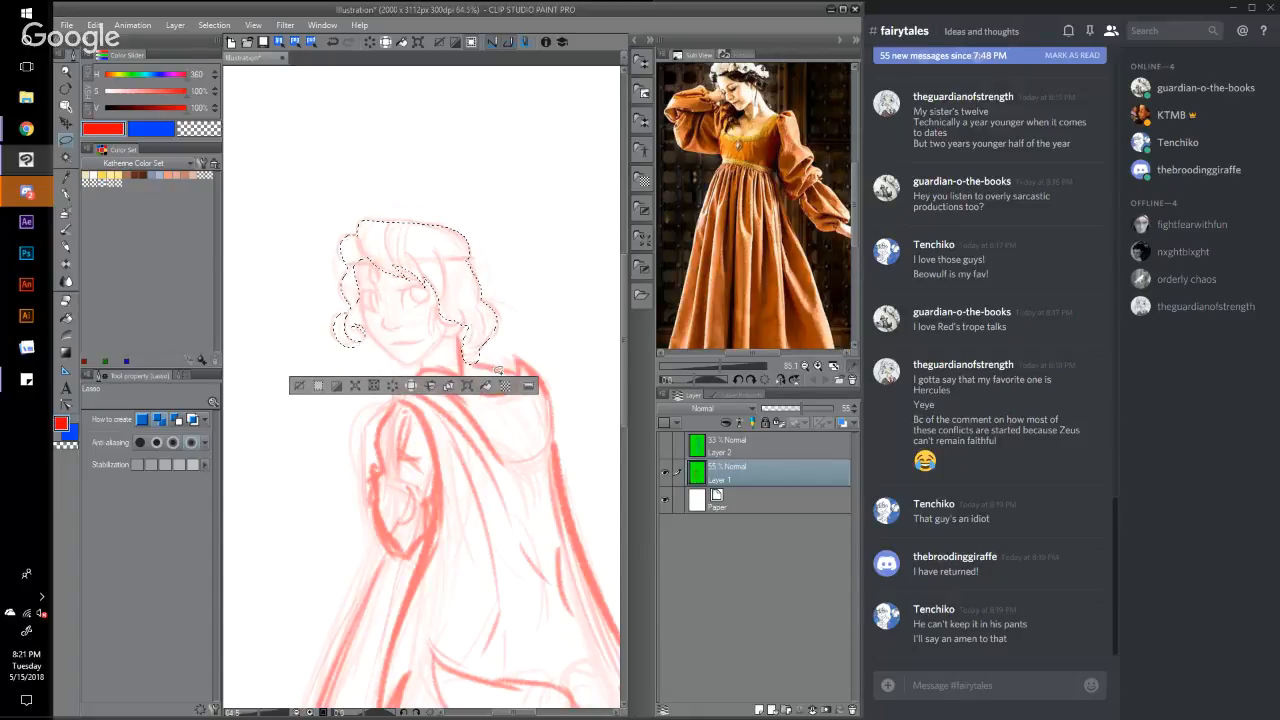
{"action": "key", "text": "ctrl+z"}
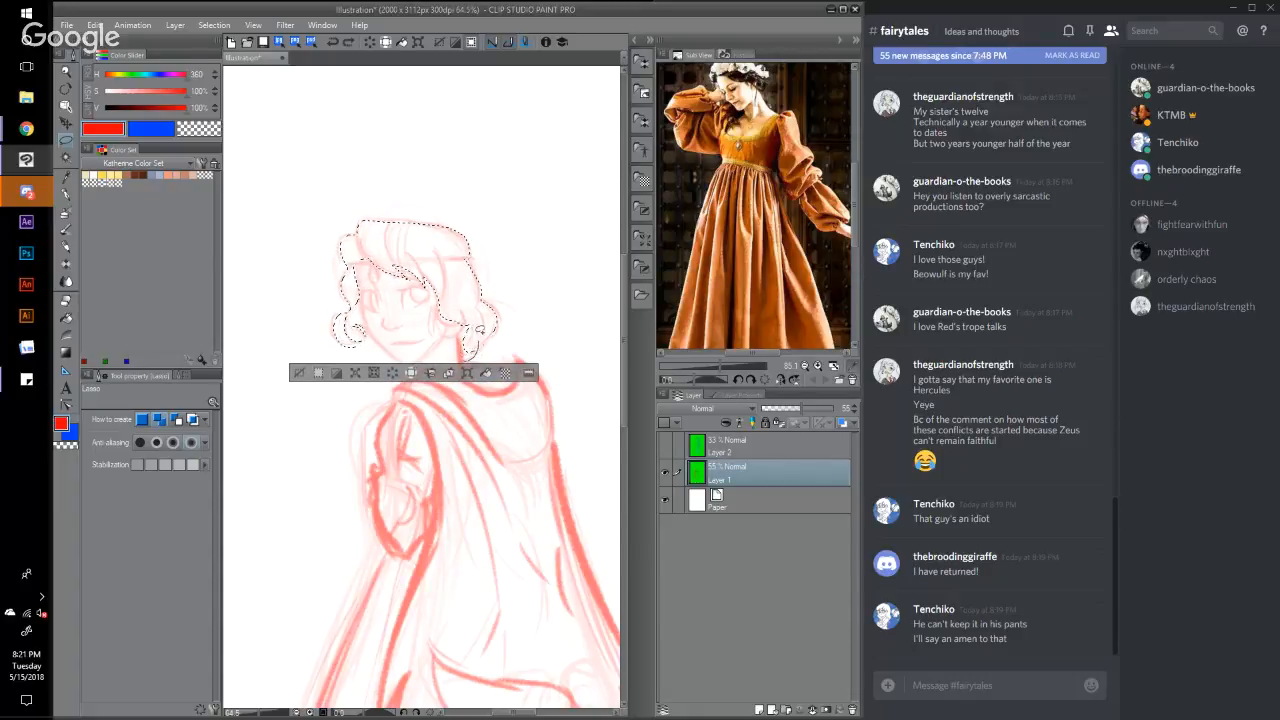
{"action": "key", "text": "ctrl+y"}
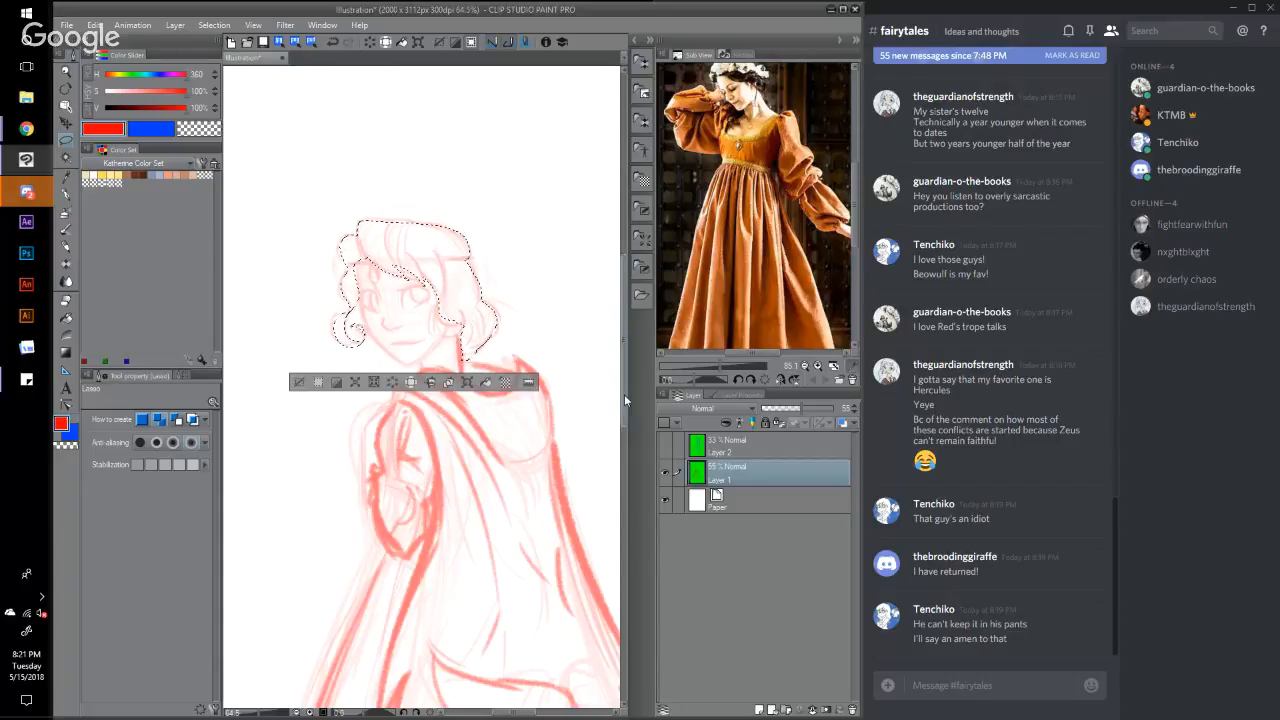
Step: Add a new layer beneath Layer 1 and set Layer 1's blending mode to Multiply
{"action": "scroll", "coordinate": [622, 422], "scroll_direction": "down", "scroll_amount": 1}
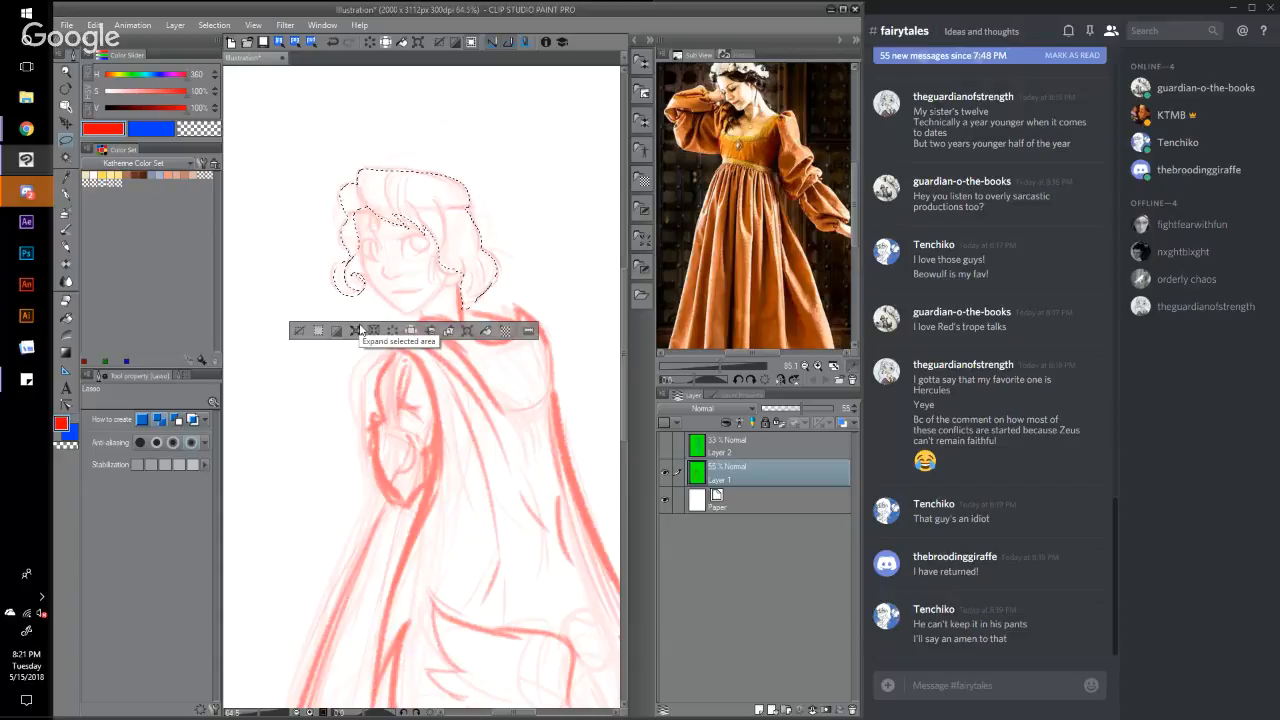
{"action": "left_click", "coordinate": [759, 711]}
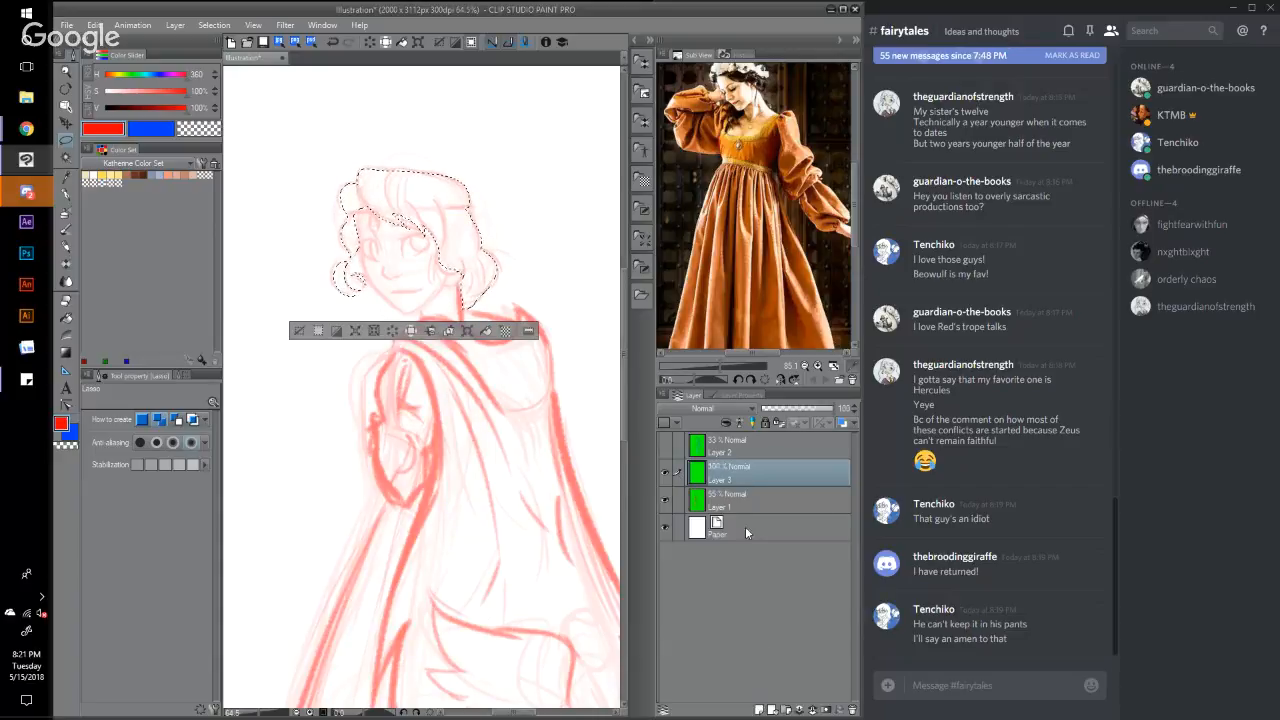
{"action": "left_click_drag", "start_coordinate": [735, 484], "coordinate": [744, 509]}
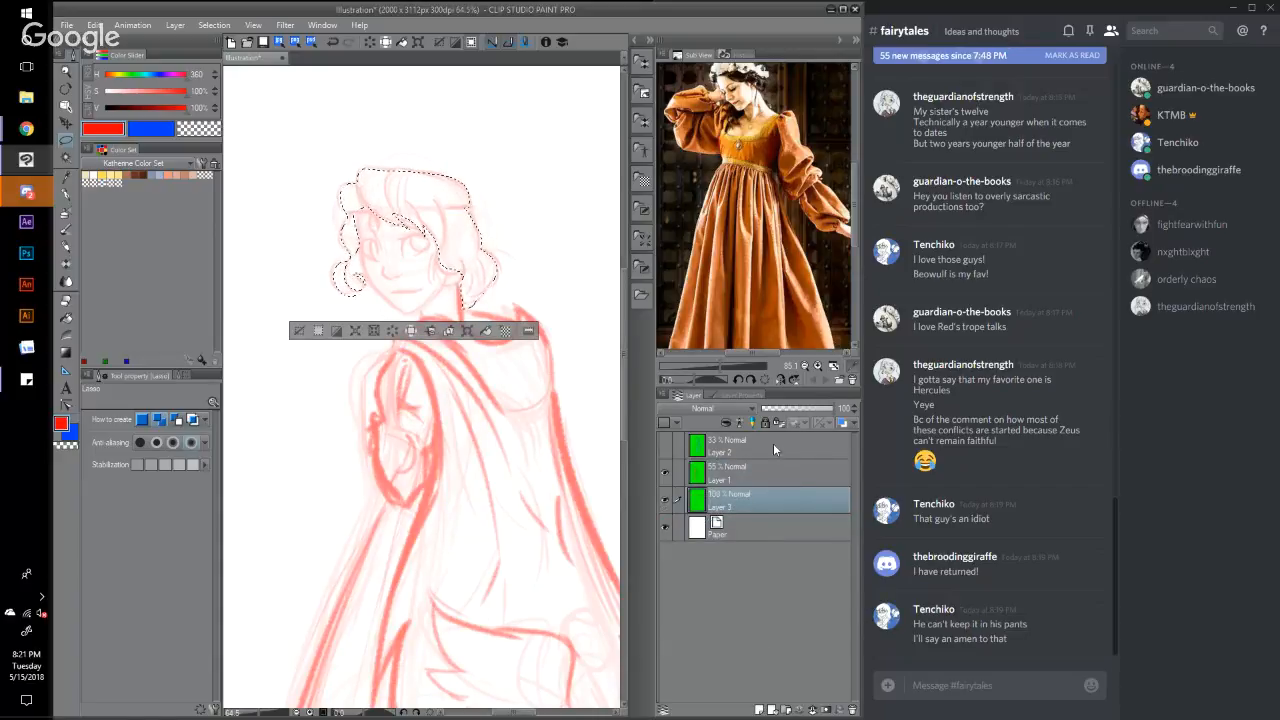
{"action": "left_click", "coordinate": [765, 470]}
{"action": "left_click", "coordinate": [740, 406]}
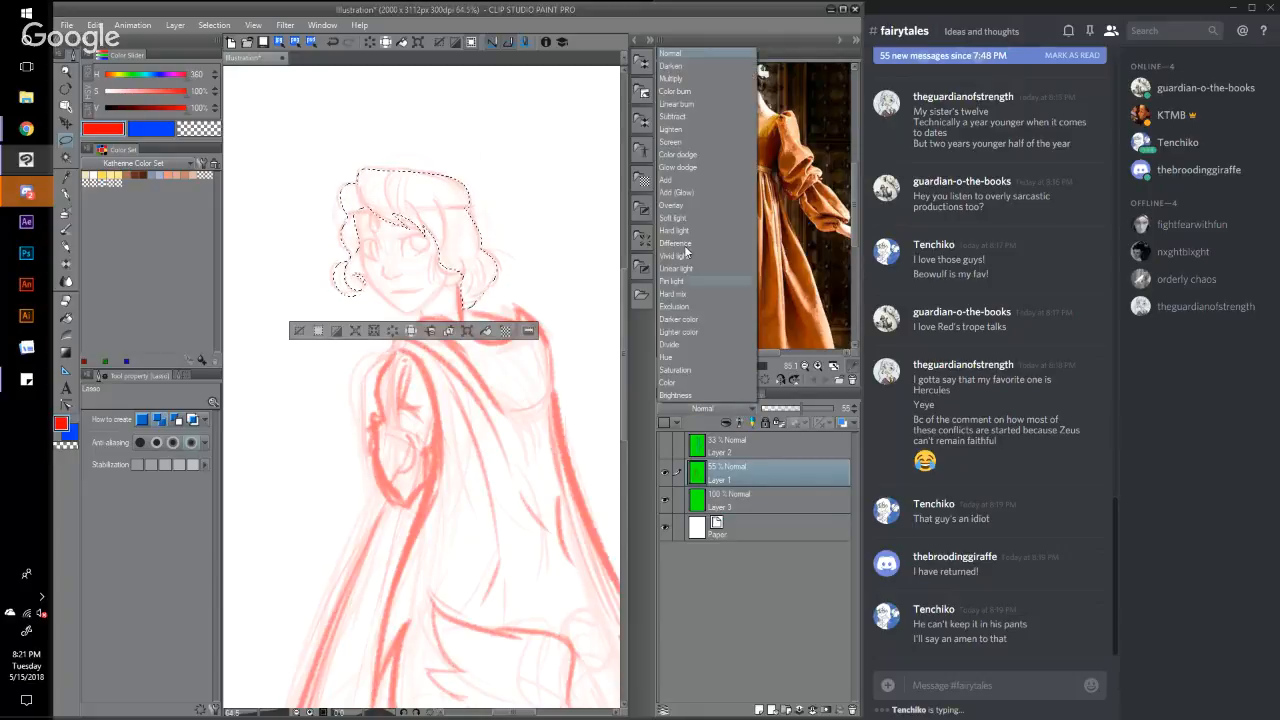
{"action": "left_click", "coordinate": [685, 77]}
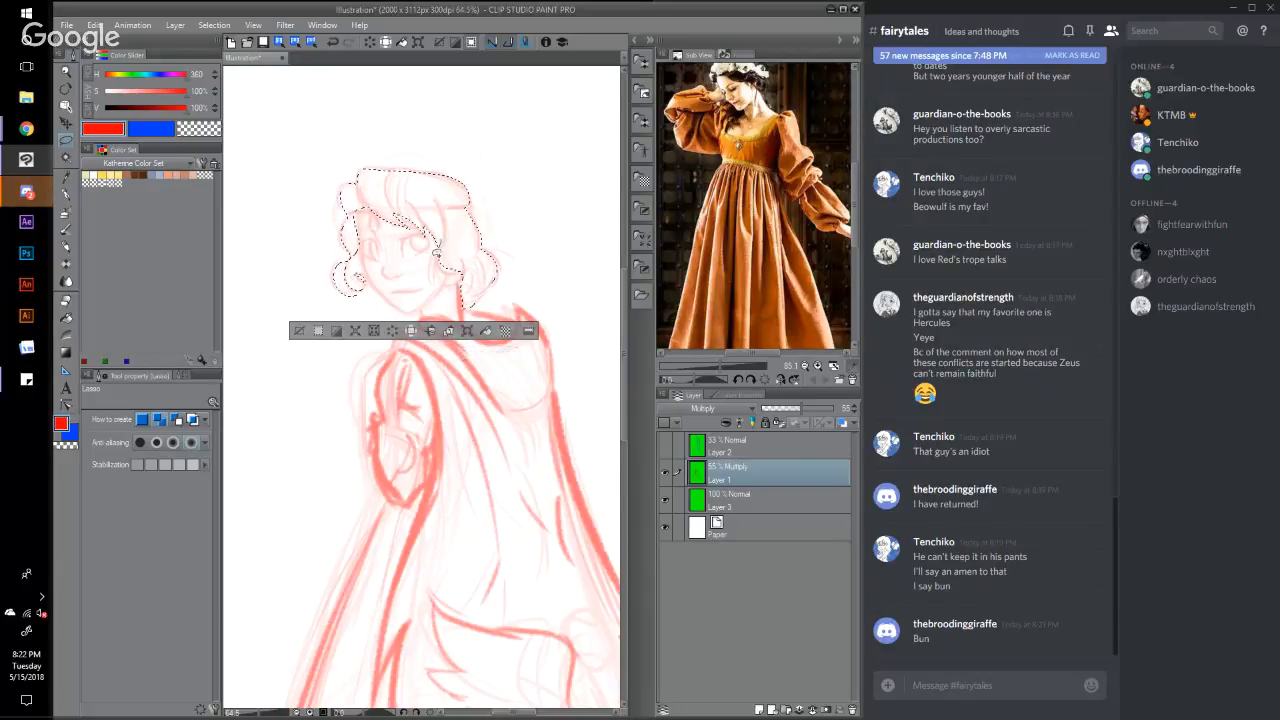
Step: Finish the lasso selection around the curls and fill the hair with the dark brown swatch on Layer 3
{"action": "left_click_drag", "start_coordinate": [451, 238], "coordinate": [446, 246]}
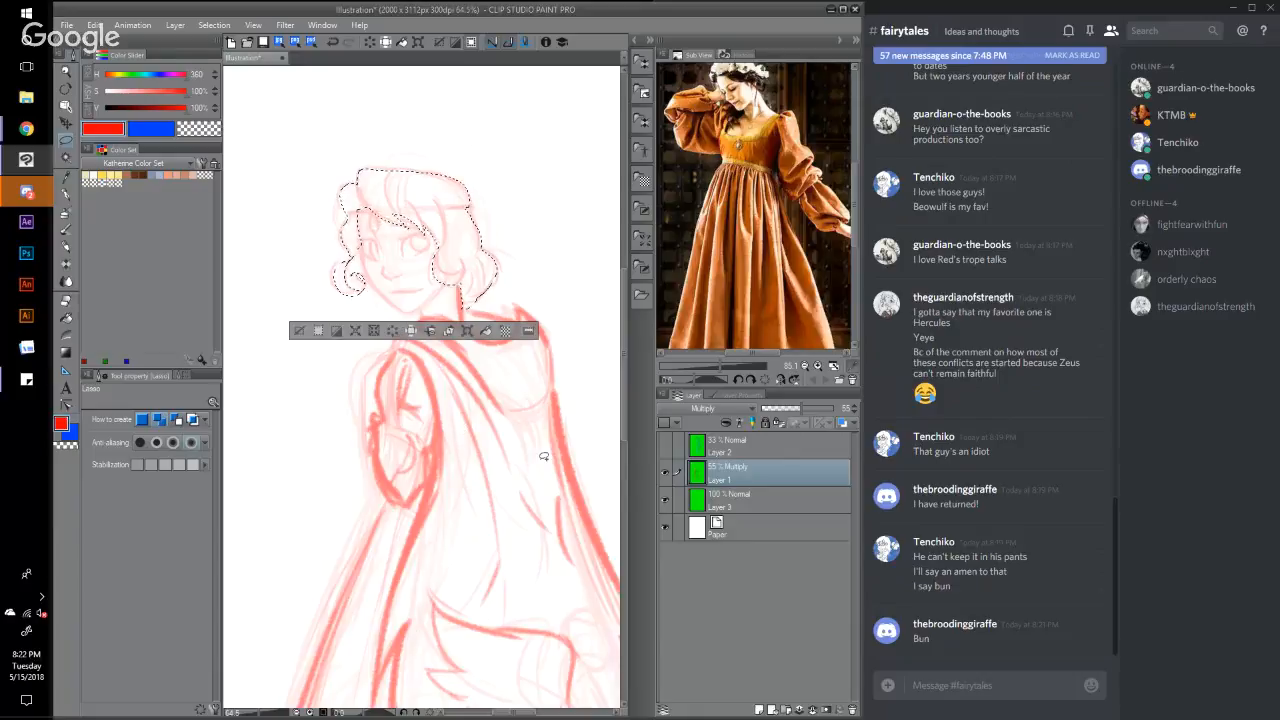
{"action": "left_click", "coordinate": [730, 500]}
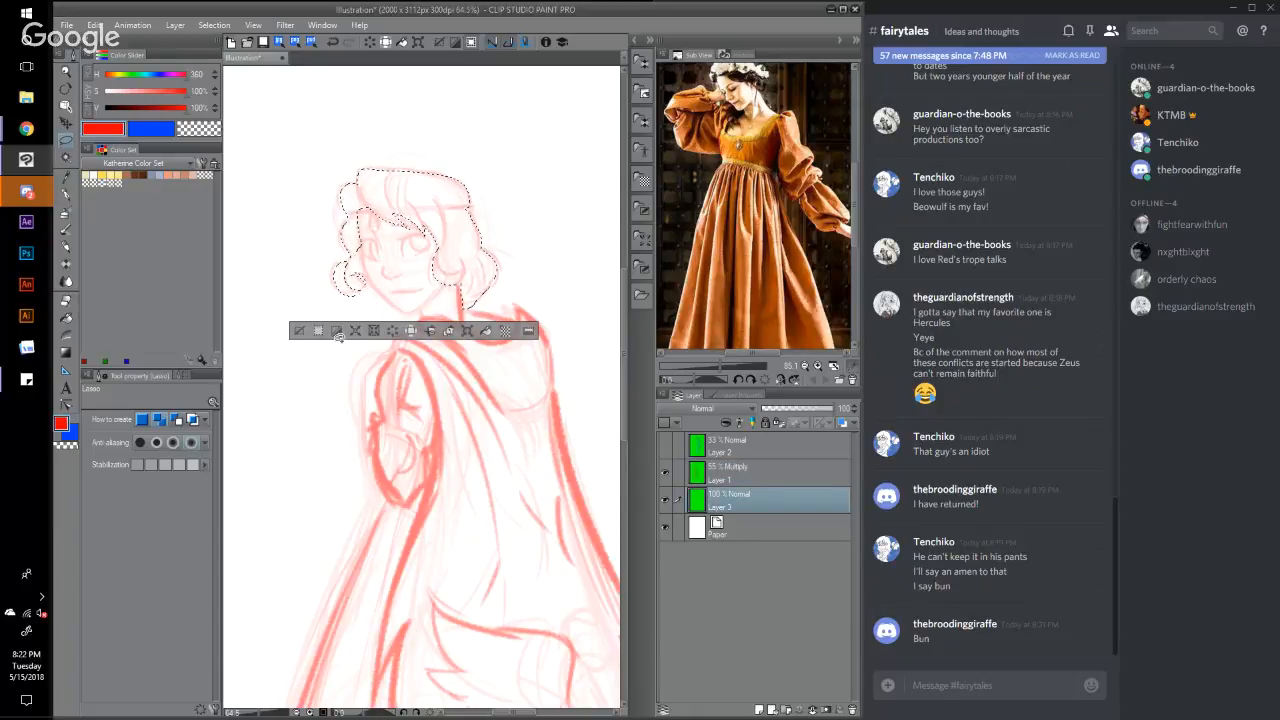
{"action": "left_click", "coordinate": [136, 175]}
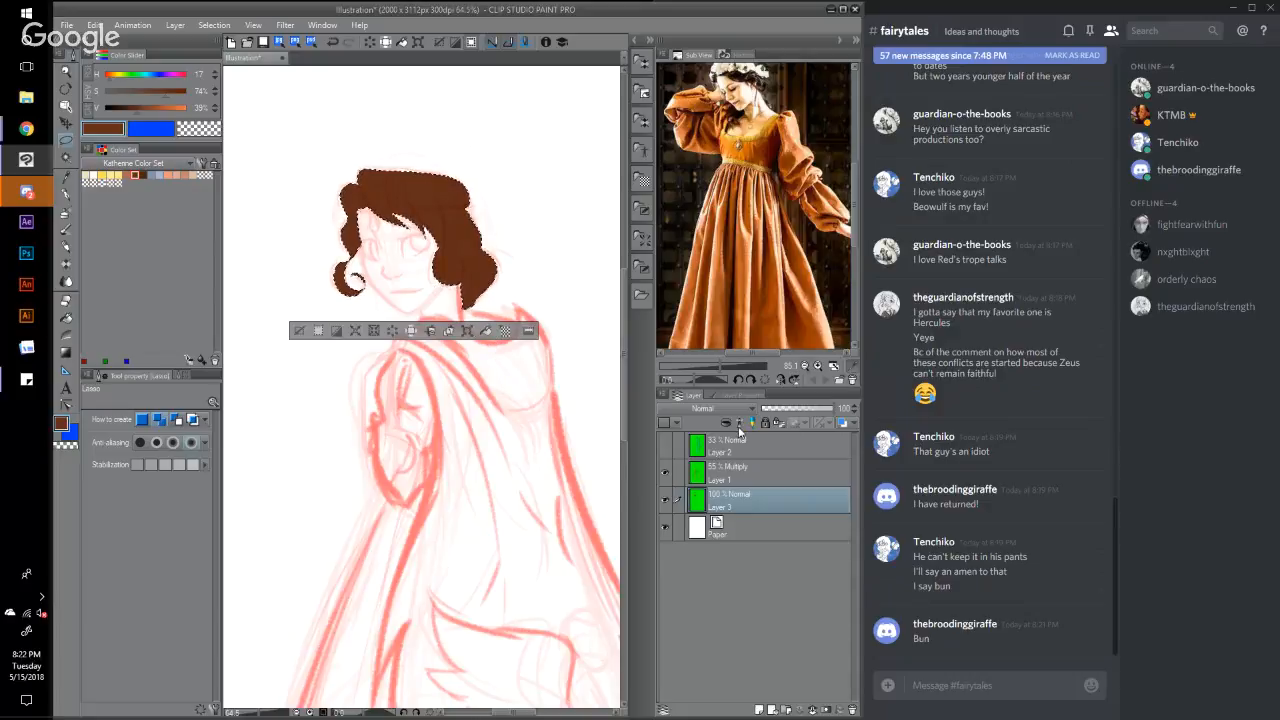
Step: Raise Layer 1's opacity to 73 and clear the hair selection, with black as the drawing colour
{"action": "left_click", "coordinate": [788, 468]}
{"action": "mouse_move", "coordinate": [803, 408]}
{"action": "left_mouse_down"}
{"action": "mouse_move", "coordinate": [824, 410]}
{"action": "mouse_move", "coordinate": [794, 418]}
{"action": "mouse_move", "coordinate": [818, 418]}
{"action": "left_mouse_up"}
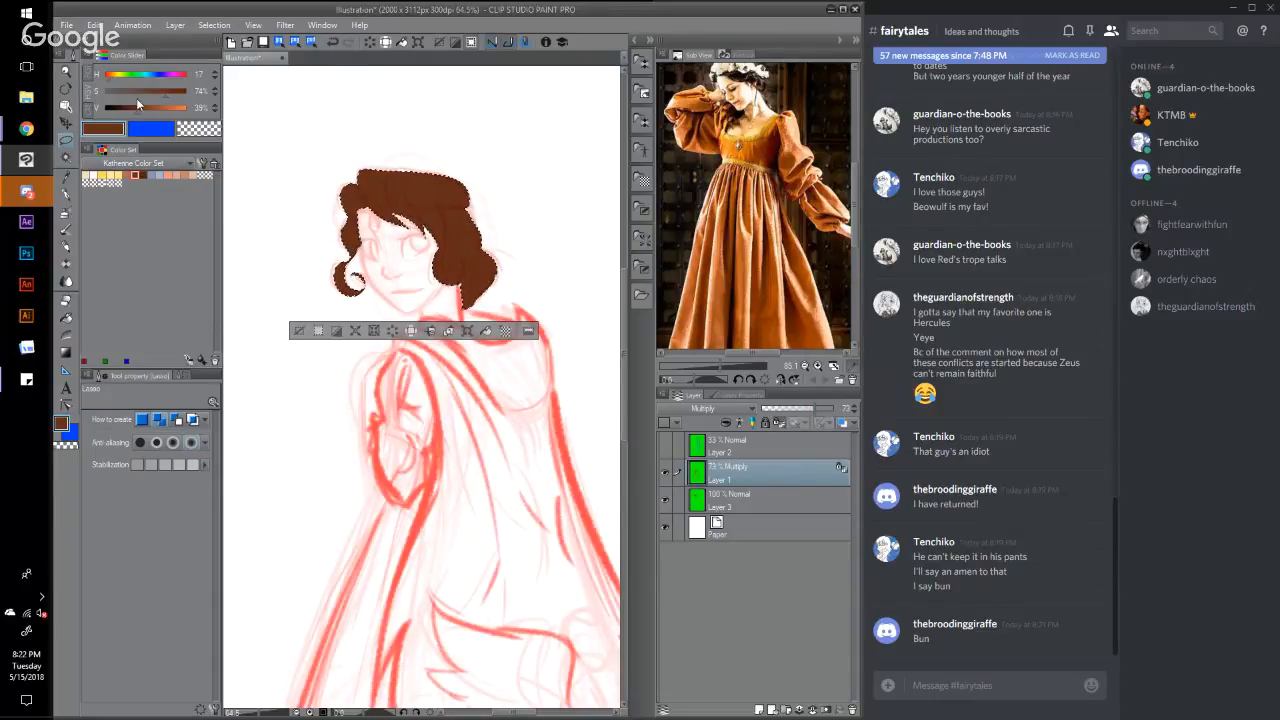
{"action": "left_click", "coordinate": [100, 174]}
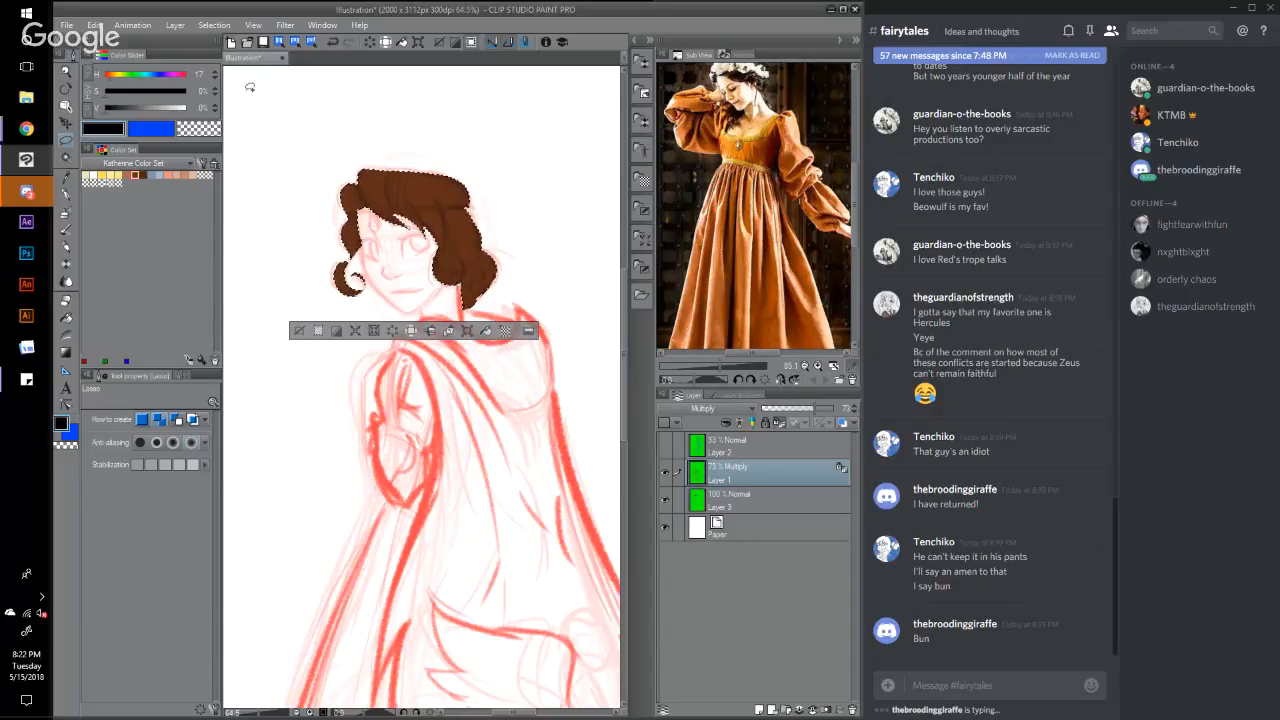
{"action": "left_click", "coordinate": [214, 25]}
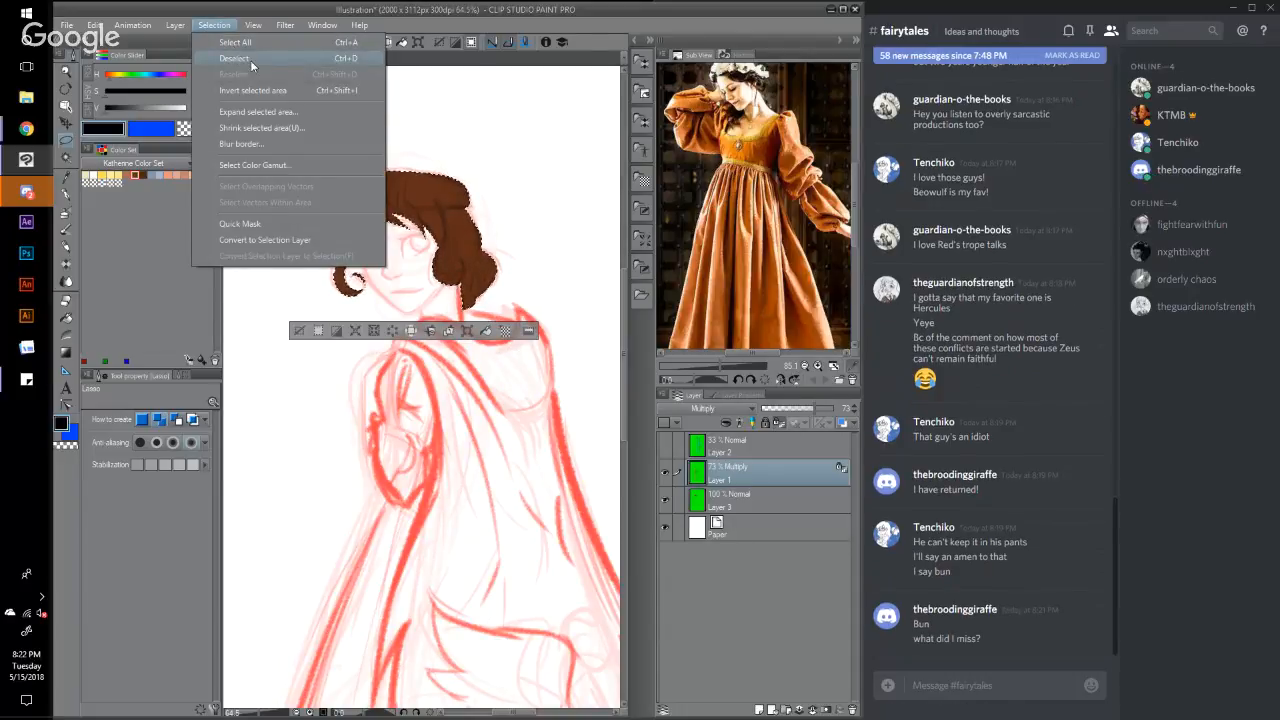
{"action": "left_click", "coordinate": [235, 58]}
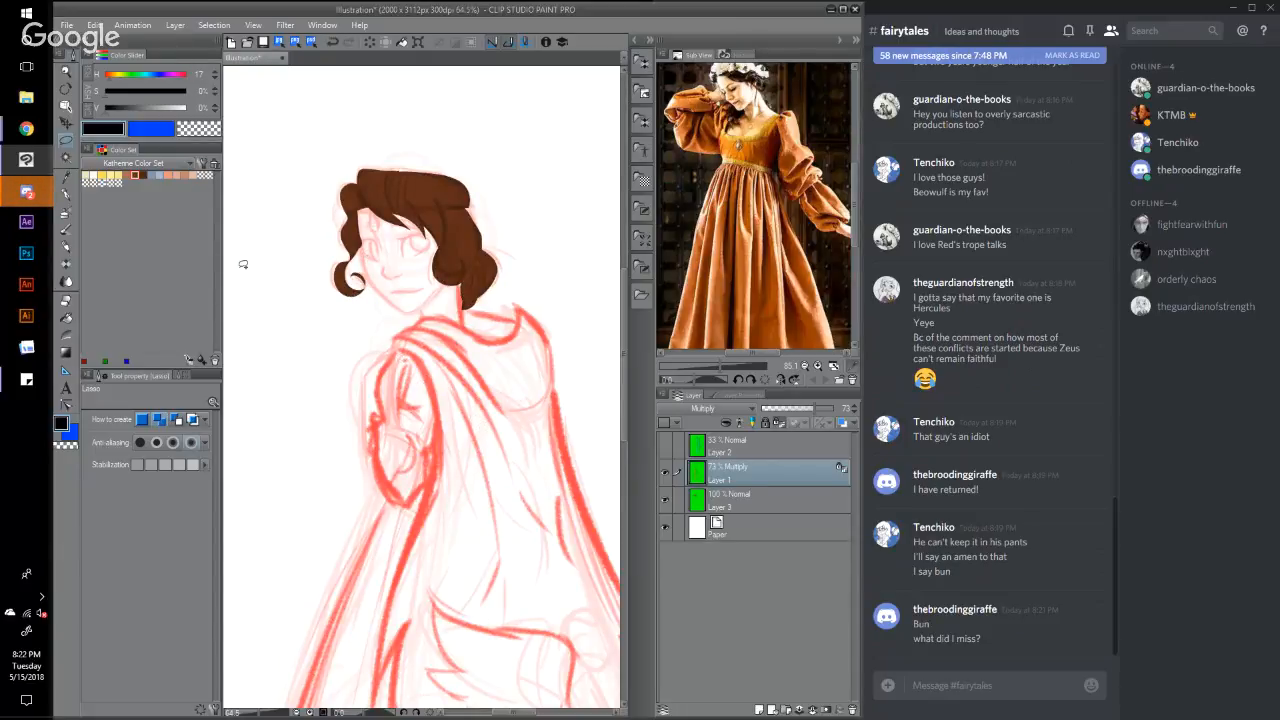
Step: Recolour the Layer 1 sketch lines black, lower that layer's opacity to 46 and make Layer 3 active
{"action": "left_click", "coordinate": [67, 301]}
{"action": "left_click", "coordinate": [67, 317]}
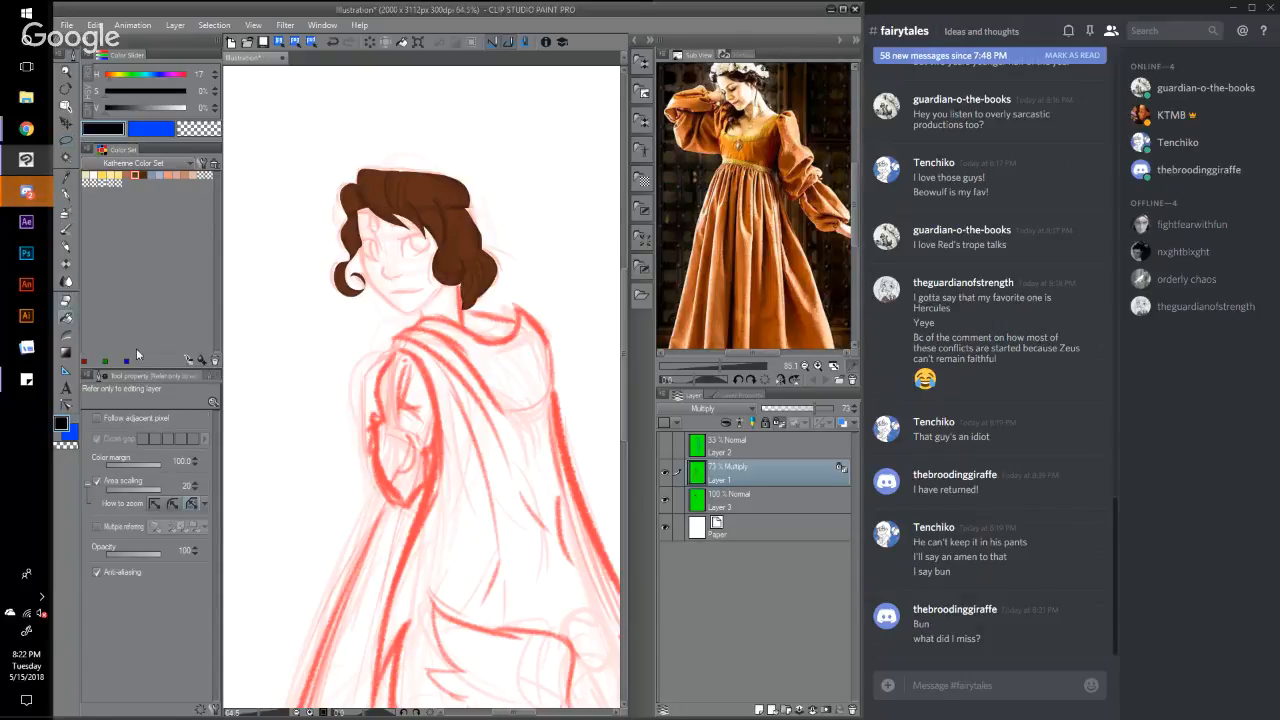
{"action": "left_click", "coordinate": [511, 438]}
{"action": "left_click_drag", "start_coordinate": [815, 410], "coordinate": [794, 413]}
{"action": "left_click", "coordinate": [783, 494]}
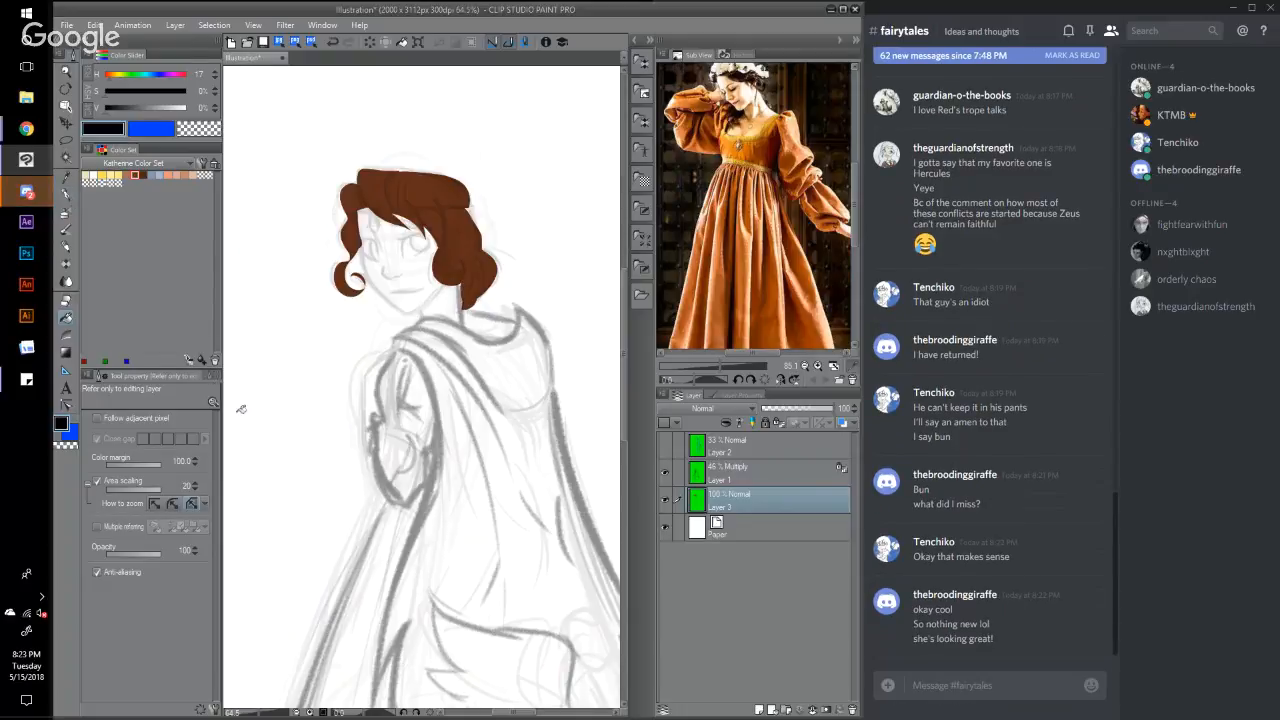
Step: Choose the dark brown hair swatch and switch to the Lasso tool
{"action": "left_click", "coordinate": [66, 195]}
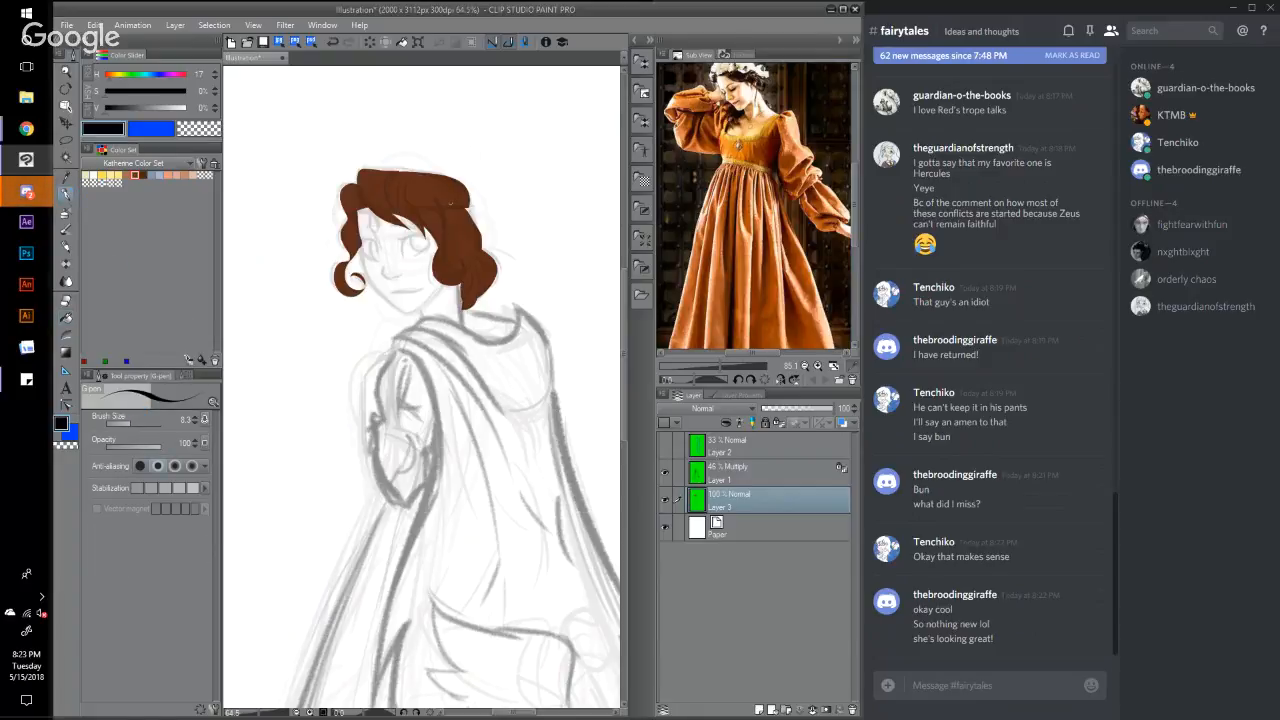
{"action": "left_click", "coordinate": [136, 175]}
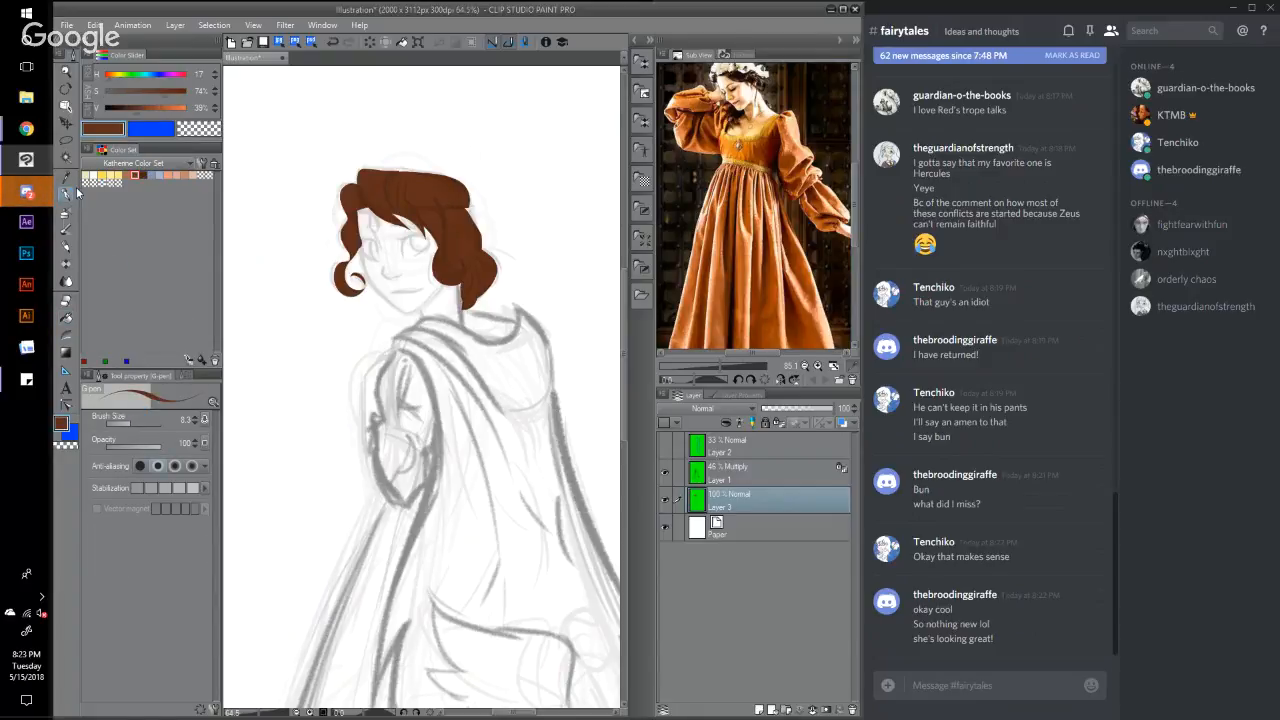
{"action": "left_click", "coordinate": [67, 141]}
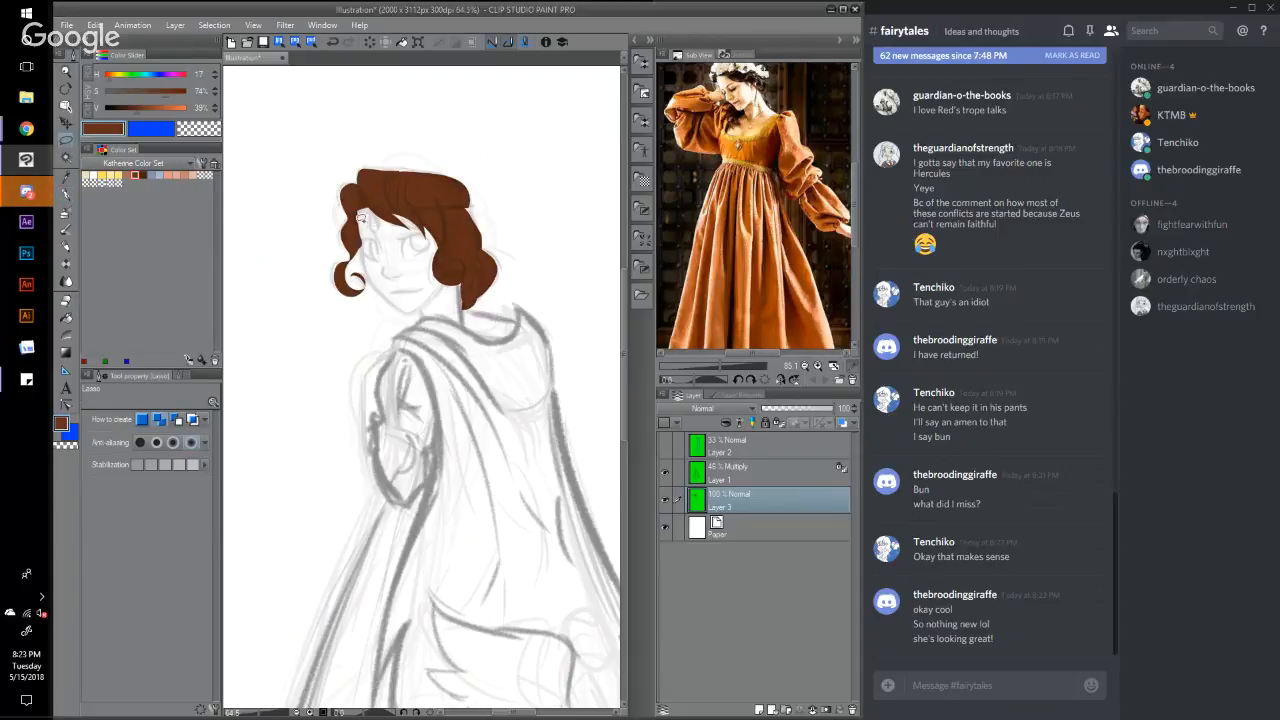
{"action": "left_click_drag", "start_coordinate": [363, 204], "coordinate": [366, 249]}
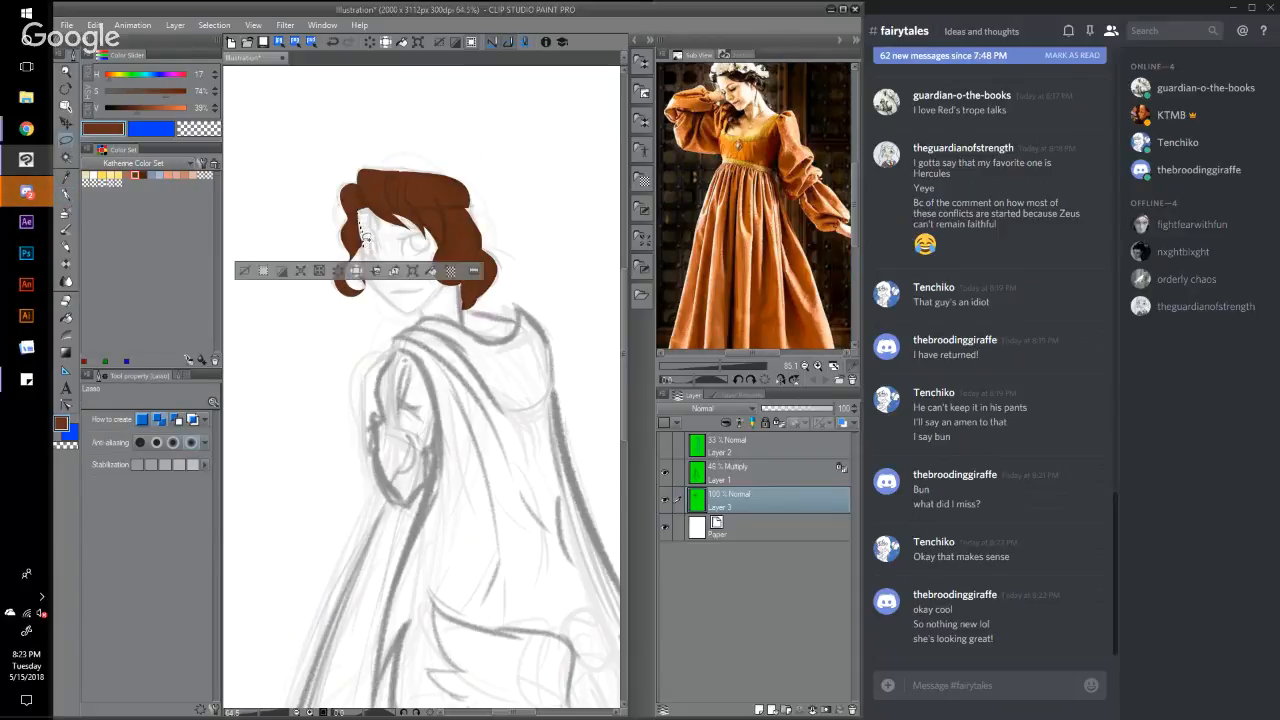
{"action": "key", "text": "ctrl+d"}
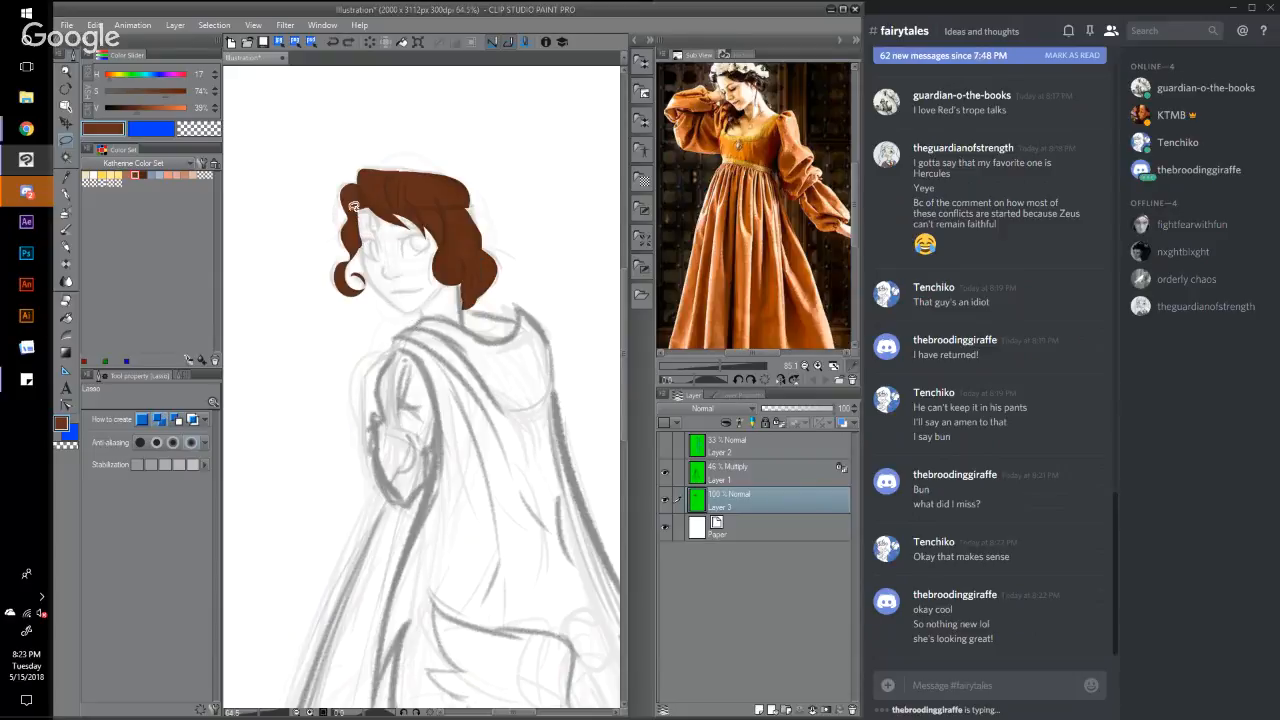
{"action": "mouse_move", "coordinate": [362, 207]}
{"action": "left_mouse_down"}
{"action": "mouse_move", "coordinate": [374, 283]}
{"action": "mouse_move", "coordinate": [399, 305]}
{"action": "mouse_move", "coordinate": [414, 311]}
{"action": "mouse_move", "coordinate": [458, 278]}
{"action": "left_mouse_up"}
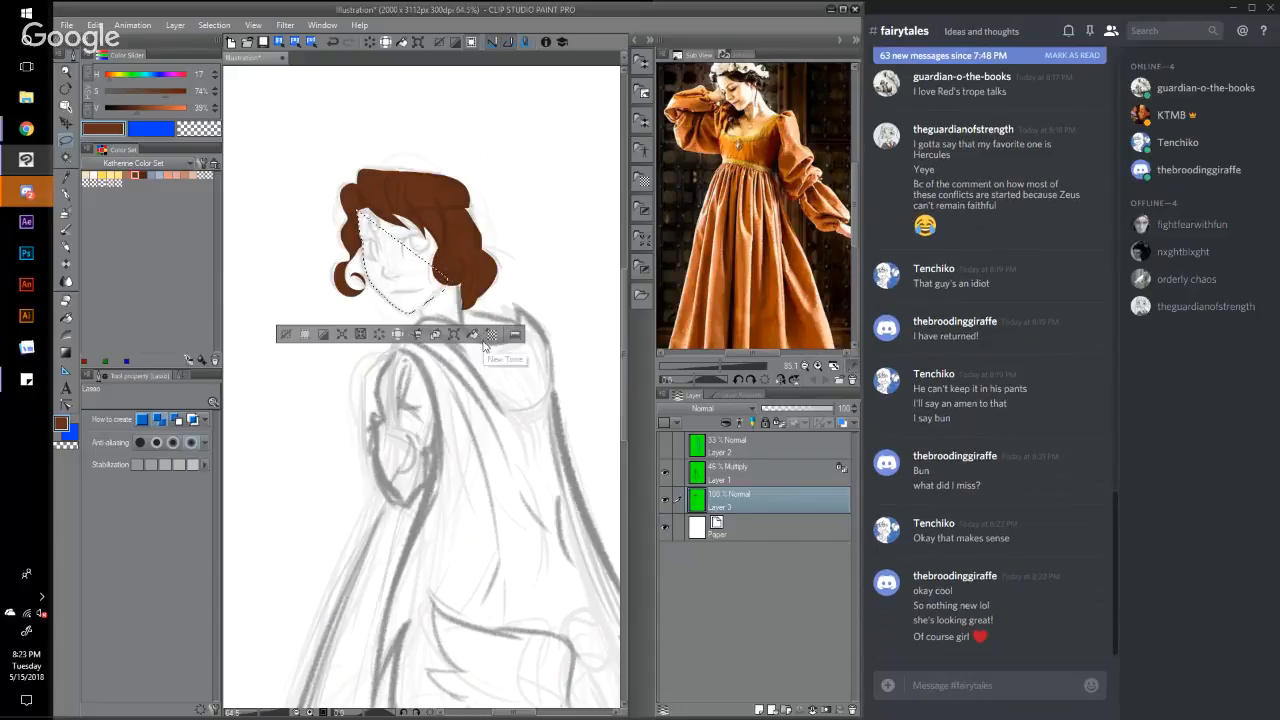
{"action": "left_click", "coordinate": [333, 42]}
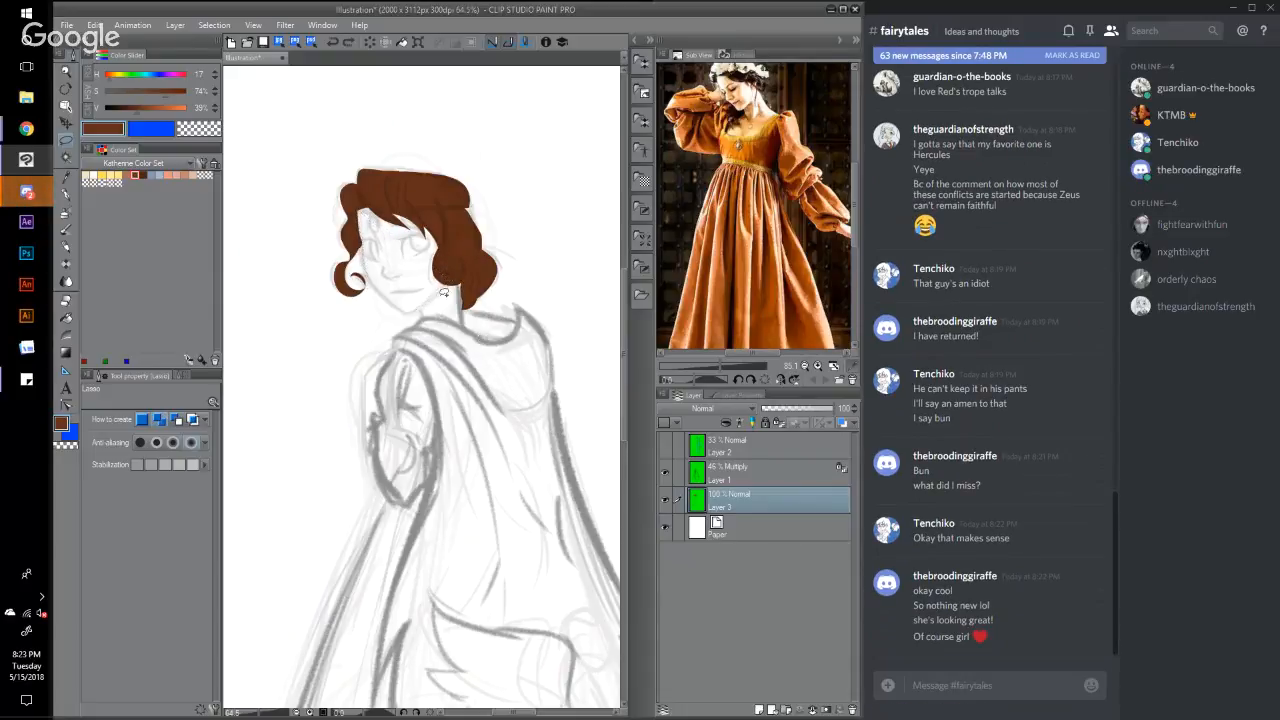
Step: Lasso the figure's neck between the jaw, hair and cloak collar and fill it with the light peach skin swatch
{"action": "left_click", "coordinate": [262, 712]}
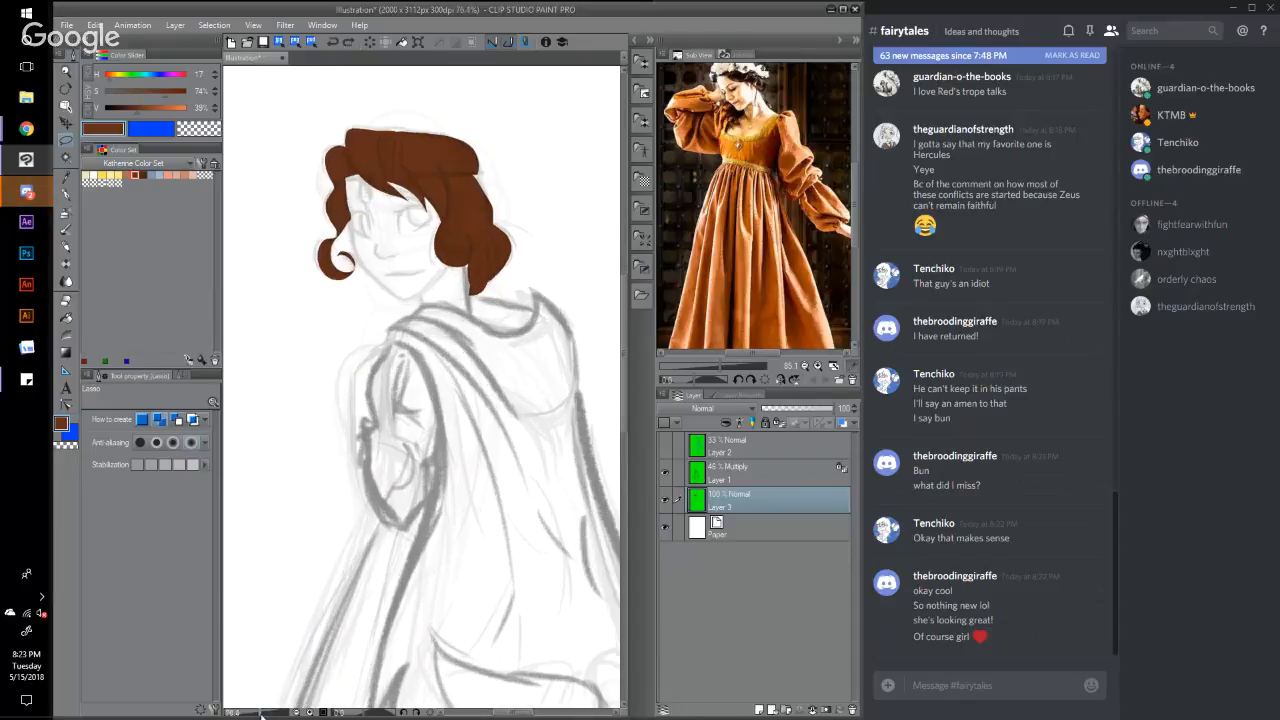
{"action": "left_click", "coordinate": [262, 712]}
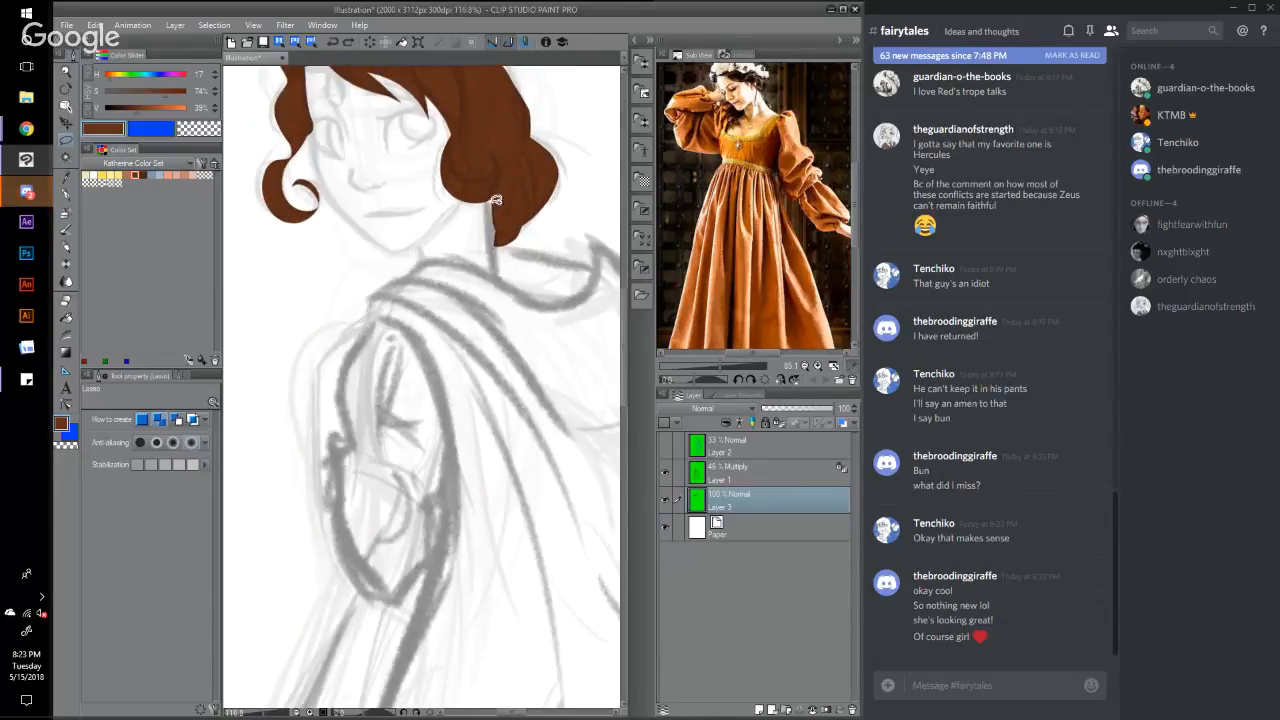
{"action": "mouse_move", "coordinate": [495, 232]}
{"action": "left_mouse_down"}
{"action": "mouse_move", "coordinate": [500, 279]}
{"action": "mouse_move", "coordinate": [461, 258]}
{"action": "mouse_move", "coordinate": [422, 259]}
{"action": "mouse_move", "coordinate": [462, 198]}
{"action": "mouse_move", "coordinate": [495, 195]}
{"action": "mouse_move", "coordinate": [496, 216]}
{"action": "left_mouse_up"}
{"action": "scroll", "coordinate": [624, 298], "scroll_direction": "up", "scroll_amount": 1}
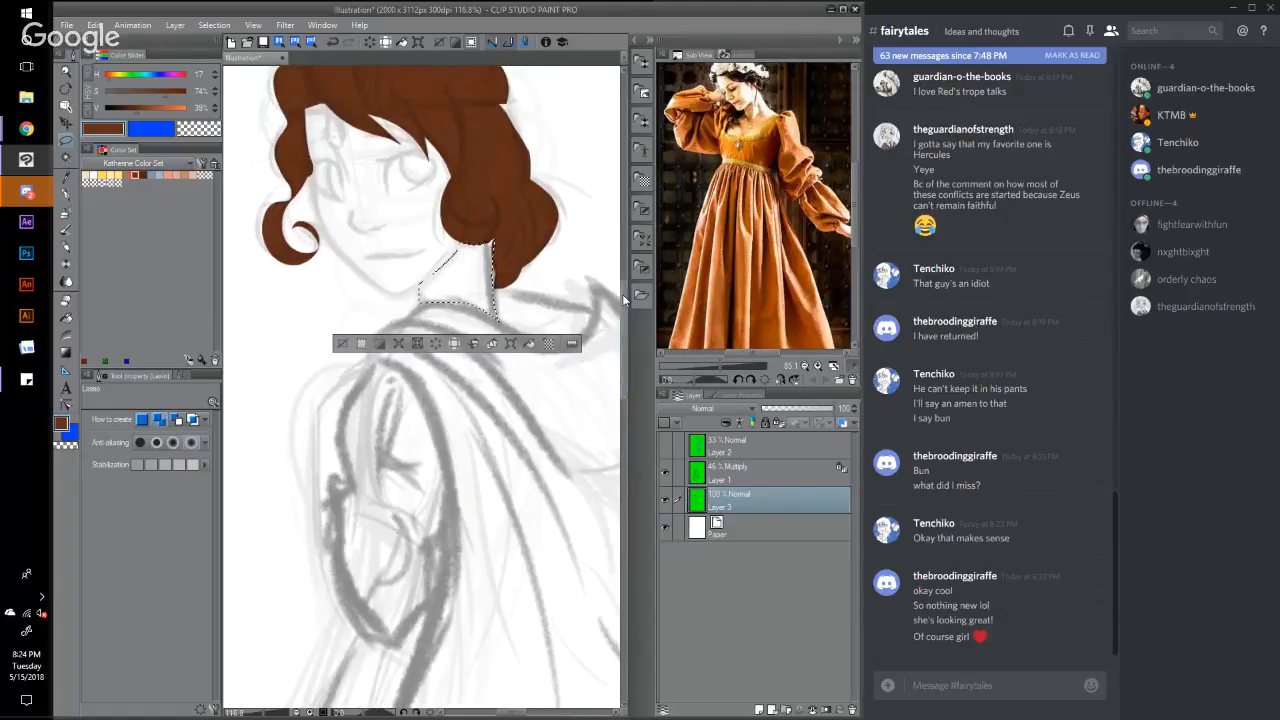
{"action": "scroll", "coordinate": [624, 298], "scroll_direction": "up", "scroll_amount": 2}
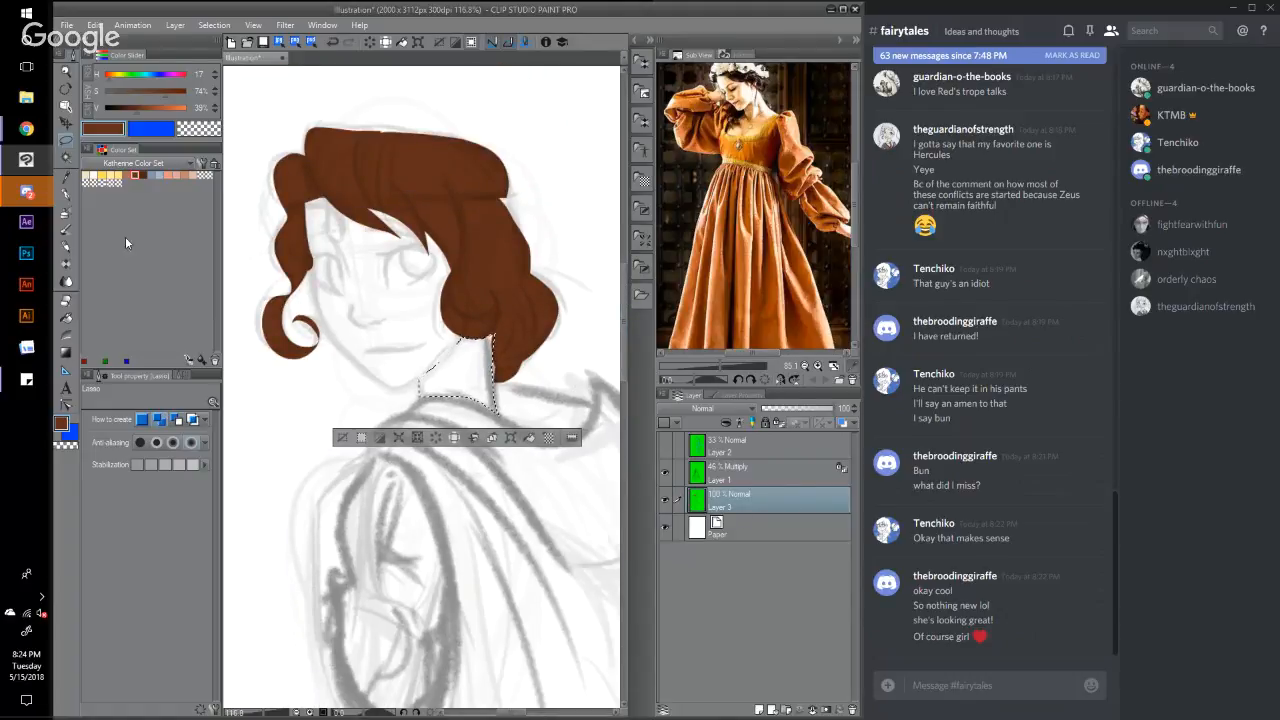
{"action": "left_click", "coordinate": [176, 175]}
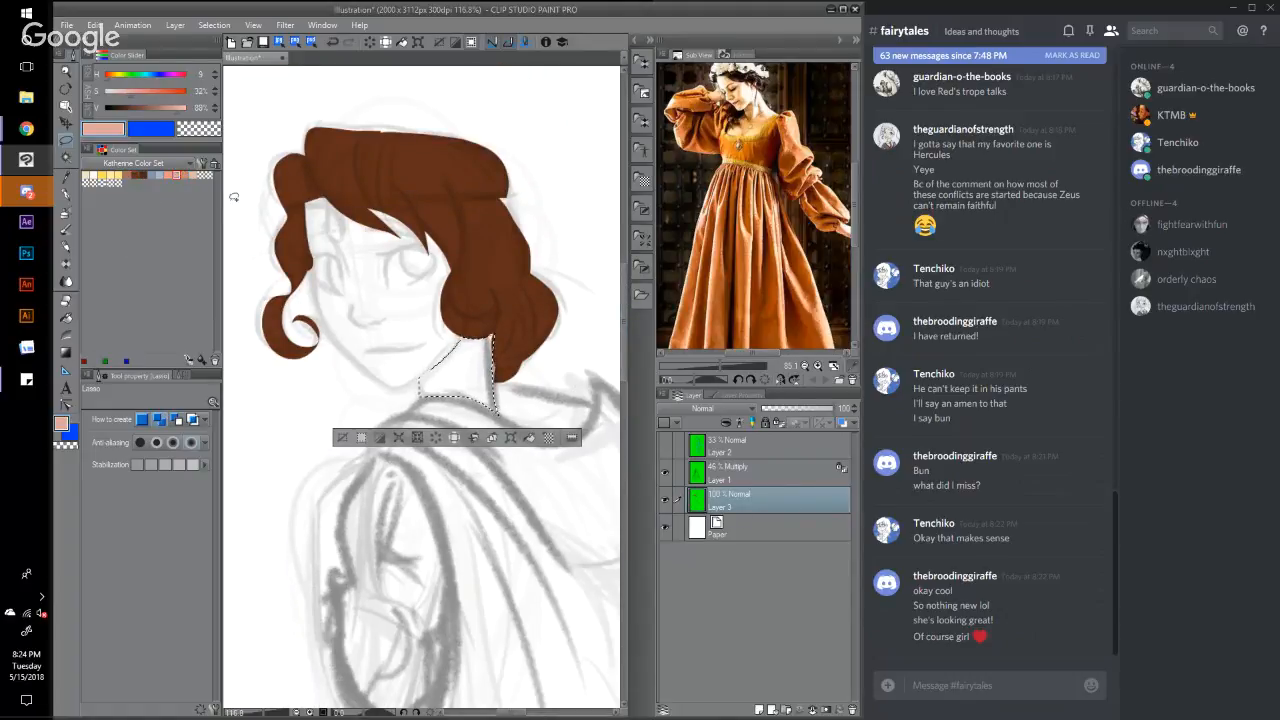
{"action": "left_click", "coordinate": [198, 175]}
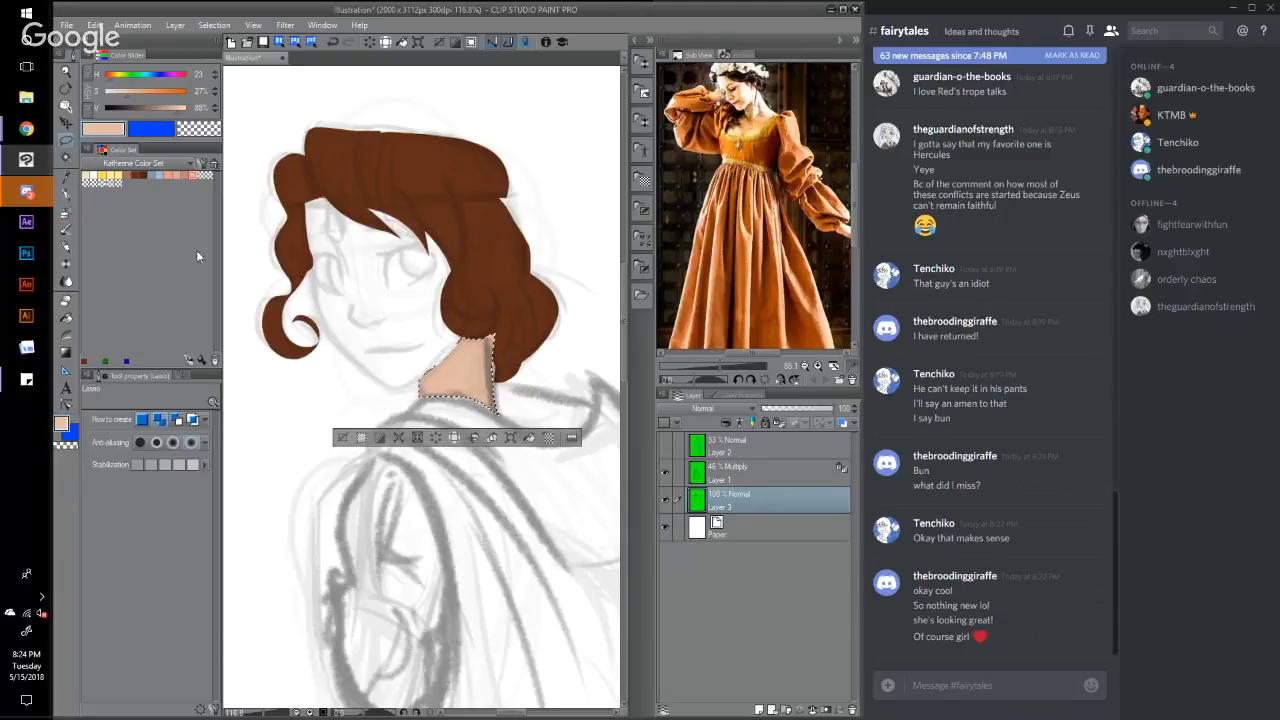
Step: Set the G-pen to the brown sampled from the hair at brush size 16.9, and clear the neck selection
{"action": "left_click", "coordinate": [66, 196]}
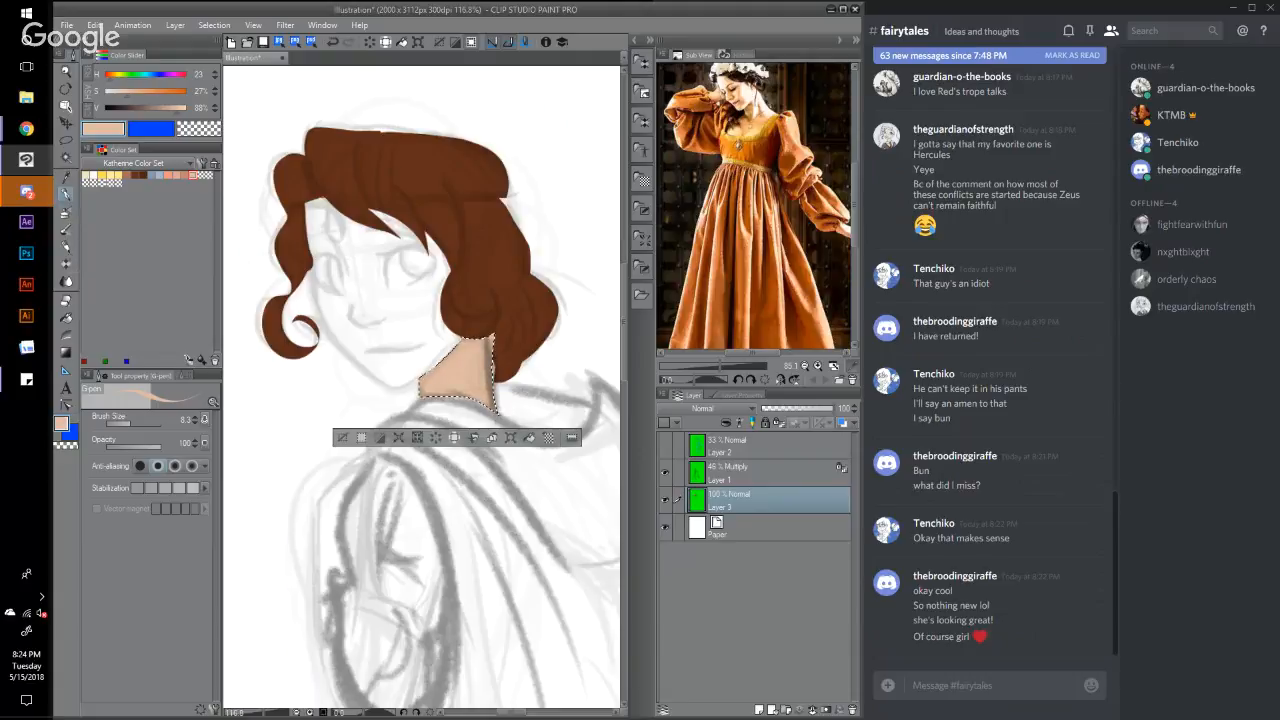
{"action": "left_click", "coordinate": [406, 170], "text": "alt"}
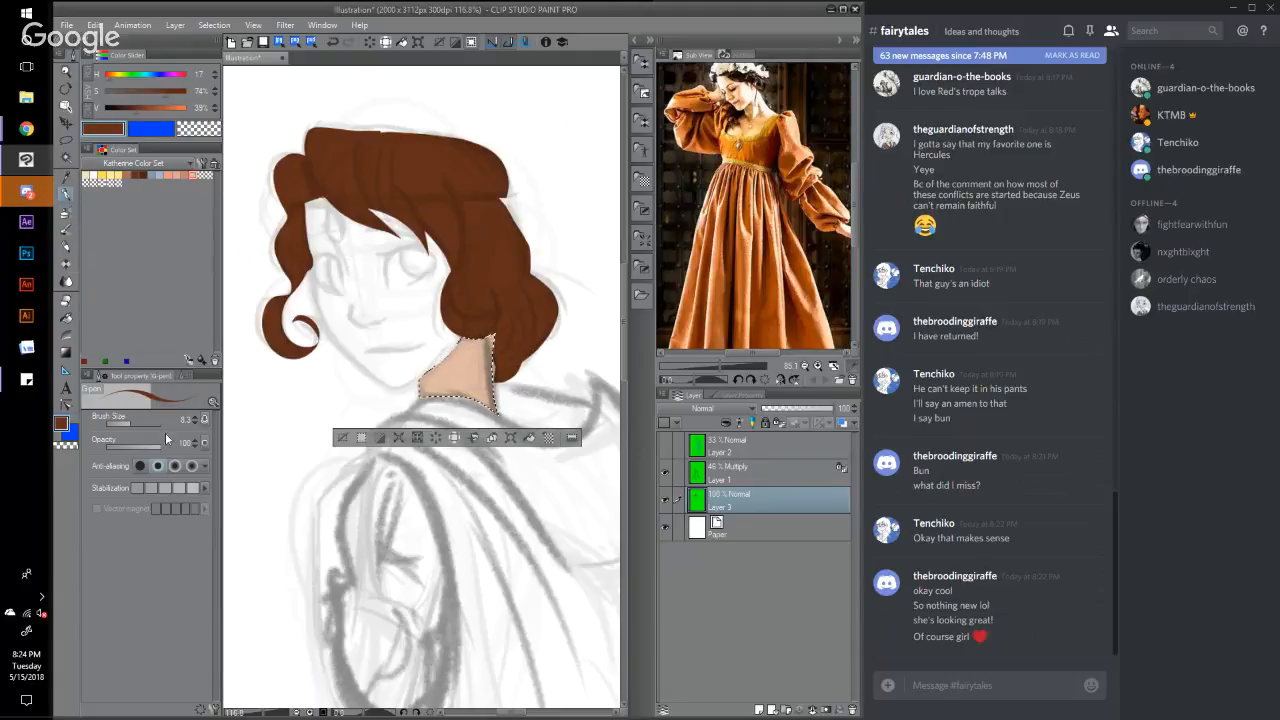
{"action": "left_click", "coordinate": [135, 425]}
{"action": "left_click", "coordinate": [214, 25]}
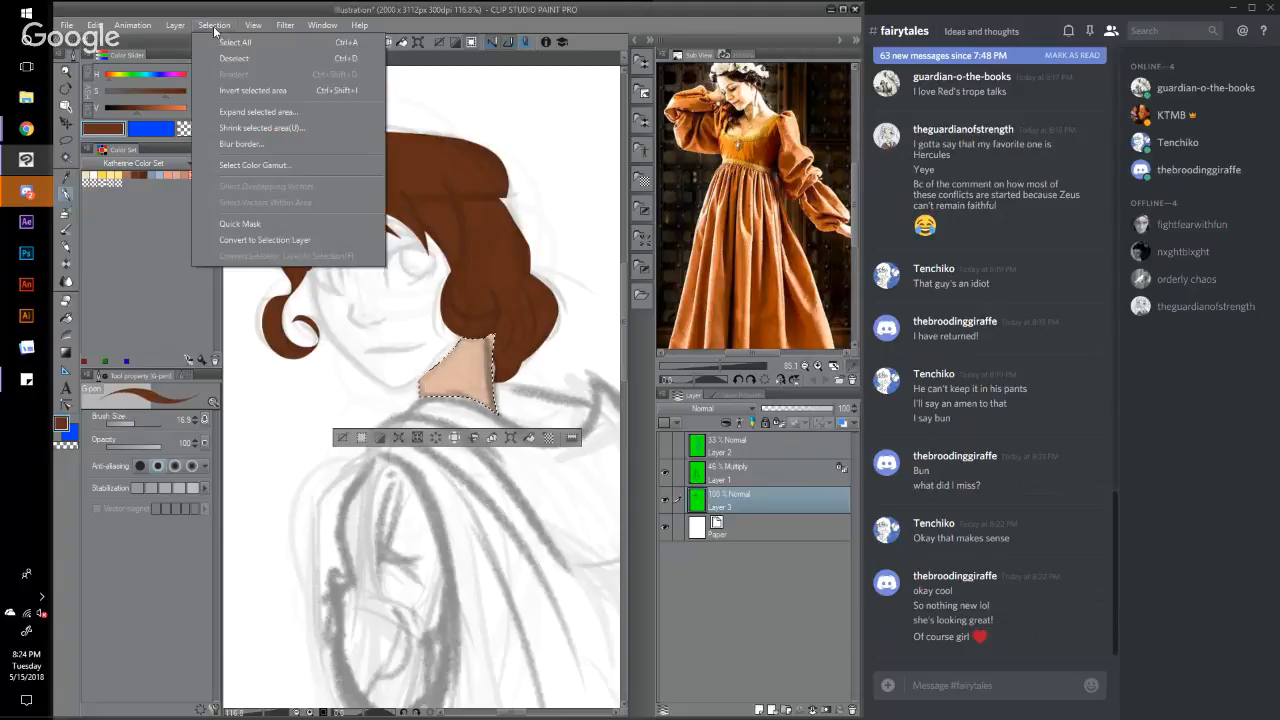
{"action": "left_click", "coordinate": [226, 55]}
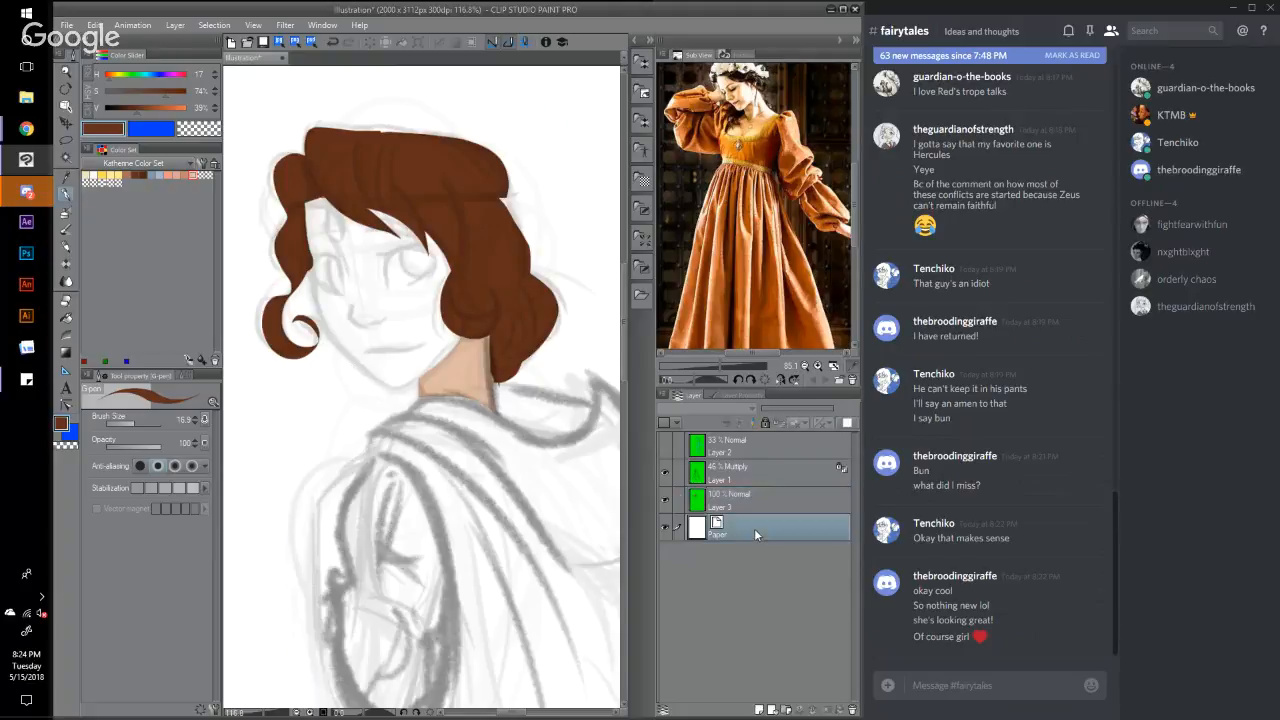
Step: Add a new layer directly above the Paper layer and lasso the face's outline, redoing inaccurate attempts
{"action": "left_click", "coordinate": [761, 709]}
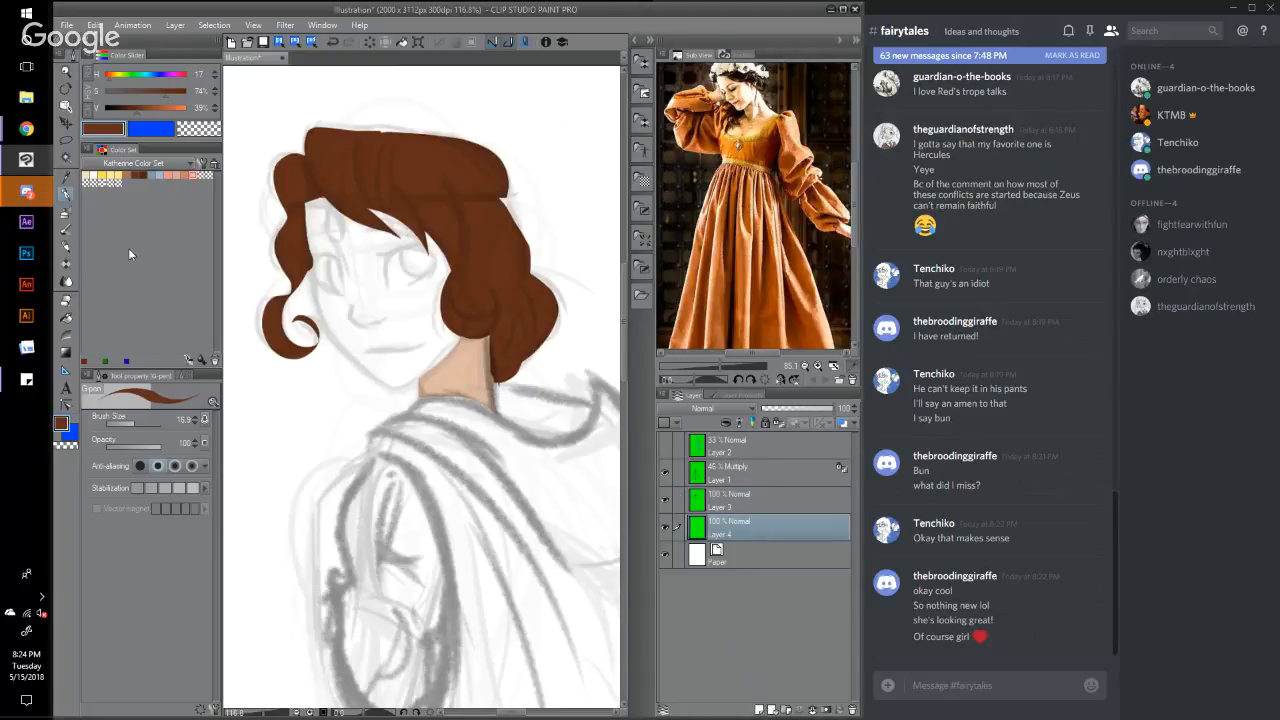
{"action": "left_click", "coordinate": [65, 140]}
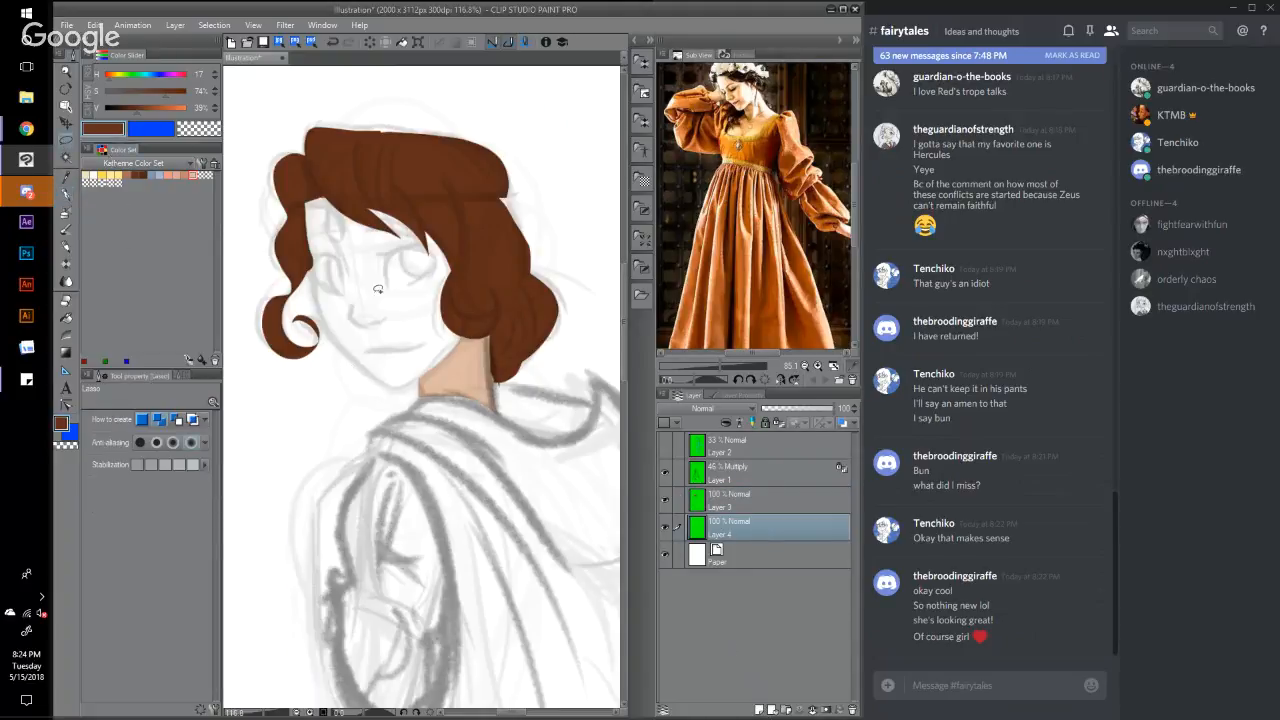
{"action": "mouse_move", "coordinate": [315, 195]}
{"action": "left_mouse_down"}
{"action": "mouse_move", "coordinate": [318, 306]}
{"action": "mouse_move", "coordinate": [354, 367]}
{"action": "mouse_move", "coordinate": [412, 388]}
{"action": "left_mouse_up"}
{"action": "key", "text": "ctrl+z"}
{"action": "mouse_move", "coordinate": [312, 180]}
{"action": "left_mouse_down"}
{"action": "mouse_move", "coordinate": [447, 217]}
{"action": "mouse_move", "coordinate": [471, 318]}
{"action": "mouse_move", "coordinate": [453, 352]}
{"action": "mouse_move", "coordinate": [393, 387]}
{"action": "mouse_move", "coordinate": [328, 316]}
{"action": "left_mouse_up"}
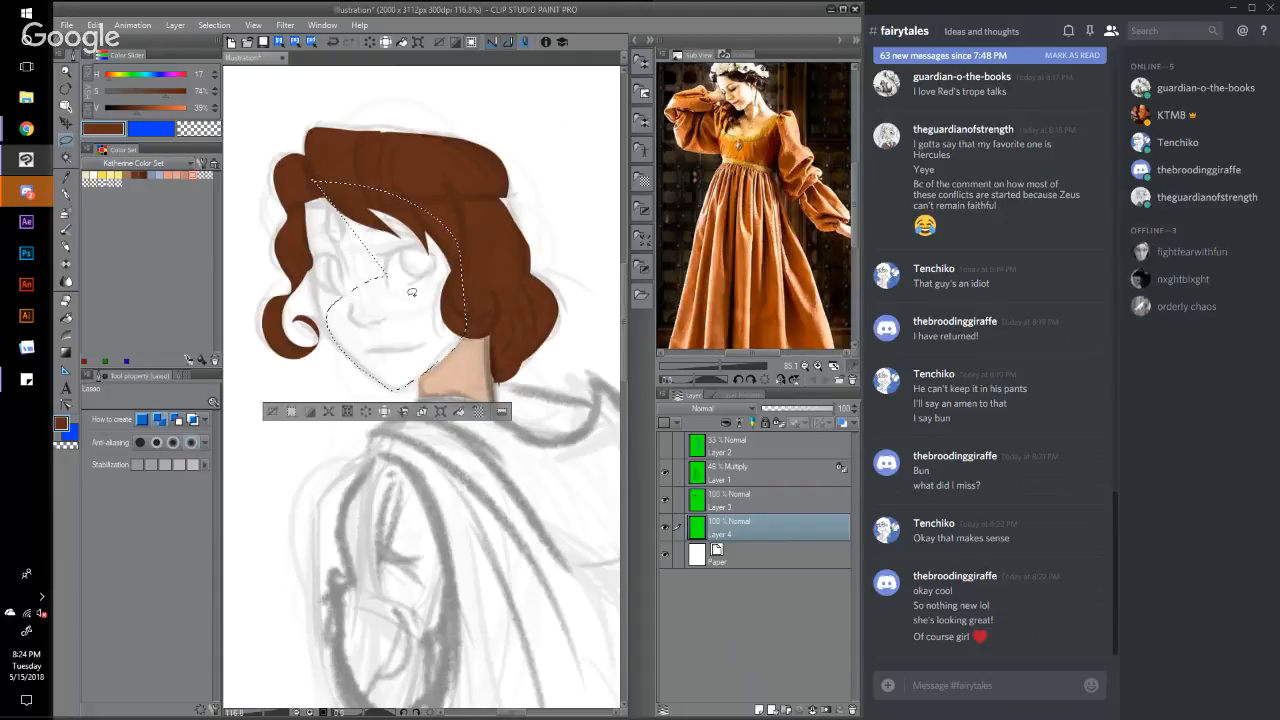
{"action": "key", "text": "ctrl+d"}
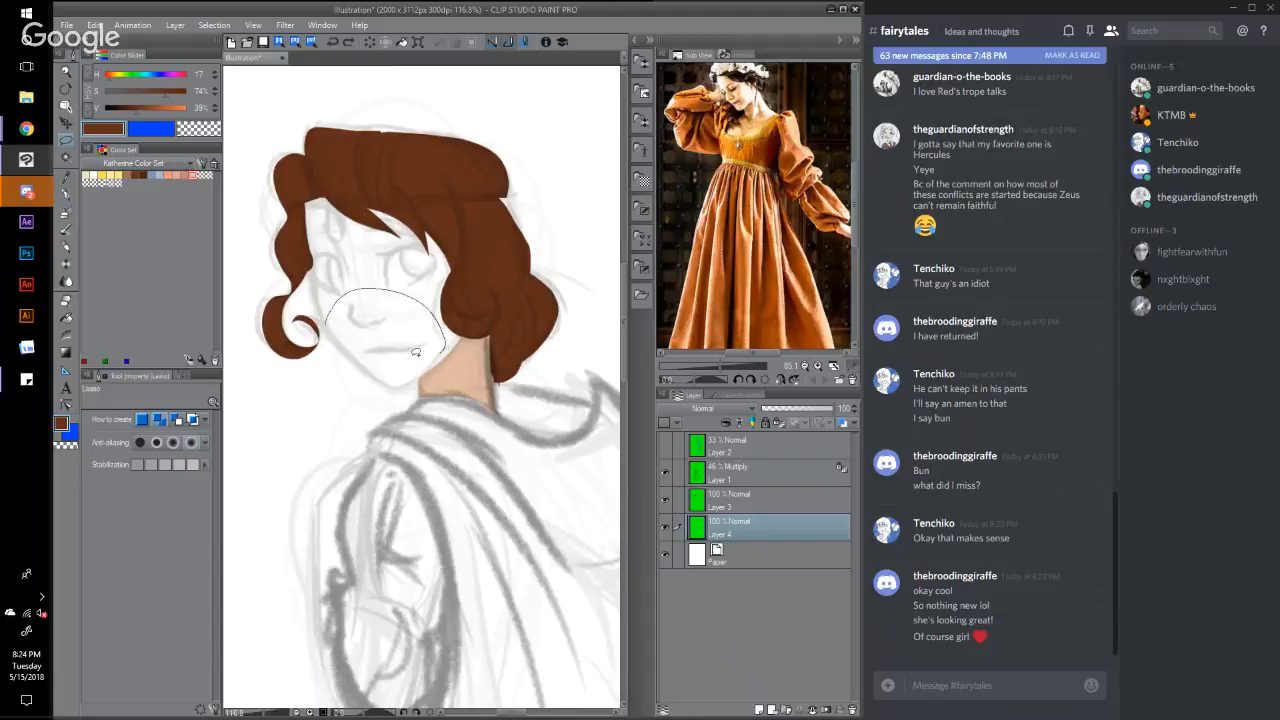
Step: Lasso-select the whole face from the chin and jaw up to the forehead, overlapping the hairline
{"action": "left_click_drag", "start_coordinate": [415, 352], "coordinate": [370, 323]}
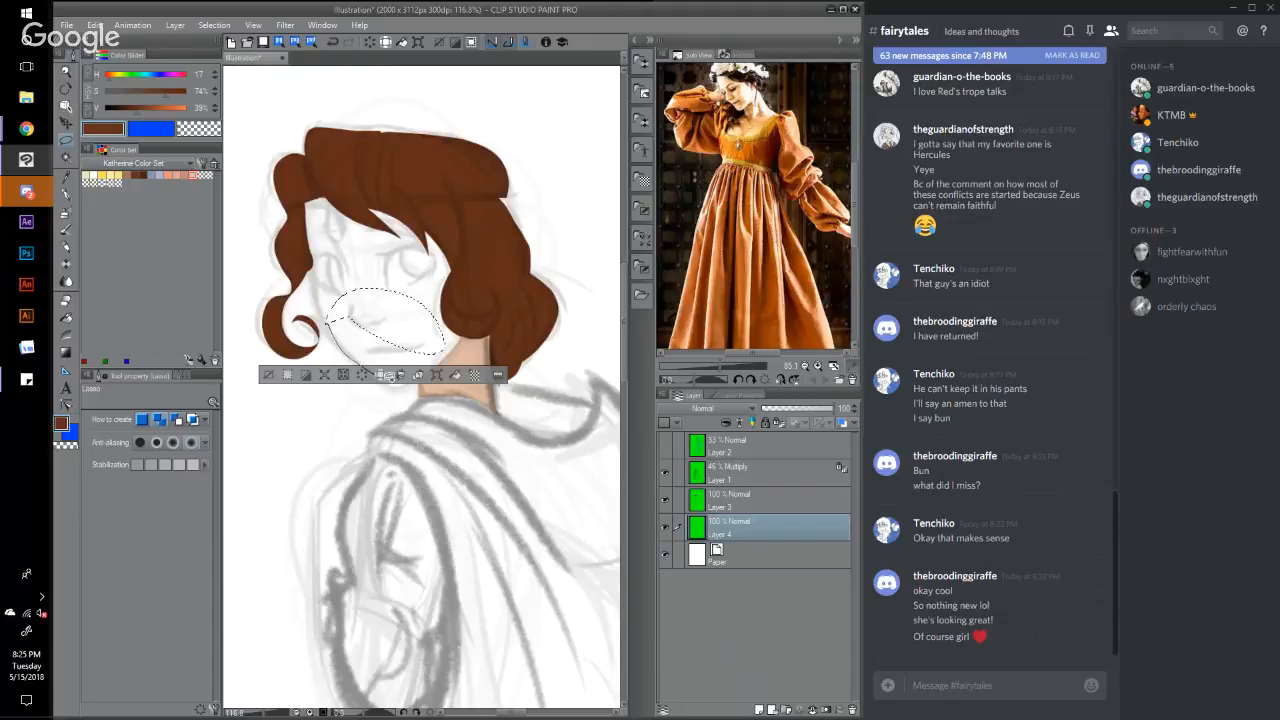
{"action": "left_click_drag", "start_coordinate": [441, 349], "coordinate": [436, 346]}
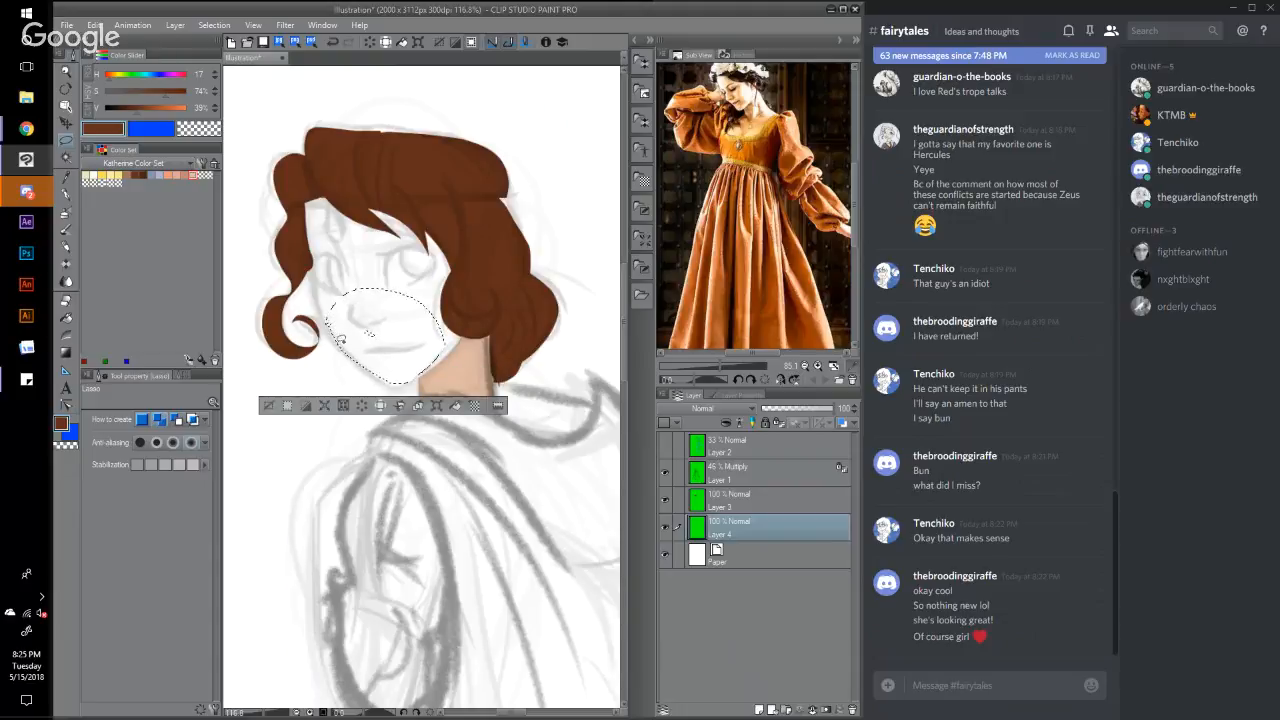
{"action": "left_click_drag", "start_coordinate": [320, 296], "coordinate": [339, 338]}
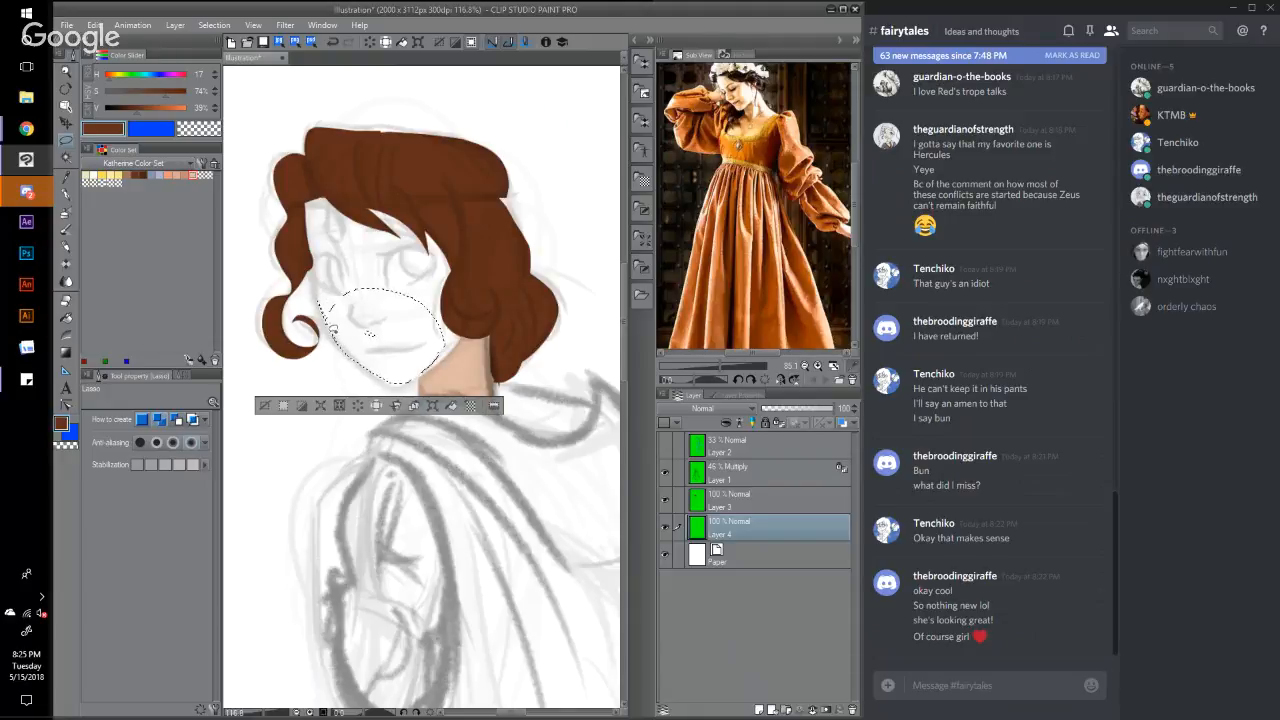
{"action": "left_click_drag", "start_coordinate": [311, 254], "coordinate": [298, 278]}
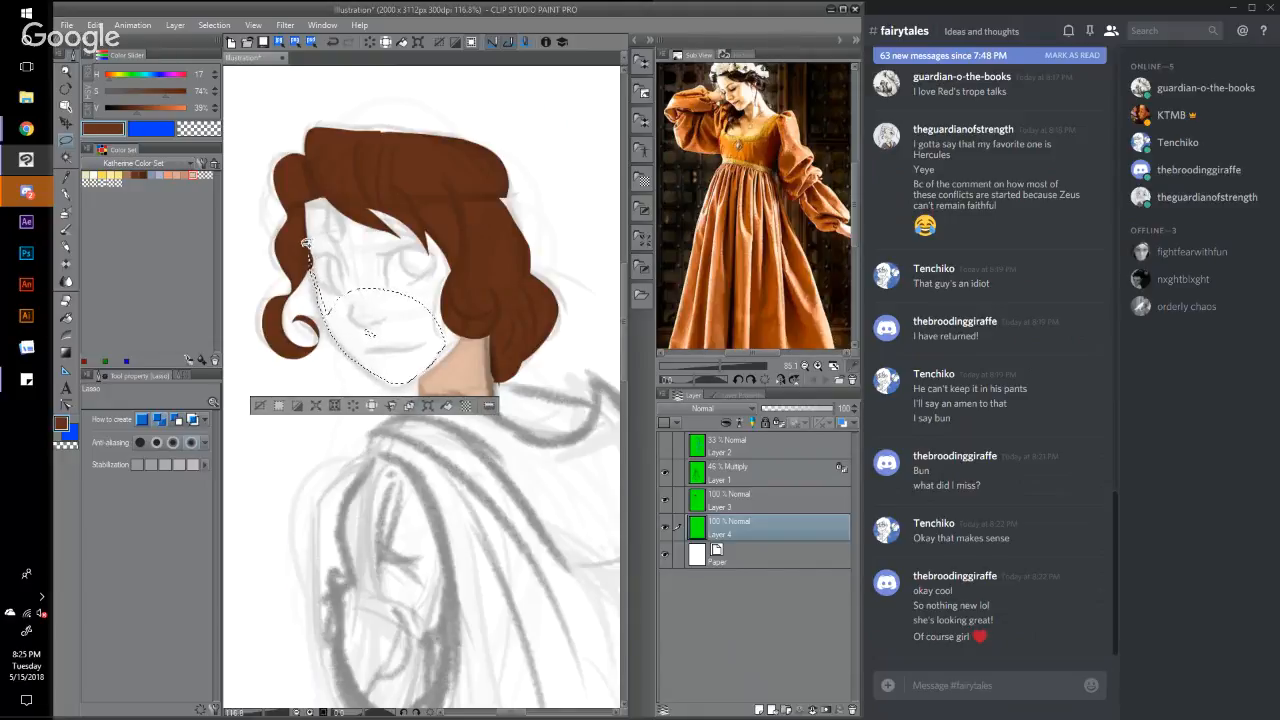
{"action": "key", "text": "ctrl+z"}
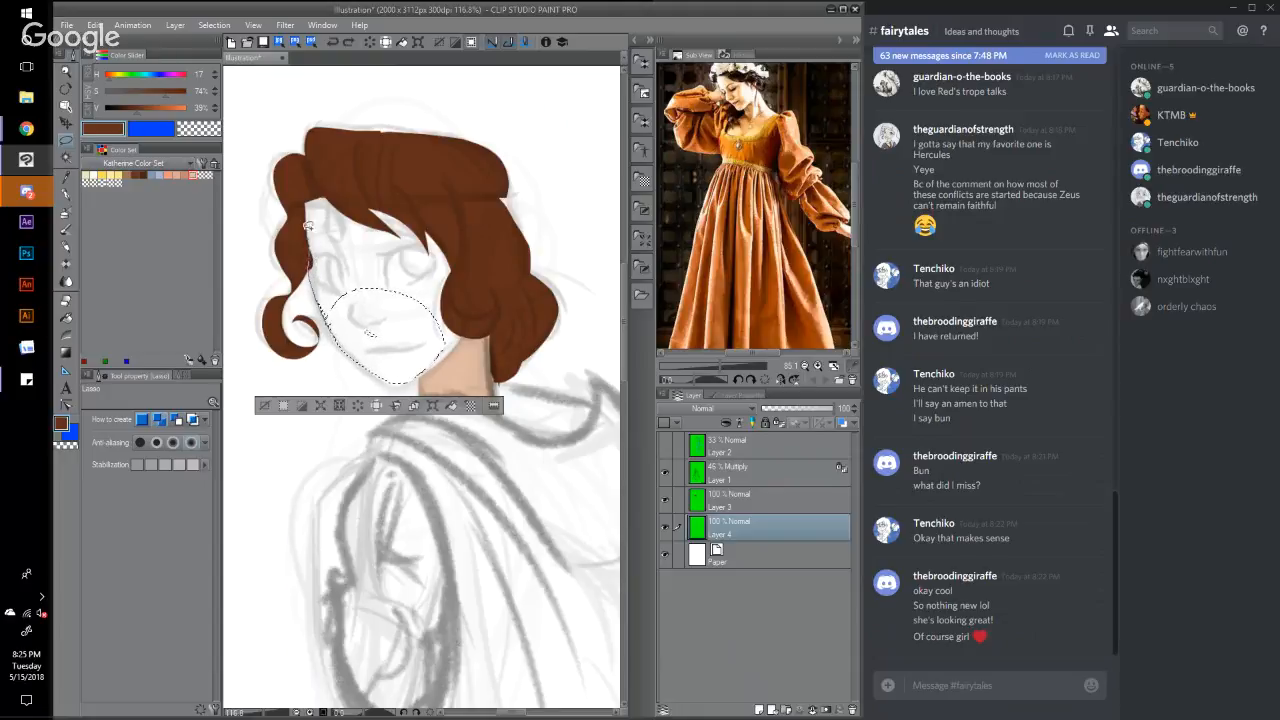
{"action": "left_click_drag", "start_coordinate": [305, 199], "coordinate": [343, 298]}
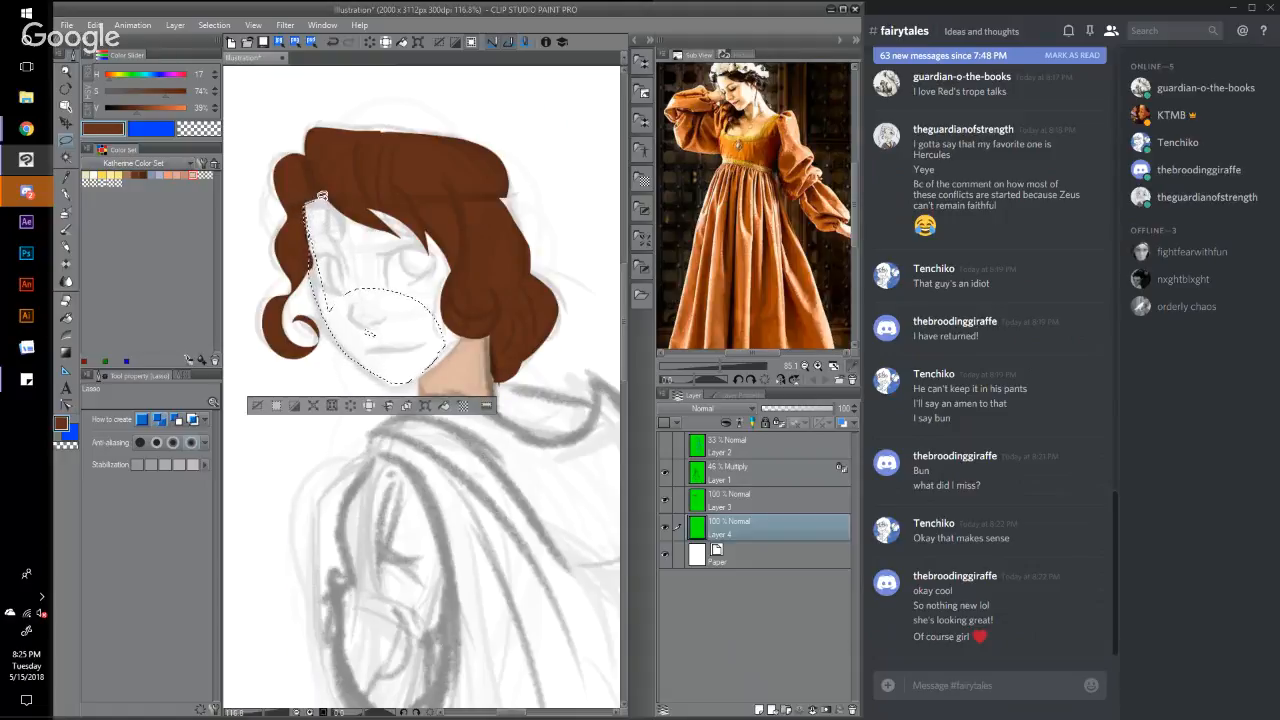
{"action": "mouse_move", "coordinate": [321, 195]}
{"action": "left_mouse_down"}
{"action": "mouse_move", "coordinate": [416, 200]}
{"action": "mouse_move", "coordinate": [466, 238]}
{"action": "mouse_move", "coordinate": [483, 310]}
{"action": "mouse_move", "coordinate": [462, 349]}
{"action": "mouse_move", "coordinate": [410, 371]}
{"action": "left_mouse_up"}
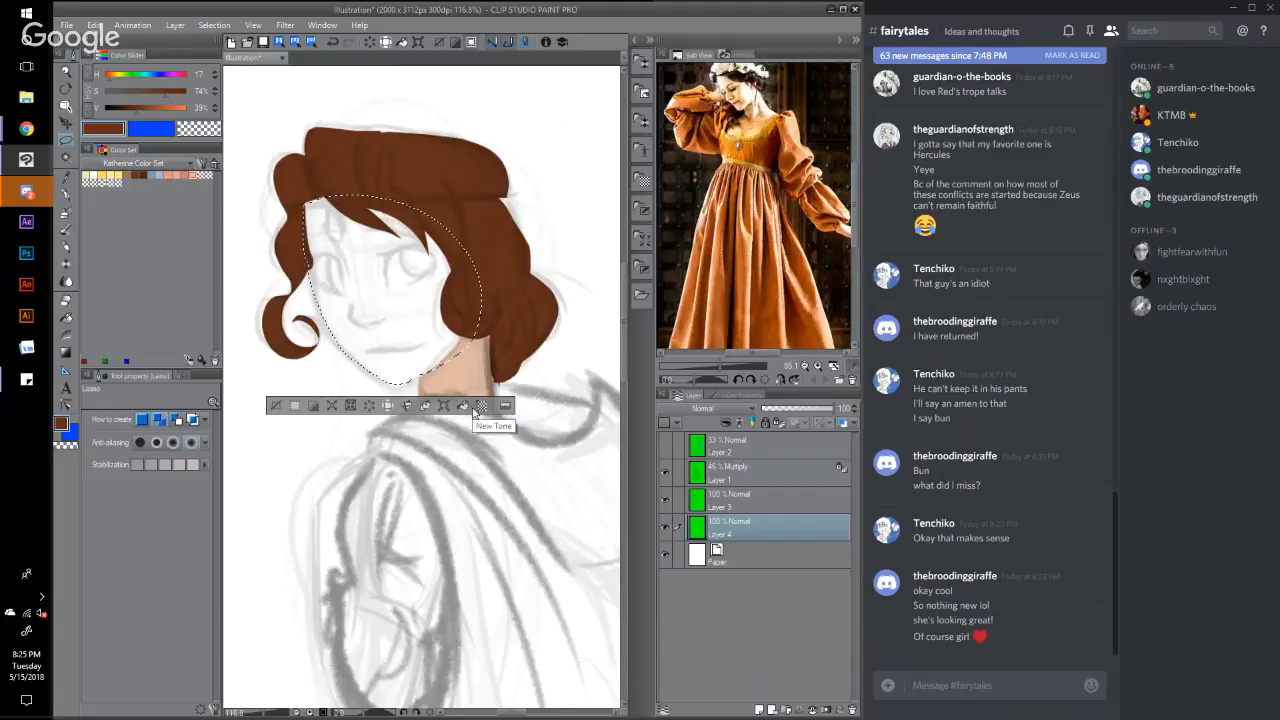
Step: Fill the face selection on Layer 4 with the neck's skin tone, then clear the selection
{"action": "left_click", "coordinate": [464, 406]}
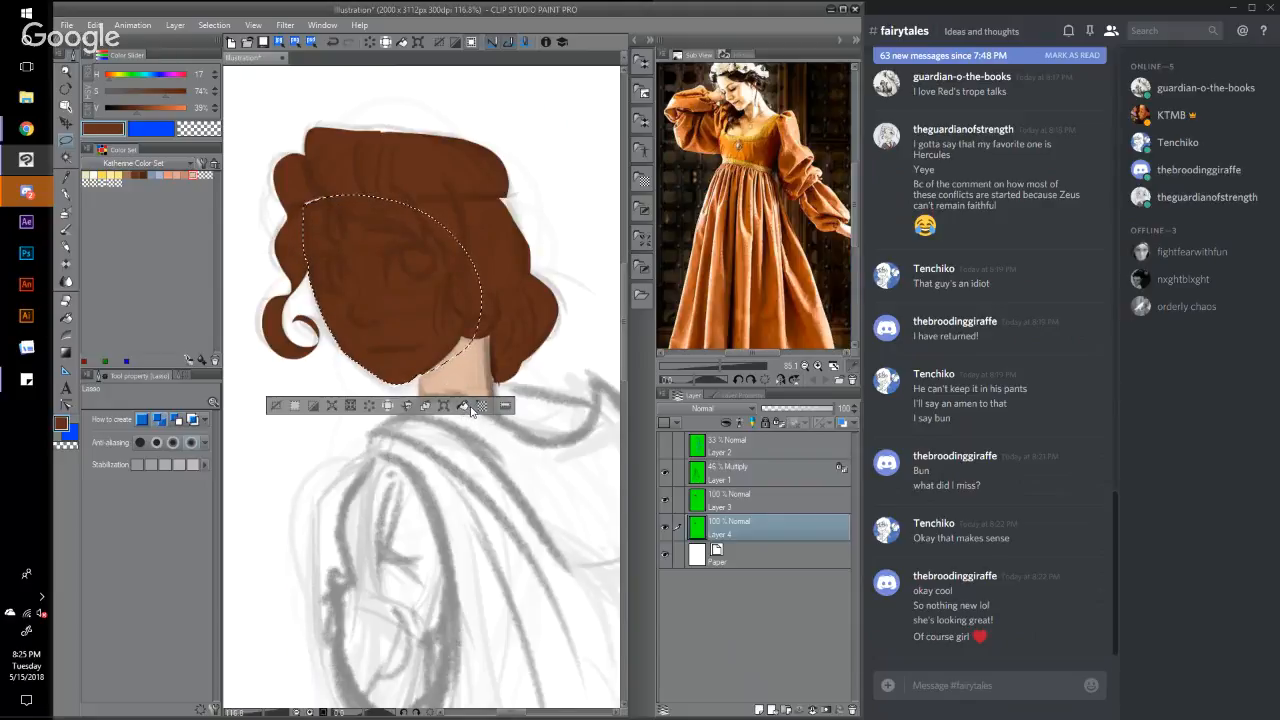
{"action": "key", "text": "ctrl+z"}
{"action": "left_click", "coordinate": [500, 388], "text": "alt"}
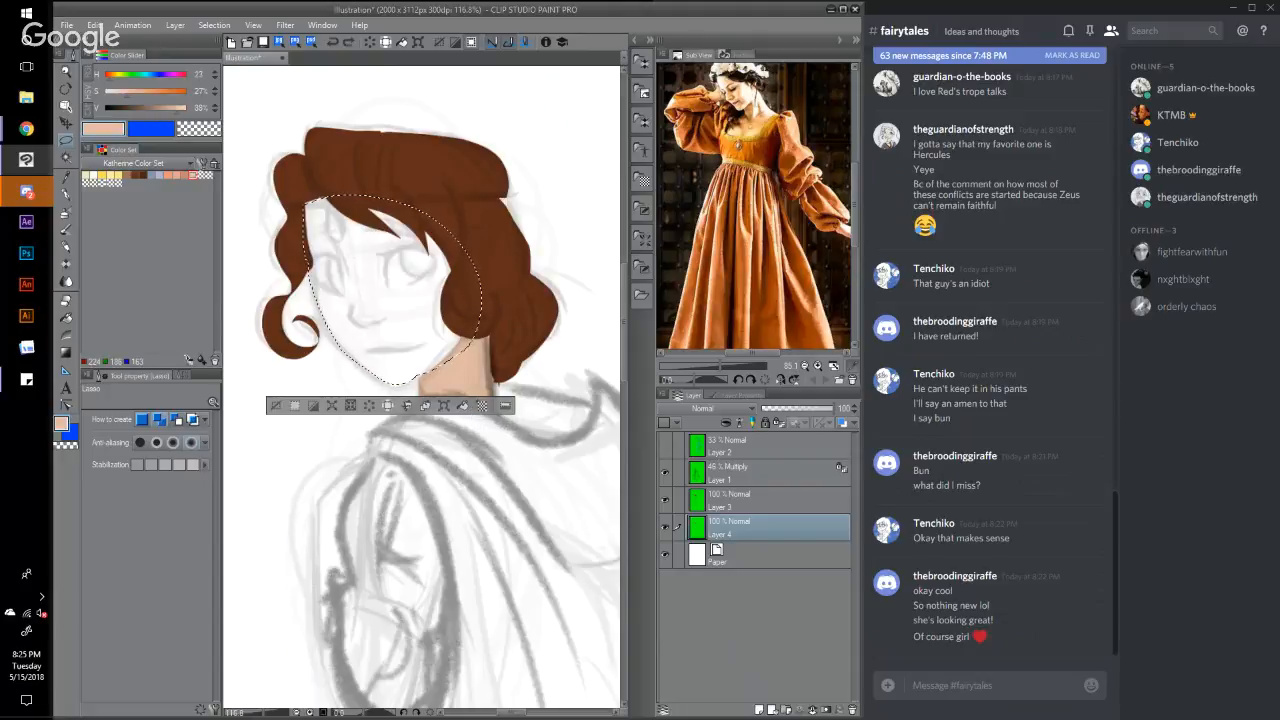
{"action": "left_click", "coordinate": [464, 406]}
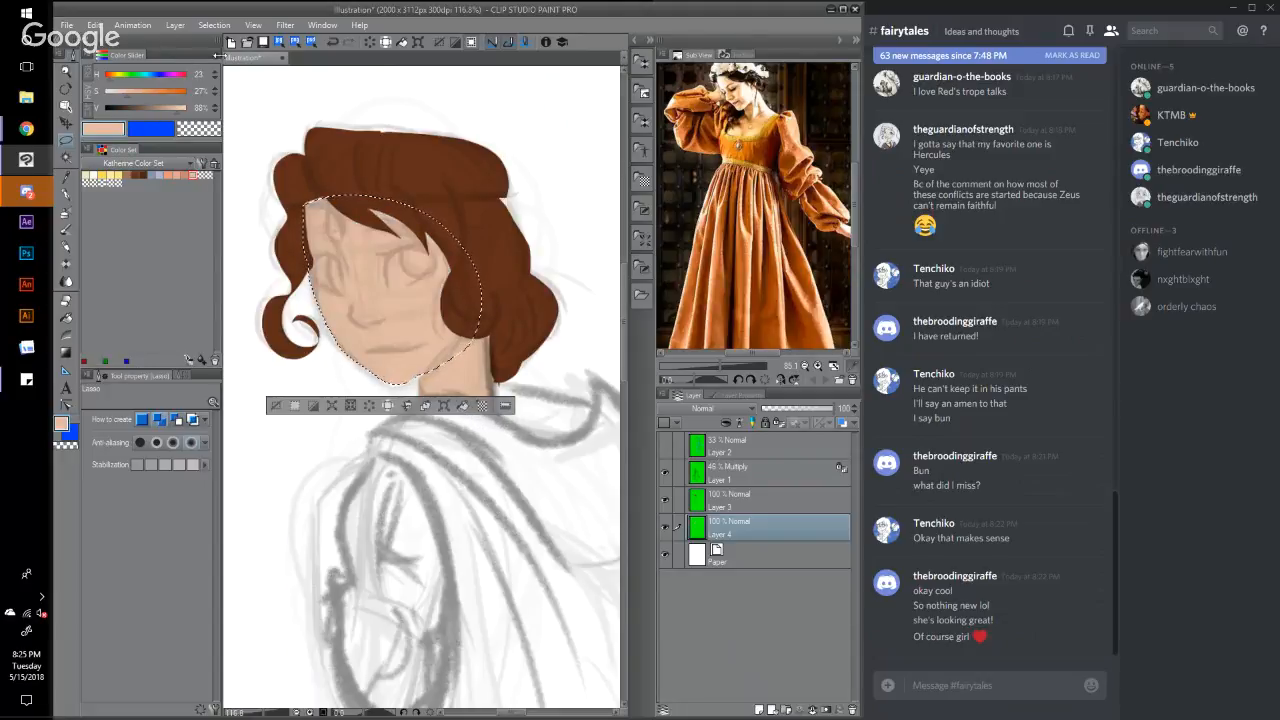
{"action": "left_click", "coordinate": [214, 25]}
{"action": "left_click", "coordinate": [240, 57]}
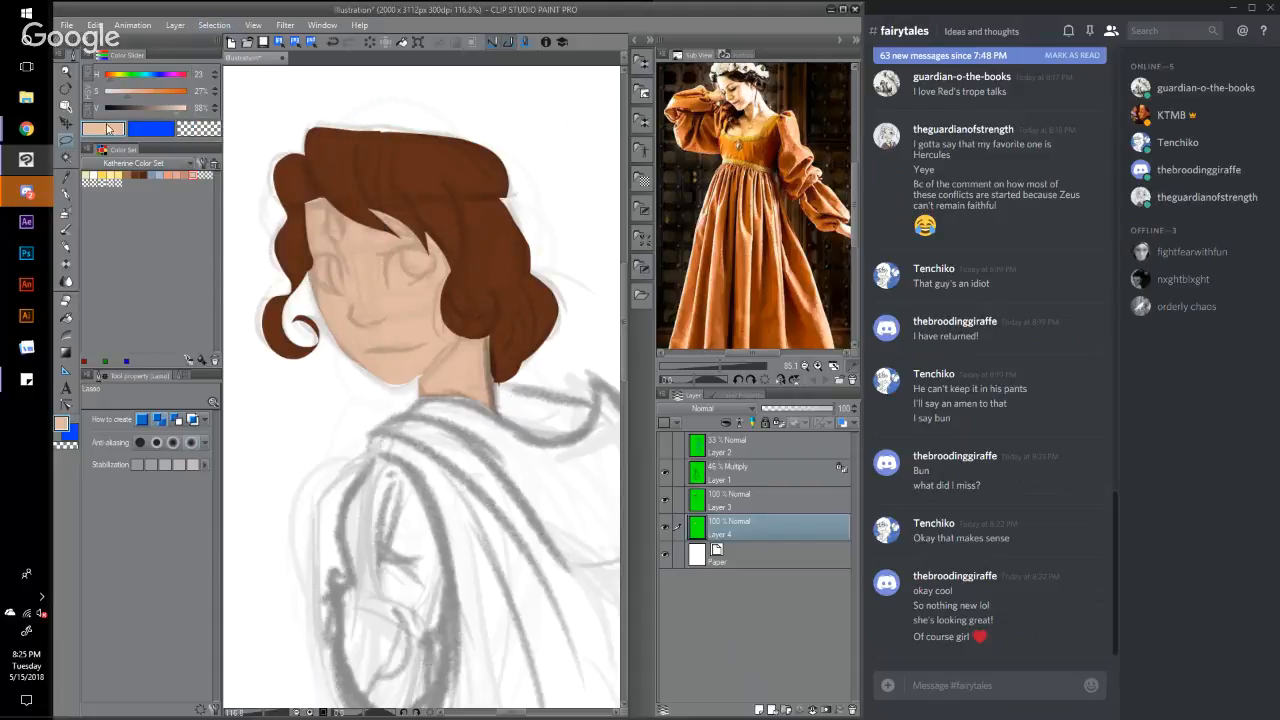
Step: On Layer 3, touch up the hair edge beside the far cheek with the G-pen in the sampled hair brown
{"action": "left_click", "coordinate": [68, 196]}
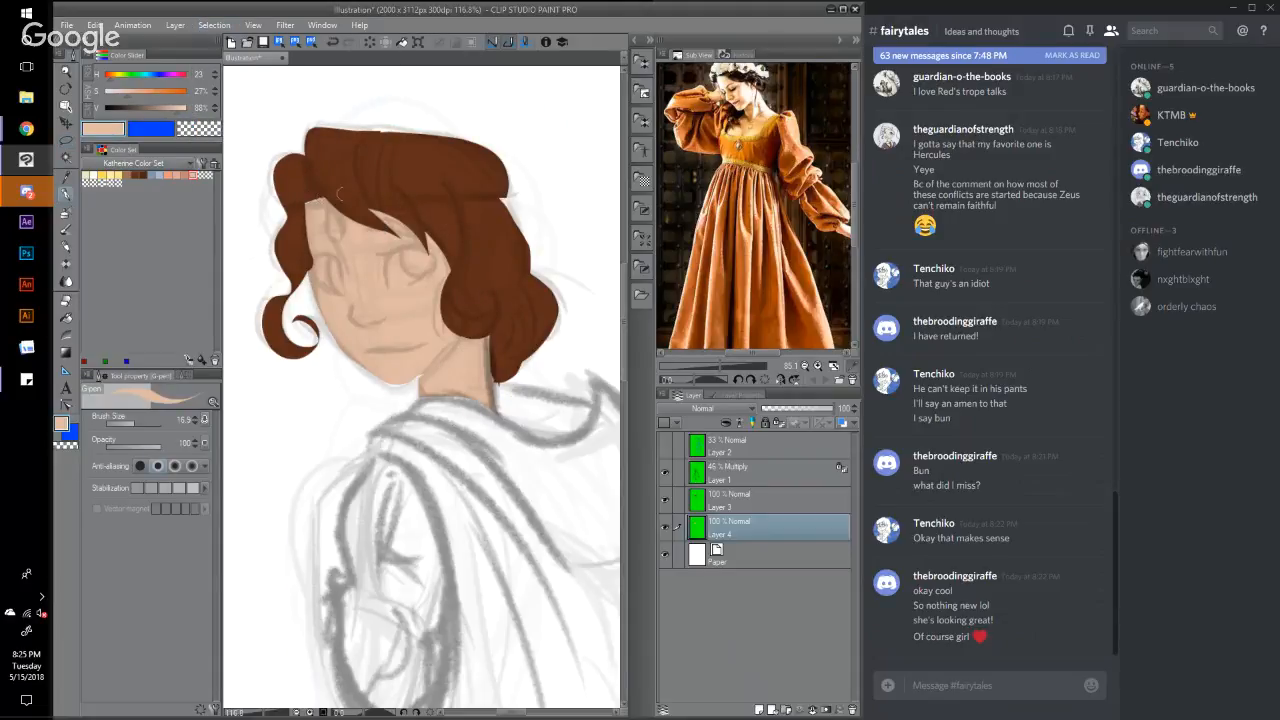
{"action": "left_click", "coordinate": [743, 508]}
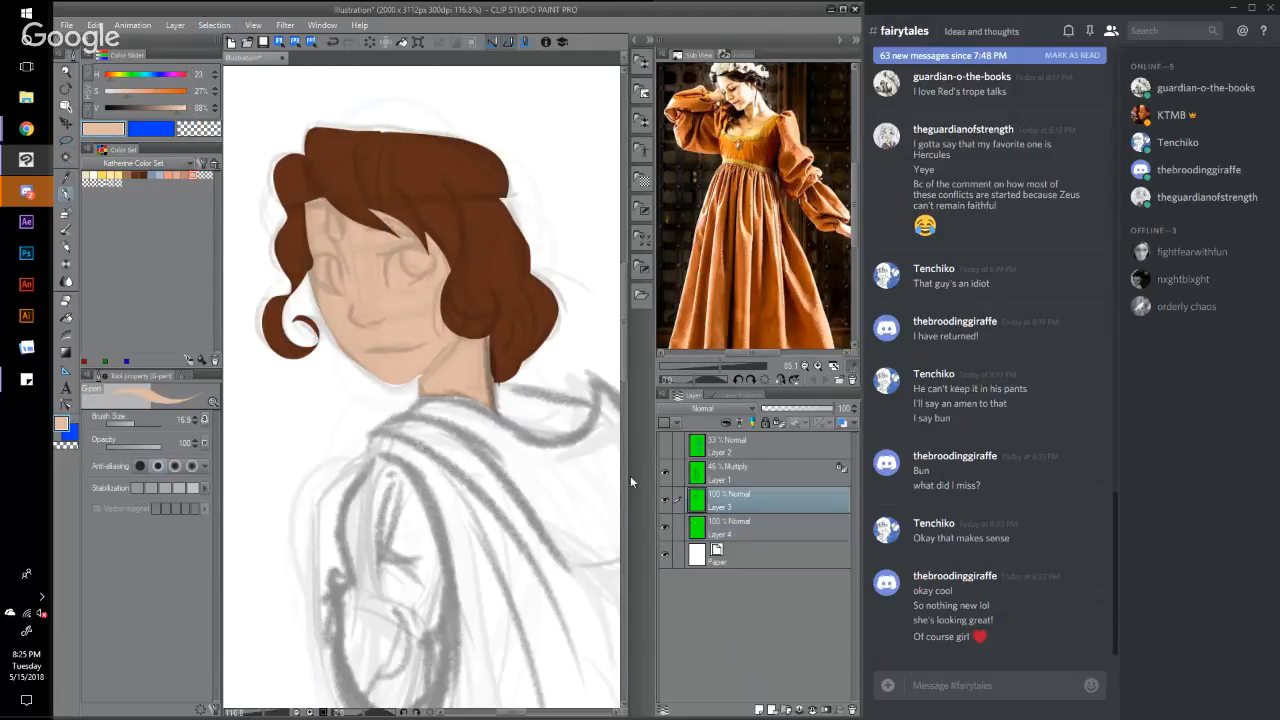
{"action": "left_click", "coordinate": [290, 264], "text": "alt"}
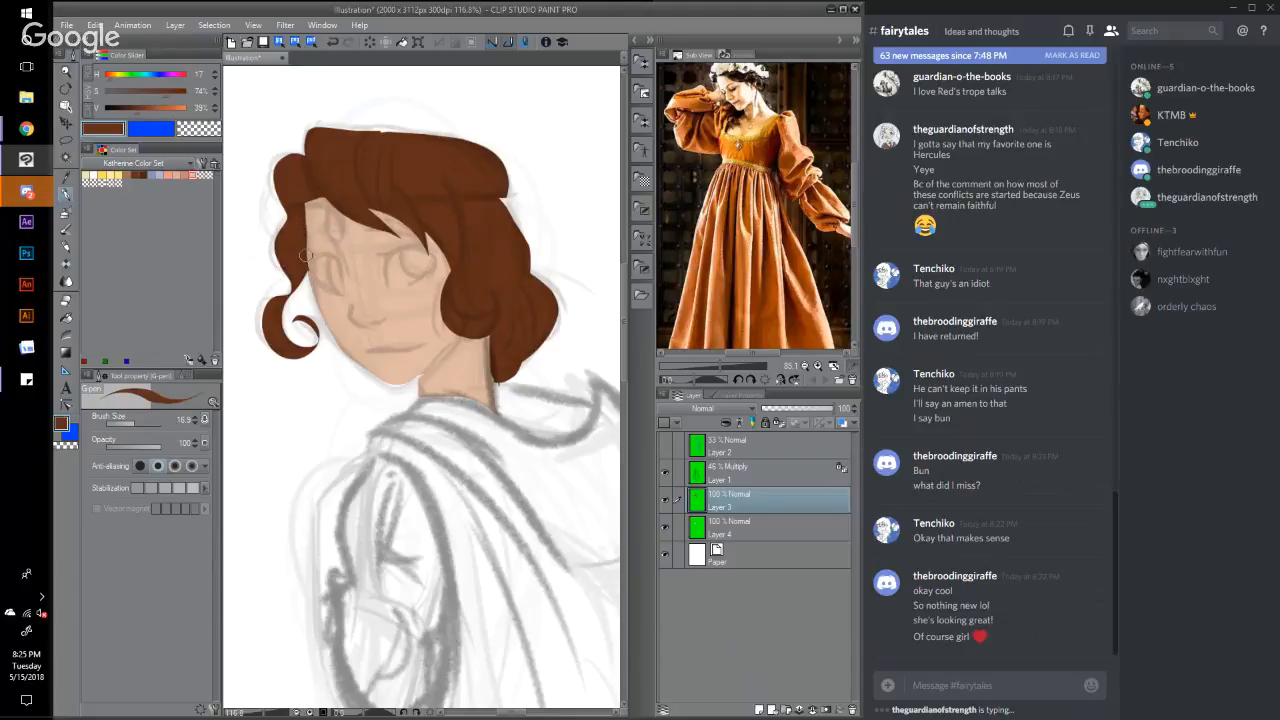
{"action": "mouse_move", "coordinate": [305, 256]}
{"action": "left_mouse_down"}
{"action": "mouse_move", "coordinate": [303, 214]}
{"action": "mouse_move", "coordinate": [300, 268]}
{"action": "left_mouse_up"}
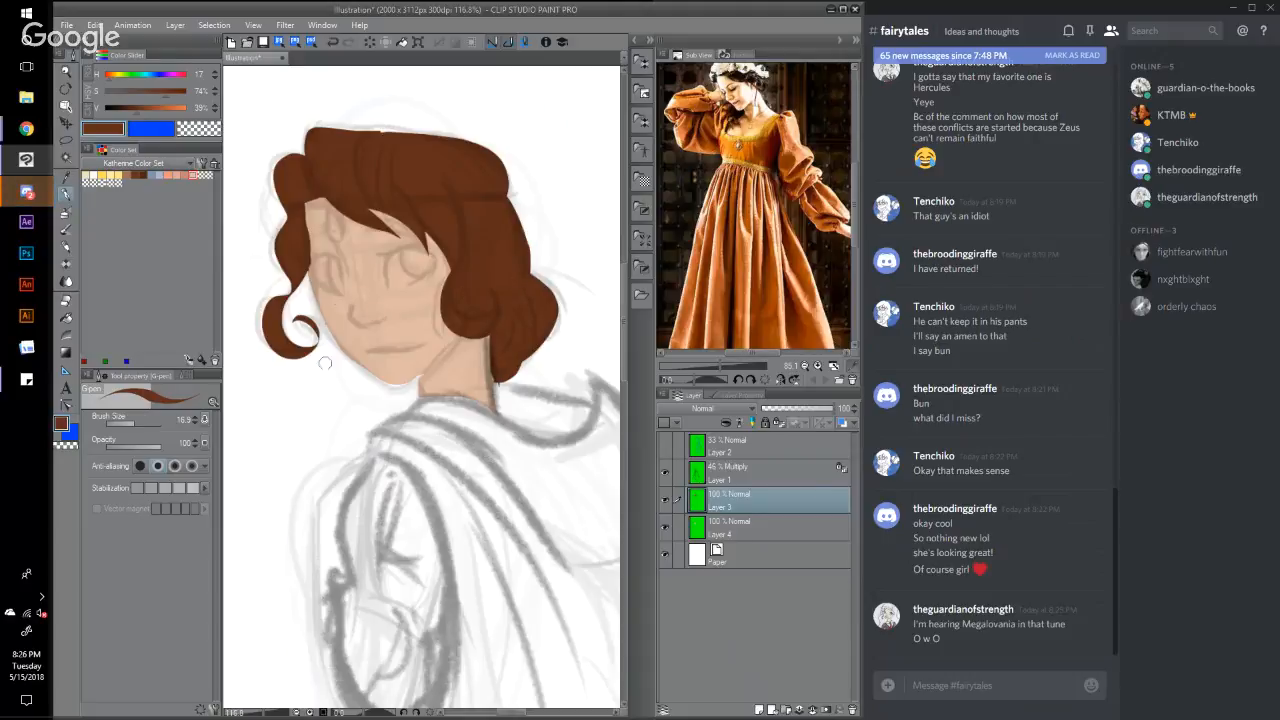
Step: Clean up the jaw and chin outline with the G-pen, using the skin tone from the color set
{"action": "key", "text": "c"}
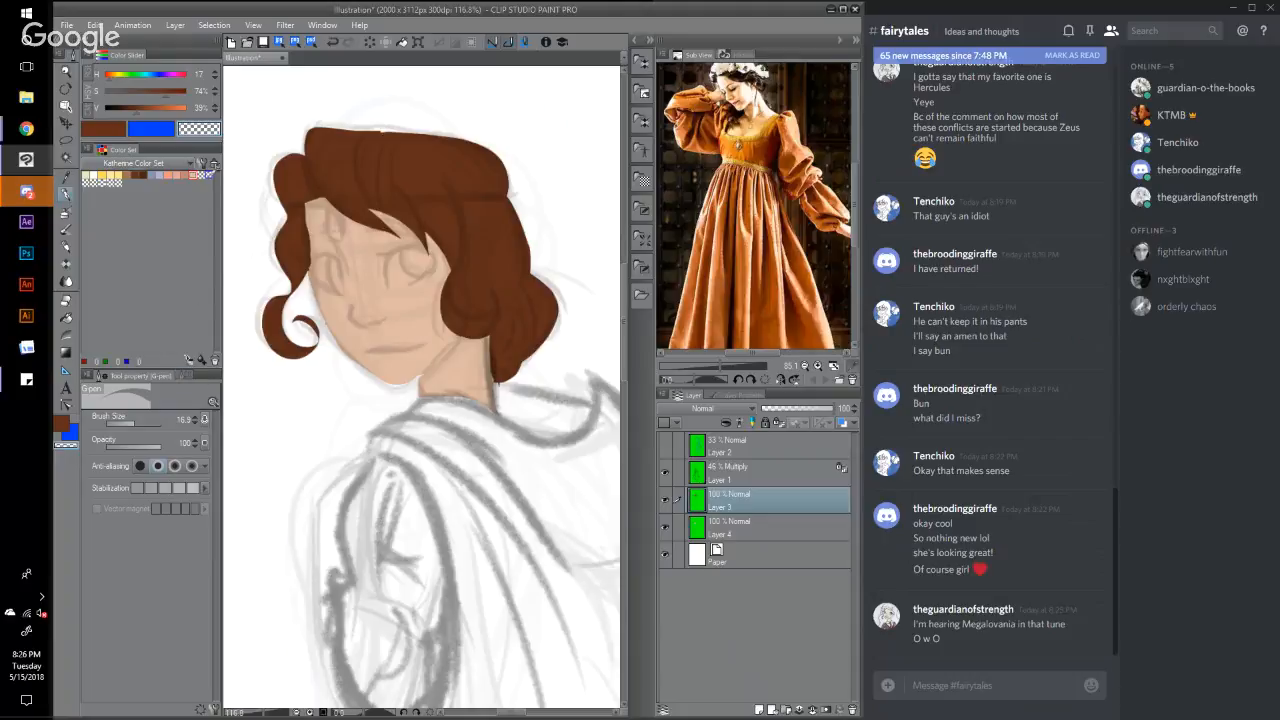
{"action": "left_click", "coordinate": [196, 178]}
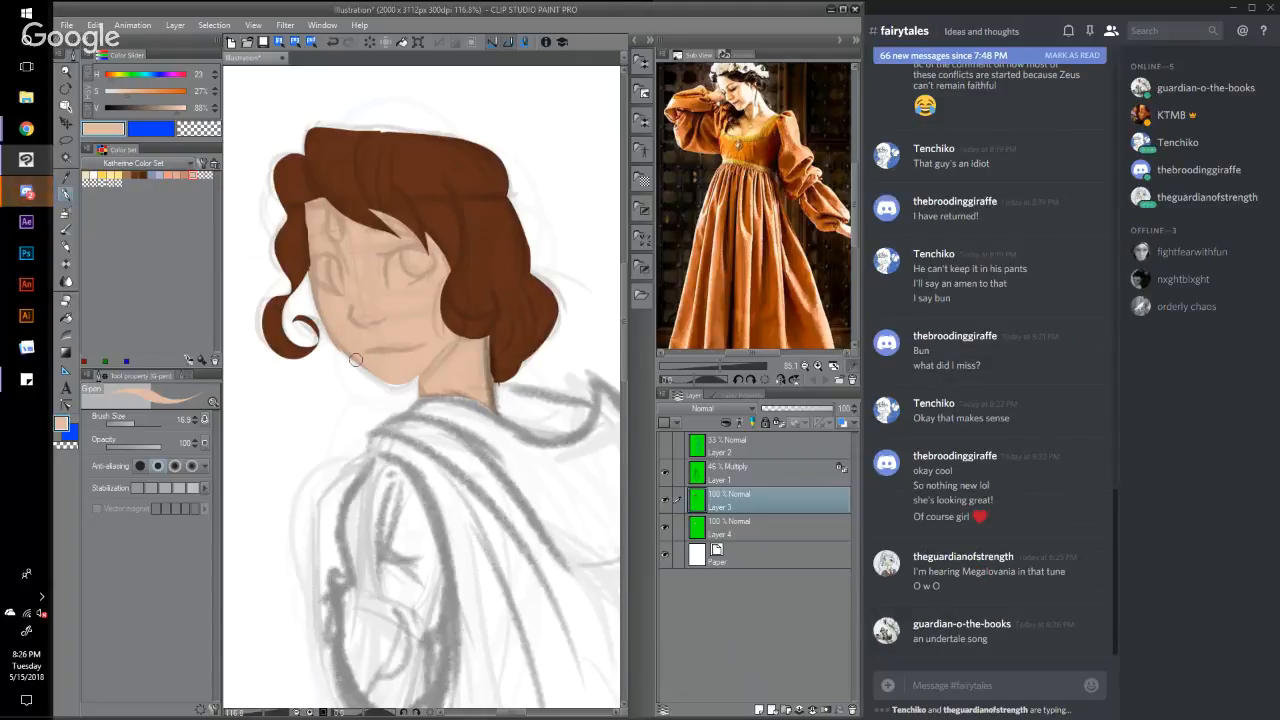
{"action": "left_click_drag", "start_coordinate": [355, 360], "coordinate": [410, 378]}
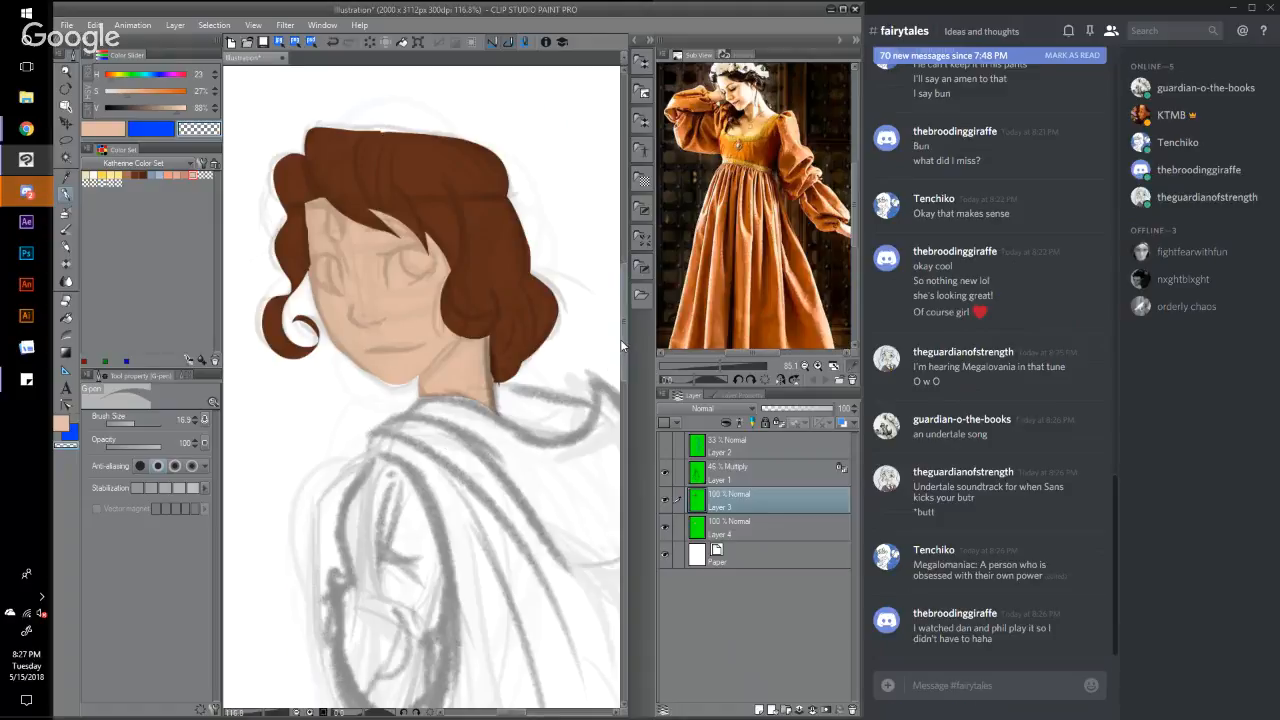
Step: Paint a flicked-out strand at the back of the hair and smooth the crown's edge in the sampled hair brown
{"action": "left_click_drag", "start_coordinate": [622, 341], "coordinate": [624, 340]}
{"action": "left_click", "coordinate": [508, 280], "text": "alt"}
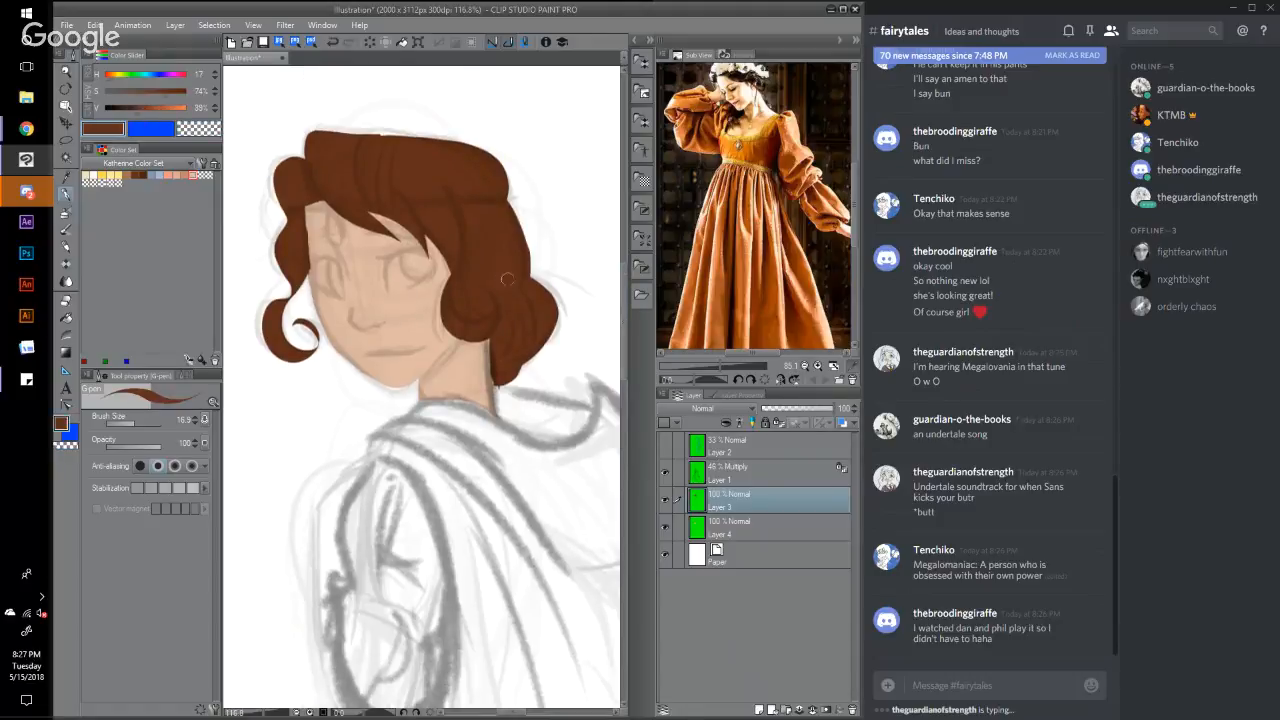
{"action": "mouse_move", "coordinate": [508, 280]}
{"action": "left_mouse_down"}
{"action": "mouse_move", "coordinate": [535, 280]}
{"action": "mouse_move", "coordinate": [555, 305]}
{"action": "mouse_move", "coordinate": [535, 334]}
{"action": "mouse_move", "coordinate": [545, 276]}
{"action": "mouse_move", "coordinate": [578, 291]}
{"action": "left_mouse_up"}
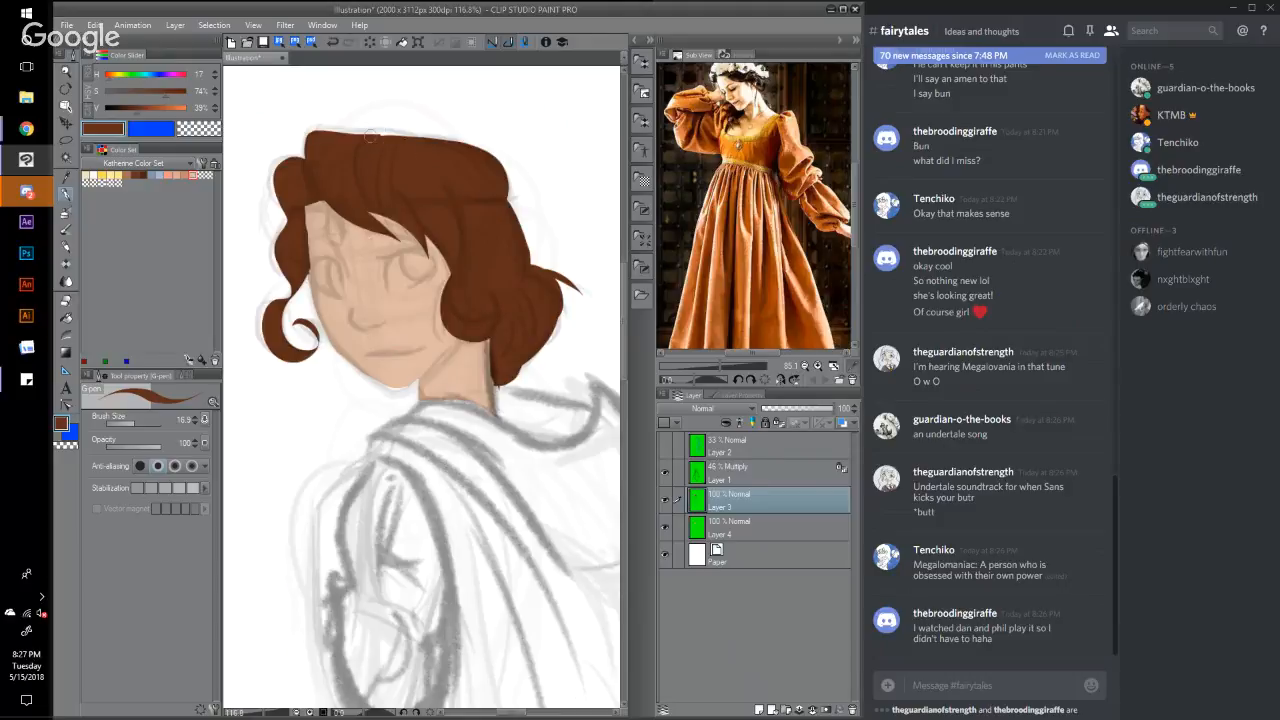
{"action": "left_click_drag", "start_coordinate": [370, 136], "coordinate": [394, 137]}
Step: Lasso-select the oval sleeve opening between the cloak edges, refining its lower edge along the sketch
{"action": "mouse_move", "coordinate": [630, 298]}
{"action": "left_mouse_down"}
{"action": "mouse_move", "coordinate": [626, 336]}
{"action": "mouse_move", "coordinate": [626, 325]}
{"action": "left_mouse_up"}
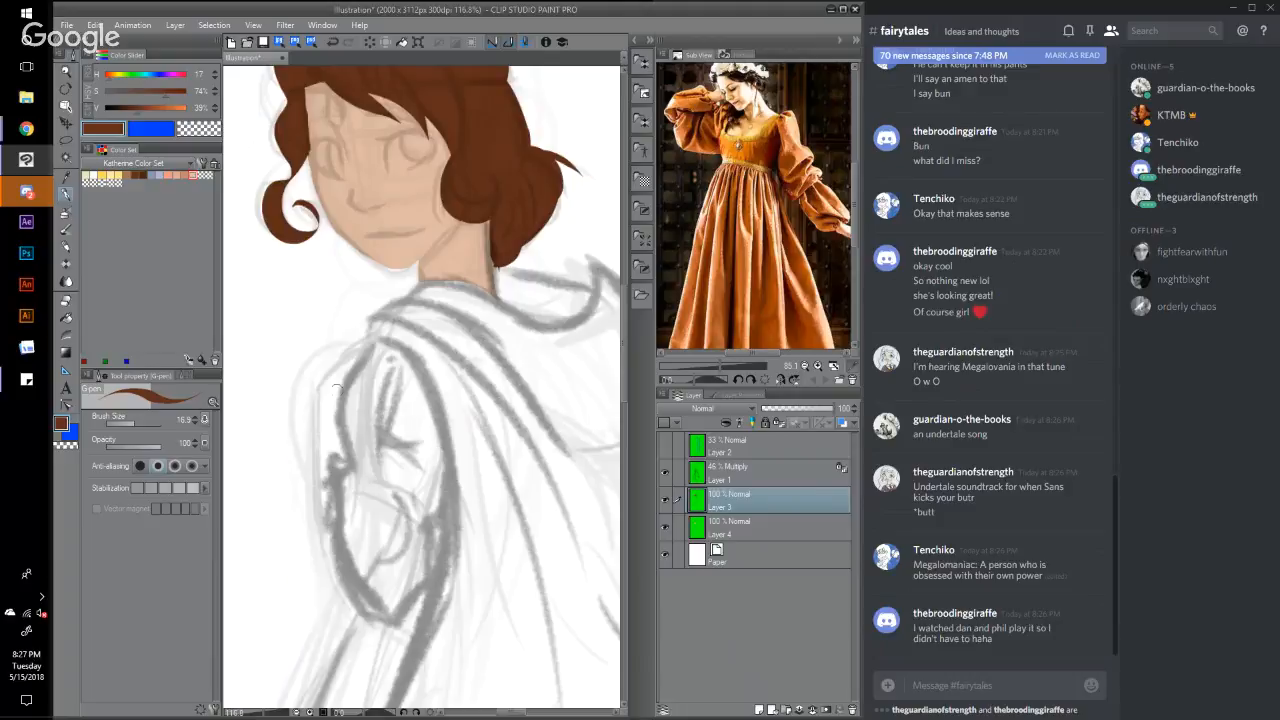
{"action": "left_click", "coordinate": [65, 142]}
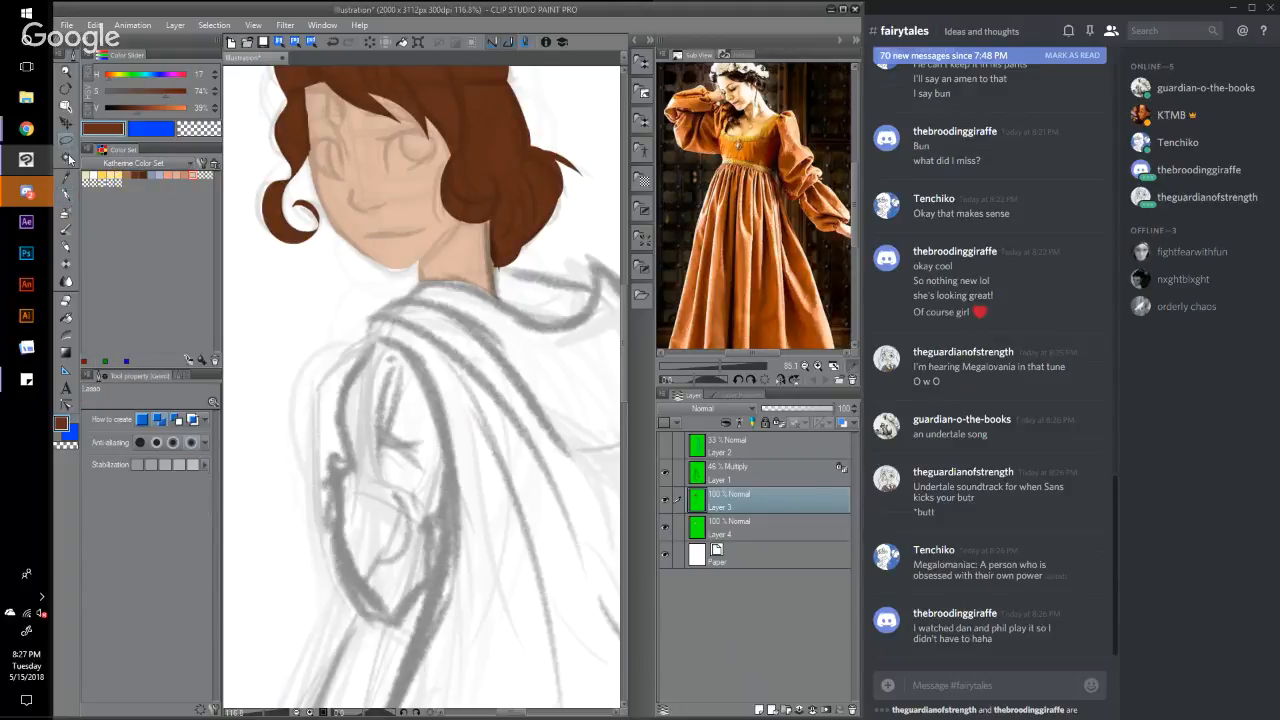
{"action": "mouse_move", "coordinate": [374, 341]}
{"action": "left_mouse_down"}
{"action": "mouse_move", "coordinate": [442, 395]}
{"action": "mouse_move", "coordinate": [456, 468]}
{"action": "mouse_move", "coordinate": [441, 557]}
{"action": "mouse_move", "coordinate": [403, 607]}
{"action": "mouse_move", "coordinate": [350, 571]}
{"action": "mouse_move", "coordinate": [327, 480]}
{"action": "mouse_move", "coordinate": [352, 461]}
{"action": "mouse_move", "coordinate": [335, 399]}
{"action": "mouse_move", "coordinate": [372, 340]}
{"action": "left_mouse_up"}
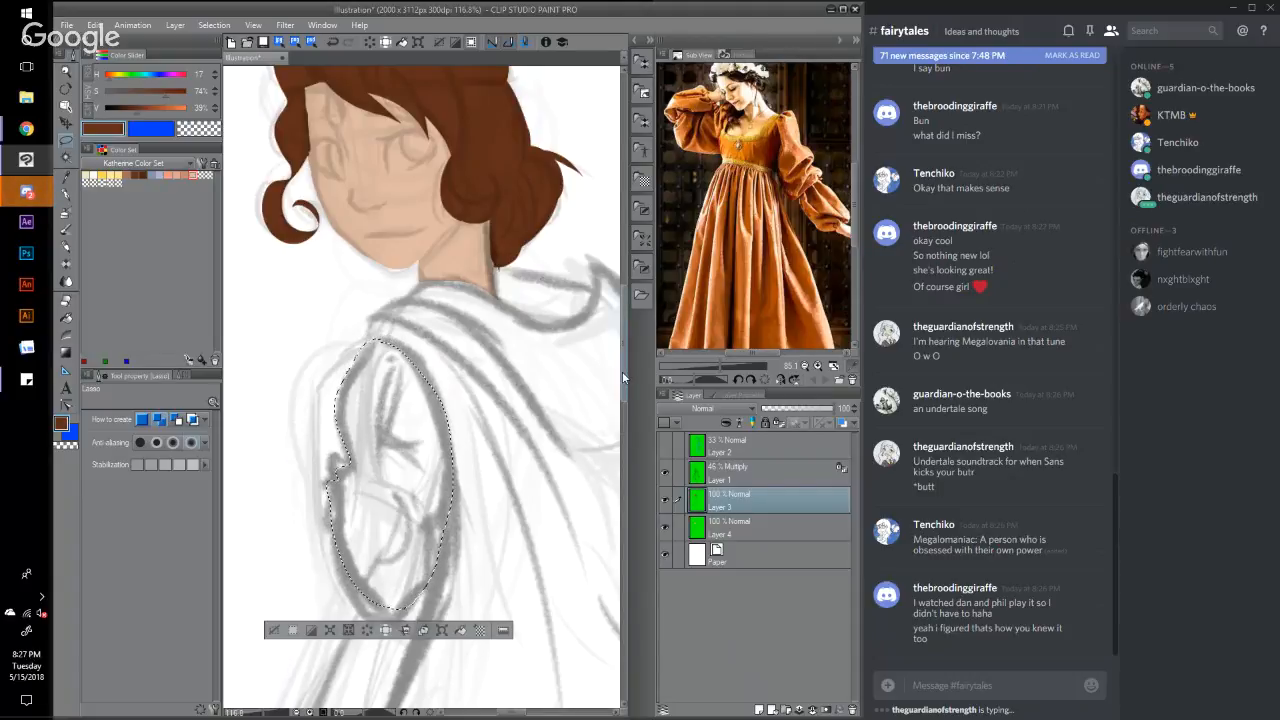
{"action": "left_click_drag", "start_coordinate": [622, 371], "coordinate": [626, 388]}
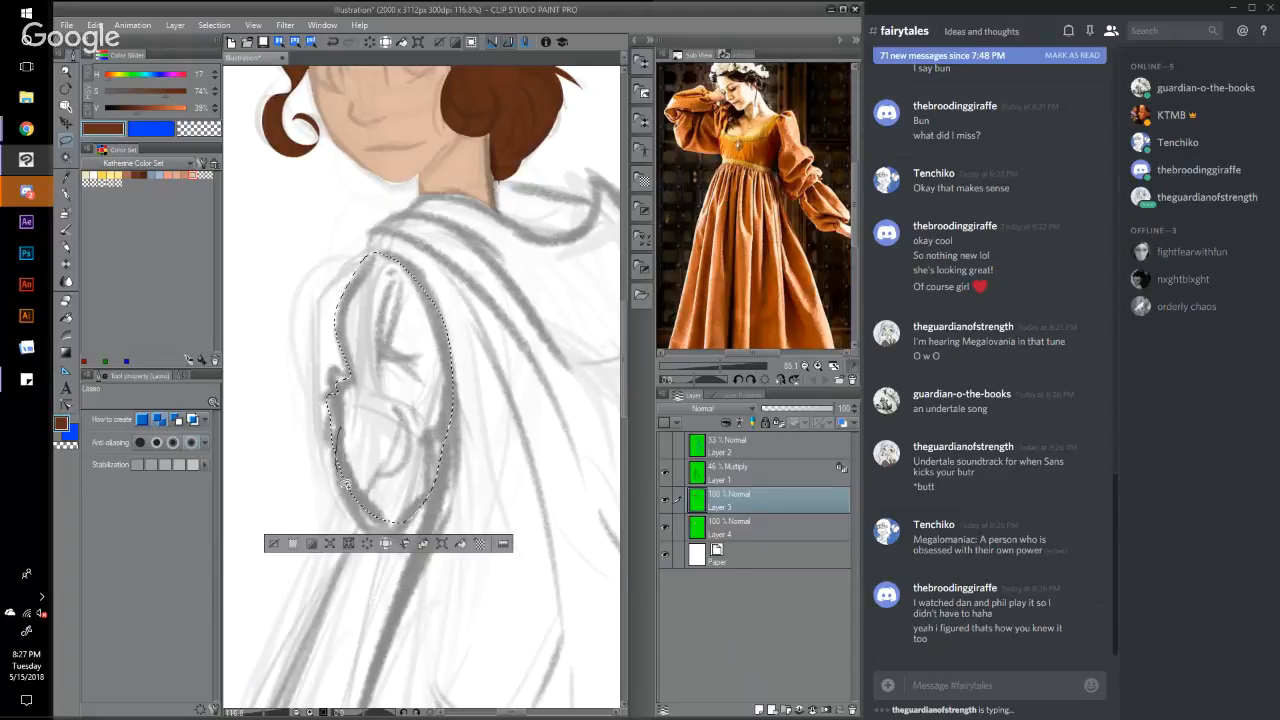
{"action": "left_click_drag", "start_coordinate": [423, 484], "coordinate": [380, 451]}
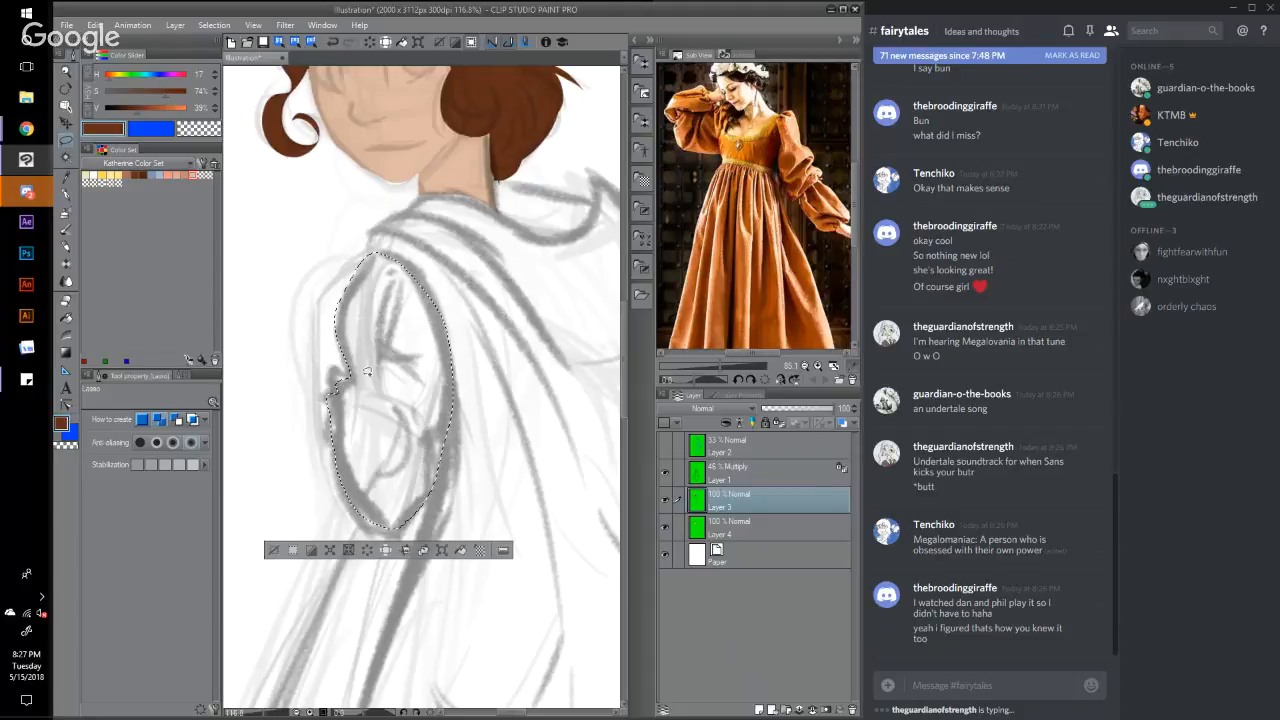
Step: Fill the selected sleeve with light yellow at hue 48, saturation 48% and value 100%
{"action": "left_click", "coordinate": [104, 176]}
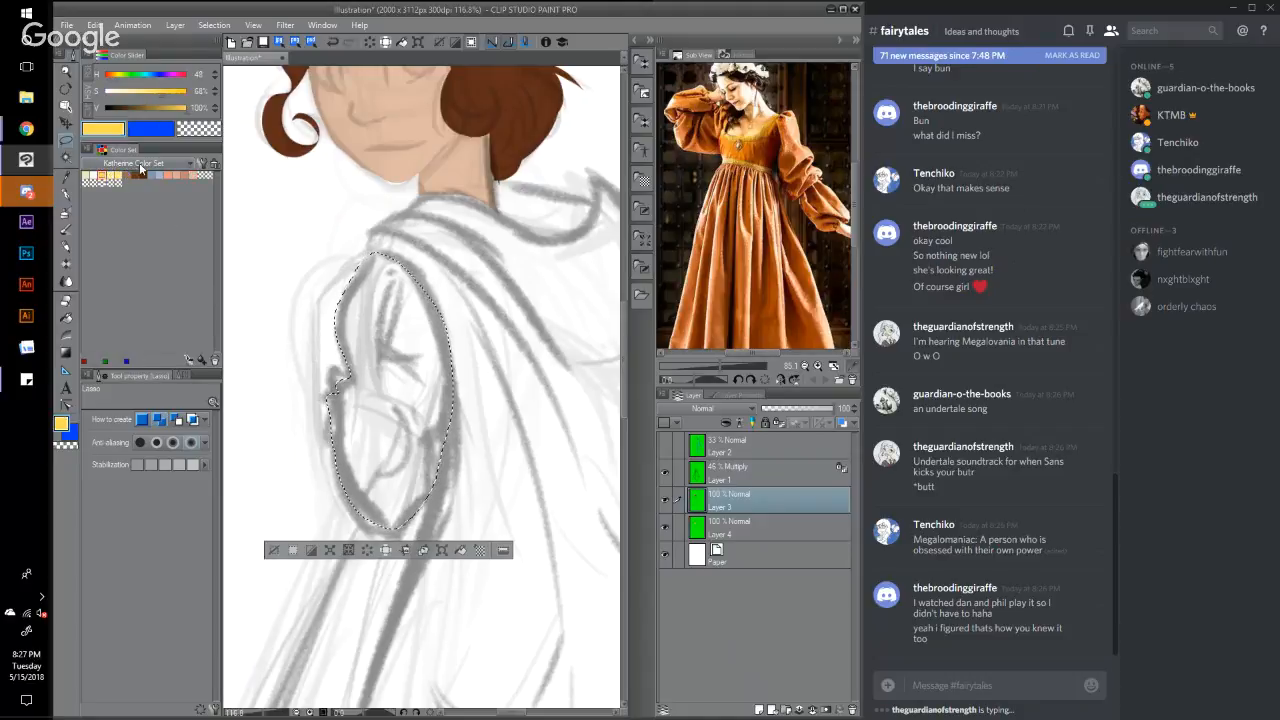
{"action": "left_click", "coordinate": [167, 92]}
{"action": "left_click", "coordinate": [118, 176]}
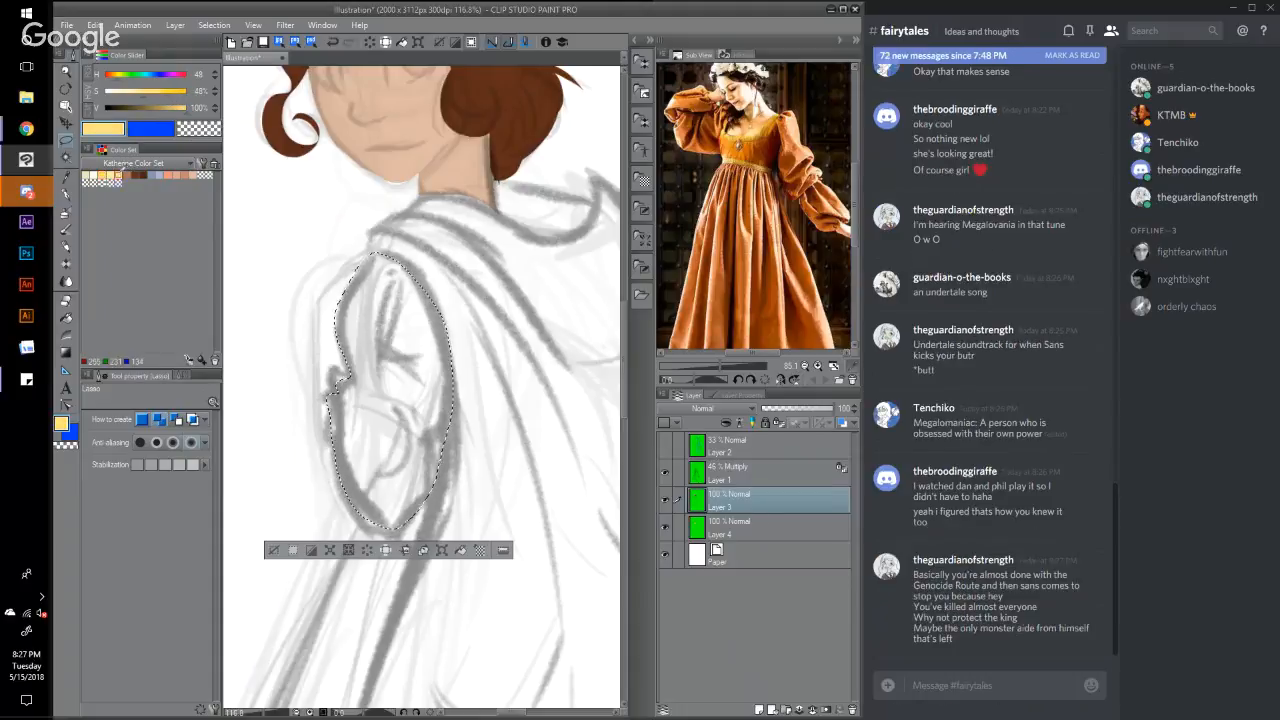
{"action": "left_click", "coordinate": [462, 552]}
Step: Sample a gold from the reference dress, raise its value to 100%, and refill the selected sleeve with it
{"action": "left_click_drag", "start_coordinate": [624, 362], "coordinate": [635, 420]}
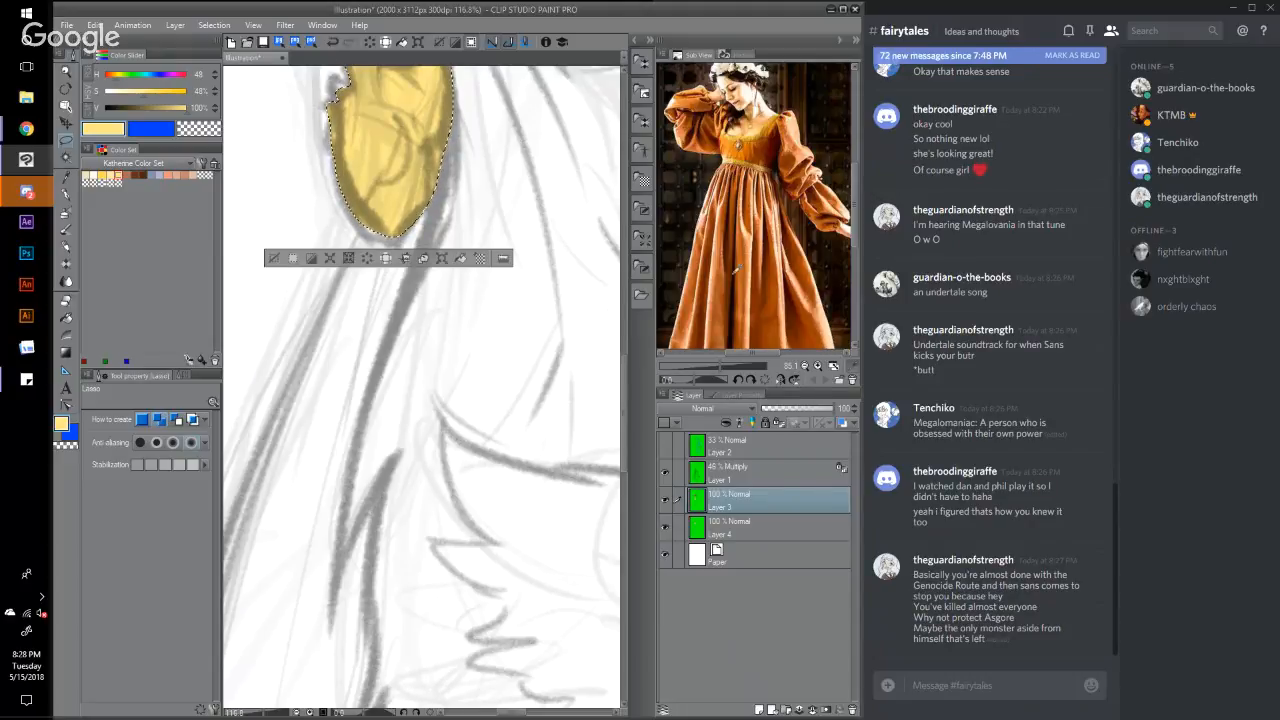
{"action": "left_click", "coordinate": [766, 166]}
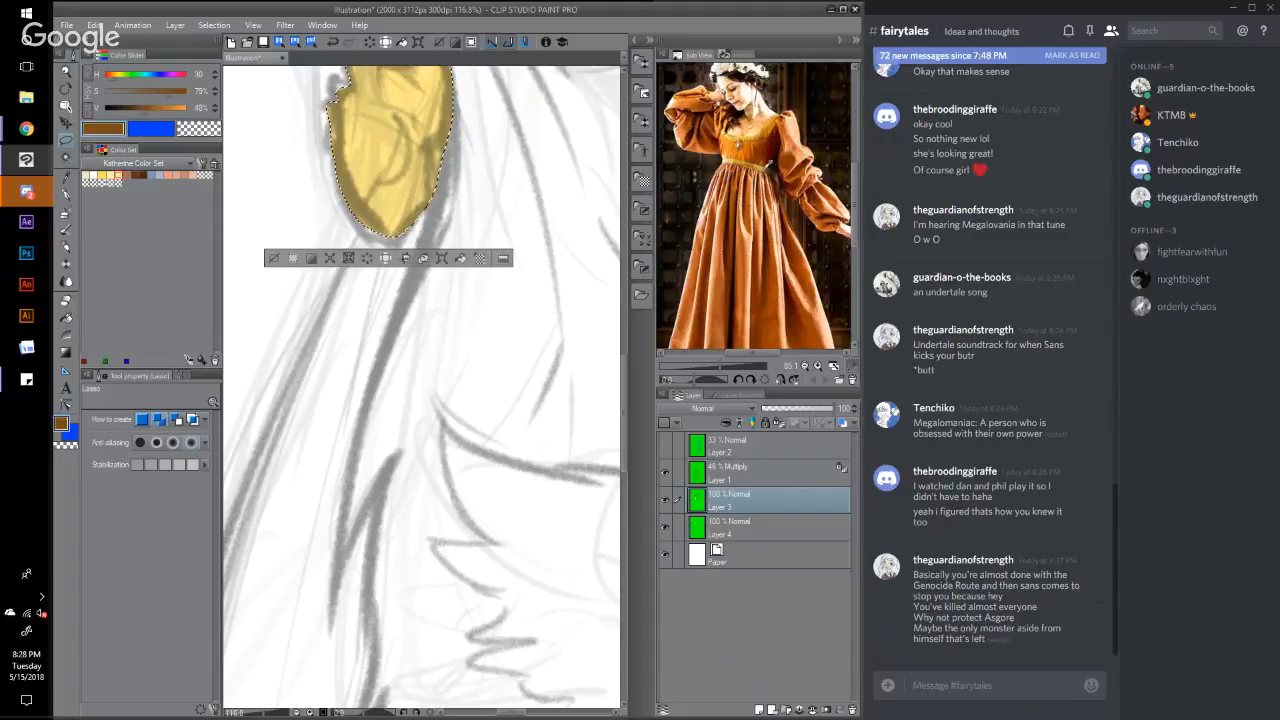
{"action": "left_click", "coordinate": [768, 165]}
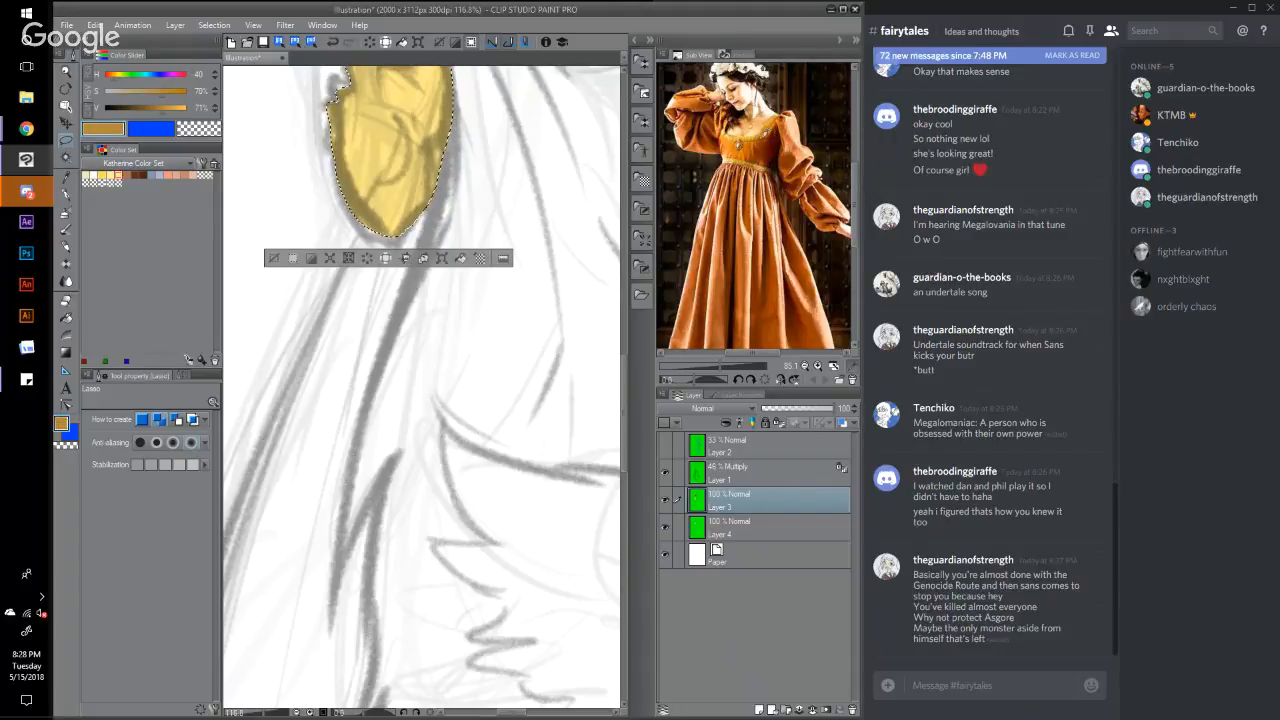
{"action": "left_click", "coordinate": [756, 133]}
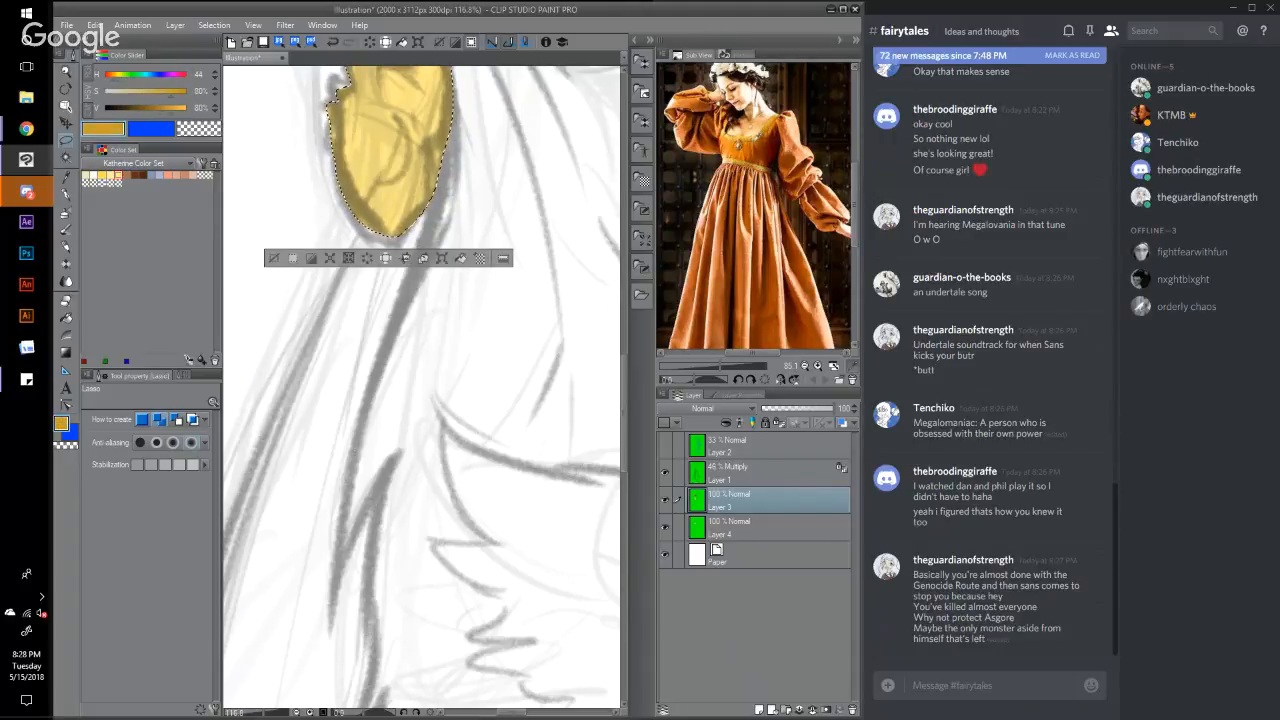
{"action": "left_click_drag", "start_coordinate": [178, 108], "coordinate": [200, 112]}
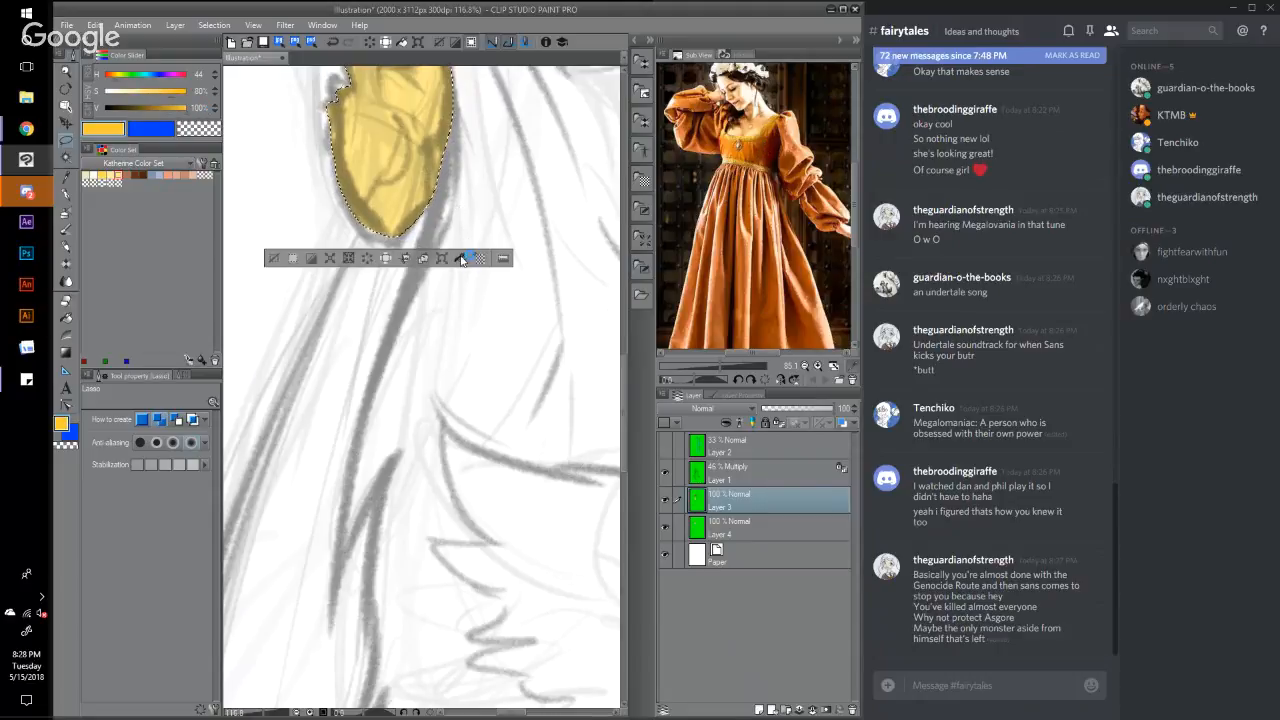
{"action": "left_click", "coordinate": [461, 258]}
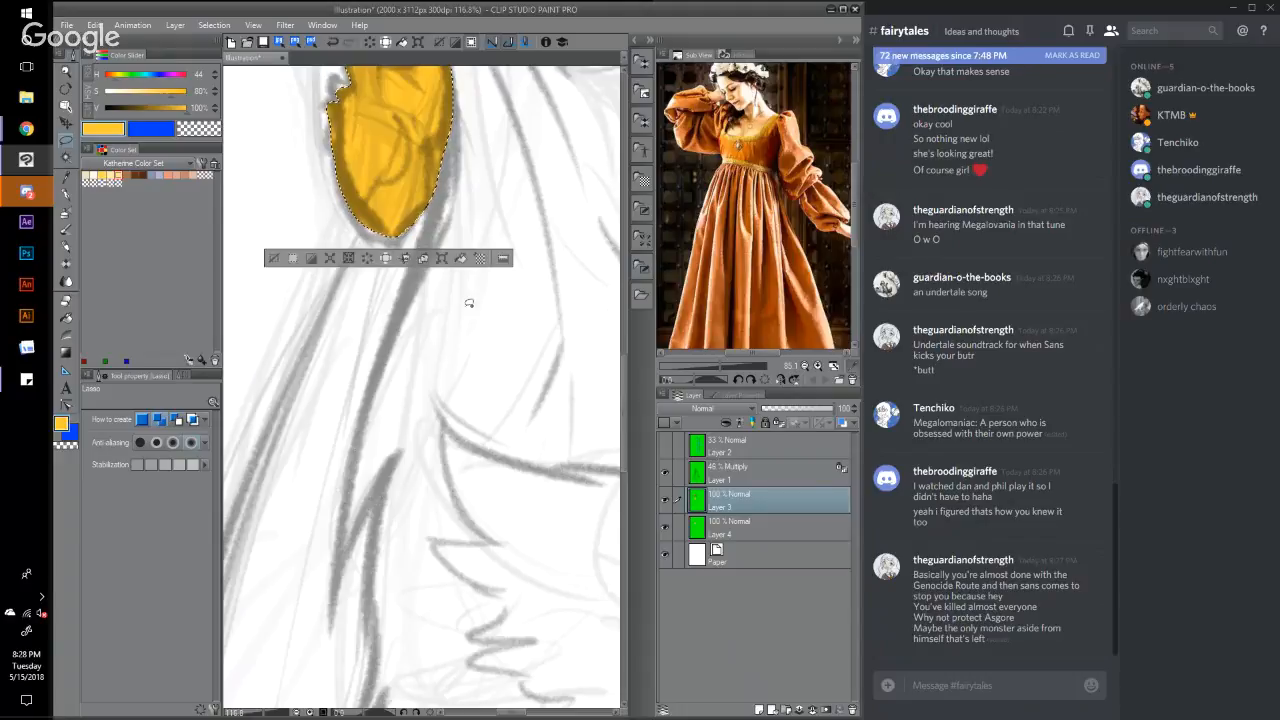
Step: Lasso-select the skirt area below the gold sleeve, extending the selection down along the cloak's jagged front edge
{"action": "left_click", "coordinate": [264, 712]}
{"action": "left_click_drag", "start_coordinate": [262, 714], "coordinate": [255, 713]}
{"action": "left_click_drag", "start_coordinate": [622, 327], "coordinate": [627, 375]}
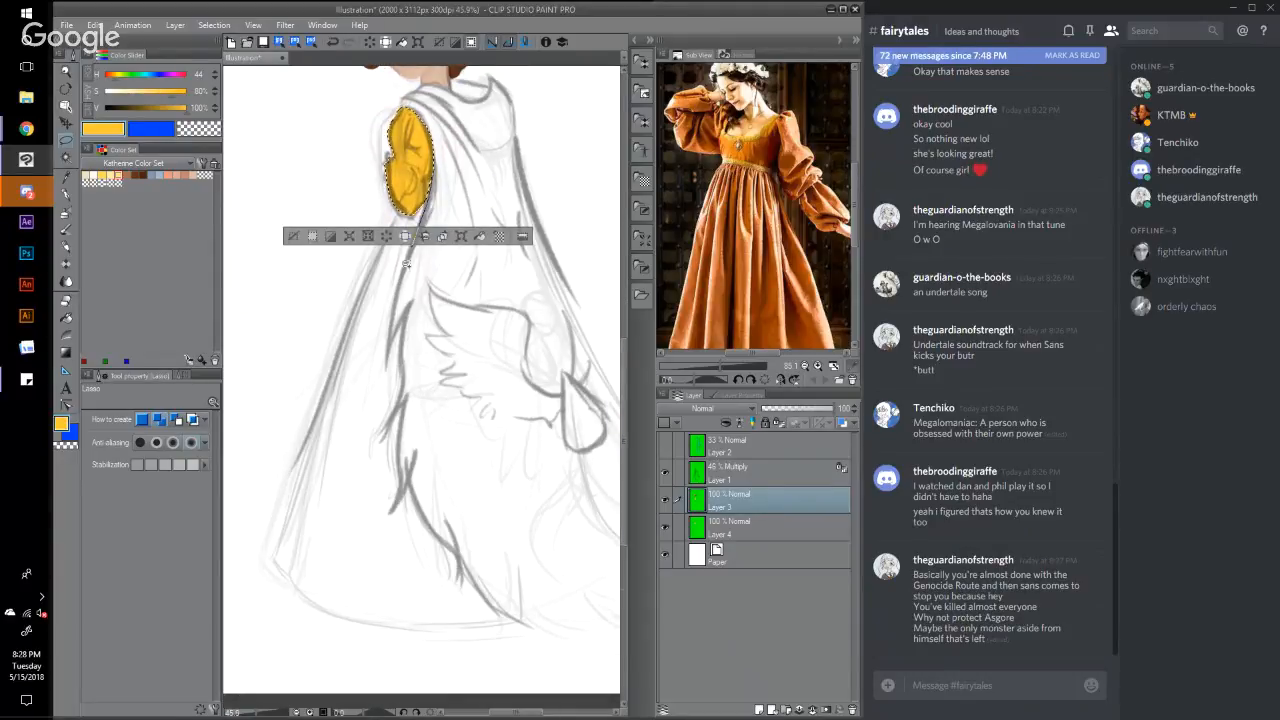
{"action": "mouse_move", "coordinate": [406, 263]}
{"action": "left_mouse_down"}
{"action": "mouse_move", "coordinate": [384, 360]}
{"action": "mouse_move", "coordinate": [365, 308]}
{"action": "mouse_move", "coordinate": [374, 264]}
{"action": "left_mouse_up"}
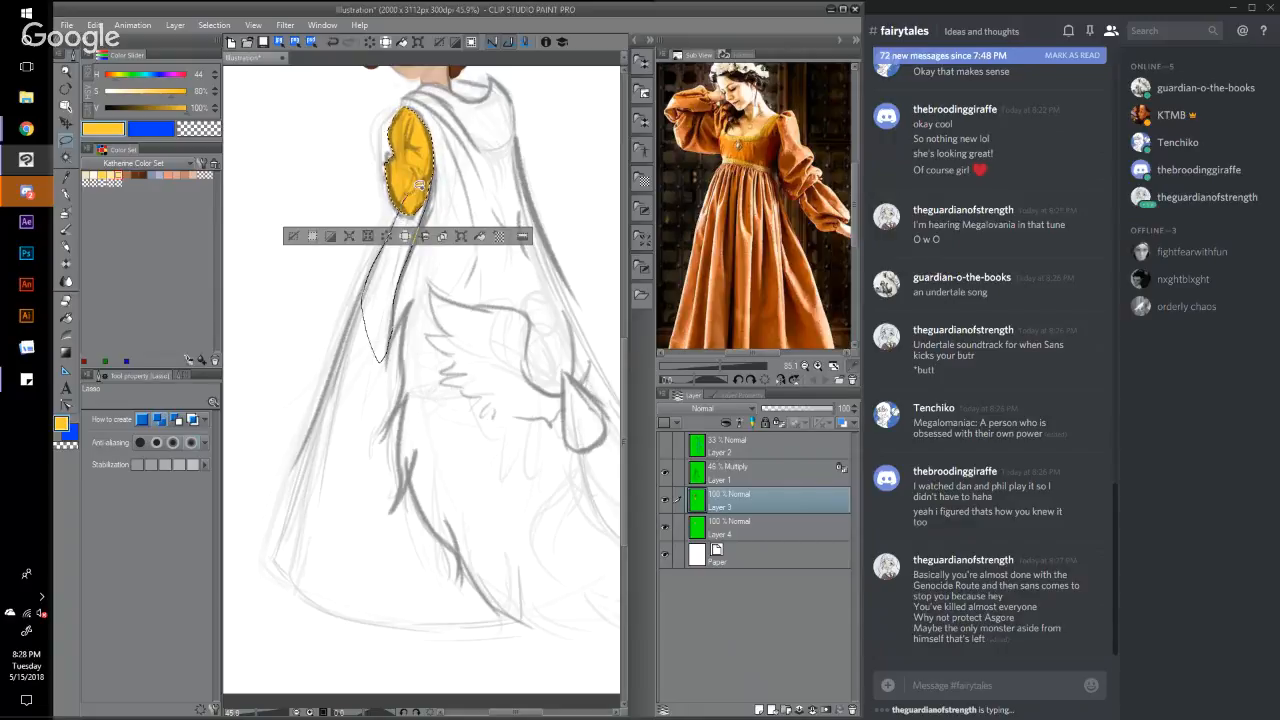
{"action": "left_click_drag", "start_coordinate": [420, 185], "coordinate": [420, 186]}
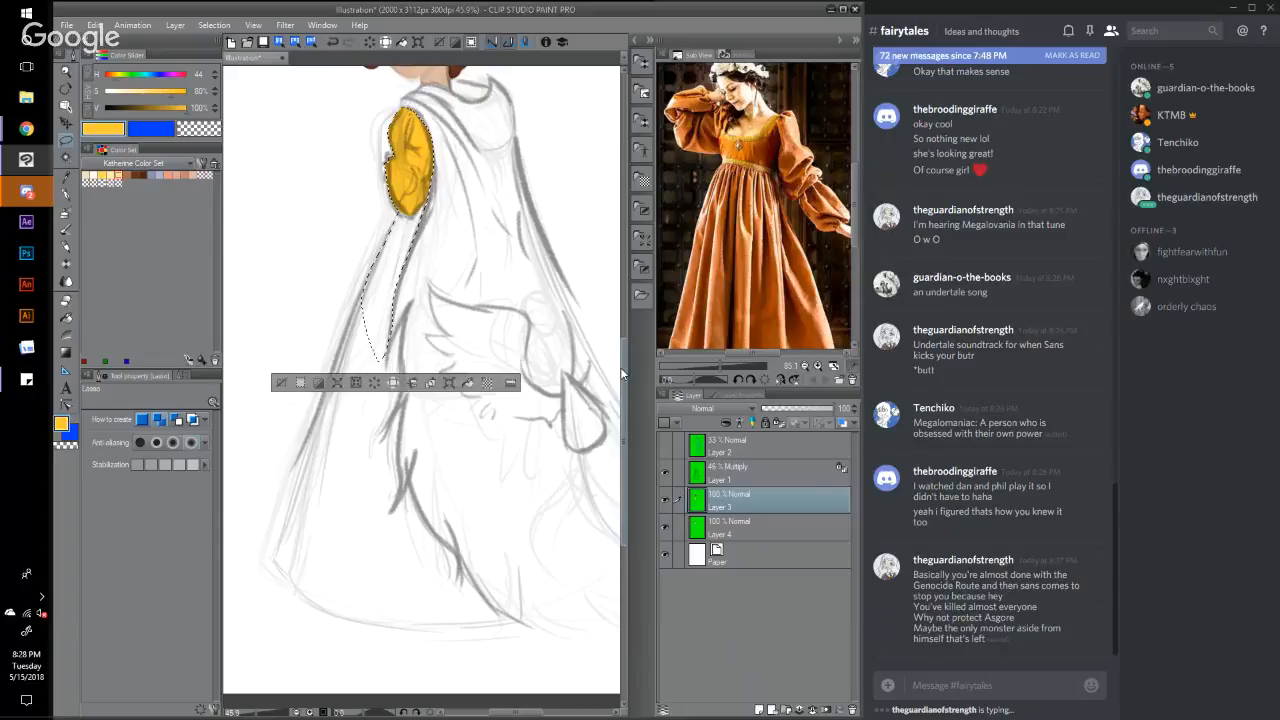
{"action": "scroll", "coordinate": [622, 385], "scroll_direction": "down", "scroll_amount": 3}
{"action": "mouse_move", "coordinate": [390, 260]}
{"action": "left_mouse_down"}
{"action": "mouse_move", "coordinate": [413, 208]}
{"action": "mouse_move", "coordinate": [385, 340]}
{"action": "mouse_move", "coordinate": [408, 297]}
{"action": "mouse_move", "coordinate": [403, 392]}
{"action": "mouse_move", "coordinate": [337, 413]}
{"action": "mouse_move", "coordinate": [313, 388]}
{"action": "mouse_move", "coordinate": [313, 356]}
{"action": "mouse_move", "coordinate": [343, 234]}
{"action": "left_mouse_up"}
{"action": "left_click_drag", "start_coordinate": [380, 176], "coordinate": [395, 125]}
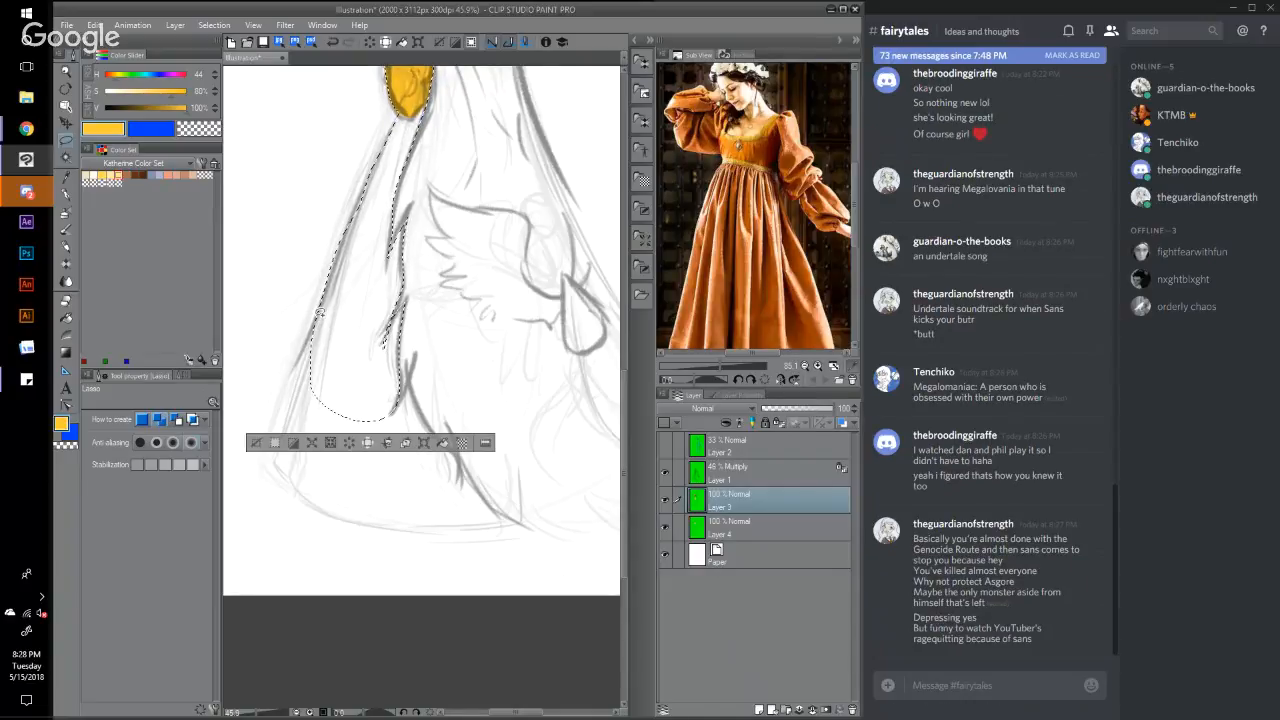
Step: Extend the skirt selection along its outer edge down to the hem, following the sketch to the cloak's lower corner
{"action": "mouse_move", "coordinate": [320, 311]}
{"action": "left_mouse_down"}
{"action": "mouse_move", "coordinate": [276, 457]}
{"action": "mouse_move", "coordinate": [318, 314]}
{"action": "left_mouse_up"}
{"action": "mouse_move", "coordinate": [286, 476]}
{"action": "left_mouse_down"}
{"action": "mouse_move", "coordinate": [354, 489]}
{"action": "mouse_move", "coordinate": [374, 406]}
{"action": "mouse_move", "coordinate": [317, 331]}
{"action": "left_mouse_up"}
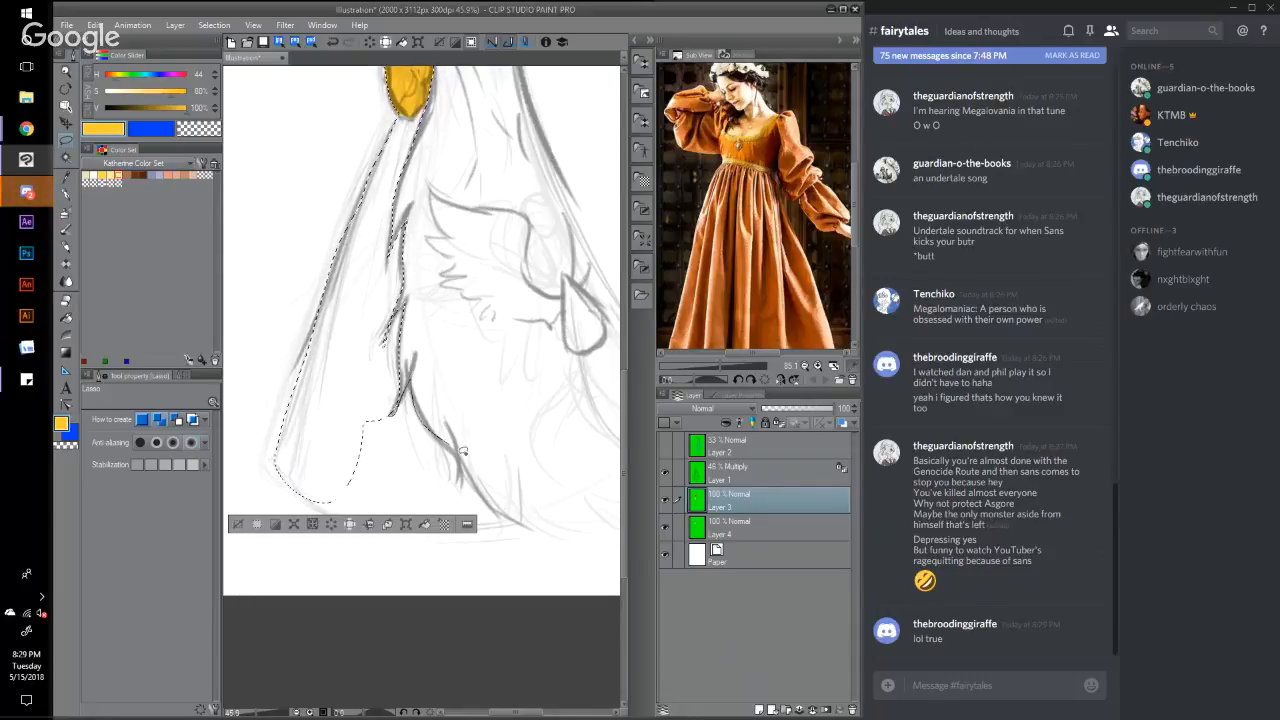
{"action": "mouse_move", "coordinate": [463, 452]}
{"action": "left_mouse_down"}
{"action": "mouse_move", "coordinate": [462, 487]}
{"action": "mouse_move", "coordinate": [417, 492]}
{"action": "mouse_move", "coordinate": [345, 459]}
{"action": "left_mouse_up"}
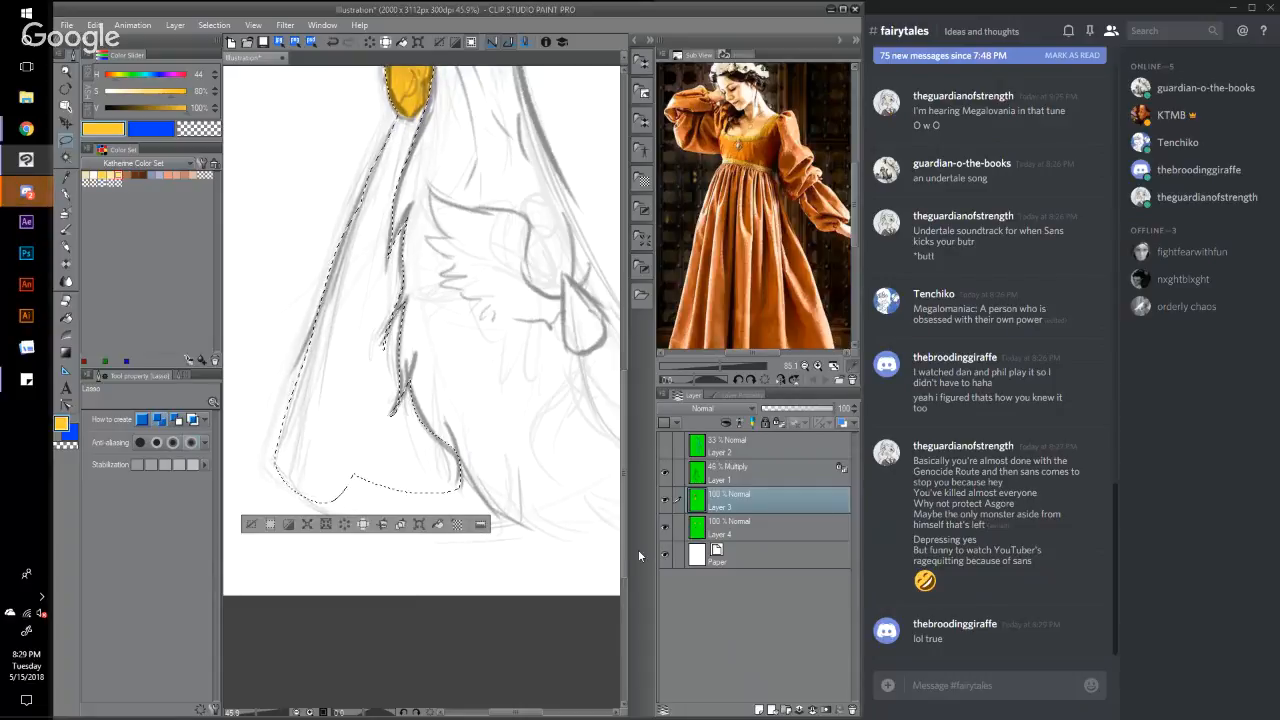
{"action": "scroll", "coordinate": [622, 515], "scroll_direction": "down", "scroll_amount": 2}
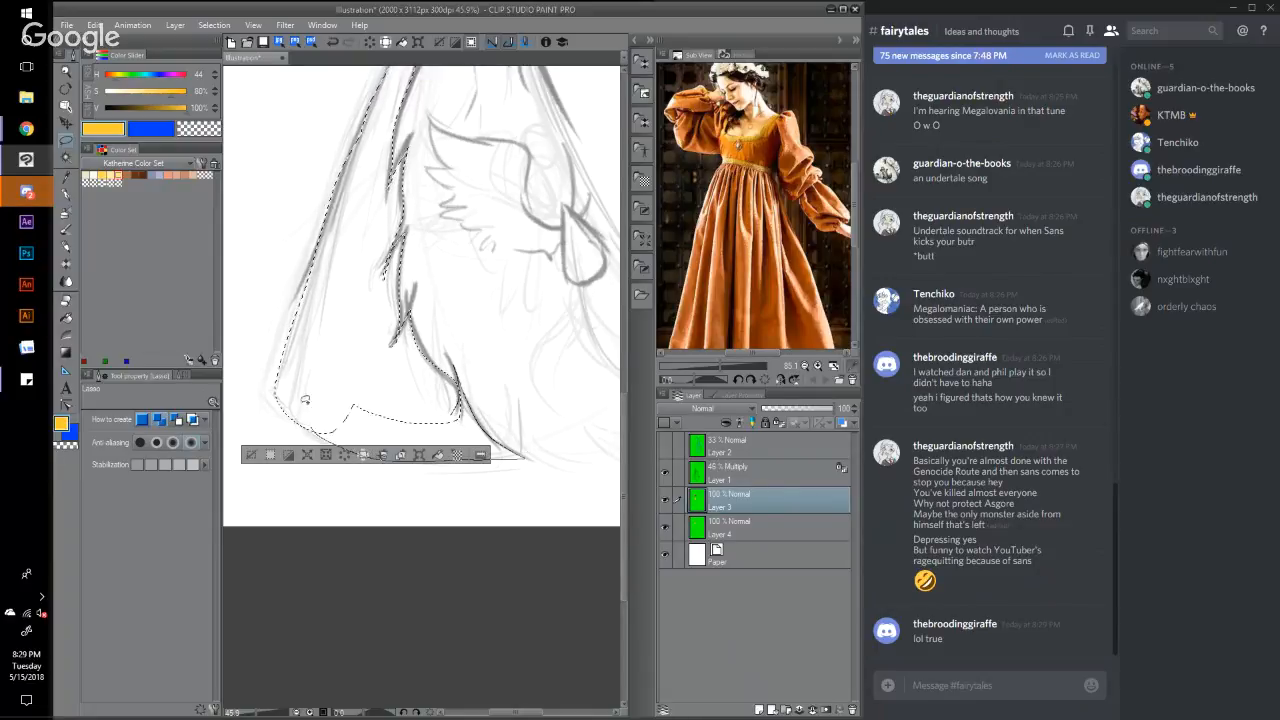
{"action": "left_click_drag", "start_coordinate": [305, 399], "coordinate": [424, 387]}
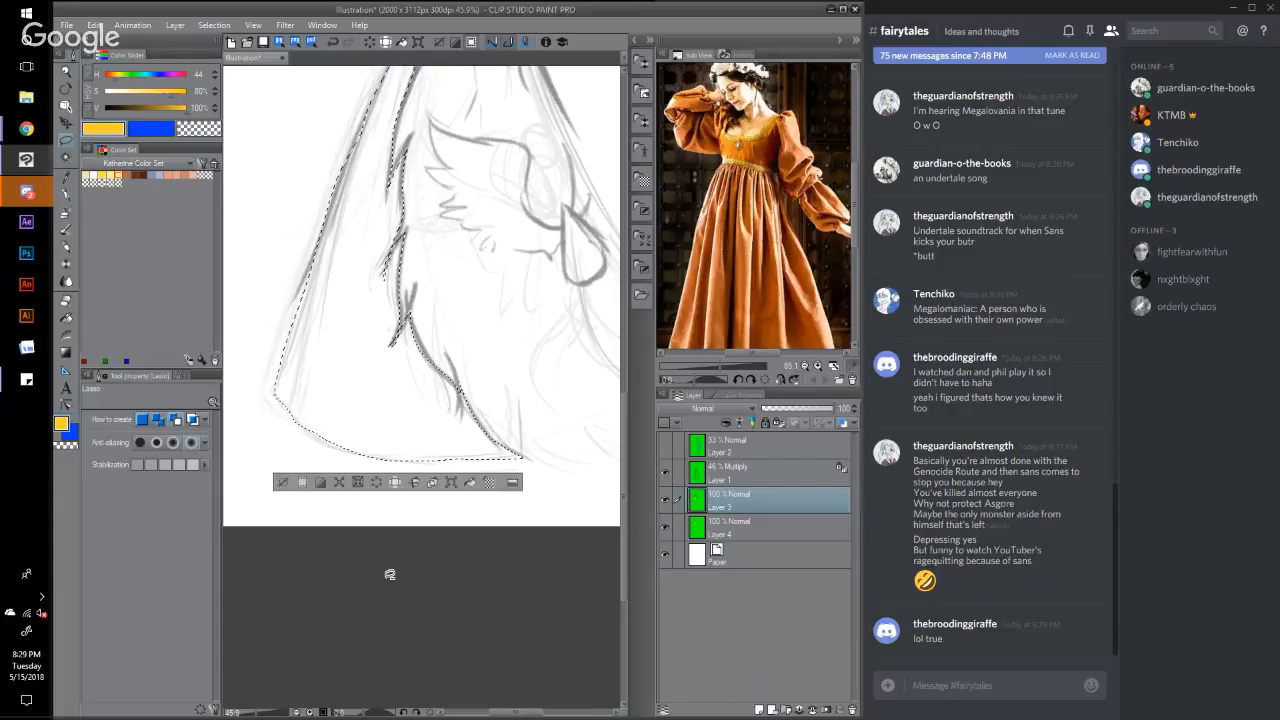
Step: Fill the selected skirt on Layer 3 with the gold at hue 44, saturation 80% and value 100%, and deselect it
{"action": "scroll", "coordinate": [624, 401], "scroll_direction": "up", "scroll_amount": 5}
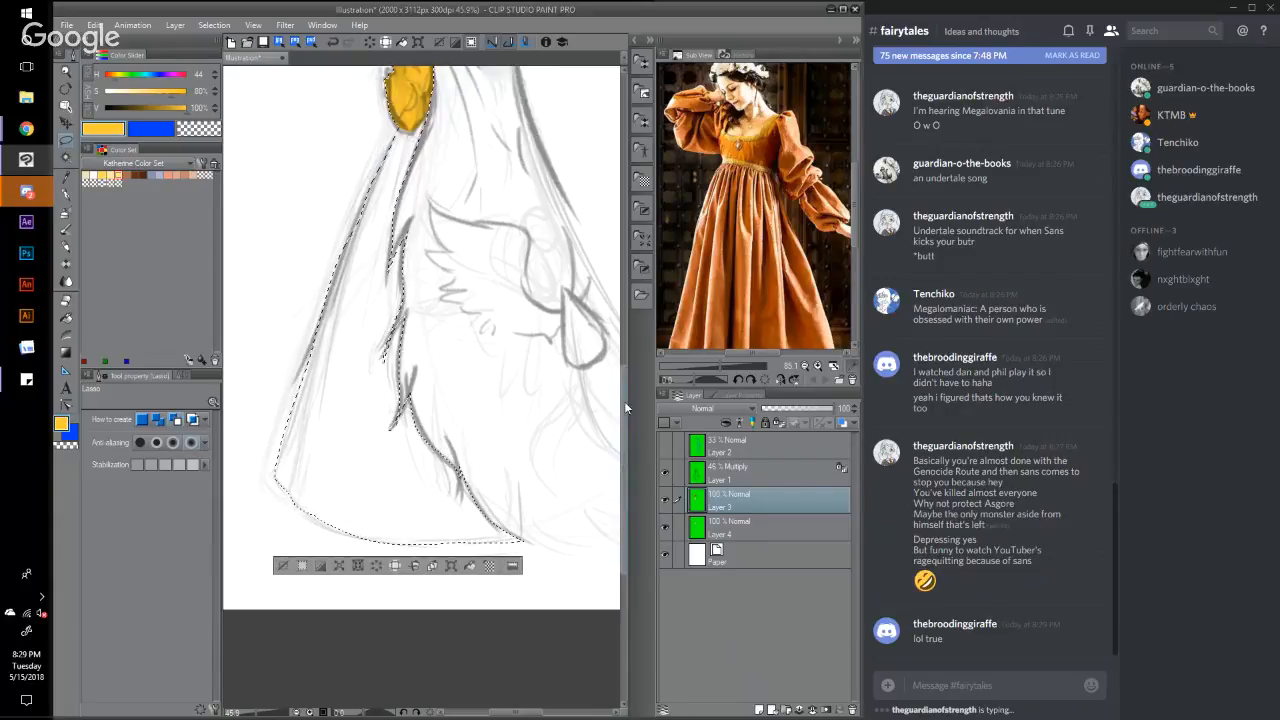
{"action": "scroll", "coordinate": [610, 353], "scroll_direction": "down", "scroll_amount": 1}
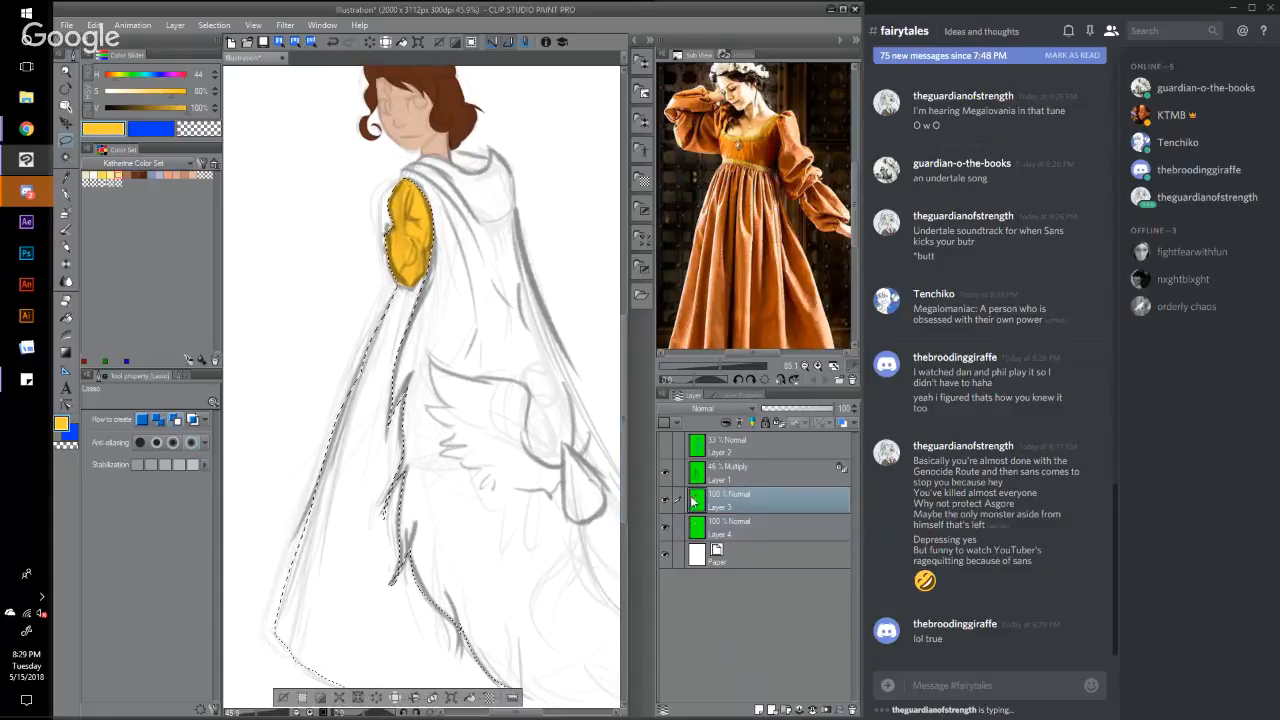
{"action": "left_click", "coordinate": [471, 698]}
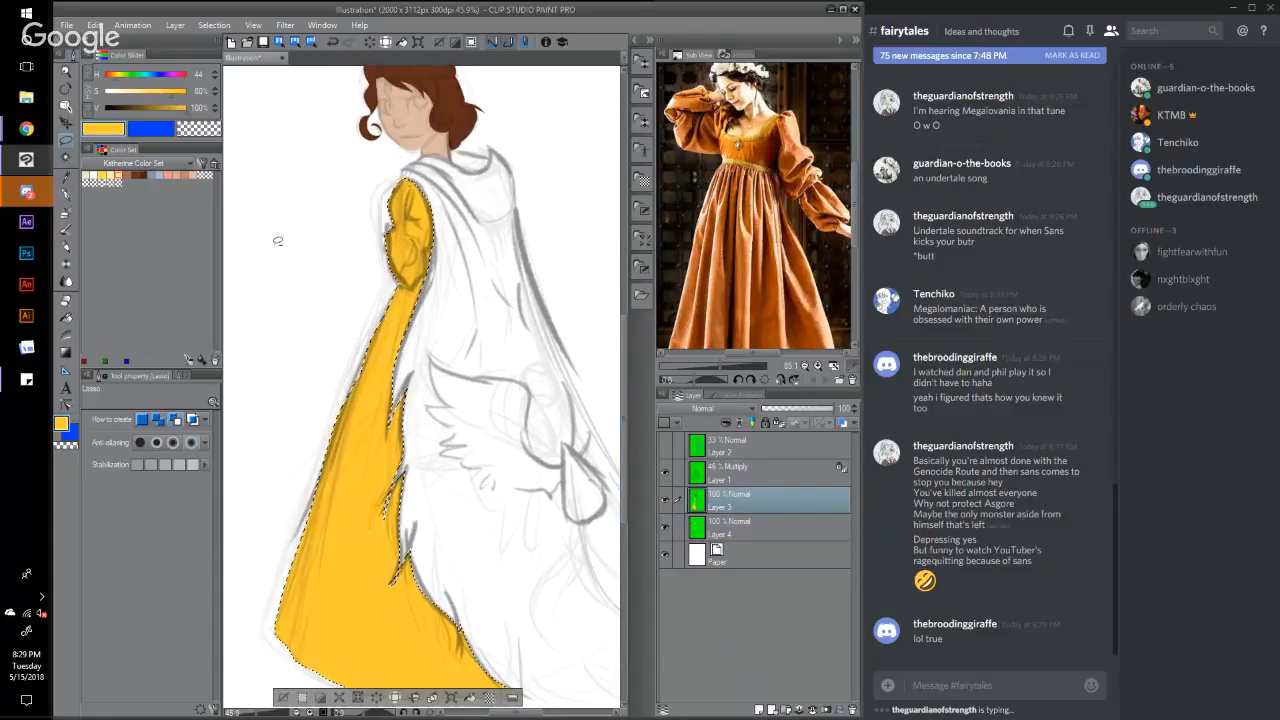
{"action": "left_click", "coordinate": [214, 25]}
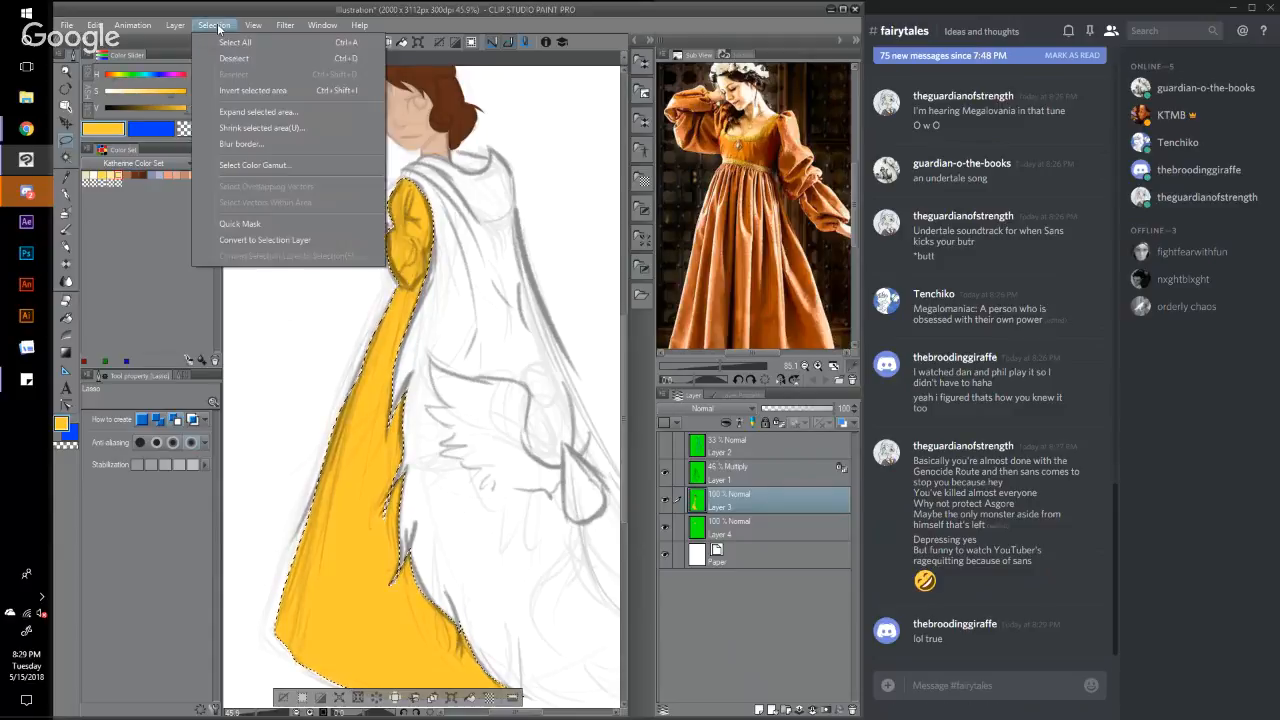
{"action": "left_click", "coordinate": [230, 57]}
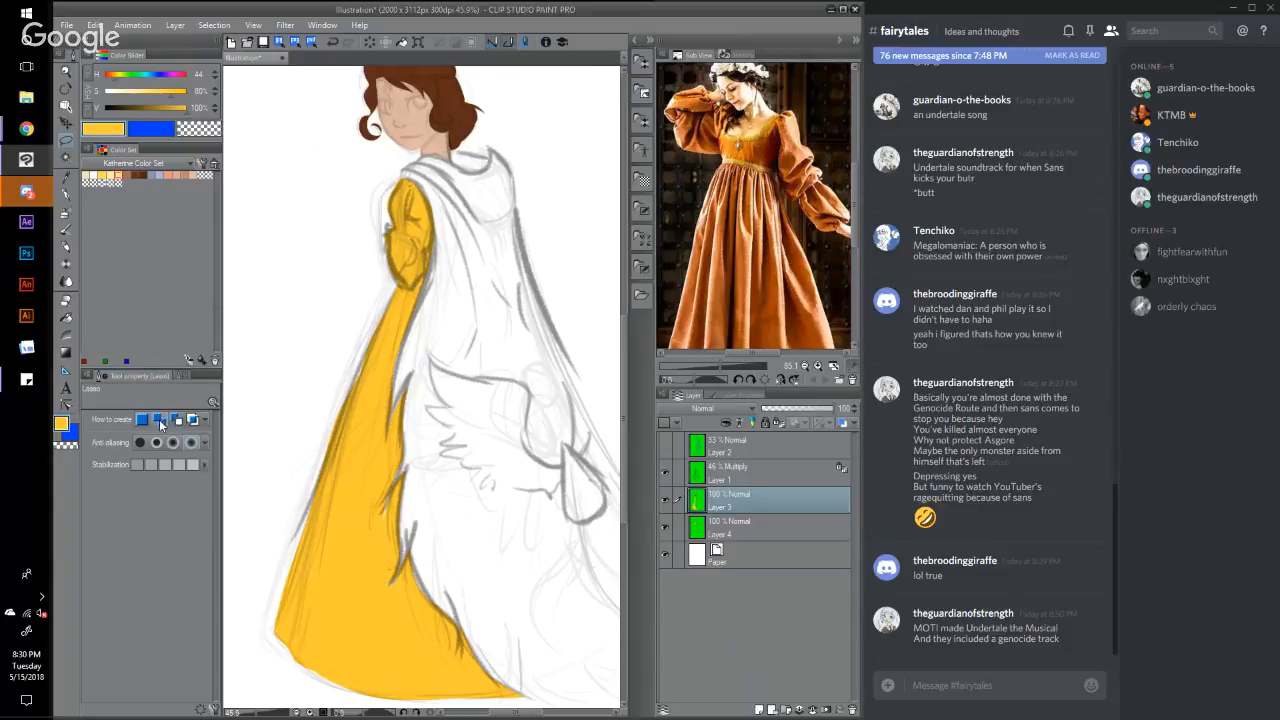
Step: Lasso-select the arm along the sleeve's outer edge and fill it on Layer 4 with the skin tone sampled from the face
{"action": "left_click_drag", "start_coordinate": [400, 179], "coordinate": [387, 210]}
{"action": "left_click_drag", "start_coordinate": [406, 174], "coordinate": [399, 181]}
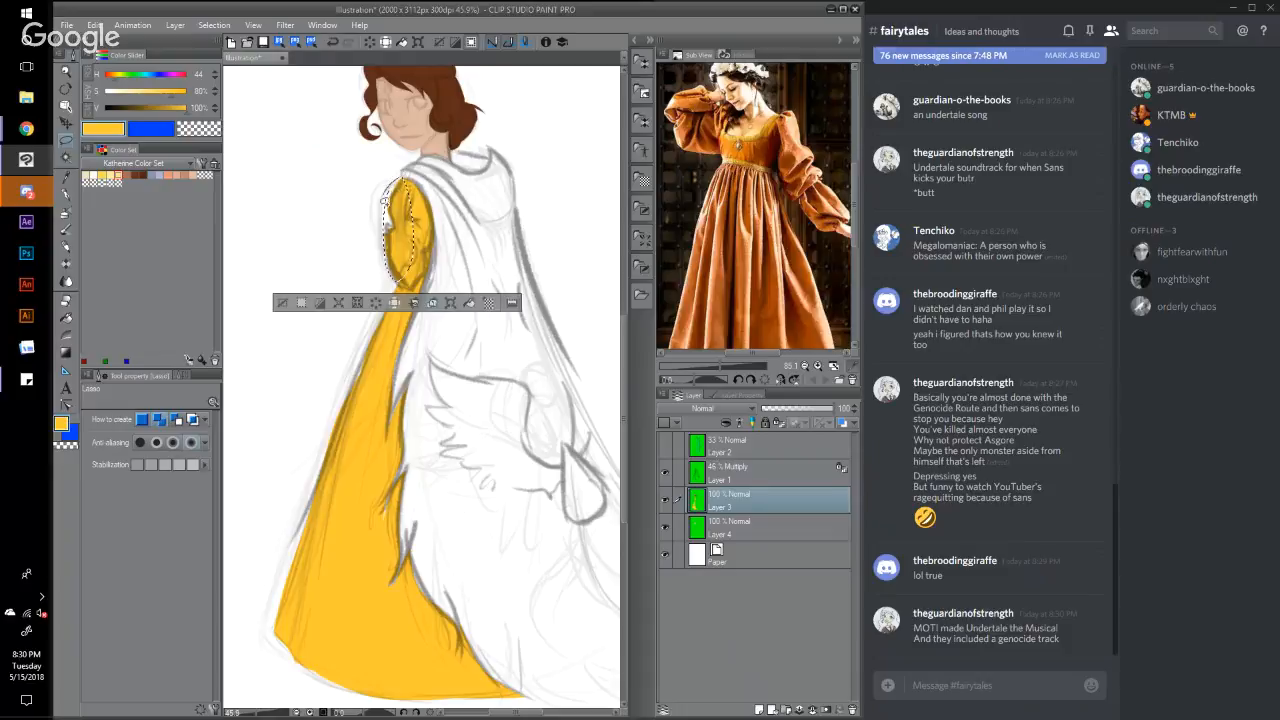
{"action": "left_click_drag", "start_coordinate": [390, 253], "coordinate": [400, 267]}
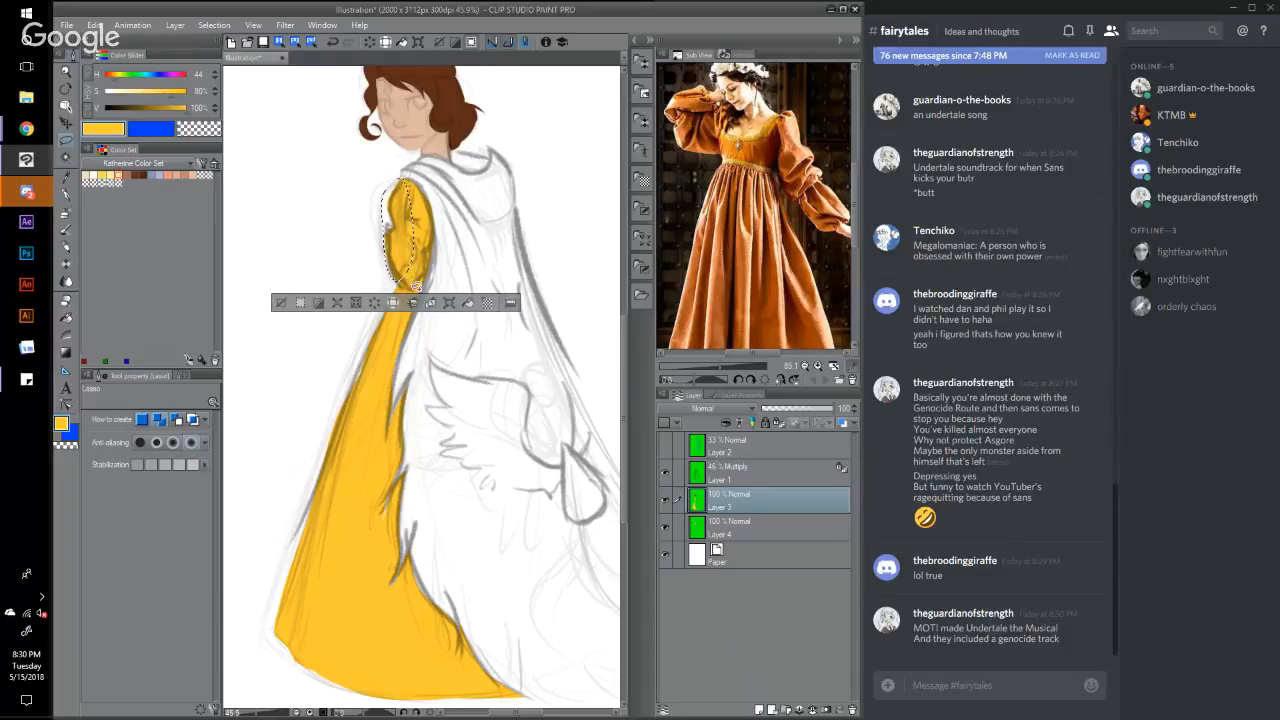
{"action": "left_click", "coordinate": [759, 531]}
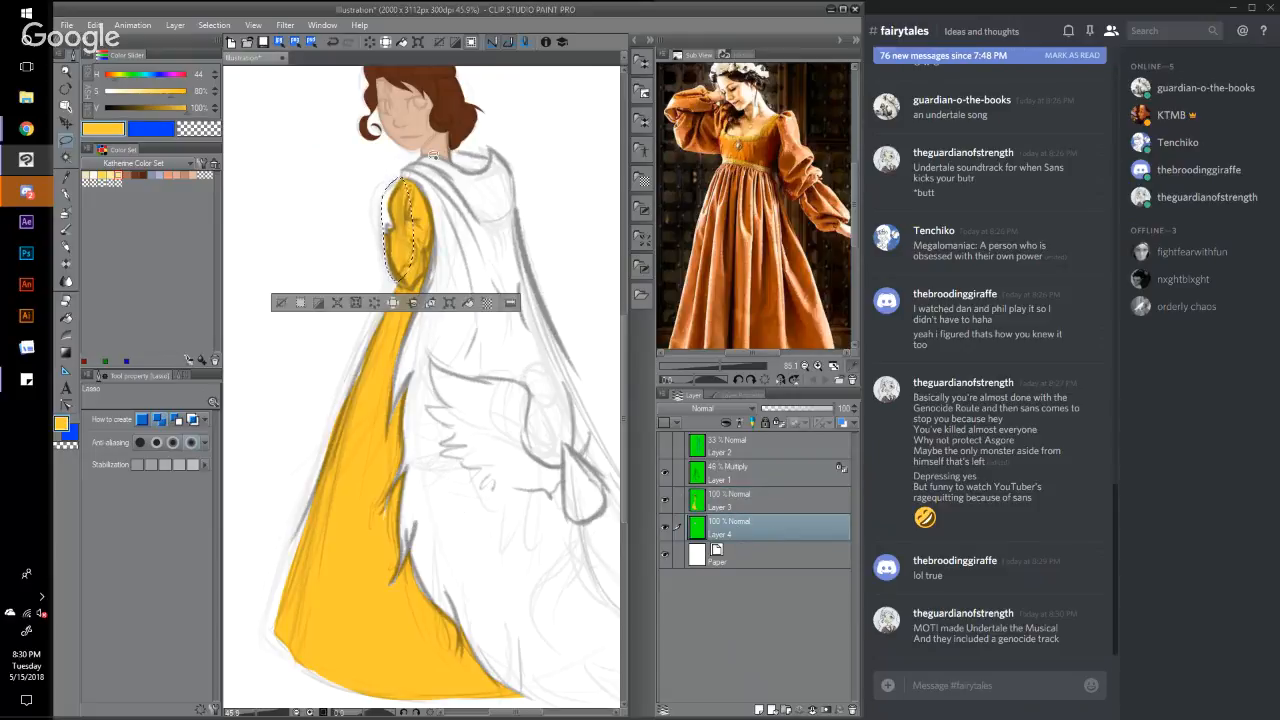
{"action": "left_click", "coordinate": [420, 123], "text": "alt"}
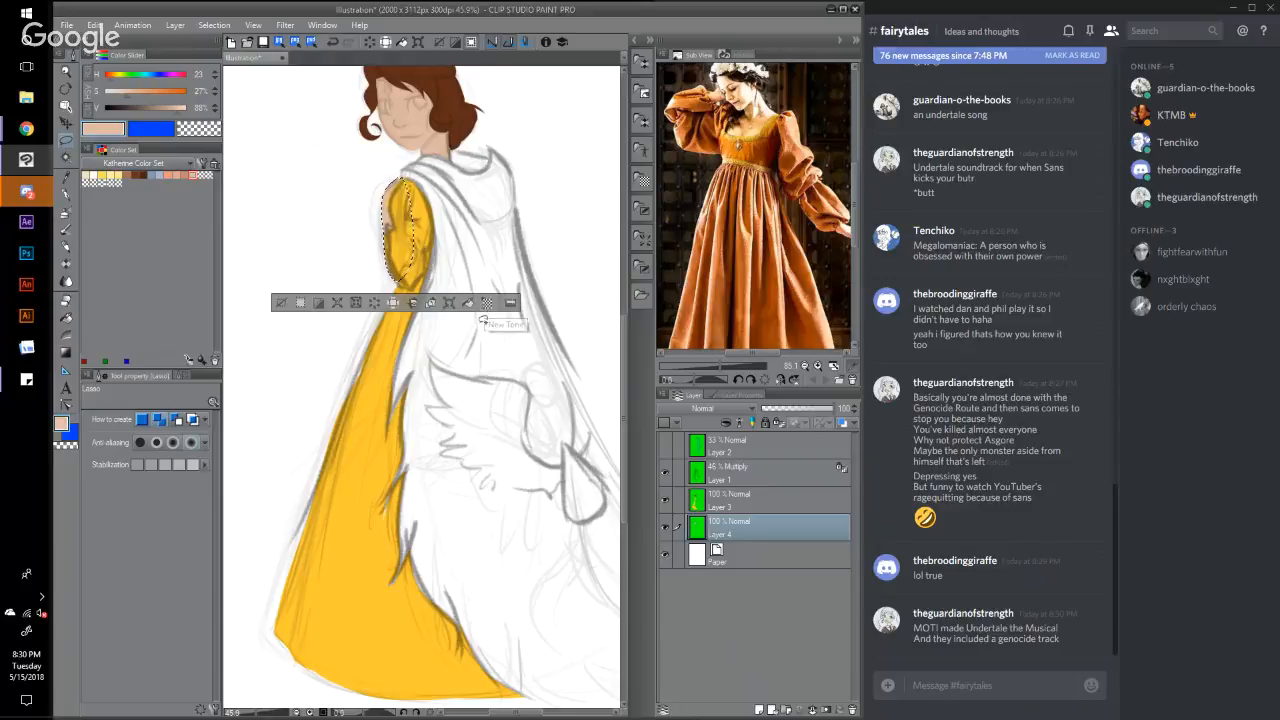
Step: Hide the Paper layer to expose the green base beneath the drawing, and clear the arm selection
{"action": "left_click", "coordinate": [666, 556]}
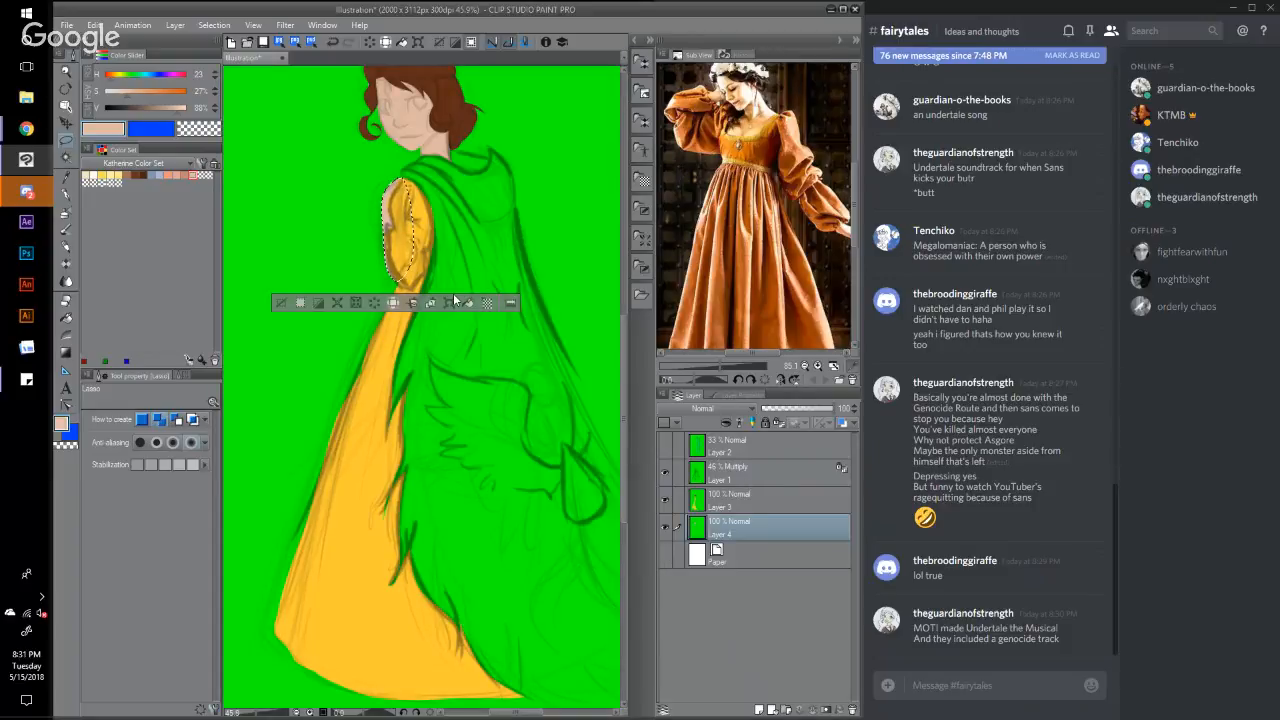
{"action": "left_click", "coordinate": [214, 25]}
{"action": "left_click", "coordinate": [234, 58]}
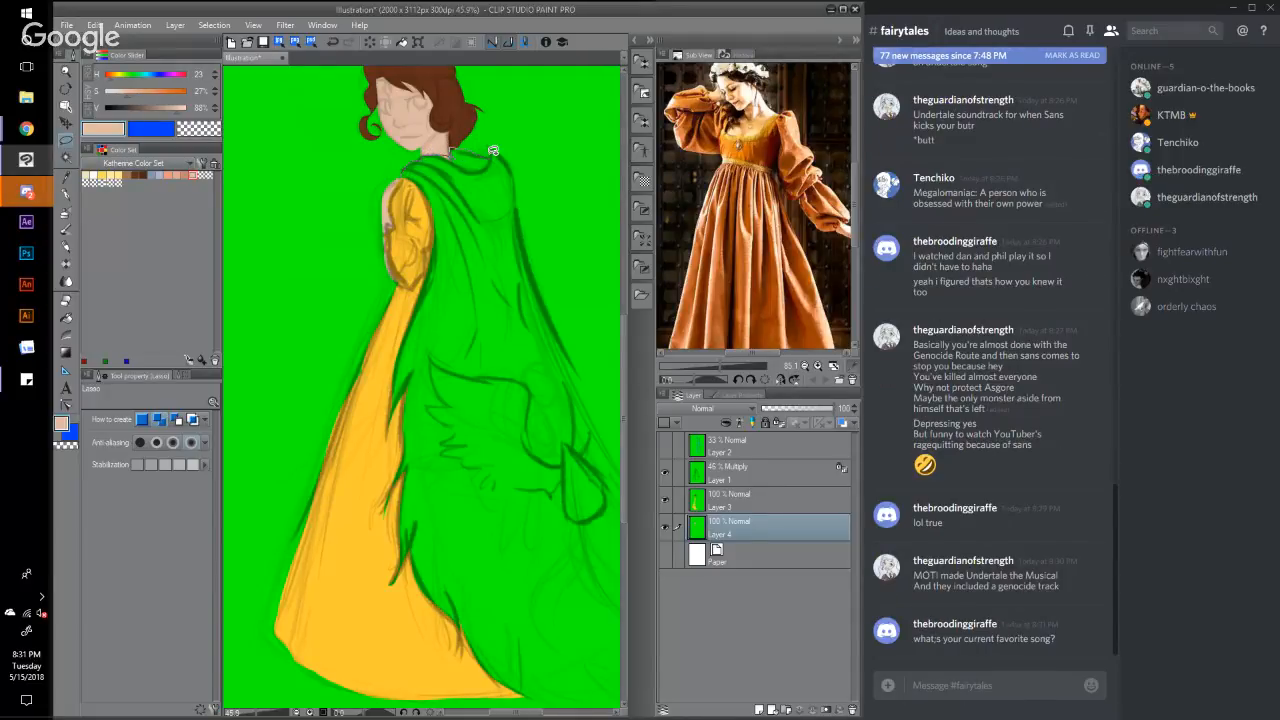
Step: Lasso-select the cloak's hood and shoulder area from the neckline to the sleeve top, discarding the first narrow collar selection
{"action": "left_click_drag", "start_coordinate": [493, 150], "coordinate": [405, 172]}
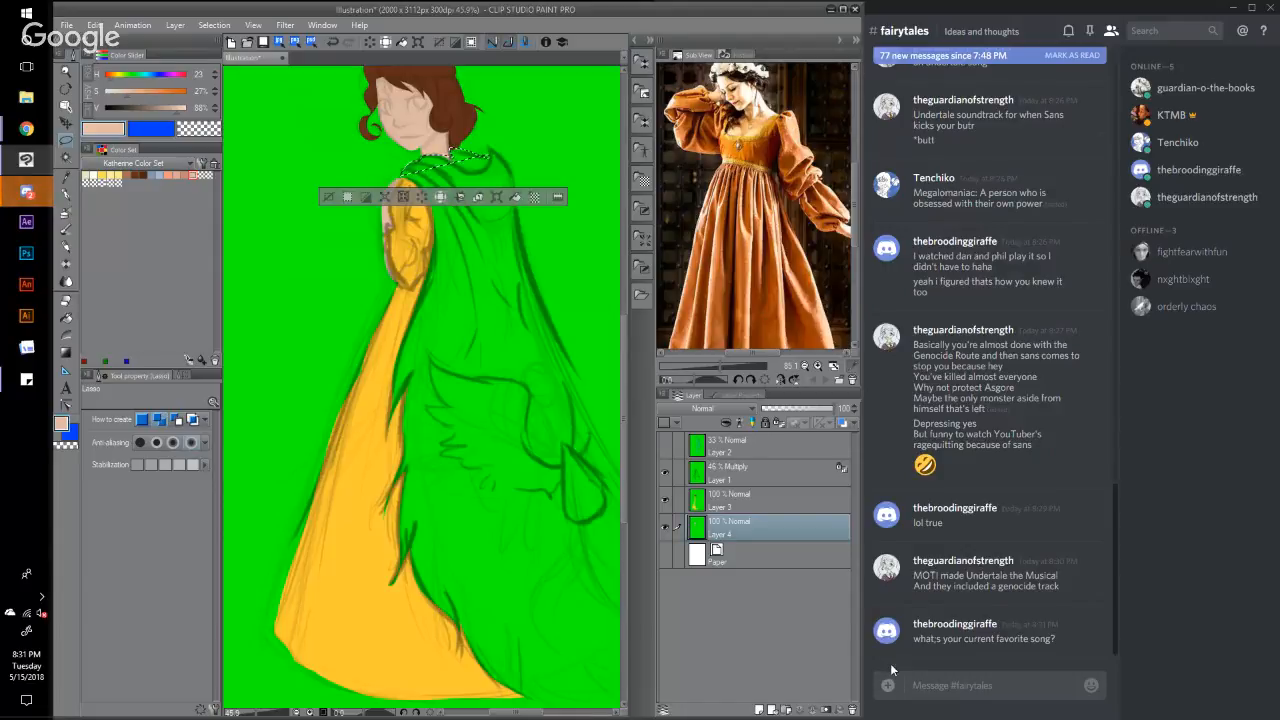
{"action": "key", "text": "ctrl+d"}
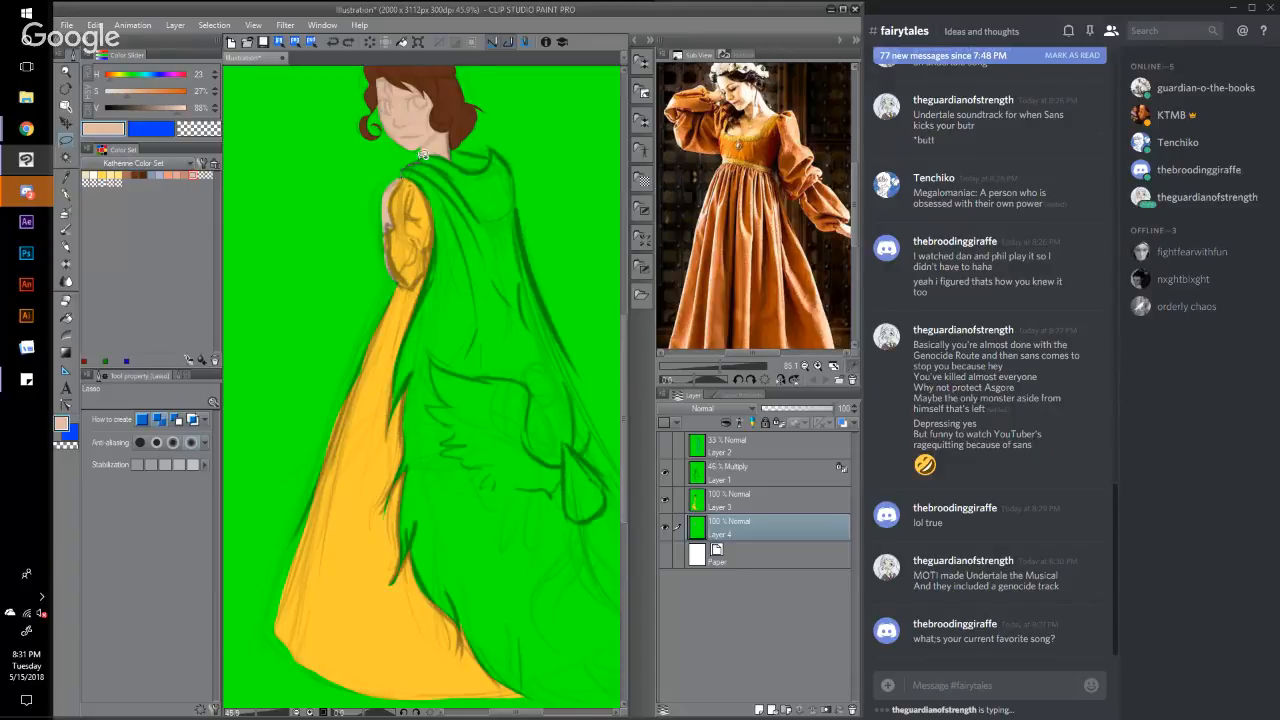
{"action": "left_click_drag", "start_coordinate": [424, 155], "coordinate": [456, 157]}
{"action": "mouse_move", "coordinate": [490, 141]}
{"action": "left_mouse_down"}
{"action": "mouse_move", "coordinate": [520, 211]}
{"action": "mouse_move", "coordinate": [492, 240]}
{"action": "mouse_move", "coordinate": [426, 208]}
{"action": "mouse_move", "coordinate": [408, 184]}
{"action": "mouse_move", "coordinate": [422, 175]}
{"action": "left_mouse_up"}
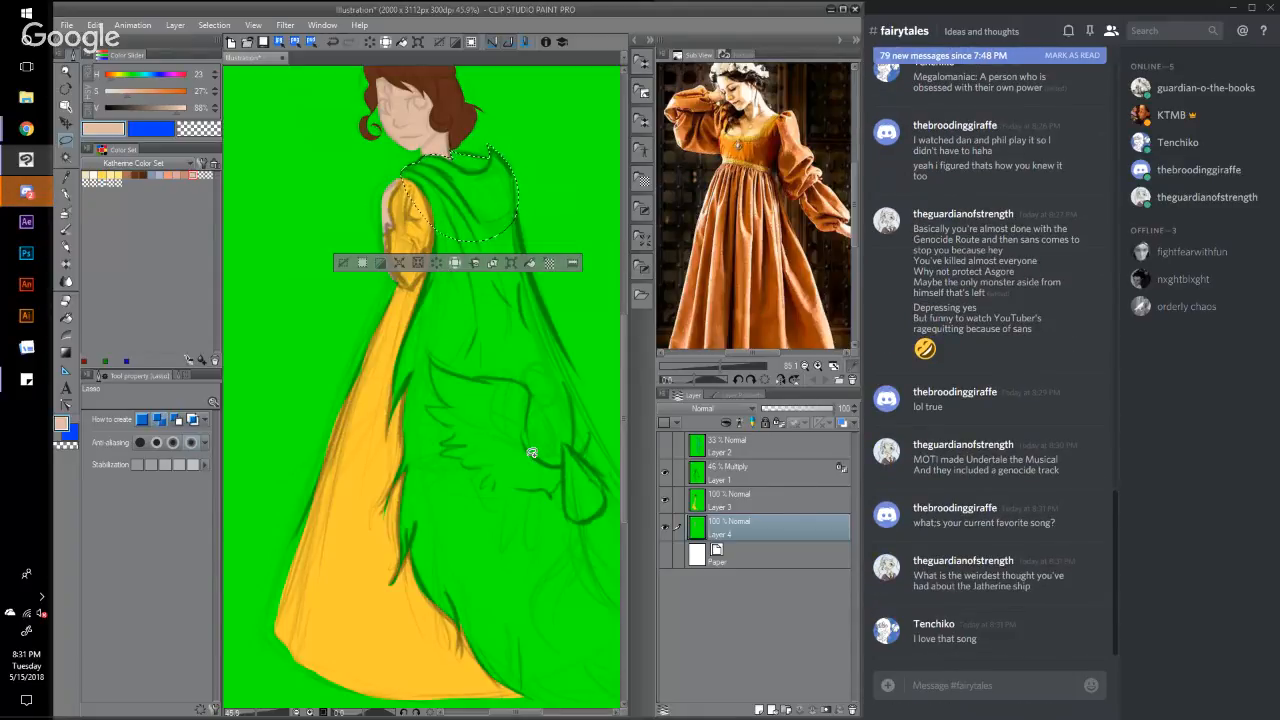
Step: Extend the hood selection down the cloak's back edge to the trailing end, undoing the first outline and redrawing it closer to the sketch
{"action": "scroll", "coordinate": [626, 340], "scroll_direction": "down", "scroll_amount": 2}
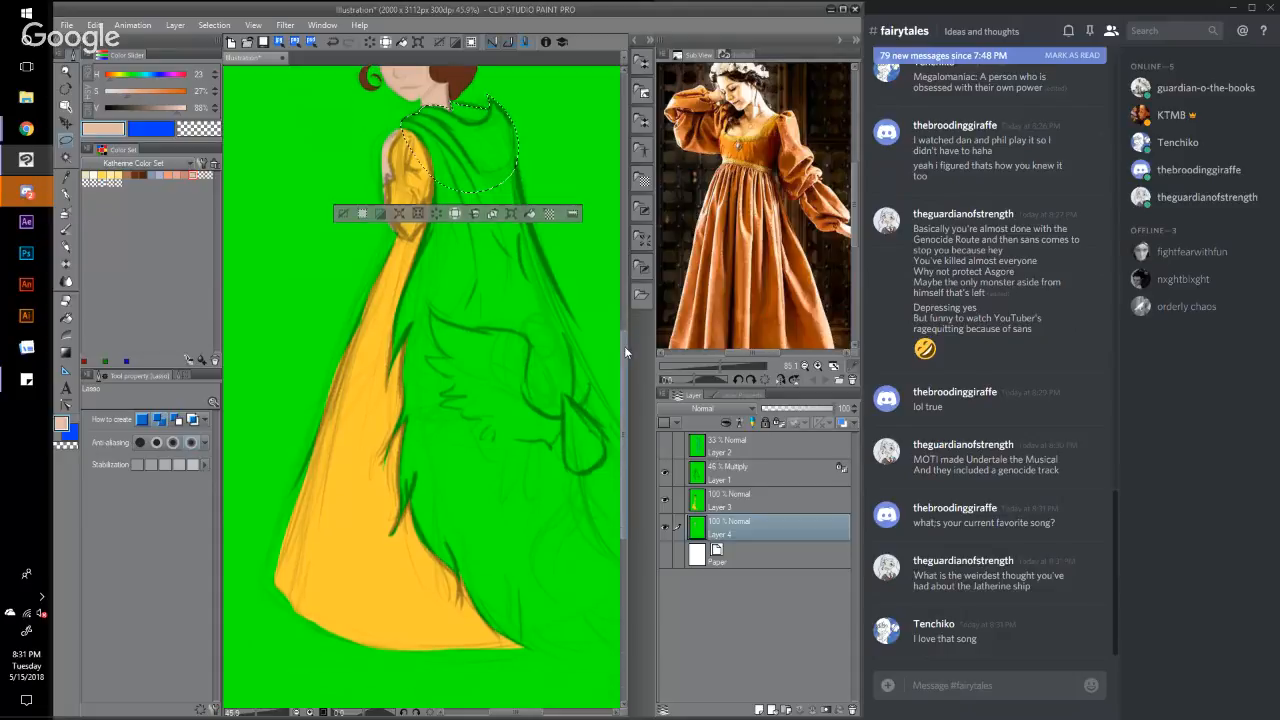
{"action": "scroll", "coordinate": [626, 352], "scroll_direction": "up", "scroll_amount": 1}
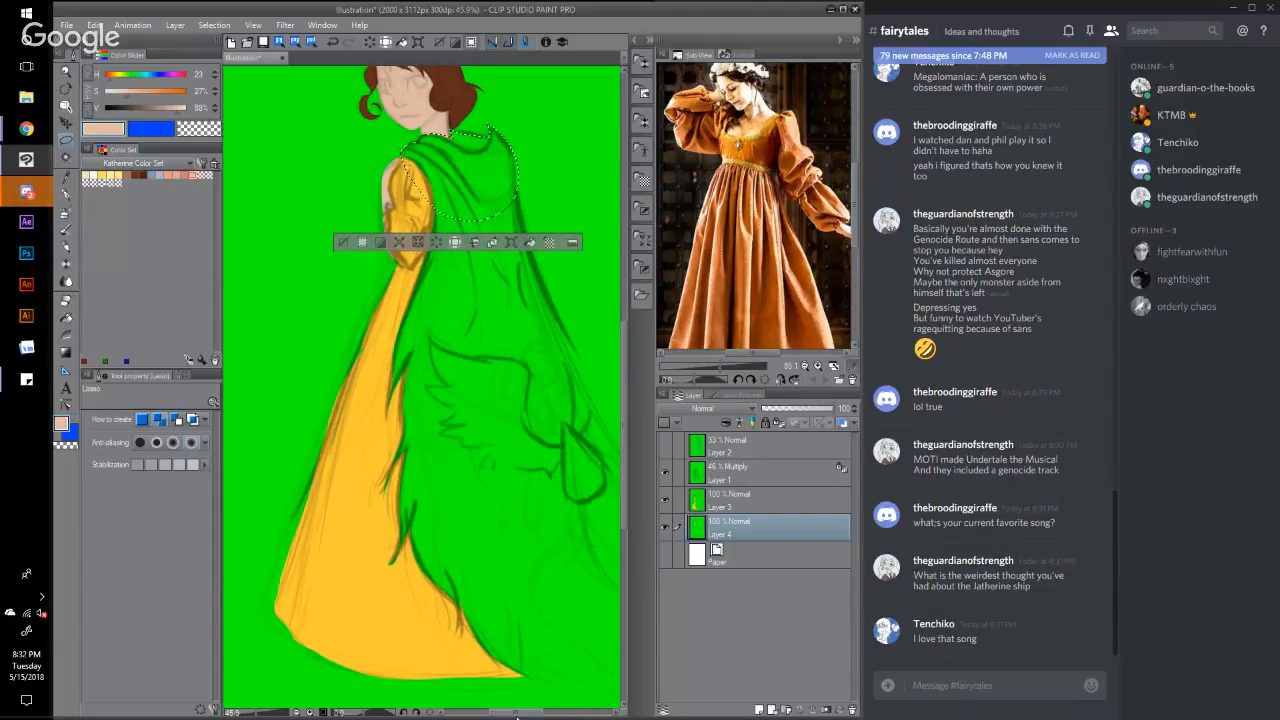
{"action": "left_click_drag", "start_coordinate": [507, 716], "coordinate": [542, 716]}
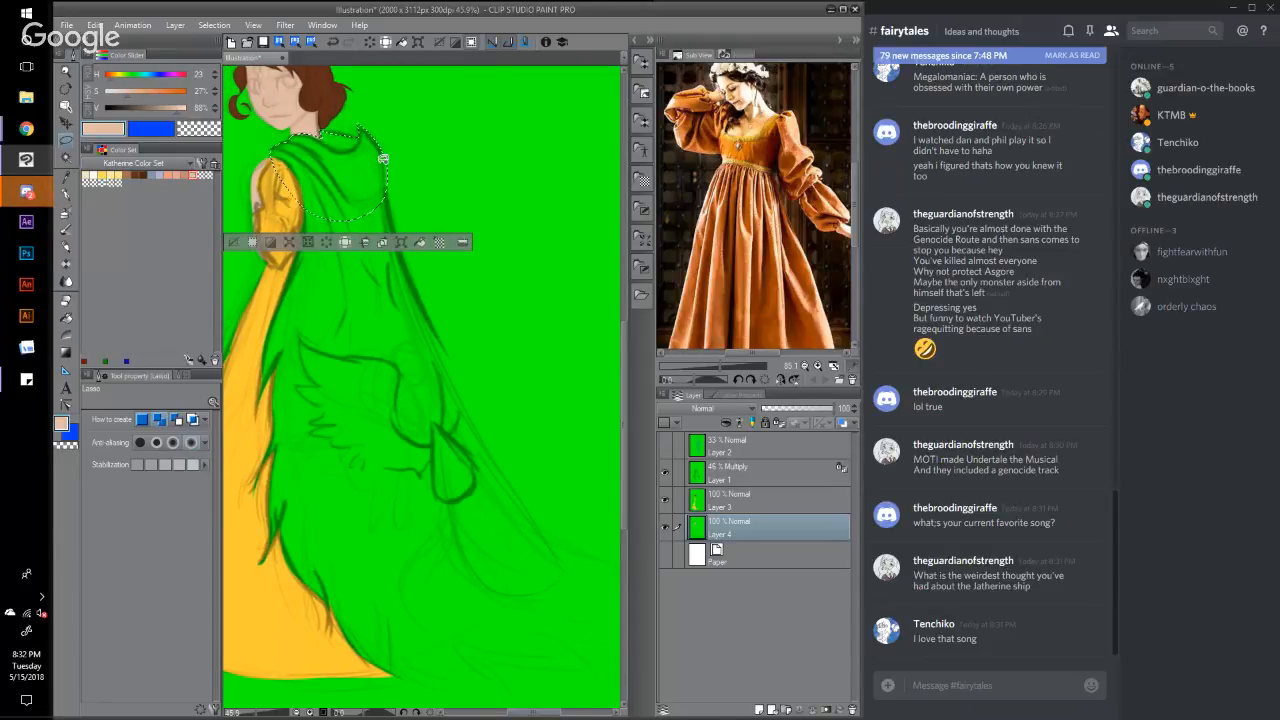
{"action": "mouse_move", "coordinate": [443, 342]}
{"action": "left_mouse_down"}
{"action": "mouse_move", "coordinate": [558, 538]}
{"action": "mouse_move", "coordinate": [628, 594]}
{"action": "left_mouse_up"}
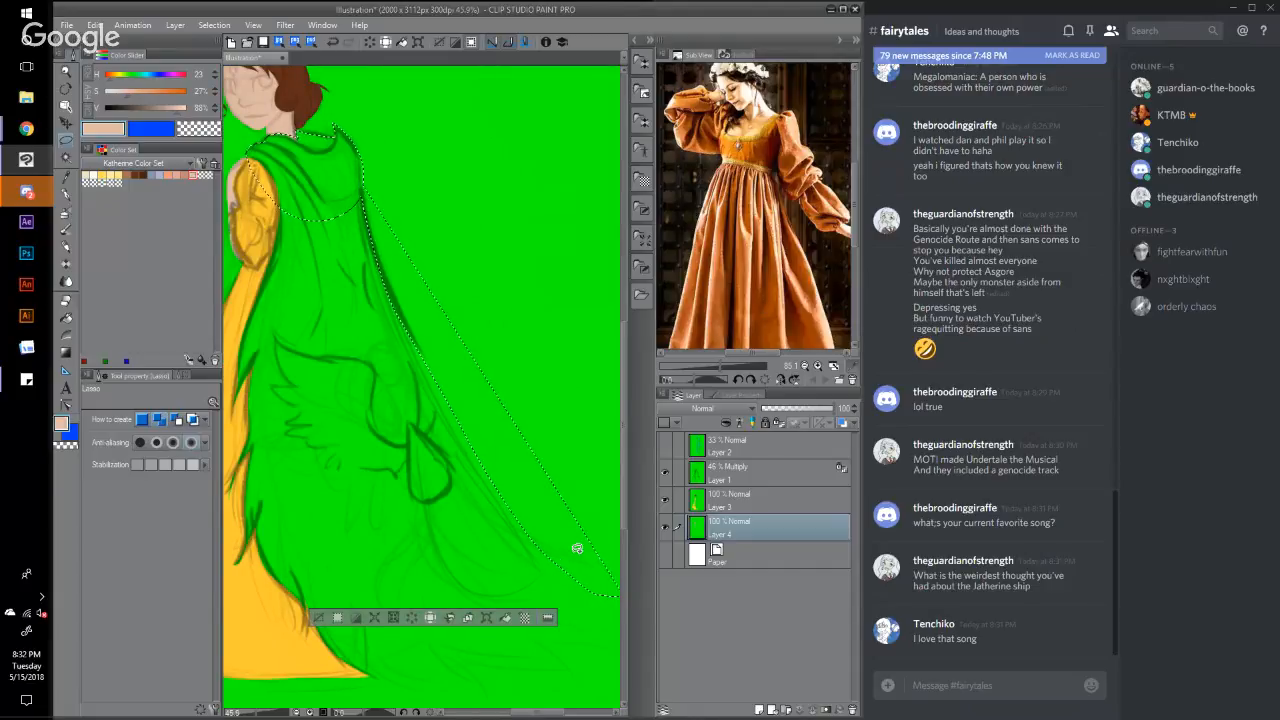
{"action": "key", "text": "ctrl+z"}
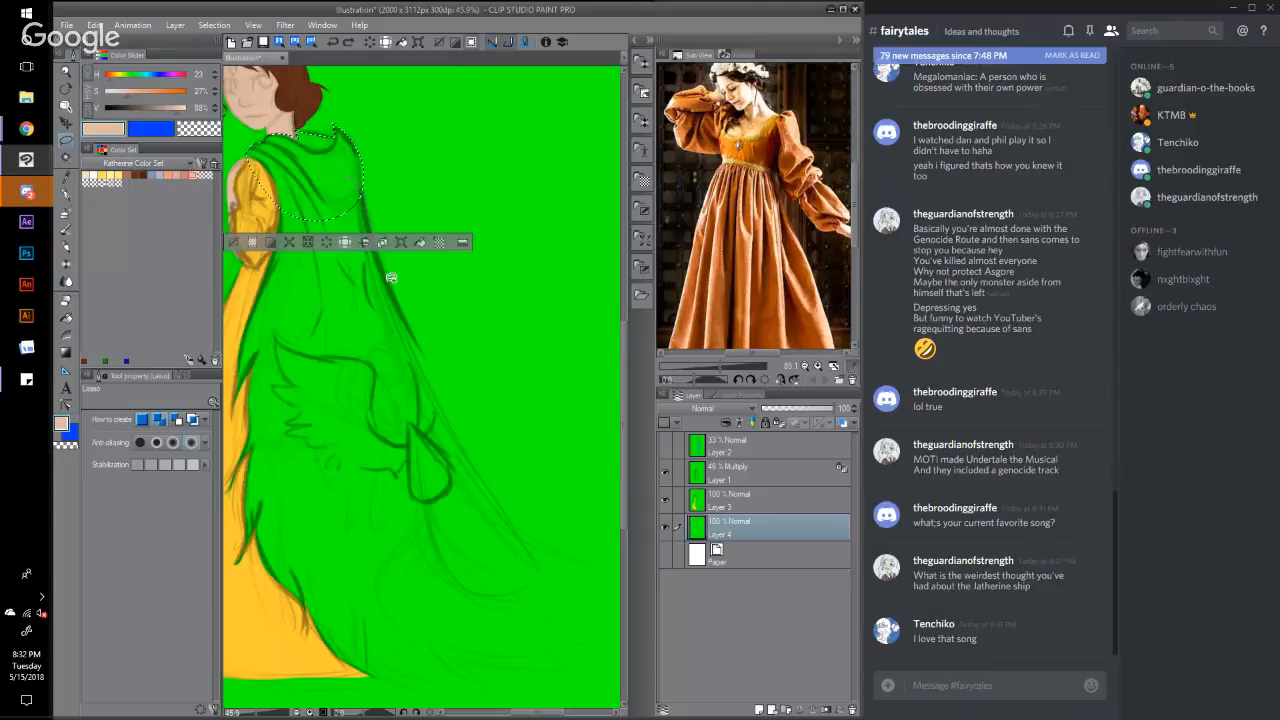
{"action": "mouse_move", "coordinate": [391, 278]}
{"action": "left_mouse_down"}
{"action": "mouse_move", "coordinate": [449, 404]}
{"action": "mouse_move", "coordinate": [608, 598]}
{"action": "mouse_move", "coordinate": [546, 621]}
{"action": "mouse_move", "coordinate": [485, 597]}
{"action": "mouse_move", "coordinate": [386, 506]}
{"action": "mouse_move", "coordinate": [343, 394]}
{"action": "mouse_move", "coordinate": [345, 187]}
{"action": "left_mouse_up"}
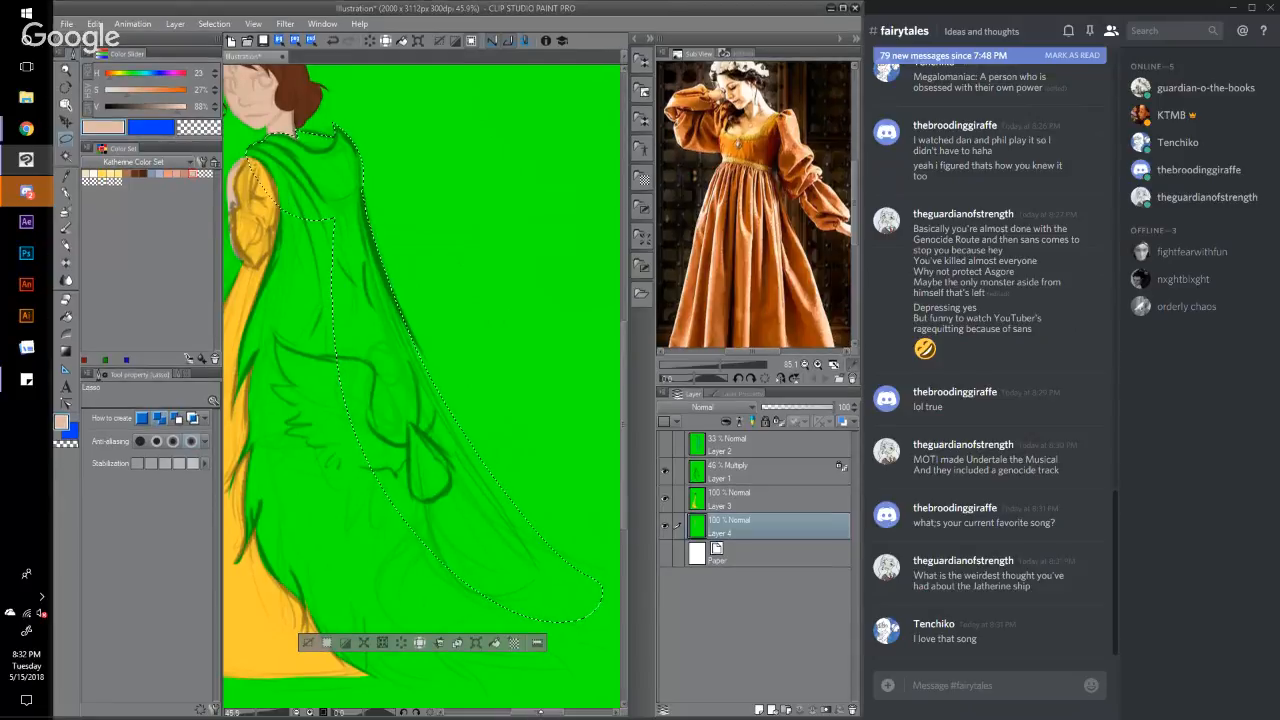
Step: Extend the lasso selection along the cloak's front edge, from the shoulder past the sleeve and down beside the skirt, covering the cloak's interior
{"action": "left_click_drag", "start_coordinate": [547, 714], "coordinate": [535, 714]}
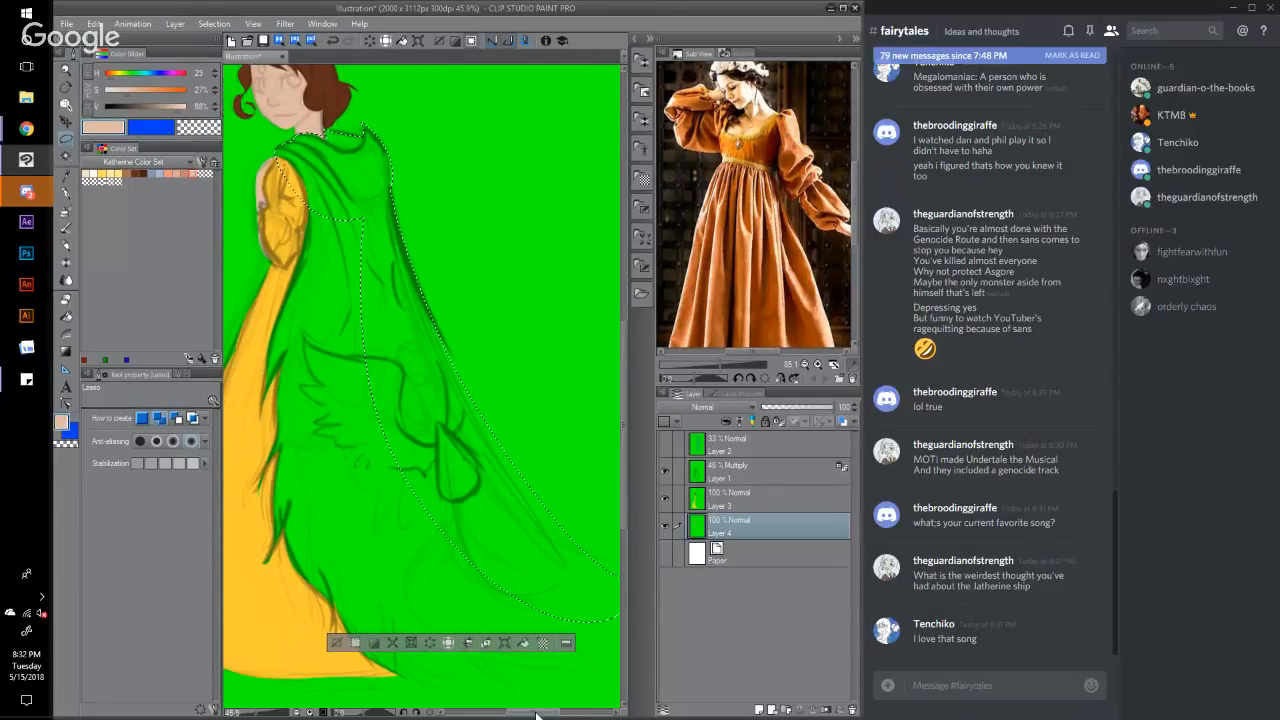
{"action": "left_click_drag", "start_coordinate": [318, 327], "coordinate": [374, 330]}
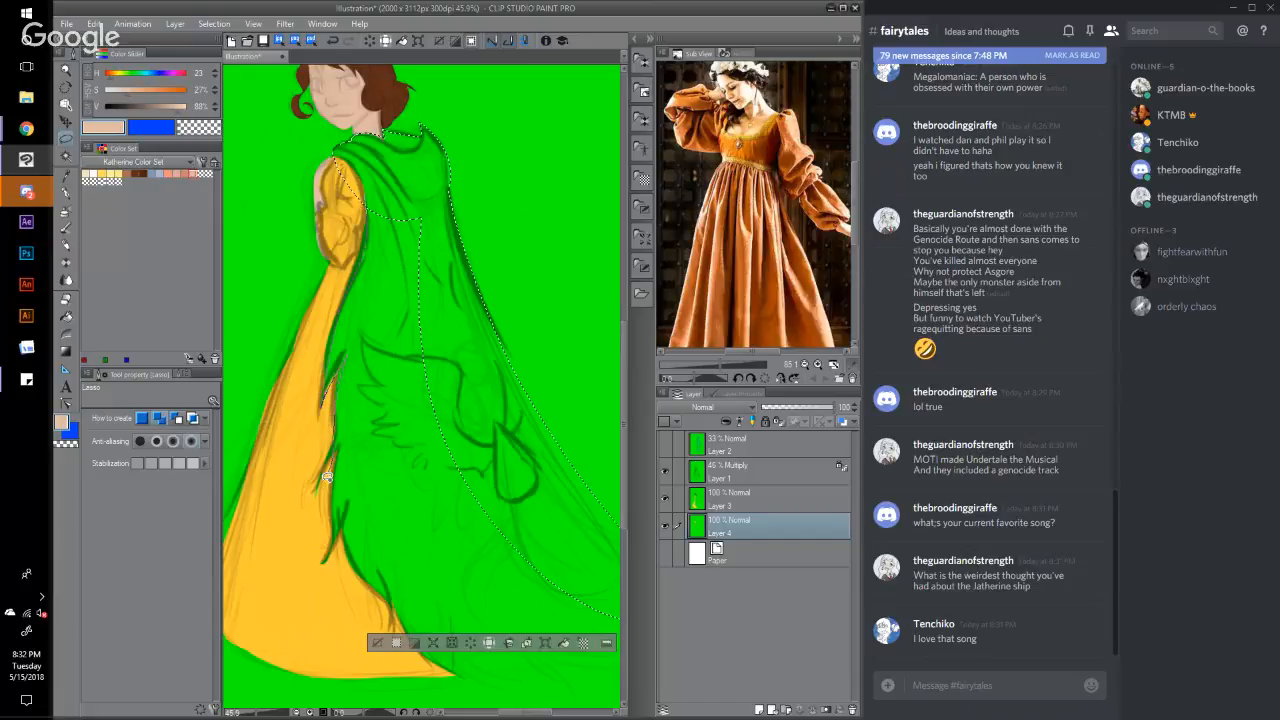
{"action": "mouse_move", "coordinate": [327, 478]}
{"action": "left_mouse_down"}
{"action": "mouse_move", "coordinate": [357, 237]}
{"action": "mouse_move", "coordinate": [336, 548]}
{"action": "left_mouse_up"}
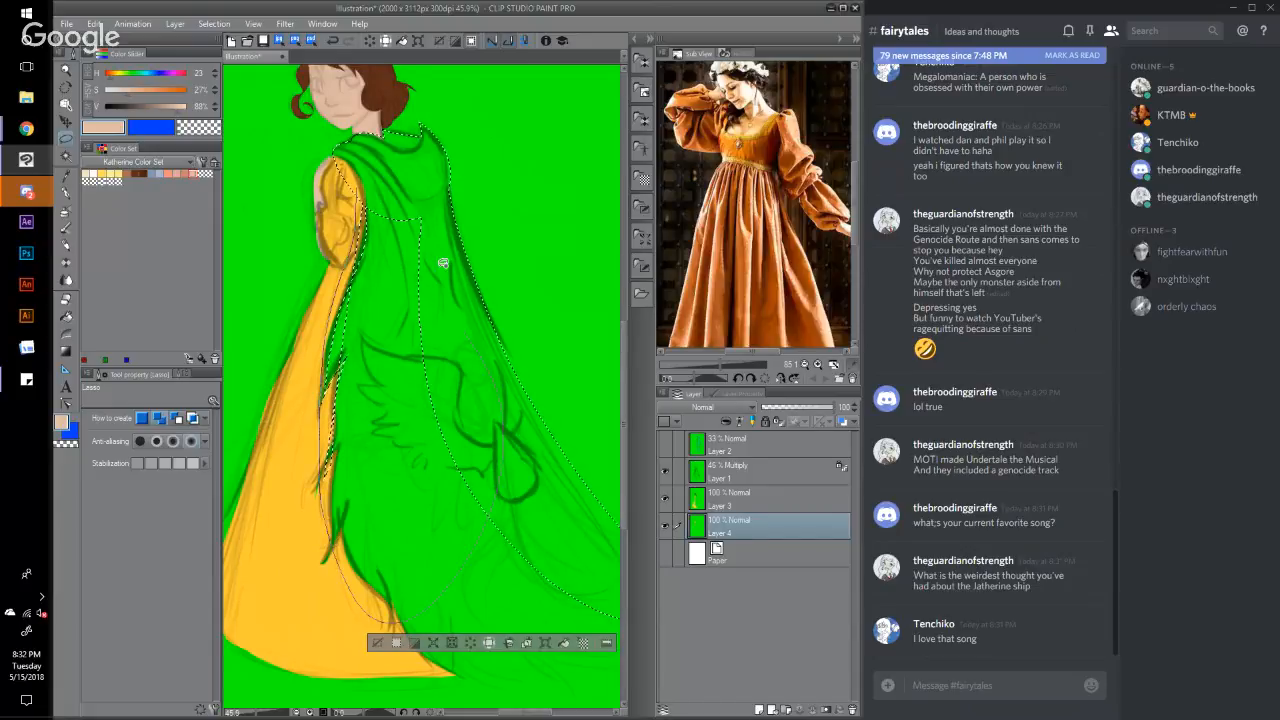
{"action": "left_click_drag", "start_coordinate": [443, 263], "coordinate": [388, 182]}
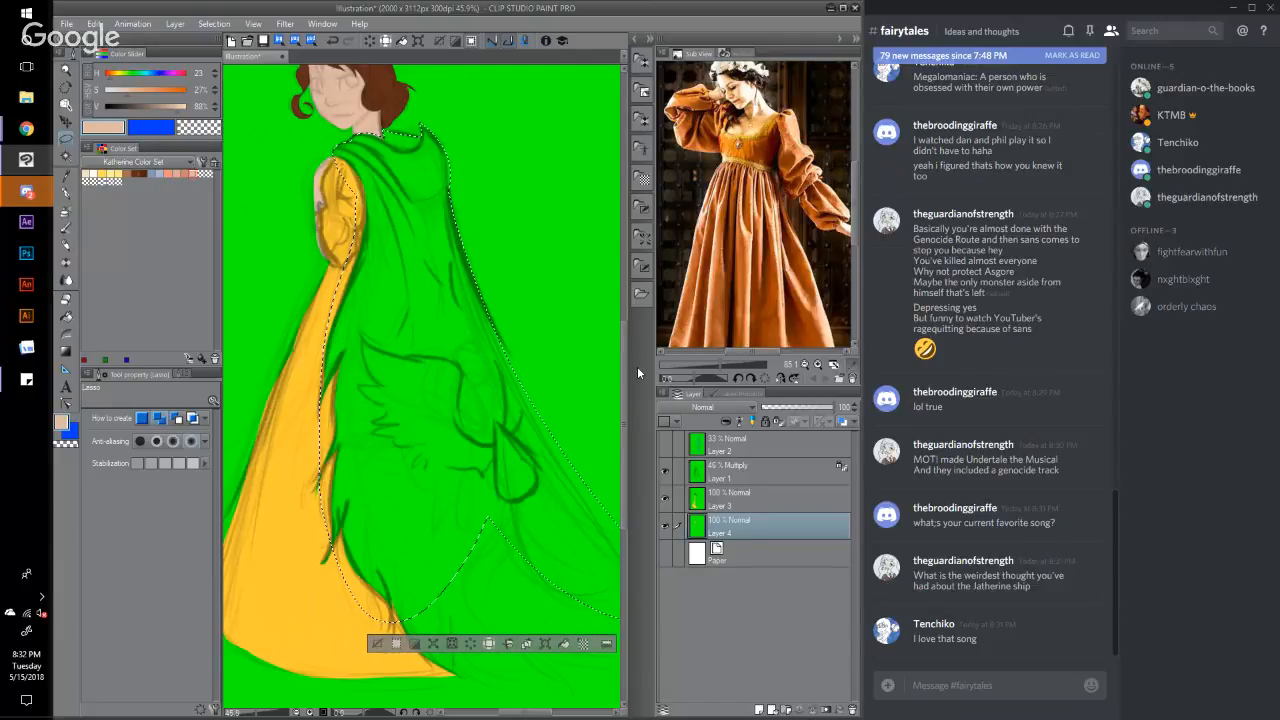
Step: Extend the cloak selection over the fringed front edge where it overlaps the skirt, down to the dress hem
{"action": "scroll", "coordinate": [613, 352], "scroll_direction": "down", "scroll_amount": 2}
{"action": "mouse_move", "coordinate": [321, 290]}
{"action": "left_mouse_down"}
{"action": "mouse_move", "coordinate": [291, 460]}
{"action": "mouse_move", "coordinate": [310, 363]}
{"action": "left_mouse_up"}
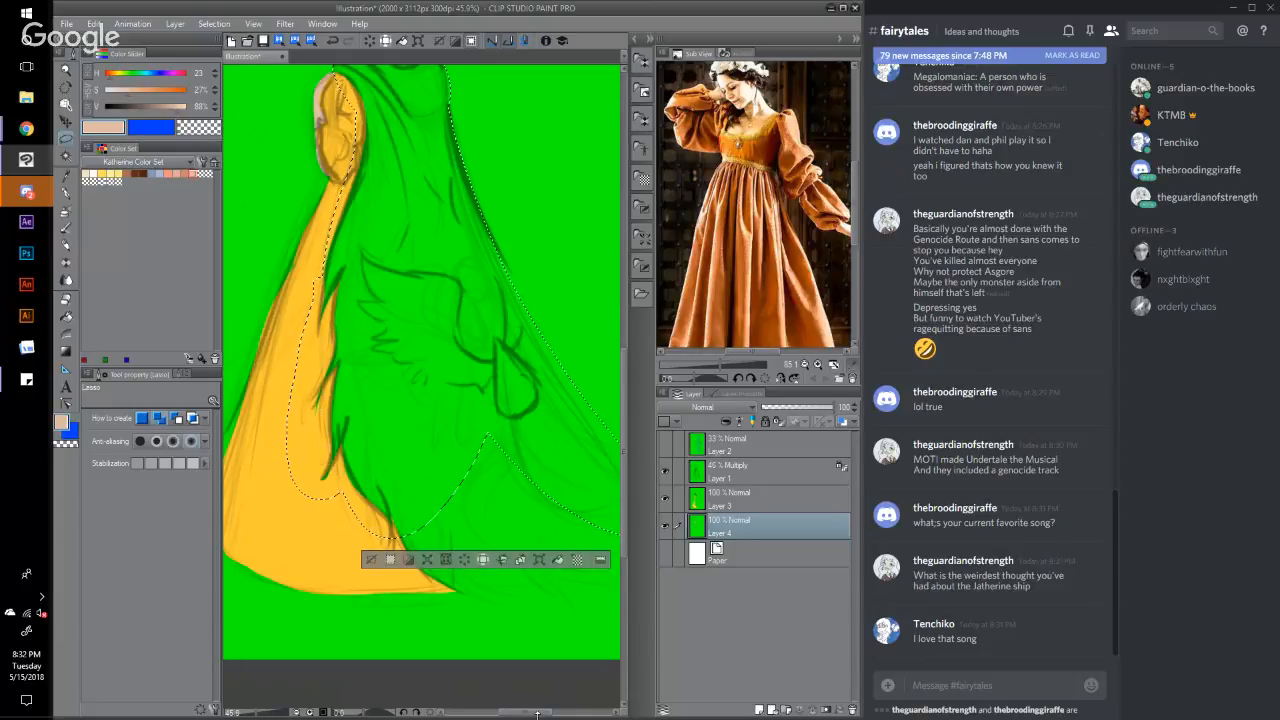
{"action": "left_click_drag", "start_coordinate": [537, 713], "coordinate": [548, 715]}
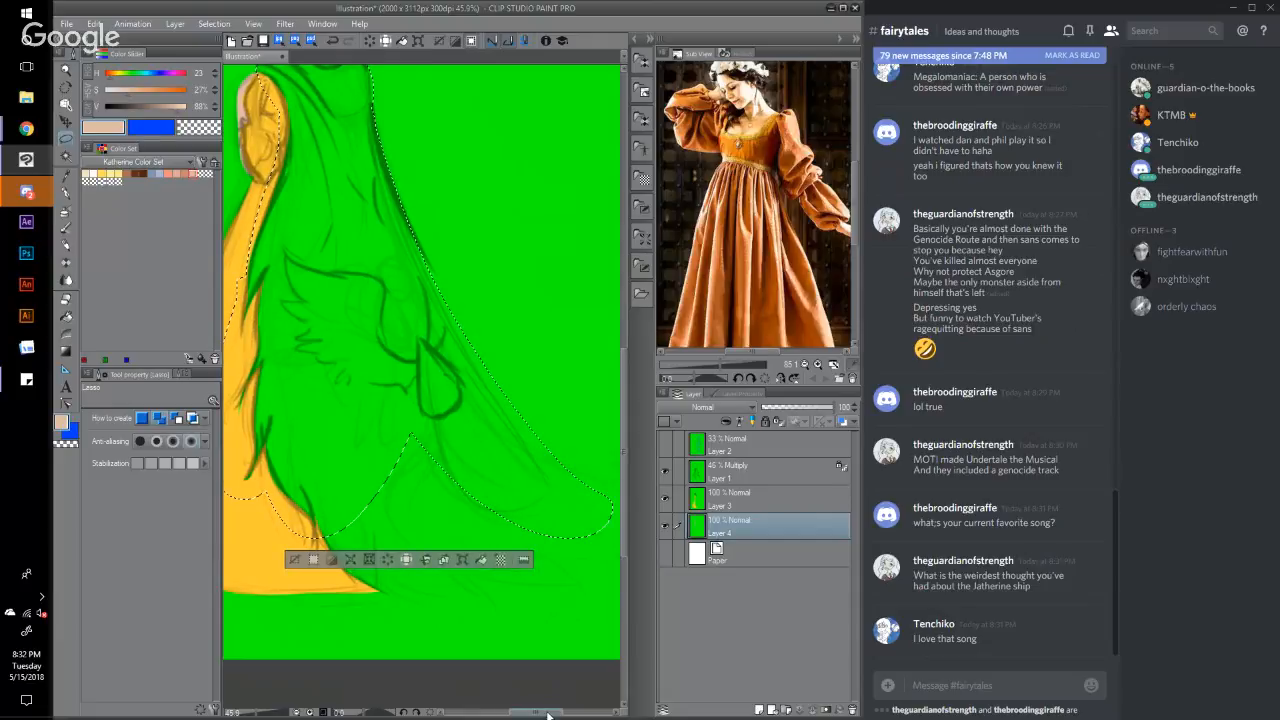
{"action": "left_click_drag", "start_coordinate": [548, 715], "coordinate": [551, 715]}
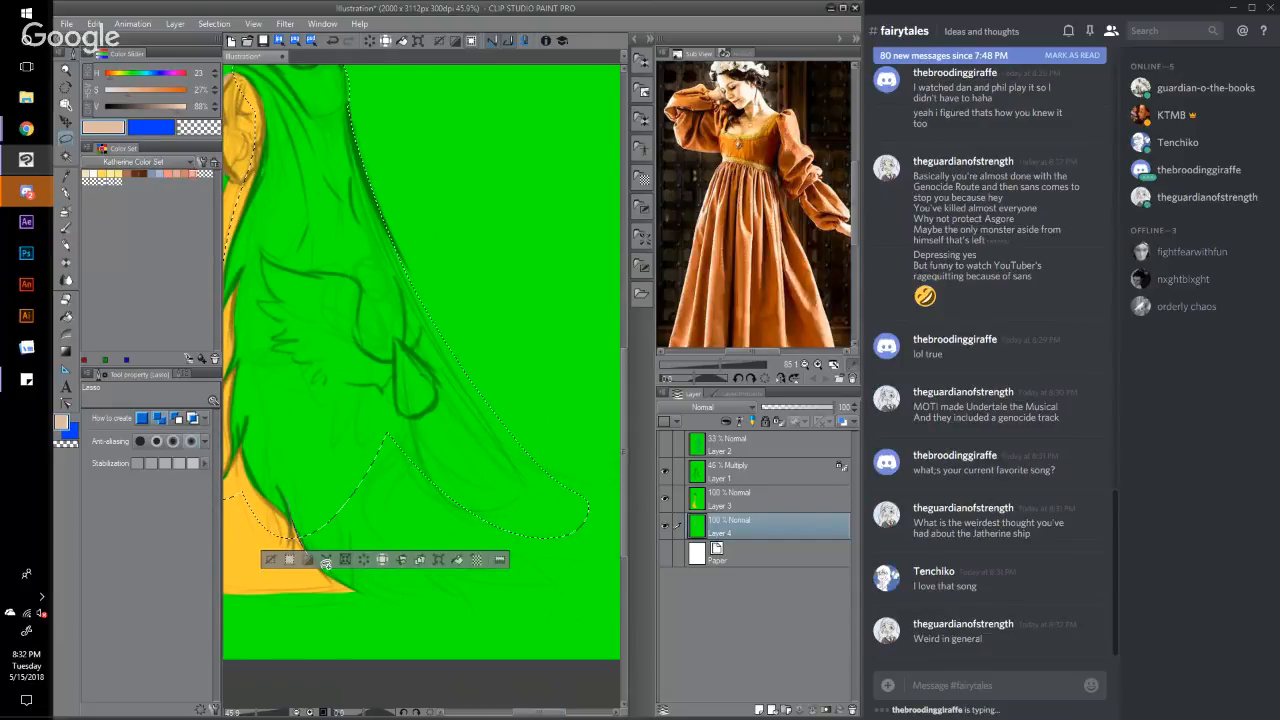
{"action": "left_click_drag", "start_coordinate": [325, 563], "coordinate": [372, 512]}
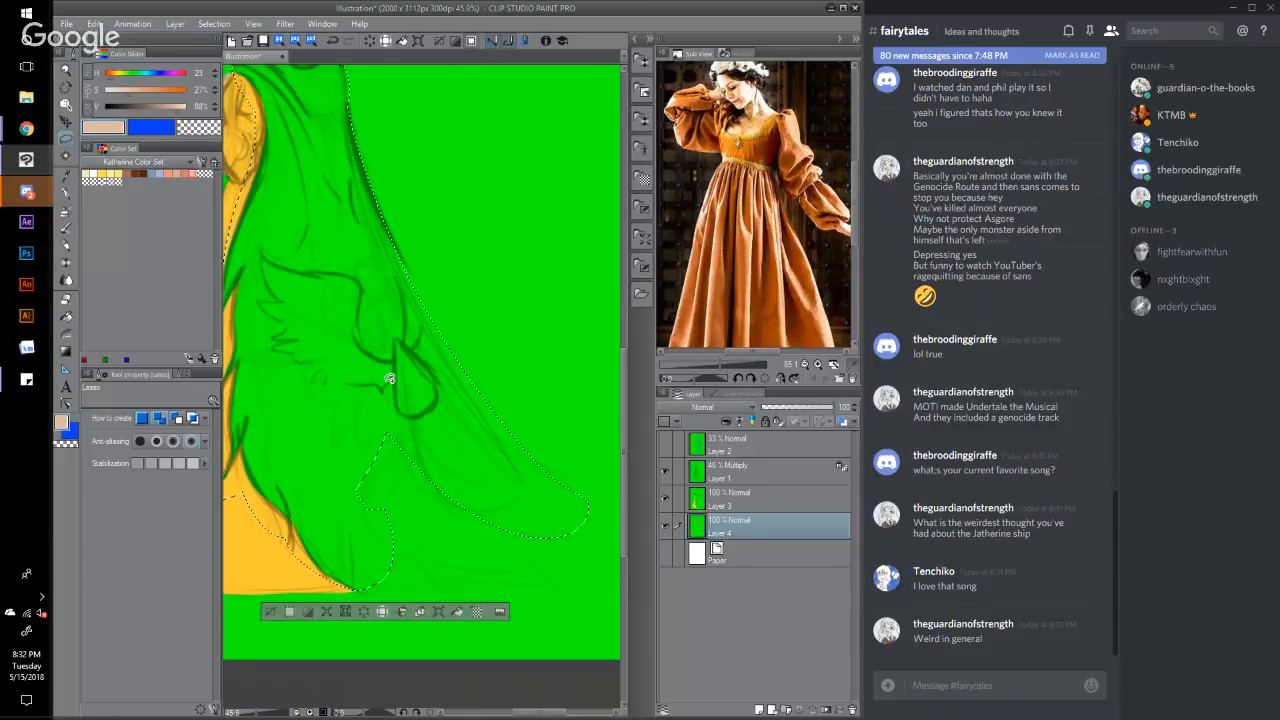
Step: Add the cloak's lower hem to the selection, tracing ragged points from the dress hem out towards the train
{"action": "mouse_move", "coordinate": [463, 451]}
{"action": "left_mouse_down"}
{"action": "mouse_move", "coordinate": [406, 451]}
{"action": "mouse_move", "coordinate": [430, 446]}
{"action": "left_mouse_up"}
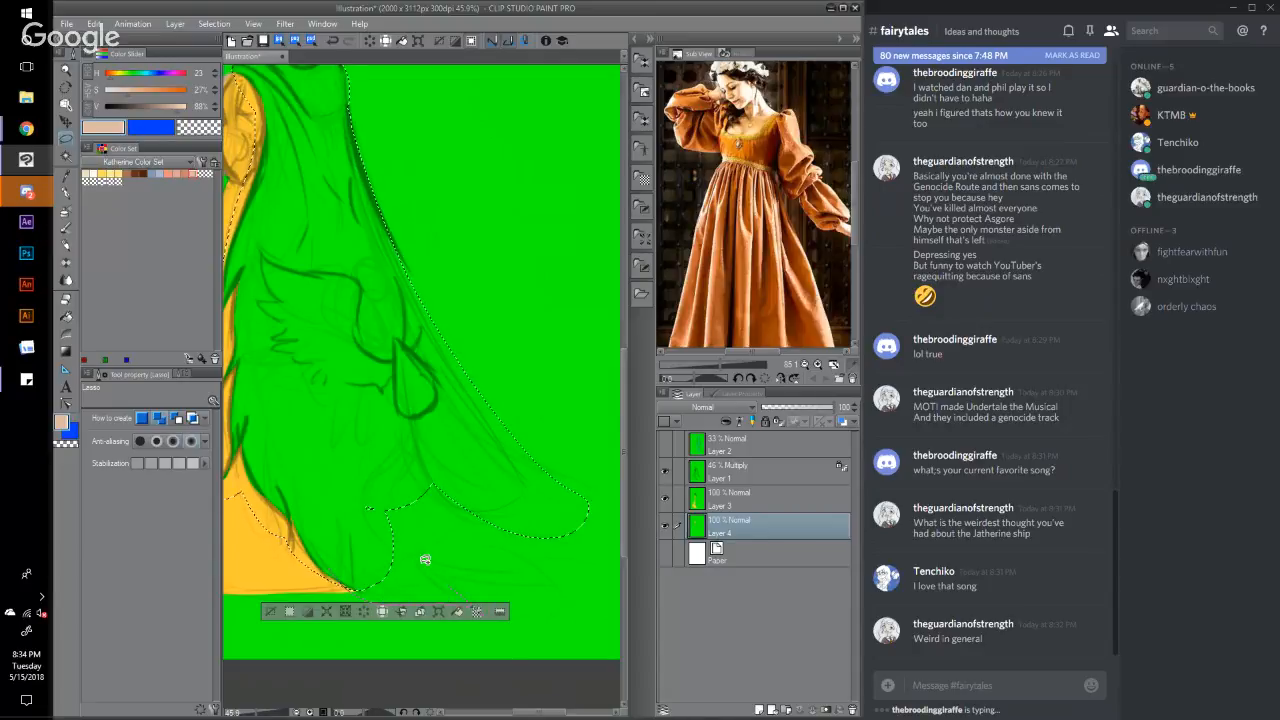
{"action": "left_click_drag", "start_coordinate": [333, 535], "coordinate": [406, 558]}
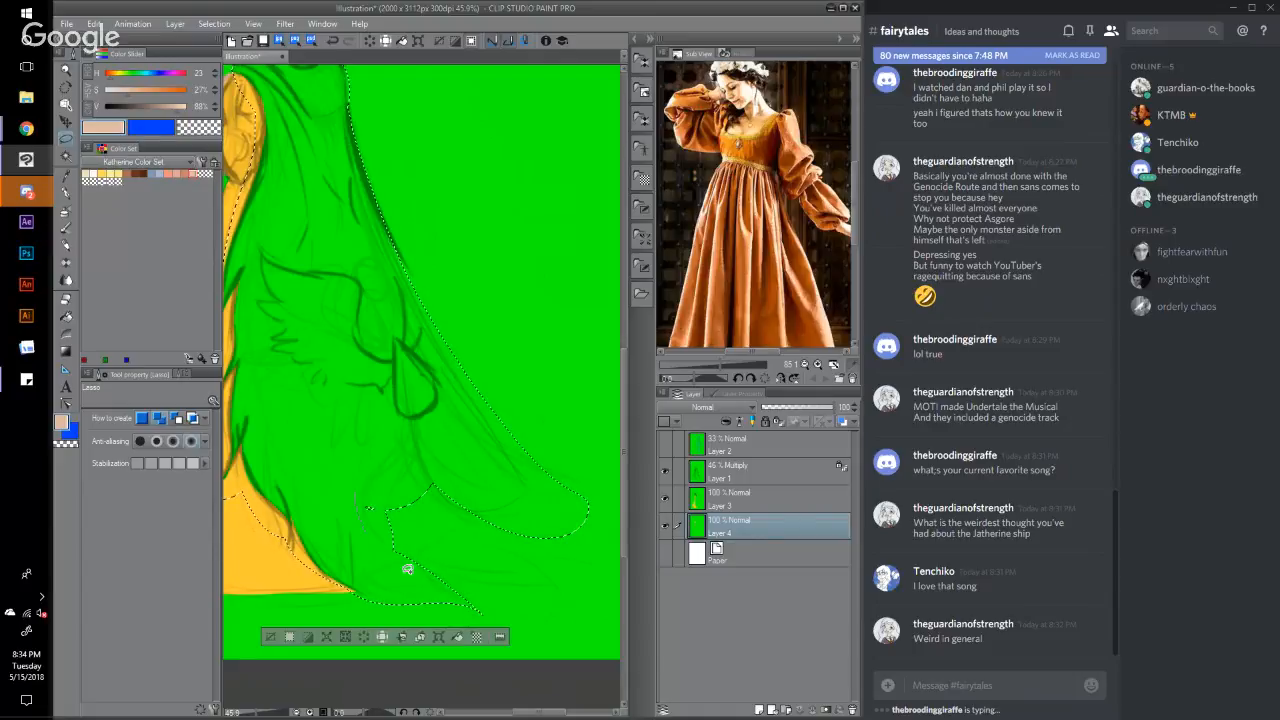
{"action": "mouse_move", "coordinate": [407, 569]}
{"action": "left_mouse_down"}
{"action": "mouse_move", "coordinate": [517, 601]}
{"action": "mouse_move", "coordinate": [431, 533]}
{"action": "mouse_move", "coordinate": [387, 520]}
{"action": "mouse_move", "coordinate": [534, 617]}
{"action": "mouse_move", "coordinate": [547, 616]}
{"action": "mouse_move", "coordinate": [530, 584]}
{"action": "mouse_move", "coordinate": [409, 523]}
{"action": "mouse_move", "coordinate": [552, 593]}
{"action": "mouse_move", "coordinate": [580, 628]}
{"action": "mouse_move", "coordinate": [480, 575]}
{"action": "mouse_move", "coordinate": [595, 656]}
{"action": "mouse_move", "coordinate": [432, 487]}
{"action": "left_mouse_up"}
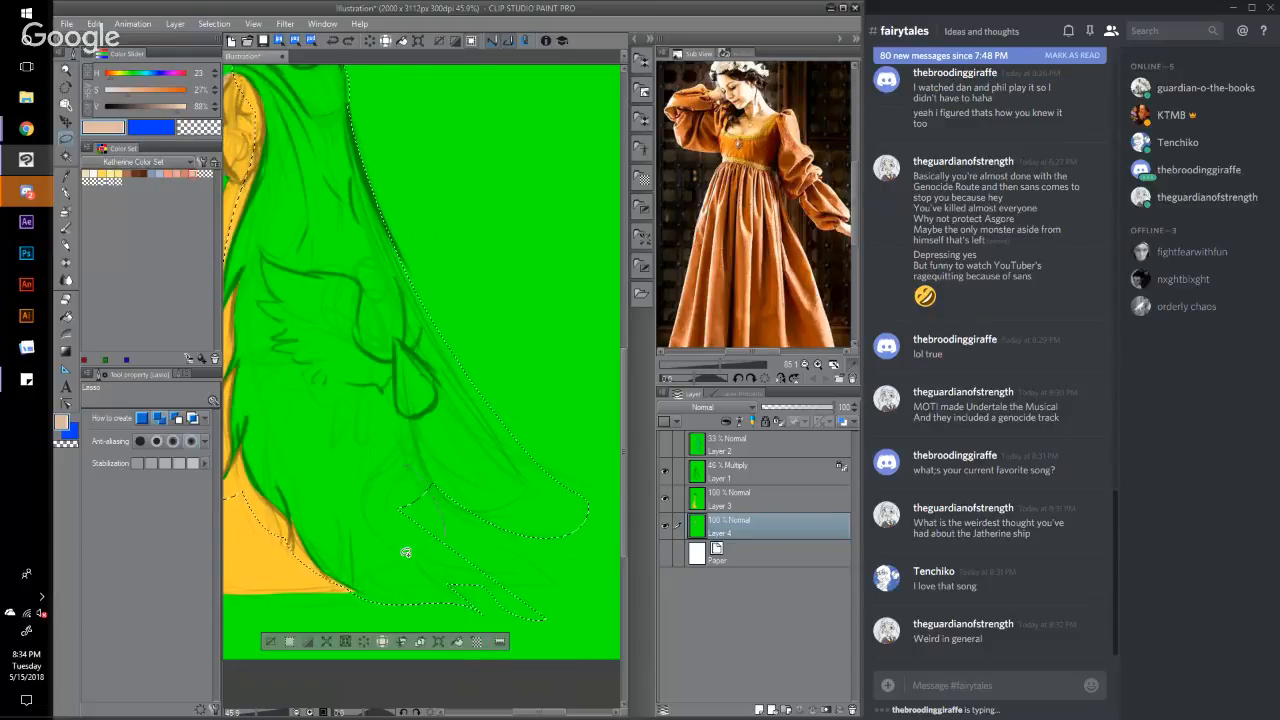
{"action": "mouse_move", "coordinate": [505, 578]}
{"action": "left_mouse_down"}
{"action": "mouse_move", "coordinate": [477, 577]}
{"action": "mouse_move", "coordinate": [574, 614]}
{"action": "mouse_move", "coordinate": [567, 628]}
{"action": "left_mouse_up"}
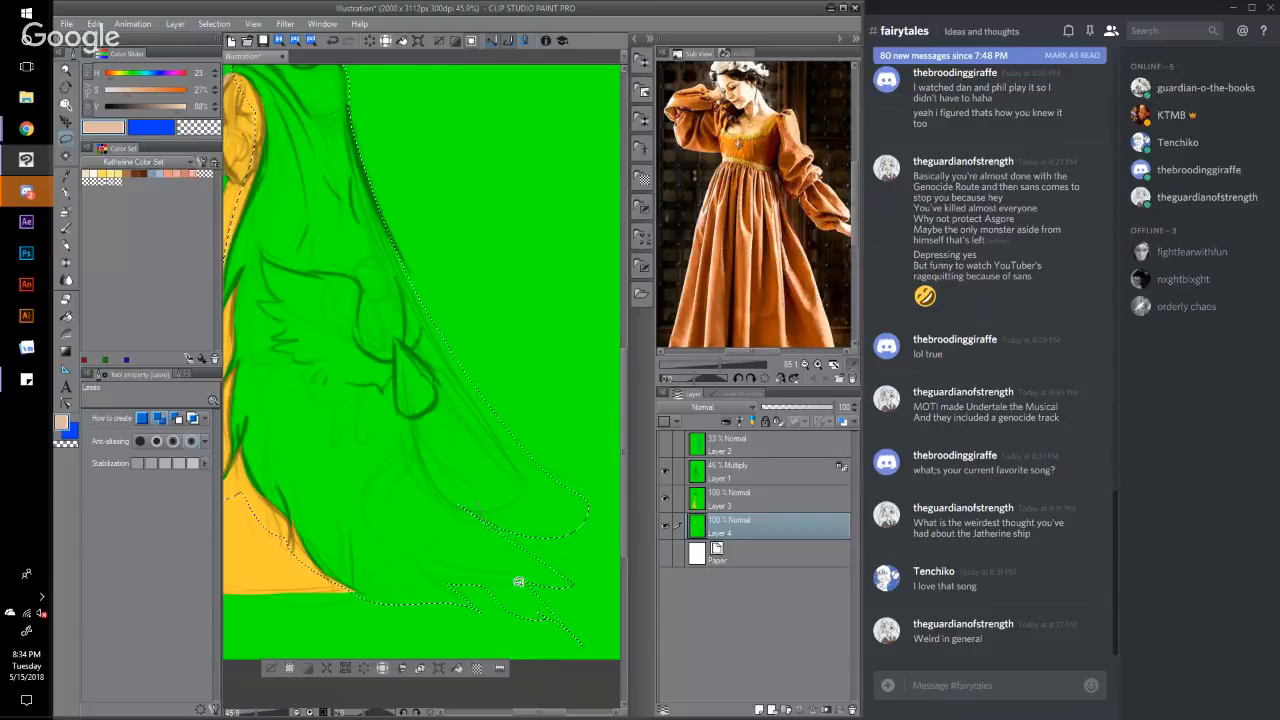
{"action": "mouse_move", "coordinate": [518, 582]}
{"action": "left_mouse_down"}
{"action": "mouse_move", "coordinate": [591, 586]}
{"action": "mouse_move", "coordinate": [563, 551]}
{"action": "mouse_move", "coordinate": [466, 500]}
{"action": "mouse_move", "coordinate": [597, 632]}
{"action": "mouse_move", "coordinate": [549, 539]}
{"action": "left_mouse_up"}
{"action": "left_click_drag", "start_coordinate": [435, 484], "coordinate": [440, 487]}
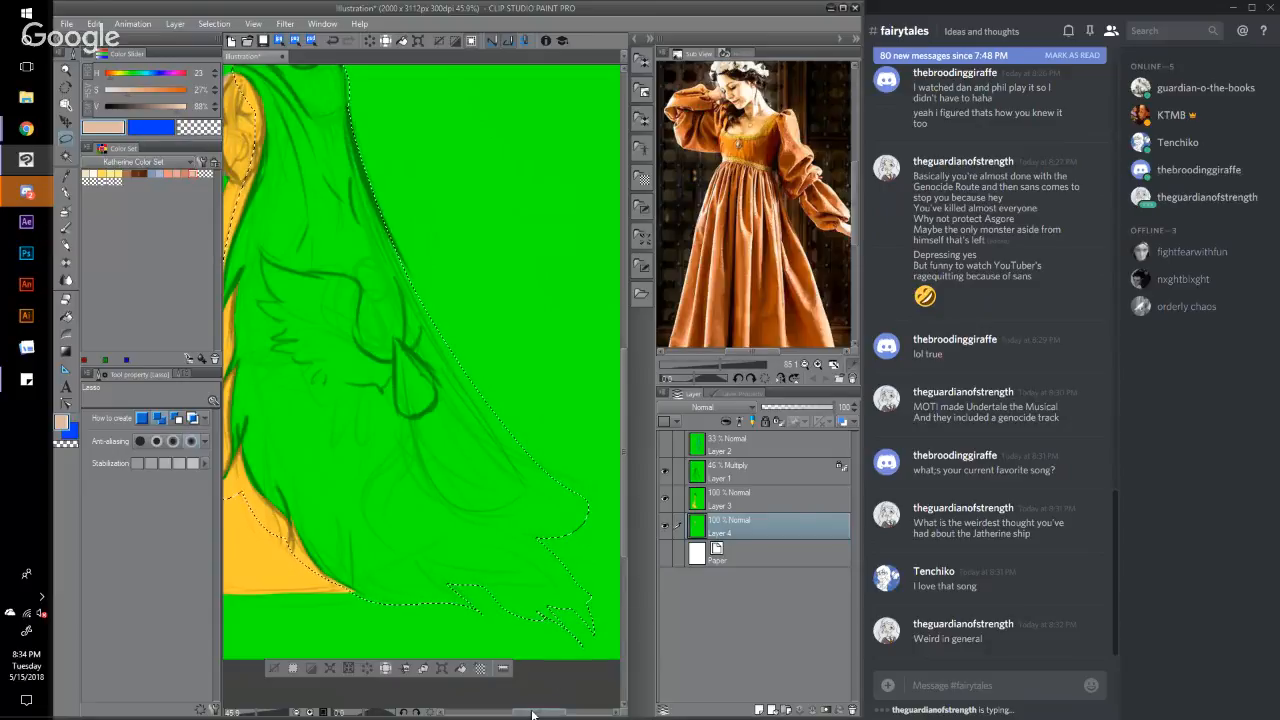
Step: Extend the cloak selection at the train's trailing end, joining the back edge to the hem with jagged tips
{"action": "left_click_drag", "start_coordinate": [533, 713], "coordinate": [548, 715]}
{"action": "mouse_move", "coordinate": [504, 491]}
{"action": "left_mouse_down"}
{"action": "mouse_move", "coordinate": [553, 578]}
{"action": "mouse_move", "coordinate": [464, 509]}
{"action": "left_mouse_up"}
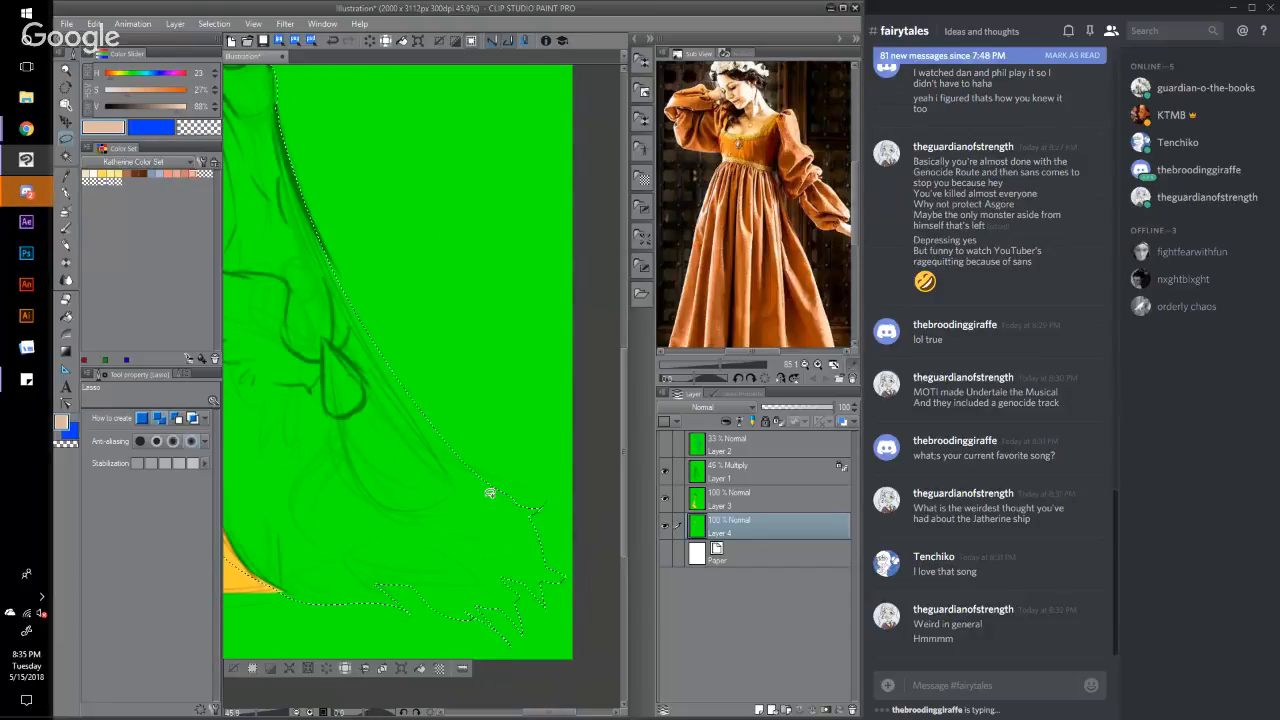
{"action": "mouse_move", "coordinate": [548, 577]}
{"action": "left_mouse_down"}
{"action": "mouse_move", "coordinate": [543, 623]}
{"action": "mouse_move", "coordinate": [506, 583]}
{"action": "mouse_move", "coordinate": [531, 597]}
{"action": "mouse_move", "coordinate": [494, 590]}
{"action": "mouse_move", "coordinate": [500, 540]}
{"action": "mouse_move", "coordinate": [566, 666]}
{"action": "left_mouse_up"}
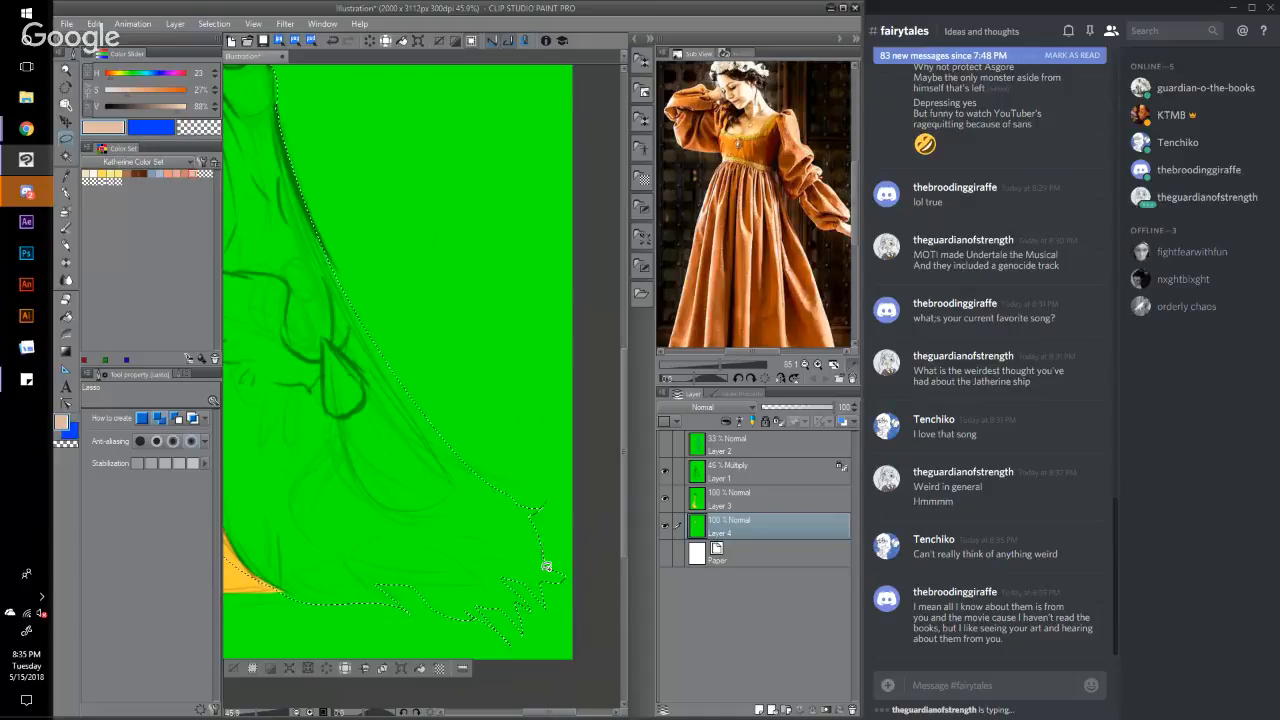
{"action": "left_click_drag", "start_coordinate": [565, 555], "coordinate": [574, 600]}
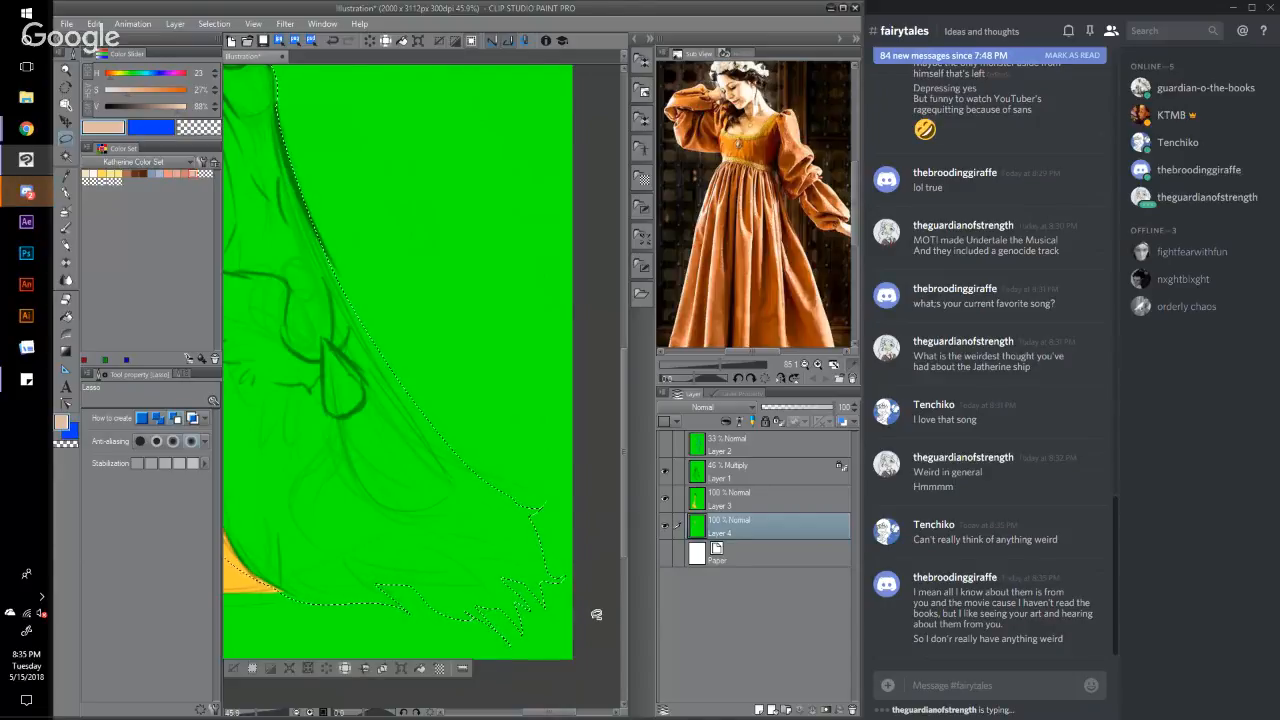
{"action": "left_click_drag", "start_coordinate": [624, 543], "coordinate": [636, 570]}
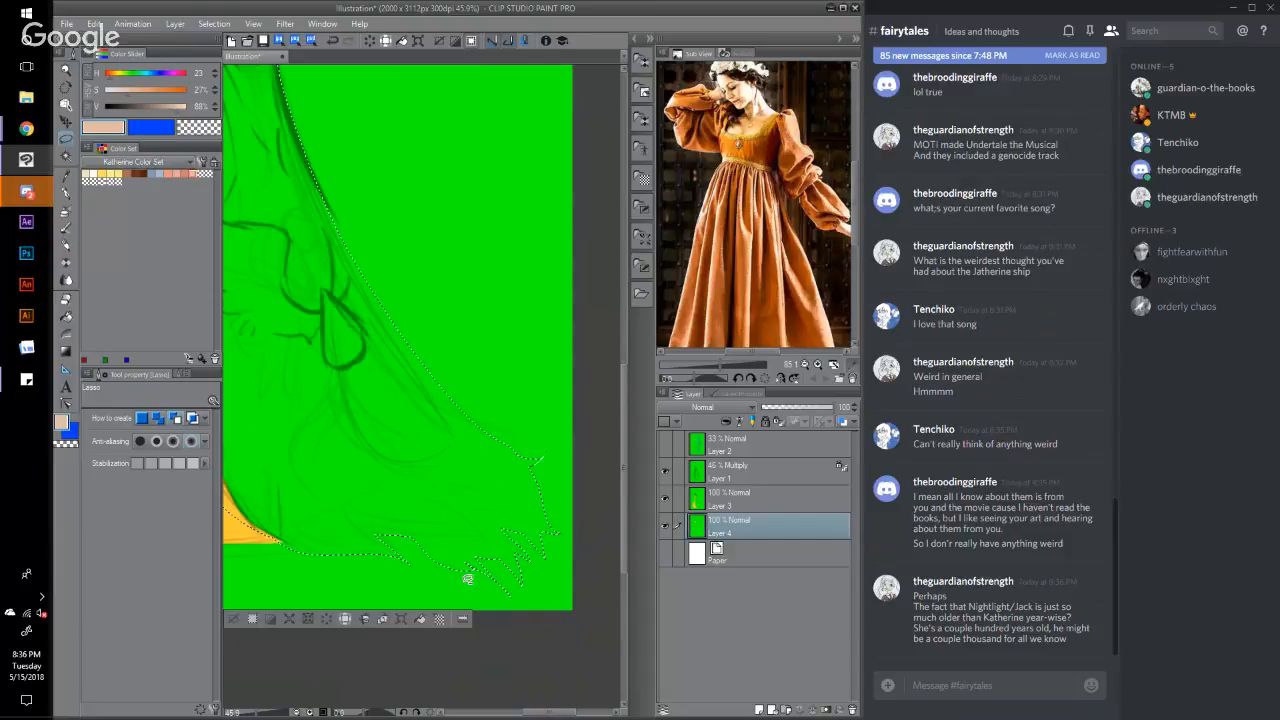
Step: Fill the selected cloak with off-white from the color set on a new layer placed beneath Layer 4
{"action": "left_click_drag", "start_coordinate": [553, 713], "coordinate": [523, 677]}
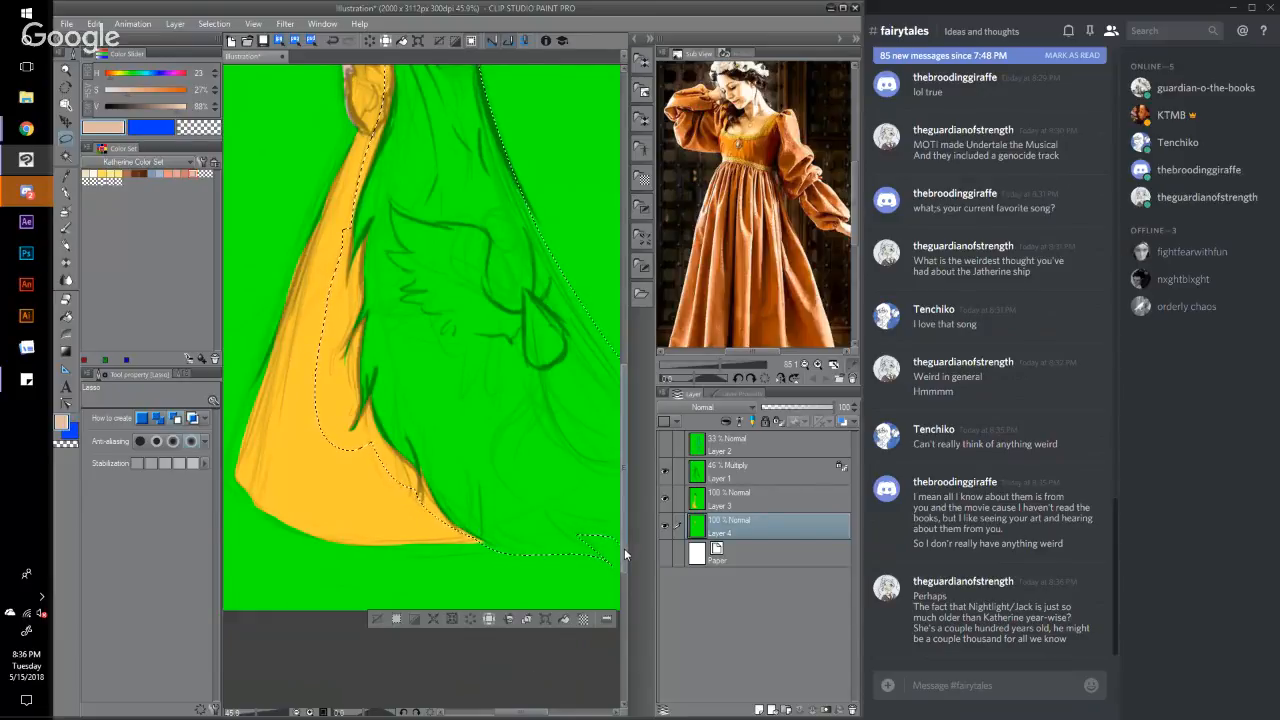
{"action": "left_click_drag", "start_coordinate": [624, 548], "coordinate": [622, 524]}
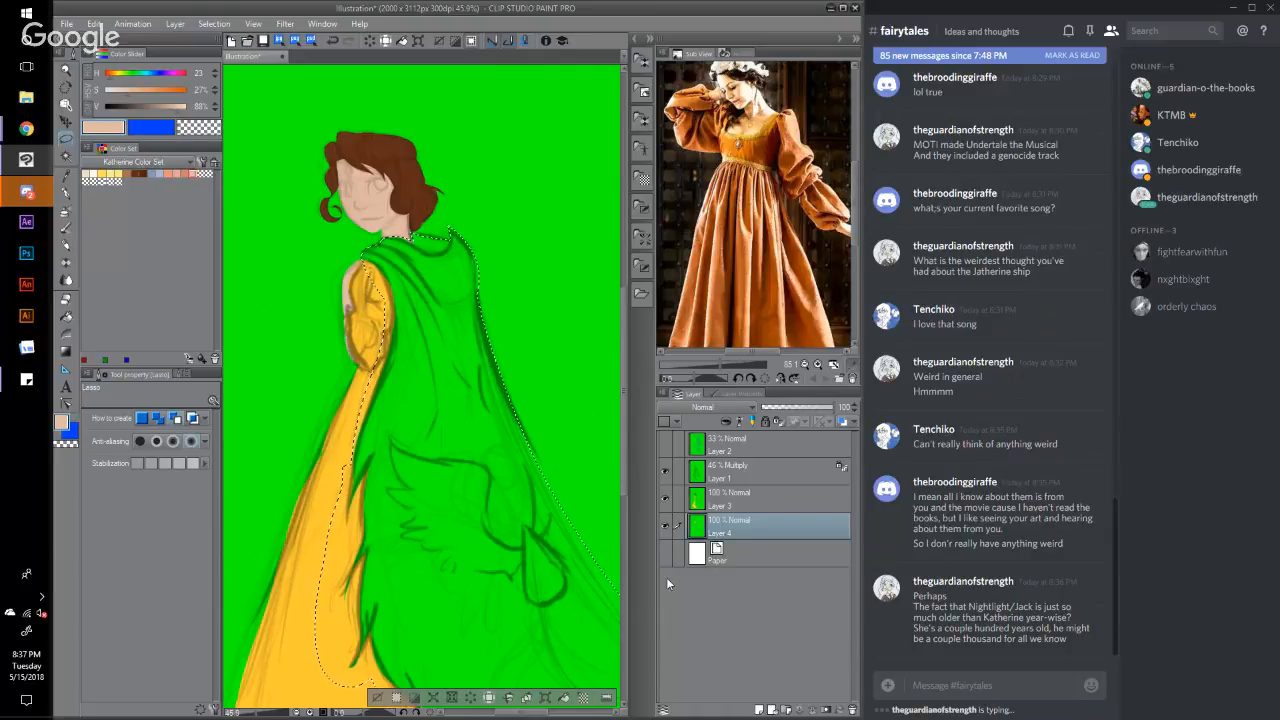
{"action": "left_click", "coordinate": [90, 173]}
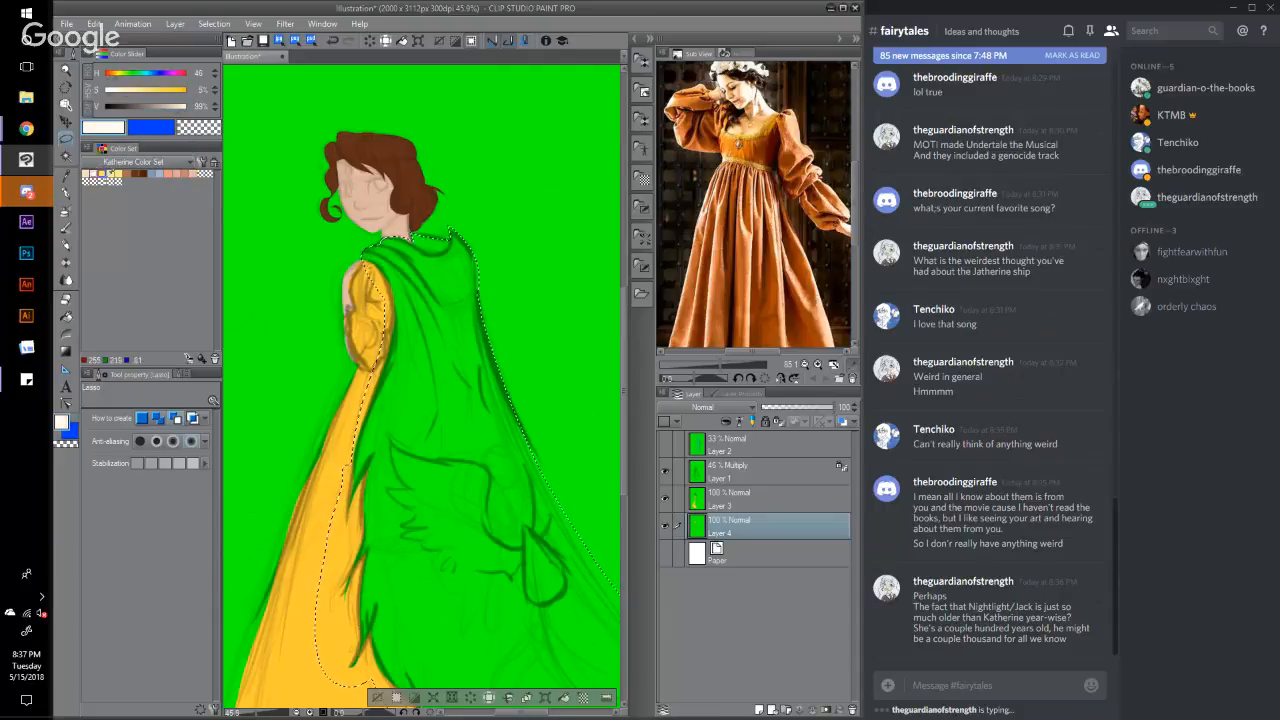
{"action": "left_click", "coordinate": [761, 710]}
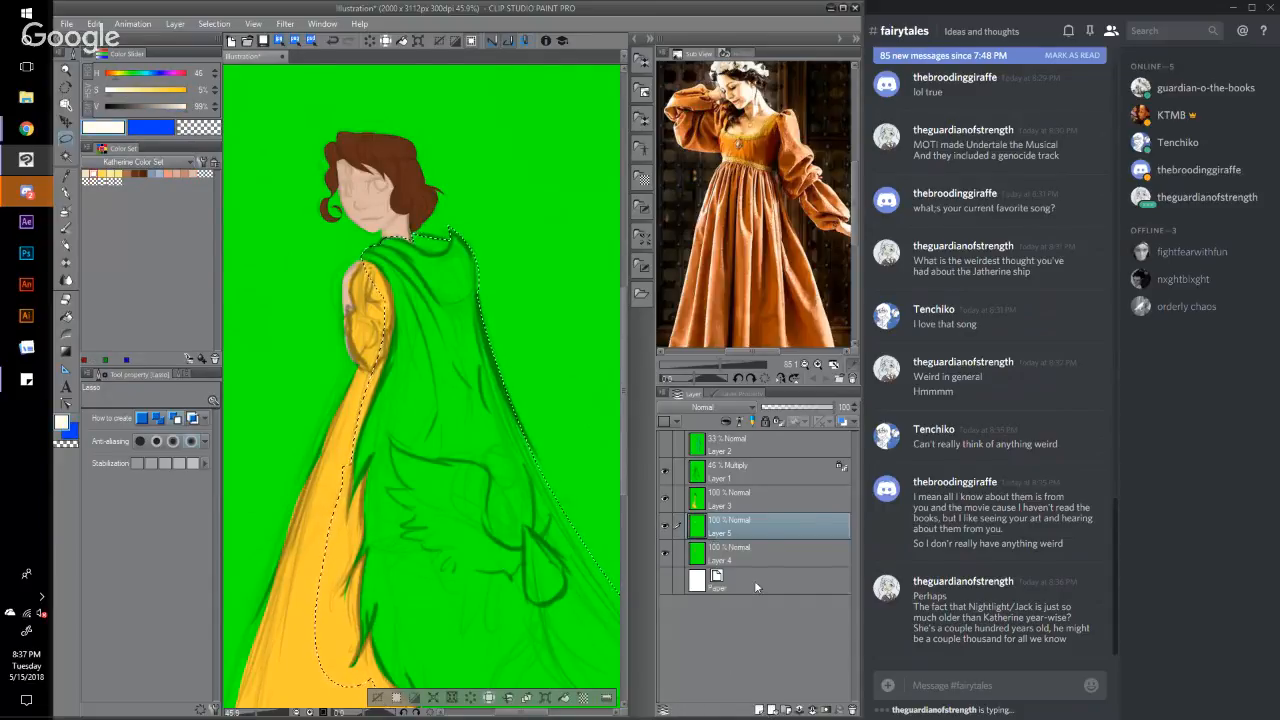
{"action": "left_click_drag", "start_coordinate": [752, 530], "coordinate": [752, 572]}
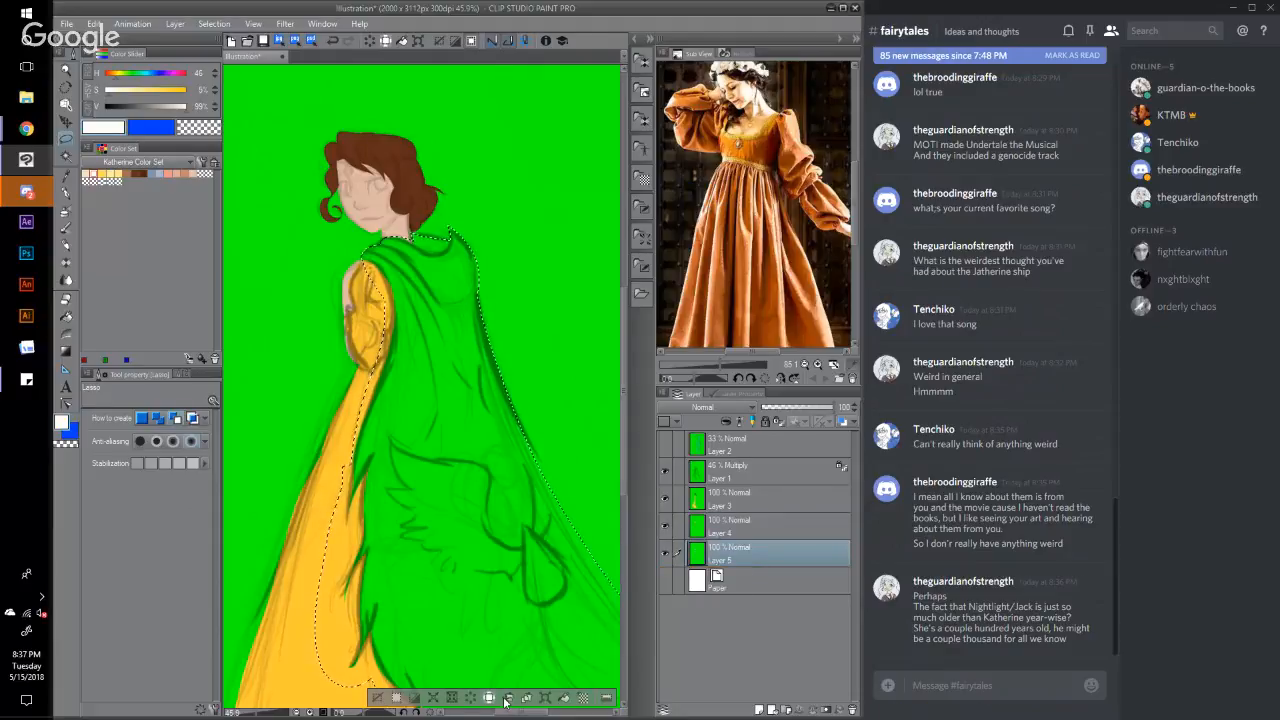
{"action": "left_click", "coordinate": [563, 698]}
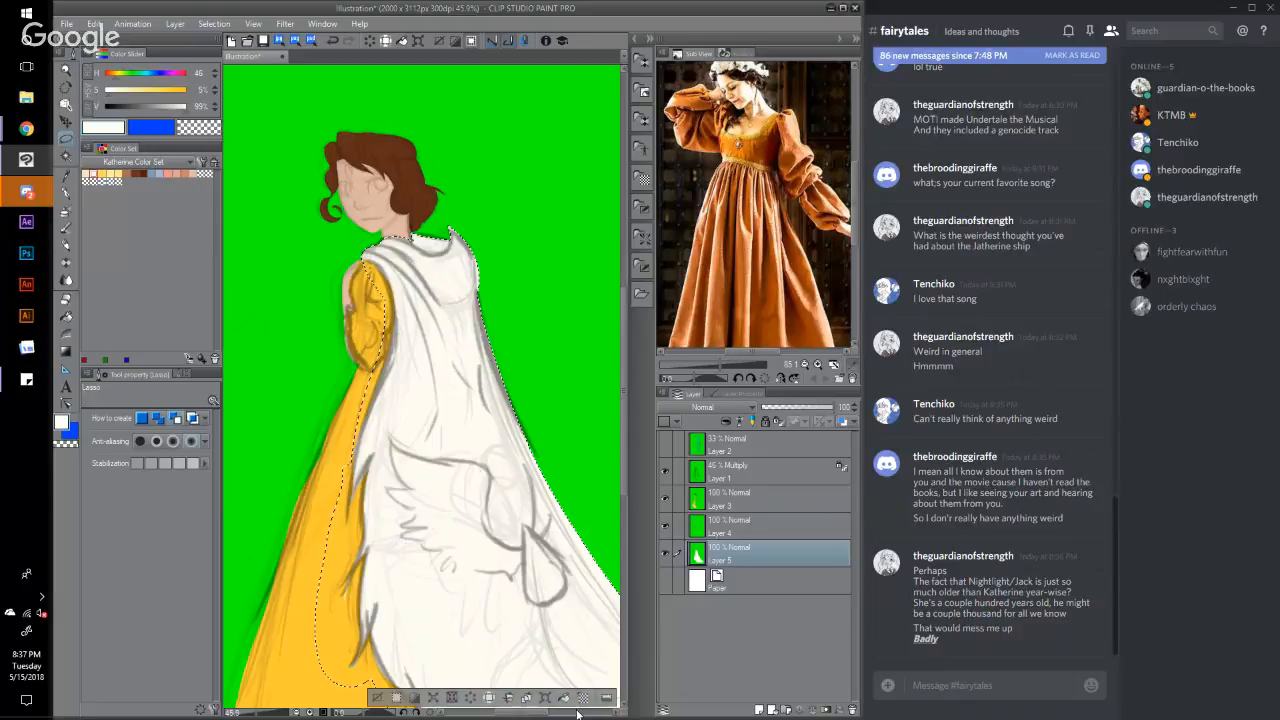
Step: Check the filled cloak from hood to hem and clear its selection
{"action": "scroll", "coordinate": [626, 478], "scroll_direction": "down", "scroll_amount": 1}
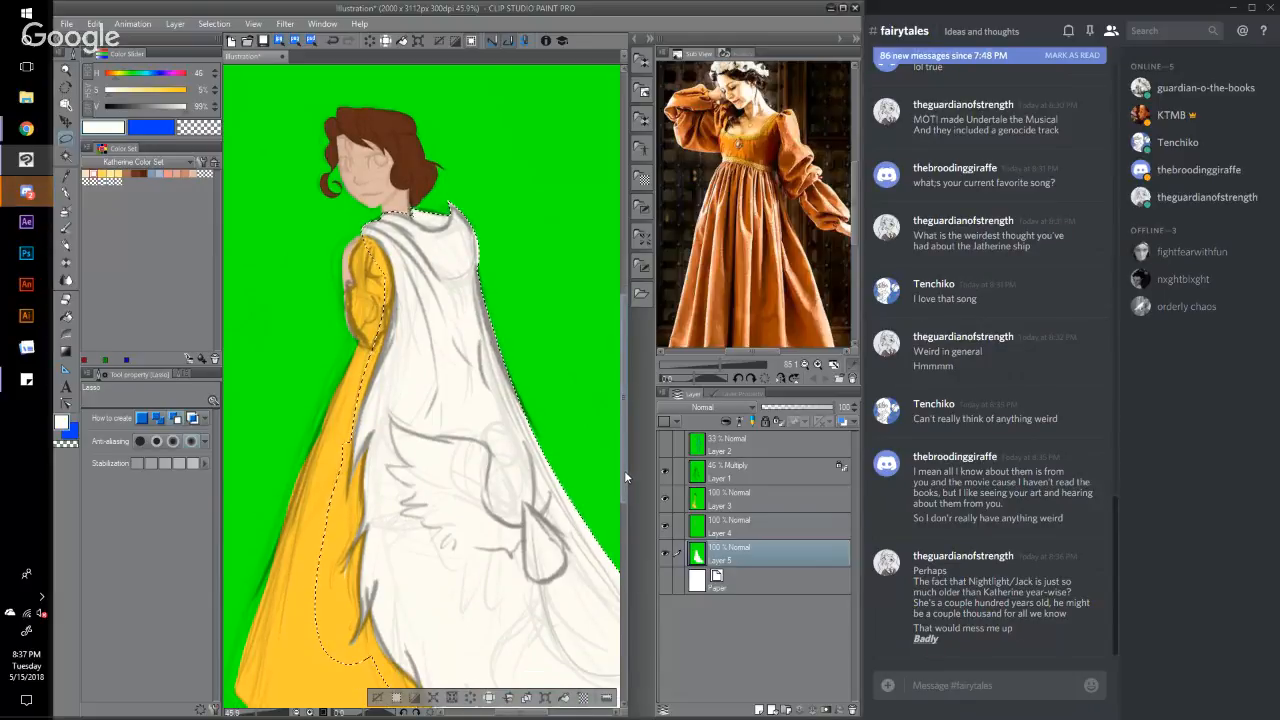
{"action": "scroll", "coordinate": [626, 478], "scroll_direction": "down", "scroll_amount": 5}
{"action": "scroll", "coordinate": [640, 560], "scroll_direction": "up", "scroll_amount": 2}
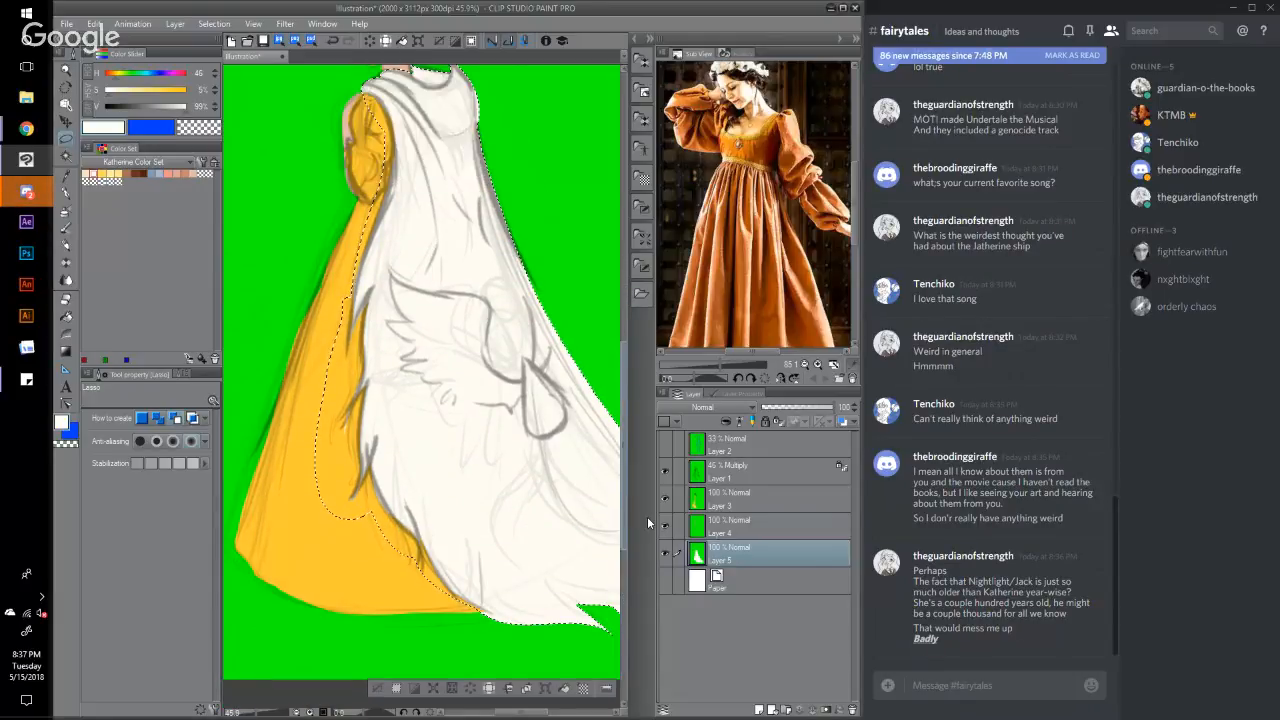
{"action": "scroll", "coordinate": [648, 522], "scroll_direction": "up", "scroll_amount": 1}
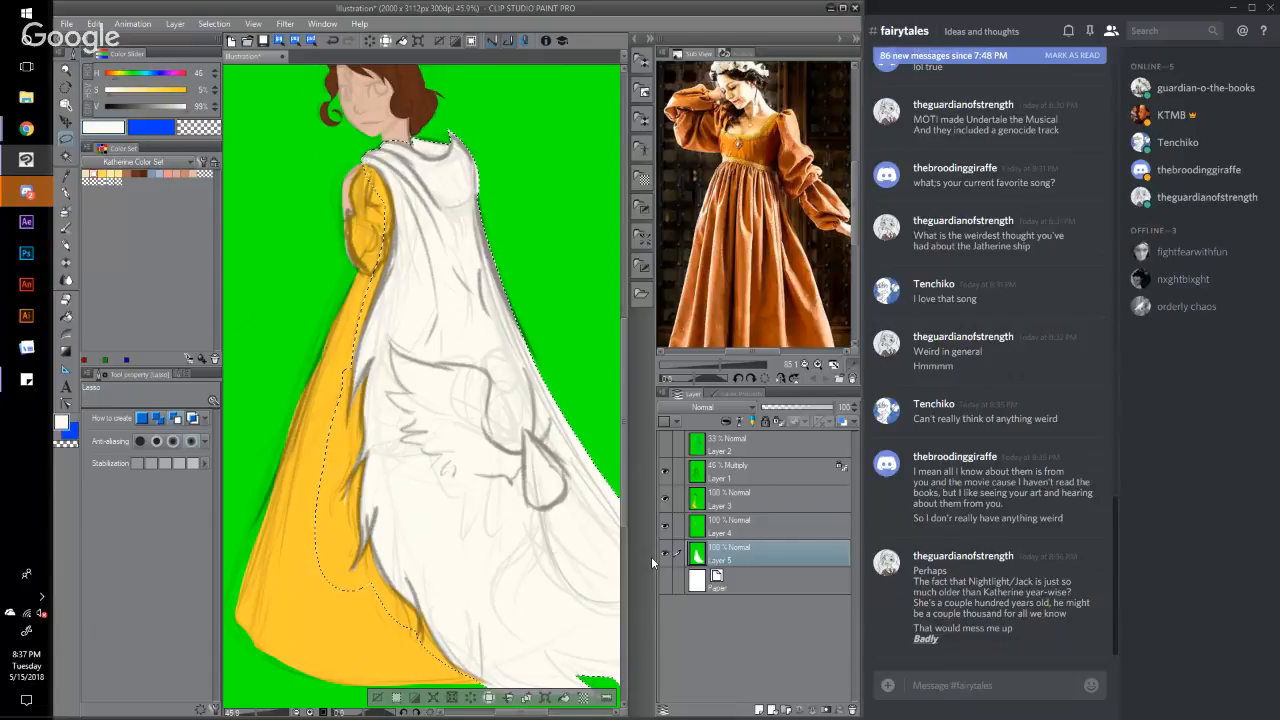
{"action": "left_click", "coordinate": [220, 29]}
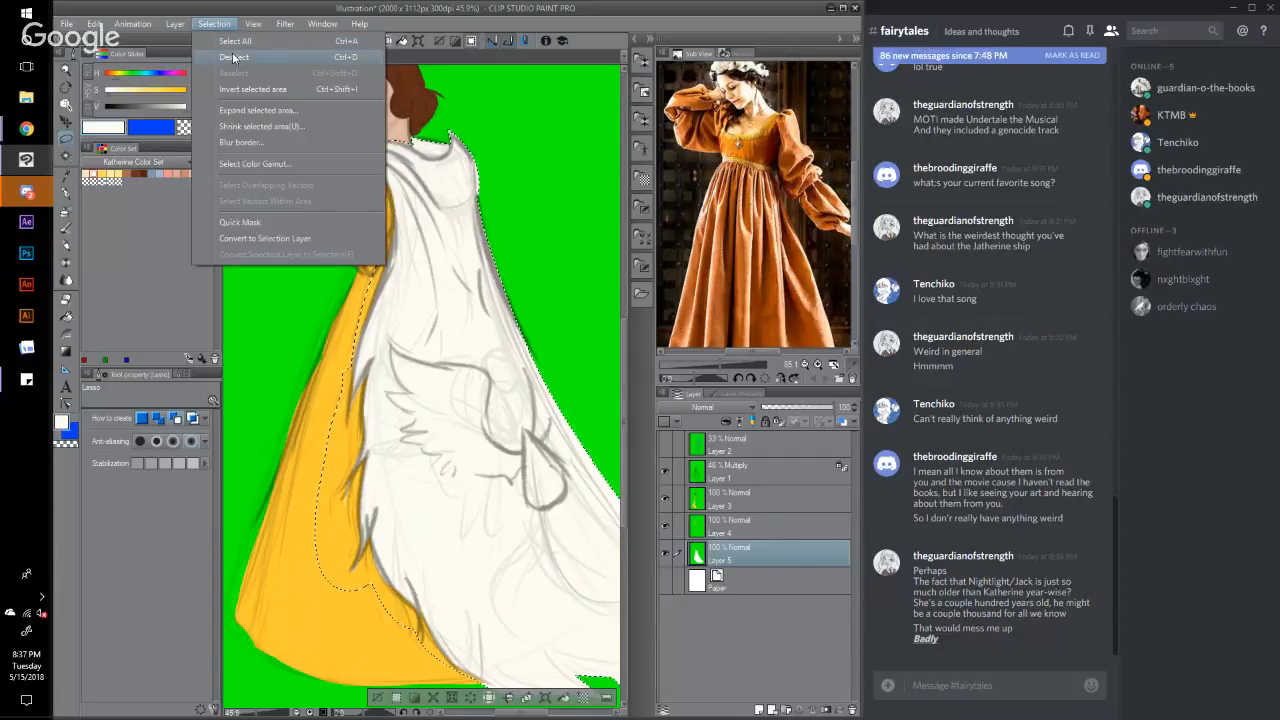
{"action": "left_click", "coordinate": [238, 56]}
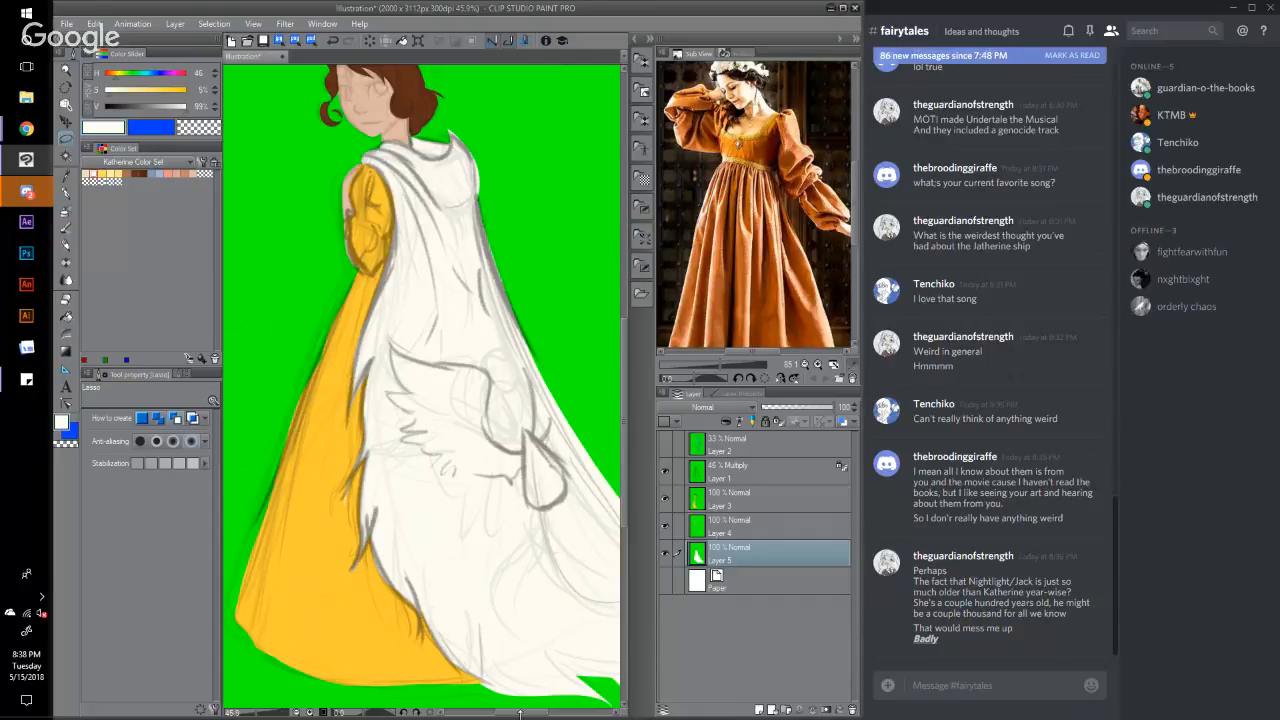
Step: Merge Layer 3 and Layer 4 down into Layer 5, and lower the opacity of the Multiply sketch layer to 24%
{"action": "left_click", "coordinate": [520, 714]}
{"action": "mouse_move", "coordinate": [520, 712]}
{"action": "left_mouse_down"}
{"action": "mouse_move", "coordinate": [496, 715]}
{"action": "mouse_move", "coordinate": [517, 714]}
{"action": "left_mouse_up"}
{"action": "left_click_drag", "start_coordinate": [624, 474], "coordinate": [624, 405]}
{"action": "left_click", "coordinate": [768, 501]}
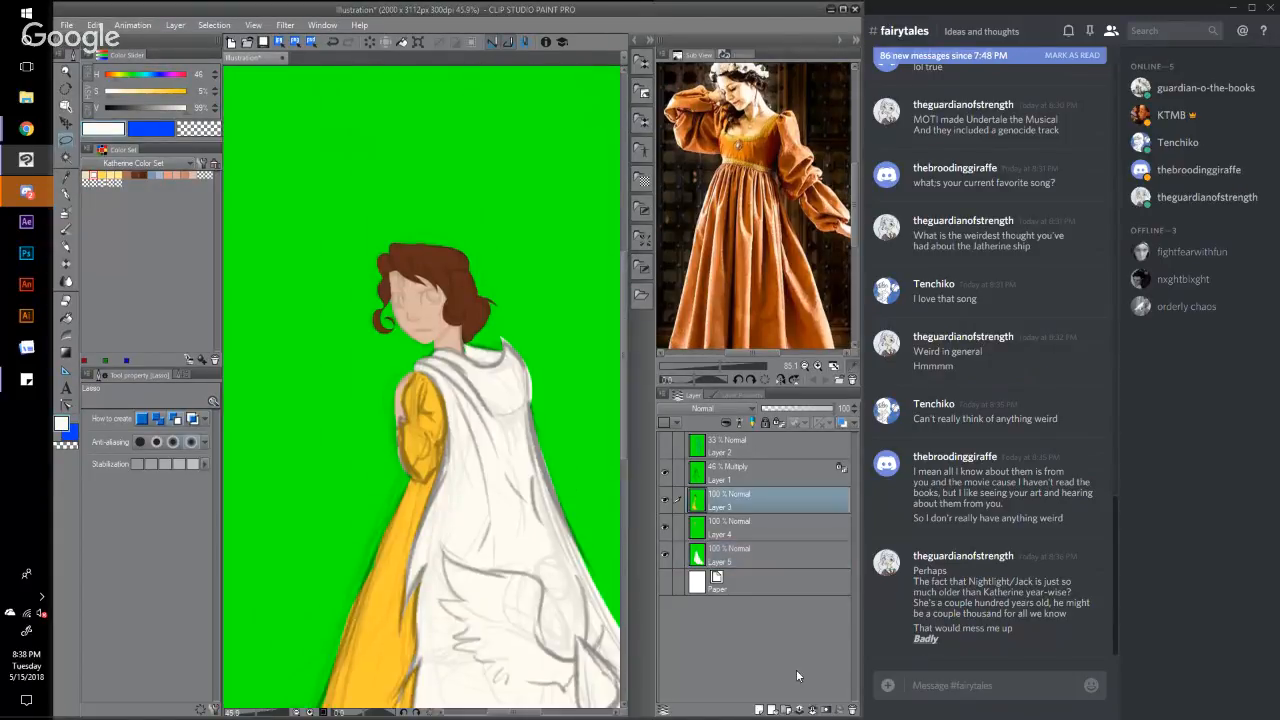
{"action": "left_click", "coordinate": [813, 709]}
{"action": "left_click", "coordinate": [813, 709]}
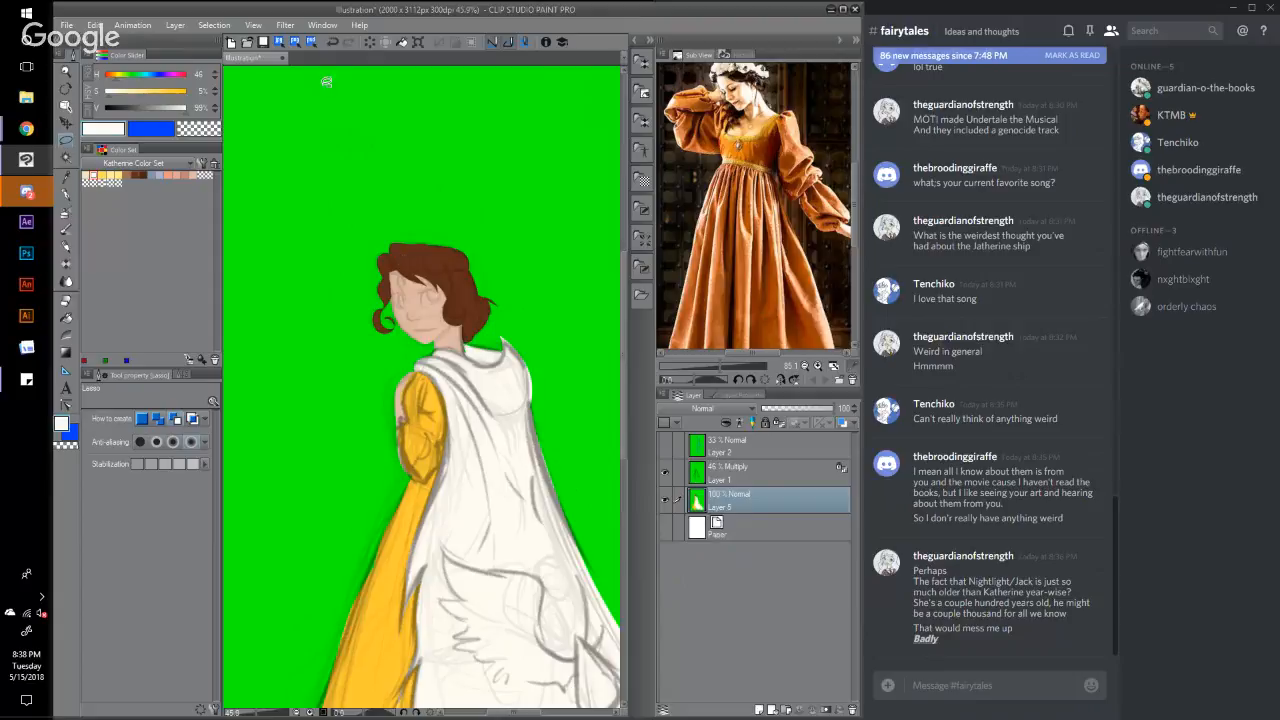
{"action": "left_click", "coordinate": [757, 476]}
{"action": "left_click_drag", "start_coordinate": [795, 409], "coordinate": [778, 417]}
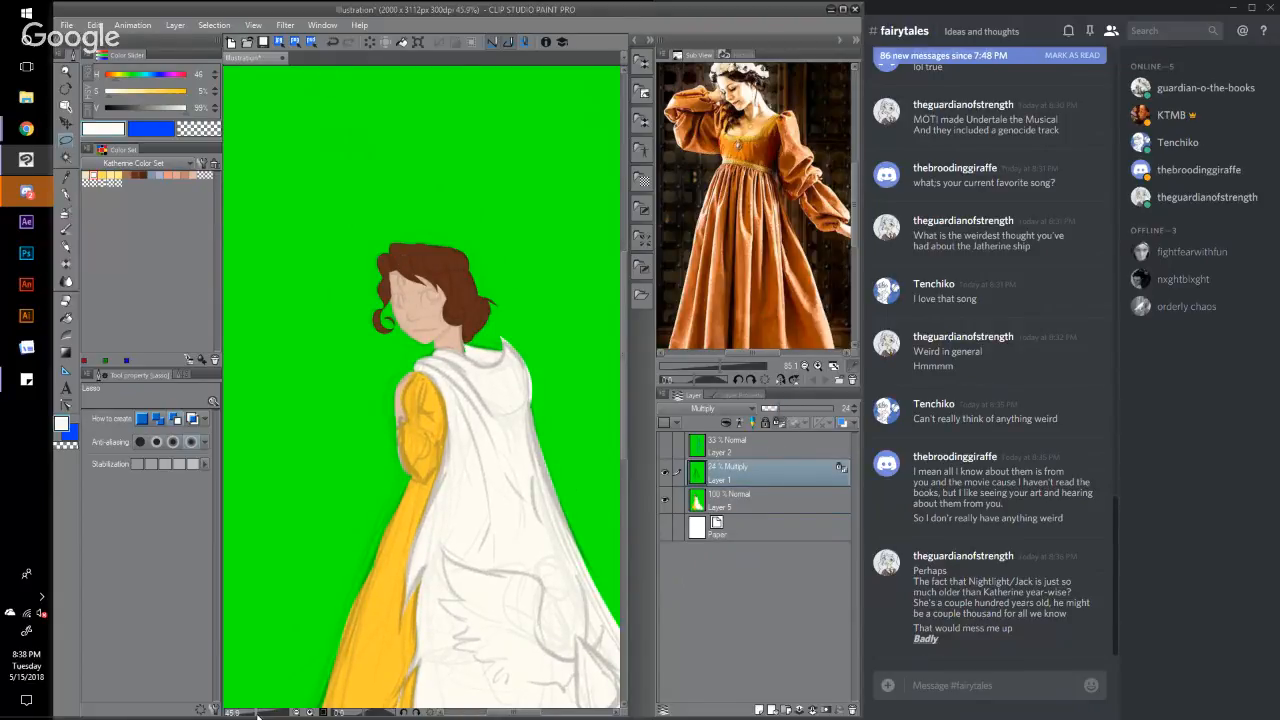
Step: Zoom in on the shoulder and sleeve, choose the G-pen, and add a new layer directly above Layer 5
{"action": "left_click_drag", "start_coordinate": [257, 714], "coordinate": [268, 712]}
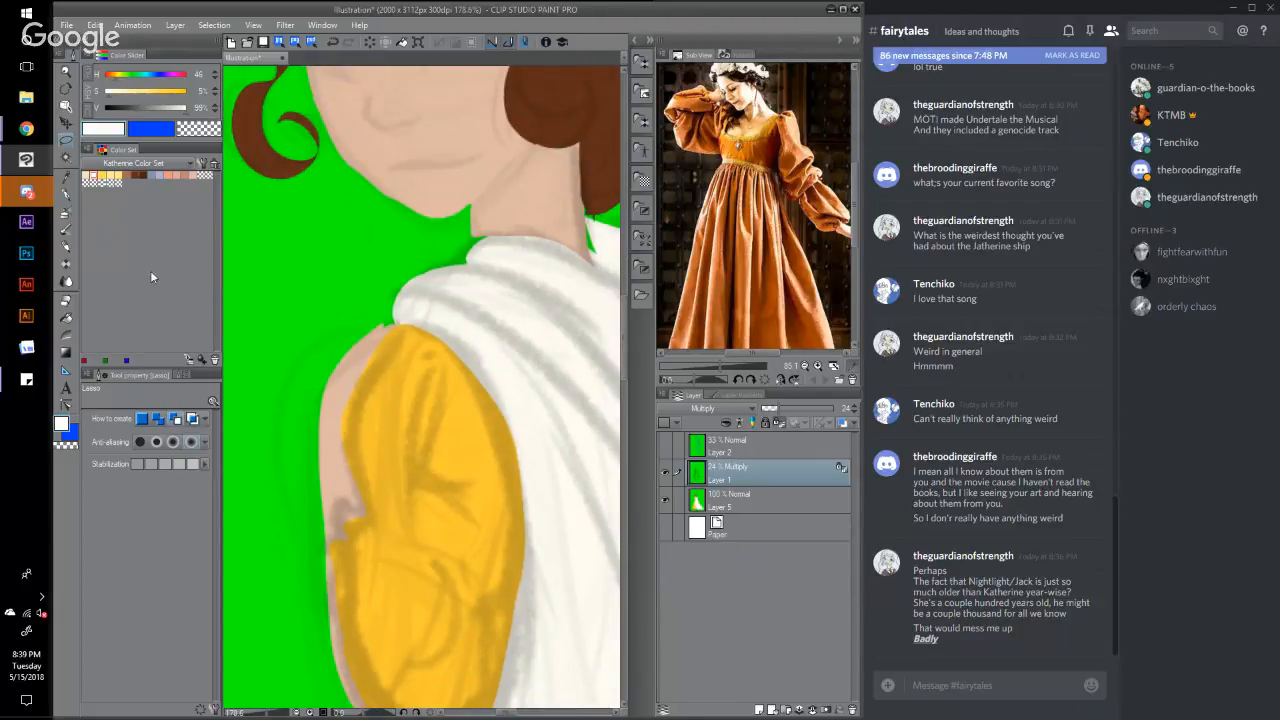
{"action": "left_click", "coordinate": [66, 194]}
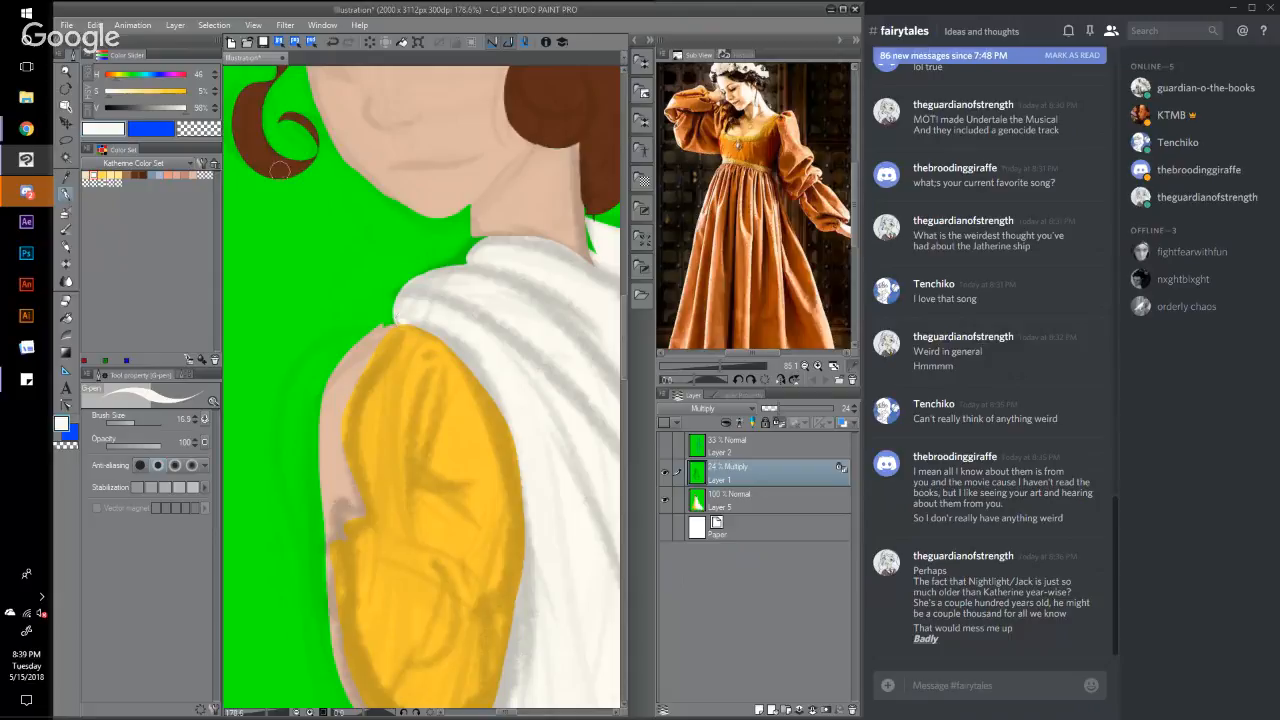
{"action": "left_click", "coordinate": [782, 500]}
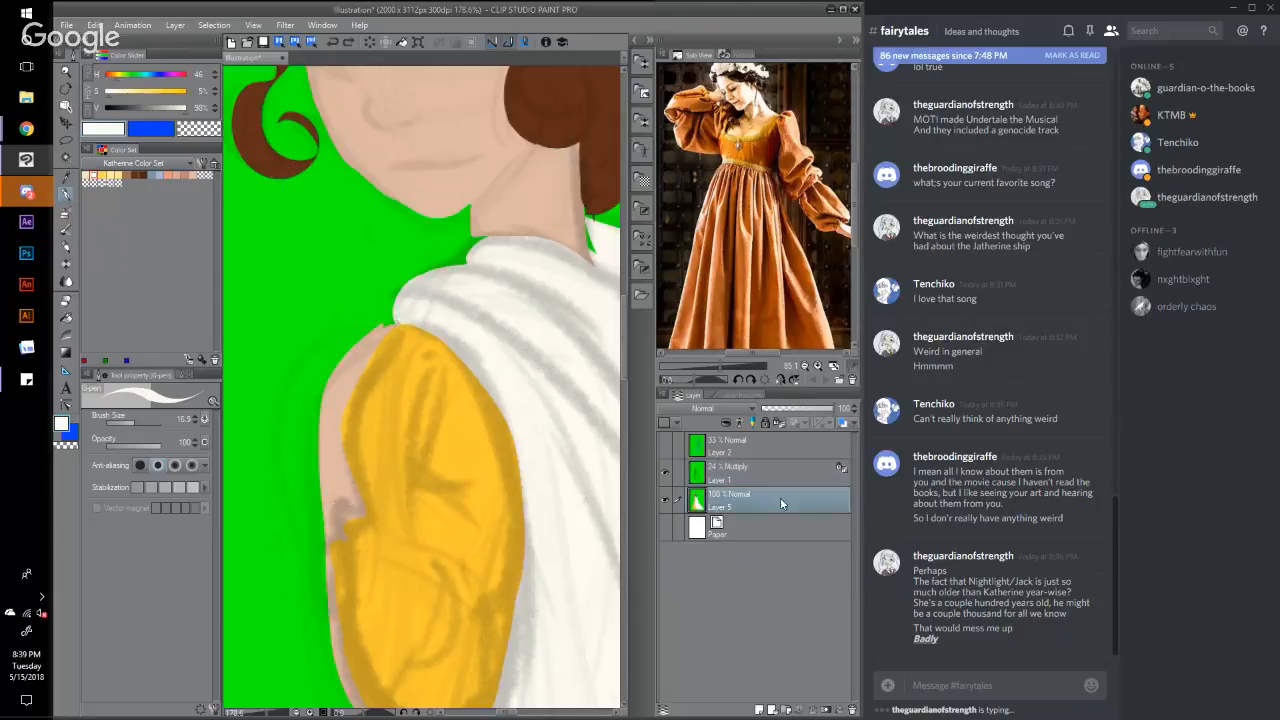
{"action": "left_click", "coordinate": [759, 708]}
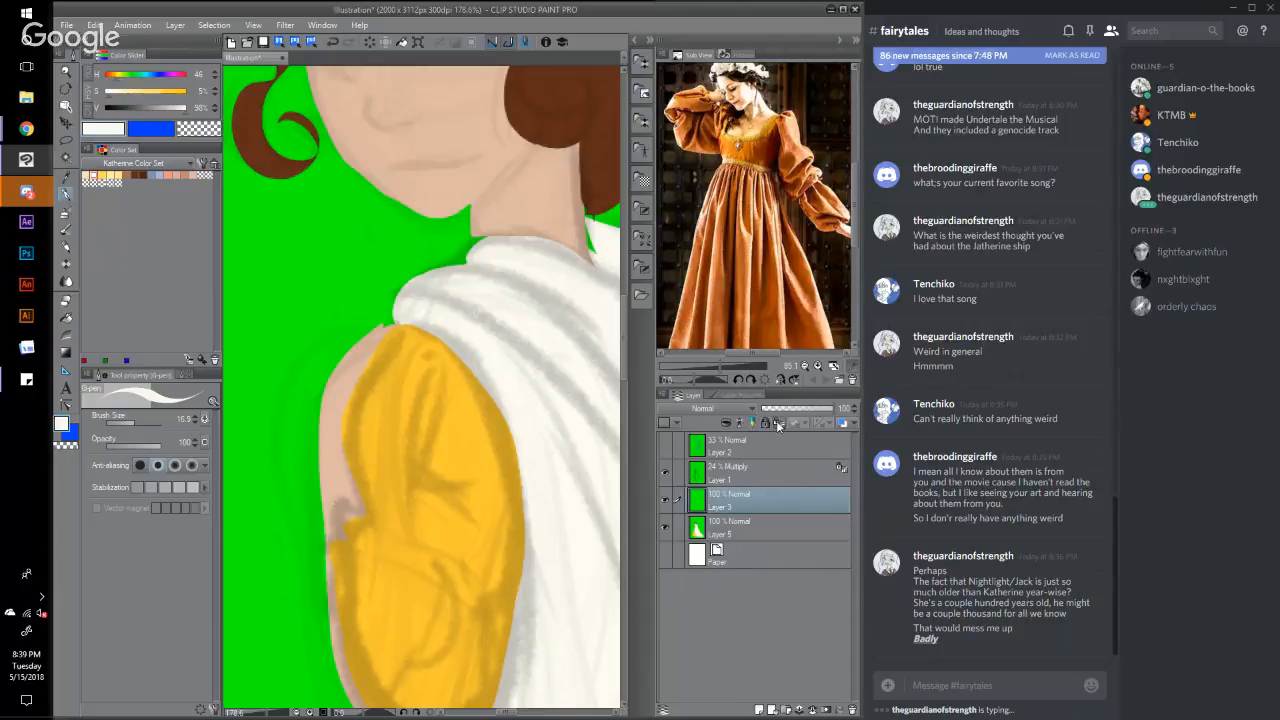
Step: Extend the cloak's collar around the neck in off-white, and touch up the sleeve's shoulder edge in the sampled yellow
{"action": "left_click", "coordinate": [728, 423]}
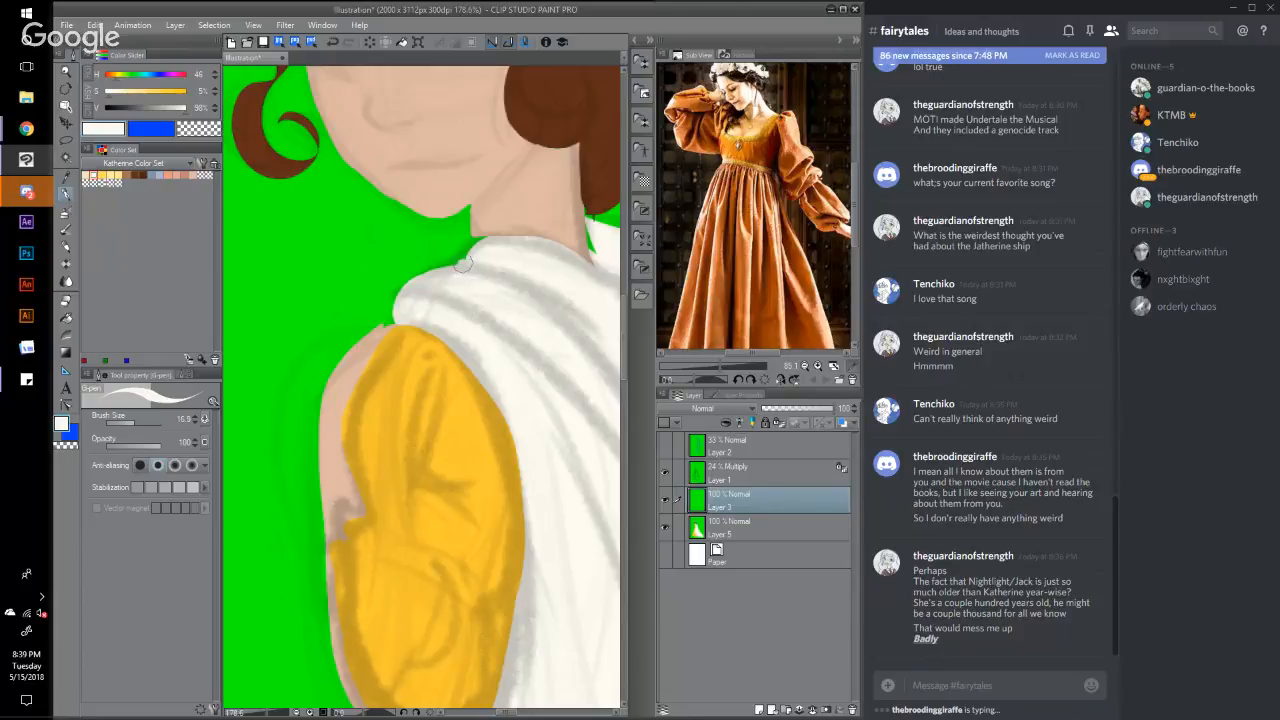
{"action": "left_click_drag", "start_coordinate": [476, 247], "coordinate": [508, 240]}
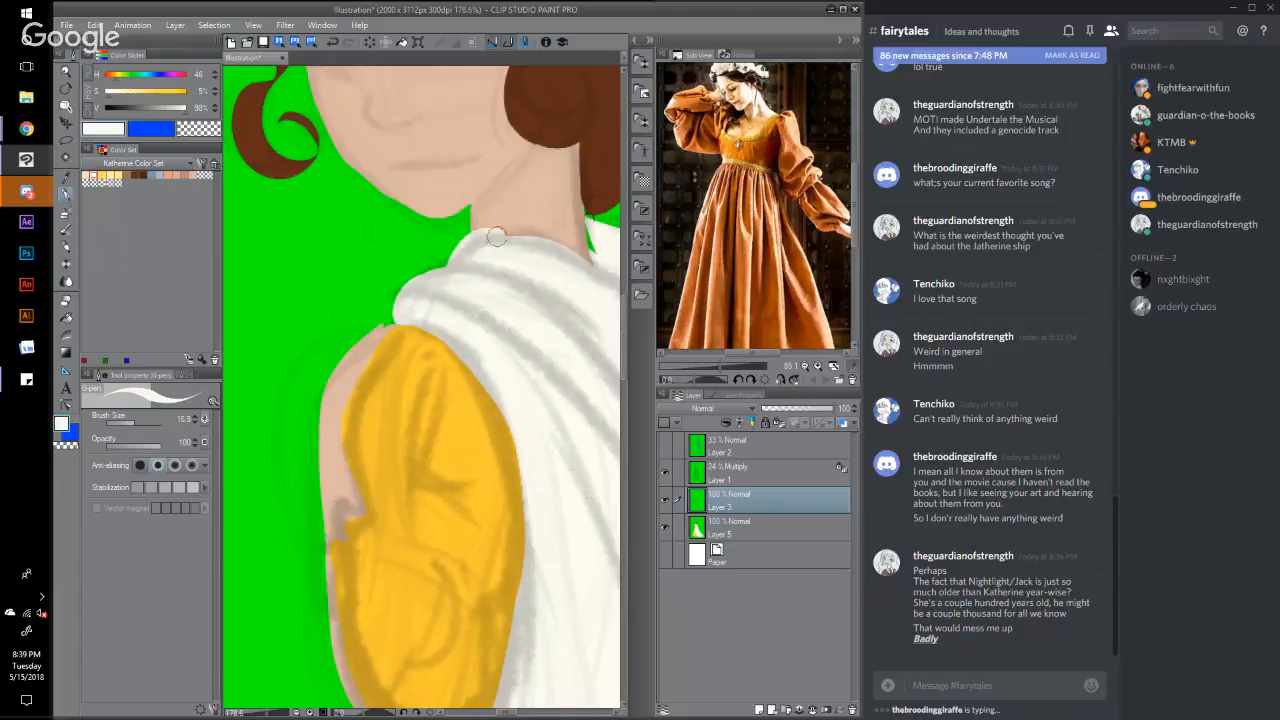
{"action": "left_click_drag", "start_coordinate": [589, 224], "coordinate": [597, 272]}
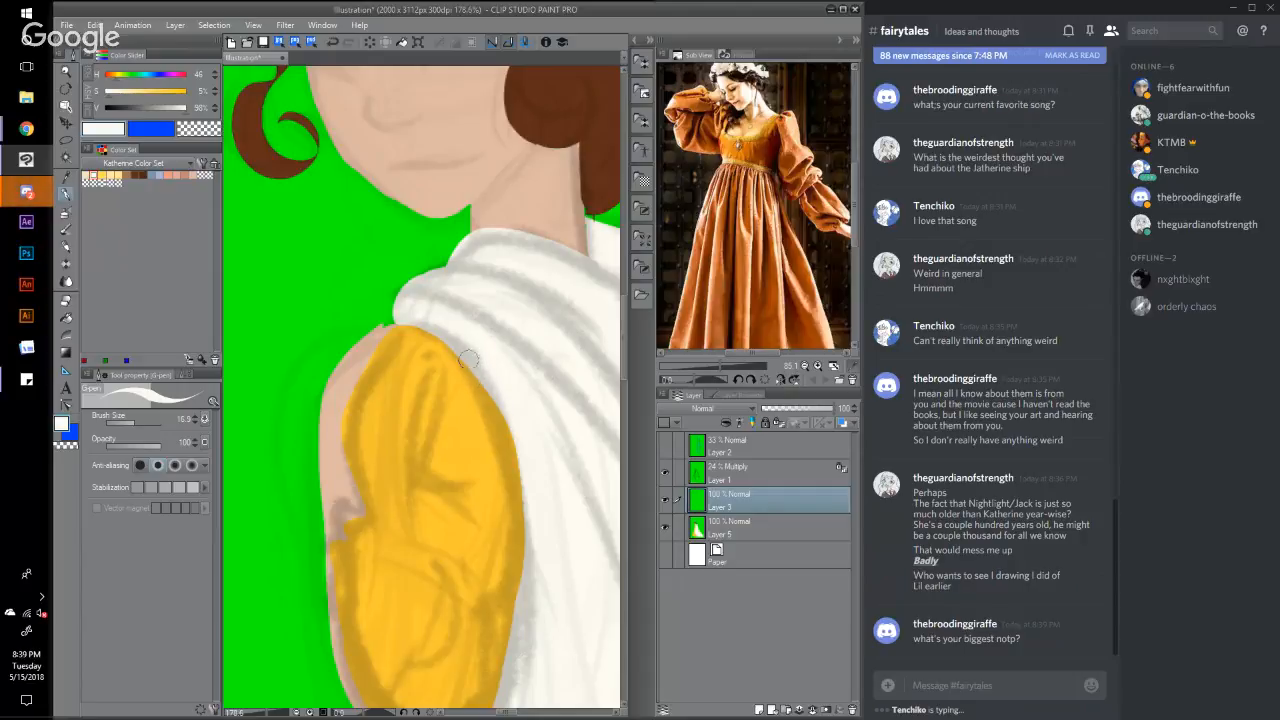
{"action": "left_click", "coordinate": [470, 447], "text": "alt"}
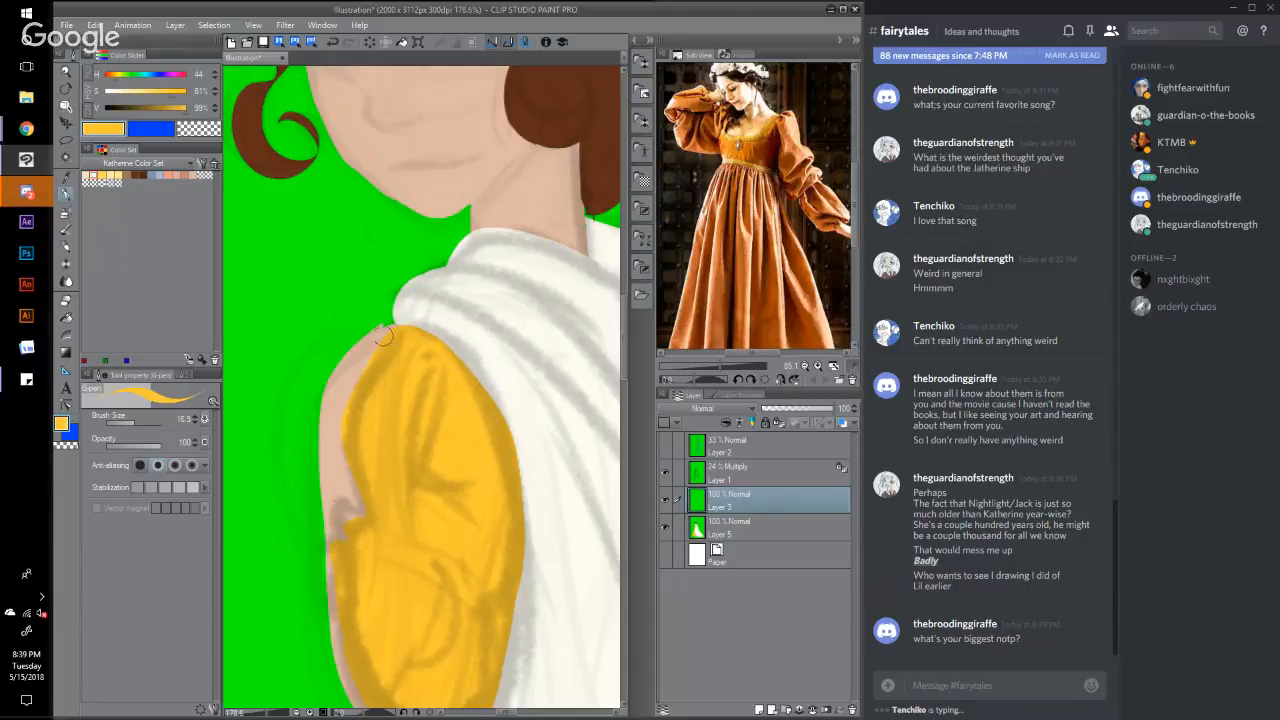
{"action": "mouse_move", "coordinate": [384, 338]}
{"action": "left_mouse_down"}
{"action": "mouse_move", "coordinate": [405, 322]}
{"action": "mouse_move", "coordinate": [385, 341]}
{"action": "left_mouse_up"}
Step: Paint extra off-white points along the cloak's trailing hem with brush size 24.2, and merge Layer 3 down into Layer 5
{"action": "scroll", "coordinate": [624, 364], "scroll_direction": "down", "scroll_amount": 2}
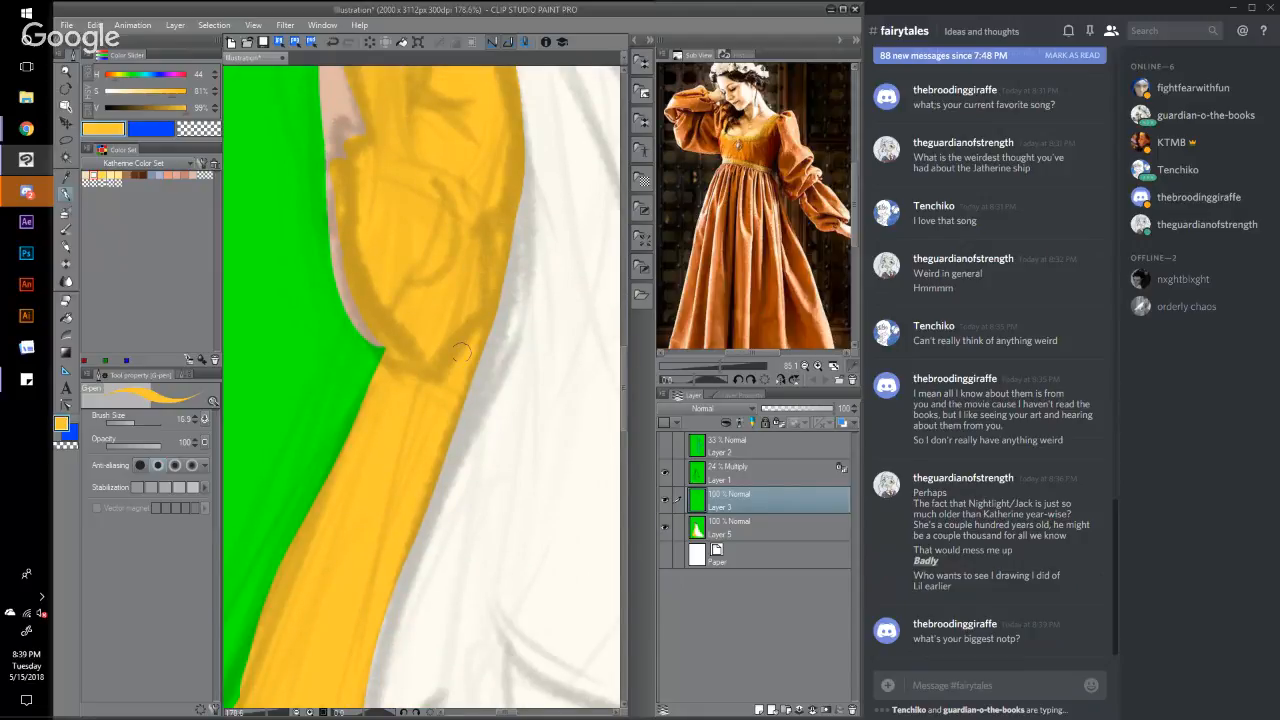
{"action": "left_click", "coordinate": [266, 714]}
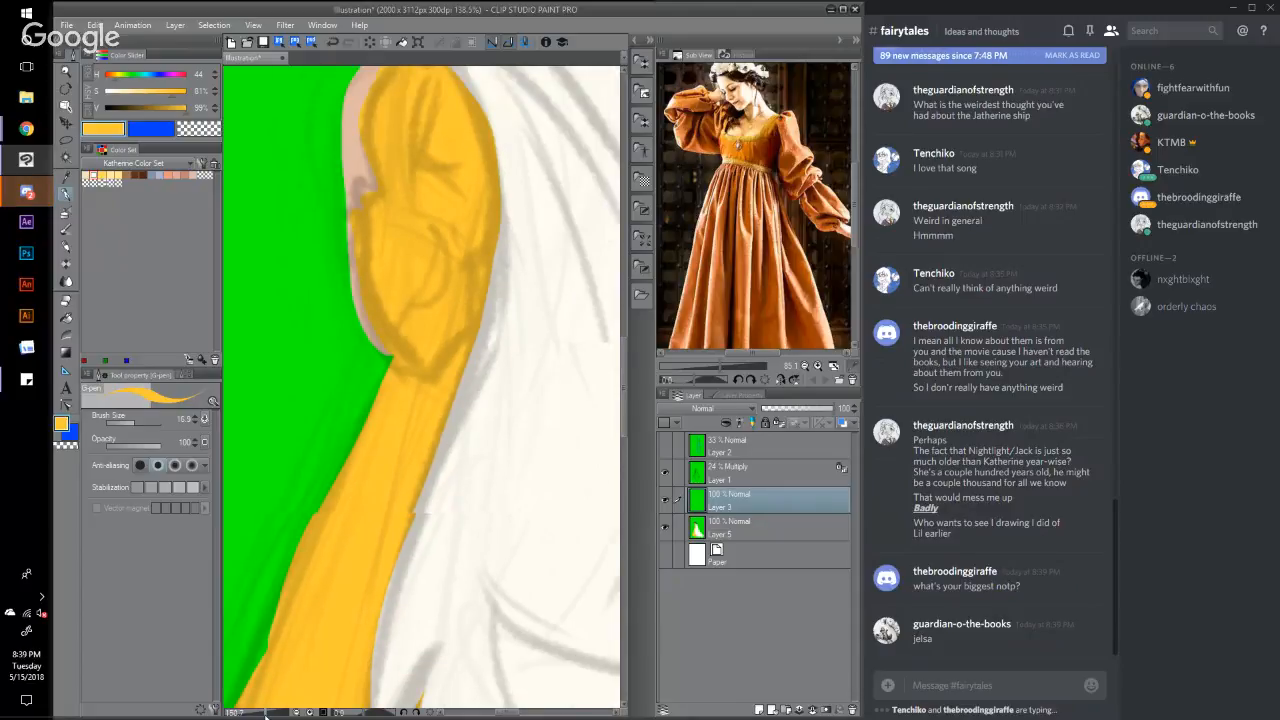
{"action": "left_click_drag", "start_coordinate": [266, 714], "coordinate": [250, 713]}
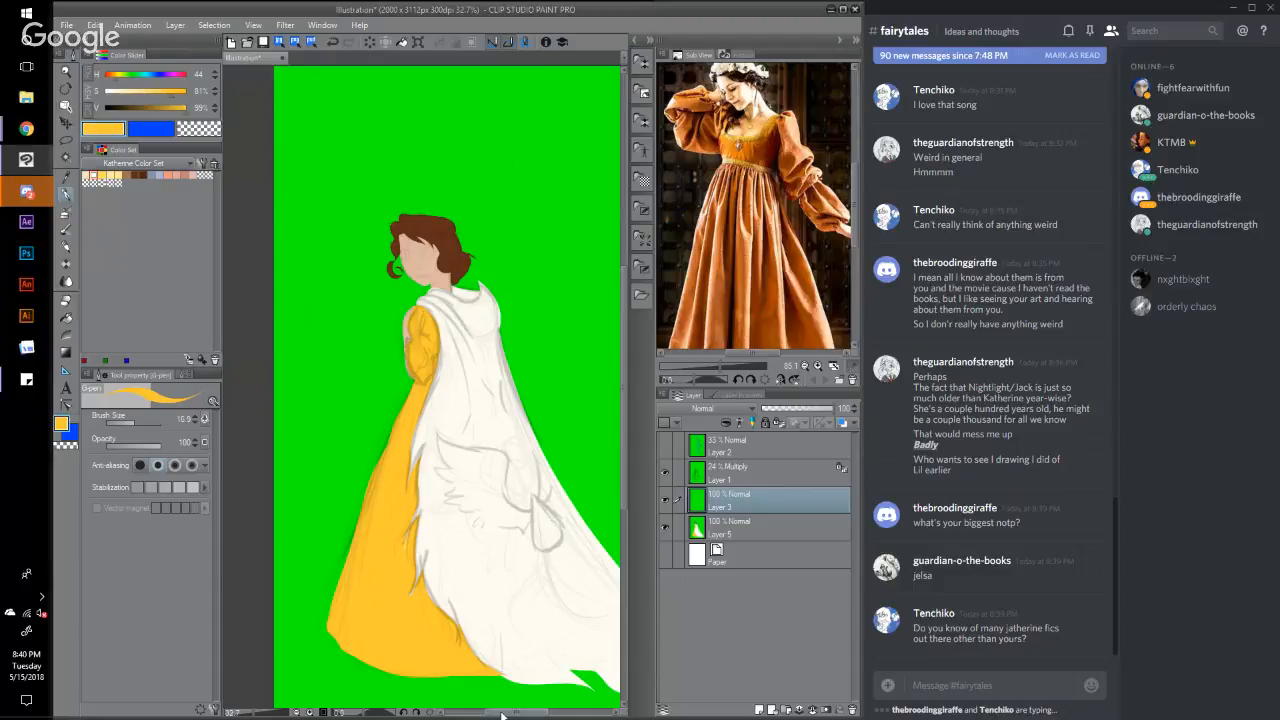
{"action": "left_click_drag", "start_coordinate": [502, 715], "coordinate": [516, 715]}
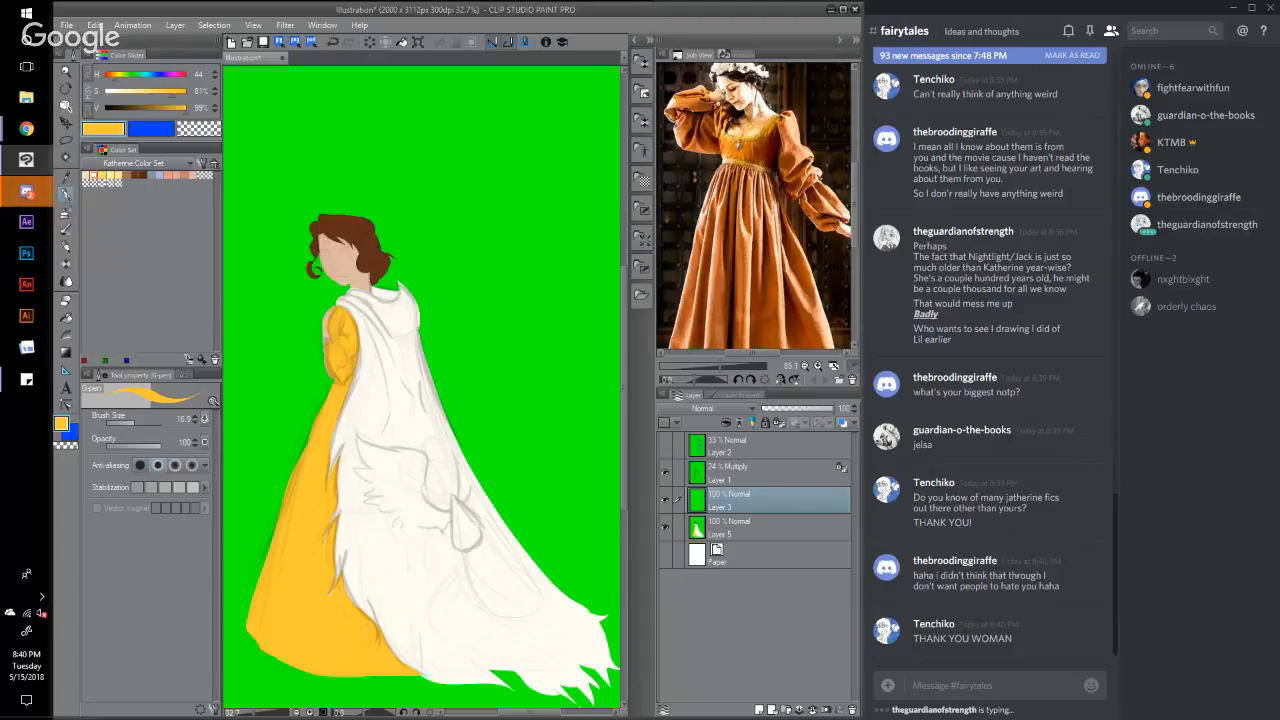
{"action": "left_click", "coordinate": [93, 176]}
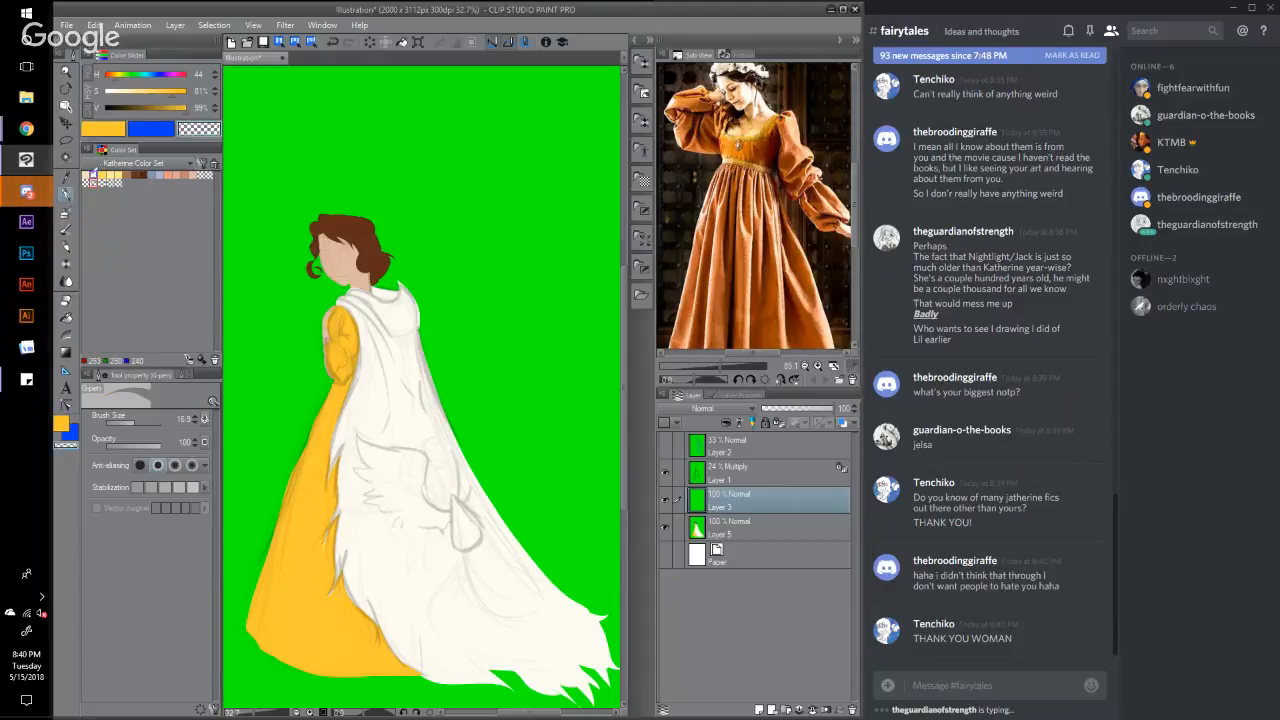
{"action": "left_click", "coordinate": [139, 422]}
{"action": "left_click_drag", "start_coordinate": [139, 425], "coordinate": [133, 423]}
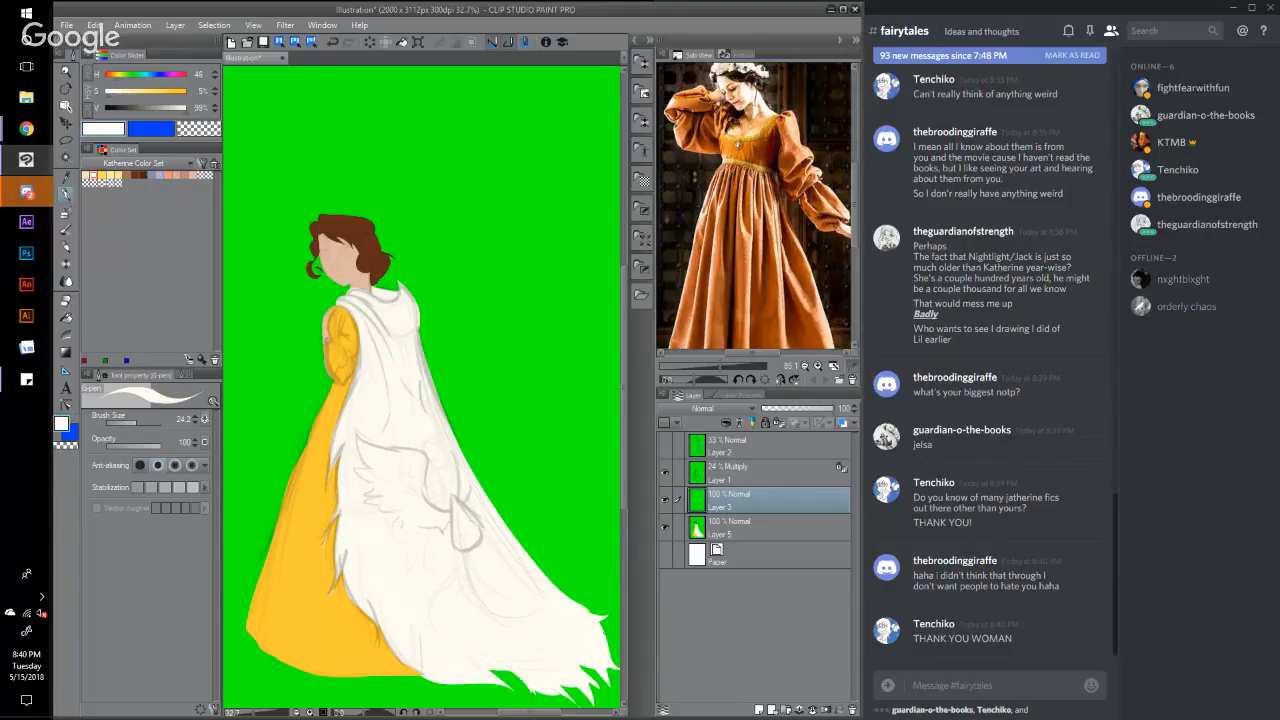
{"action": "left_click_drag", "start_coordinate": [588, 609], "coordinate": [610, 636]}
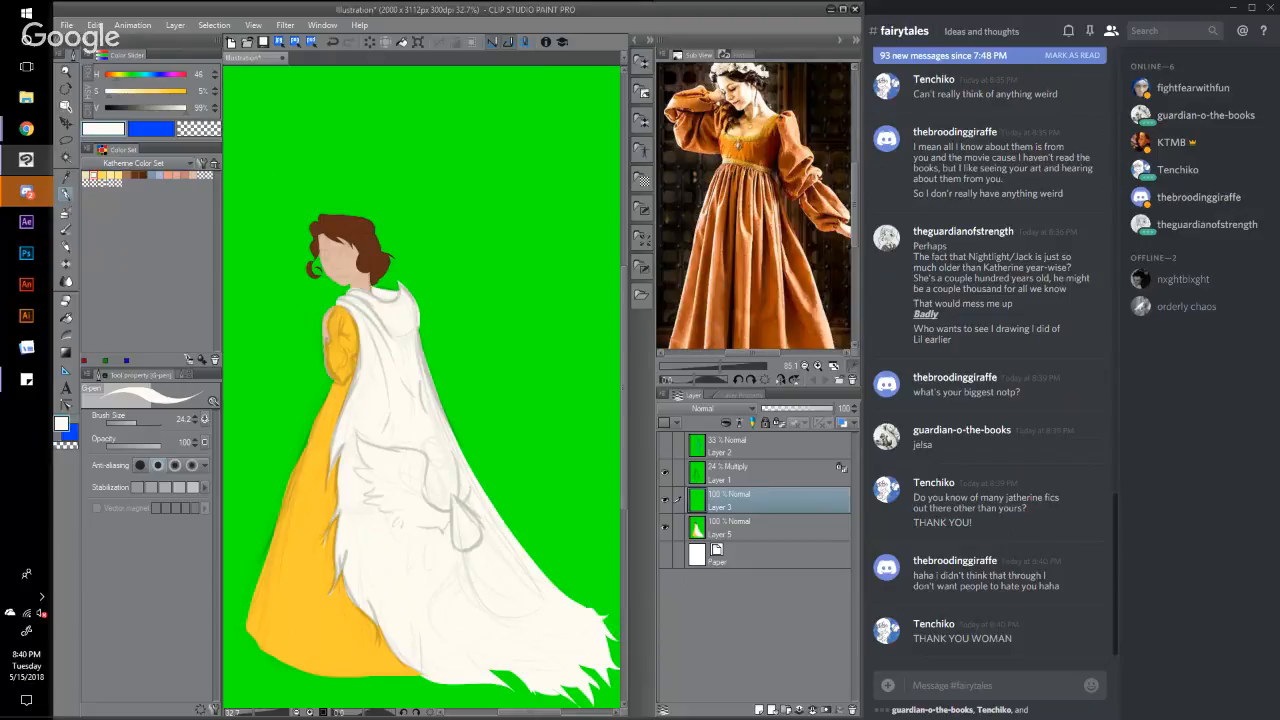
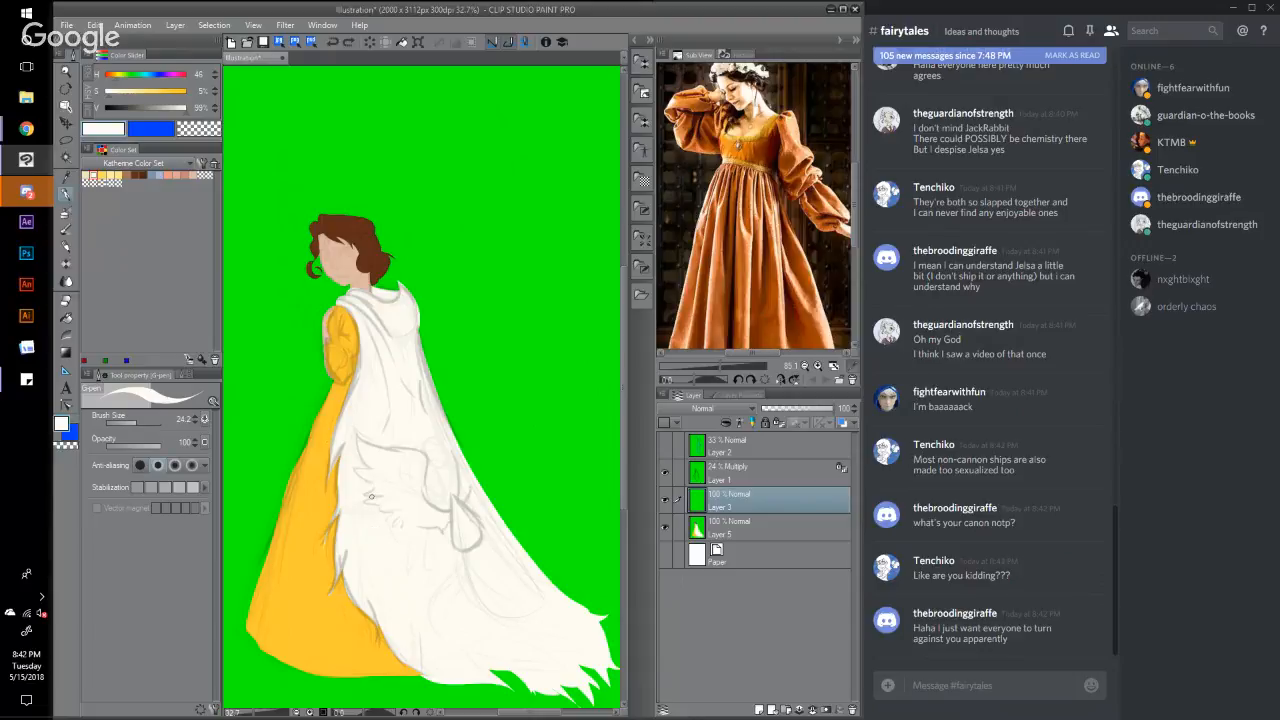
{"action": "left_click_drag", "start_coordinate": [416, 672], "coordinate": [438, 696]}
{"action": "left_click", "coordinate": [820, 709]}
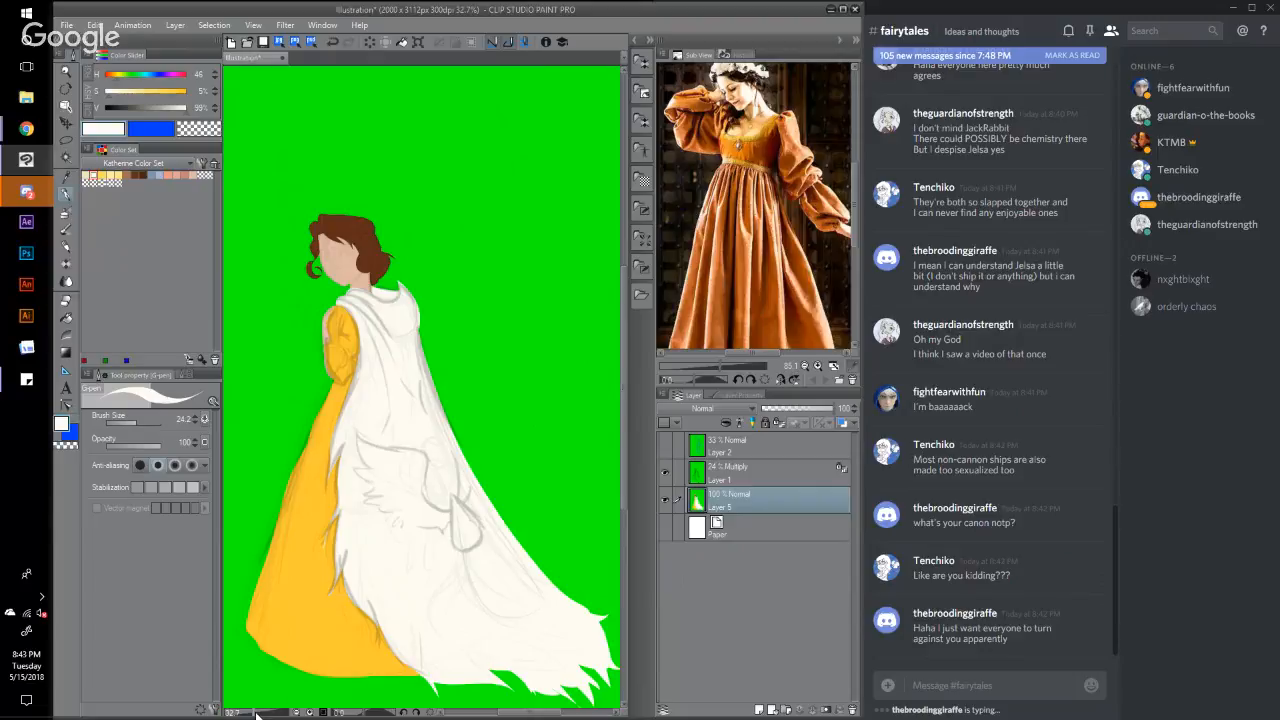
Step: Sample the hair brown and extend the lower hair curl over the neck, redoing the stroke once
{"action": "left_click", "coordinate": [256, 713]}
{"action": "left_click_drag", "start_coordinate": [258, 713], "coordinate": [280, 713]}
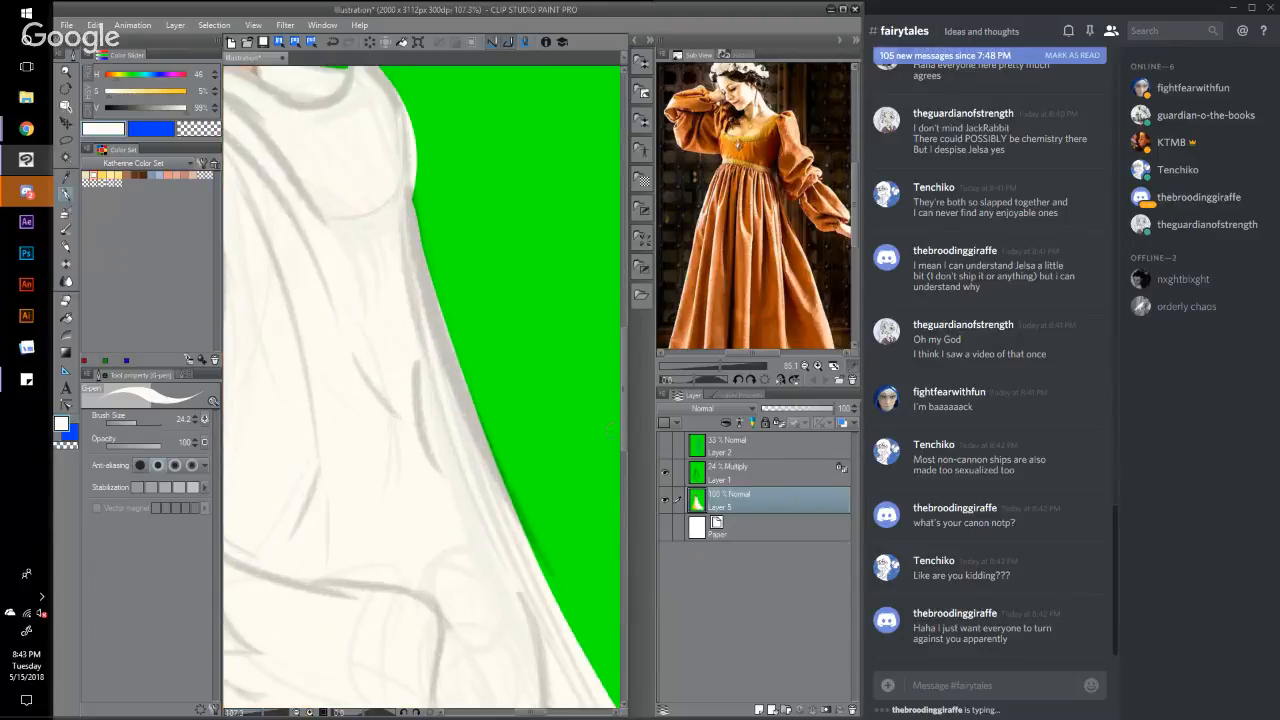
{"action": "scroll", "coordinate": [623, 429], "scroll_direction": "up", "scroll_amount": 3}
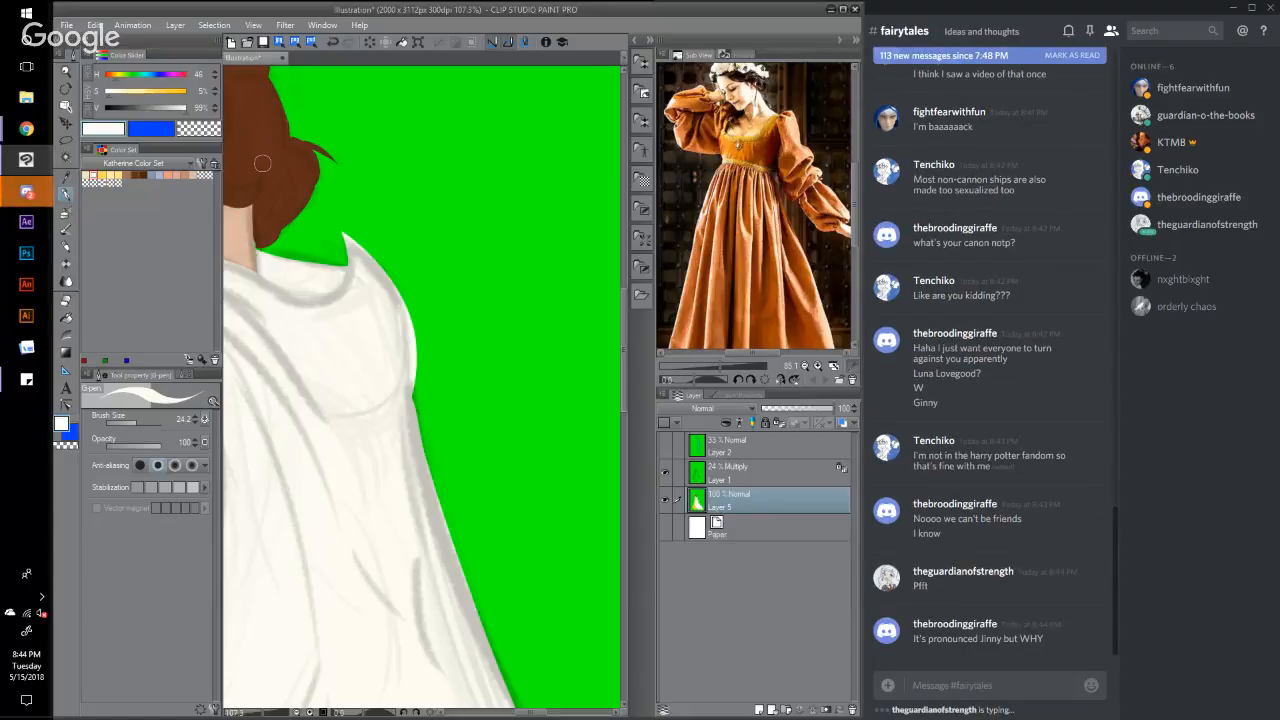
{"action": "left_click", "coordinate": [262, 150], "text": "alt"}
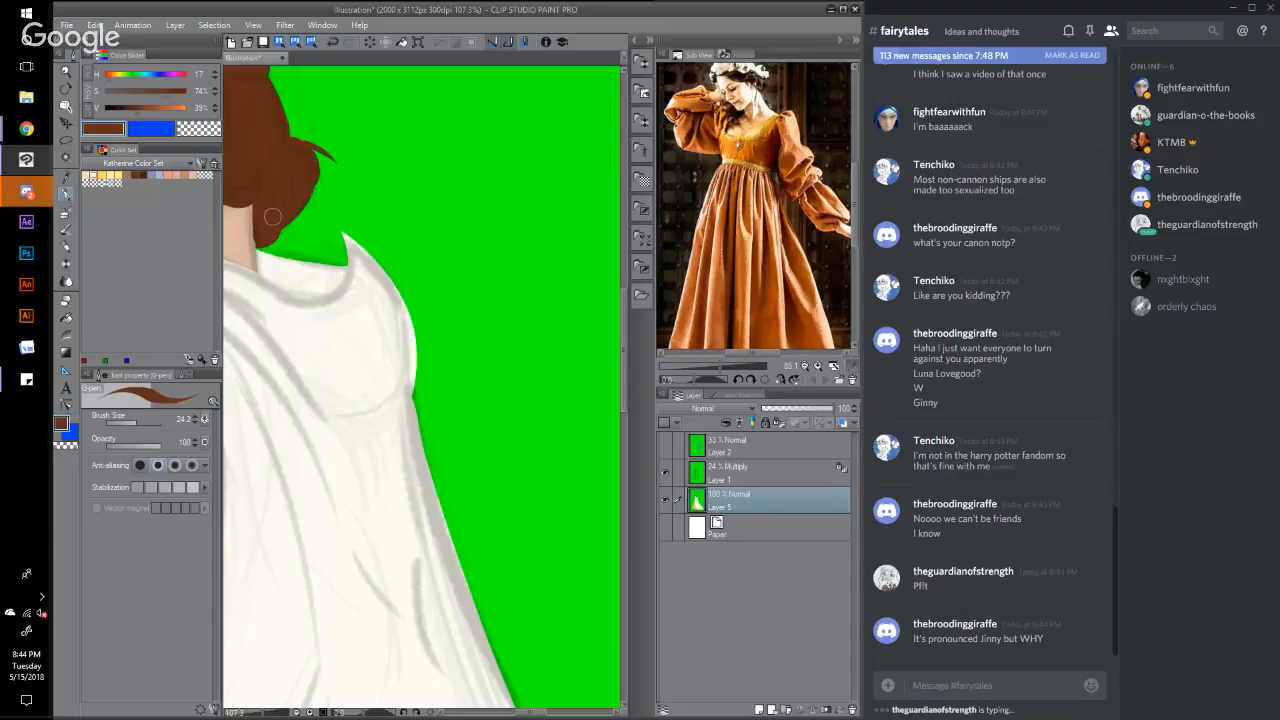
{"action": "left_click_drag", "start_coordinate": [255, 199], "coordinate": [250, 242]}
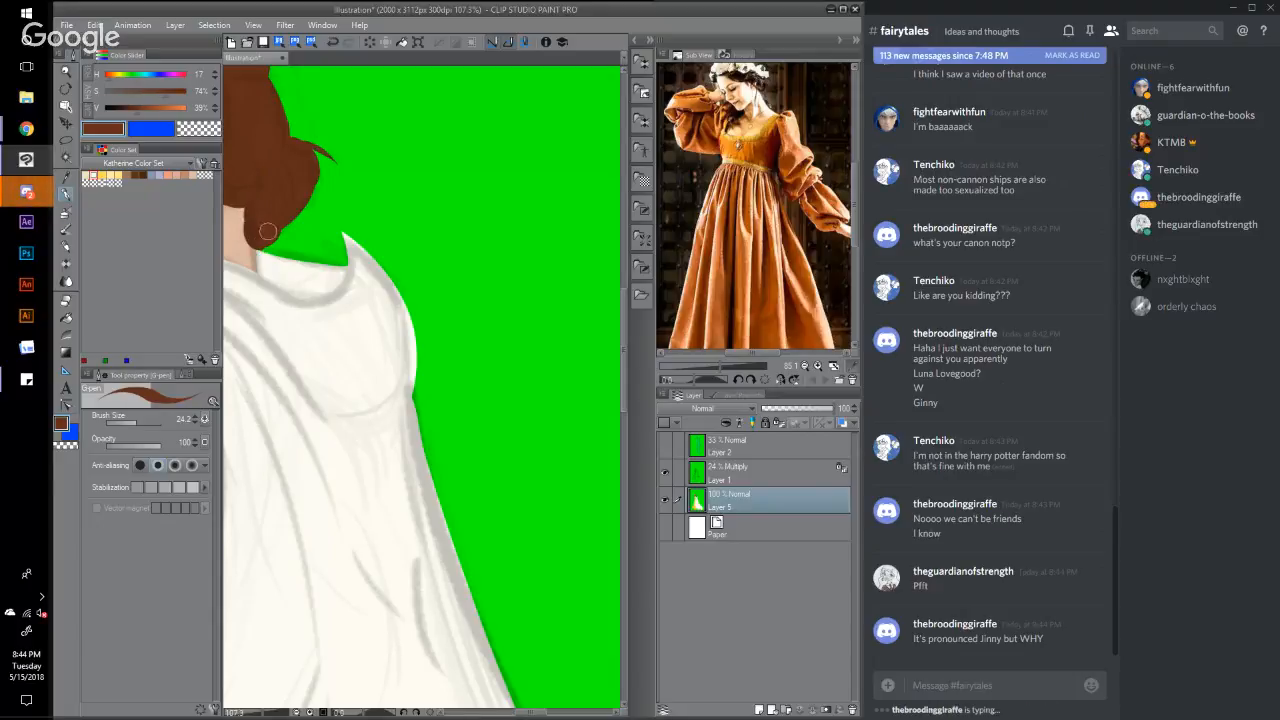
{"action": "key", "text": "ctrl+z"}
{"action": "mouse_move", "coordinate": [255, 208]}
{"action": "left_mouse_down"}
{"action": "mouse_move", "coordinate": [250, 222]}
{"action": "mouse_move", "coordinate": [250, 202]}
{"action": "left_mouse_up"}
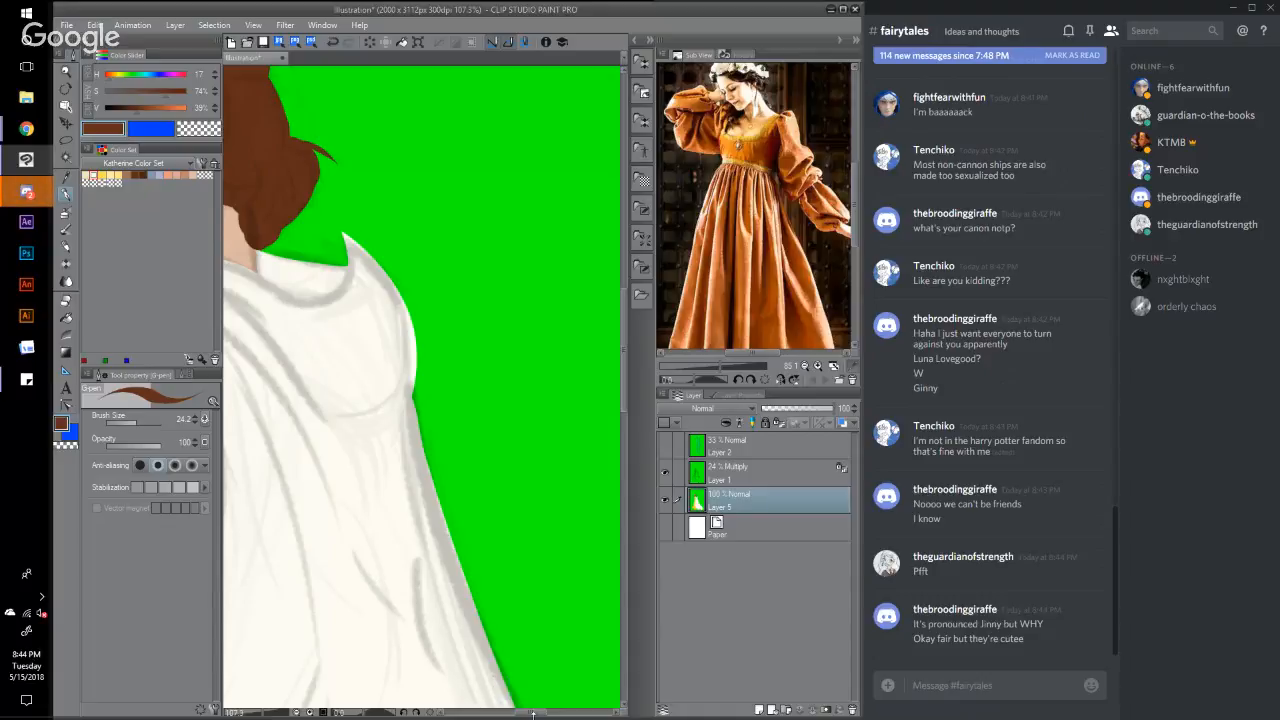
Step: Try repainting the face's outer edge beside the hair in the sampled skin color, and undo the stroke
{"action": "left_click_drag", "start_coordinate": [534, 713], "coordinate": [530, 714]}
{"action": "left_click_drag", "start_coordinate": [530, 714], "coordinate": [517, 714]}
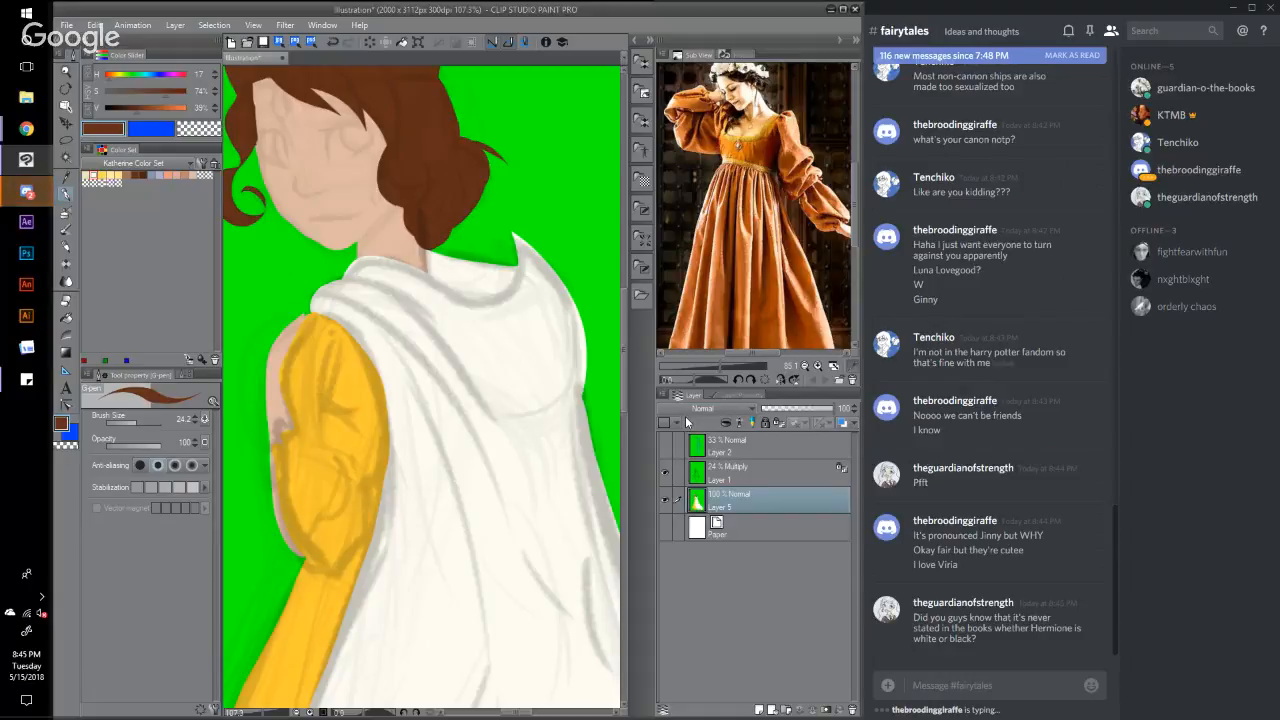
{"action": "scroll", "coordinate": [624, 350], "scroll_direction": "up", "scroll_amount": 1}
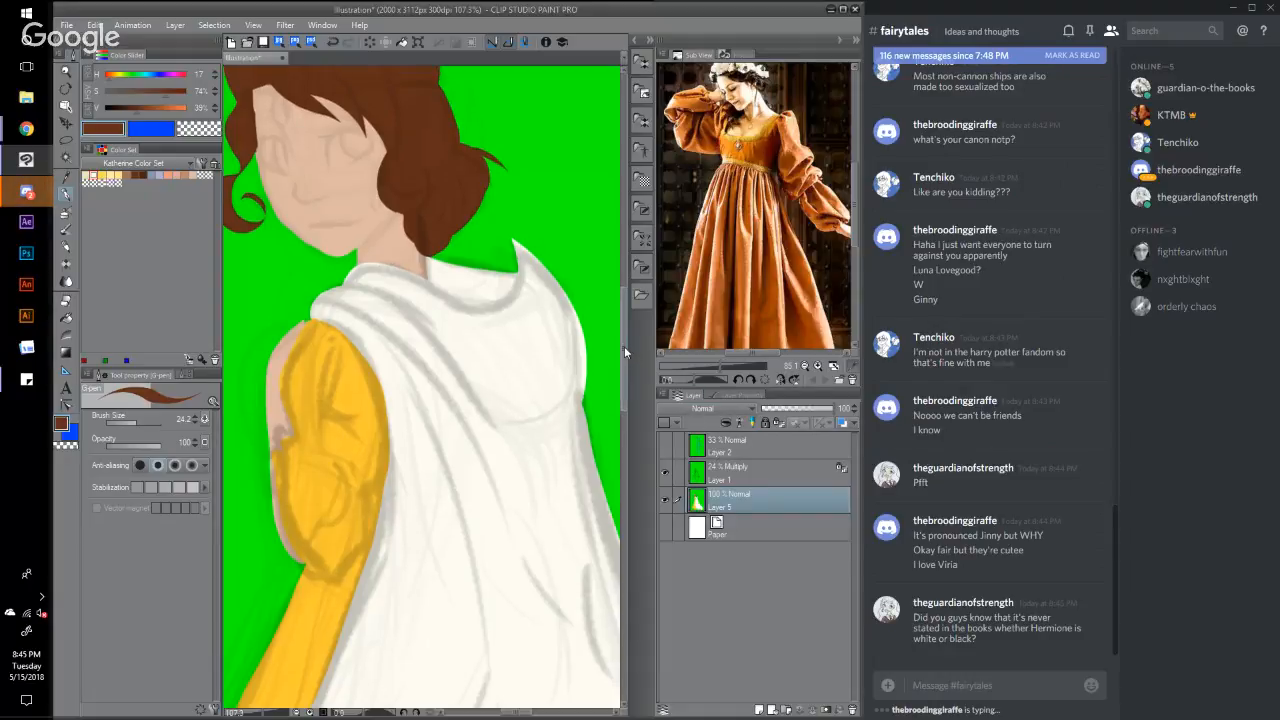
{"action": "scroll", "coordinate": [624, 346], "scroll_direction": "up", "scroll_amount": 3}
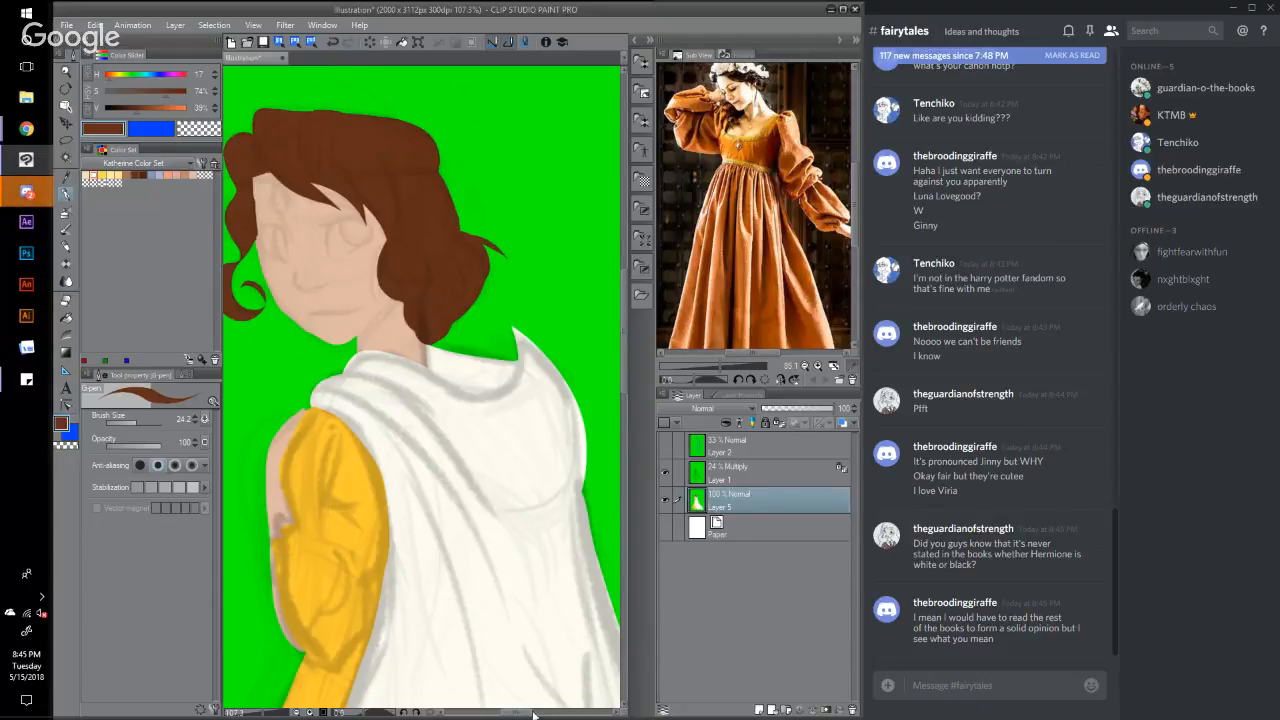
{"action": "left_click_drag", "start_coordinate": [530, 715], "coordinate": [519, 716]}
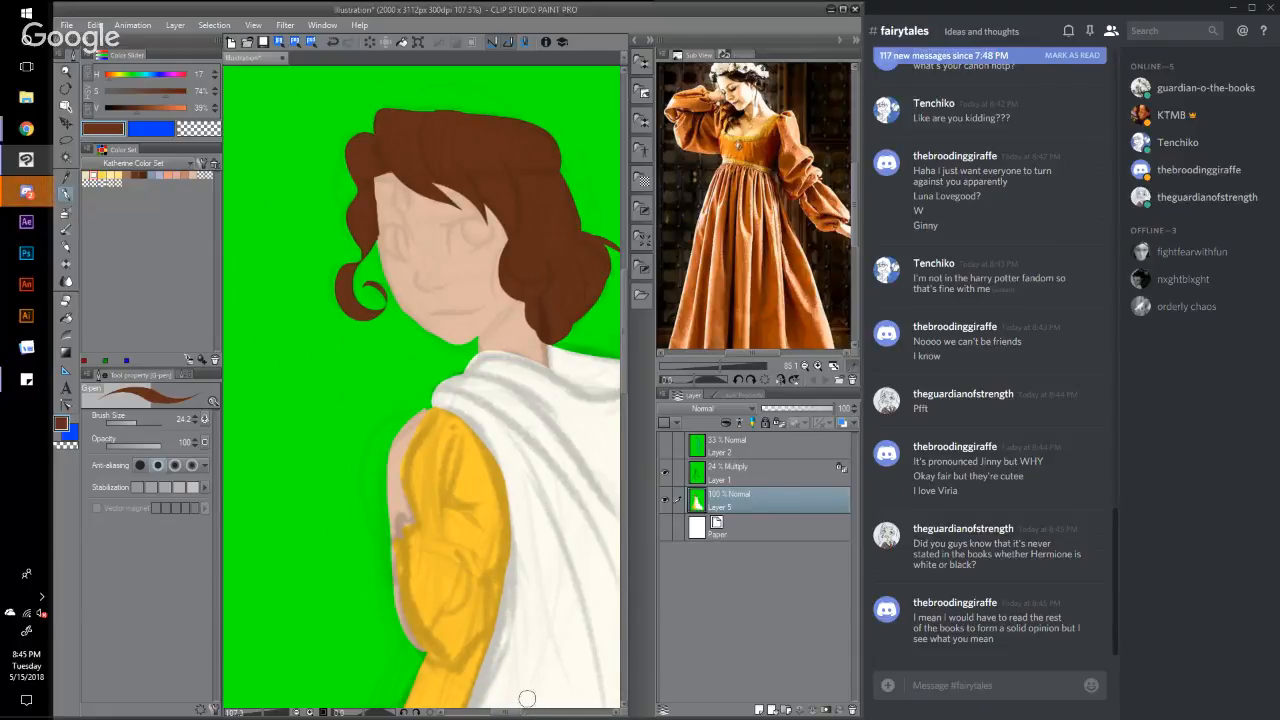
{"action": "left_click", "coordinate": [455, 278], "text": "alt"}
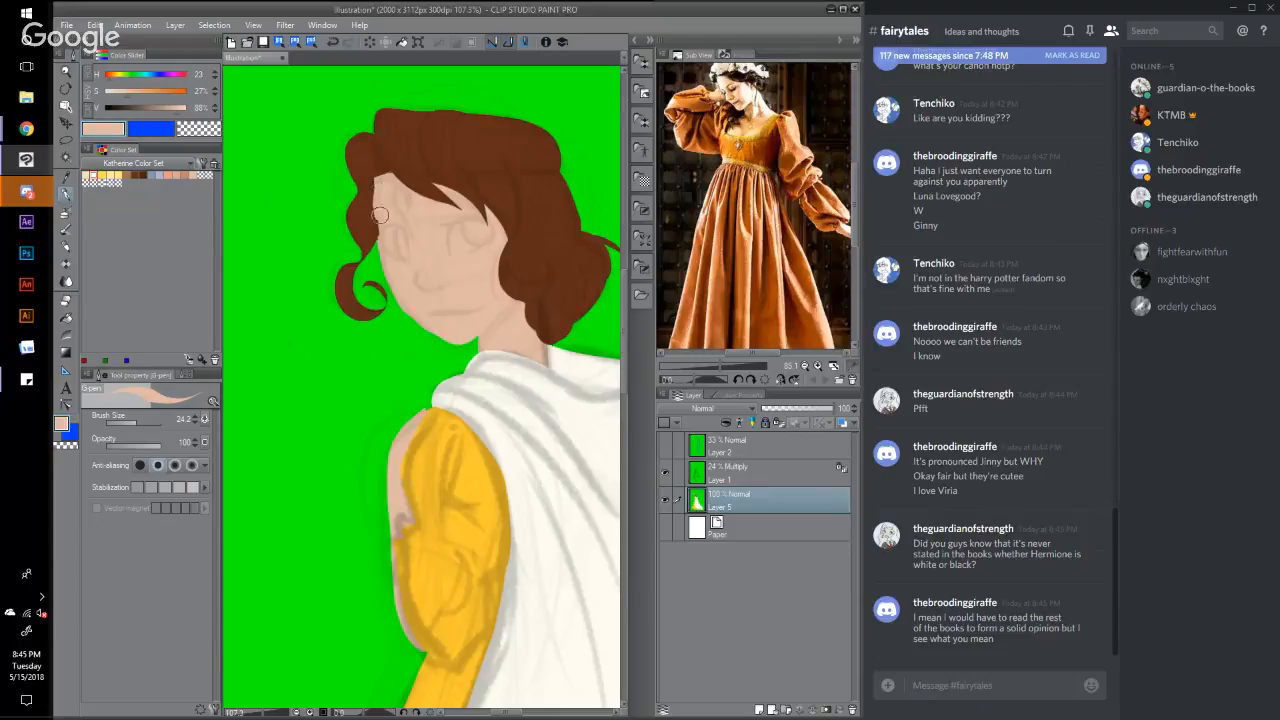
{"action": "mouse_move", "coordinate": [380, 215]}
{"action": "left_mouse_down"}
{"action": "mouse_move", "coordinate": [388, 256]}
{"action": "mouse_move", "coordinate": [380, 219]}
{"action": "mouse_move", "coordinate": [395, 283]}
{"action": "left_mouse_up"}
{"action": "left_click", "coordinate": [334, 45]}
Step: Retouch the boundary between the forehead and the outer hair lock using the sampled skin and hair colors
{"action": "left_click", "coordinate": [198, 130]}
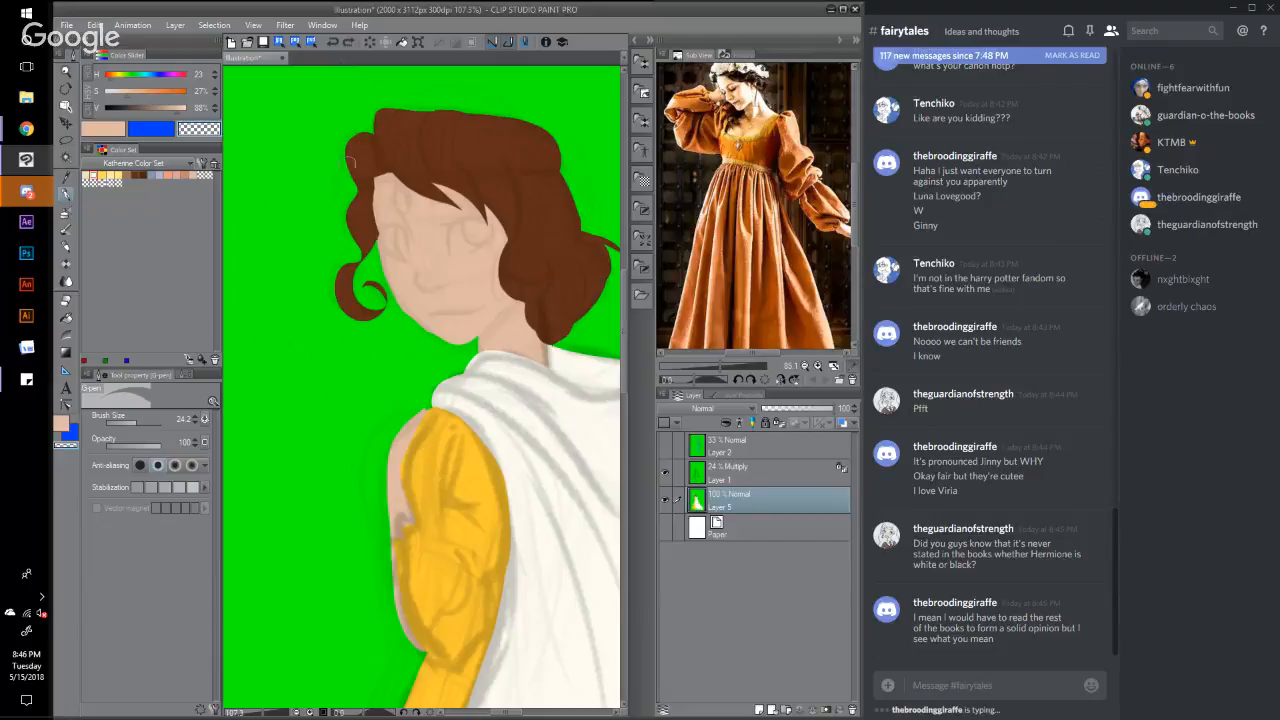
{"action": "left_click", "coordinate": [476, 276], "text": "alt"}
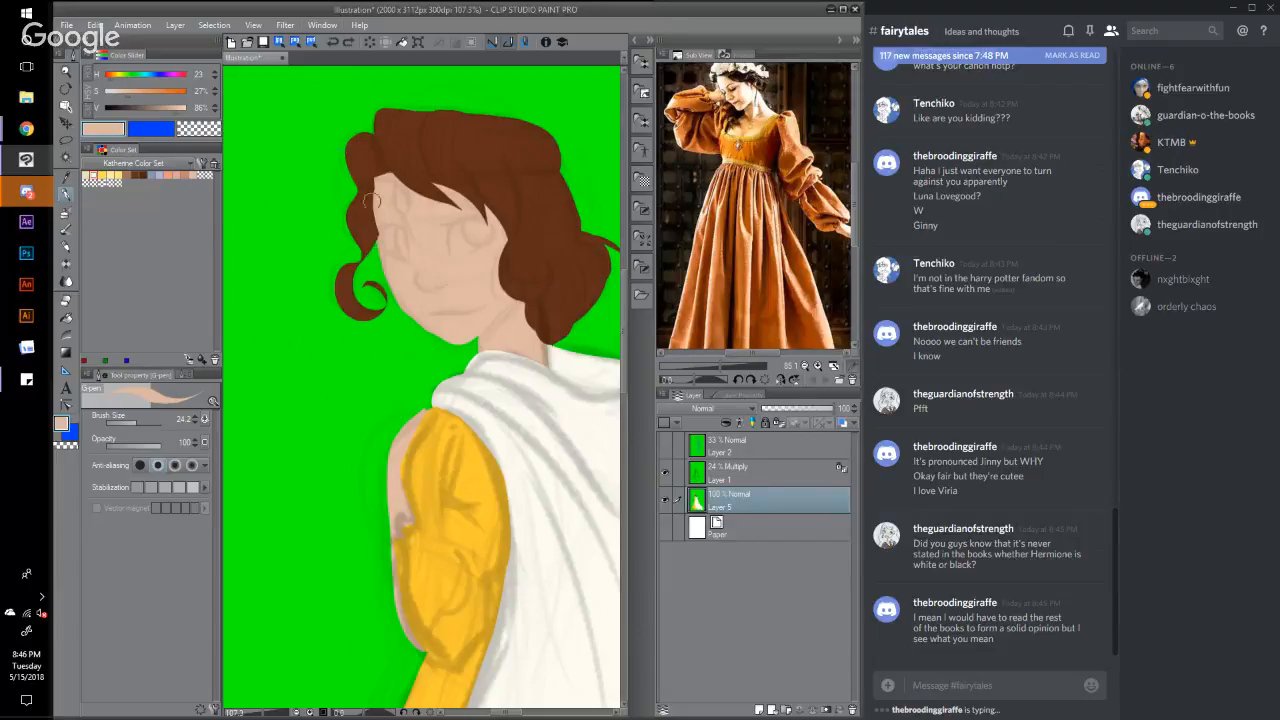
{"action": "left_click", "coordinate": [462, 140], "text": "alt"}
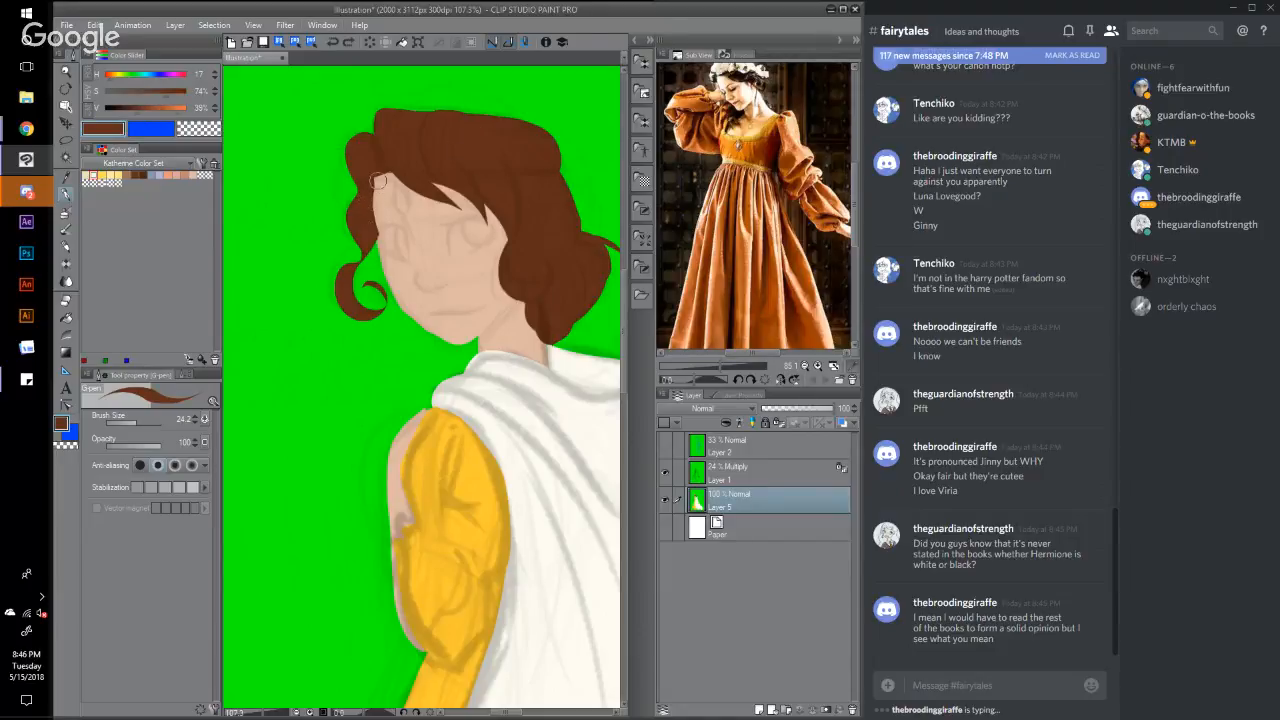
{"action": "left_click_drag", "start_coordinate": [379, 176], "coordinate": [369, 206]}
Step: Zoom in on the face and clean up the outer cheek contour below the hair with transparent color
{"action": "left_click_drag", "start_coordinate": [265, 713], "coordinate": [269, 715]}
{"action": "left_click_drag", "start_coordinate": [625, 334], "coordinate": [625, 302]}
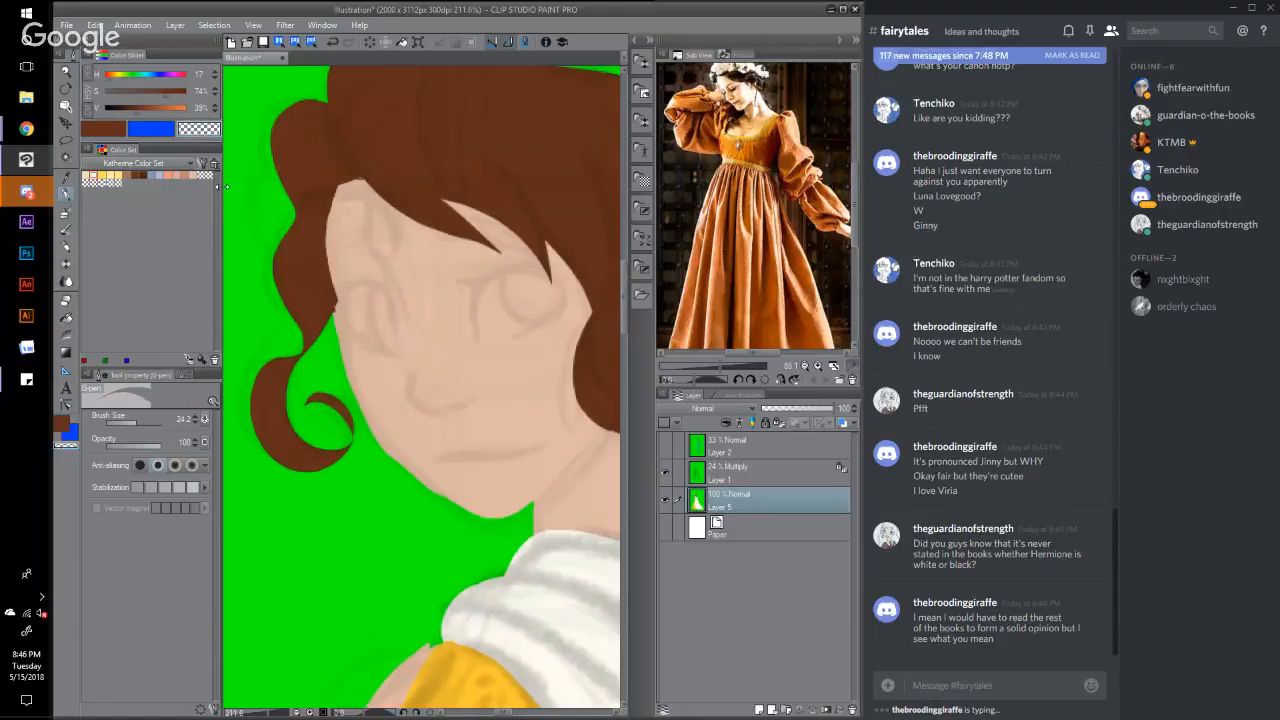
{"action": "left_click_drag", "start_coordinate": [343, 357], "coordinate": [338, 306]}
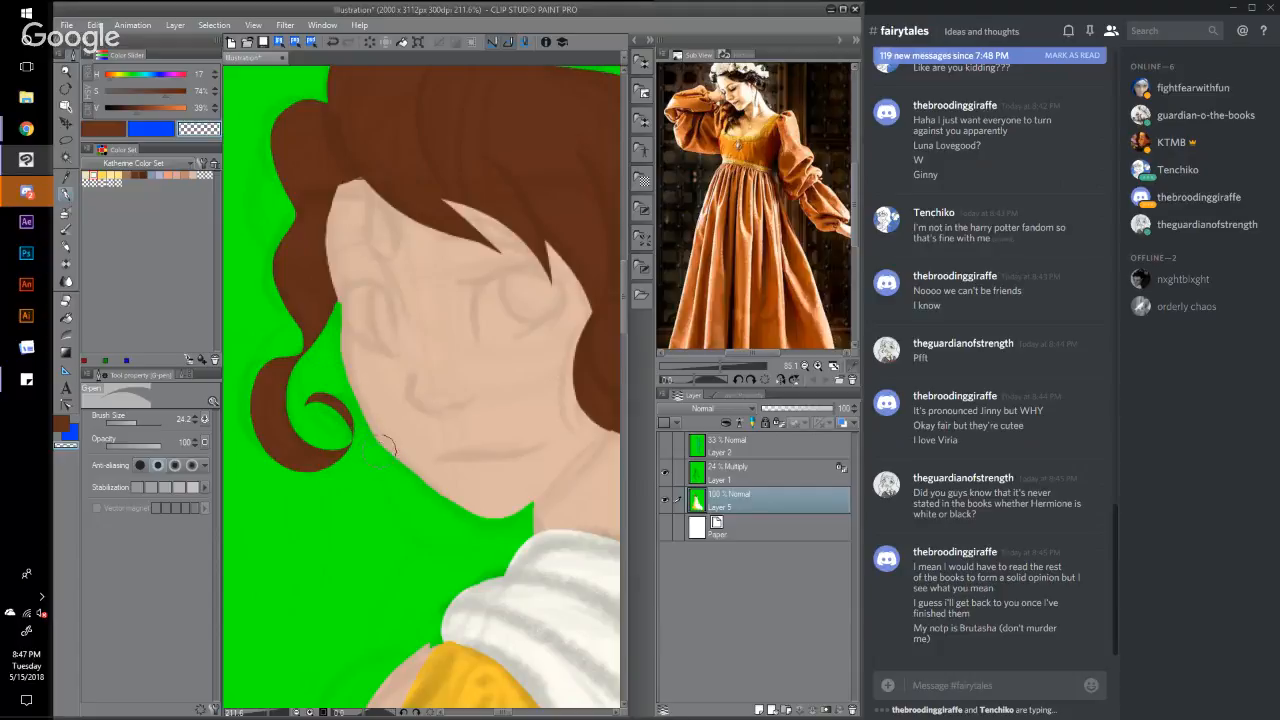
Step: Set the secondary color to white, lock Layer 5's transparent pixels, and paint the white of the eye at the face's outer edge
{"action": "left_click", "coordinate": [152, 129]}
{"action": "left_click_drag", "start_coordinate": [165, 92], "coordinate": [75, 98]}
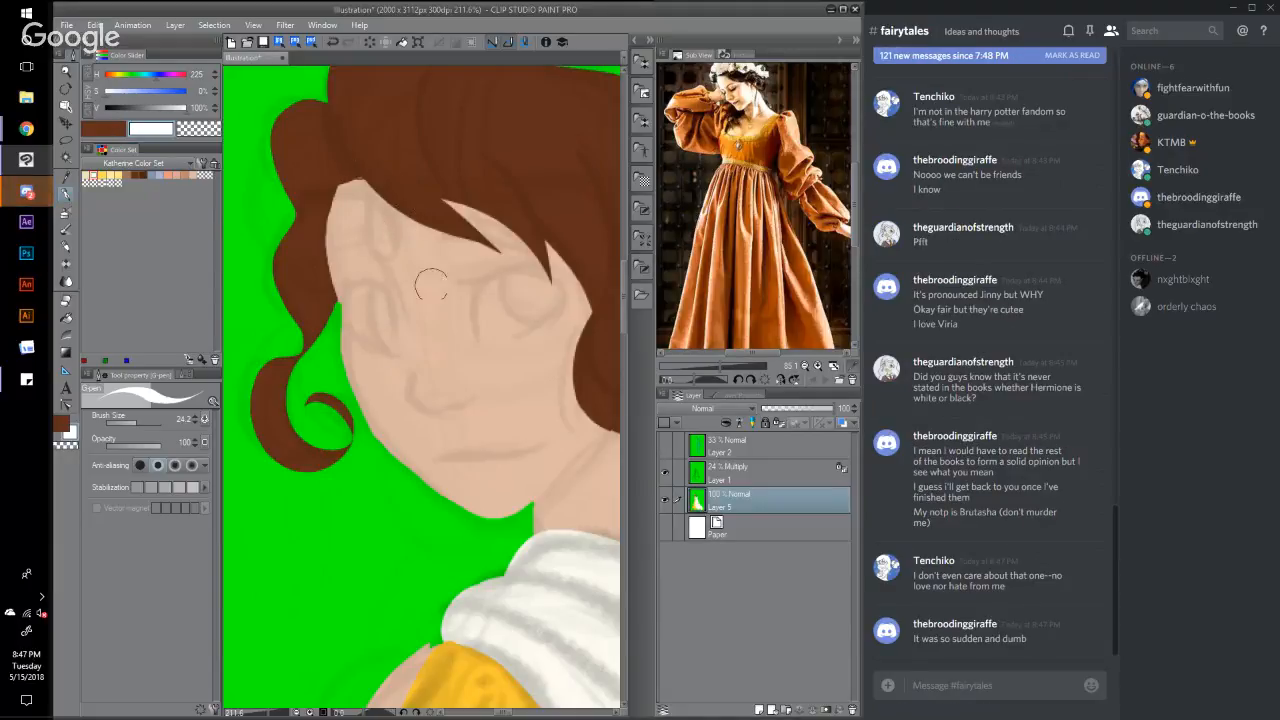
{"action": "left_click_drag", "start_coordinate": [350, 297], "coordinate": [392, 350]}
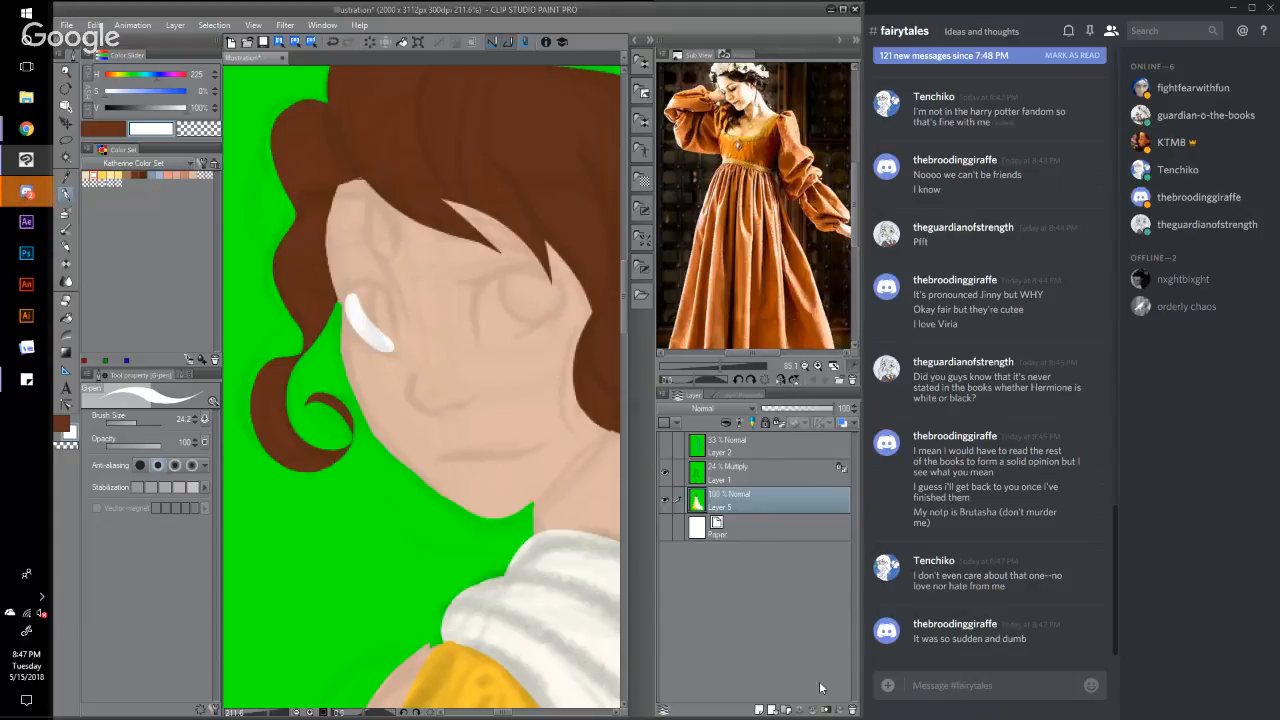
{"action": "left_click", "coordinate": [783, 423]}
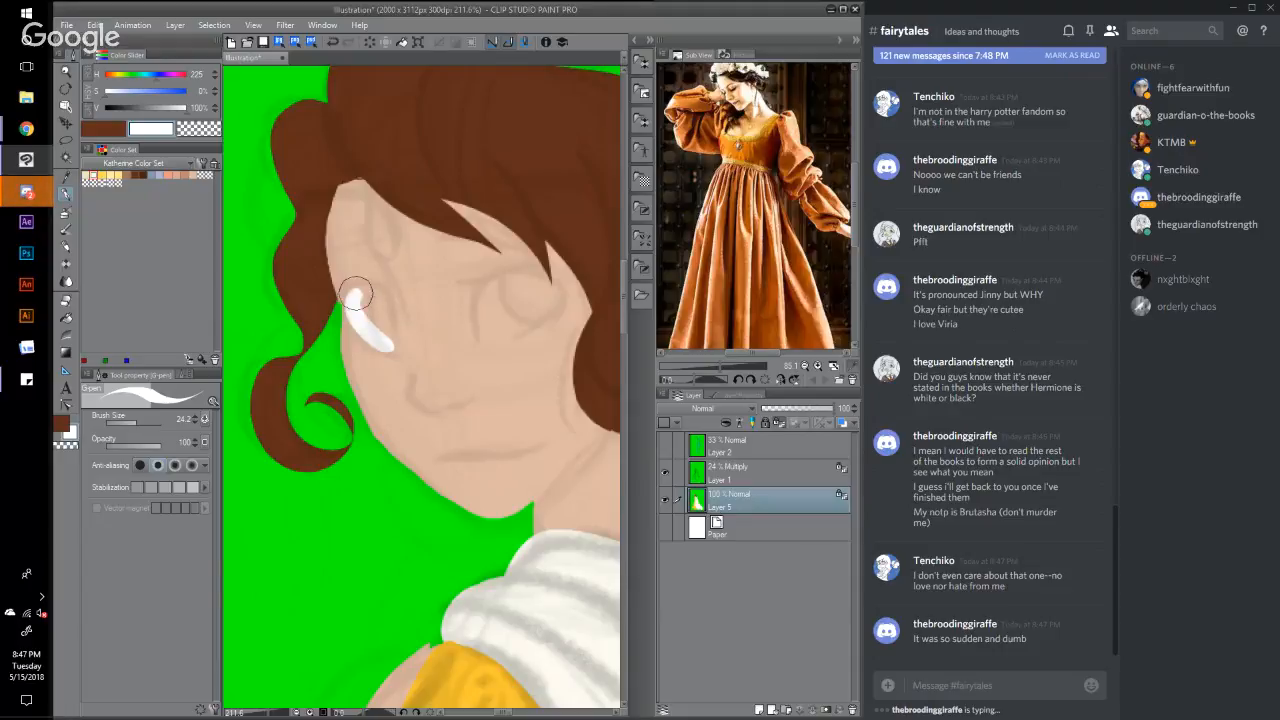
{"action": "mouse_move", "coordinate": [355, 295]}
{"action": "left_mouse_down"}
{"action": "mouse_move", "coordinate": [389, 342]}
{"action": "mouse_move", "coordinate": [366, 300]}
{"action": "left_mouse_up"}
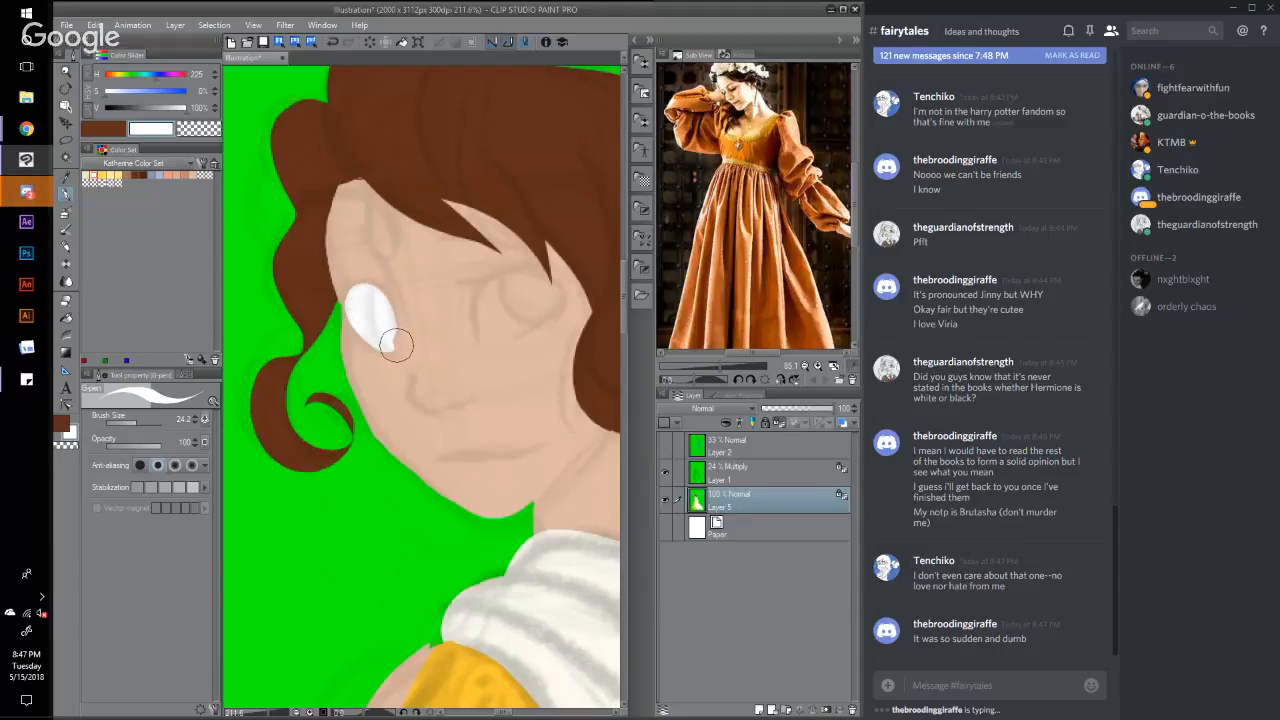
{"action": "left_click_drag", "start_coordinate": [396, 344], "coordinate": [366, 295]}
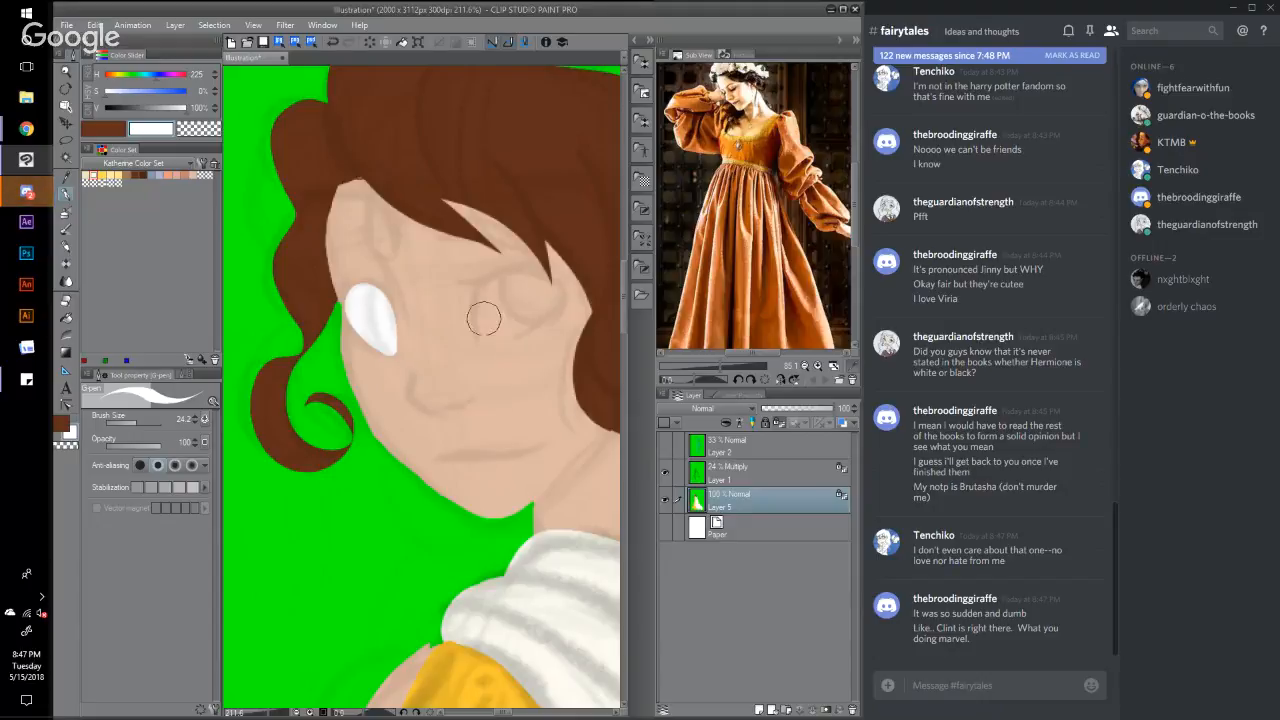
Step: Paint the white of the larger eye and trim the edges of both eye whites with the sampled skin color
{"action": "mouse_move", "coordinate": [484, 333]}
{"action": "left_mouse_down"}
{"action": "mouse_move", "coordinate": [480, 300]}
{"action": "mouse_move", "coordinate": [512, 281]}
{"action": "mouse_move", "coordinate": [544, 294]}
{"action": "left_mouse_up"}
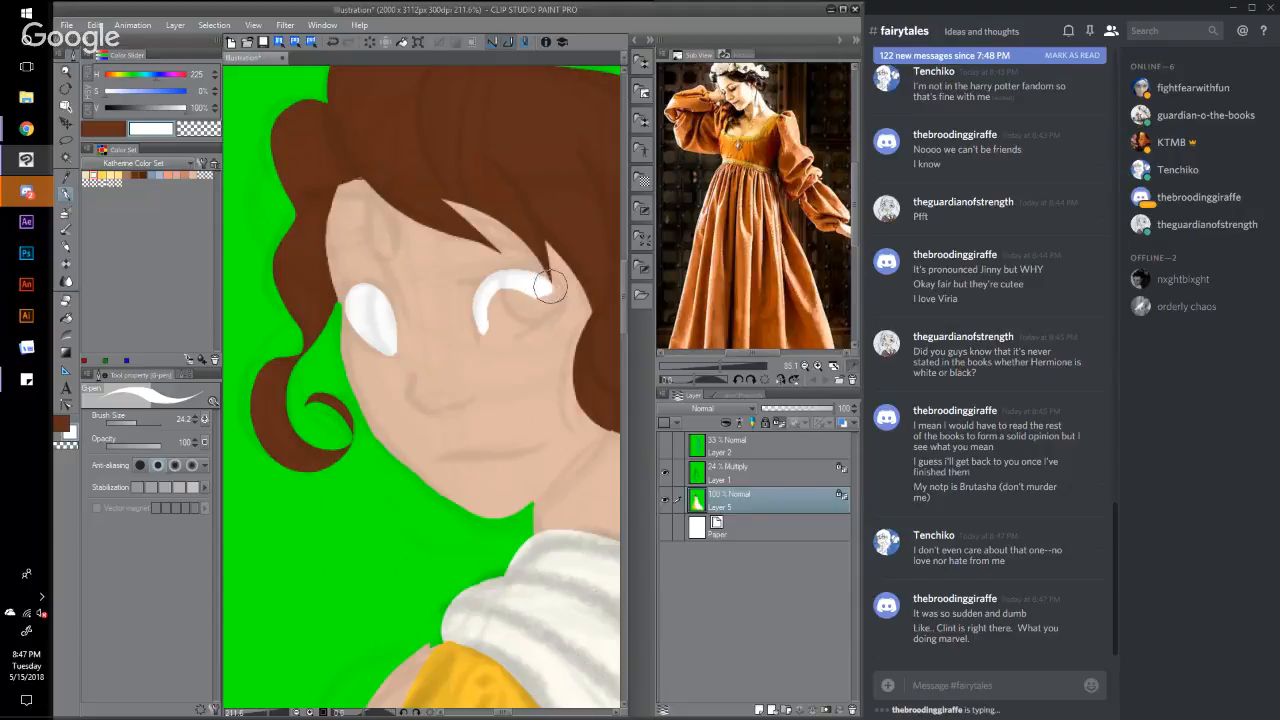
{"action": "mouse_move", "coordinate": [546, 284]}
{"action": "left_mouse_down"}
{"action": "mouse_move", "coordinate": [549, 300]}
{"action": "mouse_move", "coordinate": [557, 293]}
{"action": "mouse_move", "coordinate": [487, 333]}
{"action": "left_mouse_up"}
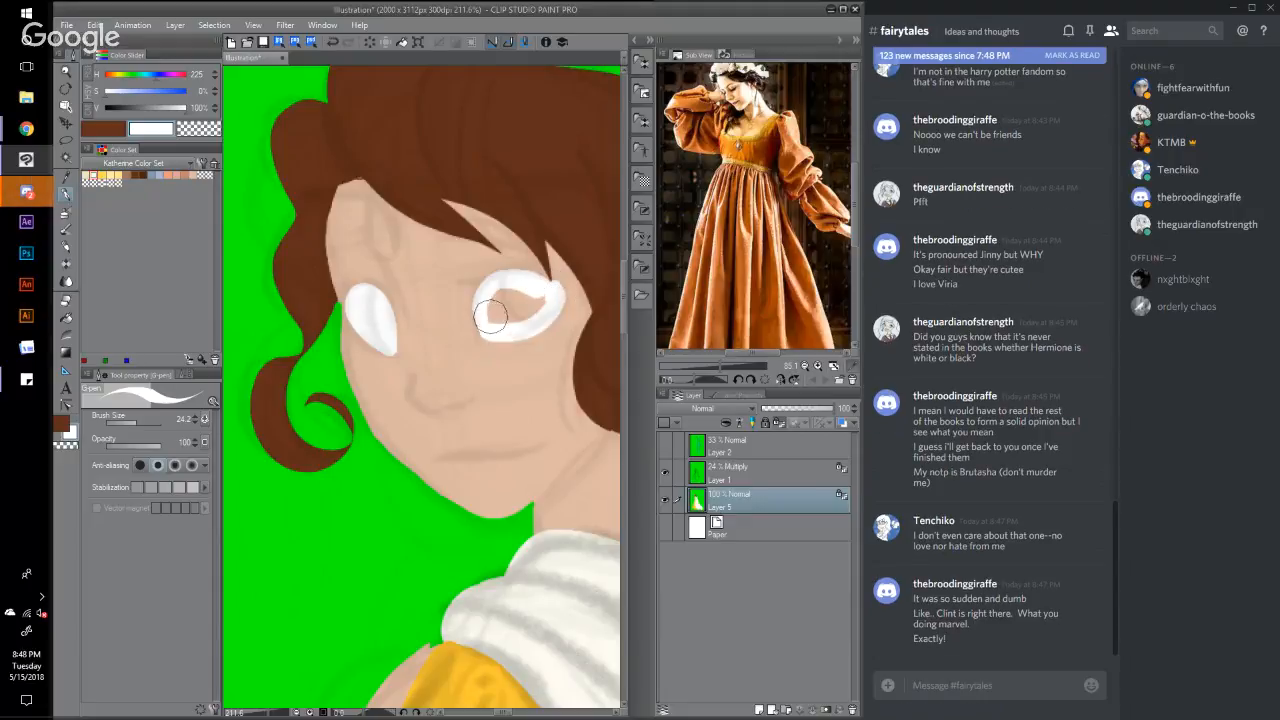
{"action": "left_click_drag", "start_coordinate": [498, 290], "coordinate": [505, 287]}
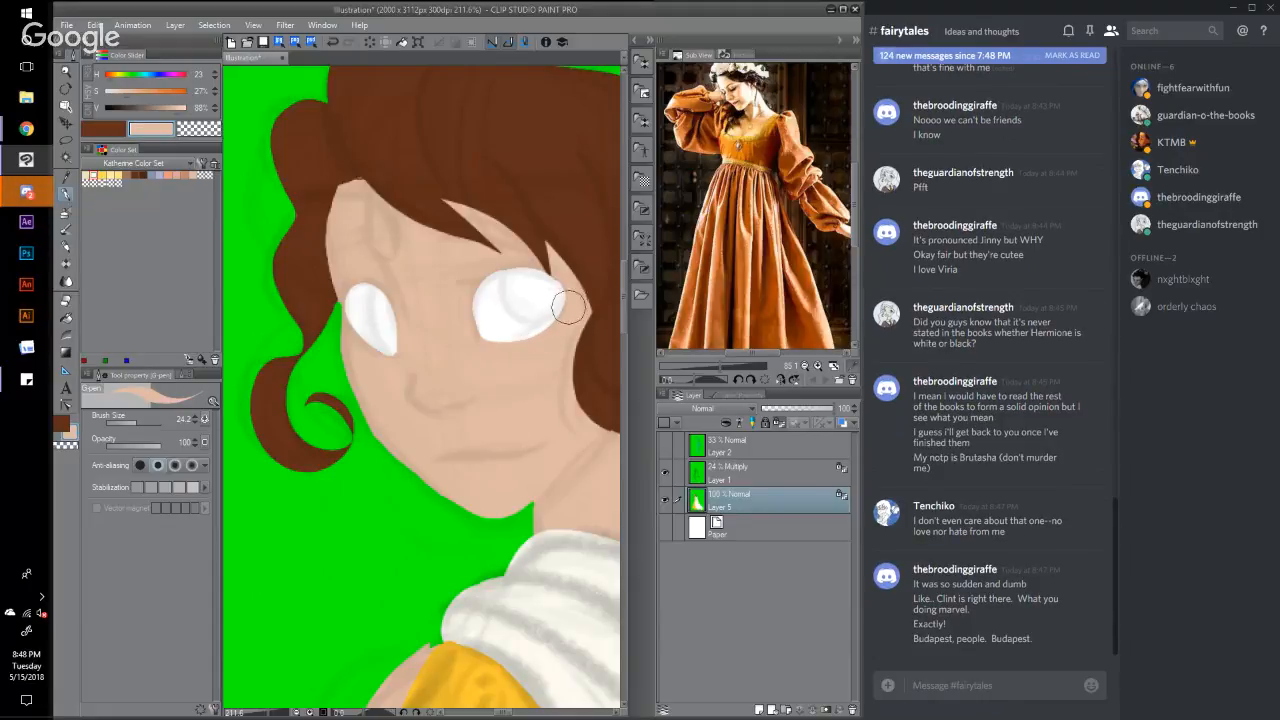
{"action": "left_click_drag", "start_coordinate": [573, 302], "coordinate": [500, 357]}
{"action": "left_click_drag", "start_coordinate": [371, 356], "coordinate": [388, 361]}
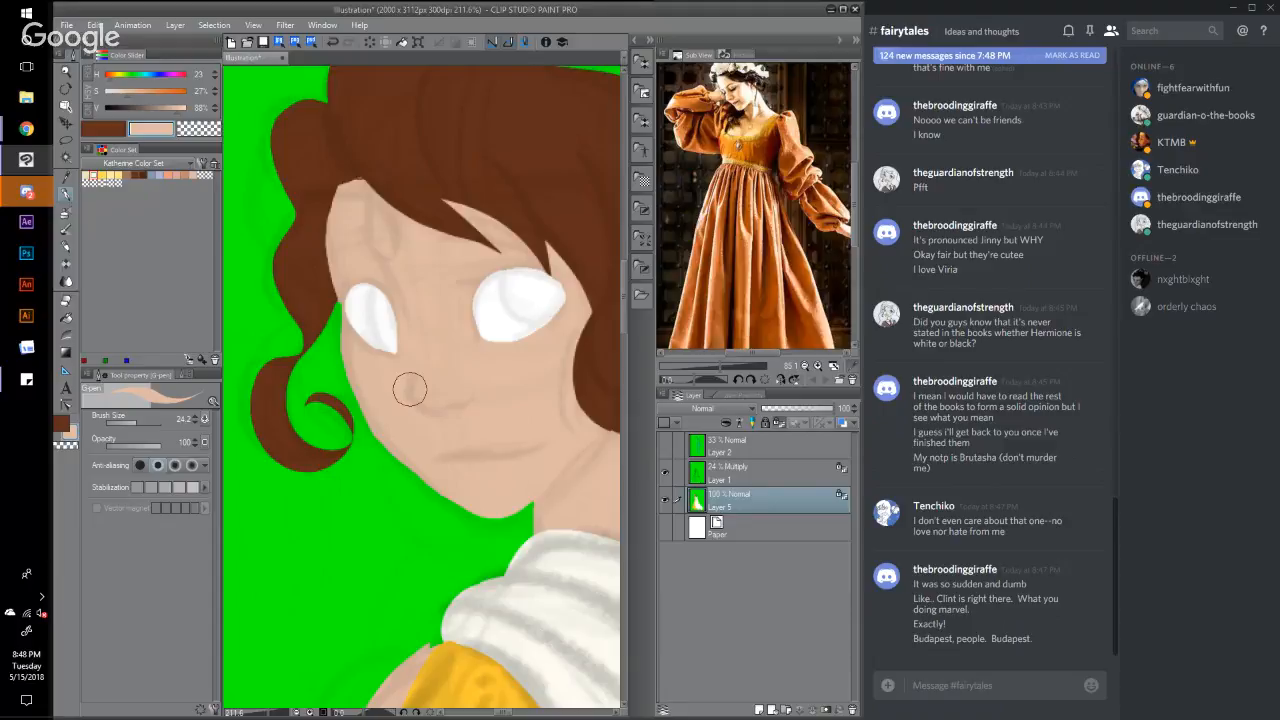
Step: Paint both eyebrows above the eyes with brown sampled from the hair
{"action": "left_click", "coordinate": [408, 158], "text": "alt"}
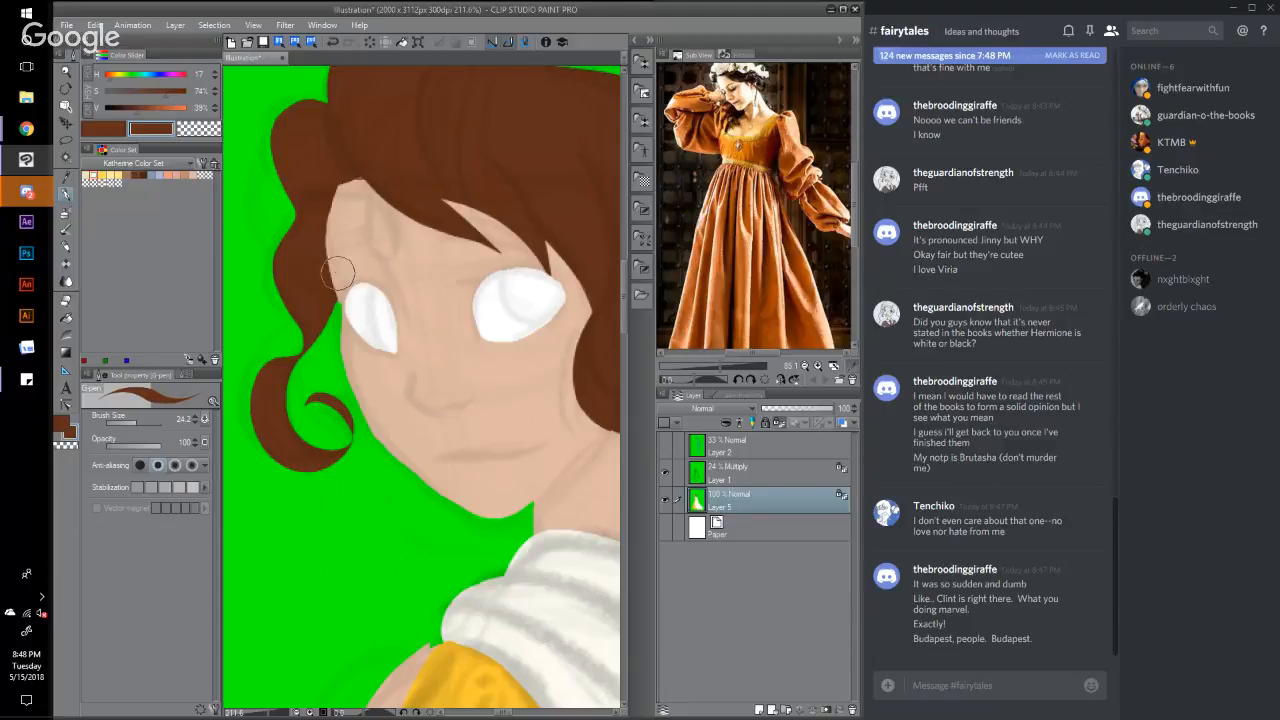
{"action": "mouse_move", "coordinate": [330, 266]}
{"action": "left_mouse_down"}
{"action": "mouse_move", "coordinate": [348, 253]}
{"action": "mouse_move", "coordinate": [393, 259]}
{"action": "left_mouse_up"}
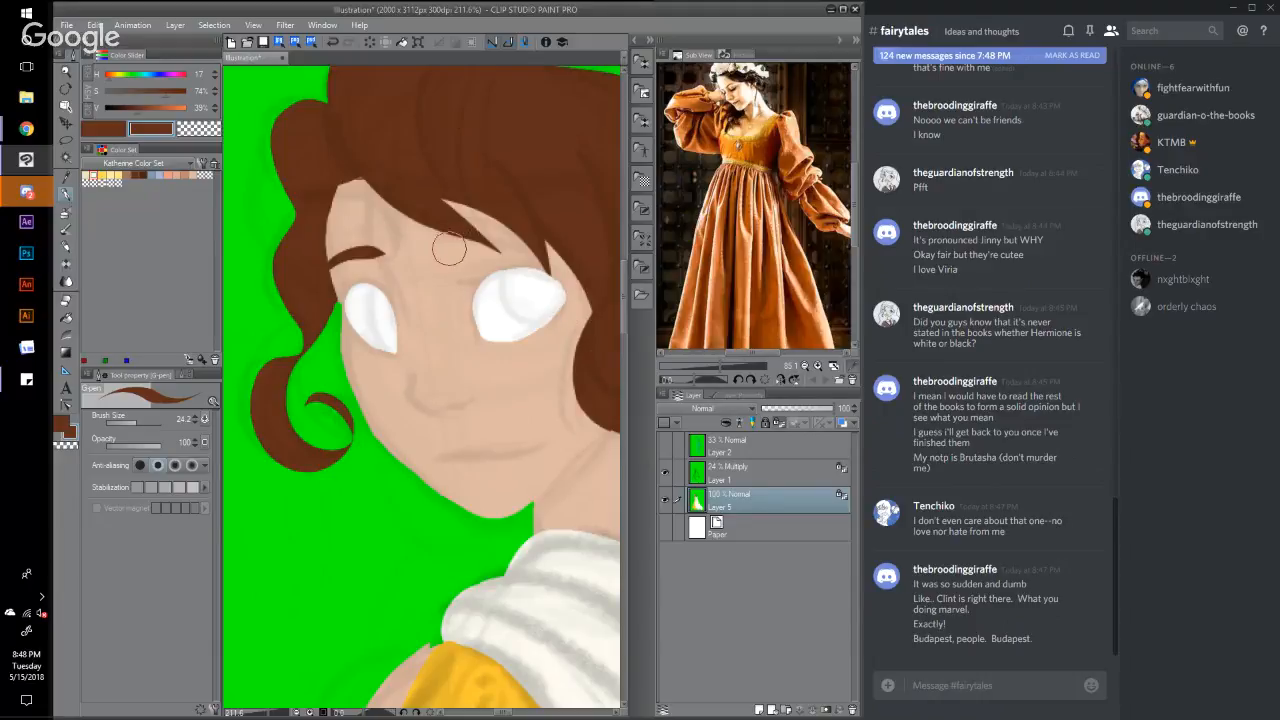
{"action": "mouse_move", "coordinate": [449, 250]}
{"action": "left_mouse_down"}
{"action": "mouse_move", "coordinate": [515, 235]}
{"action": "mouse_move", "coordinate": [545, 246]}
{"action": "left_mouse_up"}
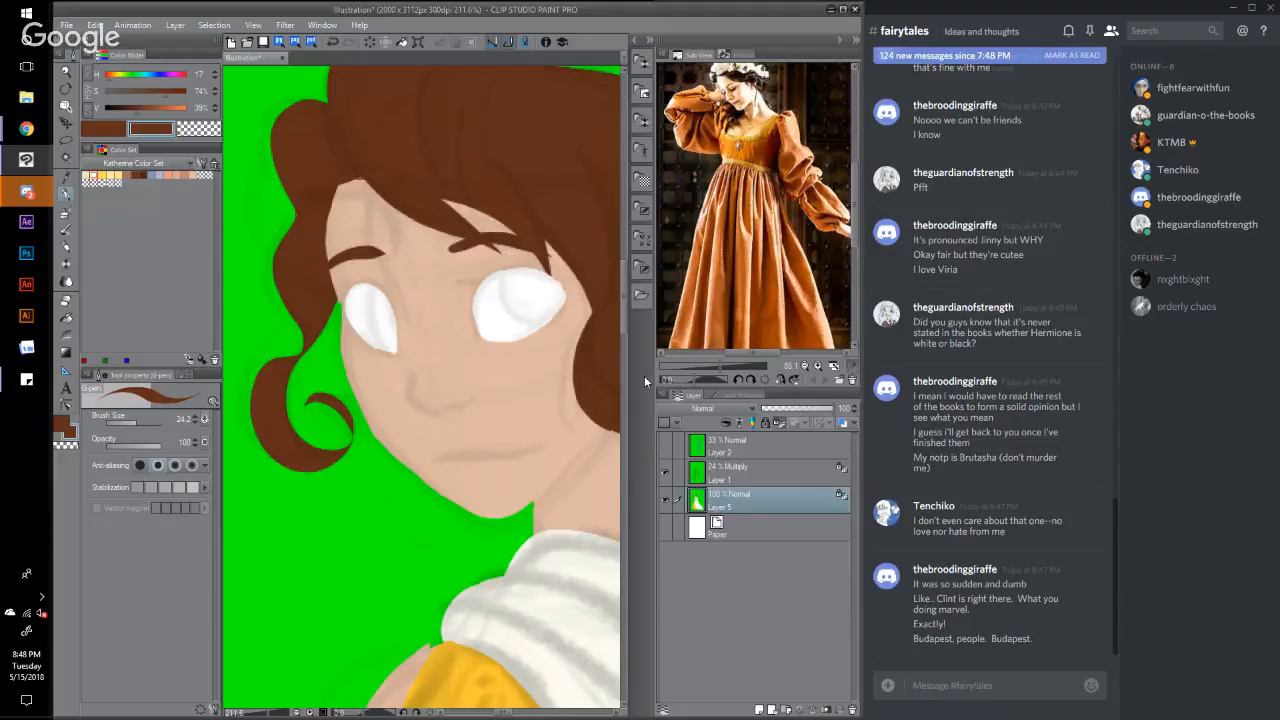
Step: Create a new raster layer above Layer 5 and clip it to the layer below
{"action": "mouse_move", "coordinate": [625, 312]}
{"action": "left_mouse_down"}
{"action": "mouse_move", "coordinate": [630, 334]}
{"action": "mouse_move", "coordinate": [628, 319]}
{"action": "left_mouse_up"}
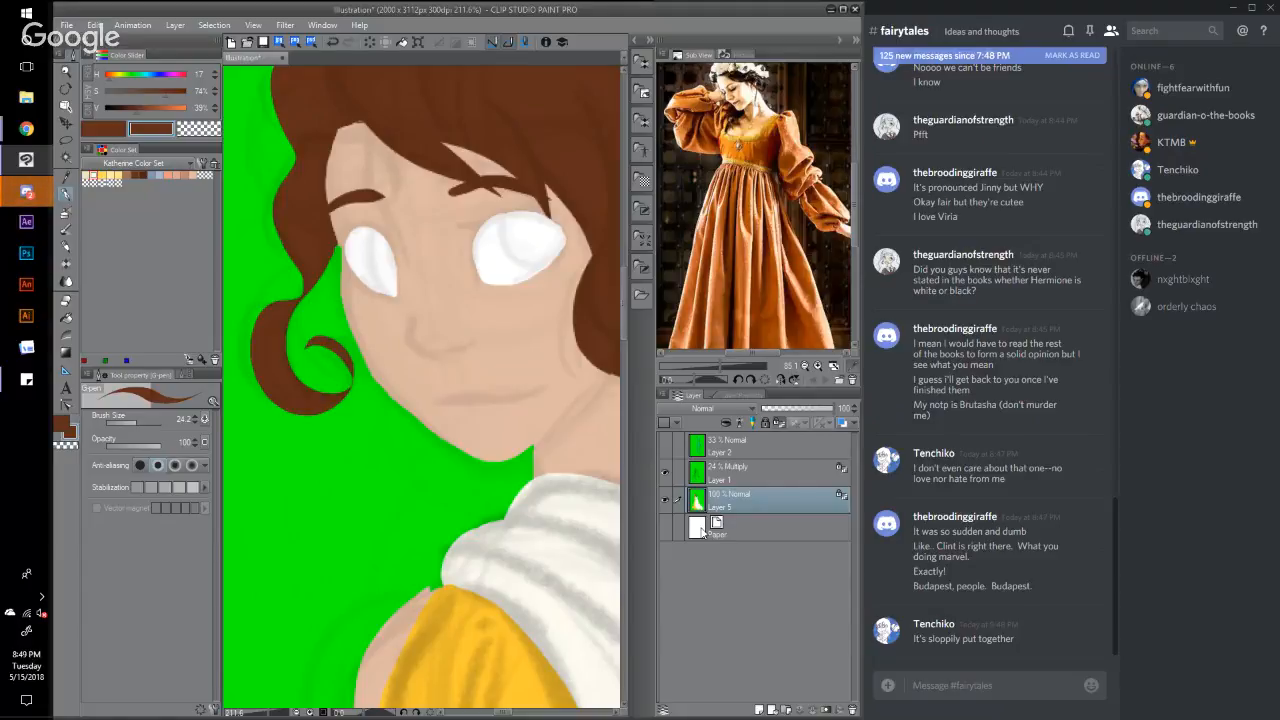
{"action": "left_click", "coordinate": [760, 710]}
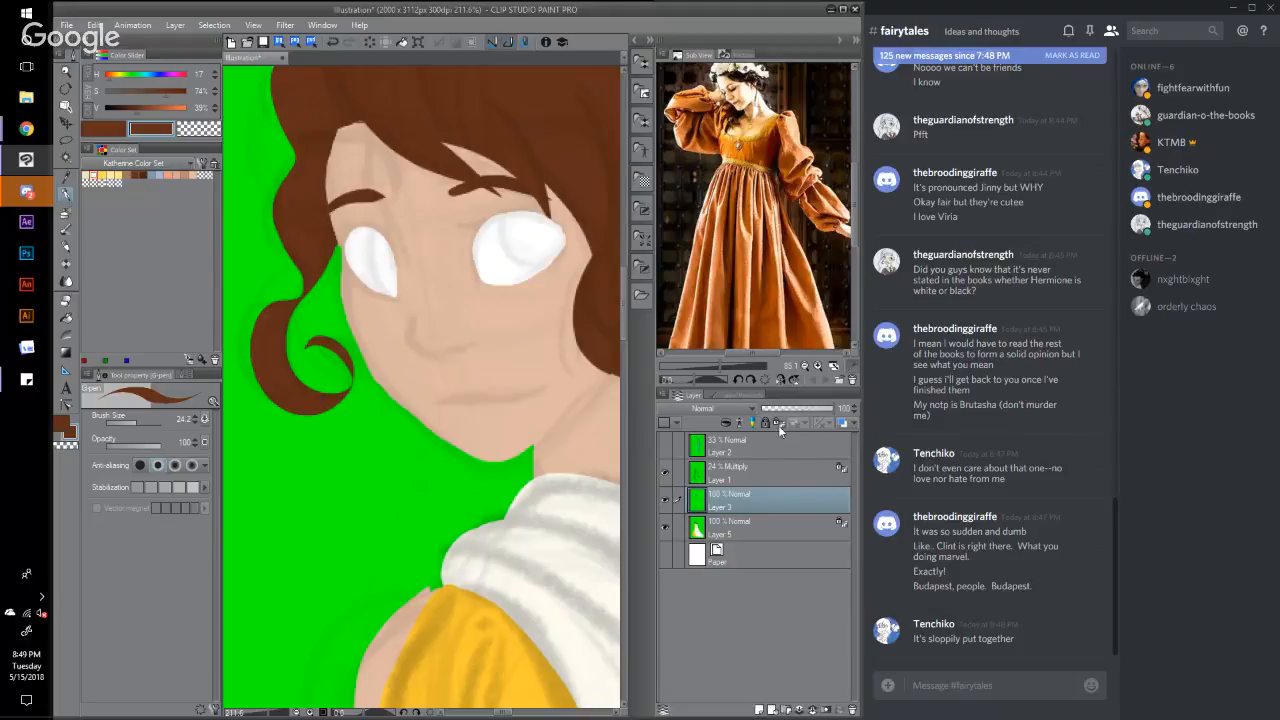
{"action": "left_click", "coordinate": [727, 424]}
Step: Darken the brown drawing color to a value of 13% and switch the pen to Chunky
{"action": "left_click_drag", "start_coordinate": [134, 112], "coordinate": [116, 110]}
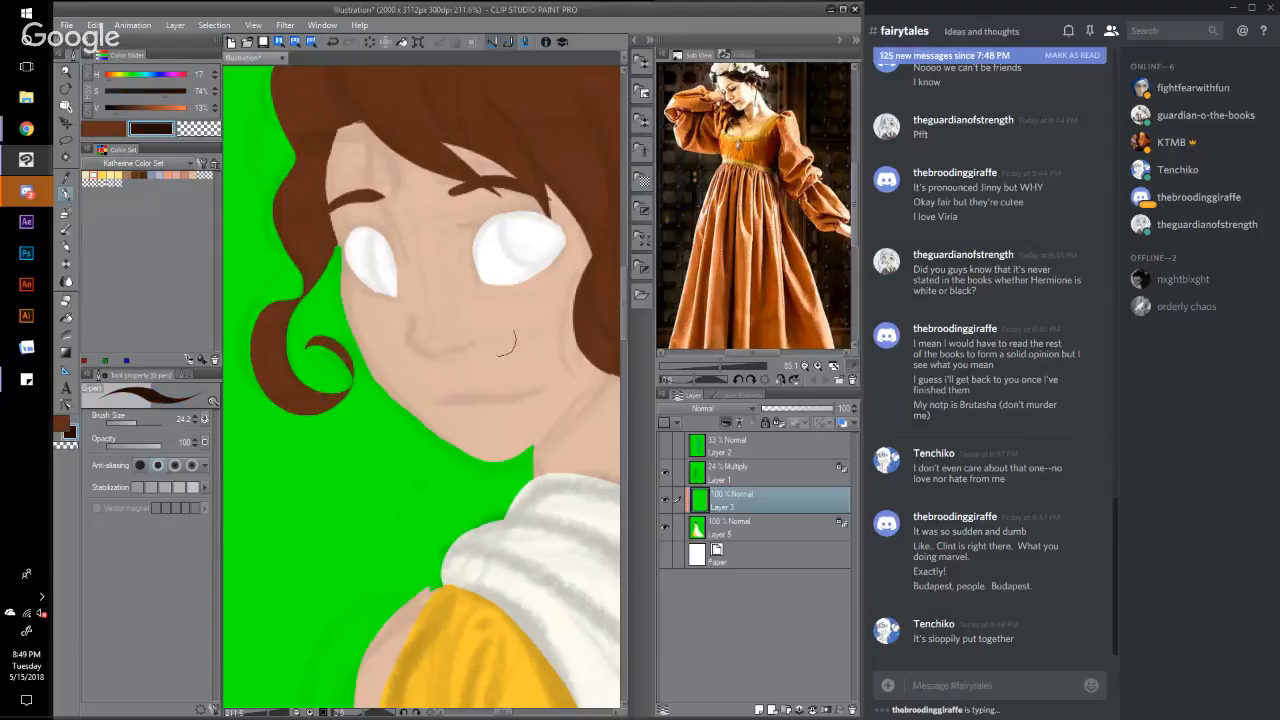
{"action": "left_click", "coordinate": [183, 376]}
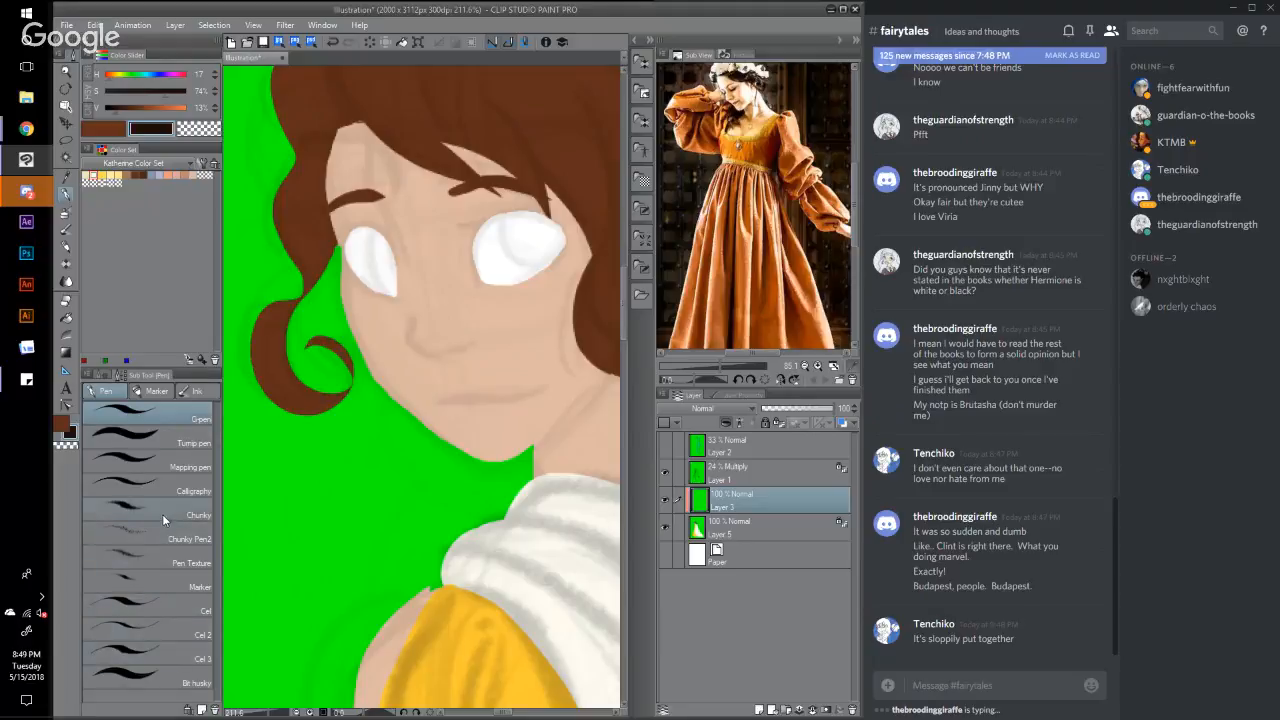
{"action": "left_click", "coordinate": [162, 514]}
{"action": "left_click", "coordinate": [104, 377]}
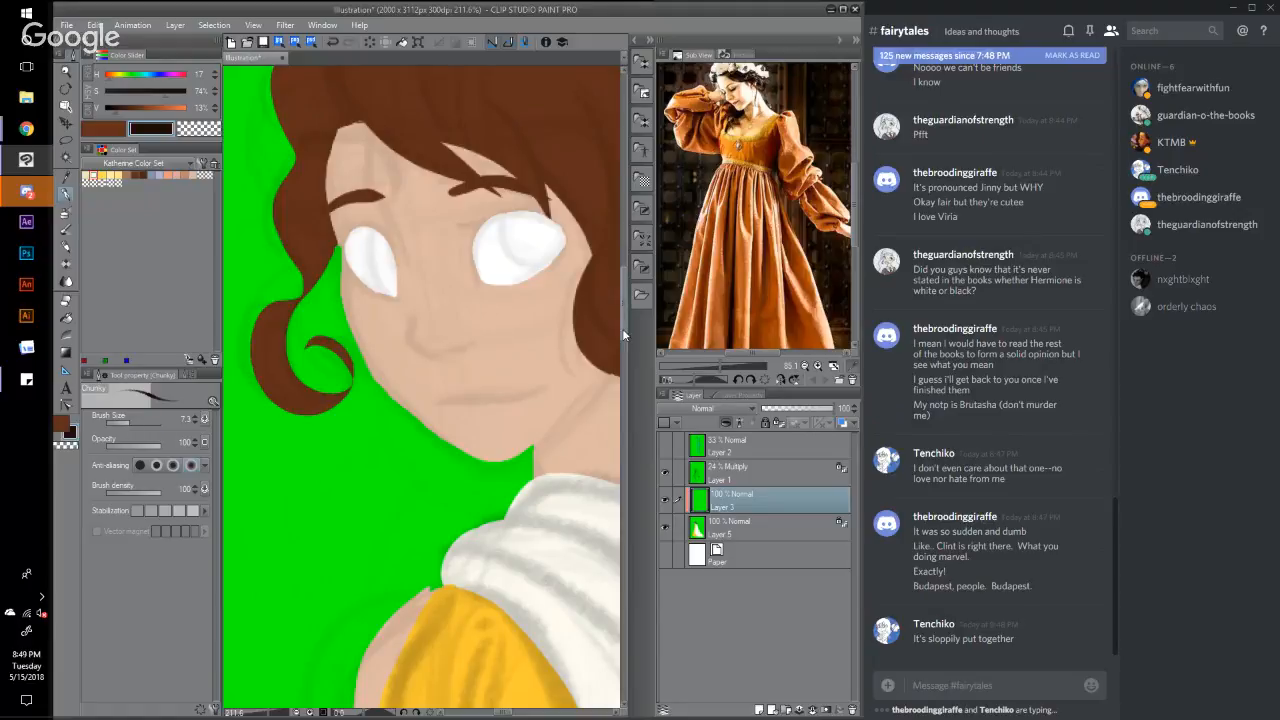
Step: Select the connected brown hair area on Layer 5 with the auto select tool
{"action": "left_click_drag", "start_coordinate": [624, 328], "coordinate": [626, 314]}
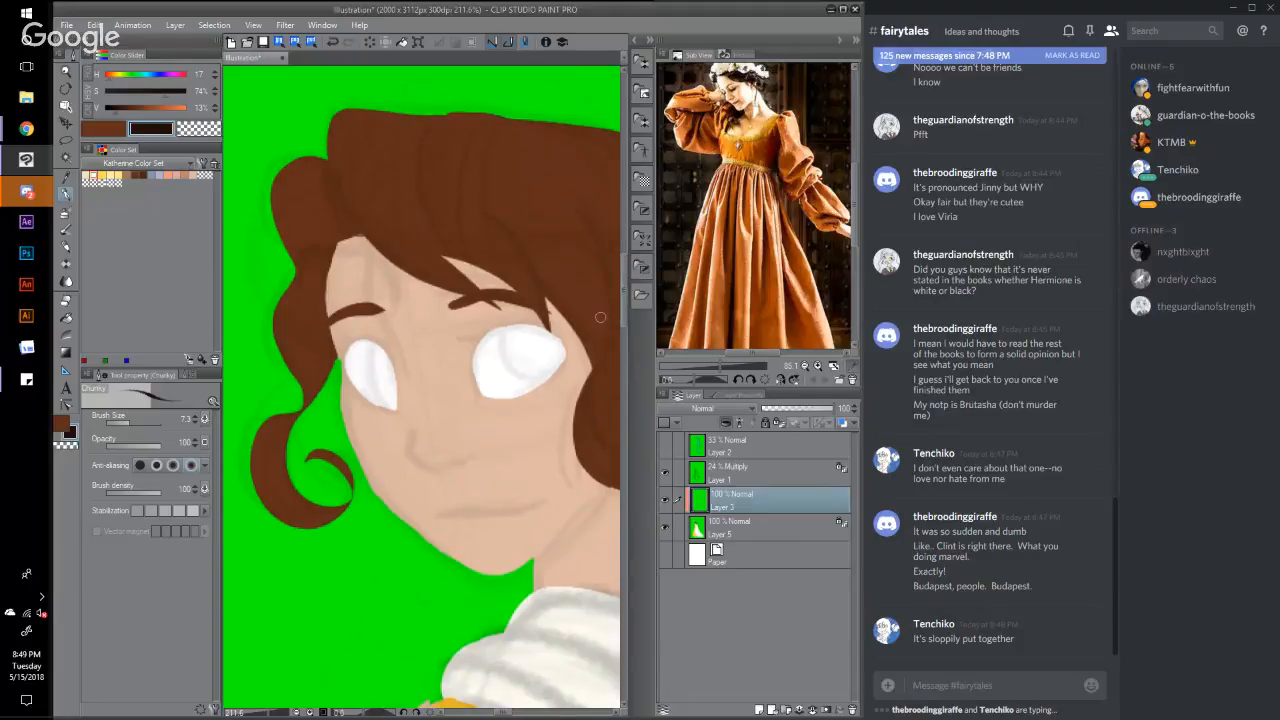
{"action": "left_click_drag", "start_coordinate": [502, 714], "coordinate": [519, 716]}
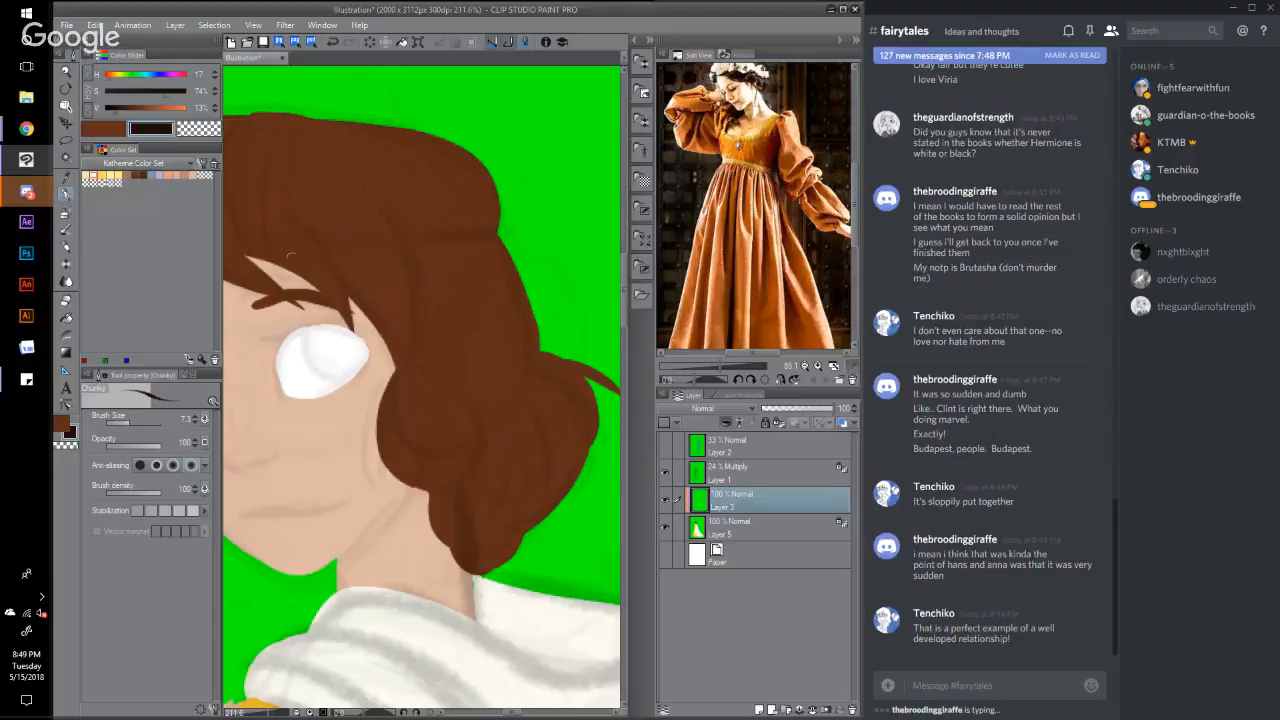
{"action": "key", "text": "w"}
{"action": "left_click", "coordinate": [722, 526]}
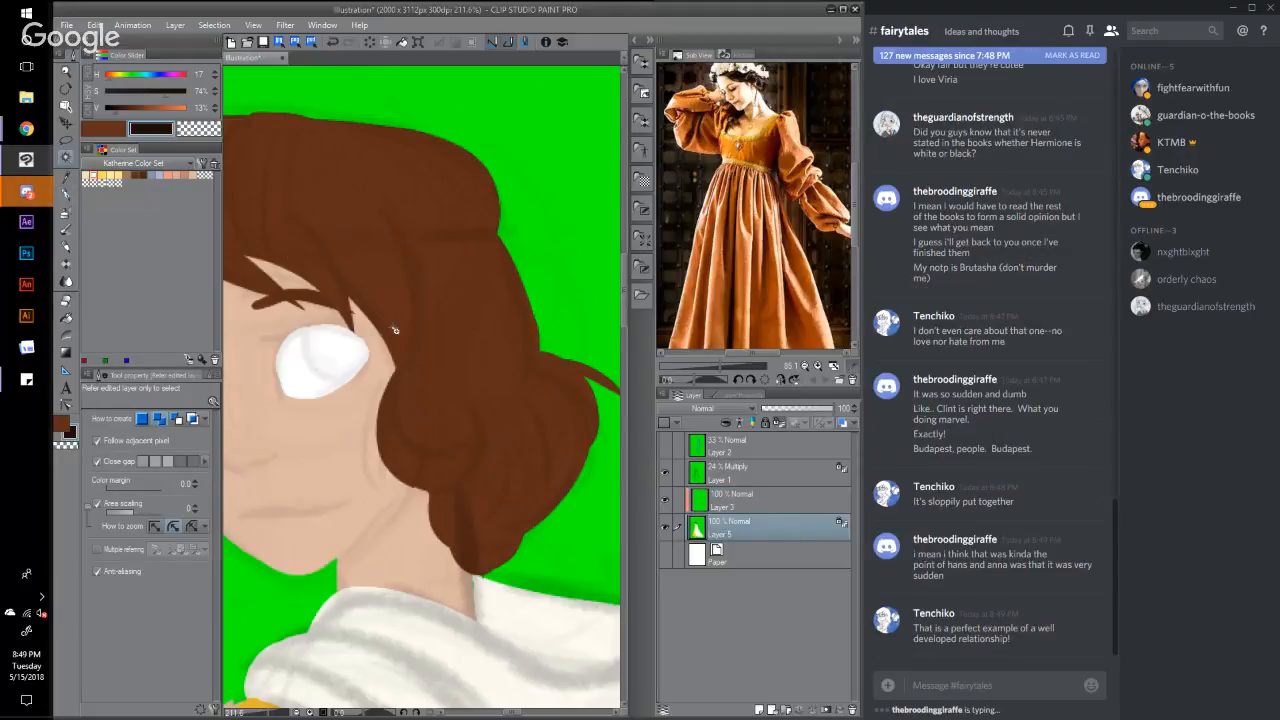
{"action": "left_click", "coordinate": [394, 330]}
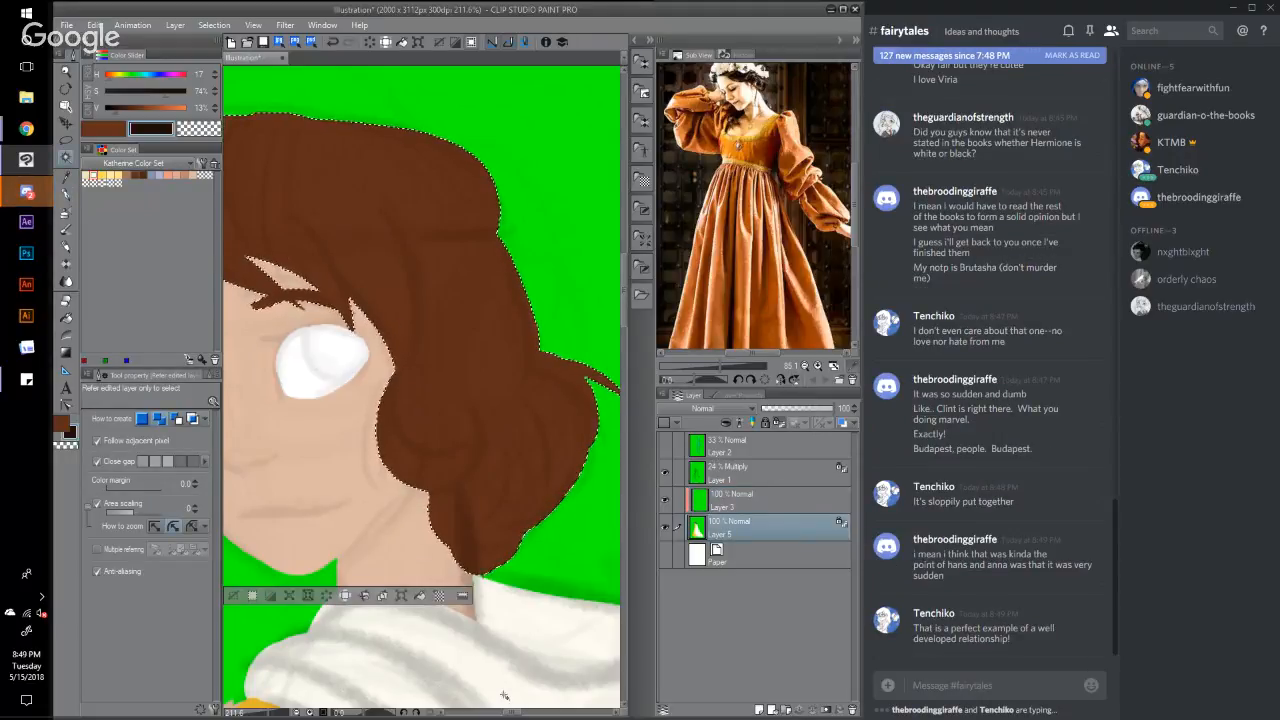
{"action": "left_click_drag", "start_coordinate": [515, 715], "coordinate": [505, 715]}
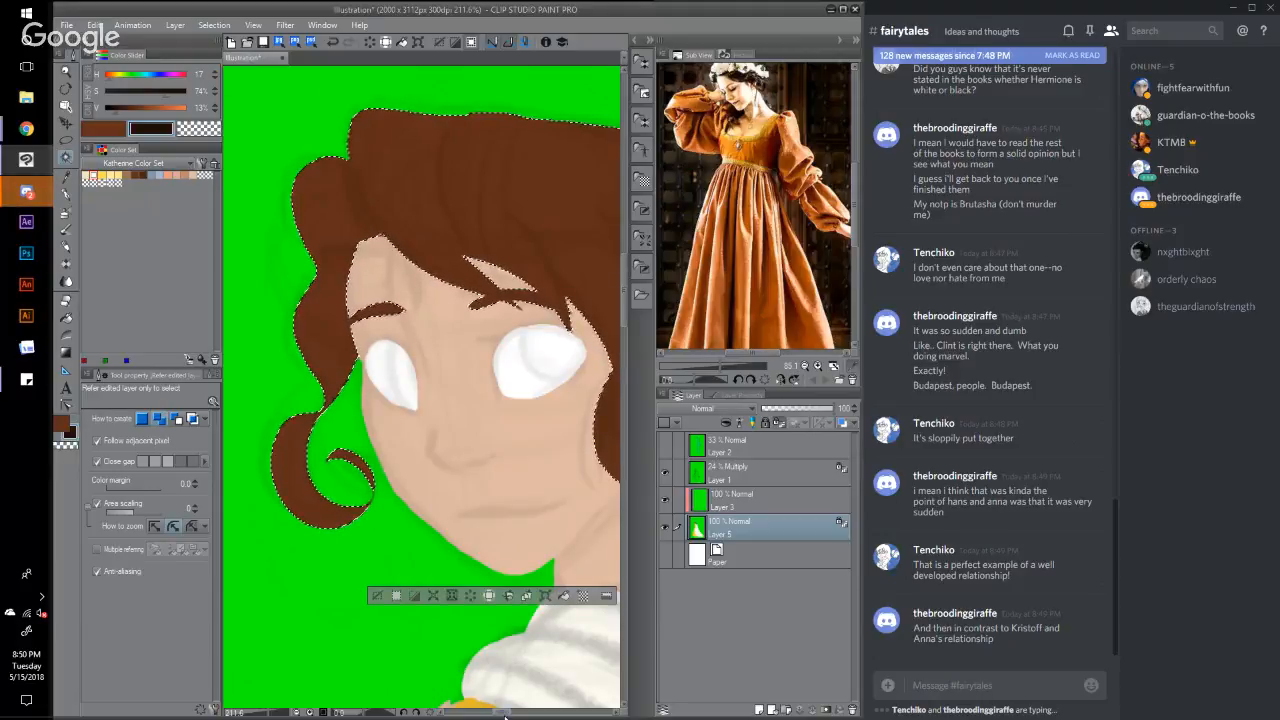
{"action": "scroll", "coordinate": [504, 716], "scroll_direction": "right", "scroll_amount": 3}
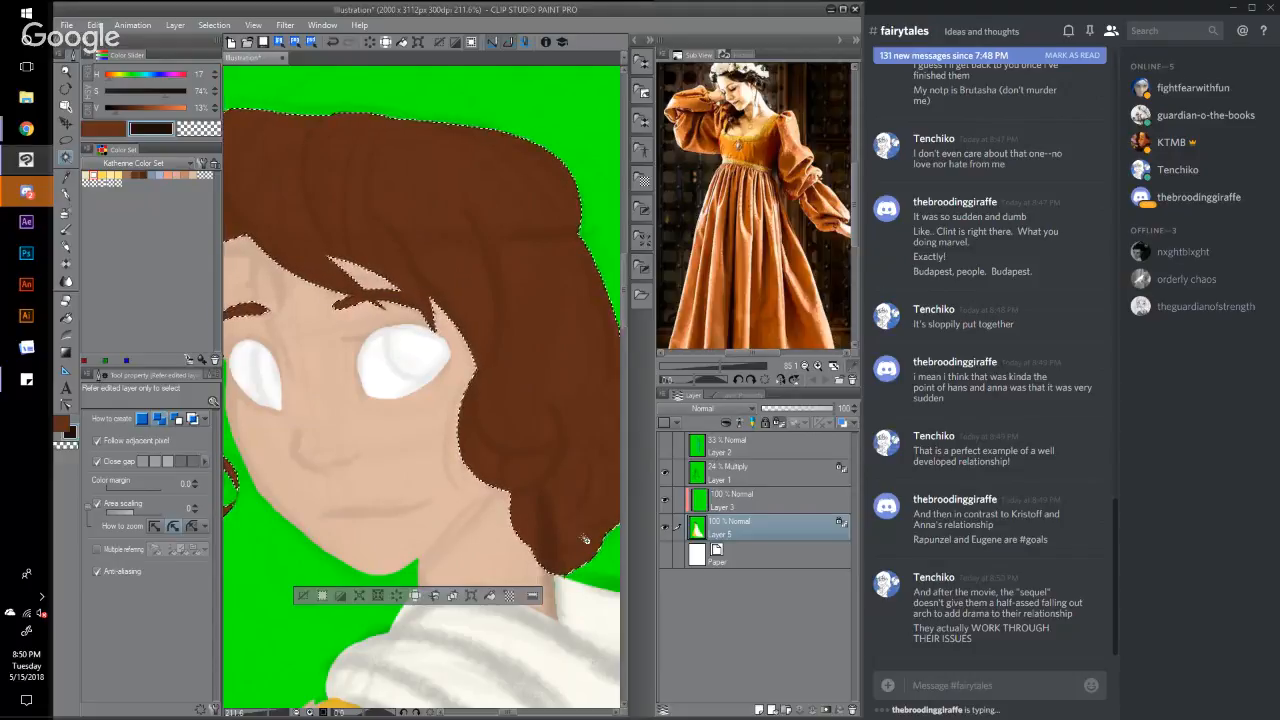
Step: Paint the ear over the side hair within the selection, using the G-pen and the skin color swatch
{"action": "left_click", "coordinate": [89, 178]}
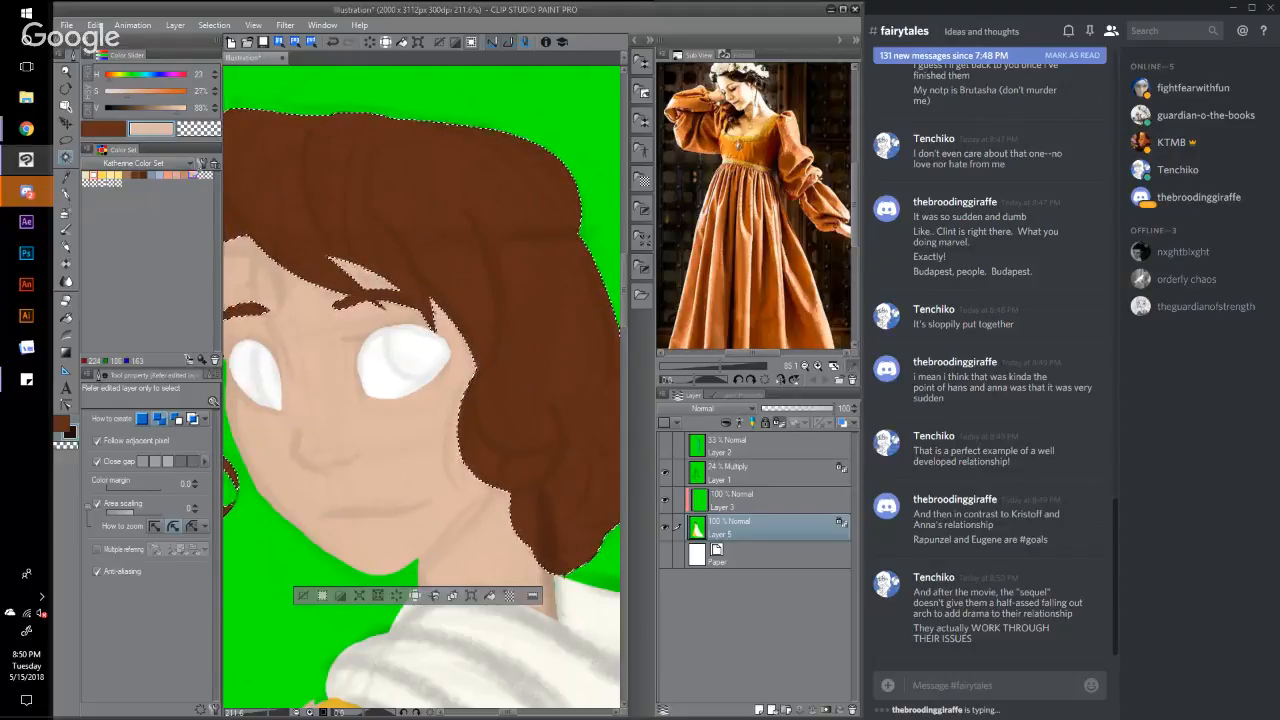
{"action": "left_click", "coordinate": [70, 197]}
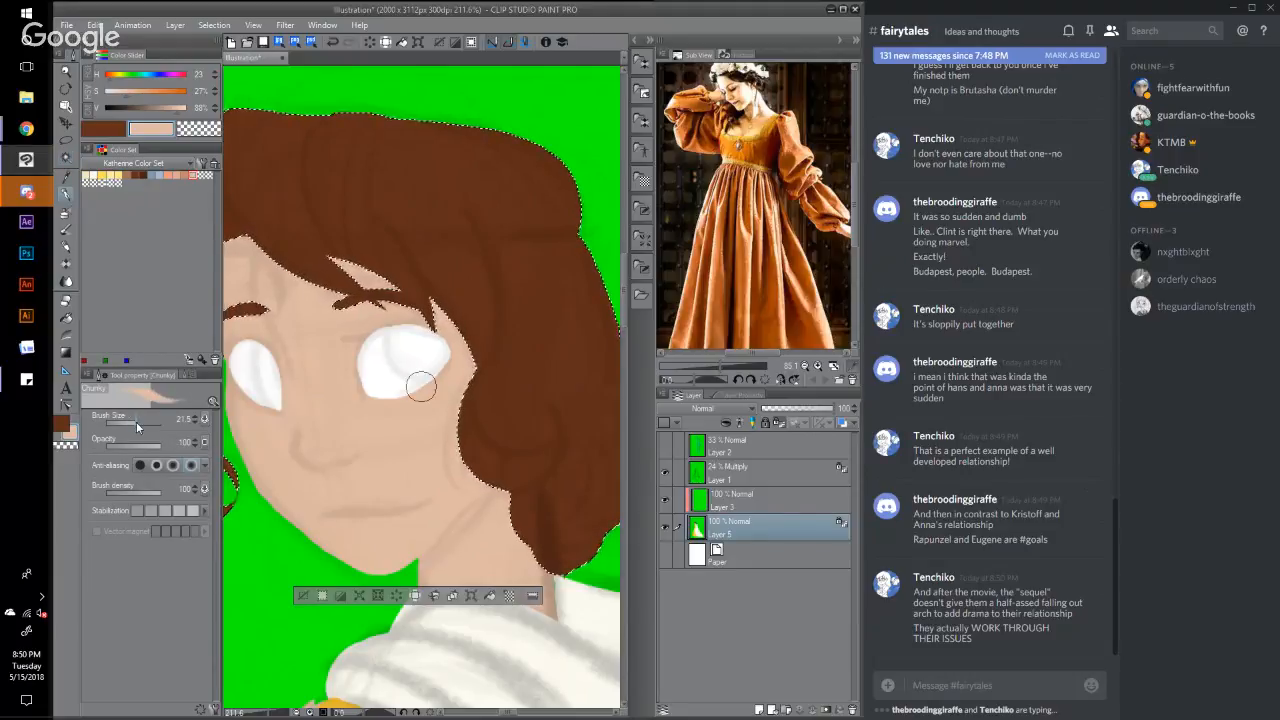
{"action": "left_click", "coordinate": [187, 376]}
{"action": "left_click", "coordinate": [158, 416]}
{"action": "left_click", "coordinate": [187, 376]}
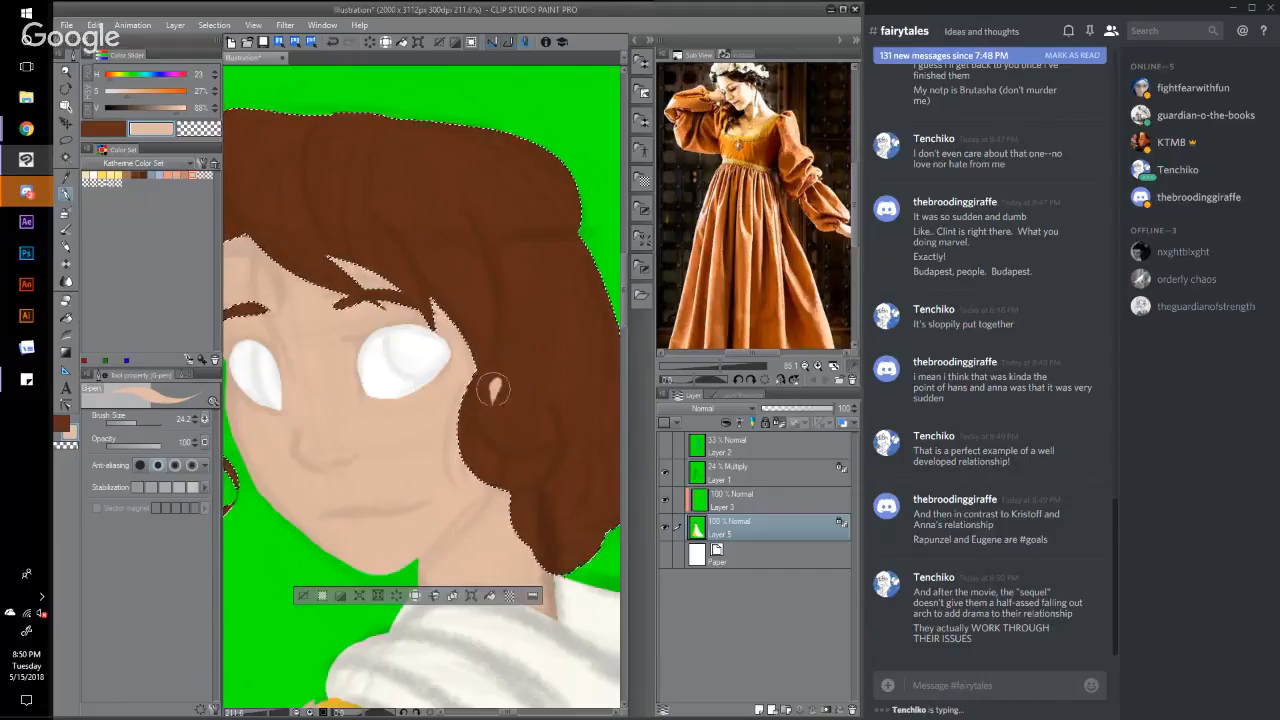
{"action": "mouse_move", "coordinate": [491, 386]}
{"action": "left_mouse_down"}
{"action": "mouse_move", "coordinate": [525, 413]}
{"action": "mouse_move", "coordinate": [519, 423]}
{"action": "mouse_move", "coordinate": [510, 381]}
{"action": "mouse_move", "coordinate": [496, 381]}
{"action": "mouse_move", "coordinate": [522, 328]}
{"action": "mouse_move", "coordinate": [541, 352]}
{"action": "mouse_move", "coordinate": [510, 418]}
{"action": "mouse_move", "coordinate": [499, 402]}
{"action": "mouse_move", "coordinate": [528, 332]}
{"action": "mouse_move", "coordinate": [512, 398]}
{"action": "mouse_move", "coordinate": [518, 345]}
{"action": "left_mouse_up"}
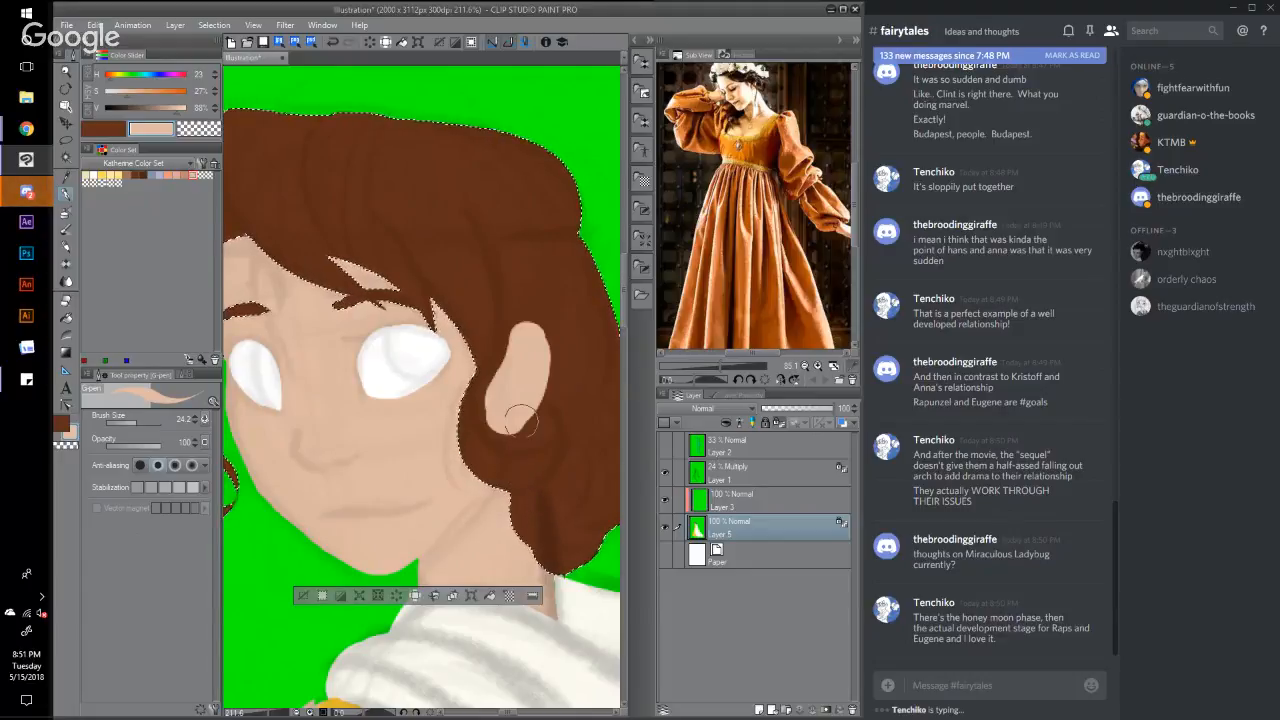
{"action": "left_click_drag", "start_coordinate": [503, 427], "coordinate": [525, 412]}
{"action": "mouse_move", "coordinate": [537, 333]}
{"action": "left_mouse_down"}
{"action": "mouse_move", "coordinate": [537, 407]}
{"action": "mouse_move", "coordinate": [501, 425]}
{"action": "mouse_move", "coordinate": [492, 402]}
{"action": "mouse_move", "coordinate": [510, 452]}
{"action": "left_mouse_up"}
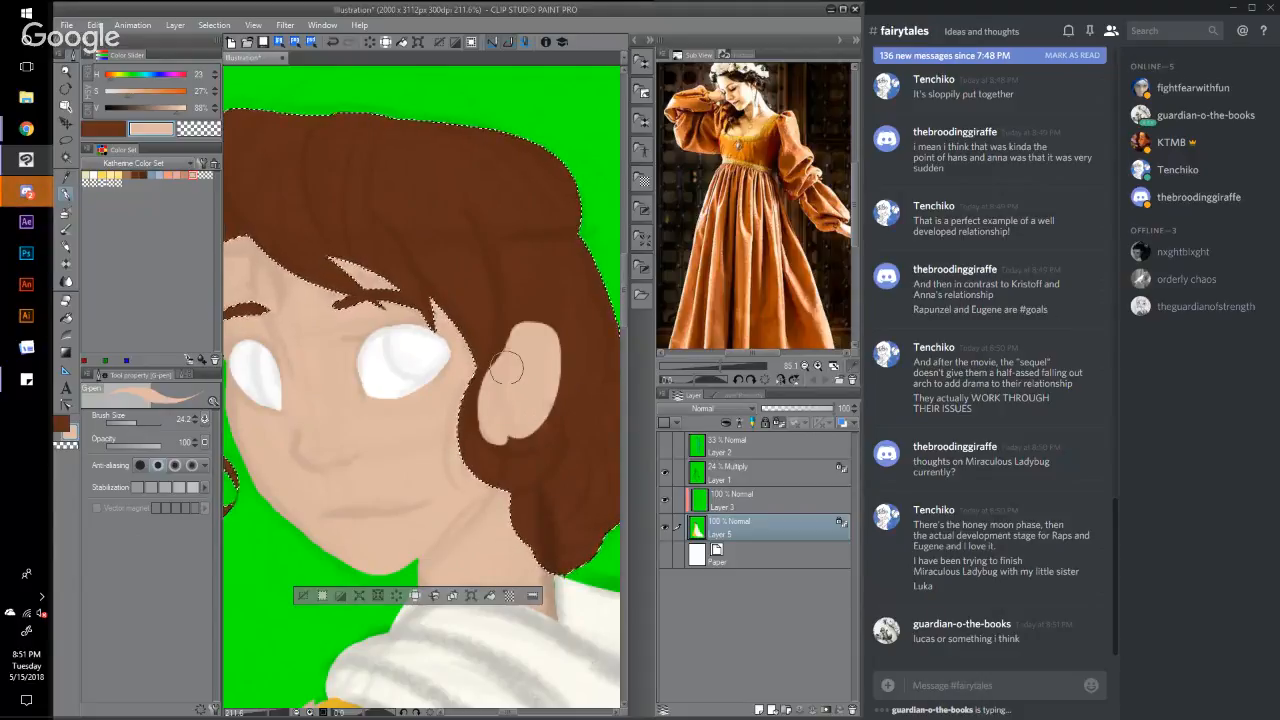
Step: Set the drawing color back to the hair brown and clear the hair selection
{"action": "left_click", "coordinate": [545, 291], "text": "alt"}
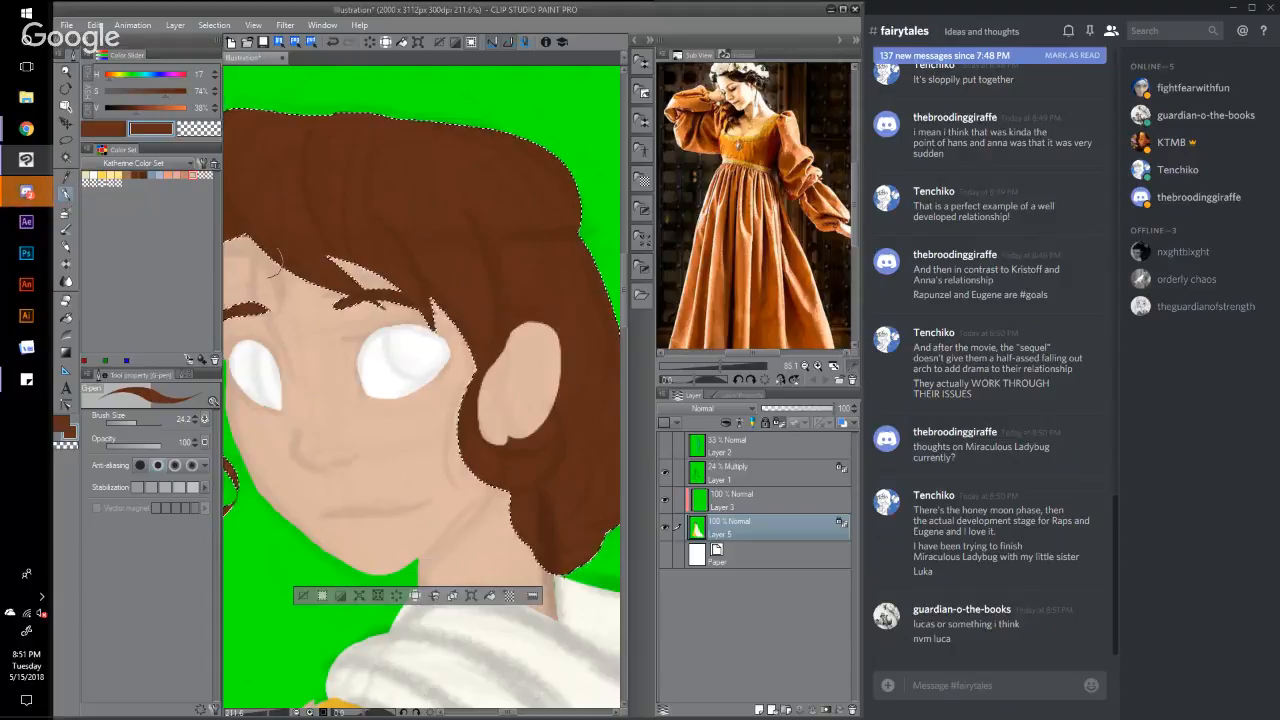
{"action": "left_click", "coordinate": [135, 176]}
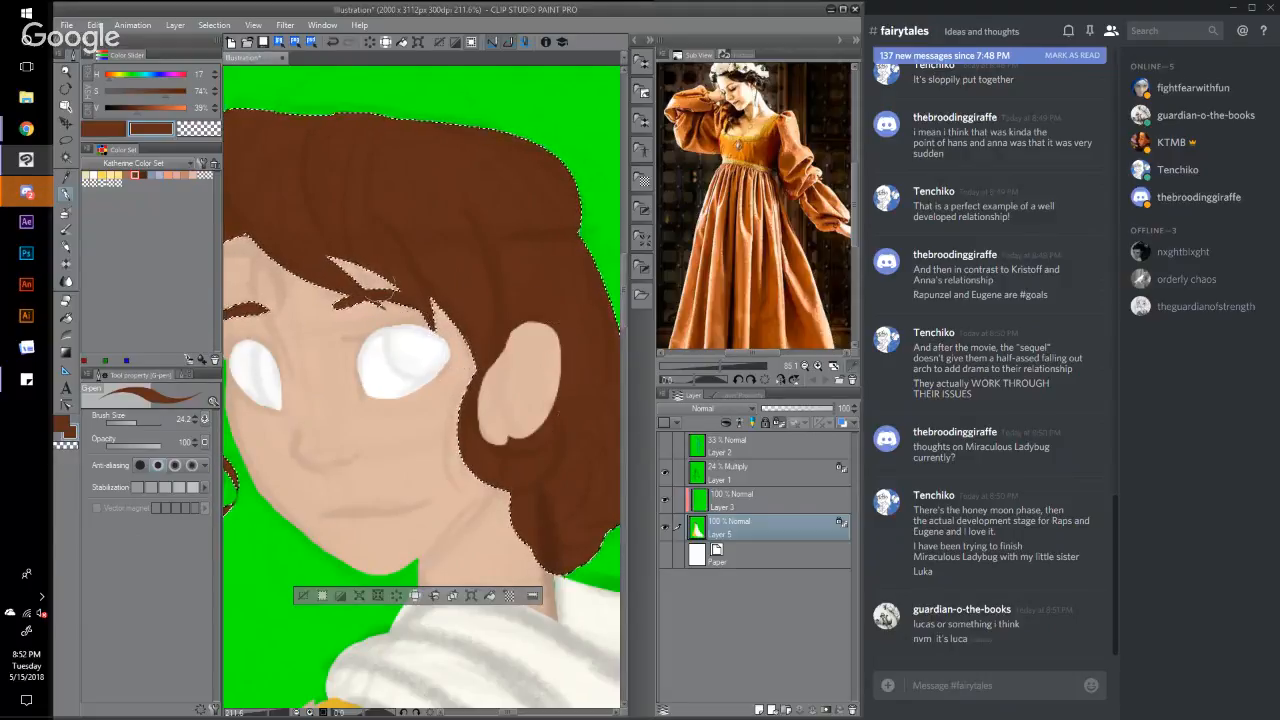
{"action": "left_click", "coordinate": [214, 26]}
{"action": "left_click", "coordinate": [220, 55]}
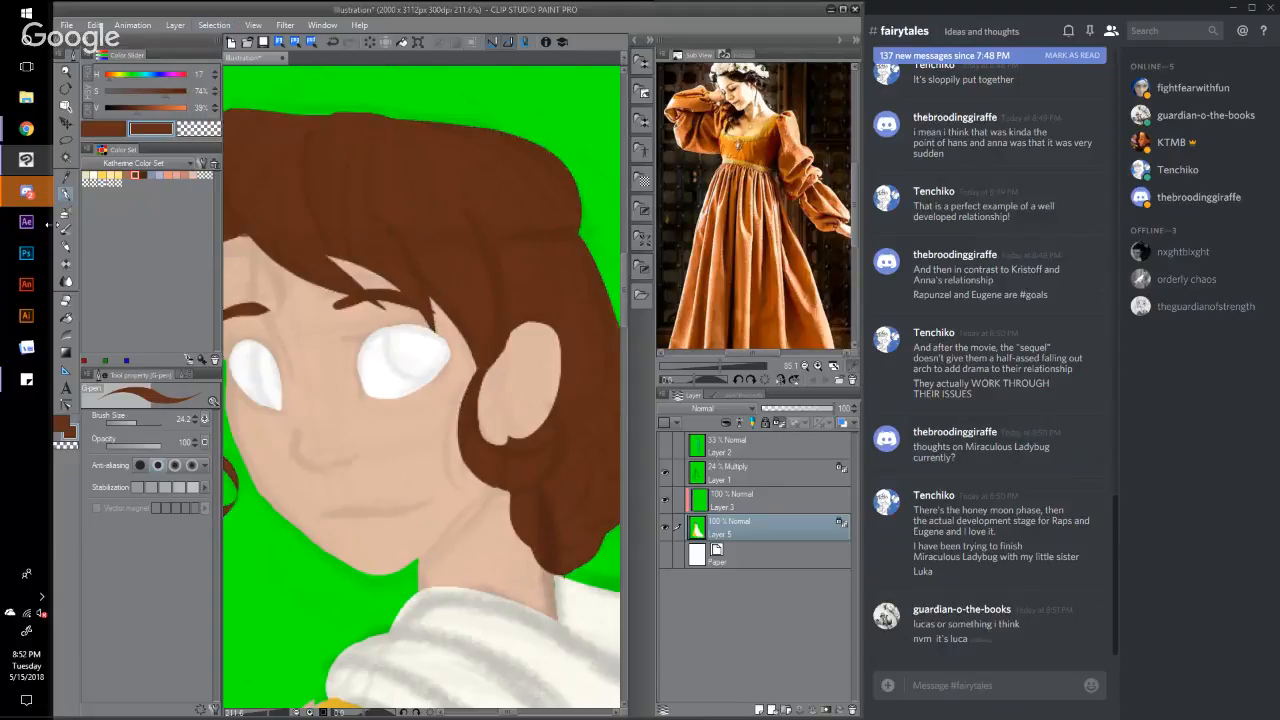
{"action": "left_click_drag", "start_coordinate": [314, 268], "coordinate": [324, 257]}
{"action": "left_click", "coordinate": [66, 157]}
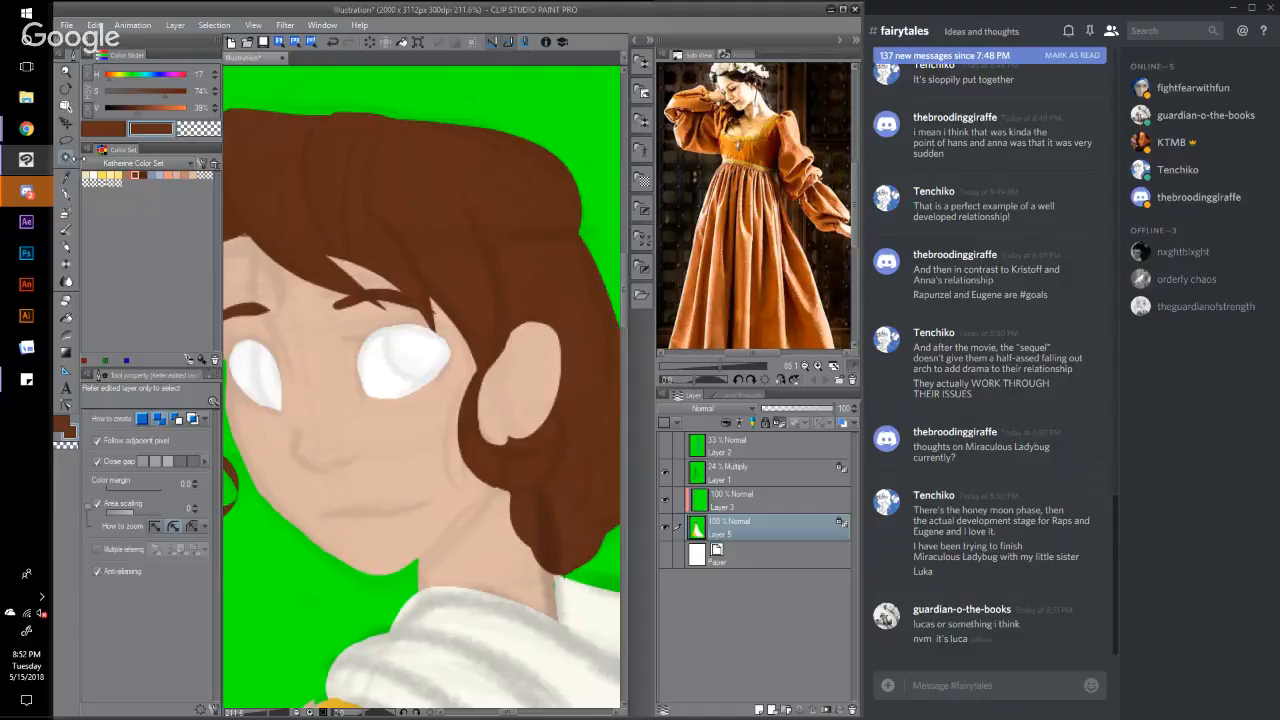
{"action": "left_click", "coordinate": [426, 213]}
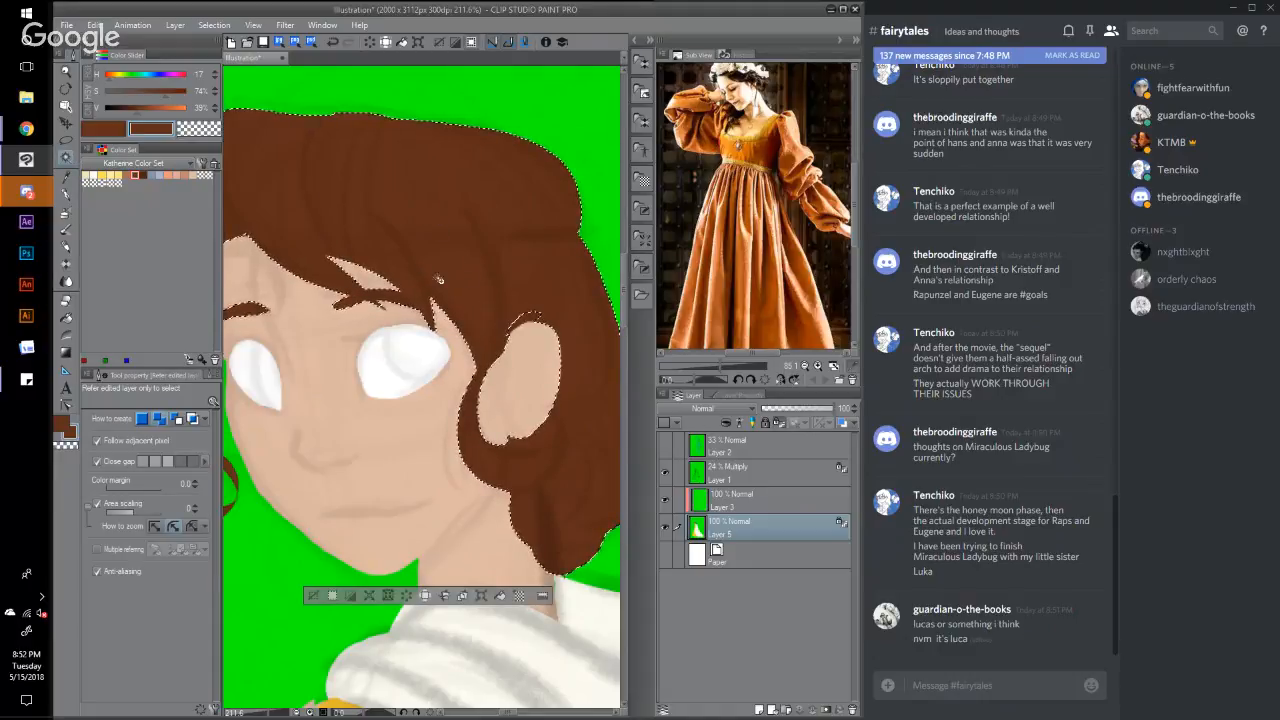
{"action": "key", "text": "ctrl+d"}
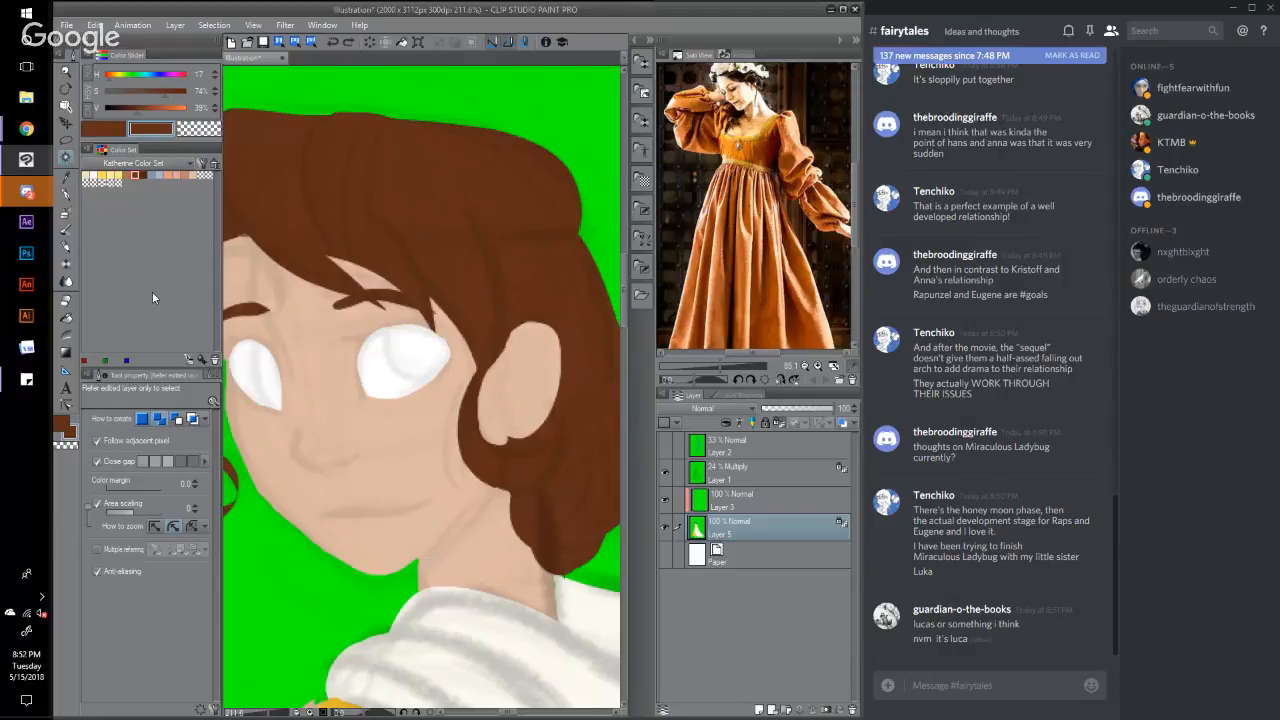
Step: Reshape the ear's outer and lower edges with the hair brown using the G-pen, and undo the last stroke
{"action": "left_click", "coordinate": [66, 195]}
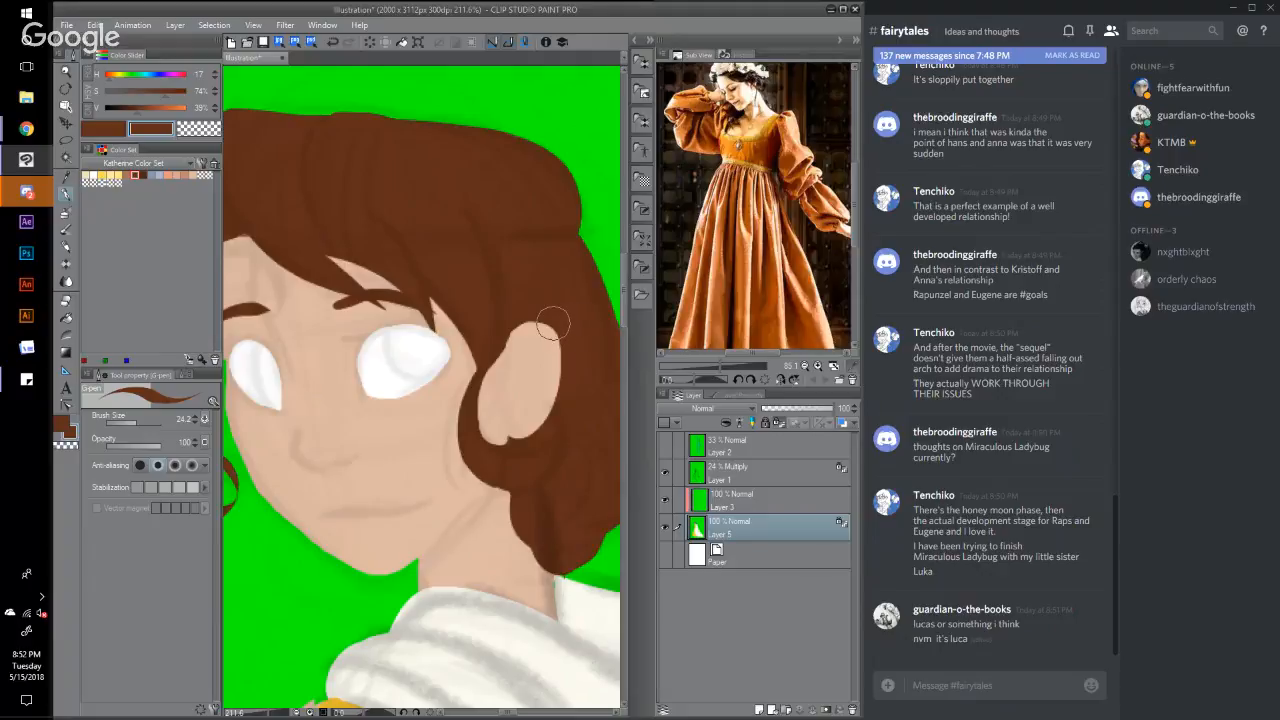
{"action": "left_click", "coordinate": [552, 323]}
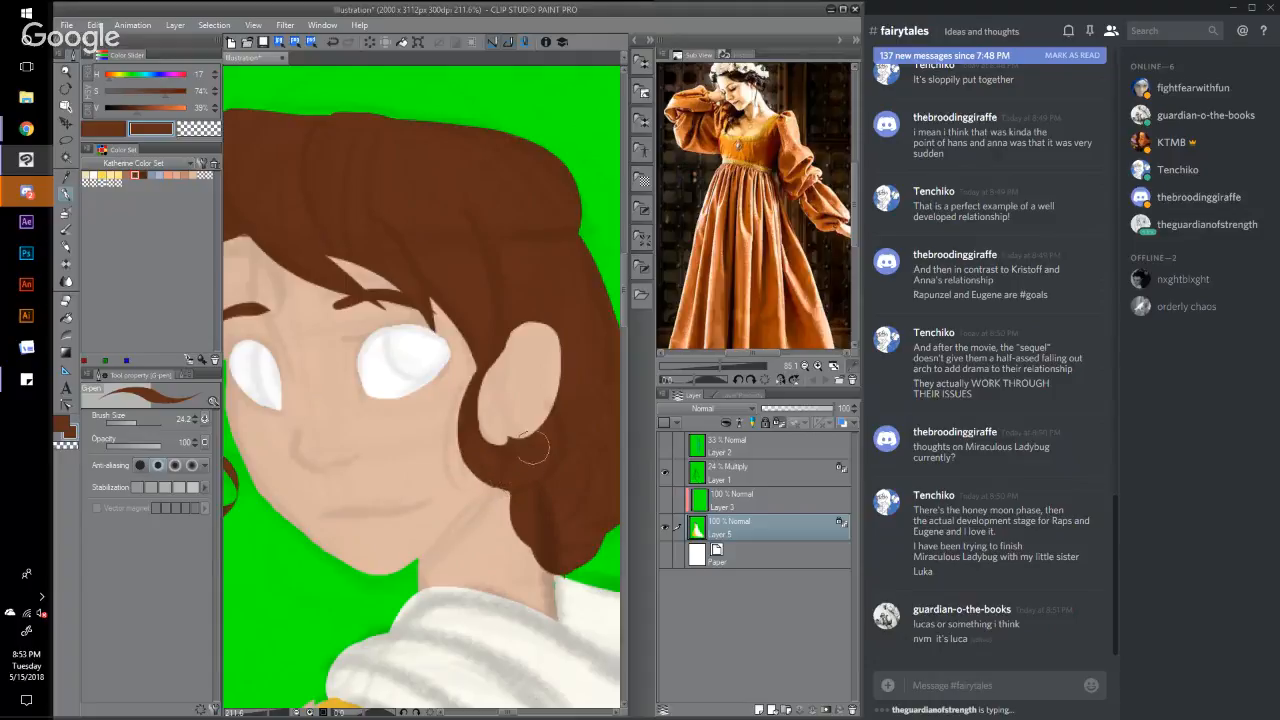
{"action": "left_click_drag", "start_coordinate": [545, 447], "coordinate": [548, 405]}
{"action": "left_click_drag", "start_coordinate": [554, 414], "coordinate": [536, 400]}
{"action": "key", "text": "ctrl+z"}
Step: Pick the dark brown swatch from the color set and lower the color's value to 17% for the hair lines
{"action": "left_click_drag", "start_coordinate": [507, 714], "coordinate": [505, 716]}
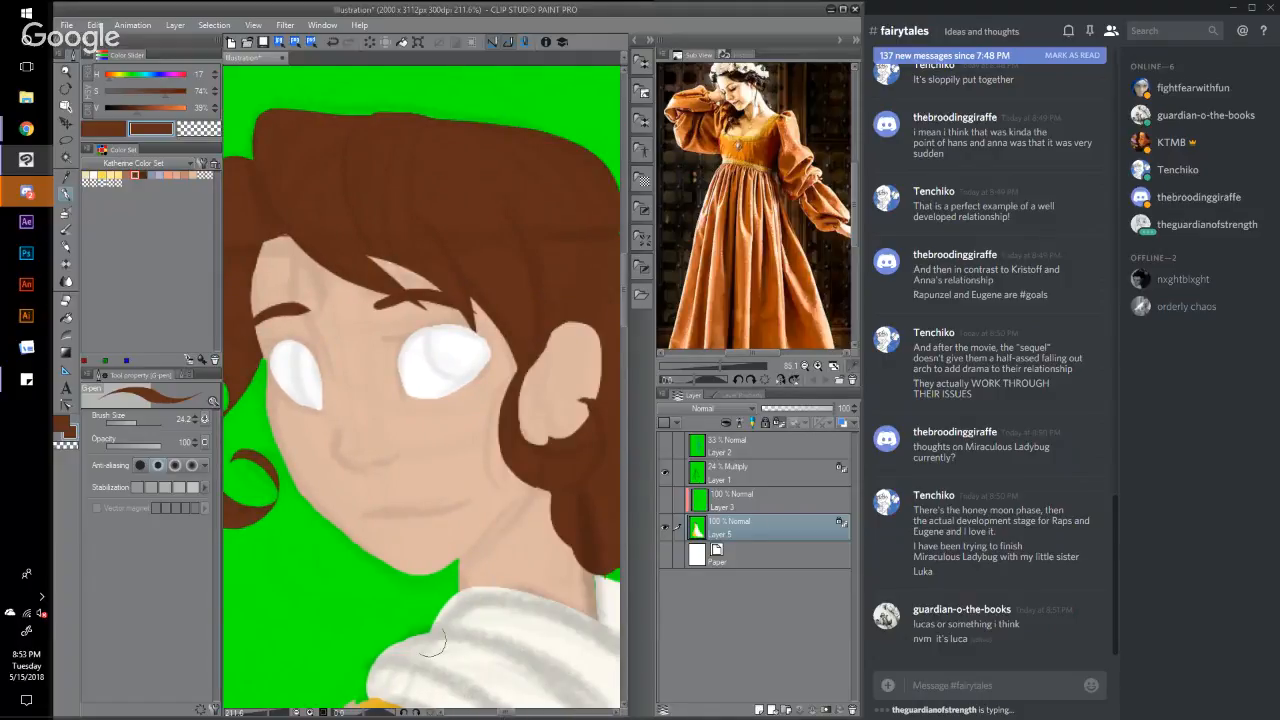
{"action": "left_click", "coordinate": [144, 176]}
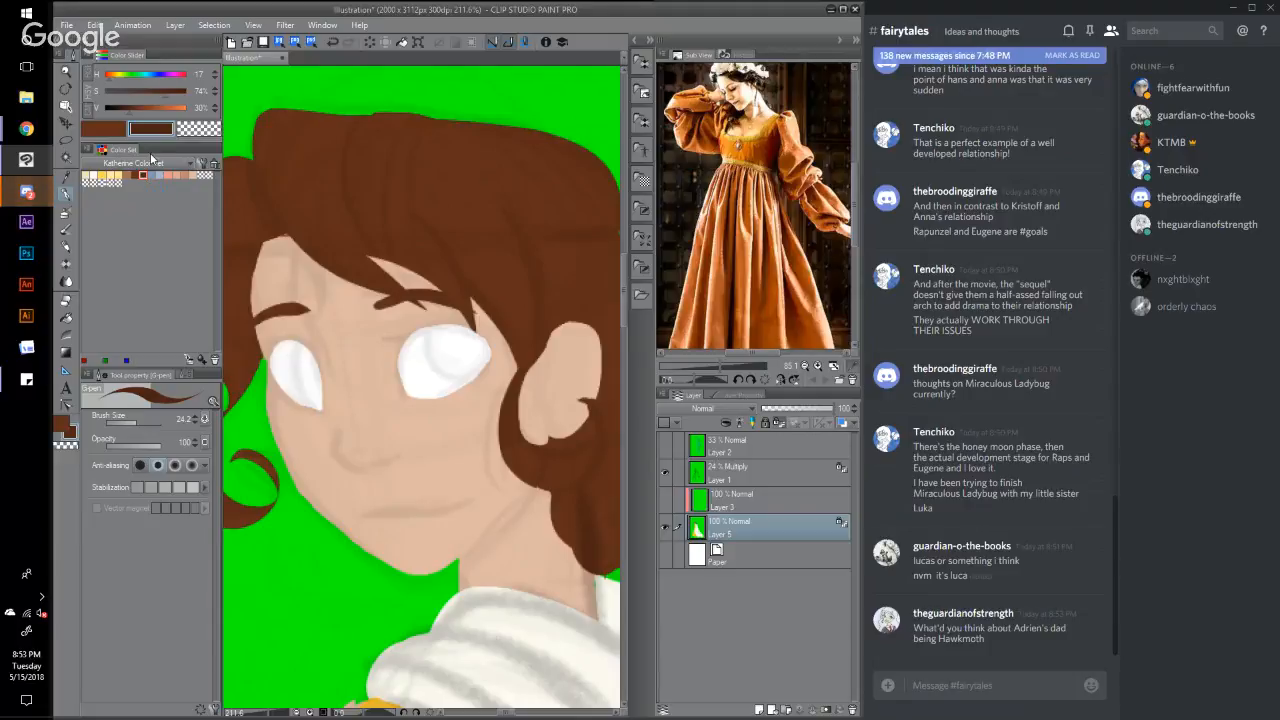
{"action": "left_click", "coordinate": [121, 111]}
{"action": "left_click_drag", "start_coordinate": [121, 114], "coordinate": [118, 114]}
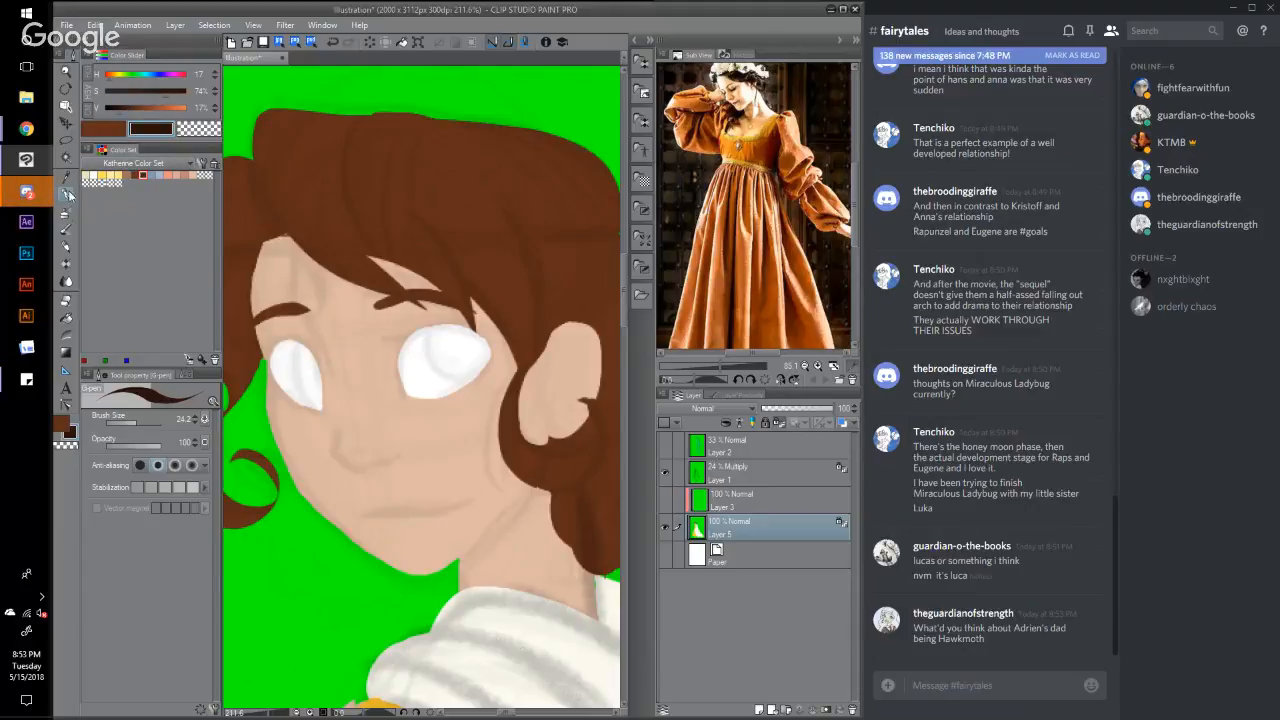
Step: Switch to the Chunky pen and set its brush size to 8.3
{"action": "left_click", "coordinate": [182, 376]}
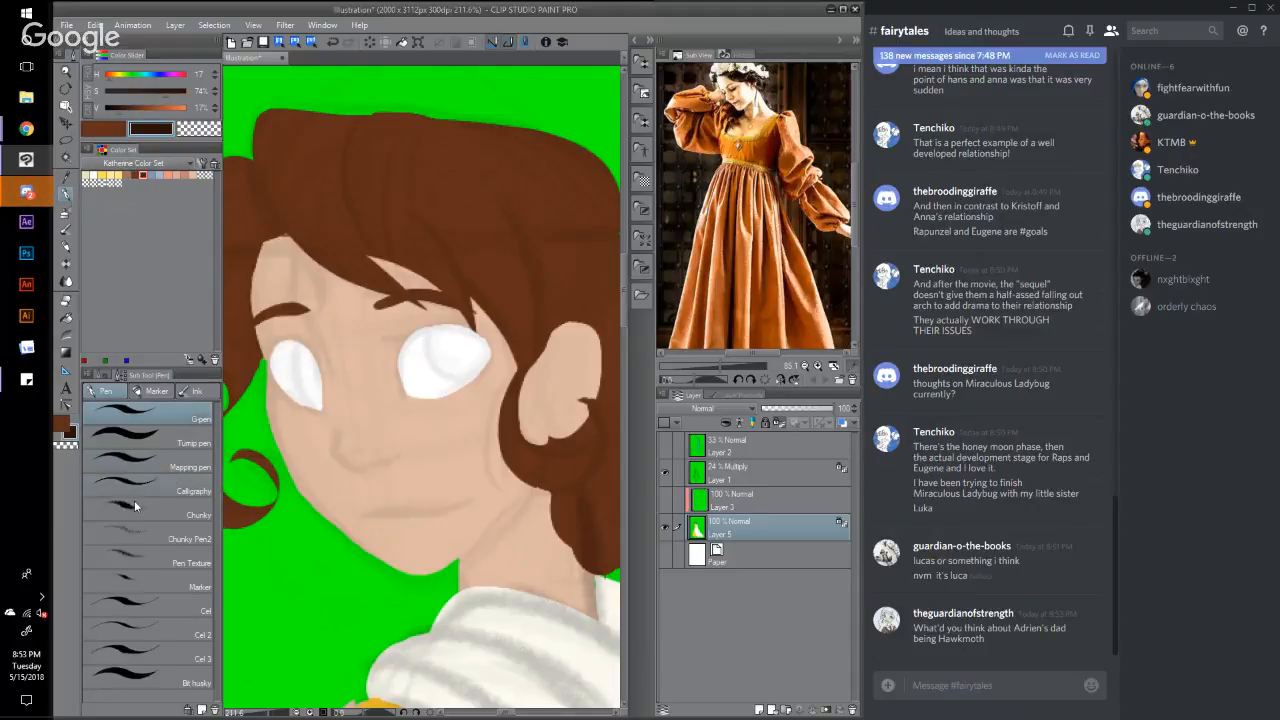
{"action": "left_click", "coordinate": [101, 376]}
{"action": "left_click_drag", "start_coordinate": [131, 424], "coordinate": [125, 425]}
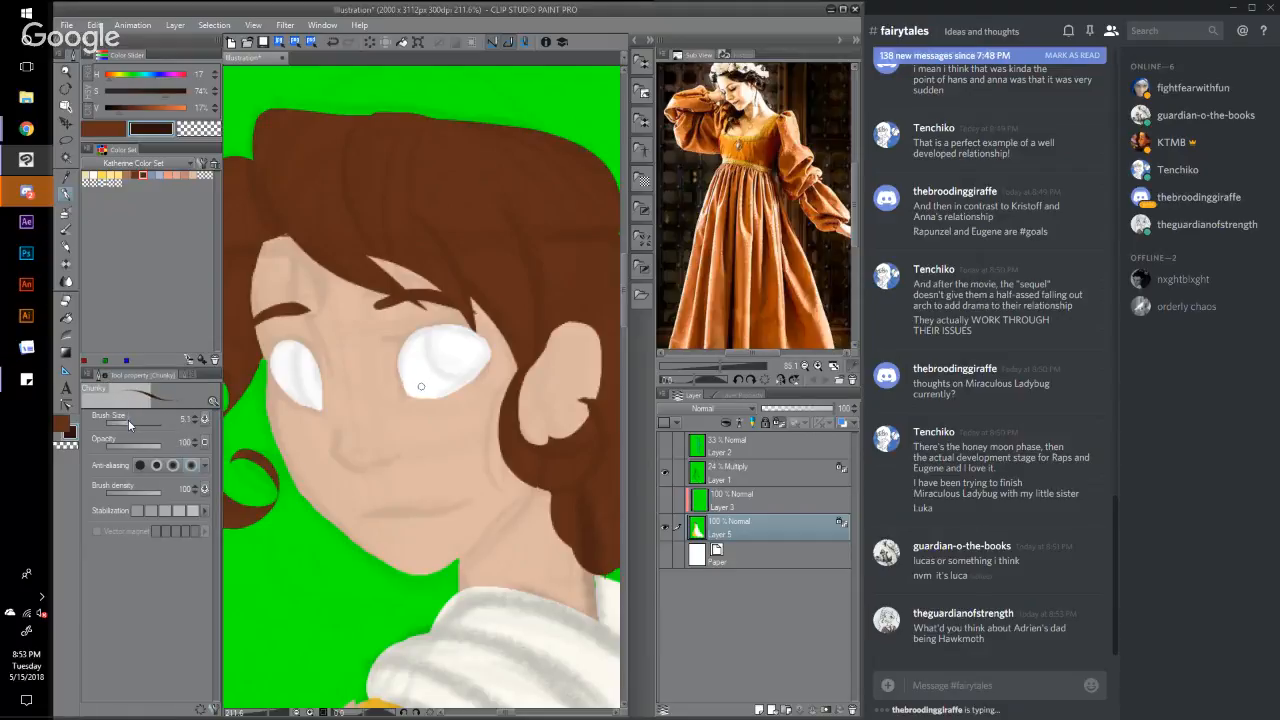
{"action": "left_click", "coordinate": [131, 424]}
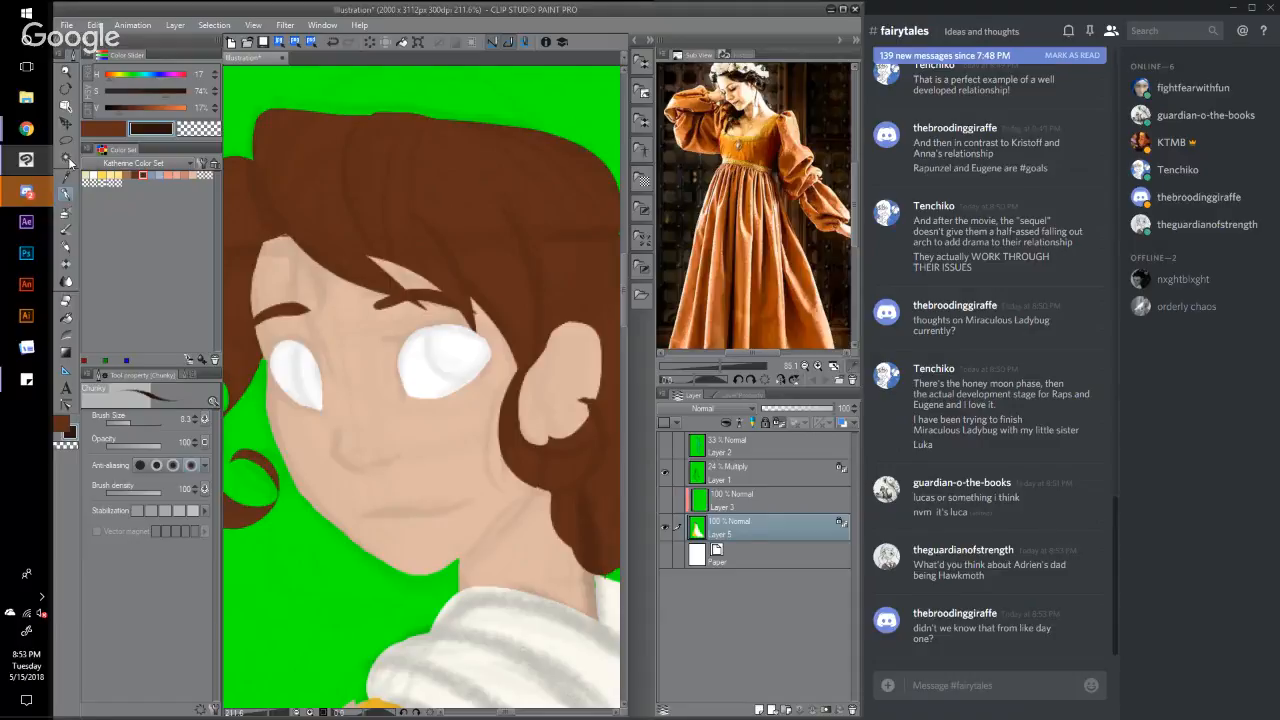
Step: Select the connected brown hair area on Layer 5 with the auto select tool, undoing the extra selection click
{"action": "left_click", "coordinate": [67, 158]}
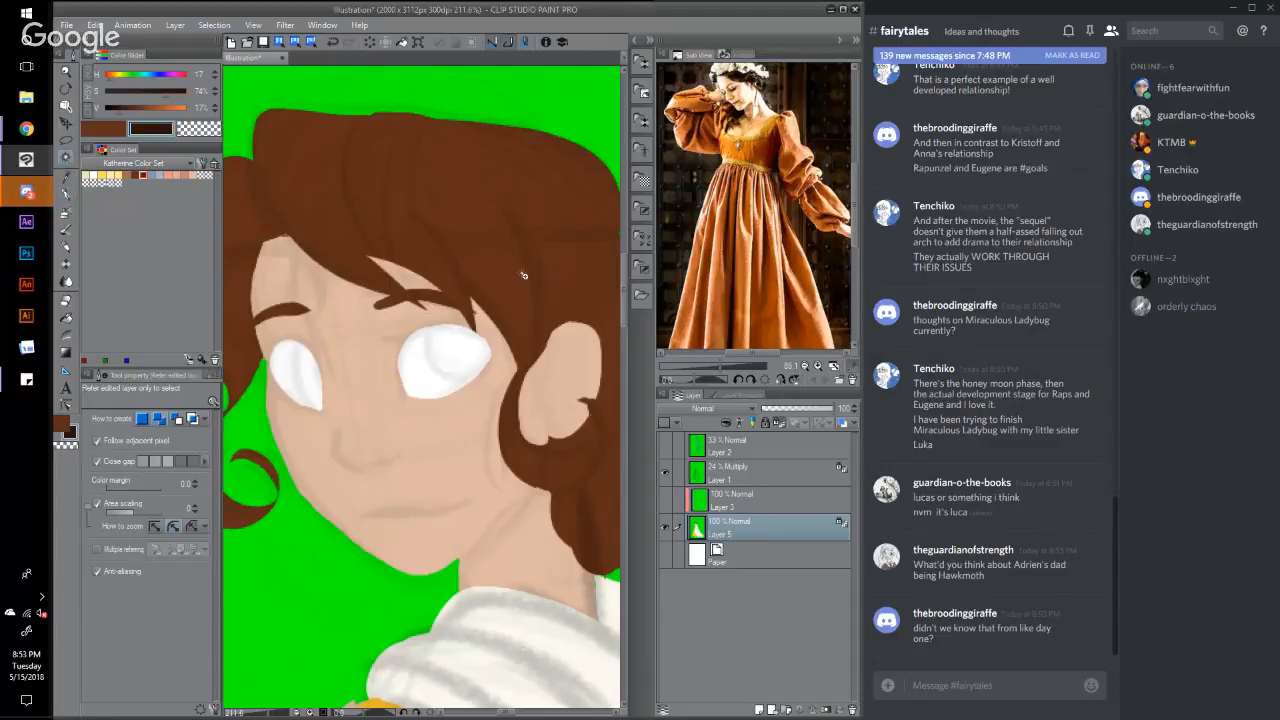
{"action": "left_click", "coordinate": [545, 293]}
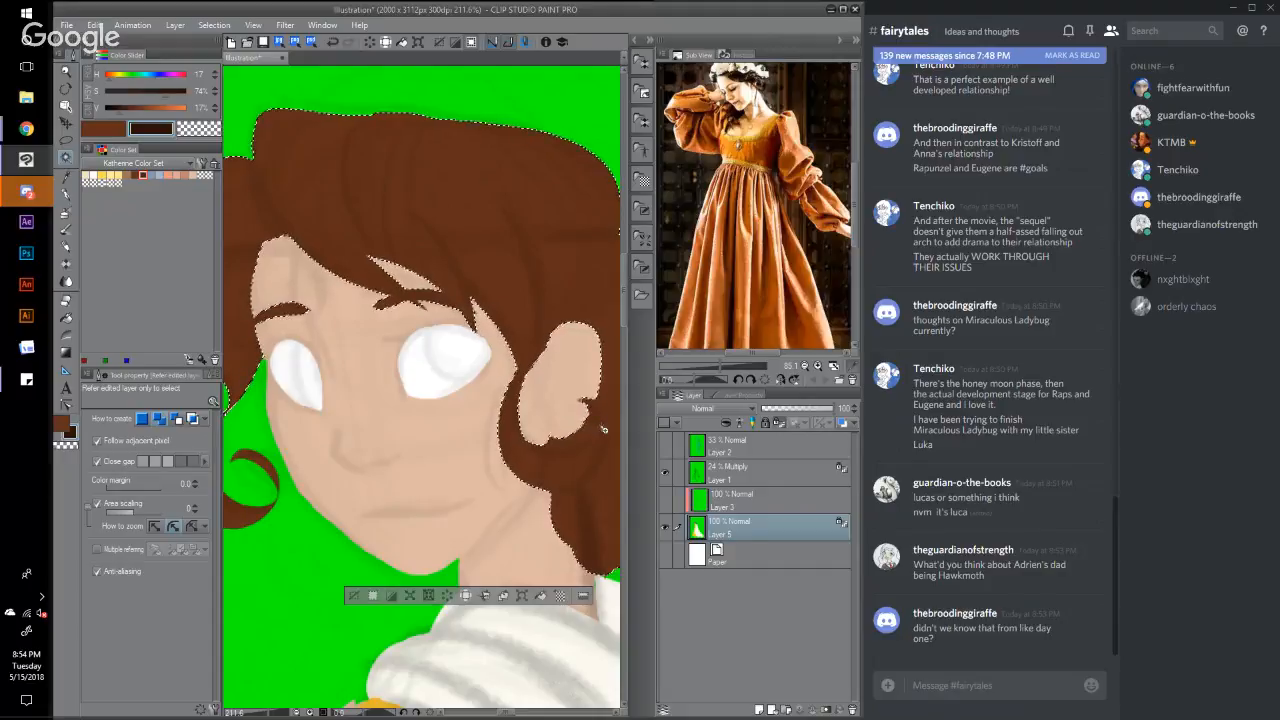
{"action": "left_click", "coordinate": [603, 429]}
{"action": "key", "text": "ctrl+z"}
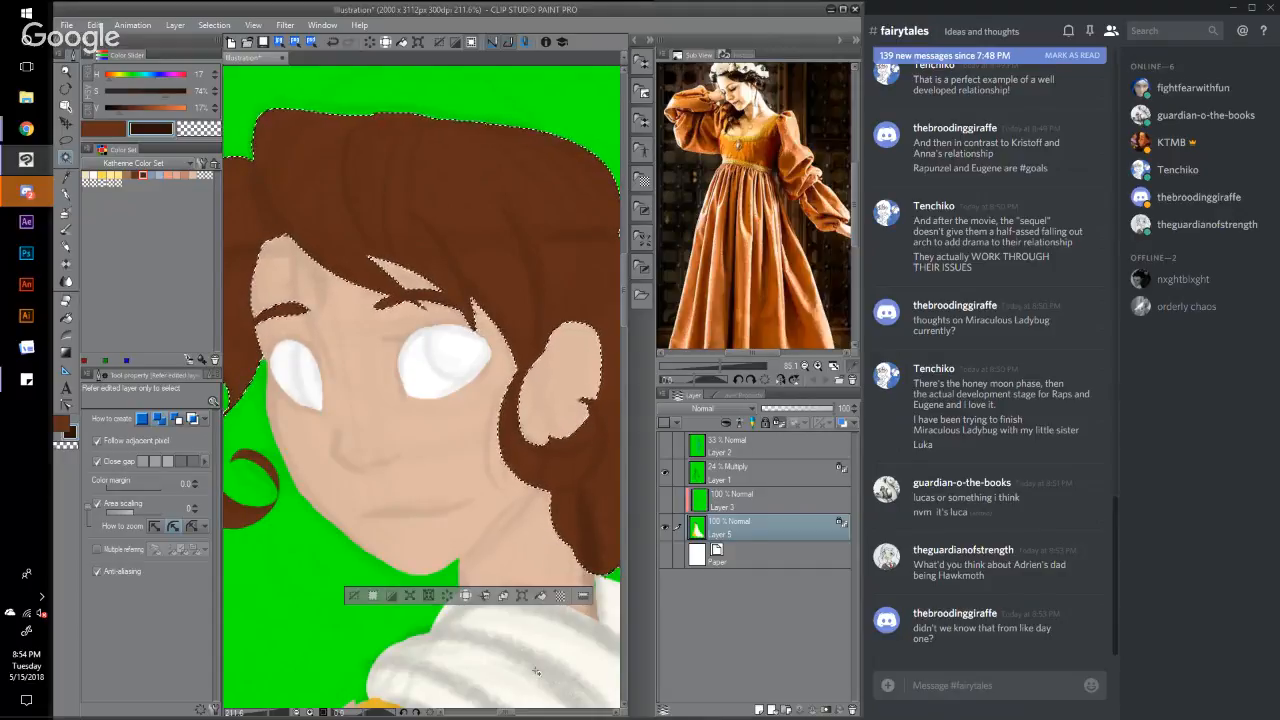
{"action": "scroll", "coordinate": [541, 714], "scroll_direction": "left", "scroll_amount": 2}
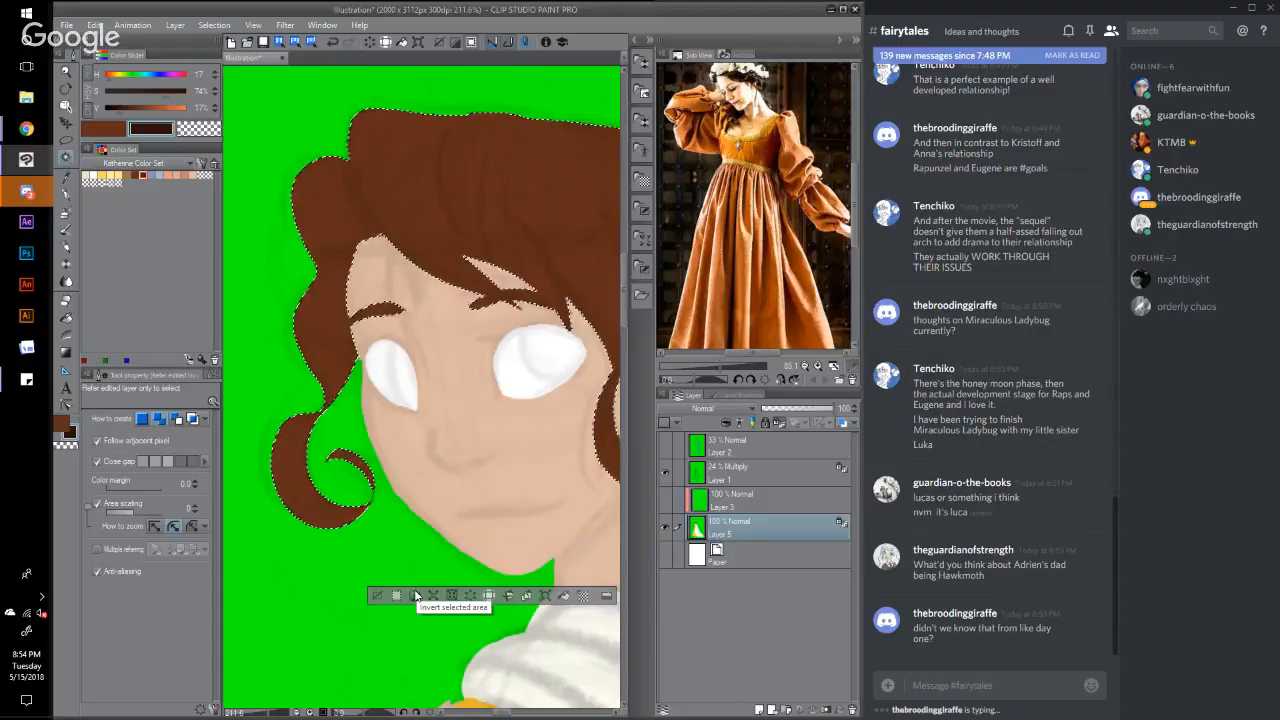
Step: Draw a dark strand line from the front hair parting to the forehead with the Chunky pen at size 7.3, undoing the unsatisfactory strokes
{"action": "left_click", "coordinate": [66, 196]}
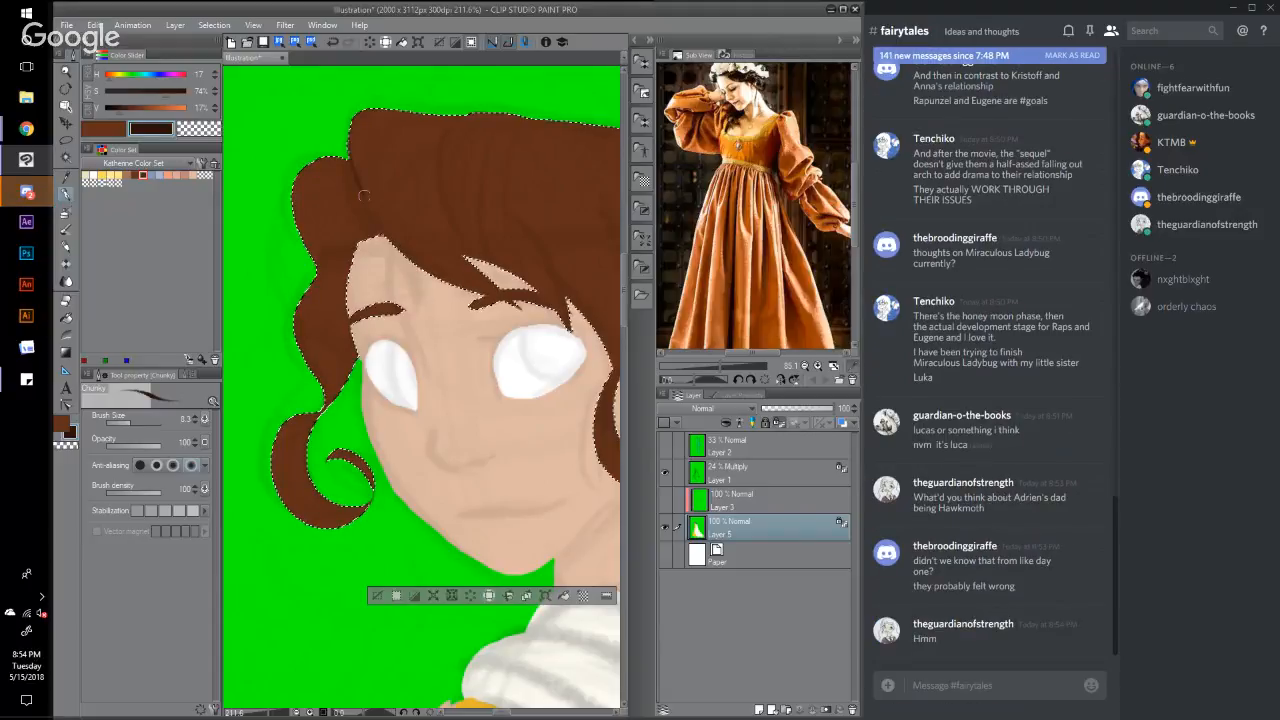
{"action": "left_click_drag", "start_coordinate": [347, 156], "coordinate": [385, 238]}
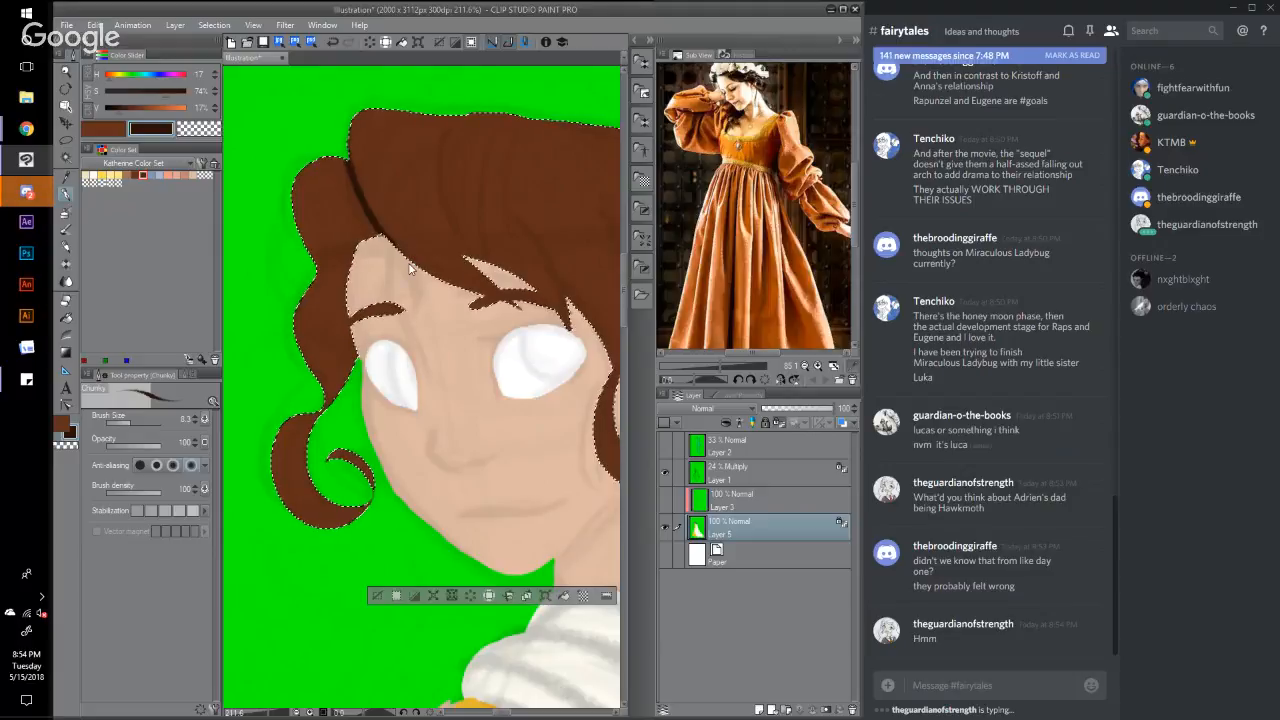
{"action": "key", "text": "ctrl+z"}
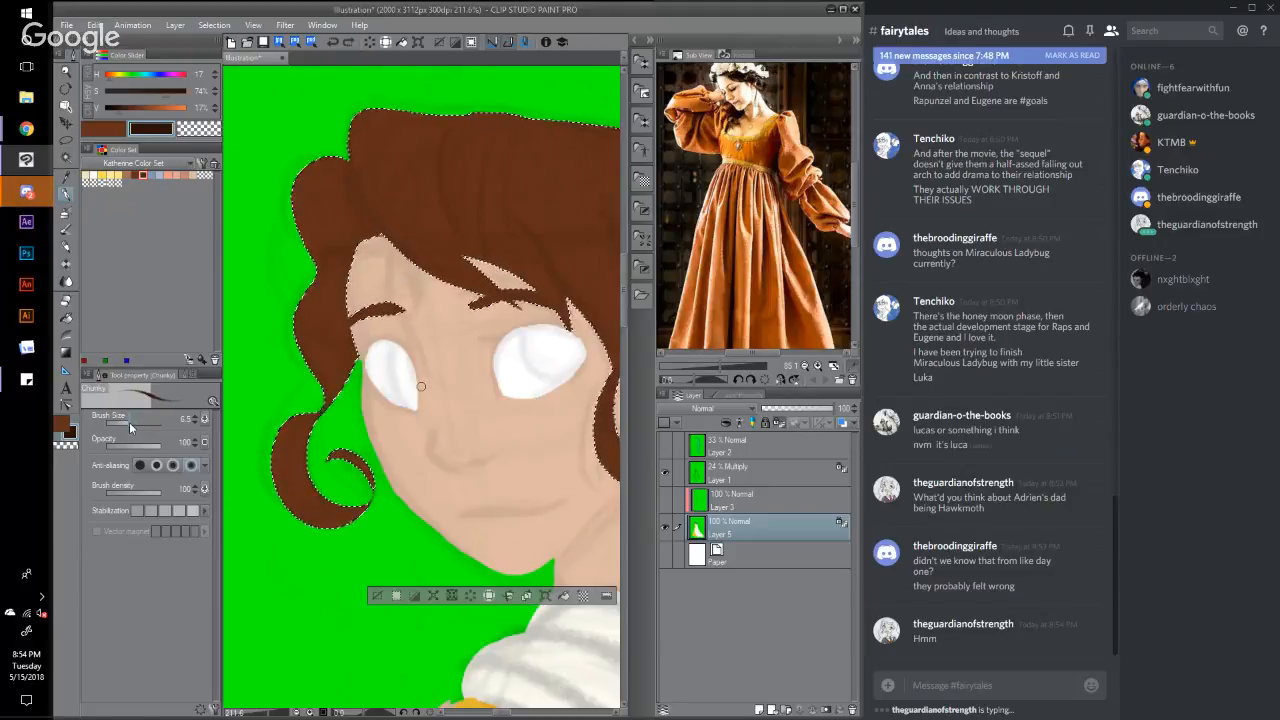
{"action": "left_click", "coordinate": [130, 425]}
{"action": "left_click_drag", "start_coordinate": [352, 158], "coordinate": [376, 232]}
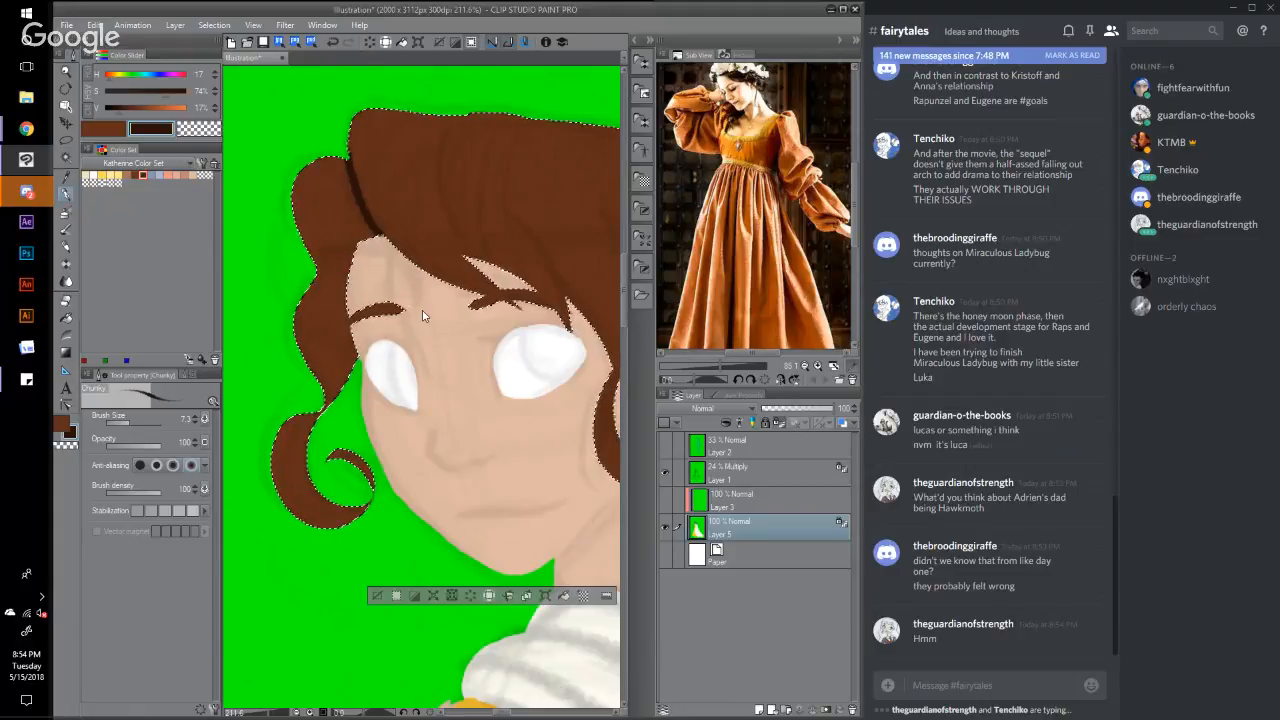
{"action": "key", "text": "ctrl+z"}
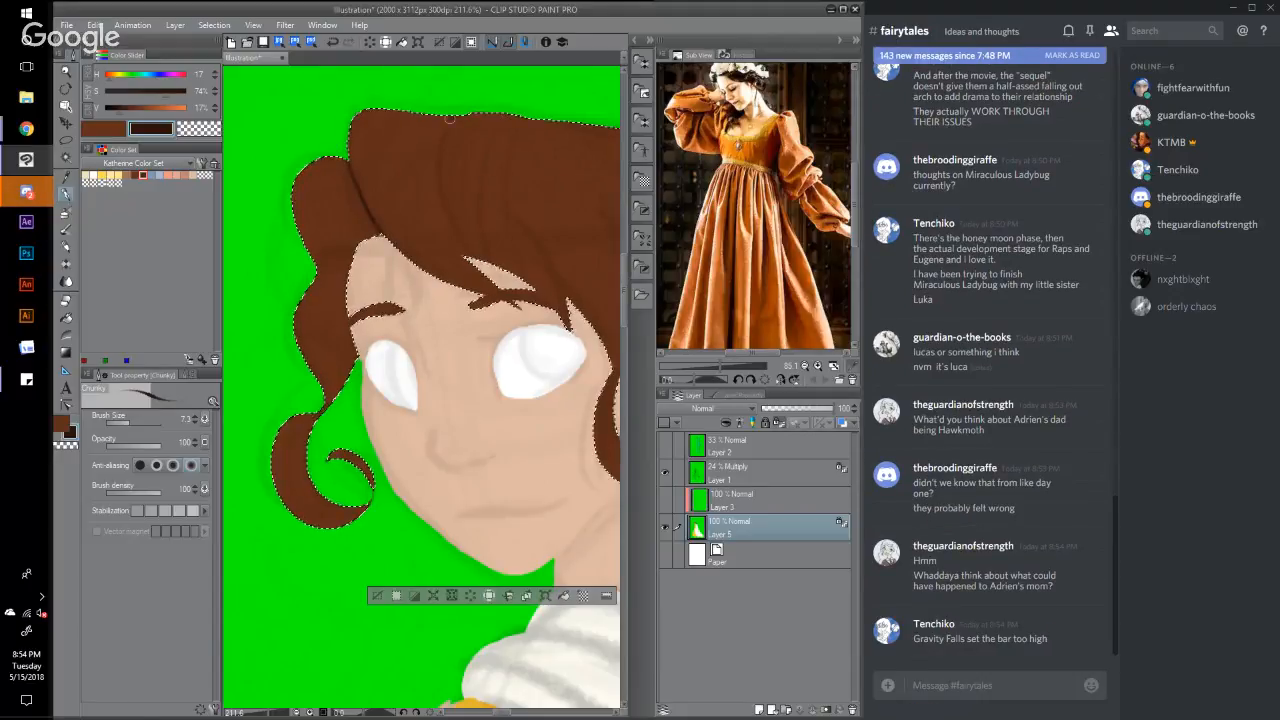
Step: Draw a curved dark strand line from the crown to the fringe, and undo the stroke above the far end of the fringe
{"action": "mouse_move", "coordinate": [447, 116]}
{"action": "left_mouse_down"}
{"action": "mouse_move", "coordinate": [442, 207]}
{"action": "mouse_move", "coordinate": [466, 256]}
{"action": "mouse_move", "coordinate": [500, 290]}
{"action": "left_mouse_up"}
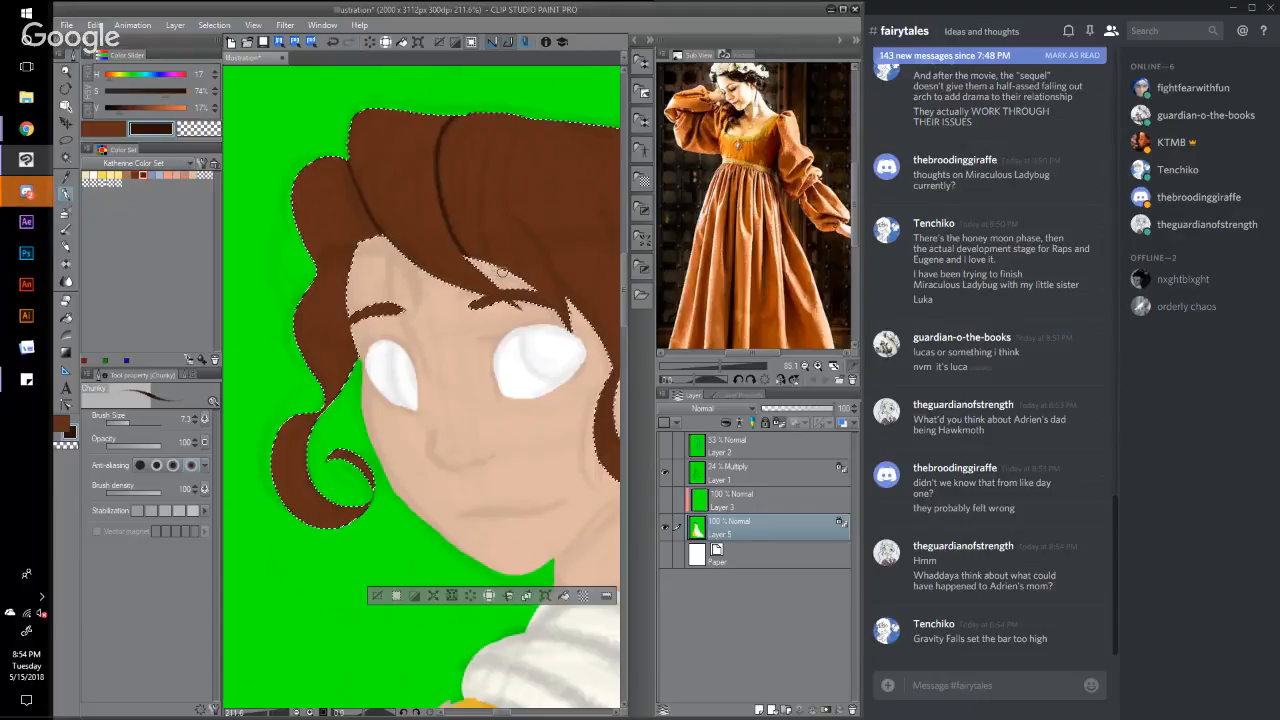
{"action": "left_click_drag", "start_coordinate": [400, 248], "coordinate": [470, 300]}
{"action": "left_click_drag", "start_coordinate": [430, 118], "coordinate": [610, 124]}
{"action": "mouse_move", "coordinate": [578, 302]}
{"action": "left_mouse_down"}
{"action": "mouse_move", "coordinate": [560, 330]}
{"action": "mouse_move", "coordinate": [493, 196]}
{"action": "left_mouse_up"}
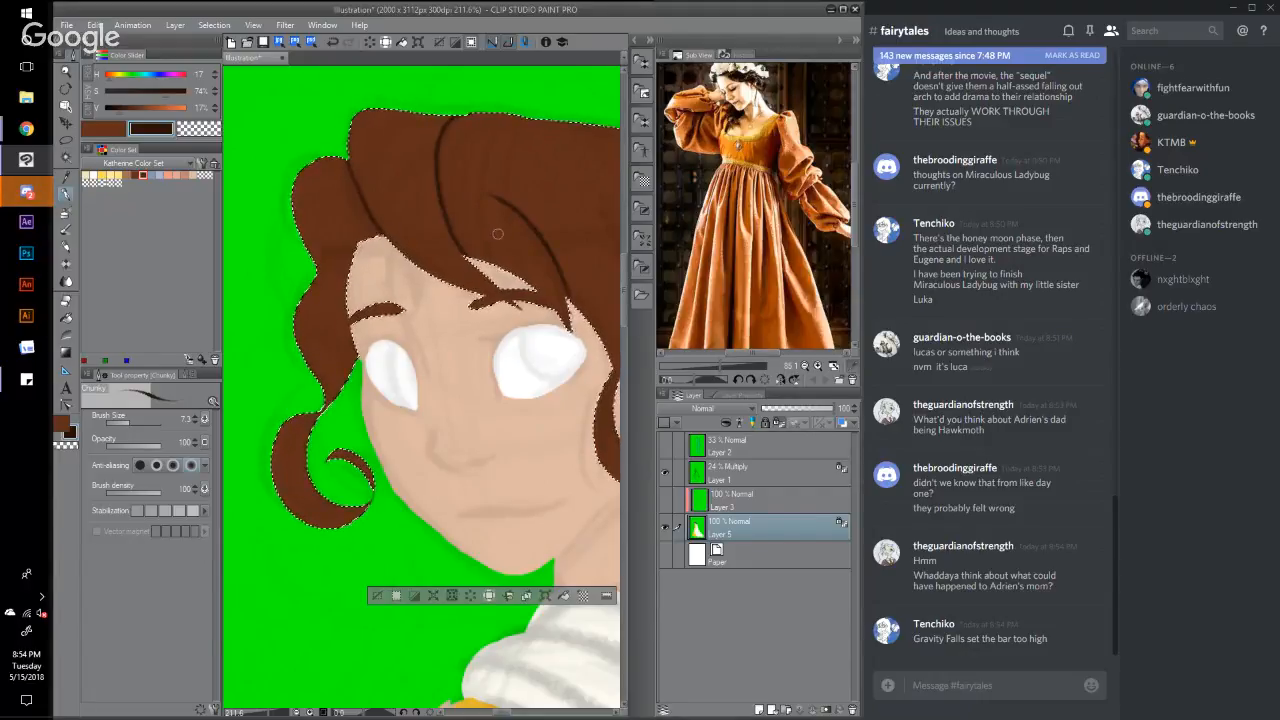
{"action": "key", "text": "ctrl+z"}
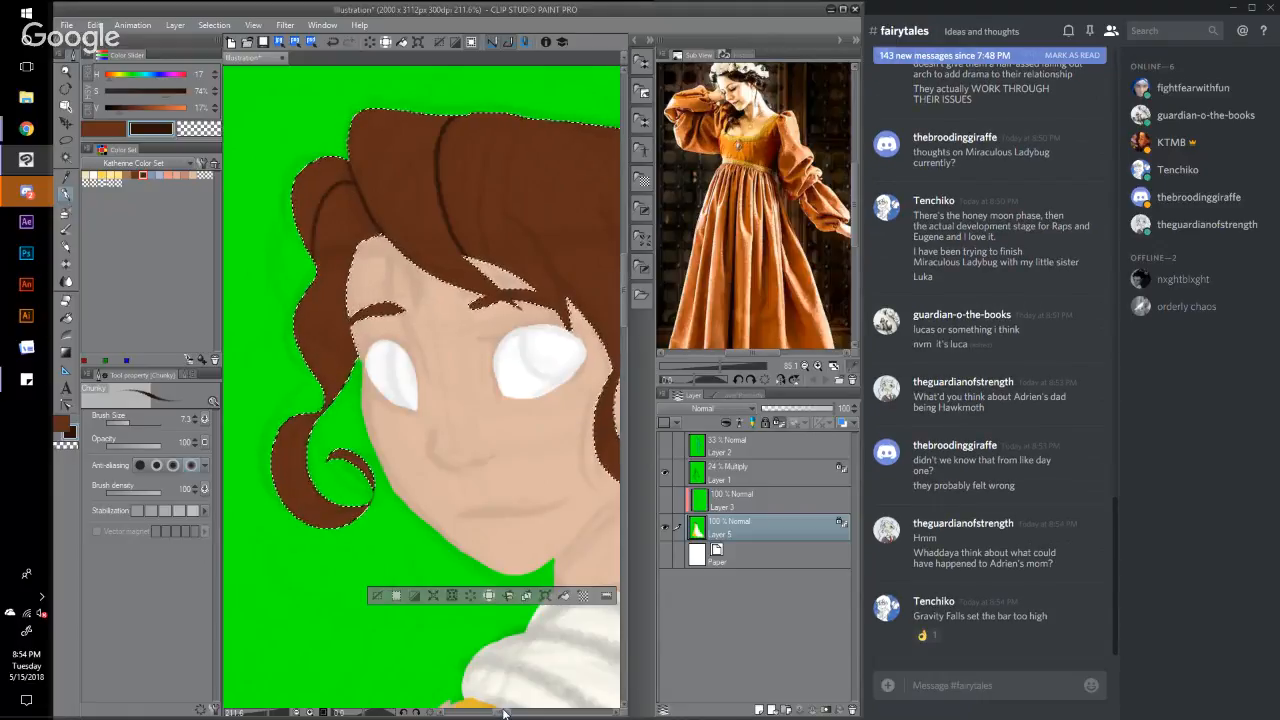
Step: Draw dark strand lines above the ear, through the fringe and along the crown, replacing the undone crown stroke with one beside the existing line
{"action": "left_click_drag", "start_coordinate": [505, 713], "coordinate": [508, 713]}
{"action": "mouse_move", "coordinate": [513, 212]}
{"action": "left_mouse_down"}
{"action": "mouse_move", "coordinate": [529, 255]}
{"action": "mouse_move", "coordinate": [522, 355]}
{"action": "left_mouse_up"}
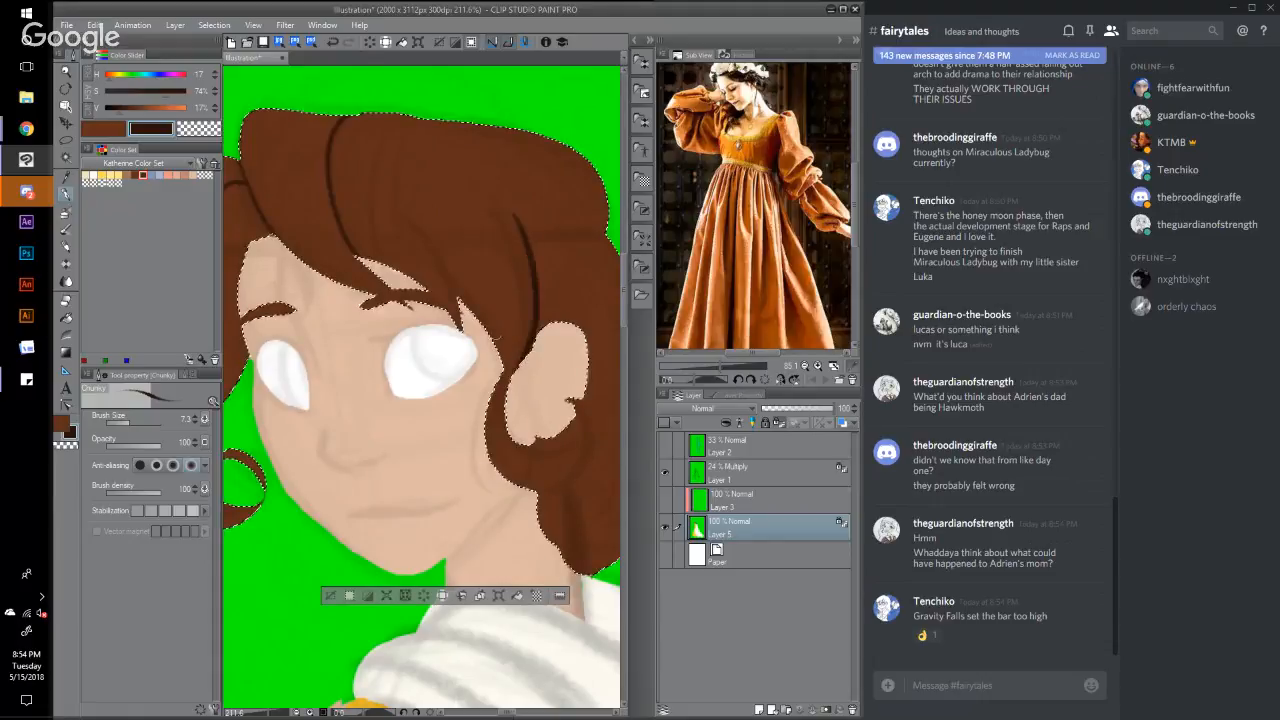
{"action": "left_click_drag", "start_coordinate": [403, 211], "coordinate": [465, 310]}
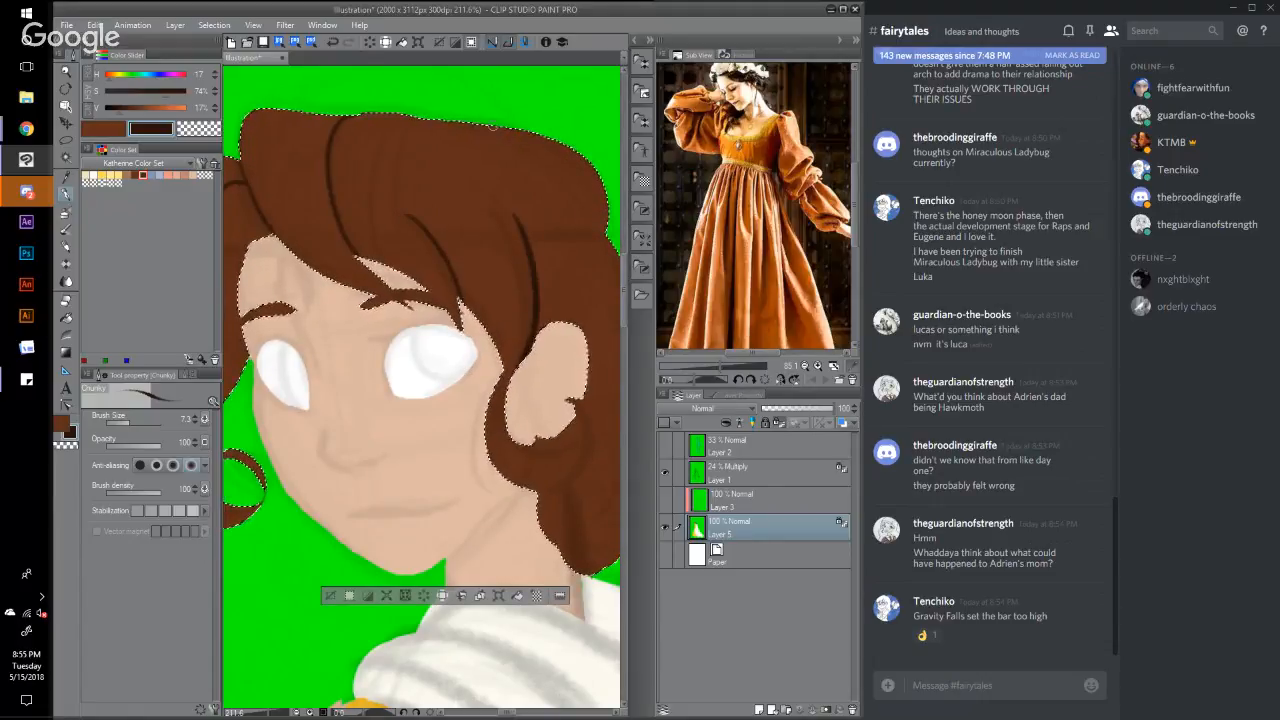
{"action": "left_click_drag", "start_coordinate": [505, 129], "coordinate": [572, 238]}
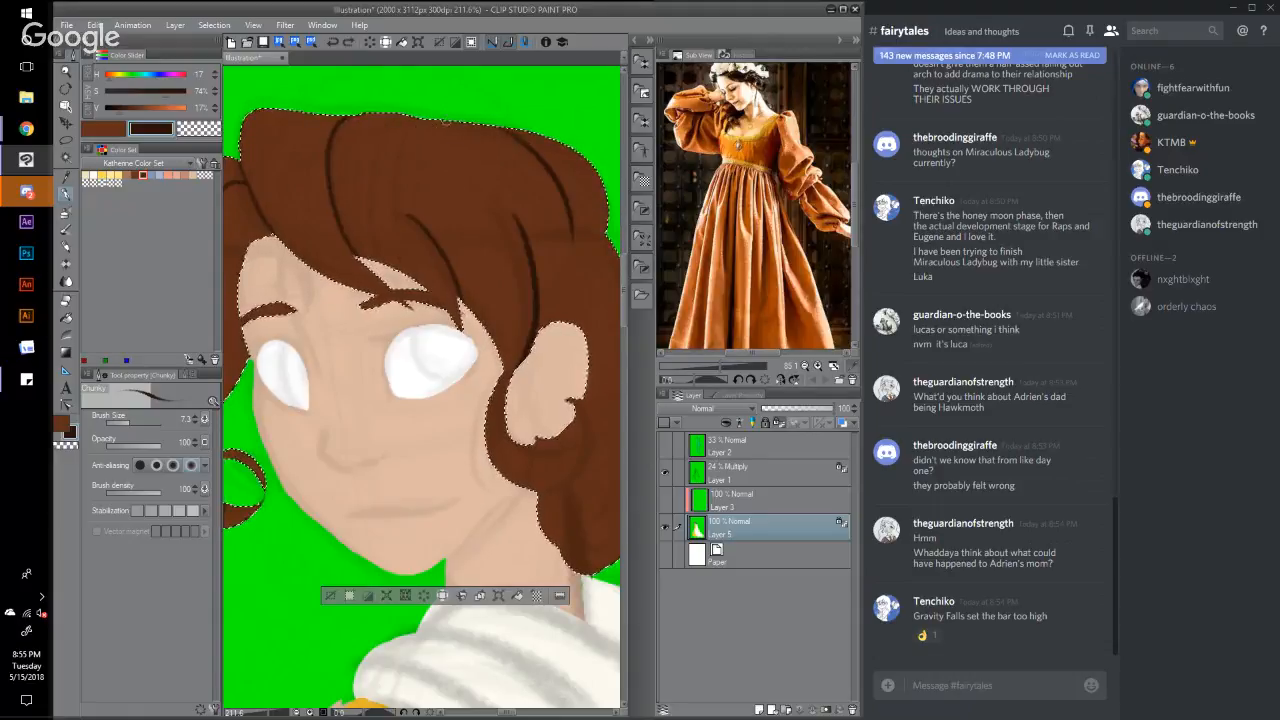
{"action": "left_click_drag", "start_coordinate": [418, 117], "coordinate": [389, 174]}
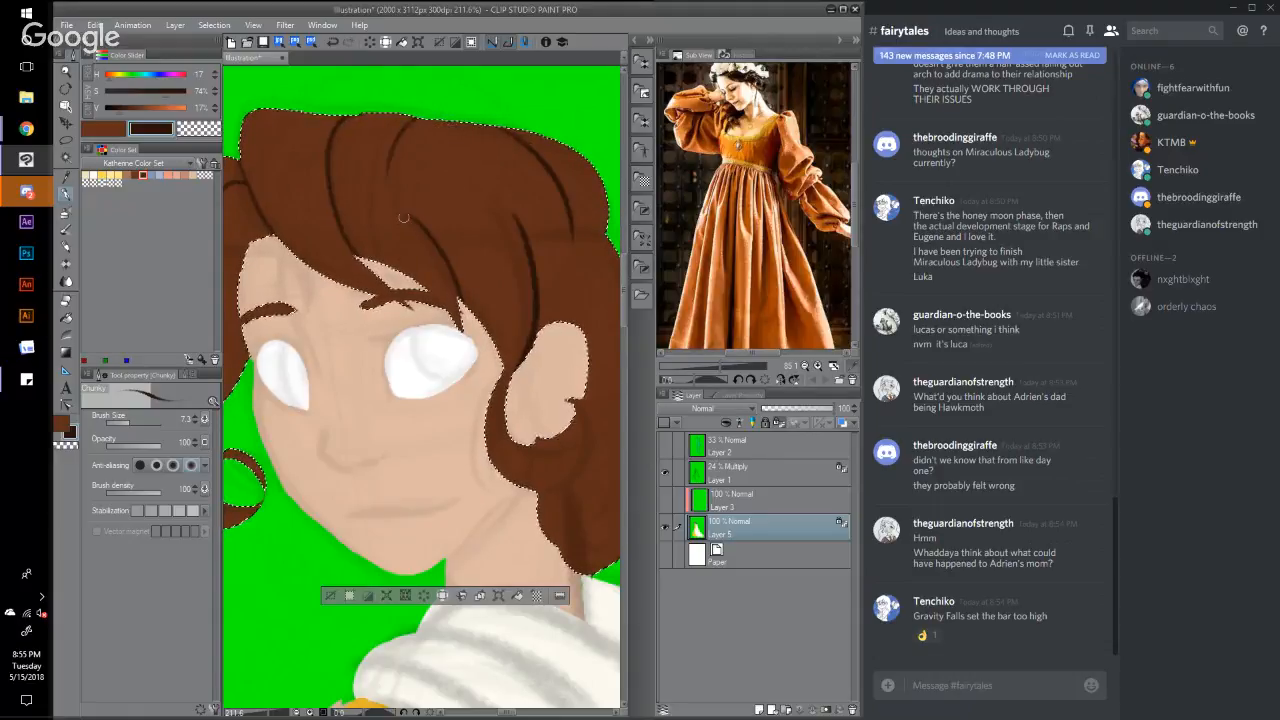
{"action": "left_click", "coordinate": [334, 42]}
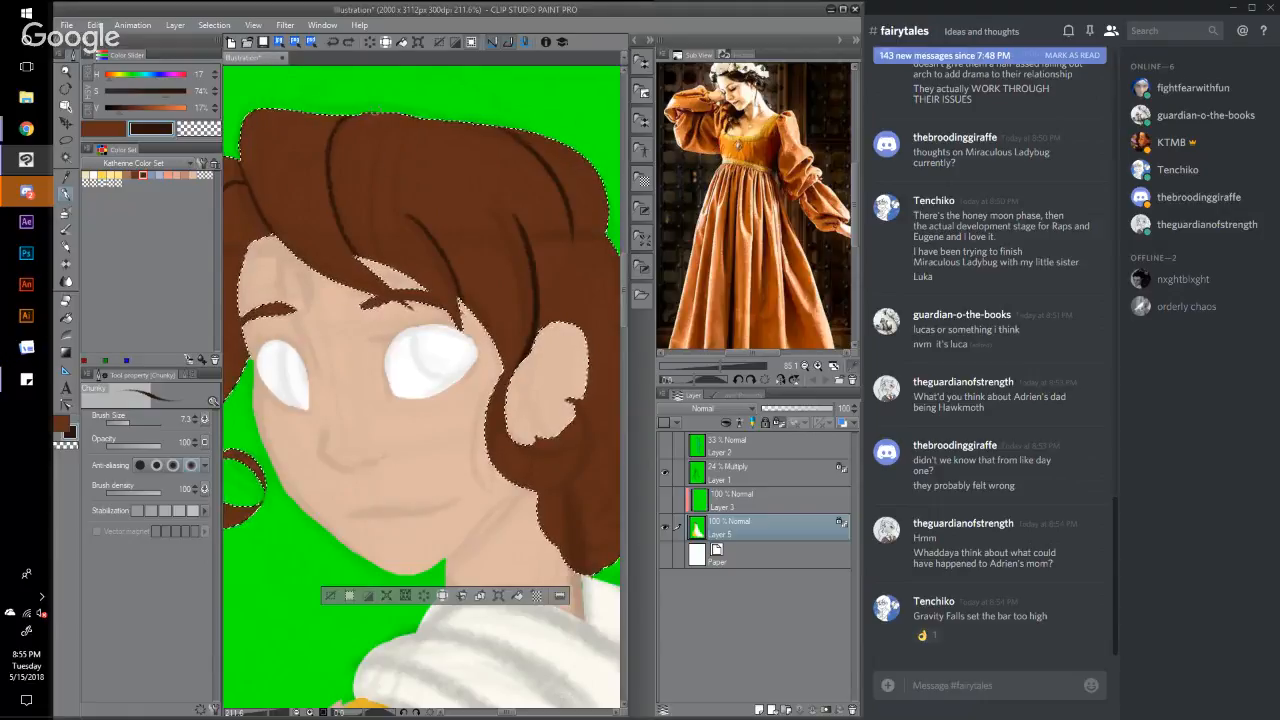
{"action": "left_click_drag", "start_coordinate": [356, 118], "coordinate": [345, 217]}
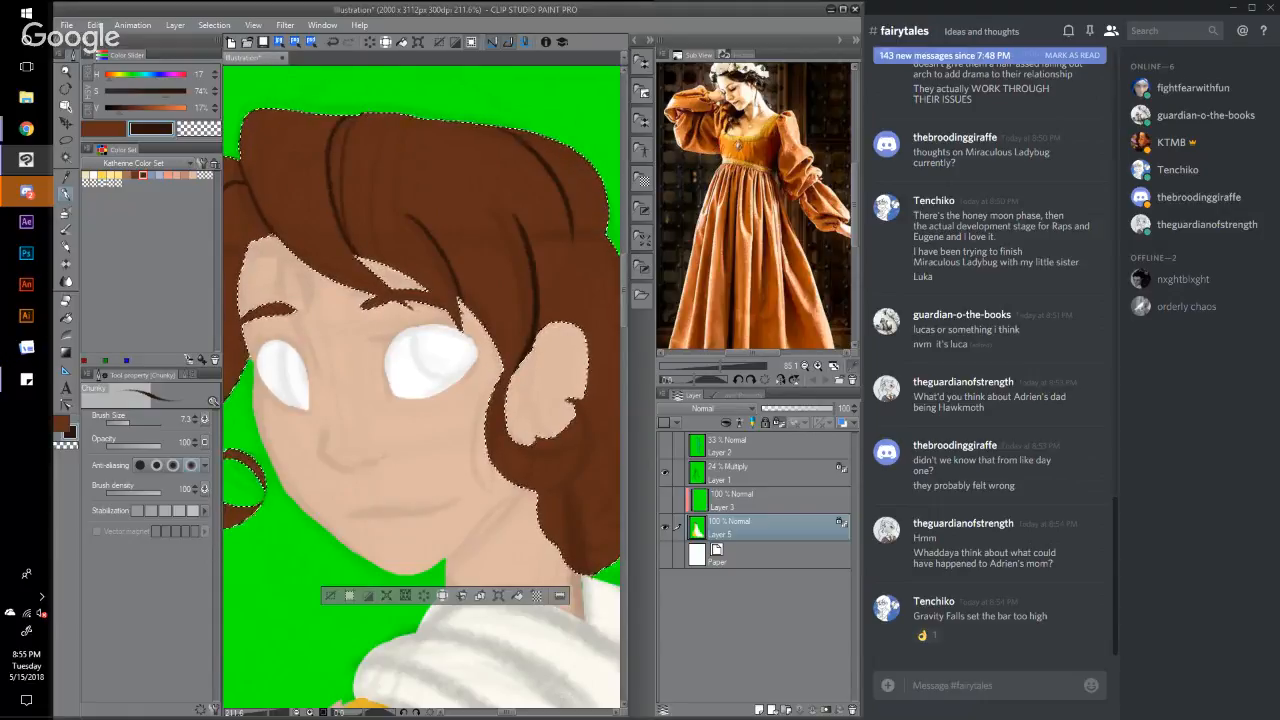
Step: Draw the dark strand lines around the ear and across the bun, and clear the hair selection
{"action": "left_click_drag", "start_coordinate": [269, 716], "coordinate": [263, 714]}
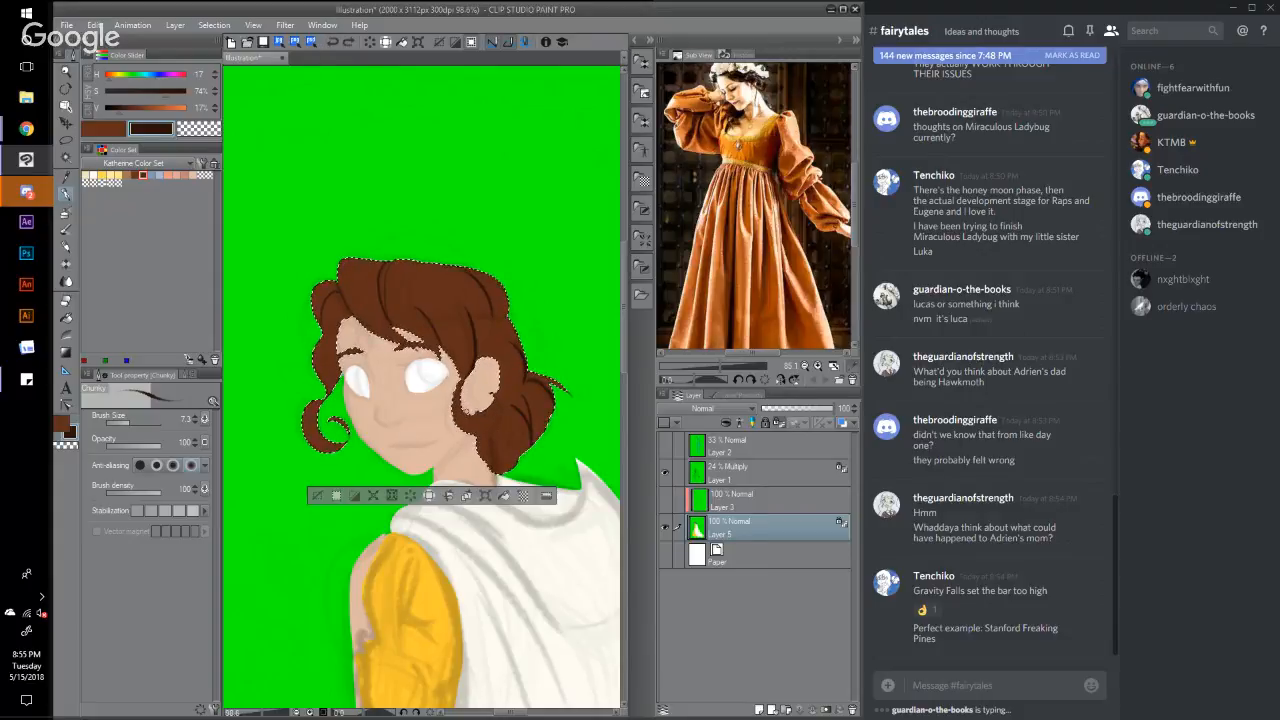
{"action": "left_click", "coordinate": [490, 398]}
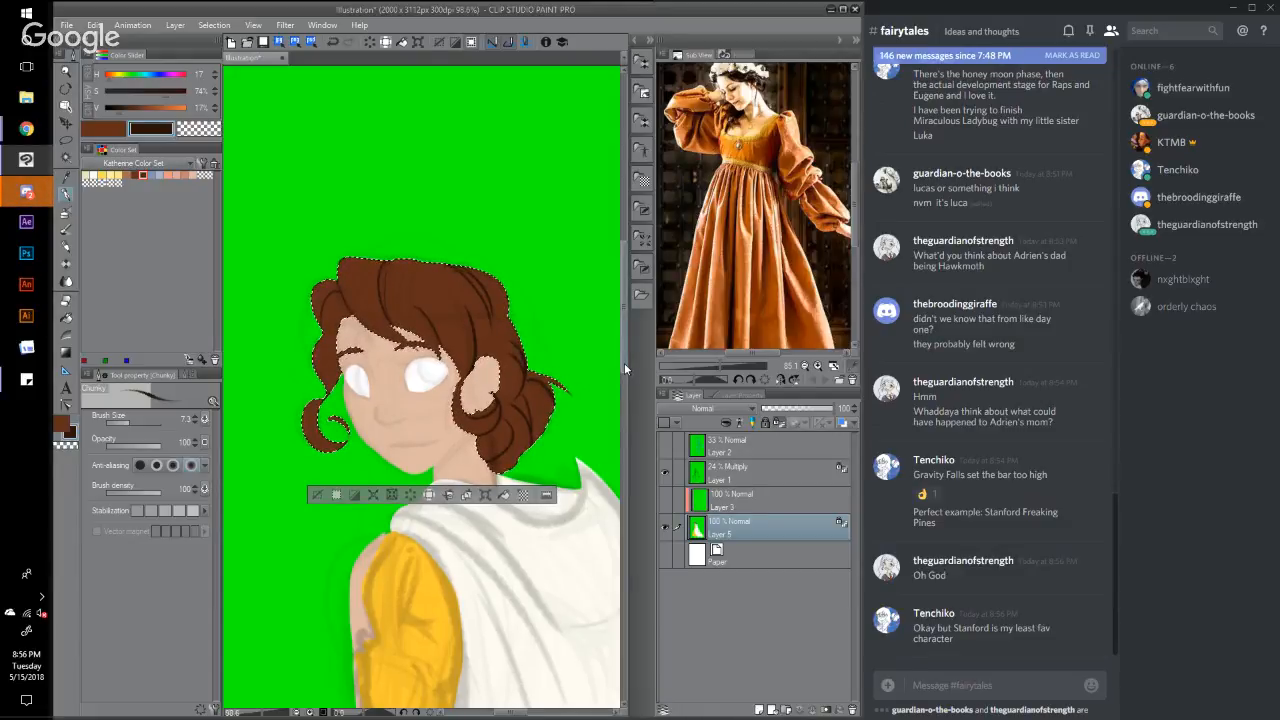
{"action": "scroll", "coordinate": [624, 363], "scroll_direction": "down", "scroll_amount": 2}
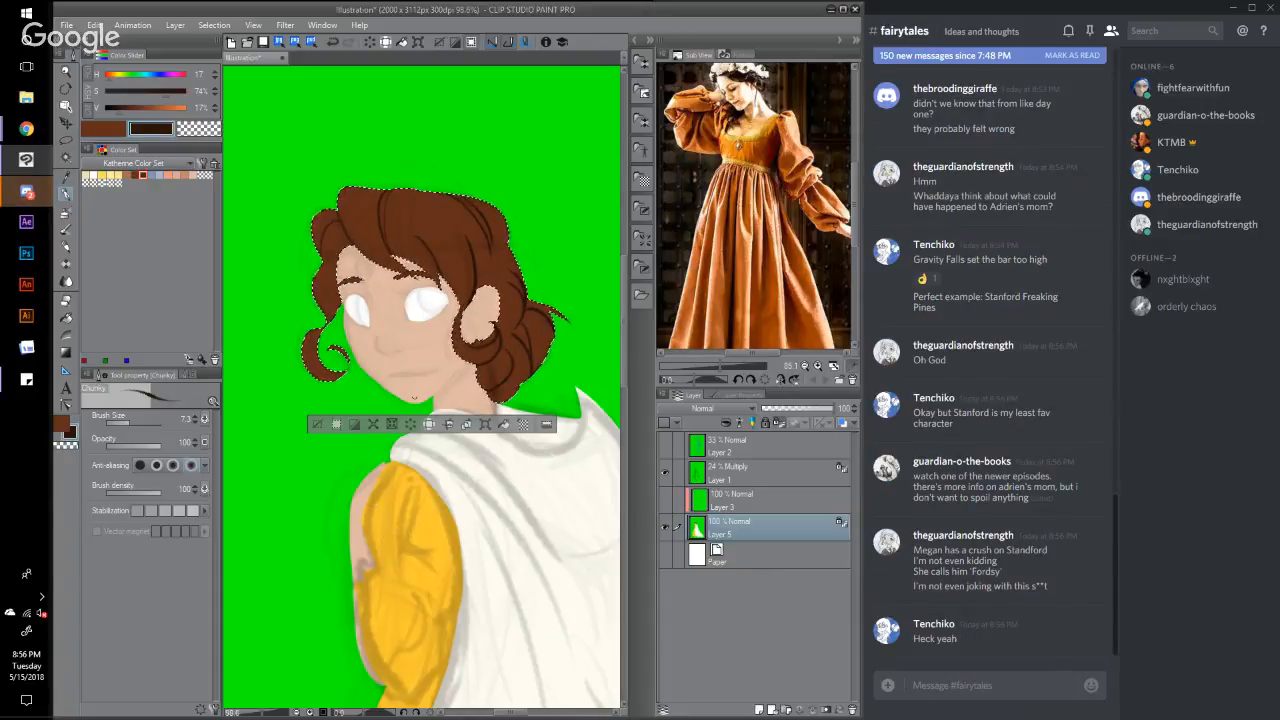
{"action": "left_click", "coordinate": [224, 27]}
{"action": "left_click", "coordinate": [234, 58]}
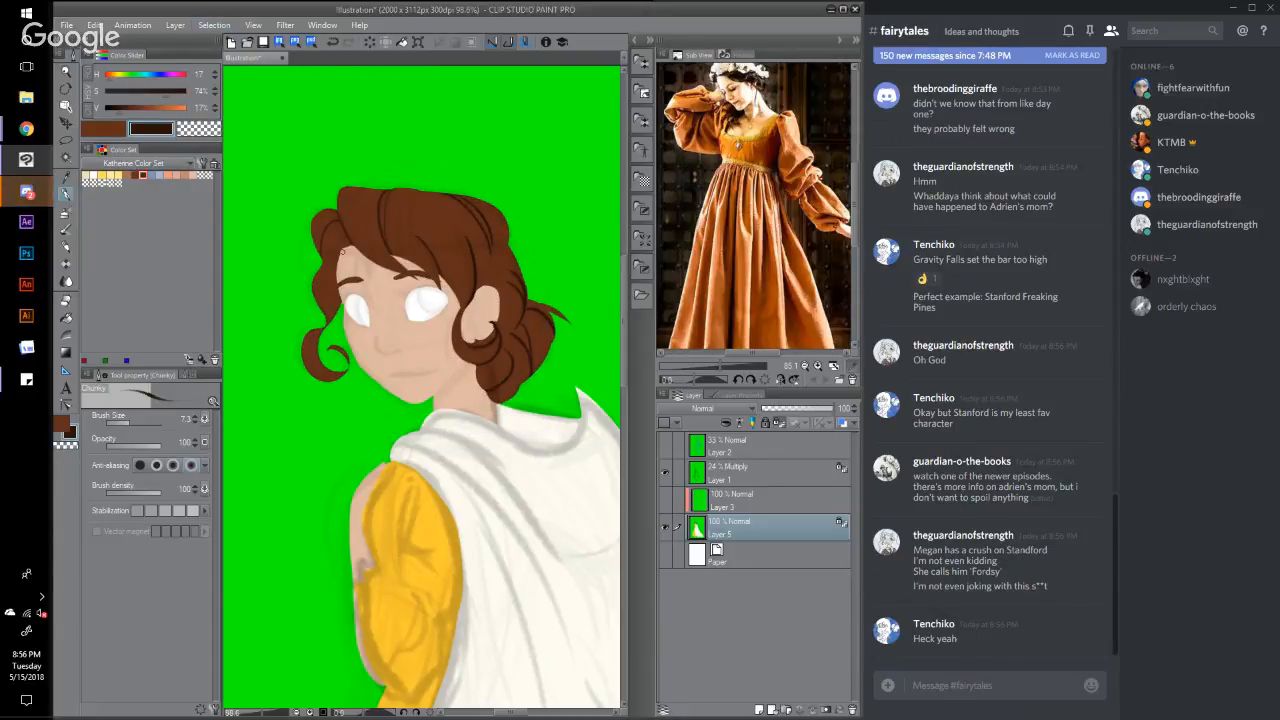
Step: Try to draw a dark line along the front hairline beside the face, reducing the Chunky brush size to 6.5, and undo the strokes
{"action": "left_click_drag", "start_coordinate": [342, 250], "coordinate": [340, 302]}
{"action": "left_click", "coordinate": [335, 44]}
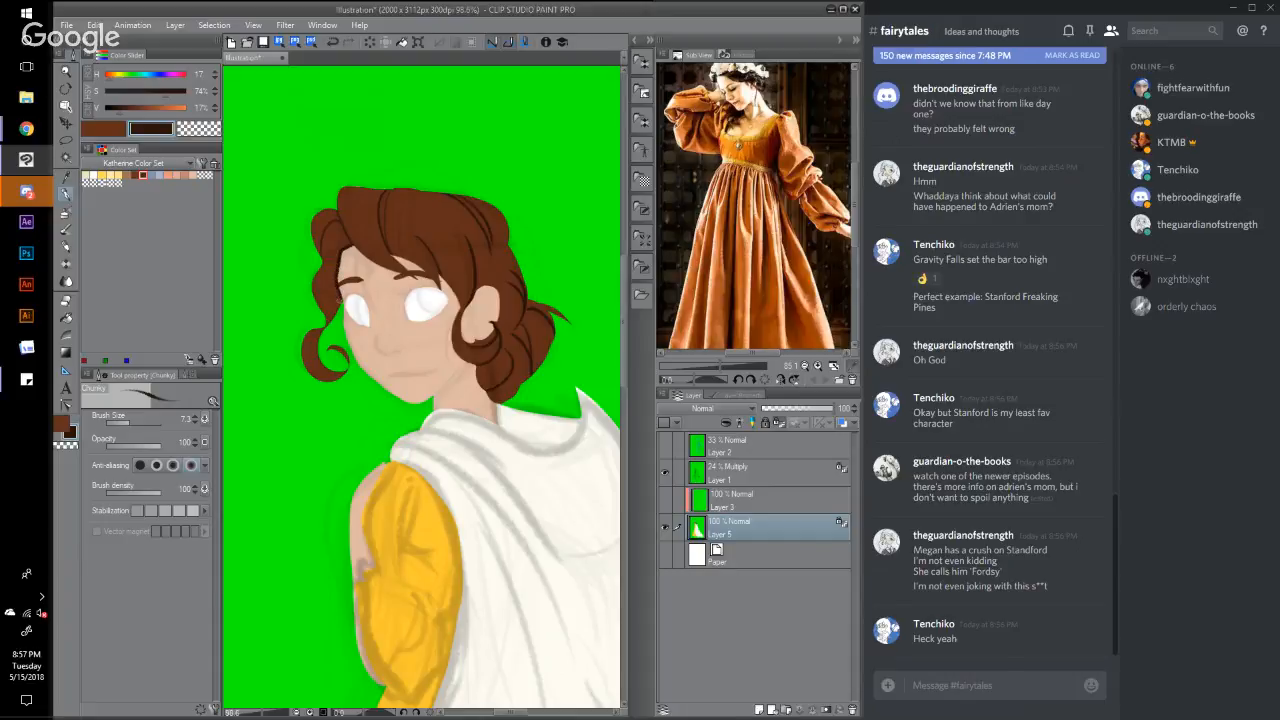
{"action": "left_click", "coordinate": [335, 44]}
{"action": "left_click", "coordinate": [130, 424]}
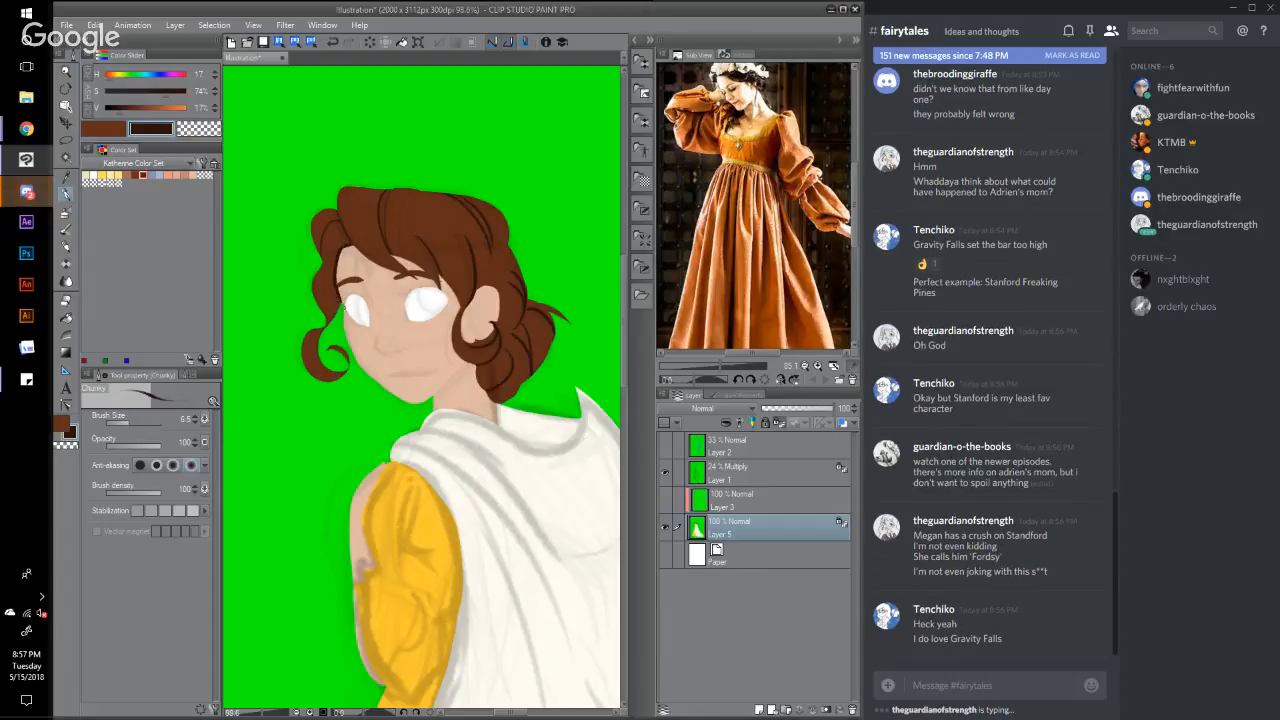
{"action": "left_click", "coordinate": [332, 43]}
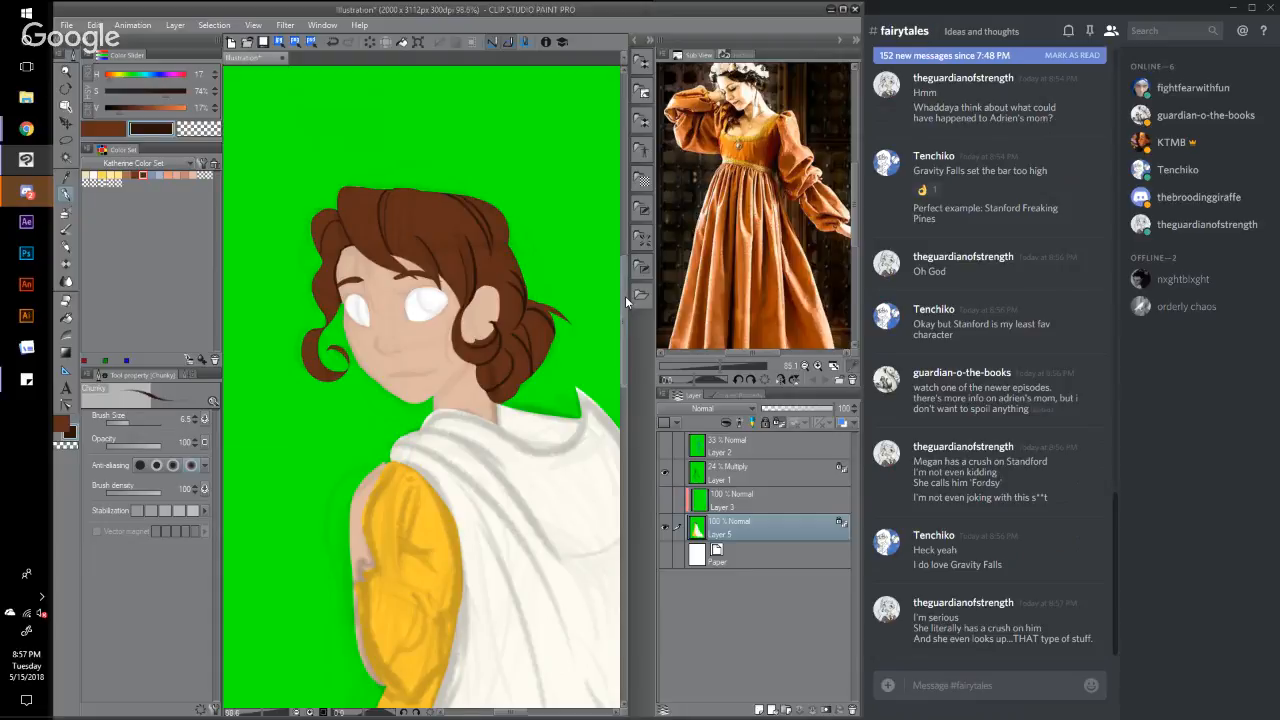
Step: Switch from the Chunky pen back to the G-pen for work around the yellow sleeve
{"action": "scroll", "coordinate": [628, 316], "scroll_direction": "down", "scroll_amount": 2}
{"action": "scroll", "coordinate": [628, 316], "scroll_direction": "down", "scroll_amount": 2}
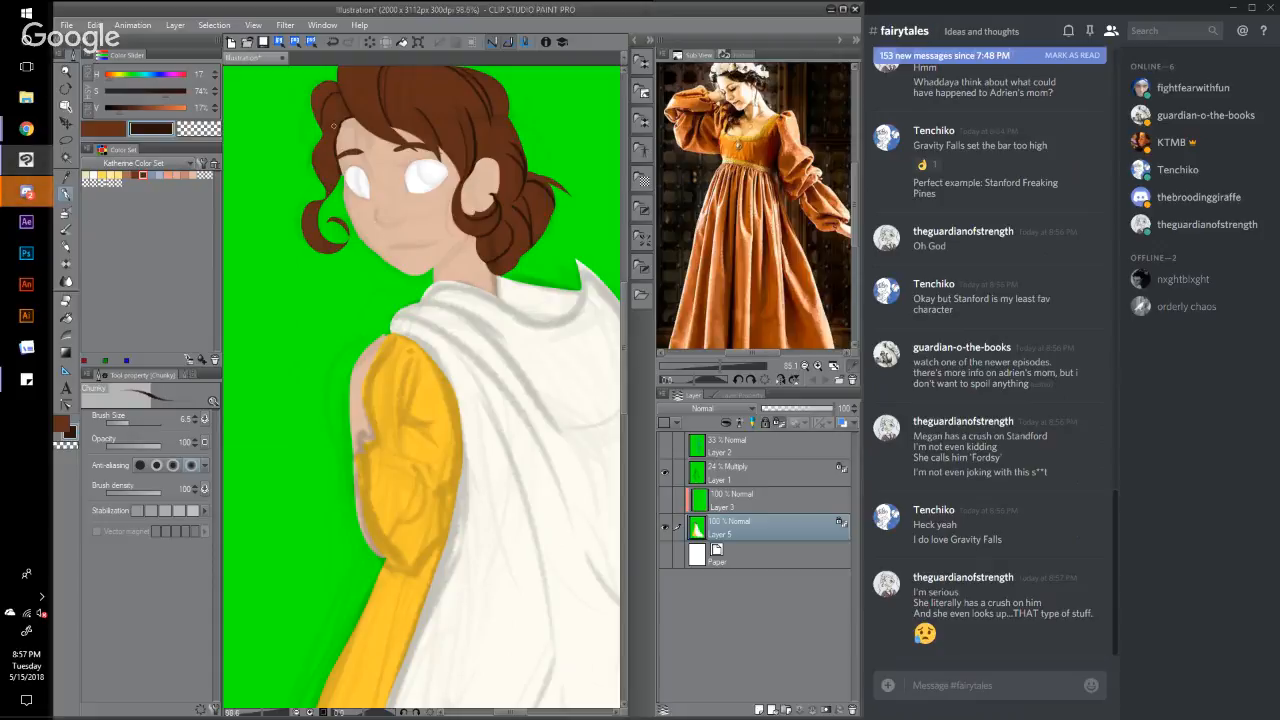
{"action": "left_click", "coordinate": [264, 712]}
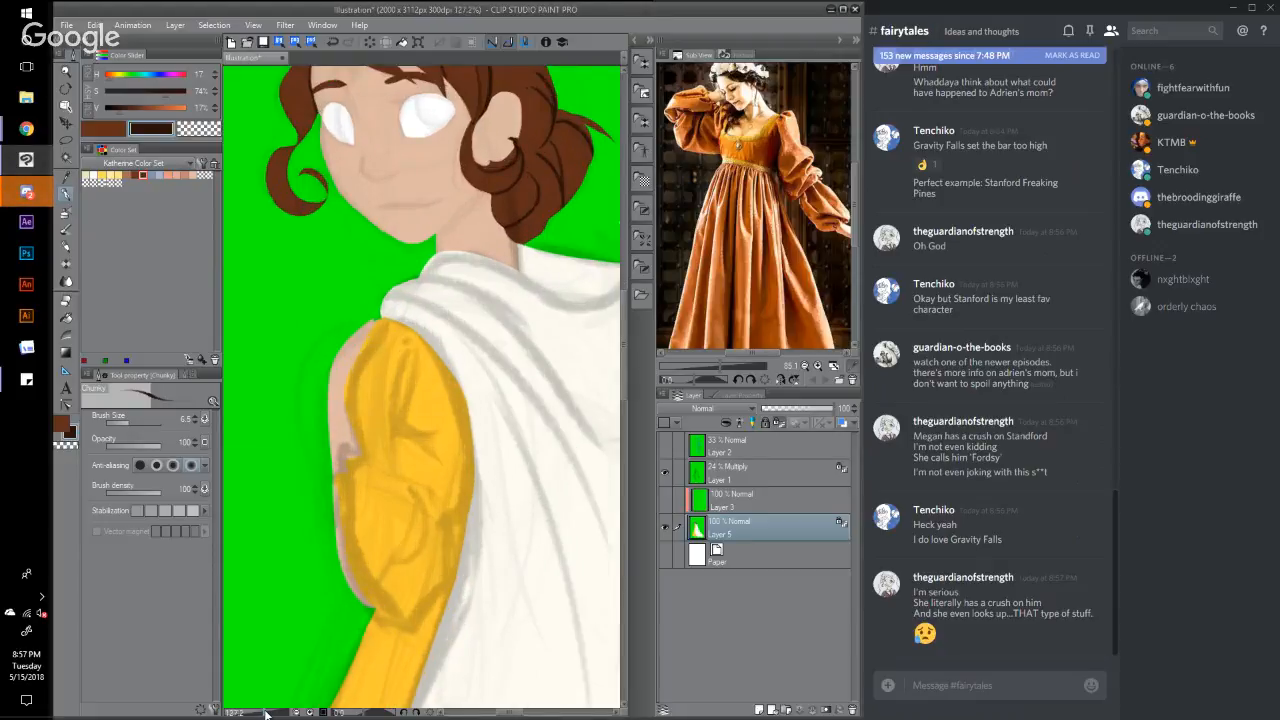
{"action": "left_click", "coordinate": [265, 711]}
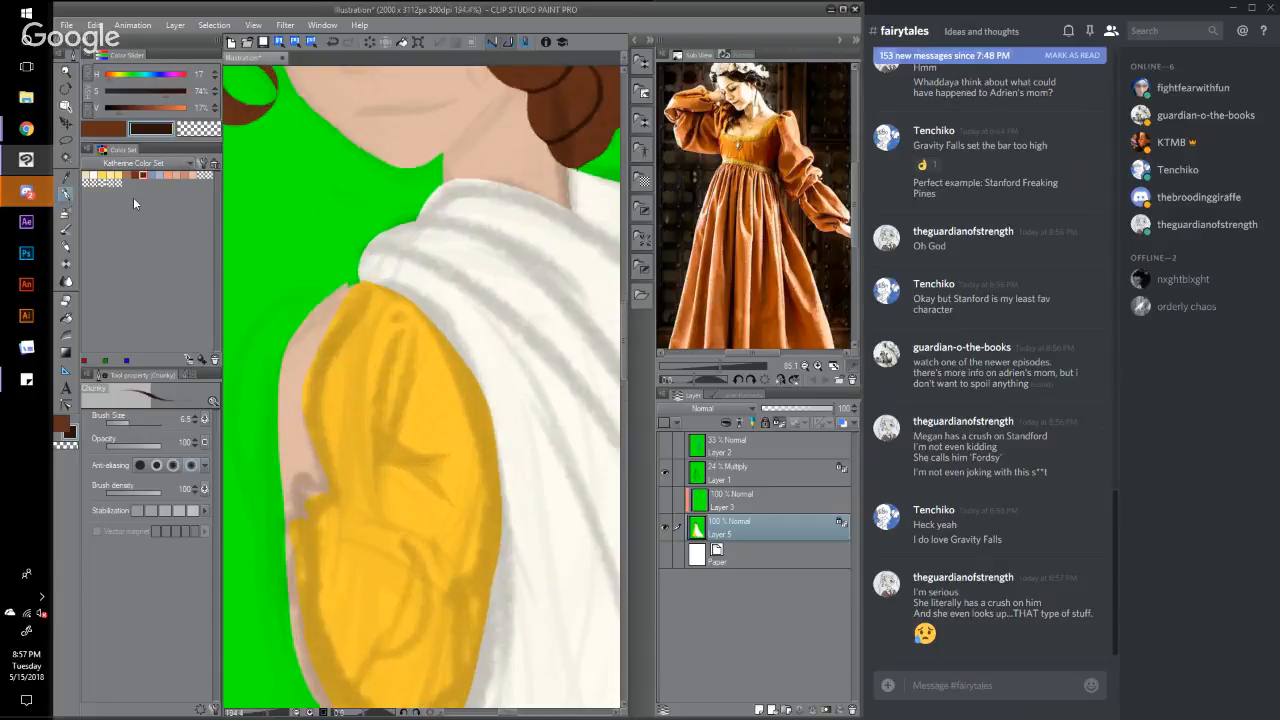
{"action": "left_click", "coordinate": [167, 378]}
{"action": "left_click", "coordinate": [106, 376]}
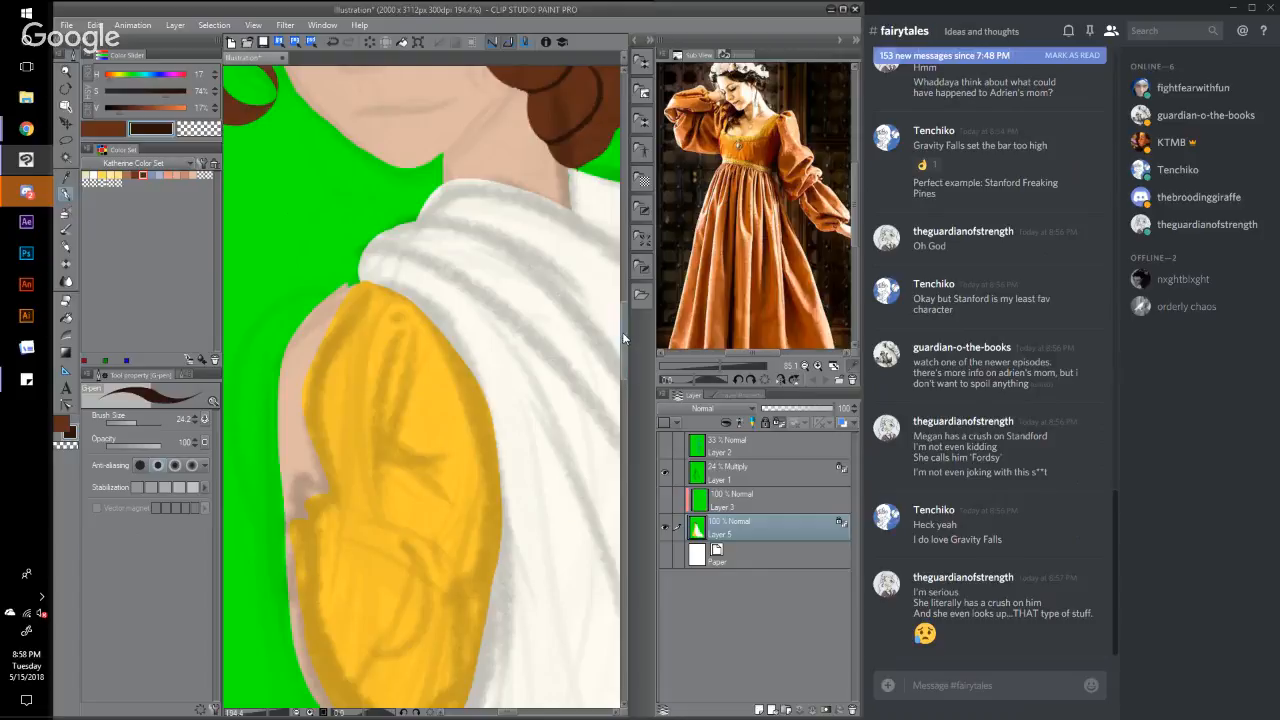
Step: Try to draw thick black lash lines around both eyes with the G-pen at size 9.3, and undo them
{"action": "left_click_drag", "start_coordinate": [622, 332], "coordinate": [627, 290]}
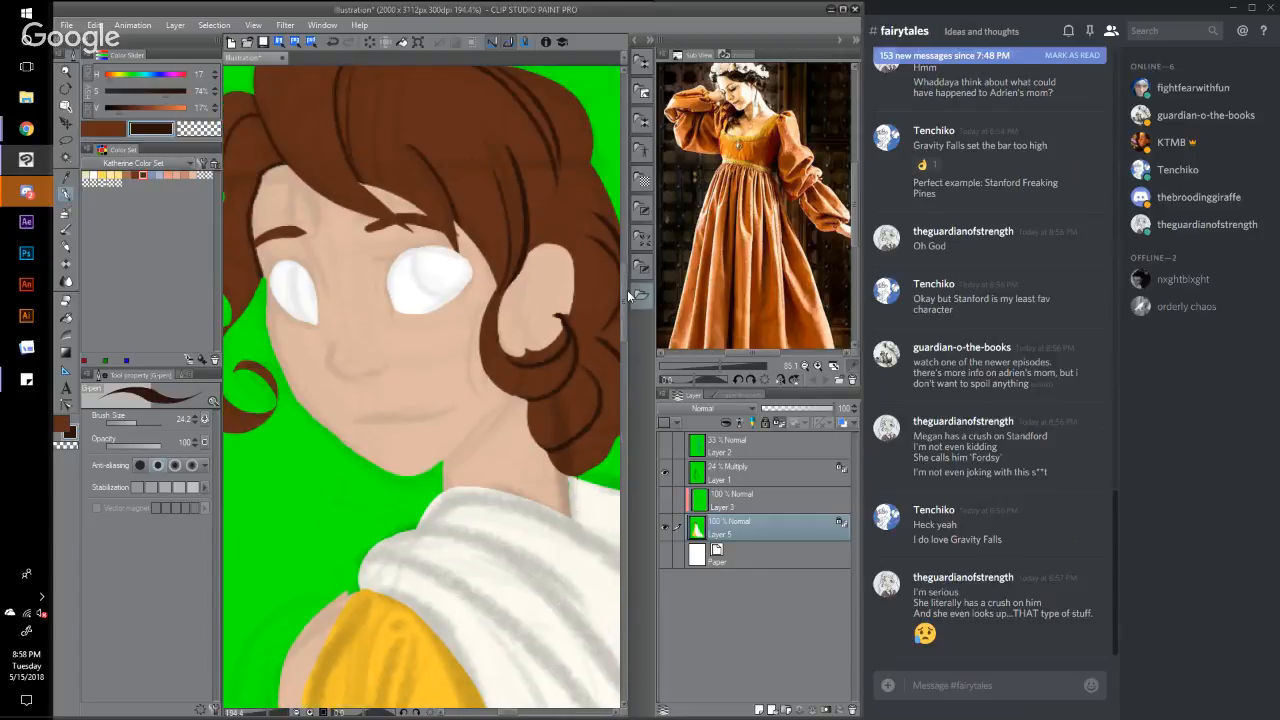
{"action": "left_click", "coordinate": [112, 110]}
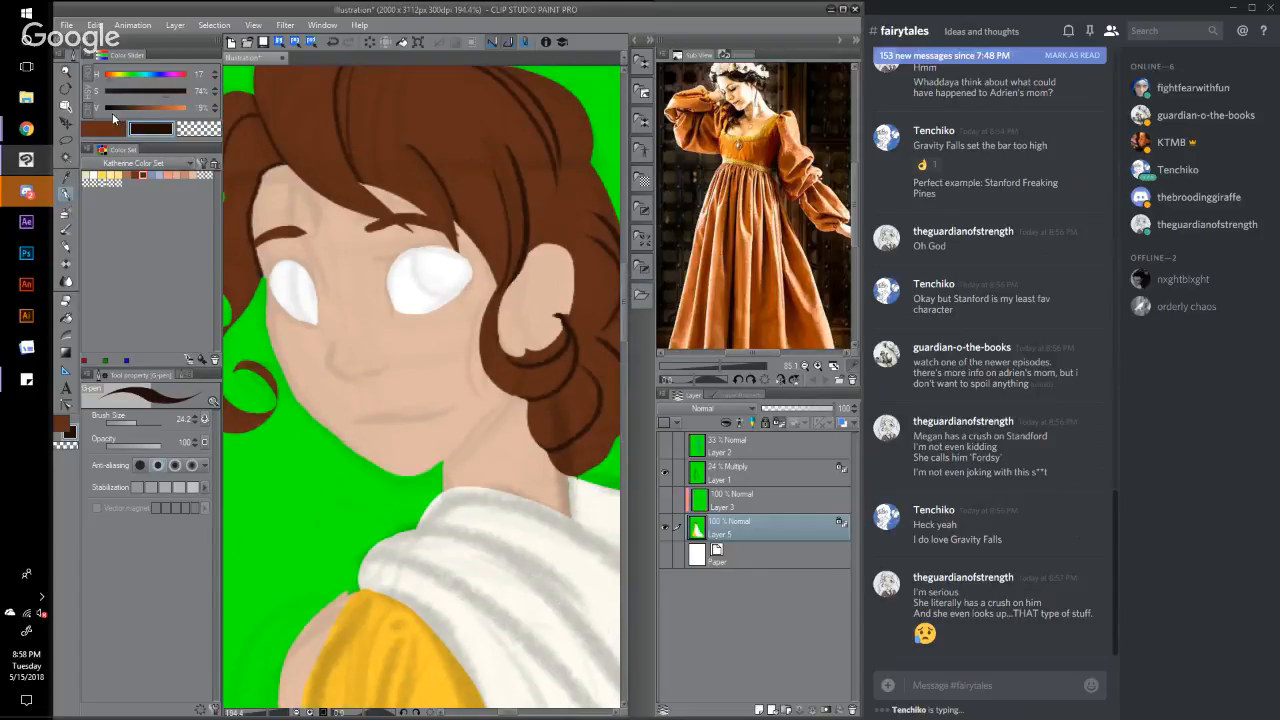
{"action": "left_click", "coordinate": [104, 109]}
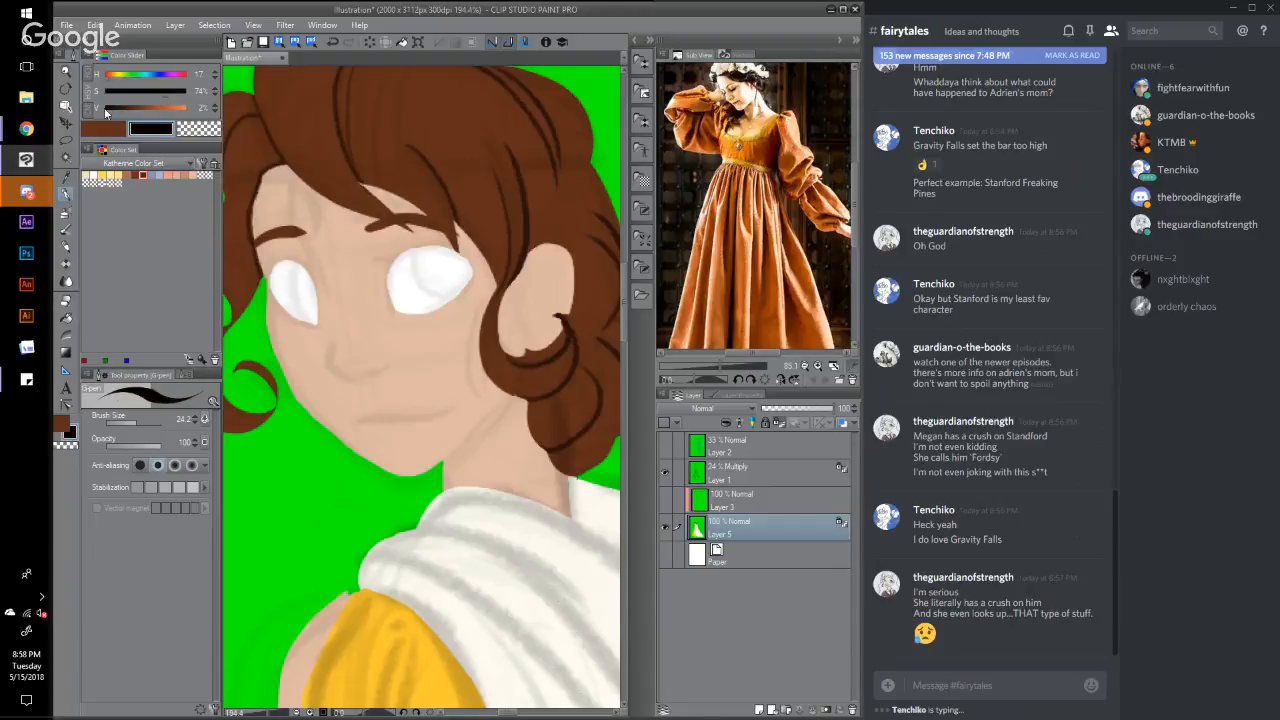
{"action": "left_click_drag", "start_coordinate": [134, 427], "coordinate": [131, 427]}
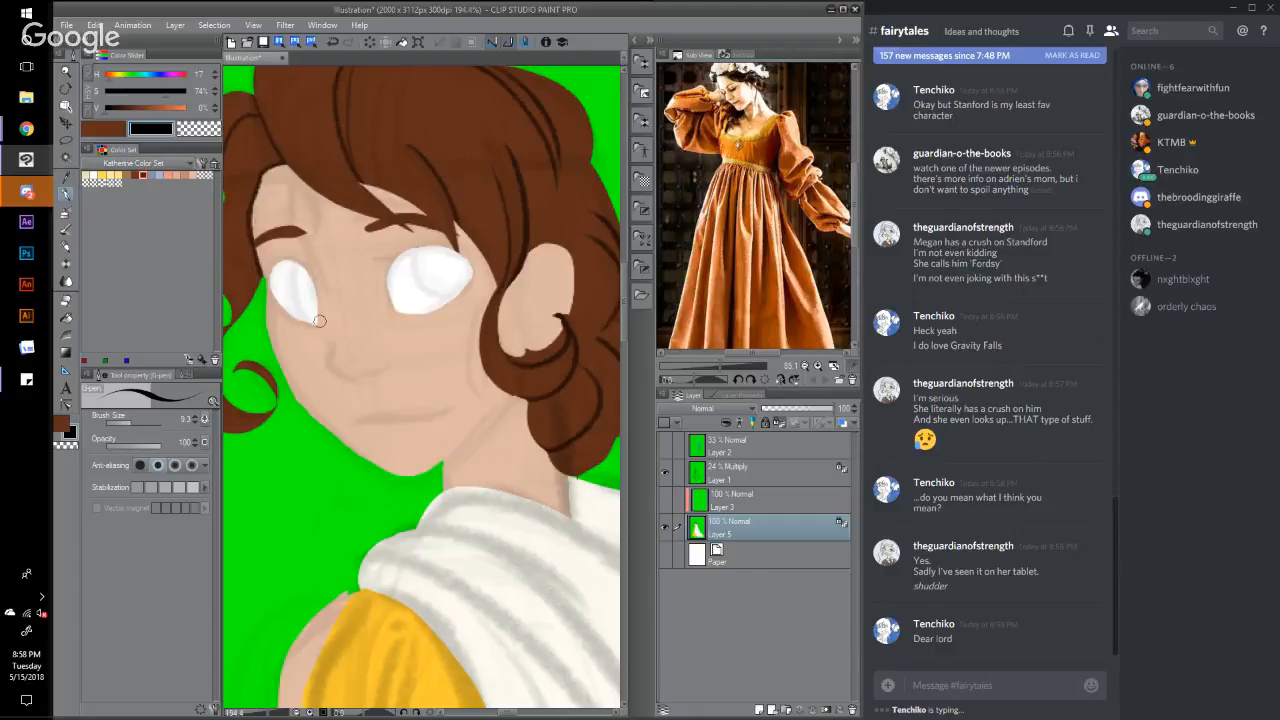
{"action": "mouse_move", "coordinate": [318, 322]}
{"action": "left_mouse_down"}
{"action": "mouse_move", "coordinate": [300, 268]}
{"action": "mouse_move", "coordinate": [262, 272]}
{"action": "mouse_move", "coordinate": [264, 258]}
{"action": "left_mouse_up"}
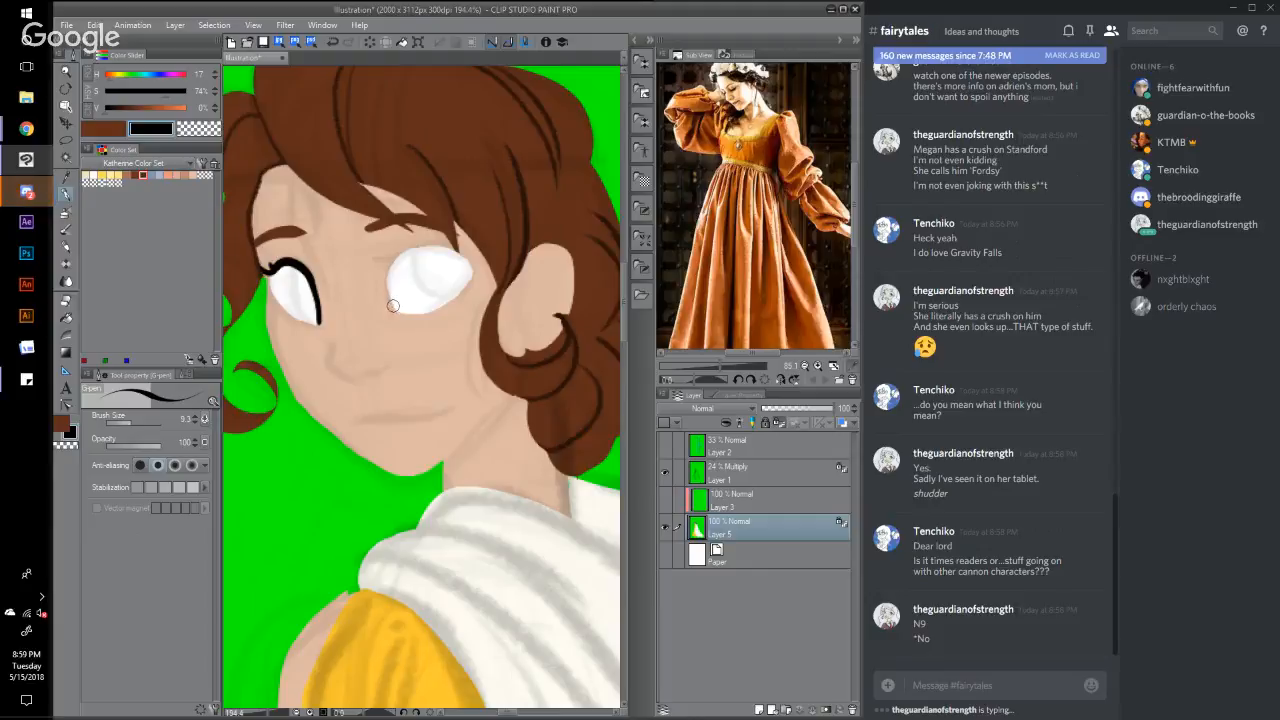
{"action": "mouse_move", "coordinate": [393, 305]}
{"action": "left_mouse_down"}
{"action": "mouse_move", "coordinate": [400, 256]}
{"action": "mouse_move", "coordinate": [475, 258]}
{"action": "mouse_move", "coordinate": [400, 244]}
{"action": "left_mouse_up"}
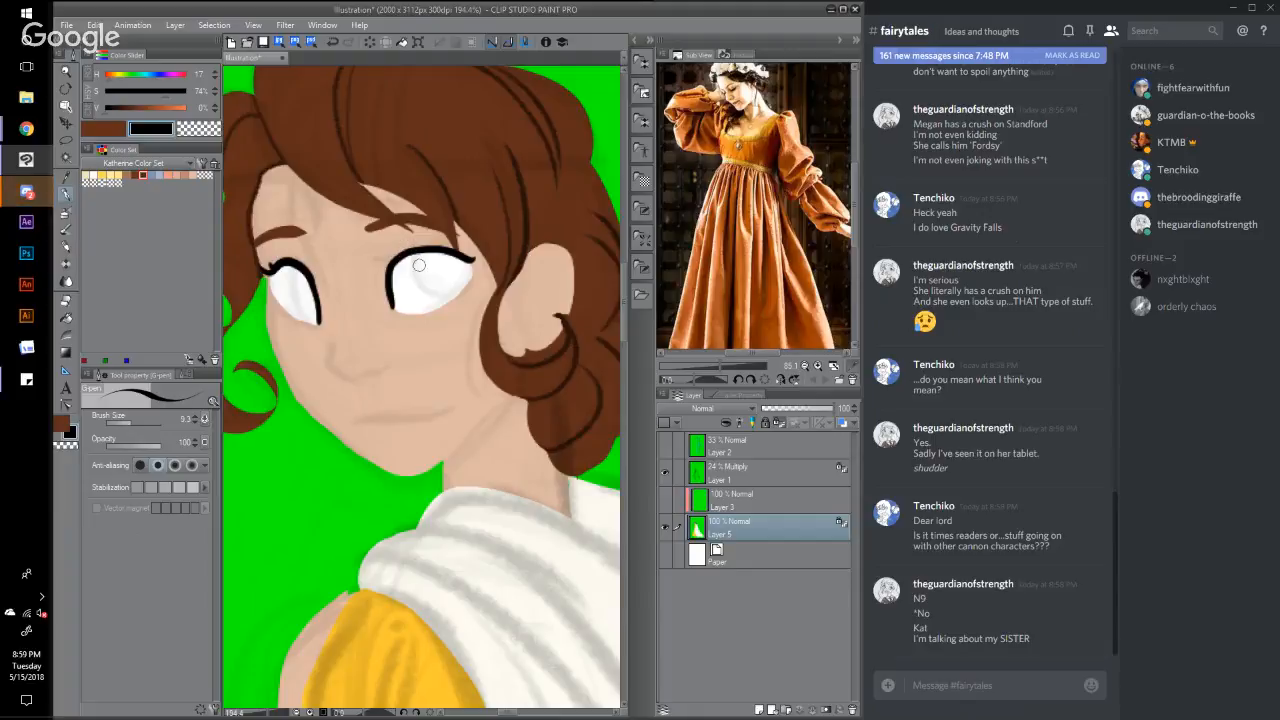
{"action": "key", "text": "ctrl+z"}
{"action": "key", "text": "ctrl+z"}
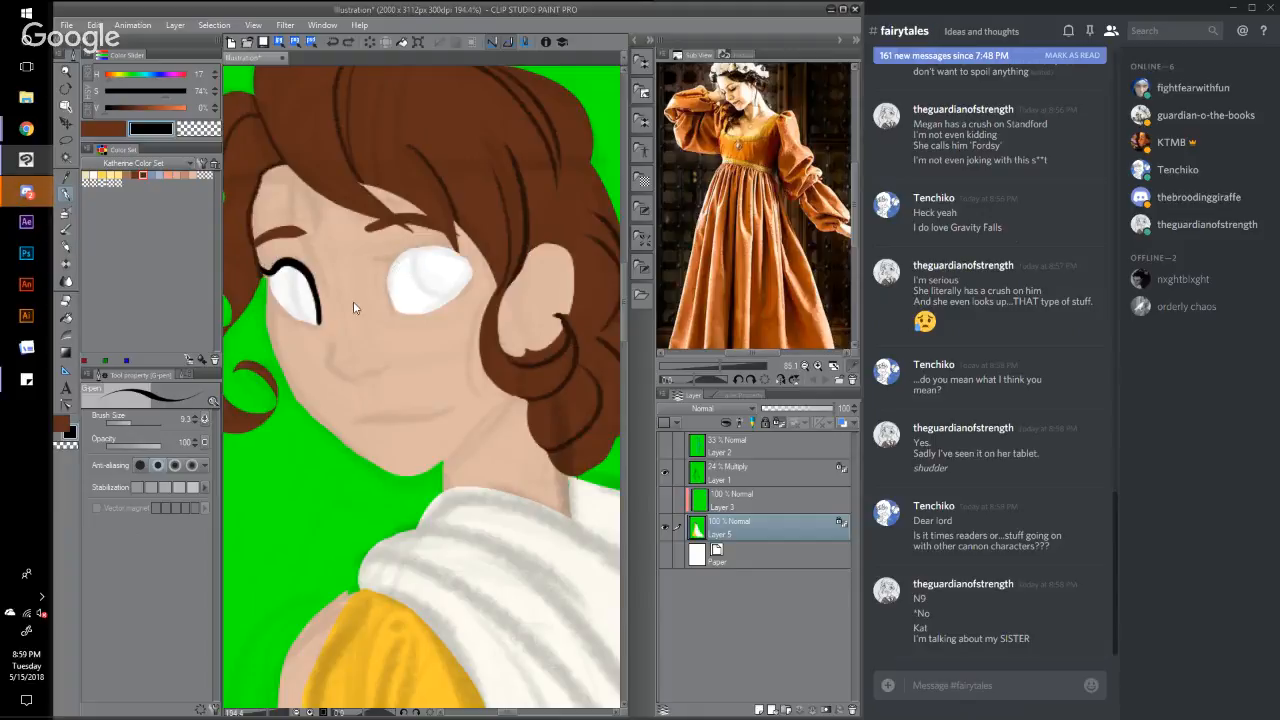
{"action": "key", "text": "ctrl+z"}
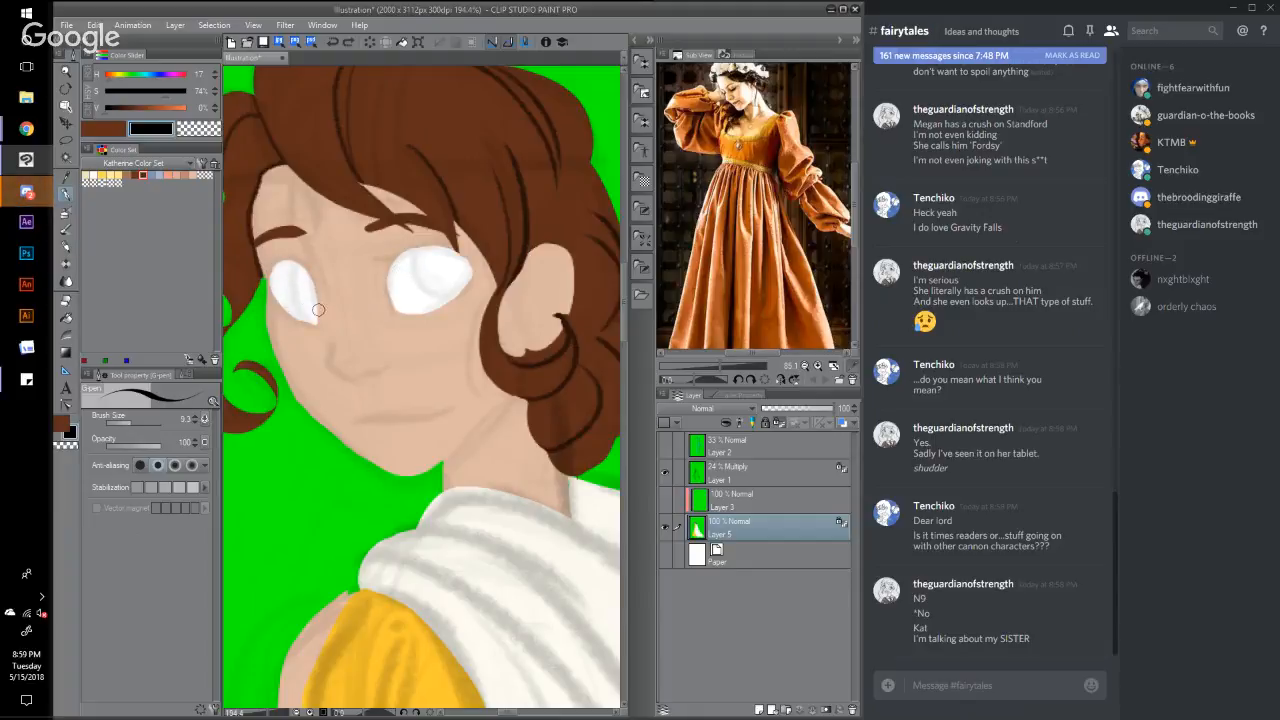
Step: Try to redraw the black line along the inner edge of the narrower eye, and undo the strokes
{"action": "left_click_drag", "start_coordinate": [318, 316], "coordinate": [297, 266]}
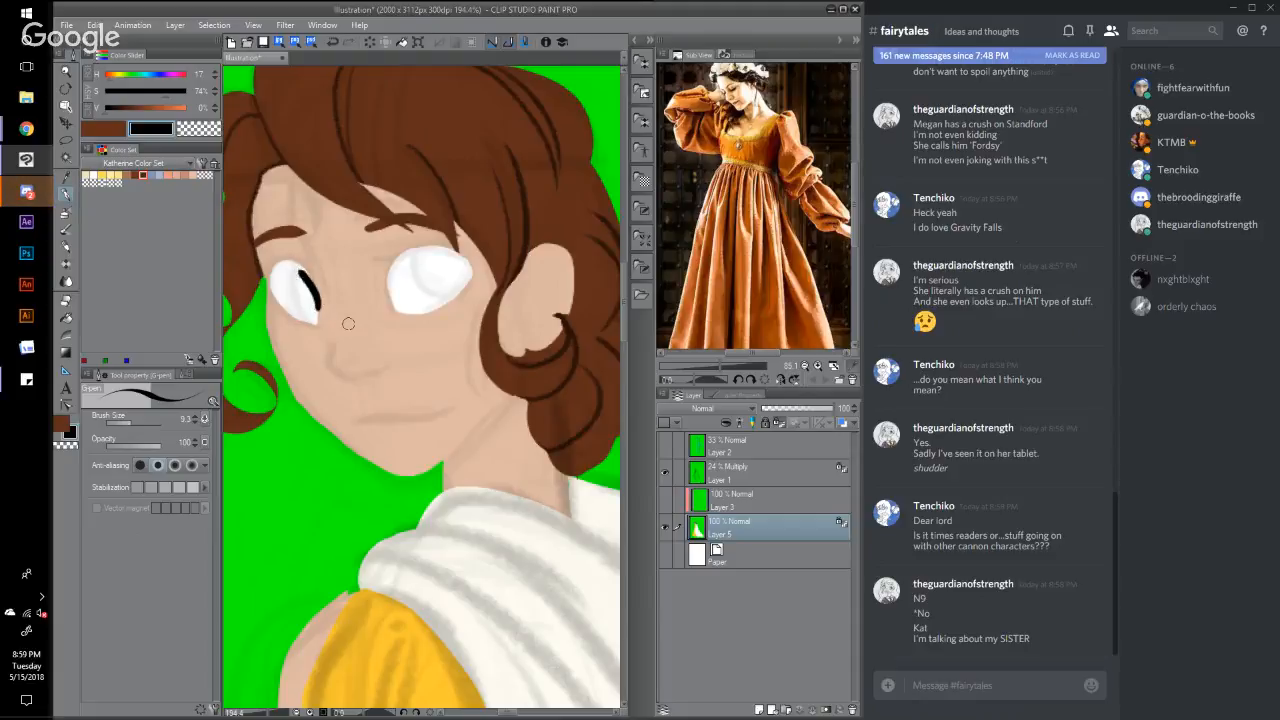
{"action": "key", "text": "ctrl+z"}
{"action": "left_click", "coordinate": [343, 43]}
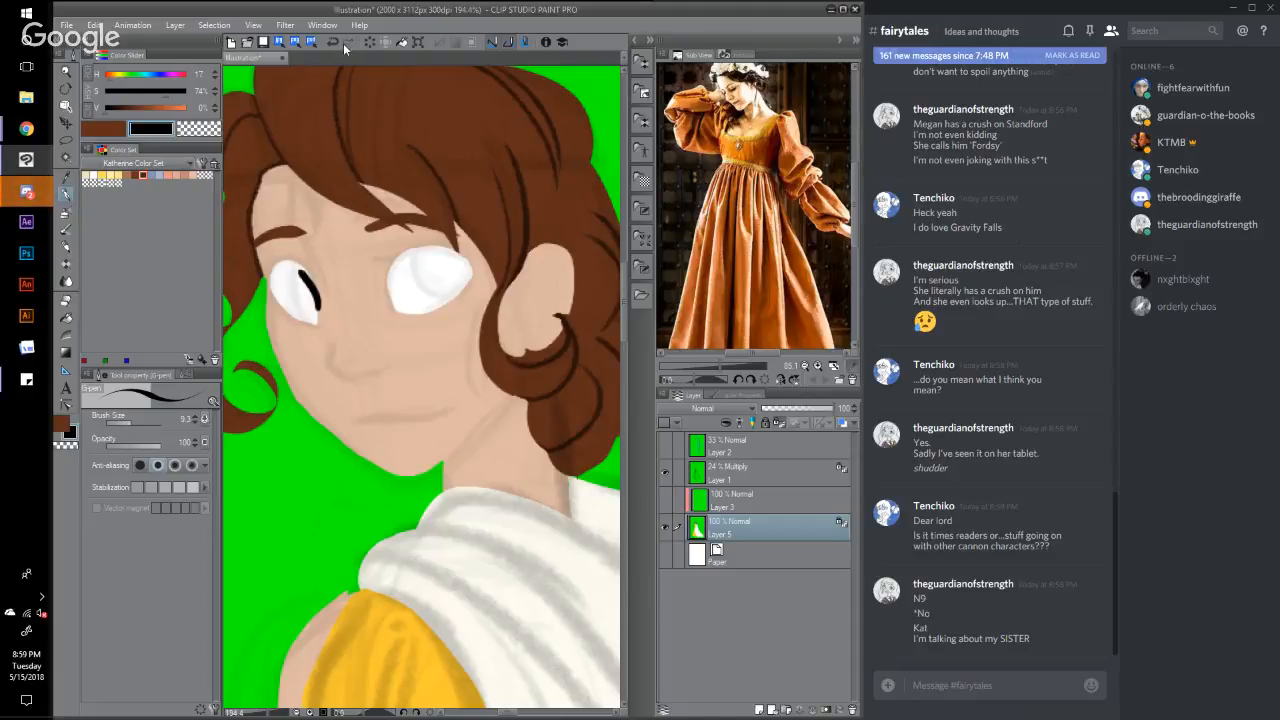
{"action": "left_click", "coordinate": [333, 42]}
{"action": "left_click_drag", "start_coordinate": [317, 321], "coordinate": [305, 270]}
{"action": "key", "text": "ctrl+z"}
Step: Reselect the hair, fill it with the flat brown to cover the dark strand lines, and clear the selection
{"action": "left_click", "coordinate": [216, 24]}
{"action": "left_click", "coordinate": [668, 512]}
{"action": "left_click", "coordinate": [215, 24]}
{"action": "left_click", "coordinate": [232, 75]}
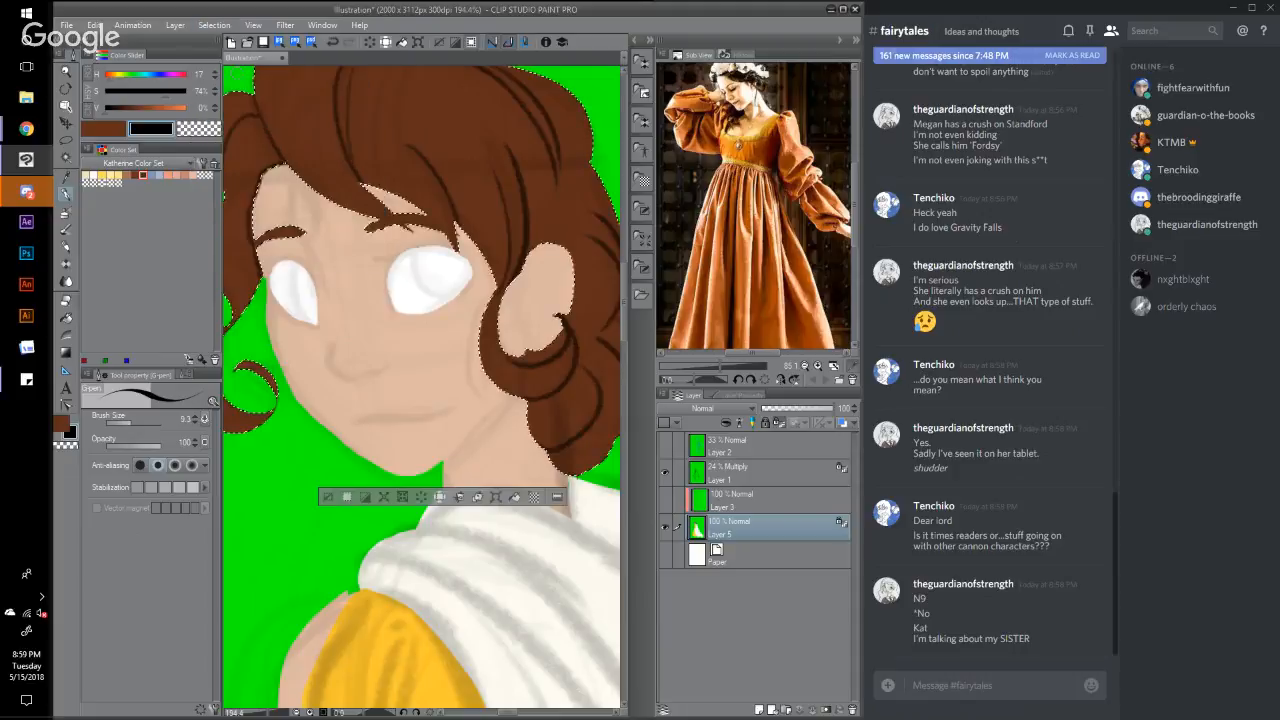
{"action": "key", "text": "x"}
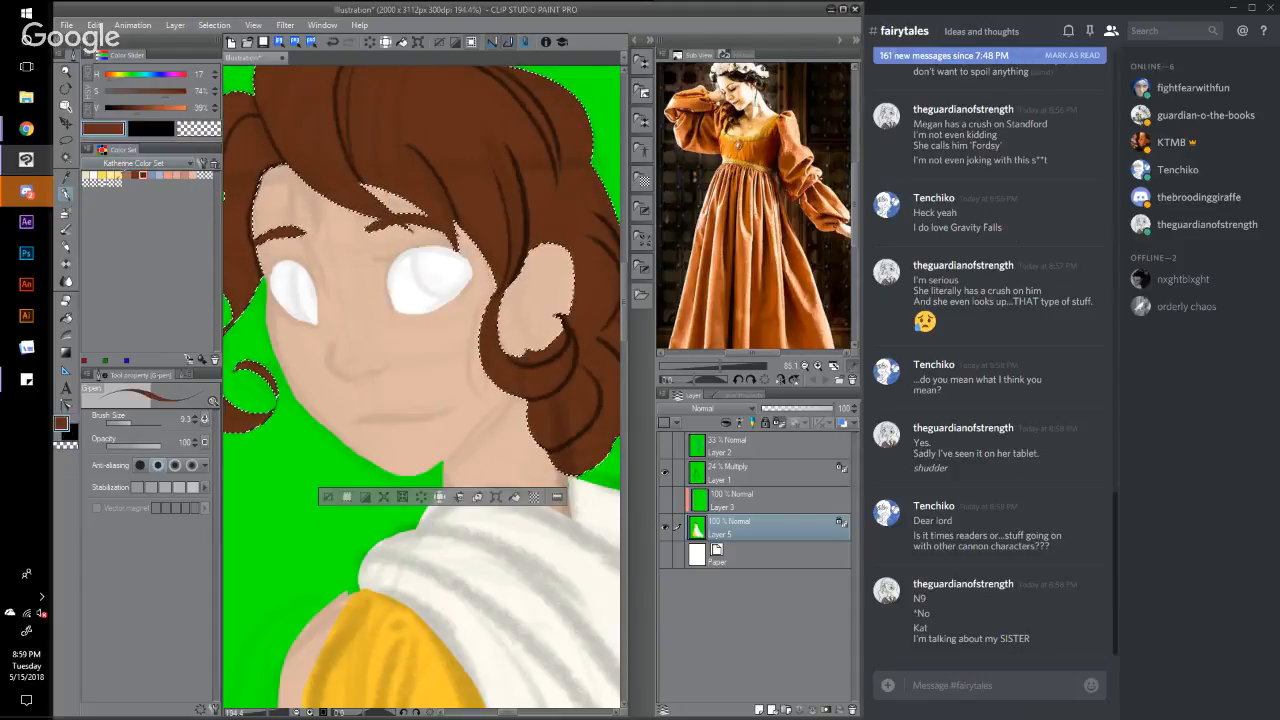
{"action": "key", "text": "alt+BackSpace"}
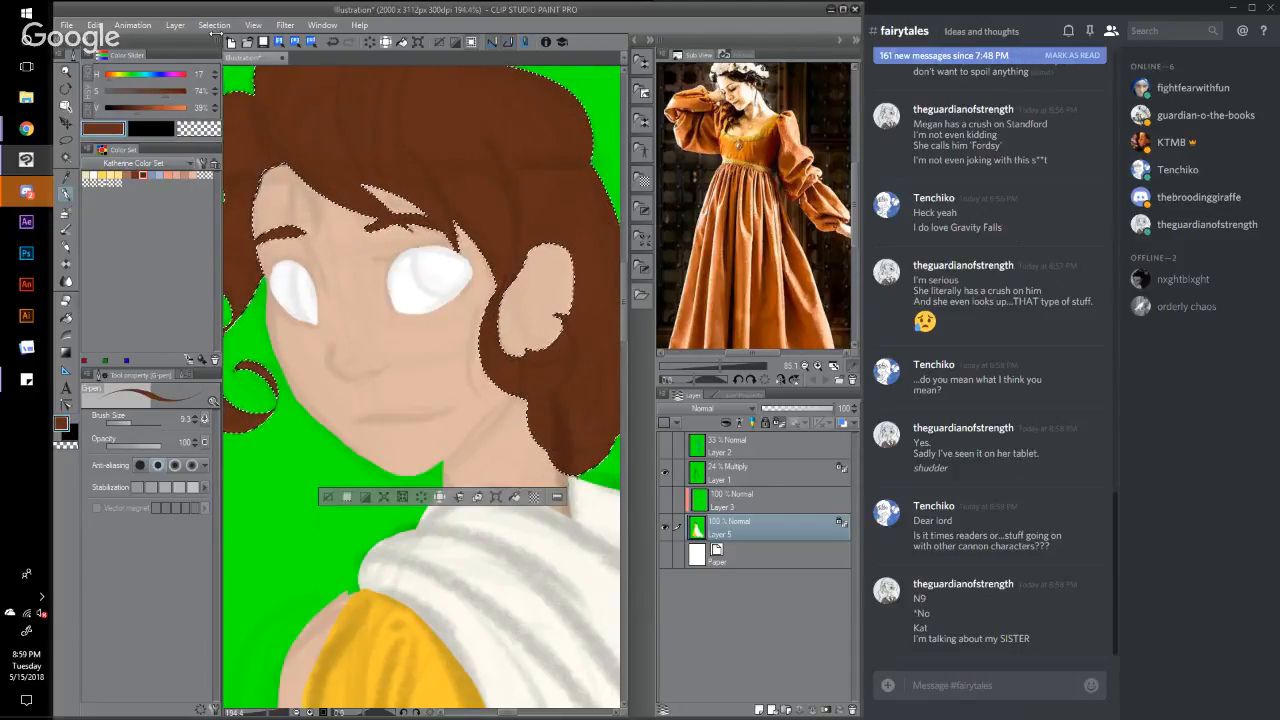
{"action": "left_click", "coordinate": [215, 24]}
{"action": "left_click", "coordinate": [232, 59]}
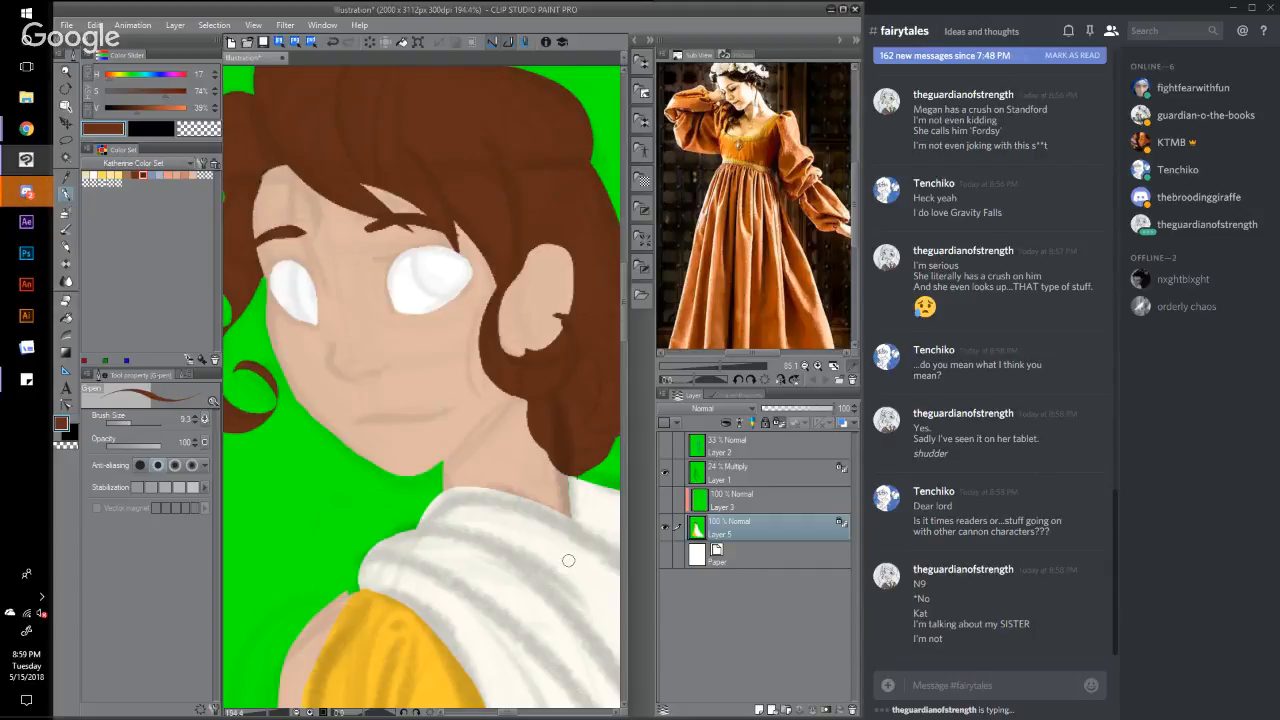
Step: Activate and show Layer 3, set the drawing color to the hair brown darkened to 20% brightness, and choose the Chunky pen
{"action": "left_click", "coordinate": [752, 502]}
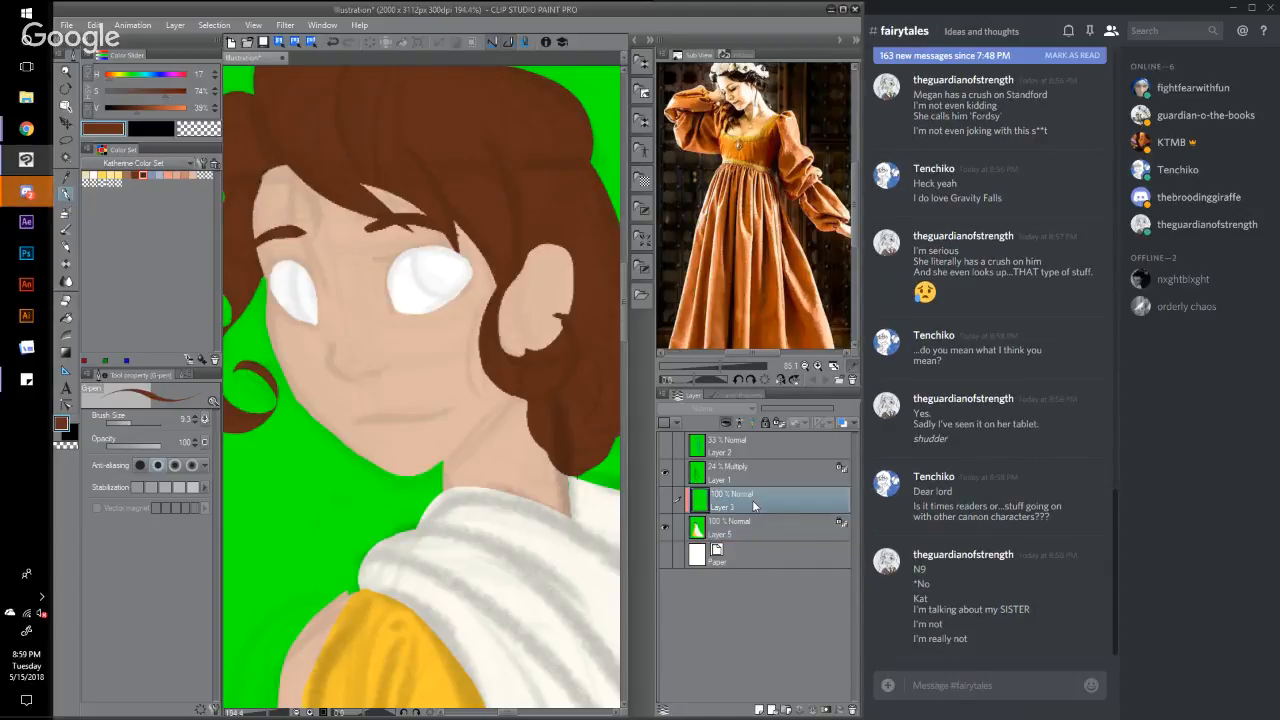
{"action": "left_click", "coordinate": [667, 502]}
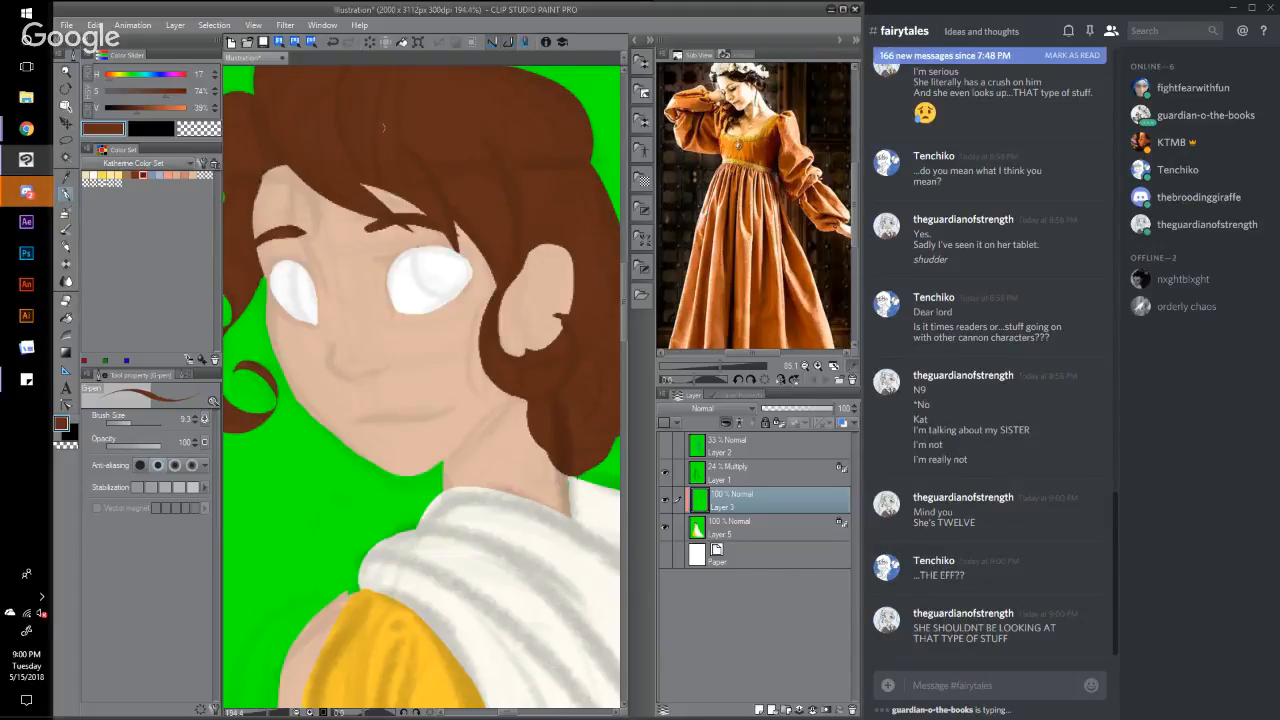
{"action": "left_click", "coordinate": [143, 132]}
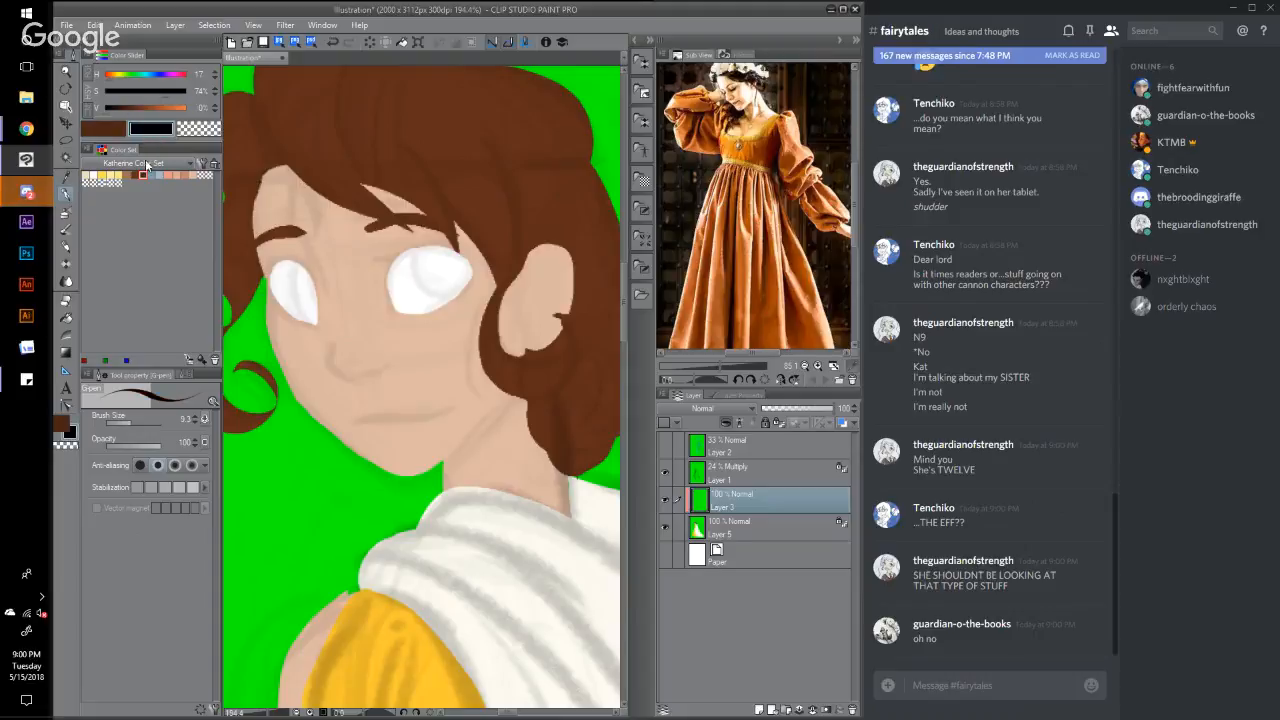
{"action": "left_click", "coordinate": [143, 175]}
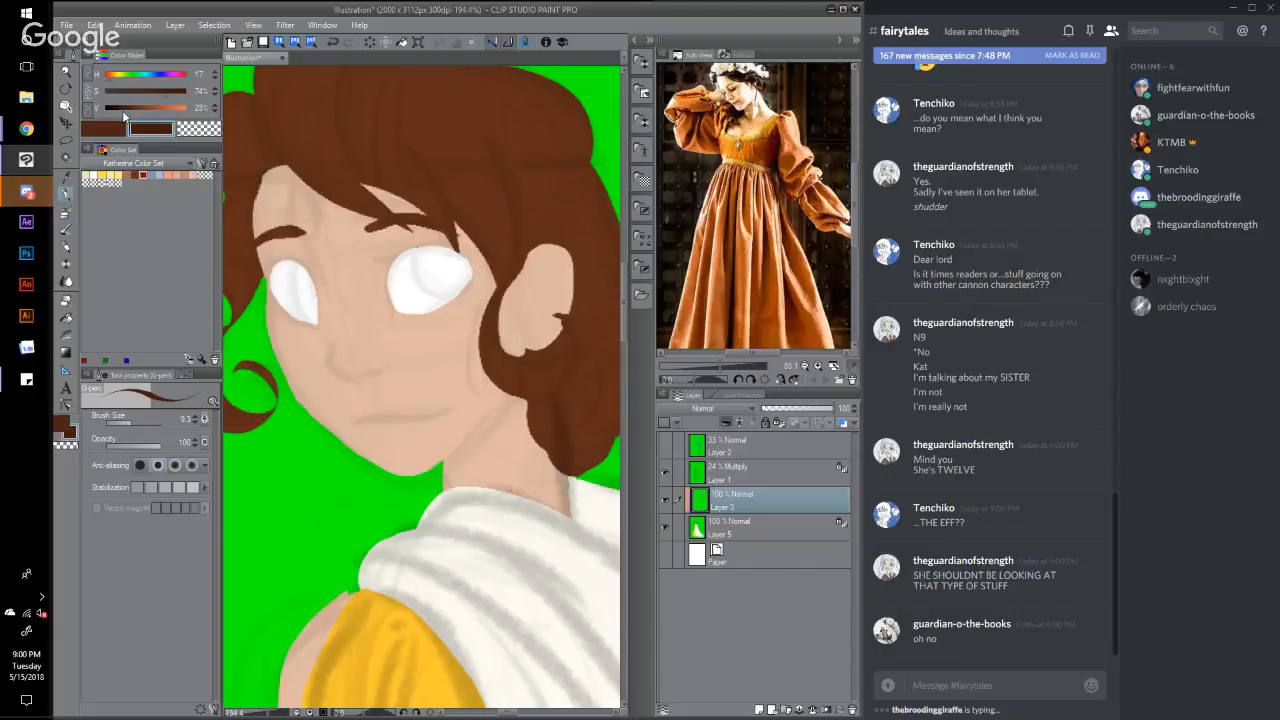
{"action": "left_click", "coordinate": [120, 110]}
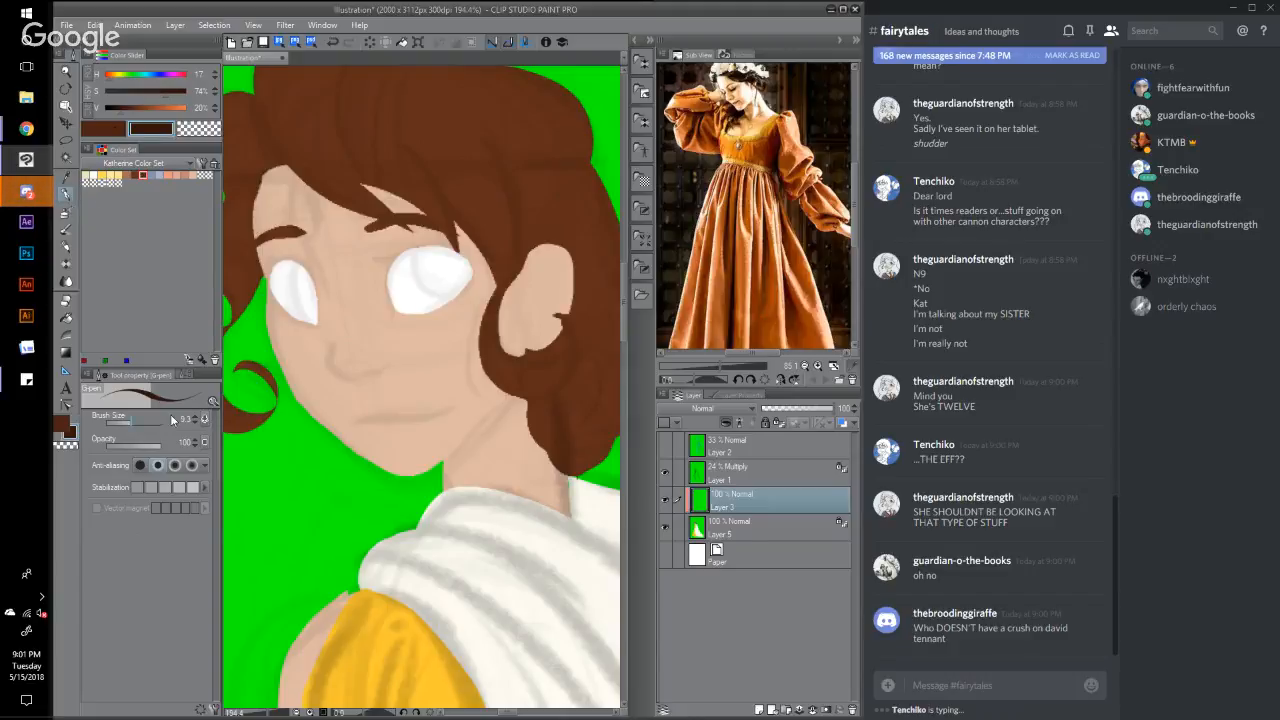
{"action": "left_click", "coordinate": [100, 375]}
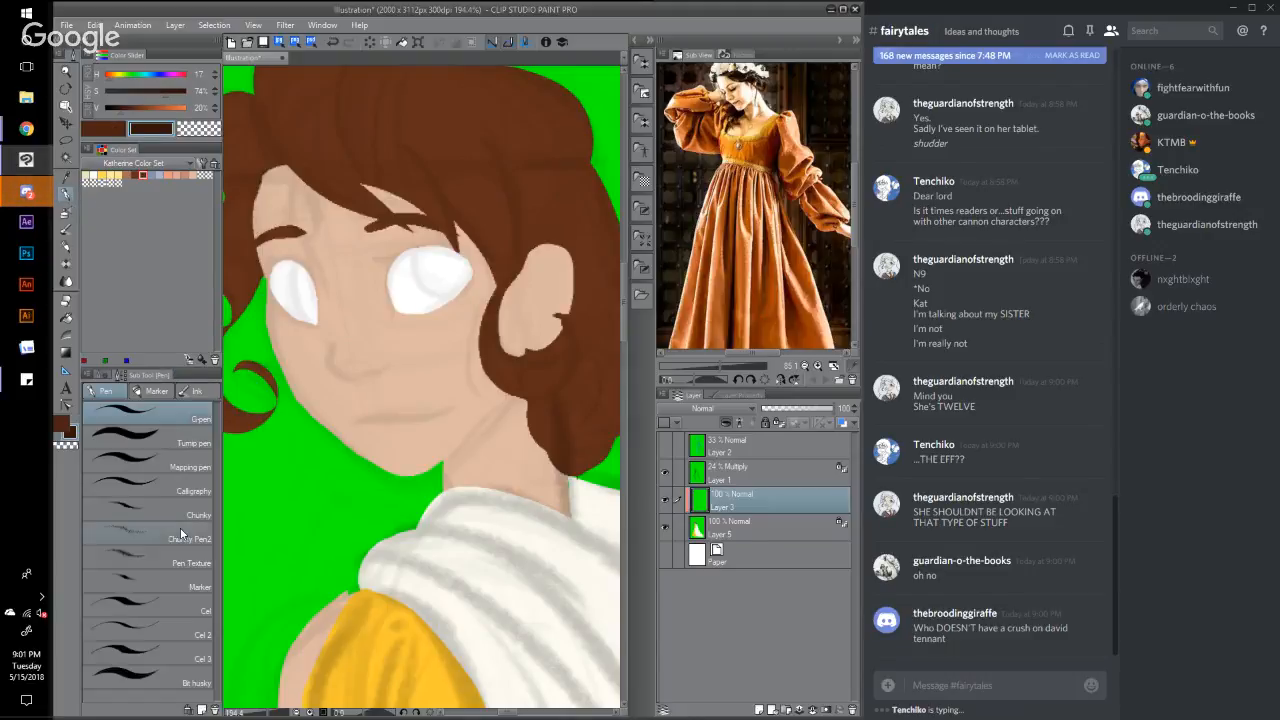
{"action": "left_click", "coordinate": [180, 518]}
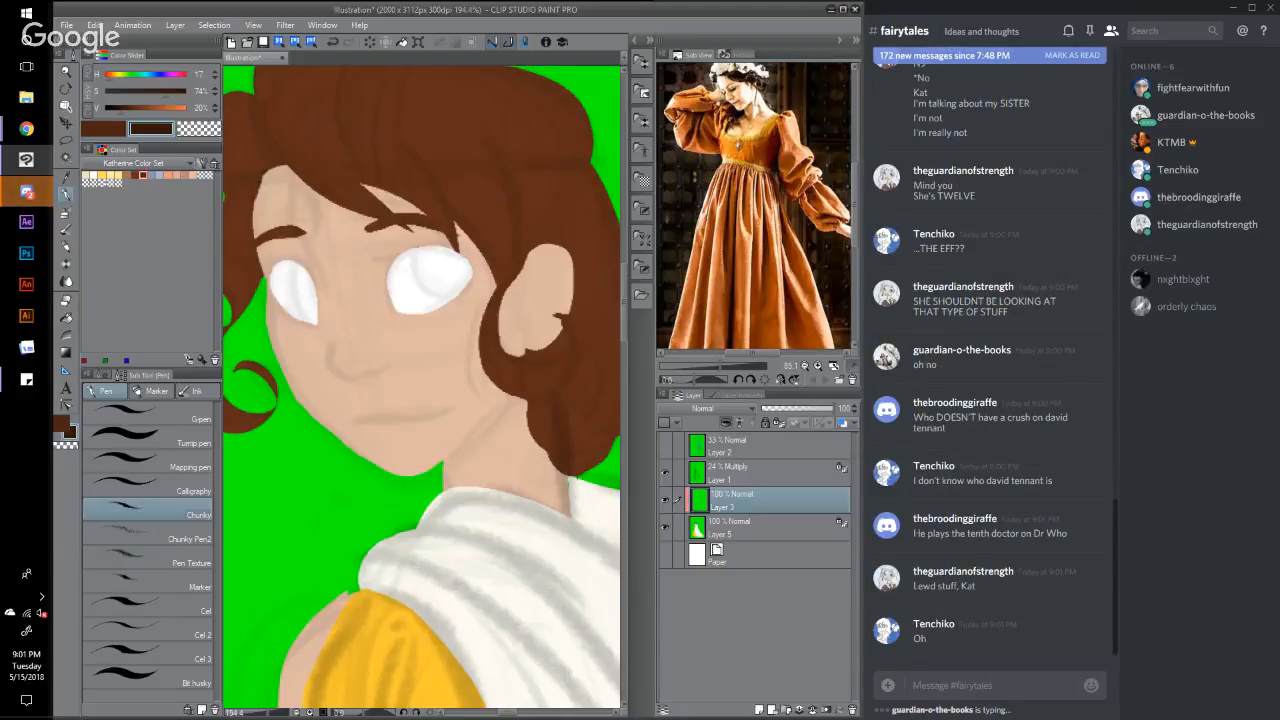
Step: Undo back to the hair with strand lines, restore the flat brown fill, and clear the selection
{"action": "left_click", "coordinate": [306, 464]}
{"action": "key", "text": "ctrl+z"}
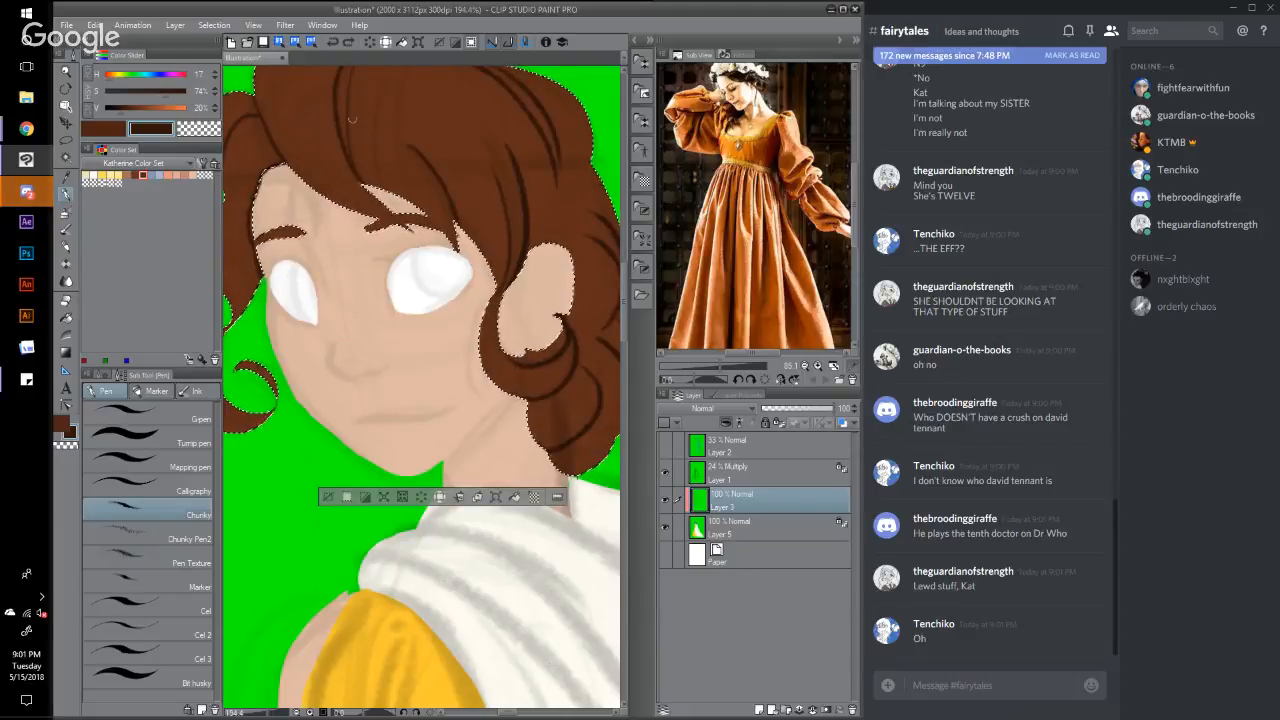
{"action": "key", "text": "Delete"}
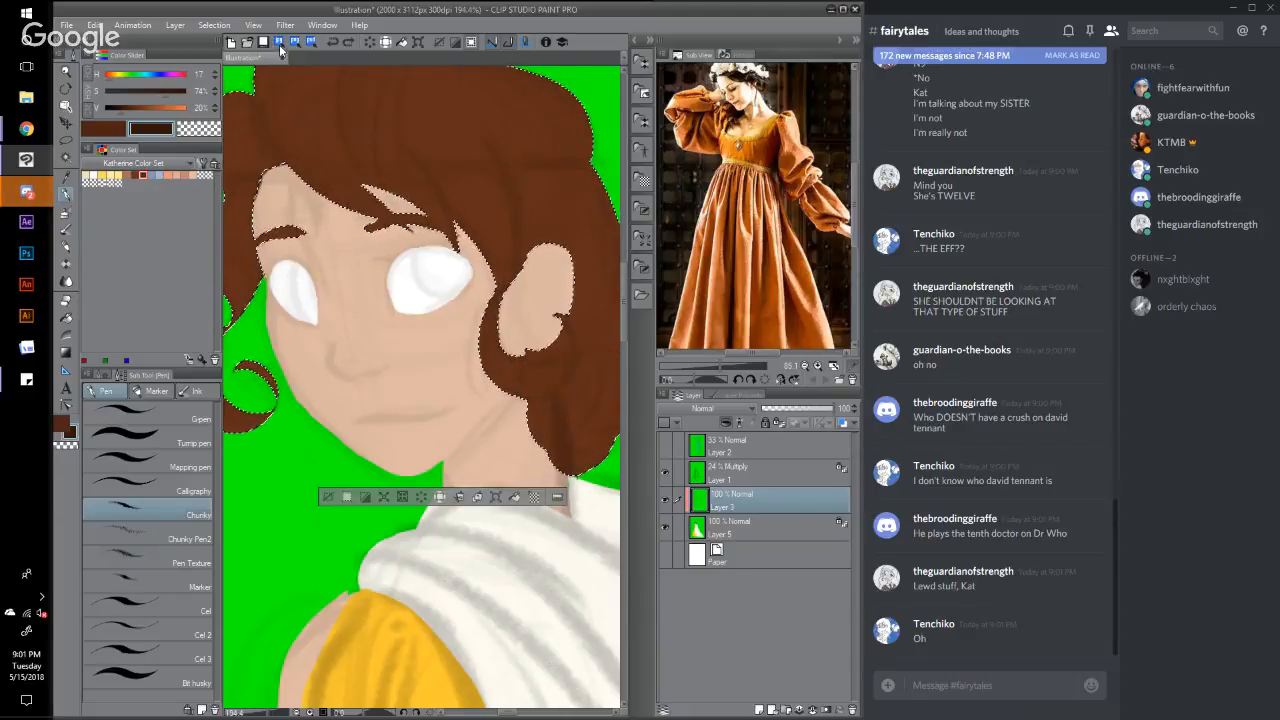
{"action": "left_click", "coordinate": [214, 25]}
{"action": "left_click", "coordinate": [234, 58]}
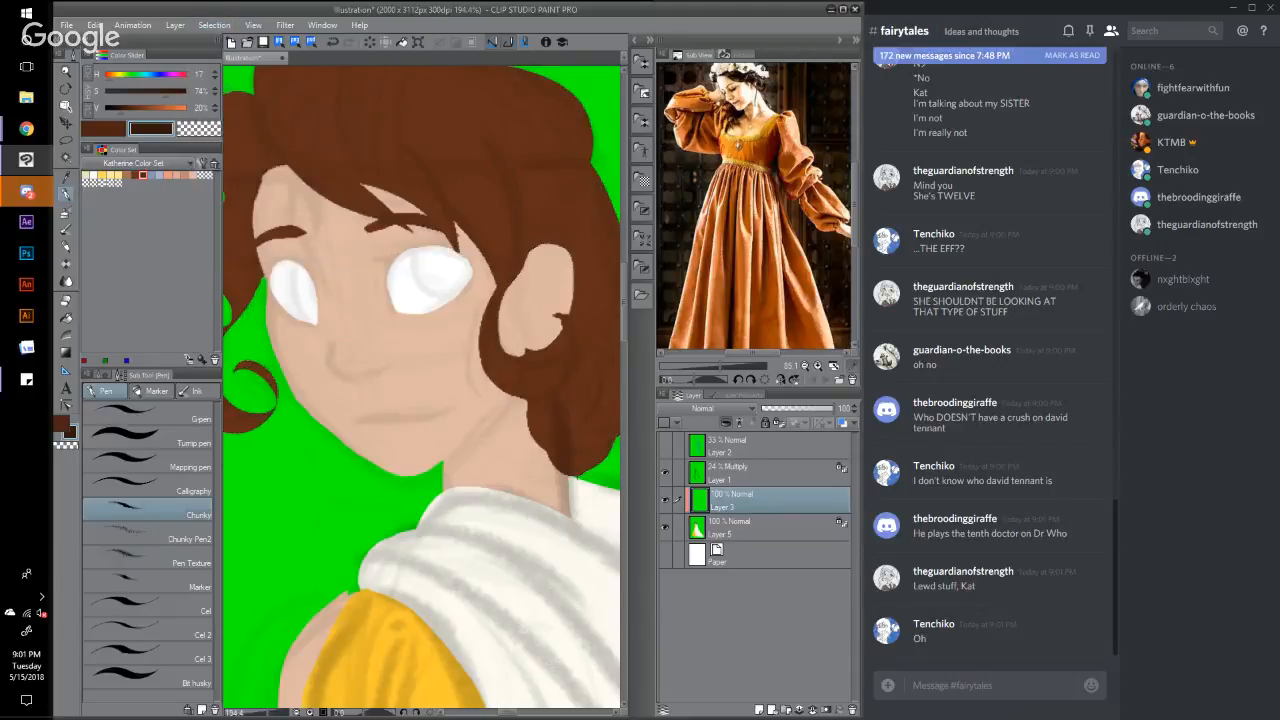
Step: Reselect the hair area and darken the drawing color to 14% brightness
{"action": "left_click", "coordinate": [209, 27]}
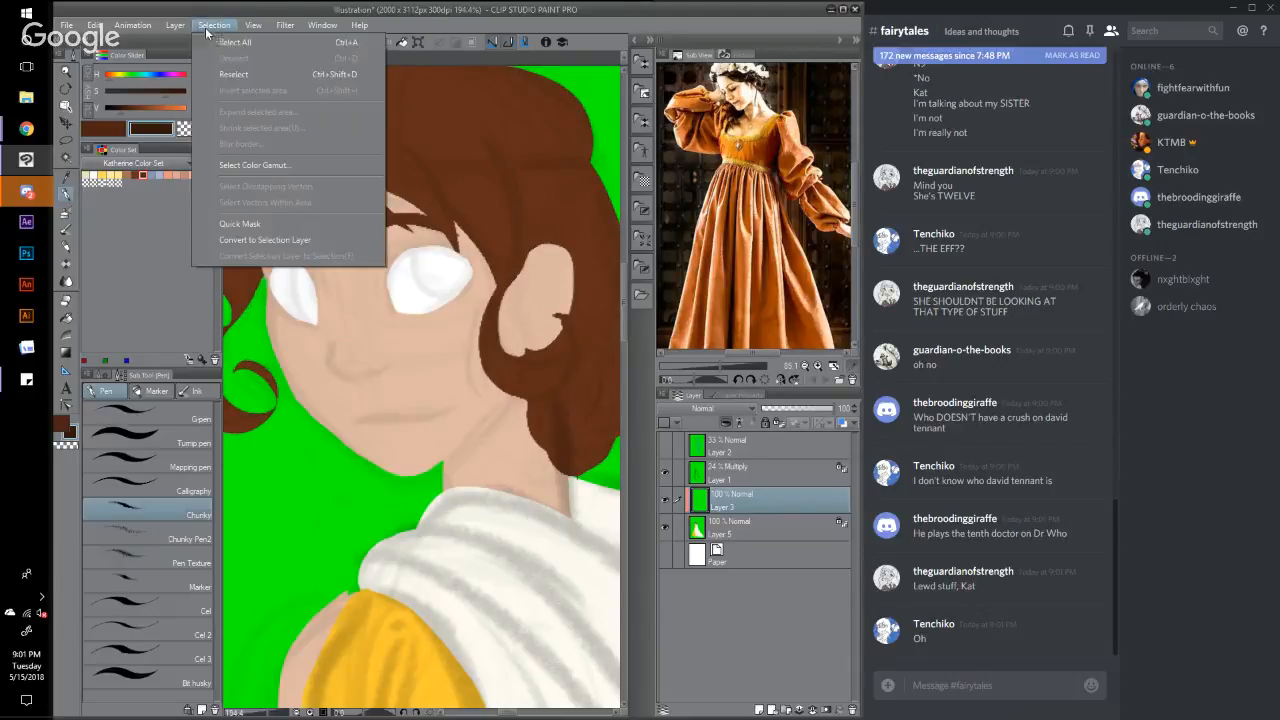
{"action": "left_click", "coordinate": [233, 75]}
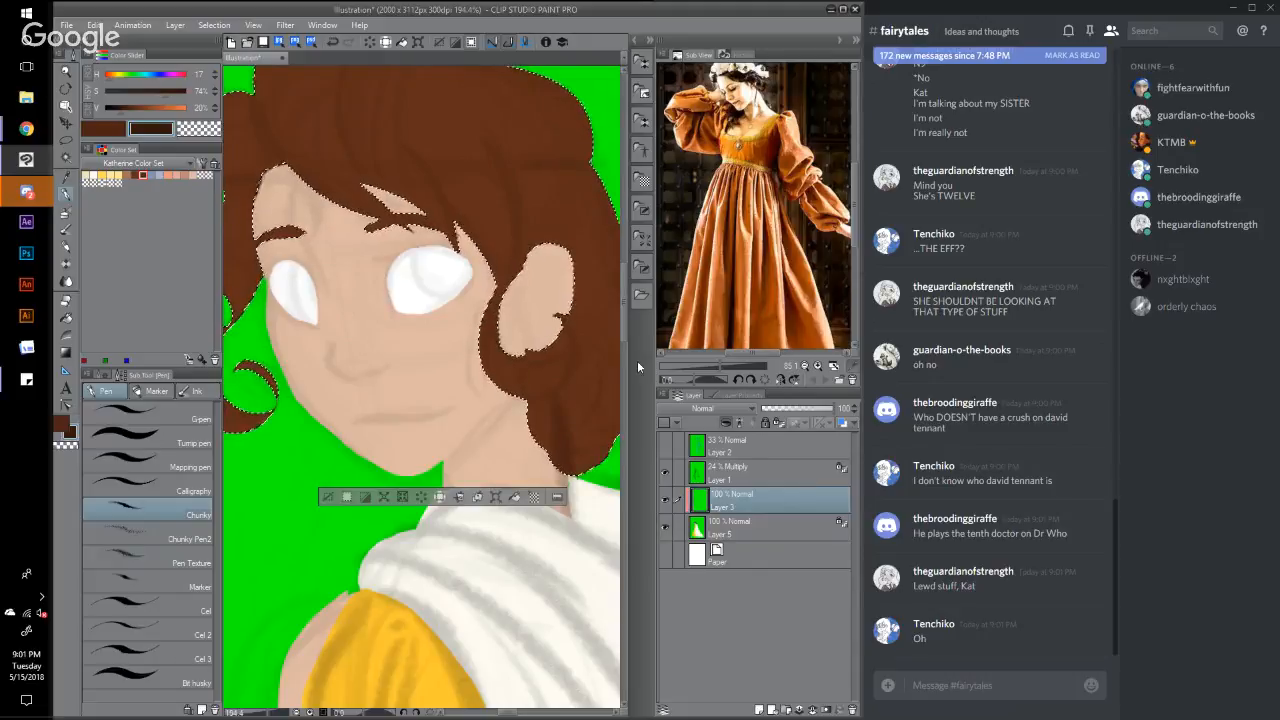
{"action": "left_click_drag", "start_coordinate": [624, 332], "coordinate": [622, 317]}
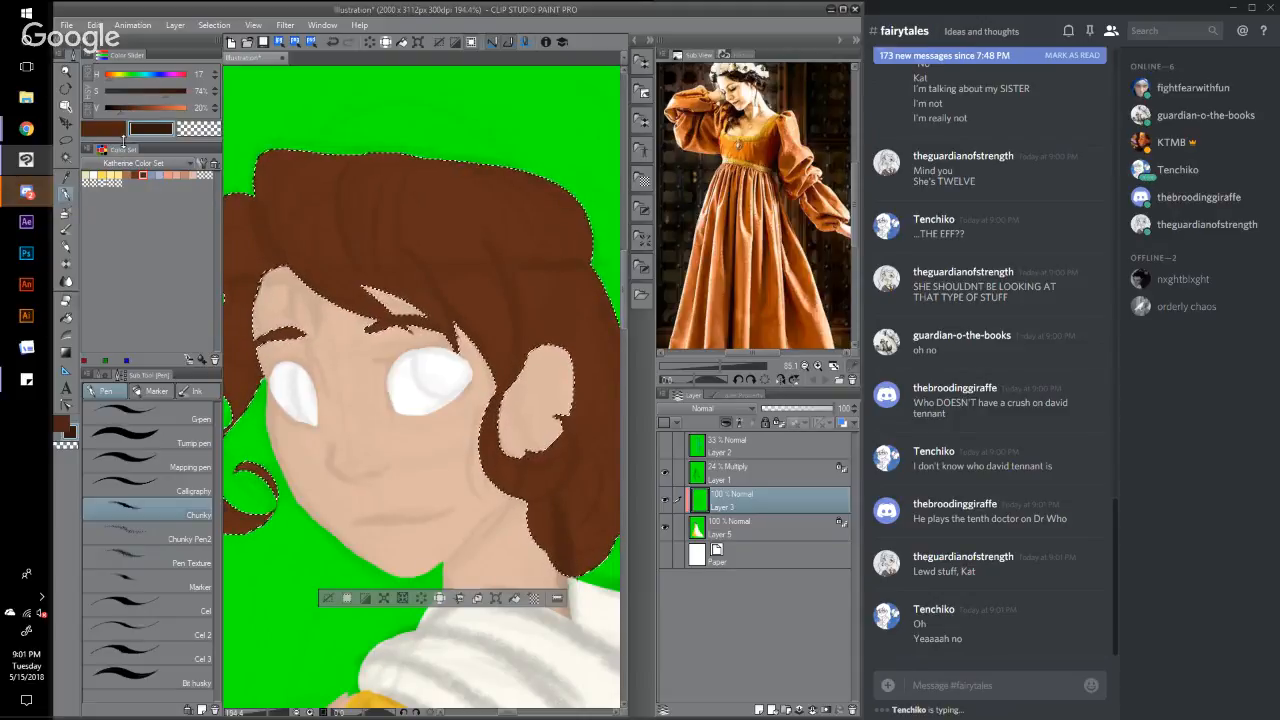
{"action": "left_click", "coordinate": [117, 108]}
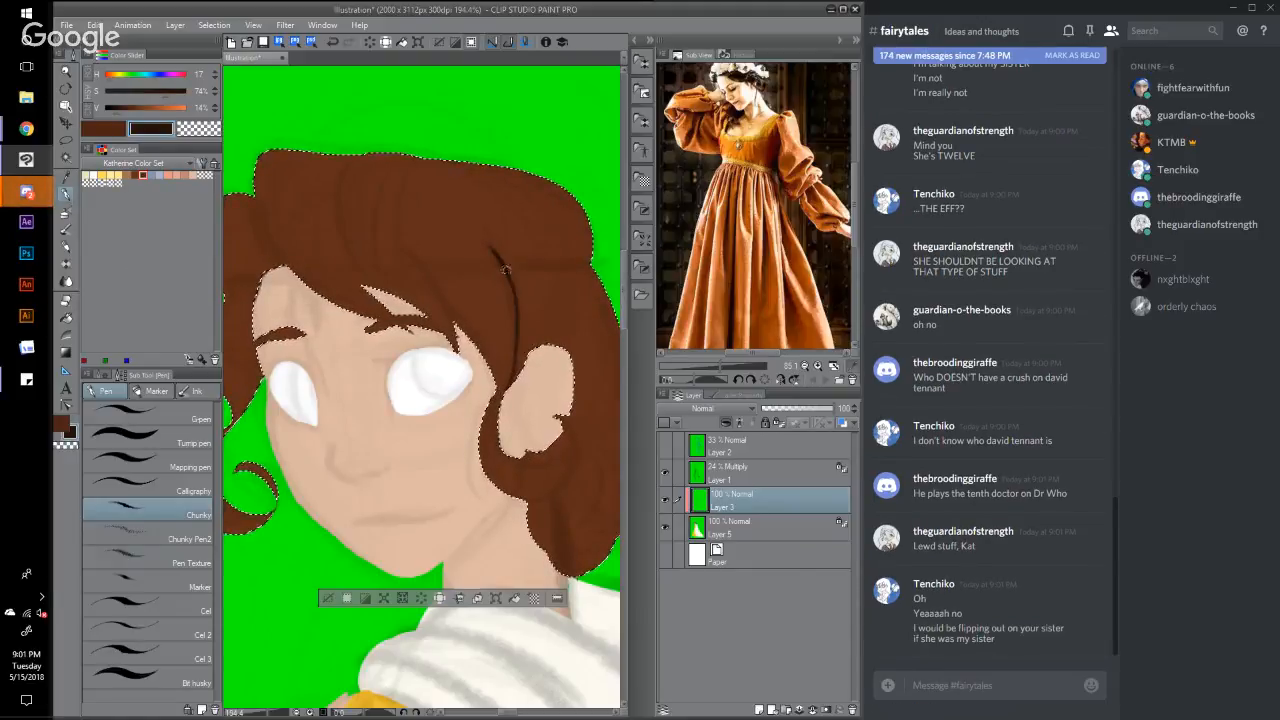
Step: Redo the dark strand line above the ear with the Chunky brush reduced to about 4.5, and add another through the fringe
{"action": "mouse_move", "coordinate": [507, 270]}
{"action": "left_mouse_down"}
{"action": "mouse_move", "coordinate": [518, 337]}
{"action": "mouse_move", "coordinate": [493, 405]}
{"action": "left_mouse_up"}
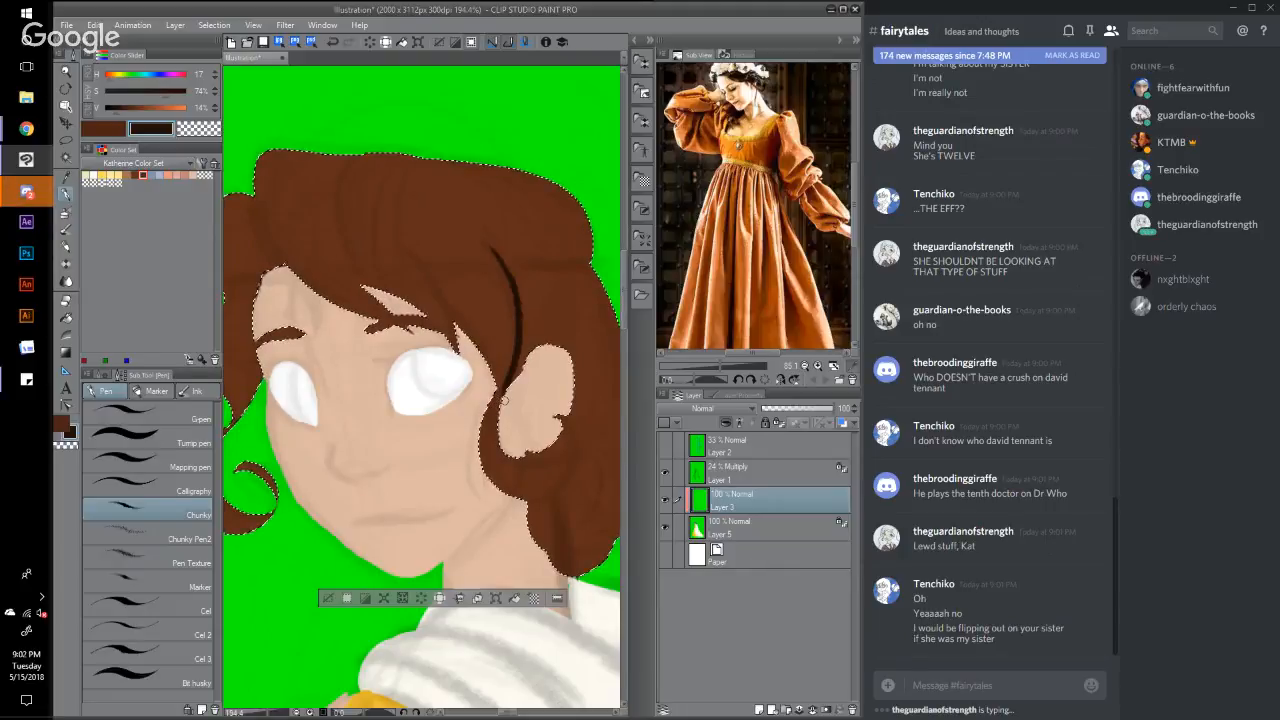
{"action": "key", "text": "ctrl+z"}
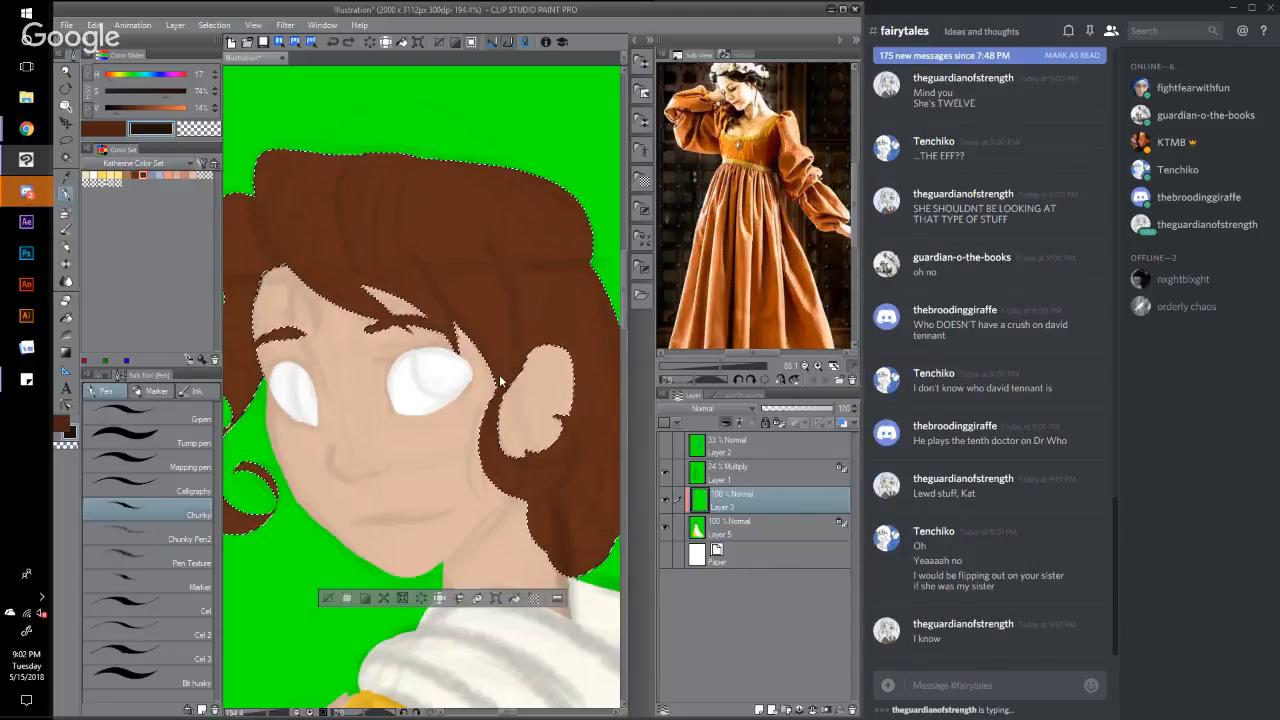
{"action": "left_click", "coordinate": [103, 375]}
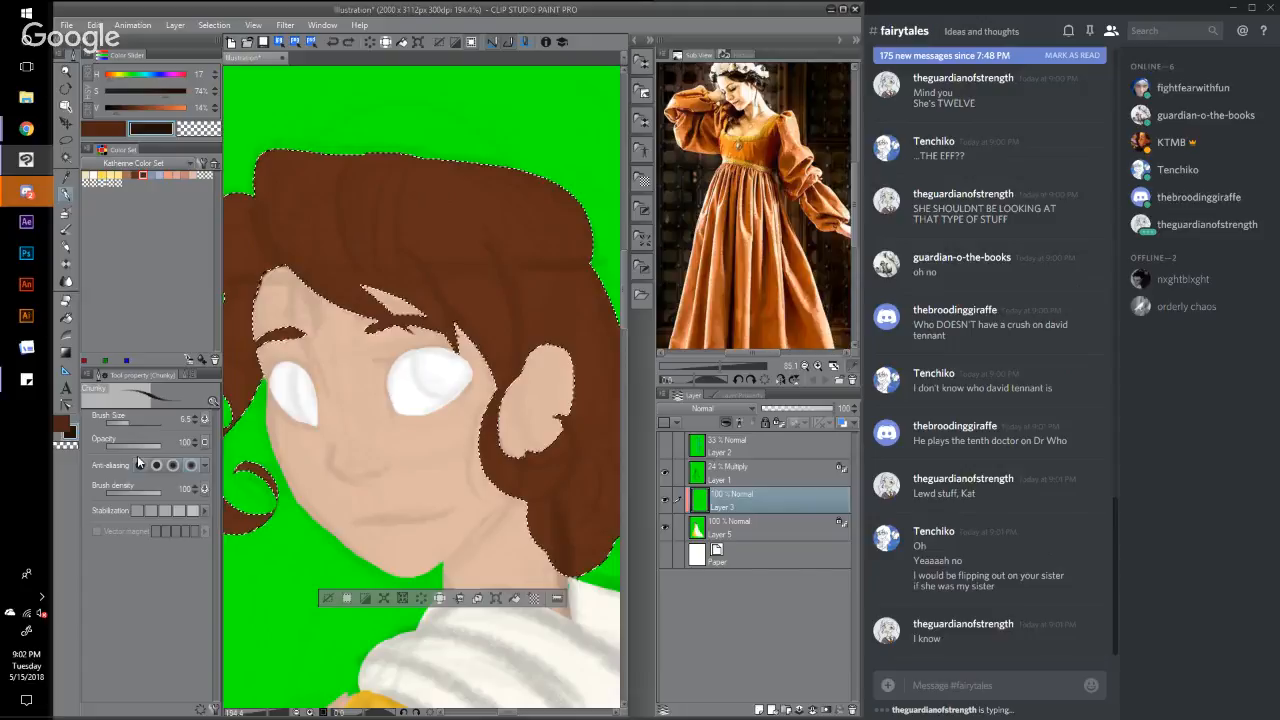
{"action": "left_click", "coordinate": [126, 422]}
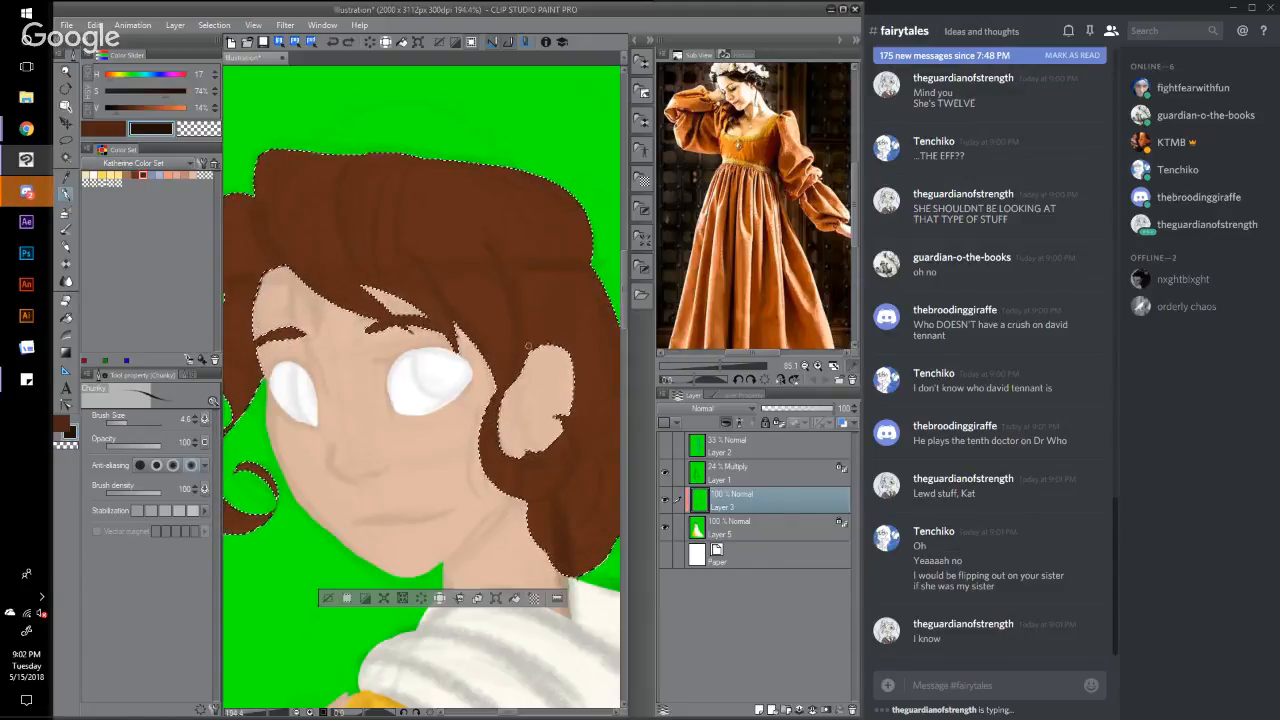
{"action": "left_click_drag", "start_coordinate": [524, 358], "coordinate": [498, 256]}
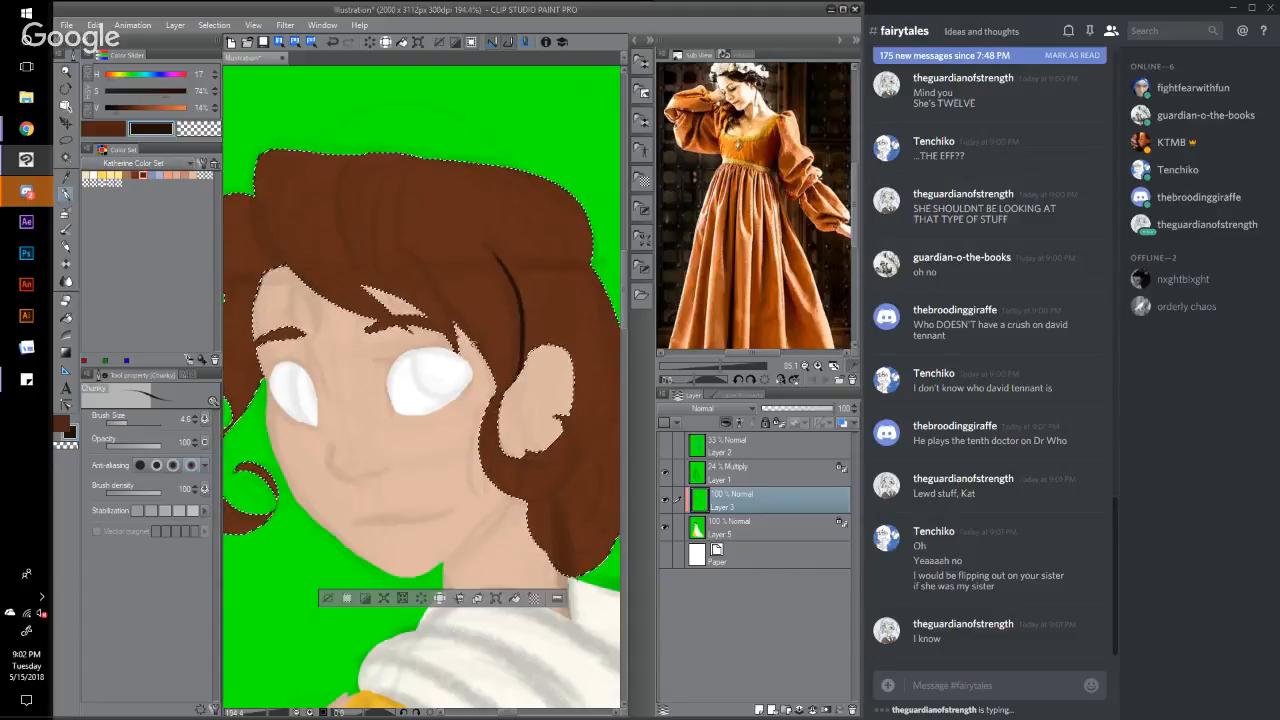
{"action": "left_click", "coordinate": [335, 43]}
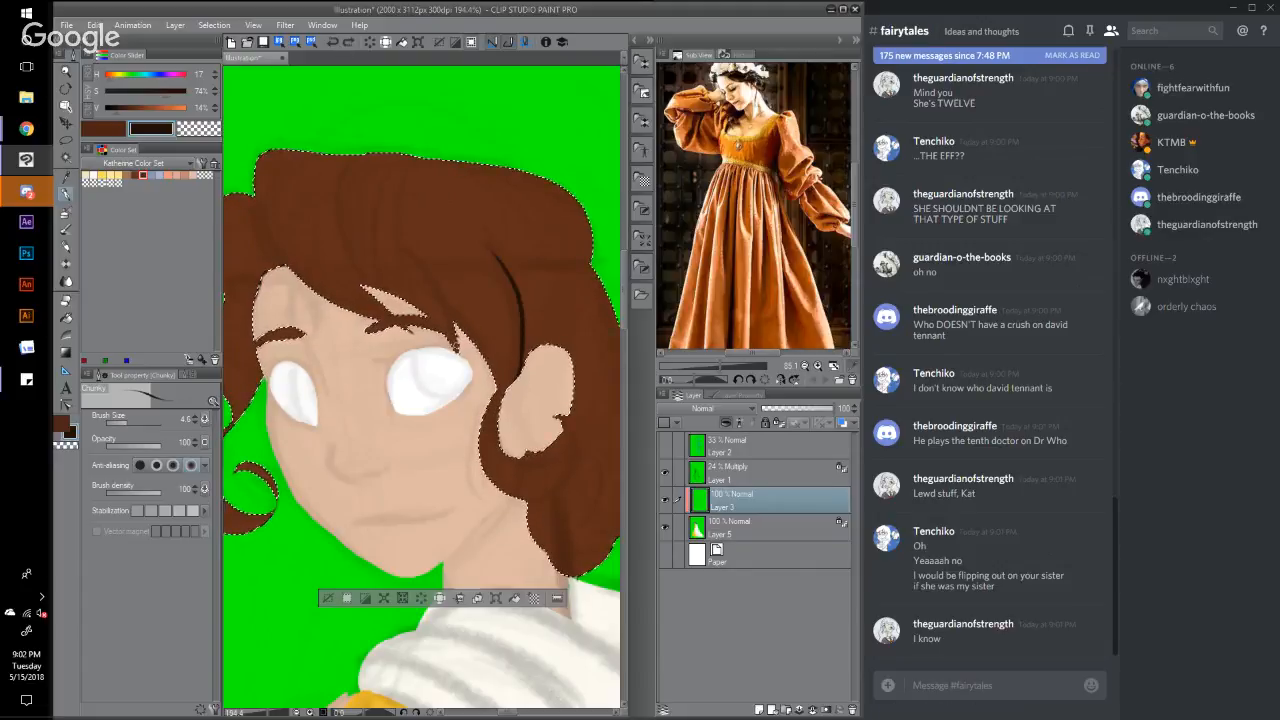
{"action": "left_click_drag", "start_coordinate": [444, 282], "coordinate": [408, 233]}
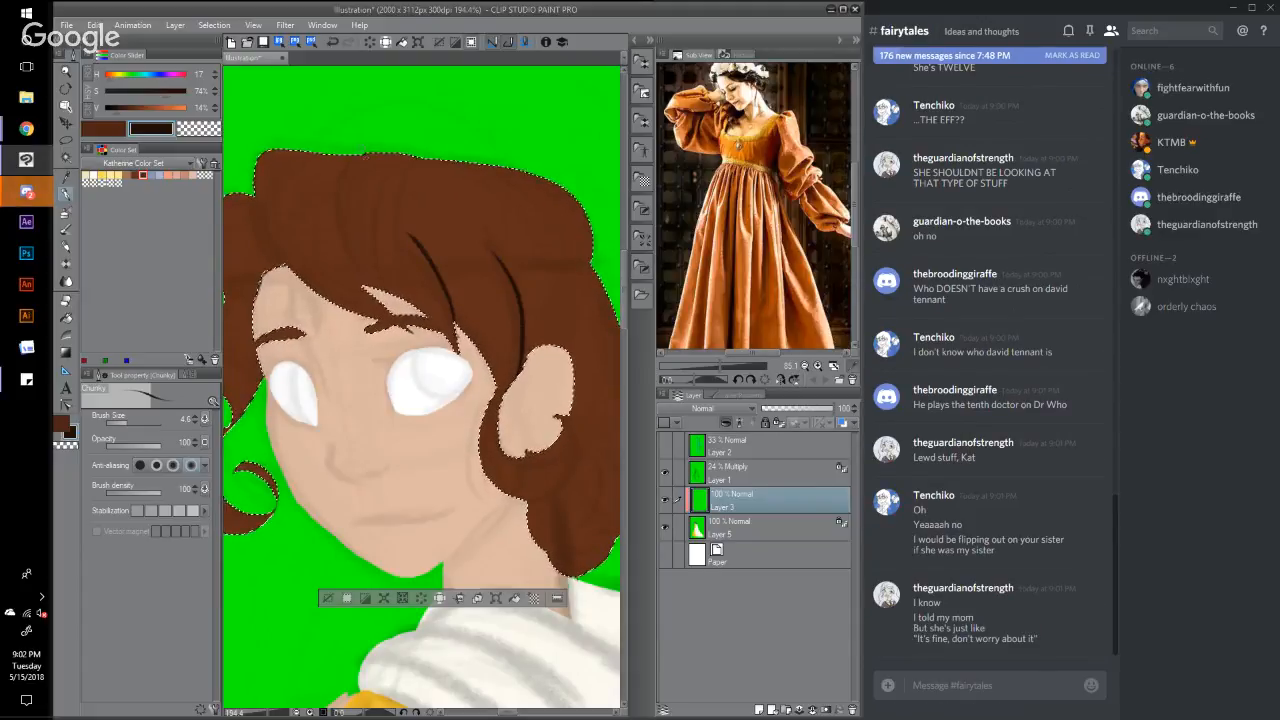
Step: Draw dark strand lines curving from the crown into the fringe and through the side hair on the far side of the forehead
{"action": "mouse_move", "coordinate": [345, 158]}
{"action": "left_mouse_down"}
{"action": "mouse_move", "coordinate": [341, 233]}
{"action": "mouse_move", "coordinate": [368, 280]}
{"action": "left_mouse_up"}
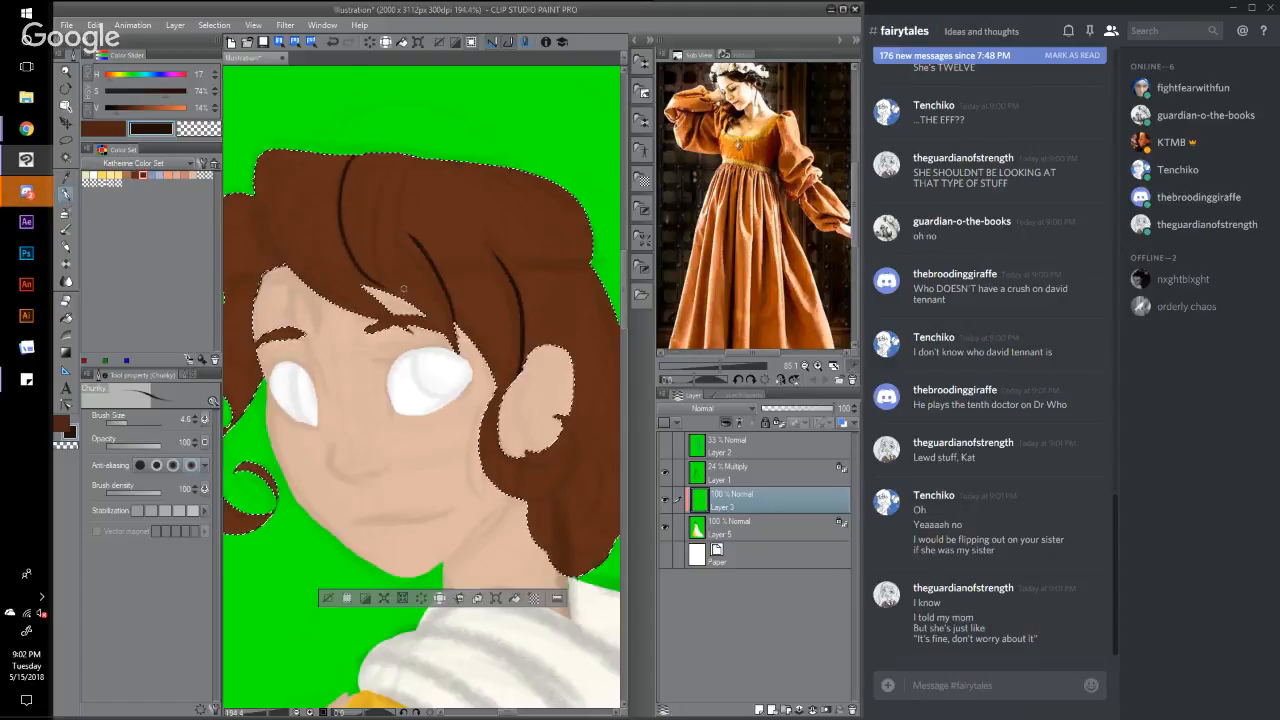
{"action": "left_click", "coordinate": [336, 43]}
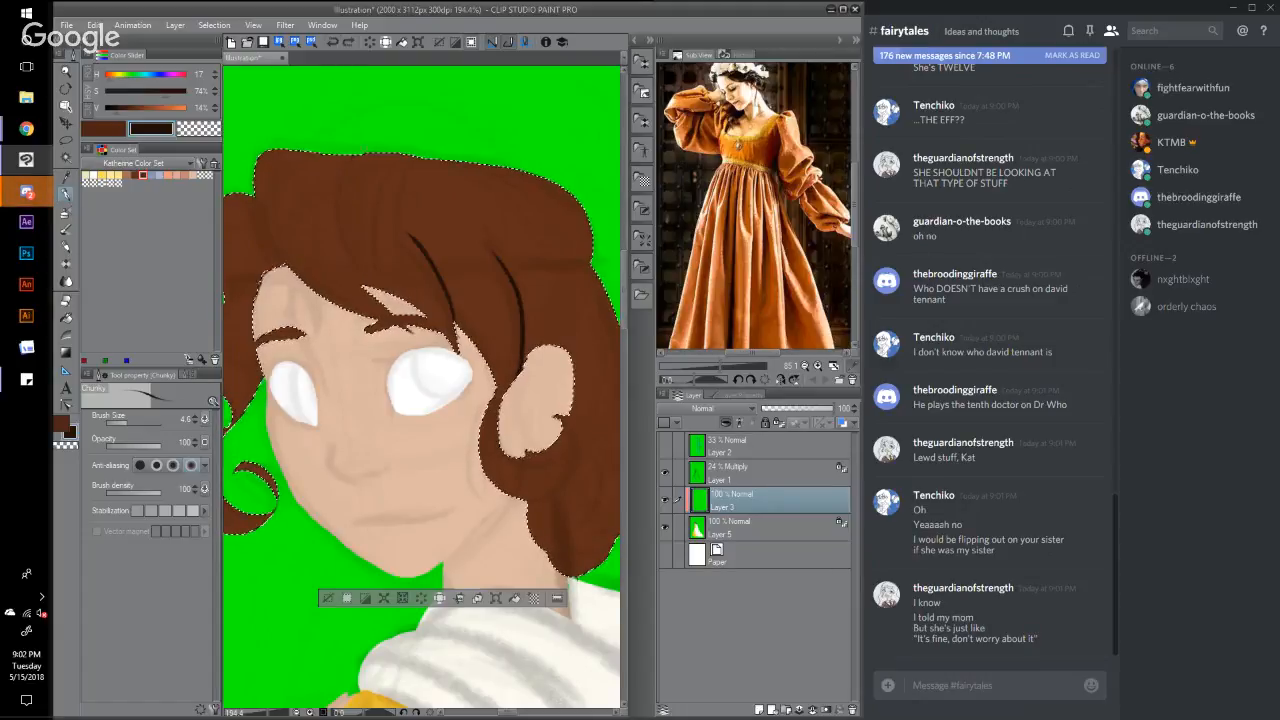
{"action": "mouse_move", "coordinate": [366, 155]}
{"action": "left_mouse_down"}
{"action": "mouse_move", "coordinate": [347, 178]}
{"action": "mouse_move", "coordinate": [382, 289]}
{"action": "left_mouse_up"}
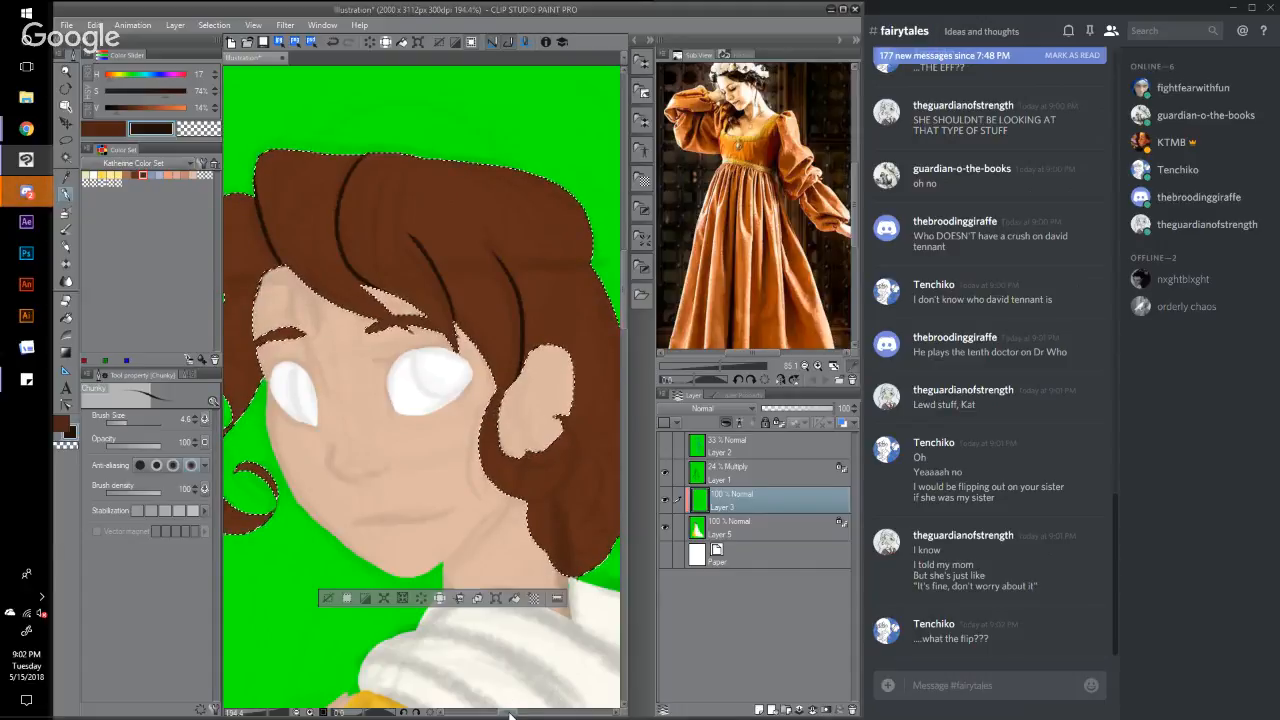
{"action": "left_click_drag", "start_coordinate": [510, 714], "coordinate": [498, 716]}
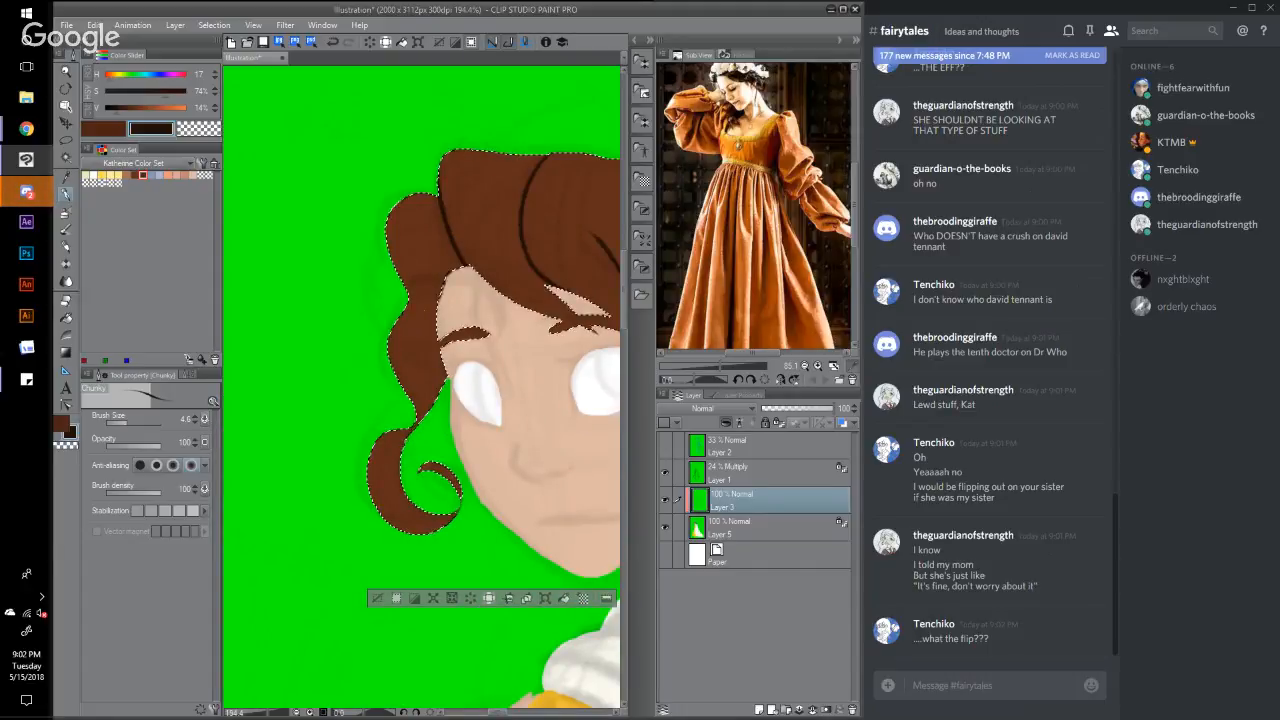
{"action": "left_click_drag", "start_coordinate": [423, 291], "coordinate": [407, 233]}
{"action": "left_click_drag", "start_coordinate": [503, 153], "coordinate": [484, 226]}
{"action": "mouse_move", "coordinate": [481, 712]}
{"action": "left_mouse_down"}
{"action": "mouse_move", "coordinate": [518, 712]}
{"action": "mouse_move", "coordinate": [493, 712]}
{"action": "left_mouse_up"}
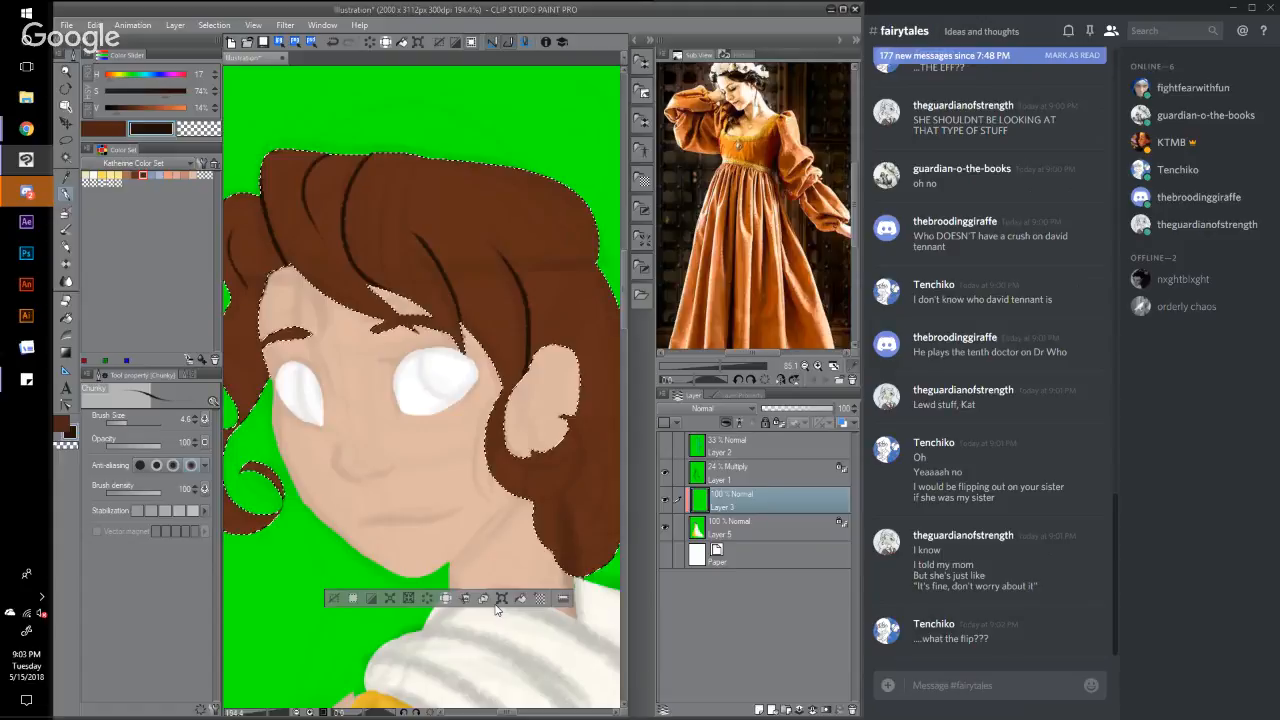
Step: Draw dark strand lines along the back of the crown, behind the fringe
{"action": "left_click_drag", "start_coordinate": [488, 175], "coordinate": [556, 245]}
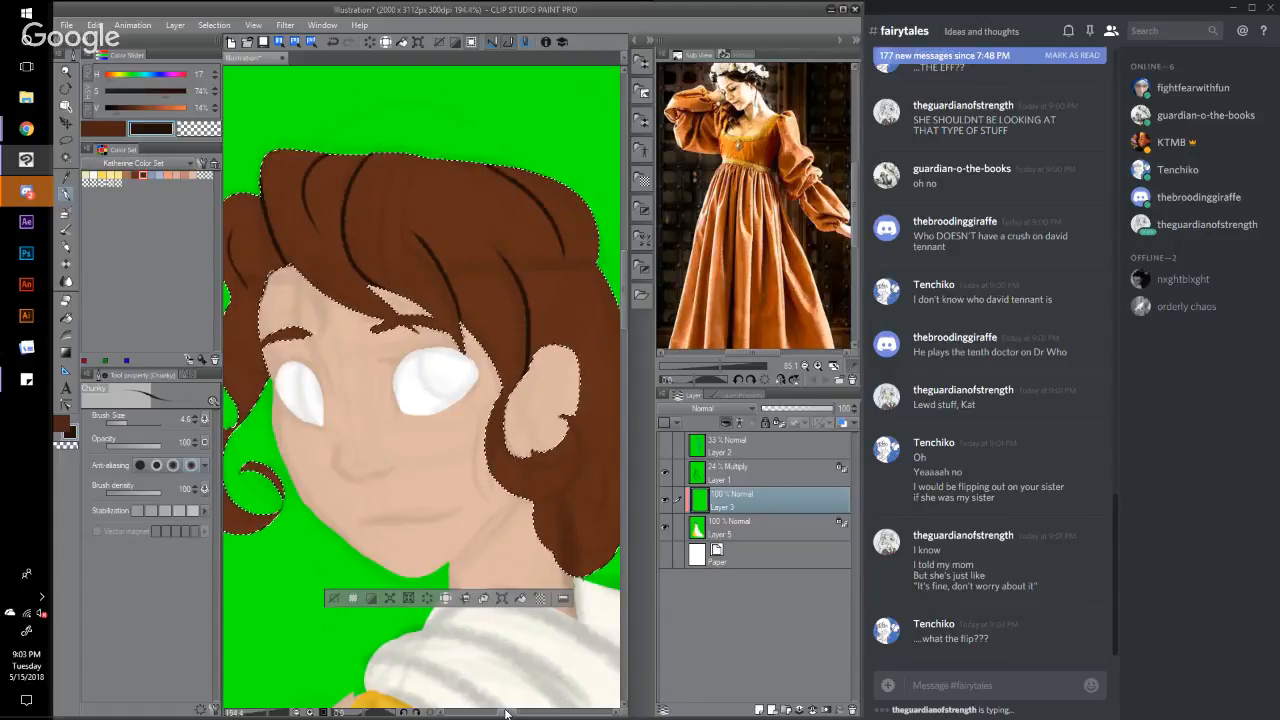
{"action": "left_click_drag", "start_coordinate": [506, 713], "coordinate": [510, 713]}
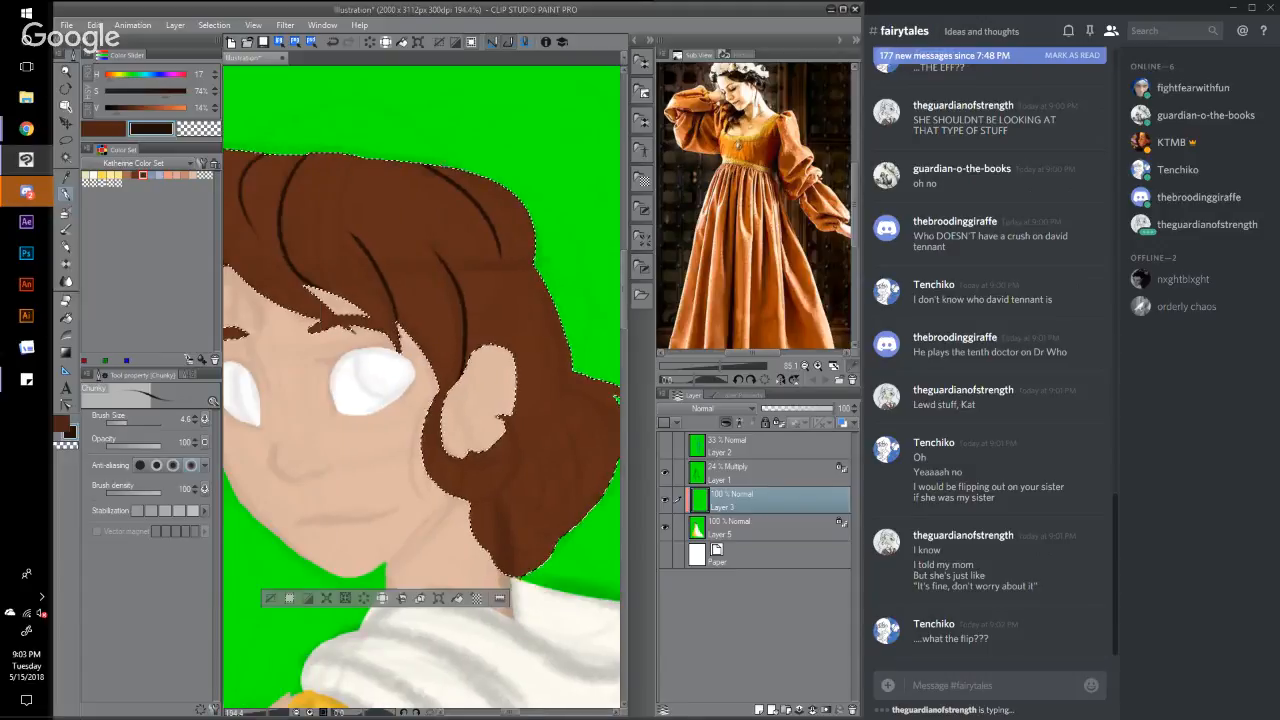
{"action": "left_click", "coordinate": [331, 42]}
{"action": "left_click_drag", "start_coordinate": [500, 242], "coordinate": [491, 210]}
{"action": "left_click_drag", "start_coordinate": [474, 458], "coordinate": [503, 432]}
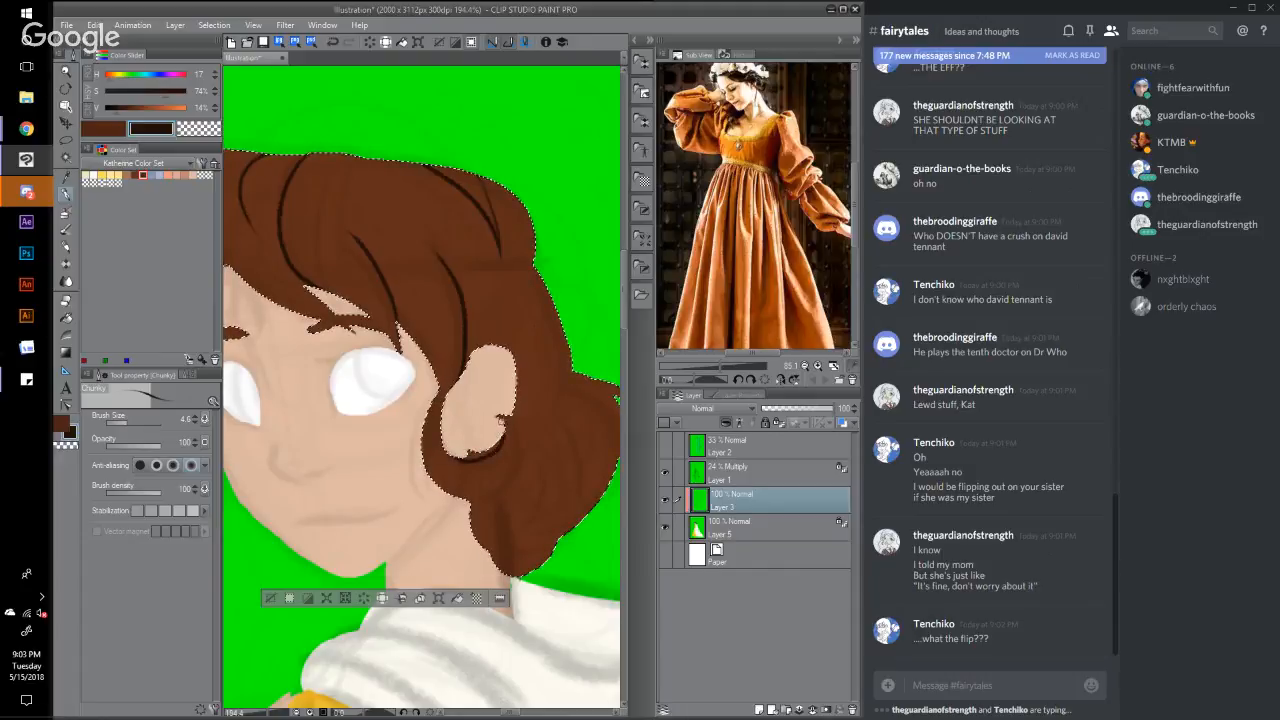
{"action": "left_click", "coordinate": [331, 43]}
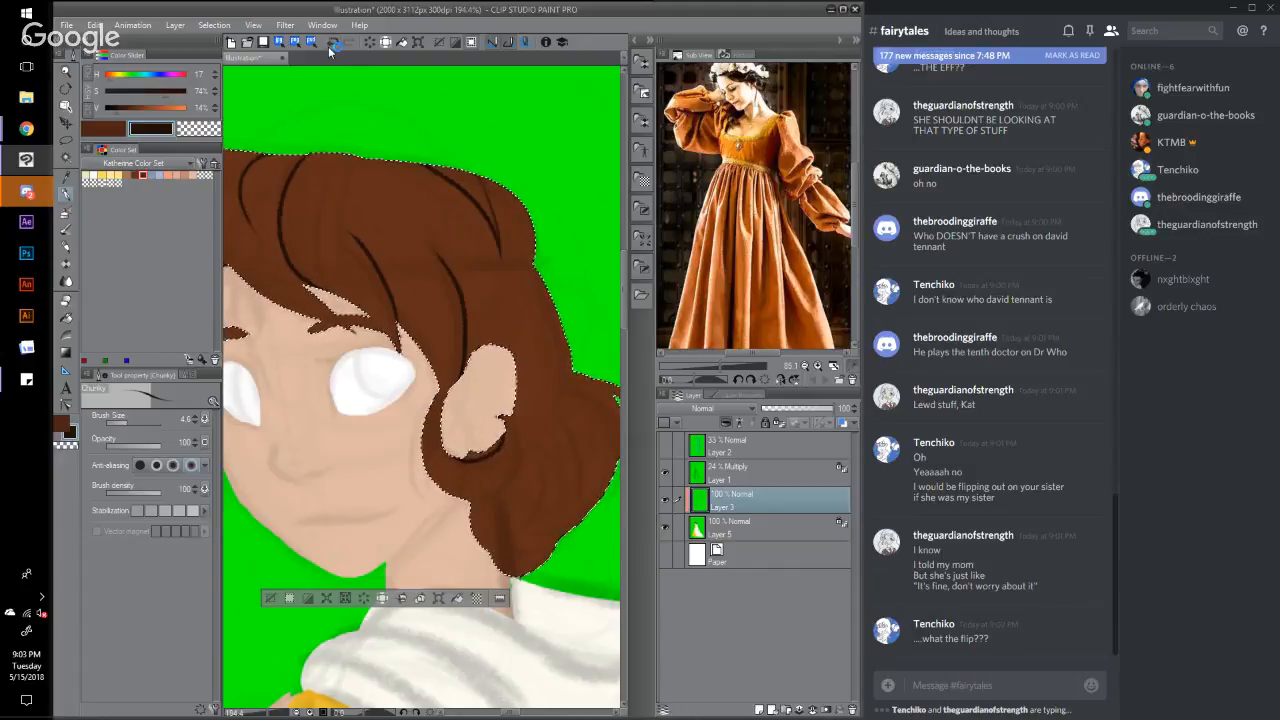
{"action": "left_click", "coordinate": [331, 43]}
Step: Clear the selection and draw the dark curl line sweeping beneath the ear
{"action": "left_click", "coordinate": [213, 25]}
{"action": "left_click", "coordinate": [235, 58]}
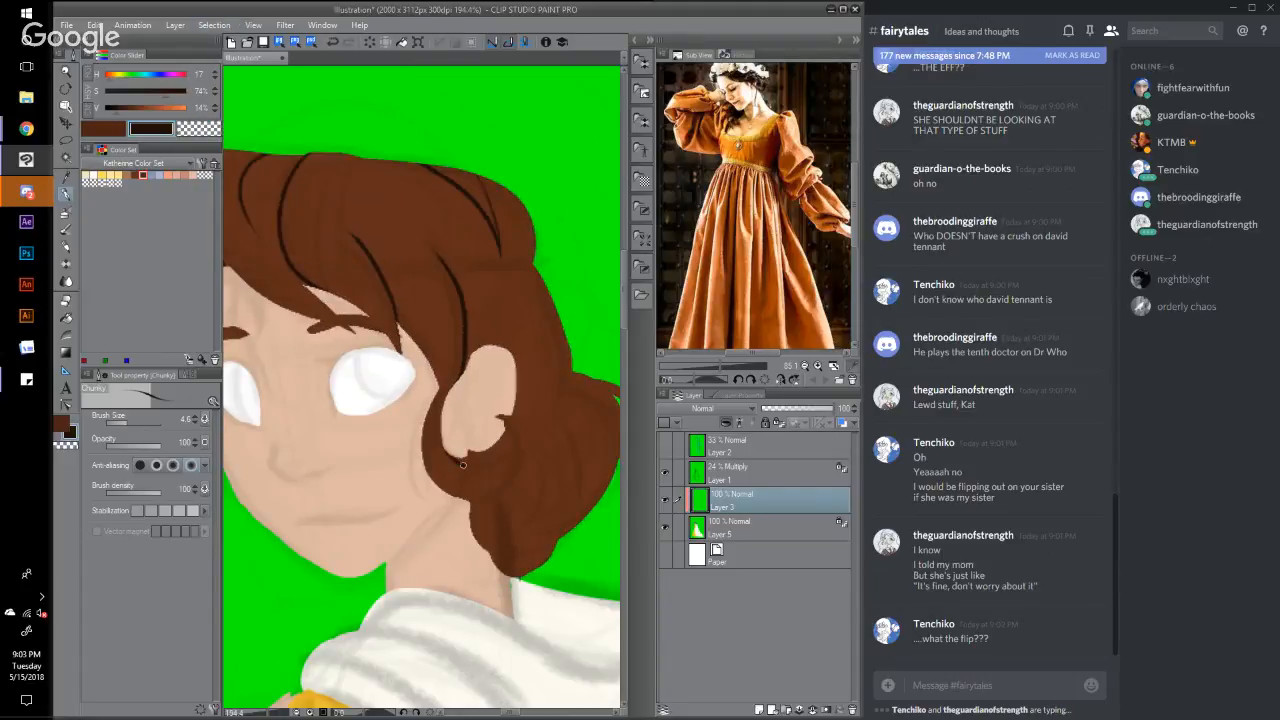
{"action": "mouse_move", "coordinate": [462, 463]}
{"action": "left_mouse_down"}
{"action": "mouse_move", "coordinate": [494, 415]}
{"action": "mouse_move", "coordinate": [509, 429]}
{"action": "mouse_move", "coordinate": [514, 419]}
{"action": "mouse_move", "coordinate": [493, 414]}
{"action": "mouse_move", "coordinate": [516, 425]}
{"action": "mouse_move", "coordinate": [529, 457]}
{"action": "mouse_move", "coordinate": [470, 498]}
{"action": "left_mouse_up"}
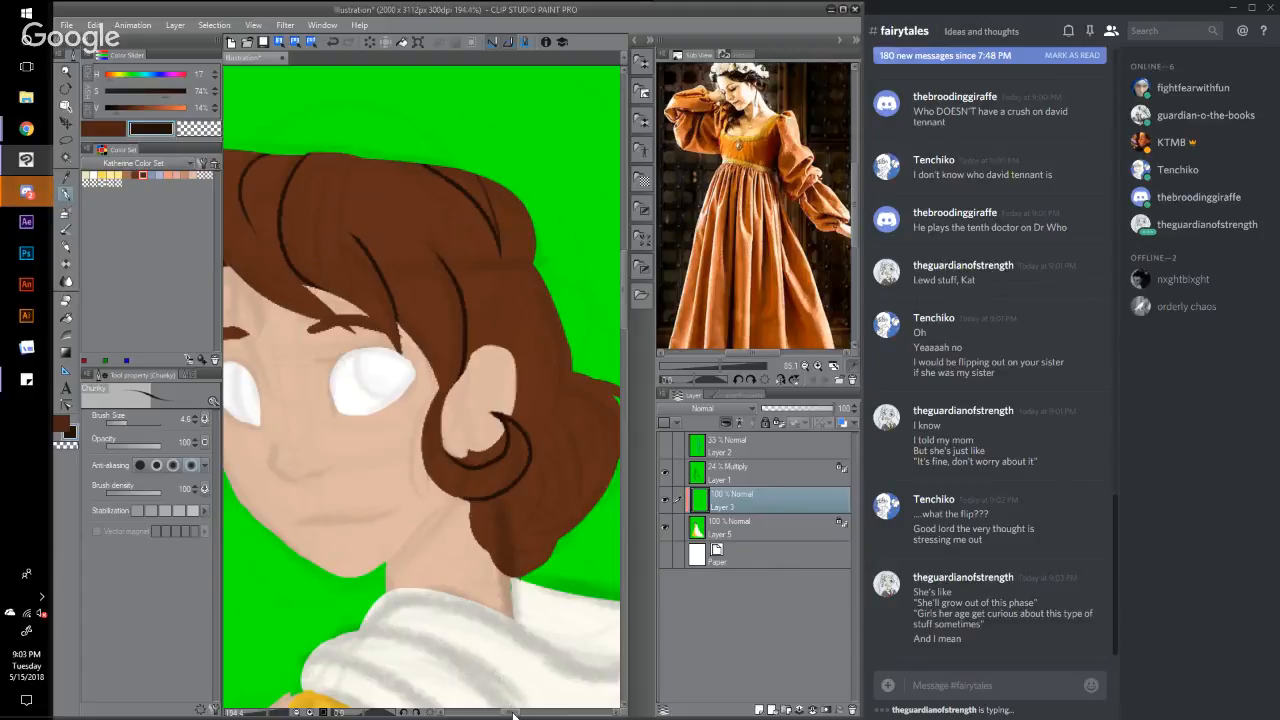
Step: Outline the side hair along the far edge of the face and add strand lines through the low bun and behind the ear
{"action": "left_click_drag", "start_coordinate": [513, 714], "coordinate": [410, 714]}
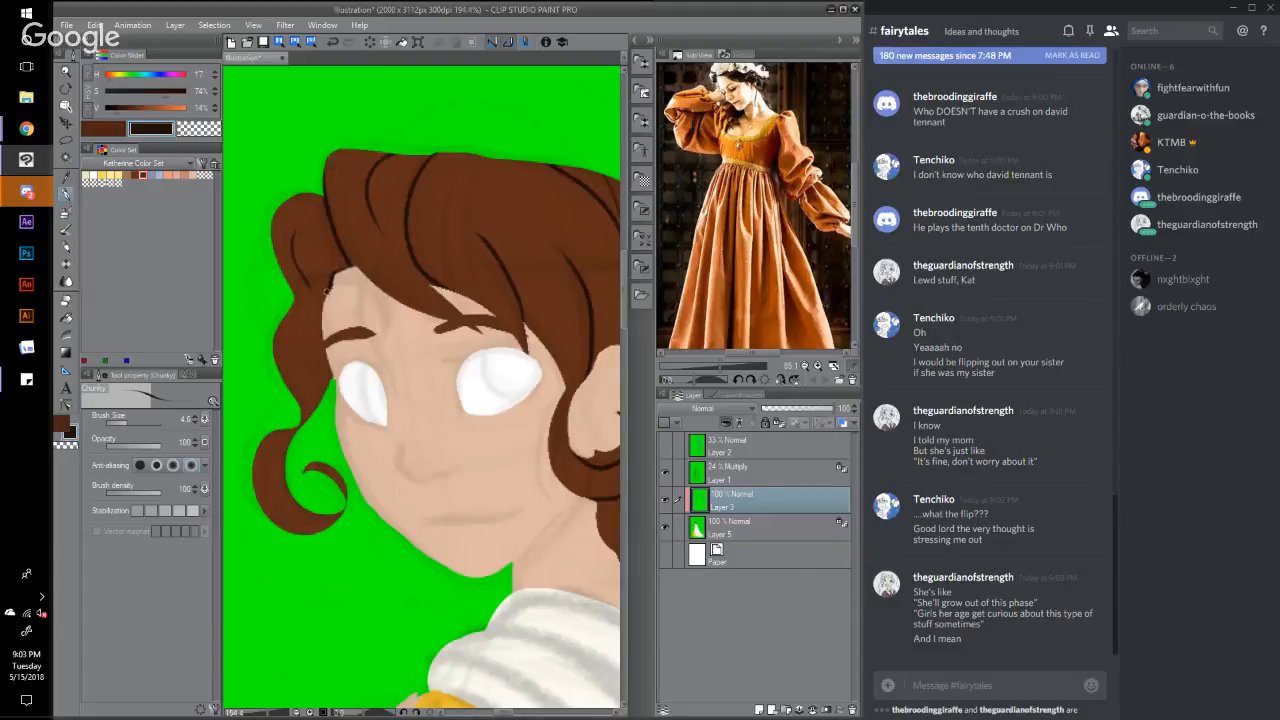
{"action": "left_click_drag", "start_coordinate": [326, 292], "coordinate": [328, 373]}
{"action": "left_click_drag", "start_coordinate": [505, 715], "coordinate": [518, 715]}
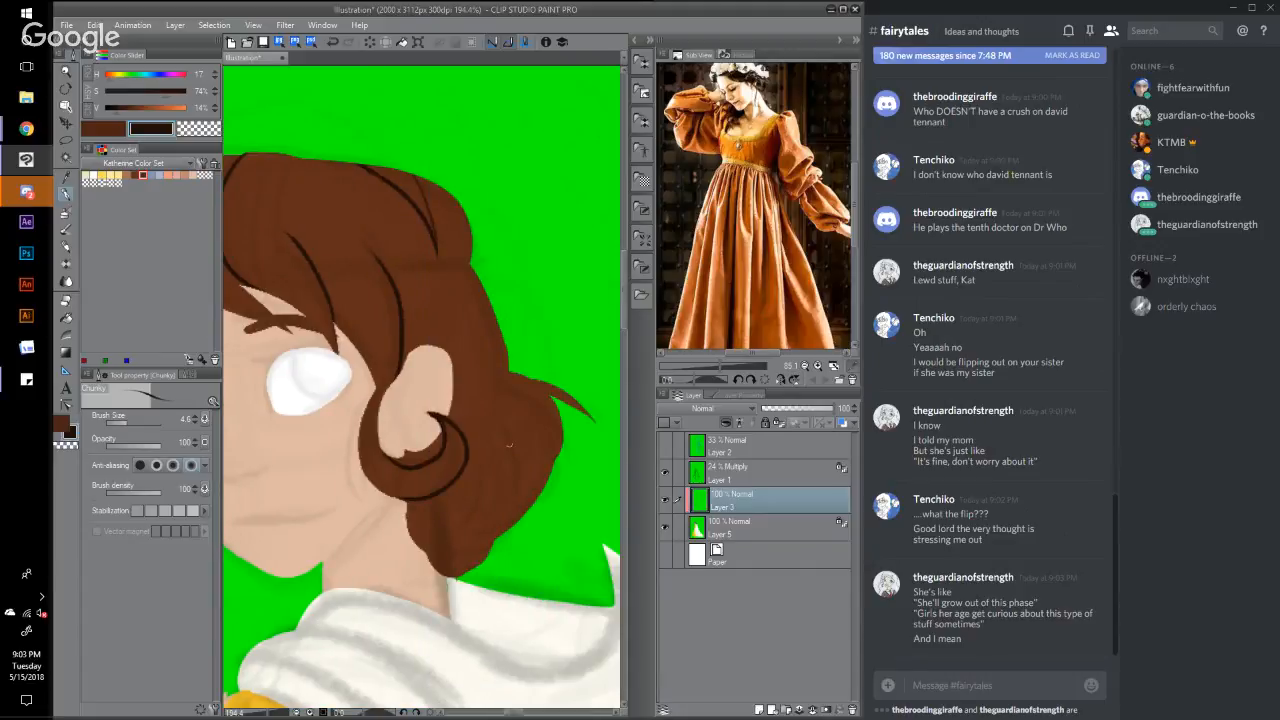
{"action": "left_click_drag", "start_coordinate": [498, 393], "coordinate": [555, 460]}
{"action": "left_click_drag", "start_coordinate": [508, 518], "coordinate": [503, 430]}
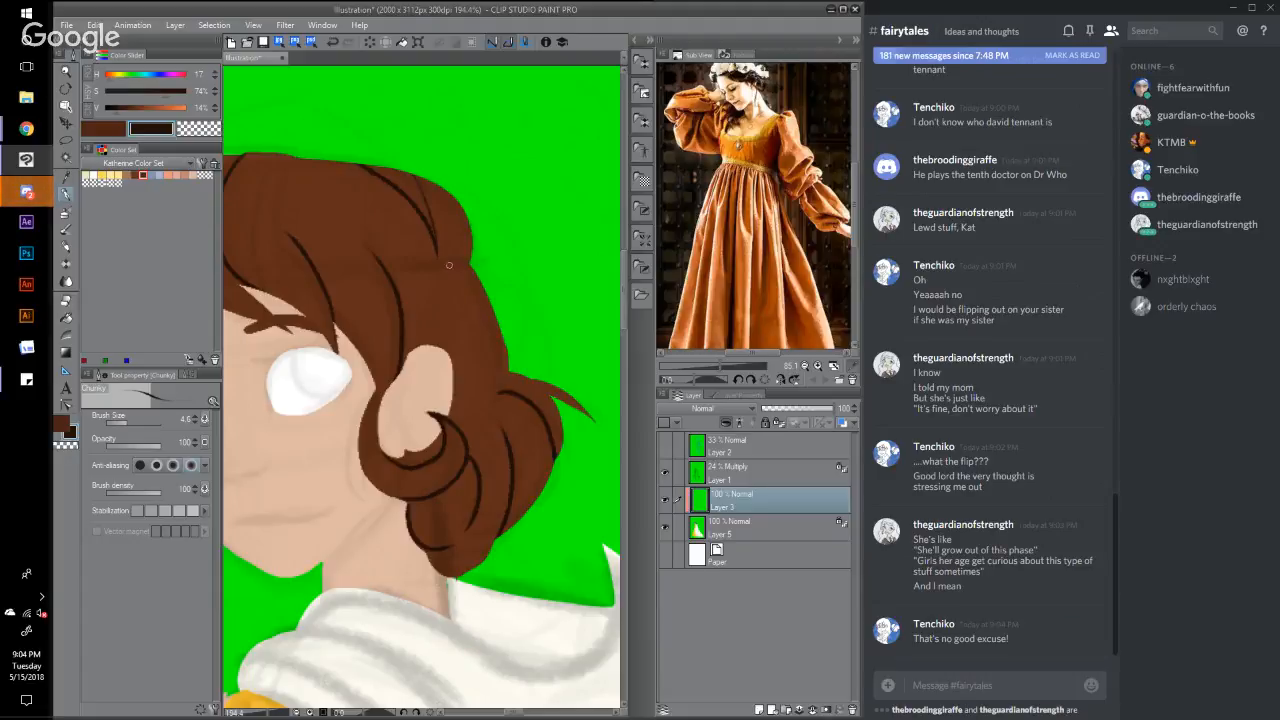
{"action": "mouse_move", "coordinate": [449, 265]}
{"action": "left_mouse_down"}
{"action": "mouse_move", "coordinate": [470, 284]}
{"action": "mouse_move", "coordinate": [490, 375]}
{"action": "left_mouse_up"}
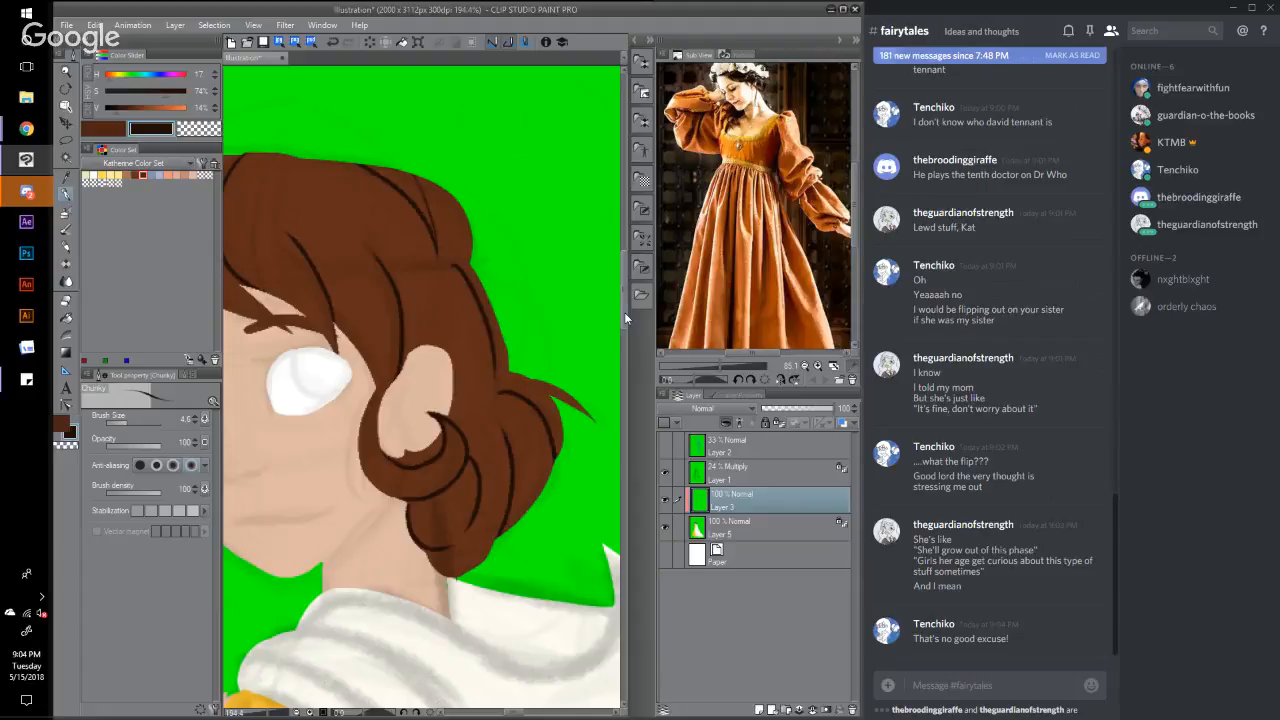
Step: Outline the lower edge of the fringe with dark lines where it crosses the forehead above the nearer eye
{"action": "left_click_drag", "start_coordinate": [625, 320], "coordinate": [625, 333]}
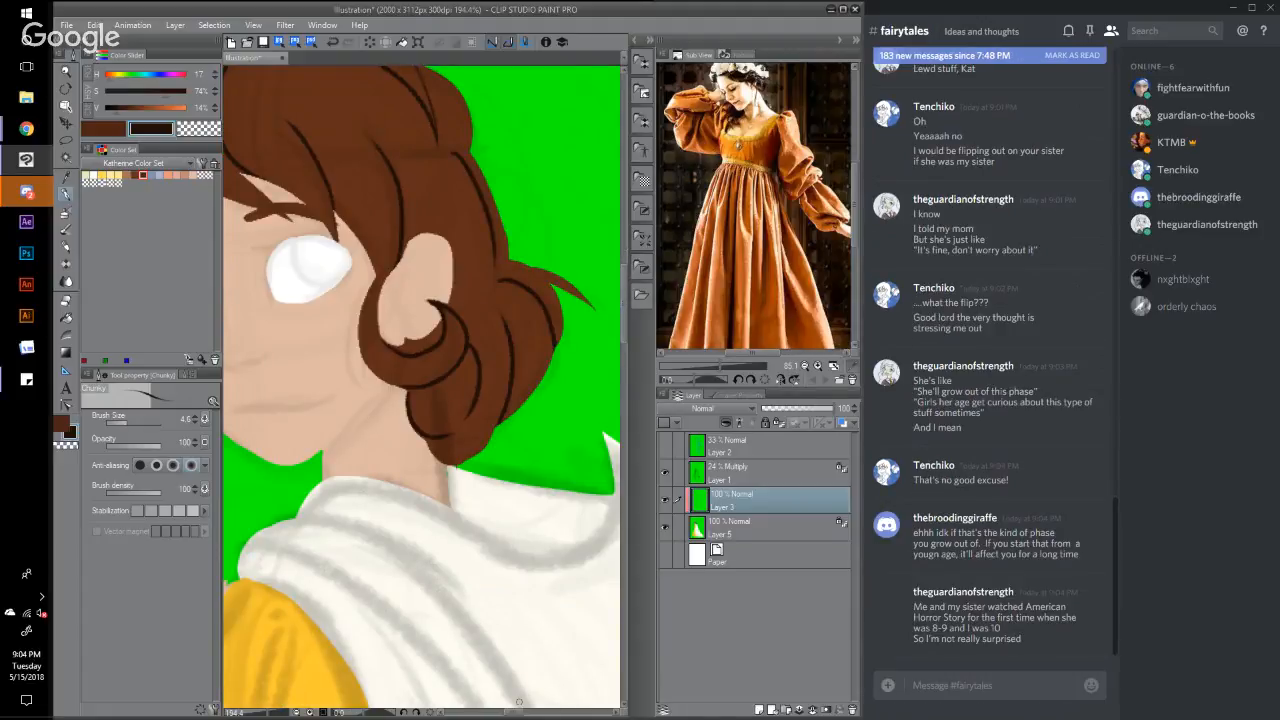
{"action": "left_click_drag", "start_coordinate": [508, 712], "coordinate": [498, 714]}
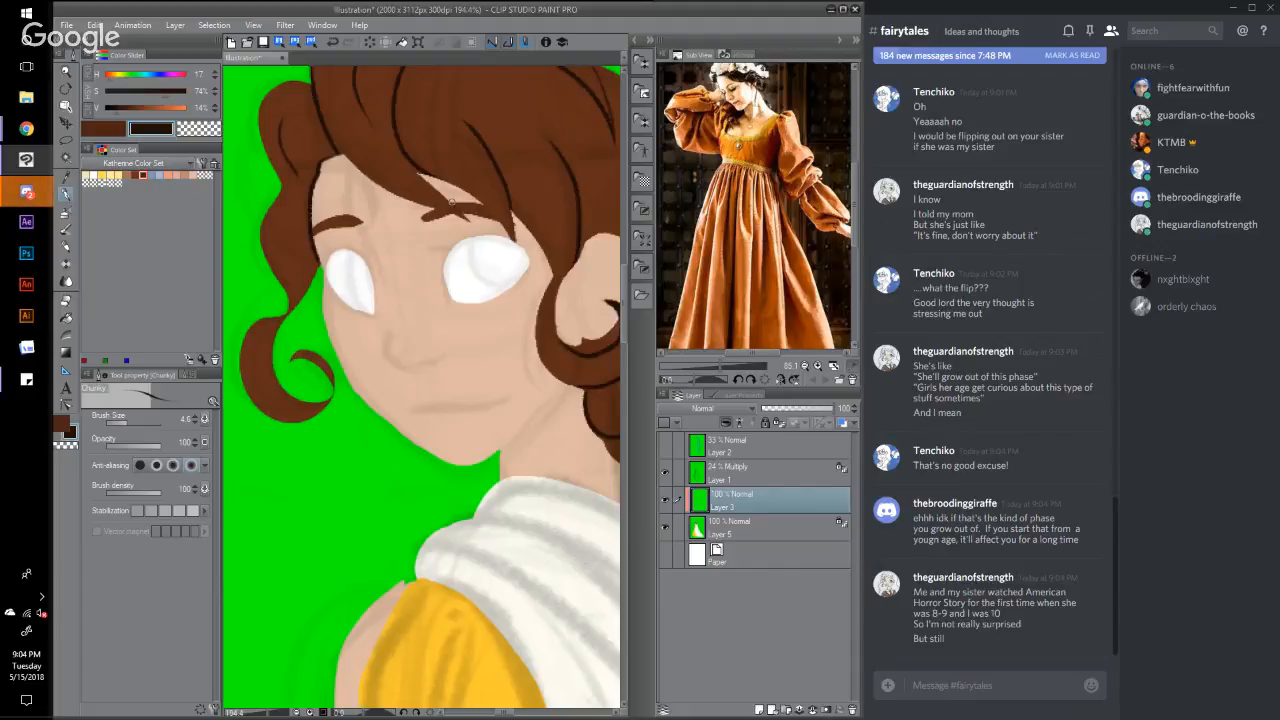
{"action": "mouse_move", "coordinate": [465, 215]}
{"action": "left_mouse_down"}
{"action": "mouse_move", "coordinate": [415, 170]}
{"action": "mouse_move", "coordinate": [457, 183]}
{"action": "mouse_move", "coordinate": [426, 176]}
{"action": "mouse_move", "coordinate": [512, 238]}
{"action": "left_mouse_up"}
{"action": "left_click", "coordinate": [331, 46]}
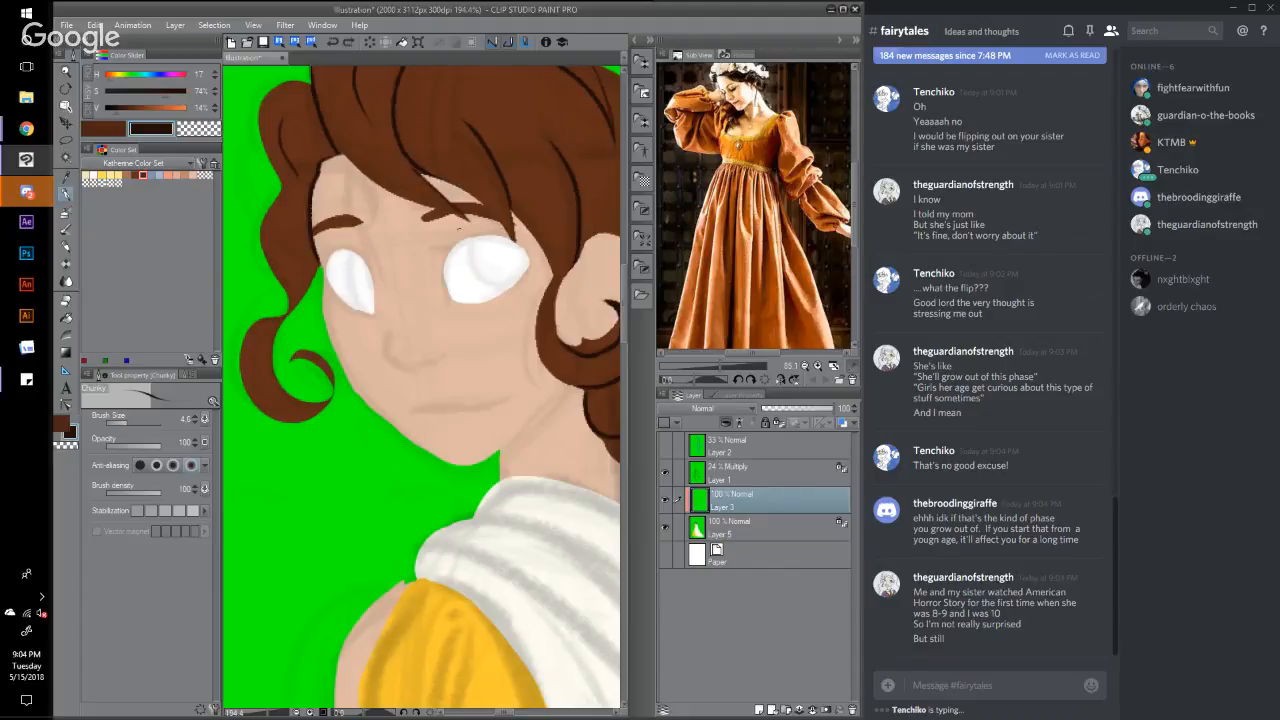
{"action": "left_click_drag", "start_coordinate": [444, 180], "coordinate": [490, 213]}
{"action": "left_click_drag", "start_coordinate": [421, 173], "coordinate": [433, 184]}
{"action": "left_click_drag", "start_coordinate": [410, 161], "coordinate": [438, 190]}
Step: Switch to the G-pen and try a dark lash line over the farther eye
{"action": "scroll", "coordinate": [627, 290], "scroll_direction": "down", "scroll_amount": 1}
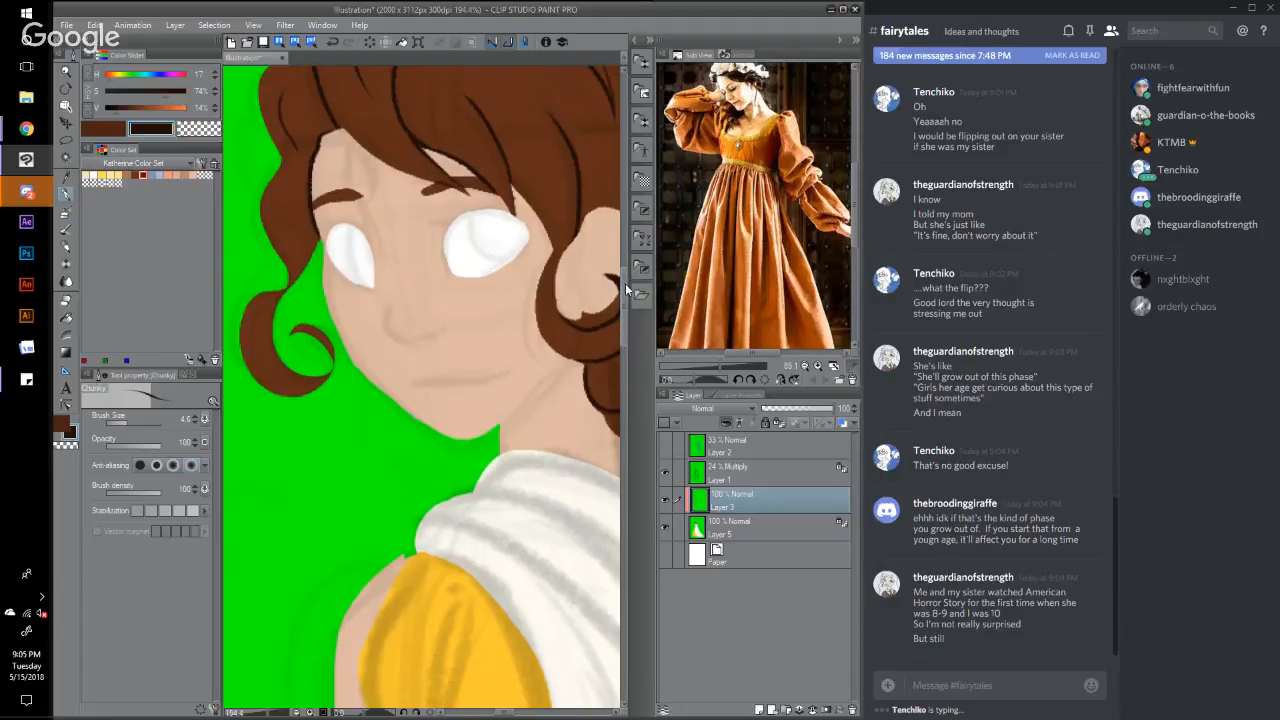
{"action": "left_click", "coordinate": [185, 376]}
{"action": "left_click", "coordinate": [155, 417]}
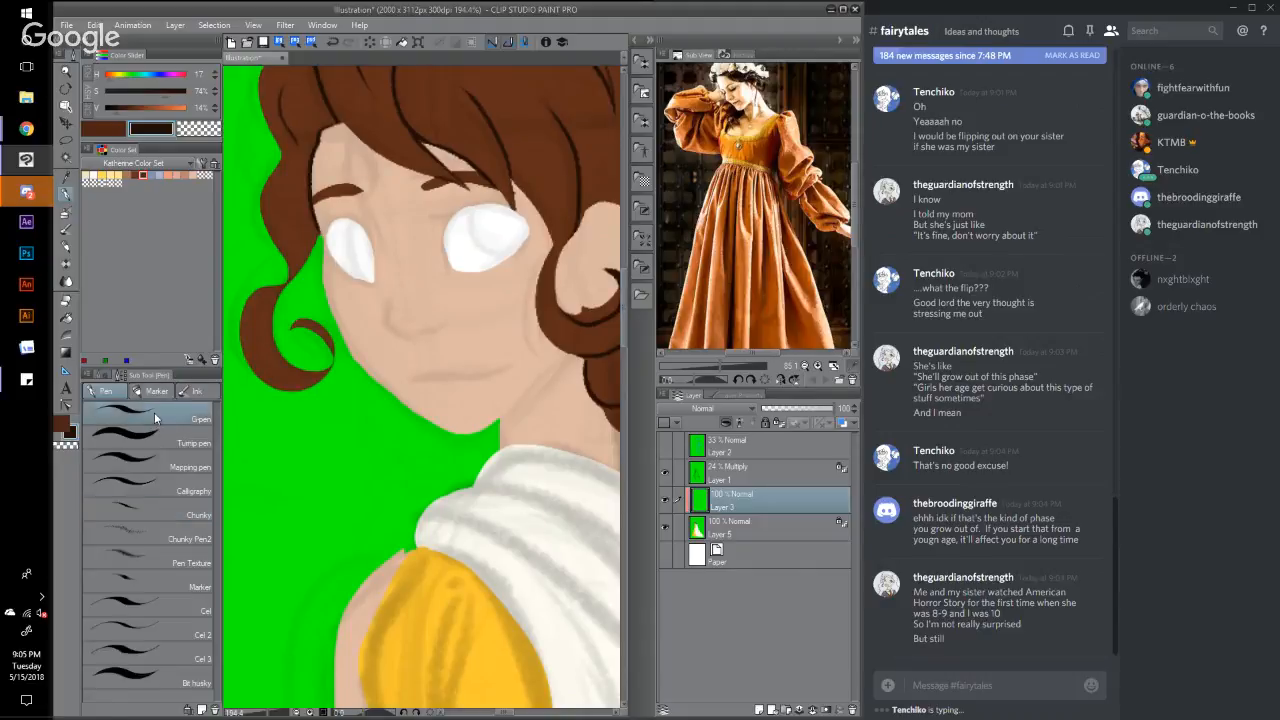
{"action": "left_click", "coordinate": [102, 376]}
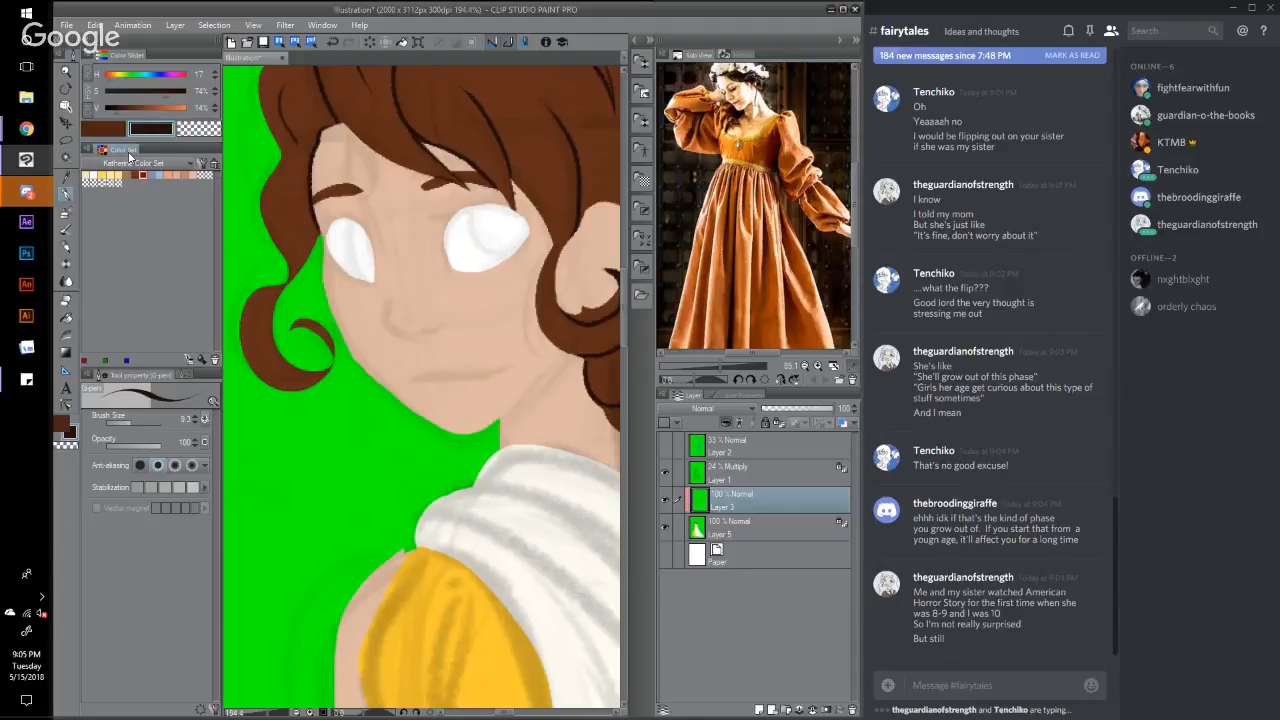
{"action": "mouse_move", "coordinate": [360, 268]}
{"action": "left_mouse_down"}
{"action": "mouse_move", "coordinate": [372, 284]}
{"action": "mouse_move", "coordinate": [358, 224]}
{"action": "mouse_move", "coordinate": [332, 214]}
{"action": "mouse_move", "coordinate": [318, 228]}
{"action": "mouse_move", "coordinate": [336, 218]}
{"action": "left_mouse_up"}
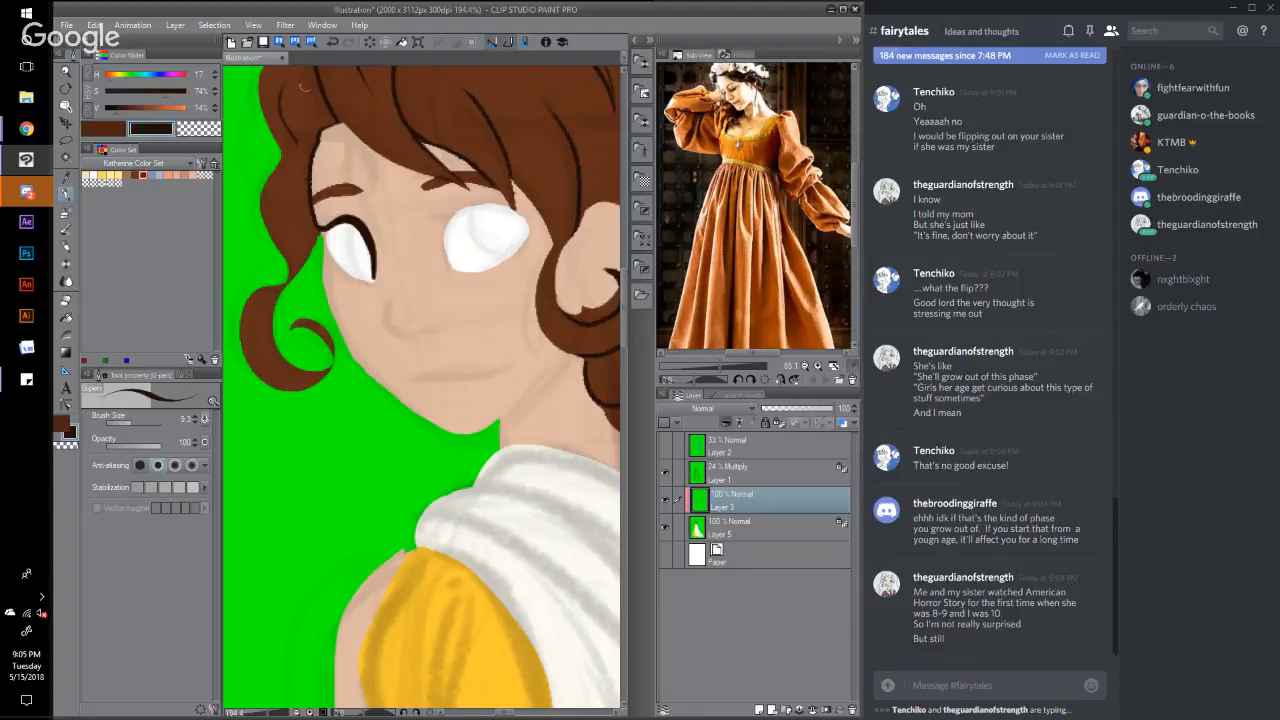
{"action": "left_click", "coordinate": [333, 44]}
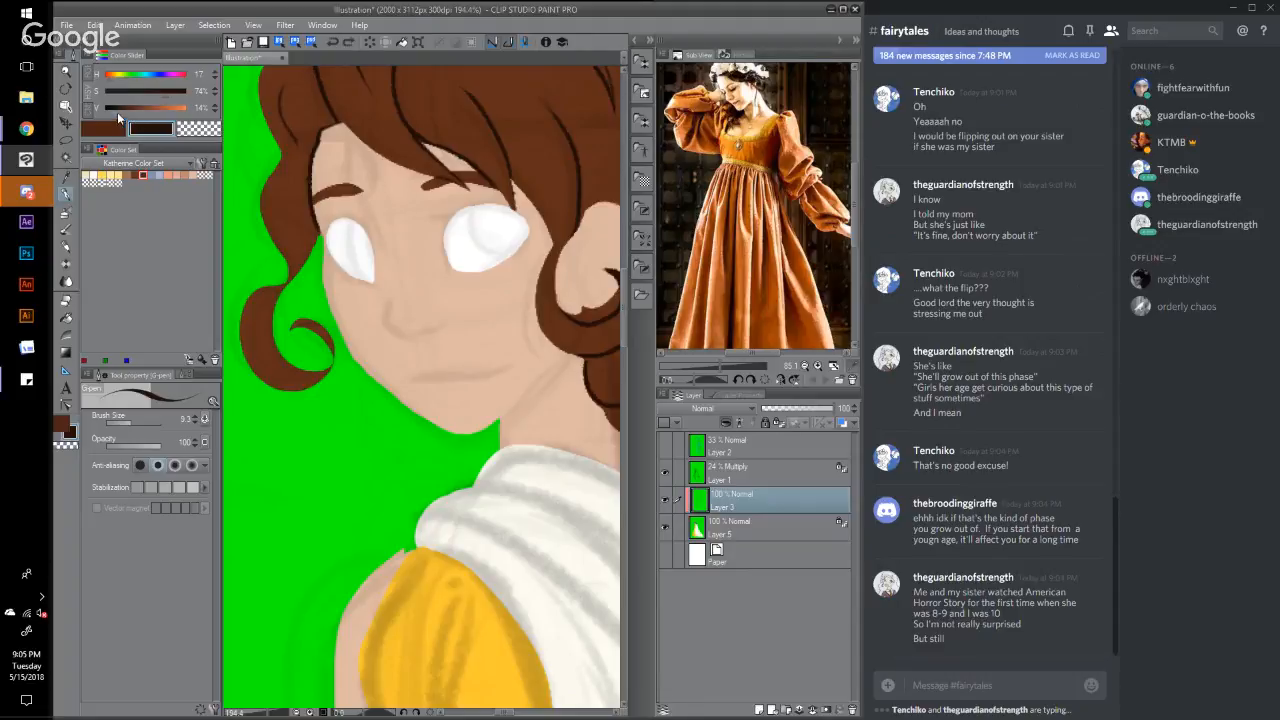
Step: Darken the drawing color to 10% brightness and draw the upper lash line around the farther eye
{"action": "left_click", "coordinate": [113, 107]}
{"action": "mouse_move", "coordinate": [373, 280]}
{"action": "left_mouse_down"}
{"action": "mouse_move", "coordinate": [348, 212]}
{"action": "mouse_move", "coordinate": [313, 225]}
{"action": "mouse_move", "coordinate": [321, 217]}
{"action": "left_mouse_up"}
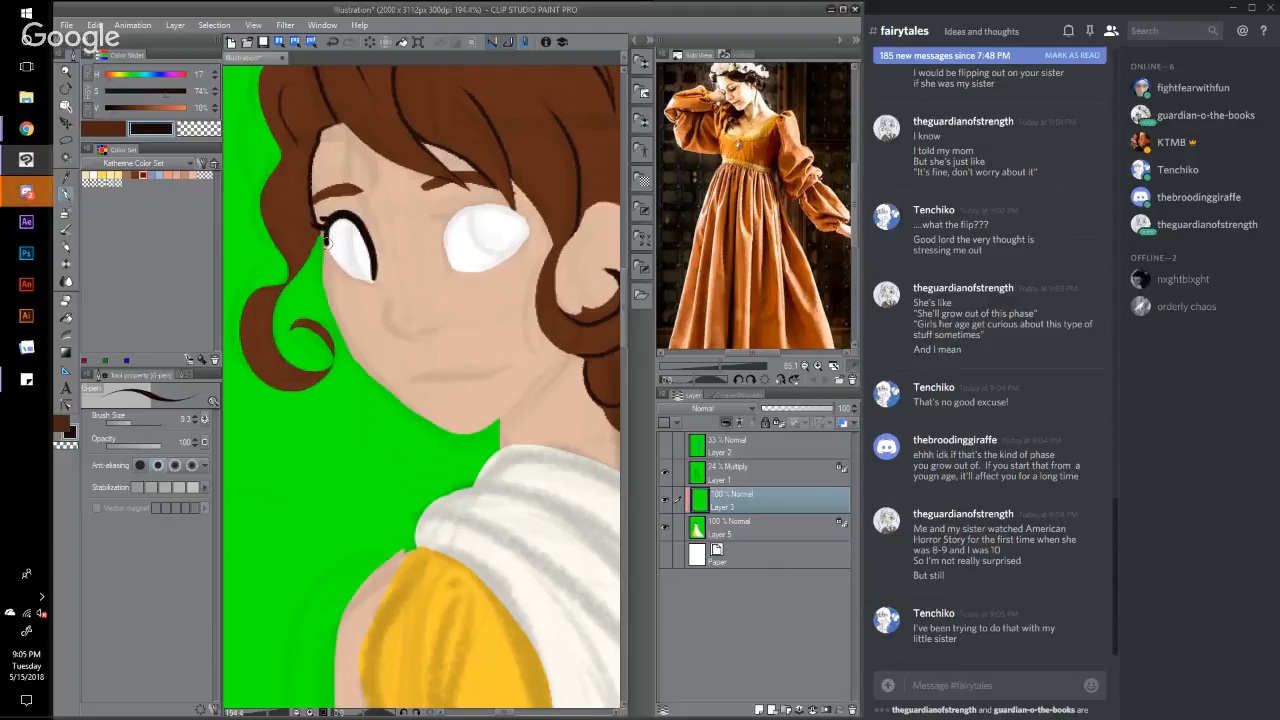
{"action": "left_click", "coordinate": [332, 41]}
{"action": "left_click", "coordinate": [332, 41]}
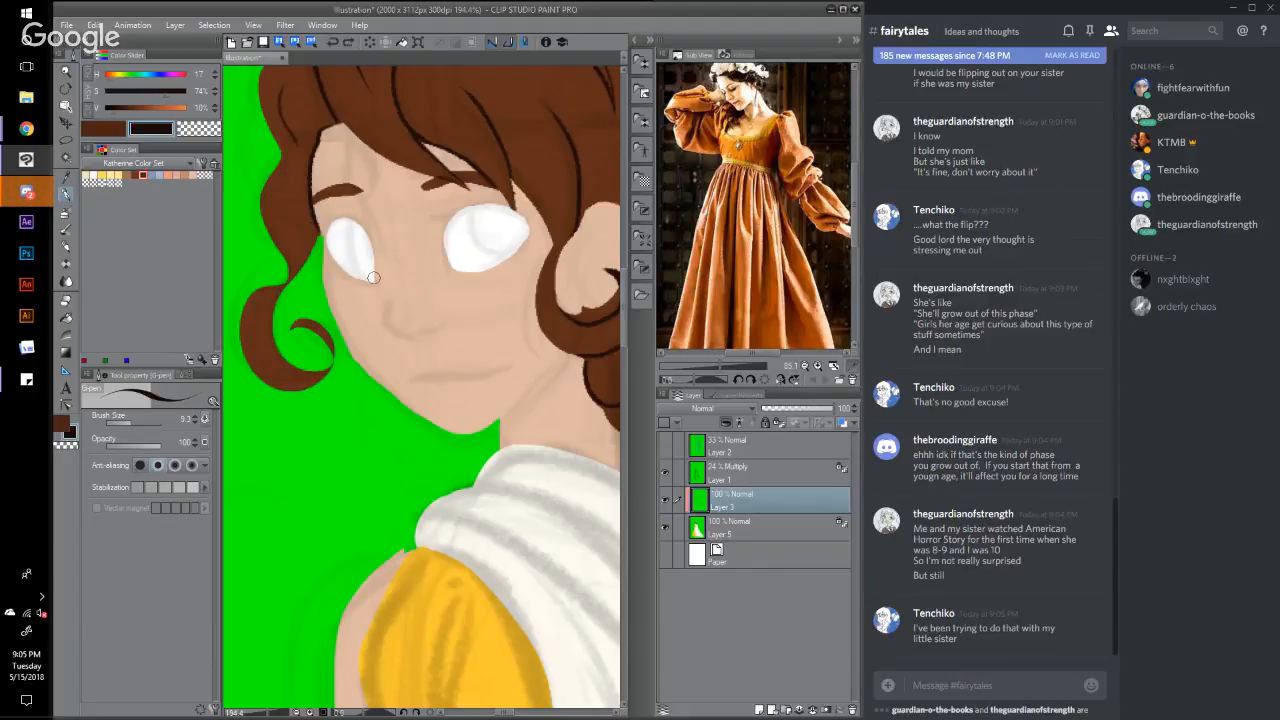
{"action": "mouse_move", "coordinate": [372, 277]}
{"action": "left_mouse_down"}
{"action": "mouse_move", "coordinate": [357, 220]}
{"action": "mouse_move", "coordinate": [318, 220]}
{"action": "mouse_move", "coordinate": [333, 255]}
{"action": "left_mouse_up"}
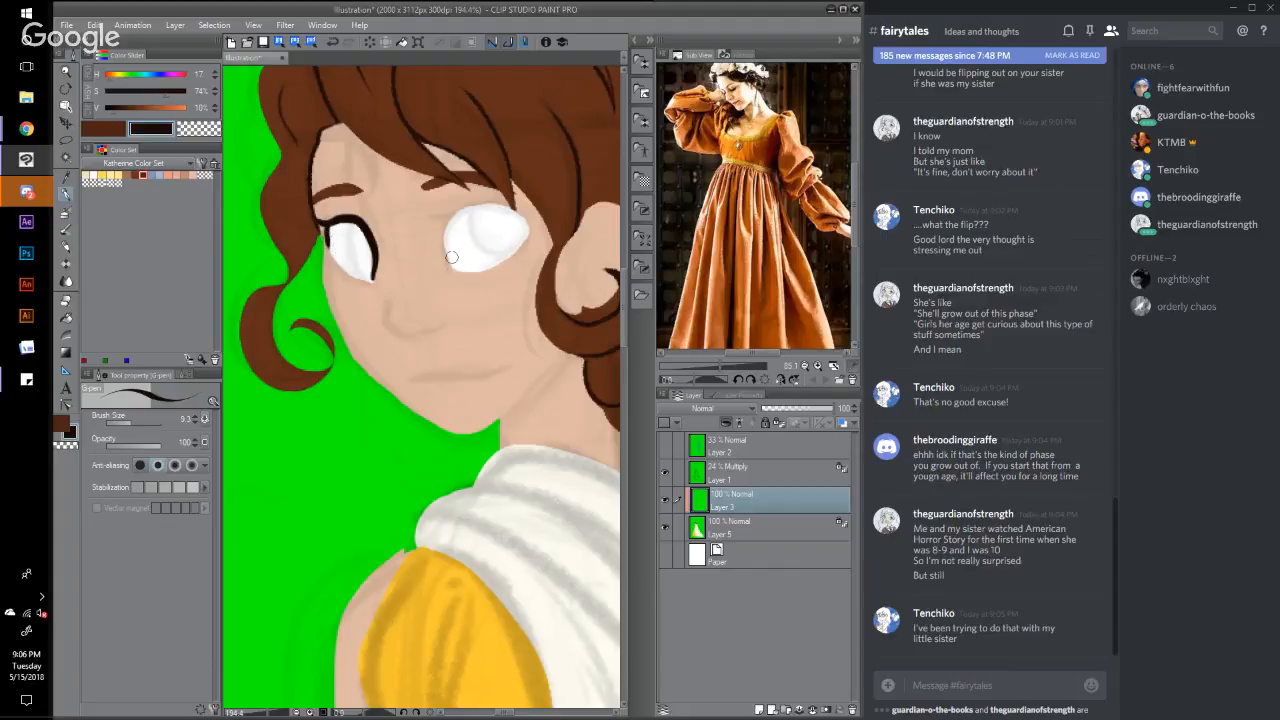
Step: Draw the upper lash line and lower lid of the nearer eye, and touch up the farther eye's lashes
{"action": "mouse_move", "coordinate": [448, 270]}
{"action": "left_mouse_down"}
{"action": "mouse_move", "coordinate": [452, 214]}
{"action": "mouse_move", "coordinate": [494, 201]}
{"action": "mouse_move", "coordinate": [544, 210]}
{"action": "mouse_move", "coordinate": [532, 232]}
{"action": "mouse_move", "coordinate": [536, 216]}
{"action": "mouse_move", "coordinate": [498, 205]}
{"action": "mouse_move", "coordinate": [524, 206]}
{"action": "left_mouse_up"}
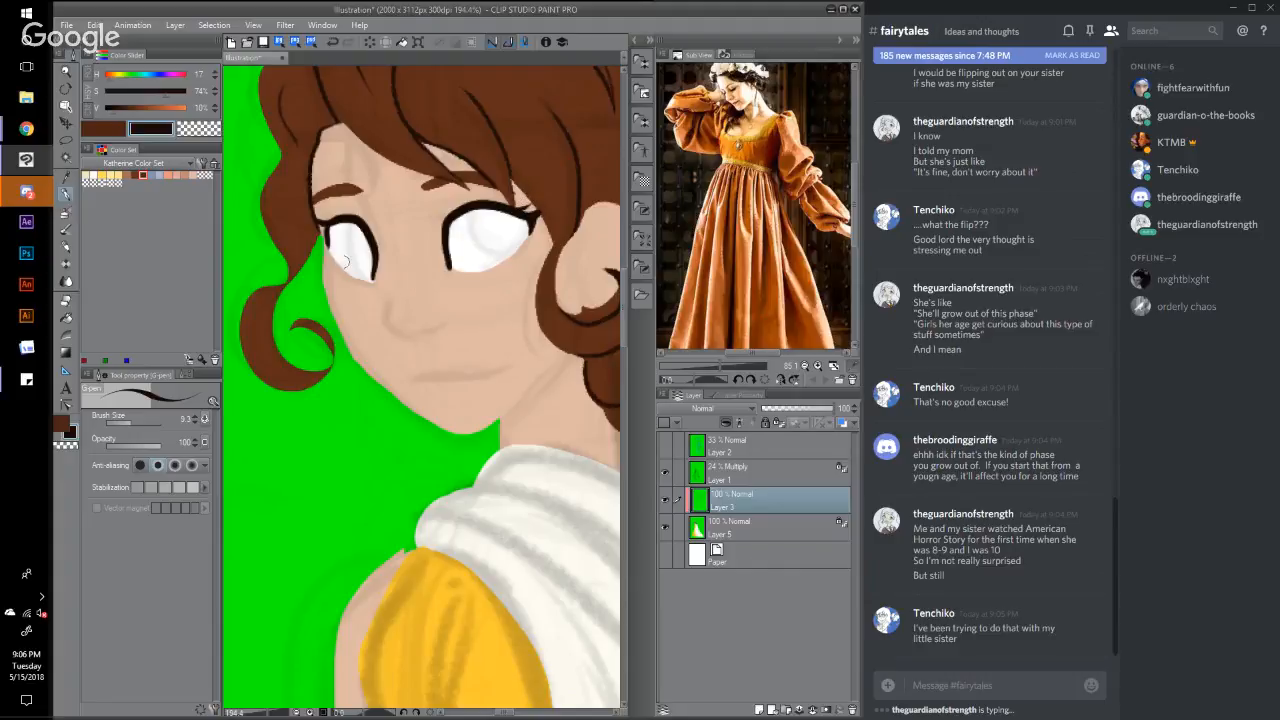
{"action": "left_click_drag", "start_coordinate": [330, 220], "coordinate": [330, 218]}
{"action": "mouse_move", "coordinate": [462, 270]}
{"action": "left_mouse_down"}
{"action": "mouse_move", "coordinate": [509, 251]}
{"action": "mouse_move", "coordinate": [472, 271]}
{"action": "mouse_move", "coordinate": [532, 243]}
{"action": "left_mouse_up"}
{"action": "key", "text": "ctrl+z"}
{"action": "left_click_drag", "start_coordinate": [465, 270], "coordinate": [521, 246]}
Step: Paint pale blue irises in both eyes on Layer 5, using the color set's grayish blue
{"action": "left_click", "coordinate": [746, 530]}
{"action": "left_click", "coordinate": [160, 175]}
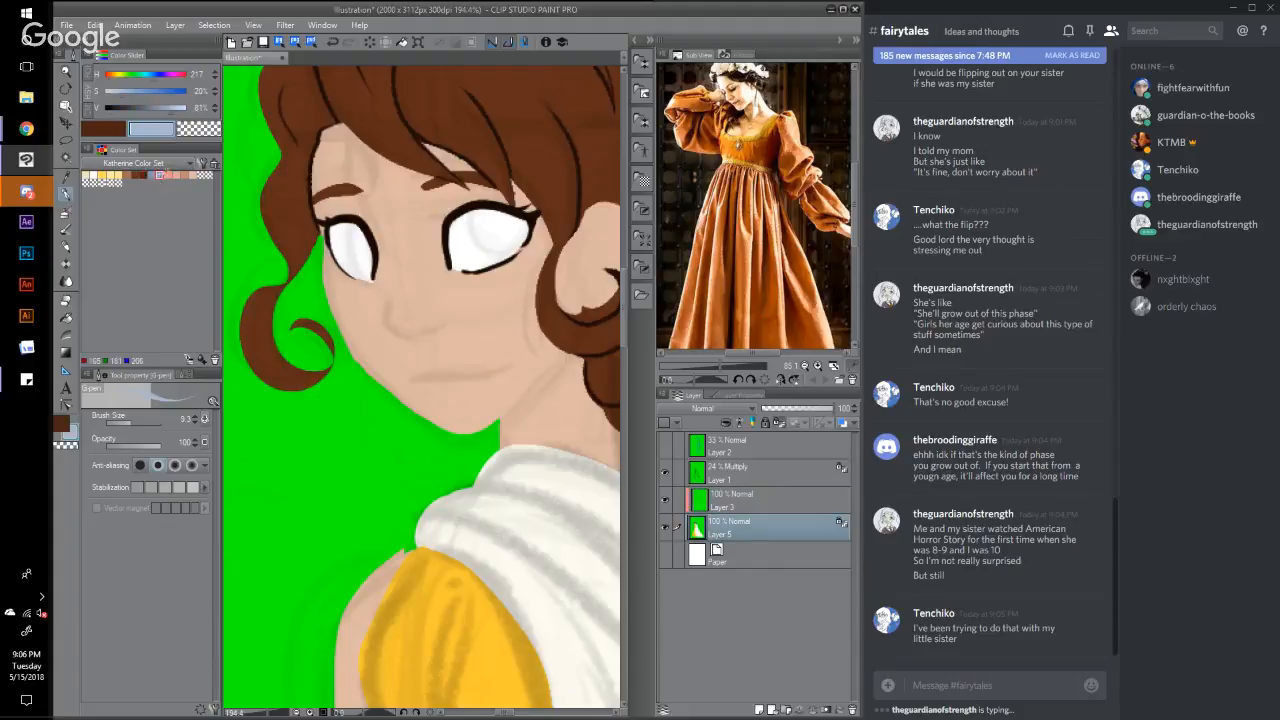
{"action": "mouse_move", "coordinate": [475, 207]}
{"action": "left_mouse_down"}
{"action": "mouse_move", "coordinate": [471, 236]}
{"action": "mouse_move", "coordinate": [498, 254]}
{"action": "mouse_move", "coordinate": [528, 236]}
{"action": "mouse_move", "coordinate": [521, 246]}
{"action": "mouse_move", "coordinate": [527, 222]}
{"action": "mouse_move", "coordinate": [472, 210]}
{"action": "mouse_move", "coordinate": [478, 228]}
{"action": "left_mouse_up"}
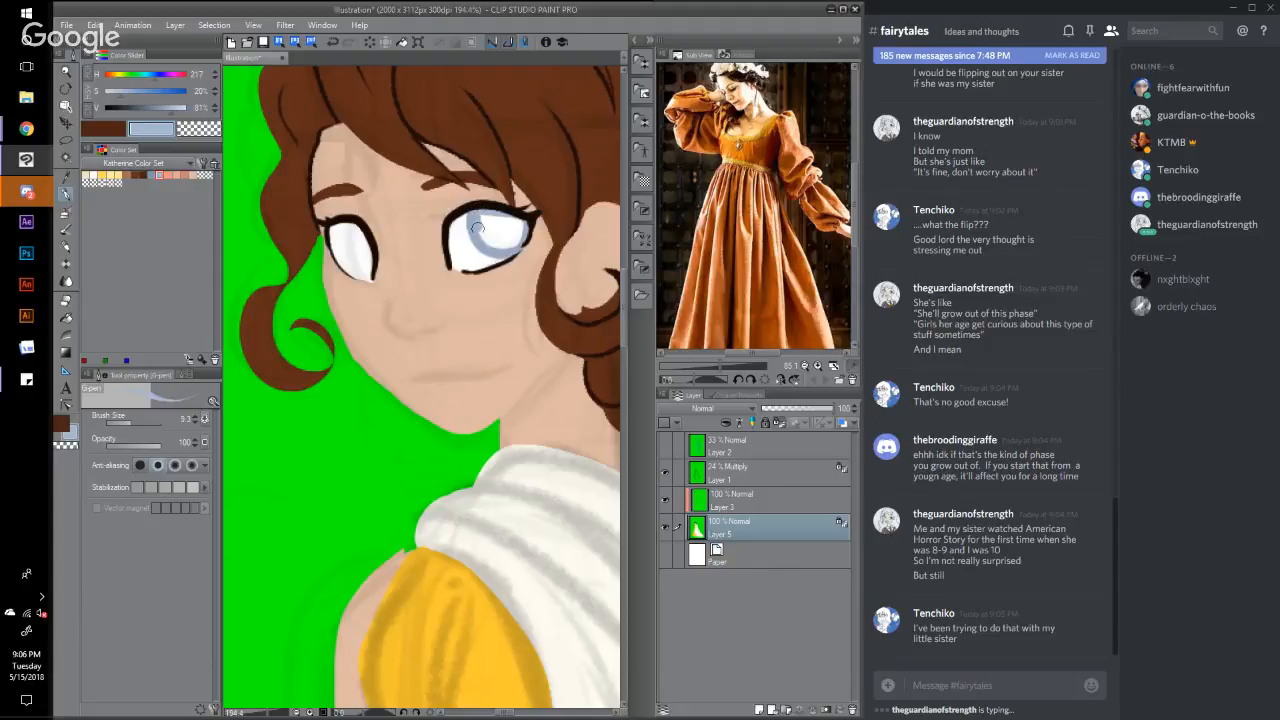
{"action": "mouse_move", "coordinate": [478, 228]}
{"action": "left_mouse_down"}
{"action": "mouse_move", "coordinate": [519, 247]}
{"action": "mouse_move", "coordinate": [523, 226]}
{"action": "mouse_move", "coordinate": [518, 260]}
{"action": "left_mouse_up"}
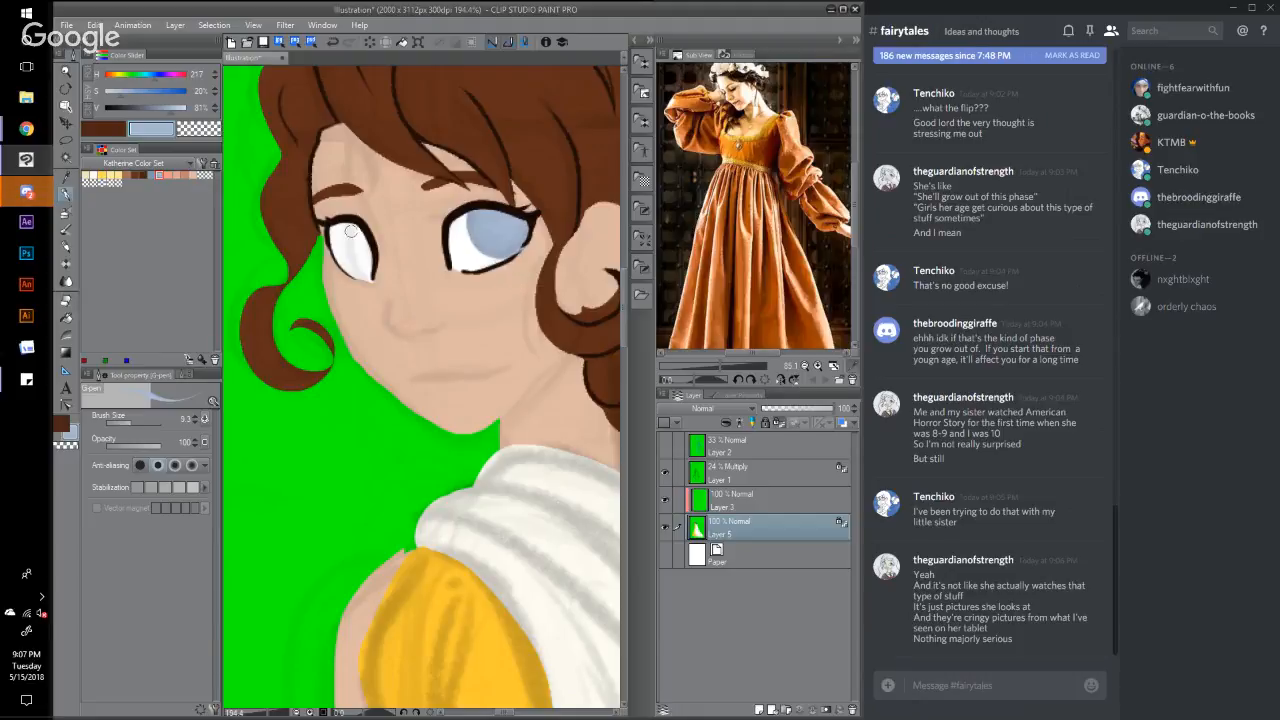
{"action": "mouse_move", "coordinate": [347, 243]}
{"action": "left_mouse_down"}
{"action": "mouse_move", "coordinate": [357, 266]}
{"action": "mouse_move", "coordinate": [355, 226]}
{"action": "mouse_move", "coordinate": [356, 270]}
{"action": "mouse_move", "coordinate": [371, 261]}
{"action": "mouse_move", "coordinate": [369, 272]}
{"action": "mouse_move", "coordinate": [348, 228]}
{"action": "mouse_move", "coordinate": [360, 222]}
{"action": "left_mouse_up"}
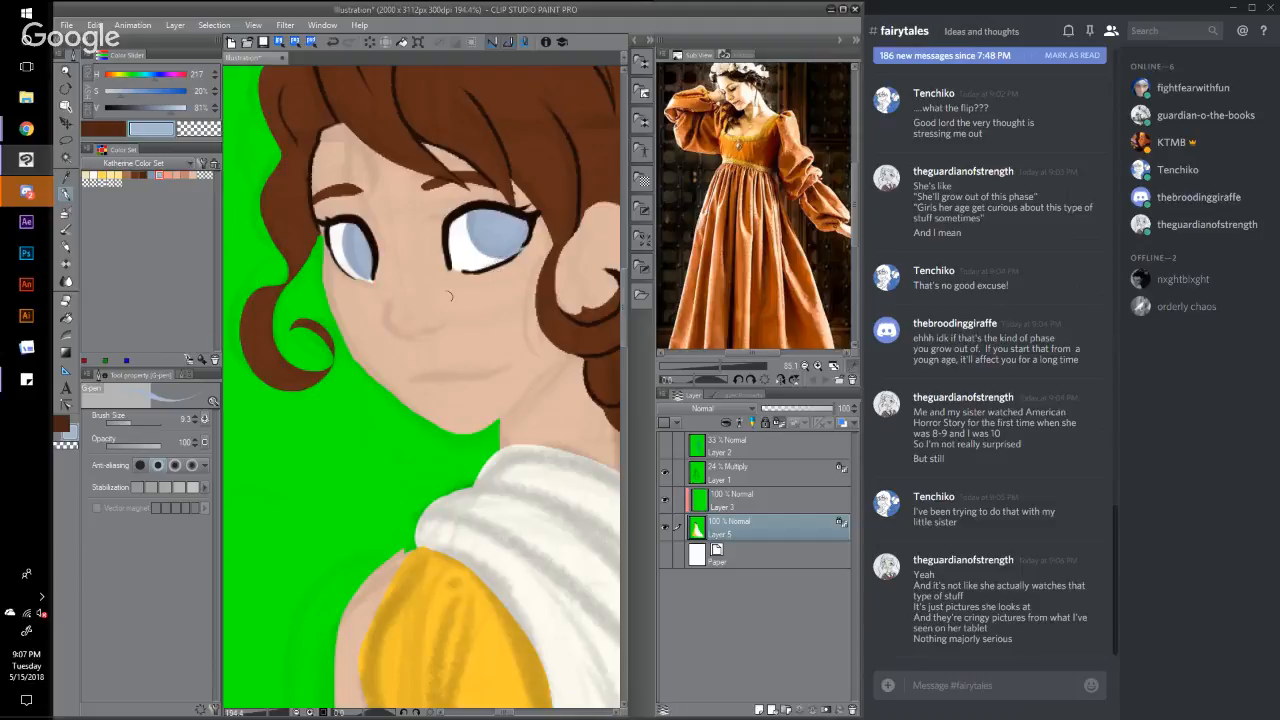
Step: Choose the darker skin tone from the color set and switch to the Chunky pen
{"action": "left_click", "coordinate": [184, 175]}
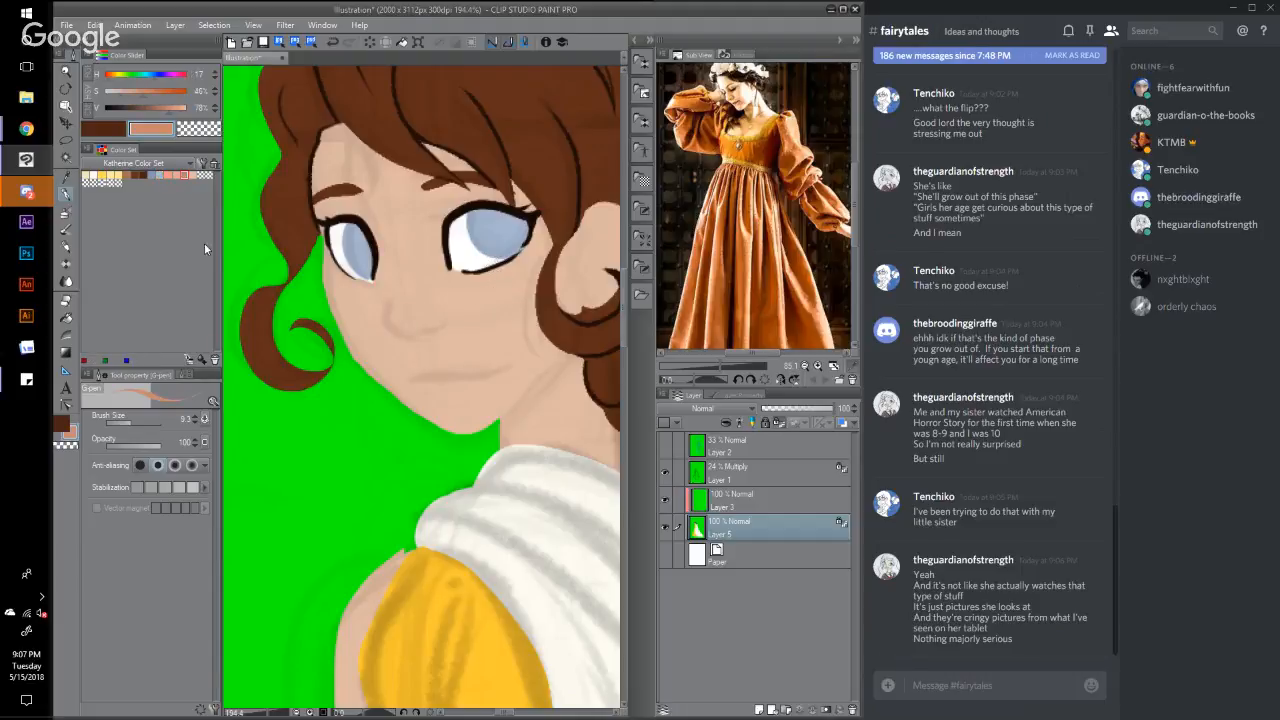
{"action": "left_click", "coordinate": [181, 376]}
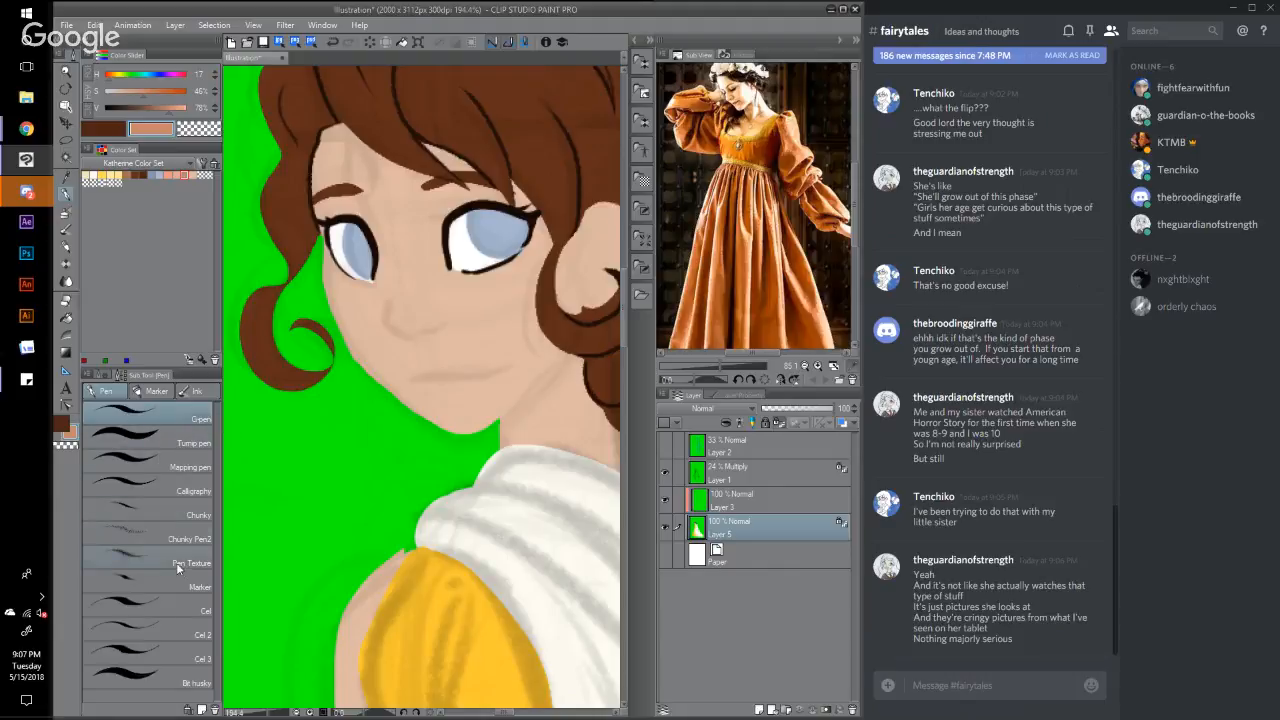
{"action": "left_click", "coordinate": [153, 508]}
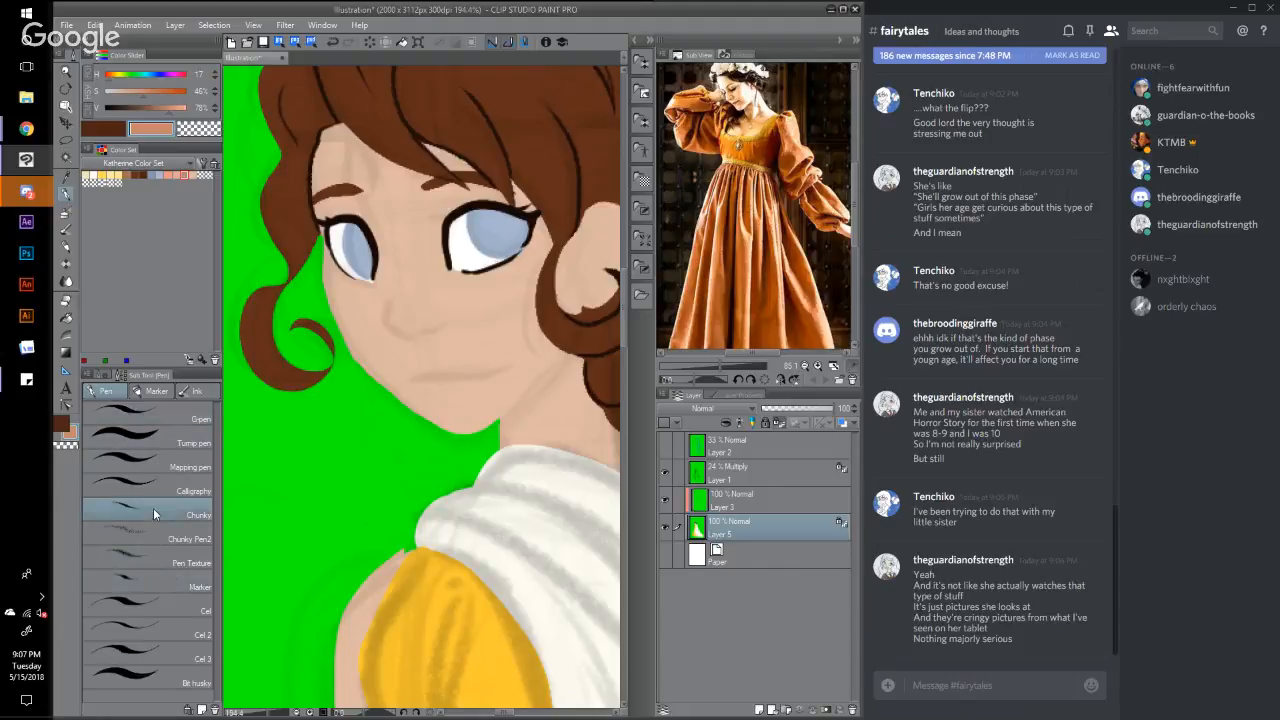
{"action": "left_click", "coordinate": [101, 375]}
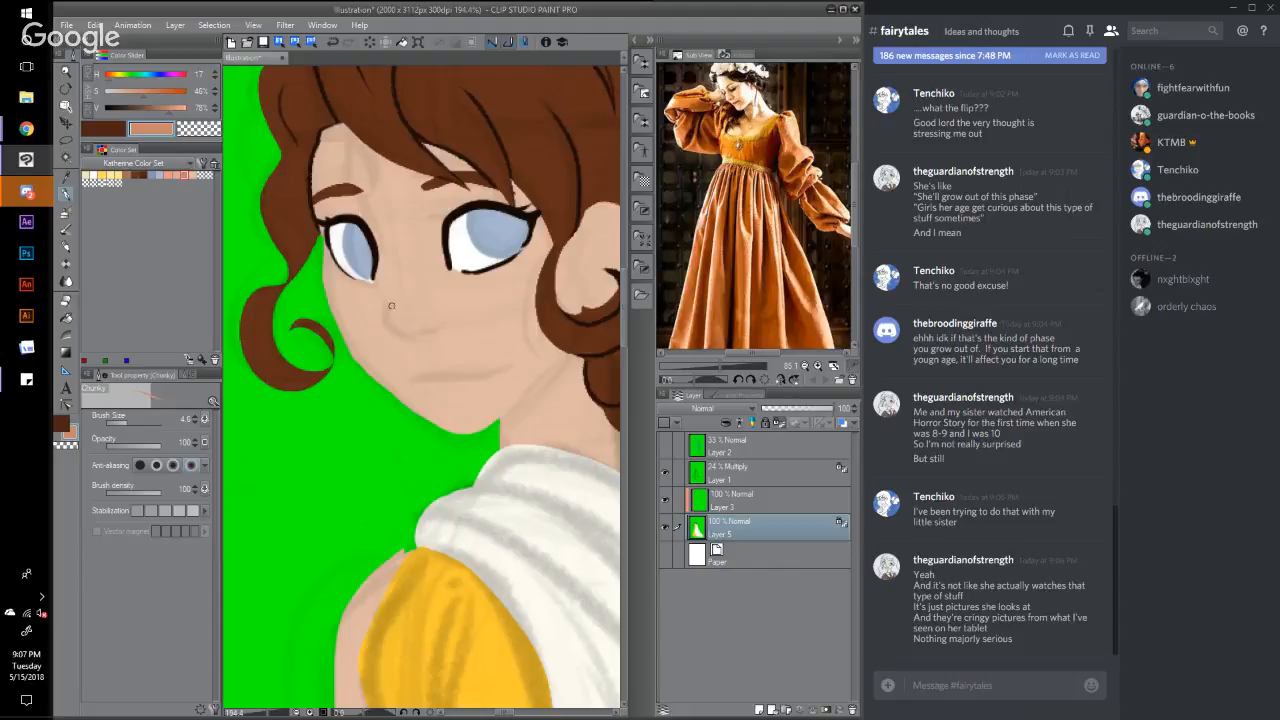
Step: Draw nose, jaw and inner-ear lines in the darker skin tone on Layer 5
{"action": "left_click_drag", "start_coordinate": [388, 318], "coordinate": [403, 335]}
{"action": "left_click_drag", "start_coordinate": [565, 353], "coordinate": [505, 418]}
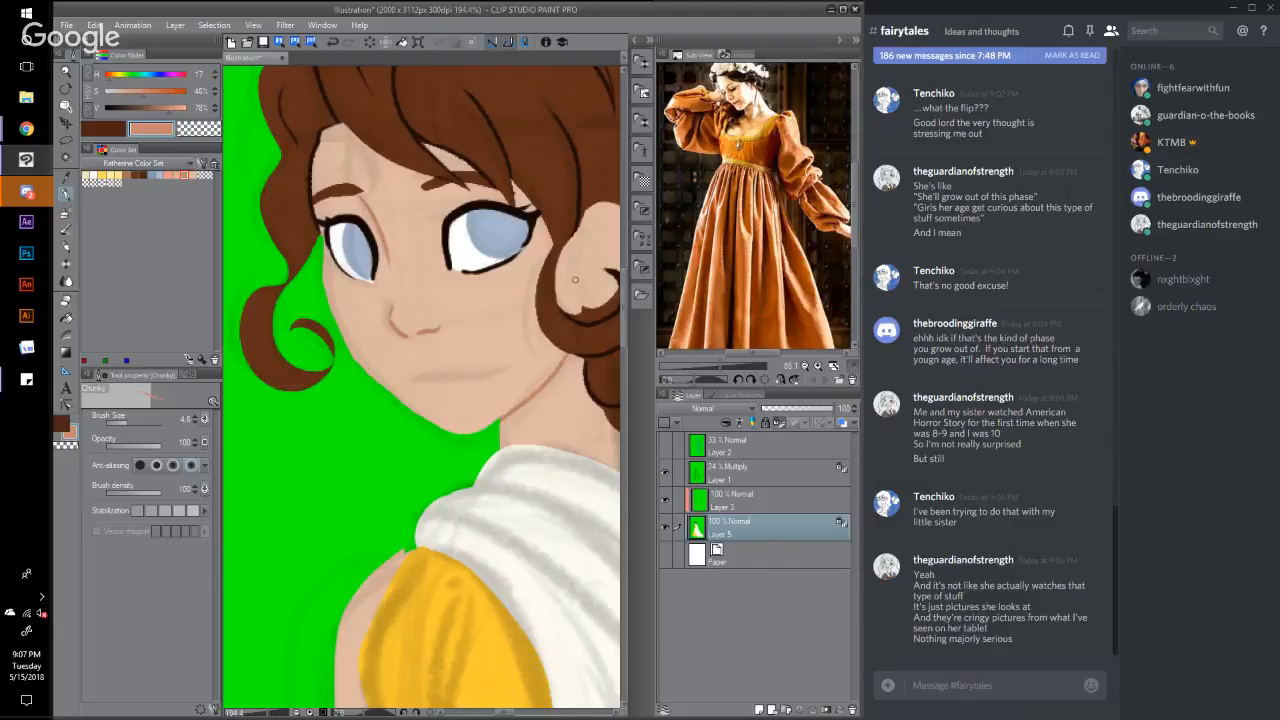
{"action": "mouse_move", "coordinate": [574, 279]}
{"action": "left_mouse_down"}
{"action": "mouse_move", "coordinate": [588, 238]}
{"action": "mouse_move", "coordinate": [612, 243]}
{"action": "left_mouse_up"}
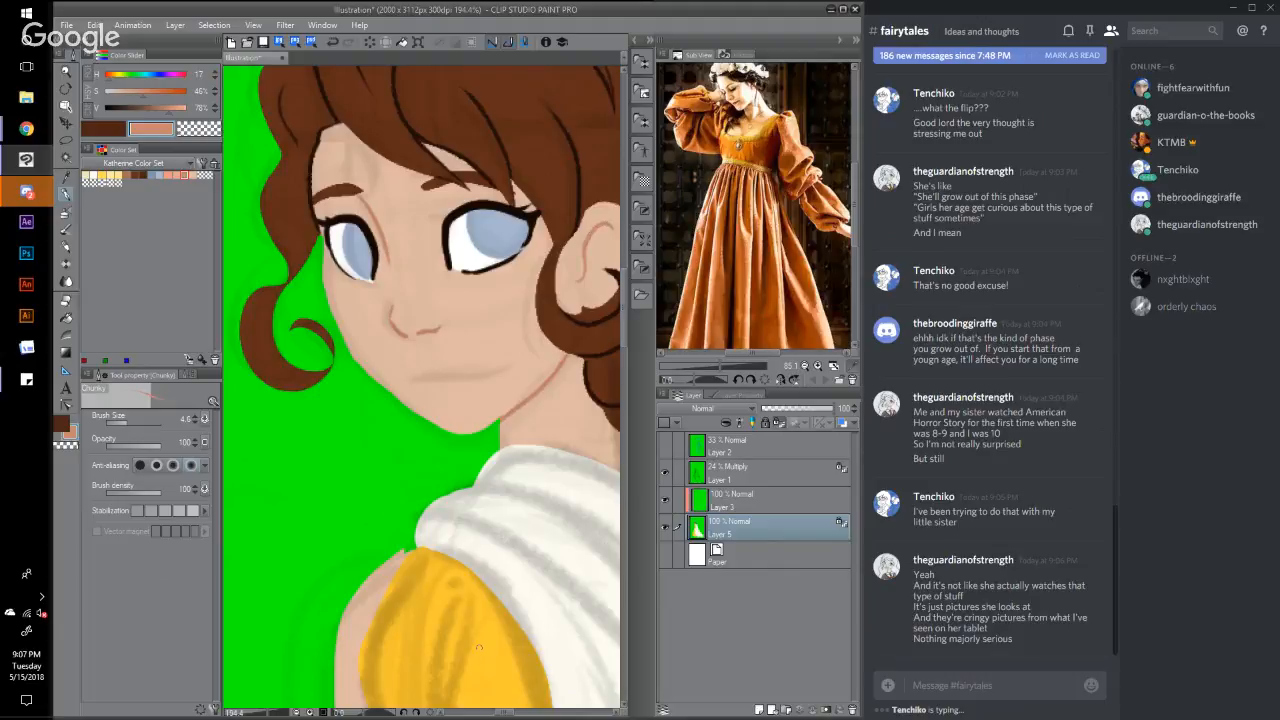
{"action": "mouse_move", "coordinate": [588, 249]}
{"action": "left_mouse_down"}
{"action": "mouse_move", "coordinate": [591, 235]}
{"action": "mouse_move", "coordinate": [616, 250]}
{"action": "left_mouse_up"}
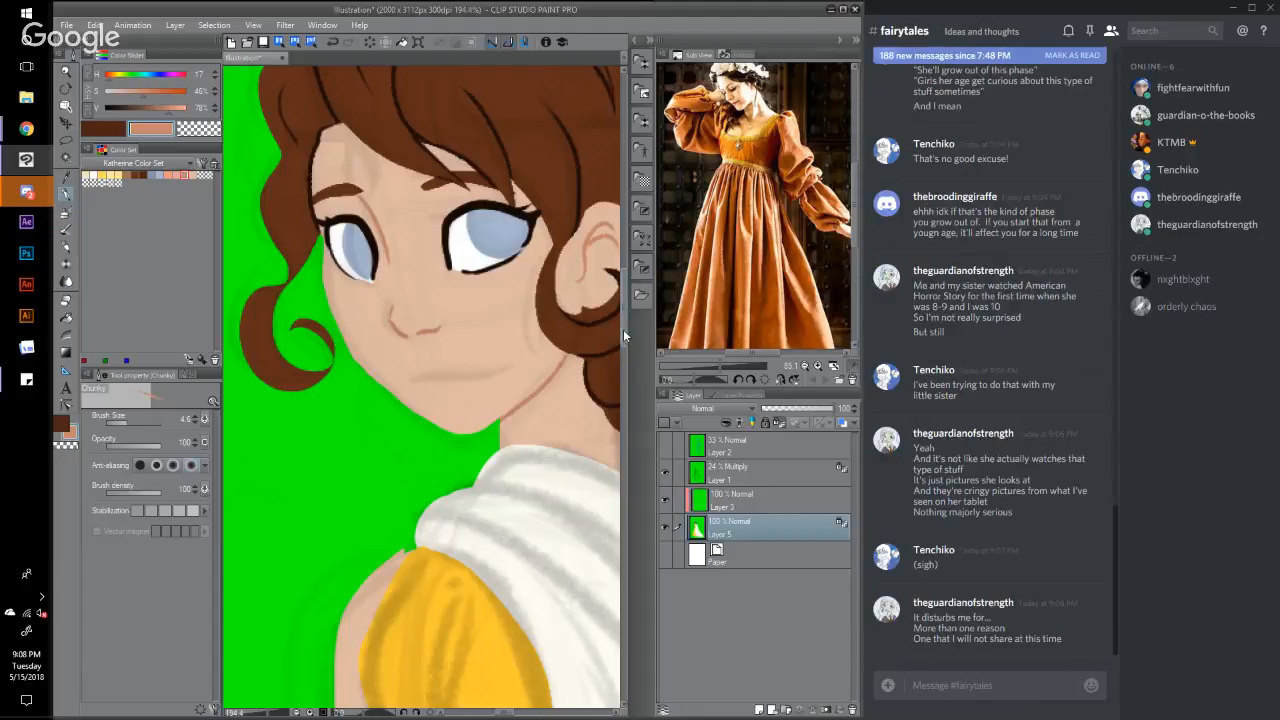
Step: Choose the color set's yellow and deepen it to 100% saturation and 89% brightness for the sleeve lines
{"action": "left_click_drag", "start_coordinate": [623, 331], "coordinate": [633, 394]}
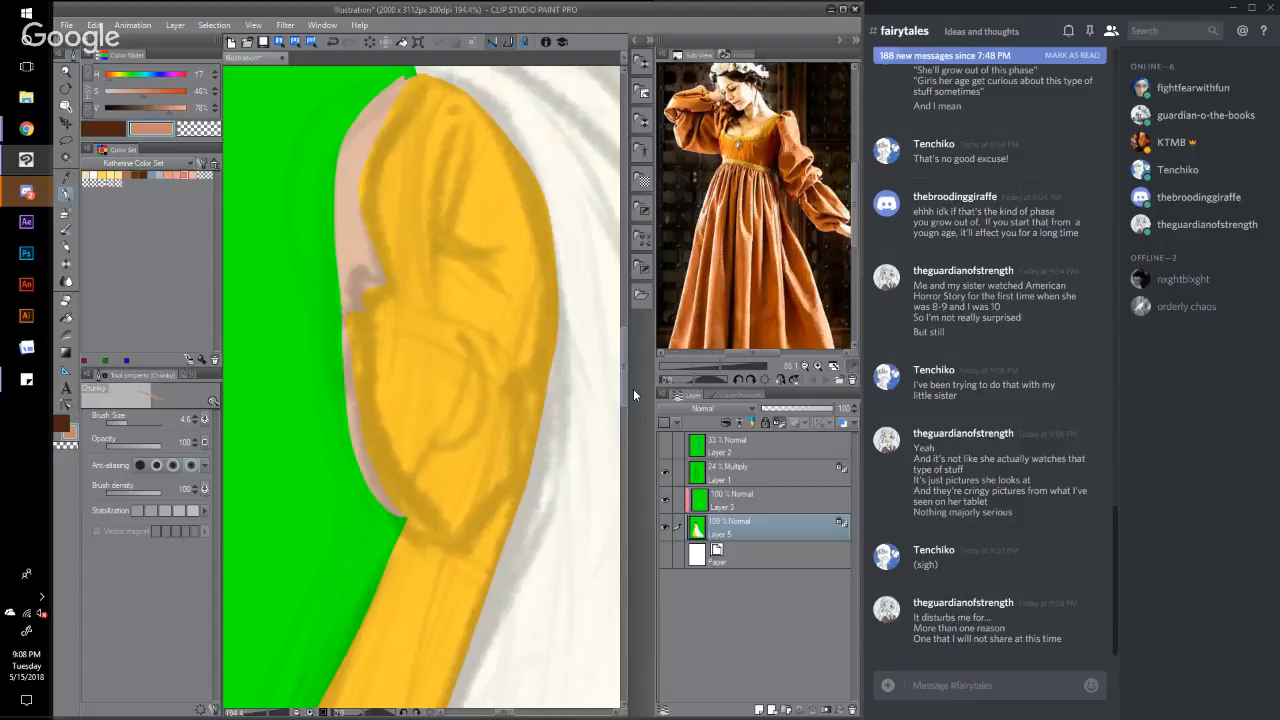
{"action": "left_click_drag", "start_coordinate": [633, 388], "coordinate": [621, 364]}
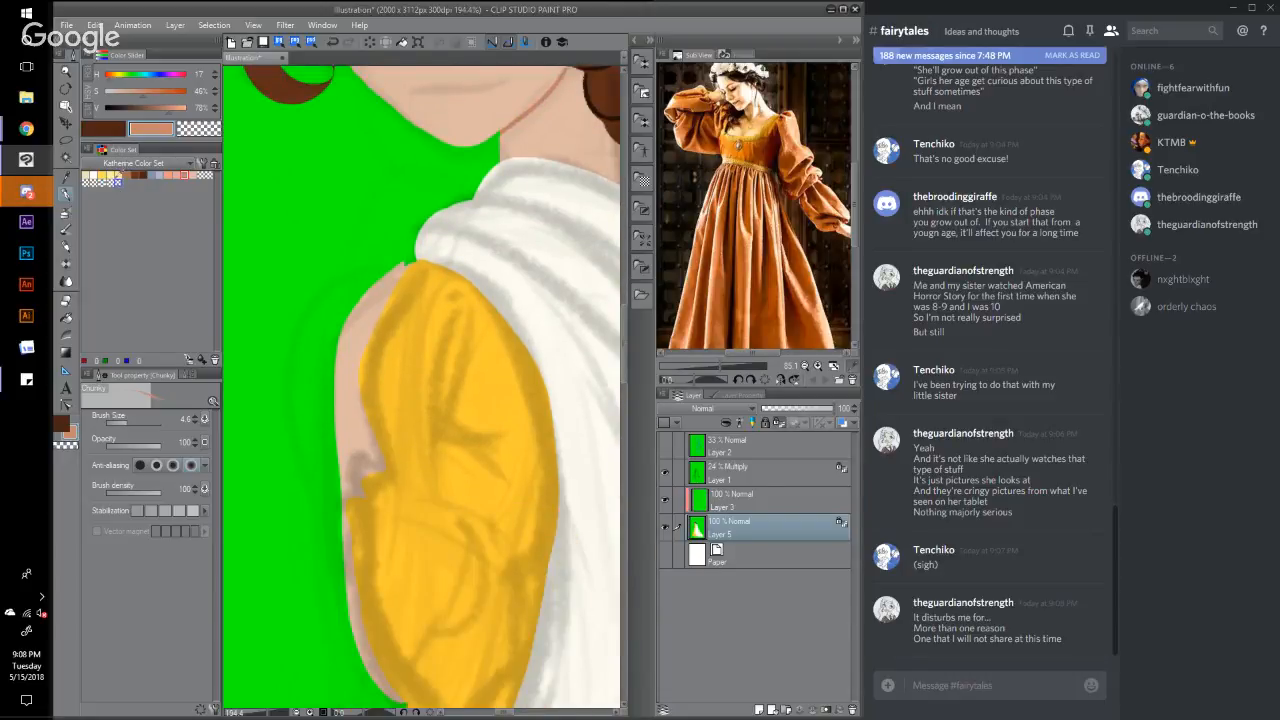
{"action": "left_click", "coordinate": [103, 176]}
{"action": "left_click", "coordinate": [178, 107]}
{"action": "mouse_move", "coordinate": [178, 105]}
{"action": "left_mouse_down"}
{"action": "mouse_move", "coordinate": [174, 93]}
{"action": "mouse_move", "coordinate": [188, 95]}
{"action": "left_mouse_up"}
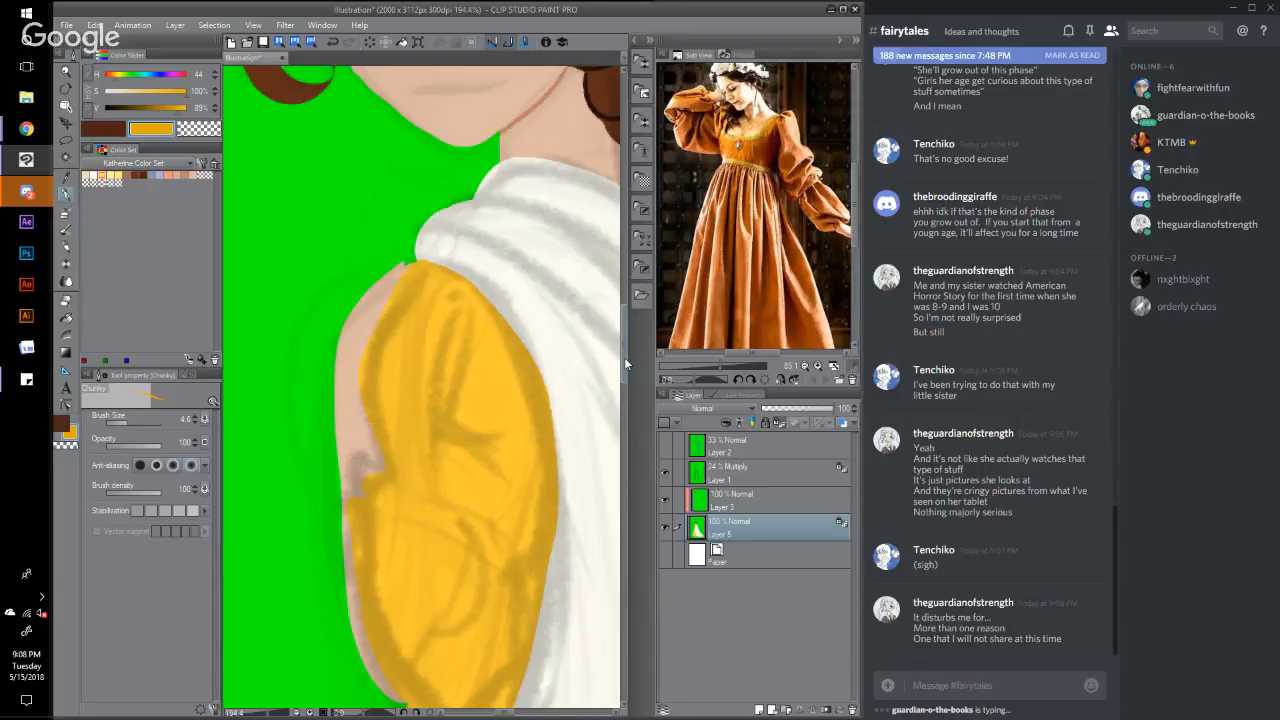
{"action": "left_click_drag", "start_coordinate": [624, 357], "coordinate": [623, 336]}
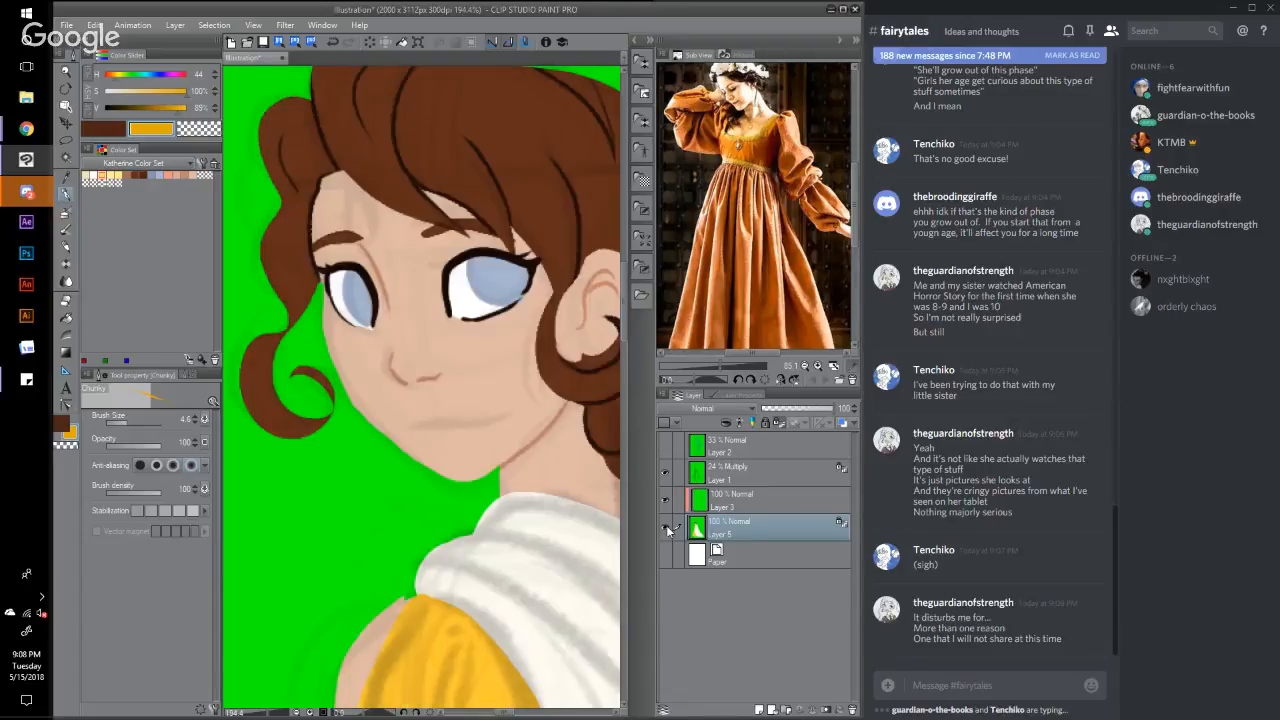
Step: Remove the new face lines from Layer 5 and make Layer 3 active with the darker skin tone
{"action": "left_click", "coordinate": [666, 525]}
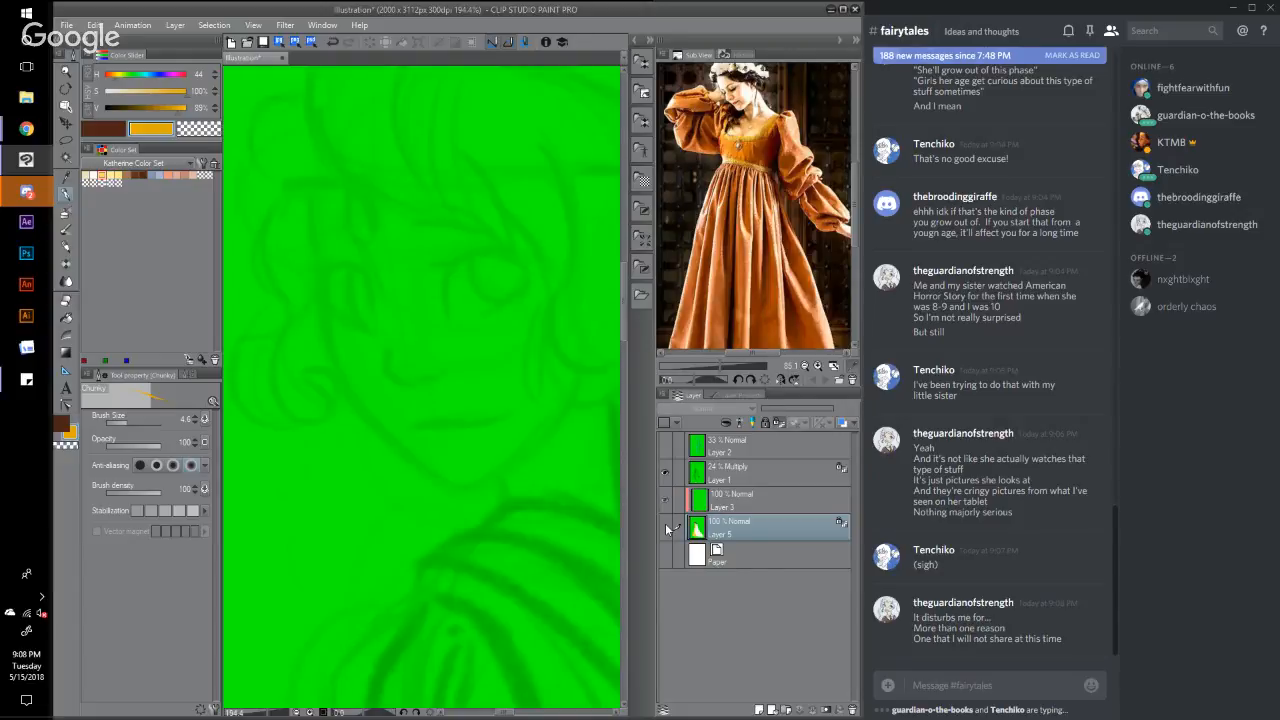
{"action": "left_click", "coordinate": [665, 524]}
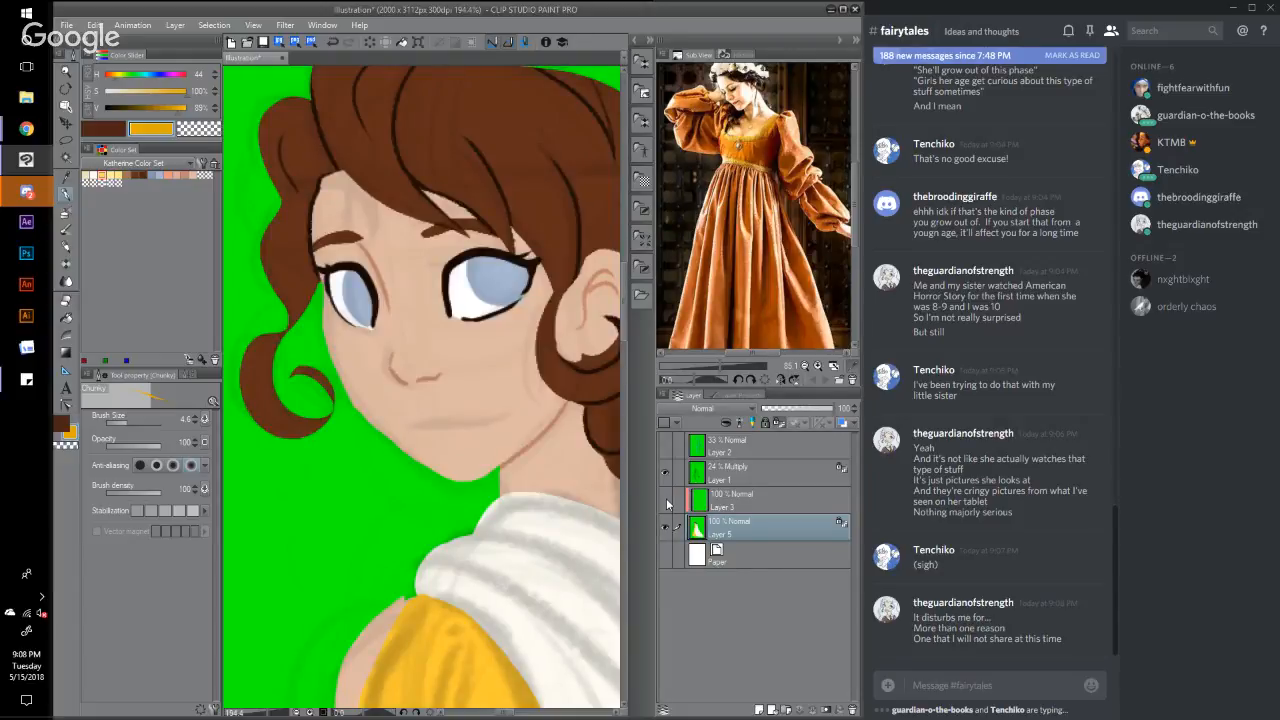
{"action": "left_click", "coordinate": [398, 368], "text": "alt"}
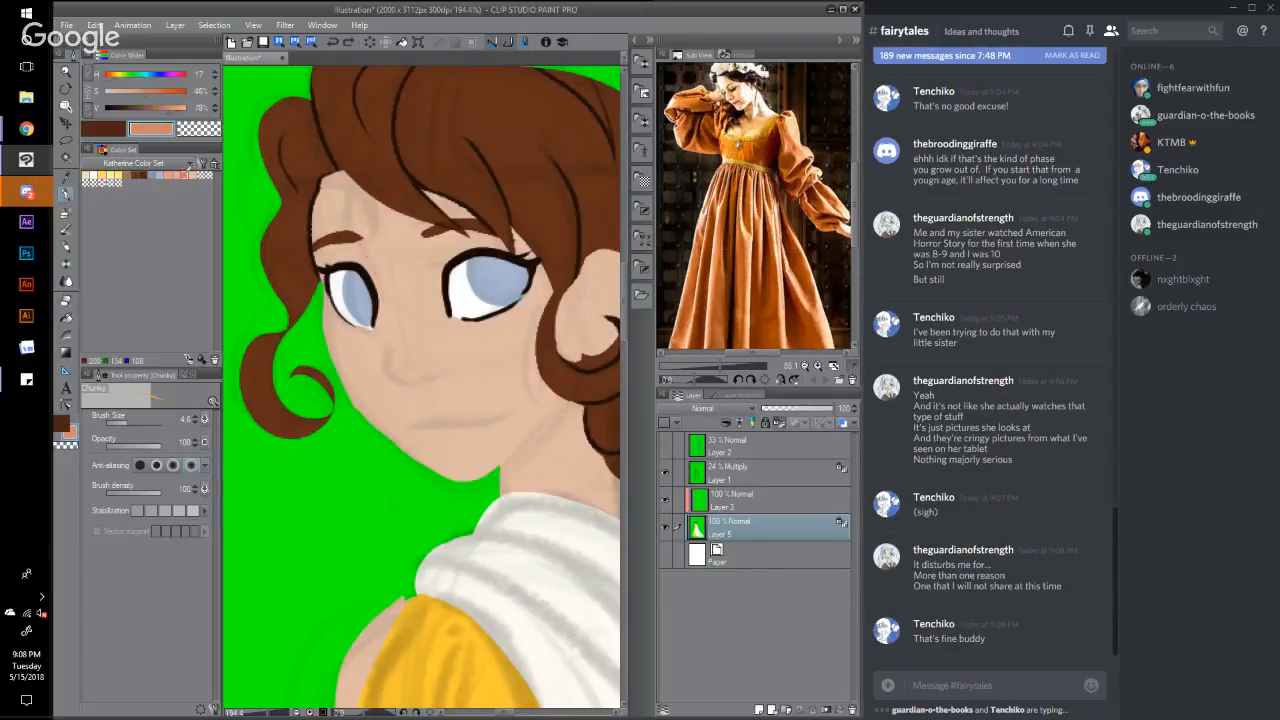
{"action": "left_click", "coordinate": [750, 498]}
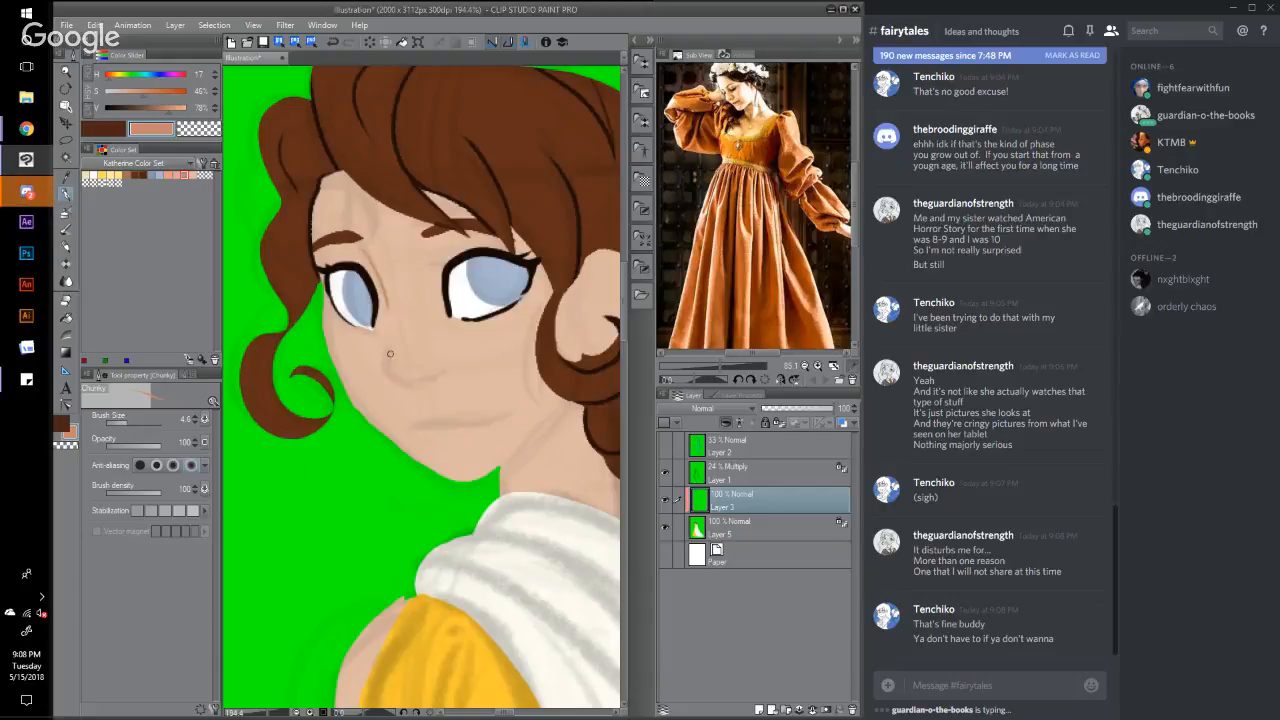
Step: Draw the nose, nose bridge, jaw and inner-ear lines on Layer 3, redoing the jaw stroke until it follows the jaw's edge
{"action": "mouse_move", "coordinate": [389, 354]}
{"action": "left_mouse_down"}
{"action": "mouse_move", "coordinate": [403, 379]}
{"action": "mouse_move", "coordinate": [443, 373]}
{"action": "left_mouse_up"}
{"action": "mouse_move", "coordinate": [565, 401]}
{"action": "left_mouse_down"}
{"action": "mouse_move", "coordinate": [527, 450]}
{"action": "mouse_move", "coordinate": [493, 467]}
{"action": "left_mouse_up"}
{"action": "key", "text": "ctrl+z"}
{"action": "left_click_drag", "start_coordinate": [503, 466], "coordinate": [566, 400]}
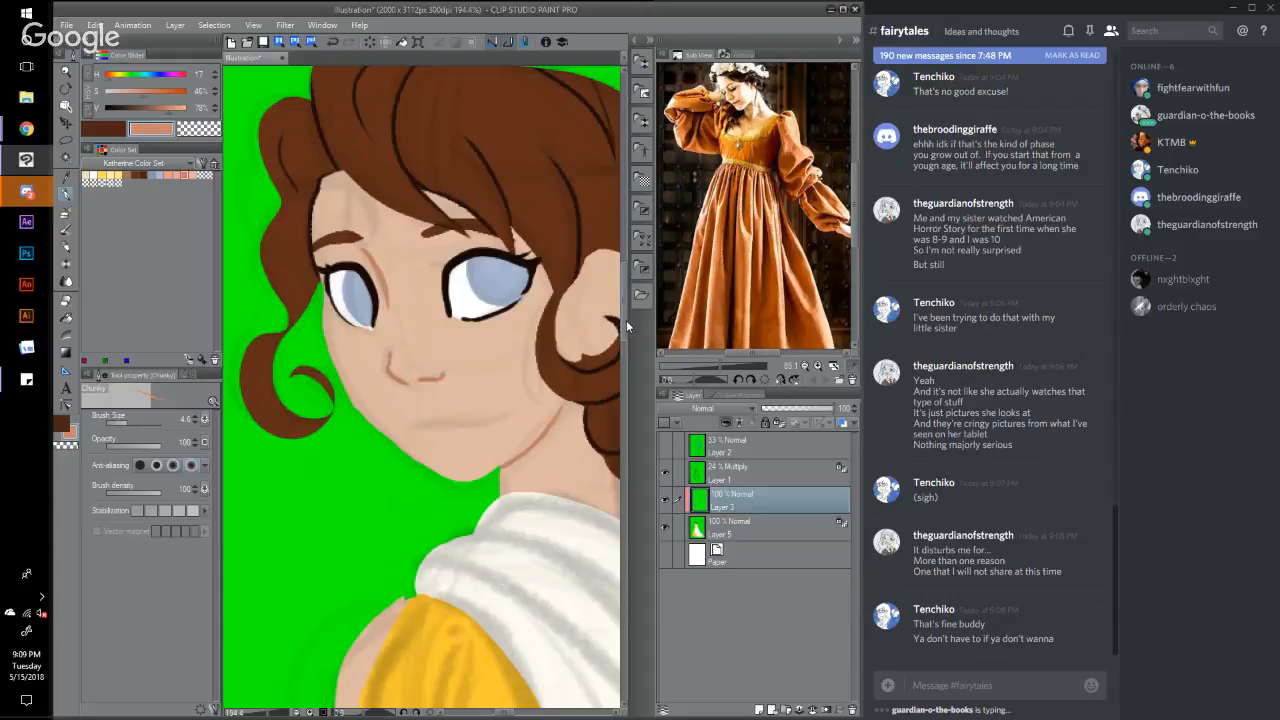
{"action": "key", "text": "ctrl+z"}
{"action": "left_click_drag", "start_coordinate": [561, 410], "coordinate": [501, 474]}
{"action": "key", "text": "ctrl+z"}
{"action": "mouse_move", "coordinate": [557, 403]}
{"action": "left_mouse_down"}
{"action": "mouse_move", "coordinate": [506, 474]}
{"action": "mouse_move", "coordinate": [549, 415]}
{"action": "left_mouse_up"}
{"action": "key", "text": "ctrl+z"}
{"action": "left_click_drag", "start_coordinate": [508, 713], "coordinate": [512, 713]}
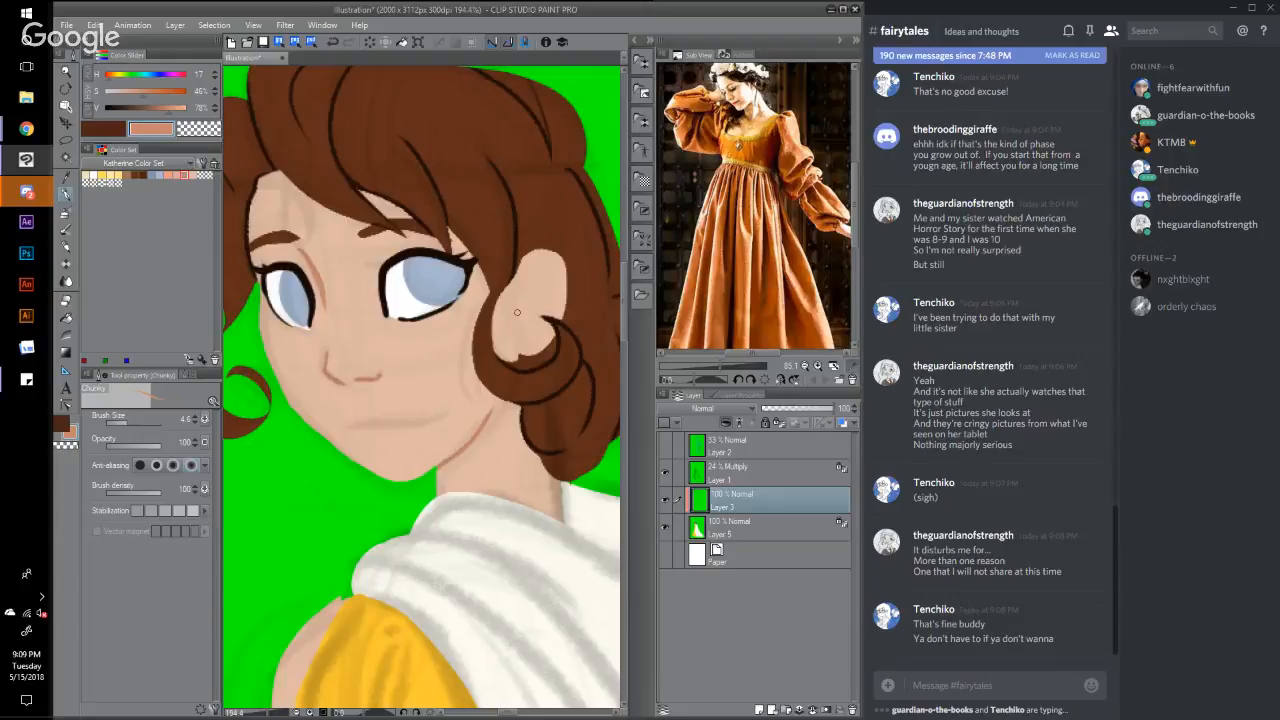
{"action": "left_click_drag", "start_coordinate": [522, 305], "coordinate": [549, 281]}
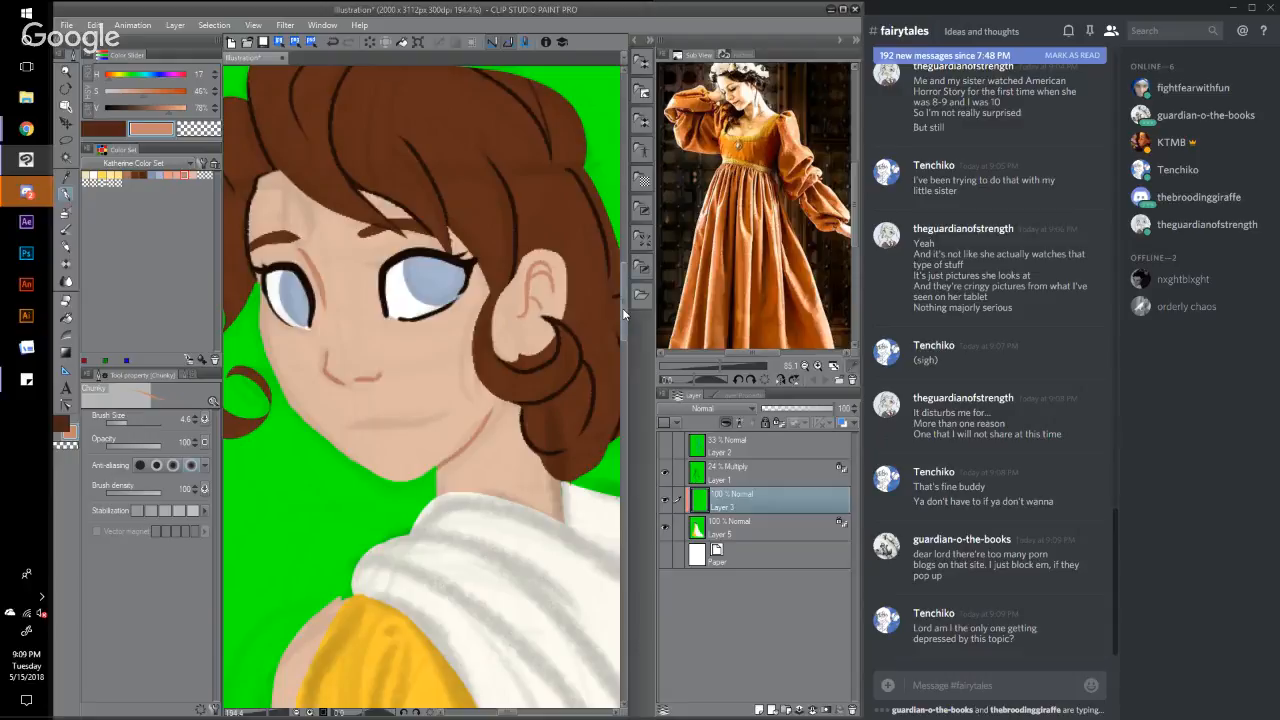
Step: Sample the sleeve's yellow and change it to 100% saturation and 85% brightness
{"action": "scroll", "coordinate": [622, 322], "scroll_direction": "down", "scroll_amount": 3}
{"action": "scroll", "coordinate": [622, 322], "scroll_direction": "down", "scroll_amount": 2}
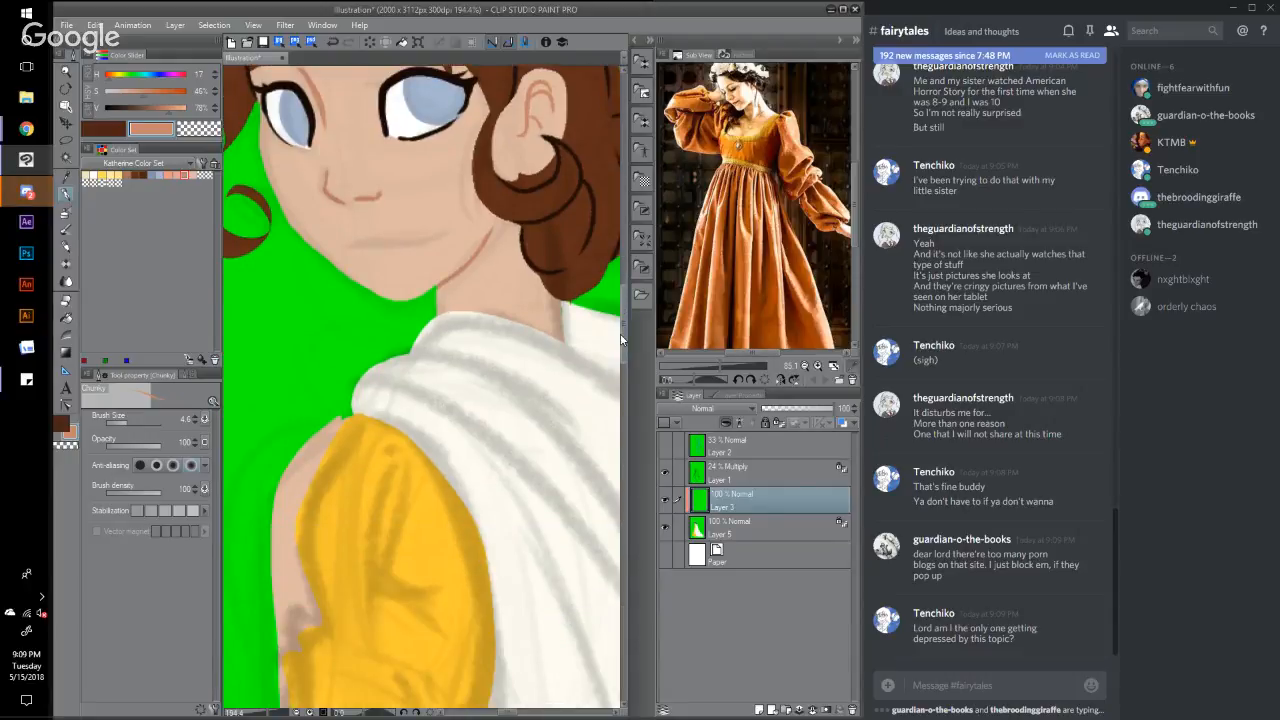
{"action": "scroll", "coordinate": [621, 340], "scroll_direction": "down", "scroll_amount": 2}
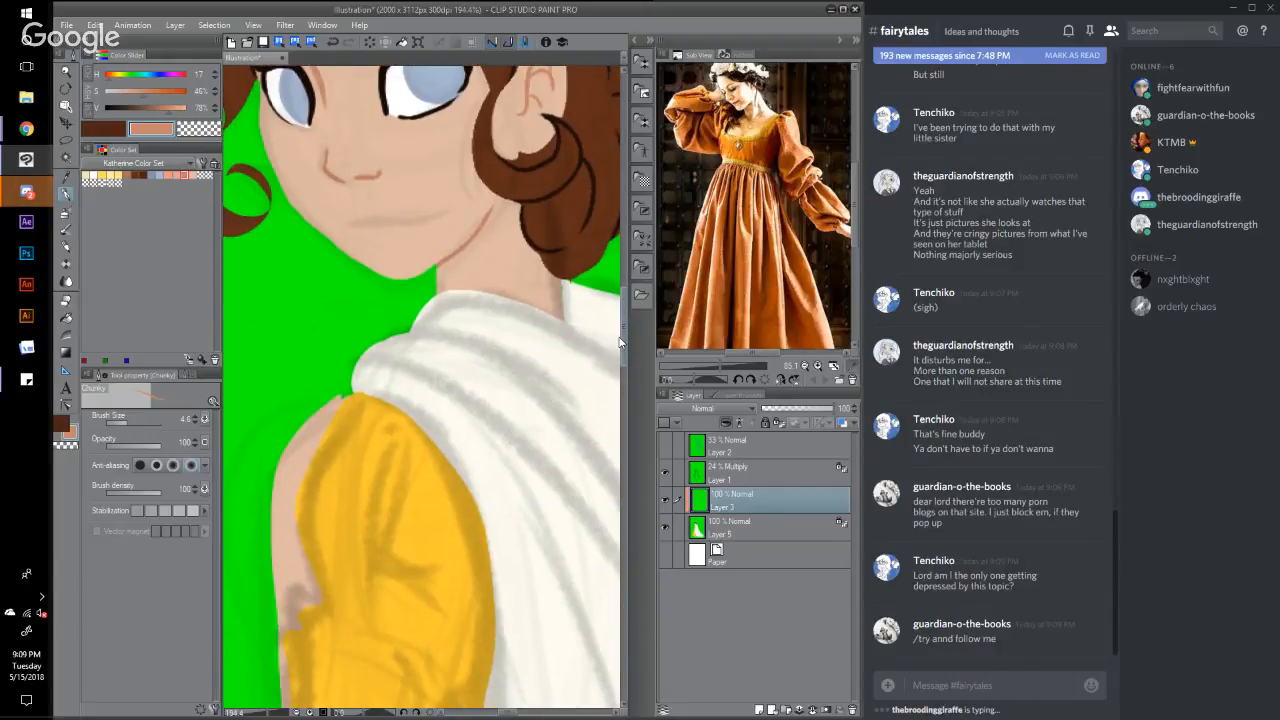
{"action": "scroll", "coordinate": [619, 343], "scroll_direction": "down", "scroll_amount": 1}
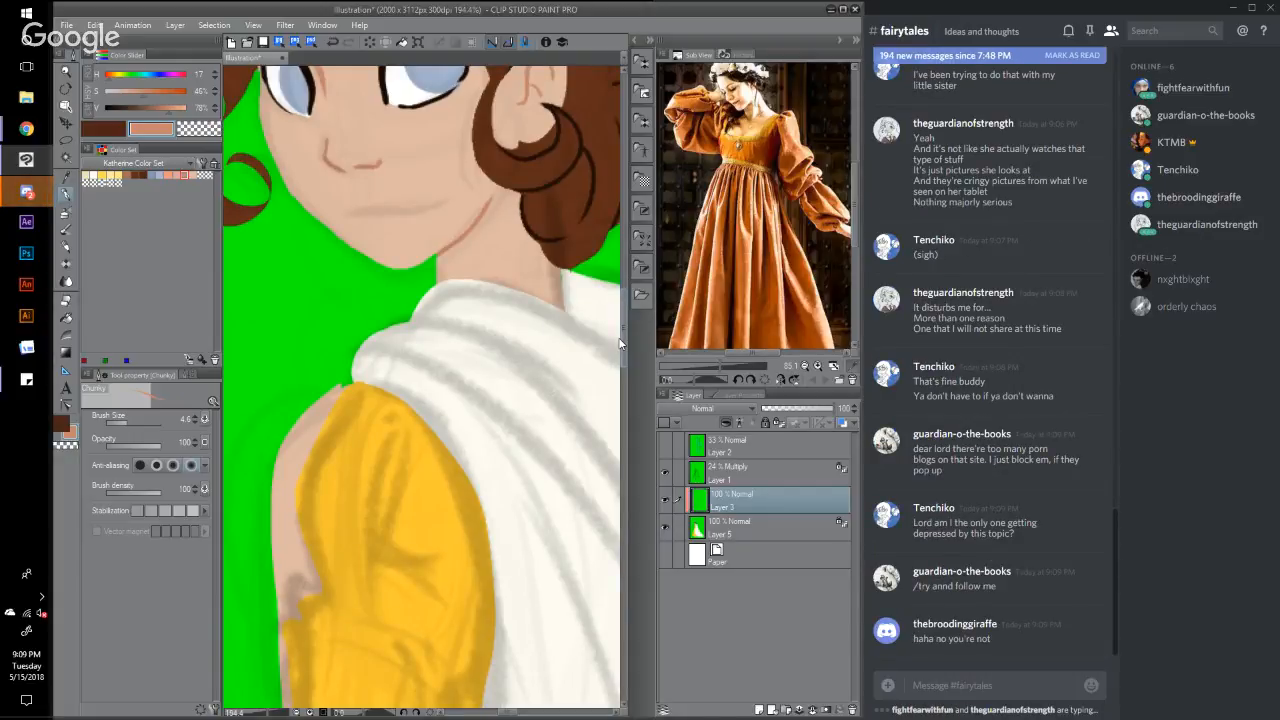
{"action": "scroll", "coordinate": [619, 343], "scroll_direction": "down", "scroll_amount": 1}
{"action": "scroll", "coordinate": [619, 343], "scroll_direction": "down", "scroll_amount": 1}
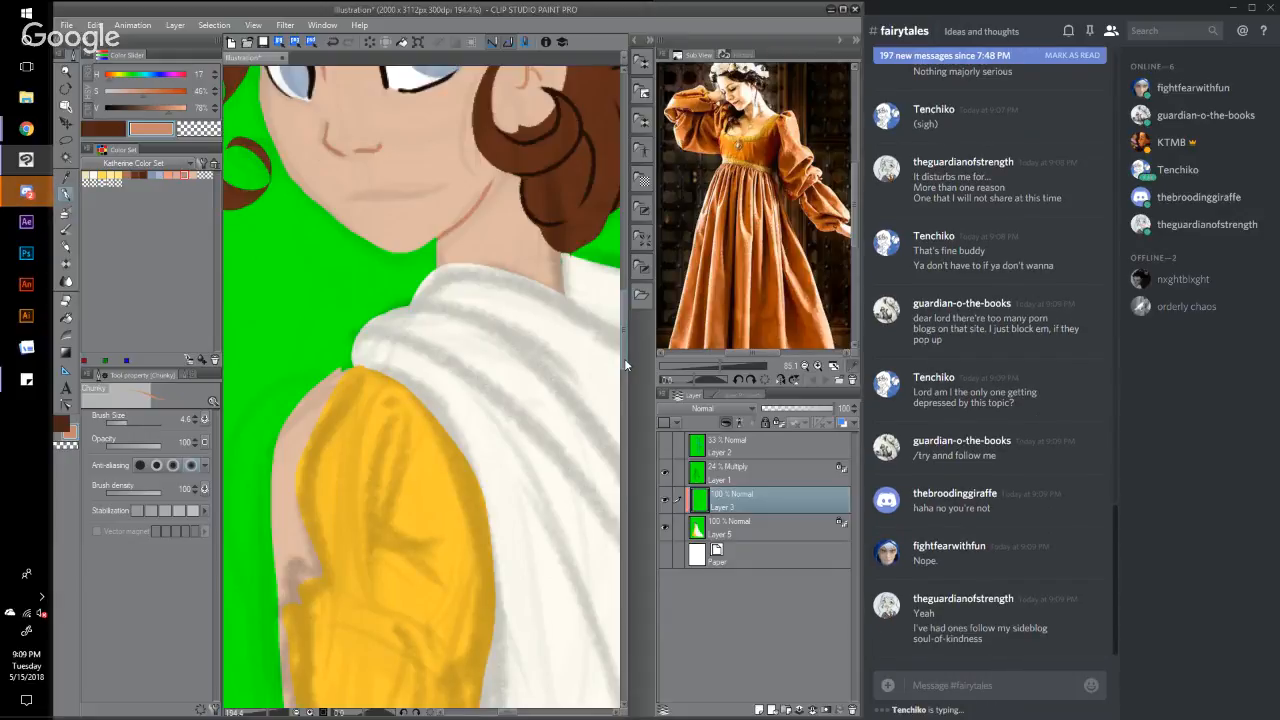
{"action": "right_click", "coordinate": [434, 496]}
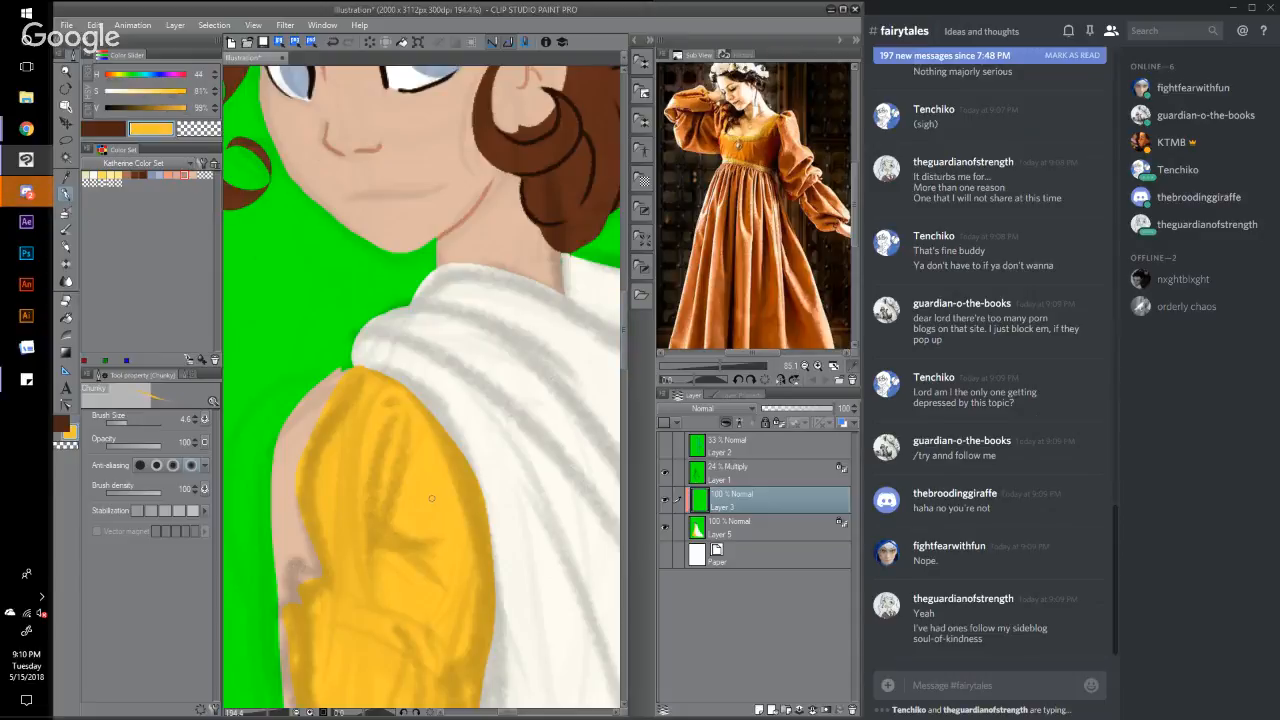
{"action": "mouse_move", "coordinate": [185, 107]}
{"action": "left_mouse_down"}
{"action": "mouse_move", "coordinate": [173, 107]}
{"action": "mouse_move", "coordinate": [190, 91]}
{"action": "left_mouse_up"}
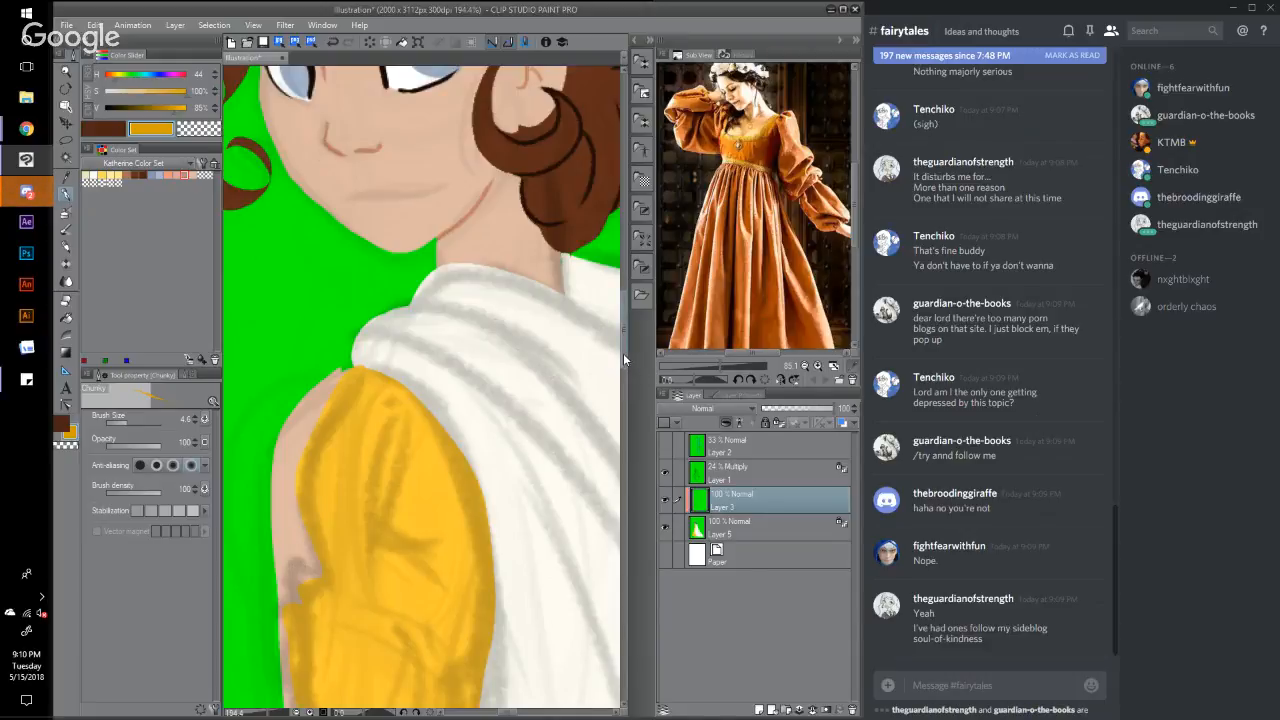
Step: Draw long curved fold lines on the upper puff of the yellow sleeve, undoing the stroke along its outer edge
{"action": "left_click_drag", "start_coordinate": [623, 353], "coordinate": [622, 379]}
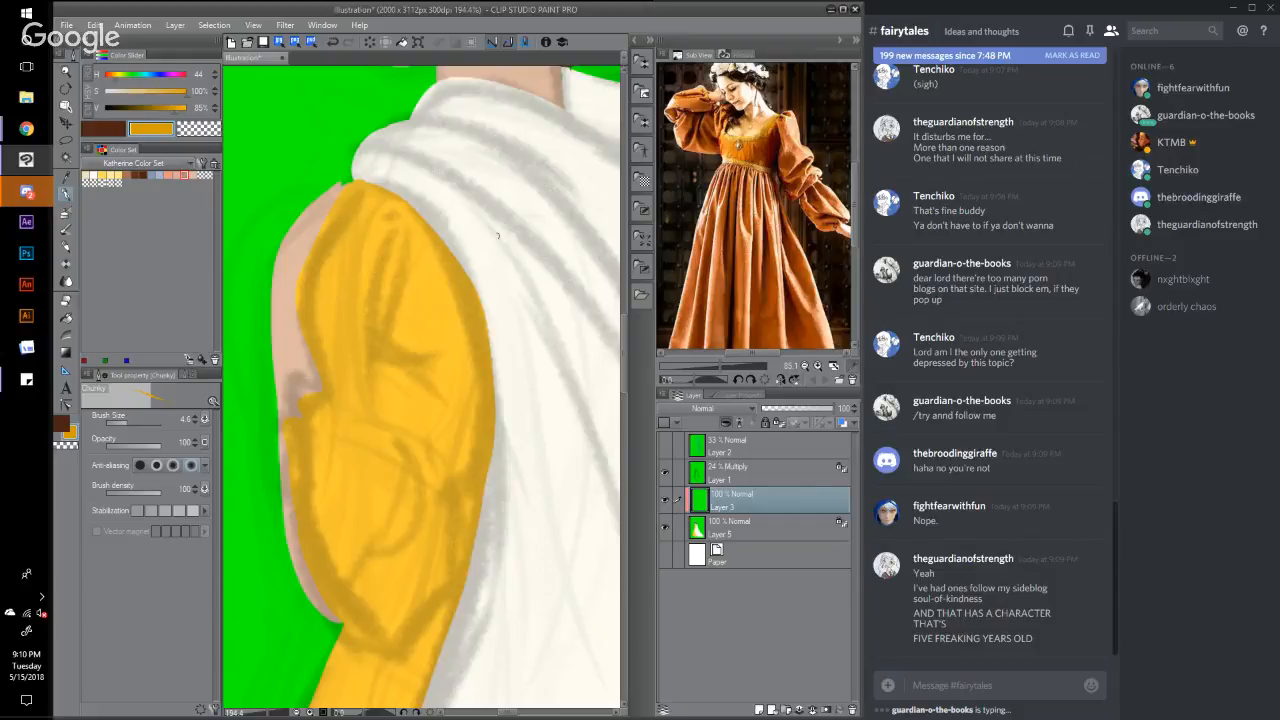
{"action": "mouse_move", "coordinate": [432, 446]}
{"action": "left_mouse_down"}
{"action": "mouse_move", "coordinate": [461, 426]}
{"action": "mouse_move", "coordinate": [460, 324]}
{"action": "left_mouse_up"}
{"action": "left_click_drag", "start_coordinate": [358, 182], "coordinate": [304, 293]}
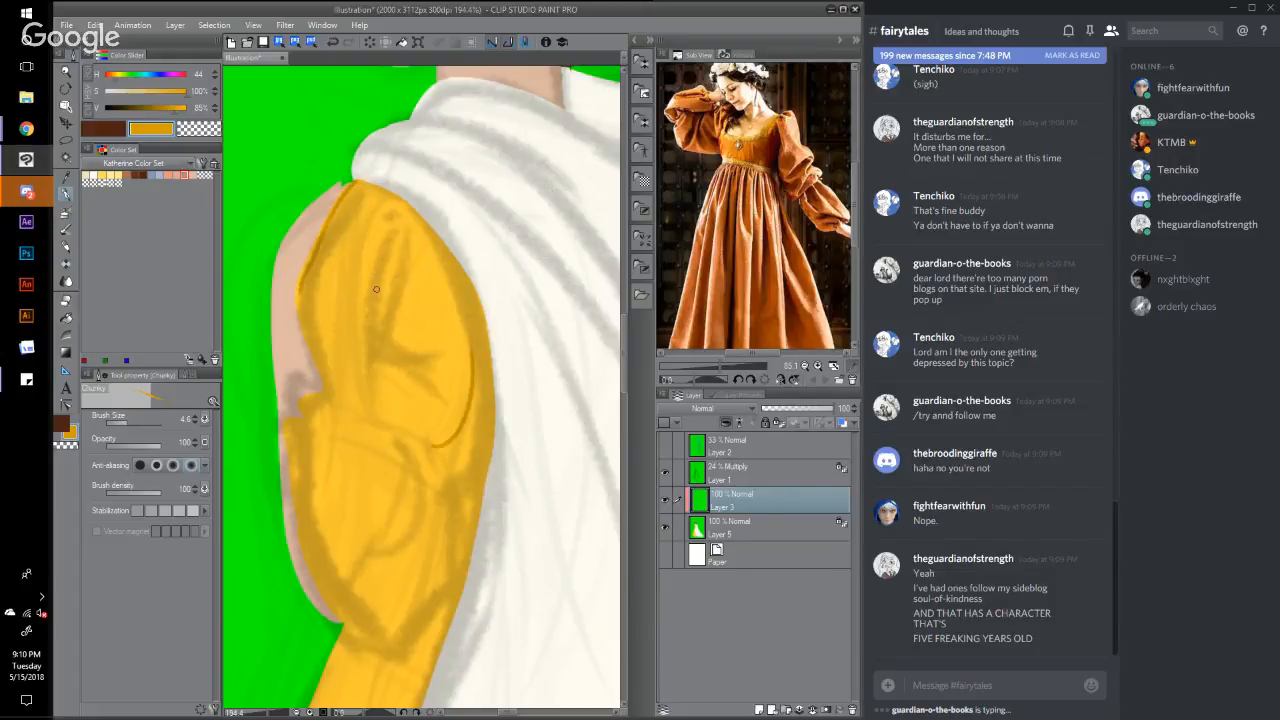
{"action": "key", "text": "ctrl+z"}
{"action": "mouse_move", "coordinate": [441, 232]}
{"action": "left_mouse_down"}
{"action": "mouse_move", "coordinate": [447, 328]}
{"action": "mouse_move", "coordinate": [413, 409]}
{"action": "mouse_move", "coordinate": [374, 412]}
{"action": "mouse_move", "coordinate": [356, 370]}
{"action": "mouse_move", "coordinate": [364, 313]}
{"action": "left_mouse_up"}
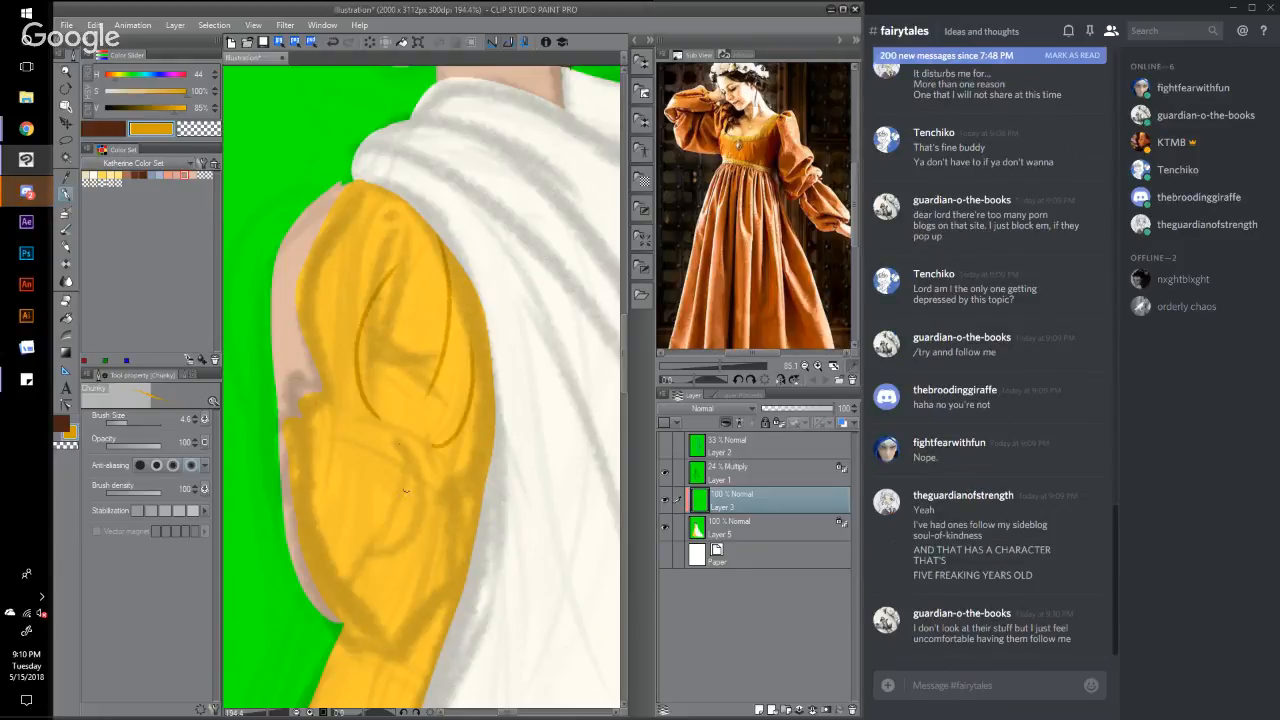
Step: Draw the fold curves of the lower sleeve puff and the gathered edge where it meets the forearm
{"action": "mouse_move", "coordinate": [400, 425]}
{"action": "left_mouse_down"}
{"action": "mouse_move", "coordinate": [412, 530]}
{"action": "mouse_move", "coordinate": [390, 552]}
{"action": "left_mouse_up"}
{"action": "mouse_move", "coordinate": [334, 397]}
{"action": "left_mouse_down"}
{"action": "mouse_move", "coordinate": [318, 430]}
{"action": "mouse_move", "coordinate": [294, 466]}
{"action": "left_mouse_up"}
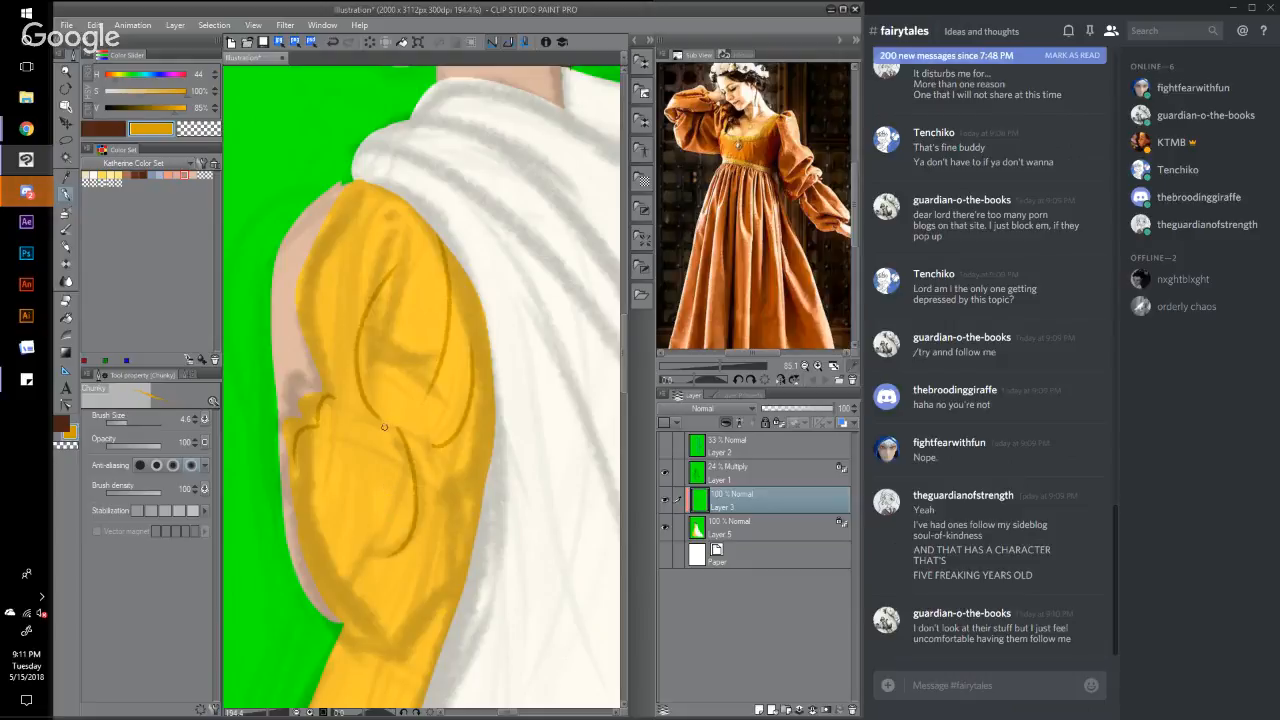
{"action": "mouse_move", "coordinate": [384, 424]}
{"action": "left_mouse_down"}
{"action": "mouse_move", "coordinate": [404, 460]}
{"action": "mouse_move", "coordinate": [412, 546]}
{"action": "left_mouse_up"}
{"action": "key", "text": "ctrl+z"}
{"action": "left_click_drag", "start_coordinate": [405, 537], "coordinate": [386, 428]}
{"action": "mouse_move", "coordinate": [342, 624]}
{"action": "left_mouse_down"}
{"action": "mouse_move", "coordinate": [398, 645]}
{"action": "mouse_move", "coordinate": [463, 582]}
{"action": "left_mouse_up"}
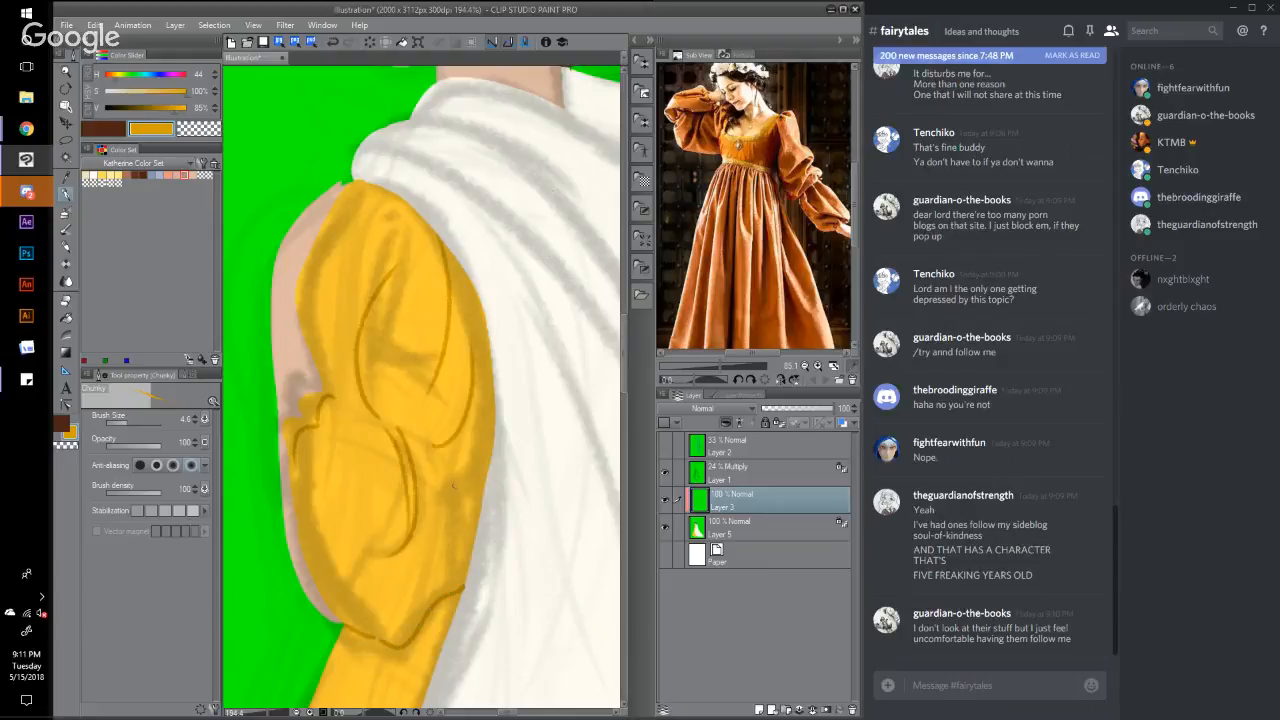
Step: Add a fold line along the inner side of the lower puff and another long fold on the upper puff
{"action": "mouse_move", "coordinate": [456, 468]}
{"action": "left_mouse_down"}
{"action": "mouse_move", "coordinate": [460, 526]}
{"action": "mouse_move", "coordinate": [432, 598]}
{"action": "left_mouse_up"}
{"action": "left_click_drag", "start_coordinate": [294, 468], "coordinate": [311, 547]}
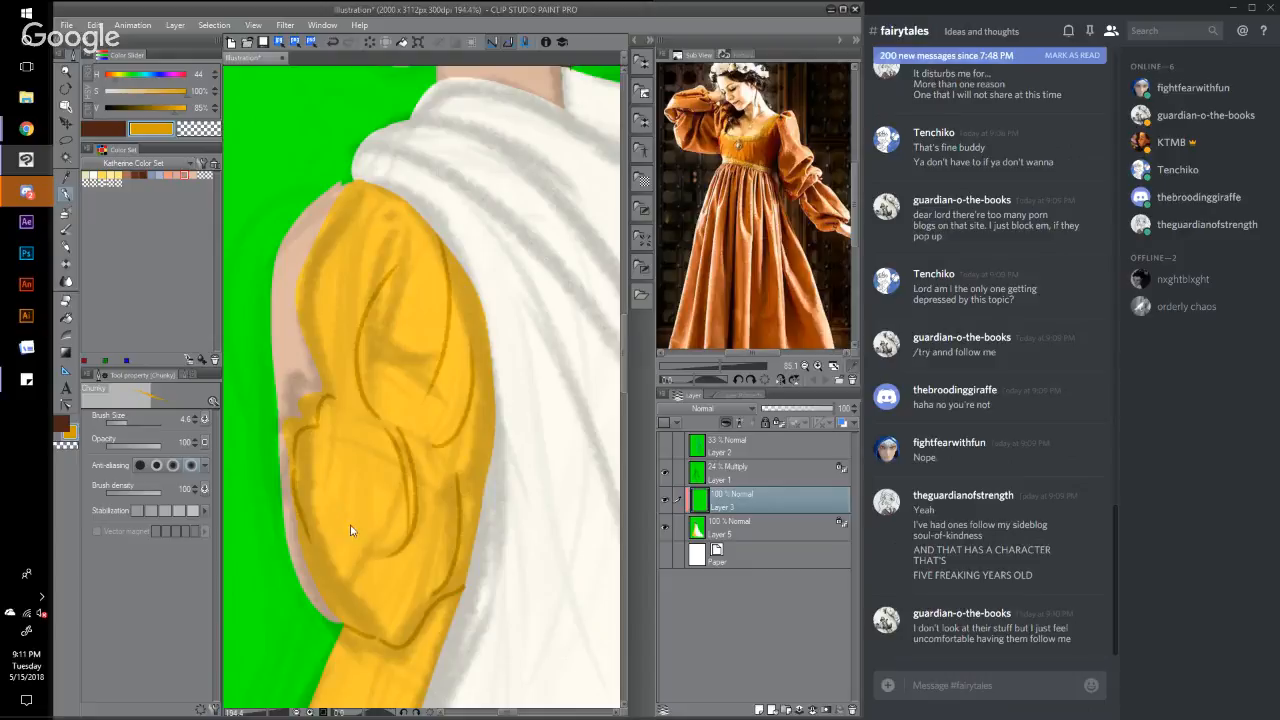
{"action": "key", "text": "ctrl+z"}
{"action": "mouse_move", "coordinate": [368, 410]}
{"action": "left_mouse_down"}
{"action": "mouse_move", "coordinate": [346, 389]}
{"action": "mouse_move", "coordinate": [323, 303]}
{"action": "mouse_move", "coordinate": [345, 253]}
{"action": "mouse_move", "coordinate": [381, 237]}
{"action": "left_mouse_up"}
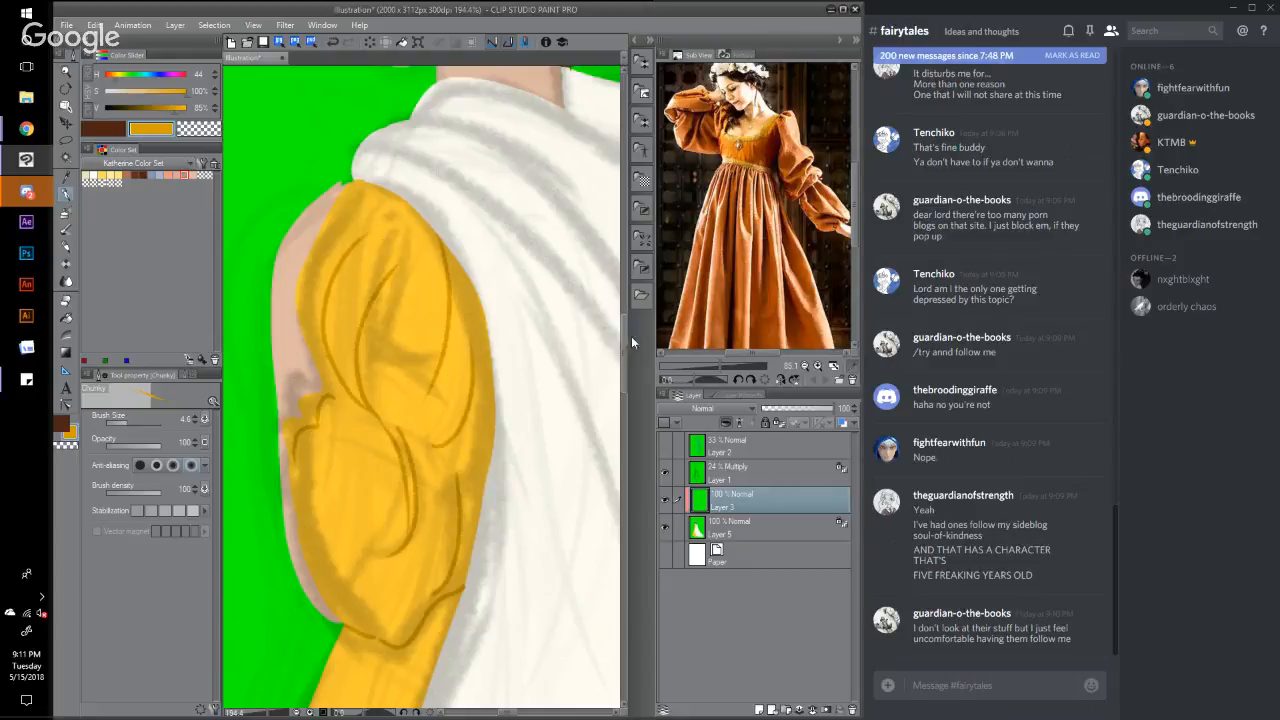
{"action": "left_click_drag", "start_coordinate": [622, 345], "coordinate": [623, 351]}
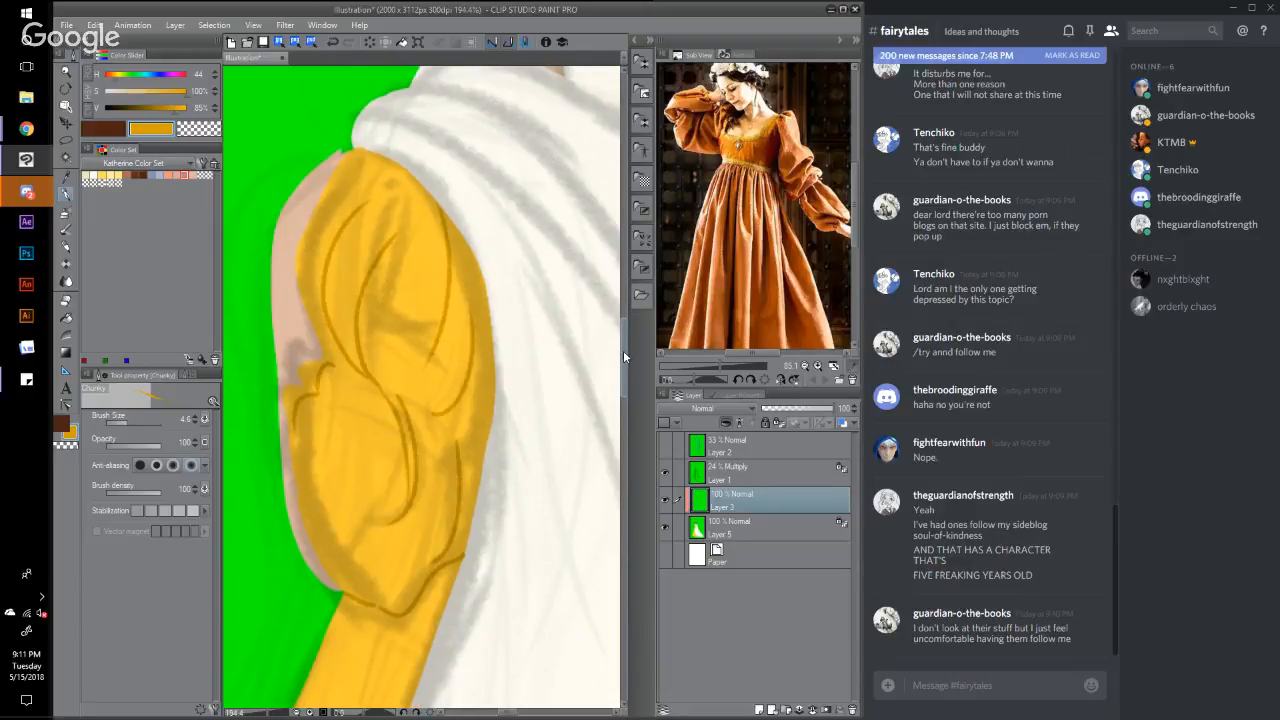
{"action": "scroll", "coordinate": [623, 350], "scroll_direction": "up", "scroll_amount": 3}
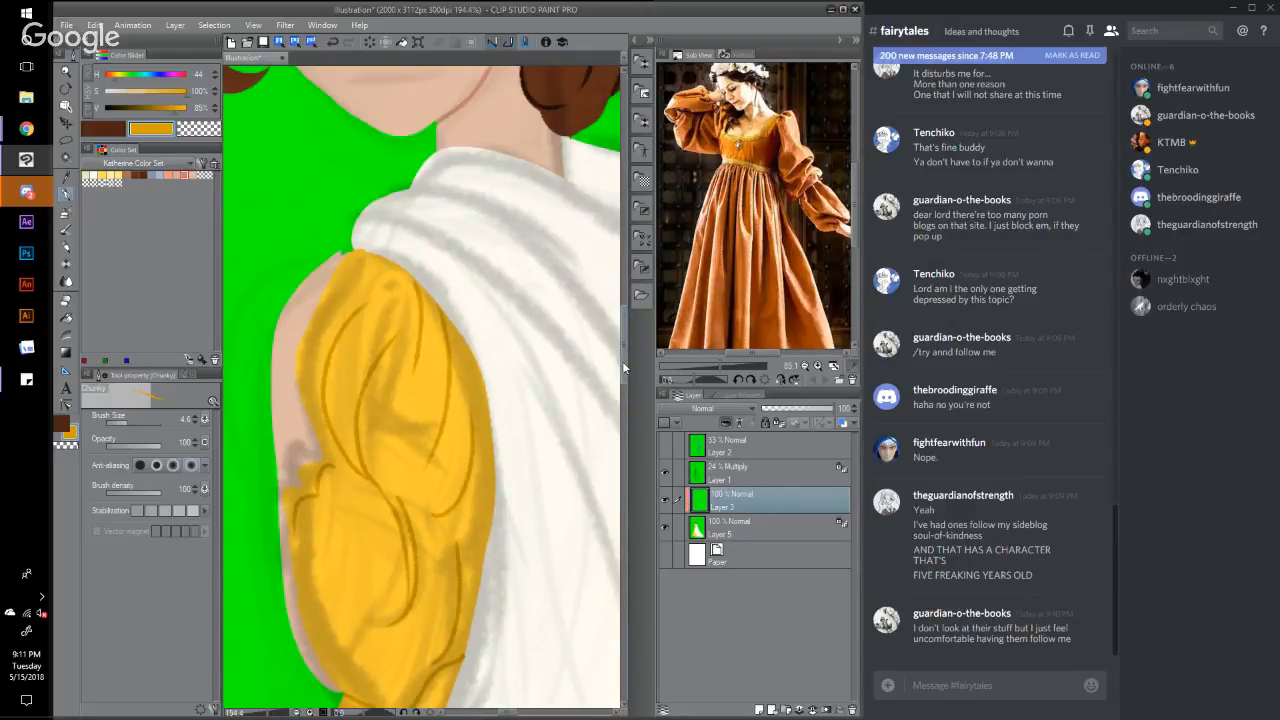
{"action": "scroll", "coordinate": [622, 361], "scroll_direction": "down", "scroll_amount": 5}
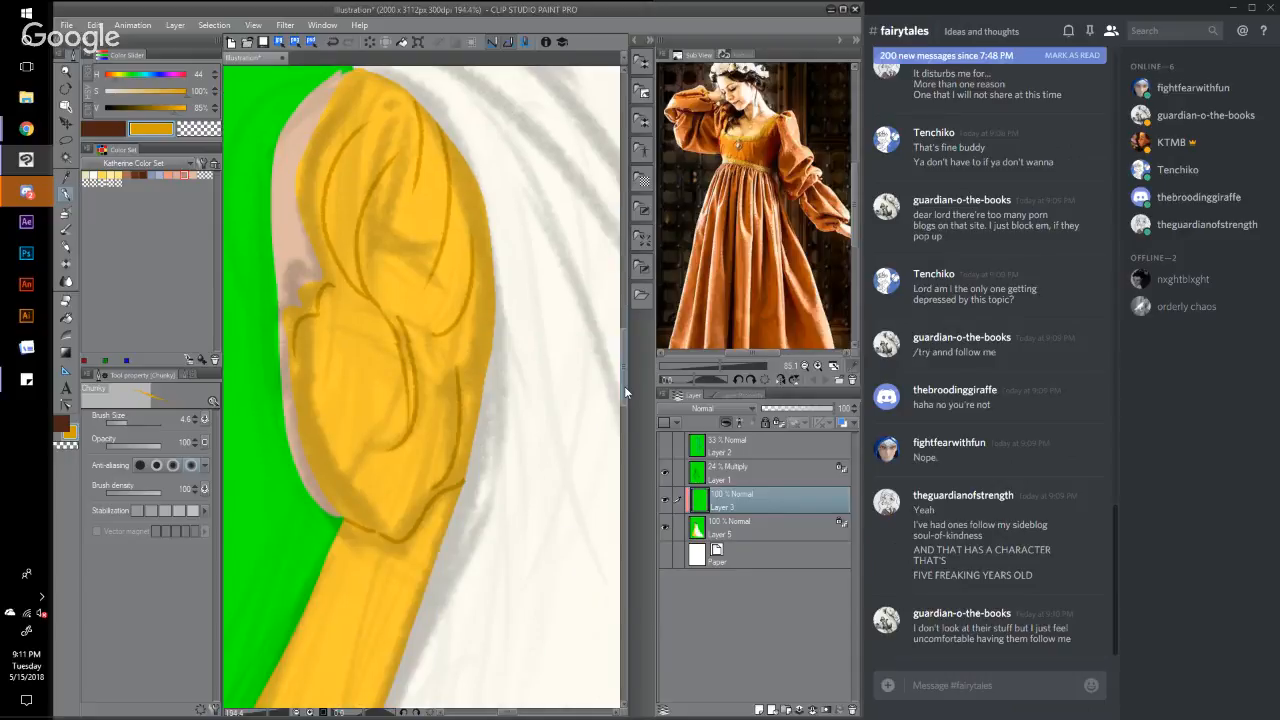
{"action": "scroll", "coordinate": [624, 386], "scroll_direction": "down", "scroll_amount": 5}
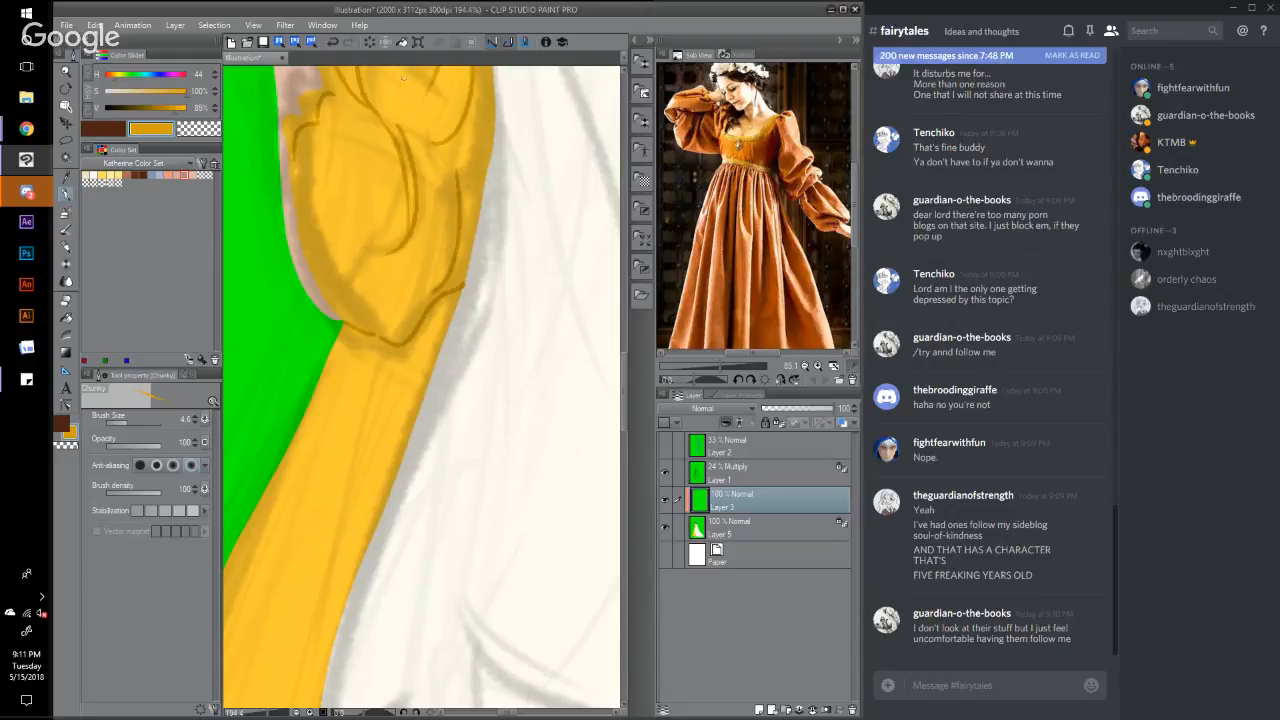
Step: Set the brush size to 6.5 and draw long fold lines down the yellow skirt from the waist and up from the hem, undoing one stroke
{"action": "left_click", "coordinate": [269, 713]}
{"action": "left_click_drag", "start_coordinate": [269, 713], "coordinate": [255, 714]}
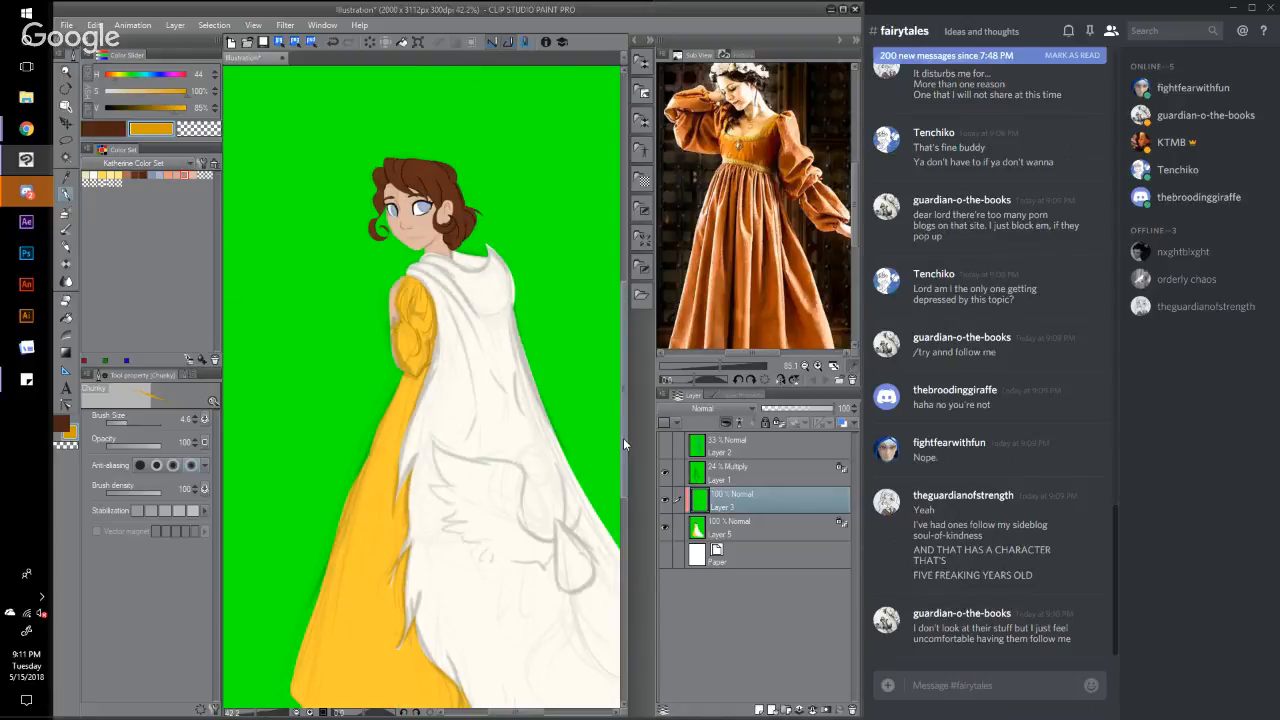
{"action": "left_click_drag", "start_coordinate": [623, 438], "coordinate": [624, 481]}
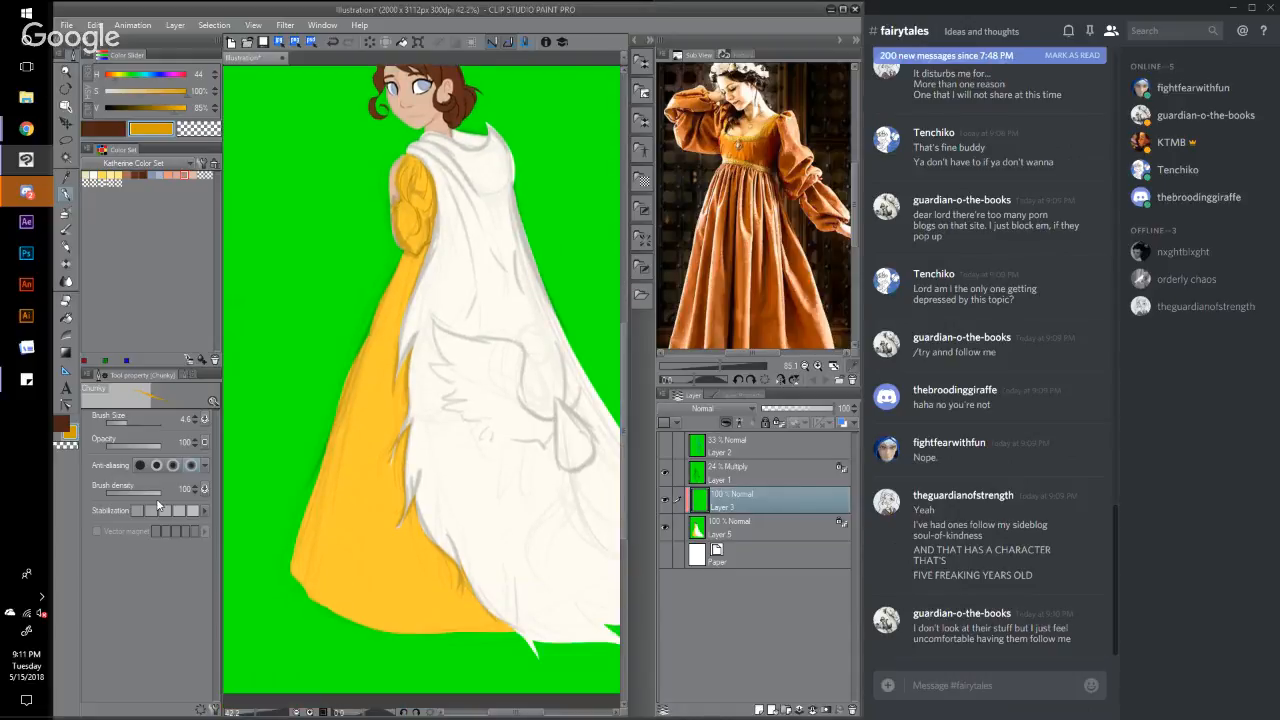
{"action": "left_click", "coordinate": [129, 423]}
{"action": "mouse_move", "coordinate": [420, 254]}
{"action": "left_mouse_down"}
{"action": "mouse_move", "coordinate": [376, 350]}
{"action": "mouse_move", "coordinate": [320, 576]}
{"action": "left_mouse_up"}
{"action": "left_click_drag", "start_coordinate": [398, 268], "coordinate": [381, 305]}
{"action": "key", "text": "ctrl+z"}
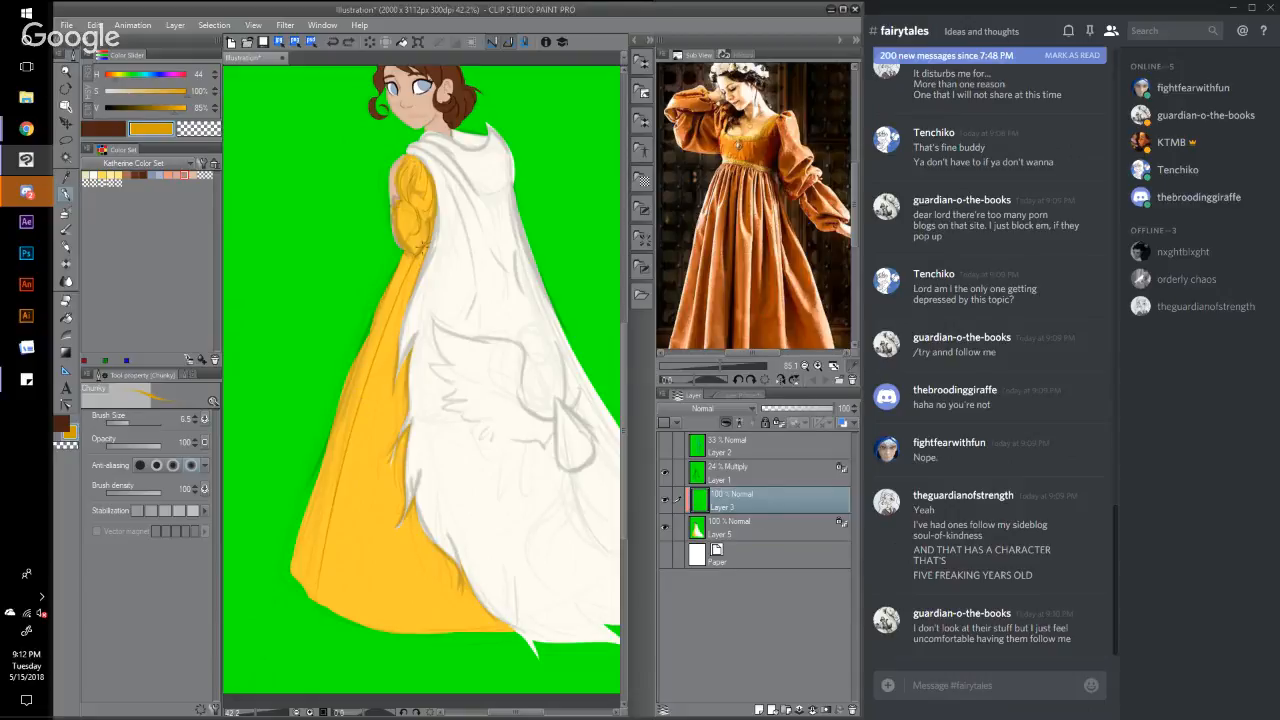
{"action": "mouse_move", "coordinate": [418, 254]}
{"action": "left_mouse_down"}
{"action": "mouse_move", "coordinate": [398, 300]}
{"action": "mouse_move", "coordinate": [363, 545]}
{"action": "left_mouse_up"}
{"action": "left_click_drag", "start_coordinate": [307, 585], "coordinate": [329, 490]}
{"action": "left_click_drag", "start_coordinate": [401, 632], "coordinate": [394, 544]}
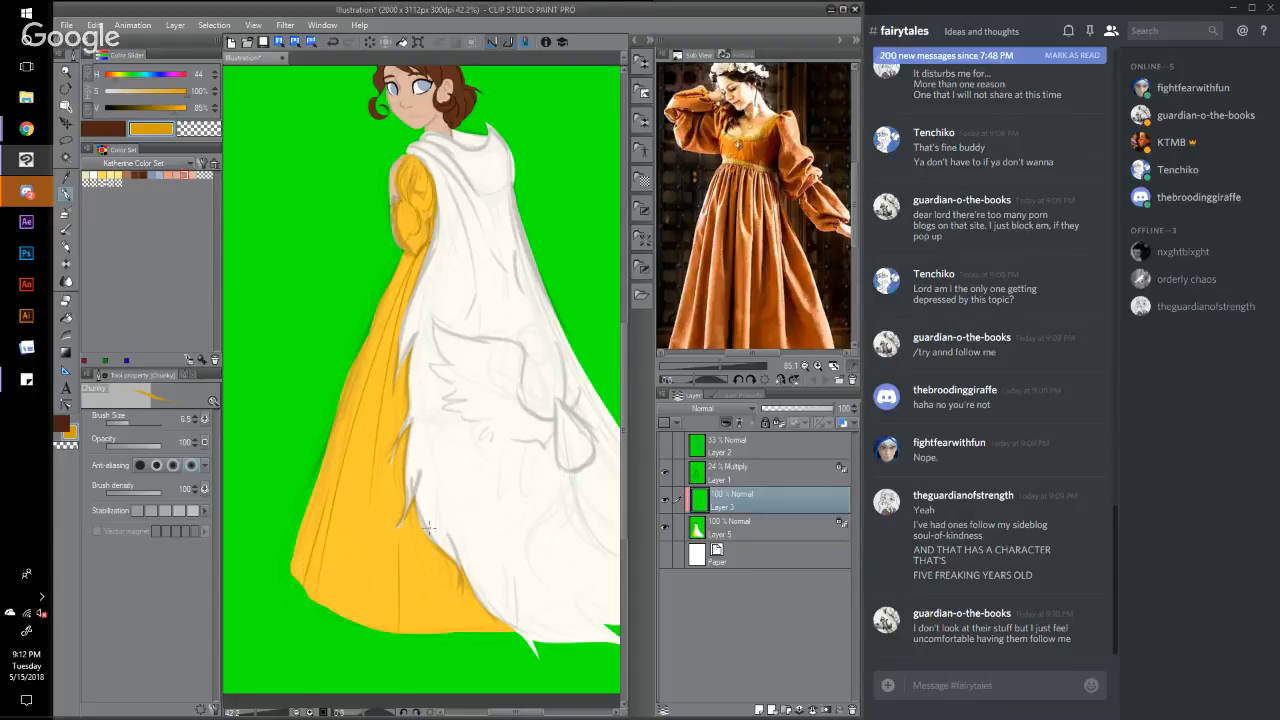
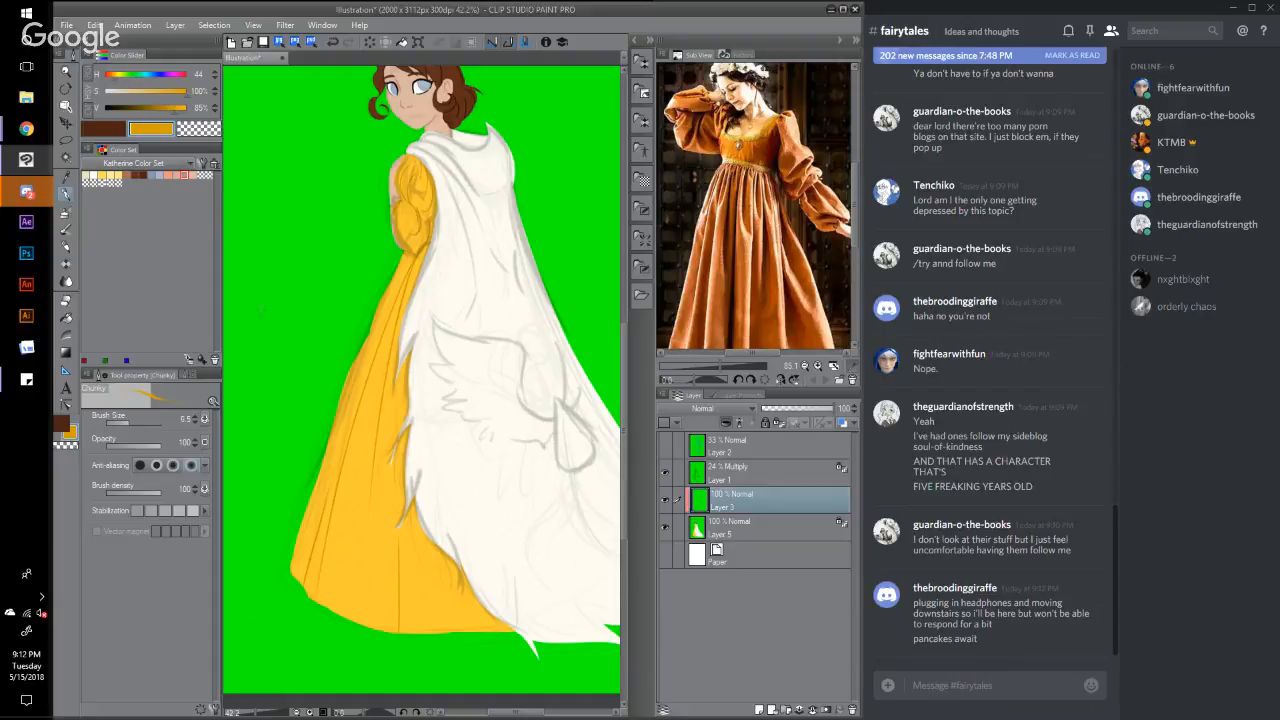
Step: Activate Layer 5 and select the white cape area by its color
{"action": "left_click", "coordinate": [66, 157]}
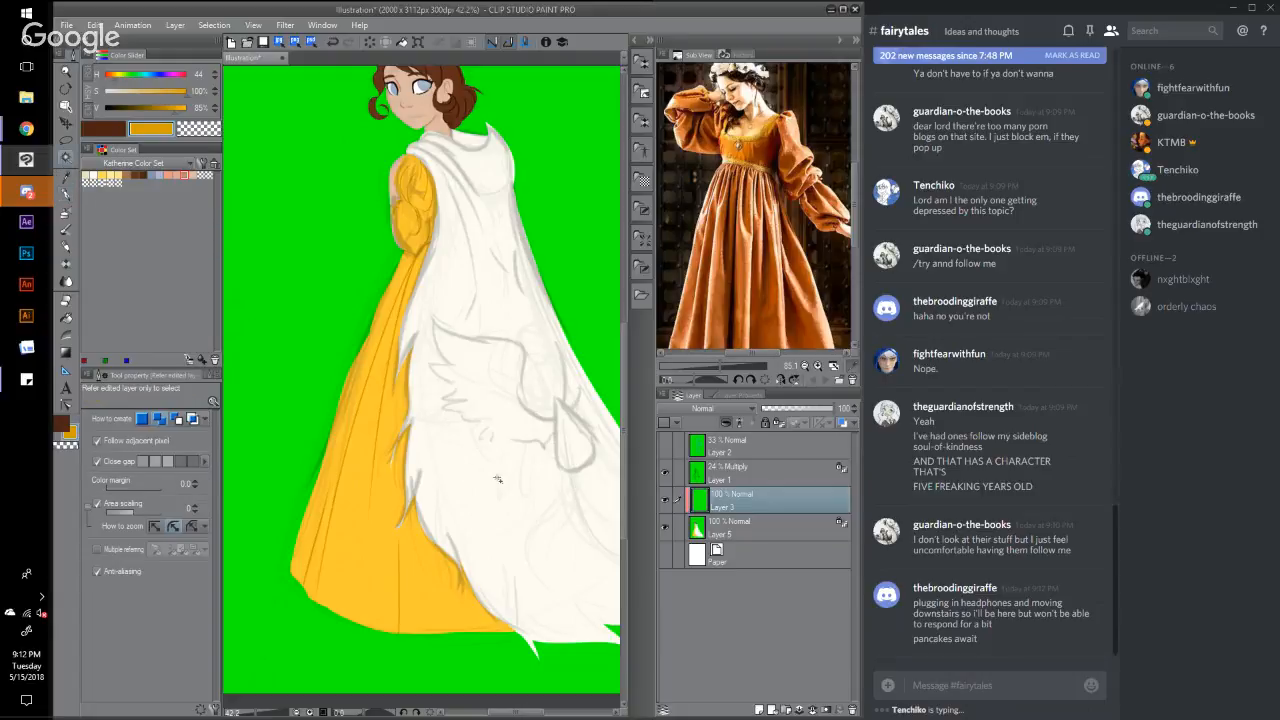
{"action": "left_click", "coordinate": [741, 525]}
{"action": "left_click", "coordinate": [511, 463]}
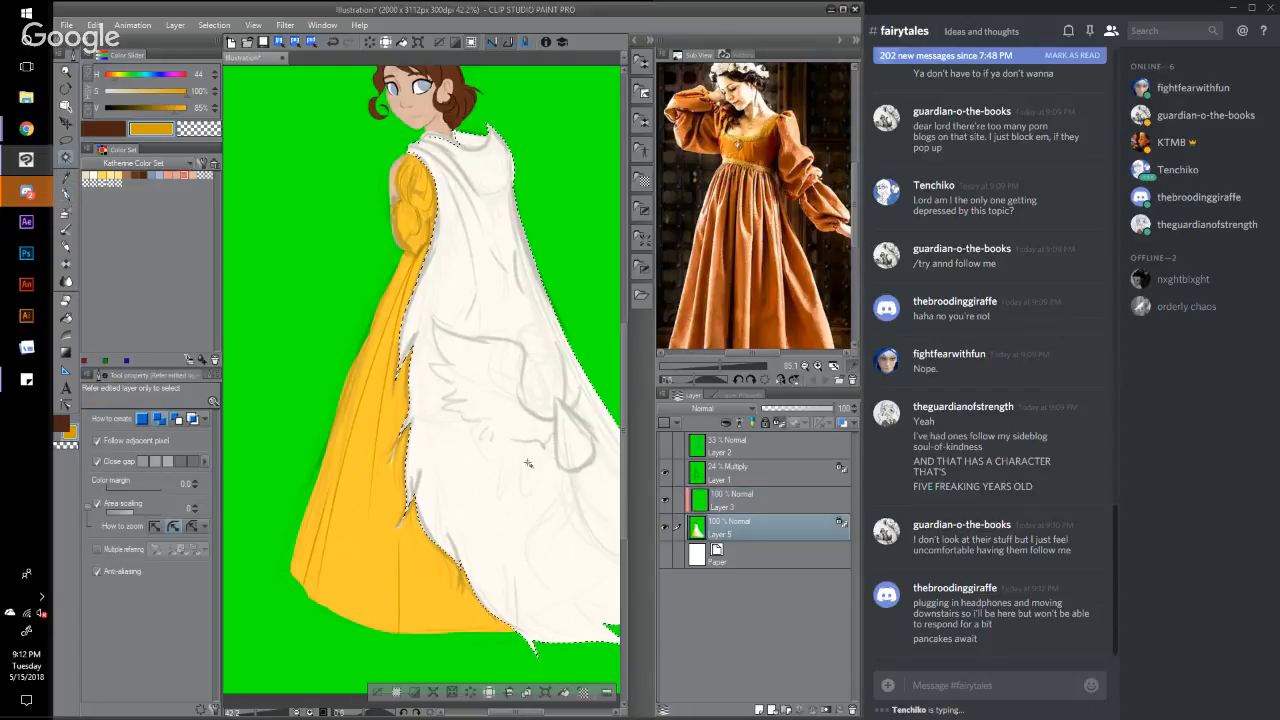
{"action": "mouse_move", "coordinate": [624, 377]}
{"action": "left_mouse_down"}
{"action": "mouse_move", "coordinate": [624, 364]}
{"action": "mouse_move", "coordinate": [626, 402]}
{"action": "left_mouse_up"}
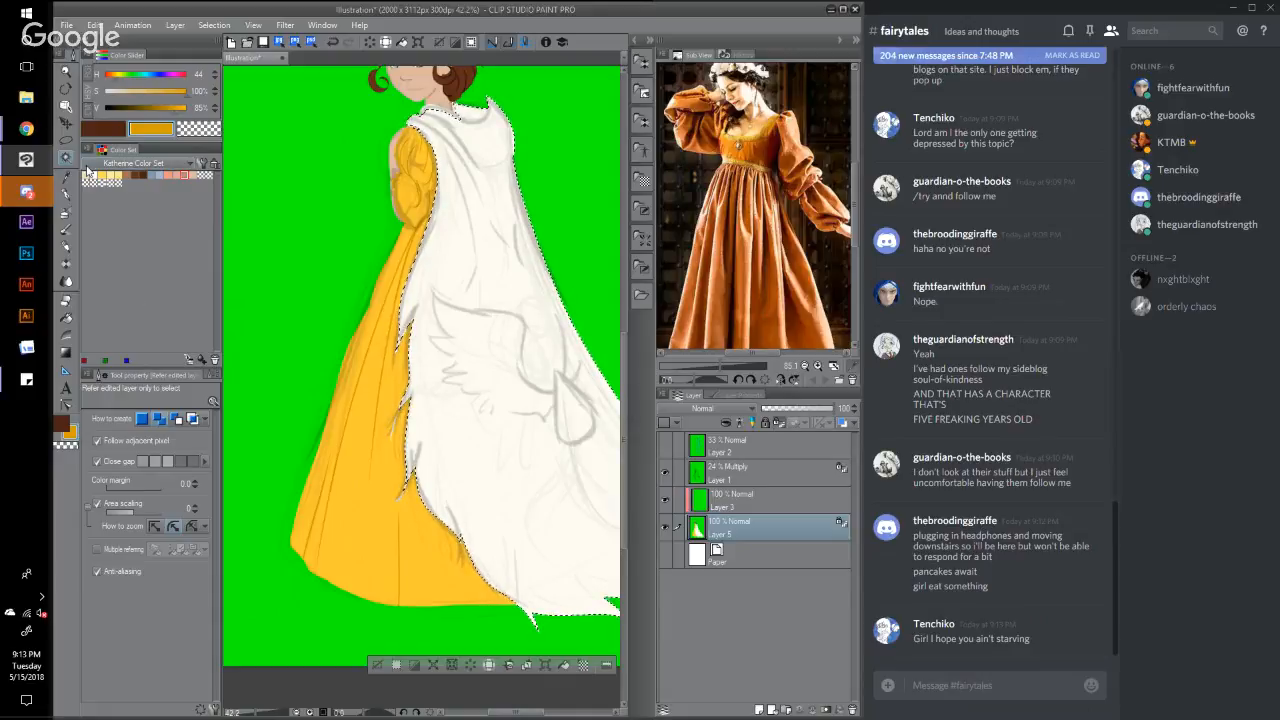
{"action": "key", "text": "m"}
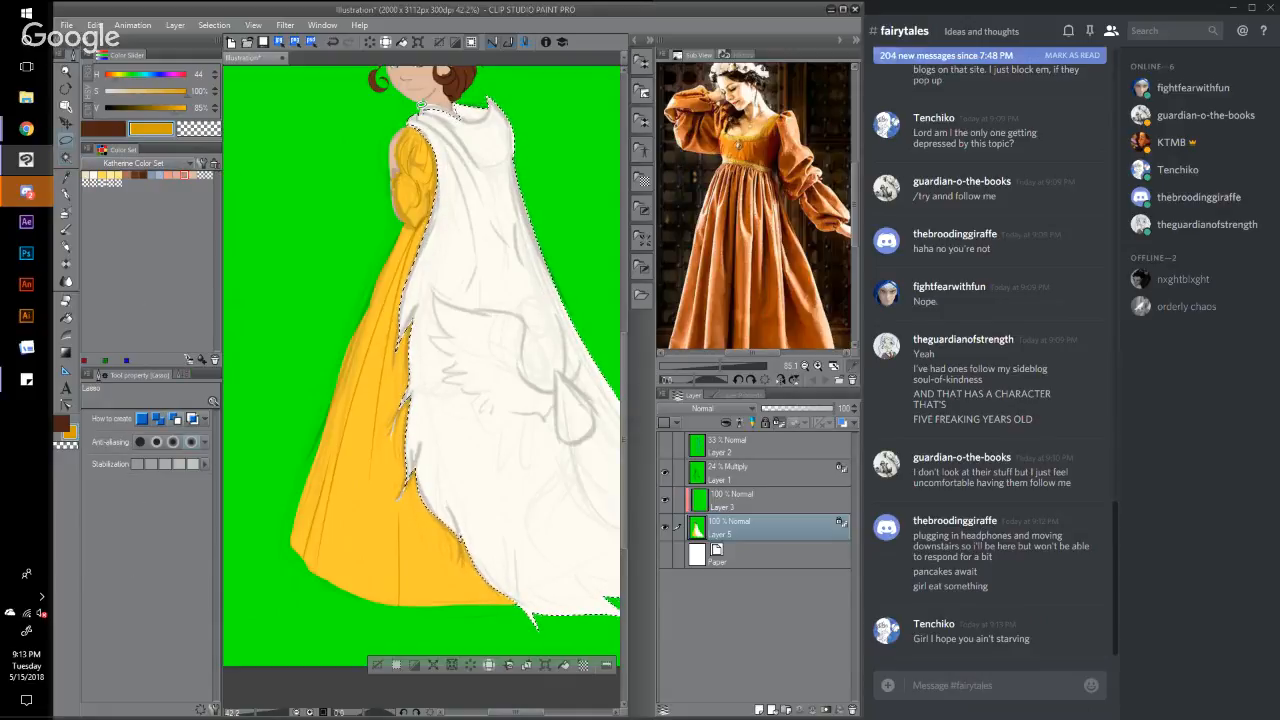
{"action": "left_click_drag", "start_coordinate": [474, 114], "coordinate": [412, 120]}
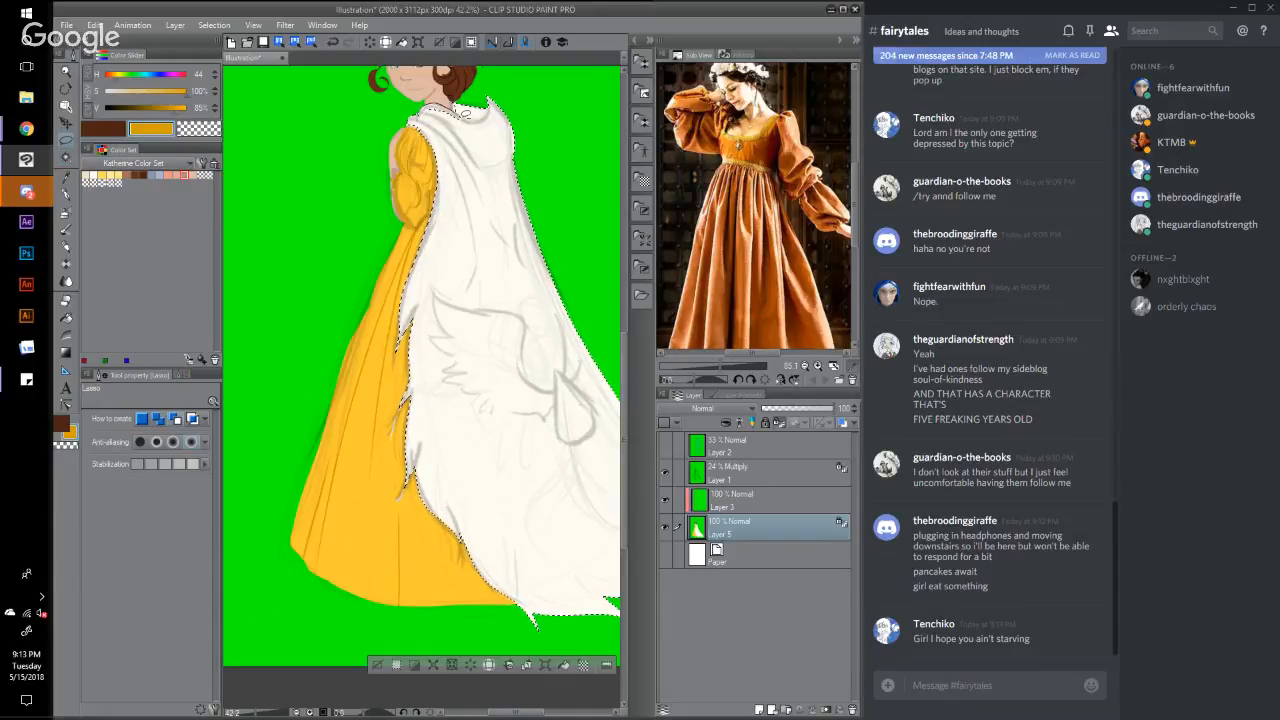
{"action": "left_click", "coordinate": [335, 43]}
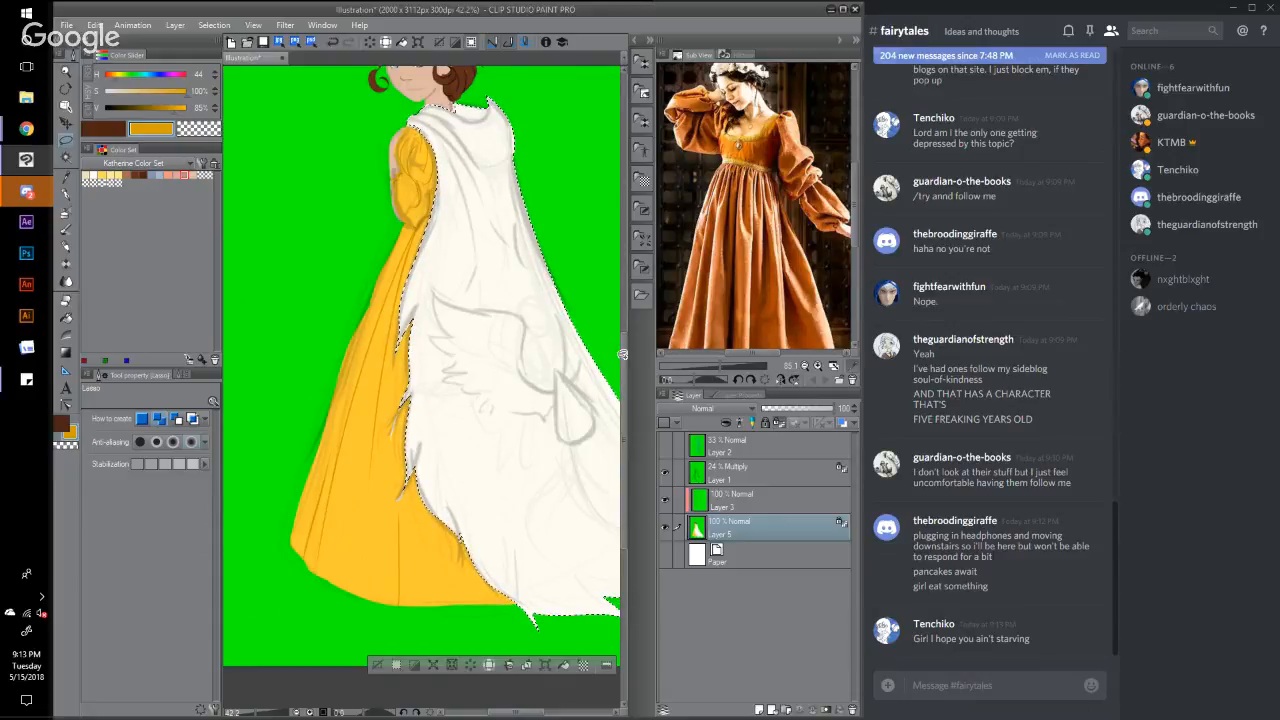
{"action": "scroll", "coordinate": [622, 354], "scroll_direction": "up", "scroll_amount": 3}
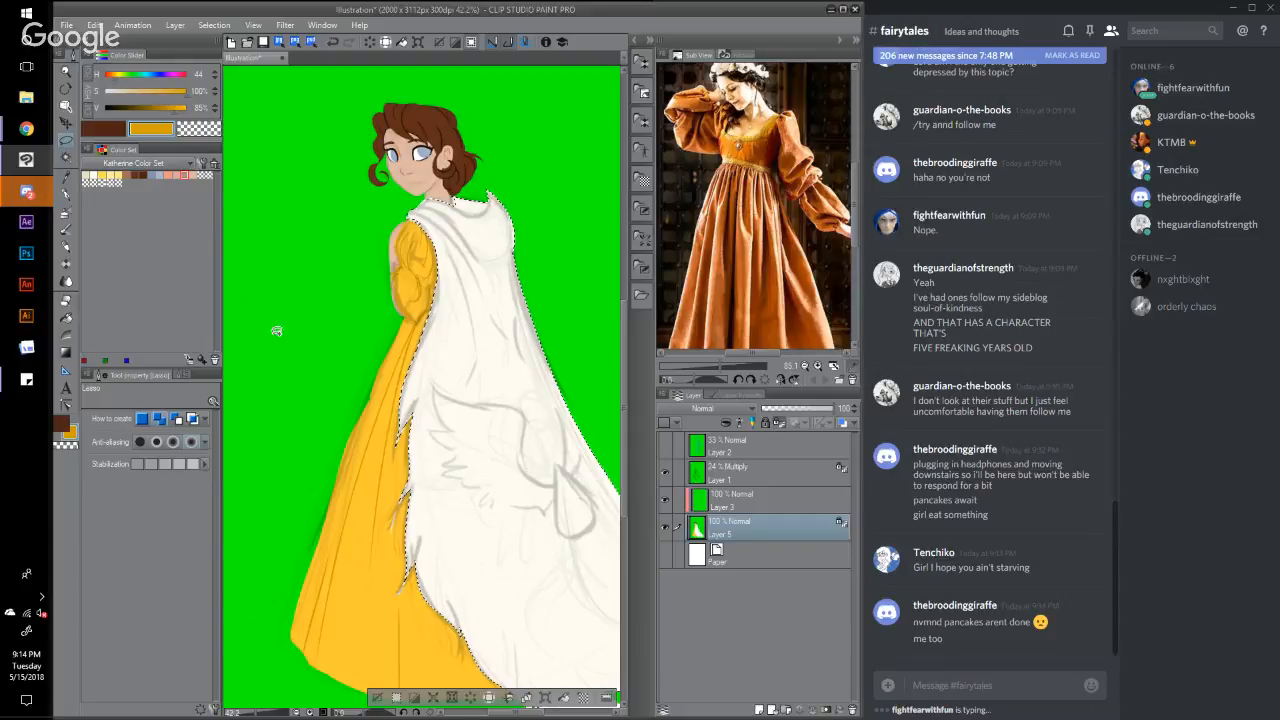
Step: Switch to the G-pen with a brush size of 21.5 and draw a dark yellow trim along the cape's collar
{"action": "key", "text": "p"}
{"action": "key", "text": "p"}
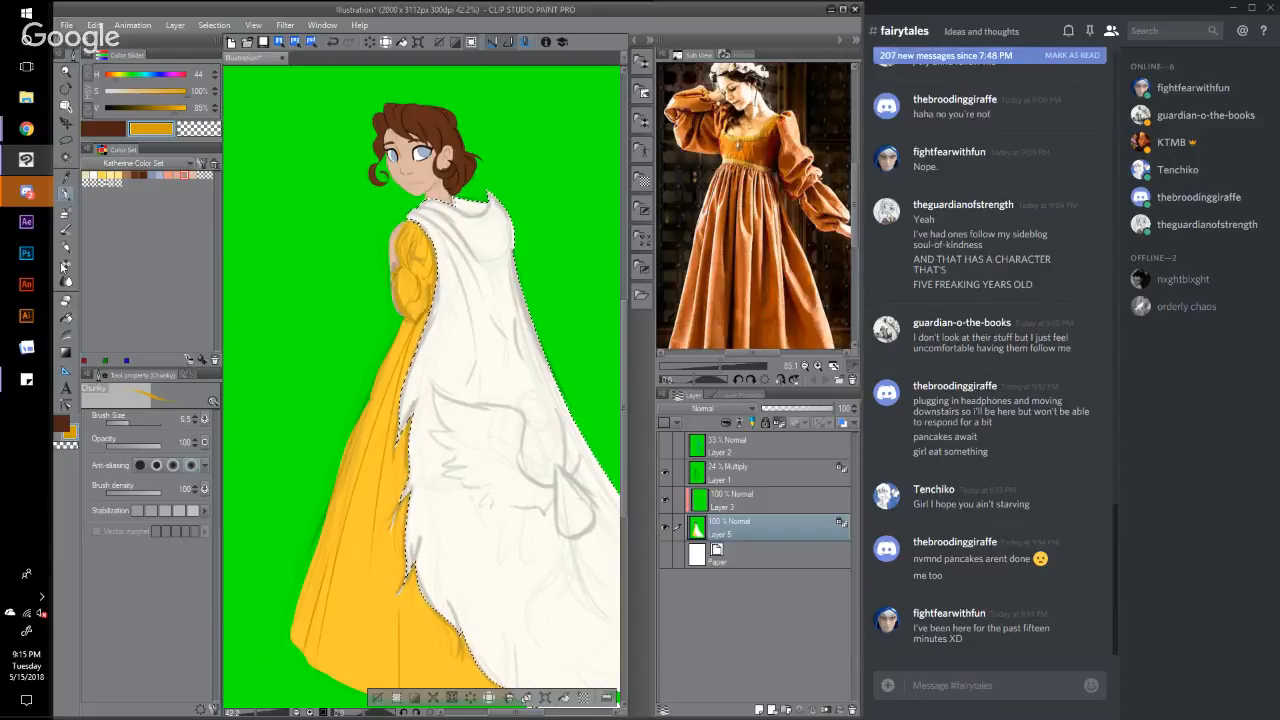
{"action": "left_click", "coordinate": [185, 376]}
{"action": "left_click", "coordinate": [183, 411]}
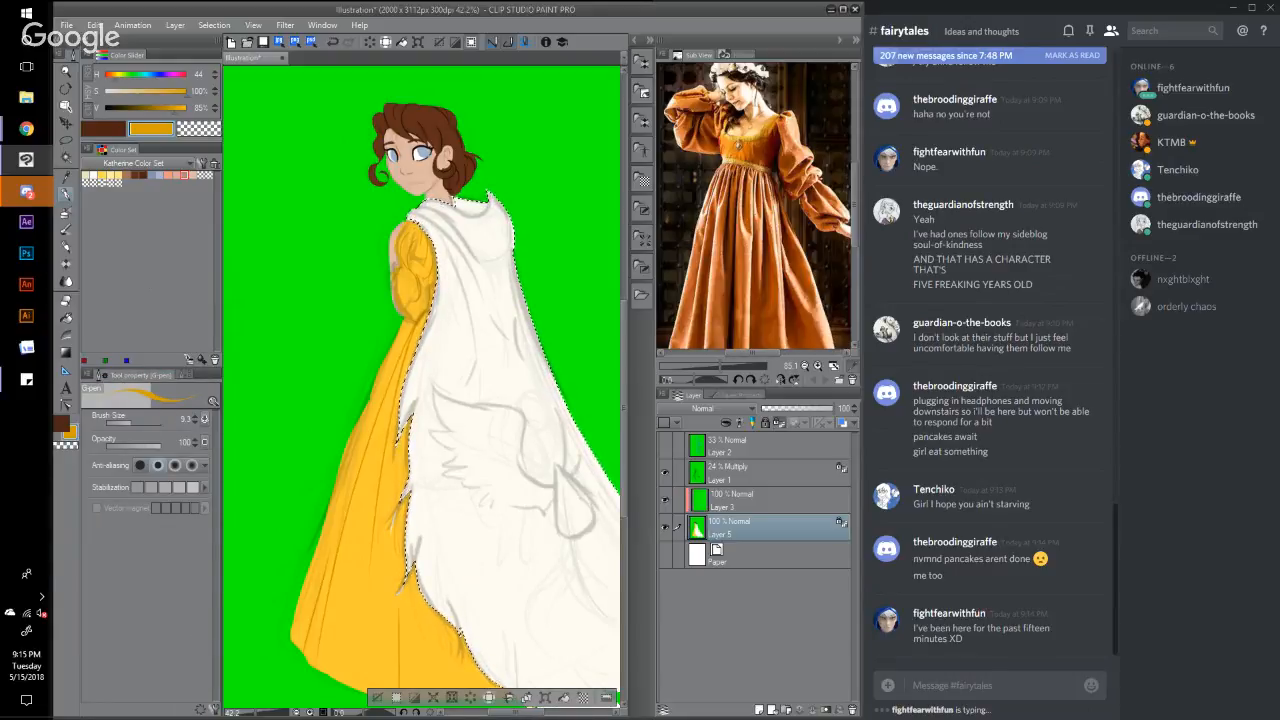
{"action": "left_click", "coordinate": [136, 421]}
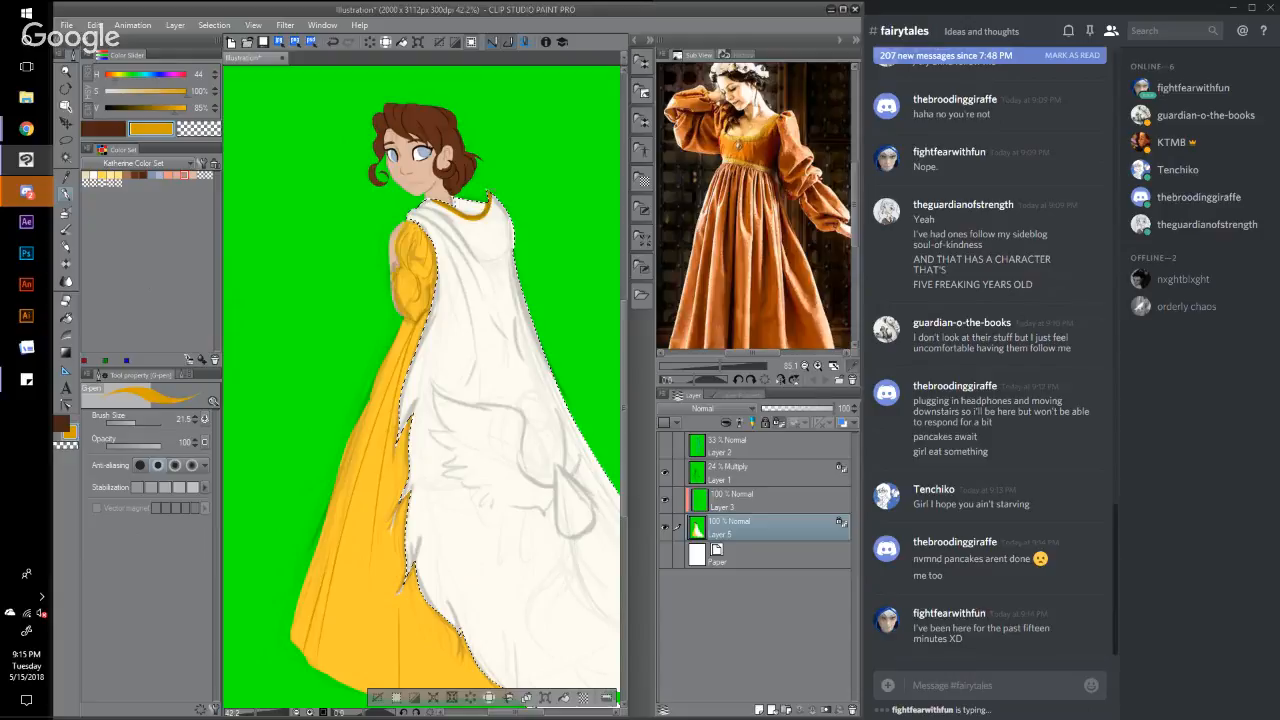
{"action": "left_click_drag", "start_coordinate": [513, 232], "coordinate": [519, 284]}
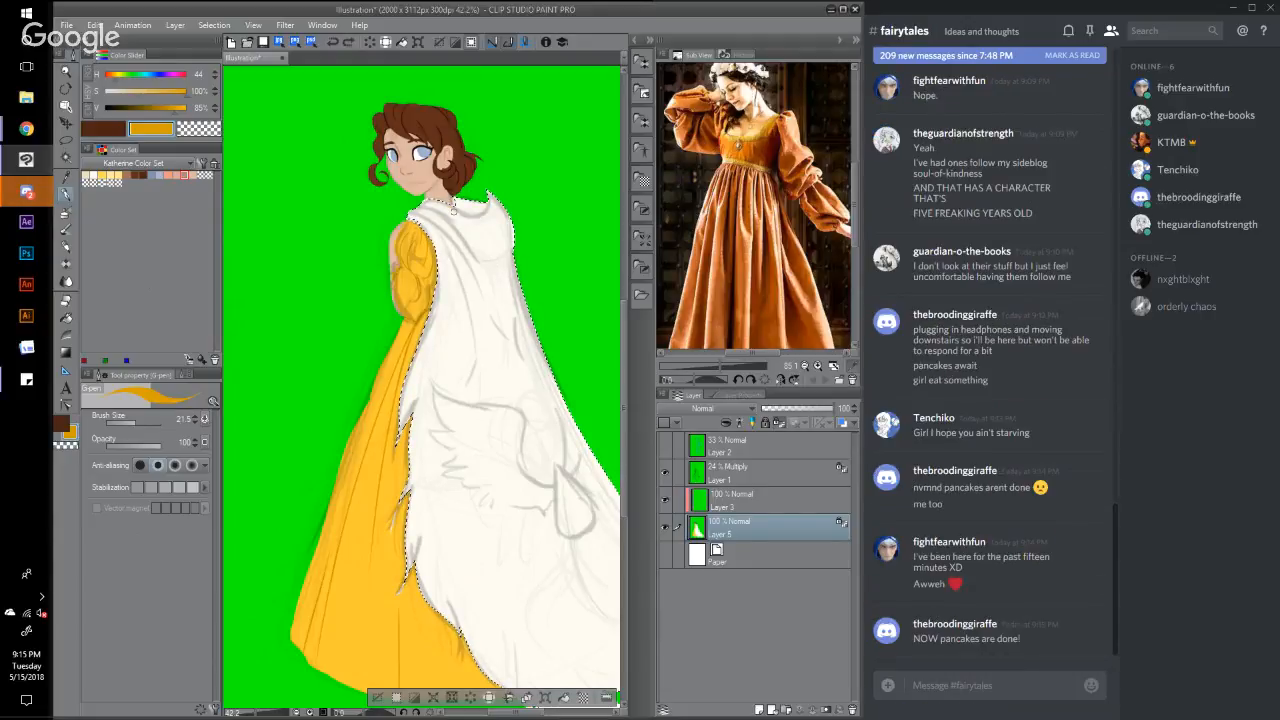
{"action": "left_click_drag", "start_coordinate": [478, 216], "coordinate": [490, 195]}
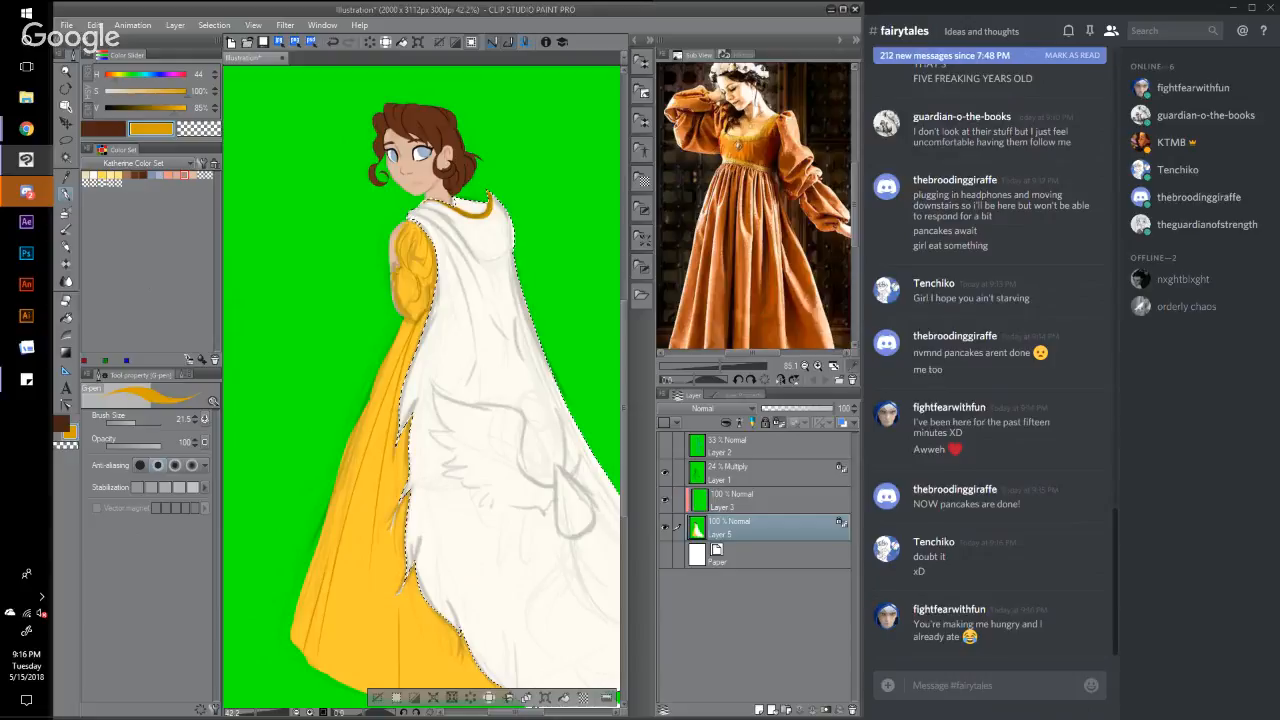
Step: Load the image "Jatherine lineless" from the Katherine FINISHED folder as the reference and sample its darker lip color
{"action": "left_click", "coordinate": [834, 367]}
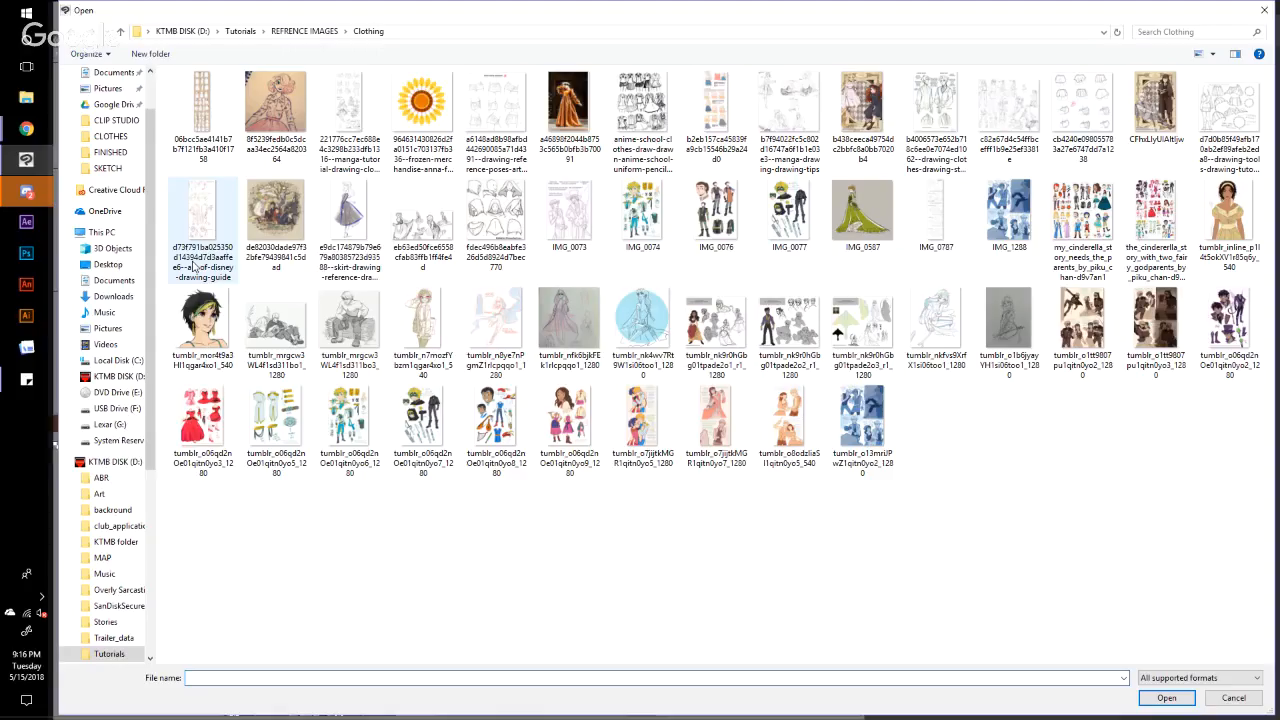
{"action": "left_click", "coordinate": [72, 494]}
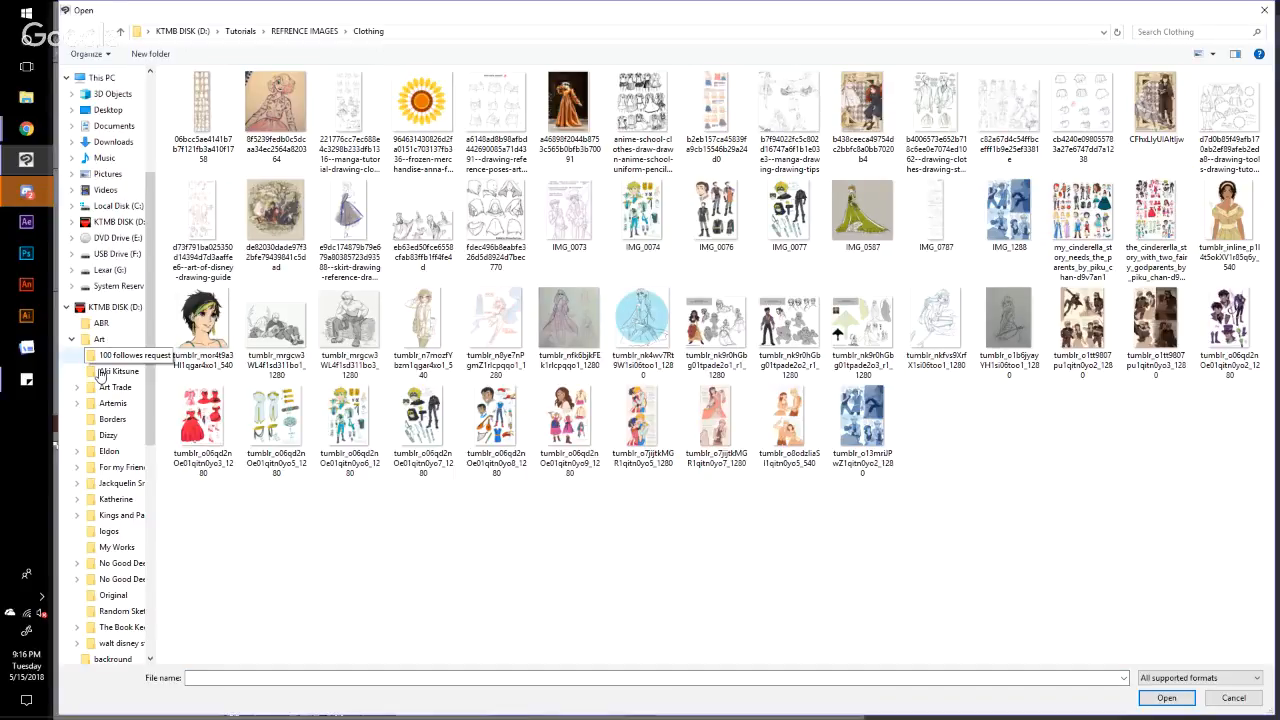
{"action": "left_click", "coordinate": [116, 500]}
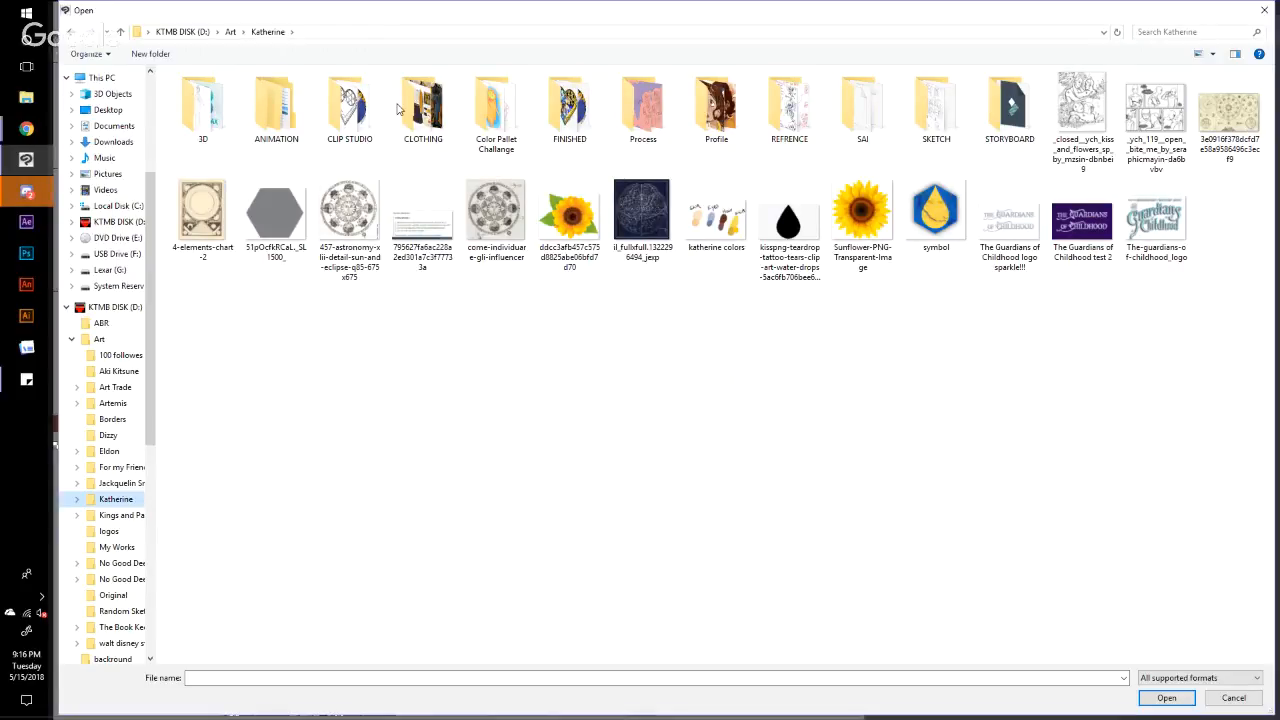
{"action": "double_click", "coordinate": [569, 108]}
{"action": "left_click", "coordinate": [202, 195]}
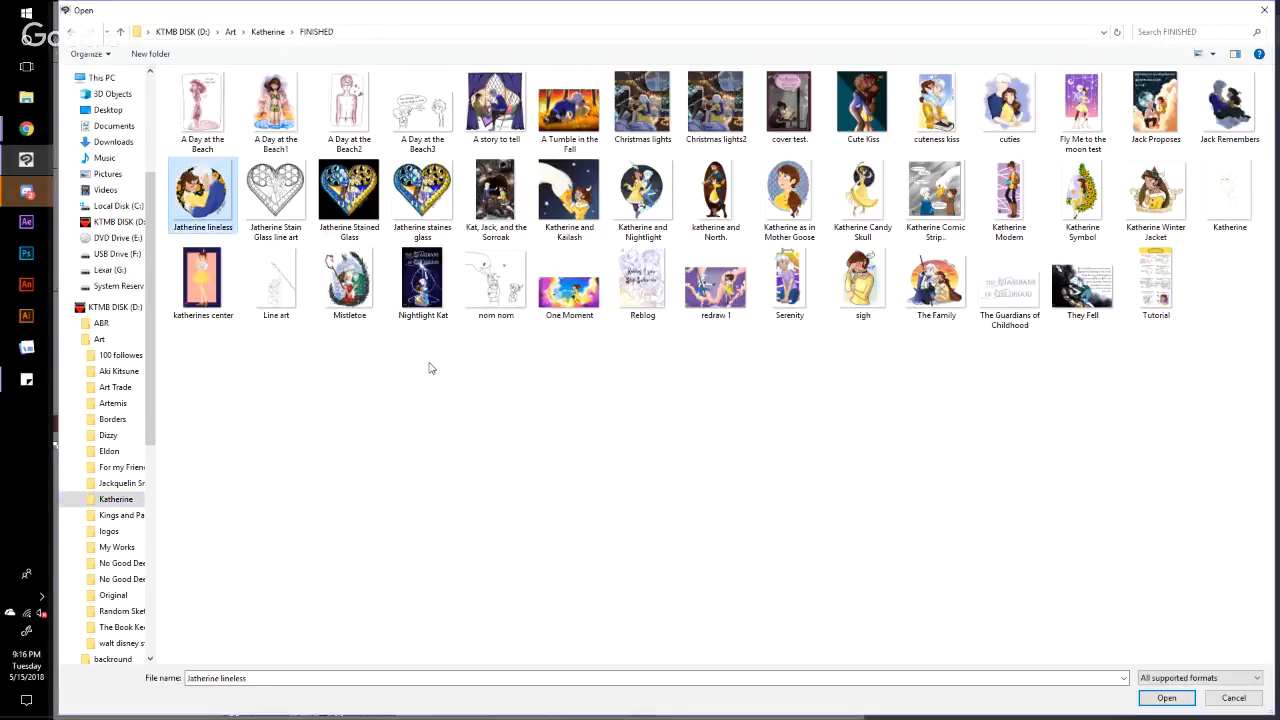
{"action": "left_click", "coordinate": [1166, 698]}
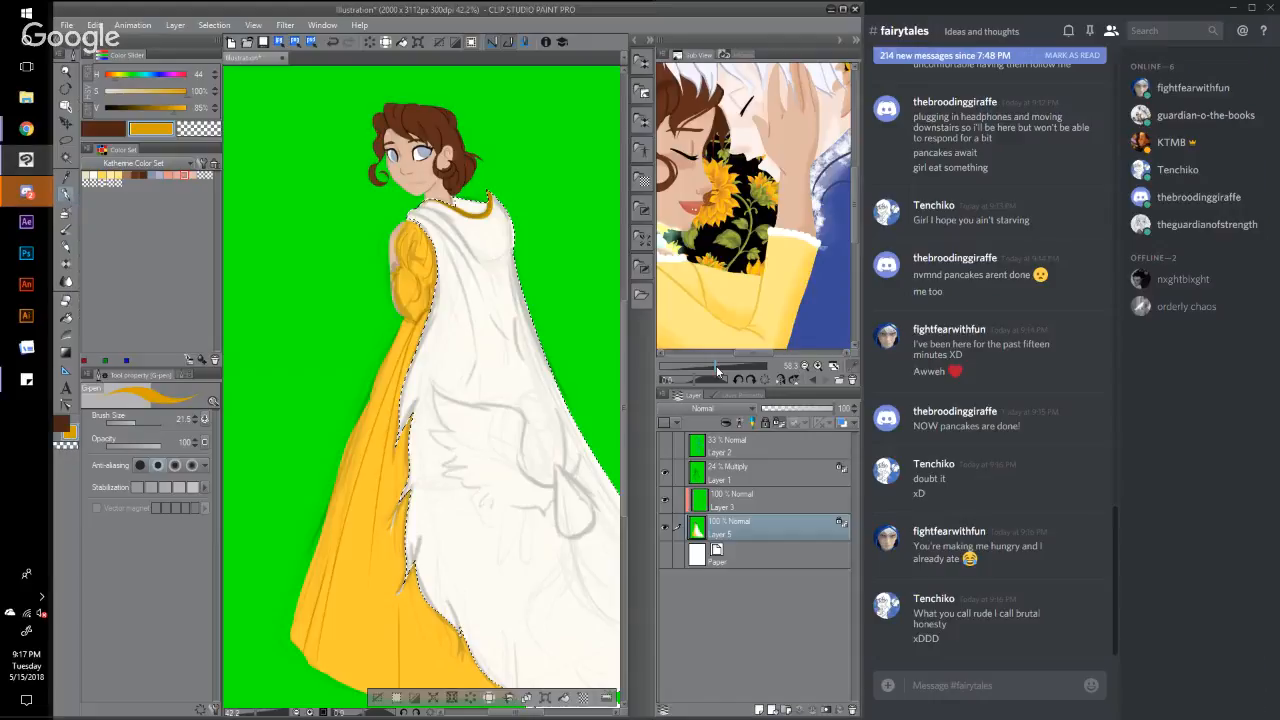
{"action": "left_click_drag", "start_coordinate": [716, 371], "coordinate": [719, 371]}
{"action": "left_click", "coordinate": [681, 206]}
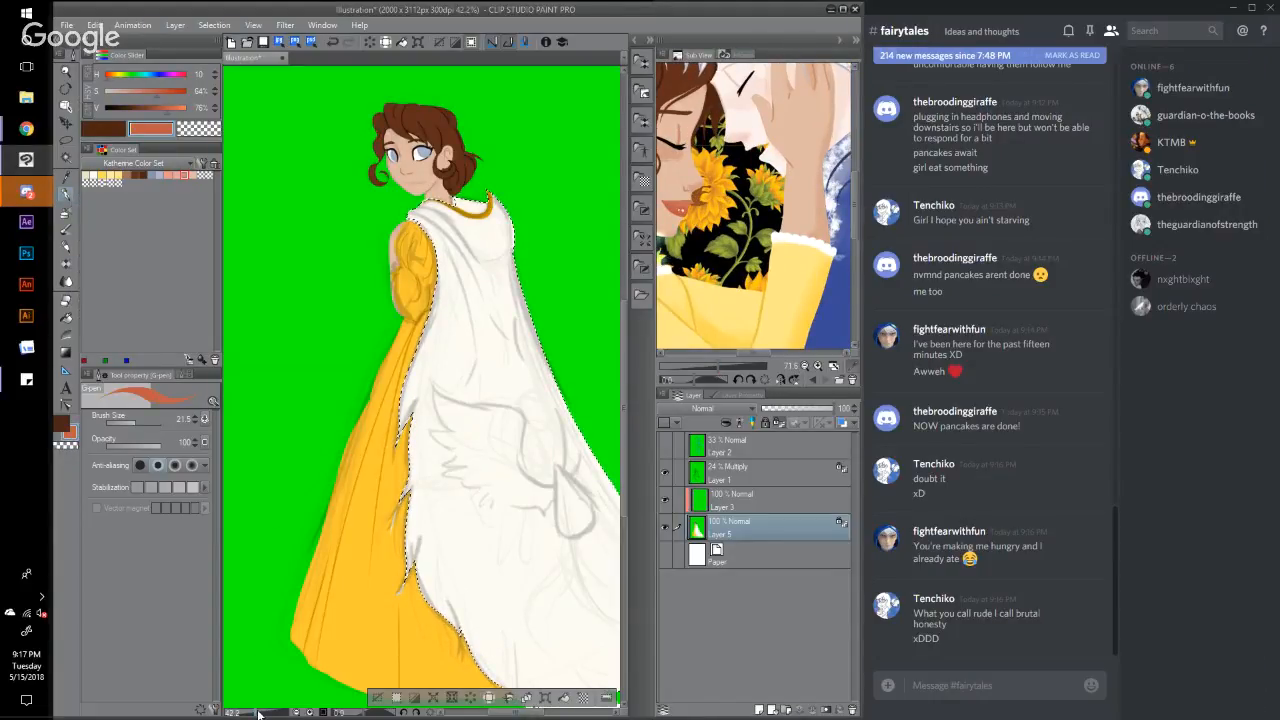
Step: Undo the dark yellow collar trim and deselect the cape area
{"action": "left_click_drag", "start_coordinate": [258, 714], "coordinate": [269, 714]}
{"action": "left_click_drag", "start_coordinate": [623, 408], "coordinate": [617, 304]}
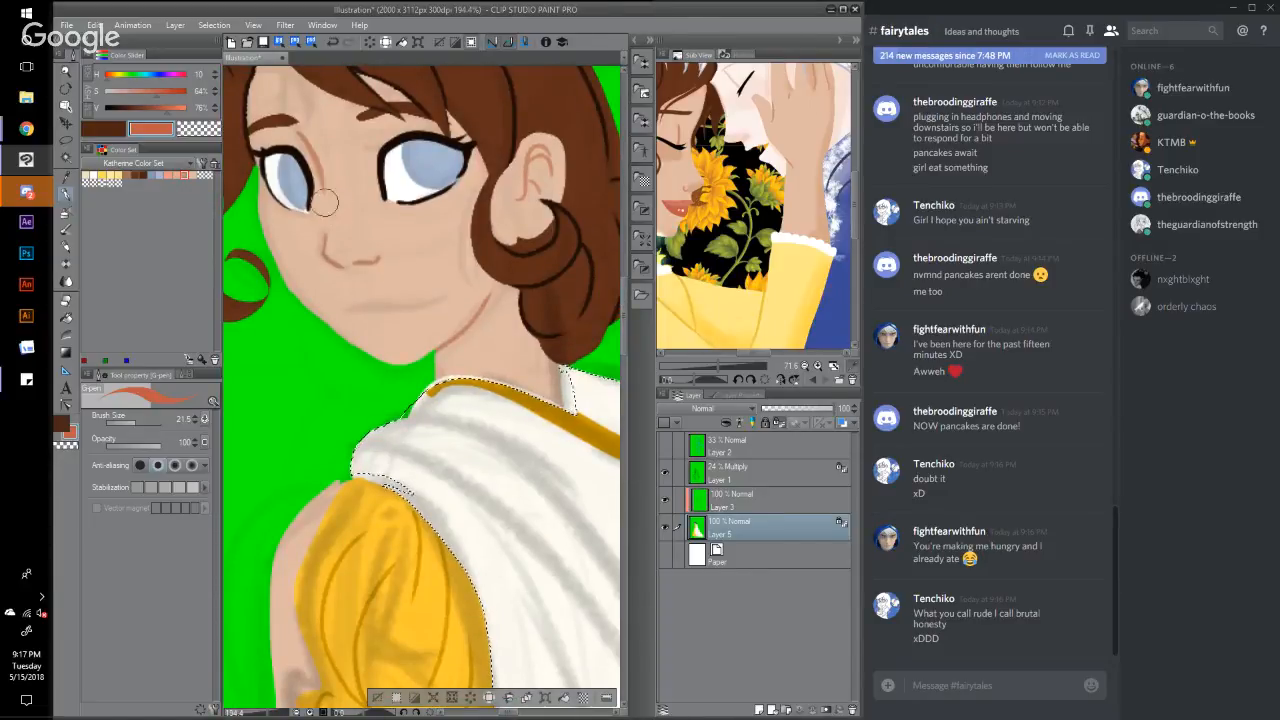
{"action": "left_click", "coordinate": [332, 42]}
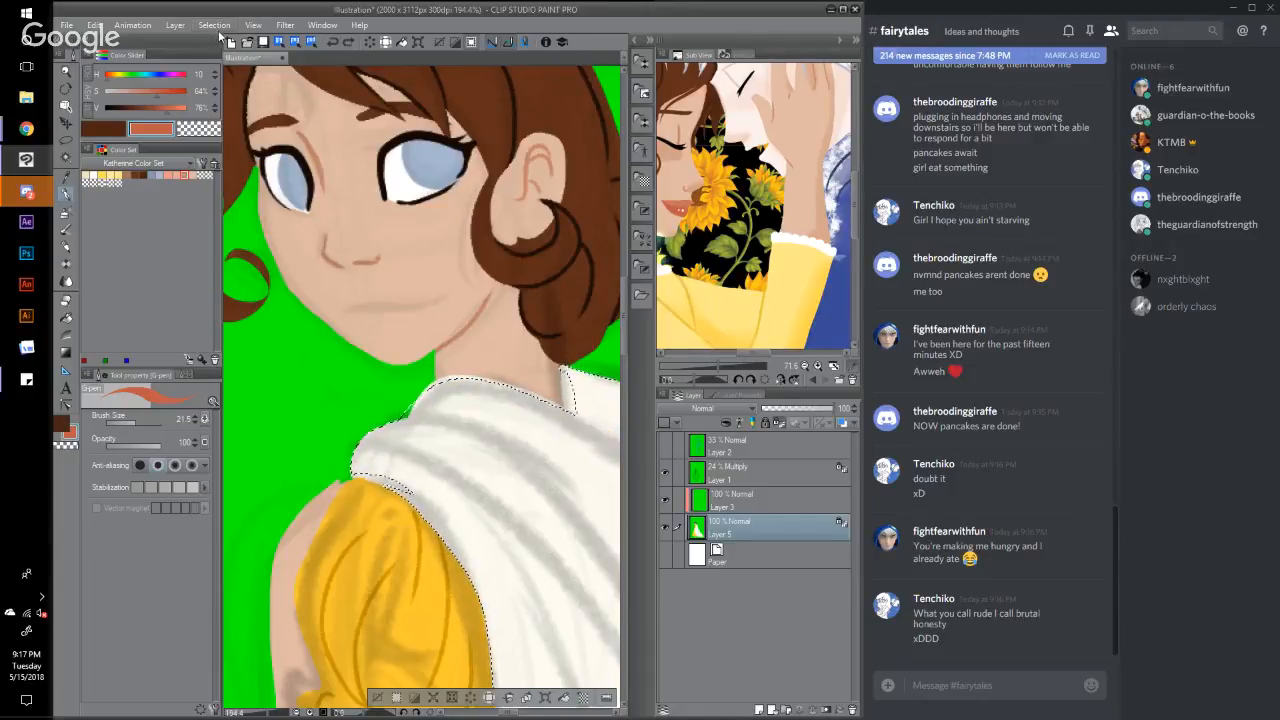
{"action": "left_click", "coordinate": [215, 27]}
{"action": "left_click", "coordinate": [240, 54]}
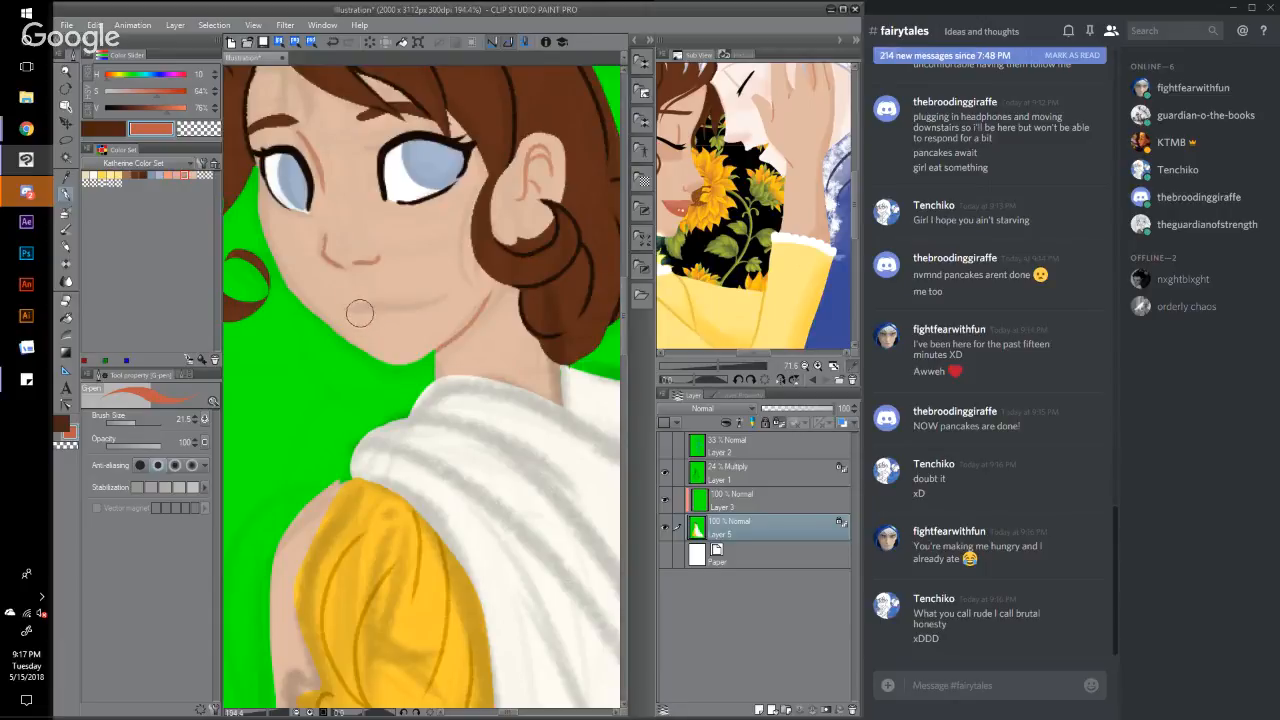
{"action": "left_click_drag", "start_coordinate": [359, 314], "coordinate": [400, 315]}
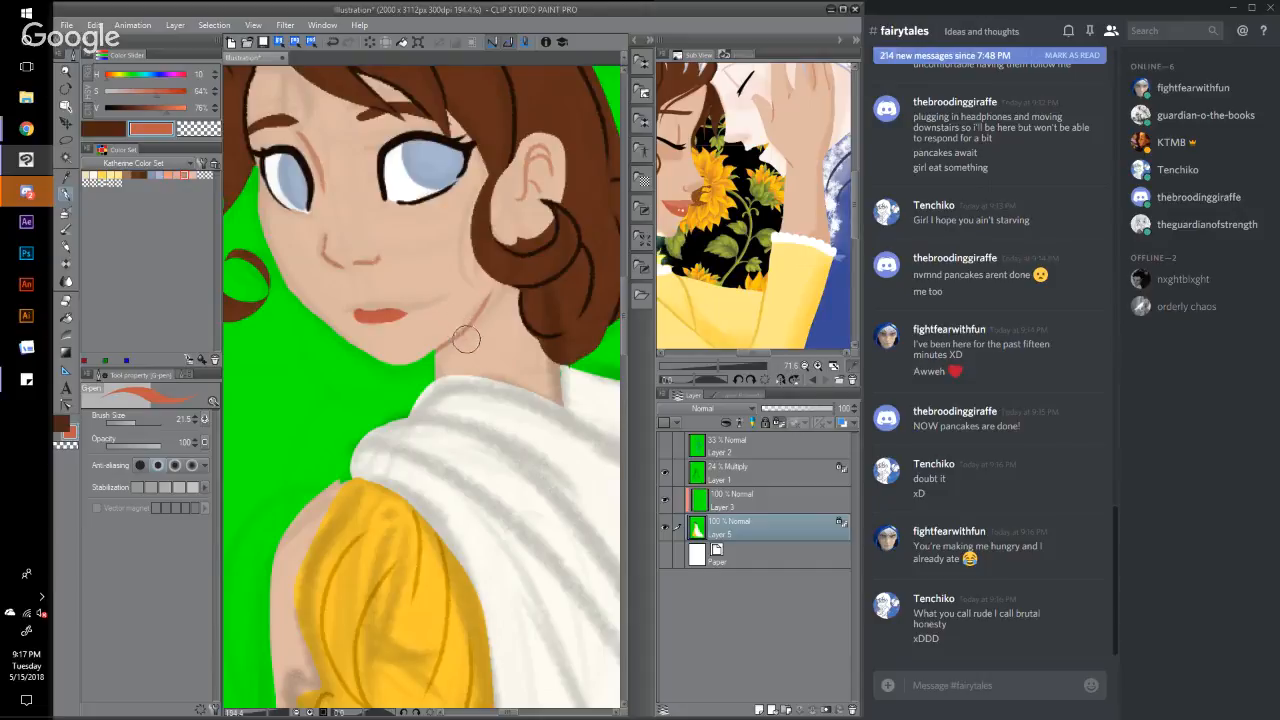
{"action": "left_click", "coordinate": [334, 43]}
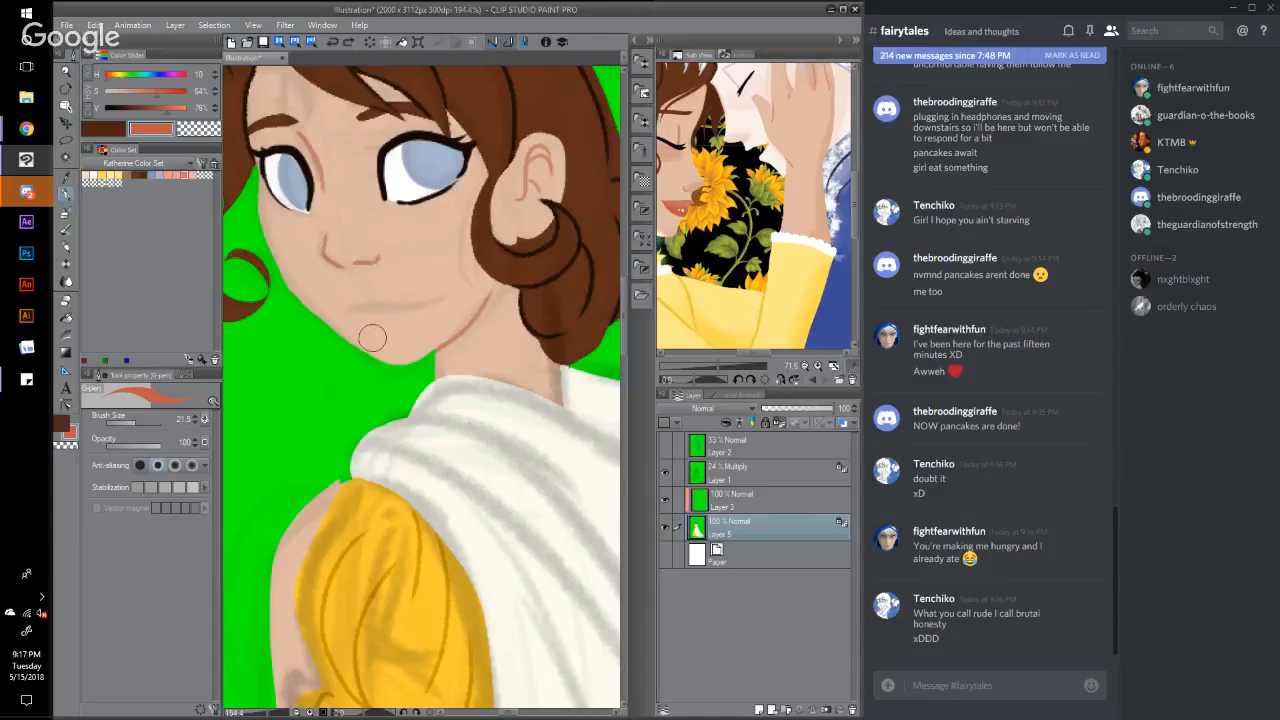
{"action": "left_click_drag", "start_coordinate": [349, 316], "coordinate": [438, 303]}
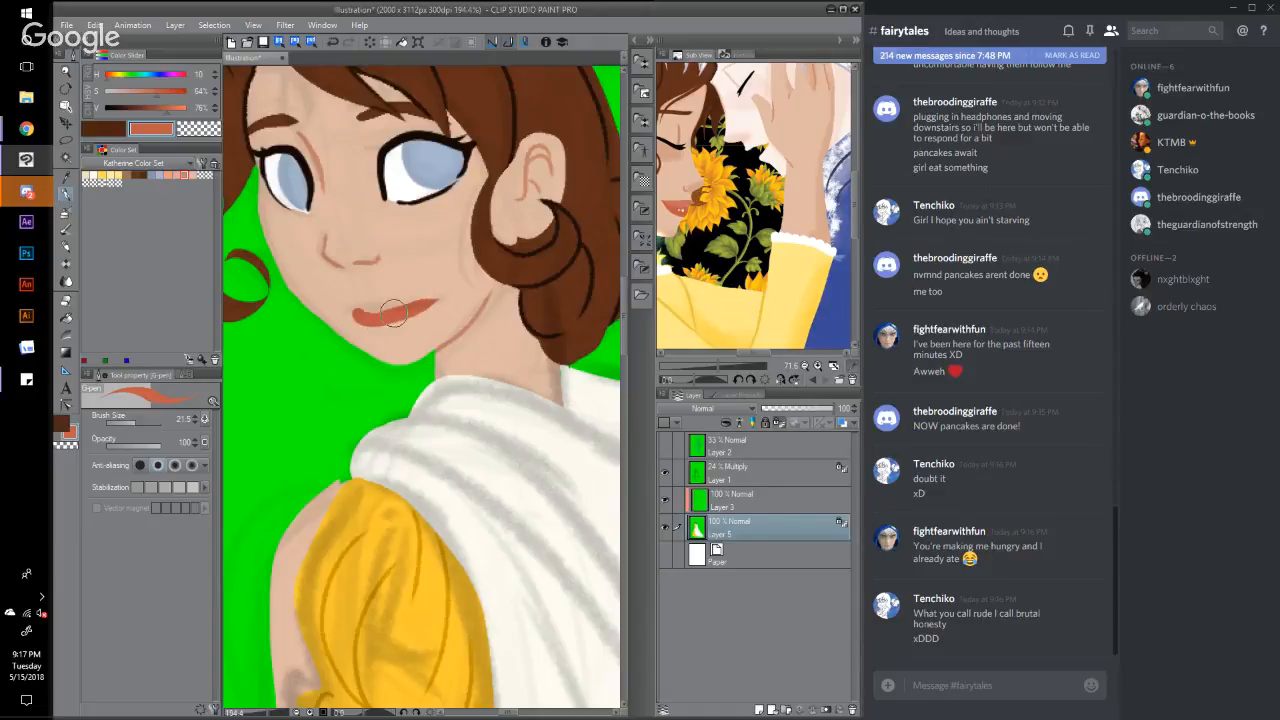
{"action": "key", "text": "ctrl+z"}
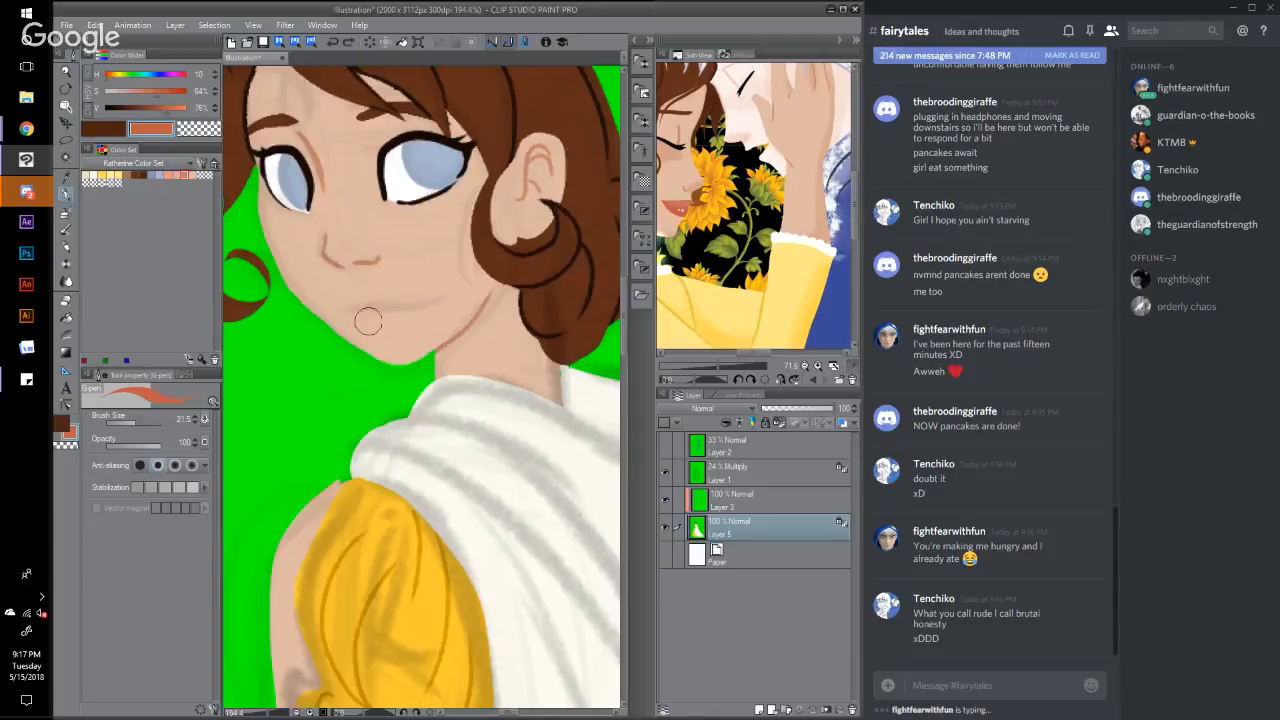
{"action": "mouse_move", "coordinate": [350, 314]}
{"action": "left_mouse_down"}
{"action": "mouse_move", "coordinate": [376, 322]}
{"action": "mouse_move", "coordinate": [443, 300]}
{"action": "left_mouse_up"}
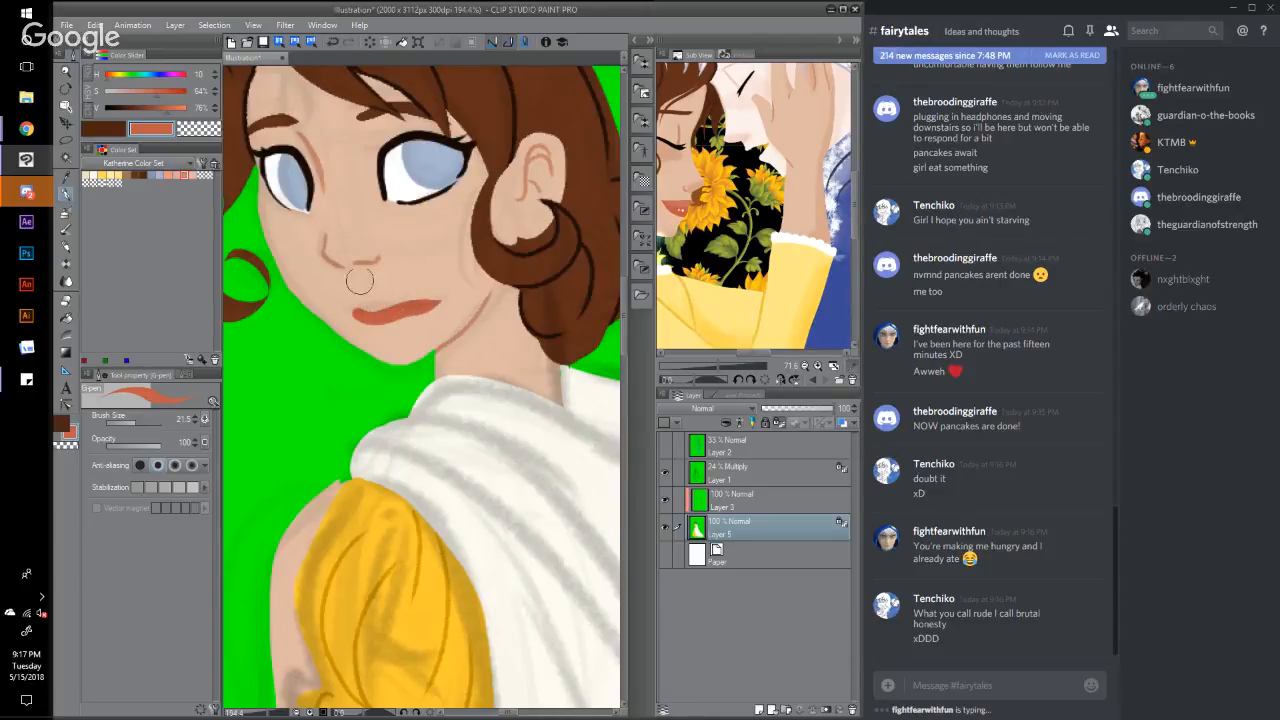
{"action": "left_click", "coordinate": [333, 42]}
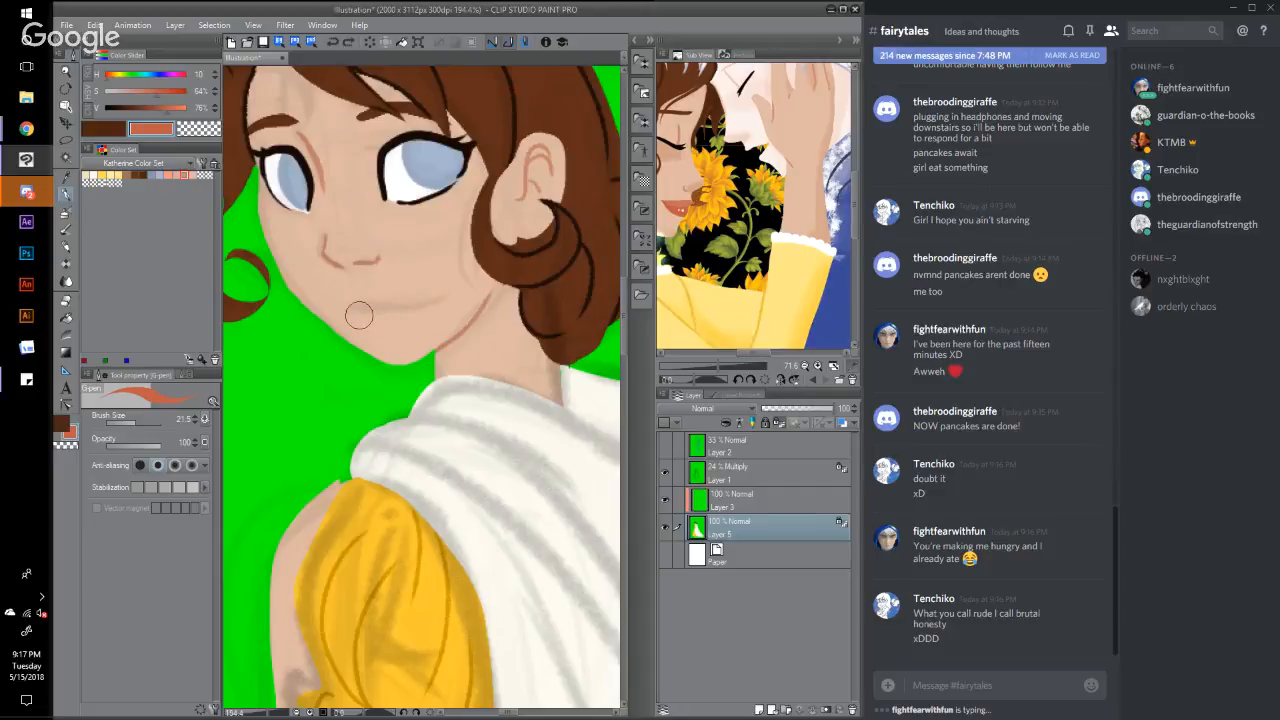
{"action": "mouse_move", "coordinate": [355, 314]}
{"action": "left_mouse_down"}
{"action": "mouse_move", "coordinate": [382, 323]}
{"action": "mouse_move", "coordinate": [418, 307]}
{"action": "left_mouse_up"}
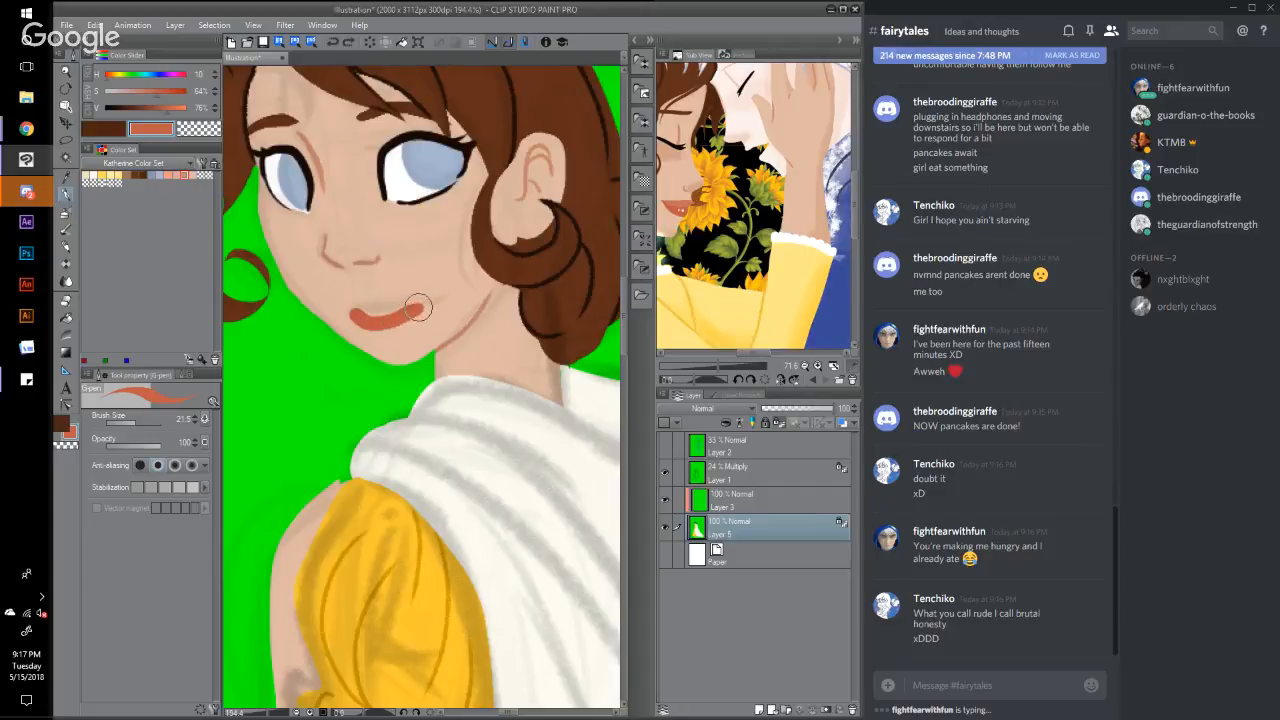
{"action": "left_click", "coordinate": [333, 42]}
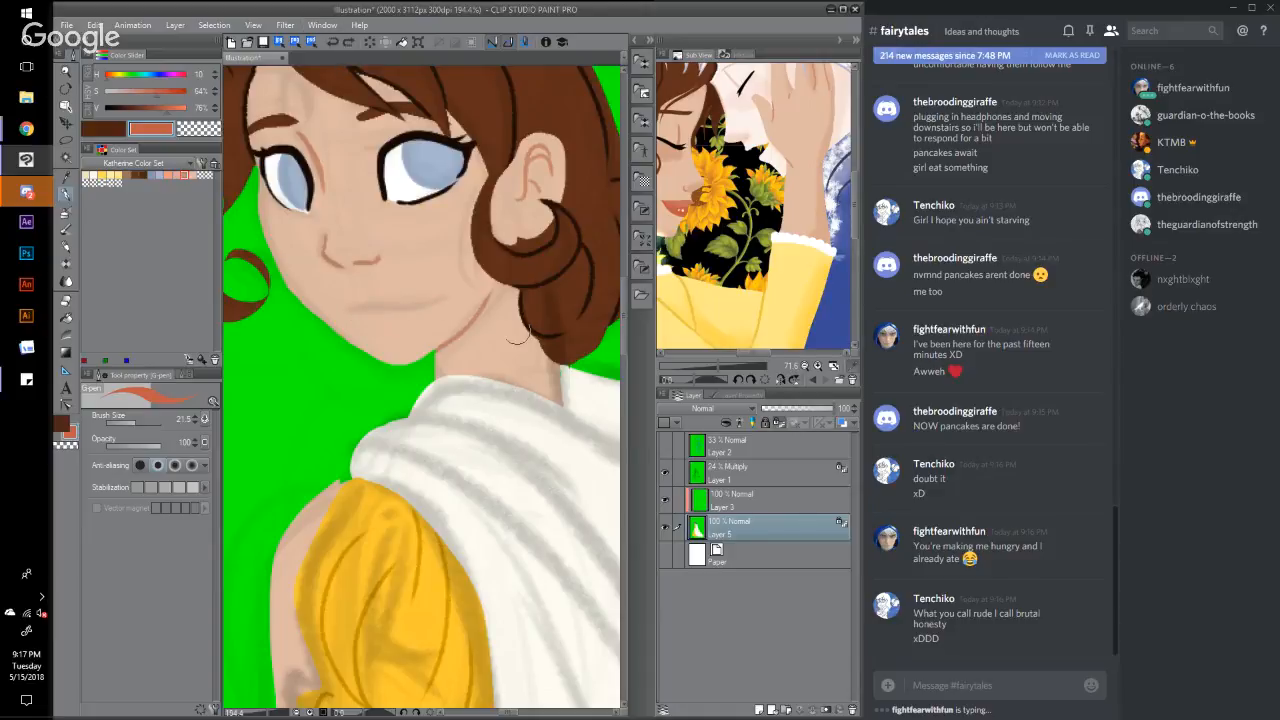
Step: Set the brush size to 11.8 and paint the lower lip with the sampled reddish color, extending it to the mouth's corner
{"action": "left_click_drag", "start_coordinate": [134, 426], "coordinate": [129, 426]}
{"action": "left_click_drag", "start_coordinate": [356, 312], "coordinate": [440, 299]}
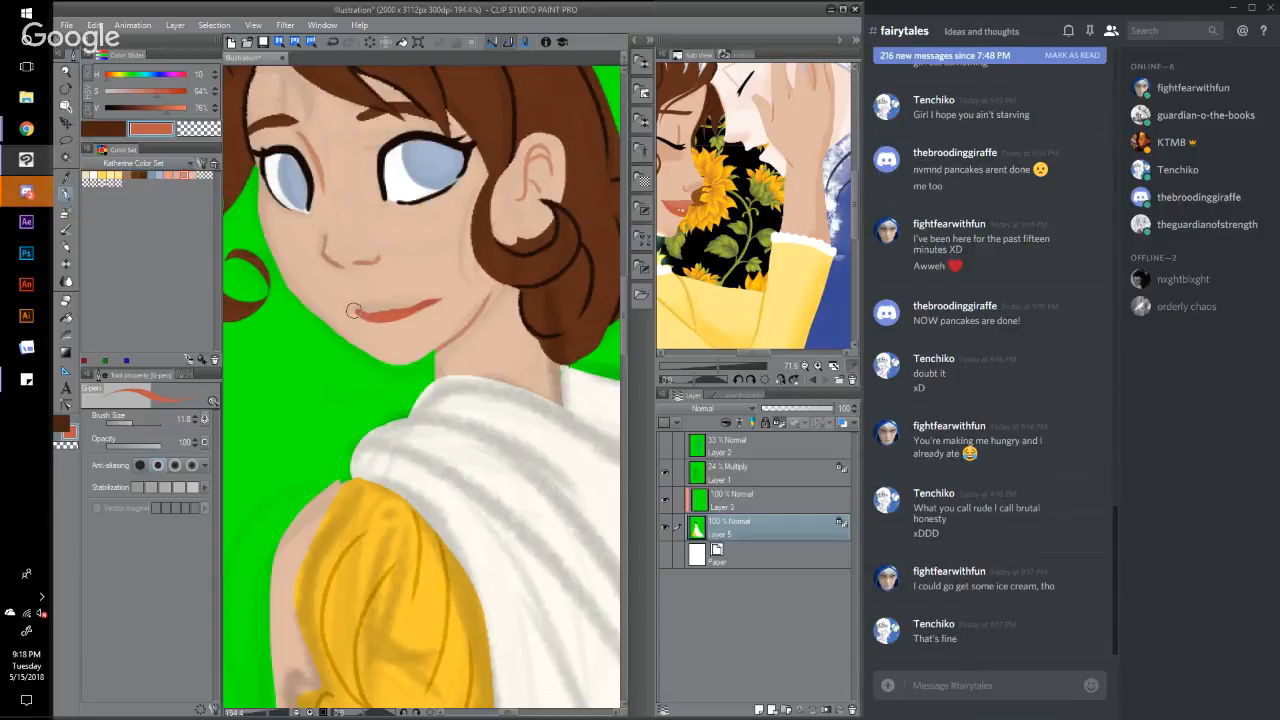
{"action": "left_click_drag", "start_coordinate": [346, 310], "coordinate": [368, 313]}
Step: Sample the reference's lighter lip color and paint the upper lip with it, undoing one stroke and sampling the skin tone for touch-ups
{"action": "left_click", "coordinate": [685, 197]}
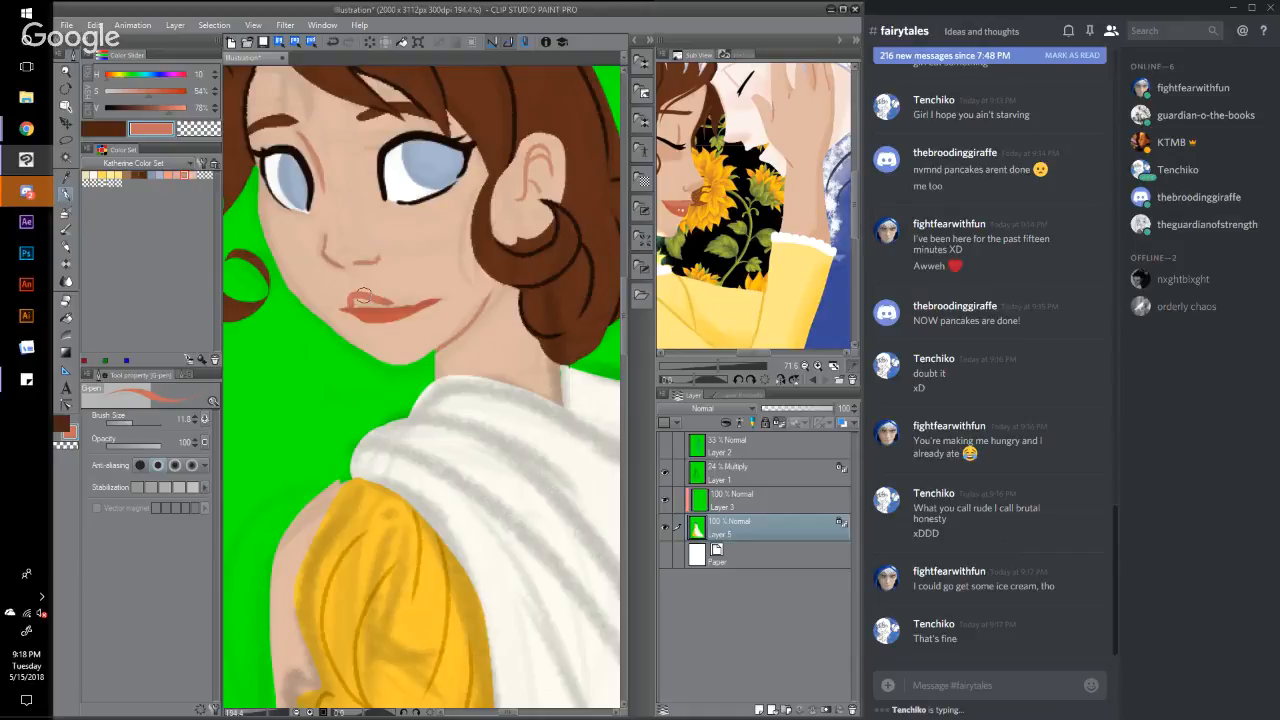
{"action": "left_click_drag", "start_coordinate": [358, 293], "coordinate": [401, 297]}
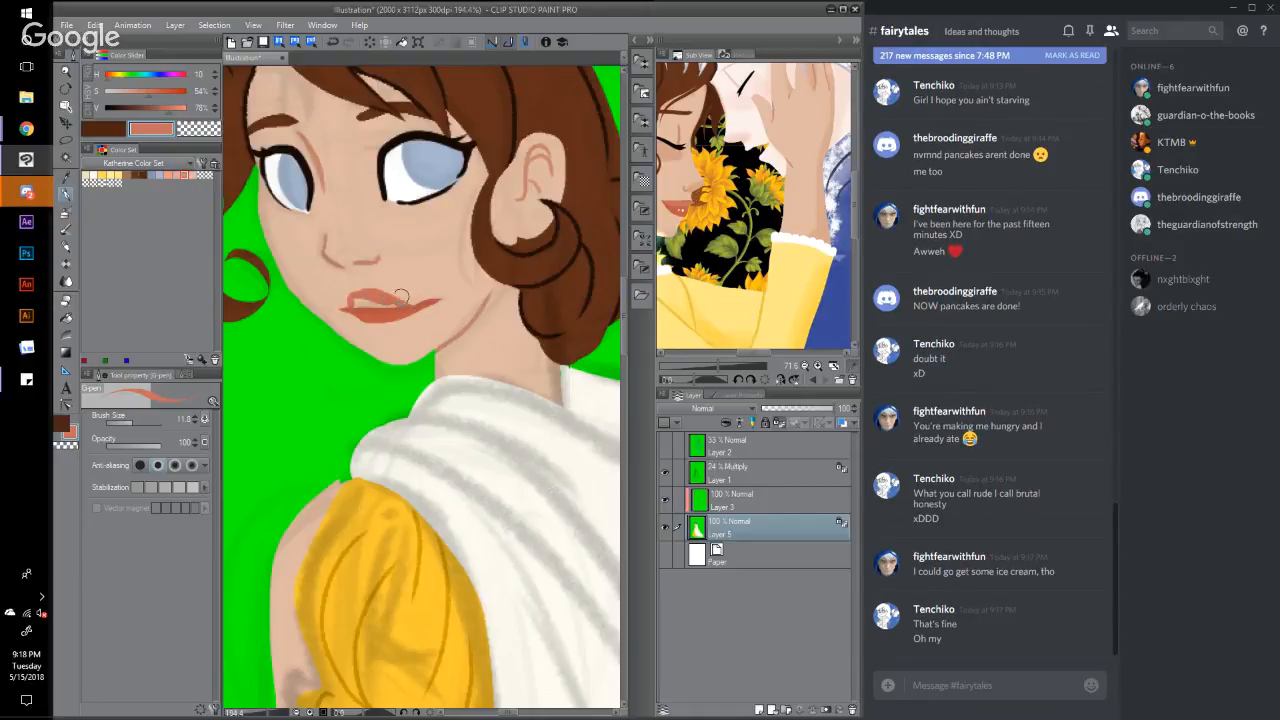
{"action": "key", "text": "ctrl+z"}
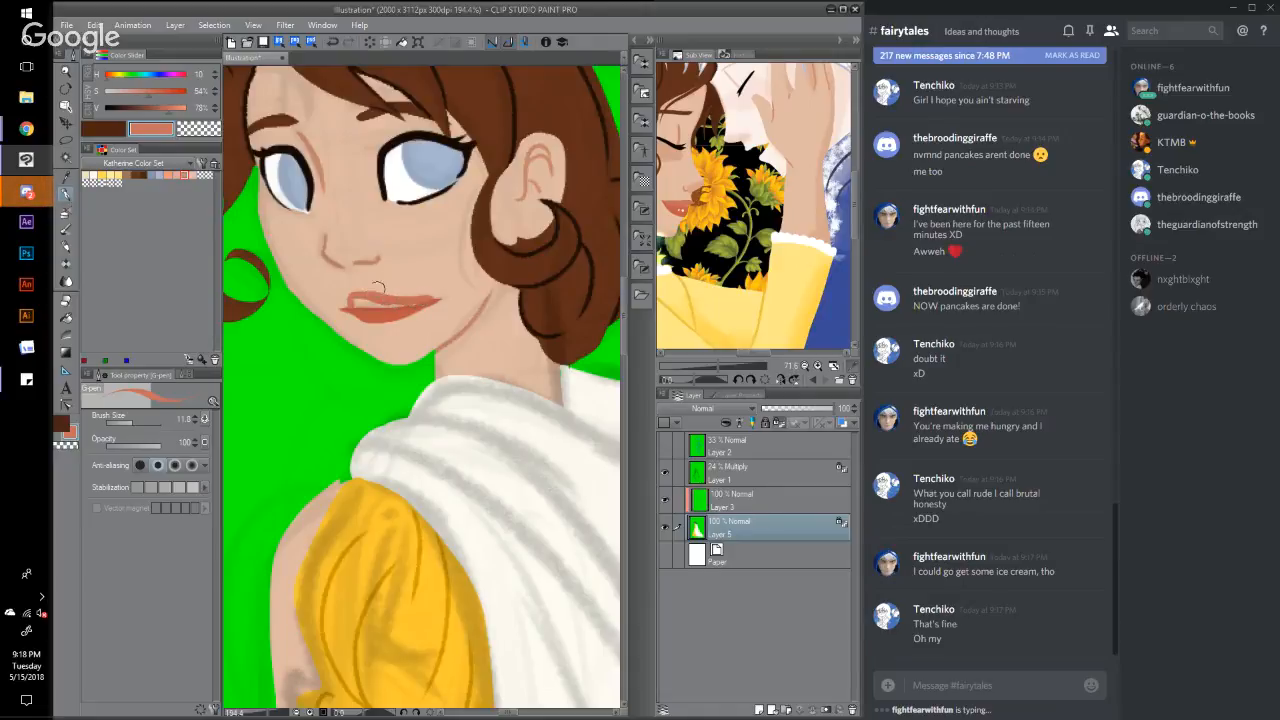
{"action": "left_click_drag", "start_coordinate": [354, 305], "coordinate": [418, 301]}
{"action": "left_click", "coordinate": [389, 265], "text": "alt"}
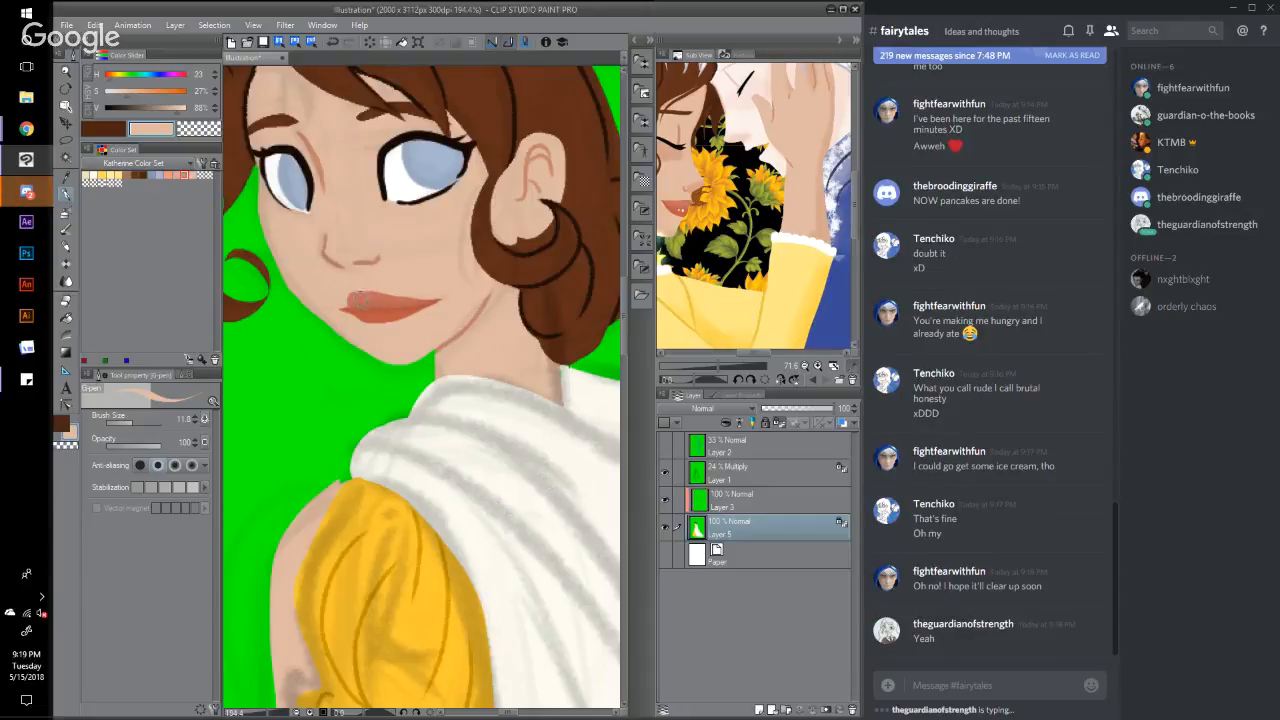
{"action": "left_click", "coordinate": [360, 298], "text": "alt"}
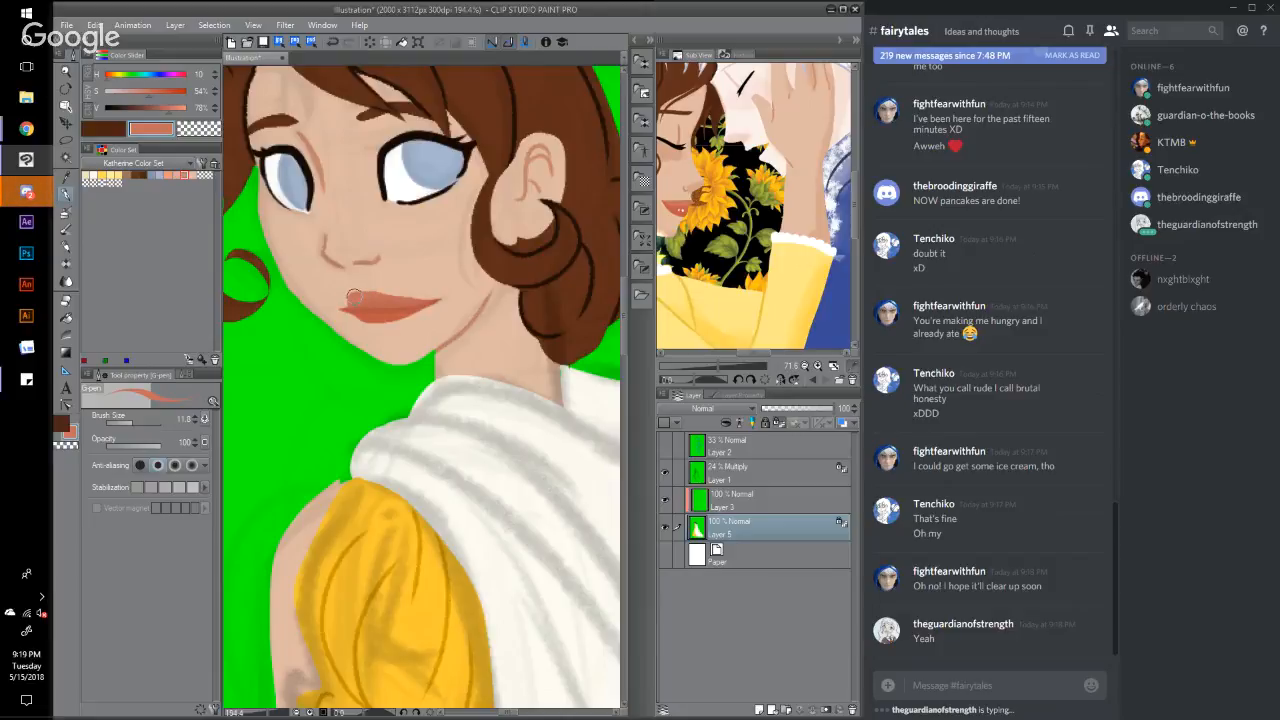
Step: Repaint the character's upper lip using coral tones sampled from the reference image's lips
{"action": "left_click_drag", "start_coordinate": [355, 297], "coordinate": [401, 295]}
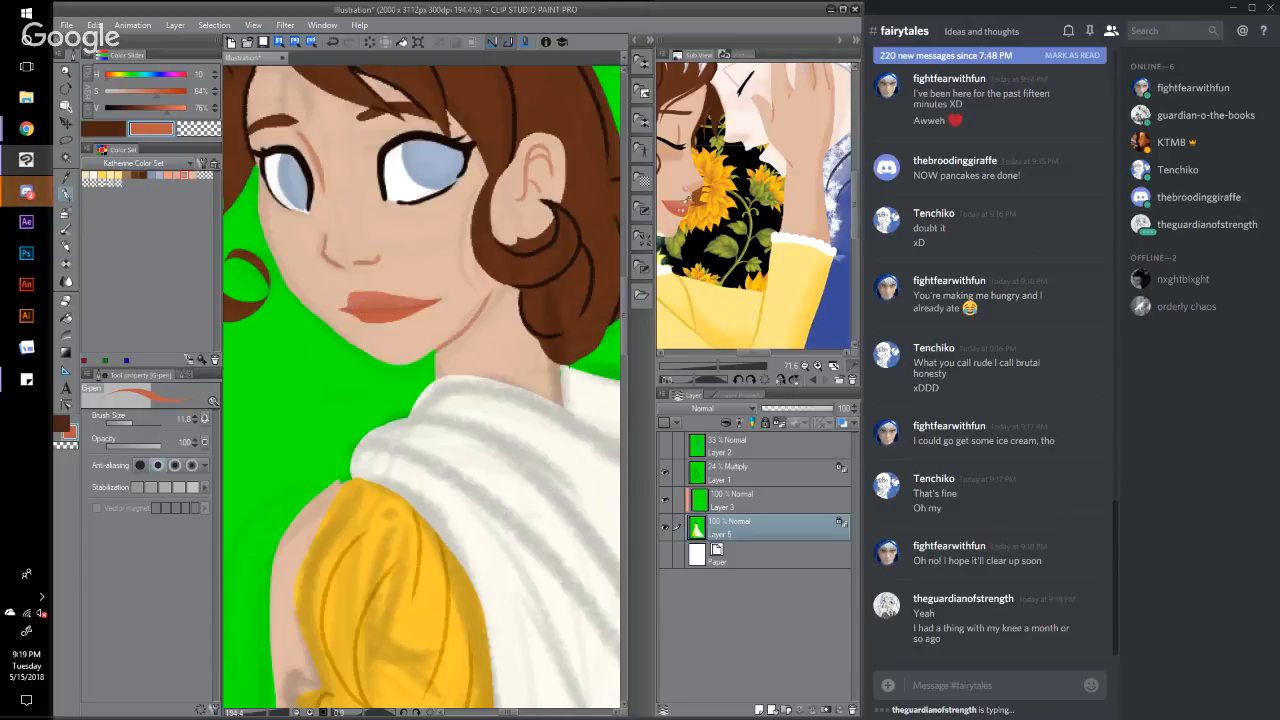
{"action": "left_click", "coordinate": [679, 205]}
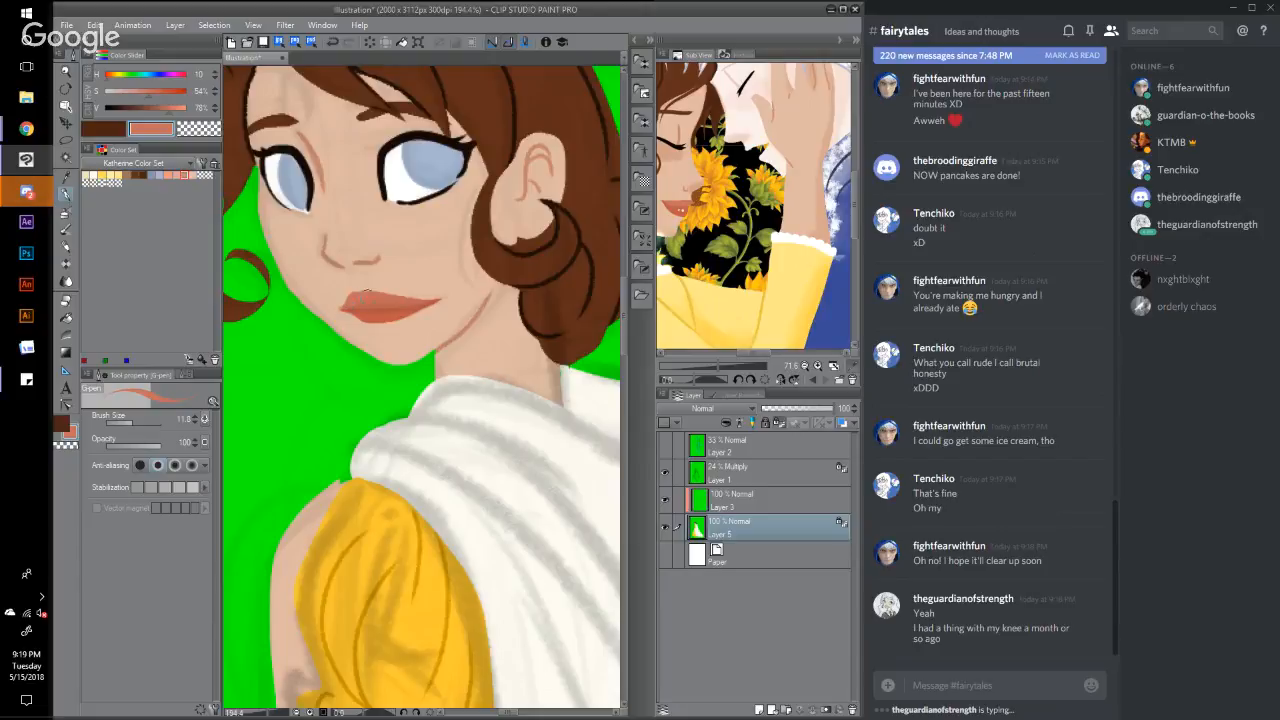
{"action": "left_click", "coordinate": [676, 206]}
Step: Sample the skin, lip and reference-image lip colours, and fill in the lower lip with the darker coral
{"action": "left_click", "coordinate": [388, 340], "text": "alt"}
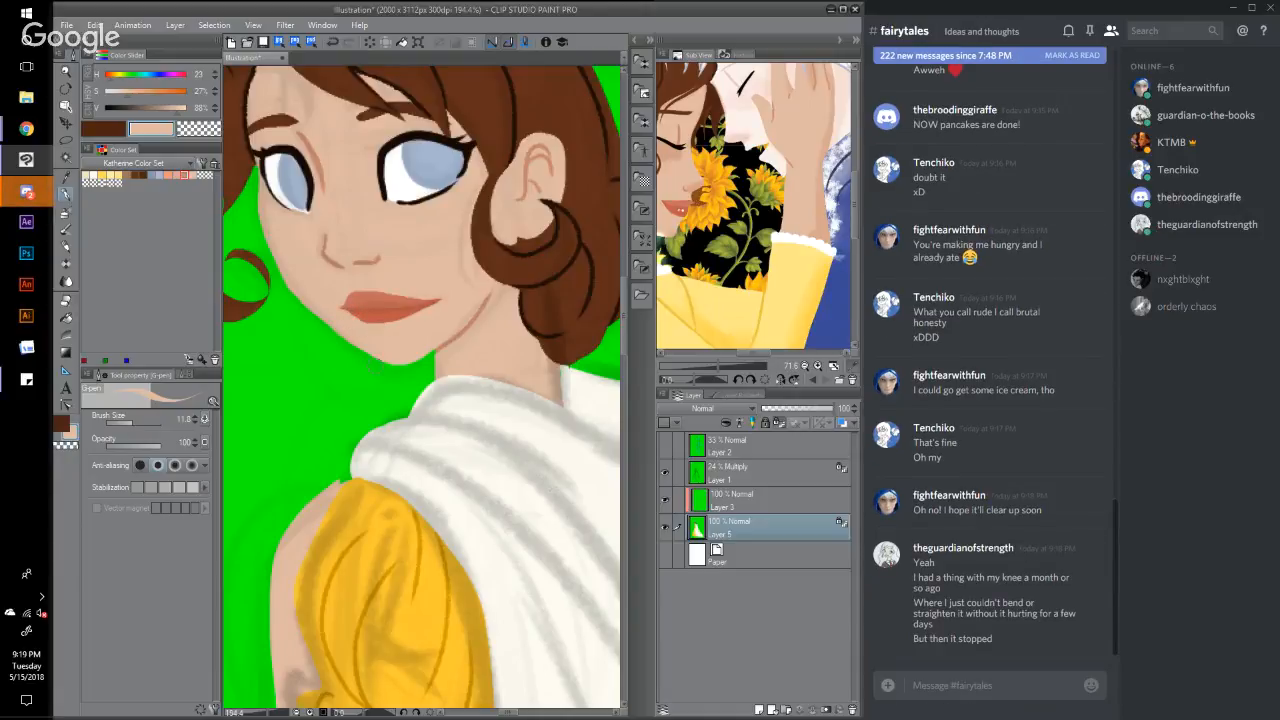
{"action": "left_click", "coordinate": [381, 321], "text": "alt"}
{"action": "left_click", "coordinate": [674, 211]}
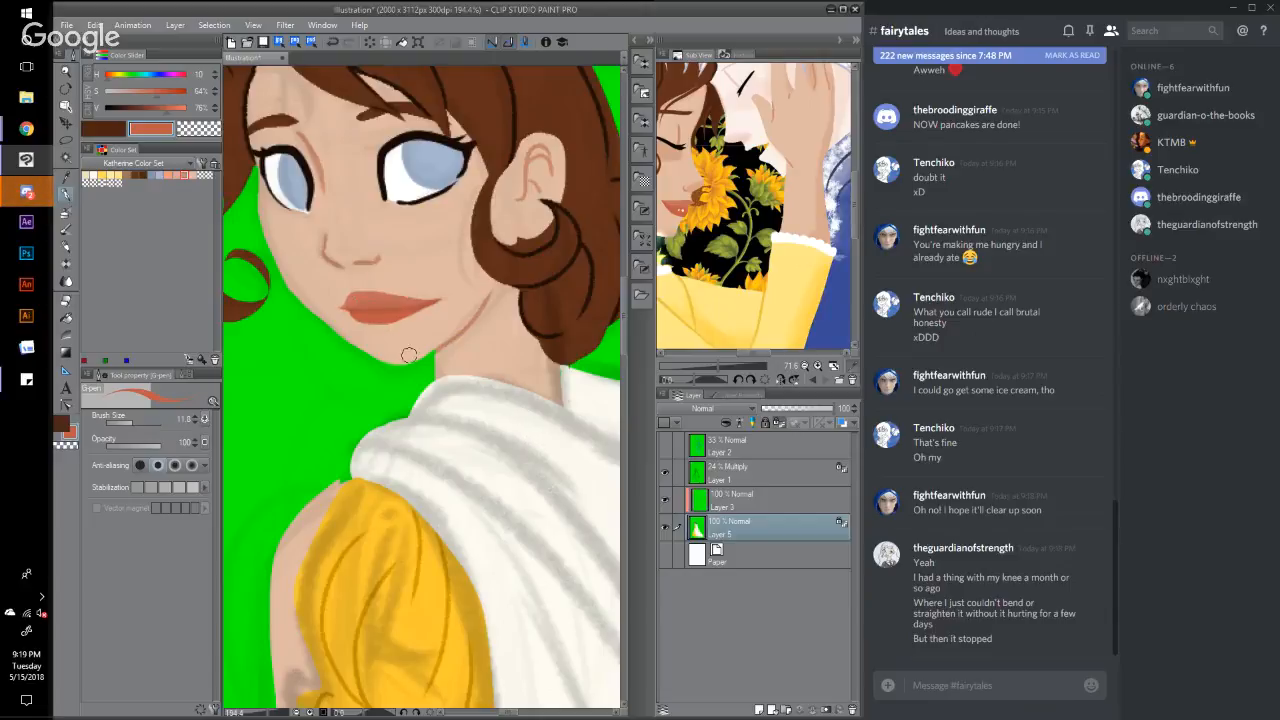
{"action": "left_click_drag", "start_coordinate": [404, 350], "coordinate": [416, 358]}
{"action": "left_click_drag", "start_coordinate": [363, 325], "coordinate": [397, 322]}
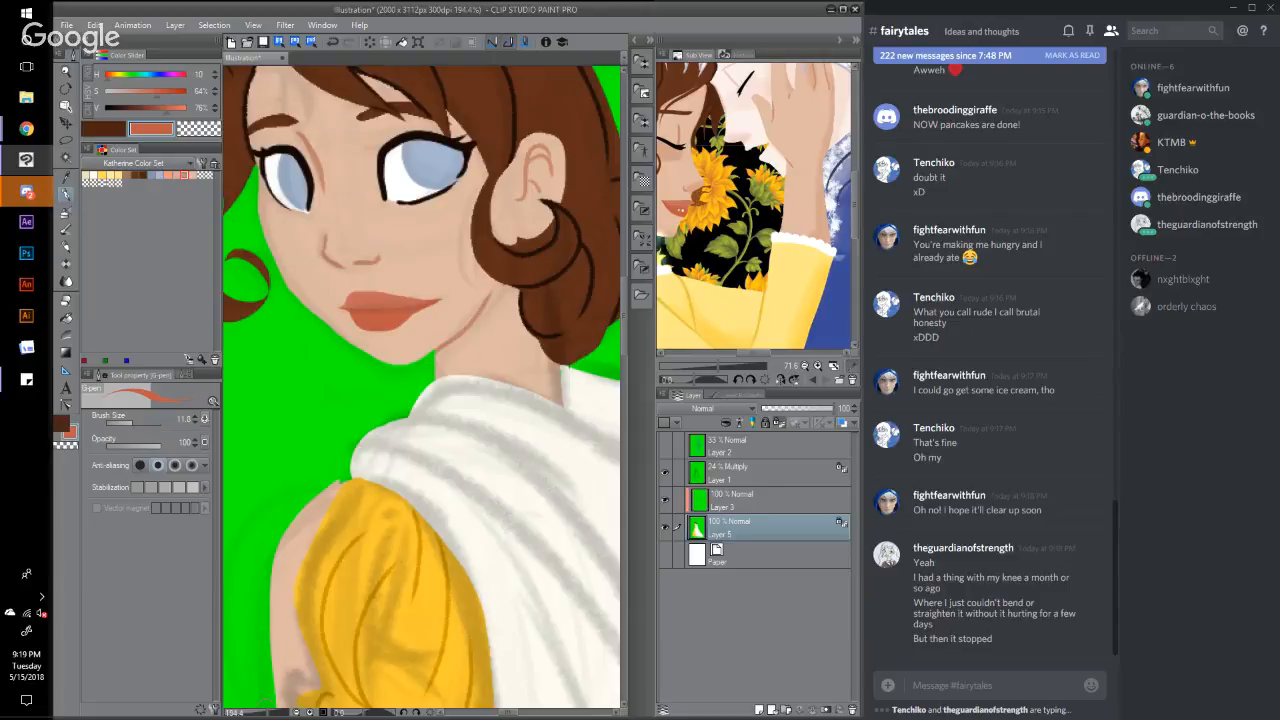
{"action": "left_click", "coordinate": [268, 712]}
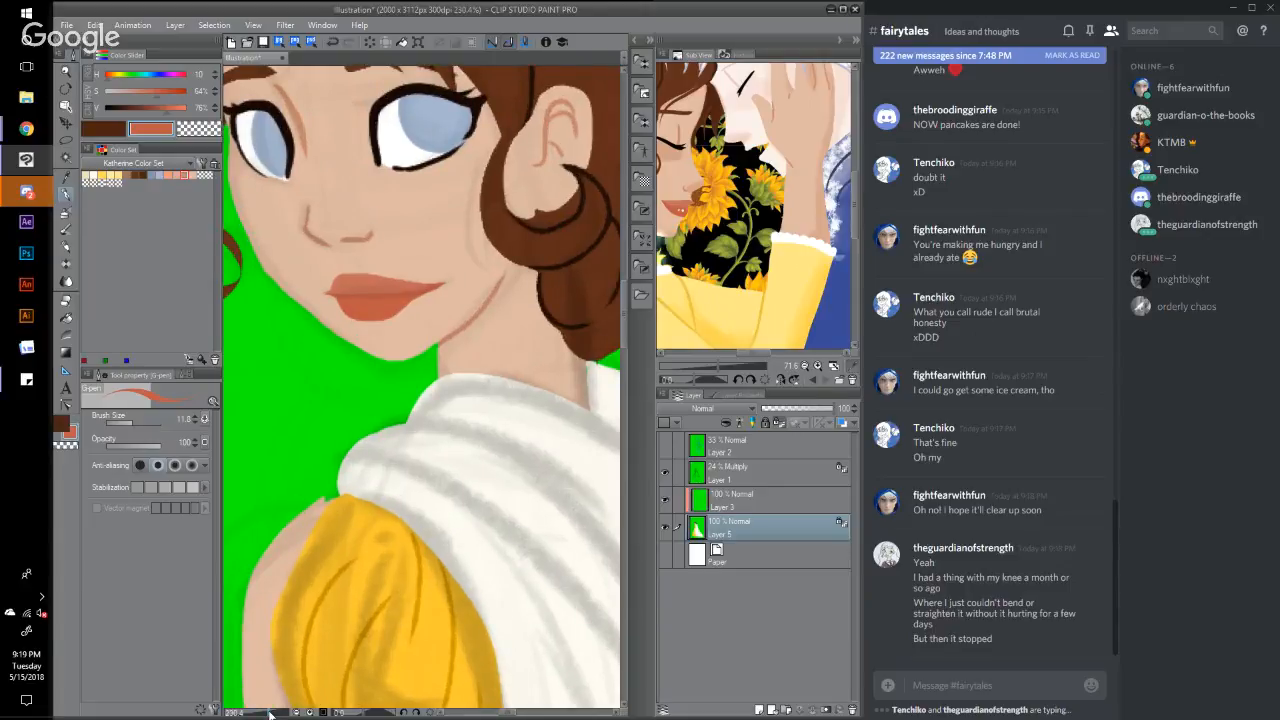
{"action": "left_click_drag", "start_coordinate": [268, 712], "coordinate": [271, 712]}
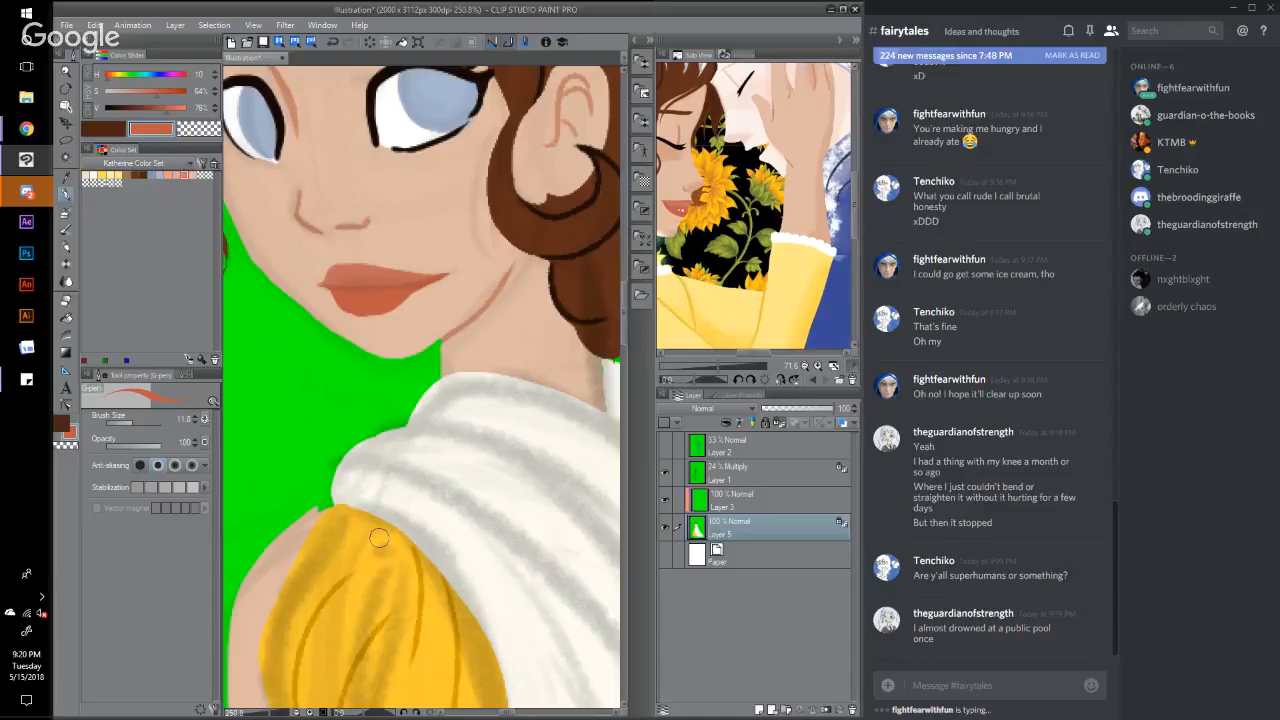
Step: On Layer 3, sample the cape's white and adjust it to a pale blue with hue 222, saturation 10% and value 90%
{"action": "left_click", "coordinate": [766, 500]}
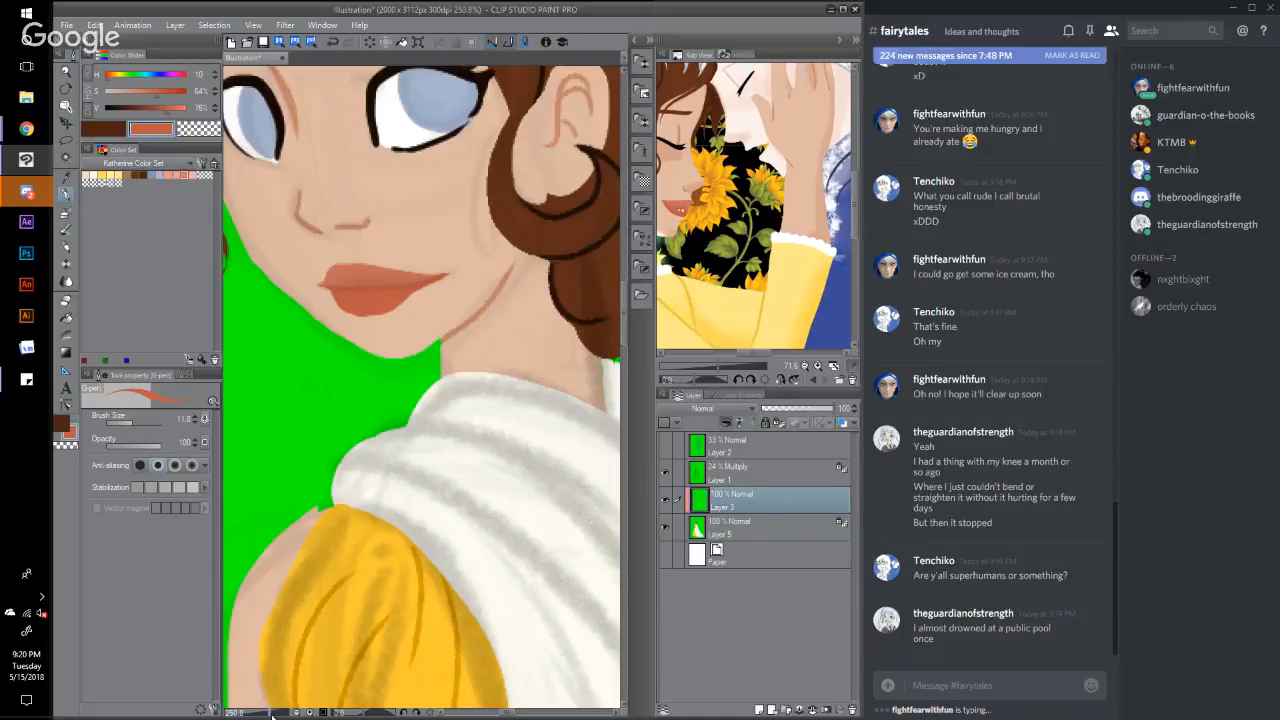
{"action": "scroll", "coordinate": [270, 714], "scroll_direction": "down", "scroll_amount": 1}
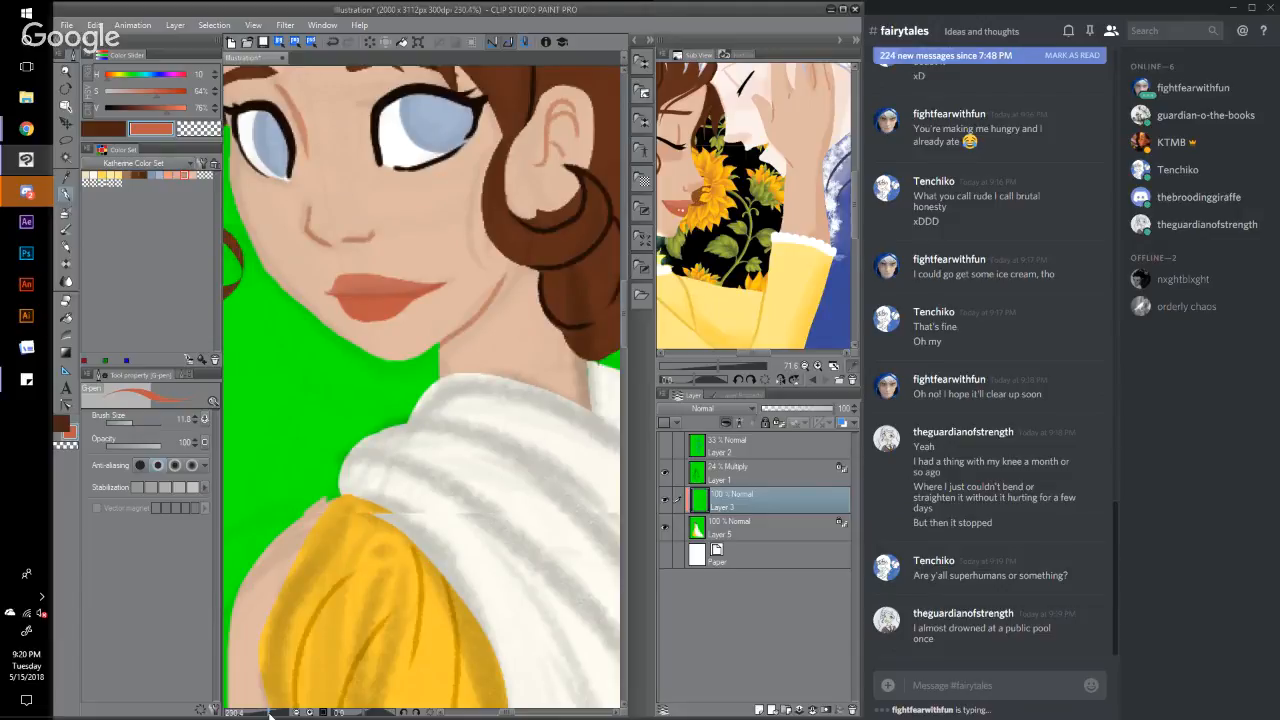
{"action": "scroll", "coordinate": [268, 714], "scroll_direction": "down", "scroll_amount": 4}
{"action": "left_click", "coordinate": [480, 450], "text": "alt"}
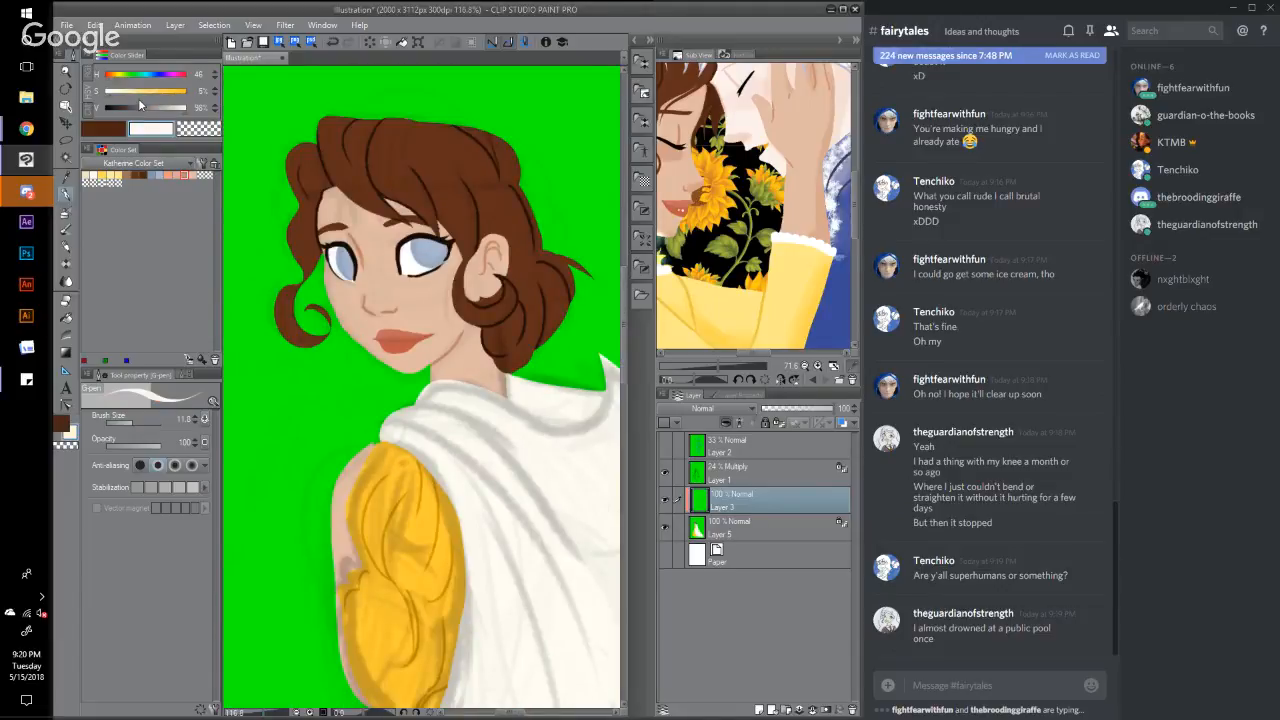
{"action": "left_click_drag", "start_coordinate": [136, 77], "coordinate": [156, 83]}
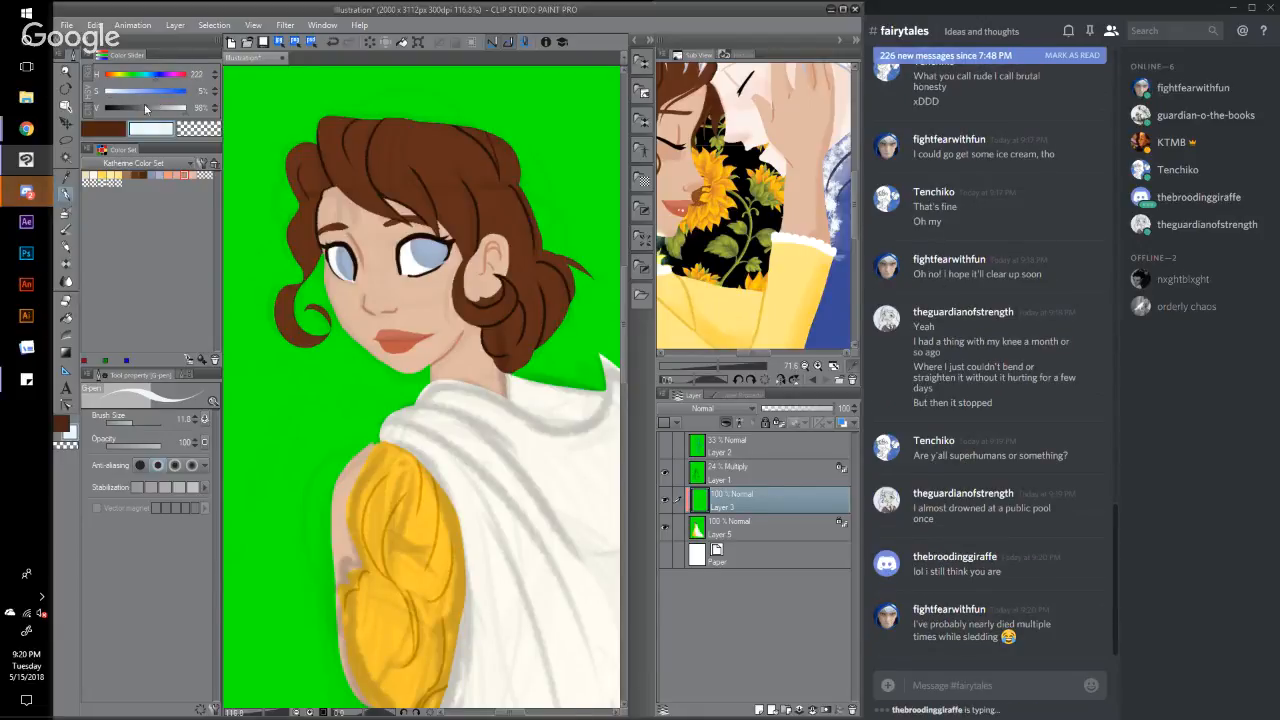
{"action": "left_click", "coordinate": [140, 91]}
{"action": "left_click", "coordinate": [114, 92]}
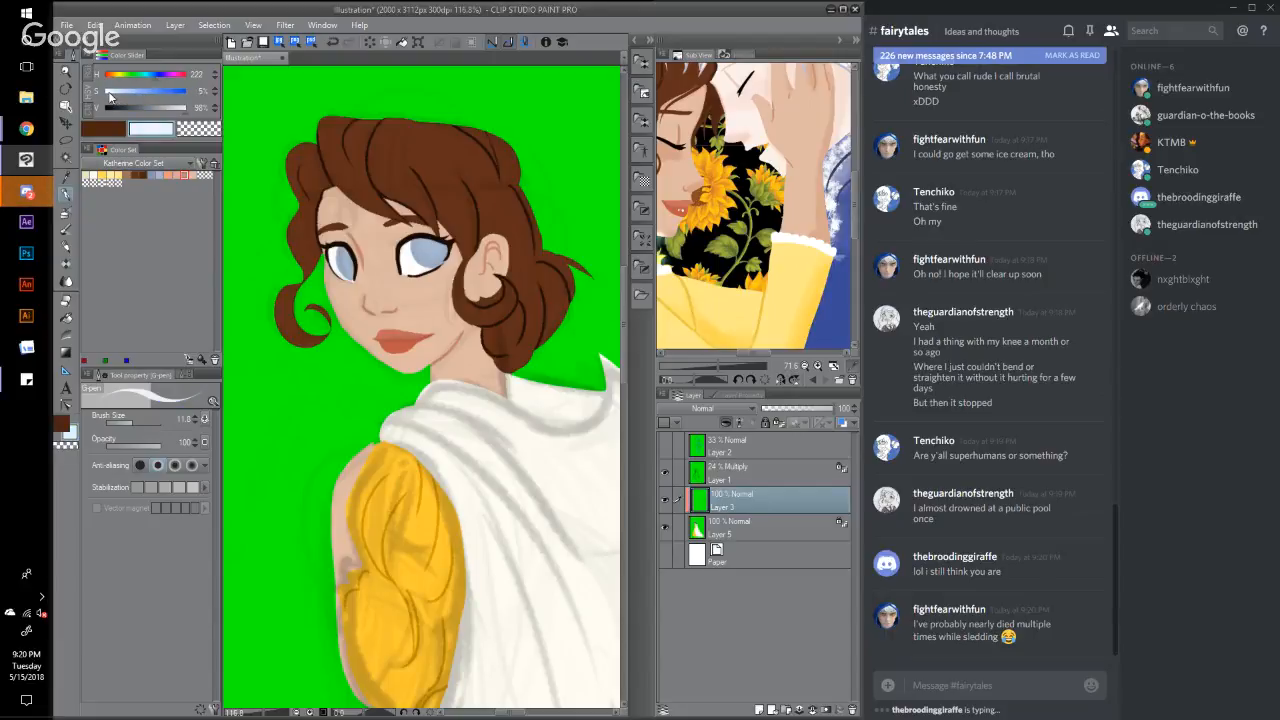
{"action": "left_click", "coordinate": [178, 108]}
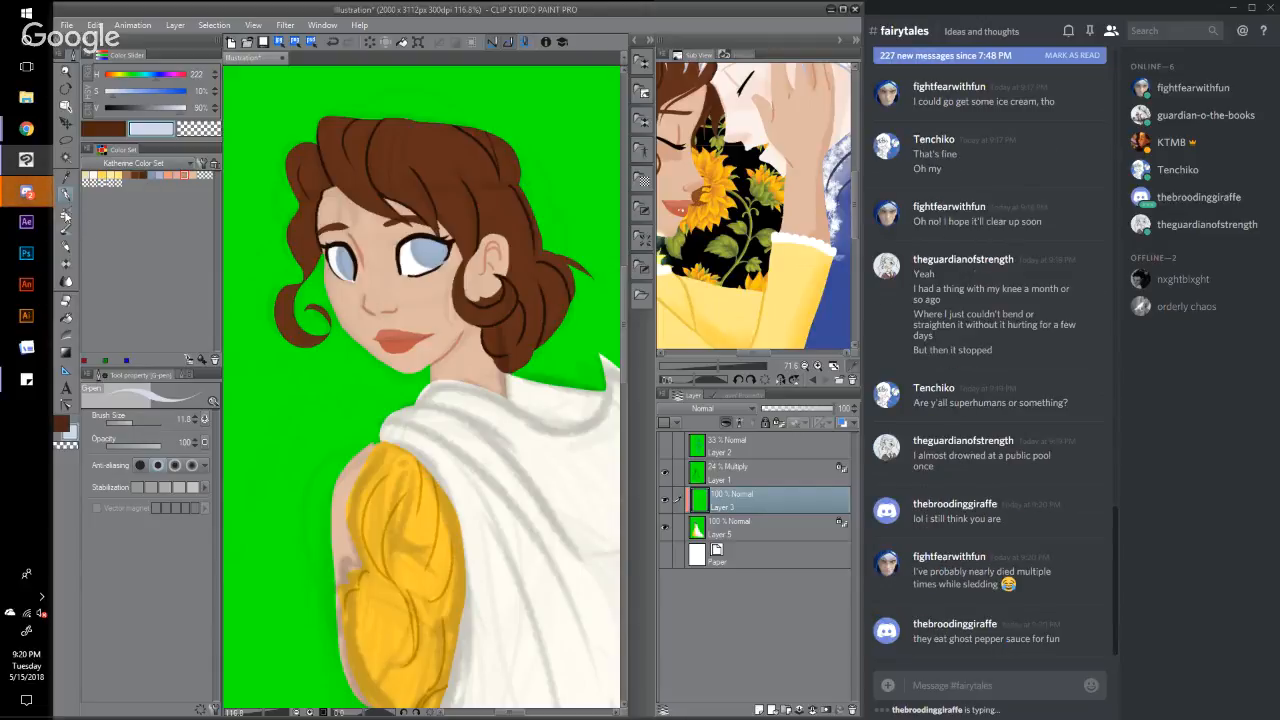
Step: Switch the drawing brush to the Chunky pen and bring its brush settings back into view
{"action": "left_click", "coordinate": [186, 376]}
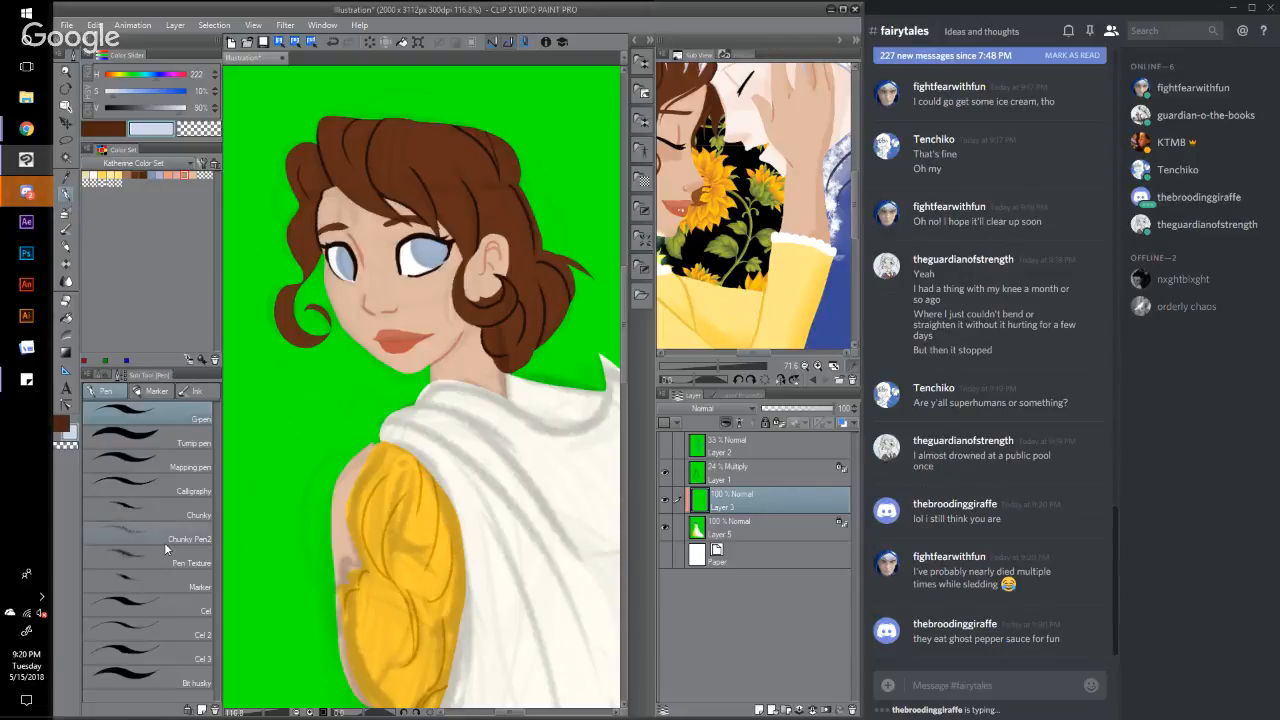
{"action": "left_click", "coordinate": [152, 513]}
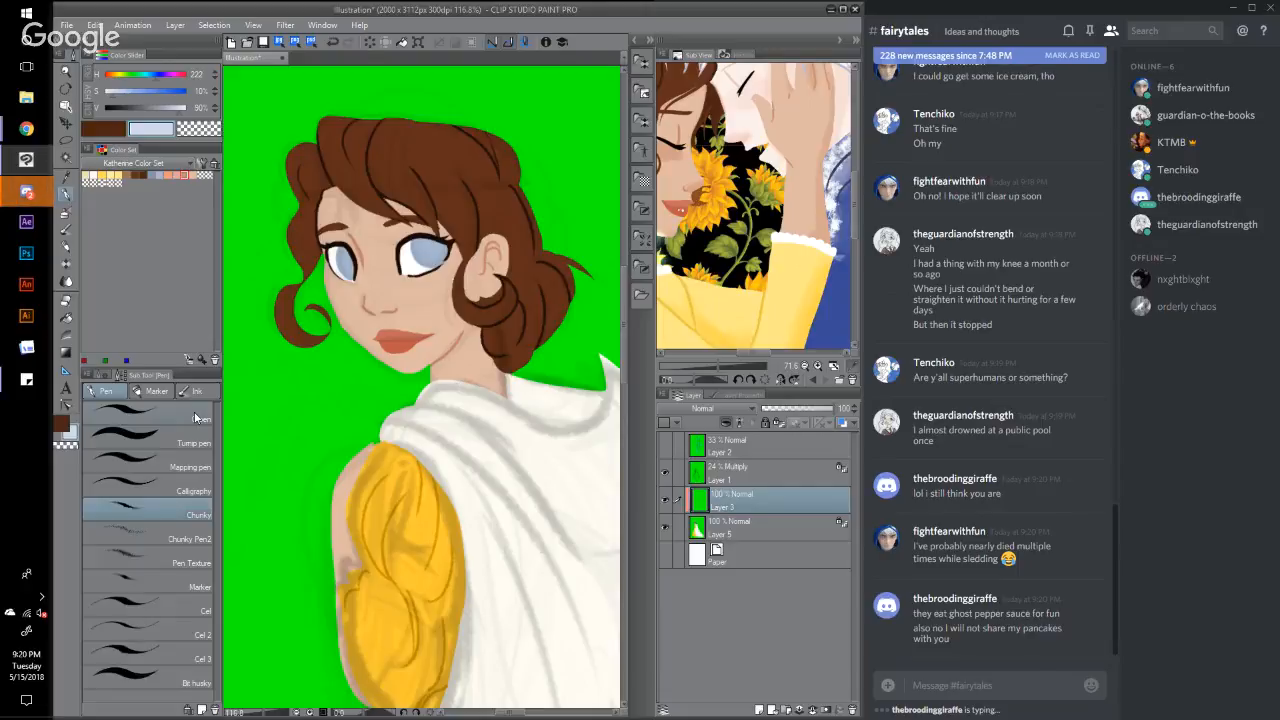
{"action": "left_click", "coordinate": [108, 376]}
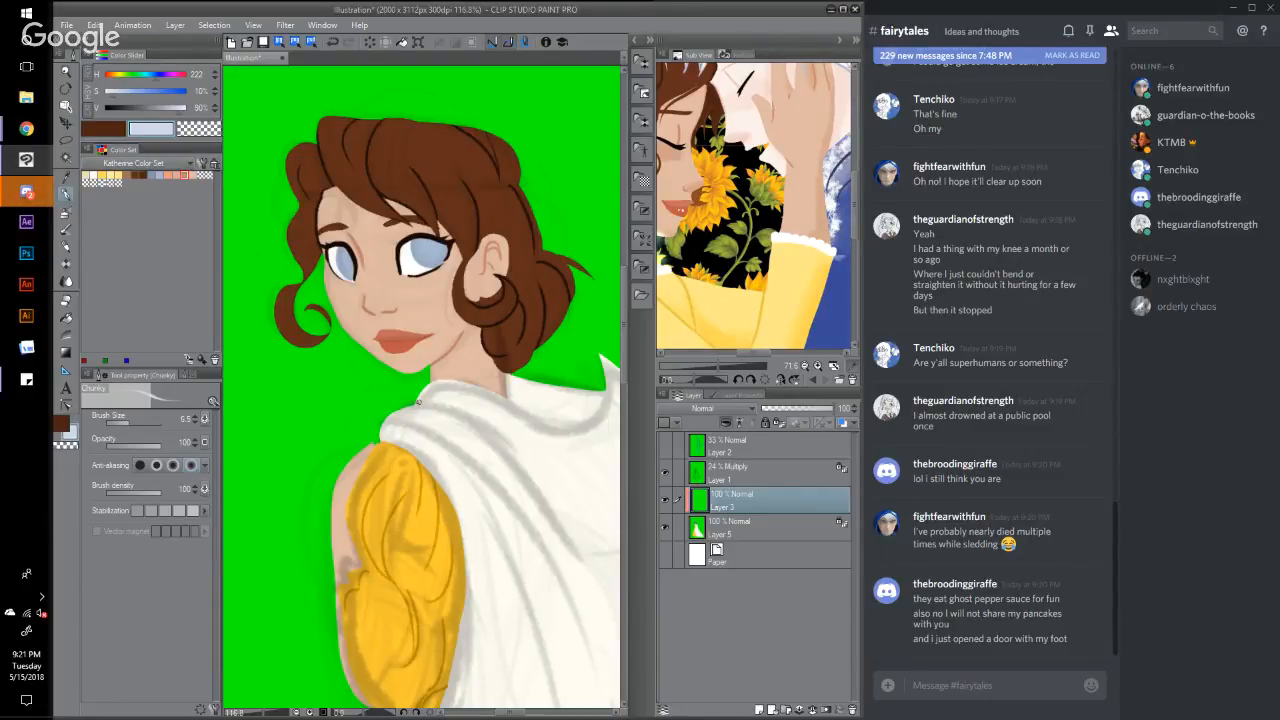
Step: Try a fold line across the cape, undo it, and darken the pale blue to a value of 77%
{"action": "mouse_move", "coordinate": [418, 402]}
{"action": "left_mouse_down"}
{"action": "mouse_move", "coordinate": [521, 463]}
{"action": "mouse_move", "coordinate": [588, 558]}
{"action": "left_mouse_up"}
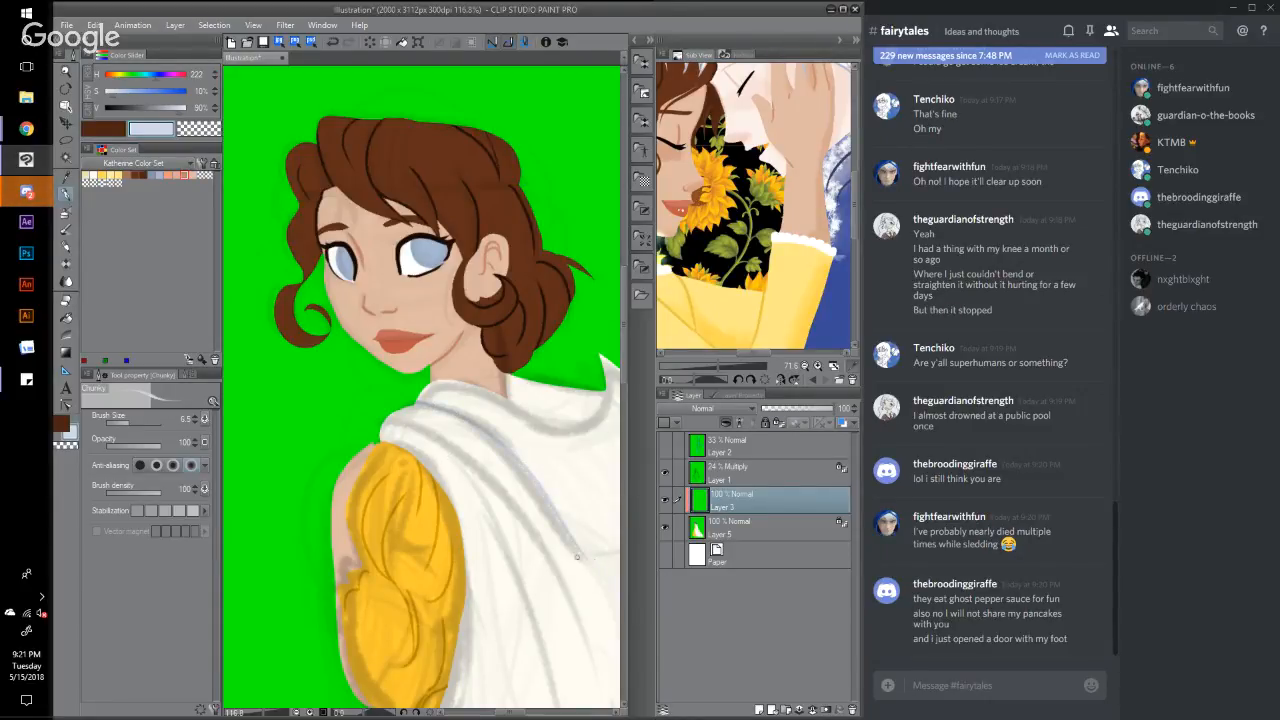
{"action": "left_click", "coordinate": [333, 42]}
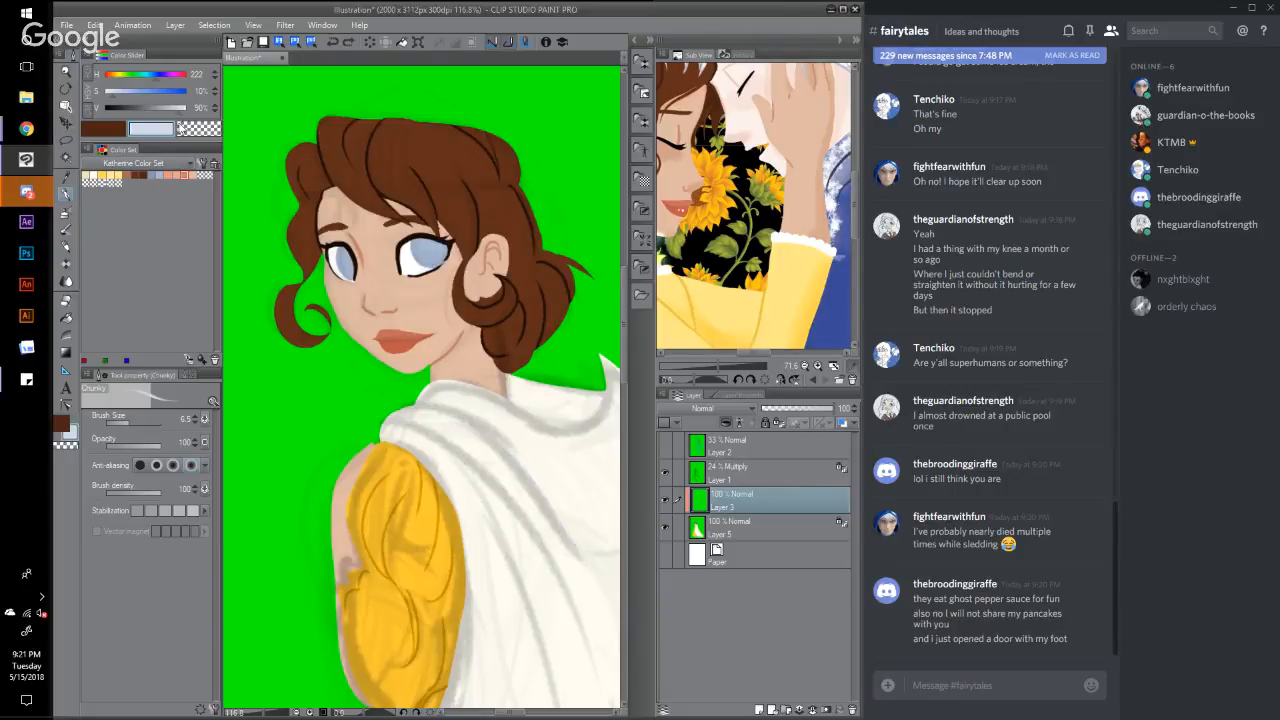
{"action": "left_click", "coordinate": [179, 109]}
{"action": "left_click_drag", "start_coordinate": [179, 112], "coordinate": [166, 110]}
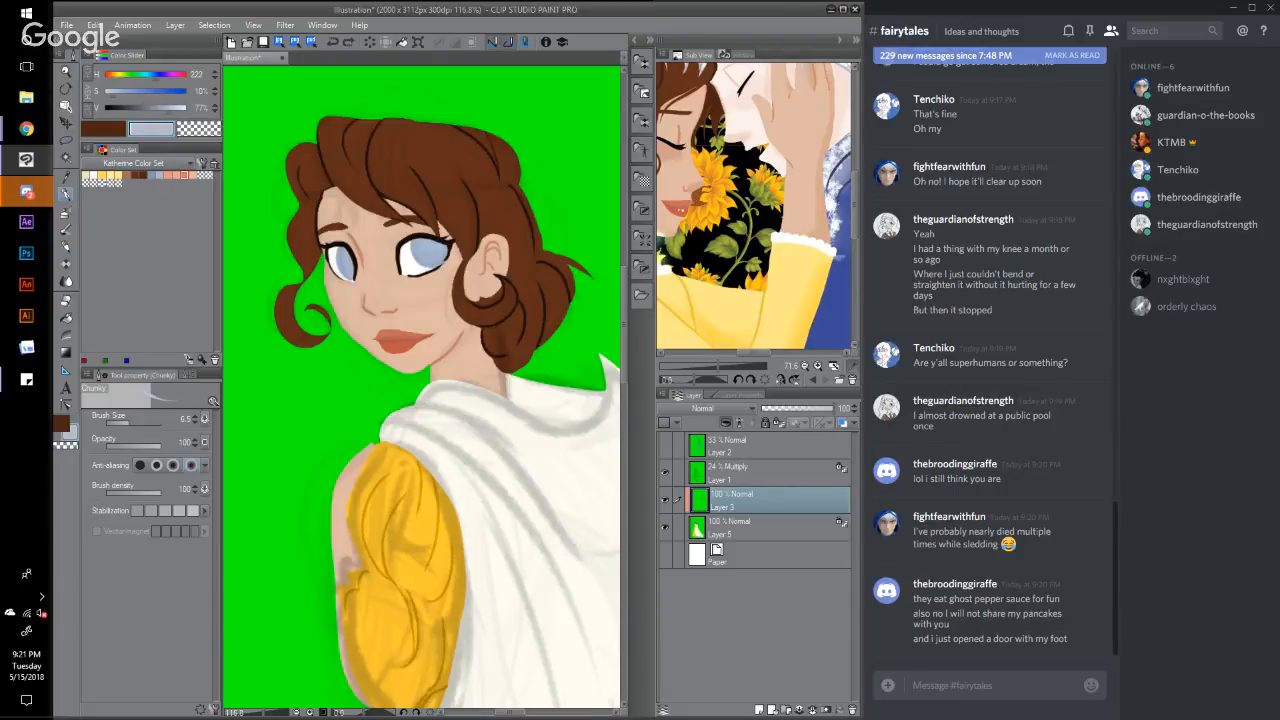
Step: Draw the hood's lower fold as a curve from the shoulder to the cape's outer edge, undoing and redrawing the stroke
{"action": "mouse_move", "coordinate": [408, 408]}
{"action": "left_mouse_down"}
{"action": "mouse_move", "coordinate": [530, 482]}
{"action": "mouse_move", "coordinate": [617, 587]}
{"action": "left_mouse_up"}
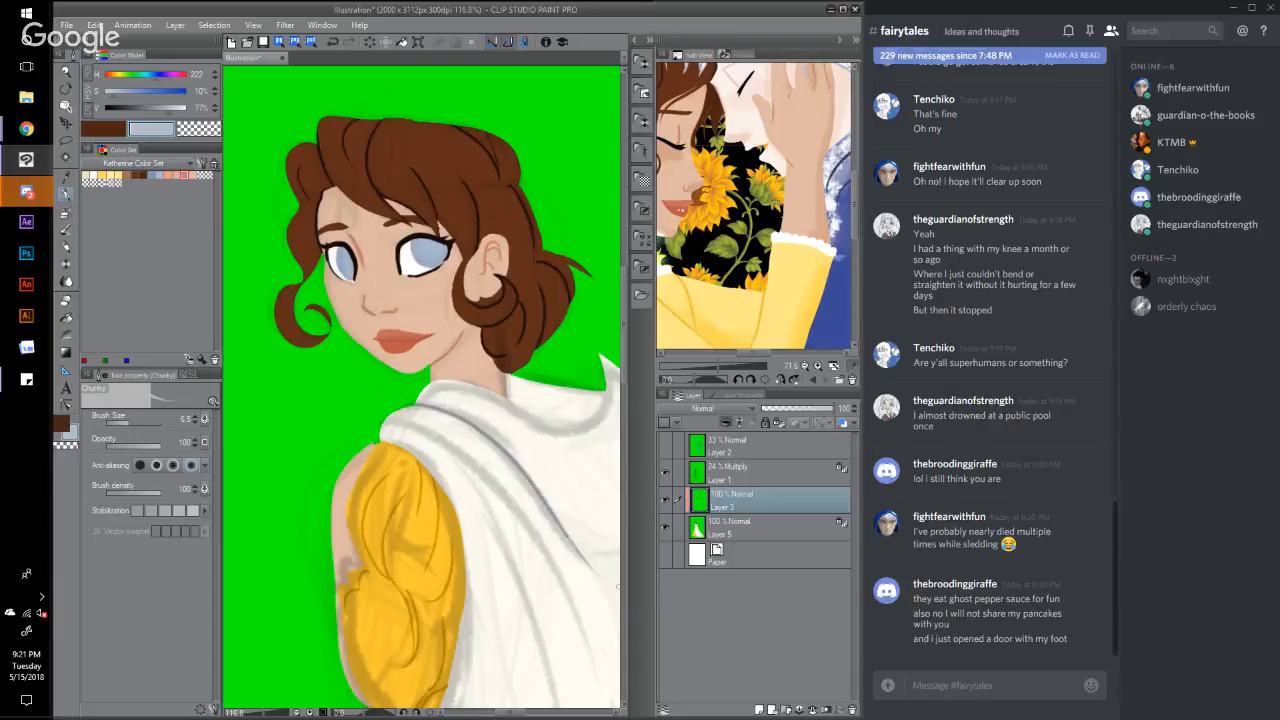
{"action": "left_click_drag", "start_coordinate": [516, 716], "coordinate": [532, 716]}
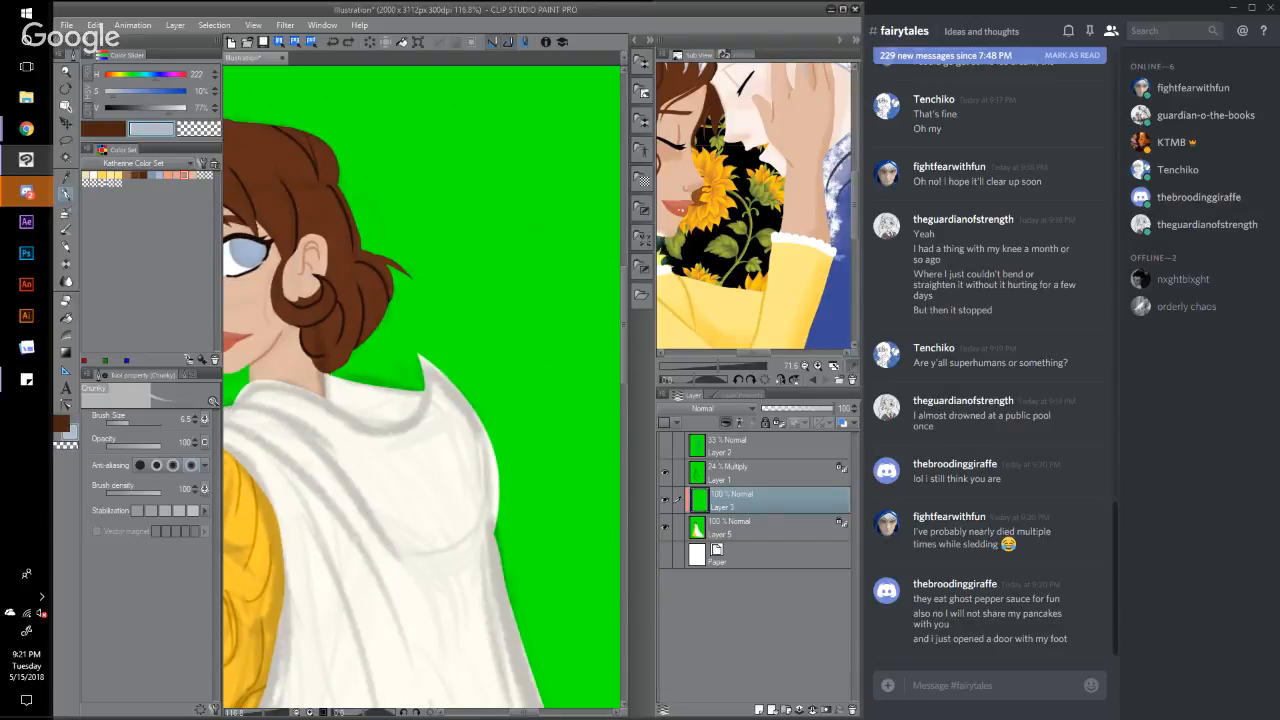
{"action": "mouse_move", "coordinate": [232, 400]}
{"action": "left_mouse_down"}
{"action": "mouse_move", "coordinate": [320, 452]}
{"action": "mouse_move", "coordinate": [384, 537]}
{"action": "mouse_move", "coordinate": [431, 561]}
{"action": "mouse_move", "coordinate": [497, 545]}
{"action": "left_mouse_up"}
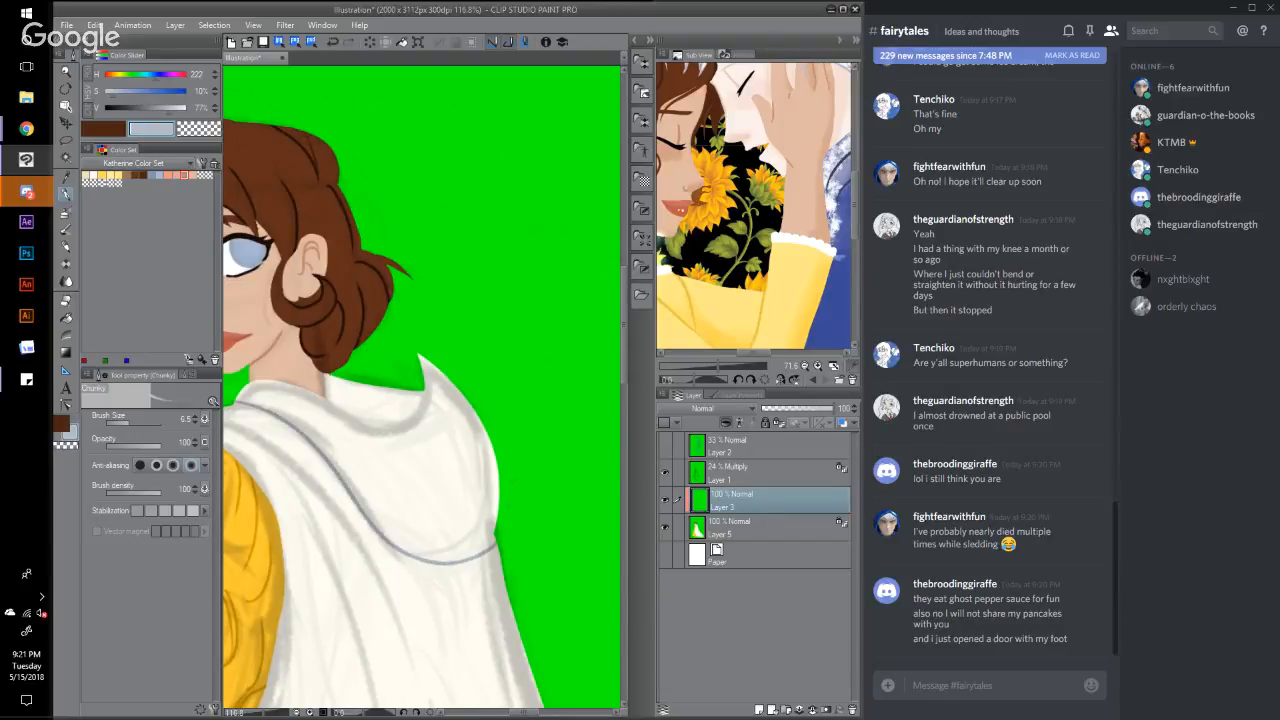
{"action": "key", "text": "ctrl+z"}
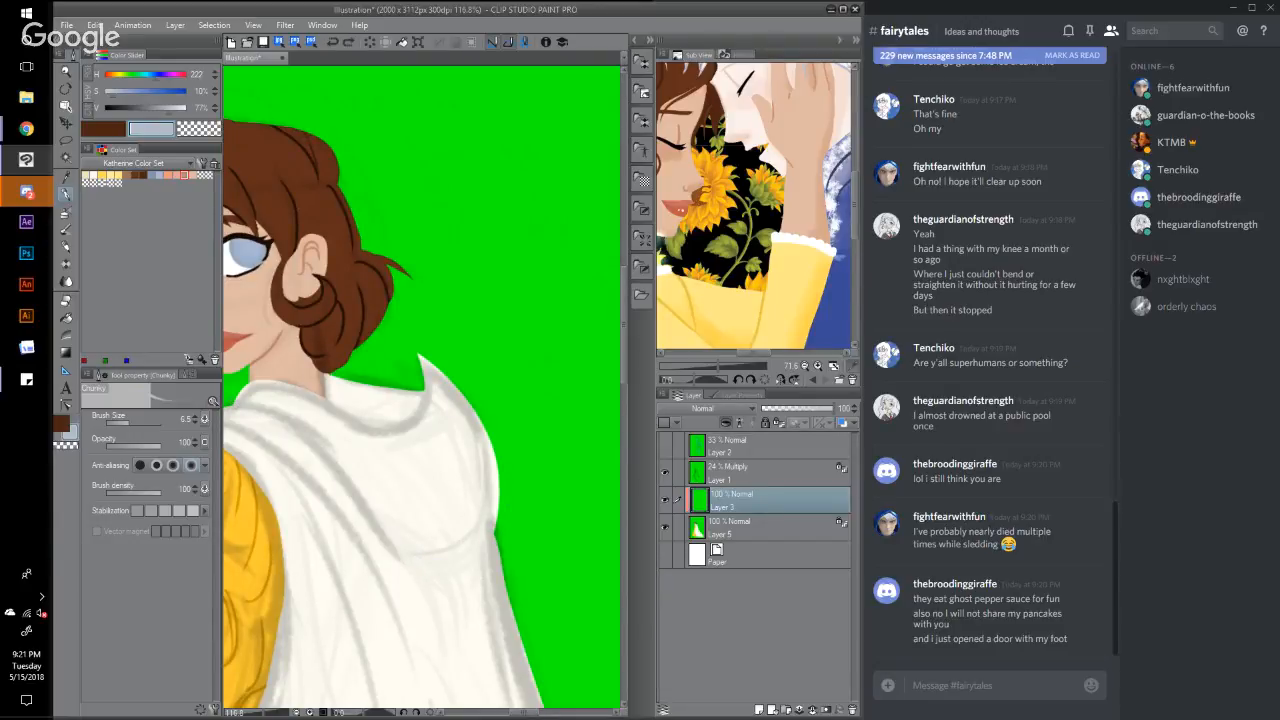
{"action": "mouse_move", "coordinate": [232, 402]}
{"action": "left_mouse_down"}
{"action": "mouse_move", "coordinate": [318, 448]}
{"action": "mouse_move", "coordinate": [382, 531]}
{"action": "mouse_move", "coordinate": [488, 552]}
{"action": "left_mouse_up"}
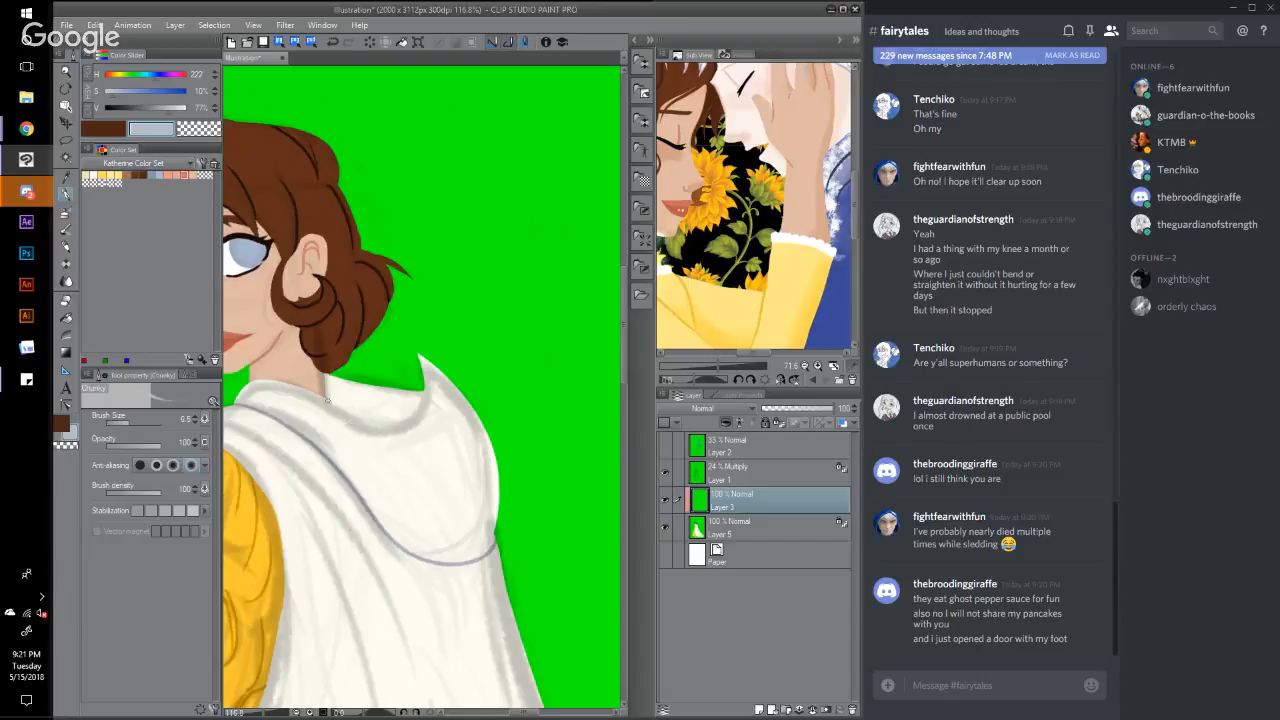
Step: Draw the hood's neckline curve from the neck up to the pointed tip, undoing the first attempt
{"action": "mouse_move", "coordinate": [327, 399]}
{"action": "left_mouse_down"}
{"action": "mouse_move", "coordinate": [402, 422]}
{"action": "mouse_move", "coordinate": [421, 391]}
{"action": "left_mouse_up"}
{"action": "key", "text": "ctrl+z"}
{"action": "mouse_move", "coordinate": [321, 395]}
{"action": "left_mouse_down"}
{"action": "mouse_move", "coordinate": [403, 425]}
{"action": "mouse_move", "coordinate": [419, 414]}
{"action": "mouse_move", "coordinate": [421, 355]}
{"action": "left_mouse_up"}
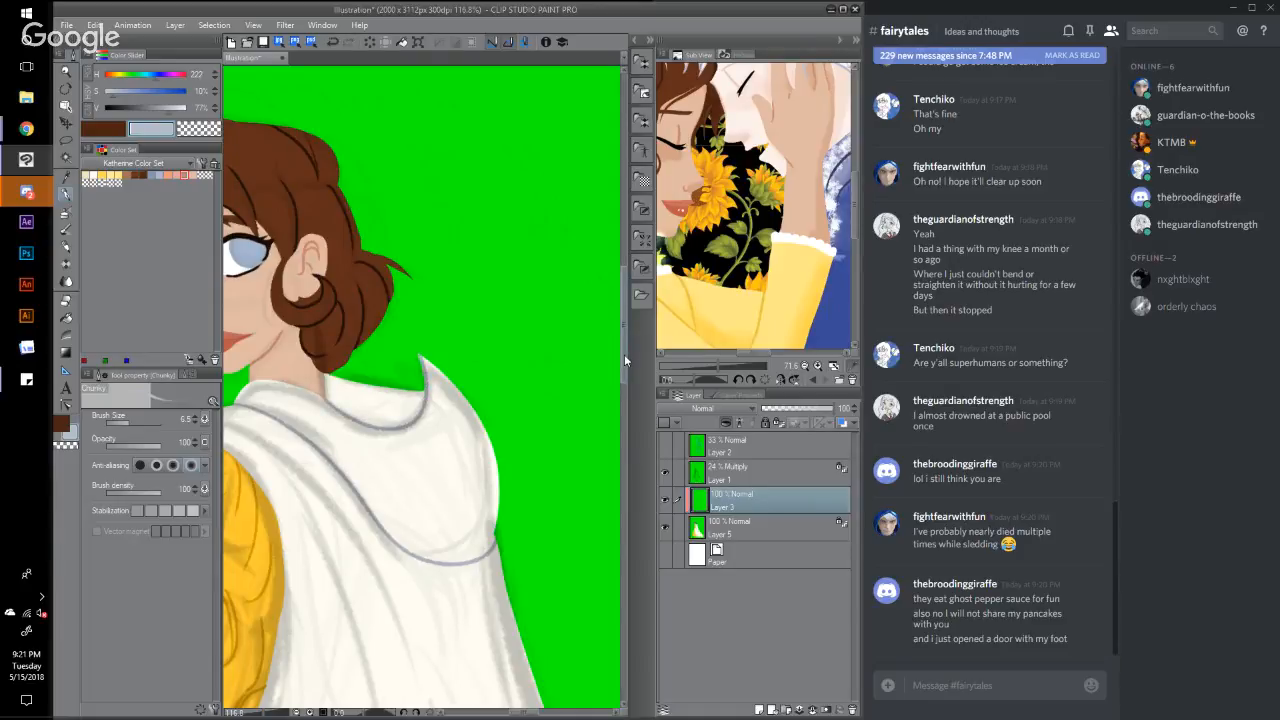
Step: Draw a long fold line down the cape's back from below the shoulder
{"action": "scroll", "coordinate": [625, 360], "scroll_direction": "down", "scroll_amount": 5}
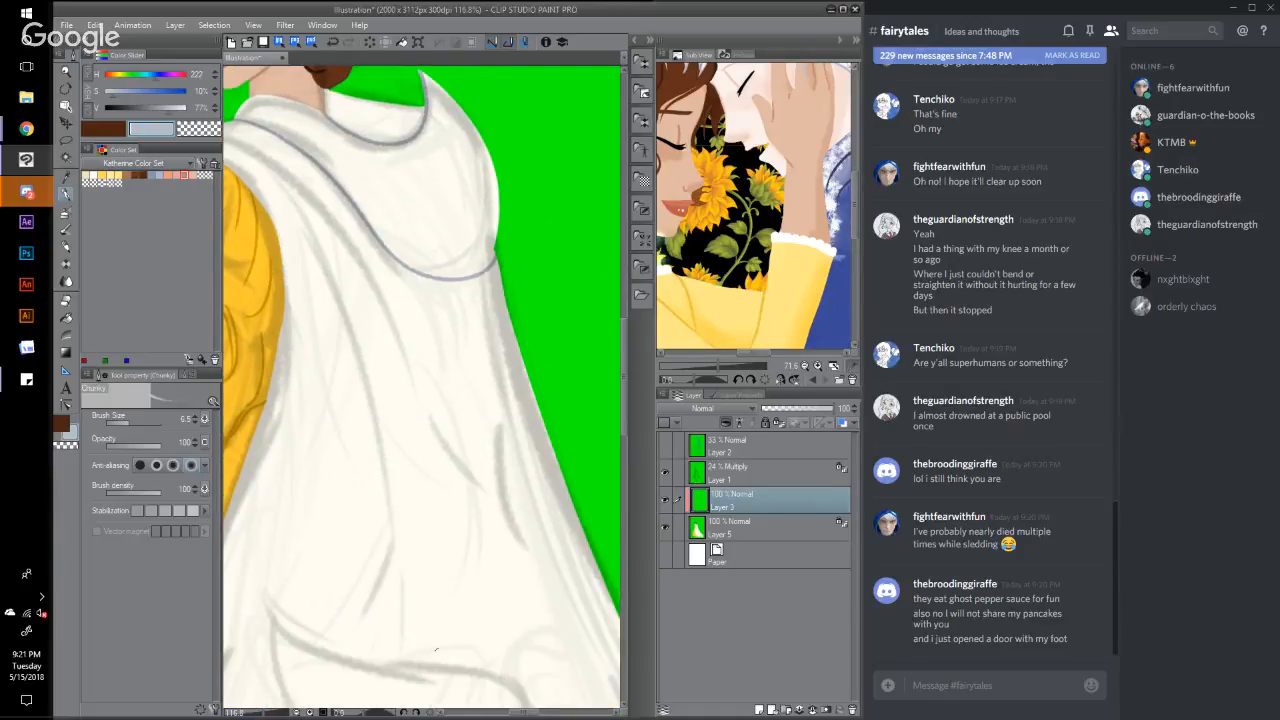
{"action": "left_click_drag", "start_coordinate": [530, 713], "coordinate": [512, 716]}
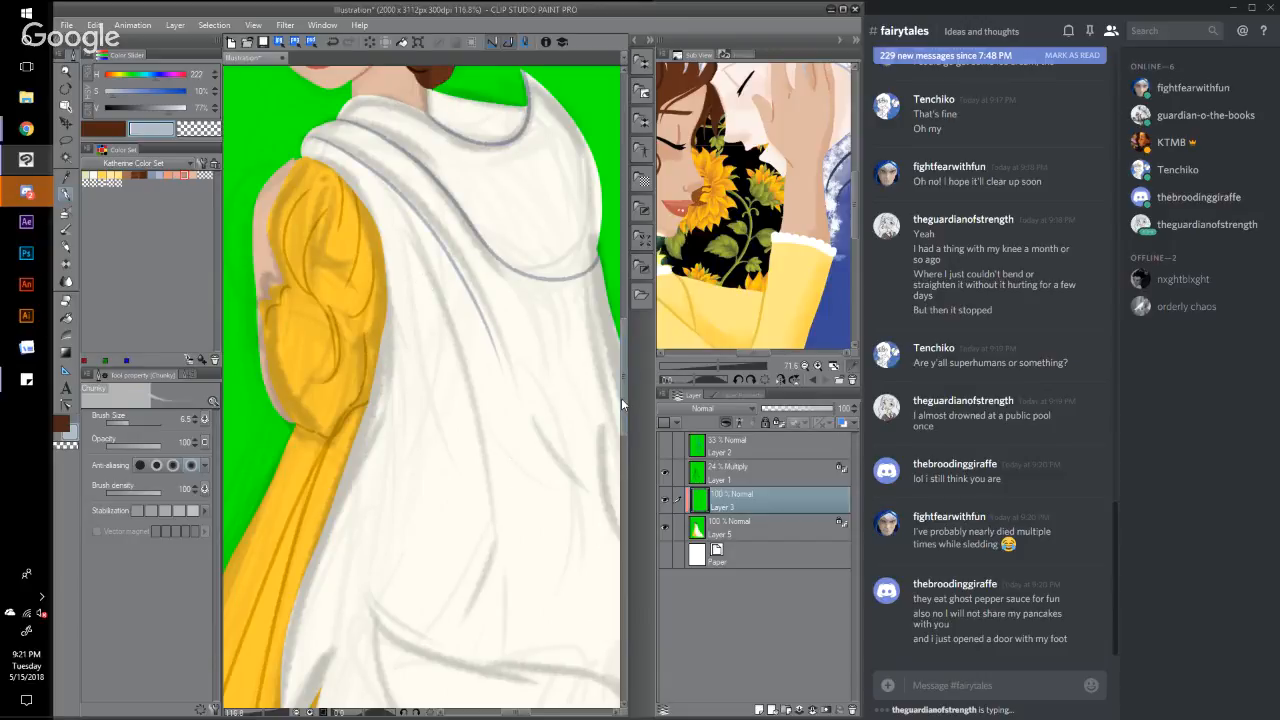
{"action": "left_click_drag", "start_coordinate": [628, 381], "coordinate": [632, 414]}
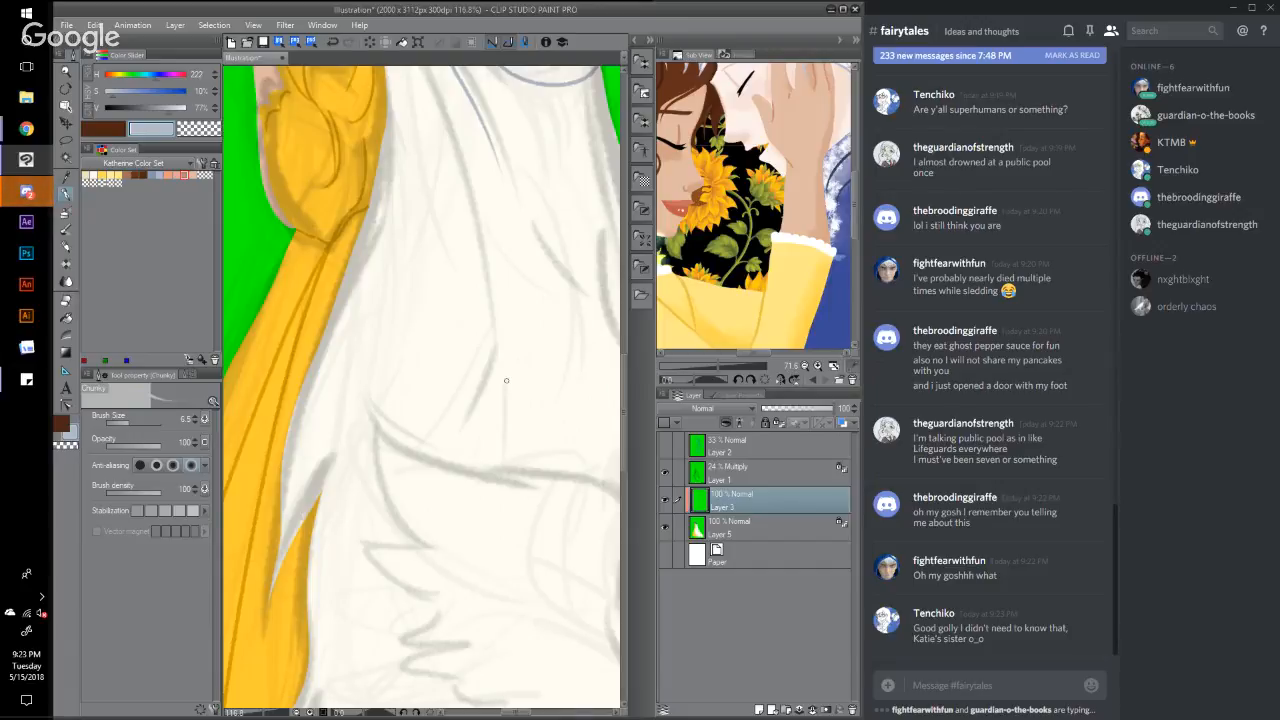
{"action": "left_click", "coordinate": [506, 380]}
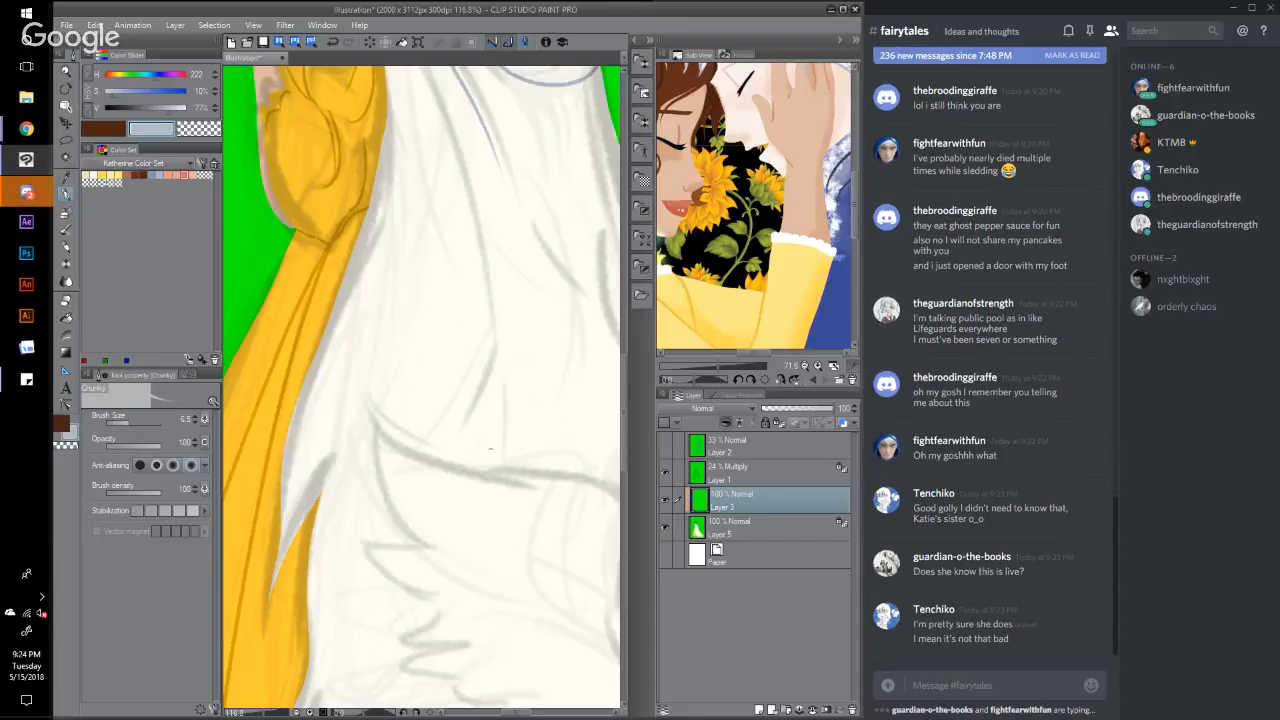
Step: Sample the blue-grey of the cape's fold line and lighten it to a value of 89%
{"action": "left_click", "coordinate": [400, 577], "text": "alt"}
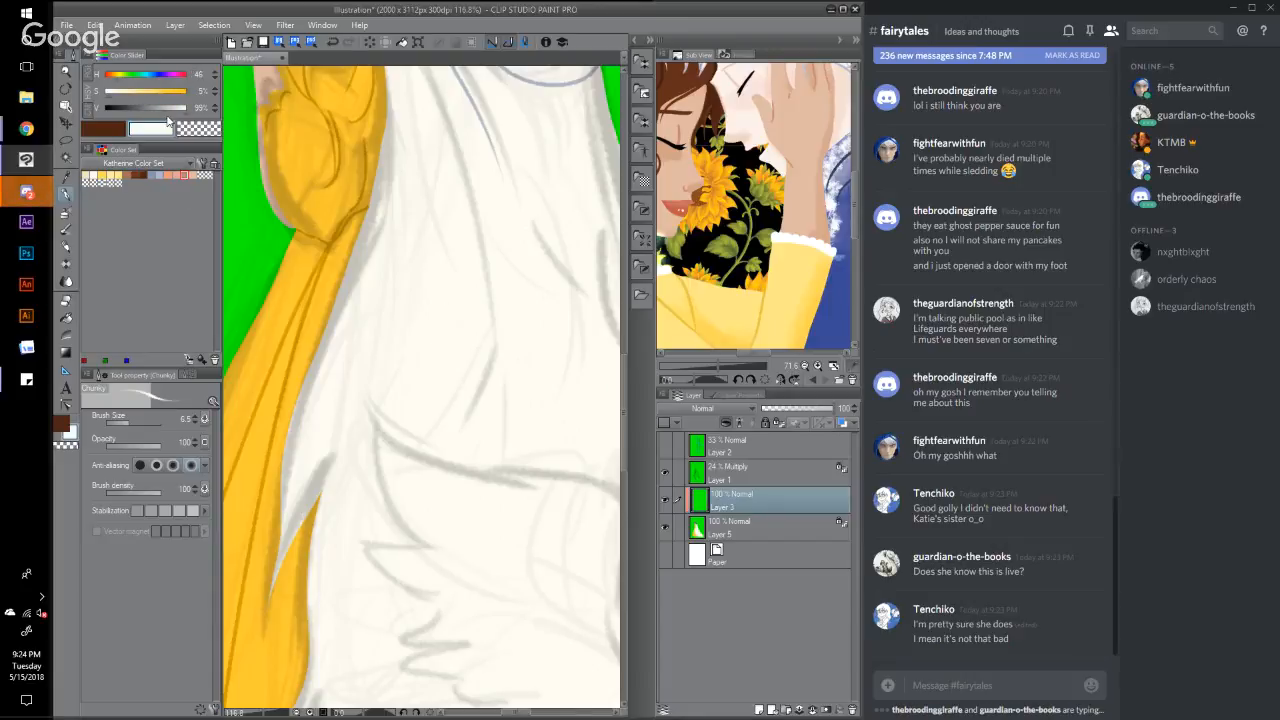
{"action": "left_click", "coordinate": [466, 95], "text": "alt"}
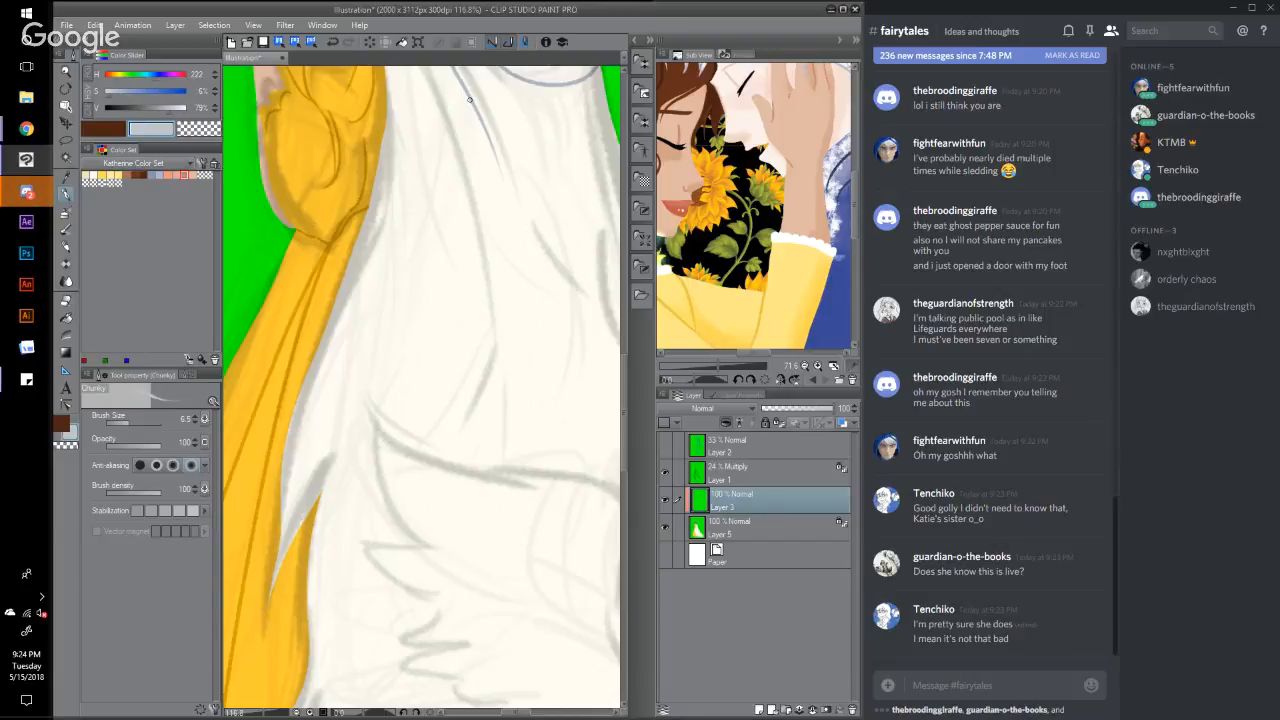
{"action": "left_click", "coordinate": [177, 107]}
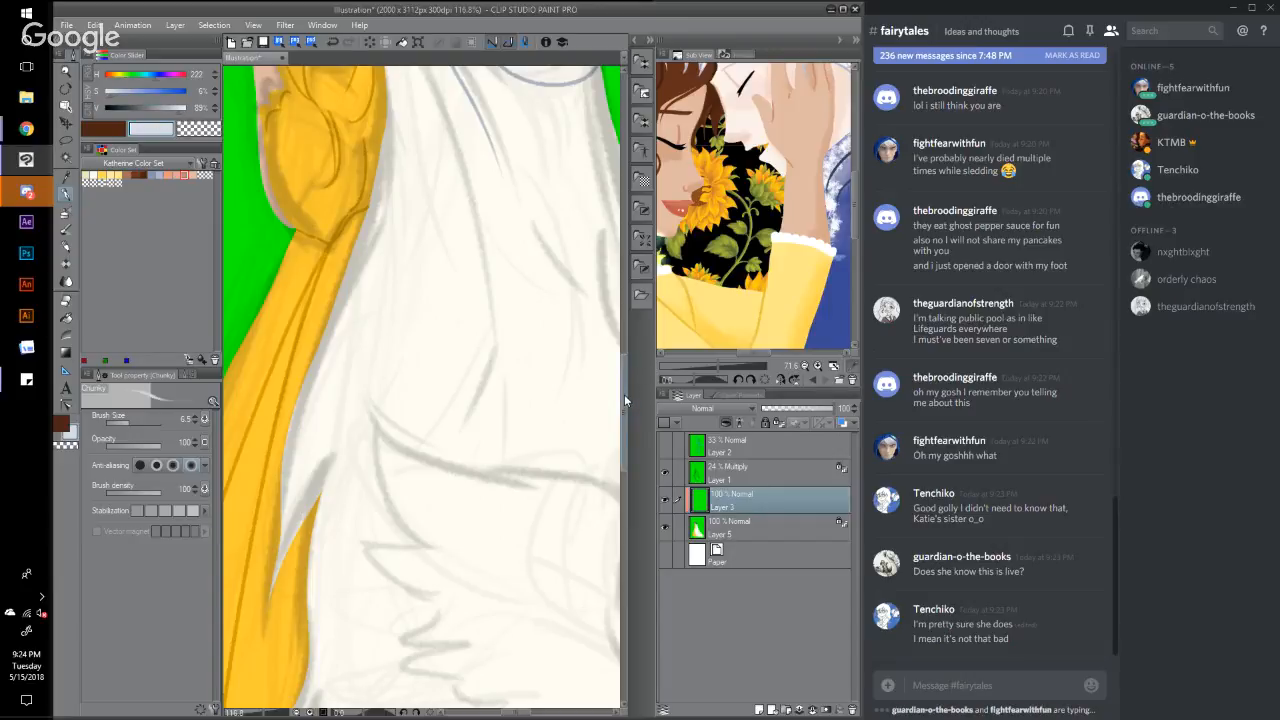
Step: Switch the drawing brush to the G-pen and show its brush settings for work on the cape's lower folds
{"action": "left_click_drag", "start_coordinate": [624, 394], "coordinate": [625, 456]}
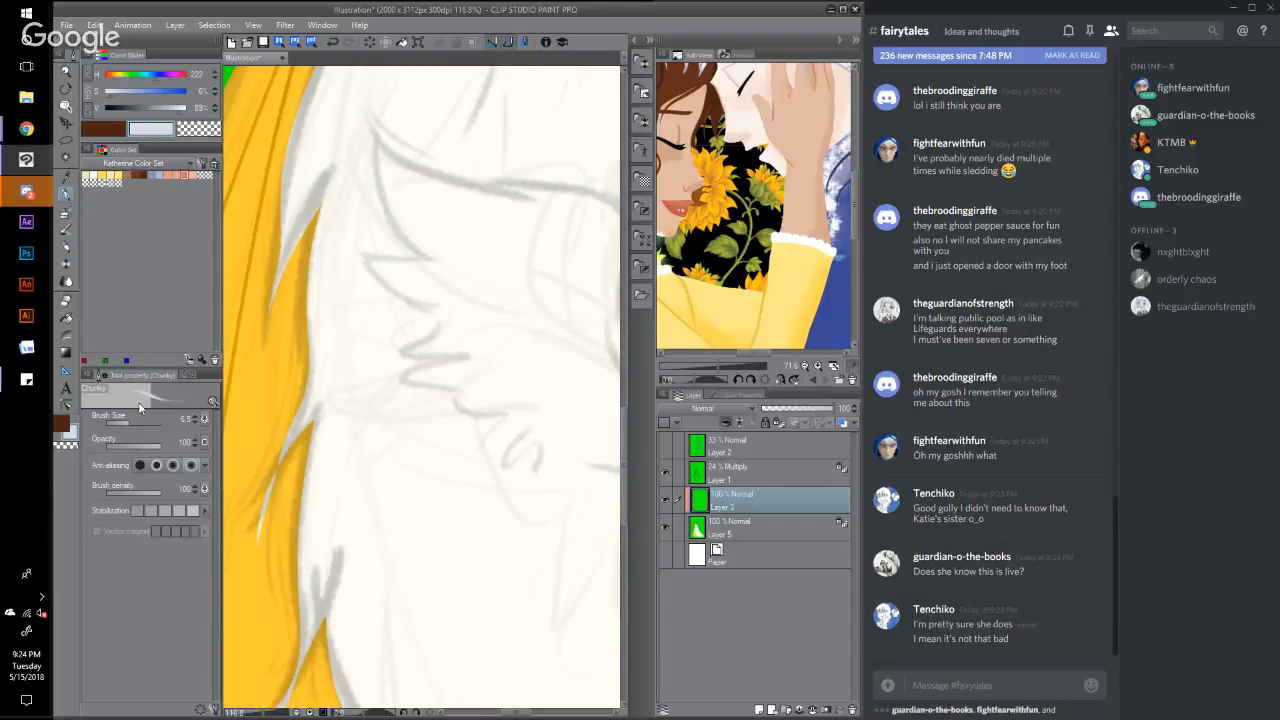
{"action": "left_click", "coordinate": [143, 408]}
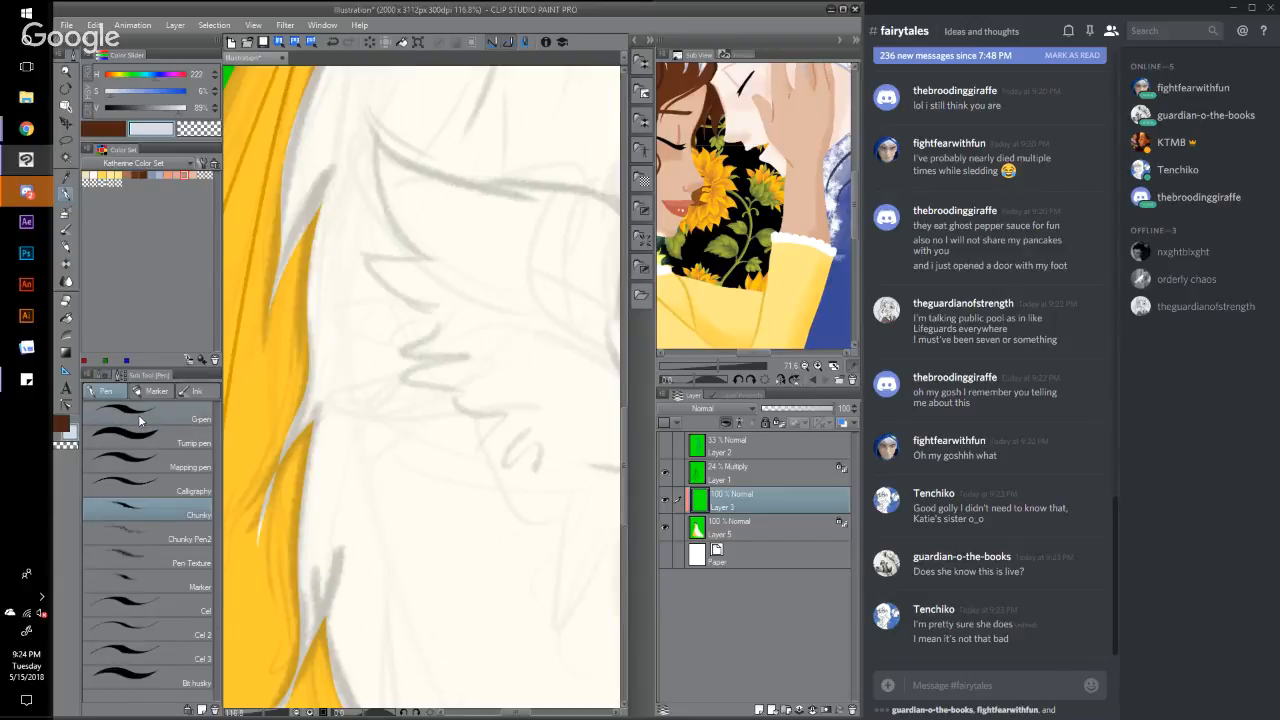
{"action": "left_click", "coordinate": [141, 419]}
{"action": "left_click", "coordinate": [101, 375]}
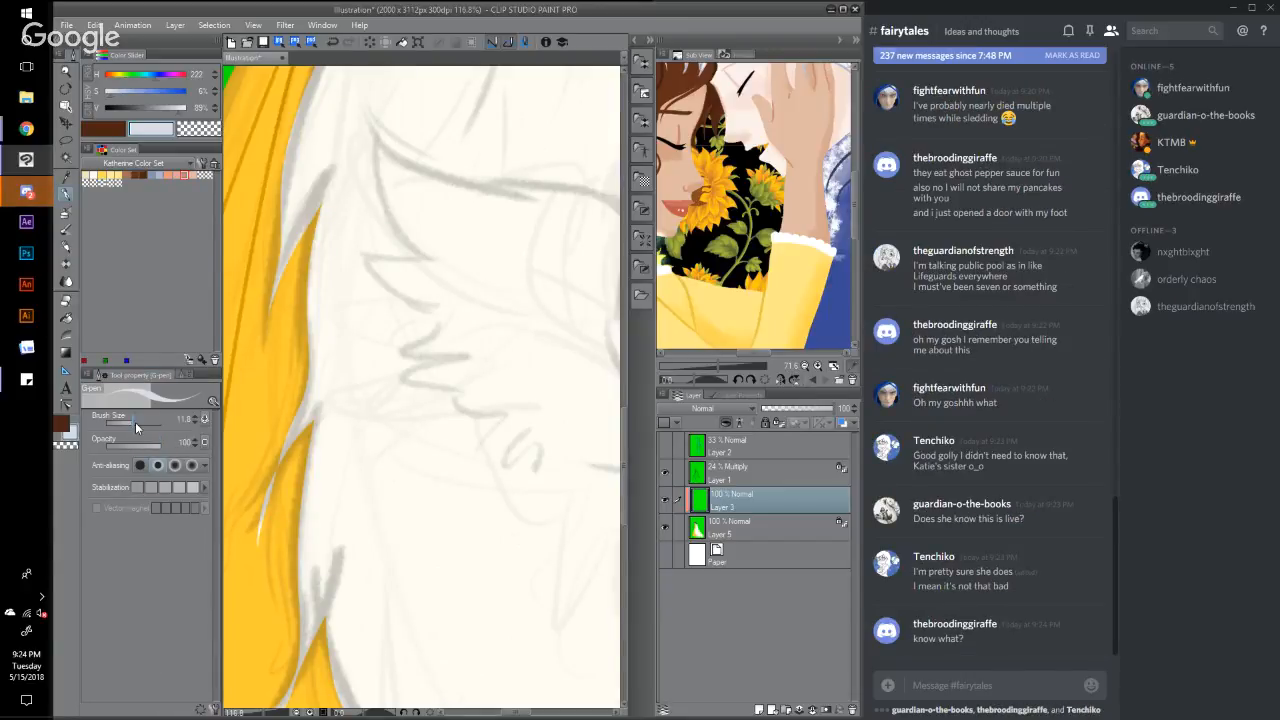
Step: Try broad G-pen strokes at brush size 34.6 over the folds along the cape's front edge, and undo them
{"action": "left_click", "coordinate": [141, 422]}
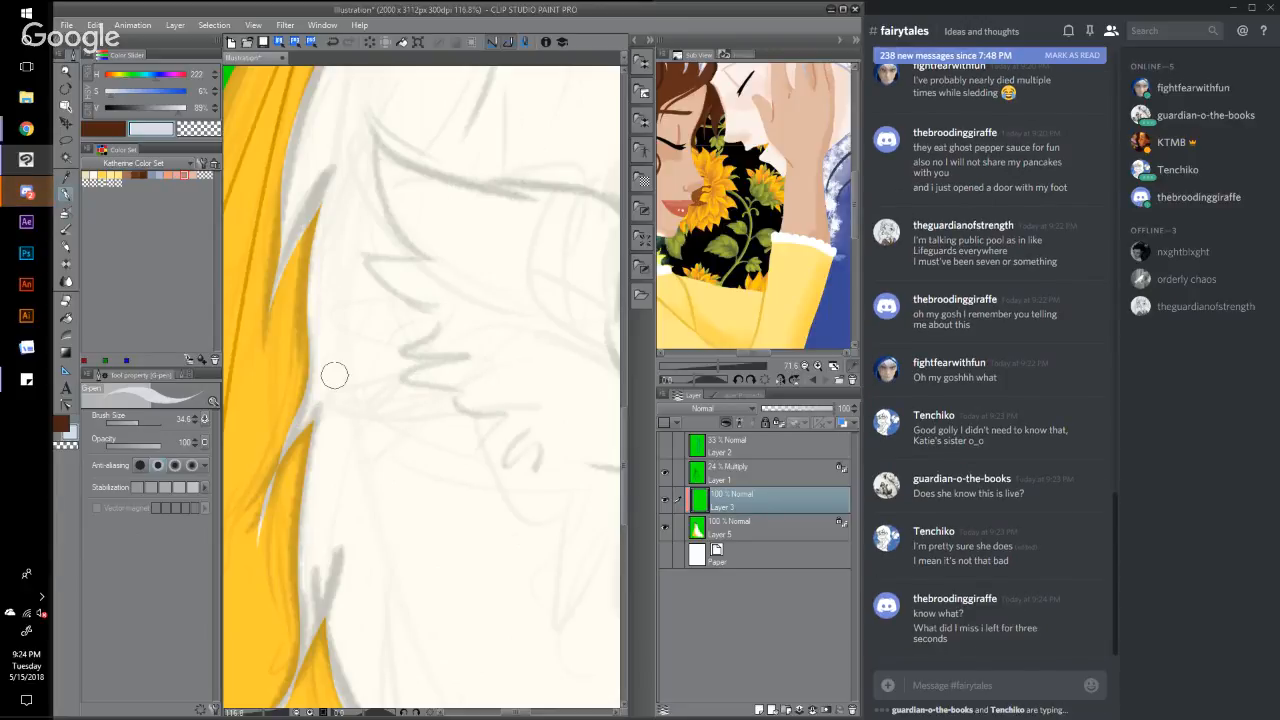
{"action": "left_click_drag", "start_coordinate": [334, 375], "coordinate": [288, 591]}
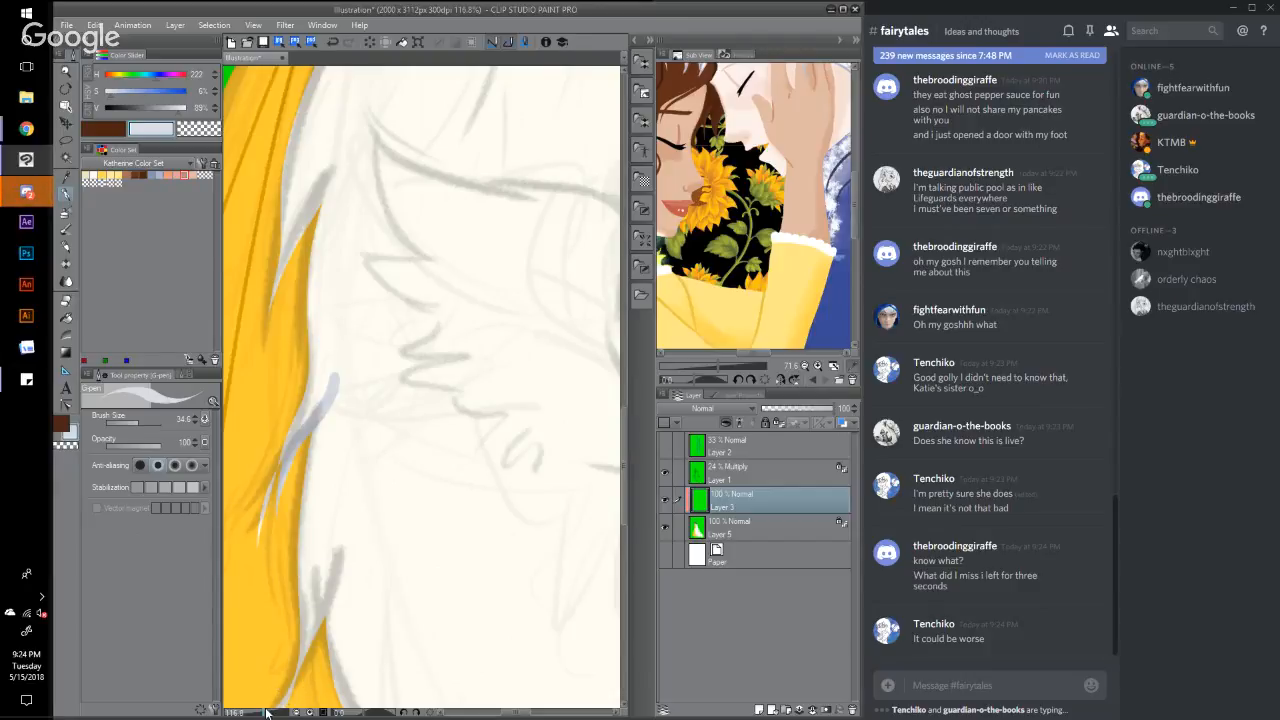
{"action": "left_click_drag", "start_coordinate": [266, 712], "coordinate": [262, 713]}
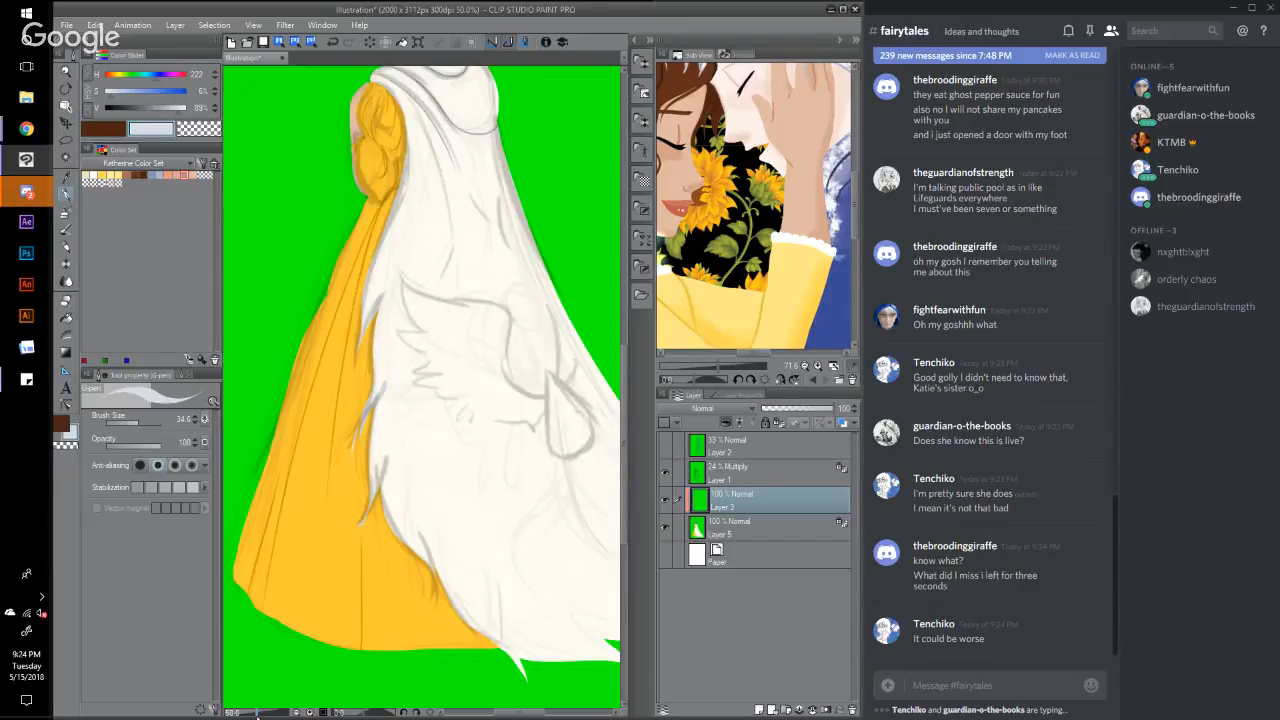
{"action": "left_click_drag", "start_coordinate": [257, 716], "coordinate": [260, 716]}
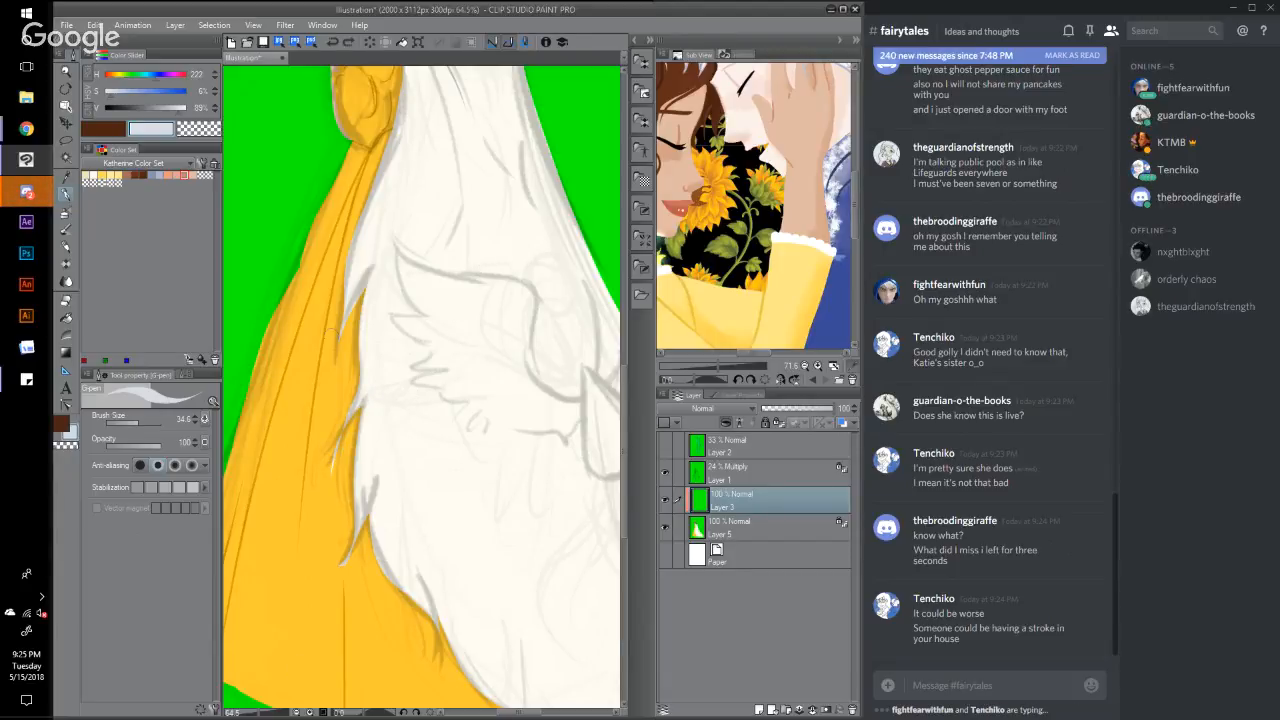
{"action": "mouse_move", "coordinate": [403, 196]}
{"action": "left_mouse_down"}
{"action": "mouse_move", "coordinate": [384, 258]}
{"action": "mouse_move", "coordinate": [320, 340]}
{"action": "left_mouse_up"}
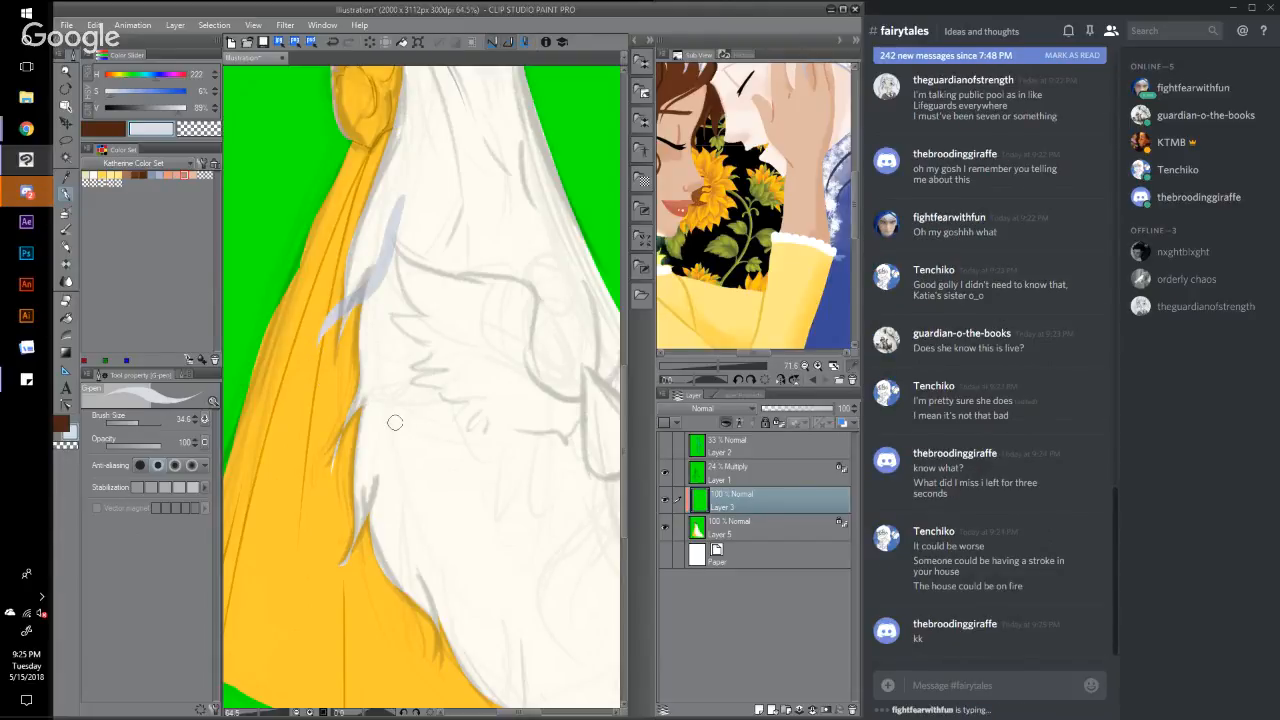
{"action": "key", "text": "ctrl+z"}
{"action": "key", "text": "ctrl+z"}
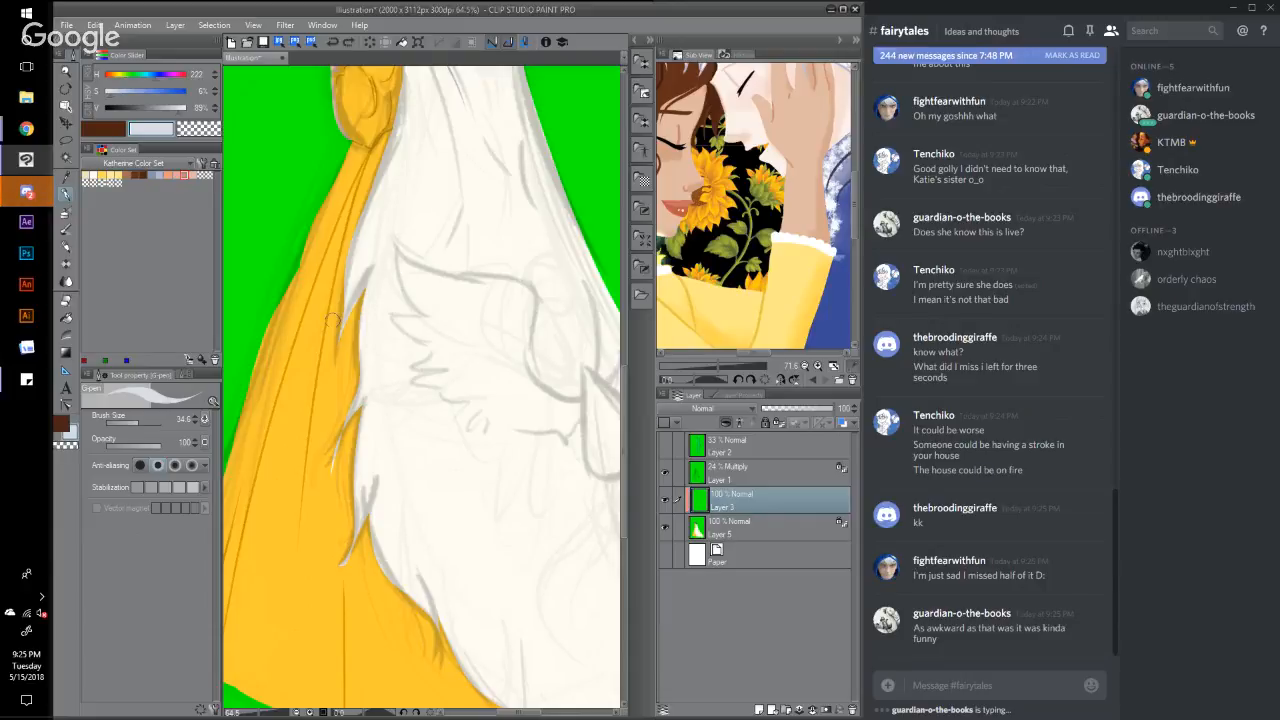
Step: Try several wide fold strokes down the front side of the cape, undoing the unwanted ones
{"action": "left_click_drag", "start_coordinate": [336, 320], "coordinate": [413, 154]}
{"action": "key", "text": "ctrl+z"}
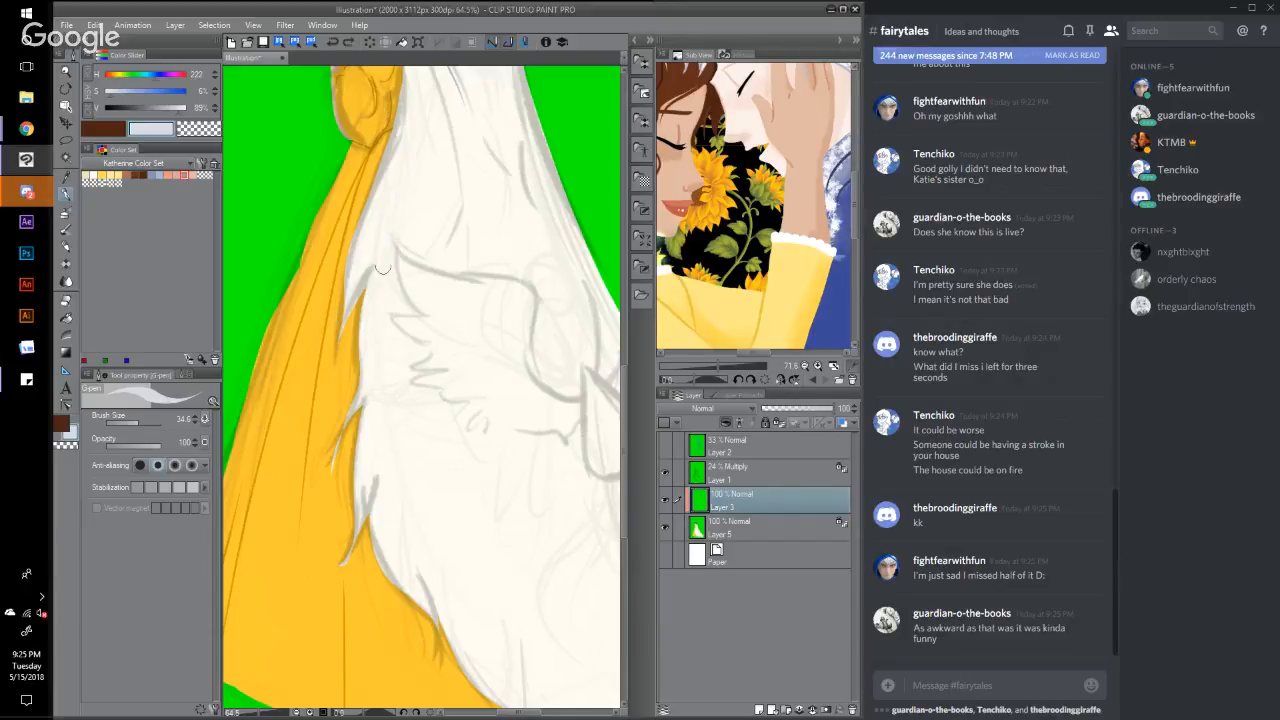
{"action": "left_click_drag", "start_coordinate": [399, 218], "coordinate": [403, 380]}
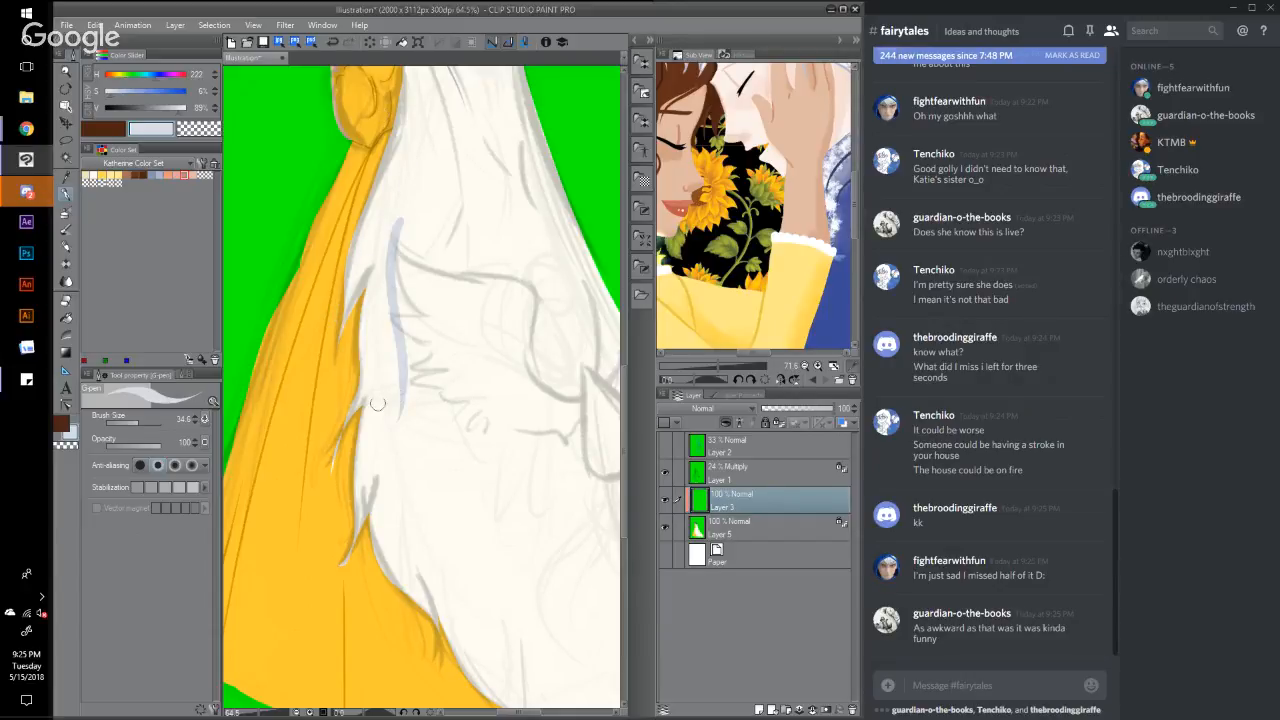
{"action": "key", "text": "ctrl+z"}
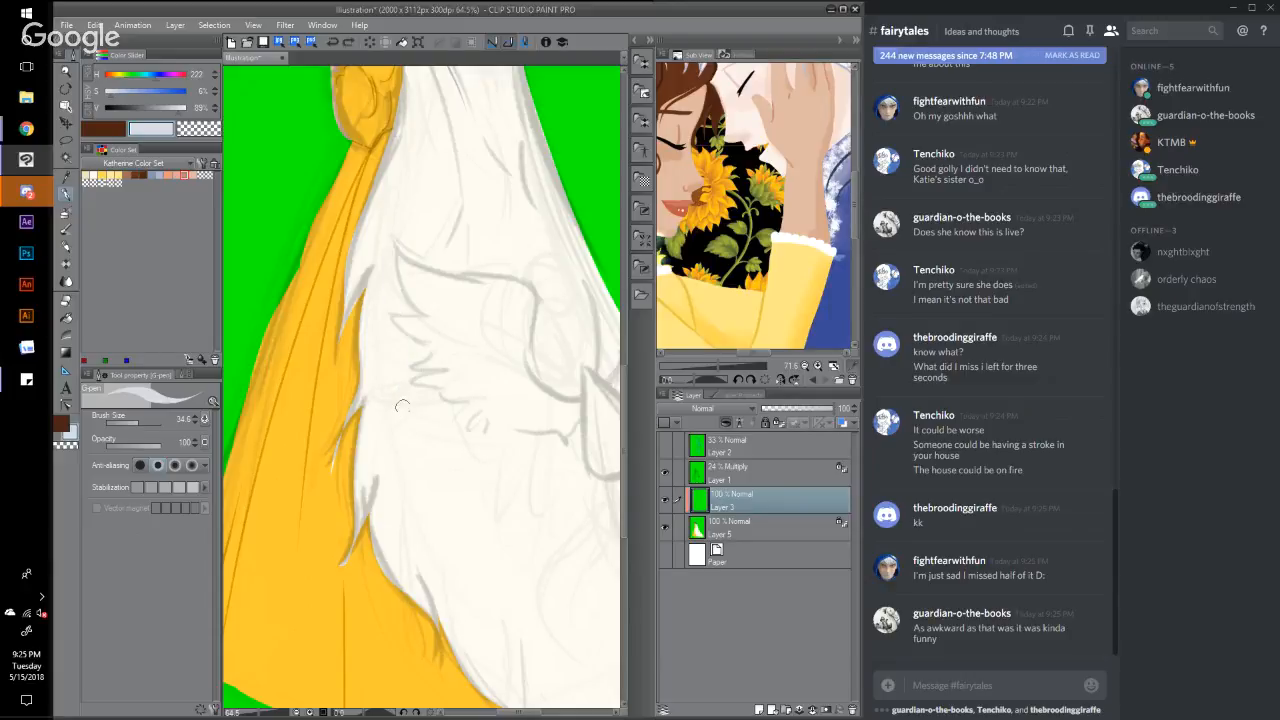
{"action": "left_click_drag", "start_coordinate": [423, 408], "coordinate": [440, 480]}
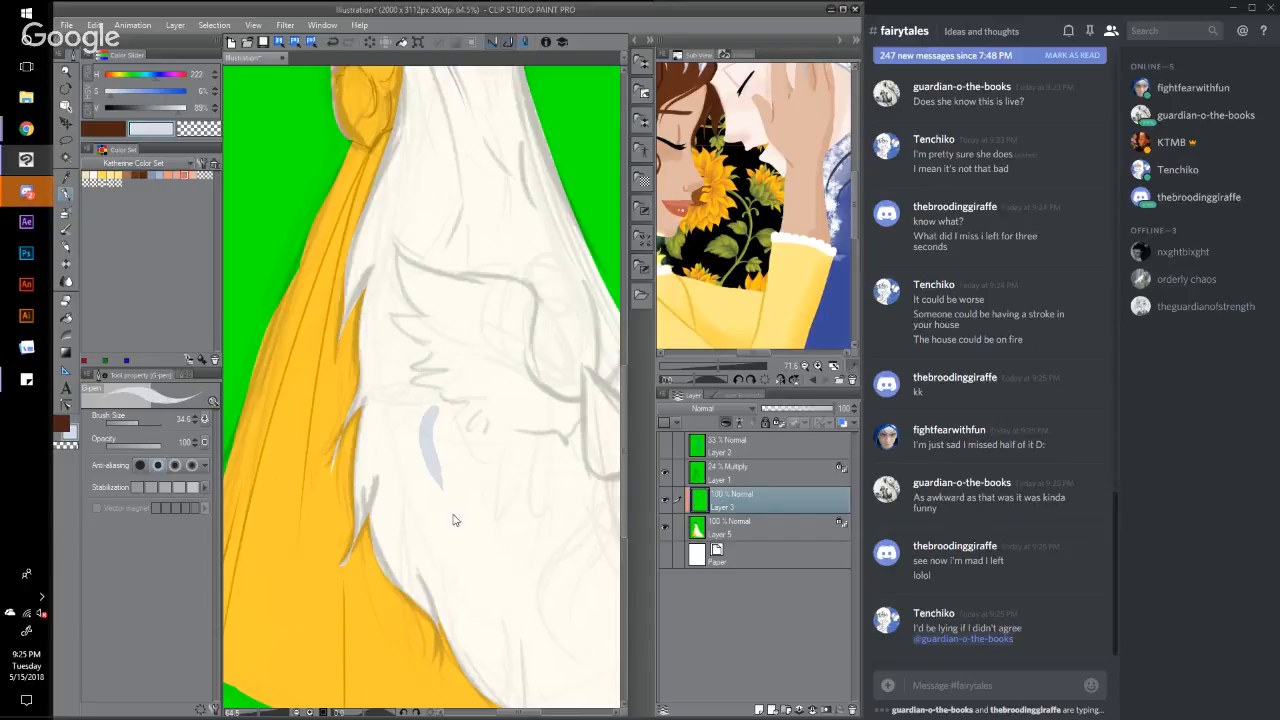
{"action": "key", "text": "ctrl+z"}
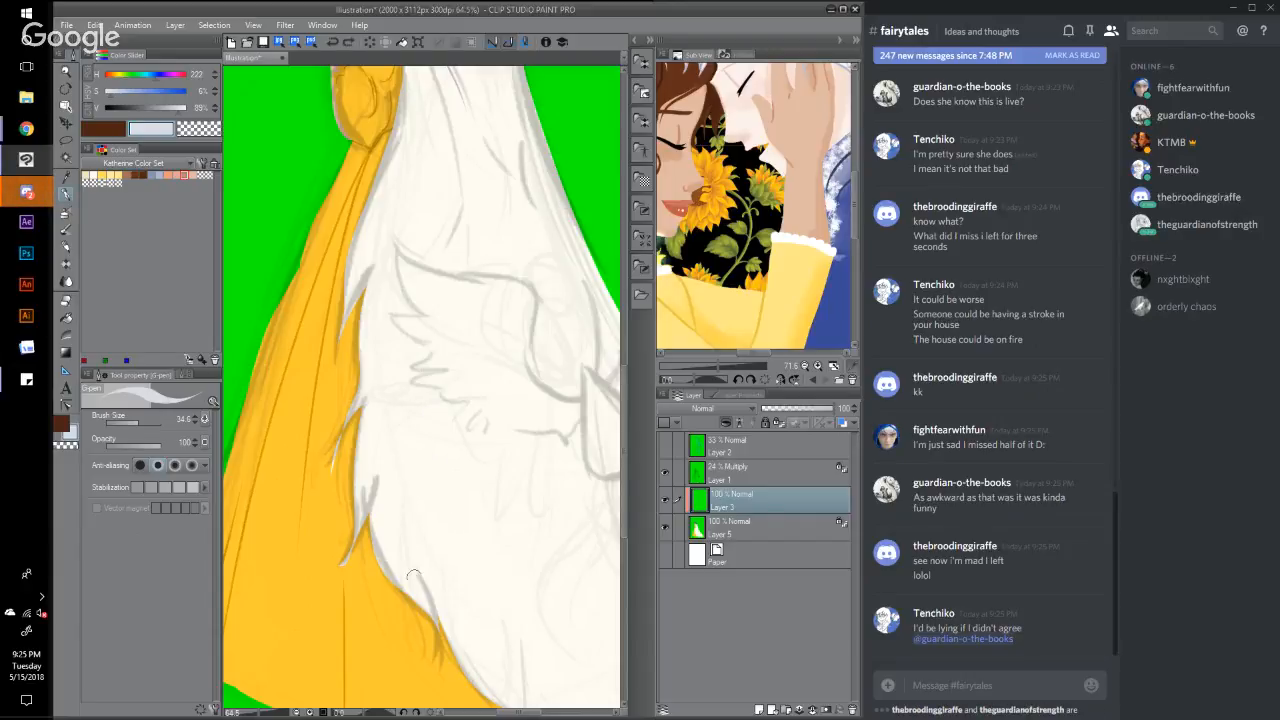
{"action": "left_click_drag", "start_coordinate": [437, 617], "coordinate": [422, 582]}
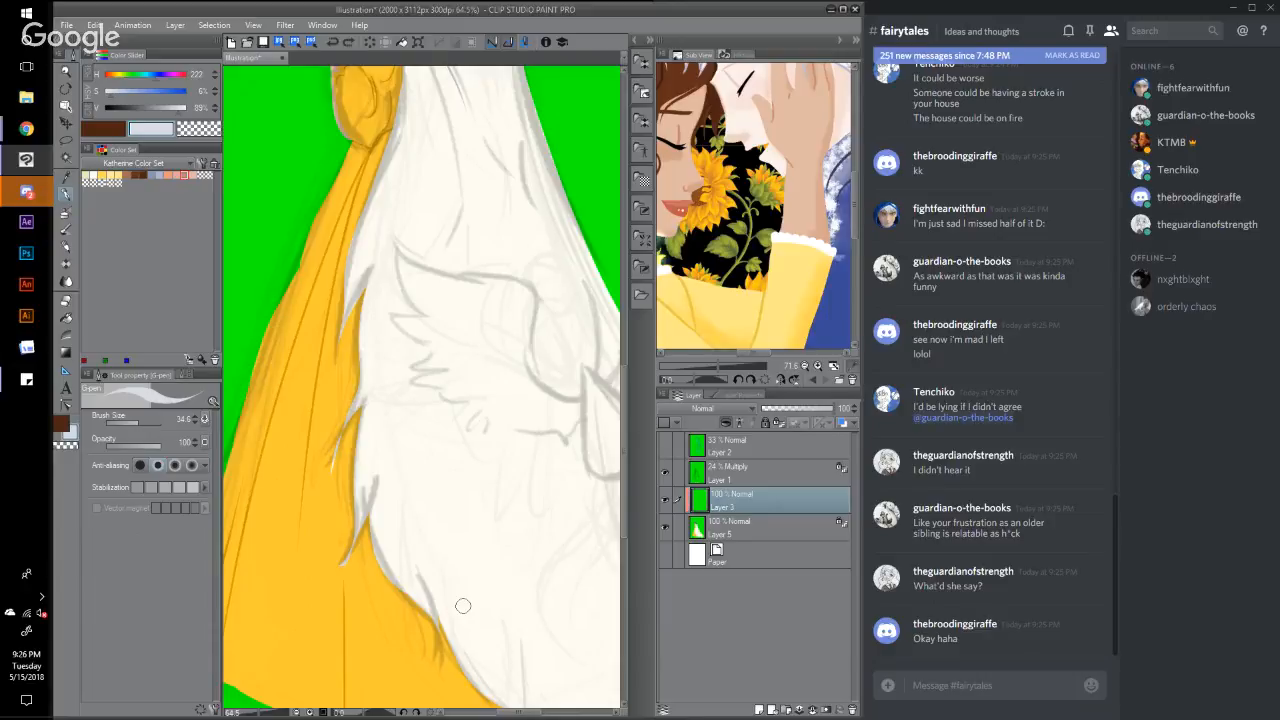
Step: Try another fold stroke at the upper notch of the cape's front edge, and undo it
{"action": "left_click_drag", "start_coordinate": [626, 383], "coordinate": [624, 358]}
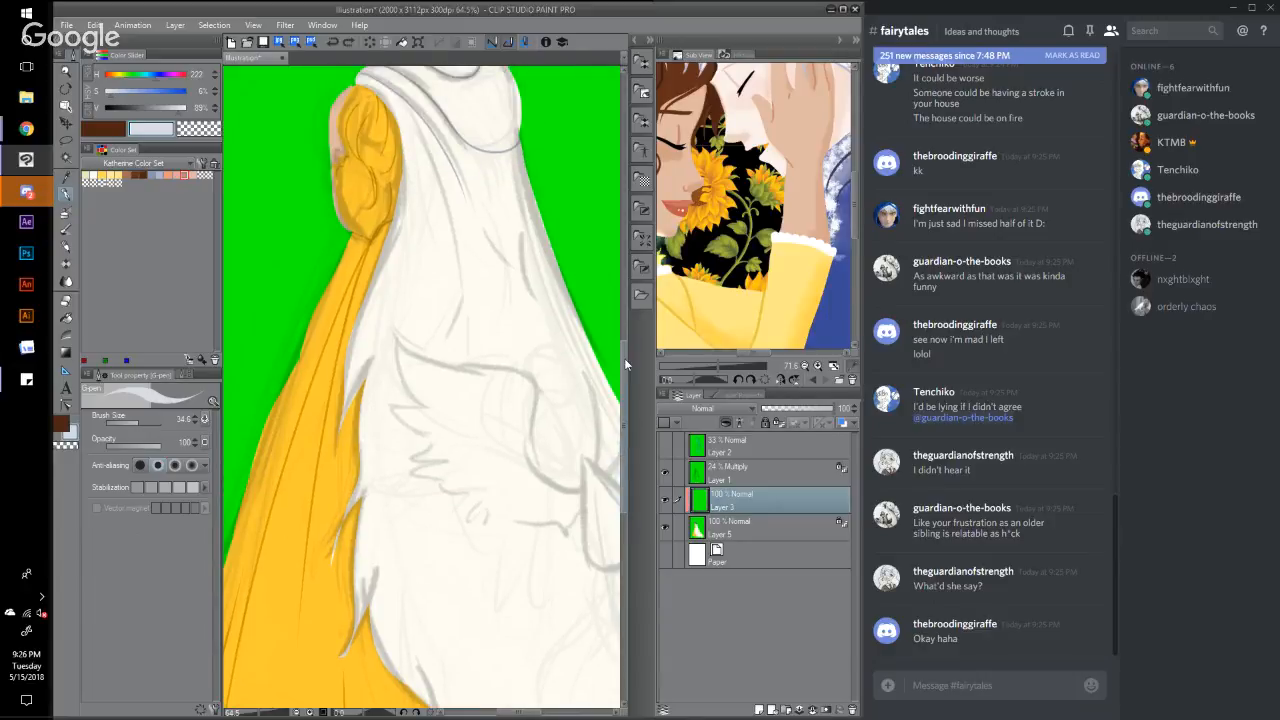
{"action": "scroll", "coordinate": [624, 358], "scroll_direction": "up", "scroll_amount": 5}
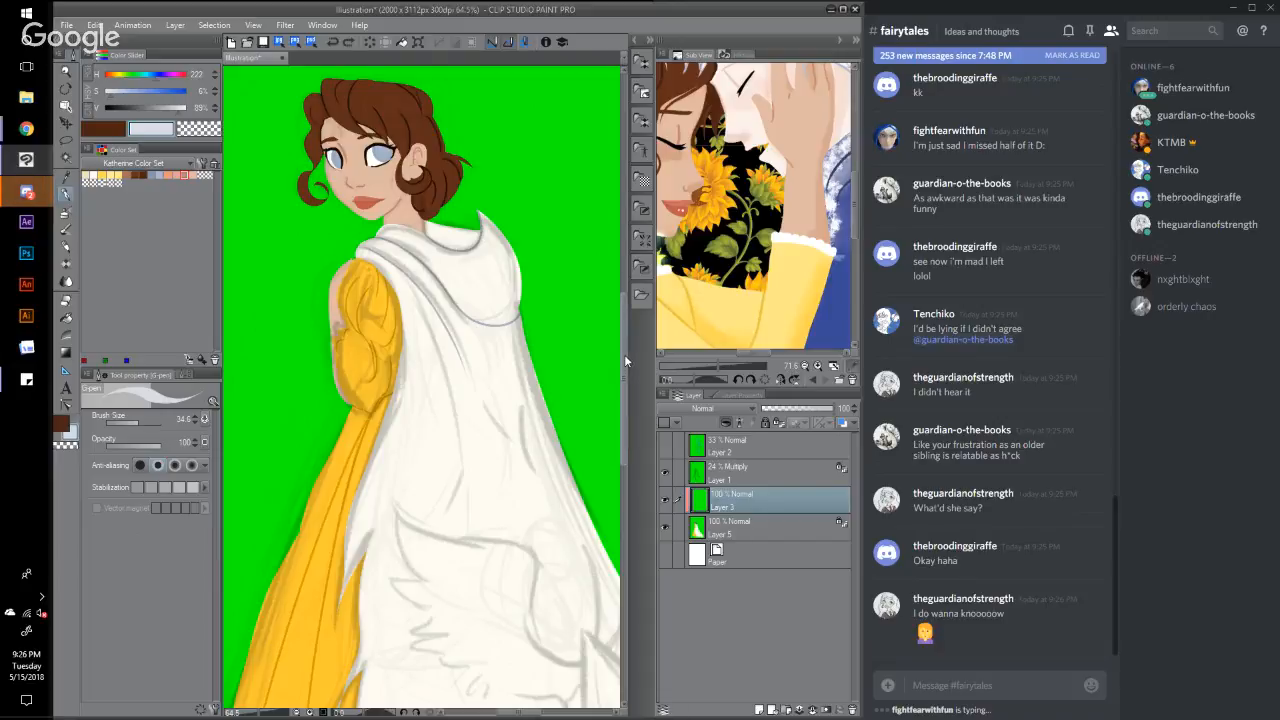
{"action": "left_click_drag", "start_coordinate": [626, 360], "coordinate": [620, 411]}
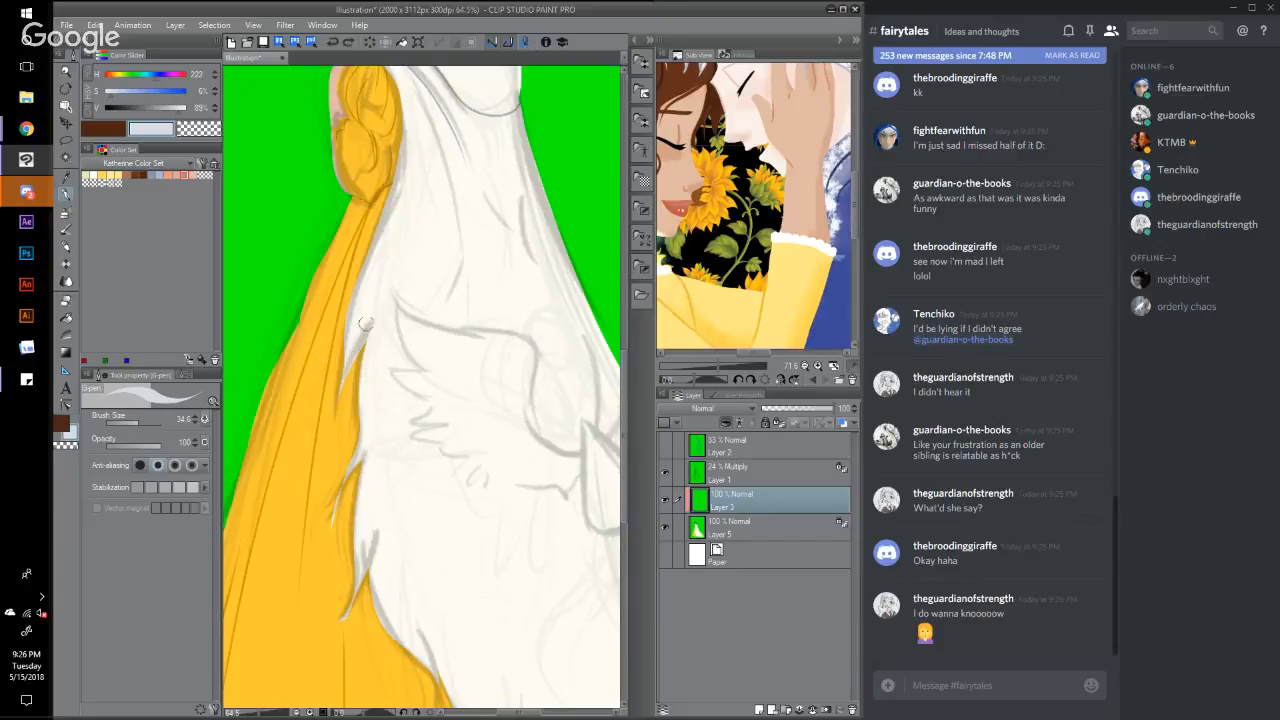
{"action": "left_click_drag", "start_coordinate": [376, 316], "coordinate": [352, 410]}
{"action": "key", "text": "ctrl+z"}
{"action": "key", "text": "ctrl+z"}
Step: Switch the pen to the Chunky brush and sample the blue-grey from the hood's lower outline
{"action": "left_click", "coordinate": [99, 375]}
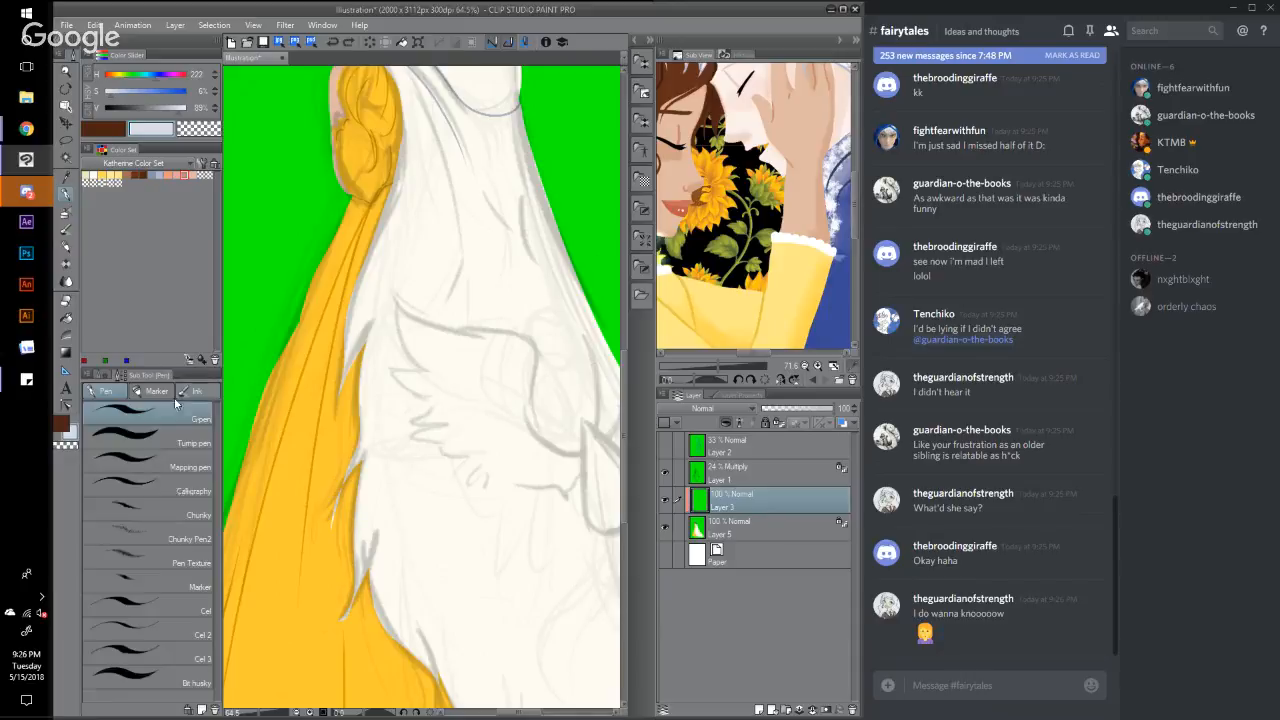
{"action": "left_click", "coordinate": [97, 374]}
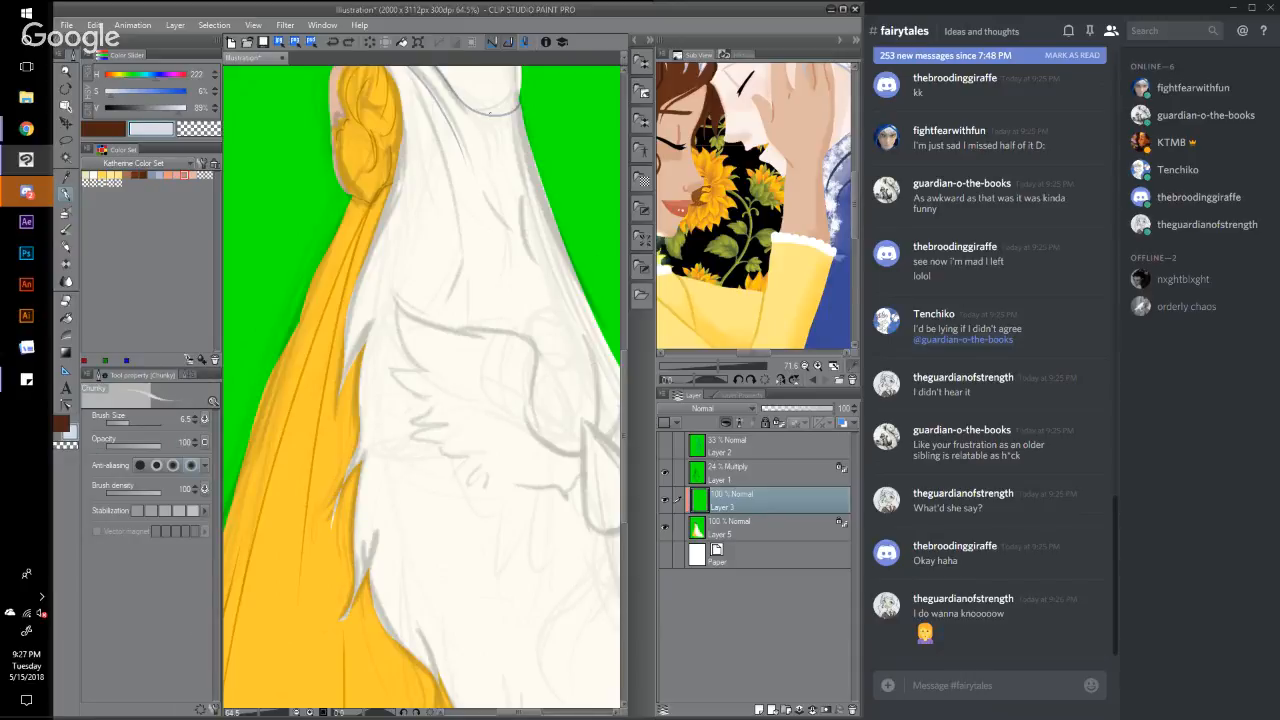
{"action": "right_click", "coordinate": [494, 115]}
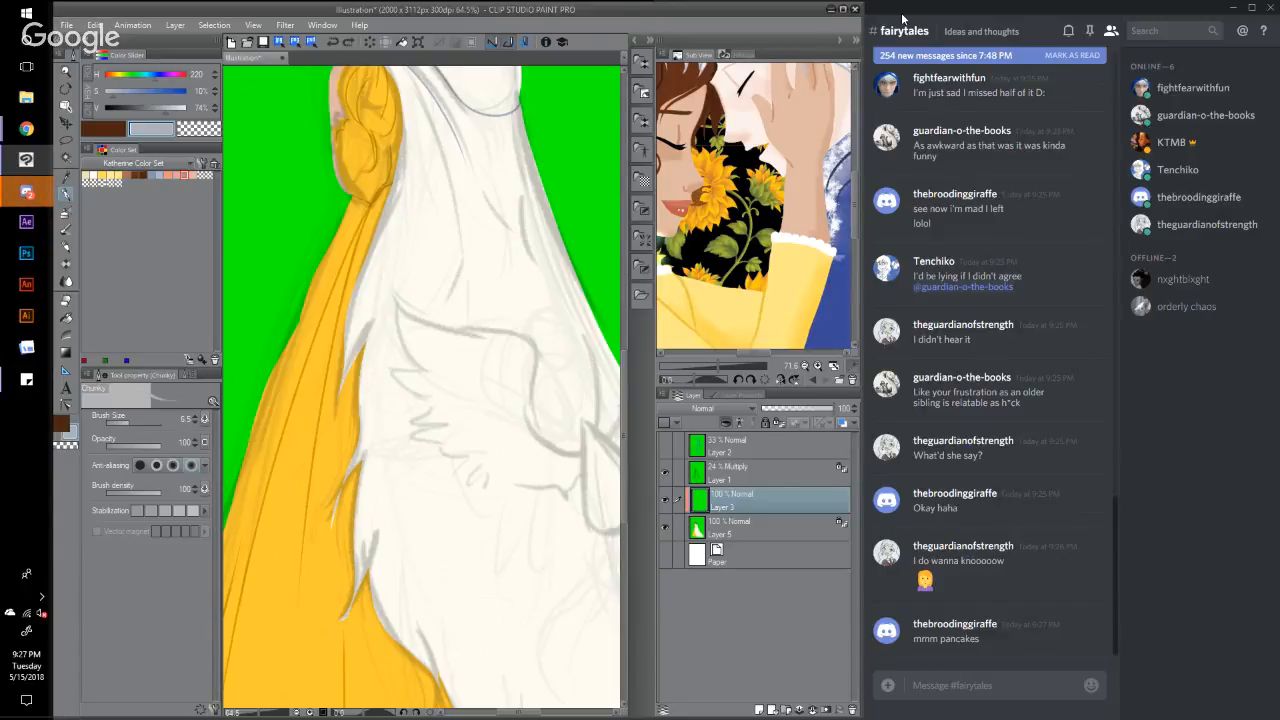
Step: Switch to Discord, reply "Thanks!" to the unread direct message, and return to Clip Studio Paint
{"action": "left_click_drag", "start_coordinate": [865, 40], "coordinate": [655, 95]}
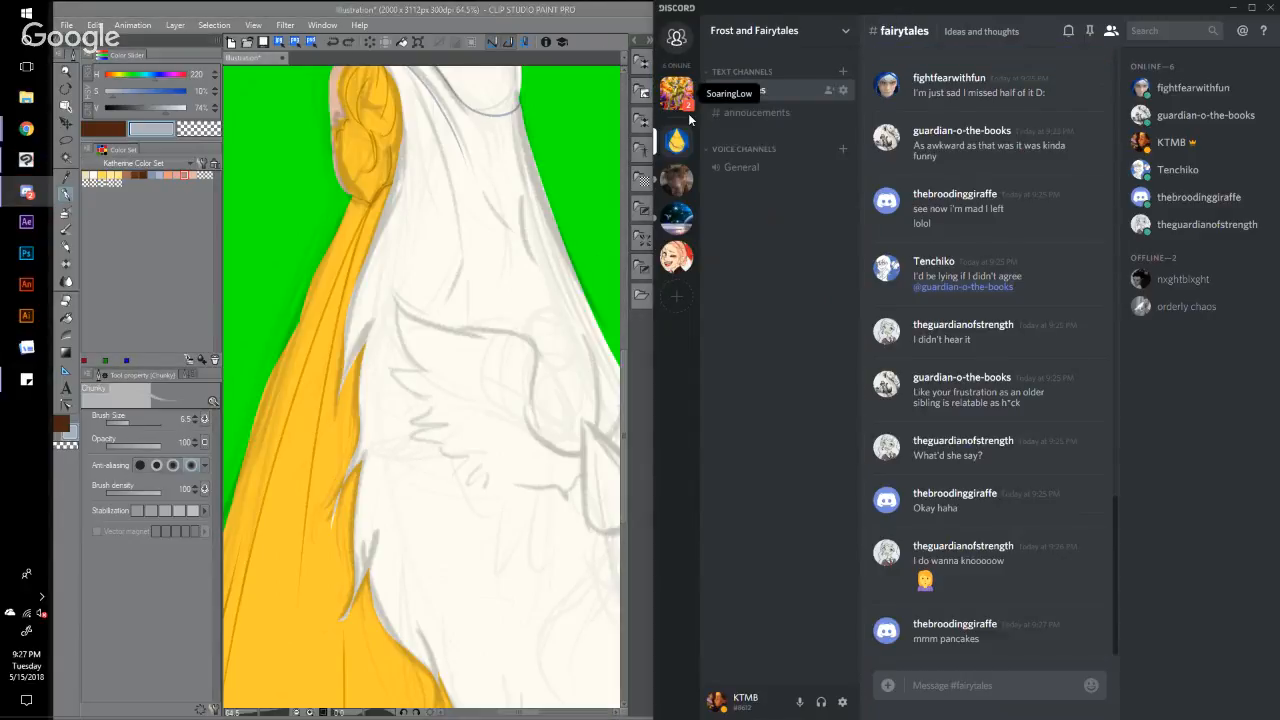
{"action": "left_click", "coordinate": [687, 110]}
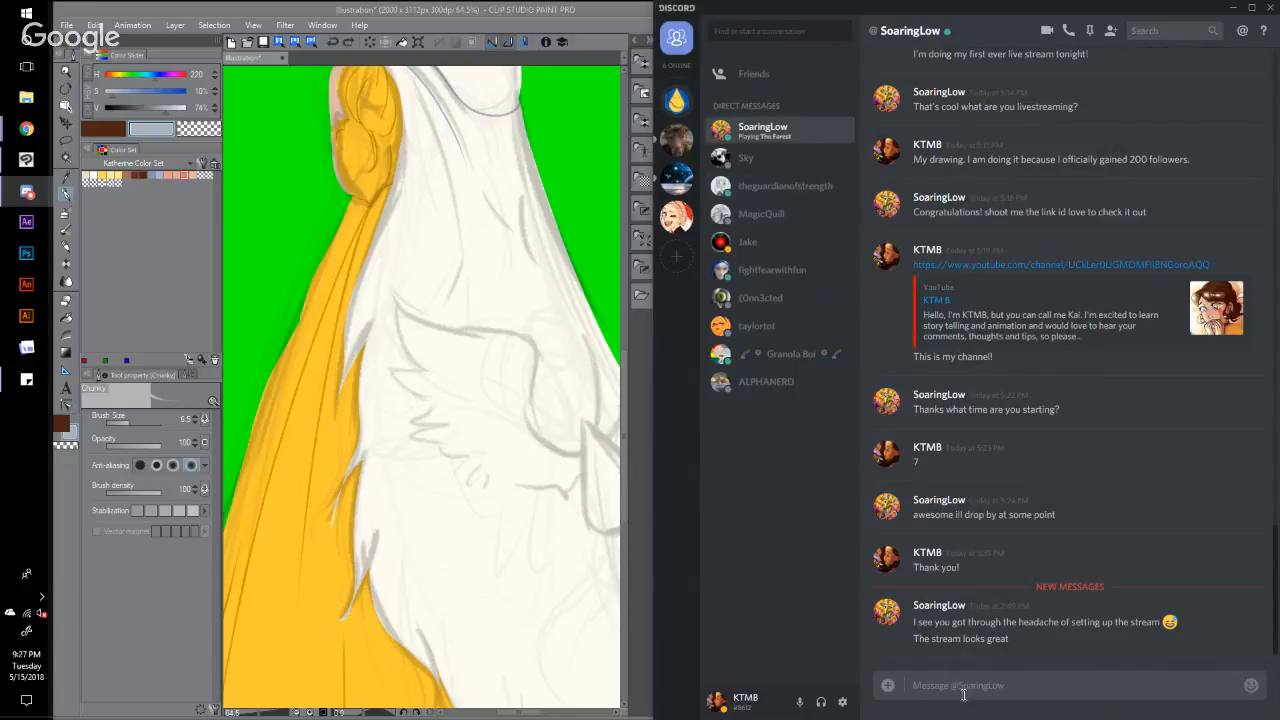
{"action": "type", "text": "Thanks!"}
{"action": "key", "text": "Return"}
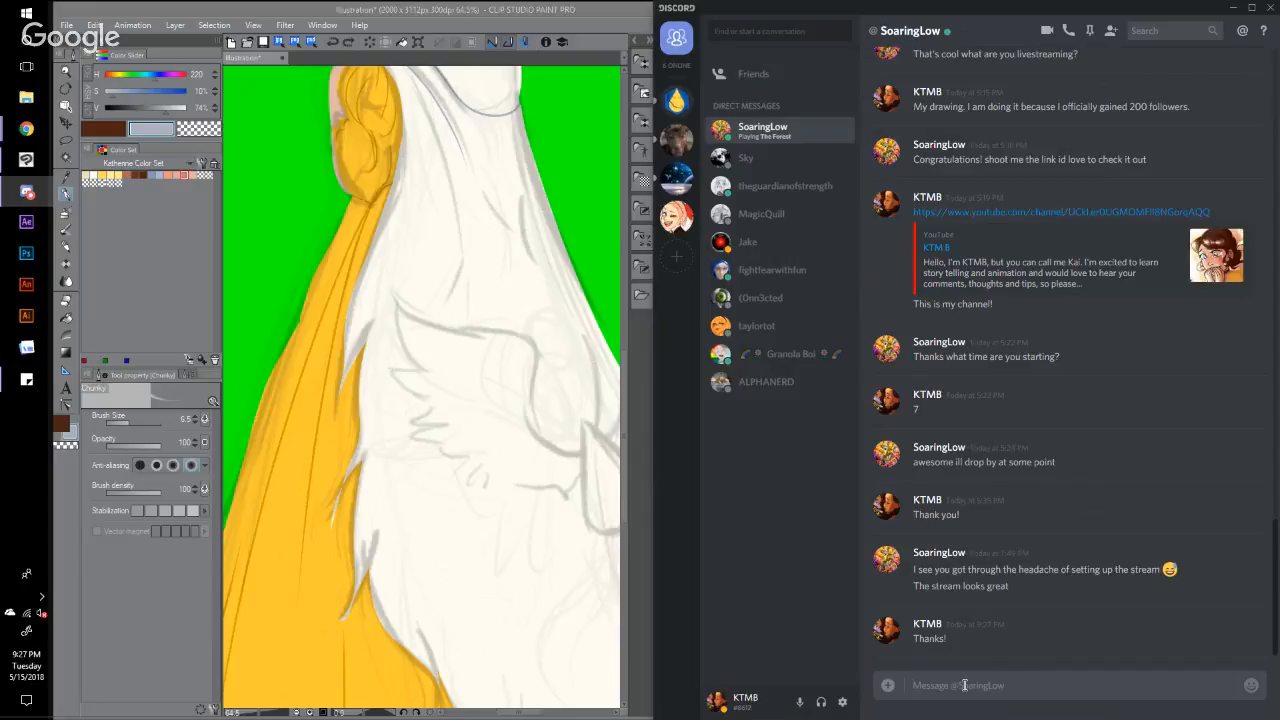
{"action": "left_click", "coordinate": [676, 101]}
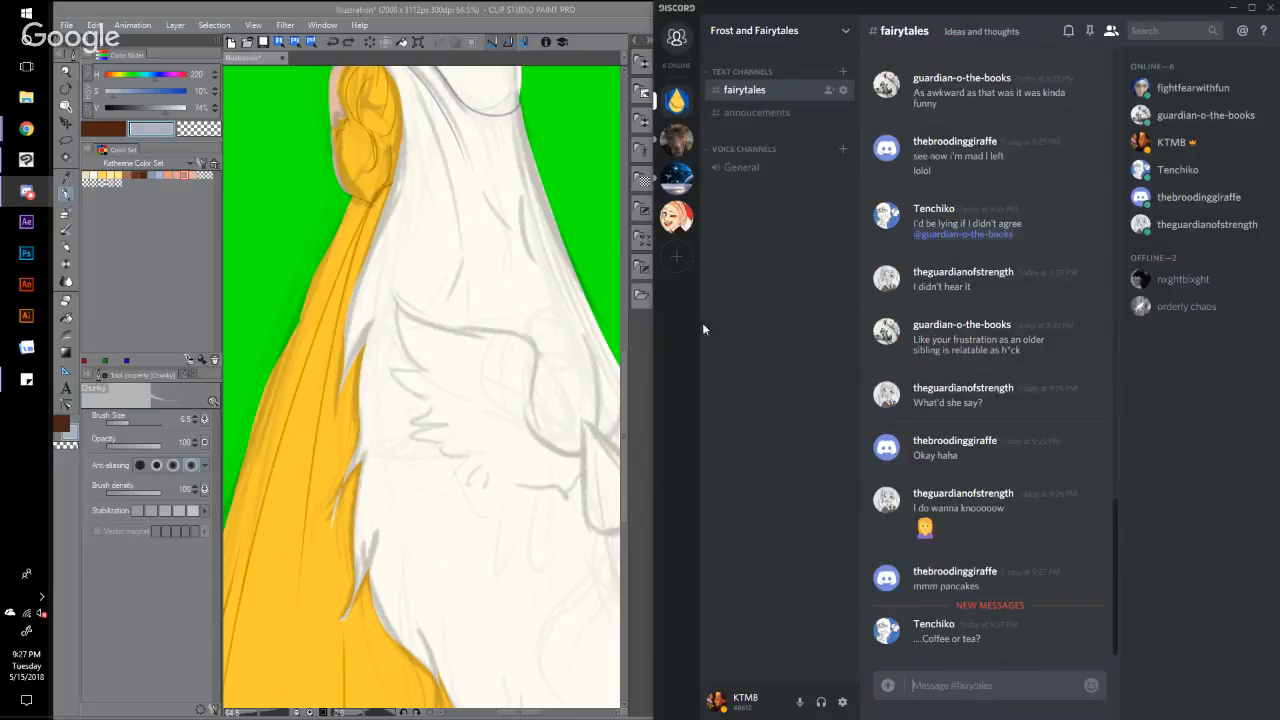
{"action": "left_click", "coordinate": [975, 694]}
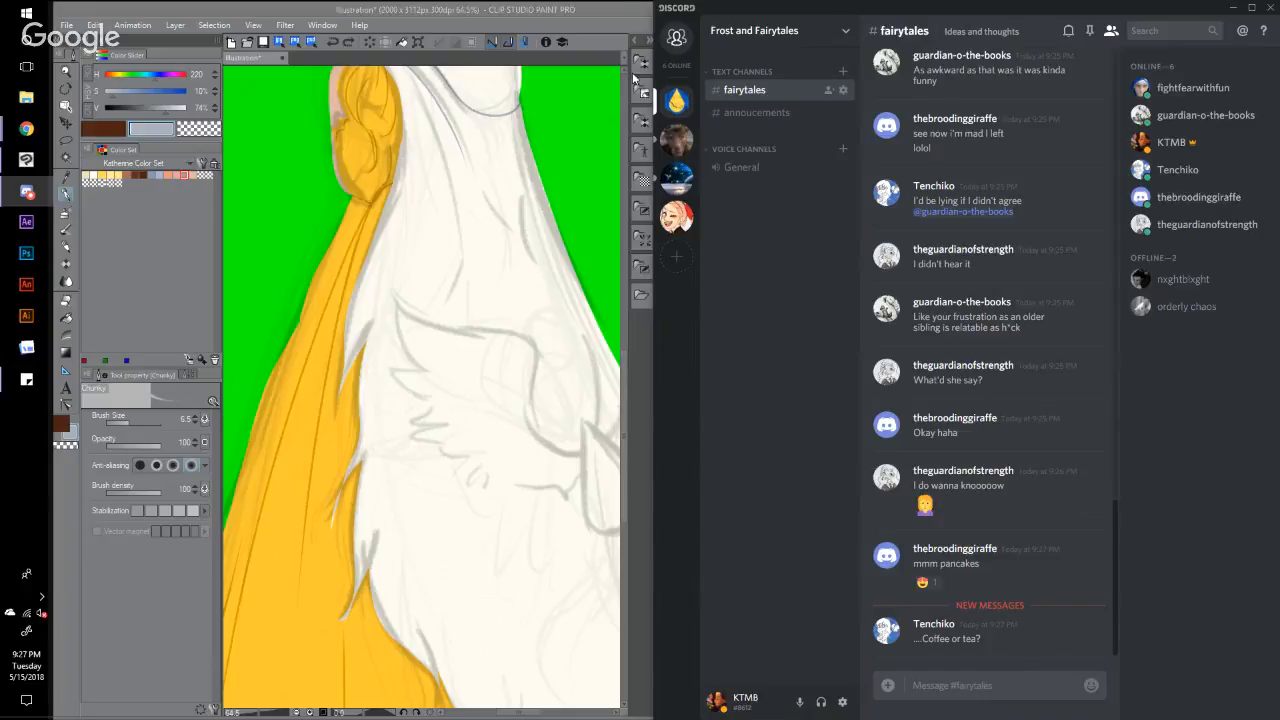
{"action": "left_click", "coordinate": [614, 11]}
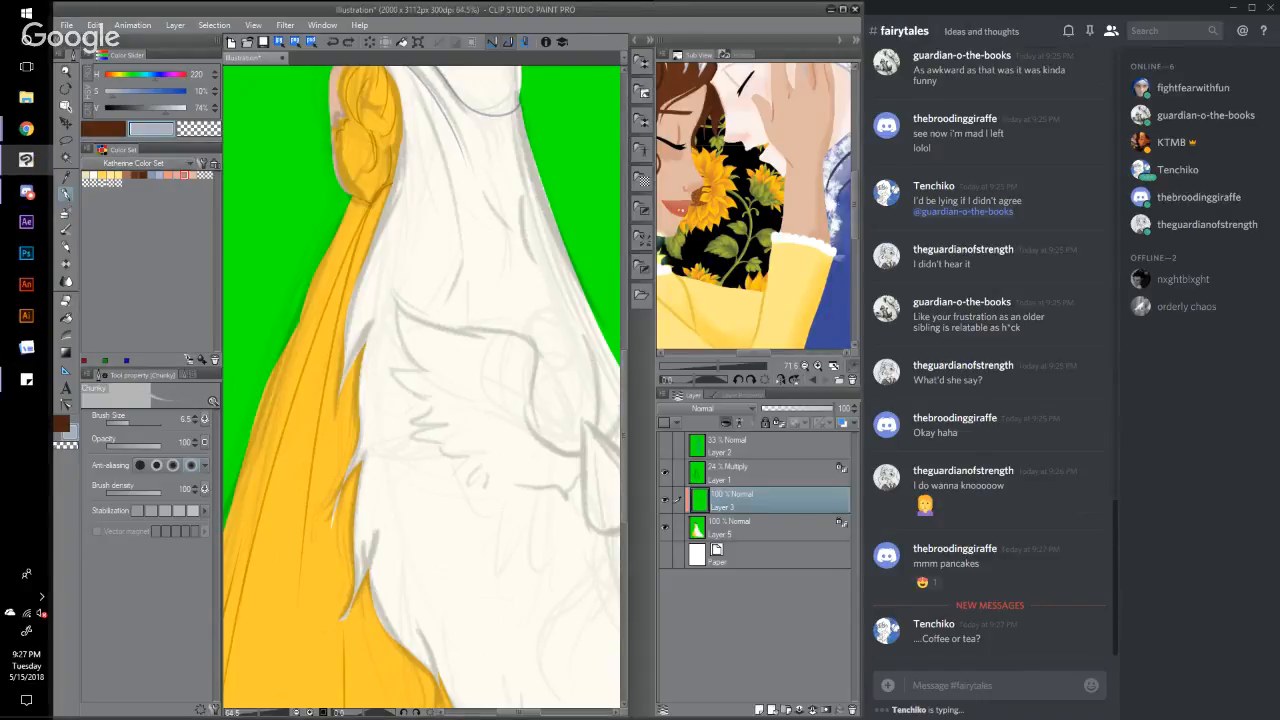
Step: Draw a dark fold line at the lower front edge of the cape, undoing a stroke tried at the upper notch
{"action": "left_click_drag", "start_coordinate": [374, 328], "coordinate": [354, 364]}
{"action": "key", "text": "ctrl+z"}
{"action": "scroll", "coordinate": [621, 368], "scroll_direction": "down", "scroll_amount": 3}
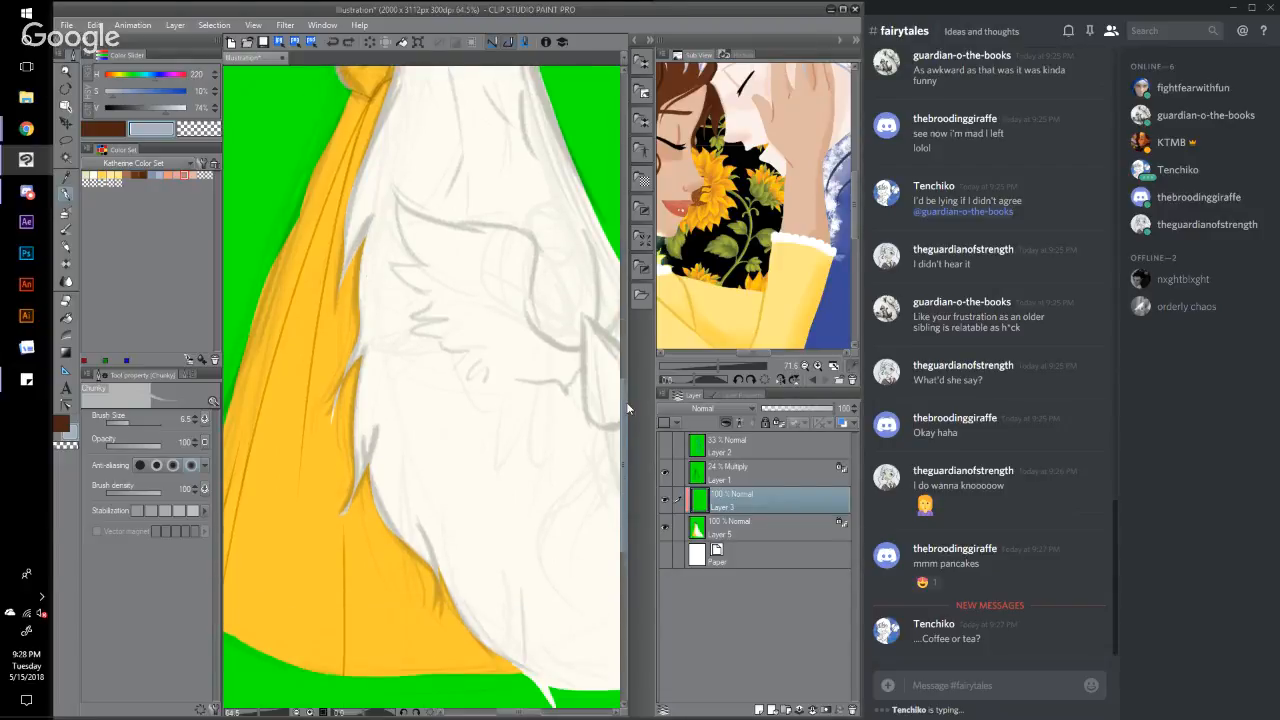
{"action": "scroll", "coordinate": [625, 408], "scroll_direction": "up", "scroll_amount": 1}
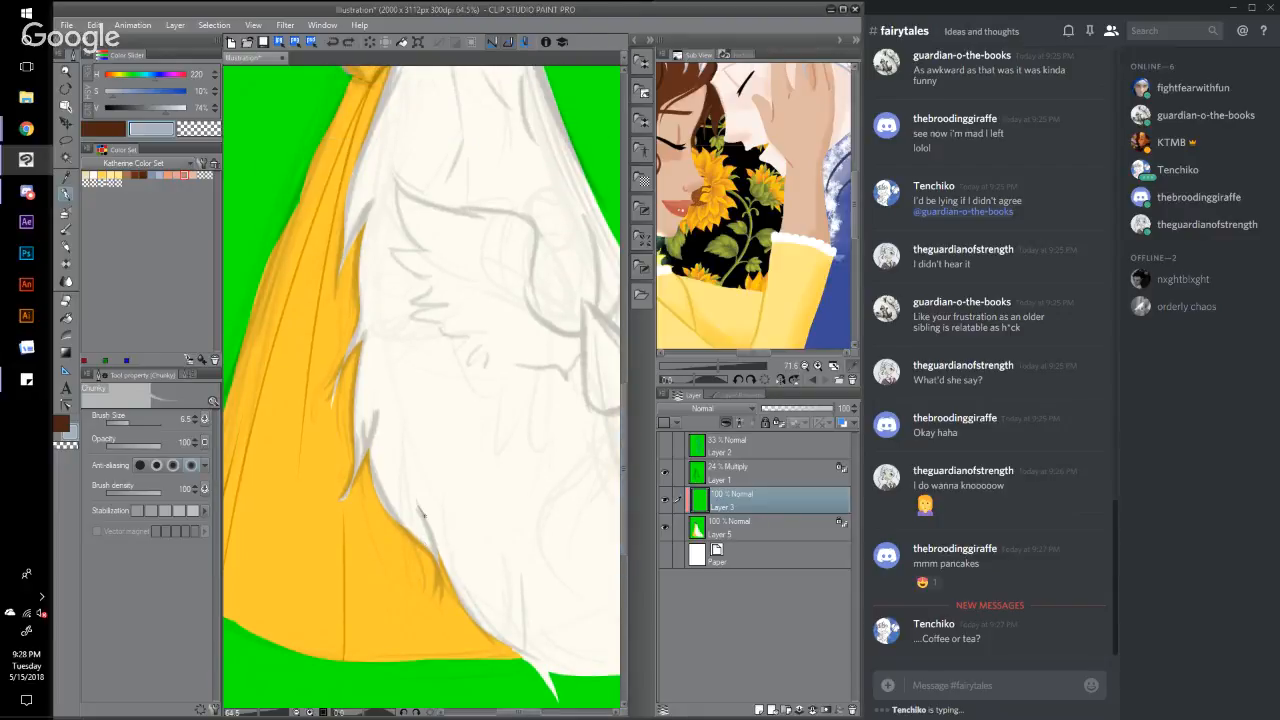
{"action": "left_click_drag", "start_coordinate": [418, 505], "coordinate": [440, 574]}
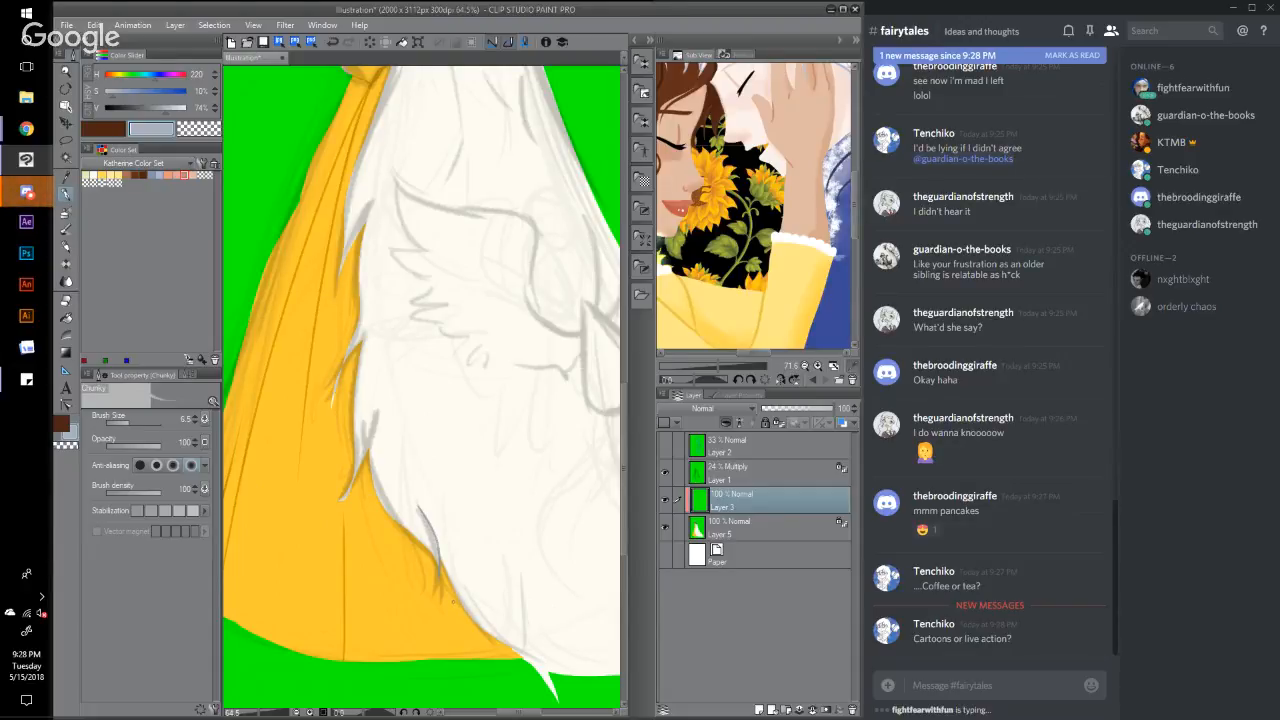
Step: Check the direct message and the fairytales channel in Discord, and return to Clip Studio Paint
{"action": "left_click", "coordinate": [924, 5]}
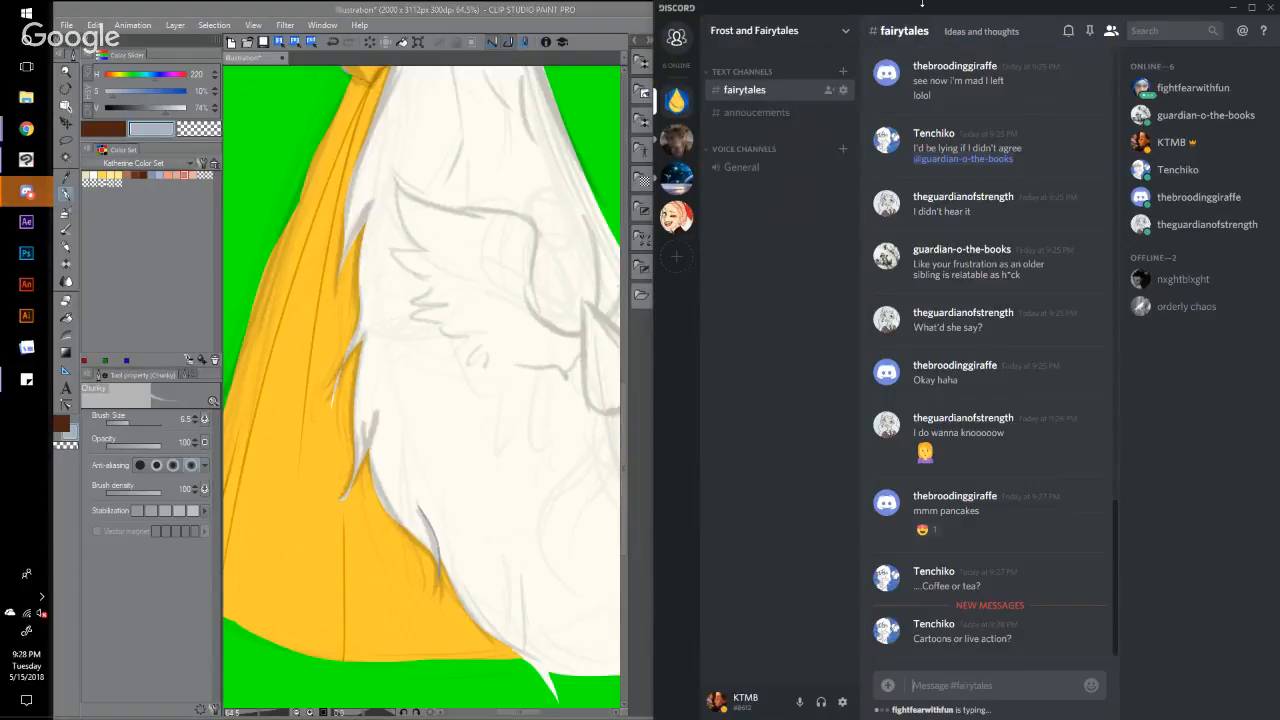
{"action": "left_click", "coordinate": [688, 62]}
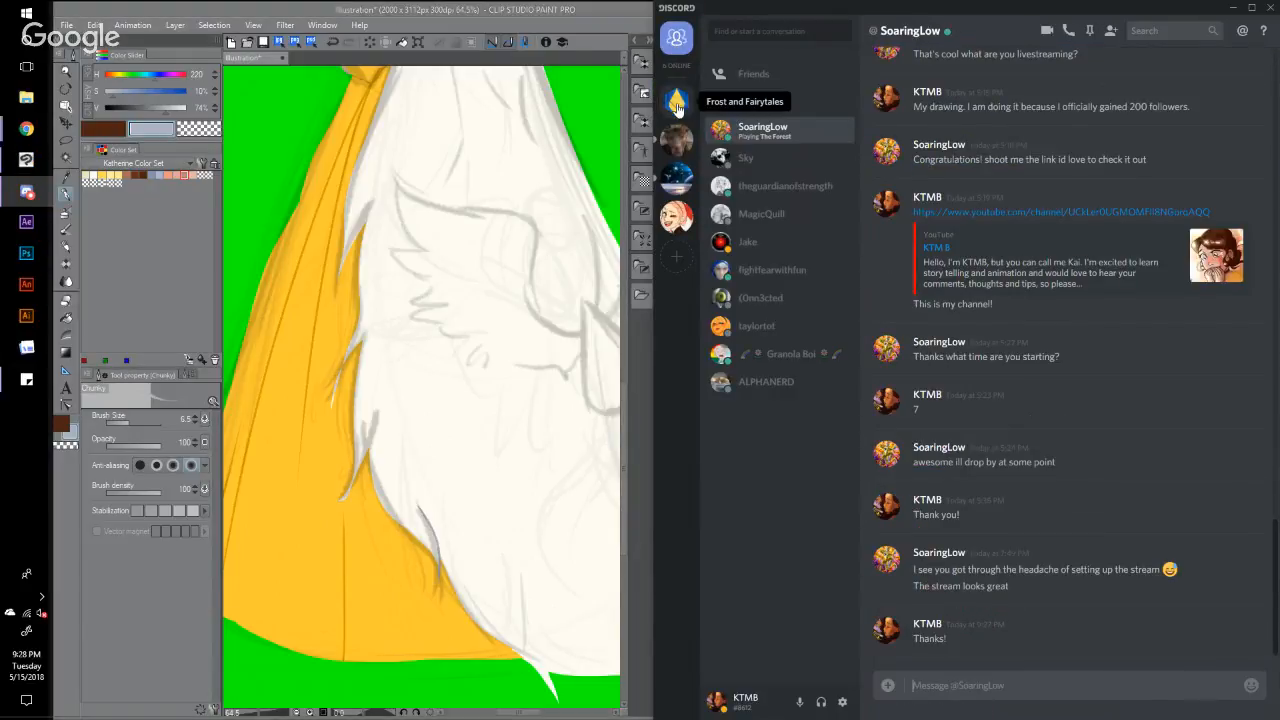
{"action": "left_click", "coordinate": [677, 100]}
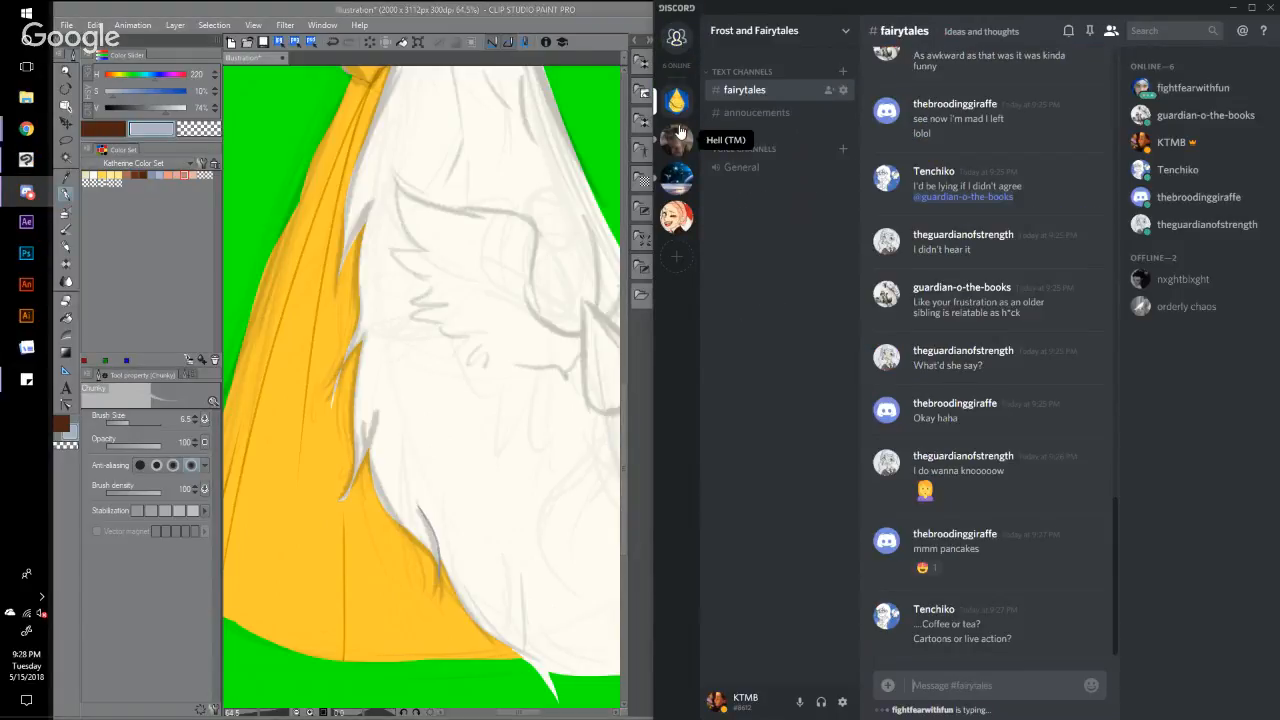
{"action": "left_click", "coordinate": [610, 7]}
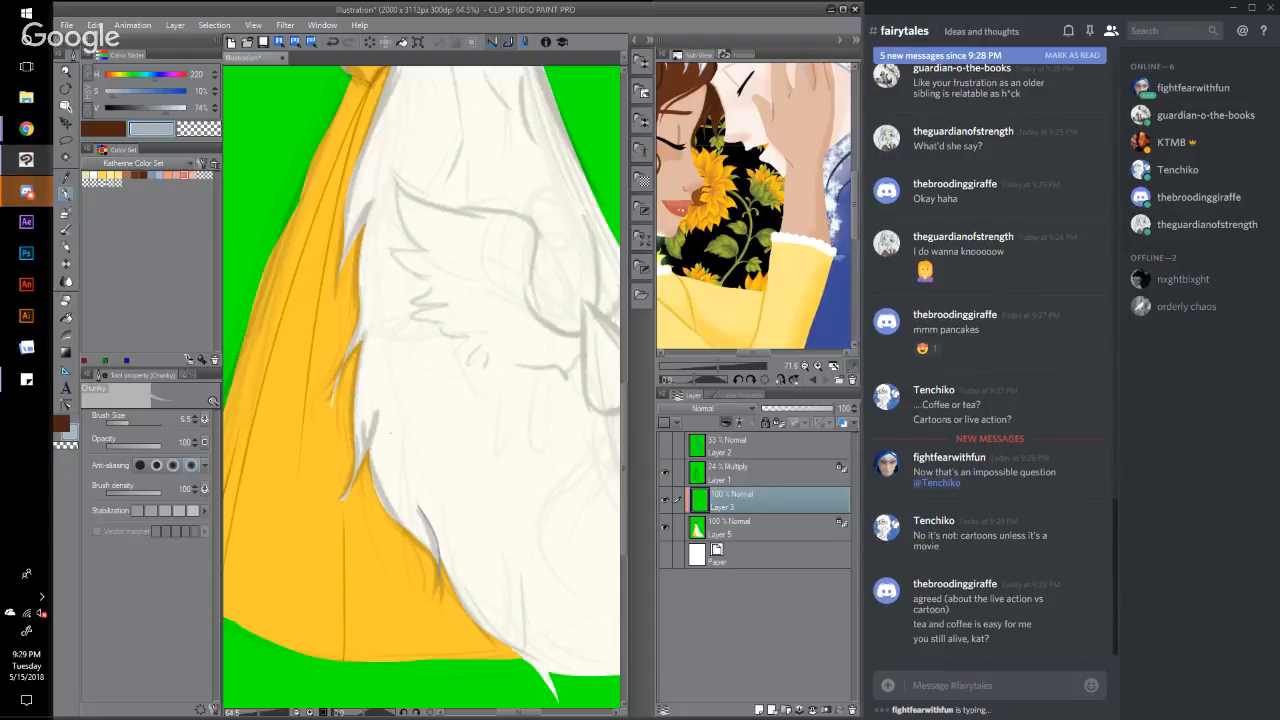
Step: Darken the fold lines at the notches along the cape's front edge, setting the Chunky brush size to 10.5
{"action": "left_click_drag", "start_coordinate": [366, 455], "coordinate": [377, 413]}
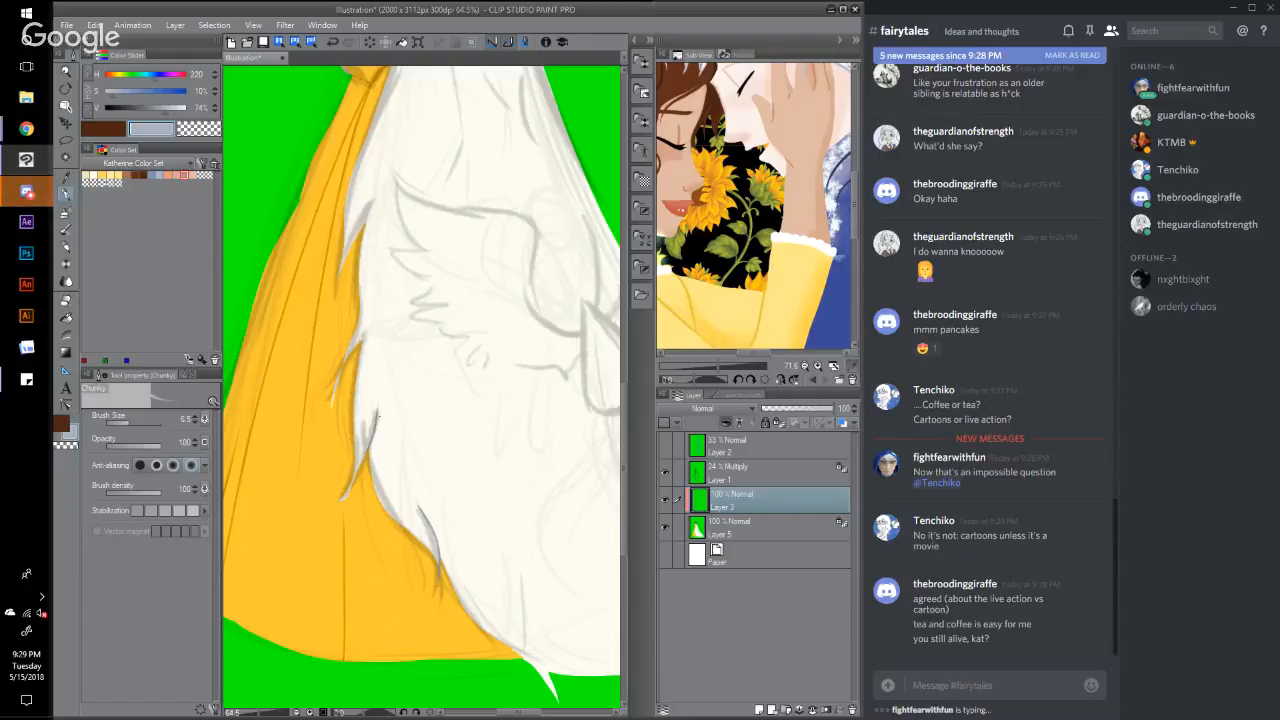
{"action": "left_click", "coordinate": [131, 423]}
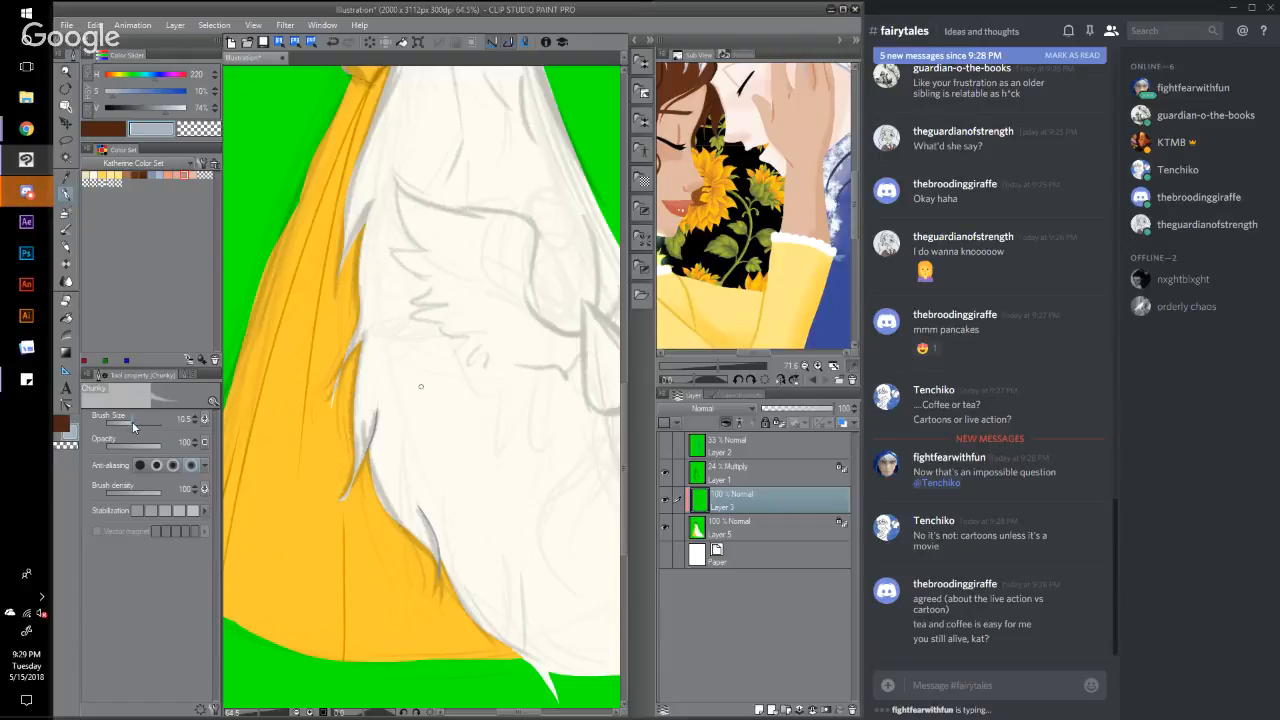
{"action": "left_click_drag", "start_coordinate": [363, 455], "coordinate": [377, 405]}
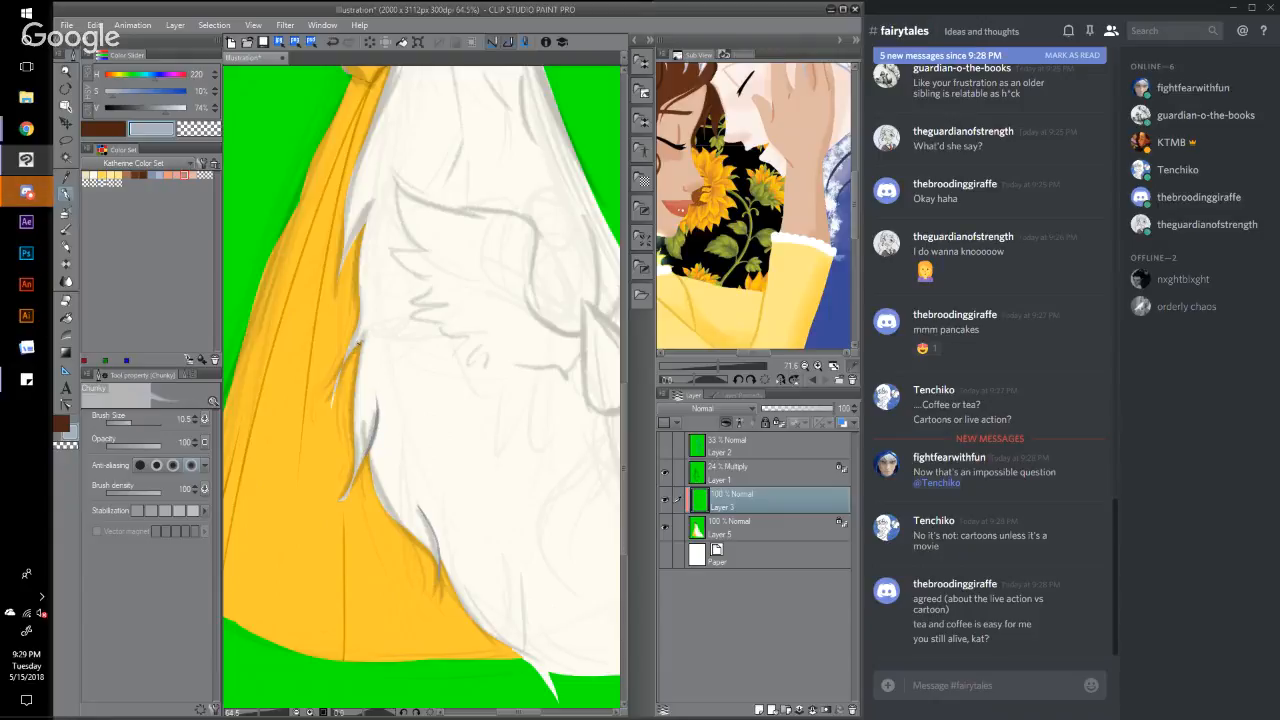
{"action": "left_click_drag", "start_coordinate": [358, 344], "coordinate": [370, 302]}
{"action": "left_click_drag", "start_coordinate": [360, 236], "coordinate": [384, 172]}
Step: Add a stroke at the cape's pointed hem tip and draw two short fold lines on the back below the hood
{"action": "left_click_drag", "start_coordinate": [550, 672], "coordinate": [528, 628]}
{"action": "mouse_move", "coordinate": [621, 401]}
{"action": "left_mouse_down"}
{"action": "mouse_move", "coordinate": [625, 374]}
{"action": "mouse_move", "coordinate": [507, 321]}
{"action": "mouse_move", "coordinate": [518, 353]}
{"action": "left_mouse_up"}
{"action": "left_click_drag", "start_coordinate": [524, 308], "coordinate": [546, 400]}
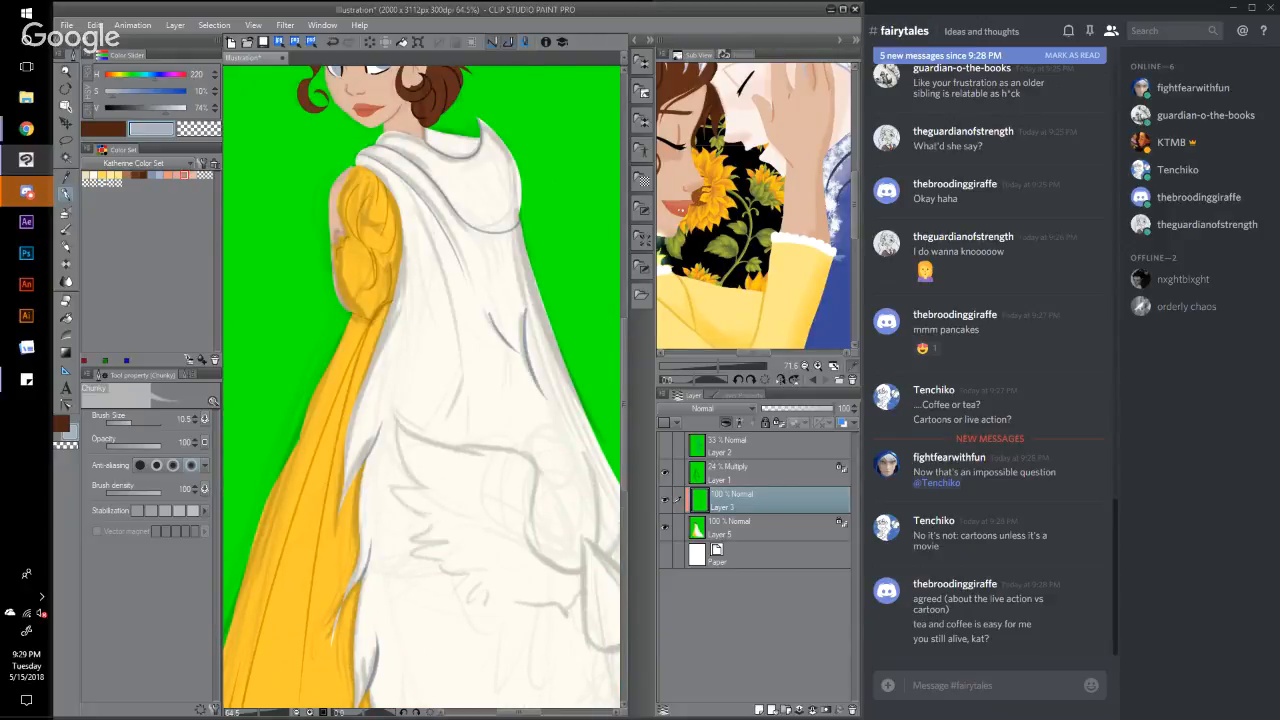
Step: Draw a long blue-grey fold line down the cape's back and outline the large wing emblem in the dress's yellow
{"action": "left_click_drag", "start_coordinate": [413, 206], "coordinate": [467, 393]}
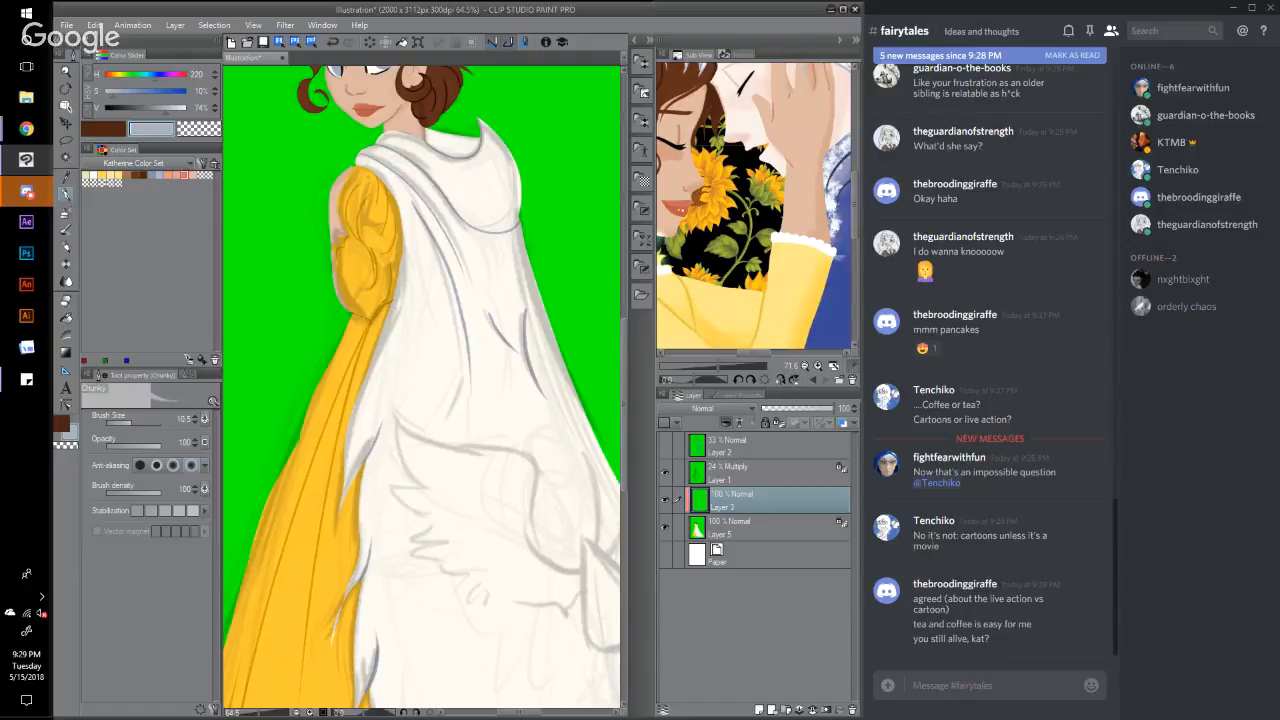
{"action": "mouse_move", "coordinate": [622, 378]}
{"action": "left_mouse_down"}
{"action": "mouse_move", "coordinate": [624, 443]}
{"action": "mouse_move", "coordinate": [624, 383]}
{"action": "left_mouse_up"}
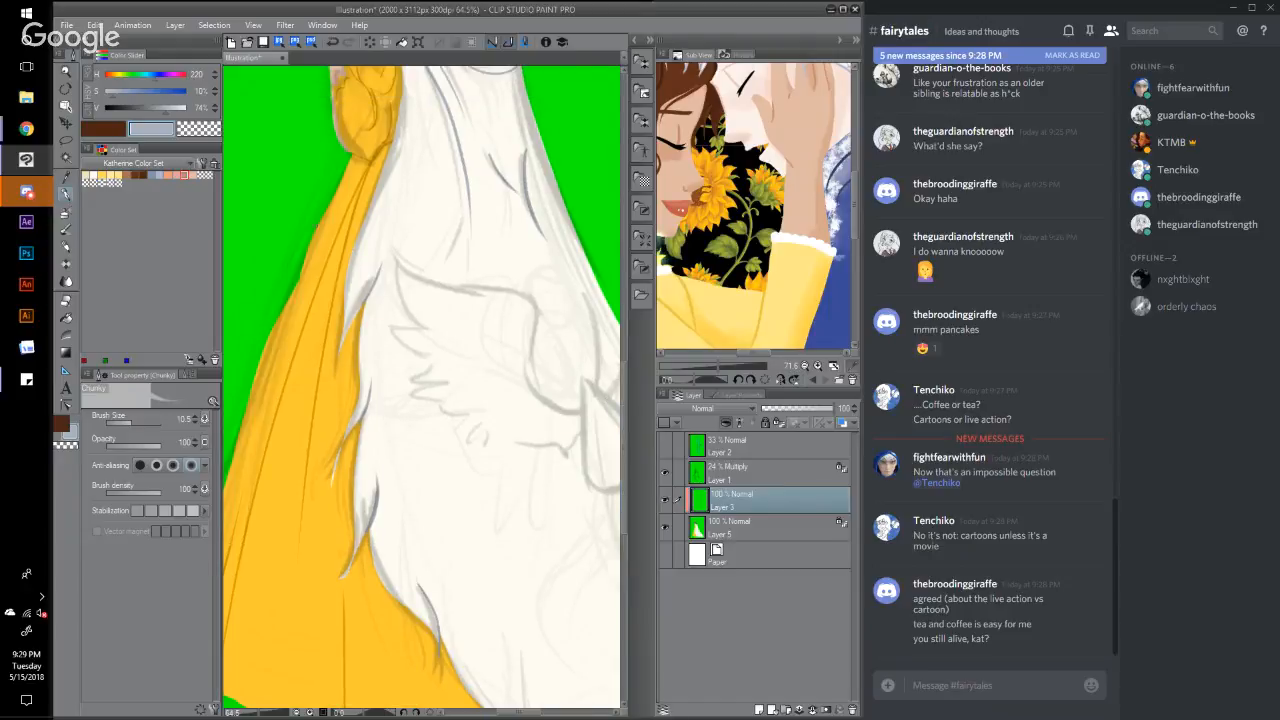
{"action": "left_click", "coordinate": [348, 204], "text": "alt"}
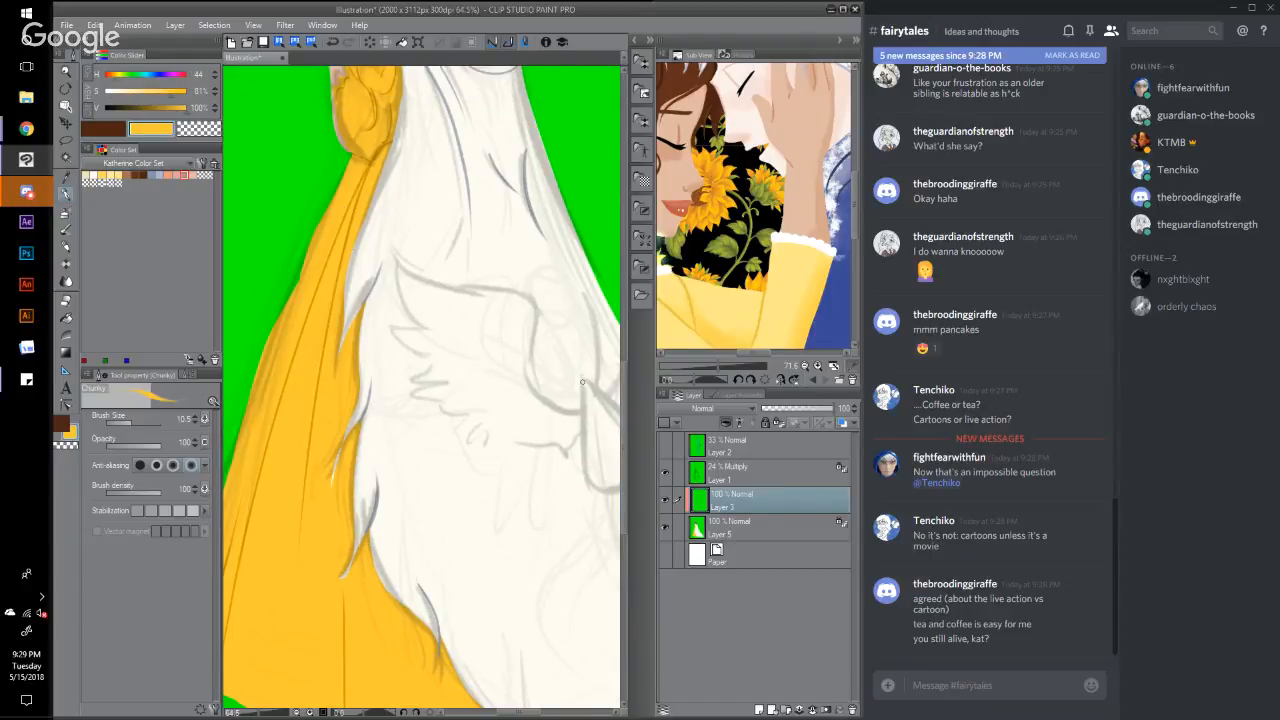
{"action": "left_click_drag", "start_coordinate": [584, 383], "coordinate": [581, 456]}
{"action": "key", "text": "ctrl+z"}
{"action": "mouse_move", "coordinate": [578, 409]}
{"action": "left_mouse_down"}
{"action": "mouse_move", "coordinate": [535, 369]}
{"action": "mouse_move", "coordinate": [543, 309]}
{"action": "mouse_move", "coordinate": [526, 292]}
{"action": "mouse_move", "coordinate": [462, 286]}
{"action": "mouse_move", "coordinate": [388, 245]}
{"action": "mouse_move", "coordinate": [416, 331]}
{"action": "mouse_move", "coordinate": [387, 307]}
{"action": "mouse_move", "coordinate": [419, 360]}
{"action": "mouse_move", "coordinate": [393, 350]}
{"action": "mouse_move", "coordinate": [406, 377]}
{"action": "mouse_move", "coordinate": [480, 425]}
{"action": "mouse_move", "coordinate": [478, 437]}
{"action": "mouse_move", "coordinate": [573, 437]}
{"action": "left_mouse_up"}
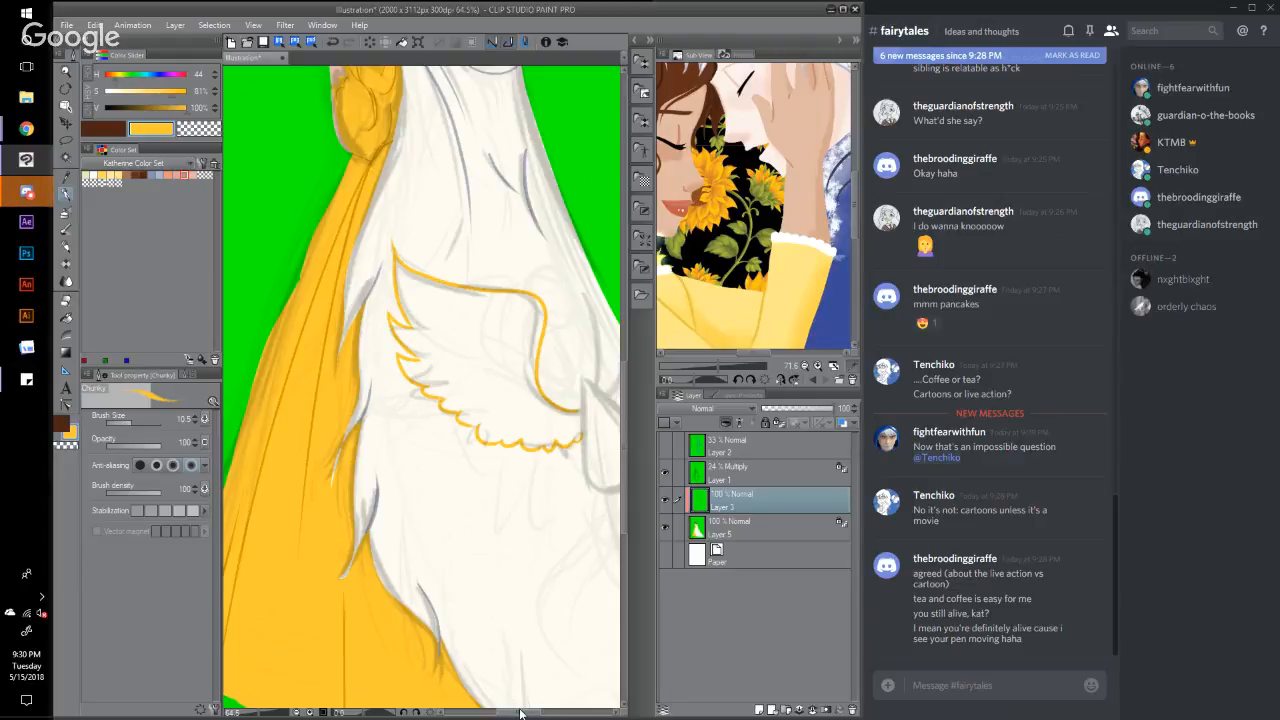
Step: Add short curved yellow feather marks inside the large wing, above its scalloped lower edge
{"action": "left_click_drag", "start_coordinate": [519, 712], "coordinate": [535, 712]}
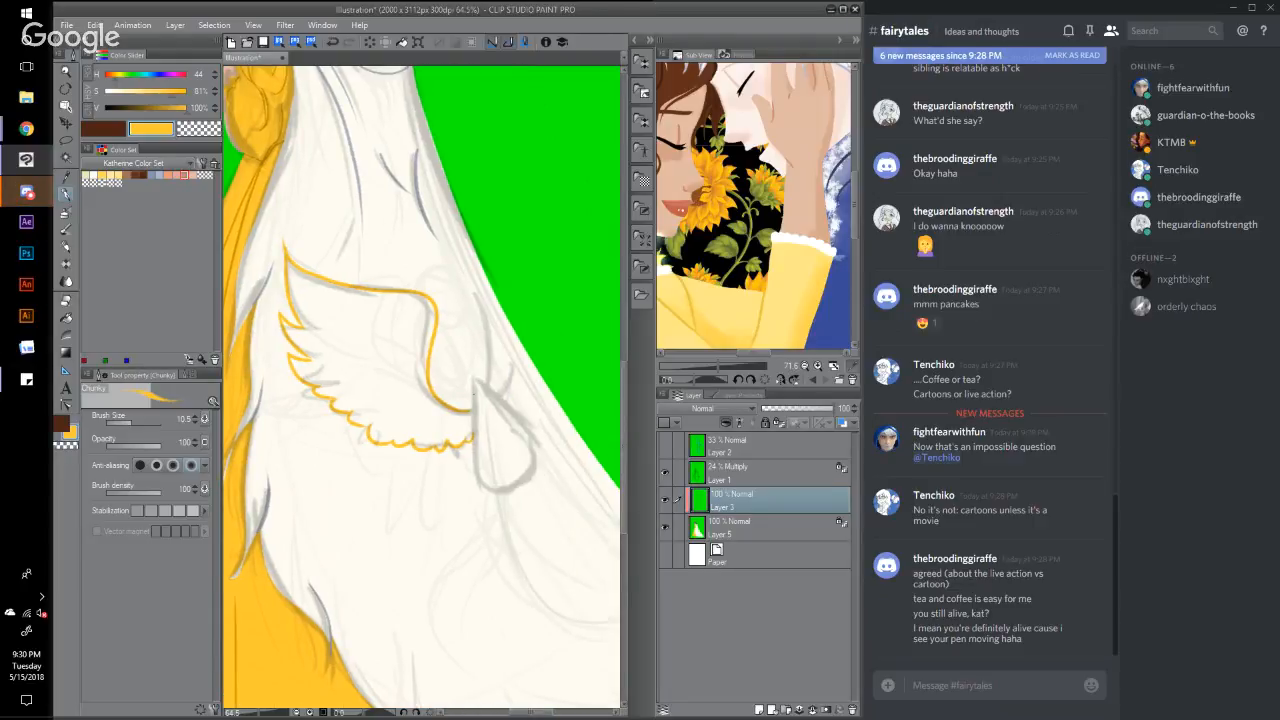
{"action": "mouse_move", "coordinate": [334, 363]}
{"action": "left_mouse_down"}
{"action": "mouse_move", "coordinate": [347, 389]}
{"action": "mouse_move", "coordinate": [366, 368]}
{"action": "left_mouse_up"}
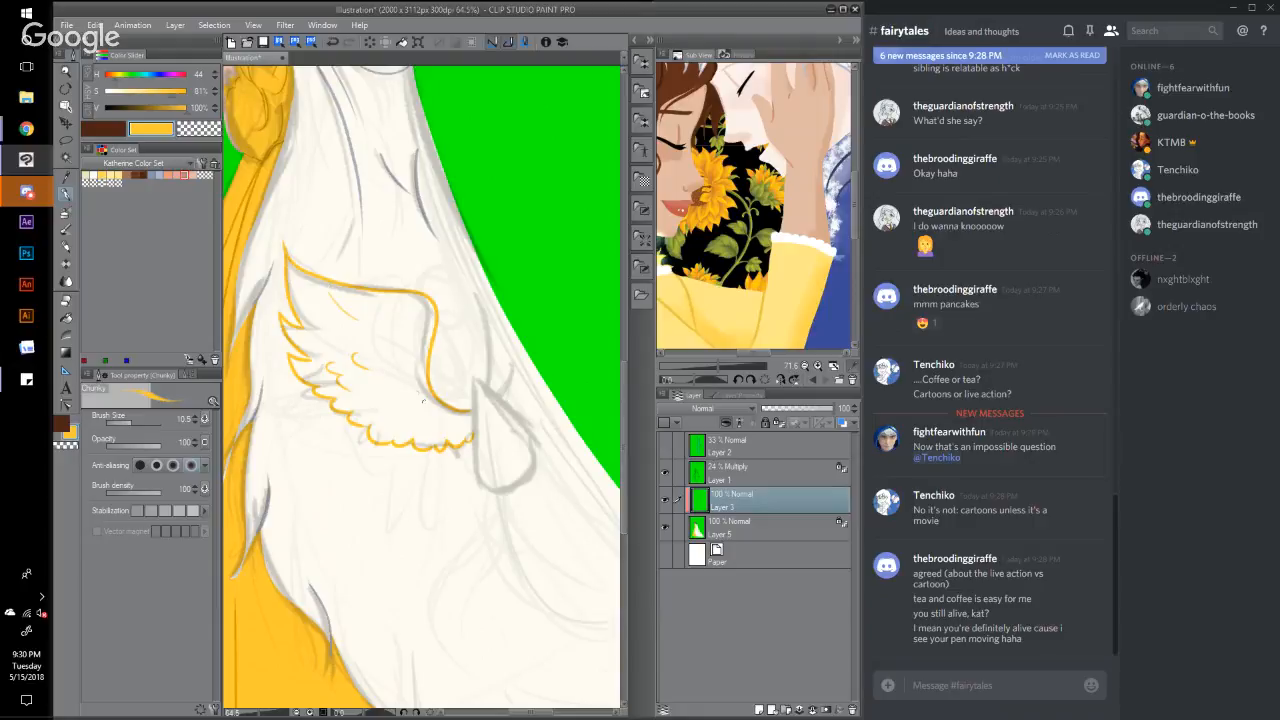
{"action": "left_click_drag", "start_coordinate": [374, 392], "coordinate": [426, 420]}
{"action": "left_click_drag", "start_coordinate": [390, 373], "coordinate": [423, 421]}
Step: Outline the narrow second wing in yellow along the cape's back edge, including its small scalloped feather edge
{"action": "left_click_drag", "start_coordinate": [494, 398], "coordinate": [487, 286]}
{"action": "key", "text": "ctrl+z"}
{"action": "mouse_move", "coordinate": [503, 395]}
{"action": "left_mouse_down"}
{"action": "mouse_move", "coordinate": [514, 350]}
{"action": "mouse_move", "coordinate": [473, 264]}
{"action": "left_mouse_up"}
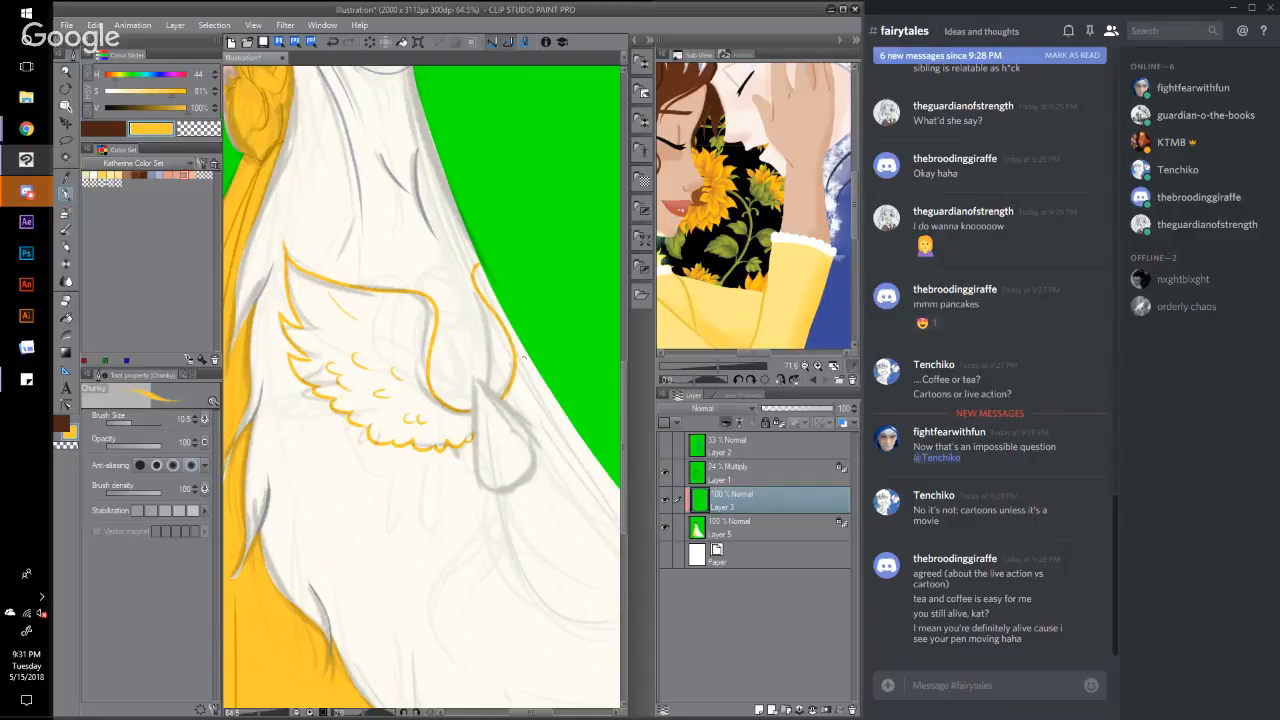
{"action": "left_click_drag", "start_coordinate": [512, 414], "coordinate": [544, 388]}
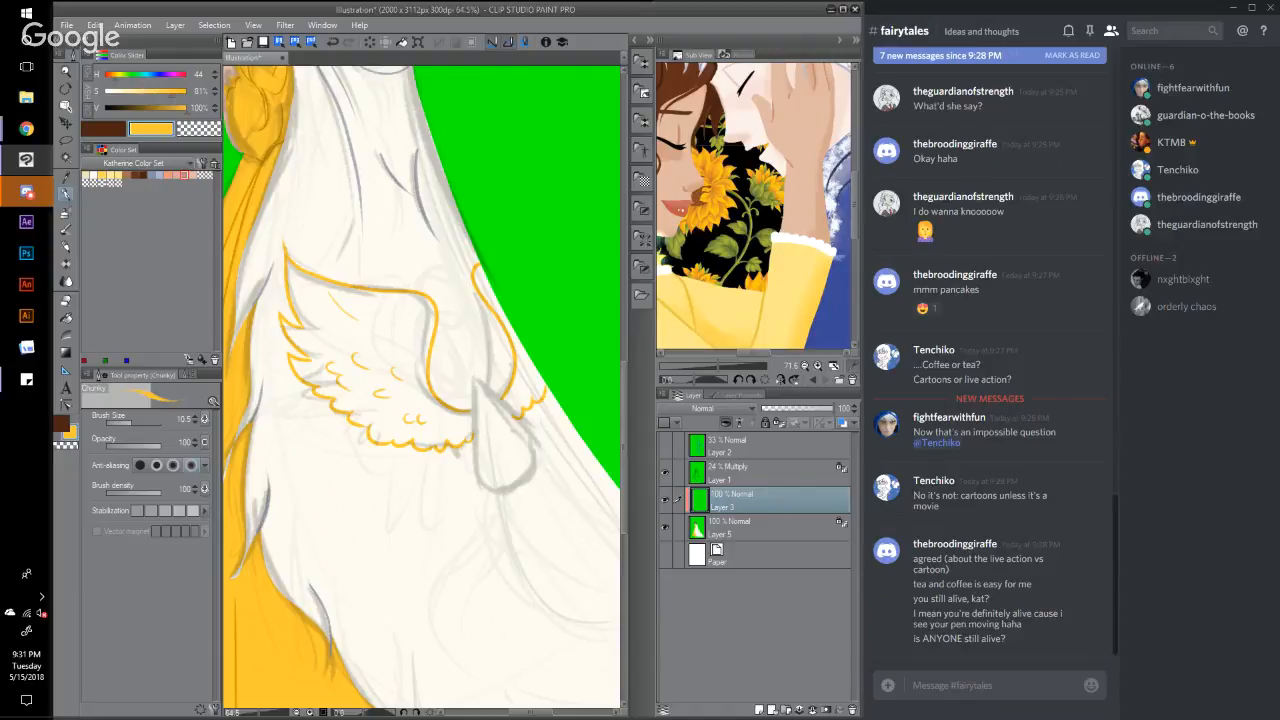
Step: Sample the blue-grey of the cape folds and outline the near side and rounded bottom of the teardrop between the wings
{"action": "left_click", "coordinate": [427, 224], "text": "alt"}
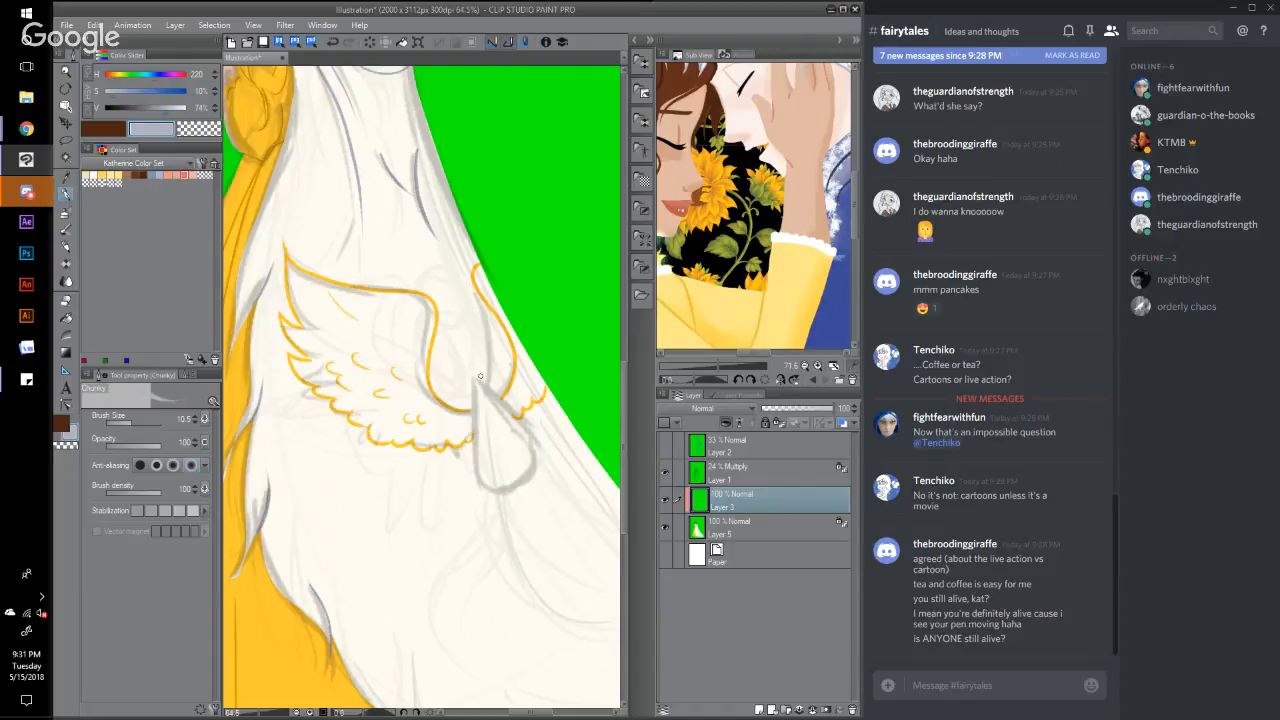
{"action": "mouse_move", "coordinate": [490, 391]}
{"action": "left_mouse_down"}
{"action": "mouse_move", "coordinate": [538, 458]}
{"action": "mouse_move", "coordinate": [532, 478]}
{"action": "mouse_move", "coordinate": [497, 479]}
{"action": "mouse_move", "coordinate": [474, 440]}
{"action": "left_mouse_up"}
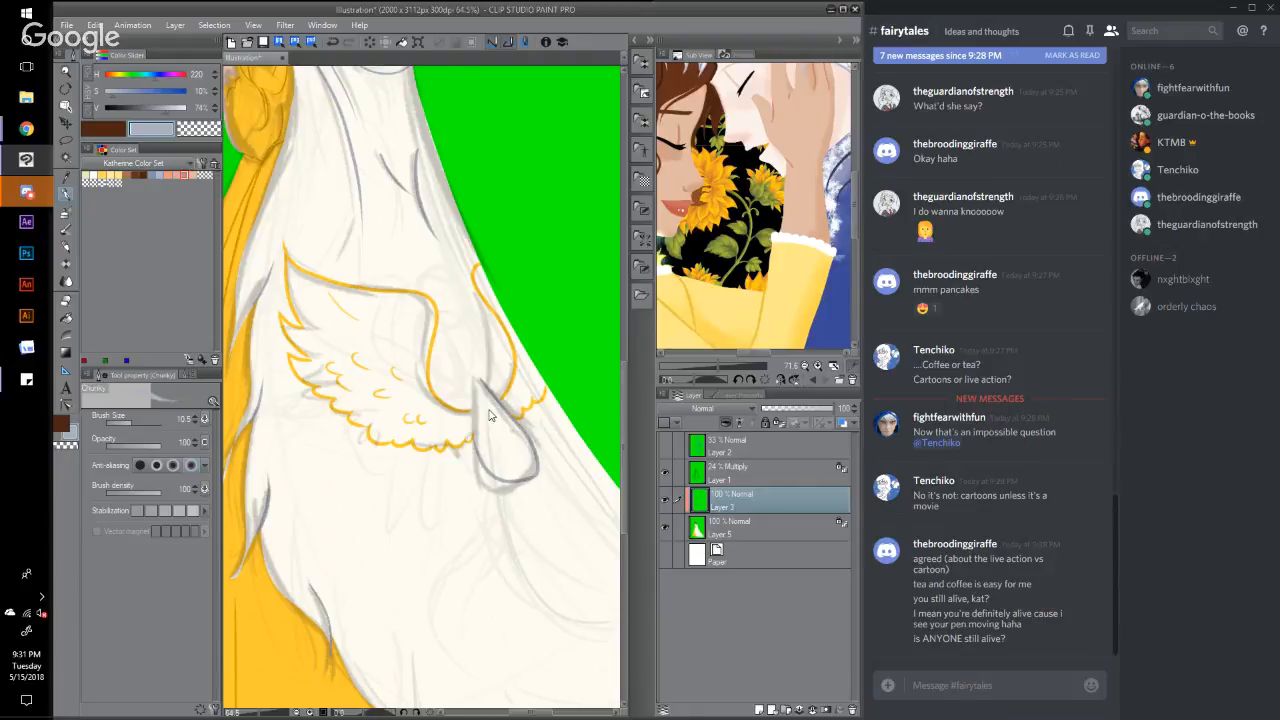
{"action": "key", "text": "ctrl+z"}
{"action": "mouse_move", "coordinate": [471, 383]}
{"action": "left_mouse_down"}
{"action": "mouse_move", "coordinate": [484, 478]}
{"action": "mouse_move", "coordinate": [505, 492]}
{"action": "mouse_move", "coordinate": [534, 468]}
{"action": "mouse_move", "coordinate": [505, 405]}
{"action": "mouse_move", "coordinate": [475, 384]}
{"action": "left_mouse_up"}
{"action": "key", "text": "ctrl+z"}
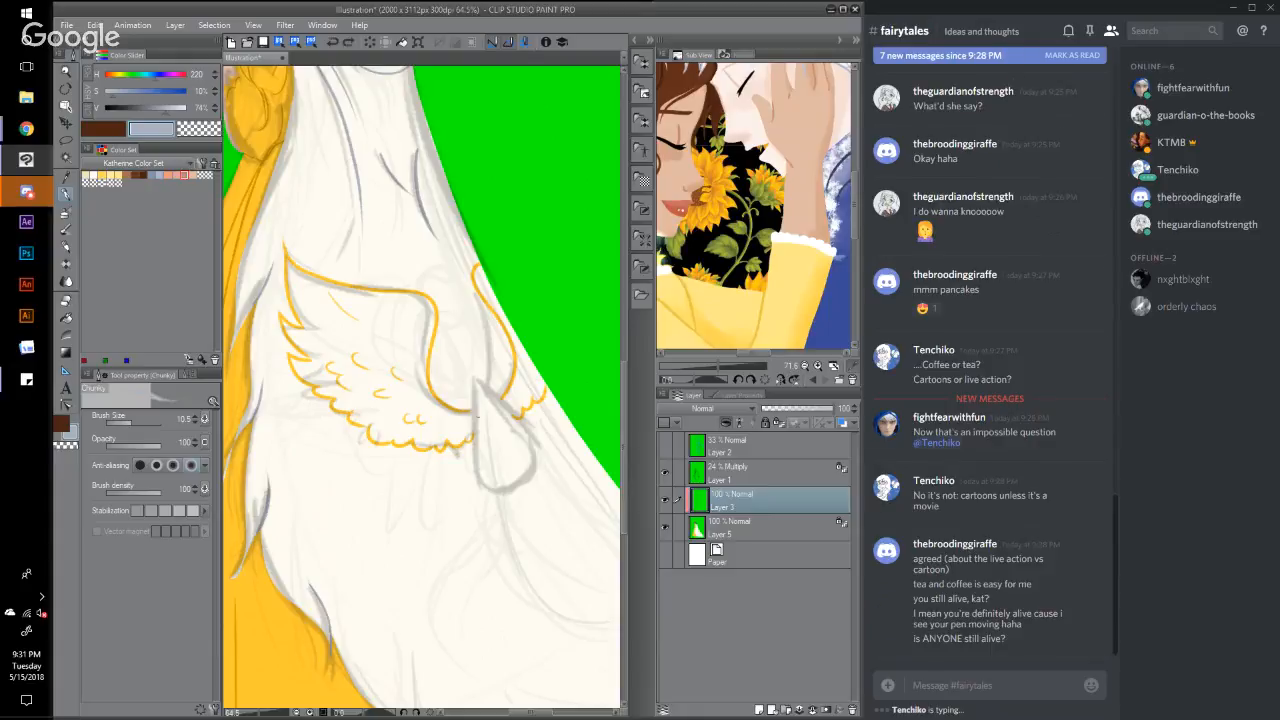
{"action": "mouse_move", "coordinate": [474, 384]}
{"action": "left_mouse_down"}
{"action": "mouse_move", "coordinate": [488, 486]}
{"action": "mouse_move", "coordinate": [515, 487]}
{"action": "mouse_move", "coordinate": [534, 468]}
{"action": "left_mouse_up"}
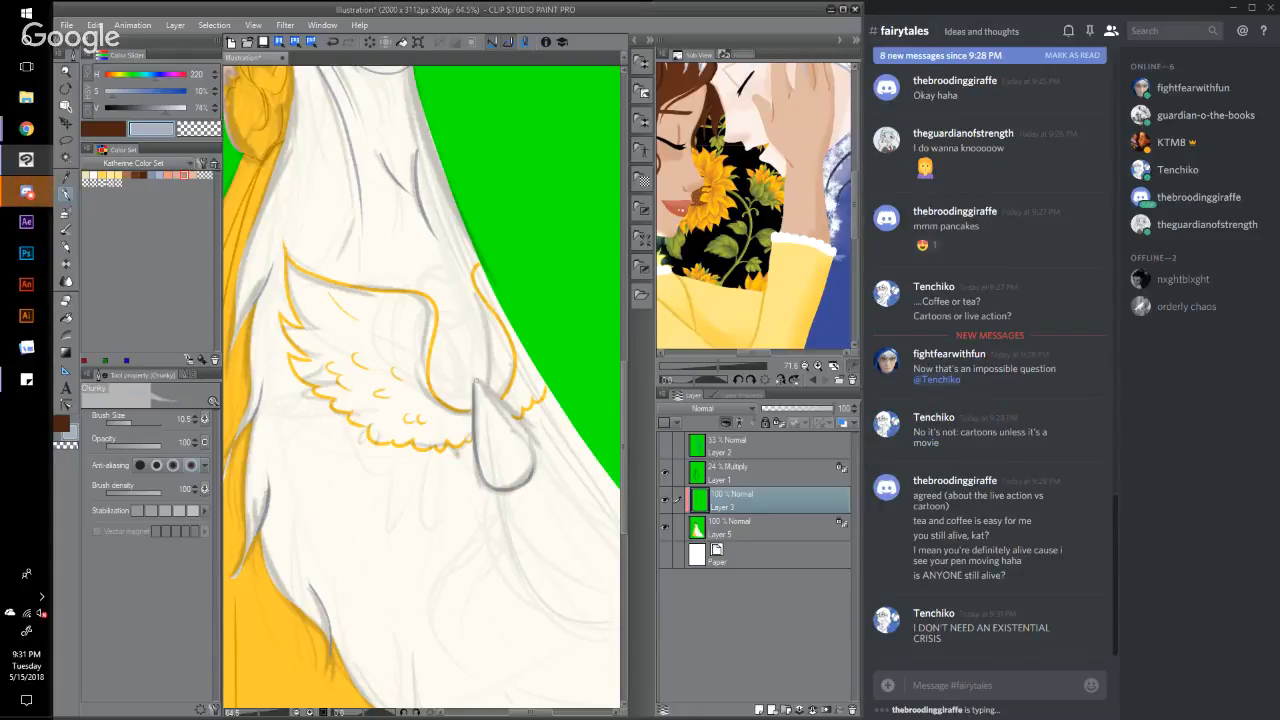
Step: Complete the teardrop outline with a smooth line along its far side up to the tip, undoing the rough tries
{"action": "left_click_drag", "start_coordinate": [473, 379], "coordinate": [533, 466]}
{"action": "key", "text": "ctrl+z"}
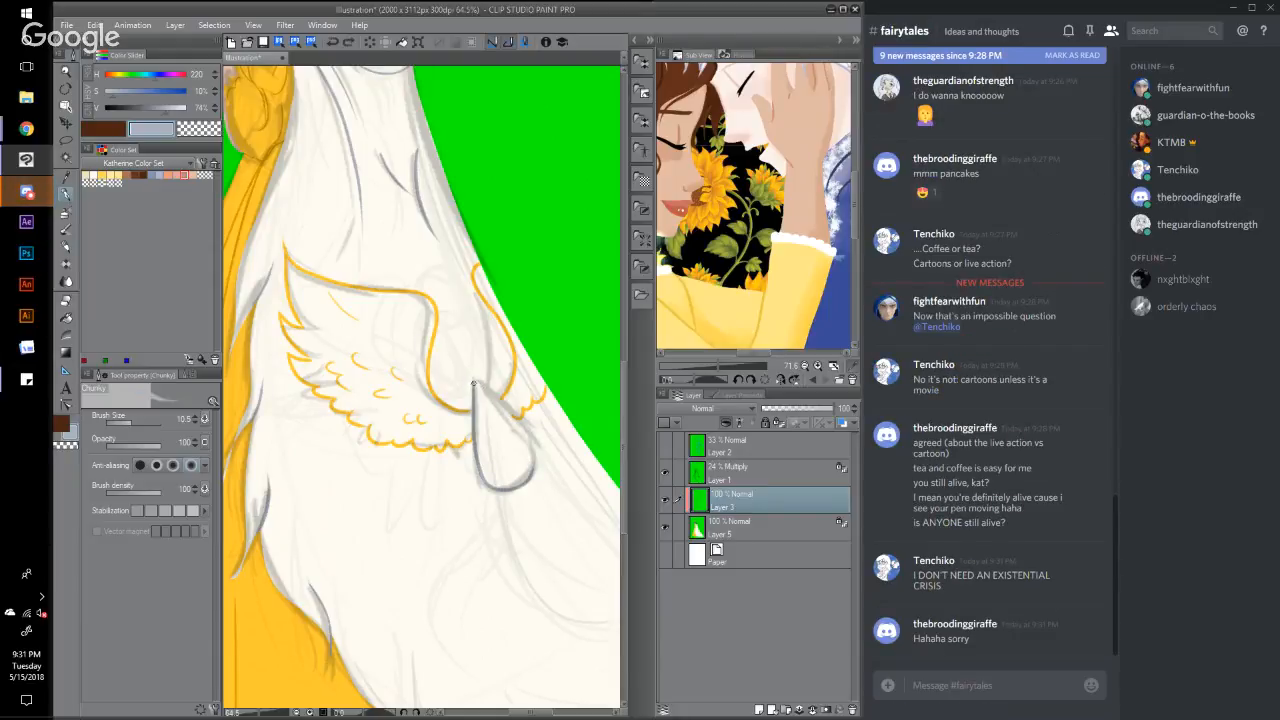
{"action": "mouse_move", "coordinate": [473, 382]}
{"action": "left_mouse_down"}
{"action": "mouse_move", "coordinate": [510, 414]}
{"action": "mouse_move", "coordinate": [535, 462]}
{"action": "mouse_move", "coordinate": [529, 482]}
{"action": "left_mouse_up"}
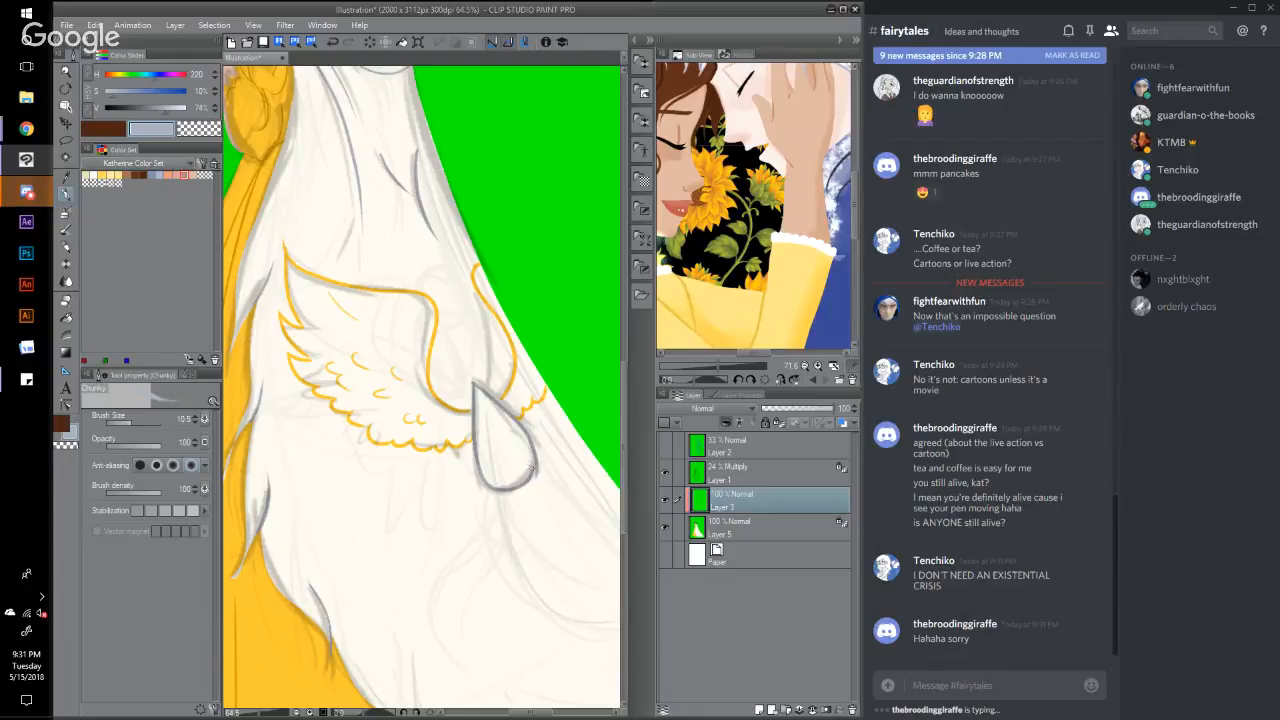
{"action": "key", "text": "ctrl+z"}
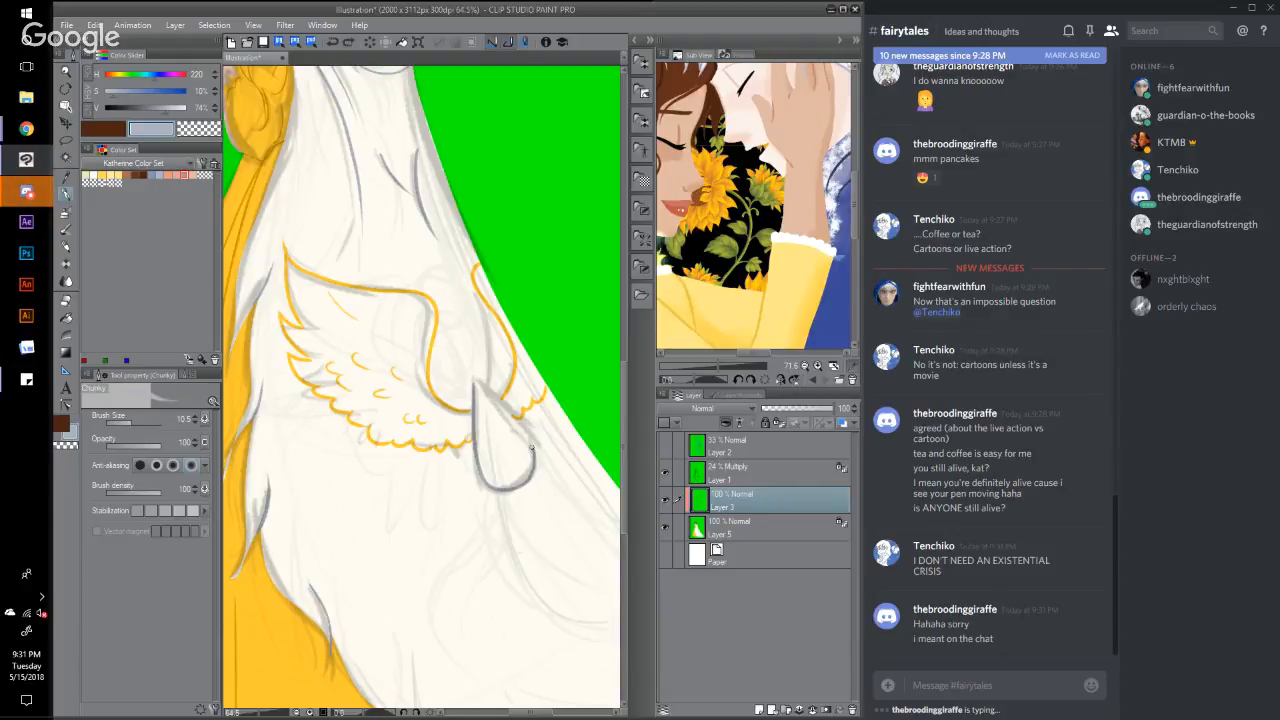
{"action": "left_click_drag", "start_coordinate": [531, 448], "coordinate": [473, 384]}
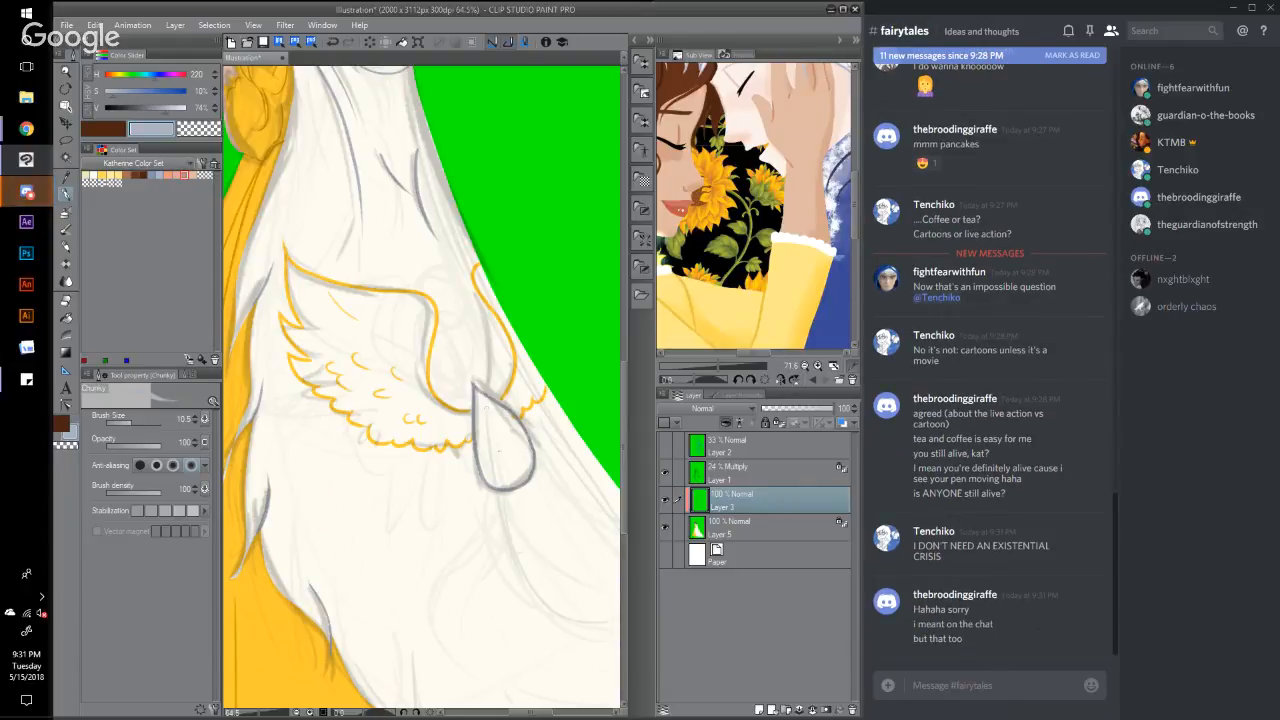
{"action": "key", "text": "ctrl+z"}
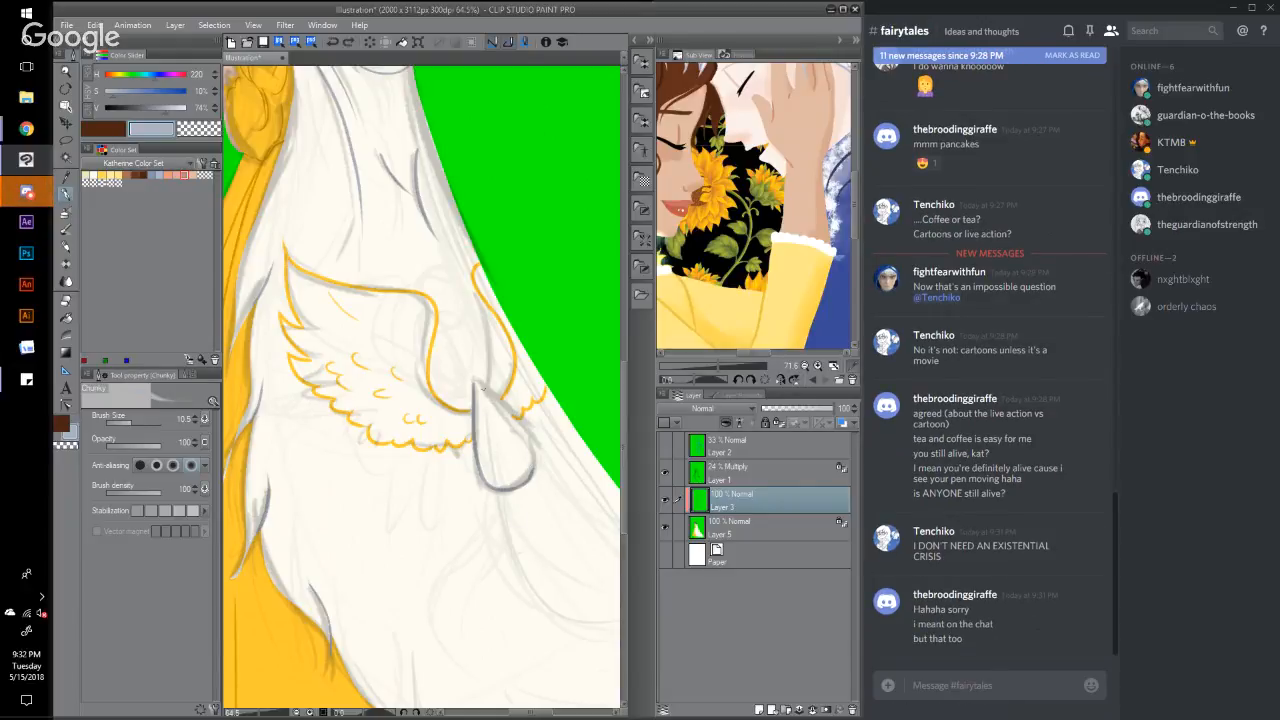
{"action": "mouse_move", "coordinate": [474, 382]}
{"action": "left_mouse_down"}
{"action": "mouse_move", "coordinate": [514, 420]}
{"action": "mouse_move", "coordinate": [533, 478]}
{"action": "left_mouse_up"}
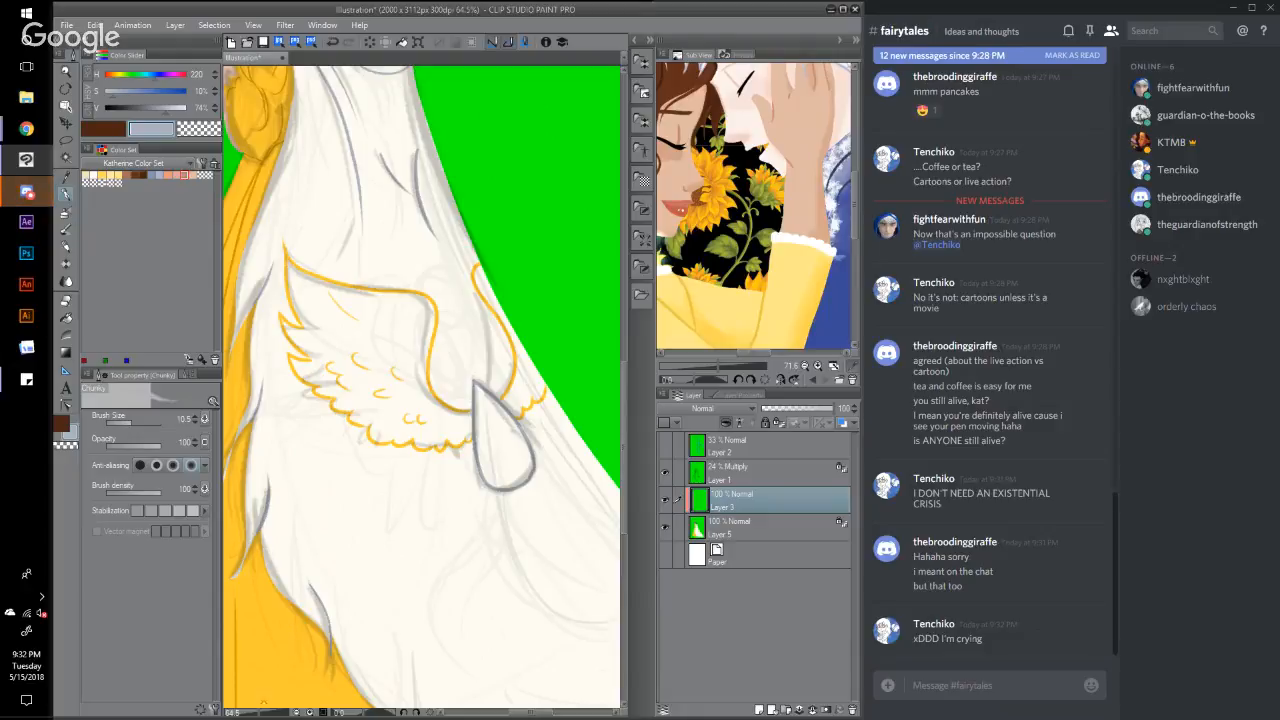
Step: Sample the dress's yellow, darken it to a deeper gold with value 83%, and show the list of pen brushes
{"action": "left_click_drag", "start_coordinate": [262, 714], "coordinate": [258, 713]}
{"action": "left_click", "coordinate": [245, 450], "text": "alt"}
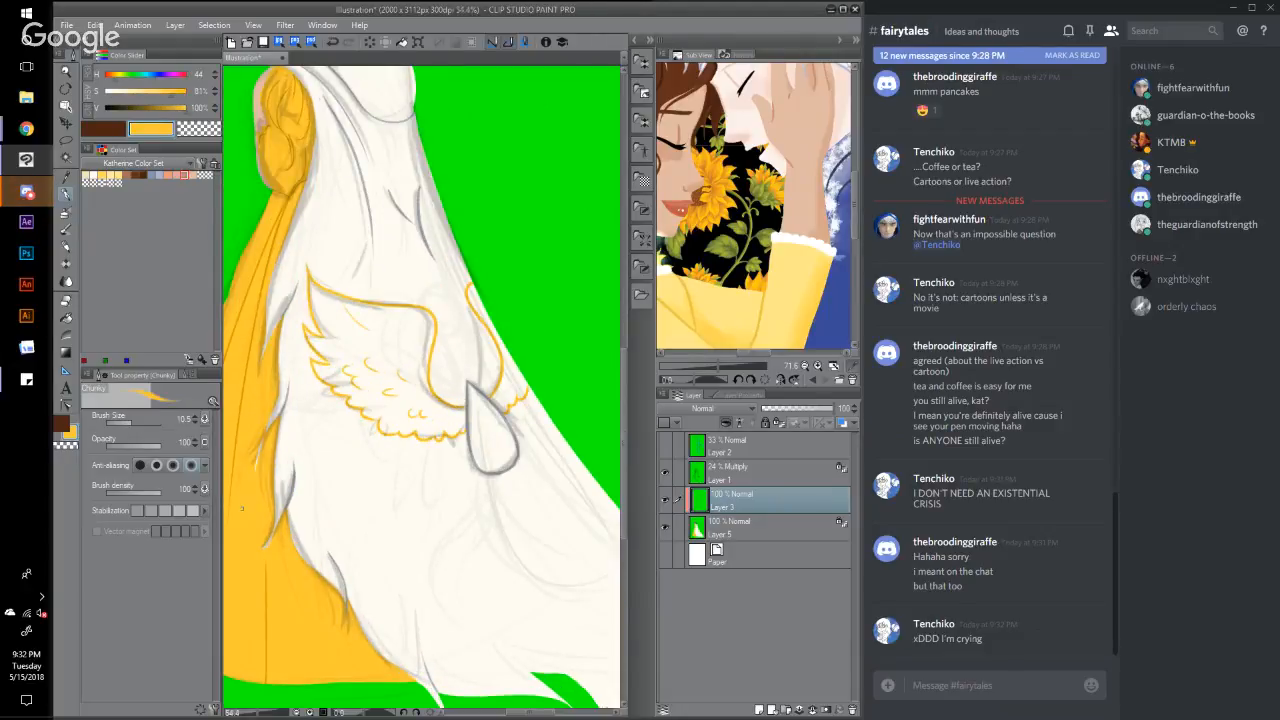
{"action": "left_click_drag", "start_coordinate": [176, 105], "coordinate": [172, 107]}
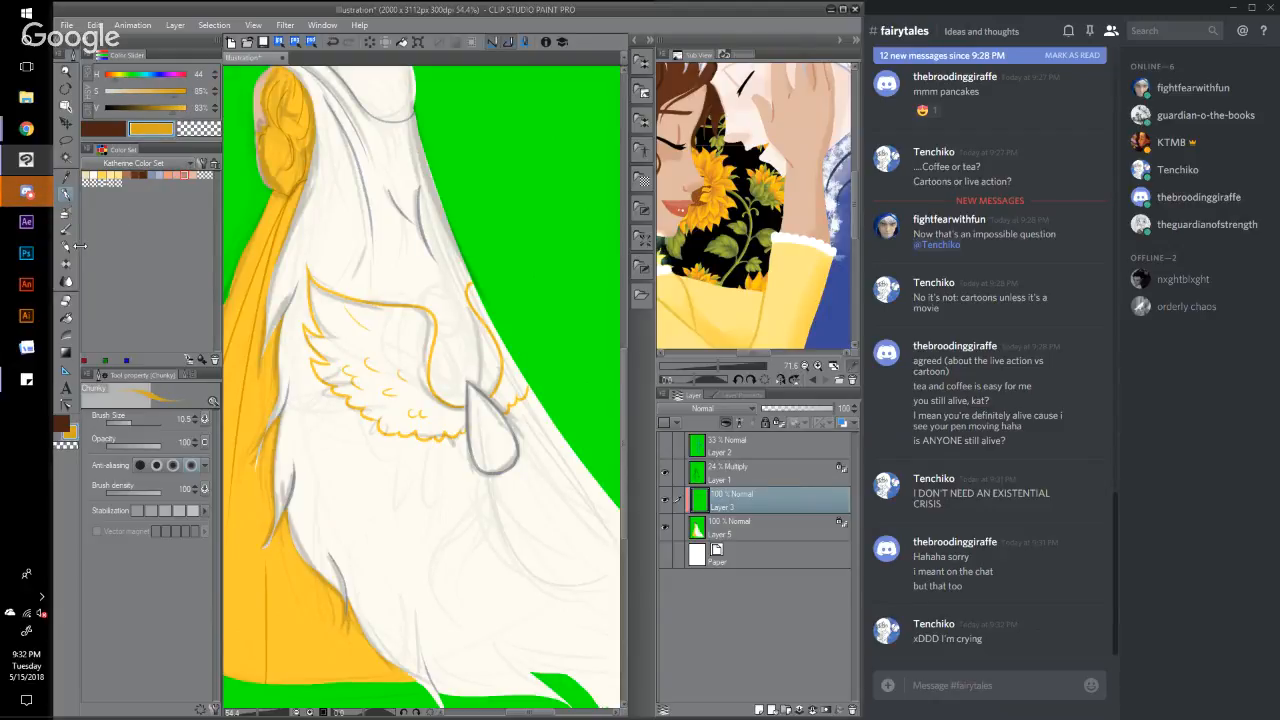
{"action": "left_click", "coordinate": [88, 375]}
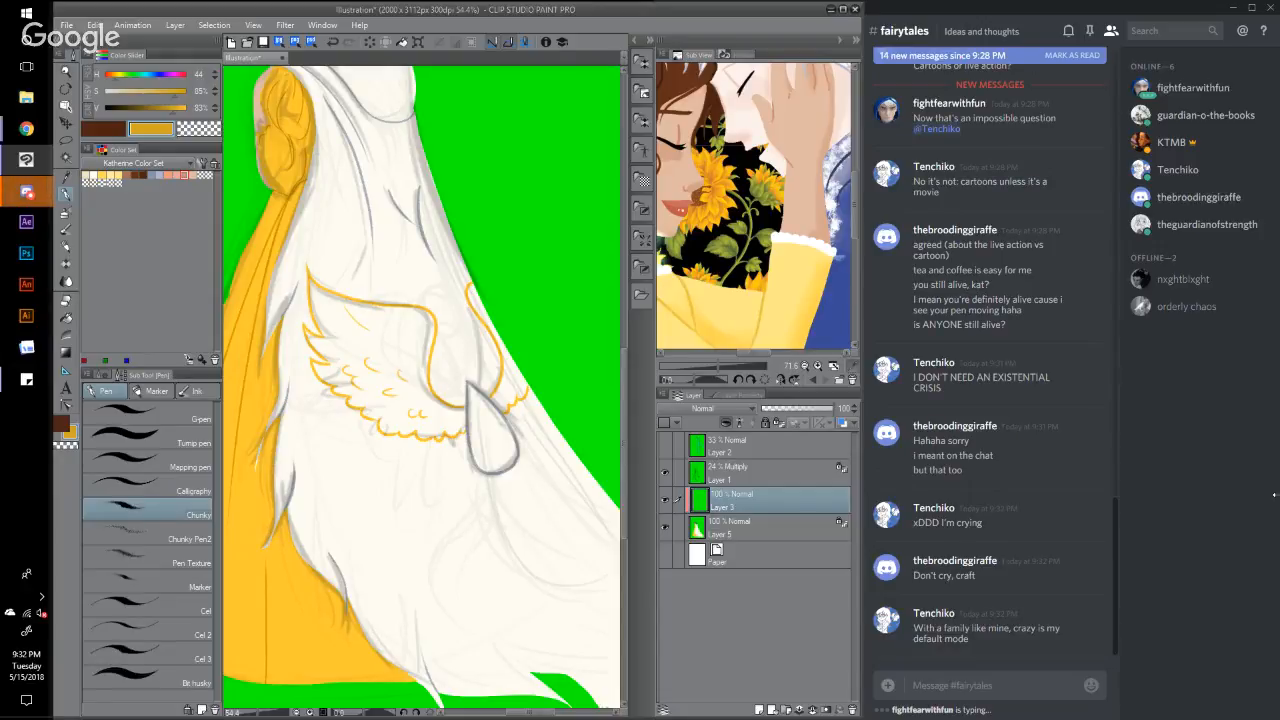
Step: Switch the colour set to Nightlight Color Set and pick its greyish teal swatch as the drawing colour
{"action": "left_click", "coordinate": [133, 164]}
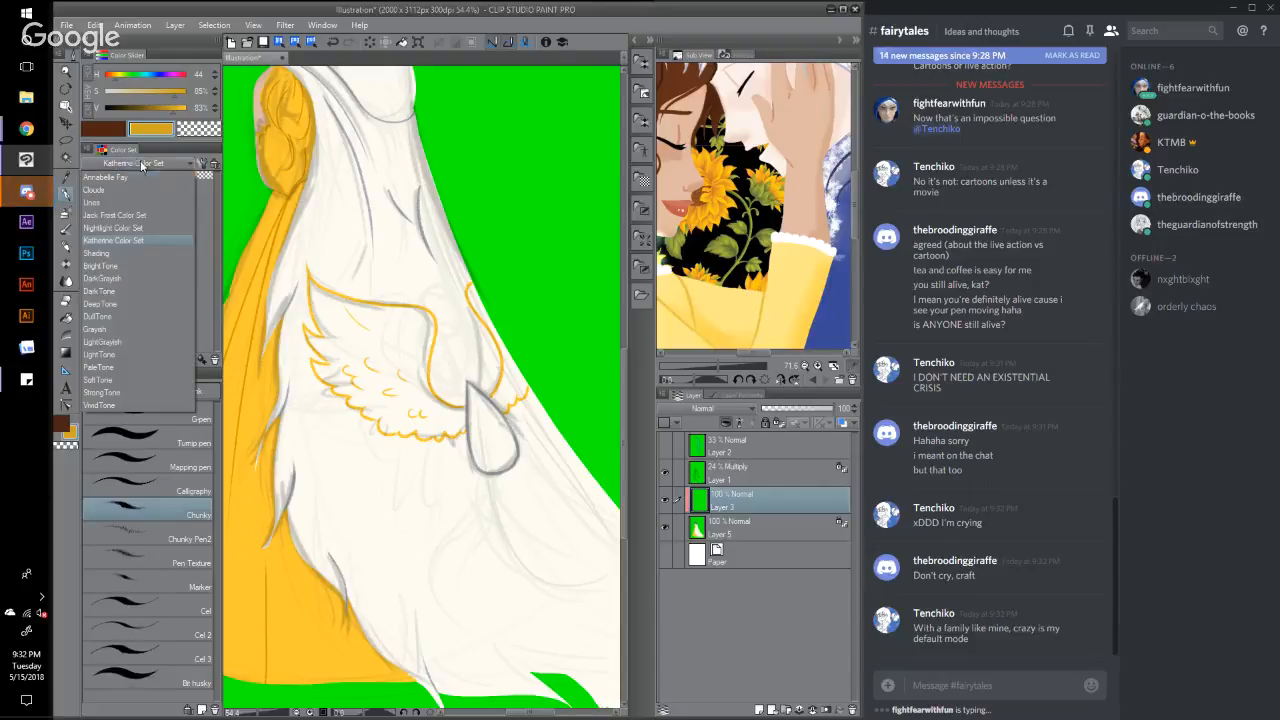
{"action": "left_click", "coordinate": [136, 233]}
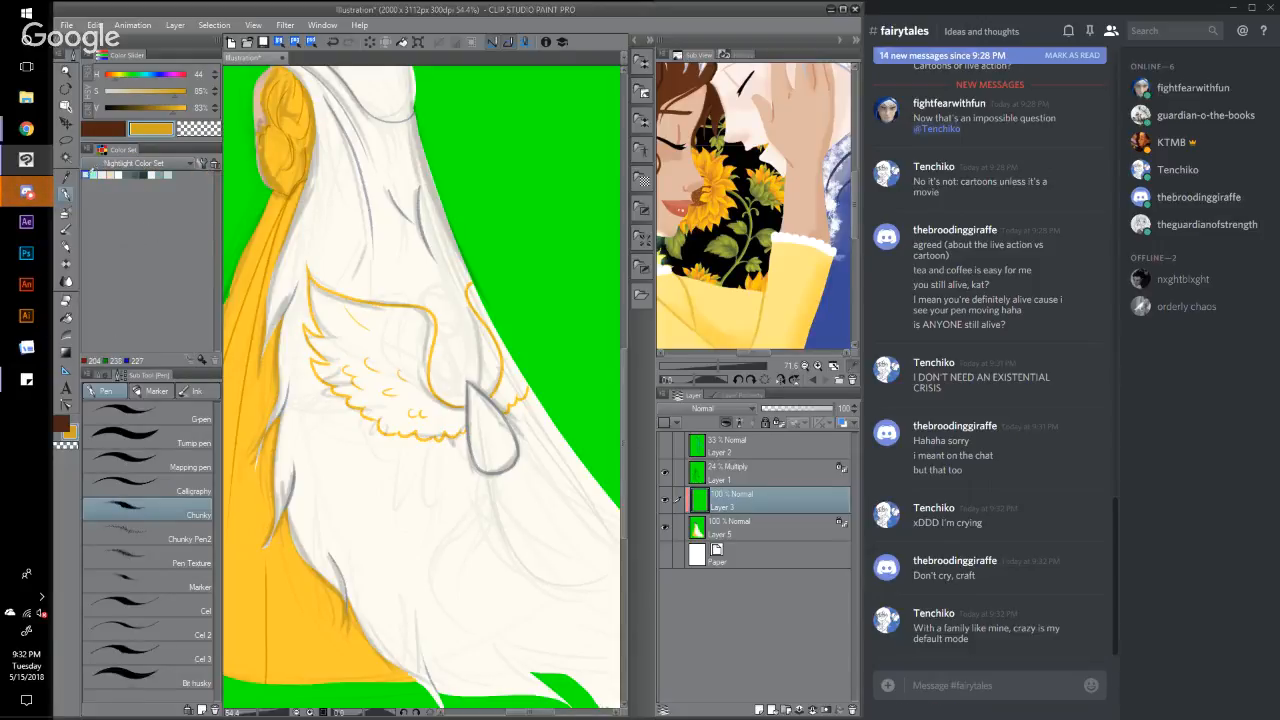
{"action": "left_click", "coordinate": [86, 175]}
{"action": "left_click", "coordinate": [157, 175]}
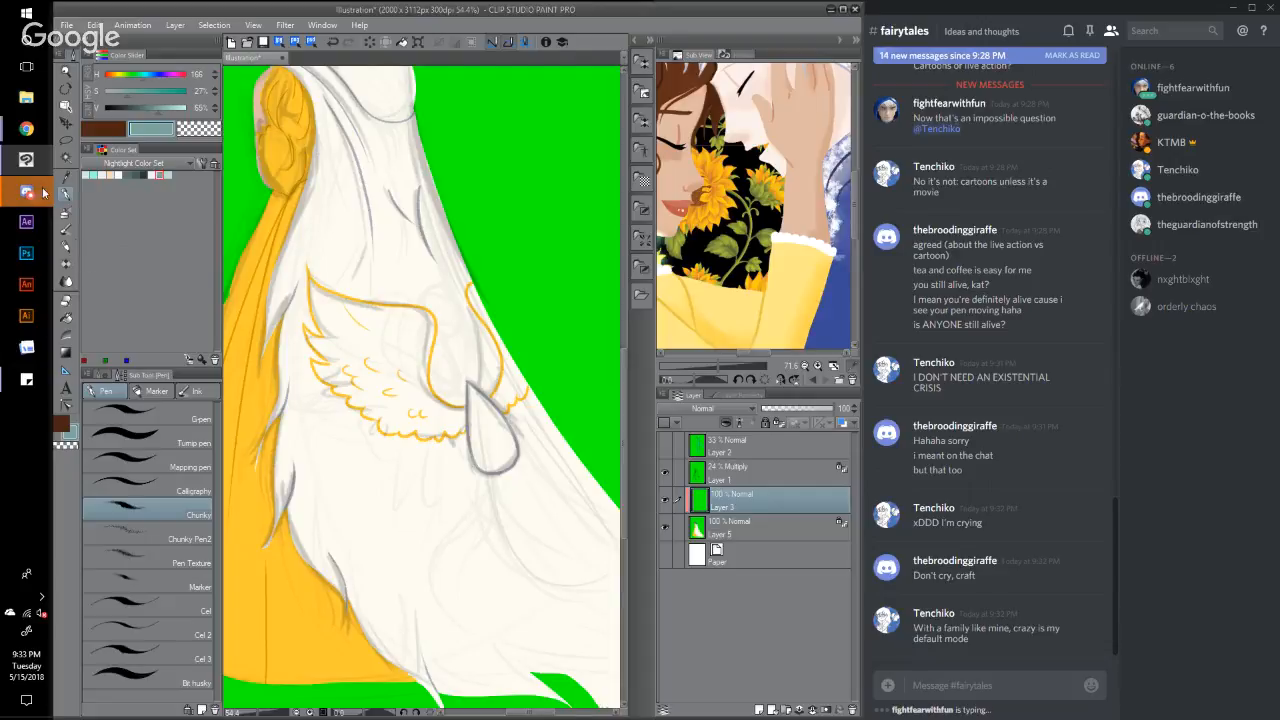
Step: Switch to Discord and post "Can you all still hear me?" in the fairytales channel
{"action": "left_click", "coordinate": [950, 686]}
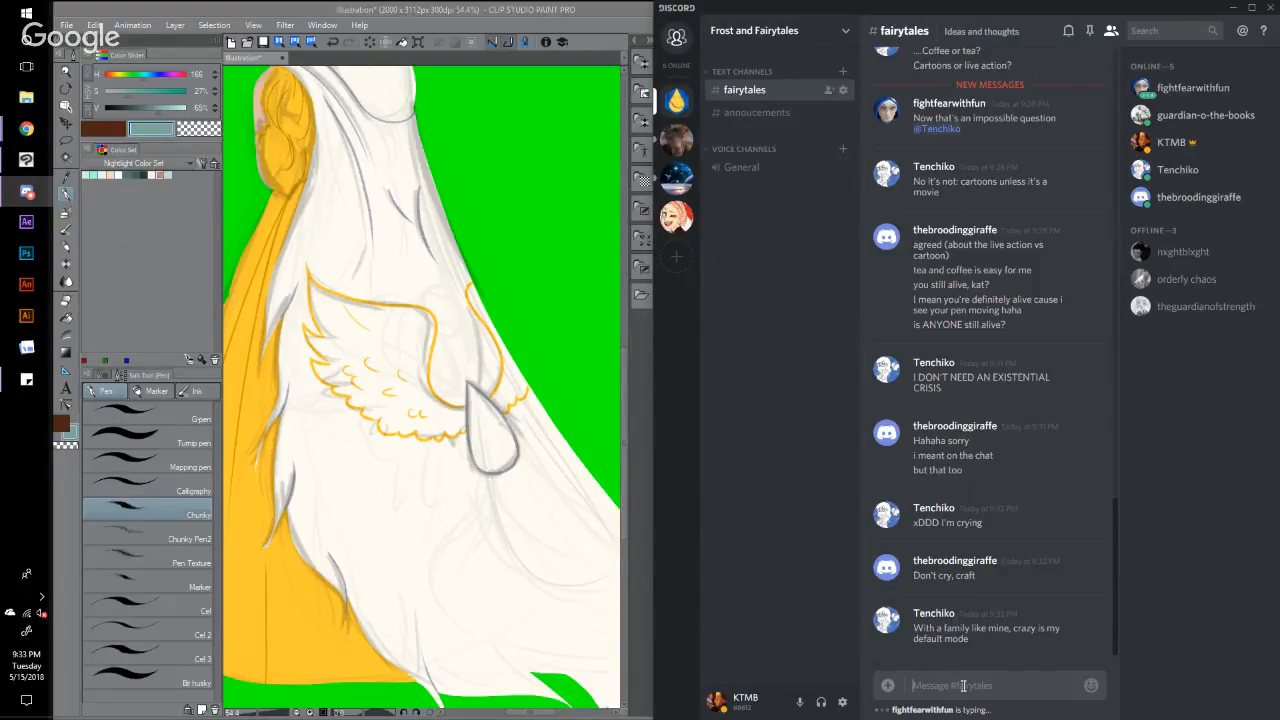
{"action": "type", "text": "Can you all s"}
{"action": "key", "text": "BackSpace"}
{"action": "key", "text": "BackSpace"}
{"action": "type", "text": "till hear me?"}
{"action": "key", "text": "Return"}
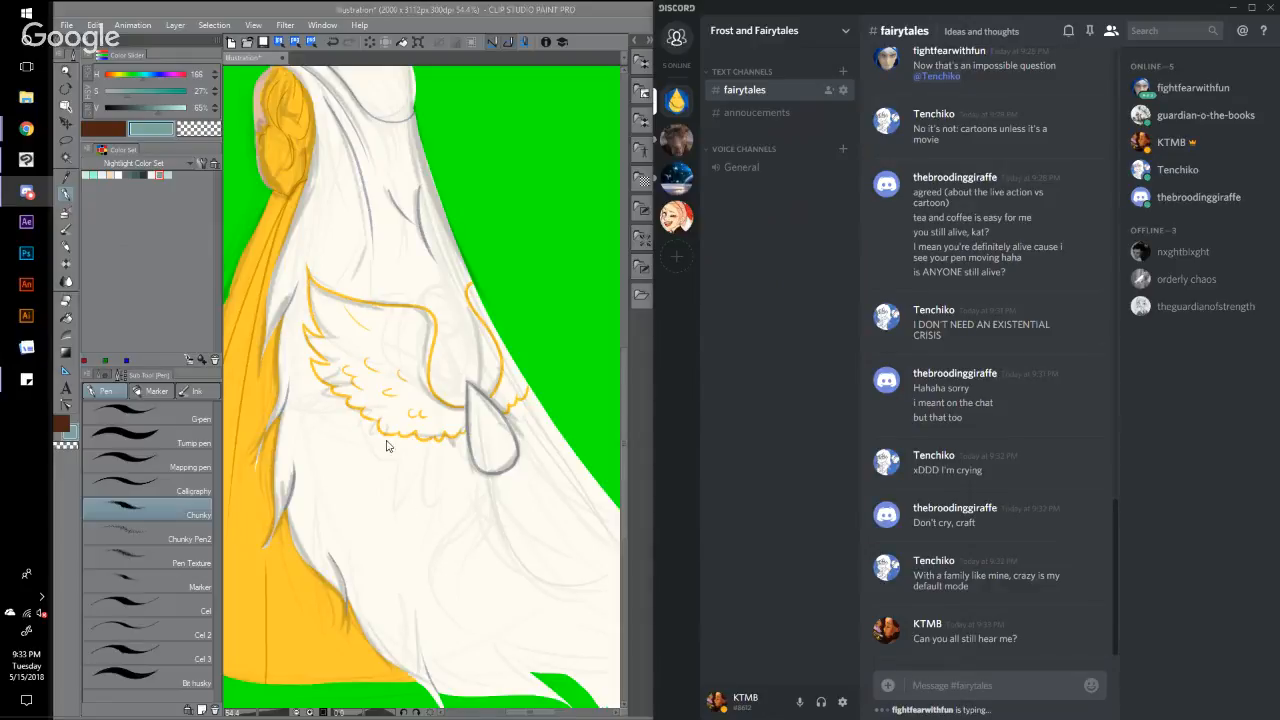
Step: Check the microphone state in the Google Hangouts broadcast window and the Discord replies, and return to Clip Studio Paint
{"action": "mouse_move", "coordinate": [38, 130]}
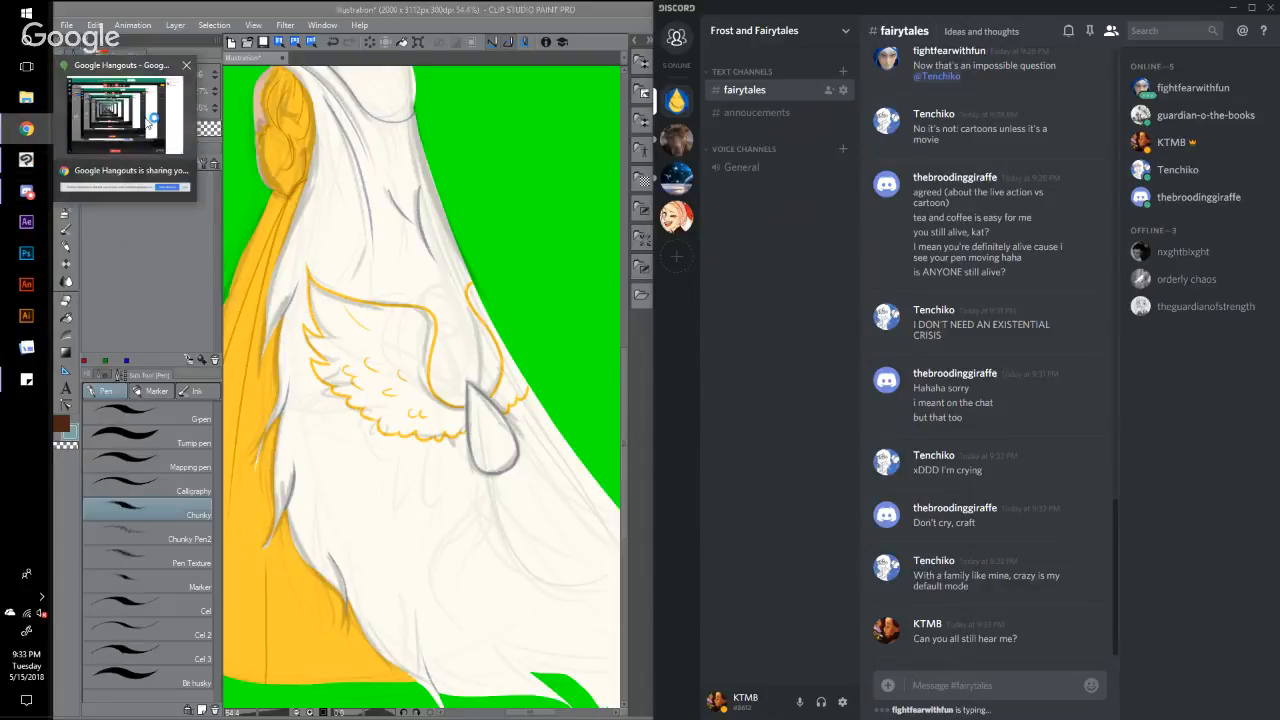
{"action": "left_click", "coordinate": [148, 120]}
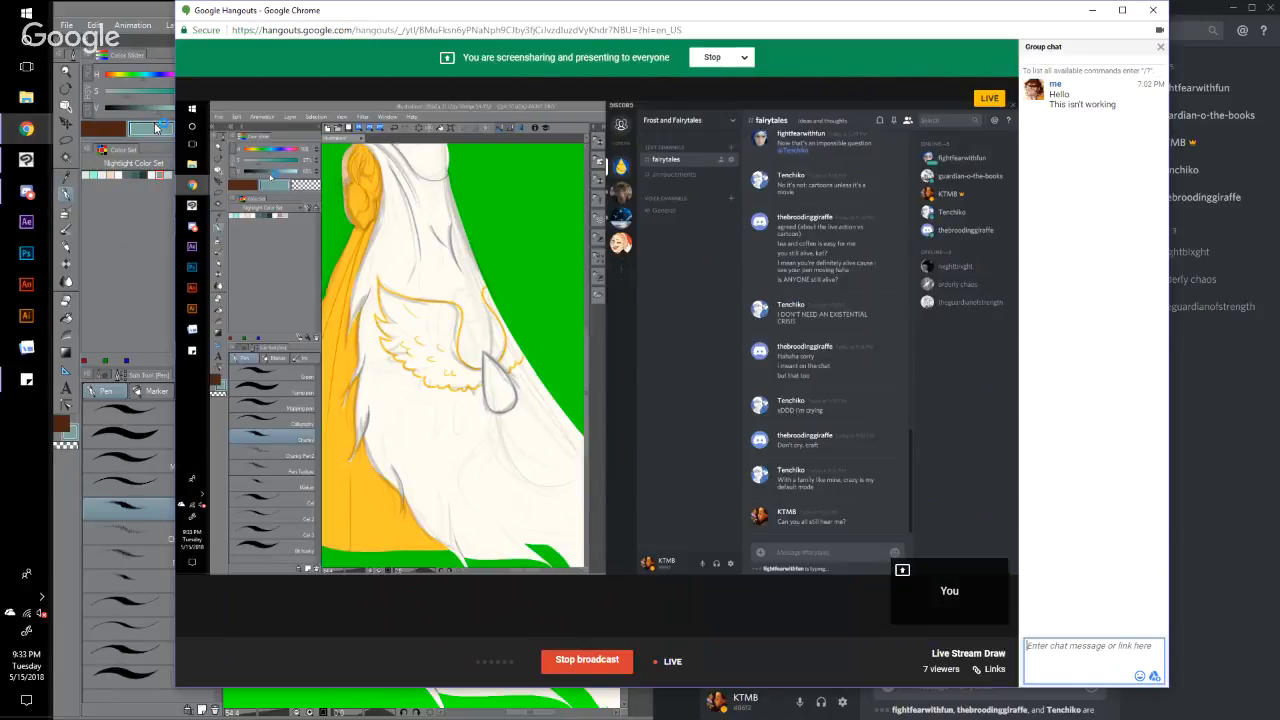
{"action": "mouse_move", "coordinate": [563, 108]}
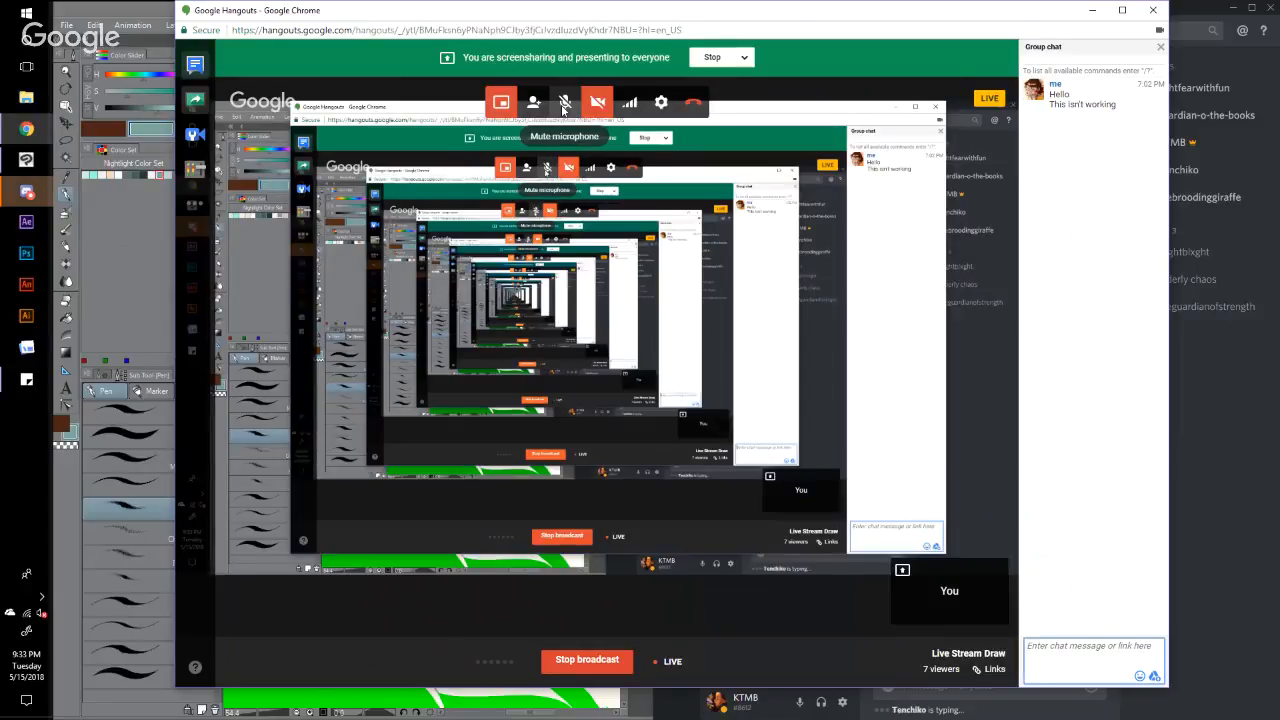
{"action": "left_click", "coordinate": [131, 10]}
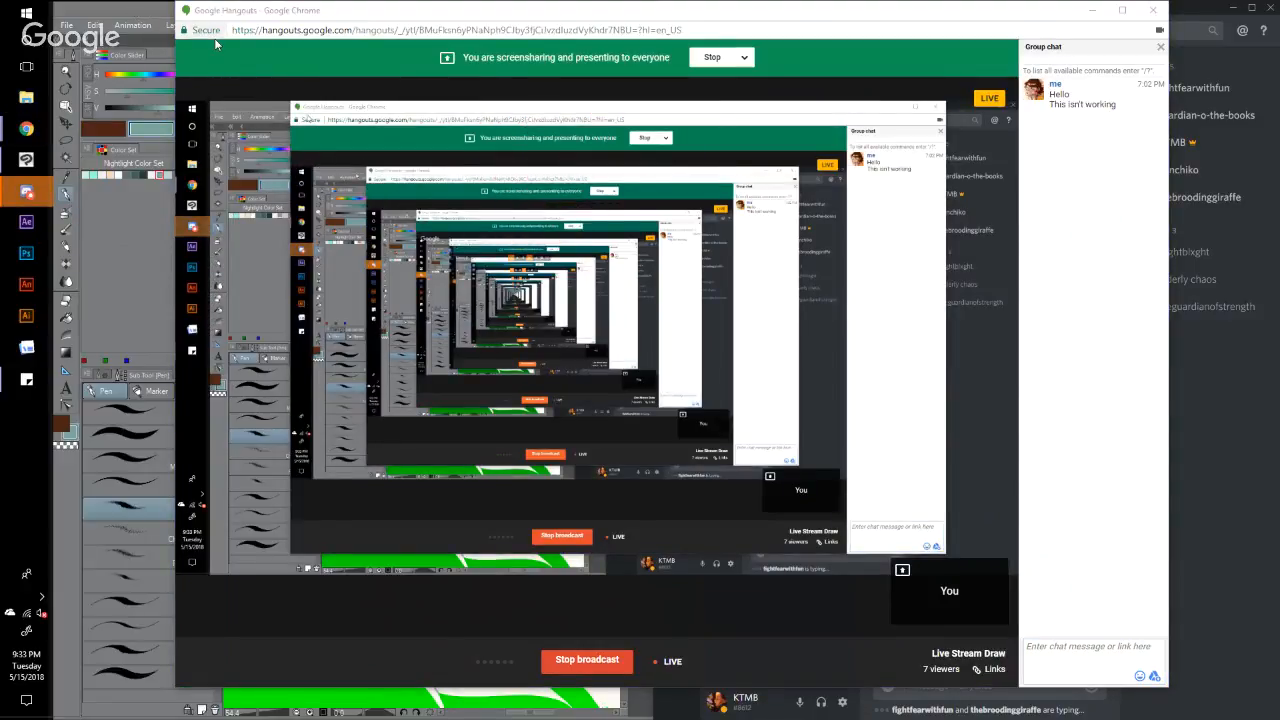
{"action": "left_click", "coordinate": [1192, 18]}
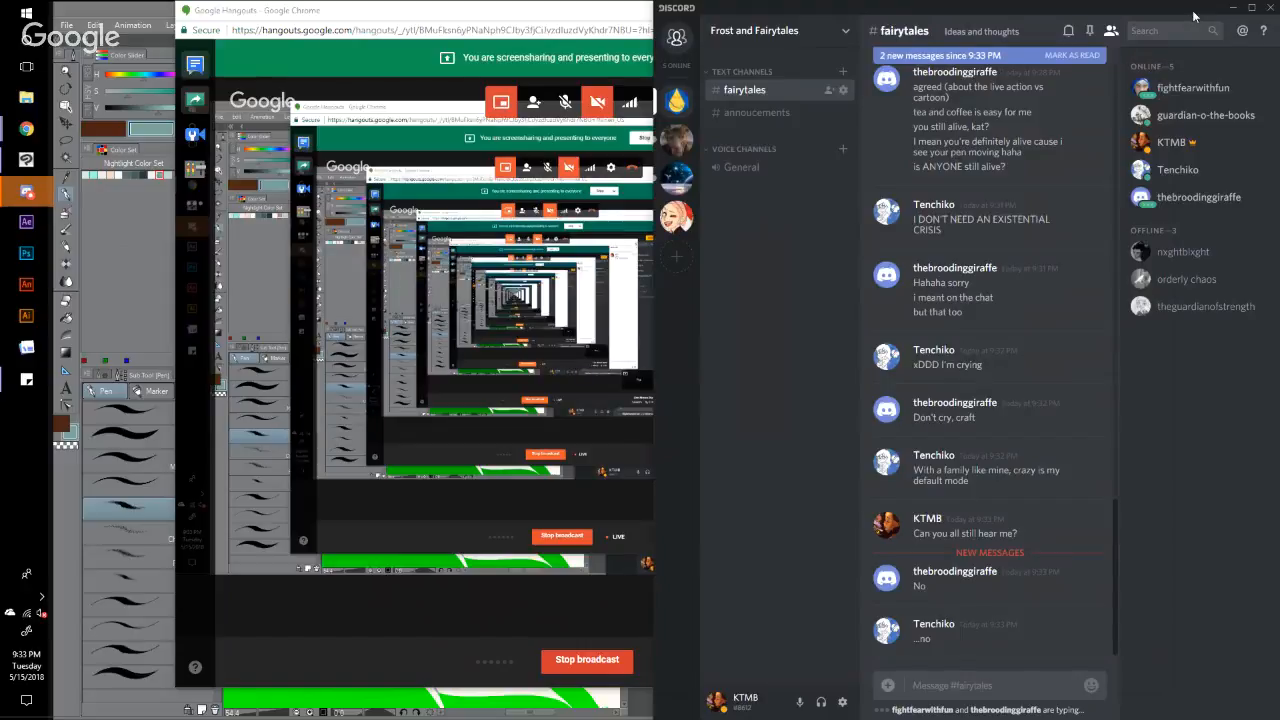
{"action": "left_click", "coordinate": [151, 19]}
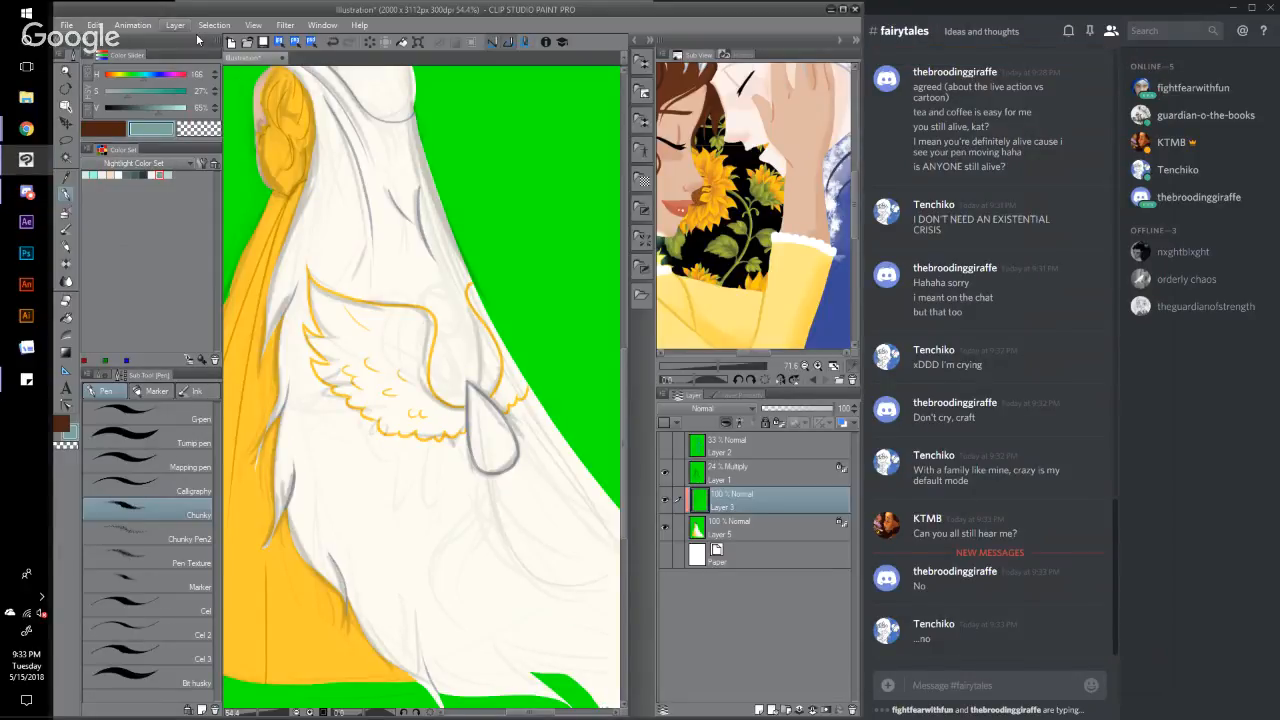
Step: Switch to Discord and post "My mike says its working" in the fairytales channel
{"action": "left_click", "coordinate": [940, 688]}
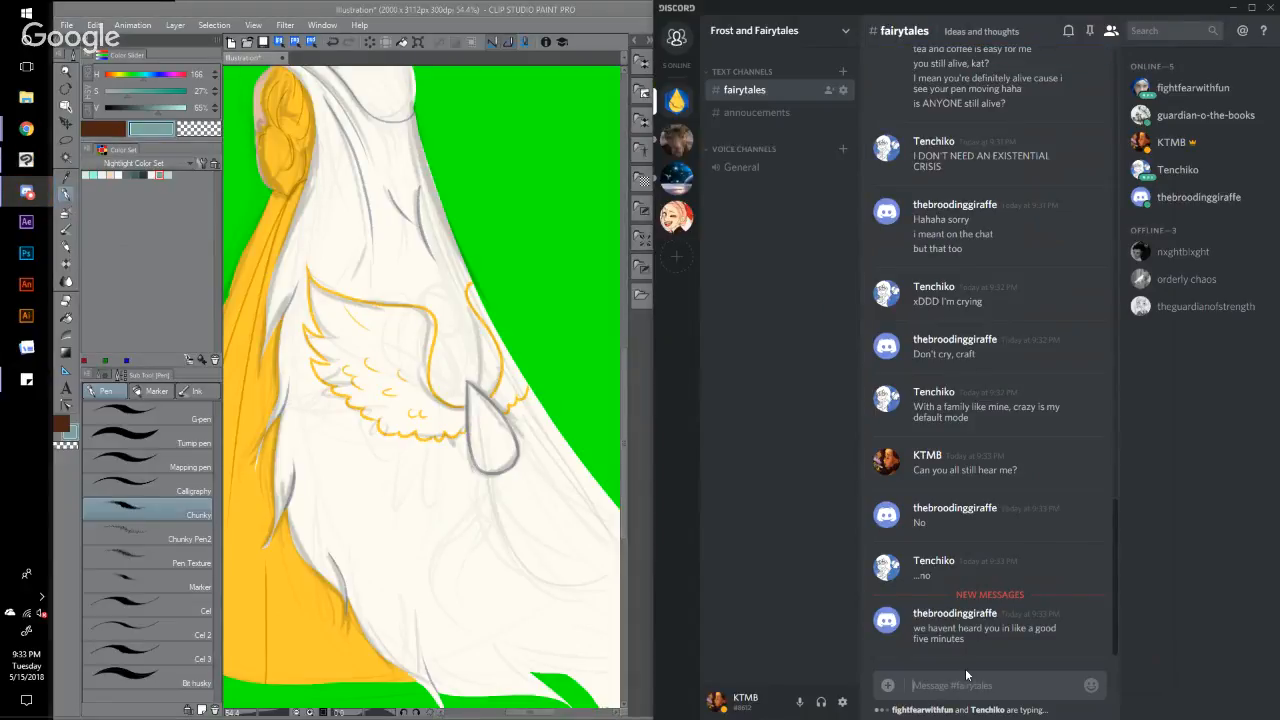
{"action": "type", "text": "My mike says"}
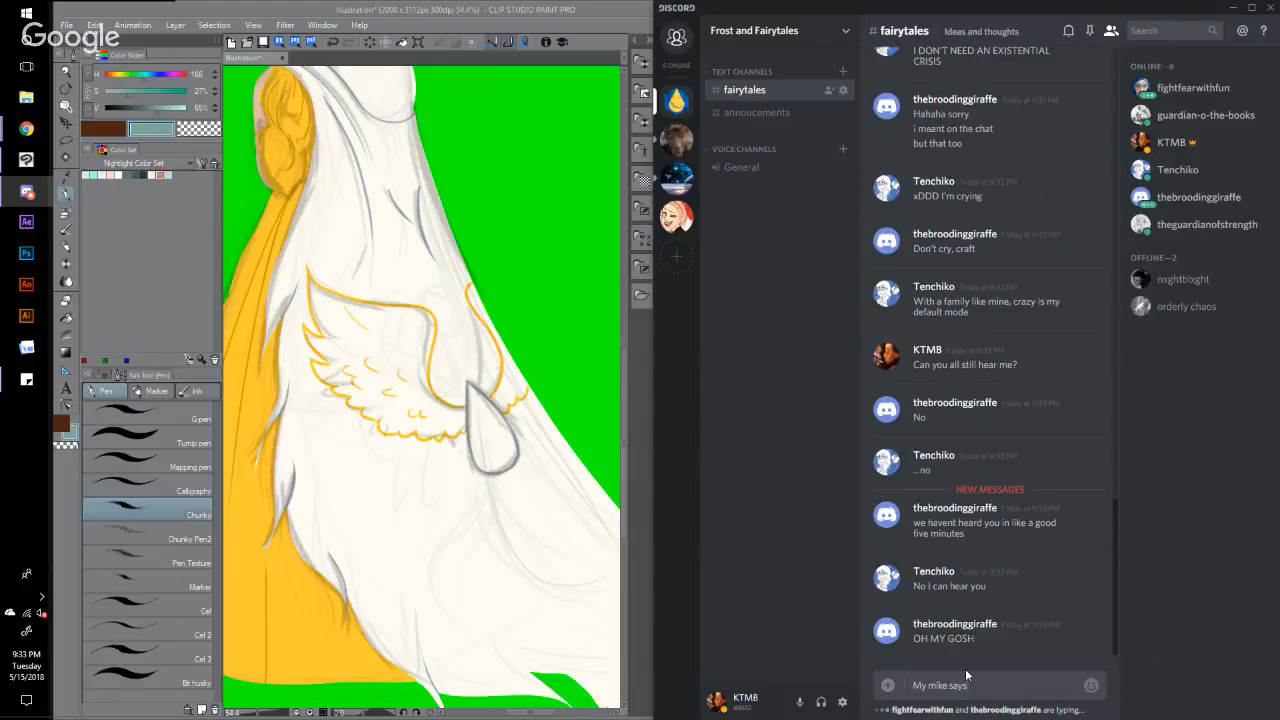
{"action": "type", "text": "its working"}
{"action": "key", "text": "Return"}
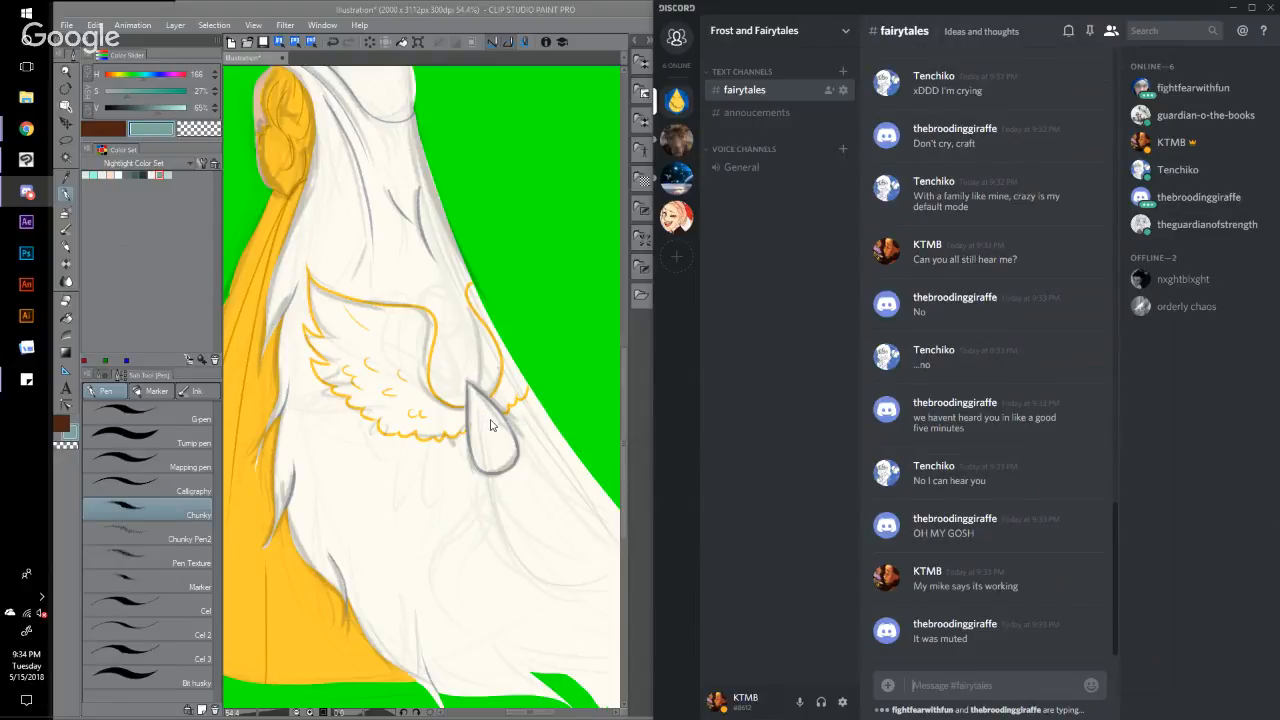
Step: Switch to the Google Hangouts broadcast window, toggle the microphone mute twice, and return to Clip Studio Paint
{"action": "left_click", "coordinate": [27, 193]}
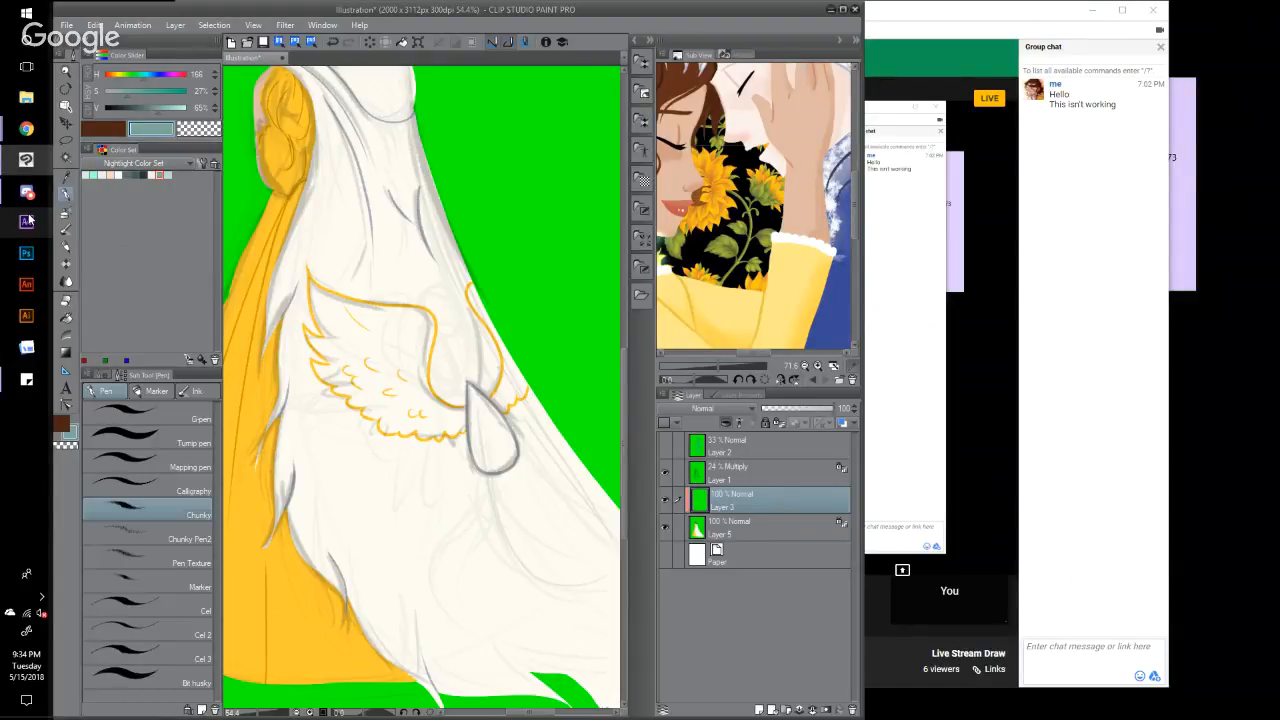
{"action": "left_click", "coordinate": [26, 128]}
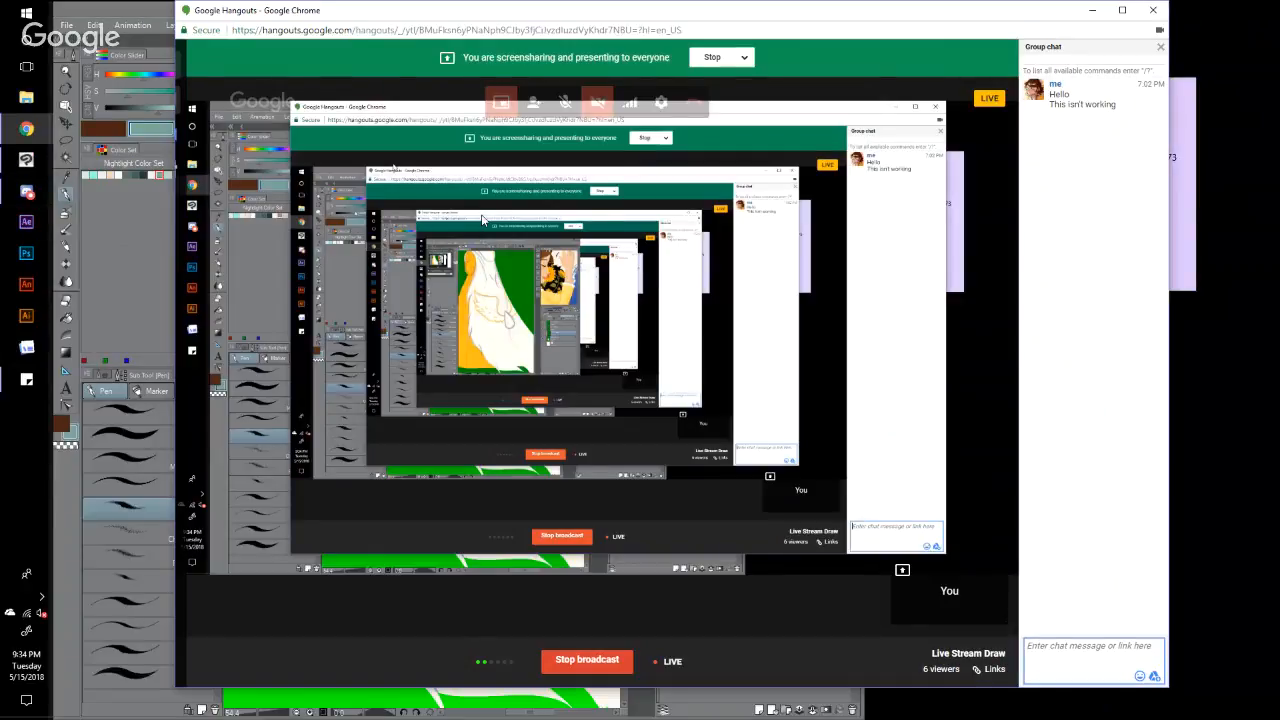
{"action": "left_click", "coordinate": [565, 103]}
{"action": "left_click", "coordinate": [565, 103]}
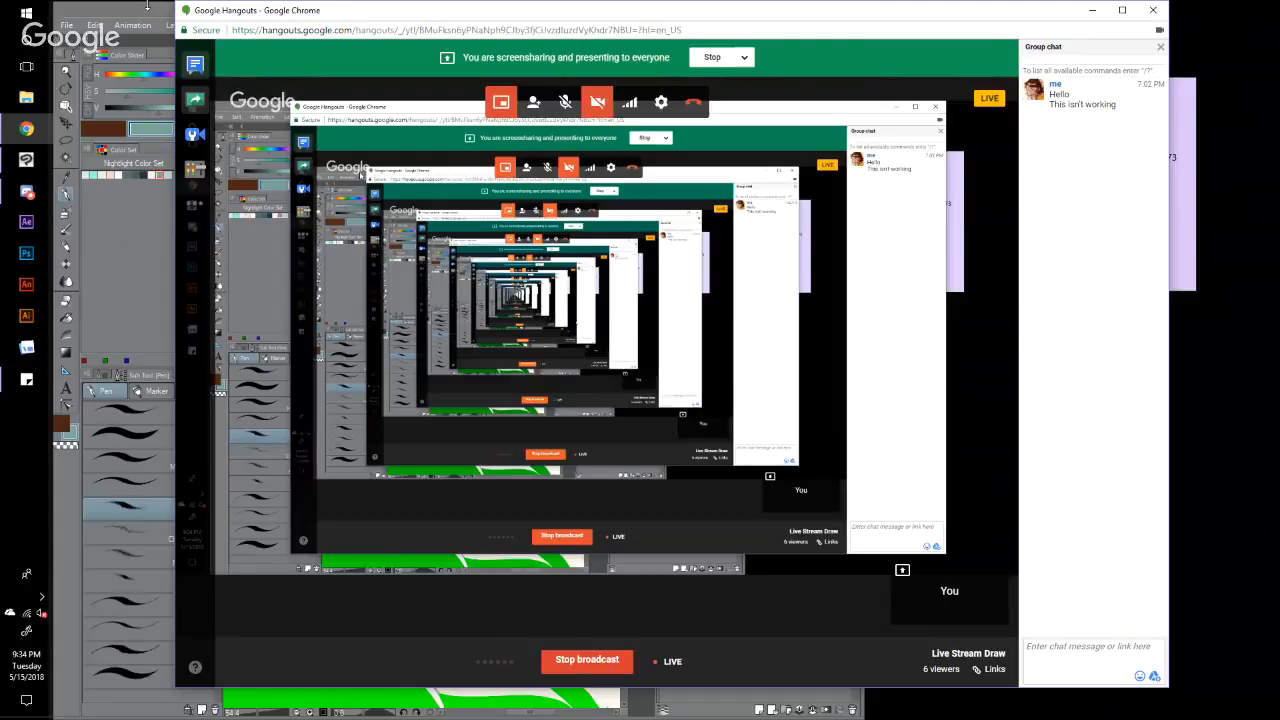
{"action": "left_click", "coordinate": [146, 7]}
{"action": "left_click_drag", "start_coordinate": [146, 6], "coordinate": [146, 8]}
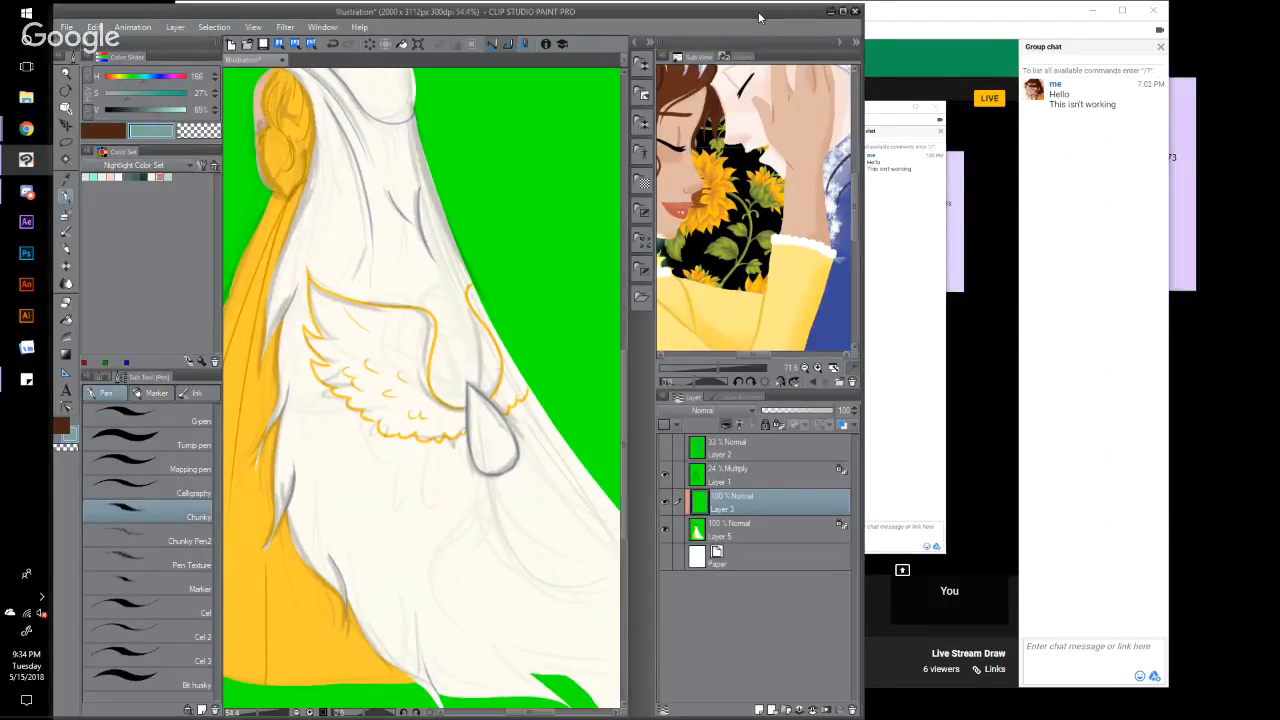
Step: Reorder Discord above Clip Studio Paint on the taskbar, and check the Discord replies before returning to the illustration
{"action": "left_click_drag", "start_coordinate": [759, 15], "coordinate": [761, 12]}
{"action": "left_click_drag", "start_coordinate": [38, 192], "coordinate": [36, 178]}
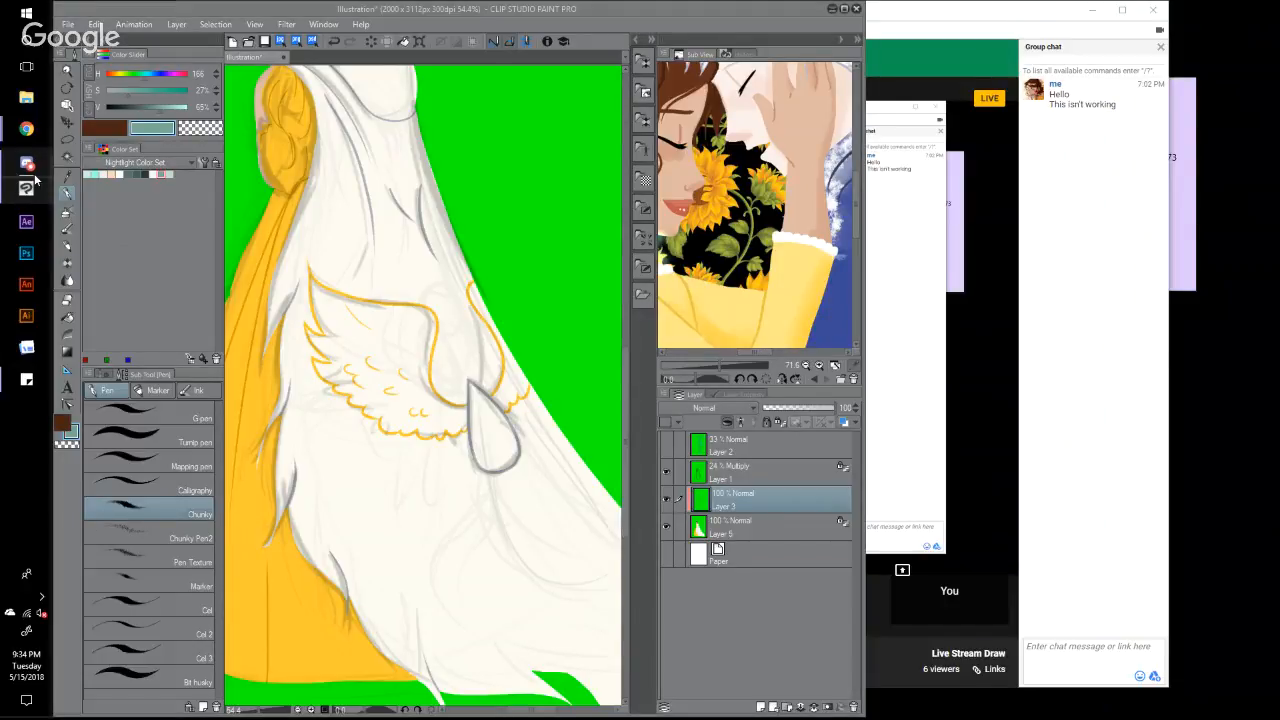
{"action": "left_click", "coordinate": [28, 163]}
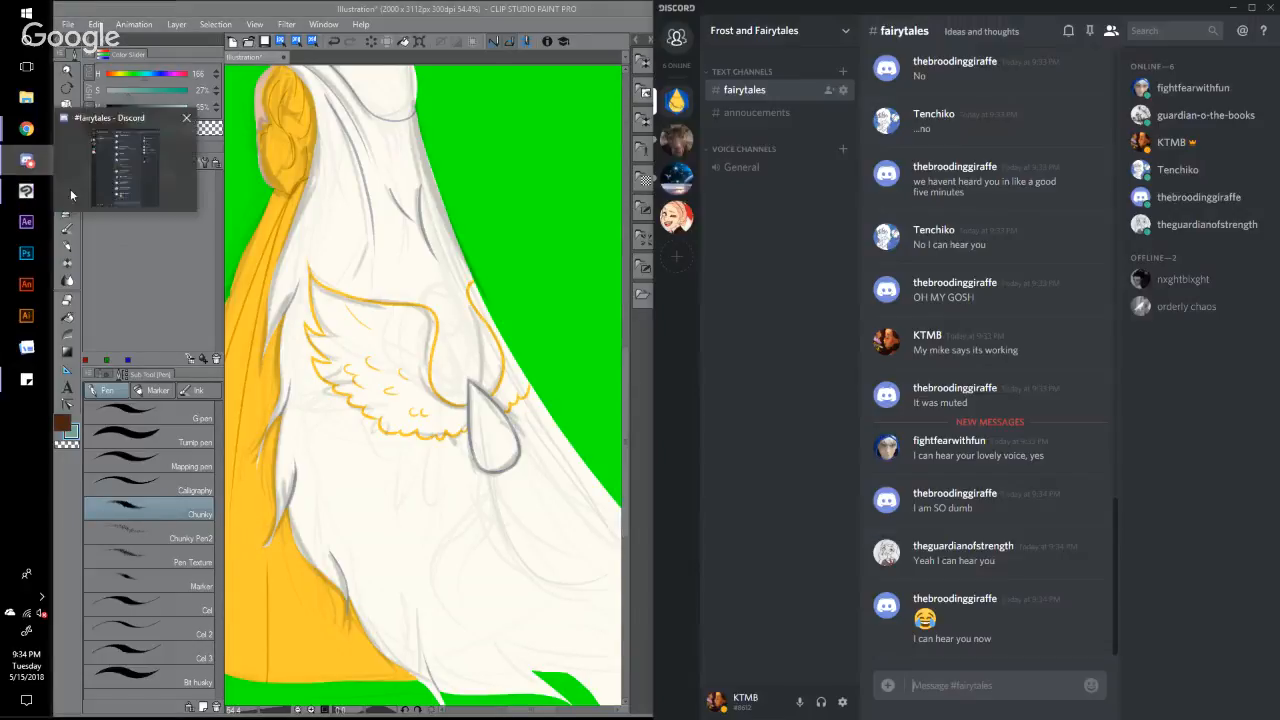
{"action": "left_click", "coordinate": [622, 17]}
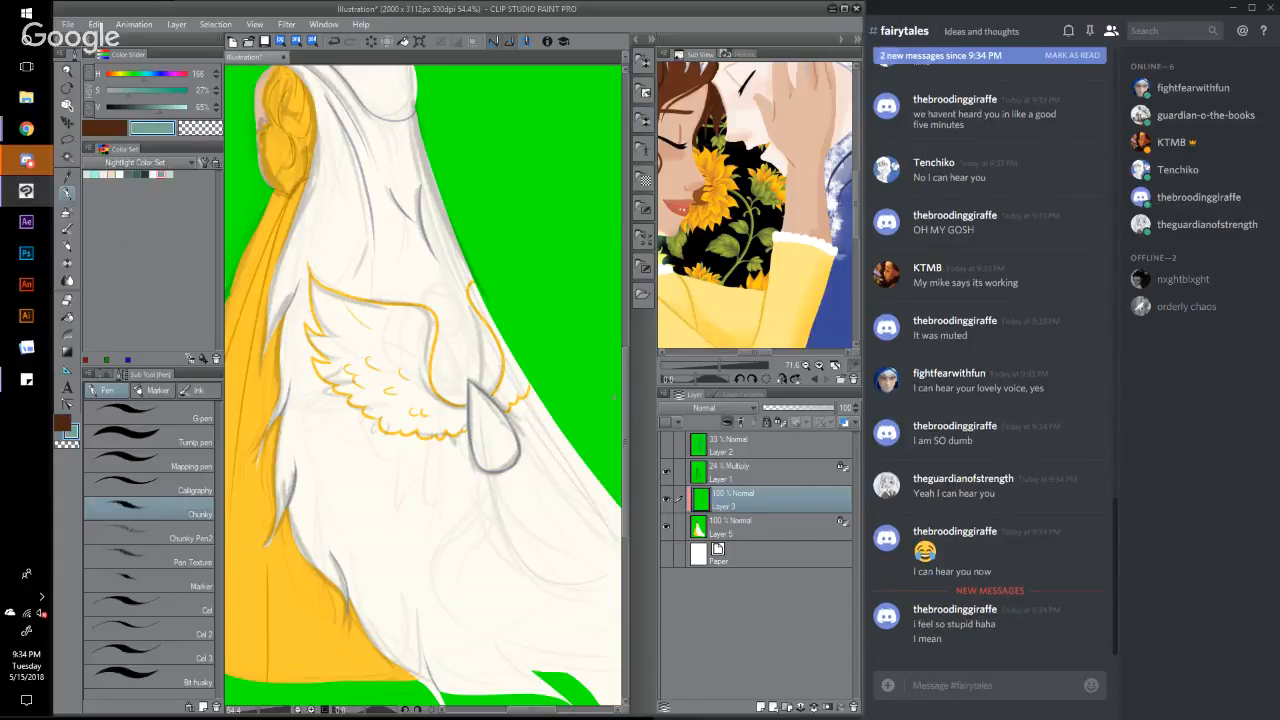
Step: On Layer 5, sample the dress's golden yellow as drawing colour and set the G-pen's brush size to 49.5
{"action": "left_click_drag", "start_coordinate": [626, 411], "coordinate": [624, 365]}
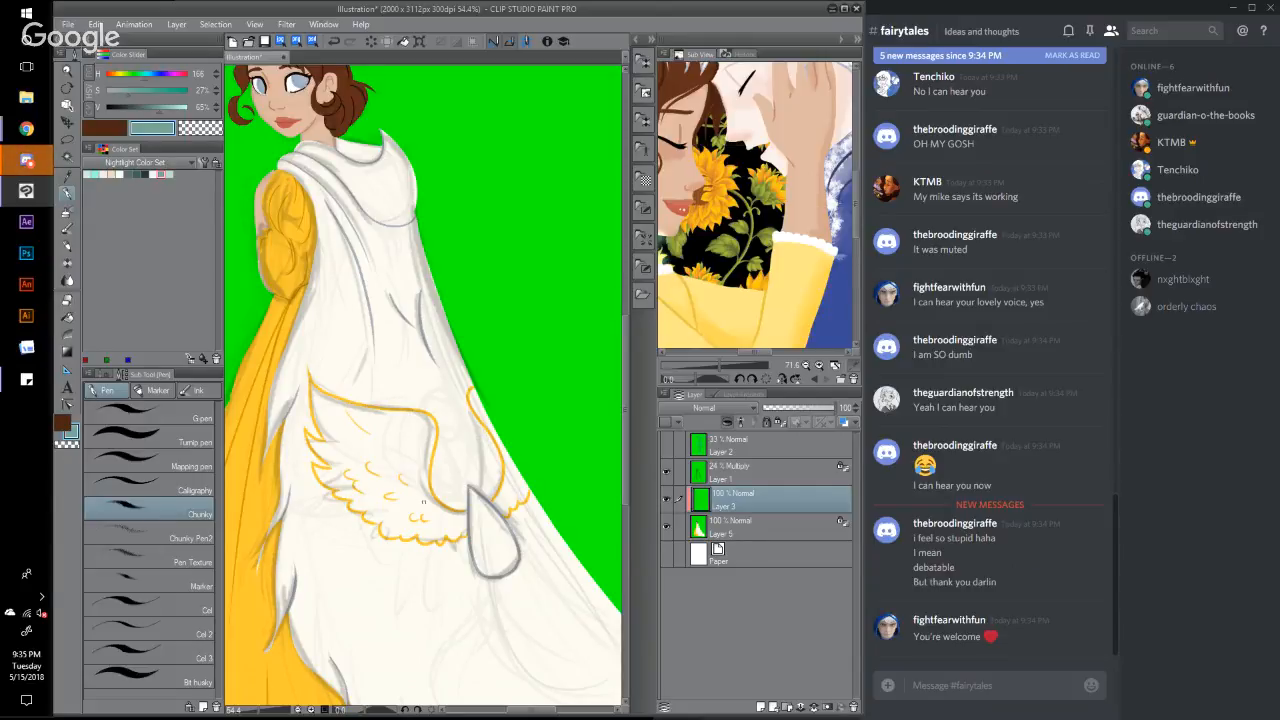
{"action": "mouse_move", "coordinate": [546, 711]}
{"action": "left_mouse_down"}
{"action": "mouse_move", "coordinate": [523, 714]}
{"action": "mouse_move", "coordinate": [544, 714]}
{"action": "left_mouse_up"}
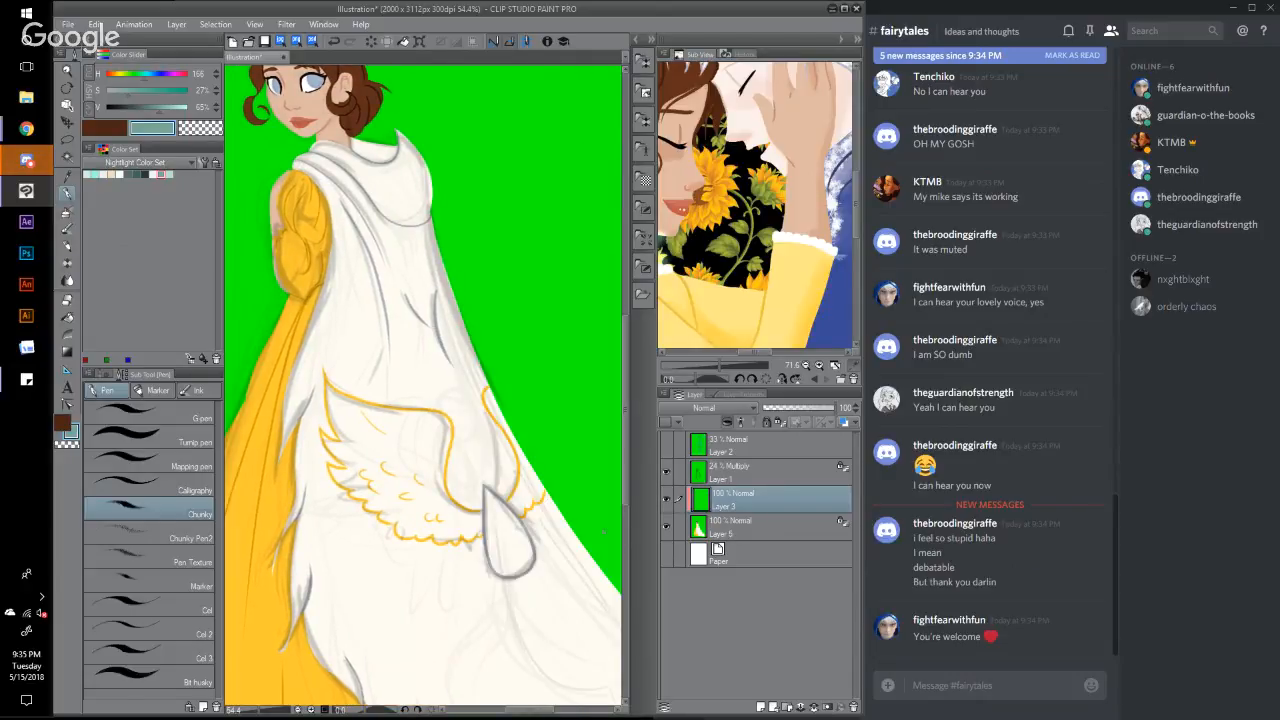
{"action": "mouse_move", "coordinate": [636, 492]}
{"action": "left_mouse_down"}
{"action": "mouse_move", "coordinate": [630, 450]}
{"action": "mouse_move", "coordinate": [687, 551]}
{"action": "mouse_move", "coordinate": [656, 455]}
{"action": "mouse_move", "coordinate": [644, 458]}
{"action": "left_mouse_up"}
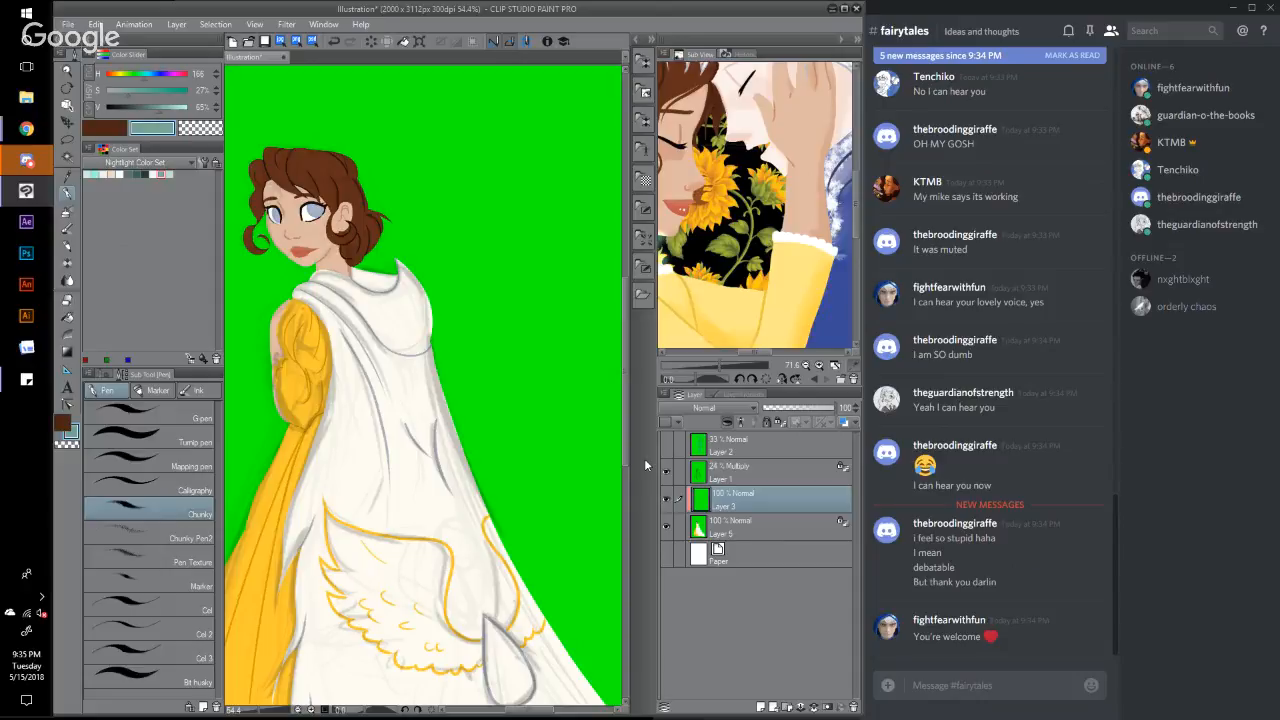
{"action": "left_click", "coordinate": [741, 525]}
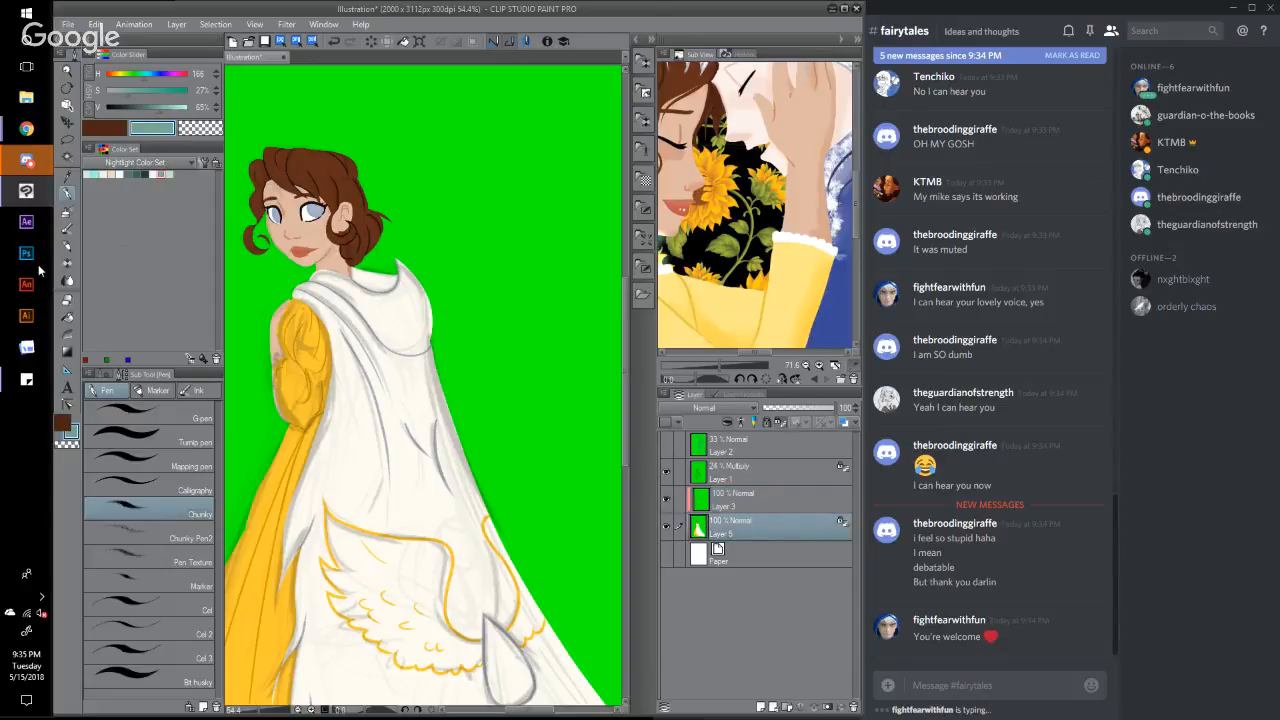
{"action": "left_click", "coordinate": [291, 449], "text": "alt"}
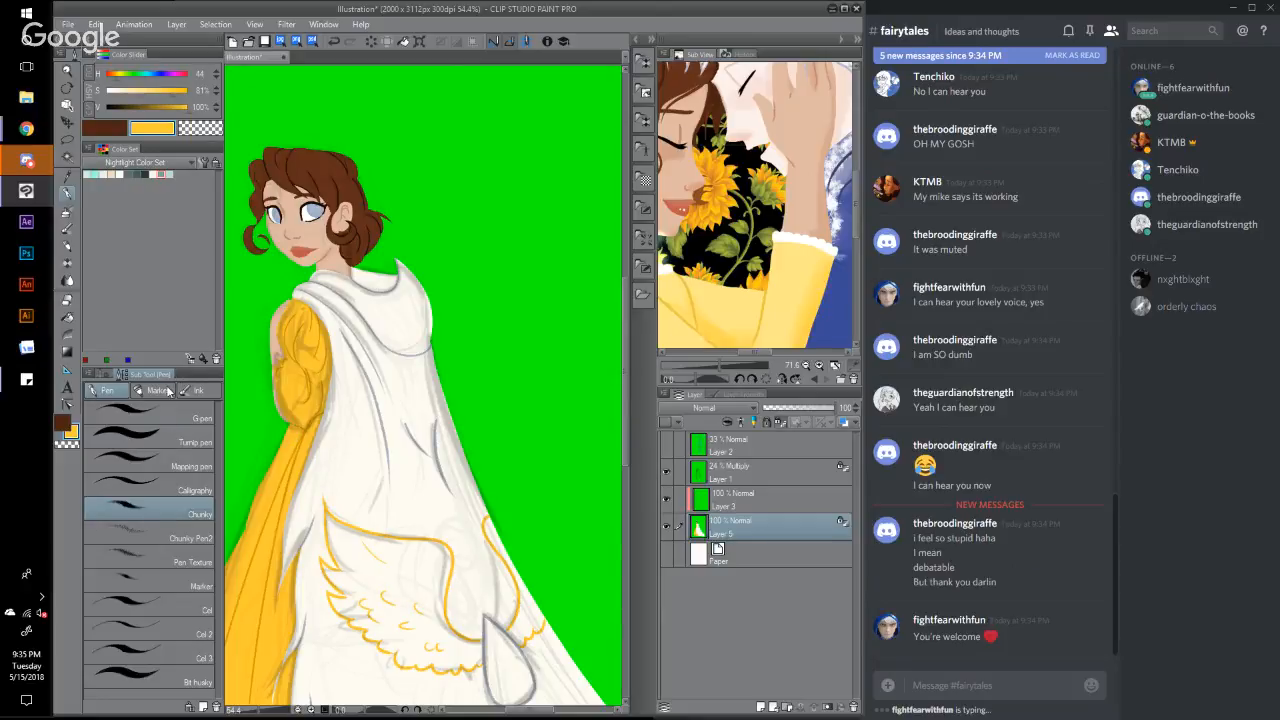
{"action": "left_click", "coordinate": [150, 412]}
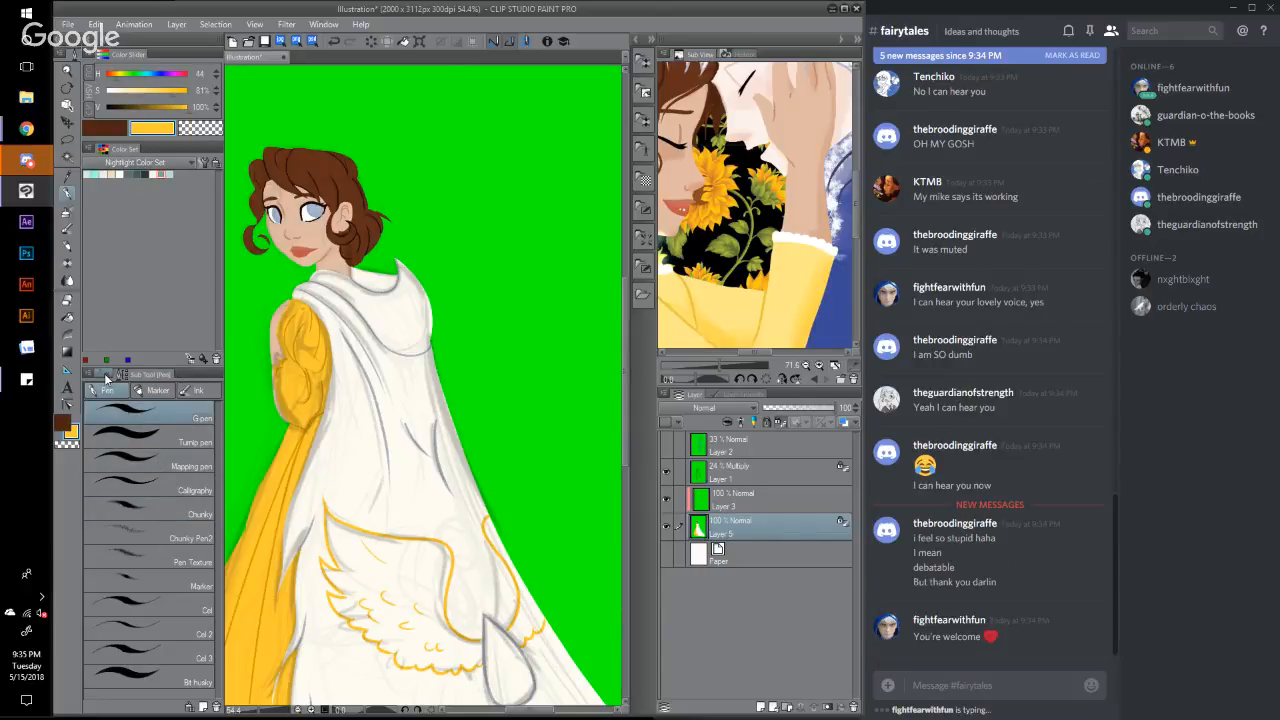
{"action": "left_click", "coordinate": [108, 377]}
{"action": "left_click_drag", "start_coordinate": [152, 425], "coordinate": [143, 425]}
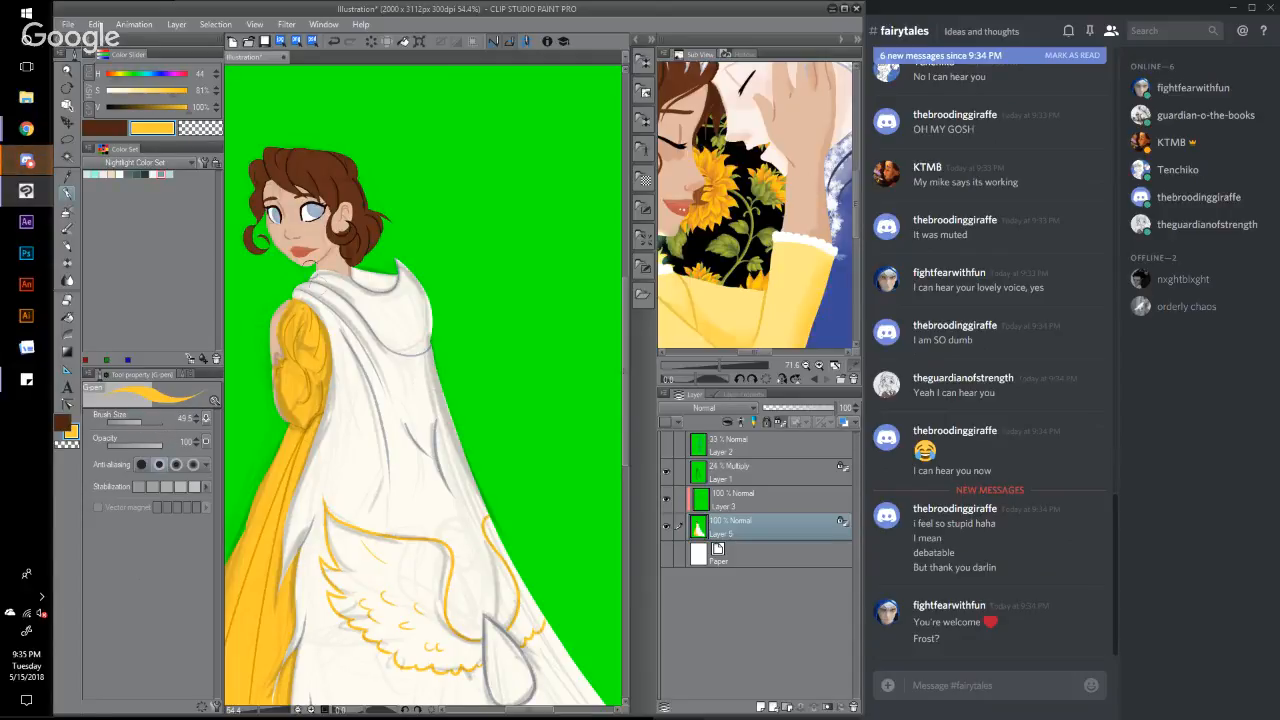
Step: Check the Layer 2 sketch briefly and try painting a golden trim along the hood's neckline on Layer 5
{"action": "left_click", "coordinate": [666, 451]}
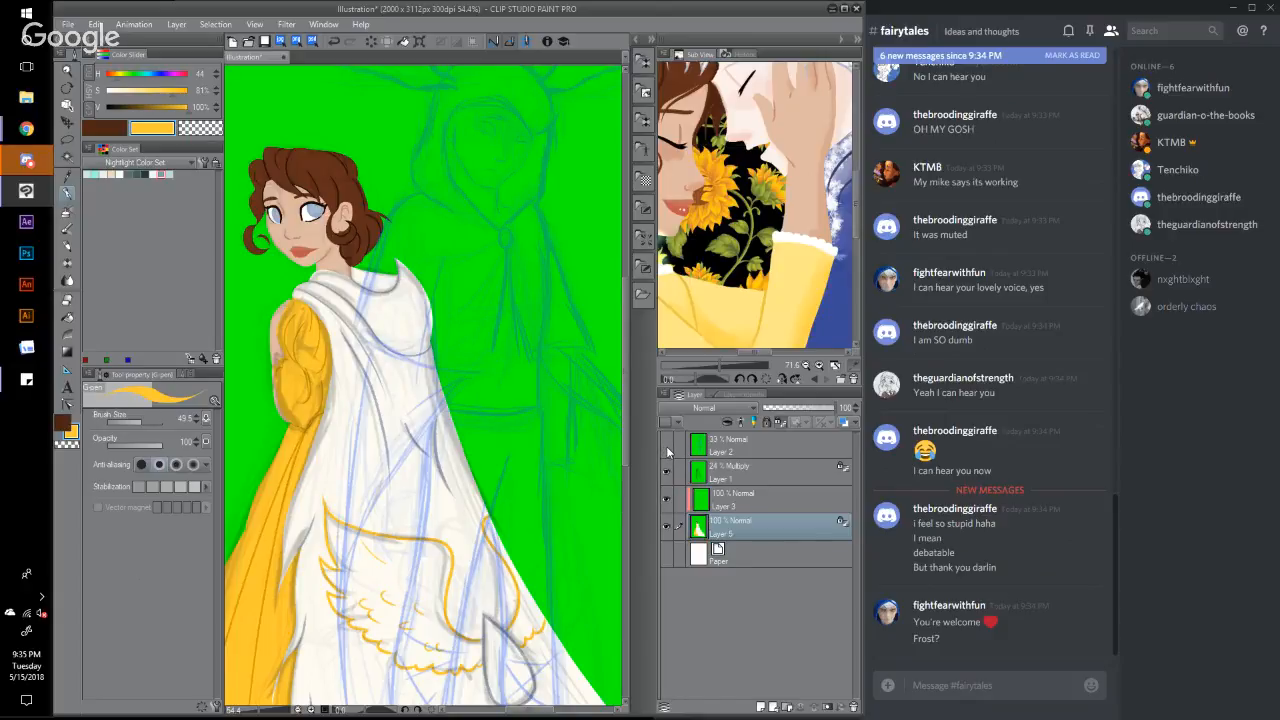
{"action": "left_click", "coordinate": [667, 448]}
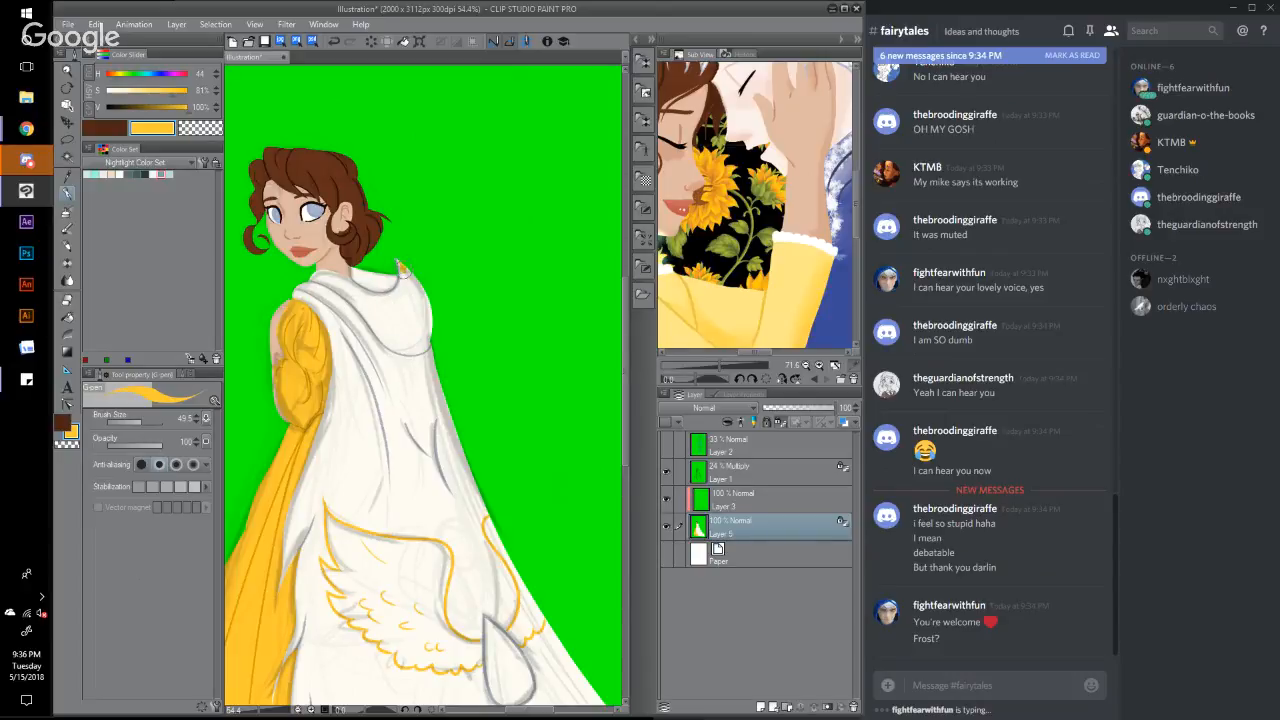
{"action": "mouse_move", "coordinate": [410, 301]}
{"action": "left_mouse_down"}
{"action": "mouse_move", "coordinate": [400, 272]}
{"action": "mouse_move", "coordinate": [395, 290]}
{"action": "left_mouse_up"}
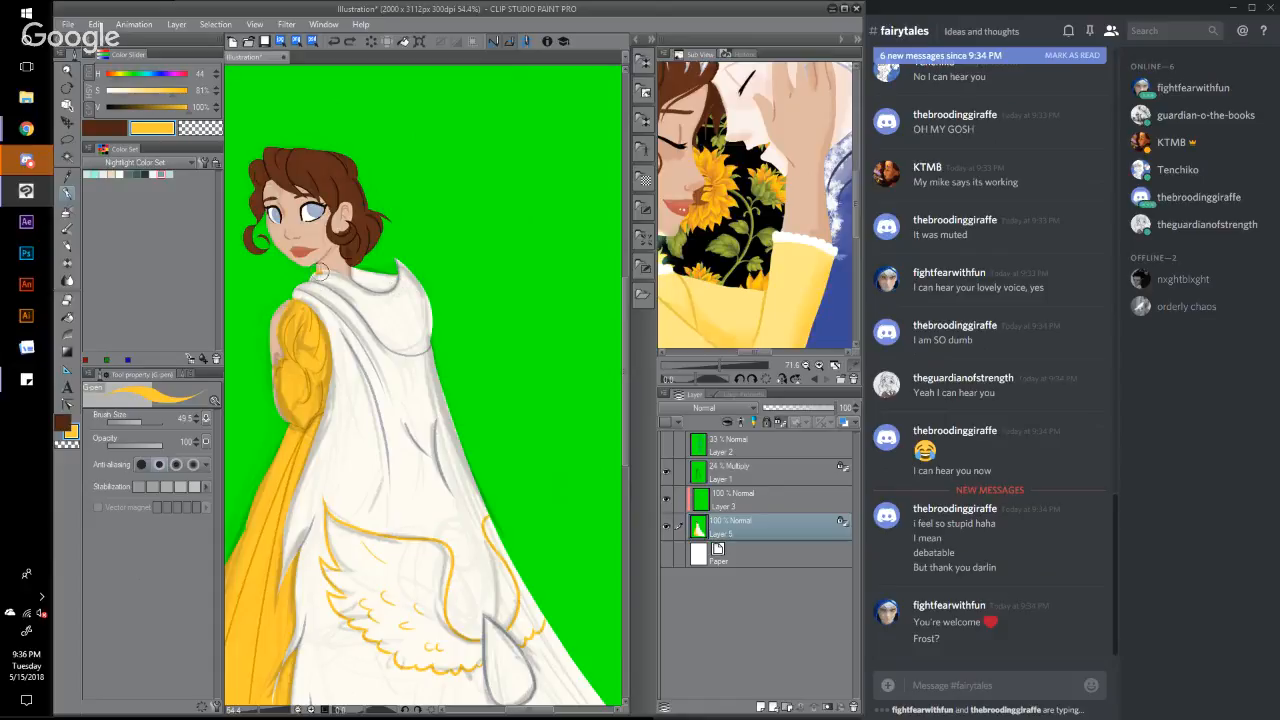
{"action": "mouse_move", "coordinate": [319, 273]}
{"action": "left_mouse_down"}
{"action": "mouse_move", "coordinate": [396, 298]}
{"action": "mouse_move", "coordinate": [411, 279]}
{"action": "left_mouse_up"}
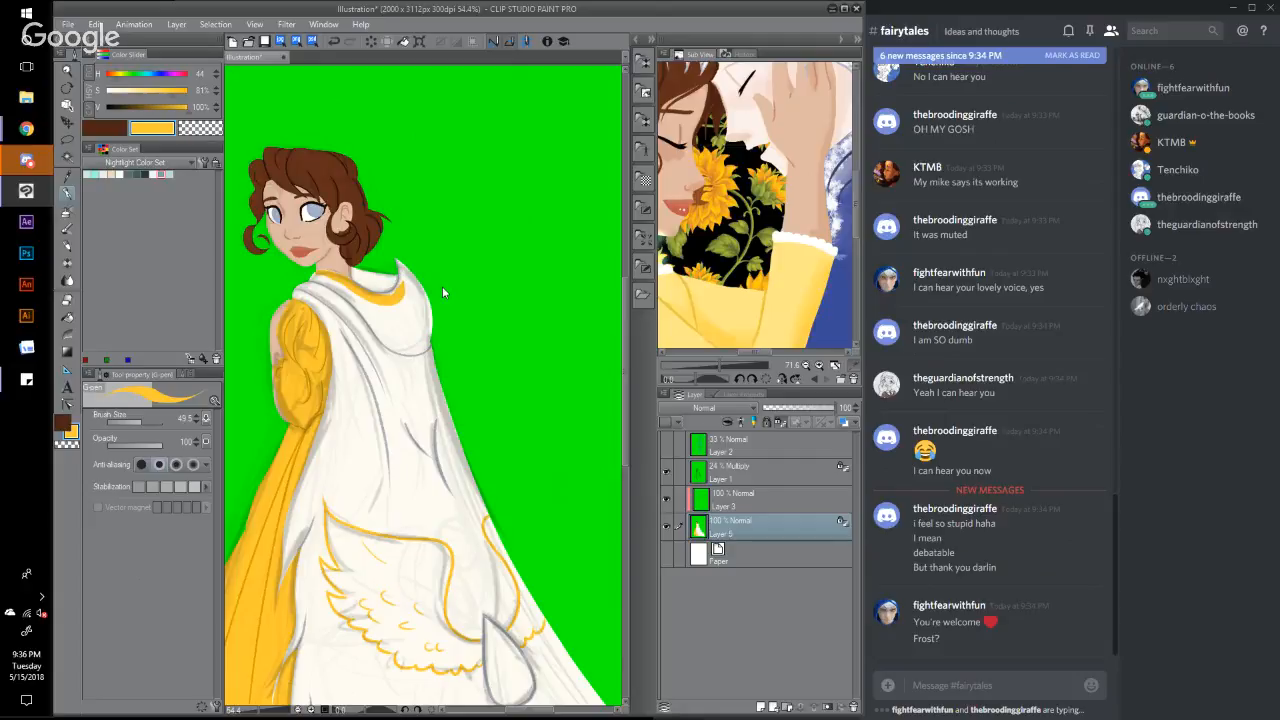
{"action": "key", "text": "ctrl+z"}
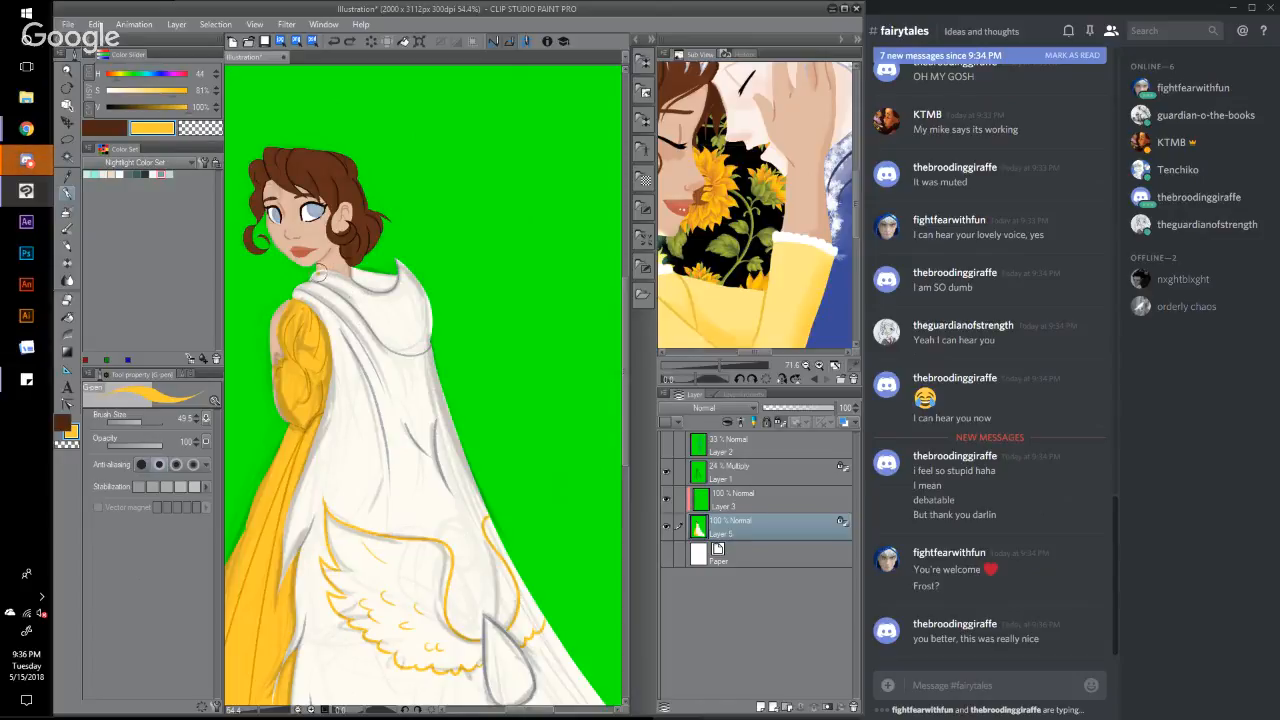
{"action": "mouse_move", "coordinate": [326, 272]}
{"action": "left_mouse_down"}
{"action": "mouse_move", "coordinate": [390, 292]}
{"action": "mouse_move", "coordinate": [400, 262]}
{"action": "left_mouse_up"}
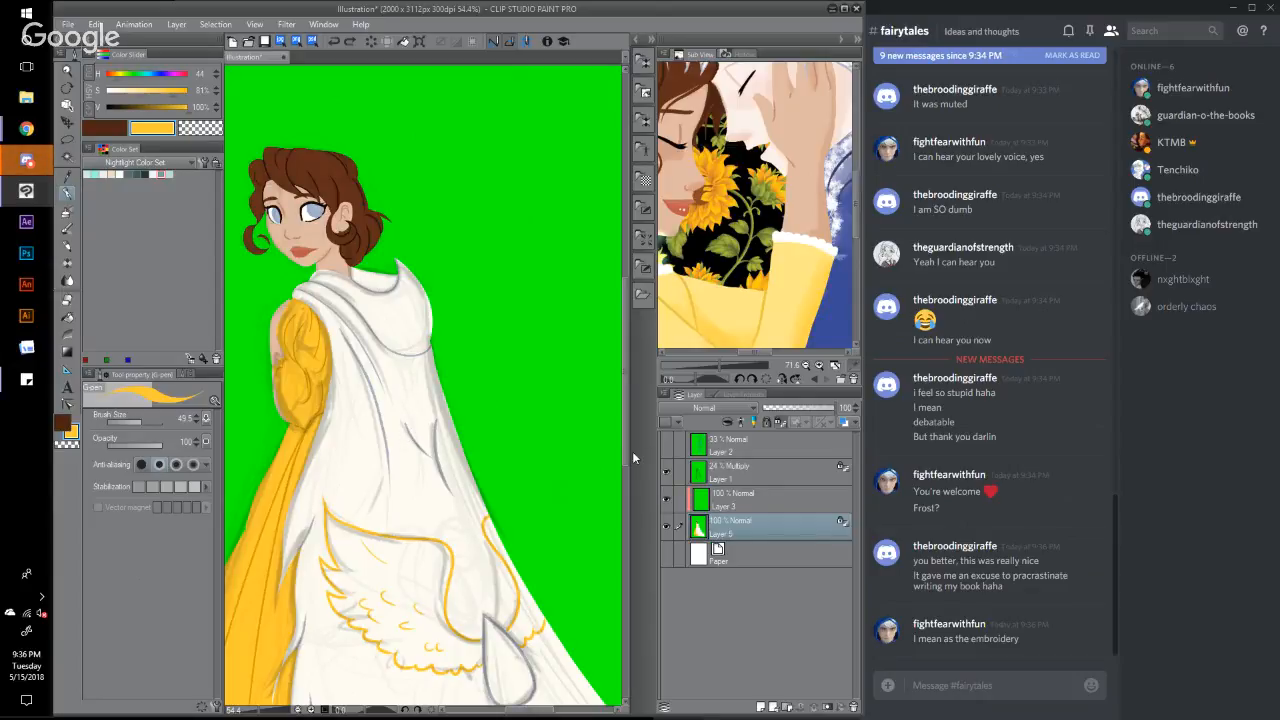
Step: Sample the light yellow of the reference image's dress and try a shading stroke inside the wing on Layer 5
{"action": "scroll", "coordinate": [625, 451], "scroll_direction": "down", "scroll_amount": 1}
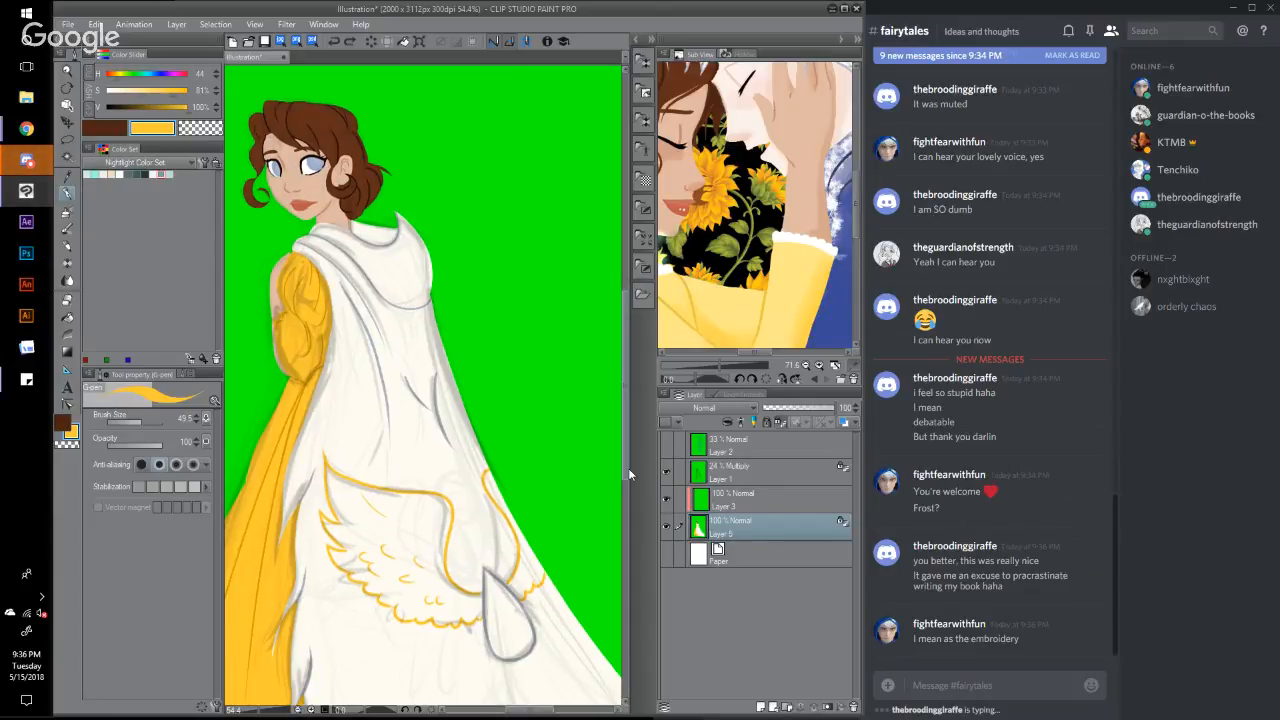
{"action": "scroll", "coordinate": [629, 474], "scroll_direction": "down", "scroll_amount": 3}
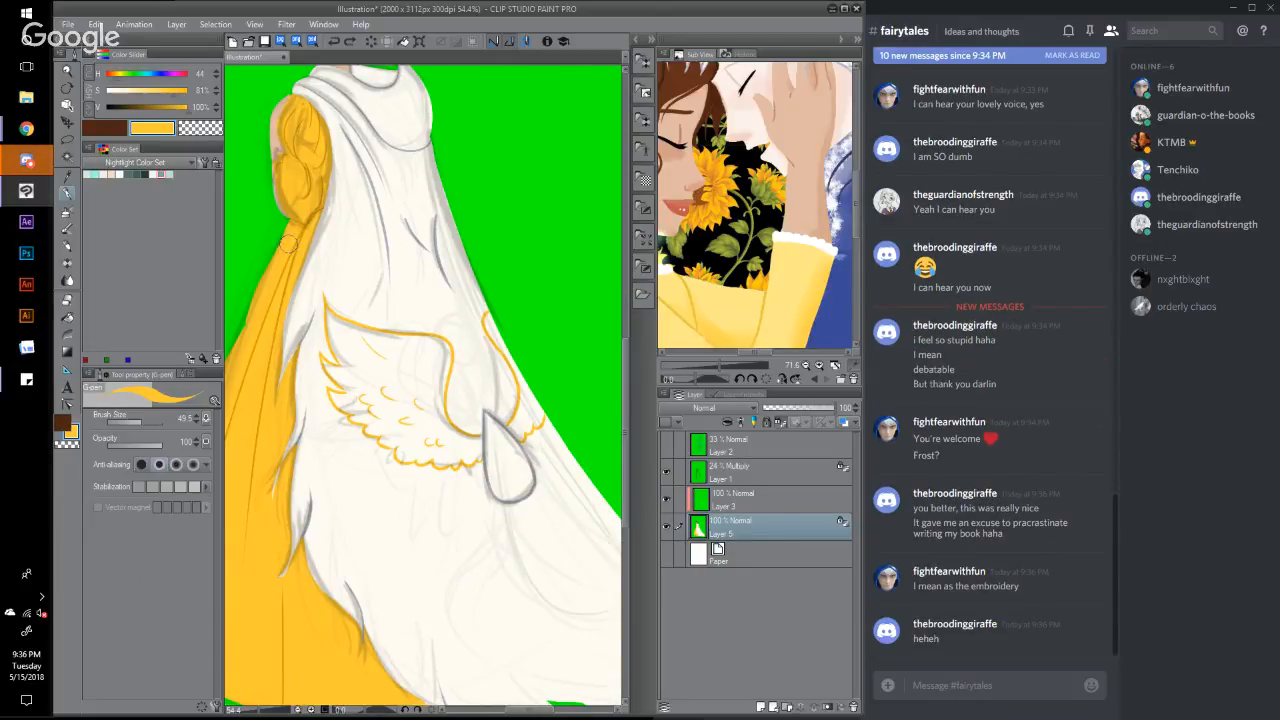
{"action": "left_click", "coordinate": [728, 300]}
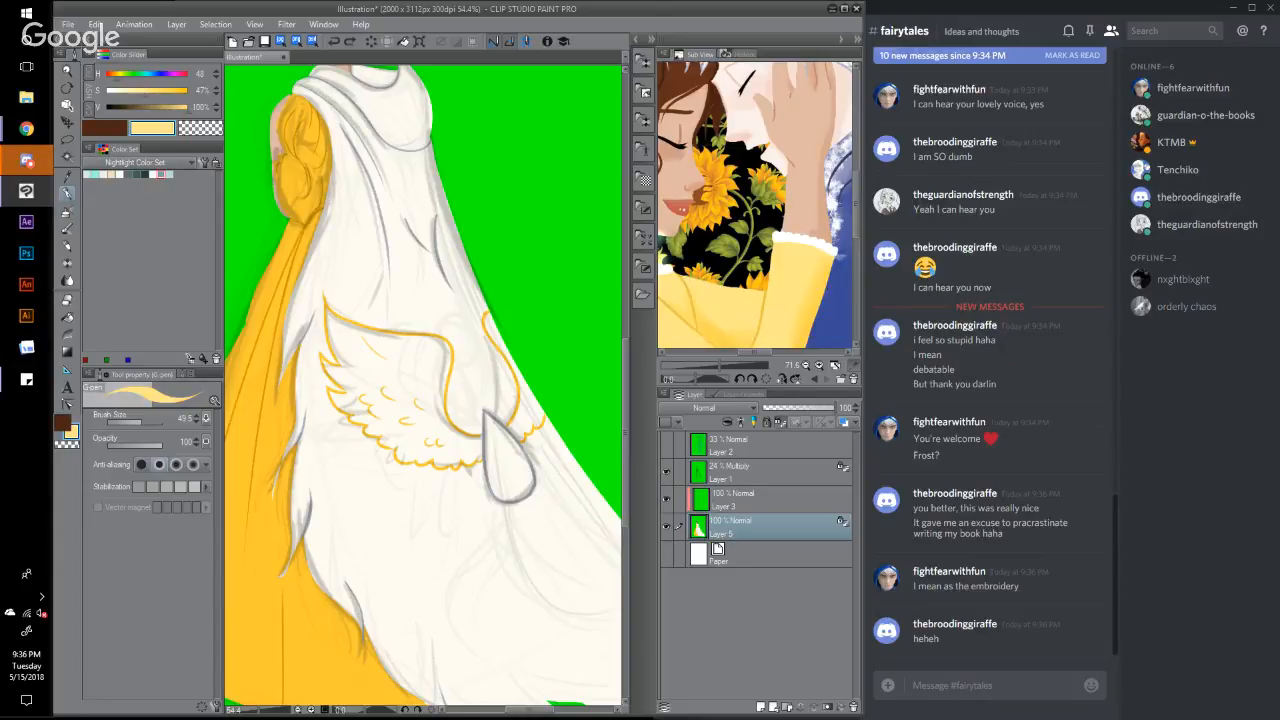
{"action": "left_click_drag", "start_coordinate": [332, 318], "coordinate": [384, 376]}
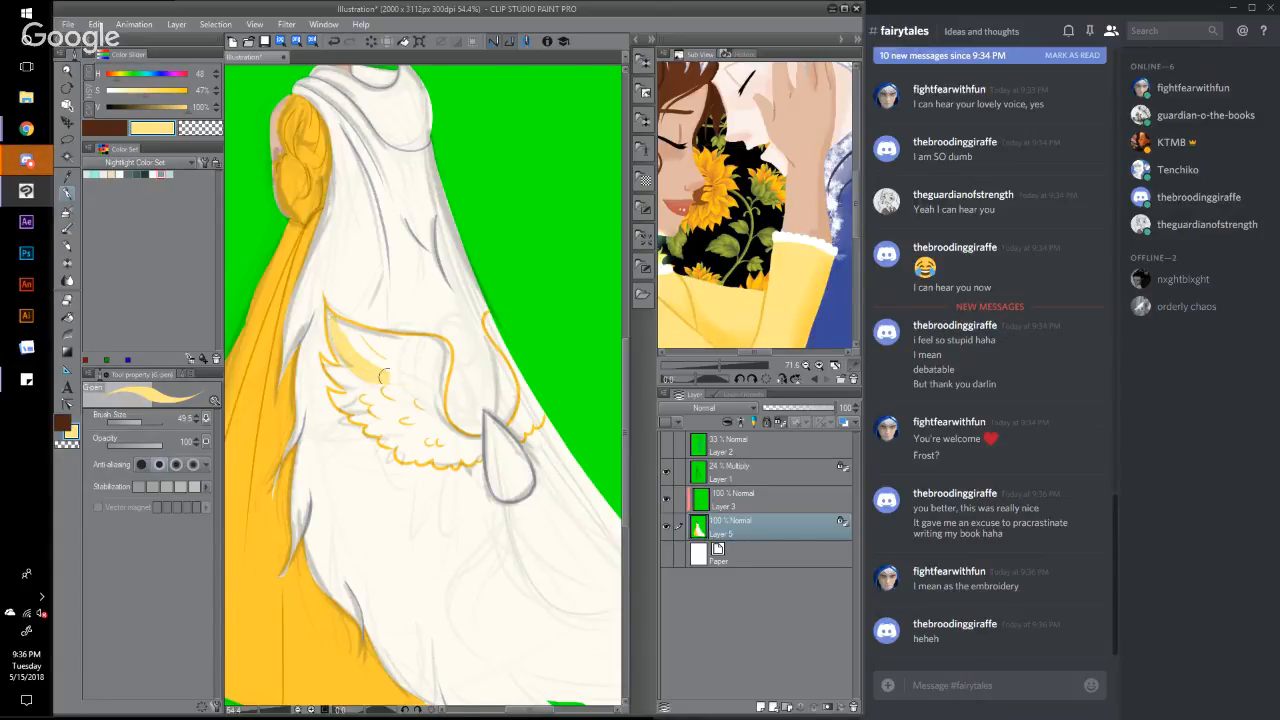
{"action": "key", "text": "ctrl+z"}
{"action": "key", "text": "ctrl+z"}
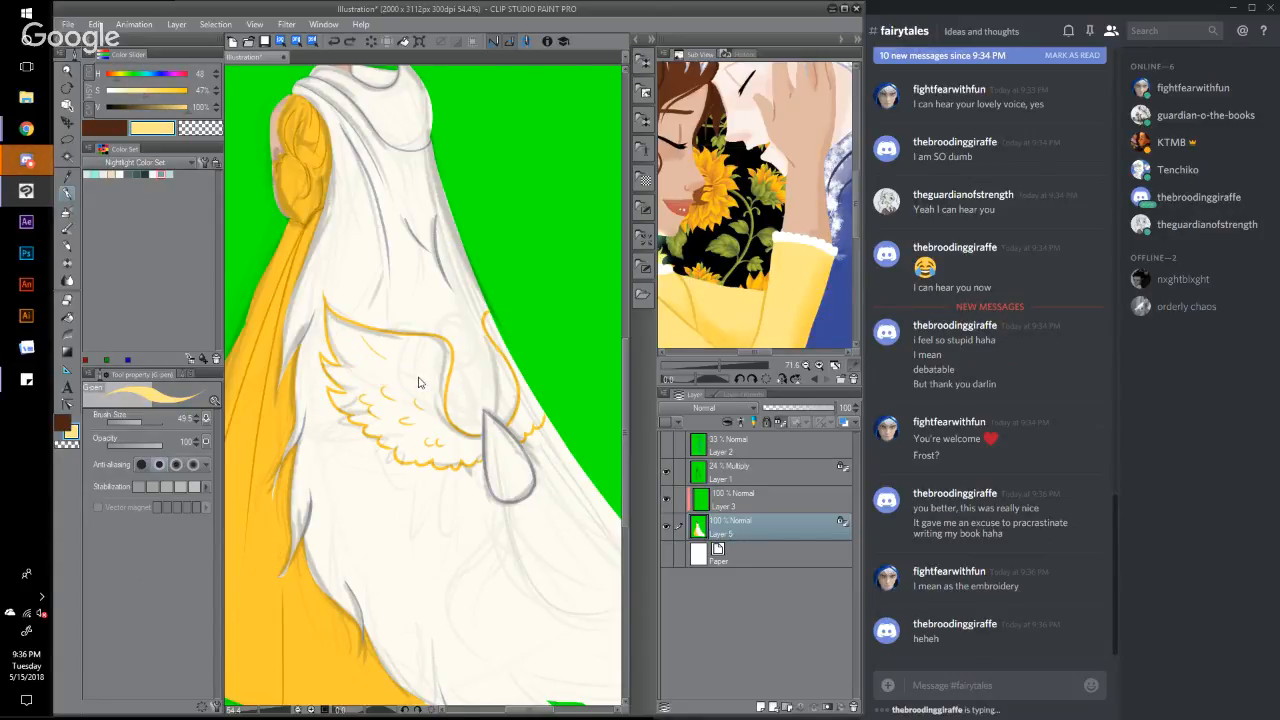
Step: Try auto-selecting the interiors of the wing and its far counterpart on Layer 3
{"action": "left_click", "coordinate": [728, 500]}
{"action": "left_click", "coordinate": [67, 157]}
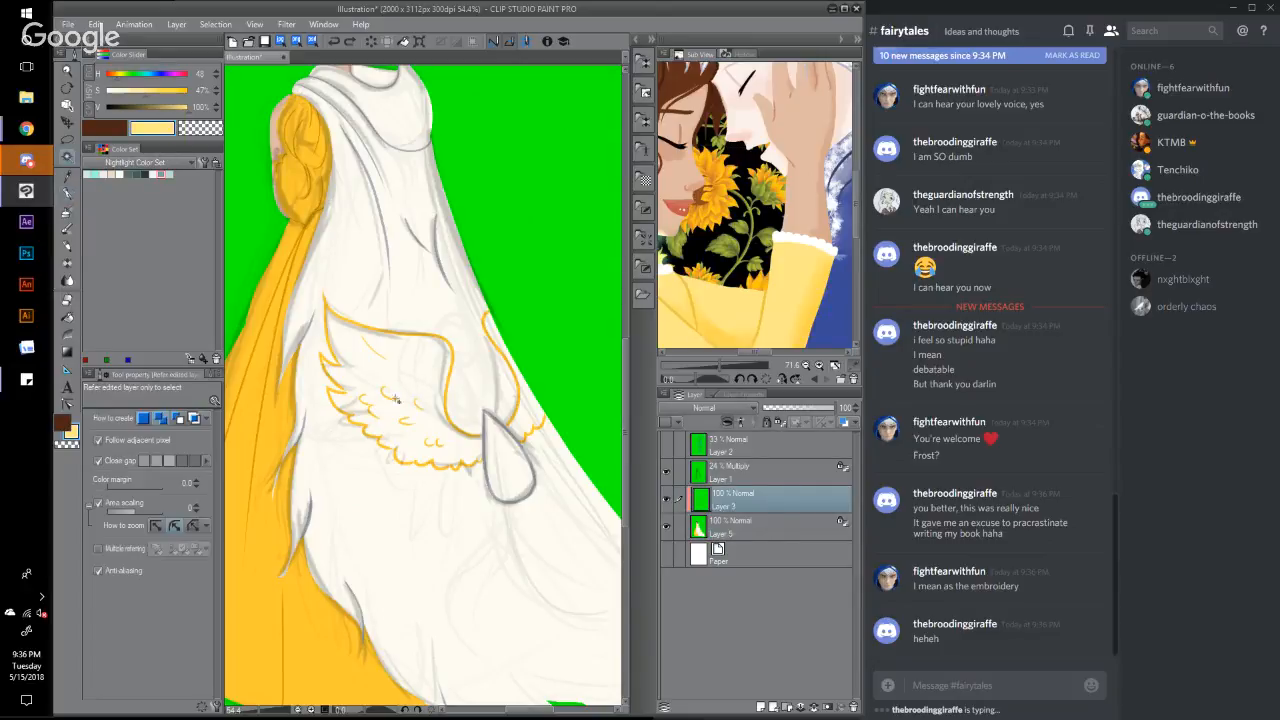
{"action": "left_click", "coordinate": [422, 378]}
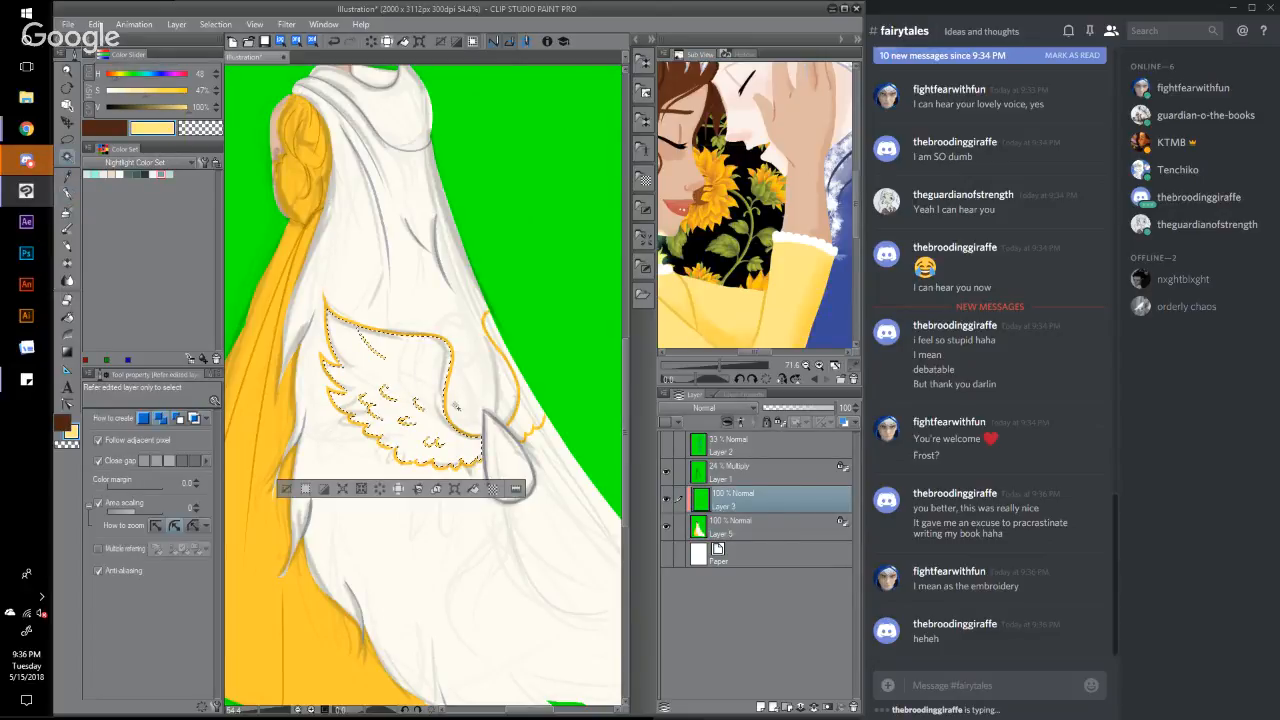
{"action": "left_click", "coordinate": [535, 433]}
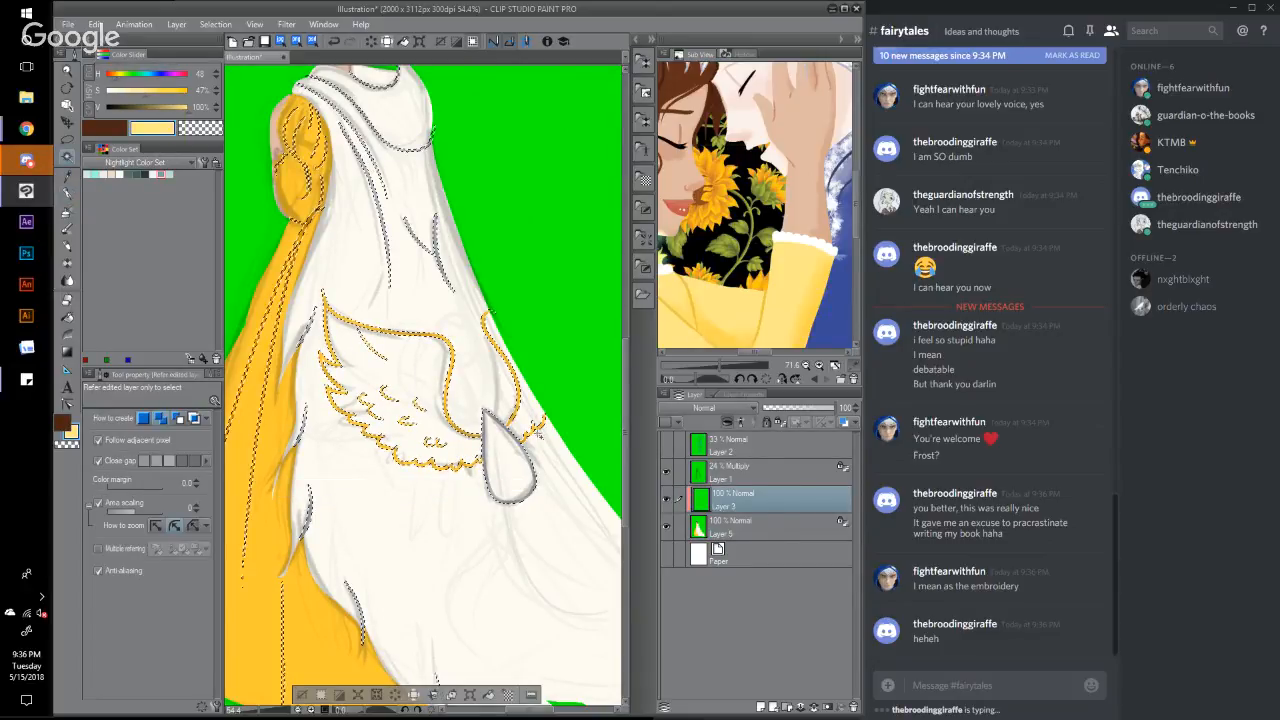
{"action": "key", "text": "ctrl+z"}
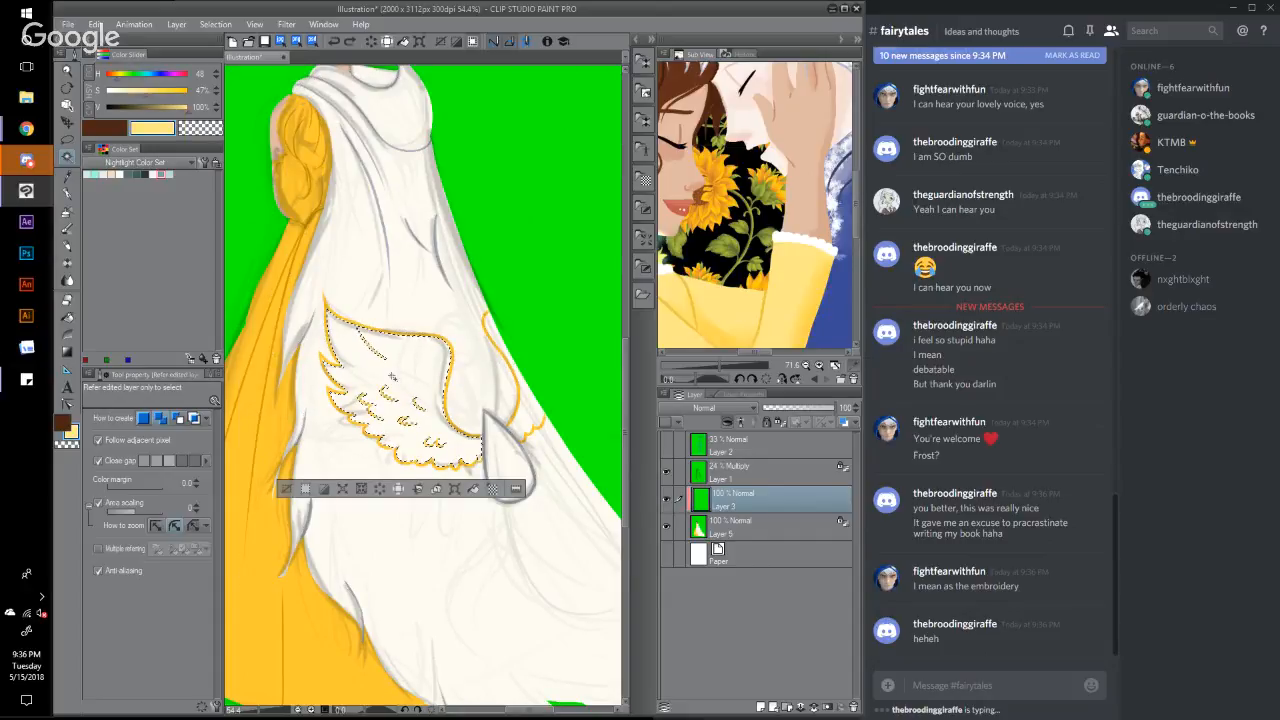
{"action": "key", "text": "ctrl+z"}
Step: Try a lasso selection along the wing's upper outline, from its tip to the teardrop
{"action": "key", "text": "m"}
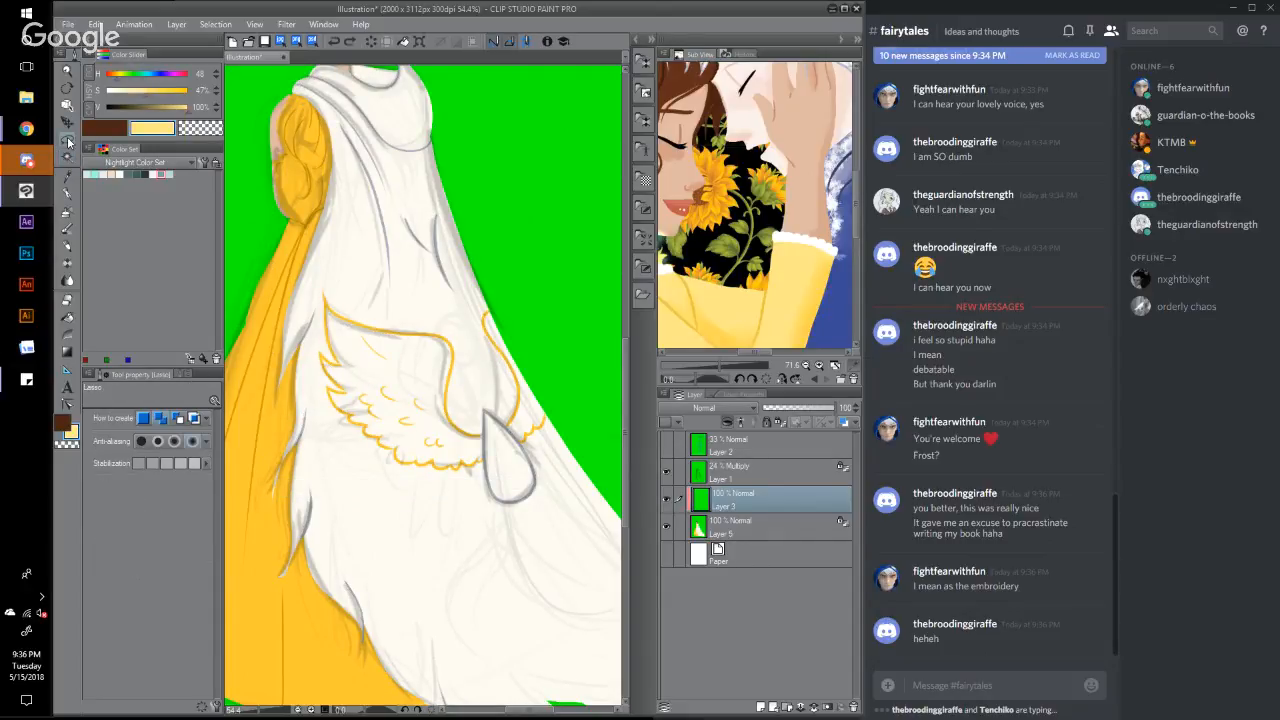
{"action": "mouse_move", "coordinate": [325, 300]}
{"action": "left_mouse_down"}
{"action": "mouse_move", "coordinate": [452, 340]}
{"action": "mouse_move", "coordinate": [451, 411]}
{"action": "mouse_move", "coordinate": [490, 428]}
{"action": "left_mouse_up"}
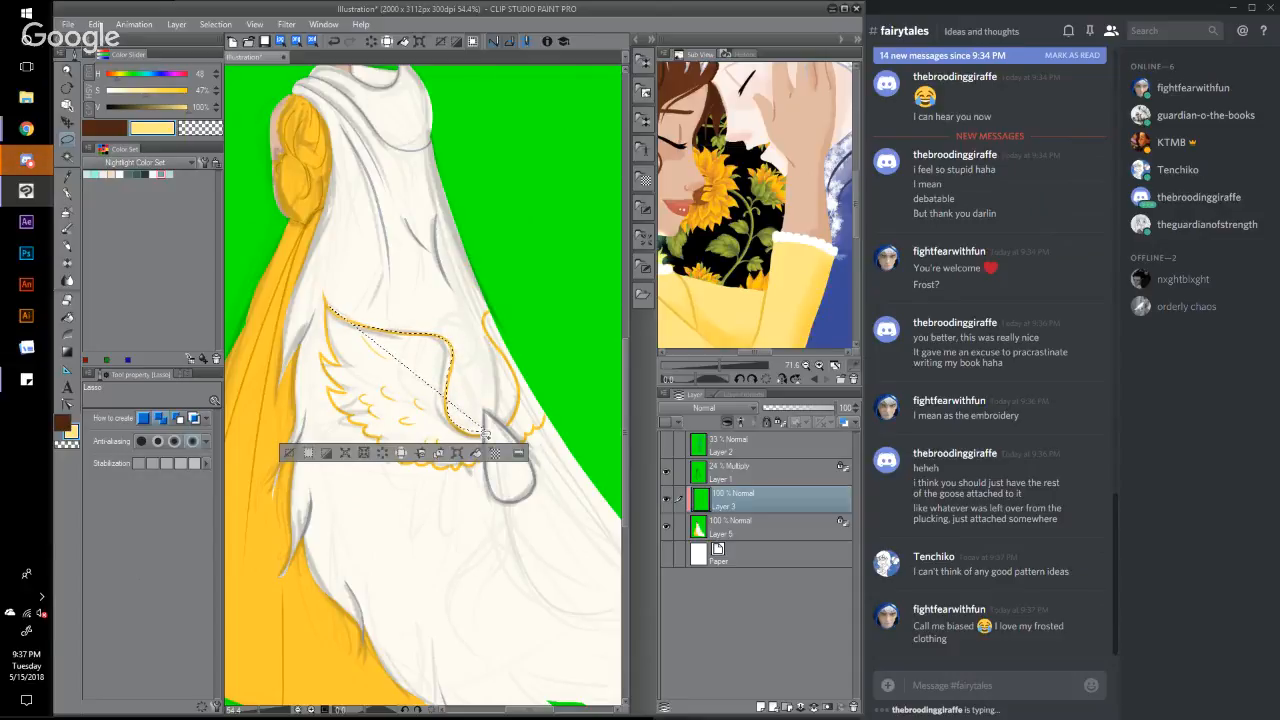
{"action": "left_click", "coordinate": [557, 593]}
Step: Make Layer 3 active, hide the Multiply sketch Layer 1, and sample the wing outline's golden yellow as drawing colour
{"action": "left_click", "coordinate": [752, 482]}
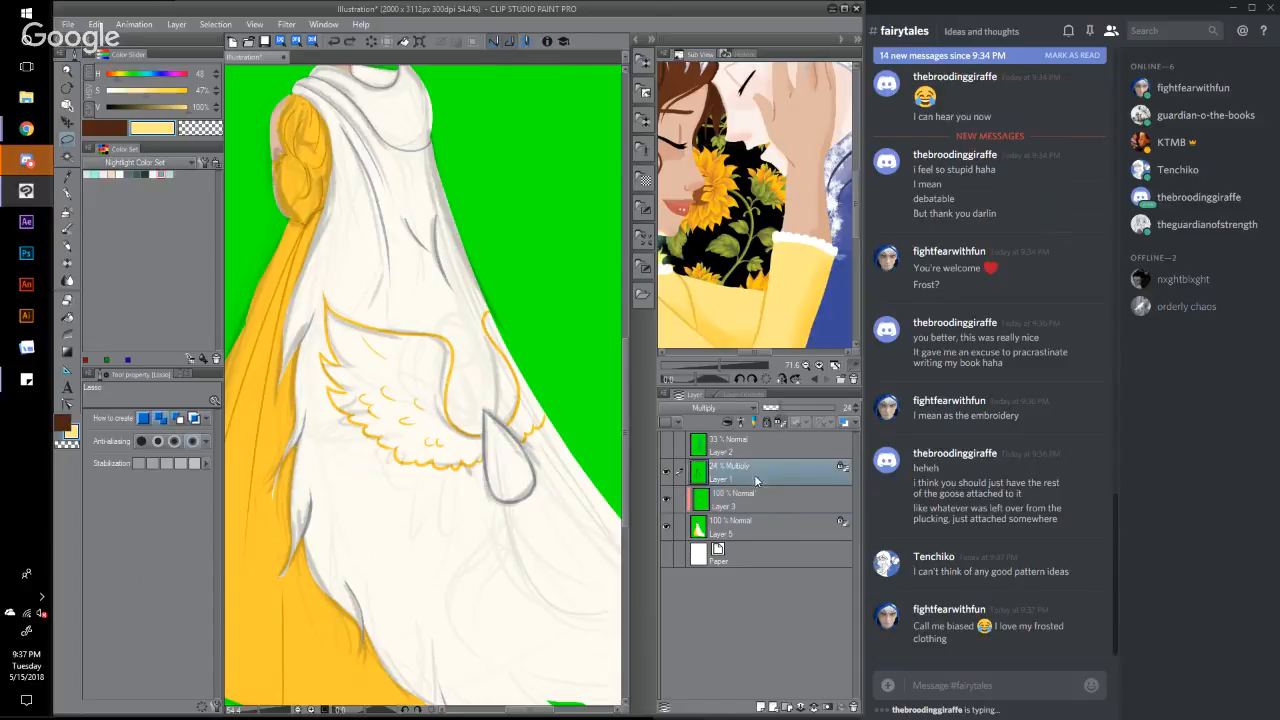
{"action": "left_click", "coordinate": [746, 508]}
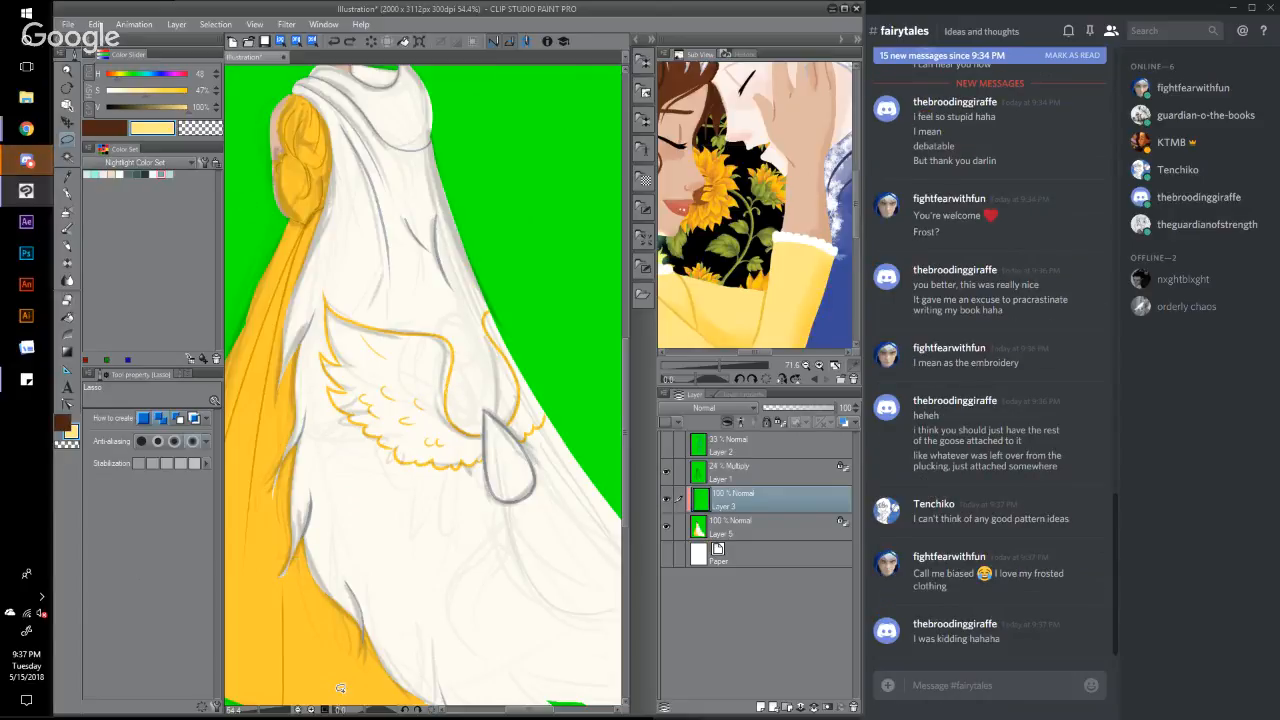
{"action": "left_click_drag", "start_coordinate": [260, 711], "coordinate": [275, 711]}
{"action": "left_click", "coordinate": [667, 475]}
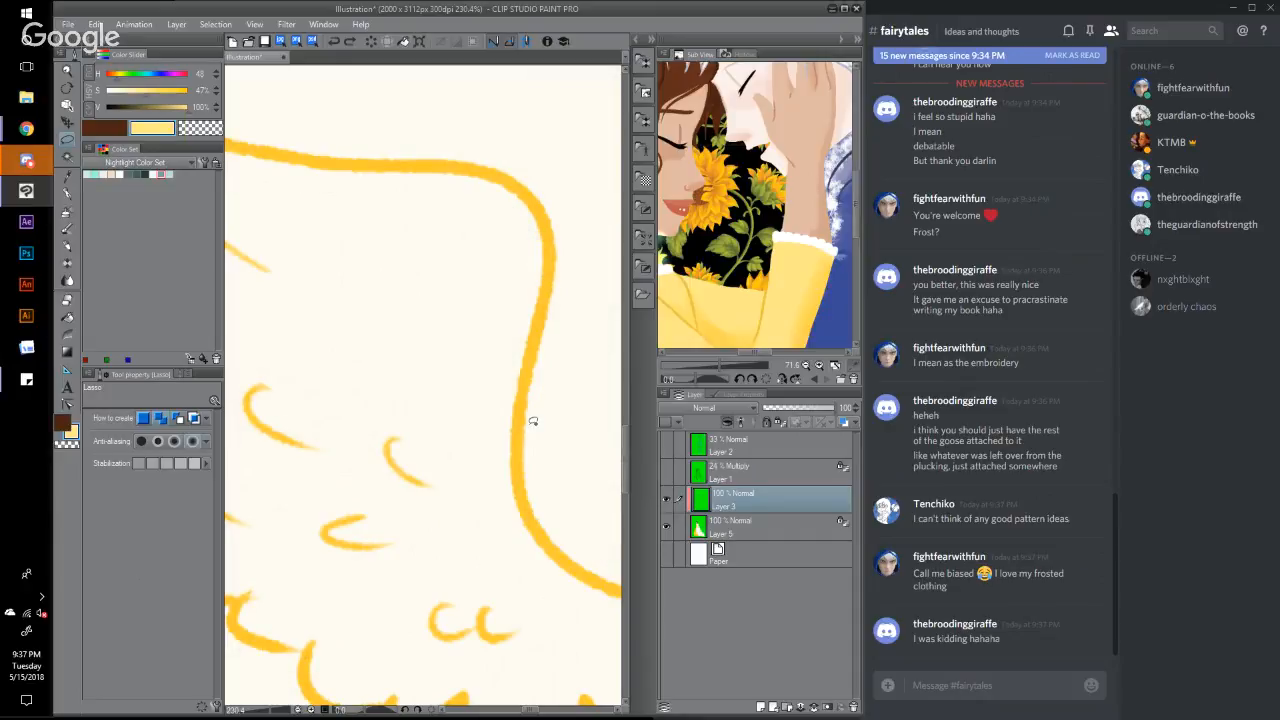
{"action": "left_click", "coordinate": [525, 422], "text": "alt"}
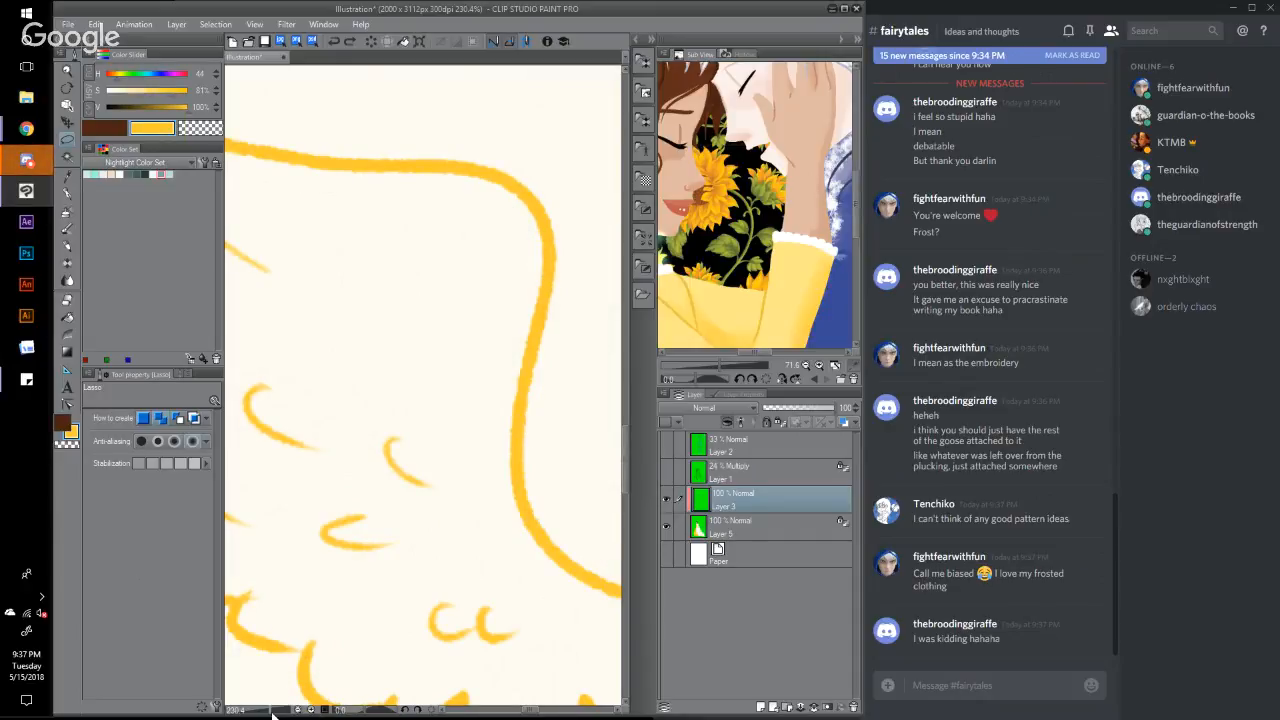
Step: Check the whole figure against the white Paper layer, hiding that layer again after the comparison
{"action": "left_click_drag", "start_coordinate": [273, 711], "coordinate": [256, 711]}
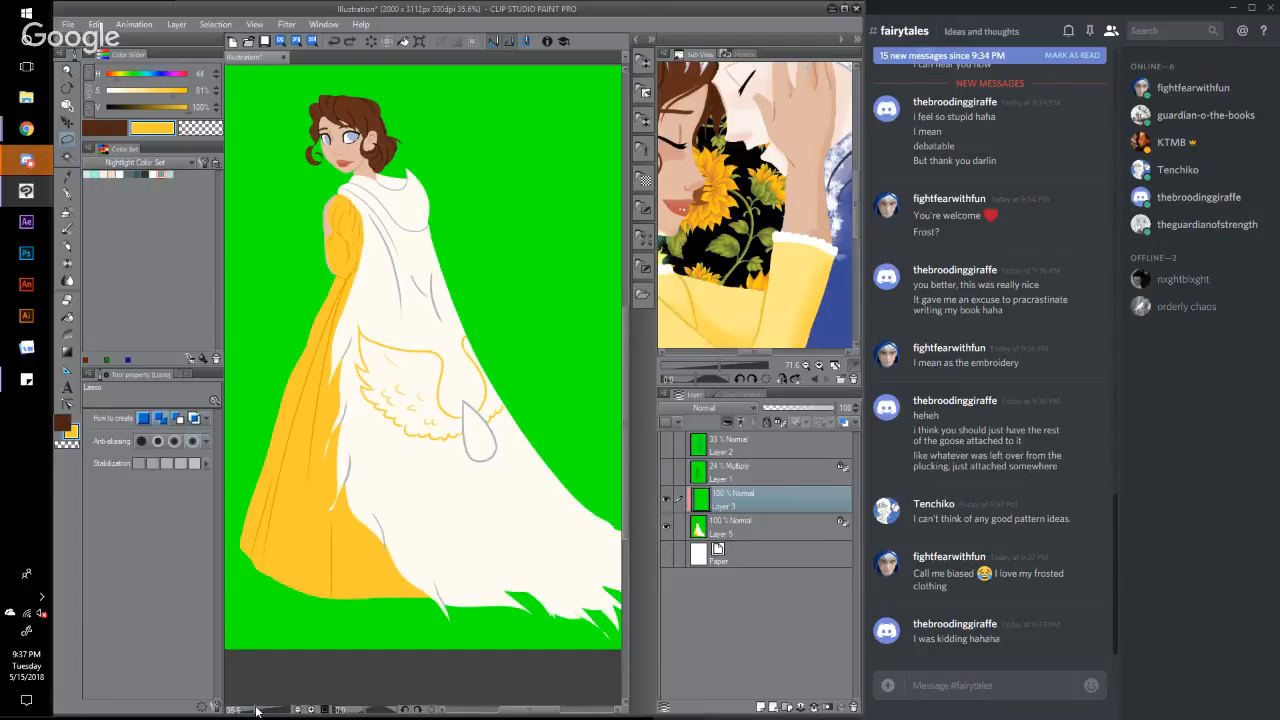
{"action": "left_click", "coordinate": [666, 556]}
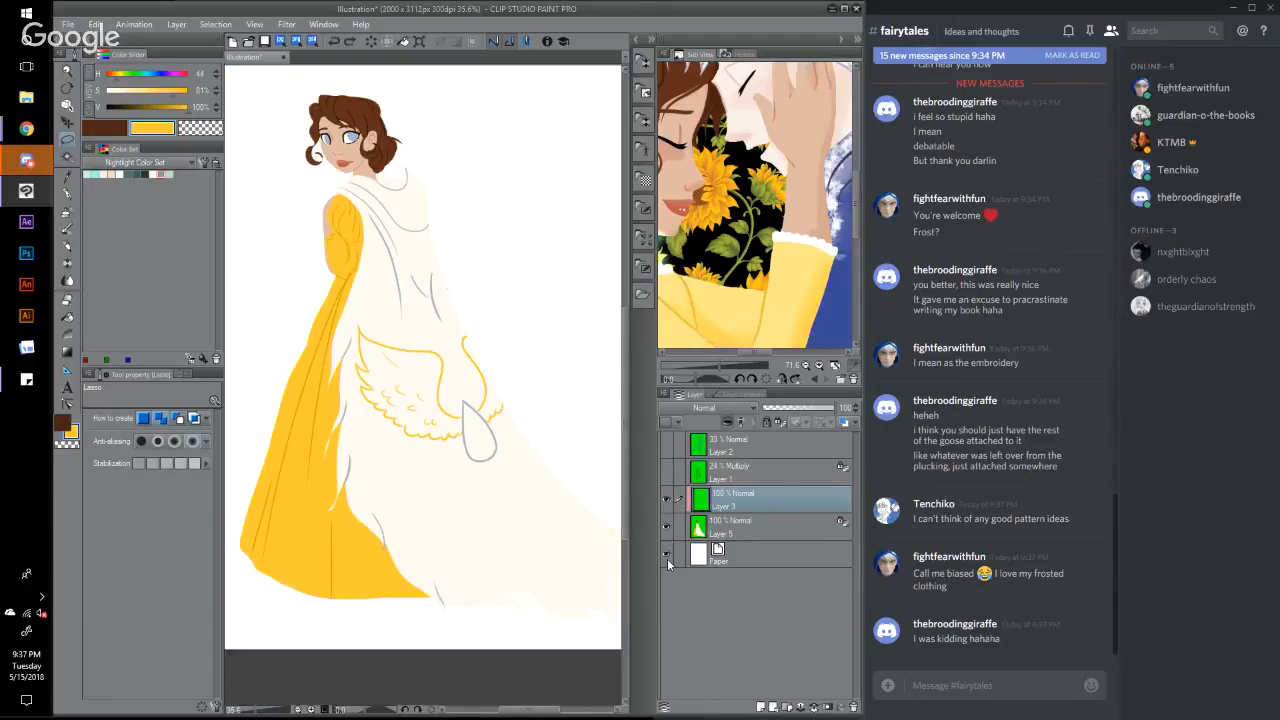
{"action": "left_click", "coordinate": [666, 558]}
{"action": "scroll", "coordinate": [627, 437], "scroll_direction": "up", "scroll_amount": 2}
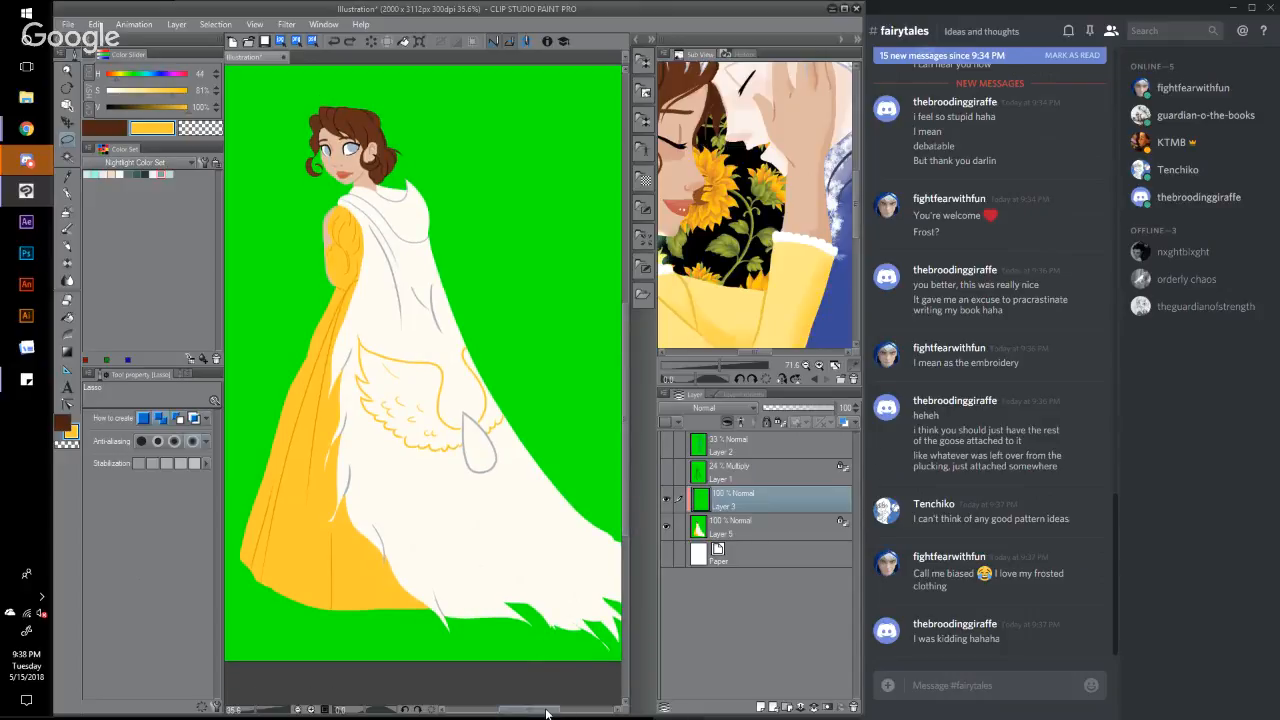
{"action": "mouse_move", "coordinate": [546, 713]}
{"action": "left_mouse_down"}
{"action": "mouse_move", "coordinate": [535, 712]}
{"action": "mouse_move", "coordinate": [551, 712]}
{"action": "left_mouse_up"}
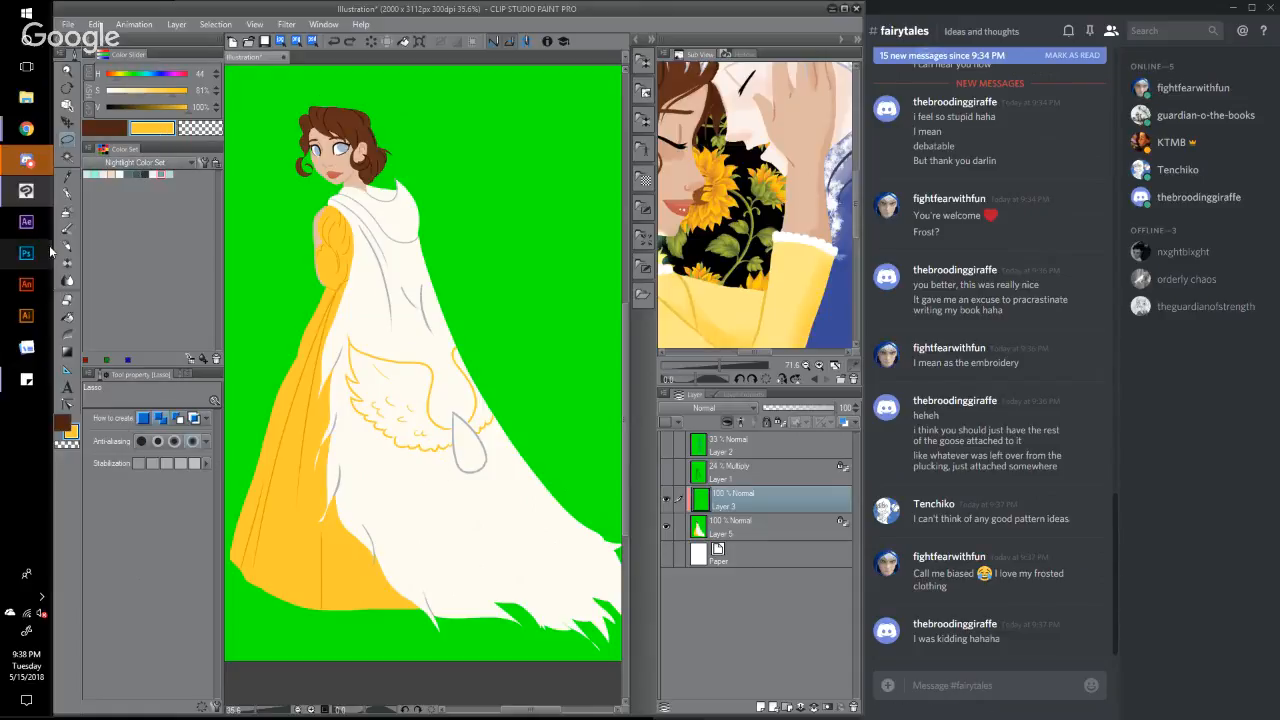
Step: Try a golden yellow stroke with the Chunky pen on the cape just below the wing on Layer 3
{"action": "left_click", "coordinate": [67, 196]}
{"action": "left_click", "coordinate": [187, 376]}
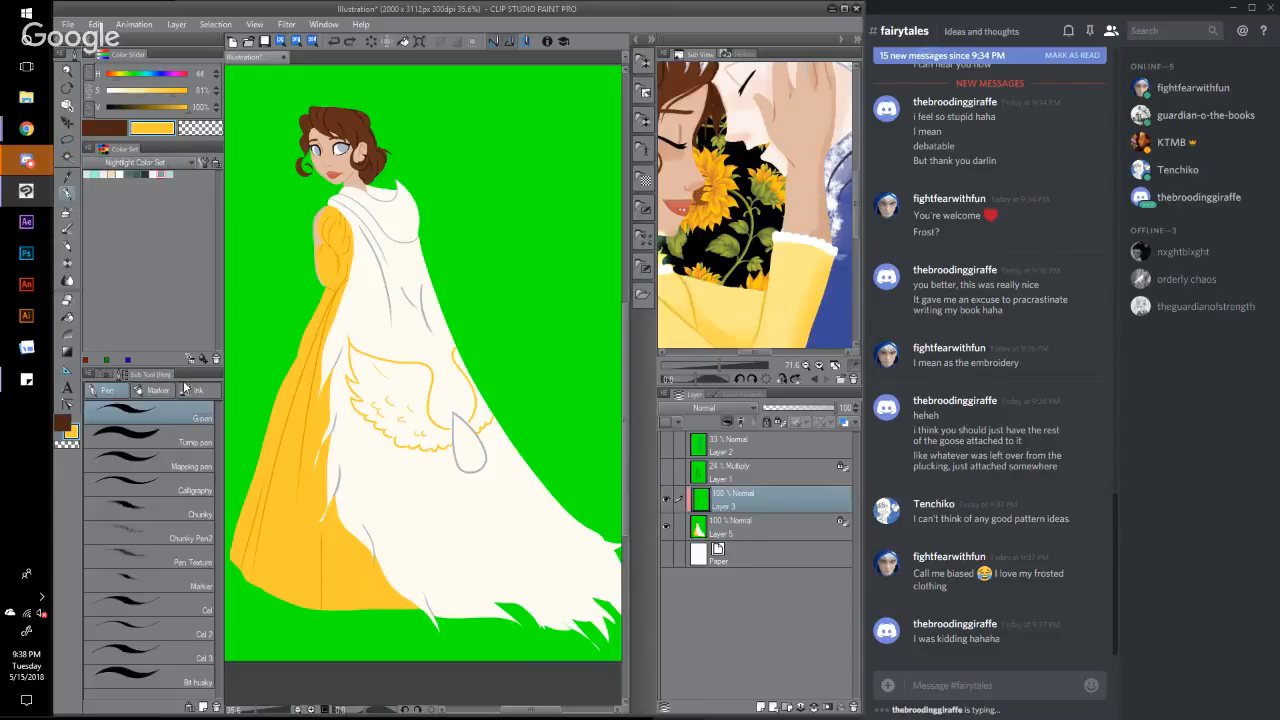
{"action": "left_click", "coordinate": [159, 510]}
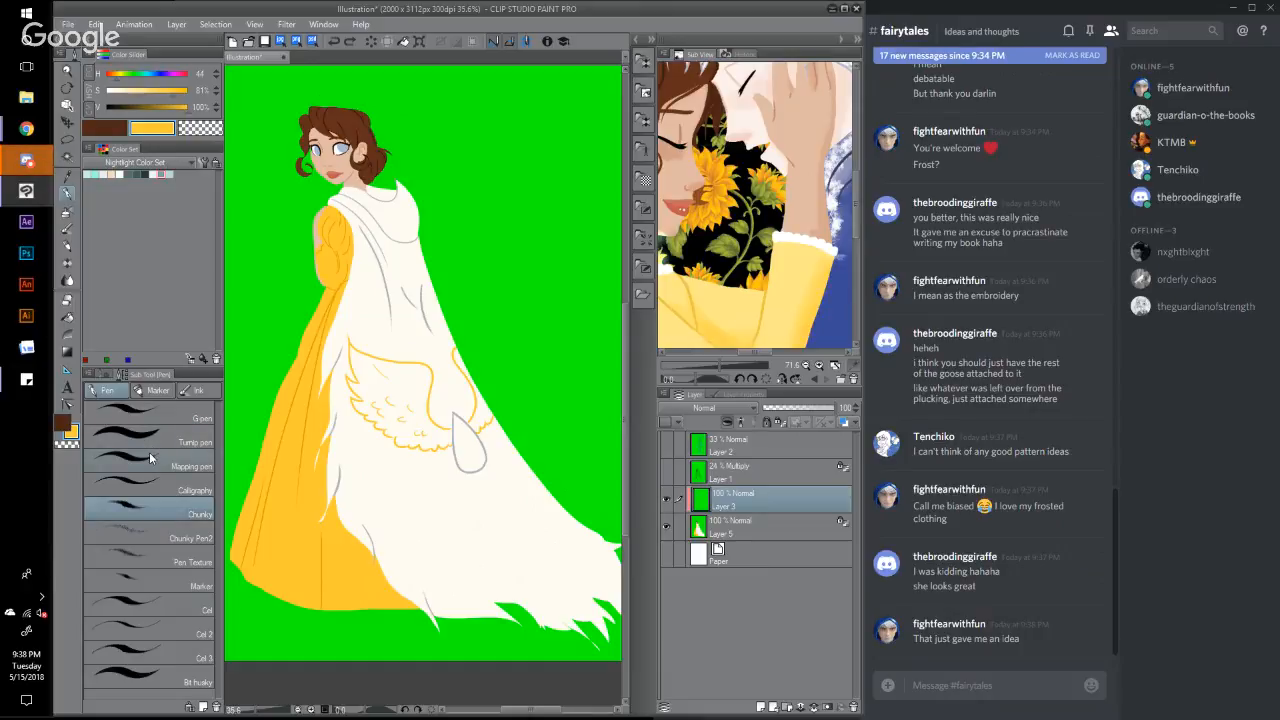
{"action": "left_click", "coordinate": [116, 372]}
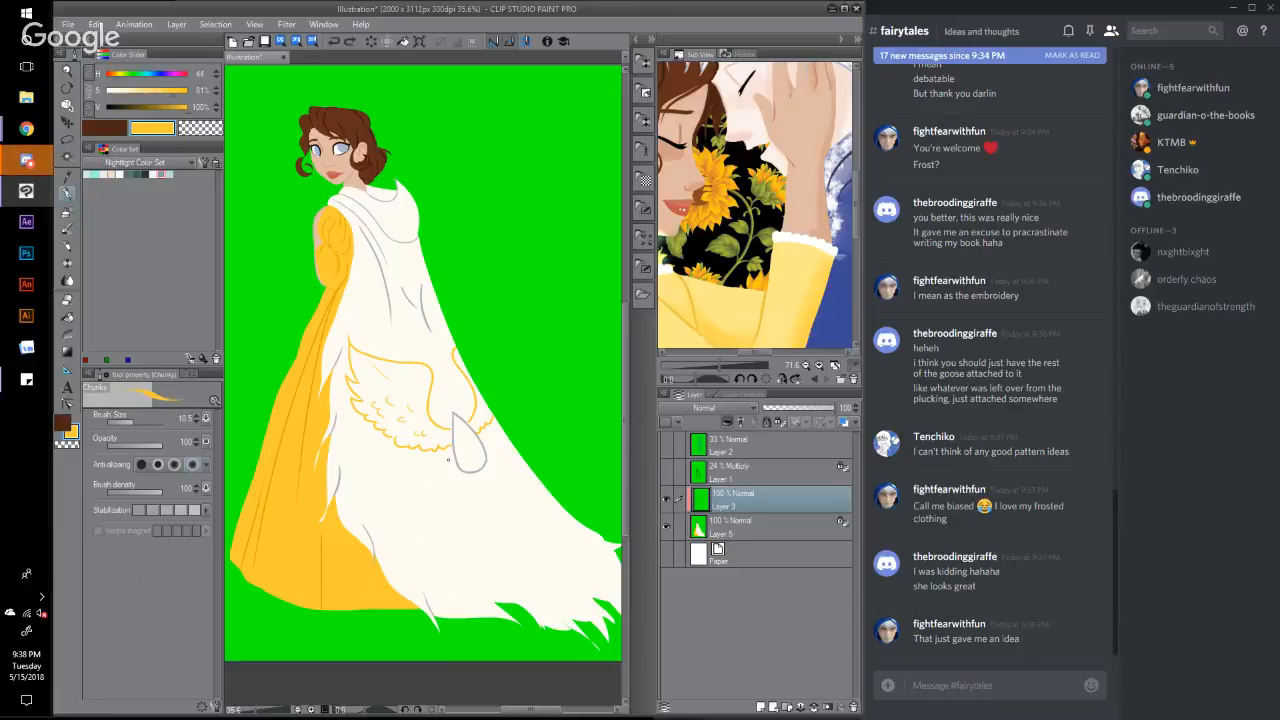
{"action": "mouse_move", "coordinate": [423, 467]}
{"action": "left_mouse_down"}
{"action": "mouse_move", "coordinate": [453, 522]}
{"action": "mouse_move", "coordinate": [432, 530]}
{"action": "mouse_move", "coordinate": [444, 522]}
{"action": "mouse_move", "coordinate": [433, 530]}
{"action": "mouse_move", "coordinate": [444, 542]}
{"action": "mouse_move", "coordinate": [425, 497]}
{"action": "left_mouse_up"}
{"action": "key", "text": "ctrl+z"}
{"action": "key", "text": "ctrl+z"}
{"action": "key", "text": "ctrl+z"}
Step: Switch to Discord, look over the direct messages and return to the fairytales channel of the Frost and Fairytales server
{"action": "left_click", "coordinate": [893, 11]}
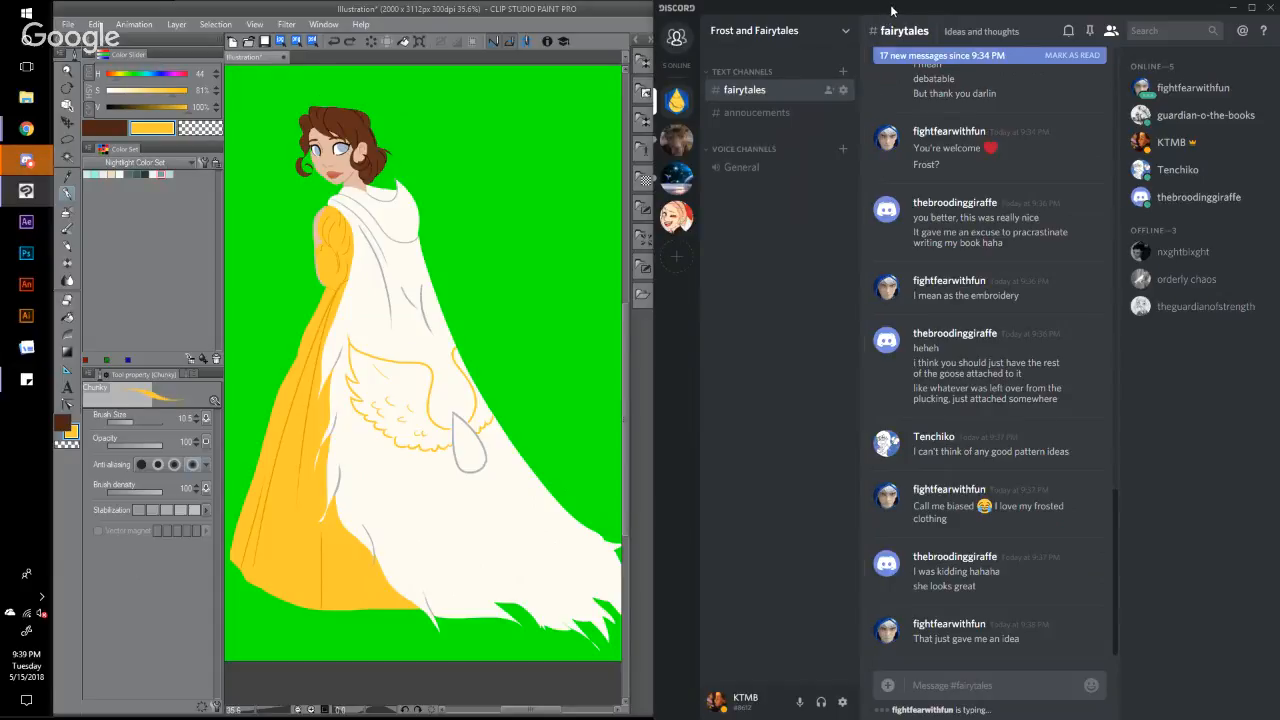
{"action": "left_click", "coordinate": [677, 42]}
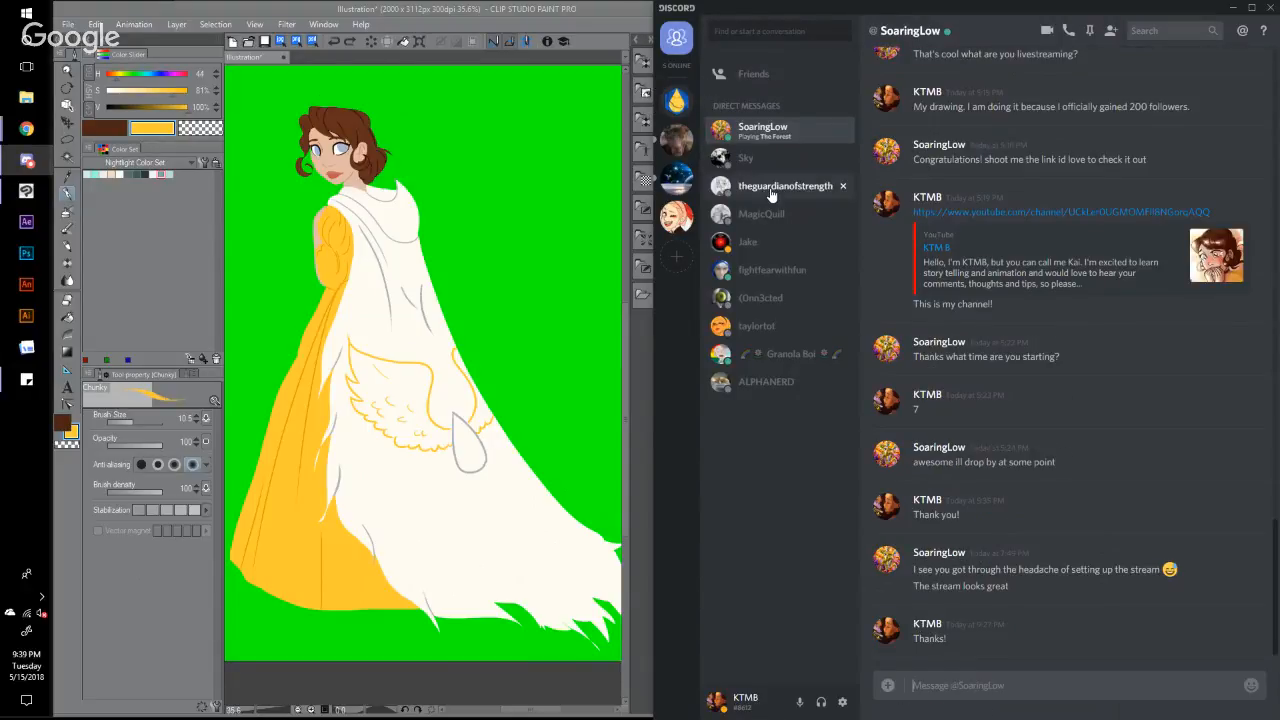
{"action": "left_click", "coordinate": [640, 540]}
{"action": "key", "text": "alt+Tab"}
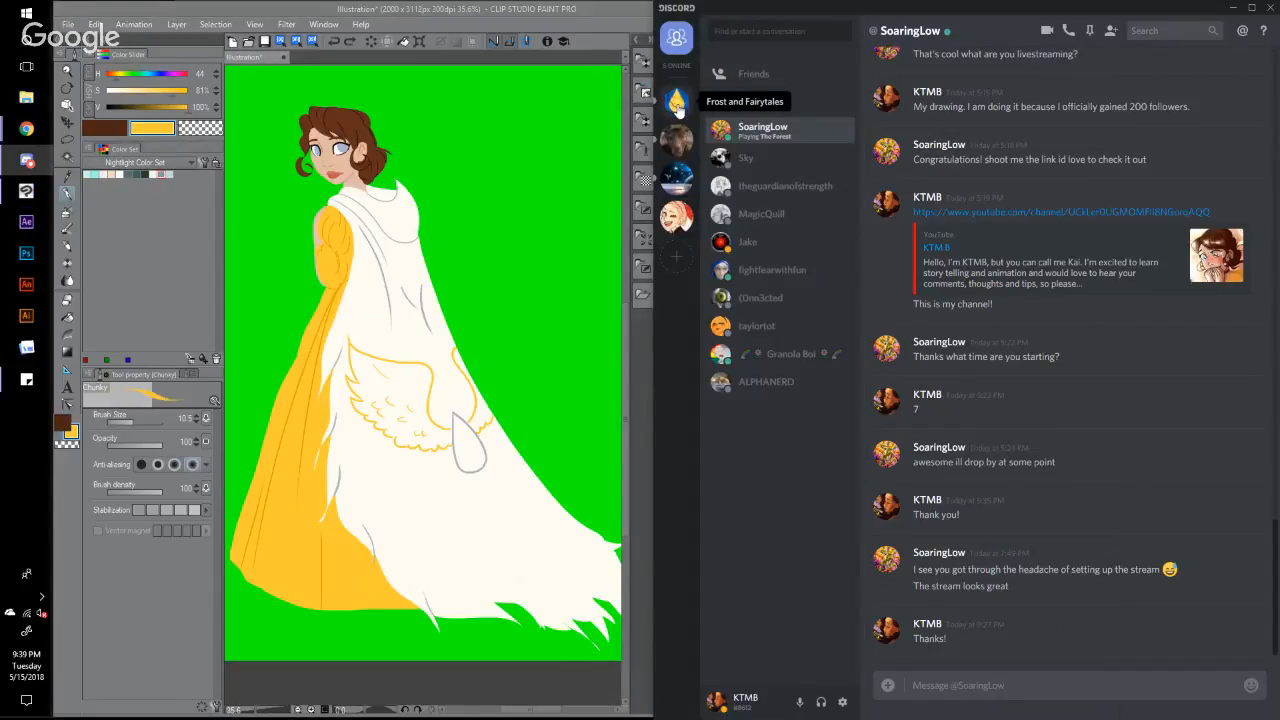
{"action": "left_click", "coordinate": [676, 104]}
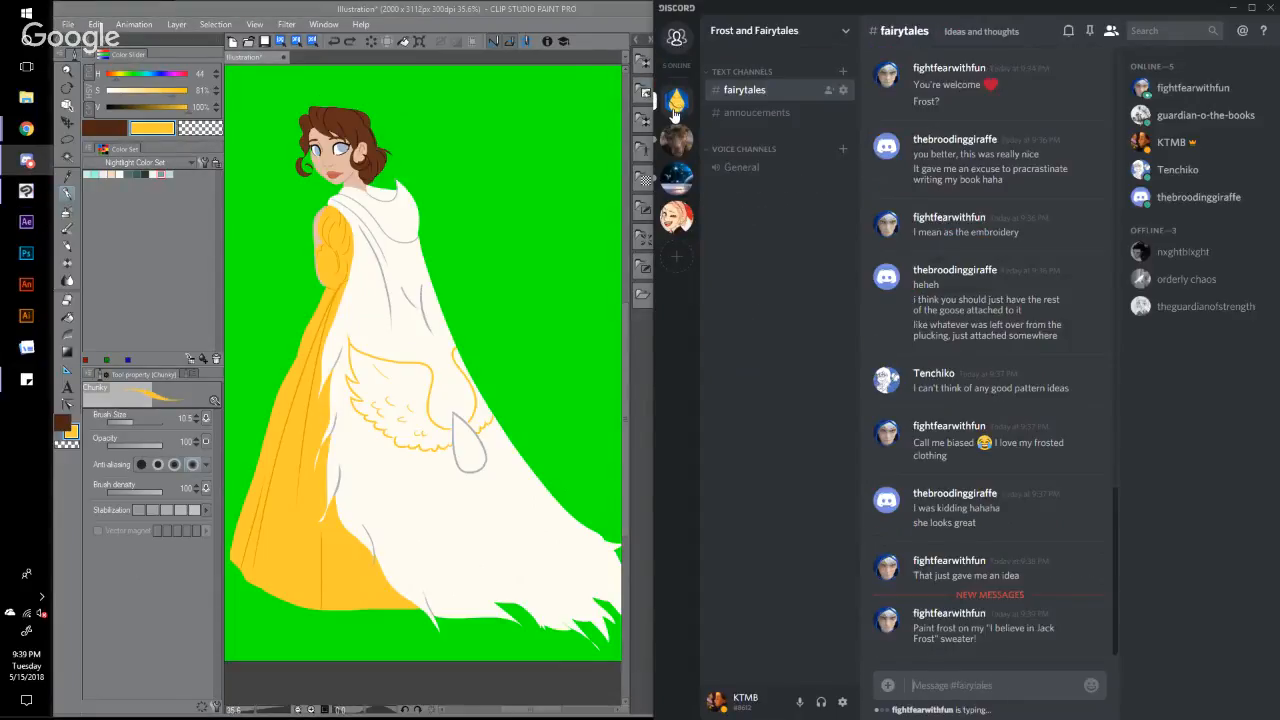
Step: Return to Clip Studio Paint and add a new clipped layer directly above Layer 5
{"action": "left_click", "coordinate": [572, 20]}
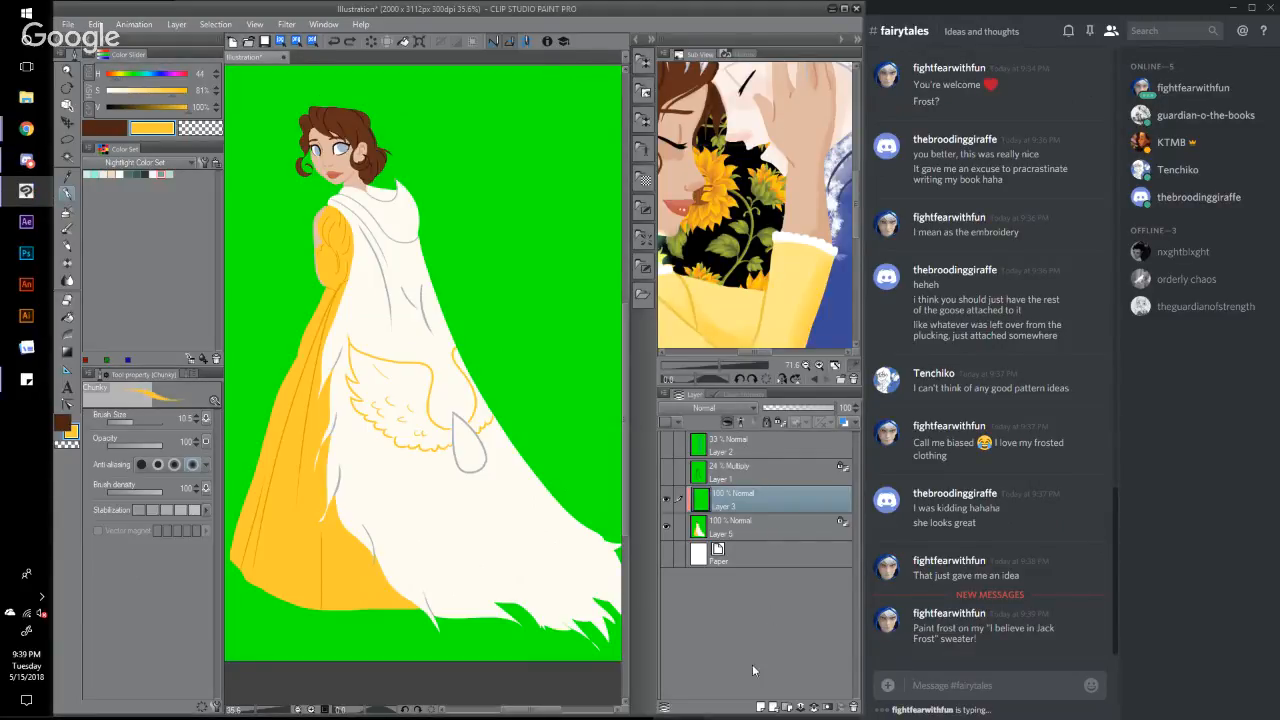
{"action": "left_click", "coordinate": [780, 536]}
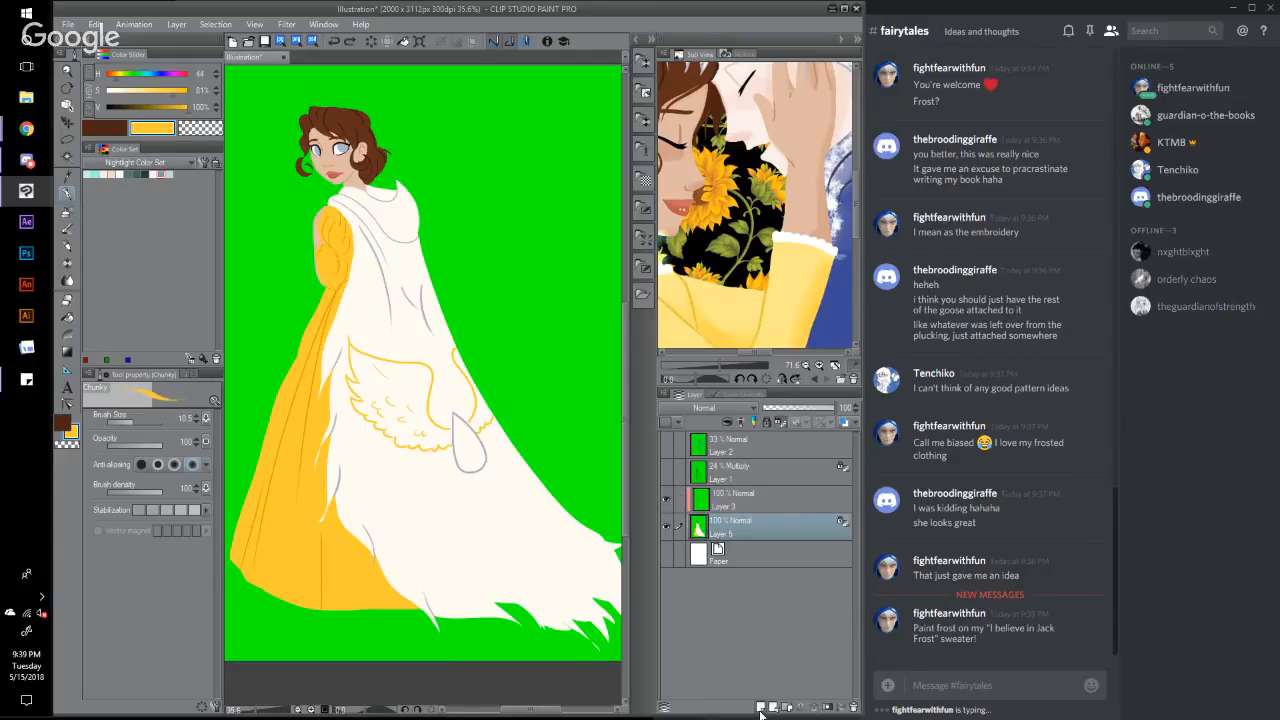
{"action": "left_click", "coordinate": [761, 706]}
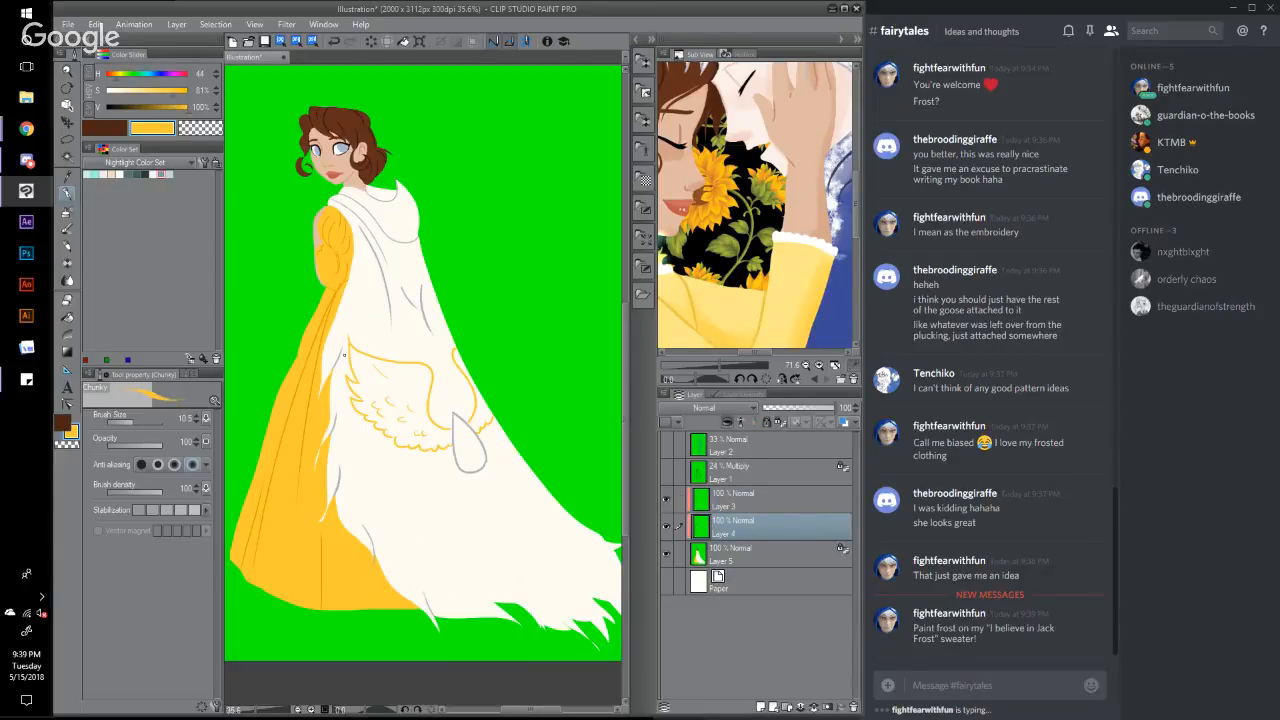
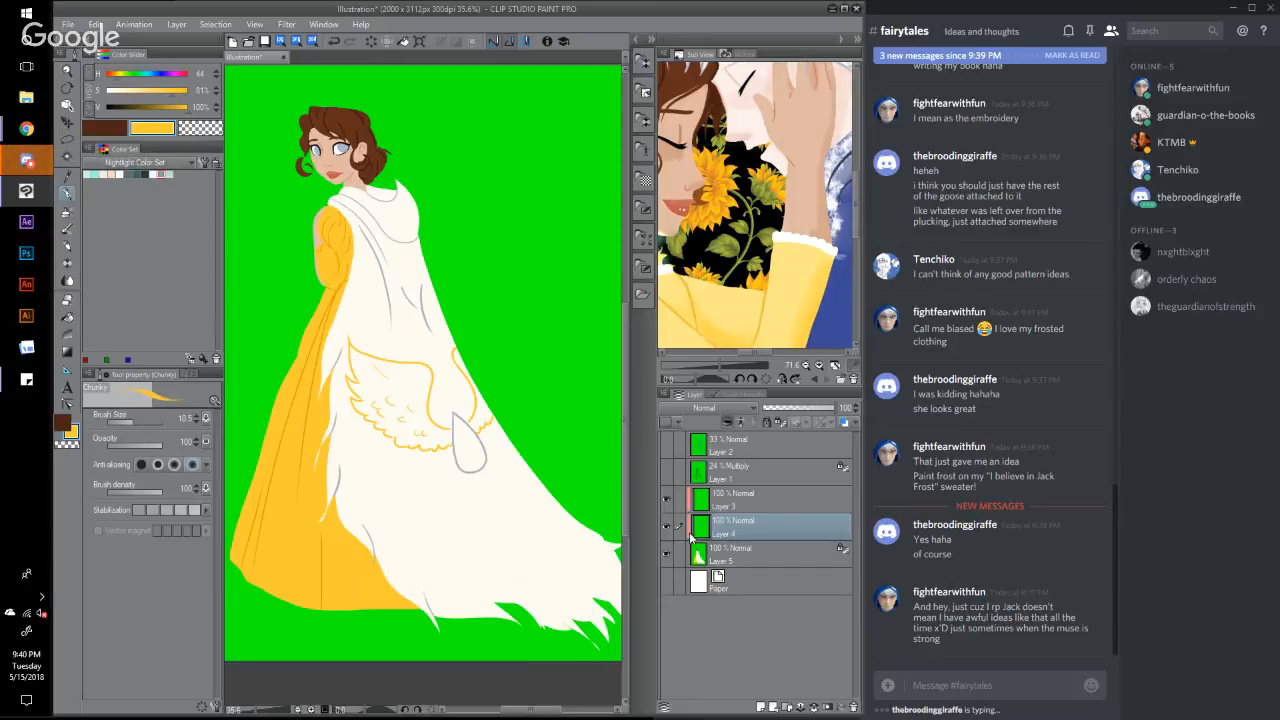
Step: Mix a pale blue from the cape's off-white (H 225, S 15, V 97) and try a G-pen shading stroke near the cape's hem on Layer 4
{"action": "left_click", "coordinate": [414, 531], "text": "alt"}
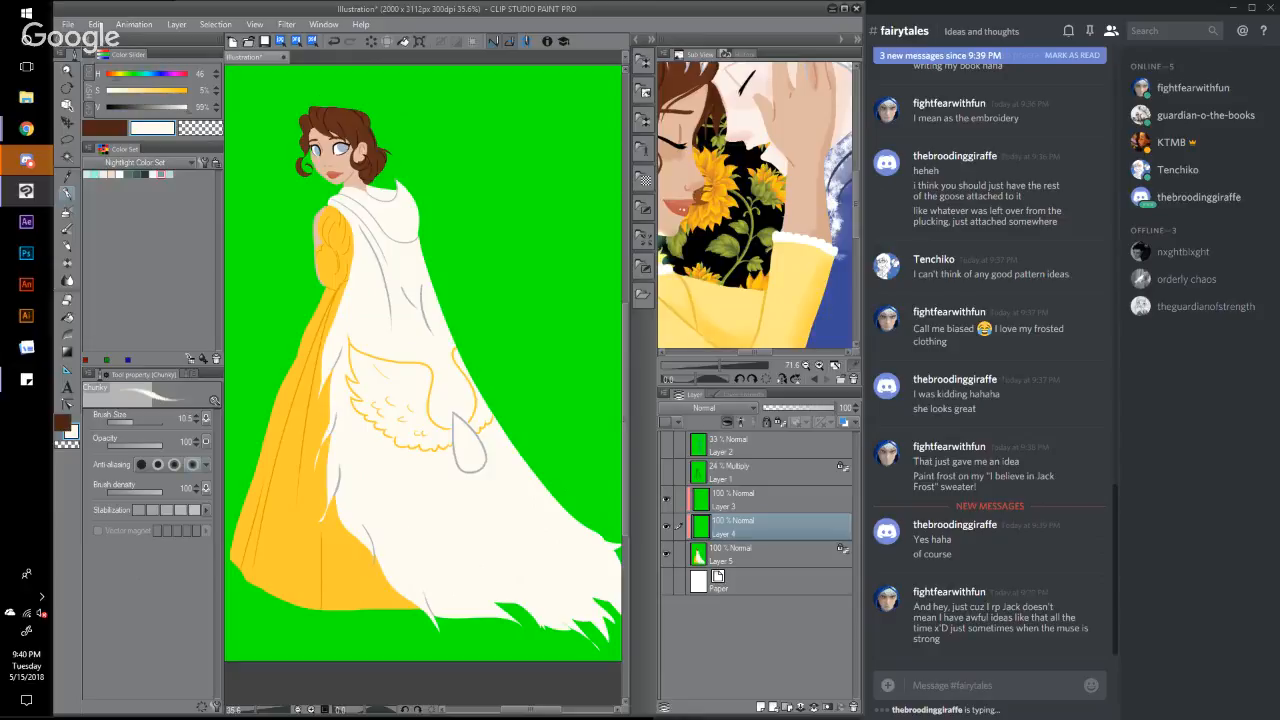
{"action": "left_click", "coordinate": [154, 75]}
{"action": "left_click_drag", "start_coordinate": [154, 75], "coordinate": [188, 112]}
{"action": "left_click", "coordinate": [120, 90]}
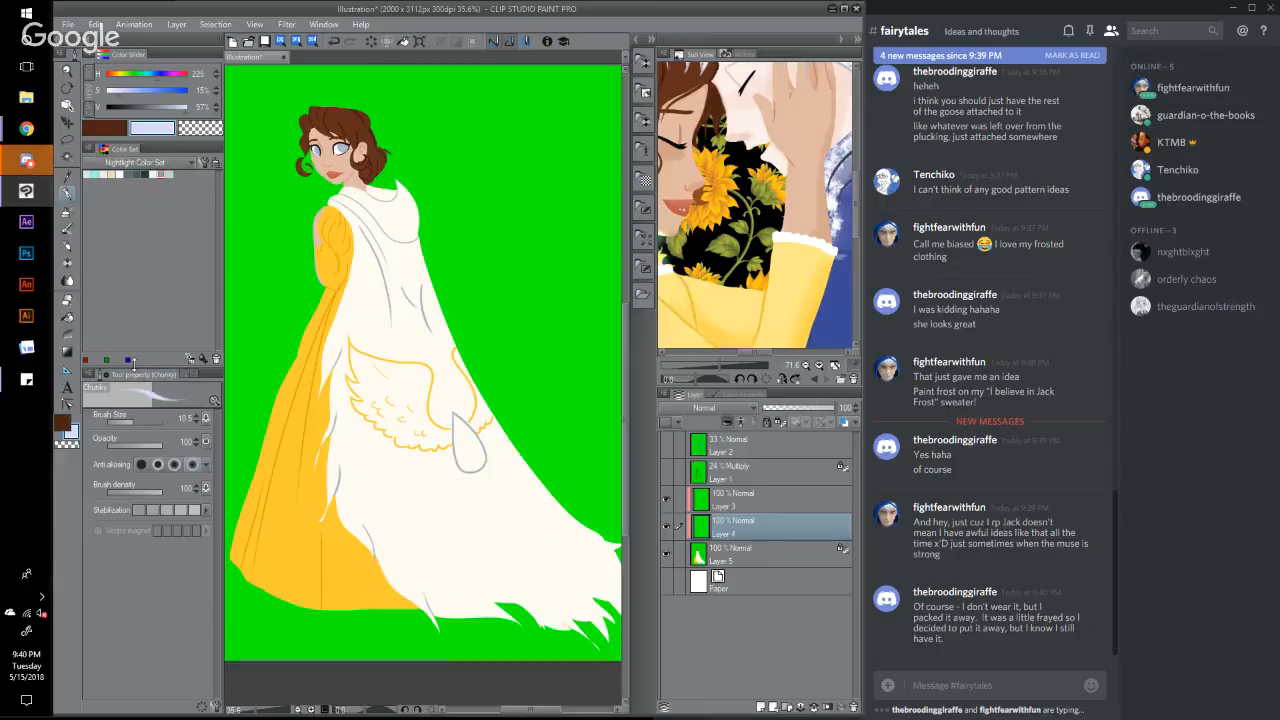
{"action": "left_click", "coordinate": [185, 377]}
{"action": "left_click", "coordinate": [177, 404]}
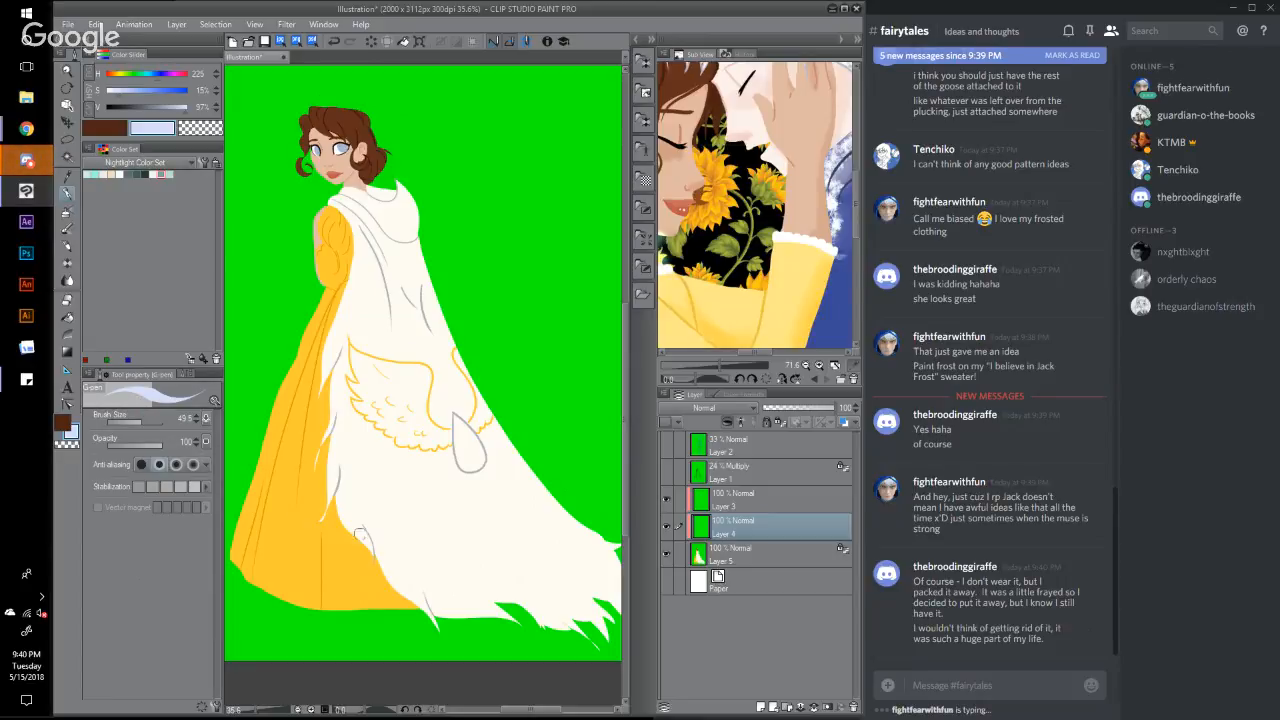
{"action": "left_click_drag", "start_coordinate": [472, 586], "coordinate": [499, 606]}
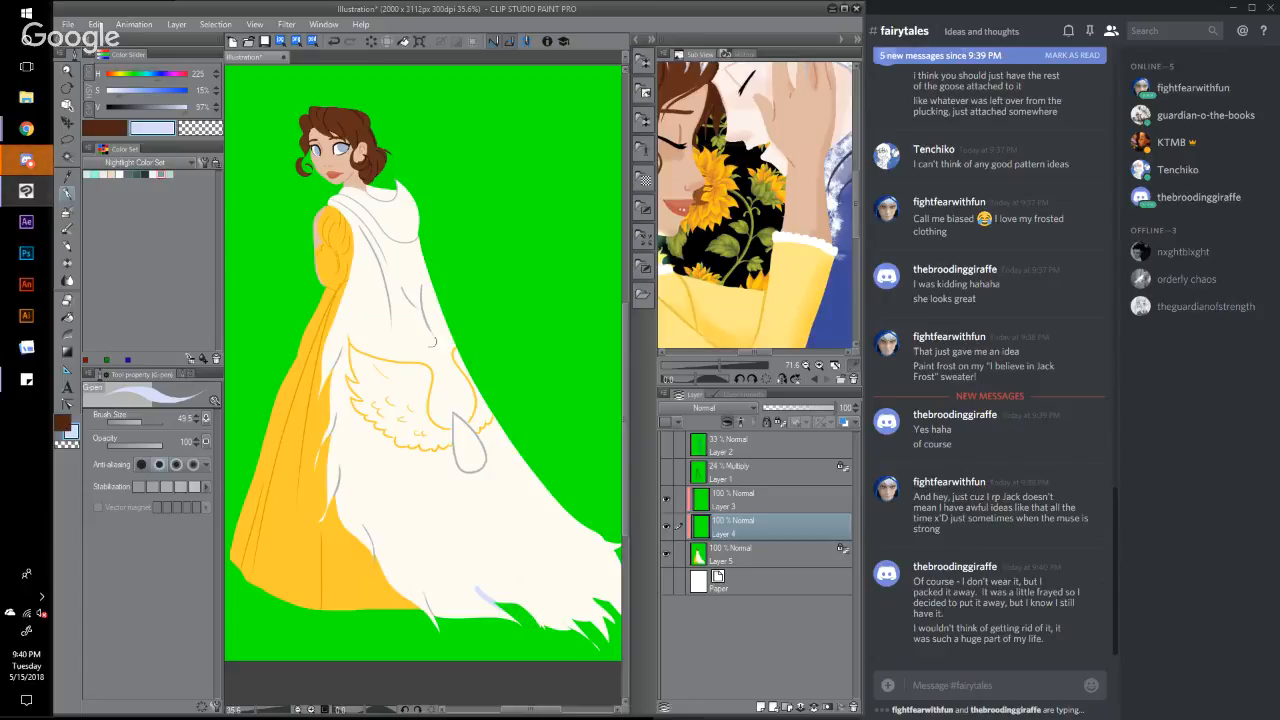
{"action": "key", "text": "ctrl+z"}
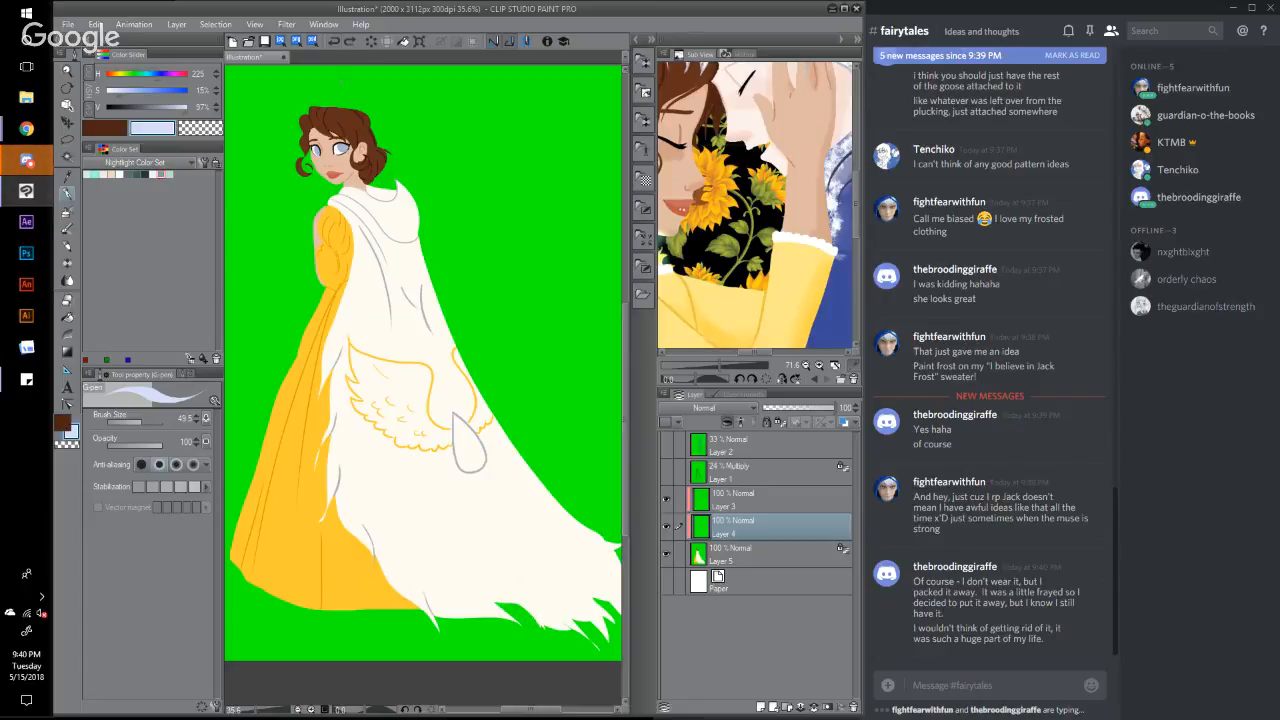
Step: Add a new unclipped layer above Layer 3, beneath the hidden Multiply layer, and make it the active layer
{"action": "left_click", "coordinate": [720, 484]}
{"action": "key", "text": "ctrl+shift+n"}
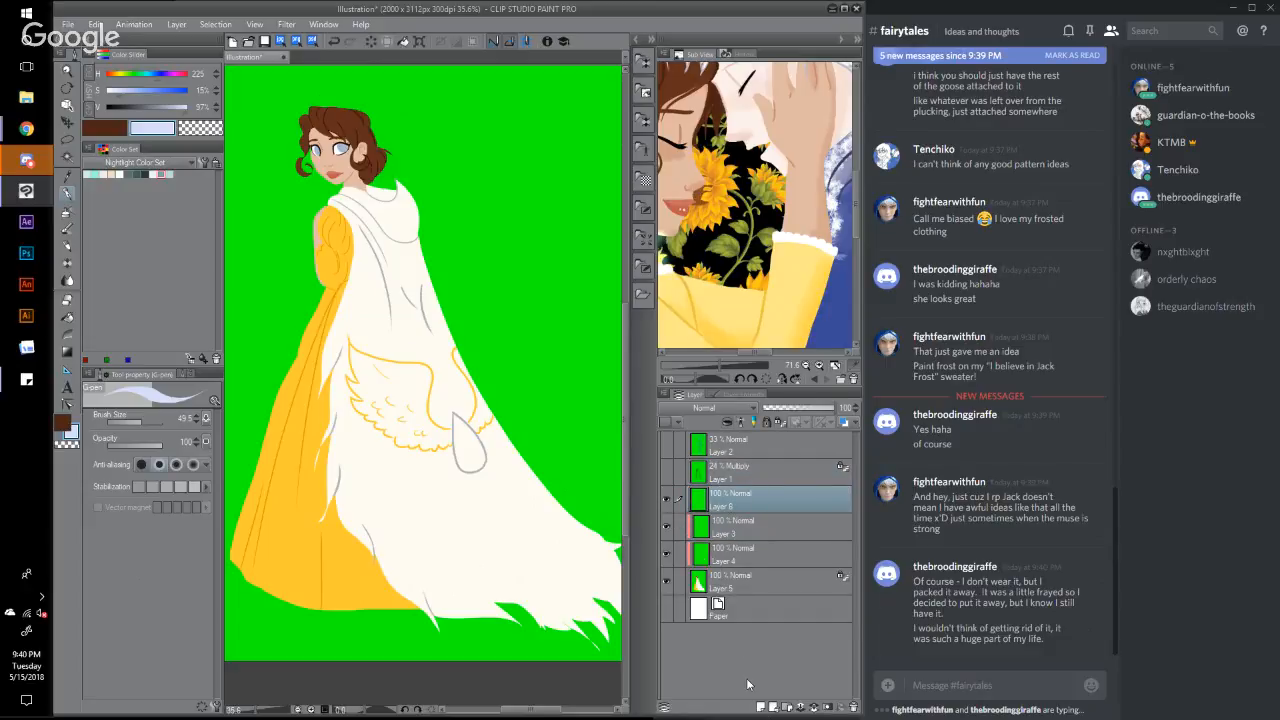
{"action": "left_click", "coordinate": [738, 556]}
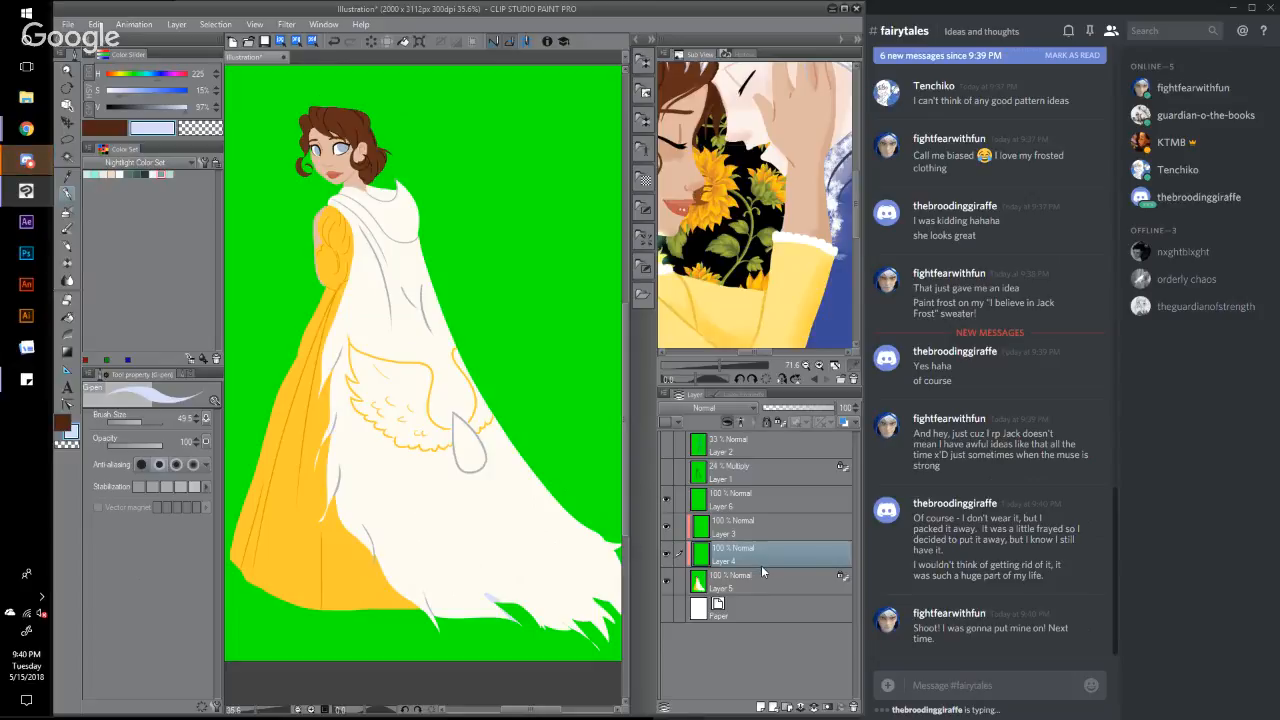
{"action": "left_click", "coordinate": [765, 510]}
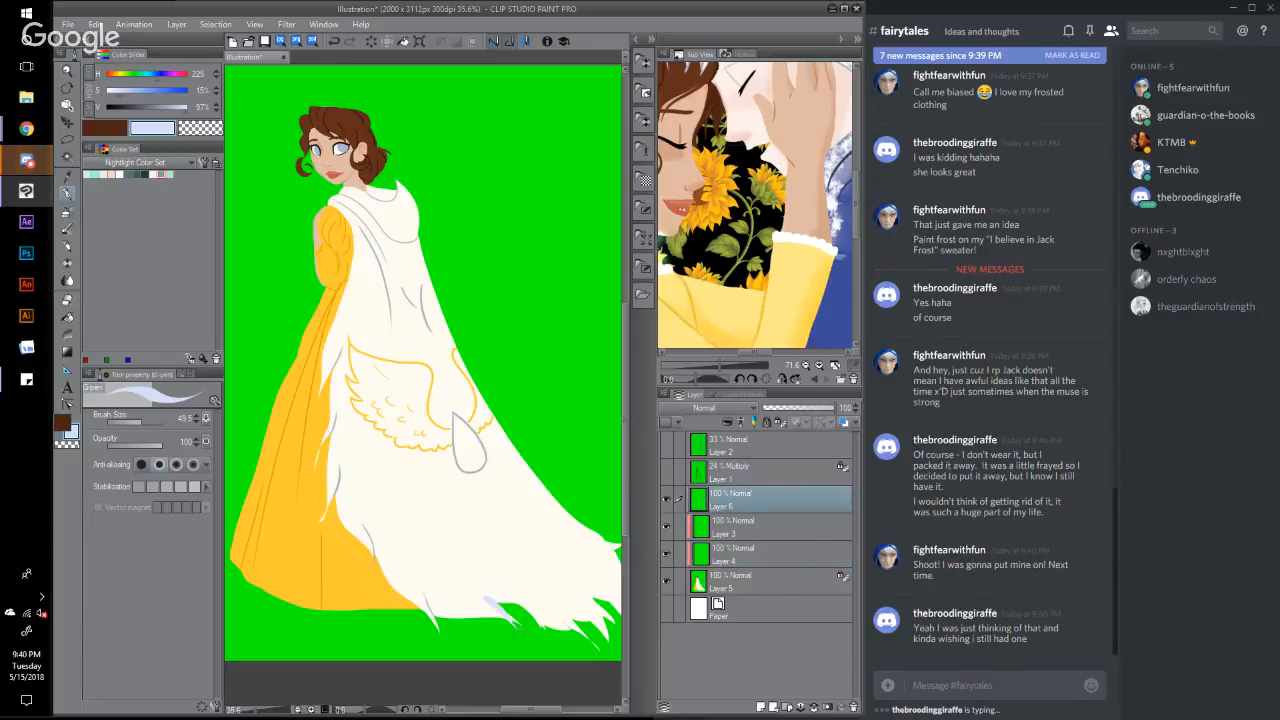
Step: Try pale blue shading strokes at the cape's hem and along its folds below the wing on Layer 6
{"action": "left_click_drag", "start_coordinate": [486, 598], "coordinate": [517, 622]}
{"action": "mouse_move", "coordinate": [338, 397]}
{"action": "left_mouse_down"}
{"action": "mouse_move", "coordinate": [360, 462]}
{"action": "mouse_move", "coordinate": [356, 419]}
{"action": "mouse_move", "coordinate": [379, 473]}
{"action": "mouse_move", "coordinate": [387, 520]}
{"action": "left_mouse_up"}
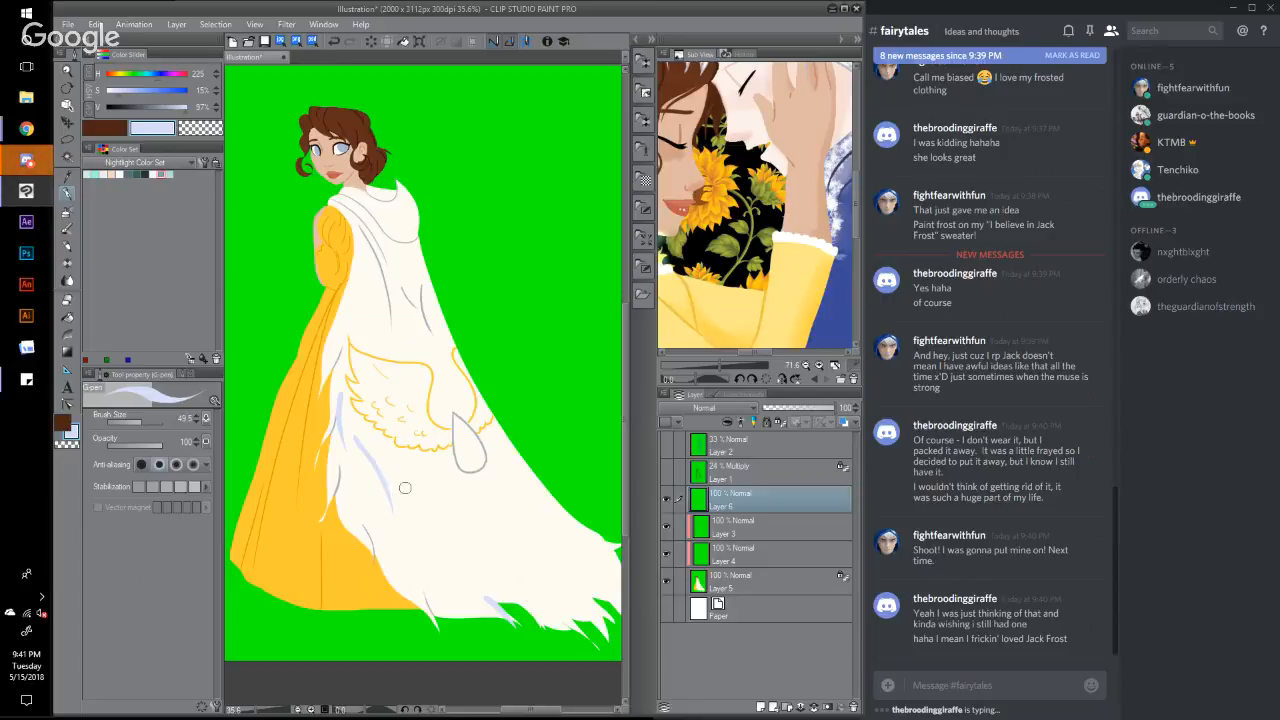
{"action": "key", "text": "ctrl+z"}
{"action": "key", "text": "ctrl+z"}
{"action": "key", "text": "ctrl+z"}
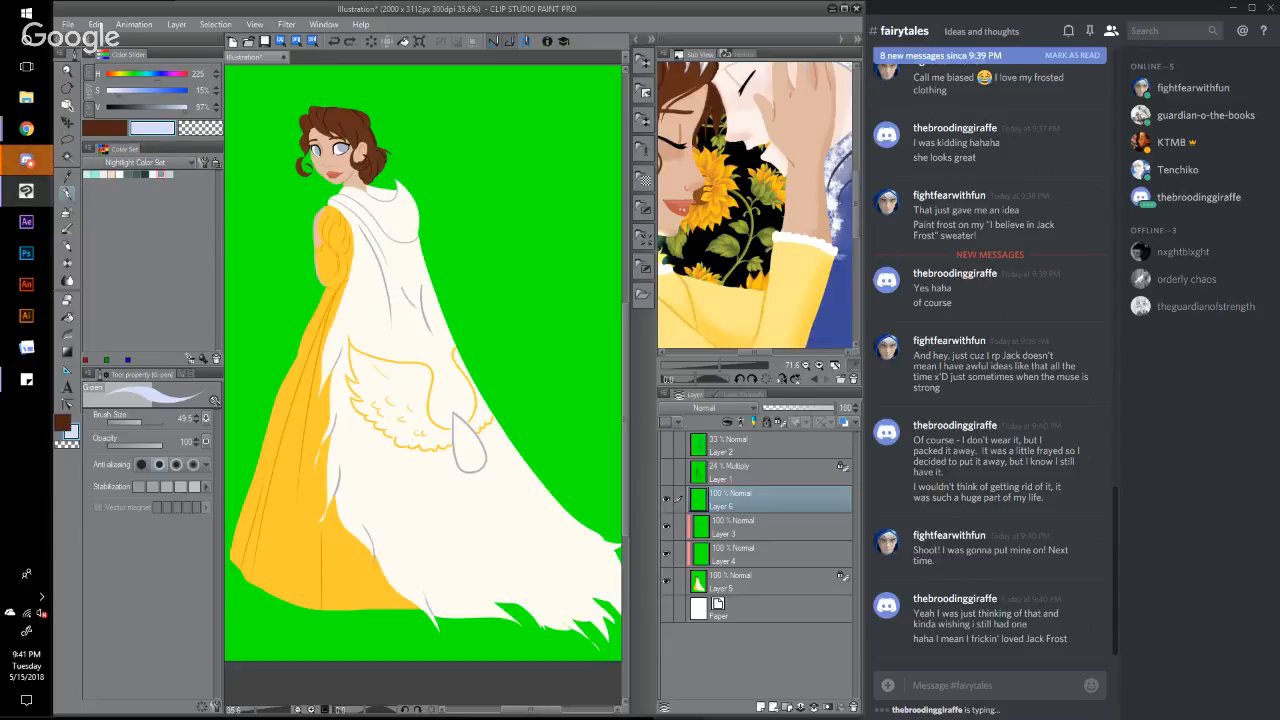
Step: Try a greyer blue (H 225, S 7, V 88) for a shading stroke at the cape's hem on Layer 6
{"action": "left_click", "coordinate": [180, 108]}
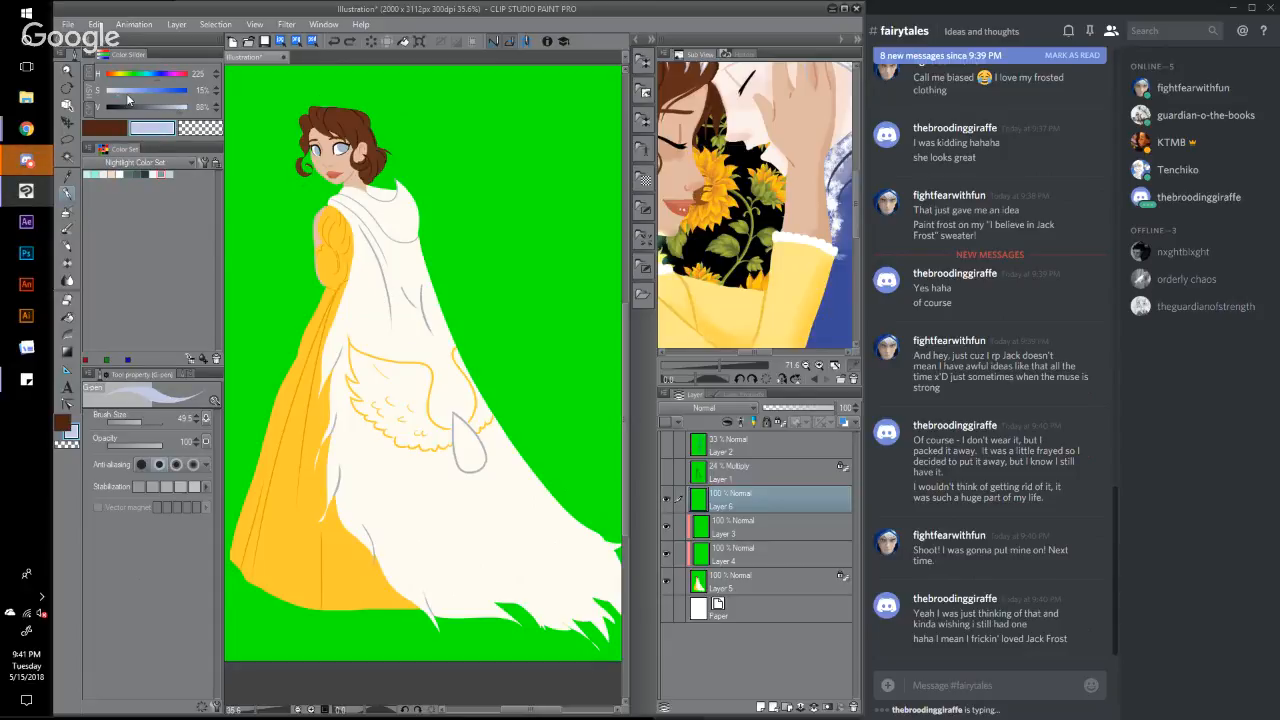
{"action": "left_click", "coordinate": [111, 91]}
{"action": "left_click", "coordinate": [112, 91]}
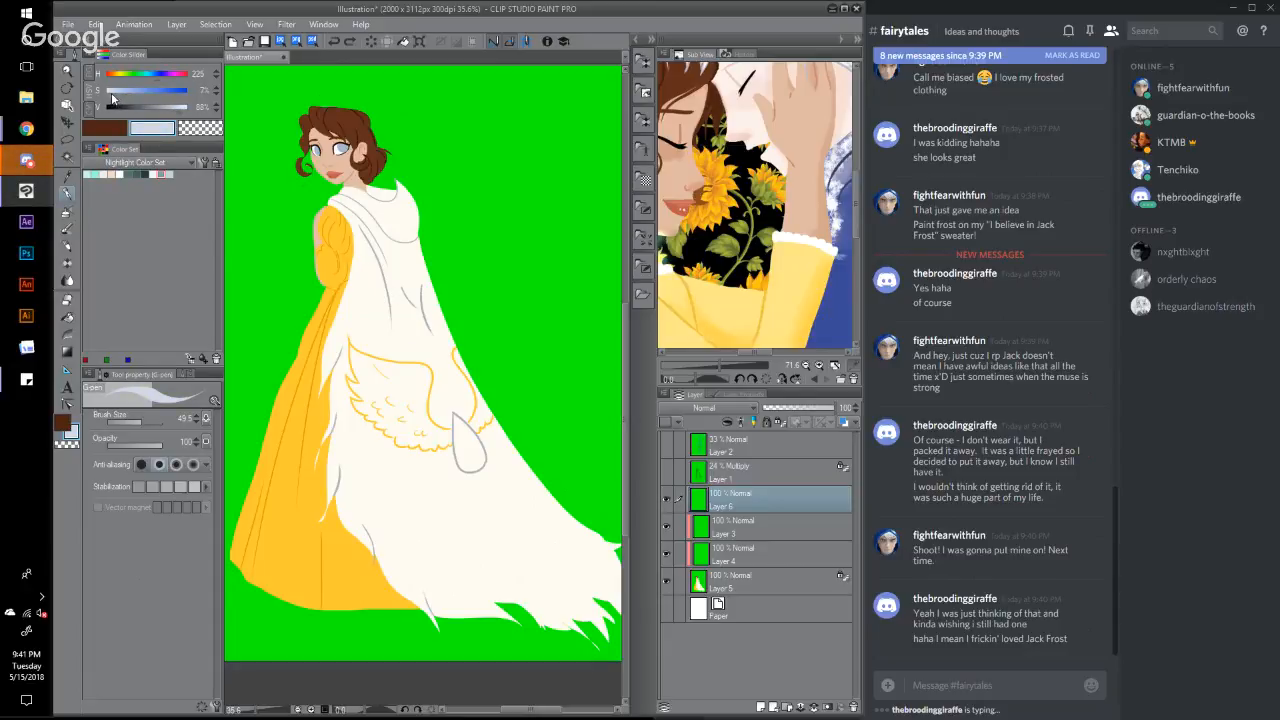
{"action": "left_click_drag", "start_coordinate": [465, 589], "coordinate": [530, 627]}
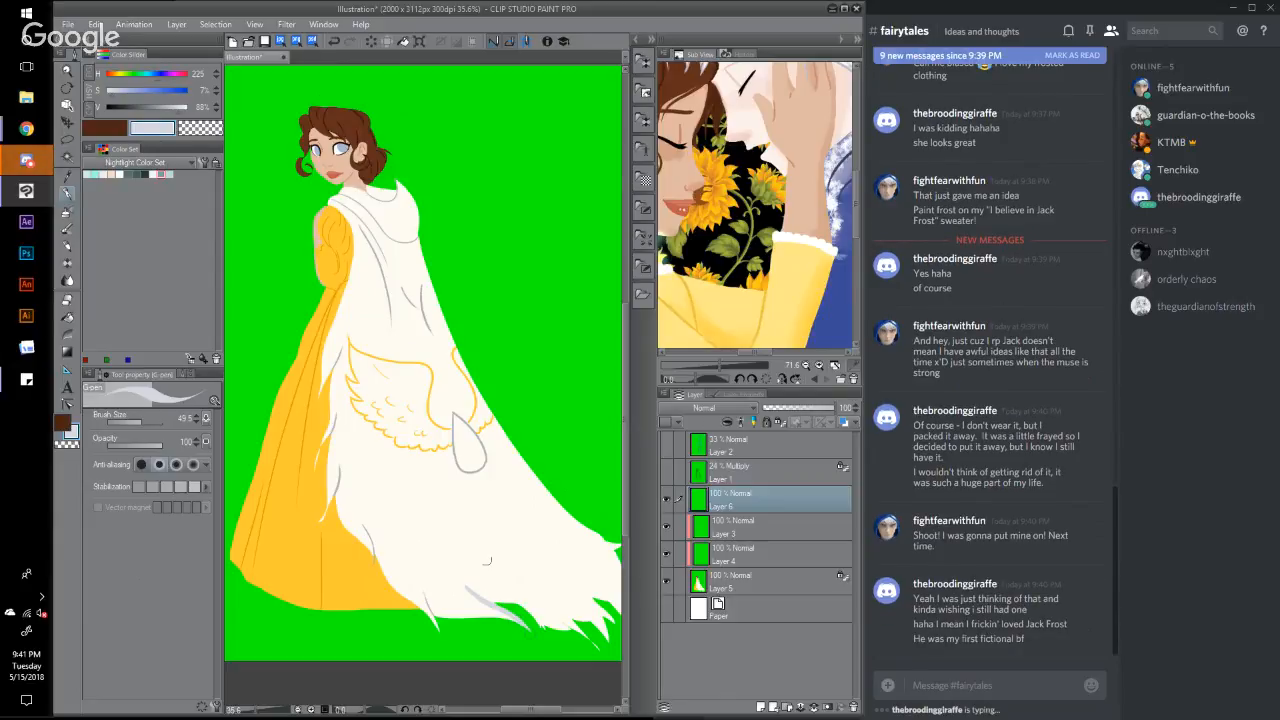
{"action": "key", "text": "ctrl+z"}
Step: Lower the colour's saturation to 4 and try a light grey fold stroke on the cape below the wing
{"action": "left_click", "coordinate": [110, 90]}
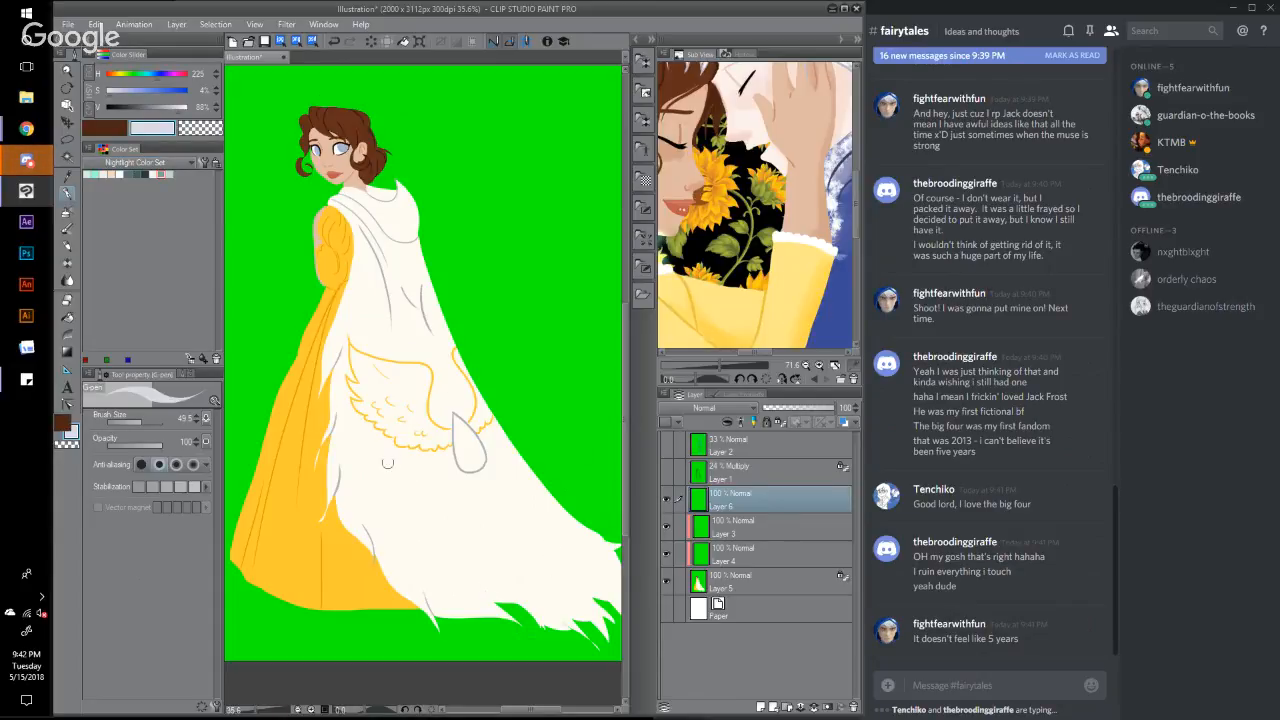
{"action": "left_click_drag", "start_coordinate": [388, 450], "coordinate": [392, 480]}
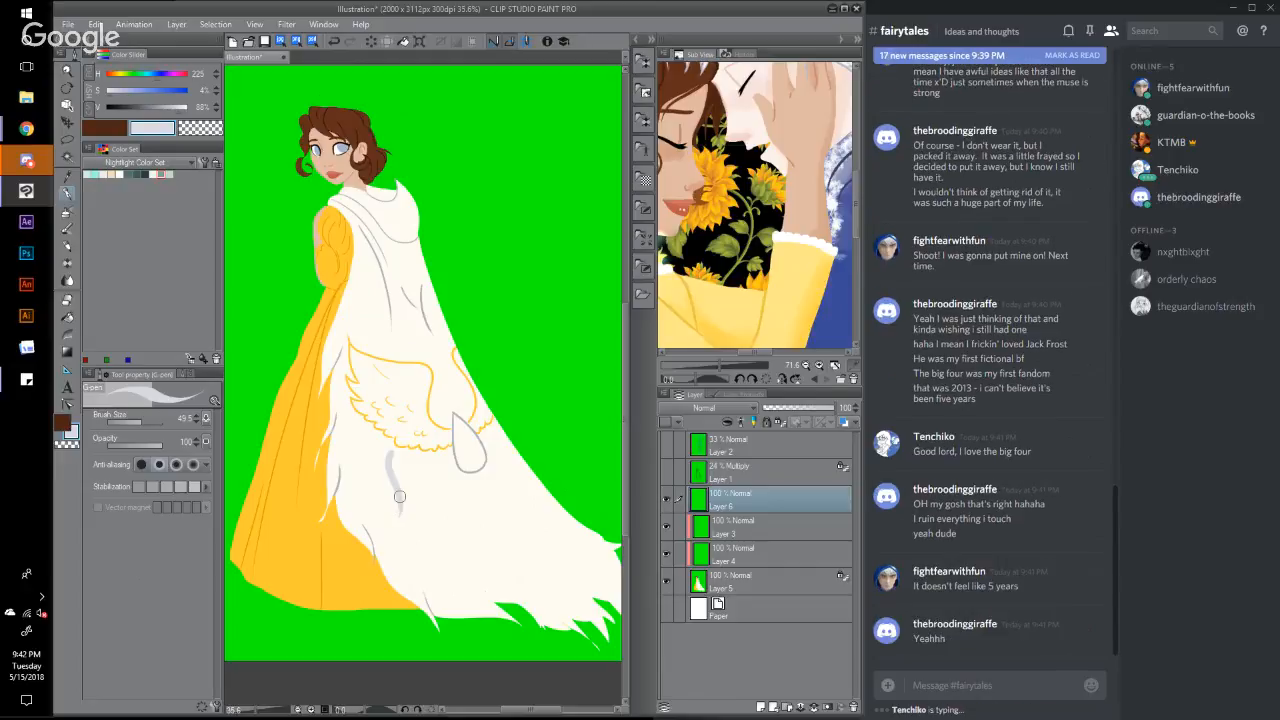
{"action": "left_click", "coordinate": [334, 41]}
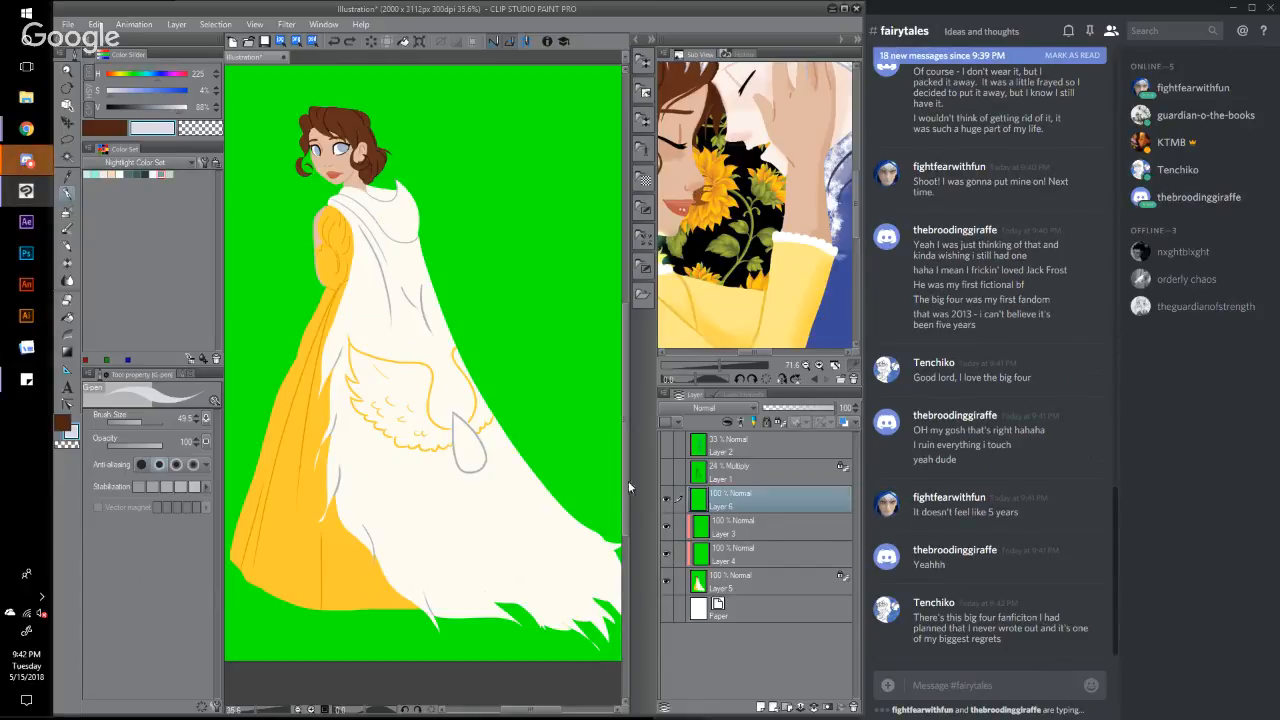
Step: Make Layer 4 active, sample the wing outline's golden yellow and set the G-pen's brush size to 30.7
{"action": "left_click", "coordinate": [737, 530]}
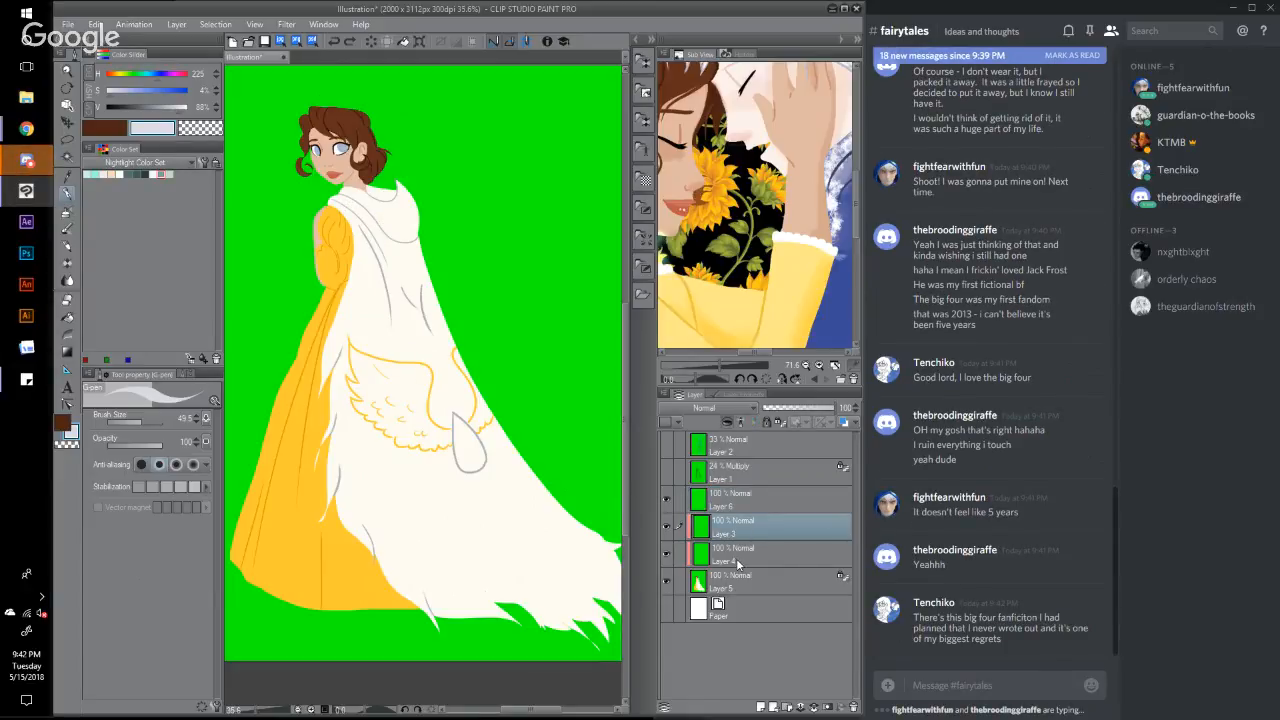
{"action": "left_click", "coordinate": [736, 556]}
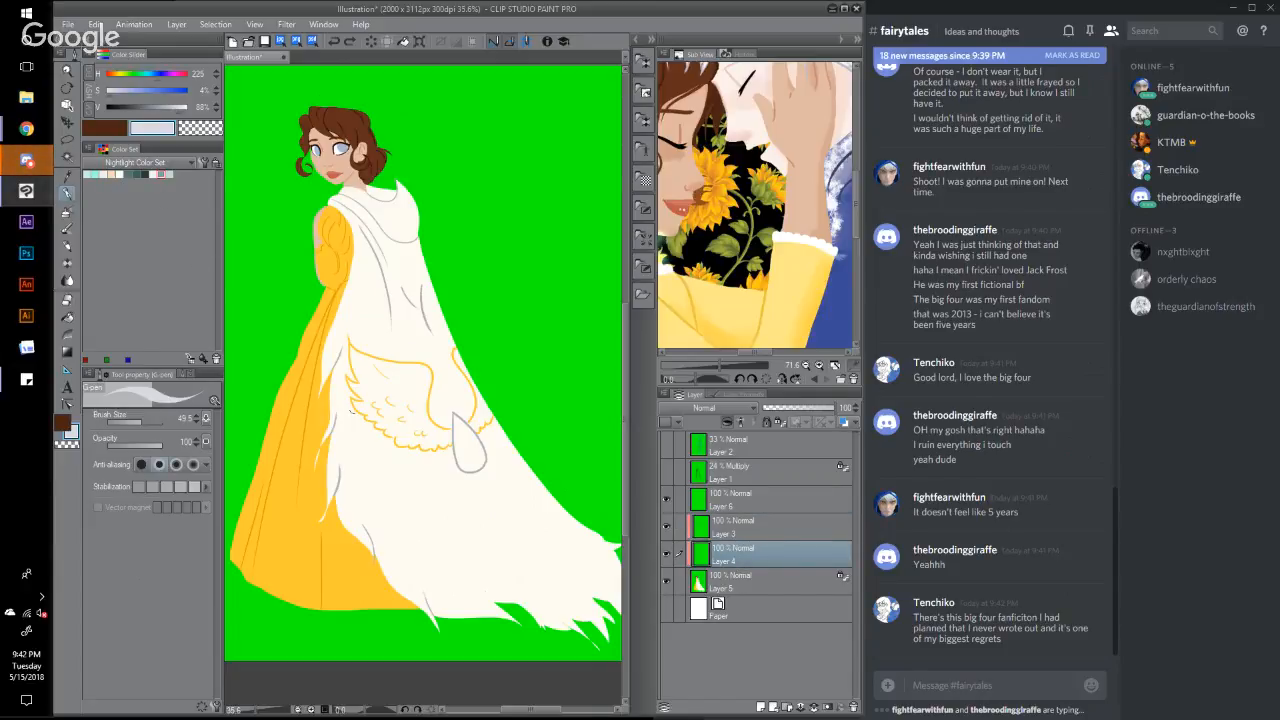
{"action": "left_click", "coordinate": [416, 366], "text": "alt"}
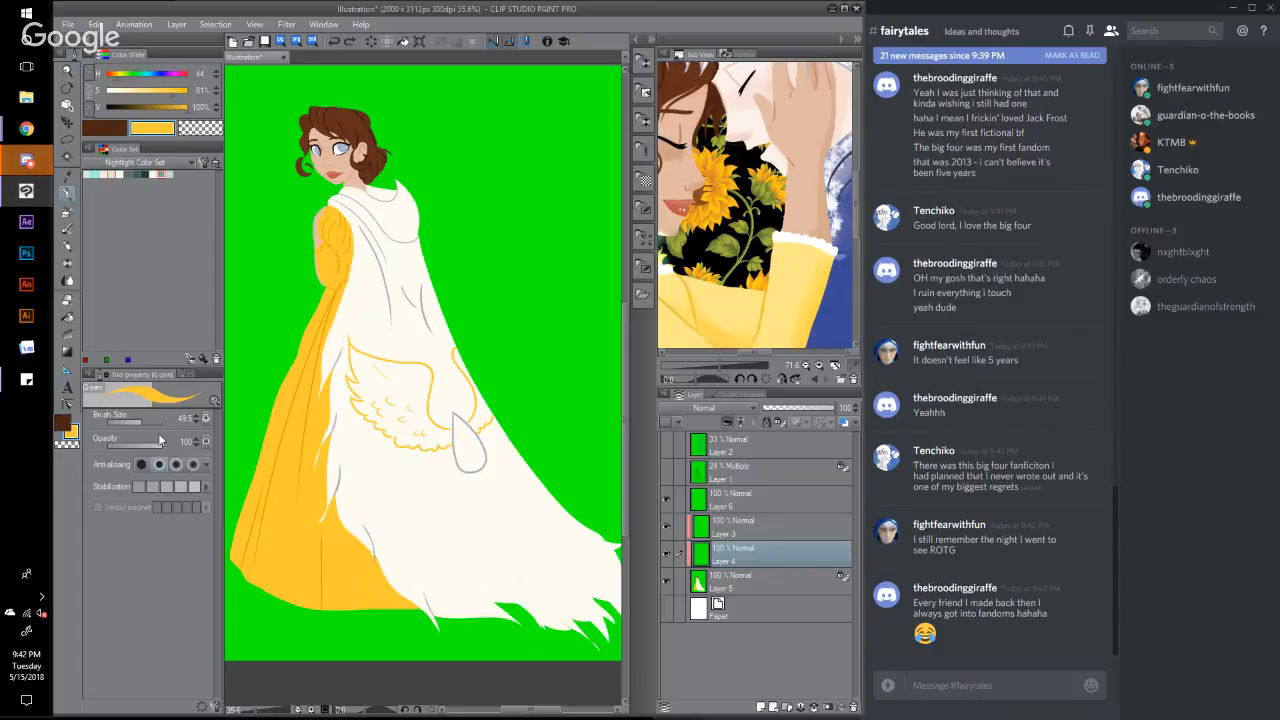
{"action": "left_click", "coordinate": [139, 422]}
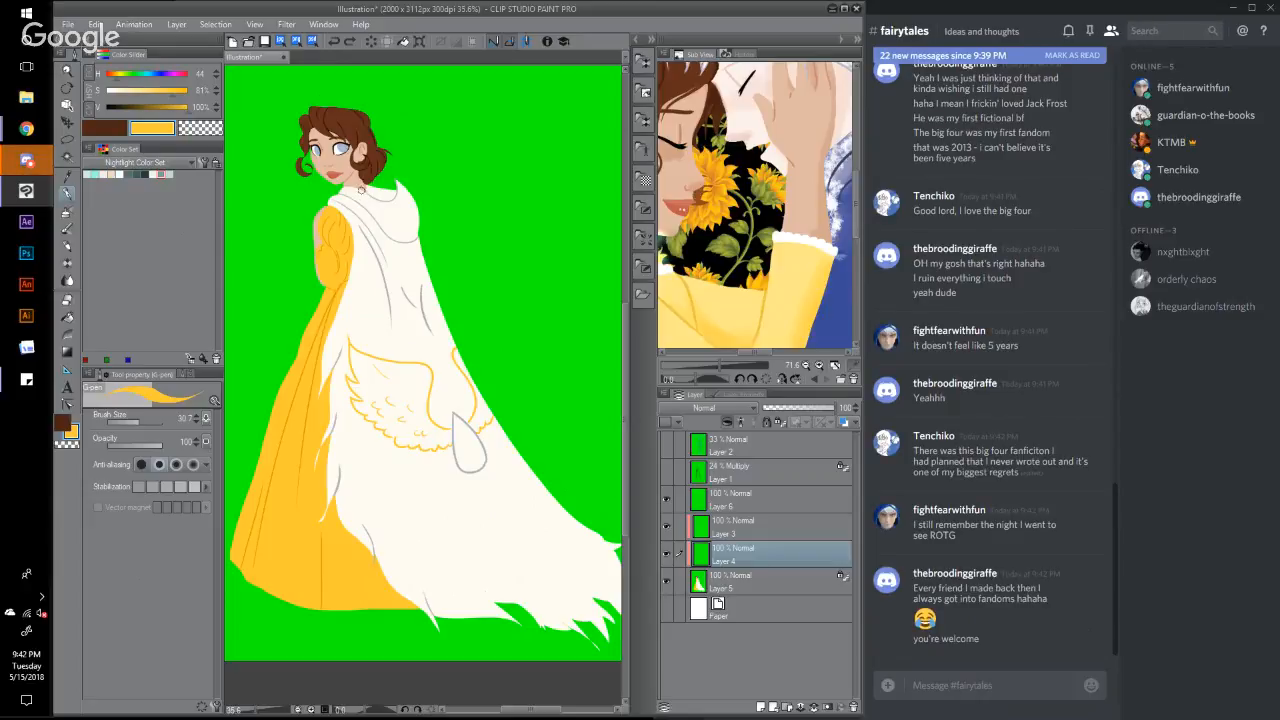
Step: Try golden trim strokes along the hood's upper edge behind the neck on Layer 4
{"action": "mouse_move", "coordinate": [360, 189]}
{"action": "left_mouse_down"}
{"action": "mouse_move", "coordinate": [391, 204]}
{"action": "mouse_move", "coordinate": [401, 184]}
{"action": "left_mouse_up"}
{"action": "key", "text": "ctrl+z"}
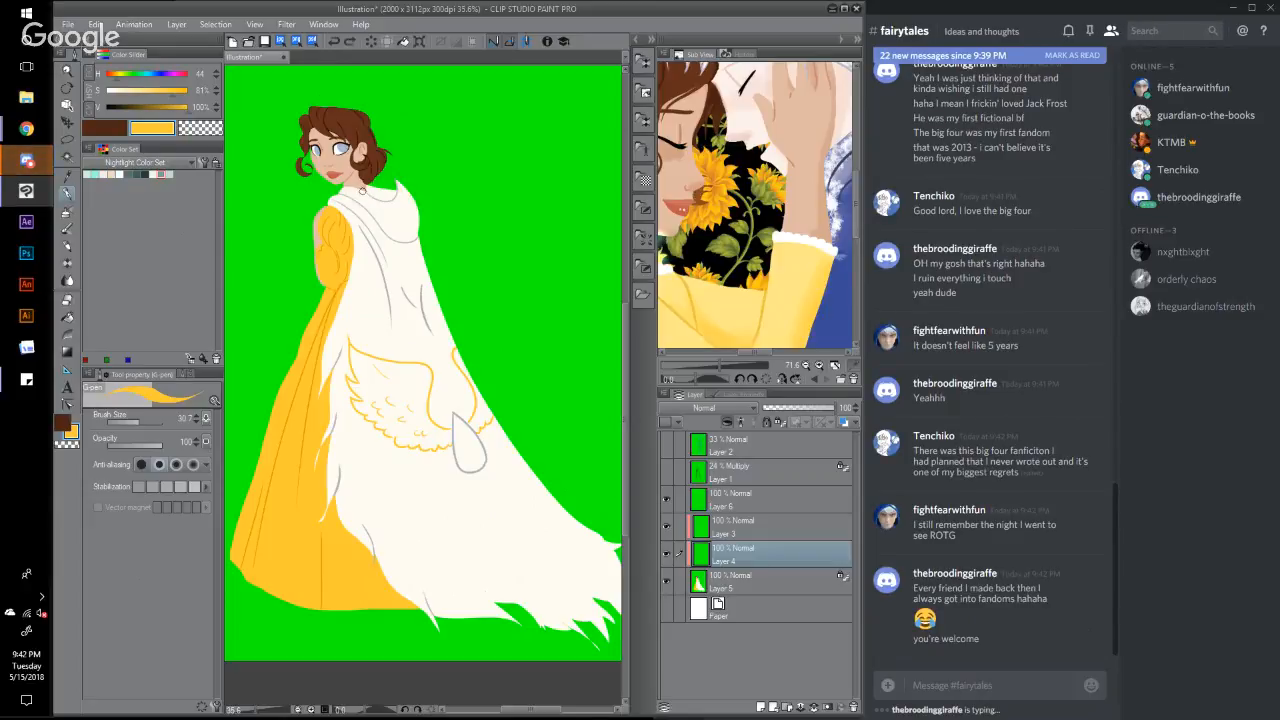
{"action": "mouse_move", "coordinate": [370, 196]}
{"action": "left_mouse_down"}
{"action": "mouse_move", "coordinate": [398, 200]}
{"action": "mouse_move", "coordinate": [400, 188]}
{"action": "left_mouse_up"}
{"action": "key", "text": "ctrl+z"}
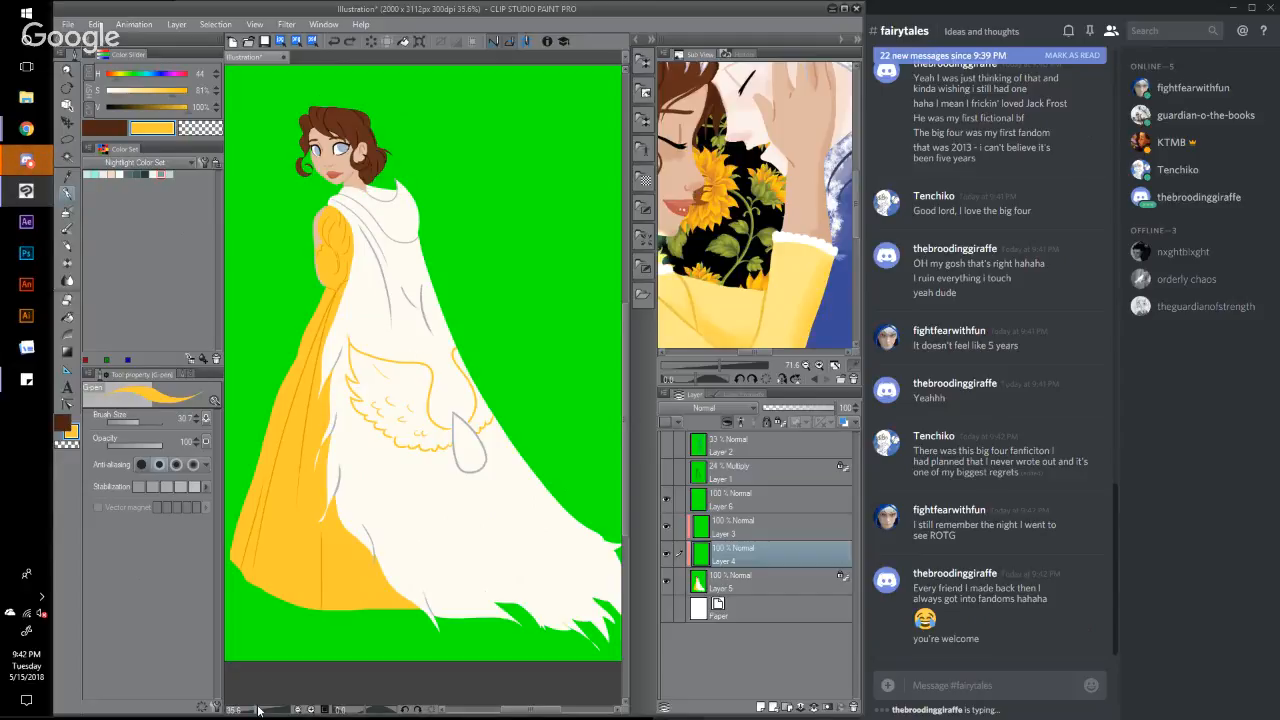
Step: Paint golden trim along the hood's edge up to its pointed tip on Layer 4, erasing stray colour inside the curve with transparent paint
{"action": "left_click_drag", "start_coordinate": [257, 709], "coordinate": [270, 711]}
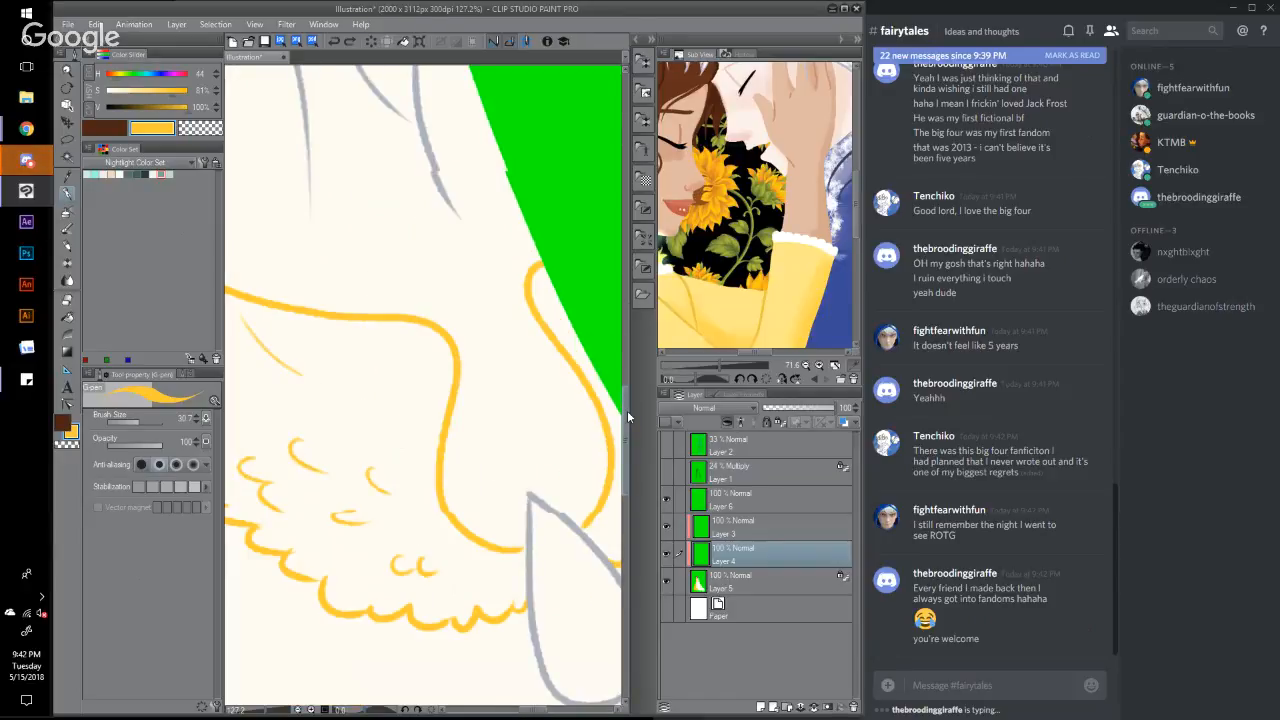
{"action": "left_click_drag", "start_coordinate": [625, 410], "coordinate": [618, 315]}
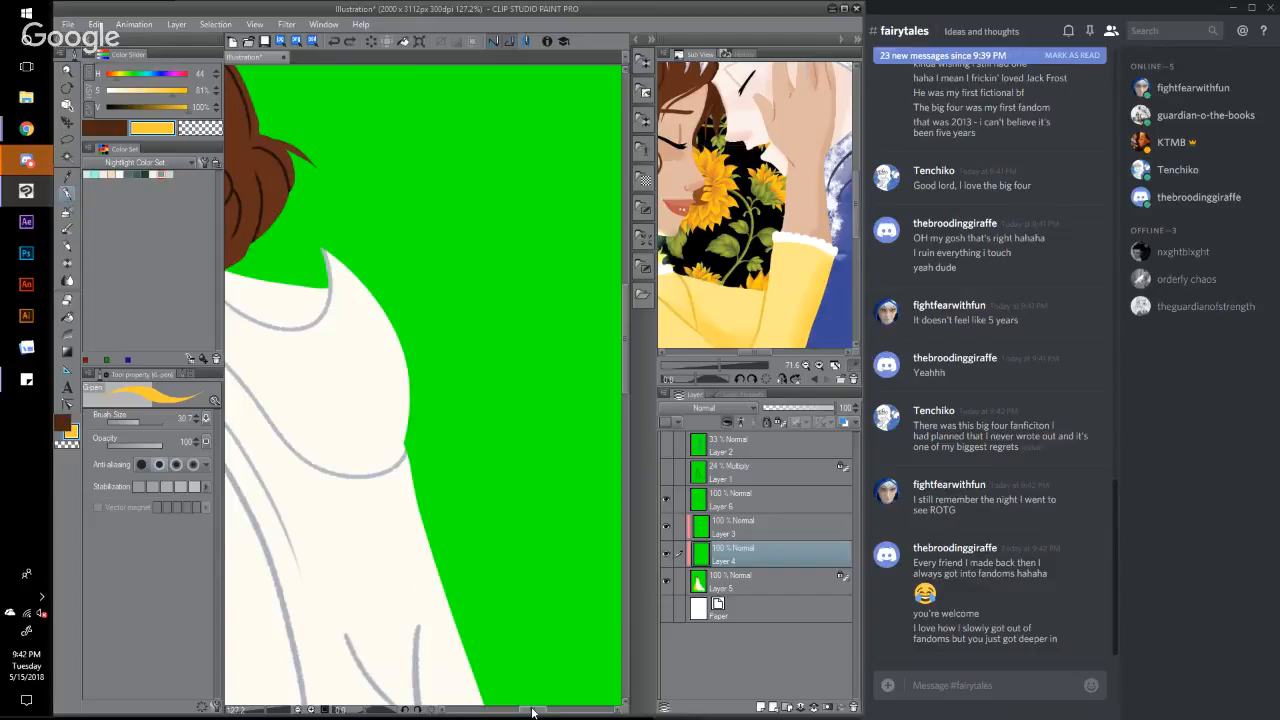
{"action": "left_click_drag", "start_coordinate": [532, 711], "coordinate": [530, 711]}
{"action": "mouse_move", "coordinate": [257, 294]}
{"action": "left_mouse_down"}
{"action": "mouse_move", "coordinate": [330, 333]}
{"action": "mouse_move", "coordinate": [383, 313]}
{"action": "mouse_move", "coordinate": [390, 262]}
{"action": "mouse_move", "coordinate": [412, 290]}
{"action": "left_mouse_up"}
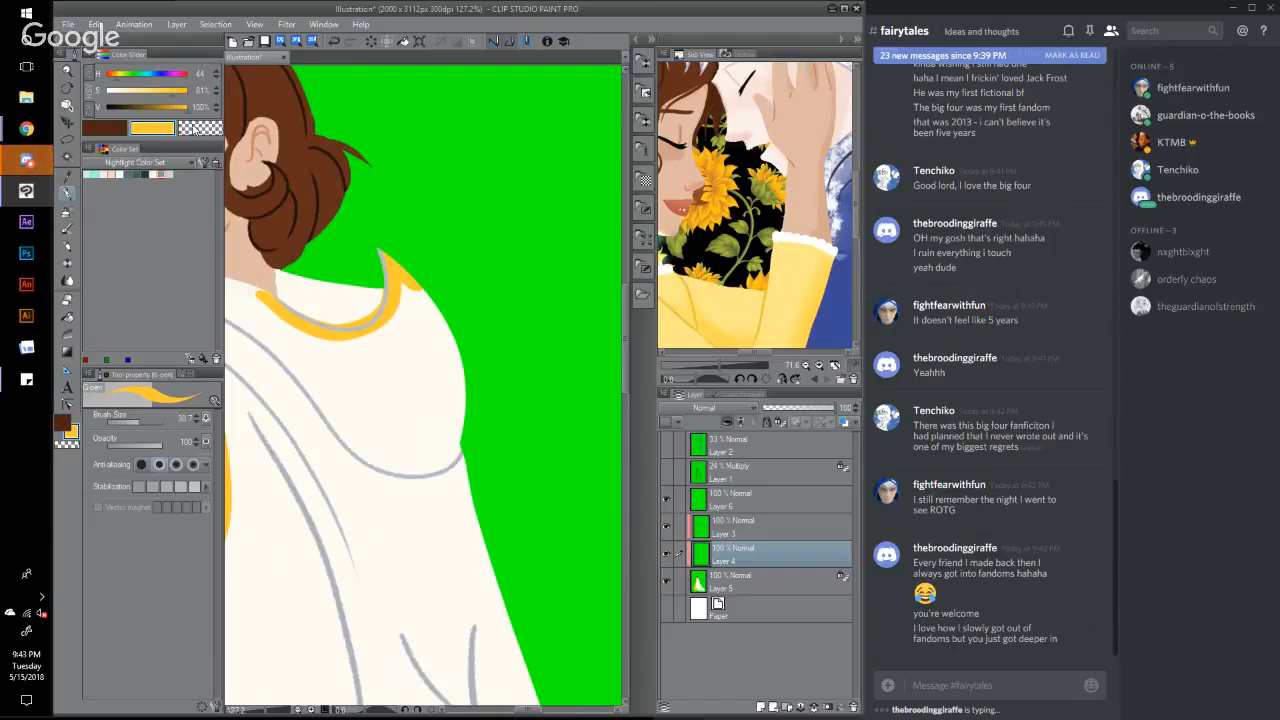
{"action": "mouse_move", "coordinate": [284, 300]}
{"action": "left_mouse_down"}
{"action": "mouse_move", "coordinate": [296, 304]}
{"action": "mouse_move", "coordinate": [343, 326]}
{"action": "left_mouse_up"}
{"action": "left_click", "coordinate": [334, 42]}
{"action": "left_click", "coordinate": [200, 128]}
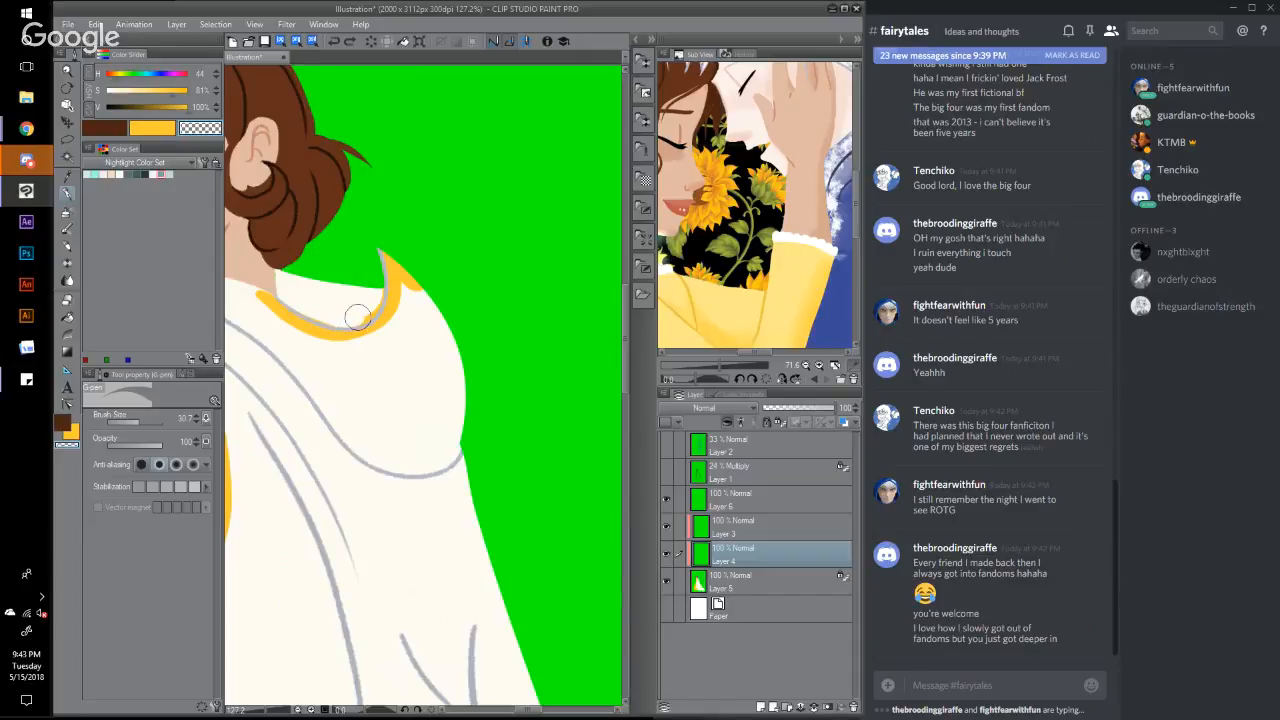
{"action": "mouse_move", "coordinate": [368, 308]}
{"action": "left_mouse_down"}
{"action": "mouse_move", "coordinate": [381, 257]}
{"action": "mouse_move", "coordinate": [363, 316]}
{"action": "mouse_move", "coordinate": [326, 317]}
{"action": "mouse_move", "coordinate": [298, 299]}
{"action": "mouse_move", "coordinate": [310, 305]}
{"action": "left_mouse_up"}
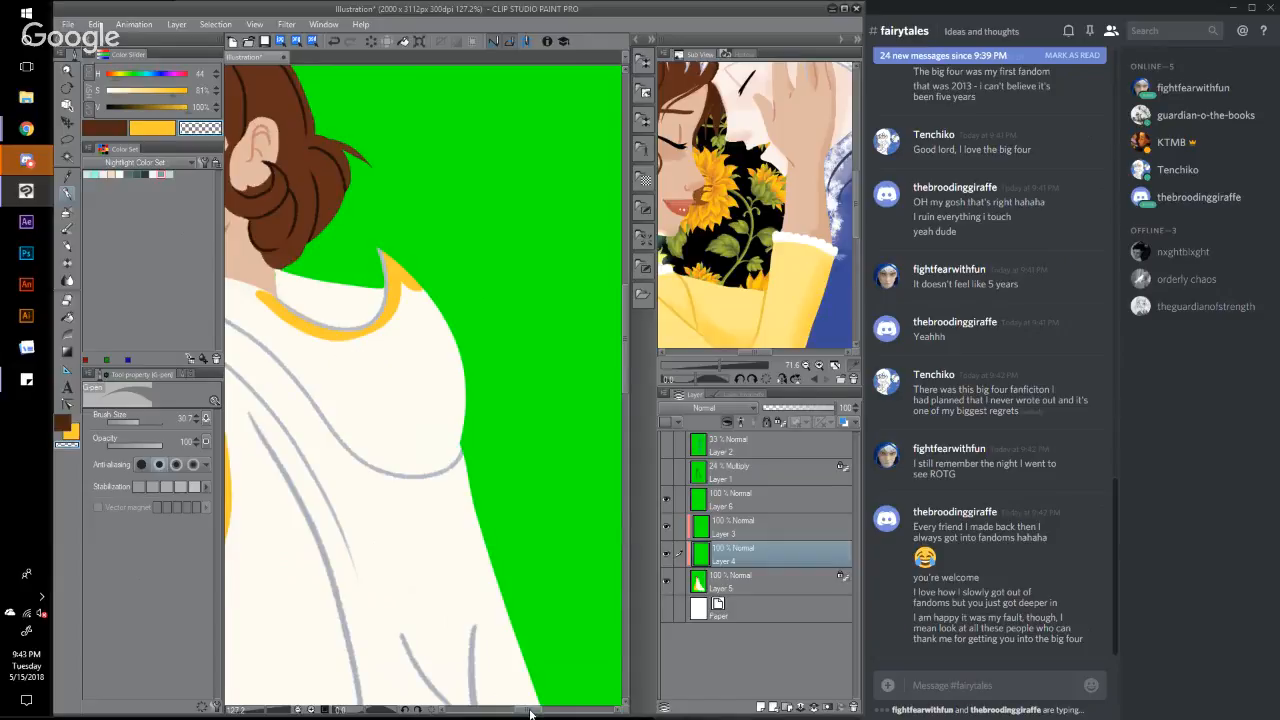
Step: Extend the golden trim along the cape's collar to the front of the neck on Layer 4
{"action": "left_click_drag", "start_coordinate": [530, 712], "coordinate": [516, 713]}
{"action": "key", "text": "x"}
{"action": "mouse_move", "coordinate": [468, 296]}
{"action": "left_mouse_down"}
{"action": "mouse_move", "coordinate": [428, 282]}
{"action": "mouse_move", "coordinate": [472, 301]}
{"action": "mouse_move", "coordinate": [400, 285]}
{"action": "mouse_move", "coordinate": [394, 302]}
{"action": "left_mouse_up"}
{"action": "left_click", "coordinate": [334, 41]}
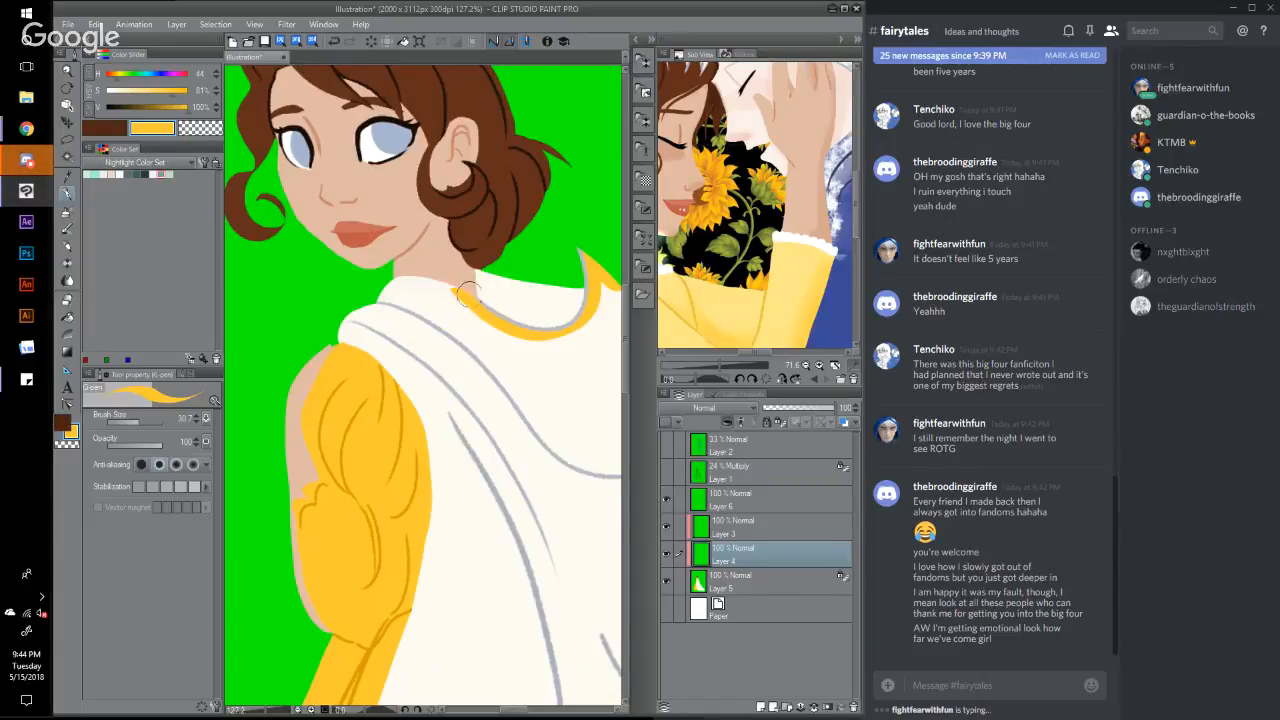
{"action": "left_click_drag", "start_coordinate": [468, 297], "coordinate": [400, 280]}
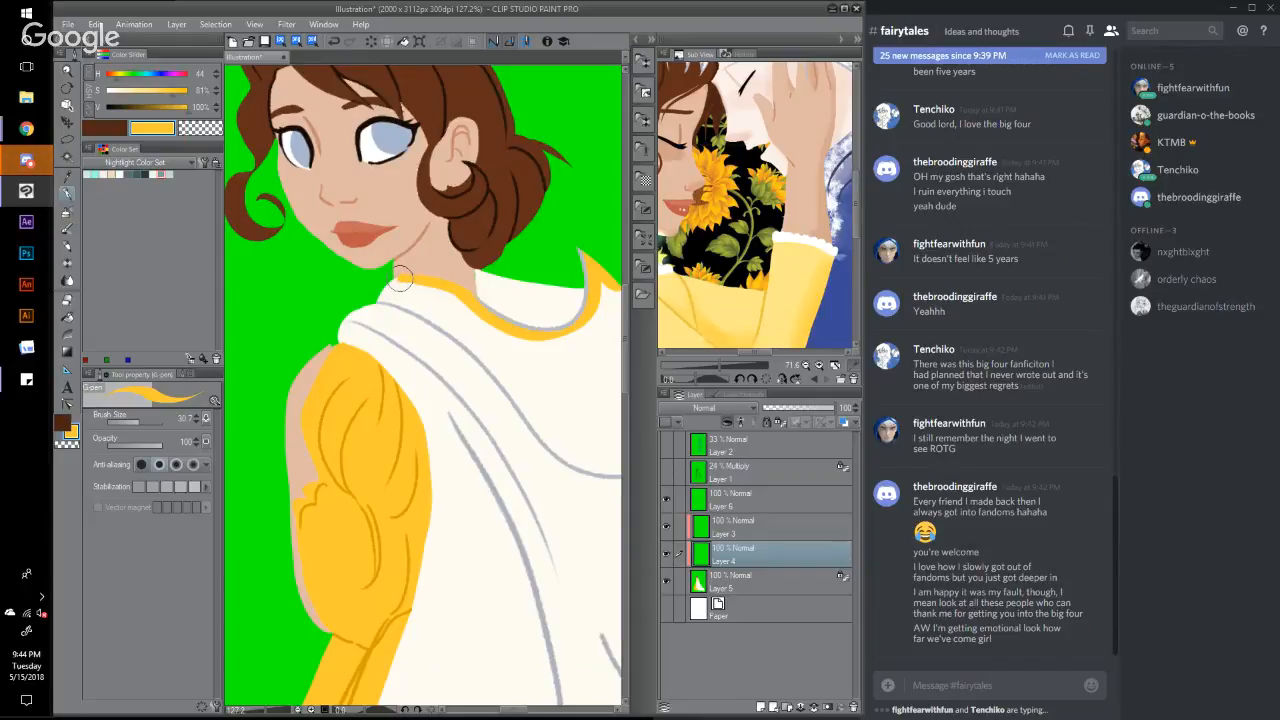
{"action": "left_click_drag", "start_coordinate": [400, 281], "coordinate": [394, 283]}
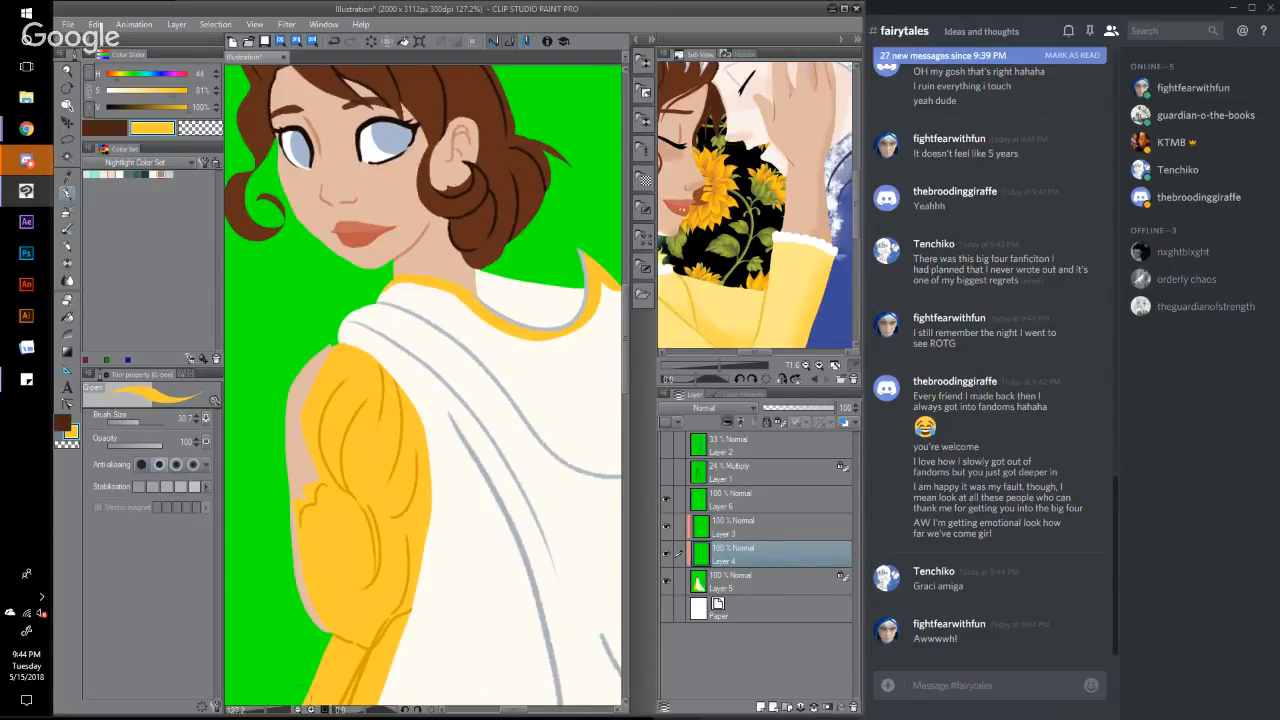
Step: Make Layer 5 active and trim the outer edge of the yellow skirt with the G-pen in transparent colour
{"action": "left_click_drag", "start_coordinate": [266, 711], "coordinate": [256, 711]}
{"action": "left_click_drag", "start_coordinate": [627, 428], "coordinate": [643, 511]}
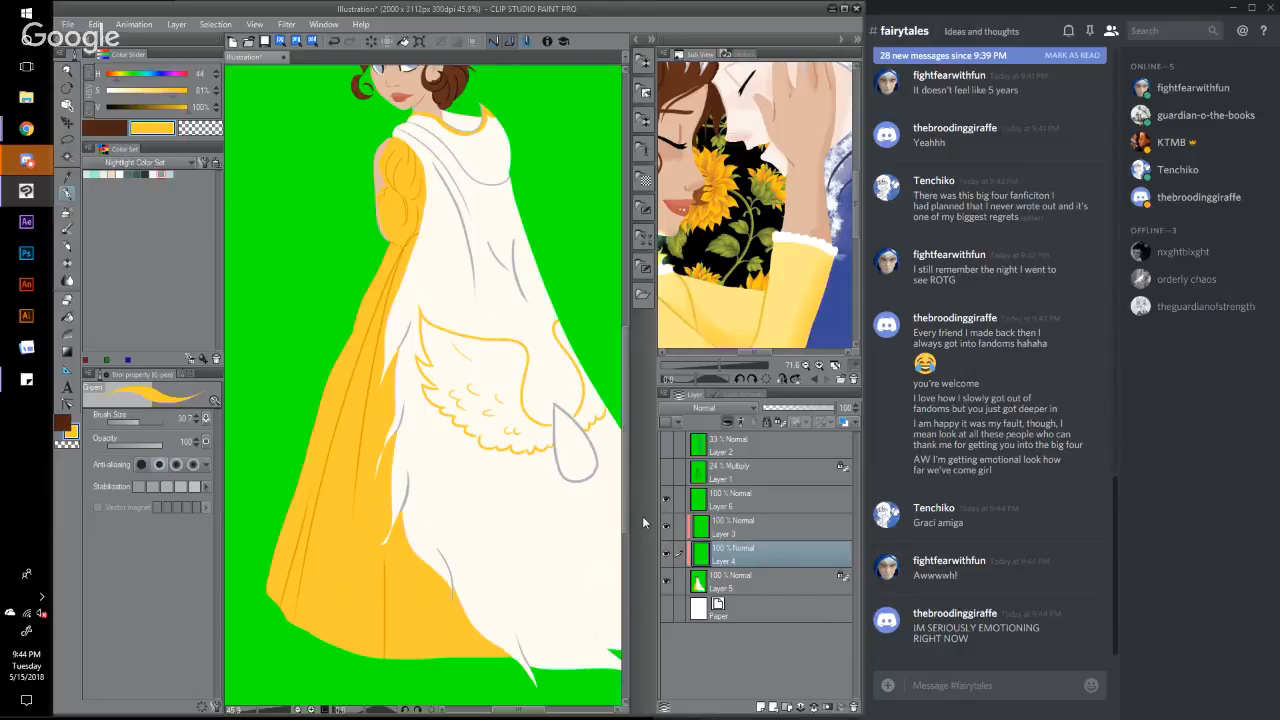
{"action": "left_click", "coordinate": [746, 585]}
{"action": "key", "text": "c"}
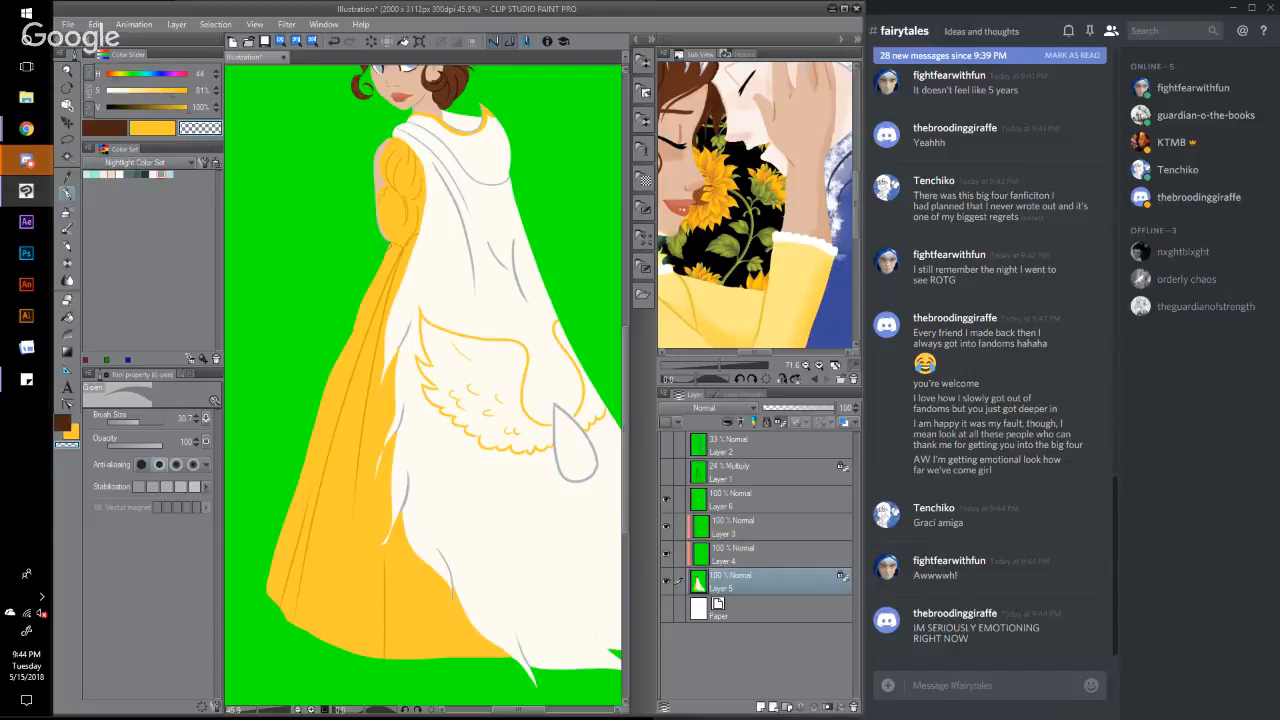
{"action": "left_click_drag", "start_coordinate": [372, 288], "coordinate": [322, 398]}
{"action": "left_click_drag", "start_coordinate": [326, 400], "coordinate": [268, 598]}
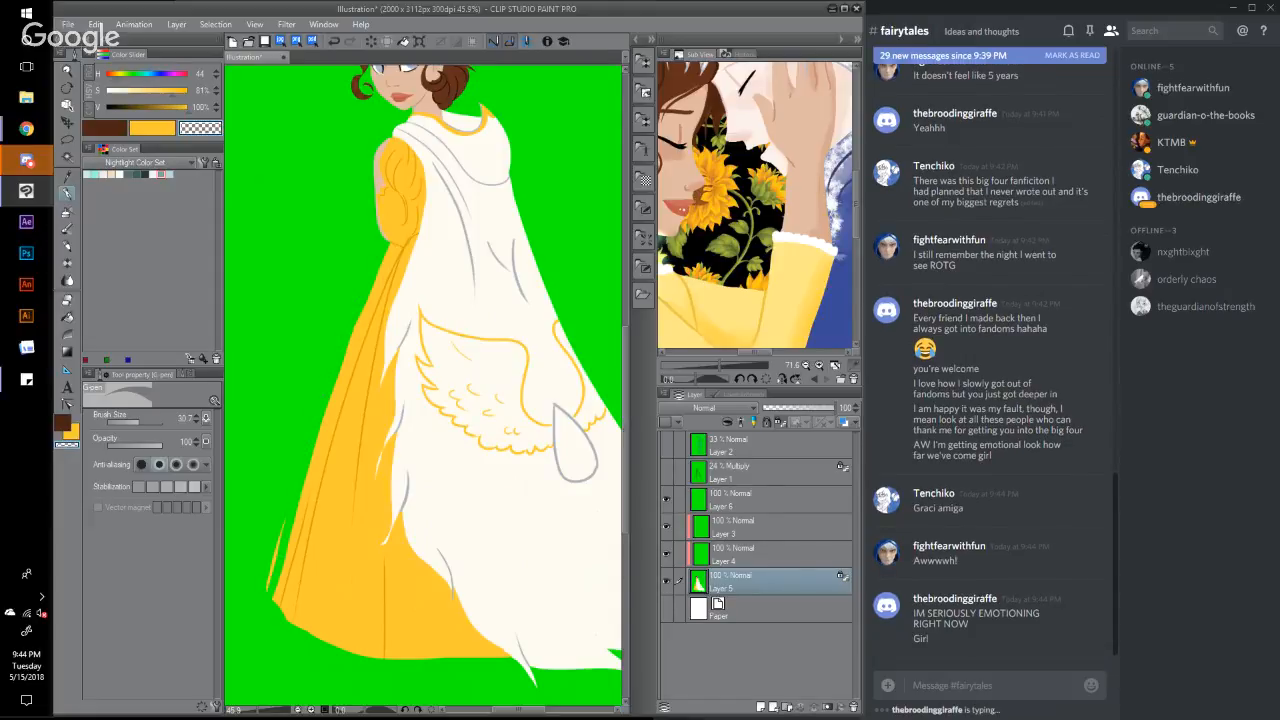
{"action": "key", "text": "ctrl+z"}
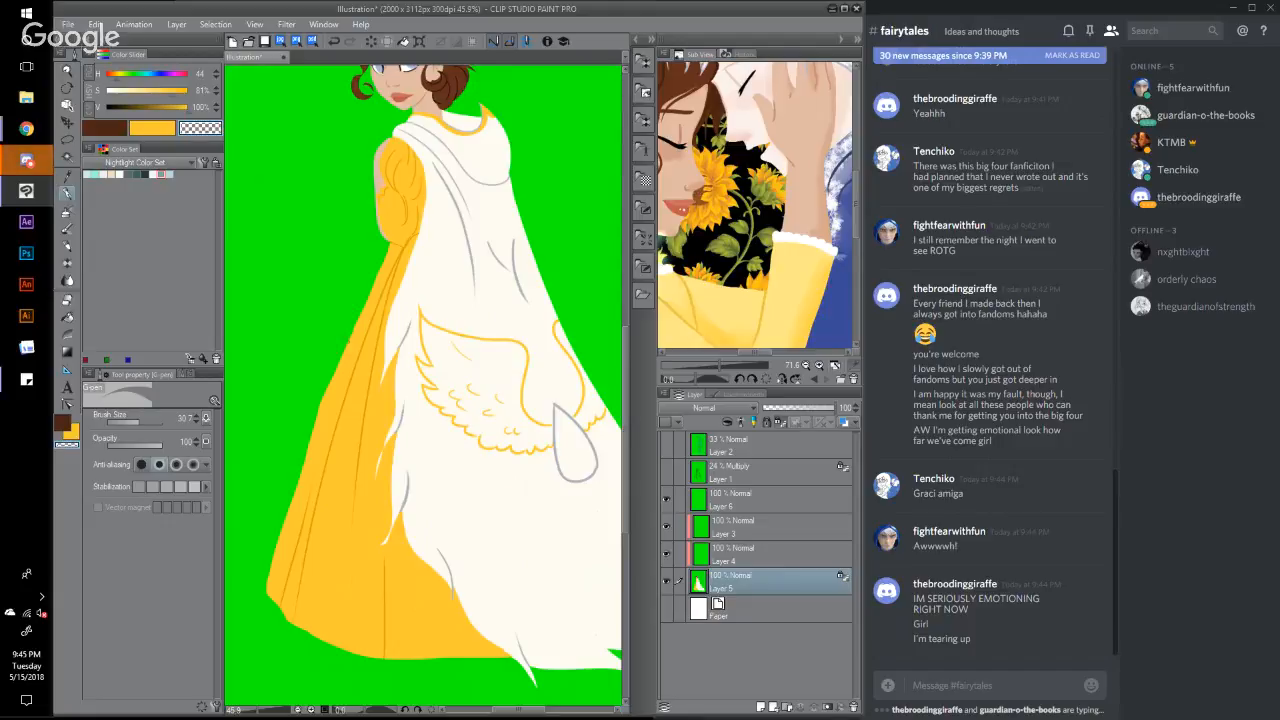
{"action": "left_click_drag", "start_coordinate": [349, 336], "coordinate": [296, 489]}
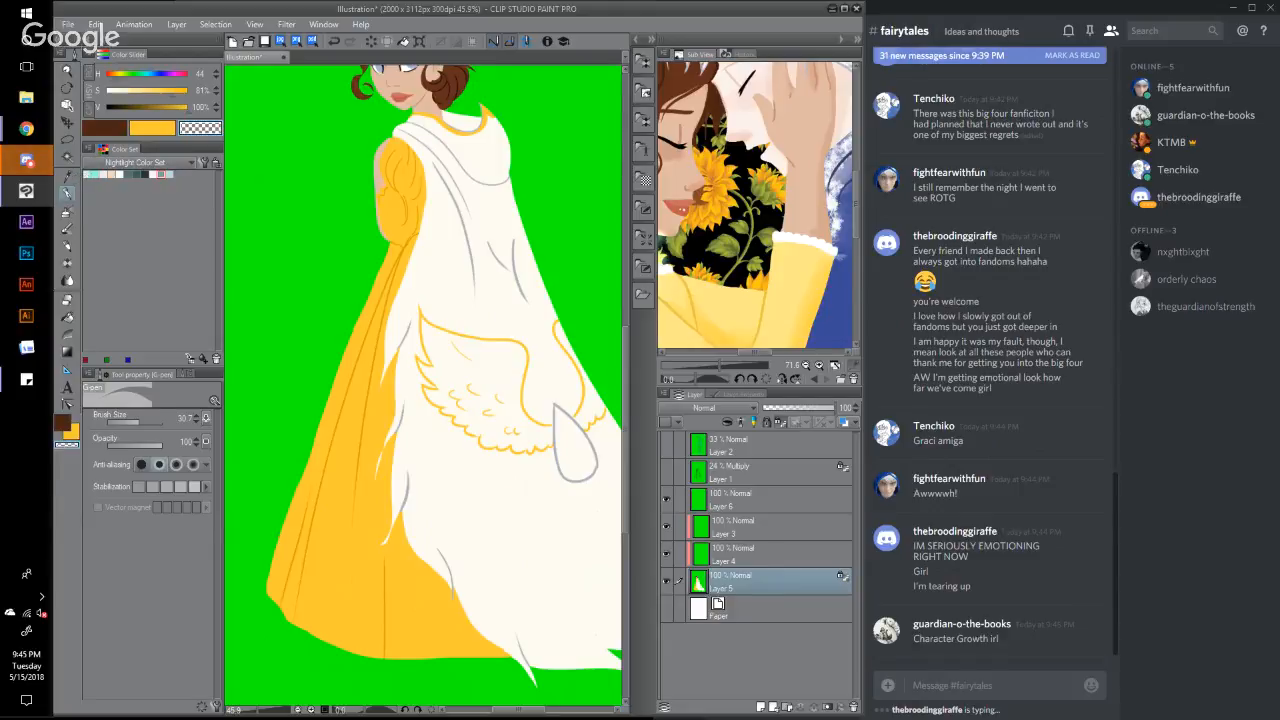
Step: Check the new messages in the Discord fairytales channel and return to the illustration
{"action": "left_click", "coordinate": [928, 5]}
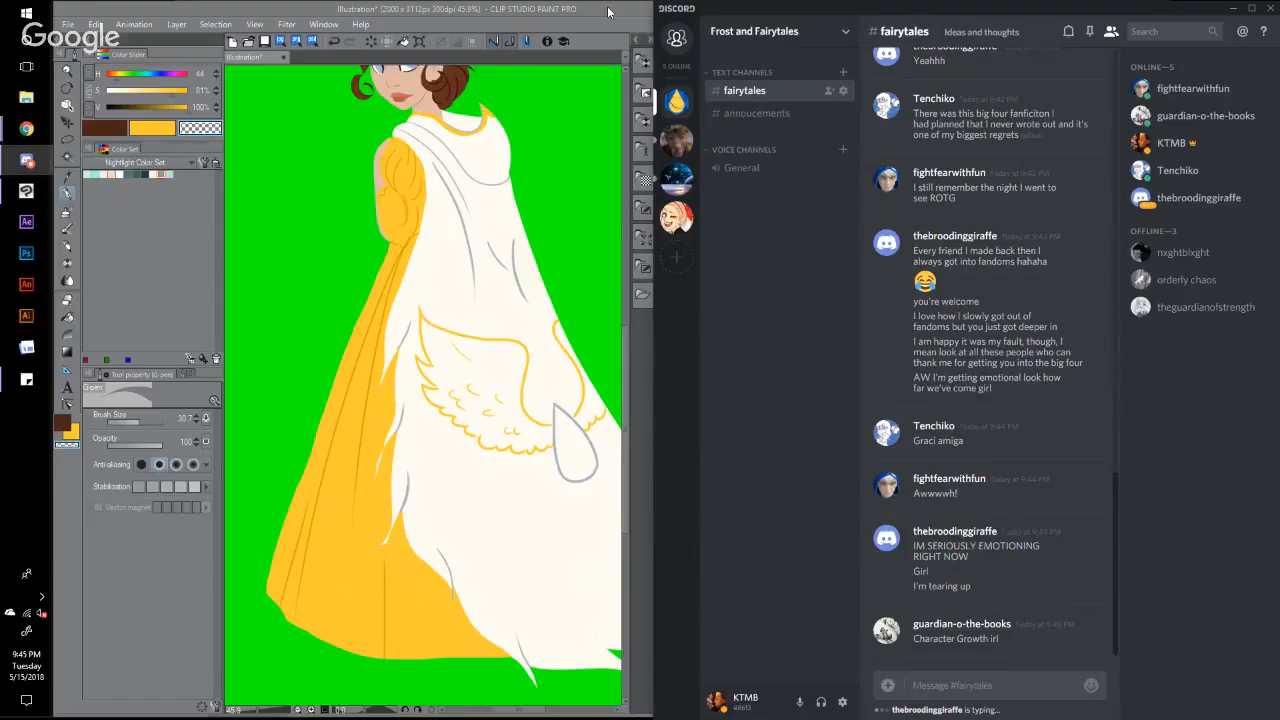
{"action": "left_click", "coordinate": [608, 11]}
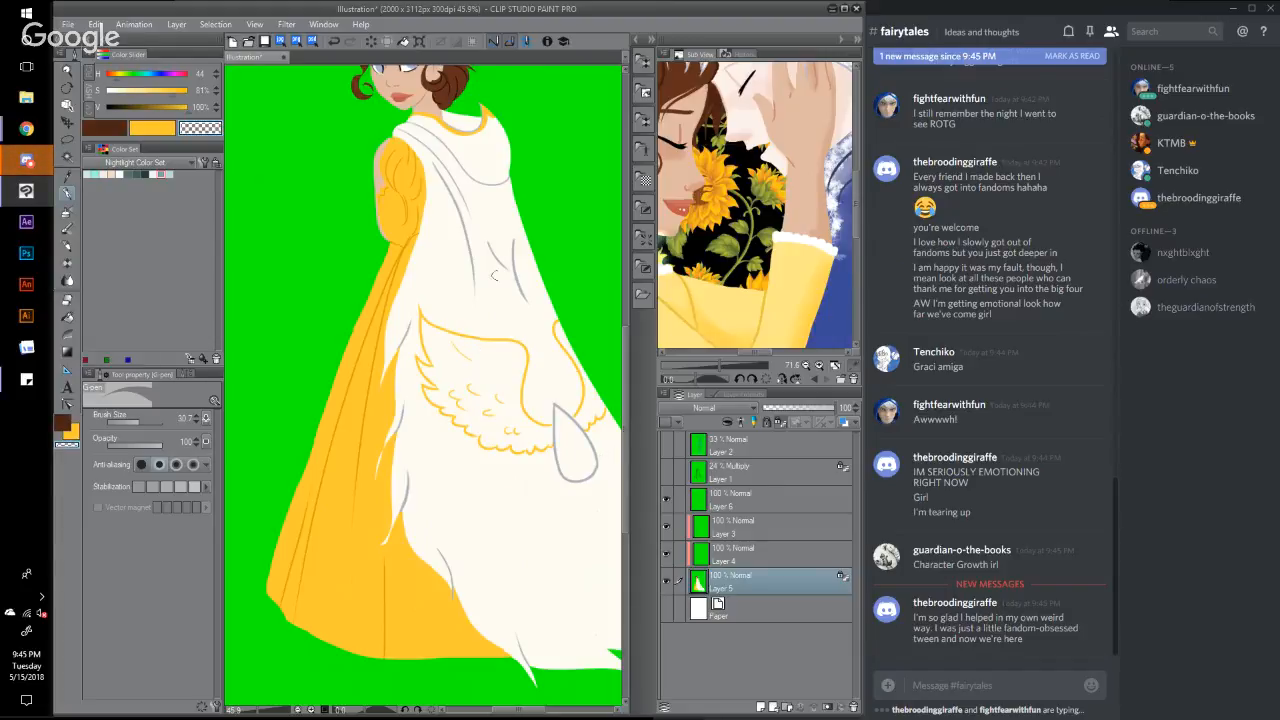
Step: Auto-select the inside of the large wing outline on Layer 3 and expand the selected area
{"action": "scroll", "coordinate": [627, 485], "scroll_direction": "down", "scroll_amount": 1}
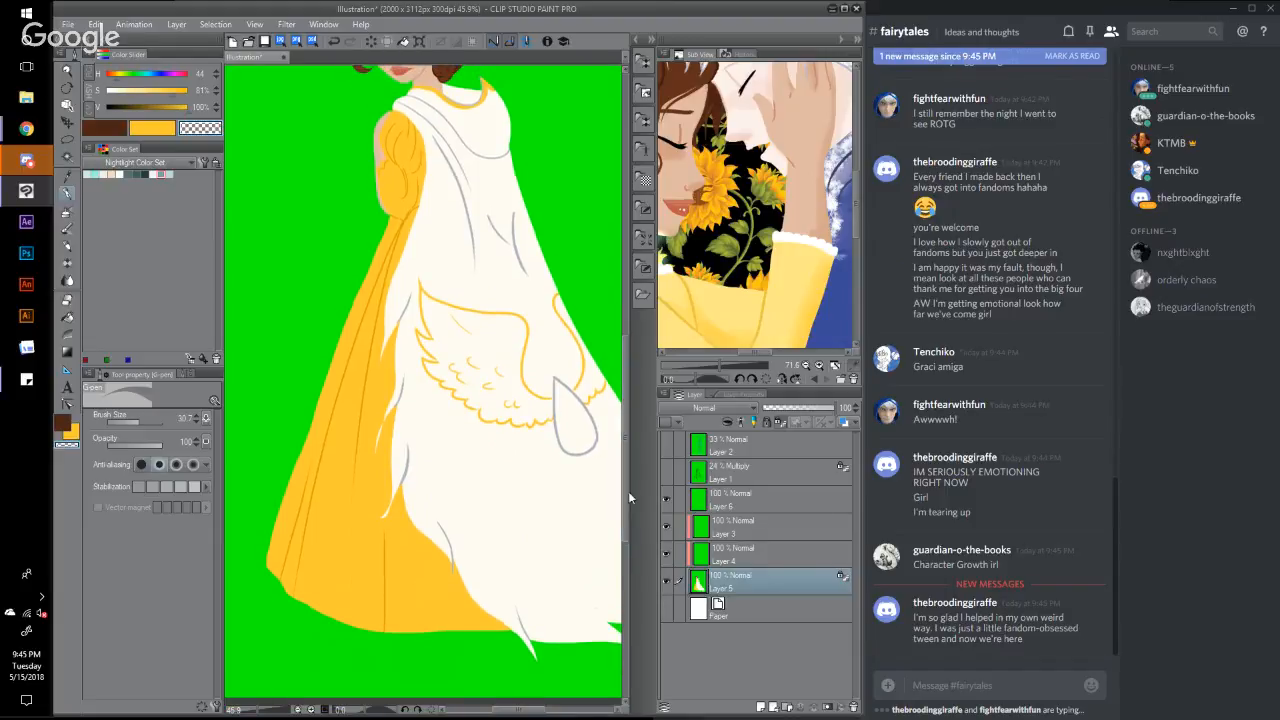
{"action": "left_click", "coordinate": [67, 156]}
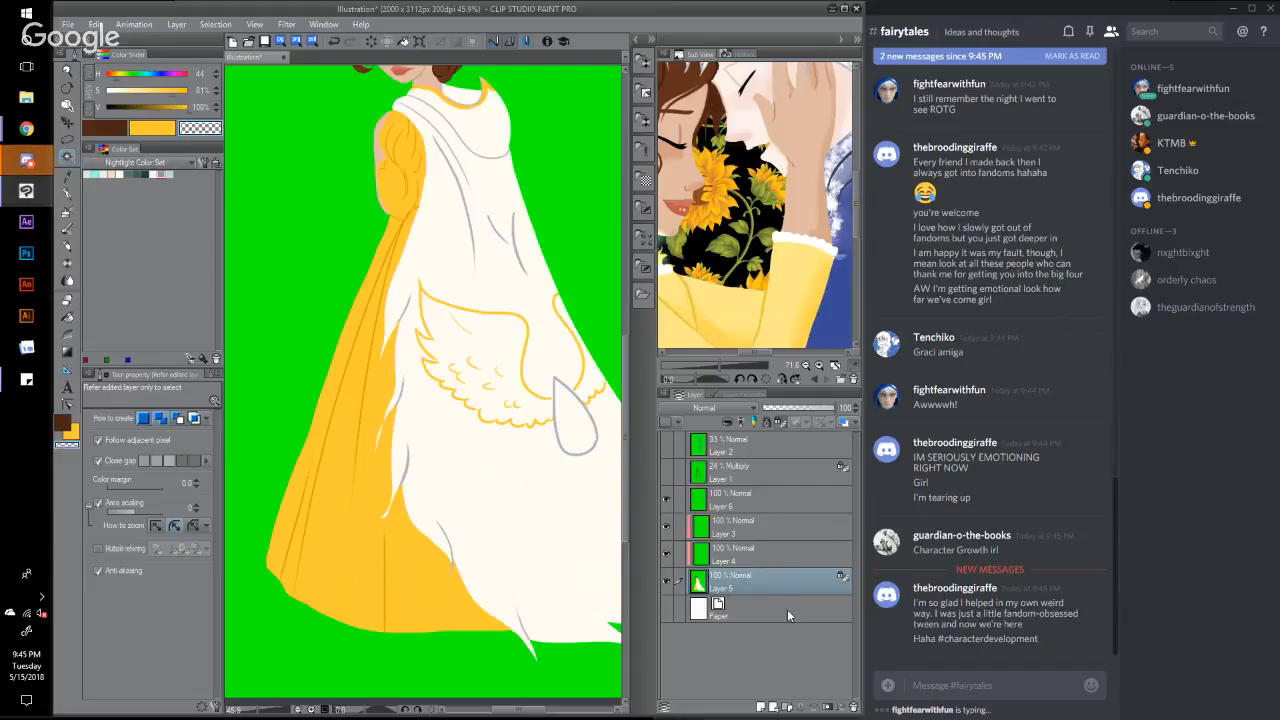
{"action": "left_click", "coordinate": [762, 529]}
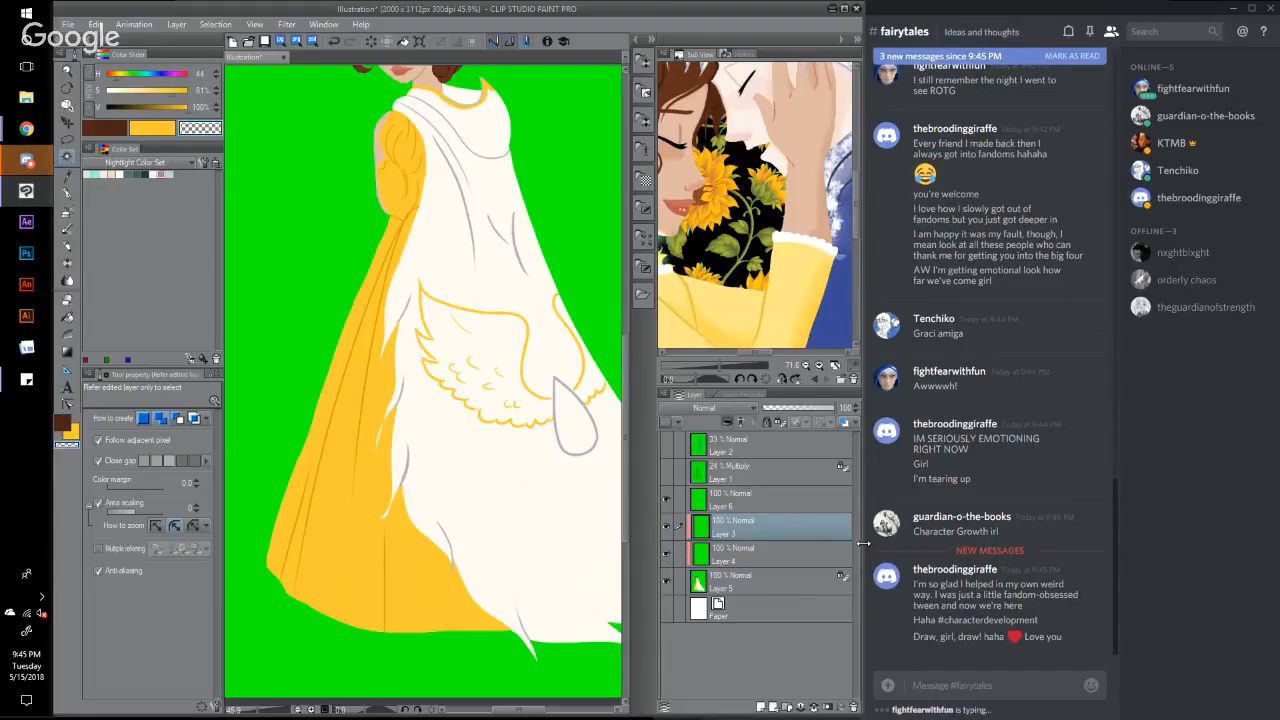
{"action": "left_click", "coordinate": [666, 498]}
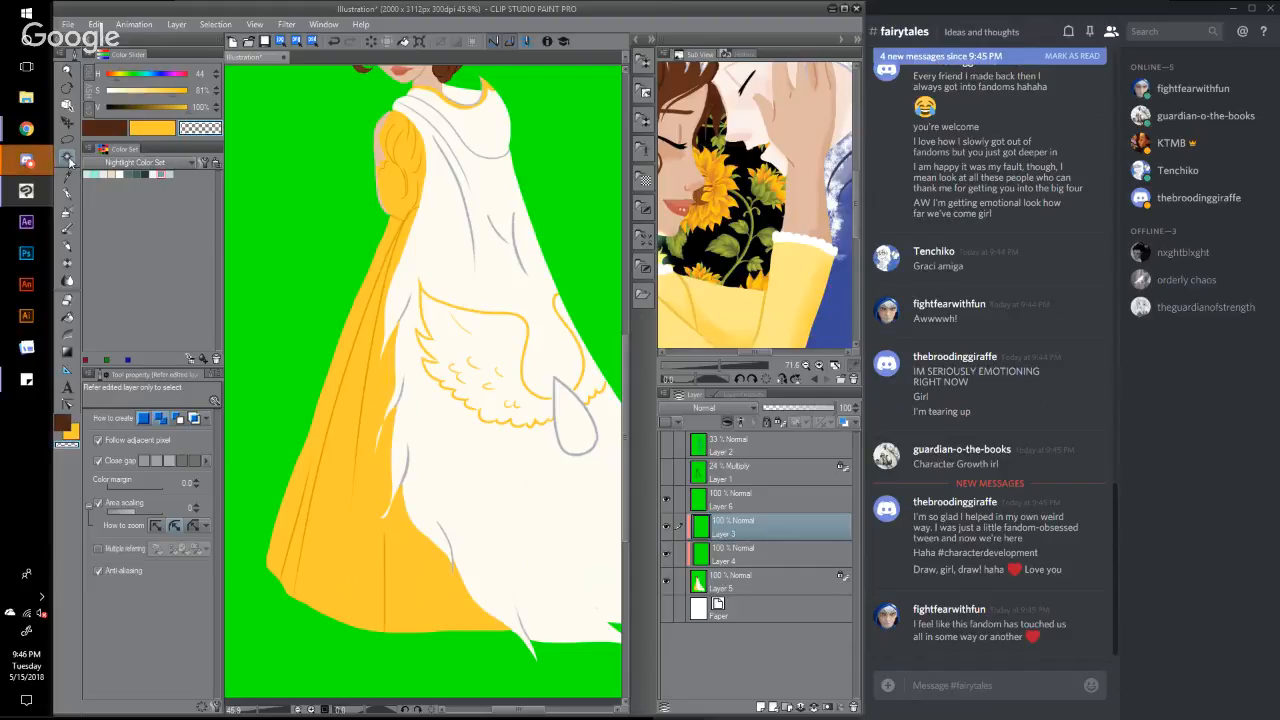
{"action": "left_click", "coordinate": [493, 345]}
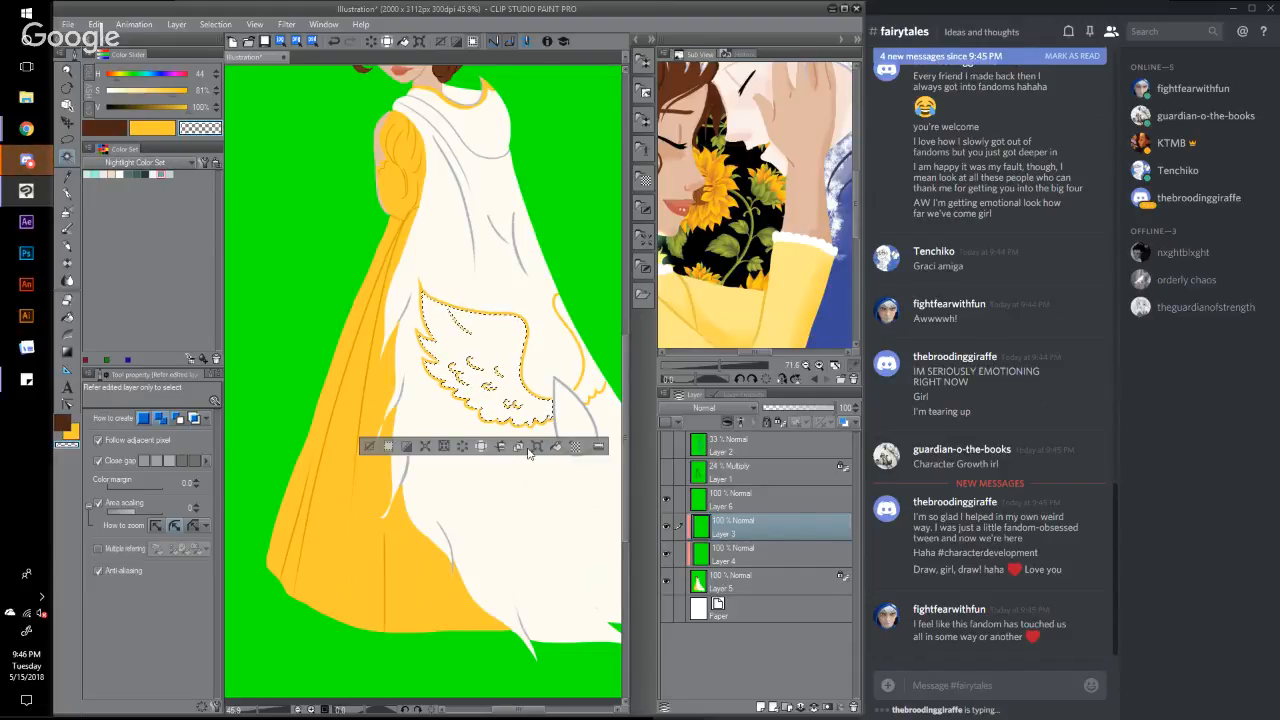
{"action": "left_click", "coordinate": [445, 449]}
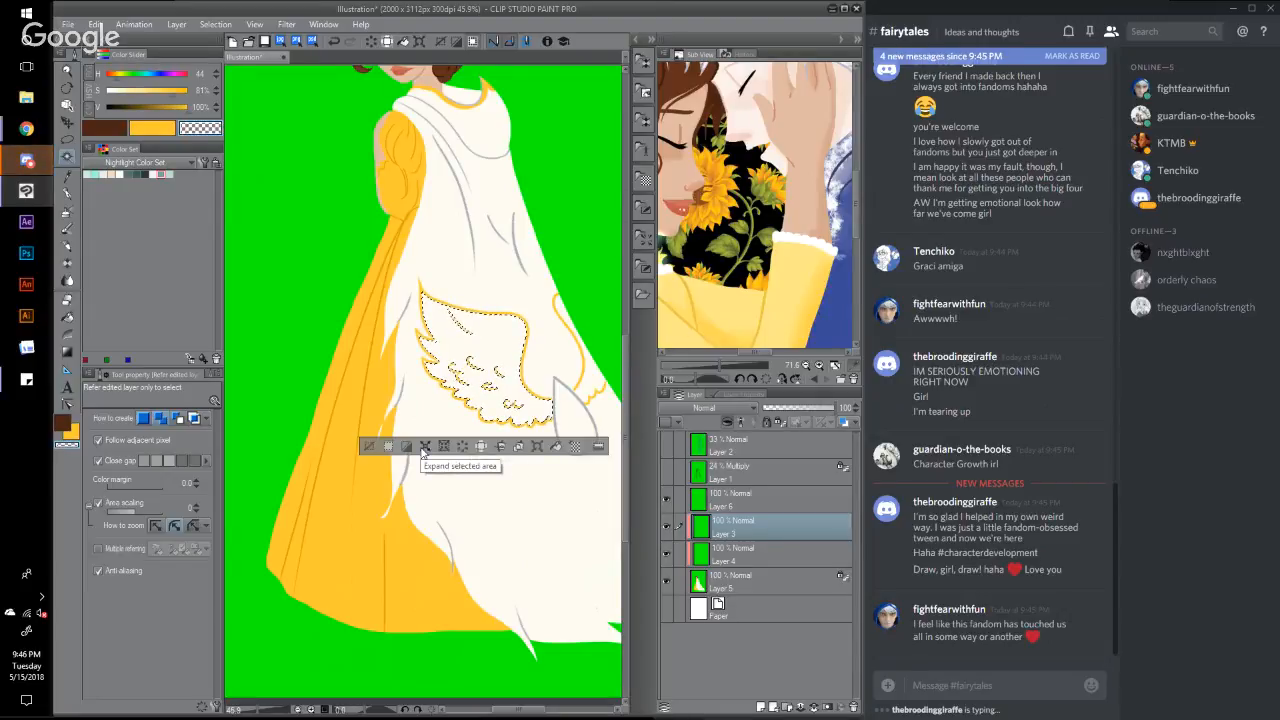
{"action": "left_click", "coordinate": [532, 224]}
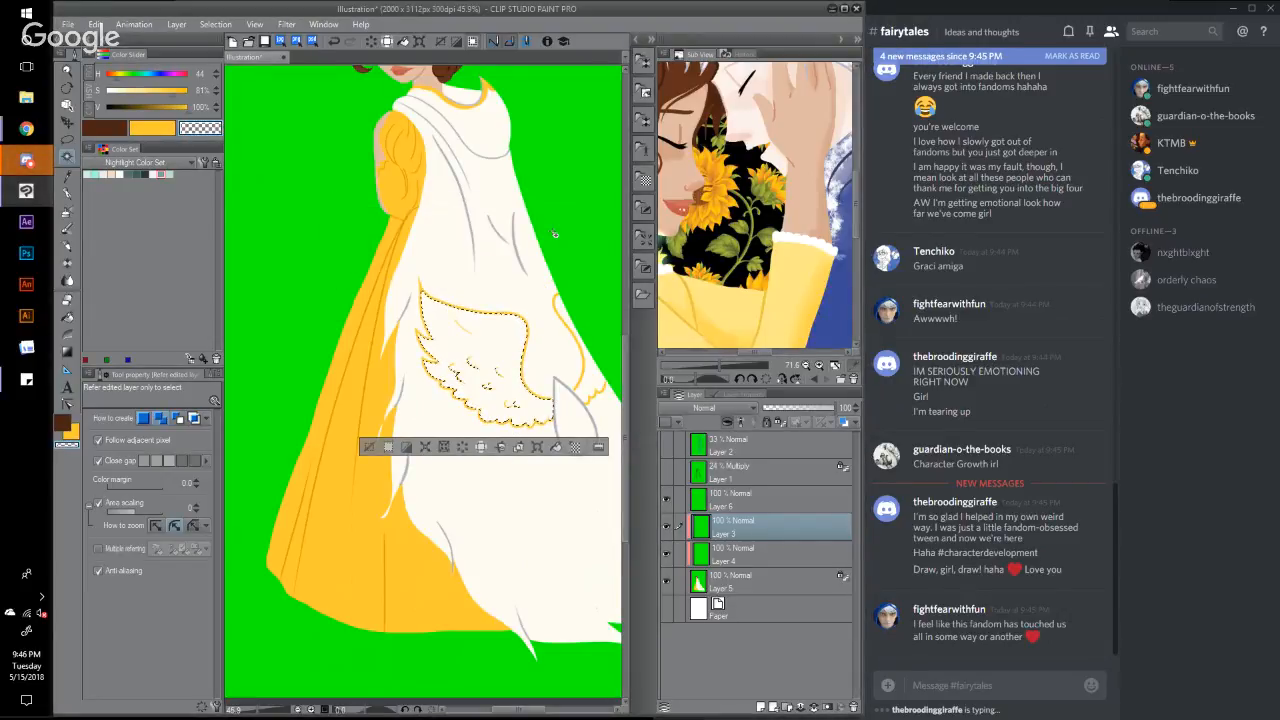
Step: Lasso the inner feather lines and the far wing into the selection, expanding the large wing's area by 2 px
{"action": "left_click", "coordinate": [67, 139]}
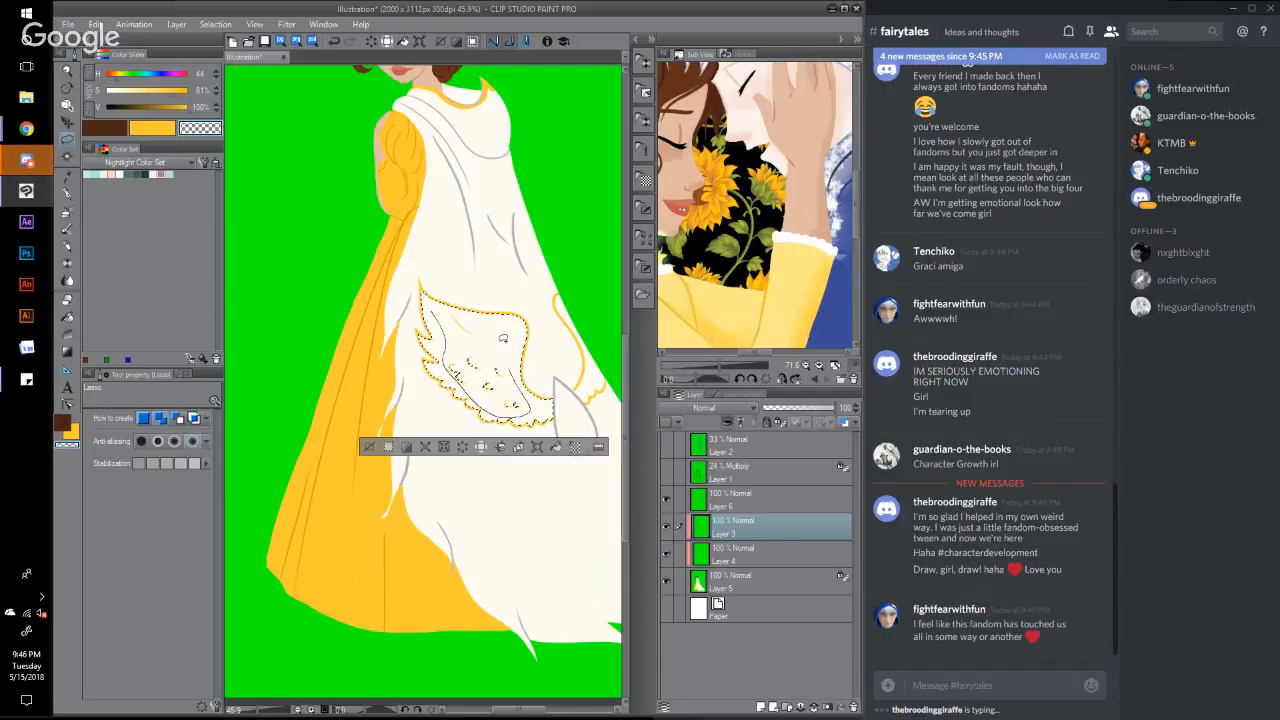
{"action": "mouse_move", "coordinate": [503, 338]}
{"action": "left_mouse_down"}
{"action": "mouse_move", "coordinate": [449, 333]}
{"action": "mouse_move", "coordinate": [472, 374]}
{"action": "left_mouse_up"}
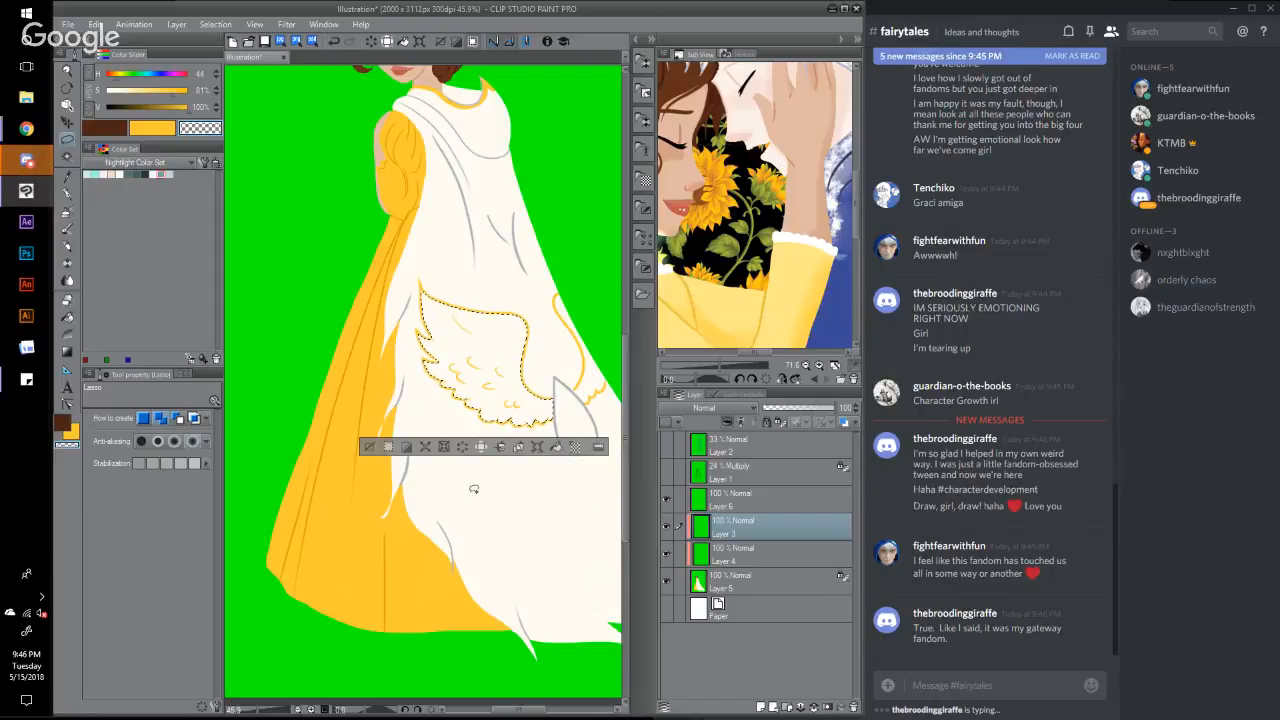
{"action": "left_click", "coordinate": [425, 447]}
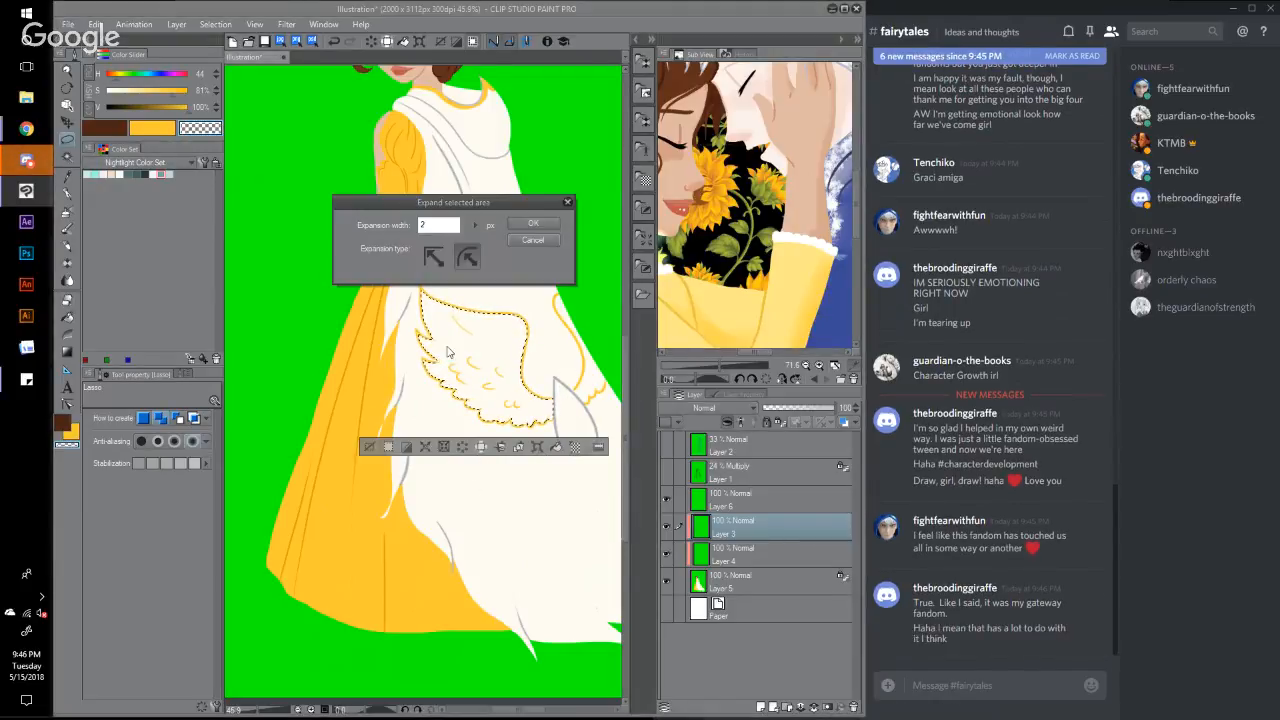
{"action": "left_click", "coordinate": [533, 223]}
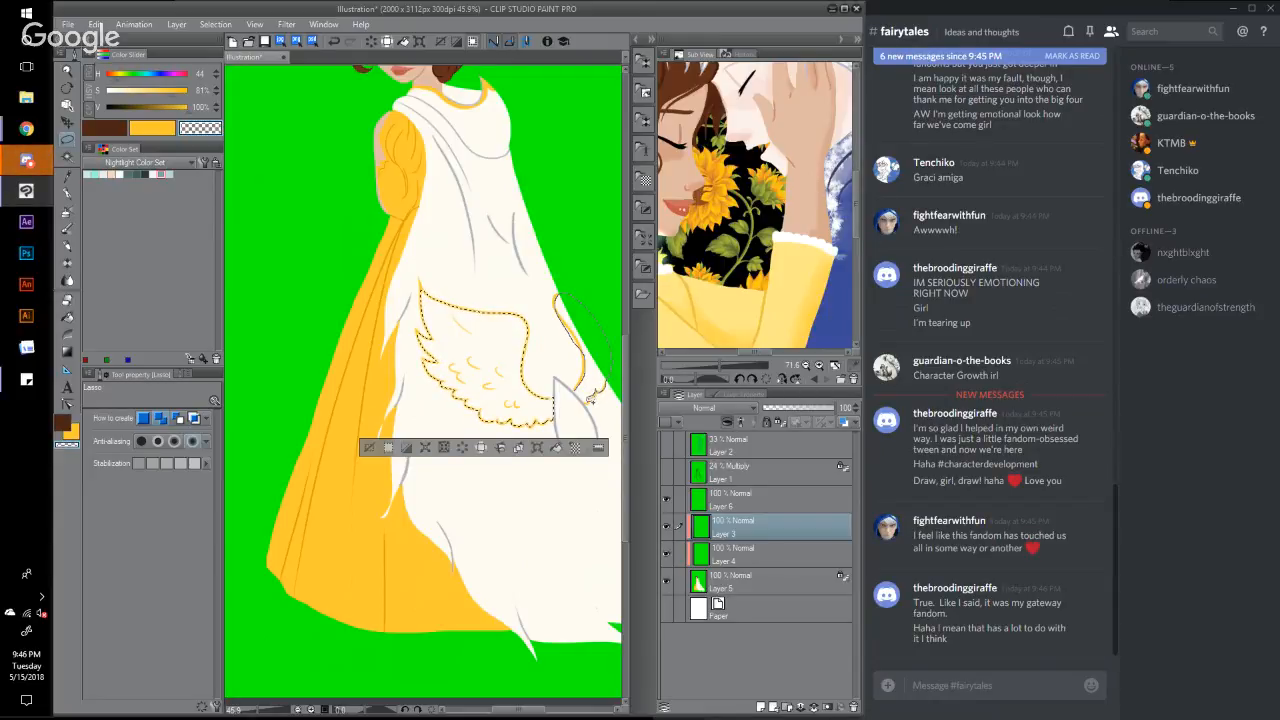
{"action": "left_click_drag", "start_coordinate": [579, 384], "coordinate": [583, 397]}
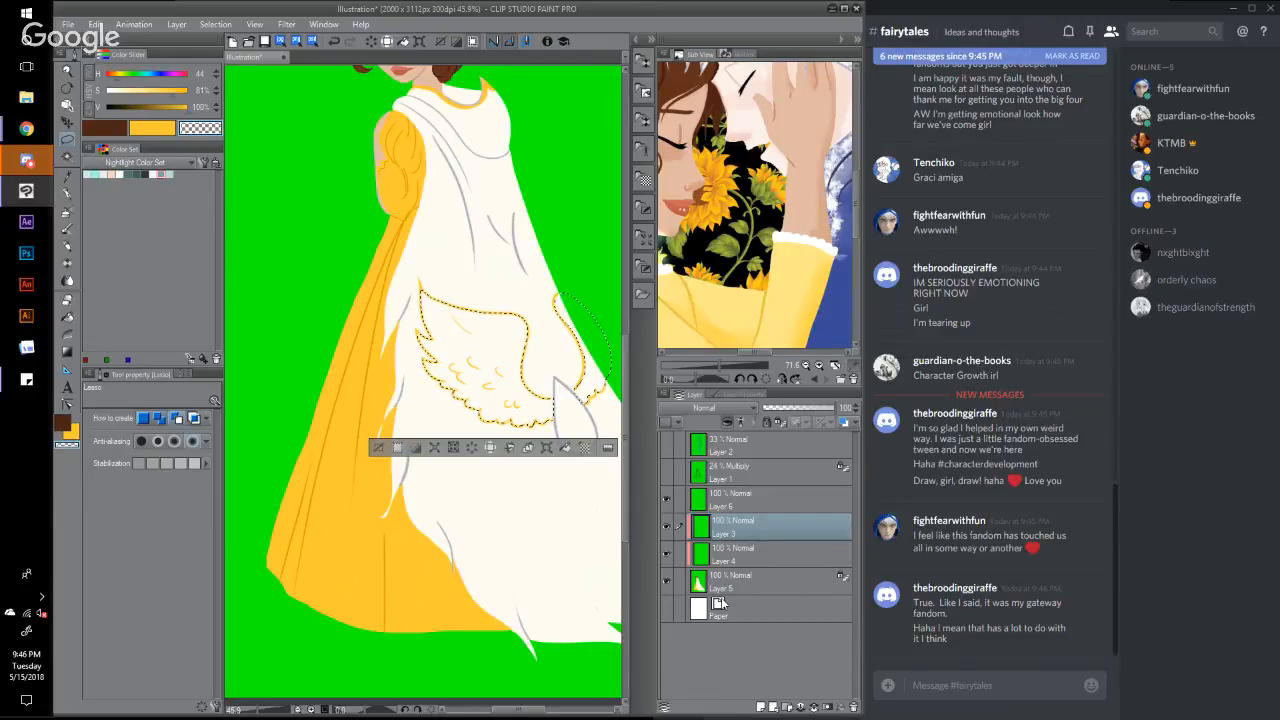
Step: Fill the selected wings on Layer 4 with pale yellow from the Katherine Color Set and clear the selection
{"action": "left_click", "coordinate": [771, 554]}
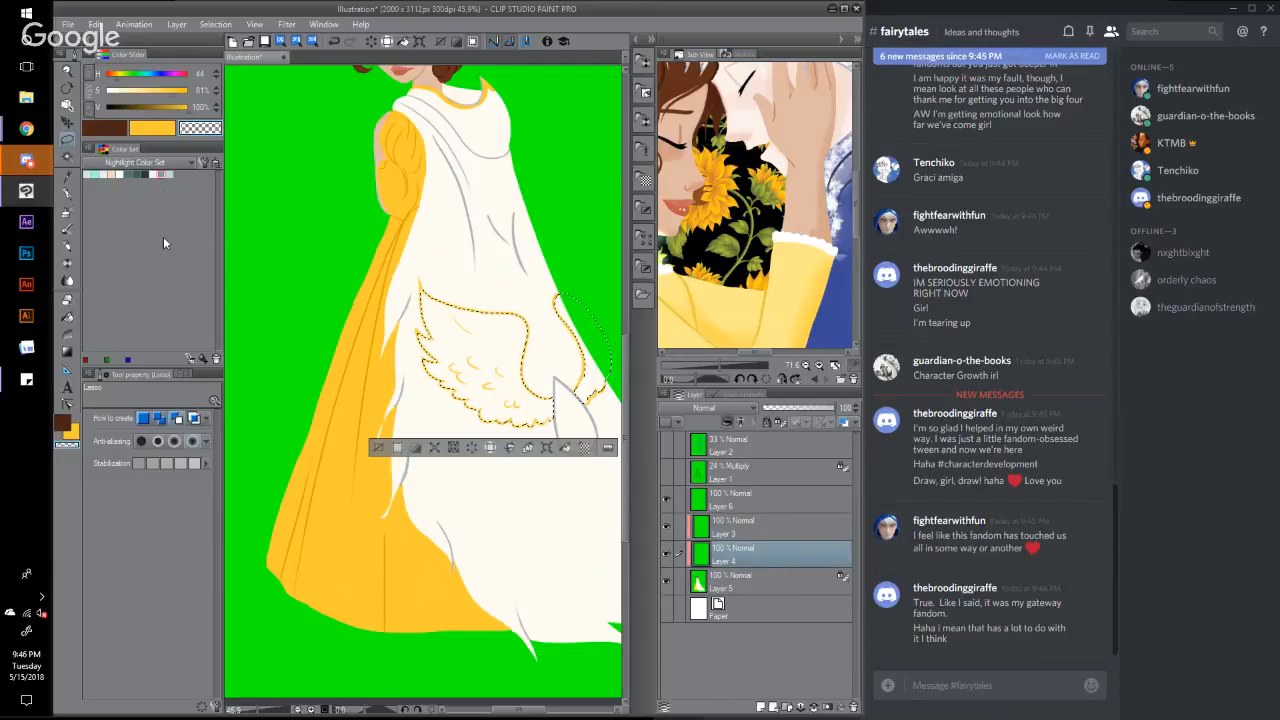
{"action": "left_click", "coordinate": [150, 130]}
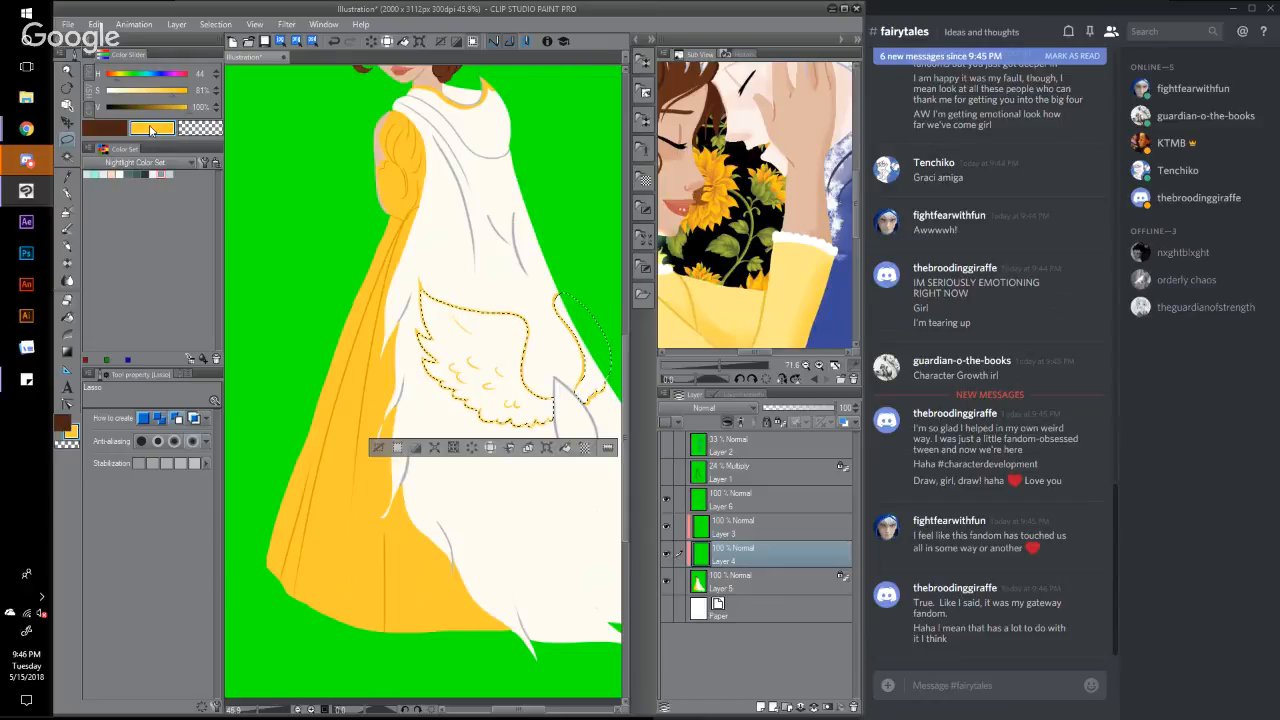
{"action": "left_click", "coordinate": [135, 162]}
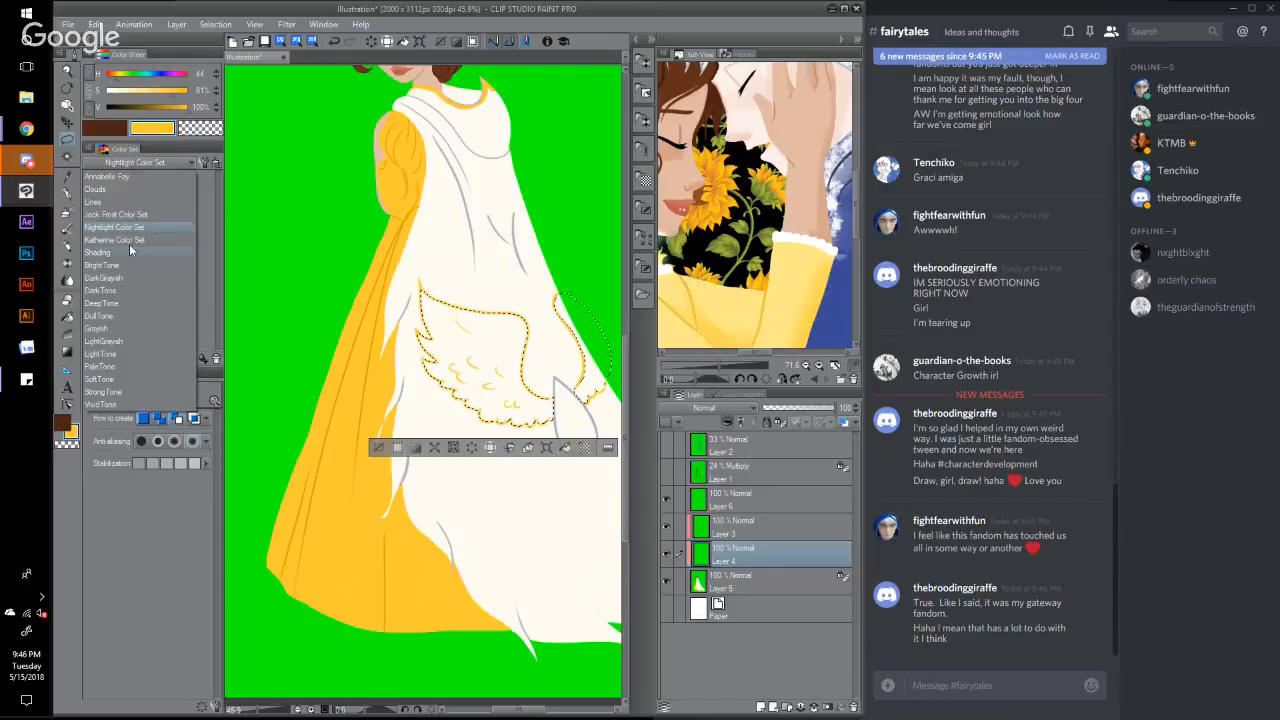
{"action": "left_click", "coordinate": [129, 244]}
{"action": "left_click", "coordinate": [116, 175]}
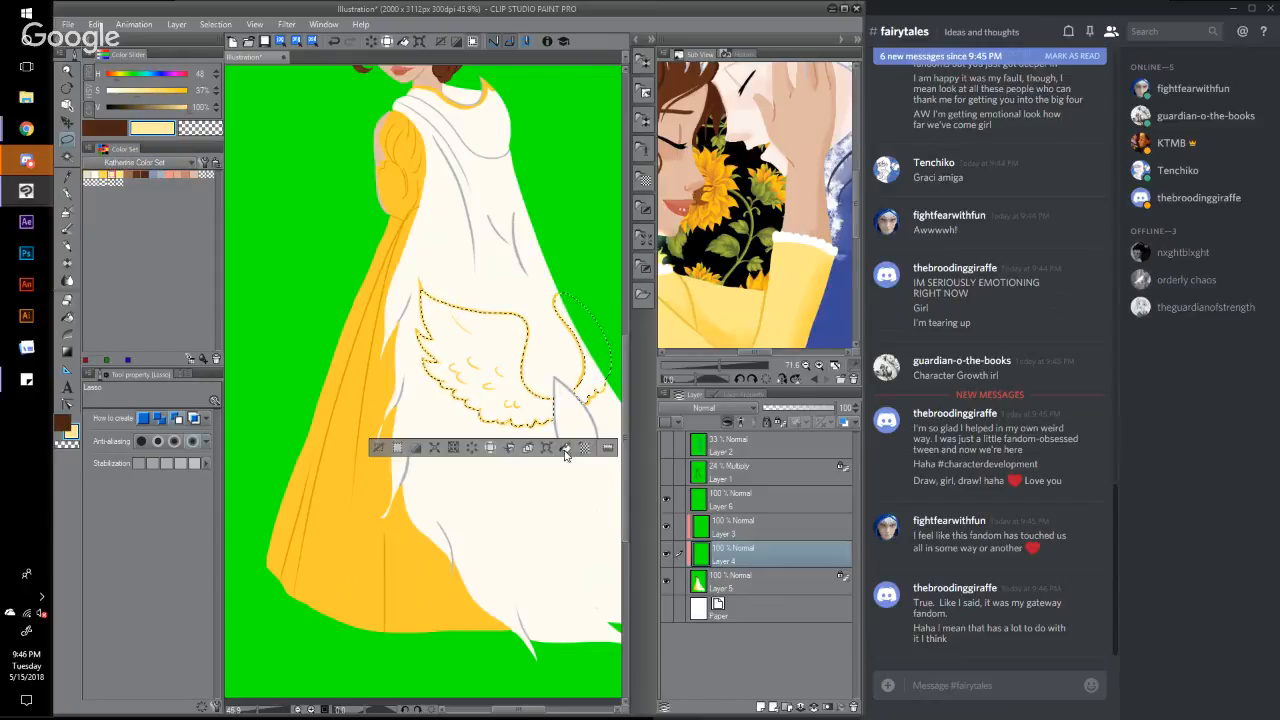
{"action": "left_click", "coordinate": [565, 449]}
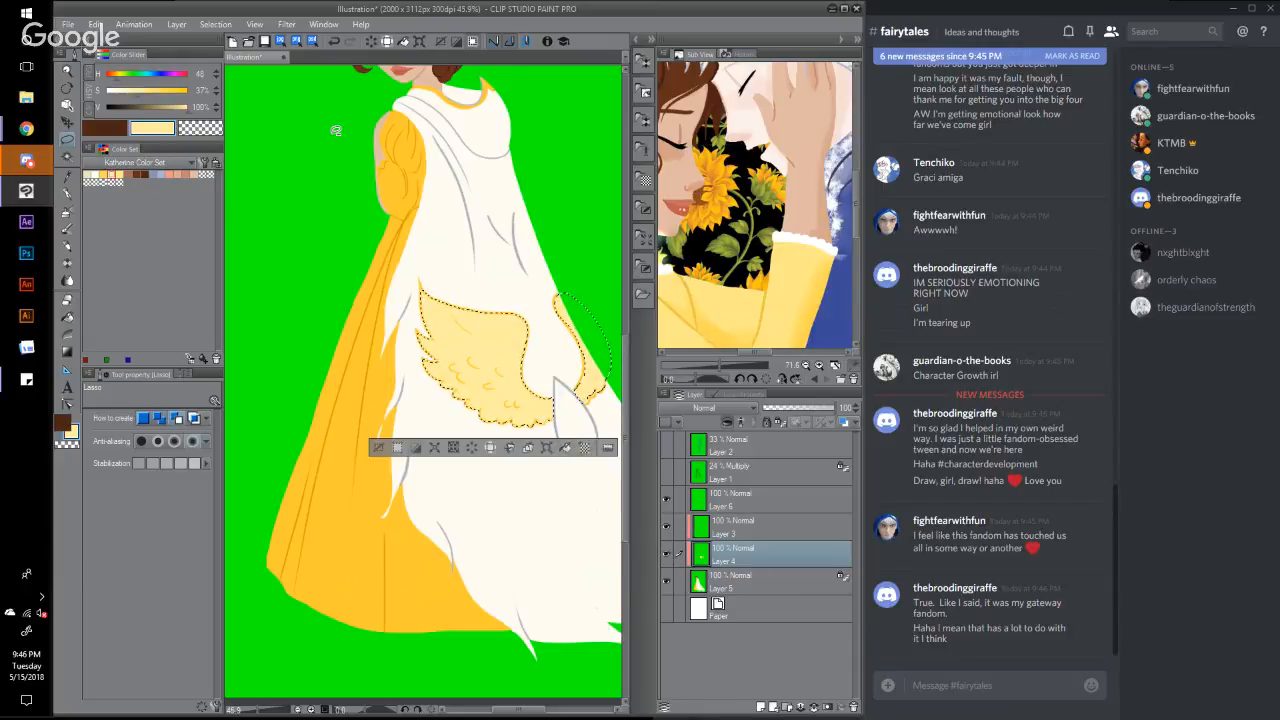
{"action": "left_click", "coordinate": [215, 24]}
{"action": "left_click", "coordinate": [241, 60]}
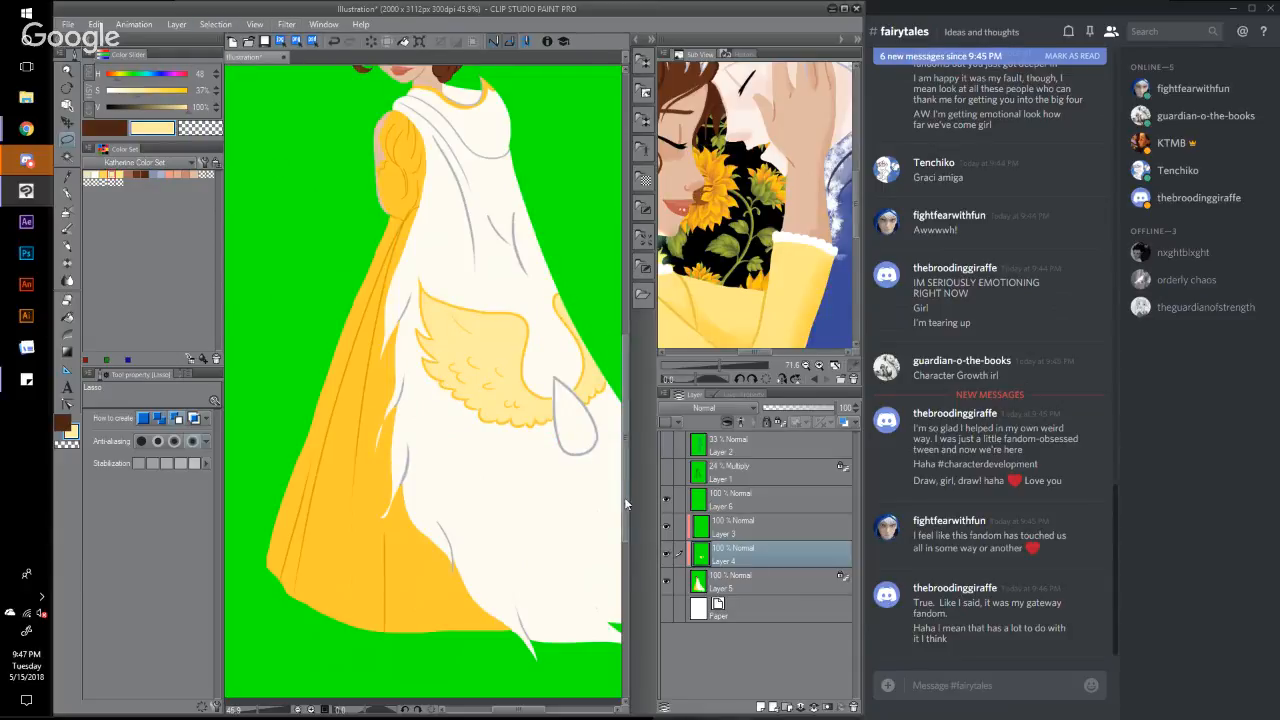
Step: On Layer 5, ready the G-pen with a muted purple, setting hue 272, saturation 52% and value 72%
{"action": "mouse_move", "coordinate": [624, 497]}
{"action": "left_mouse_down"}
{"action": "mouse_move", "coordinate": [636, 434]}
{"action": "mouse_move", "coordinate": [634, 478]}
{"action": "left_mouse_up"}
{"action": "left_click", "coordinate": [738, 582]}
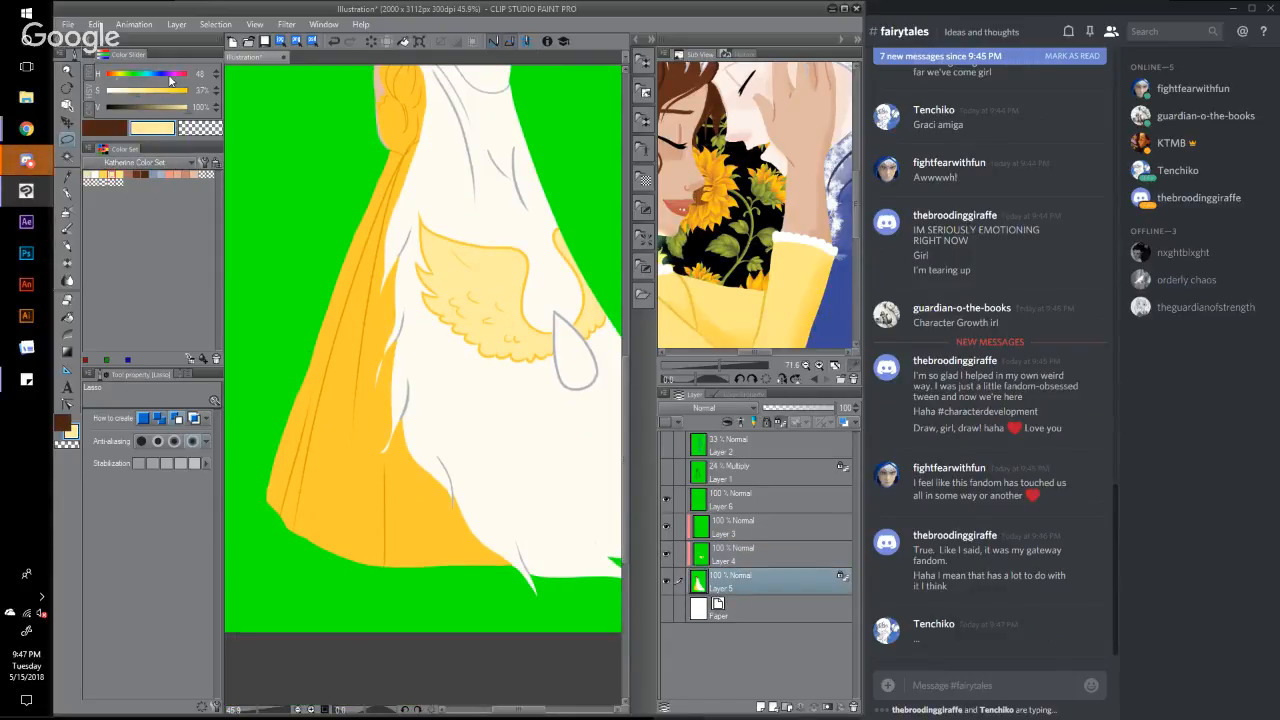
{"action": "left_click", "coordinate": [168, 76]}
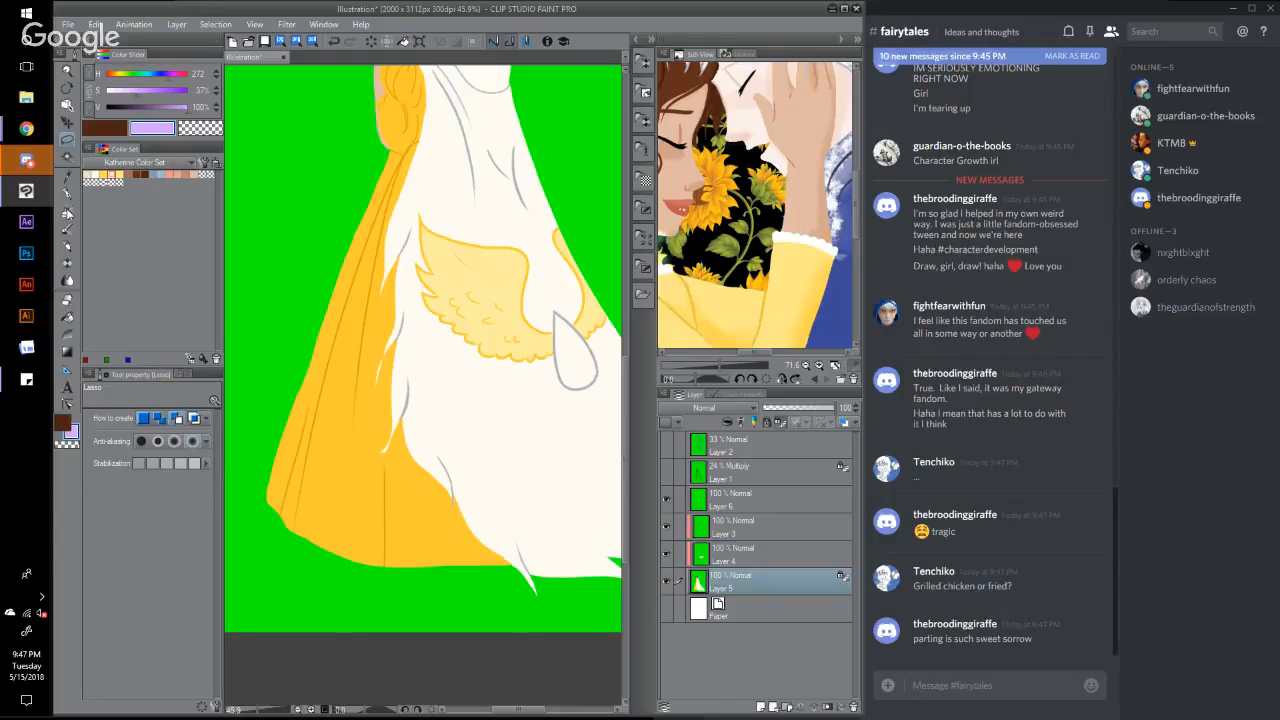
{"action": "left_click", "coordinate": [67, 192]}
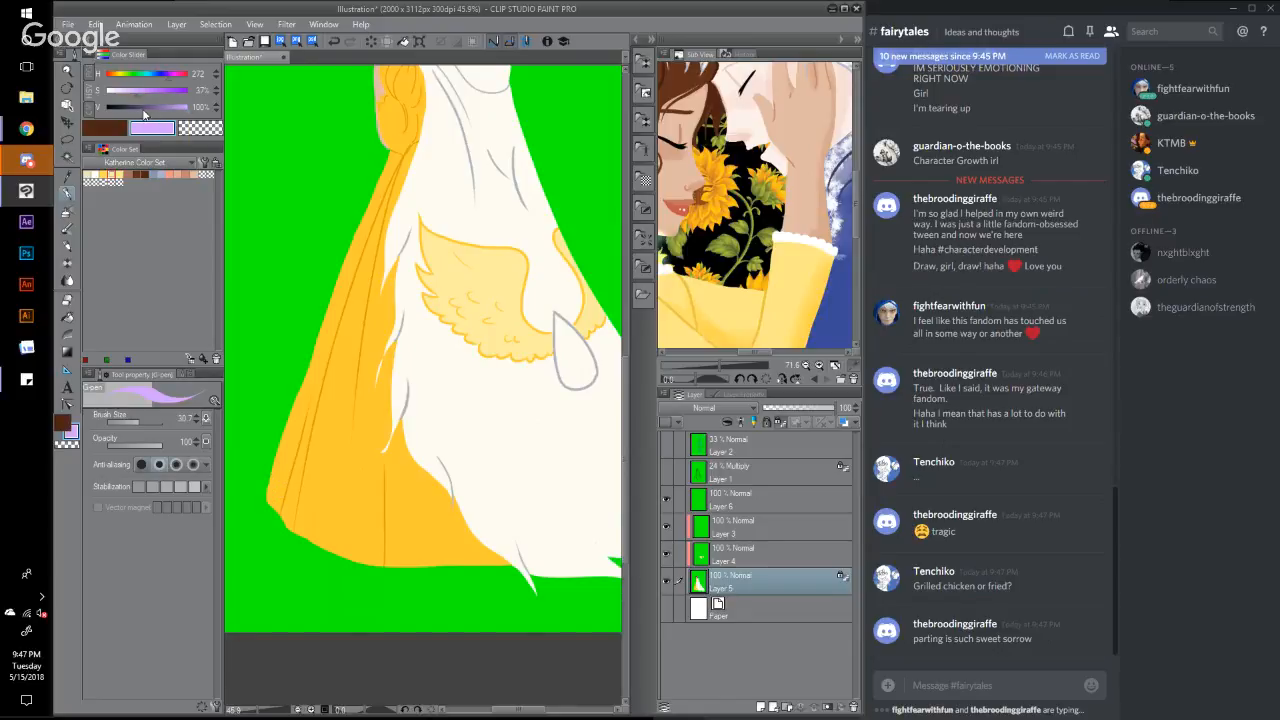
{"action": "left_click", "coordinate": [138, 92]}
{"action": "left_click", "coordinate": [126, 90]}
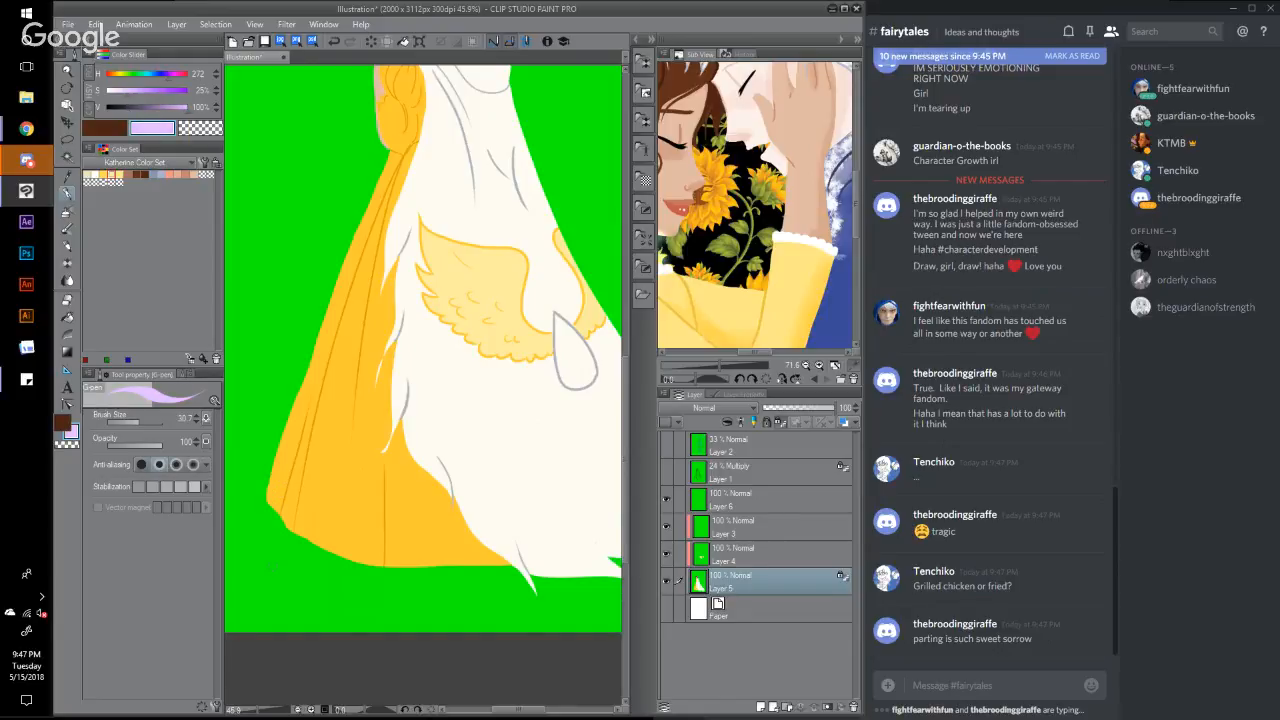
{"action": "left_click_drag", "start_coordinate": [184, 107], "coordinate": [148, 92]}
{"action": "left_click", "coordinate": [144, 92]}
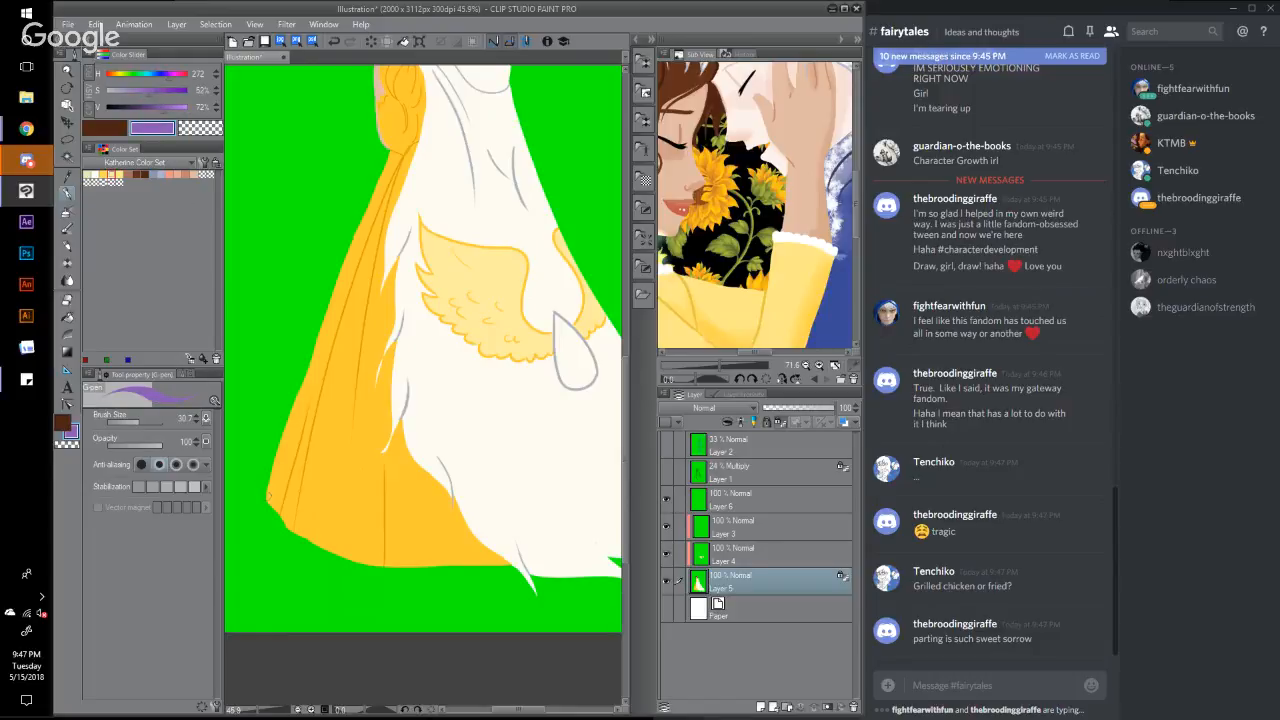
Step: Paint a purple border along the yellow skirt's bottom hem up to the white cape, redoing the first stroke
{"action": "mouse_move", "coordinate": [268, 490]}
{"action": "left_mouse_down"}
{"action": "mouse_move", "coordinate": [321, 545]}
{"action": "mouse_move", "coordinate": [379, 557]}
{"action": "left_mouse_up"}
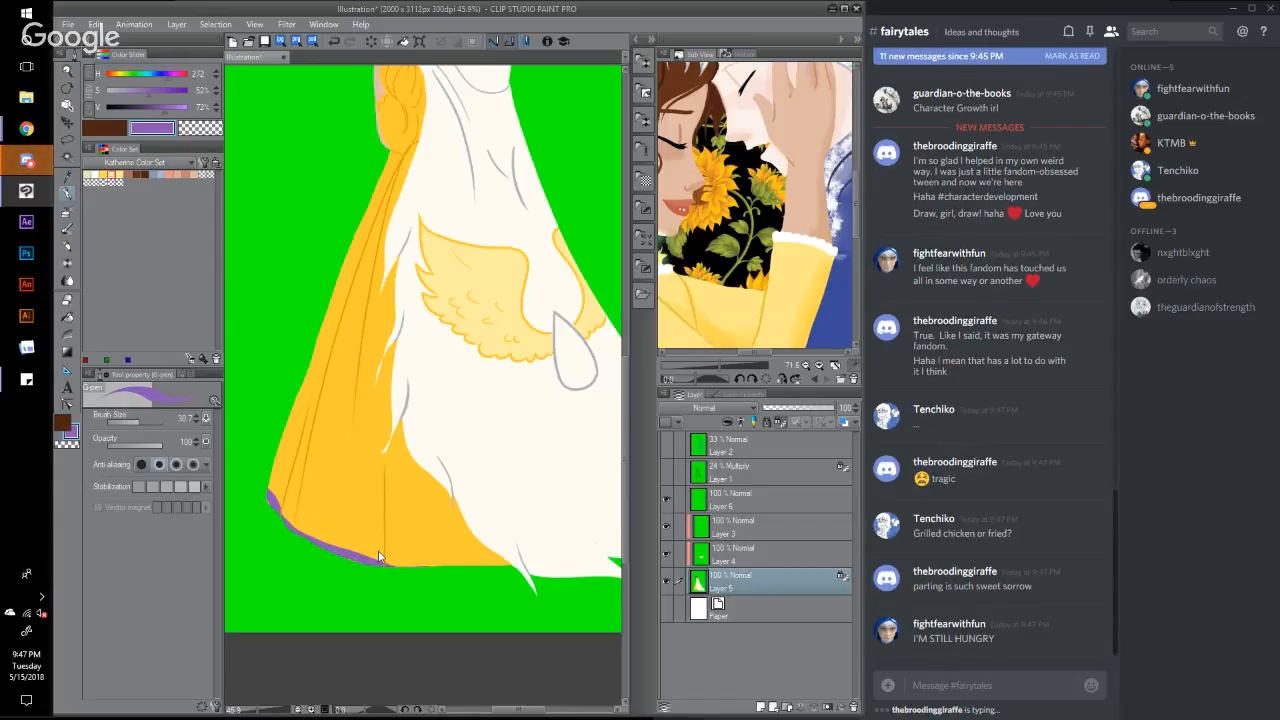
{"action": "key", "text": "ctrl+z"}
{"action": "mouse_move", "coordinate": [269, 492]}
{"action": "left_mouse_down"}
{"action": "mouse_move", "coordinate": [344, 555]}
{"action": "mouse_move", "coordinate": [414, 567]}
{"action": "left_mouse_up"}
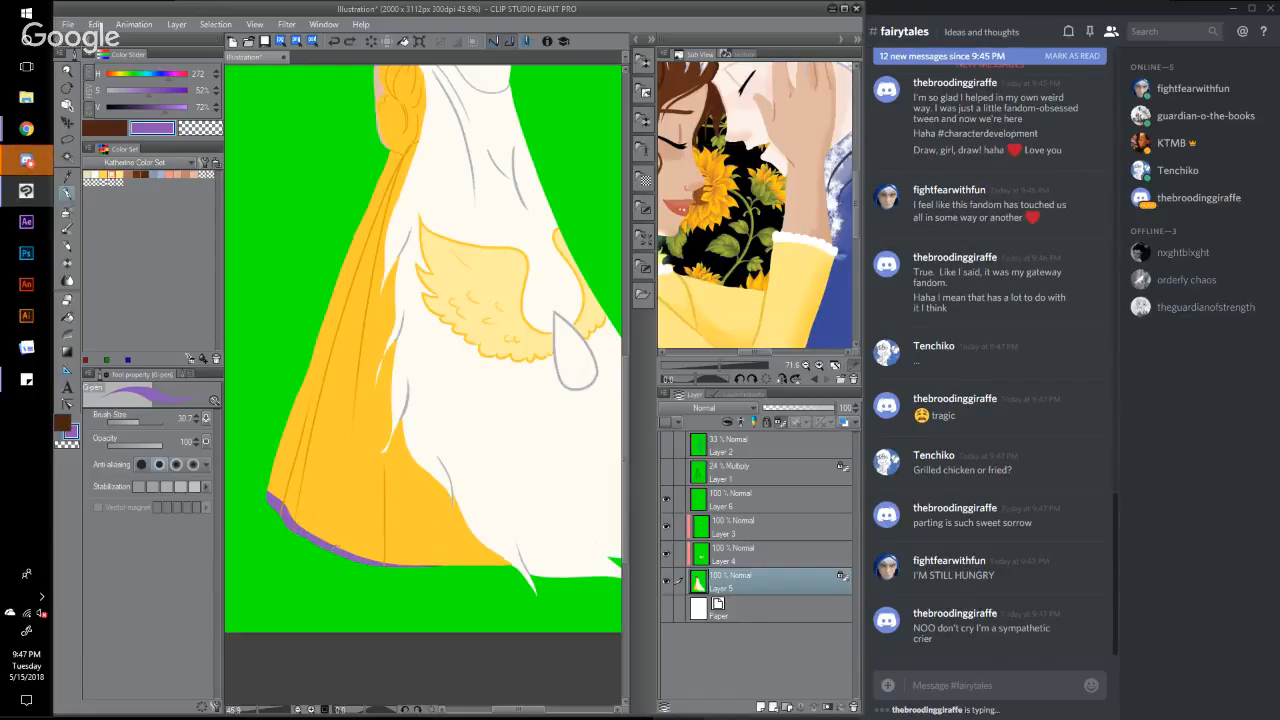
{"action": "left_click_drag", "start_coordinate": [334, 551], "coordinate": [516, 563]}
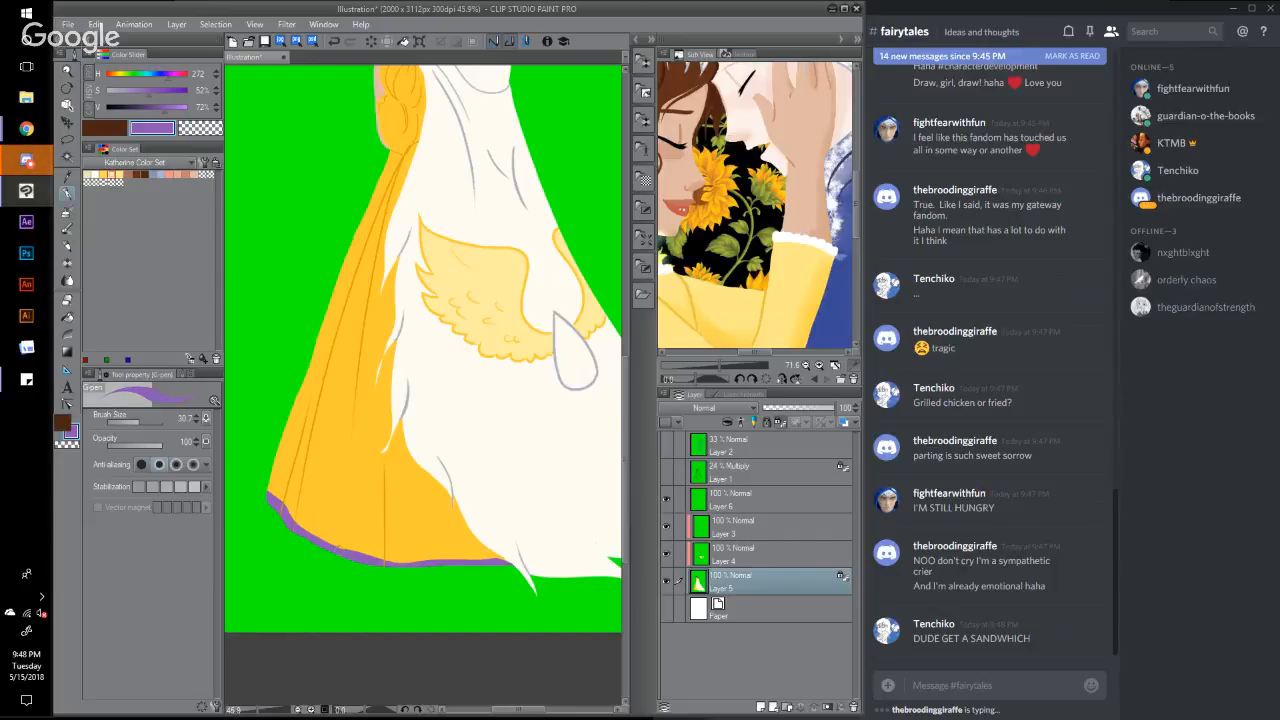
{"action": "left_click_drag", "start_coordinate": [338, 549], "coordinate": [418, 562]}
Step: Thicken and even out the upper edge of the purple hem border, and sample the skirt's yellow
{"action": "mouse_move", "coordinate": [628, 393]}
{"action": "left_mouse_down"}
{"action": "mouse_move", "coordinate": [626, 353]}
{"action": "mouse_move", "coordinate": [628, 387]}
{"action": "left_mouse_up"}
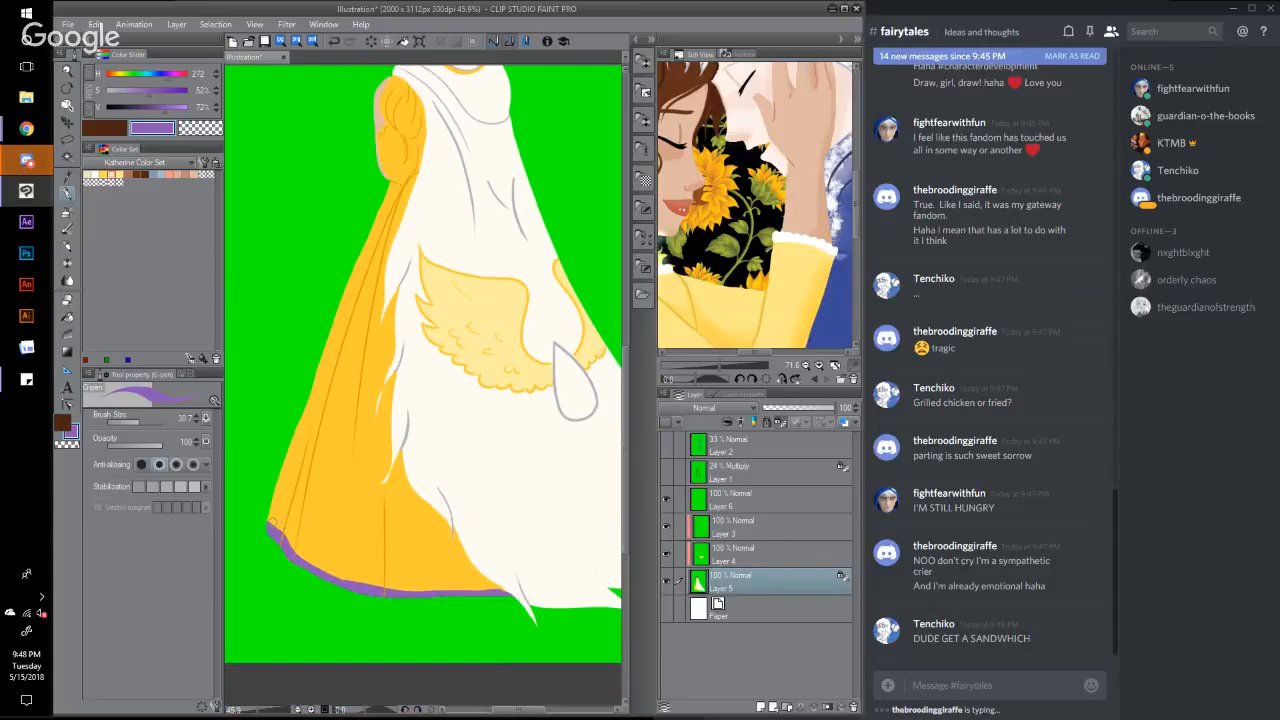
{"action": "left_click_drag", "start_coordinate": [272, 521], "coordinate": [372, 584]}
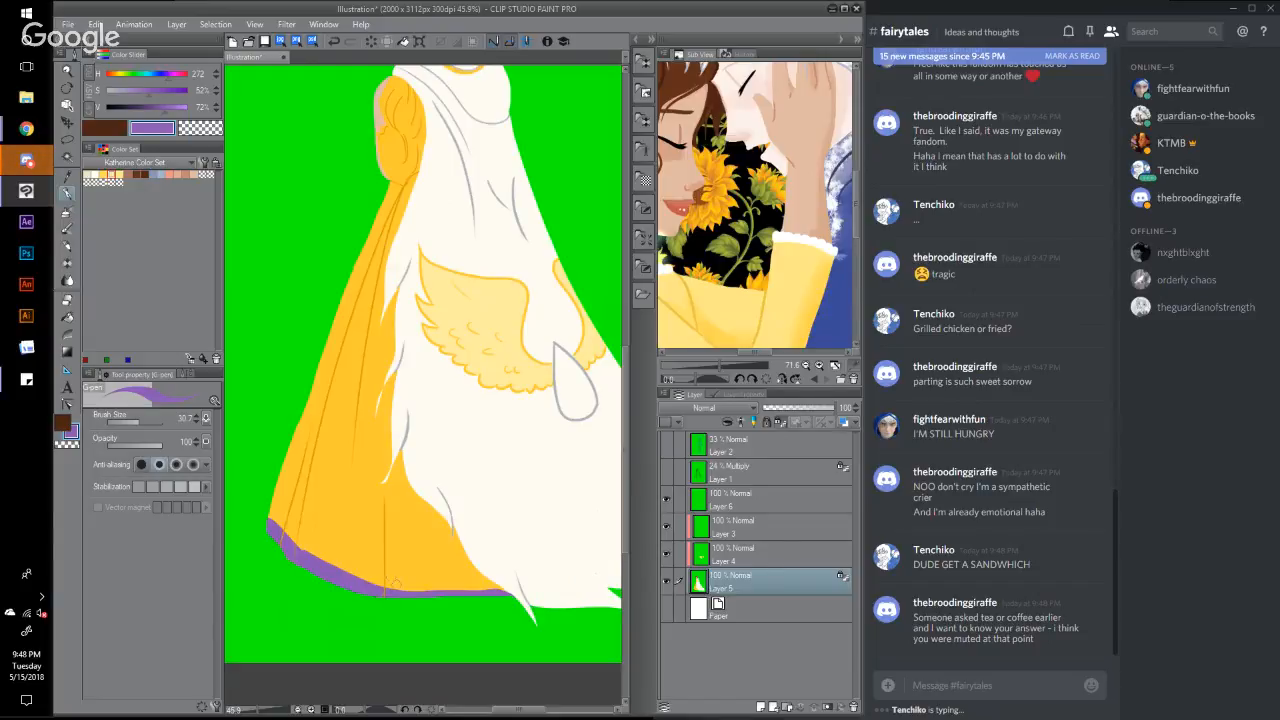
{"action": "left_click_drag", "start_coordinate": [384, 588], "coordinate": [306, 548]}
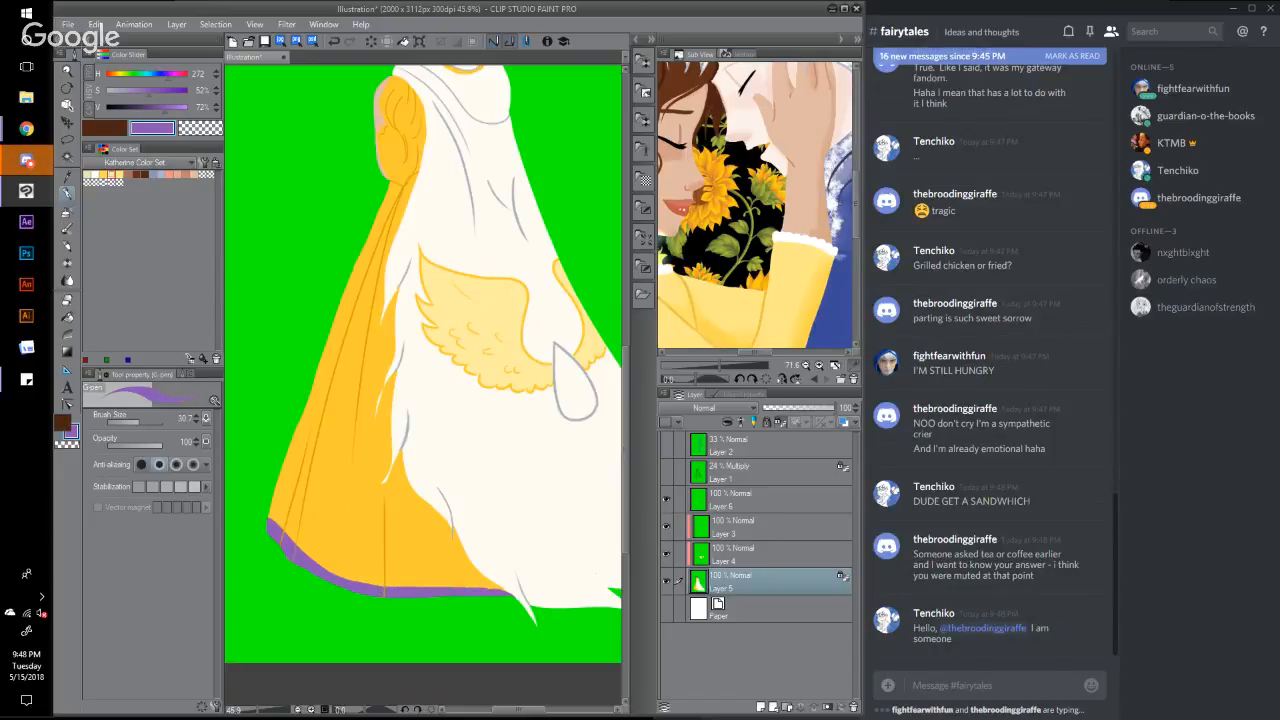
{"action": "left_click_drag", "start_coordinate": [485, 589], "coordinate": [503, 591]}
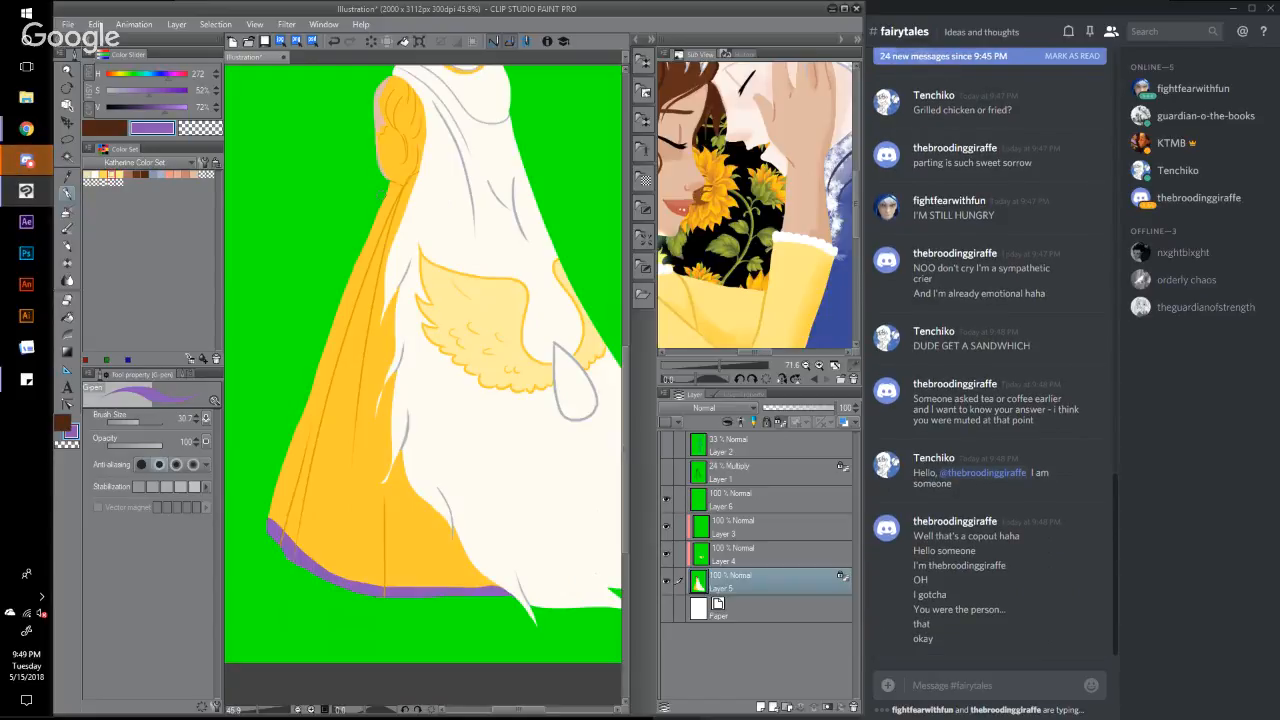
{"action": "left_click", "coordinate": [318, 520], "text": "alt"}
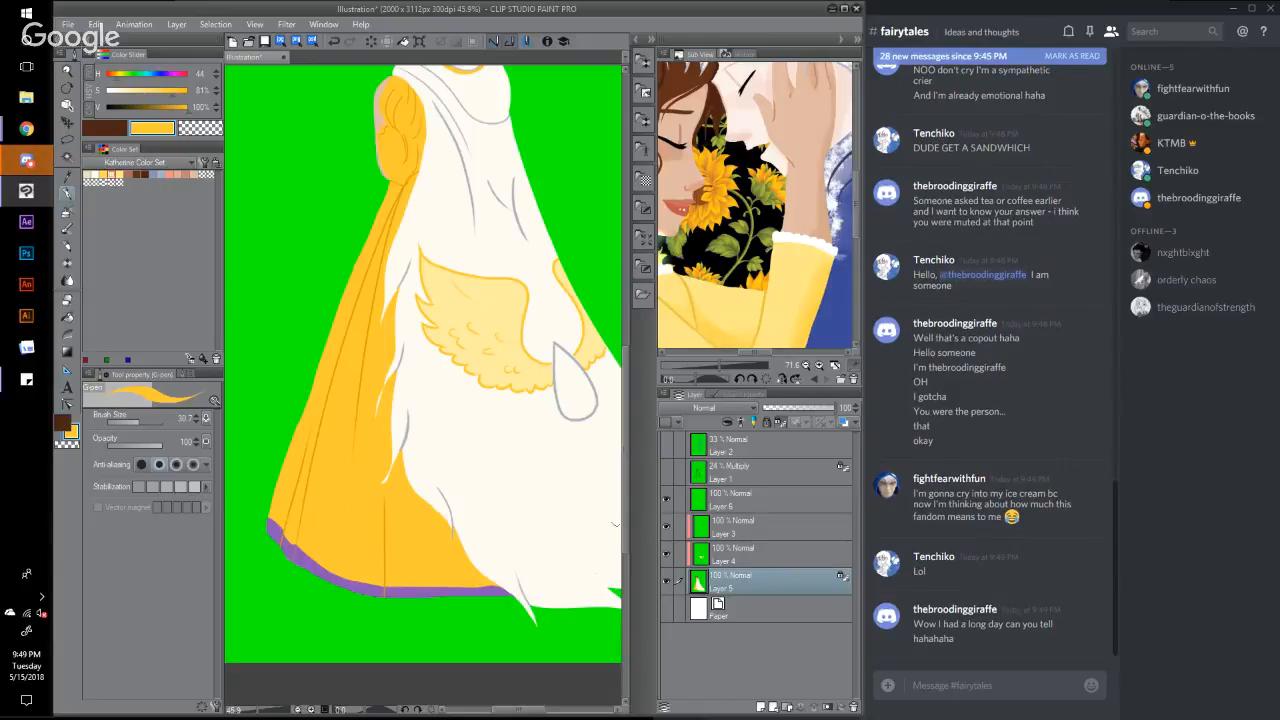
Step: Merge Layer 4 with the wing fill down into Layer 5 and sample the skin tone from the neck
{"action": "scroll", "coordinate": [614, 524], "scroll_direction": "up", "scroll_amount": 3}
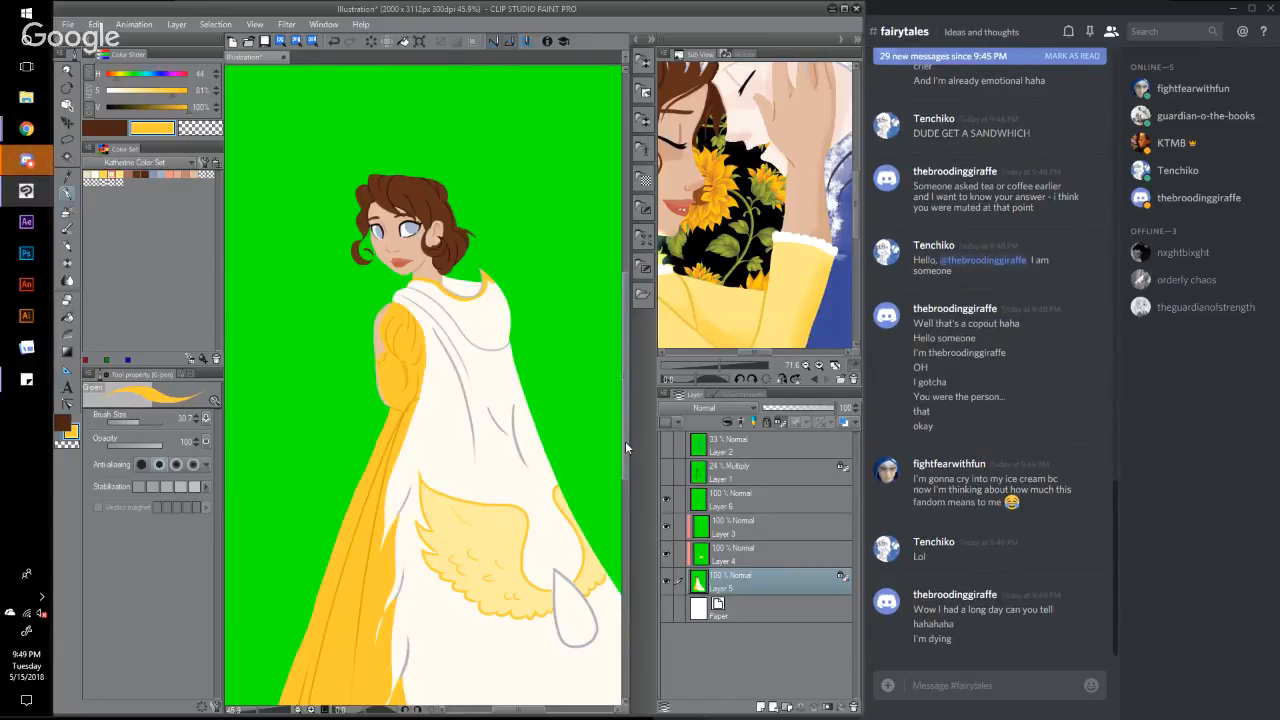
{"action": "scroll", "coordinate": [626, 448], "scroll_direction": "down", "scroll_amount": 1}
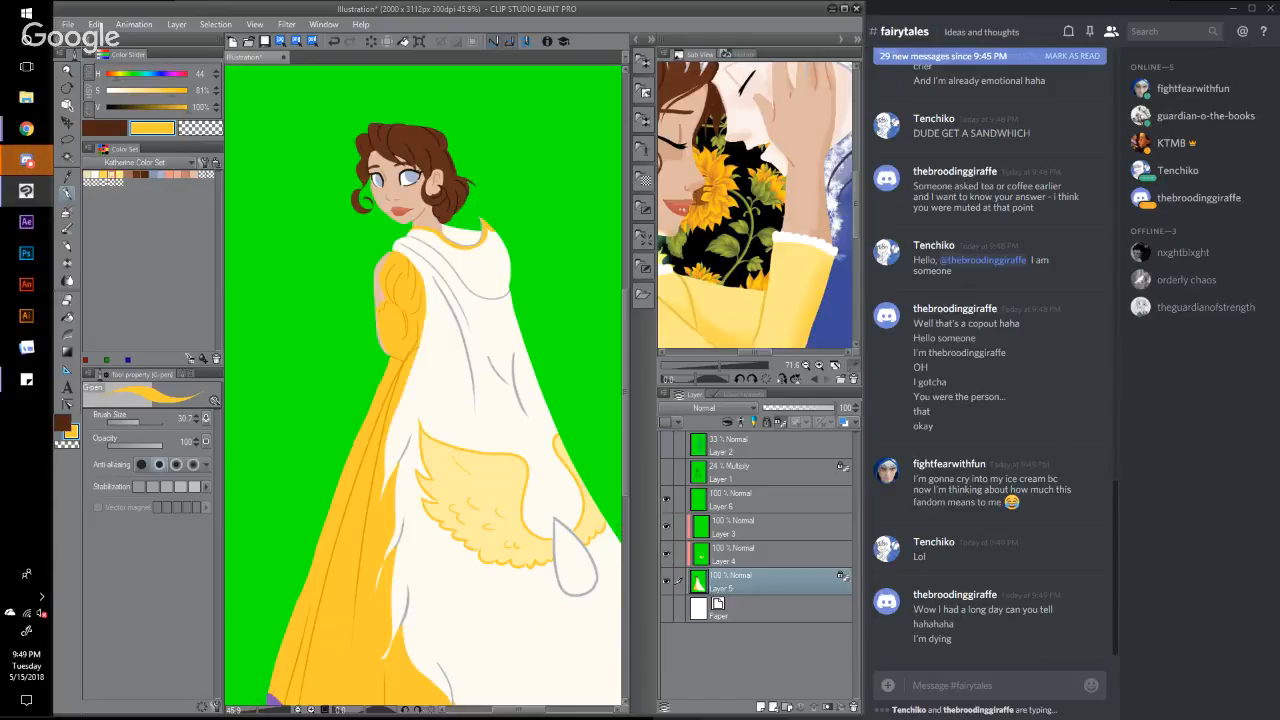
{"action": "left_click_drag", "start_coordinate": [258, 713], "coordinate": [269, 712]}
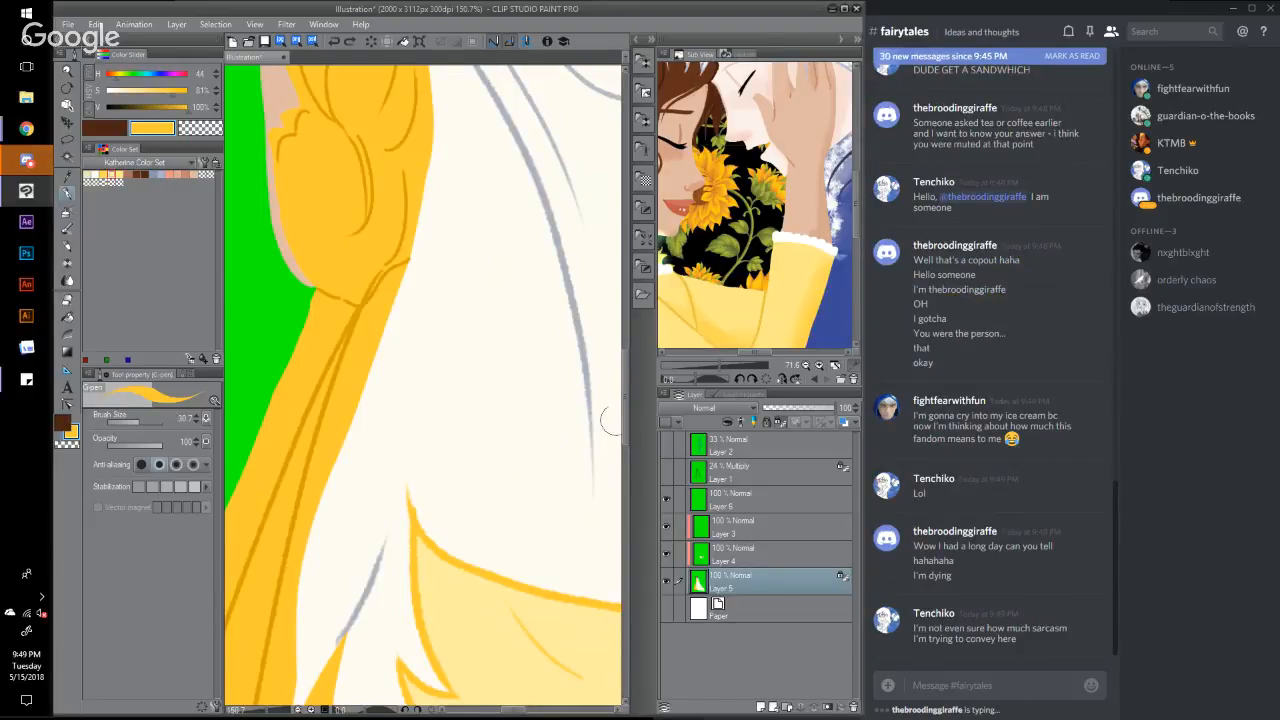
{"action": "left_click_drag", "start_coordinate": [625, 414], "coordinate": [625, 338]}
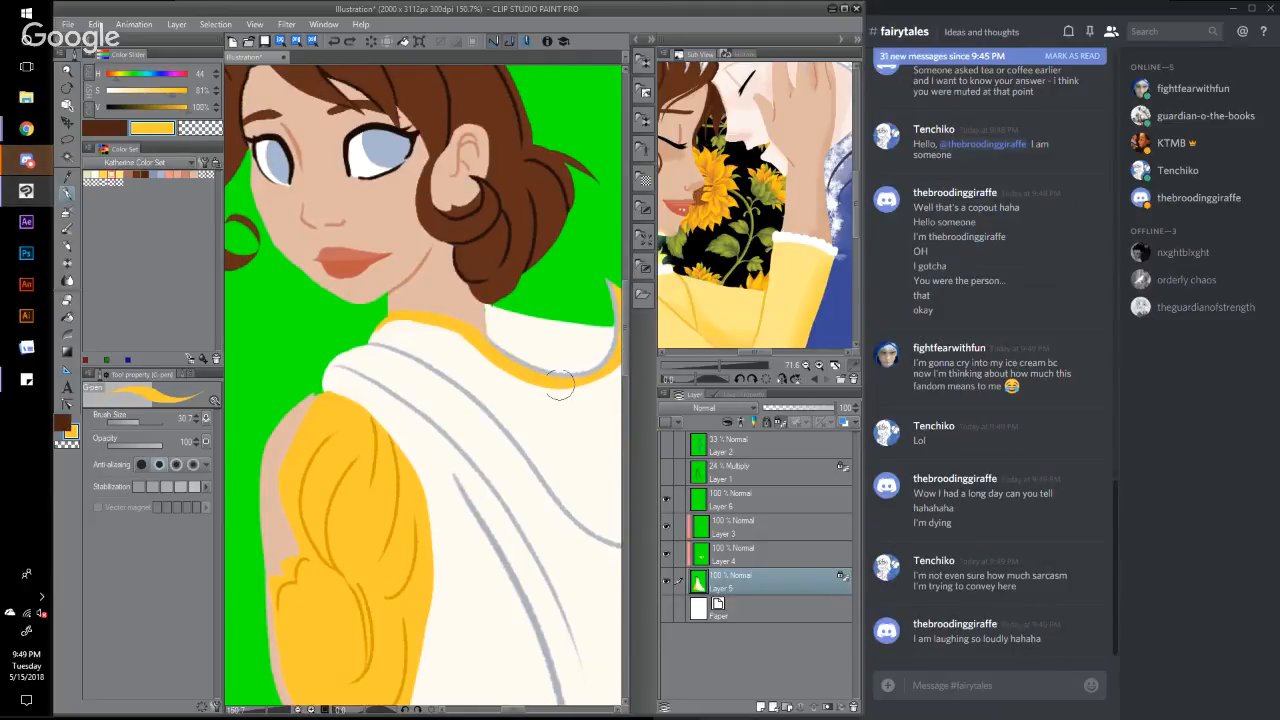
{"action": "left_click", "coordinate": [746, 560]}
{"action": "left_click", "coordinate": [814, 707]}
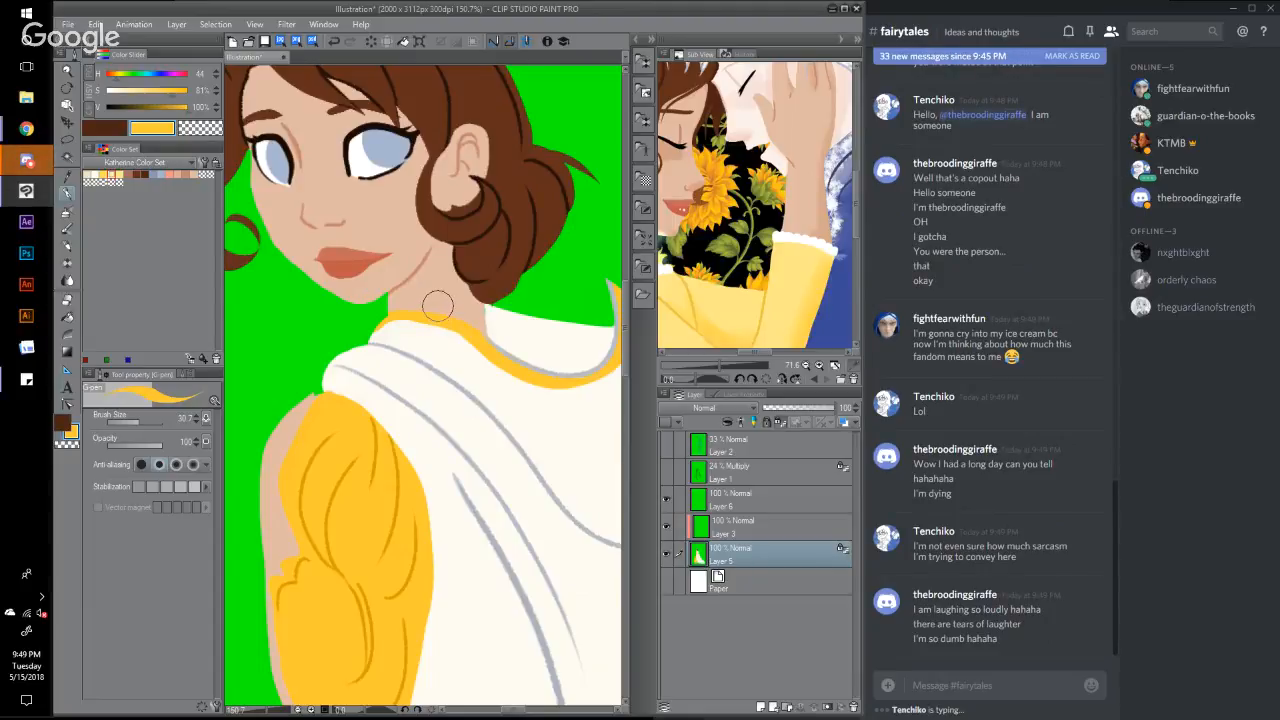
{"action": "left_click", "coordinate": [432, 300], "text": "alt"}
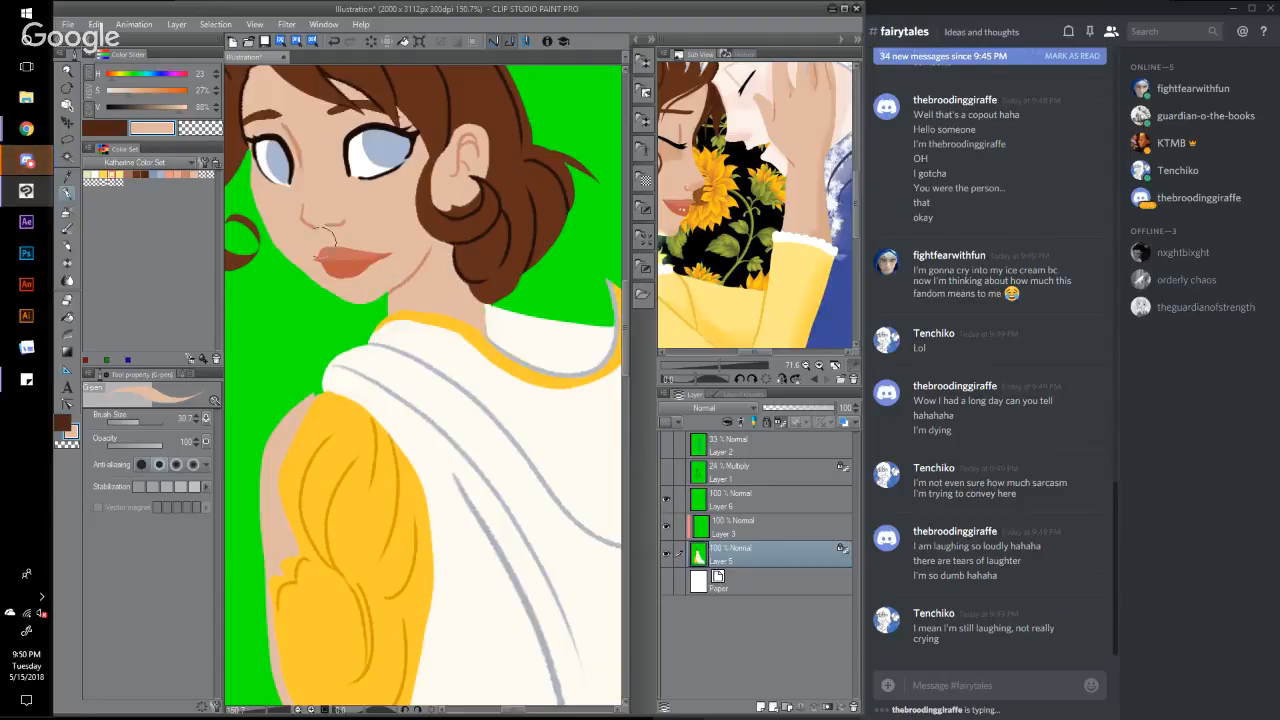
Step: Auto-select both blue-grey irises on Layer 5 and expand the selected area
{"action": "key", "text": "w"}
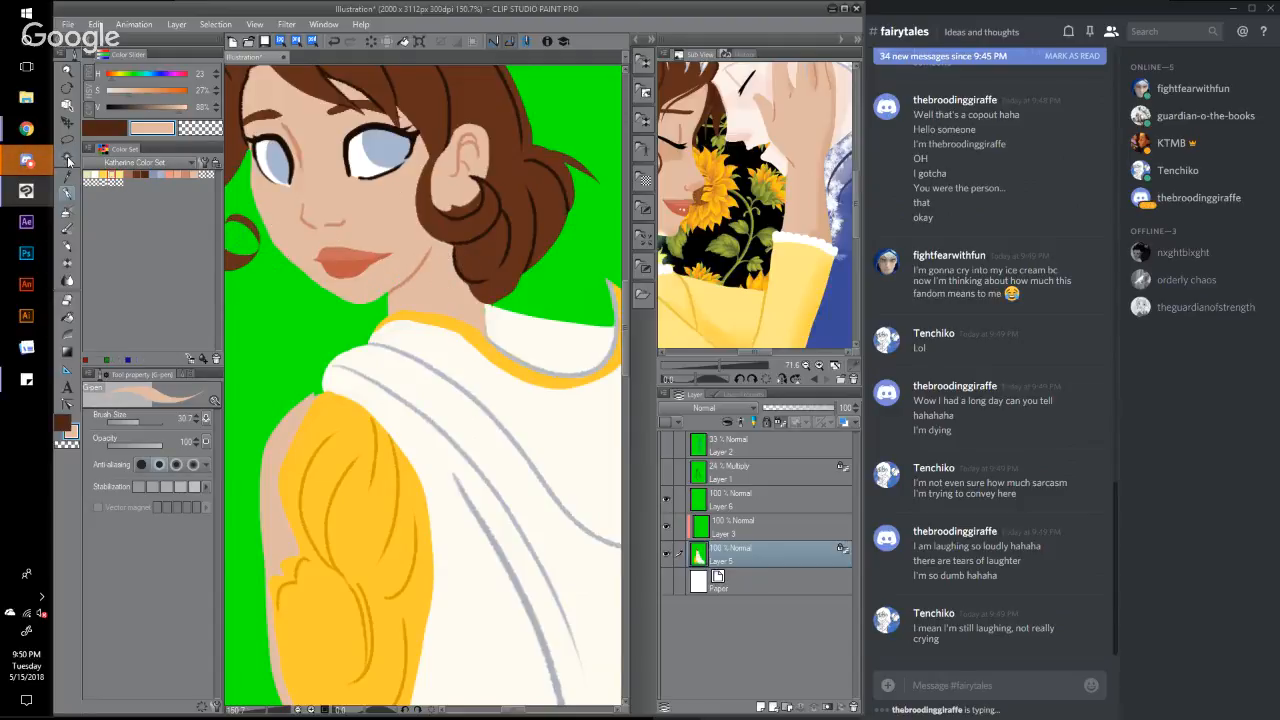
{"action": "left_click", "coordinate": [386, 151]}
{"action": "left_click", "coordinate": [282, 165], "text": "shift"}
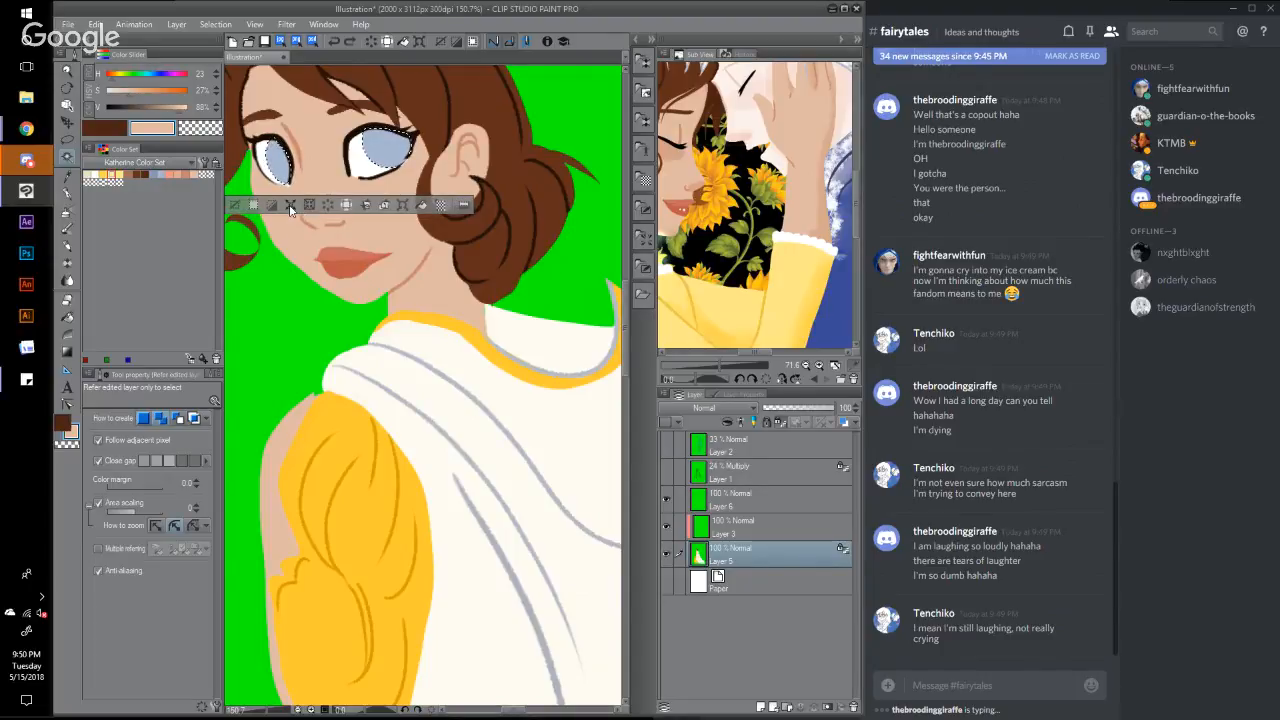
{"action": "left_click", "coordinate": [290, 206]}
{"action": "left_click", "coordinate": [486, 214]}
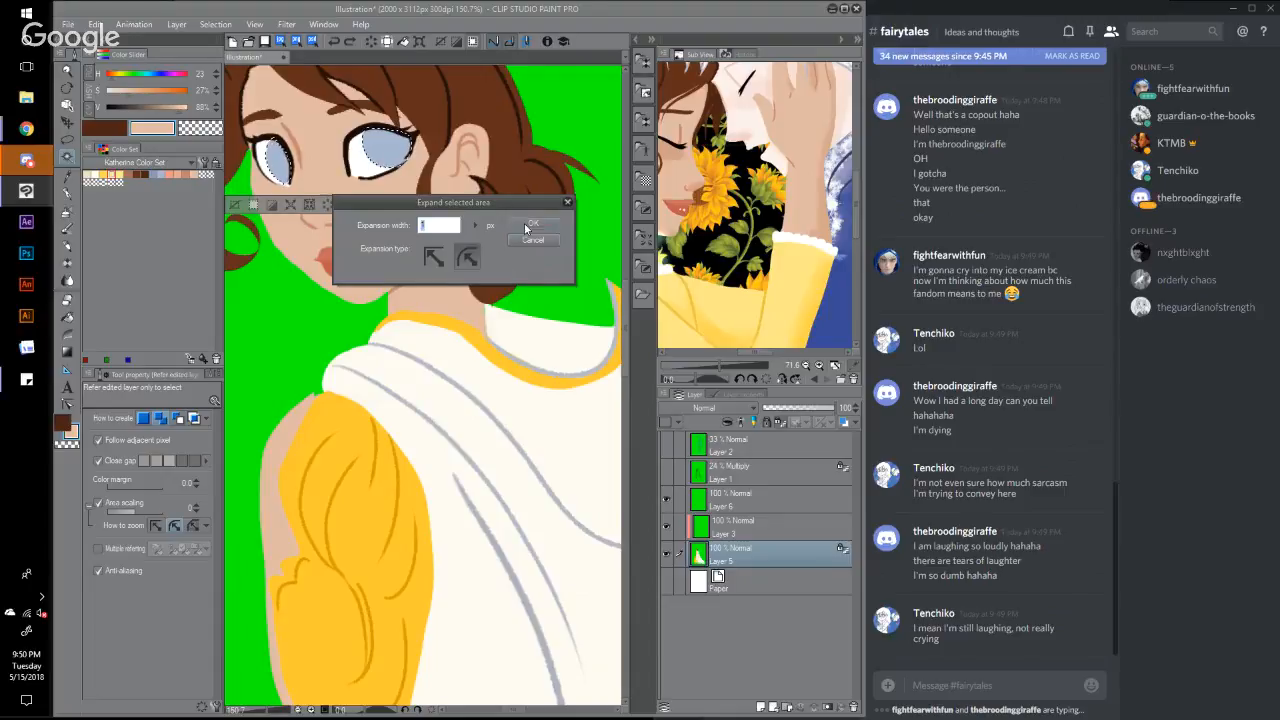
{"action": "left_click", "coordinate": [532, 224]}
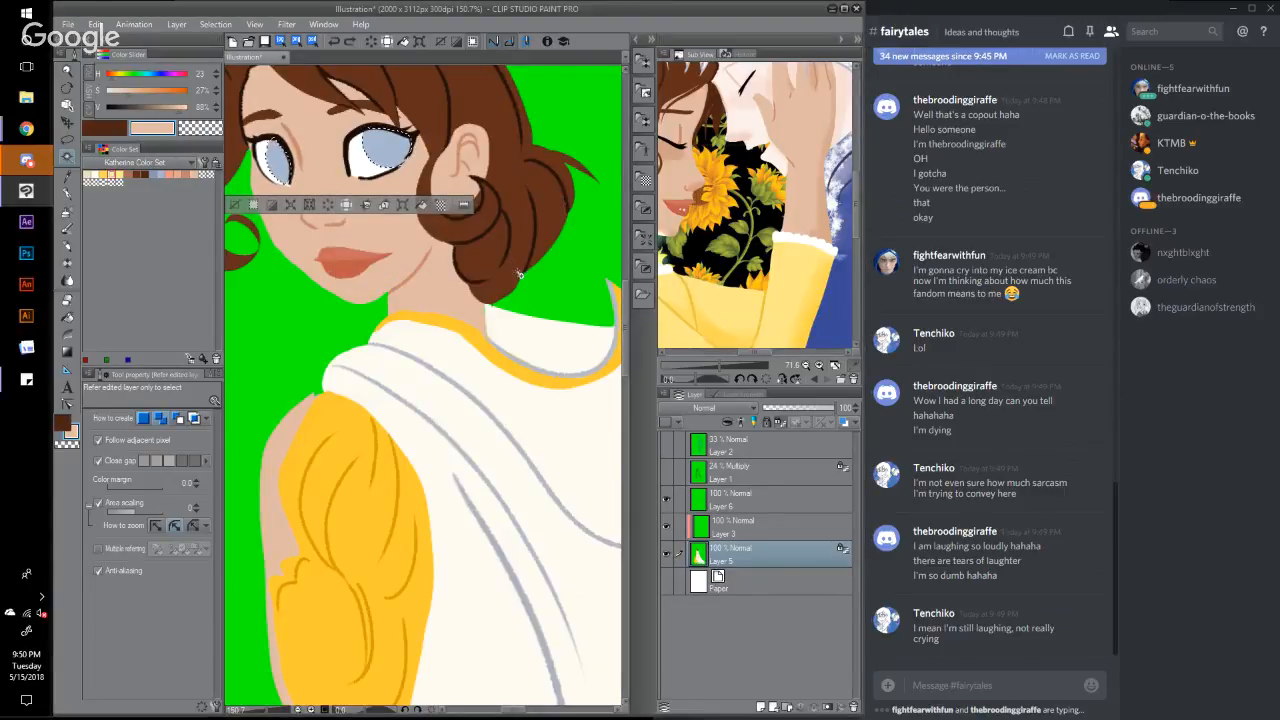
Step: Shade the upper part of both irises on a new layer with the Soft airbrush, using blue-grey from the Katherine Color Set
{"action": "left_click", "coordinate": [758, 703]}
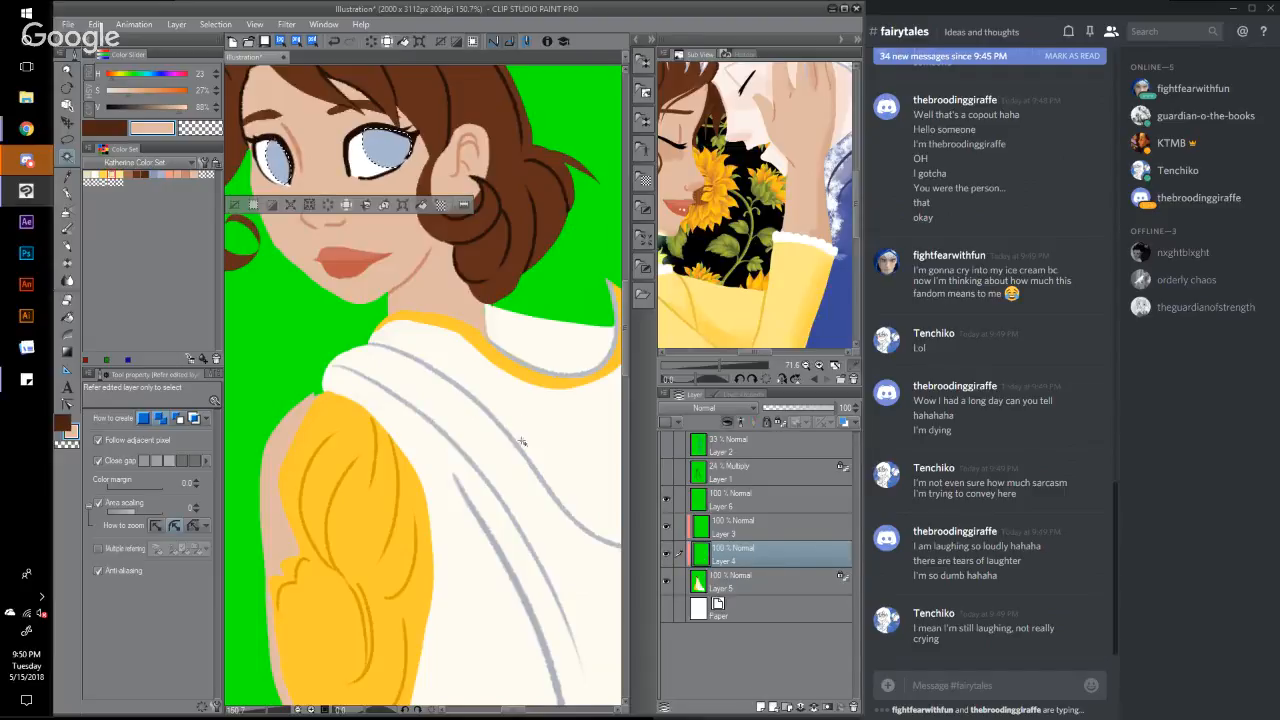
{"action": "left_click", "coordinate": [151, 178]}
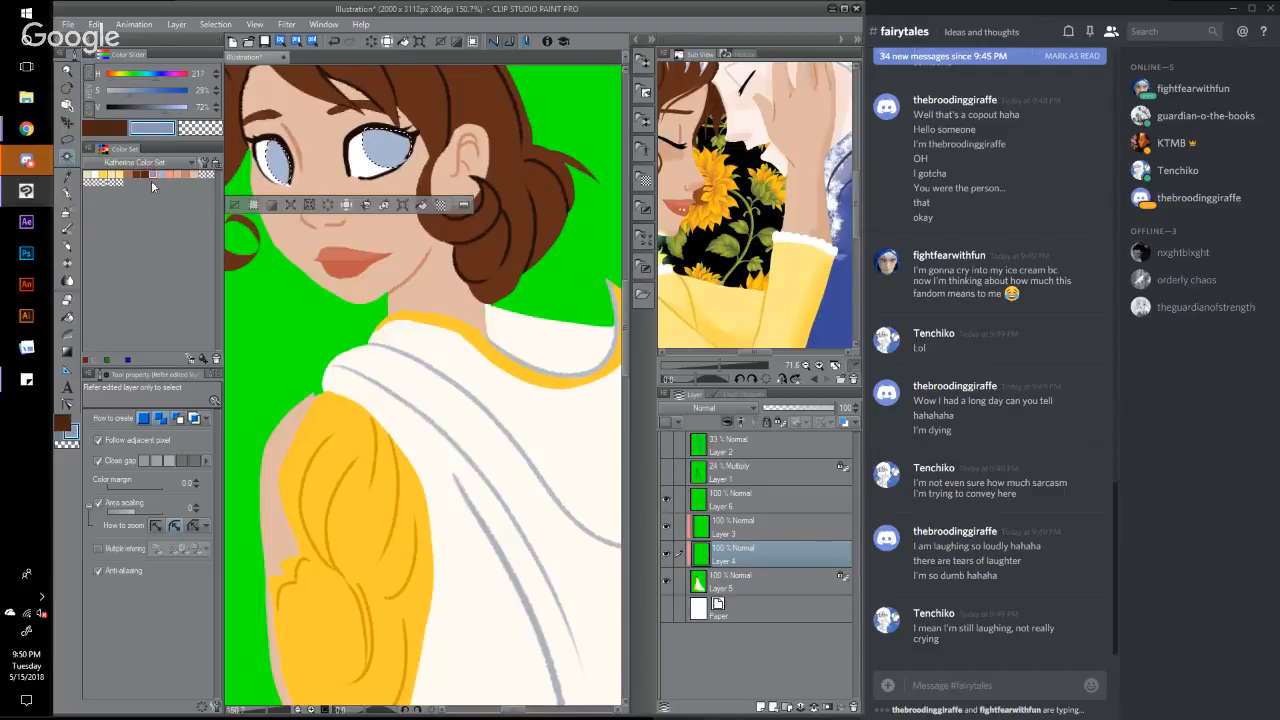
{"action": "left_click", "coordinate": [66, 214]}
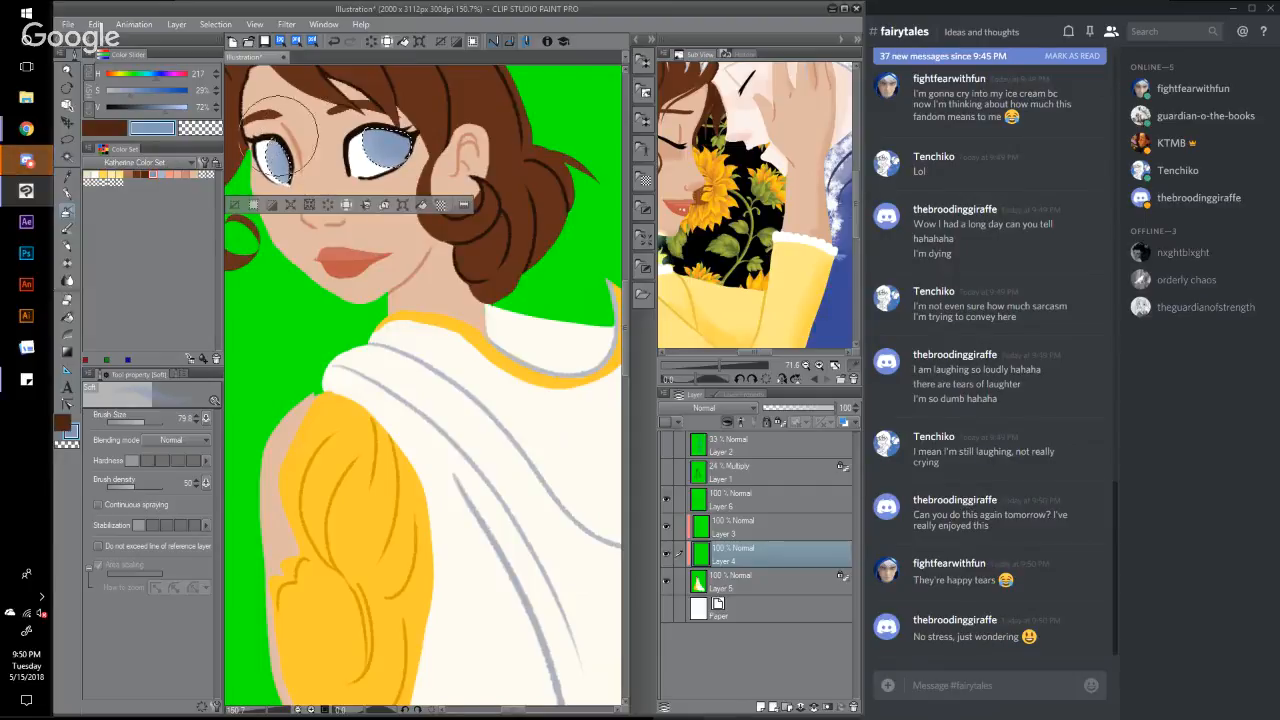
Step: Clear the iris selection and draw pupils on Layer 3 with the G-pen at size 15, using near-black sampled from the eye's outline
{"action": "left_click", "coordinate": [270, 140], "text": "alt"}
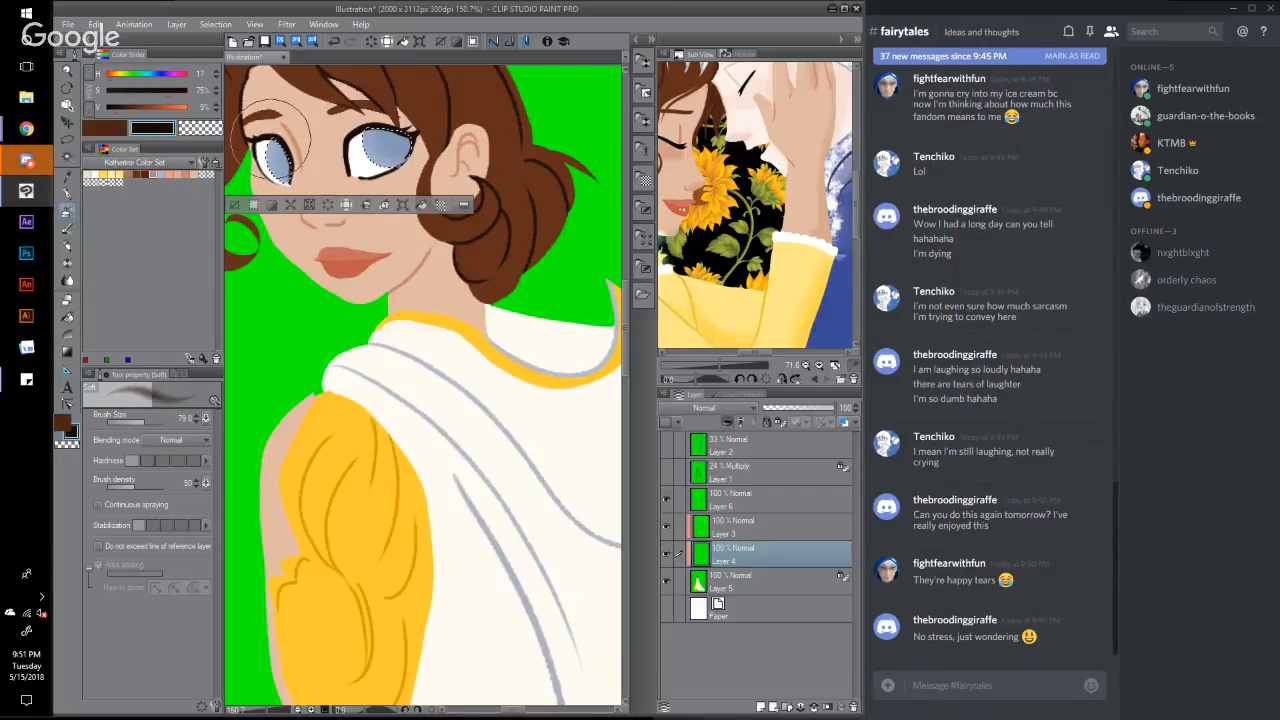
{"action": "left_click", "coordinate": [215, 24]}
{"action": "left_click", "coordinate": [235, 56]}
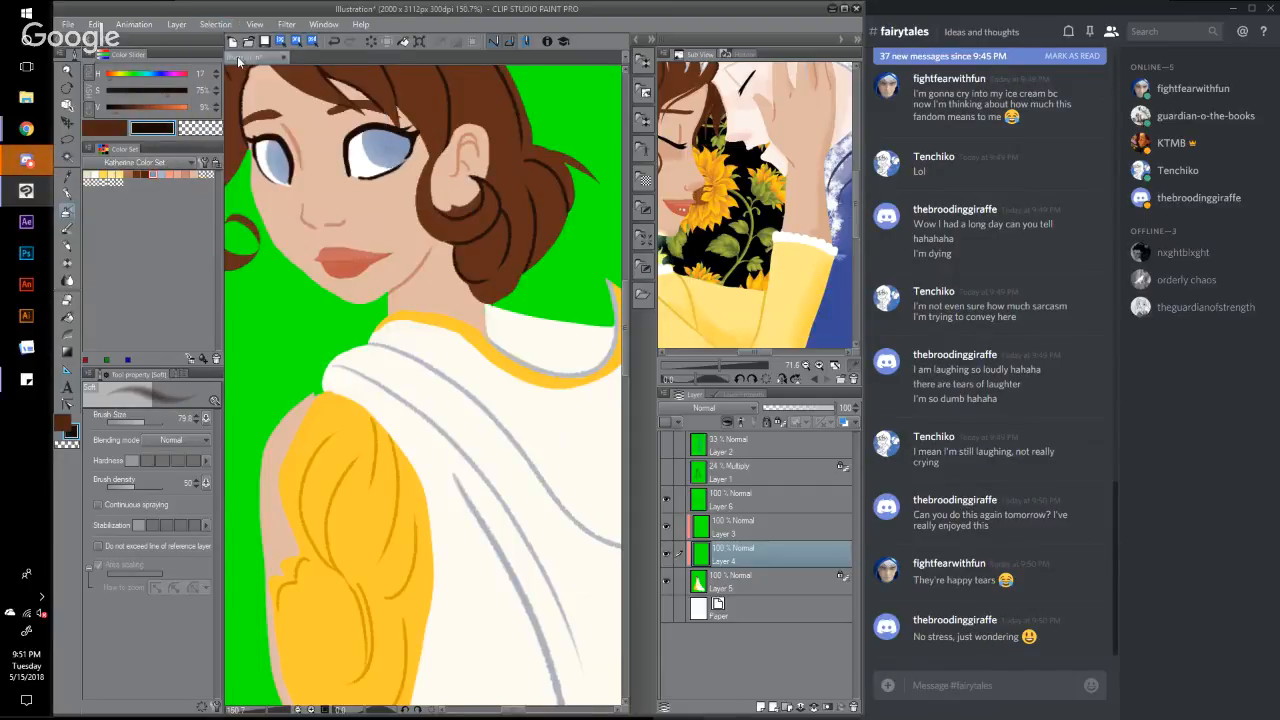
{"action": "left_click", "coordinate": [752, 524]}
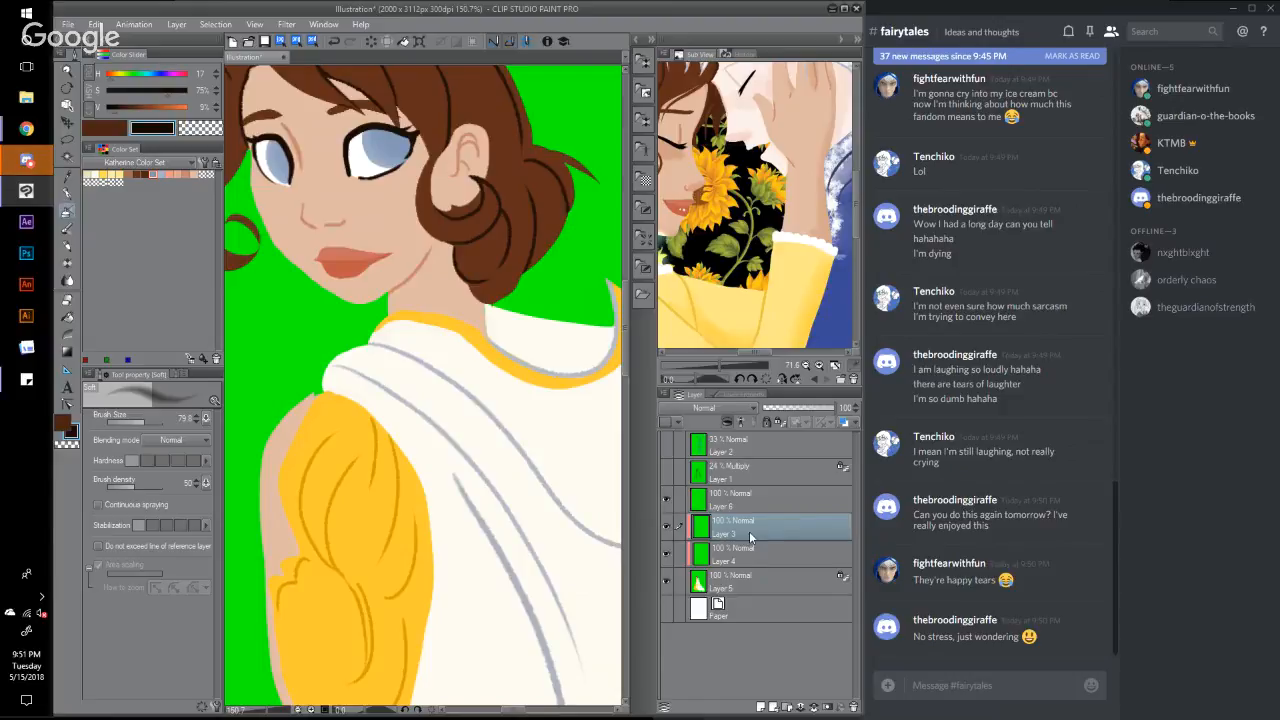
{"action": "left_click", "coordinate": [70, 195]}
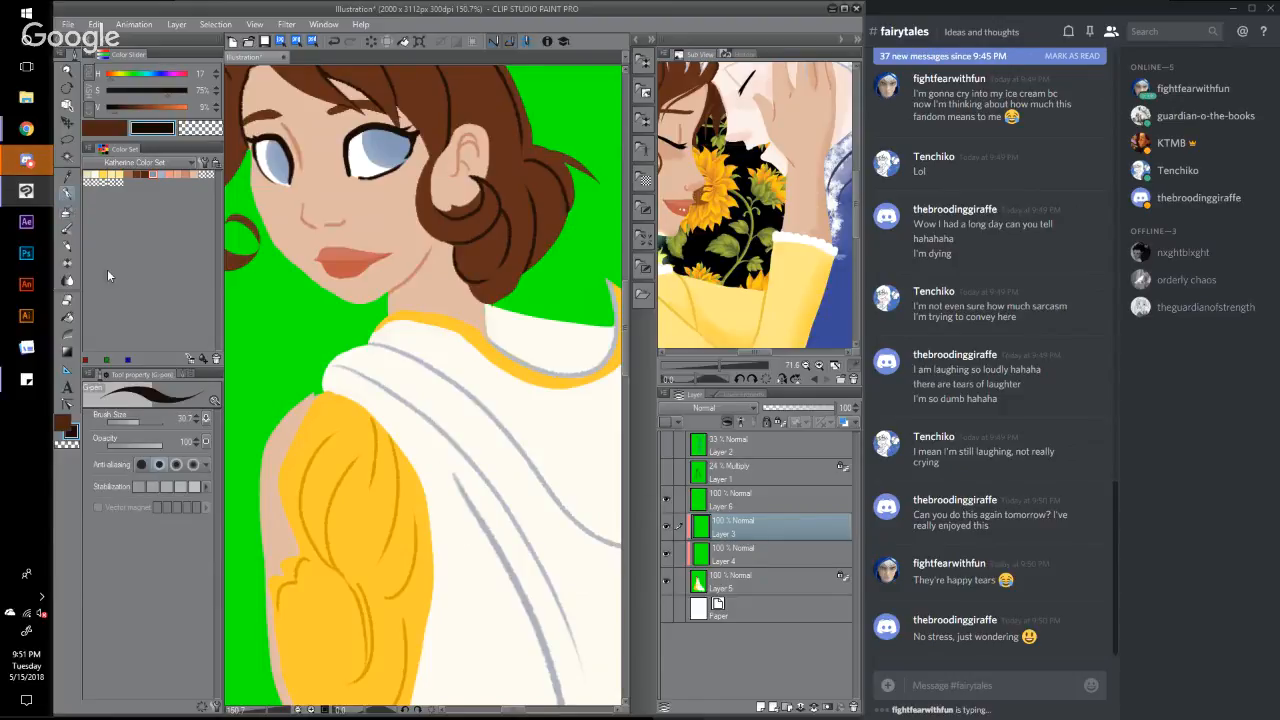
{"action": "left_click_drag", "start_coordinate": [141, 428], "coordinate": [136, 427]}
{"action": "mouse_move", "coordinate": [301, 145]}
{"action": "left_mouse_down"}
{"action": "mouse_move", "coordinate": [279, 150]}
{"action": "mouse_move", "coordinate": [282, 162]}
{"action": "mouse_move", "coordinate": [281, 150]}
{"action": "left_mouse_up"}
{"action": "left_click_drag", "start_coordinate": [381, 133], "coordinate": [392, 138]}
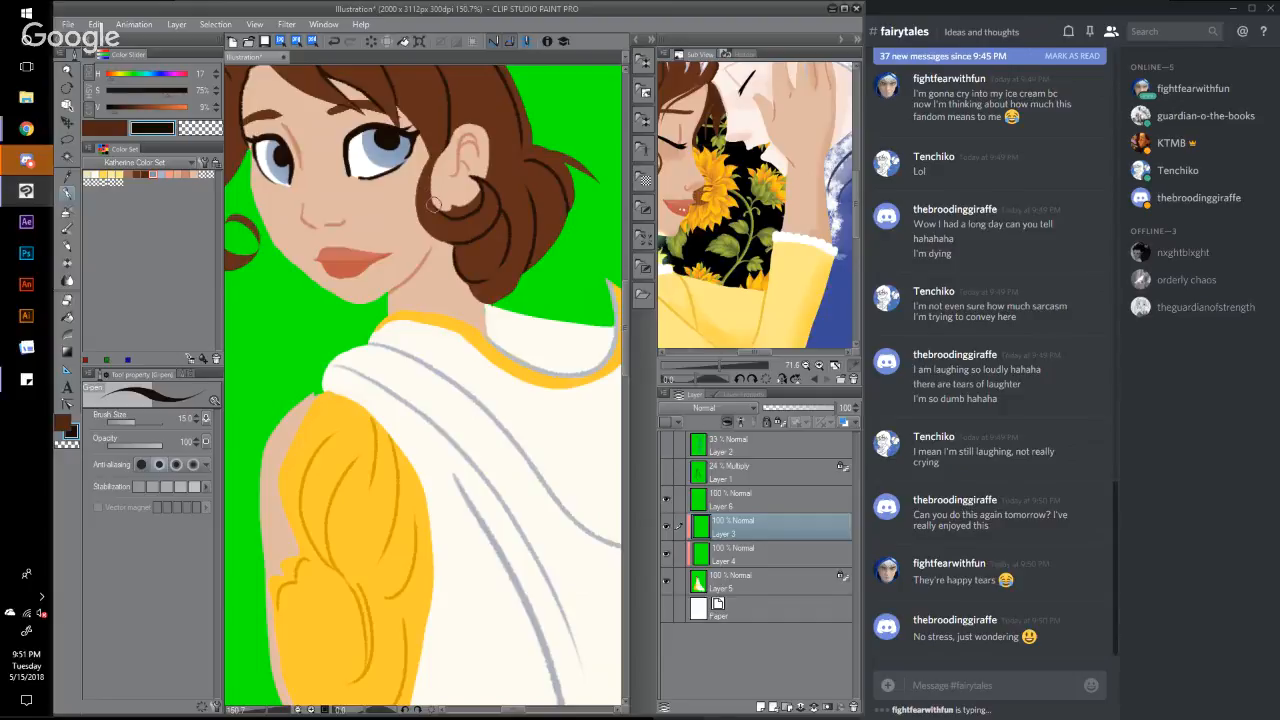
Step: Undo the last pupil strokes in the larger eye and redraw its pupil as a solid dark oval
{"action": "key", "text": "ctrl+z"}
{"action": "key", "text": "ctrl+z"}
{"action": "mouse_move", "coordinate": [382, 131]}
{"action": "left_mouse_down"}
{"action": "mouse_move", "coordinate": [385, 147]}
{"action": "mouse_move", "coordinate": [399, 139]}
{"action": "left_mouse_up"}
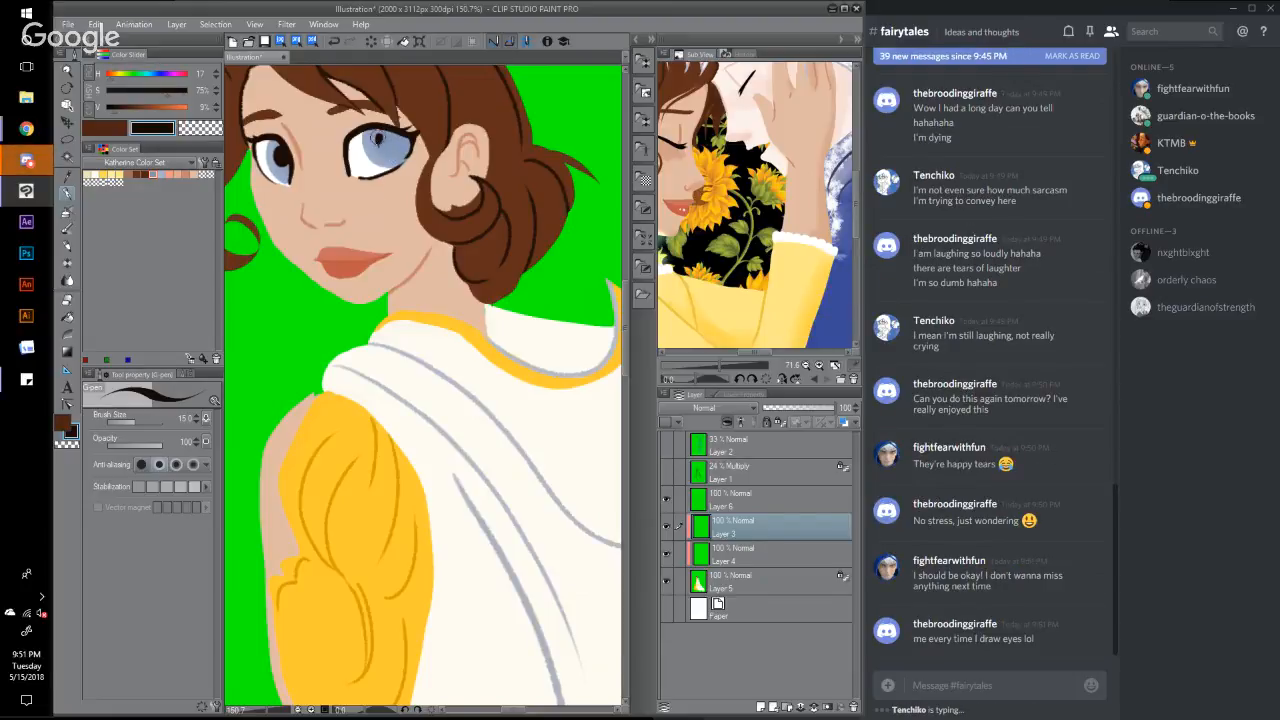
{"action": "left_click_drag", "start_coordinate": [378, 140], "coordinate": [381, 145]}
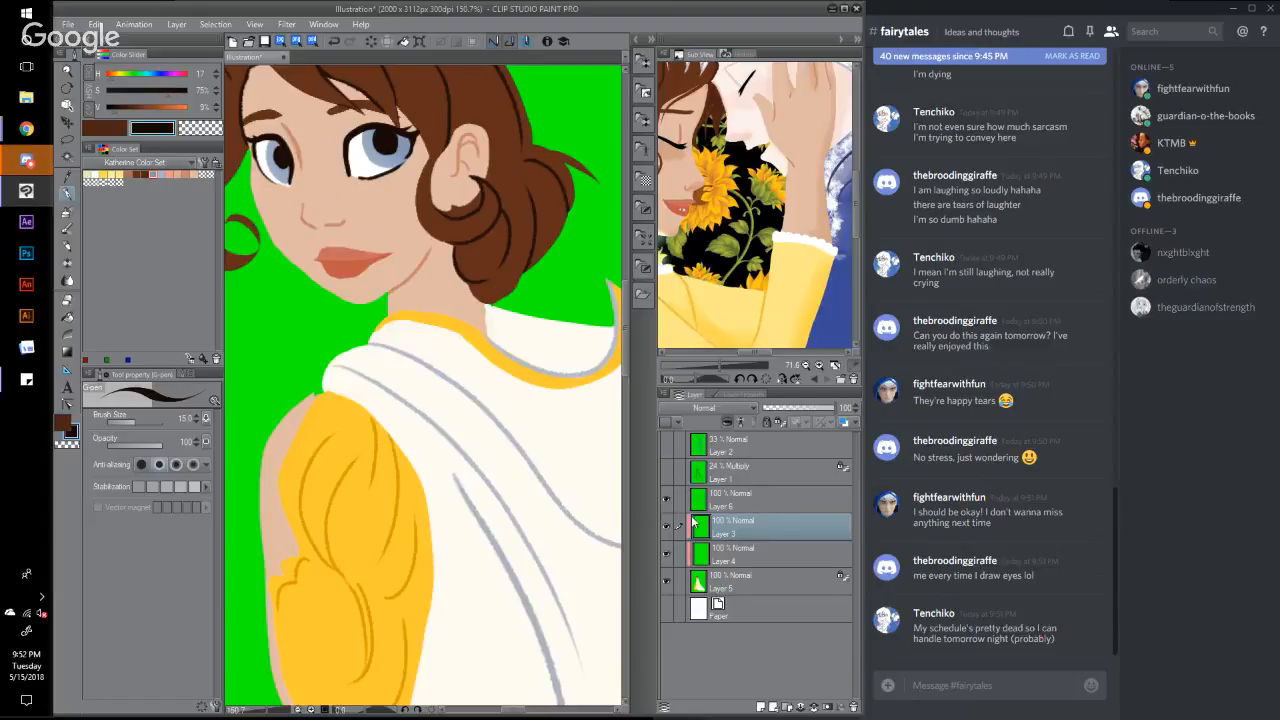
Step: Make Layer 4 active and lasso the neck area between the jawline, hair and yellow neckline
{"action": "left_click", "coordinate": [744, 588]}
{"action": "left_click", "coordinate": [742, 561]}
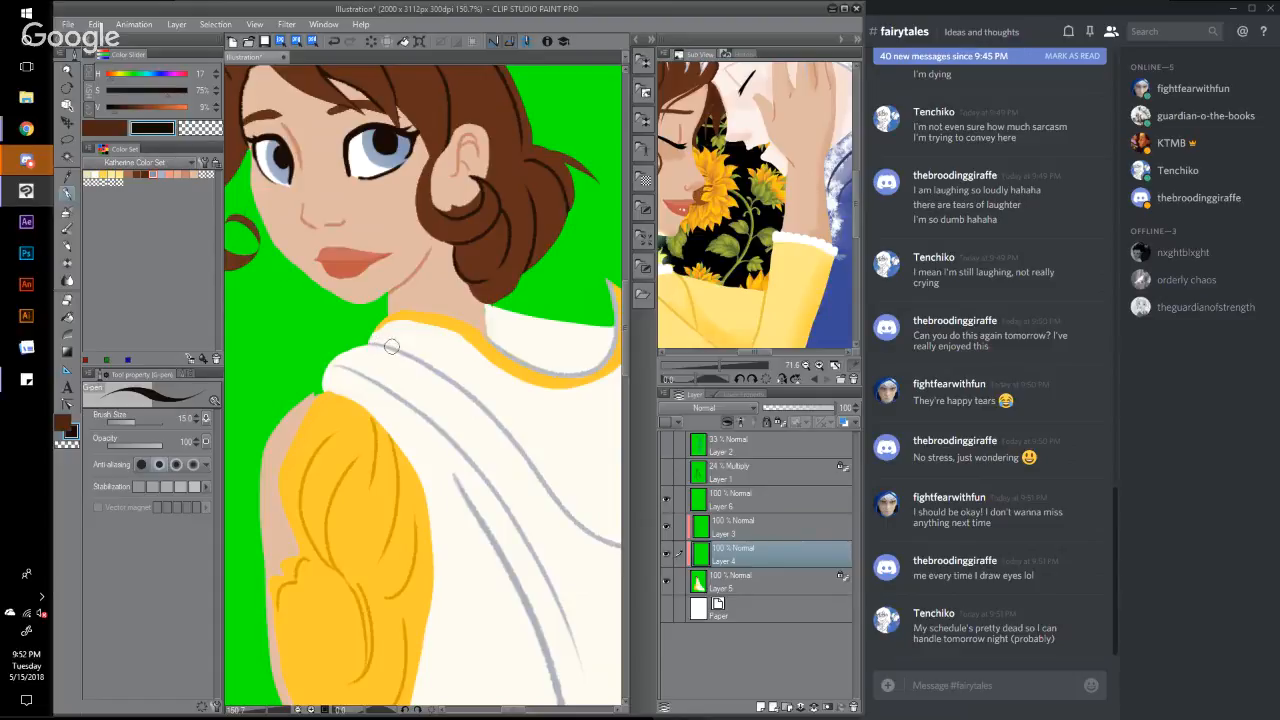
{"action": "key", "text": "m"}
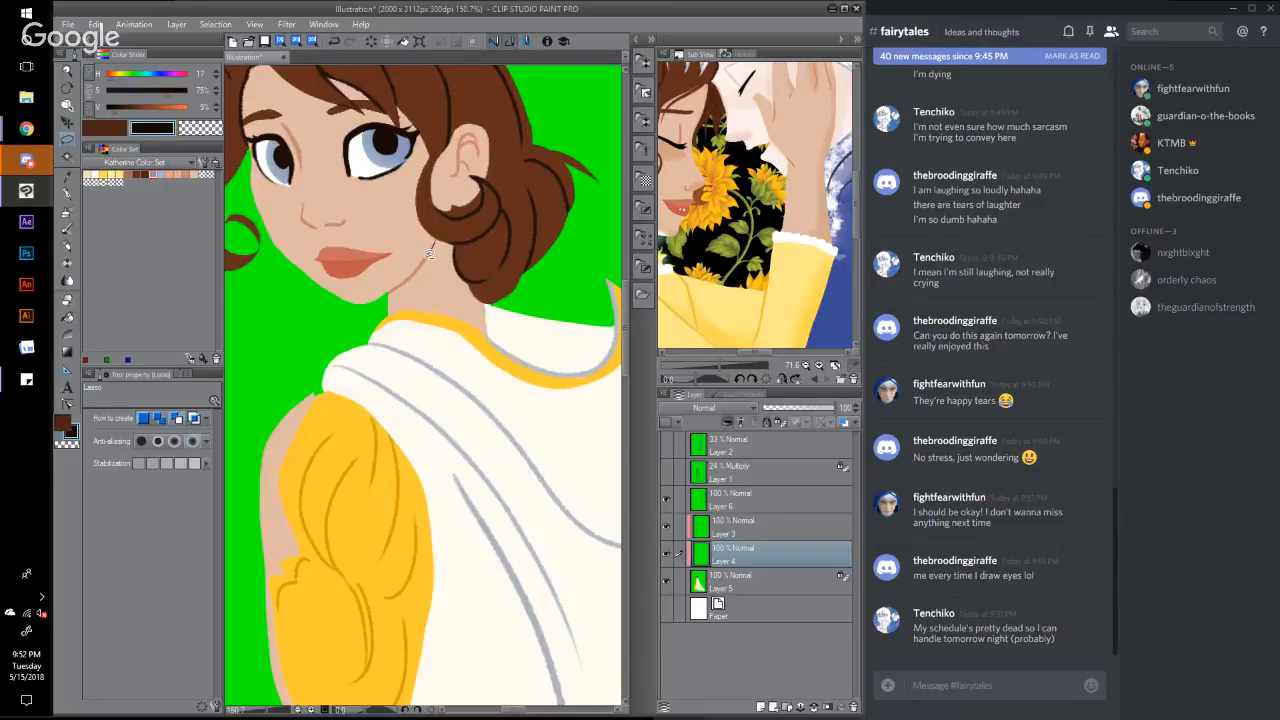
{"action": "left_click_drag", "start_coordinate": [428, 254], "coordinate": [432, 244]}
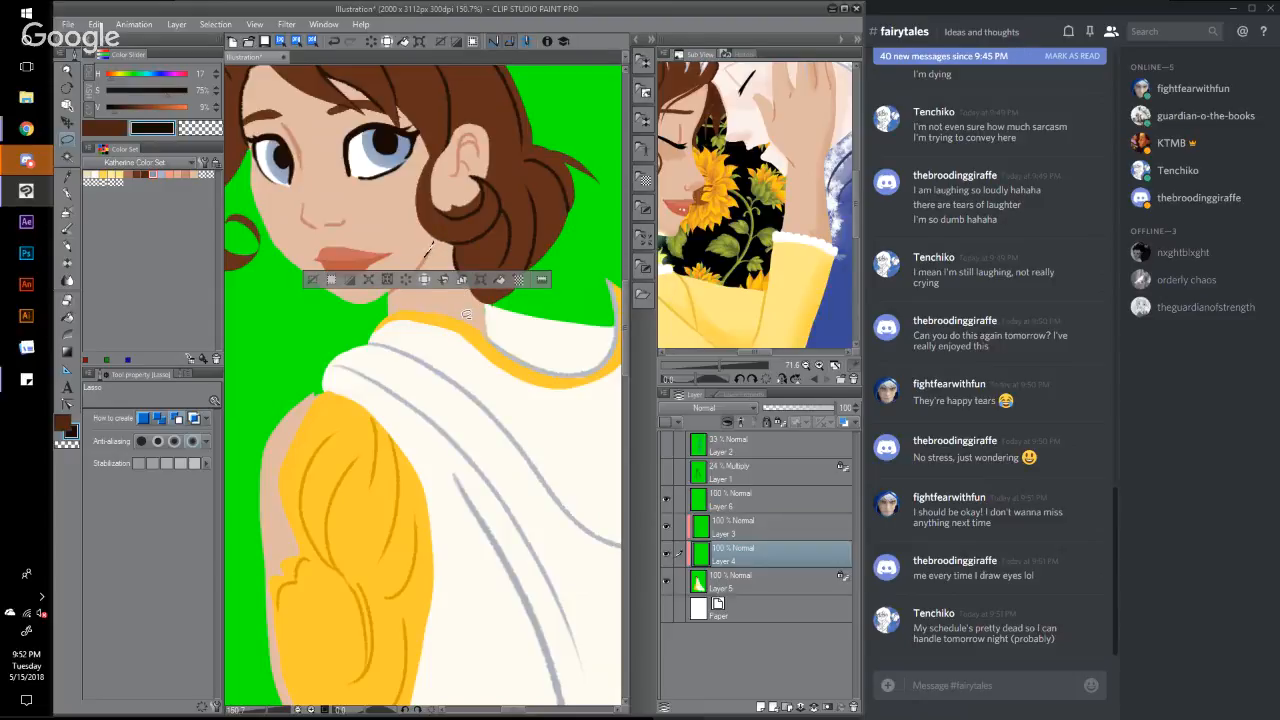
{"action": "key", "text": "Delete"}
{"action": "key", "text": "ctrl+d"}
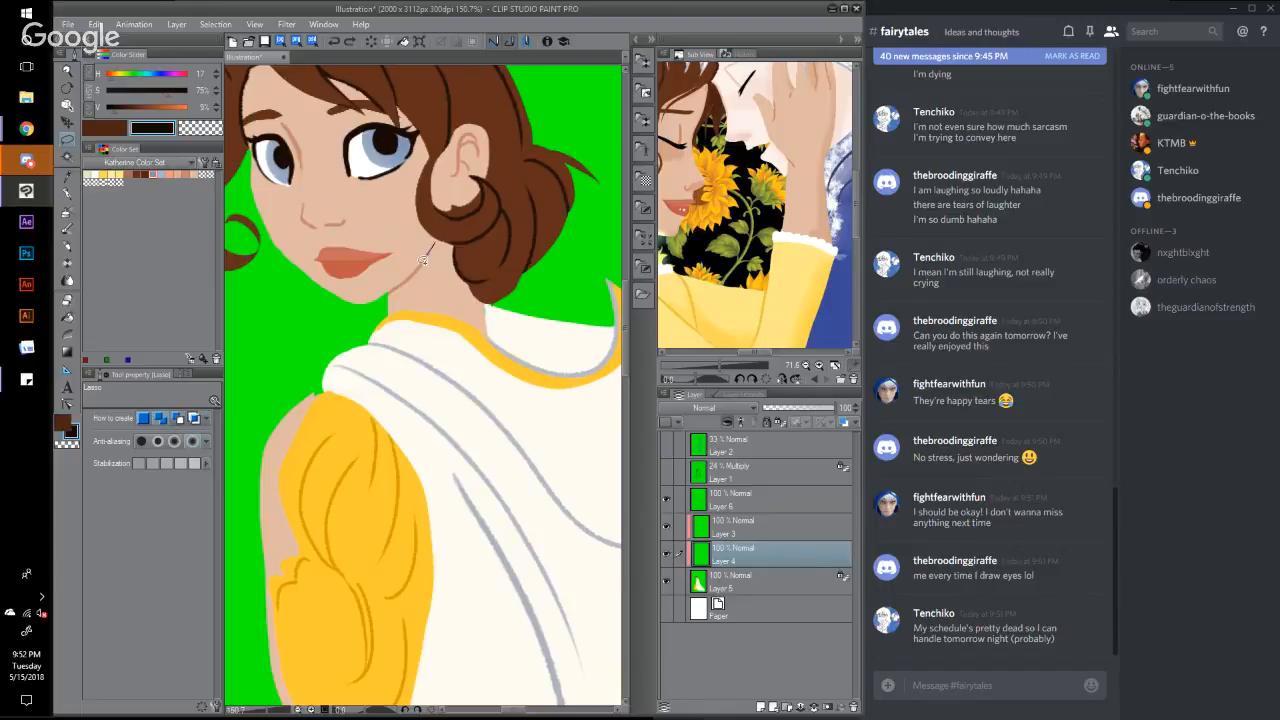
{"action": "mouse_move", "coordinate": [423, 260]}
{"action": "left_mouse_down"}
{"action": "mouse_move", "coordinate": [391, 289]}
{"action": "mouse_move", "coordinate": [394, 315]}
{"action": "mouse_move", "coordinate": [434, 307]}
{"action": "mouse_move", "coordinate": [492, 334]}
{"action": "mouse_move", "coordinate": [486, 297]}
{"action": "mouse_move", "coordinate": [438, 250]}
{"action": "left_mouse_up"}
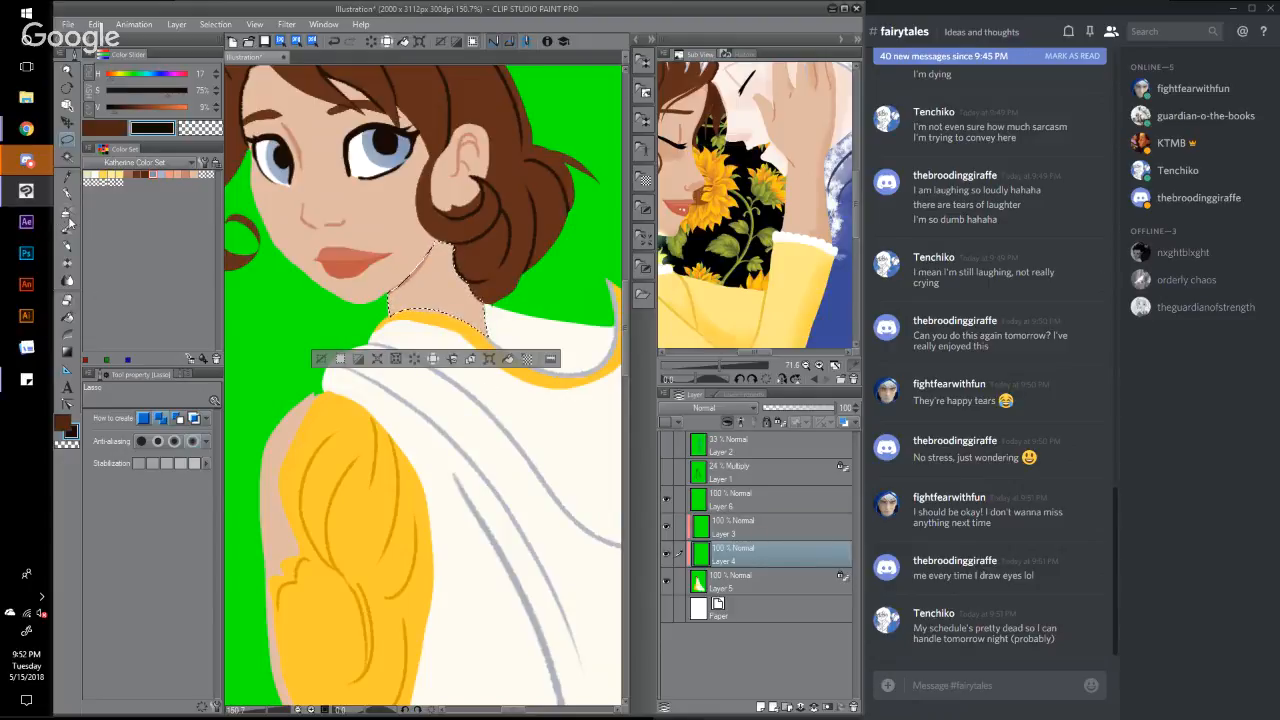
Step: Set up the Soft airbrush with the neck's skin tone and add a new Multiply layer above Layer 4
{"action": "key", "text": "b"}
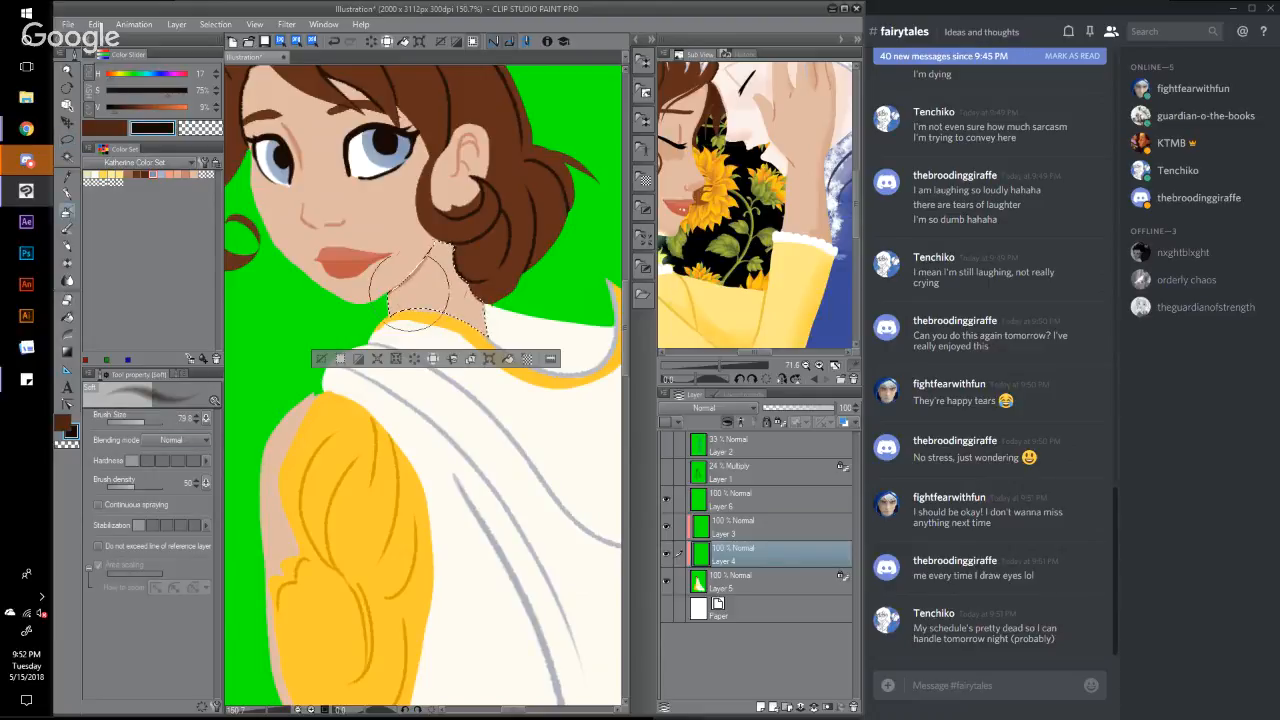
{"action": "left_click", "coordinate": [438, 290], "text": "alt"}
{"action": "left_click", "coordinate": [760, 707]}
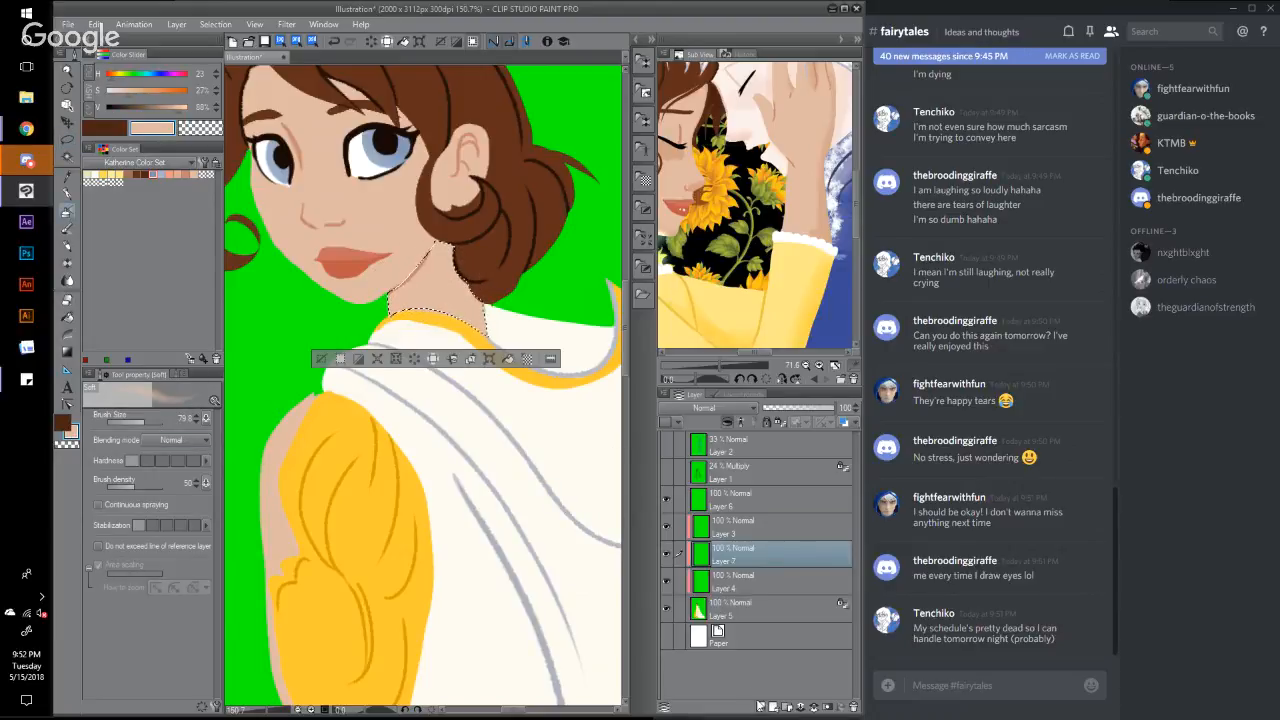
{"action": "left_click", "coordinate": [745, 408]}
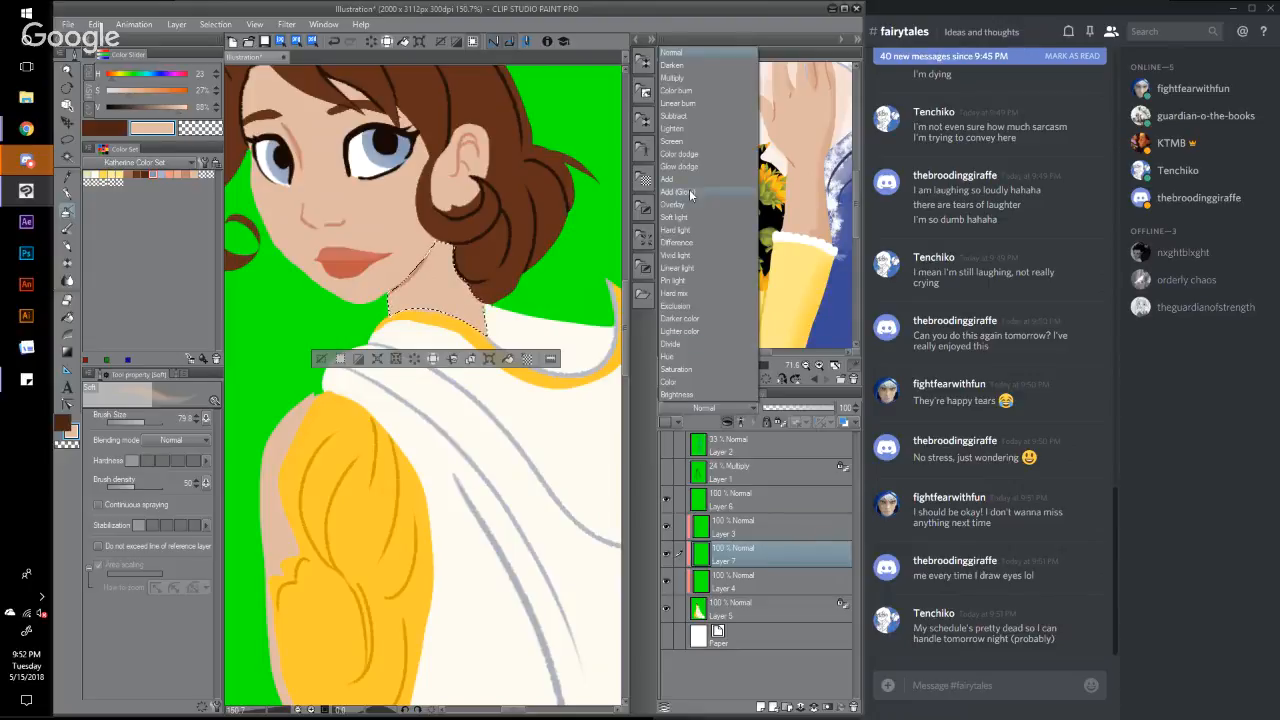
{"action": "left_click", "coordinate": [690, 79]}
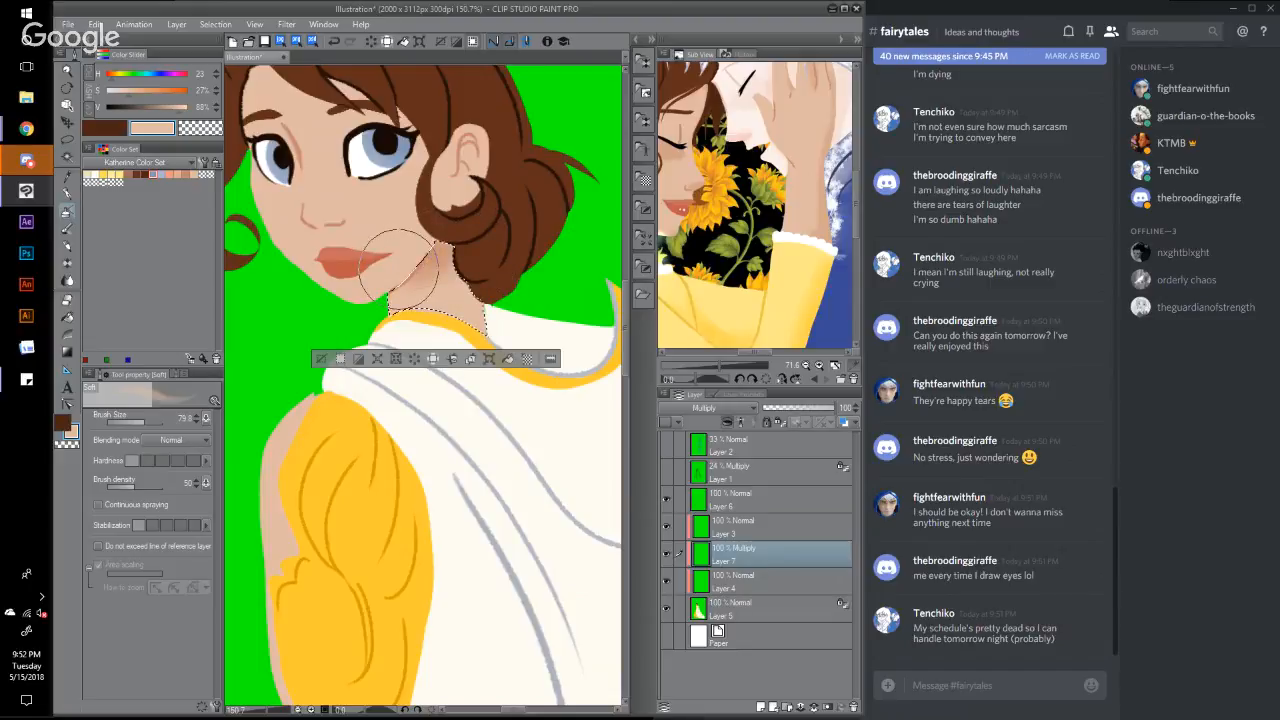
Step: Airbrush a soft shadow onto the selected neck, clear the selection and lower the shading layer's opacity to 77%
{"action": "left_click_drag", "start_coordinate": [512, 336], "coordinate": [474, 299]}
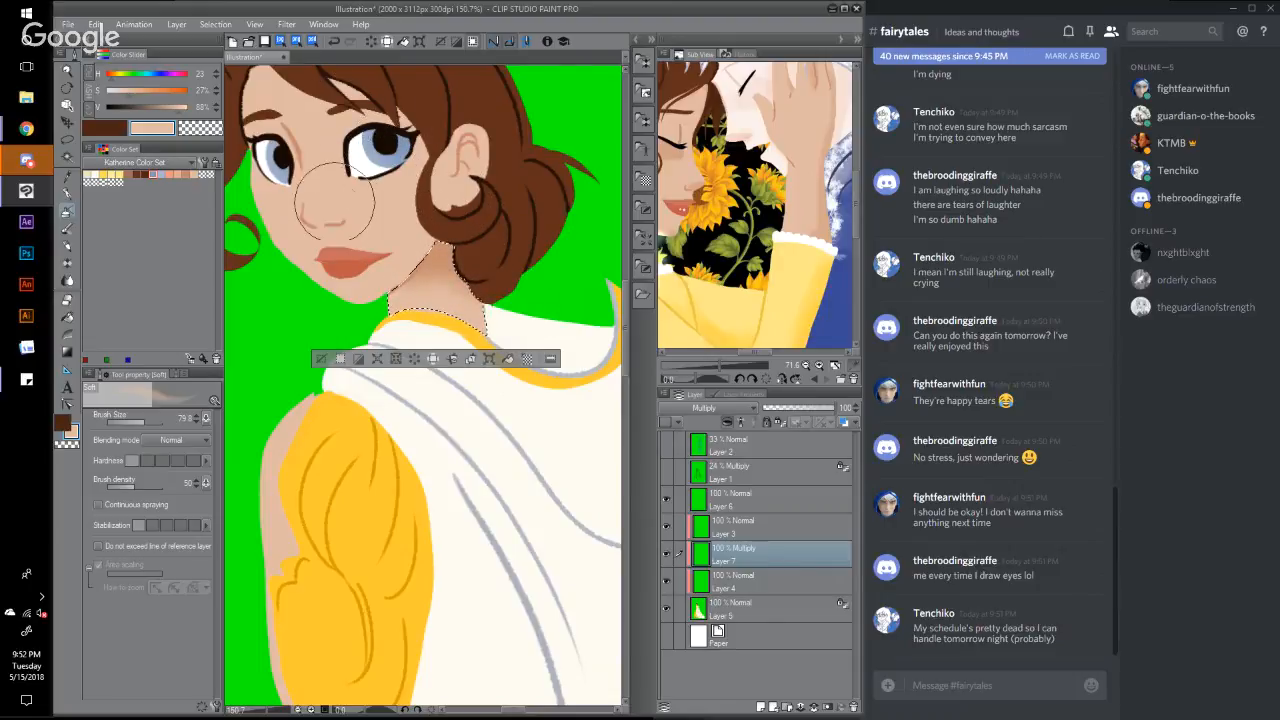
{"action": "left_click", "coordinate": [214, 26]}
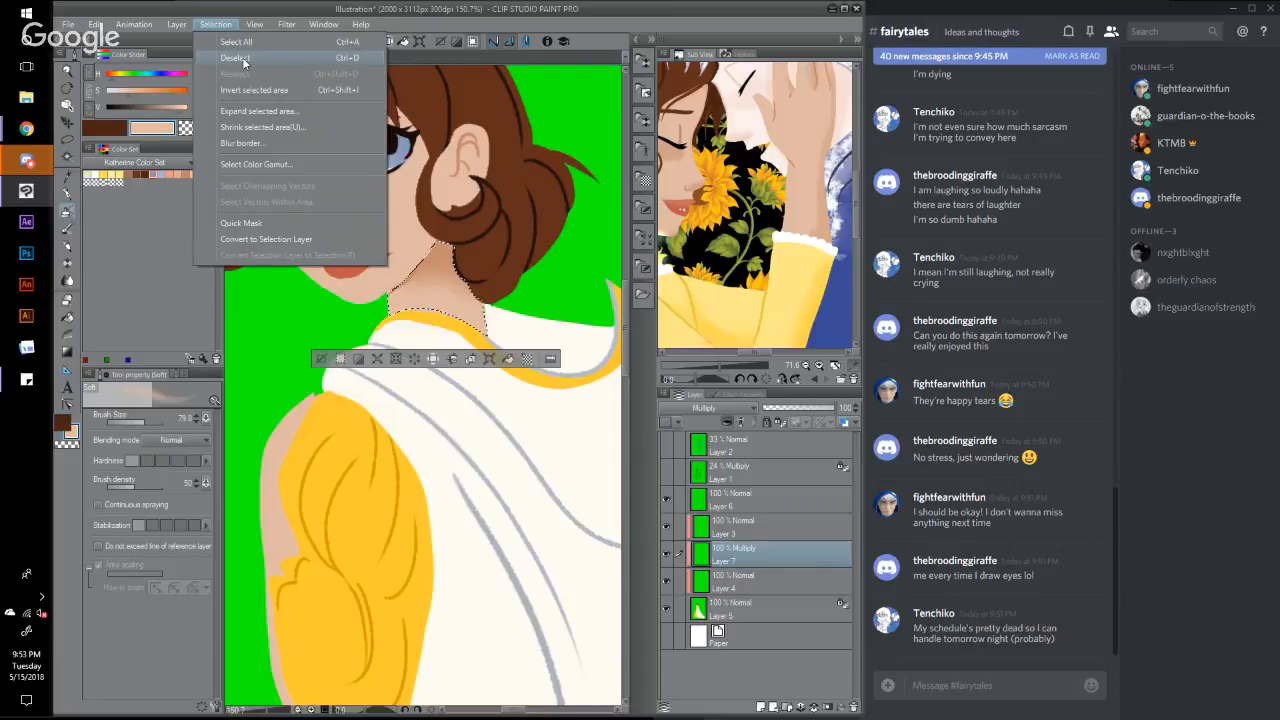
{"action": "left_click", "coordinate": [244, 58]}
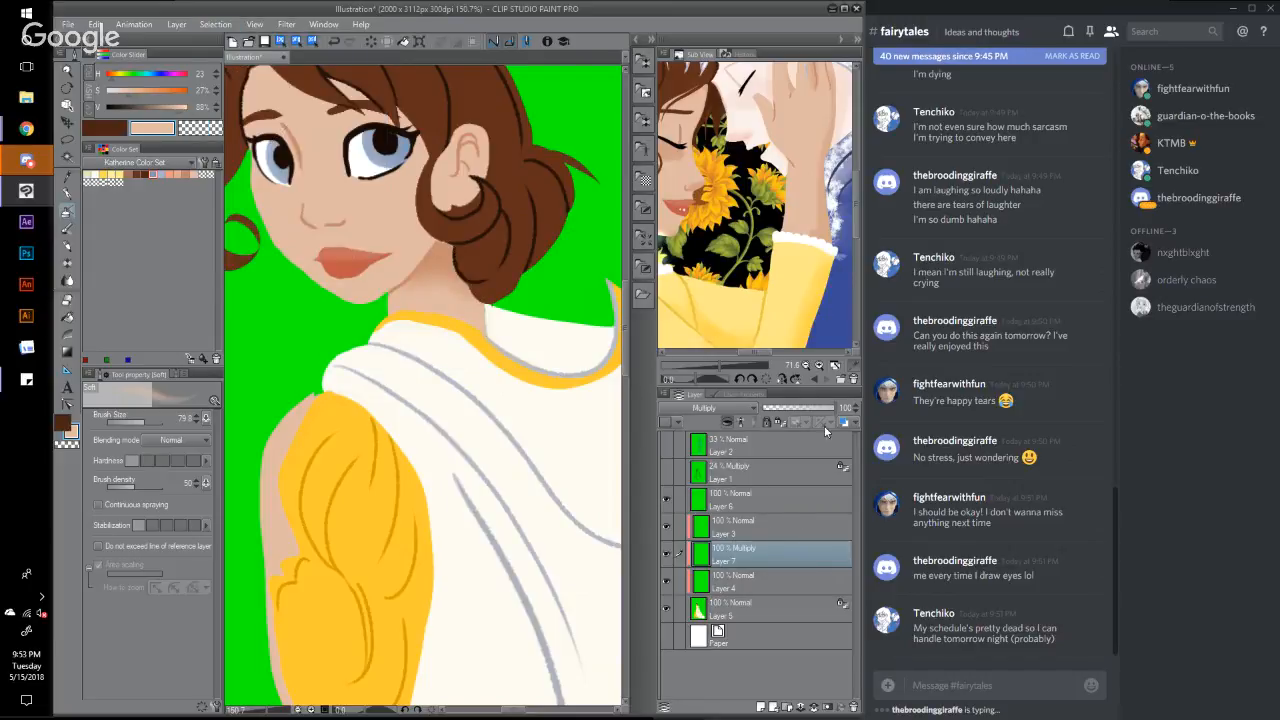
{"action": "left_click_drag", "start_coordinate": [842, 408], "coordinate": [819, 415]}
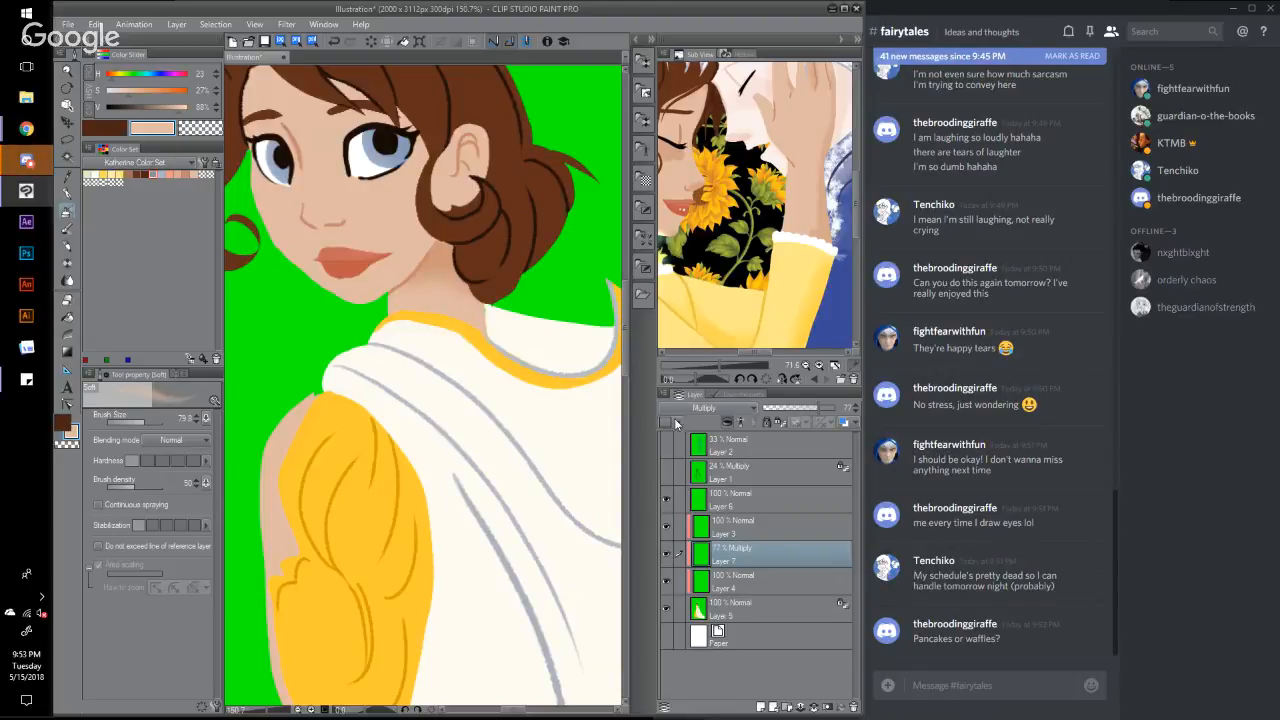
Step: Auto-select only the white inside of the cape's collar on Layer 5, using a color margin of 1.2
{"action": "left_click", "coordinate": [754, 602]}
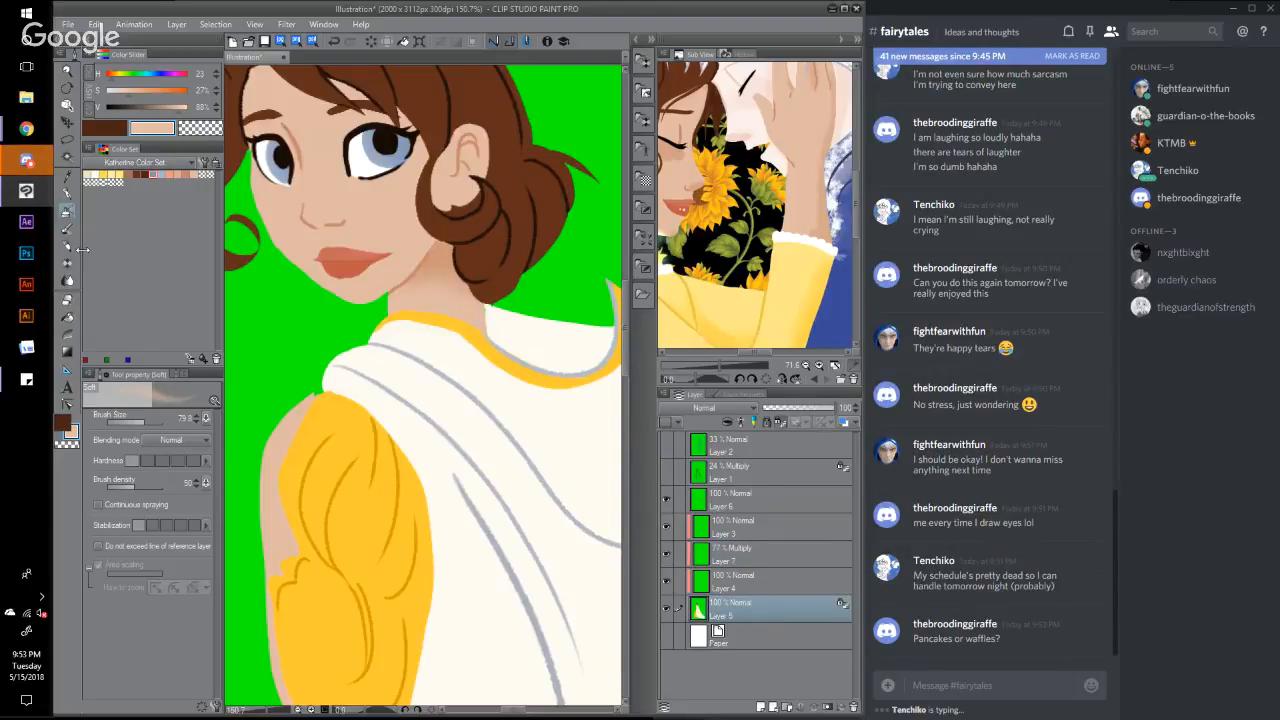
{"action": "left_click", "coordinate": [68, 157]}
{"action": "left_click", "coordinate": [548, 430]}
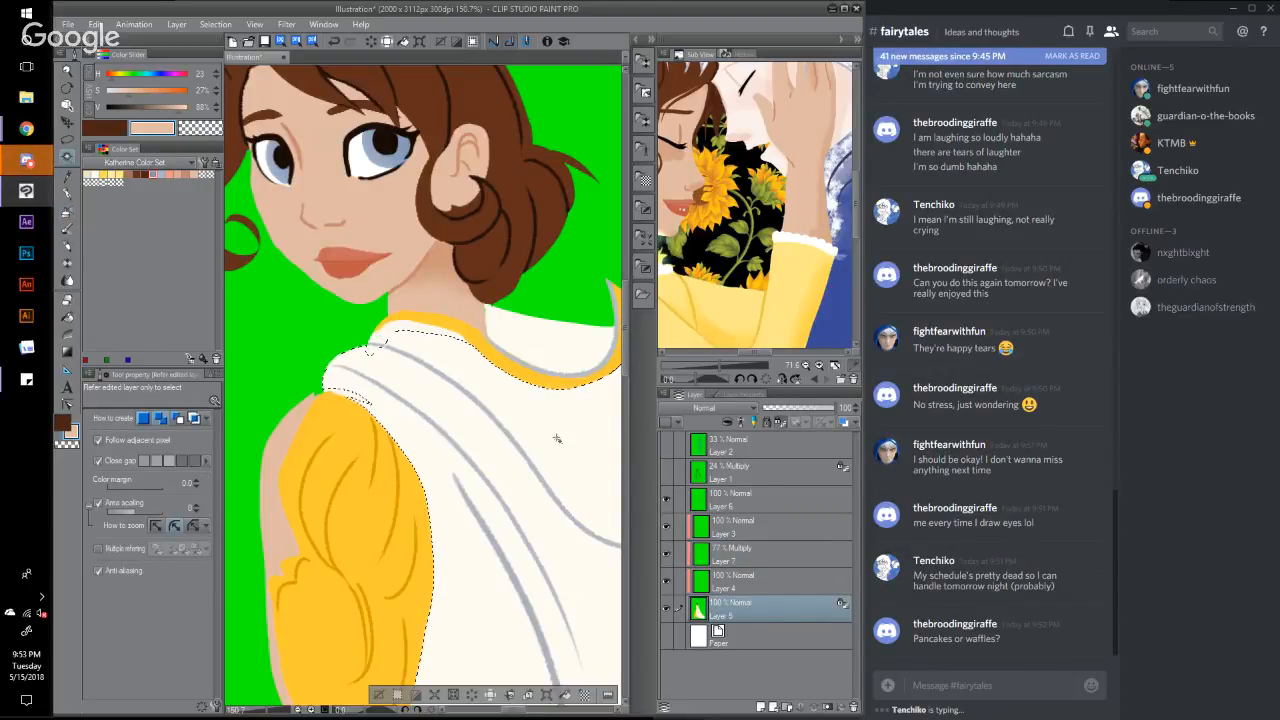
{"action": "left_click", "coordinate": [572, 368], "text": "shift"}
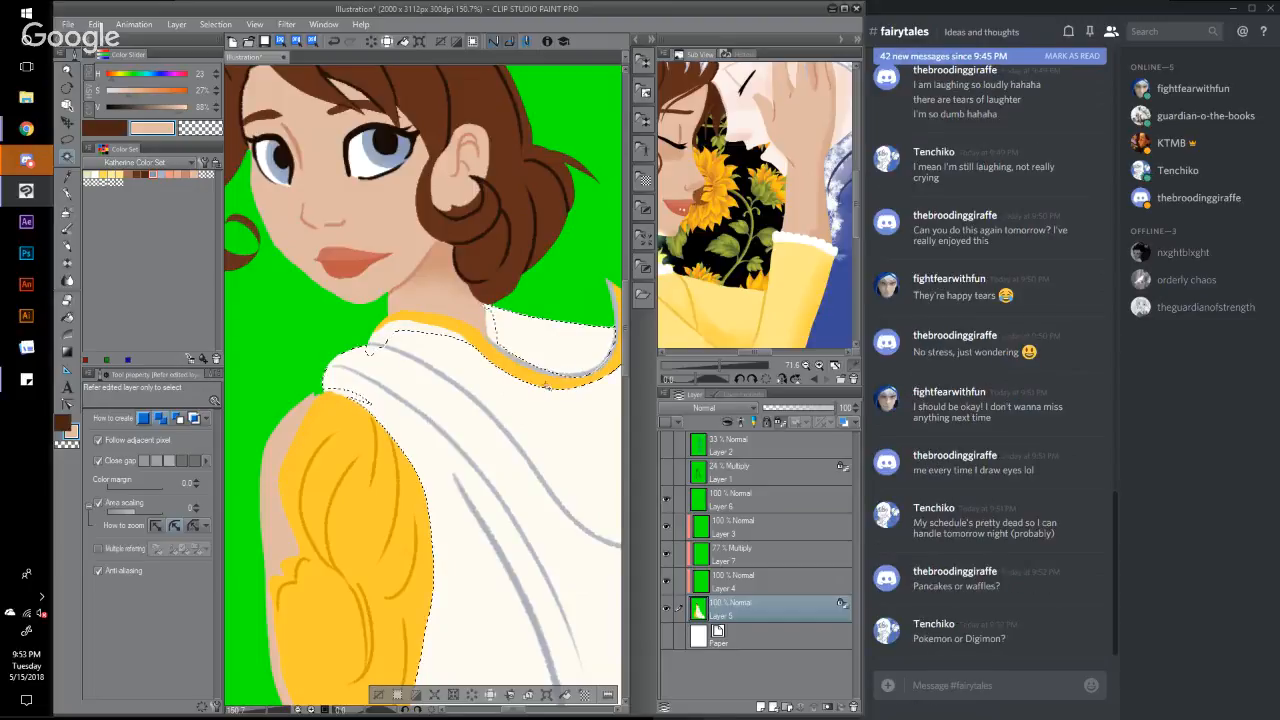
{"action": "key", "text": "ctrl+d"}
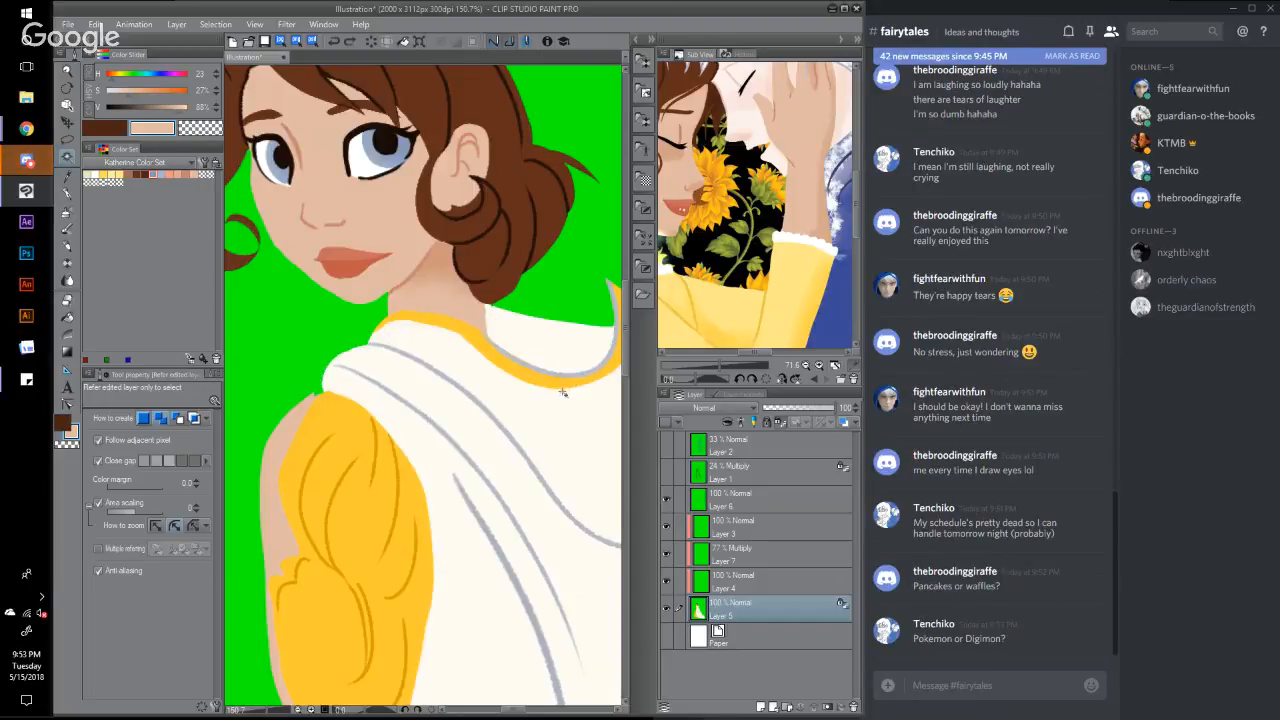
{"action": "left_click", "coordinate": [538, 346]}
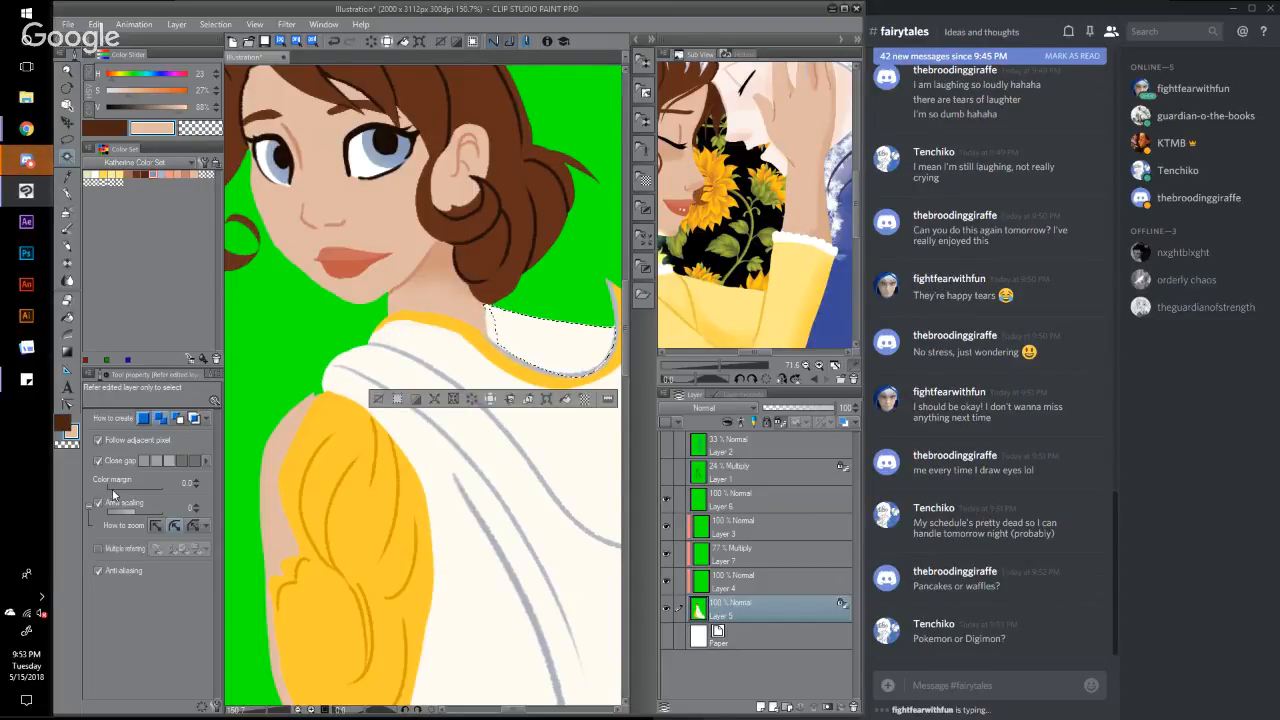
{"action": "left_click", "coordinate": [111, 489]}
{"action": "left_click", "coordinate": [520, 333]}
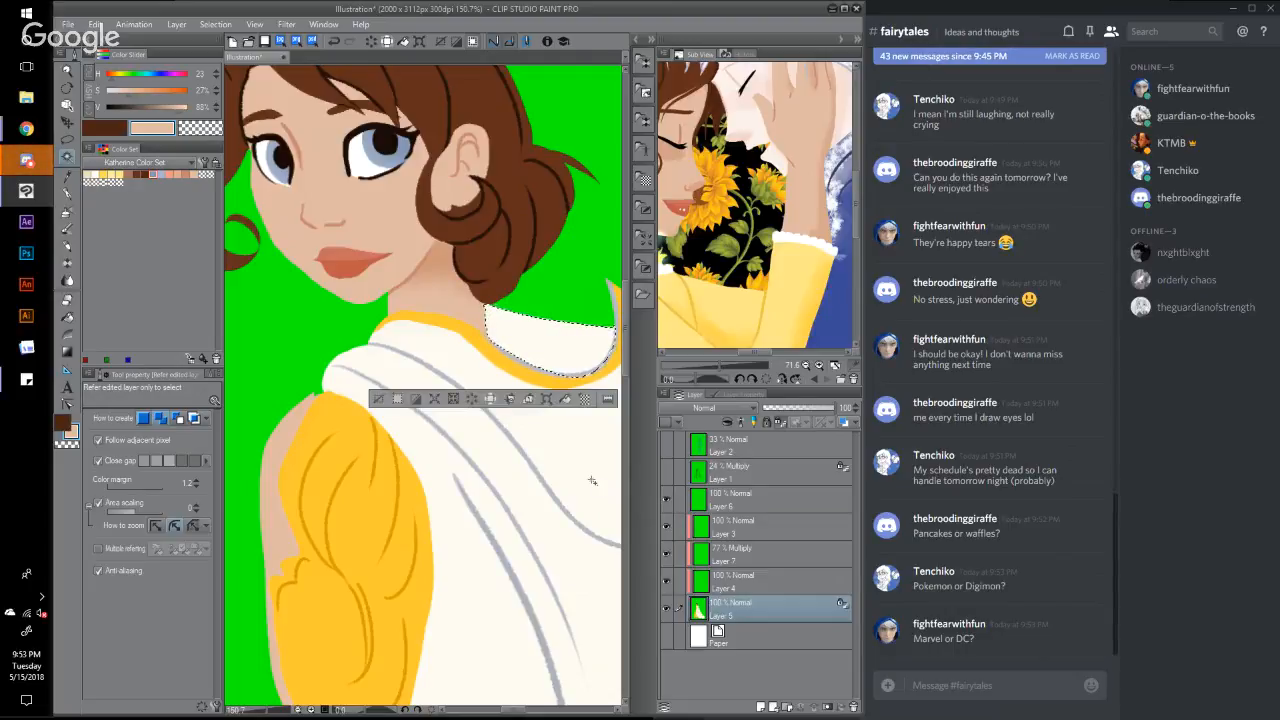
Step: Shade the inner collar on Layer 7 with the Soft airbrush in a lightened blue-grey sampled from a cape fold line, and clear the selection
{"action": "left_click", "coordinate": [766, 550]}
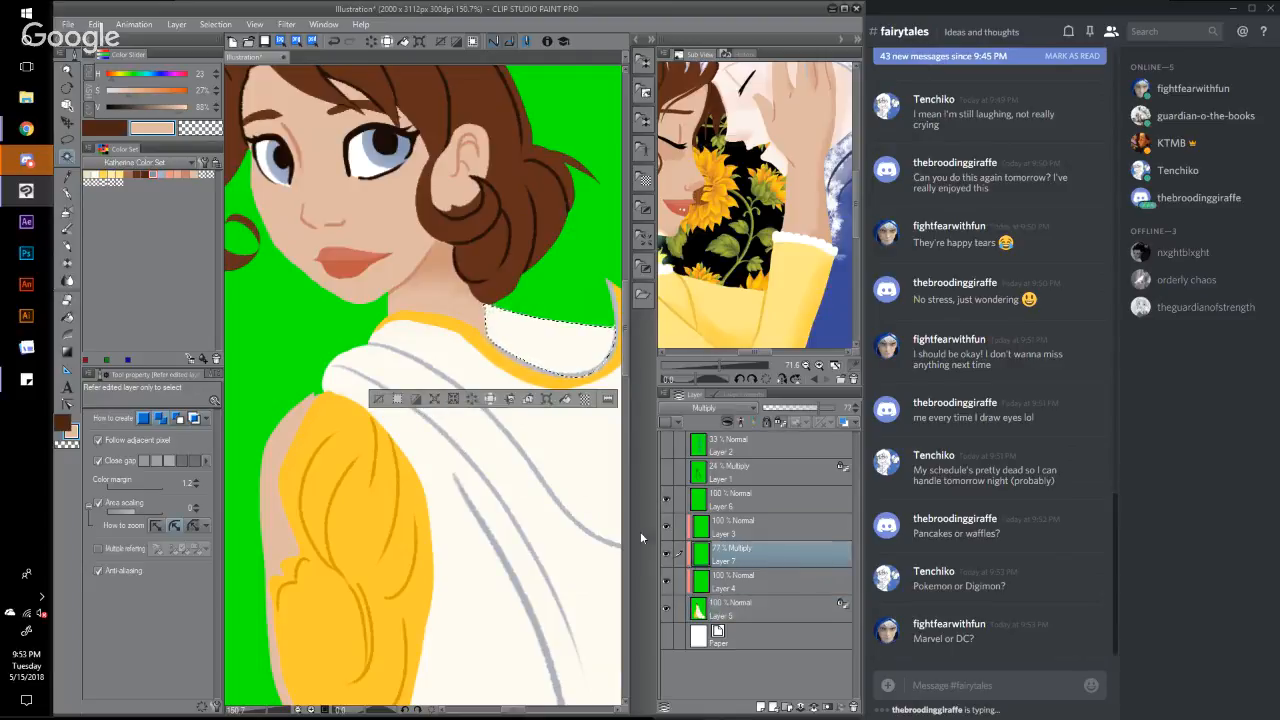
{"action": "left_click", "coordinate": [531, 455], "text": "alt"}
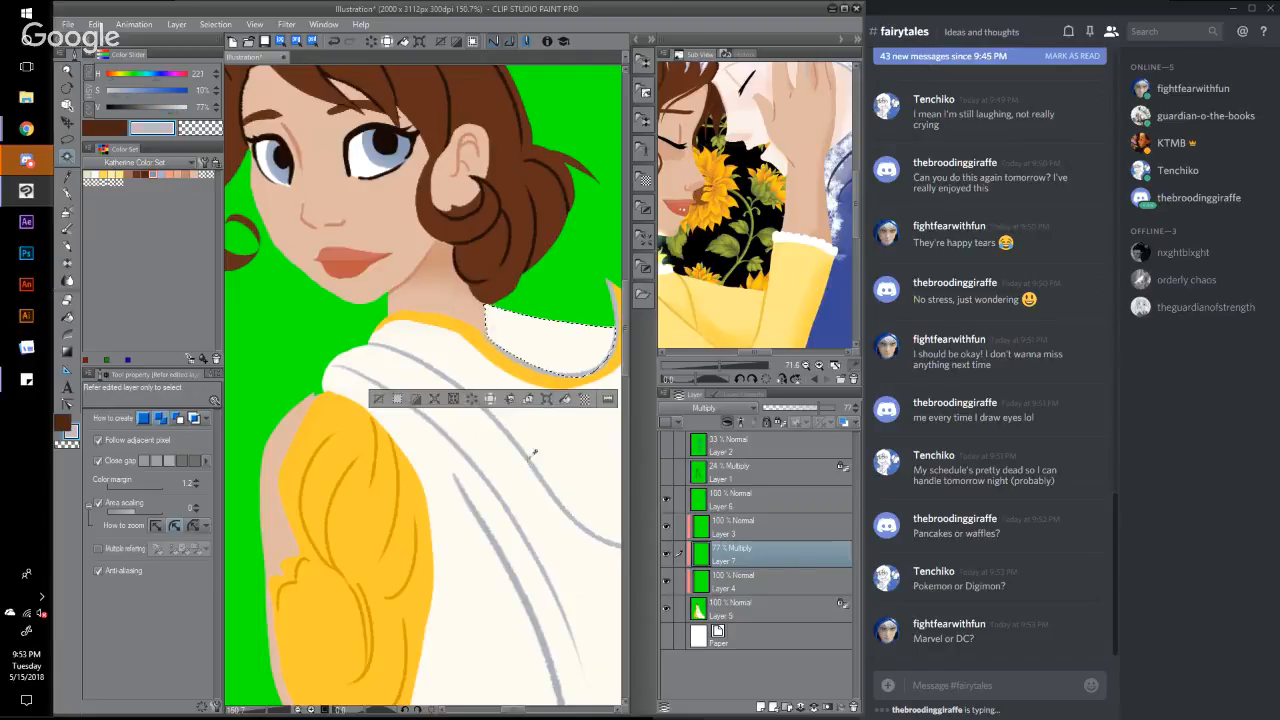
{"action": "left_click", "coordinate": [67, 213]}
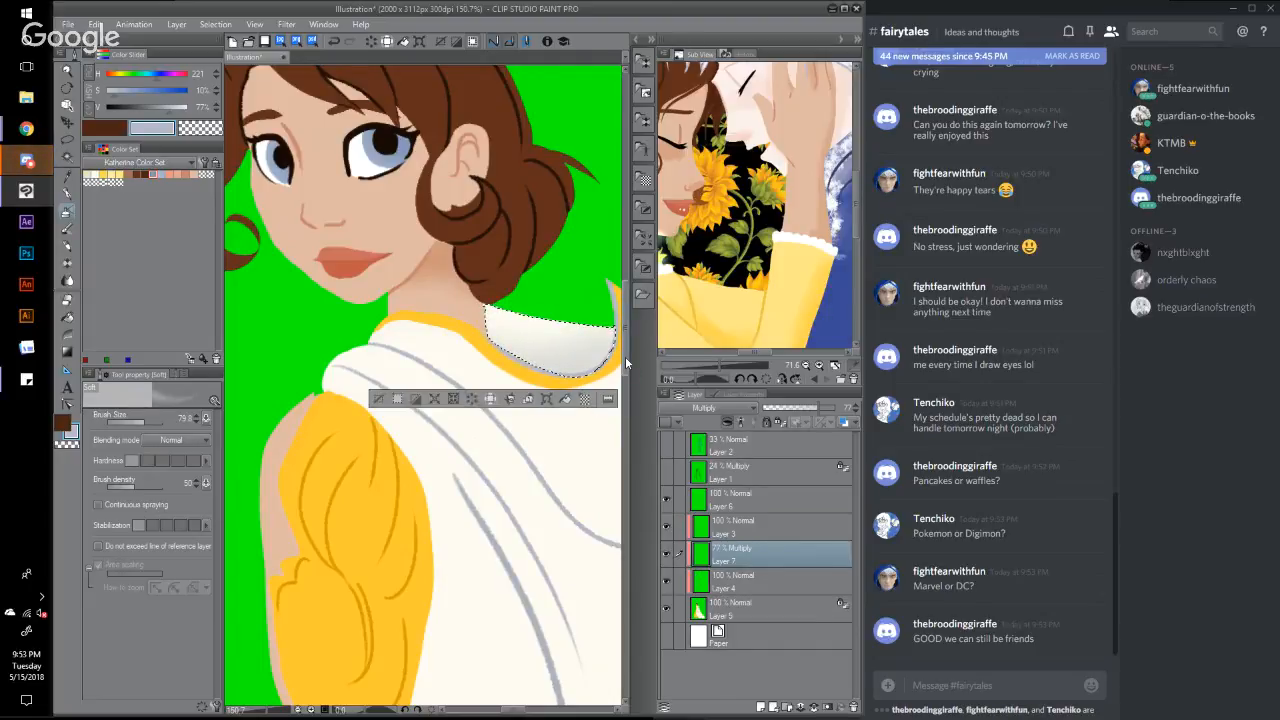
{"action": "scroll", "coordinate": [625, 356], "scroll_direction": "down", "scroll_amount": 3}
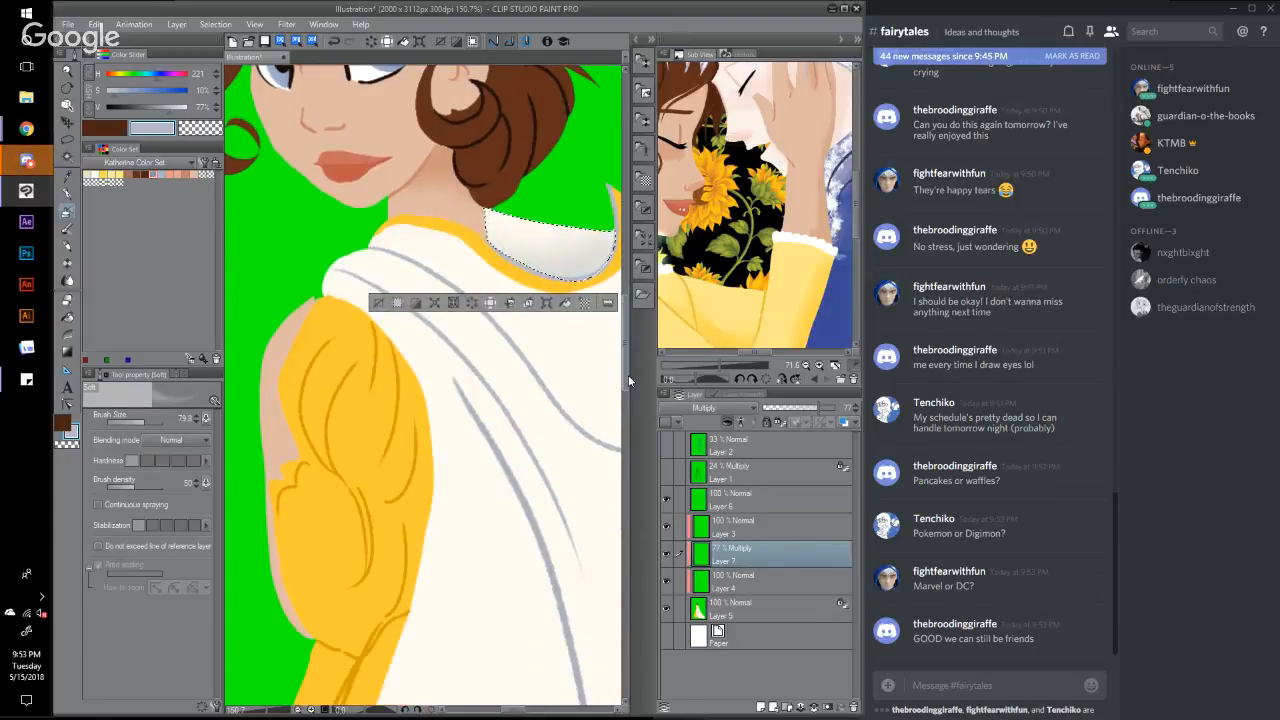
{"action": "scroll", "coordinate": [628, 375], "scroll_direction": "up", "scroll_amount": 1}
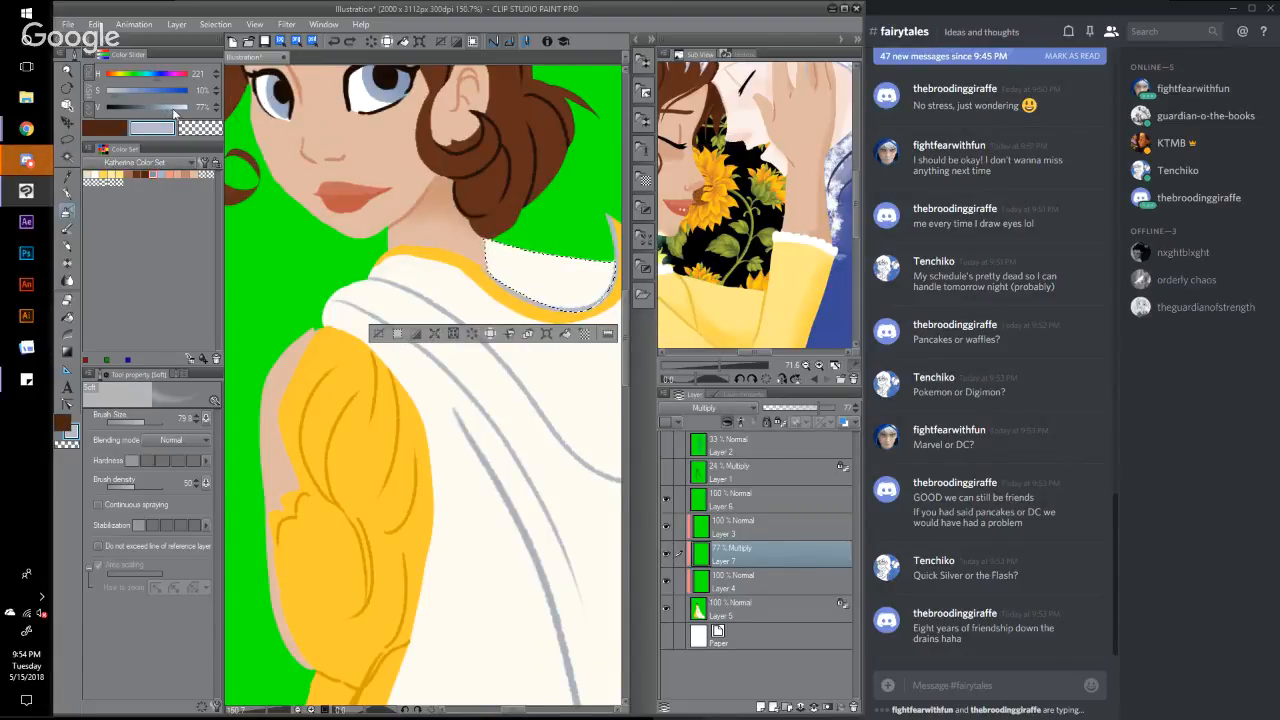
{"action": "left_click_drag", "start_coordinate": [174, 111], "coordinate": [182, 120]}
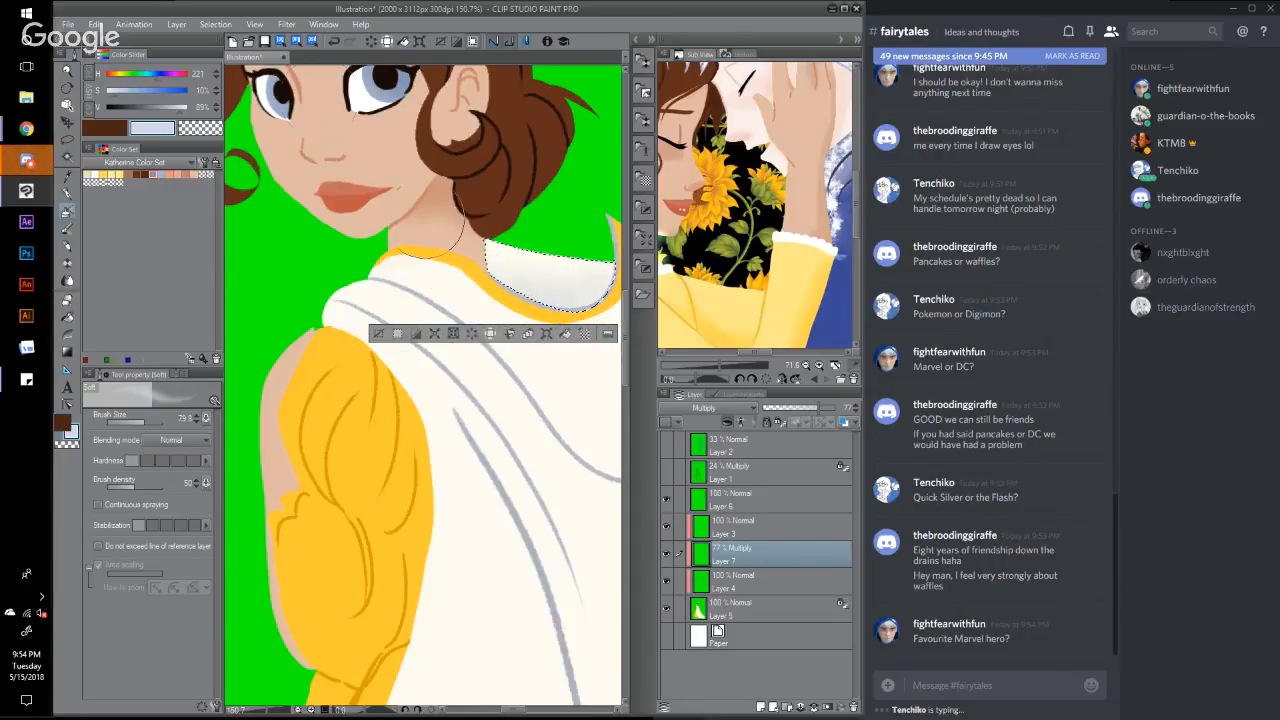
{"action": "left_click", "coordinate": [215, 24]}
{"action": "left_click", "coordinate": [235, 50]}
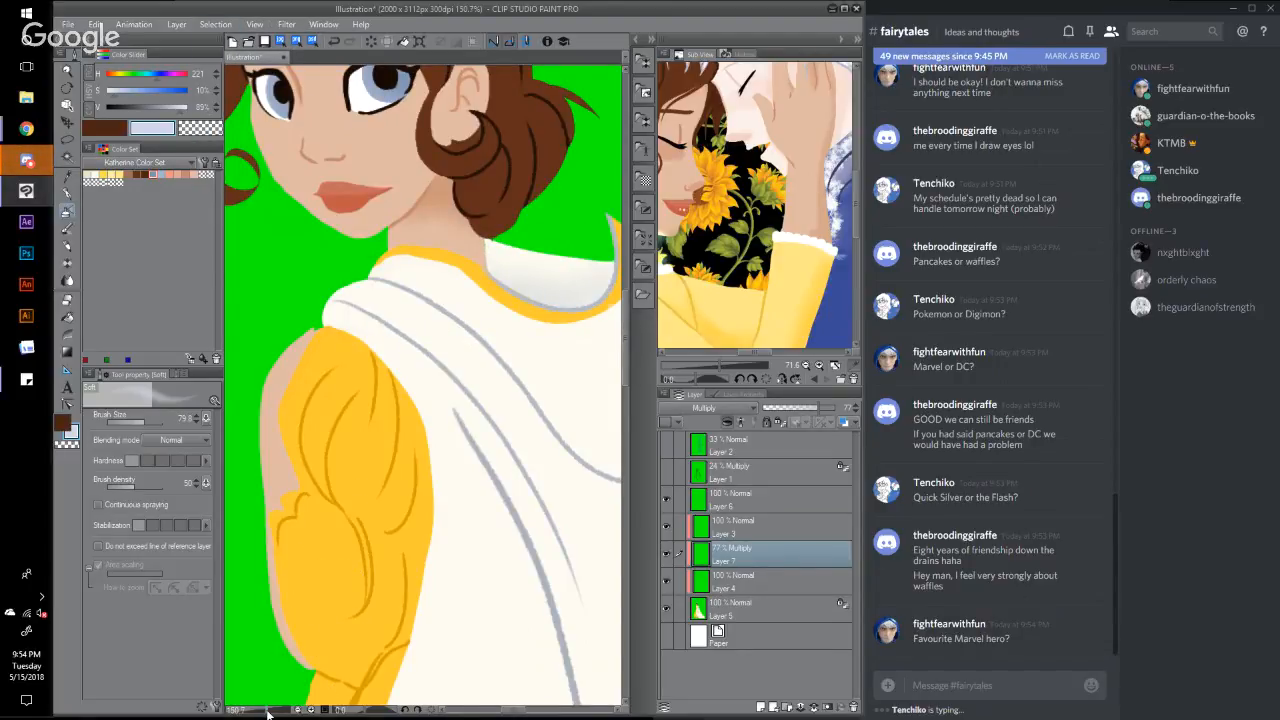
Step: Auto-select the face's skin area on Layer 5, sample its skin tone and make the Multiply Layer 7 active
{"action": "left_click_drag", "start_coordinate": [267, 712], "coordinate": [262, 712]}
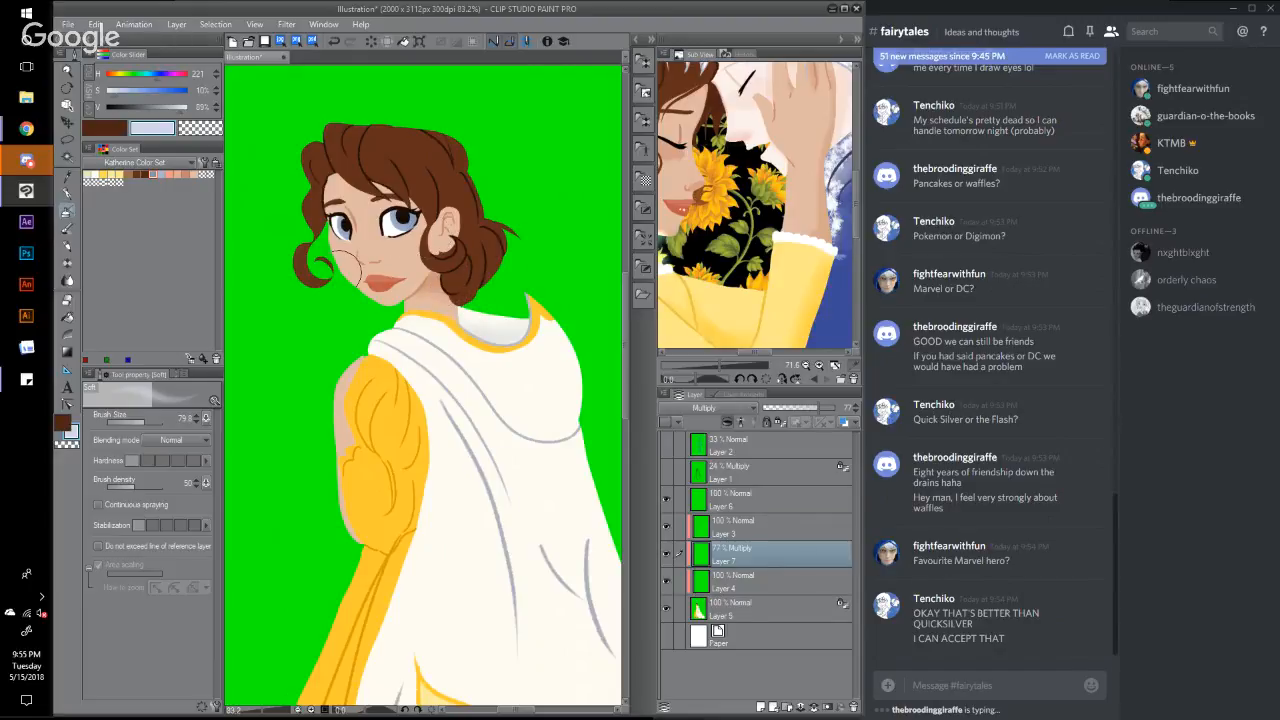
{"action": "left_click_drag", "start_coordinate": [262, 711], "coordinate": [271, 711]}
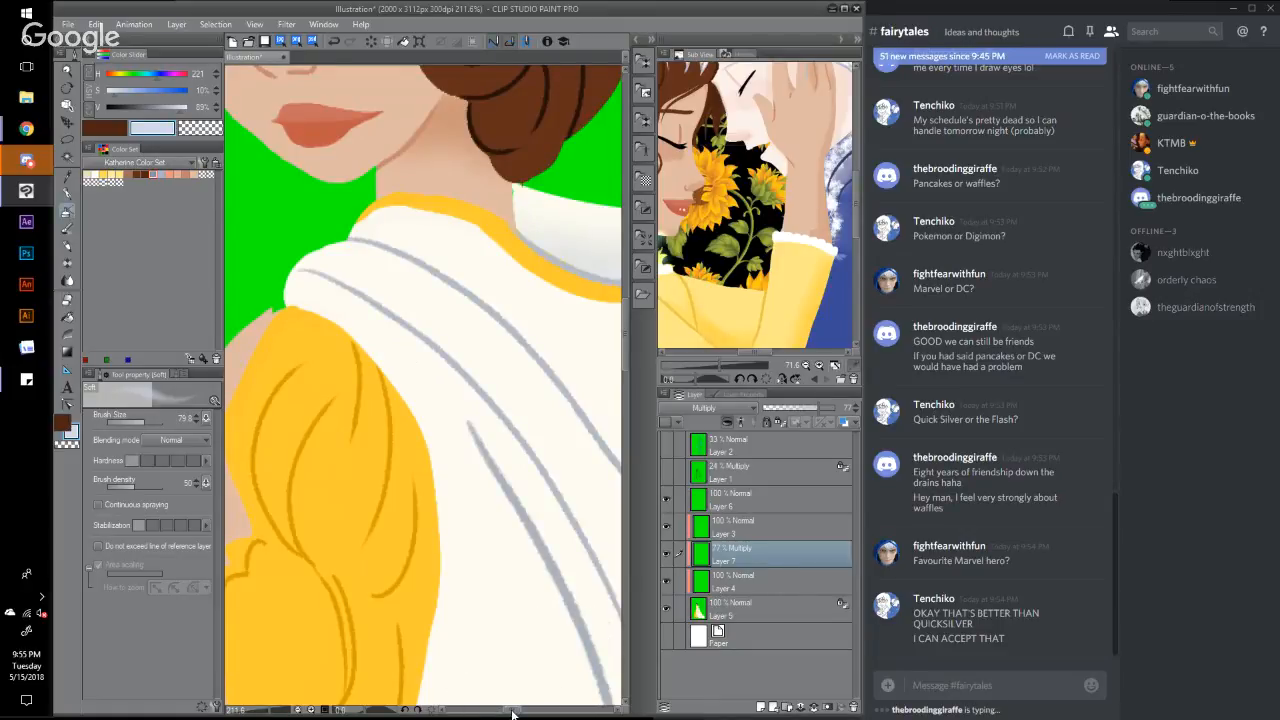
{"action": "left_click_drag", "start_coordinate": [512, 712], "coordinate": [502, 712]}
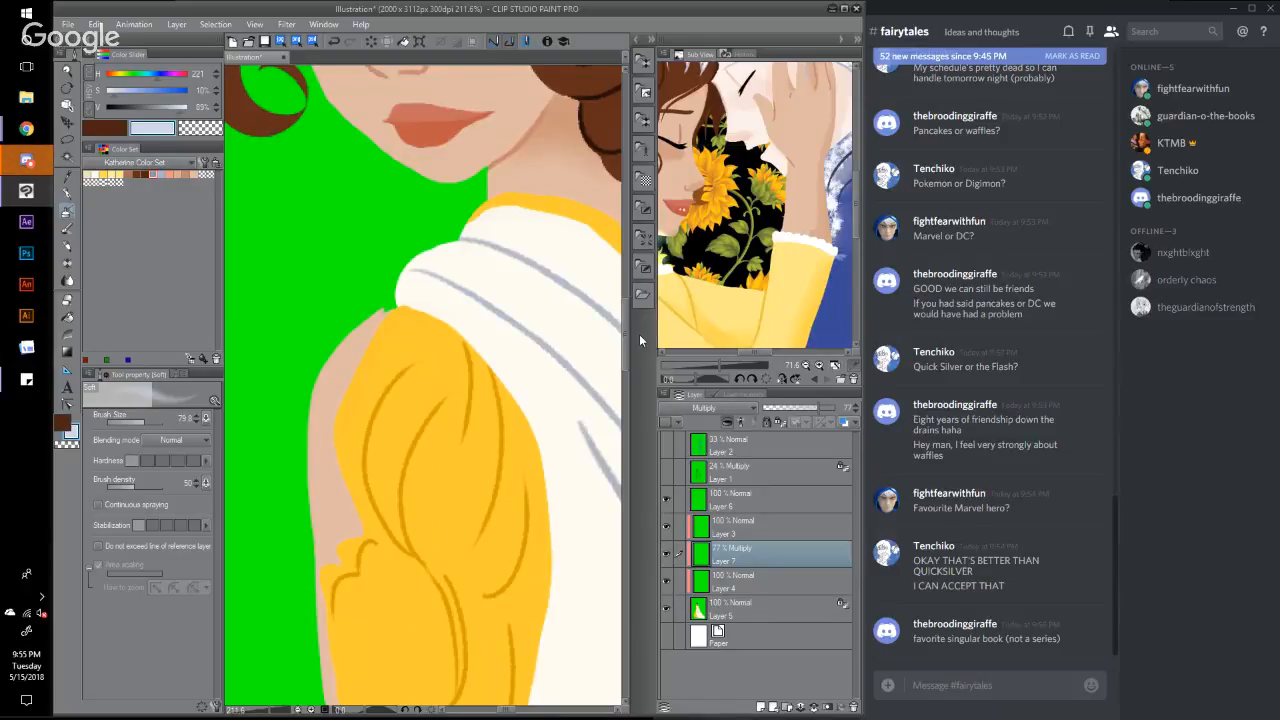
{"action": "left_click_drag", "start_coordinate": [623, 311], "coordinate": [625, 277]}
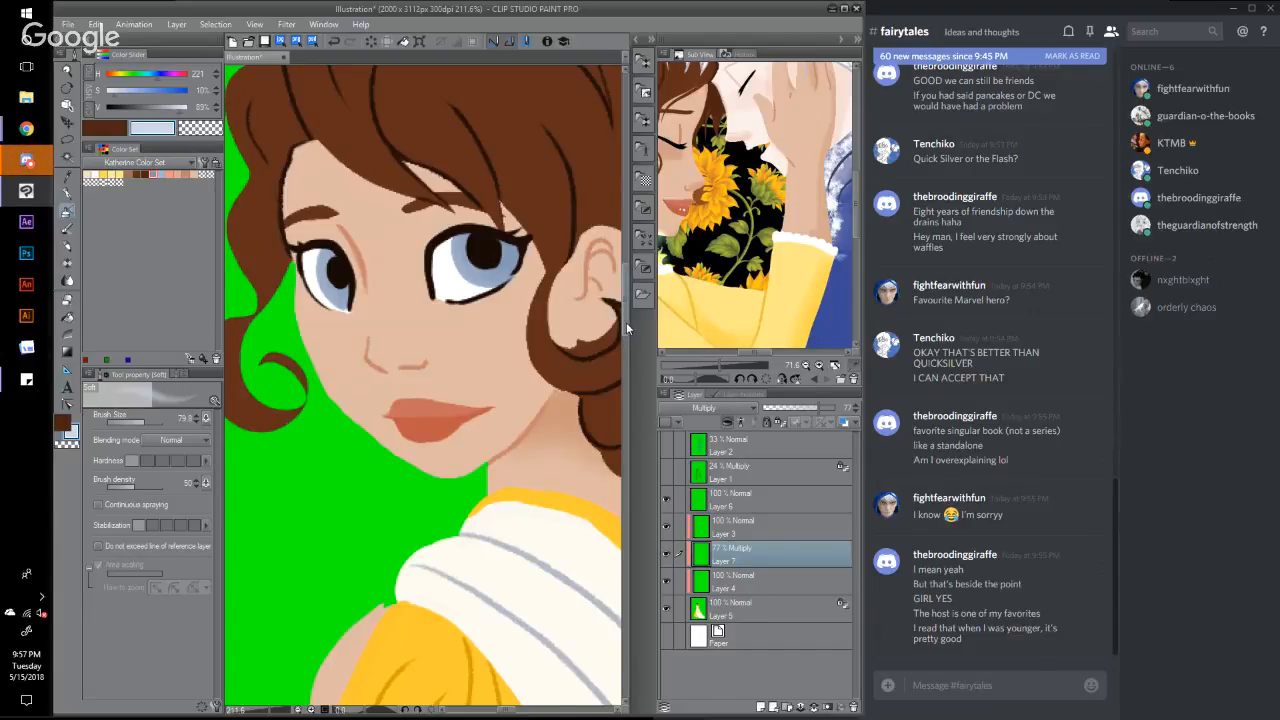
{"action": "mouse_move", "coordinate": [626, 322]}
{"action": "left_mouse_down"}
{"action": "mouse_move", "coordinate": [643, 412]}
{"action": "mouse_move", "coordinate": [634, 312]}
{"action": "left_mouse_up"}
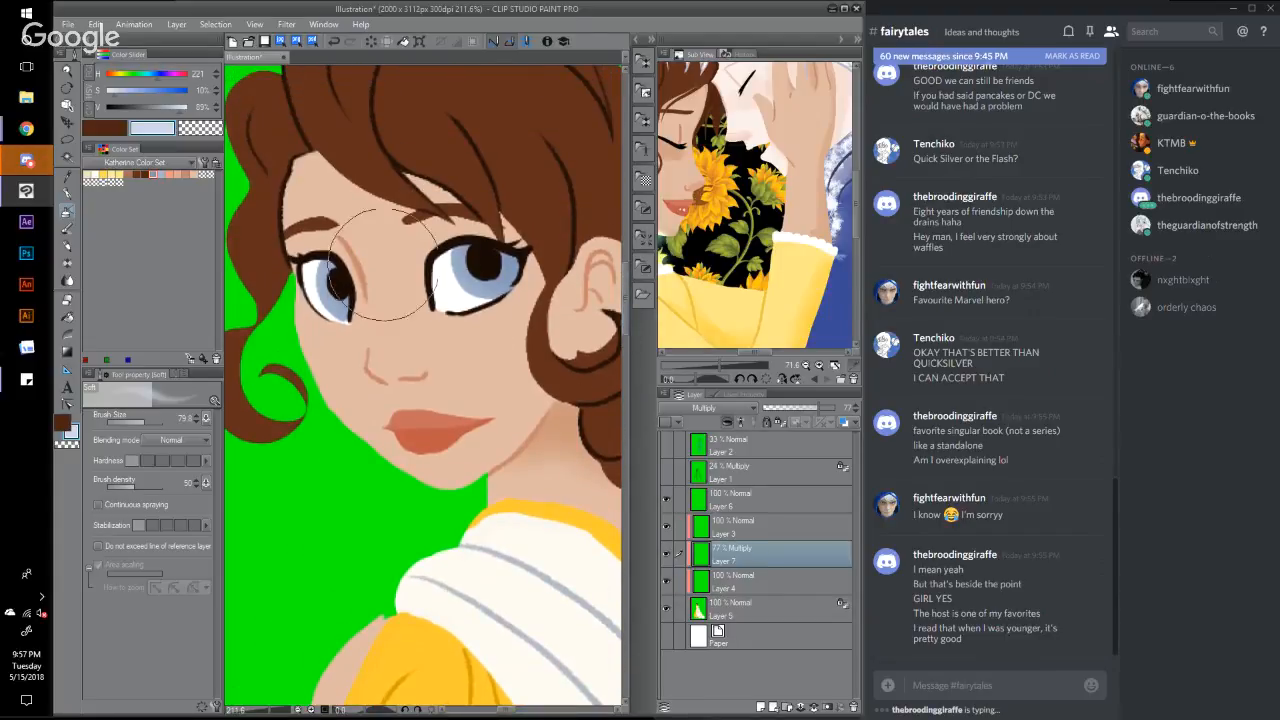
{"action": "left_click", "coordinate": [750, 611]}
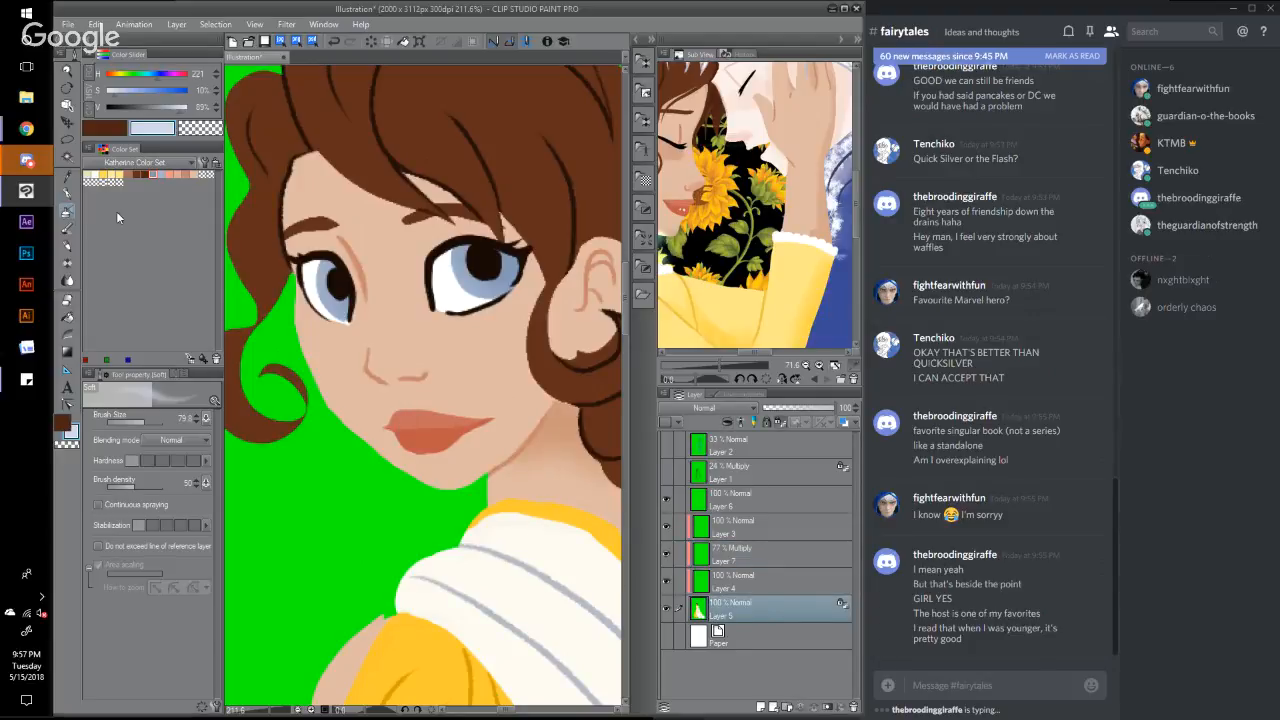
{"action": "key", "text": "w"}
{"action": "left_click", "coordinate": [479, 399]}
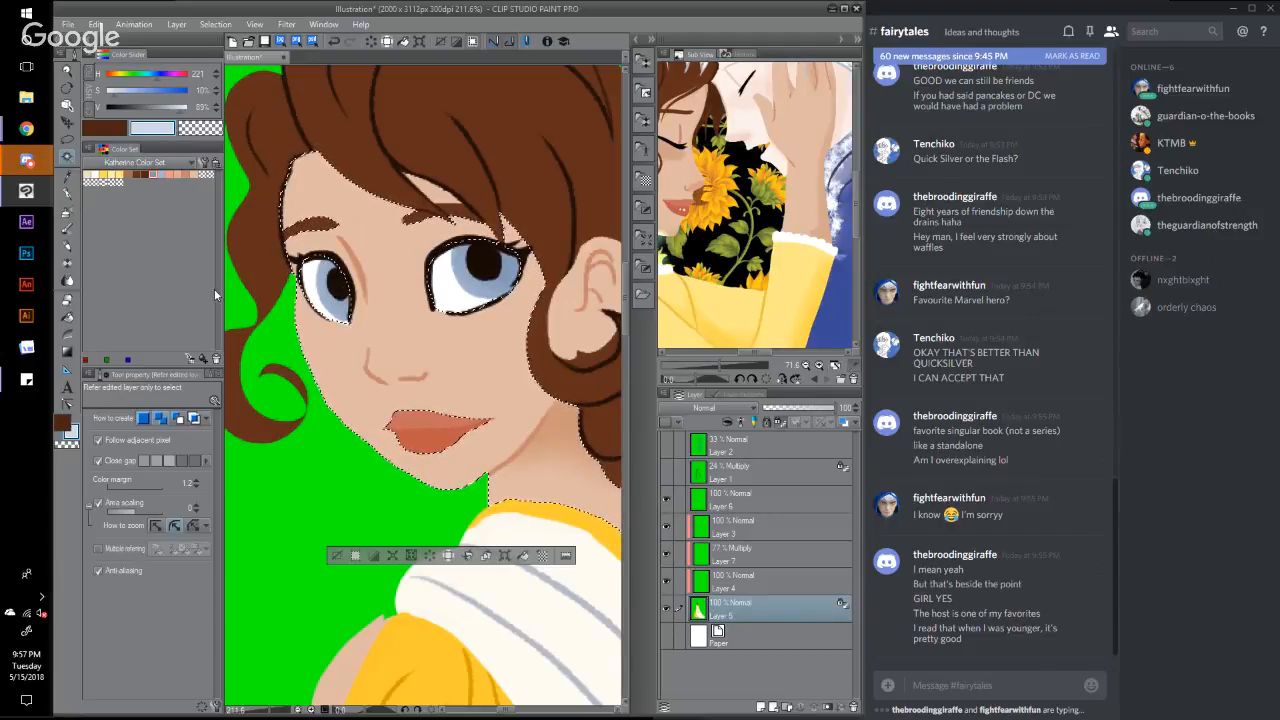
{"action": "right_click", "coordinate": [498, 364]}
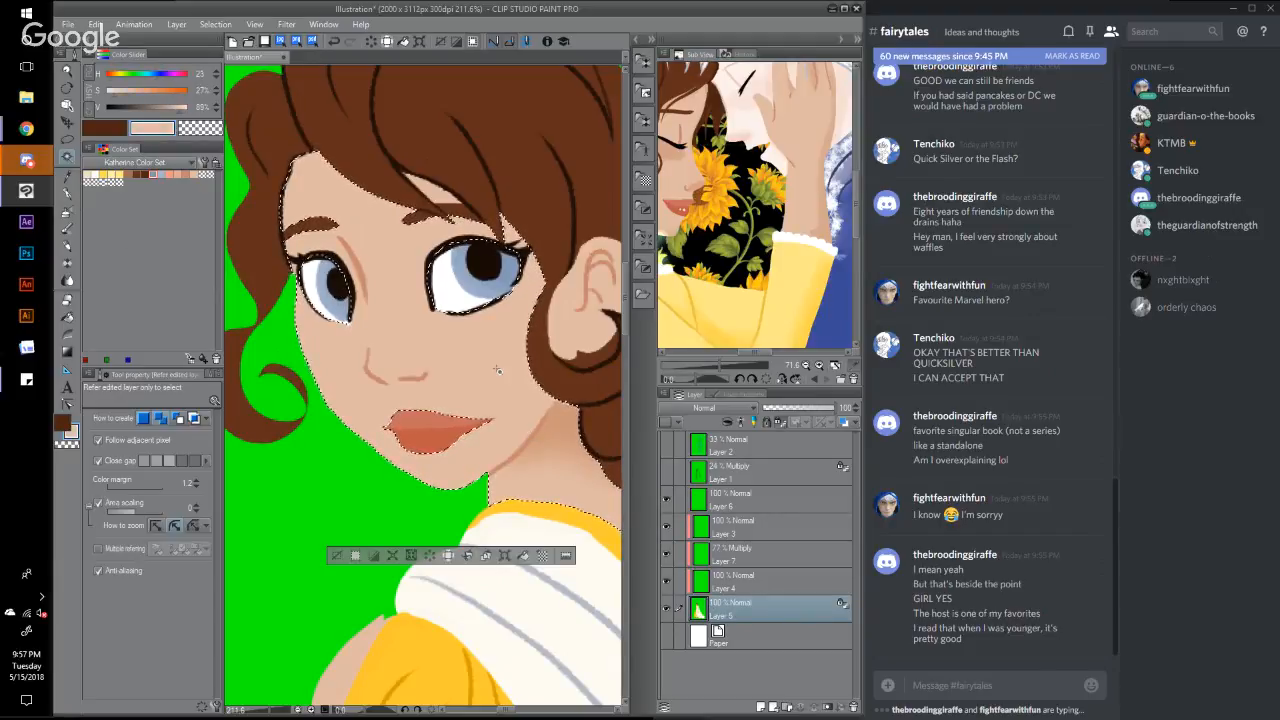
{"action": "left_click", "coordinate": [745, 556]}
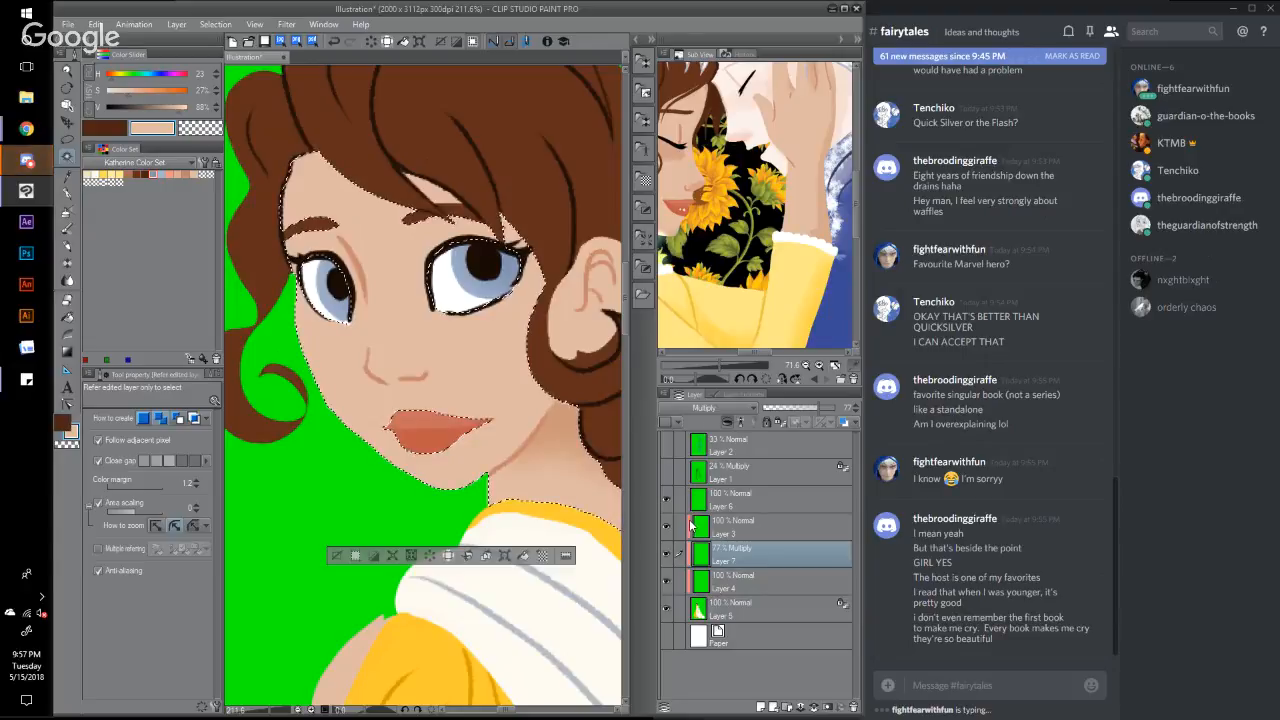
Step: Airbrush soft shading along the face's hairline on Layer 7, including the skin gap between the bangs in the selection, and clear the selection
{"action": "left_click", "coordinate": [66, 212]}
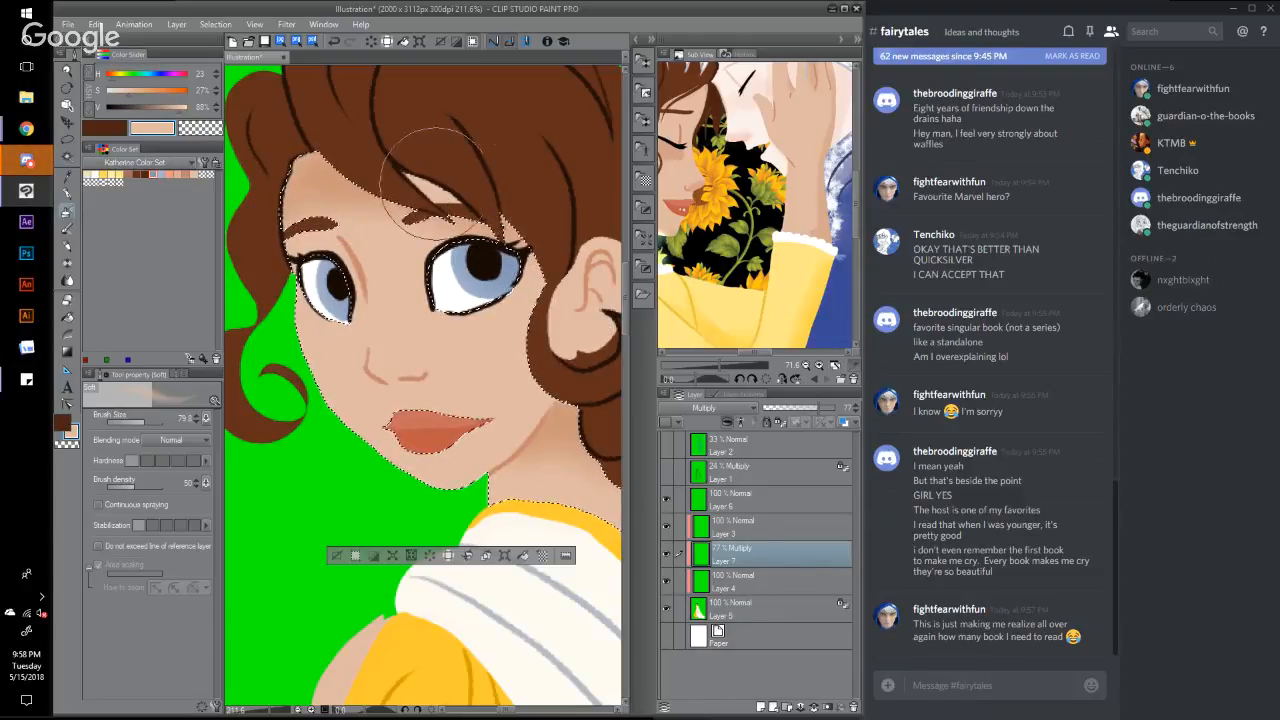
{"action": "left_click", "coordinate": [770, 609]}
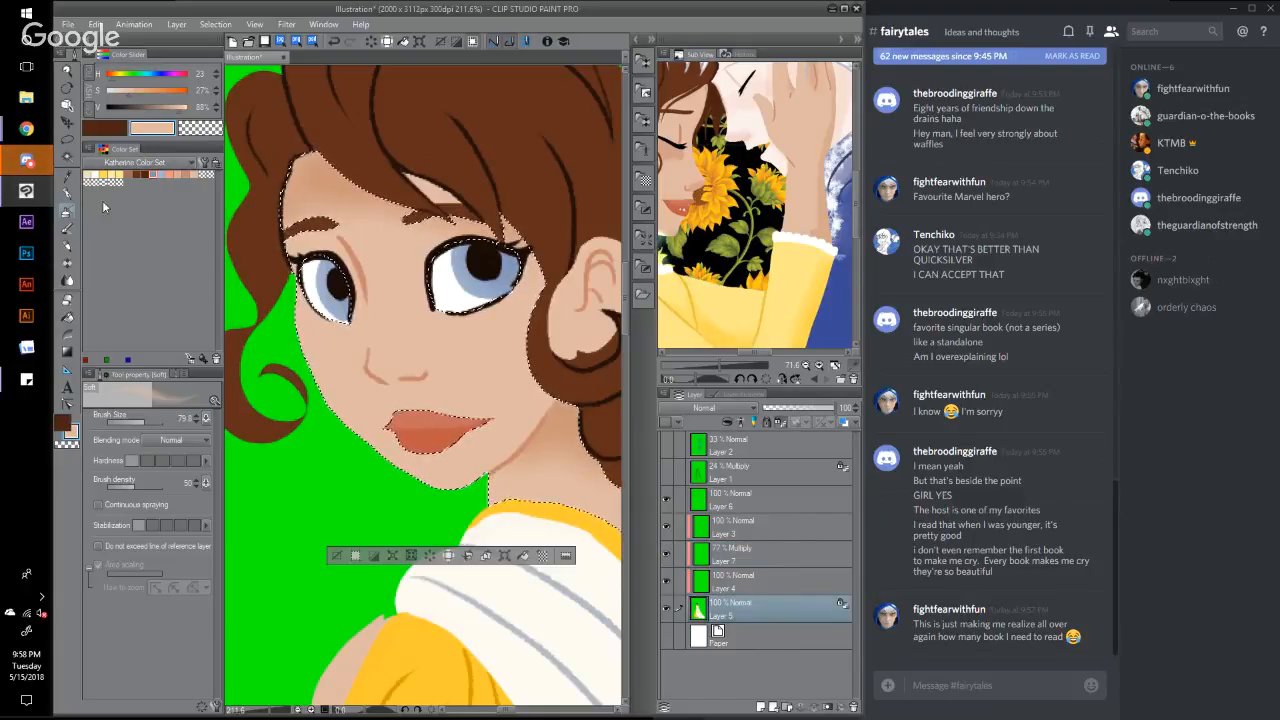
{"action": "left_click", "coordinate": [68, 157]}
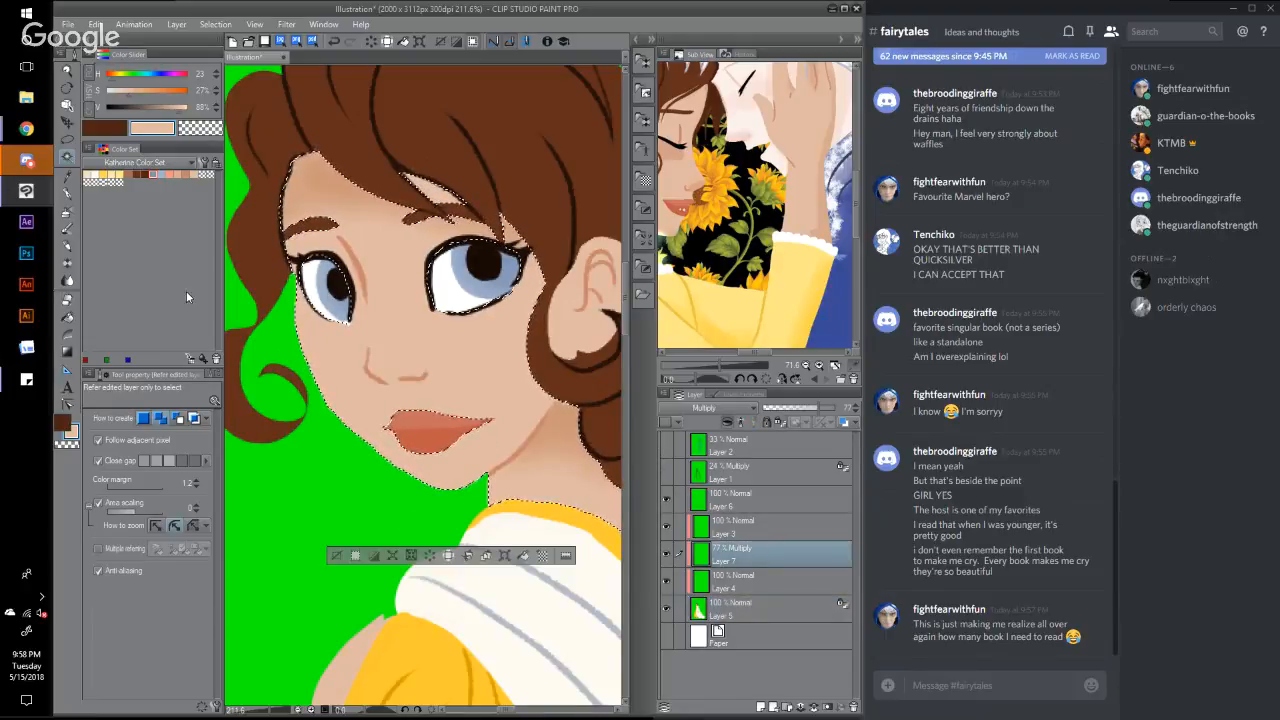
{"action": "left_click", "coordinate": [67, 211]}
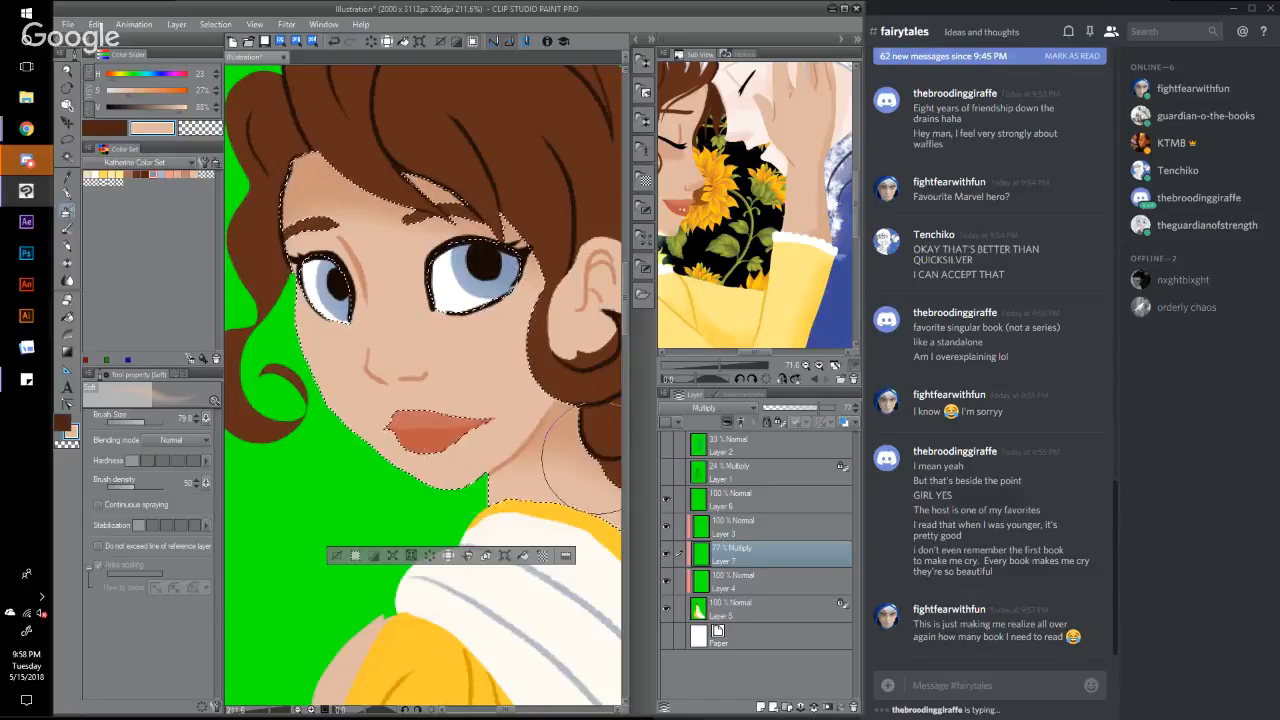
{"action": "scroll", "coordinate": [627, 305], "scroll_direction": "up", "scroll_amount": 3}
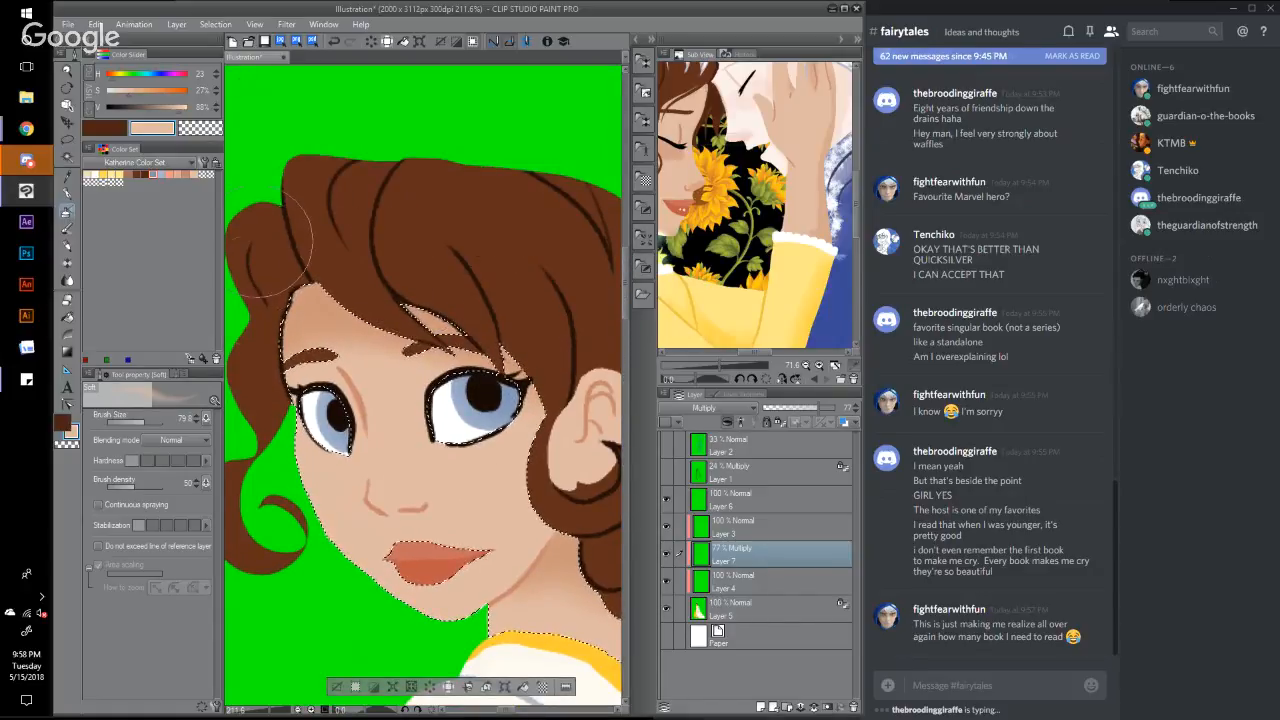
{"action": "left_click", "coordinate": [215, 24]}
{"action": "left_click", "coordinate": [236, 57]}
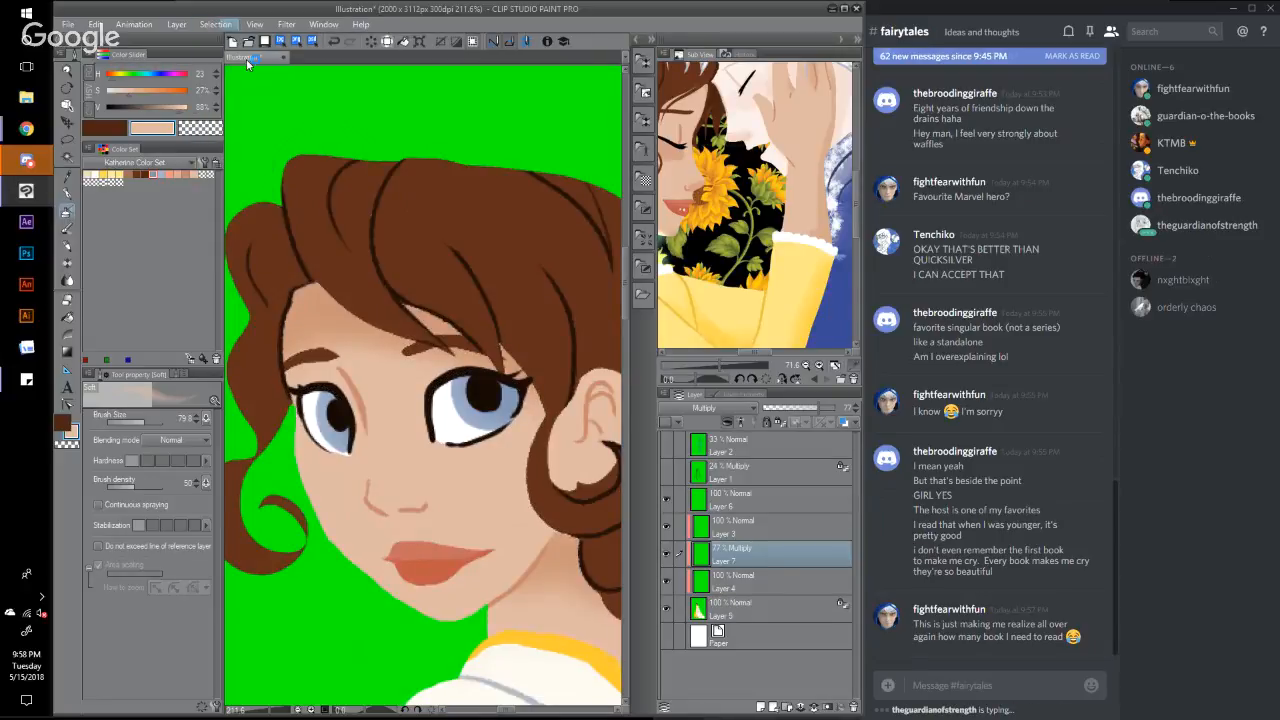
Step: Add a new layer directly above Layer 3 and clip it to the layer below
{"action": "left_click", "coordinate": [758, 581]}
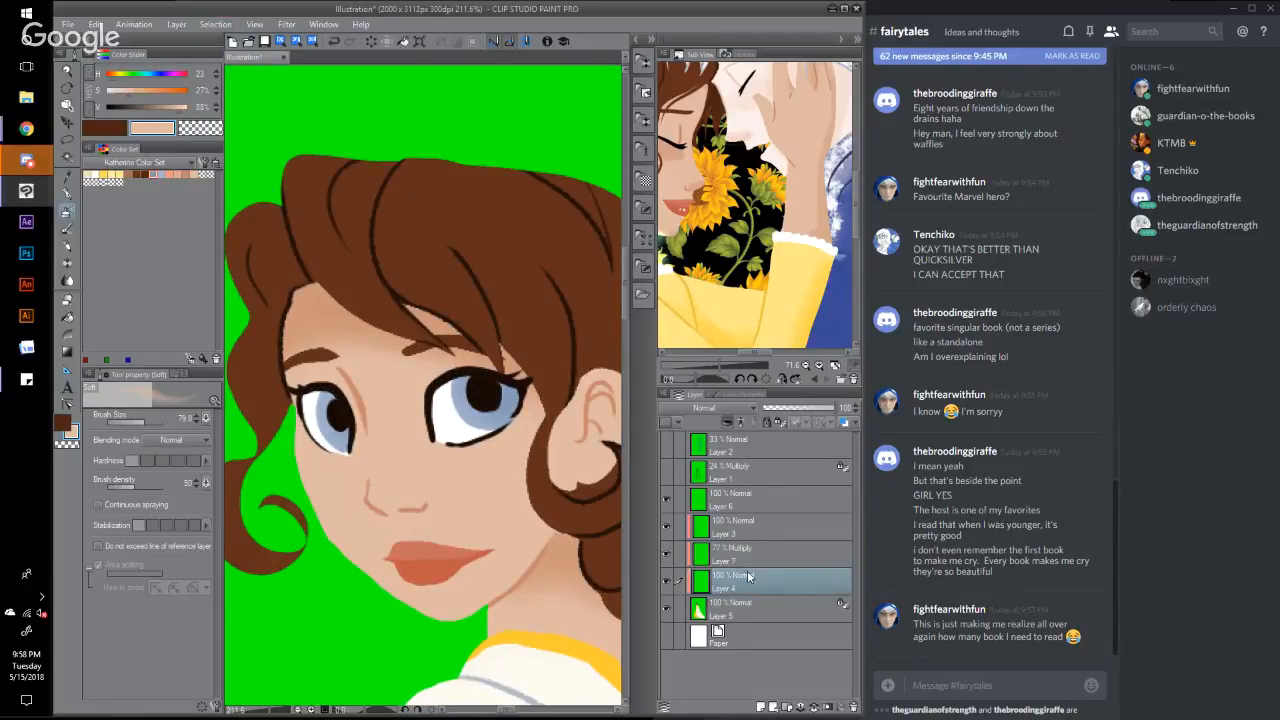
{"action": "left_click", "coordinate": [740, 527]}
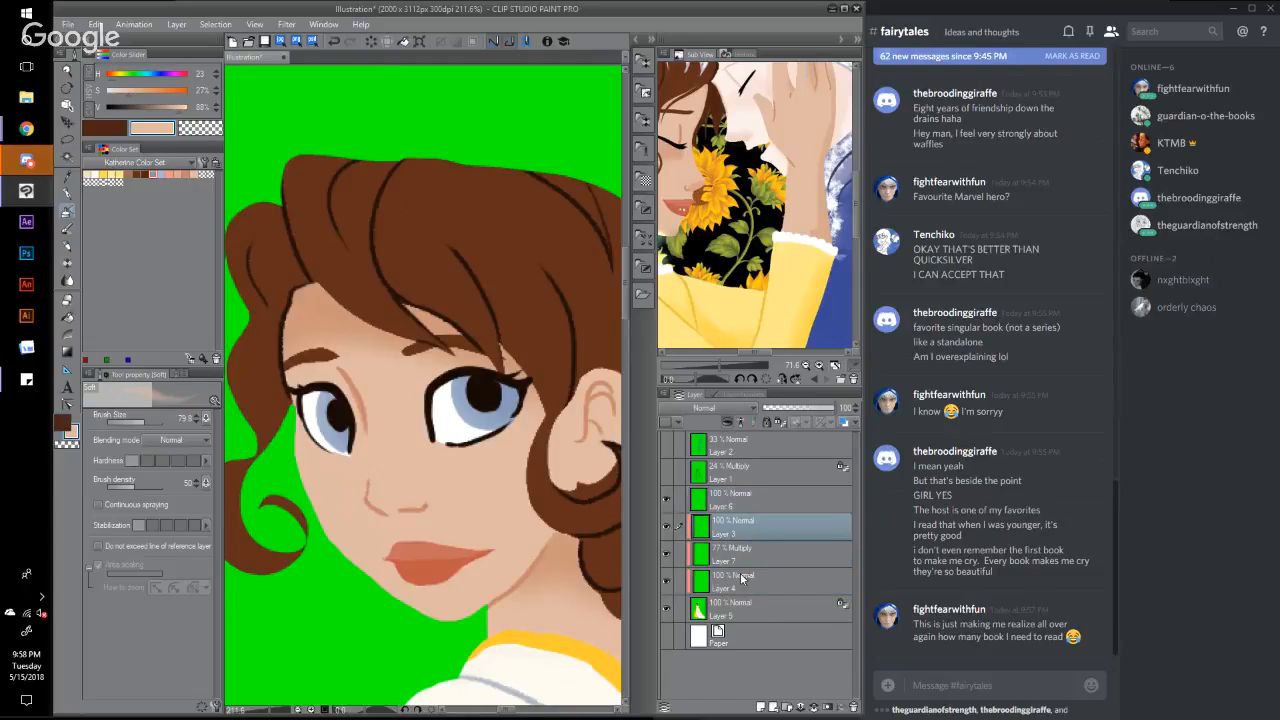
{"action": "left_click", "coordinate": [762, 706]}
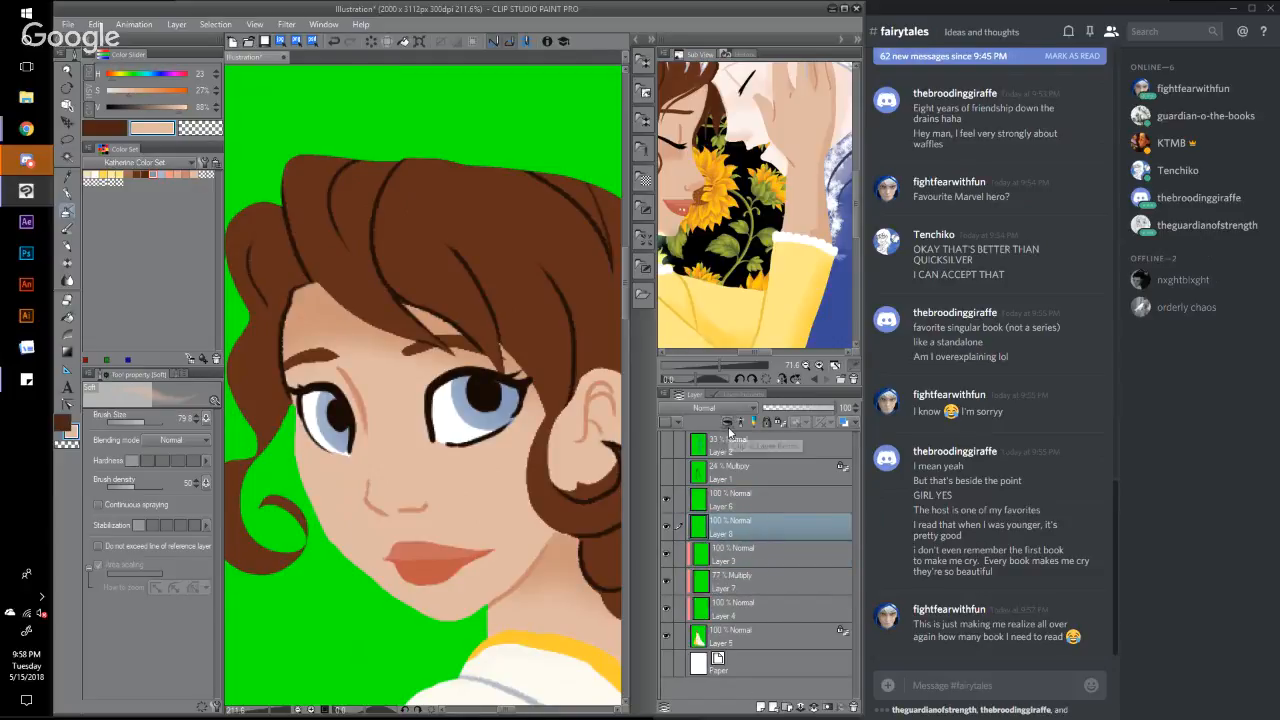
{"action": "left_click", "coordinate": [728, 423]}
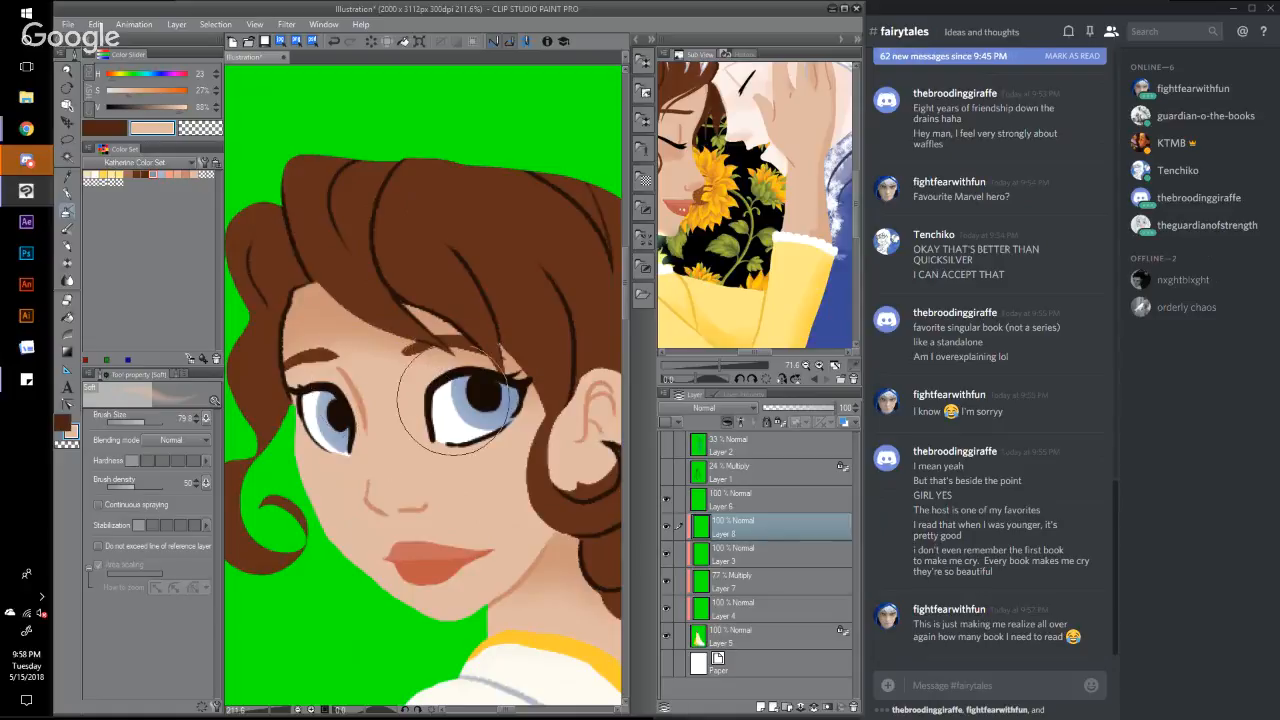
Step: Switch to the G-pen and sample the yellow of the collar trim as the drawing color
{"action": "left_click", "coordinate": [462, 370], "text": "alt"}
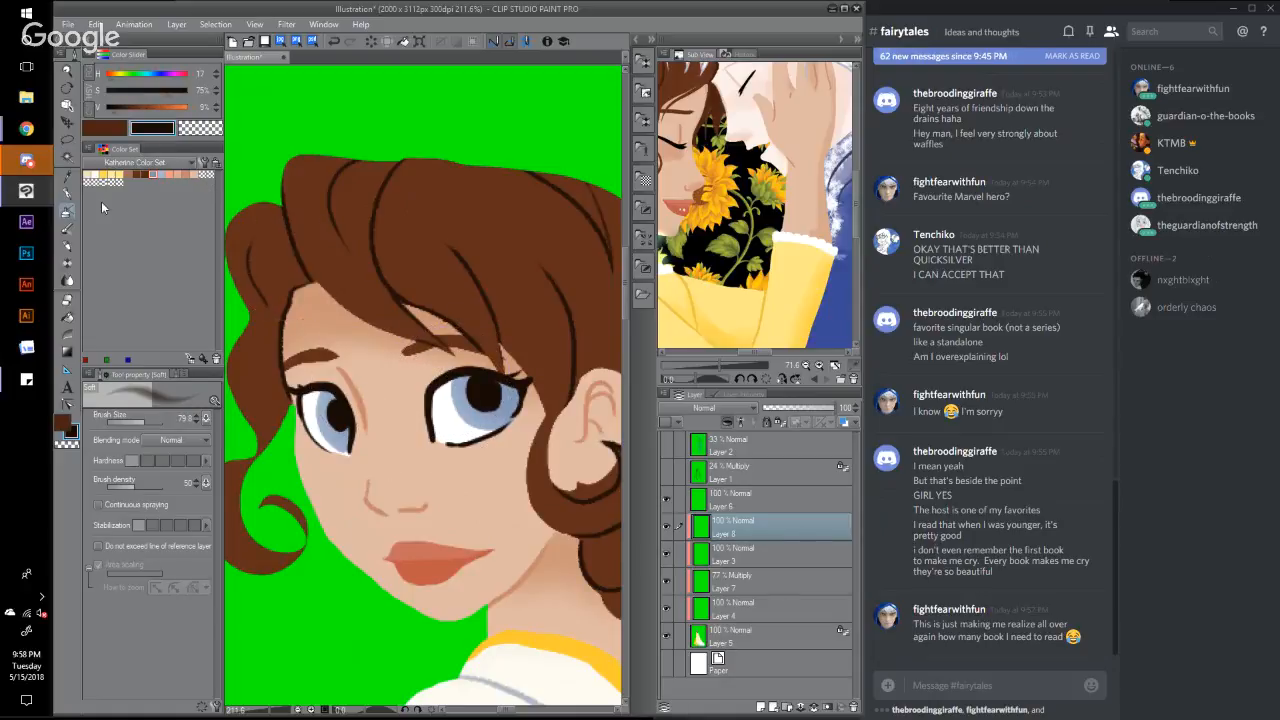
{"action": "key", "text": "p"}
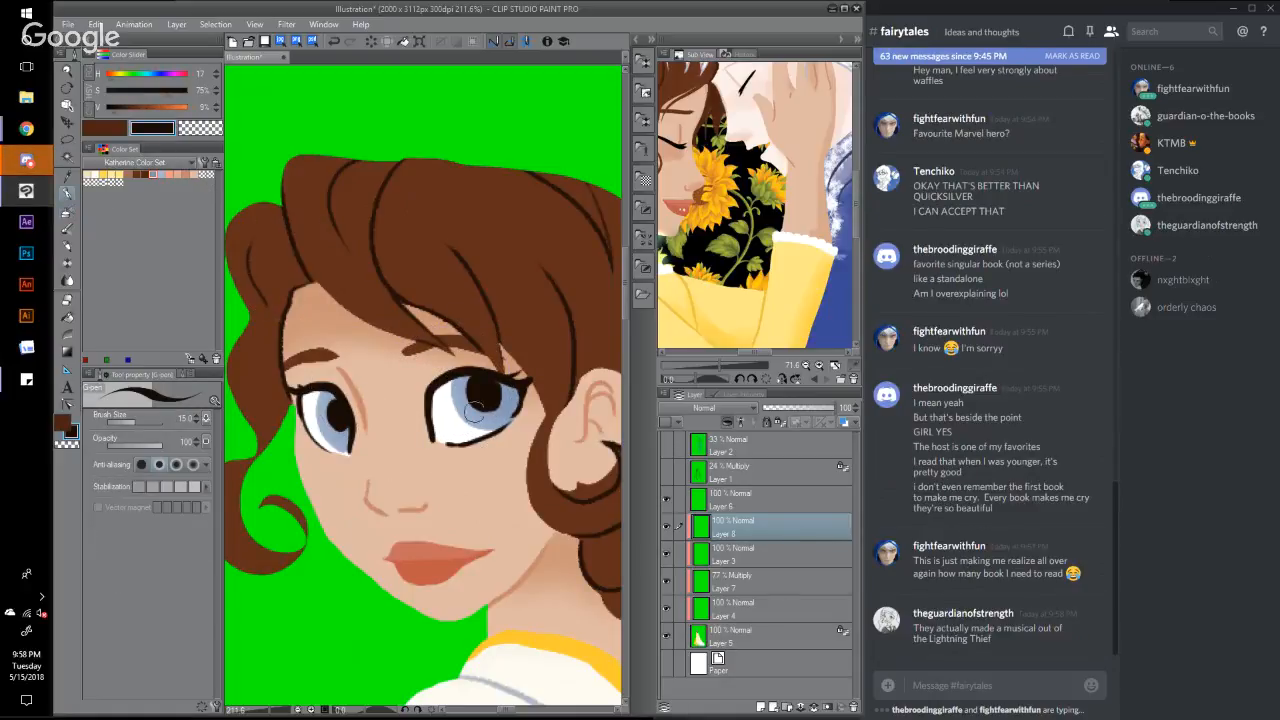
{"action": "left_click", "coordinate": [478, 415], "text": "alt"}
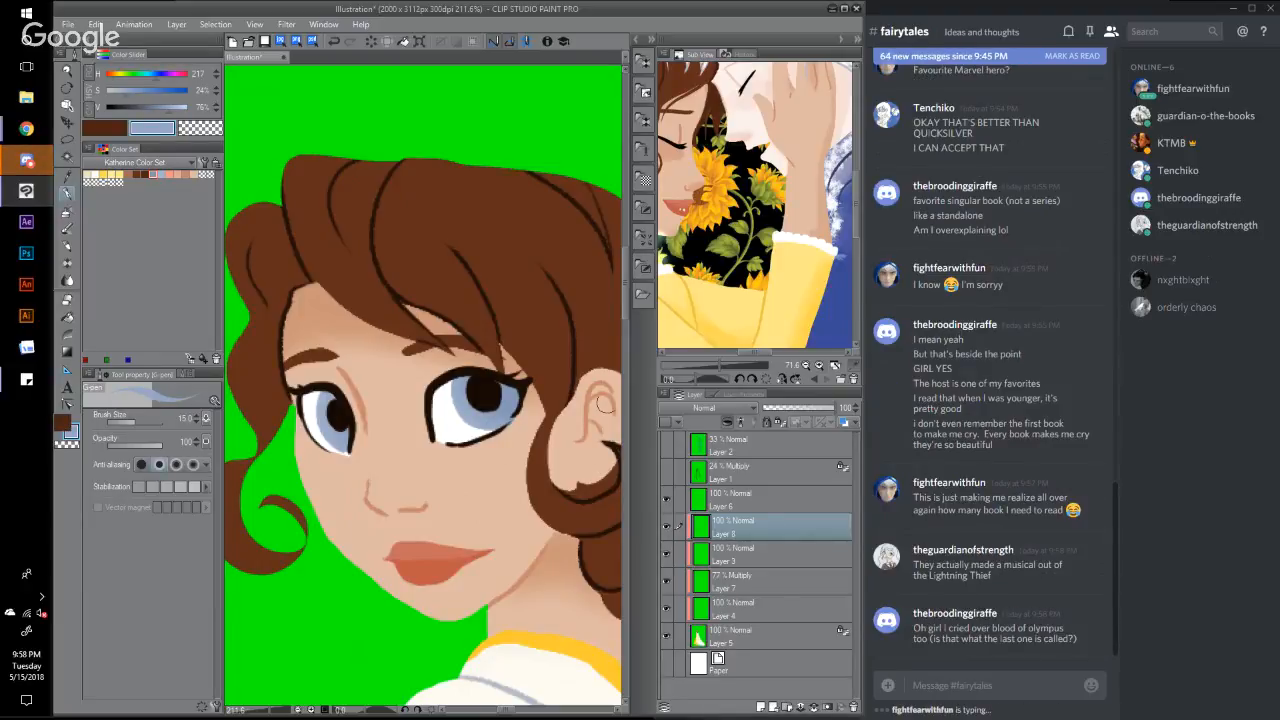
{"action": "scroll", "coordinate": [627, 342], "scroll_direction": "down", "scroll_amount": 5}
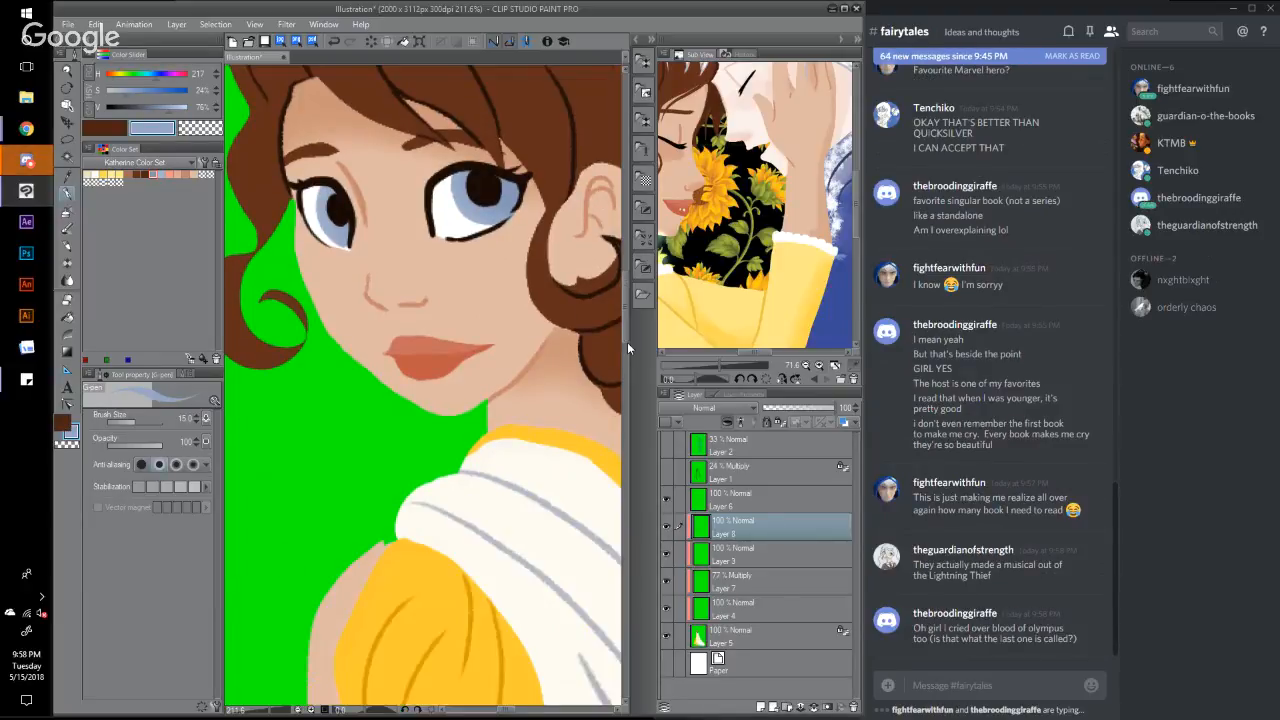
{"action": "left_click", "coordinate": [601, 459], "text": "alt"}
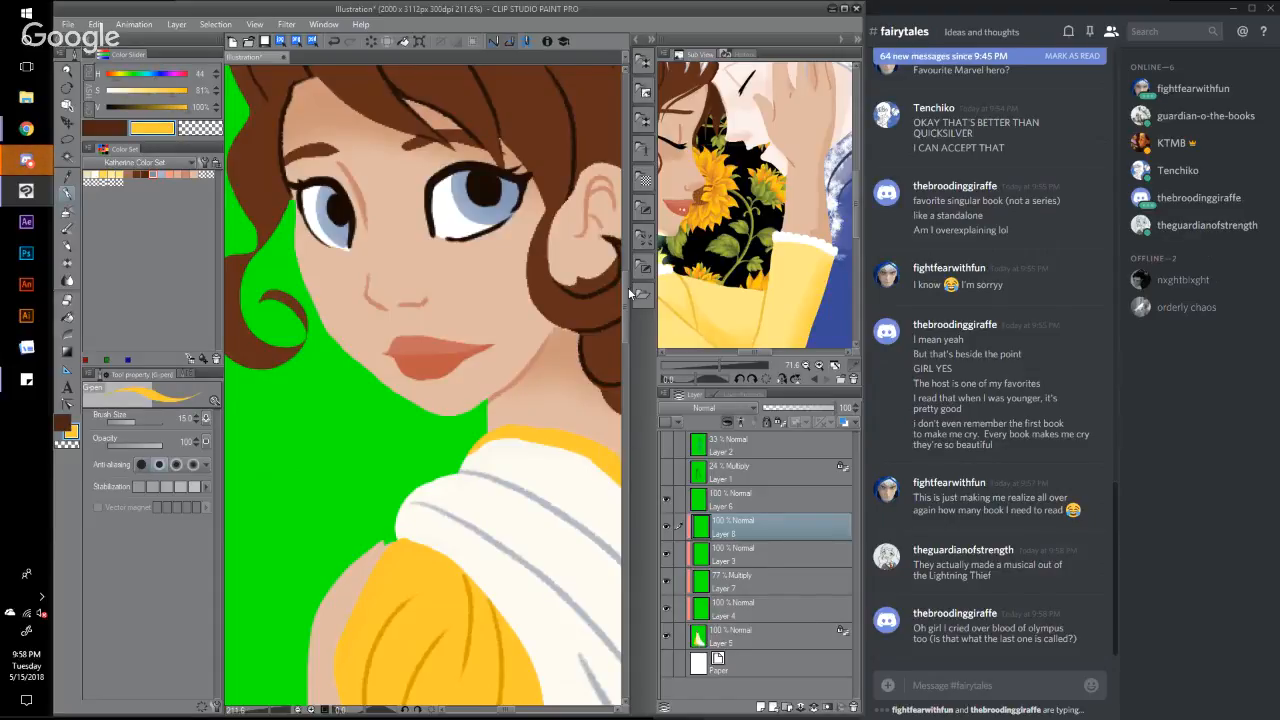
{"action": "scroll", "coordinate": [628, 287], "scroll_direction": "up", "scroll_amount": 5}
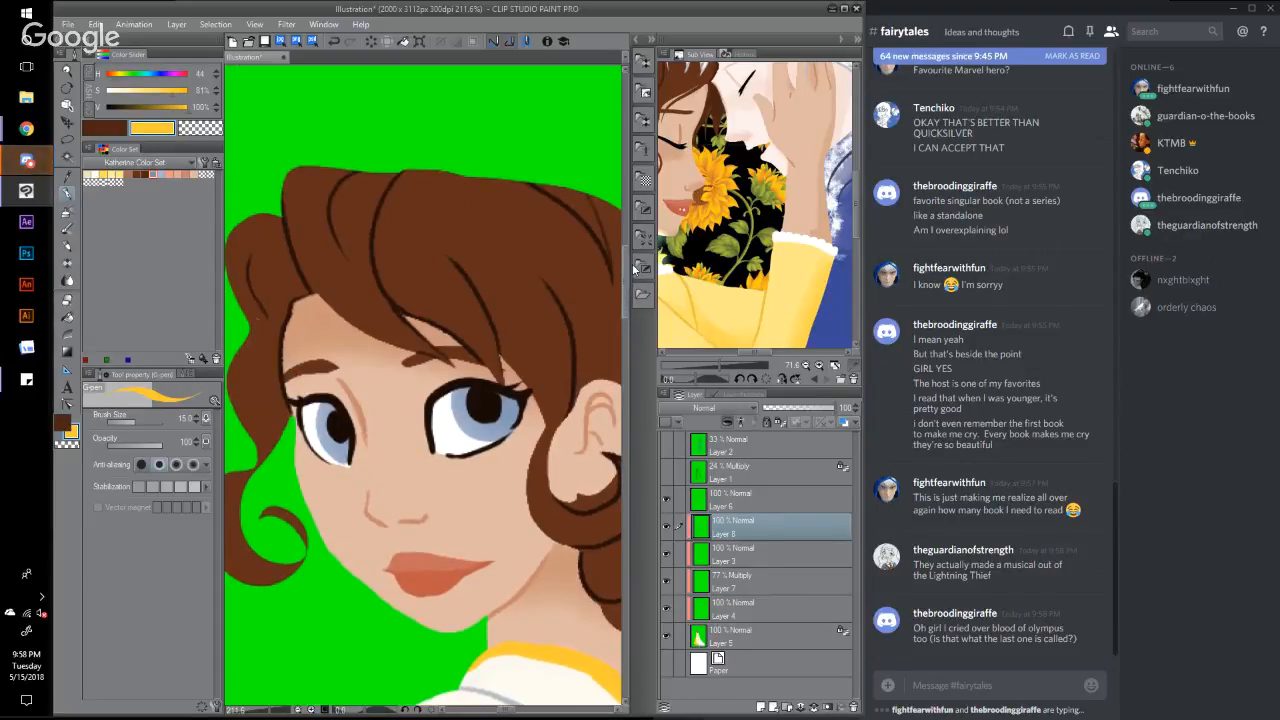
Step: Try to draw the yellow headband freehand across both sides of the hair with the G-pen at brush size 15
{"action": "left_click_drag", "start_coordinate": [250, 329], "coordinate": [316, 328]}
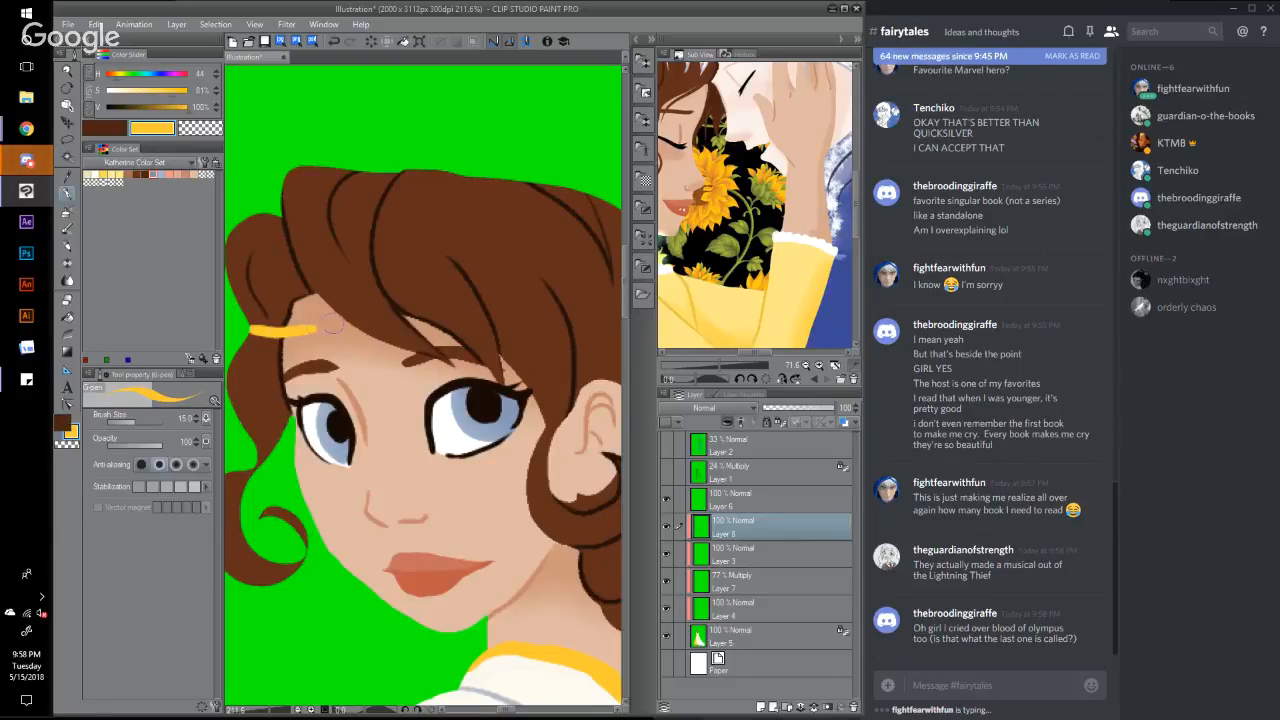
{"action": "left_click_drag", "start_coordinate": [254, 331], "coordinate": [336, 326]}
{"action": "left_click_drag", "start_coordinate": [491, 310], "coordinate": [618, 308]}
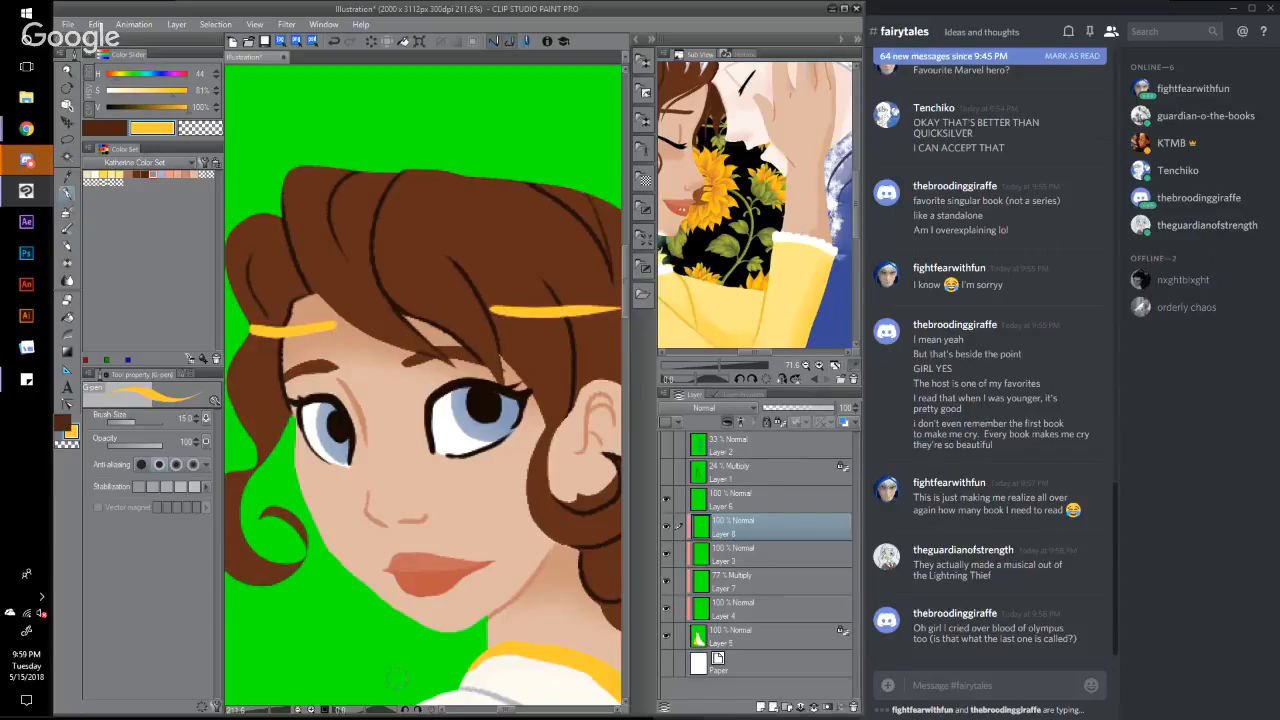
{"action": "left_click_drag", "start_coordinate": [508, 711], "coordinate": [520, 711]}
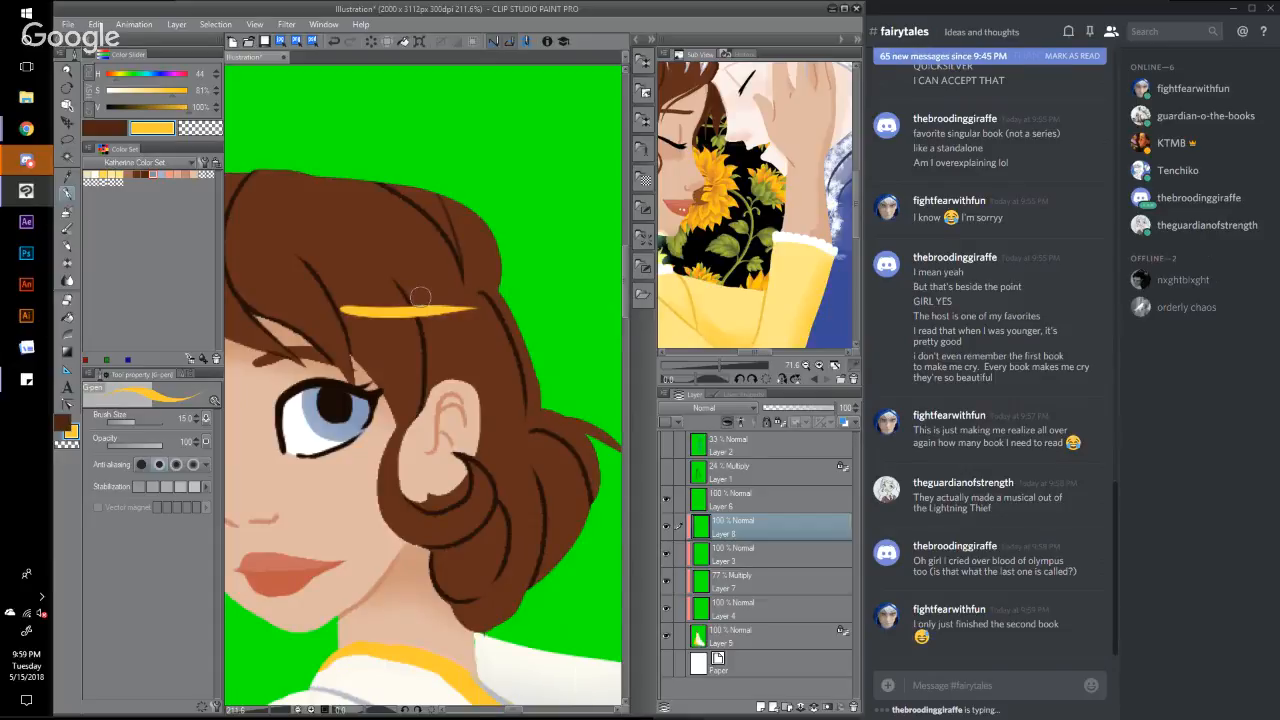
{"action": "key", "text": "ctrl+z"}
{"action": "left_click_drag", "start_coordinate": [500, 288], "coordinate": [332, 306]}
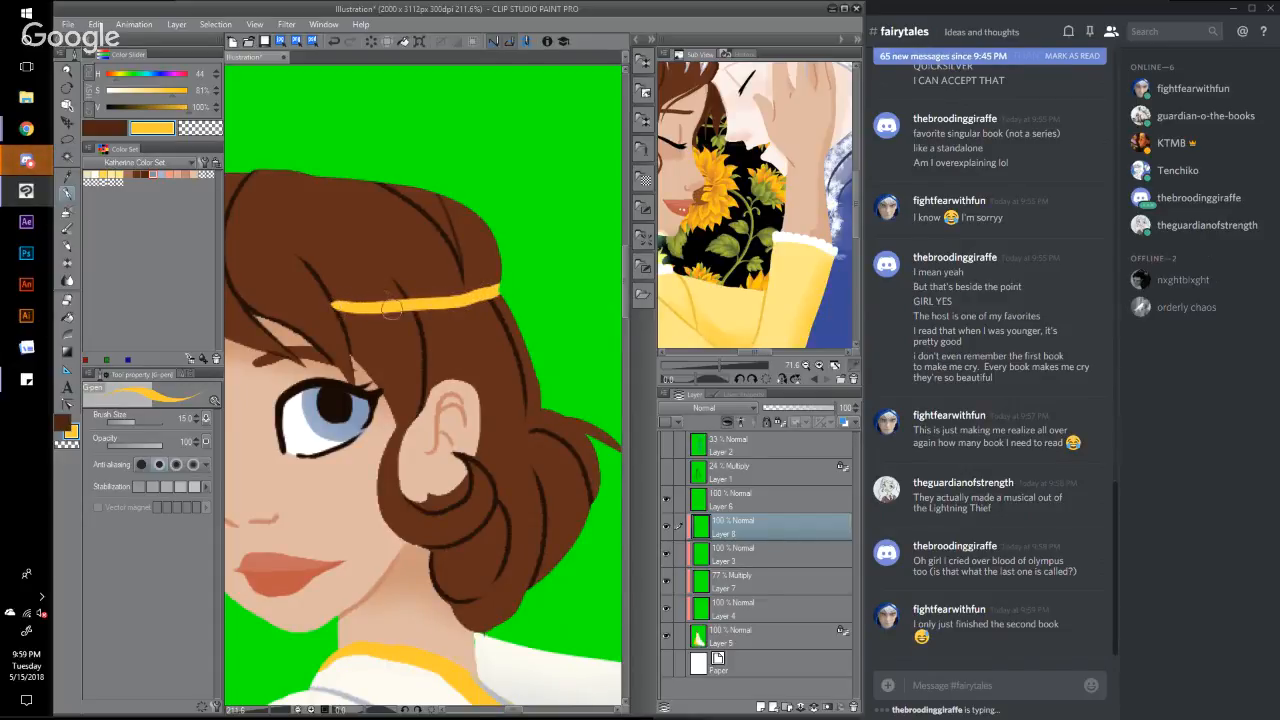
{"action": "key", "text": "ctrl+z"}
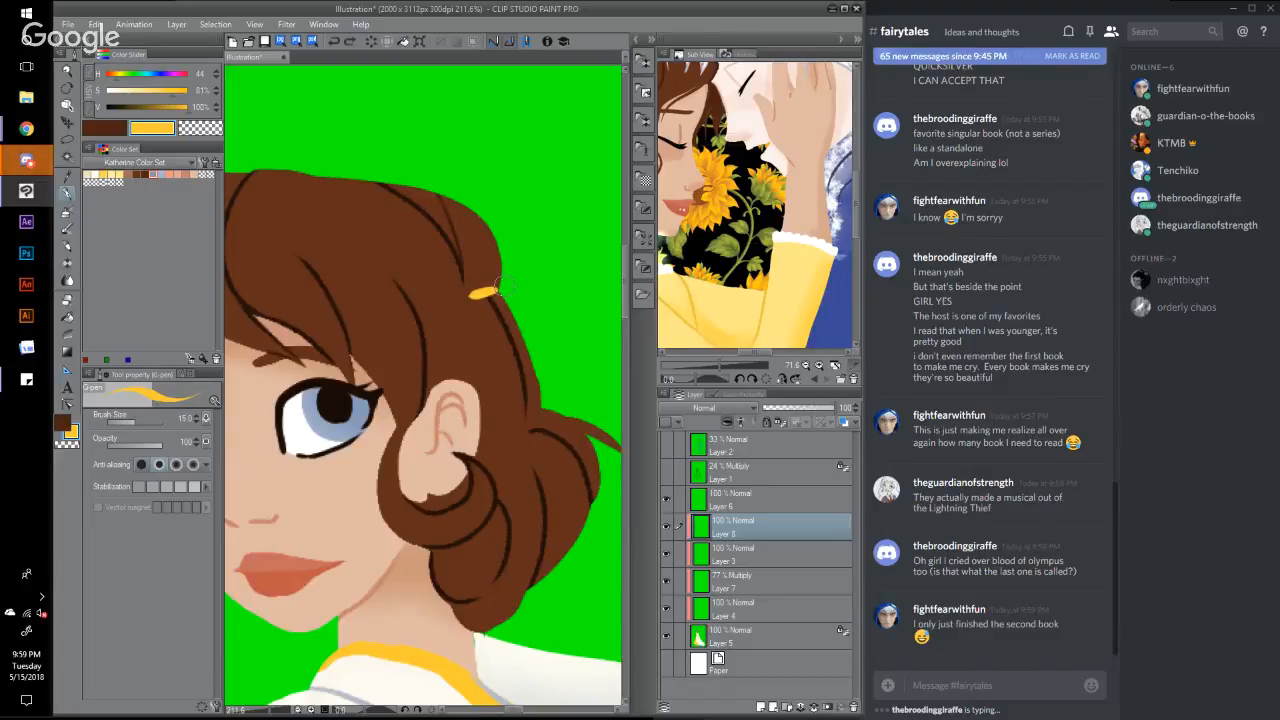
{"action": "left_click_drag", "start_coordinate": [500, 288], "coordinate": [332, 306]}
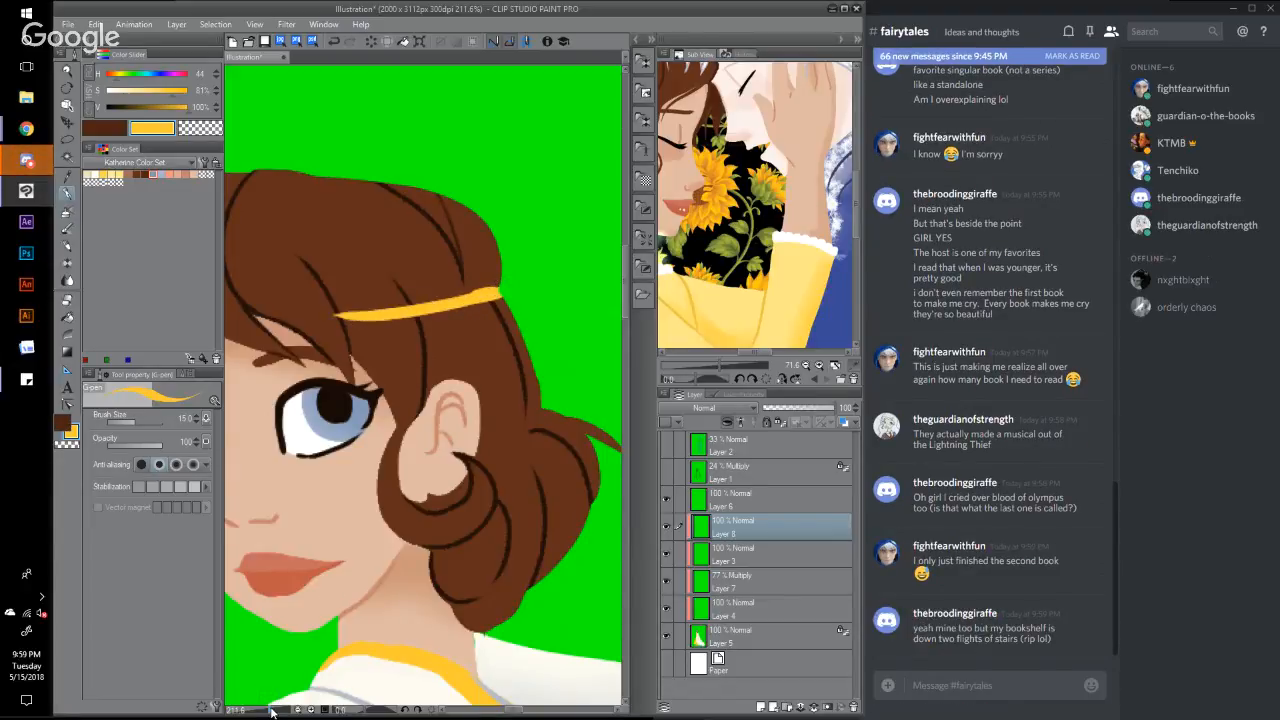
Step: Draw a curved yellow headband across the forehead and hair with the Curve tool at brush size 8, and erase it over the front bangs
{"action": "left_click_drag", "start_coordinate": [270, 712], "coordinate": [272, 713]}
{"action": "left_click_drag", "start_coordinate": [517, 712], "coordinate": [527, 713]}
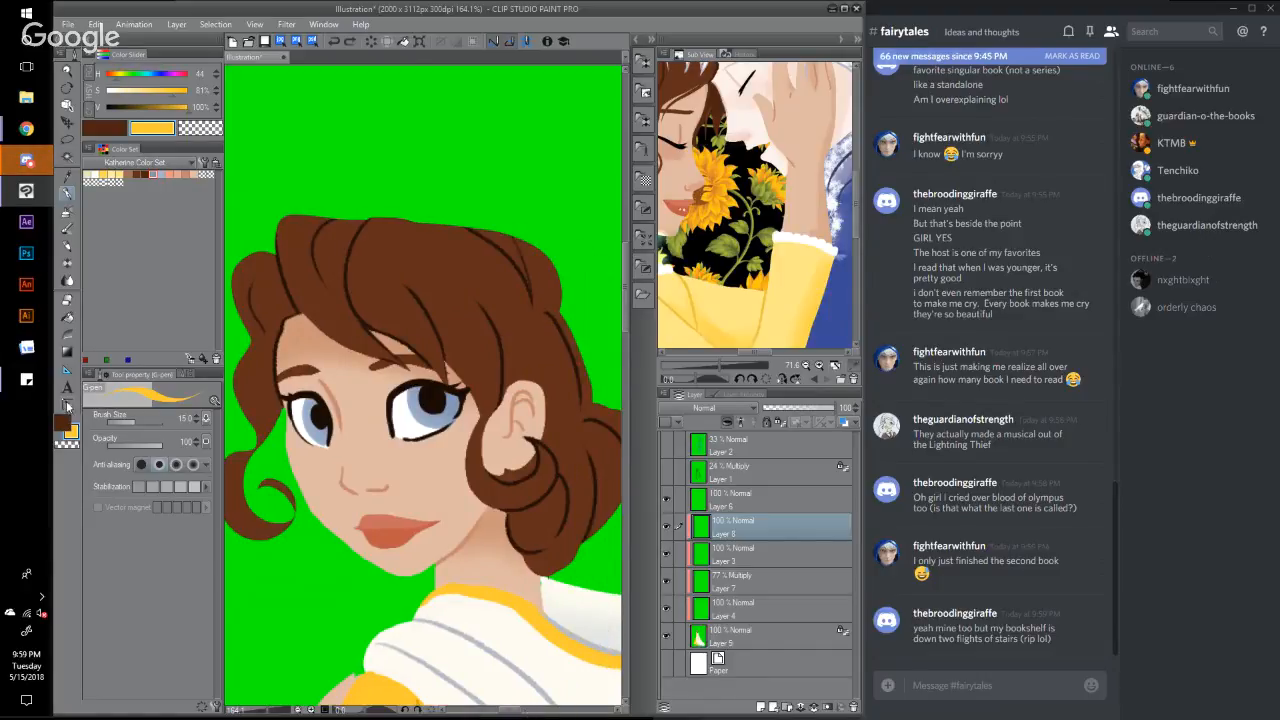
{"action": "left_click", "coordinate": [67, 370]}
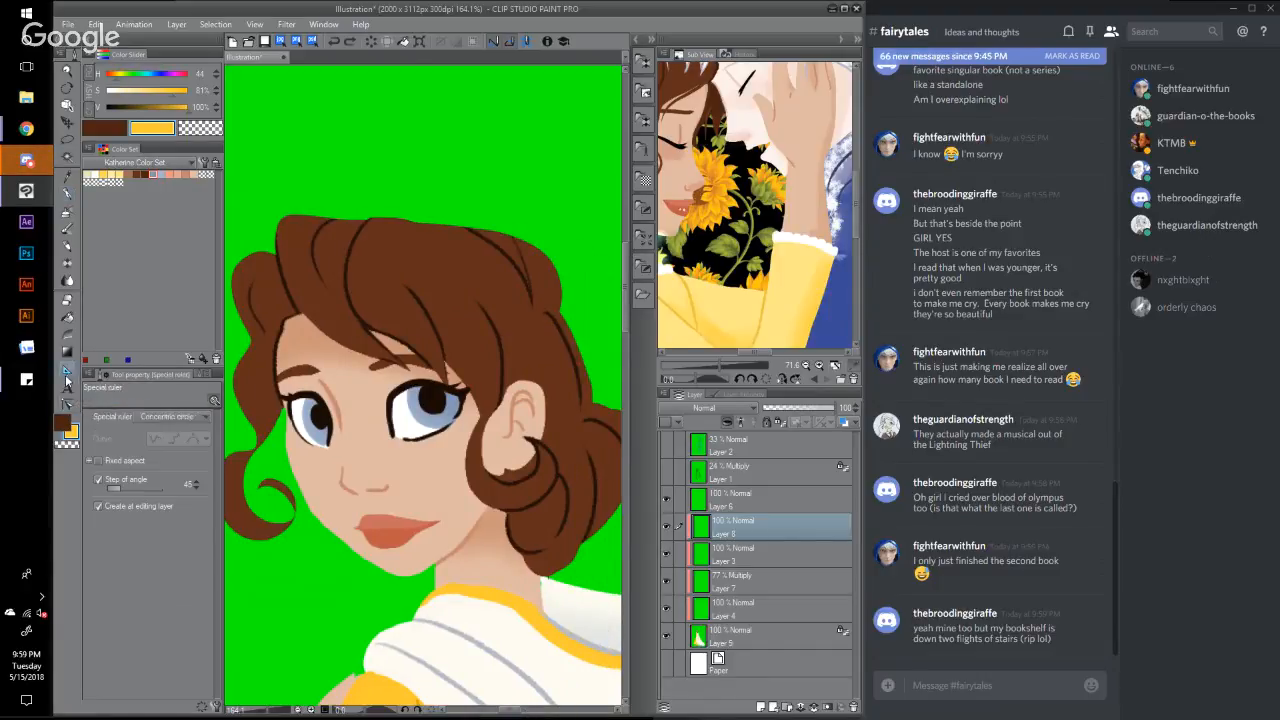
{"action": "left_click", "coordinate": [201, 376]}
{"action": "left_click", "coordinate": [153, 490]}
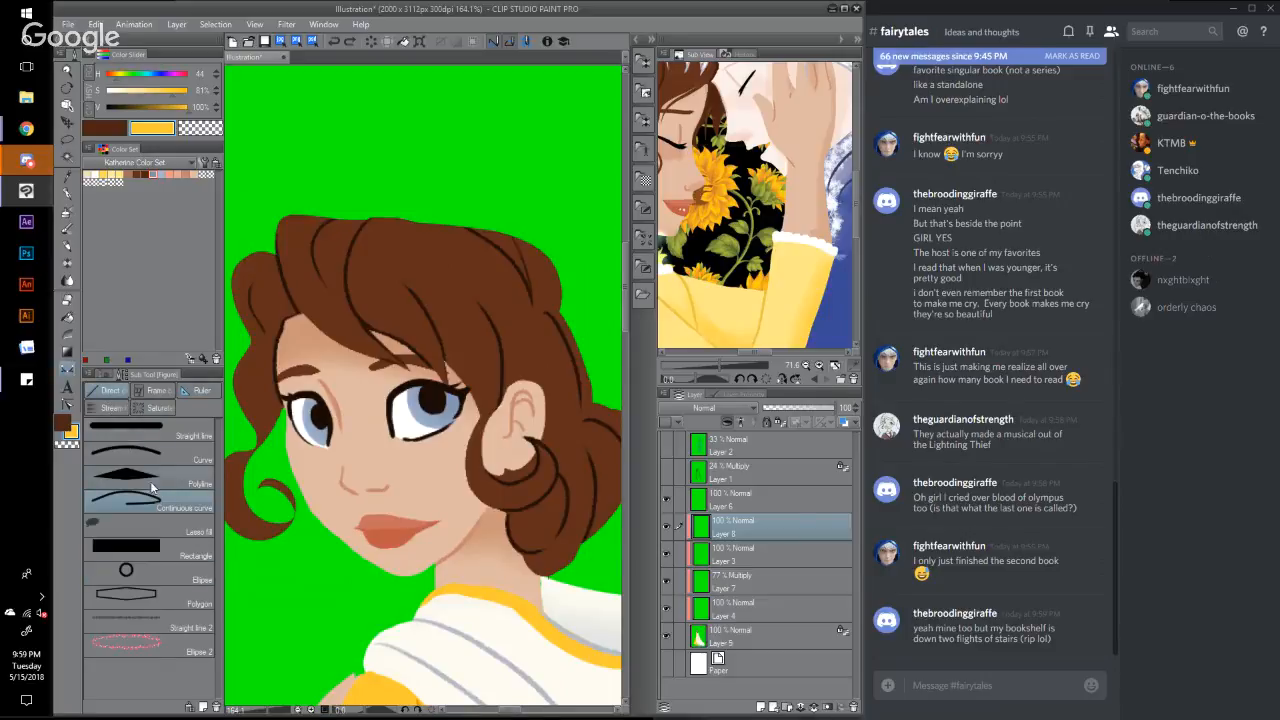
{"action": "left_click", "coordinate": [149, 455]}
{"action": "left_click", "coordinate": [102, 374]}
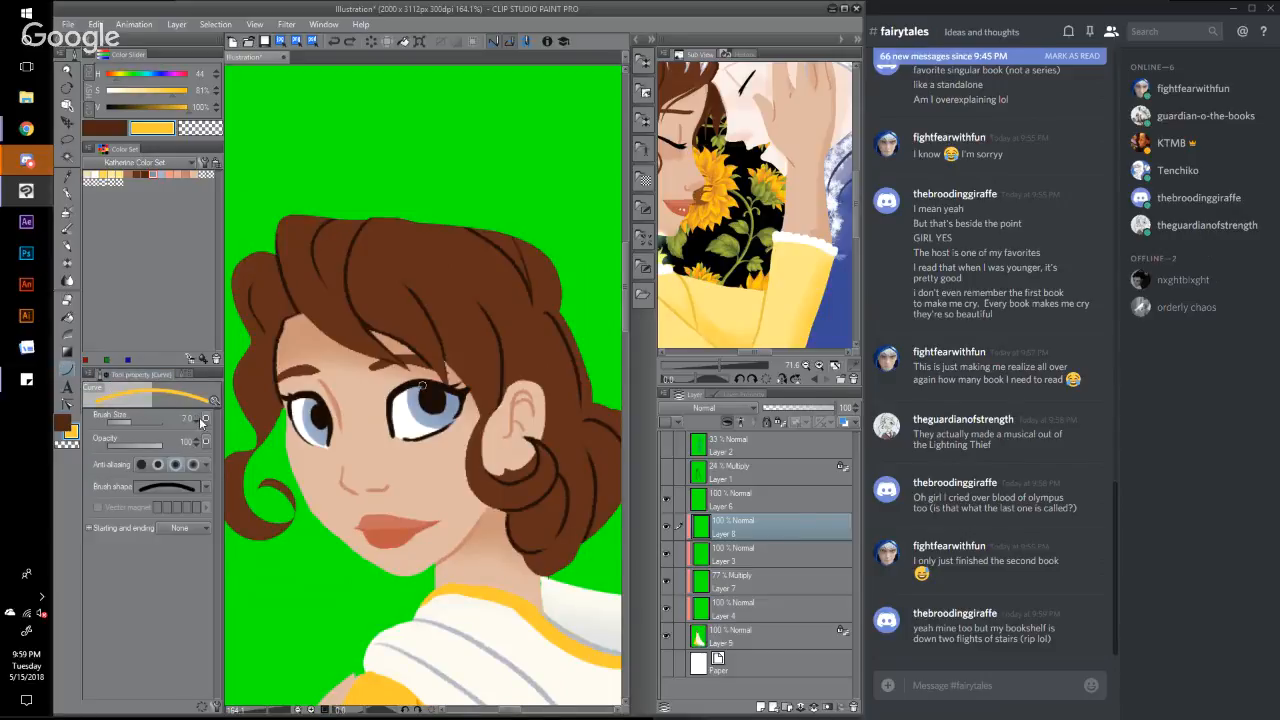
{"action": "left_click", "coordinate": [197, 416]}
{"action": "mouse_move", "coordinate": [250, 340]}
{"action": "left_mouse_down"}
{"action": "mouse_move", "coordinate": [557, 338]}
{"action": "mouse_move", "coordinate": [557, 315]}
{"action": "left_mouse_up"}
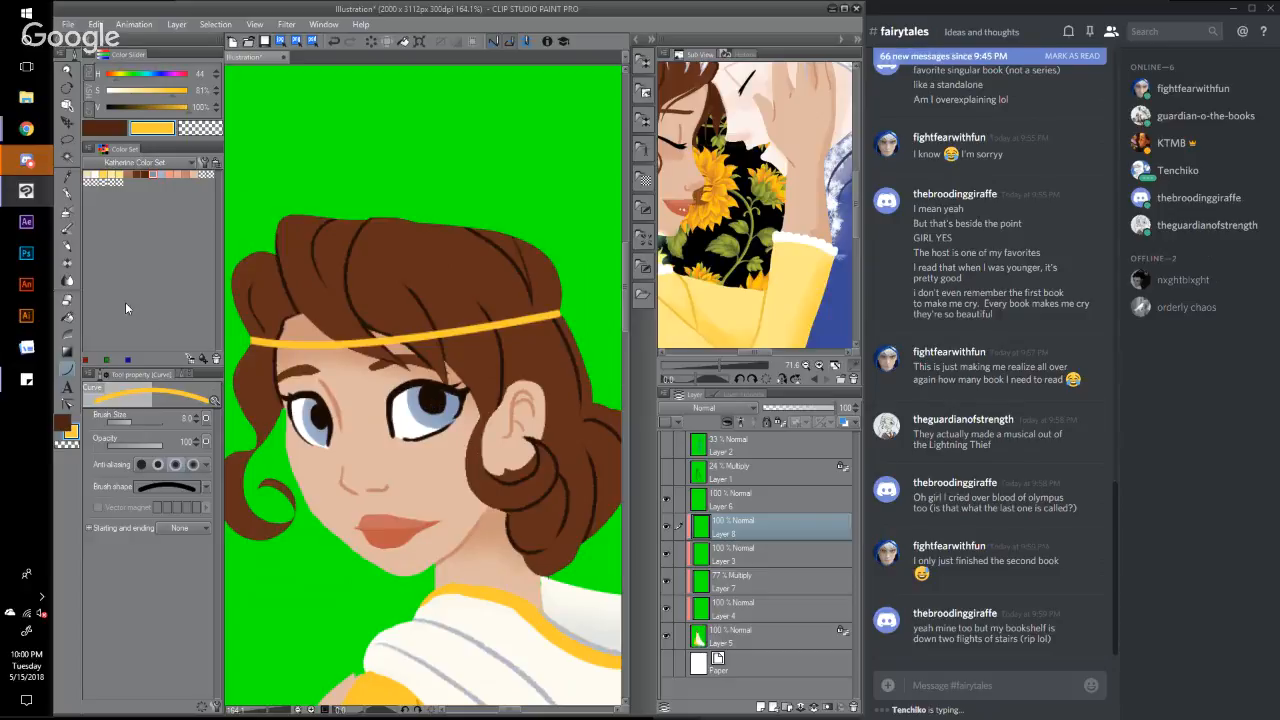
{"action": "left_click", "coordinate": [68, 197]}
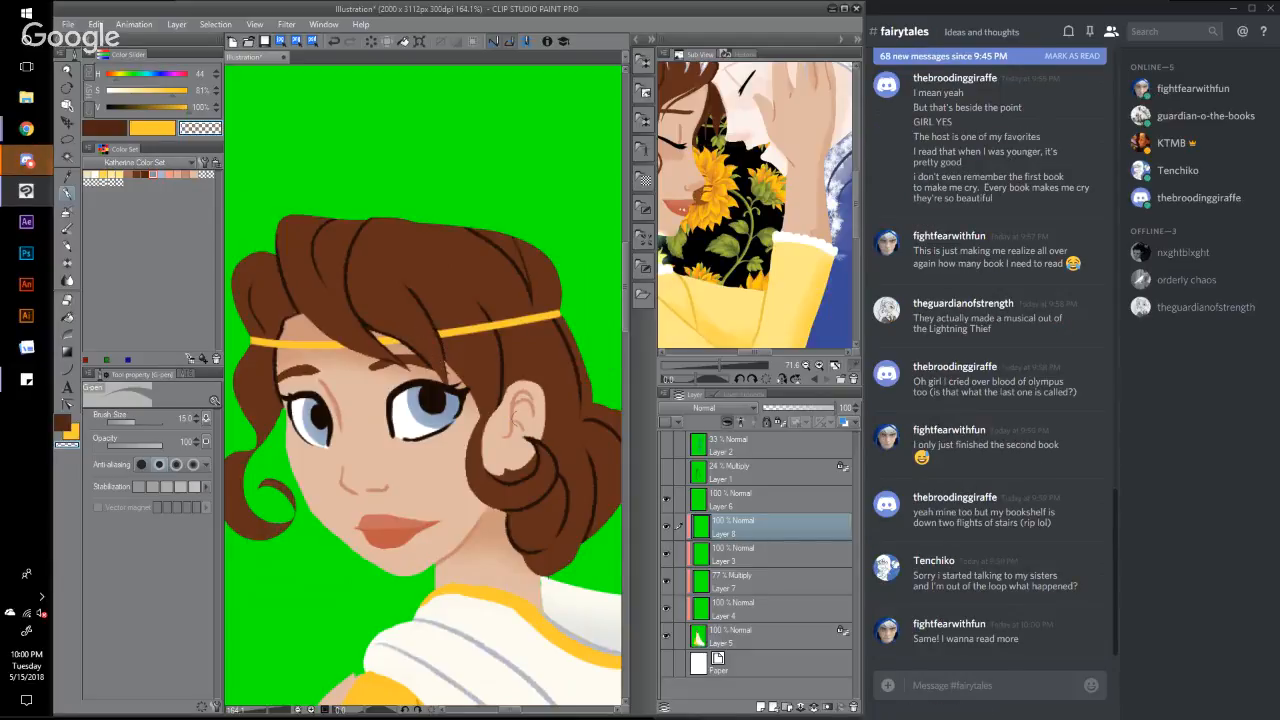
Step: Switch the color set to Nightlight Color Set and choose its mint green as the drawing color
{"action": "left_click_drag", "start_coordinate": [626, 327], "coordinate": [626, 326]}
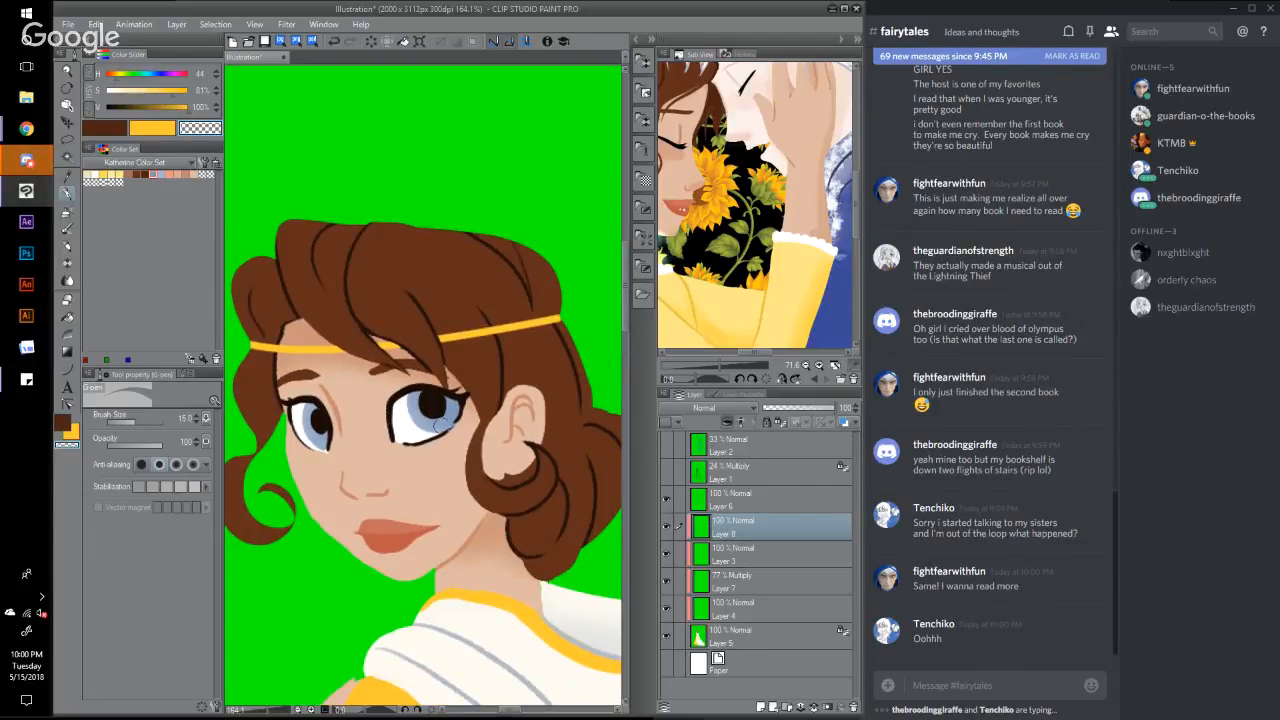
{"action": "left_click", "coordinate": [424, 424], "text": "alt"}
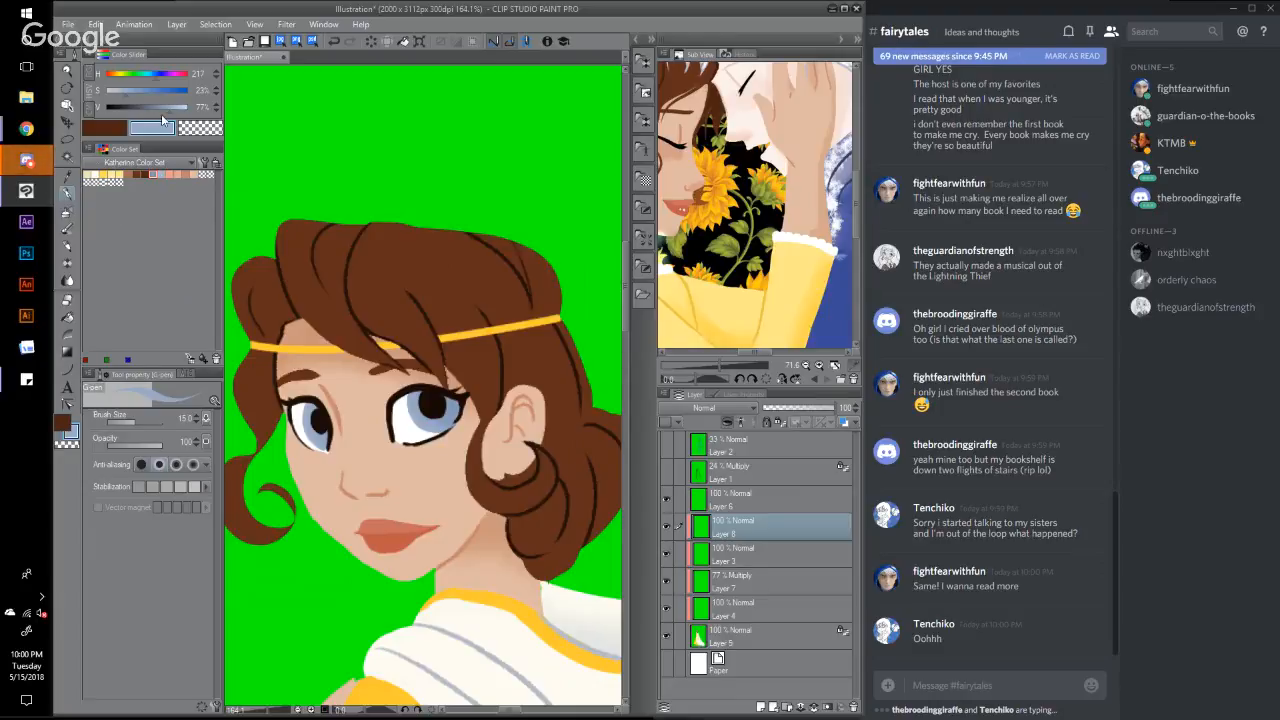
{"action": "left_click", "coordinate": [145, 162]}
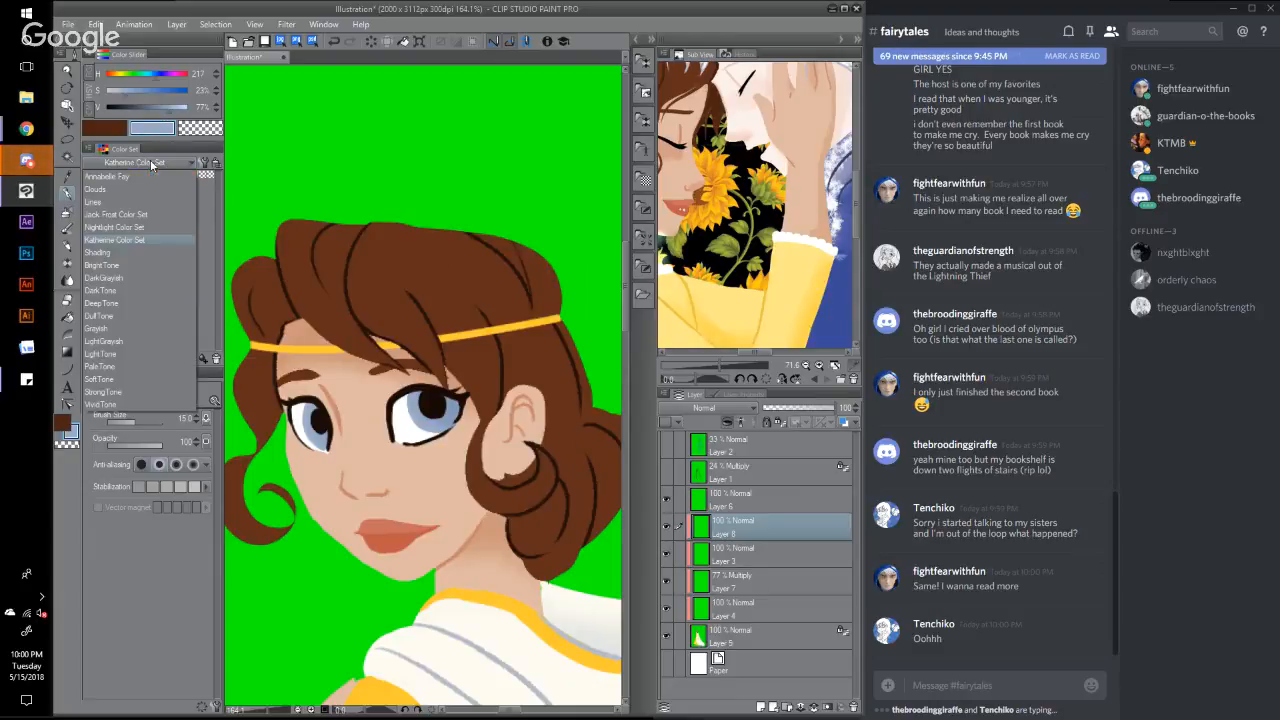
{"action": "left_click", "coordinate": [146, 228]}
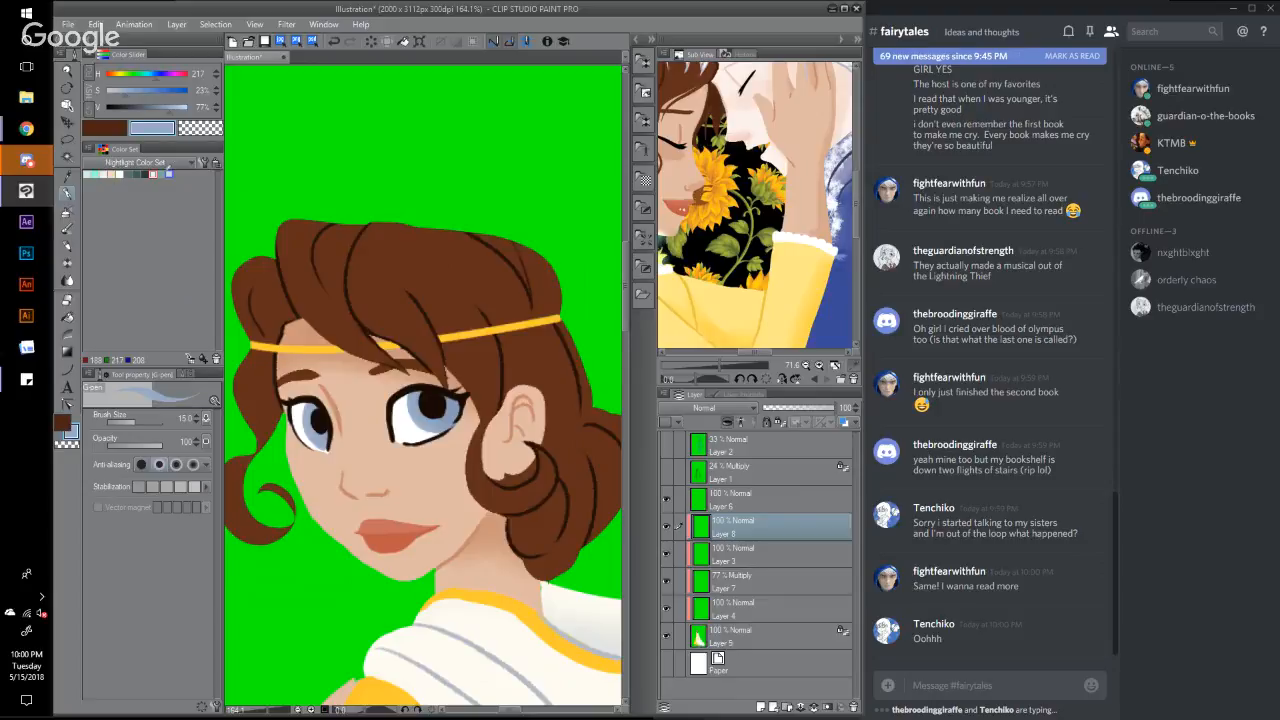
{"action": "left_click", "coordinate": [169, 174]}
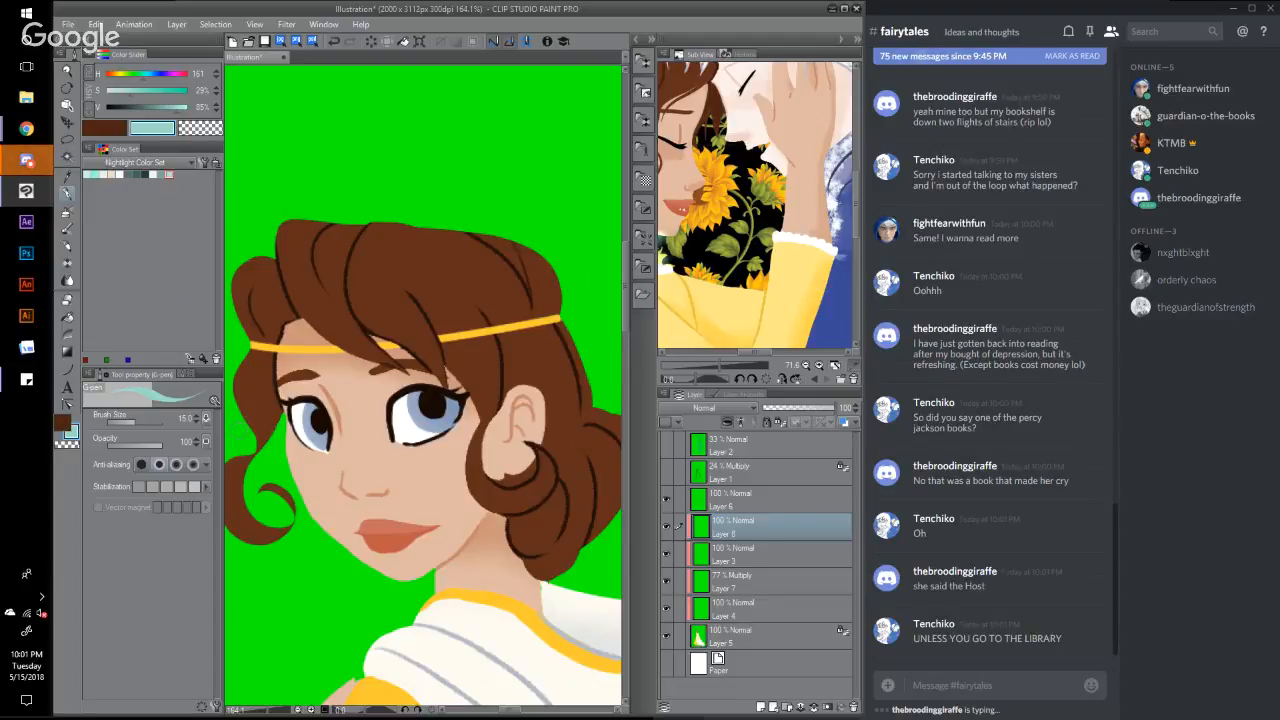
Step: Paint a small mint teardrop gem hanging below the headband on the forehead with the G-pen at size 15, undoing stray strokes
{"action": "mouse_move", "coordinate": [340, 382]}
{"action": "left_mouse_down"}
{"action": "mouse_move", "coordinate": [335, 345]}
{"action": "mouse_move", "coordinate": [342, 388]}
{"action": "mouse_move", "coordinate": [336, 358]}
{"action": "left_mouse_up"}
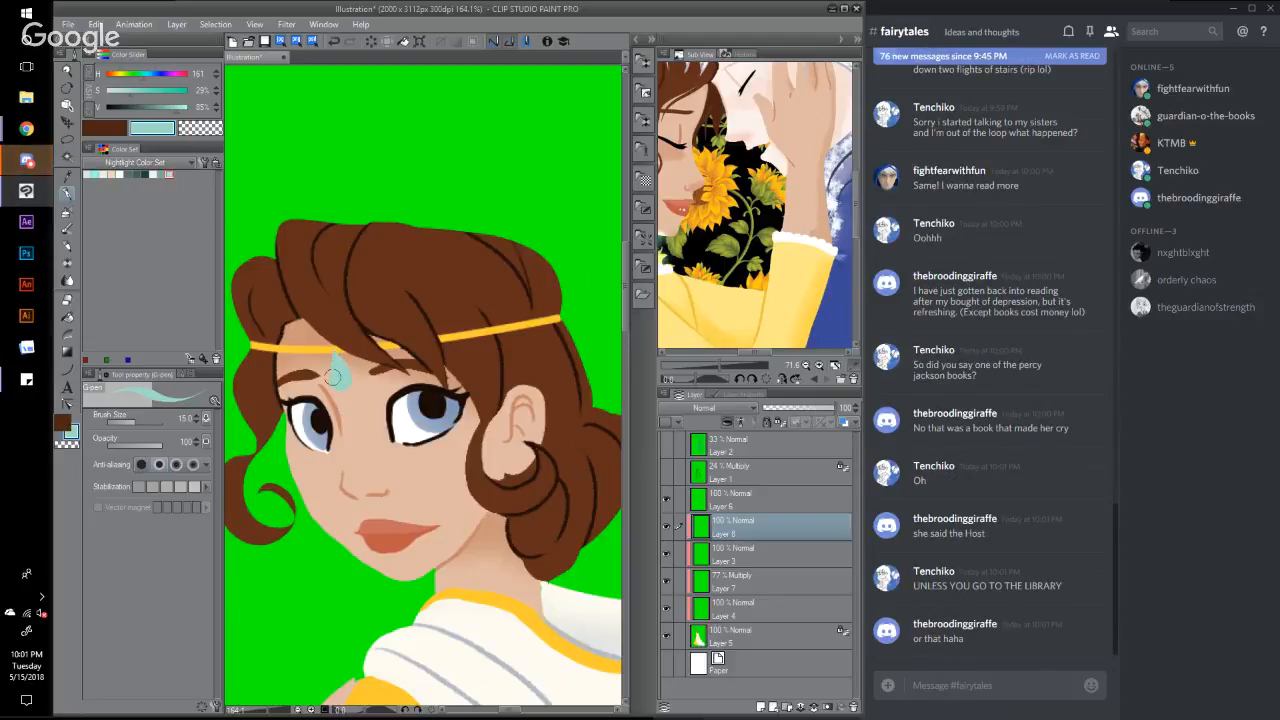
{"action": "mouse_move", "coordinate": [338, 382]}
{"action": "left_mouse_down"}
{"action": "mouse_move", "coordinate": [345, 369]}
{"action": "mouse_move", "coordinate": [338, 392]}
{"action": "mouse_move", "coordinate": [352, 384]}
{"action": "left_mouse_up"}
{"action": "key", "text": "ctrl+z"}
{"action": "key", "text": "ctrl+z"}
{"action": "key", "text": "ctrl+z"}
{"action": "key", "text": "ctrl+z"}
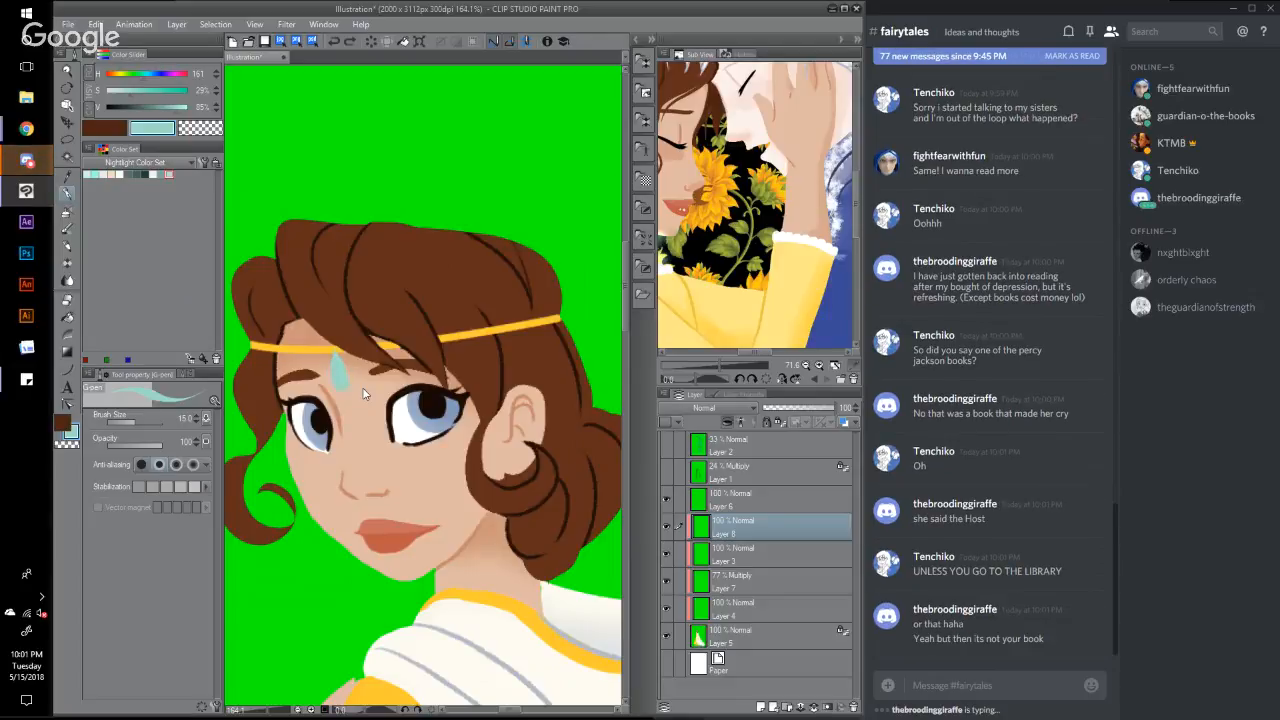
Step: Repaint the forehead teardrop gem in the grey-blue sampled from the iris and dab a small mint oval in its center
{"action": "left_click", "coordinate": [428, 426], "text": "alt"}
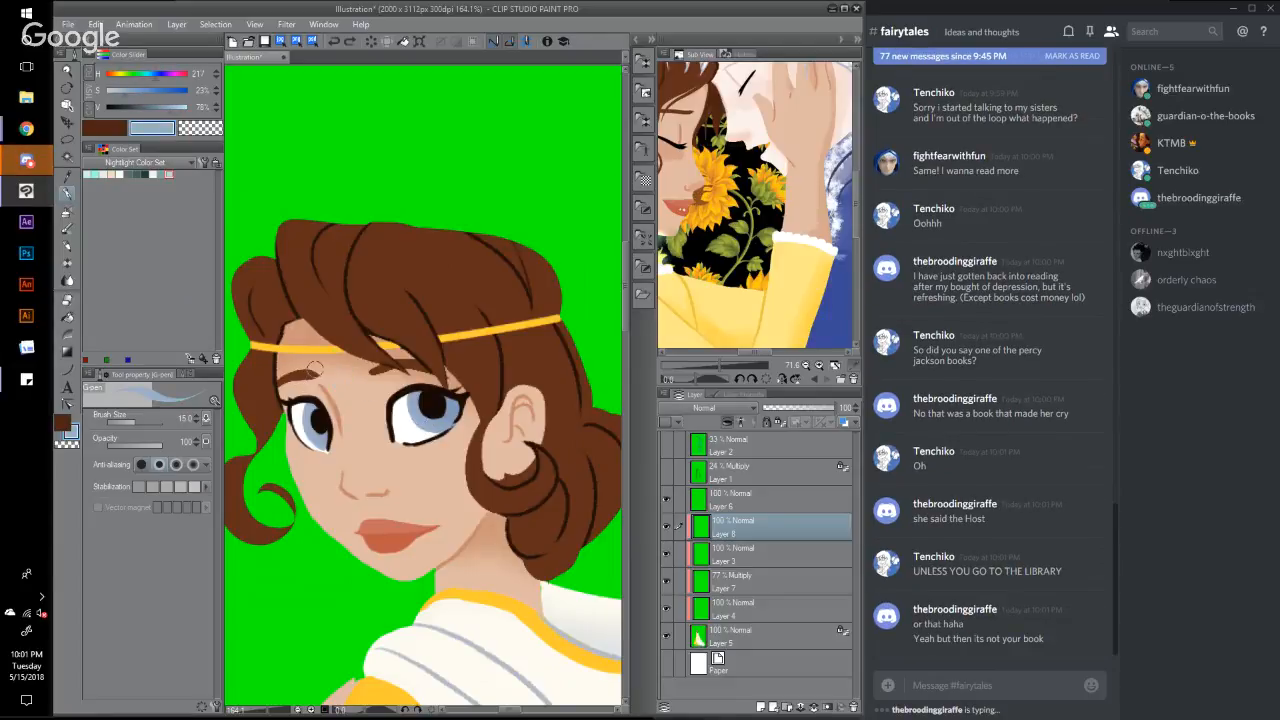
{"action": "left_click_drag", "start_coordinate": [335, 360], "coordinate": [340, 373]}
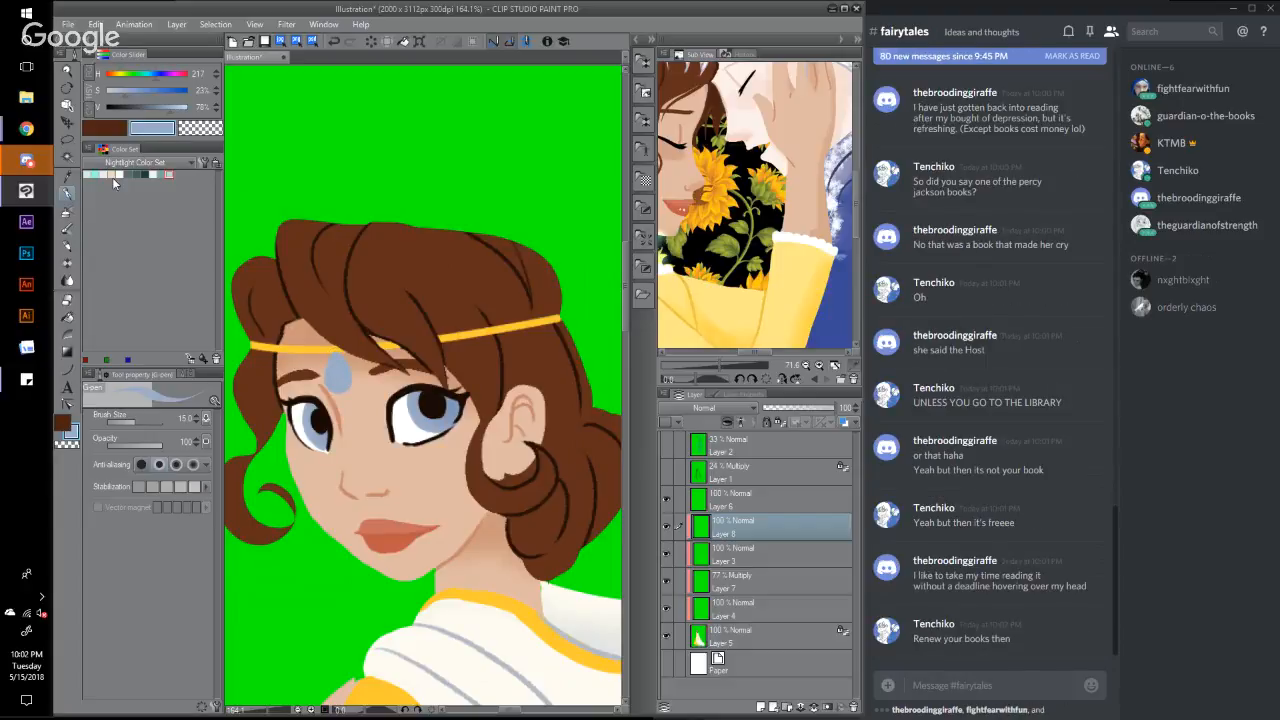
{"action": "left_click", "coordinate": [112, 177]}
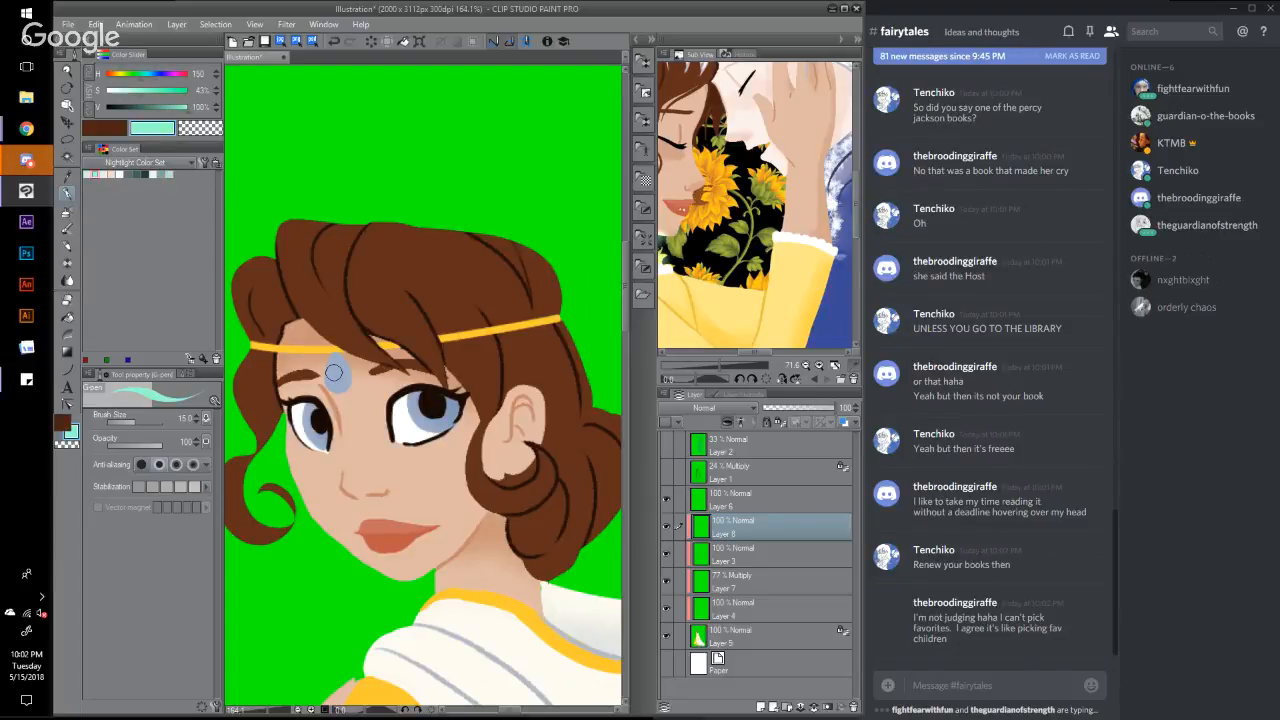
{"action": "left_click", "coordinate": [333, 372]}
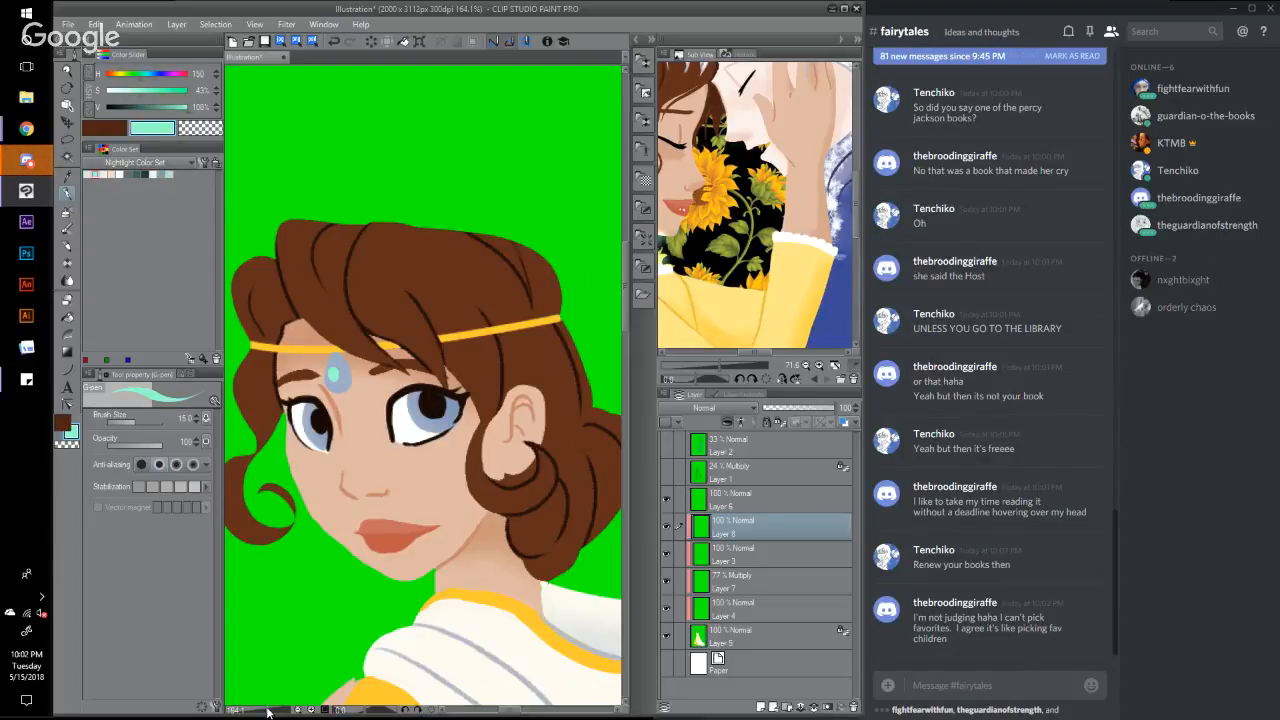
Step: Paint a mint oval inside the teardrop outline on the white cape with the G-pen at size 39, undoing the thin trial strokes
{"action": "left_click", "coordinate": [267, 711]}
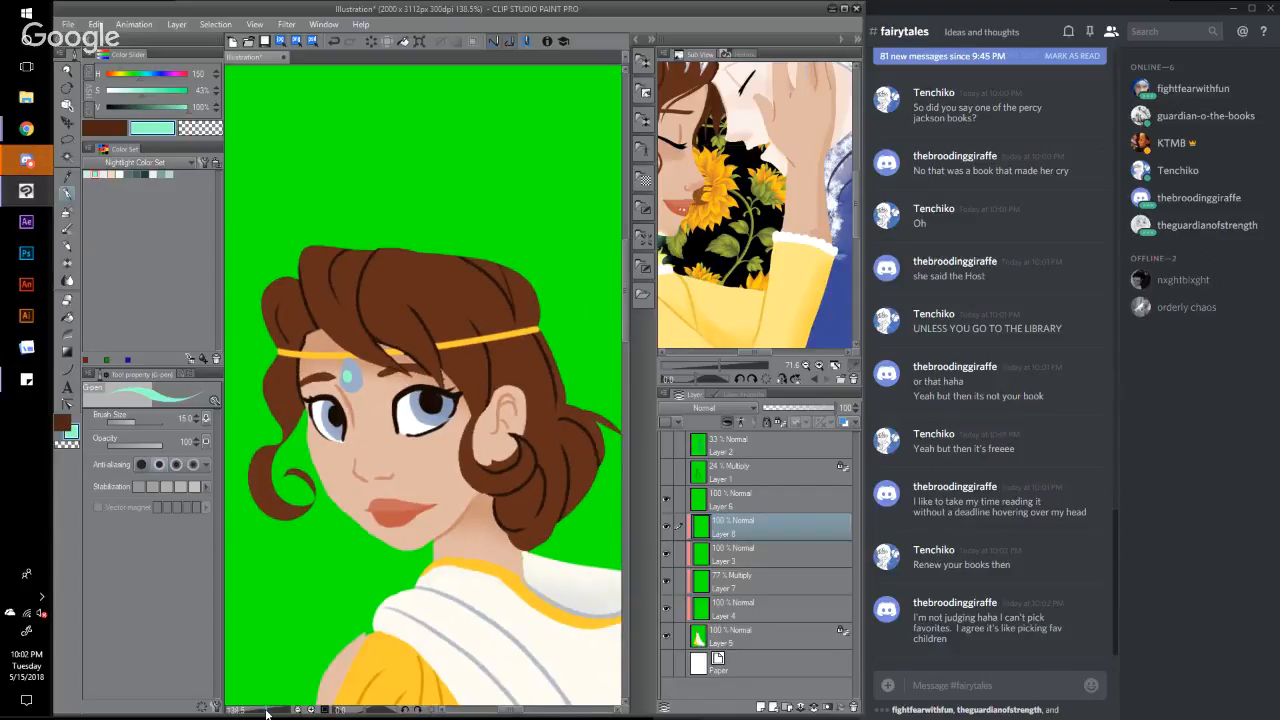
{"action": "left_click_drag", "start_coordinate": [266, 710], "coordinate": [262, 710]}
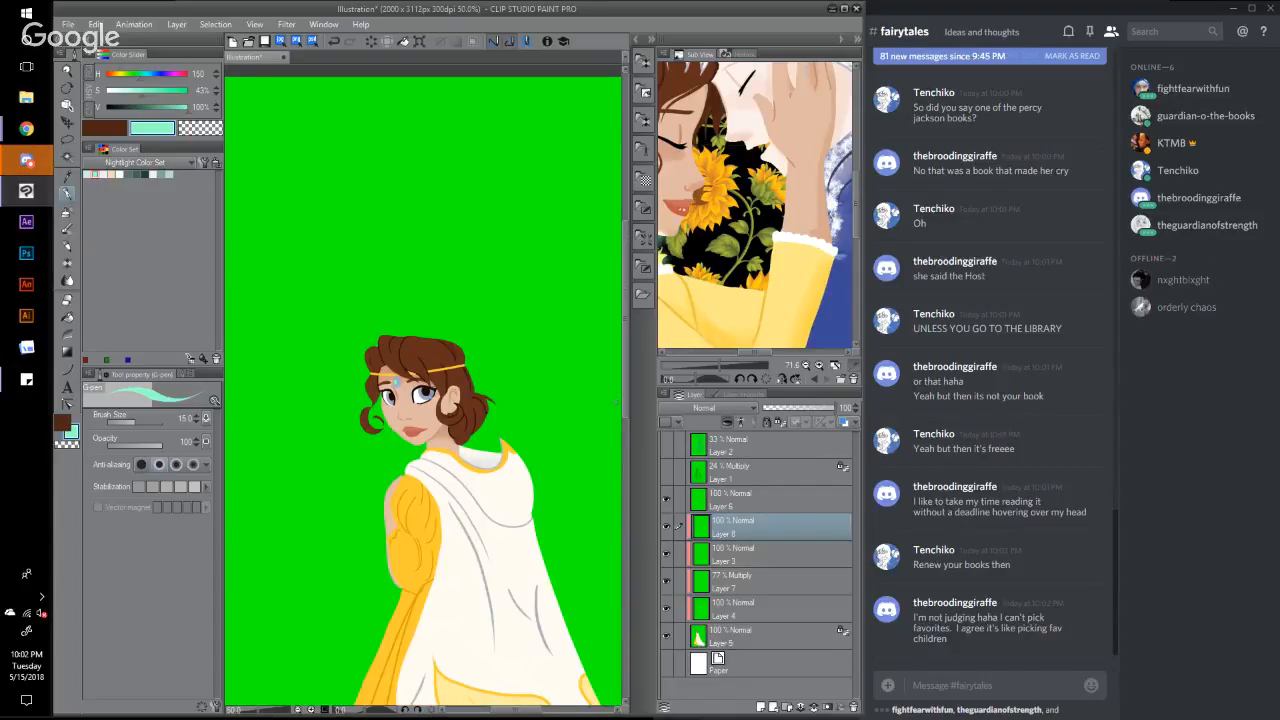
{"action": "scroll", "coordinate": [625, 497], "scroll_direction": "down", "scroll_amount": 5}
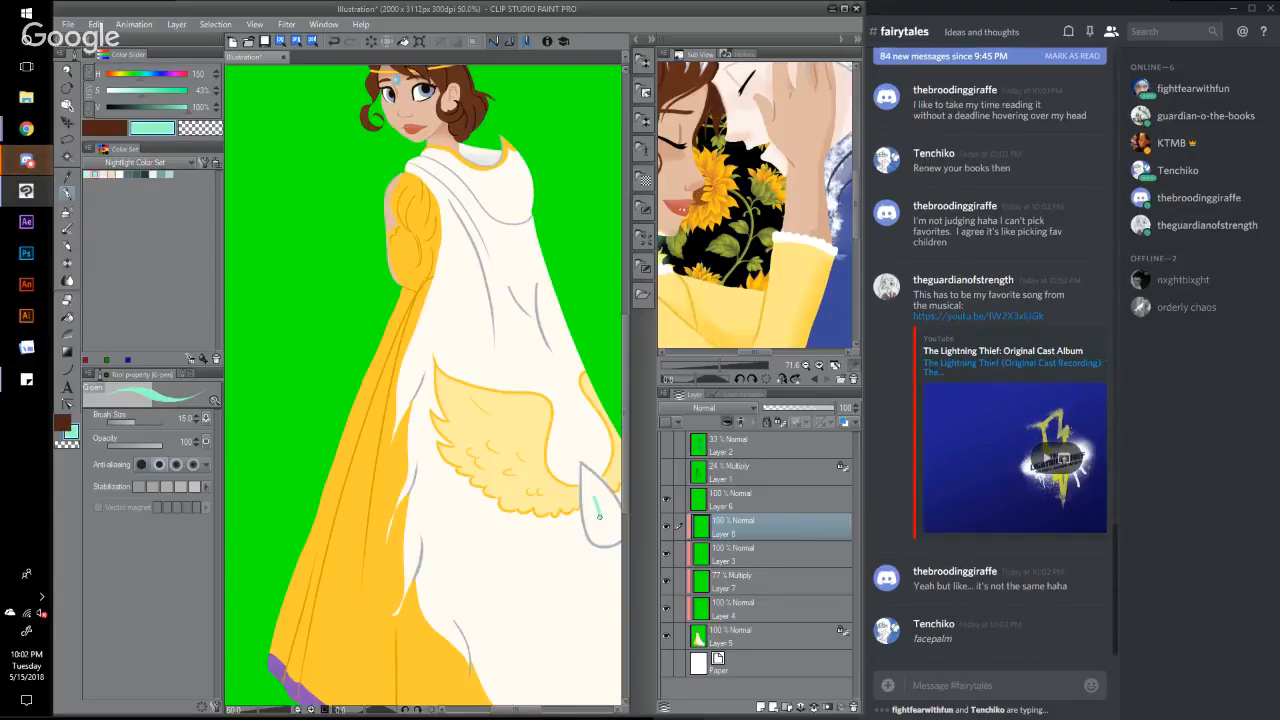
{"action": "mouse_move", "coordinate": [598, 500]}
{"action": "left_mouse_down"}
{"action": "mouse_move", "coordinate": [612, 526]}
{"action": "mouse_move", "coordinate": [610, 506]}
{"action": "left_mouse_up"}
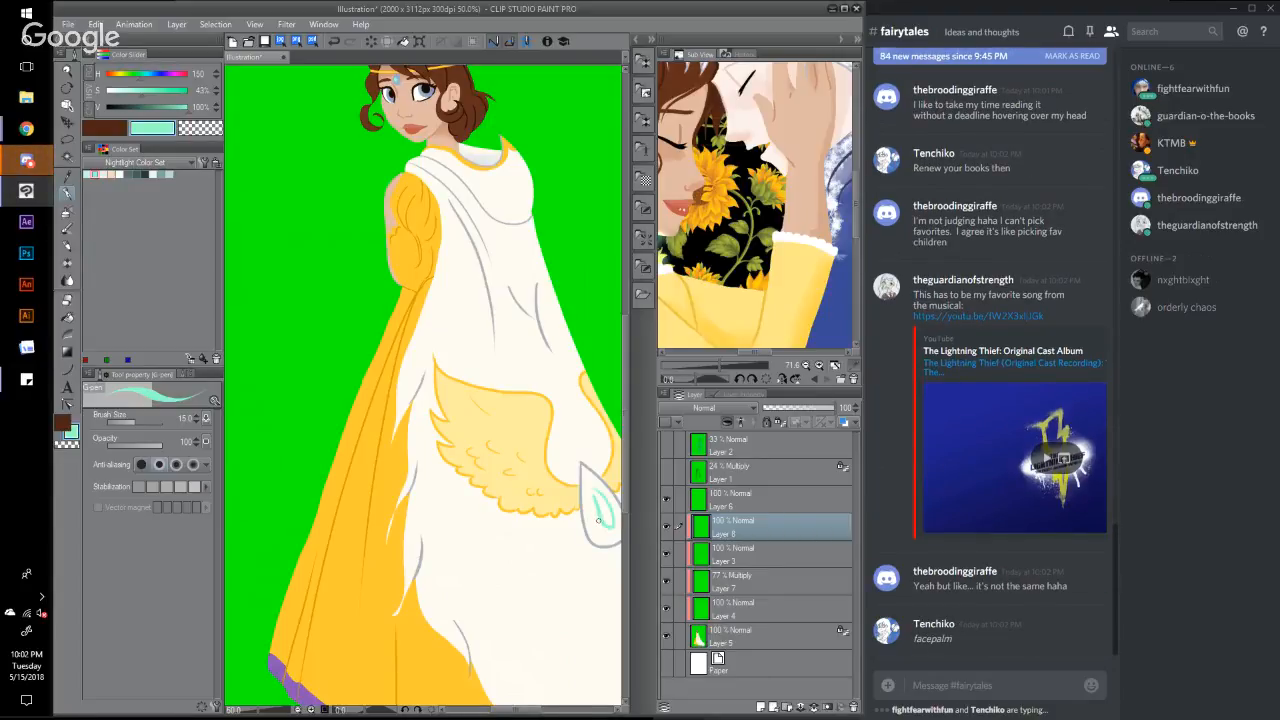
{"action": "key", "text": "ctrl+z"}
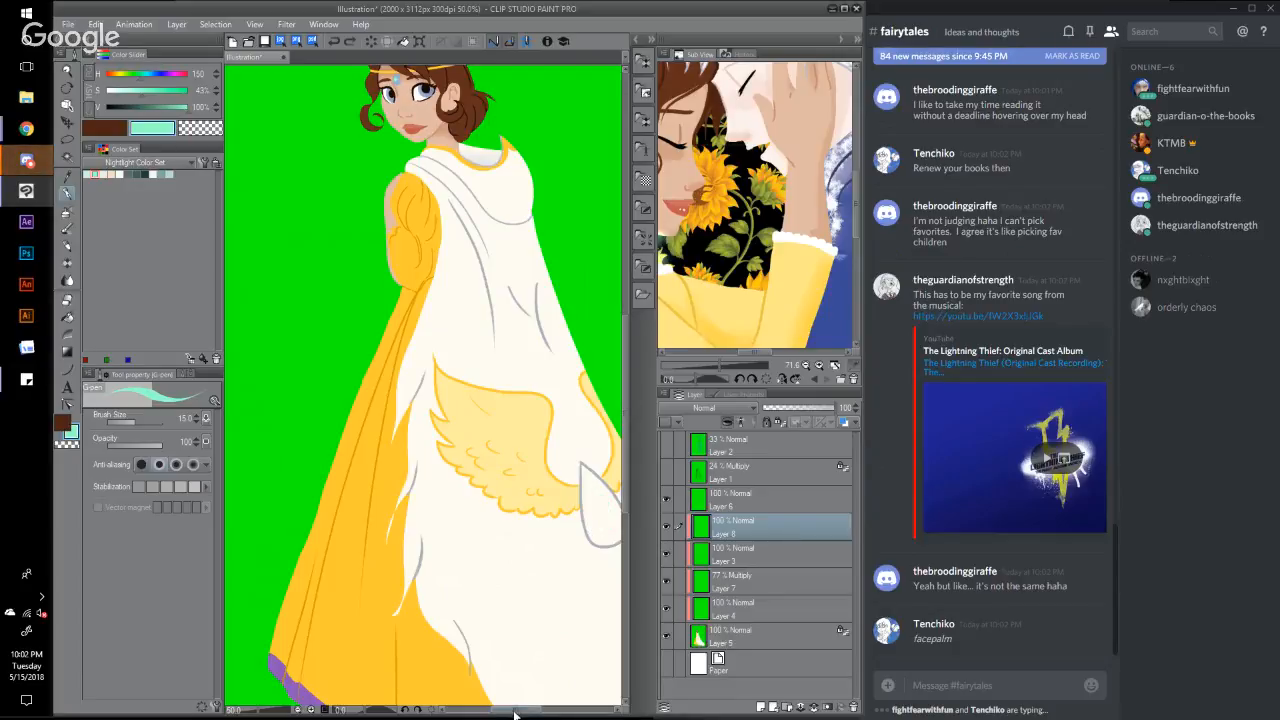
{"action": "left_click_drag", "start_coordinate": [517, 711], "coordinate": [528, 711]}
{"action": "left_click", "coordinate": [140, 422]}
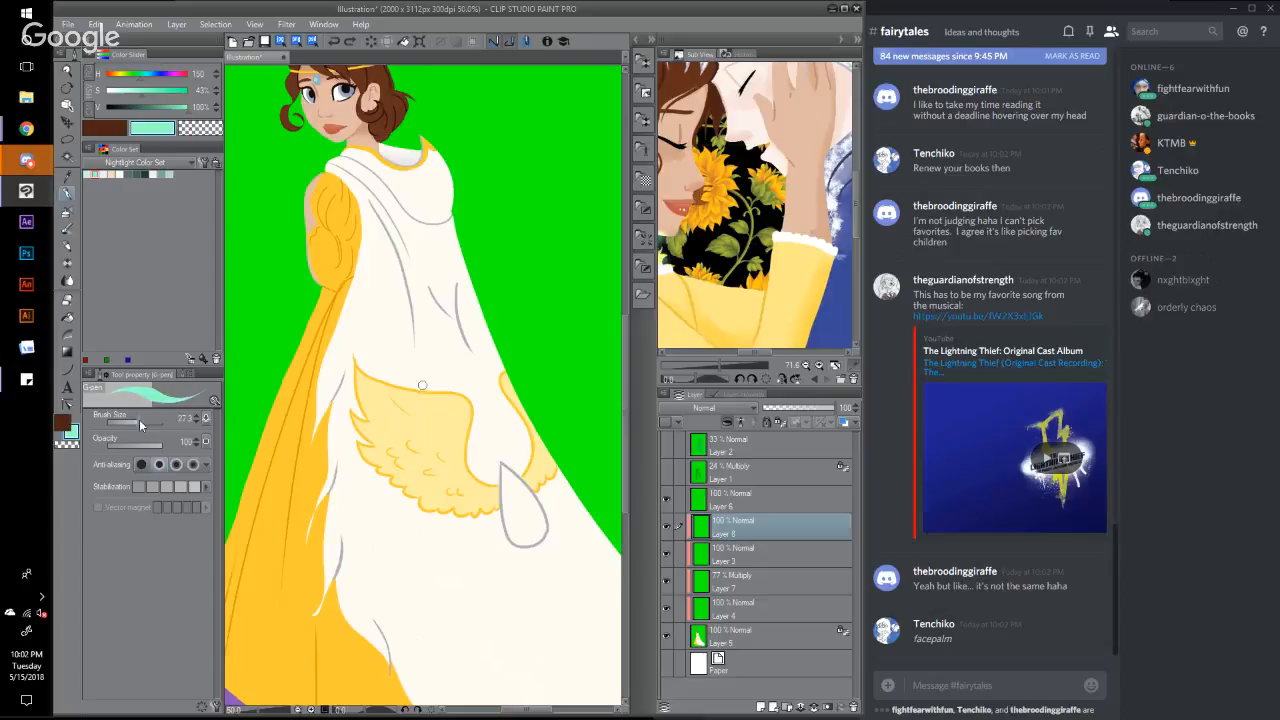
{"action": "left_click", "coordinate": [523, 510]}
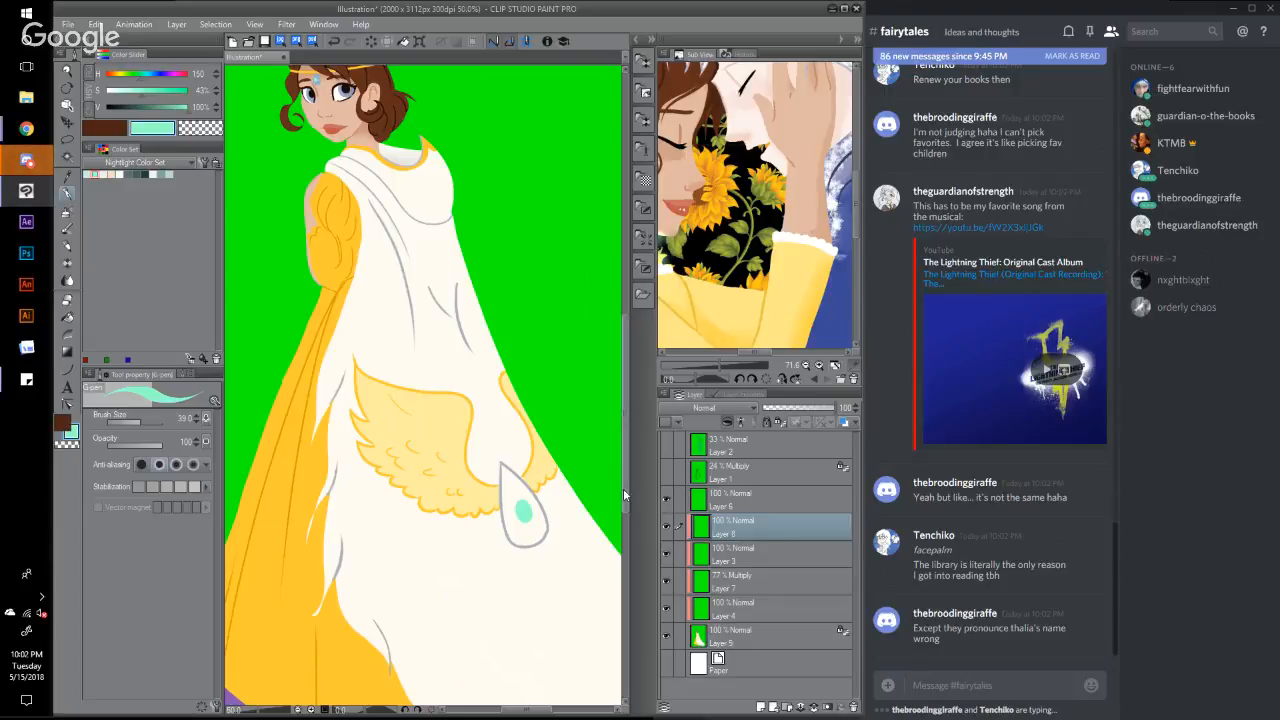
{"action": "scroll", "coordinate": [628, 492], "scroll_direction": "up", "scroll_amount": 2}
{"action": "scroll", "coordinate": [628, 492], "scroll_direction": "down", "scroll_amount": 2}
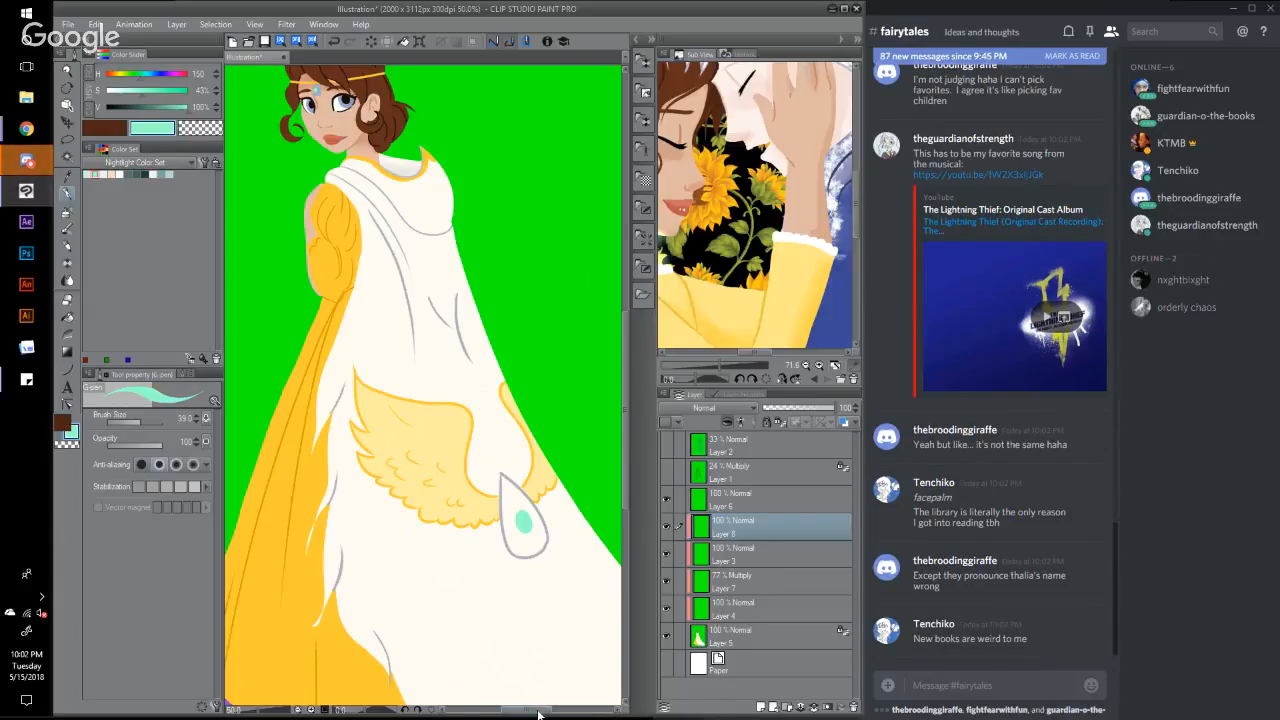
{"action": "left_click_drag", "start_coordinate": [538, 713], "coordinate": [526, 713]}
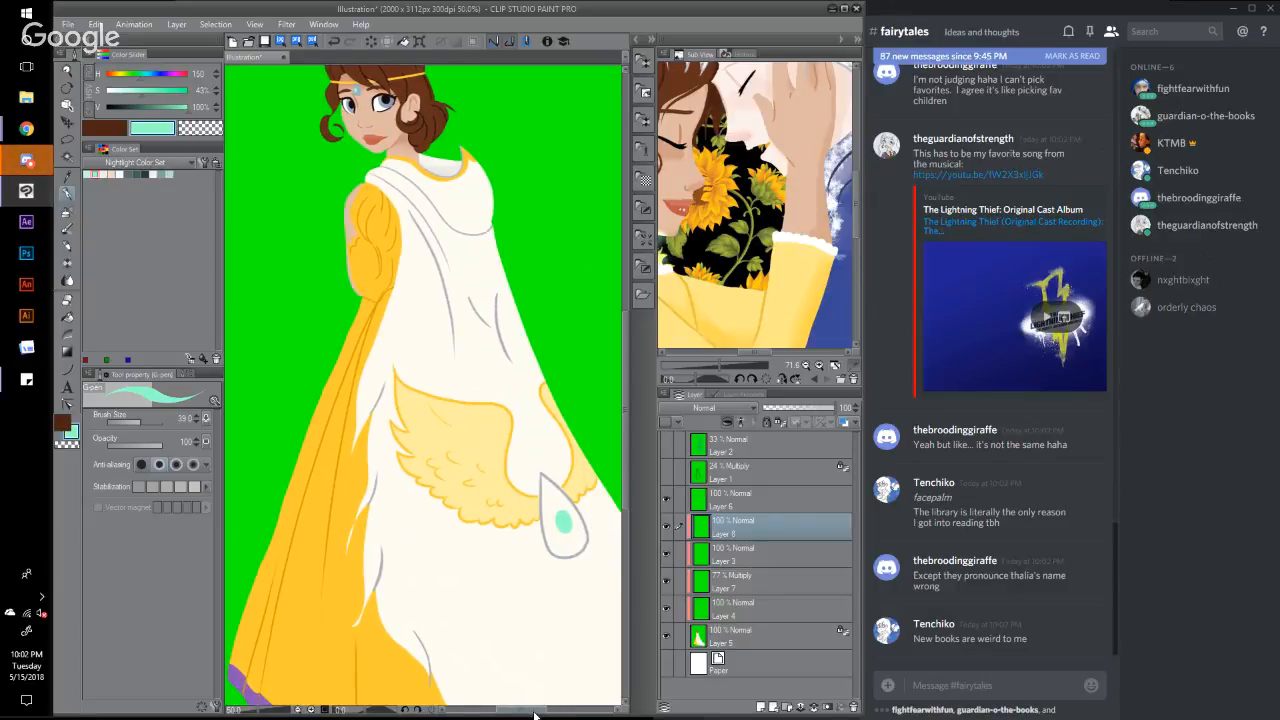
{"action": "left_click_drag", "start_coordinate": [625, 452], "coordinate": [627, 475]}
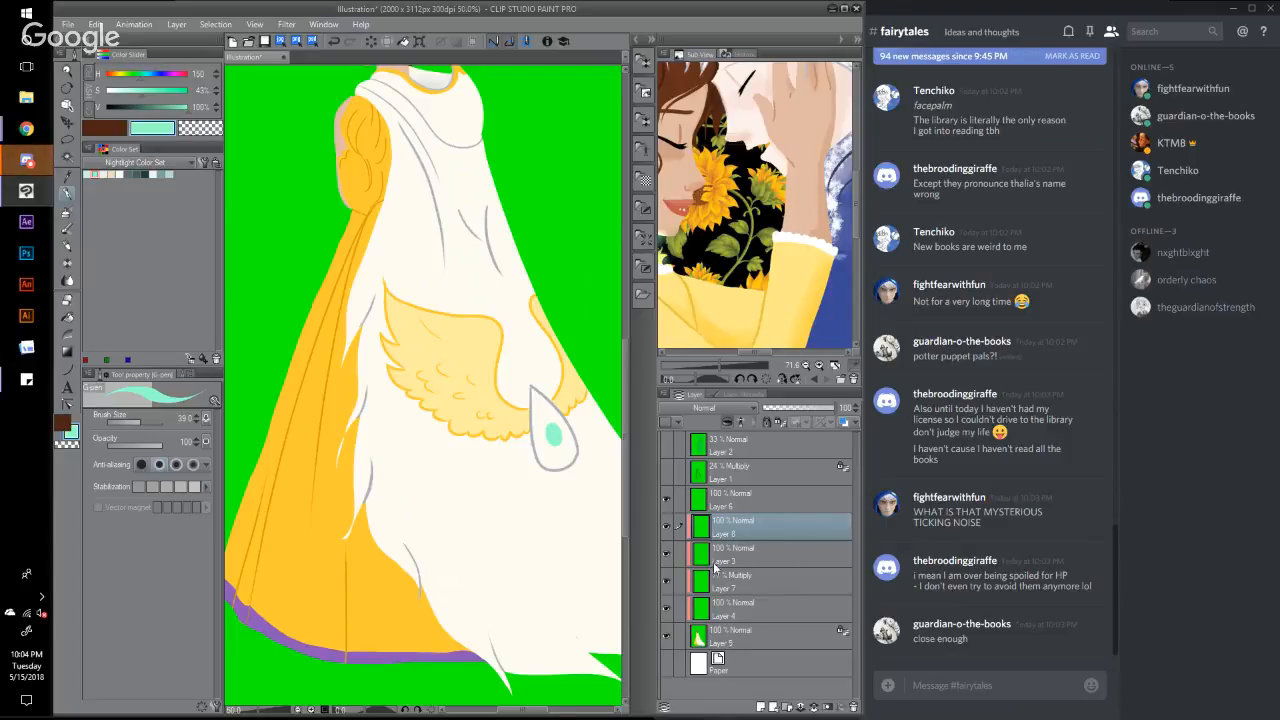
Step: Identify Layer 3 by toggling its visibility, and auto-select the interior of the cape's teardrop outline referring only to that layer
{"action": "left_click", "coordinate": [667, 553]}
{"action": "left_click", "coordinate": [667, 553]}
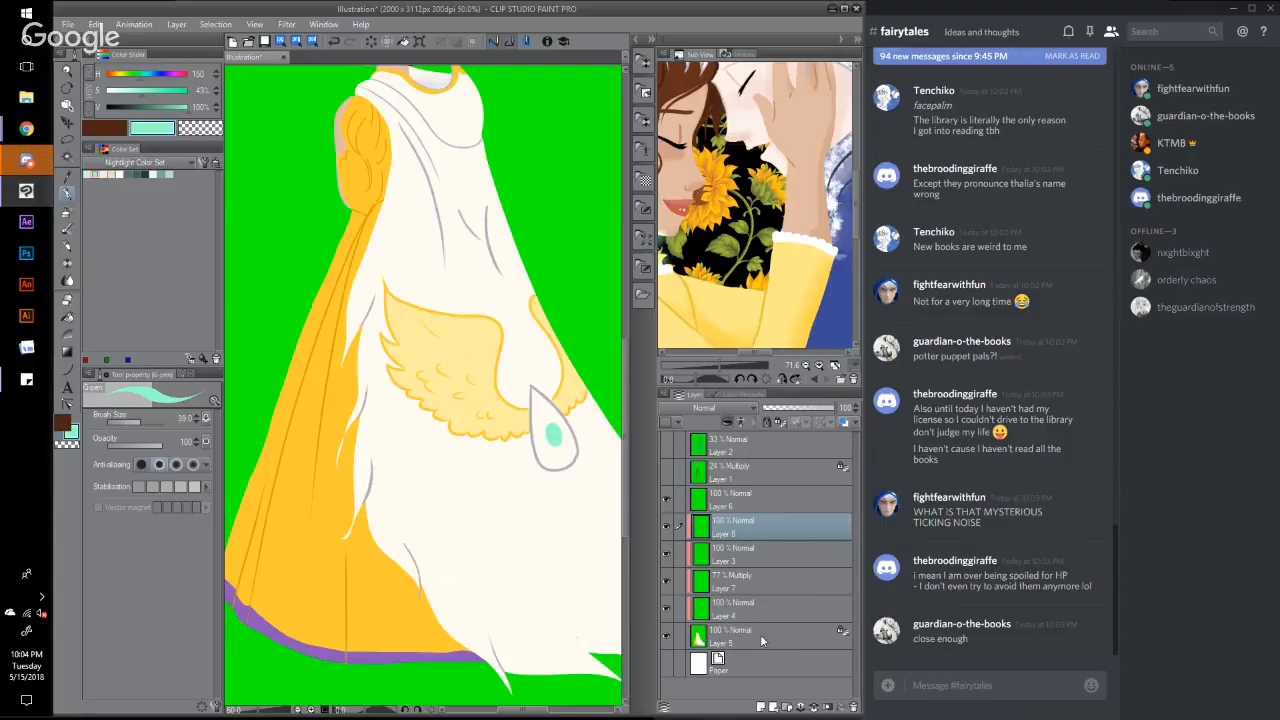
{"action": "left_click", "coordinate": [771, 565]}
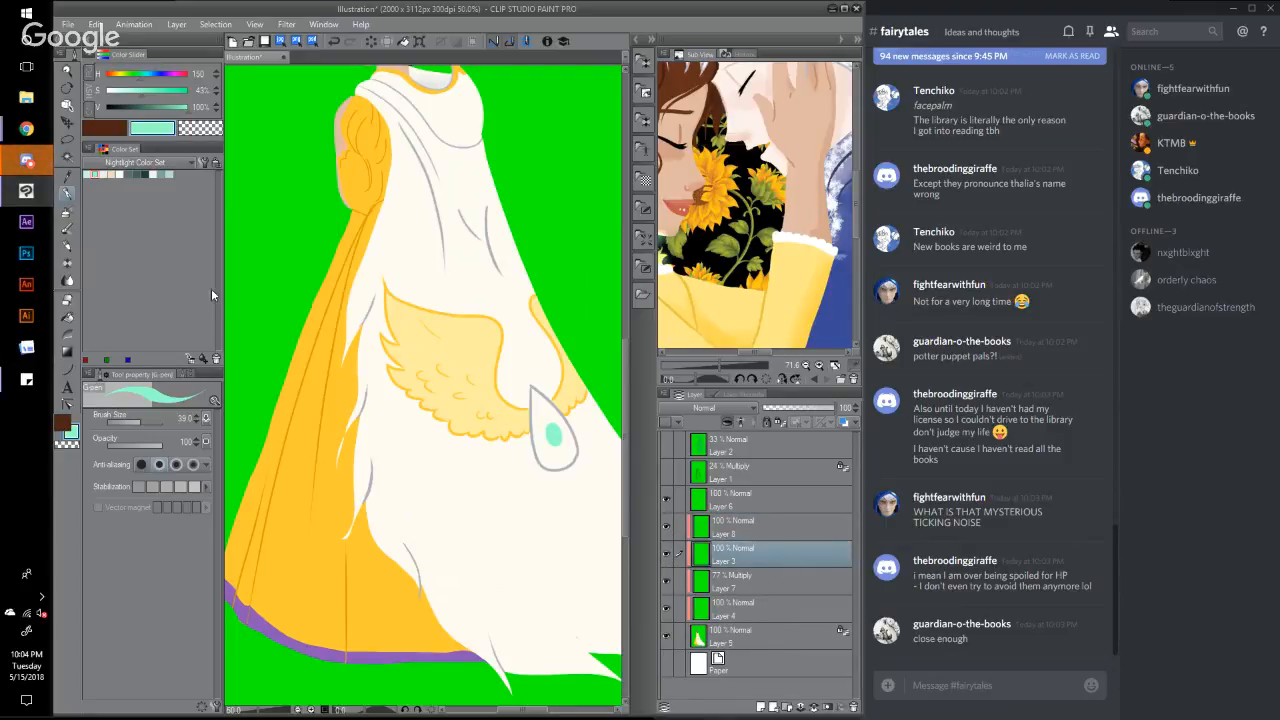
{"action": "left_click", "coordinate": [67, 156]}
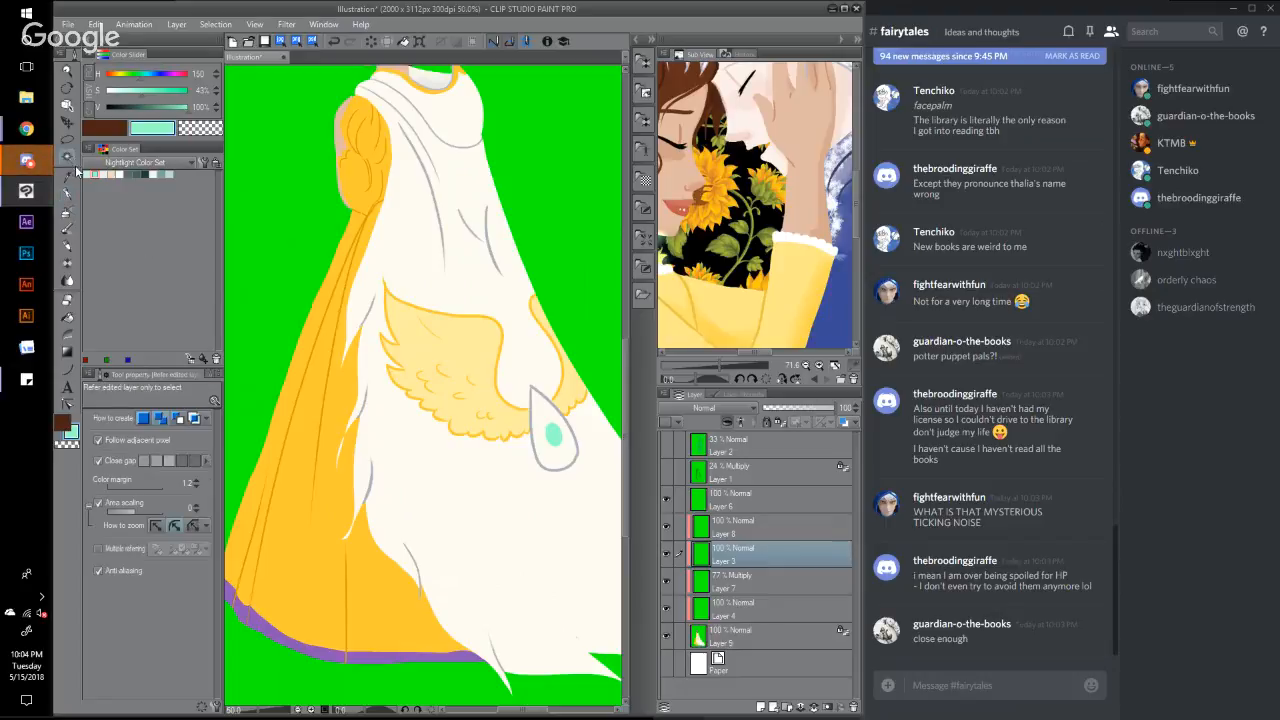
{"action": "left_click", "coordinate": [564, 463]}
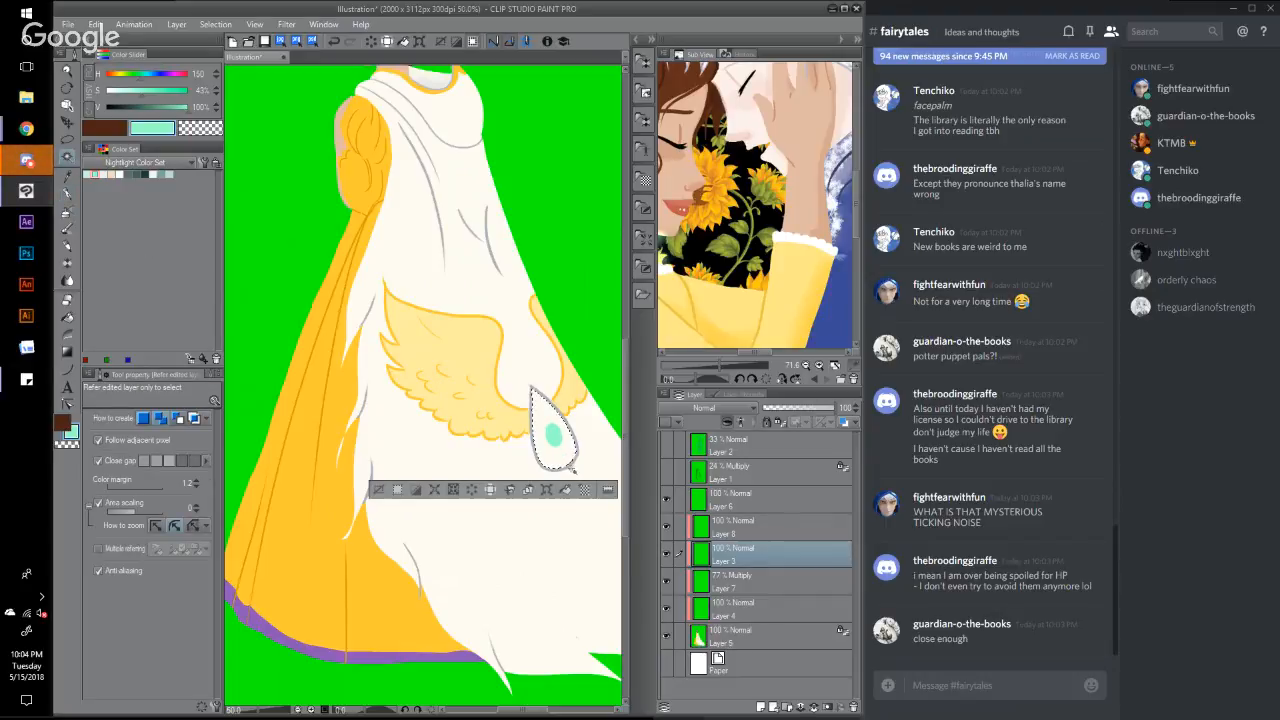
Step: Expand the teardrop selection by 1 px twice
{"action": "left_click", "coordinate": [434, 489]}
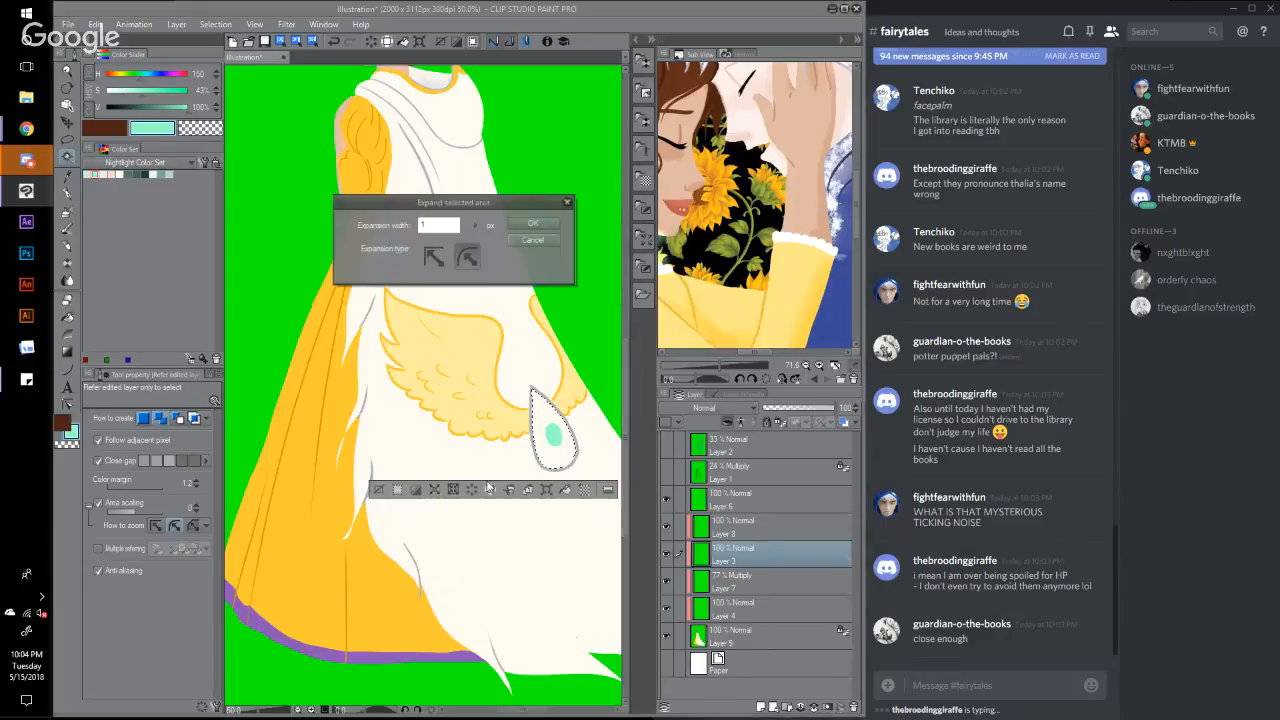
{"action": "left_click", "coordinate": [534, 228]}
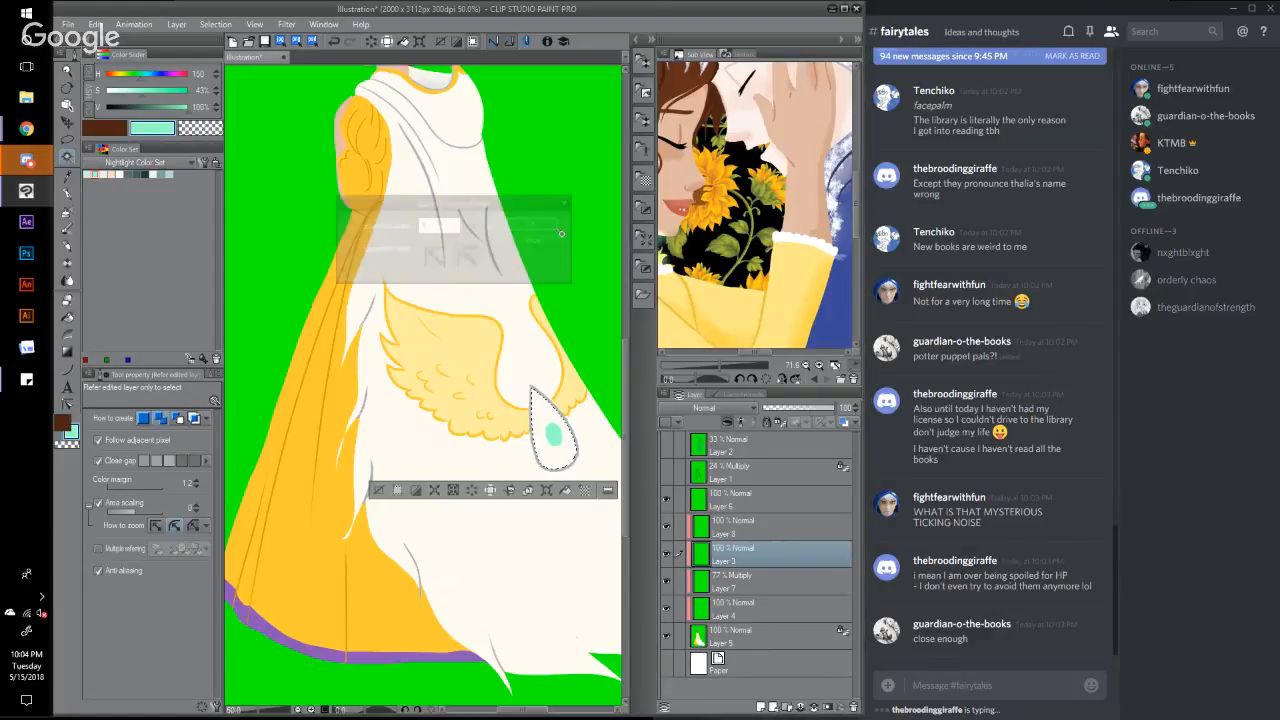
{"action": "left_click", "coordinate": [434, 489]}
{"action": "left_click", "coordinate": [549, 225]}
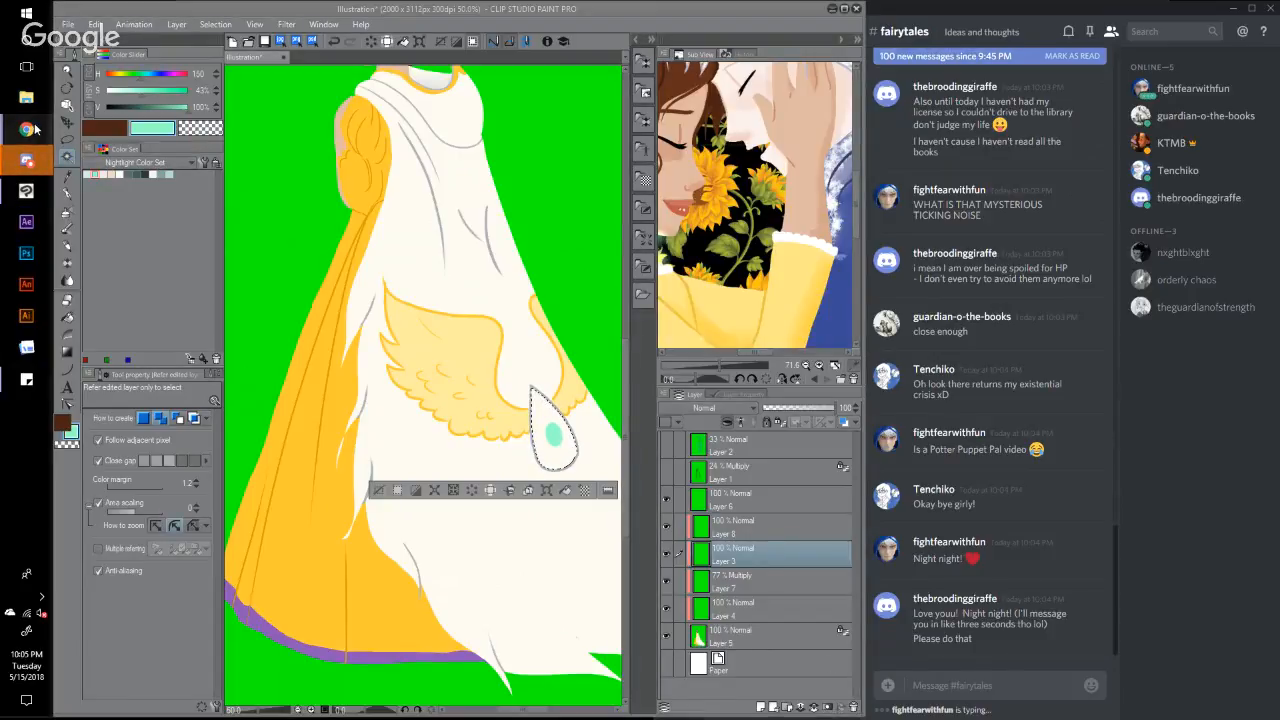
Step: Switch to the Google Hangouts window in Chrome to check the live broadcast
{"action": "mouse_move", "coordinate": [30, 128]}
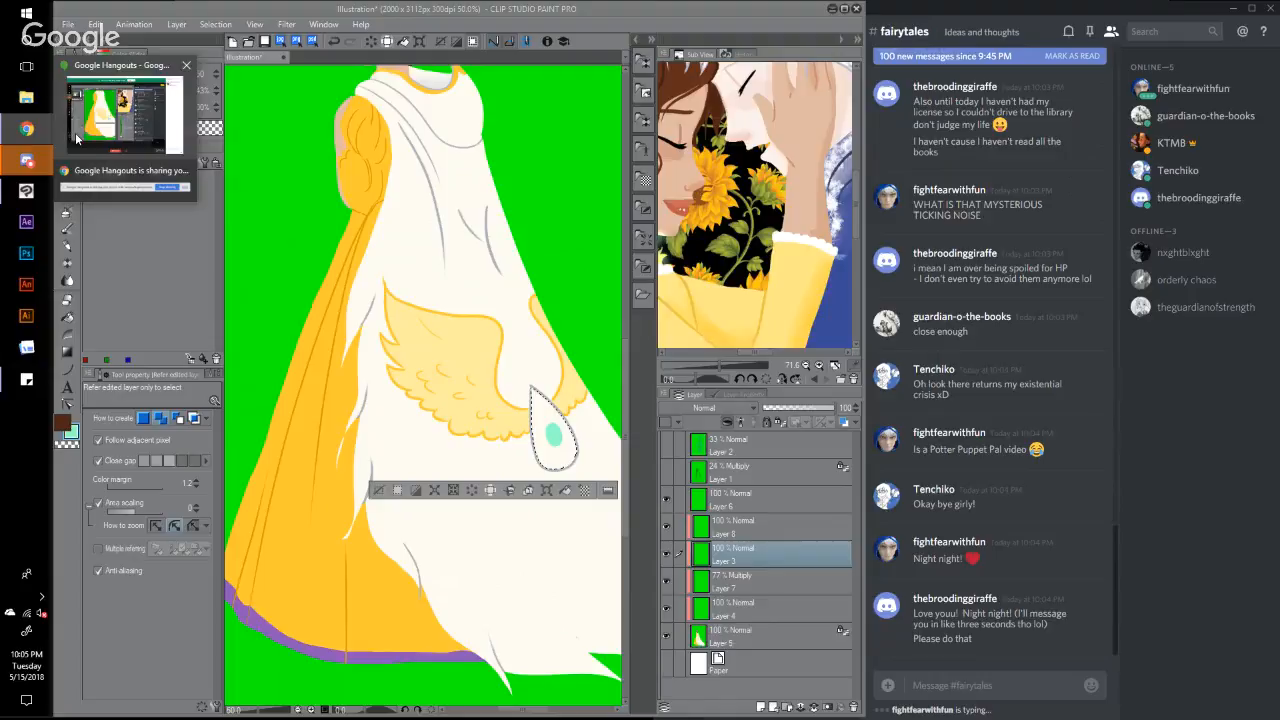
{"action": "left_click", "coordinate": [76, 139]}
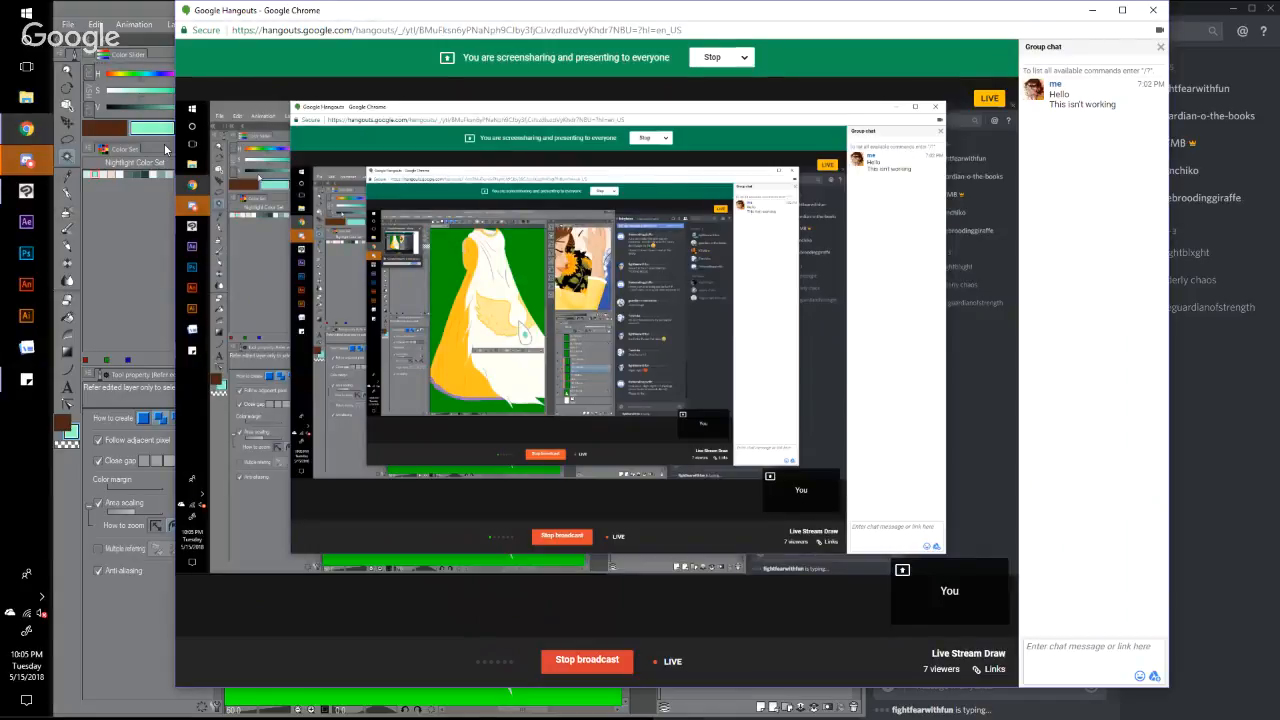